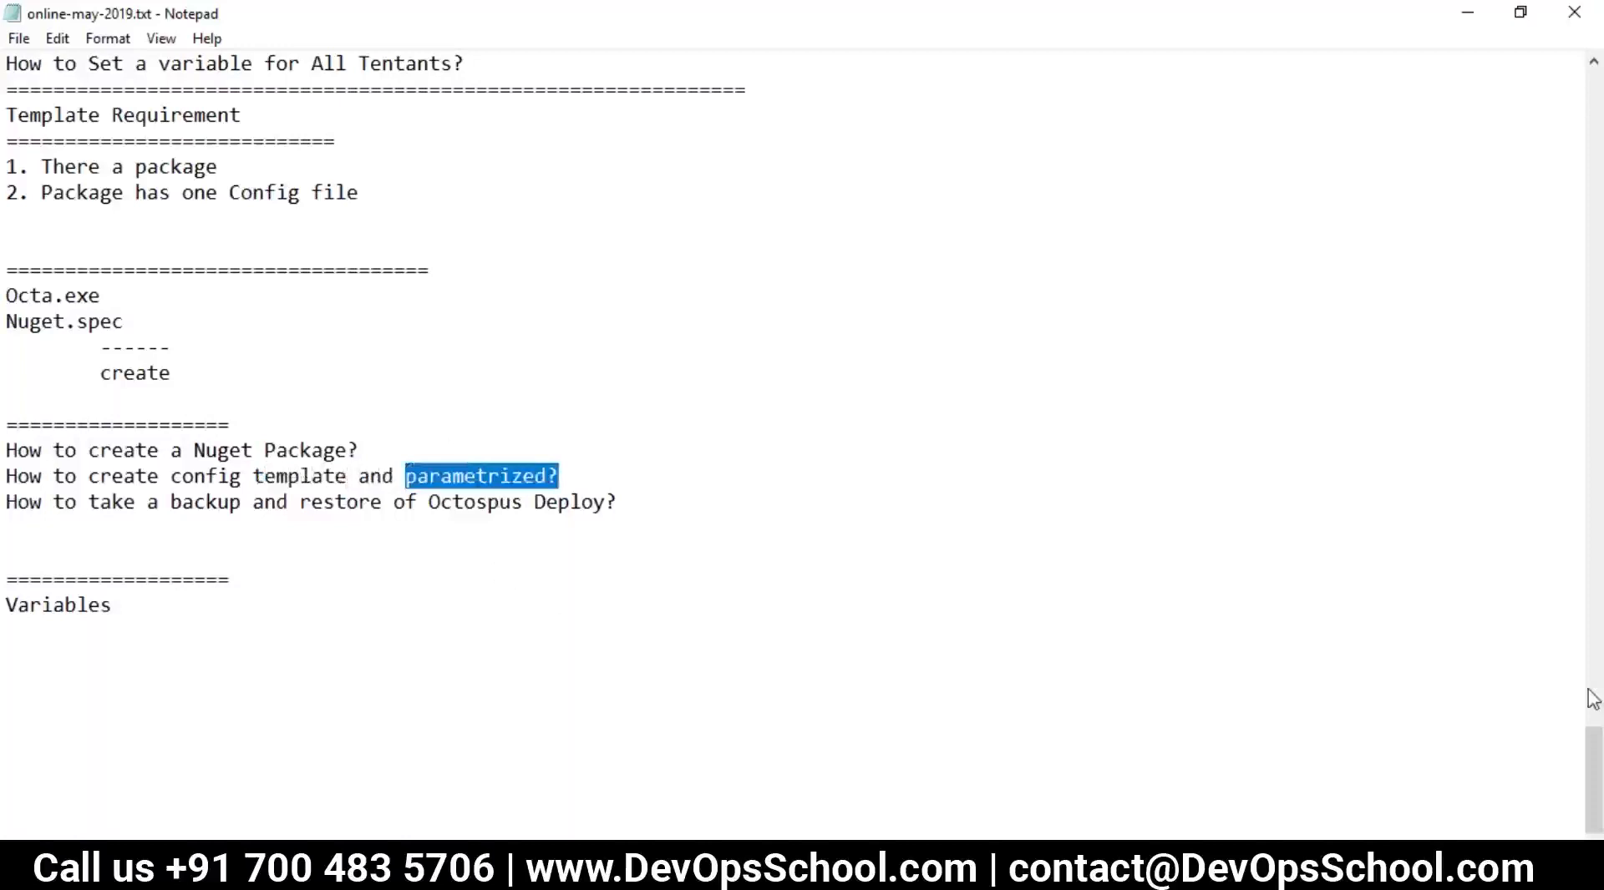
- Add the line "Octopus Variable" above "How to create a Nuget Package?" in the notes
left_click(554, 544)
left_click_drag(571, 473, 10, 477)
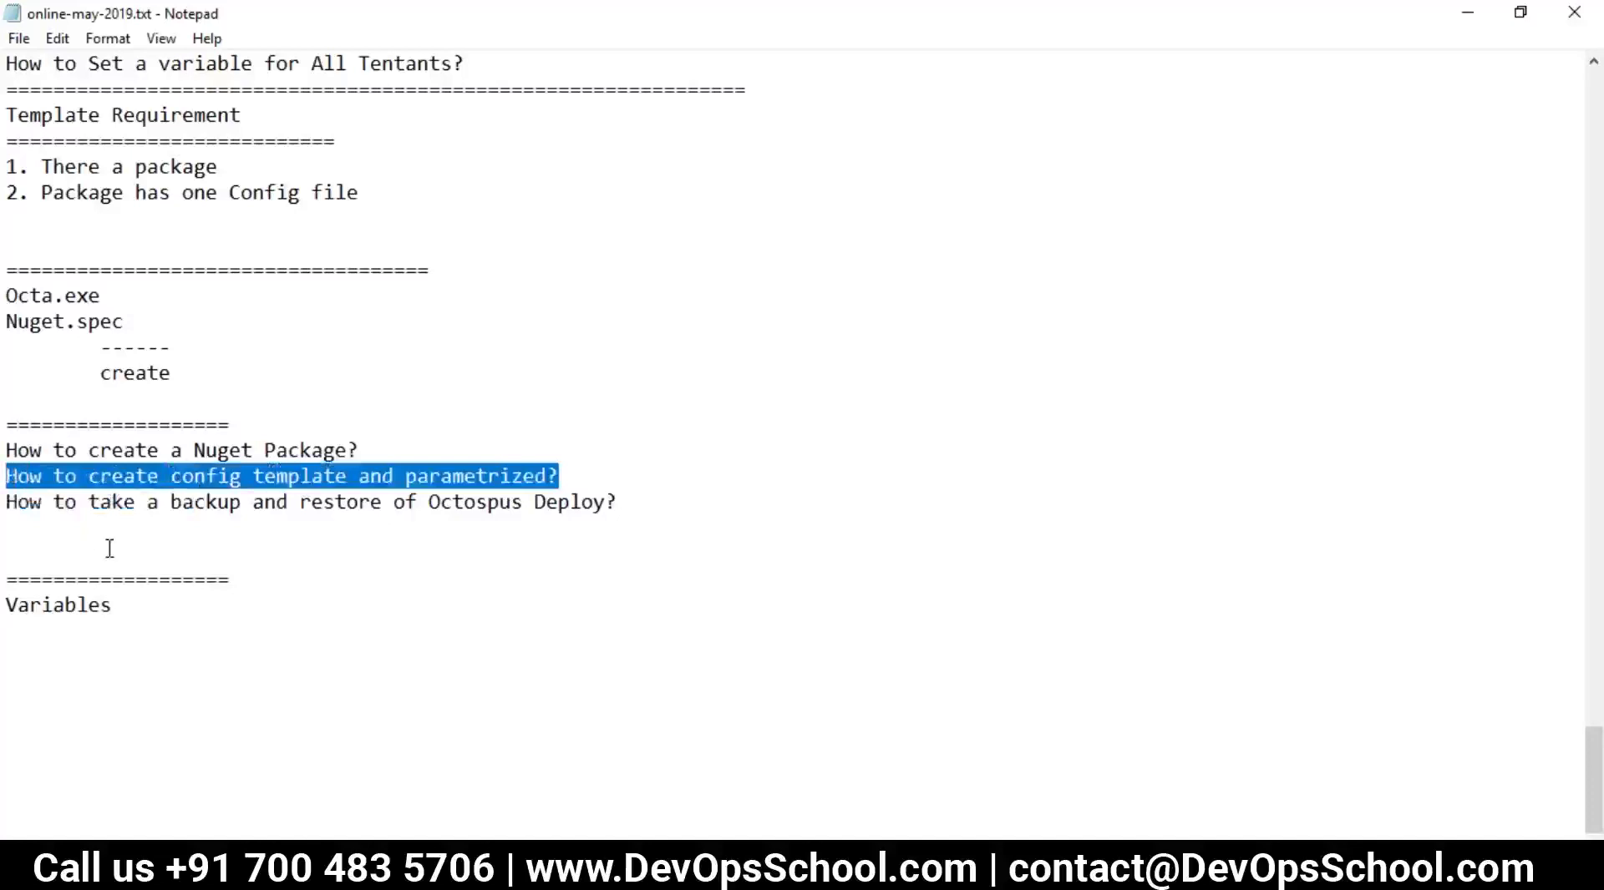
left_click(65, 501)
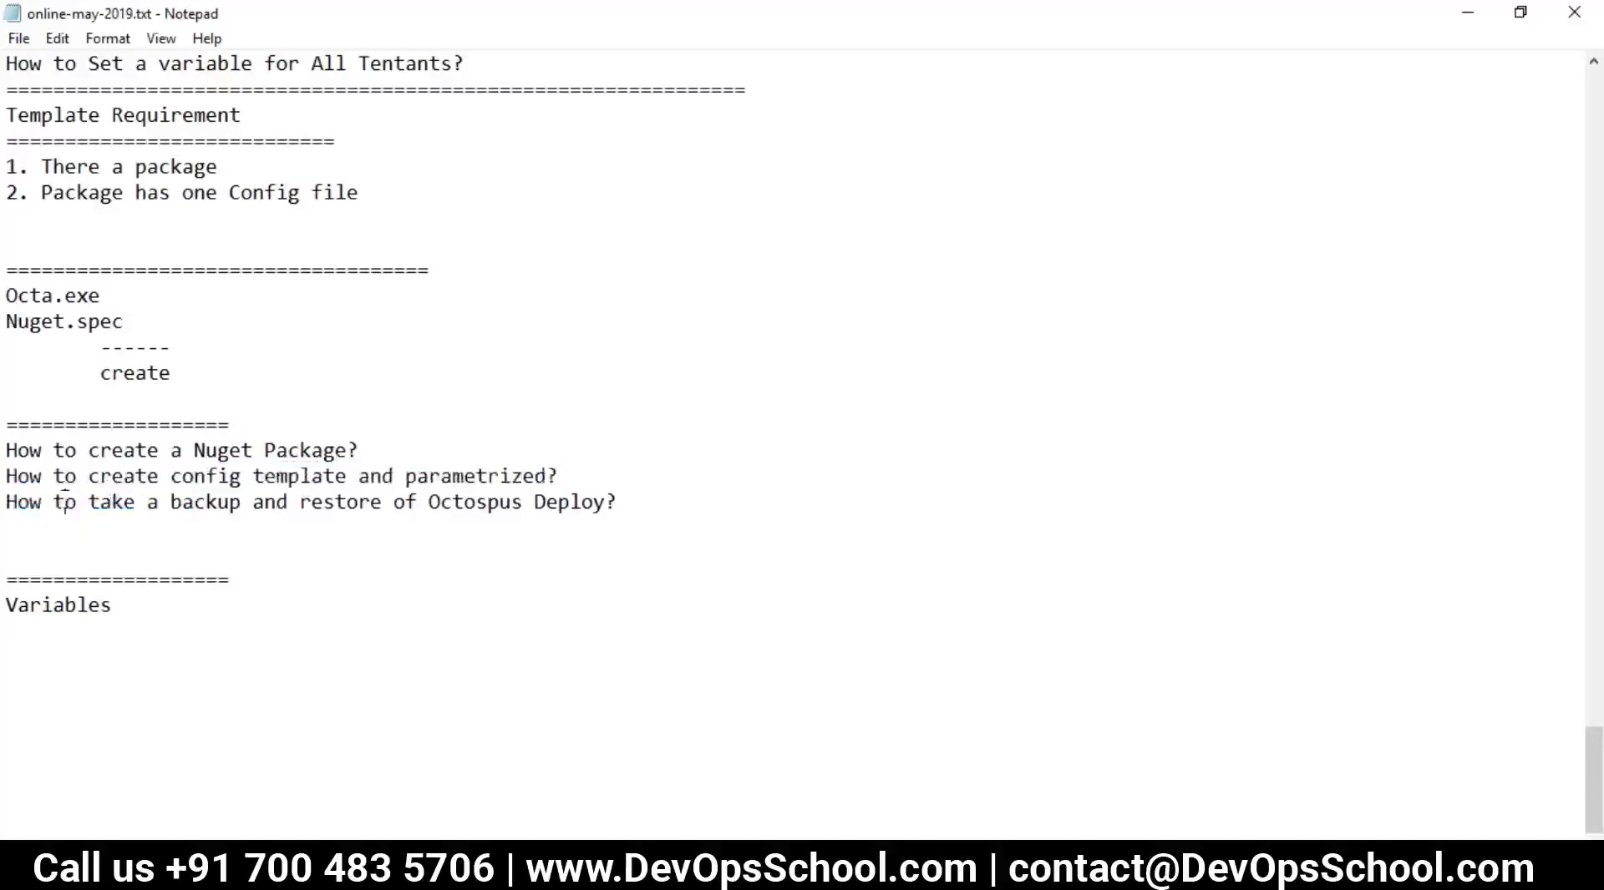
double_click(297, 415)
left_click(300, 416)
key("Return")
type("Octopus Variable")
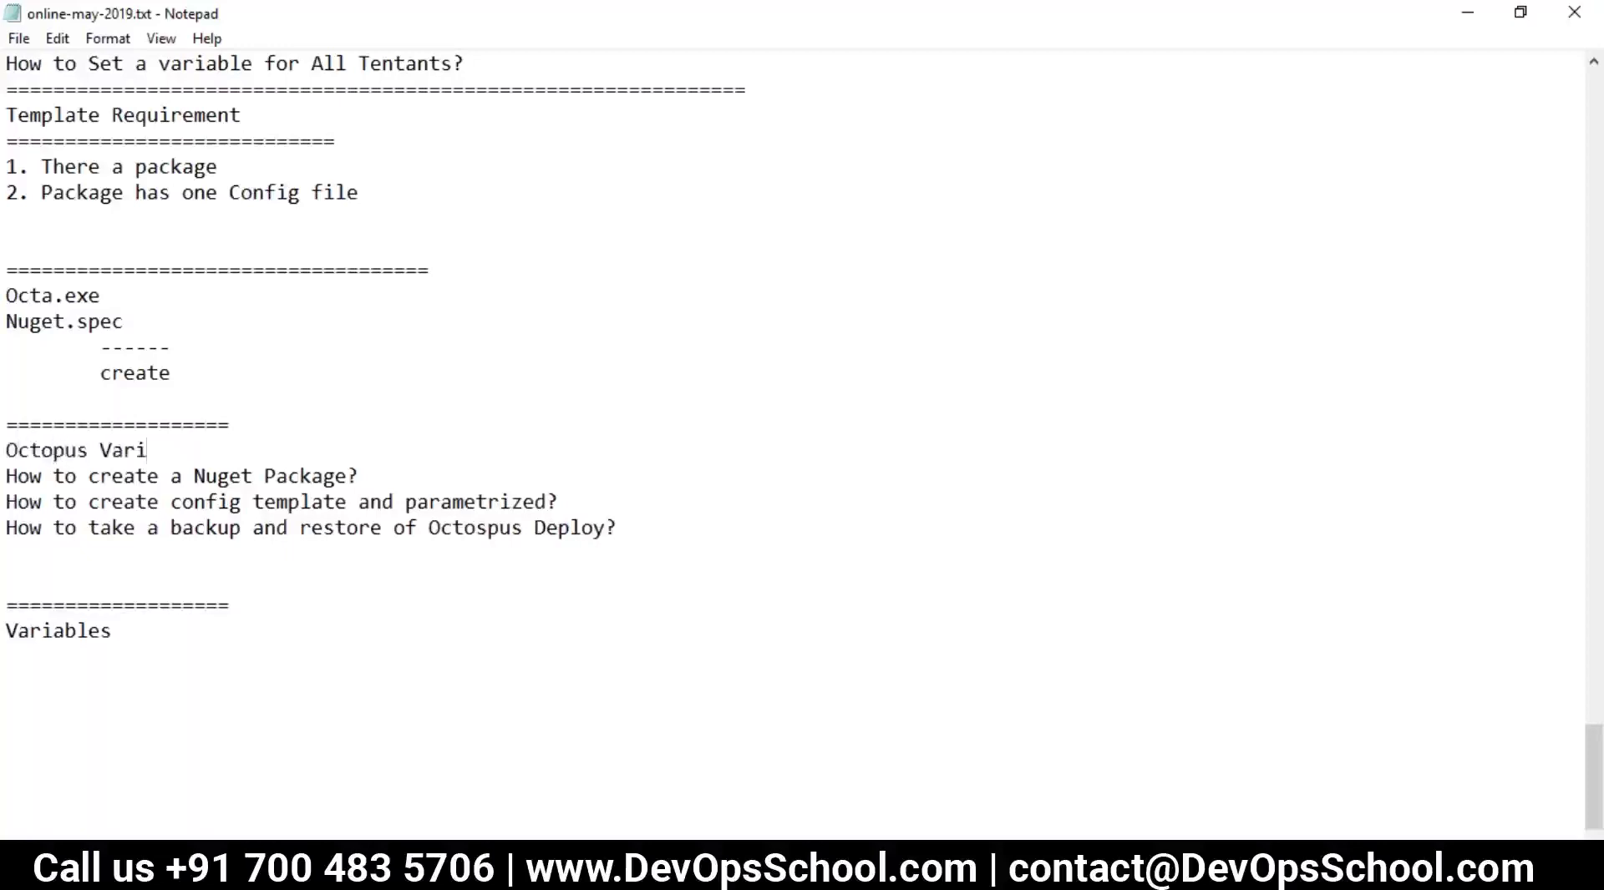
- Underline the Variables heading at the end of the notes with a row of equals signs
key("alt+Tab")
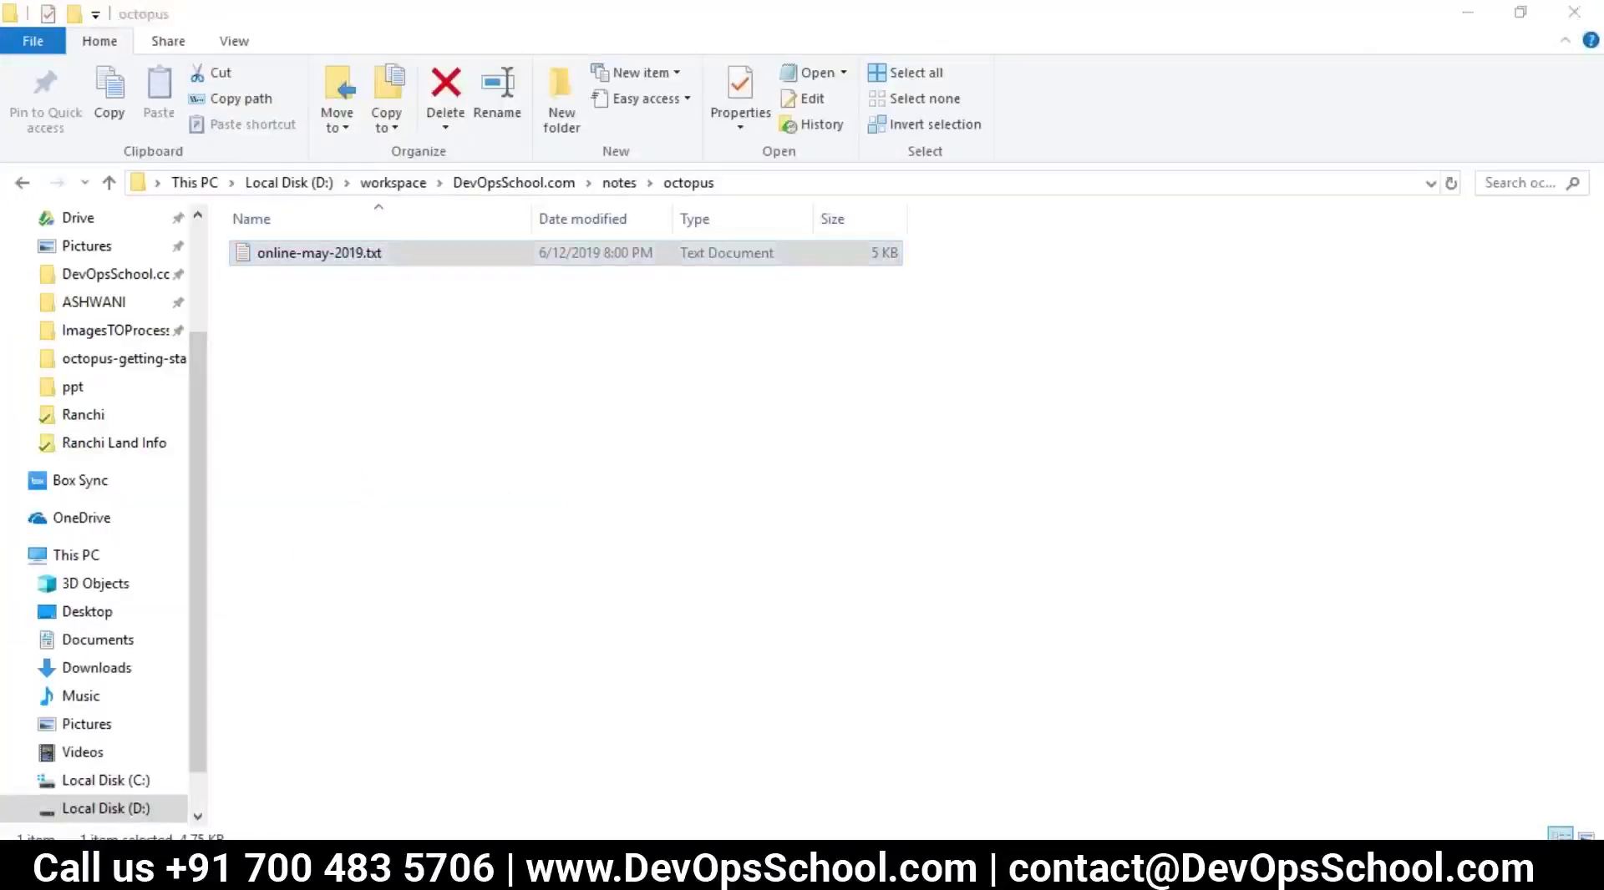
key("alt+Tab")
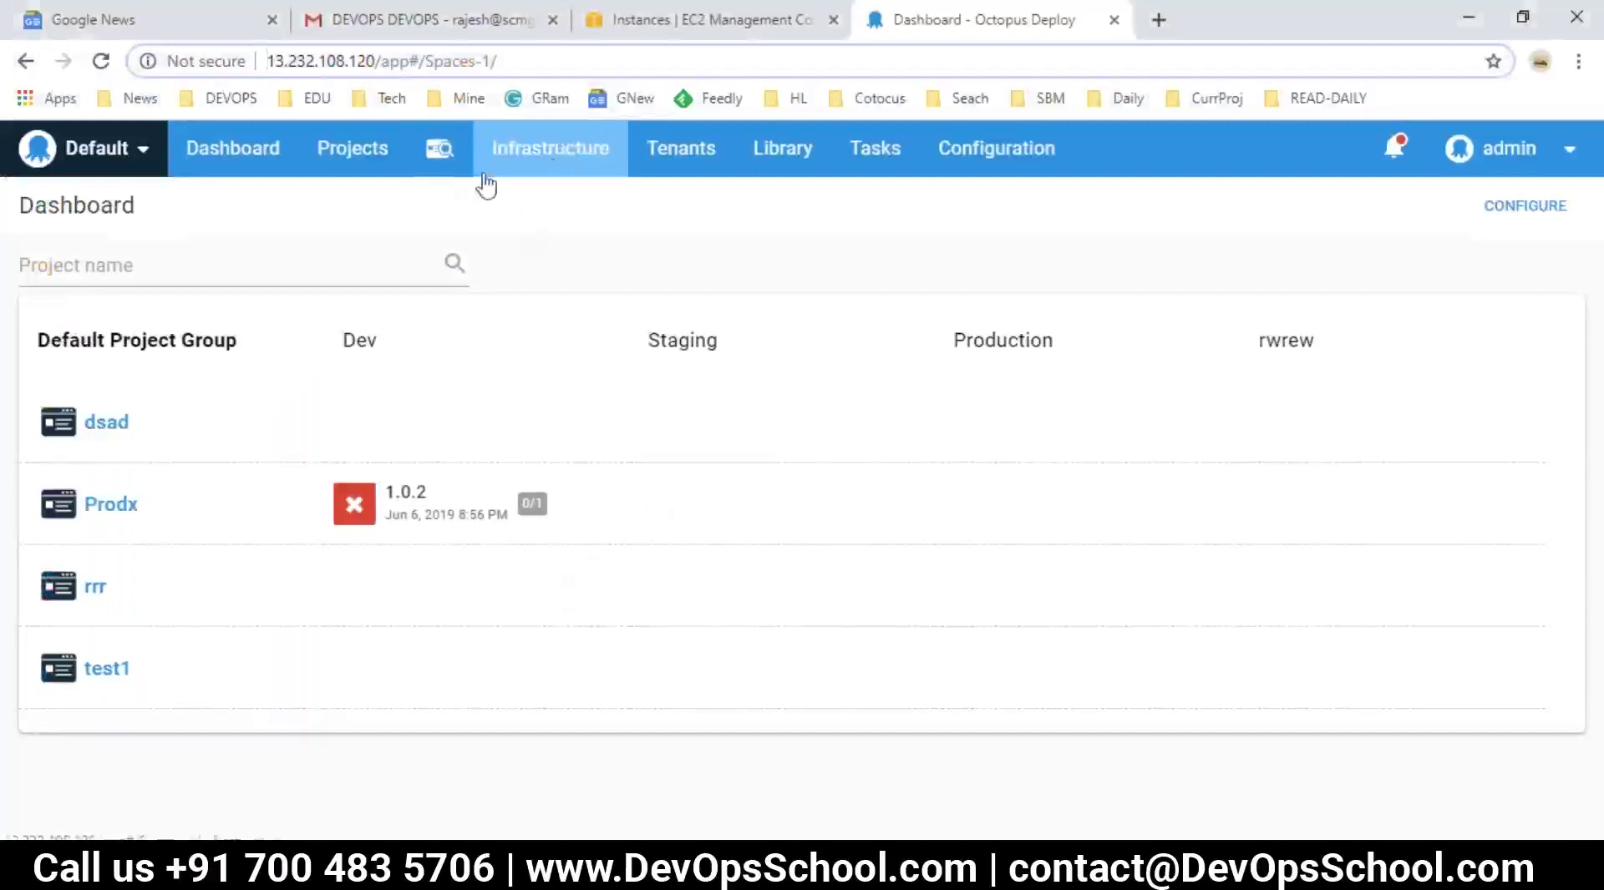
key("alt+Tab")
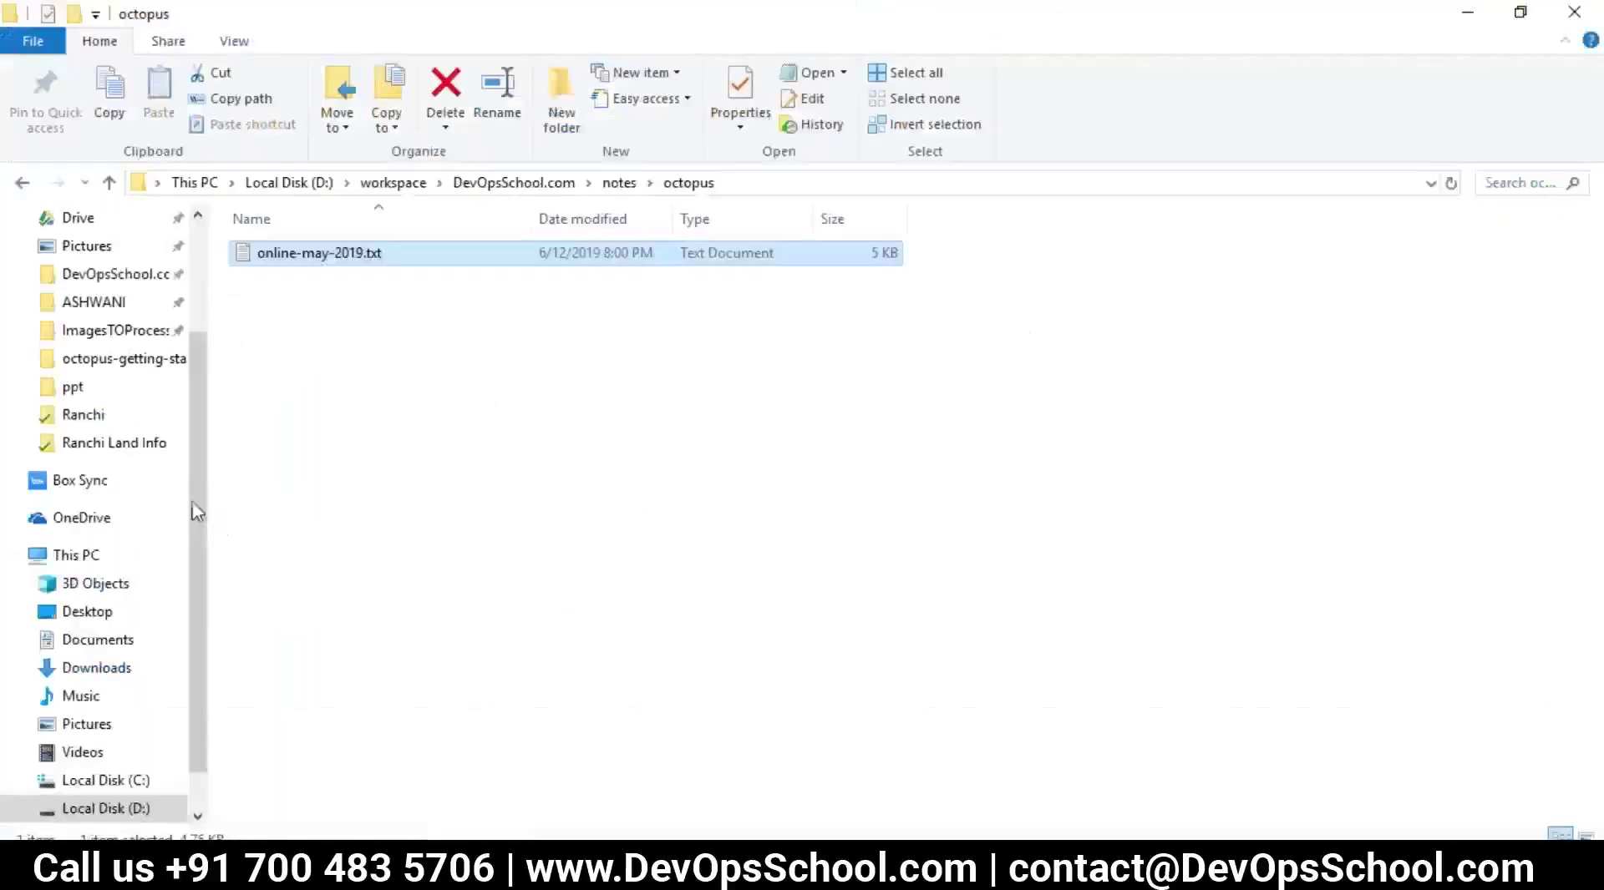
key("Return")
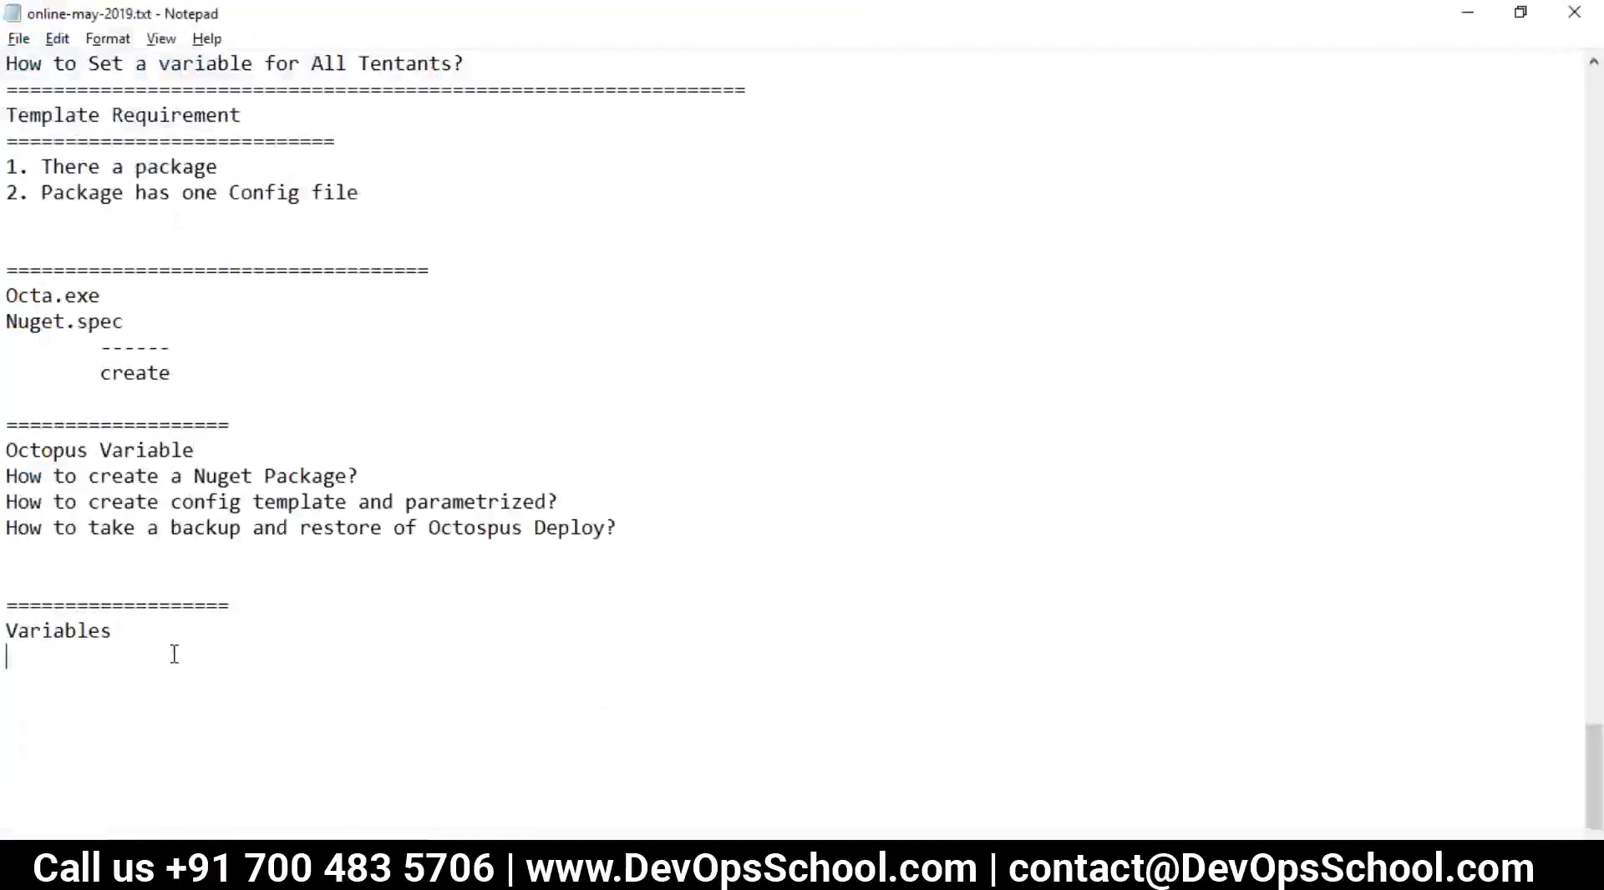
type("================")
- Switch to Octopus Deploy in the browser and start a new project named "variable"
key("alt+Tab")
key("alt+Tab")
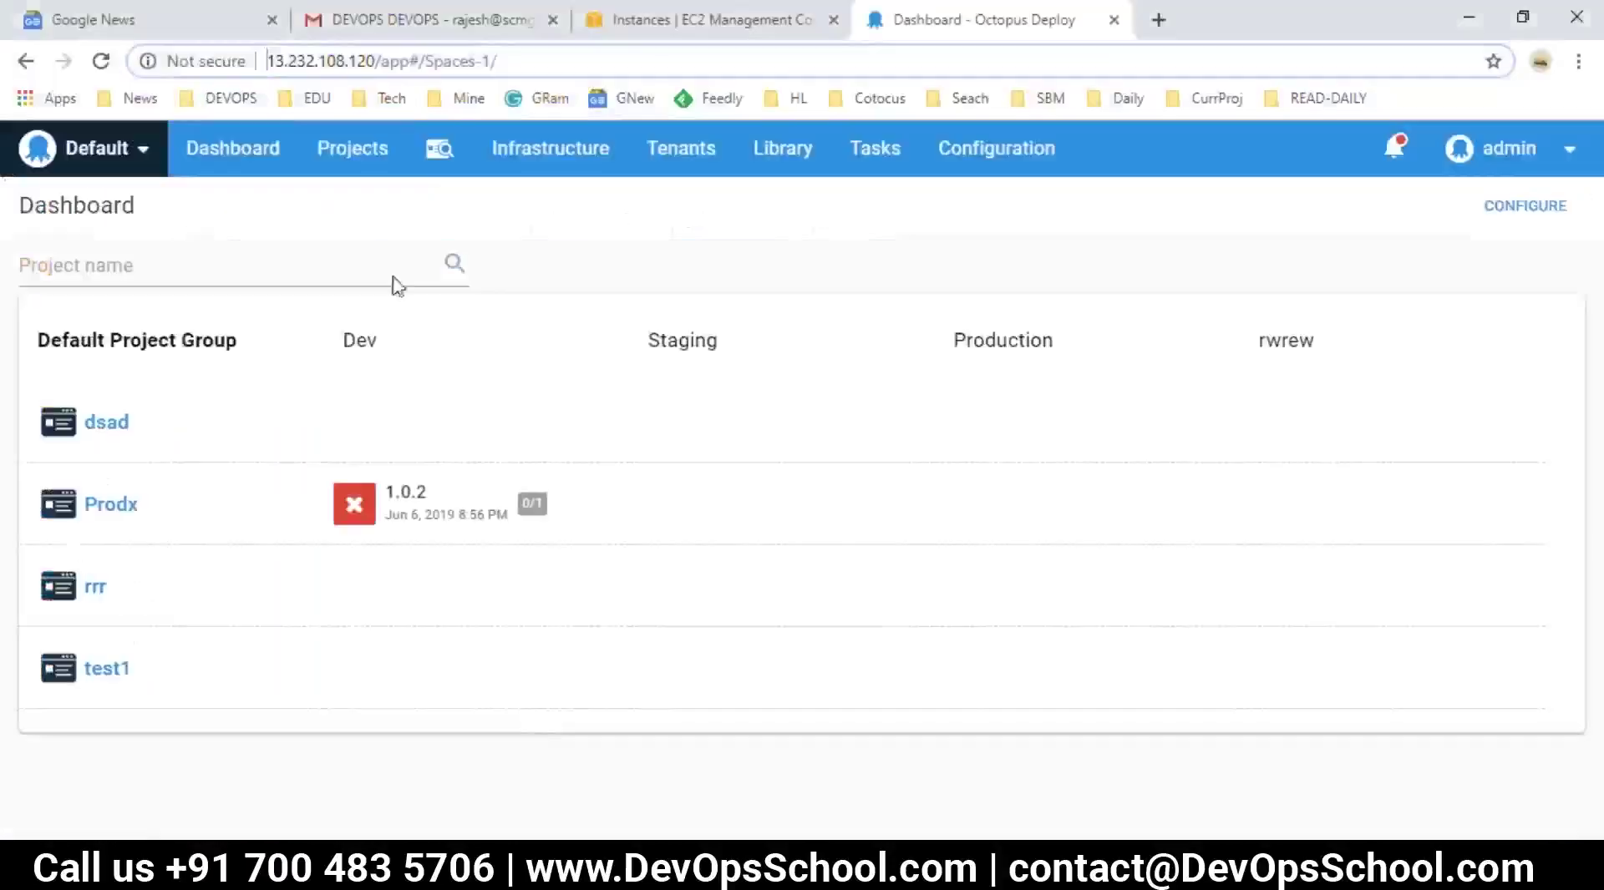
left_click(368, 149)
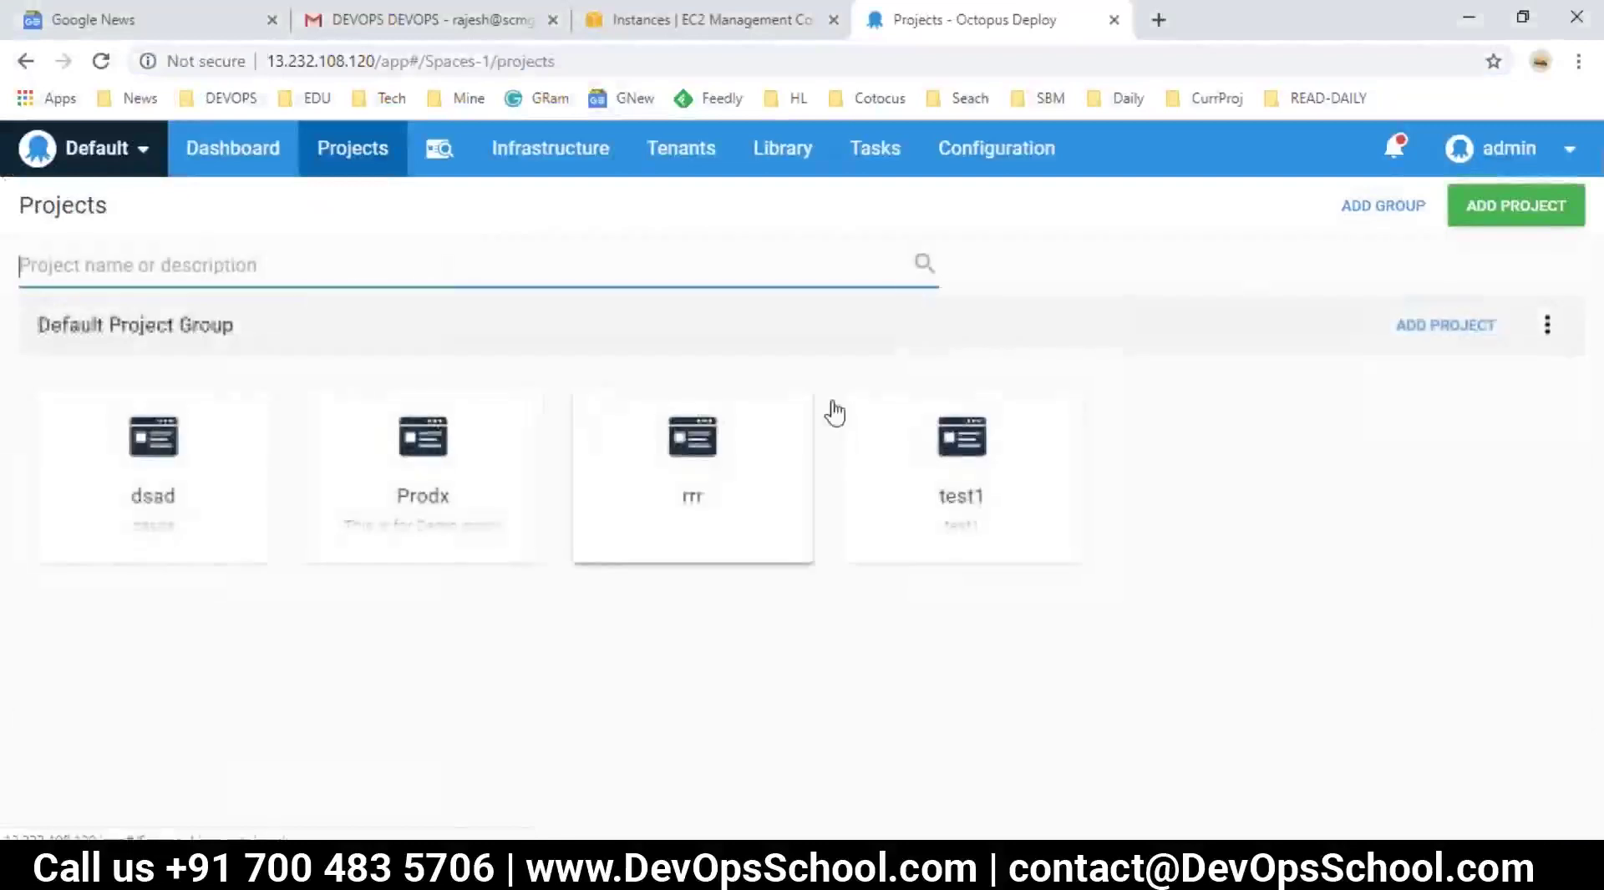
left_click(1503, 206)
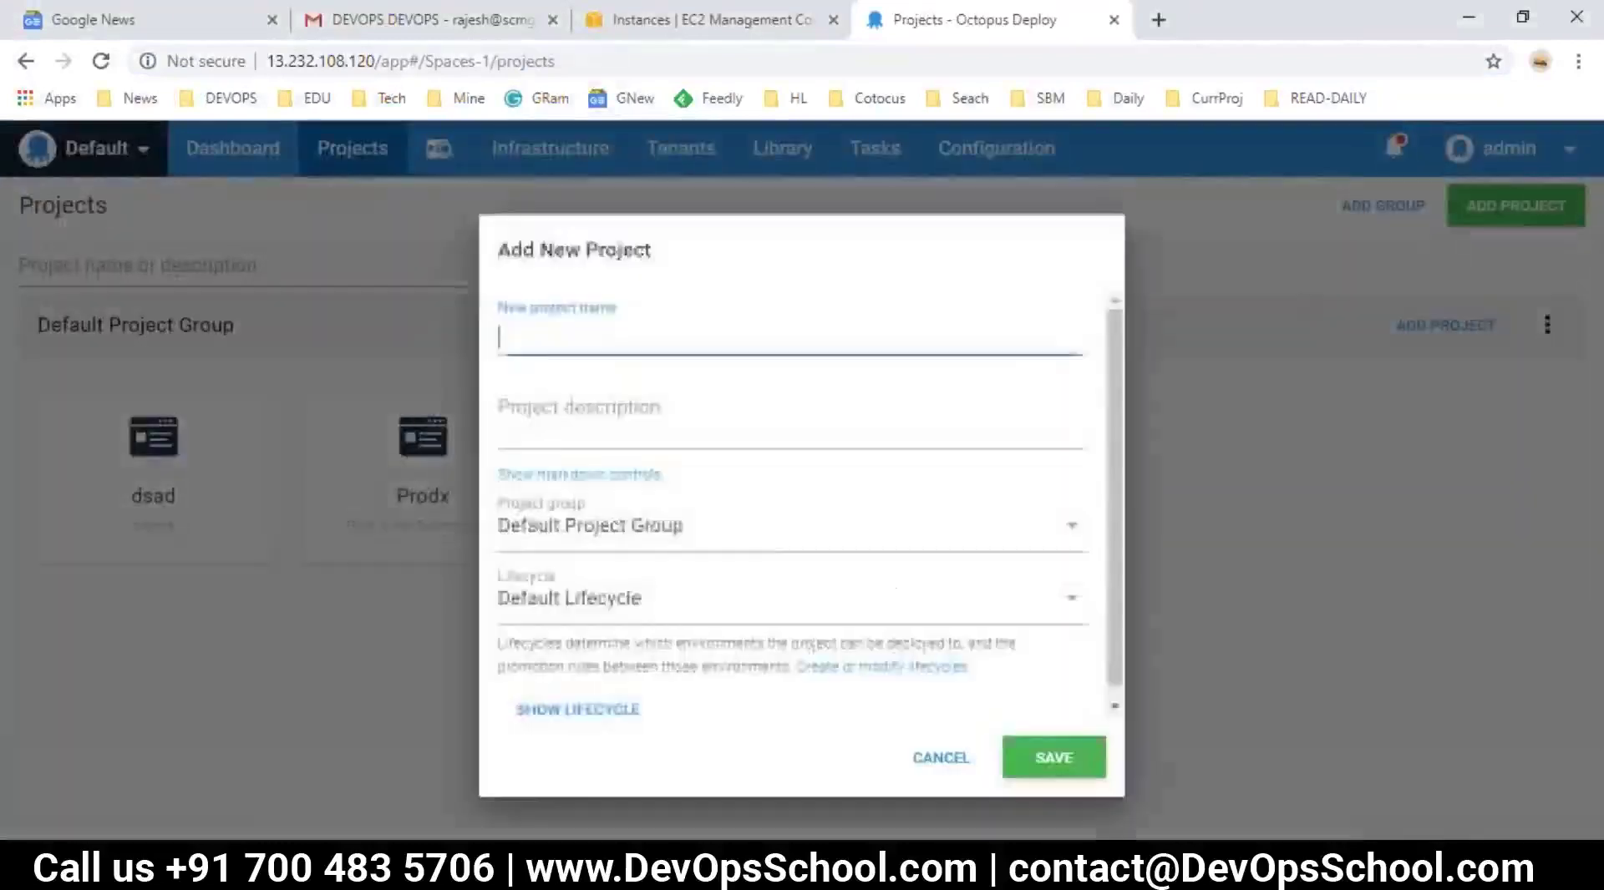
type("variable")
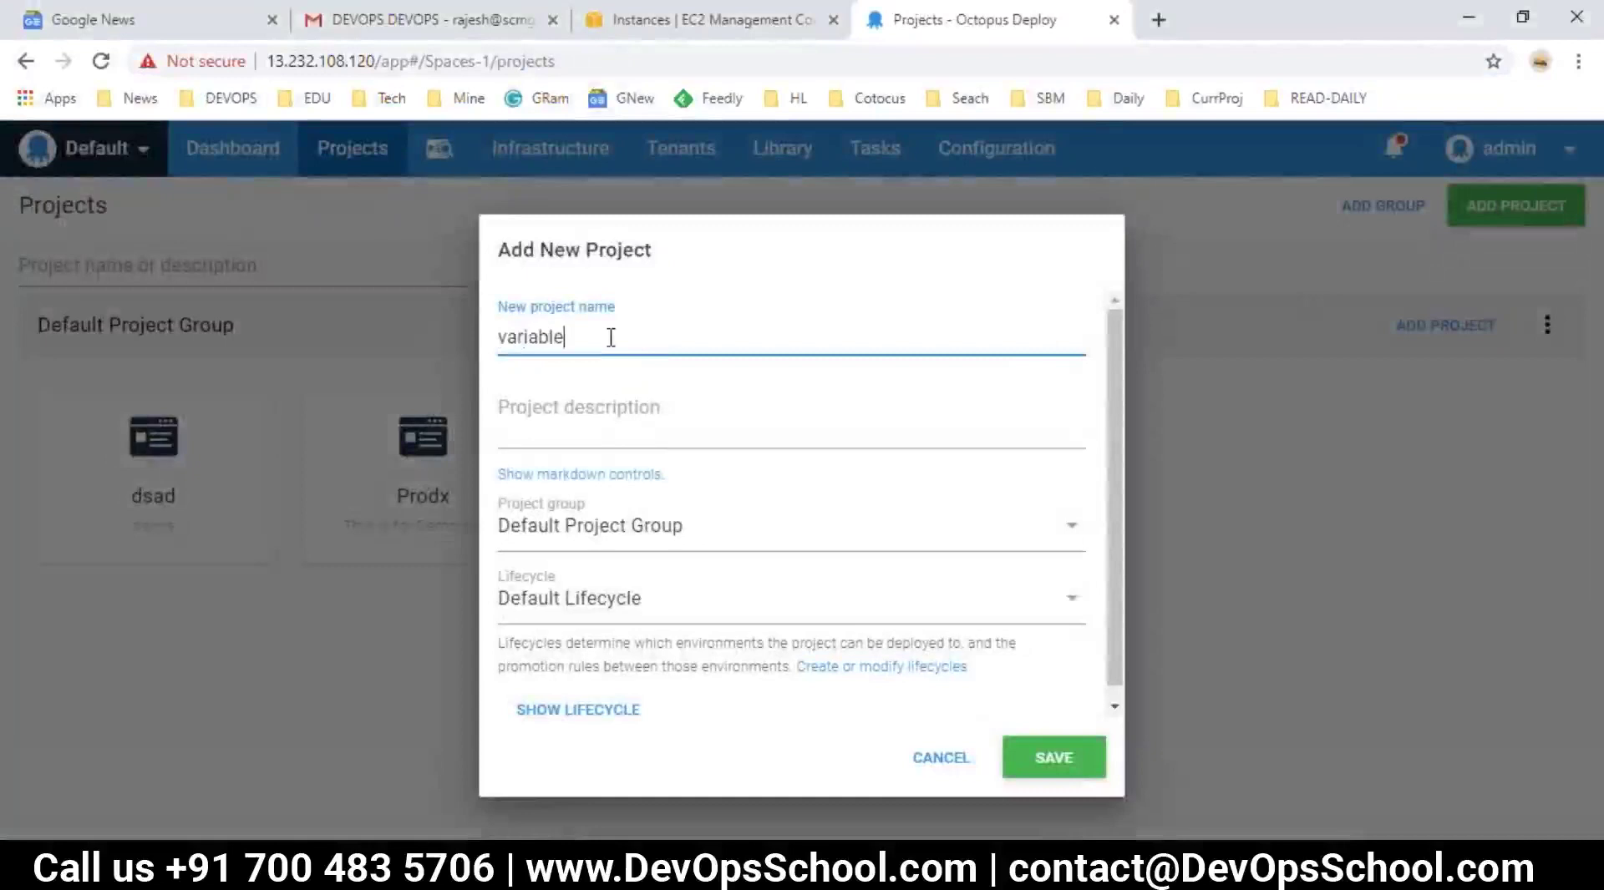
key("ctrl+a")
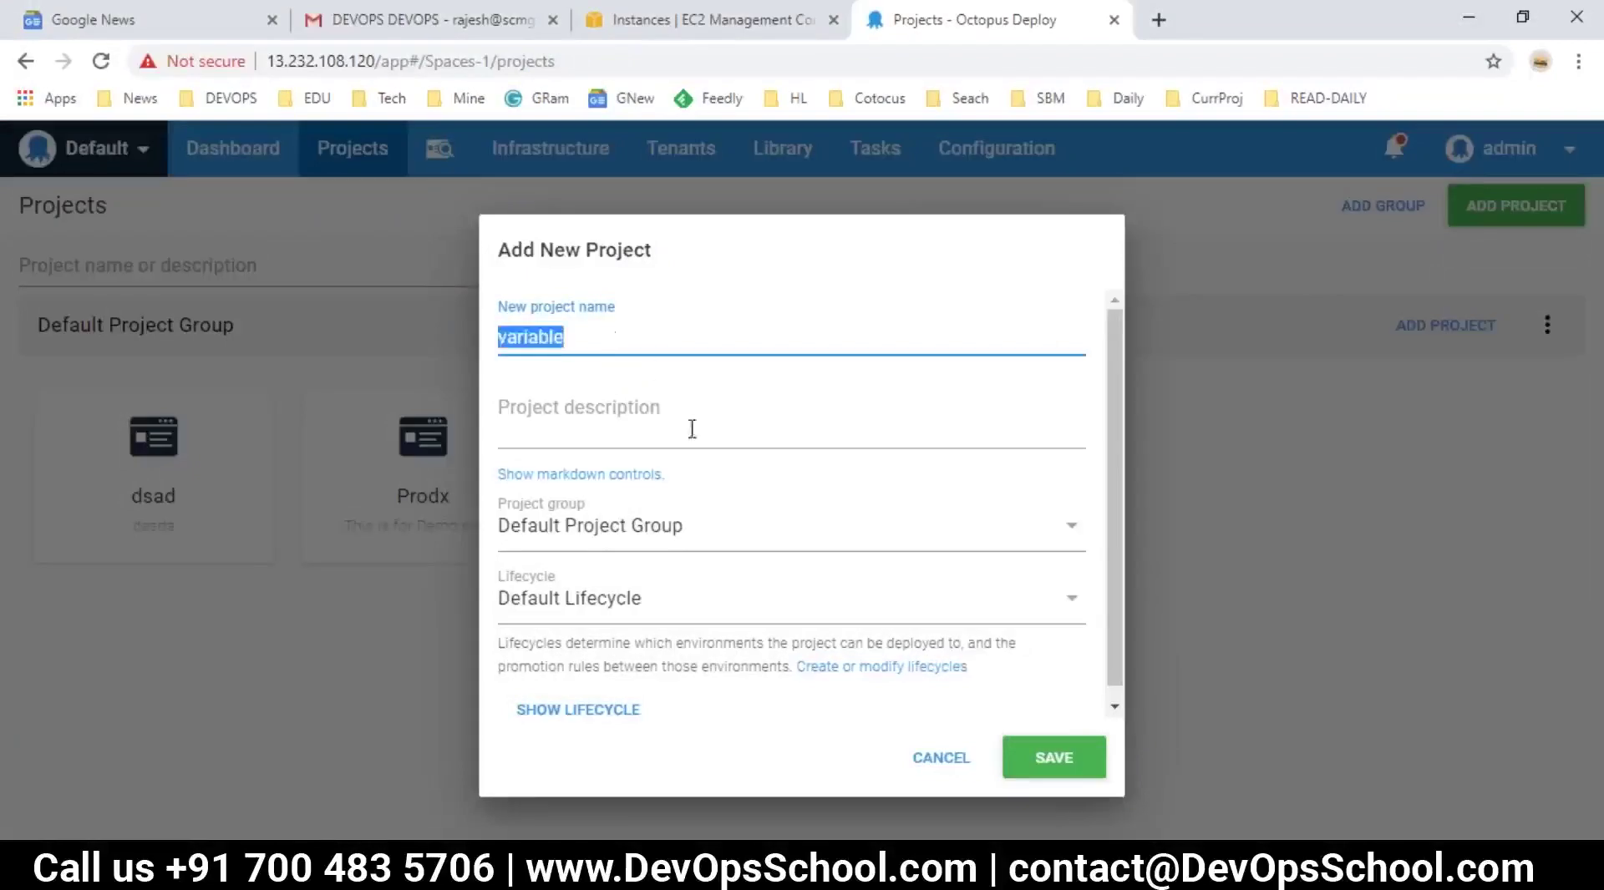
- Enter "test project for variable demo." as the new project's description
left_click(658, 431)
type("T")
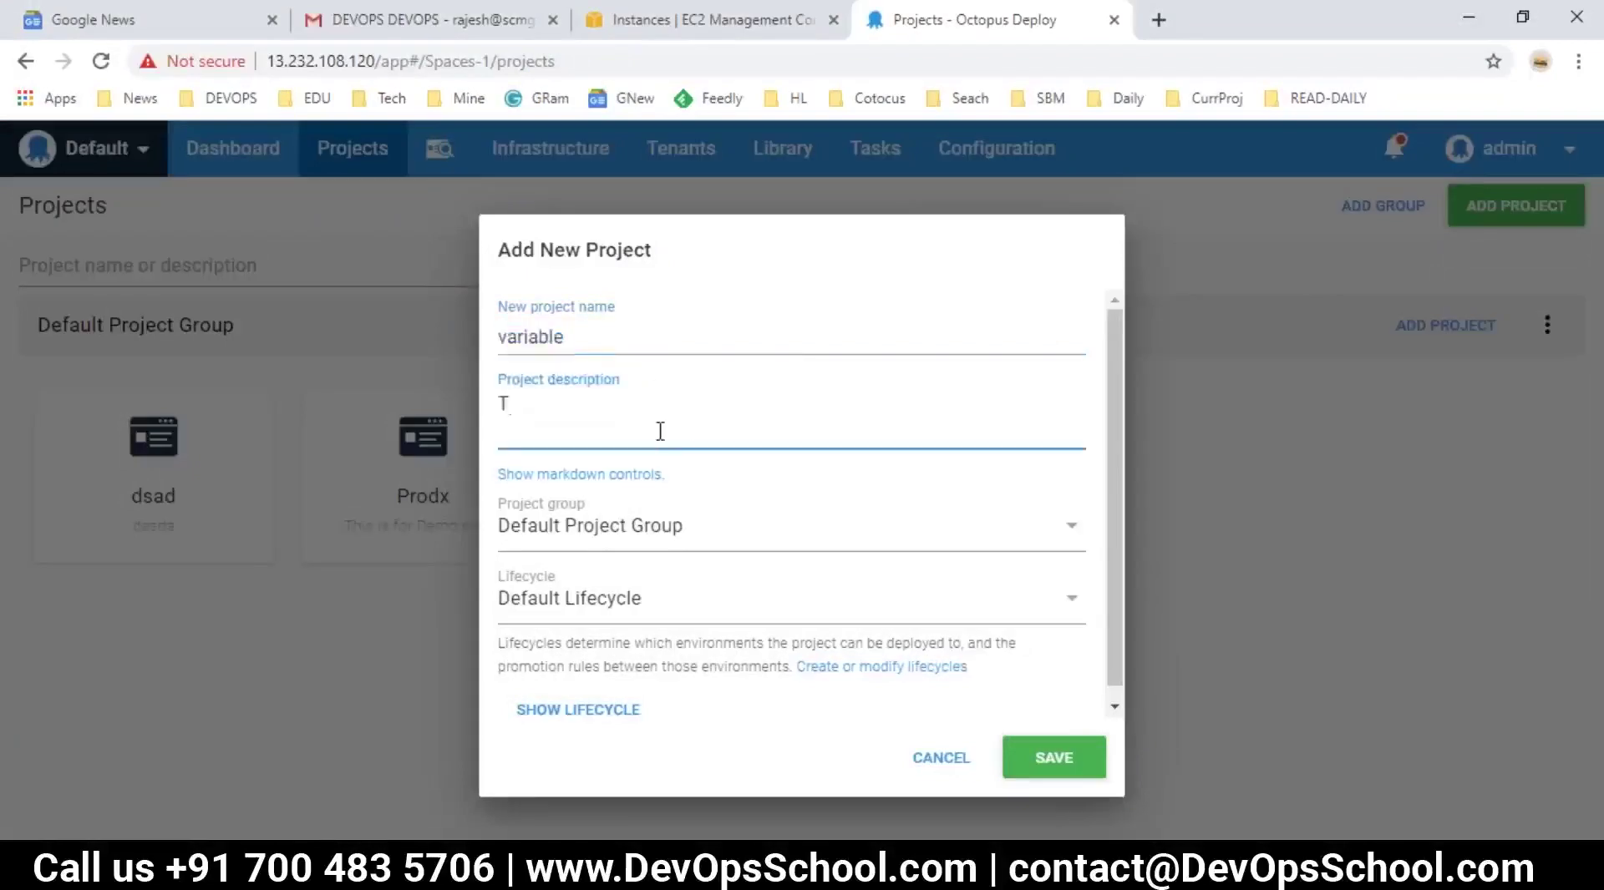
type("iis is for tes")
key("BackSpace")
key("BackSpace")
key("ctrl+a")
type("test ")
type("project fo")
type("for va")
type("rible dem")
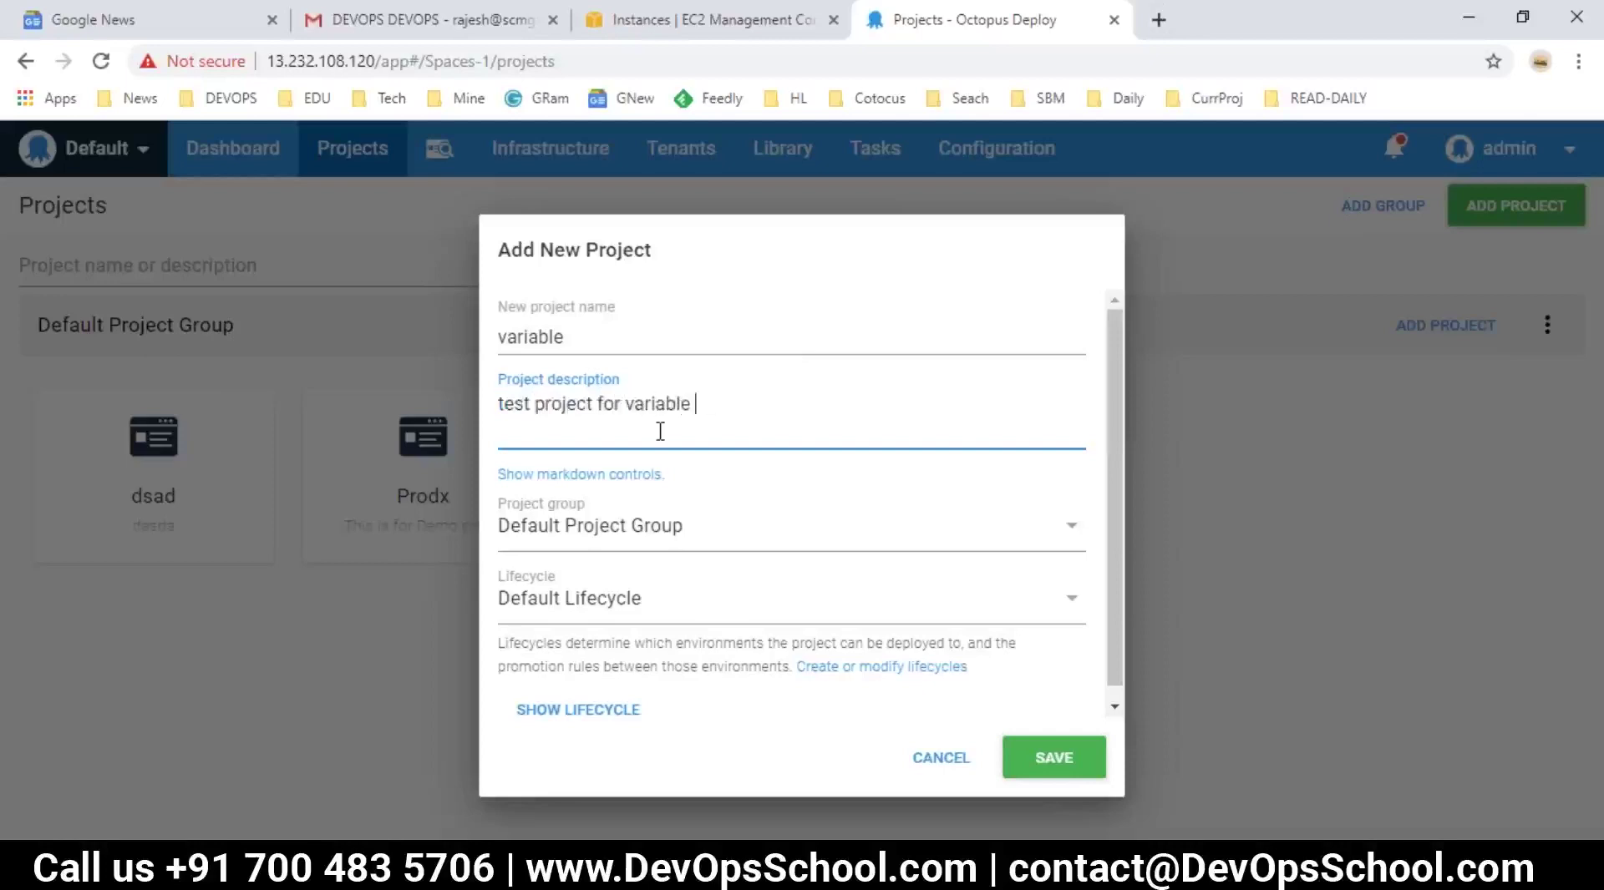
key("ctrl+a")
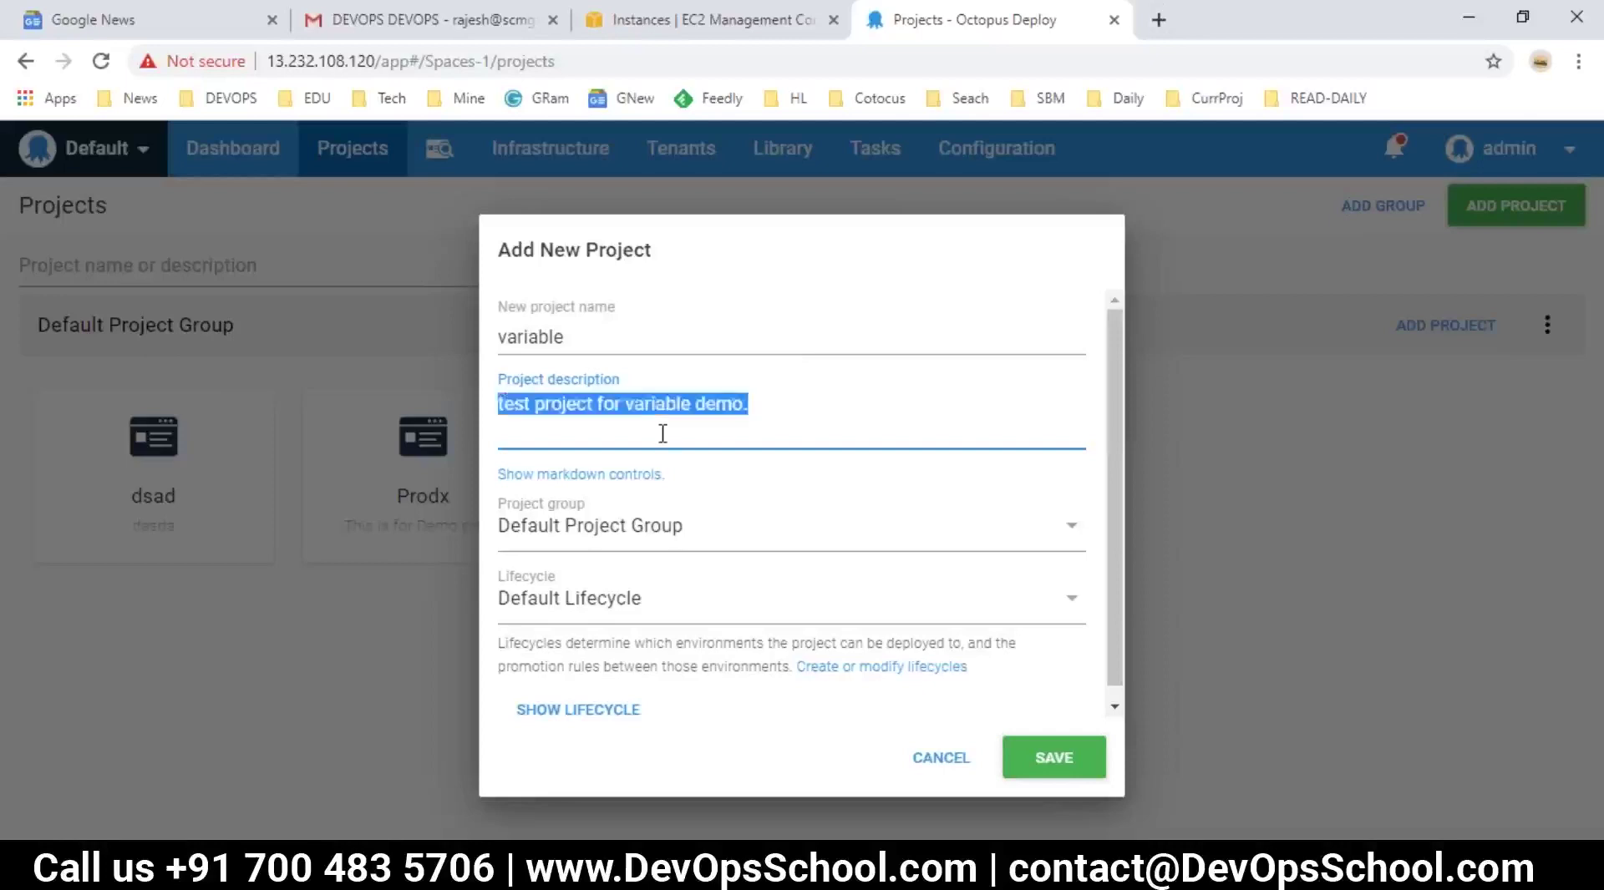
- Keep Default Project Group and Default Lifecycle for the new project and save it
key("Tab")
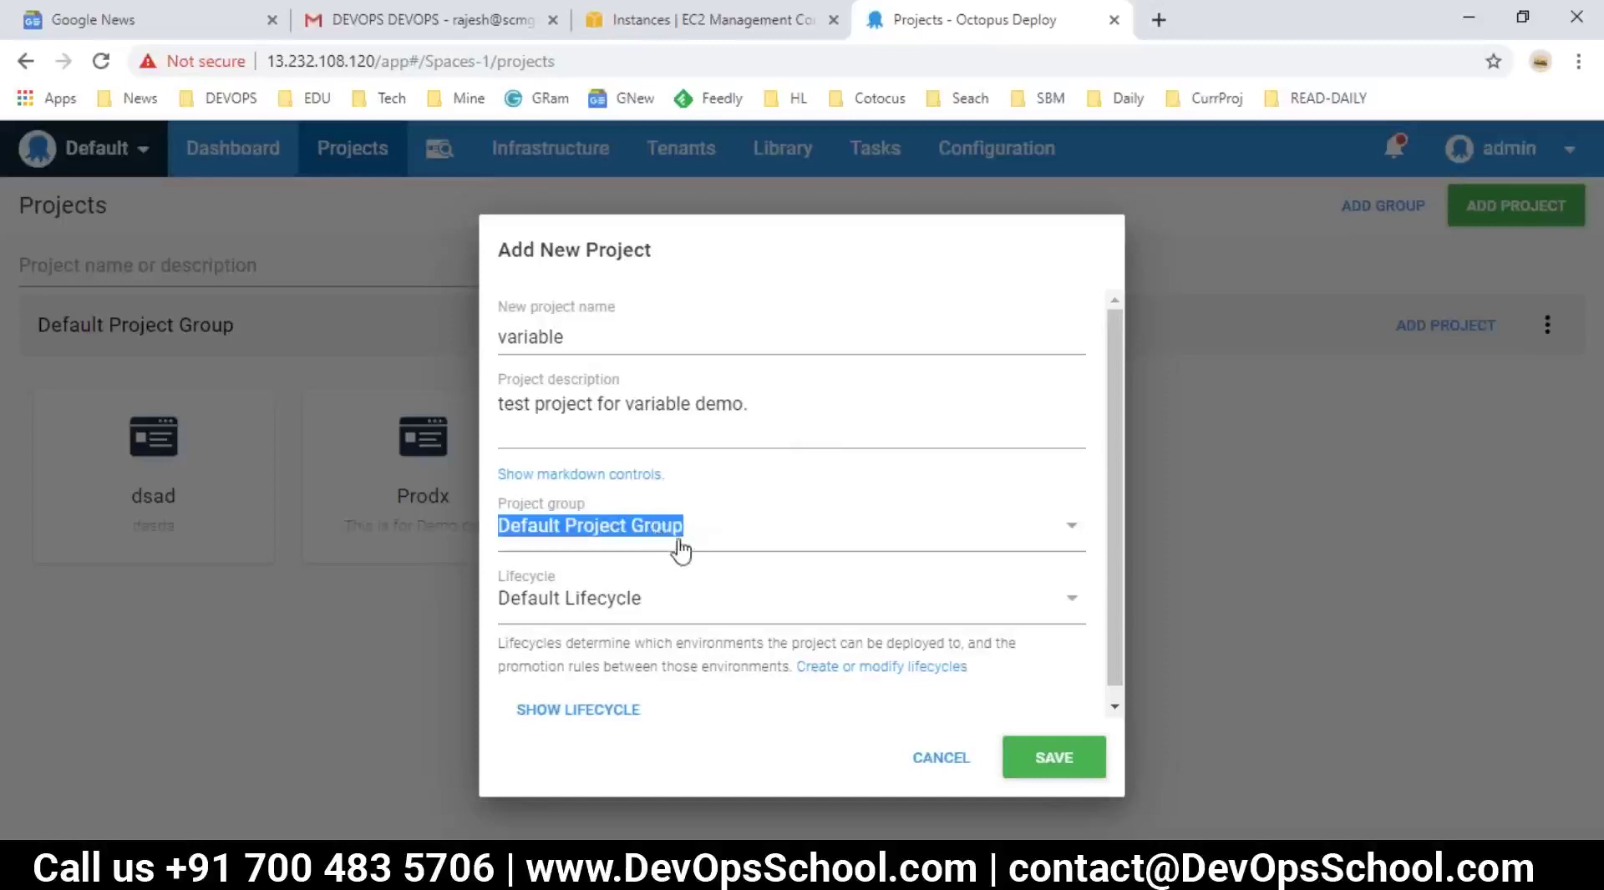
left_click(674, 547)
left_click(673, 522)
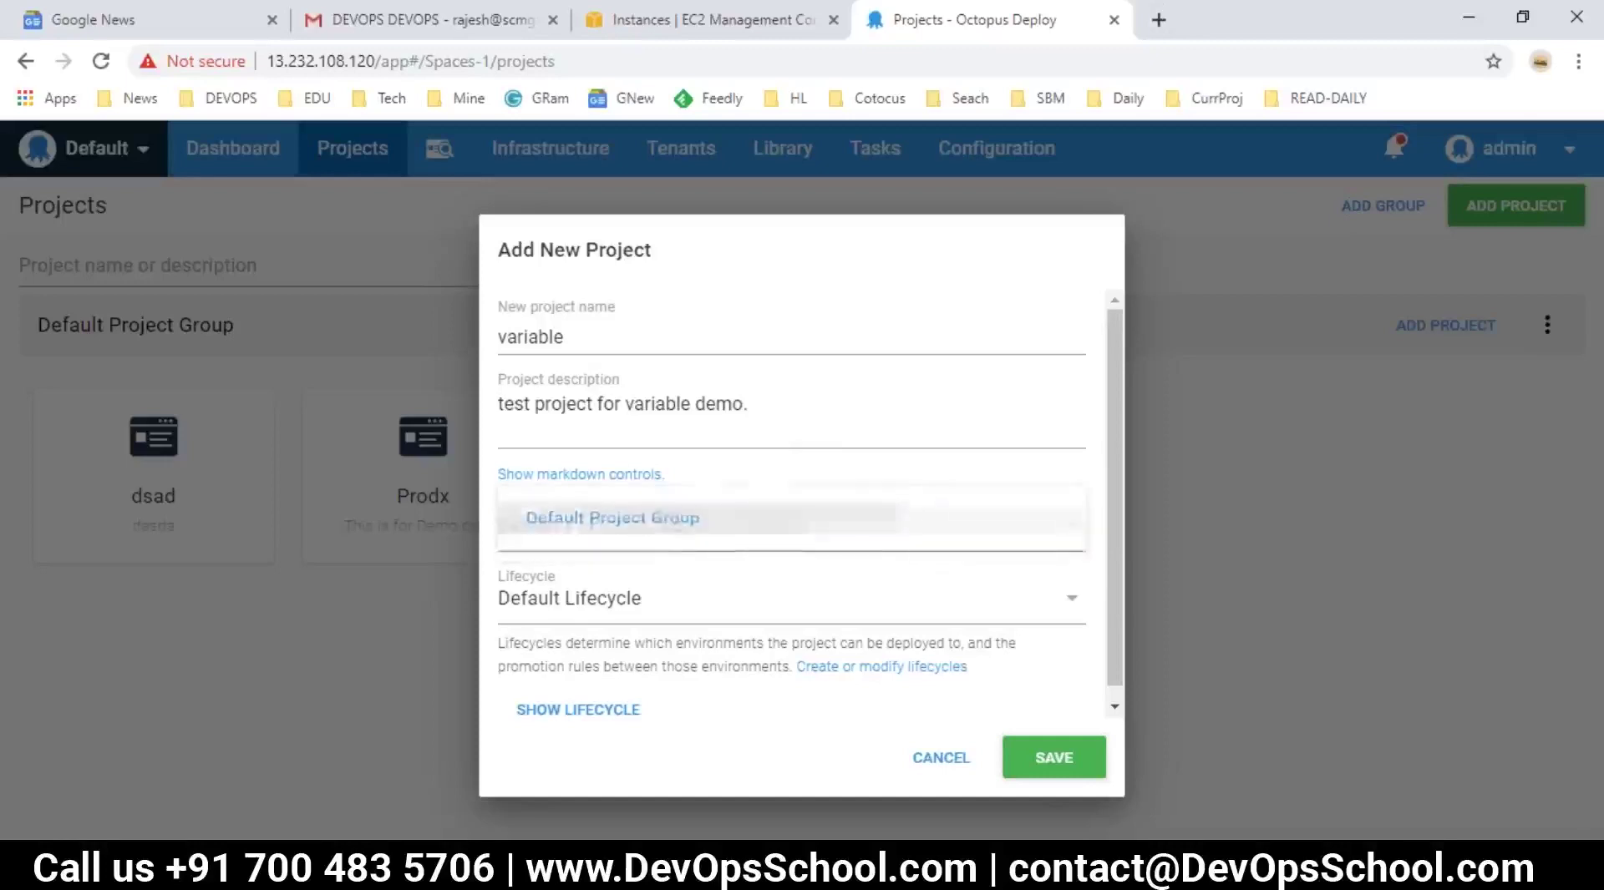
left_click(688, 606)
left_click(905, 604)
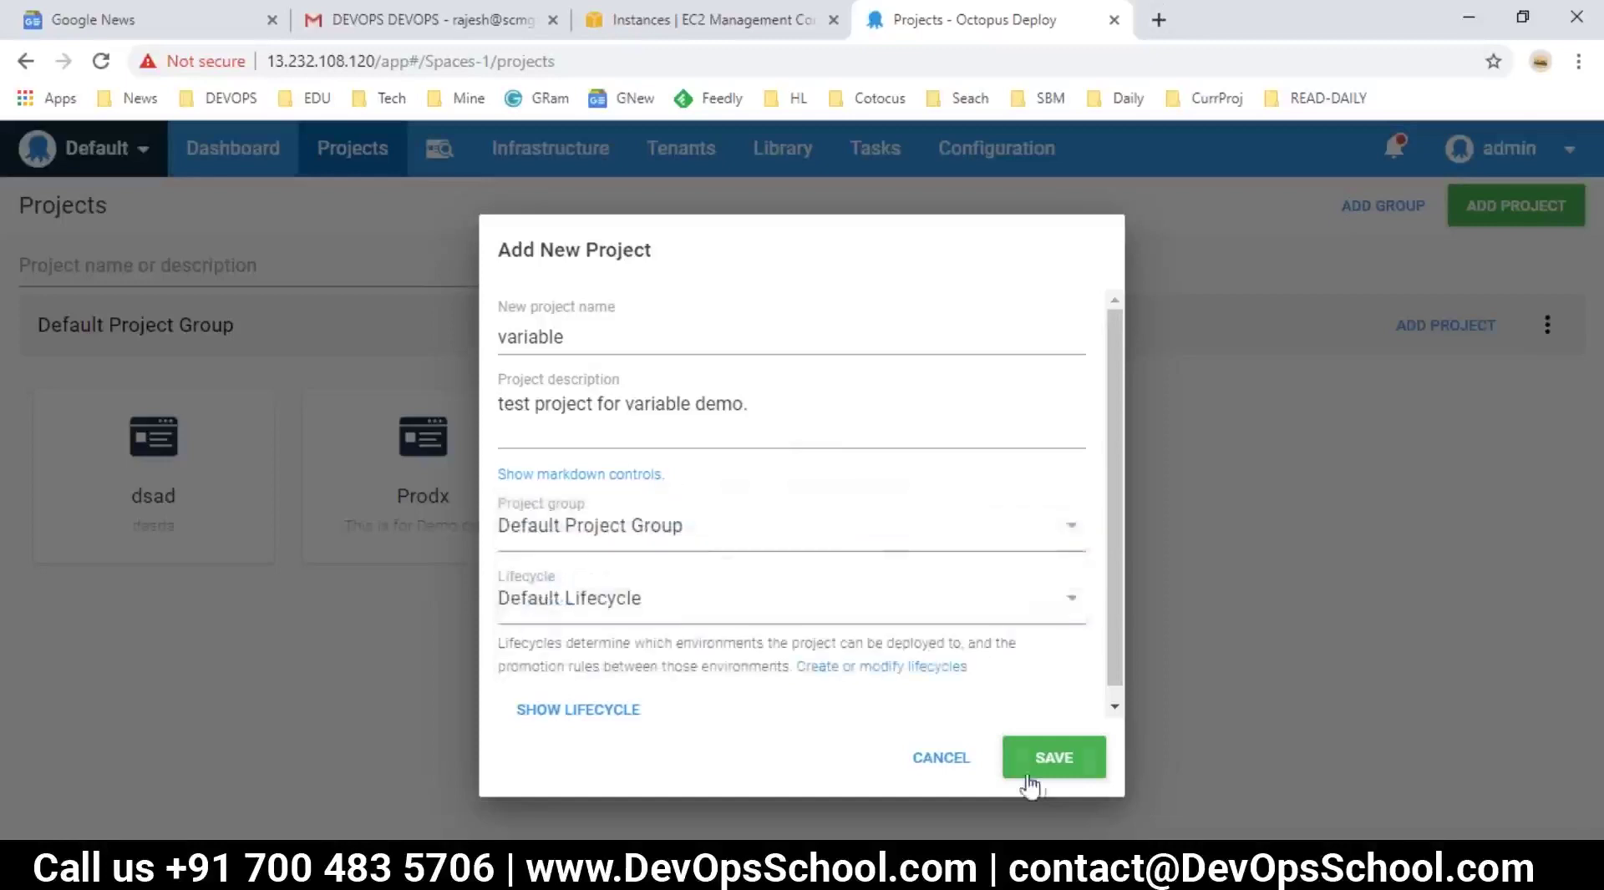
left_click(1042, 766)
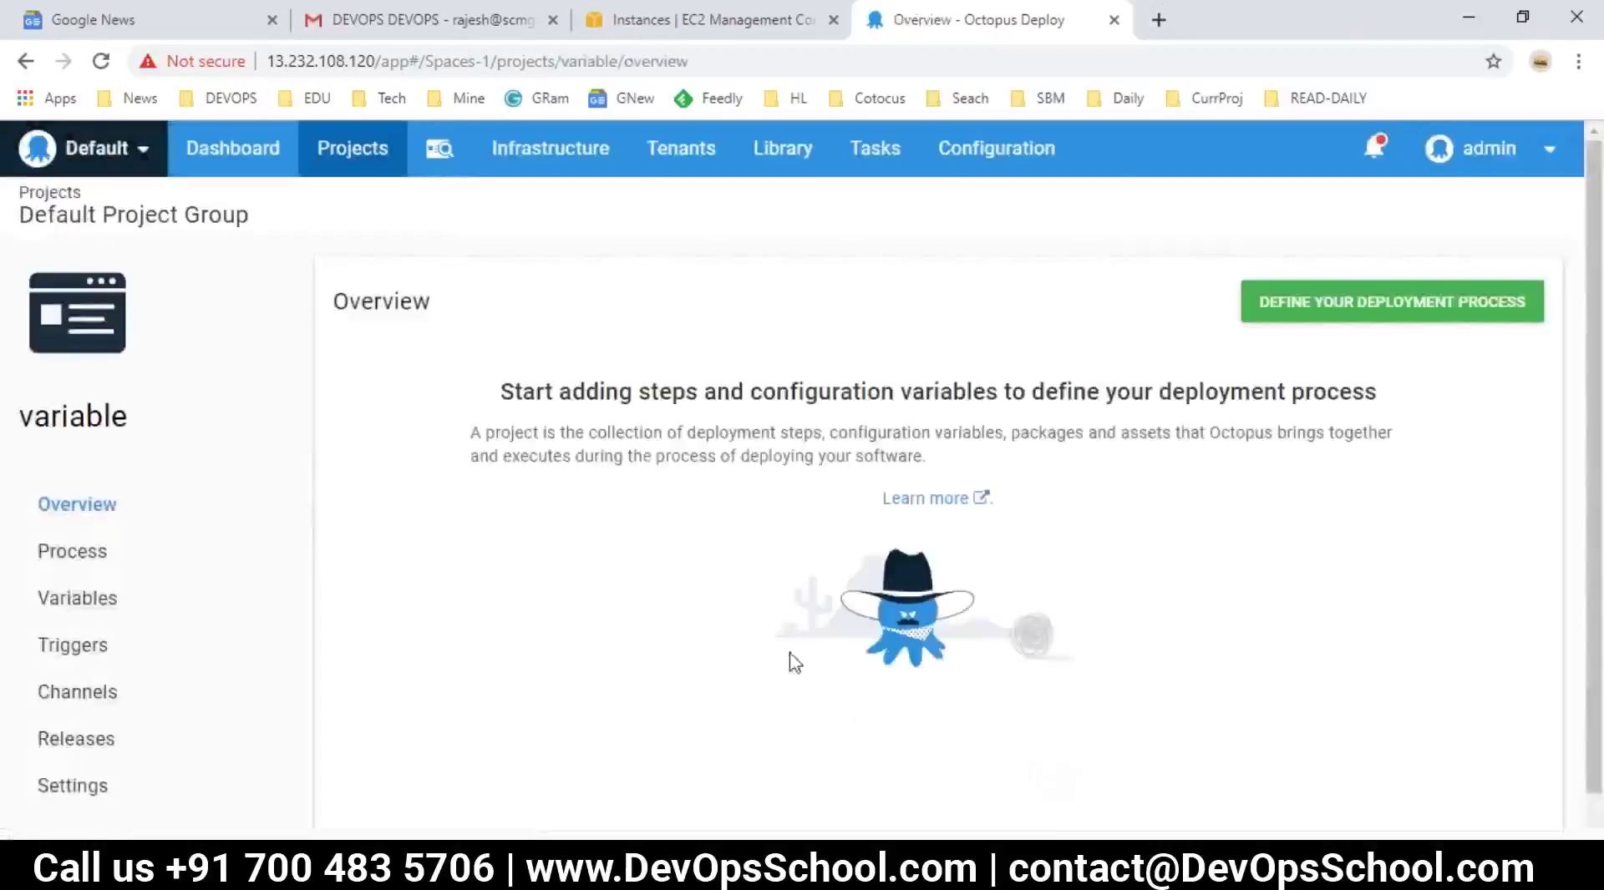
- Add a script step to the project's deployment process and name it "runascript"
left_click(90, 558)
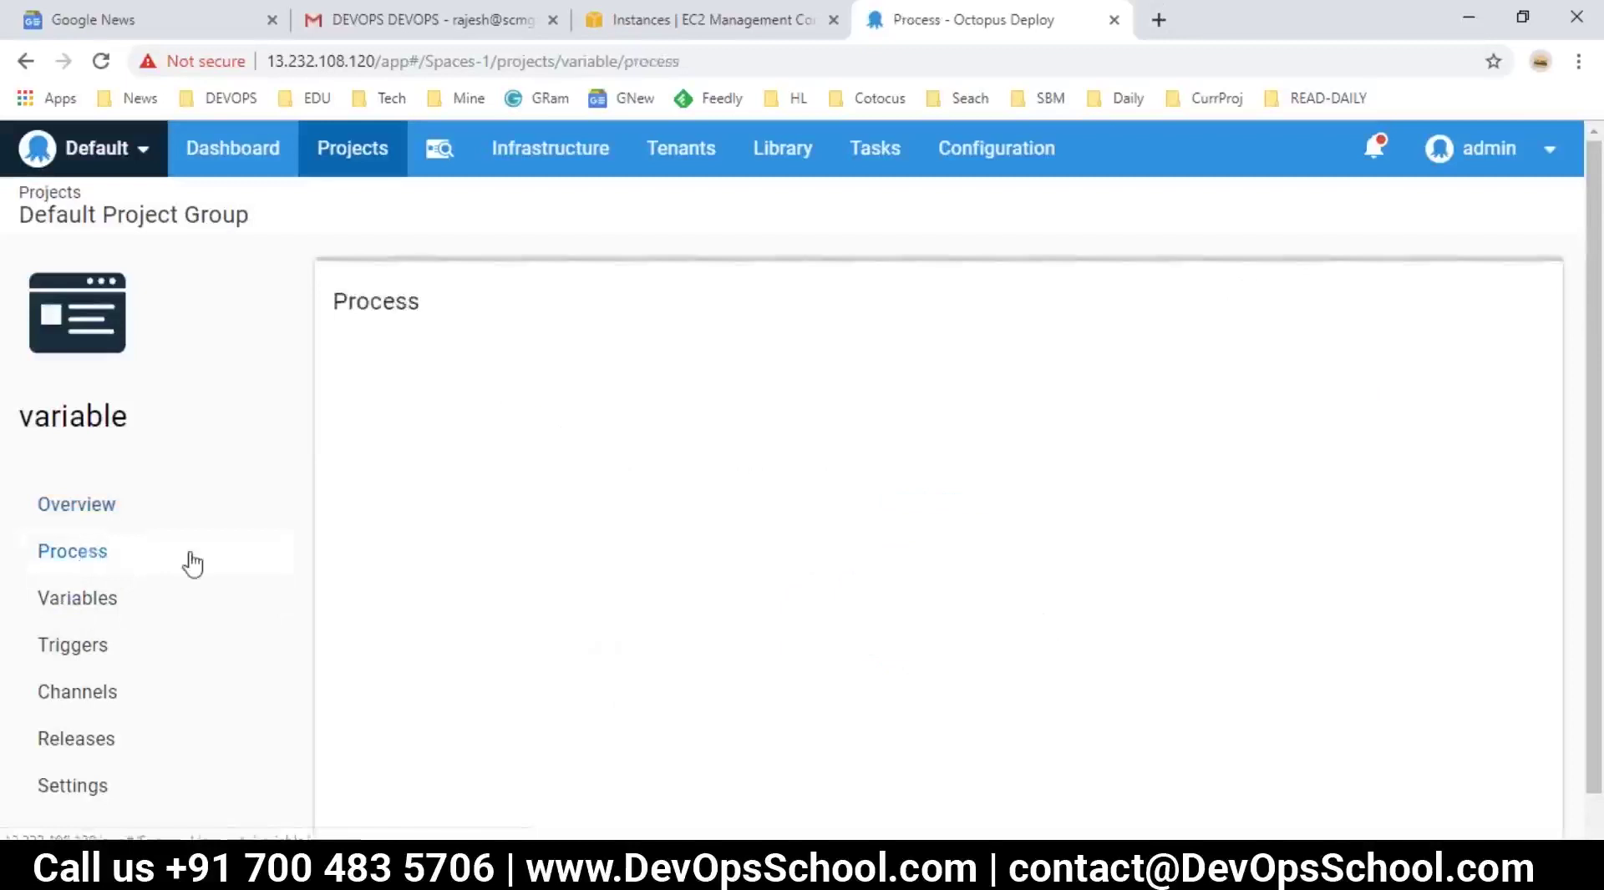
left_click(1432, 304)
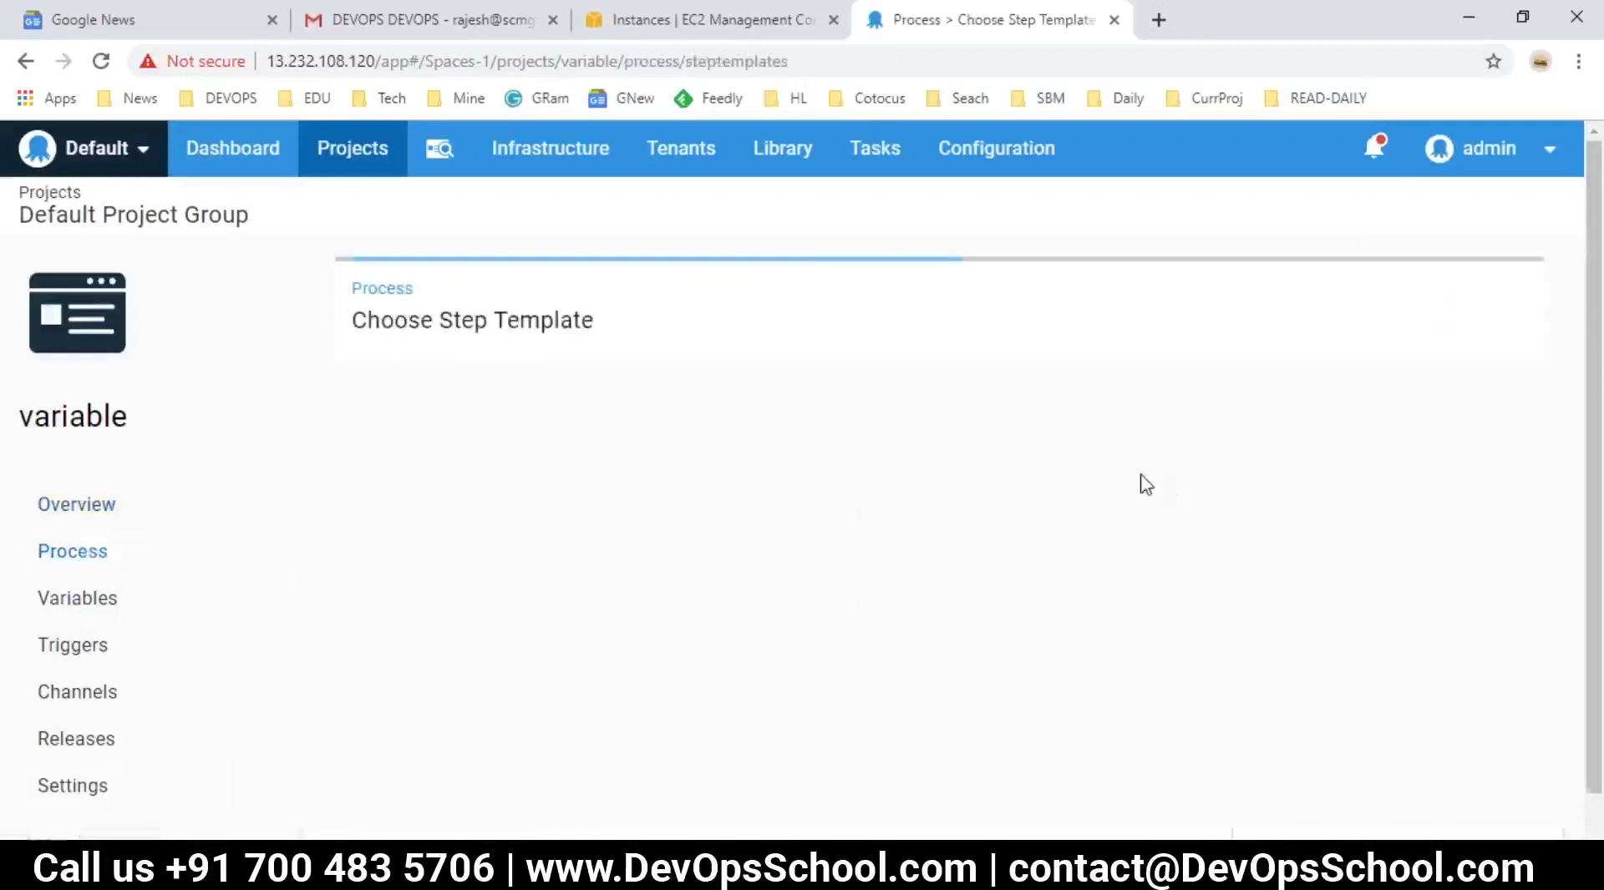
left_click(1268, 635)
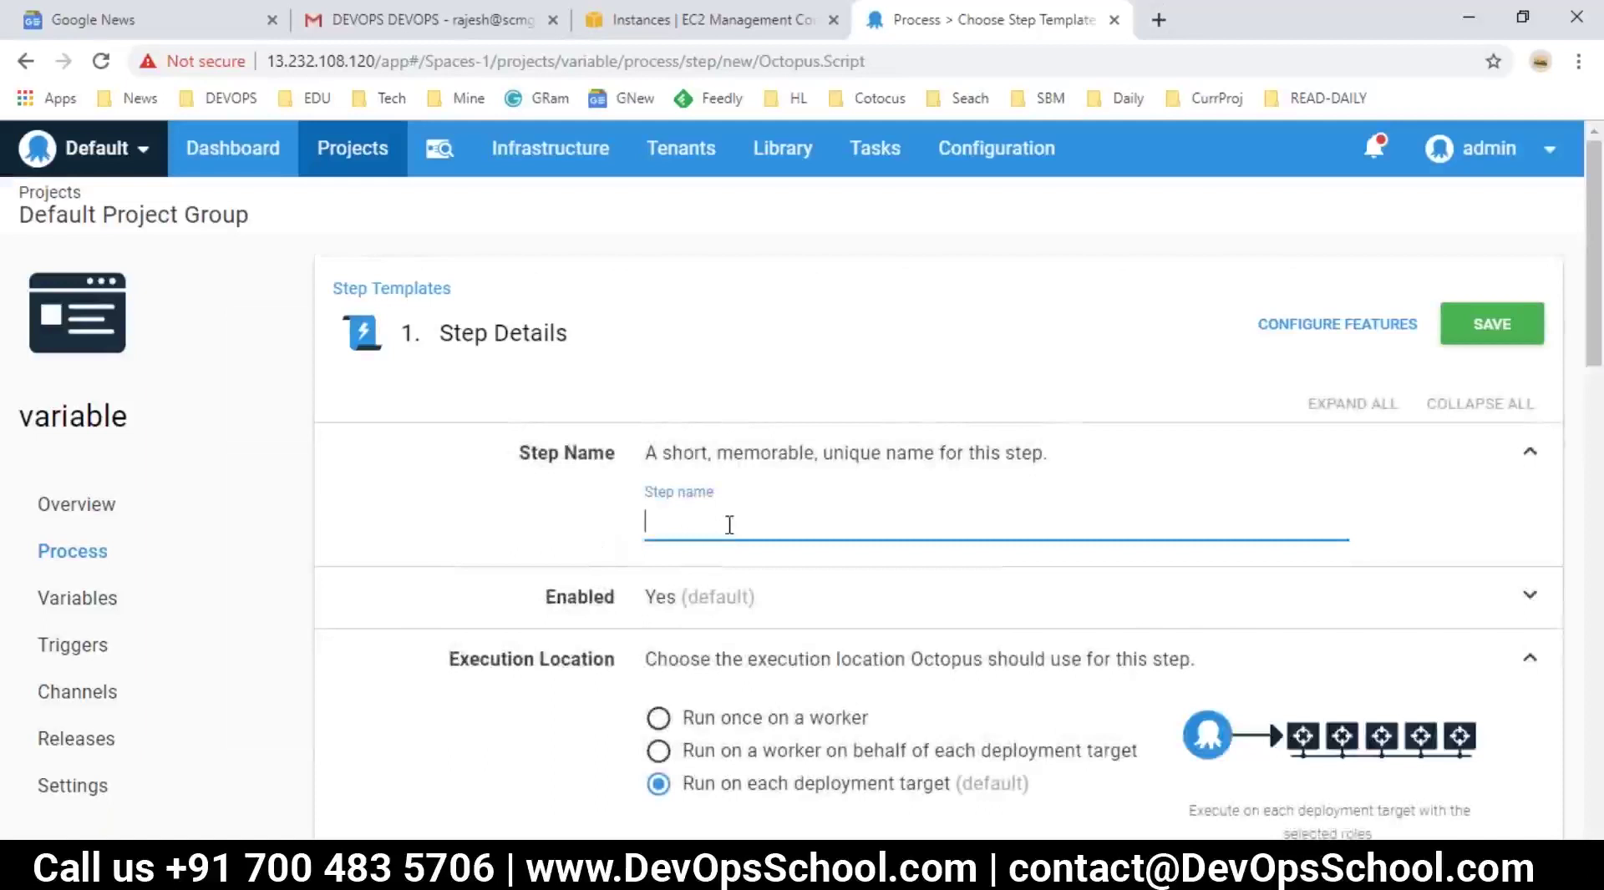
type("runa")
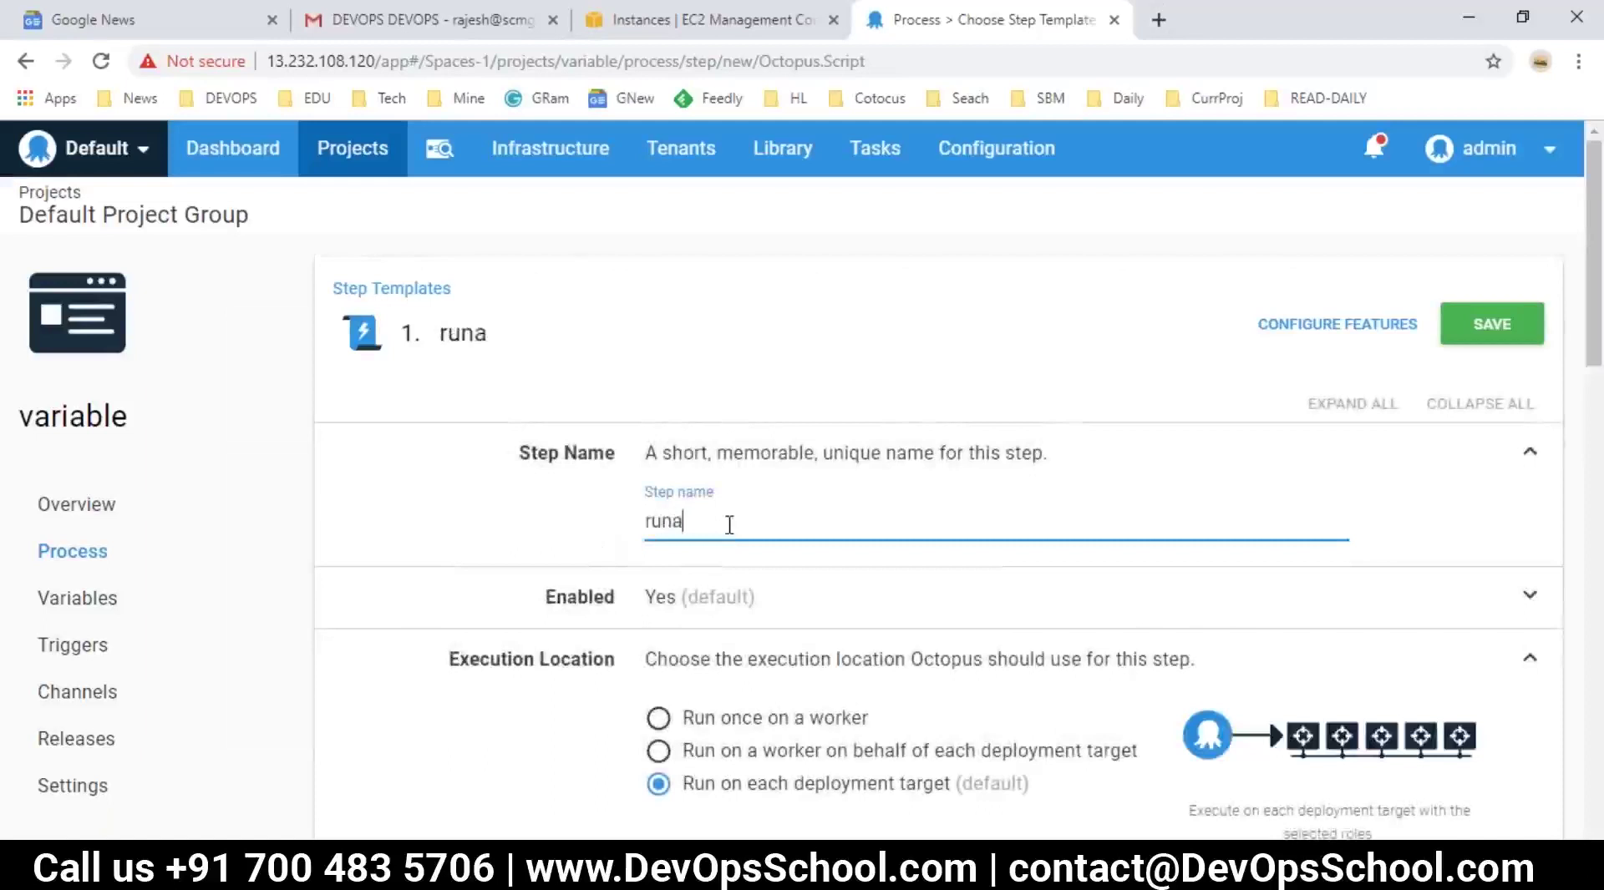
type("script")
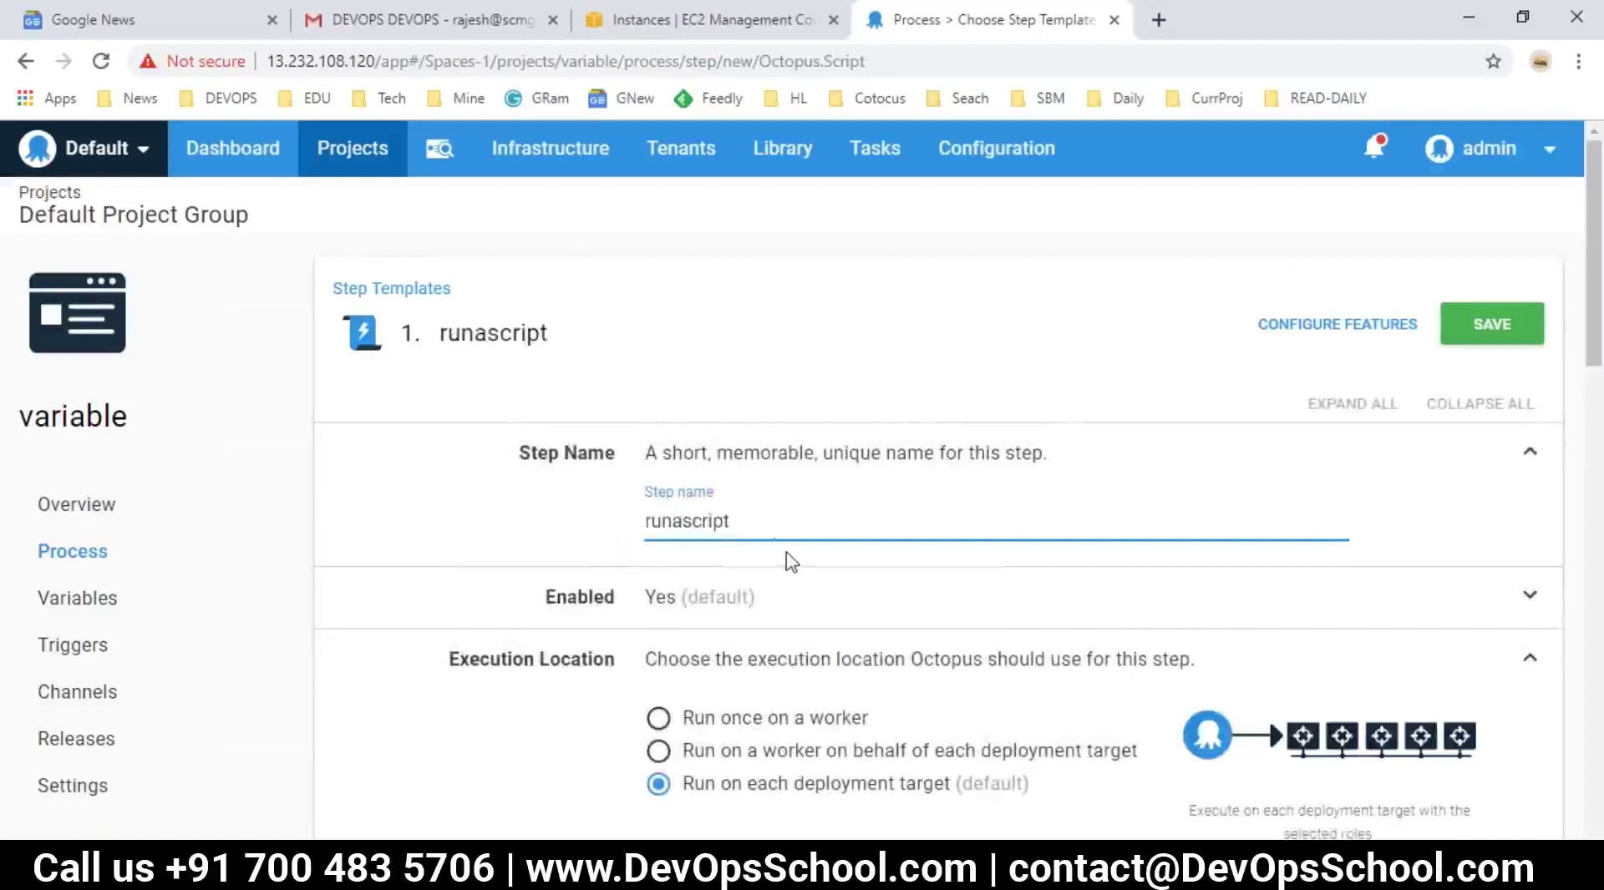
- Examine the script step's execution location options and the target roles available to it
scroll(792, 562, "down", 3)
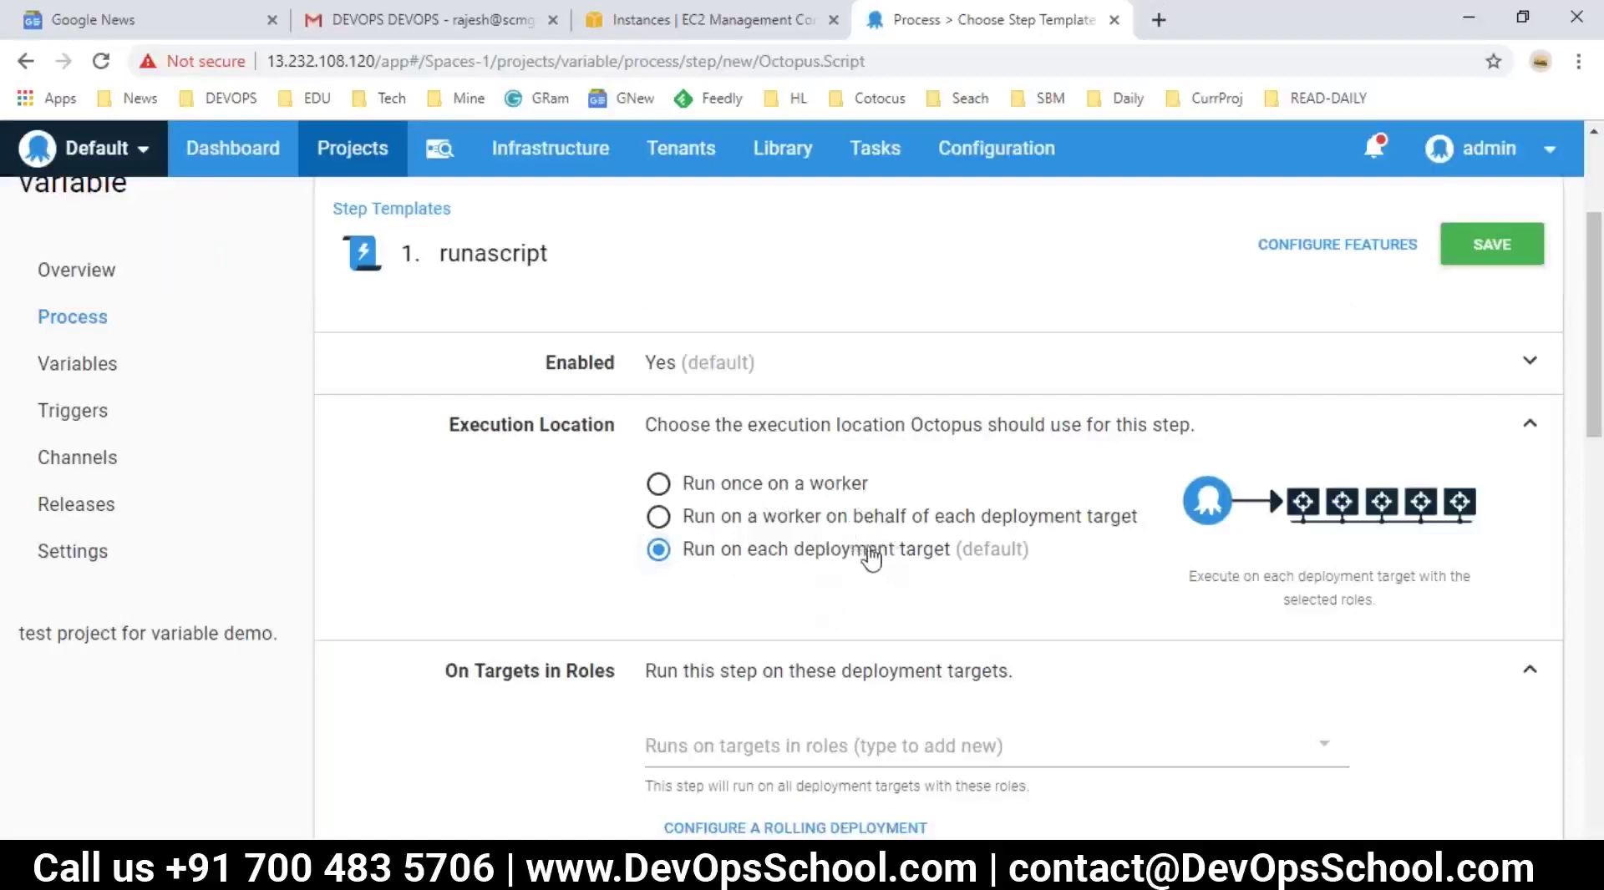
scroll(870, 558, "down", 1)
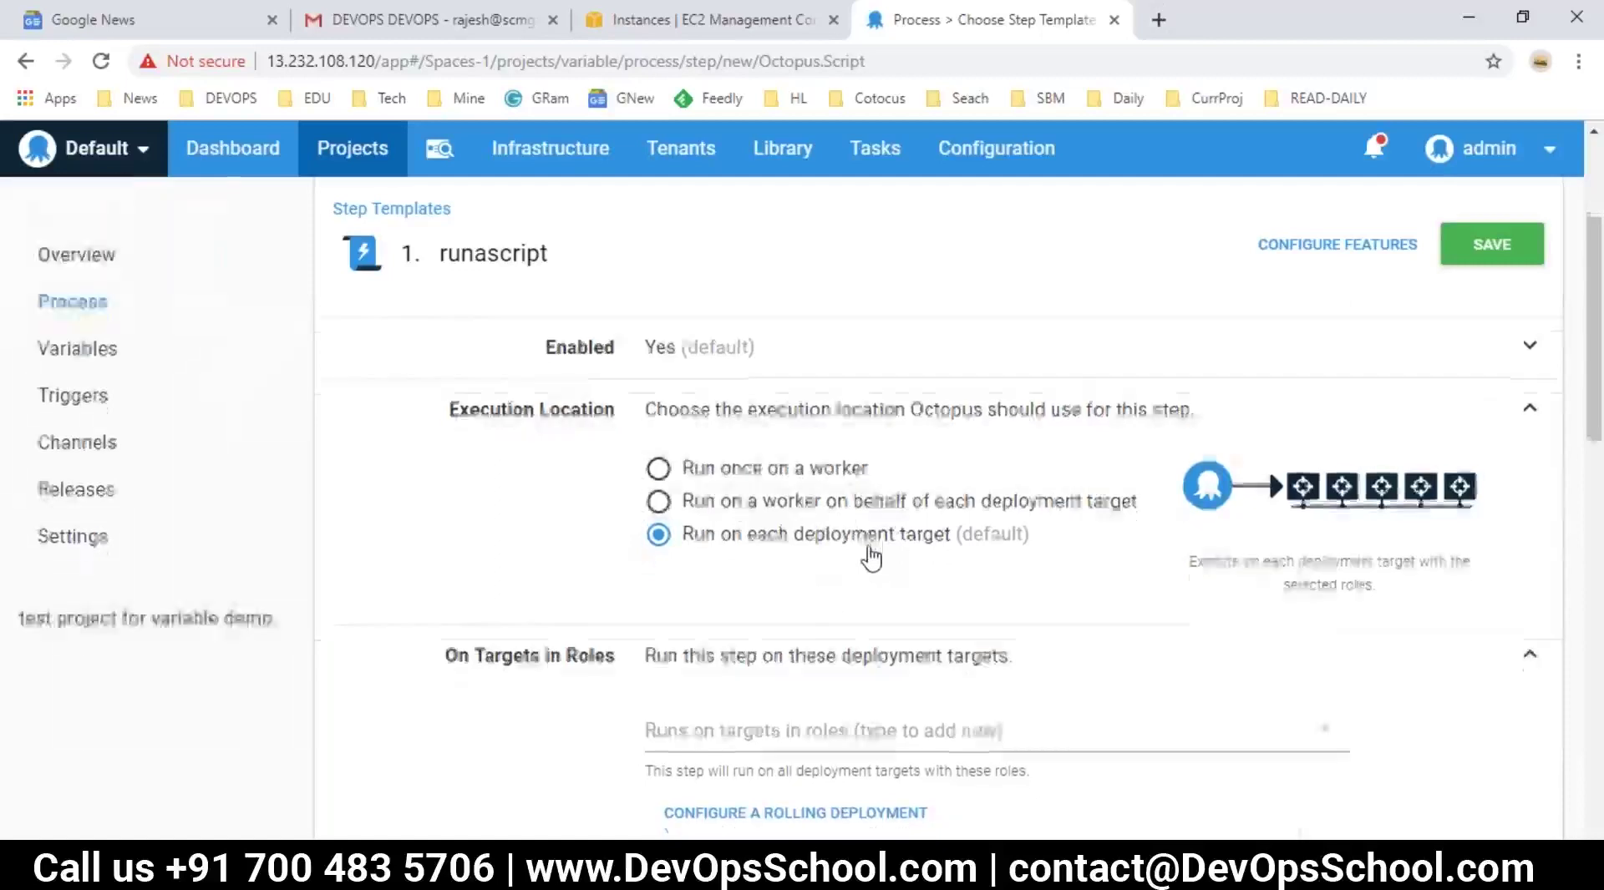
left_click(703, 628)
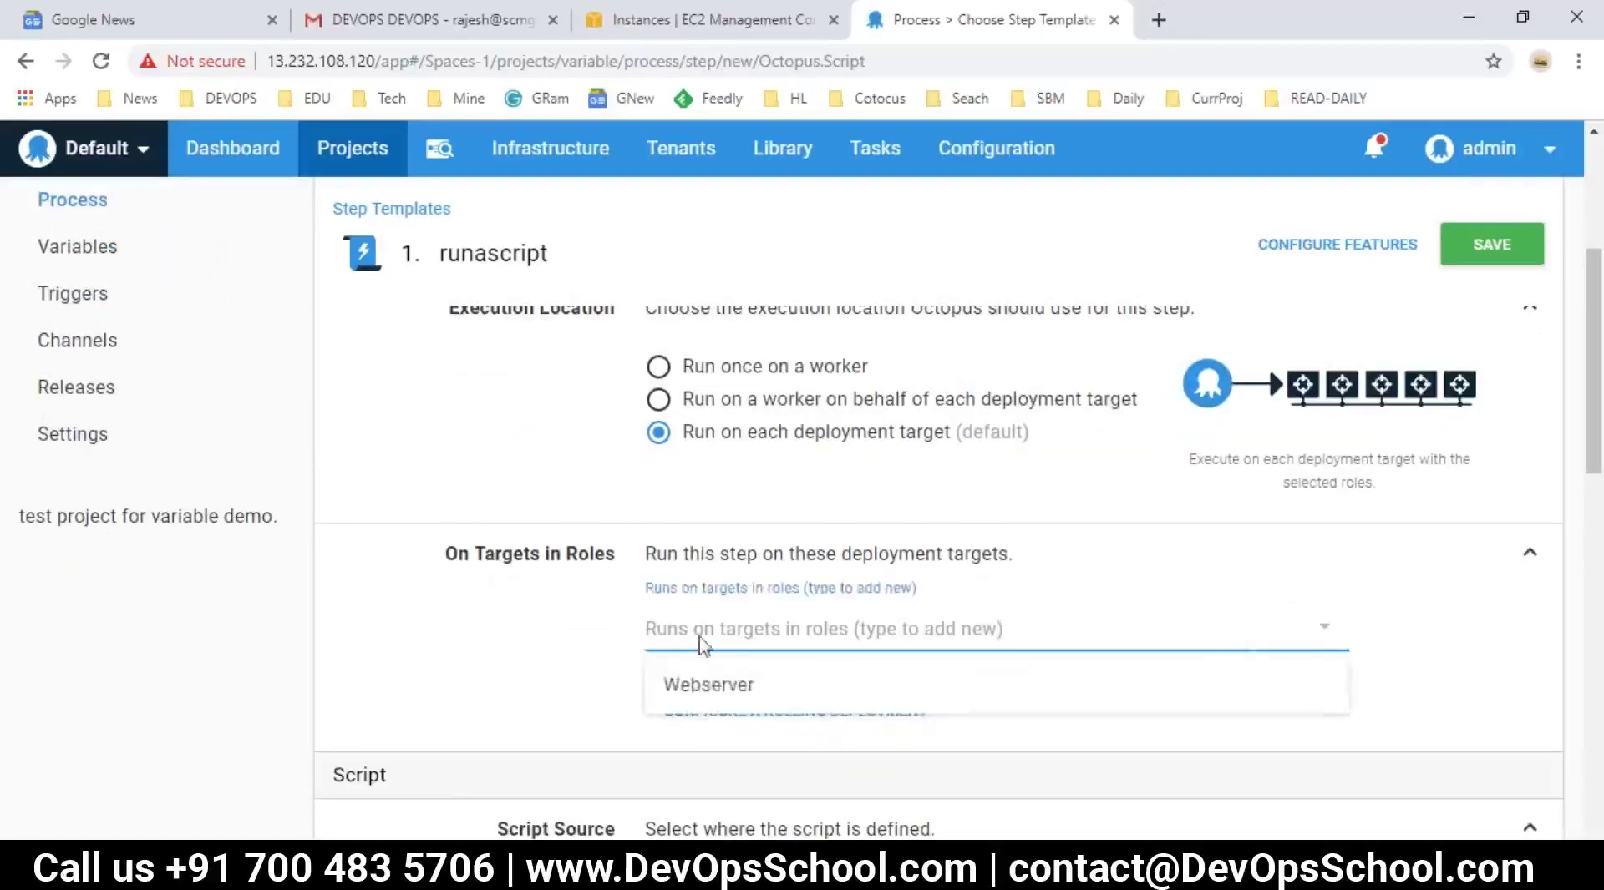
left_click(609, 475)
scroll(609, 476, "up", 1)
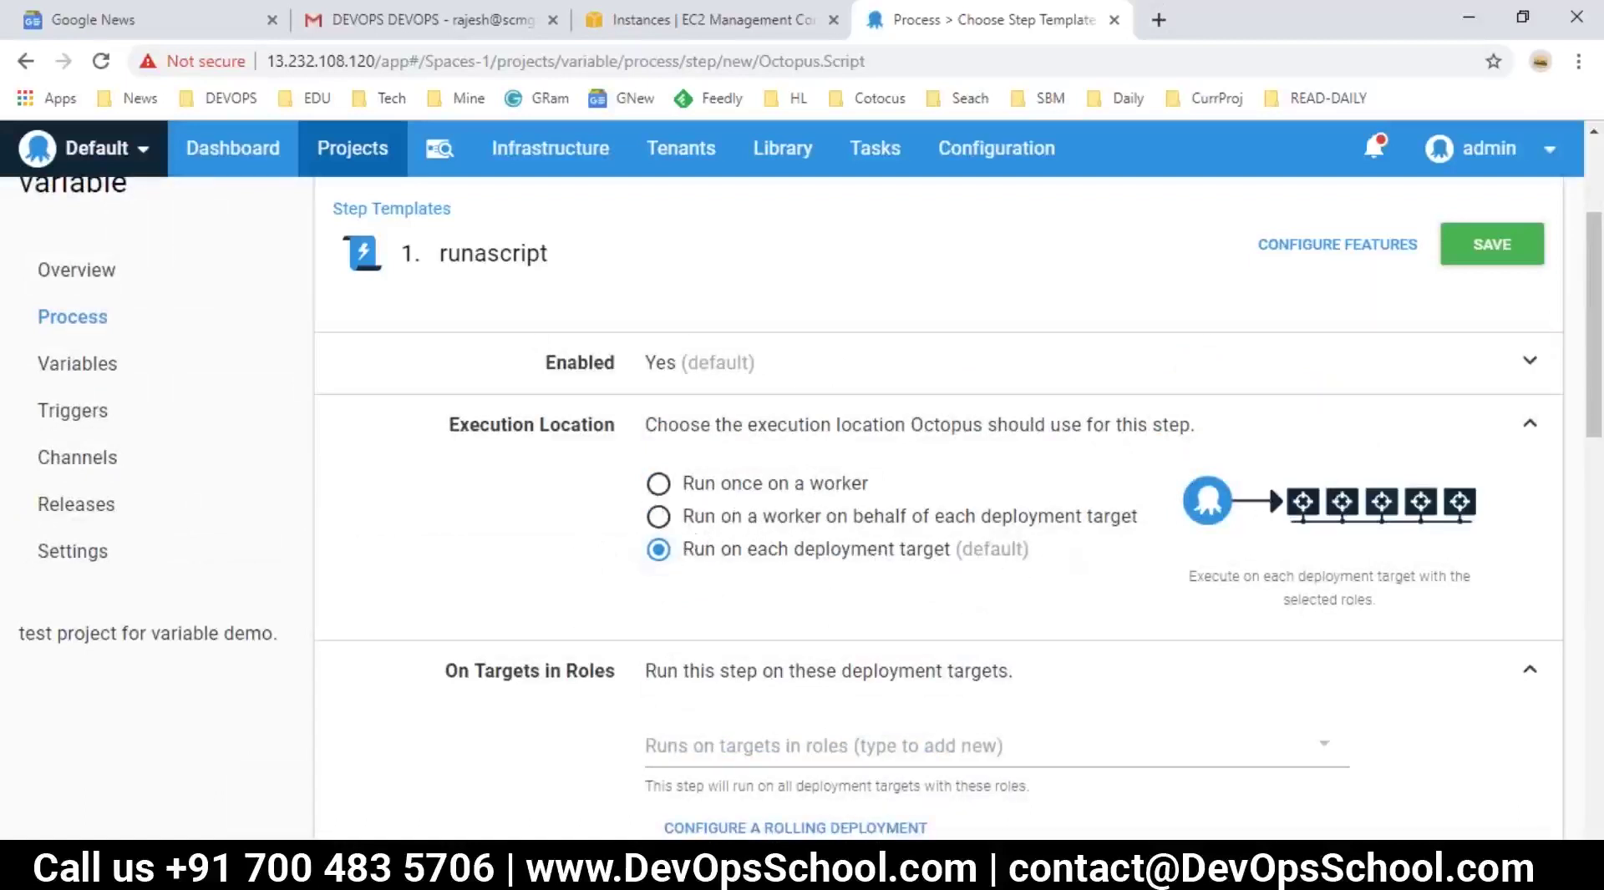
- Switch to the Notepad notes and add a "Qs" heading underlined with dashes below the Variables section
key("alt+Tab")
left_click(276, 677)
key("Return")
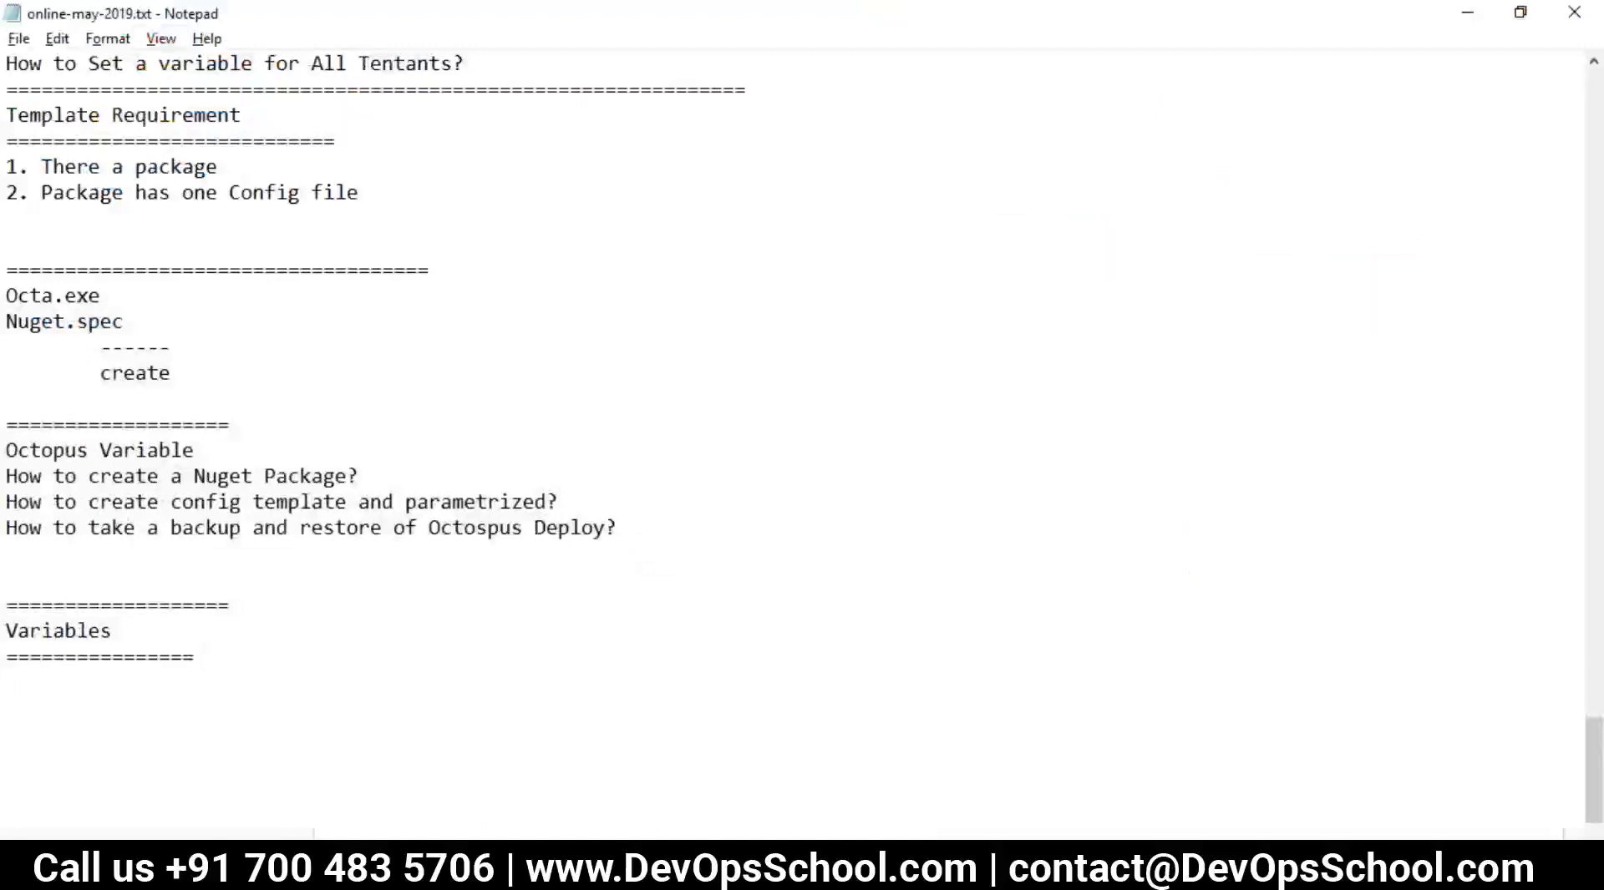
key("Return")
key("alt+Tab")
key("alt+Tab")
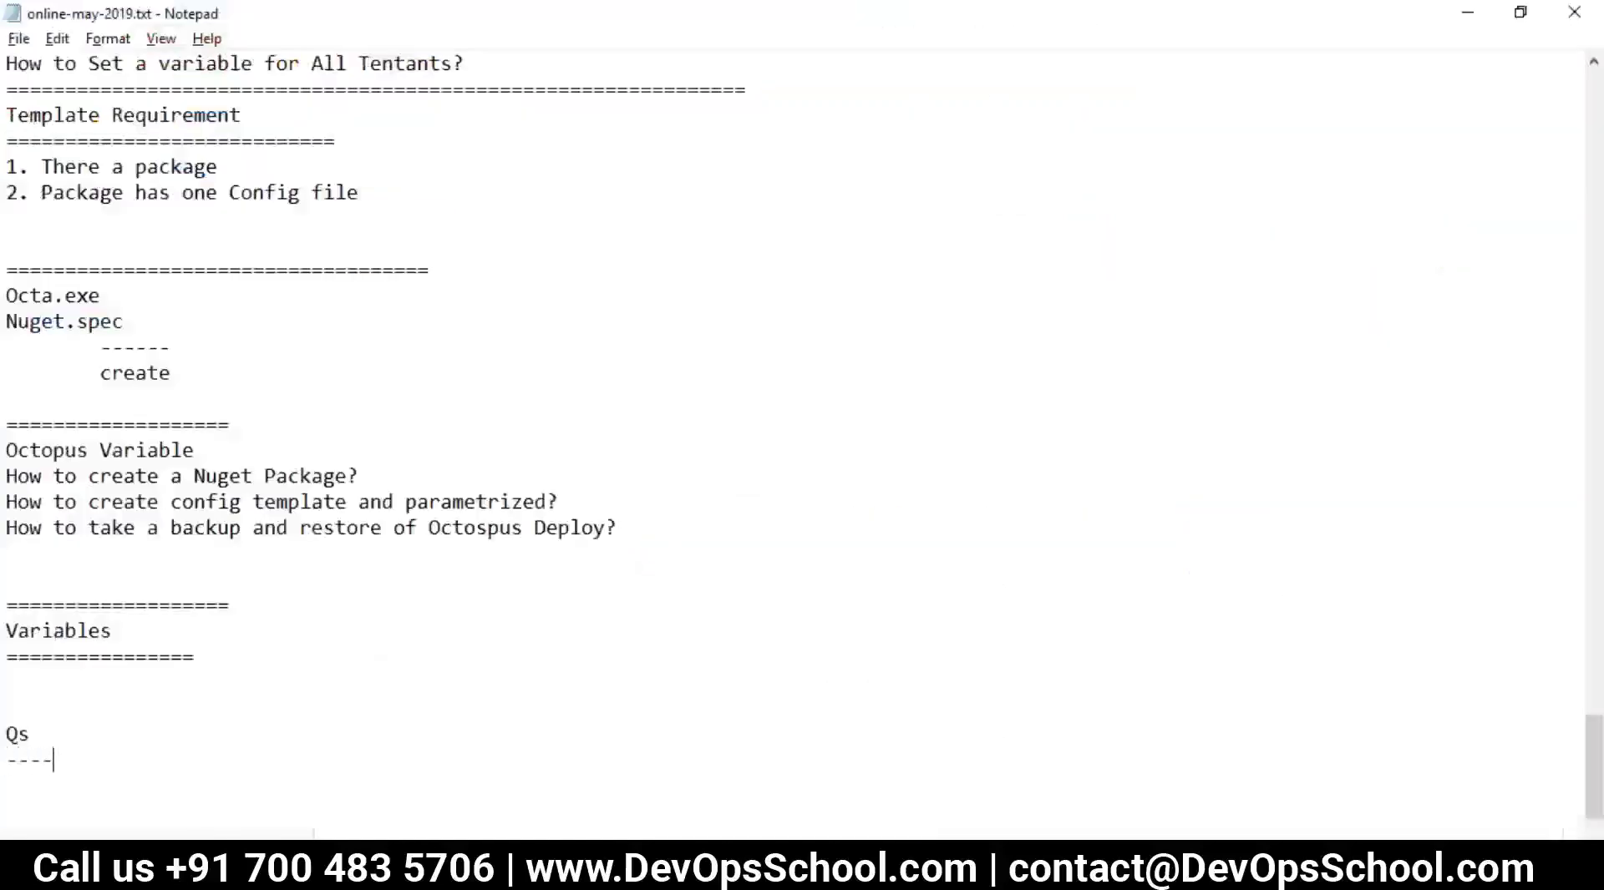
- Write "Run Once on a Worker" as the first entry under the Qs heading
type("Run Onc")
key("BackSpace")
key("BackSpace")
type("ce")
key("alt+Tab")
key("alt+Tab")
type("on a W")
type("ok")
type("rk")
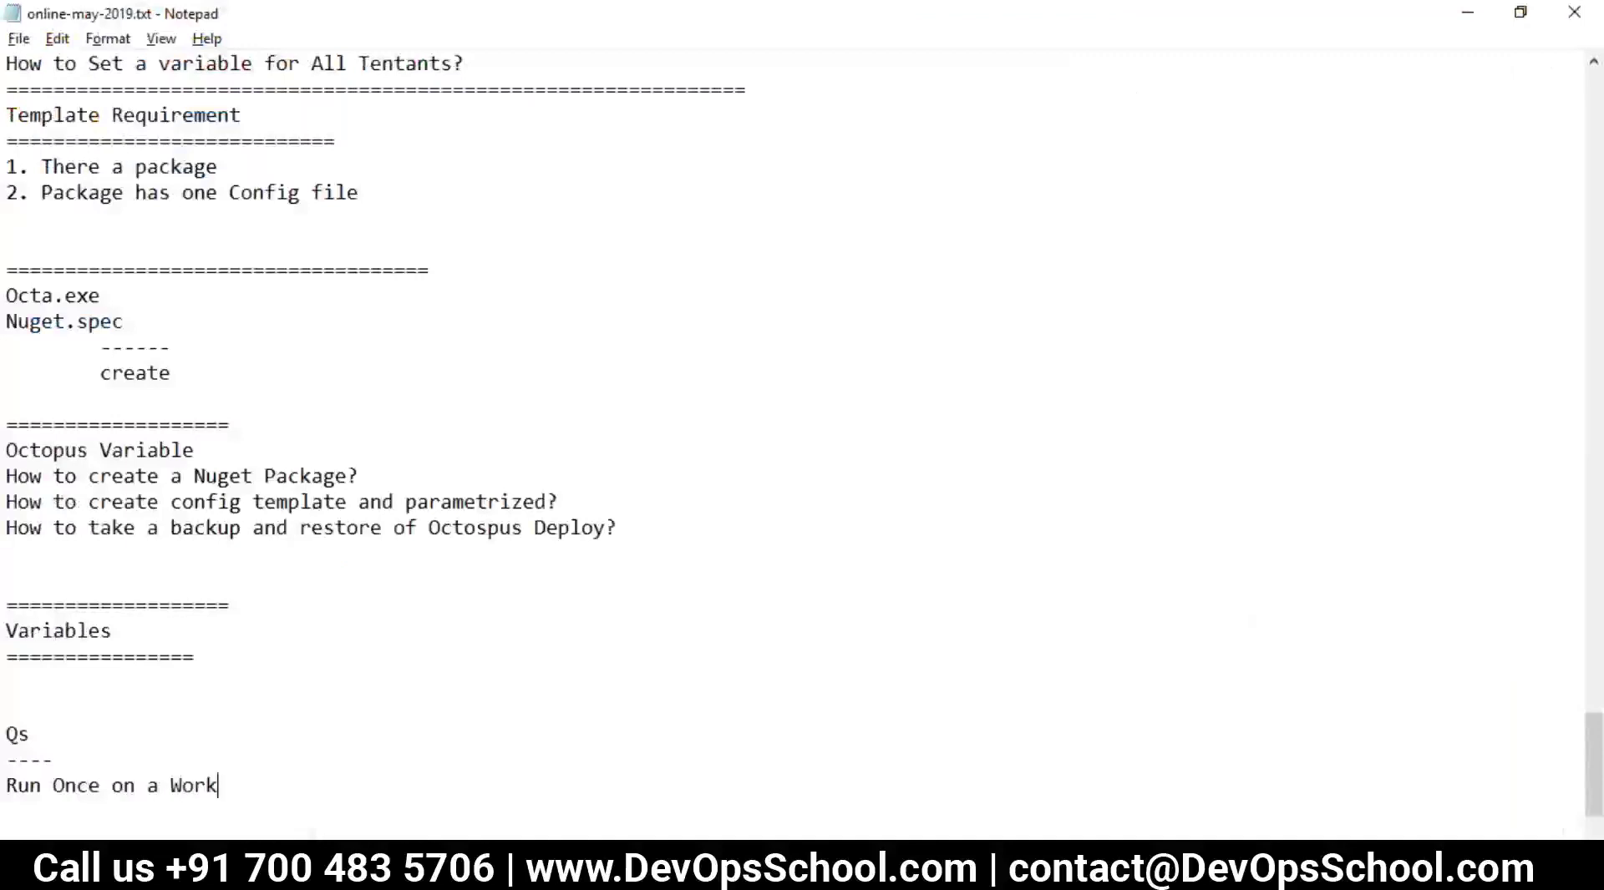
type("er")
- Begin a second entry under Qs with "Run on a worker", checking the wording against Octopus Deploy's execution location options
key("alt+Tab")
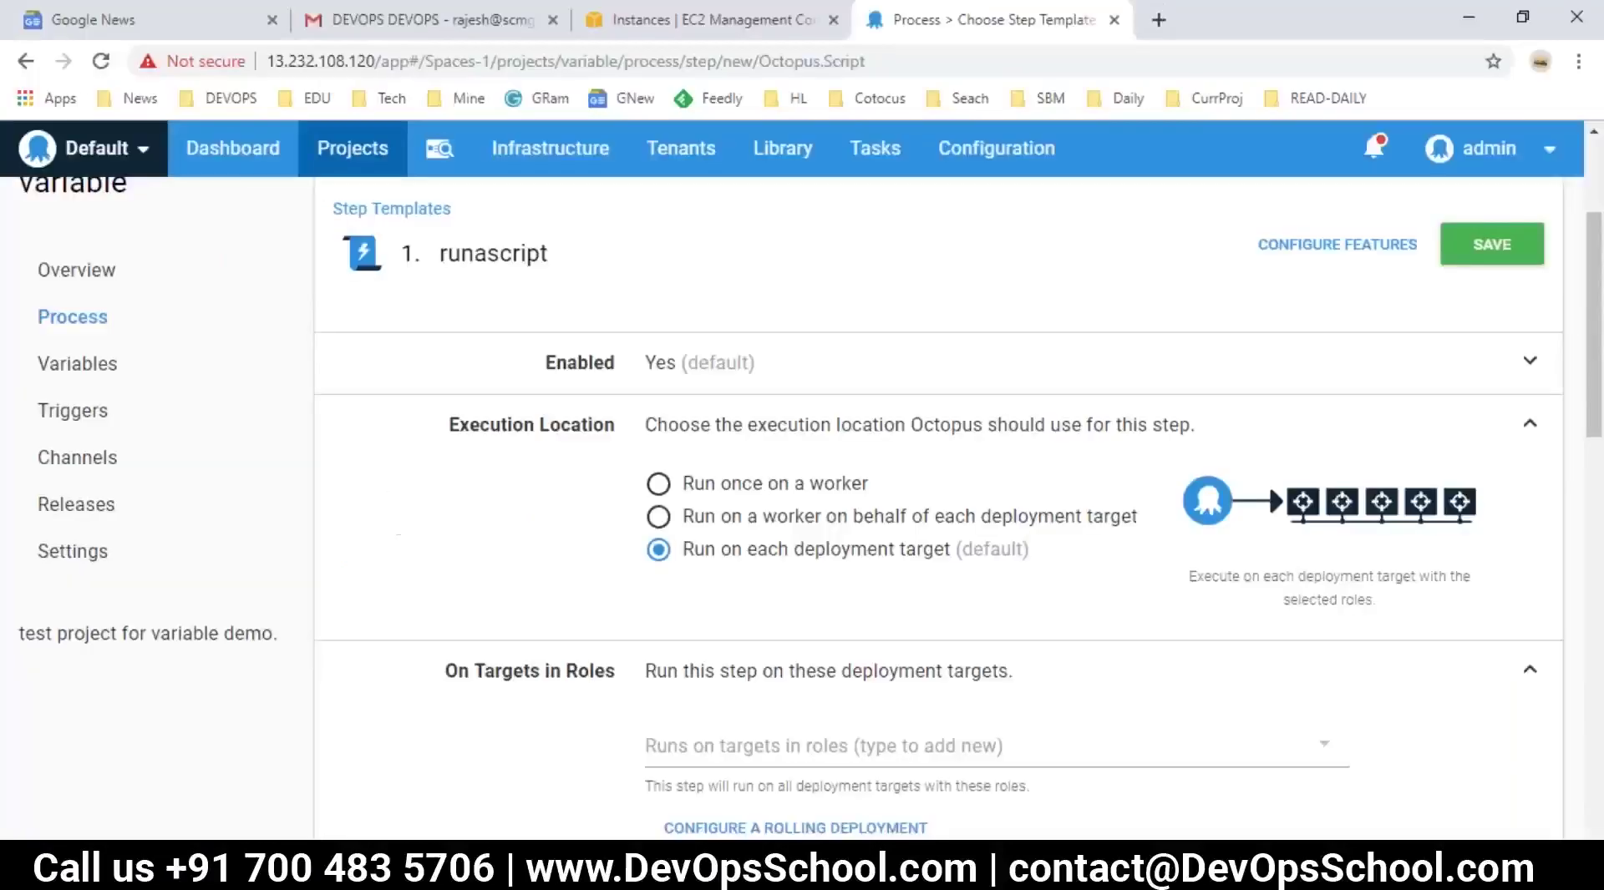
key("alt+Tab")
key("Return")
type("Run")
key("alt+Tab")
key("alt+Tab")
key("alt+Tab")
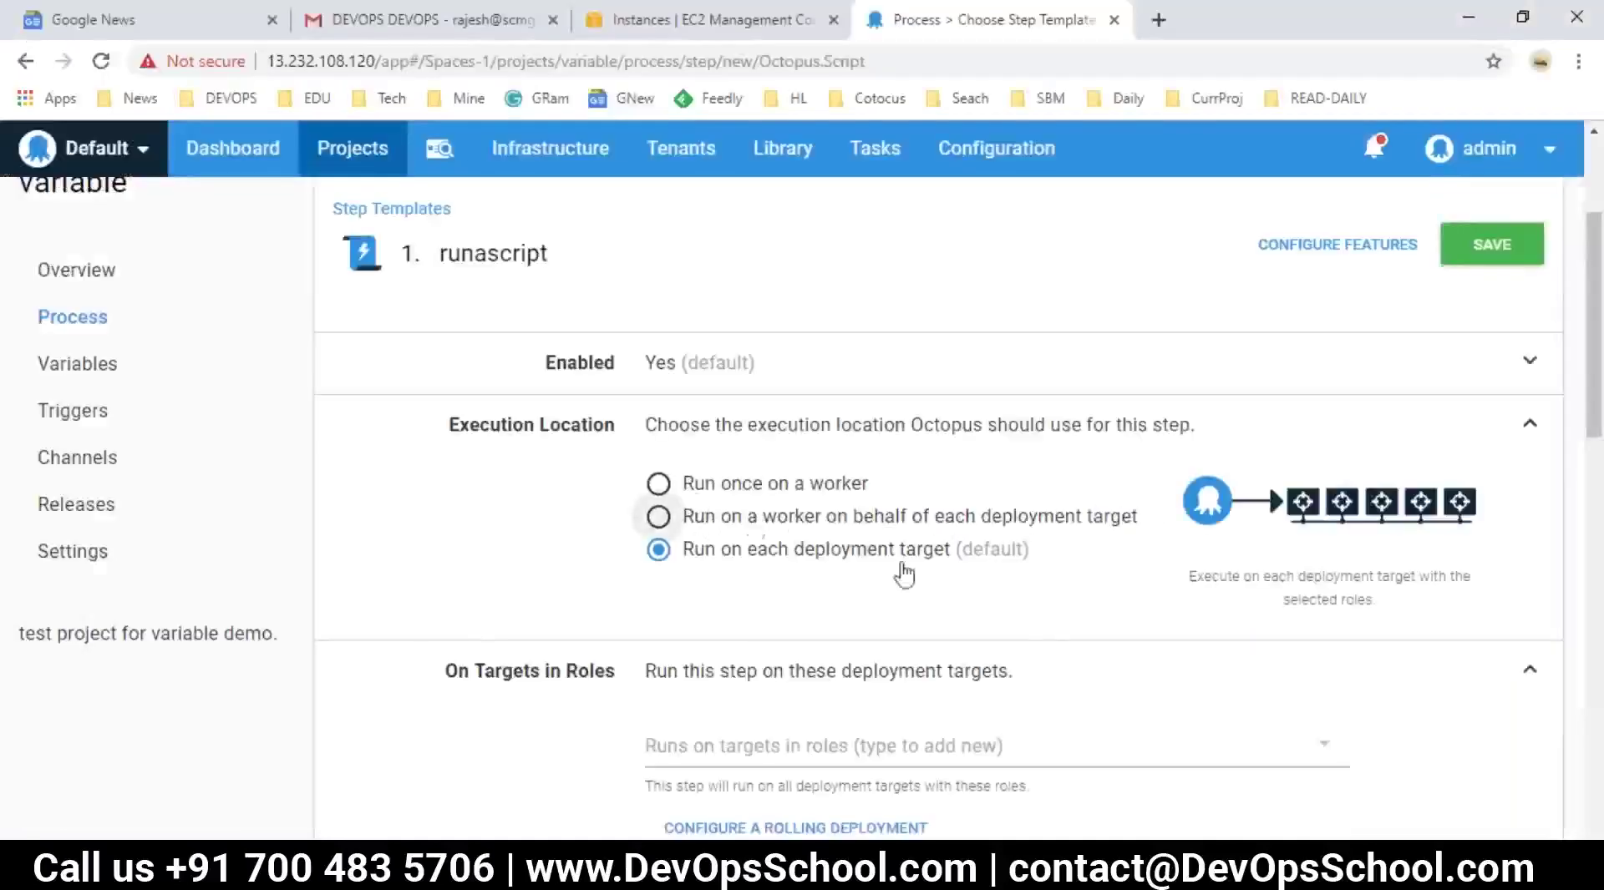
key("alt+Tab")
type("on")
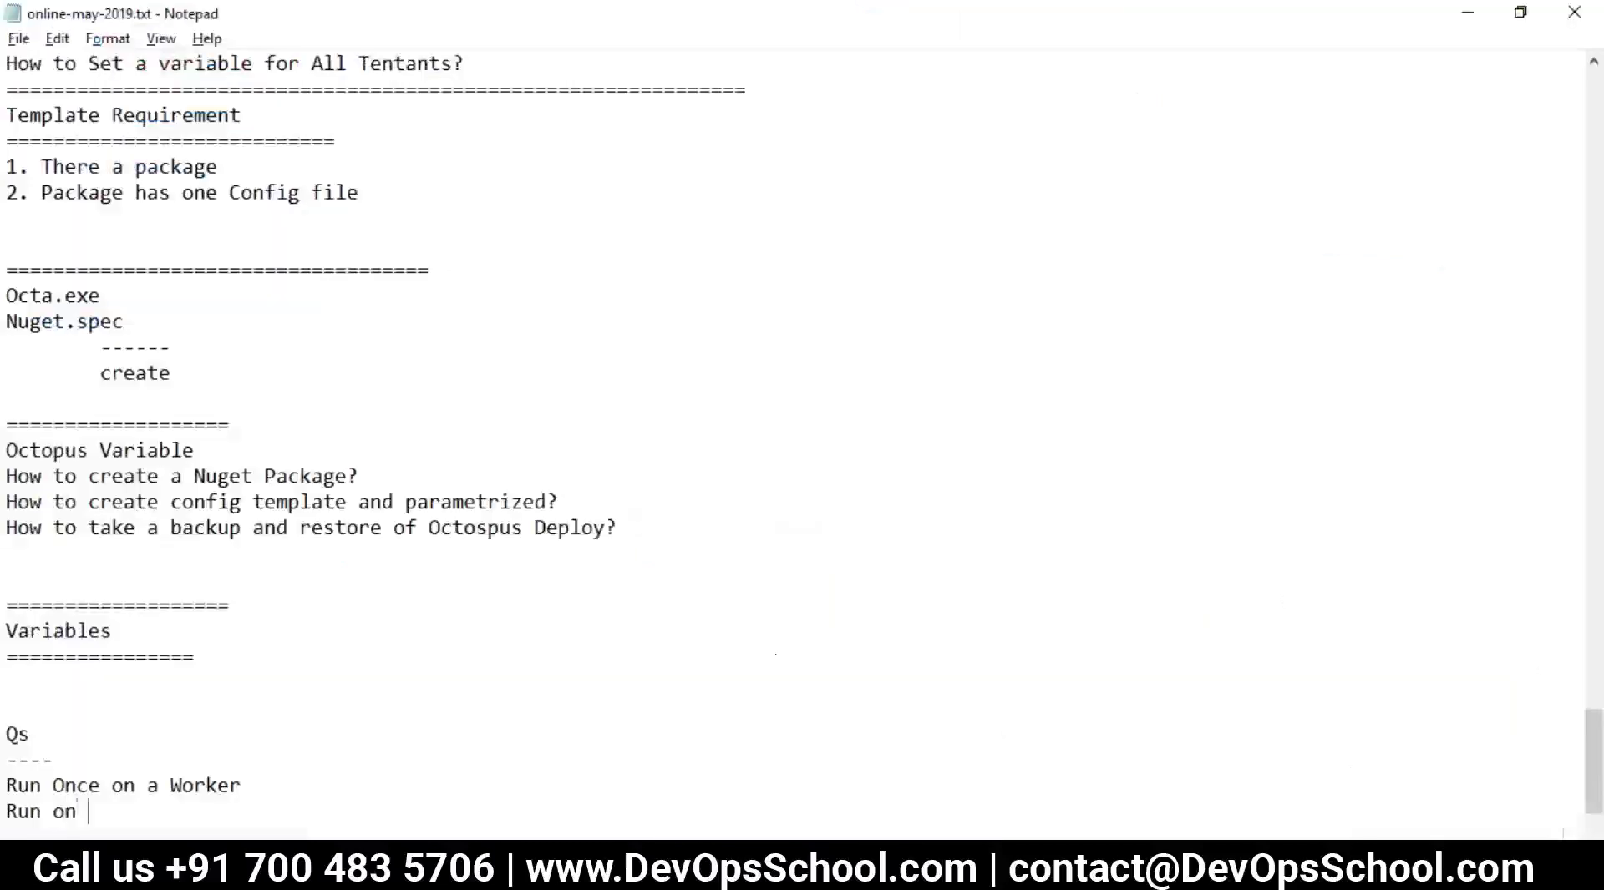
key("alt+Tab")
key("alt+Tab")
type("a")
type(" wornde")
key("BackSpace")
key("BackSpace")
key("BackSpace")
type("ker")
- Continue the second Qs entry with "on behalf on each", checking the wording against Octopus Deploy's execution location options
key("alt+Tab")
key("alt+Tab")
type("on behalf")
key("alt+Tab")
key("alt+Tab")
type("on eac")
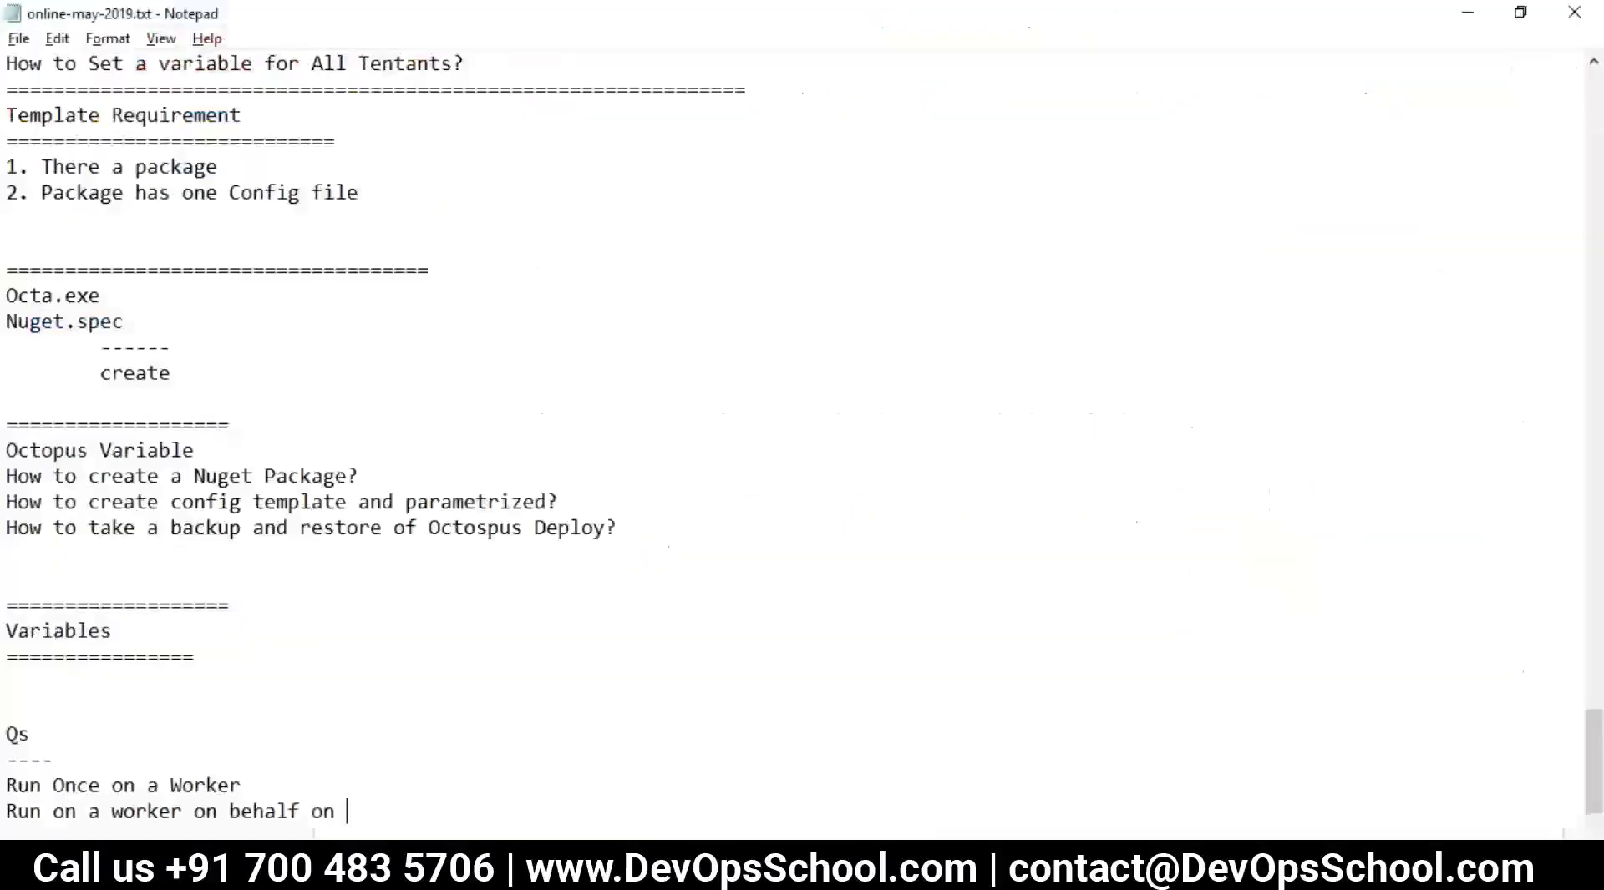
type("h")
- Complete the second Qs entry with "deployment target", following the execution location wording
key("alt+Tab")
key("alt+Tab")
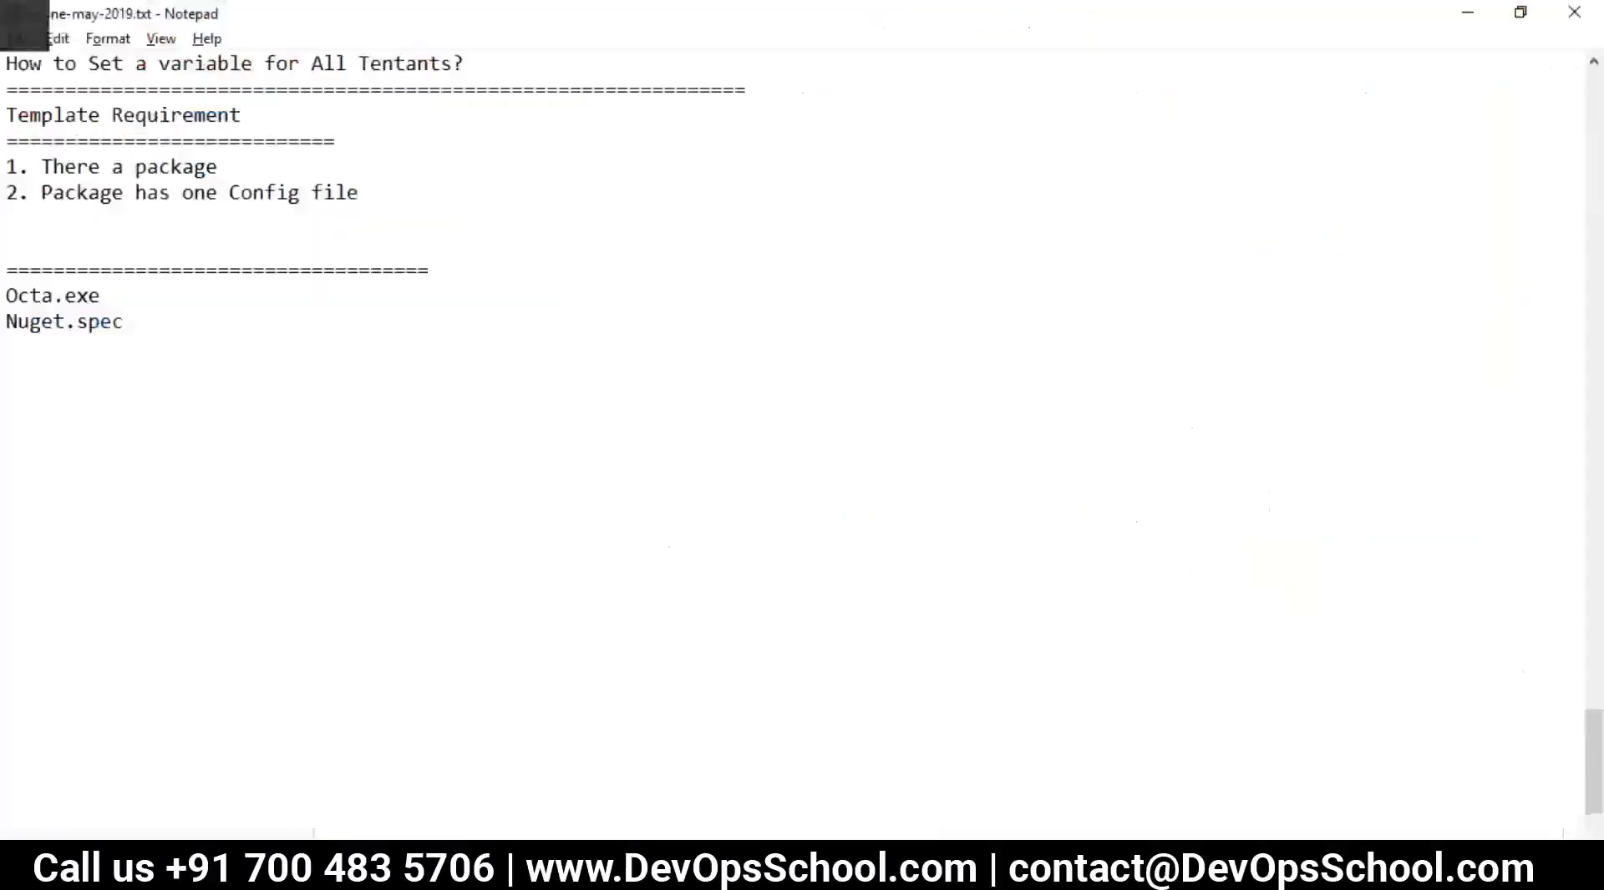
type("deployment")
key("alt+Tab")
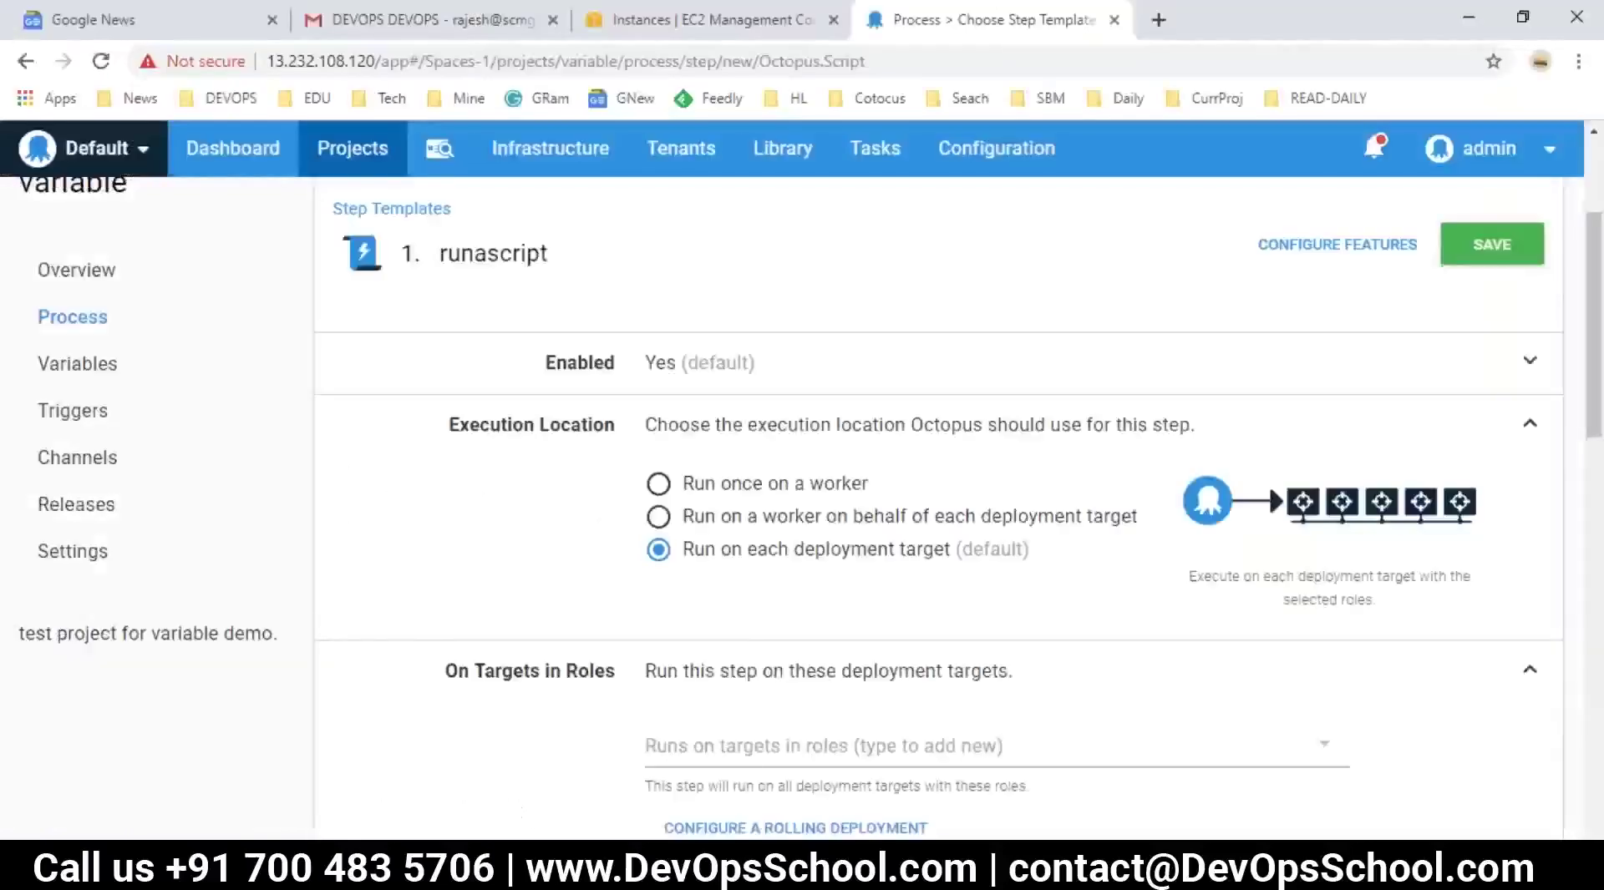
key("alt+Tab")
type("t taregt")
key("BackSpace")
key("BackSpace")
type("t")
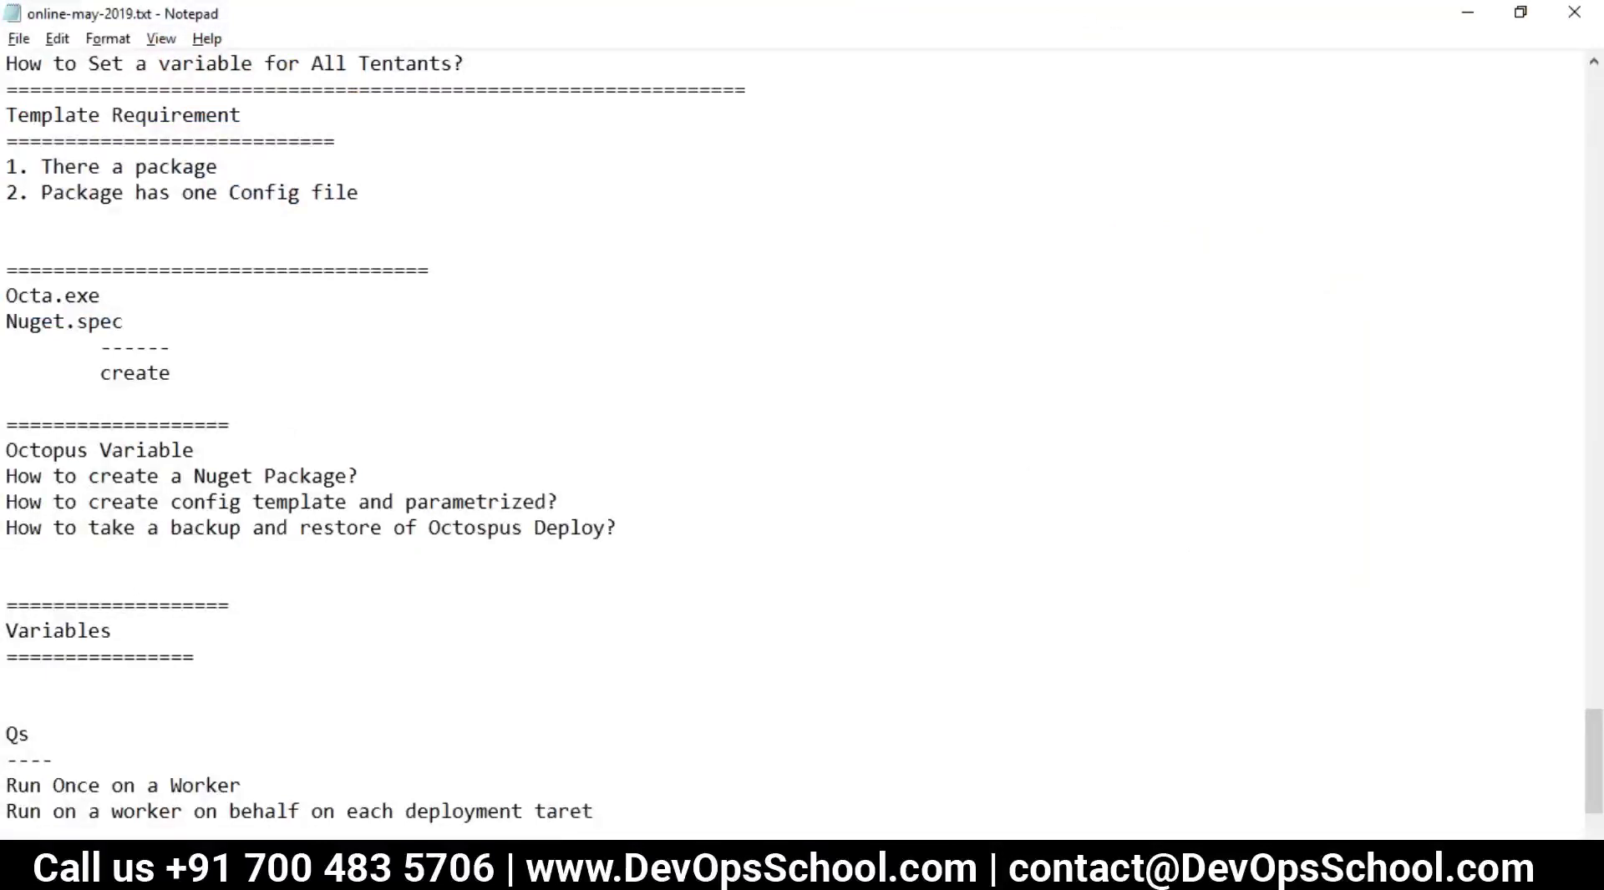
type("get")
- Add "Run on each deployment target" as the third Qs entry, taken from the execution location options
key("alt+Tab")
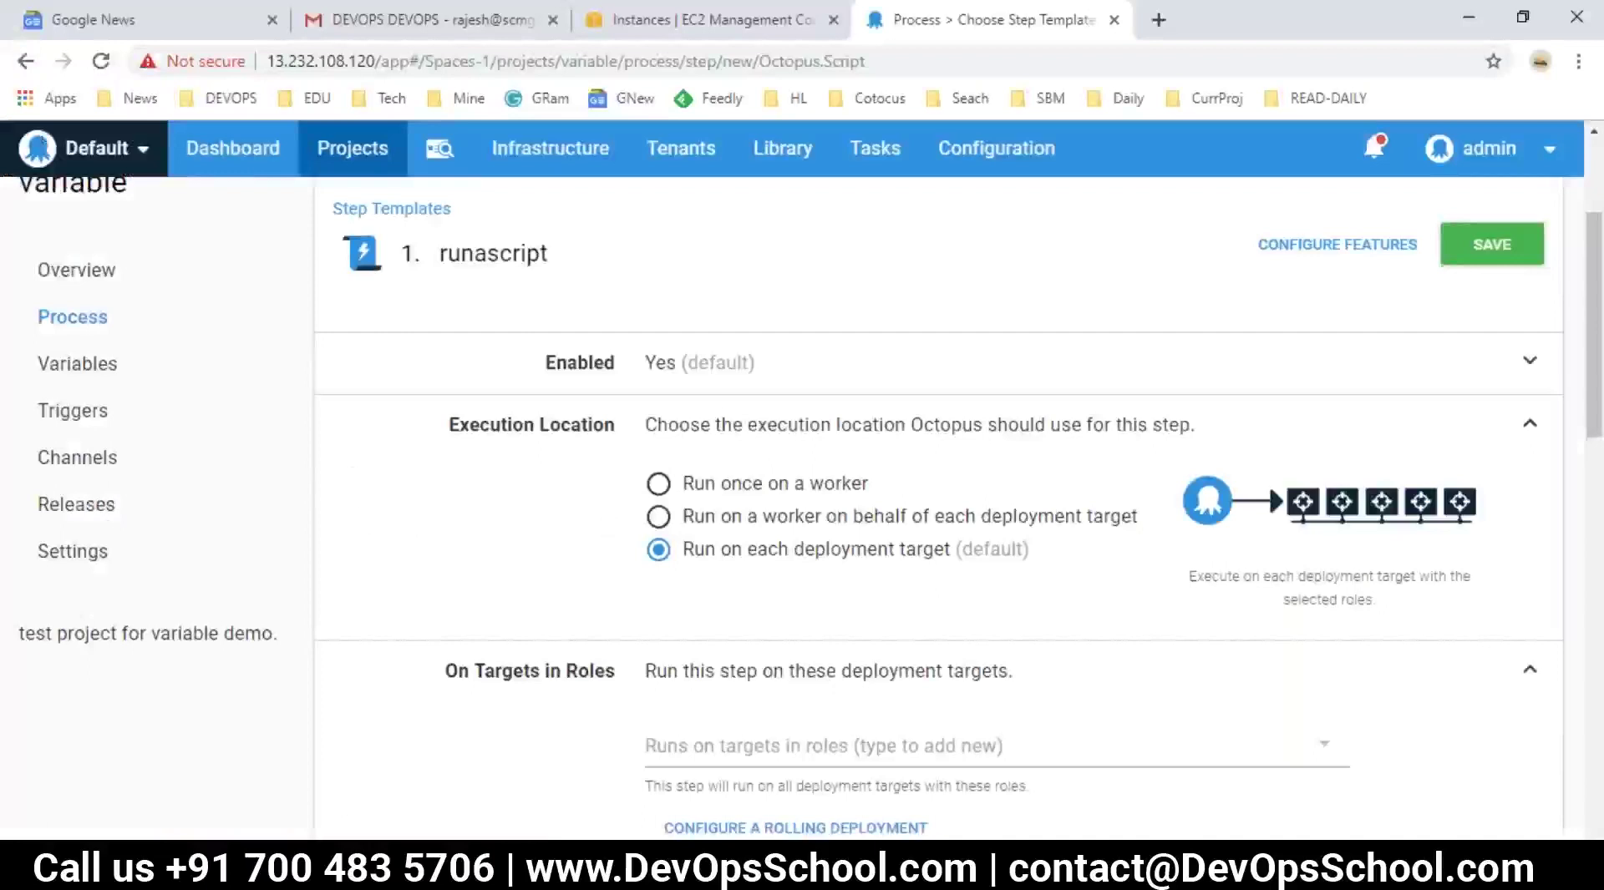
key("alt+Tab")
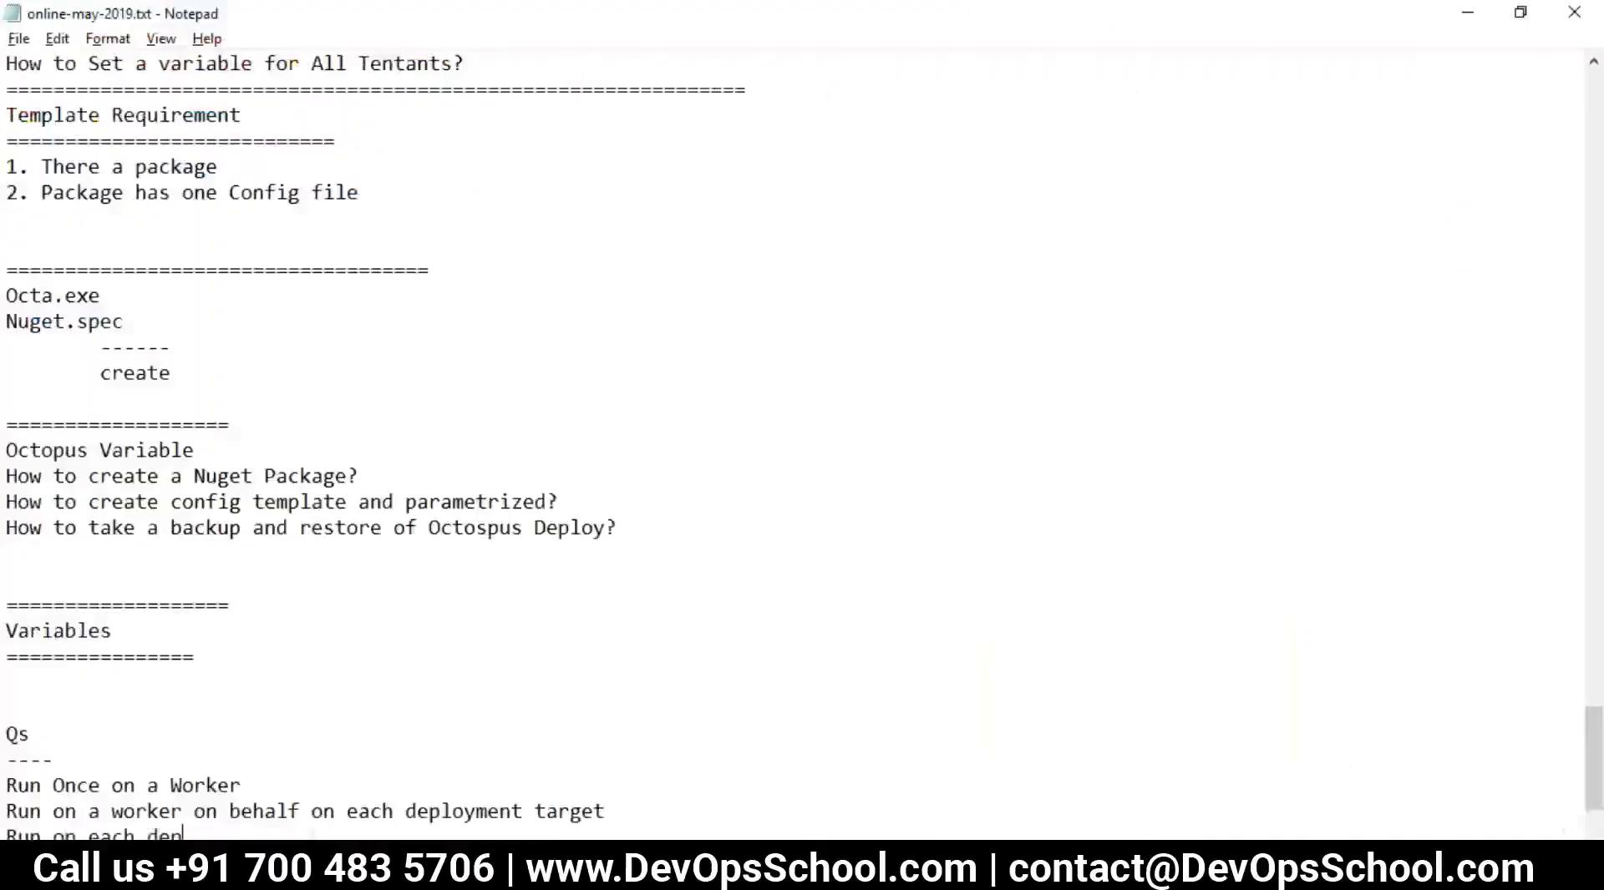
type("loyment target")
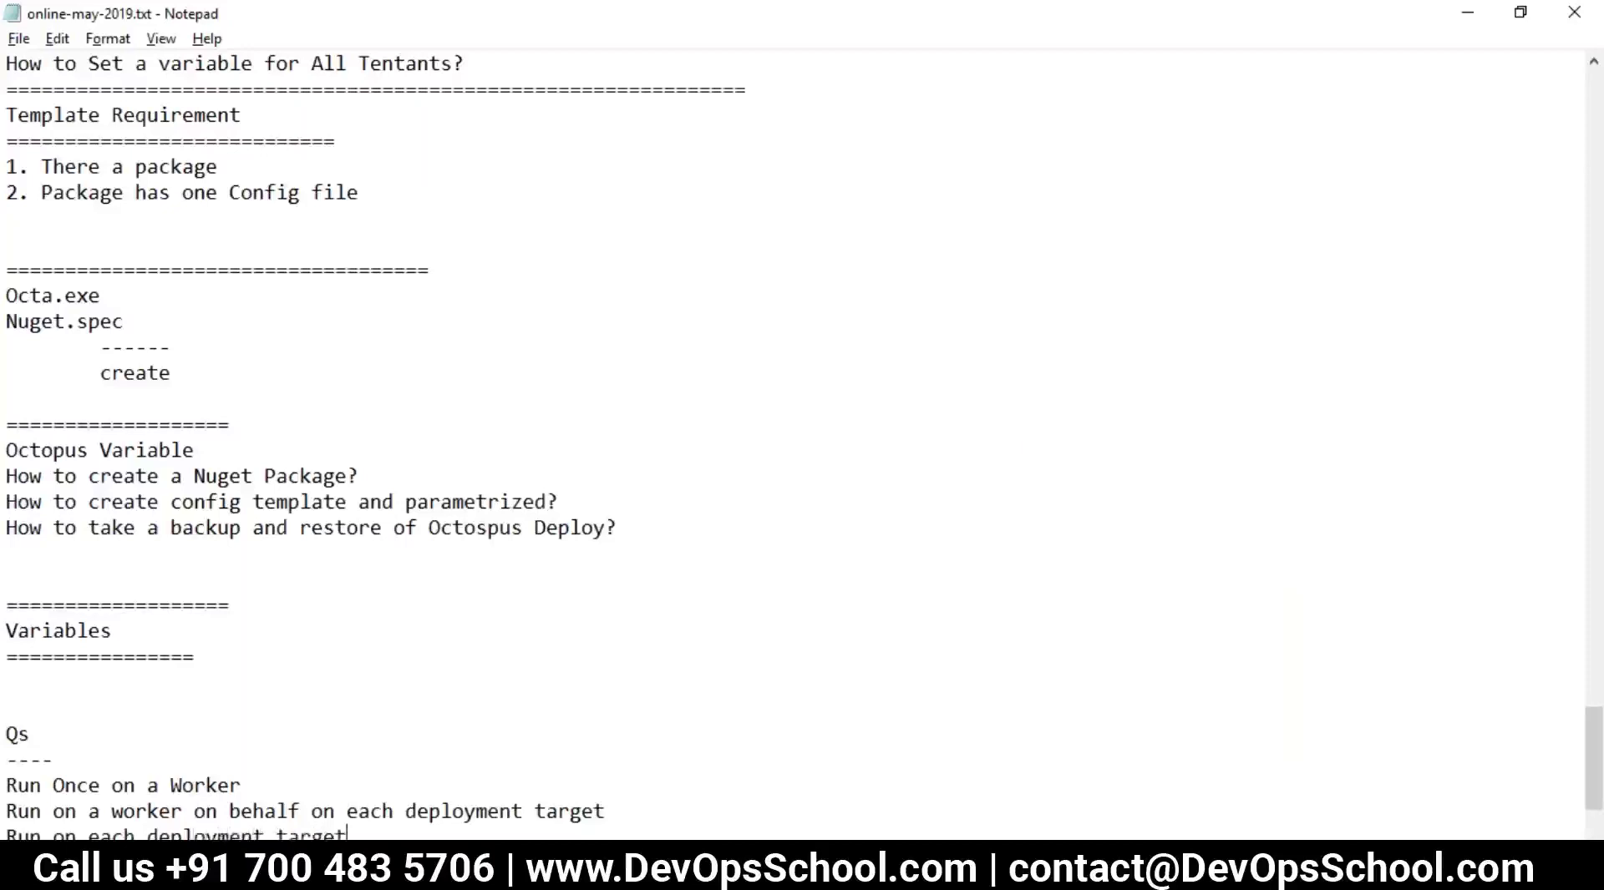
- Write the question "What is Worker?" after a blank line below the three execution location entries
scroll(773, 688, "down", 3)
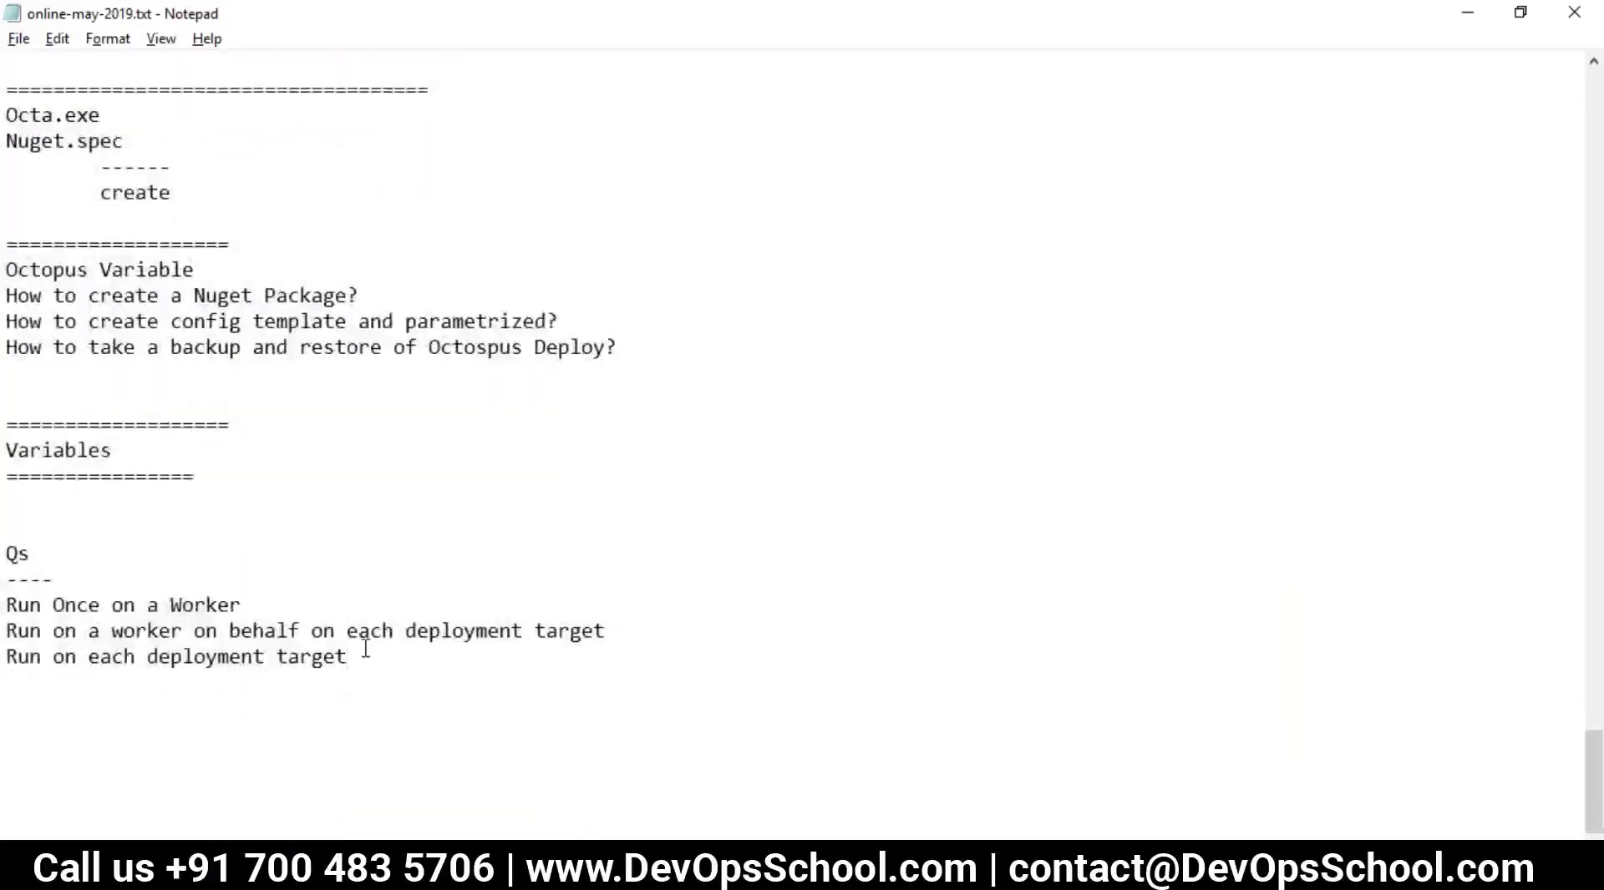
key("Return")
key("Return")
type("What is ")
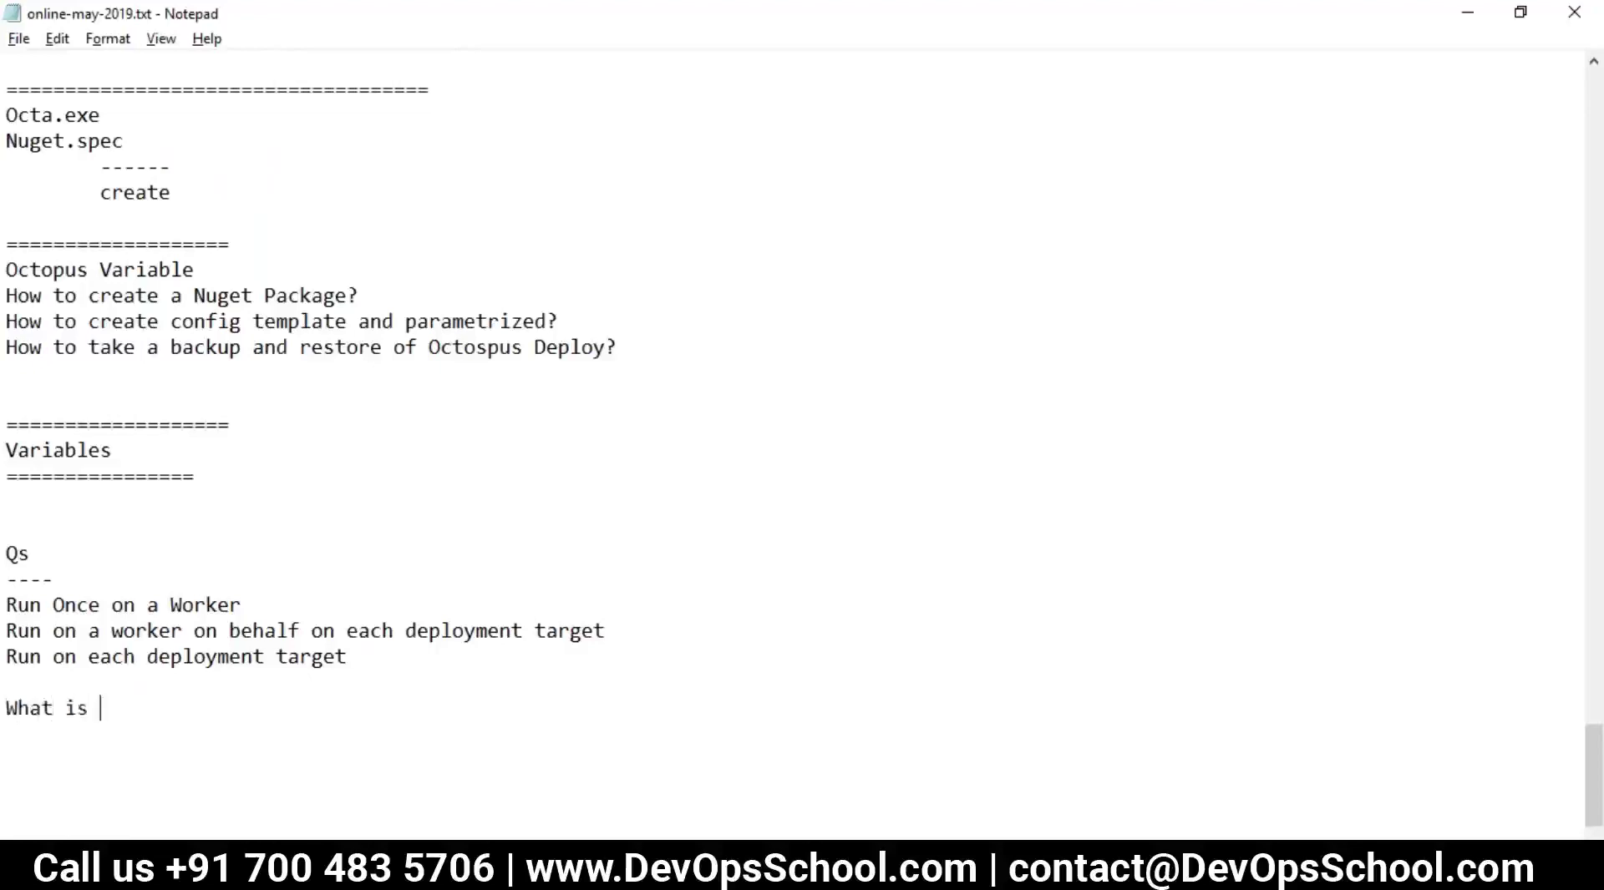
type("Worker?")
key("Return")
- Add the question "What is deployment target?" below the Worker question and highlight both questions
type("Wat")
key("BackSpace")
key("BackSpace")
type("hat is")
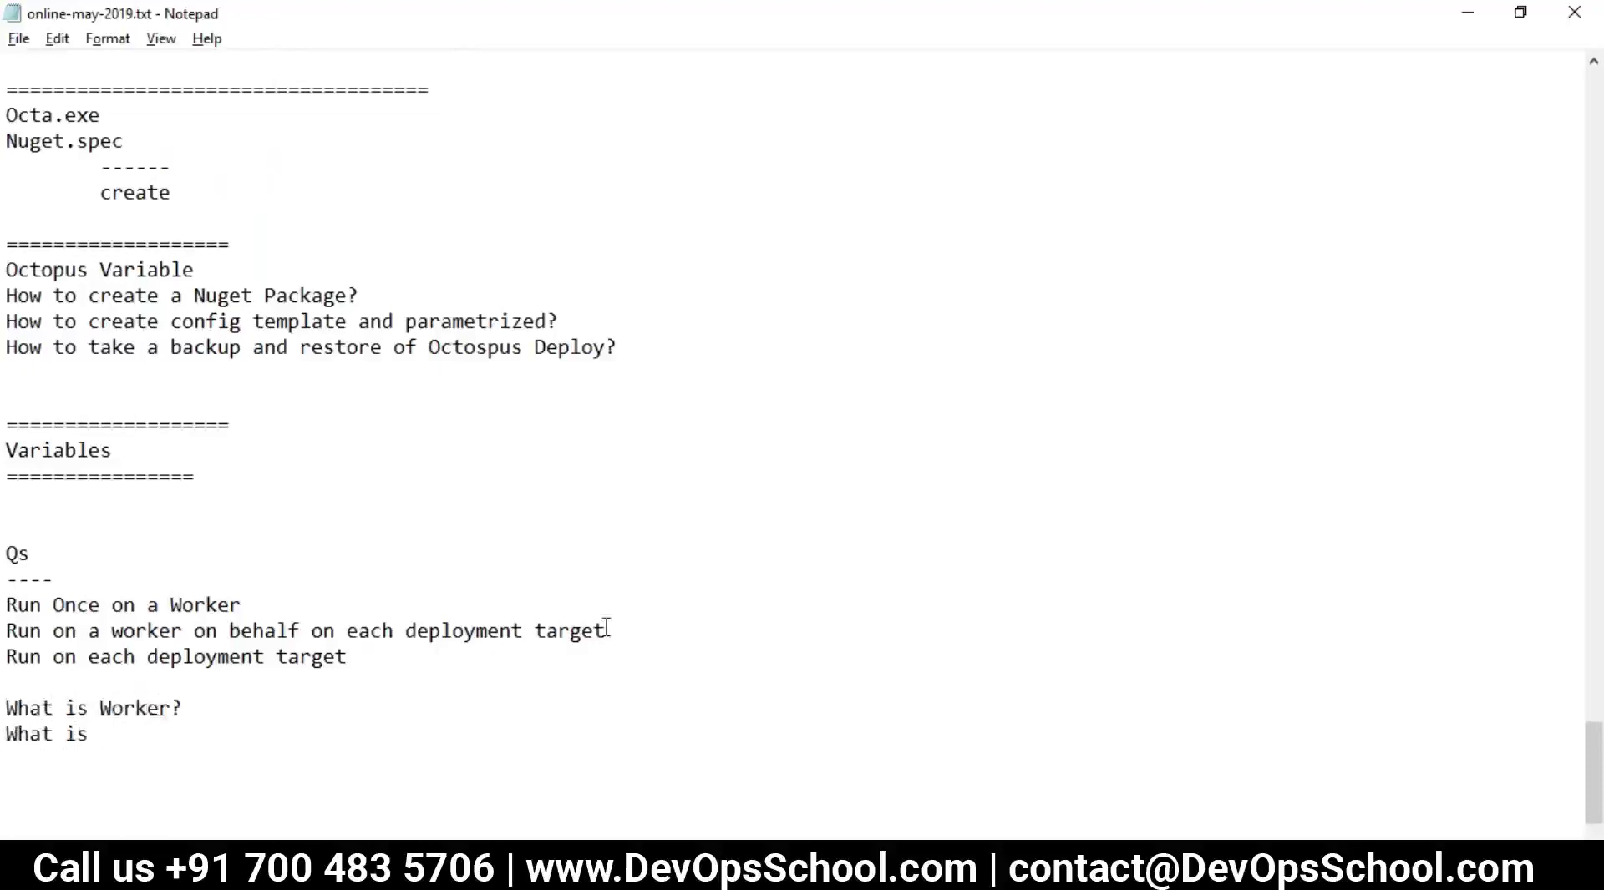
left_click_drag(608, 631, 406, 633)
left_click(122, 738)
type("deployment target")
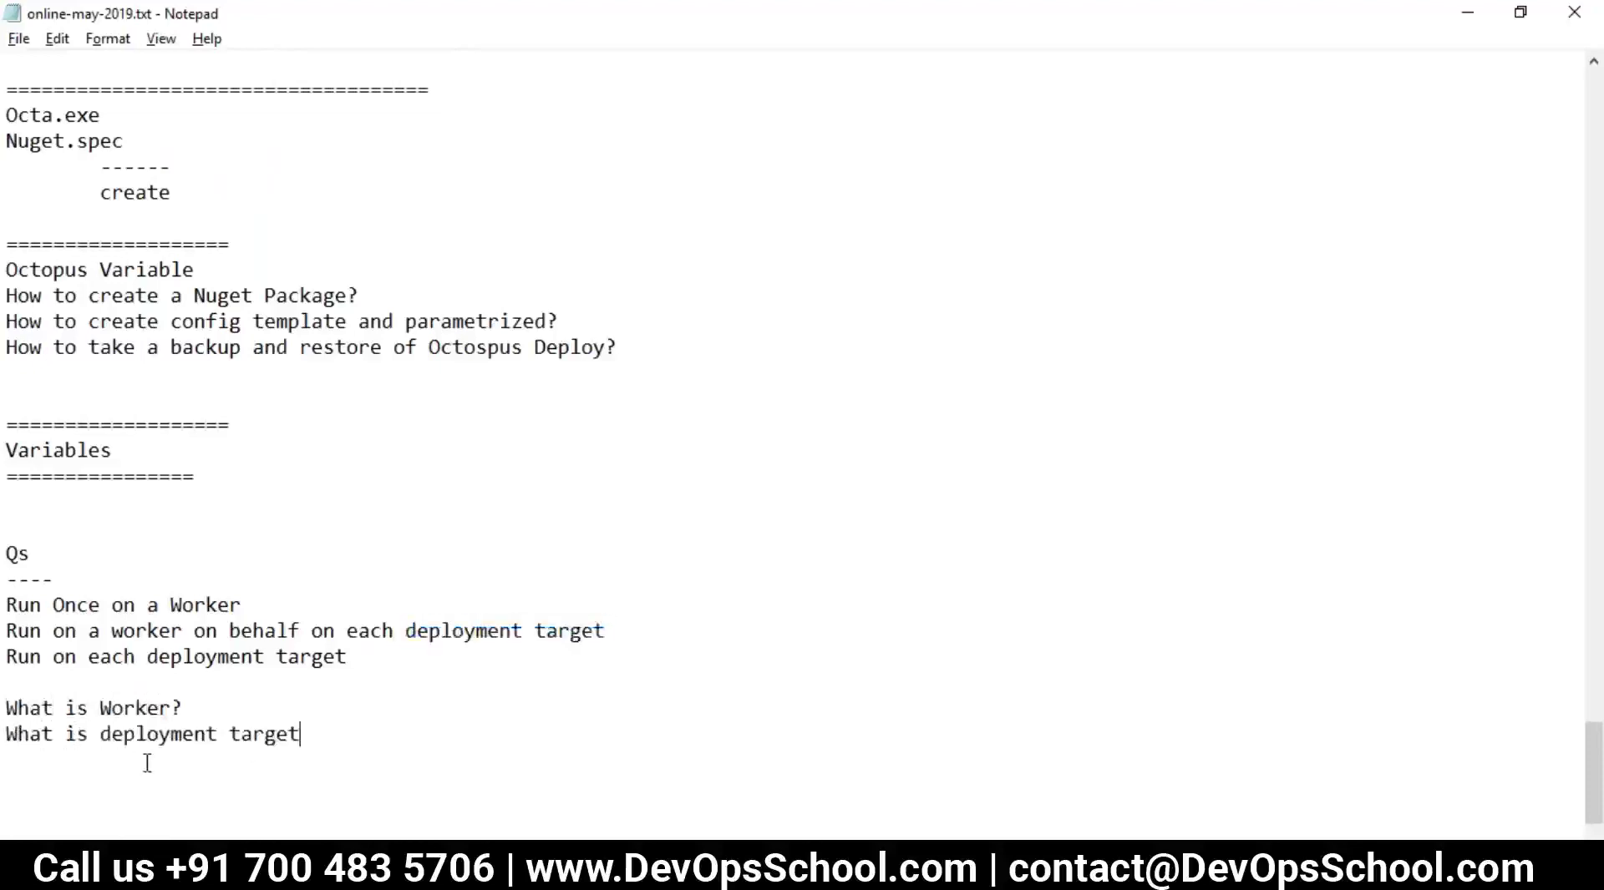
type("?")
left_click_drag(325, 747, 8, 710)
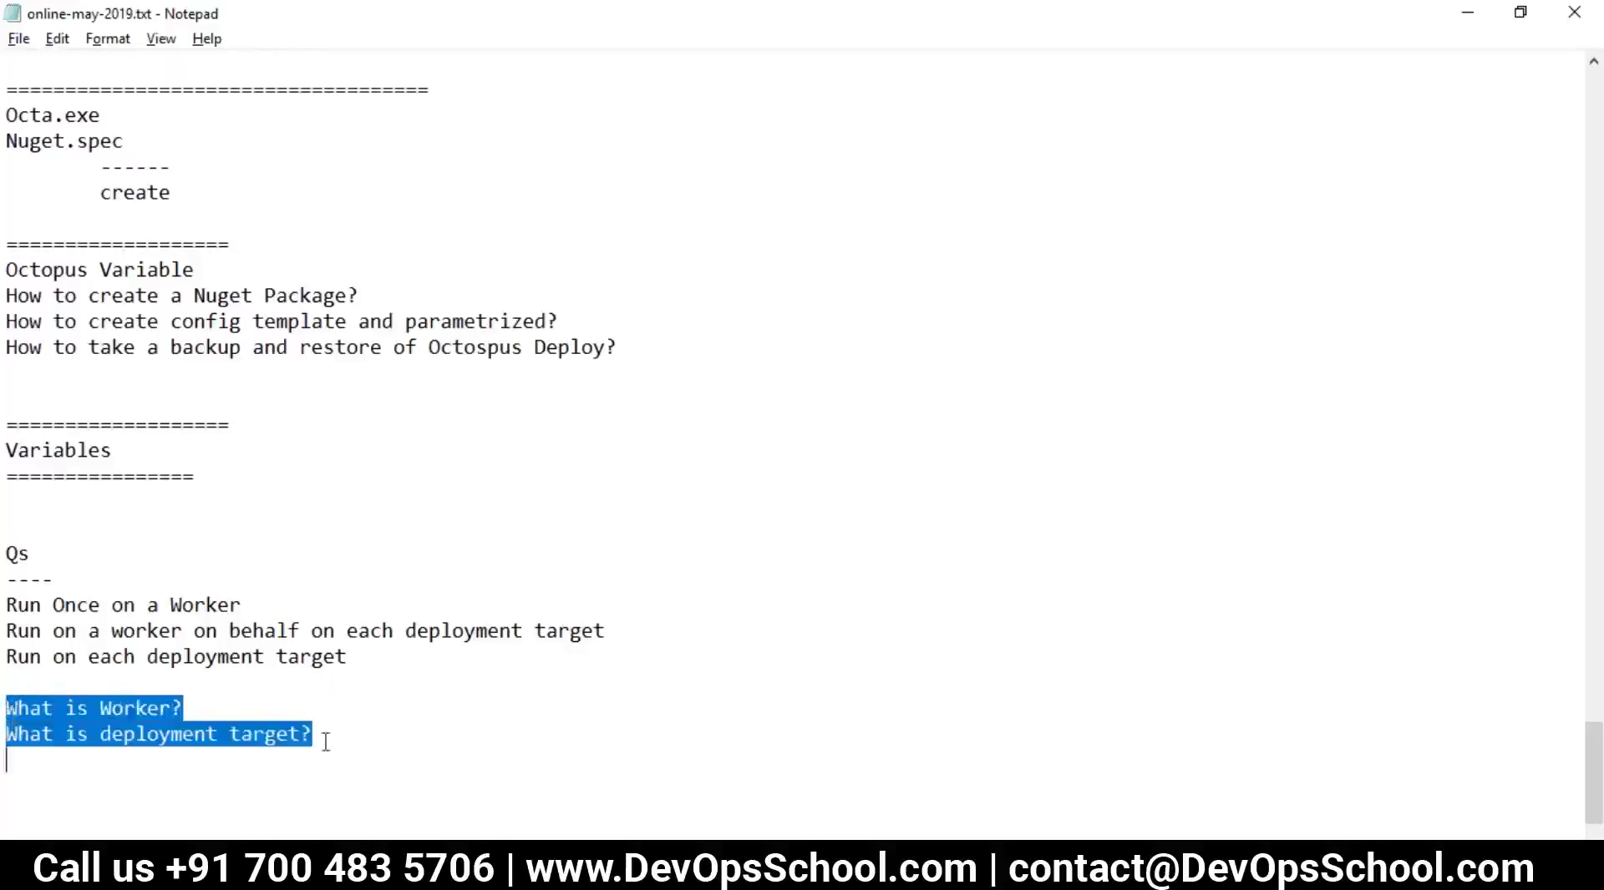
- Switch to Octopus Deploy and return to the variable project's process, discarding the unsaved runascript step
key("alt+Tab")
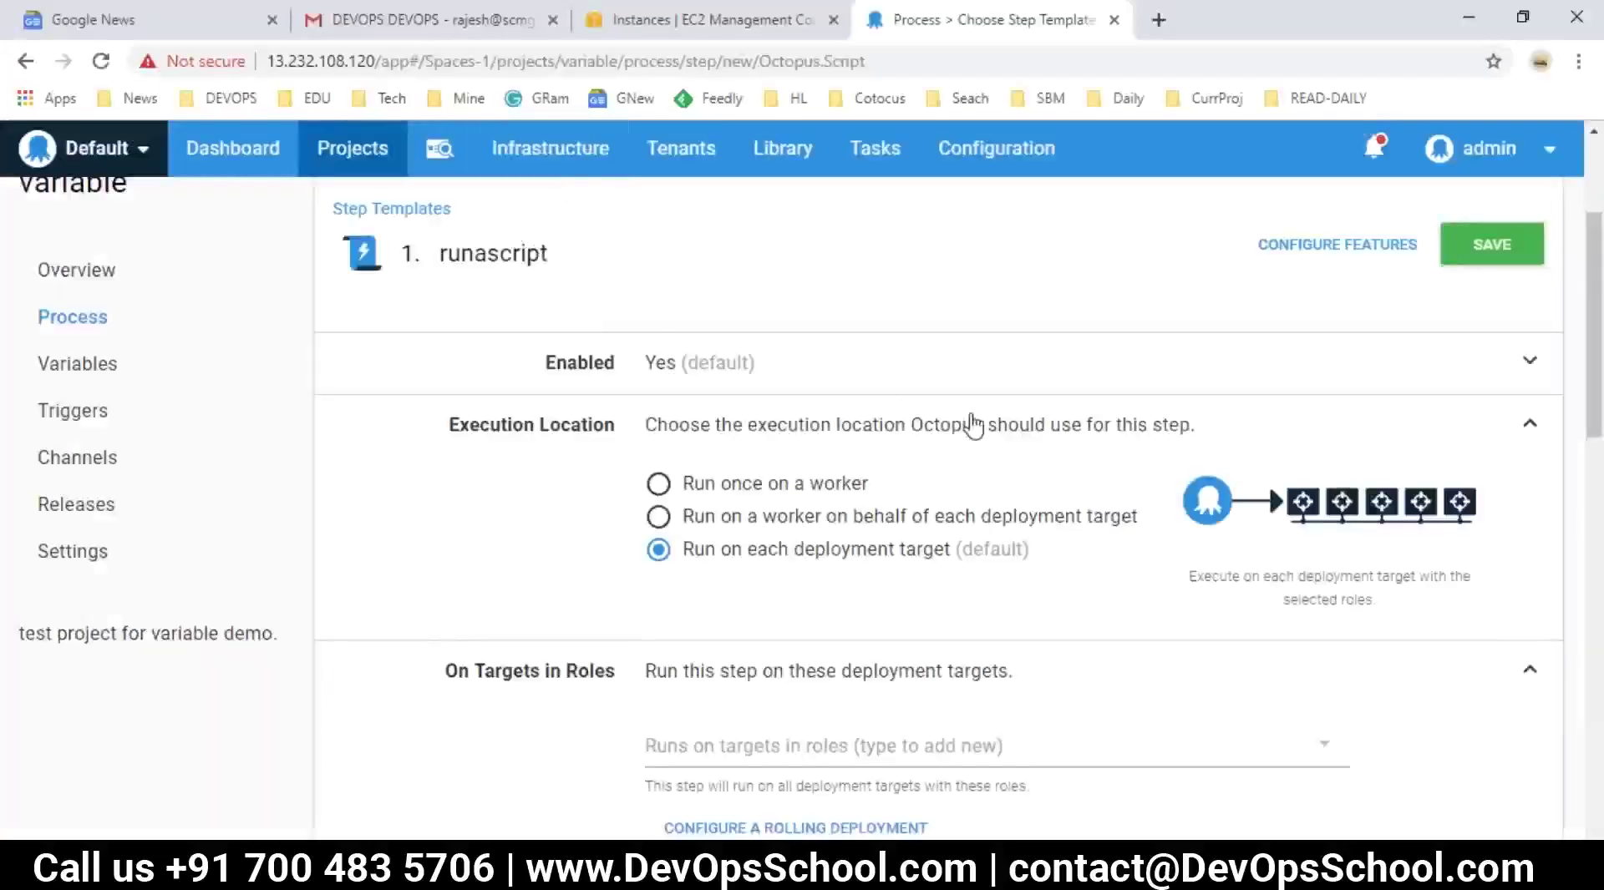
scroll(973, 426, "down", 3)
scroll(934, 574, "up", 5)
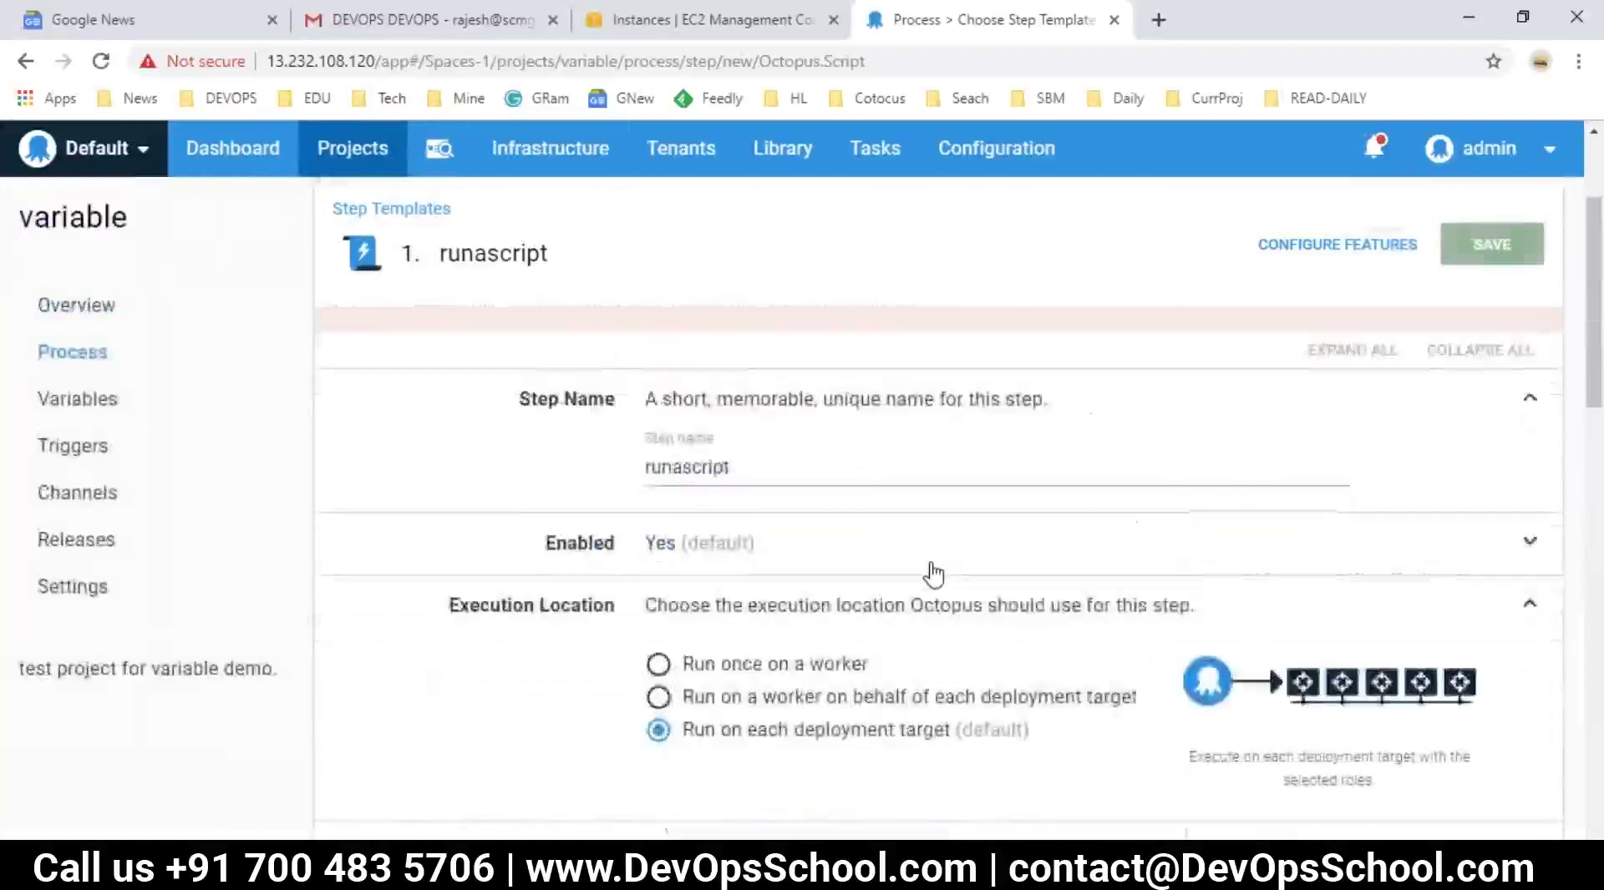
scroll(1310, 354, "up", 1)
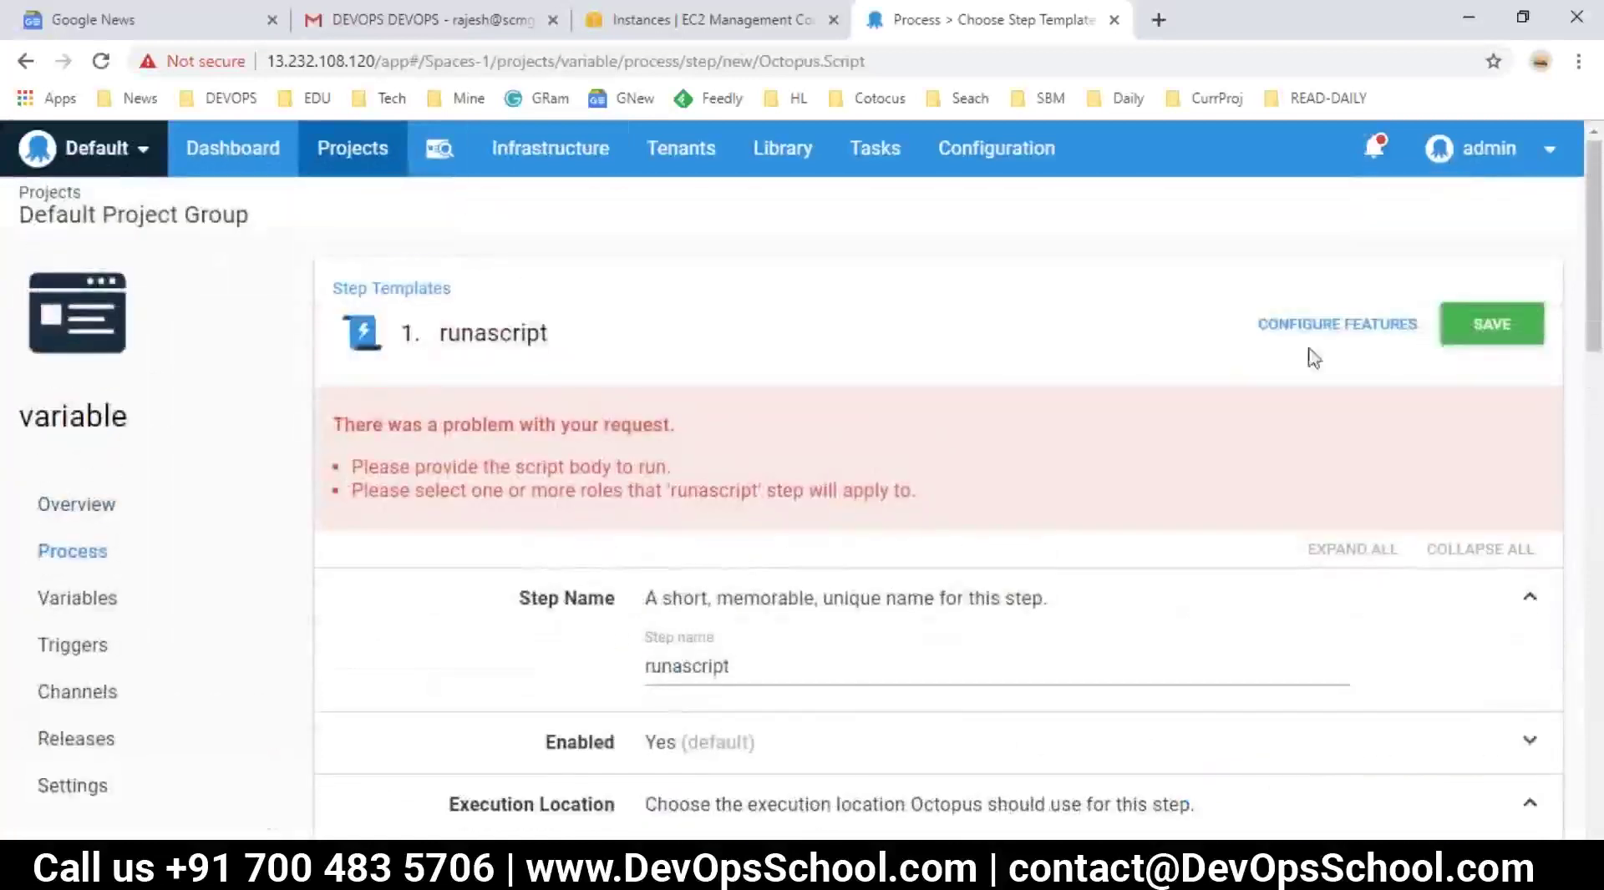
scroll(1479, 461, "down", 8)
scroll(609, 498, "up", 10)
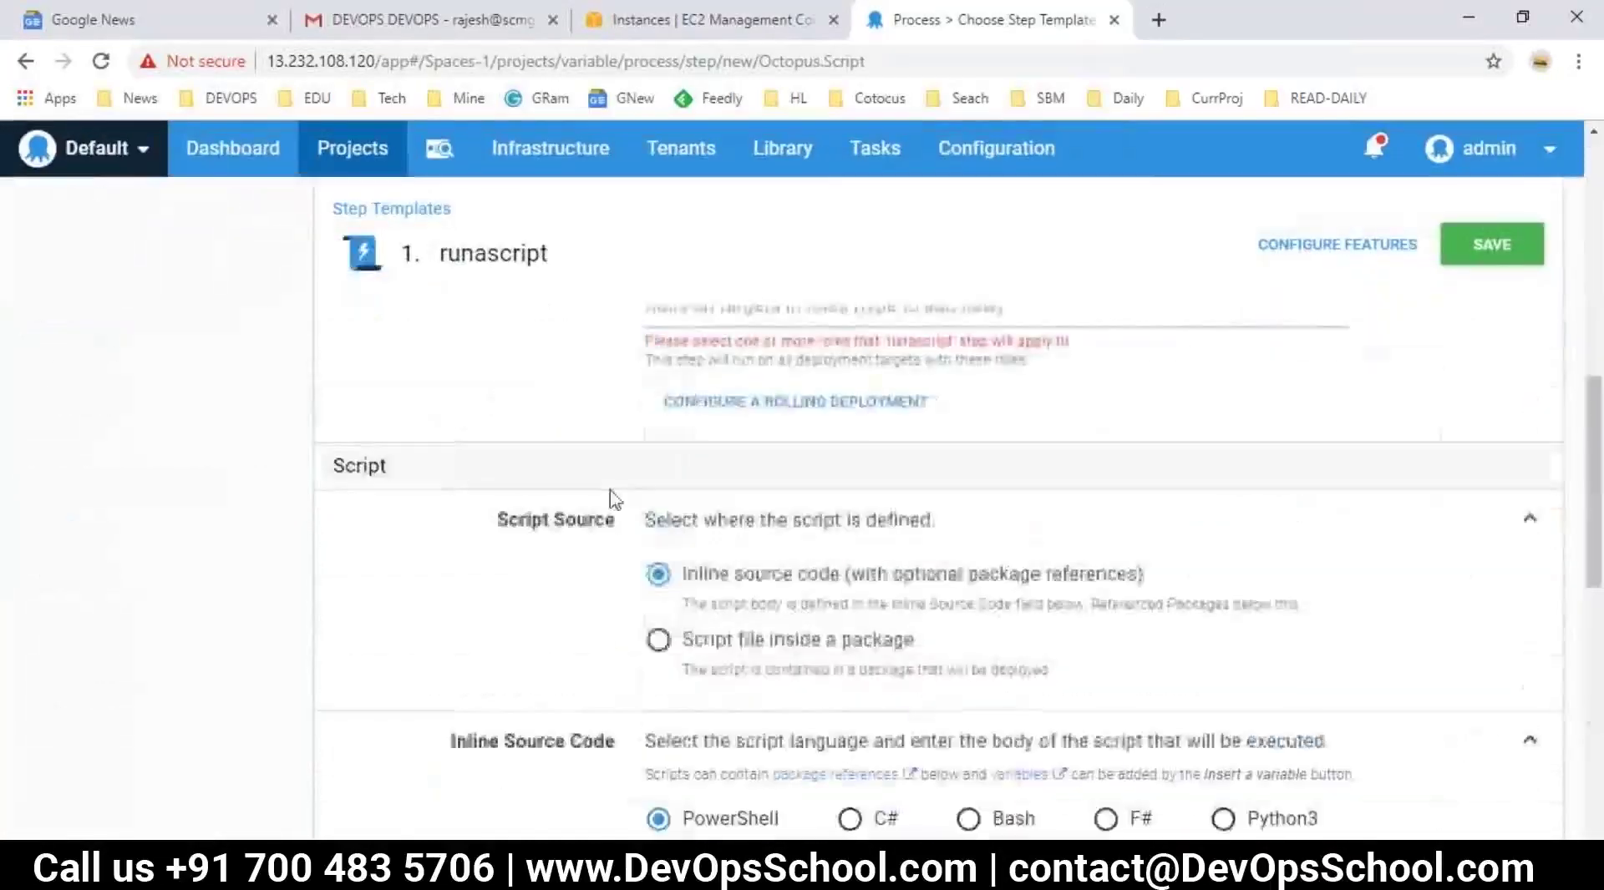
left_click(73, 551)
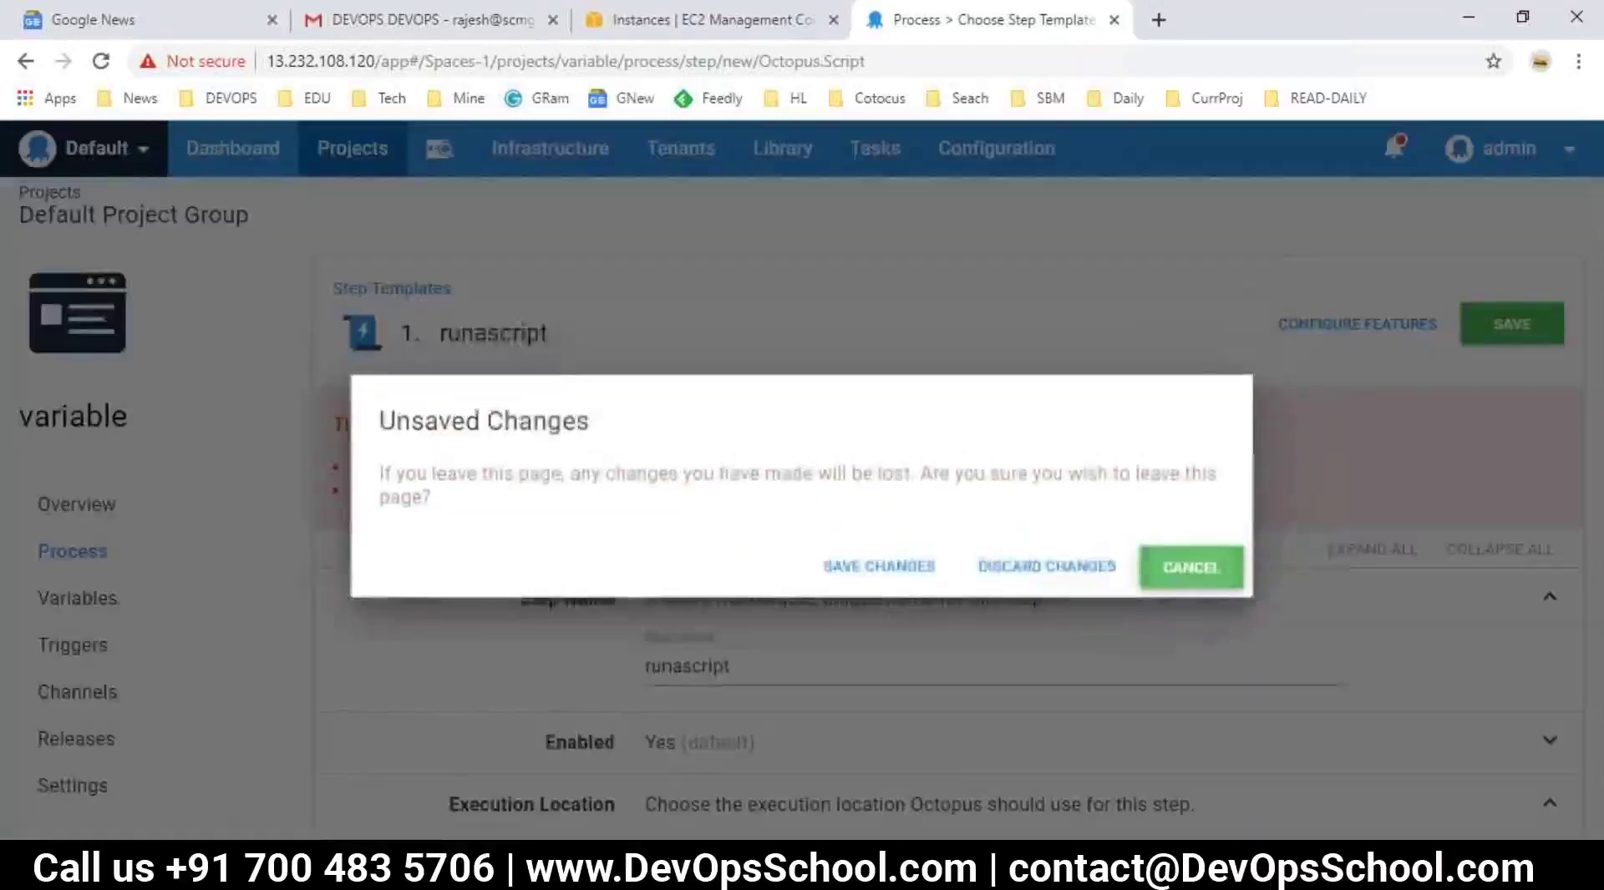
left_click(1049, 564)
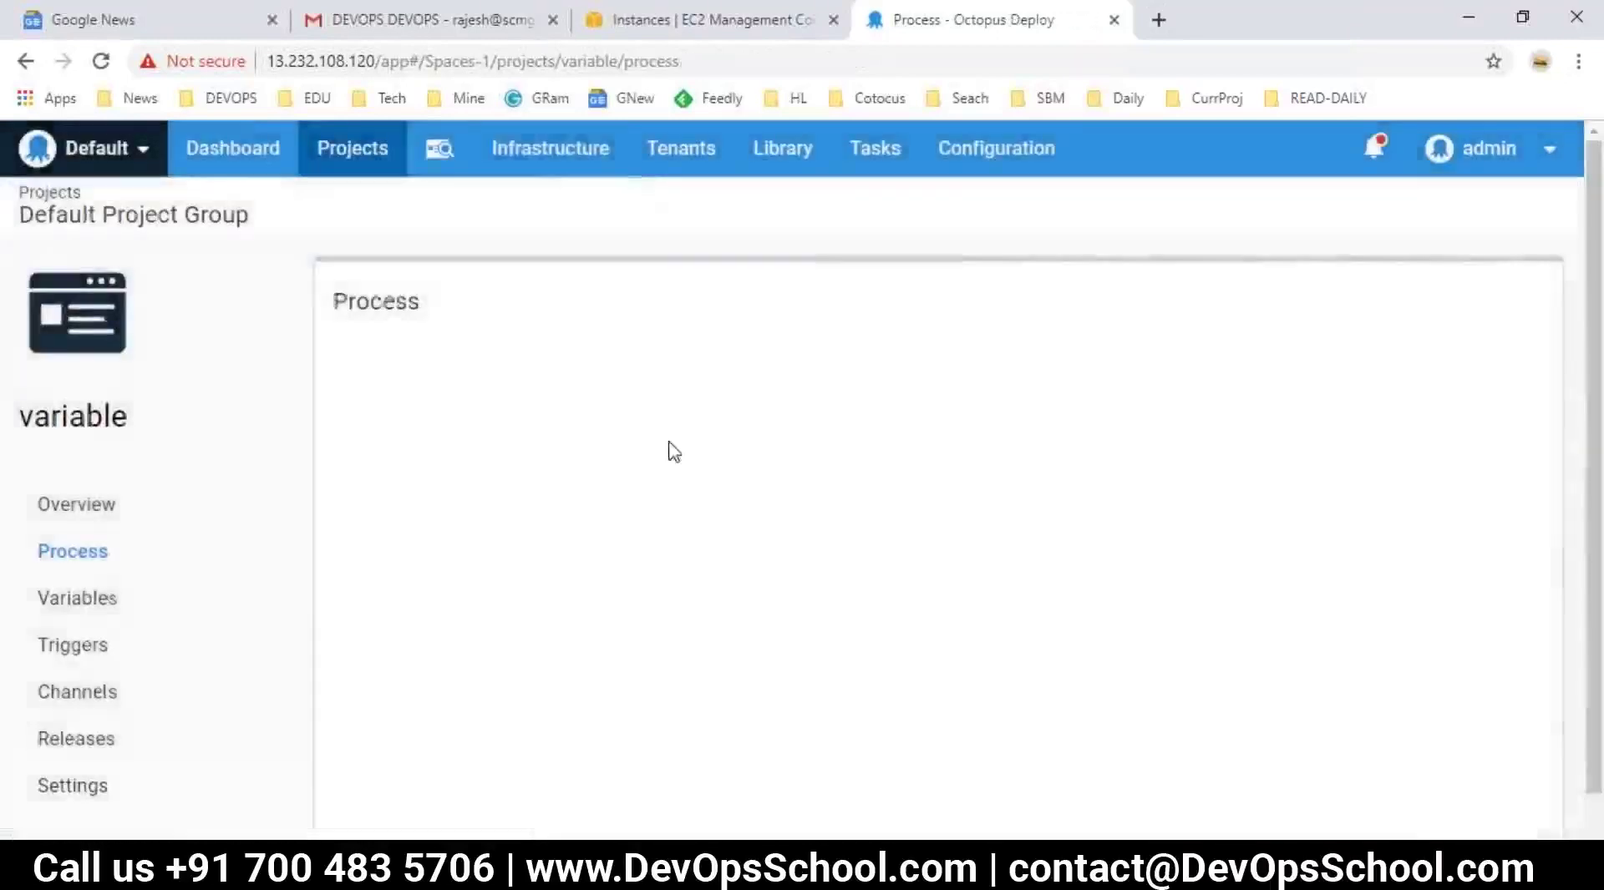
- View the Workers page in the Octopus Deploy infrastructure, referring to the questions in the Notepad notes
left_click(548, 155)
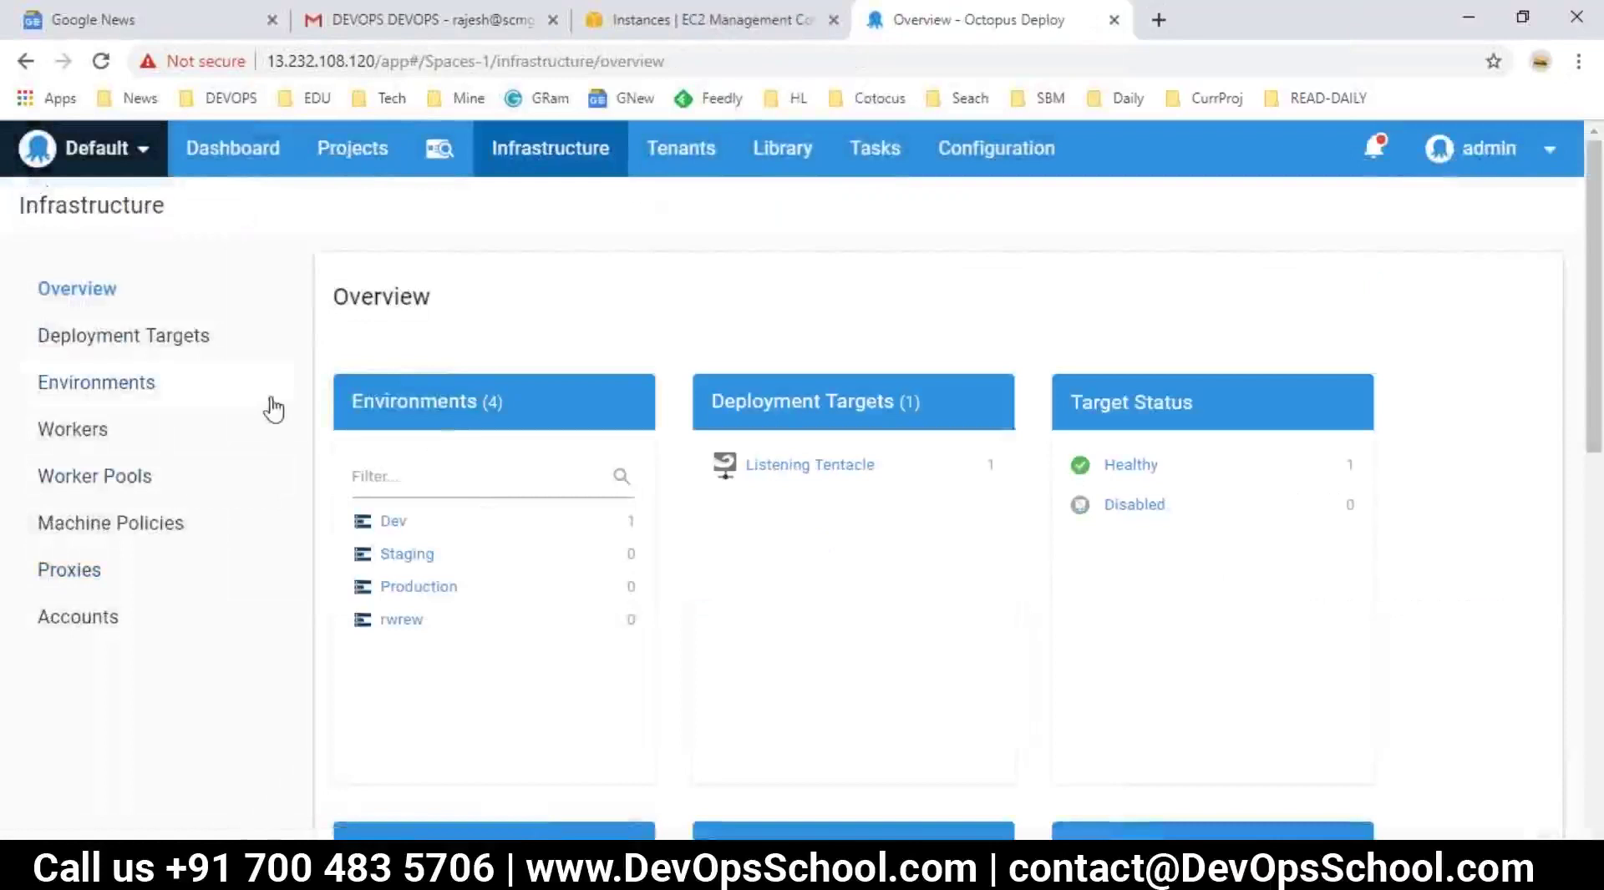
key("alt+Tab")
left_click_drag(5, 734, 114, 734)
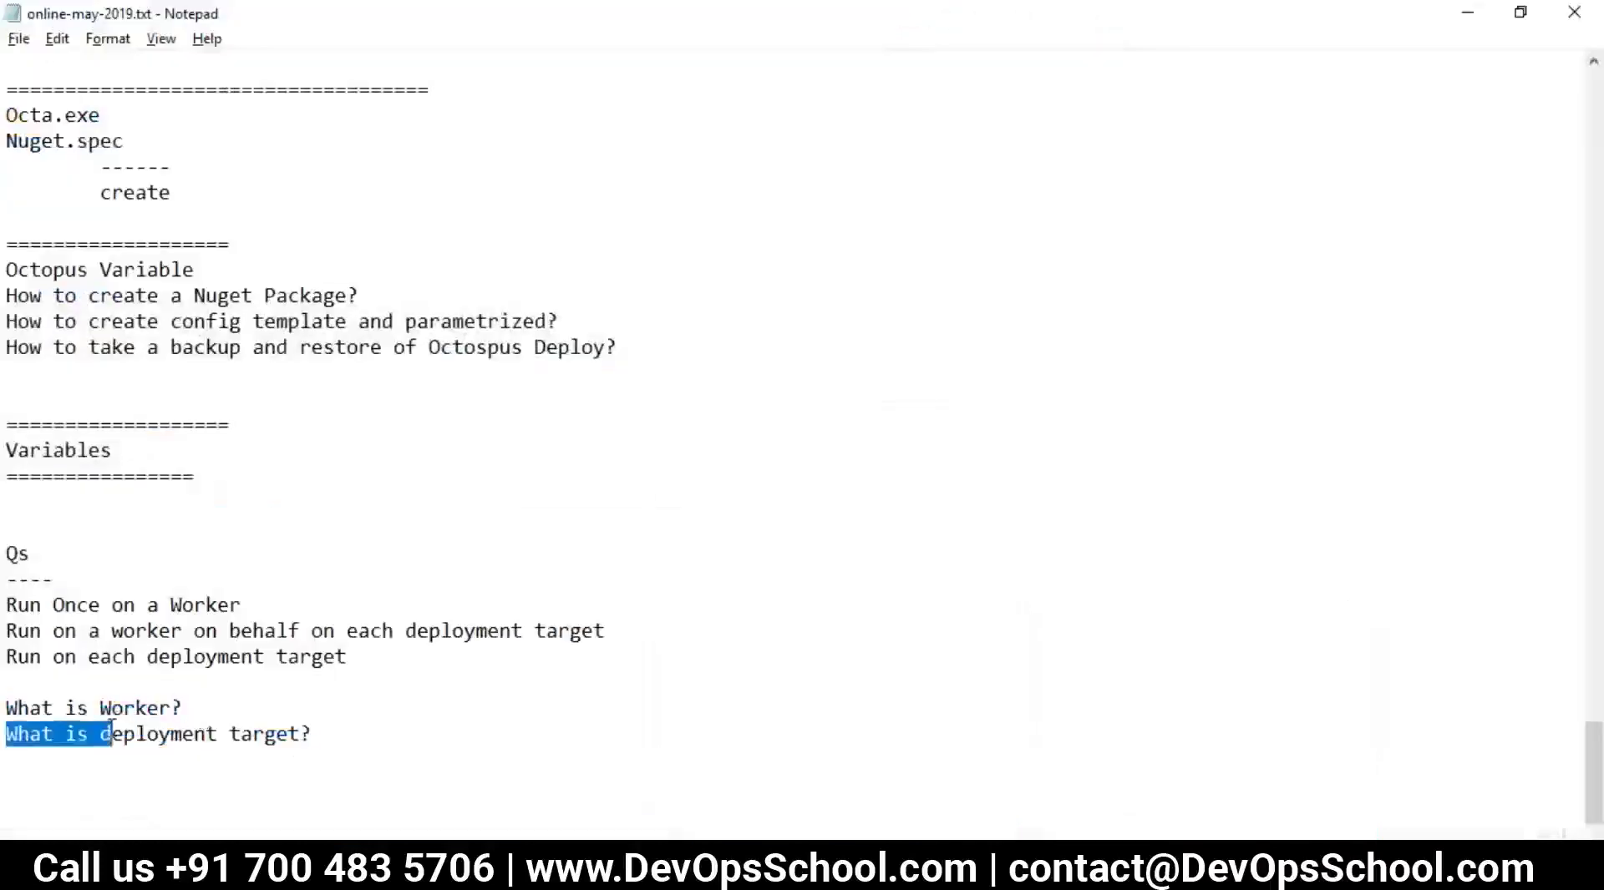
key("alt+Tab")
left_click(80, 432)
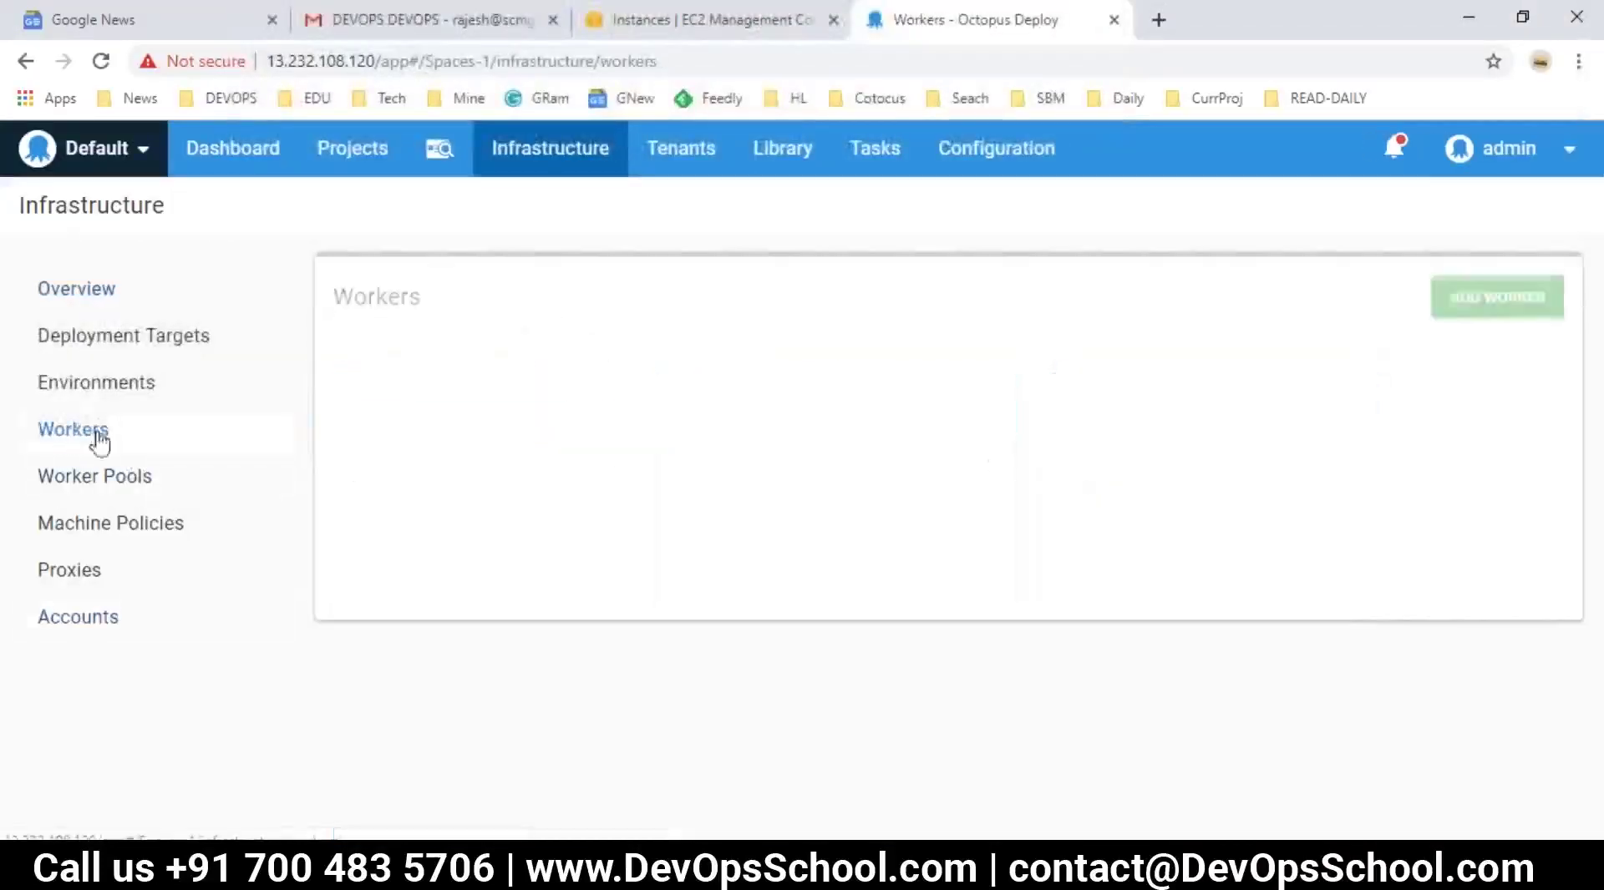
- Highlight the deployment target question in the notes and view Octopus Deploy's Deployment Targets page
key("alt+Tab")
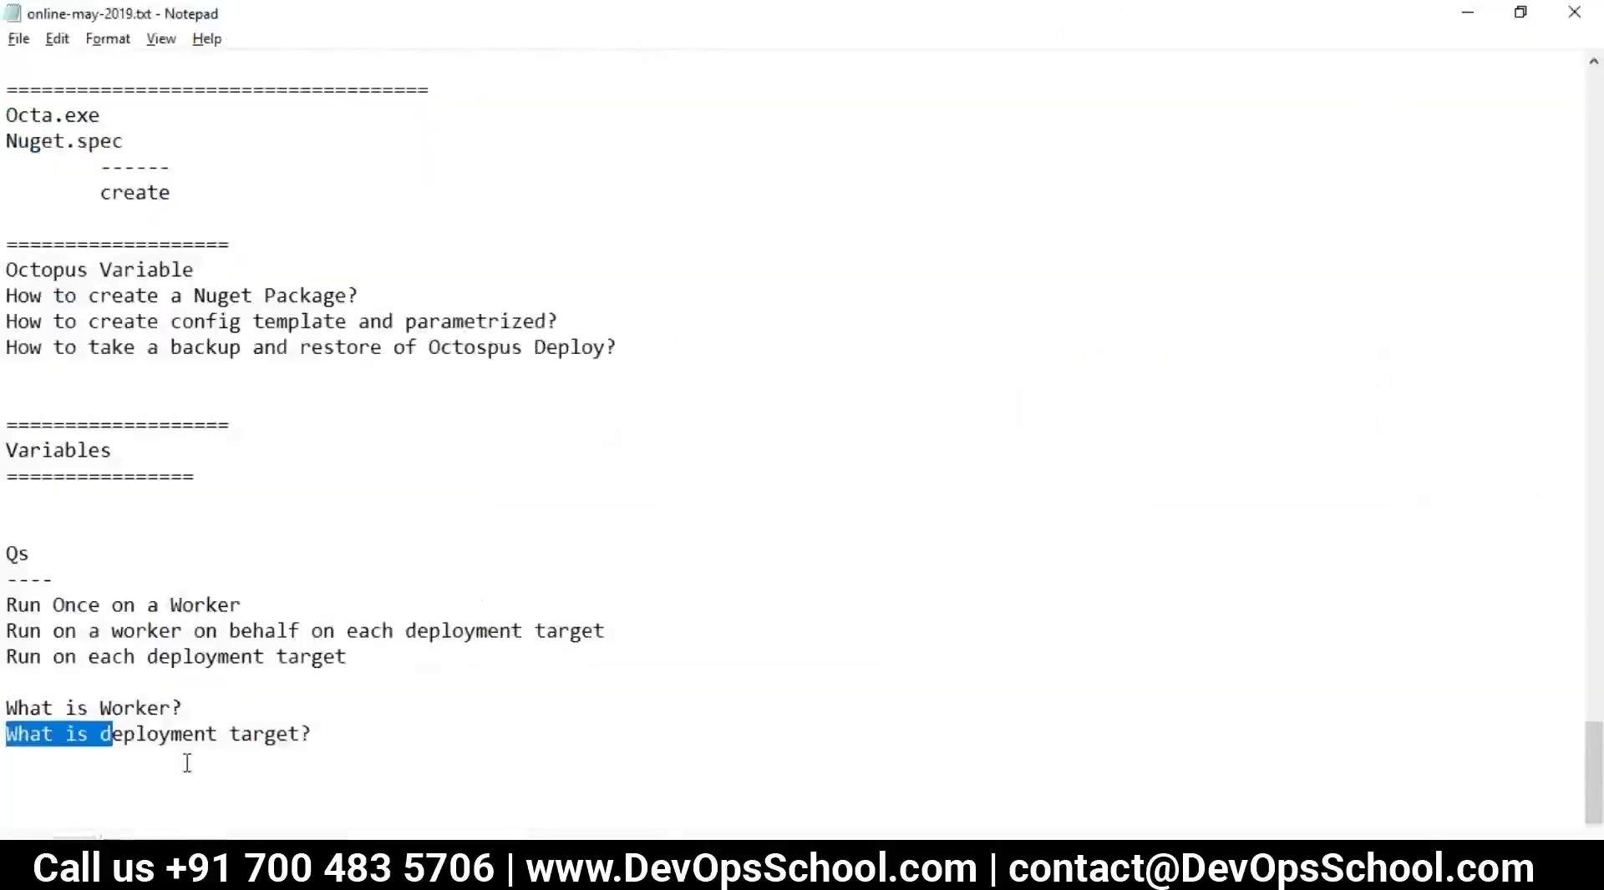
double_click(172, 733)
key("alt+Tab")
left_click(125, 336)
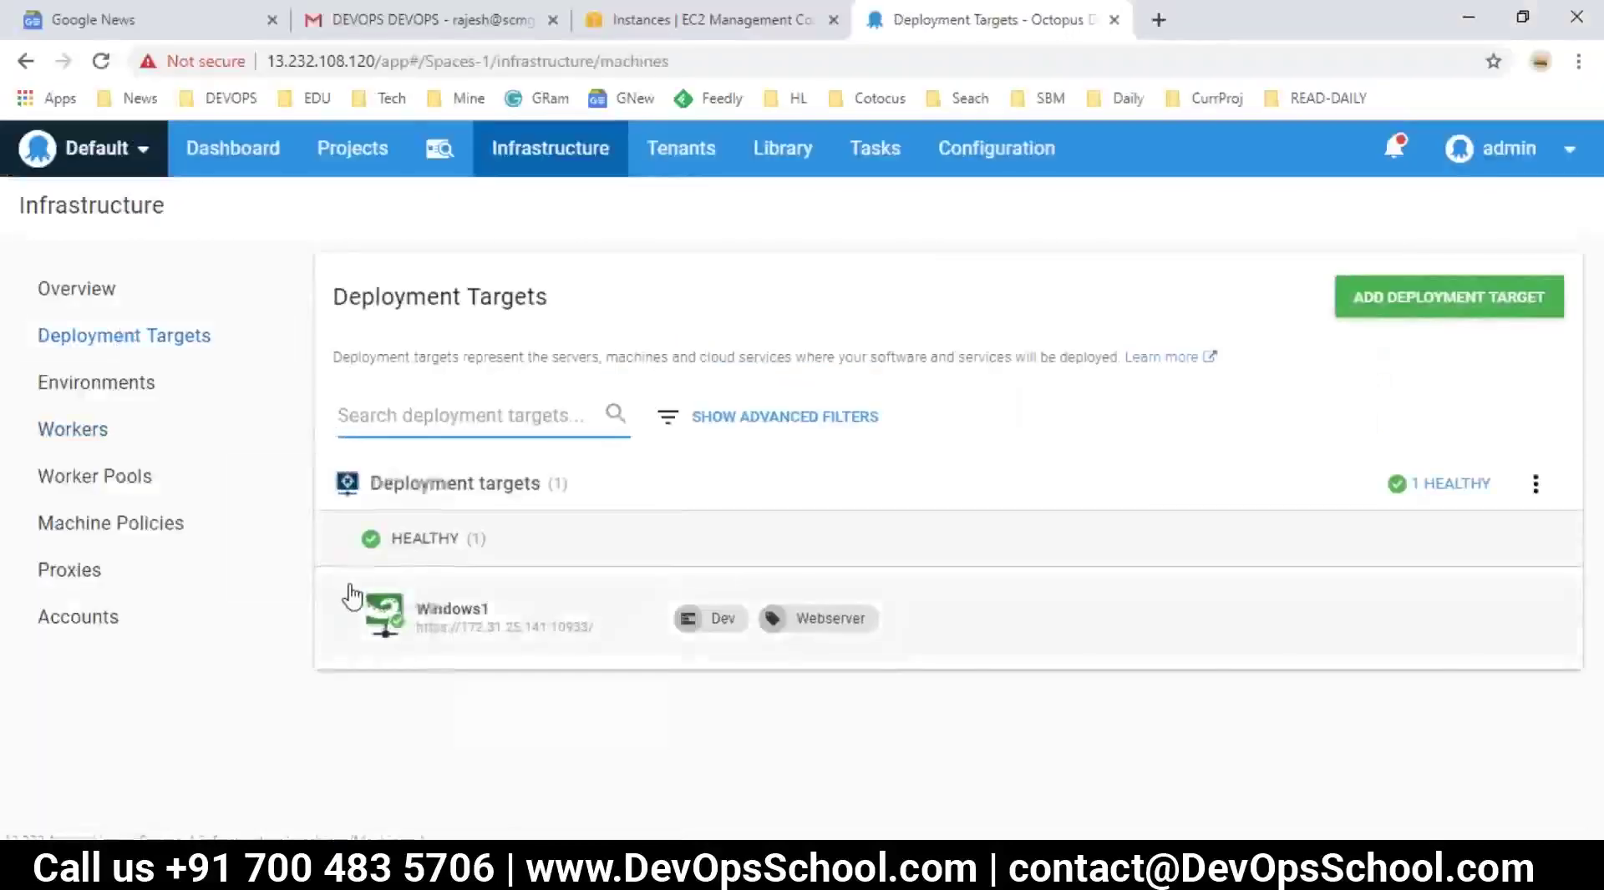
- Return to the Notepad notes, clear the text selection, and launch Paint with a blank canvas
key("alt+Tab")
left_click(667, 677)
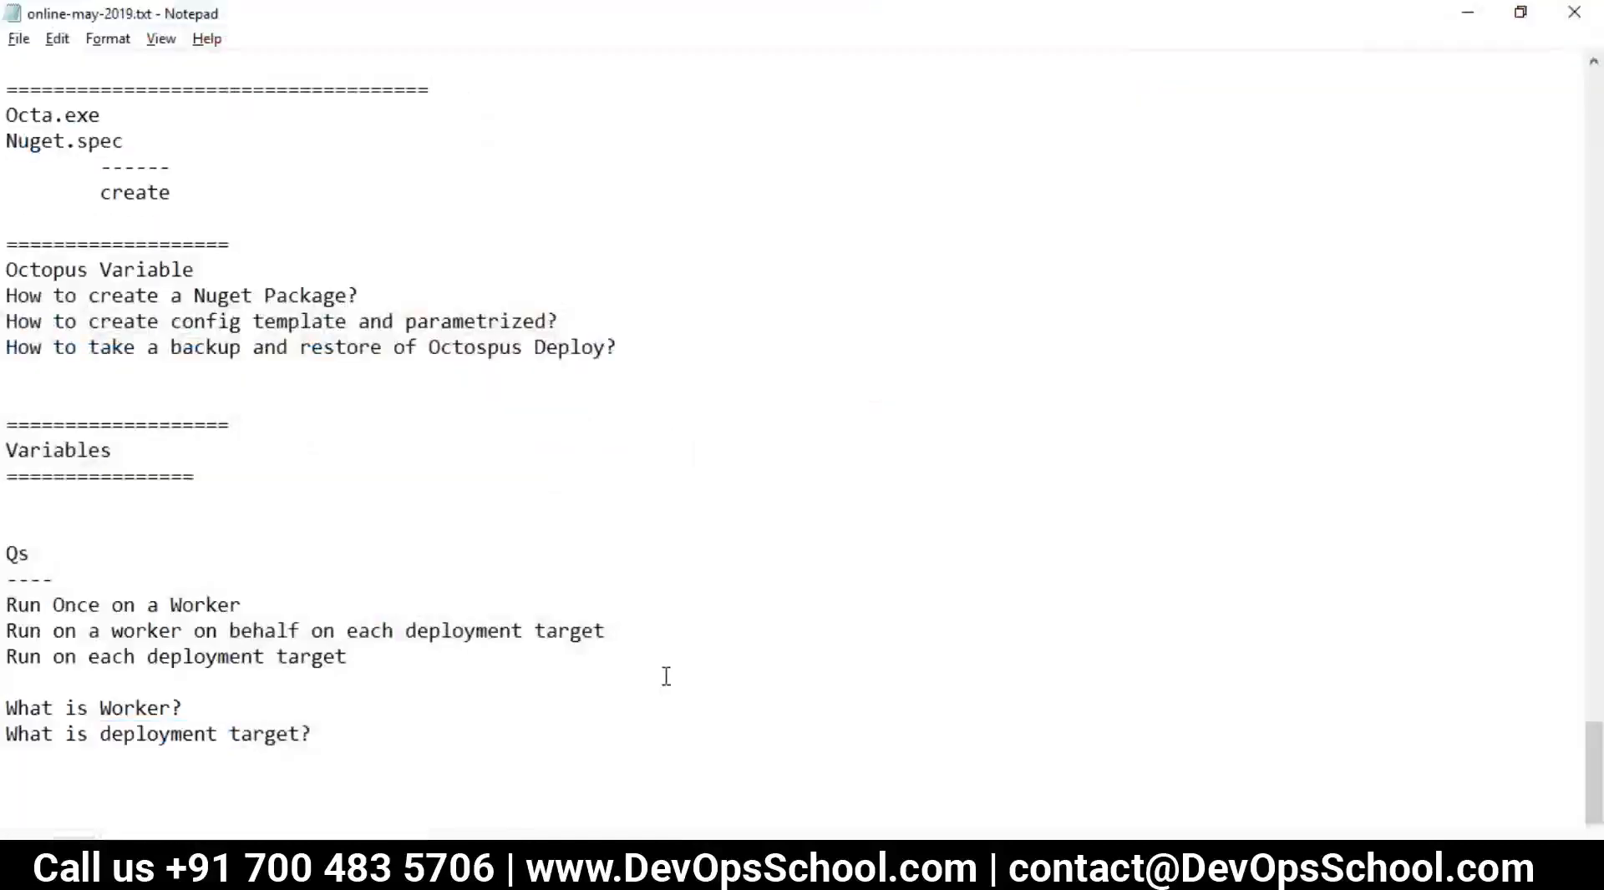
key("super+r")
type("mspa")
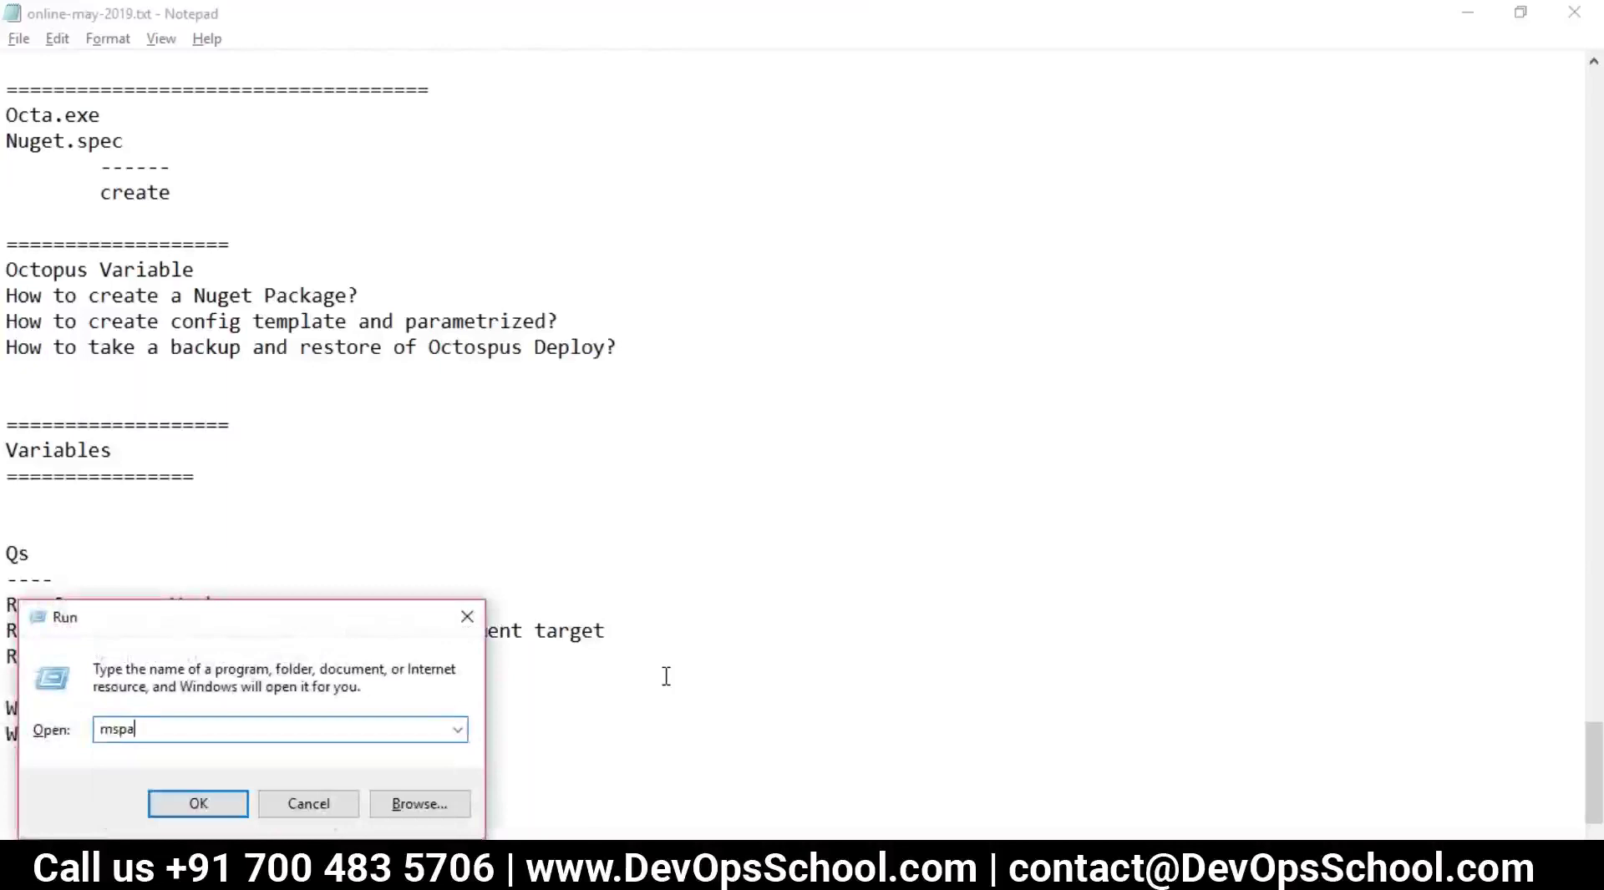
type("nnt")
key("Return")
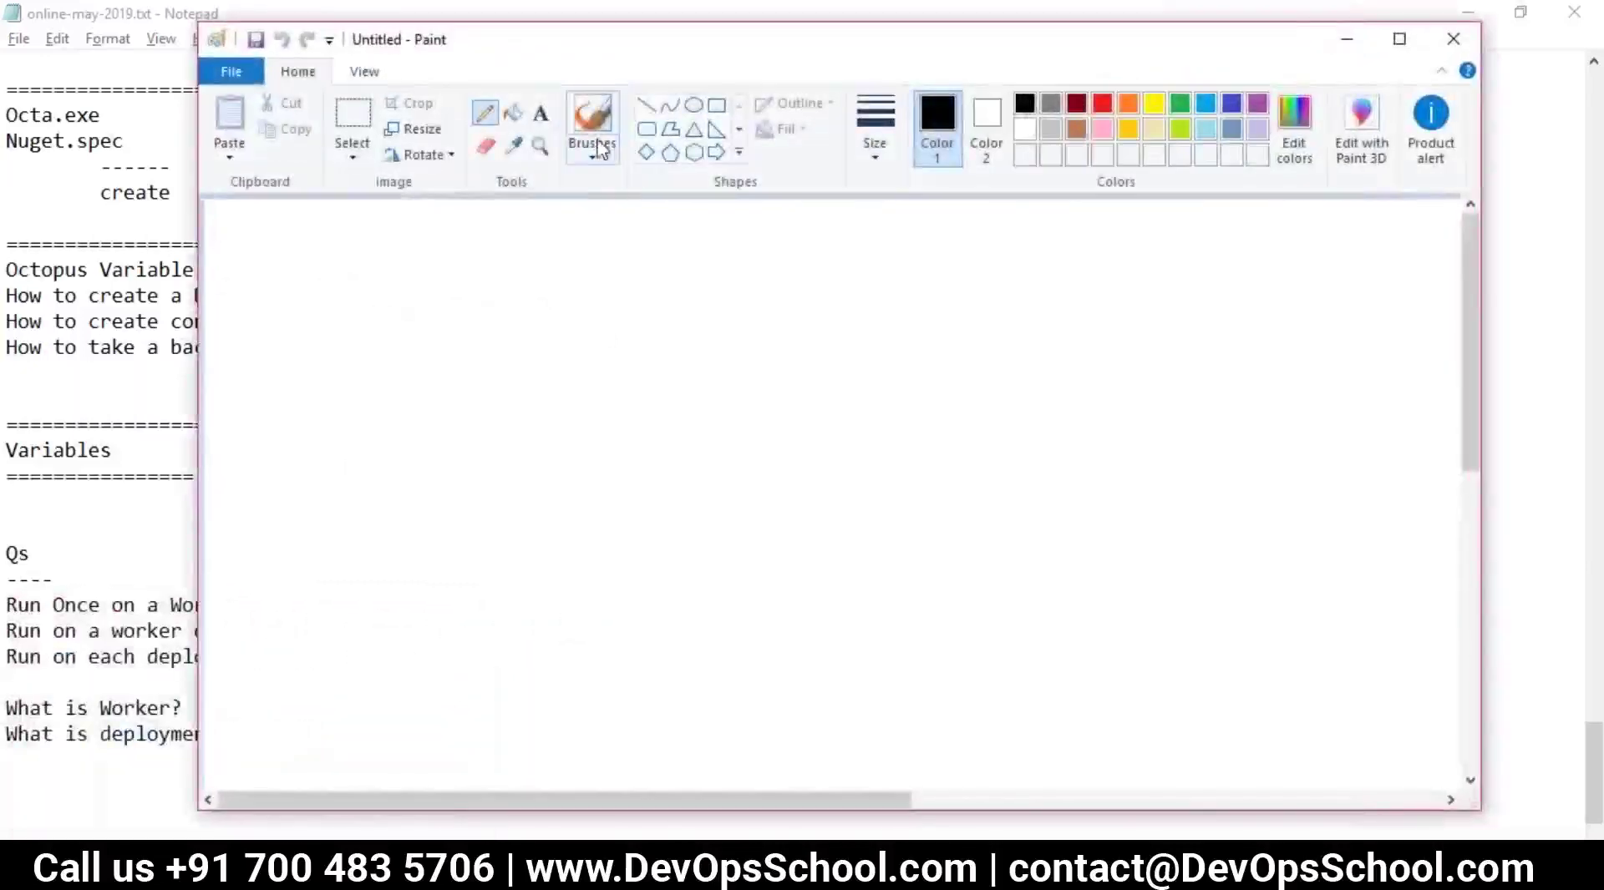
- Using the Pencil at the thickest line size, draw a double-outlined box labelled "OS" with "Web" written above it
left_click(875, 126)
left_click(905, 347)
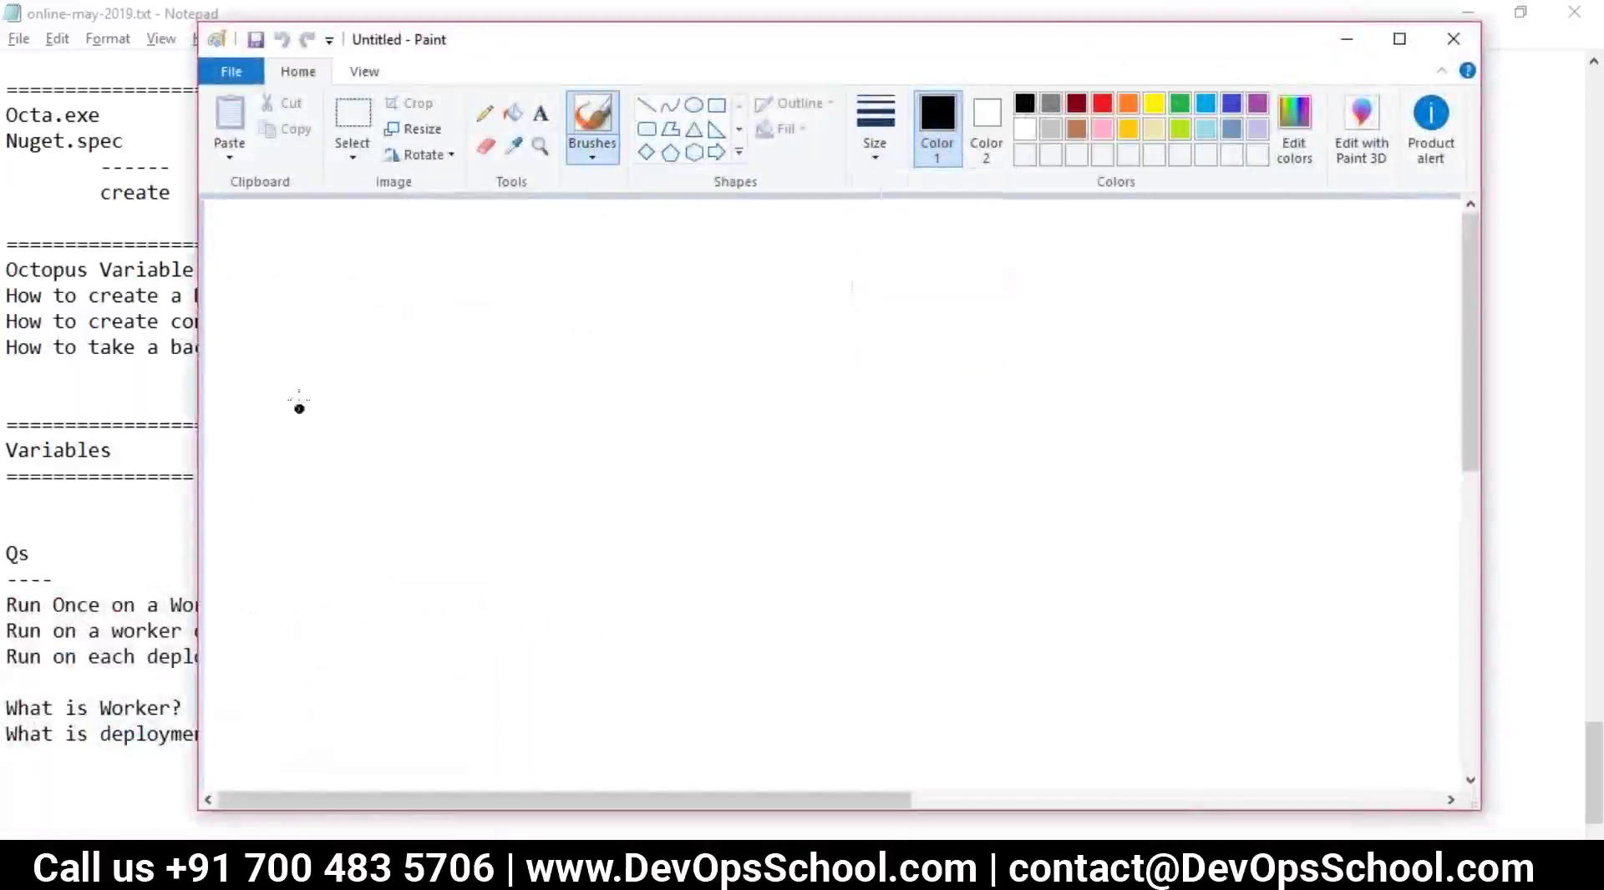
left_click(485, 112)
left_click(875, 142)
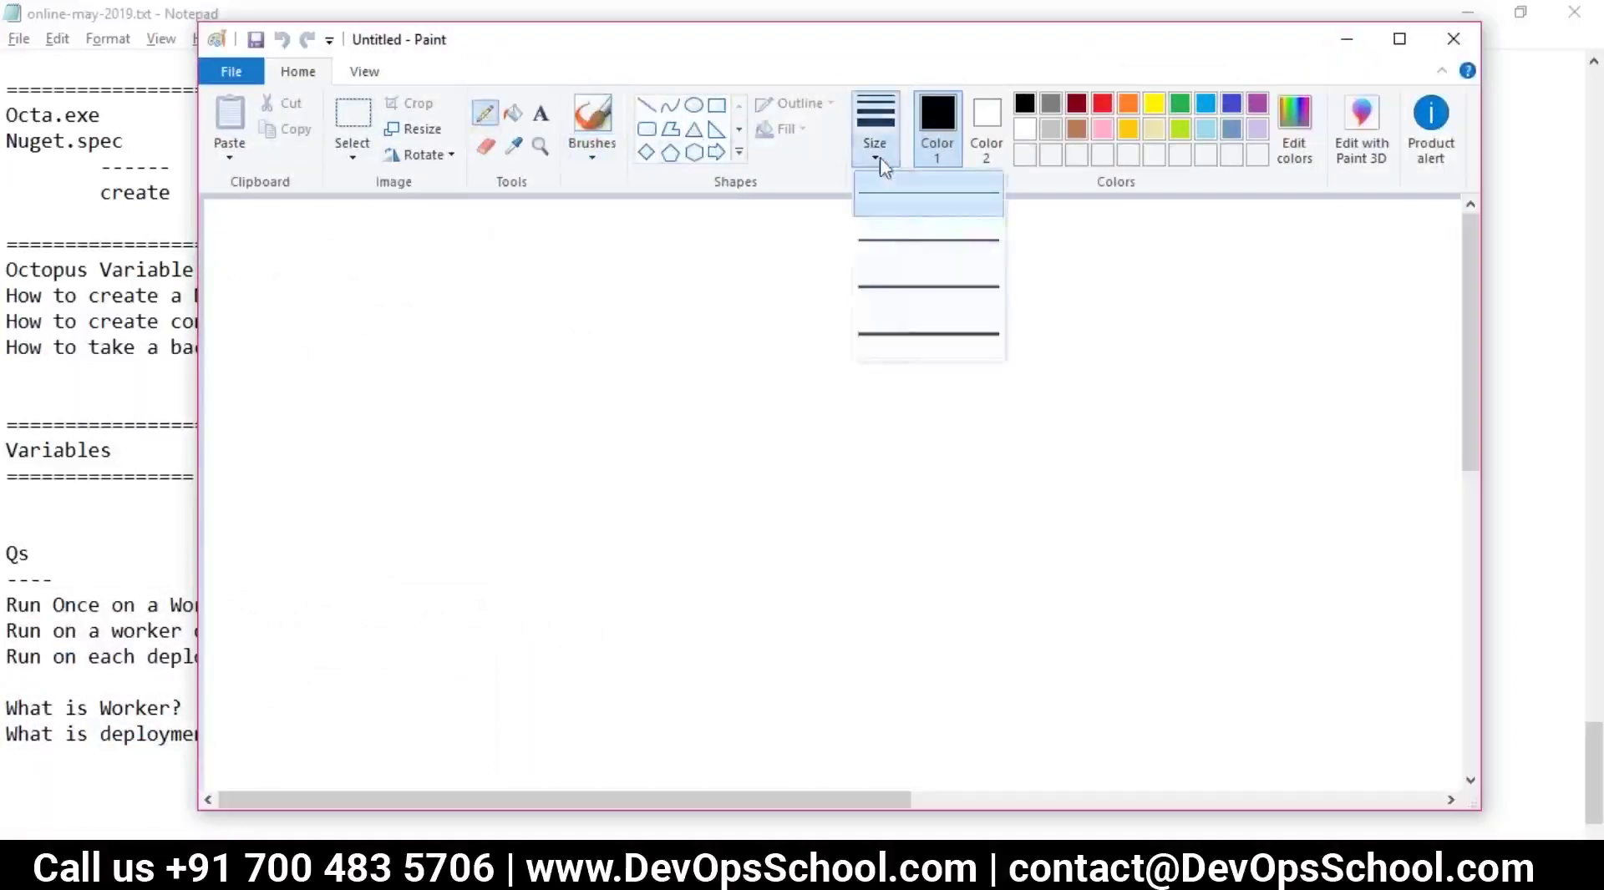
left_click(917, 332)
mouse_move(303, 341)
left_mouse_down()
mouse_move(370, 541)
mouse_move(505, 477)
mouse_move(355, 322)
mouse_move(314, 342)
mouse_move(417, 368)
mouse_move(422, 410)
left_mouse_up()
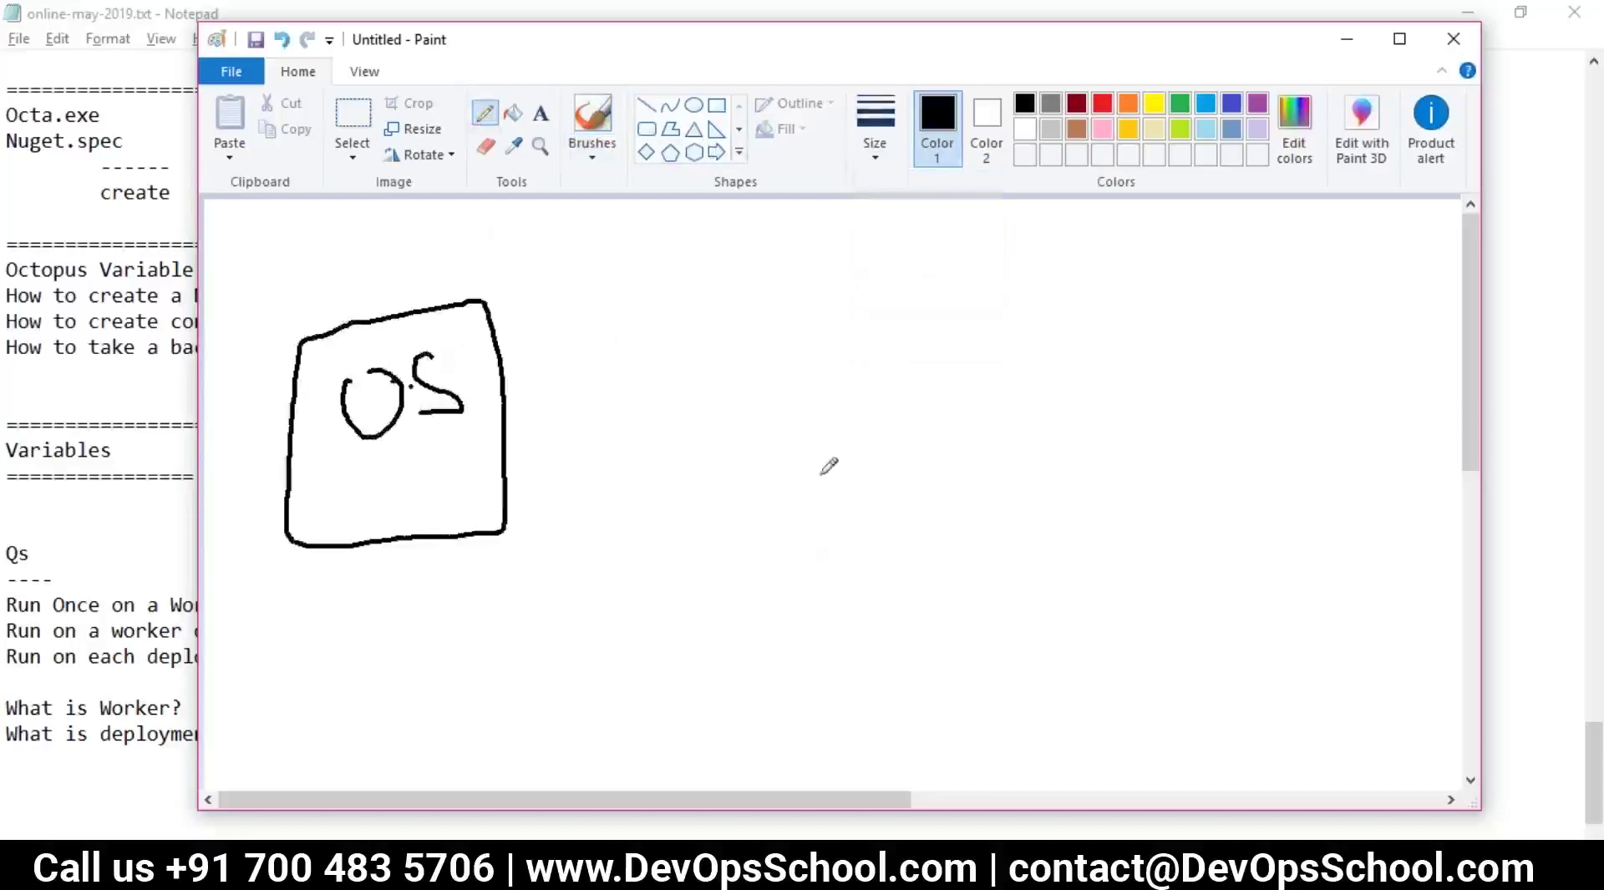
mouse_move(377, 314)
left_mouse_down()
mouse_move(303, 338)
mouse_move(303, 531)
mouse_move(505, 504)
mouse_move(483, 311)
mouse_move(365, 311)
mouse_move(315, 349)
left_mouse_up()
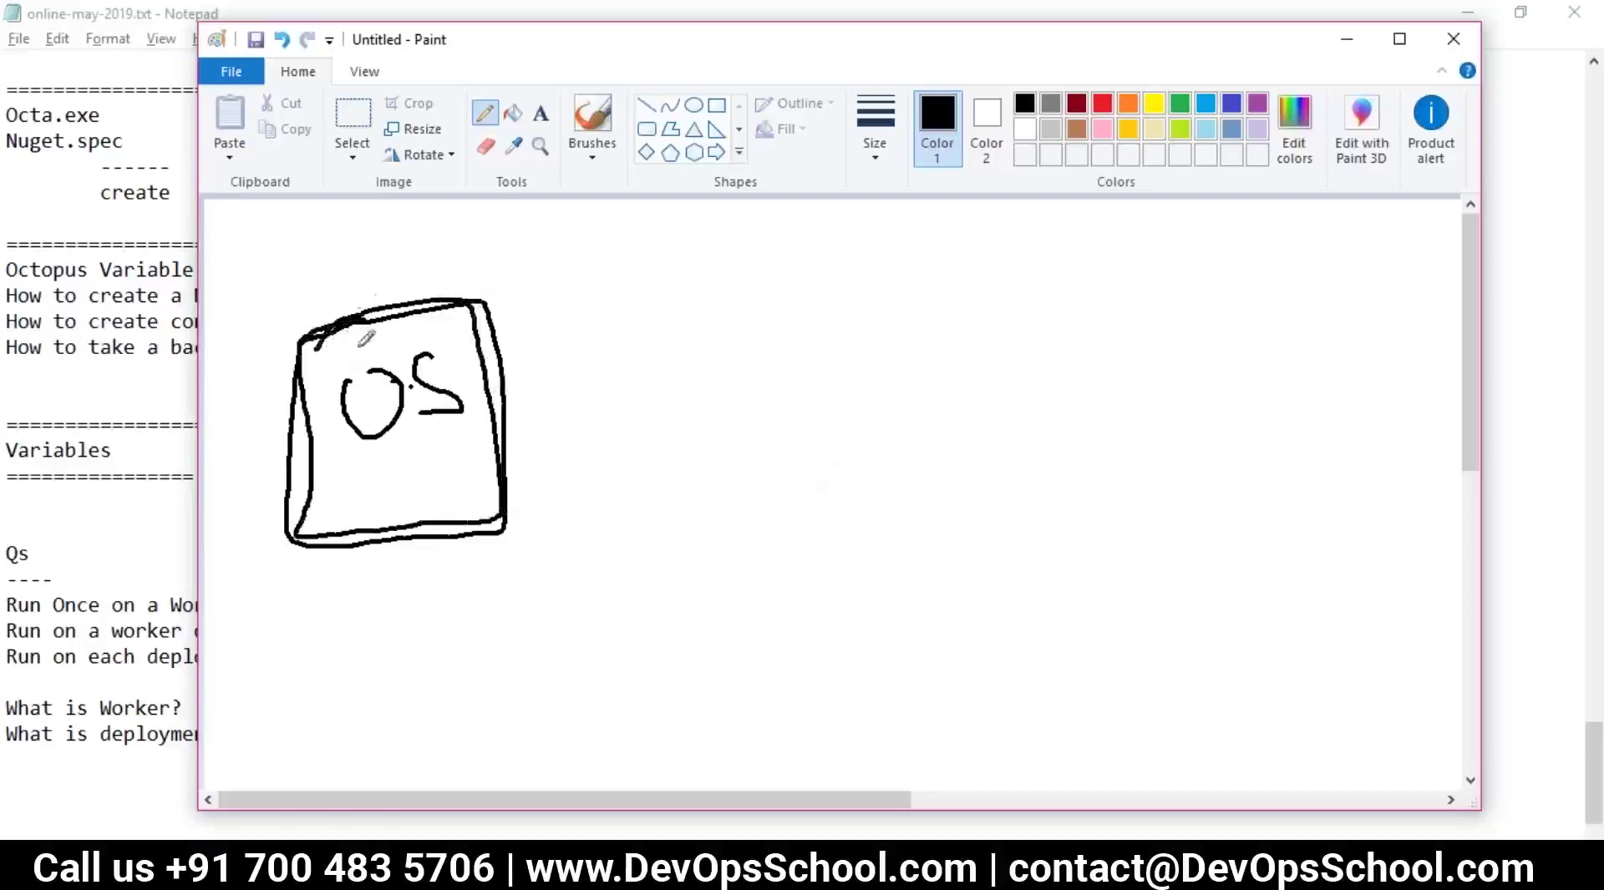
mouse_move(309, 257)
left_mouse_down()
mouse_move(336, 275)
mouse_move(380, 250)
mouse_move(429, 262)
mouse_move(443, 222)
mouse_move(394, 249)
left_mouse_up()
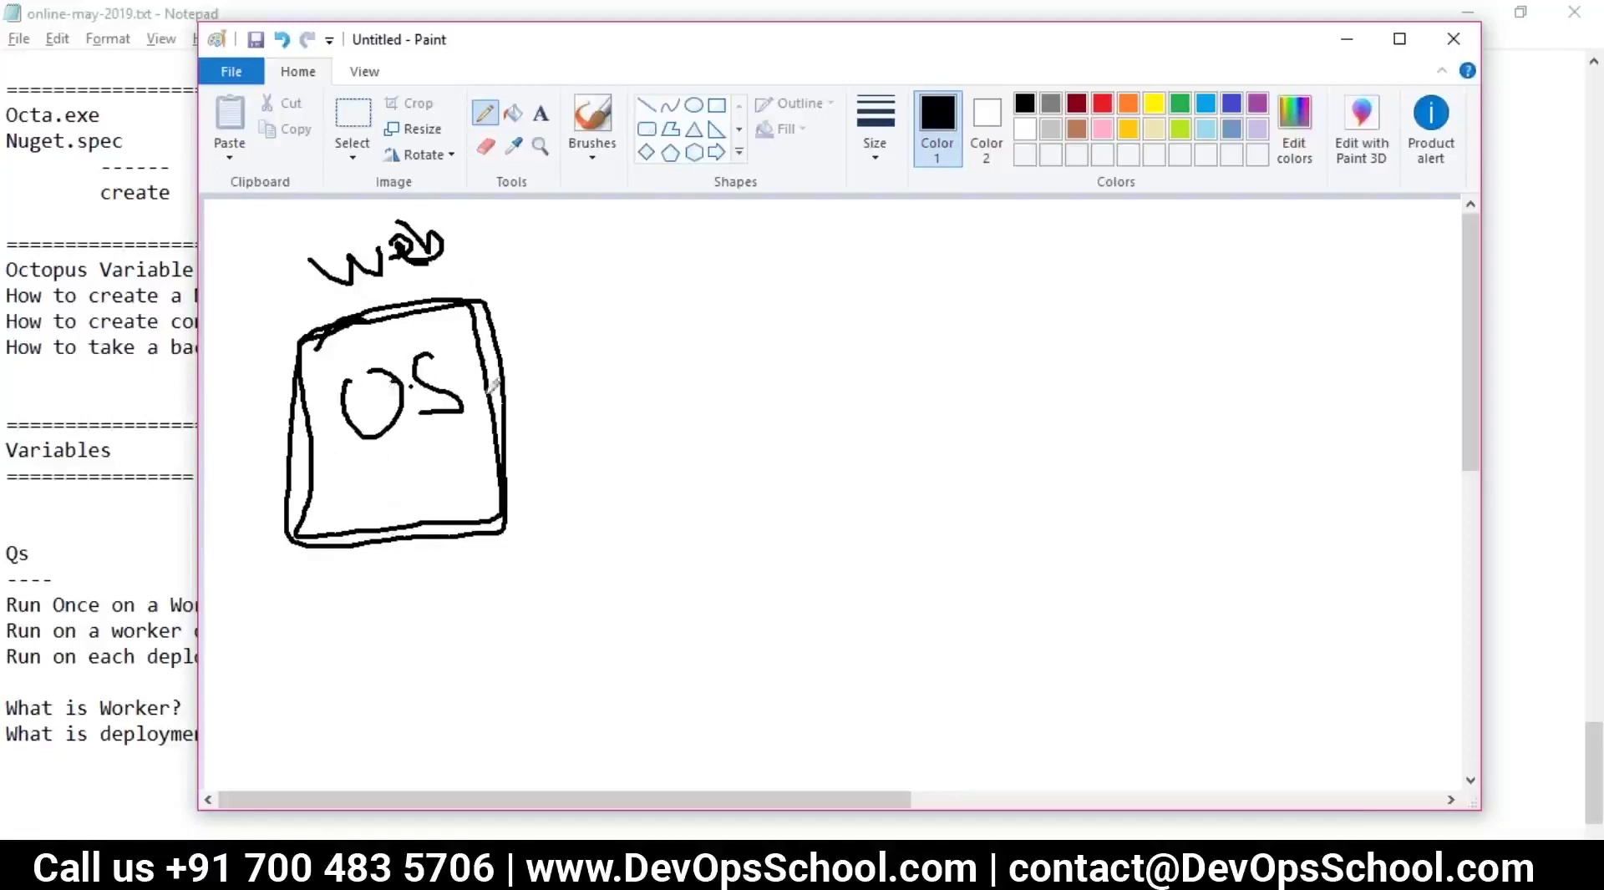
mouse_move(433, 301)
left_mouse_down()
mouse_move(305, 342)
mouse_move(311, 522)
left_mouse_up()
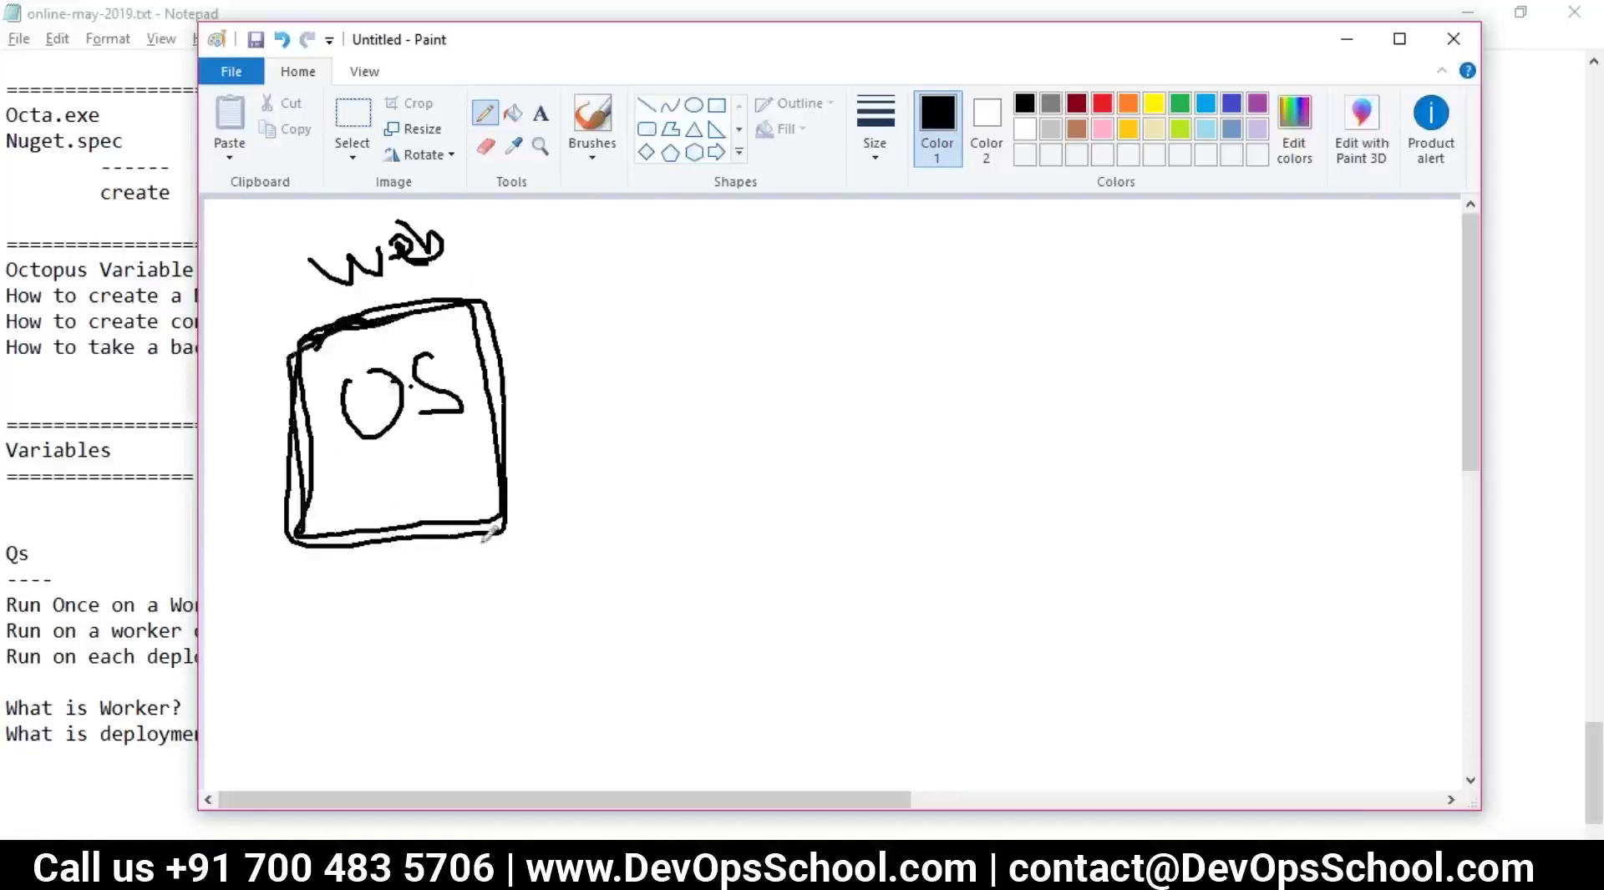
- Undo the connector line beside the OS box and draw a column of four small boxes to its right
left_click_drag(507, 399, 678, 378)
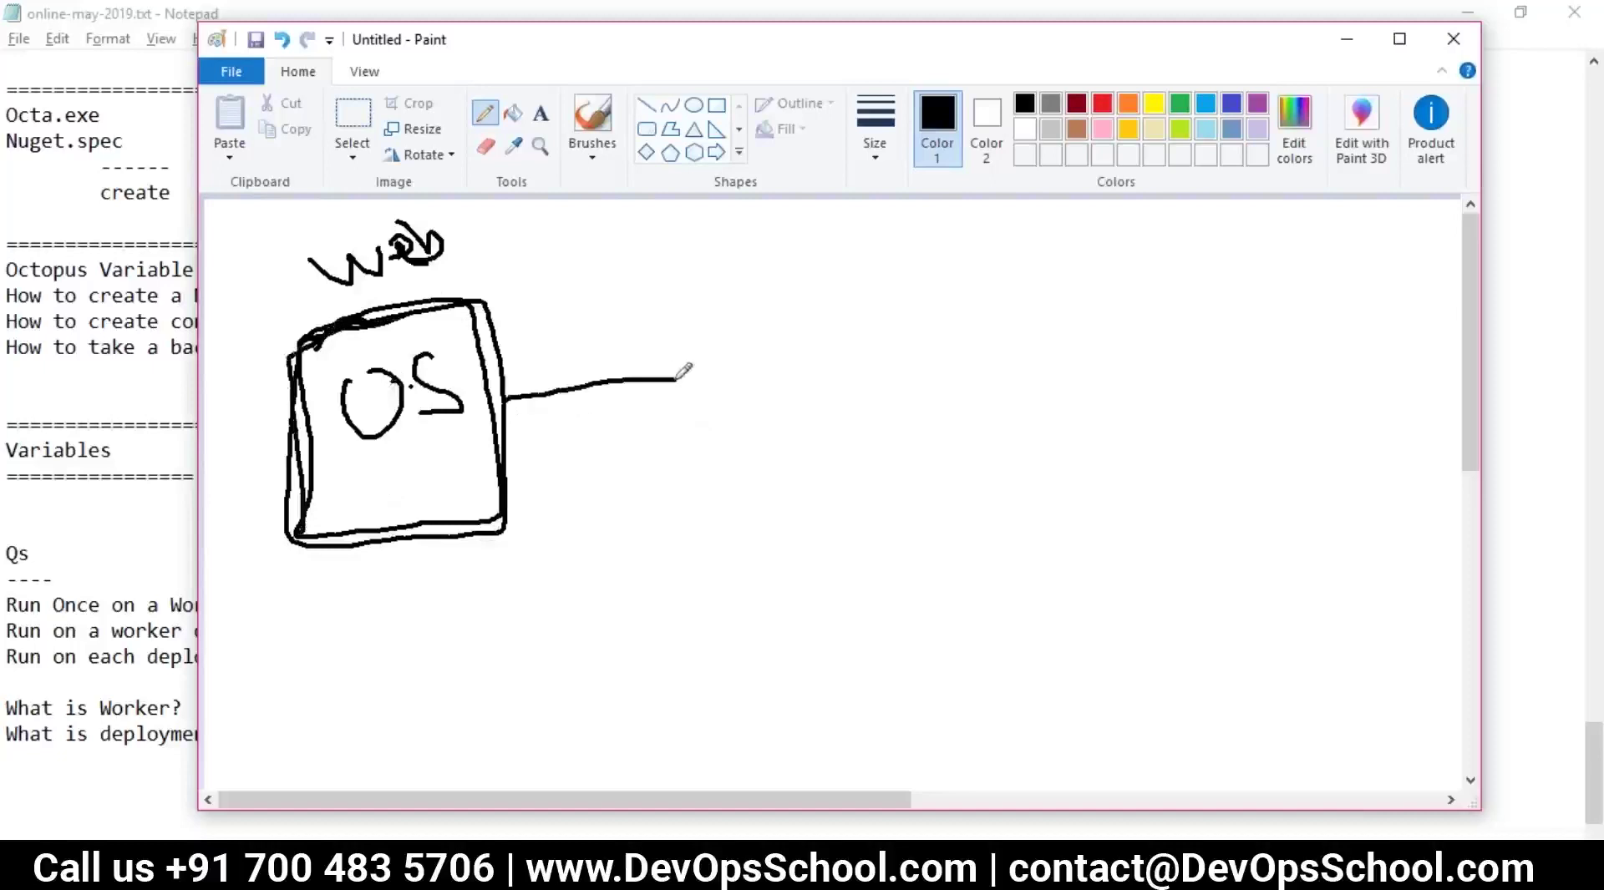
key("ctrl+z")
mouse_move(918, 240)
left_mouse_down()
mouse_move(934, 326)
mouse_move(1055, 299)
mouse_move(918, 251)
left_mouse_up()
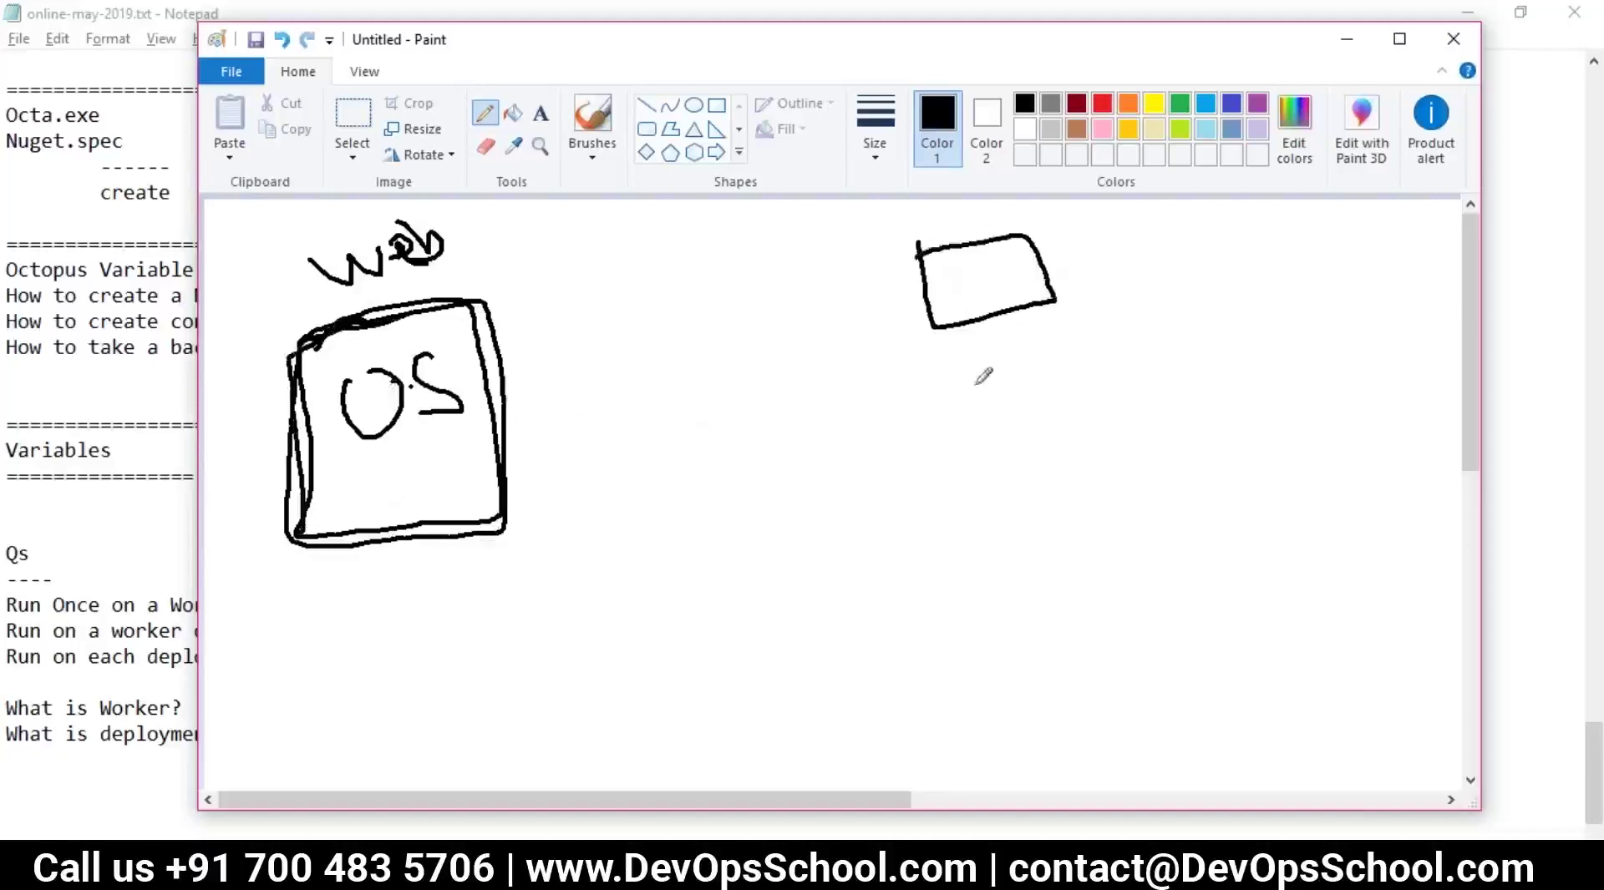
mouse_move(941, 351)
left_mouse_down()
mouse_move(965, 409)
mouse_move(1065, 380)
mouse_move(994, 334)
mouse_move(939, 353)
left_mouse_up()
mouse_move(960, 445)
left_mouse_down()
mouse_move(962, 489)
mouse_move(1080, 485)
mouse_move(1040, 427)
mouse_move(955, 451)
left_mouse_up()
mouse_move(969, 550)
left_mouse_down()
mouse_move(1090, 585)
mouse_move(1078, 524)
mouse_move(983, 545)
left_mouse_up()
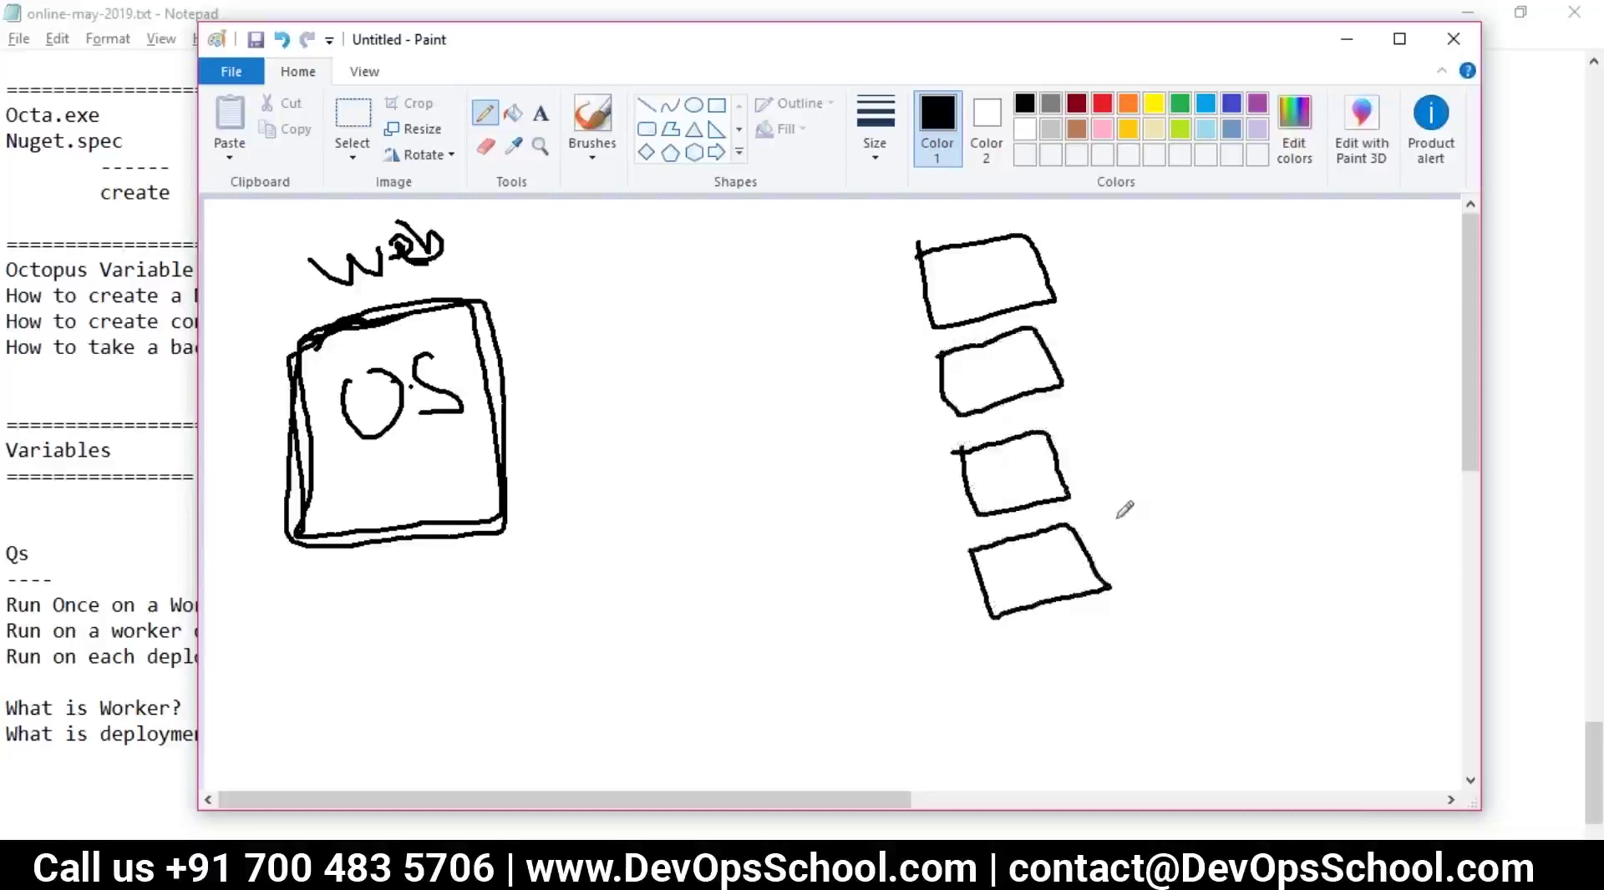
- Choose a thinner line size, draw a frame around the four boxes, and write the letters D, Q and P beside it
left_click(878, 159)
left_click(916, 330)
mouse_move(881, 237)
left_mouse_down()
mouse_move(959, 662)
mouse_move(1123, 622)
mouse_move(1086, 358)
mouse_move(1041, 214)
mouse_move(882, 239)
left_mouse_up()
mouse_move(1168, 227)
left_mouse_down()
mouse_move(1180, 276)
mouse_move(1203, 206)
mouse_move(1151, 294)
mouse_move(1245, 336)
mouse_move(1252, 551)
left_mouse_up()
mouse_move(1208, 483)
left_mouse_down()
mouse_move(1255, 445)
mouse_move(1230, 478)
left_mouse_up()
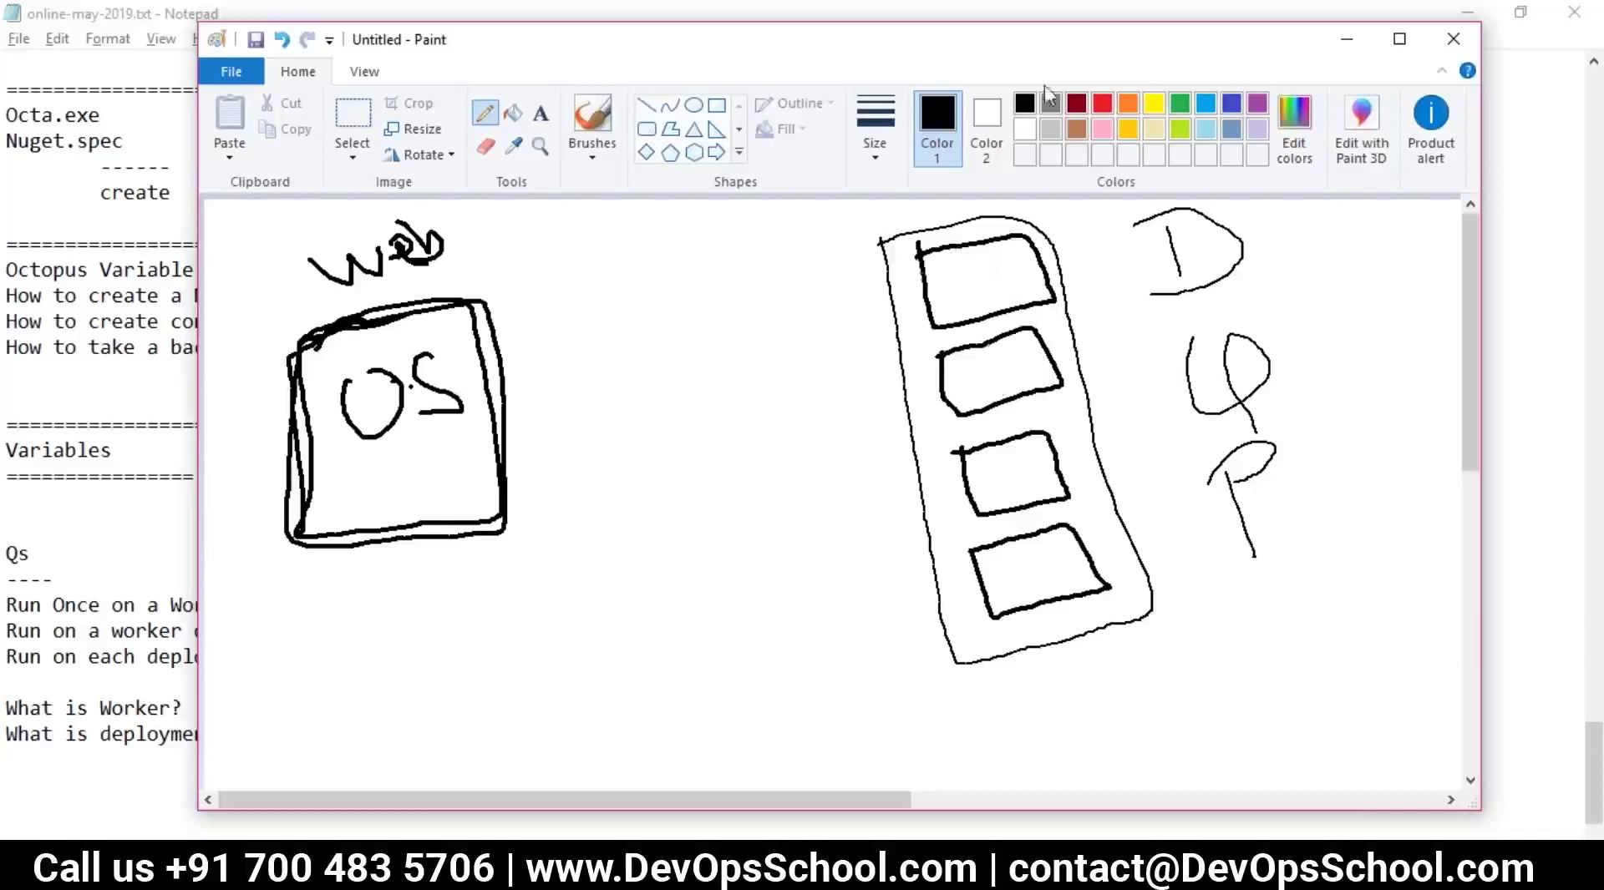
- Switch the drawing colour to red, outline the group of four boxes, and divide it with a line between the second and third boxes
left_click(1082, 103)
left_click(1104, 102)
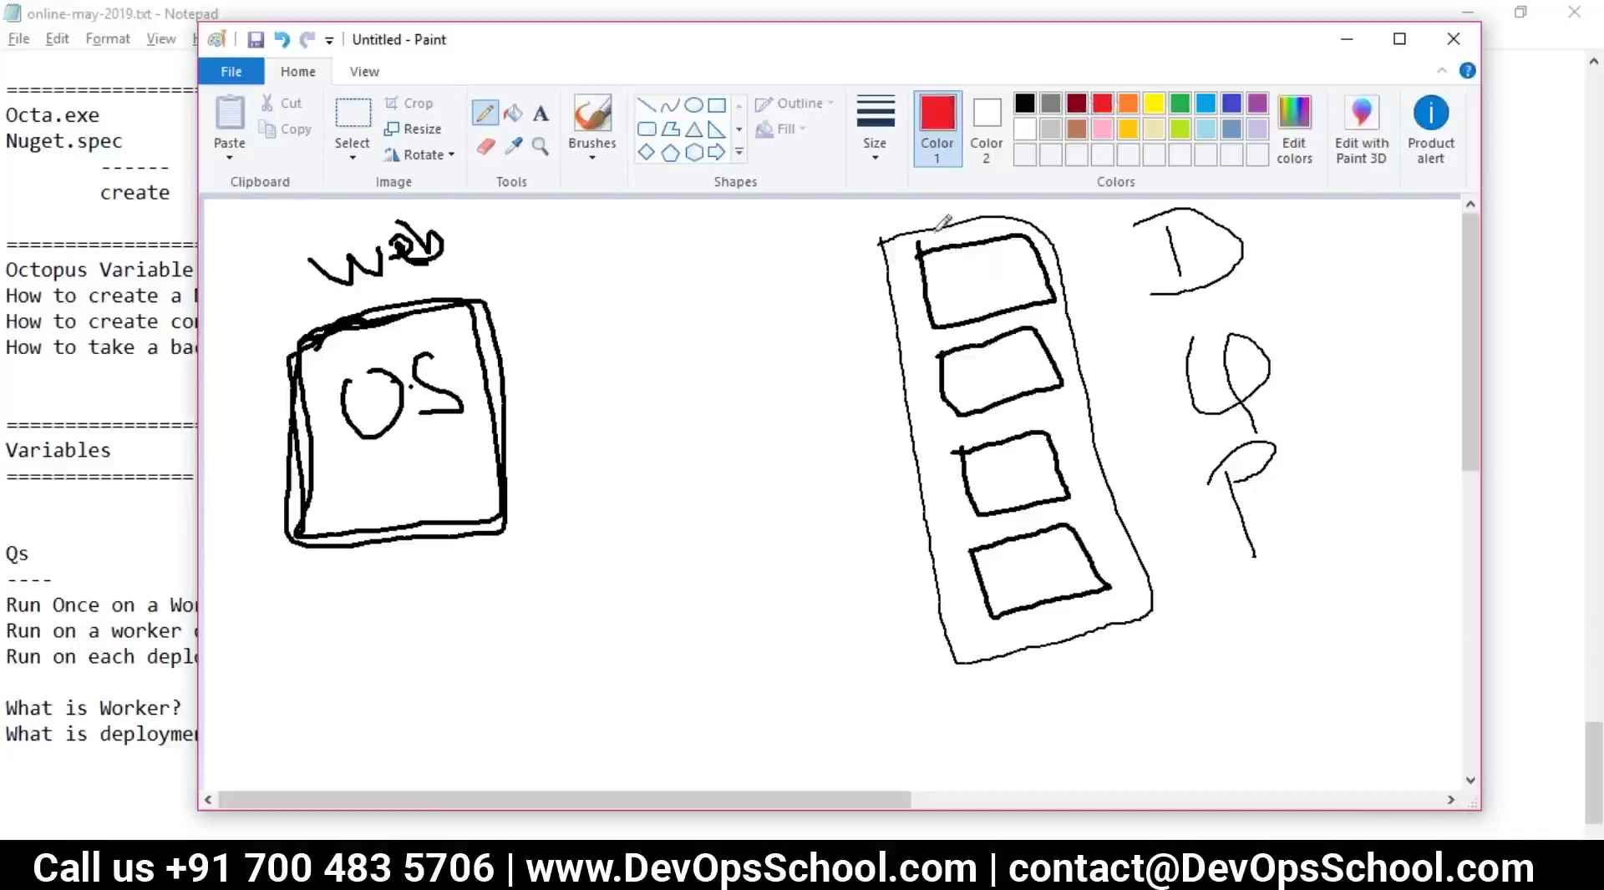
mouse_move(908, 234)
left_mouse_down()
mouse_move(906, 395)
mouse_move(974, 654)
mouse_move(1138, 597)
mouse_move(1136, 501)
mouse_move(1059, 266)
mouse_move(988, 204)
mouse_move(880, 242)
left_mouse_up()
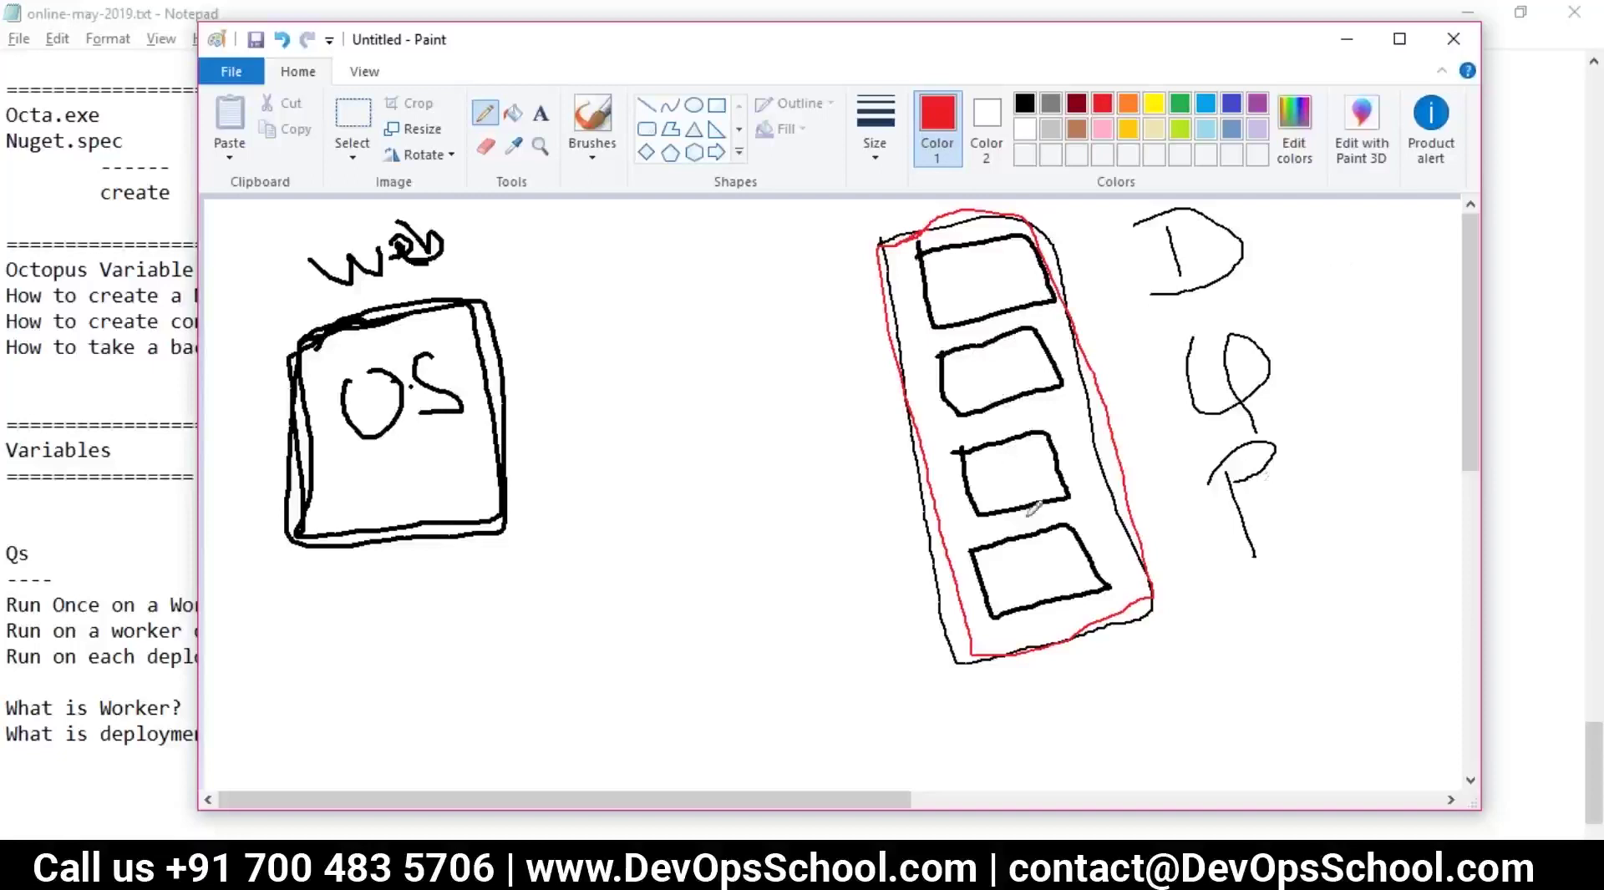
left_click_drag(916, 436, 1088, 400)
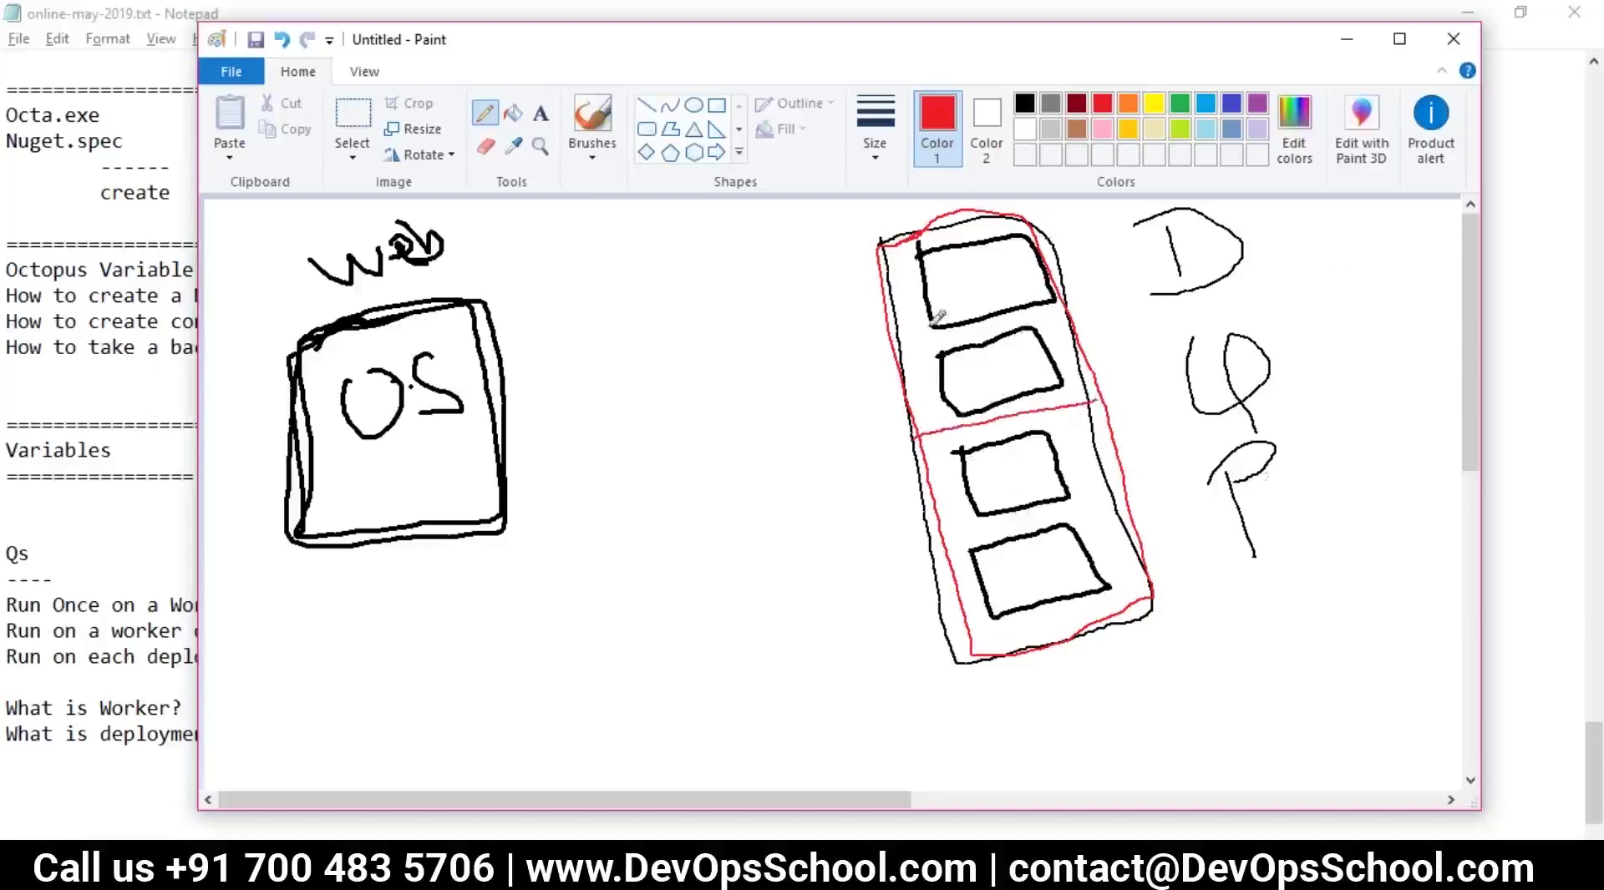
- Label the upper pair of boxes W and the lower pair D with red pointer lines, then retrace the group's edge and the W pointer
mouse_move(913, 314)
left_mouse_down()
mouse_move(810, 294)
mouse_move(800, 269)
mouse_move(842, 229)
left_mouse_up()
mouse_move(954, 500)
left_mouse_down()
mouse_move(852, 664)
mouse_move(867, 611)
mouse_move(842, 675)
left_mouse_up()
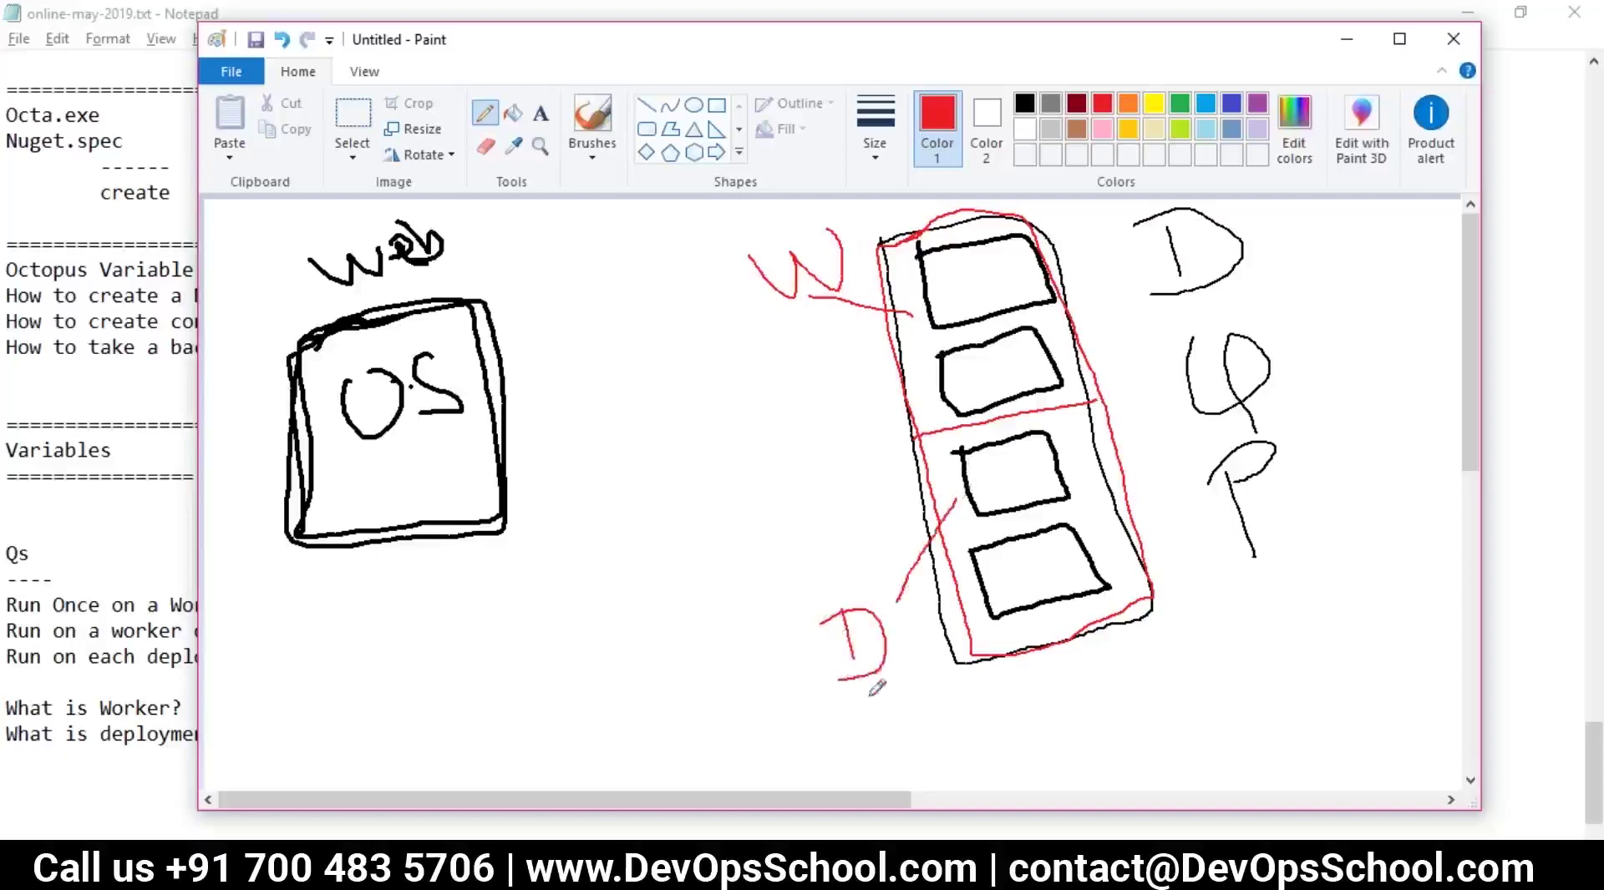
left_click_drag(850, 605, 879, 691)
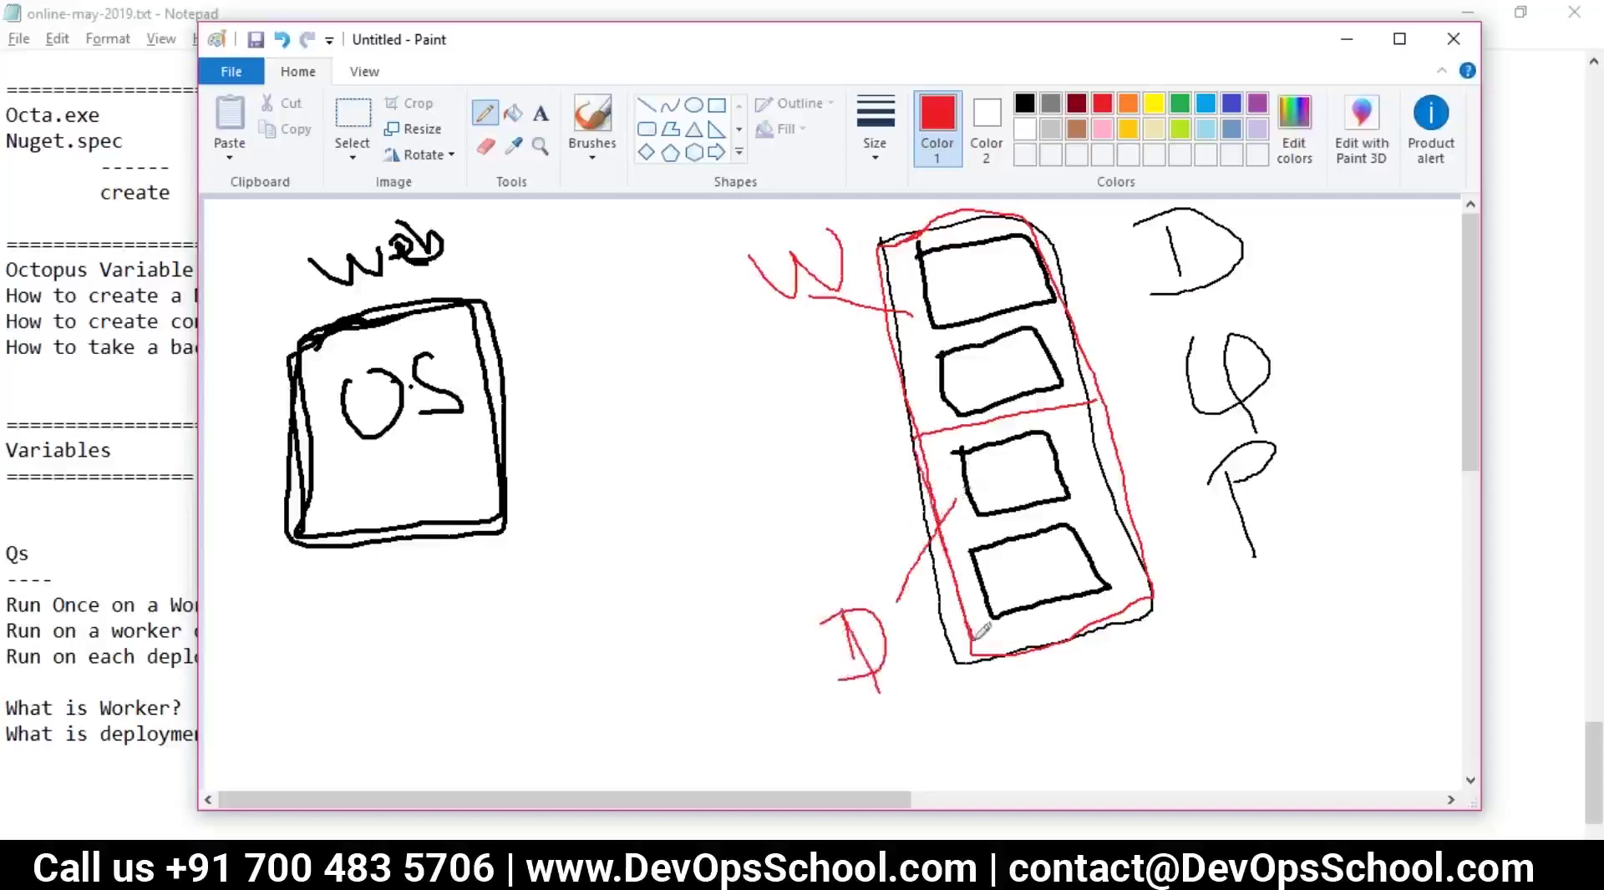
left_click_drag(882, 243, 922, 425)
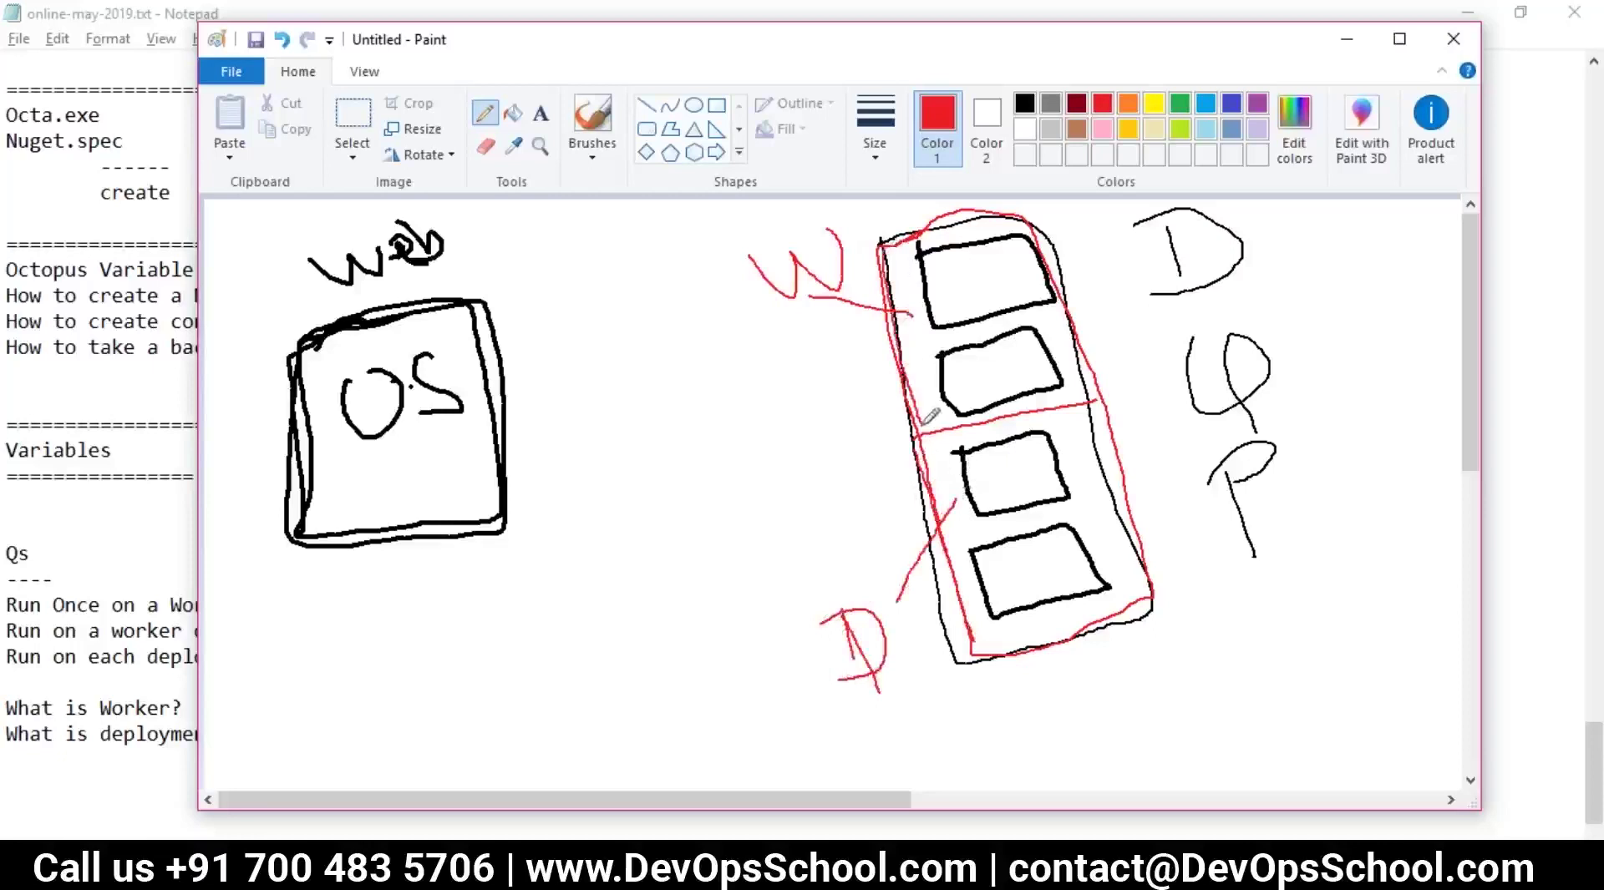
left_click_drag(808, 274, 871, 296)
- Return to the Notepad notes and add an indented line "Environment --> Roles -->" under "What is deployment target?"
key("super+Down")
left_click_drag(300, 735, 98, 735)
key("alt+Tab")
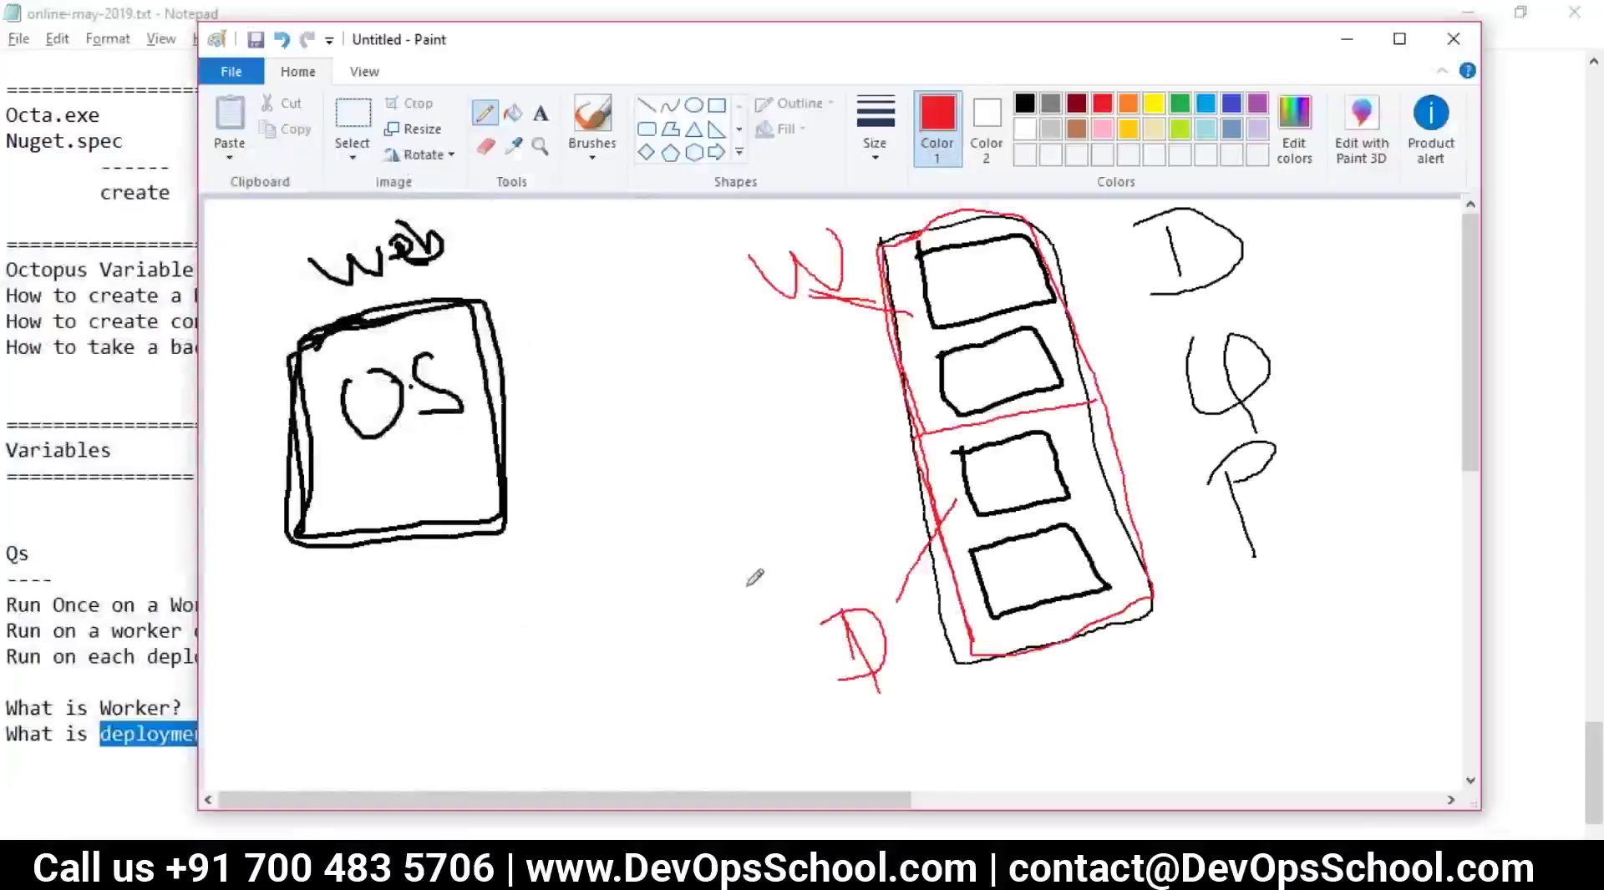
key("alt+Tab")
left_click(358, 734)
key("Return")
key("Tab")
type("Environme")
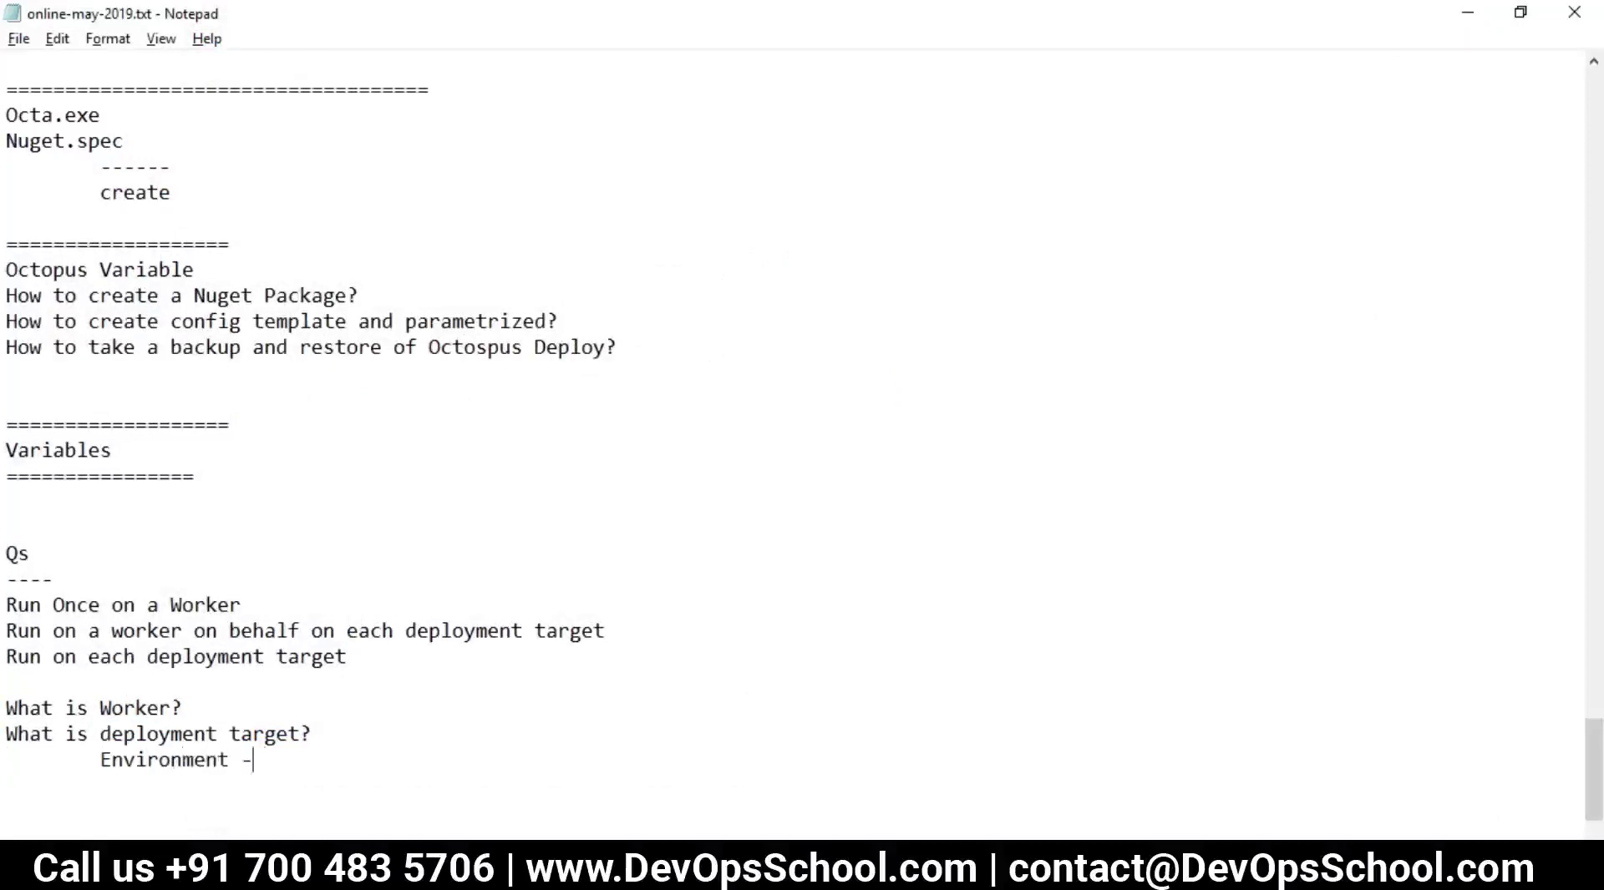
type("nt --> Roles -->")
- Copy "deployment target" from the question and paste it on two indented lines under Roles, numbered 1 and 2
left_click_drag(301, 733, 101, 734)
key("ctrl+c")
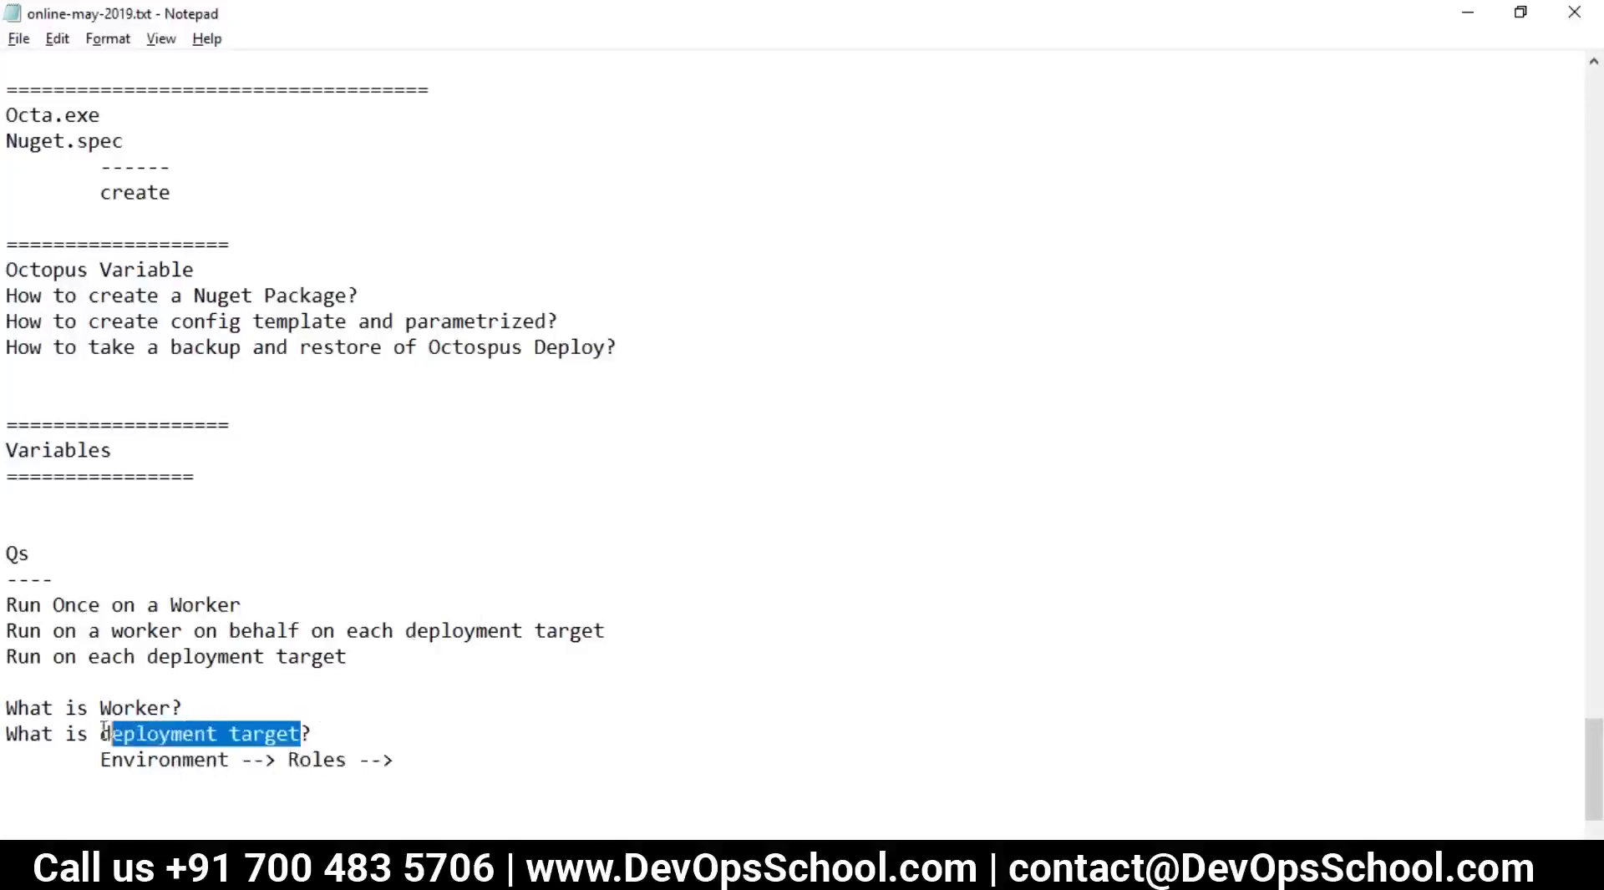
left_click(419, 770)
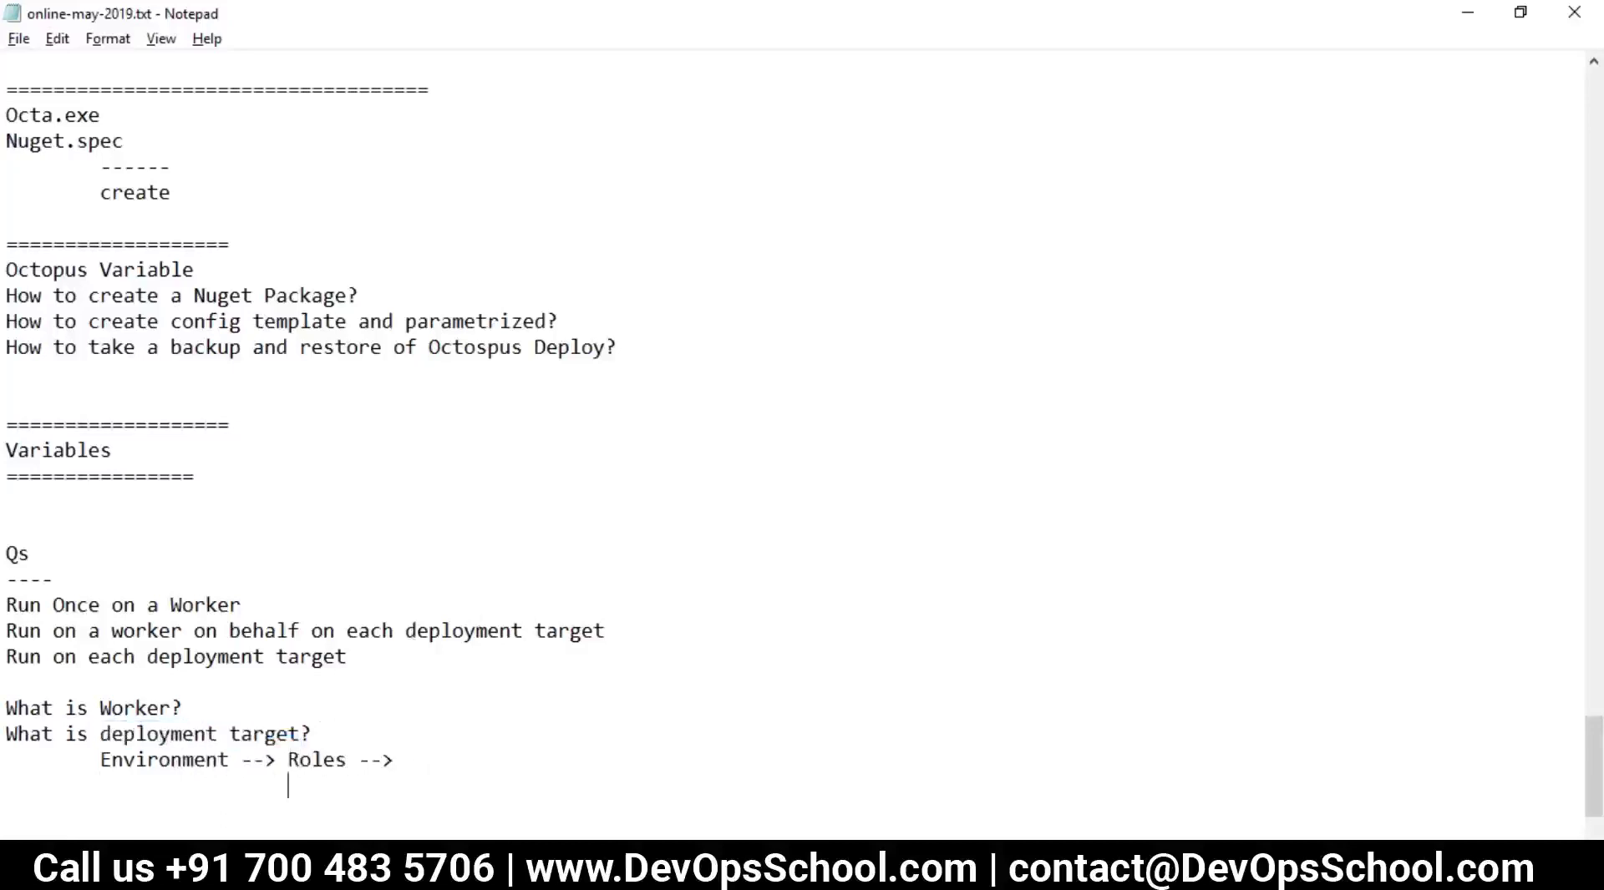
key("ctrl+v")
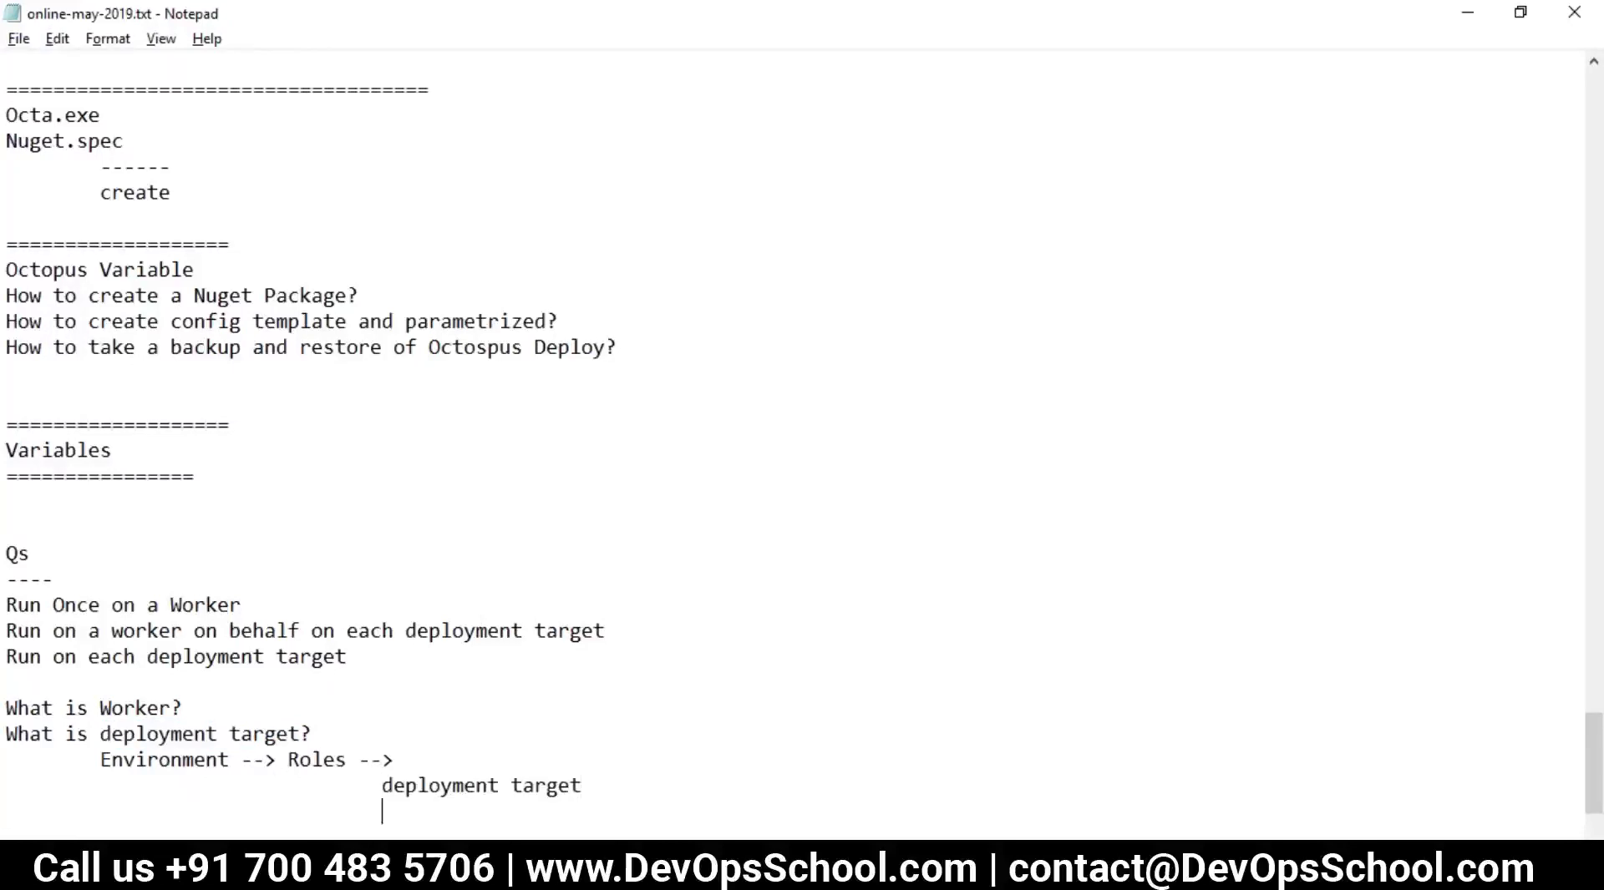
key("ctrl+v")
left_click(601, 817)
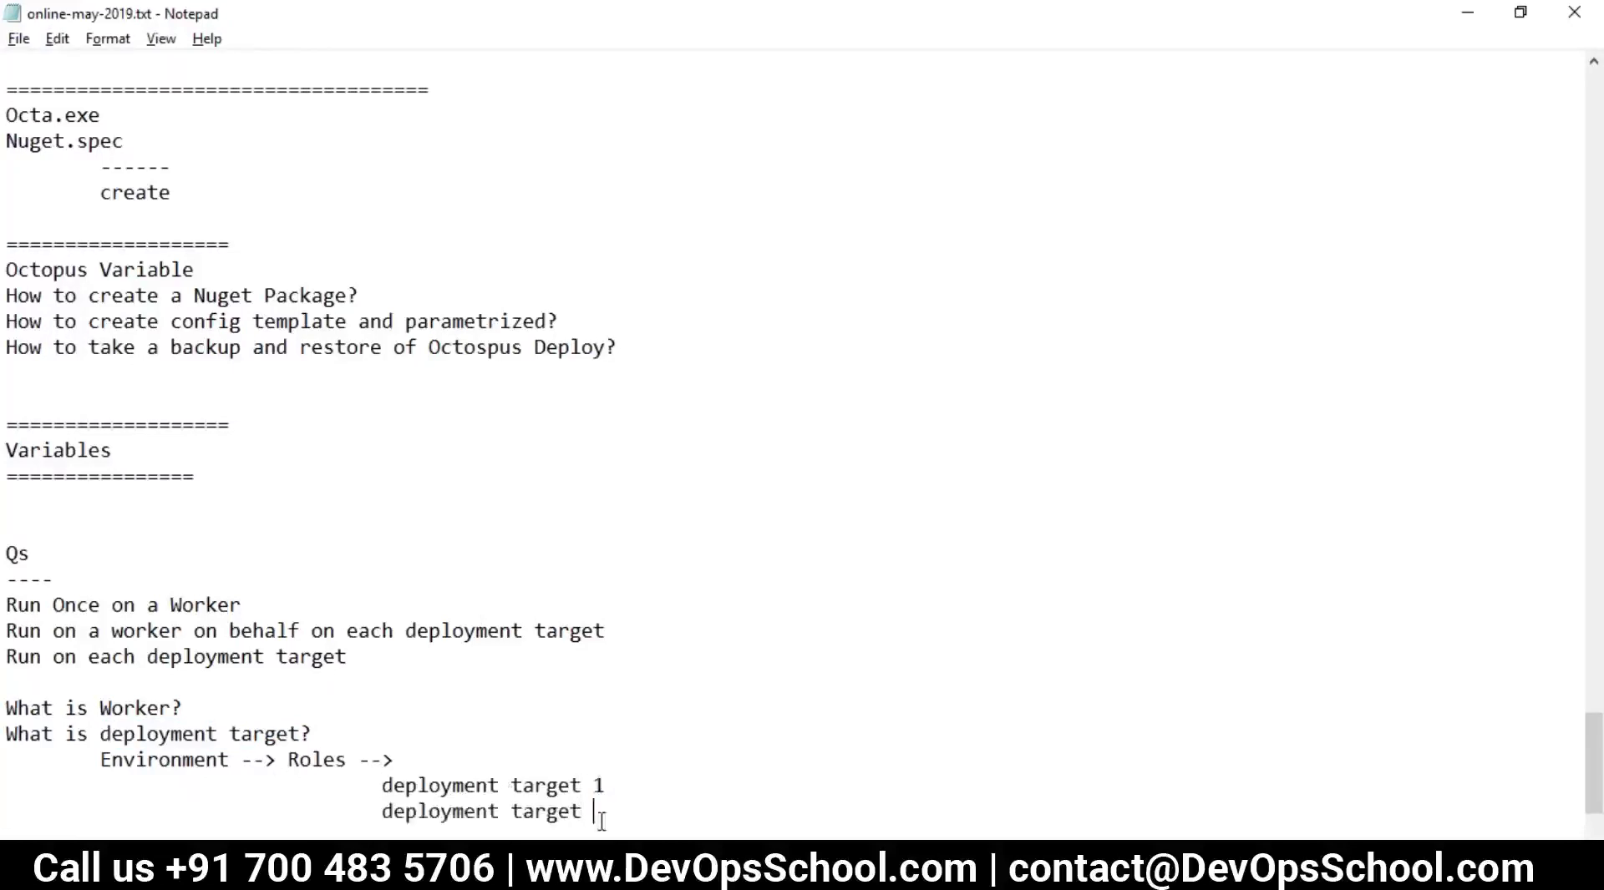
scroll(625, 825, "down", 2)
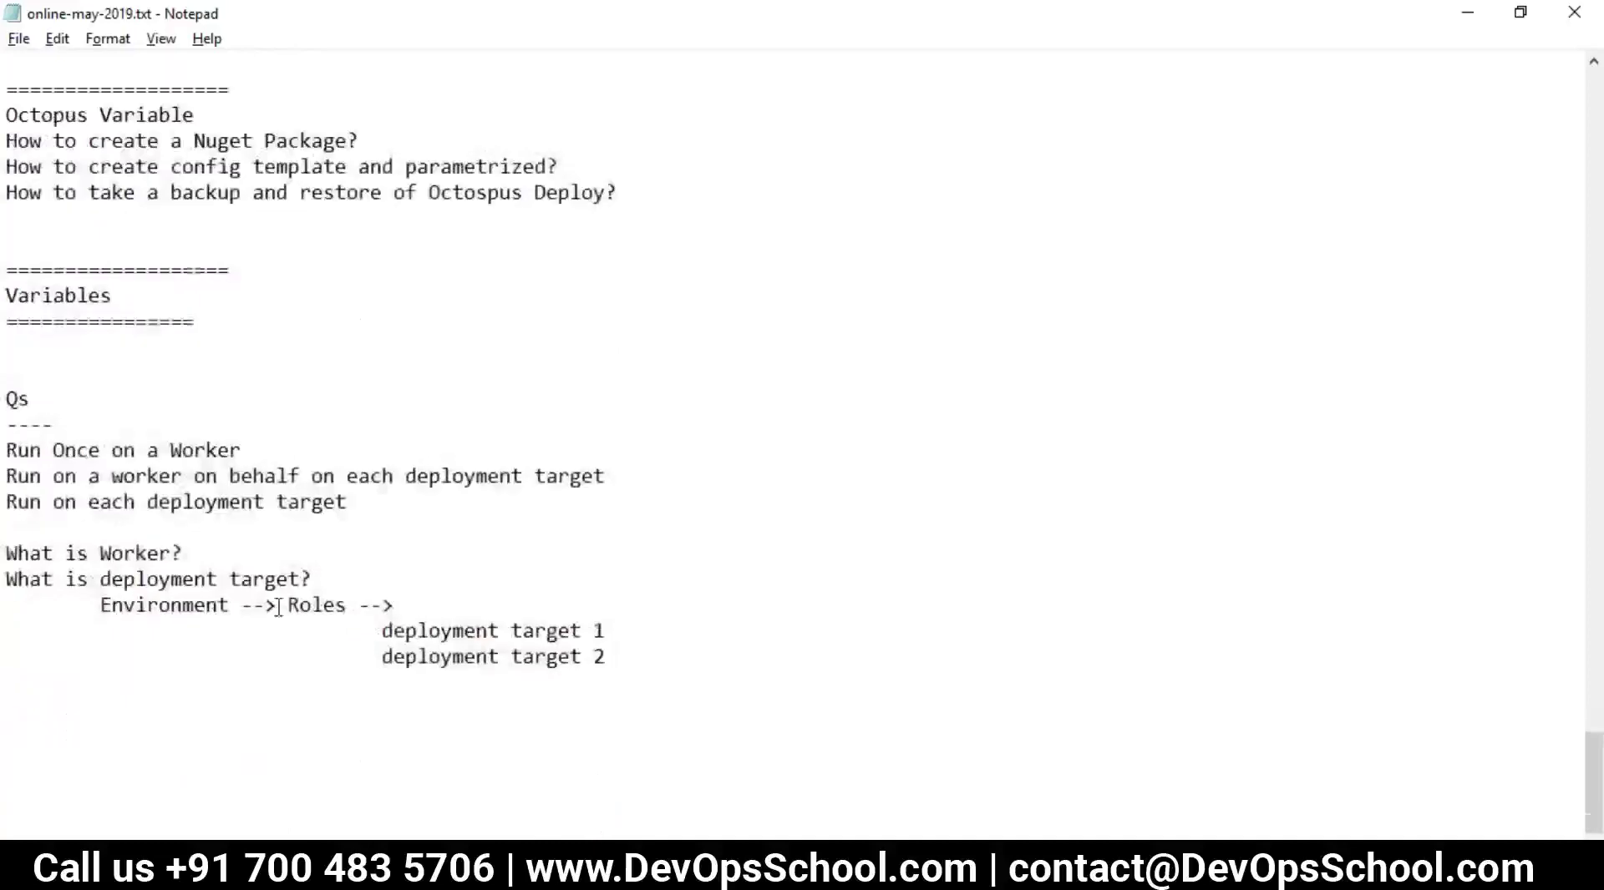
- Insert the role name "Webserver" on its own line above the two deployment targets
left_click(409, 610)
key("Return")
type("Webserver")
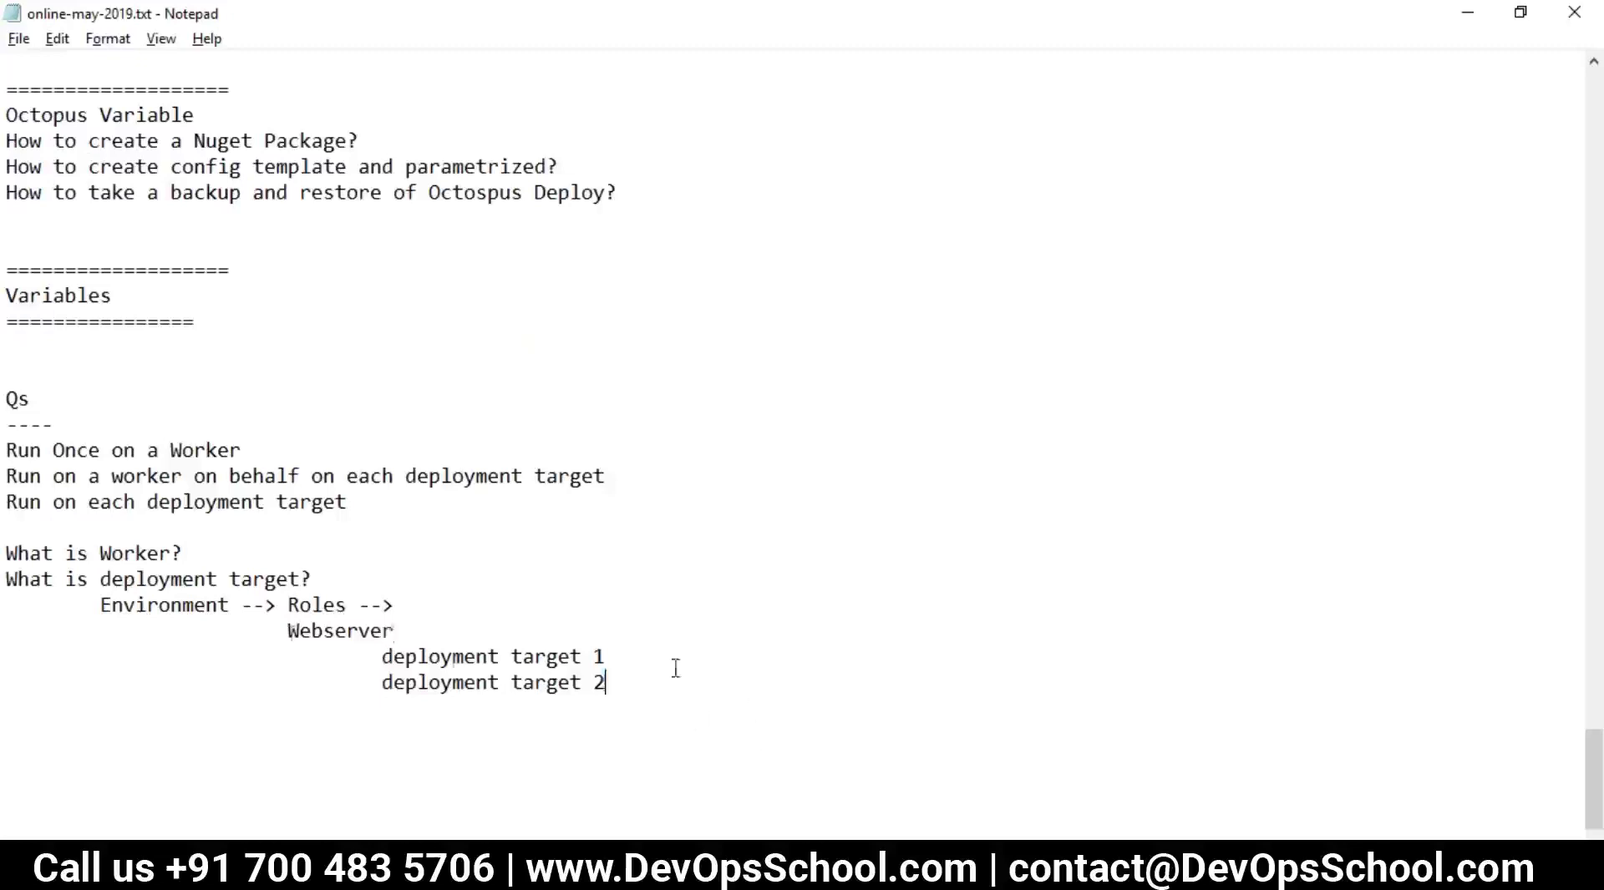
- Duplicate the Webserver block with its two deployment targets below it and rename the copied role to "DBserver"
left_click_drag(676, 678, 4, 633)
key("ctrl+c")
left_click(22, 702)
key("ctrl+v")
left_click(300, 708)
type("DB")
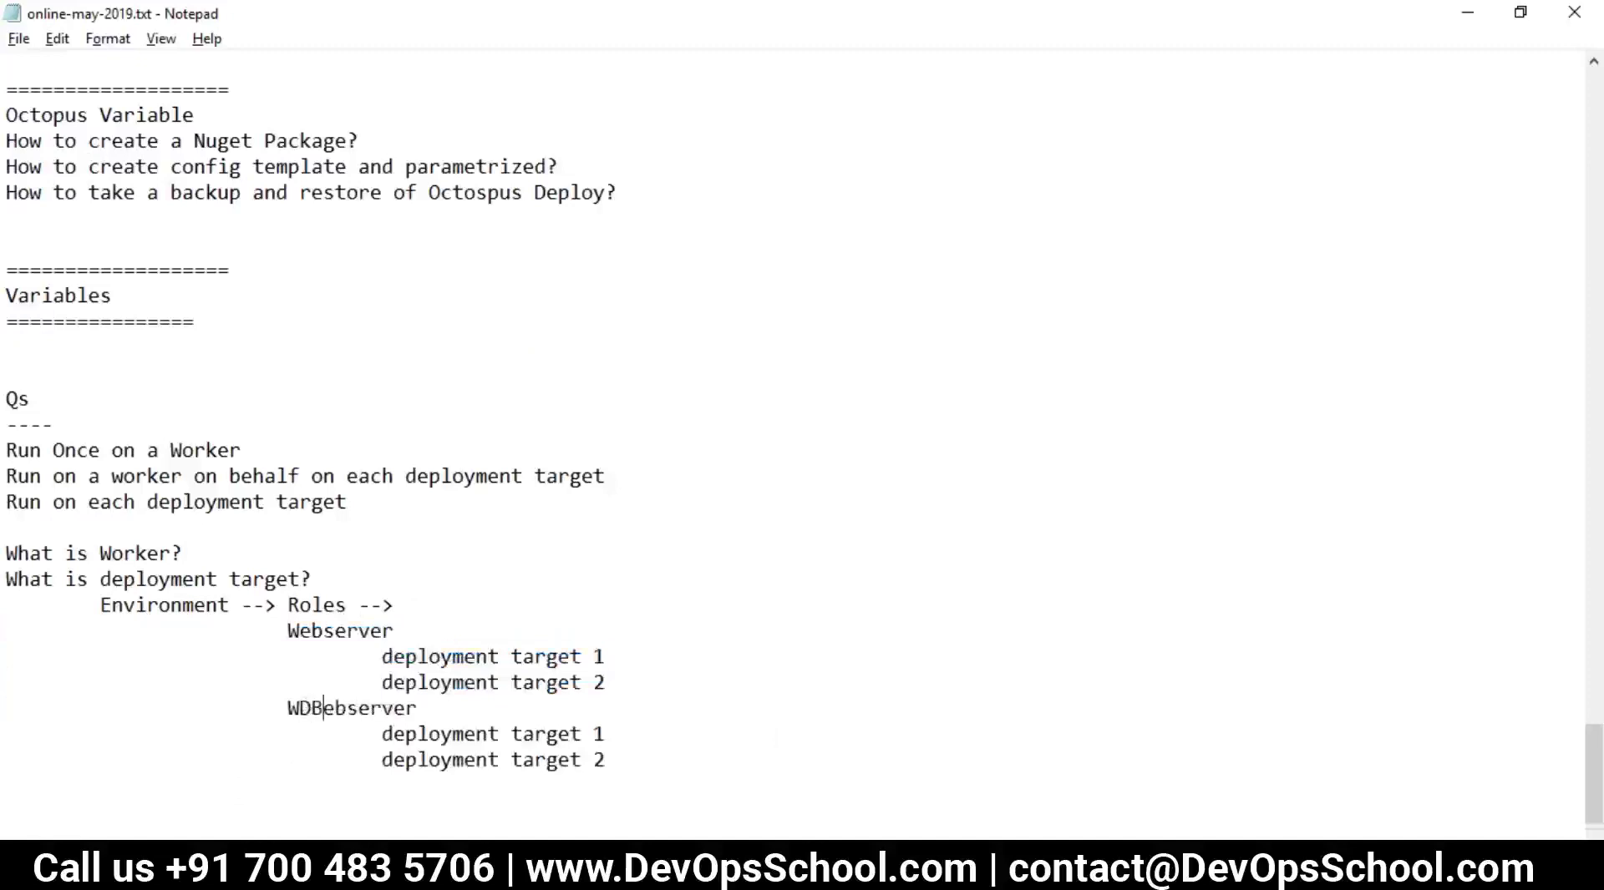
key("BackSpace")
key("BackSpace")
key("BackSpace")
- Check the Paint diagram, then return to the notes and highlight the line "Run on each deployment target"
key("alt+Tab")
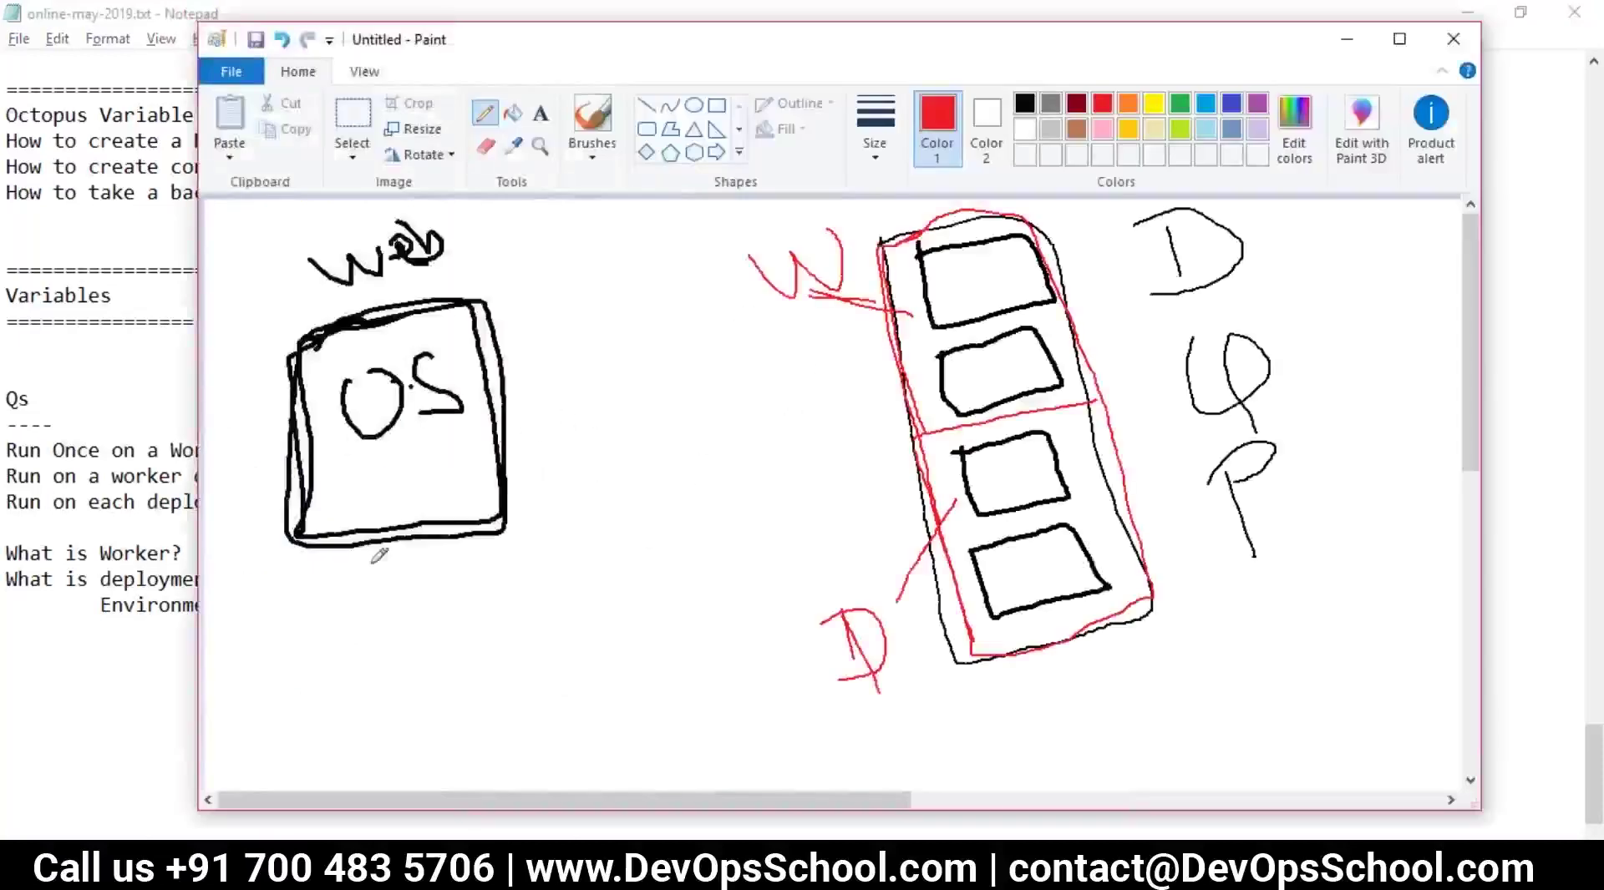
key("alt+Tab")
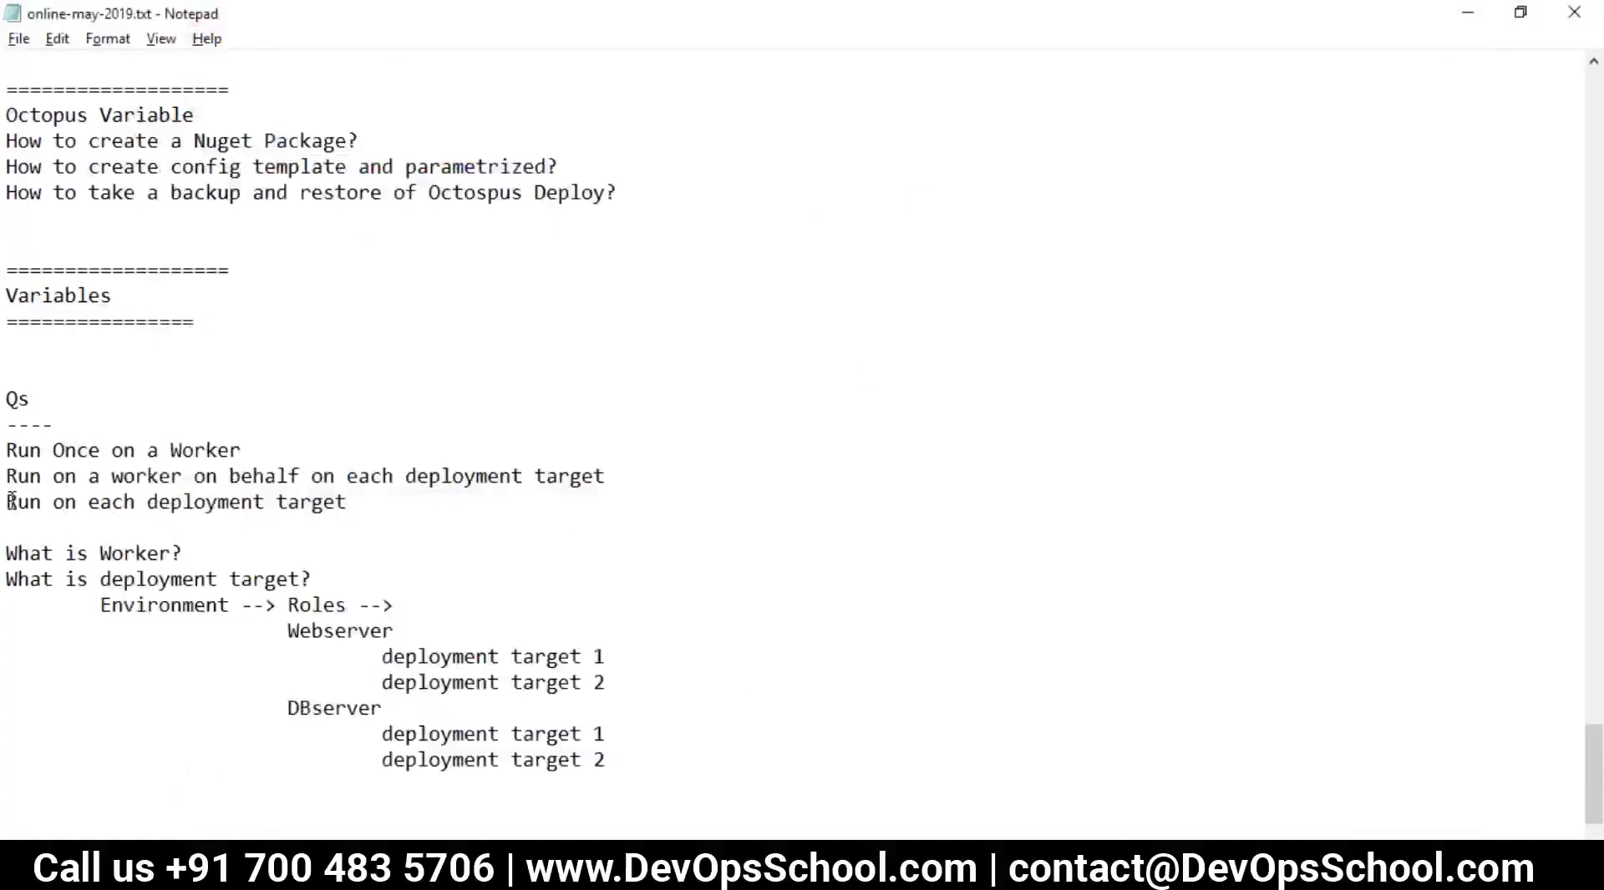
left_click_drag(21, 496, 370, 500)
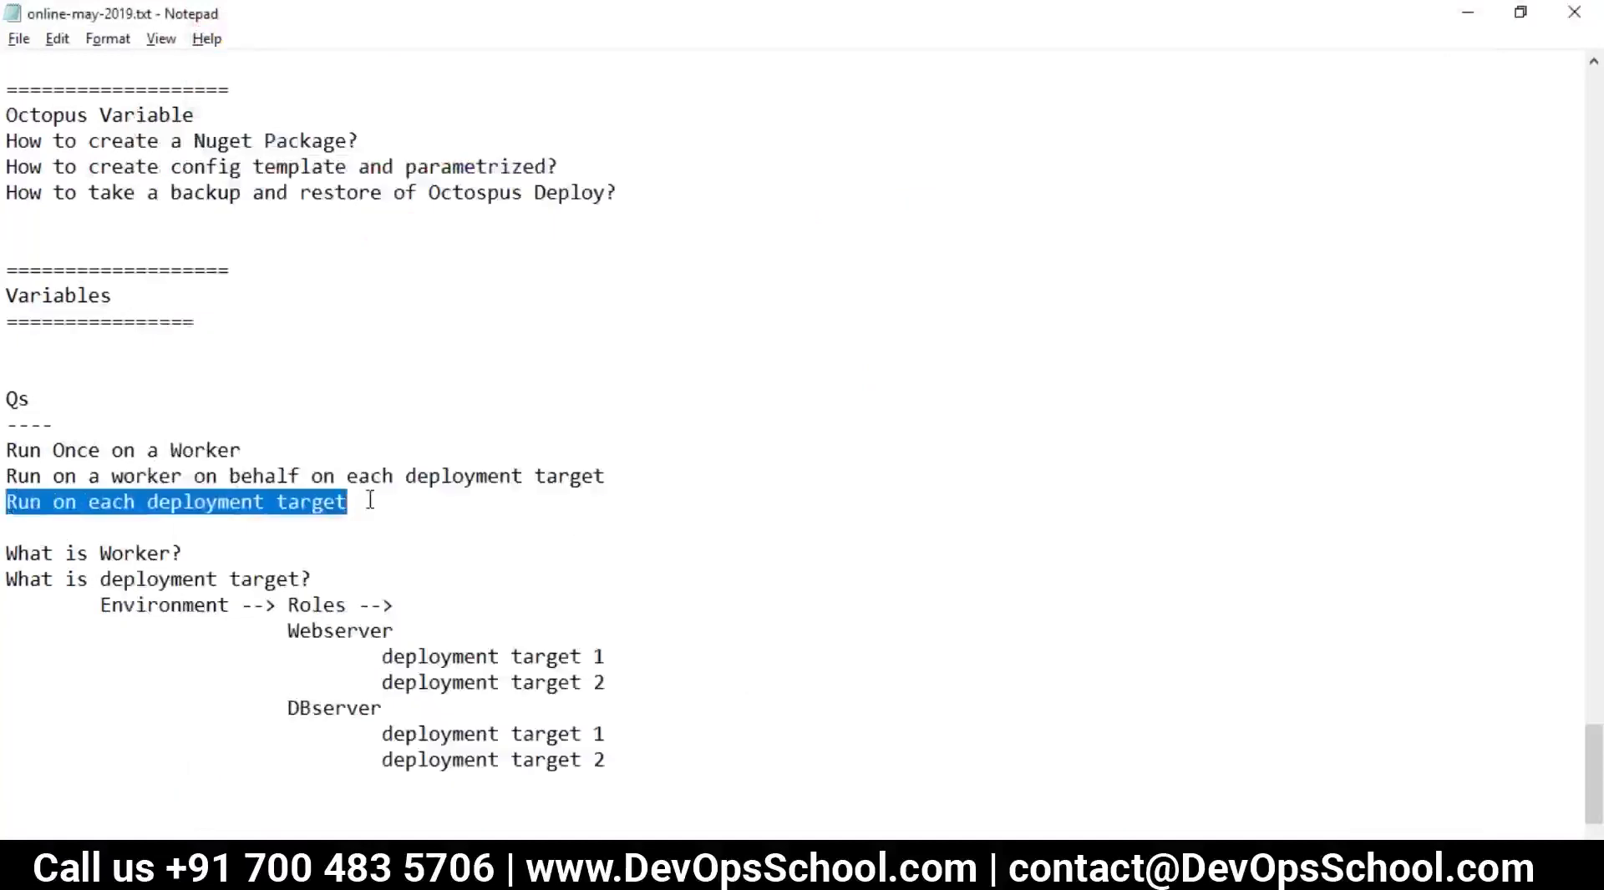
left_click(370, 500)
left_click(12, 514, "shift")
- Switch to the Paint diagram, outline the OS box in red, and draw red connector lines from it to the four boxes
key("alt+Tab")
mouse_move(351, 315)
left_mouse_down()
mouse_move(306, 496)
mouse_move(477, 545)
mouse_move(485, 409)
mouse_move(392, 311)
mouse_move(350, 317)
left_mouse_up()
left_click_drag(468, 389, 894, 287)
mouse_move(468, 389)
left_mouse_down()
mouse_move(859, 366)
mouse_move(957, 383)
mouse_move(616, 448)
mouse_move(994, 476)
left_mouse_up()
mouse_move(466, 396)
left_mouse_down()
mouse_move(710, 511)
mouse_move(1015, 590)
left_mouse_up()
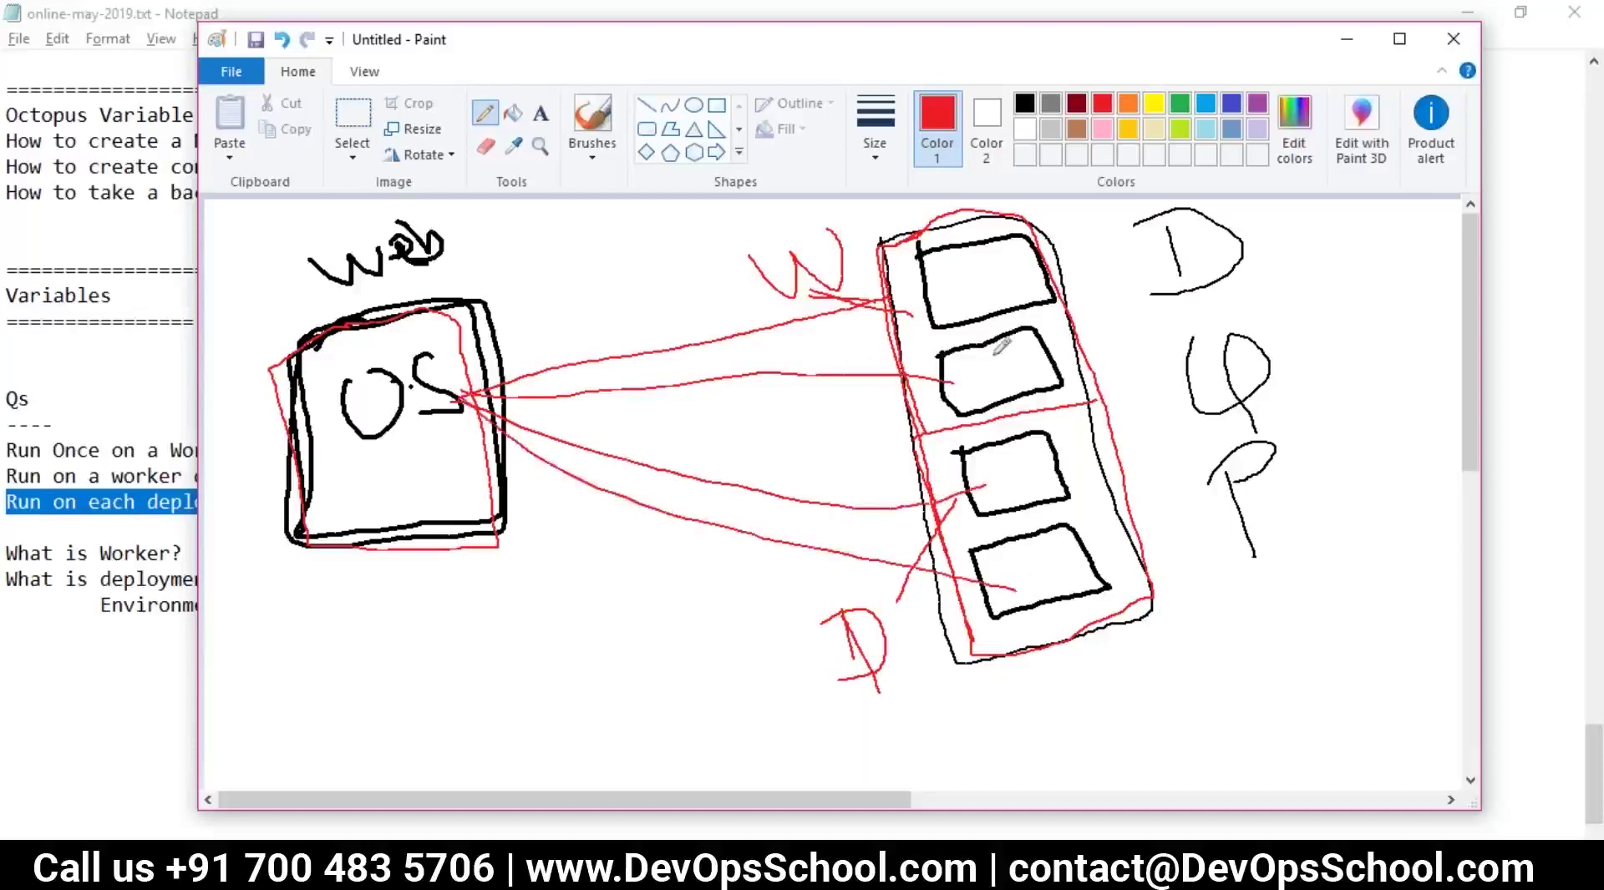
- In dark red, write a C inside each of the four boxes and retrace the top connector and the first C
left_click(1077, 105)
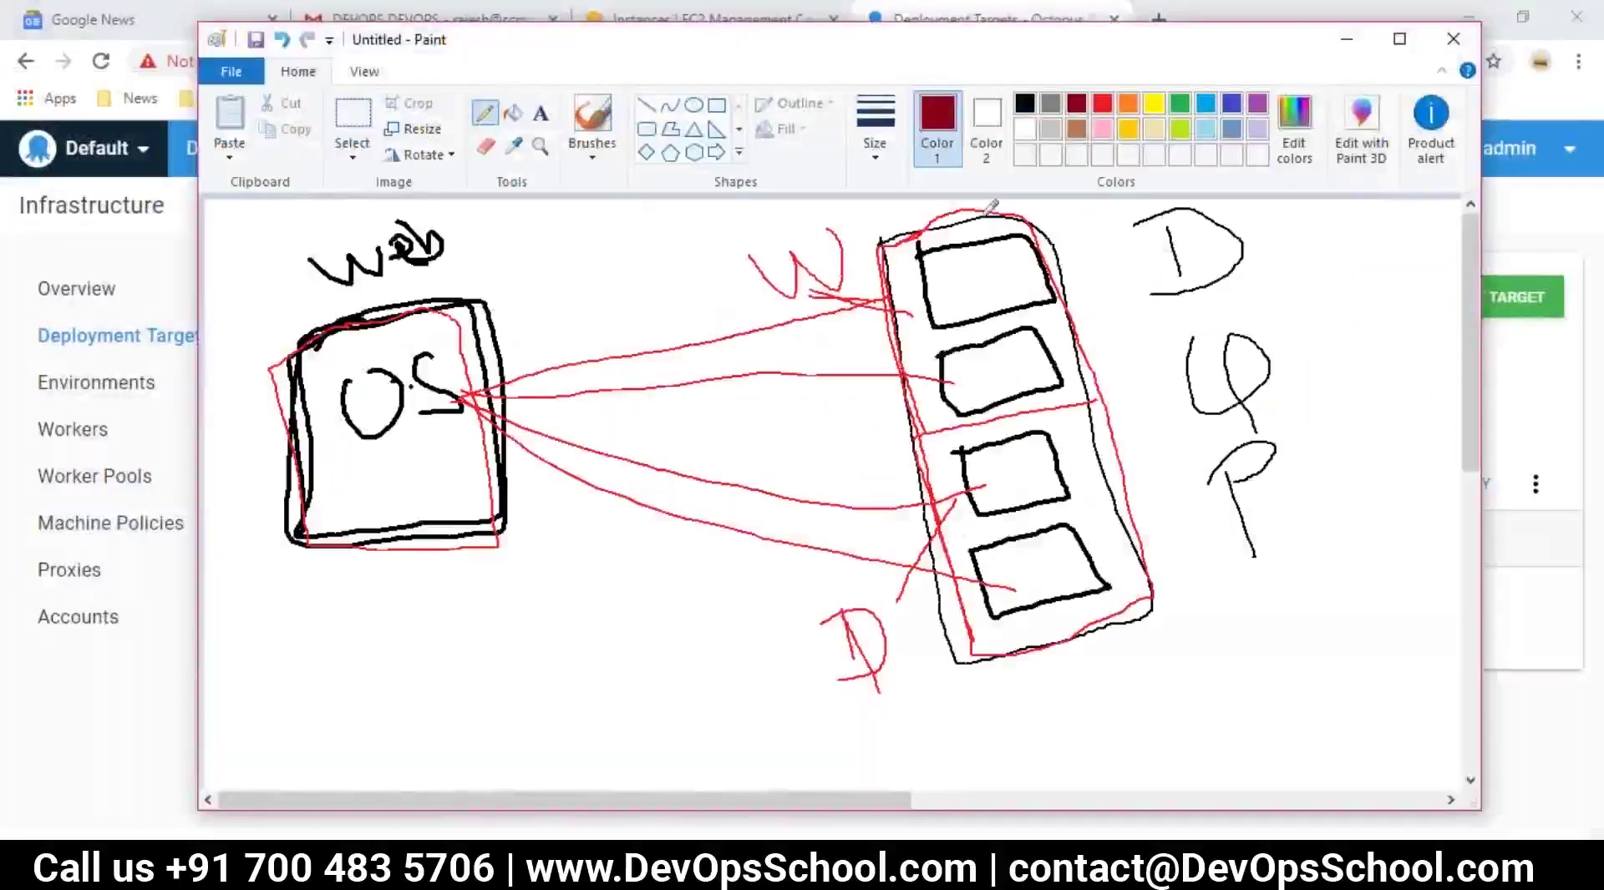
left_click_drag(984, 263, 991, 301)
mouse_move(962, 249)
left_mouse_down()
mouse_move(991, 300)
mouse_move(1007, 267)
left_mouse_up()
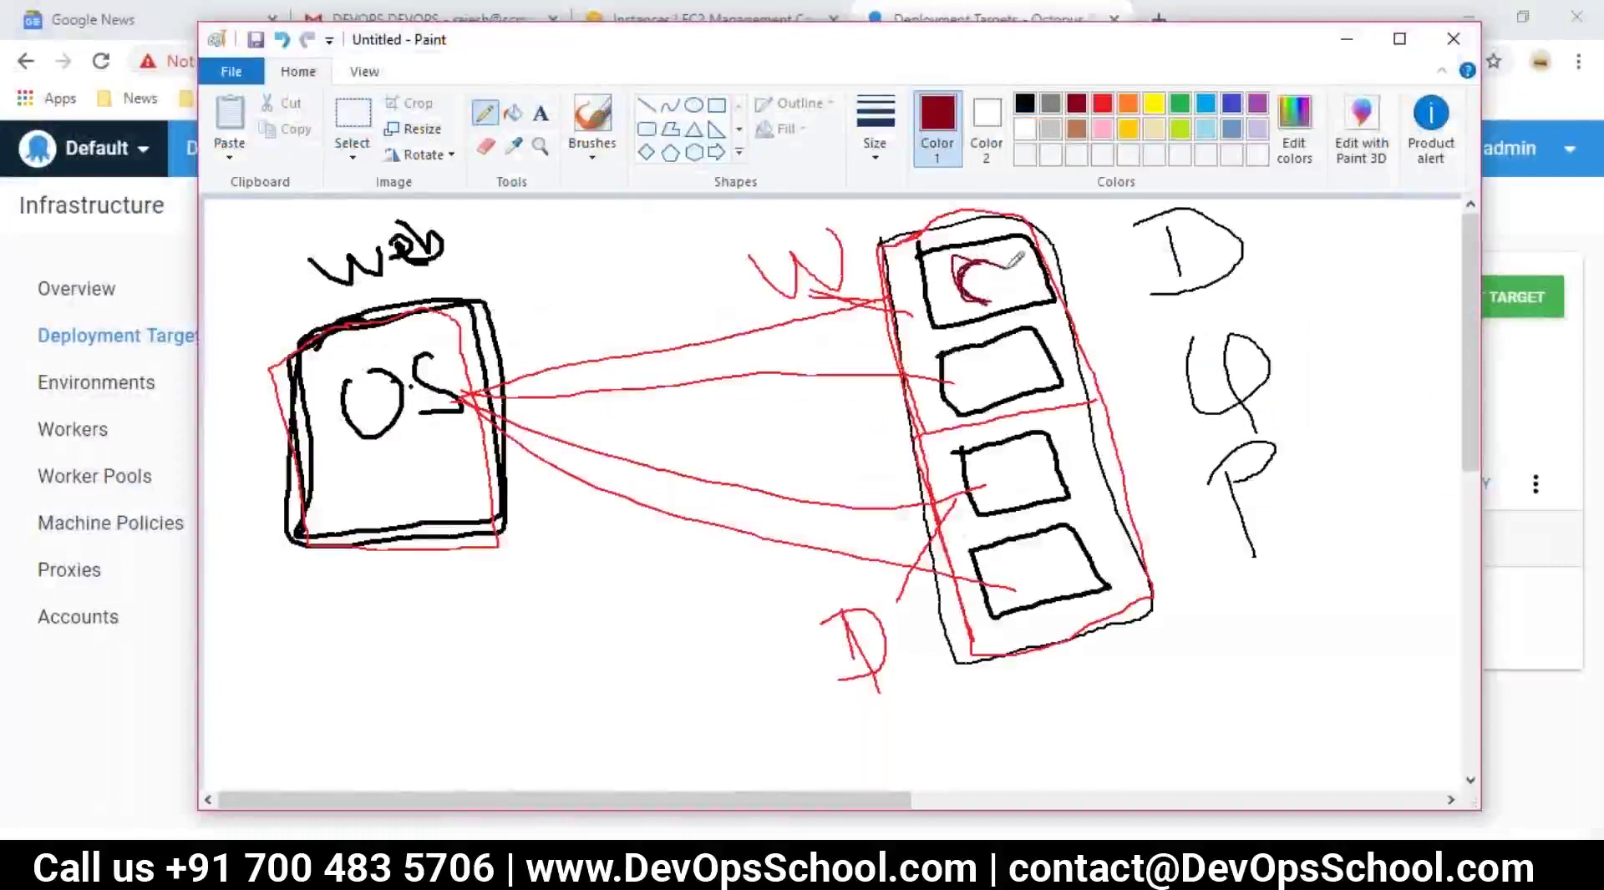
mouse_move(1015, 355)
left_mouse_down()
mouse_move(994, 358)
mouse_move(1047, 477)
left_mouse_up()
left_click_drag(1045, 550, 1054, 585)
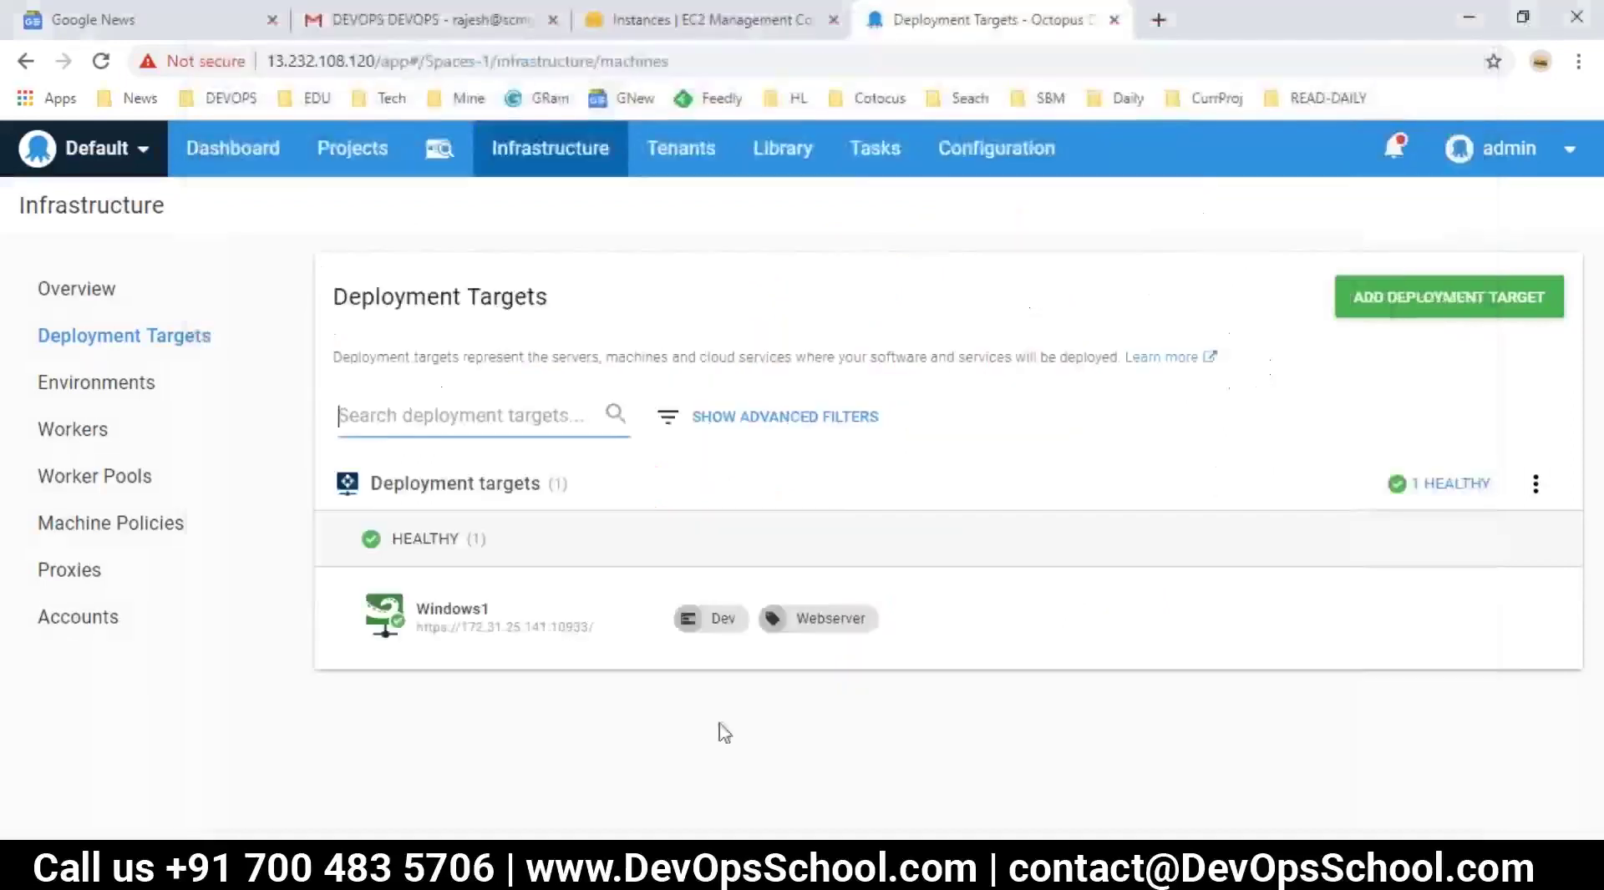
left_click_drag(452, 384, 845, 286)
left_click_drag(973, 250, 998, 307)
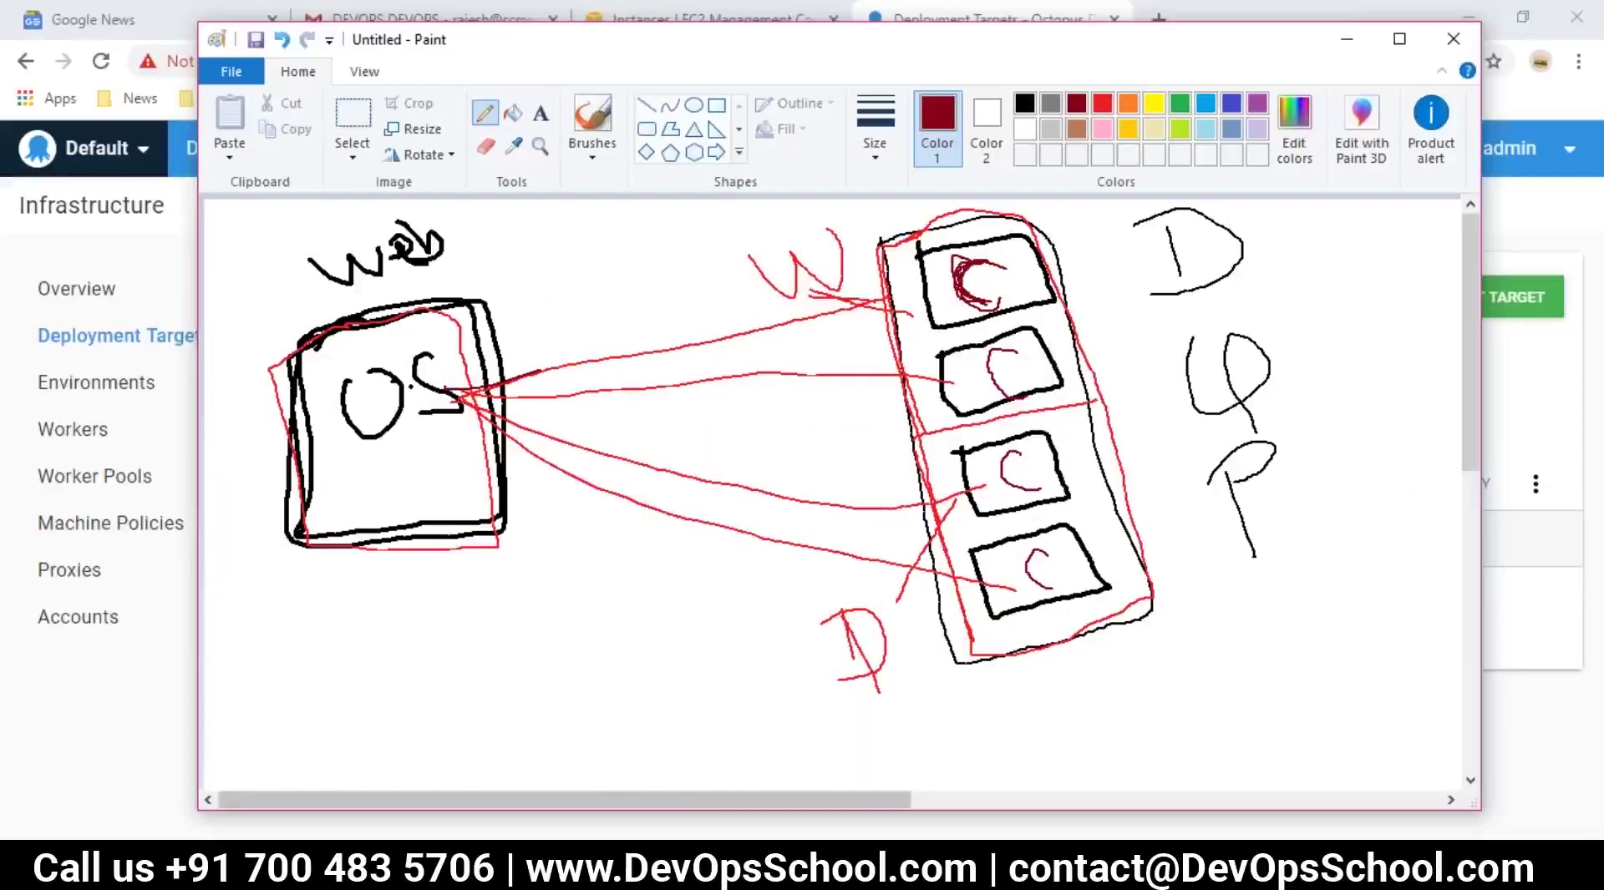
- Return to the Notepad notes and highlight "Run on each deployment target", followed by the question "What is Worker?"
key("alt+Tab")
left_click(586, 733)
left_click_drag(638, 741, 231, 671)
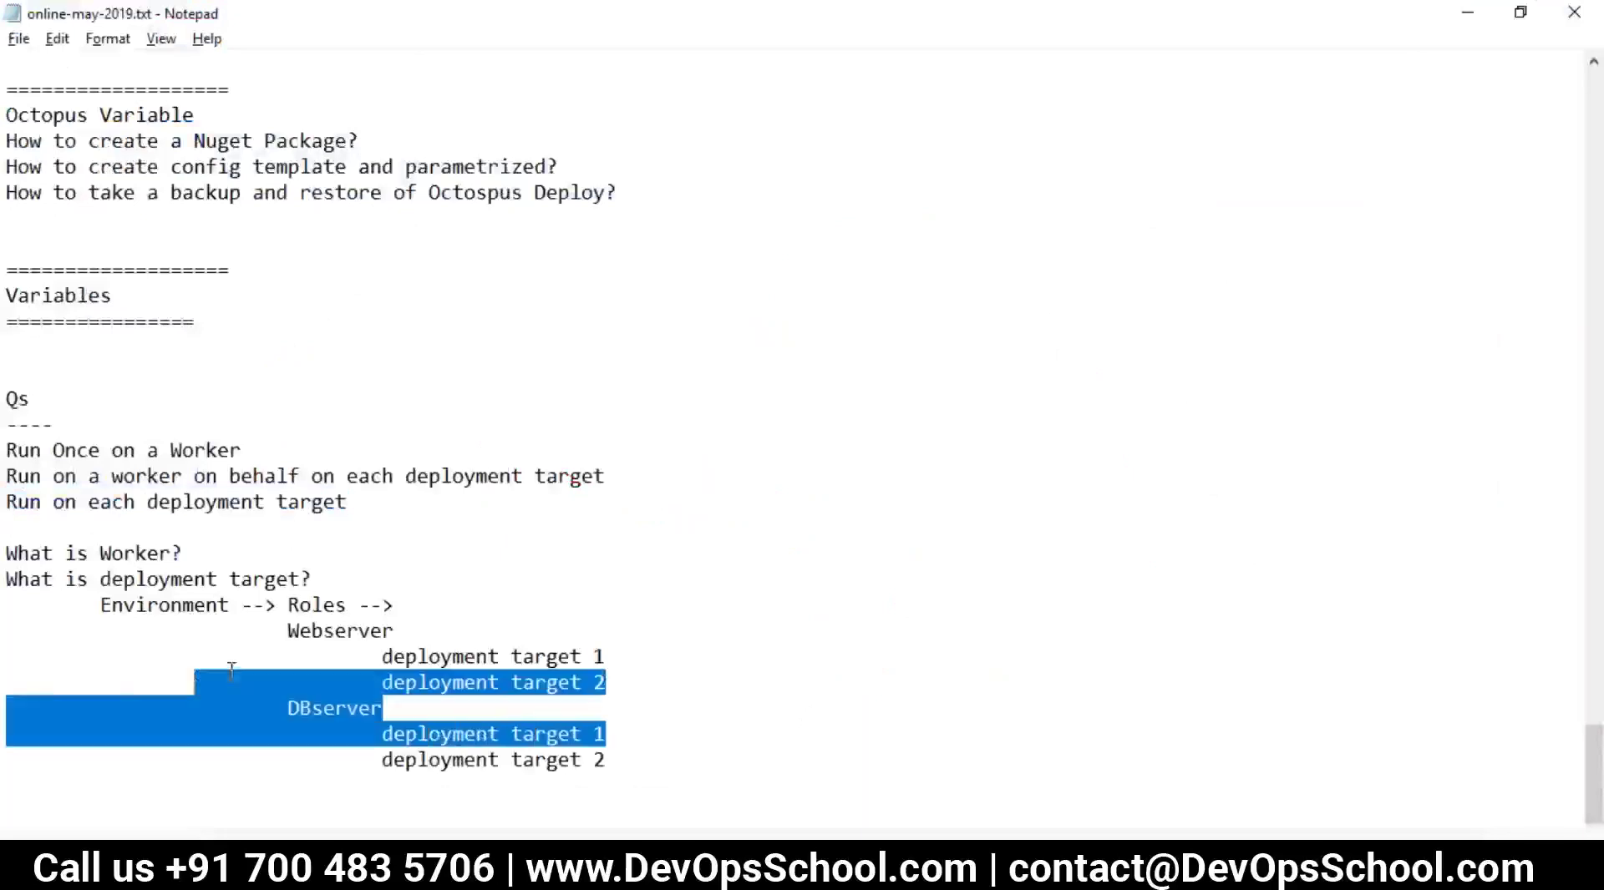
left_click_drag(12, 511, 390, 501)
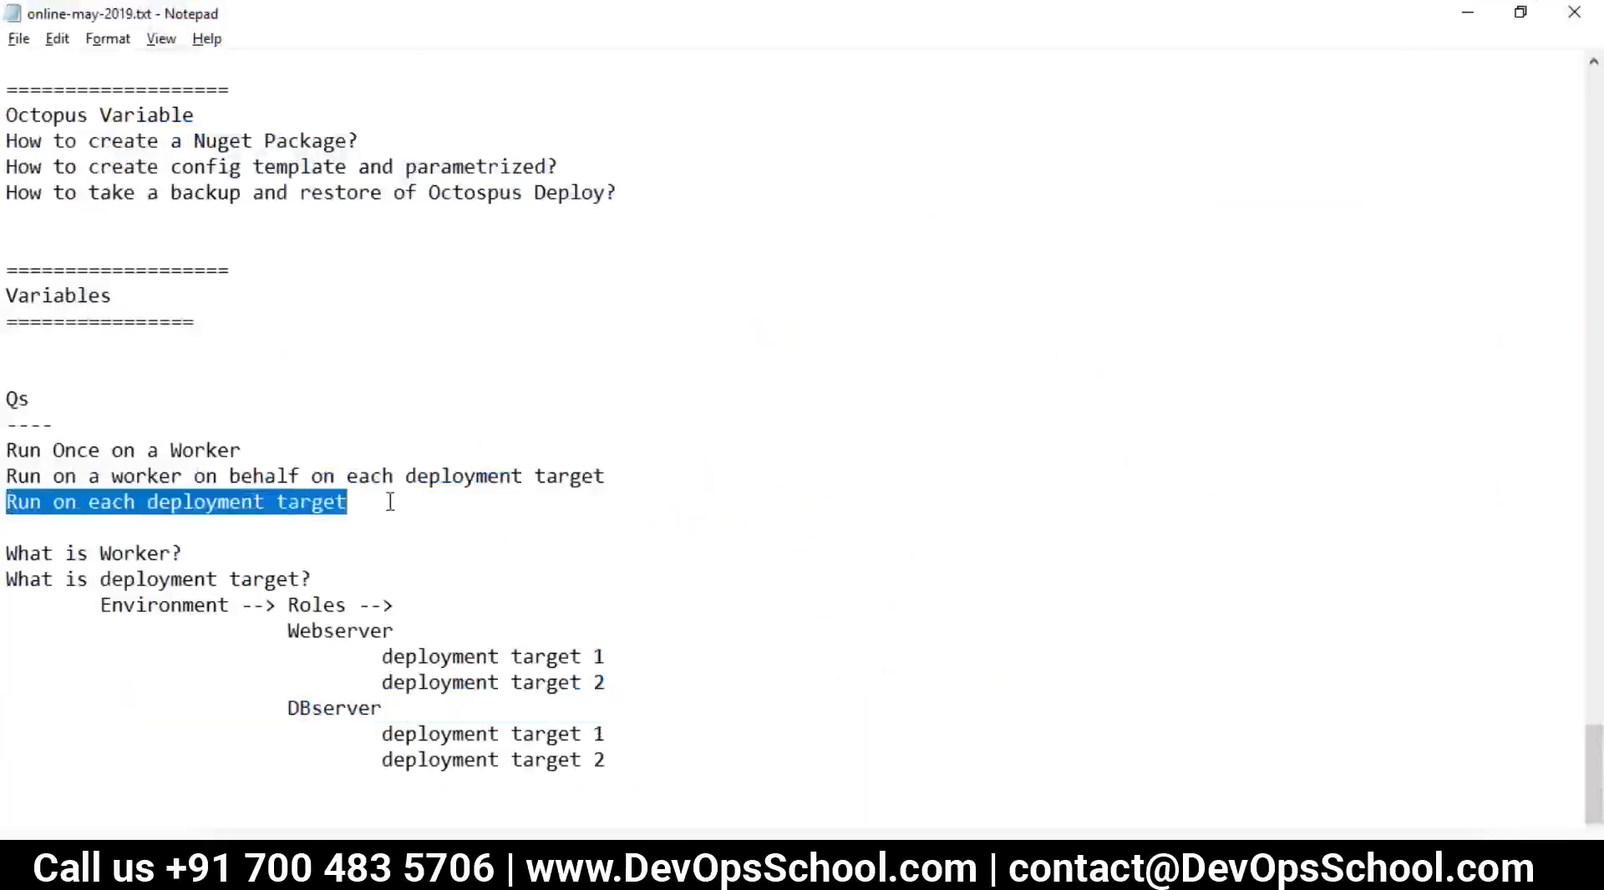
left_click_drag(209, 553, 10, 563)
- Back in Paint, add a dark red stroke along the OS box's upper edge and circle the box twice in yellow
key("alt+Tab")
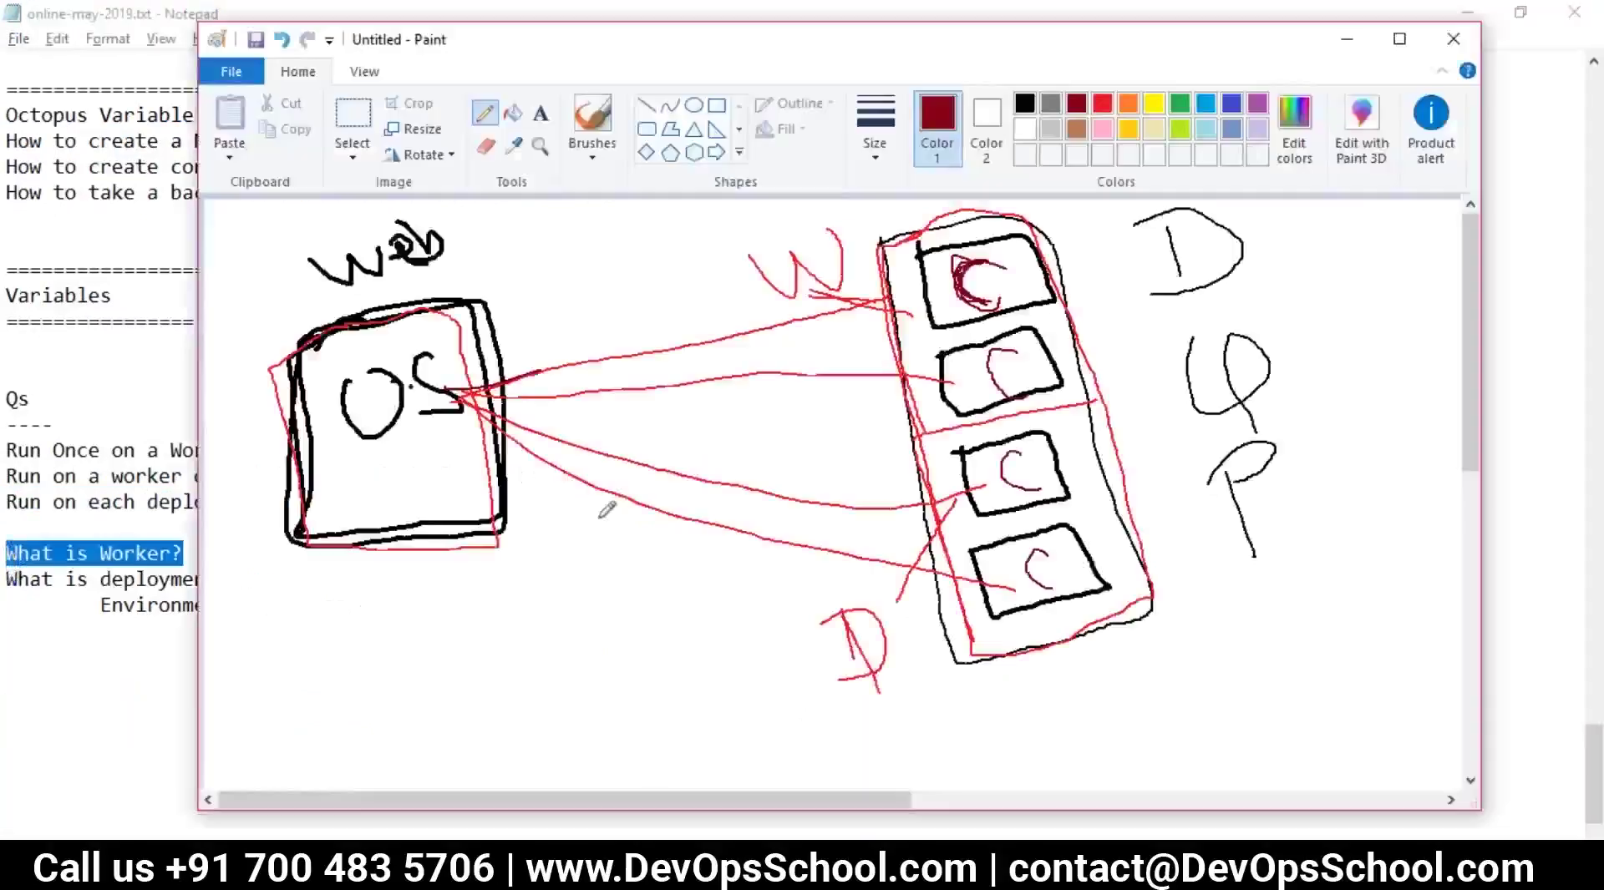
left_click_drag(446, 297, 513, 299)
left_click(1154, 103)
mouse_move(359, 263)
left_mouse_down()
mouse_move(237, 447)
mouse_move(561, 537)
mouse_move(451, 256)
mouse_move(368, 254)
left_mouse_up()
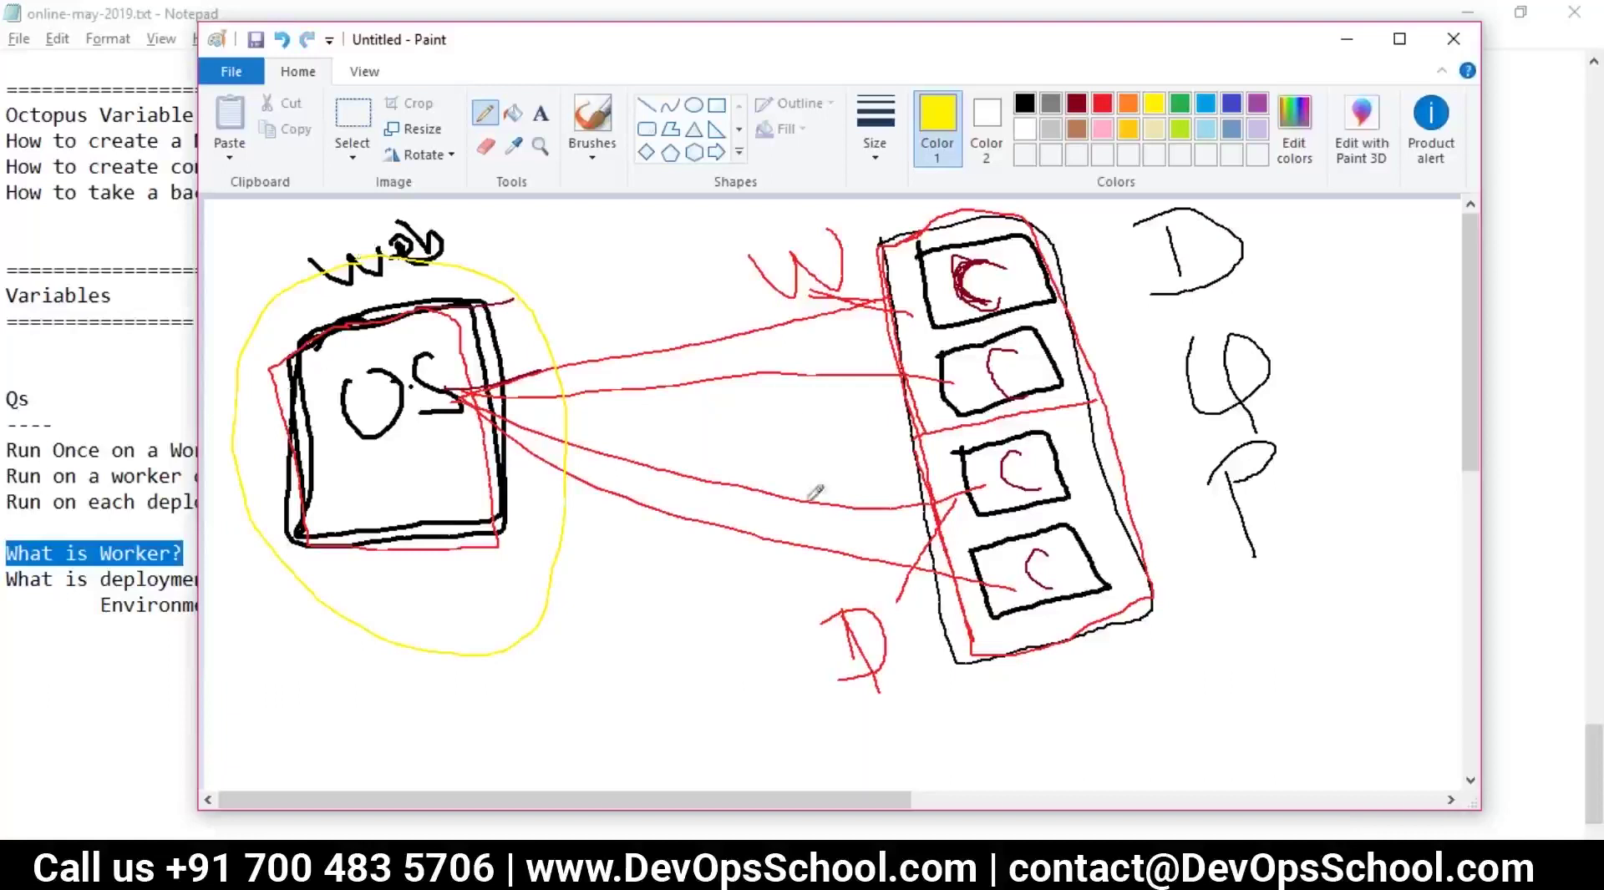
key("alt+Tab")
key("alt+Tab")
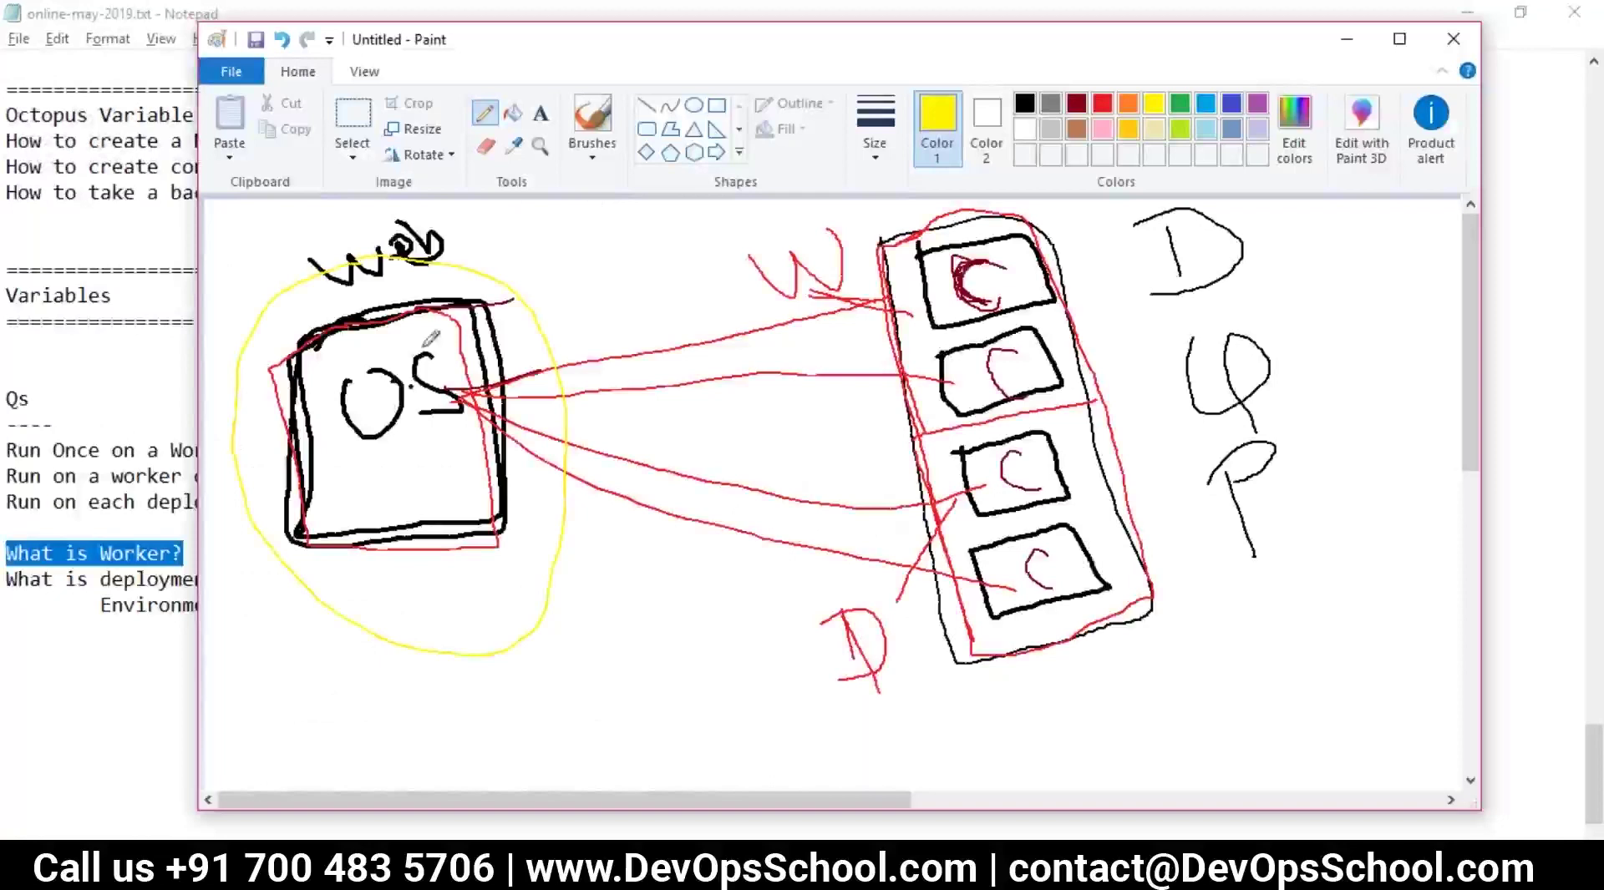
mouse_move(409, 243)
left_mouse_down()
mouse_move(405, 654)
mouse_move(555, 286)
mouse_move(276, 300)
mouse_move(466, 643)
left_mouse_up()
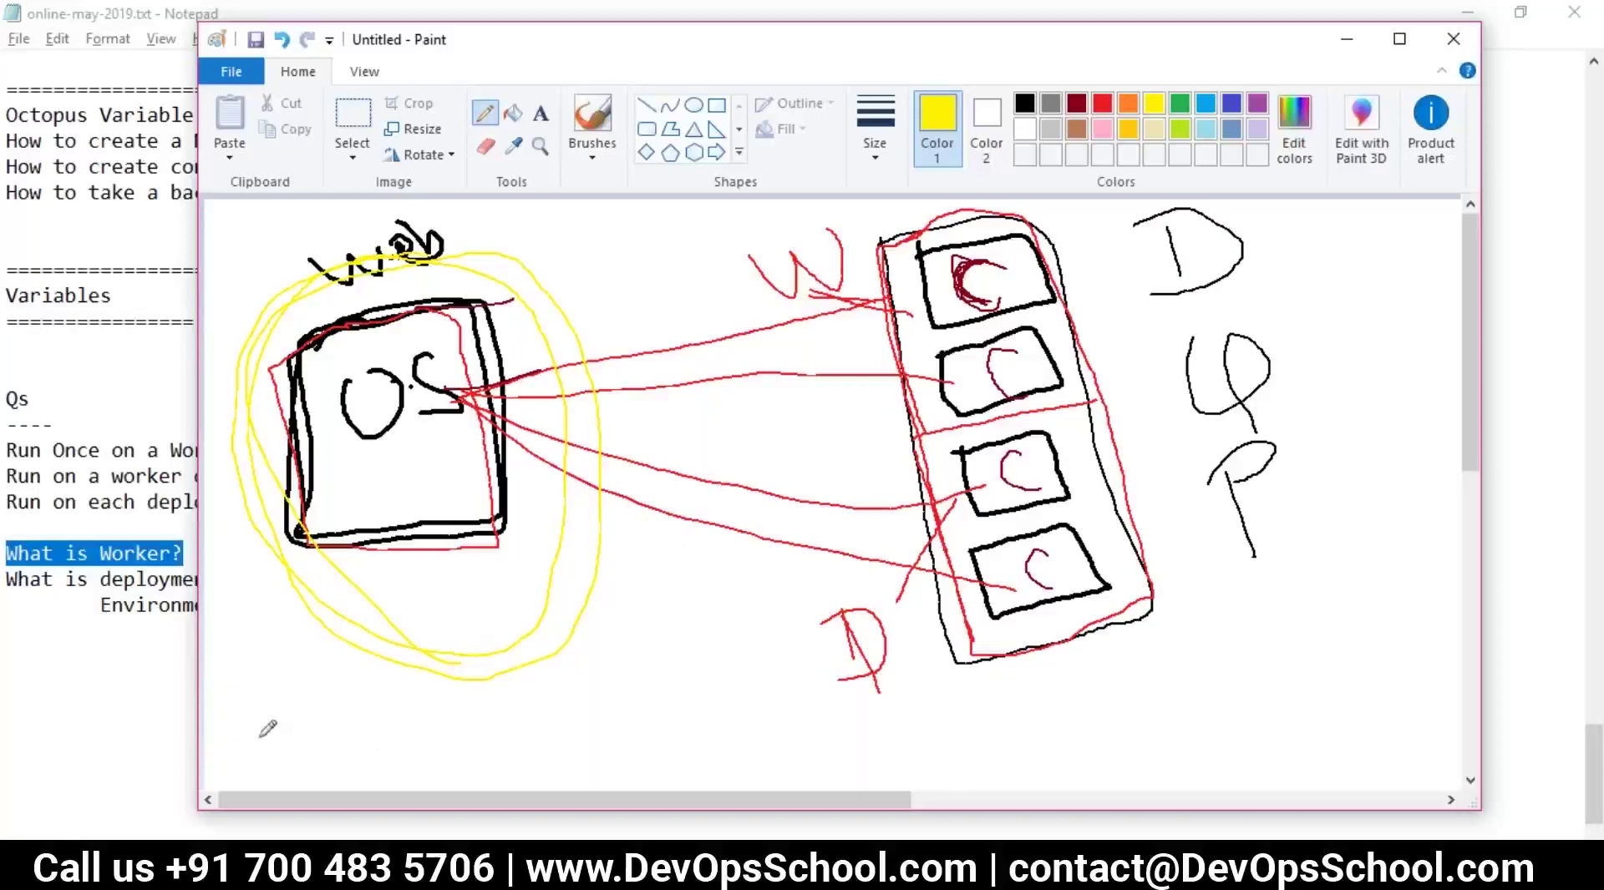
- Scribble a yellow mark inside the OS box and draw yellow lines from the box toward the target boxes
left_click_drag(399, 446, 460, 447)
left_click_drag(511, 362, 890, 291)
mouse_move(502, 398)
left_mouse_down()
mouse_move(906, 376)
mouse_move(794, 465)
mouse_move(814, 478)
left_mouse_up()
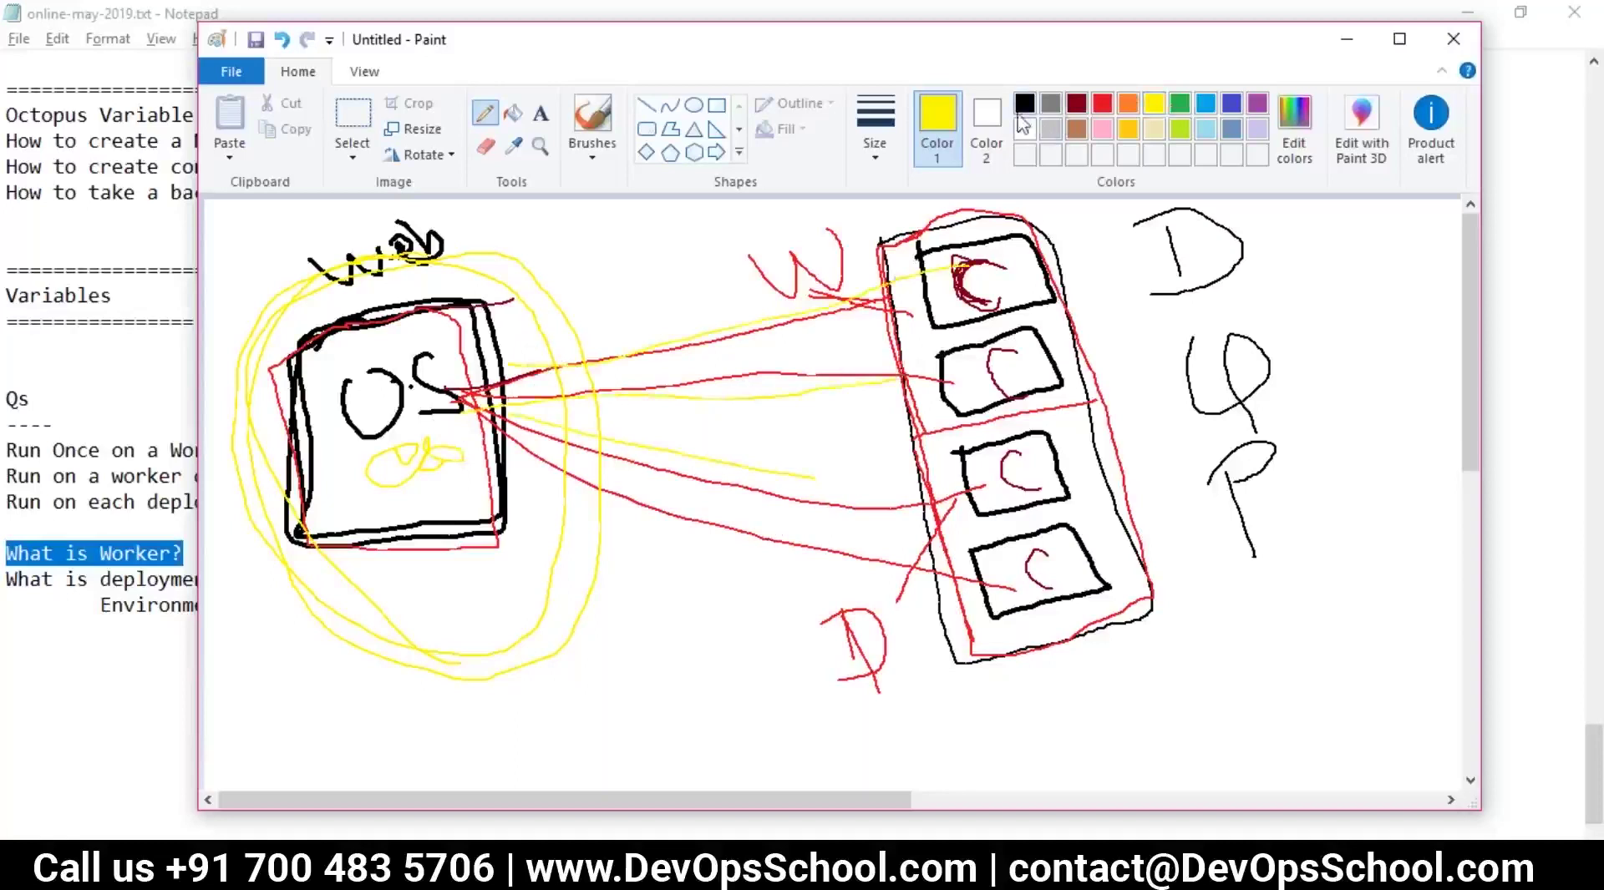
- In dark red, draw a worker box between OS and the targets, mark its inside, strike the yellow scribble, and connect it to the targets
left_click(1076, 104)
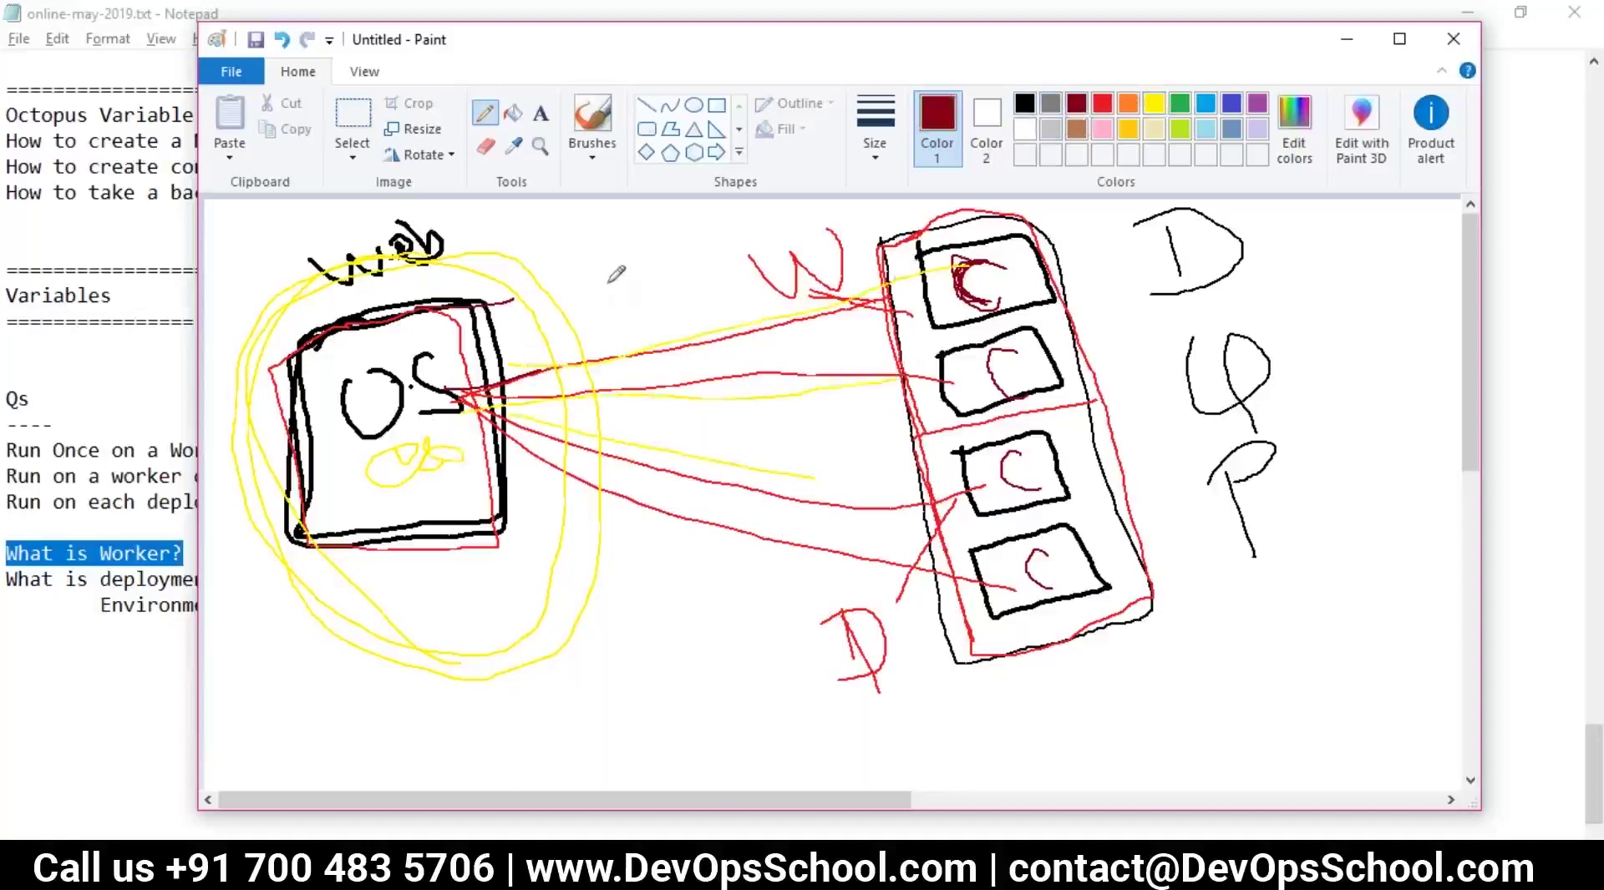
mouse_move(617, 259)
left_mouse_down()
mouse_move(616, 331)
mouse_move(639, 349)
mouse_move(725, 328)
mouse_move(700, 237)
mouse_move(619, 247)
left_mouse_up()
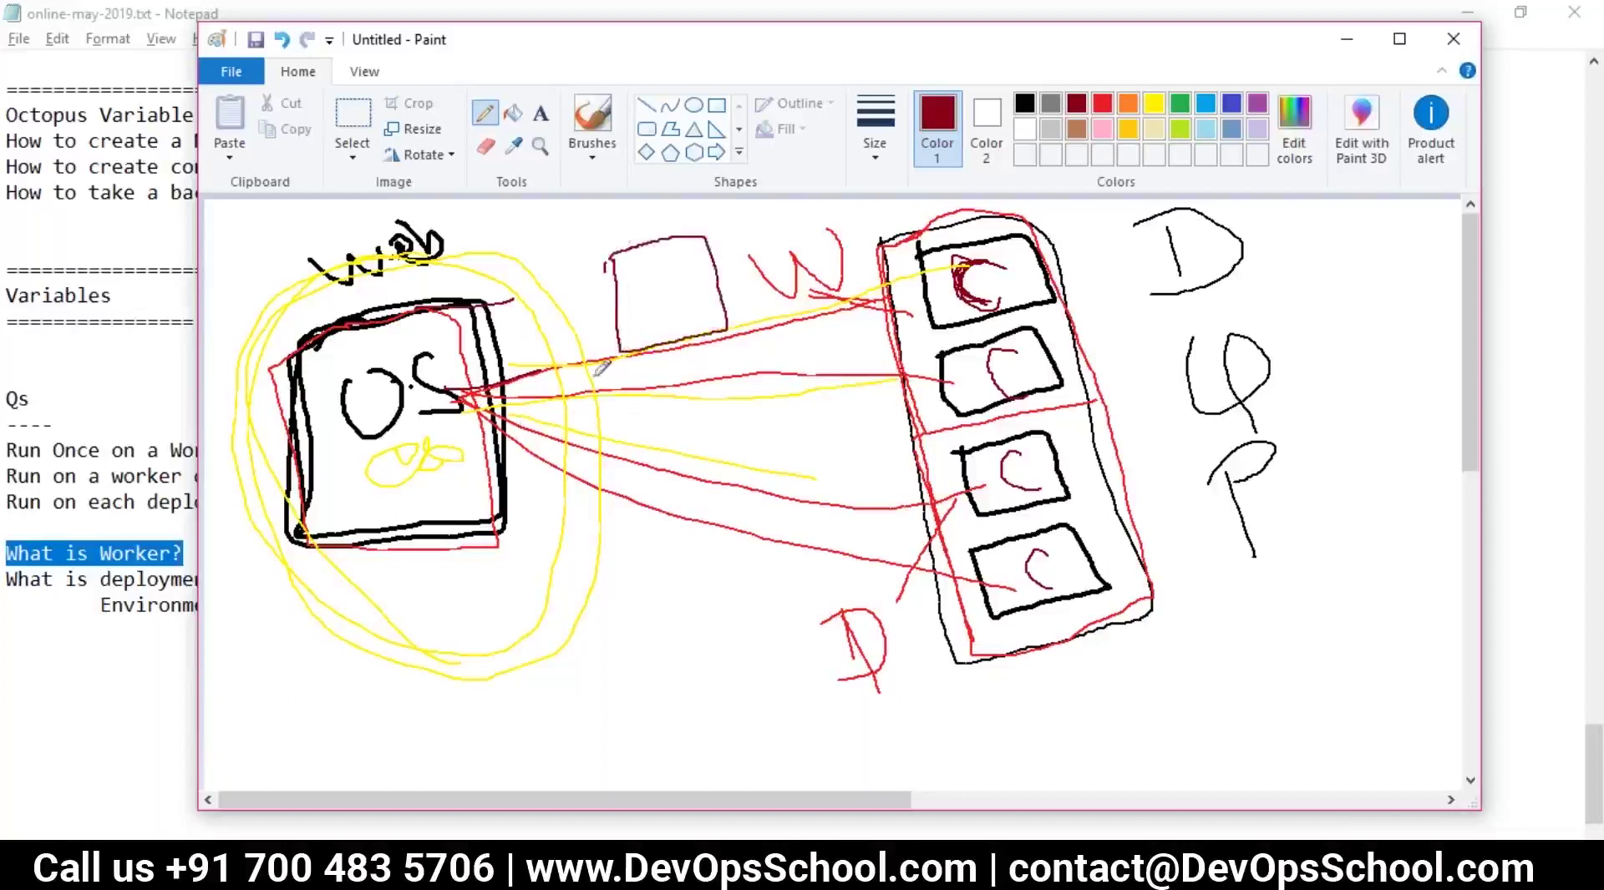
mouse_move(352, 464)
left_mouse_down()
mouse_move(488, 415)
mouse_move(409, 455)
left_mouse_up()
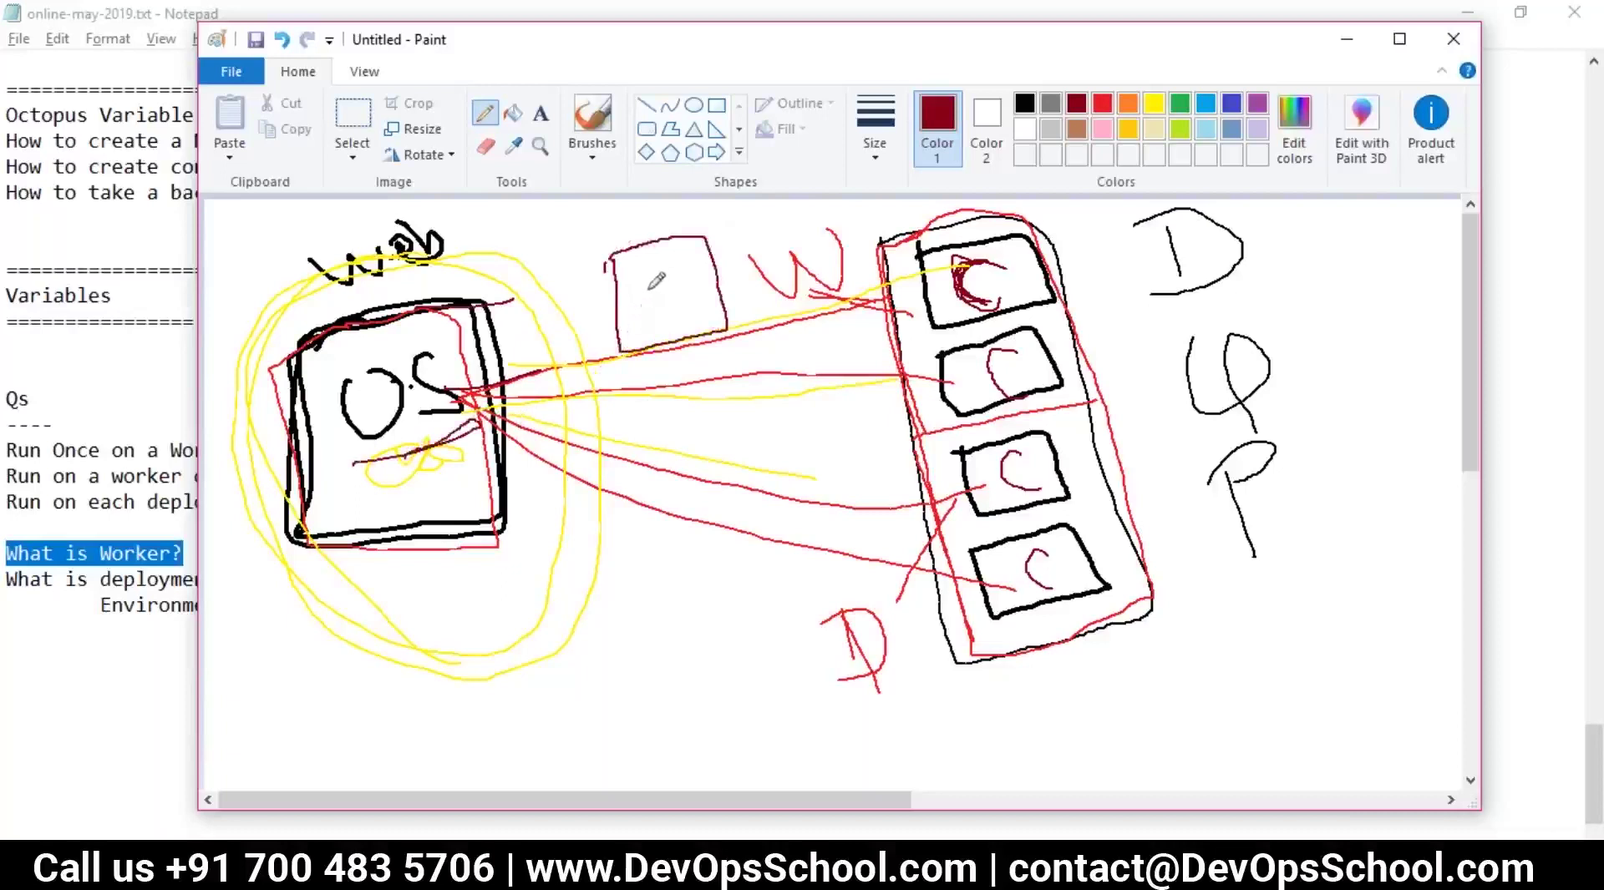
left_click_drag(645, 250, 706, 310)
mouse_move(640, 238)
left_mouse_down()
mouse_move(643, 305)
mouse_move(865, 297)
mouse_move(927, 314)
left_mouse_up()
mouse_move(685, 288)
left_mouse_down()
mouse_move(1096, 493)
mouse_move(936, 489)
mouse_move(974, 518)
left_mouse_up()
left_click_drag(654, 322, 1074, 621)
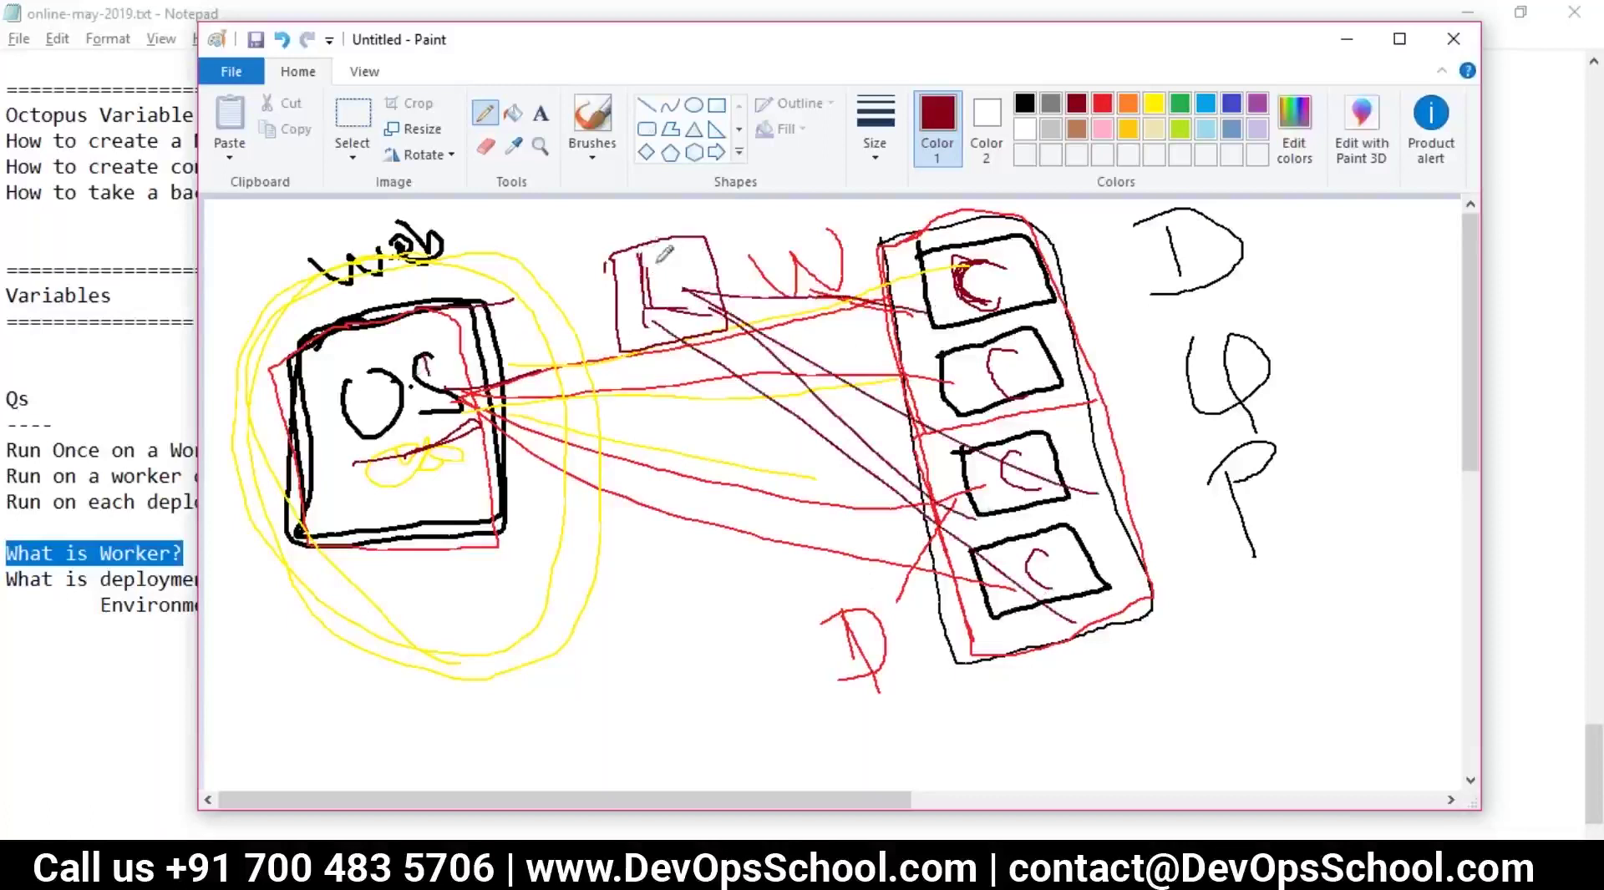
- Finish the worker box's dark red outline, then in blue connect OS to it, label it "Worker" and retrace the box
mouse_move(665, 242)
left_mouse_down()
mouse_move(607, 251)
mouse_move(622, 332)
mouse_move(710, 325)
mouse_move(723, 264)
mouse_move(656, 224)
mouse_move(628, 236)
left_mouse_up()
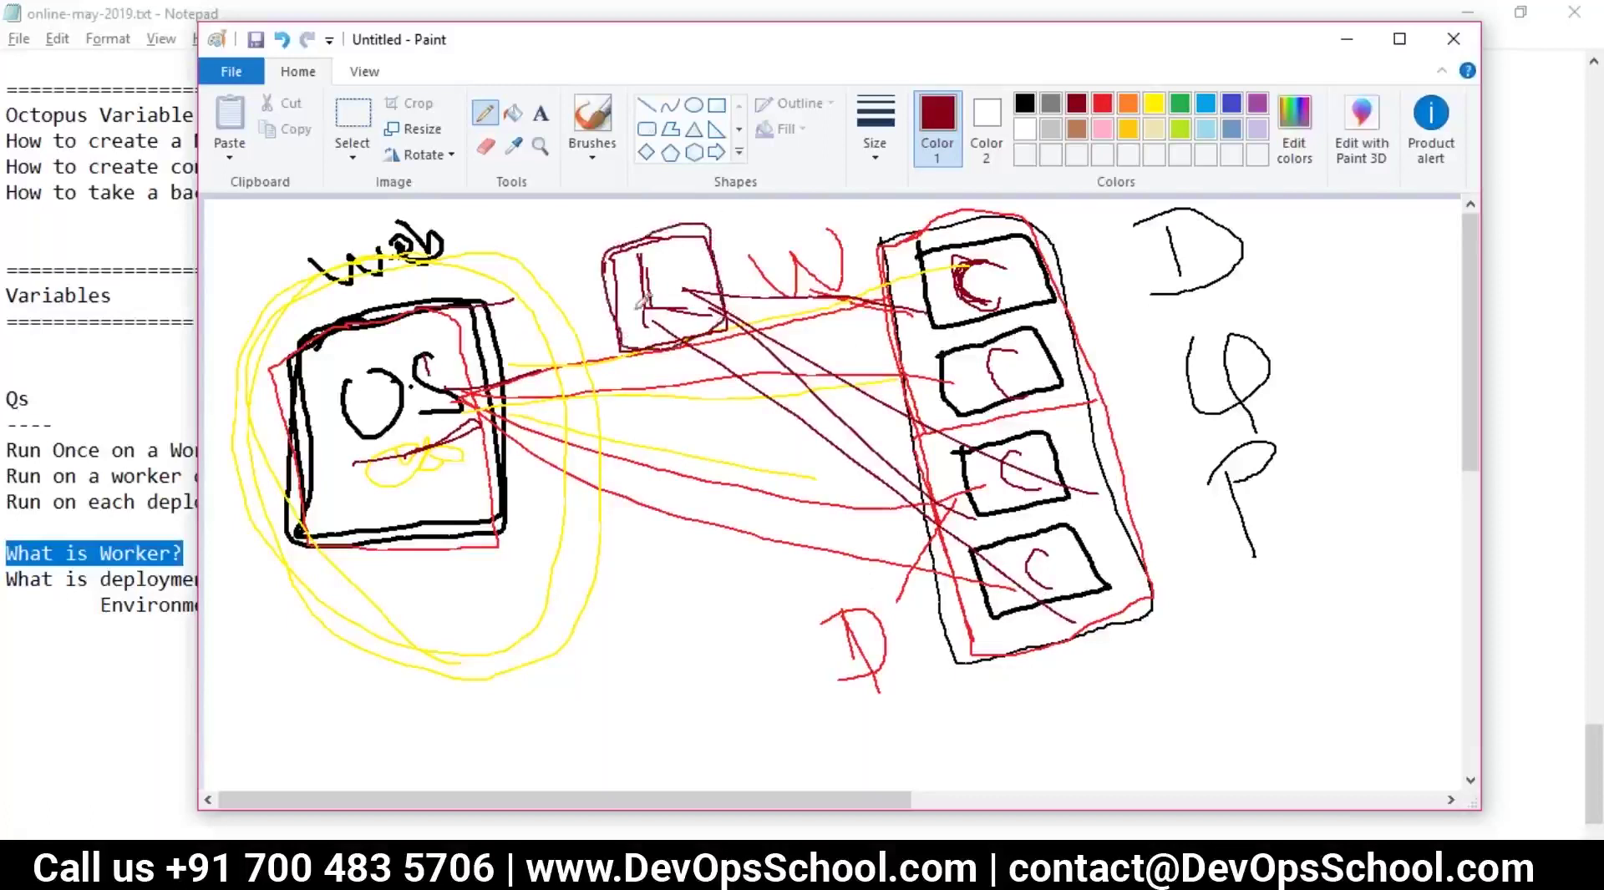
left_click(1233, 105)
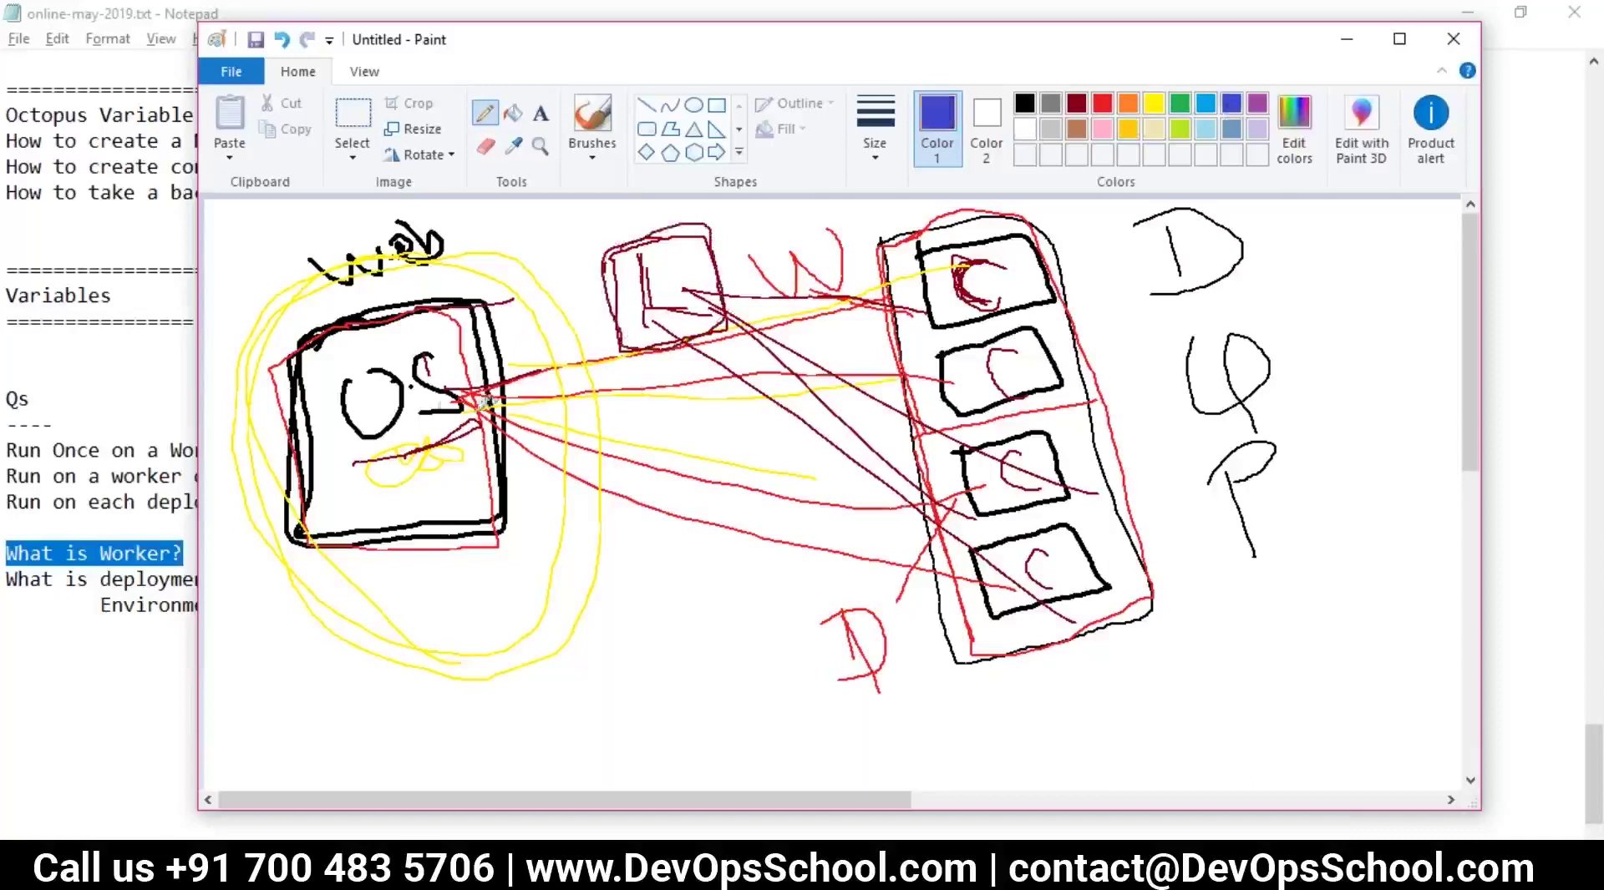
mouse_move(422, 412)
left_mouse_down()
mouse_move(544, 301)
mouse_move(604, 284)
left_mouse_up()
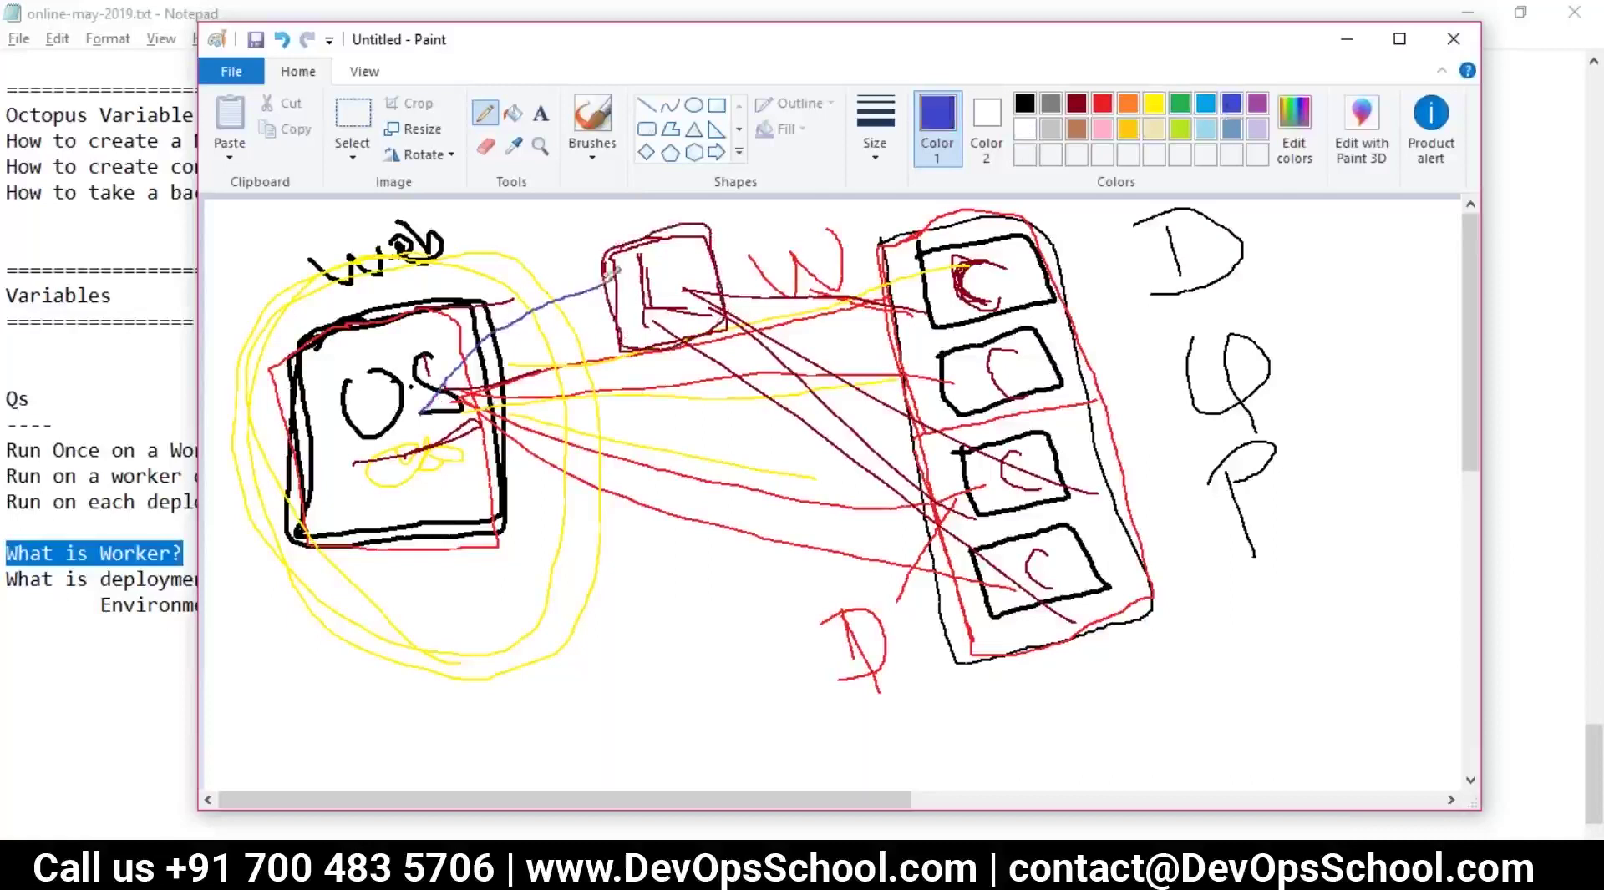
mouse_move(428, 411)
left_mouse_down()
mouse_move(539, 313)
mouse_move(643, 284)
left_mouse_up()
mouse_move(549, 224)
left_mouse_down()
mouse_move(582, 237)
mouse_move(642, 209)
mouse_move(673, 218)
mouse_move(668, 206)
mouse_move(683, 242)
left_mouse_up()
mouse_move(683, 227)
left_mouse_down()
mouse_move(715, 236)
mouse_move(717, 219)
left_mouse_up()
left_click_drag(720, 238, 735, 219)
mouse_move(590, 312)
left_mouse_down()
mouse_move(618, 326)
mouse_move(744, 284)
mouse_move(737, 254)
left_mouse_up()
- Draw a second blue worker box below the first, mark it "W" and link it from the OS box
left_click_drag(424, 393, 644, 502)
mouse_move(622, 449)
left_mouse_down()
mouse_move(779, 590)
mouse_move(720, 436)
mouse_move(622, 449)
mouse_move(702, 470)
mouse_move(726, 513)
left_mouse_up()
mouse_move(642, 466)
left_mouse_down()
mouse_move(689, 474)
mouse_move(713, 454)
left_mouse_up()
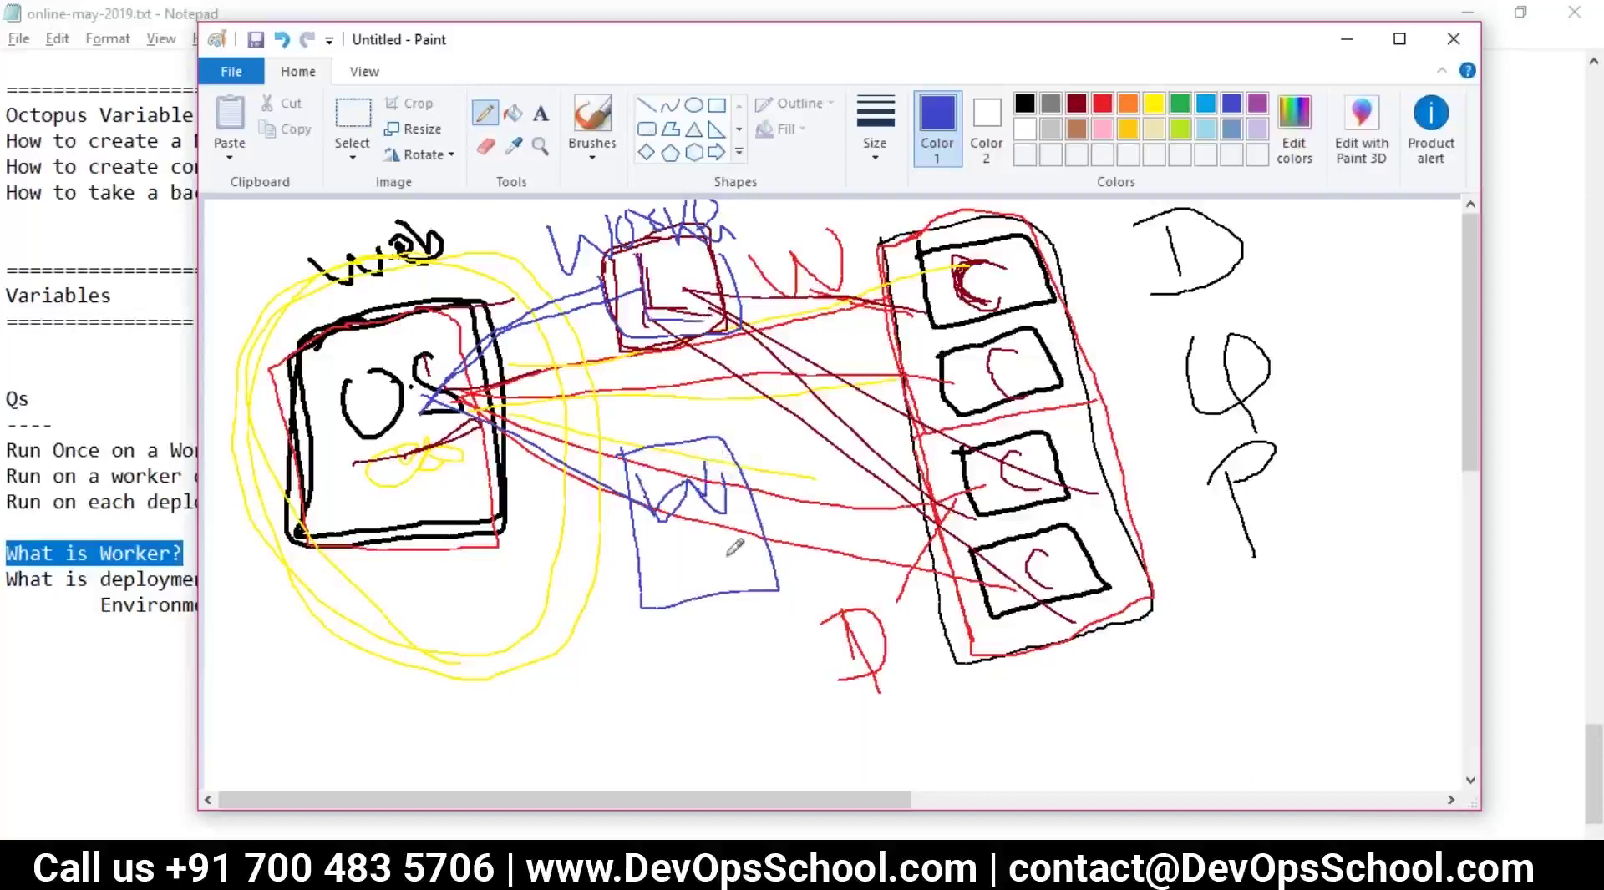
- Draw a third blue worker box below the second, circle OS, and connect OS through this worker to the four target boxes
mouse_move(671, 639)
left_mouse_down()
mouse_move(773, 703)
mouse_move(735, 600)
mouse_move(666, 639)
mouse_move(702, 667)
mouse_move(718, 658)
left_mouse_up()
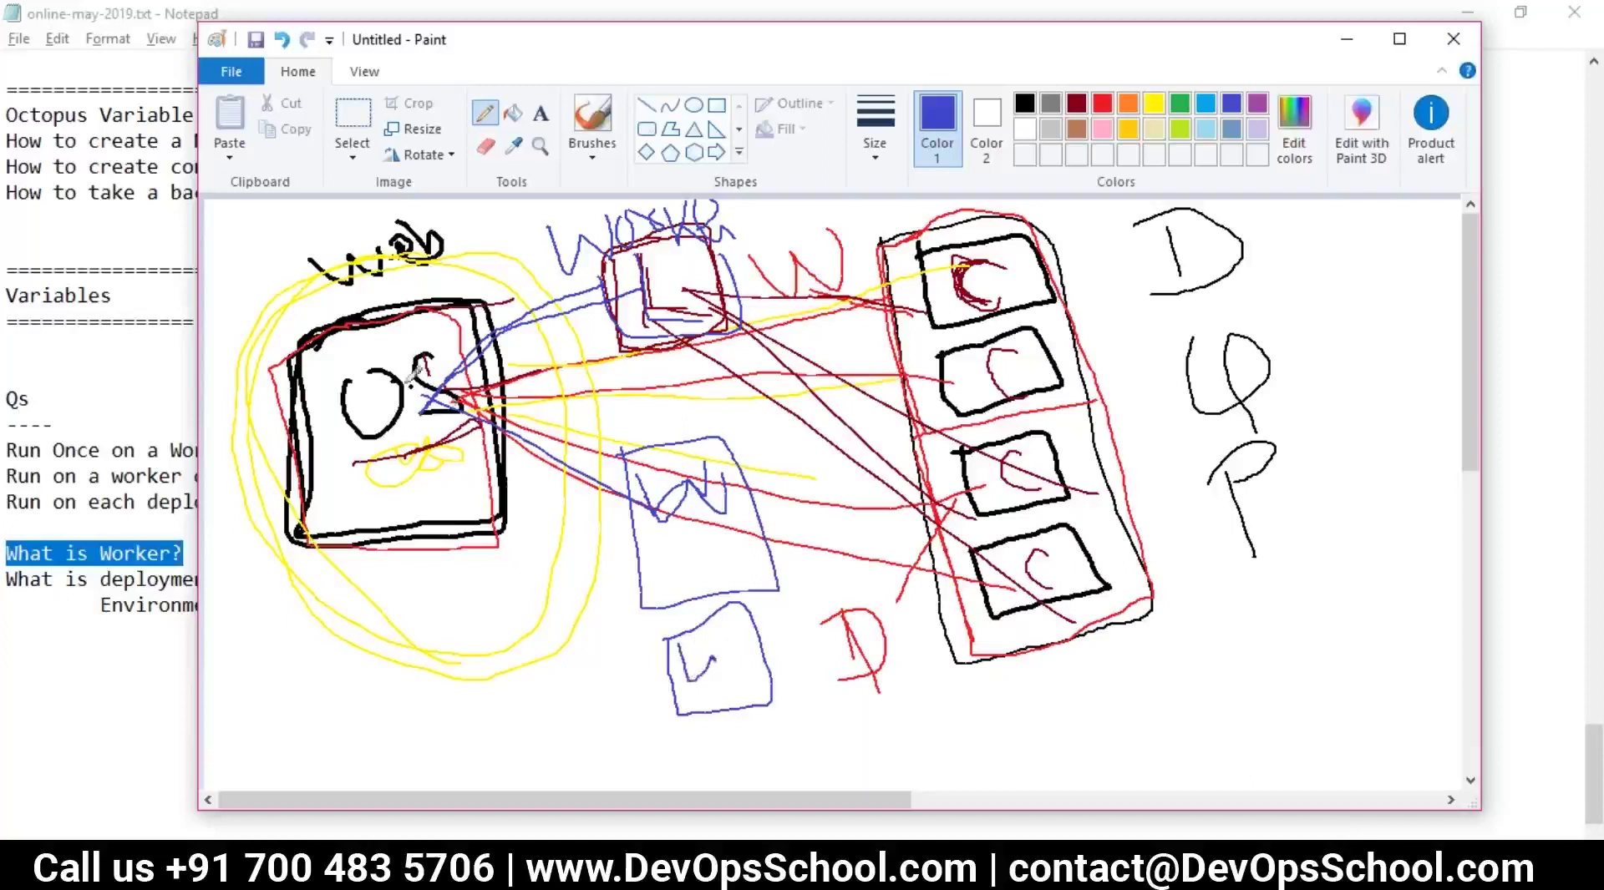
mouse_move(377, 340)
left_mouse_down()
mouse_move(449, 418)
mouse_move(377, 335)
left_mouse_up()
mouse_move(399, 393)
left_mouse_down()
mouse_move(653, 623)
mouse_move(717, 659)
mouse_move(673, 647)
mouse_move(802, 689)
mouse_move(767, 620)
mouse_move(932, 262)
left_mouse_up()
left_click_drag(746, 640, 973, 370)
left_click_drag(756, 659, 1010, 472)
left_click_drag(757, 678, 999, 572)
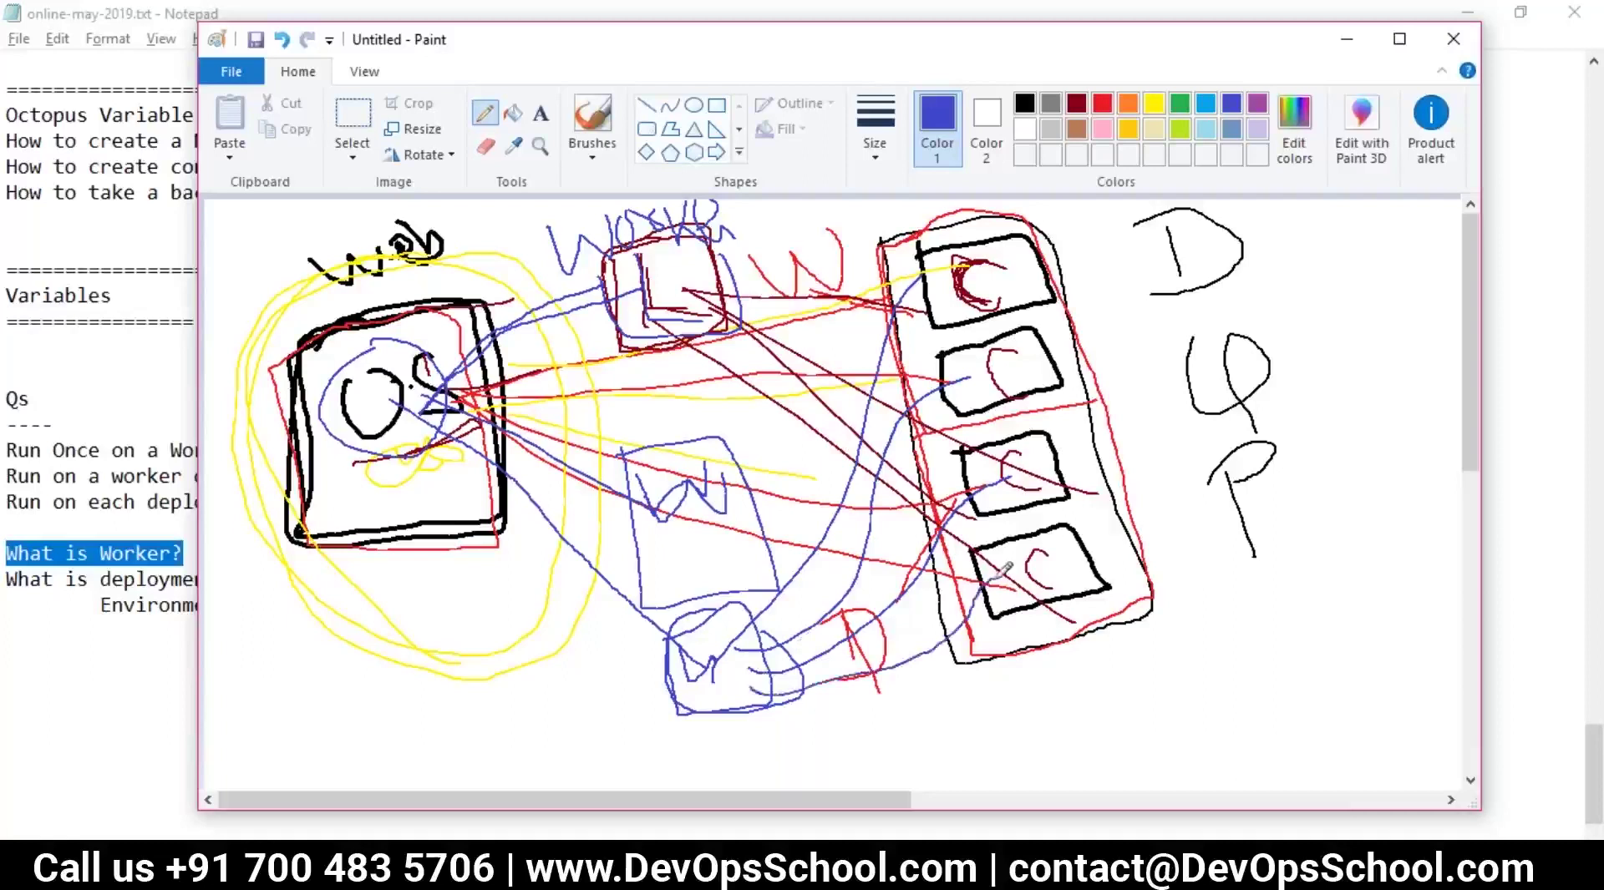
- Switch to Octopus Deploy in the browser and view the infrastructure's Workers and Deployment Targets pages, returning to Workers
key("alt+Tab")
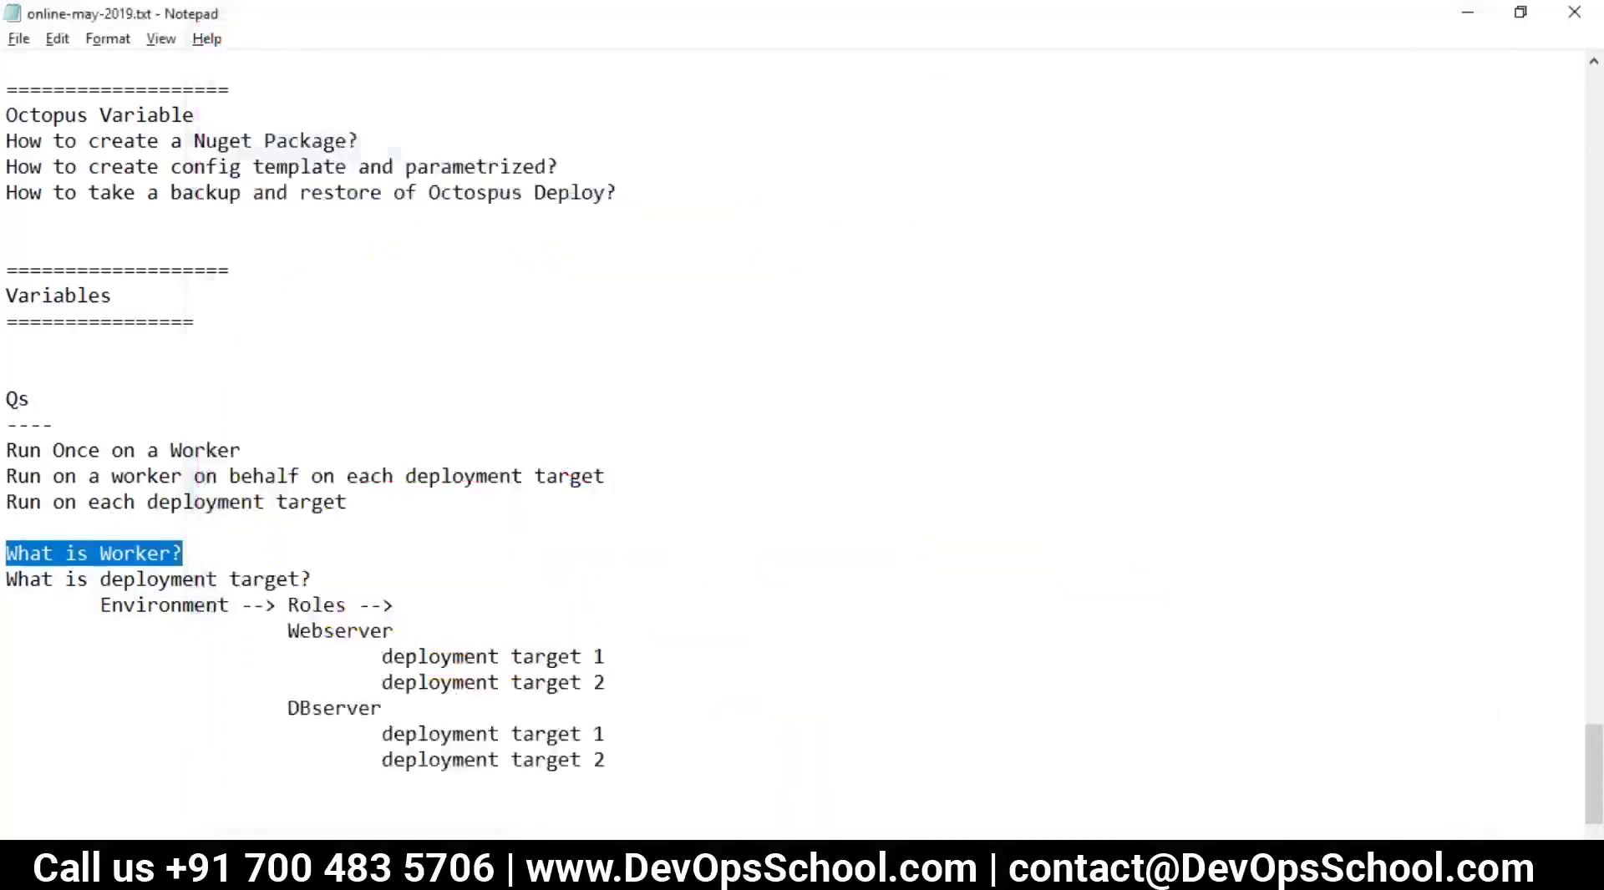
key("alt+Tab")
left_click(68, 432)
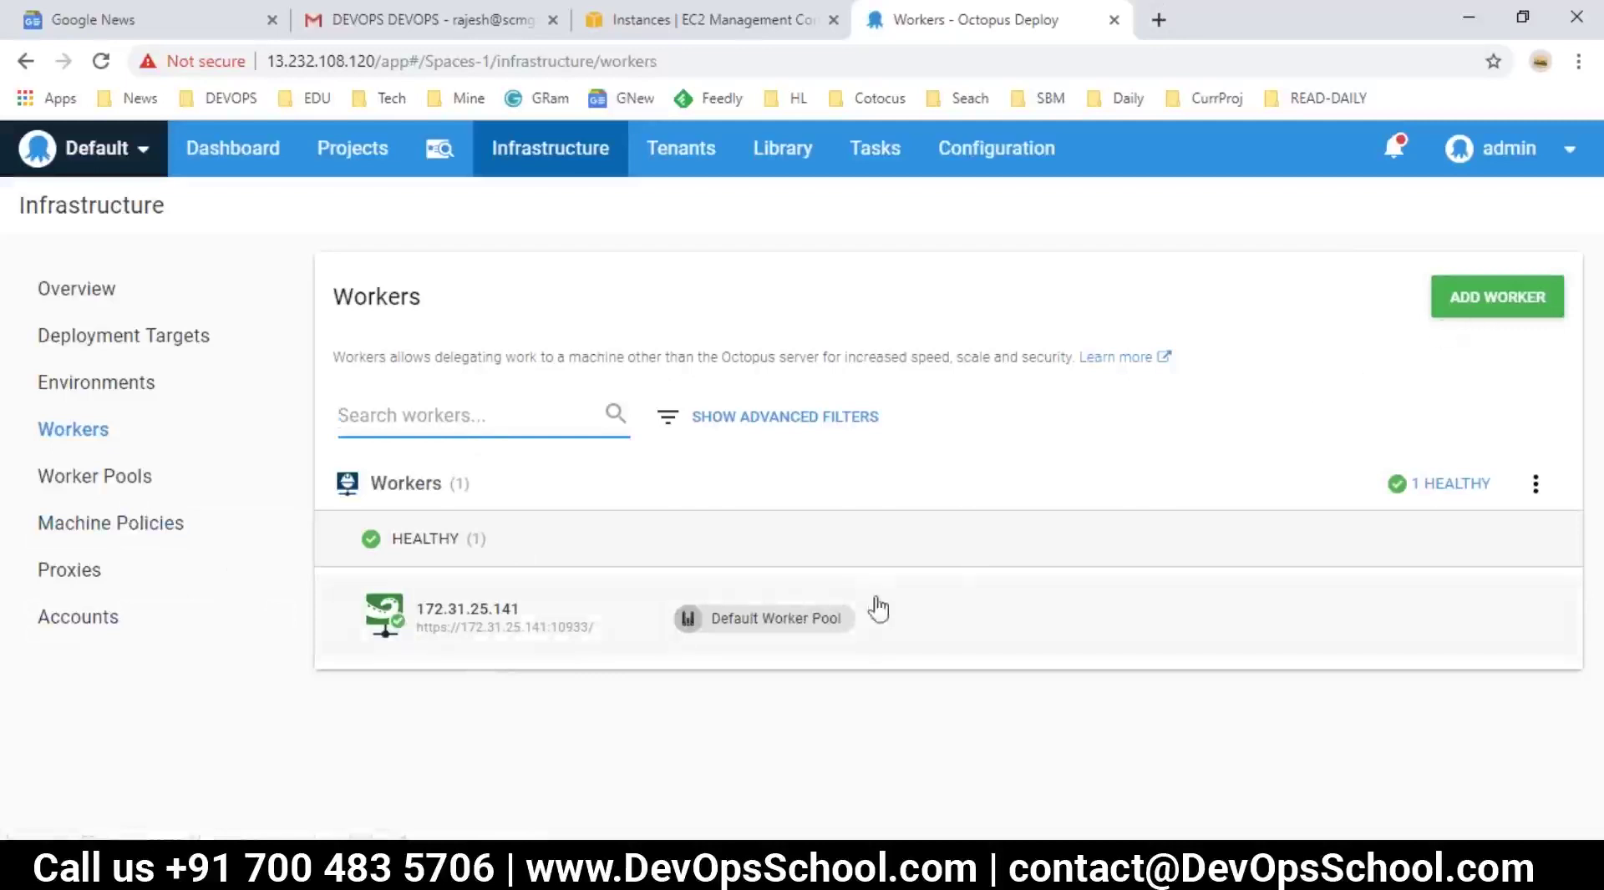
left_click(127, 335)
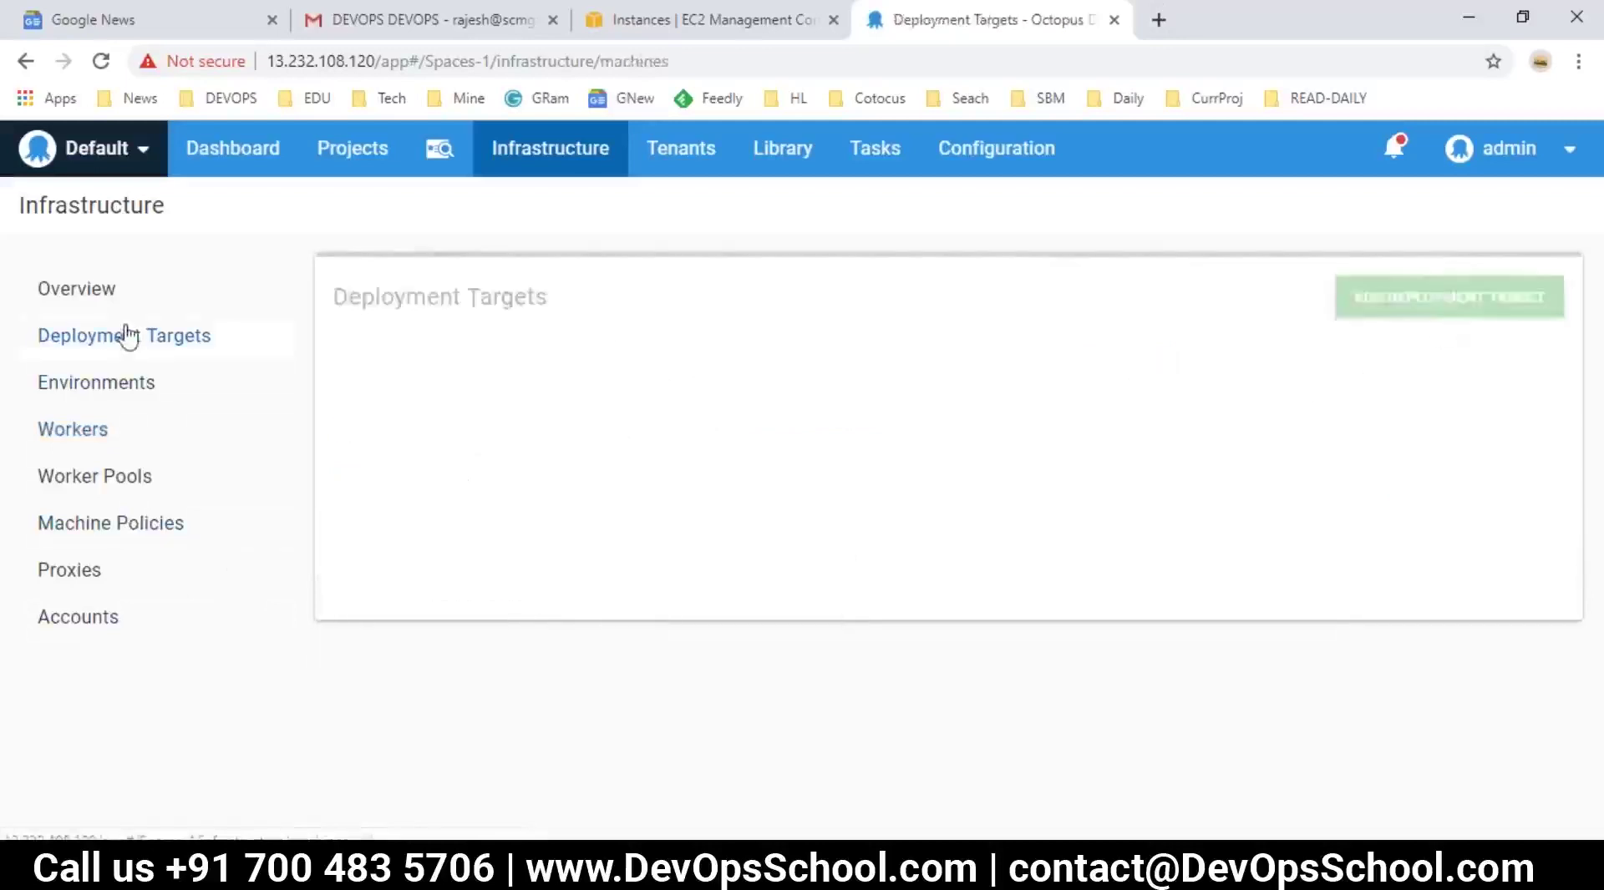
left_click(25, 431)
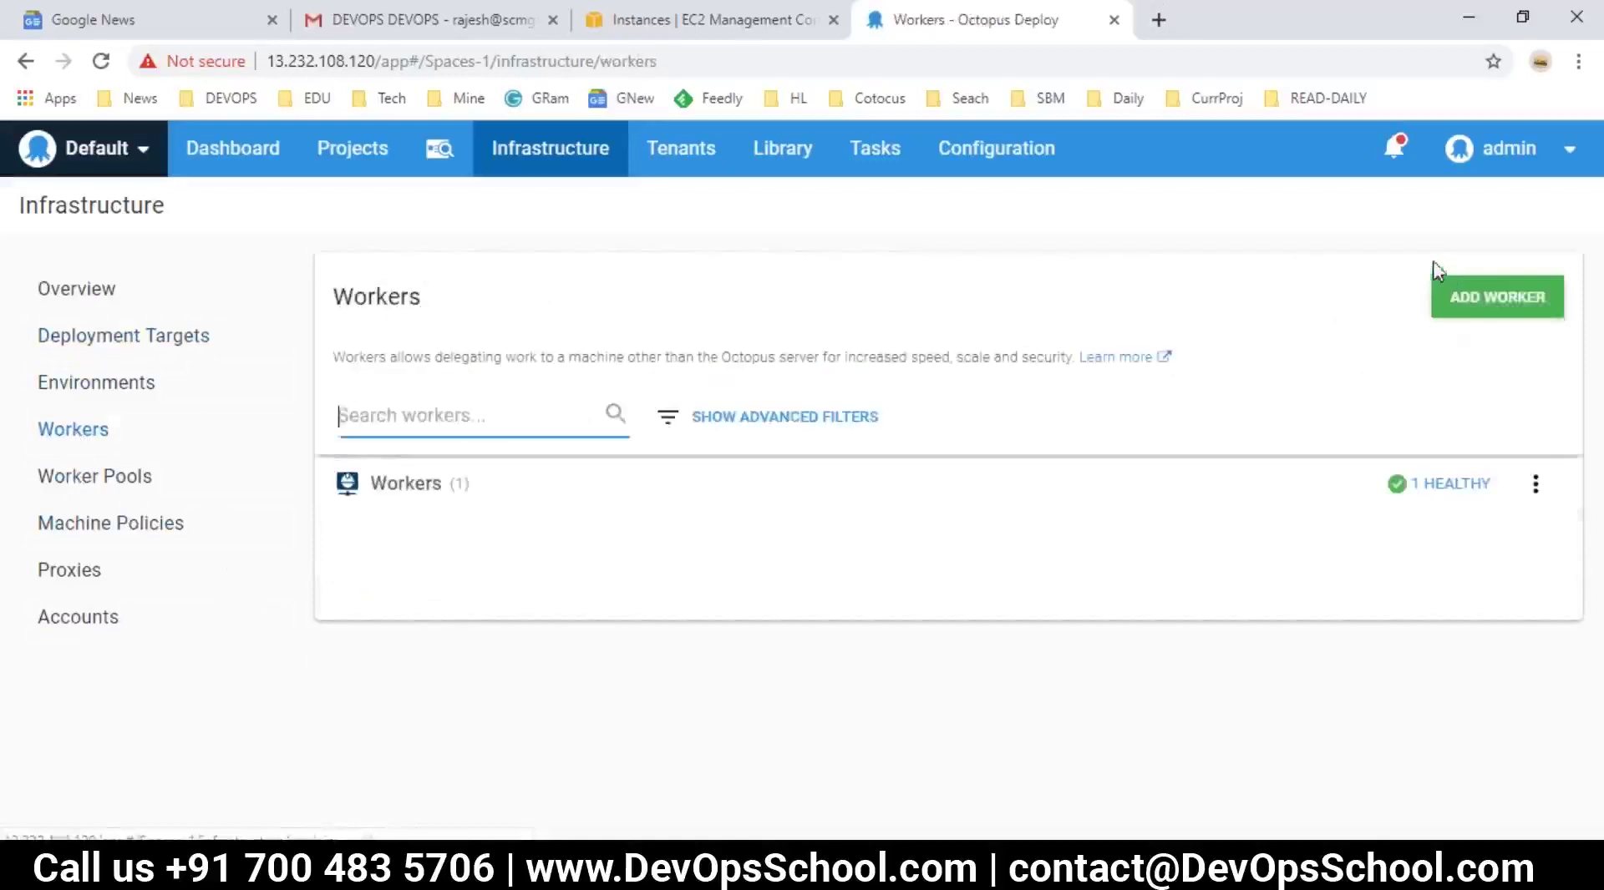
- Glance at the notes and the Paint diagram, then show the Worker Pools page in Octopus Deploy
key("alt+Tab")
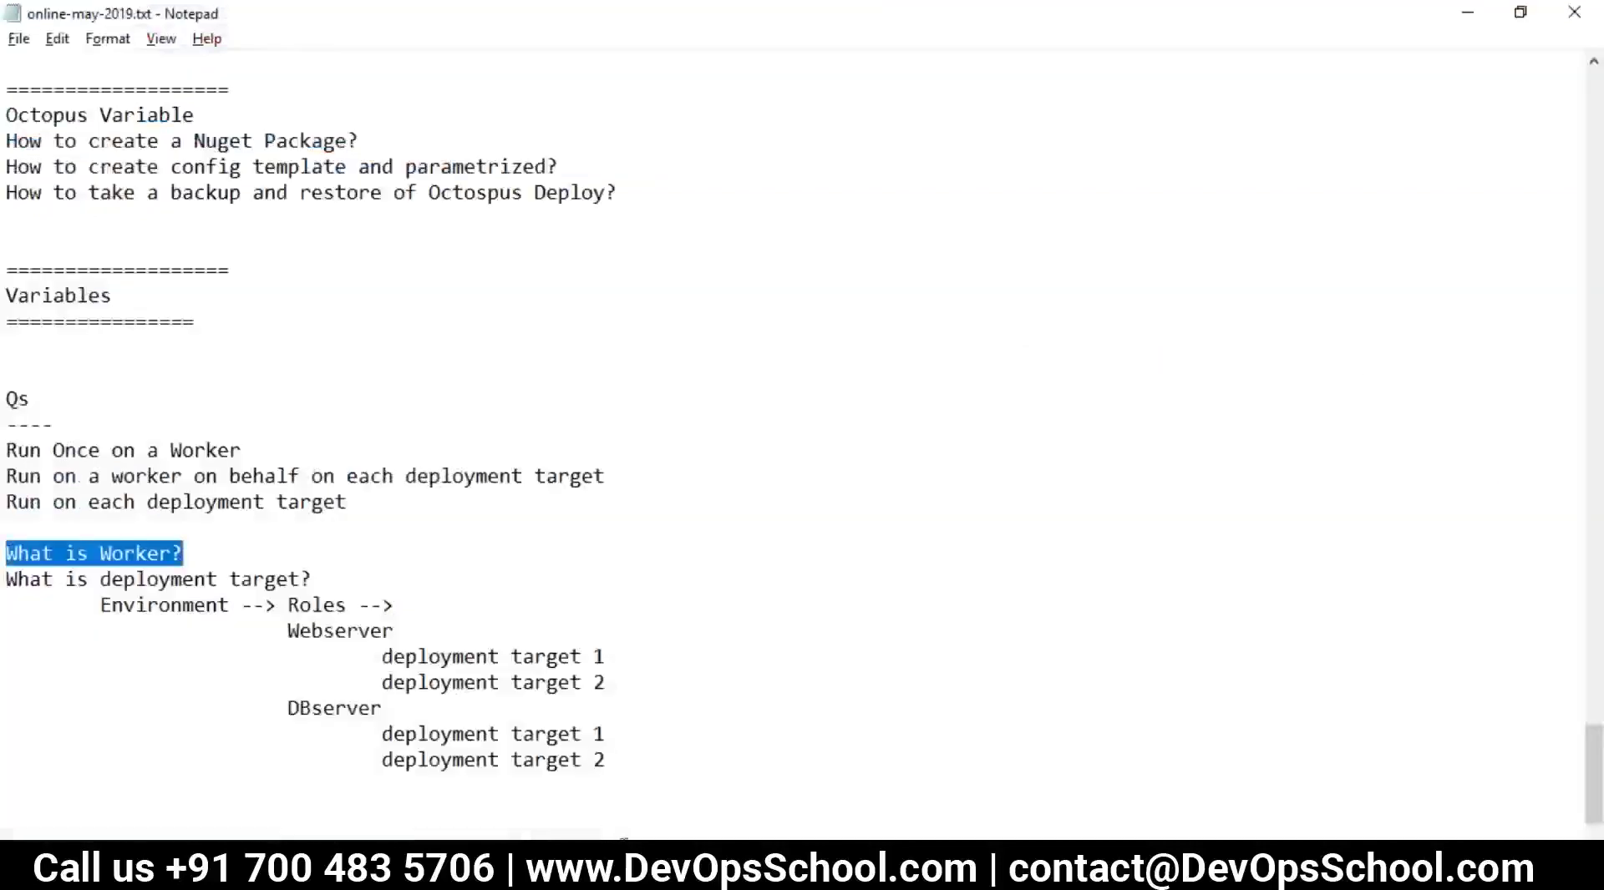
key("alt+Tab")
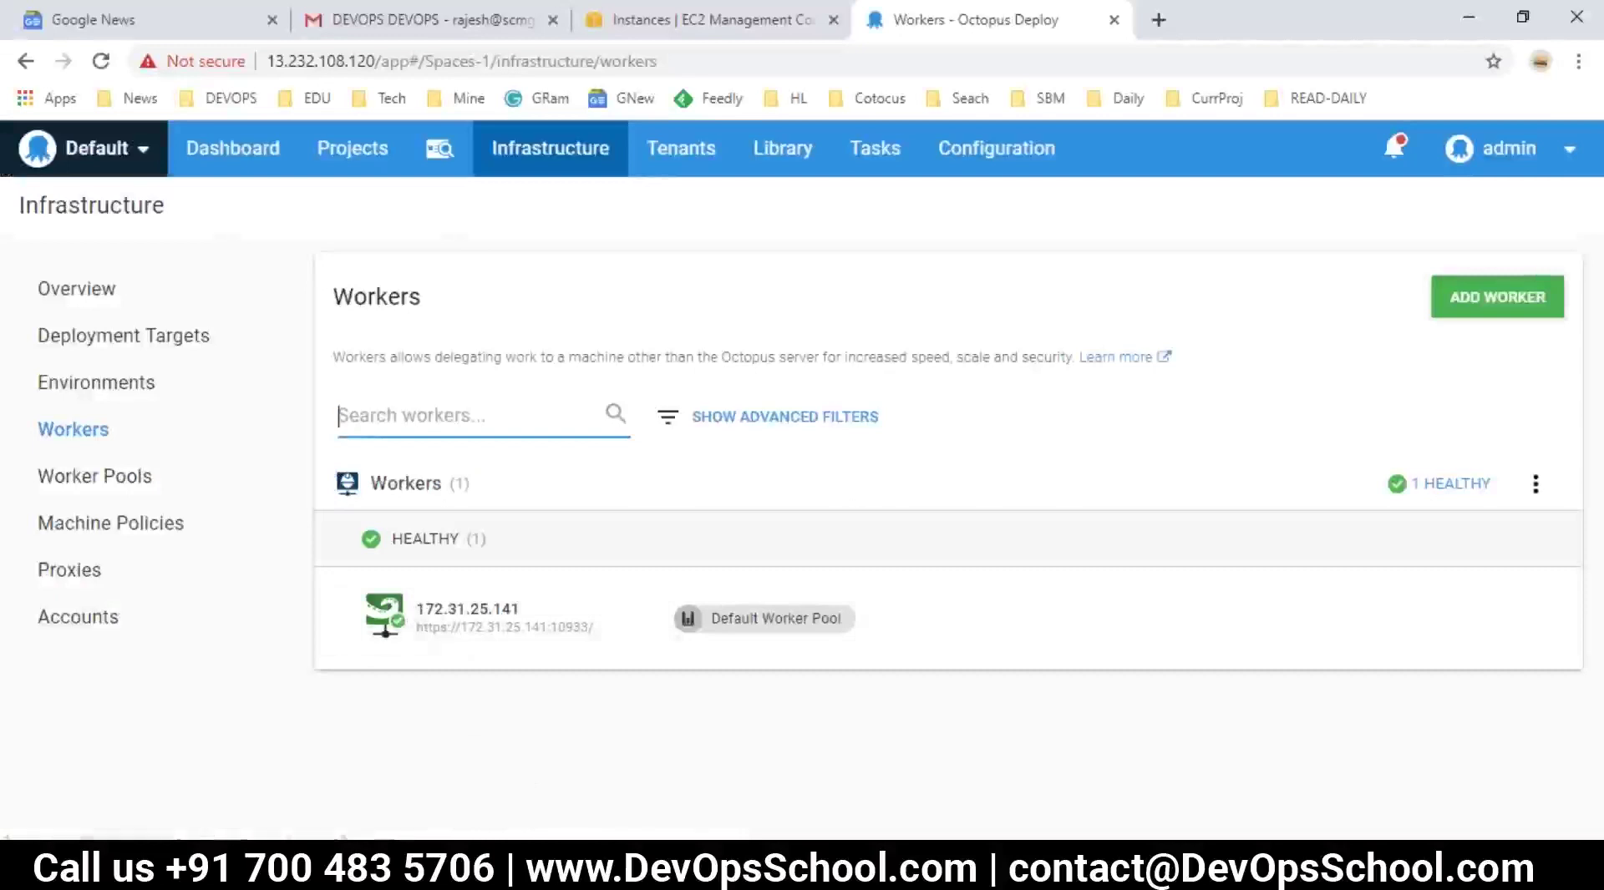
left_click(416, 736)
key("alt+Tab")
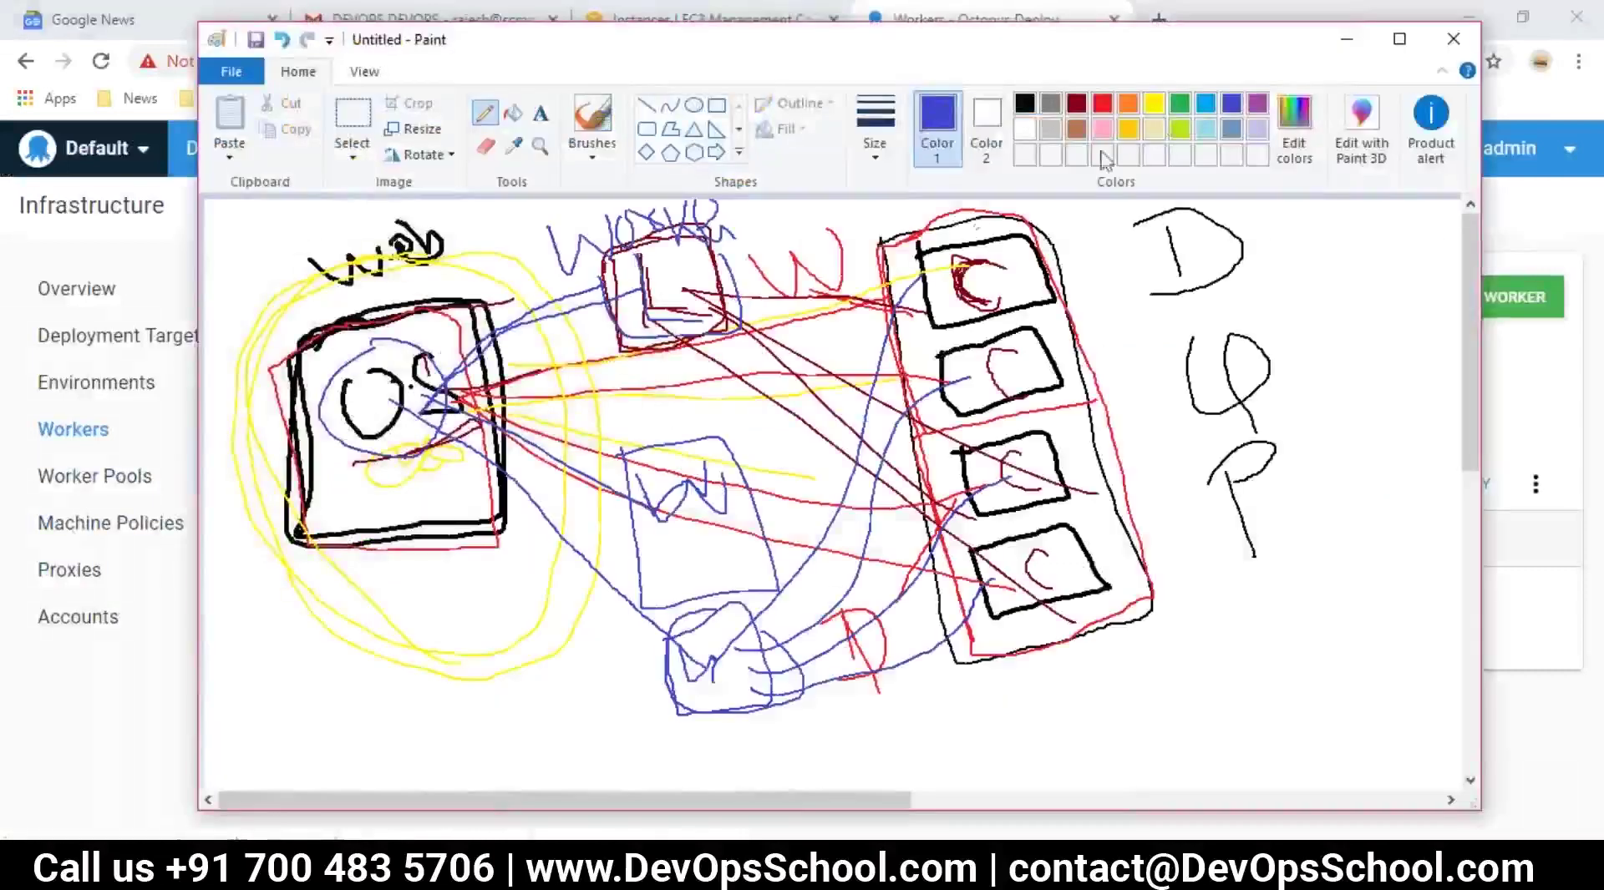
left_click(1181, 103)
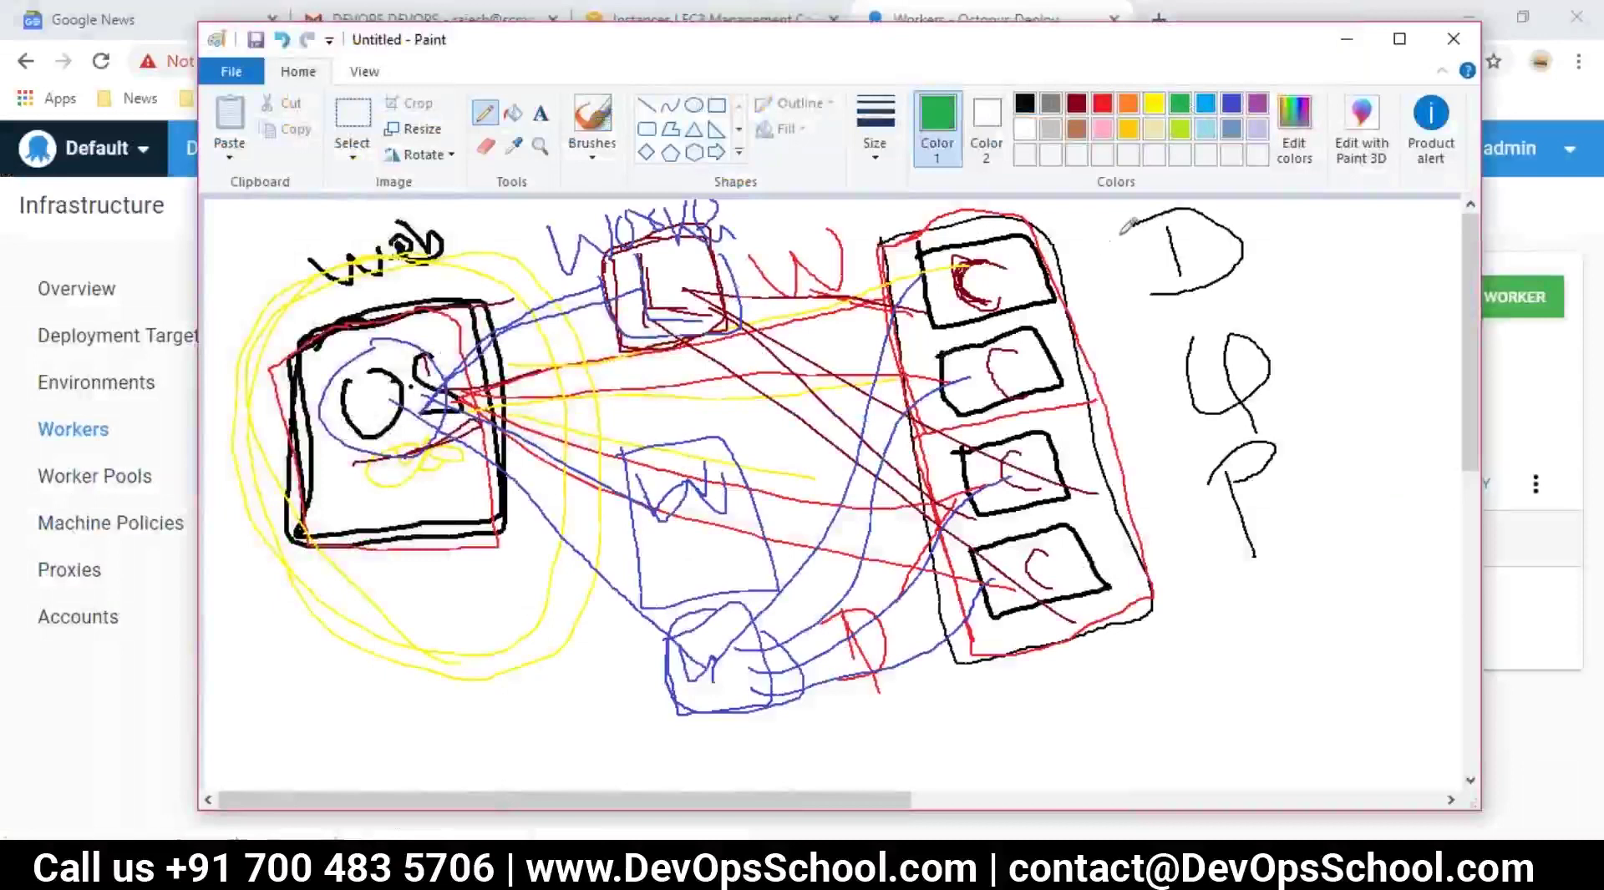
left_click(77, 477)
- Back in Paint, add a blue stroke through the "Worker" label and enclose the three worker boxes in the thickest dark red outline
key("alt+Tab")
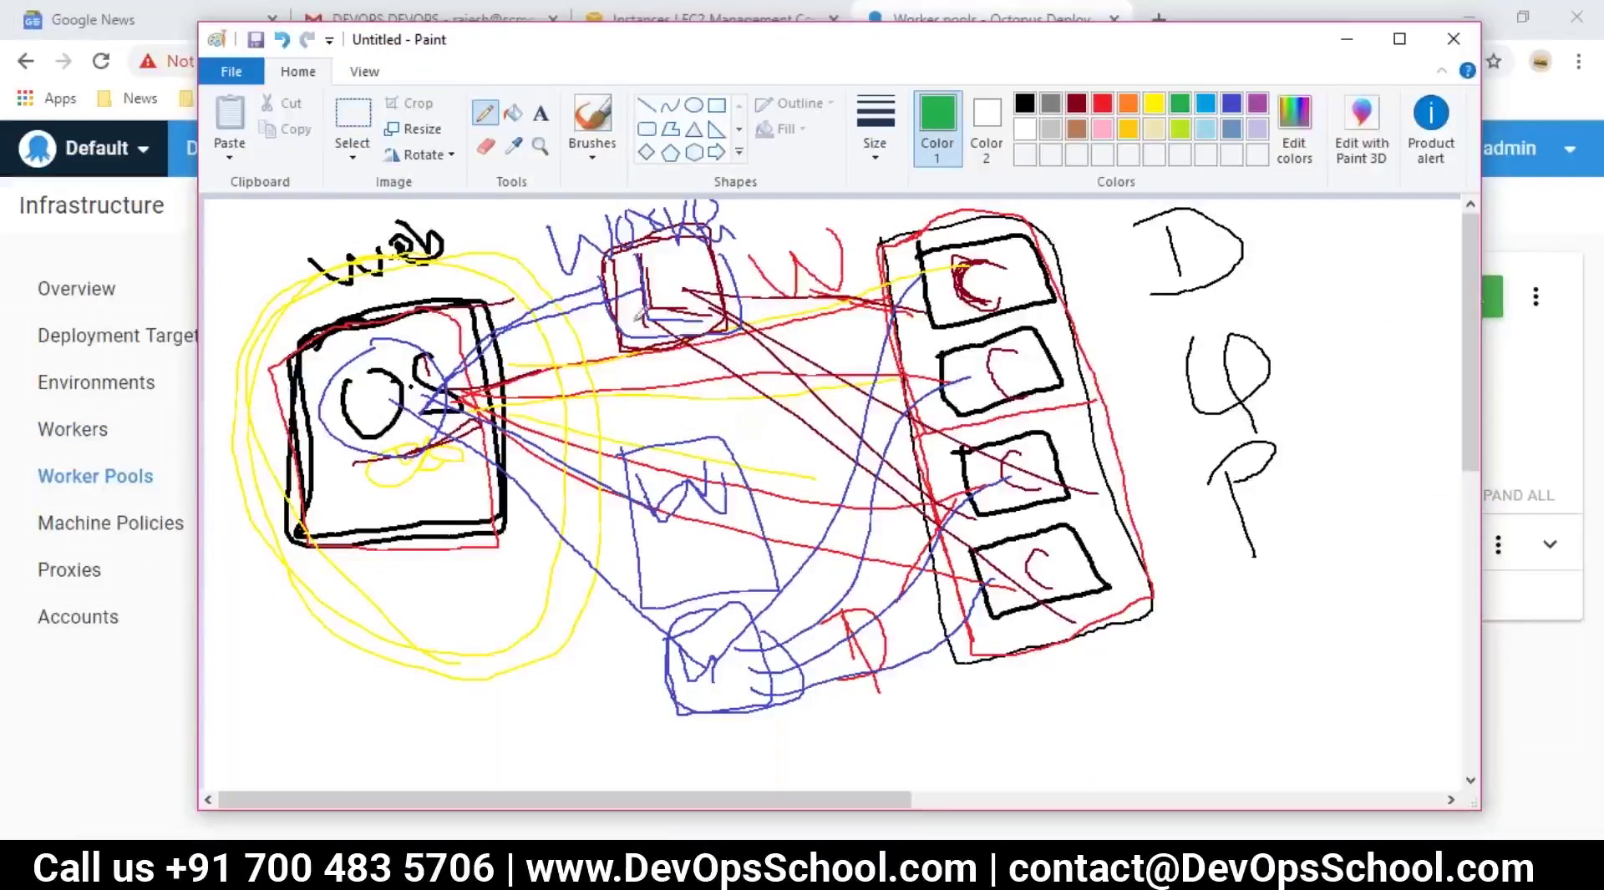
left_click(1232, 105)
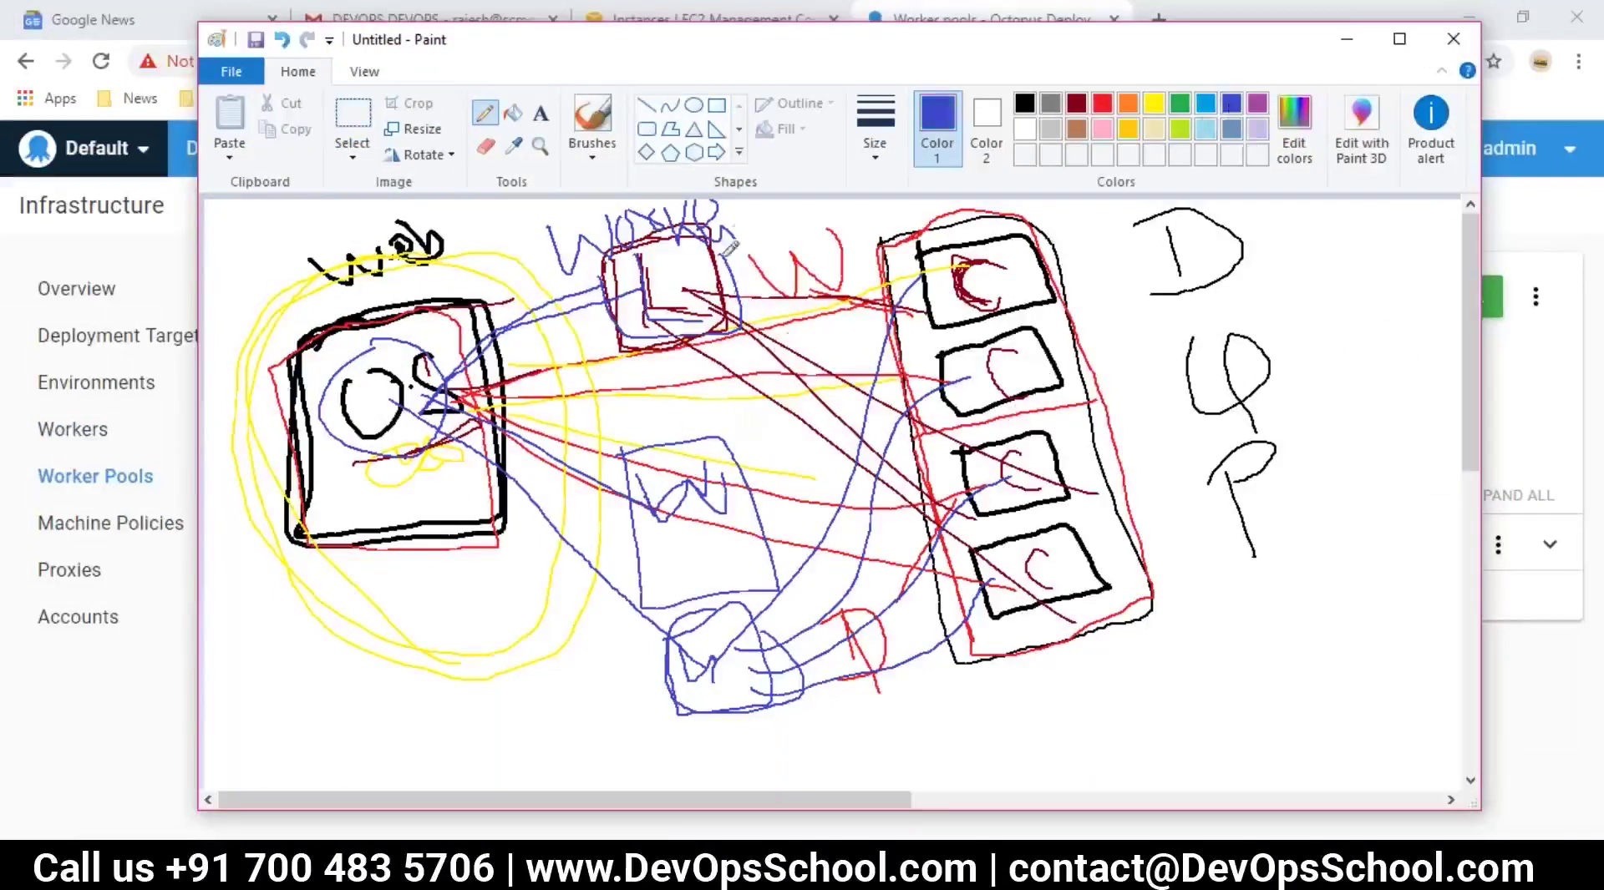
left_click_drag(723, 220, 612, 242)
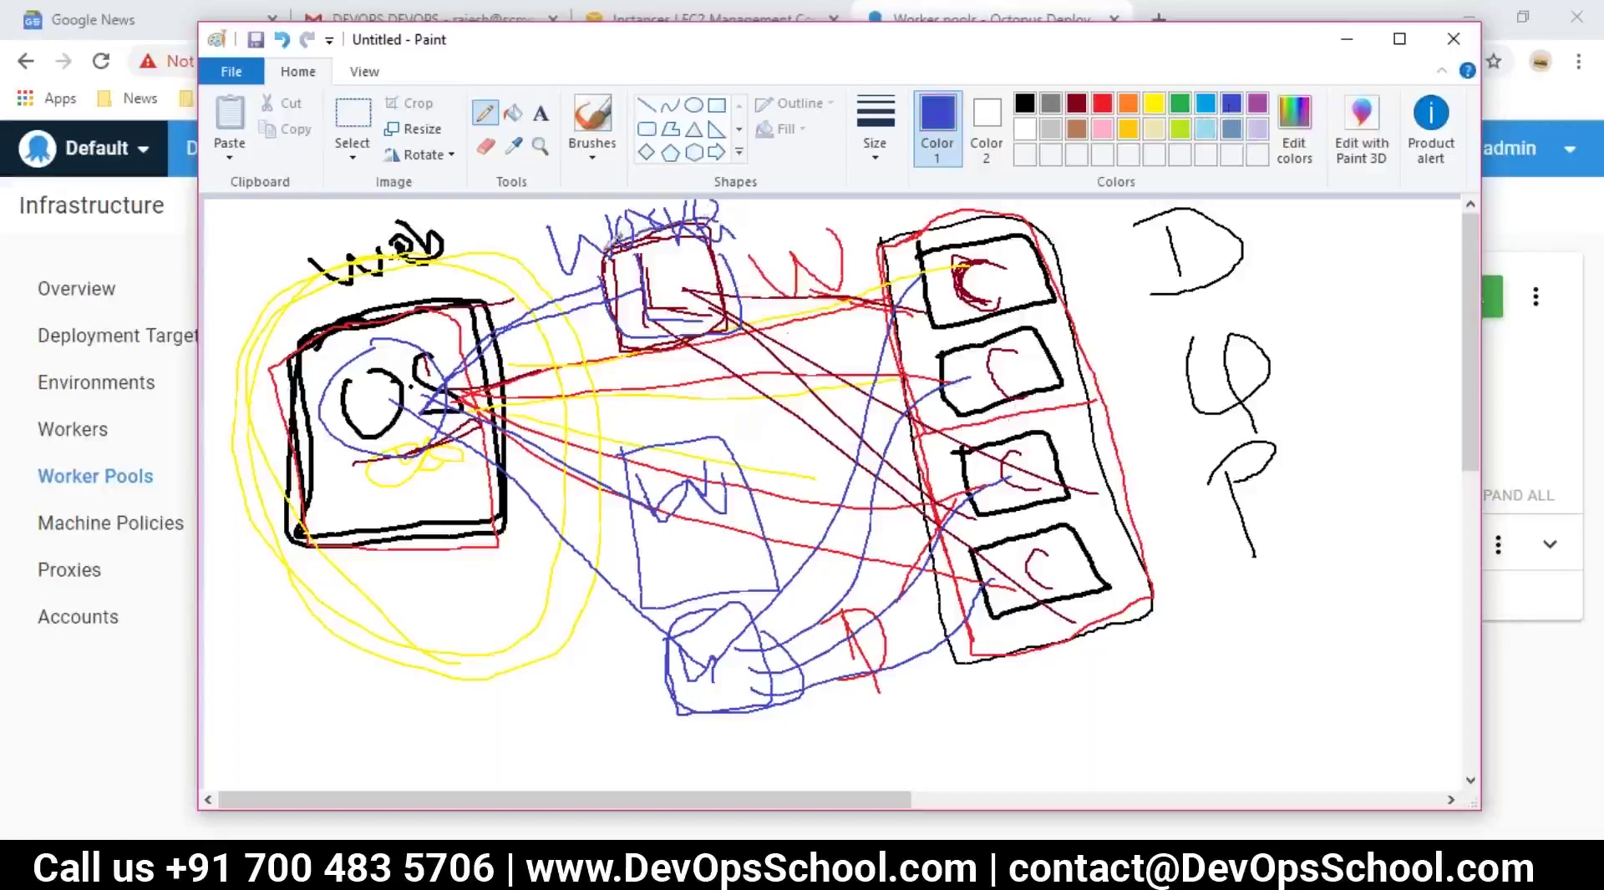
left_click(1077, 104)
left_click(874, 142)
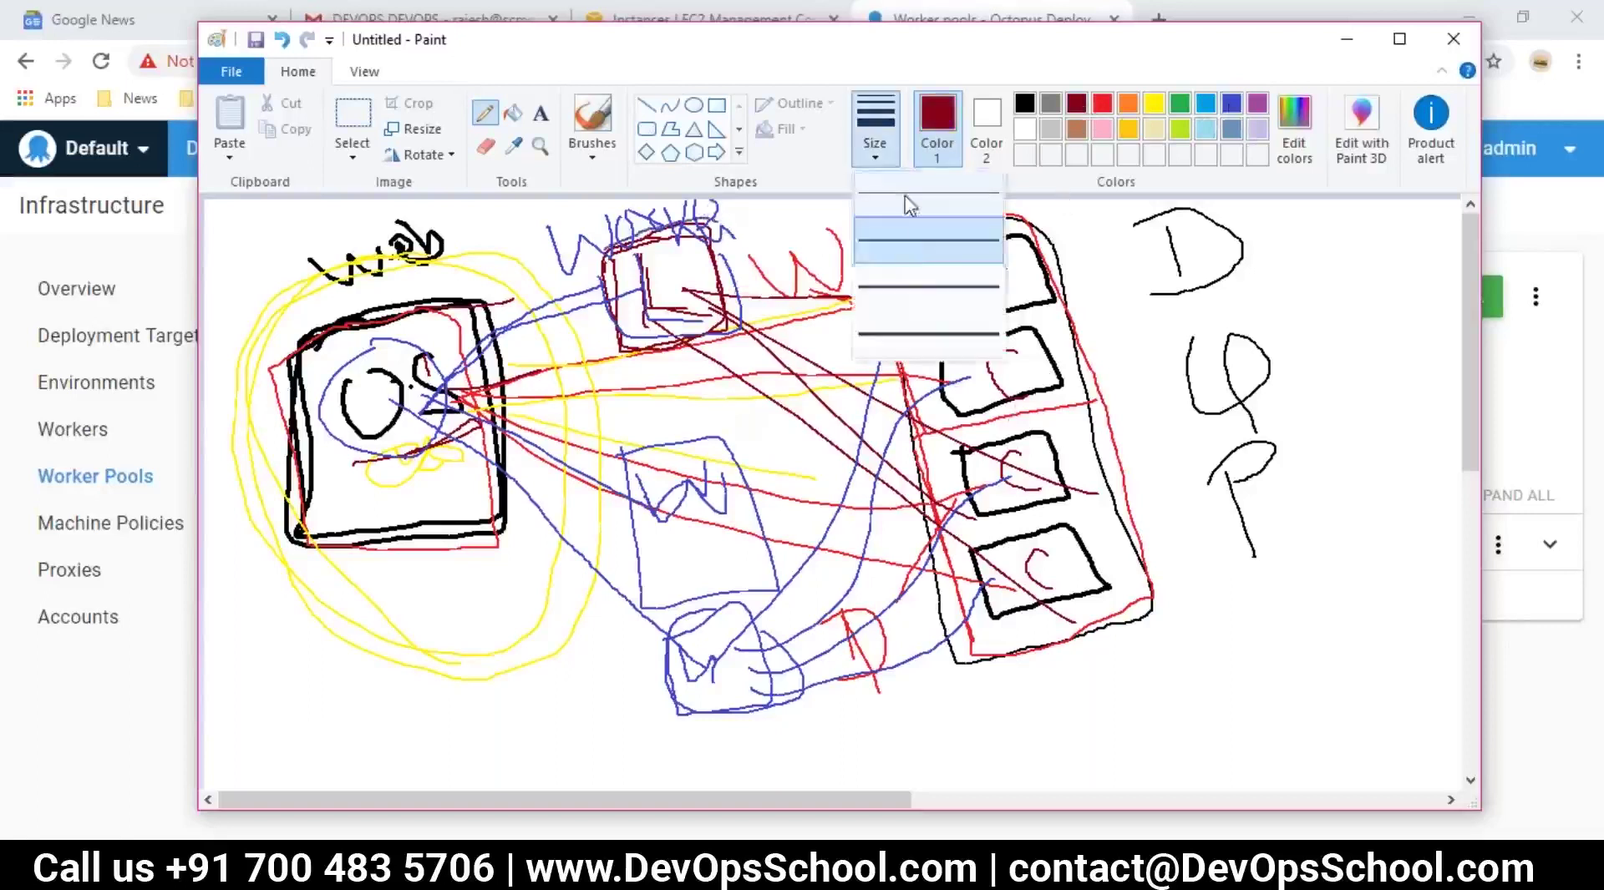
left_click(924, 333)
mouse_move(596, 227)
left_mouse_down()
mouse_move(582, 544)
mouse_move(773, 783)
mouse_move(839, 594)
mouse_move(785, 306)
mouse_move(719, 211)
mouse_move(604, 239)
left_mouse_up()
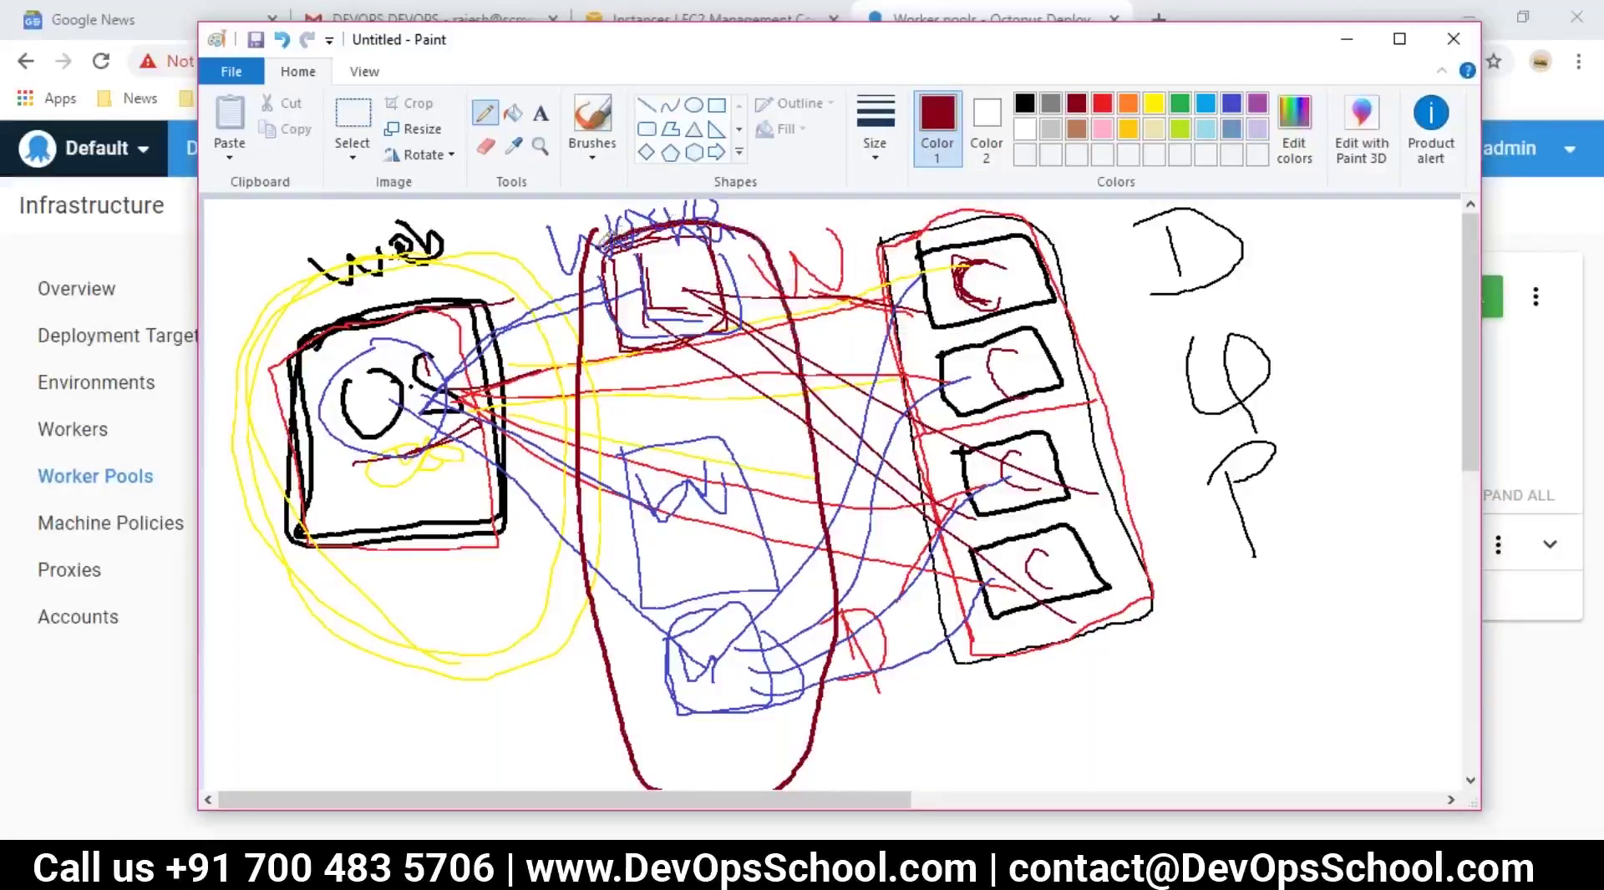
- Draw a thick dark red arrow from OS to the worker pool outline and lines from the pool to the four targets
mouse_move(455, 399)
left_mouse_down()
mouse_move(543, 226)
mouse_move(593, 215)
mouse_move(569, 288)
left_mouse_up()
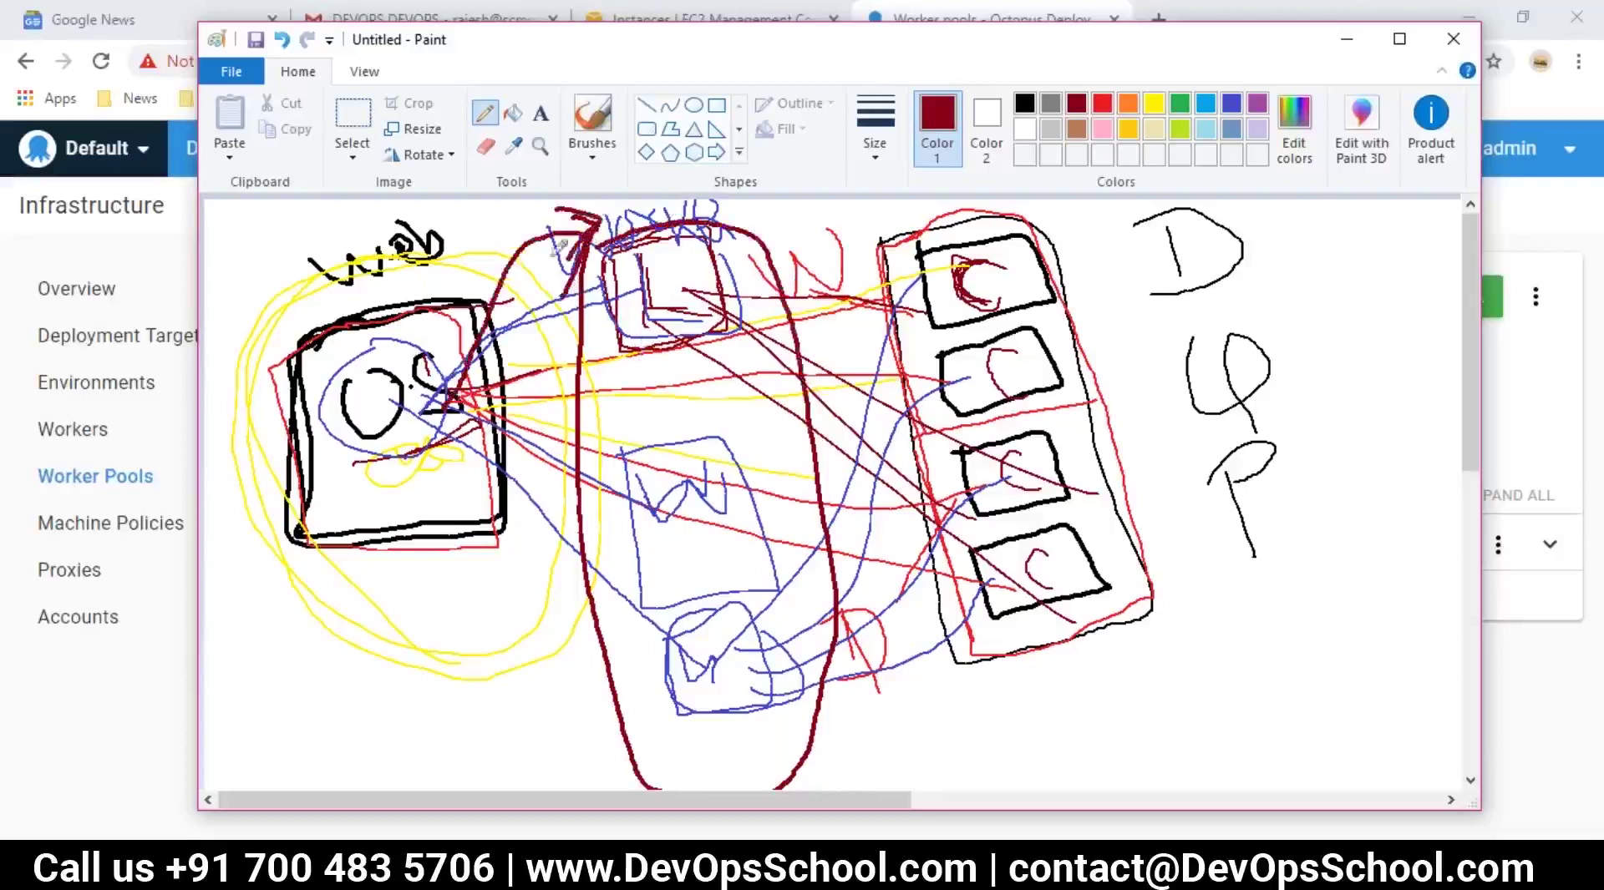
left_click_drag(576, 210, 573, 300)
mouse_move(600, 224)
left_mouse_down()
mouse_move(756, 209)
mouse_move(939, 247)
left_mouse_up()
left_click_drag(752, 223, 960, 355)
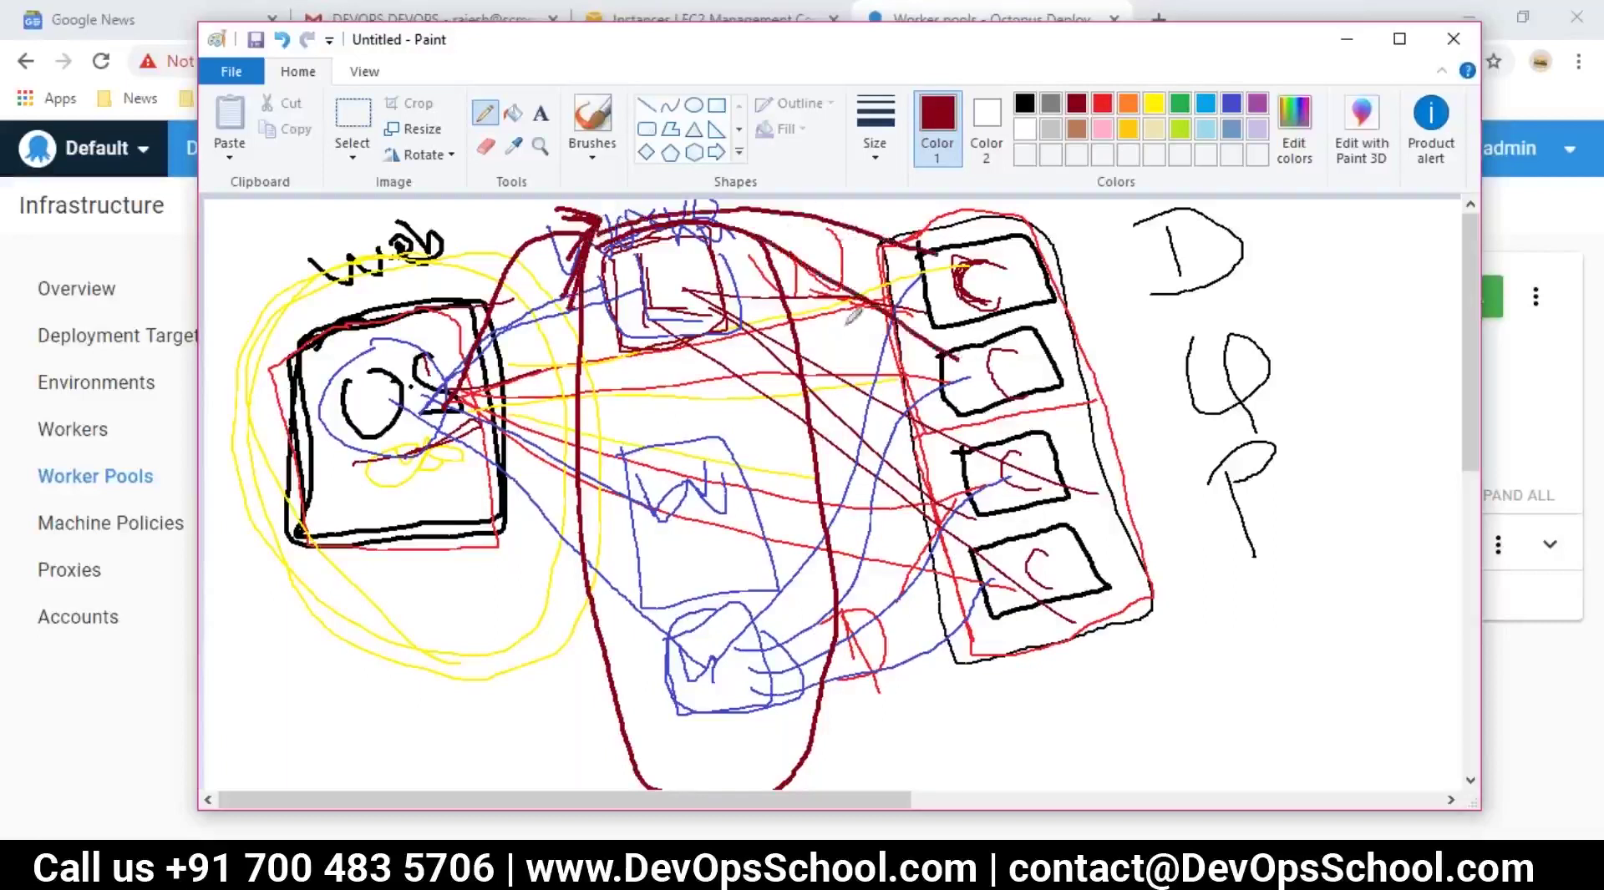
left_click_drag(961, 455, 1044, 489)
mouse_move(850, 371)
left_mouse_down()
mouse_move(906, 548)
mouse_move(1027, 622)
mouse_move(1017, 570)
left_mouse_up()
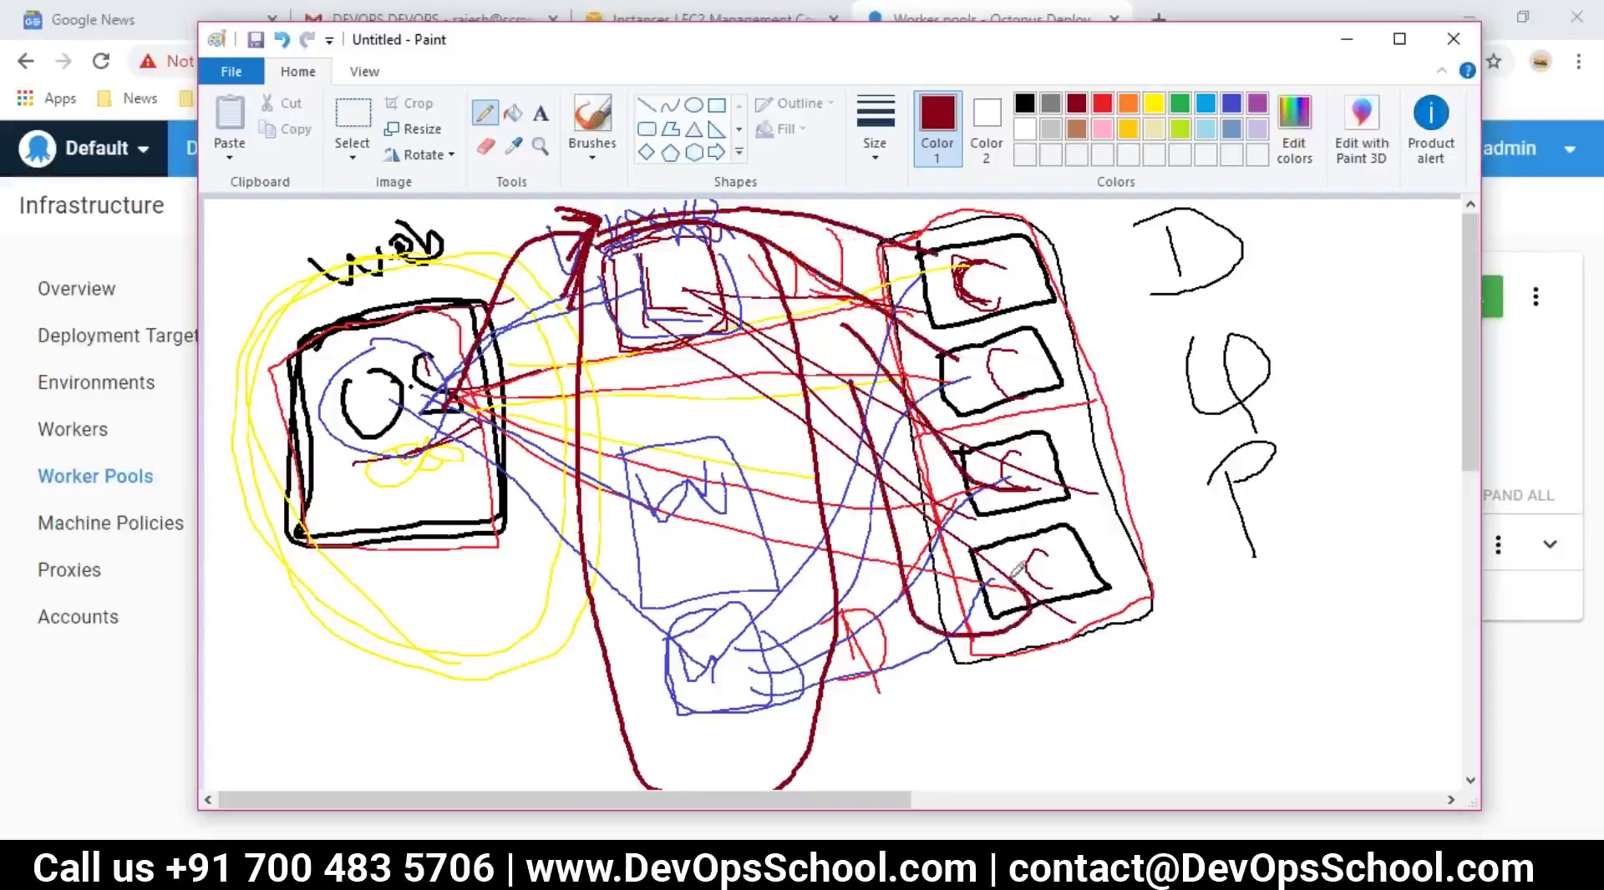
- Return to the Notepad notes and highlight "Run on each deployment target", followed by "Run Once on a Worker"
key("alt+Tab")
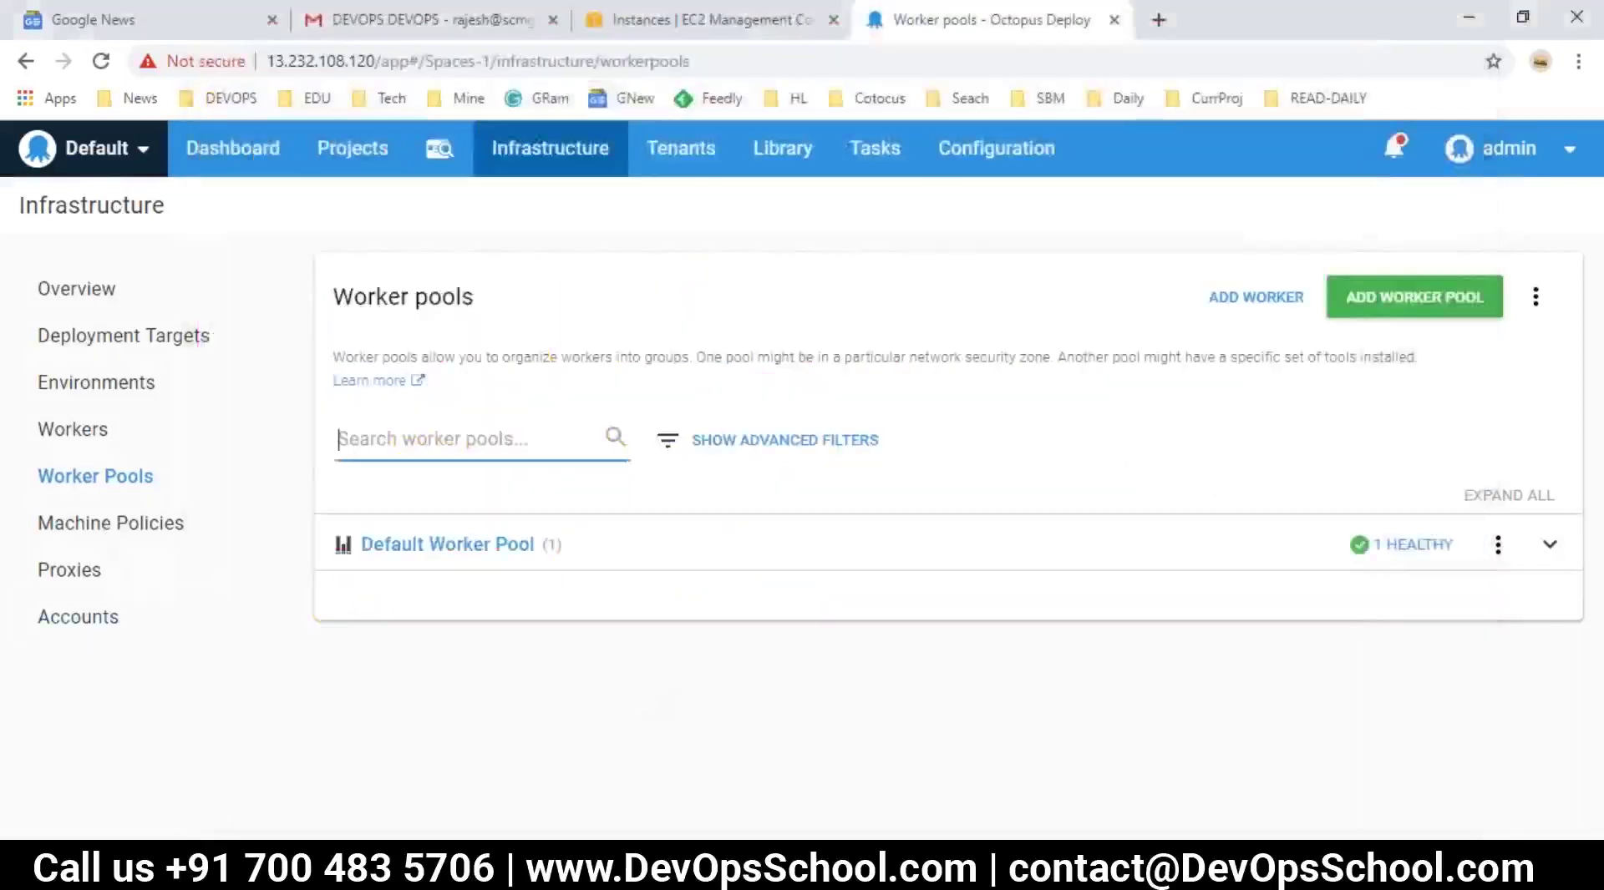
key("alt+Tab")
left_click(203, 533)
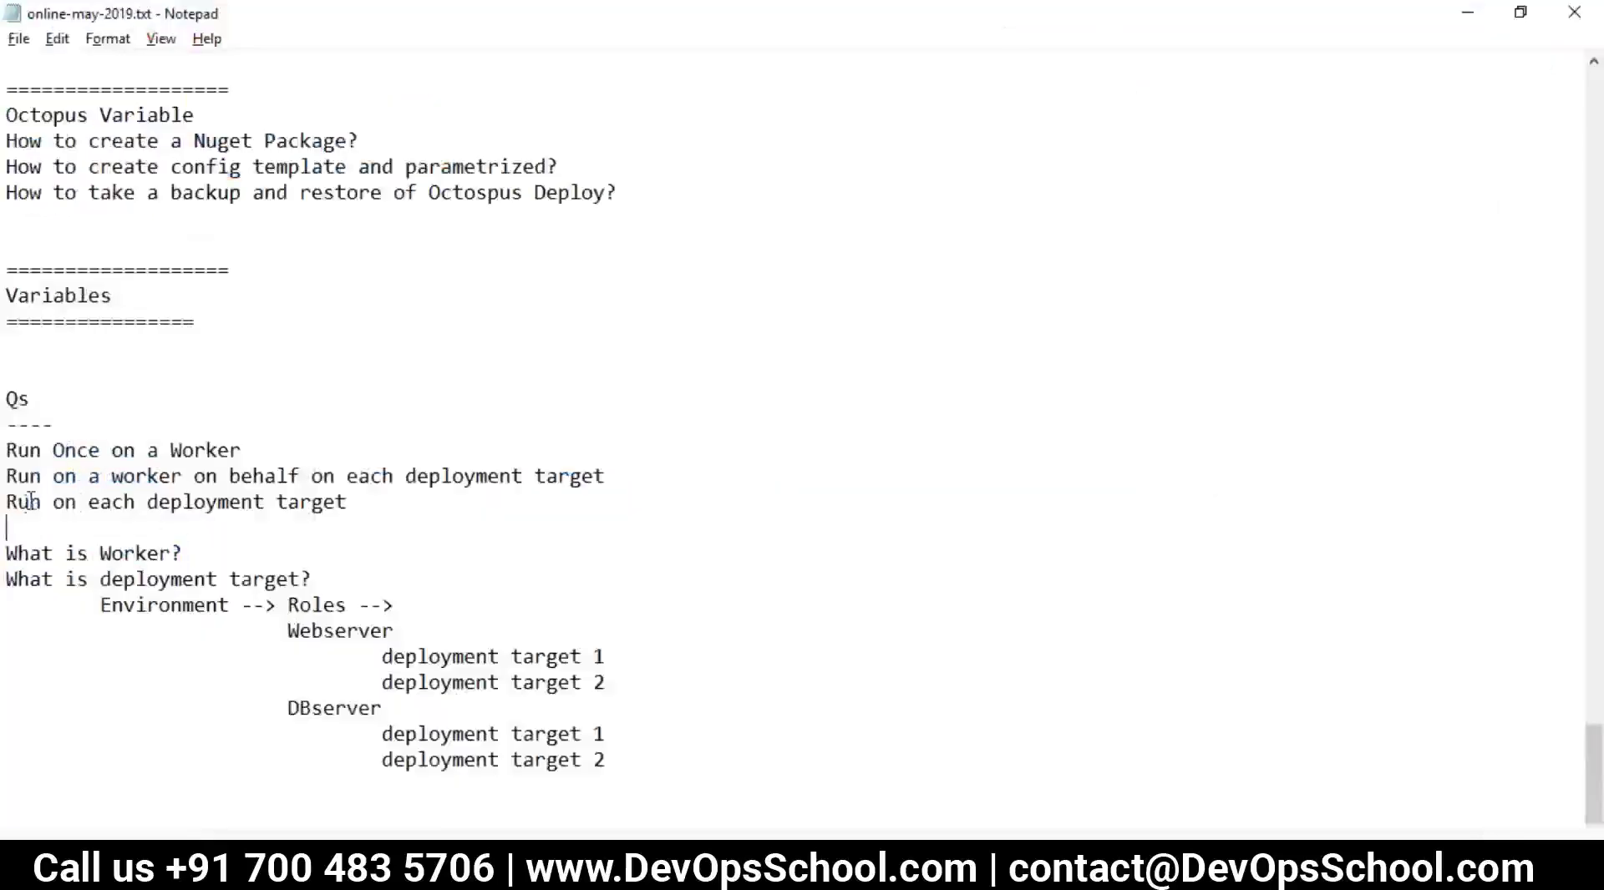
left_click_drag(11, 506, 359, 501)
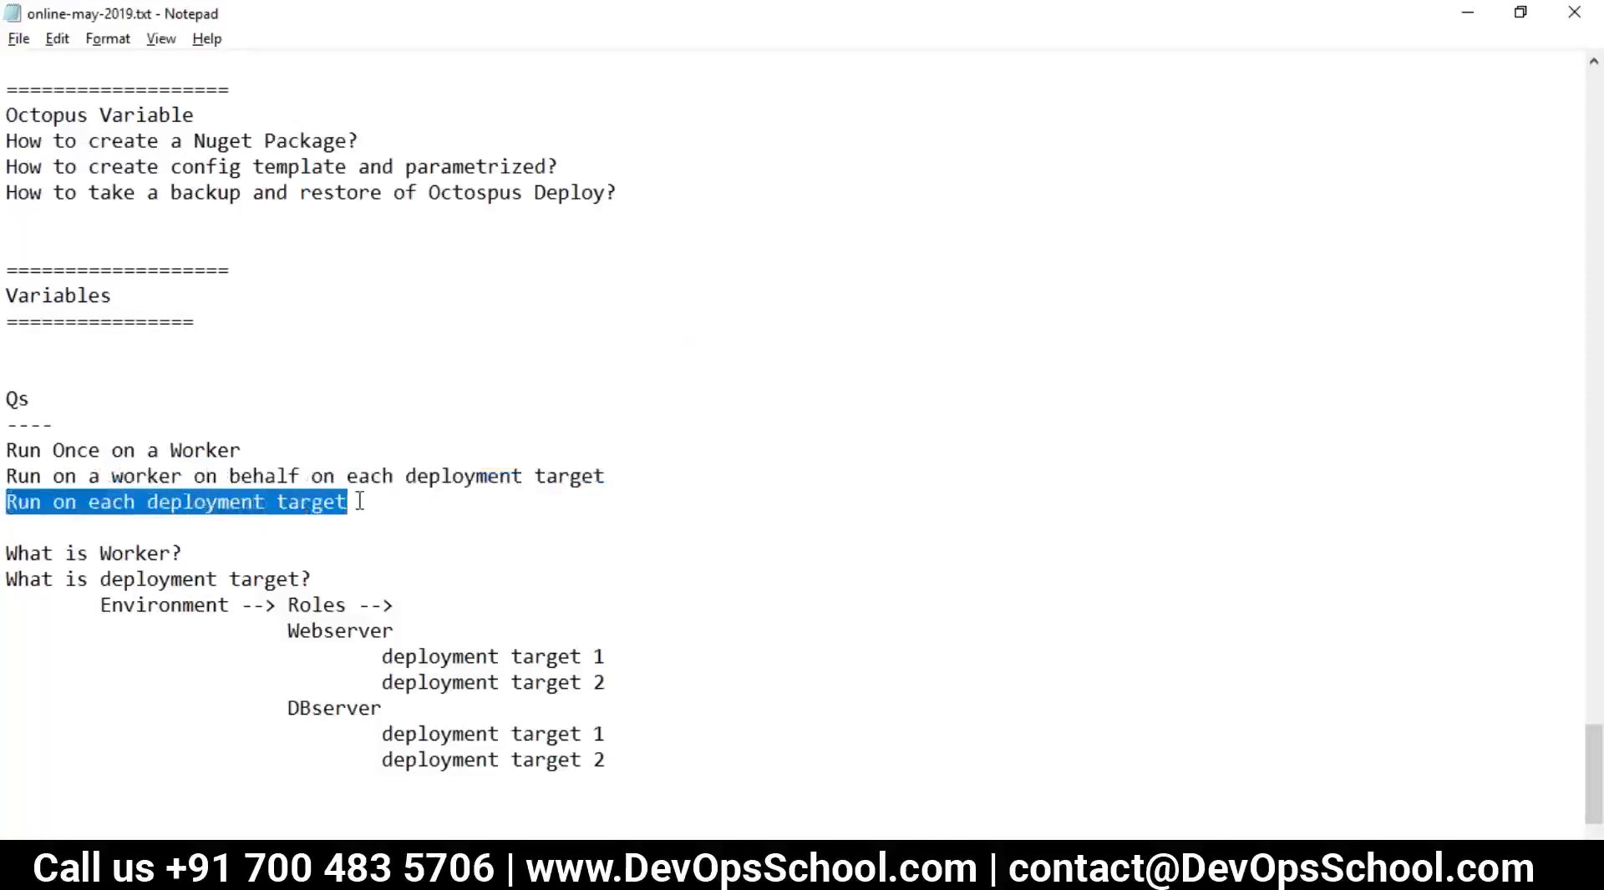
left_click_drag(7, 452, 245, 450)
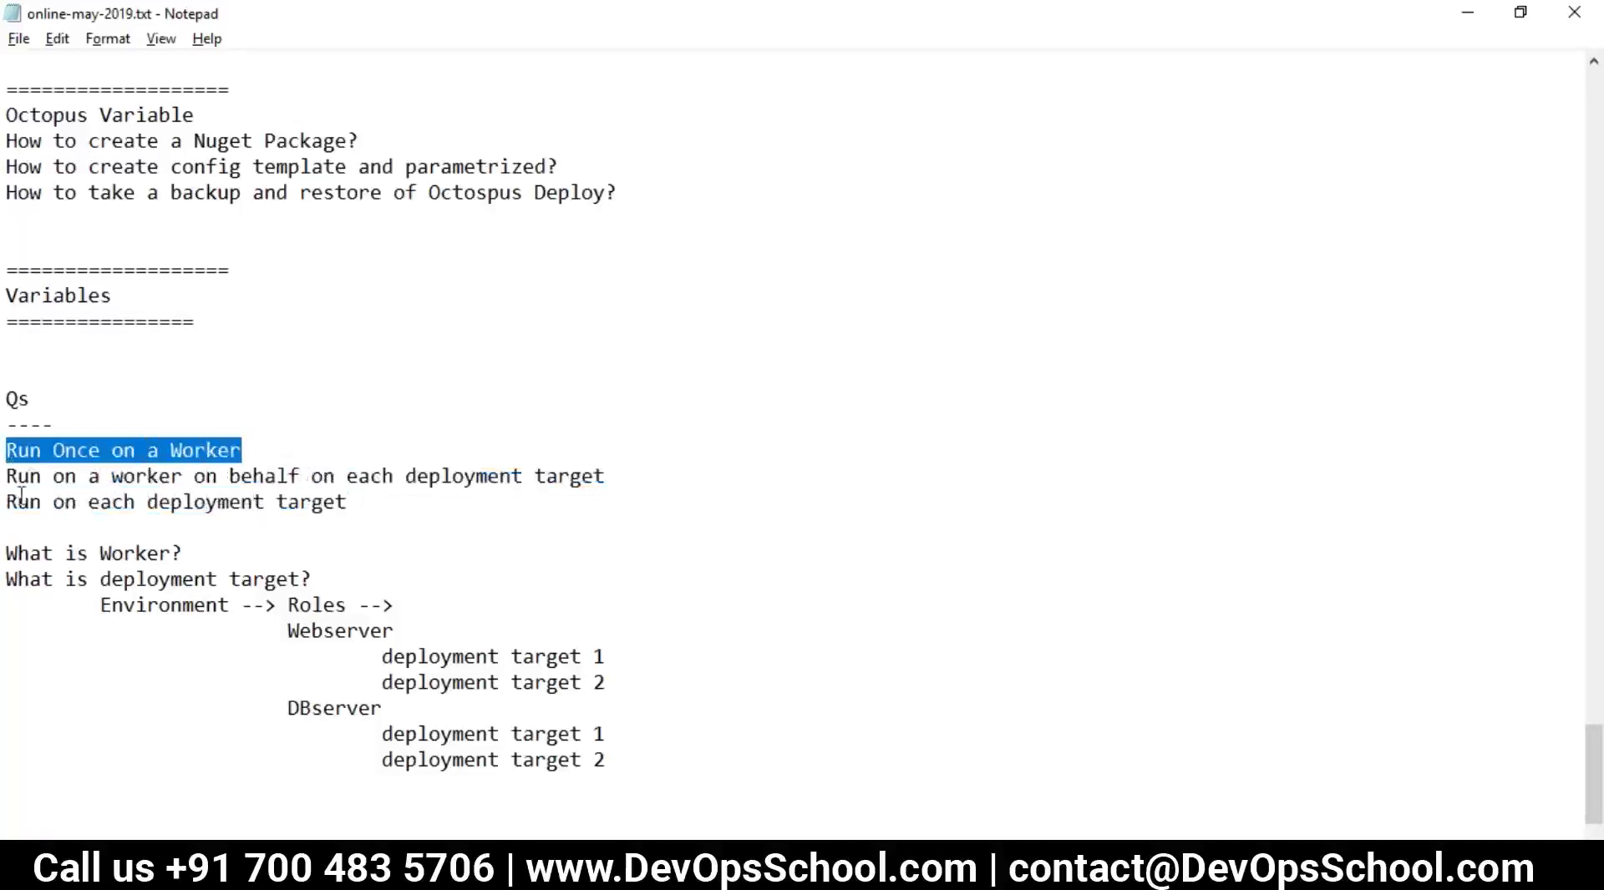
- Highlight the line "Run on a worker on behalf on each deployment target" in the notes, then clear the selection
left_click_drag(8, 478, 125, 477)
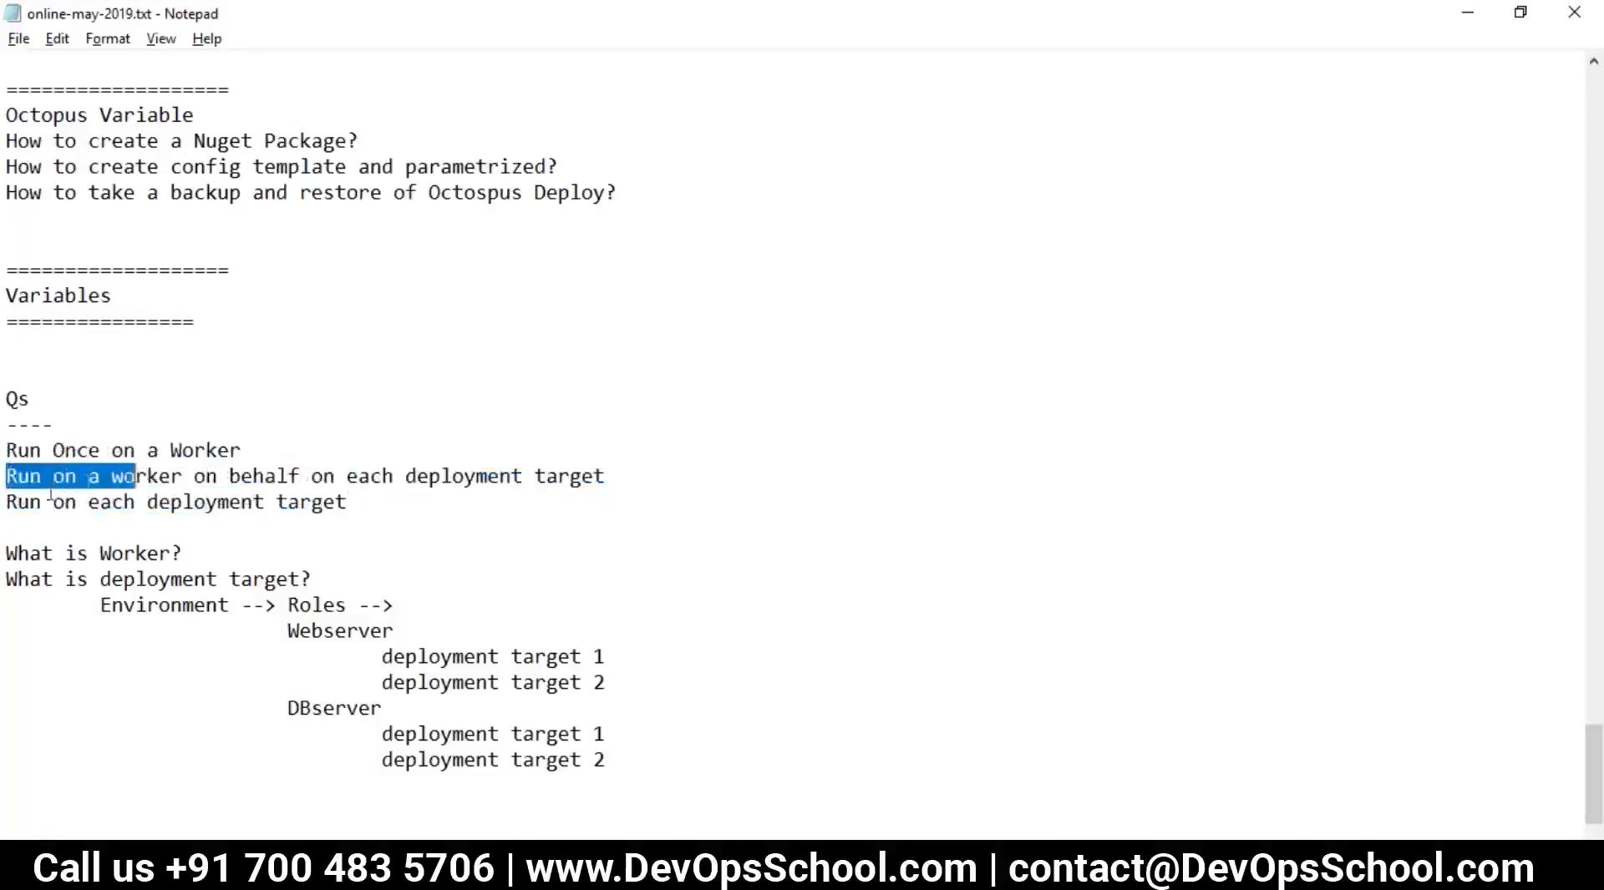
left_click(42, 502)
left_click_drag(325, 476, 346, 476)
type("n")
left_click_drag(643, 476, 10, 477)
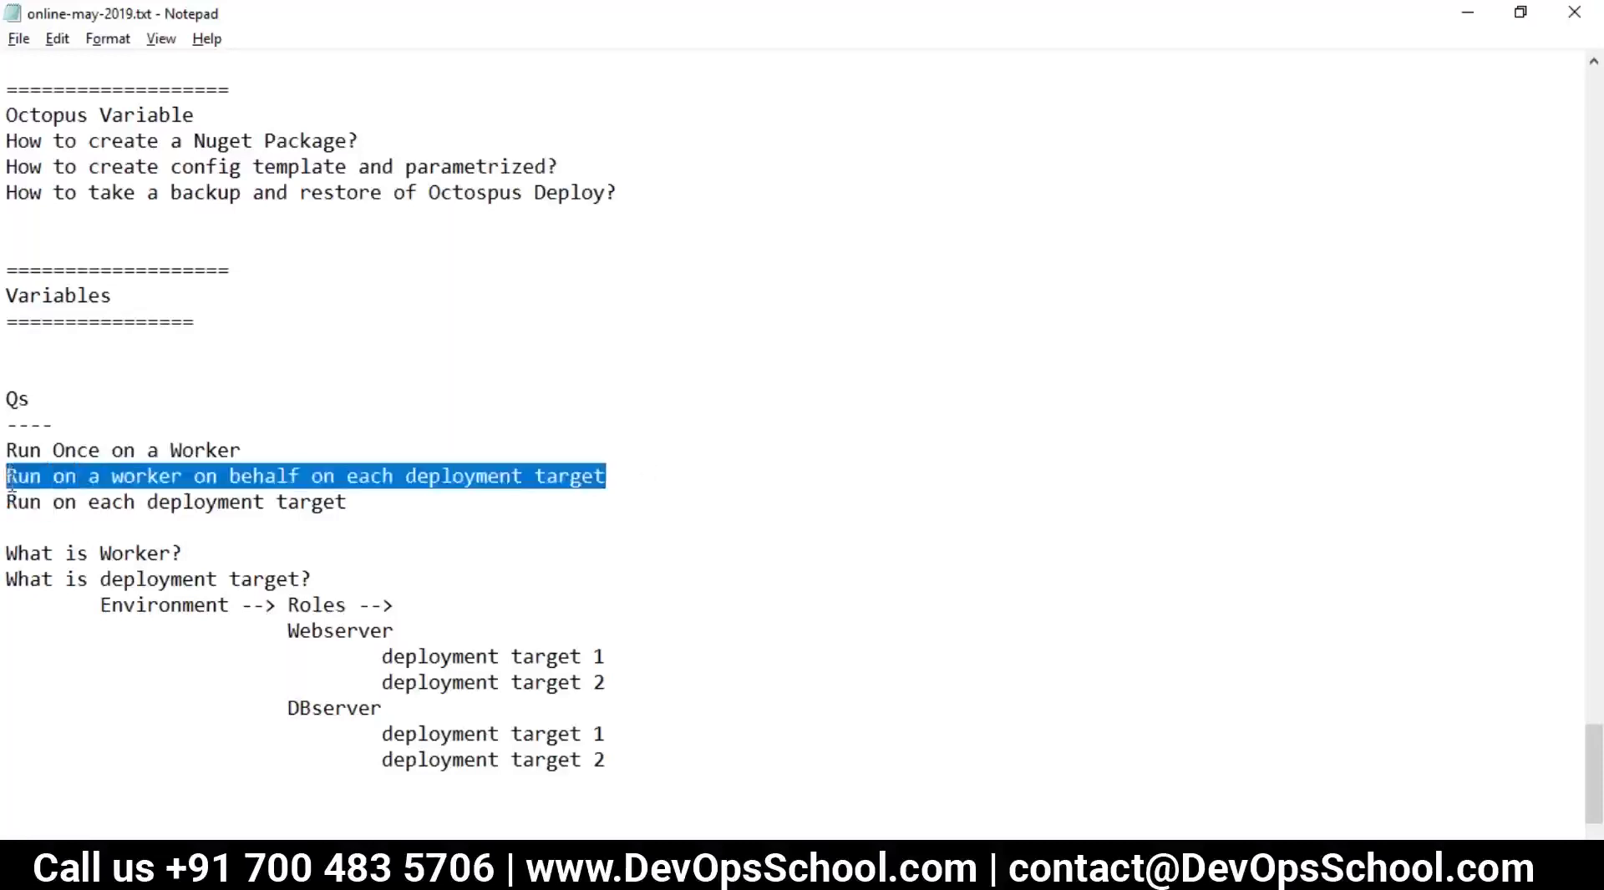
left_click(219, 500)
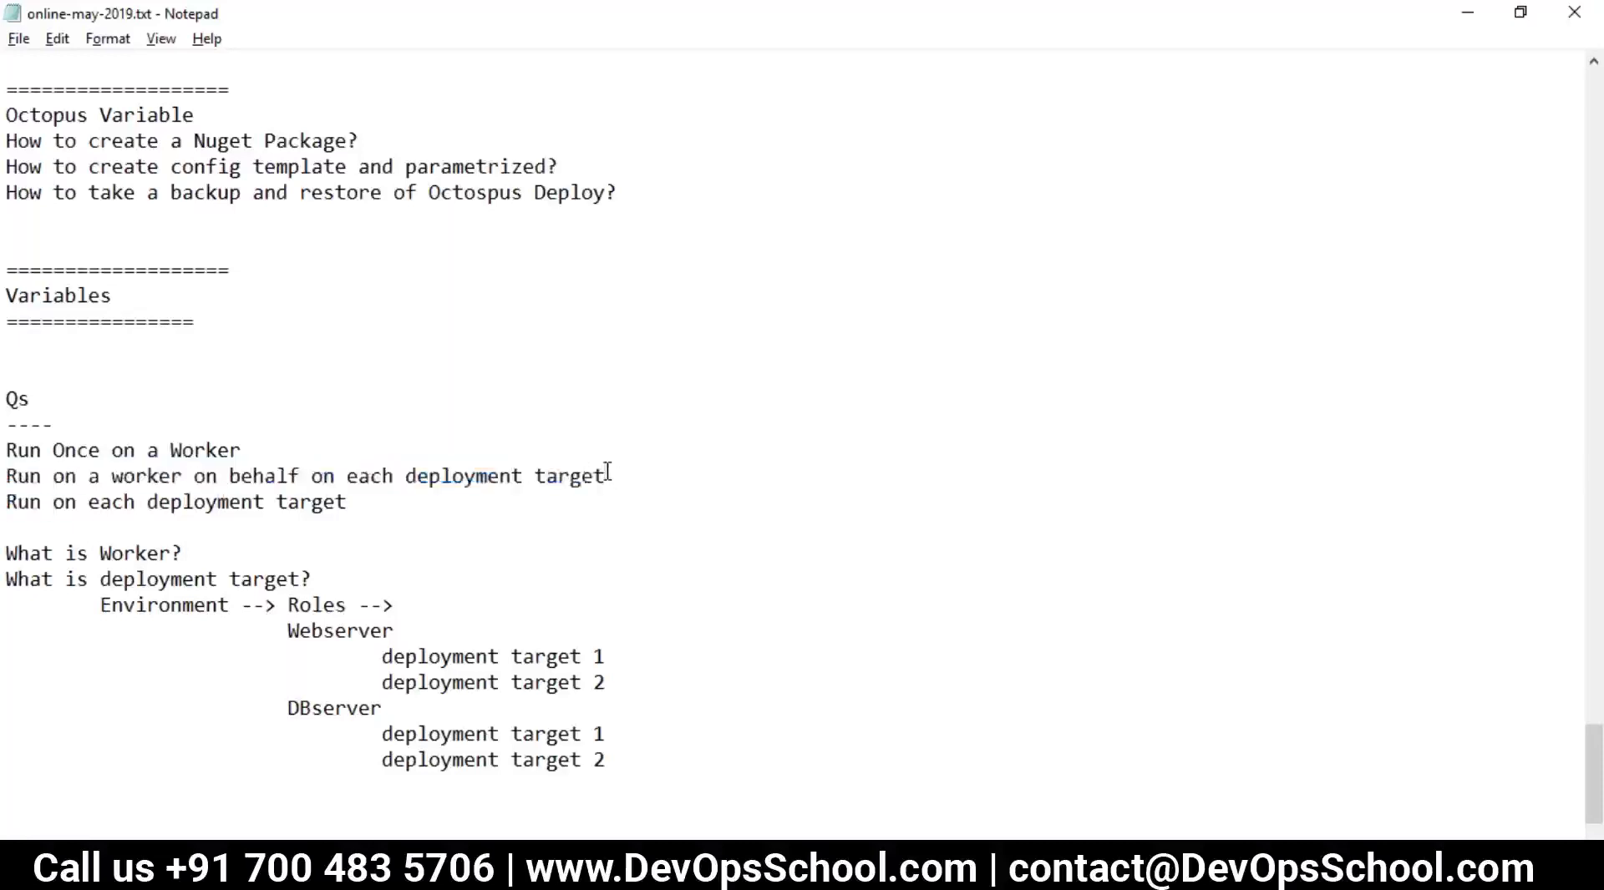
- Append "| Puppet, Ansible..." to the "Run on a worker on behalf on each deployment target" line and highlight the added tool names
left_click(611, 476)
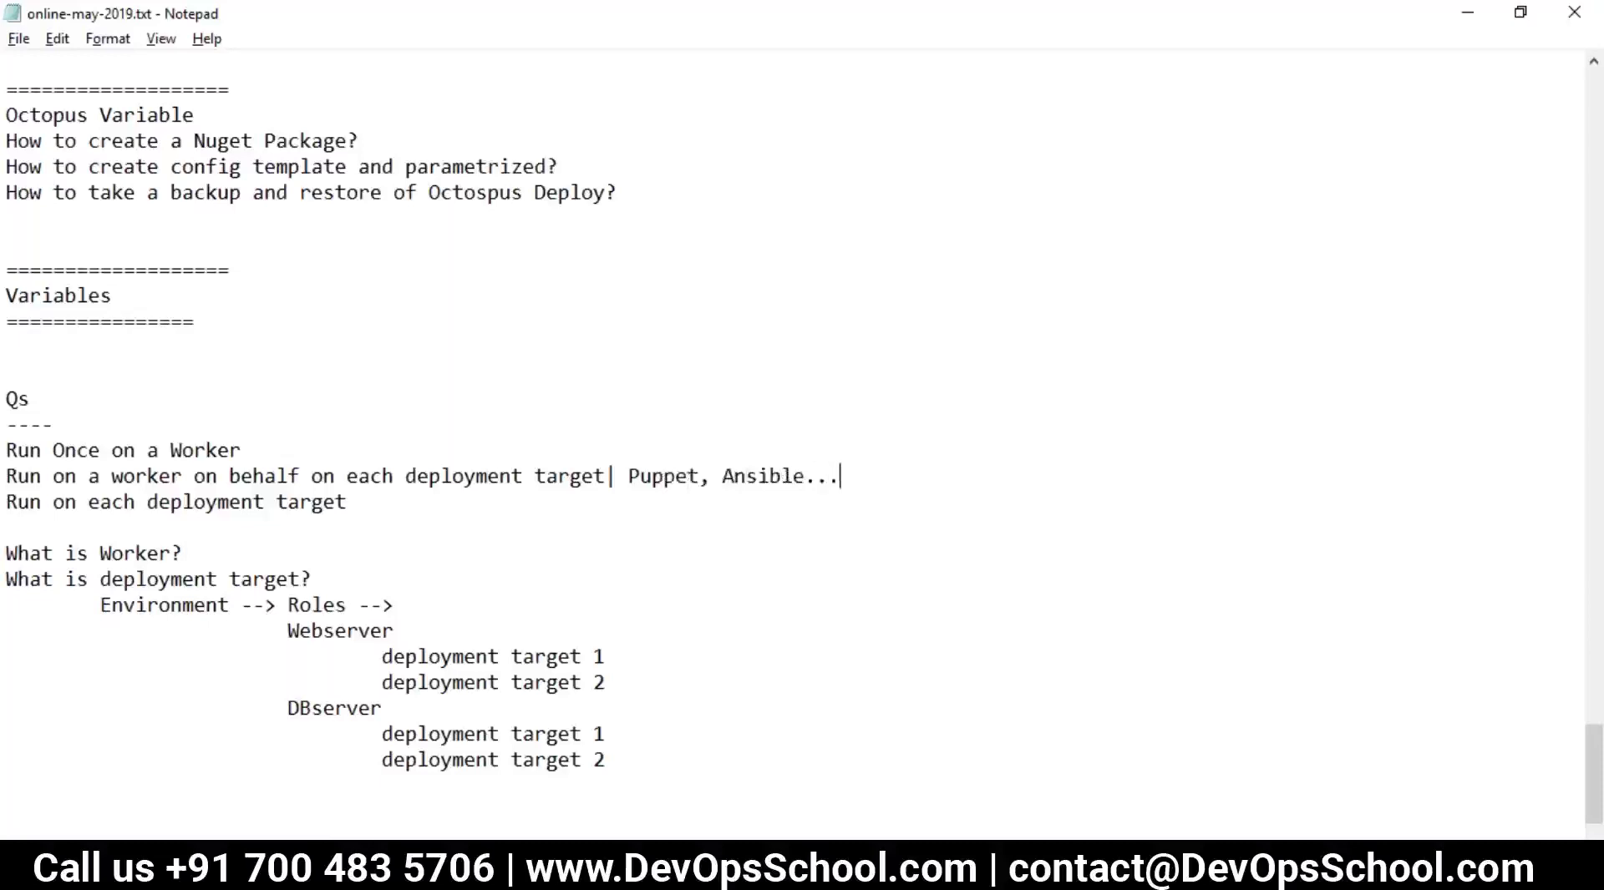
left_click(1571, 687)
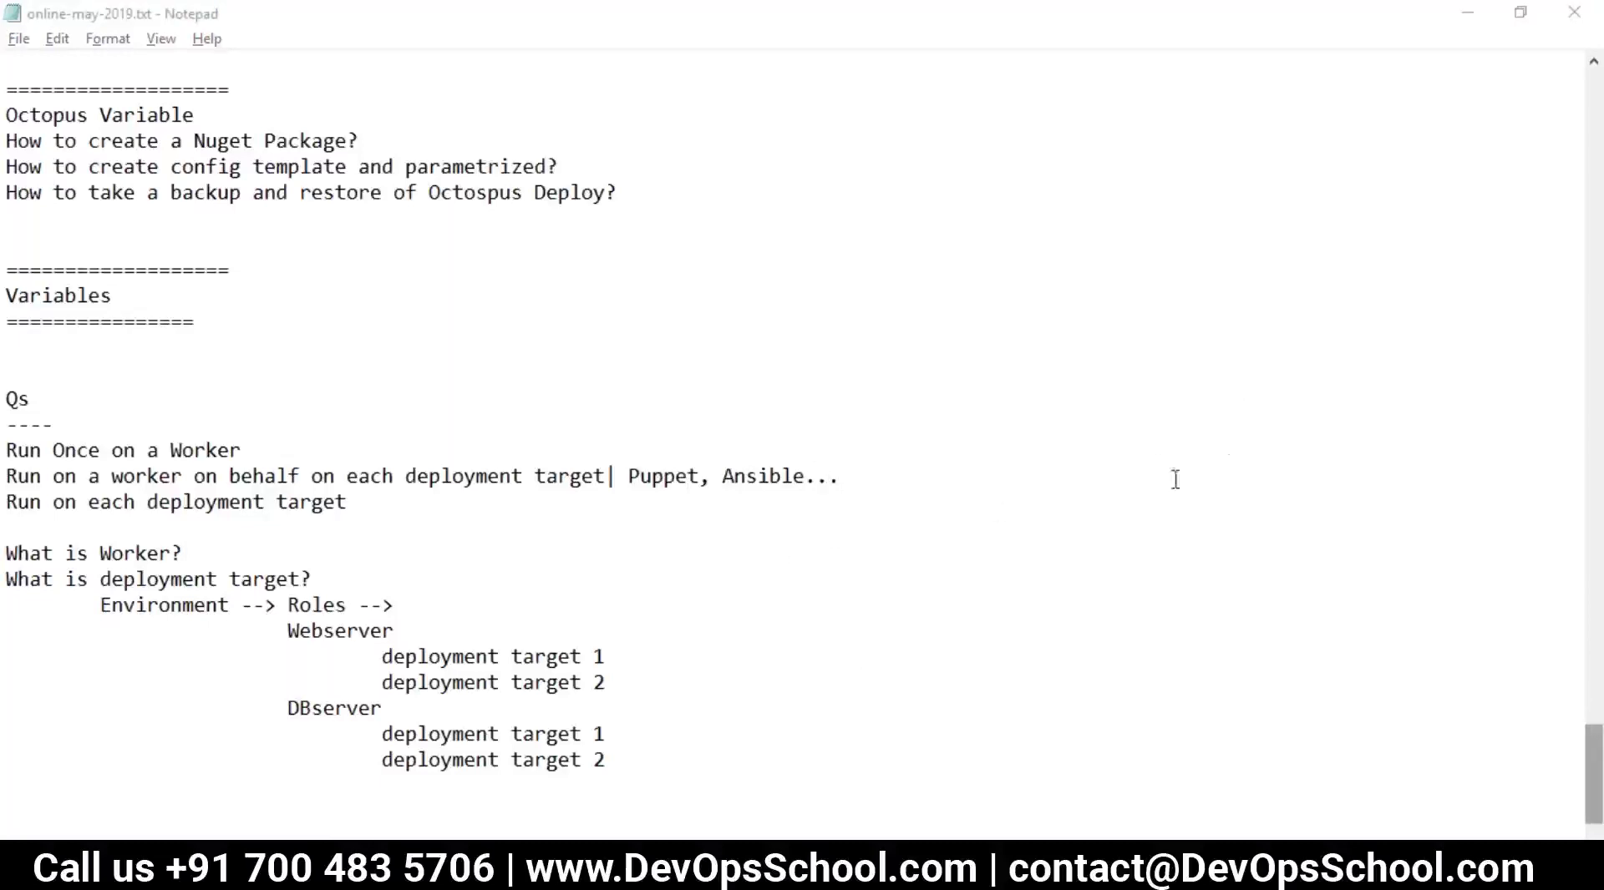
left_click_drag(866, 476, 632, 482)
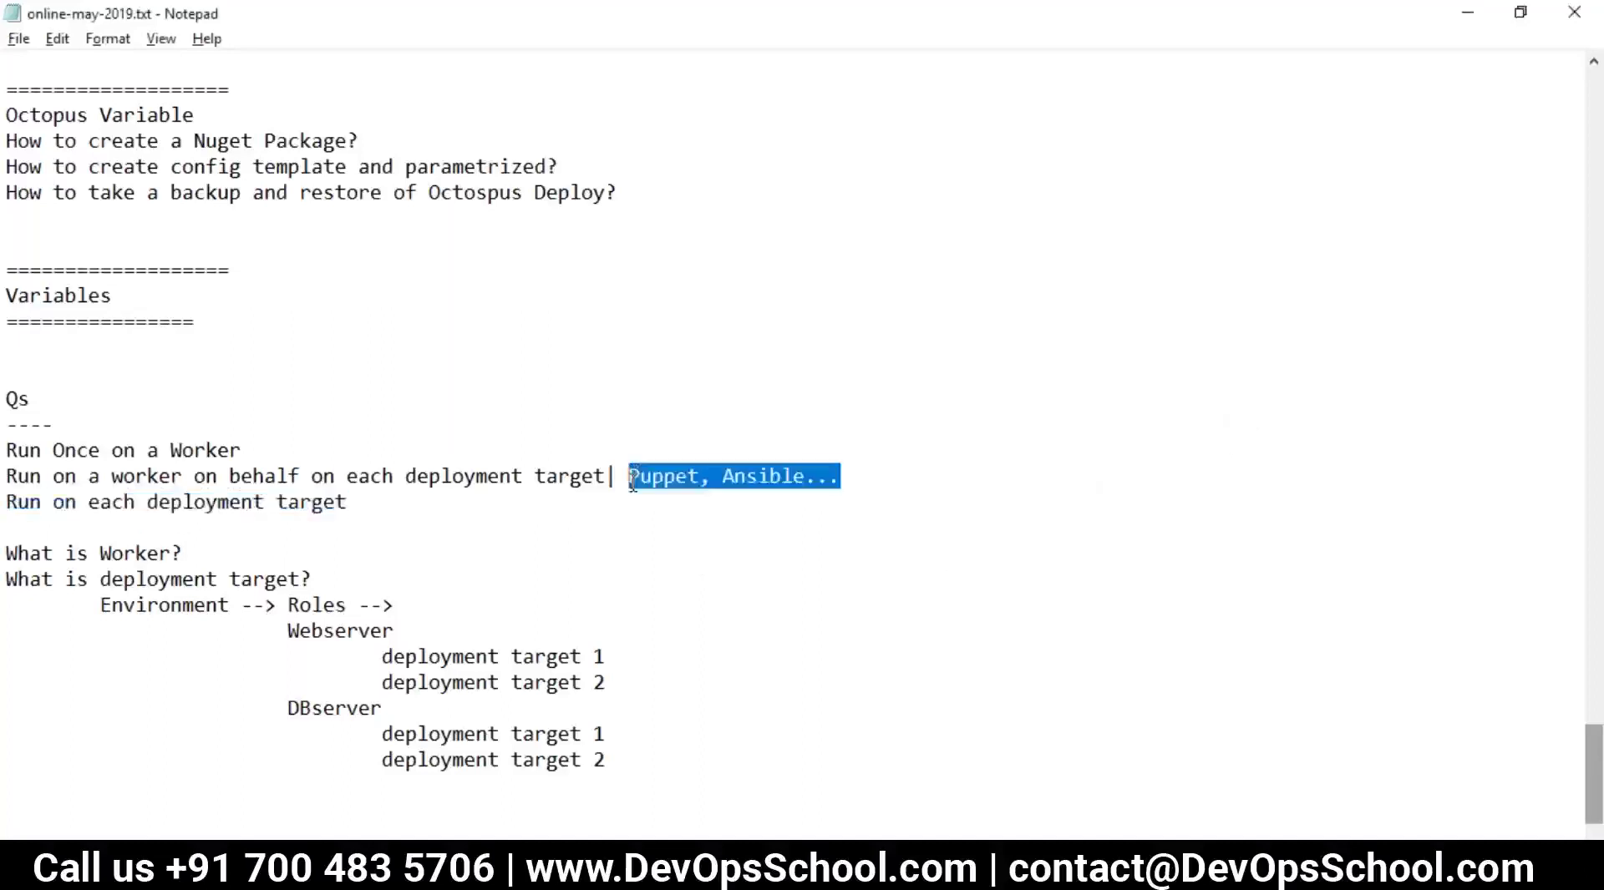
double_click(640, 486)
double_click(775, 476)
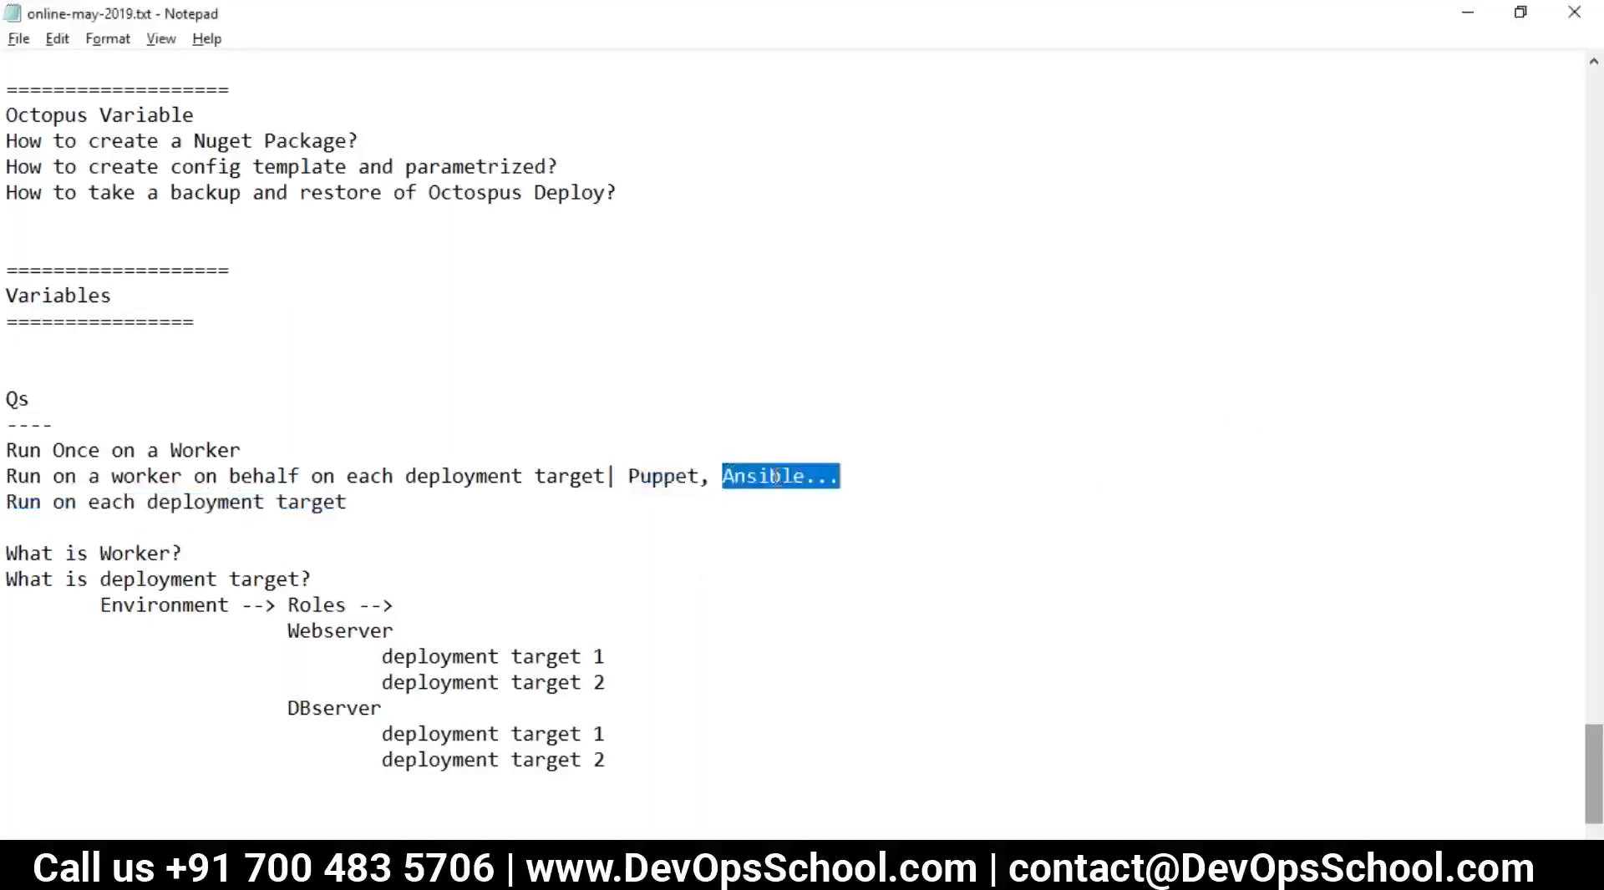
double_click(675, 482)
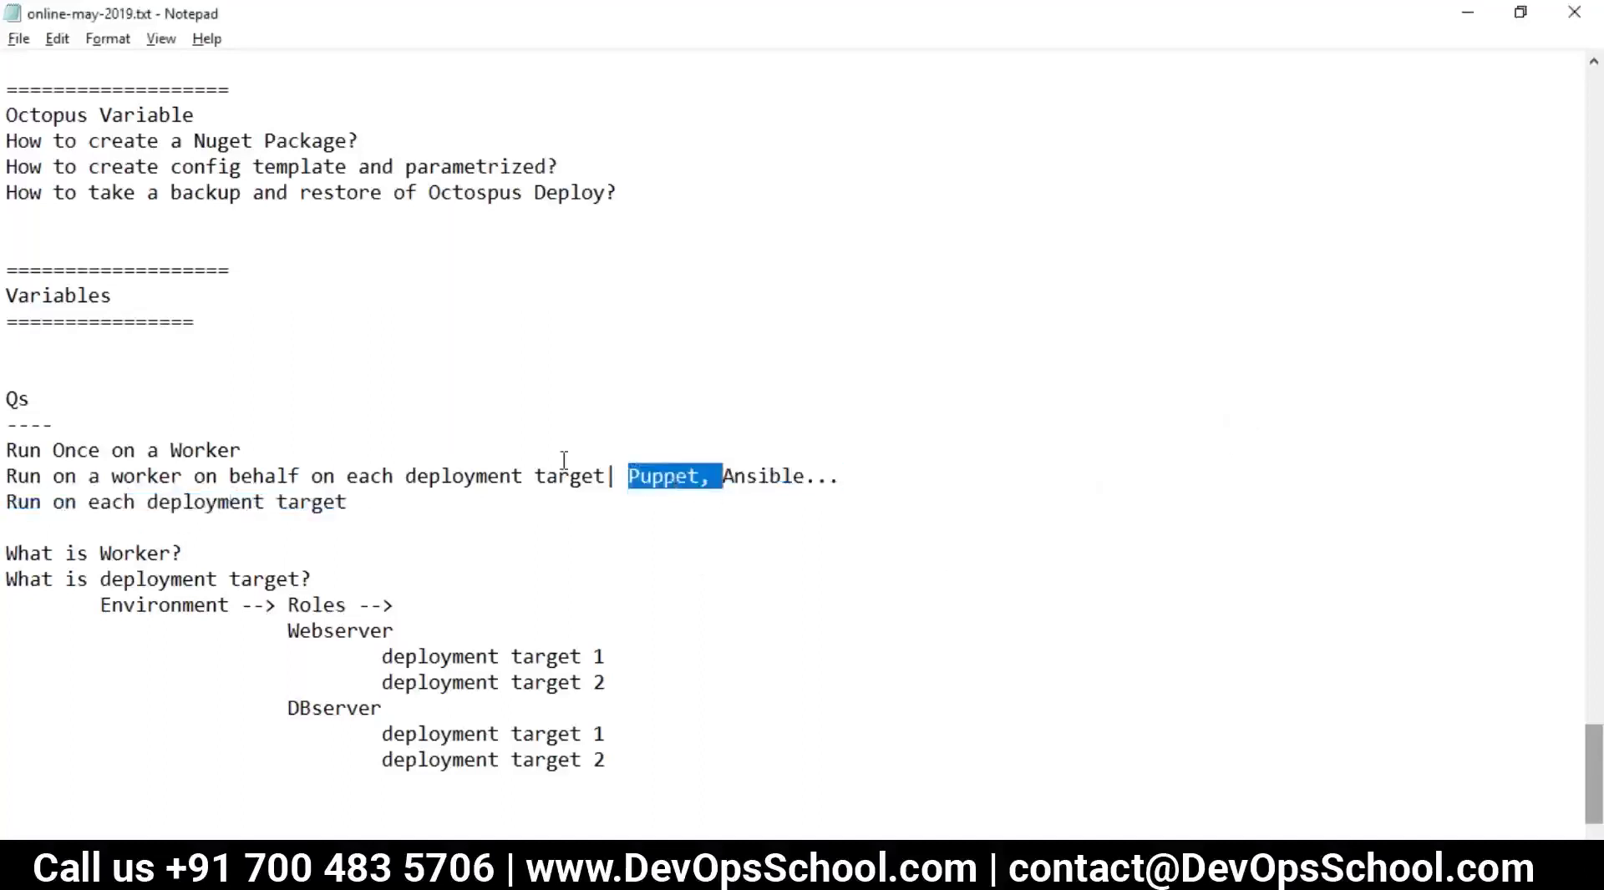
left_click(844, 476)
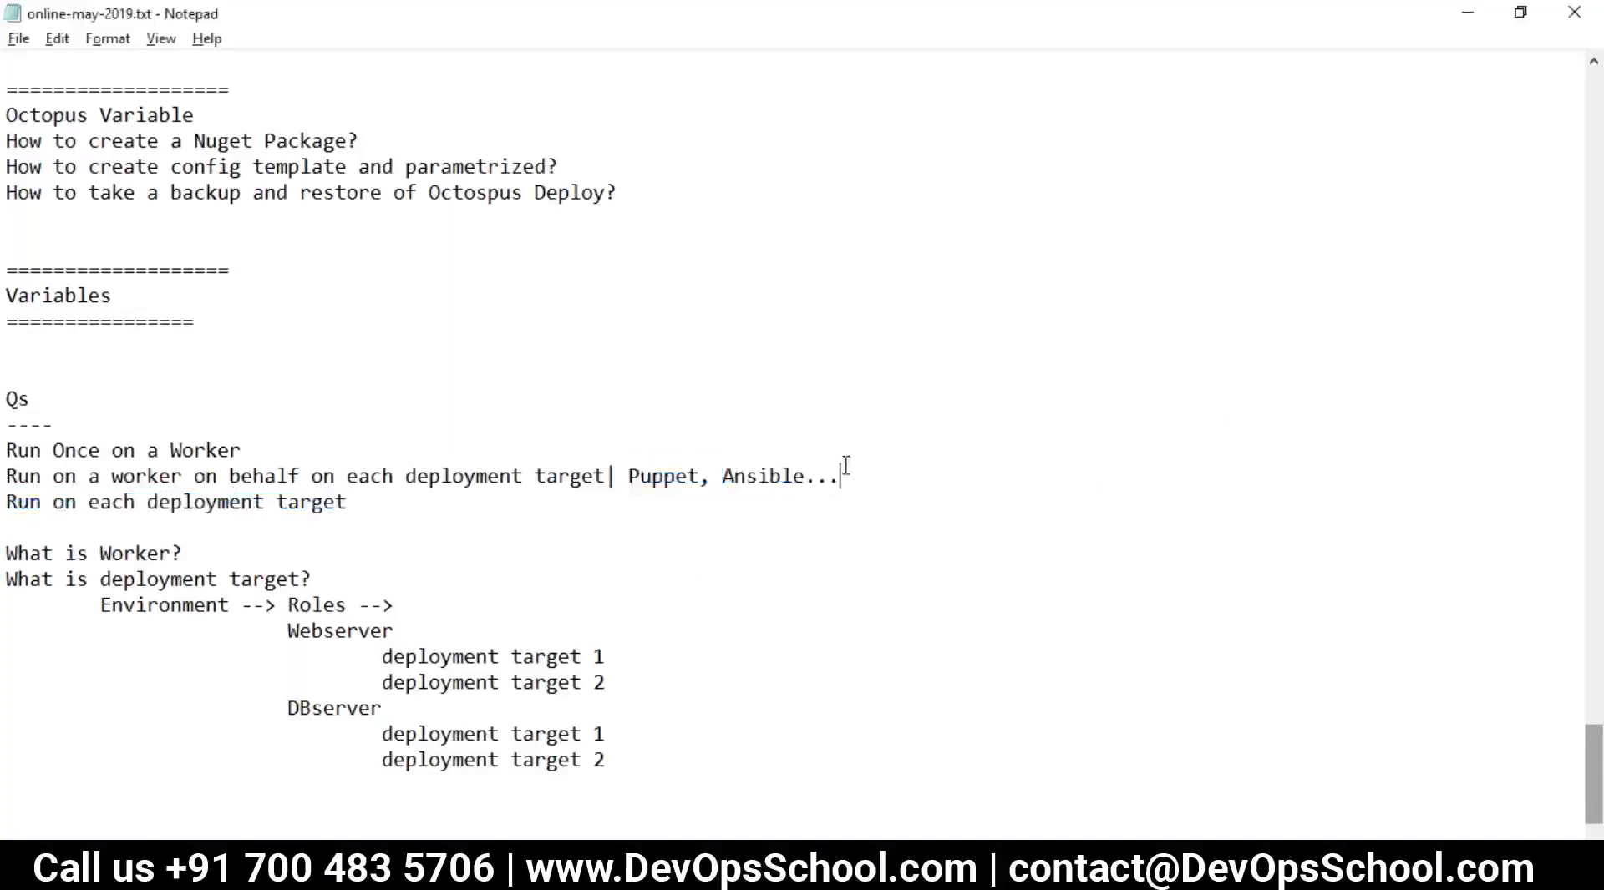
- Append "| Workstaion" to the "Run on a worker on behalf" line and highlight its words about each deployment target
type("| Workstaion")
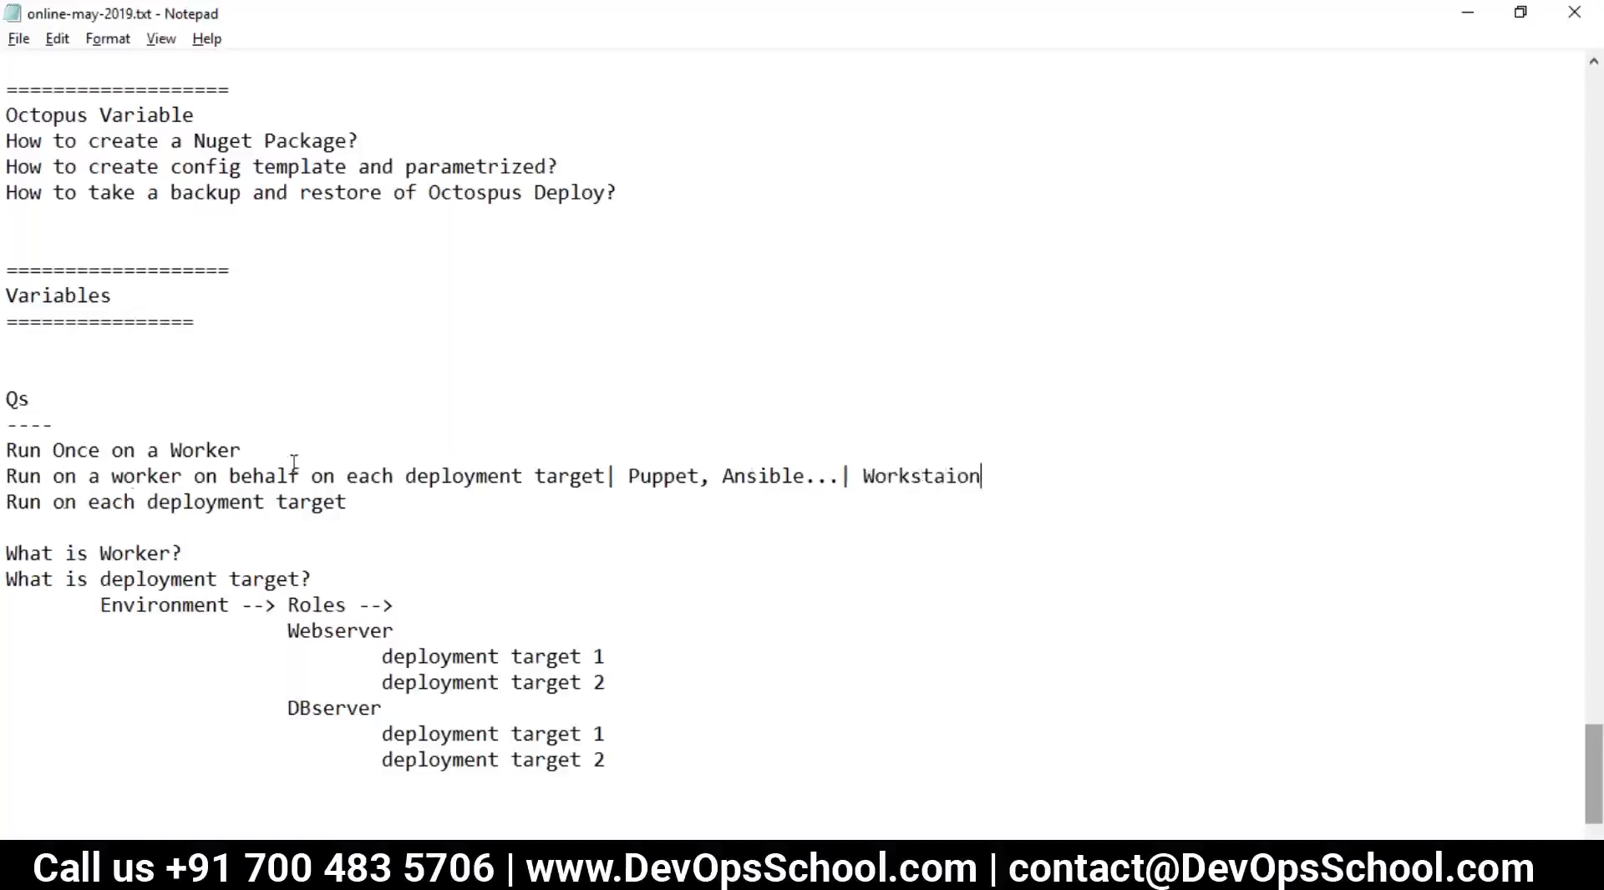
left_click_drag(348, 477, 261, 476)
left_click(606, 495)
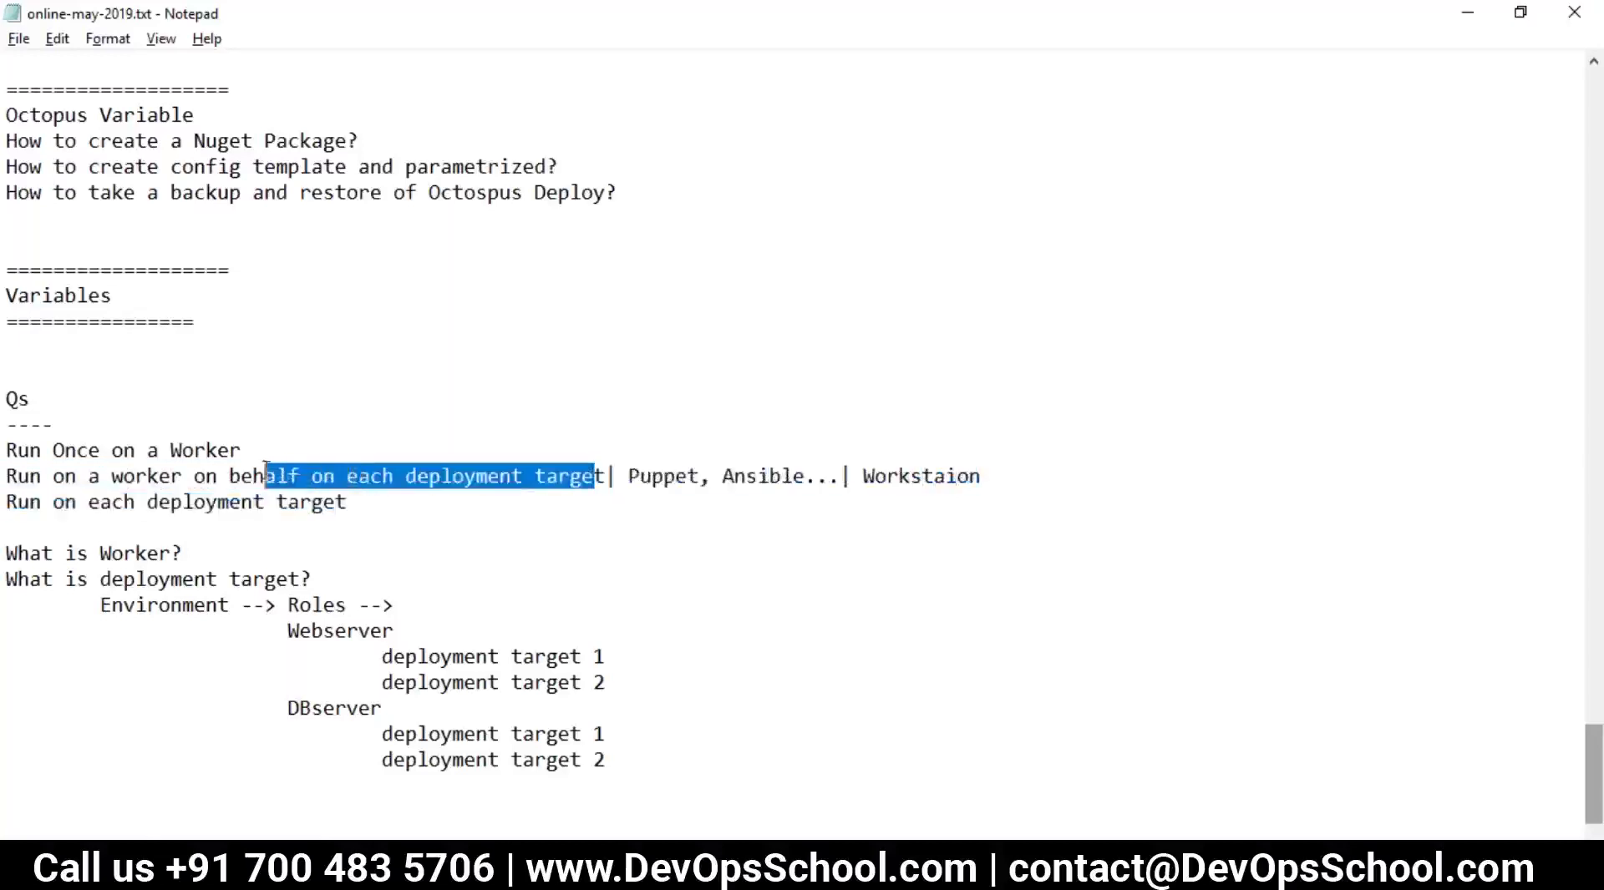
left_click(254, 502)
- Highlight "worker" and "deployment target" in turn in the "Run on a worker on behalf" line, then clear the selection
left_click_drag(126, 478, 180, 478)
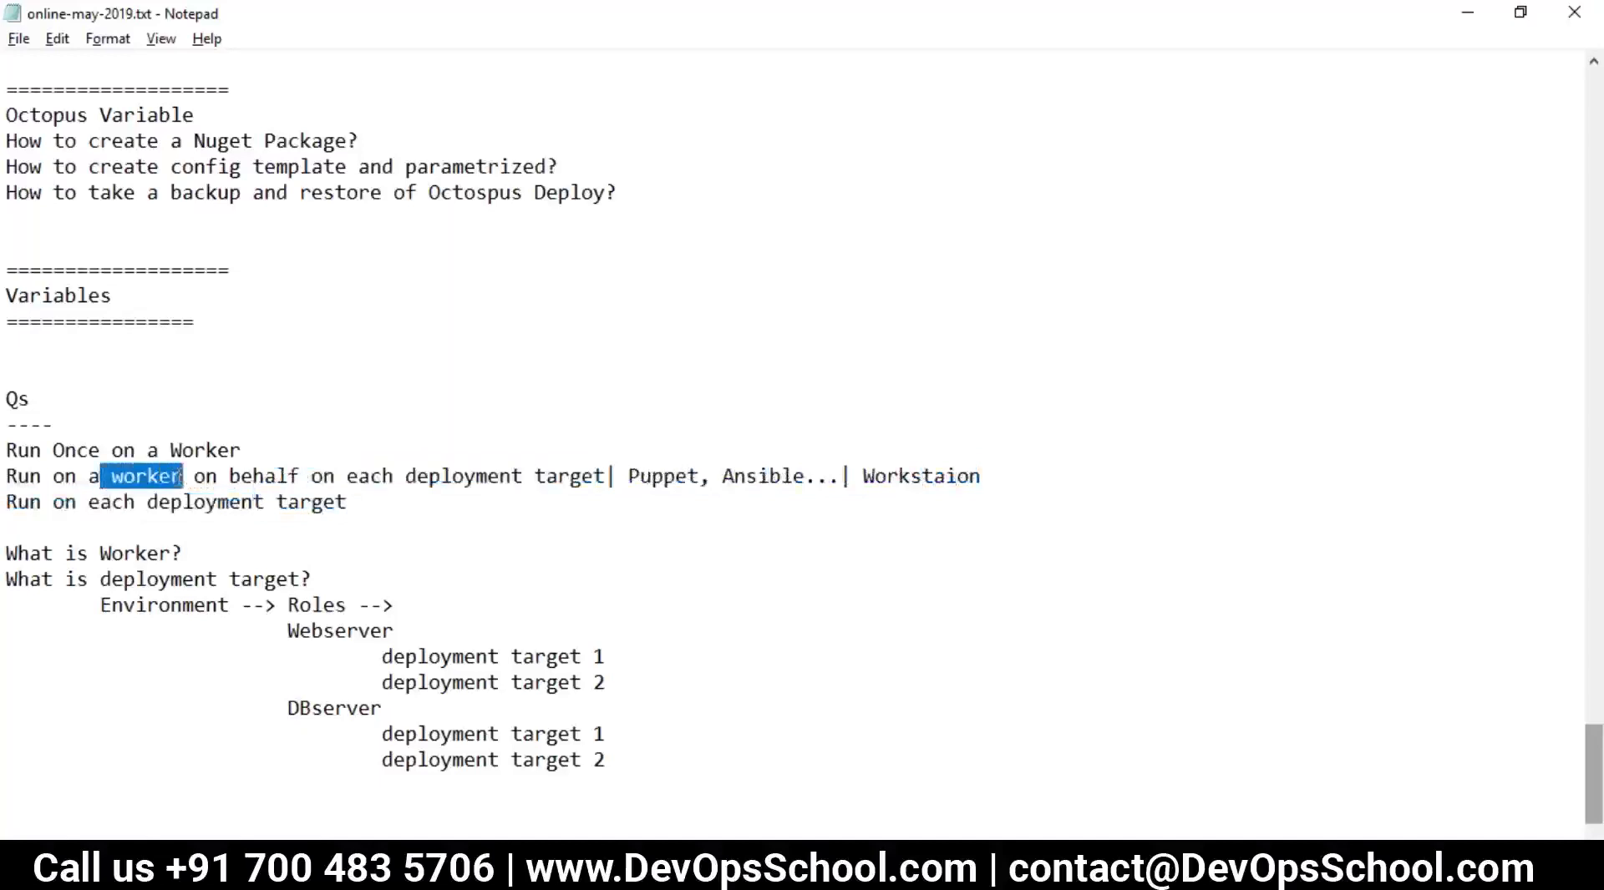
left_click_drag(358, 477, 582, 476)
left_click_drag(207, 477, 113, 477)
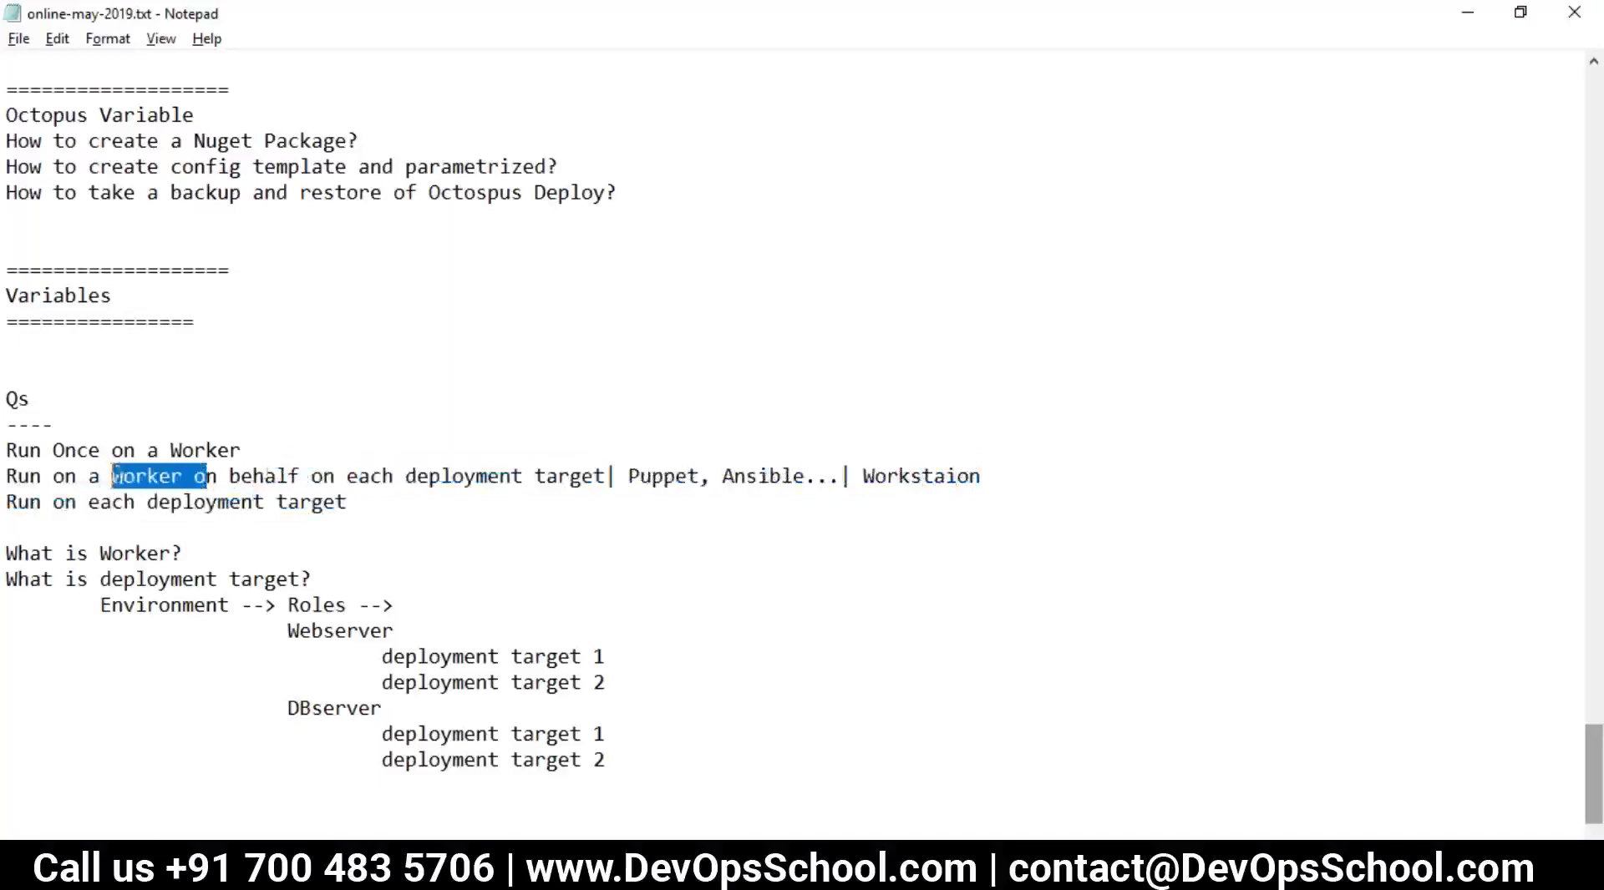
left_click(619, 477)
left_click_drag(610, 476, 422, 479)
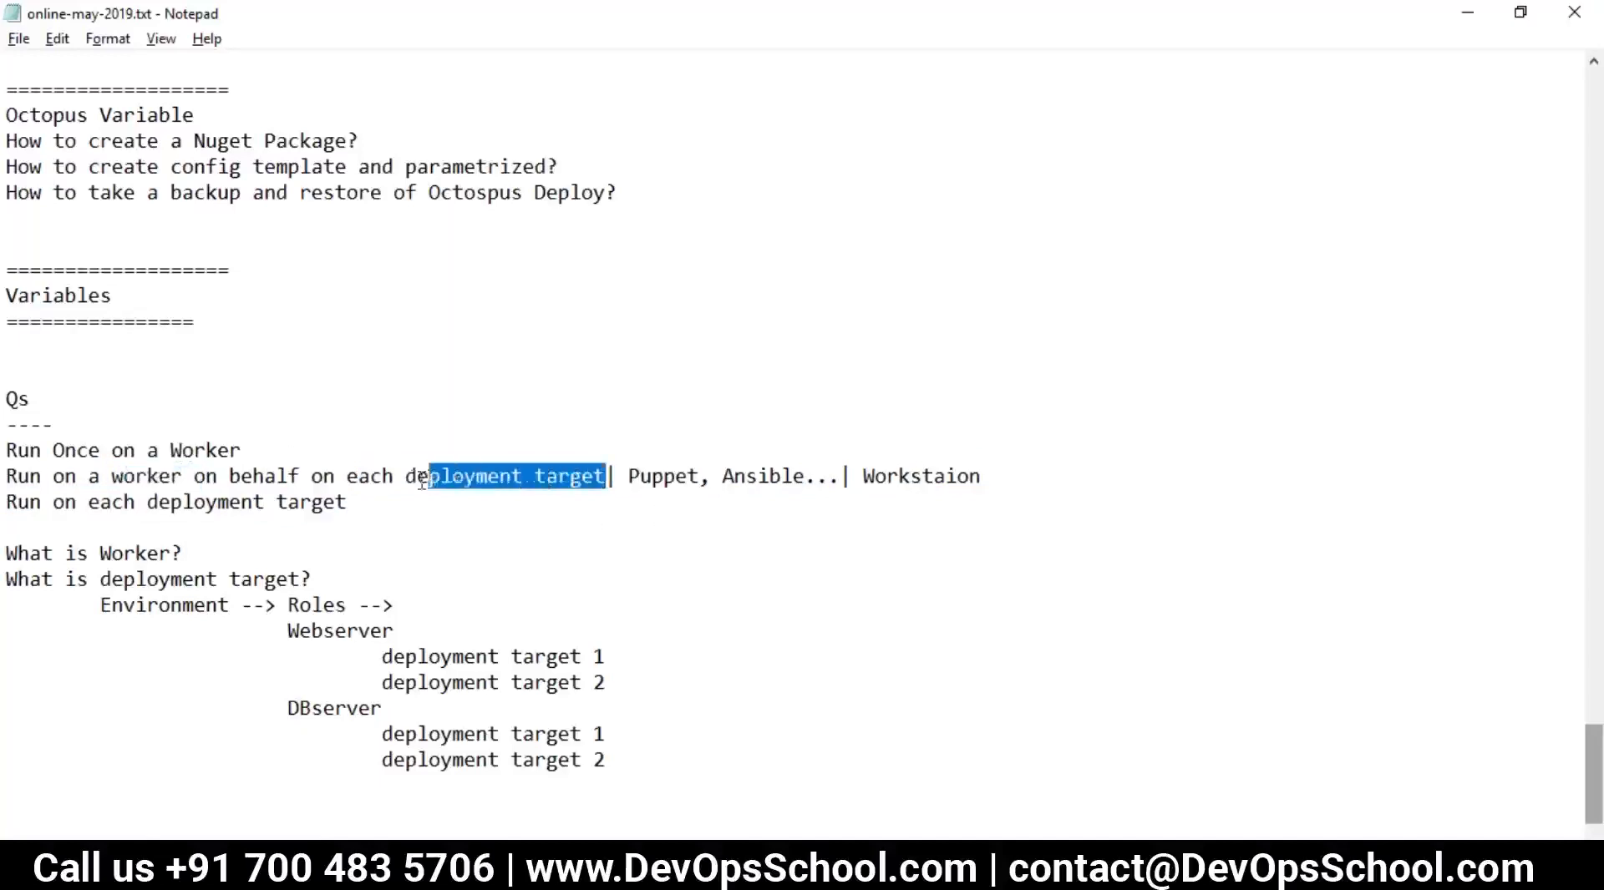
left_click(458, 525)
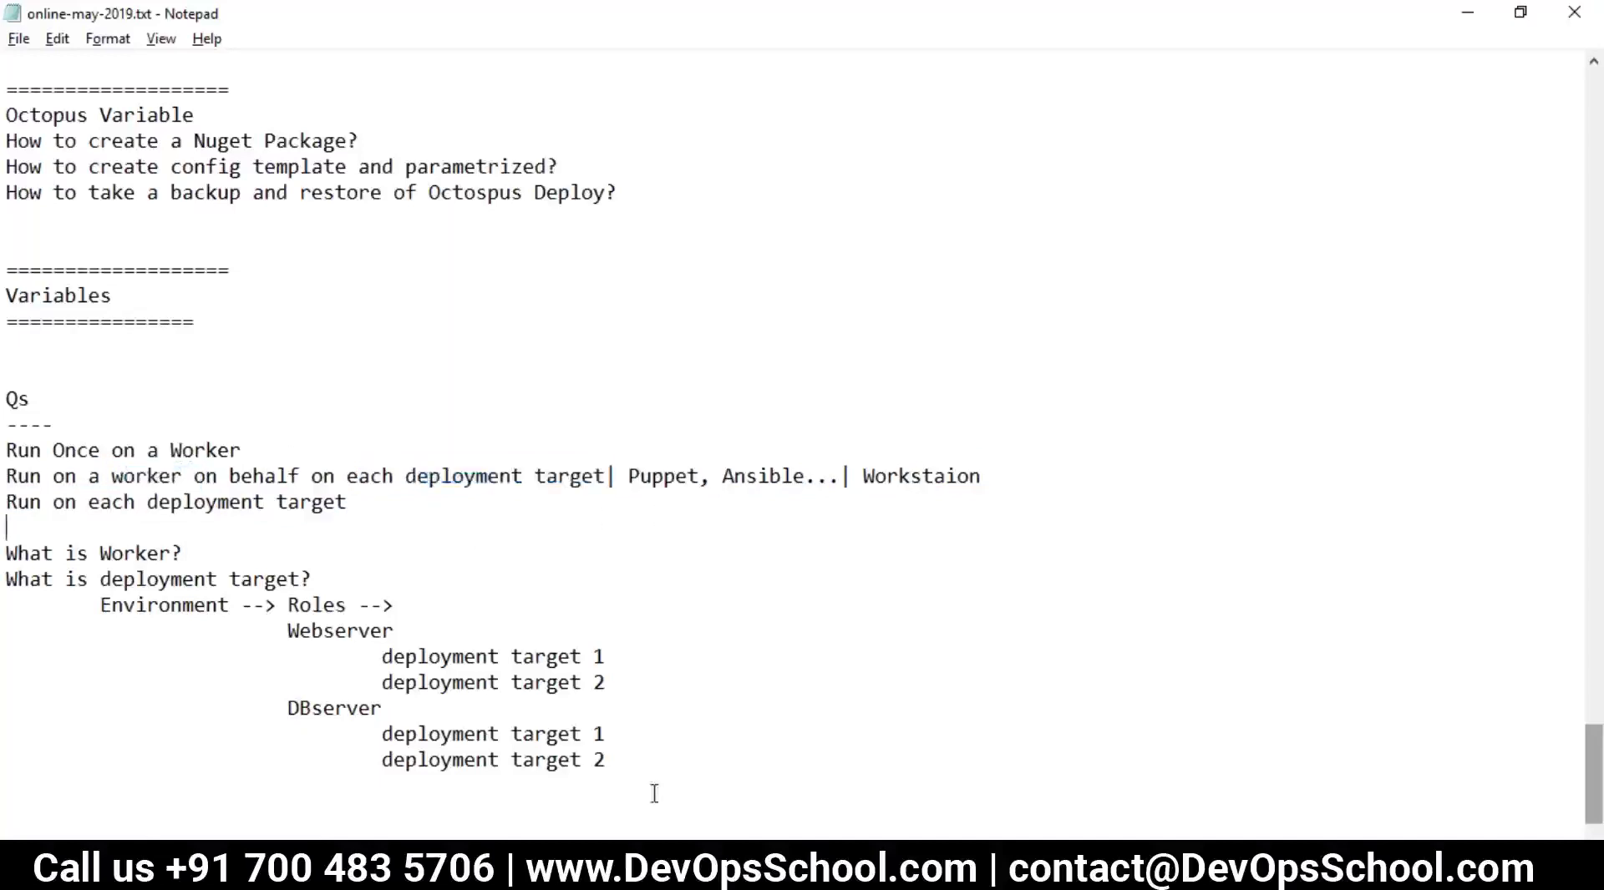
- Switch to the Paint diagram and draw a dark red box marked C below the OS box, with two lines fanning out from it
left_click(648, 873)
mouse_move(359, 673)
left_mouse_down()
mouse_move(459, 710)
mouse_move(365, 673)
mouse_move(443, 710)
mouse_move(552, 618)
left_mouse_up()
left_click_drag(426, 693, 551, 714)
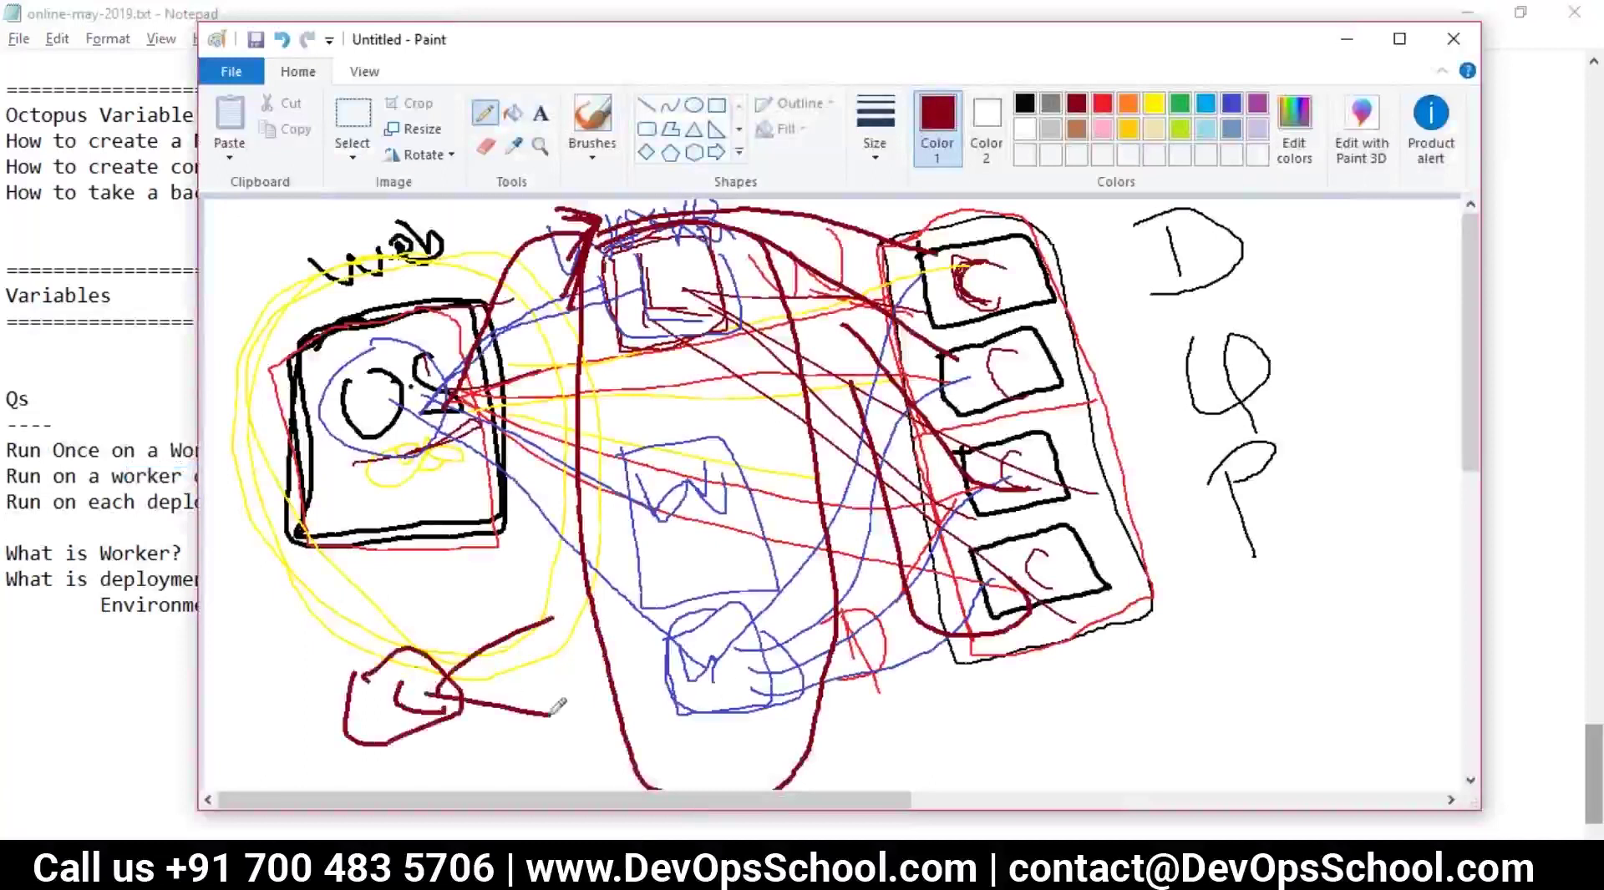
- Connect OS to the lower C box with a dark red curve and add longer lines from that box towards the worker pool
mouse_move(351, 436)
left_mouse_down()
mouse_move(367, 656)
mouse_move(392, 735)
left_mouse_up()
mouse_move(450, 665)
left_mouse_down()
mouse_move(393, 693)
mouse_move(691, 620)
left_mouse_up()
left_click_drag(397, 695, 718, 785)
left_click_drag(518, 656, 589, 595)
mouse_move(366, 330)
left_mouse_down()
mouse_move(334, 417)
mouse_move(417, 357)
left_mouse_up()
- Return to the notes, highlight the "Run Once on a Worker" line and compare it with the Paint diagram
key("alt+Tab")
left_click_drag(10, 455, 404, 497)
left_click(20, 452)
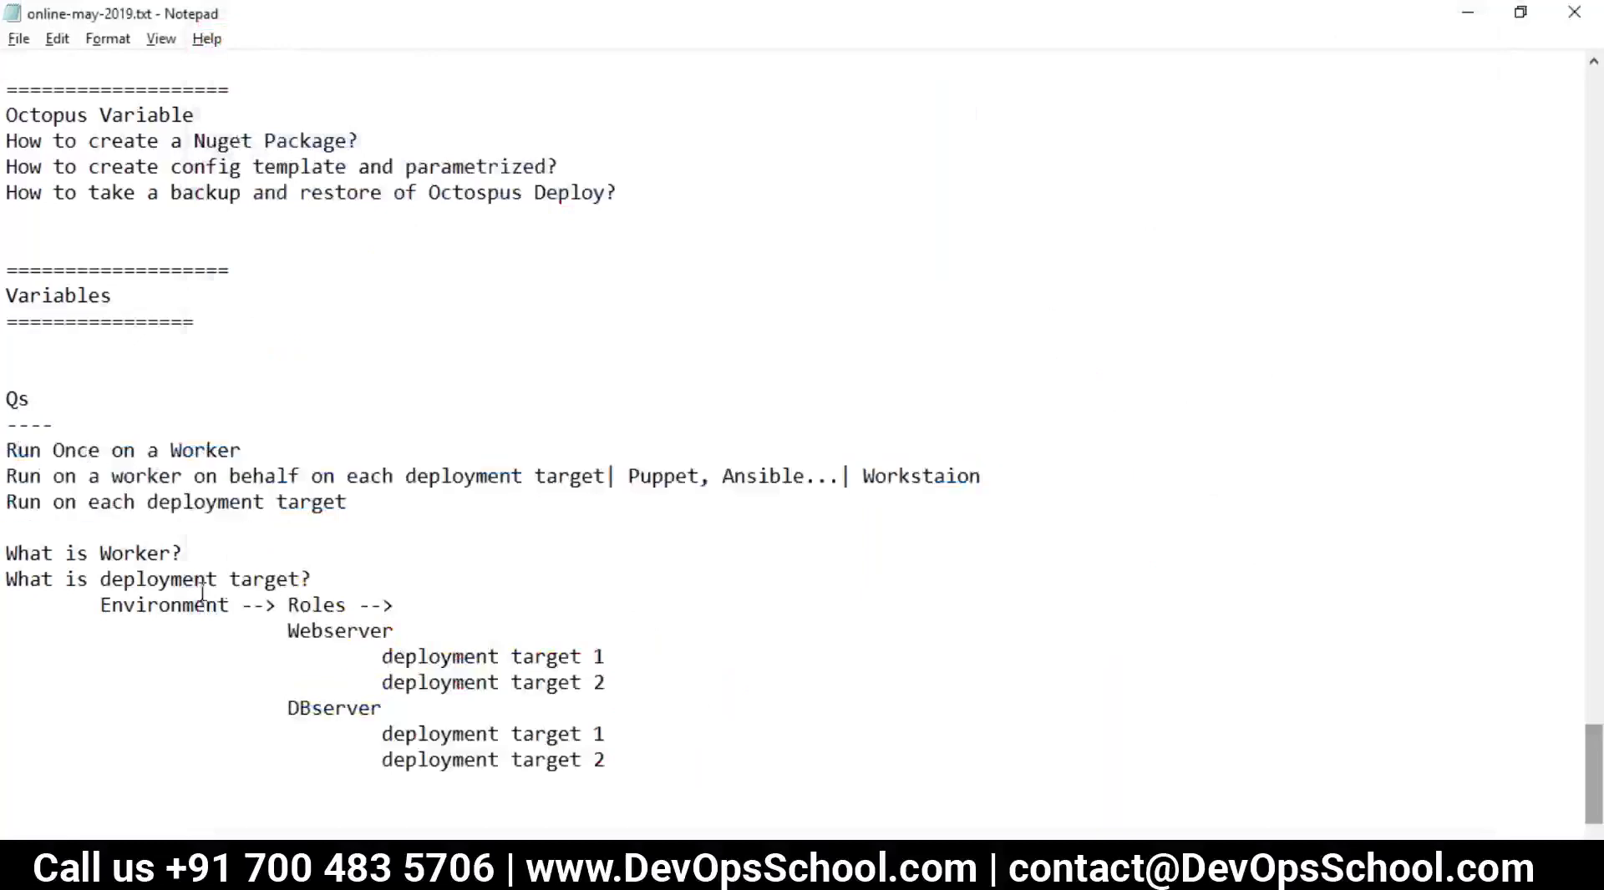
key("alt+Tab")
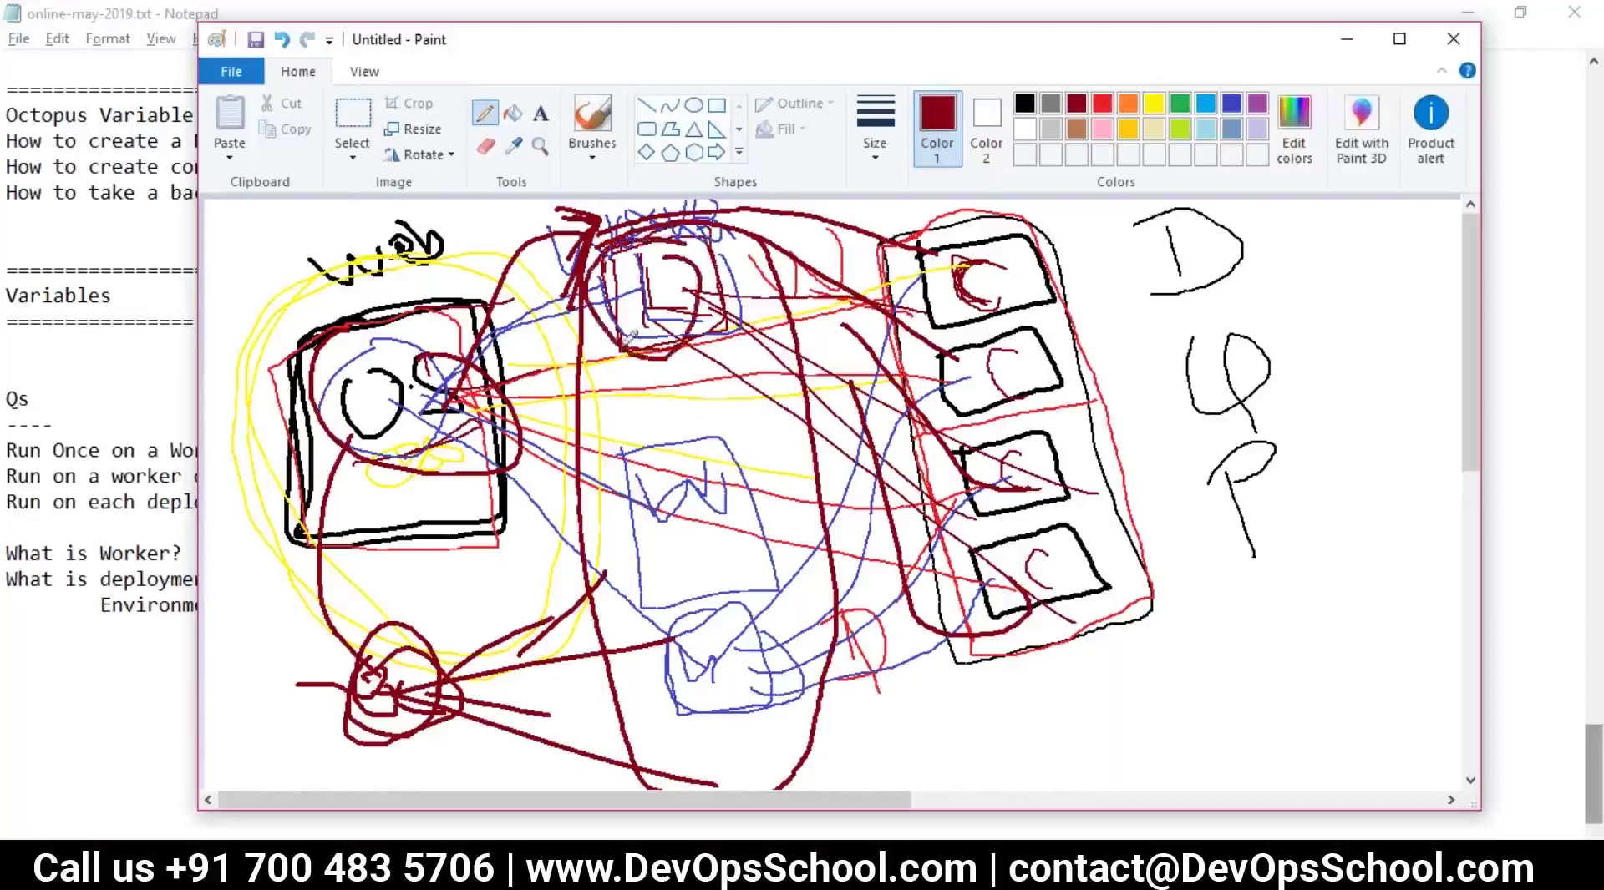
key("alt+Tab")
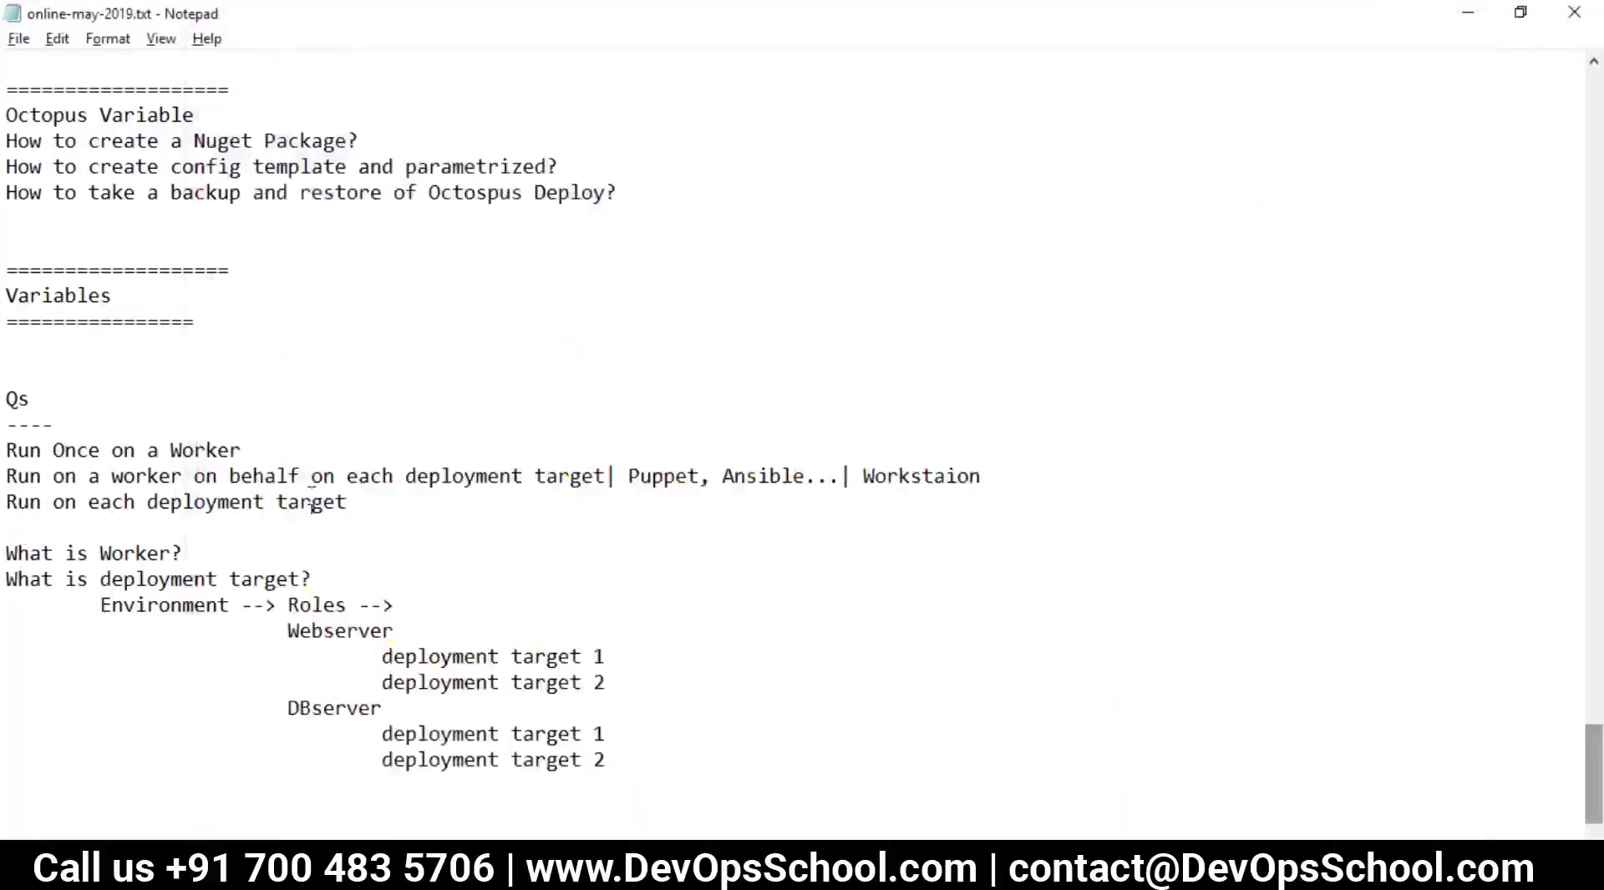
- Draw a dark red line from OS to the lowest deployment target in Paint, then highlight the matching execution options in the notes
key("alt+Tab")
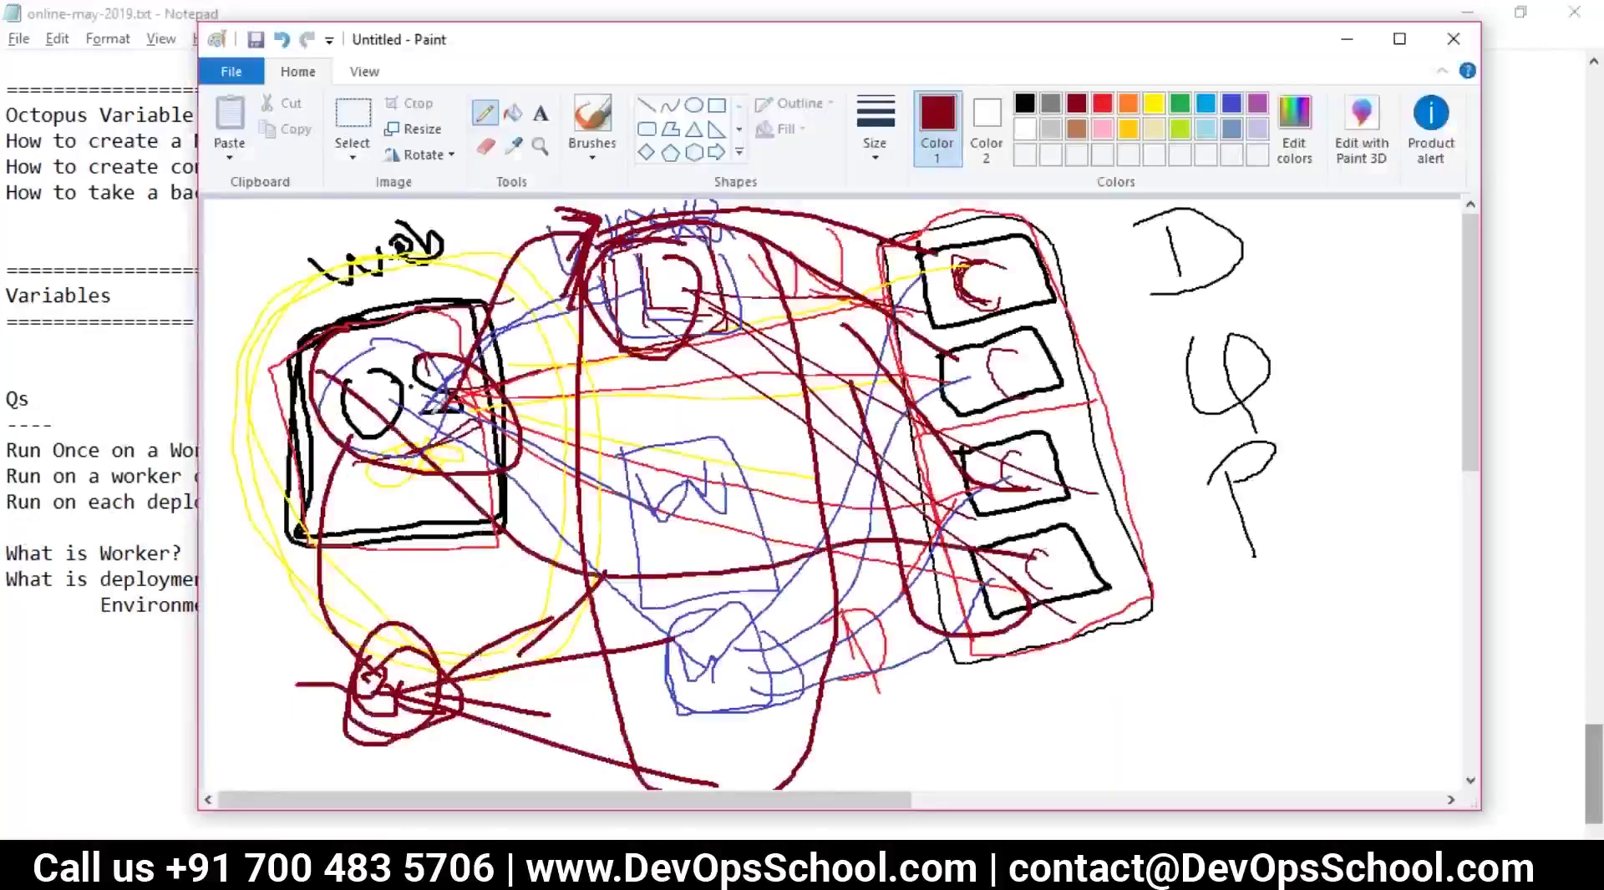
key("alt+Tab")
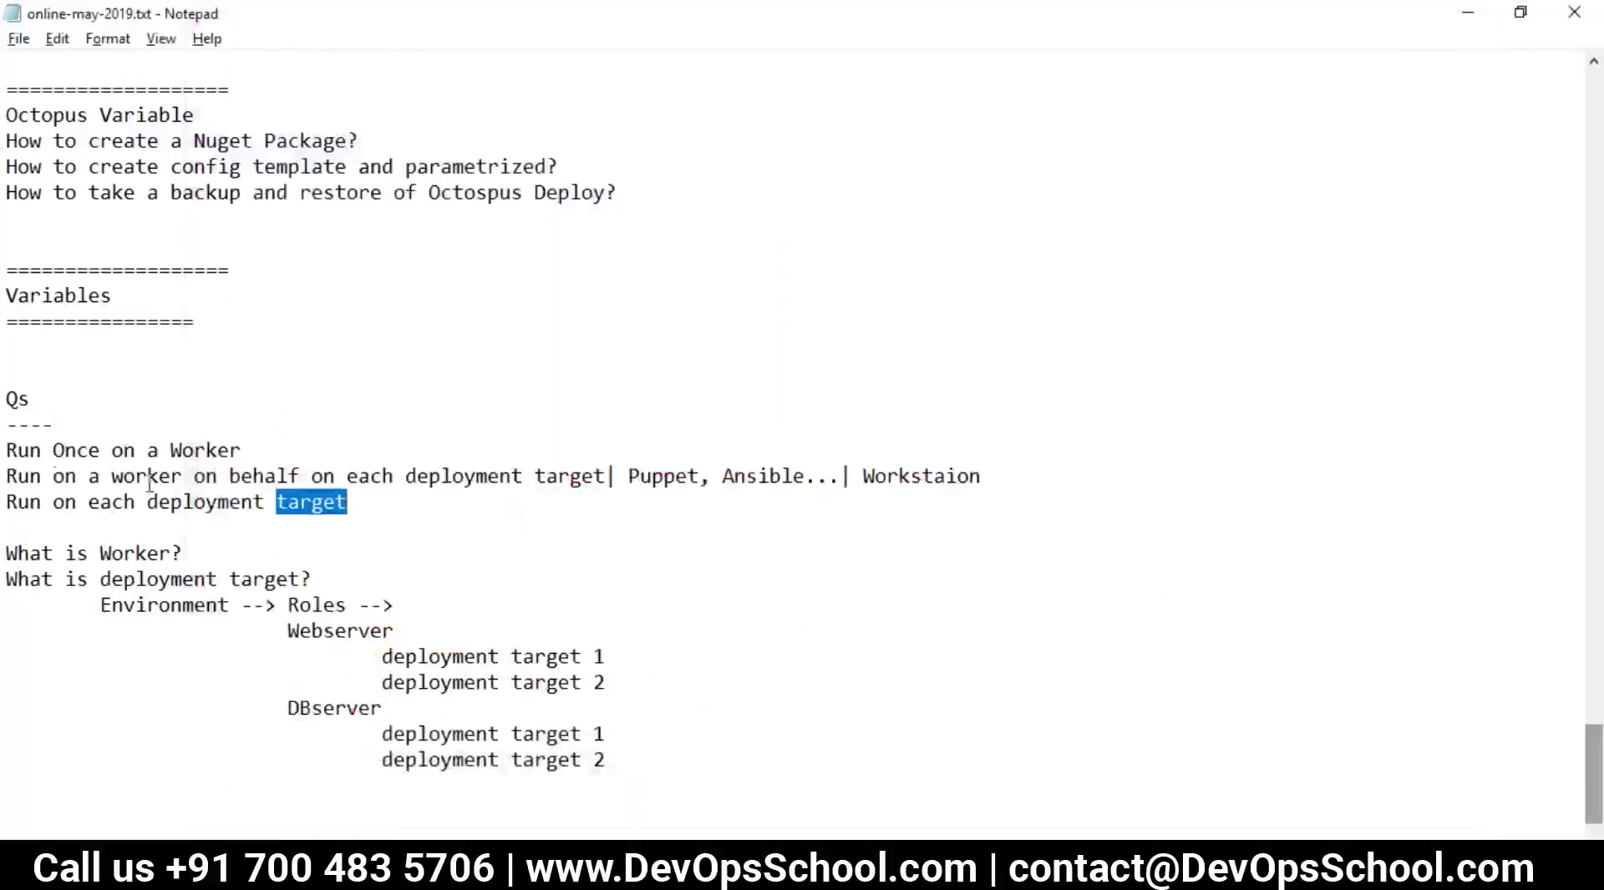
left_click_drag(615, 476, 253, 502)
- Look at the Octopus worker pools page, then return to the notes and highlight the whole Qs section
key("alt+Tab")
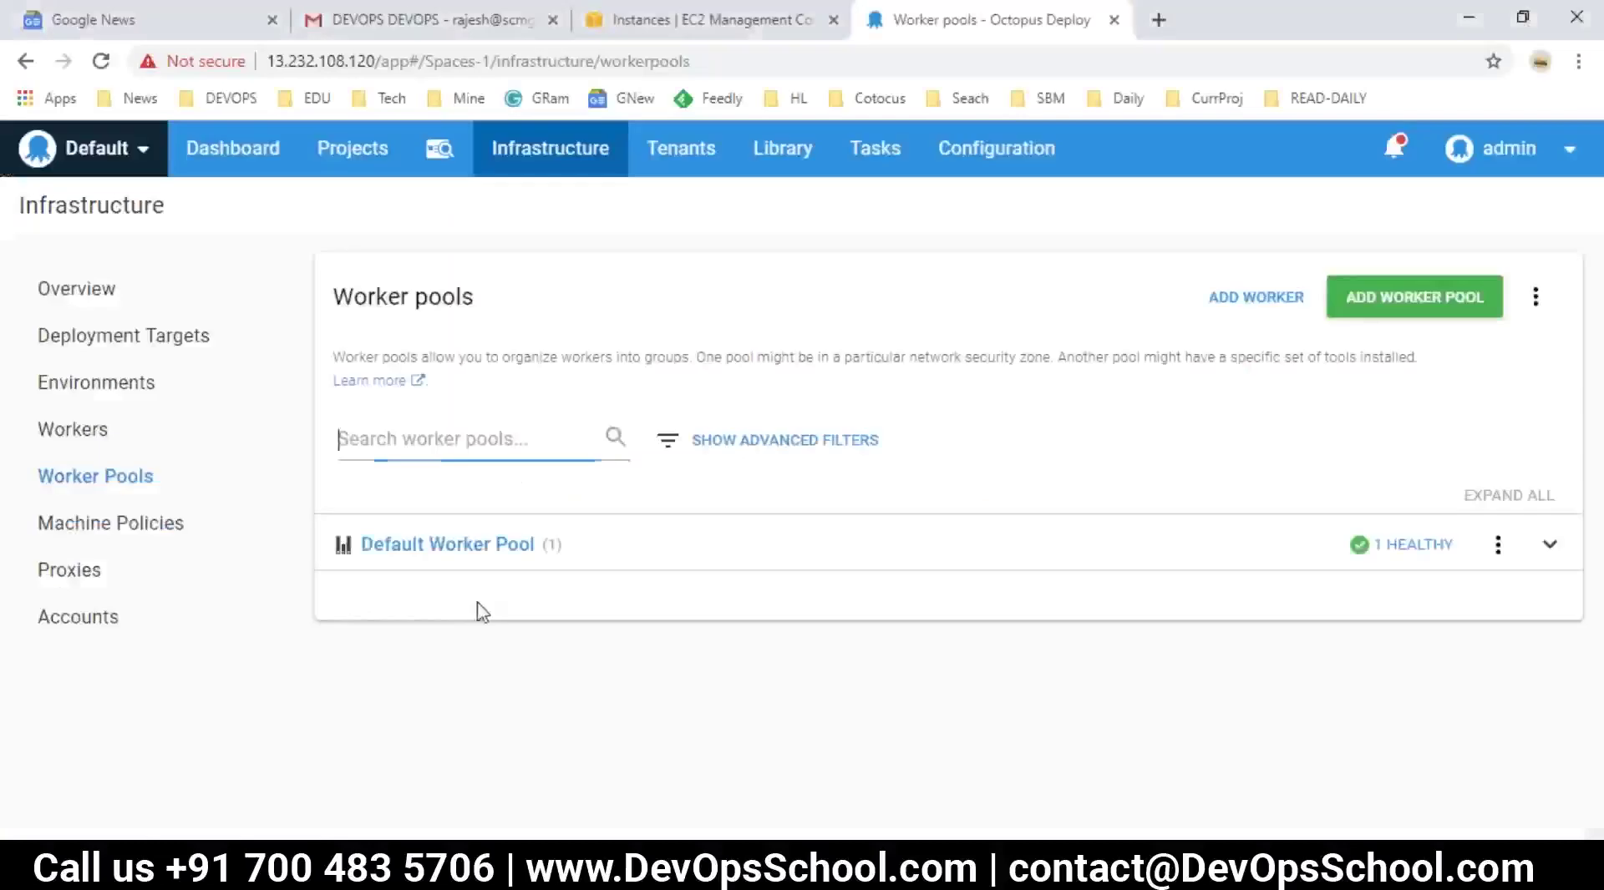
key("alt+Tab")
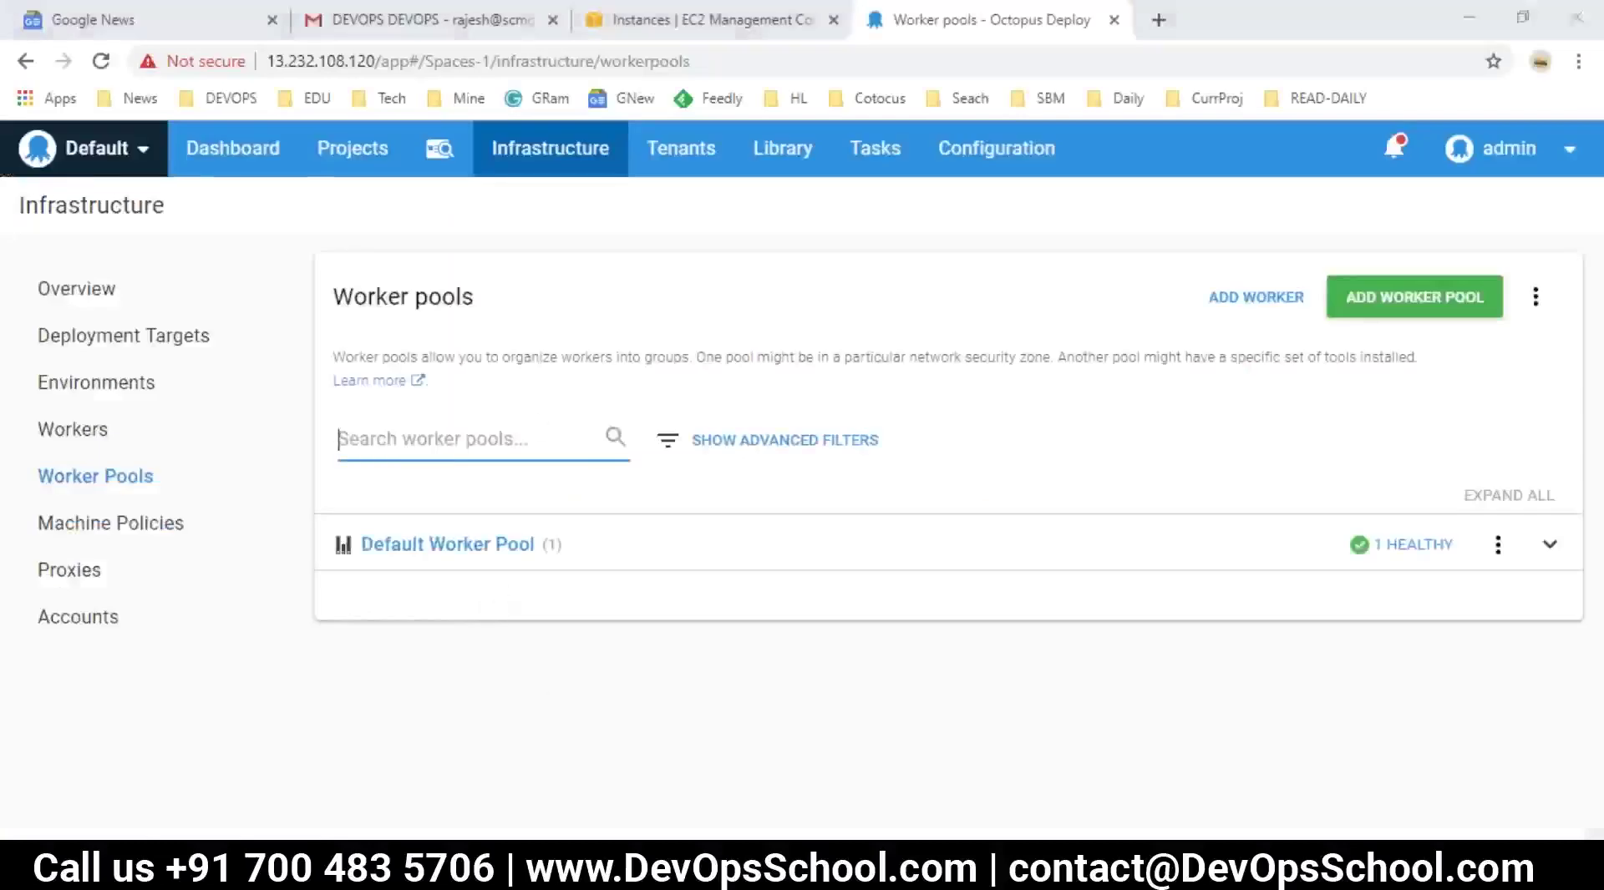
left_click(402, 609)
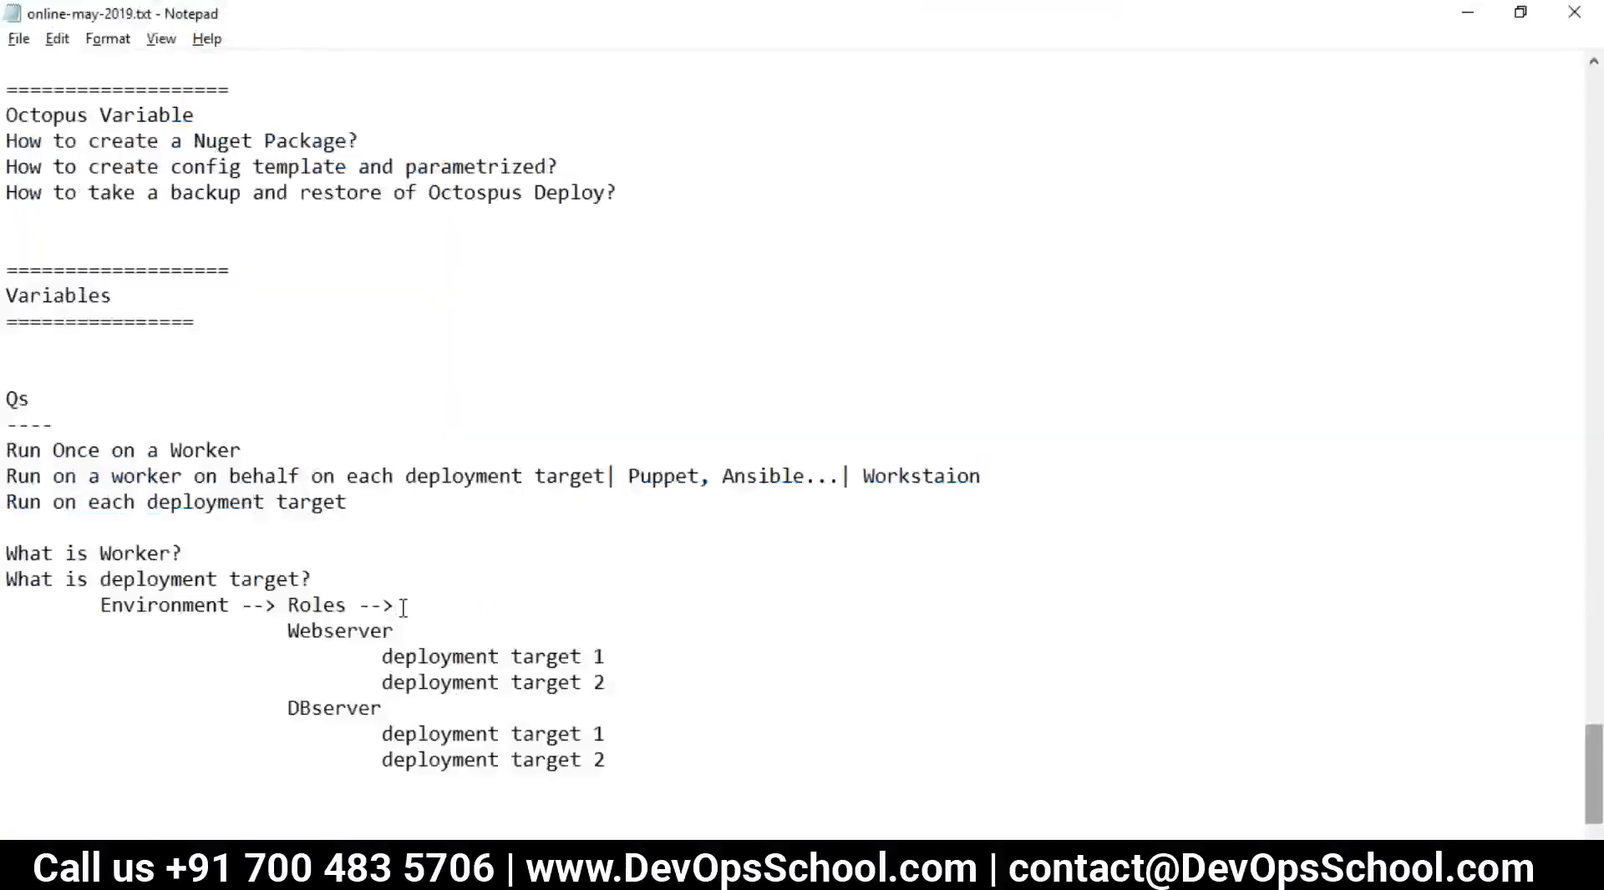
scroll(401, 609, "down", 1)
left_click_drag(637, 715, 5, 371)
- Open the Octopus projects list in the browser, then highlight the Variables heading in the Notepad notes
key("alt+Tab")
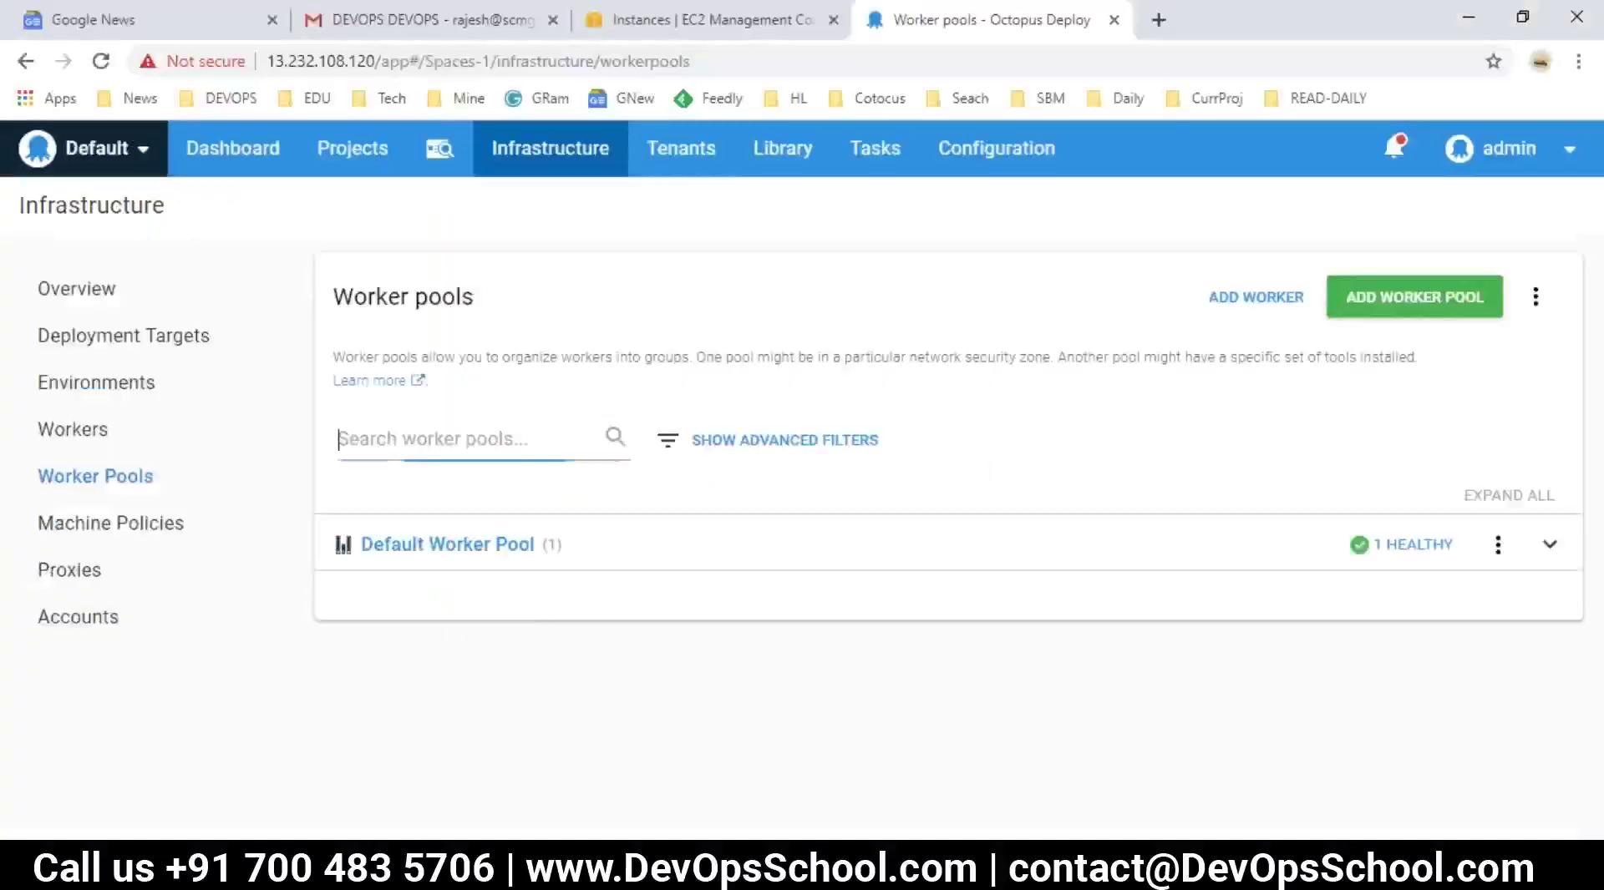
left_click(357, 148)
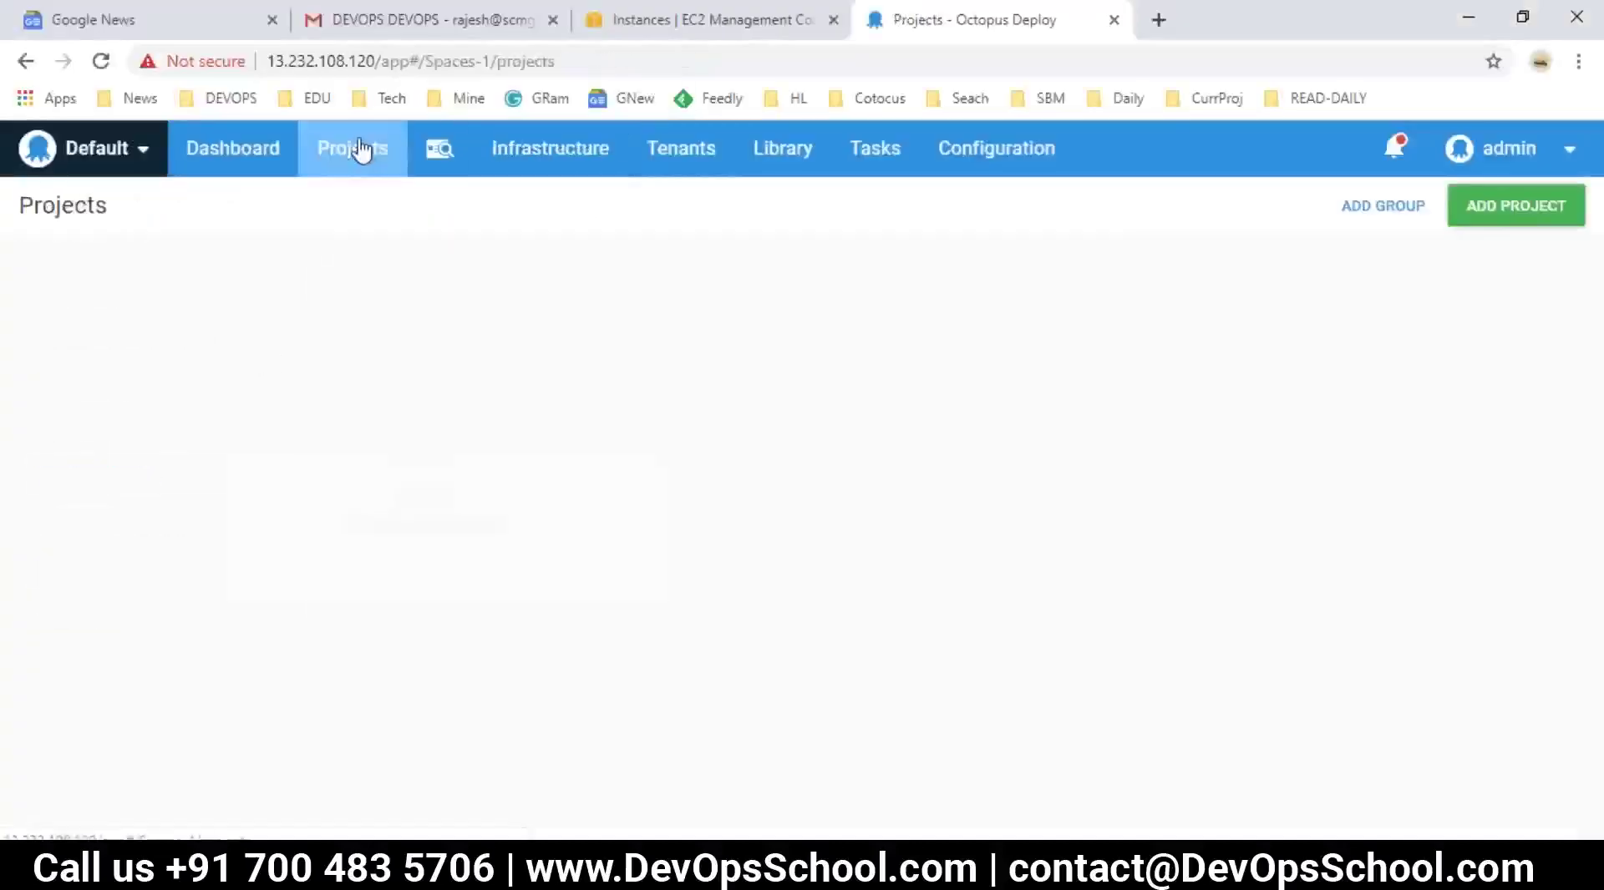
key("alt+Tab")
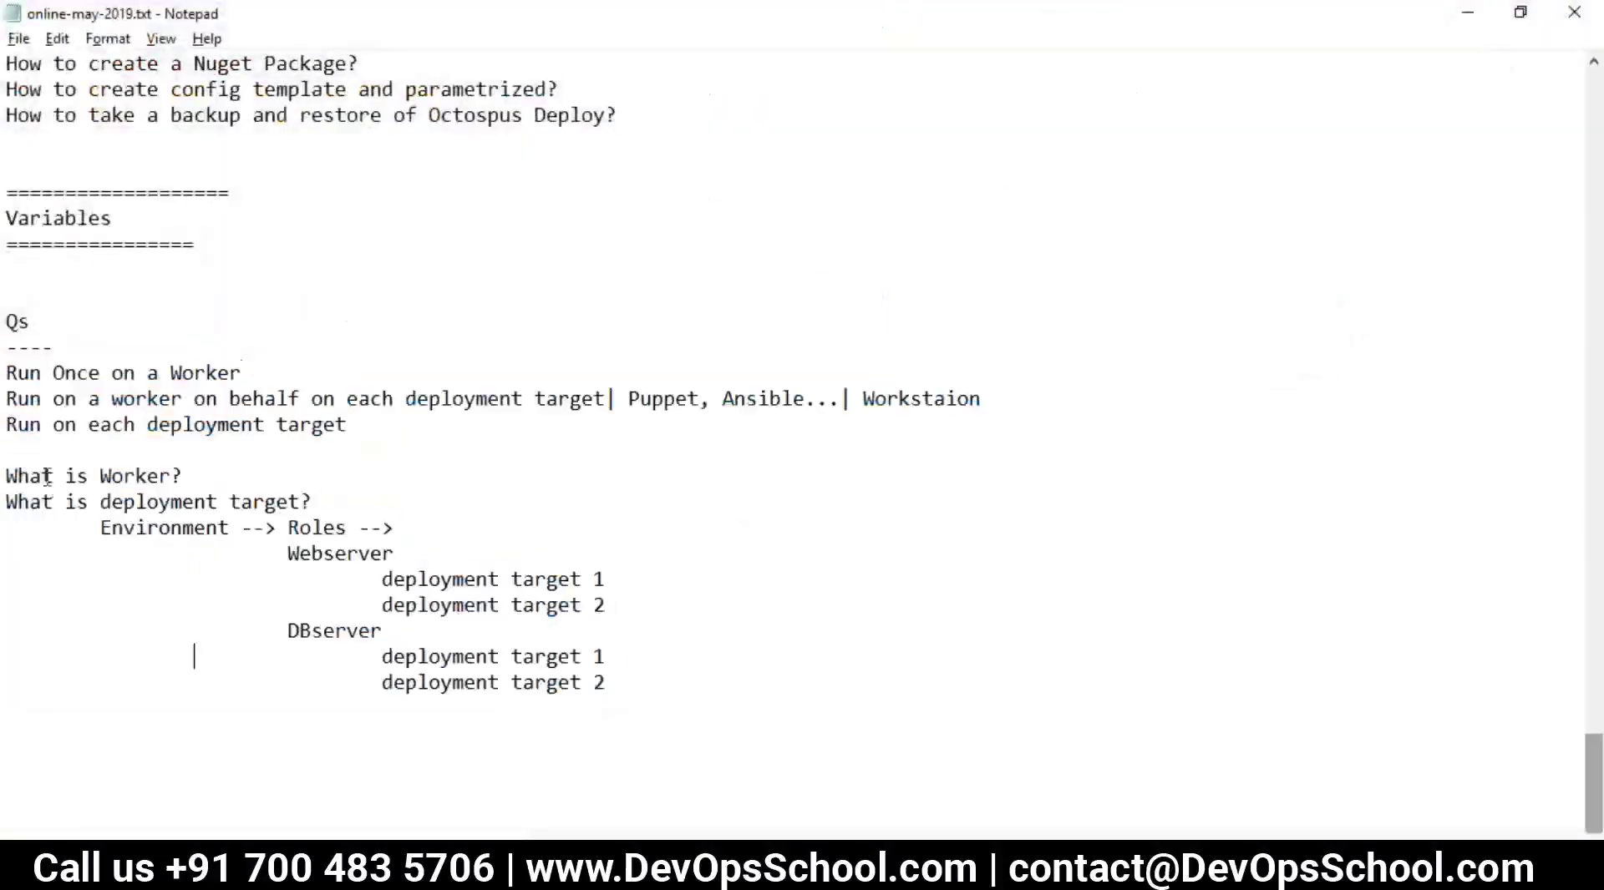
left_click_drag(136, 205, 7, 199)
double_click(67, 217)
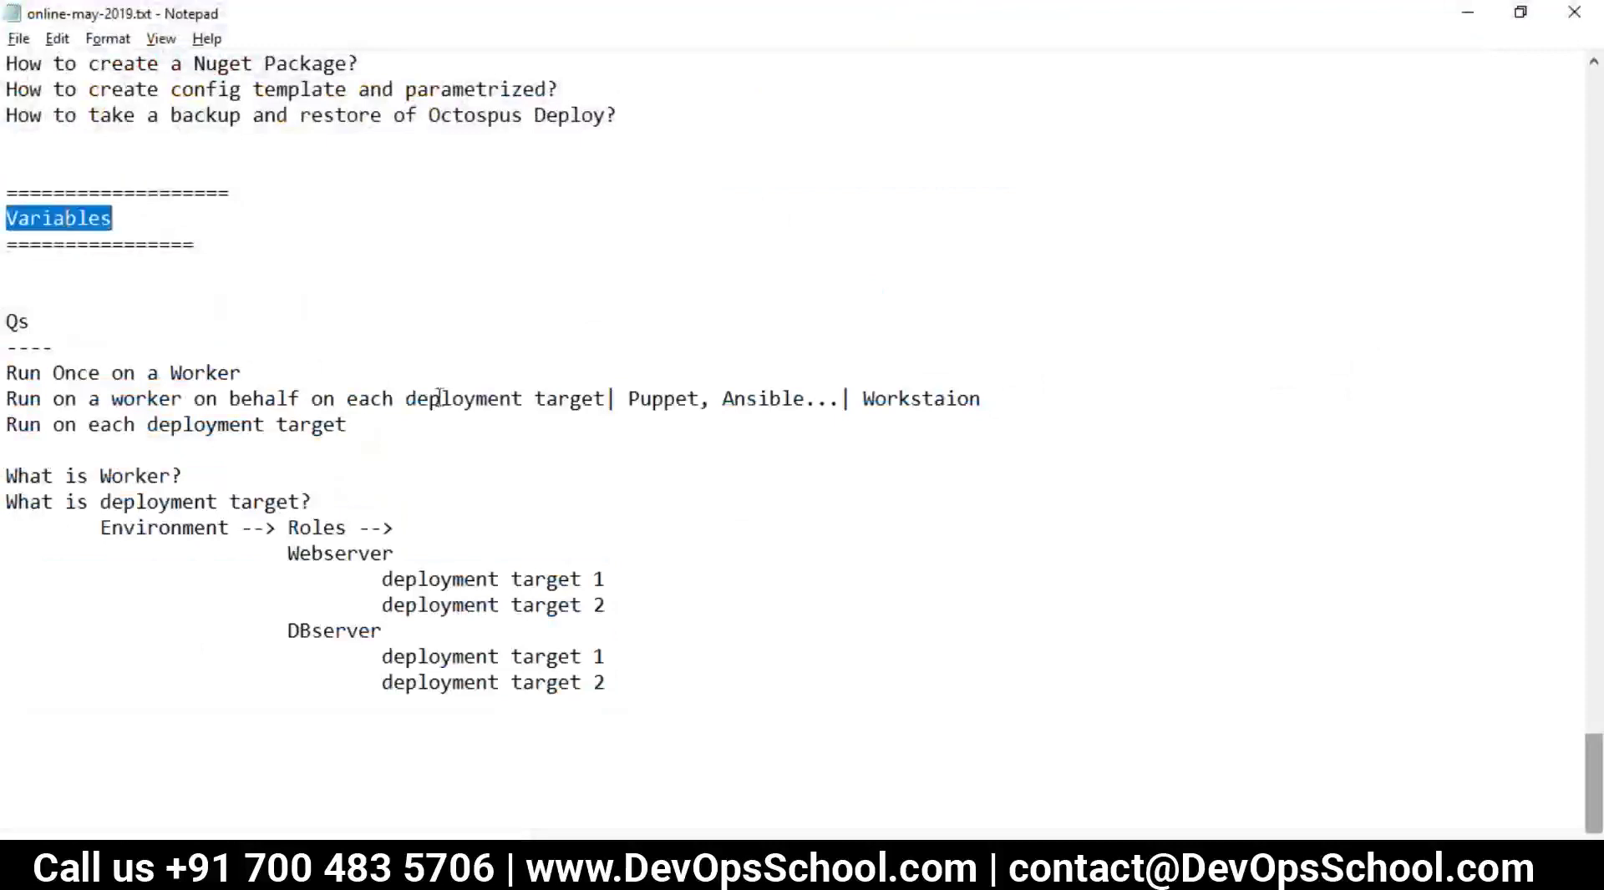
- Return to Octopus, open the variable project's deployment process and bring up the step template choices
key("alt+Tab")
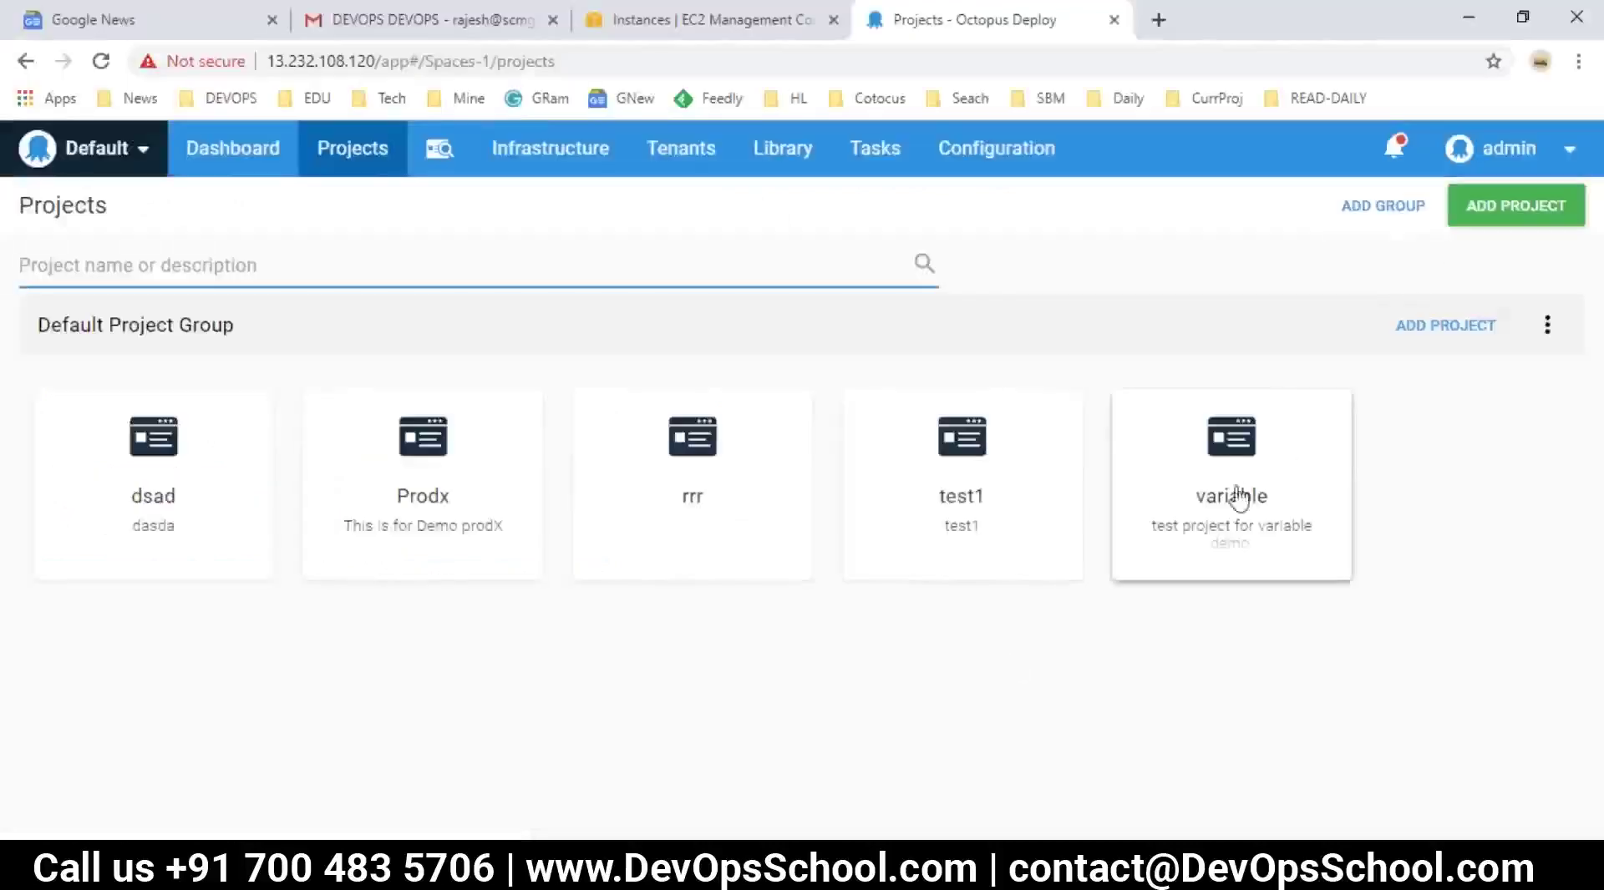
left_click(1217, 466)
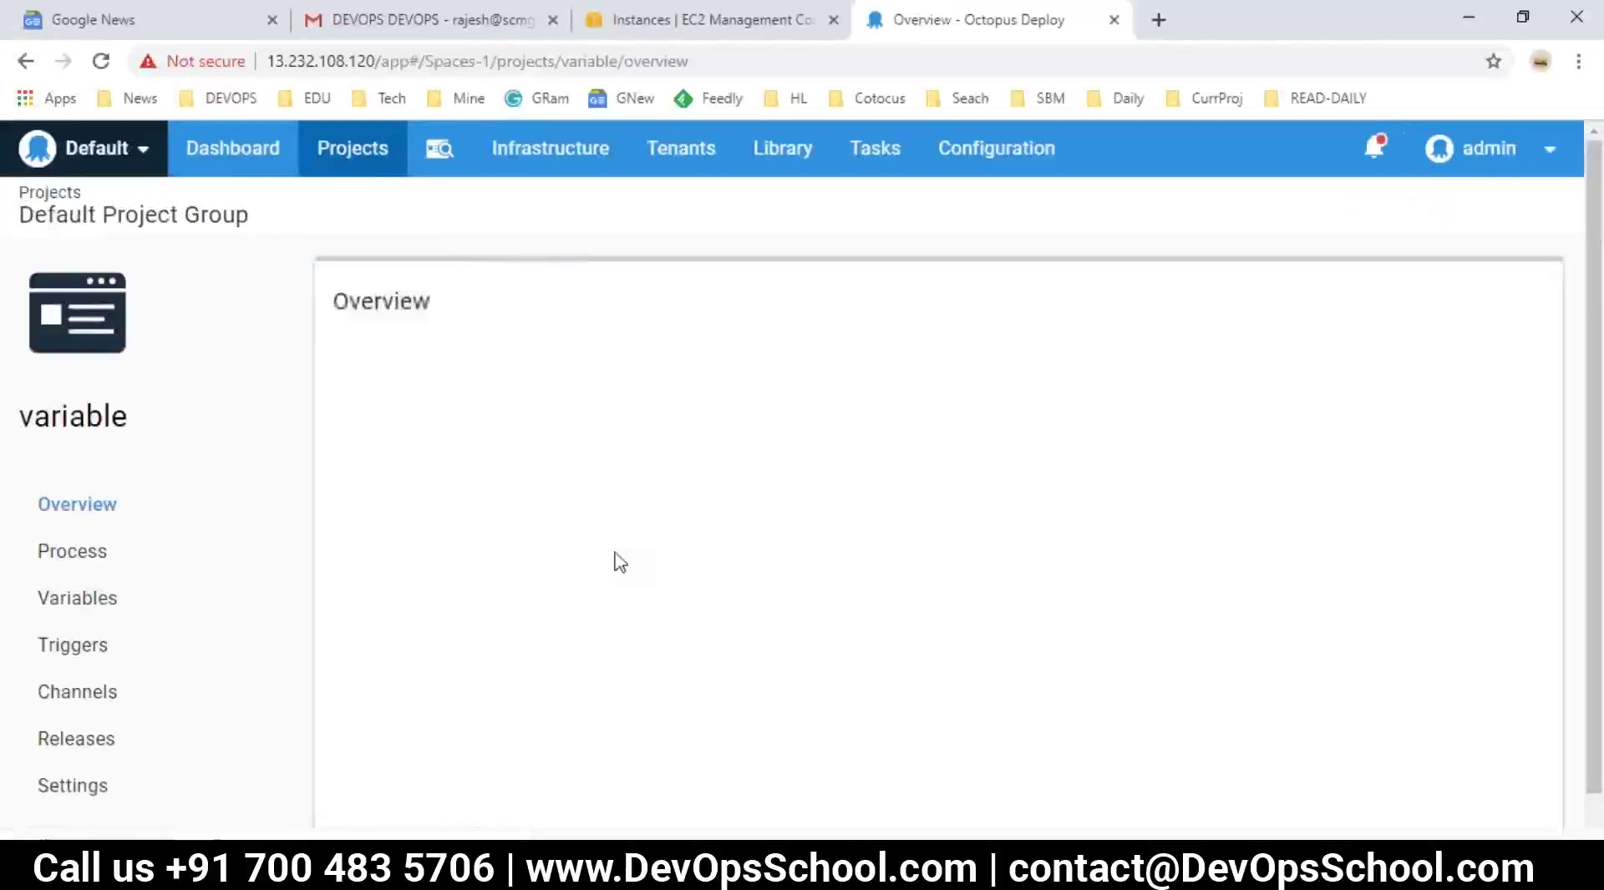
left_click(56, 554)
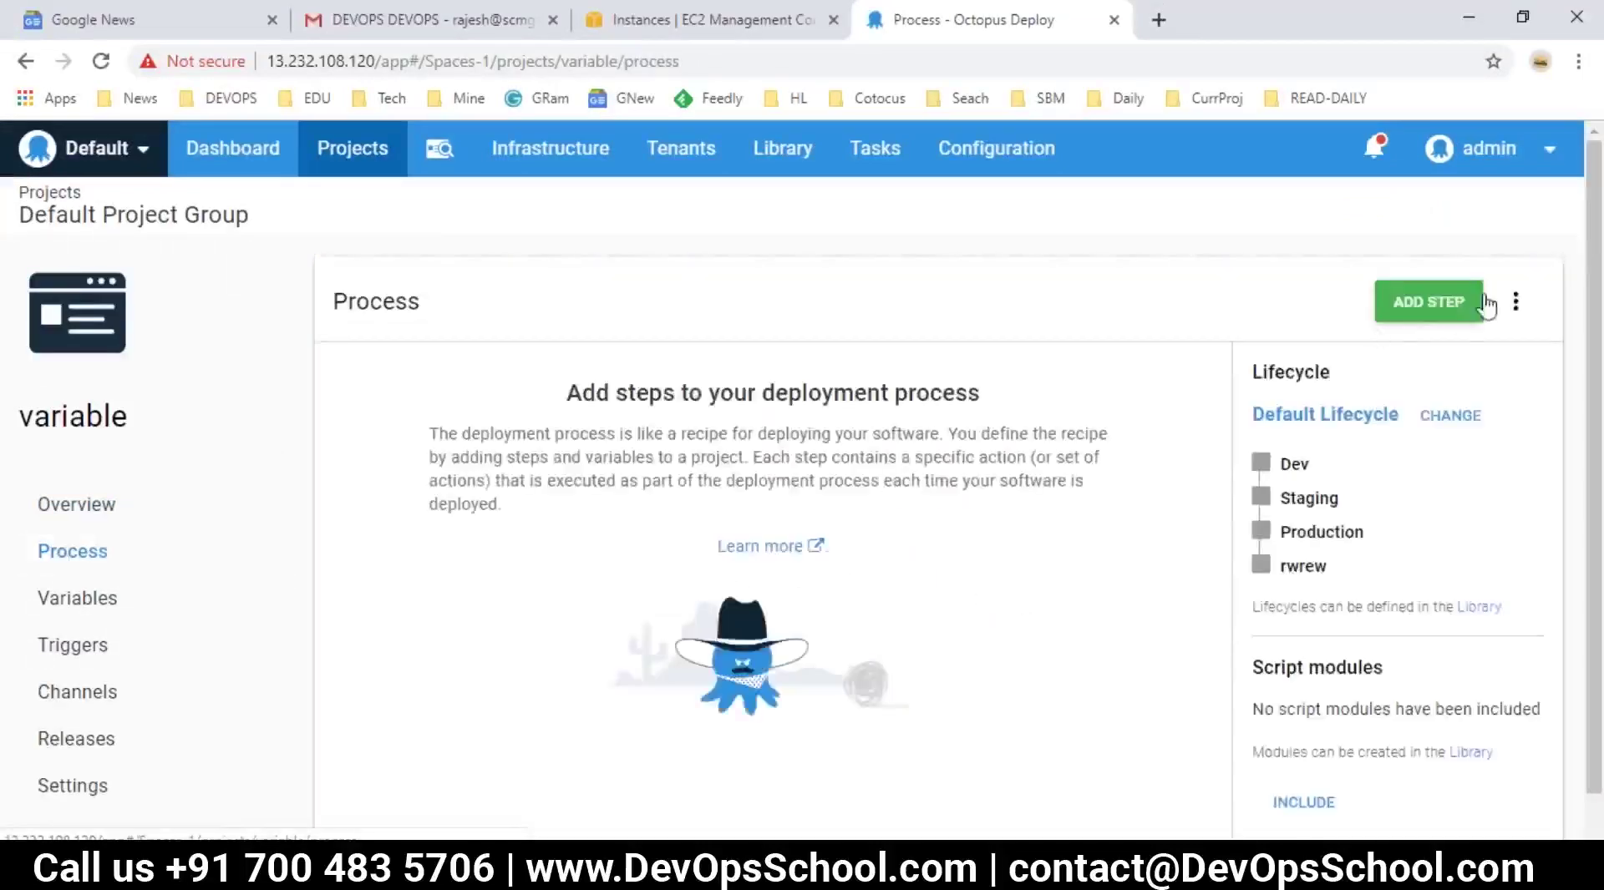
left_click(1466, 306)
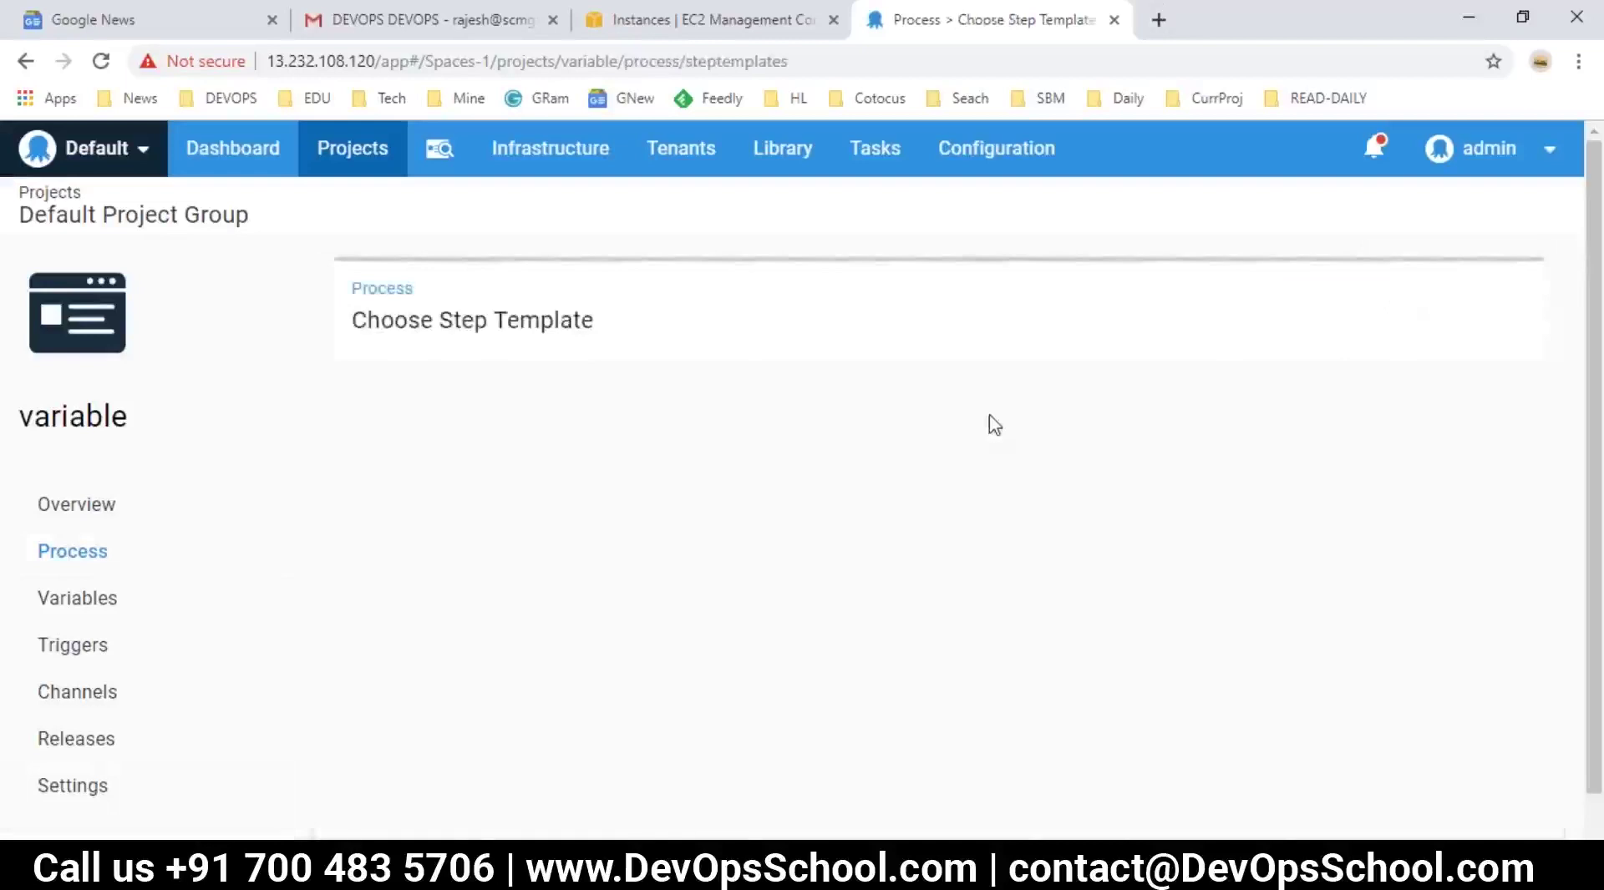
- Review the deployment targets in the Octopus infrastructure, then open its list of environments
left_click(550, 147)
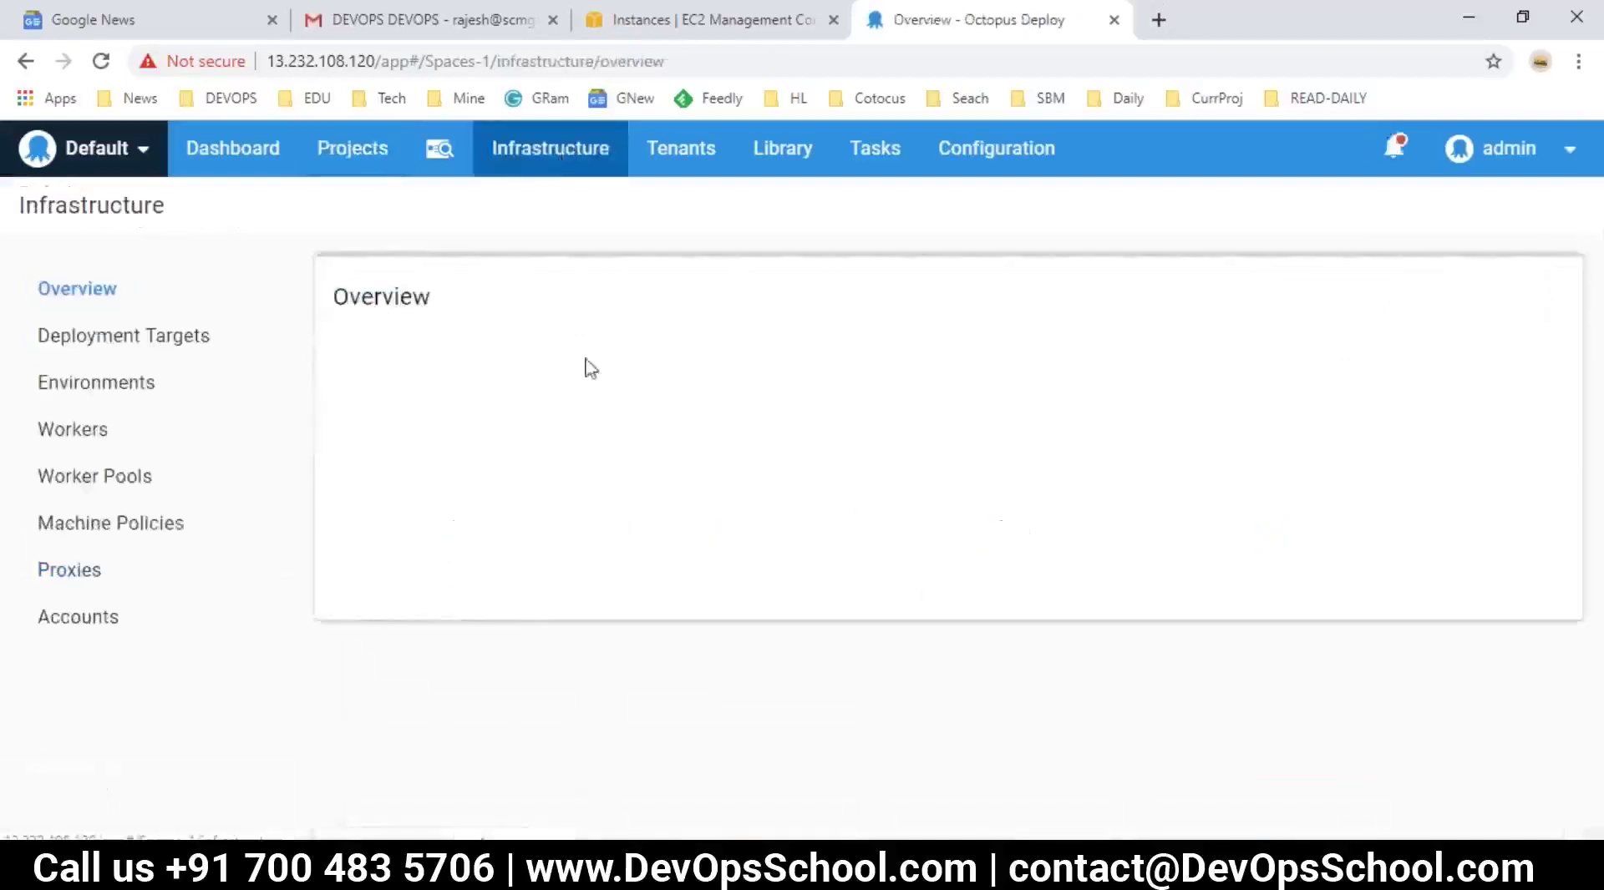
left_click(84, 338)
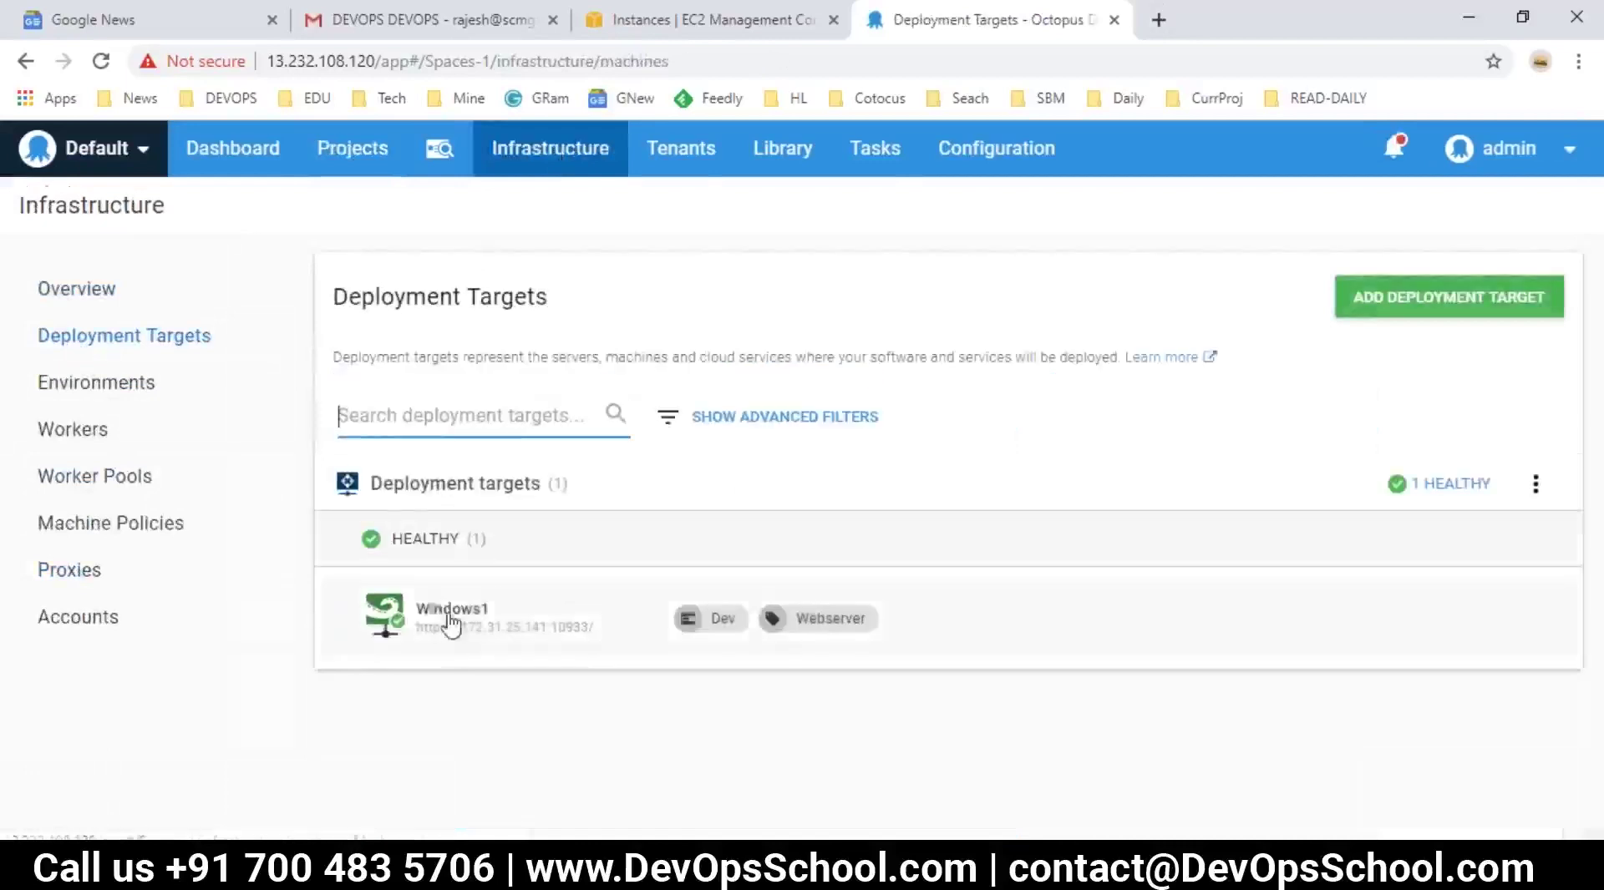
left_click(80, 380)
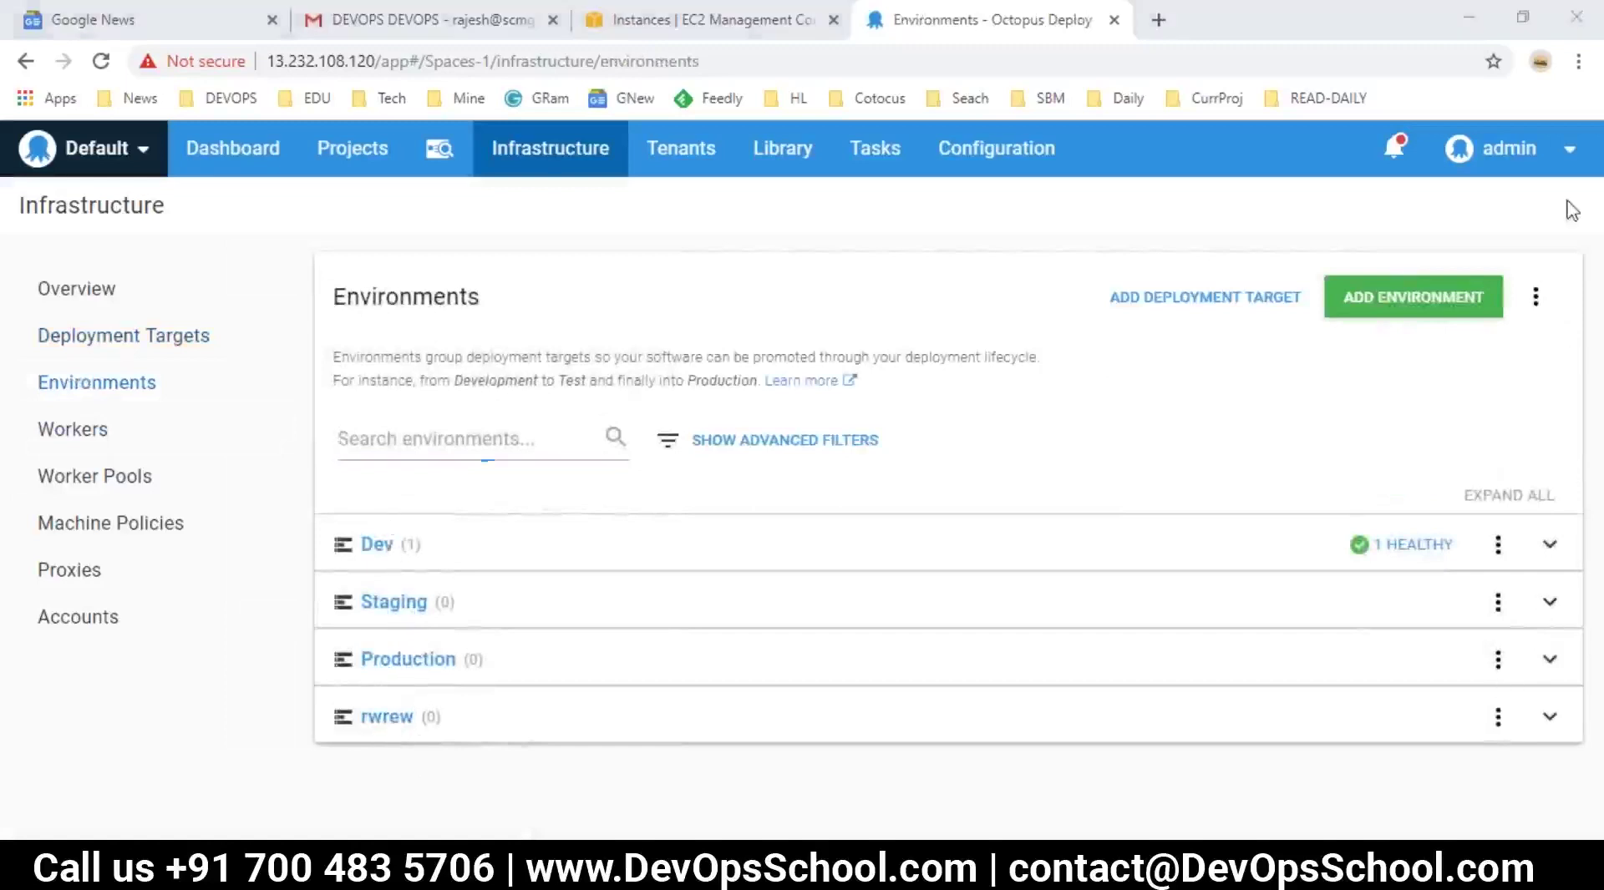
- Open the rwrew environment for editing from the environments list and delete it
left_click(1498, 719)
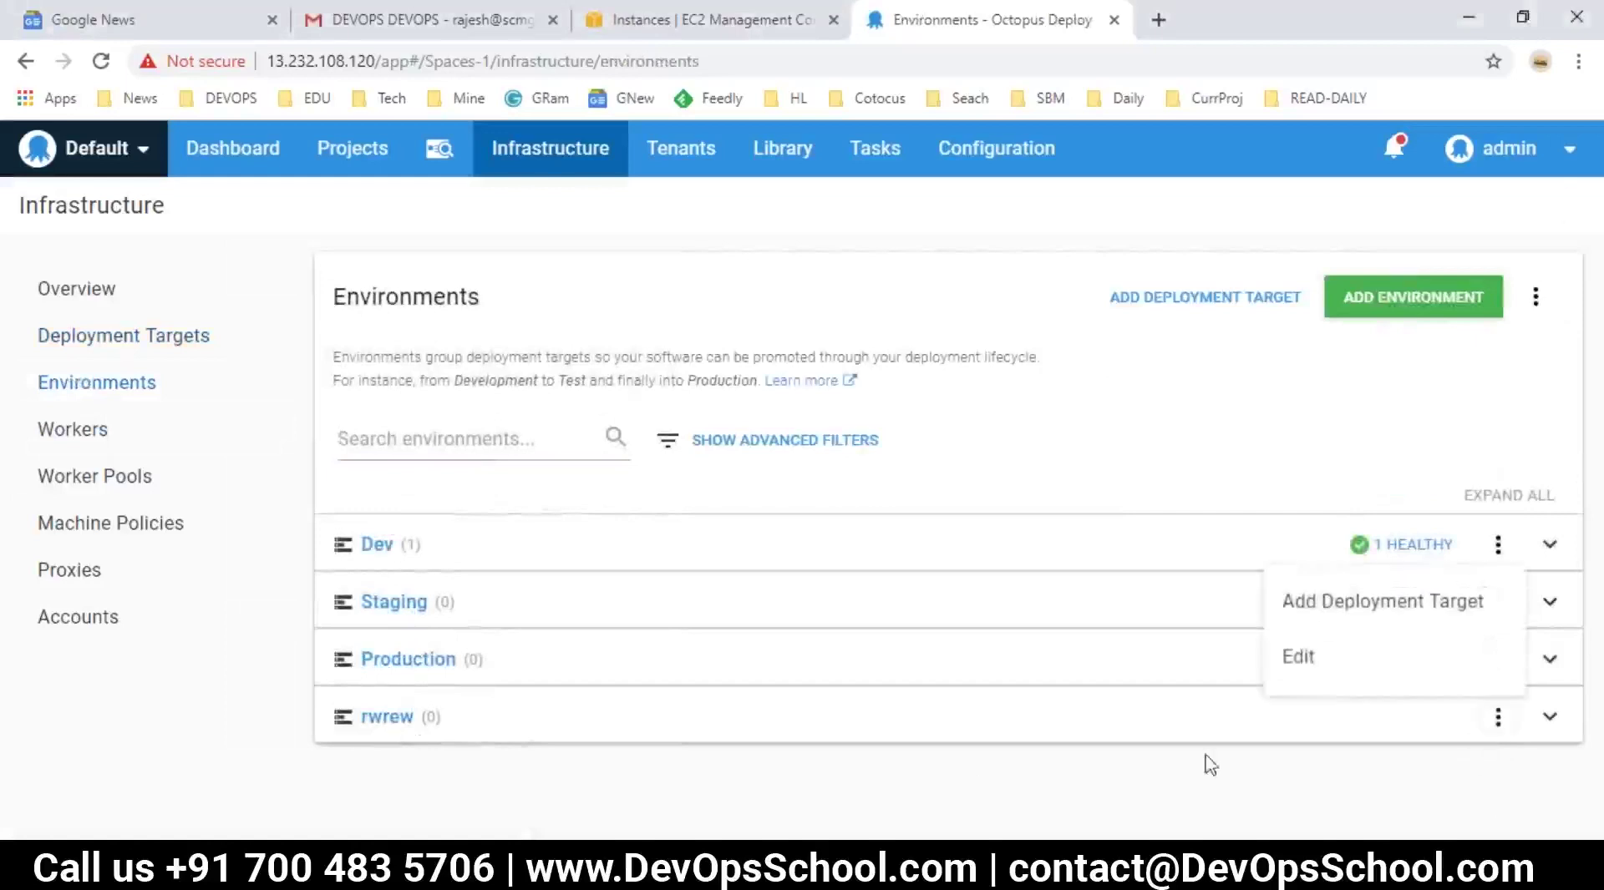
left_click(1549, 720)
left_click(1547, 722)
scroll(1235, 745, "down", 2)
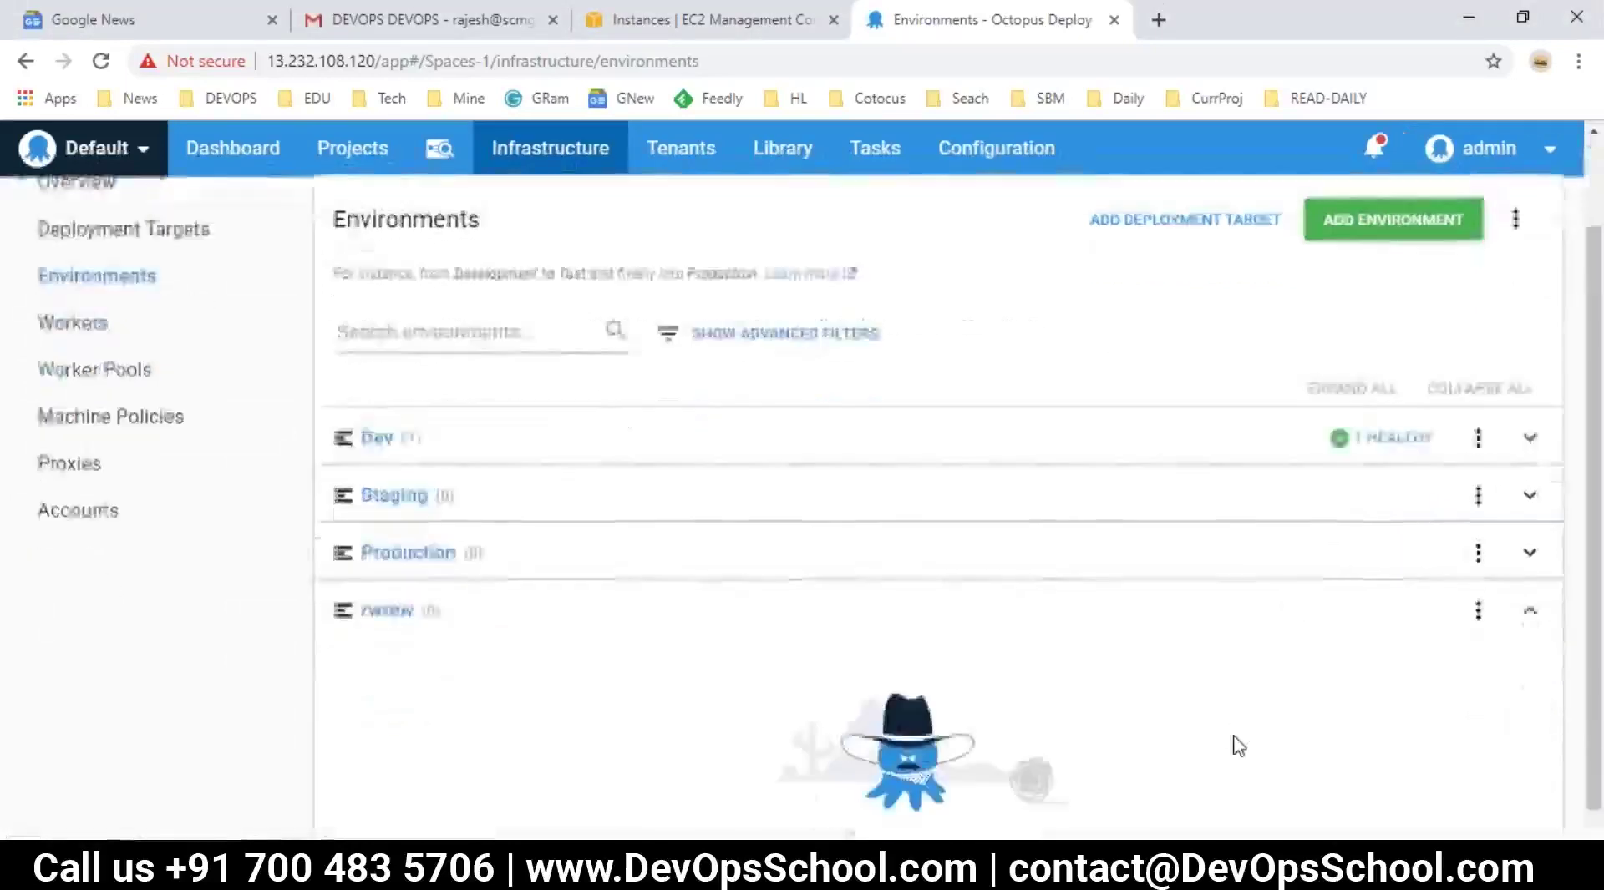
left_click(1480, 583)
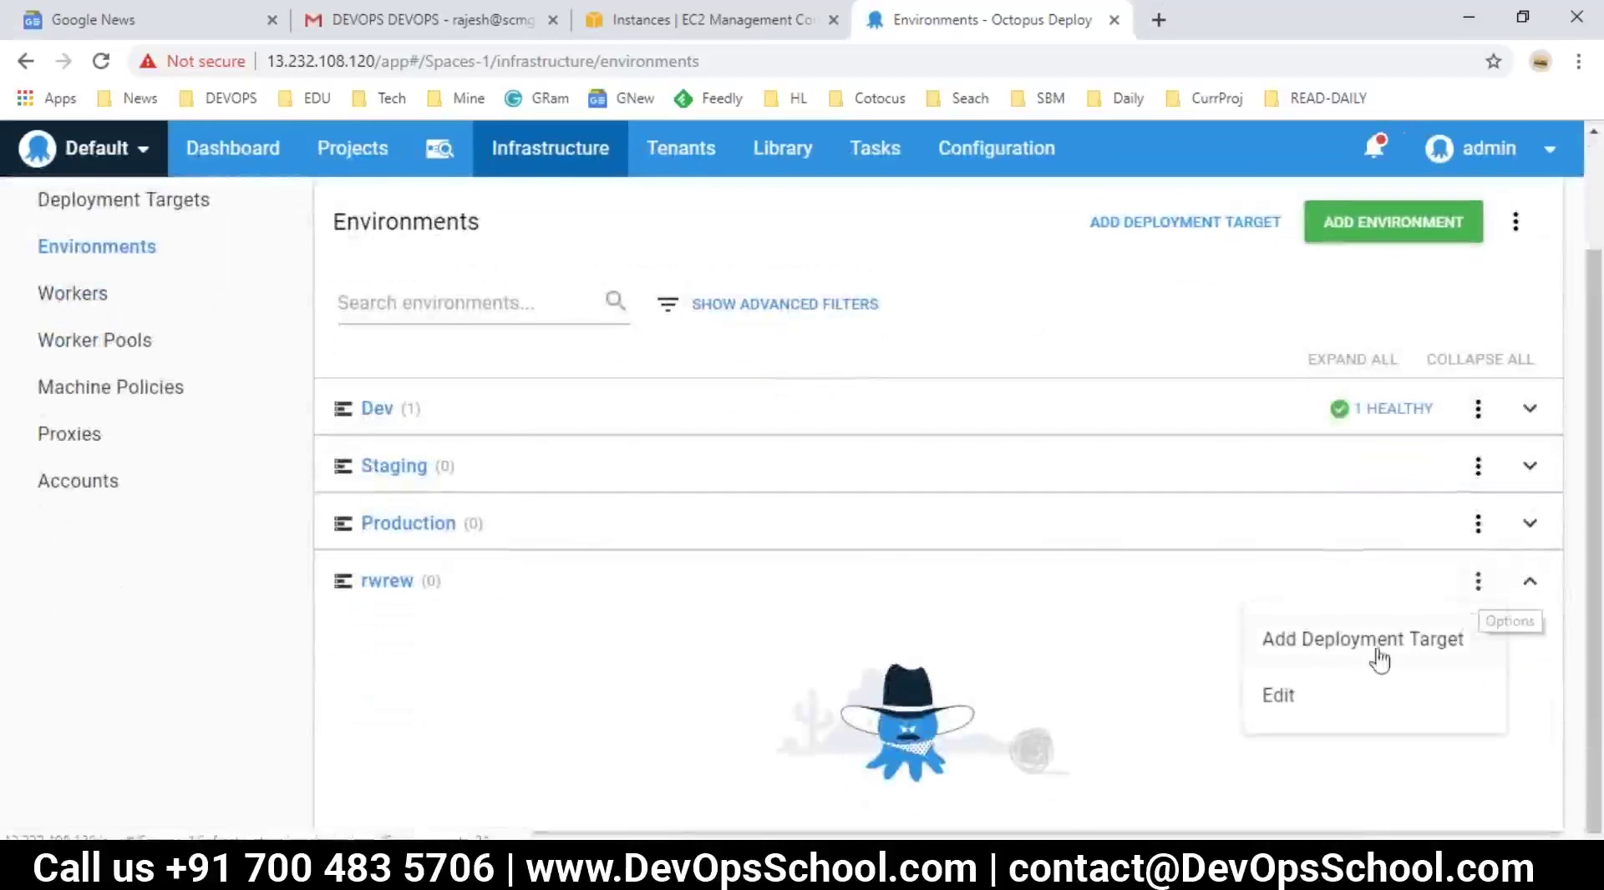
left_click(1302, 695)
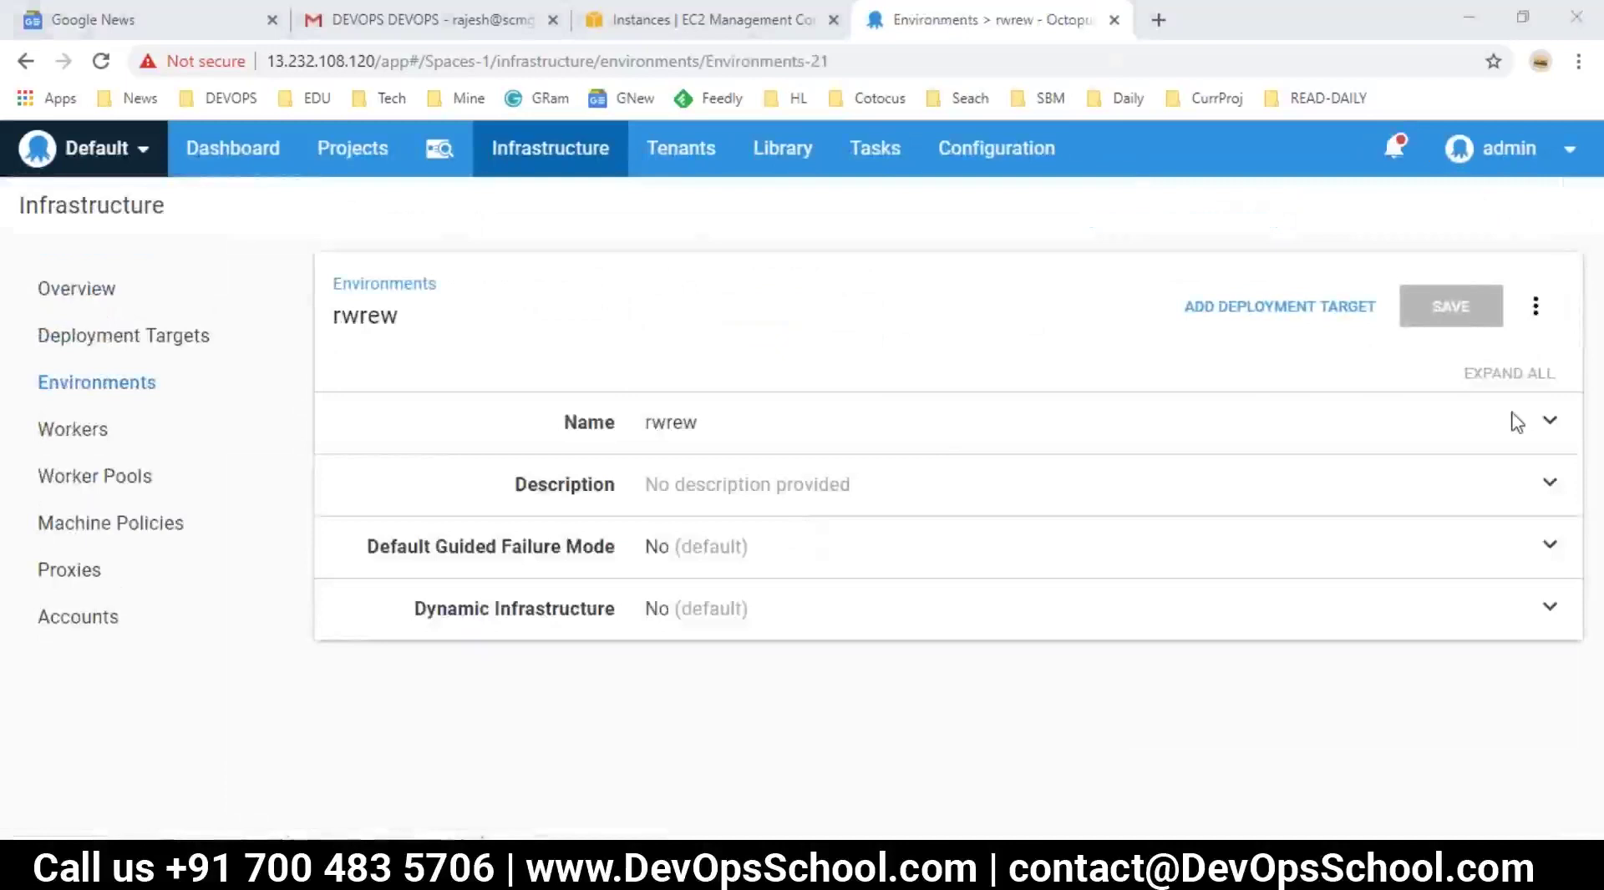
left_click(1542, 317)
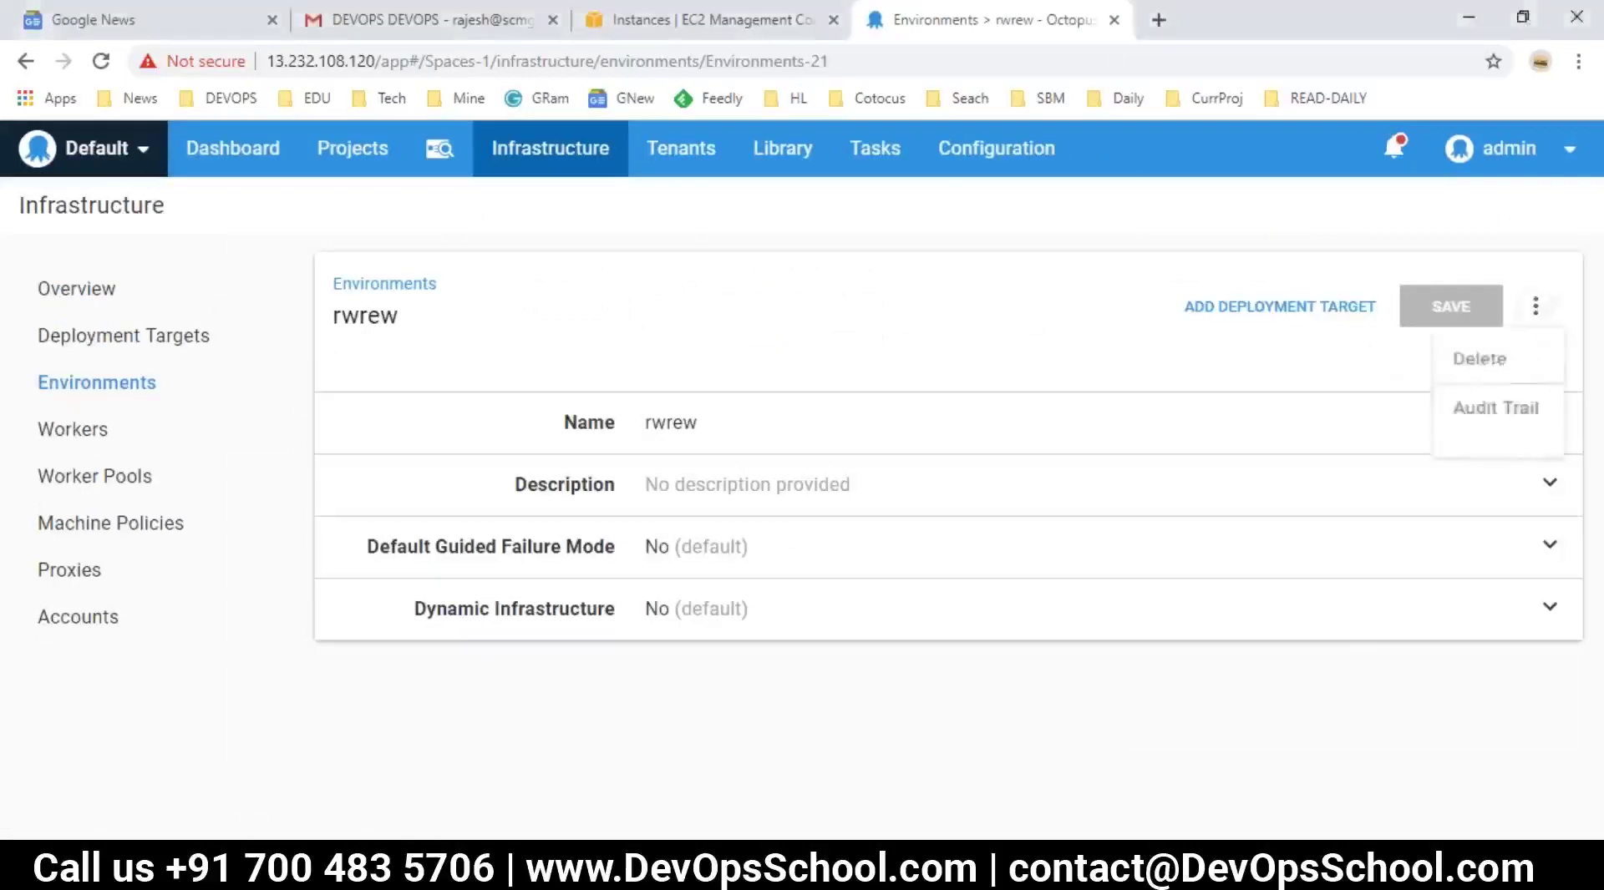
left_click(1491, 362)
left_click(1015, 558)
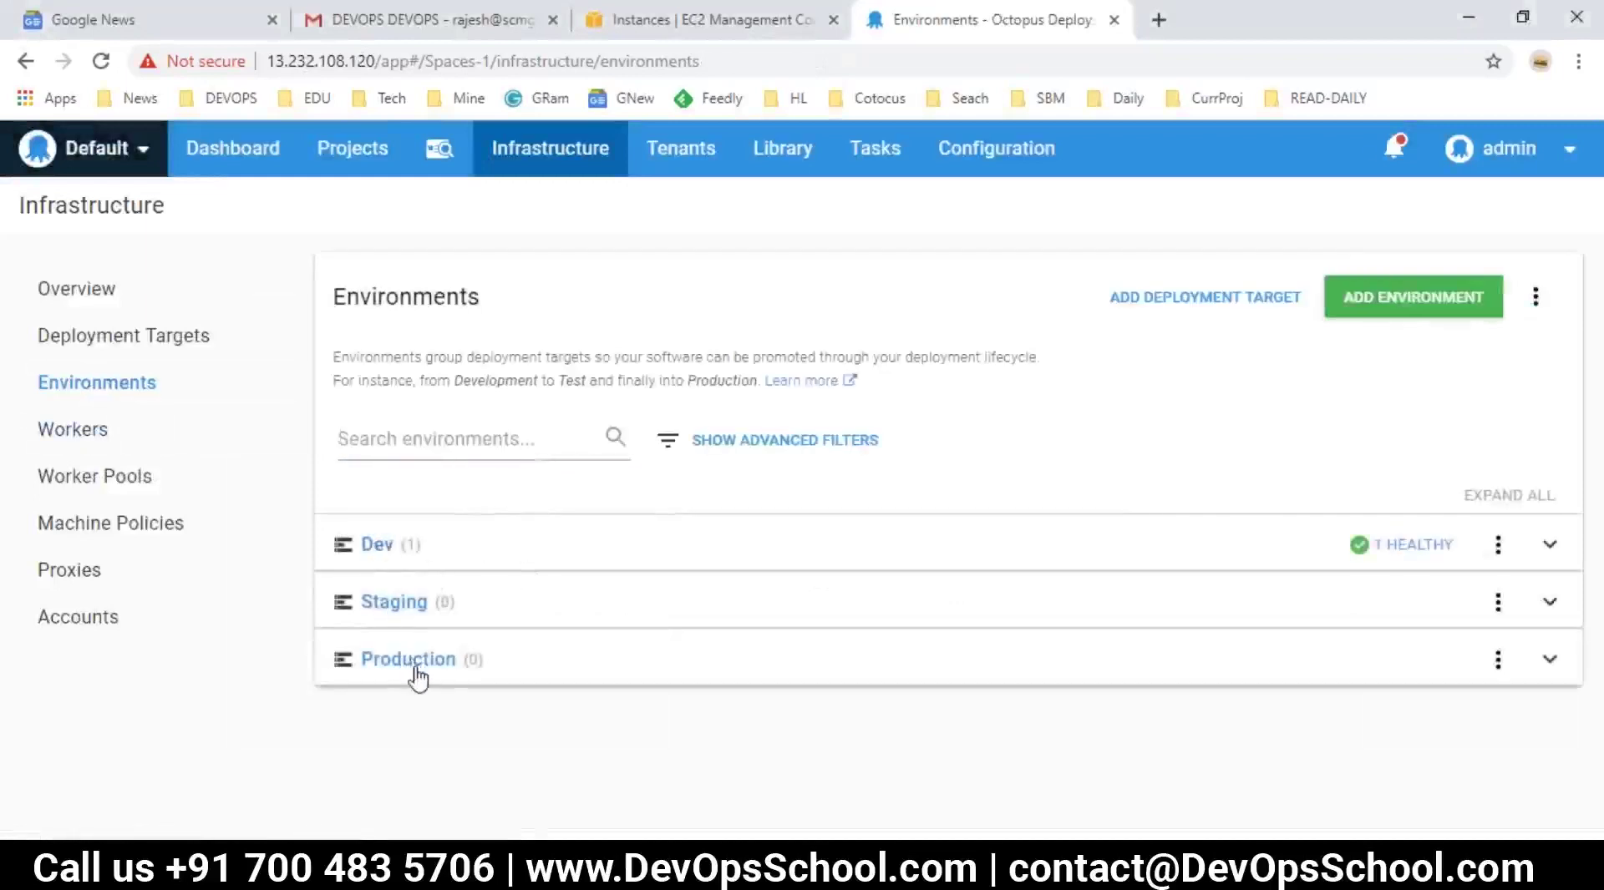
- Review the registered Octopus workers, then switch to the AWS EC2 instances page
left_click(67, 433)
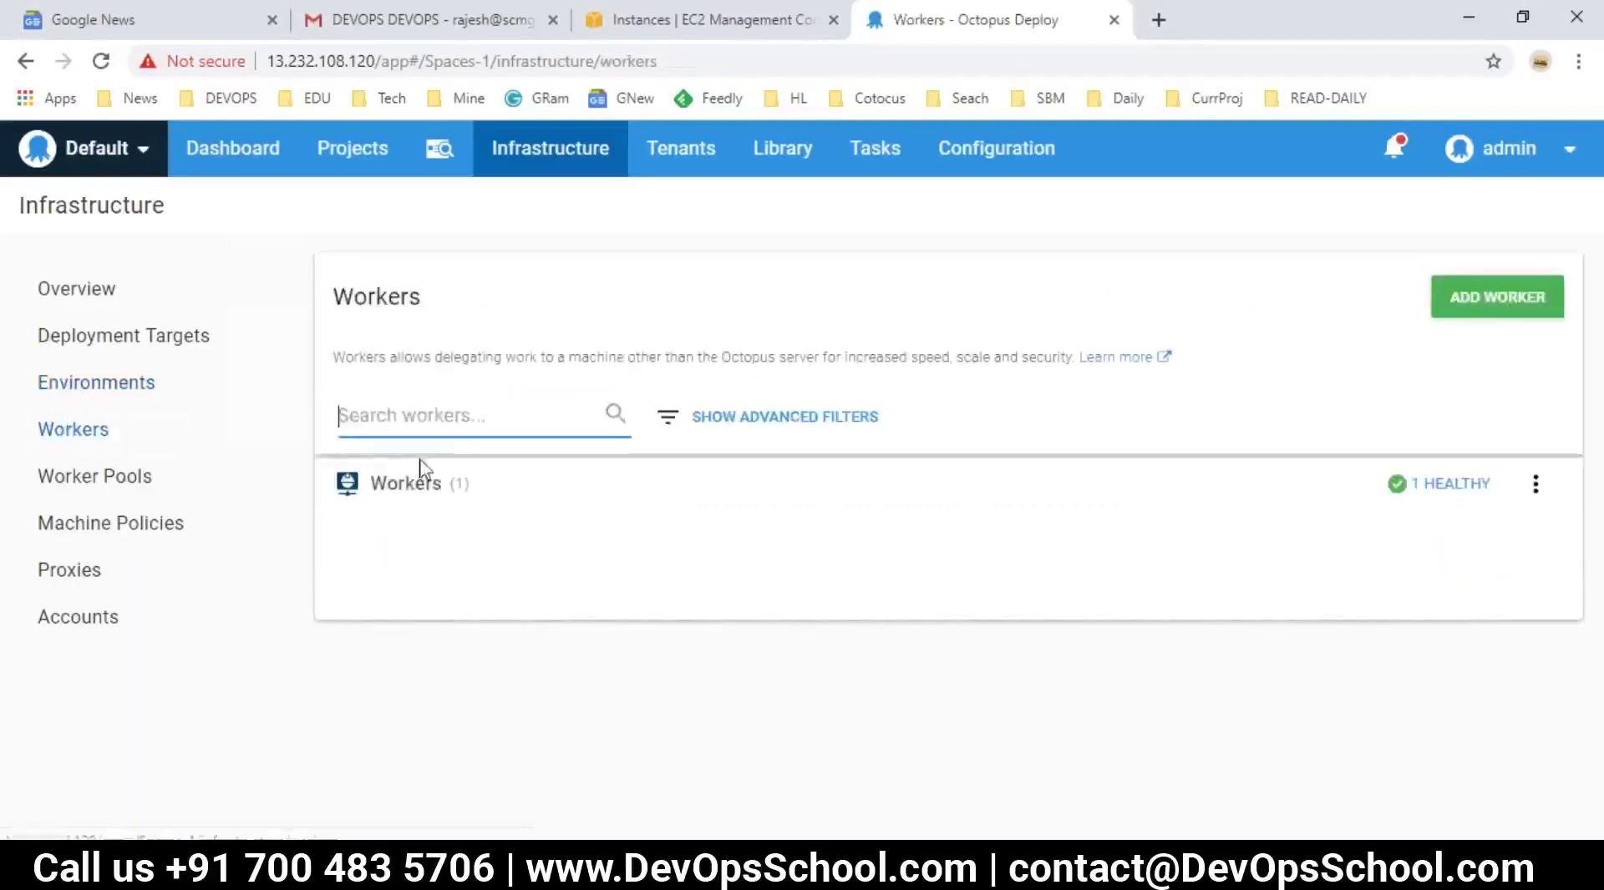
left_click(68, 432)
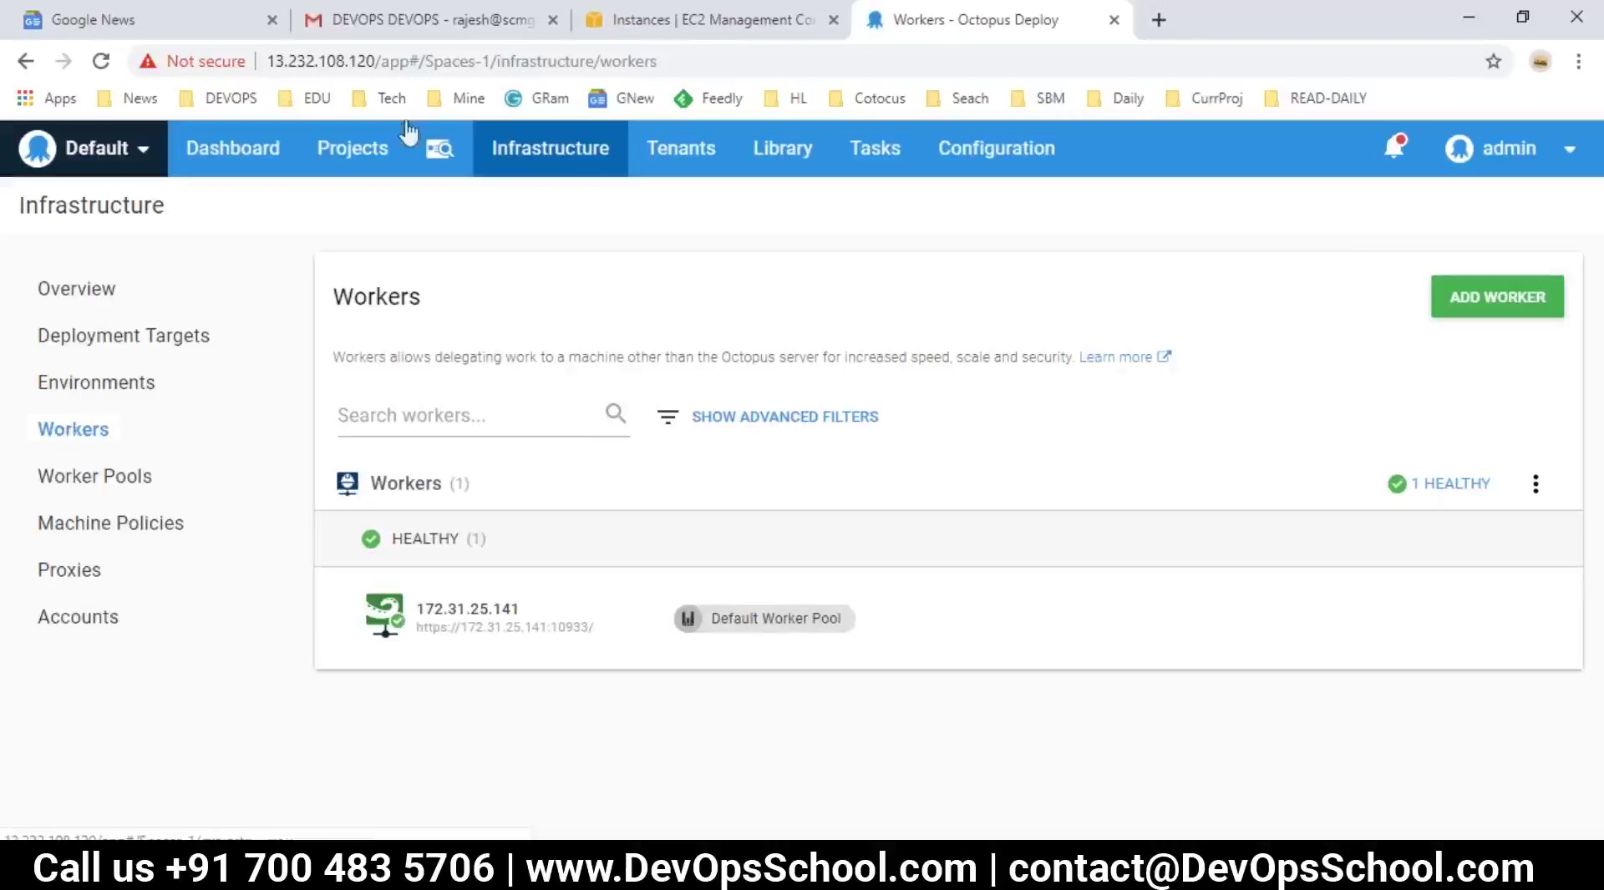
left_click(686, 20)
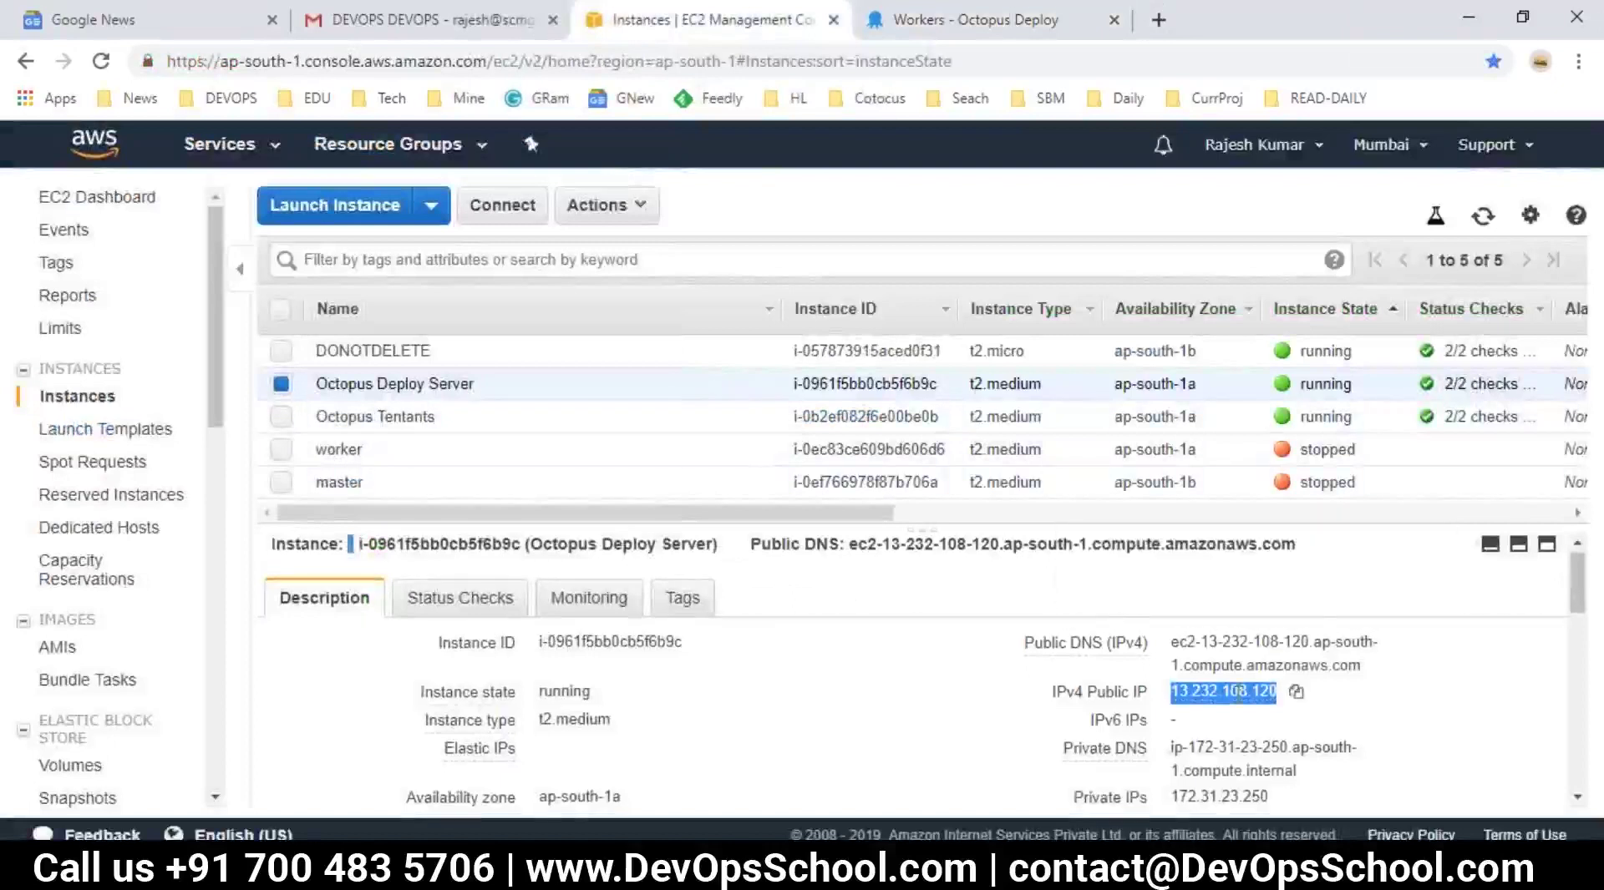
- Inspect the Octopus Tentants instance's details in EC2, then return to Octopus and compare them with the registered deployment target
scroll(1236, 697, "down", 2)
left_click(281, 416)
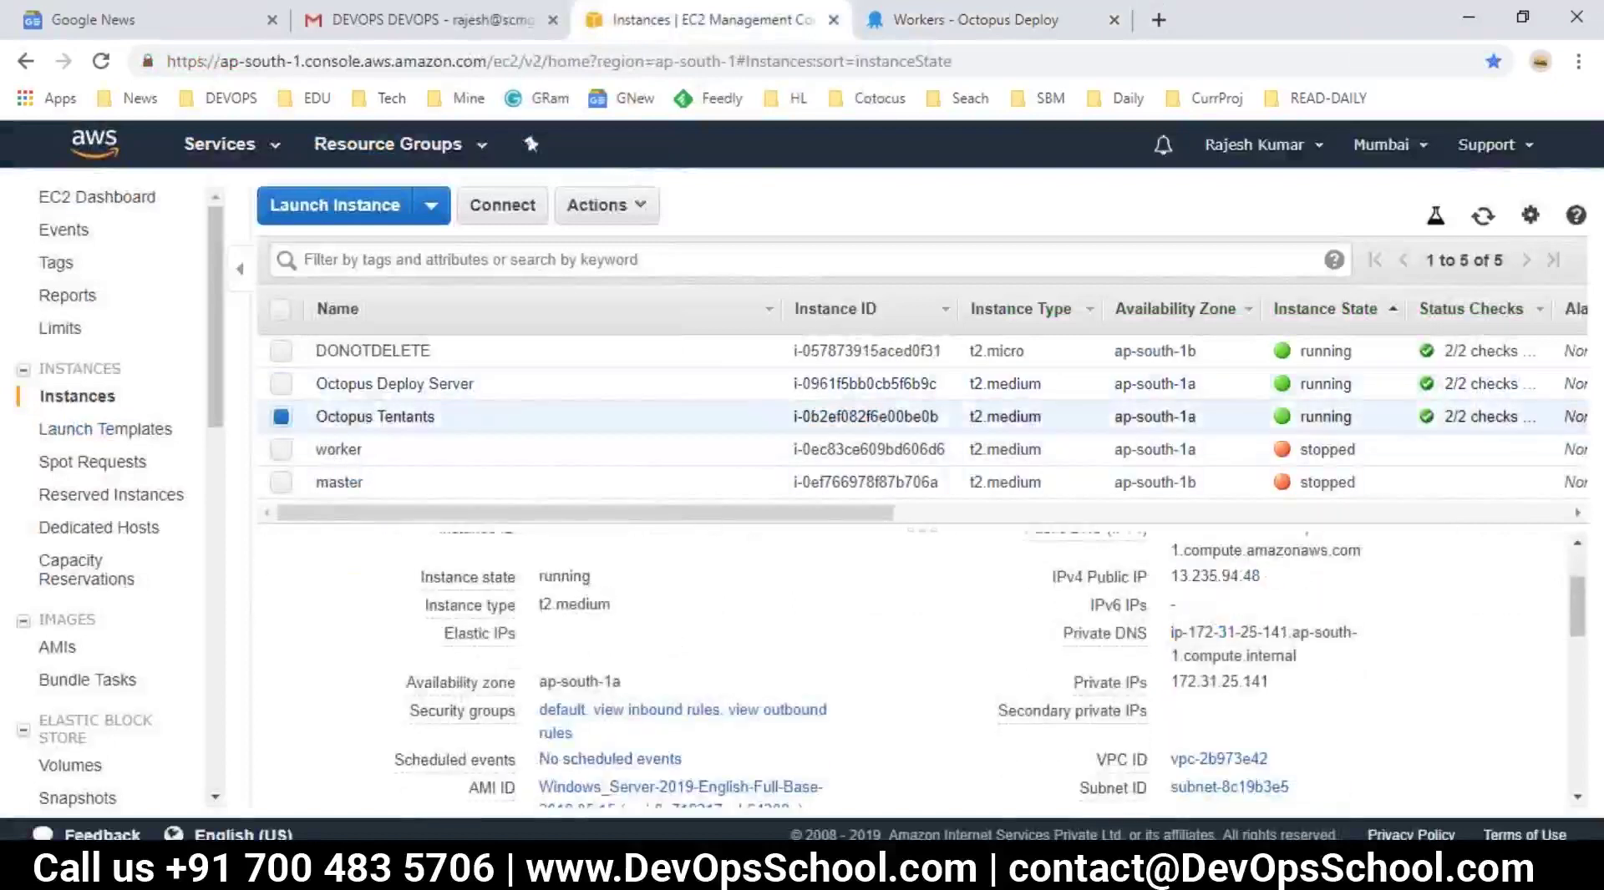
left_click(1069, 20)
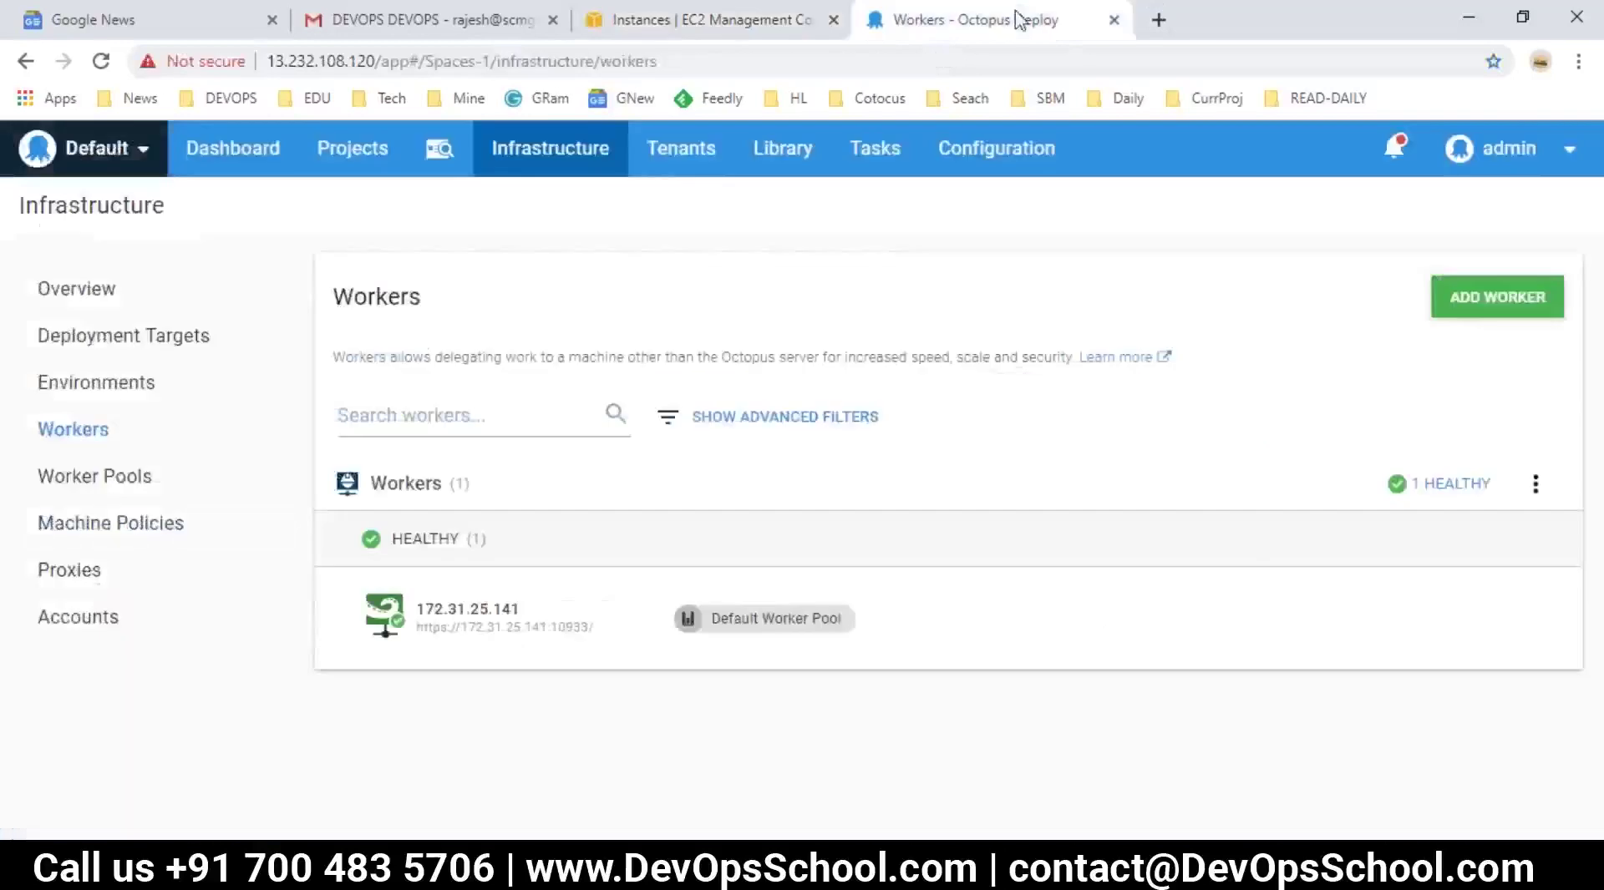
left_click(80, 339)
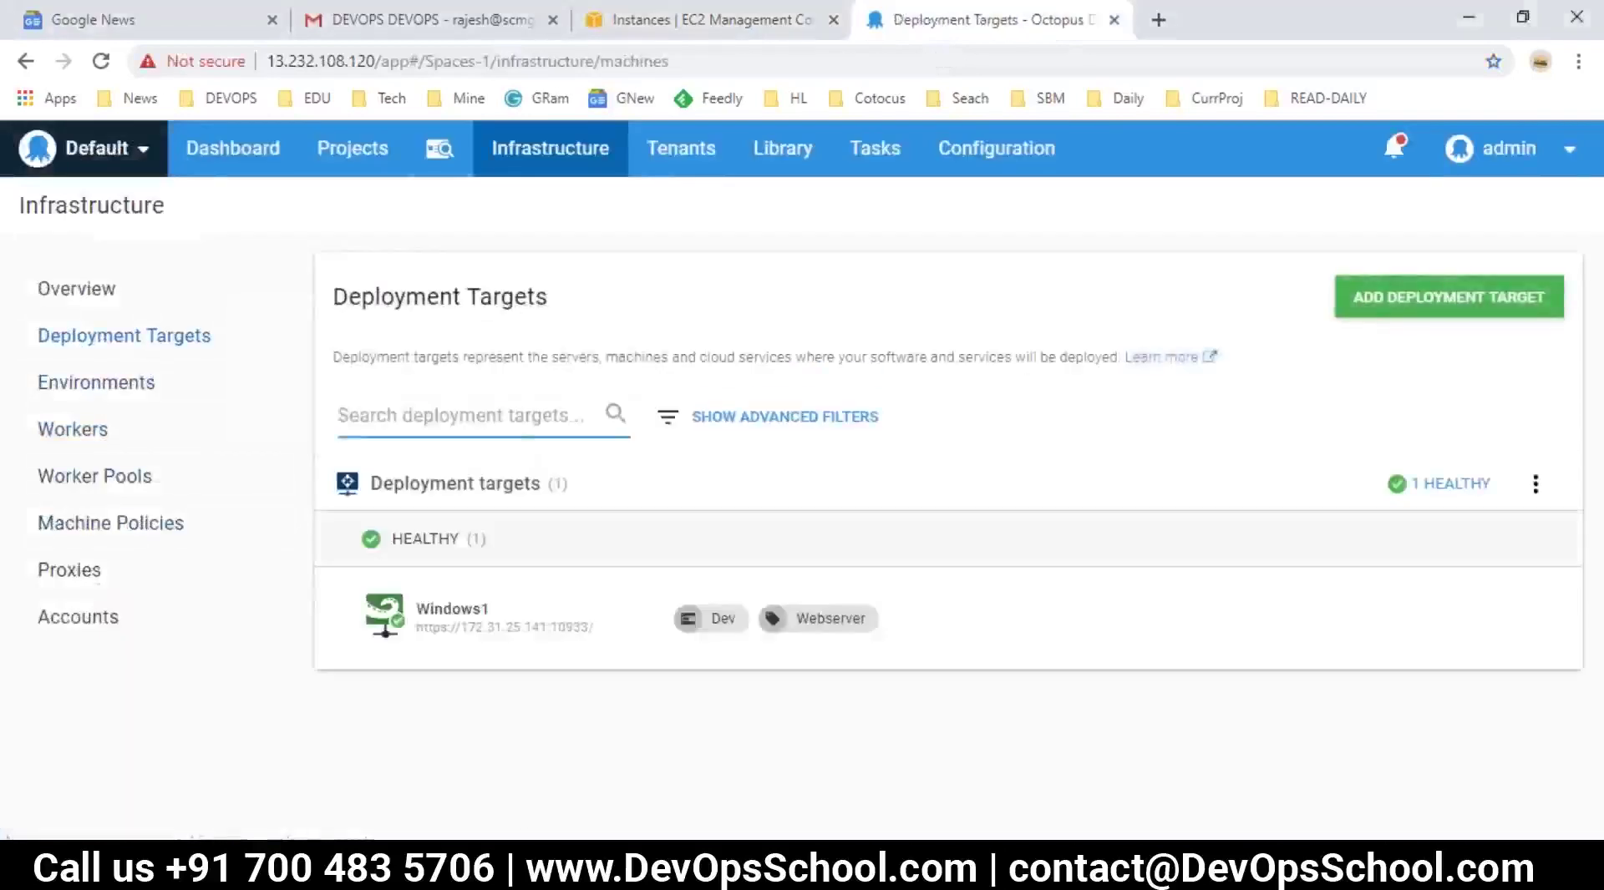
- View the variable project's overview, then review the environments in the Octopus infrastructure
left_click(365, 166)
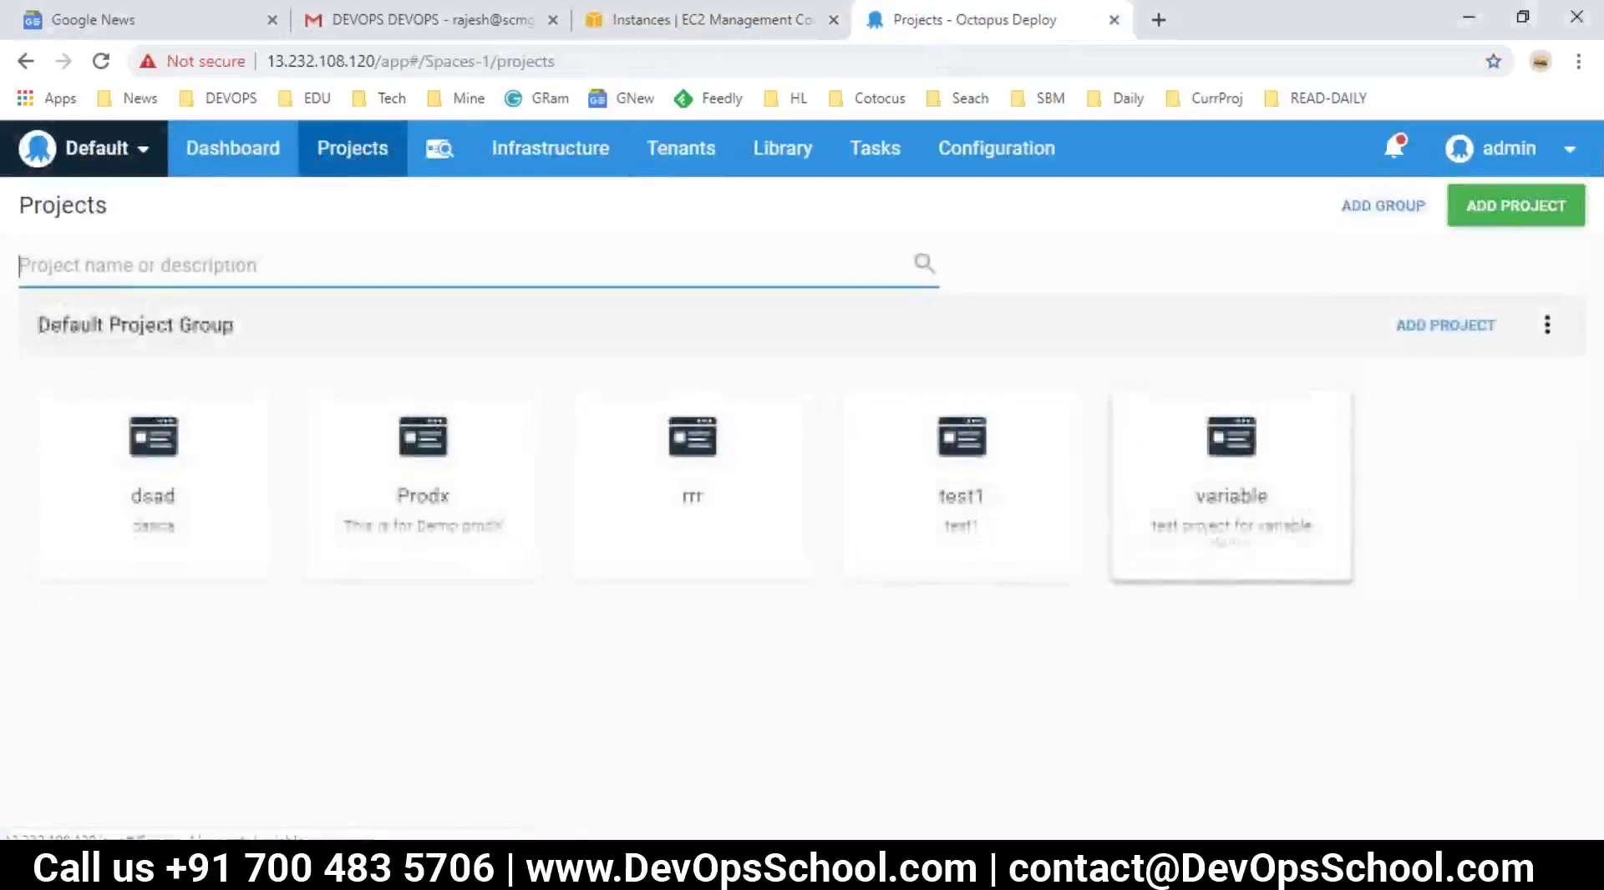
left_click(1206, 454)
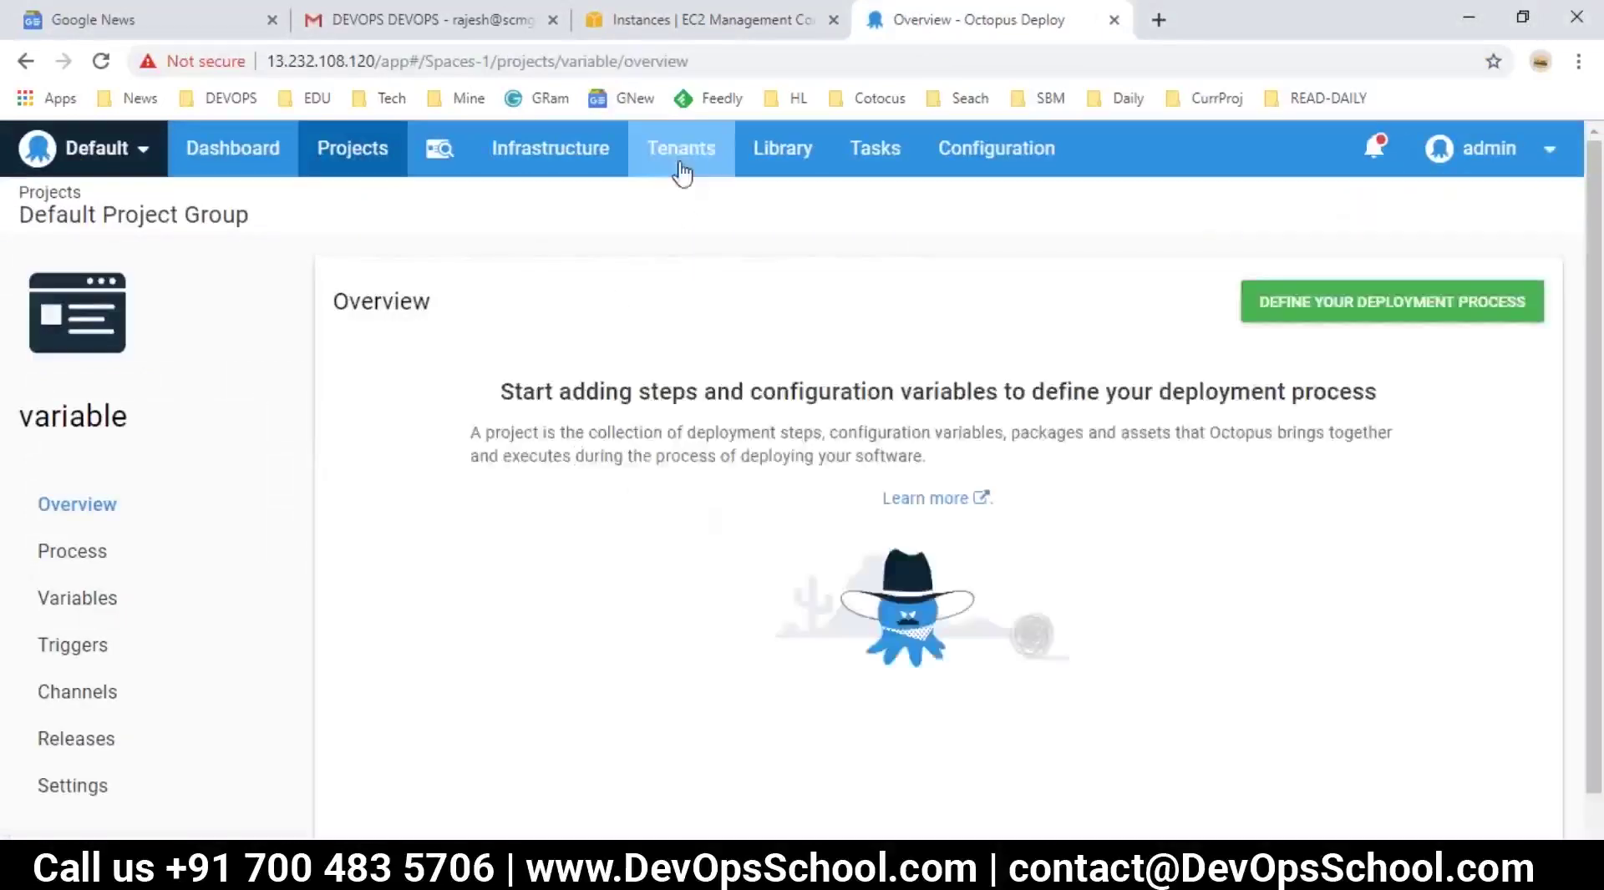
left_click(558, 167)
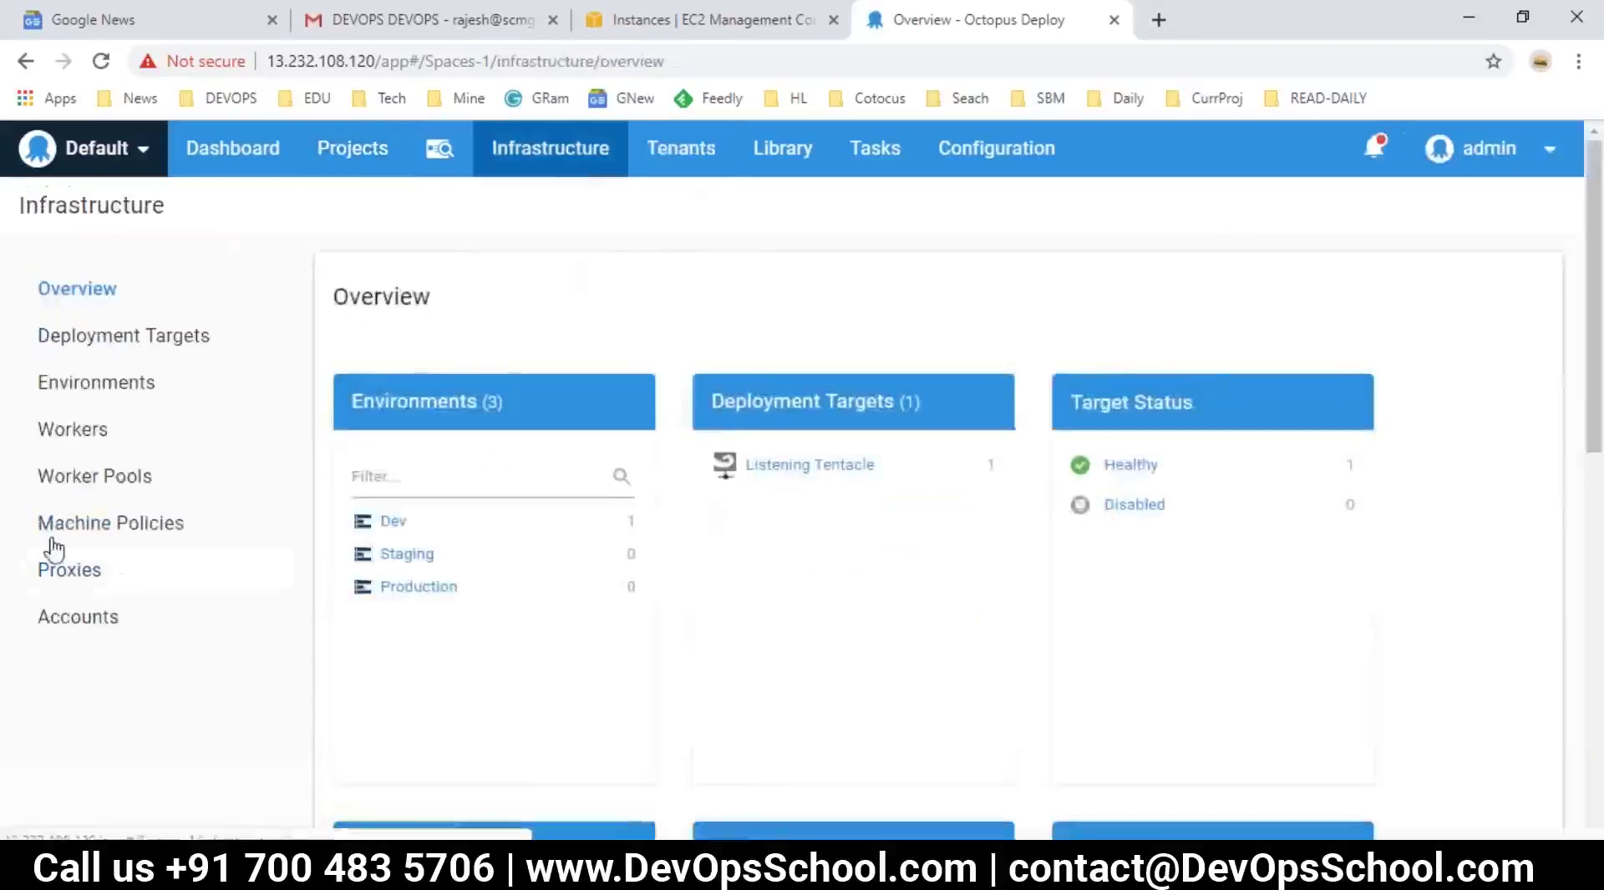
left_click(96, 384)
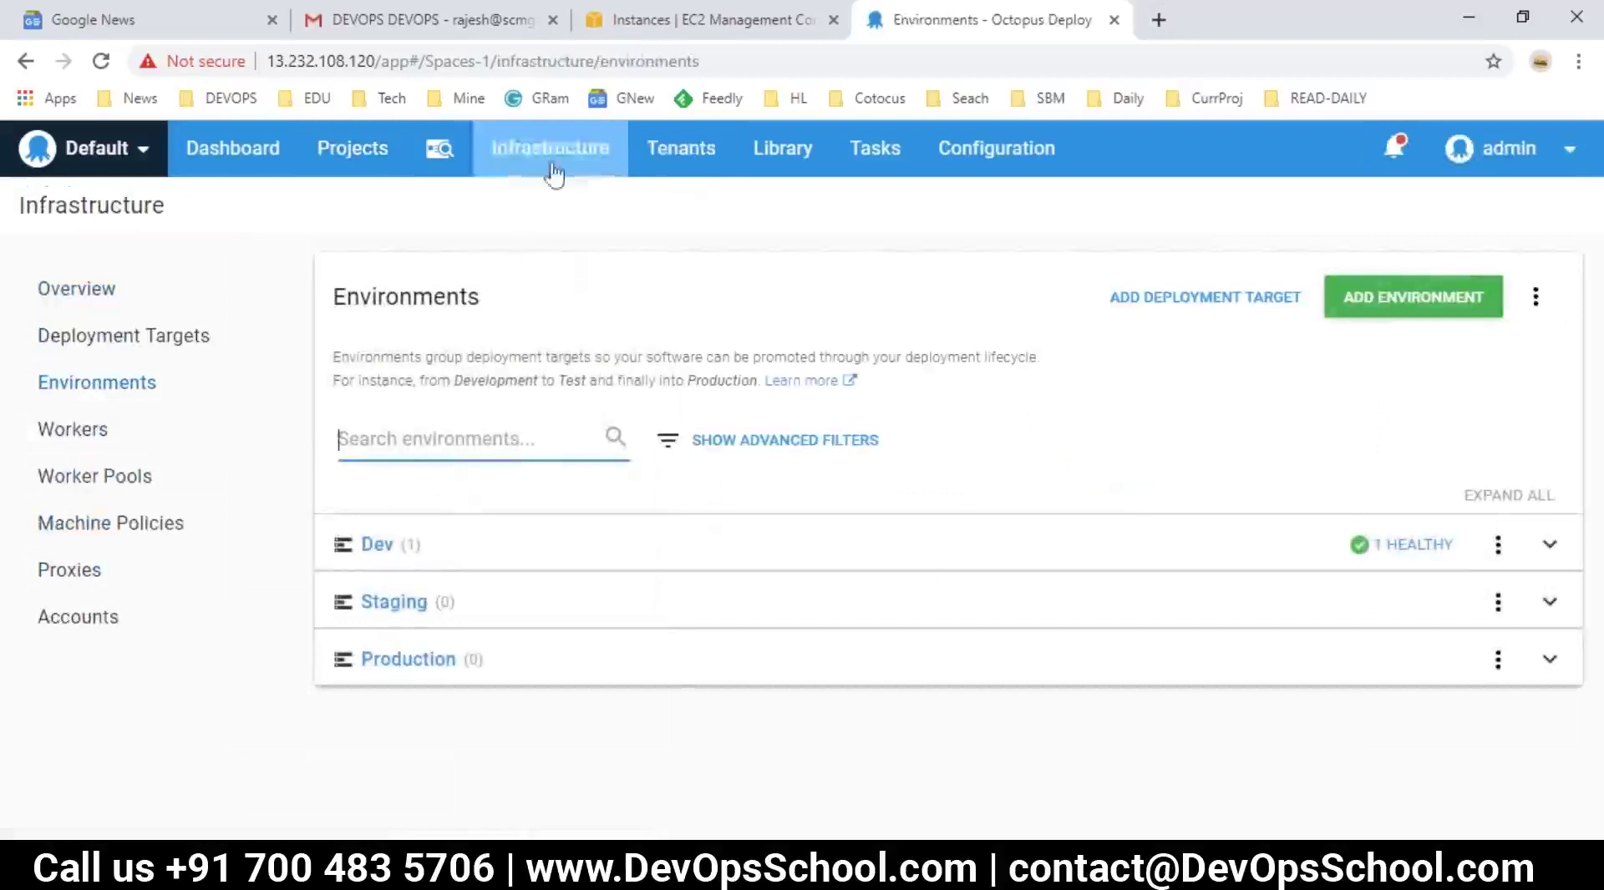
- Add a Run a Script step named runascript to the variable project's deployment process
left_click(355, 171)
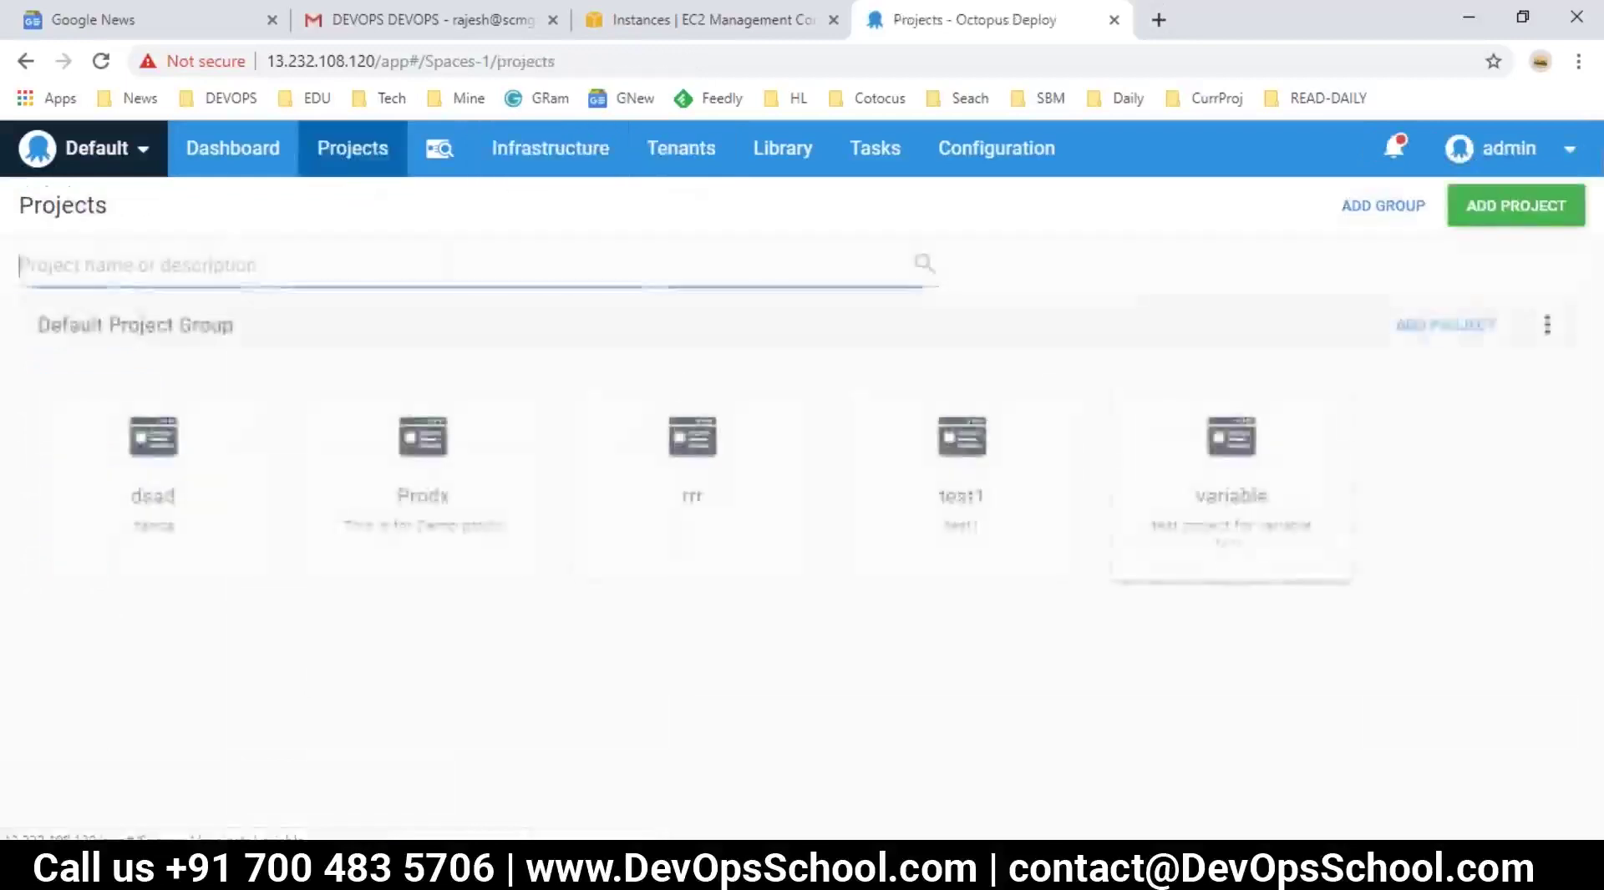
left_click(1220, 478)
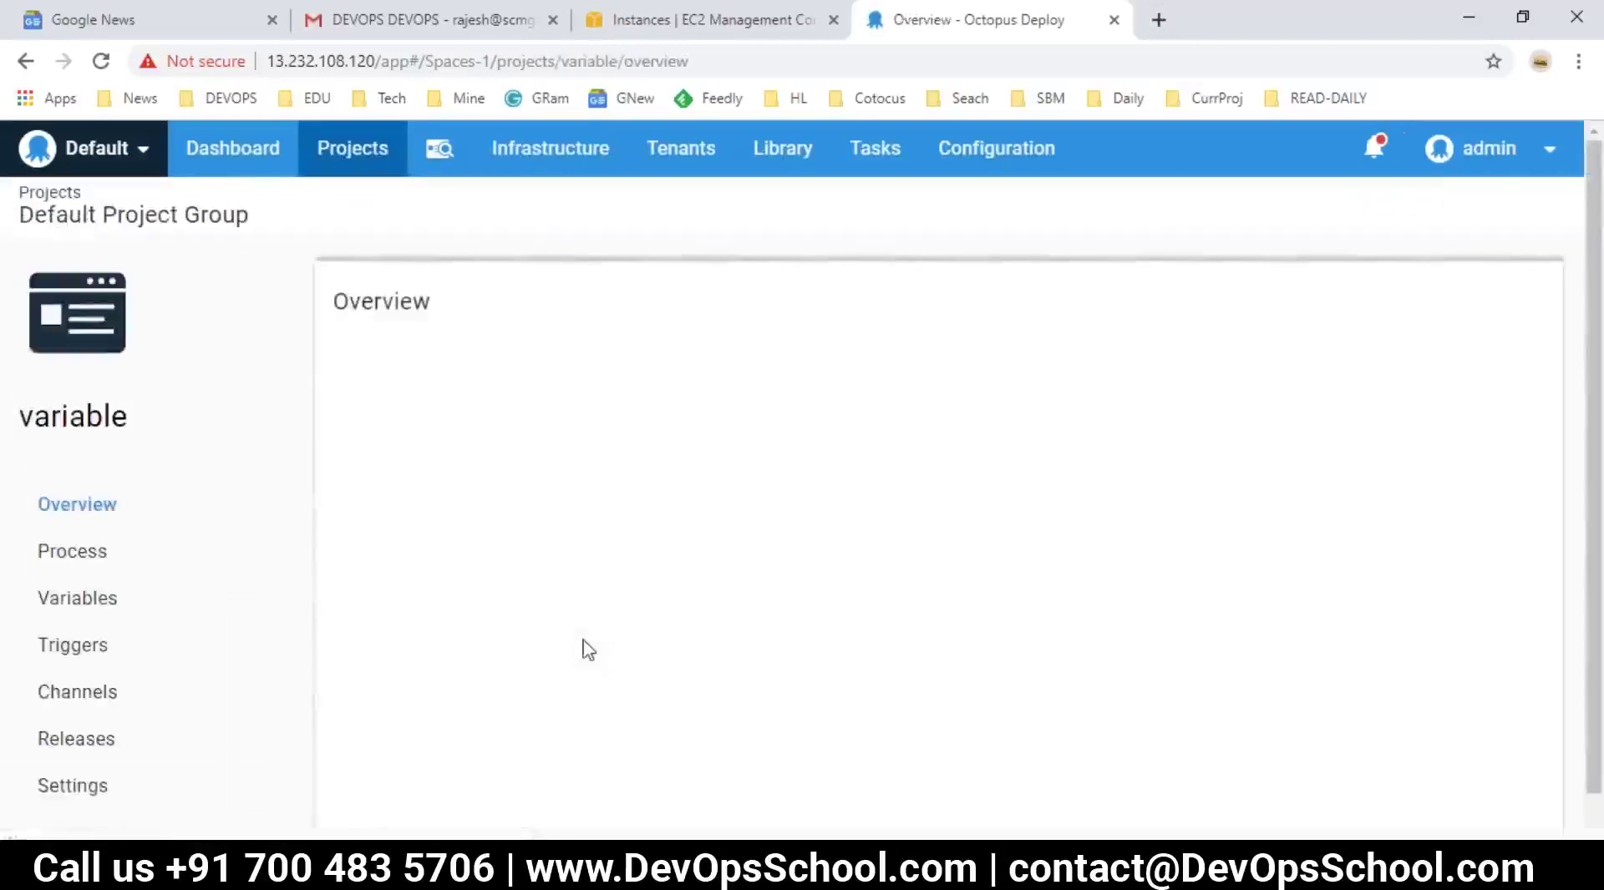
left_click(62, 554)
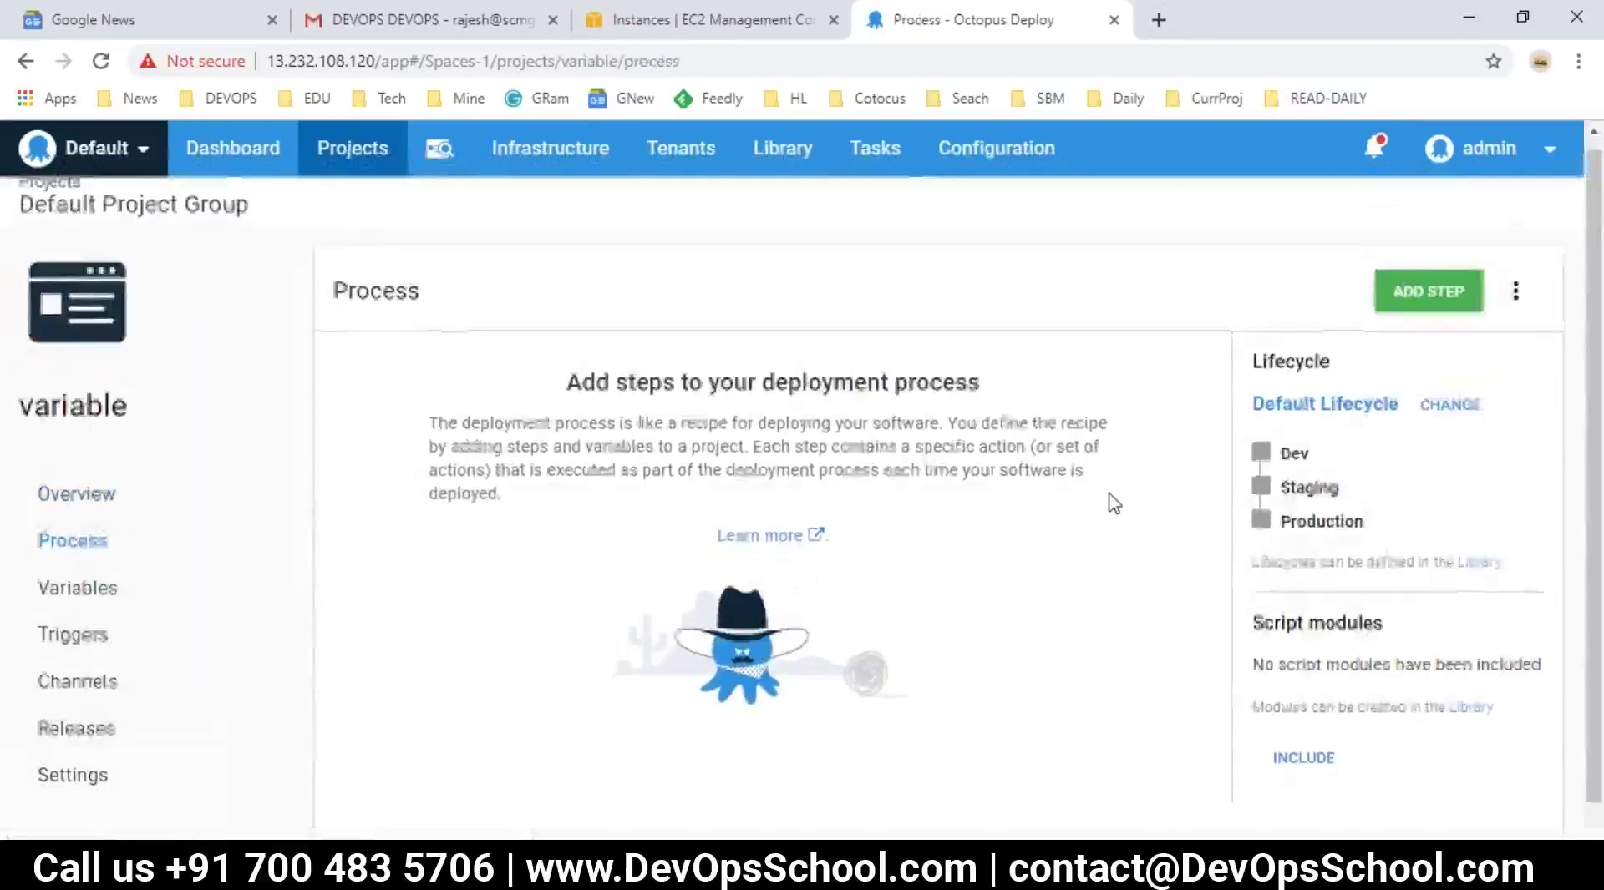
left_click(1410, 303)
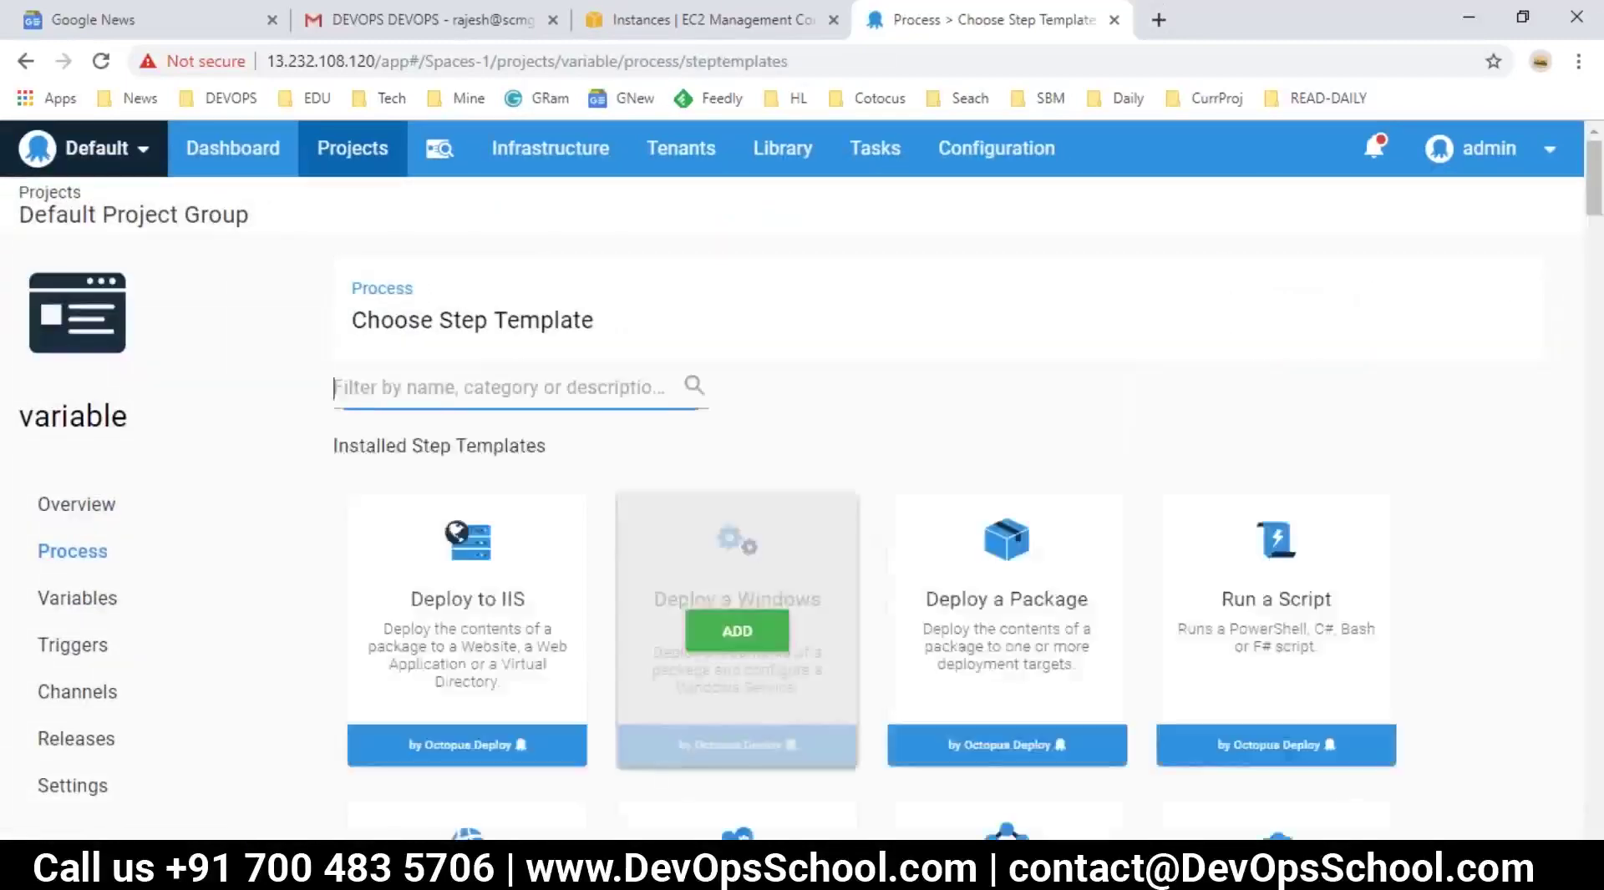
left_click(1277, 630)
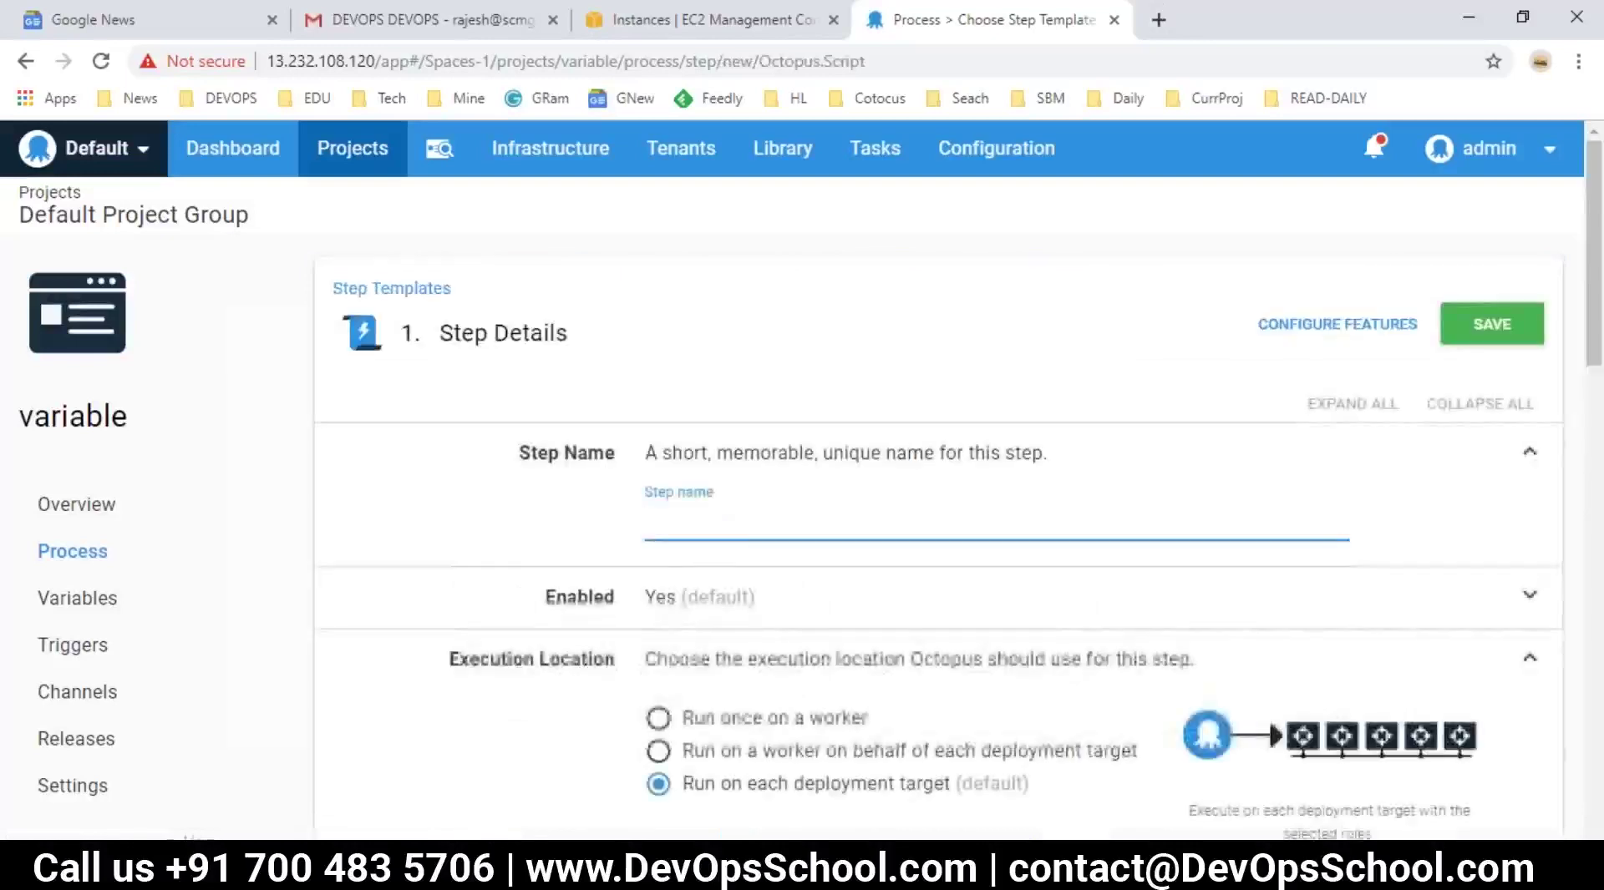
type("runascript")
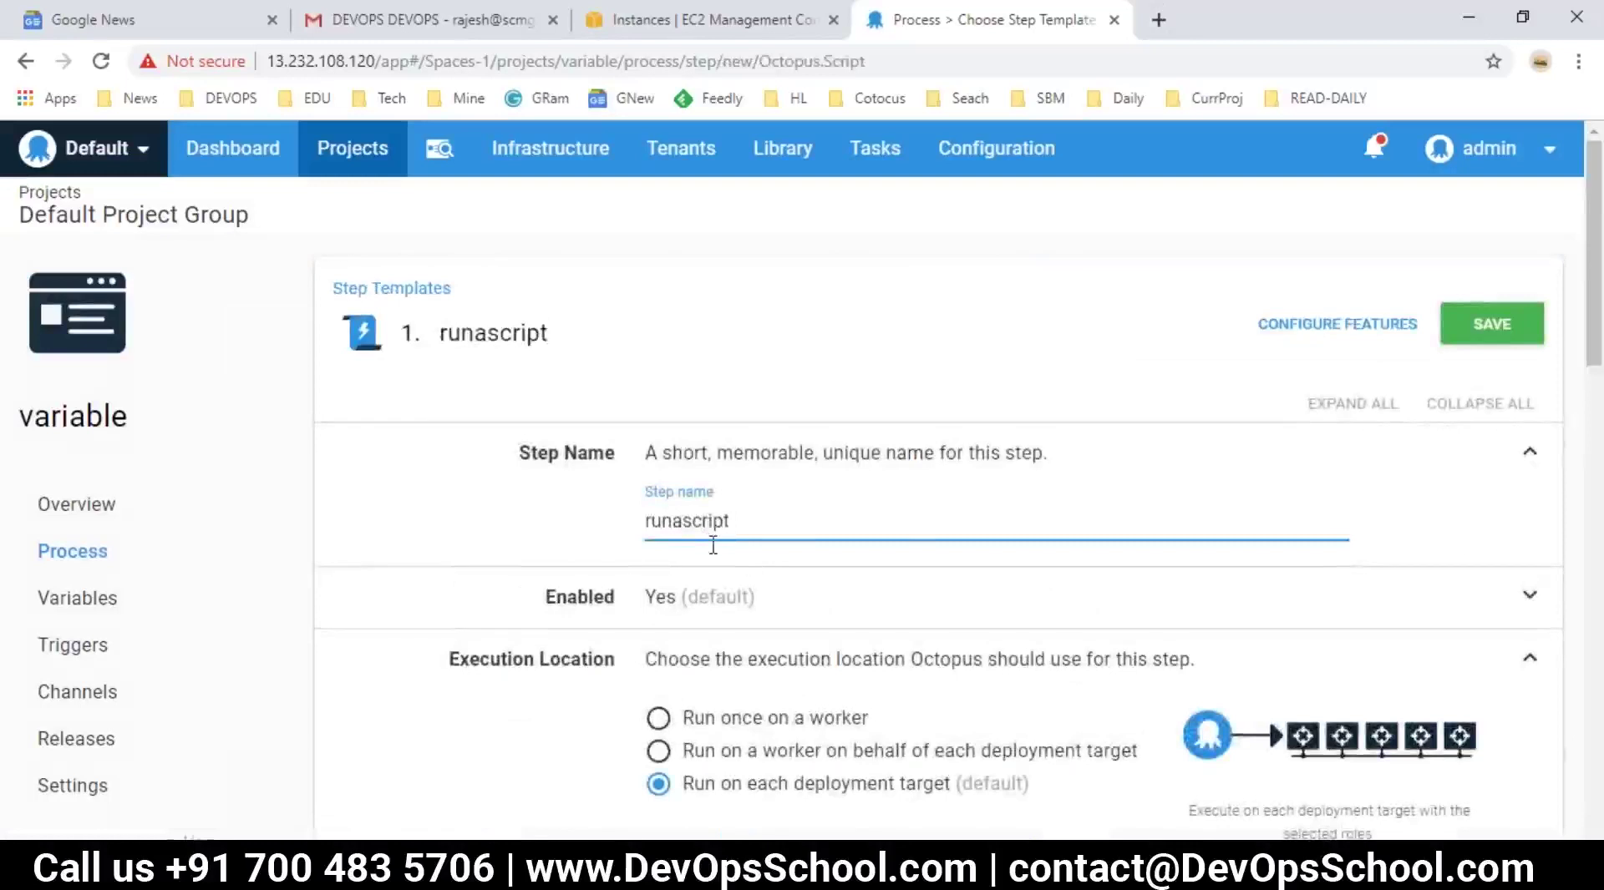
- Assign the runascript step to deployment targets in the Webserver role
scroll(713, 545, "down", 3)
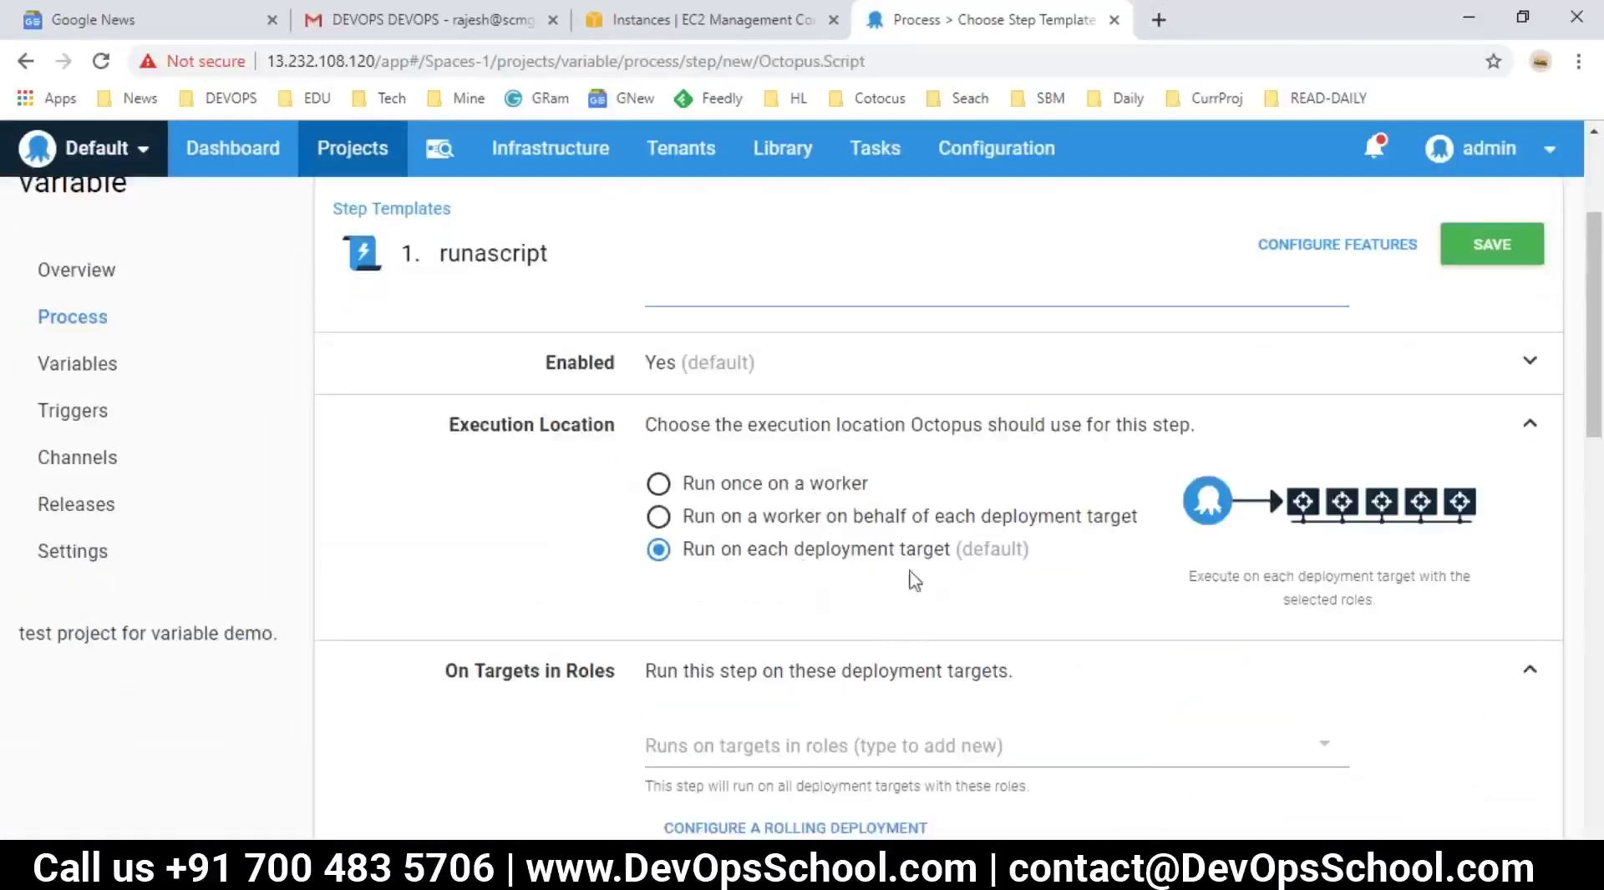
scroll(880, 568, "down", 2)
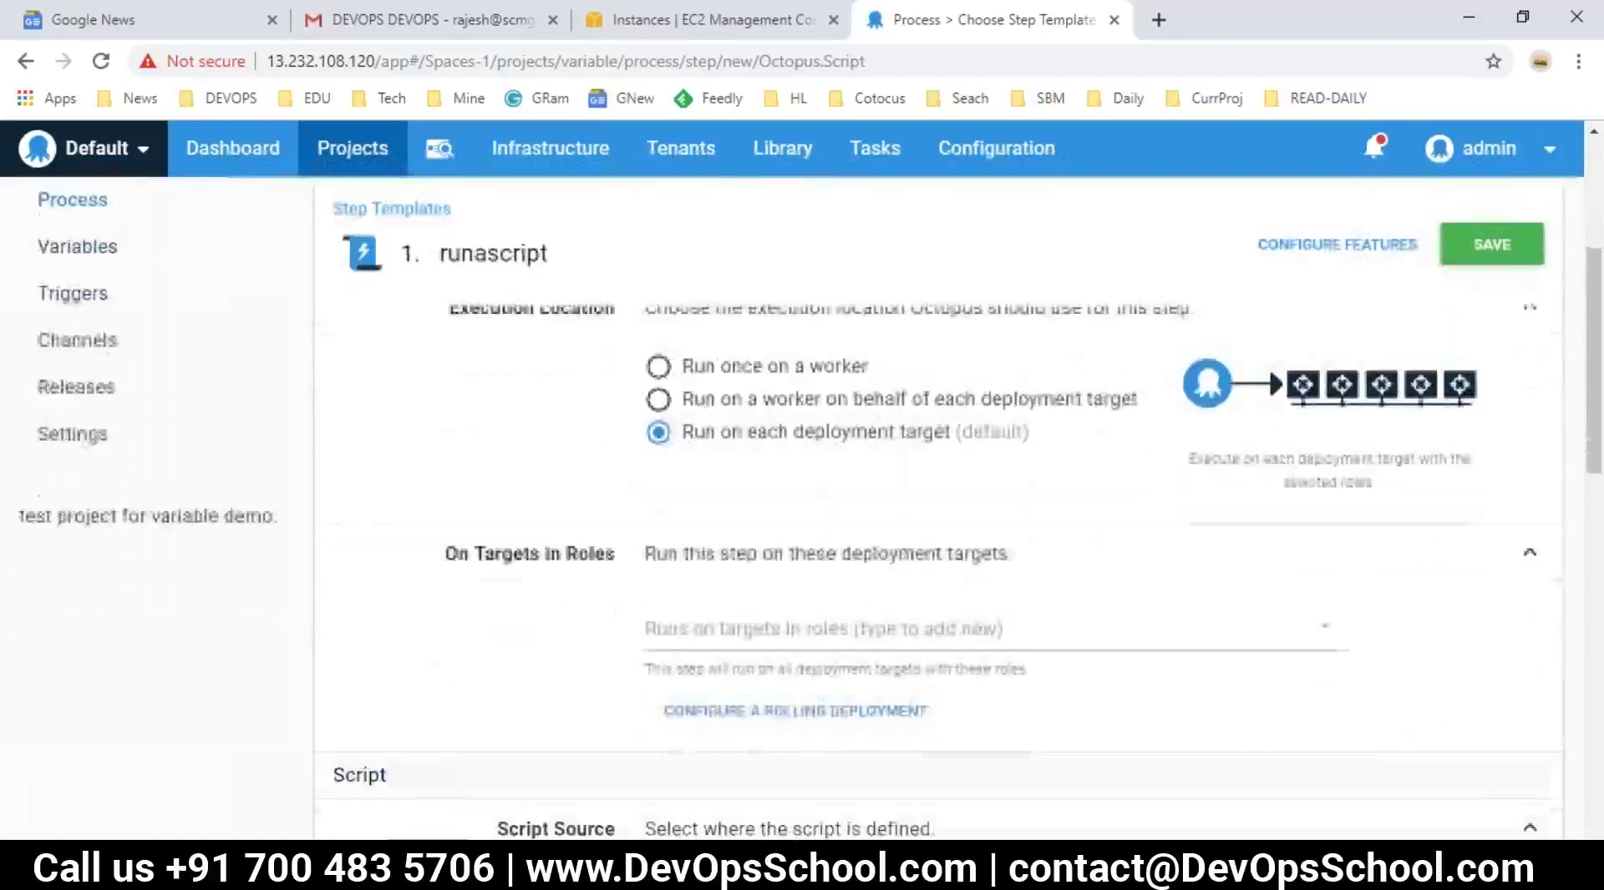
scroll(816, 633, "down", 2)
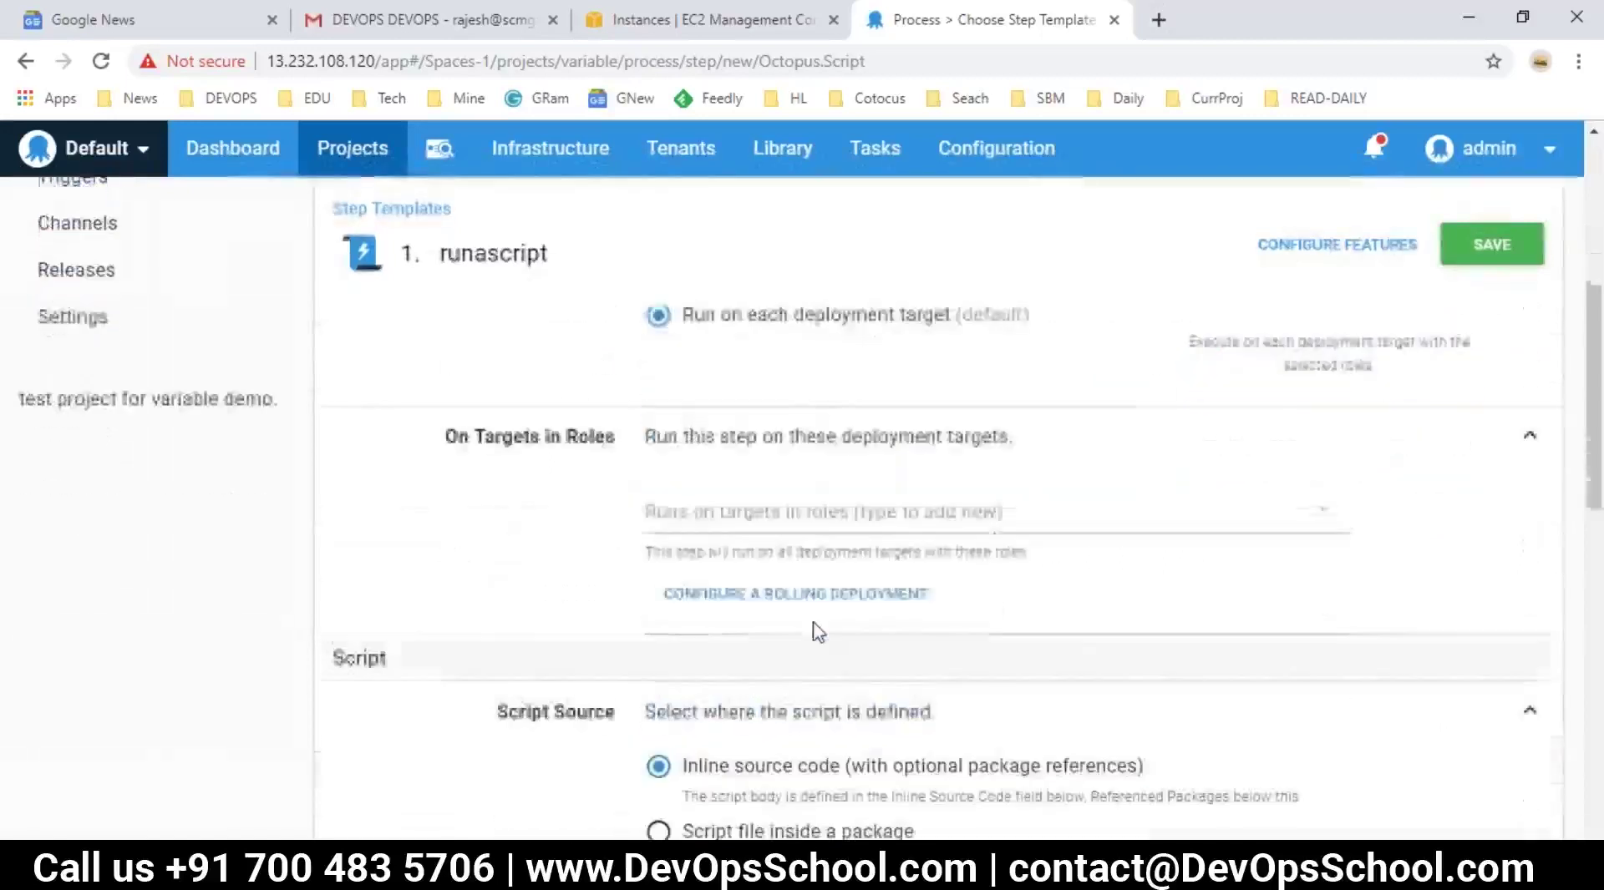
left_click(685, 513)
left_click(712, 568)
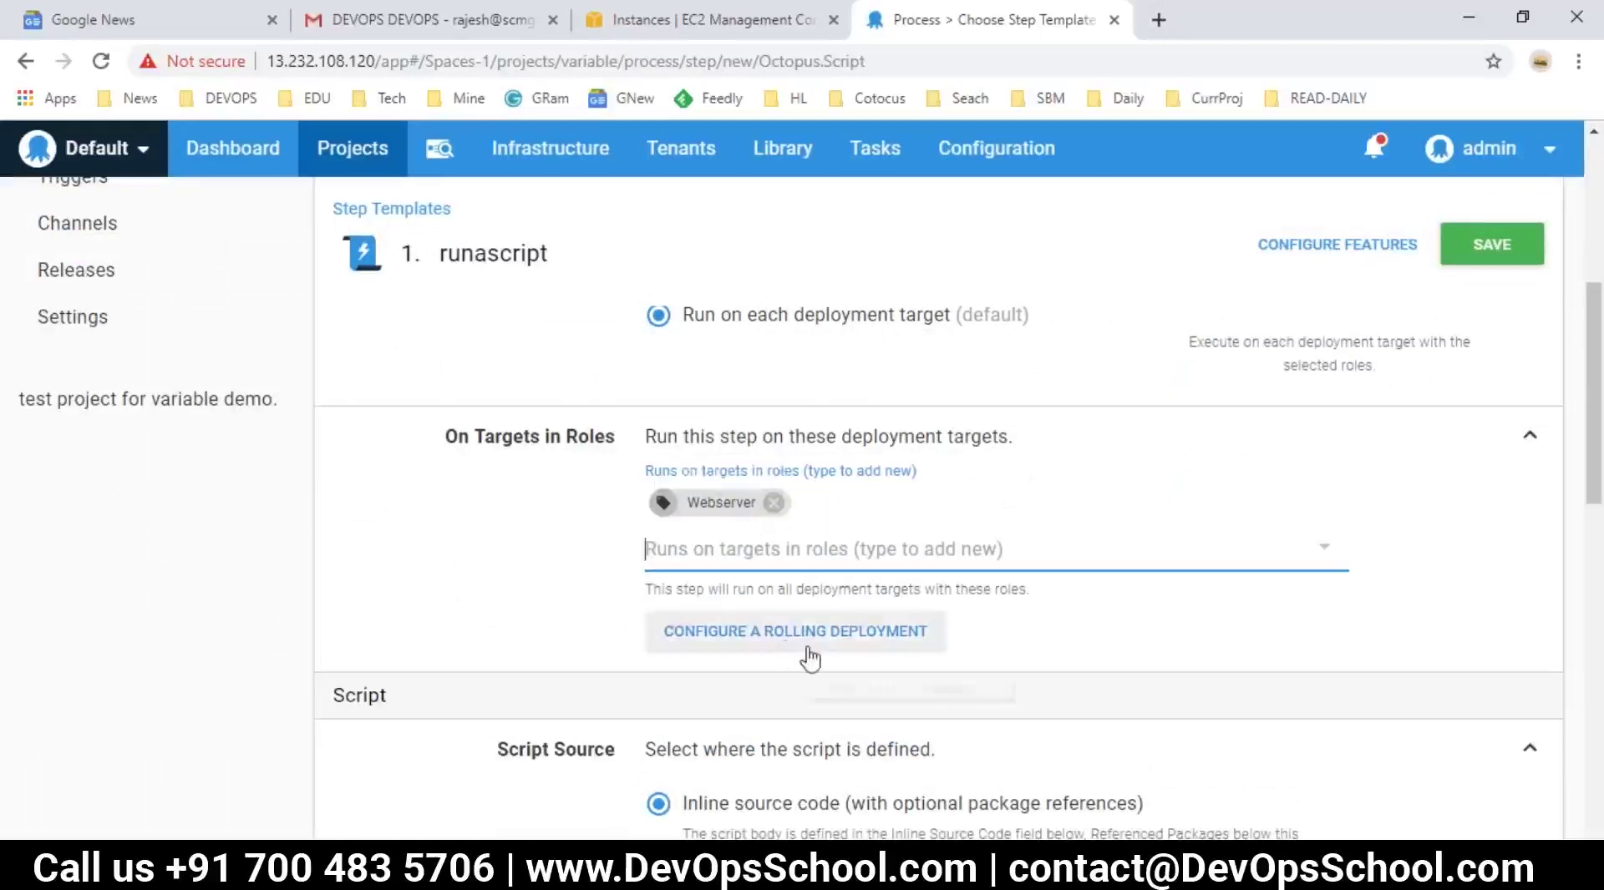
- Review the script source options and switch the source to a script file inside a package
scroll(808, 655, "down", 2)
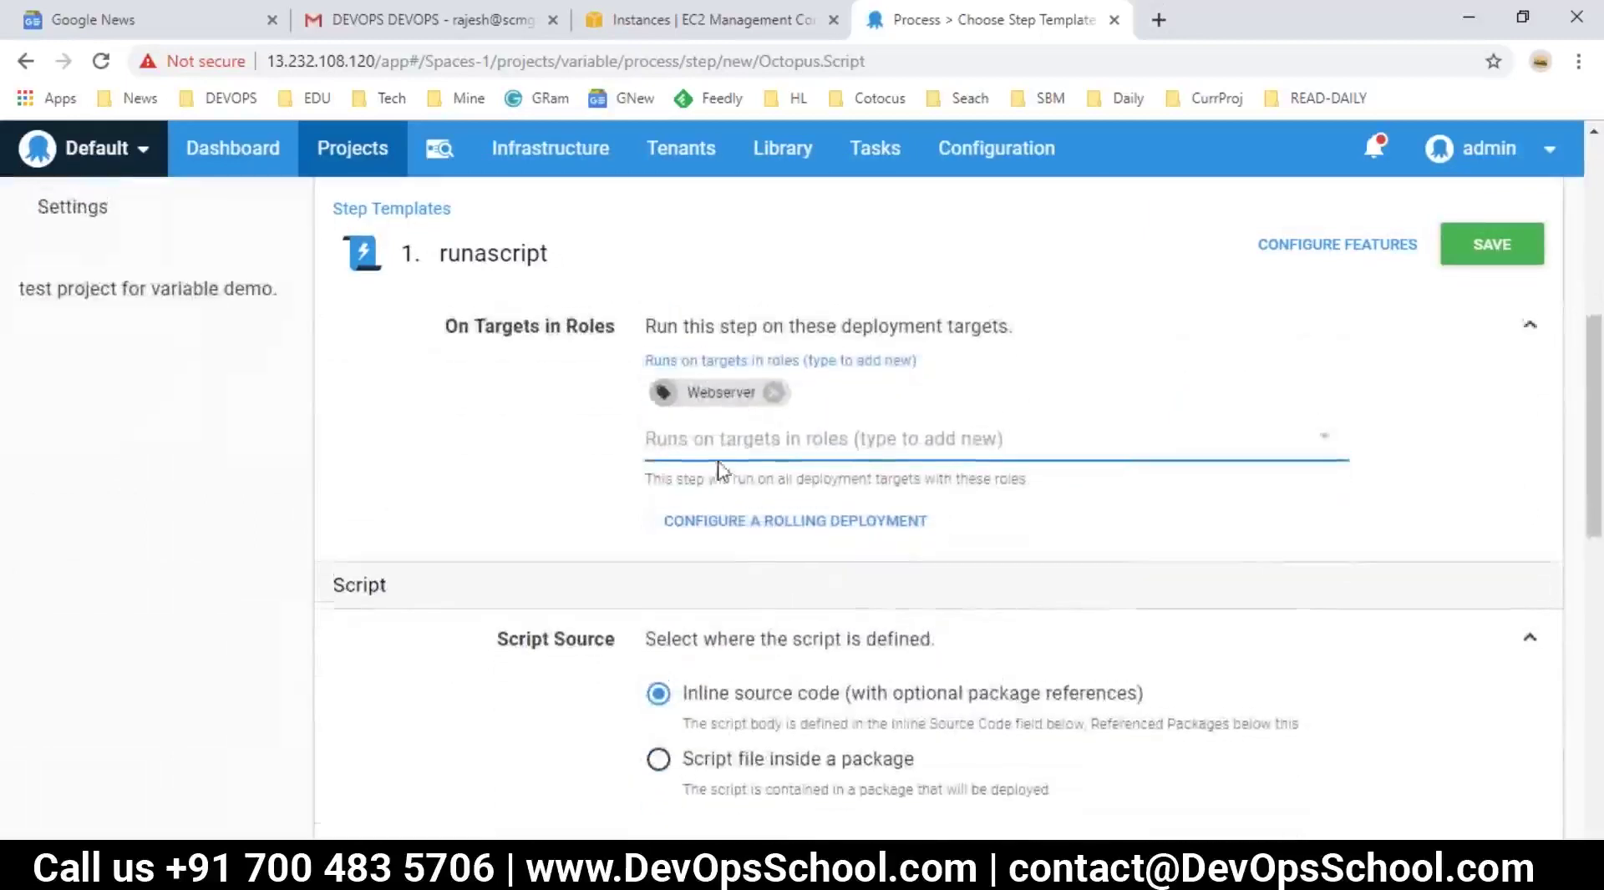
scroll(844, 538, "up", 2)
scroll(584, 560, "down", 4)
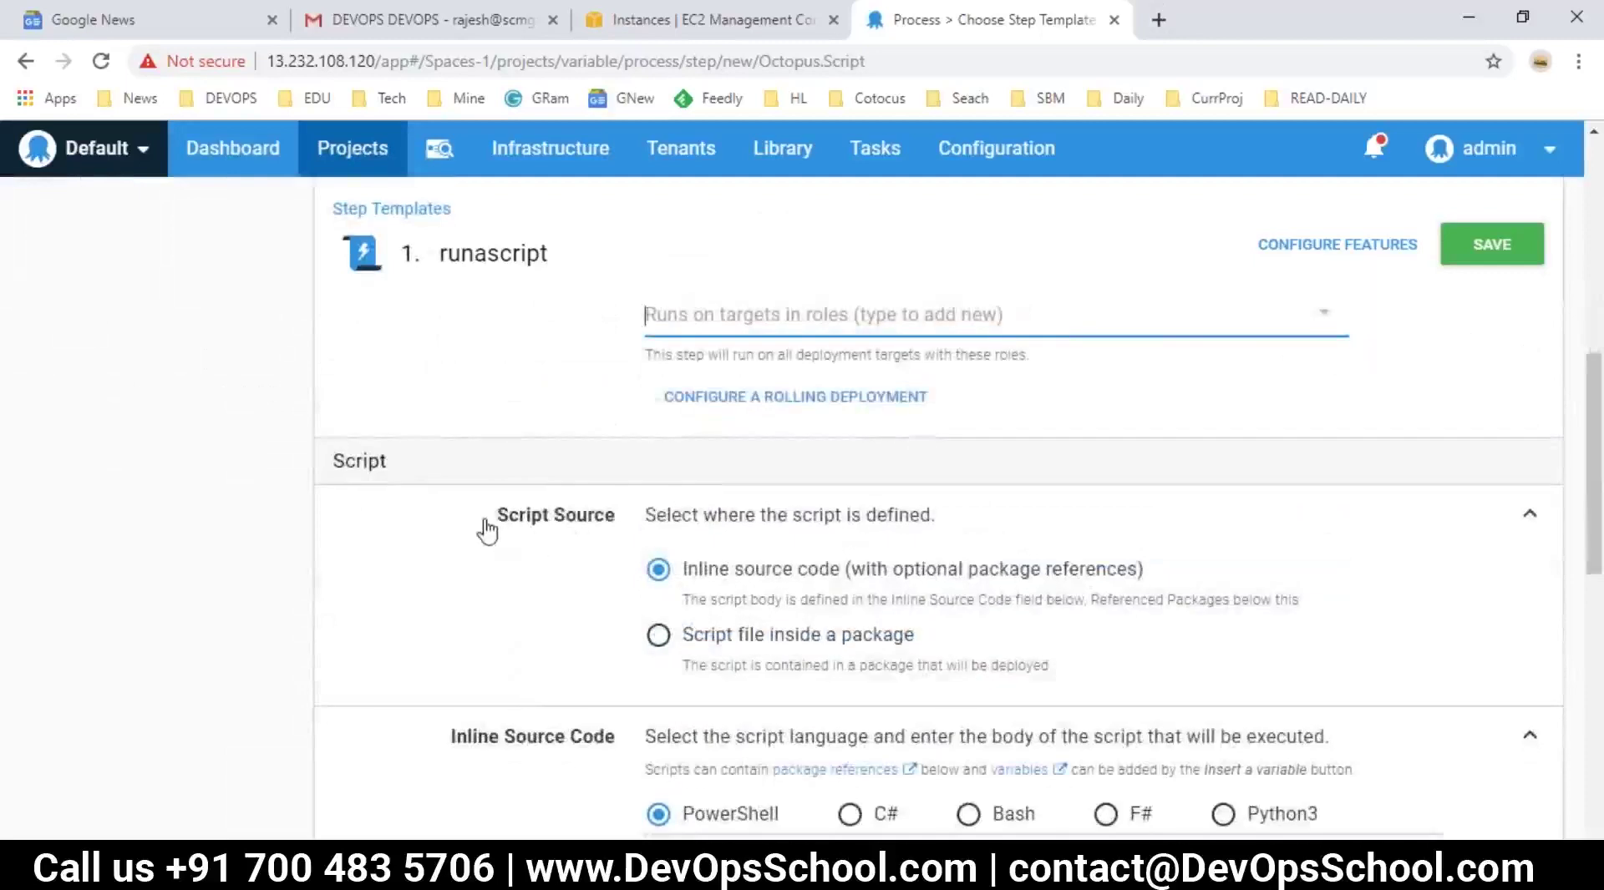
left_click_drag(495, 524, 618, 533)
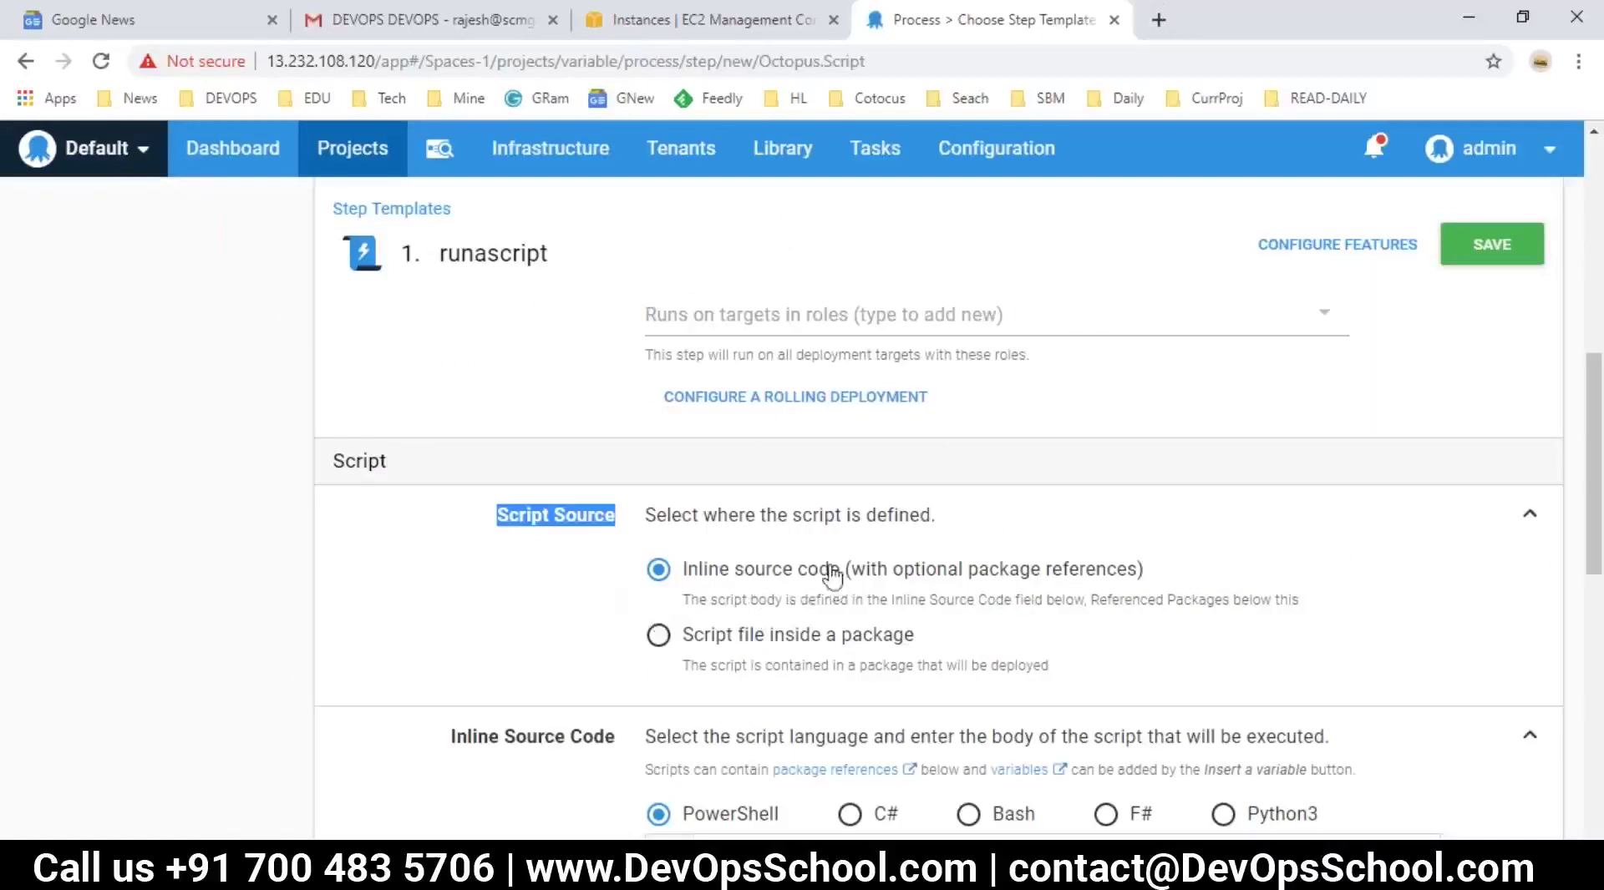
scroll(839, 591, "down", 5)
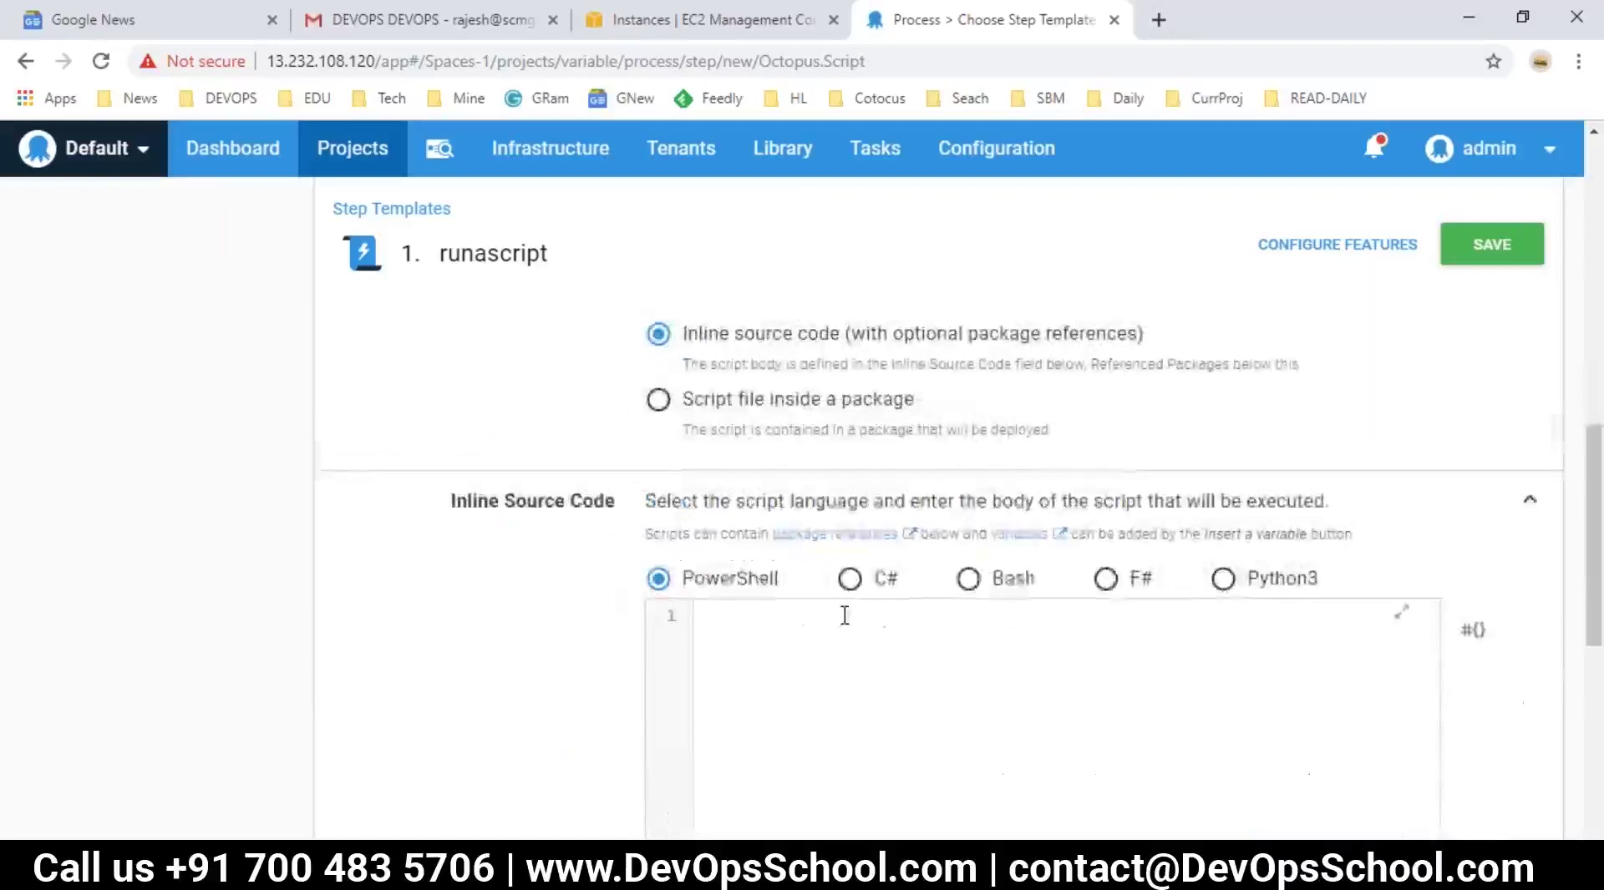
scroll(814, 553, "up", 3)
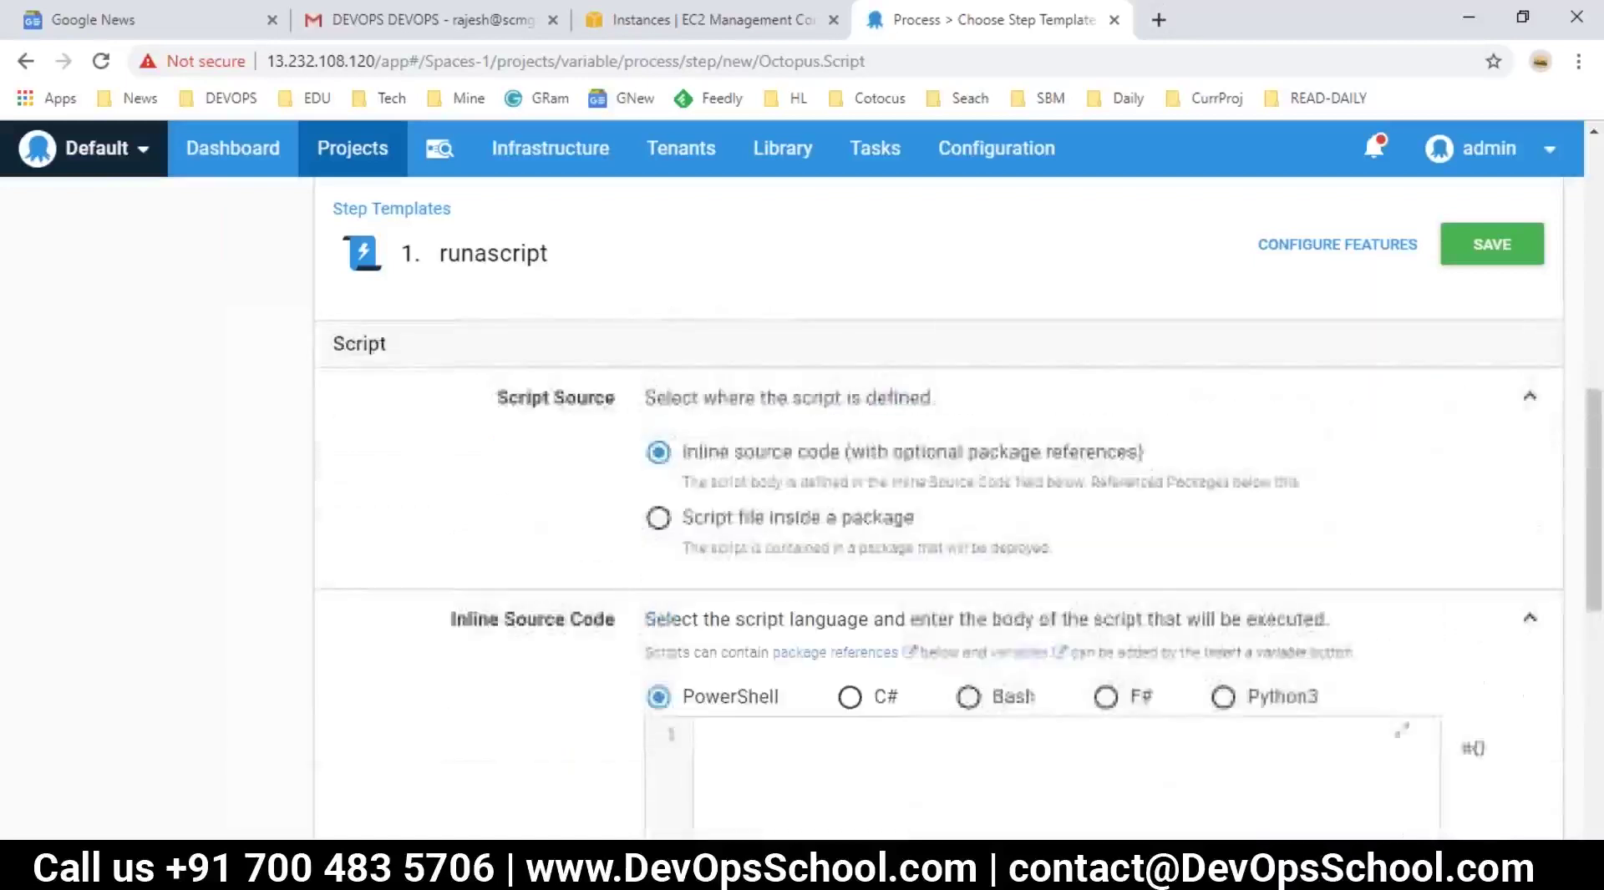
left_click(754, 522)
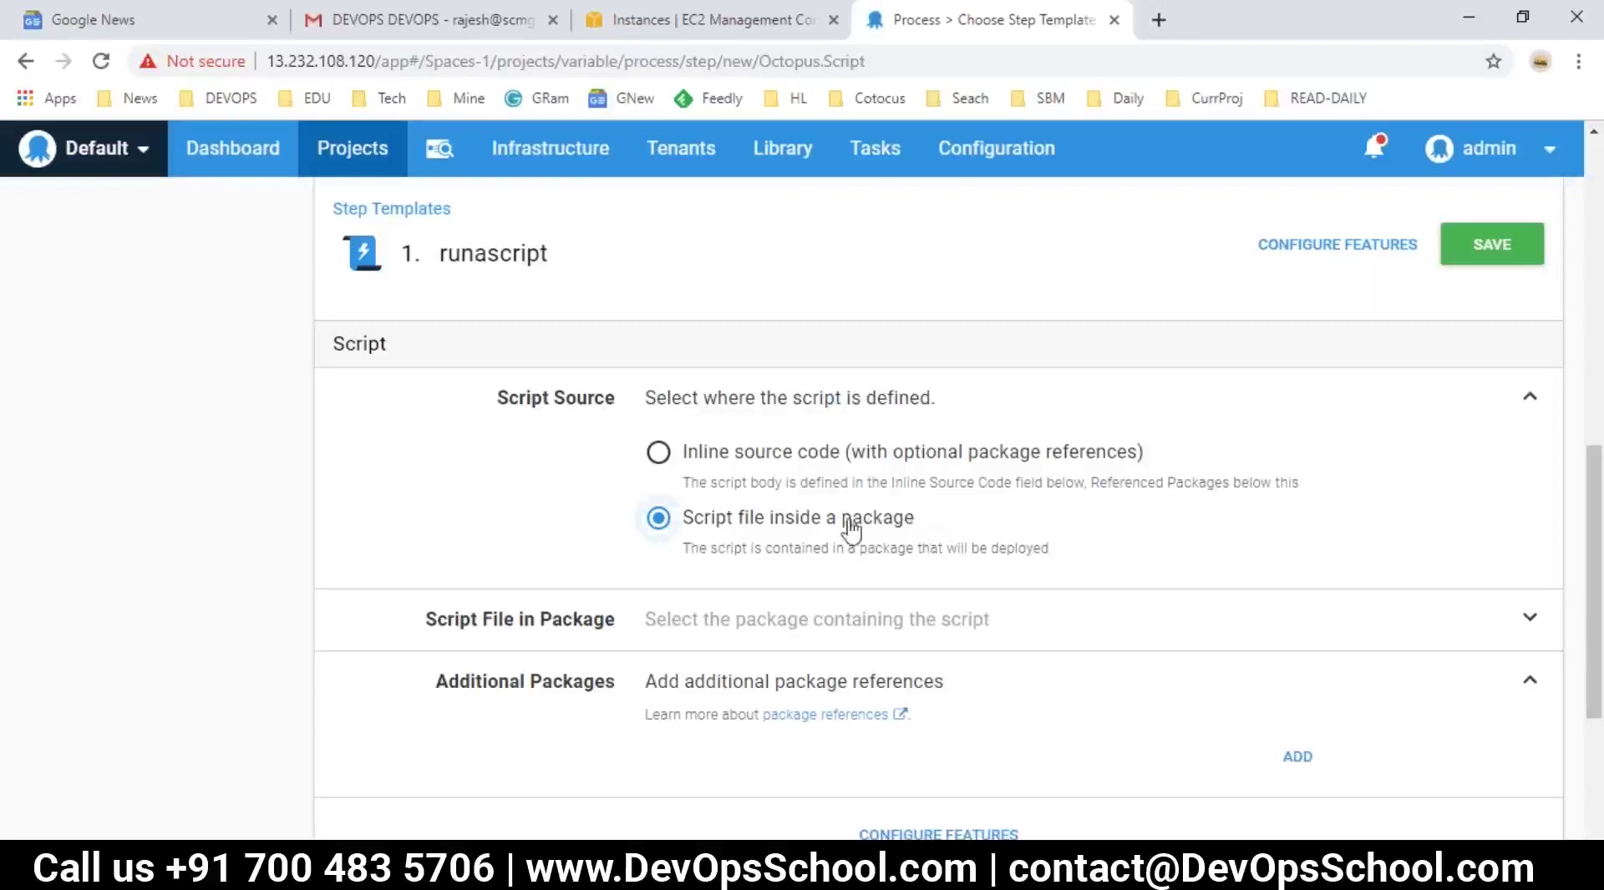
- Open the Octopus Library separately, examine the package formats accepted by the built-in package repository, and return to the runascript step
right_click(783, 148)
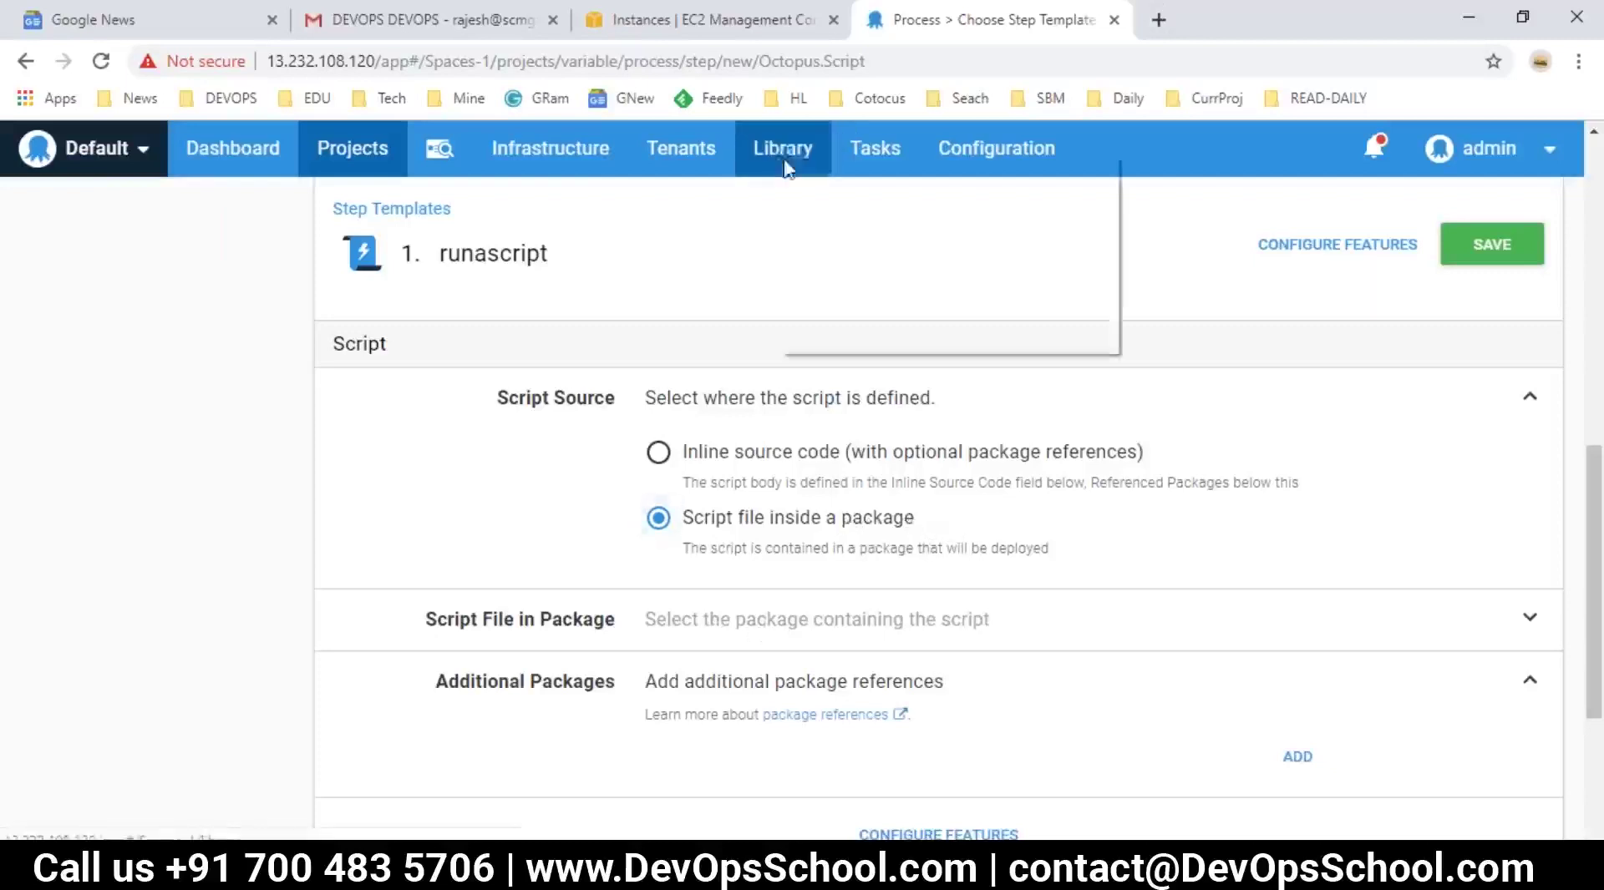
left_click(844, 167)
left_click(1103, 21)
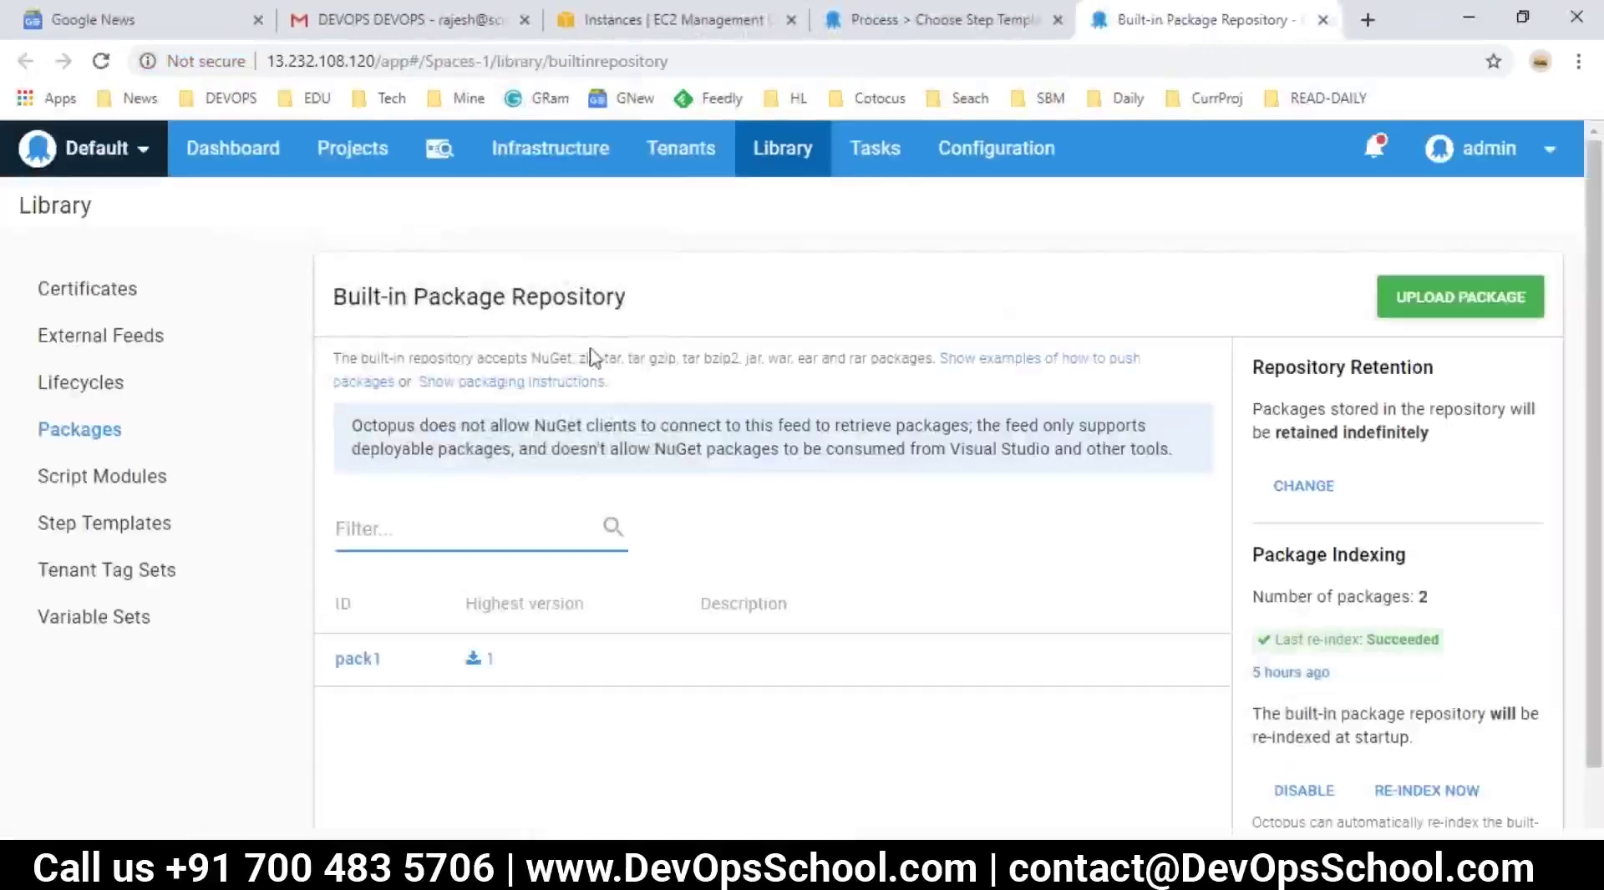
left_click_drag(615, 359, 834, 356)
left_click(702, 361)
left_click(835, 355)
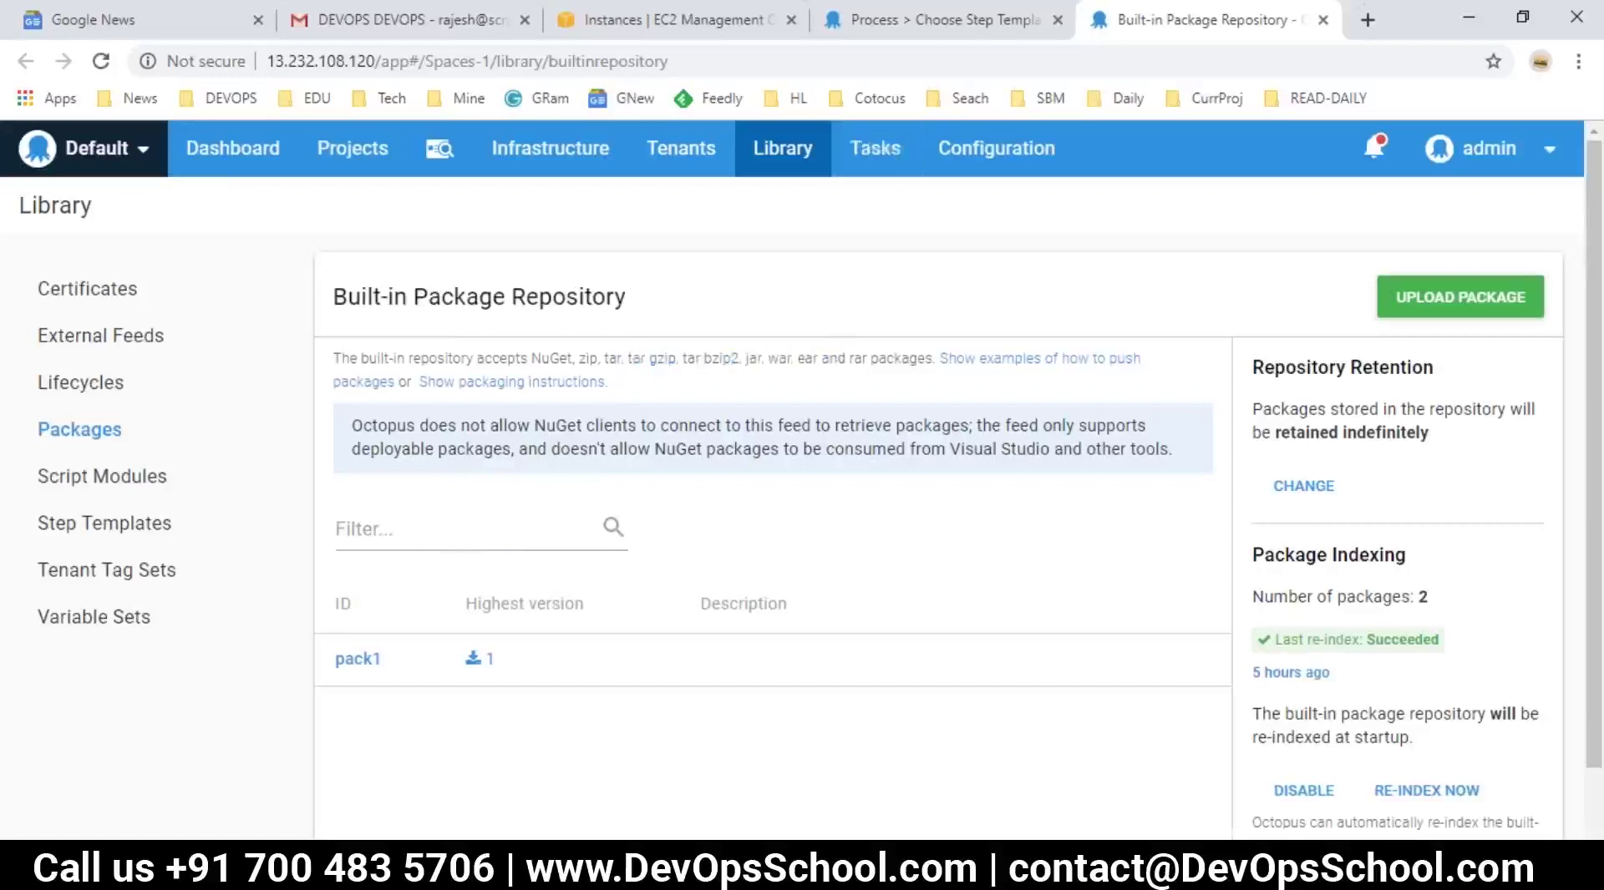
left_click(889, 31)
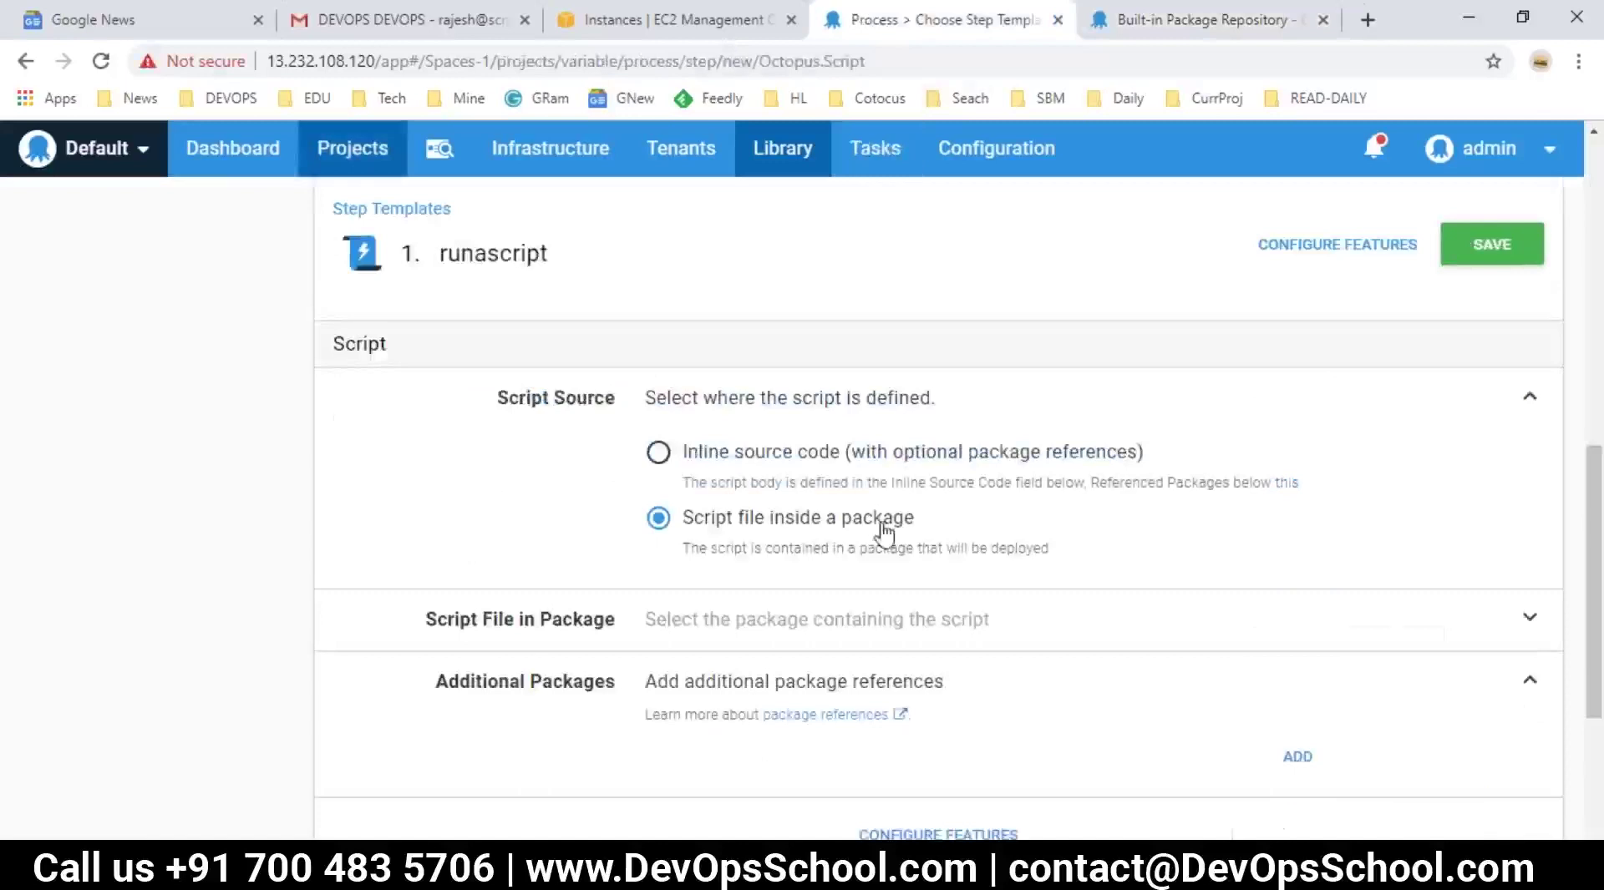
- Set the runascript step's script source back to inline source code
scroll(794, 501, "down", 1)
scroll(710, 460, "up", 1)
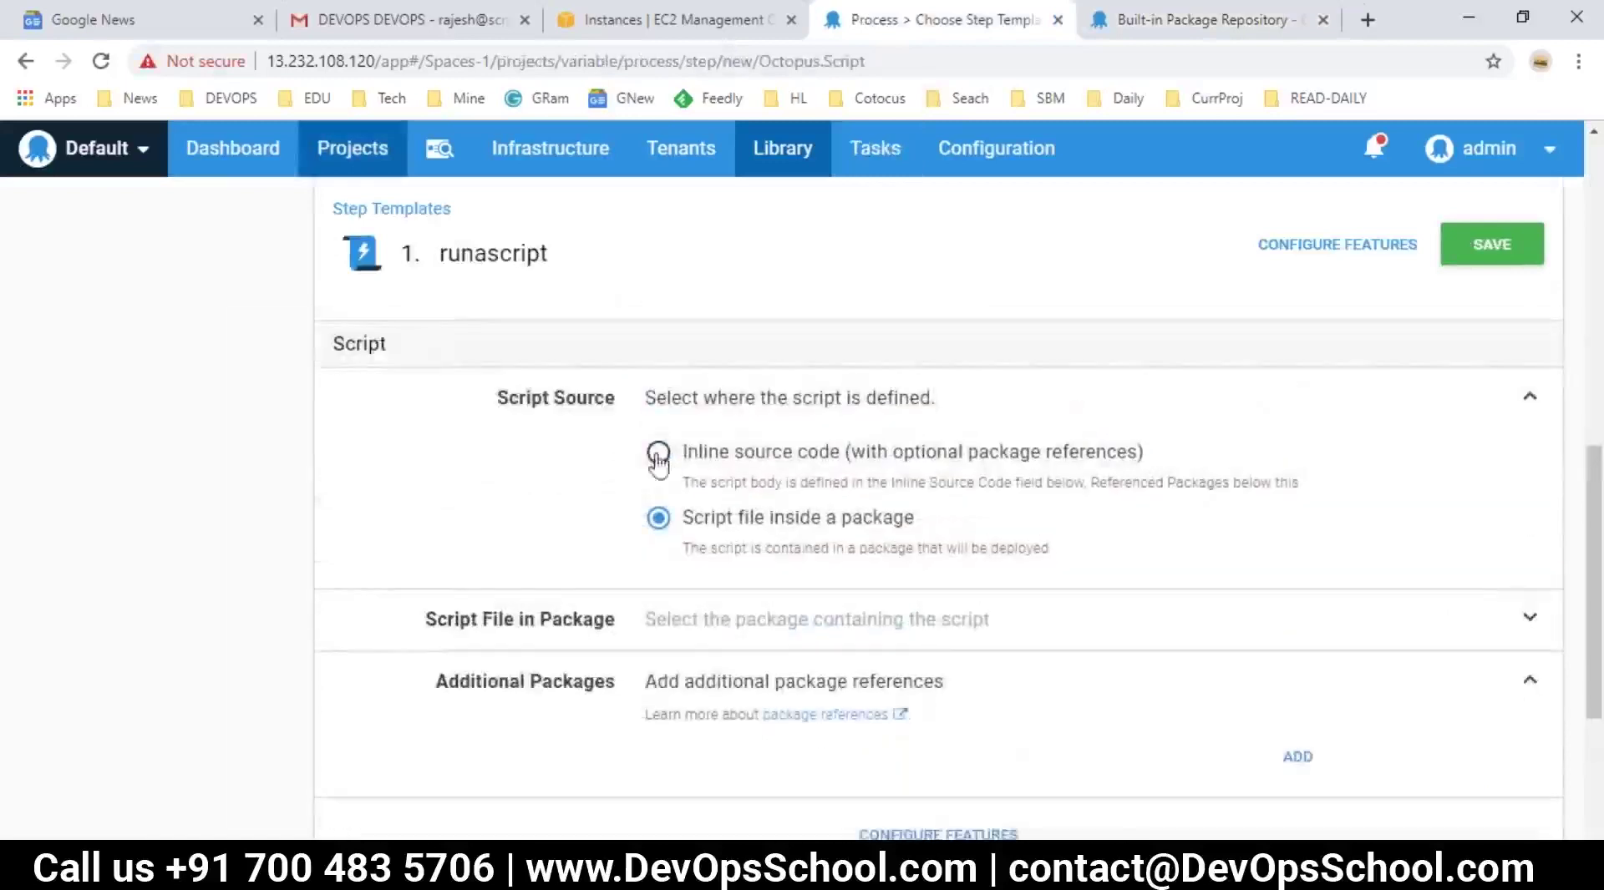
left_click(659, 455)
scroll(886, 577, "down", 1)
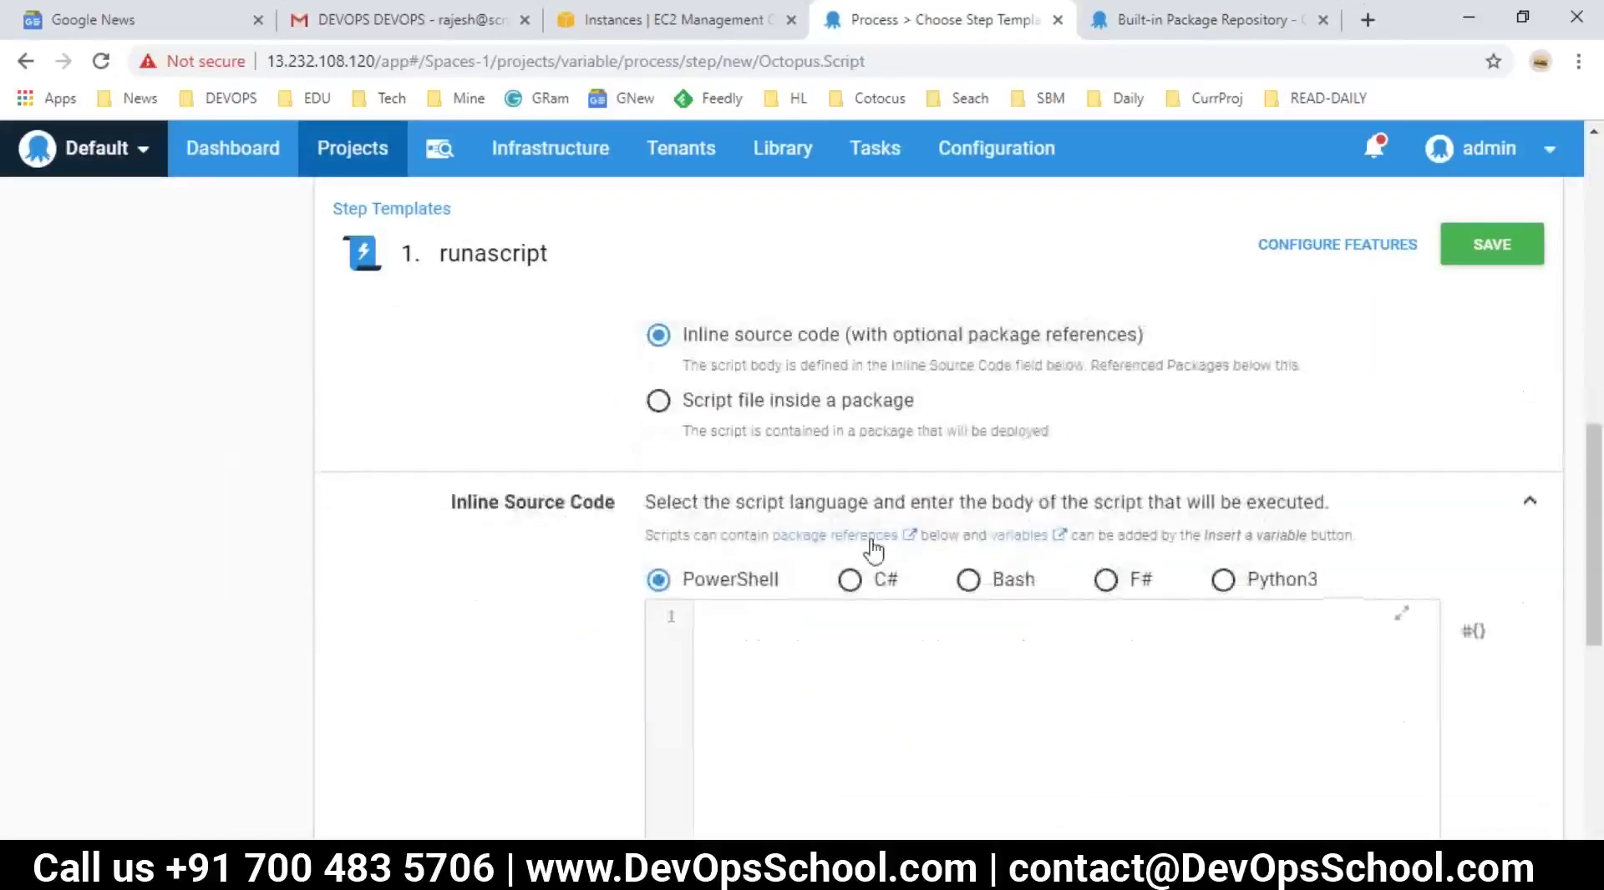
- Enter an inline PowerShell mkdir command that creates a folder named with the account holder's first name
scroll(869, 547, "down", 1)
scroll(873, 468, "up", 1)
left_click(875, 683)
type("mkdir")
scroll(860, 643, "down", 1)
type("rajesh")
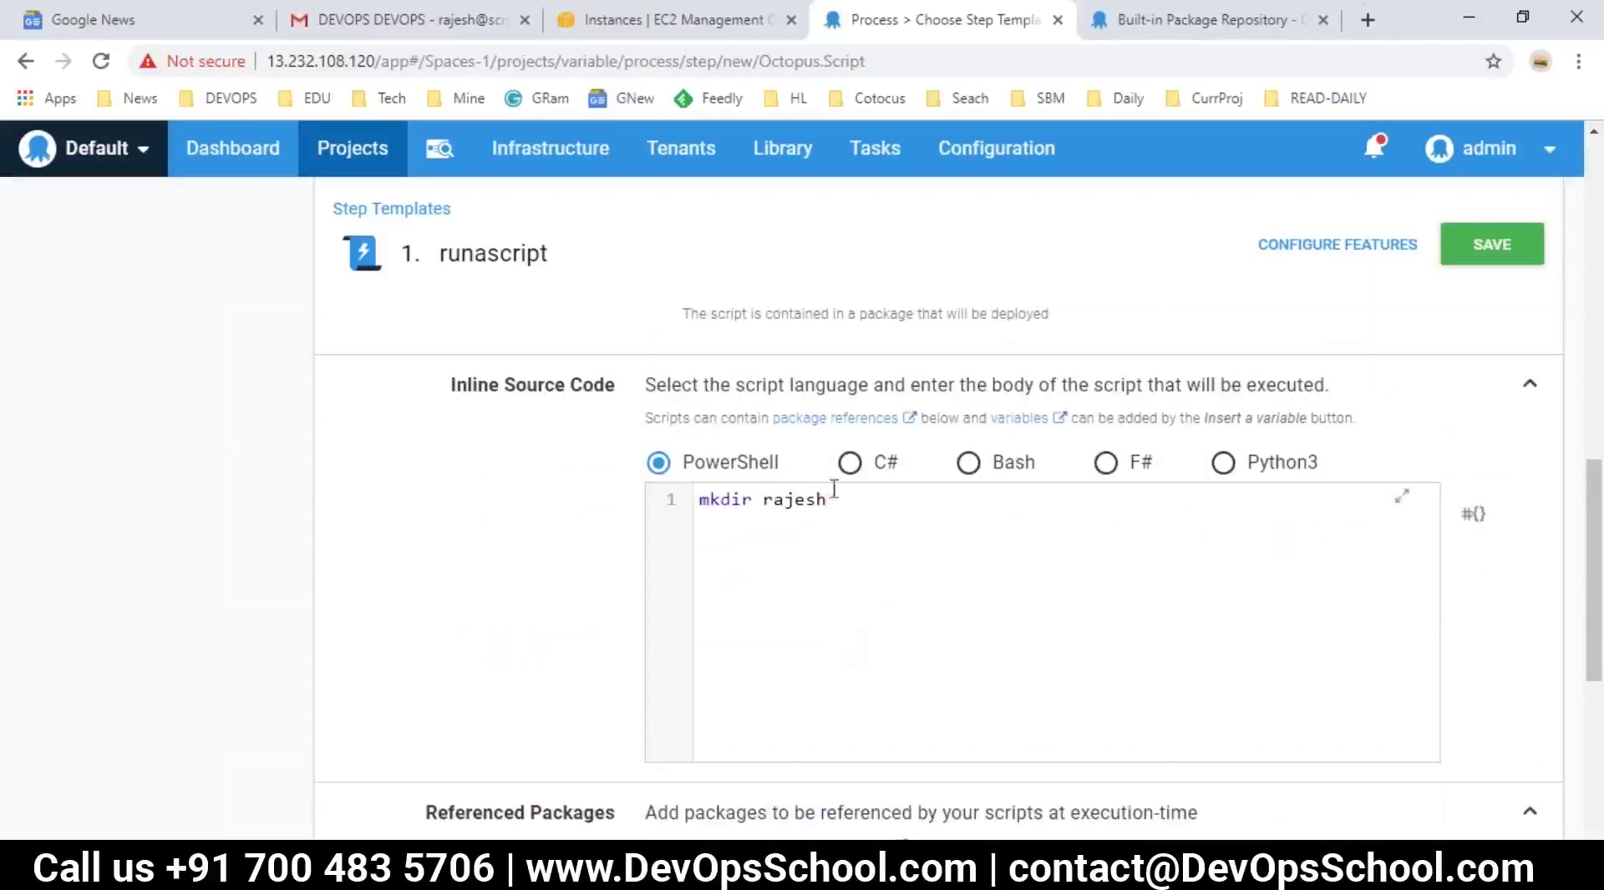
left_click_drag(834, 489, 756, 498)
left_click(840, 601)
- Review the step's referenced packages, run conditions and optional features without enabling any, then look back over the whole step configuration
scroll(836, 602, "down", 4)
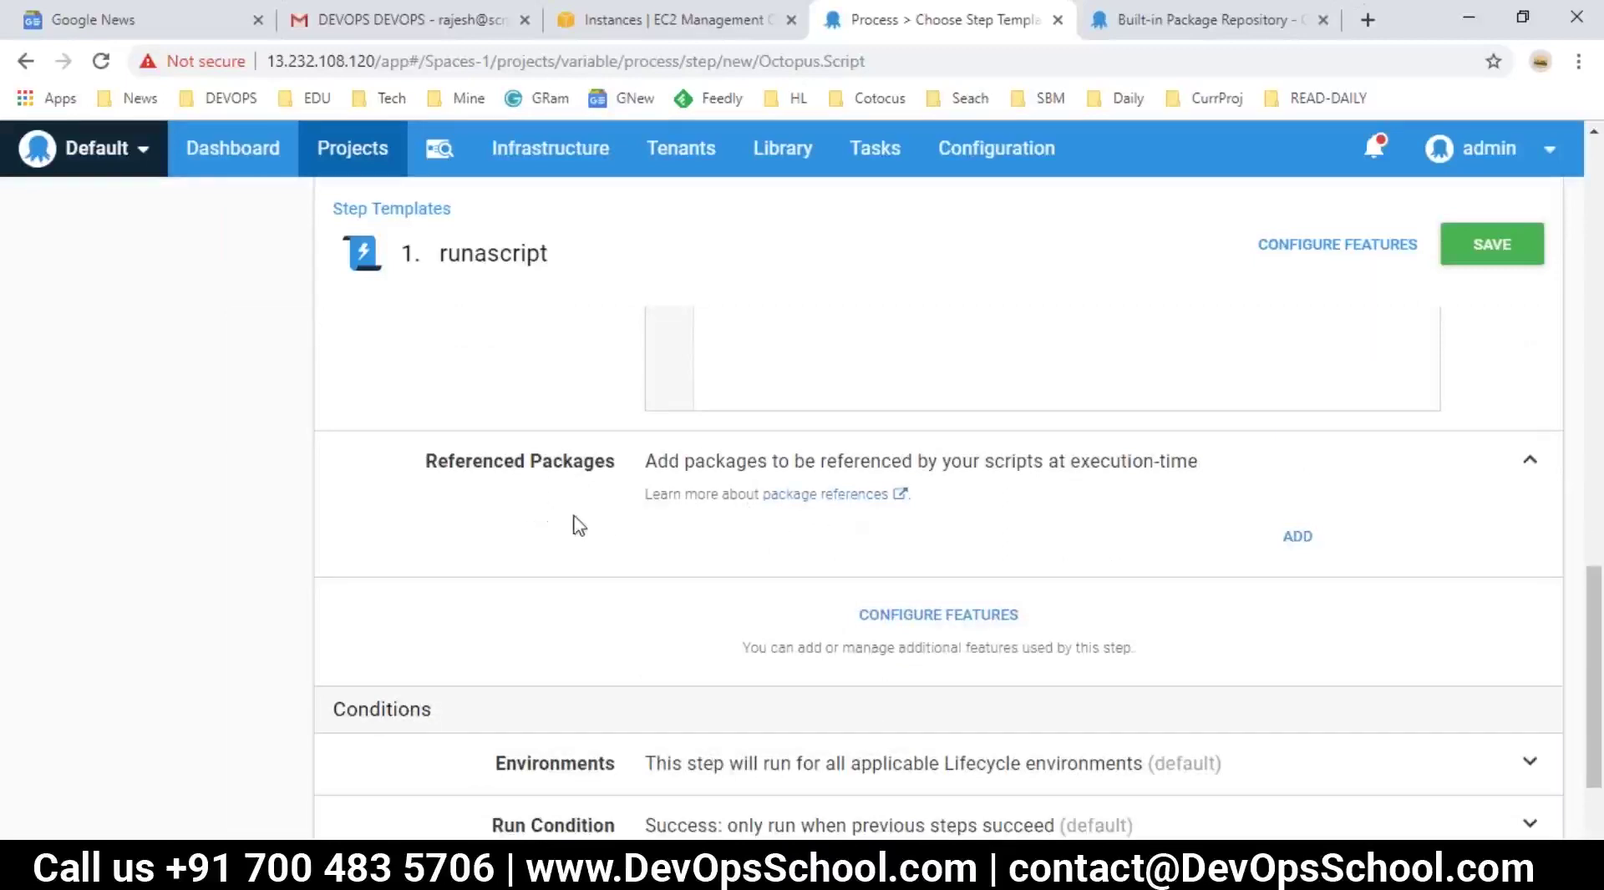
scroll(575, 524, "down", 2)
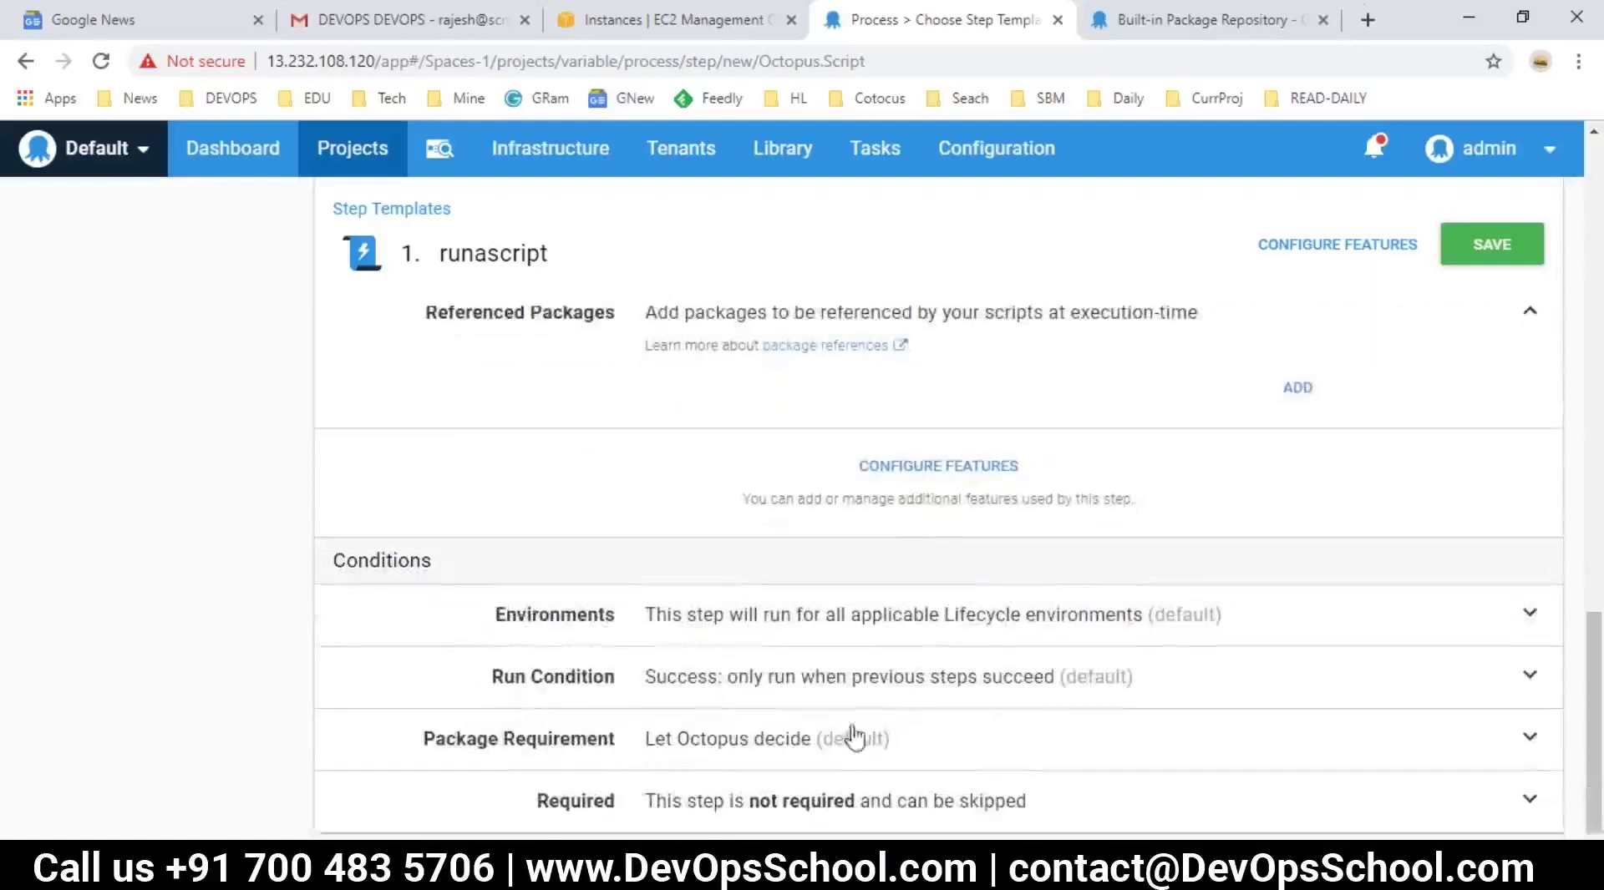
left_click(892, 480)
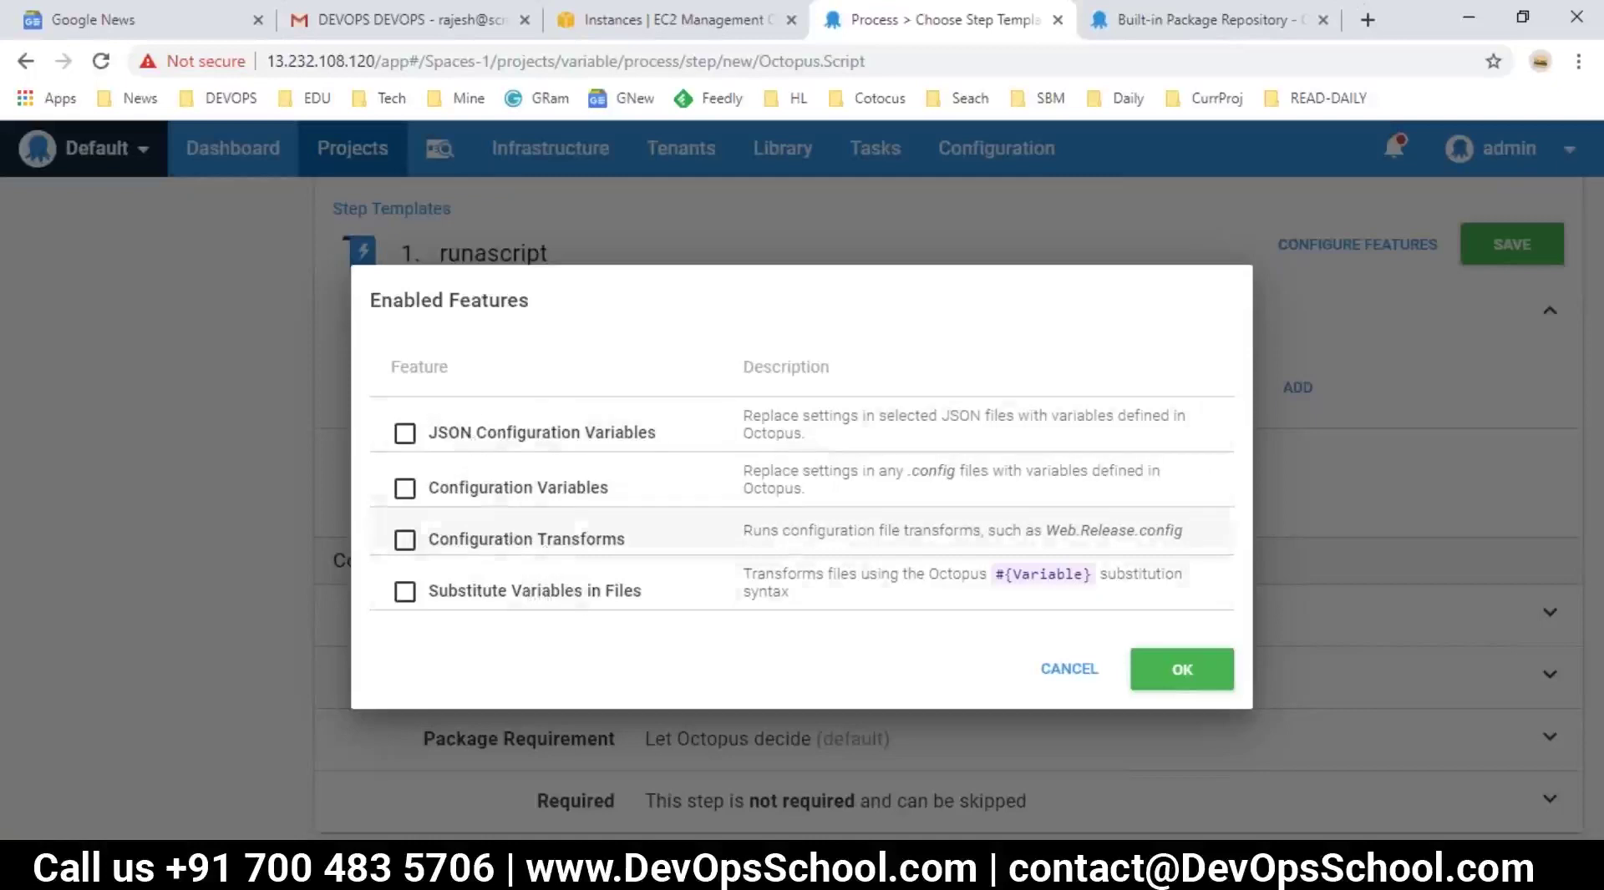
left_click(1078, 671)
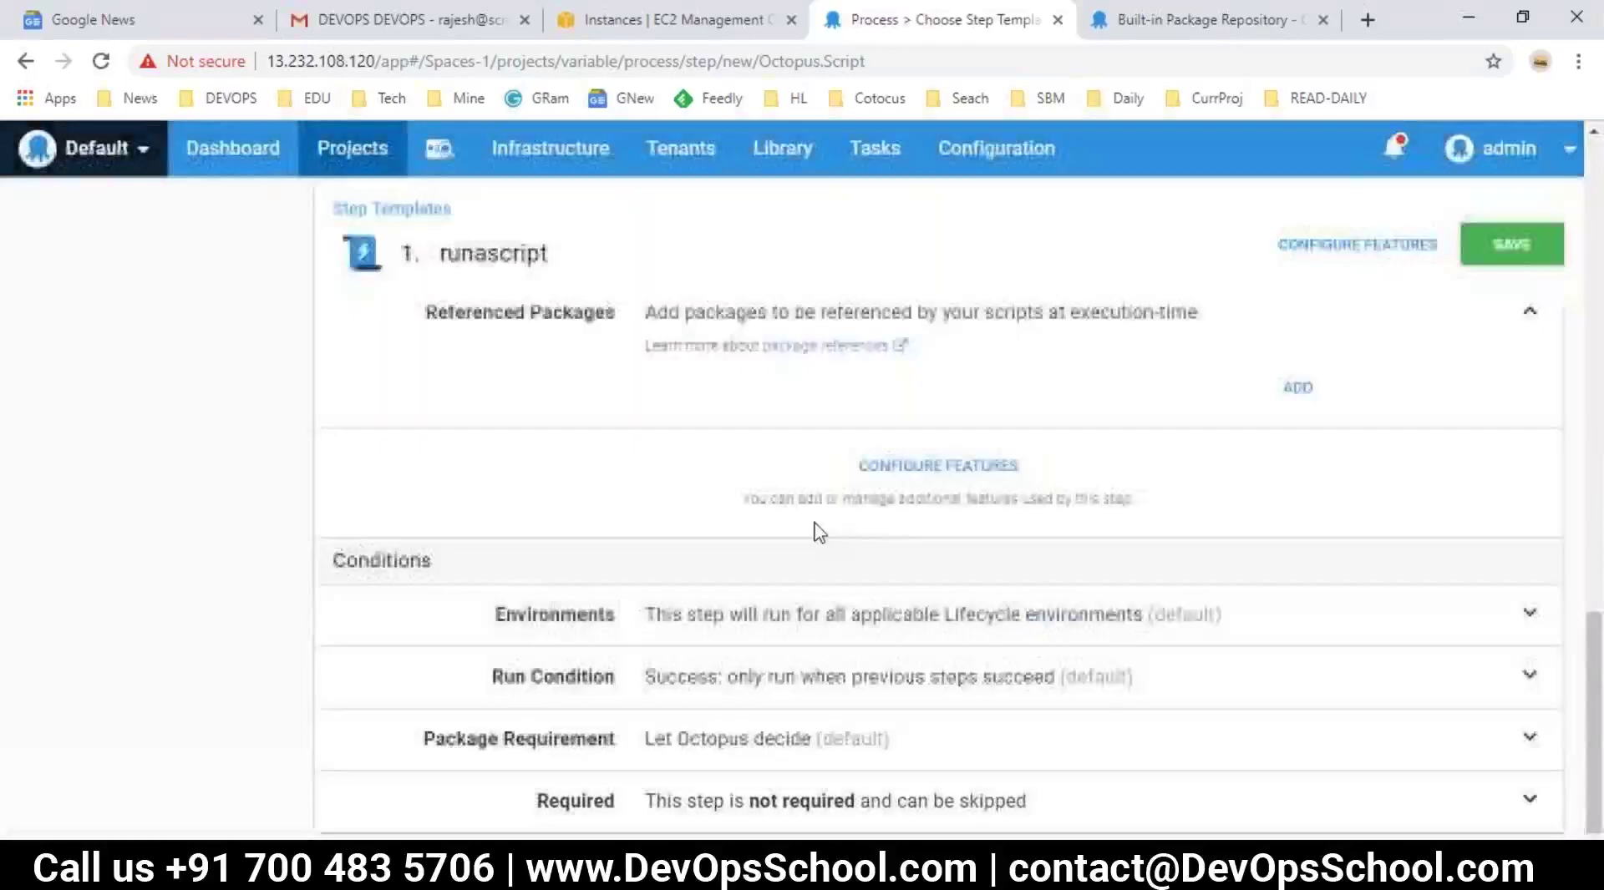
scroll(749, 523, "up", 8)
scroll(819, 702, "up", 3)
scroll(744, 652, "down", 4)
scroll(744, 648, "up", 9)
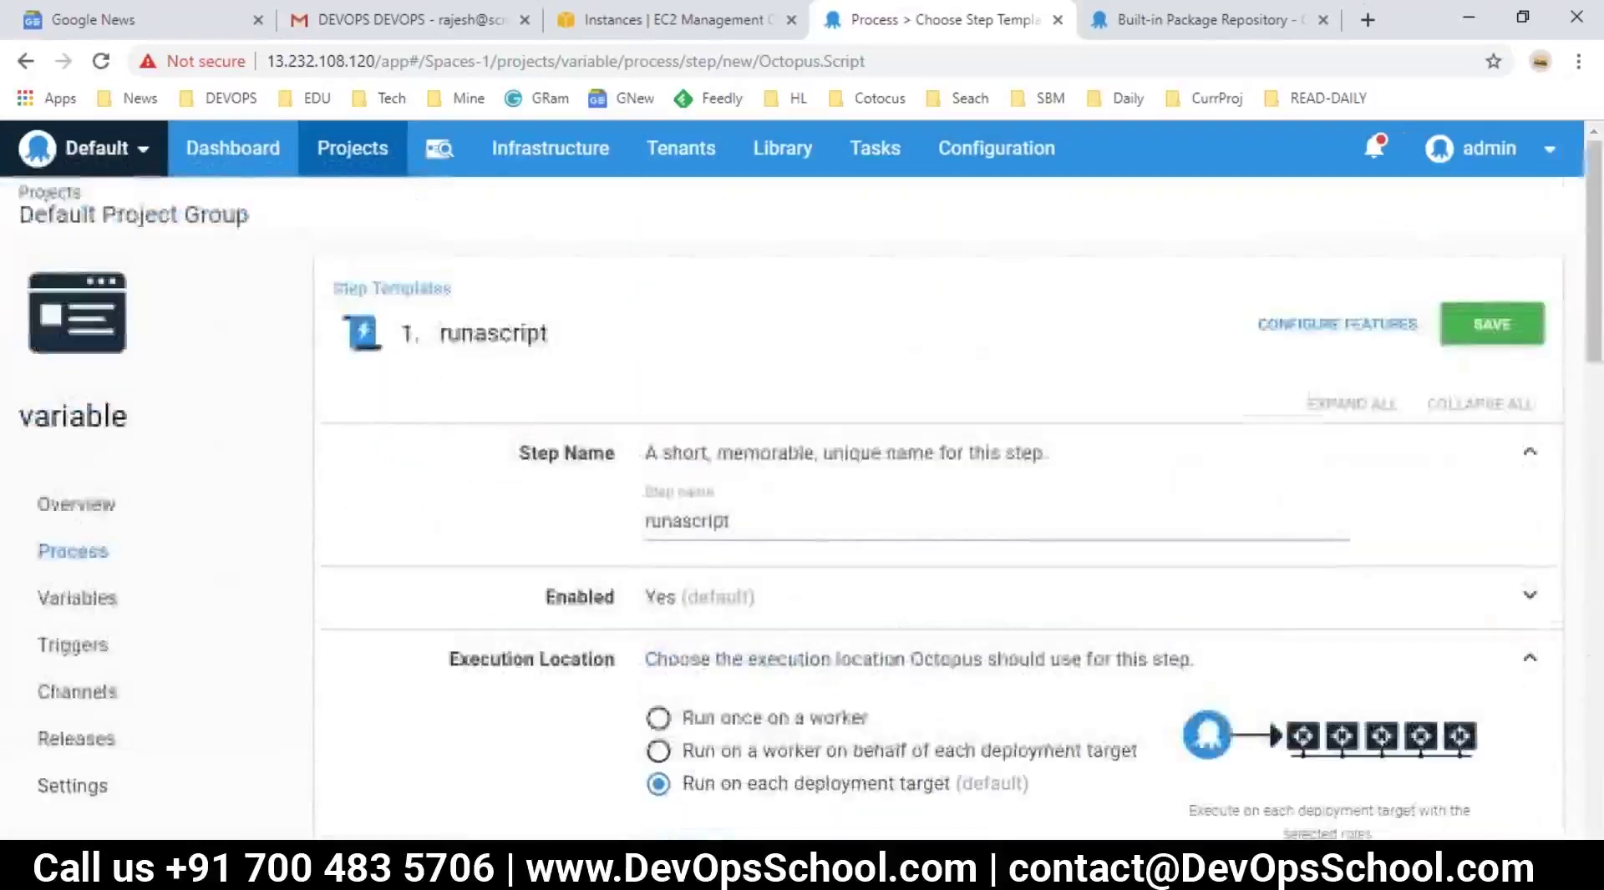
- Recheck the inline mkdir script and the step's conditions, and save the runascript step to the deployment process
scroll(746, 648, "down", 10)
scroll(750, 657, "up", 1)
left_click(877, 542)
key("ctrl+a")
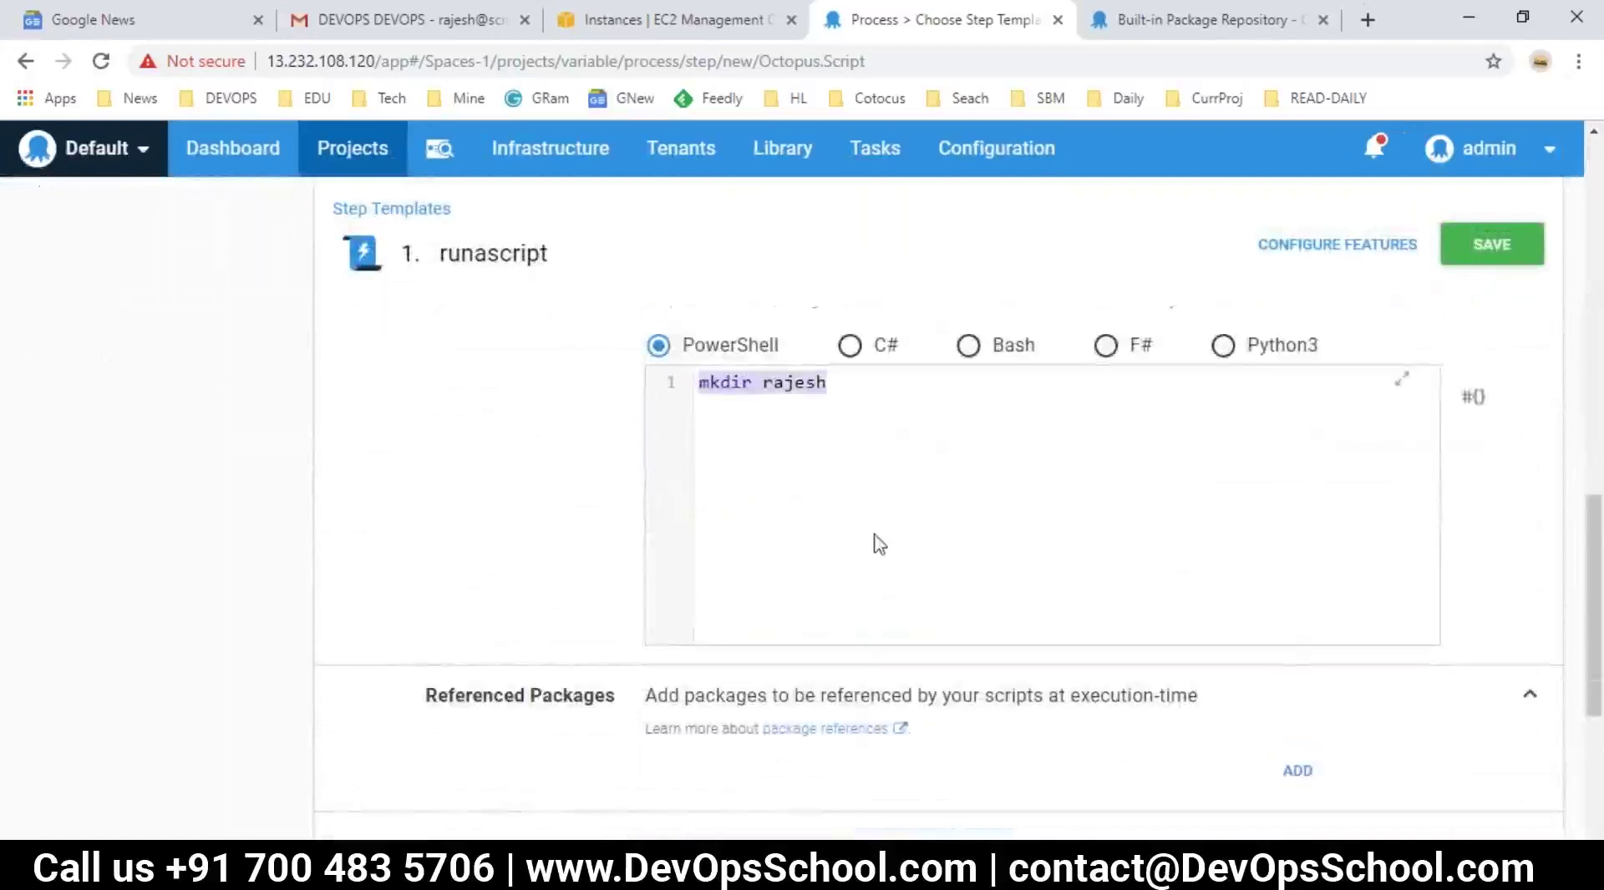
scroll(884, 554, "down", 5)
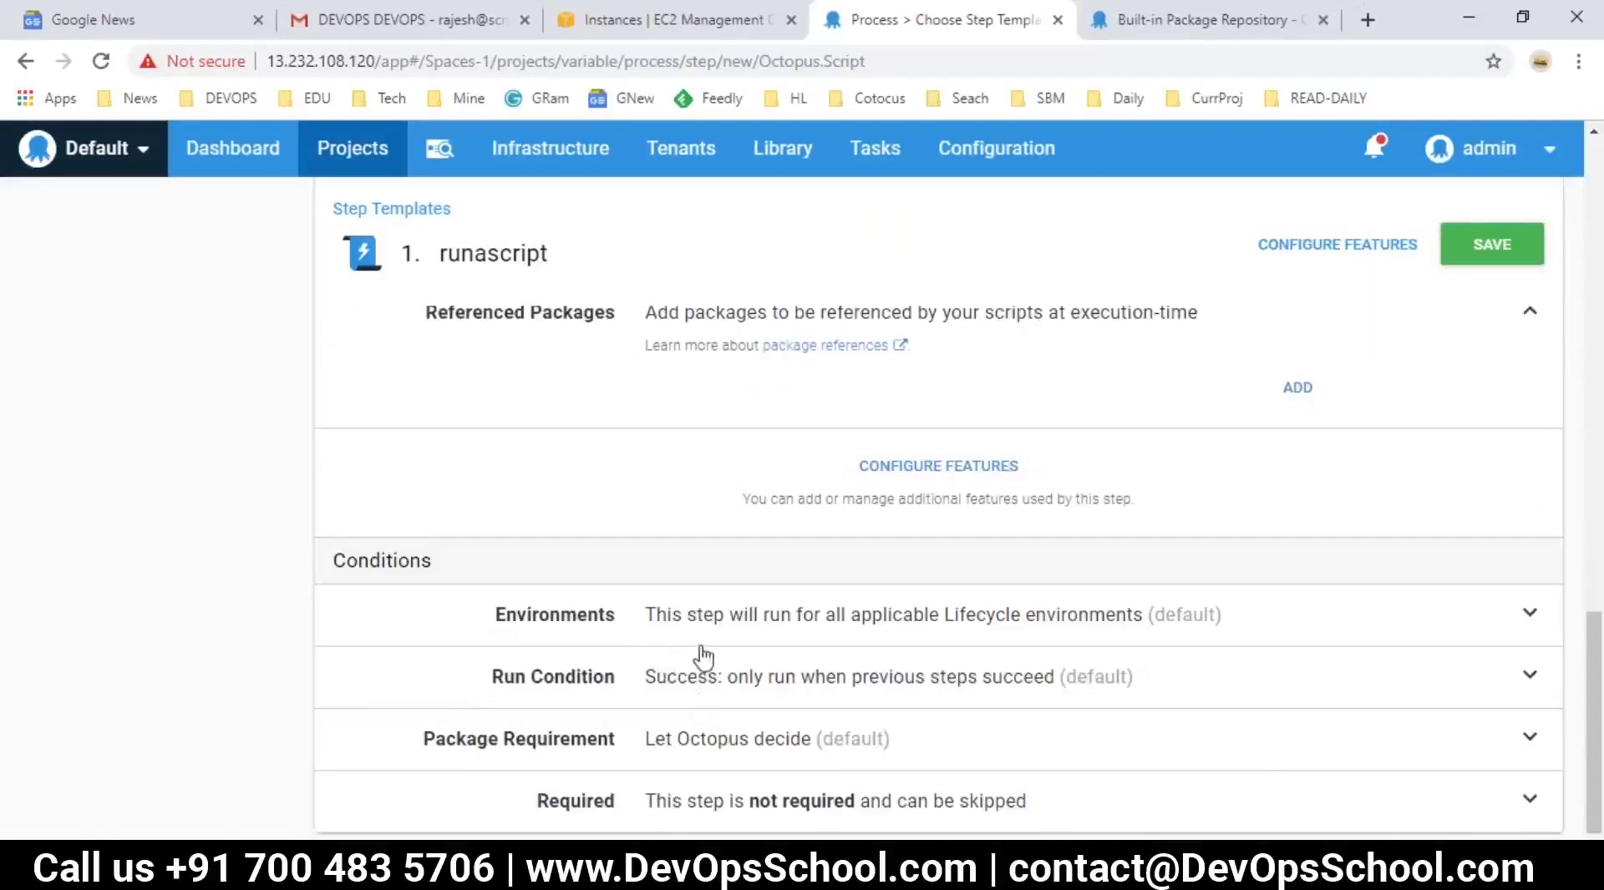
scroll(698, 655, "up", 3)
scroll(700, 614, "up", 4)
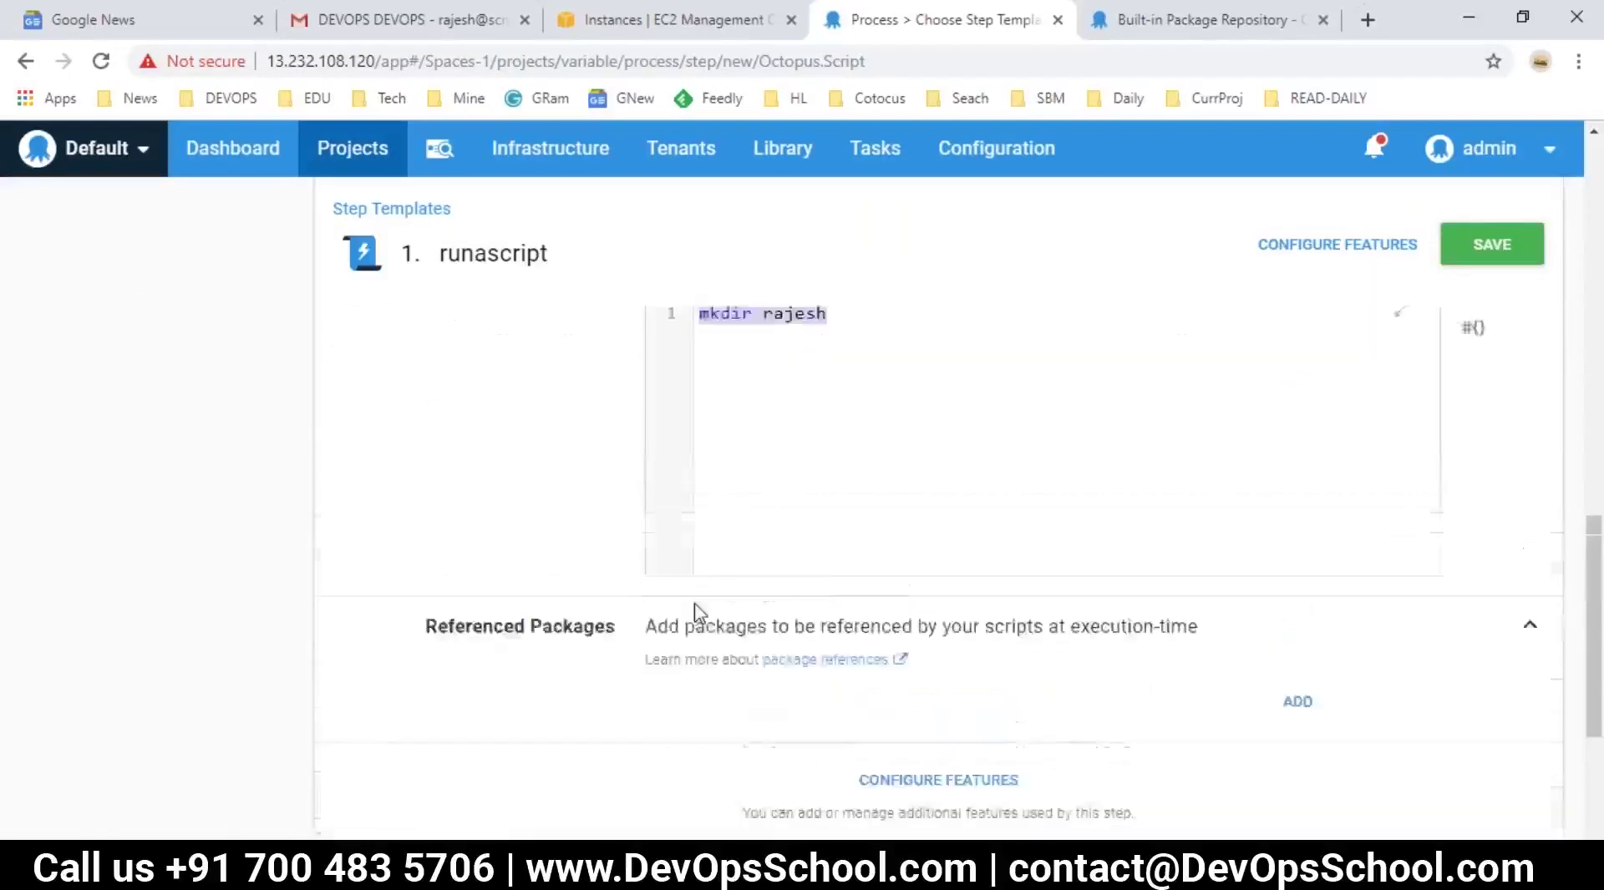
left_click(1504, 259)
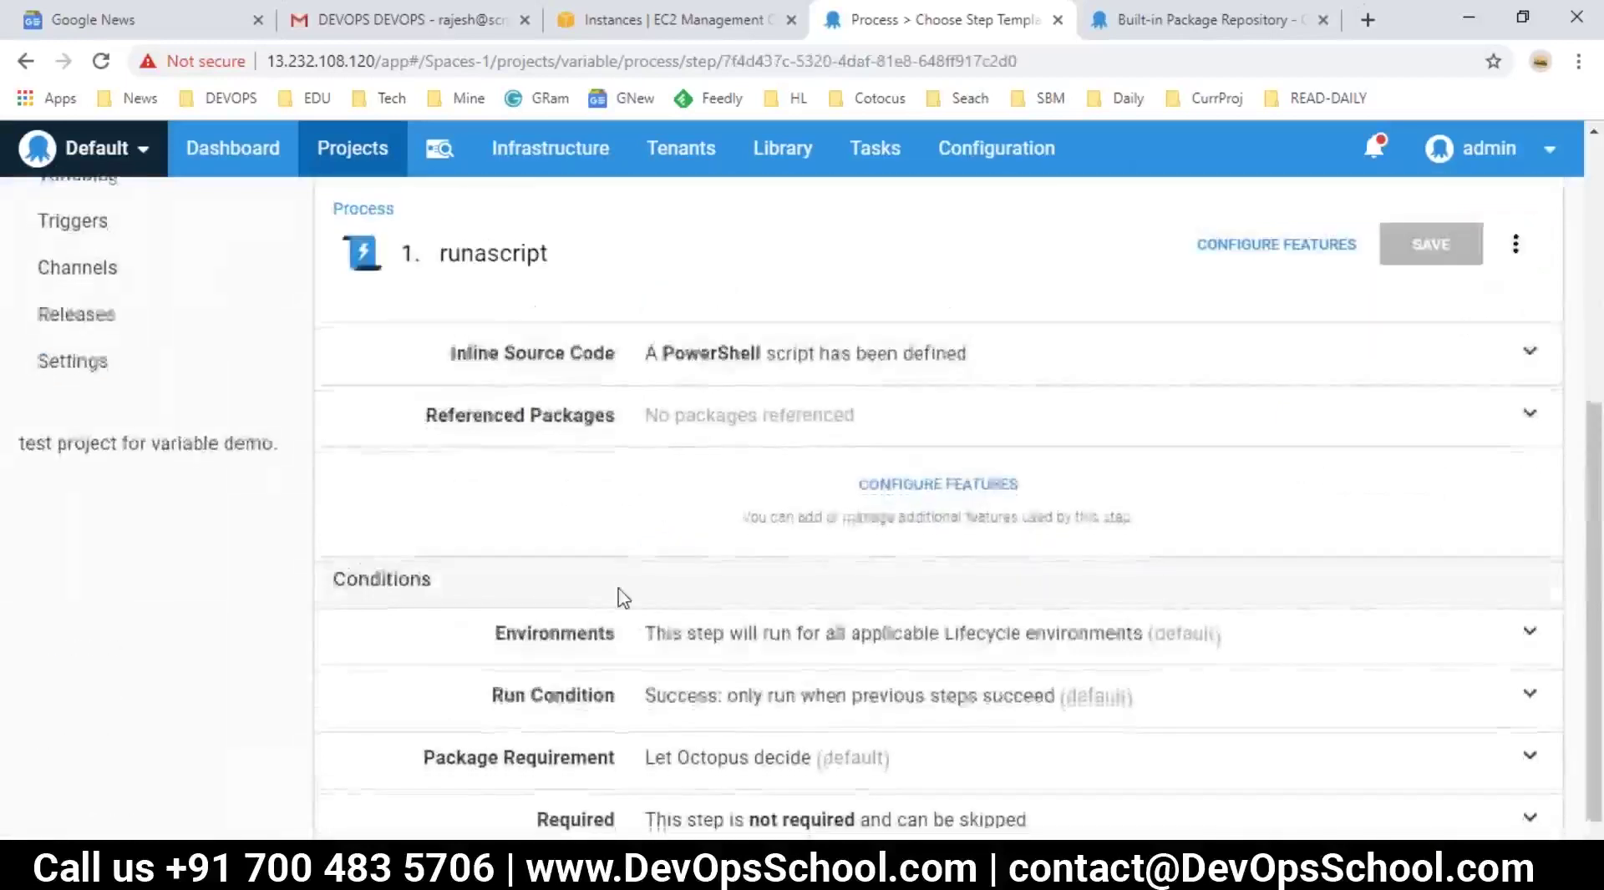
- Create release 0.0.1 for the variable project without release notes
scroll(476, 535, "up", 4)
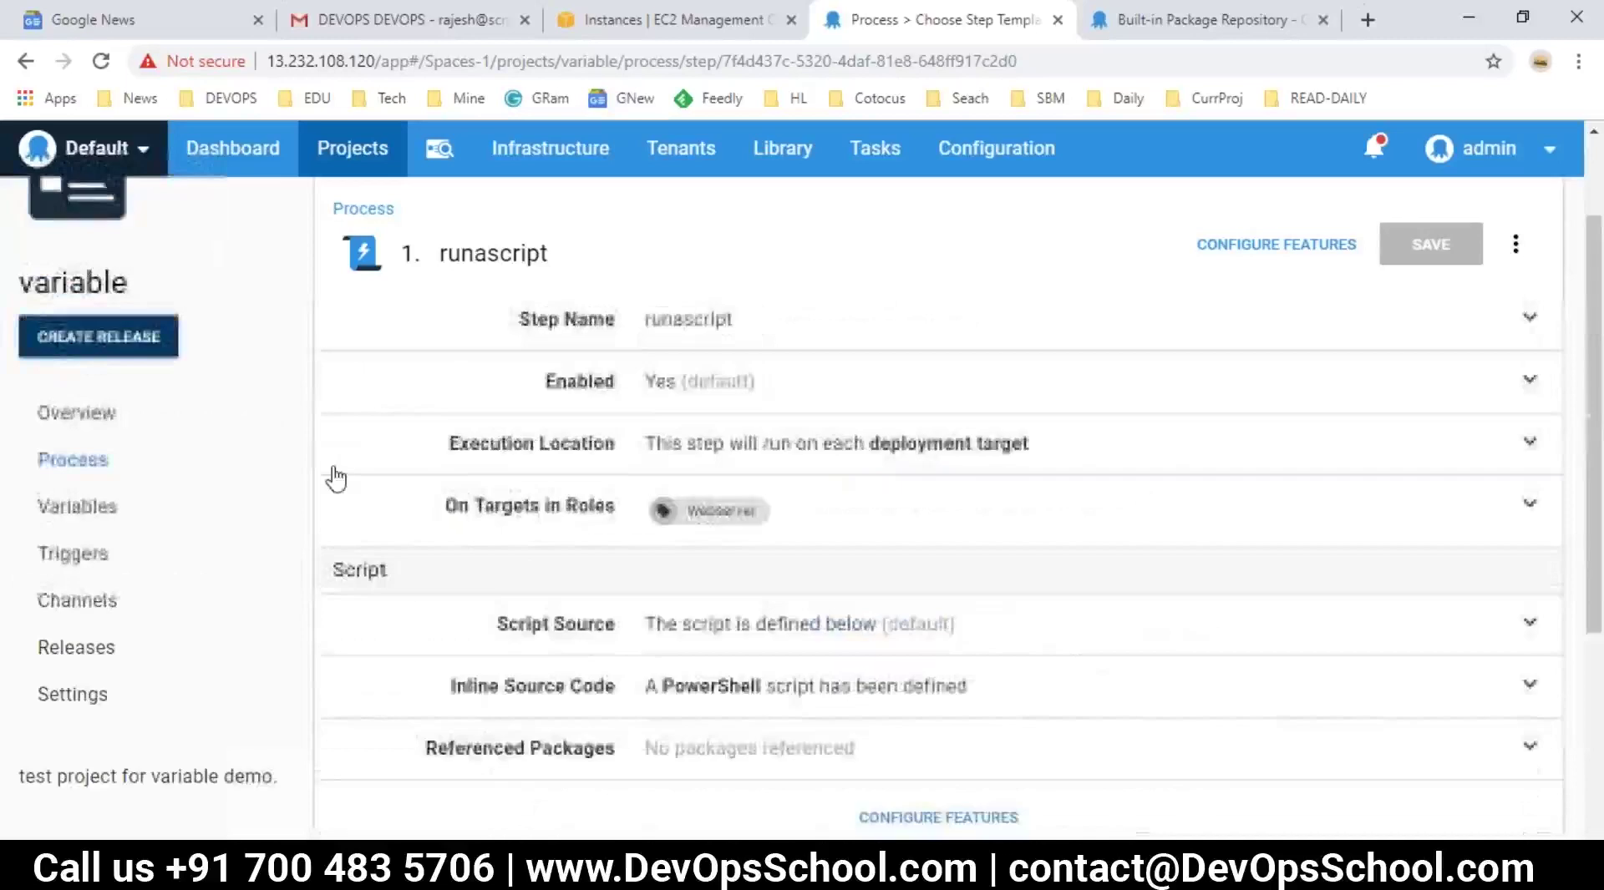
left_click(79, 649)
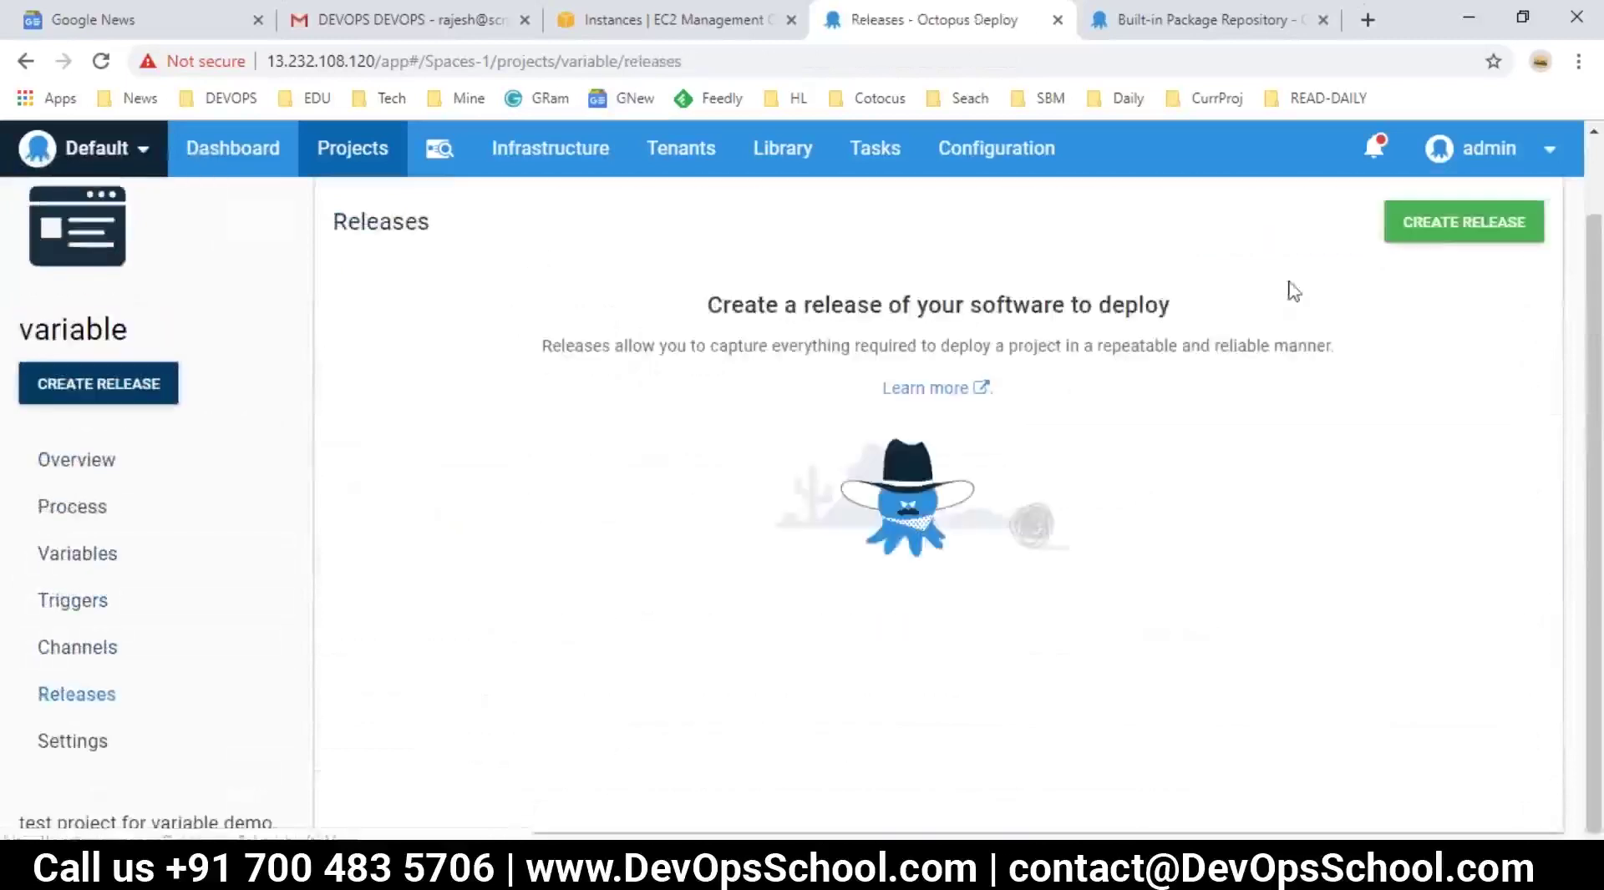
left_click(1441, 230)
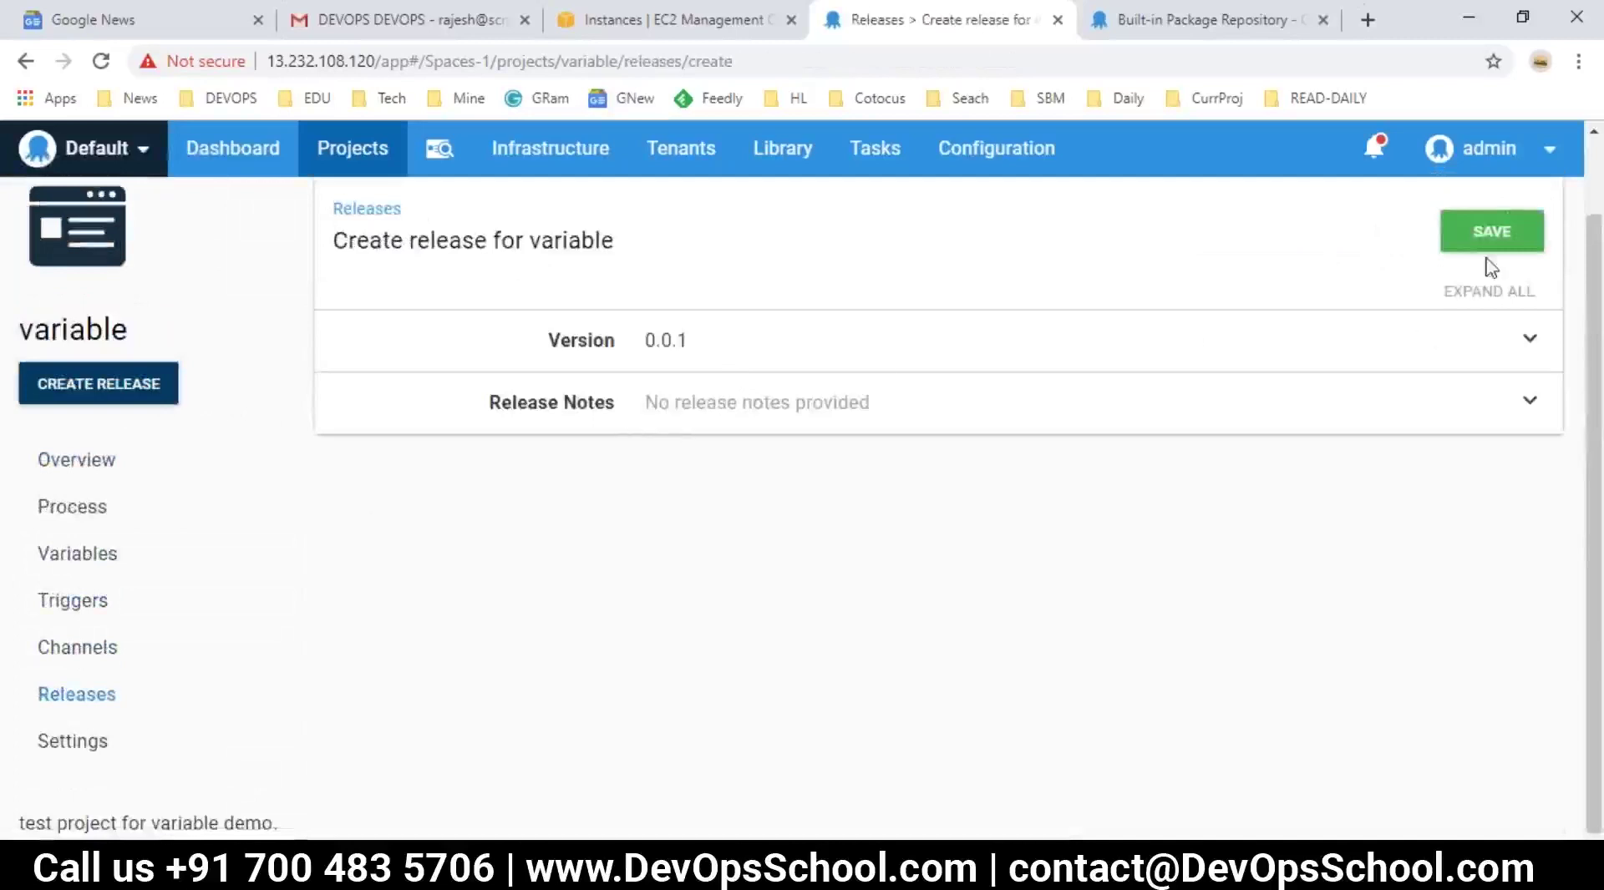
left_click(1503, 227)
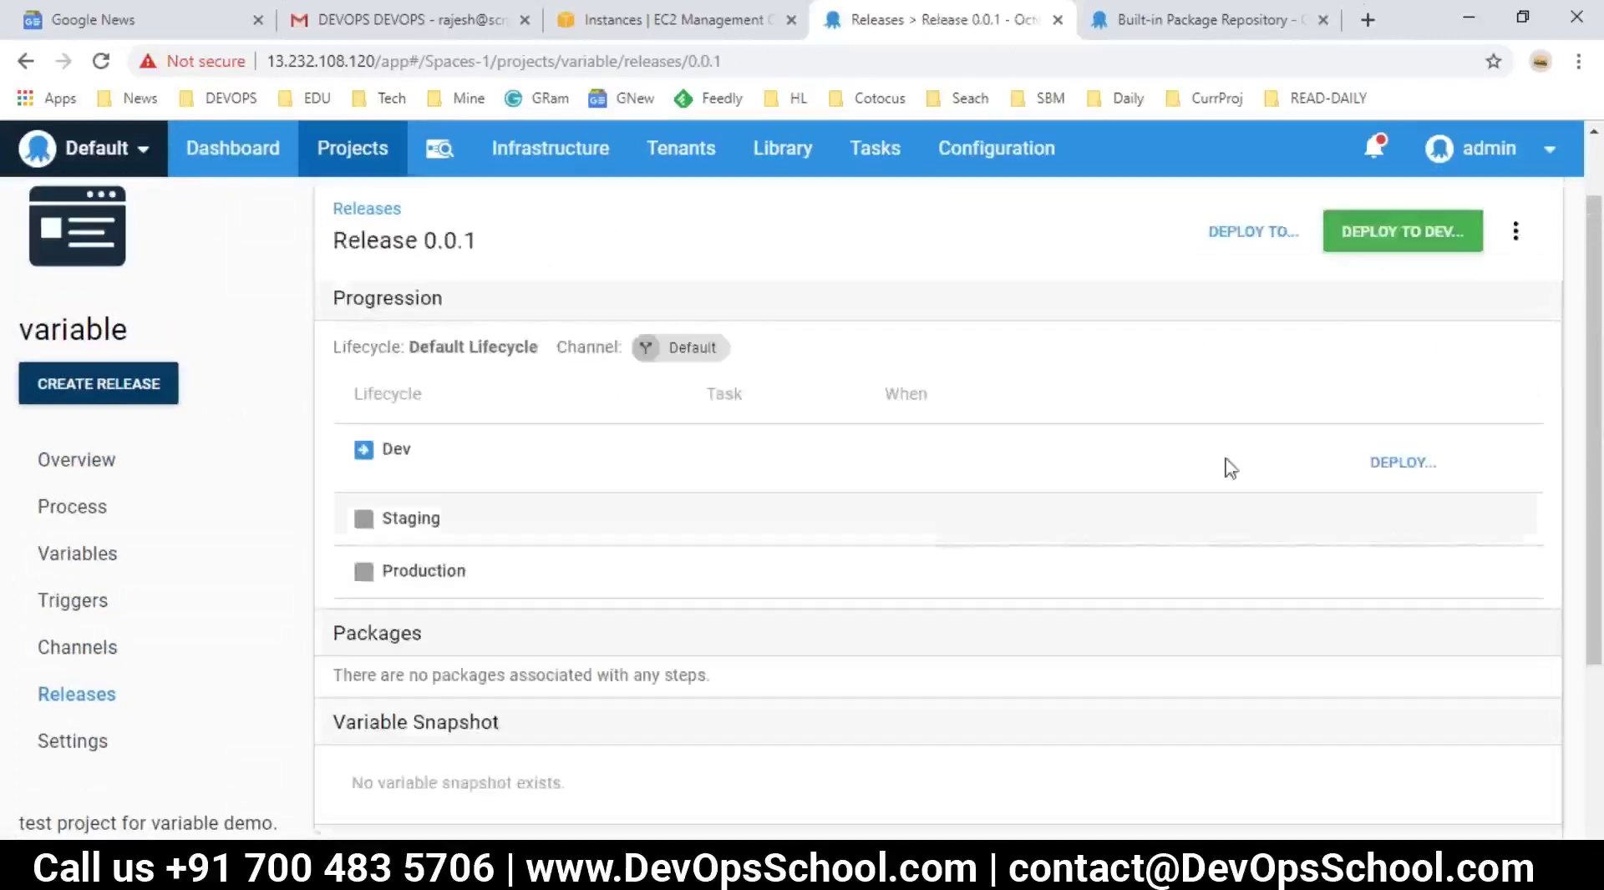
- Deploy release 0.0.1 to the Dev environment immediately with the default deployment settings
left_click(1371, 239)
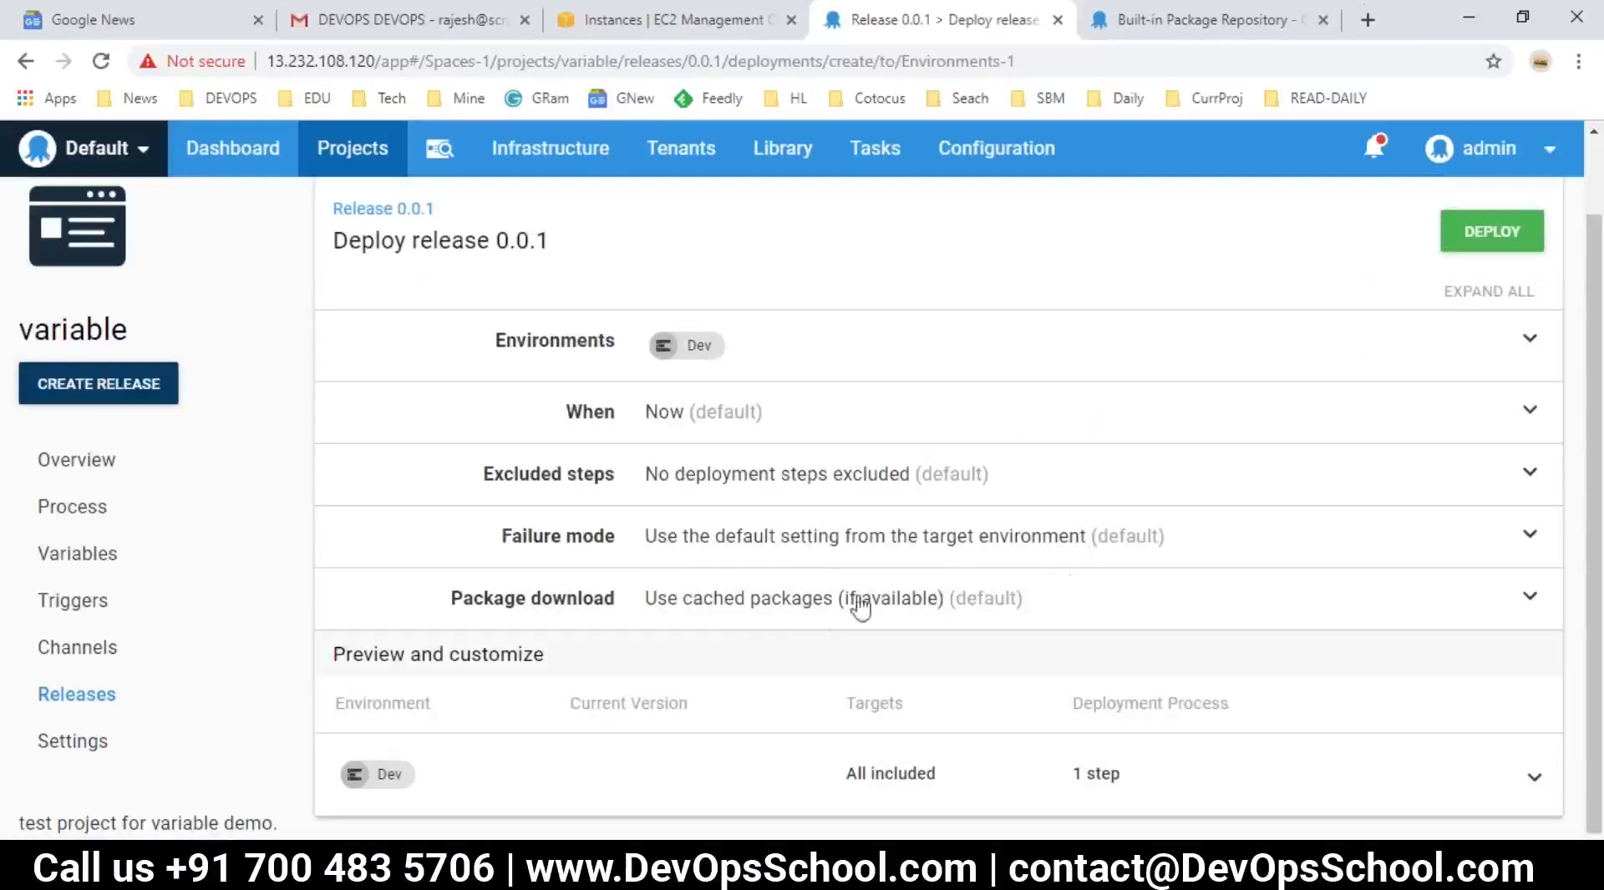
left_click(1487, 232)
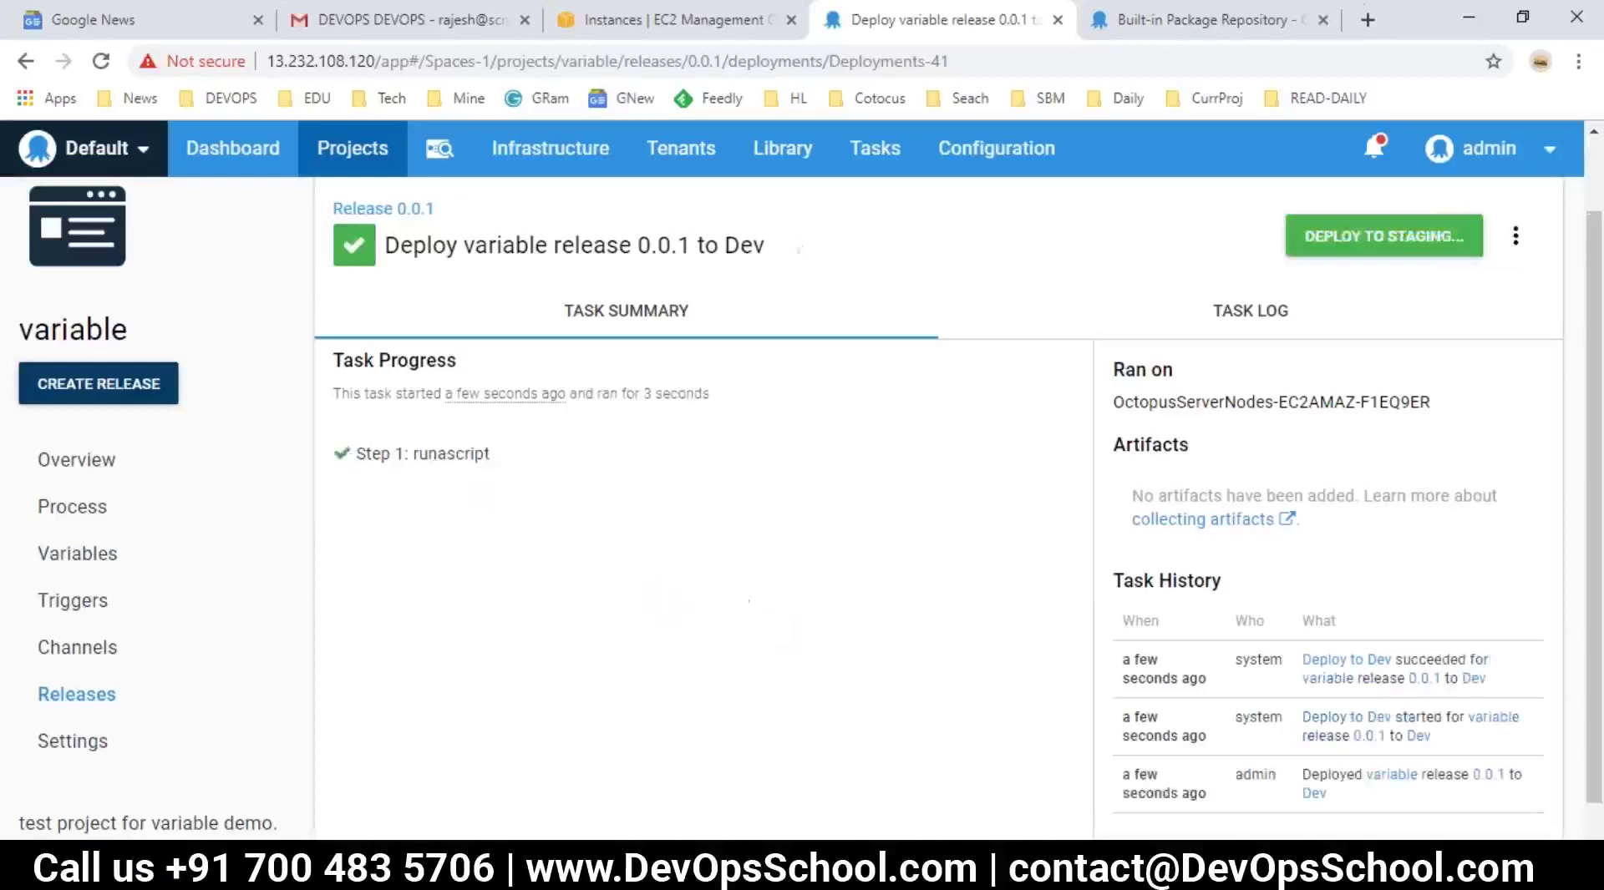
scroll(494, 512, "down", 1)
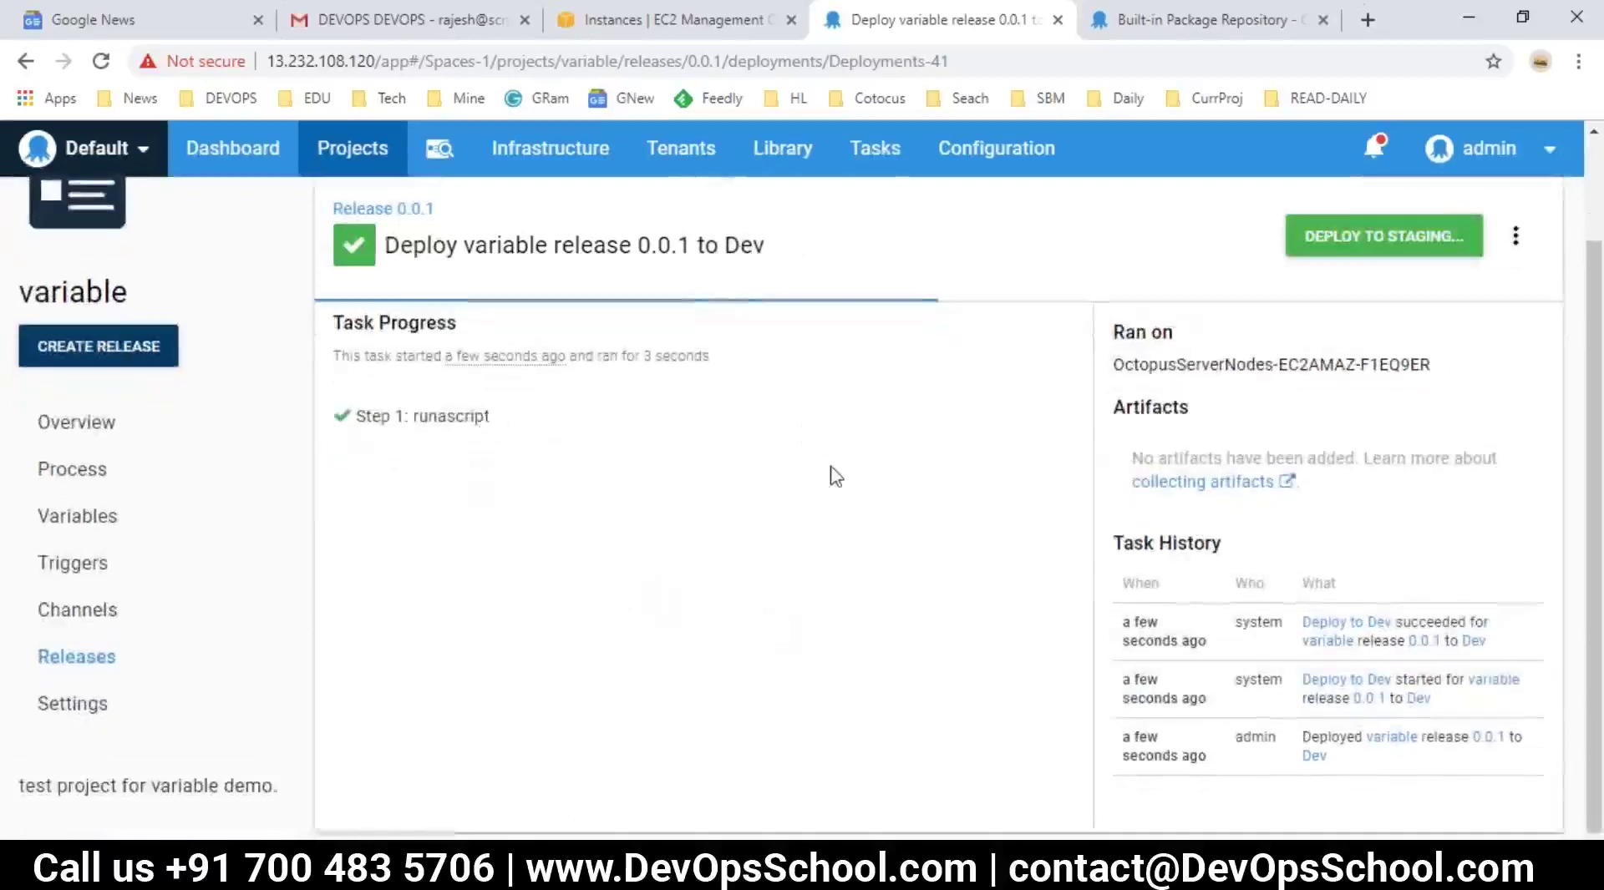
scroll(836, 477, "up", 3)
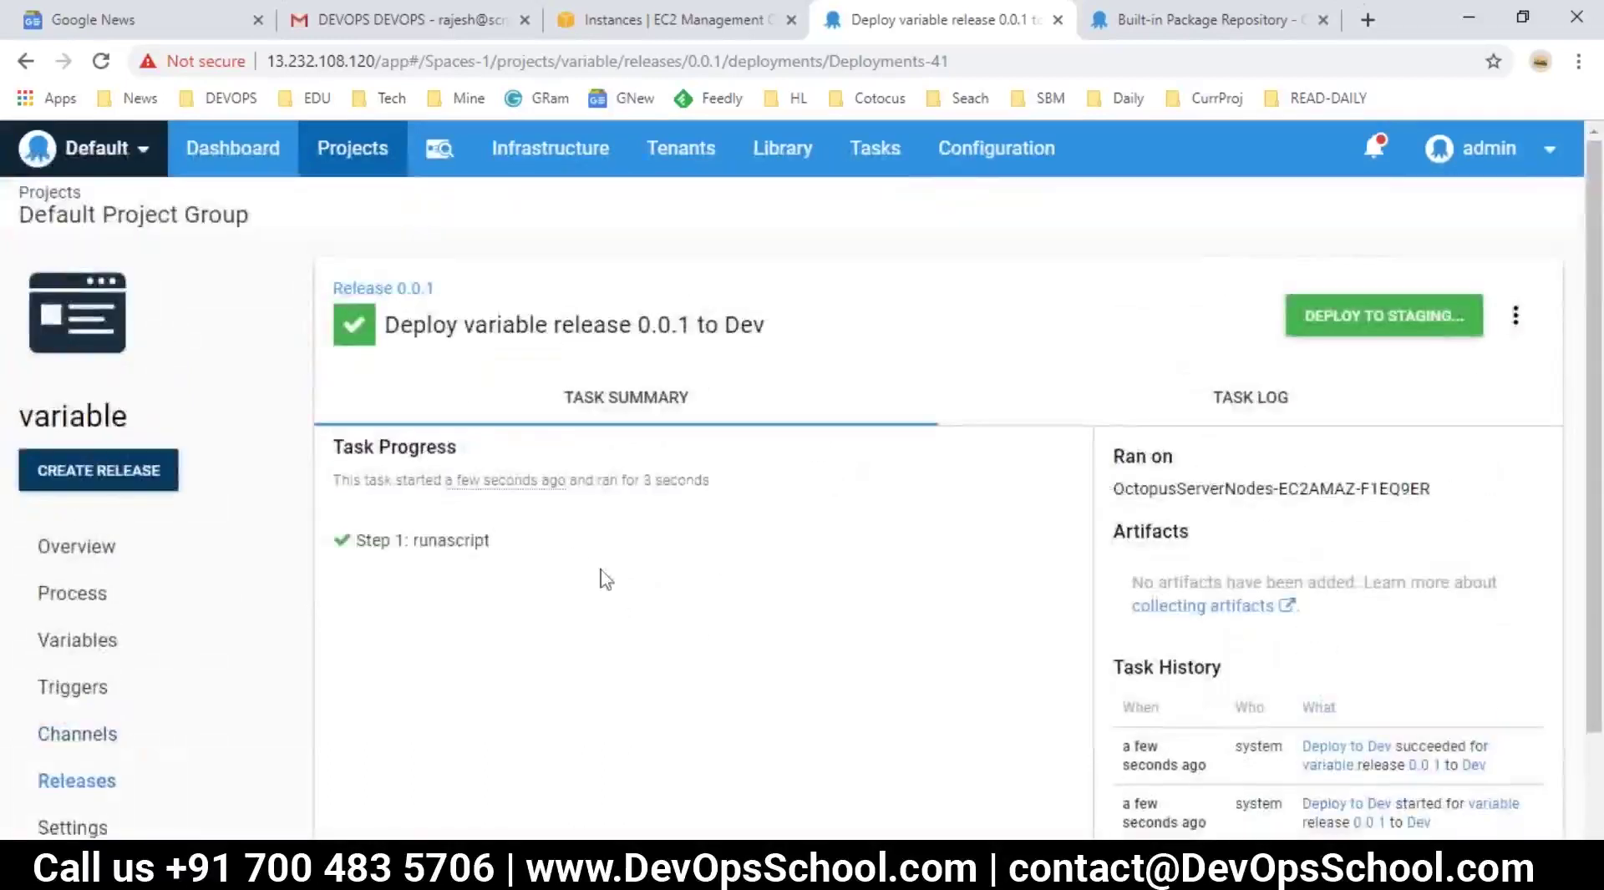
- Open the runascript task log and examine the directory path where the script created its folder on Windows1
left_click(438, 543)
left_click_drag(478, 659, 699, 673)
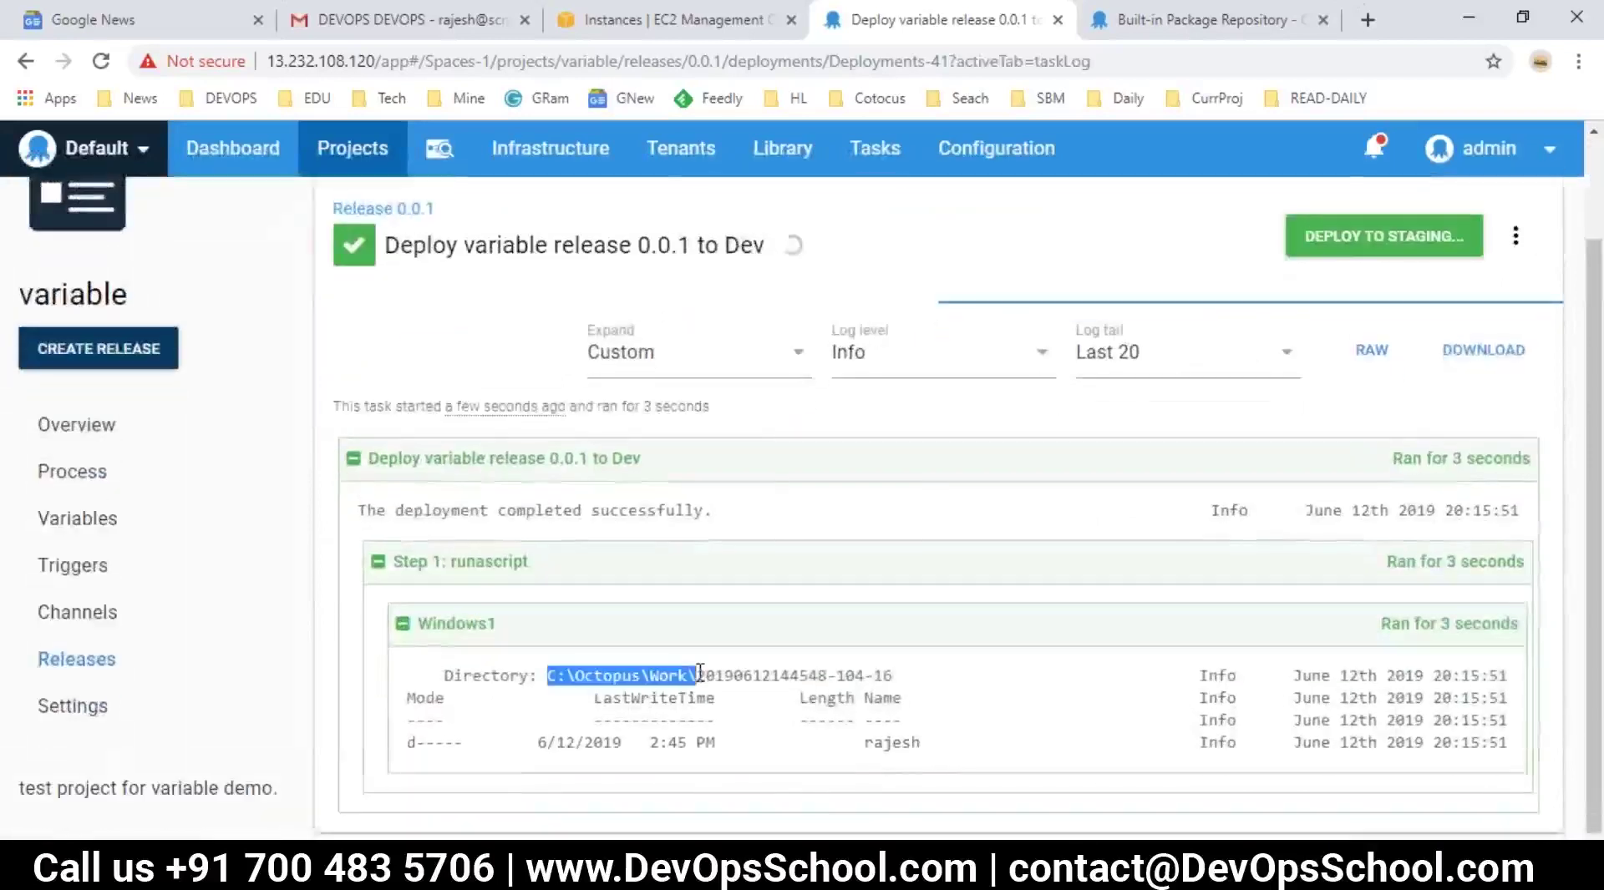
left_click(710, 681)
left_click_drag(898, 675, 547, 673)
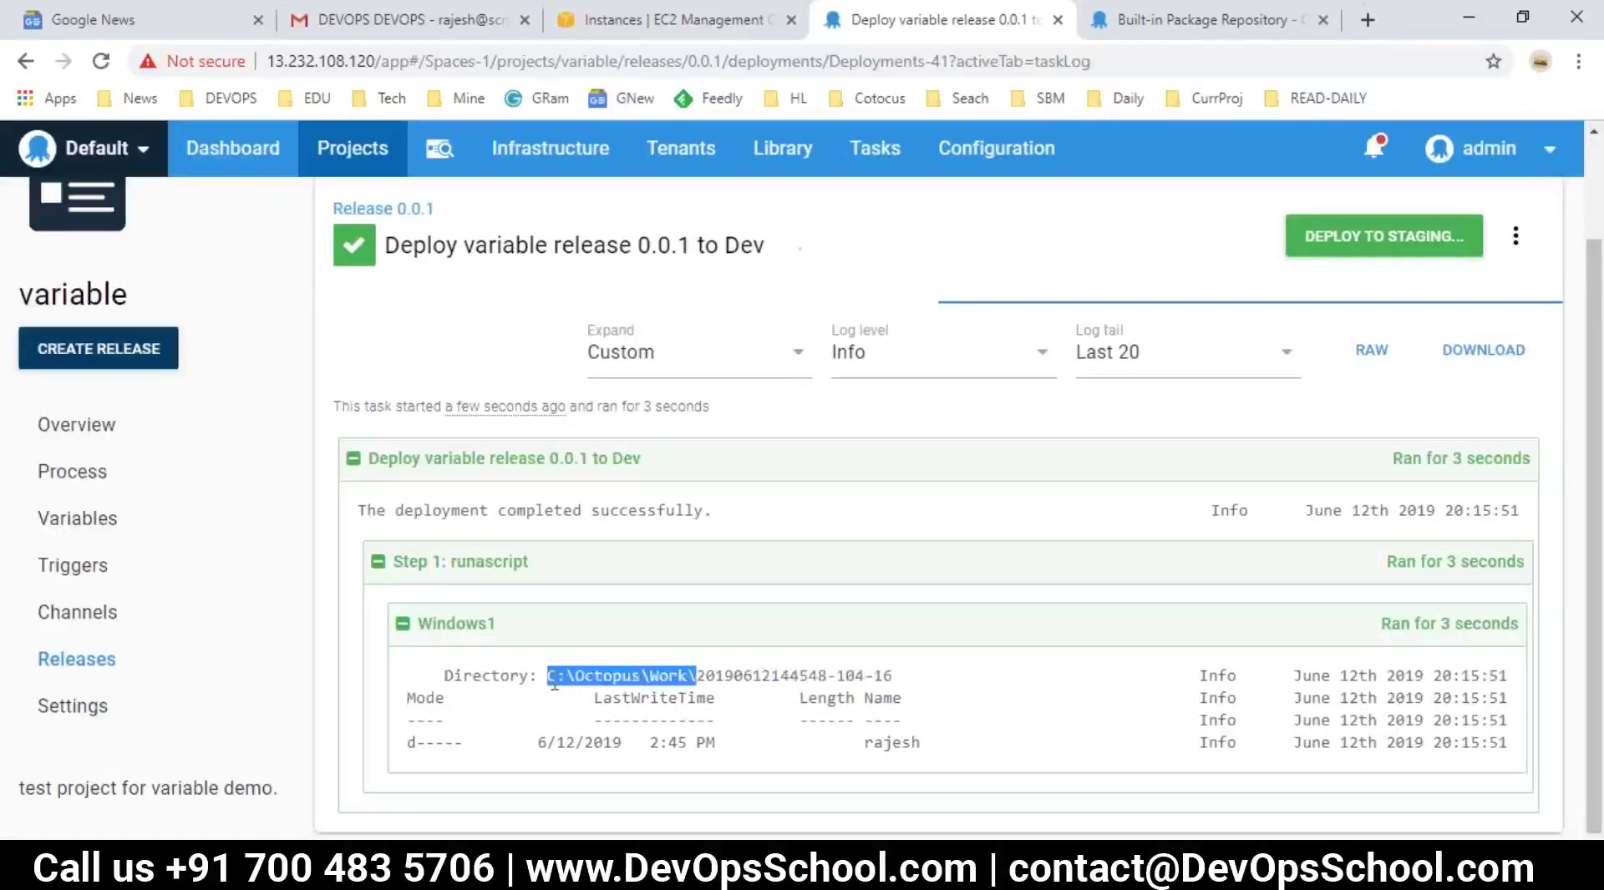
left_click(568, 698)
left_click_drag(616, 668, 700, 666)
left_click(550, 684)
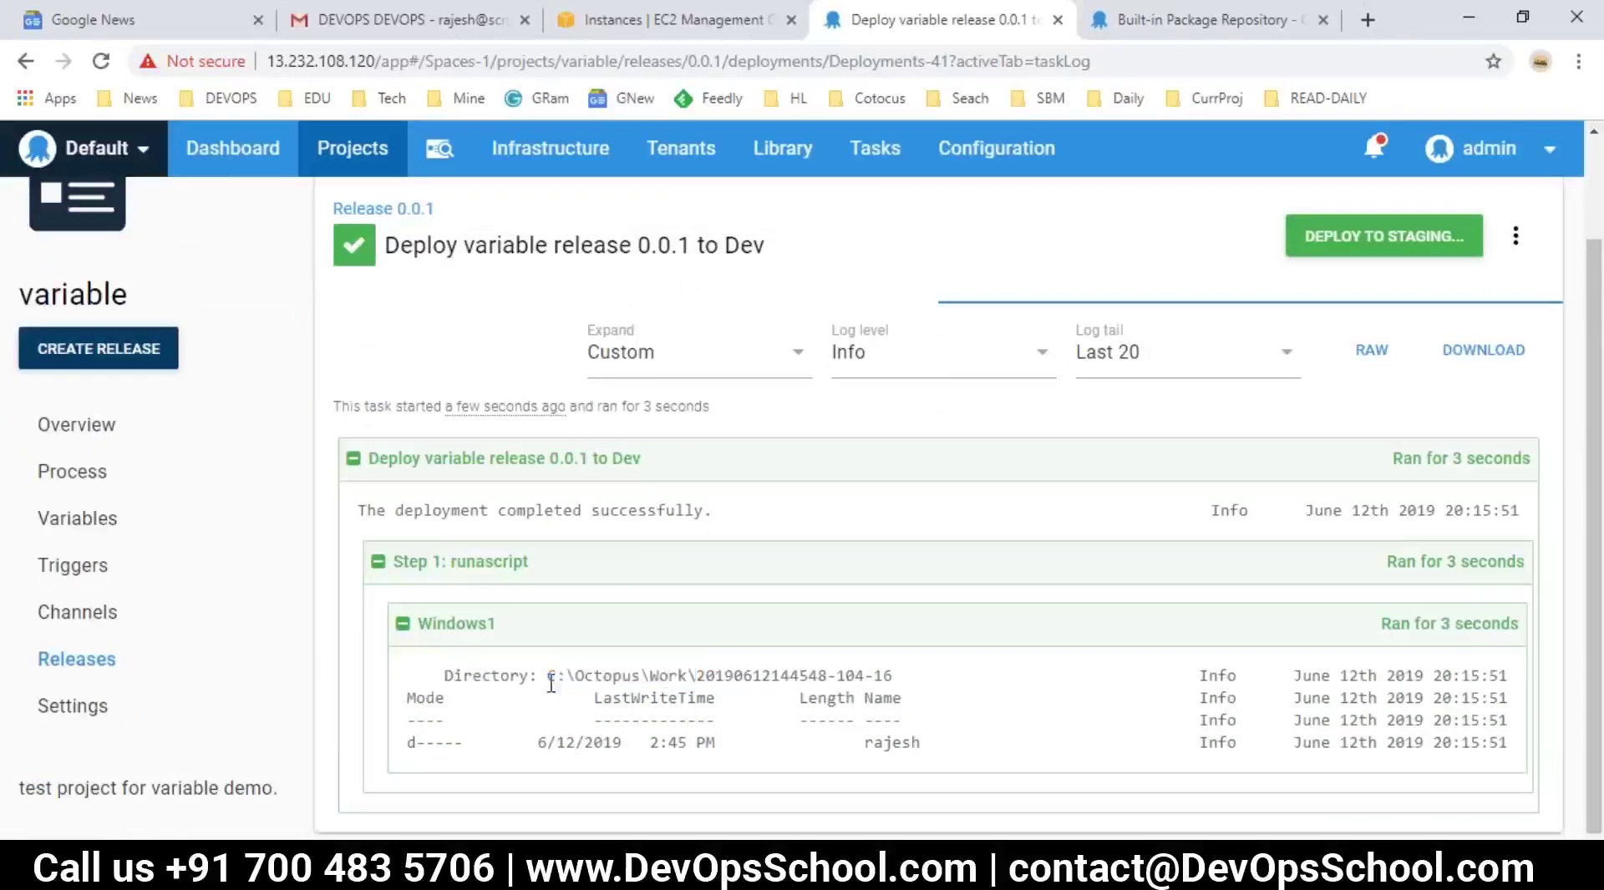
double_click(618, 675)
left_click_drag(698, 675, 555, 675)
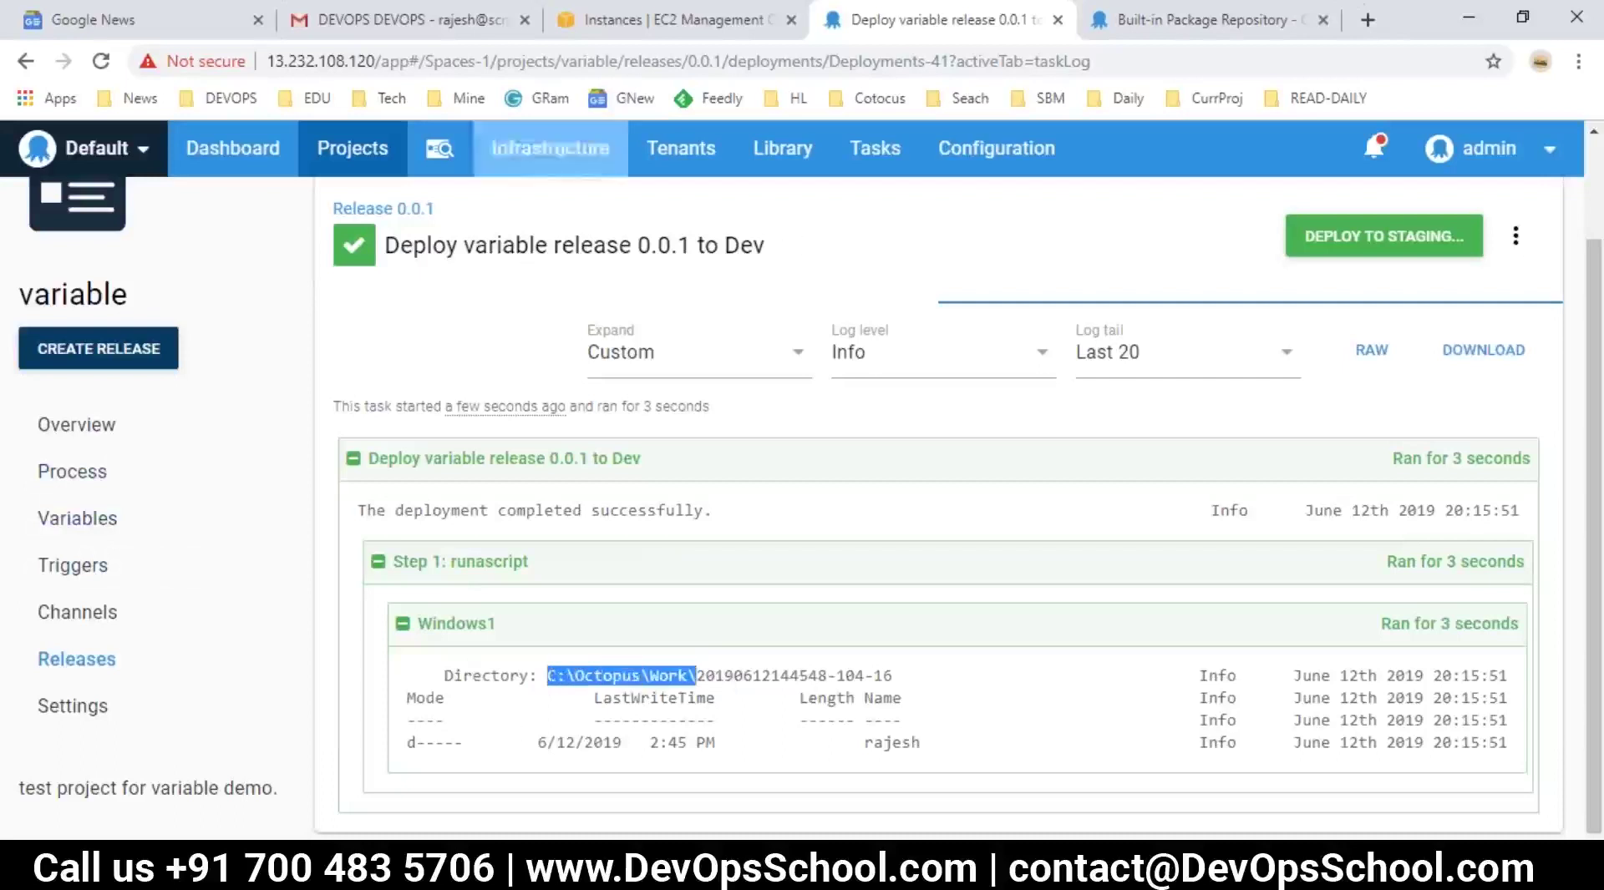
- Switch to the AWS EC2 console and copy the IPv4 public IP of the Octopus Tentants instance
left_click(632, 25)
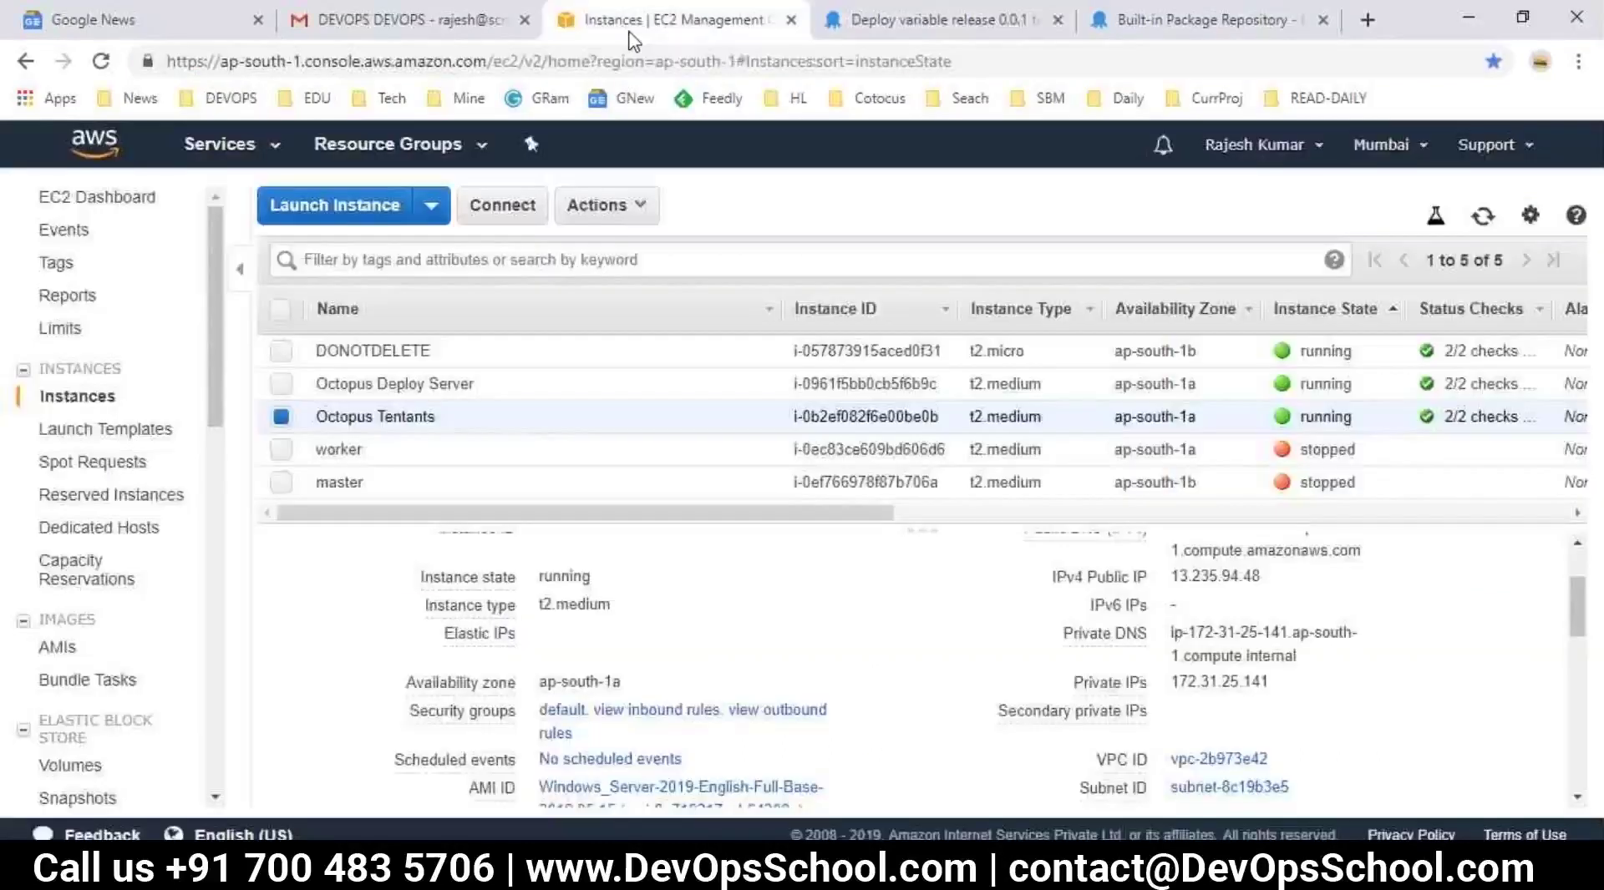
left_click(652, 384)
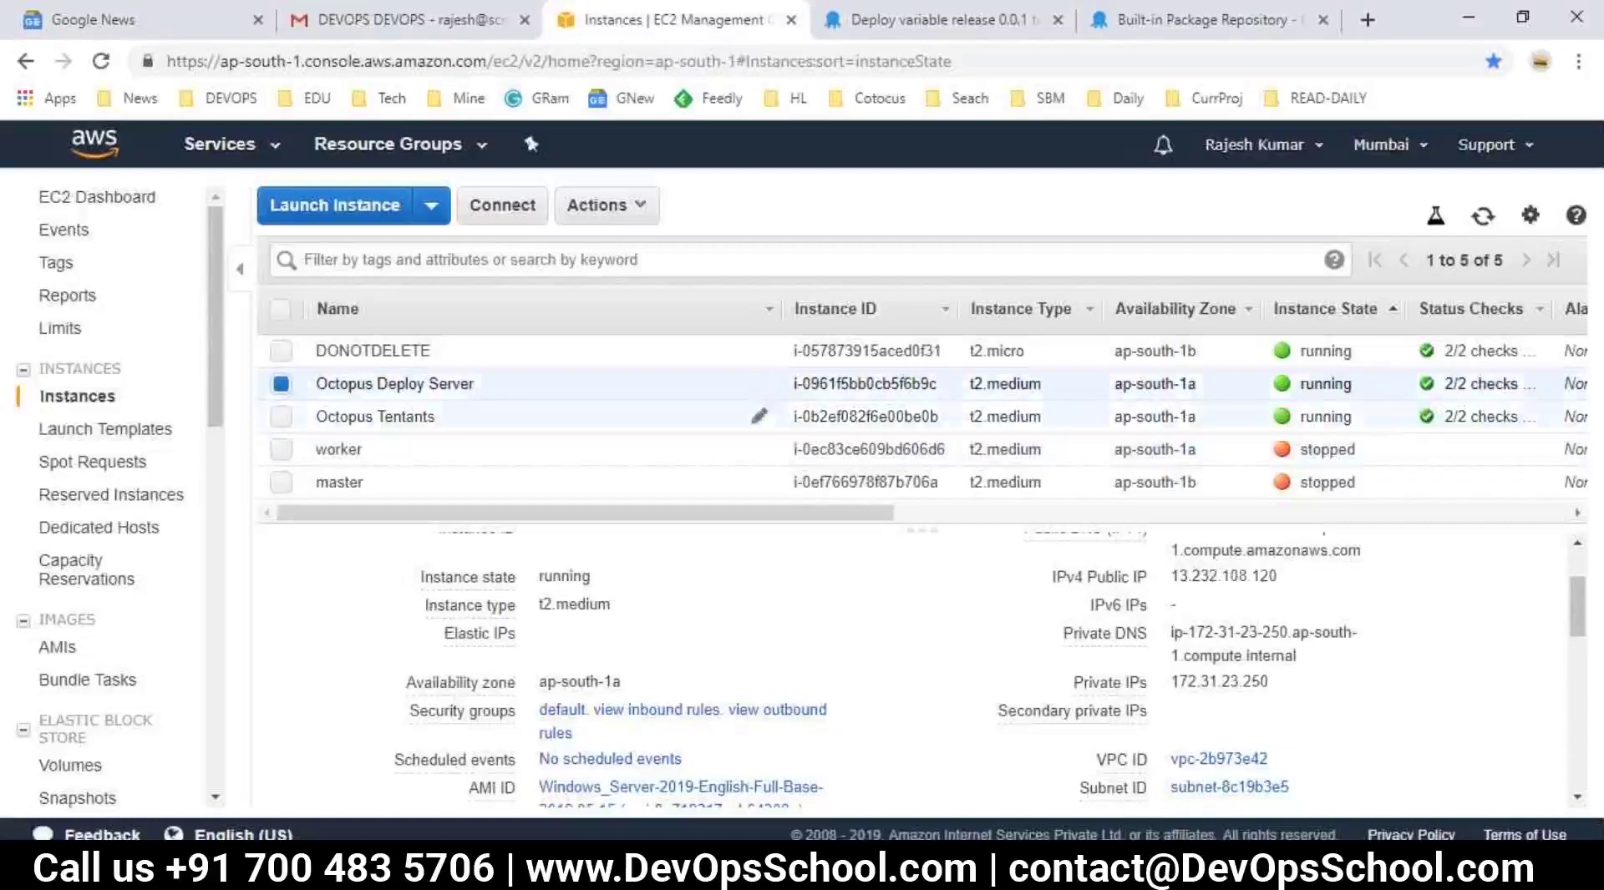
left_click(710, 416)
left_click(1278, 582)
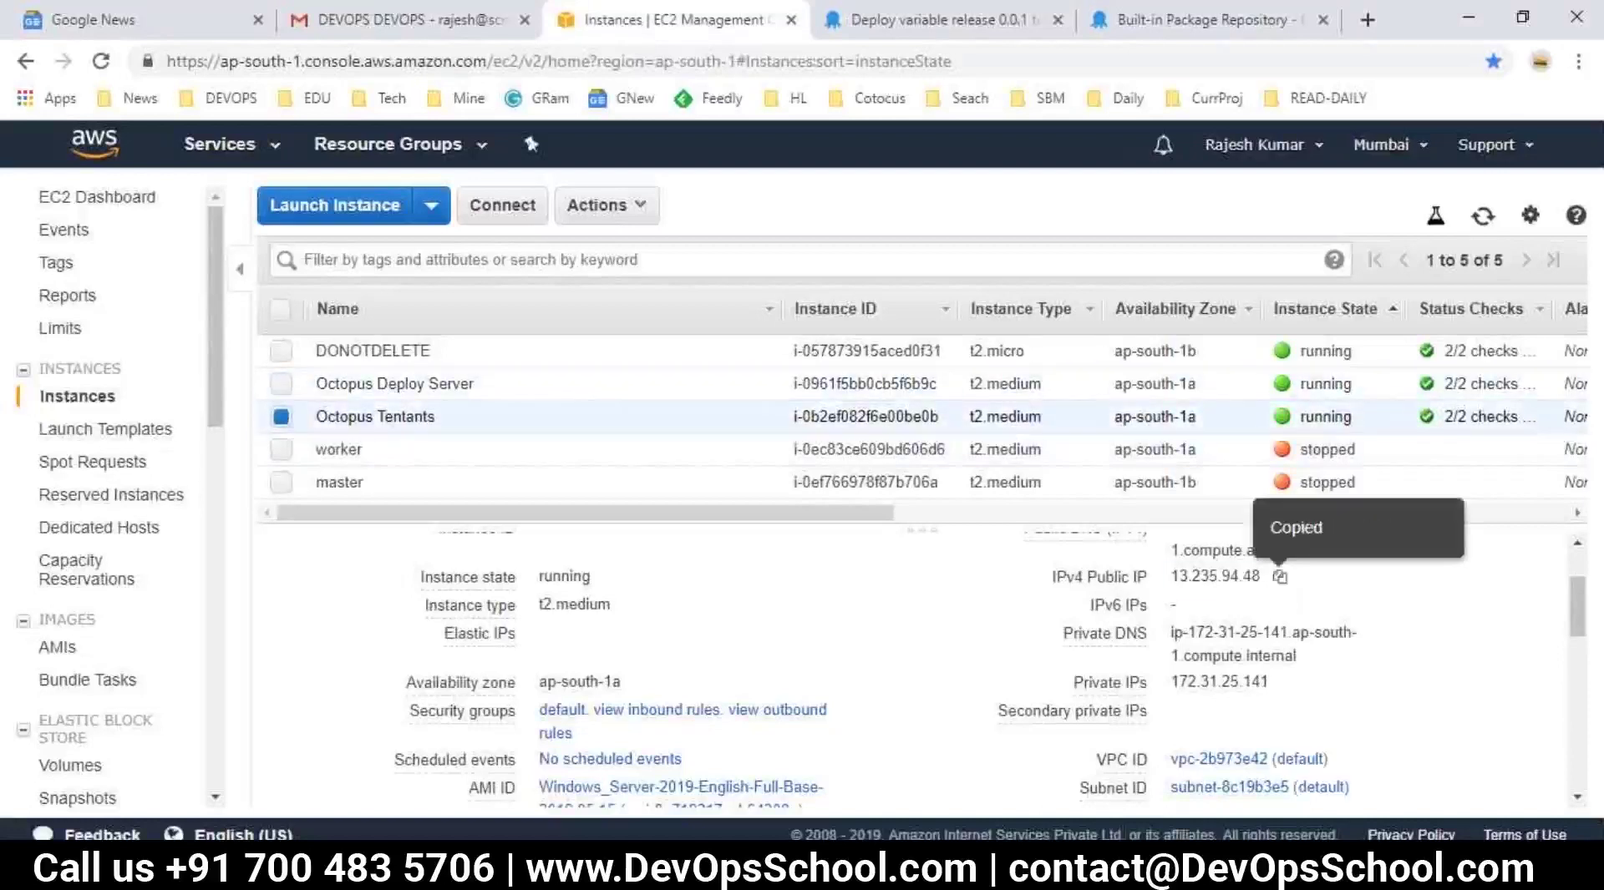
- Launch Remote Desktop Connection and start connecting to 13.235.94.48
key("super+r")
type("ms")
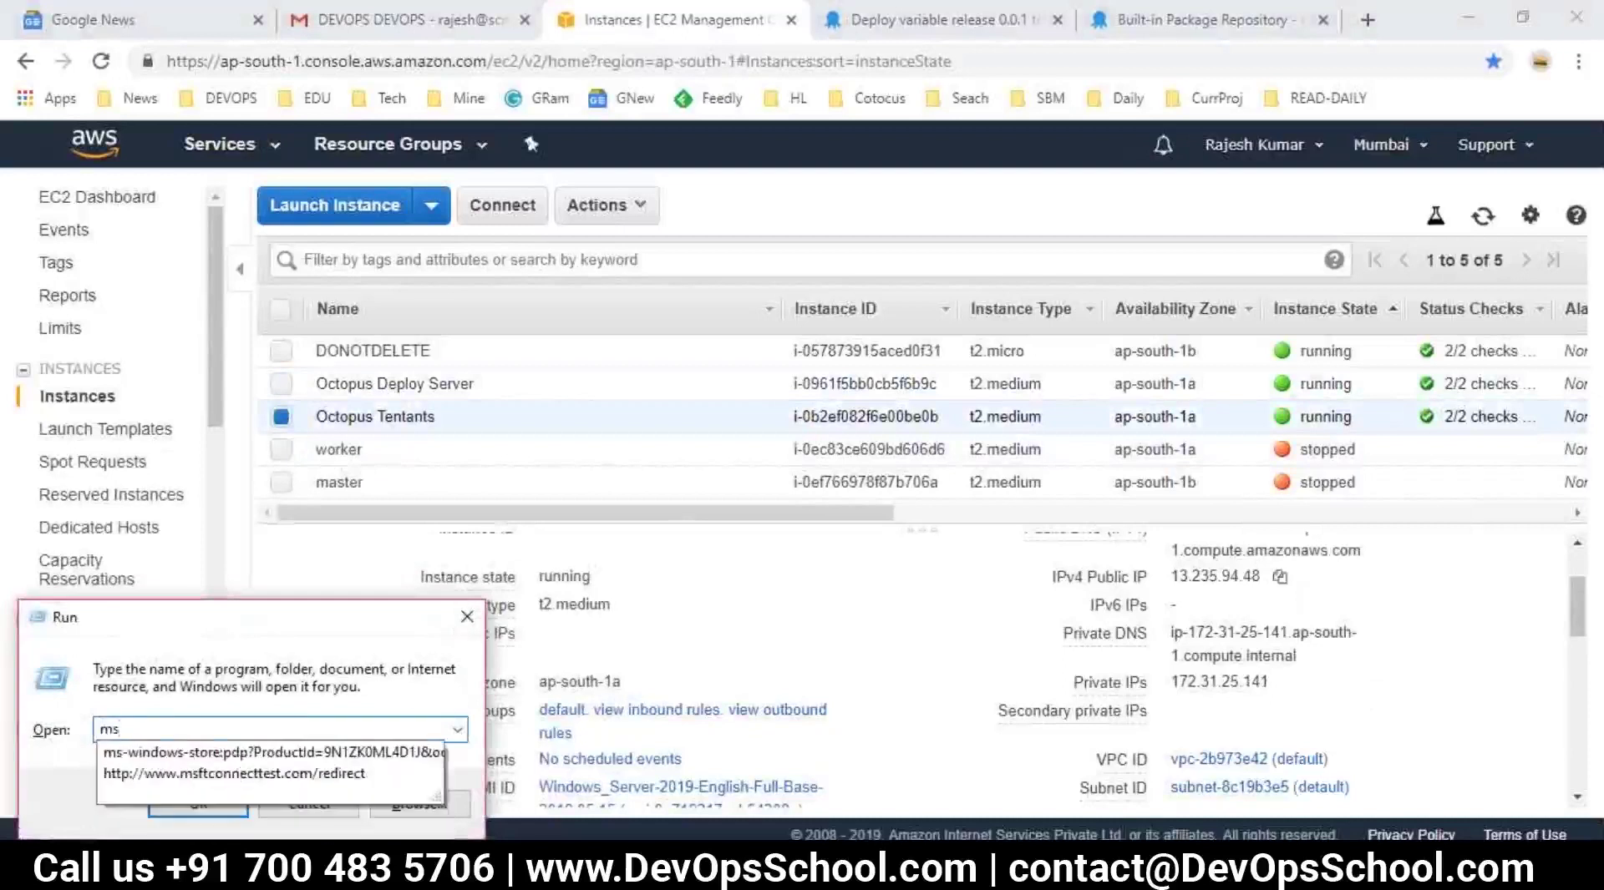
type("t")
key("Return")
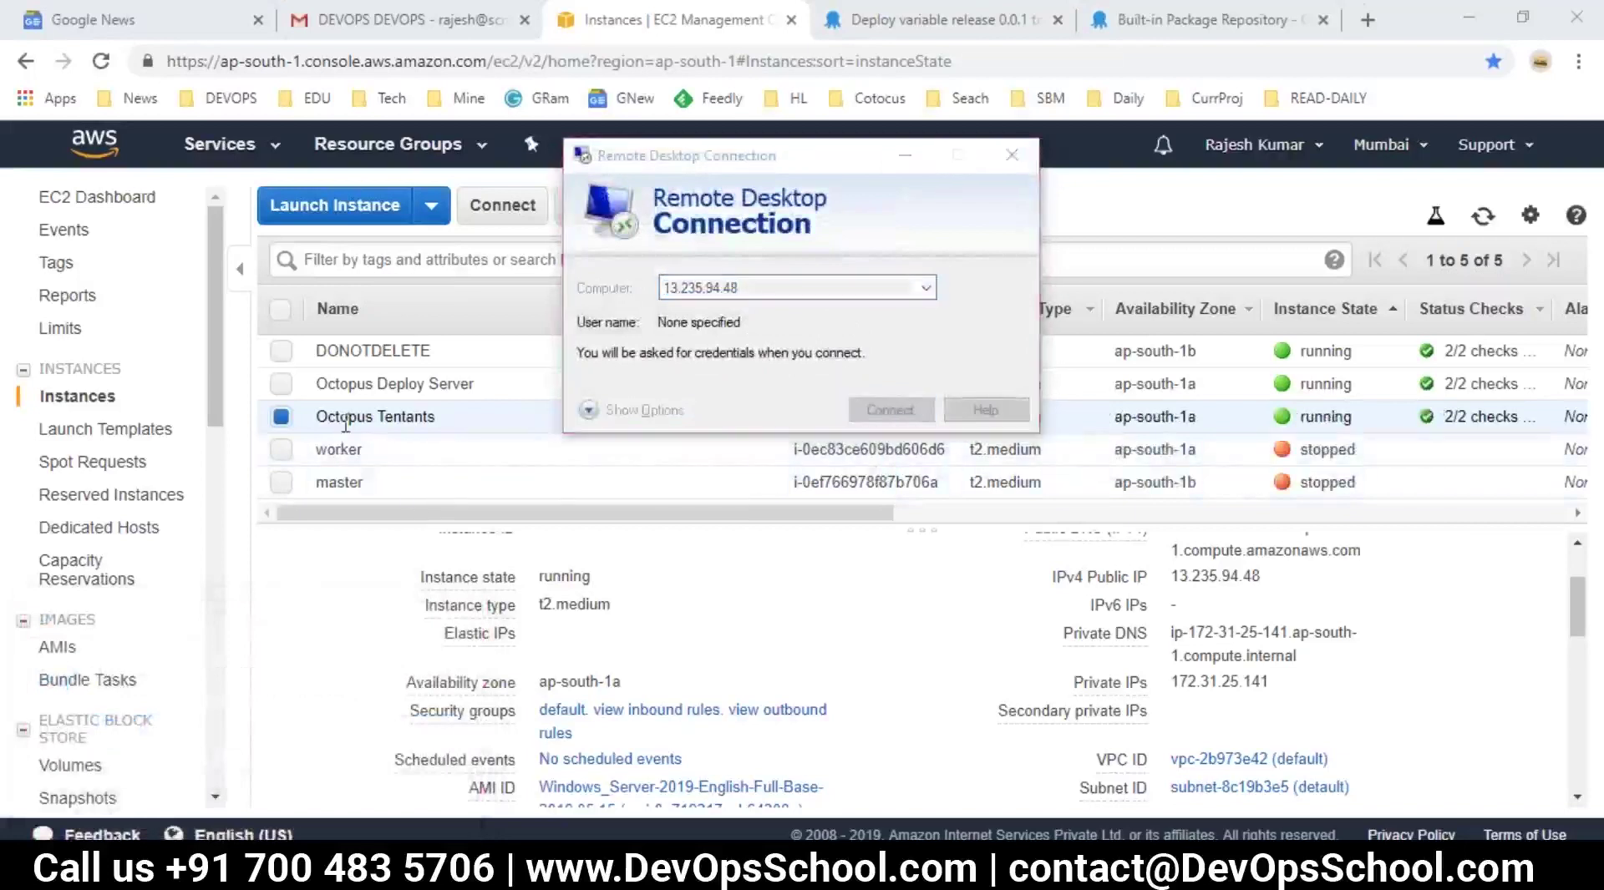
key("Return")
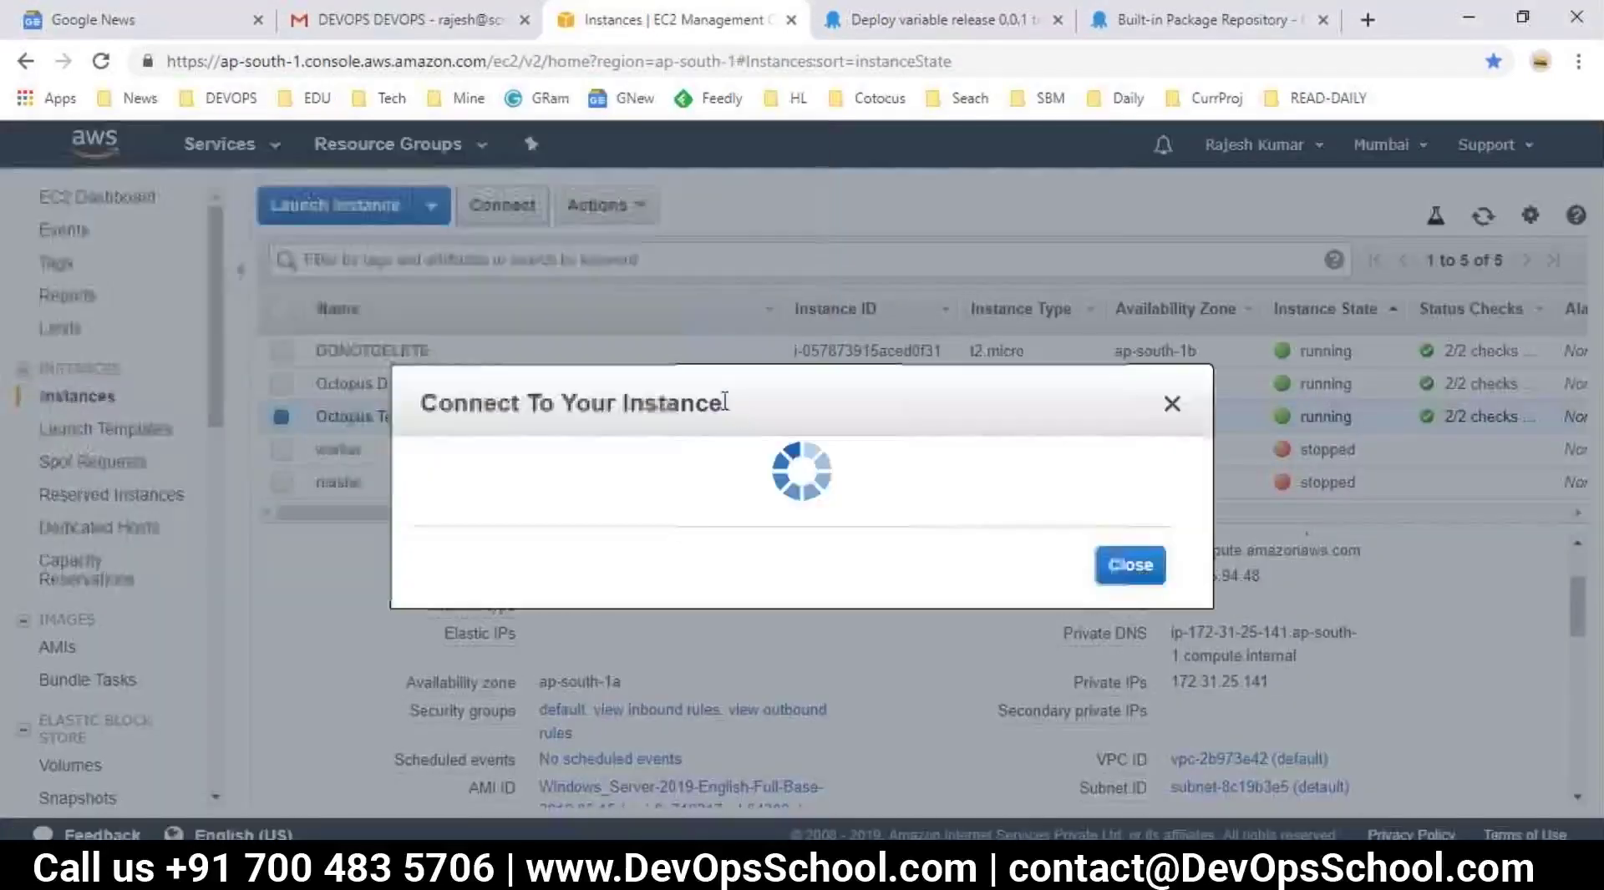
- Decrypt the Octopus Tentants instance's password with its key pair file from the Desktop's keys folder, and copy the password
left_click(711, 543)
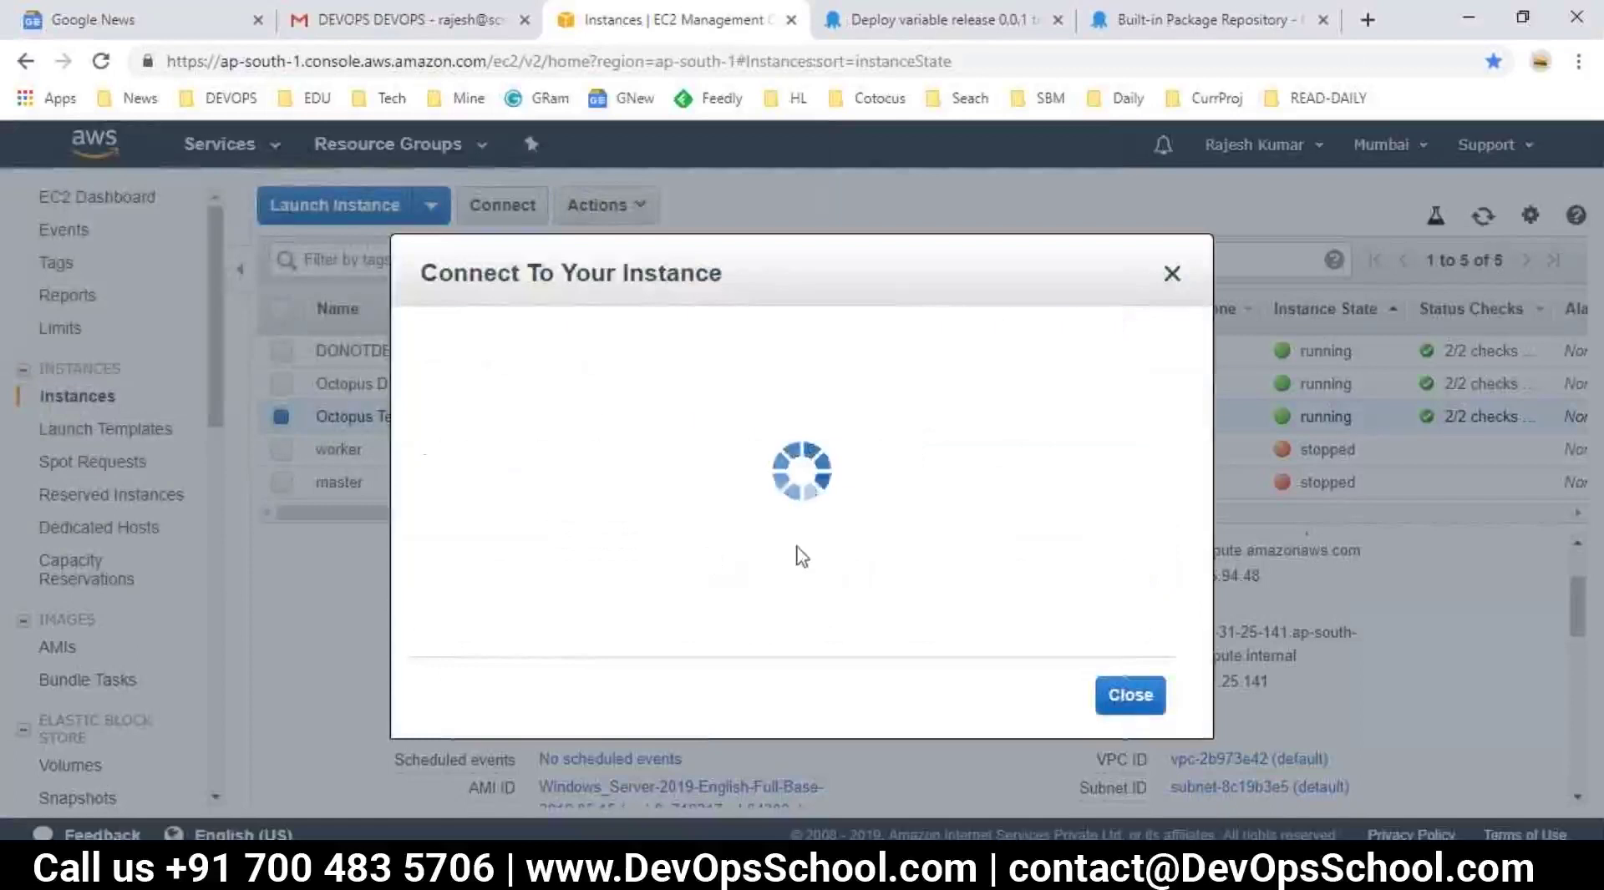
left_click(735, 426)
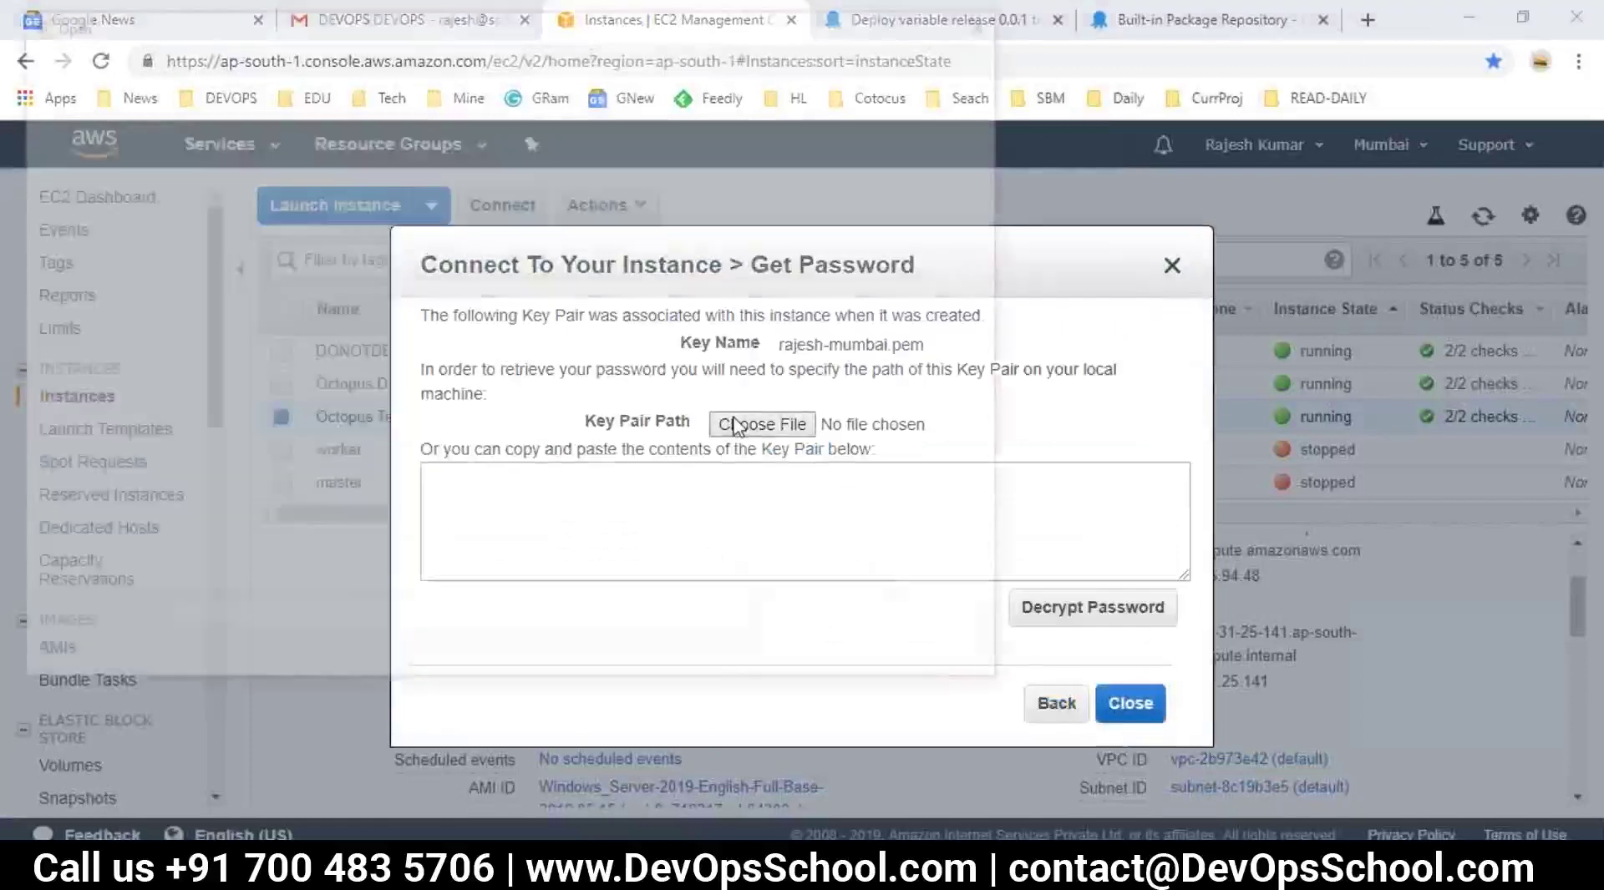
scroll(192, 321, "up", 4)
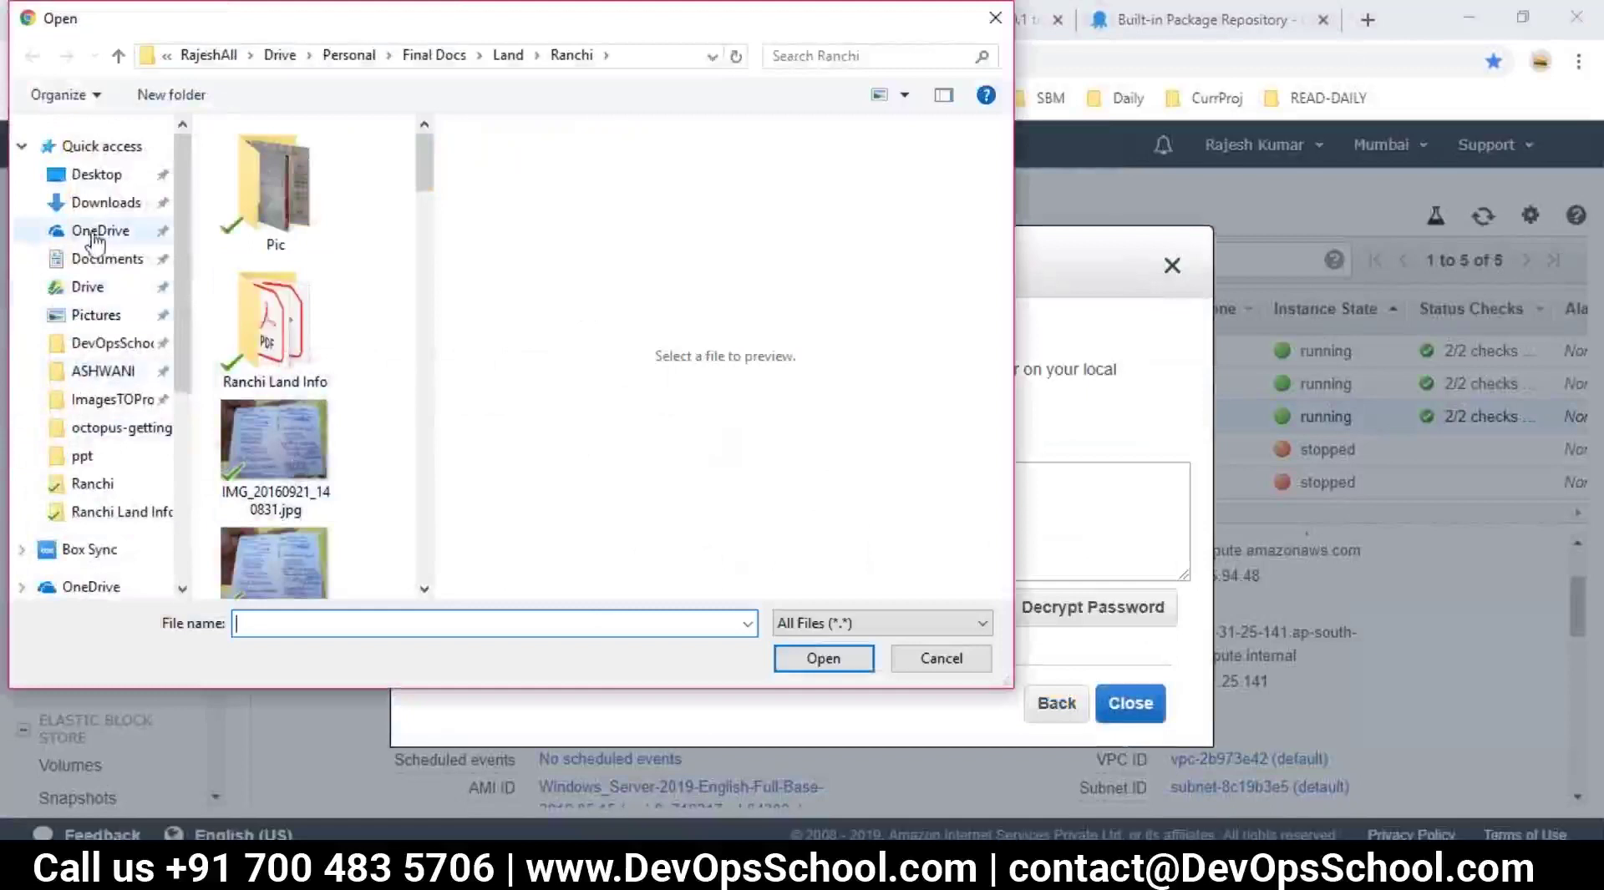
left_click(96, 174)
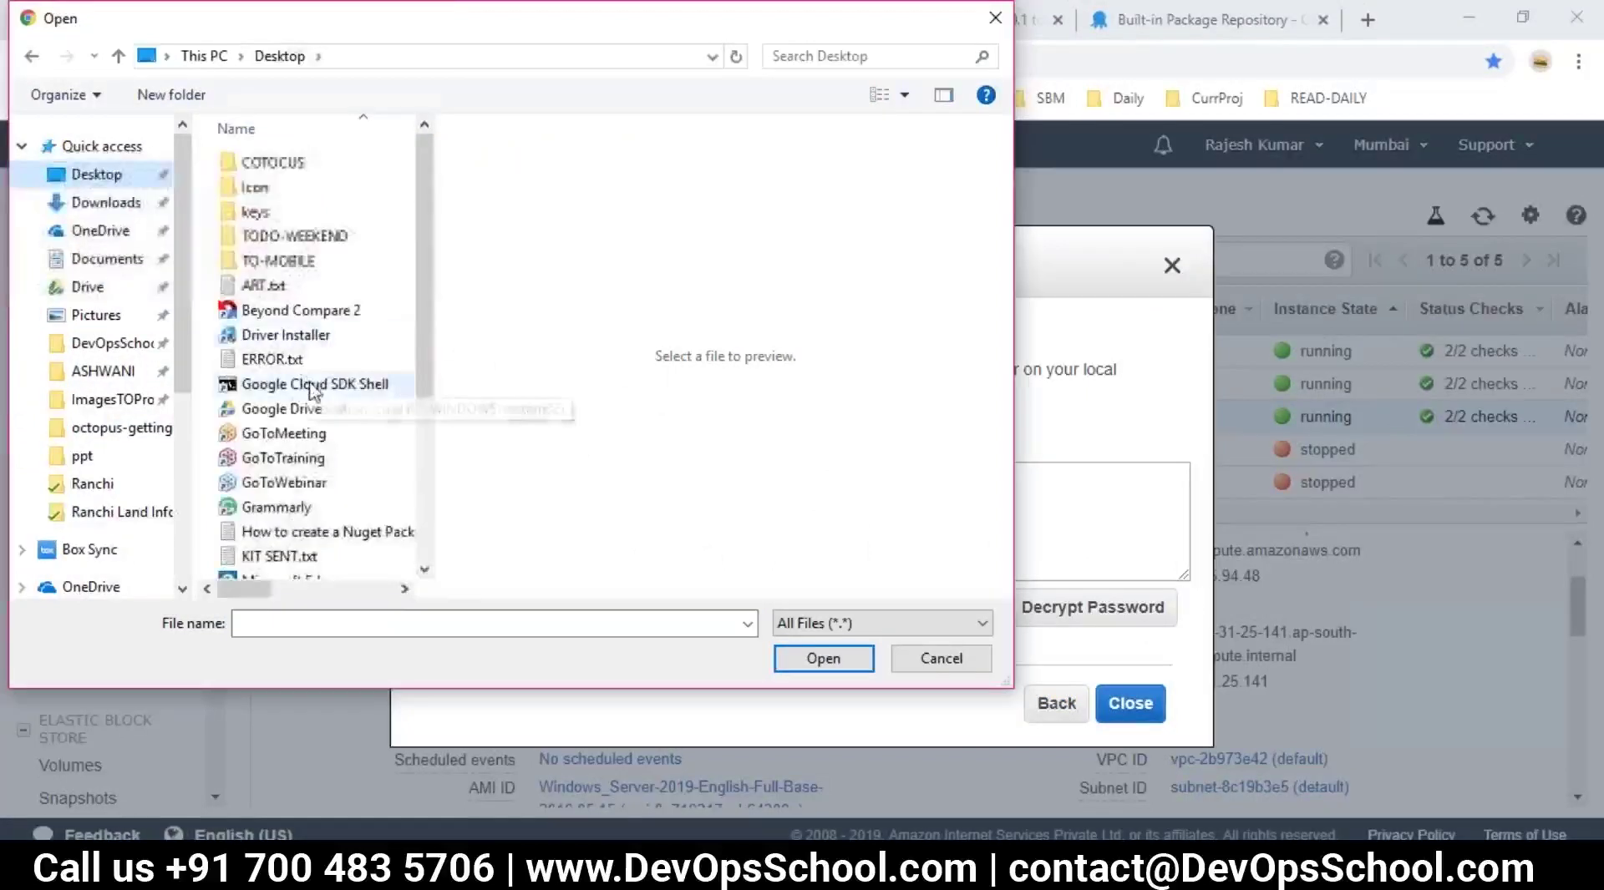
double_click(247, 213)
left_click(305, 434)
left_click(818, 661)
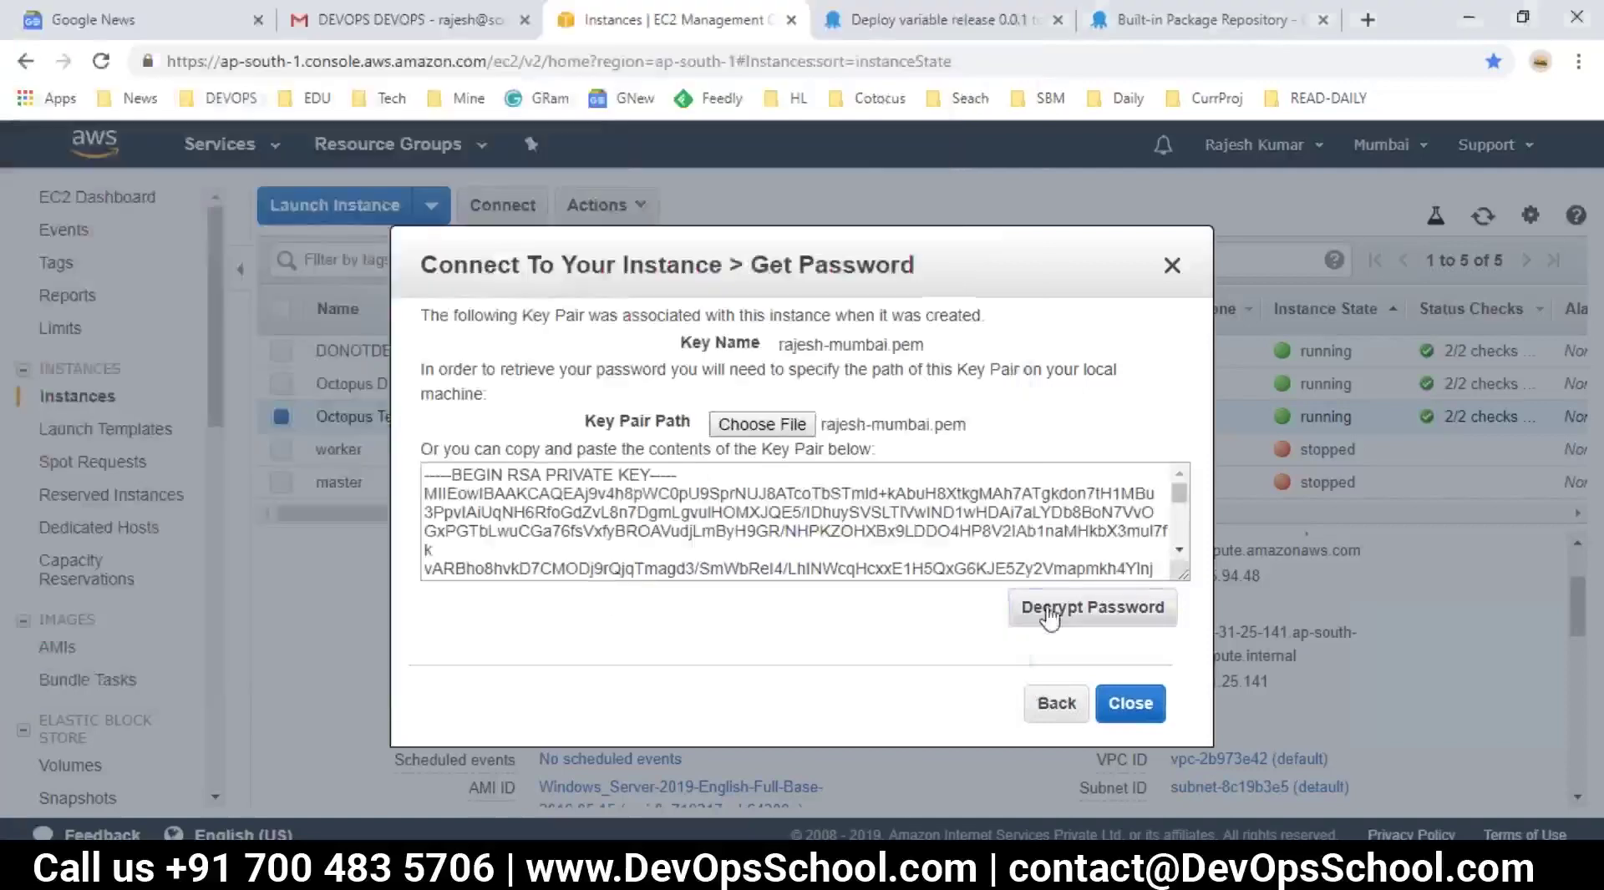
left_click(1048, 614)
left_click_drag(653, 545, 936, 564)
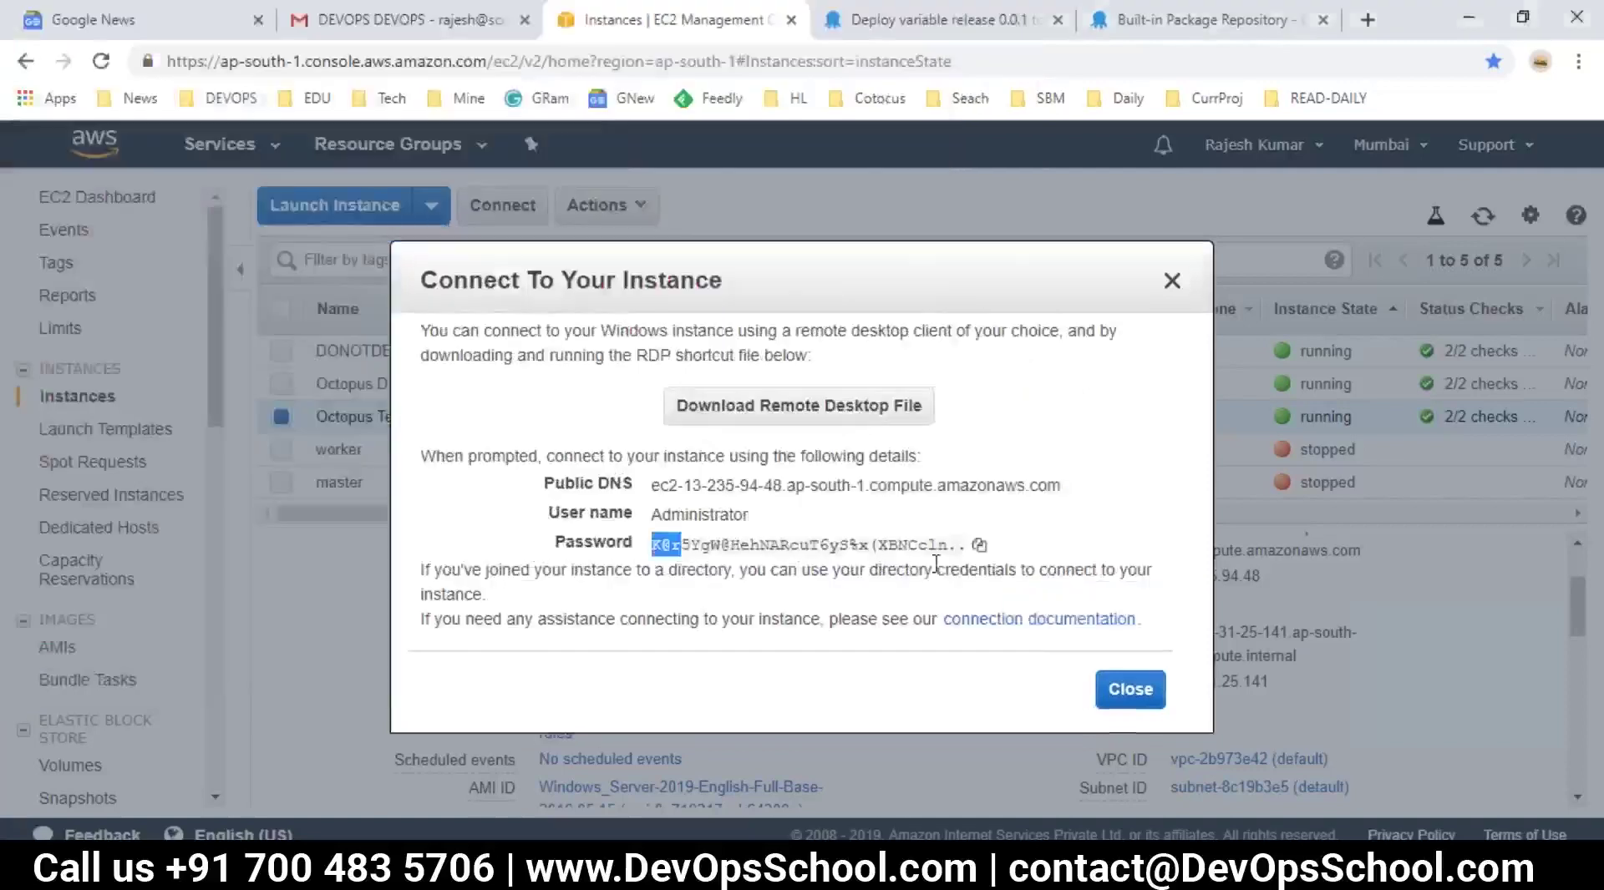
left_click(979, 545)
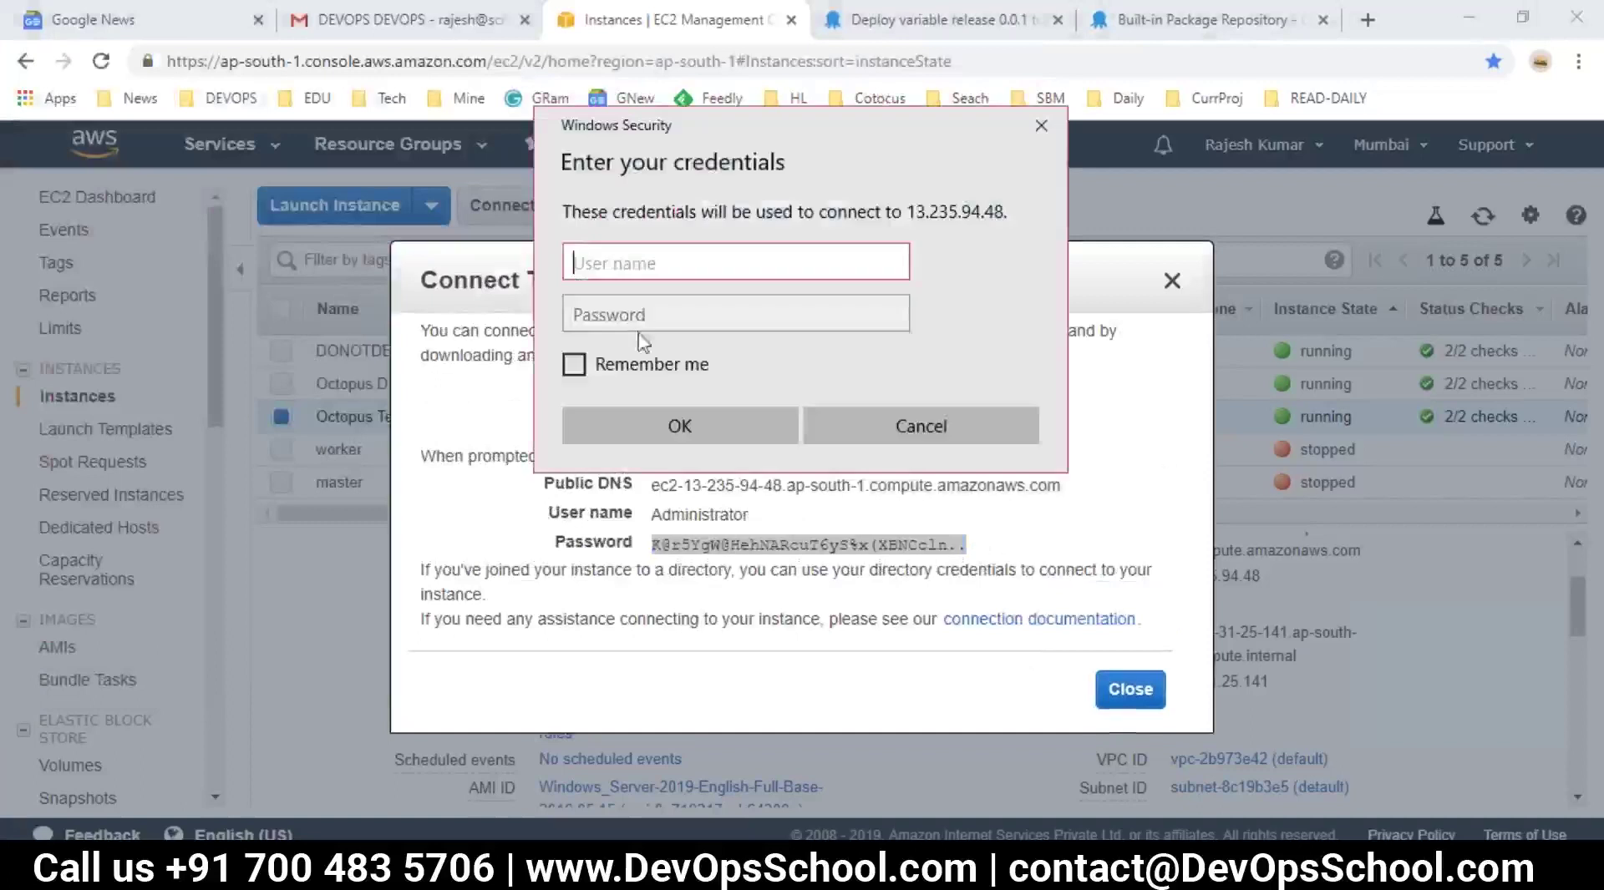
- Sign in to the remote machine as administrator with the copied account password, accepting the unverified certificate
type("admi")
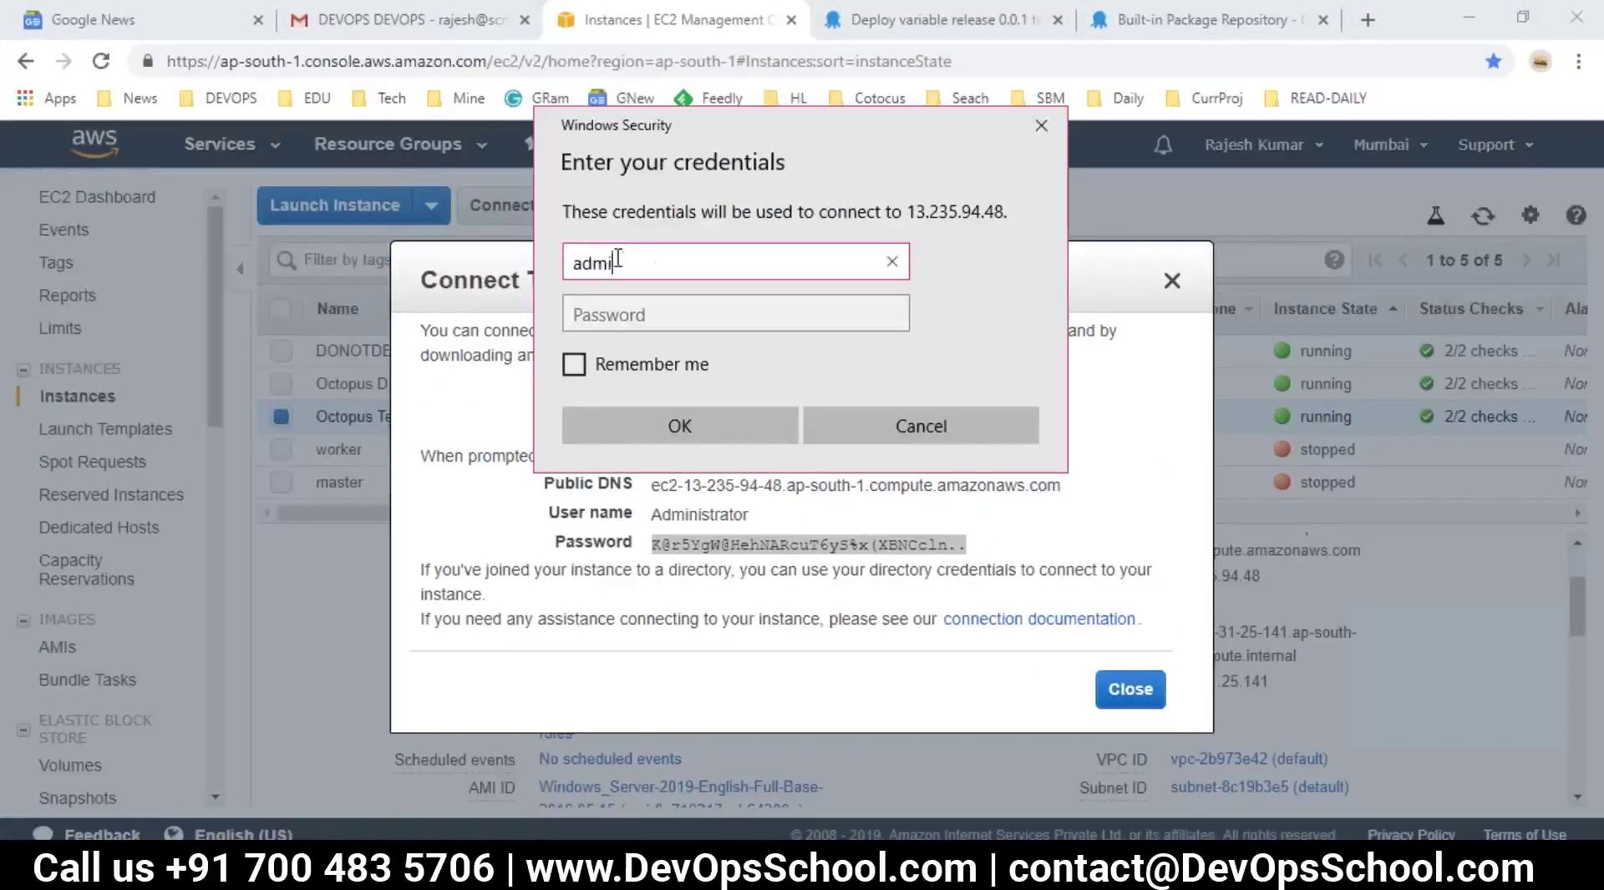
type("nistrator")
key("Tab")
key("ctrl+v")
left_click(711, 442)
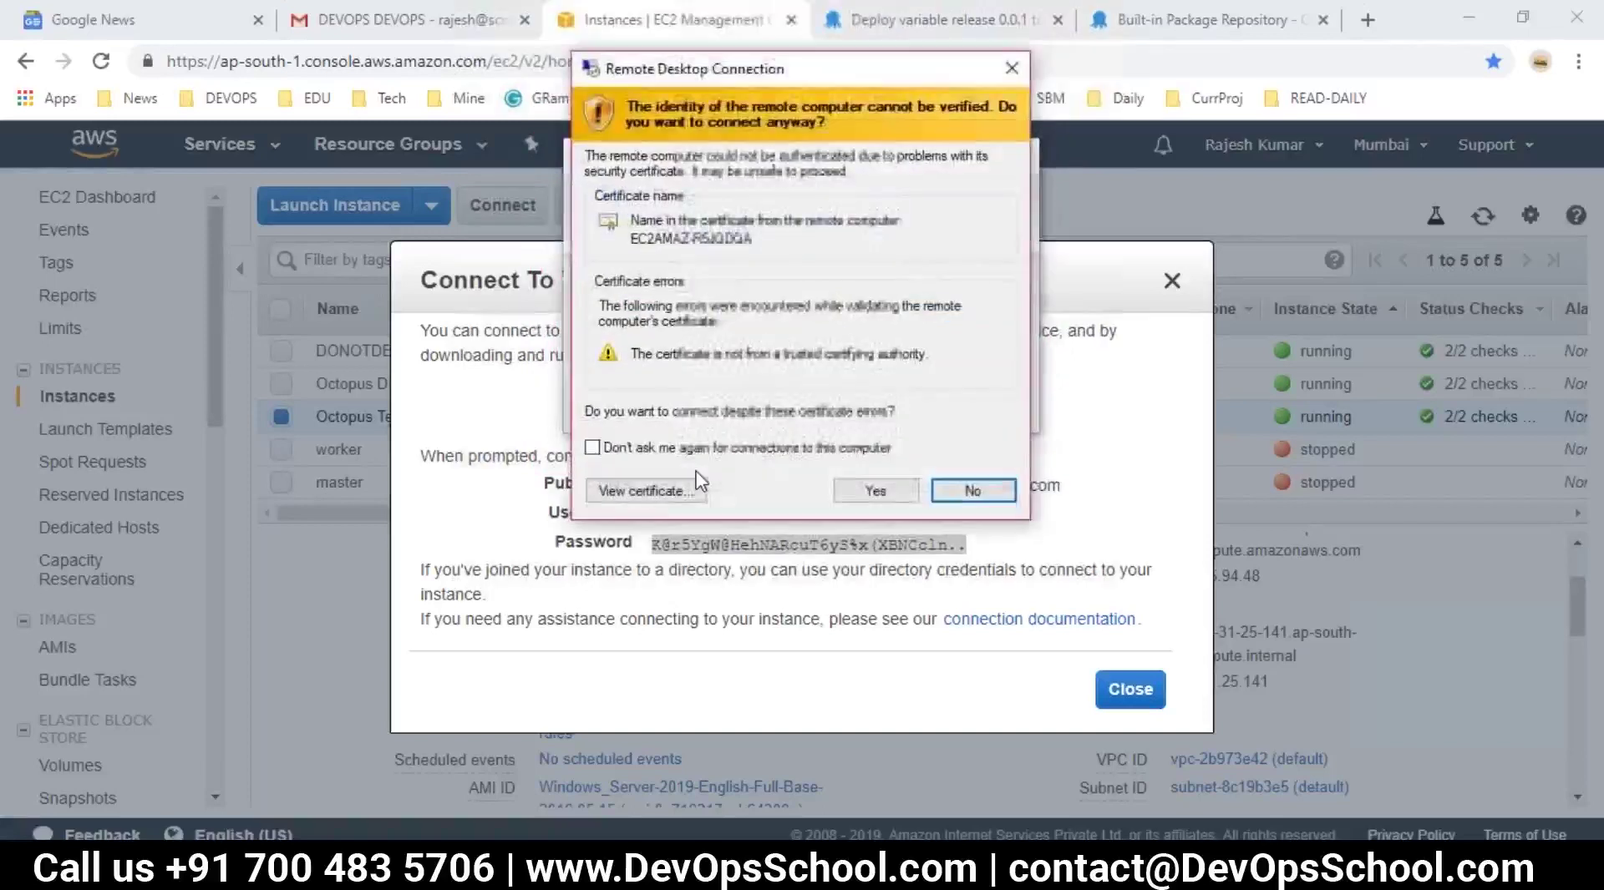
left_click(875, 490)
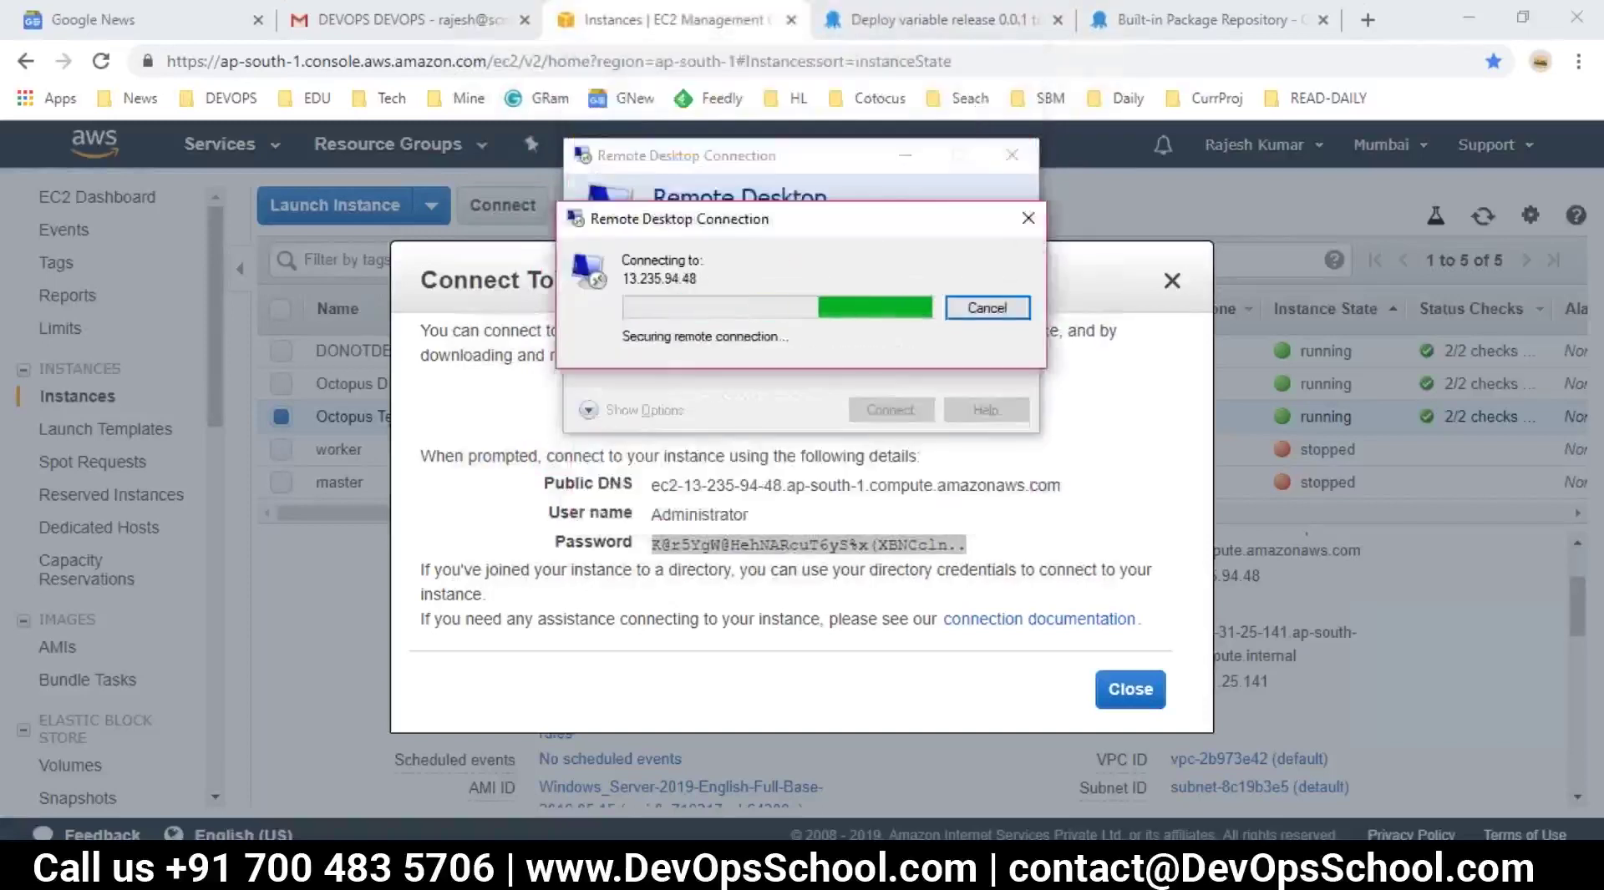
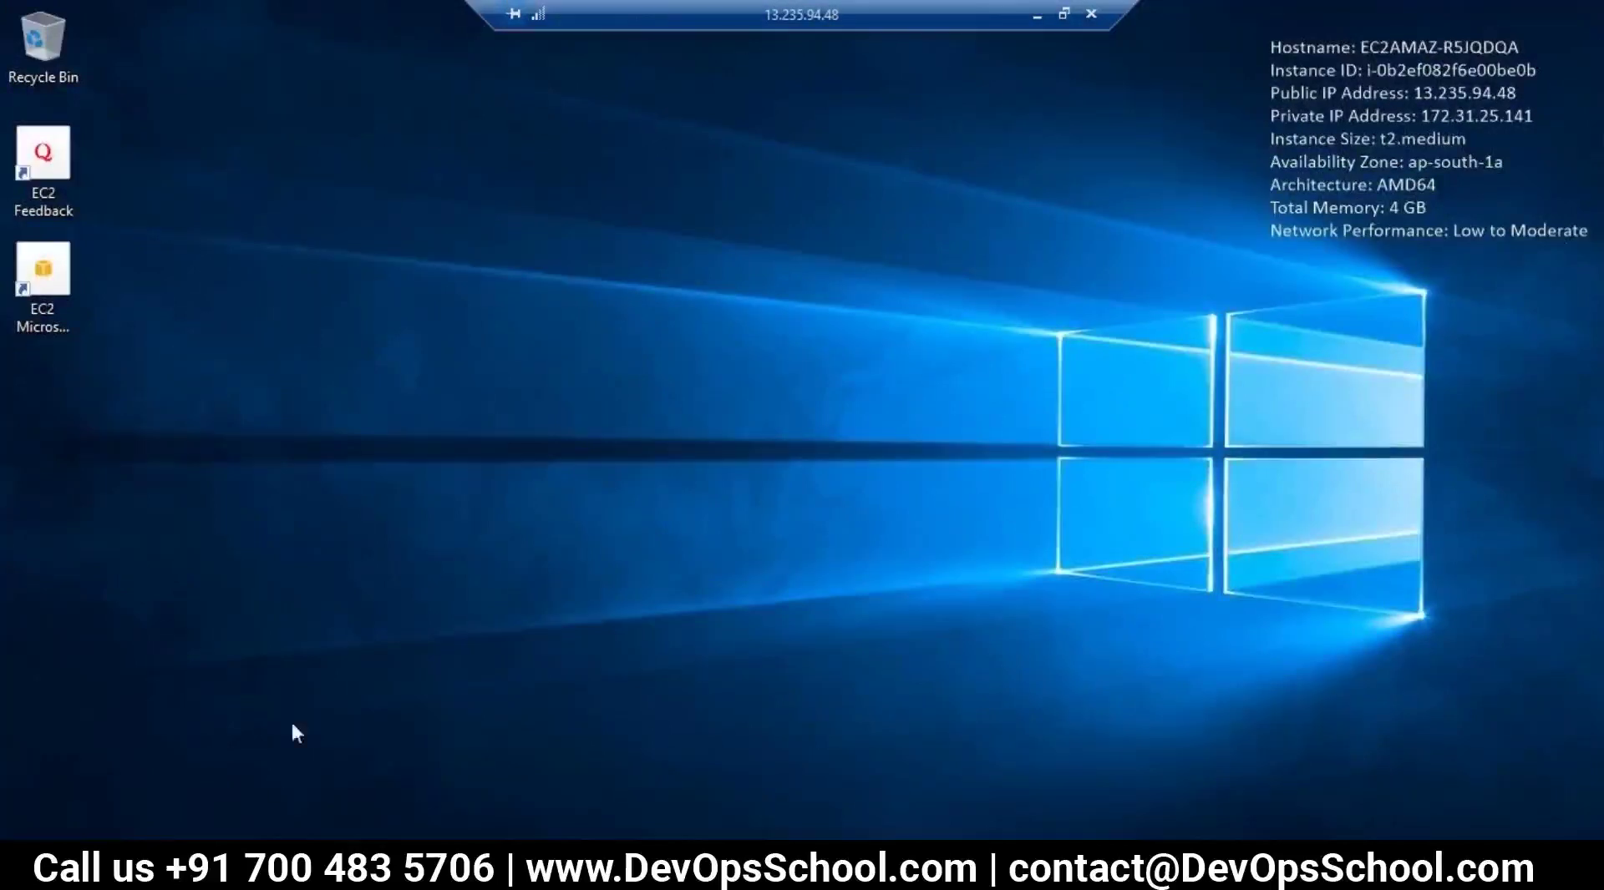
- Browse to C:\Octopus\Work on the remote machine and check whether the folder created by the script is there
key("super+e")
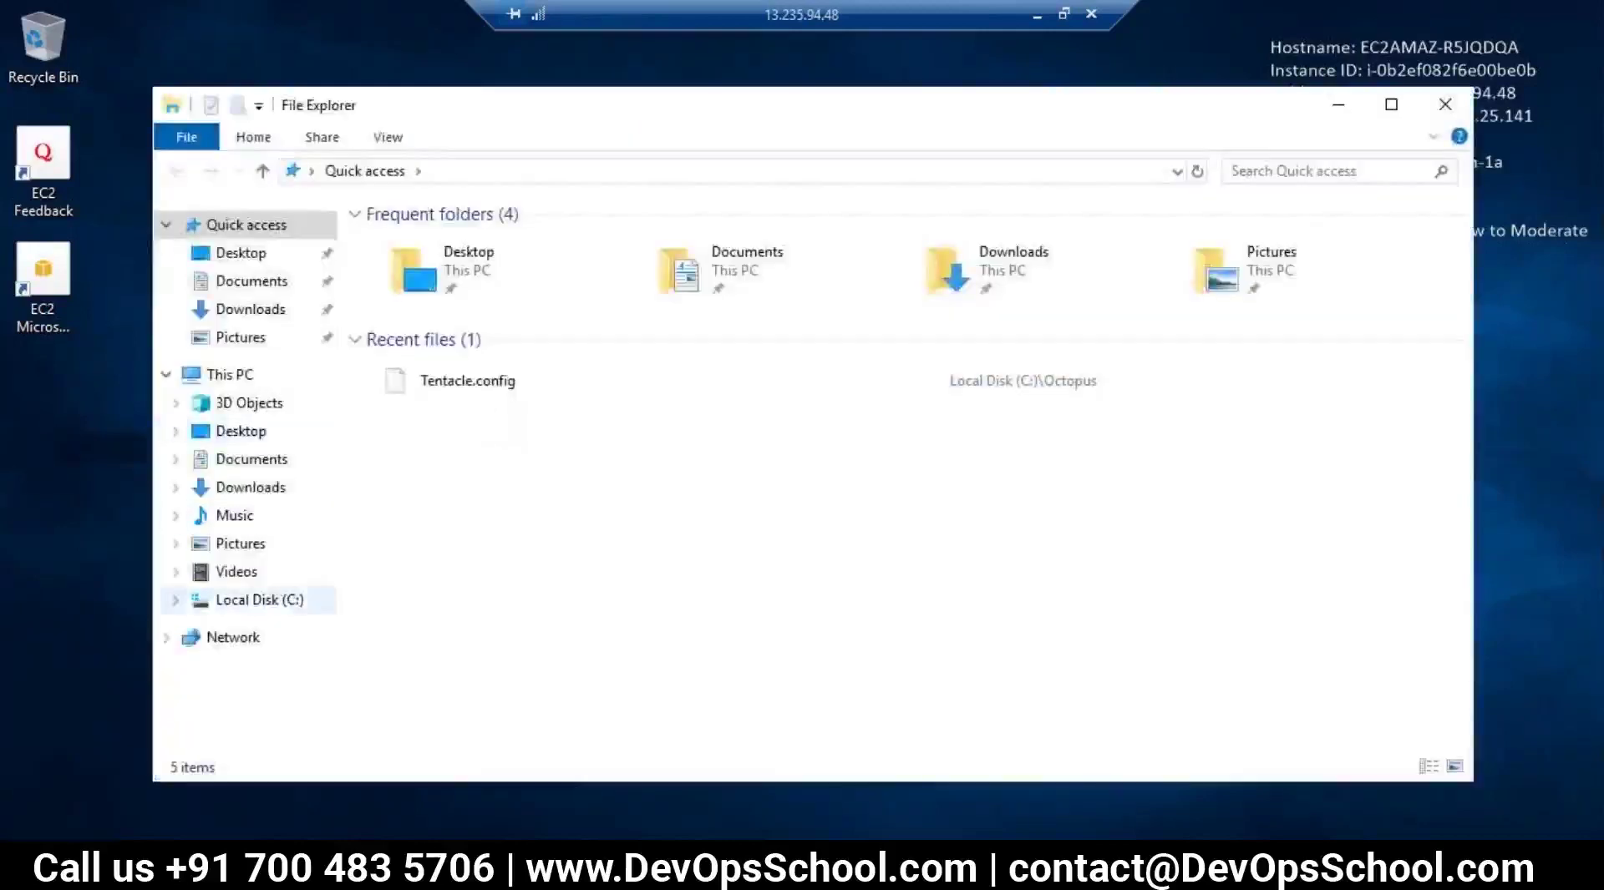
left_click(259, 600)
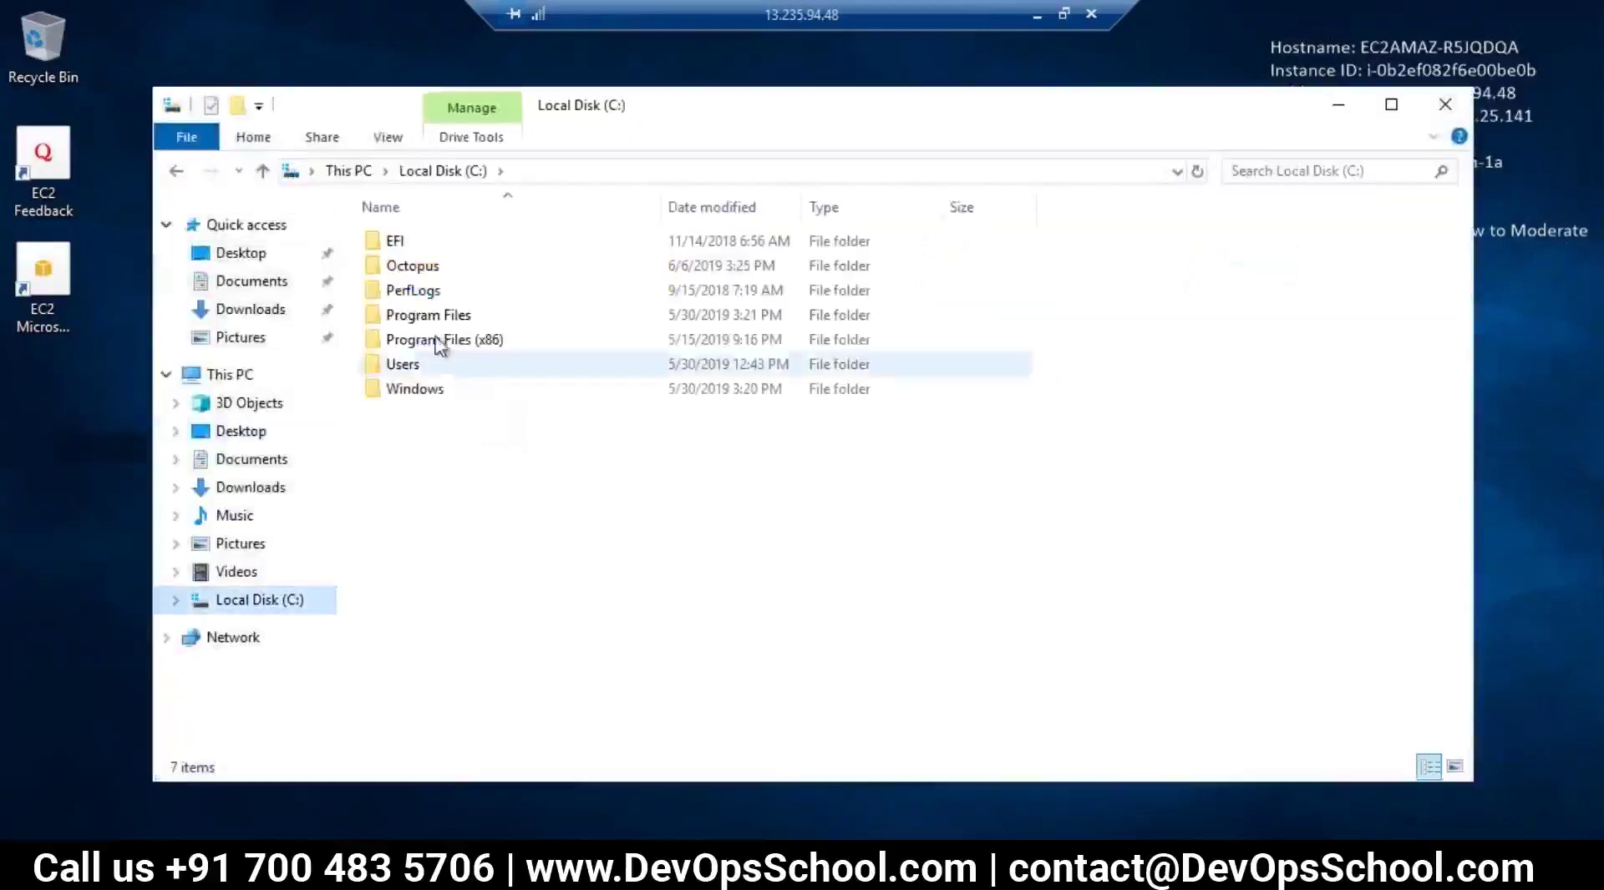
left_click(406, 268)
double_click(406, 267)
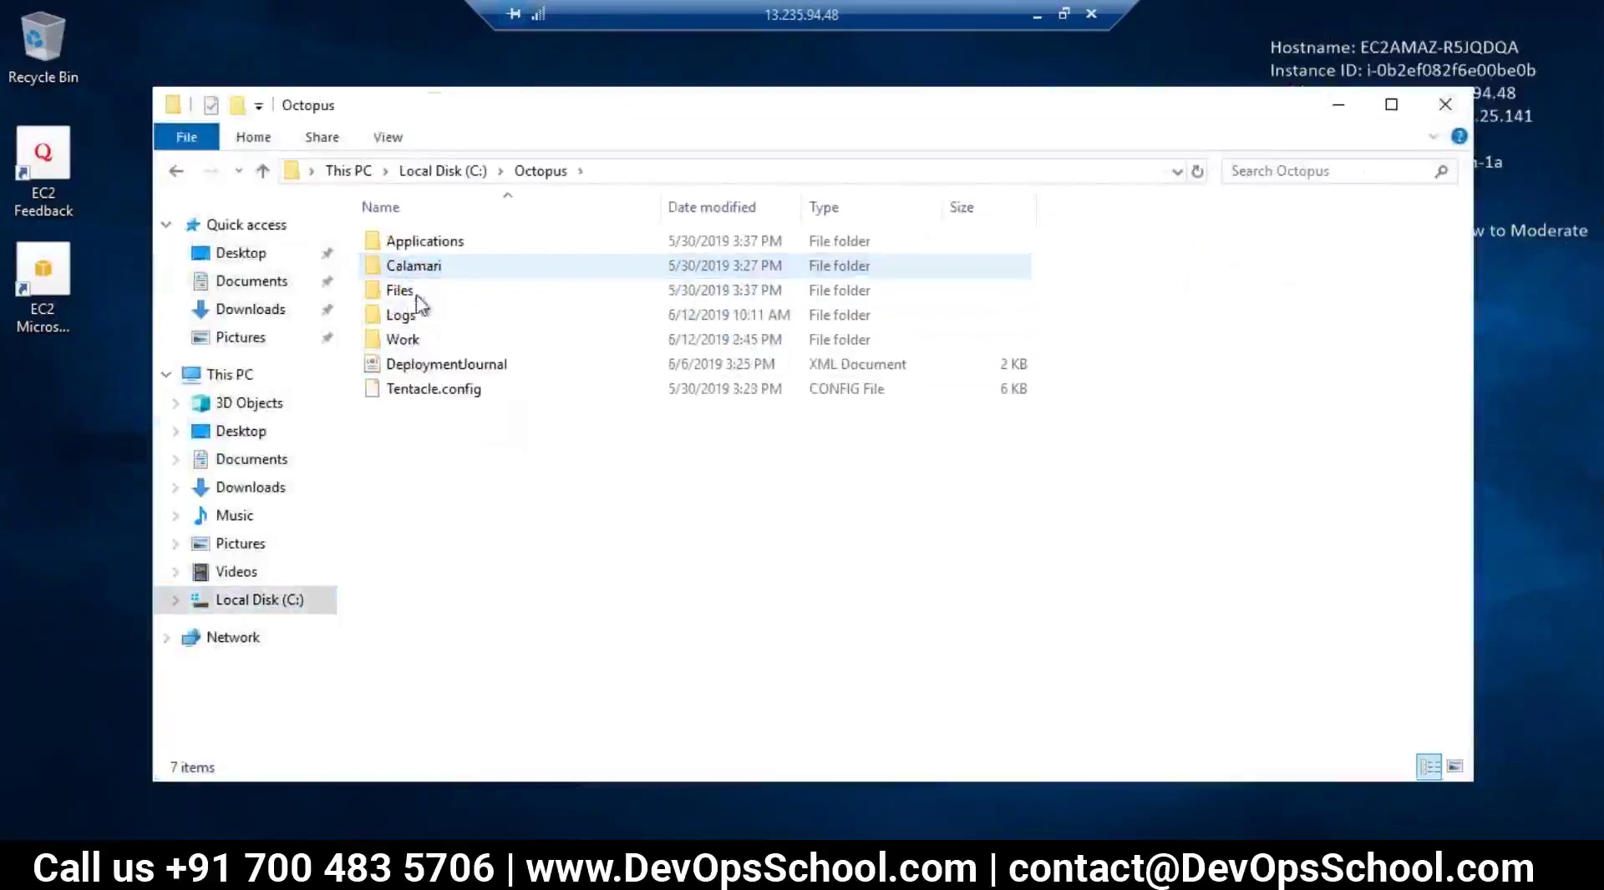
double_click(404, 340)
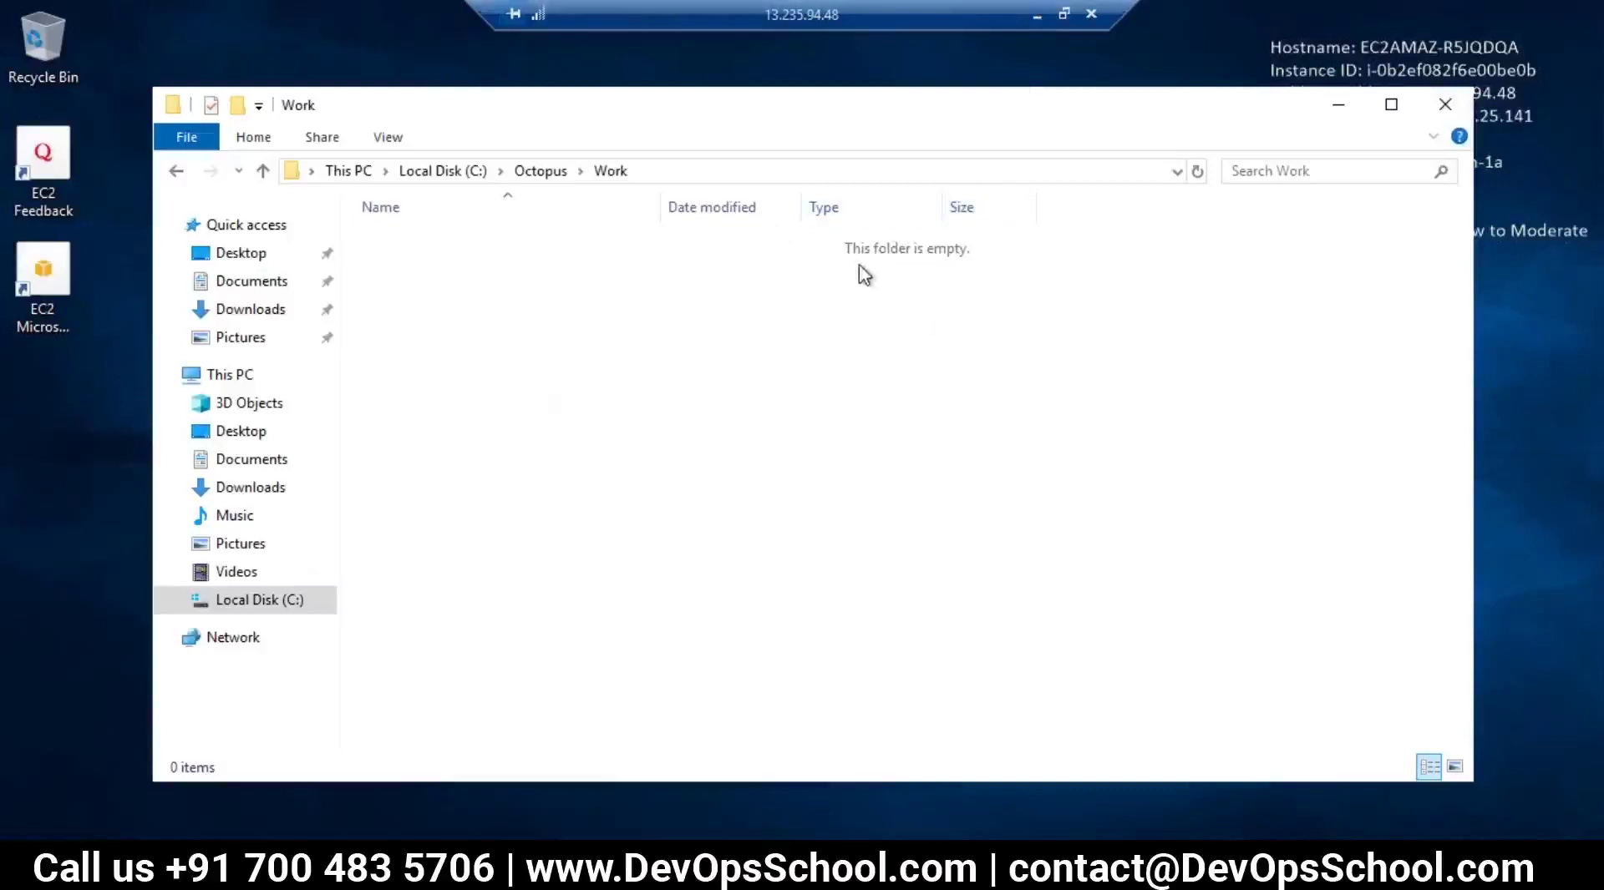
left_click(540, 171)
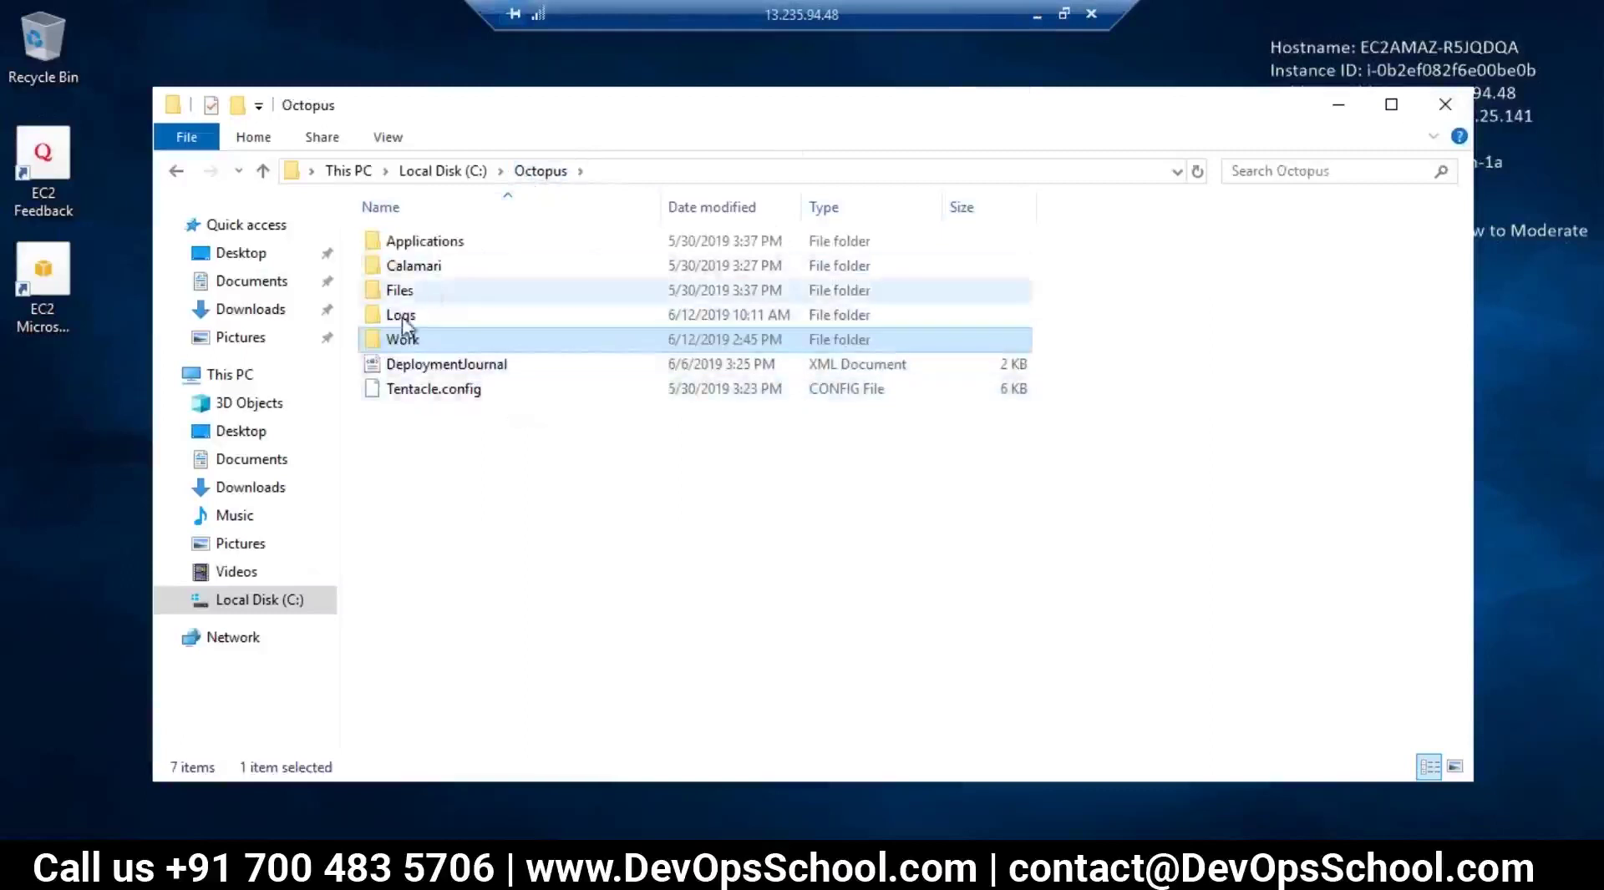
double_click(409, 340)
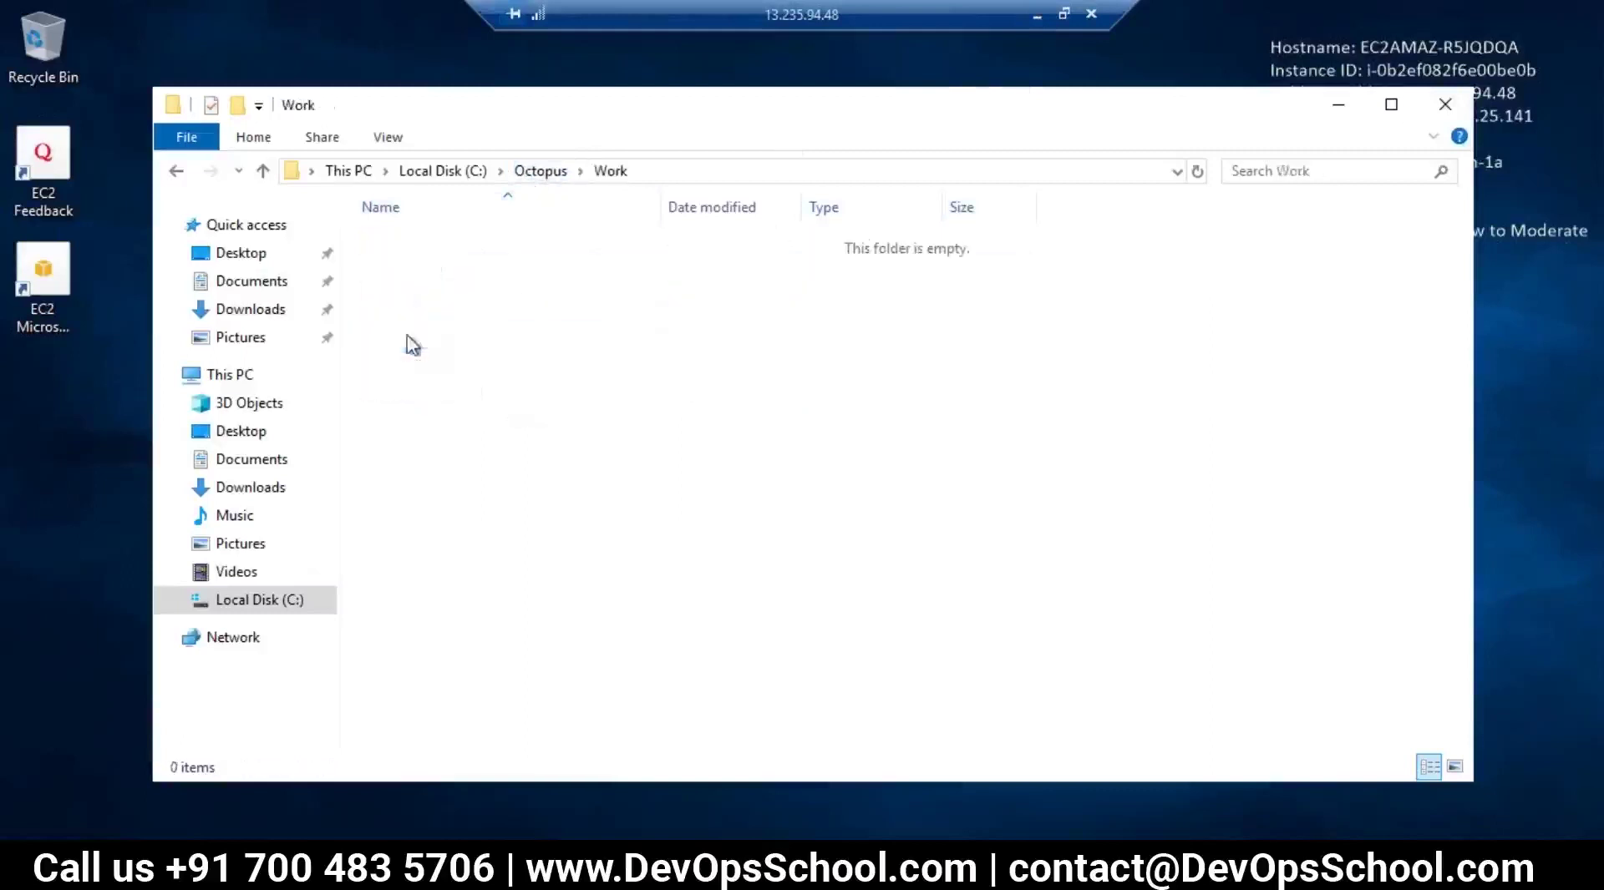
- Return to the browser's deployment log for variable release 0.0.1 and review the Windows1 directory output
left_click(1037, 15)
triple_click(762, 547)
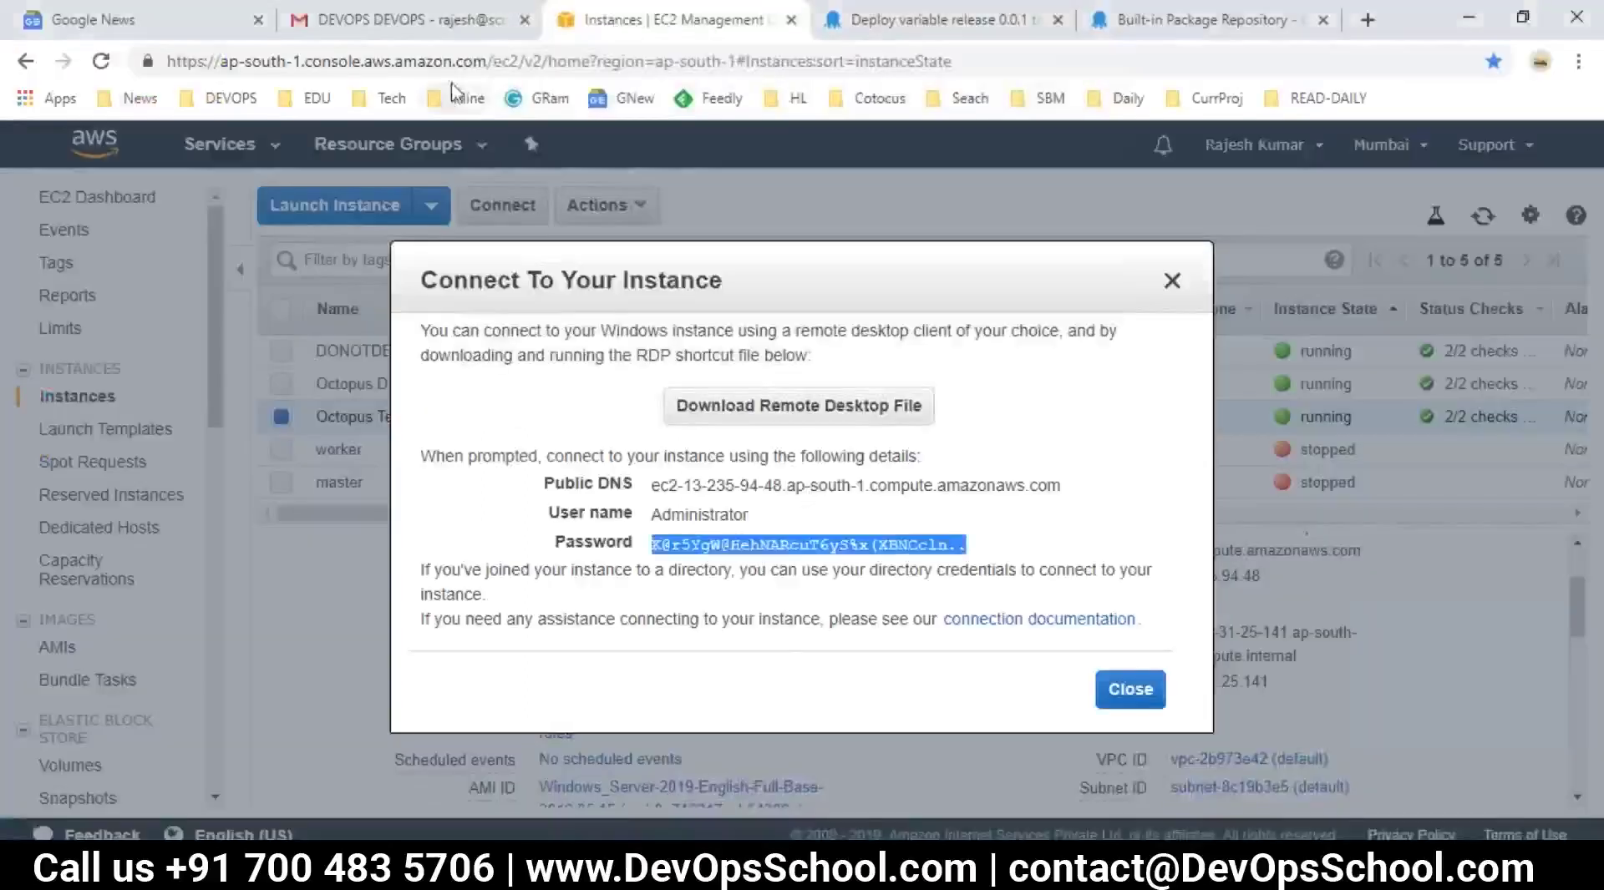
left_click(1134, 13)
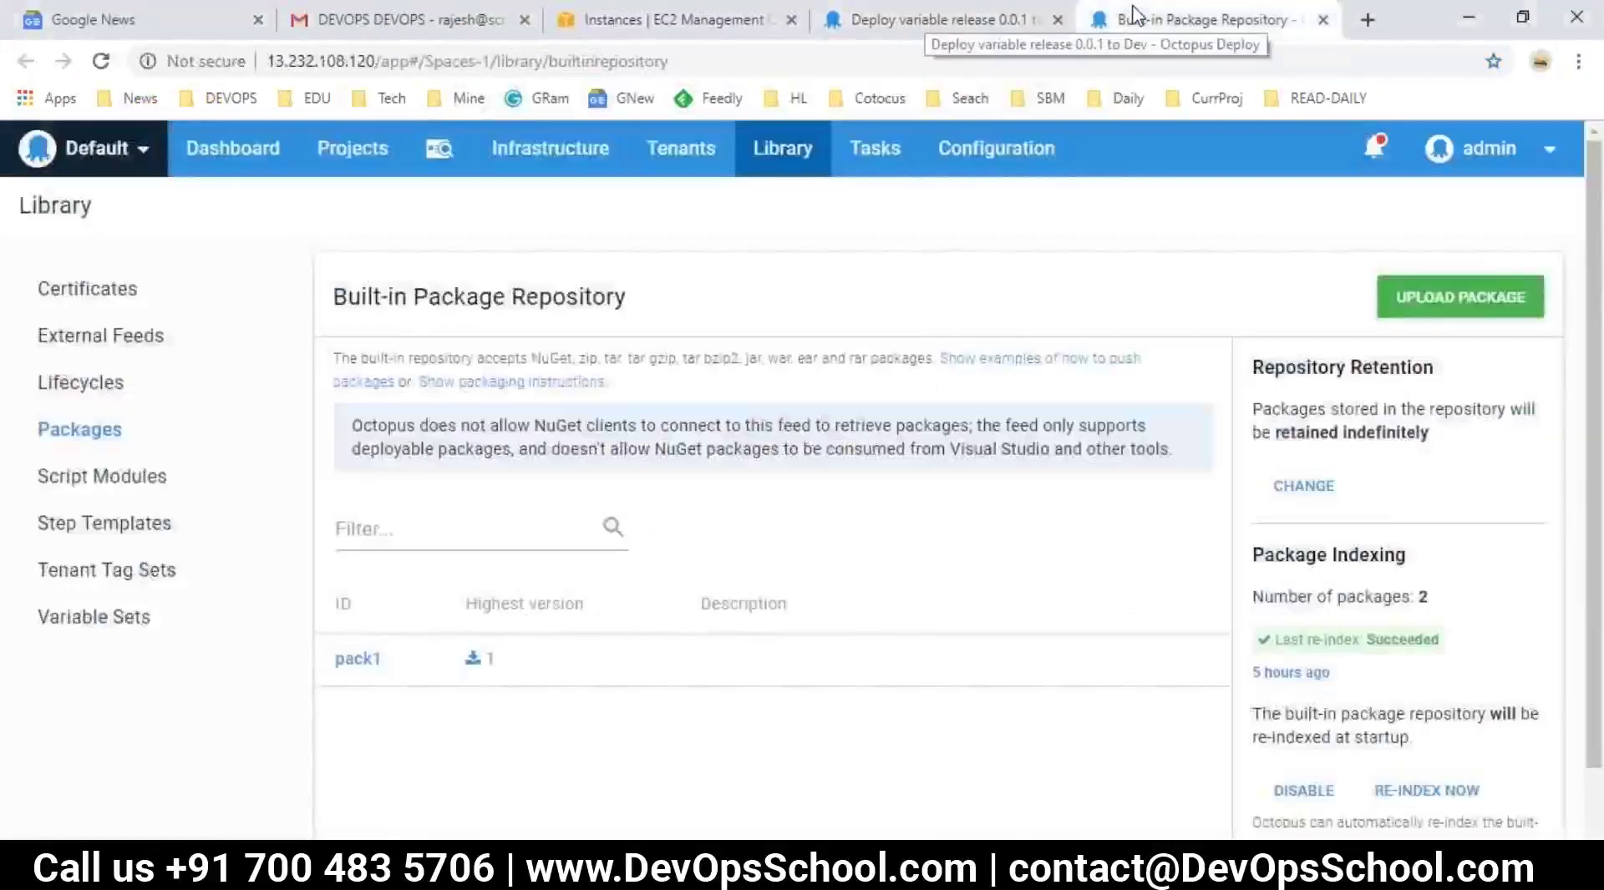
left_click(940, 14)
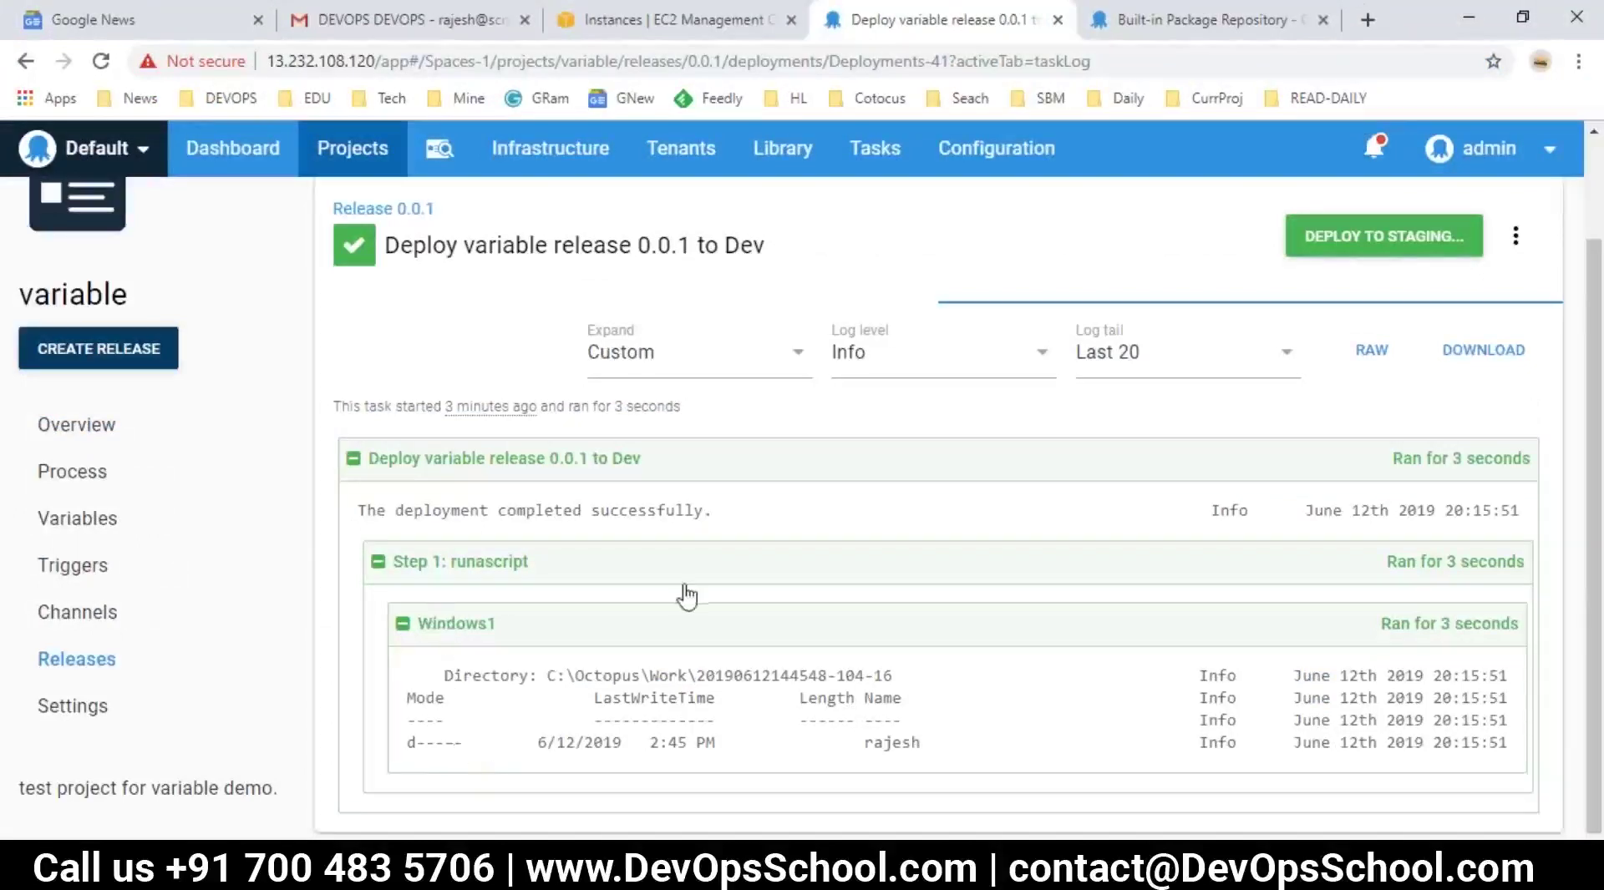
left_click_drag(825, 720, 832, 720)
left_click_drag(669, 740, 659, 741)
left_click_drag(582, 675, 668, 698)
left_click(723, 744)
- Set the deployment task log's level to Verbose and read the closing lines of the Windows1 output
left_click(894, 355)
left_click(896, 407)
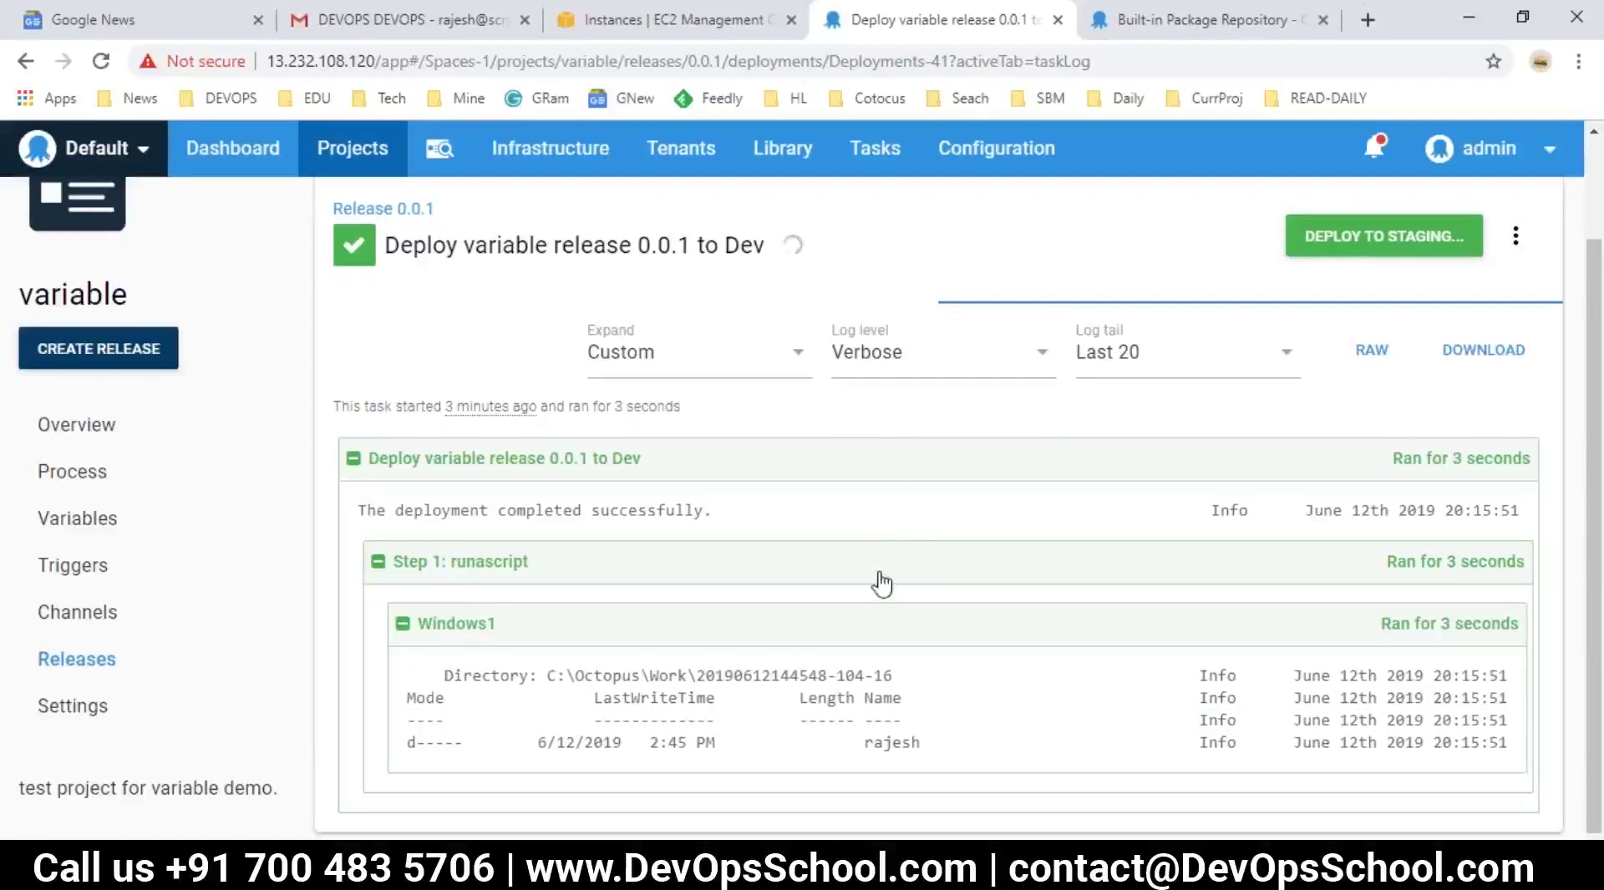
scroll(788, 639, "down", 4)
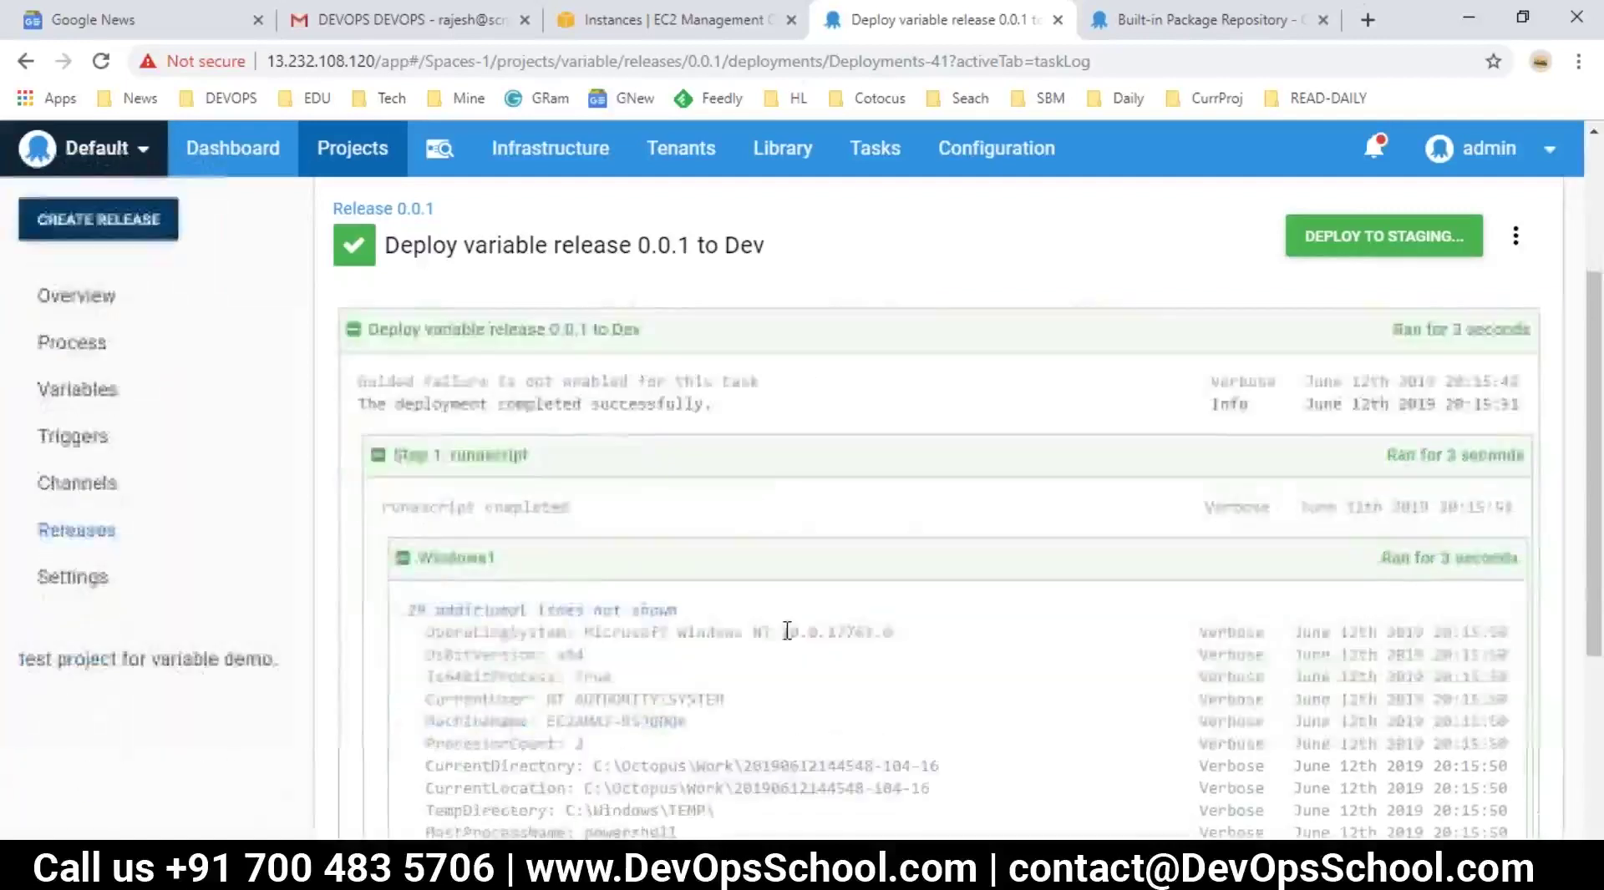
scroll(727, 647, "down", 2)
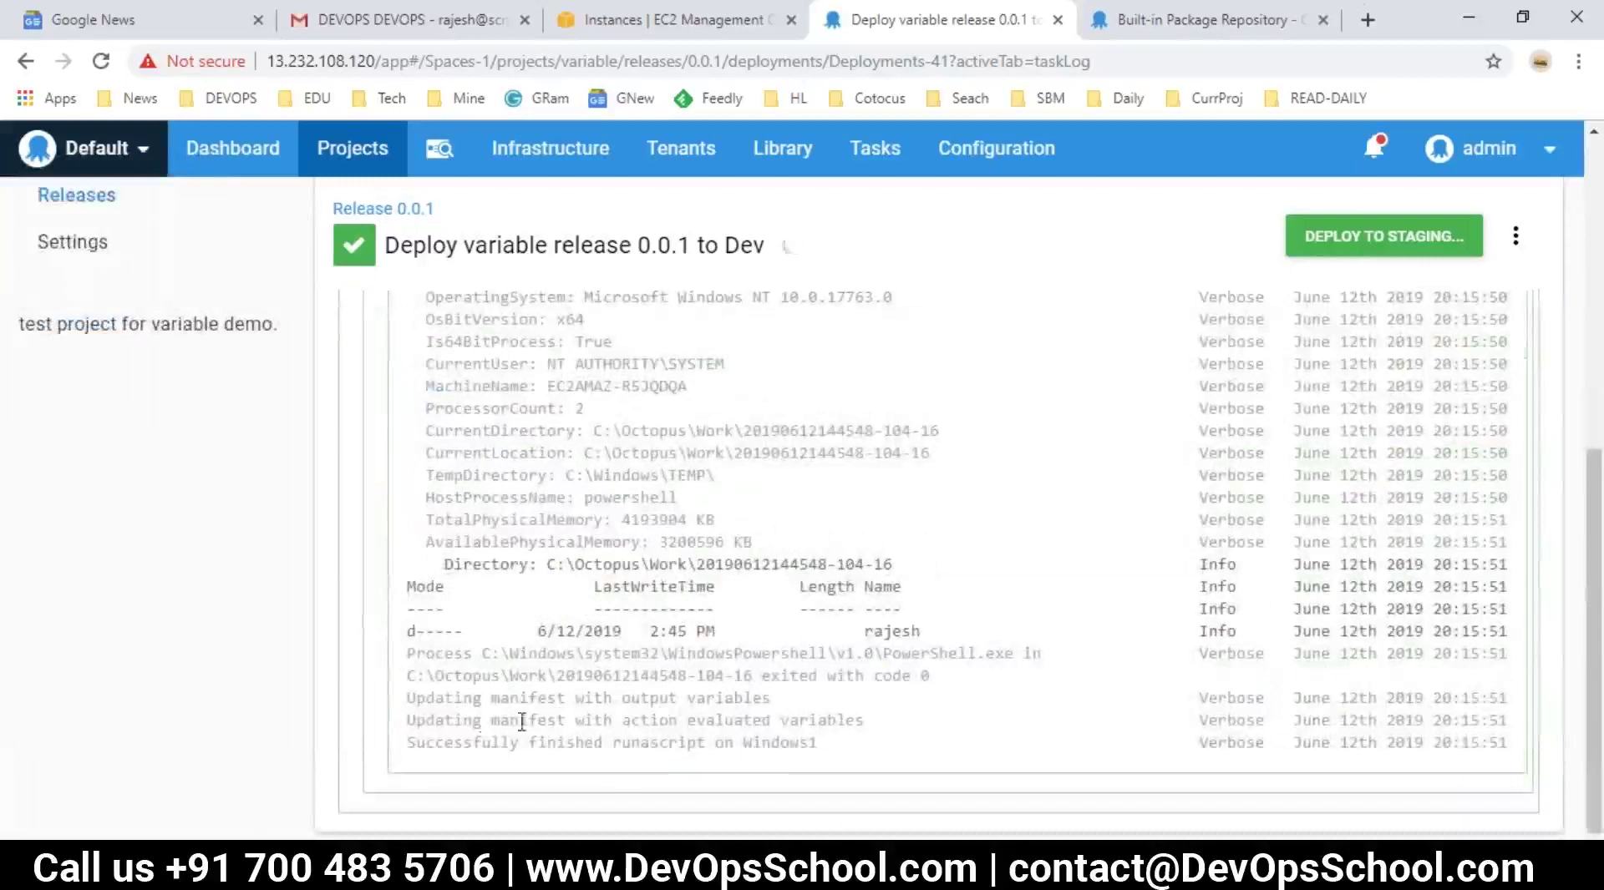
left_click_drag(418, 698, 548, 722)
left_click(593, 744)
double_click(592, 745)
double_click(763, 742)
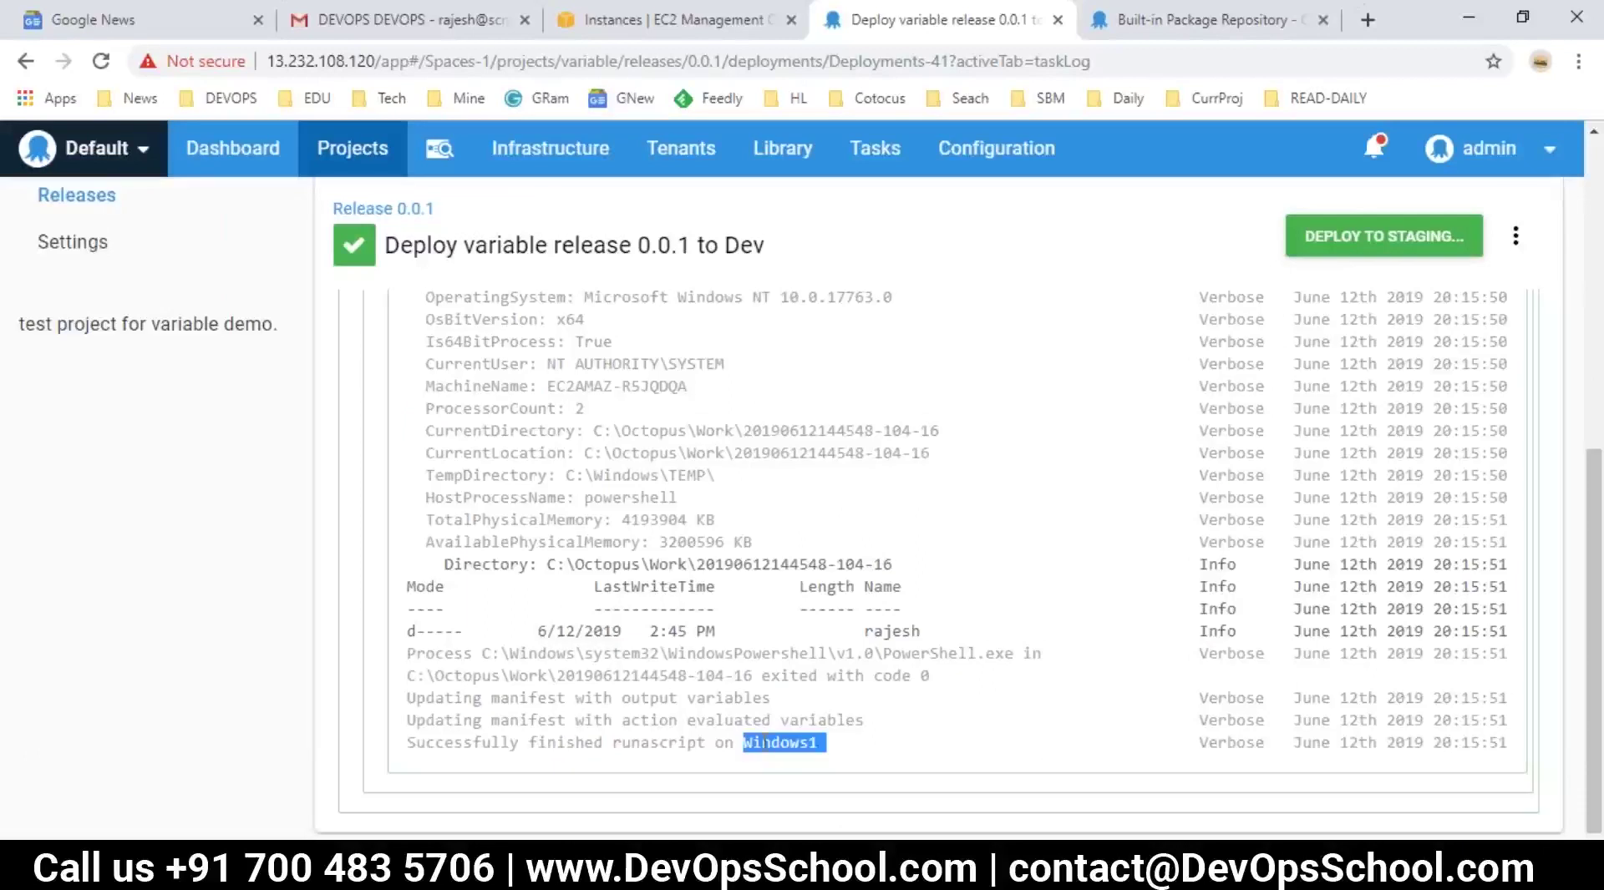
- Examine the verbose Windows1 log, including its manifest updates, working directory path and folder listing
left_click_drag(529, 675, 611, 708)
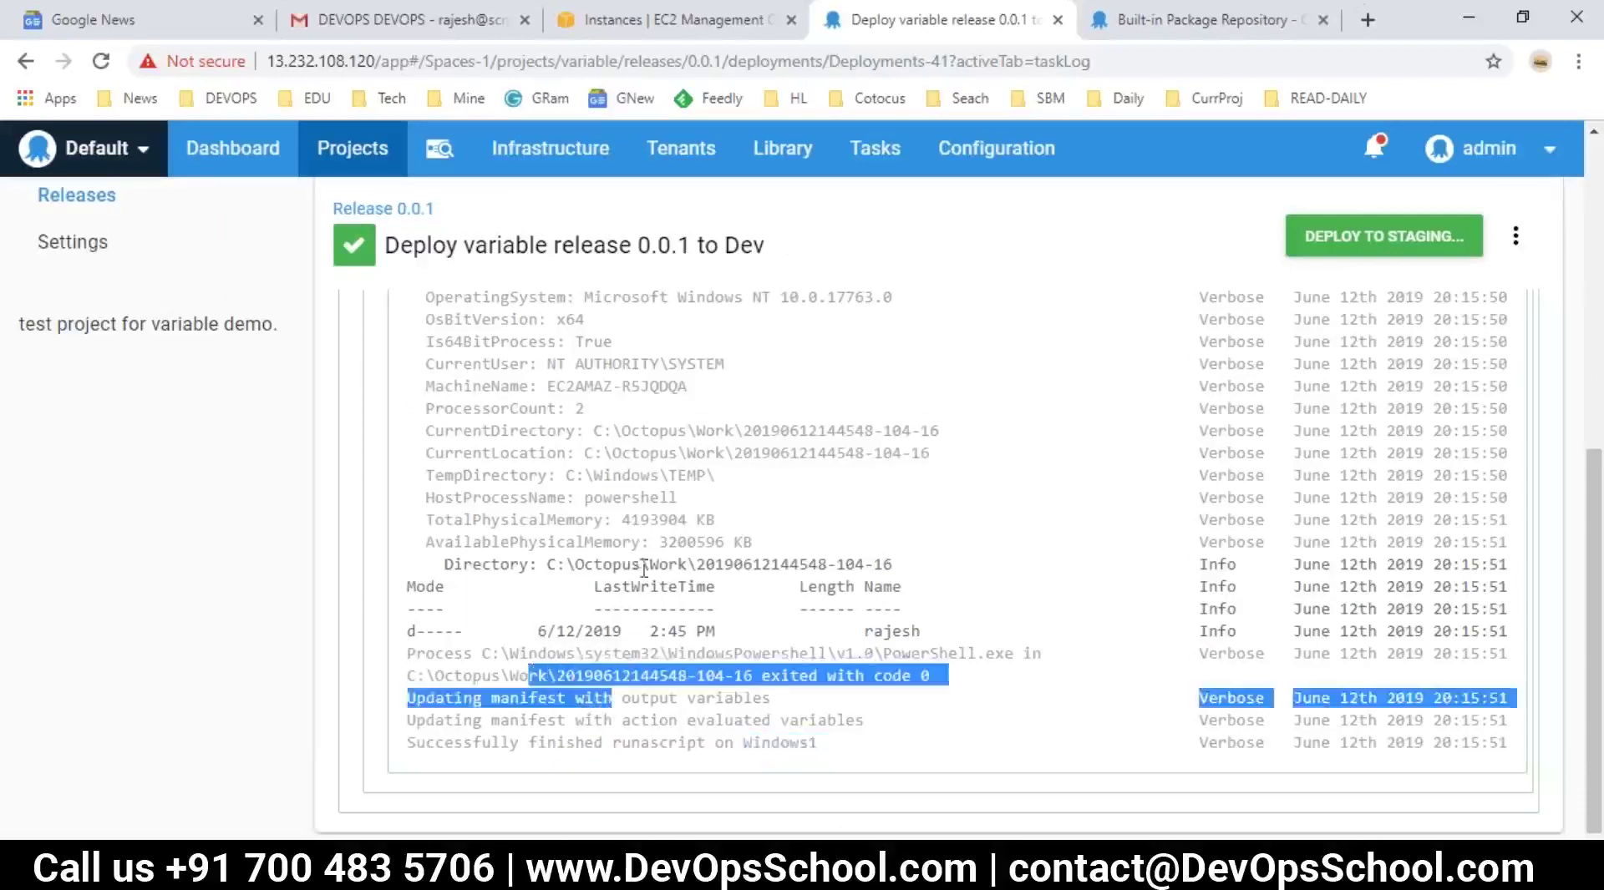
left_click_drag(555, 522, 658, 595)
left_click(710, 681)
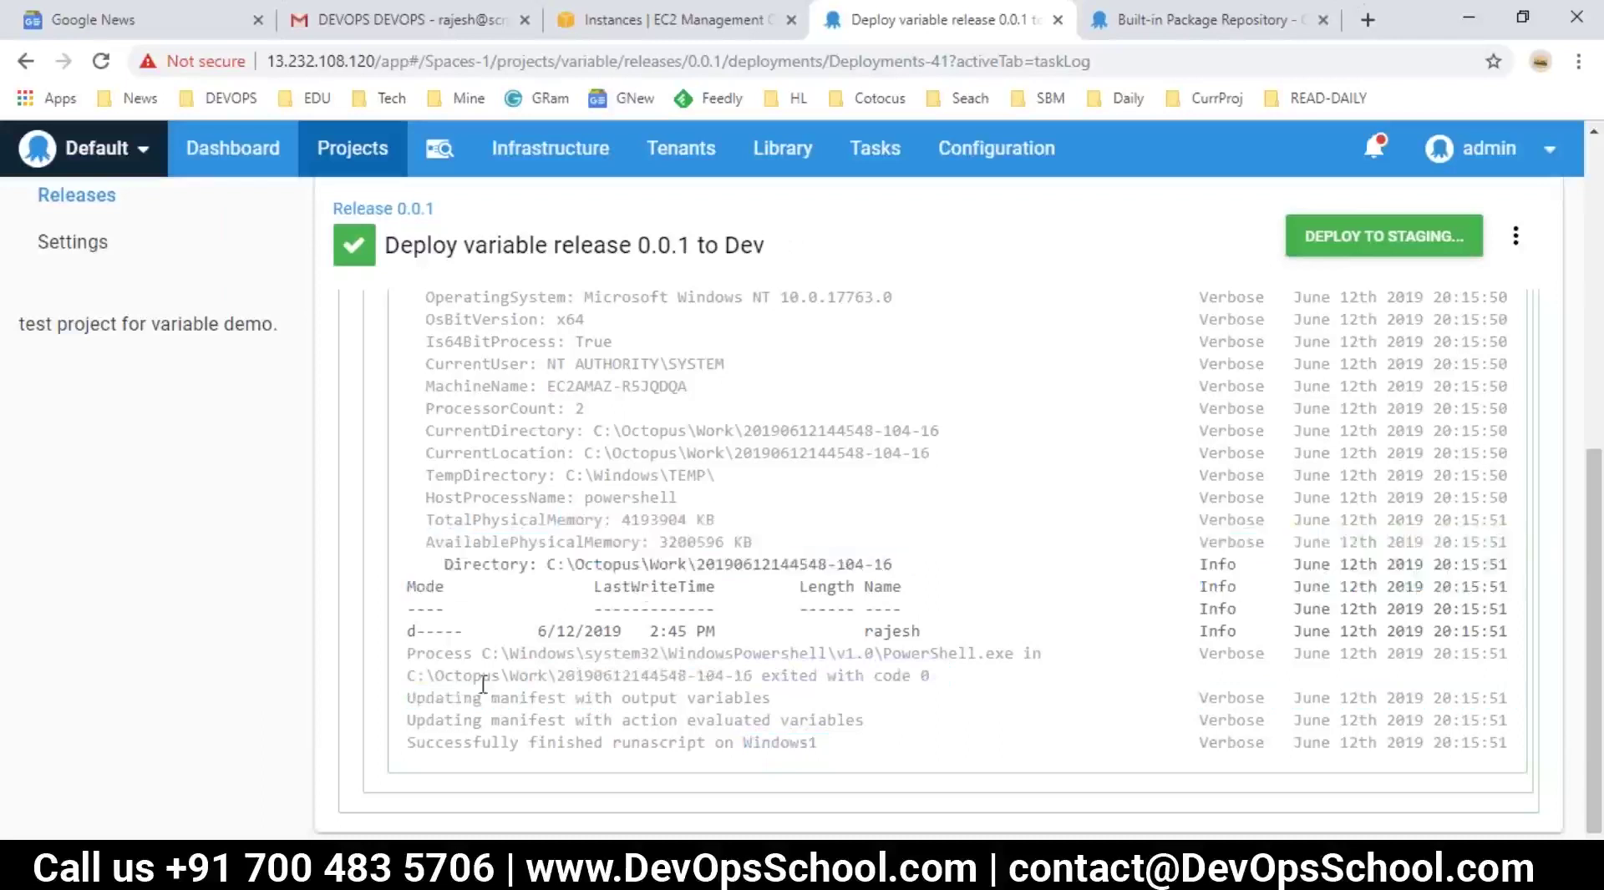
left_click_drag(407, 699, 725, 698)
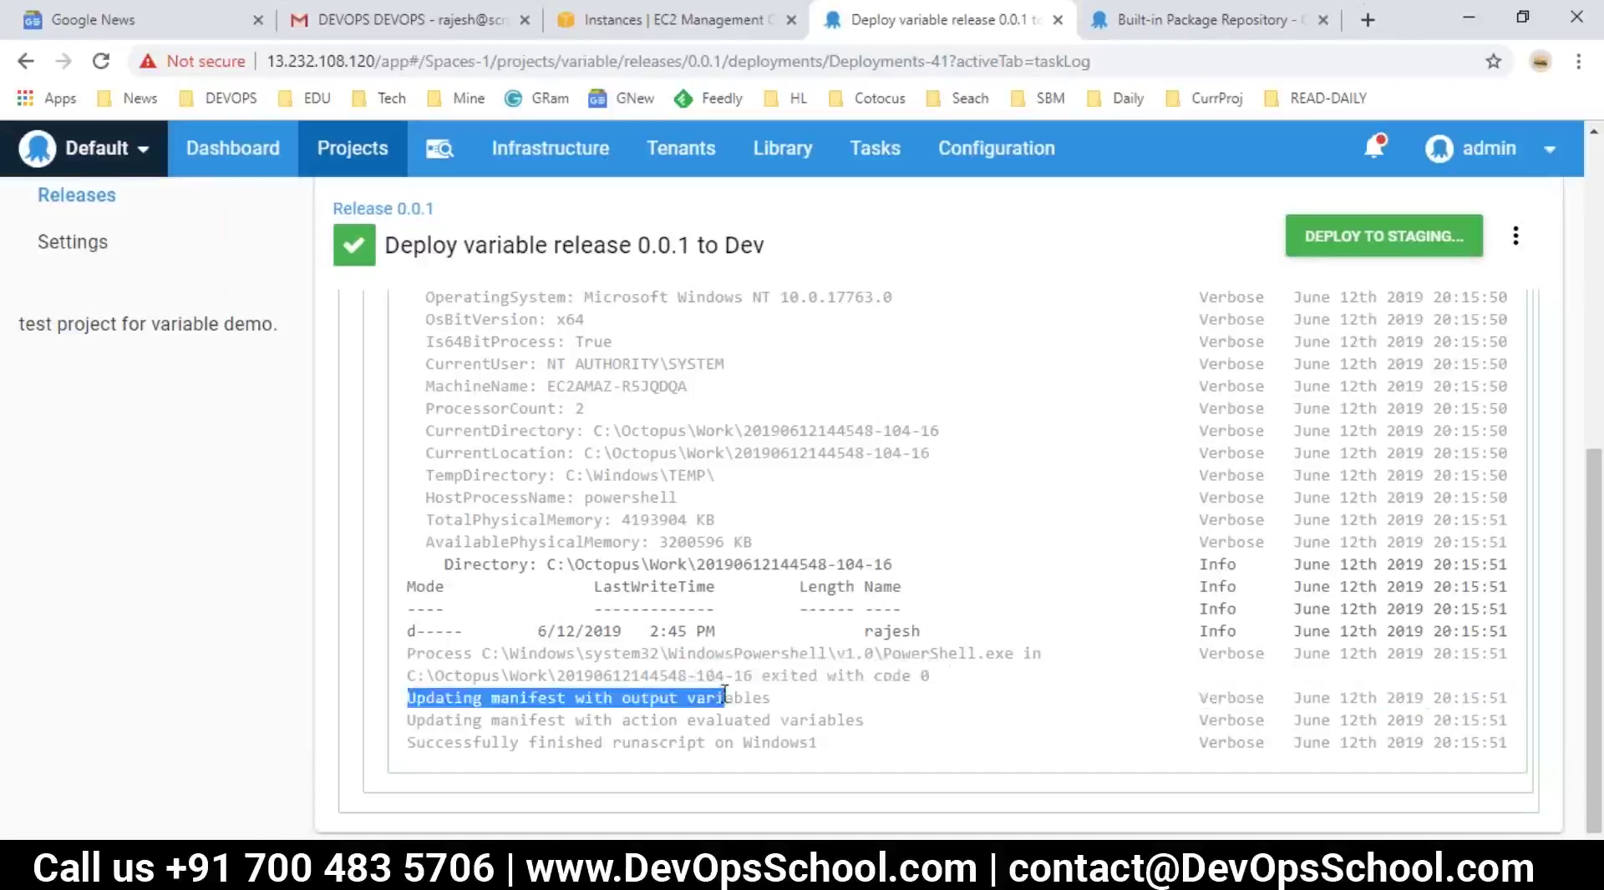
scroll(725, 698, "up", 2)
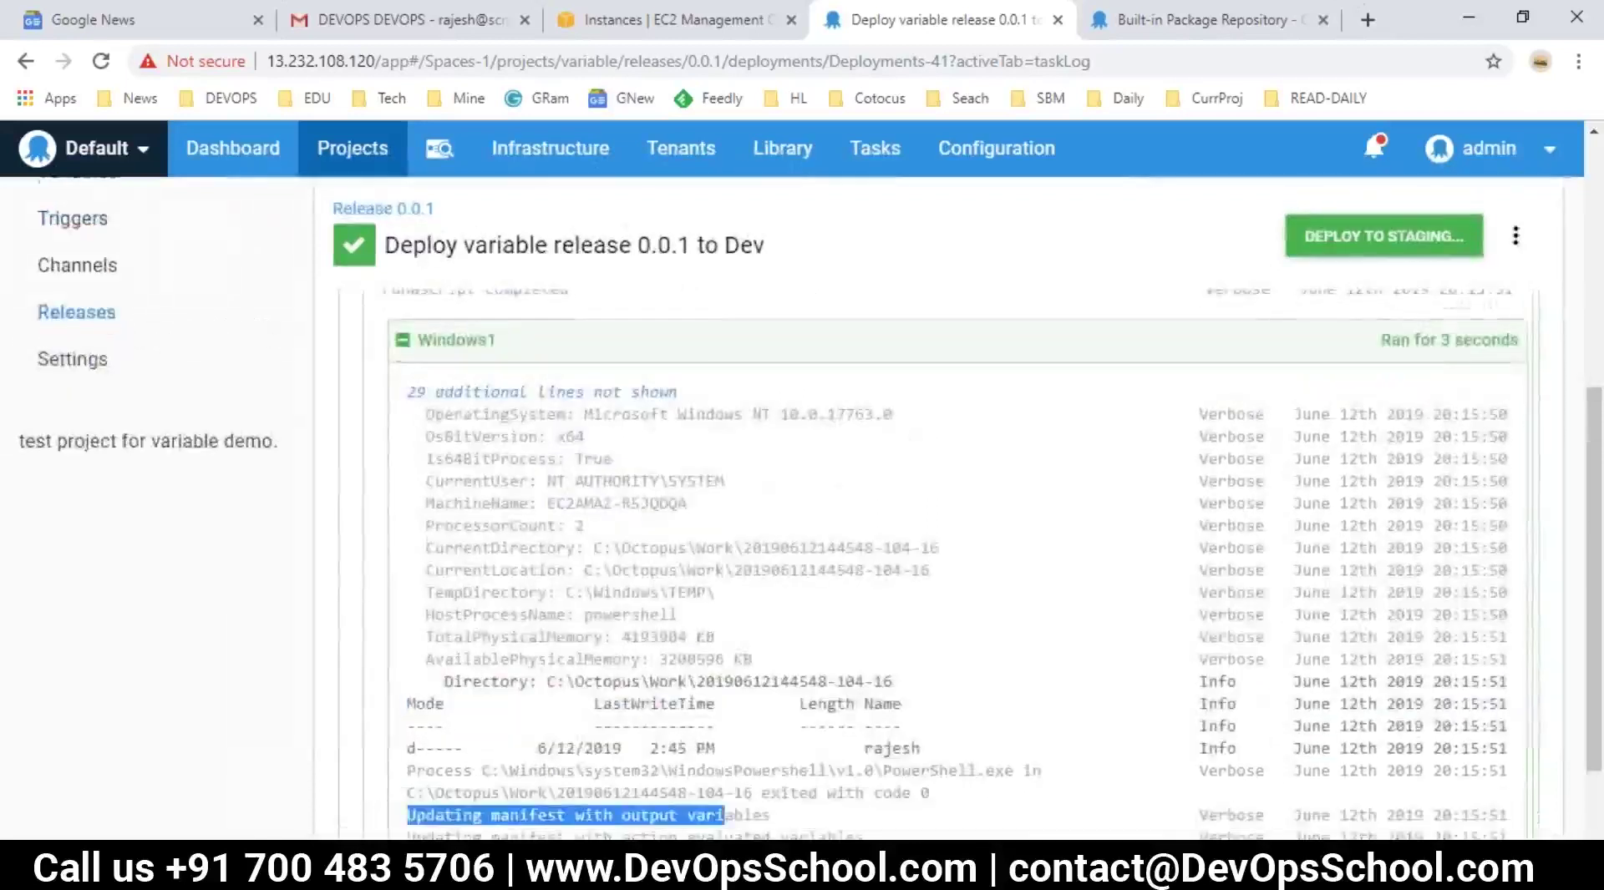
scroll(715, 686, "up", 2)
scroll(715, 687, "down", 3)
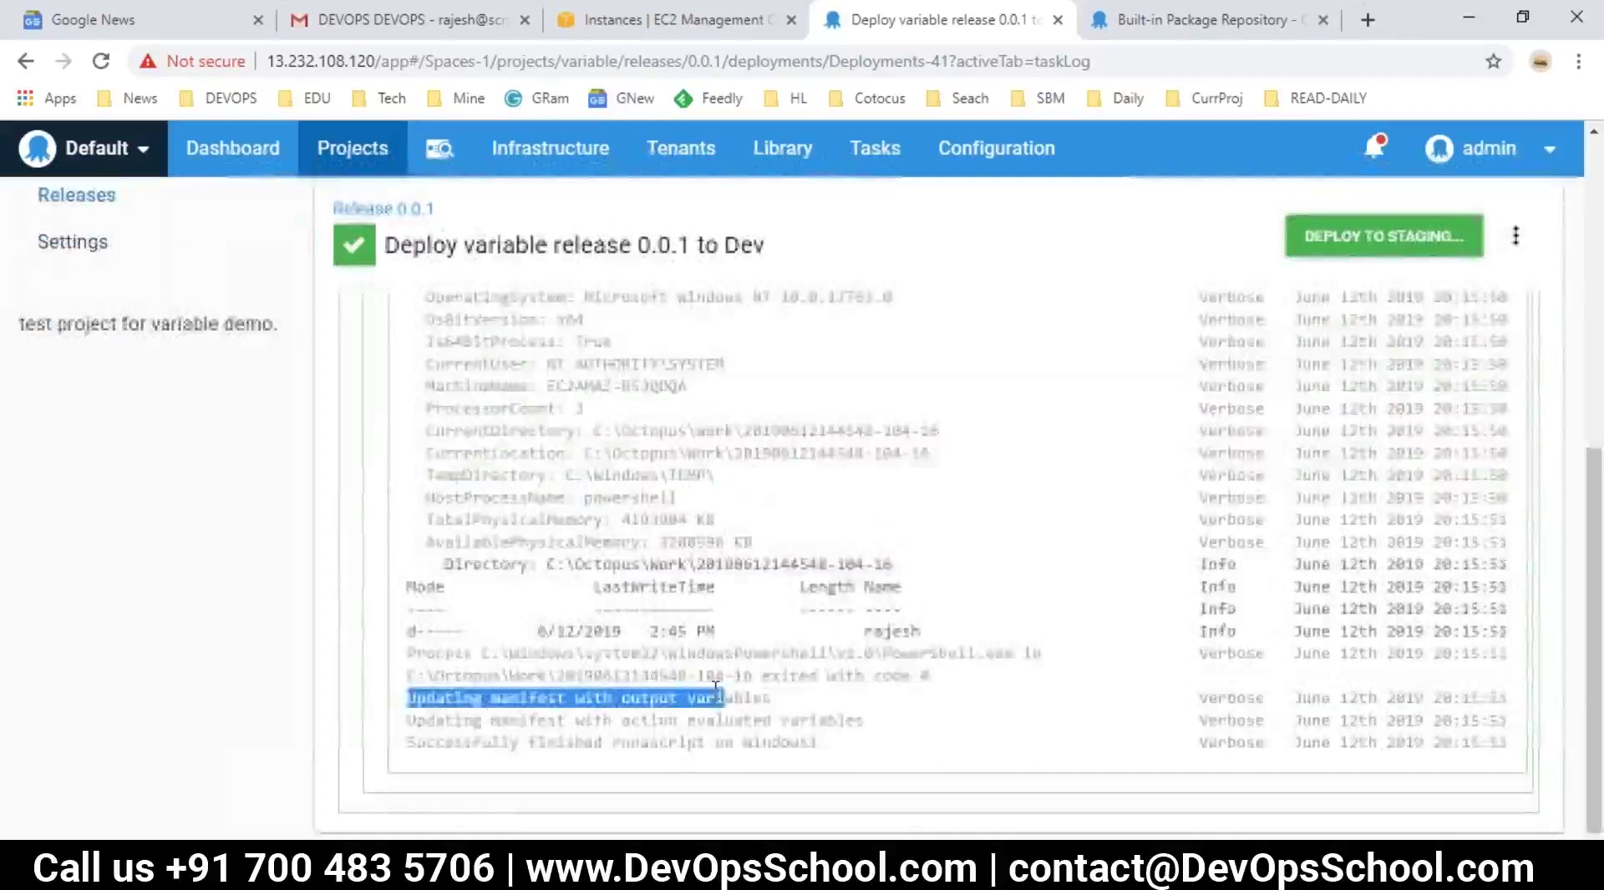
scroll(655, 586, "up", 2)
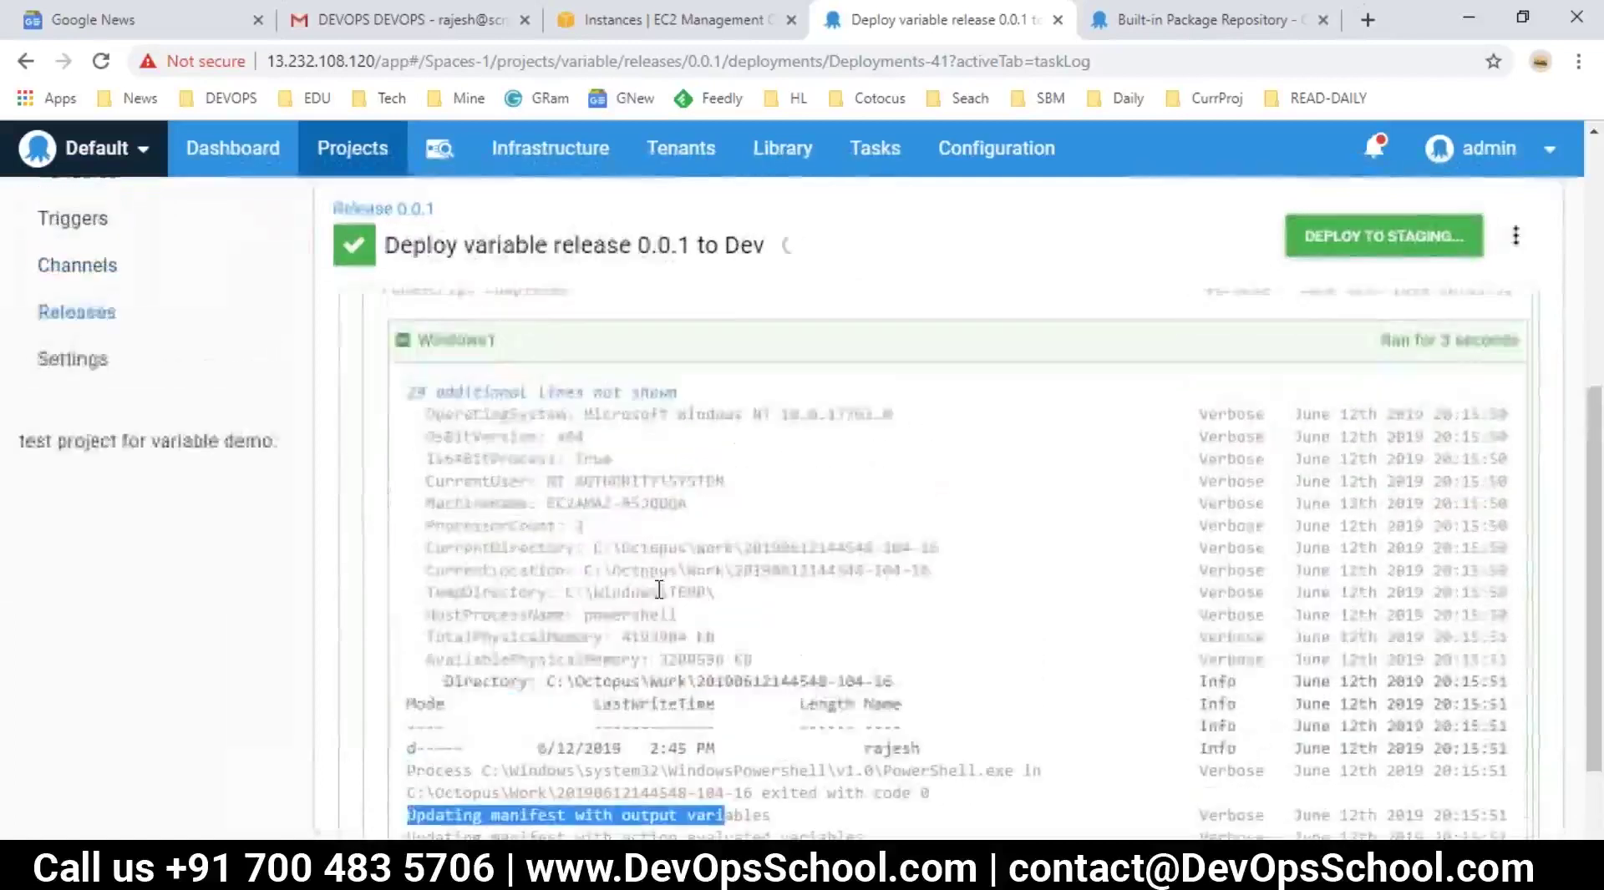
scroll(692, 683, "down", 1)
scroll(693, 683, "down", 1)
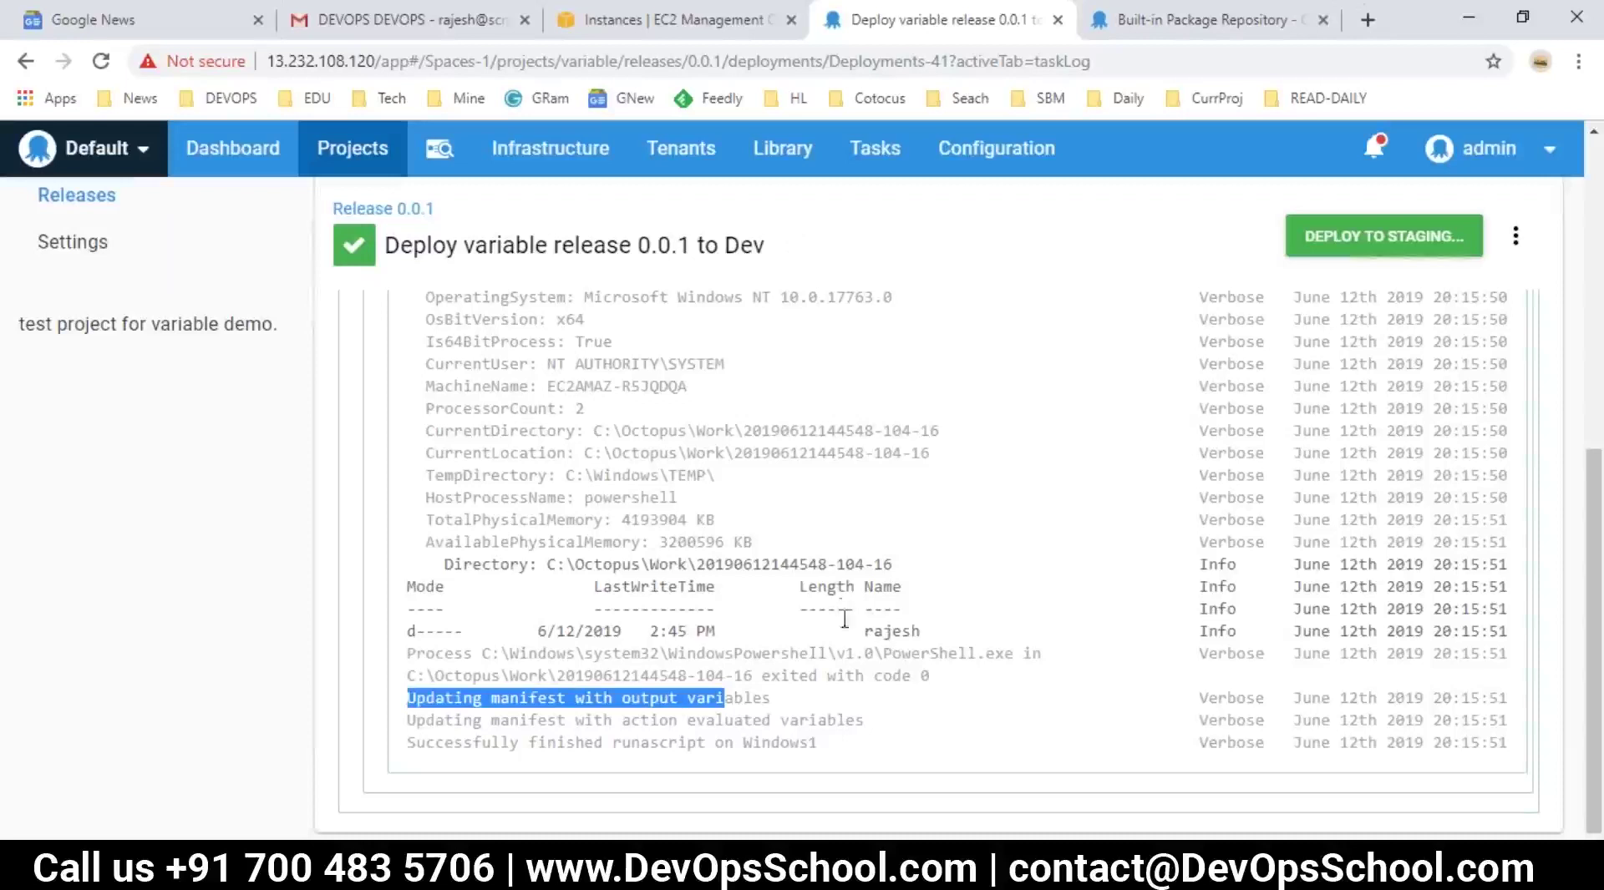
left_click_drag(411, 616, 864, 631)
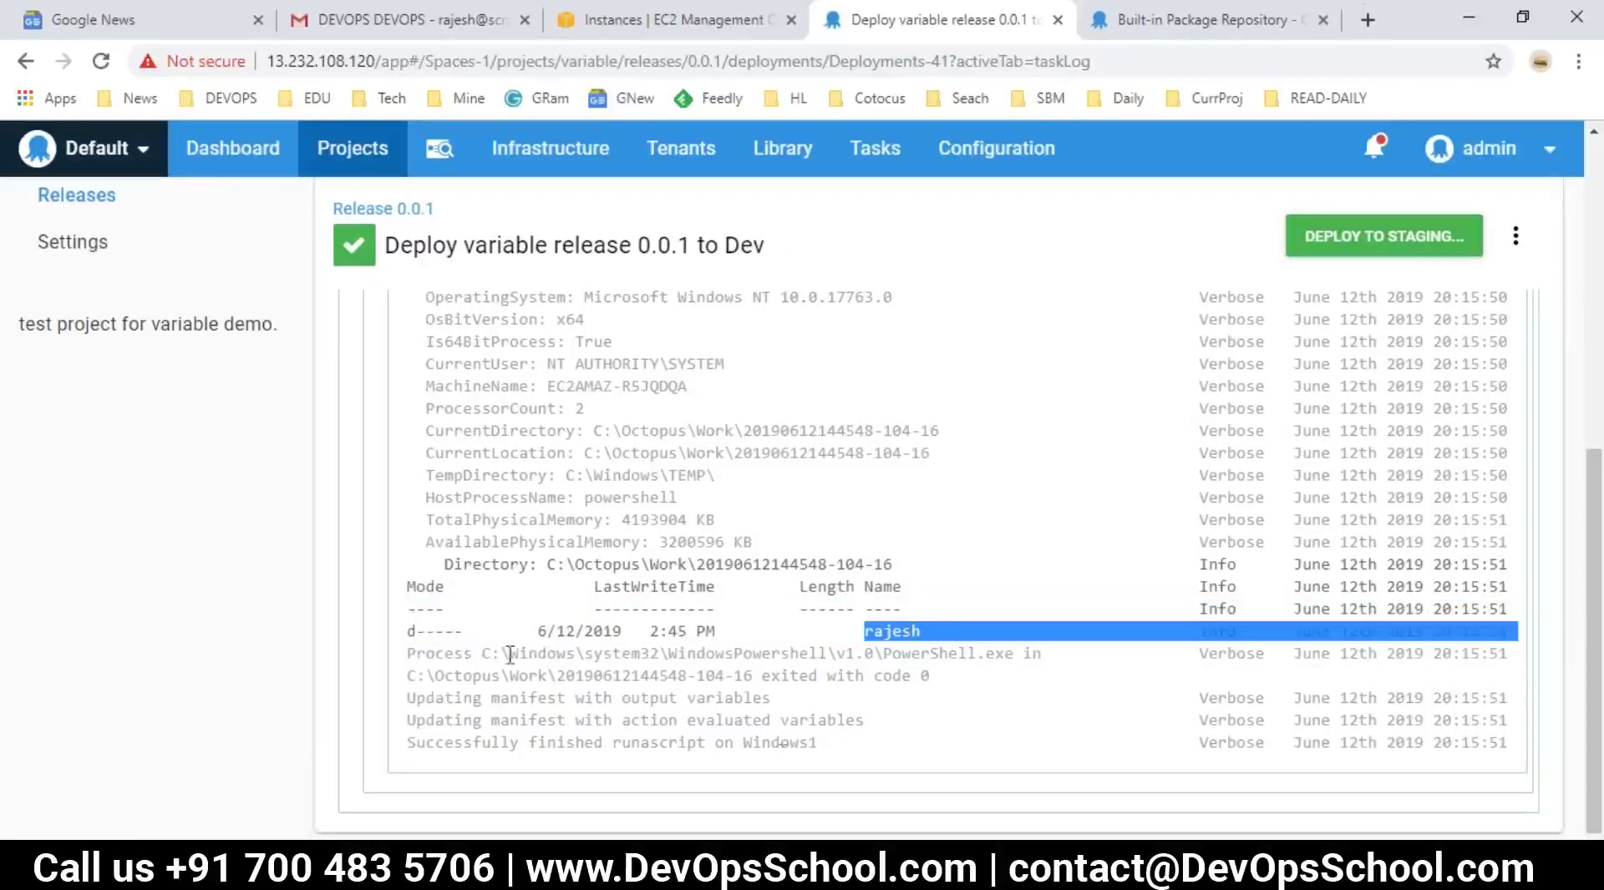
left_click_drag(429, 584, 689, 589)
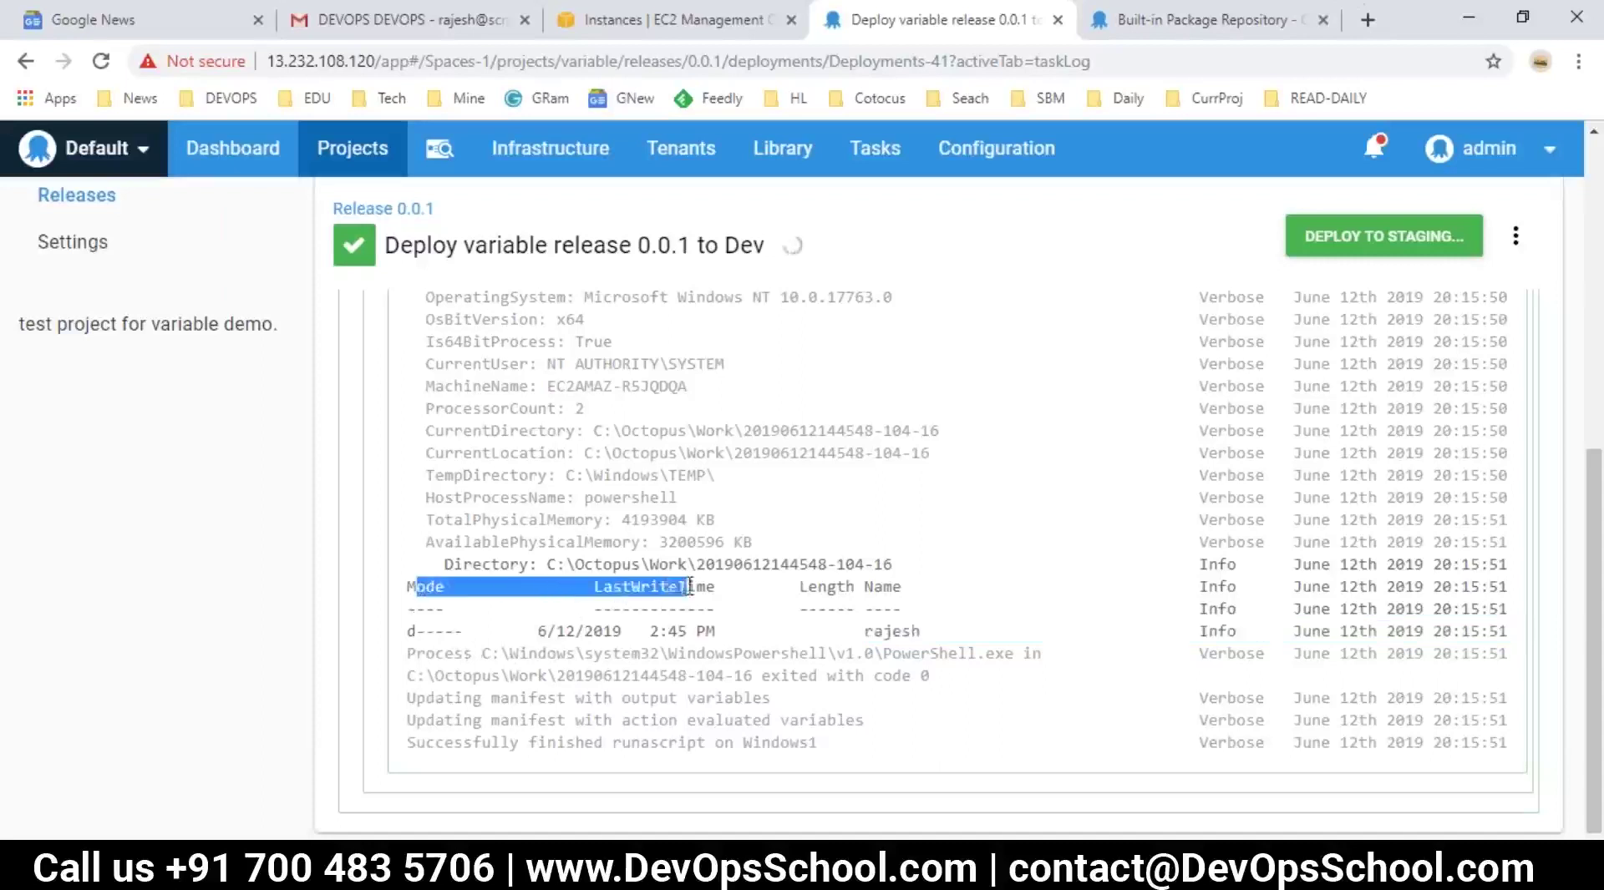
left_click(677, 577)
double_click(678, 585)
double_click(726, 566)
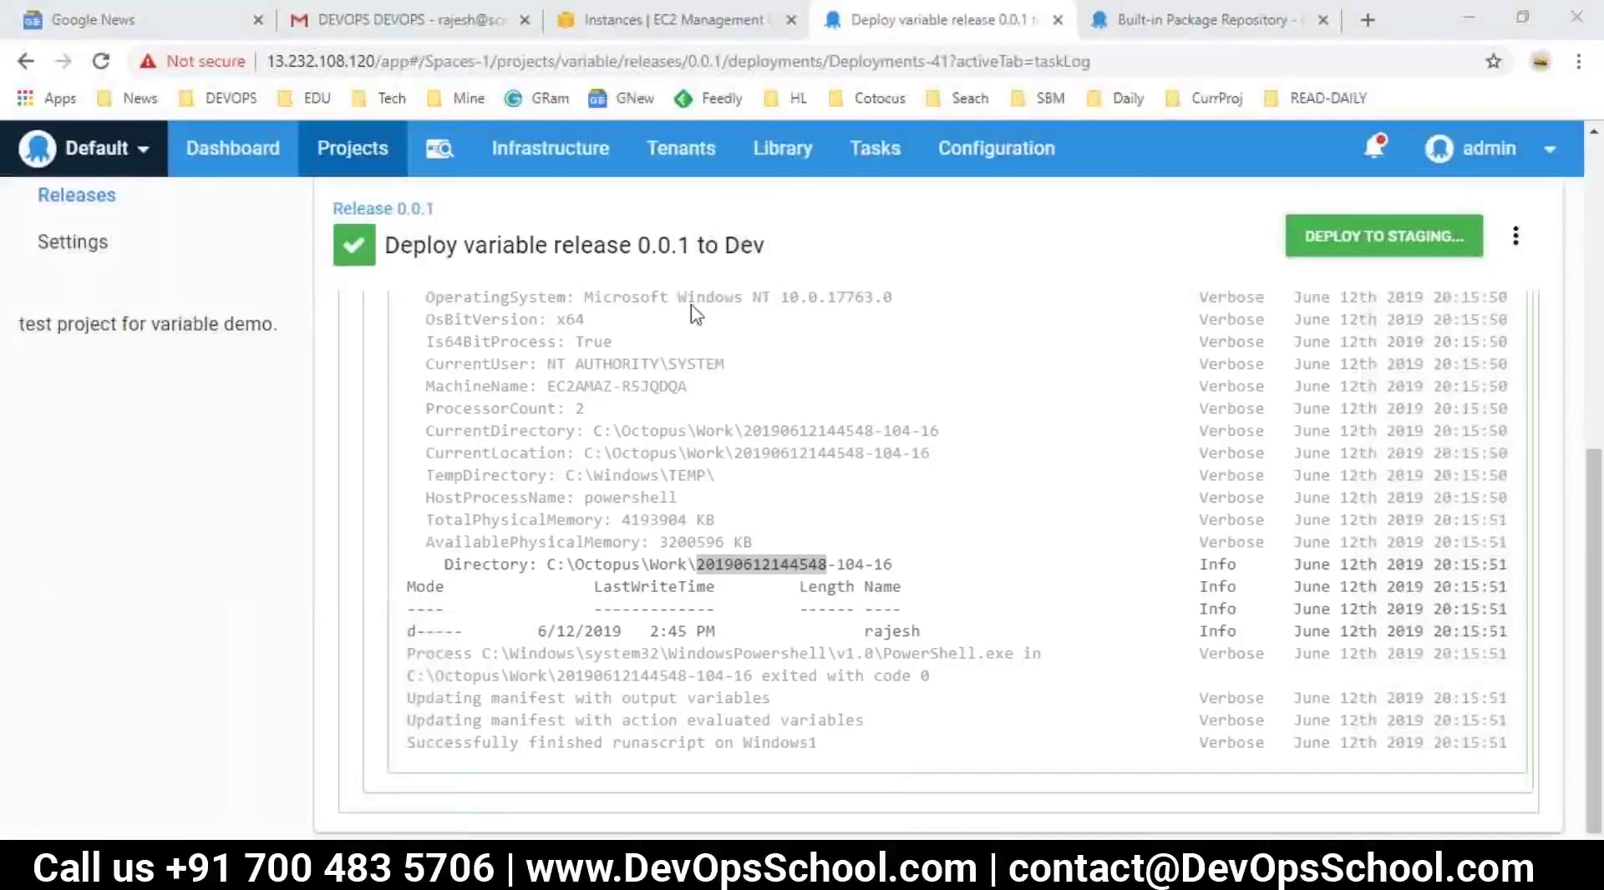
- Switch to the AWS EC2 console, dismiss the connection details and select the Octopus Deploy Server instance
left_click(666, 23)
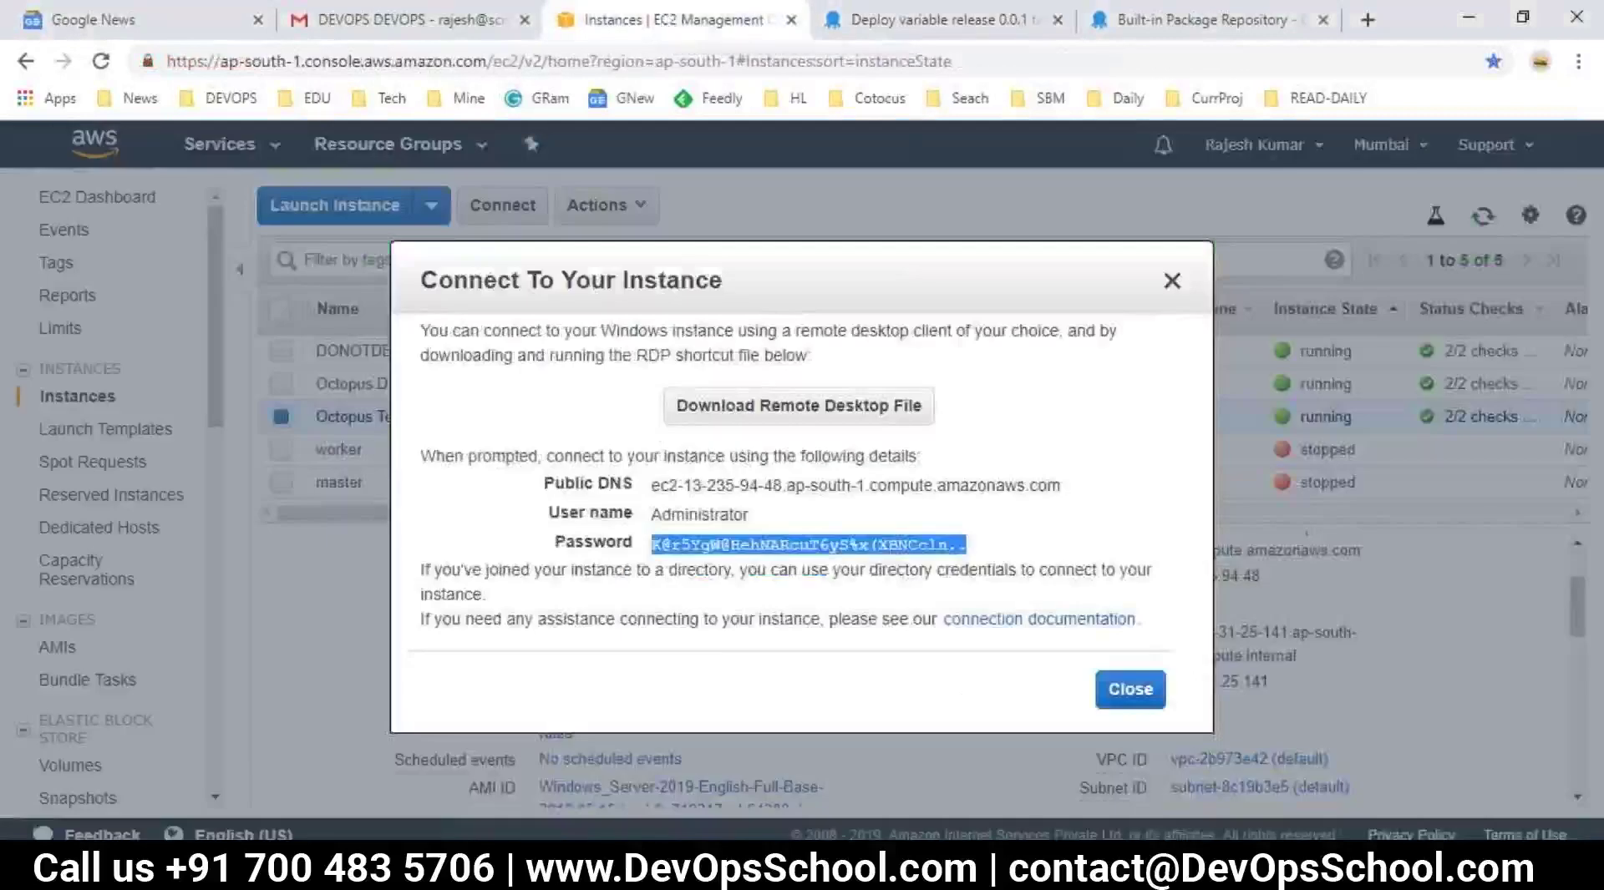
left_click(1131, 690)
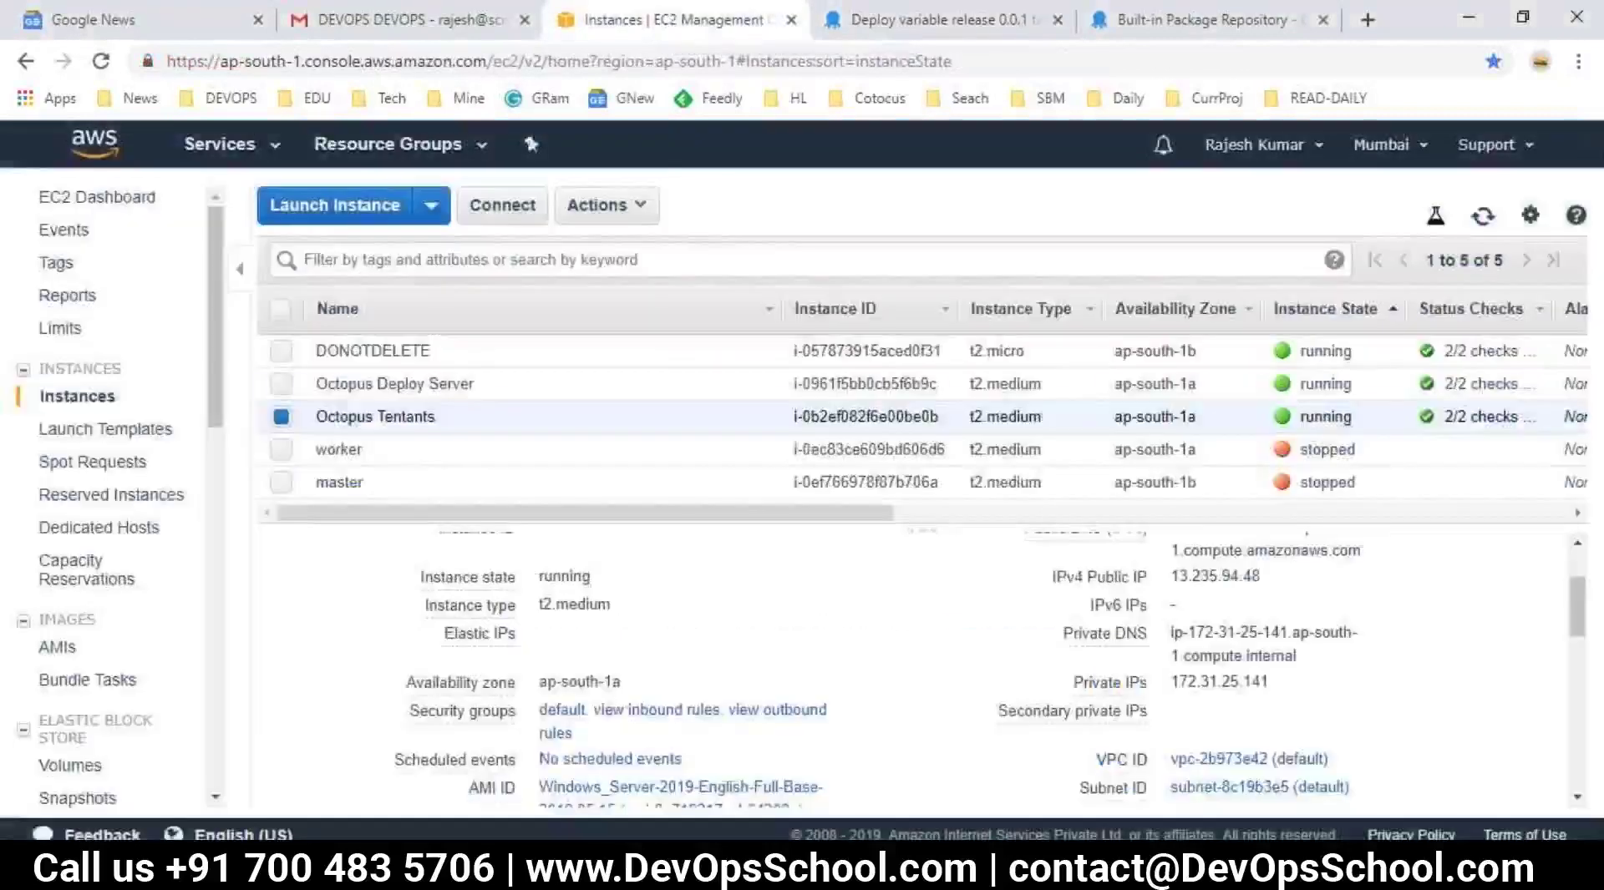
left_click(388, 386)
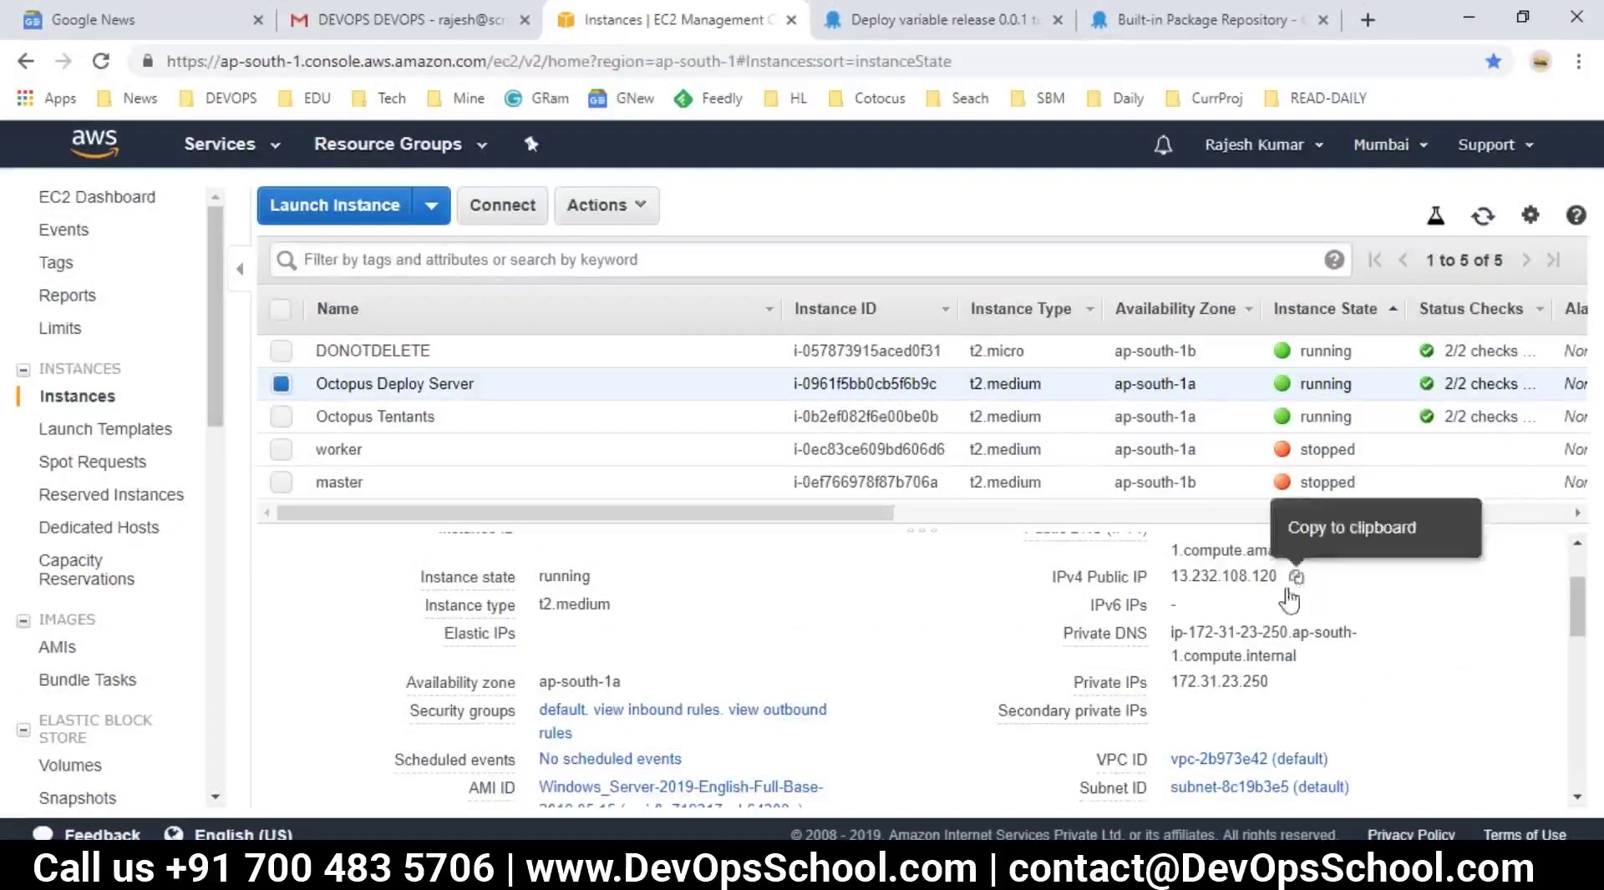
- Launch Remote Desktop Connection and start connecting to the Octopus Deploy Server's copied IPv4 public IP, 13.232.108.120
key("super+r")
type("m")
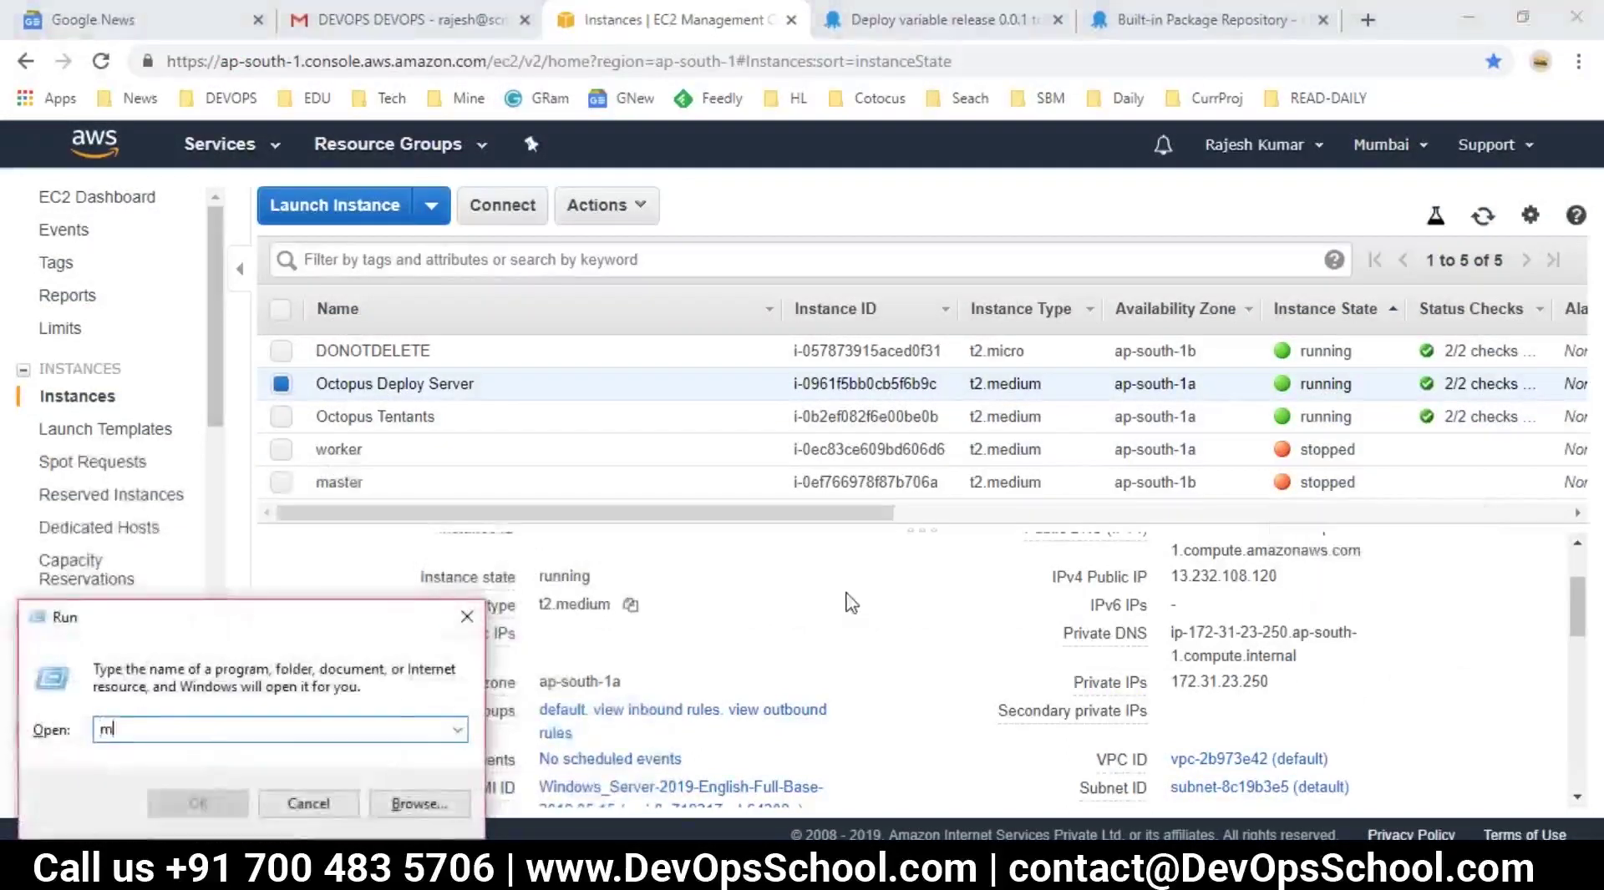
type("stsc")
key("Return")
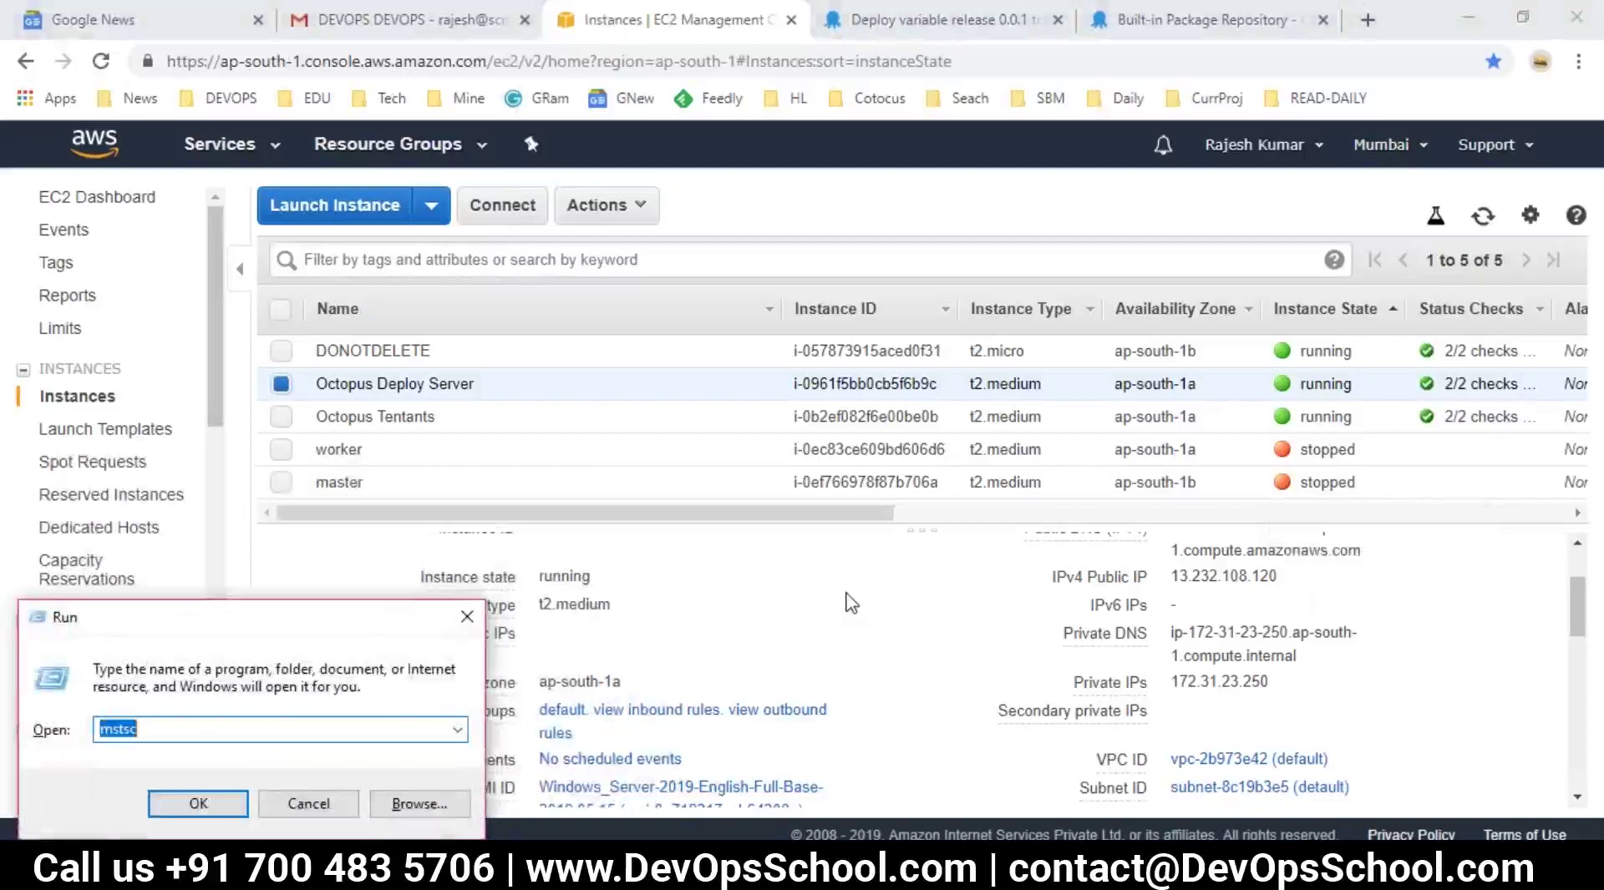
key("ctrl+v")
key("ctrl+z")
key("alt+Tab")
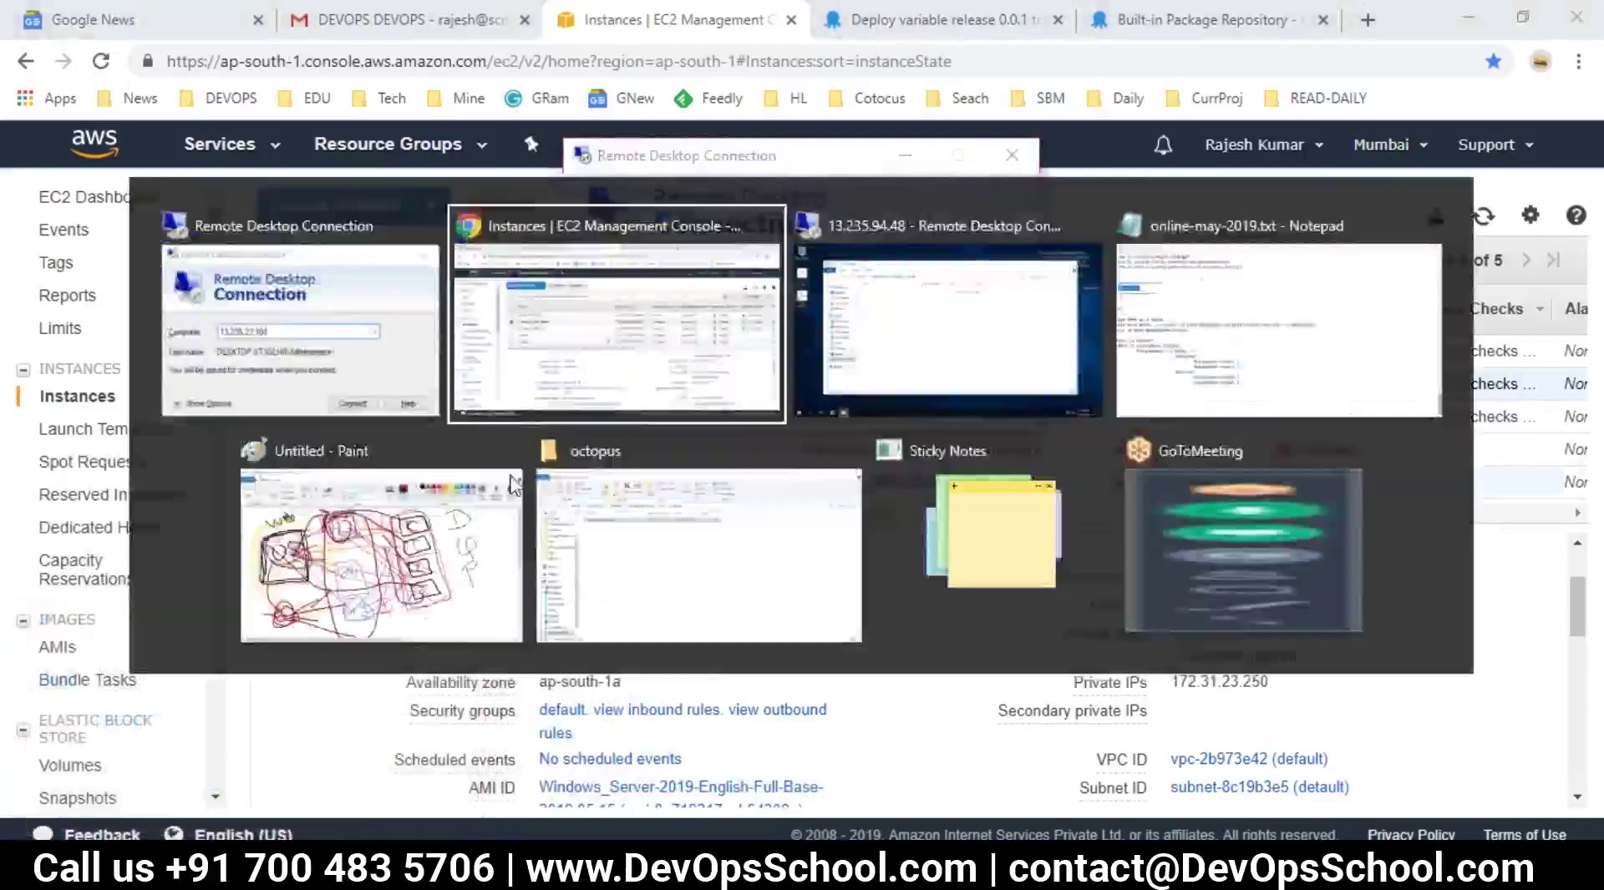
left_click(1296, 577)
key("alt+Tab")
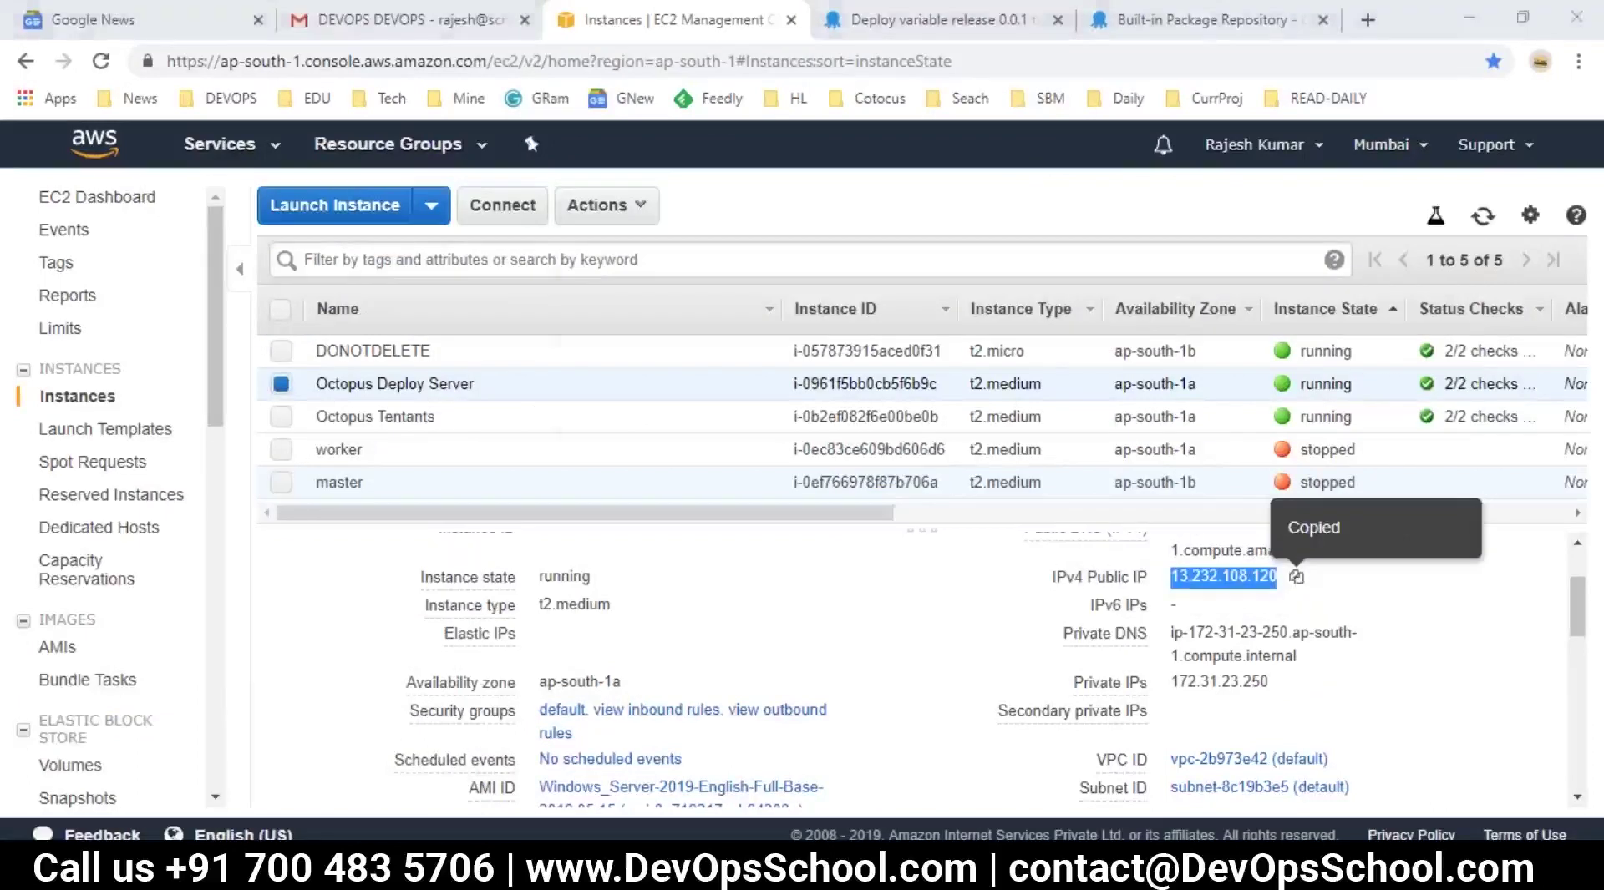
key("ctrl+v")
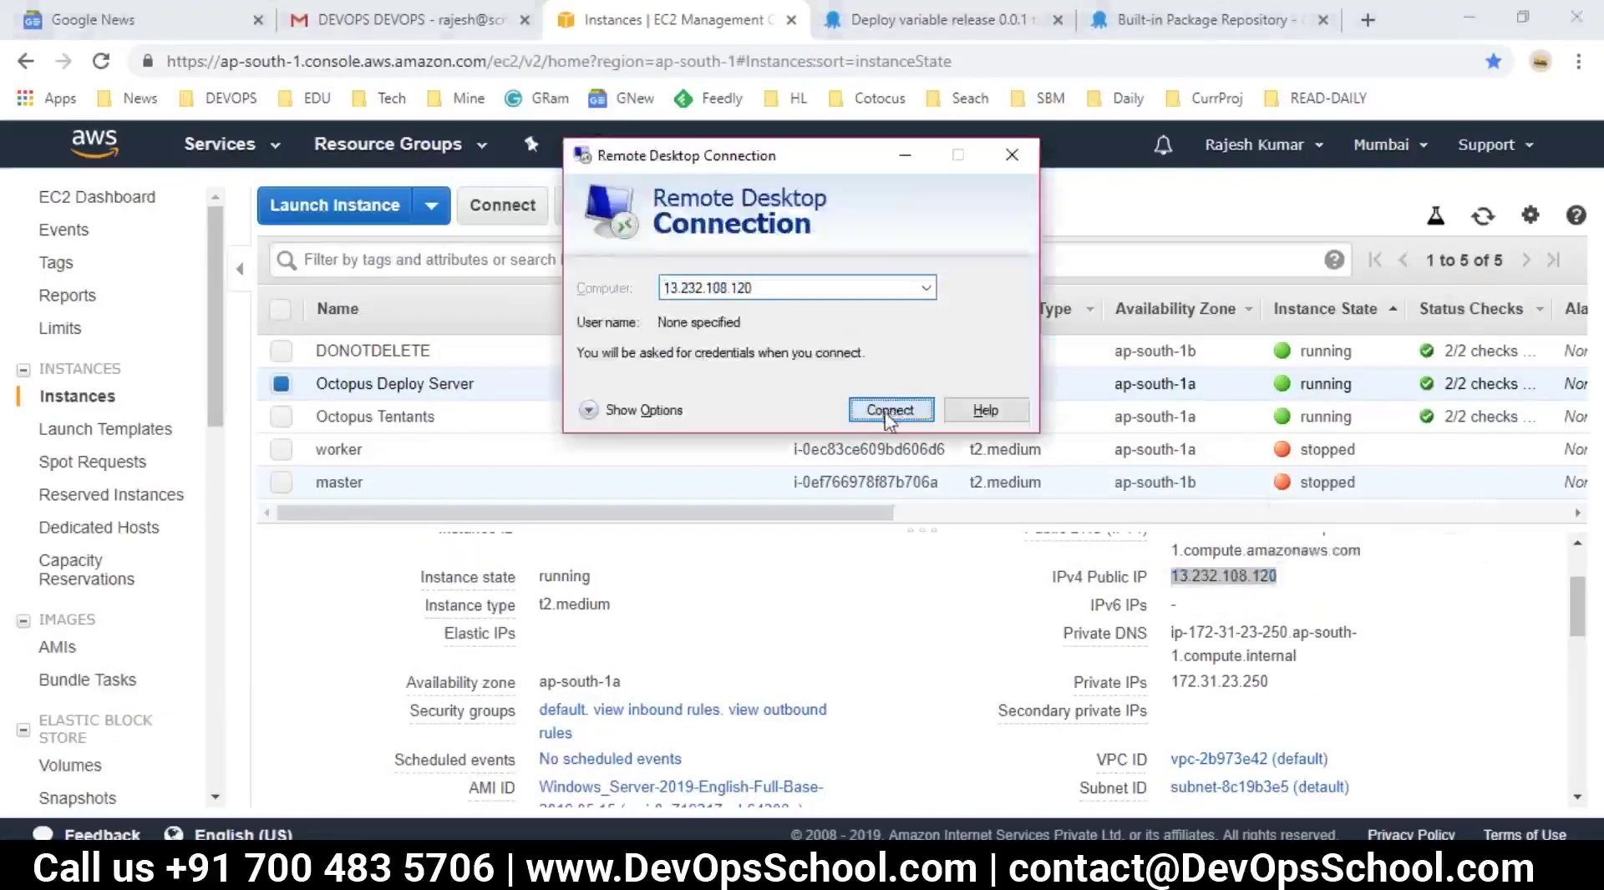
left_click(892, 411)
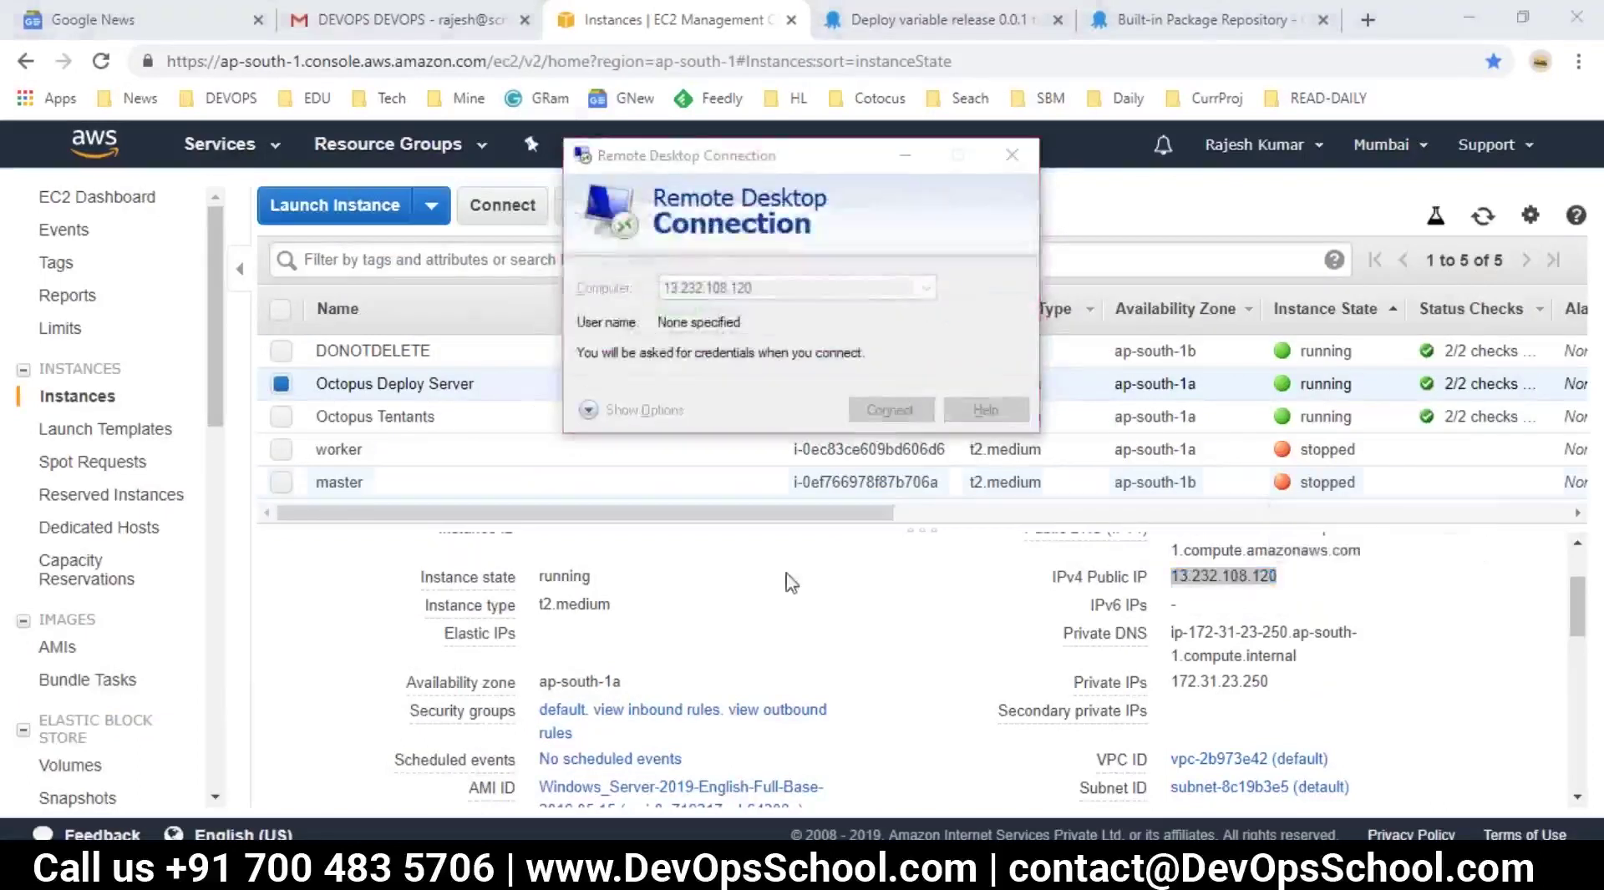
- Retrieve the Octopus Deploy Server's decrypted login details in the EC2 console and copy its user name and password
key("alt+Tab")
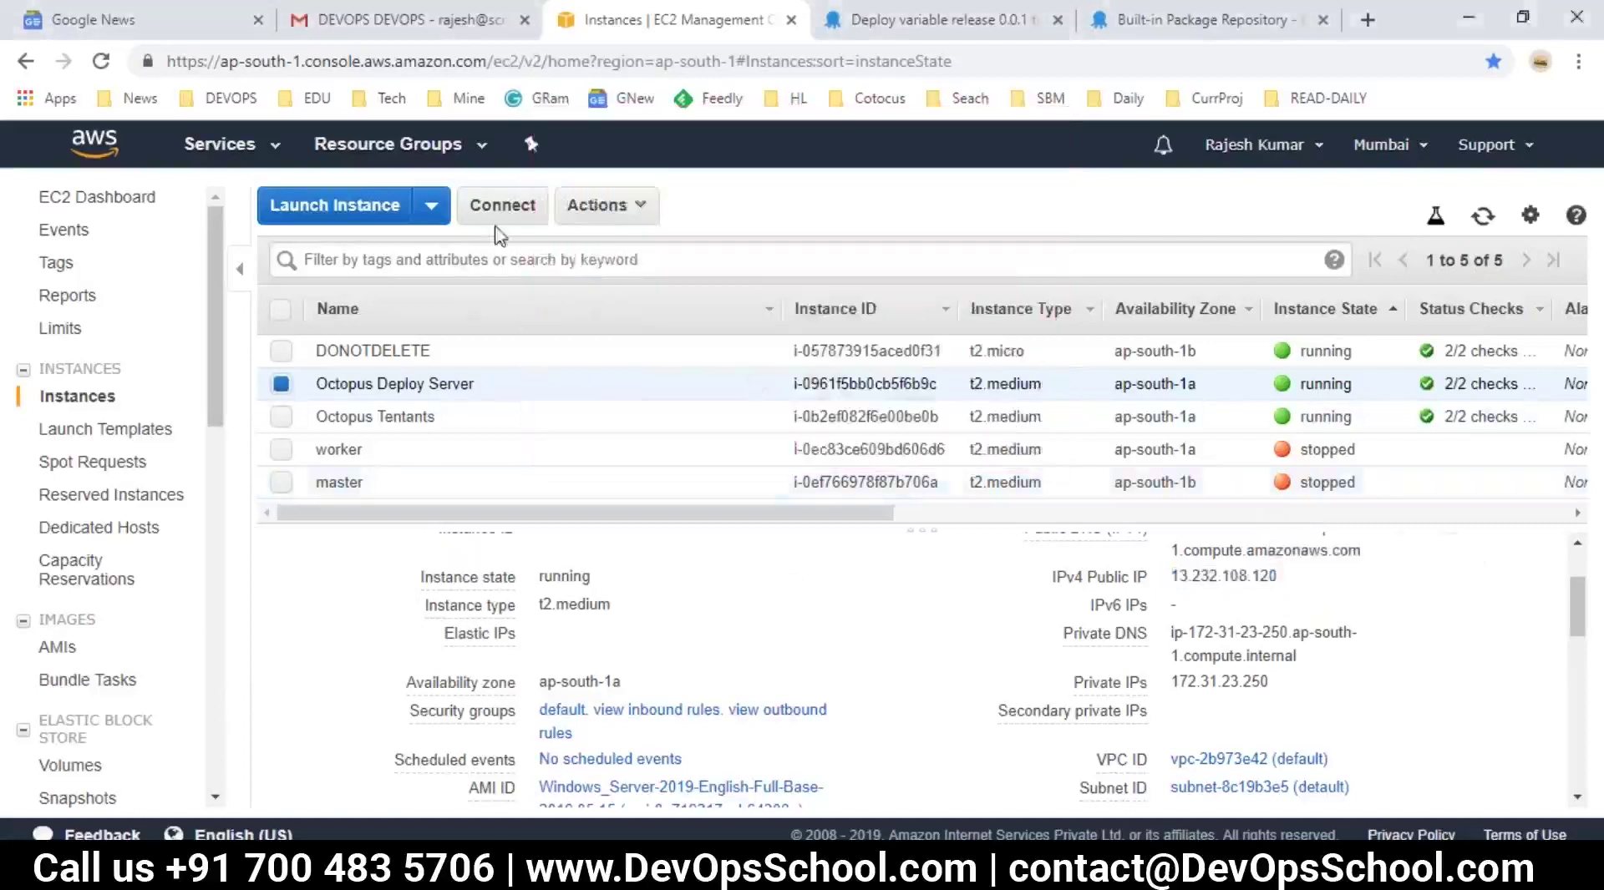
left_click(499, 208)
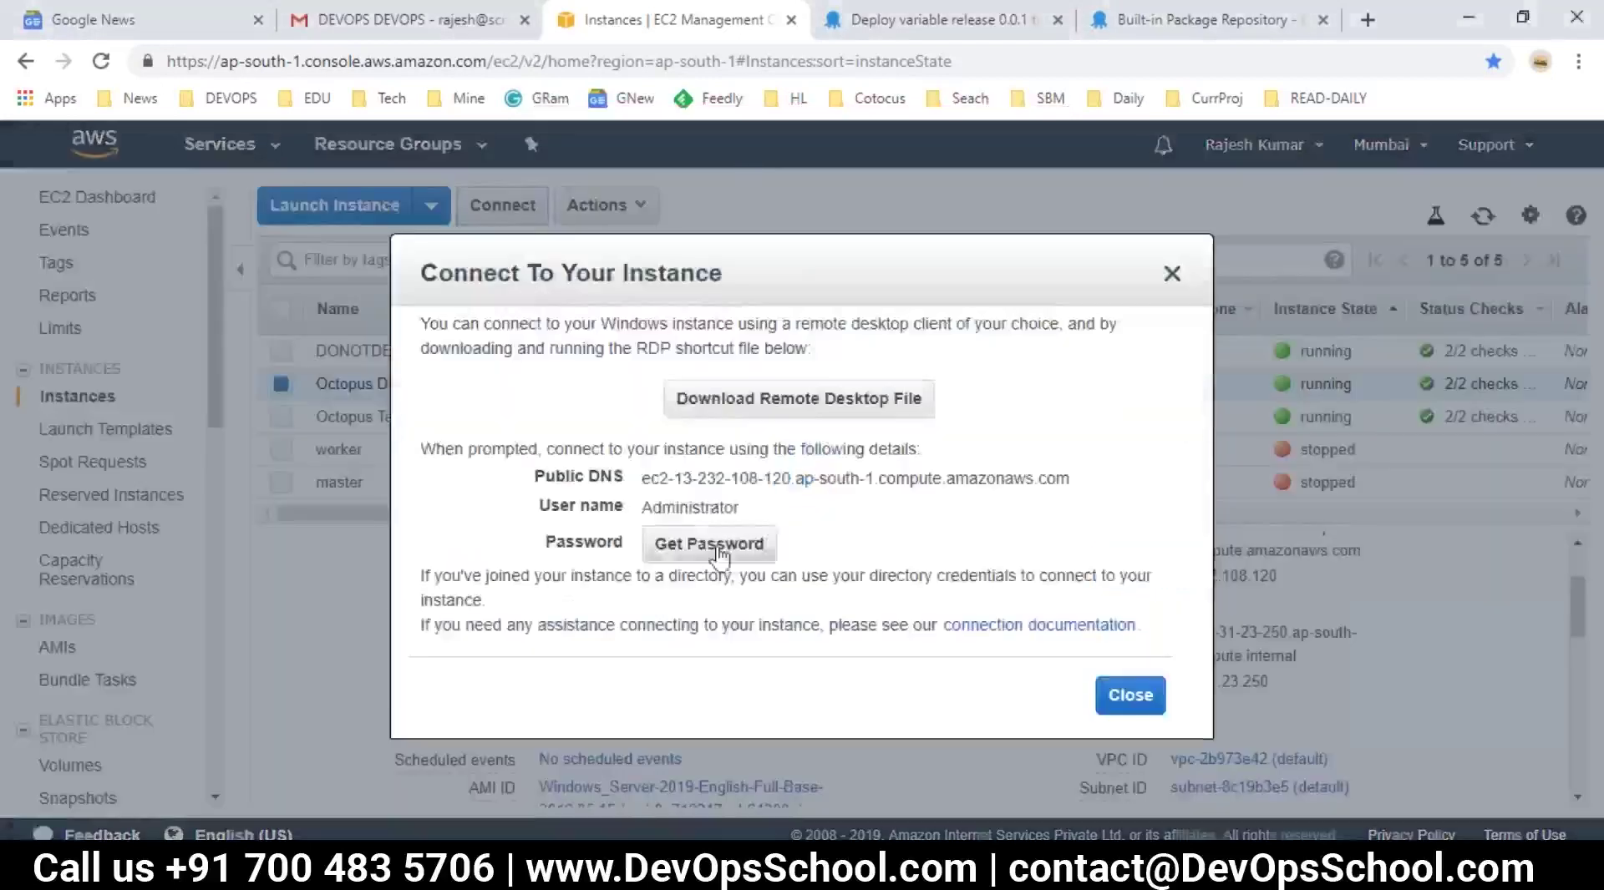
left_click(713, 544)
left_click(1061, 610)
double_click(695, 514)
left_click(720, 871)
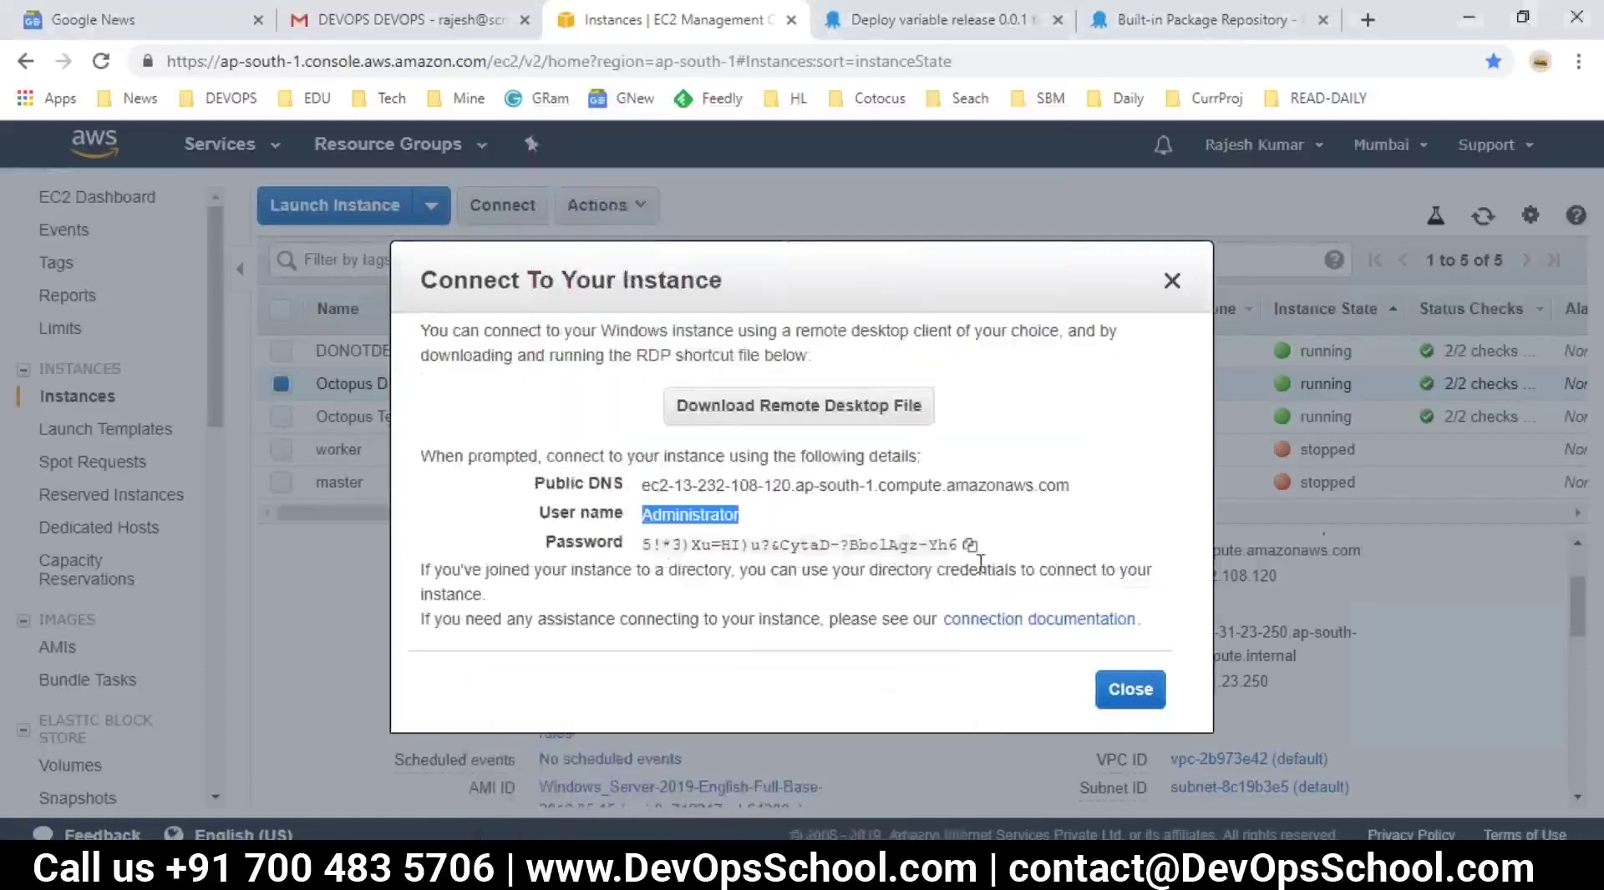
left_click(969, 544)
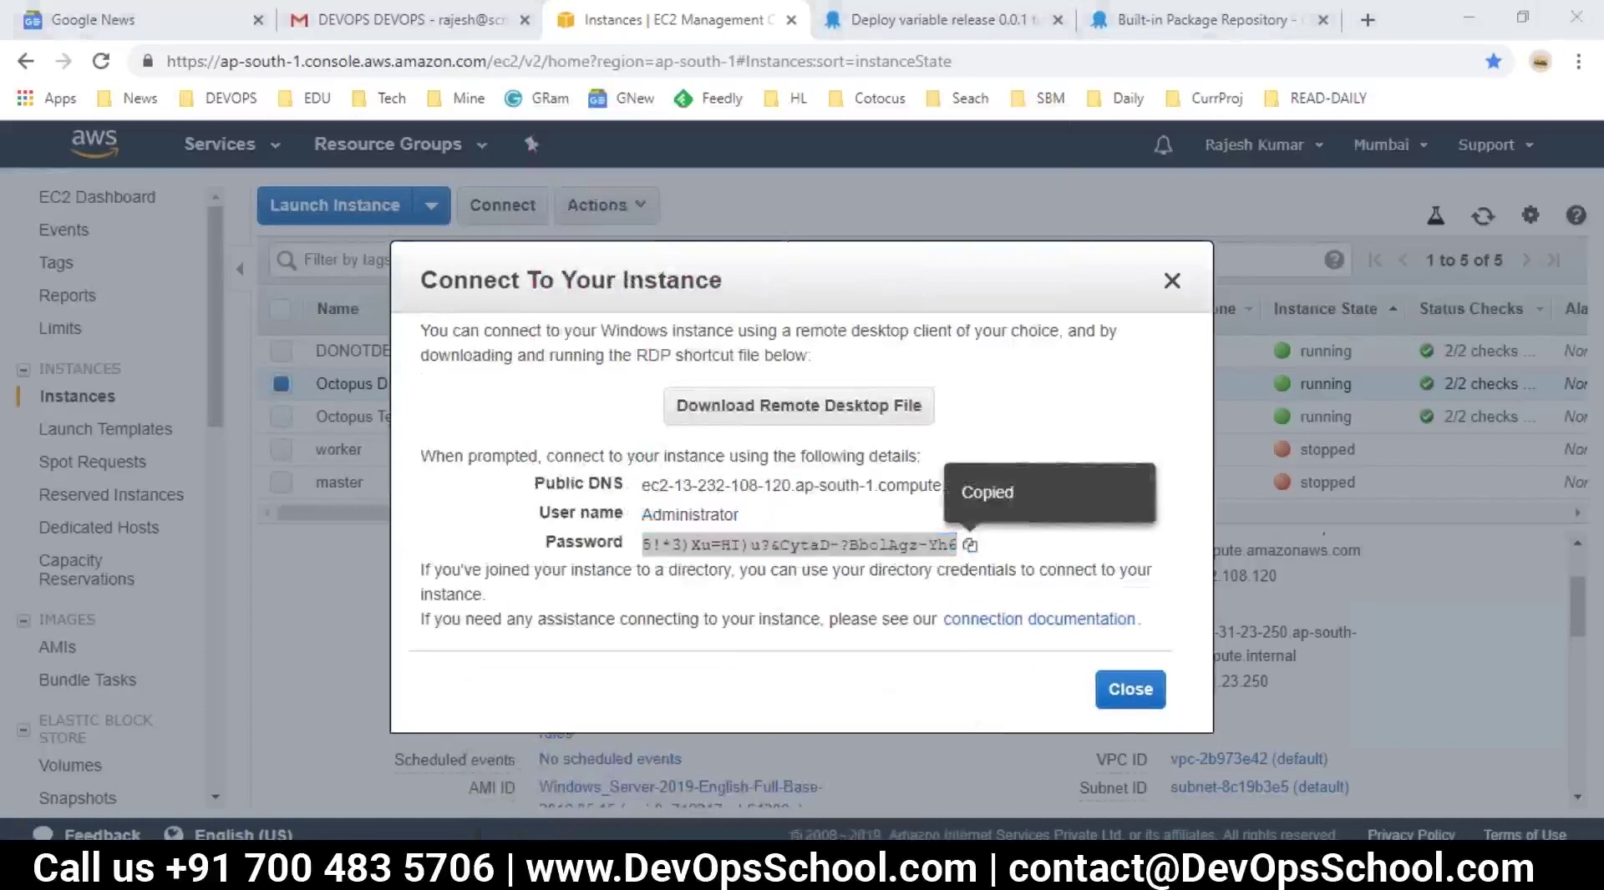
- Sign in to the Octopus Deploy Server's remote desktop with the copied account password and accept its untrusted certificate
key("ctrl+v")
left_click(677, 424)
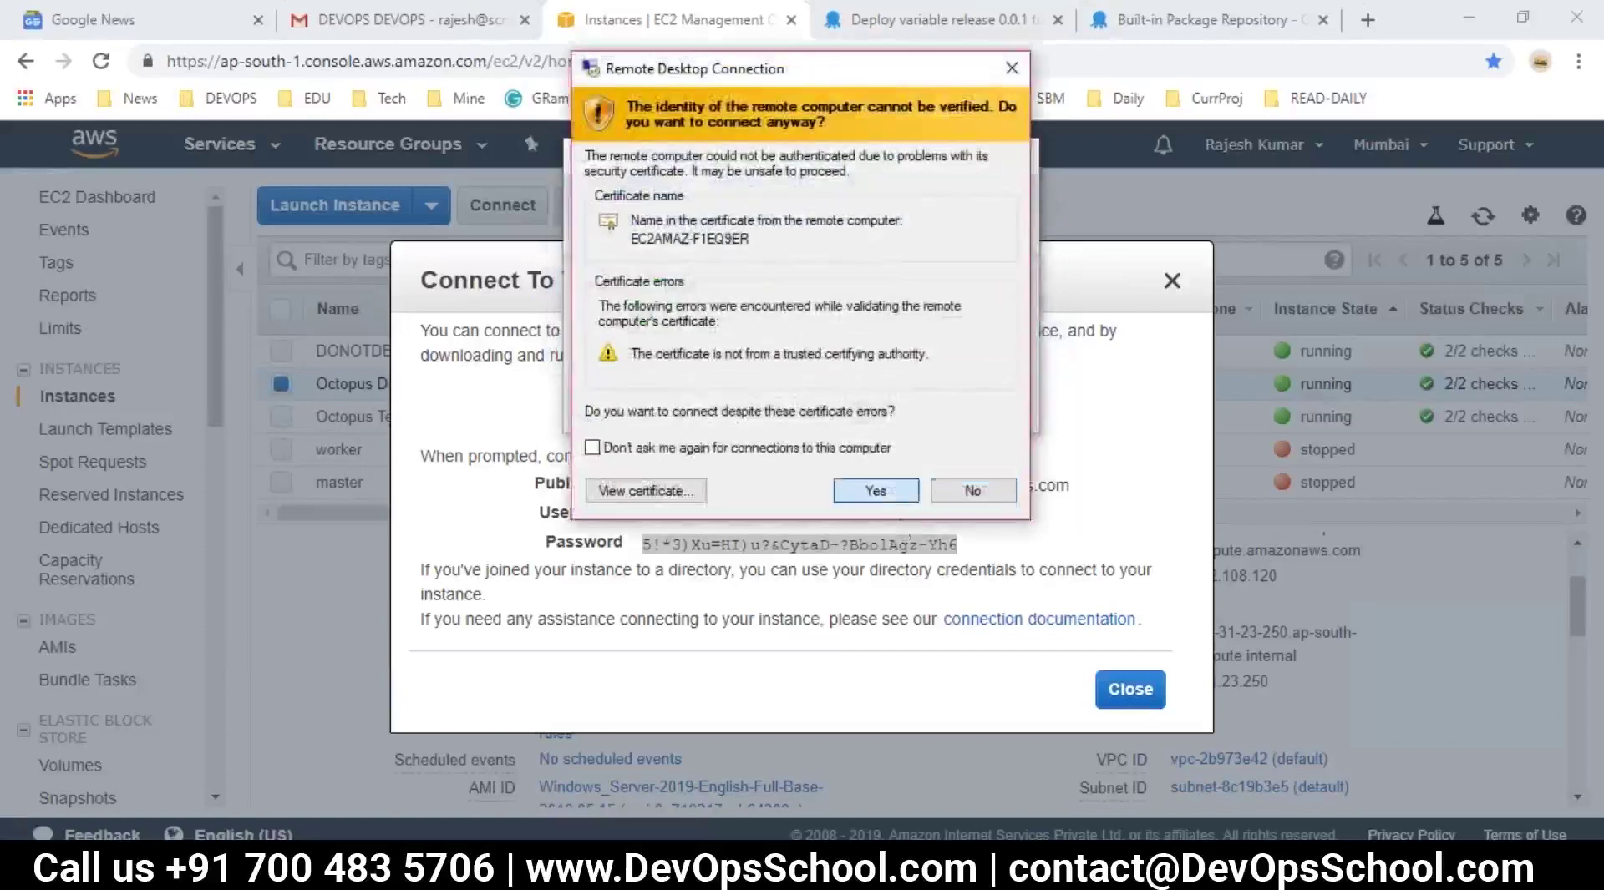
left_click(873, 489)
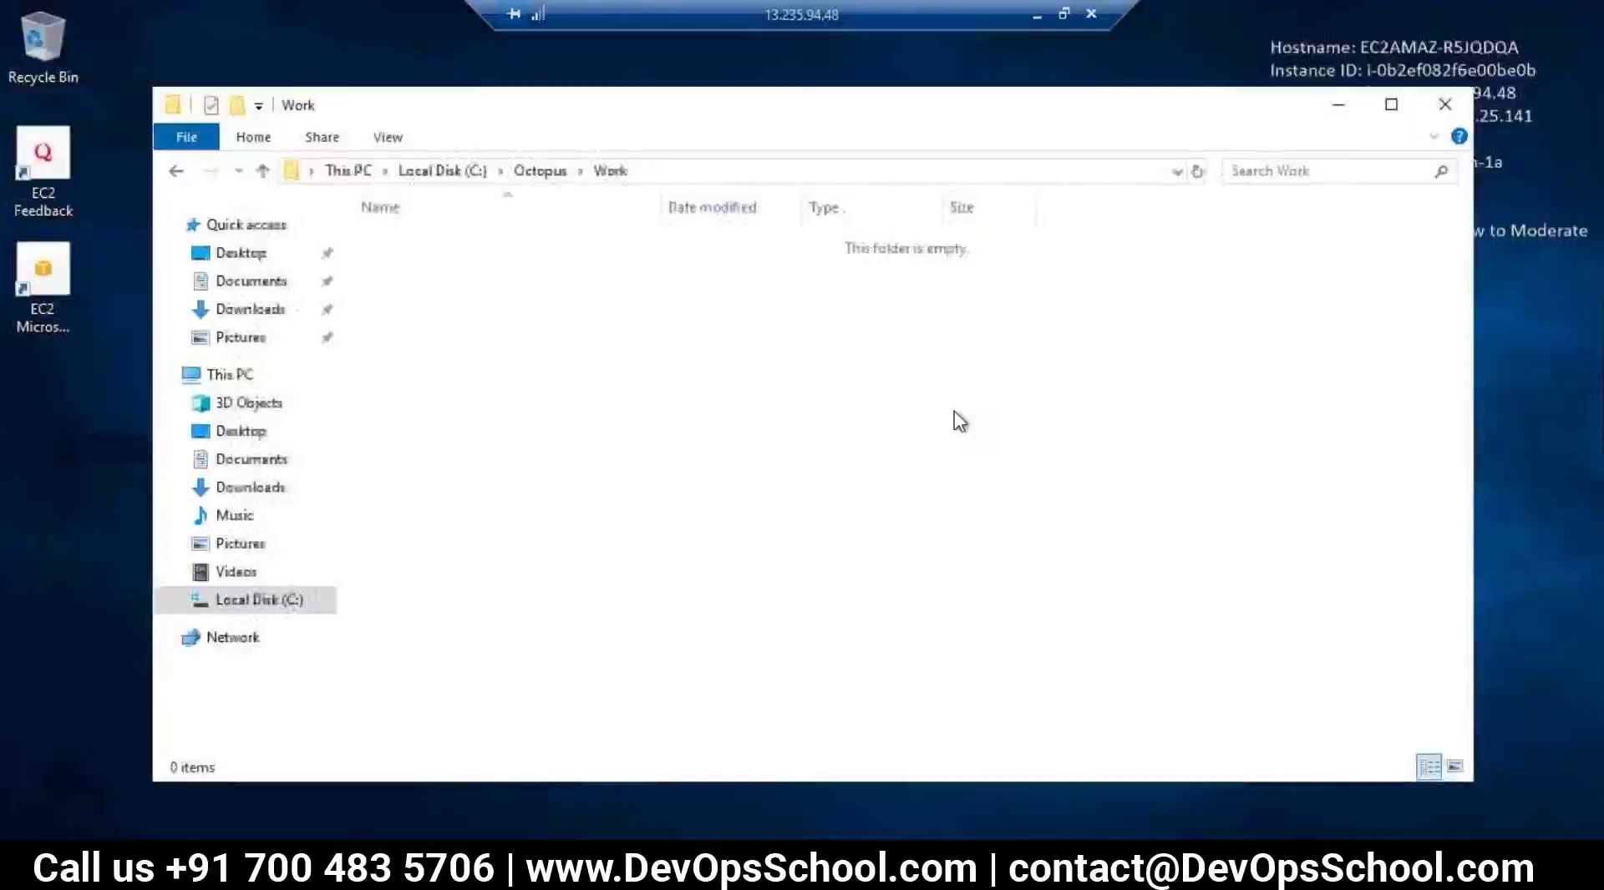
- Check C:\Octopus and its Work subfolder on the tentacle machine 13.235.94.48, reopening Work to refresh it, and minimize that session
left_click(539, 171)
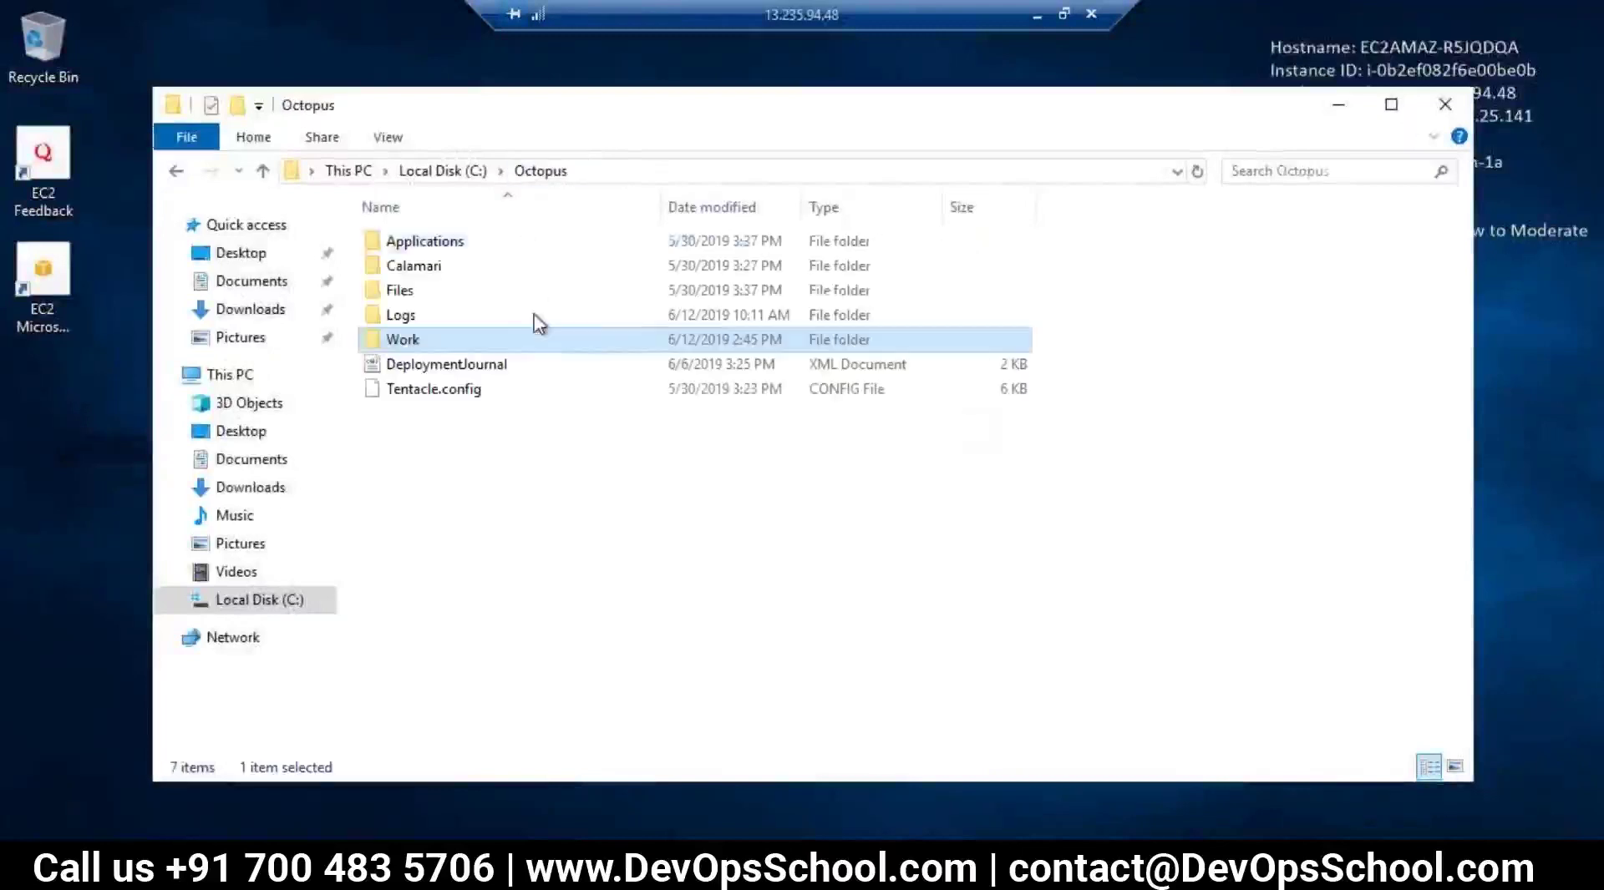
double_click(390, 341)
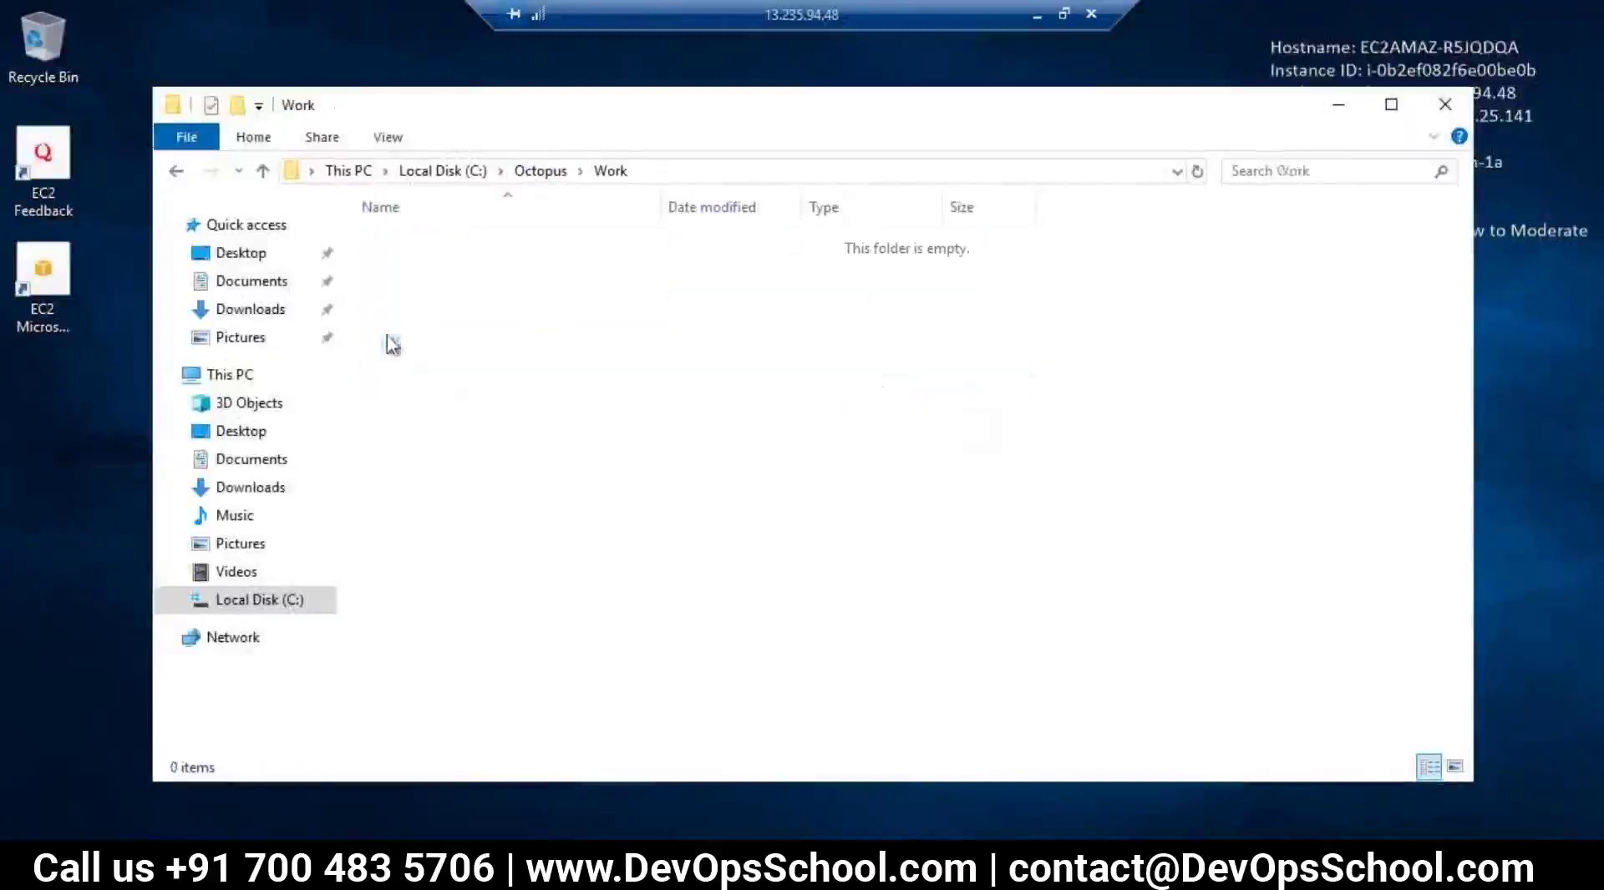
left_click(539, 171)
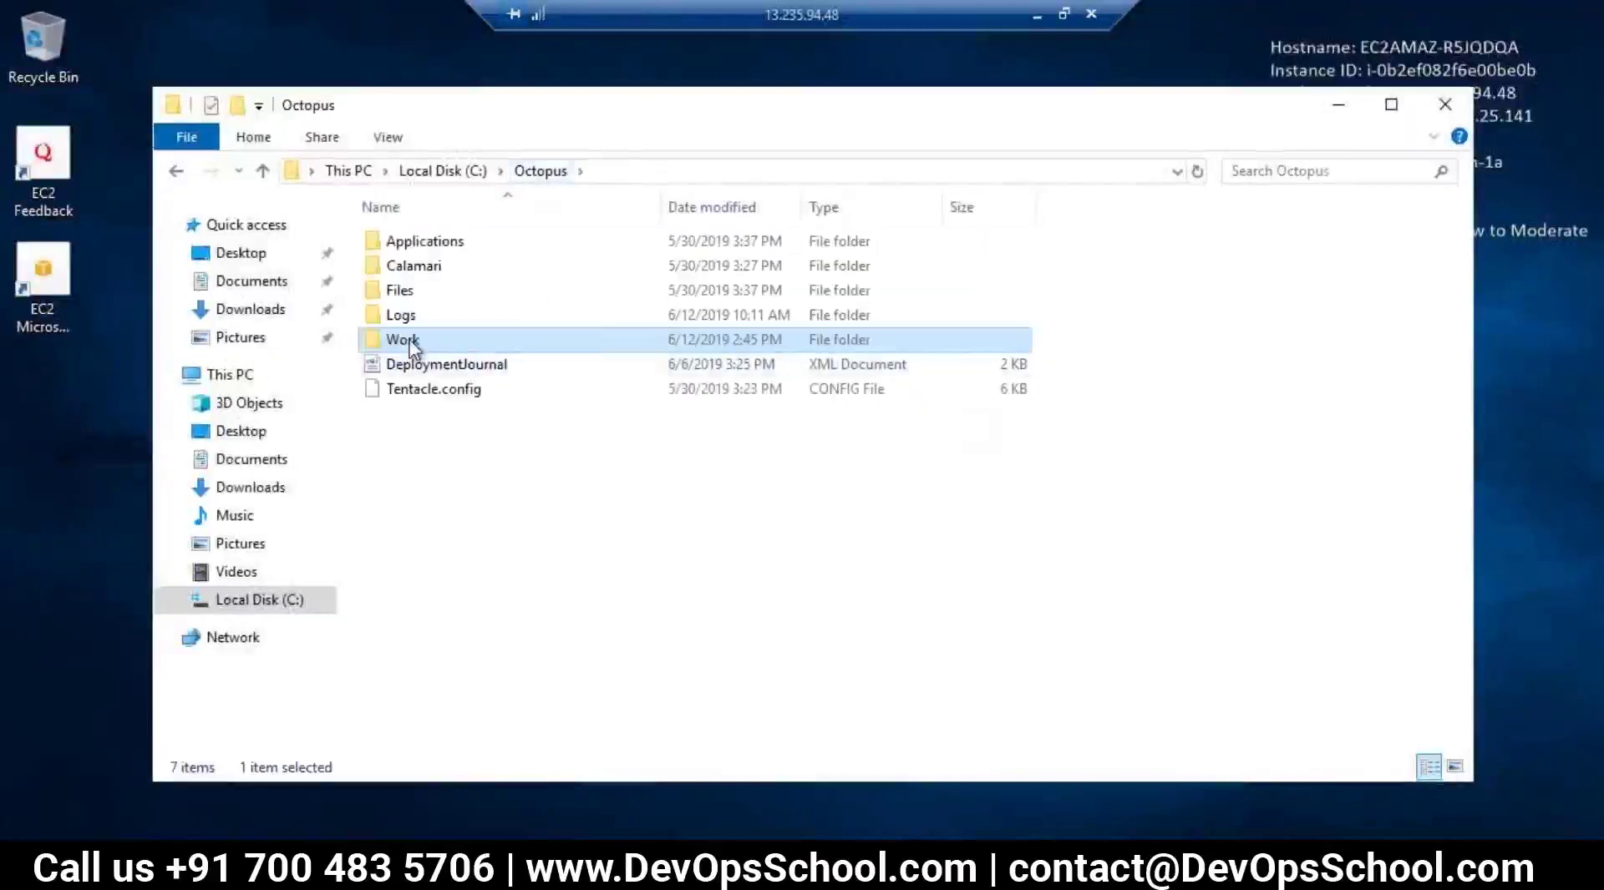
left_click(411, 342)
double_click(459, 342)
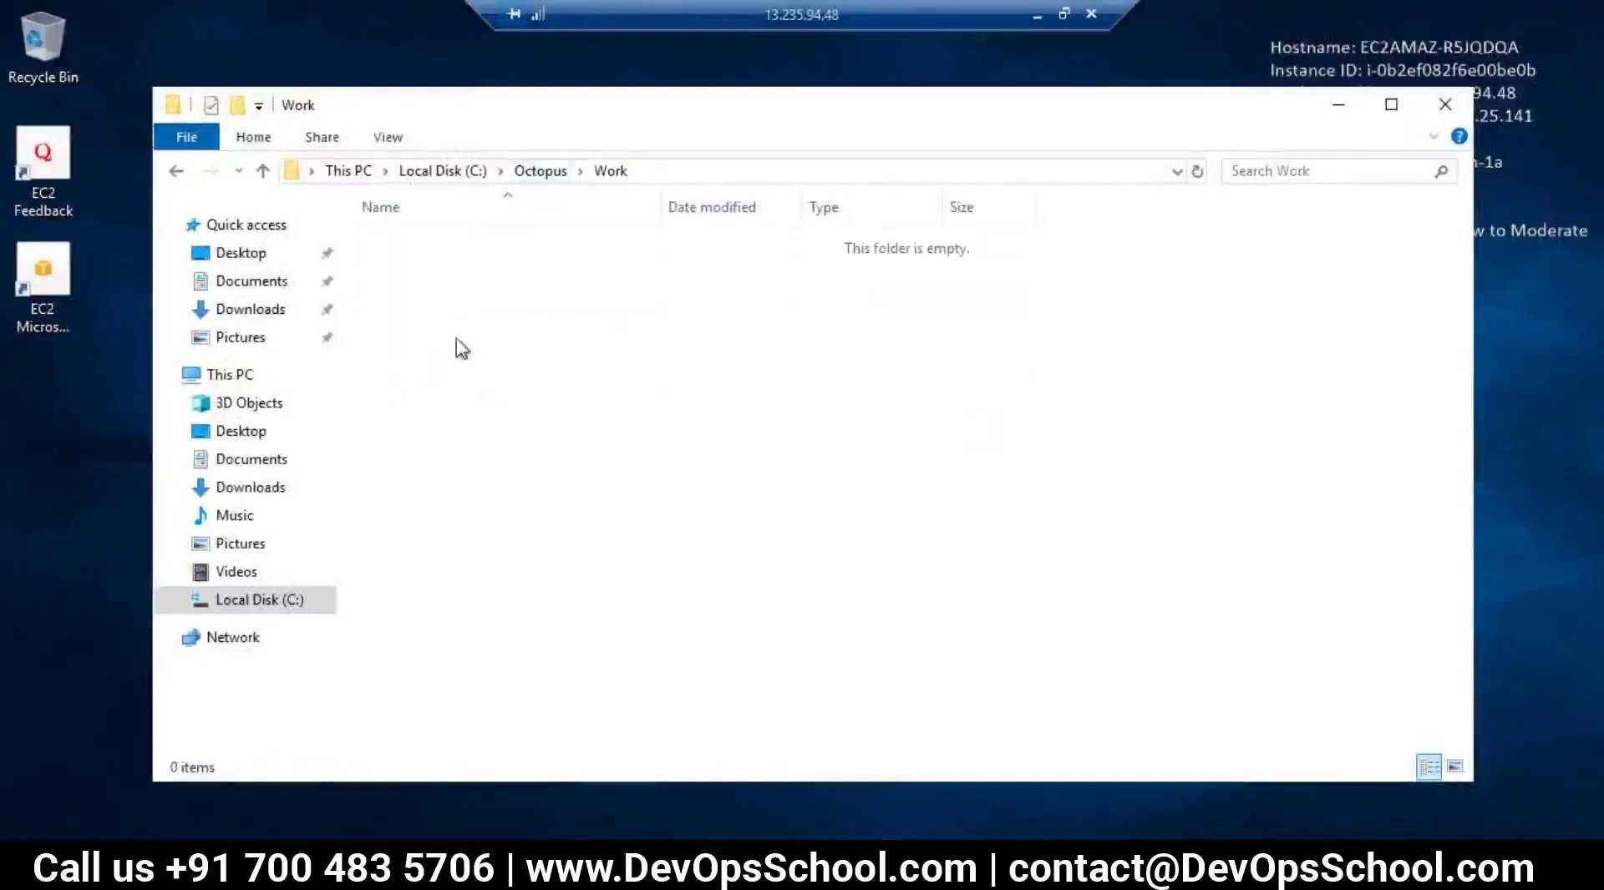
left_click(562, 177)
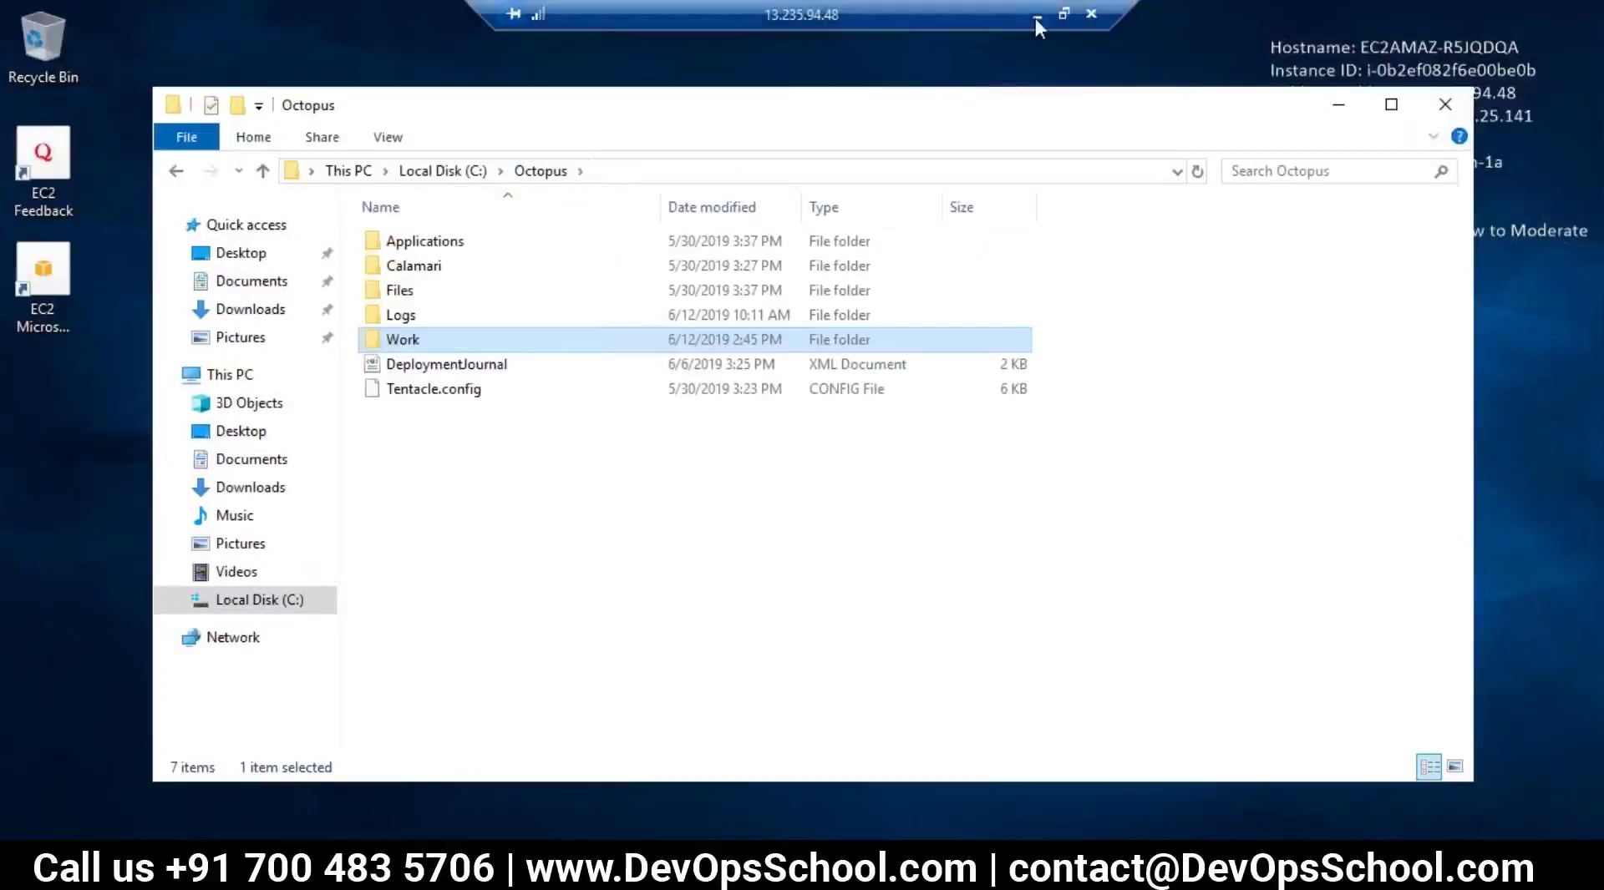
left_click(1035, 16)
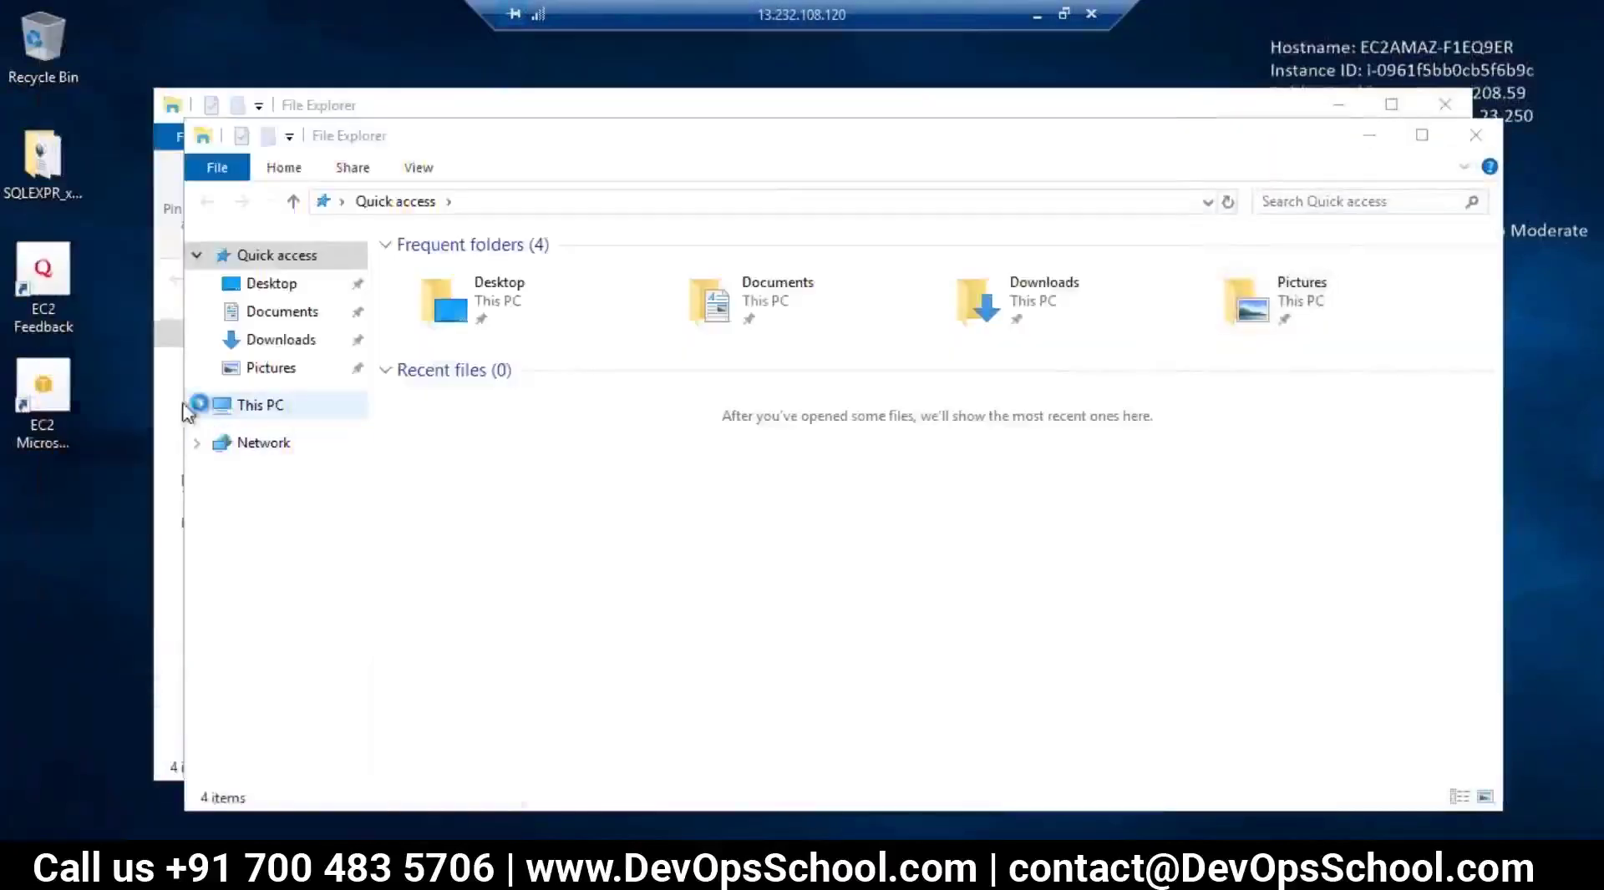
- Inspect the contents of C:\Octopus on the Octopus server 13.232.108.120 and minimize that remote session
left_click(197, 406)
left_click(198, 406)
left_click(198, 406)
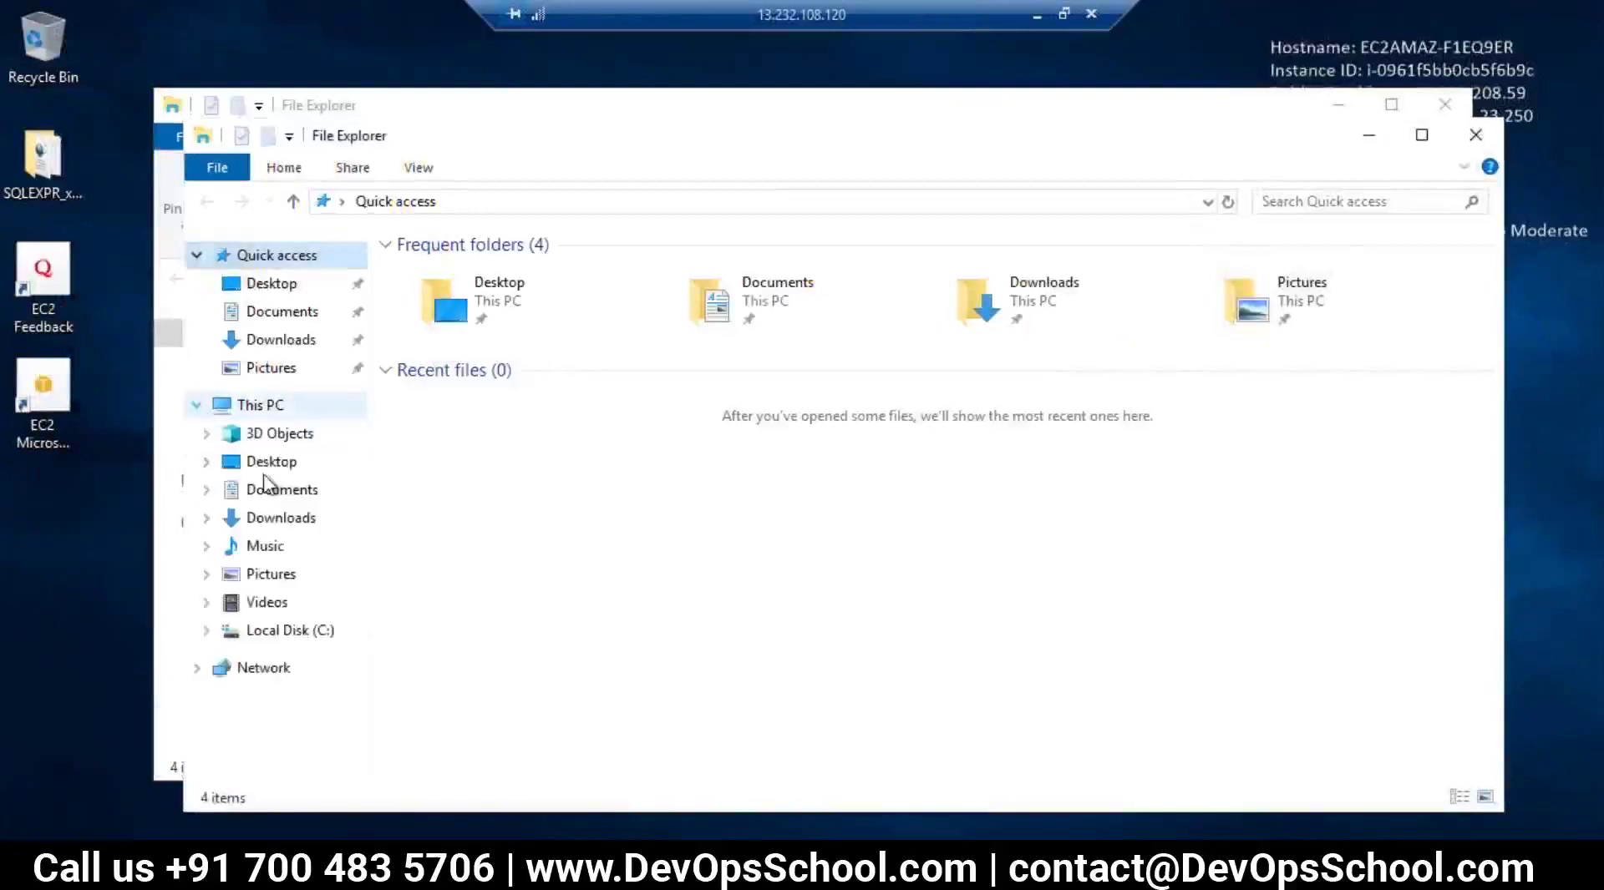
left_click(279, 631)
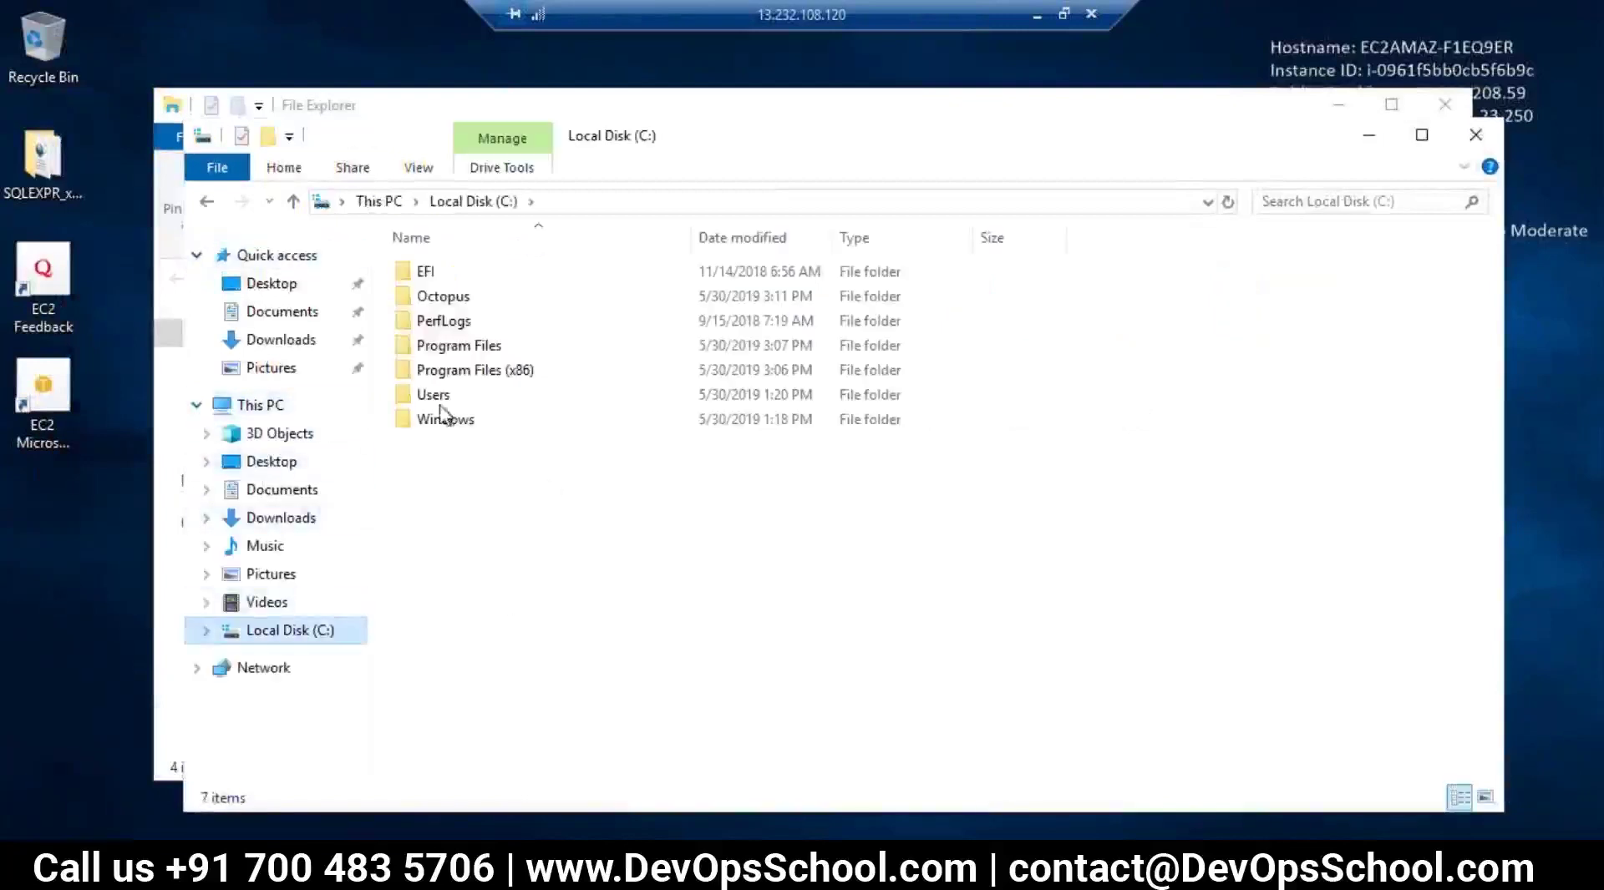
left_click(427, 303)
double_click(427, 303)
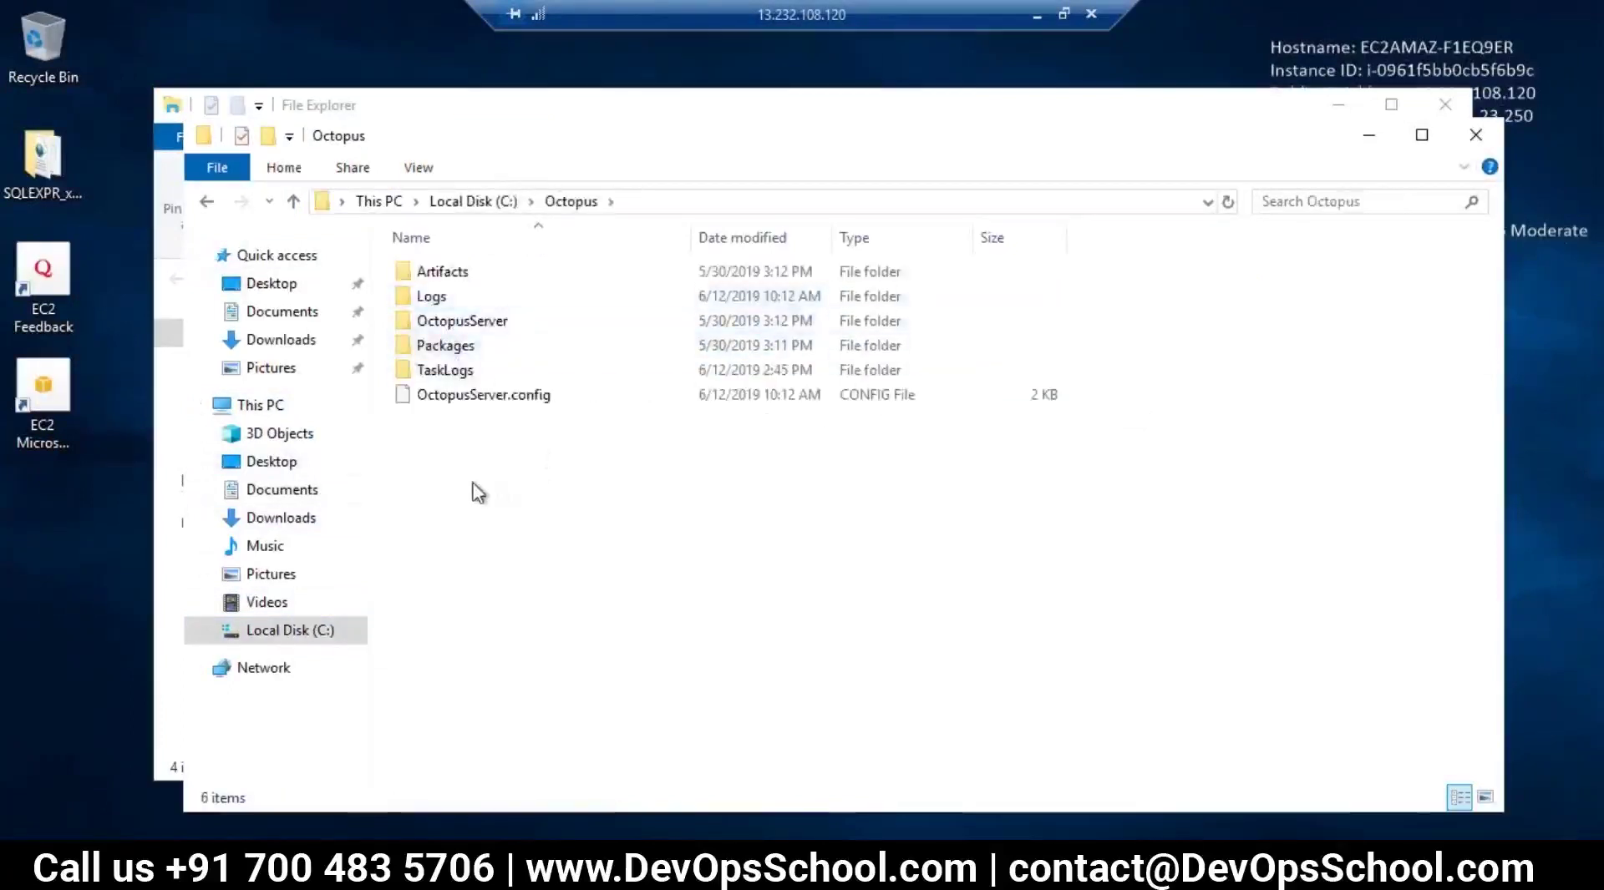
left_click(1039, 16)
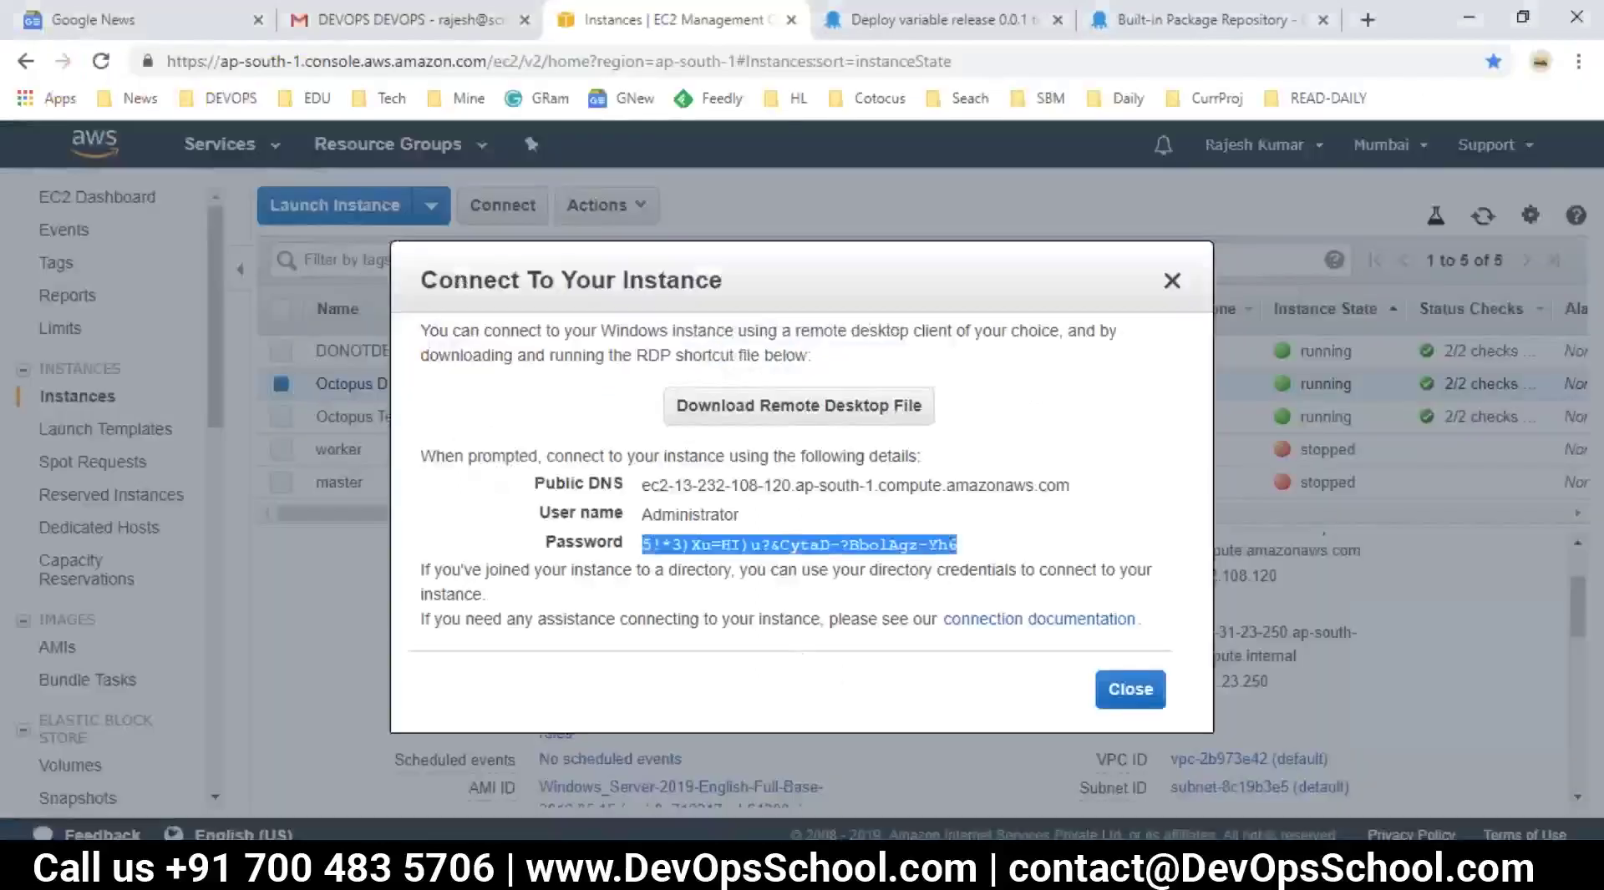
- Return to the task log of variable release 0.0.1's Dev deployment to recheck the Work directory path and listing
left_click(1128, 13)
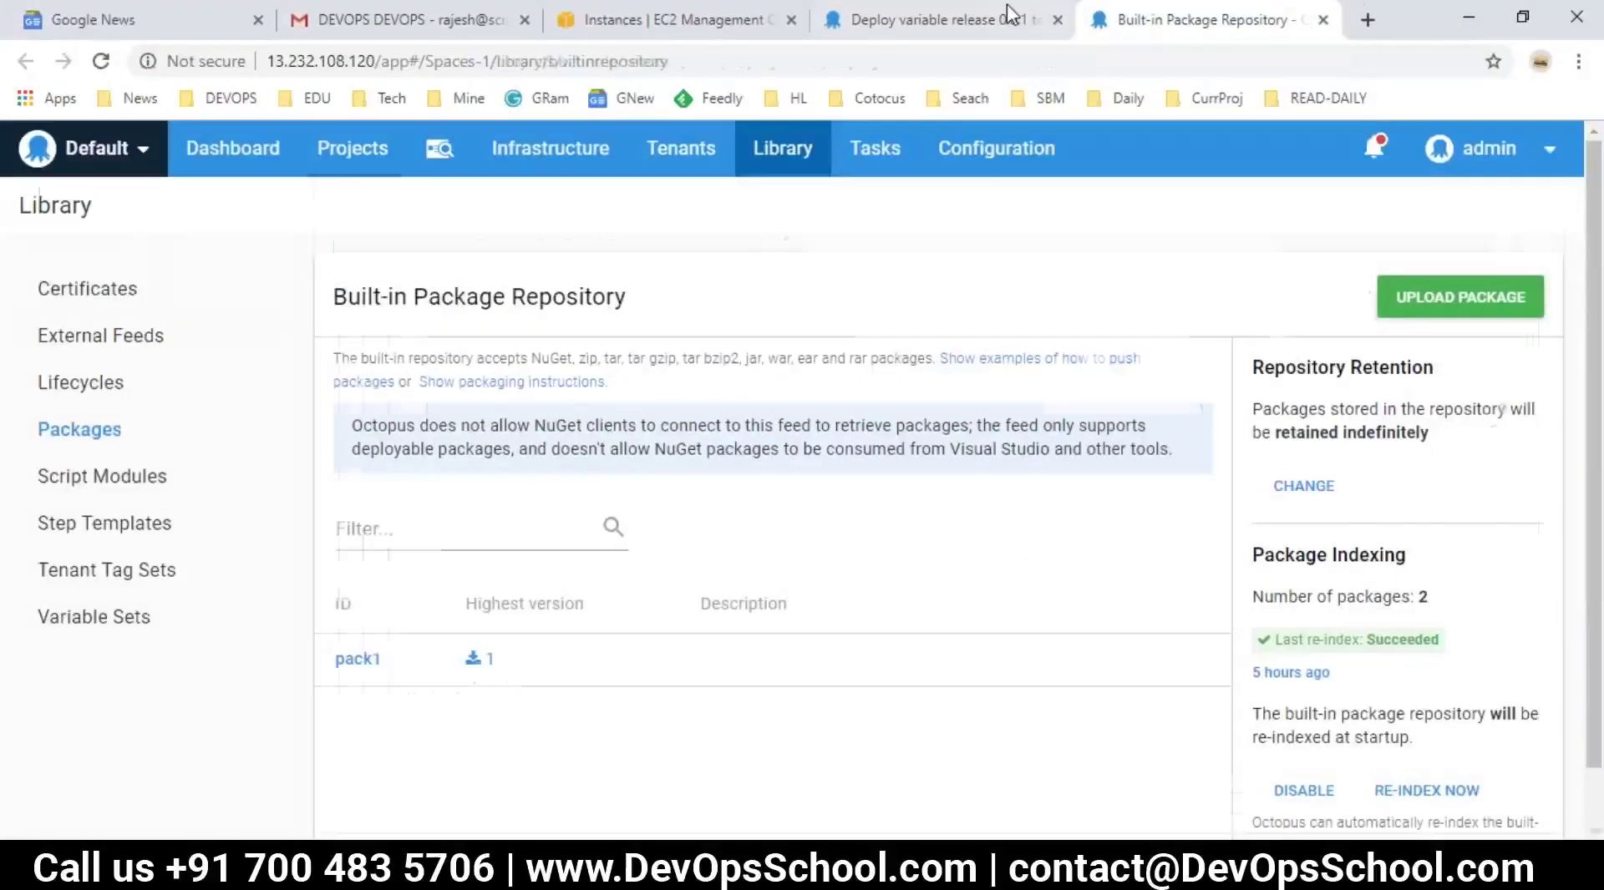
left_click(1014, 17)
left_click(650, 654)
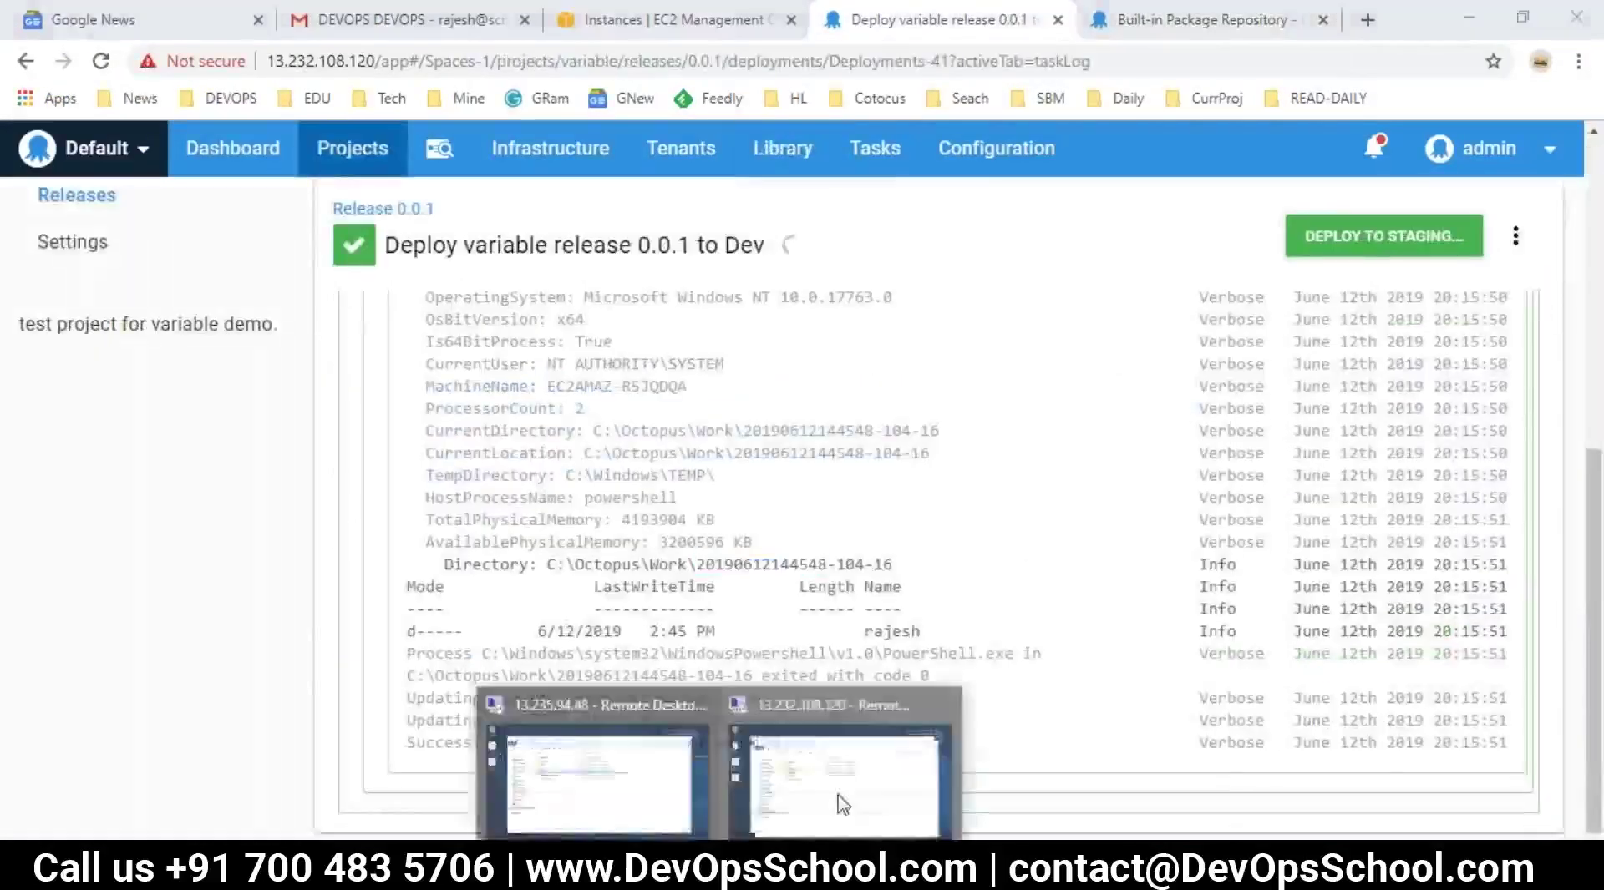
- Examine the directory and manifest lines in the task log of the variable release 0.0.1 deployment to Dev
left_click(592, 755)
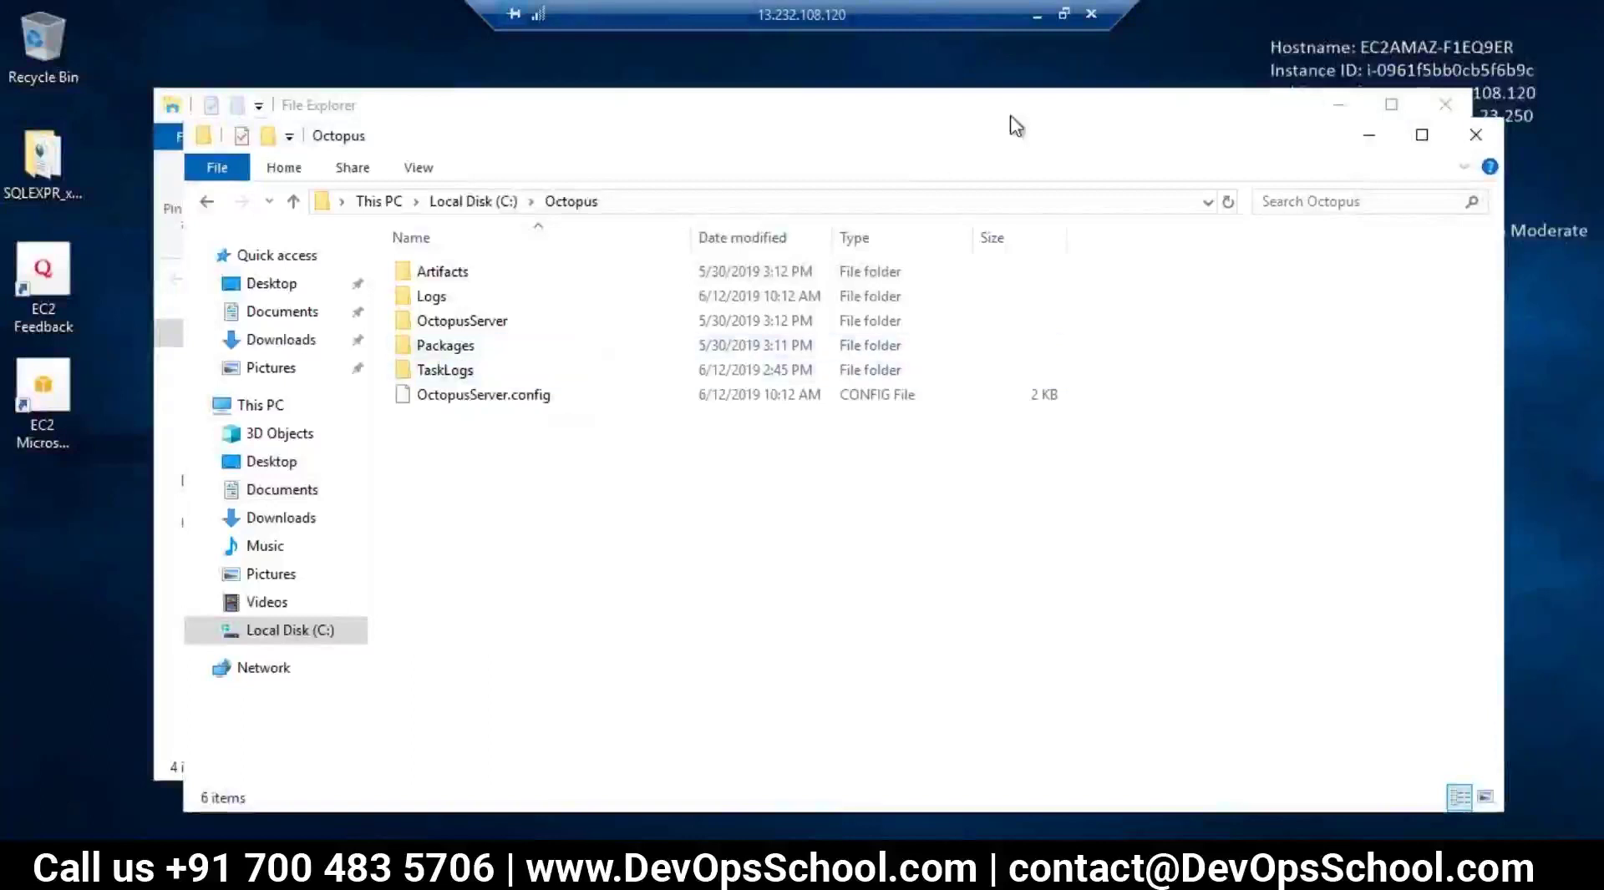
left_click(1037, 14)
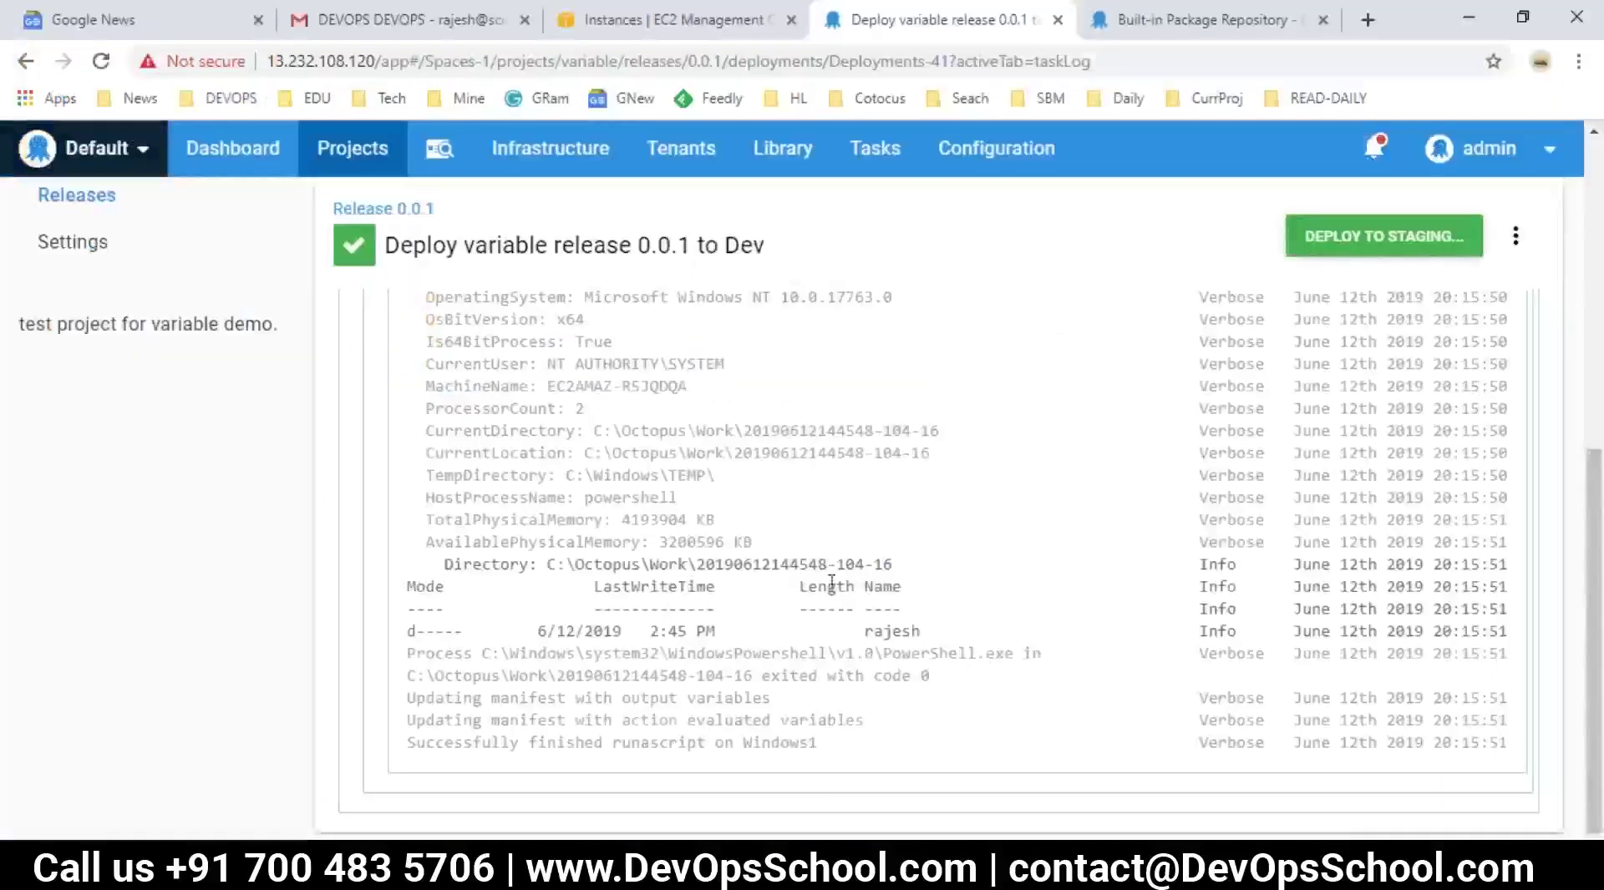
left_click_drag(836, 558, 671, 639)
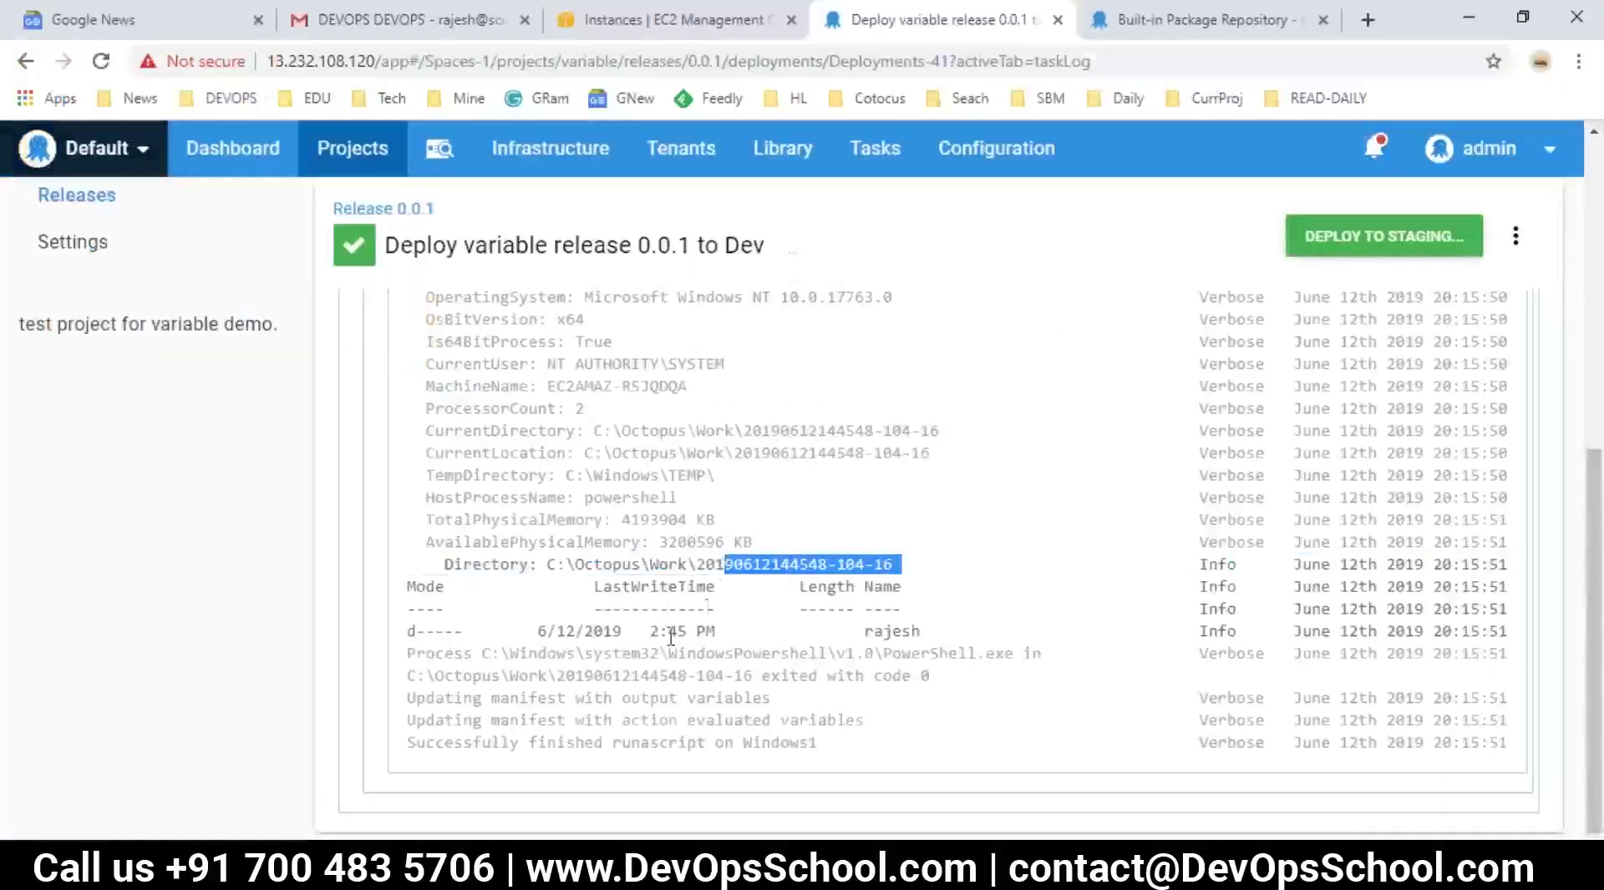
left_click_drag(453, 698, 634, 723)
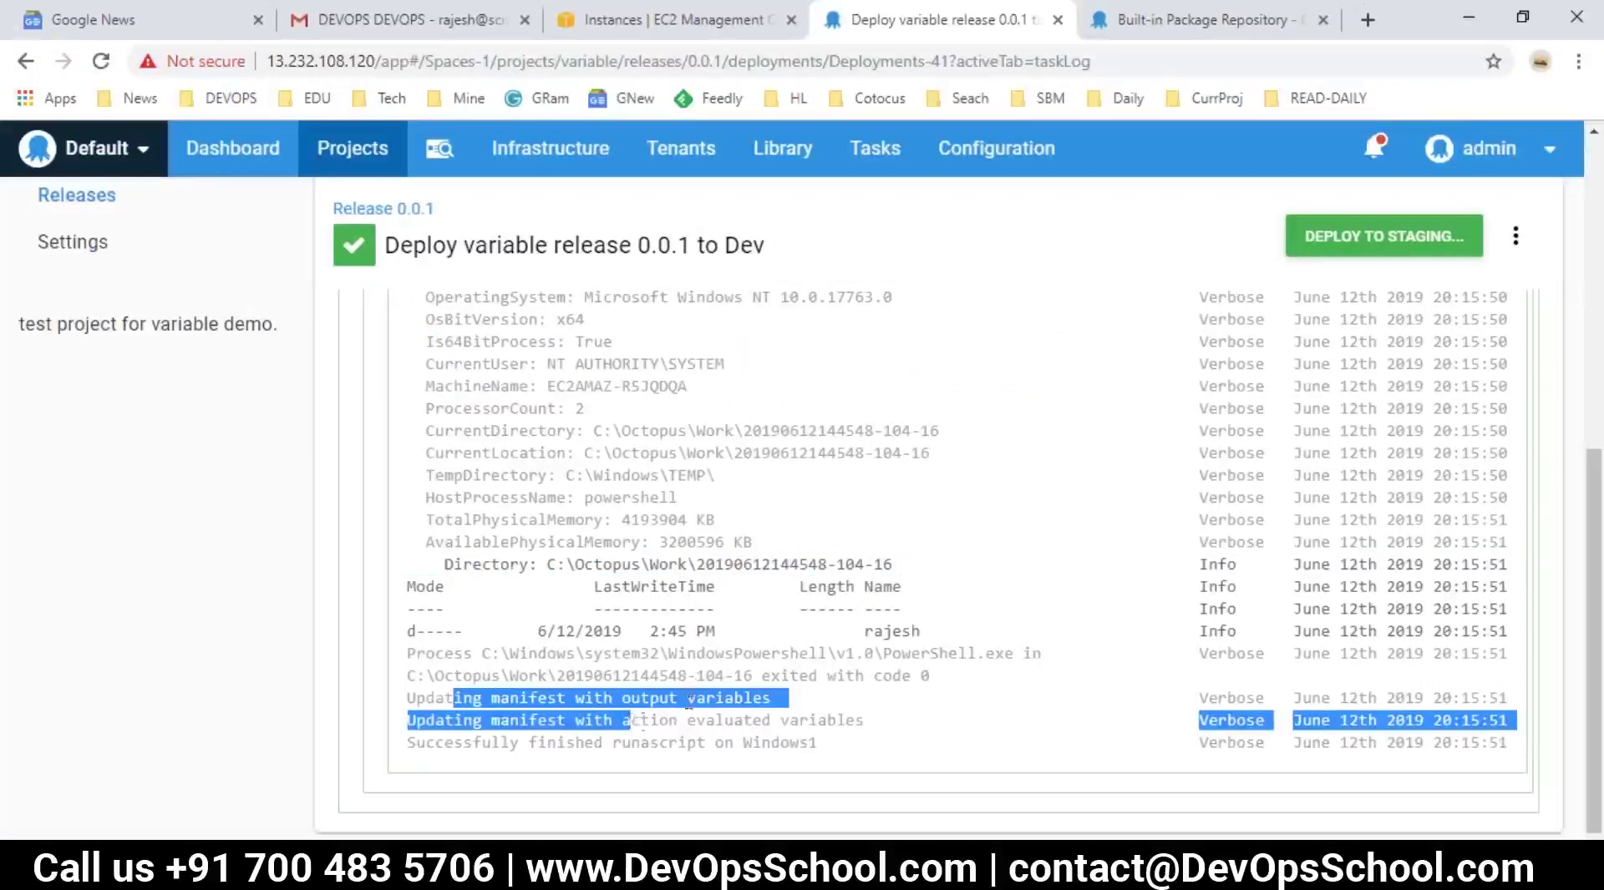
scroll(622, 589, "up", 6)
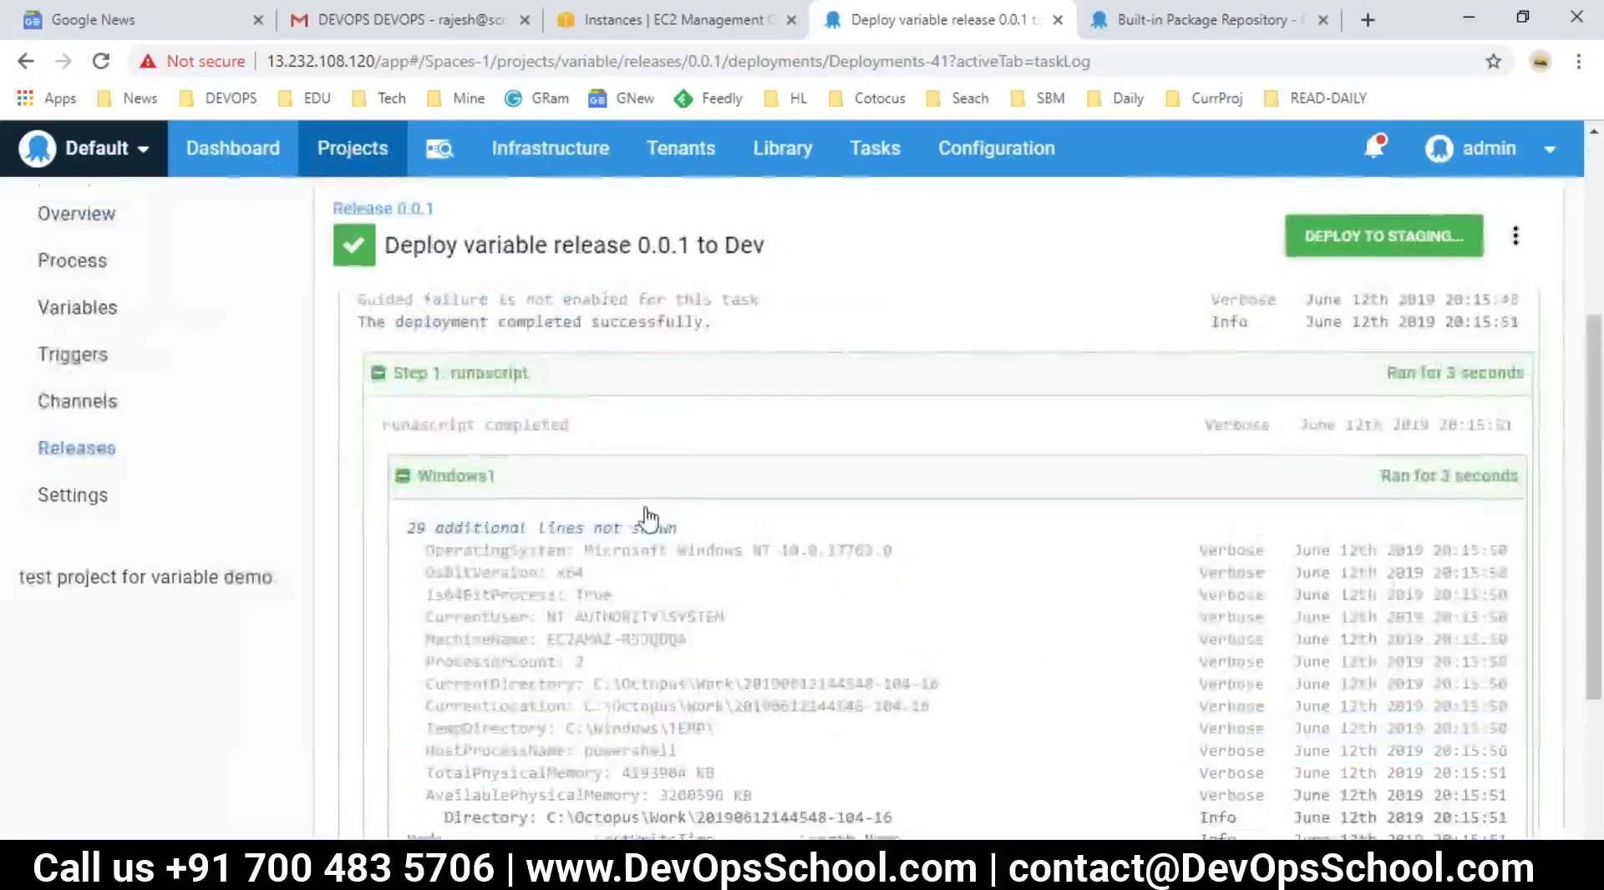
scroll(607, 599, "down", 3)
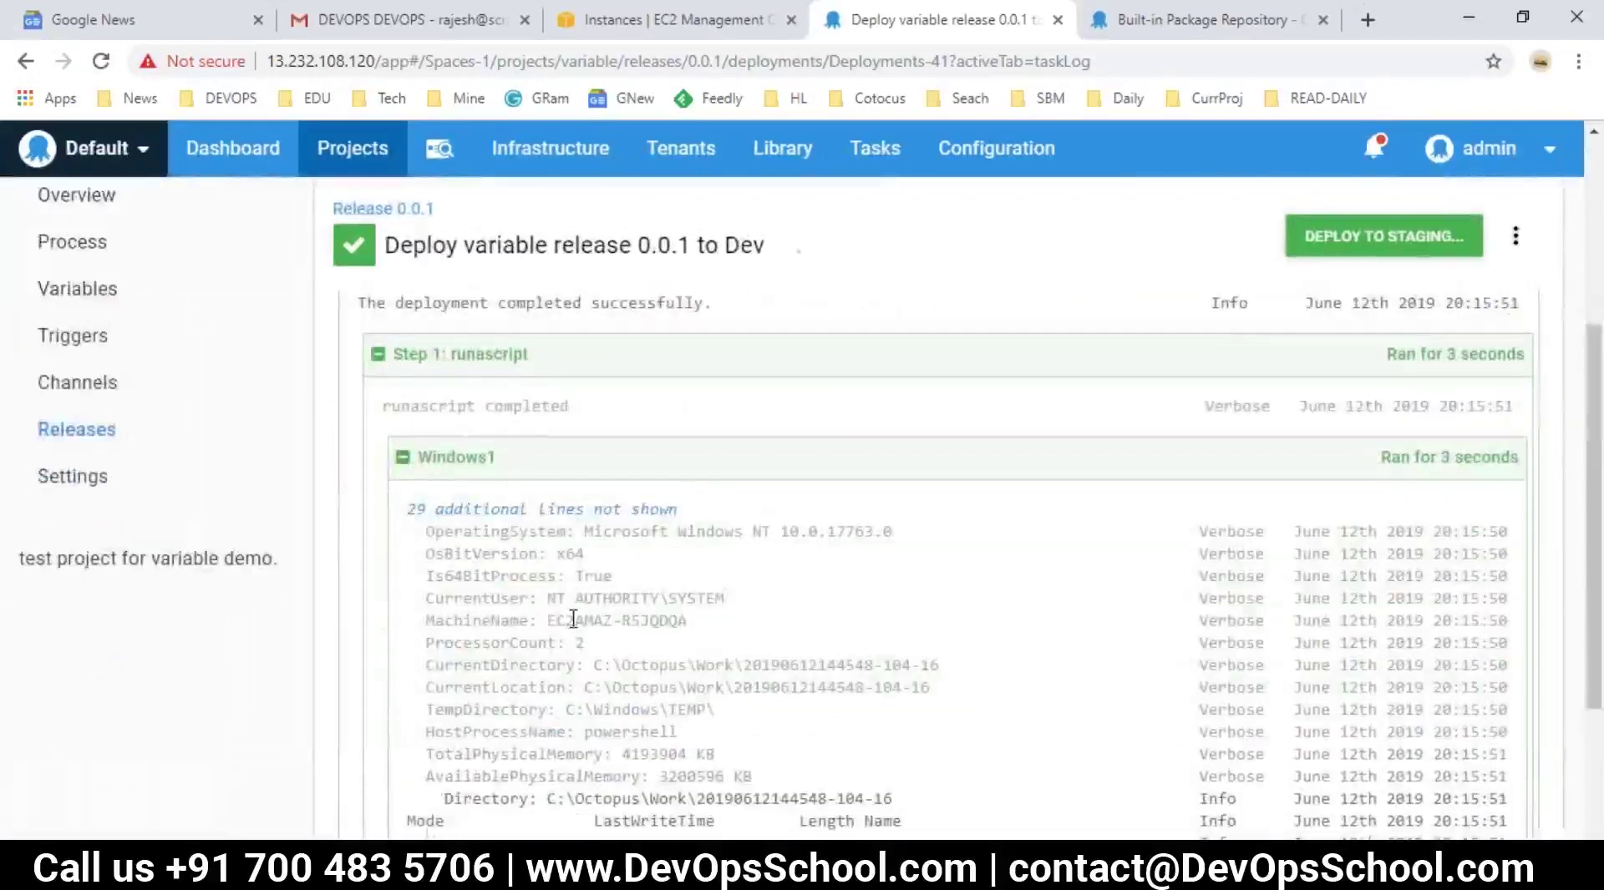
- Compare the machine name in the task log with the hostname on the 13.232.108.120 remote desktop
left_click_drag(550, 619, 665, 630)
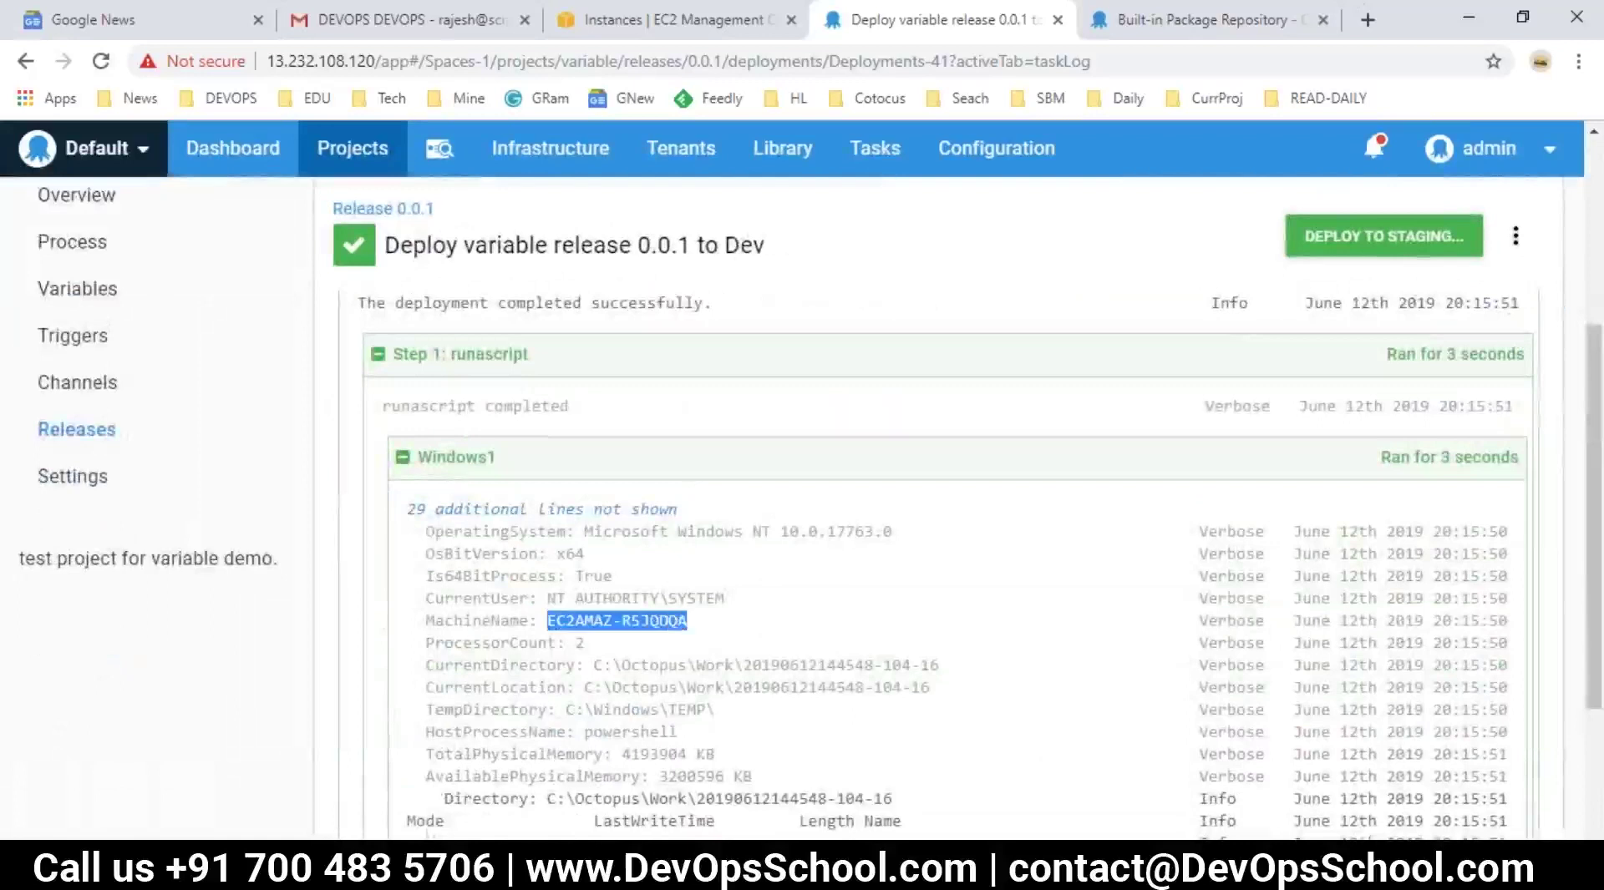
left_click(718, 877)
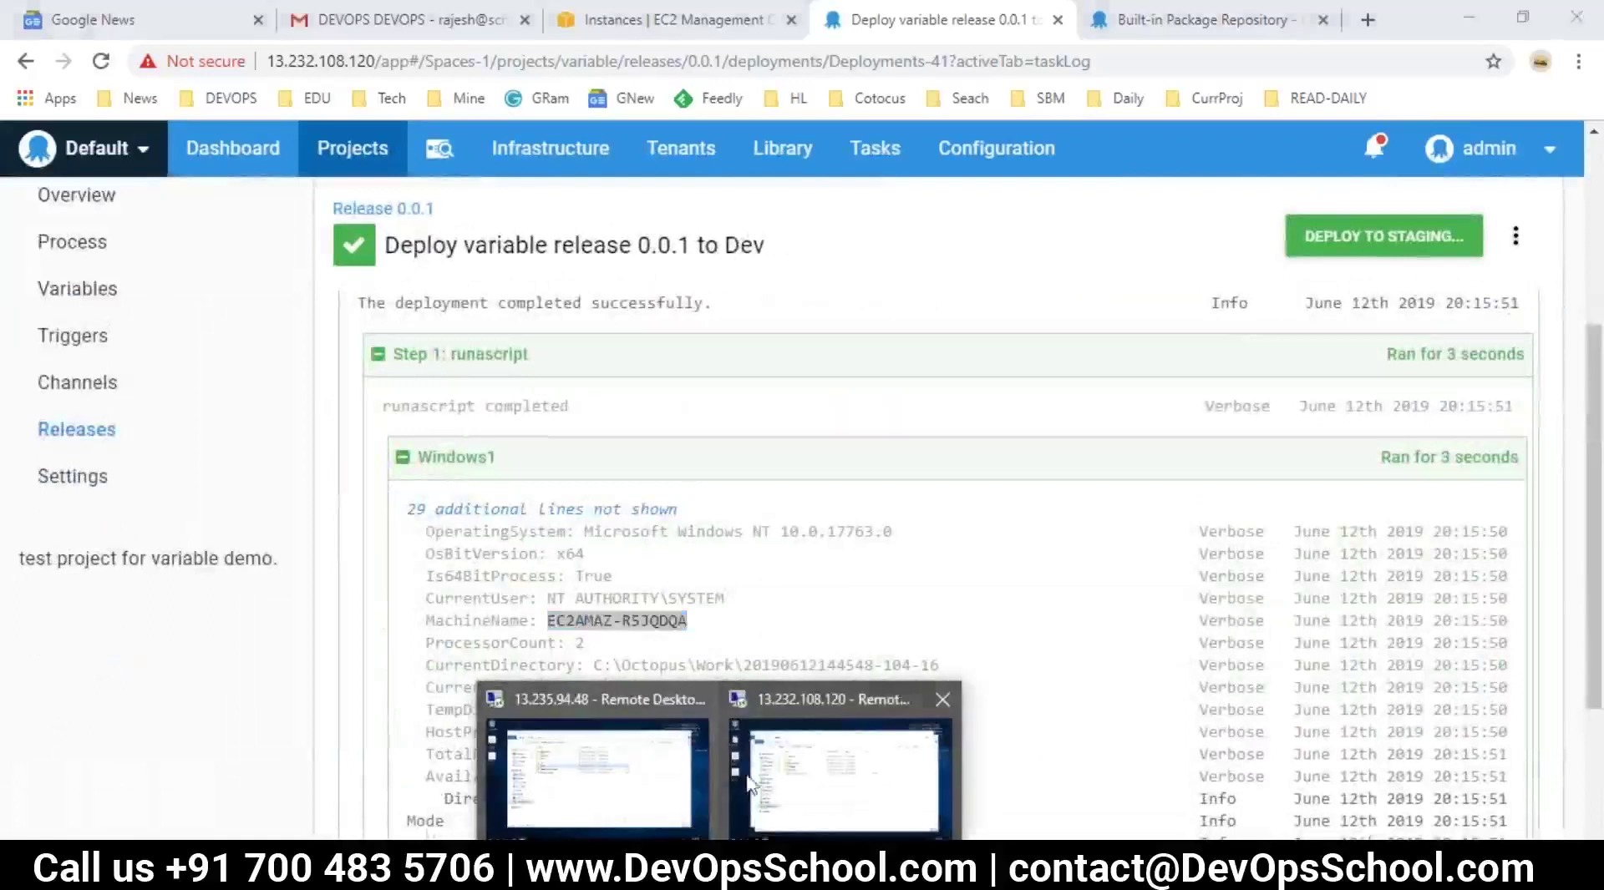
left_click(839, 777)
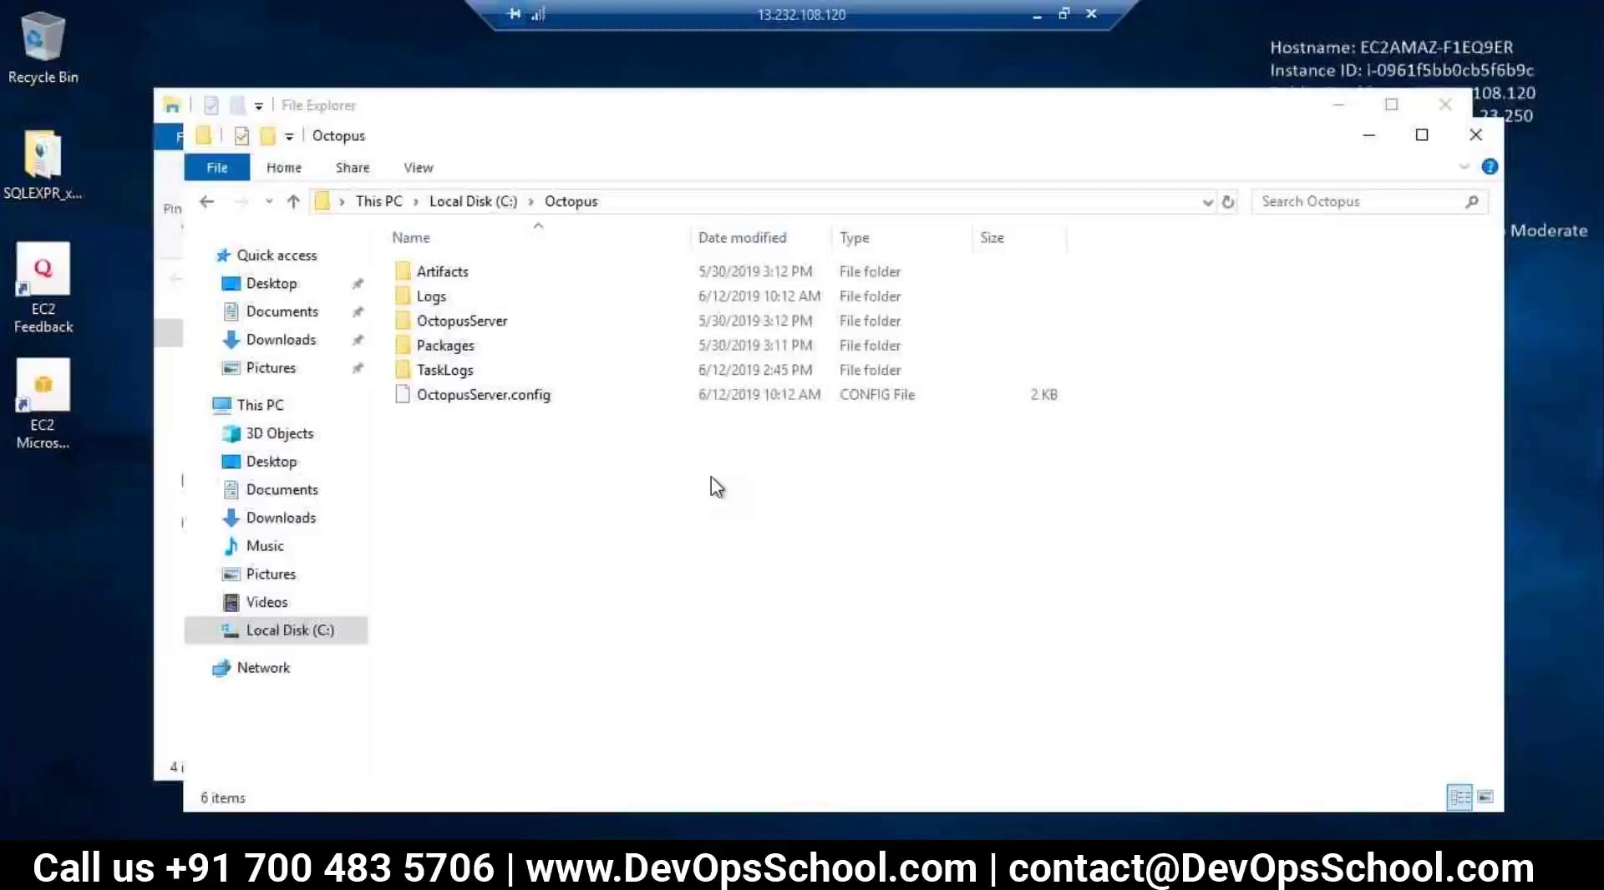
left_click(1032, 13)
- Compare the log's machine name with the hostname on the 13.235.94.48 remote desktop, then return to the deployment log
mouse_move(719, 877)
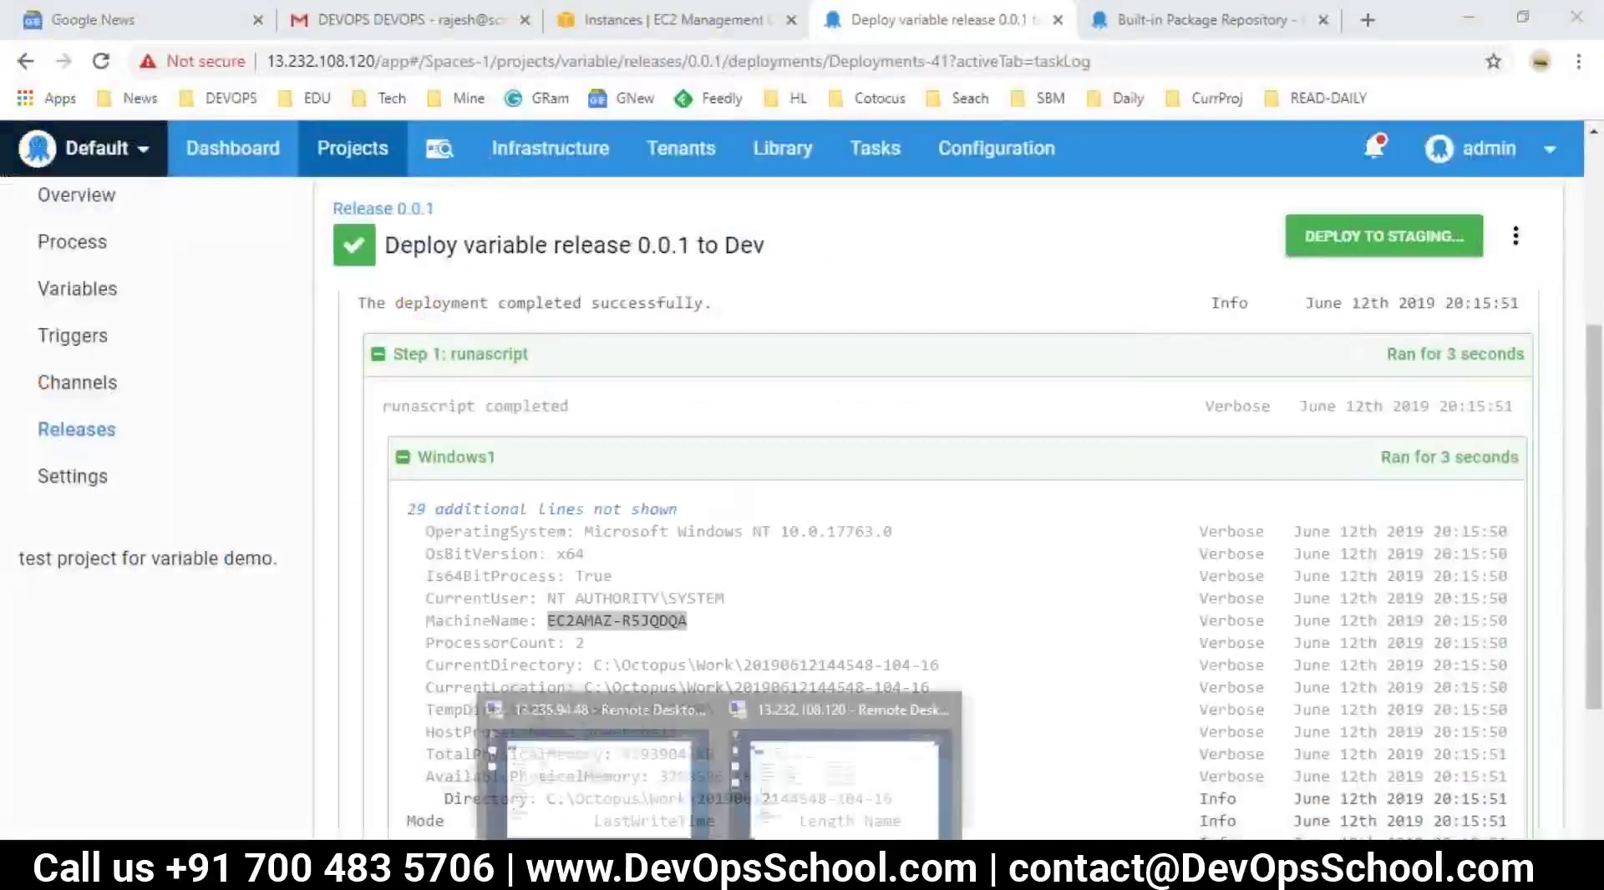
left_click(598, 777)
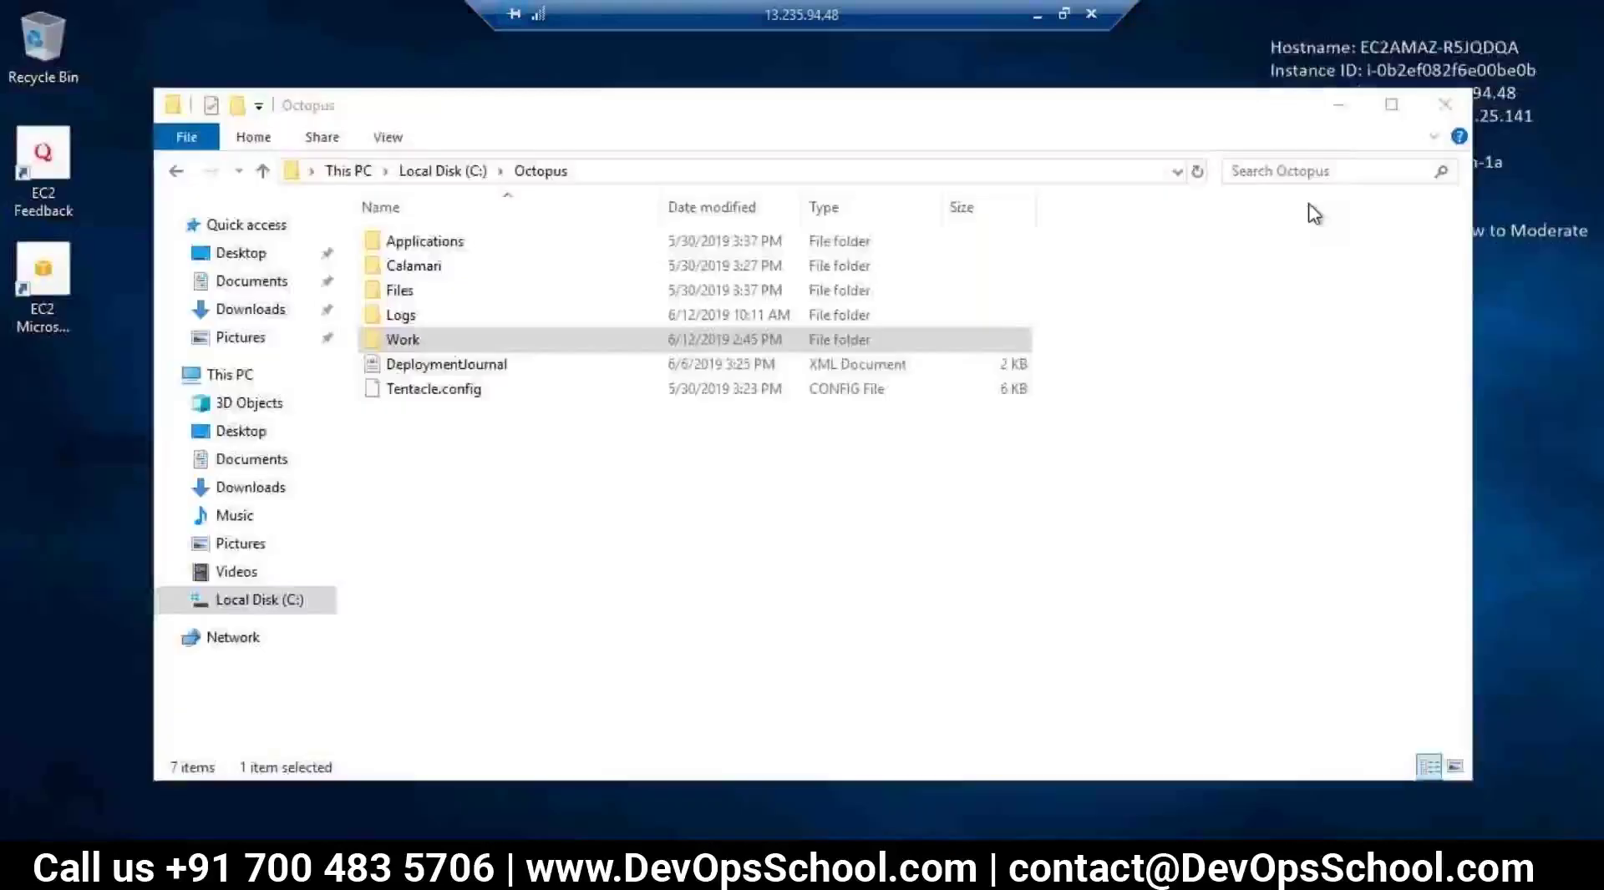
left_click(1034, 17)
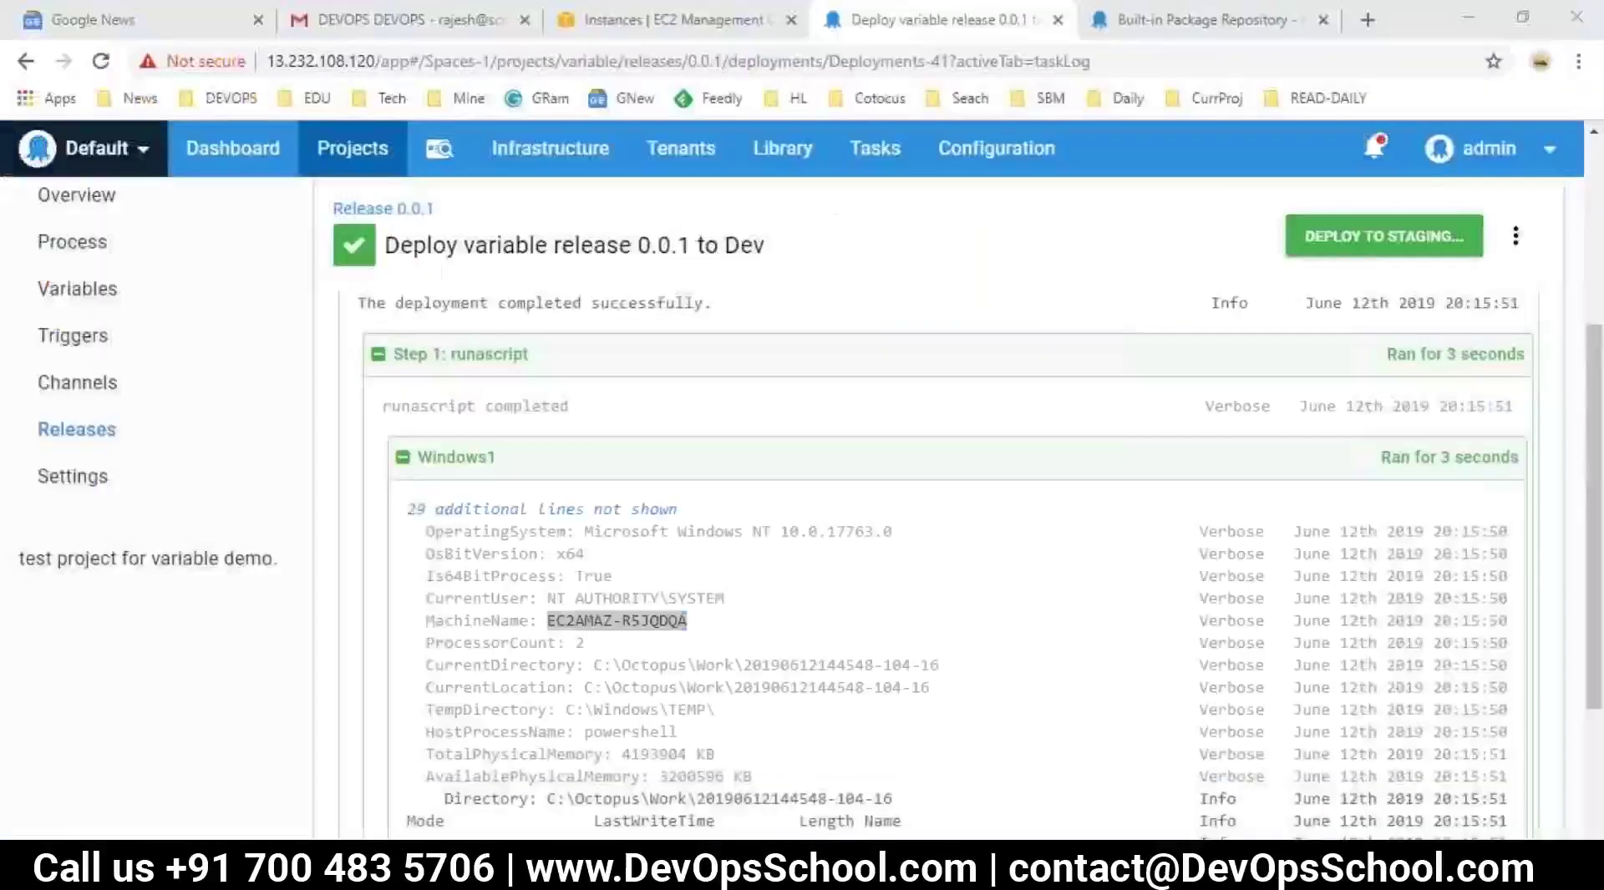
left_click_drag(687, 621, 678, 621)
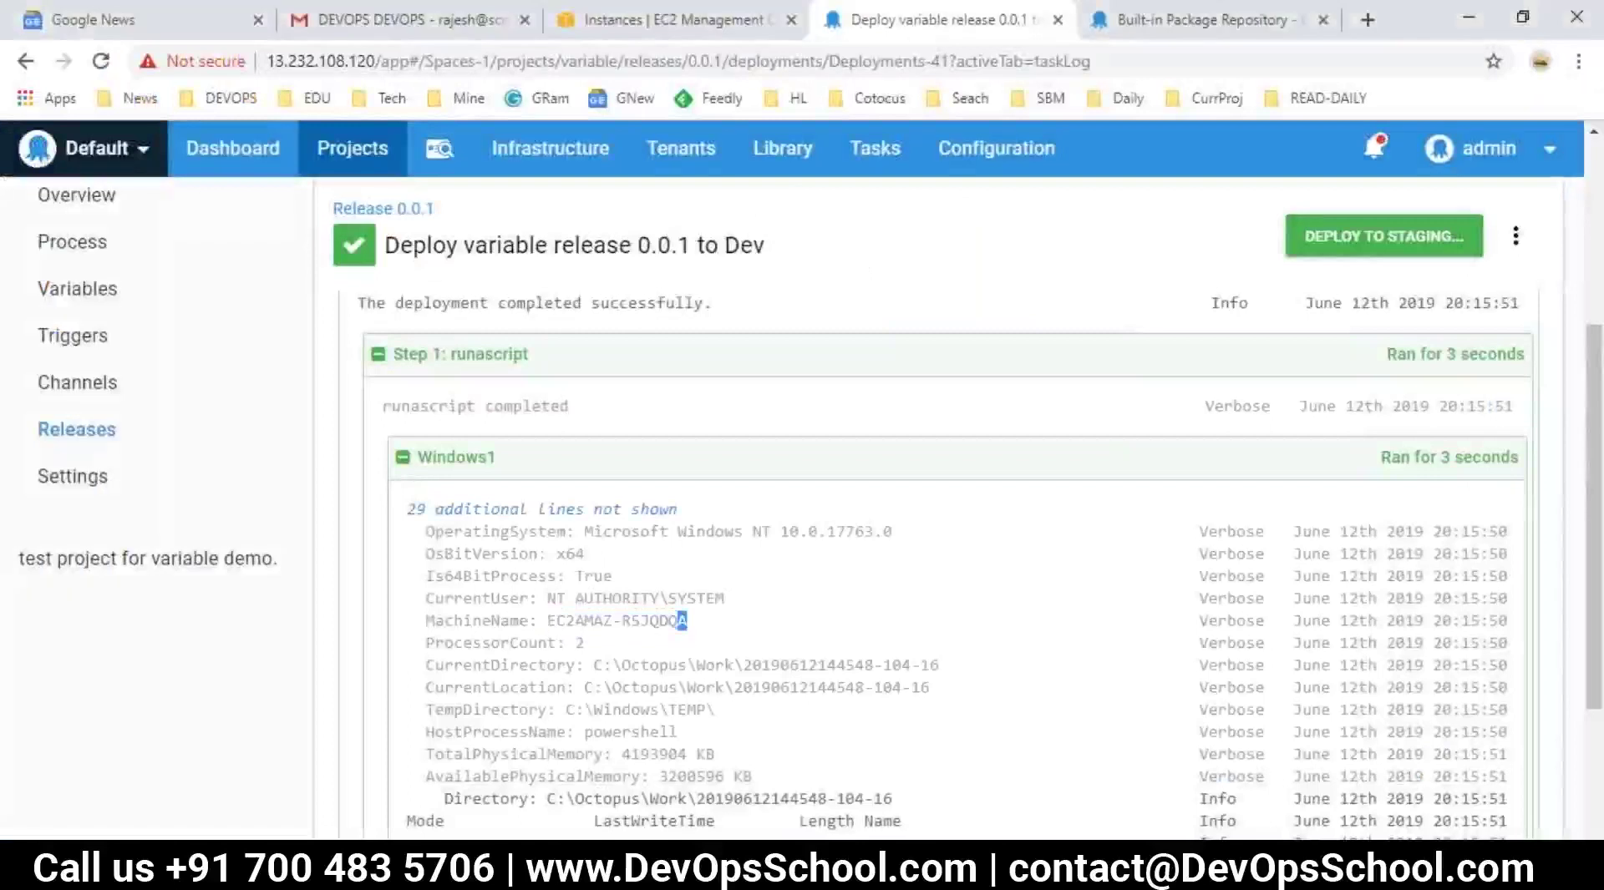
left_click(721, 868)
left_click(675, 809)
left_click(1035, 15)
- Open the runascript step in the variable project's process and review its execution, script and condition settings
scroll(658, 594, "down", 2)
scroll(603, 636, "up", 5)
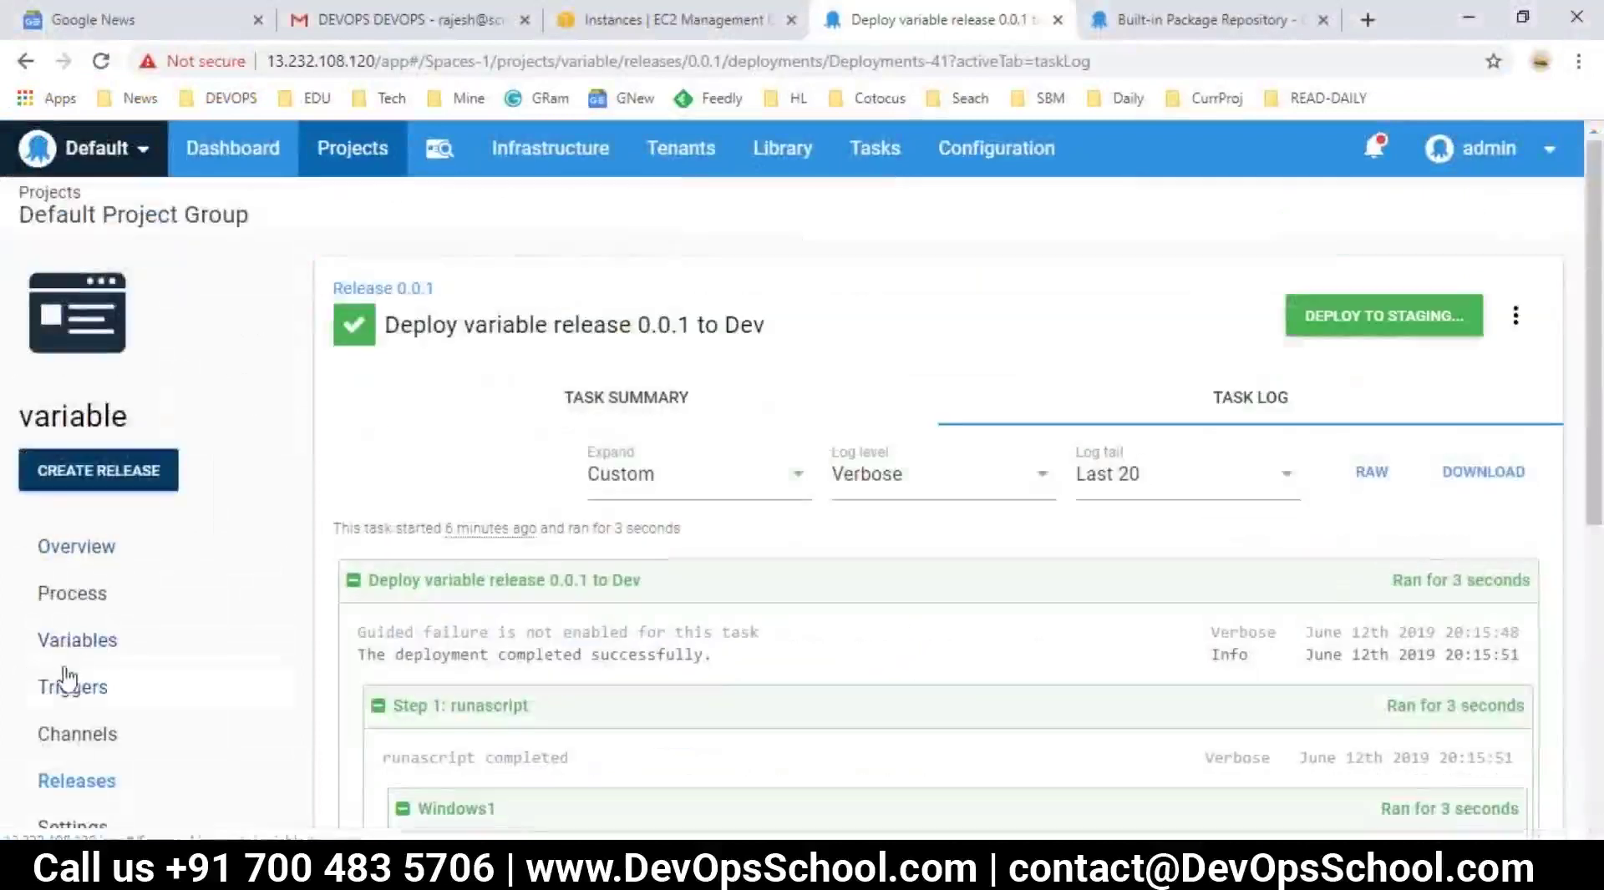
left_click(52, 595)
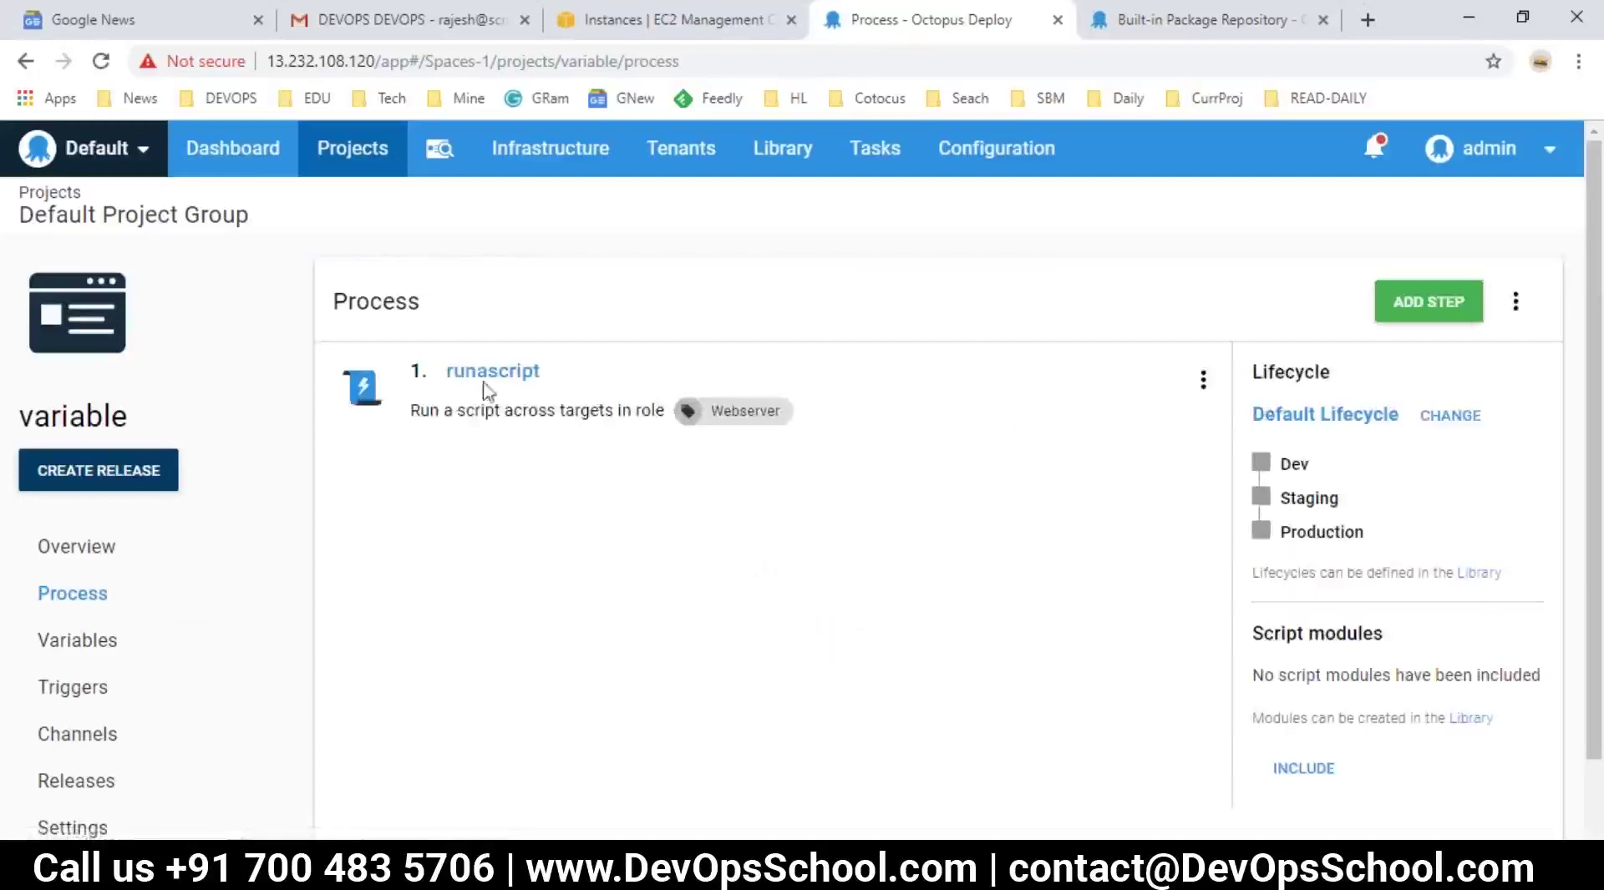
left_click(484, 376)
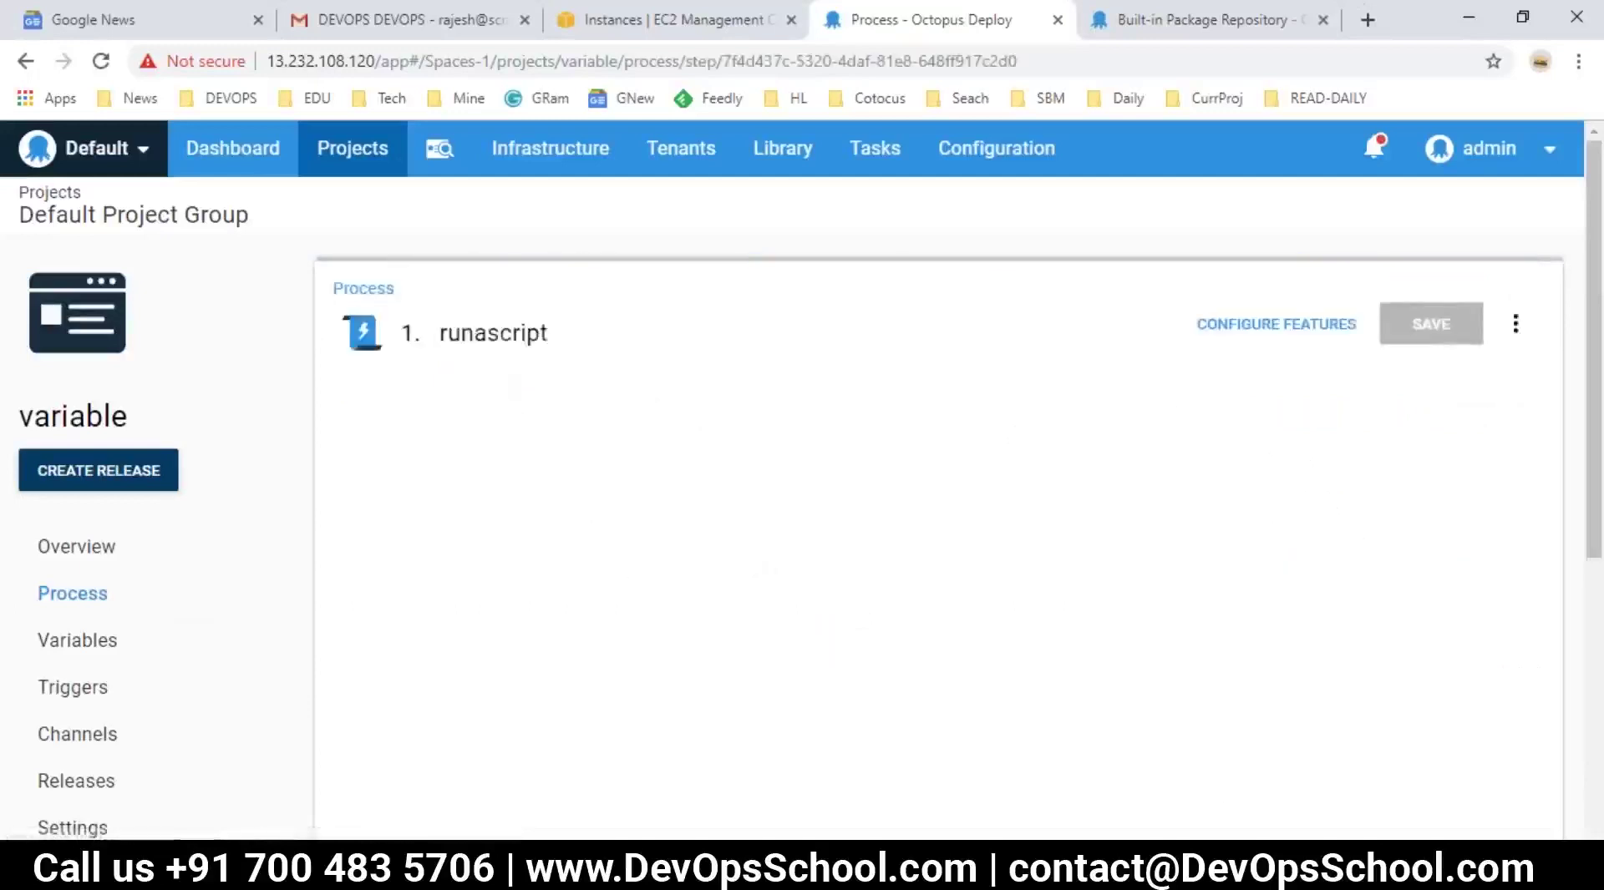
scroll(756, 608, "down", 3)
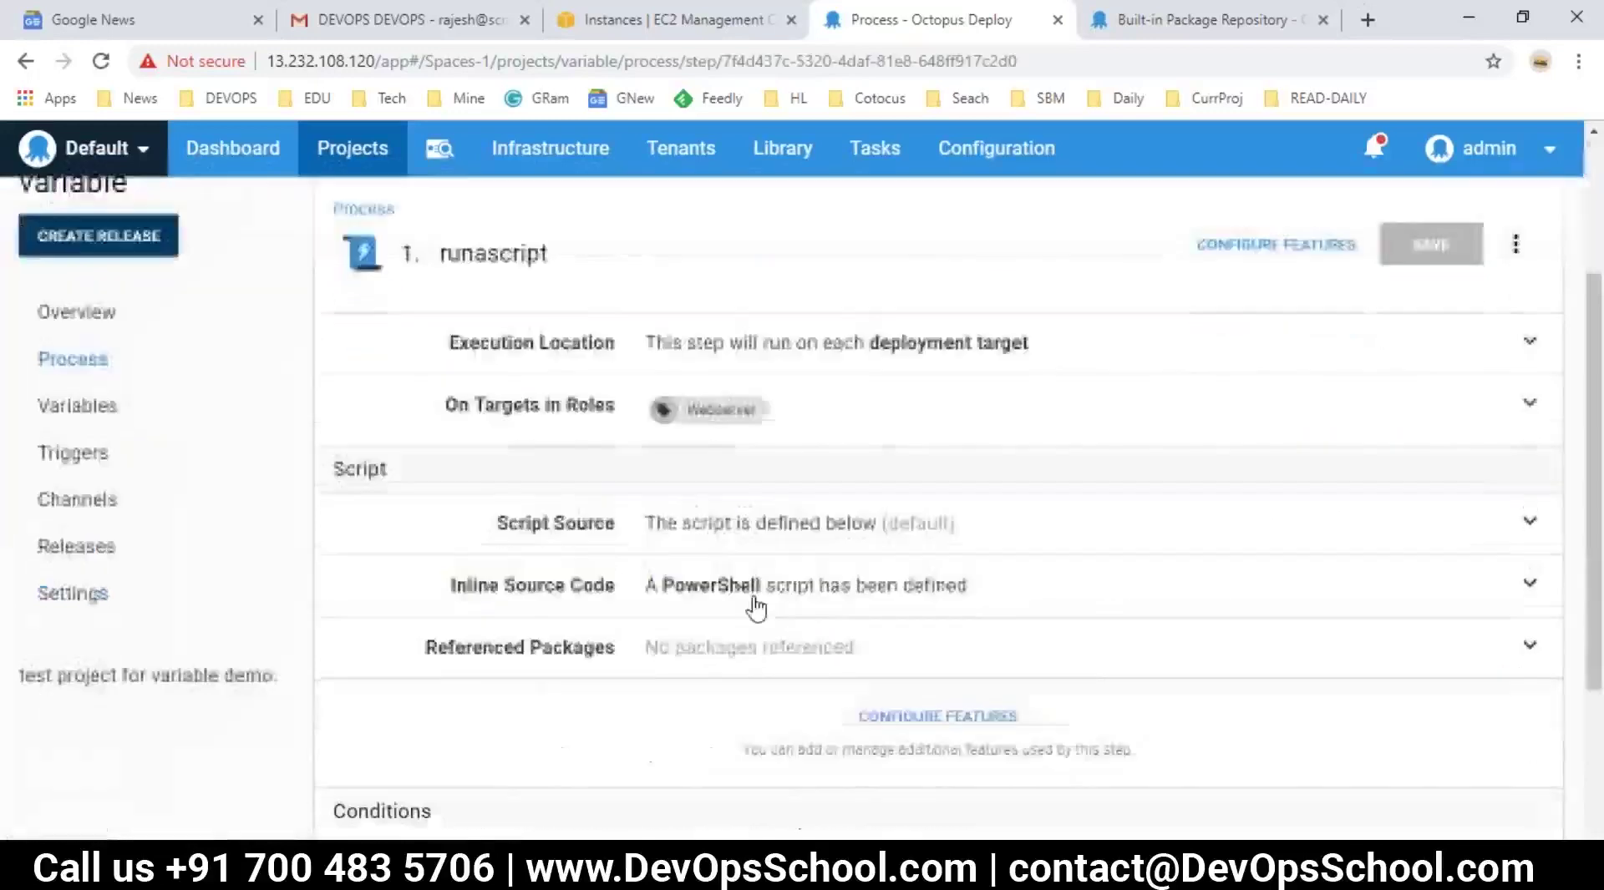
scroll(608, 608, "up", 1)
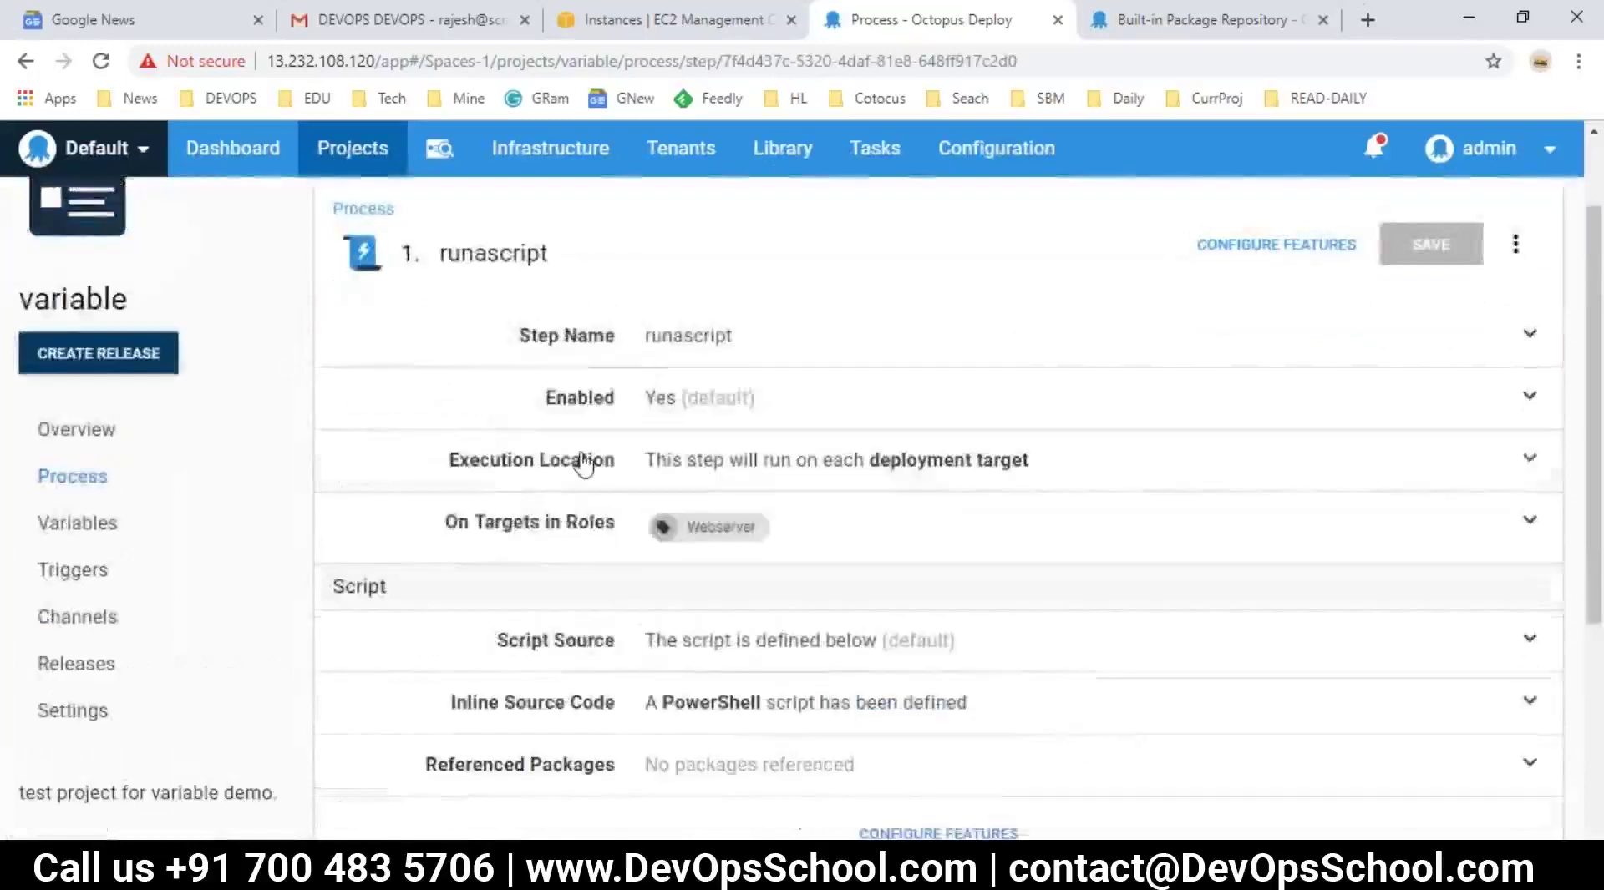
scroll(615, 579, "down", 3)
scroll(735, 534, "down", 1)
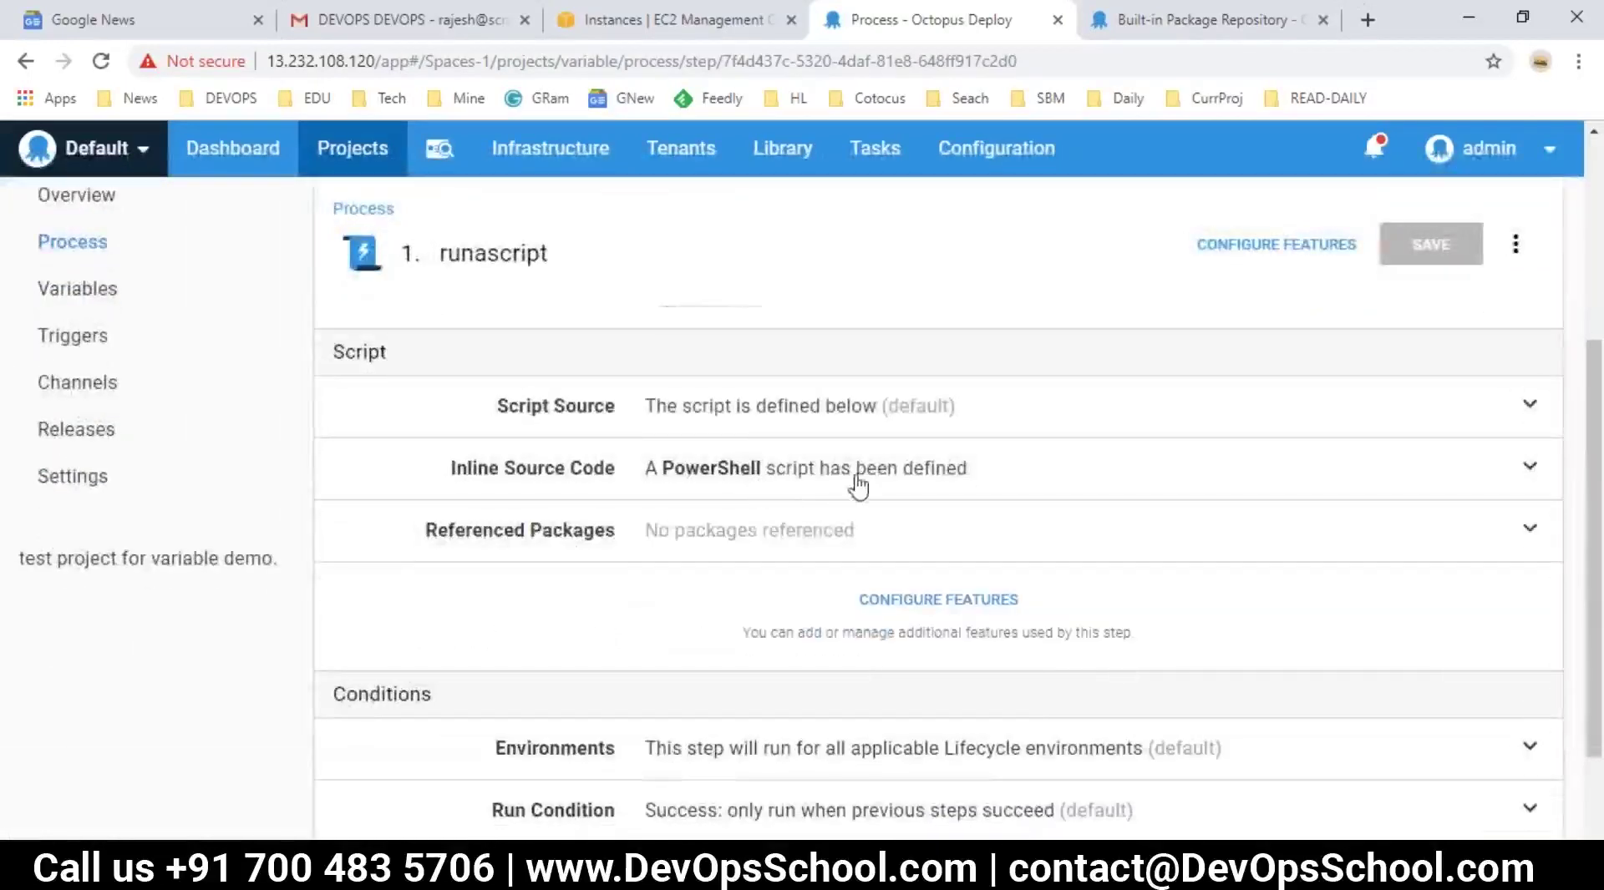
scroll(770, 580, "down", 2)
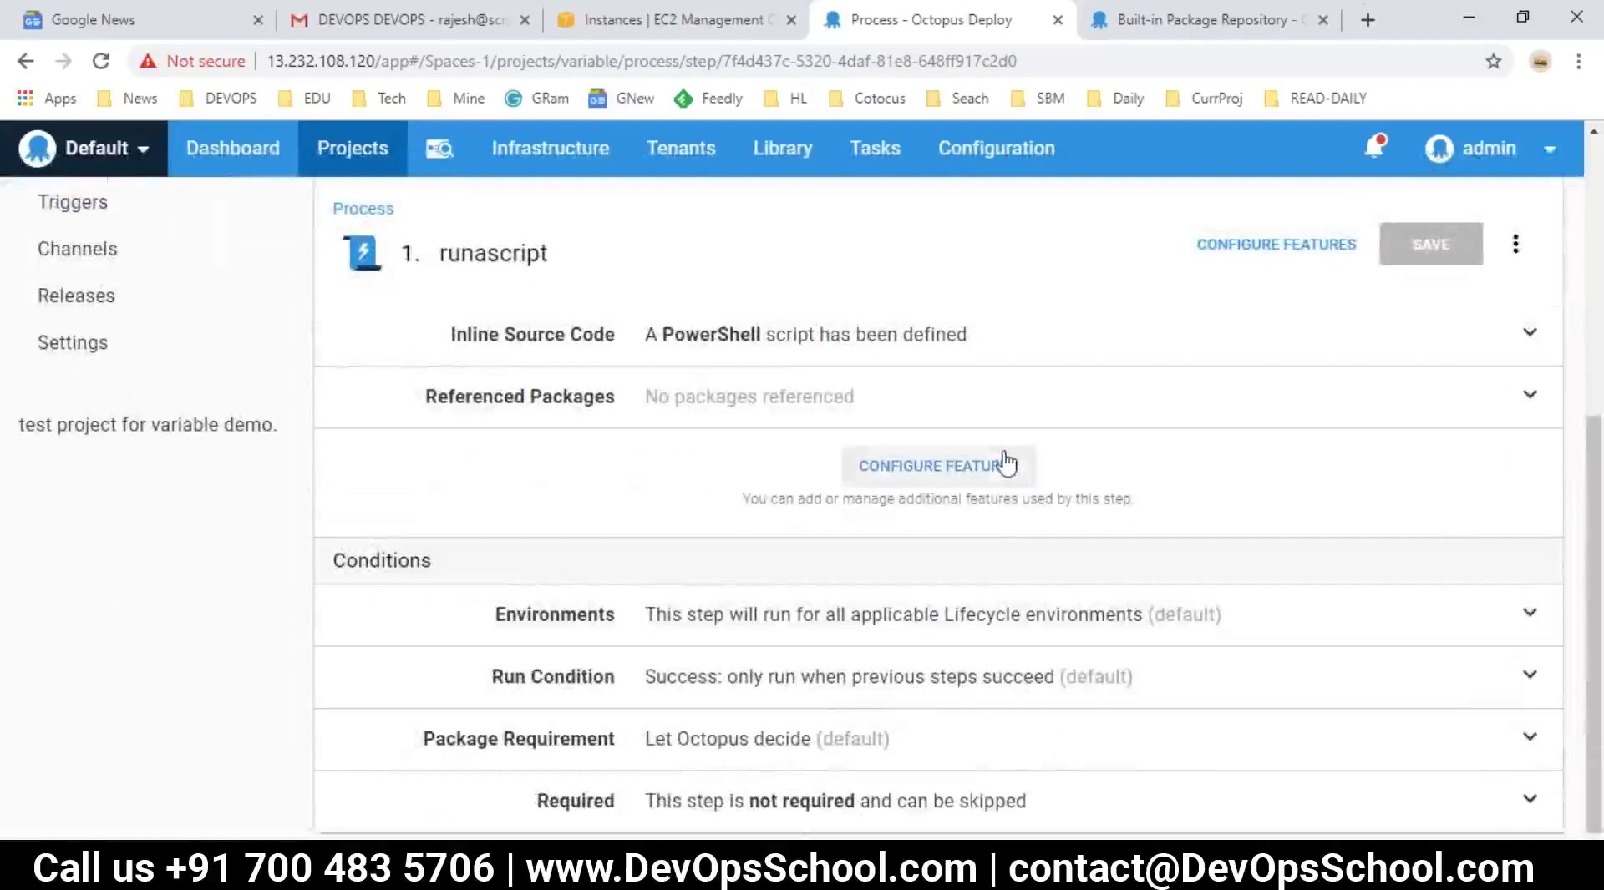
- Check which additional actions are available for the runascript step, leaving them unused
left_click(1515, 244)
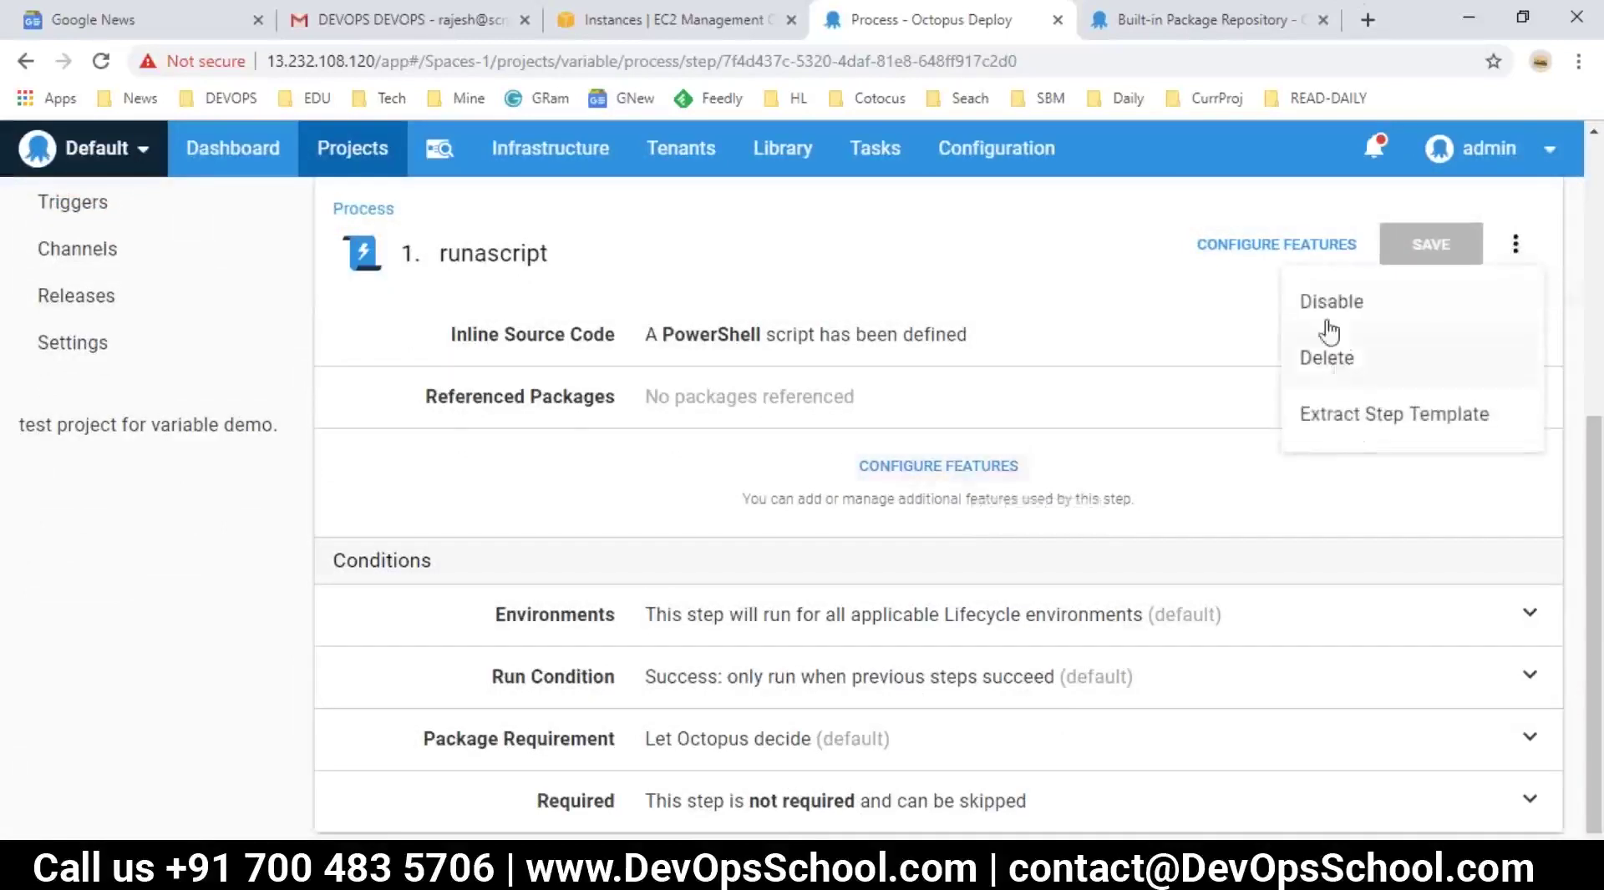
left_click(1134, 458)
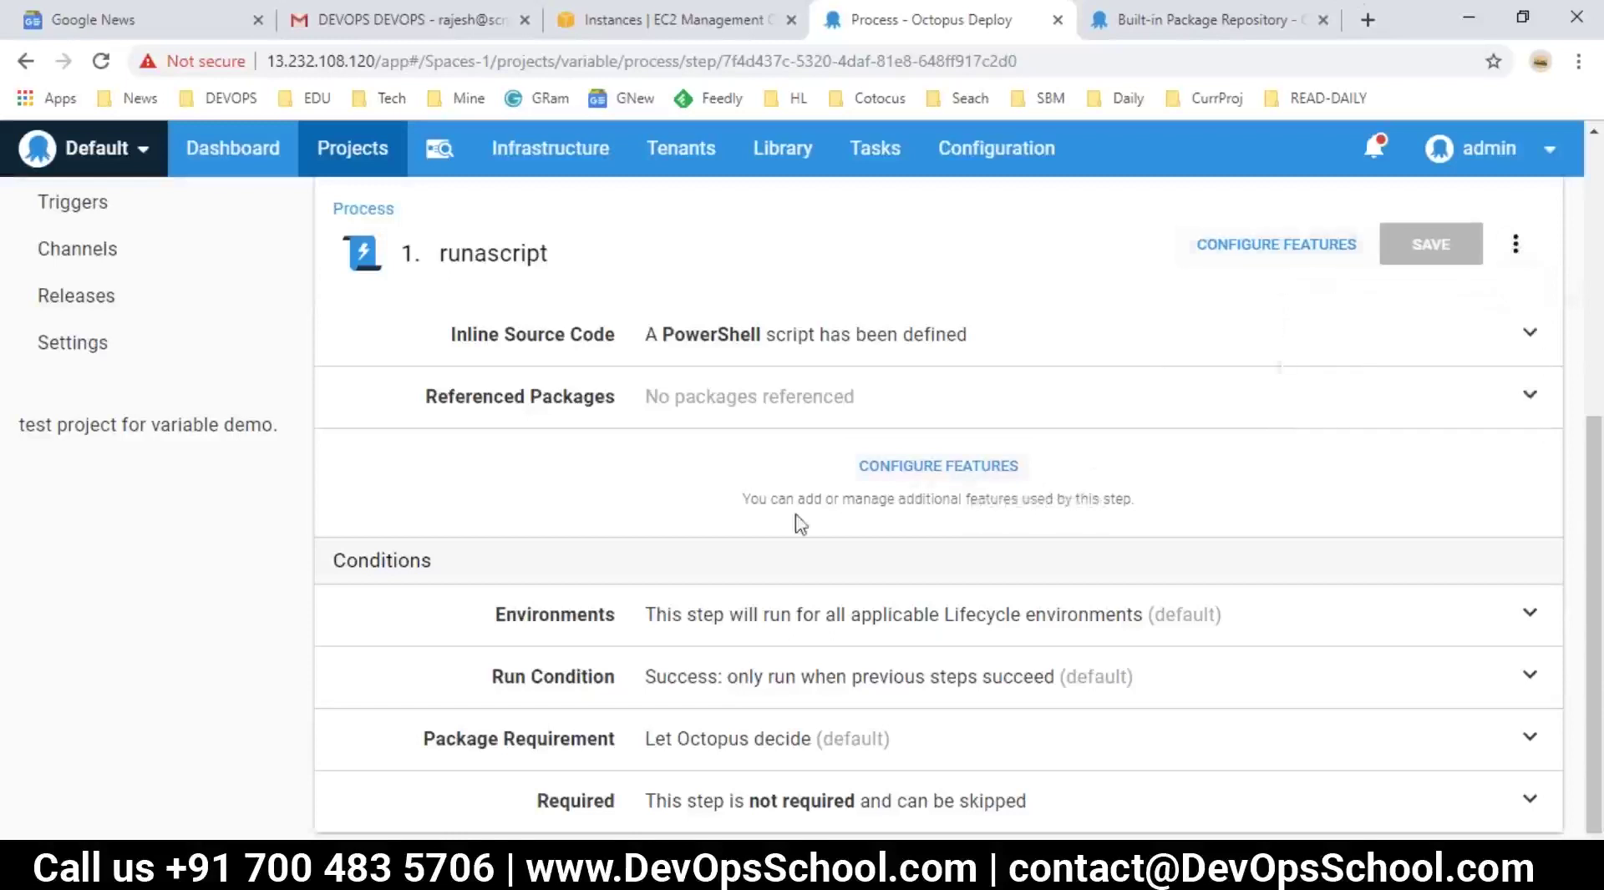
scroll(800, 525, "up", 2)
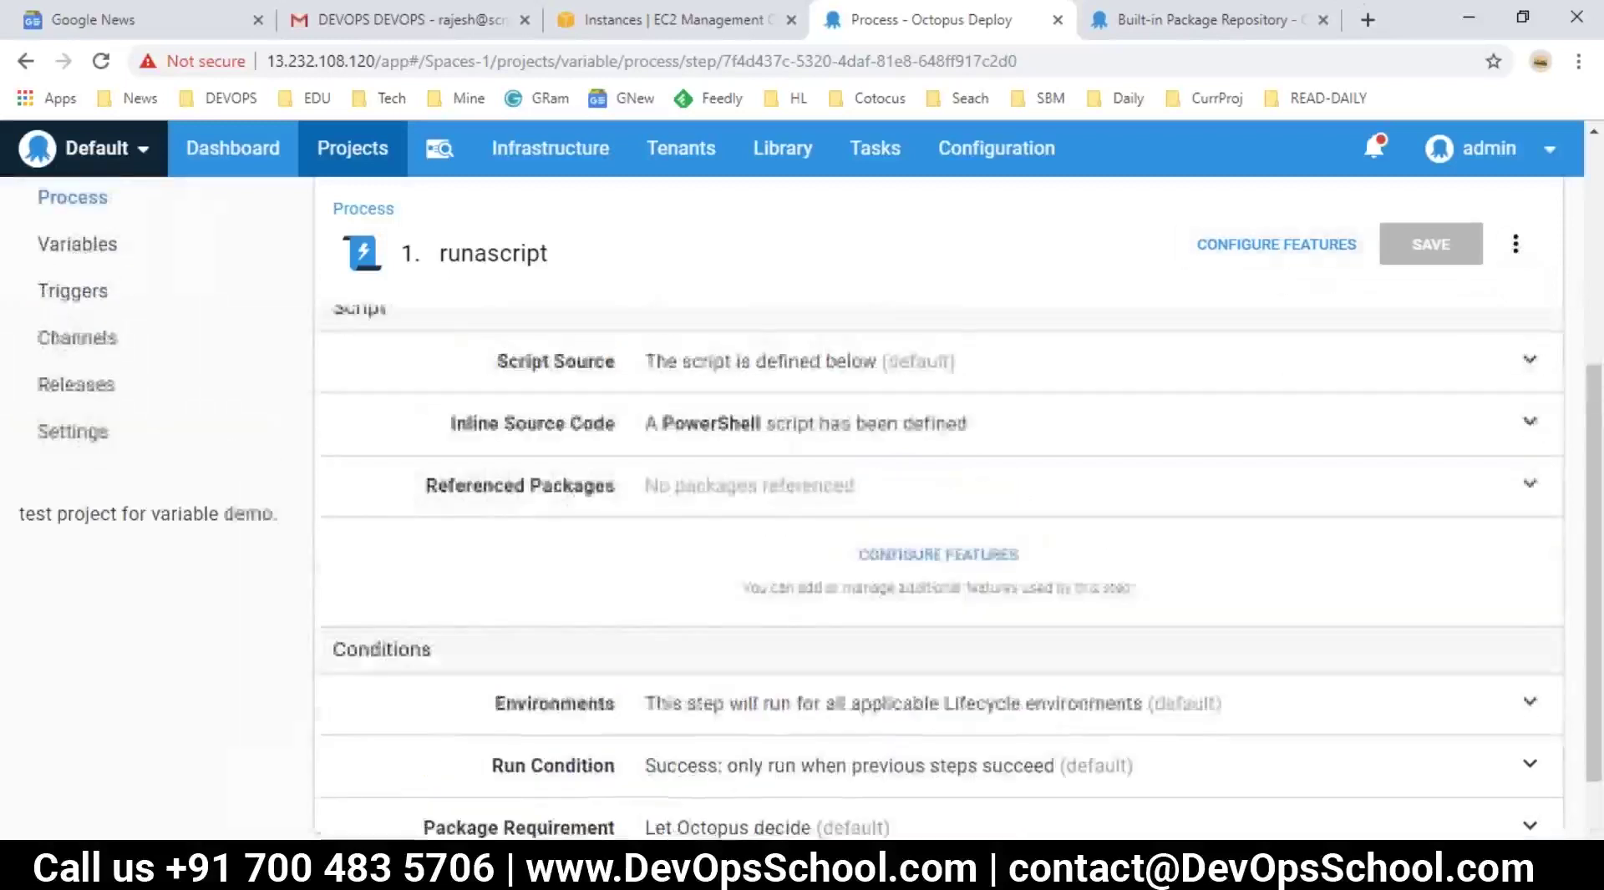
scroll(938, 501, "up", 3)
scroll(780, 655, "down", 5)
- Expand the runascript step's Environments, Run Condition, Package Requirement and Required conditions to examine their options
left_click(961, 618)
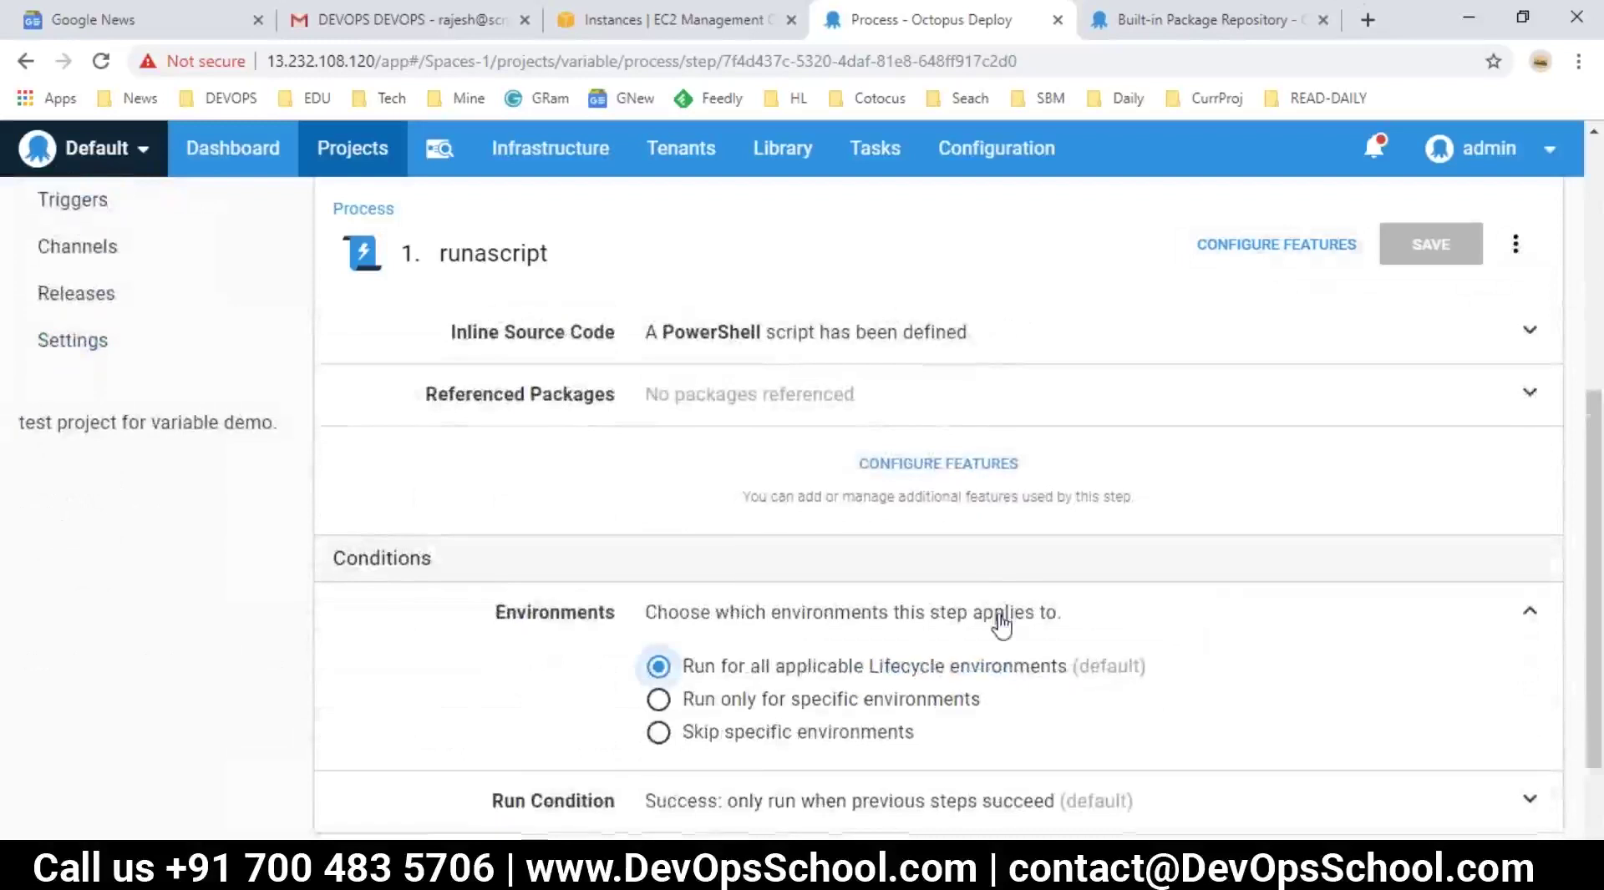
scroll(919, 622, "down", 2)
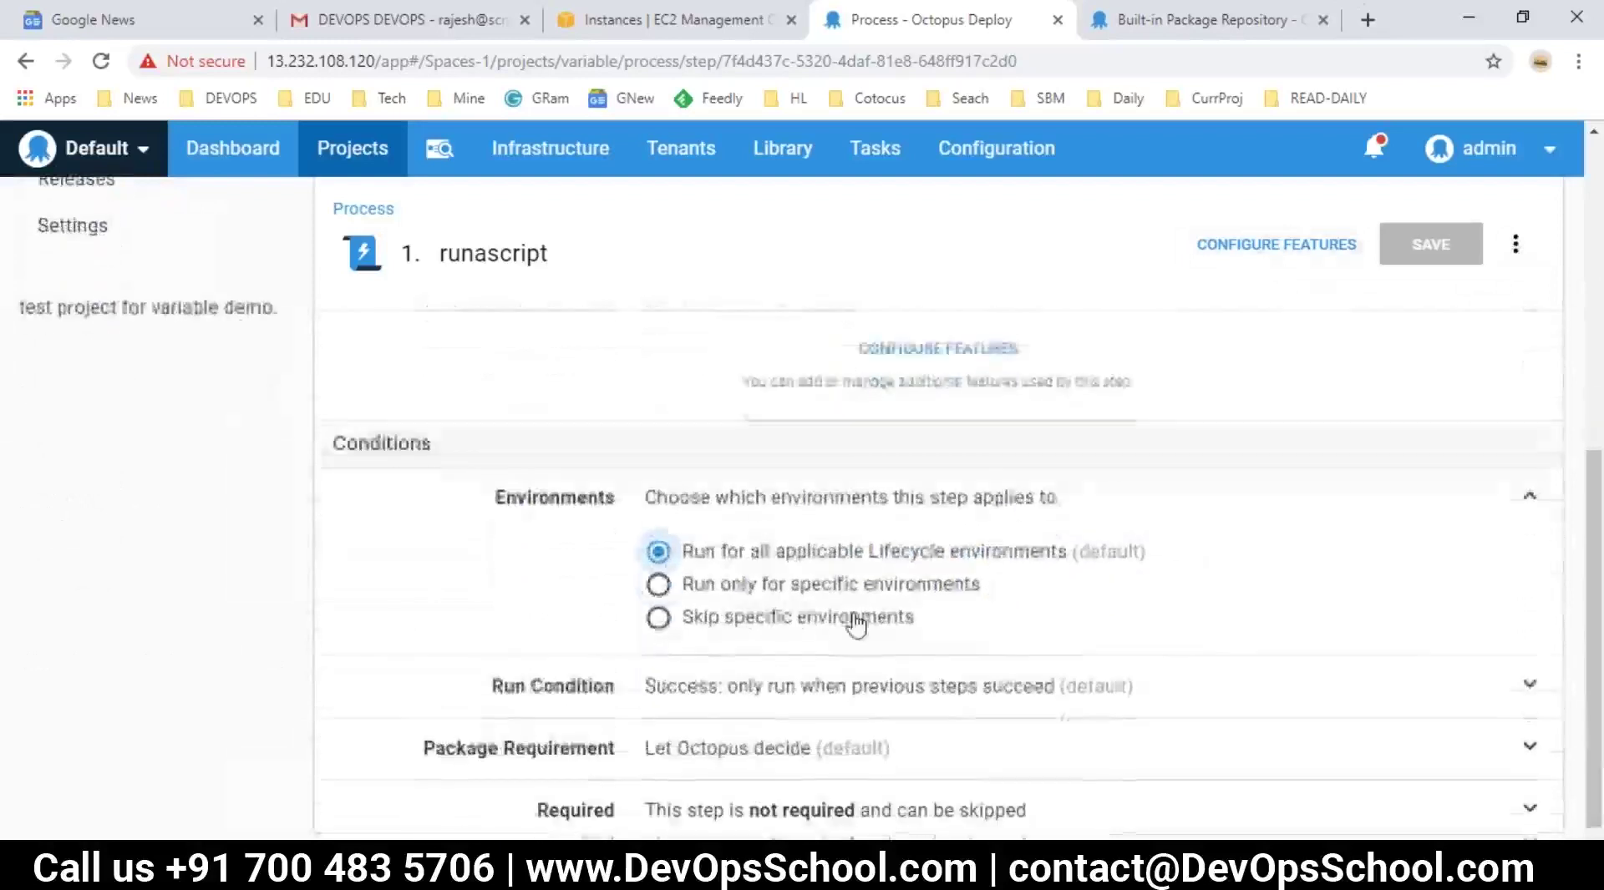
left_click(769, 681)
scroll(763, 698, "down", 2)
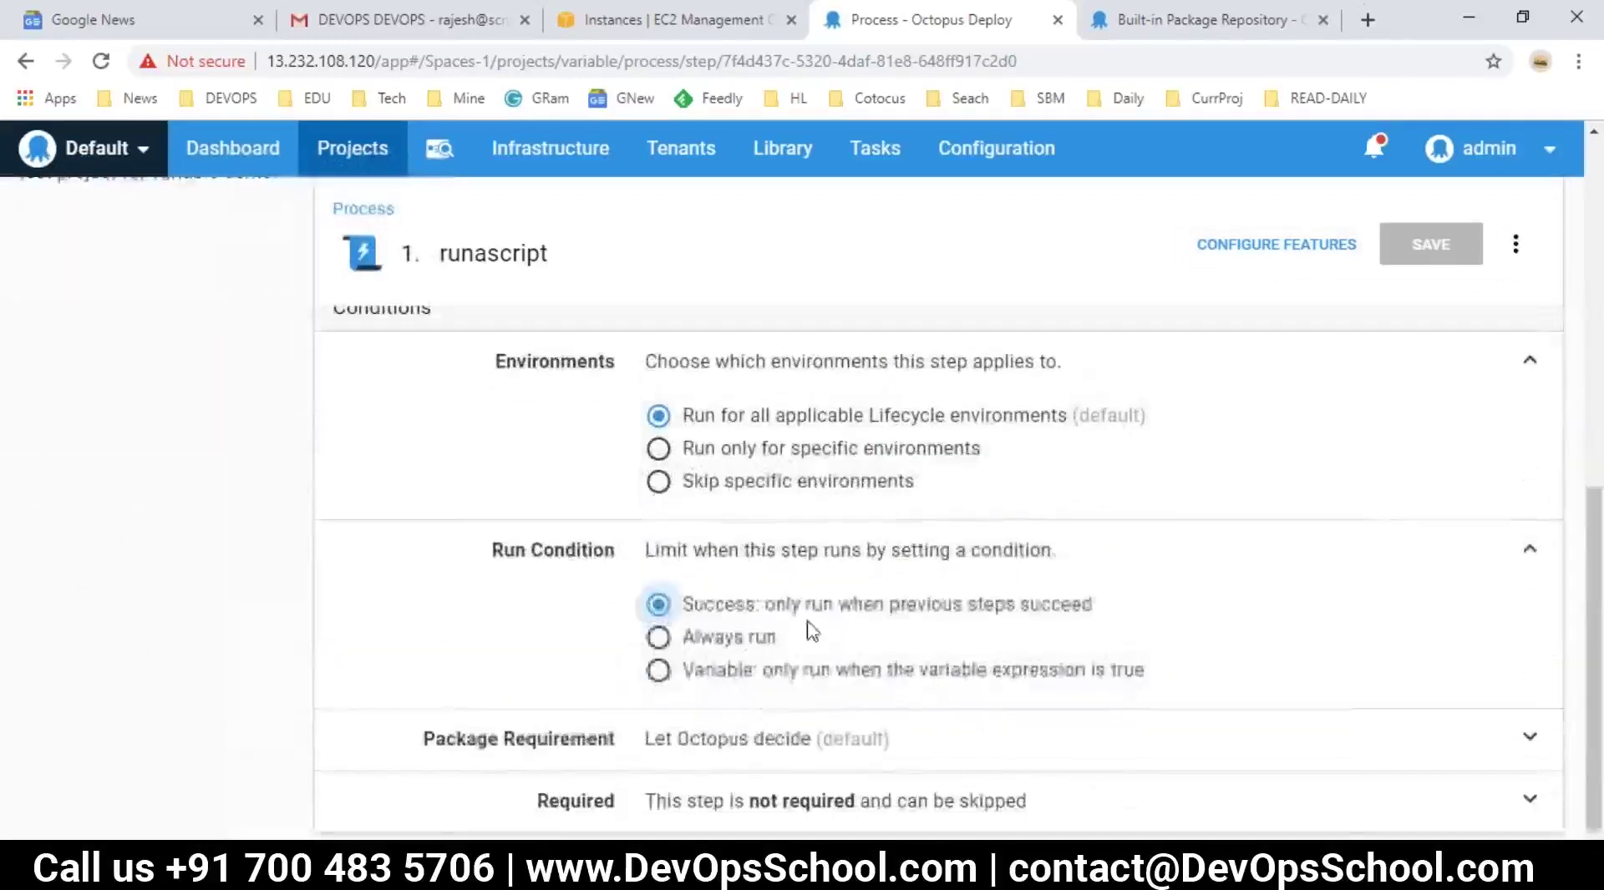
left_click(726, 743)
scroll(794, 735, "down", 2)
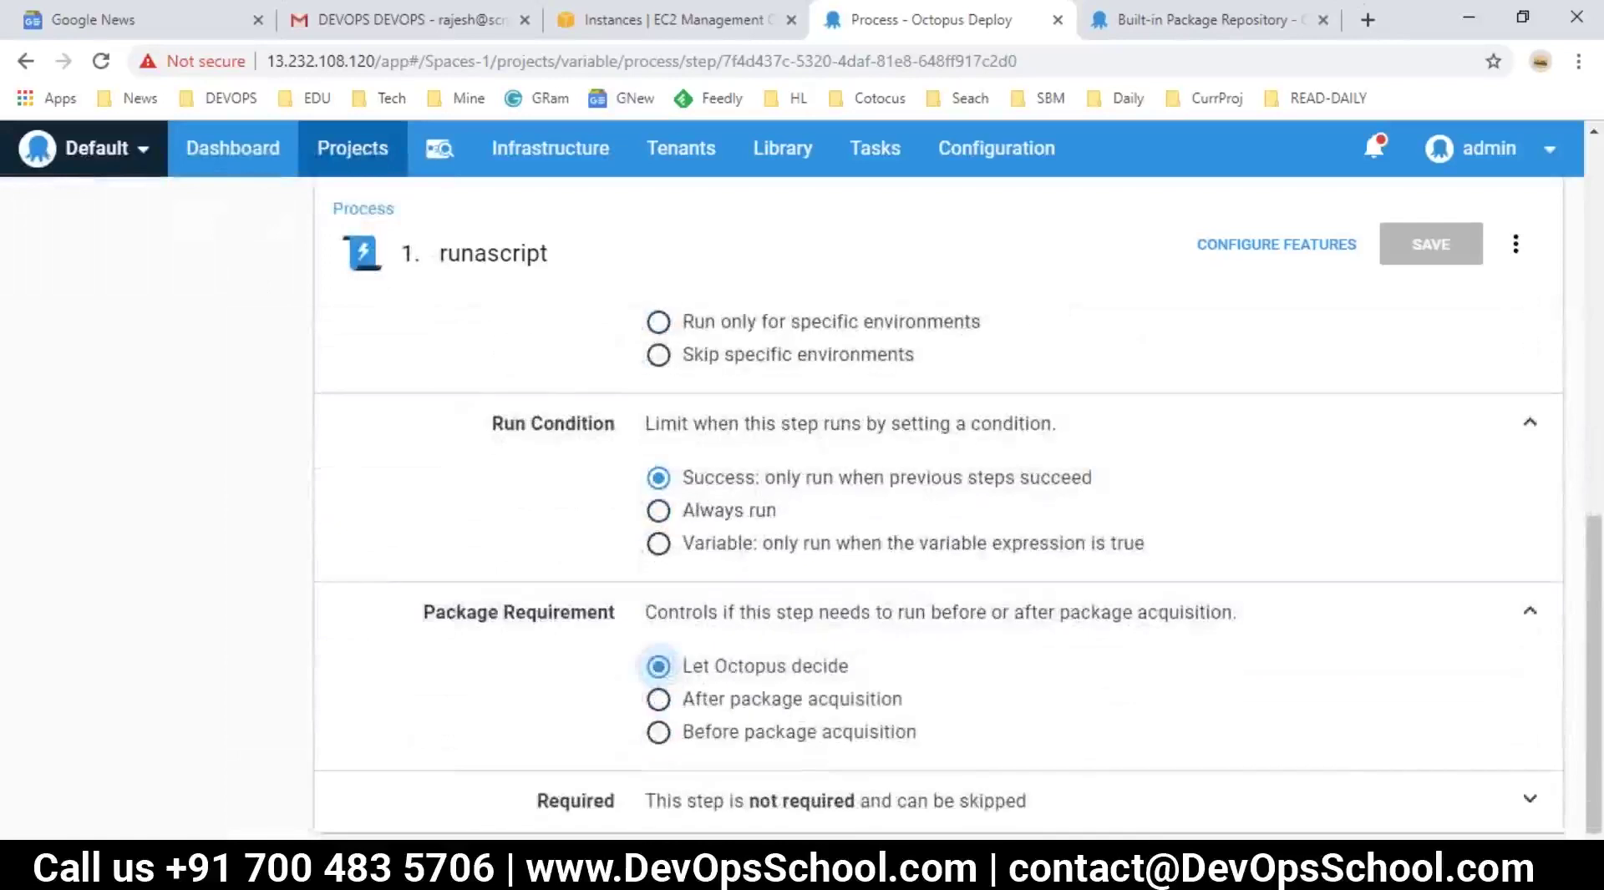
left_click(772, 805)
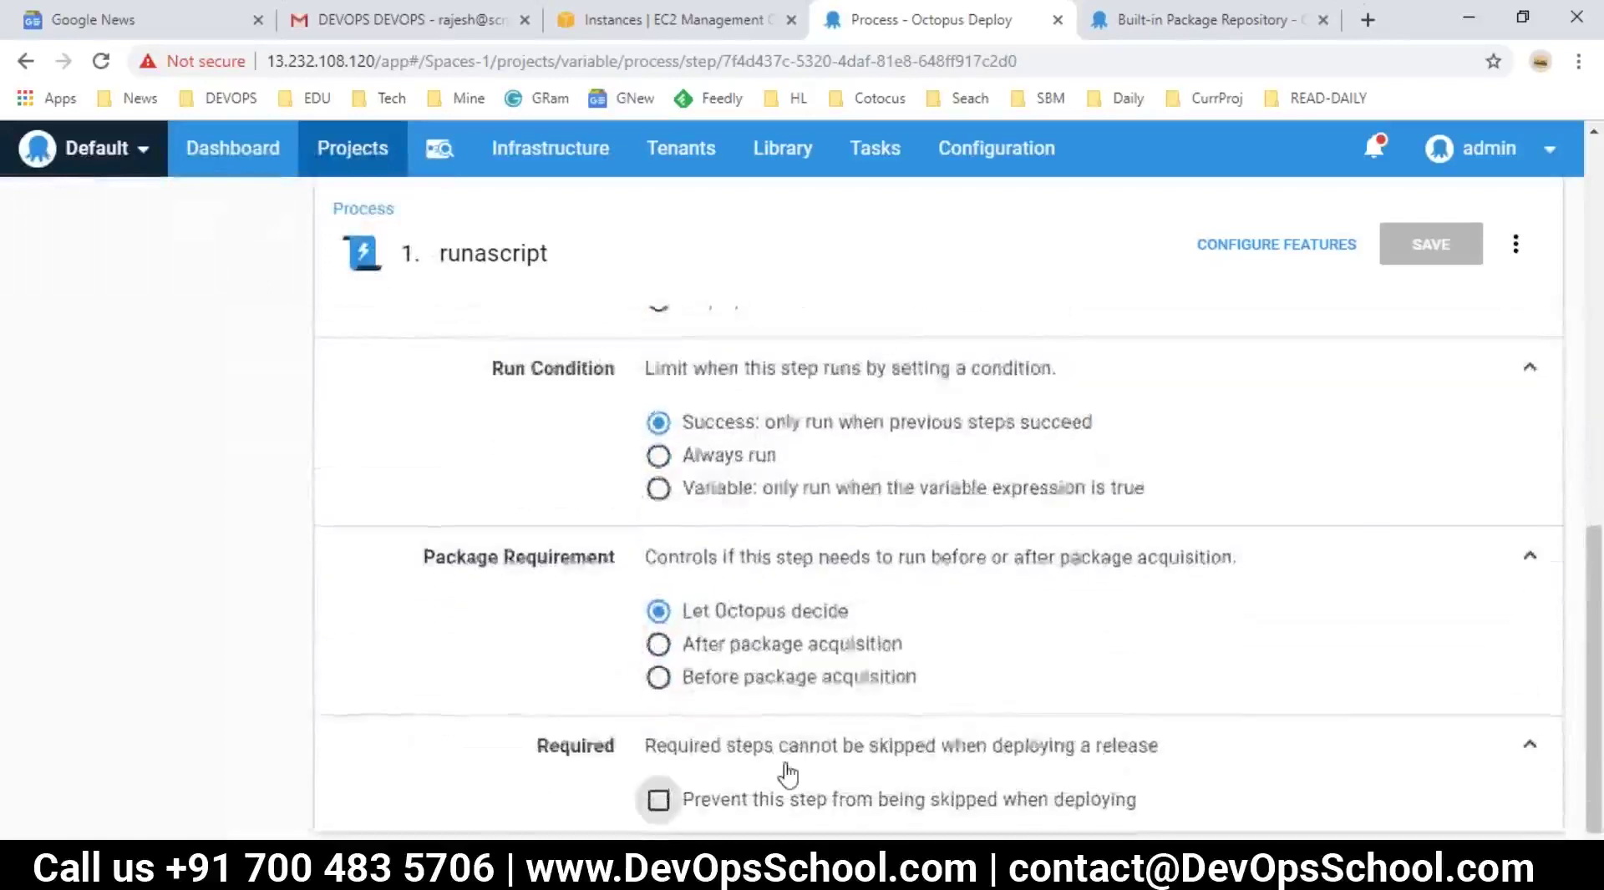
- Expand the runascript step's Enabled setting and its inline PowerShell source code for review
scroll(777, 763, "up", 10)
scroll(1131, 477, "up", 1)
left_click(1515, 323)
left_click(716, 515)
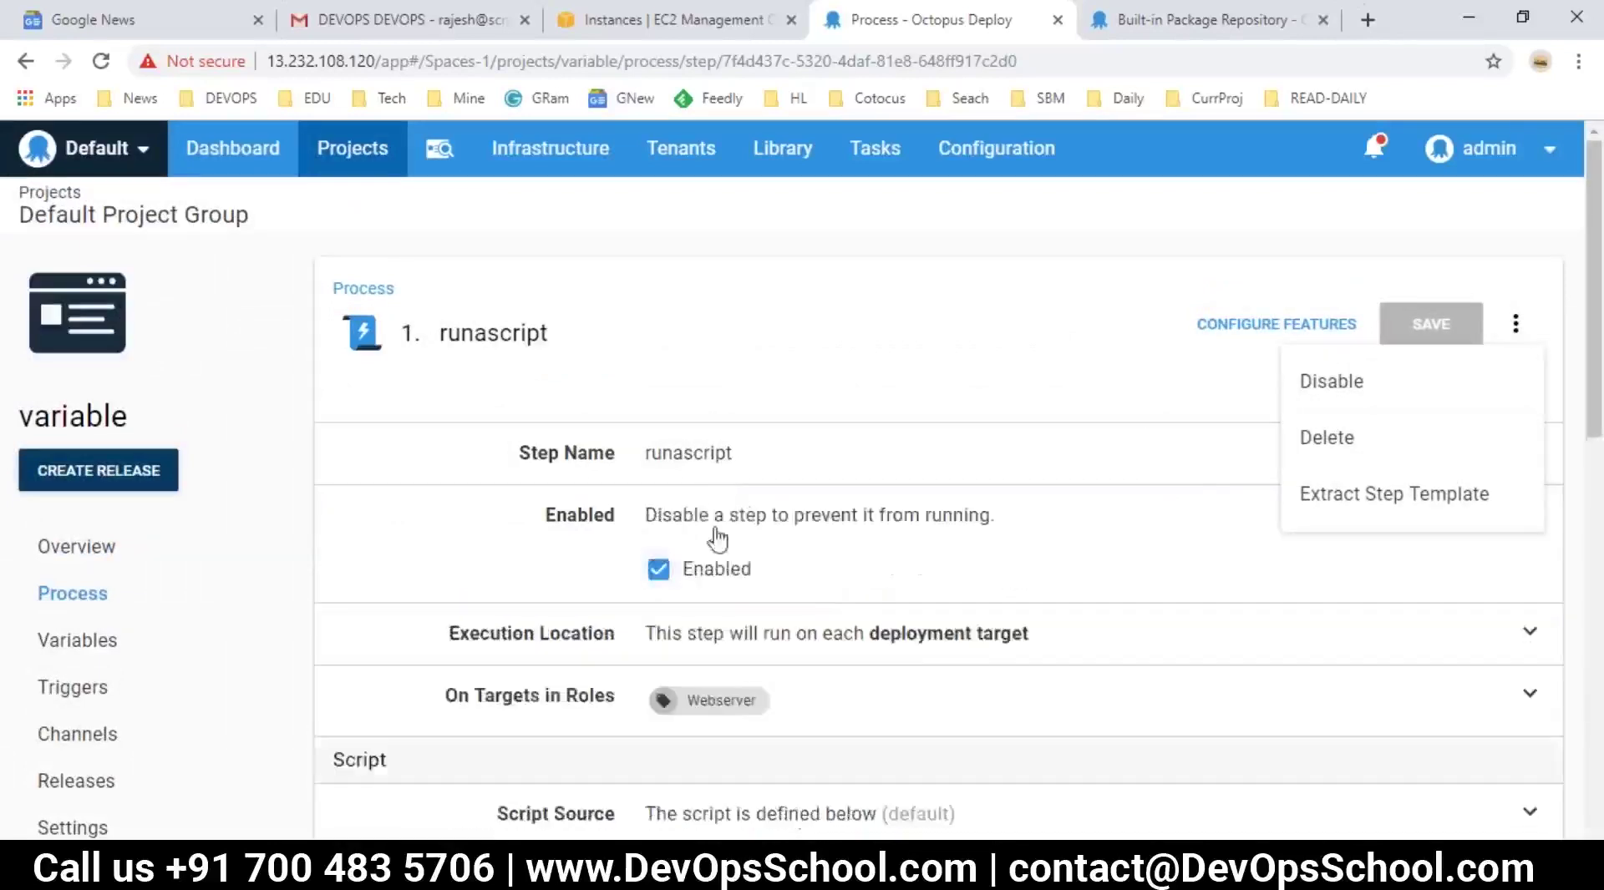
scroll(709, 711, "down", 5)
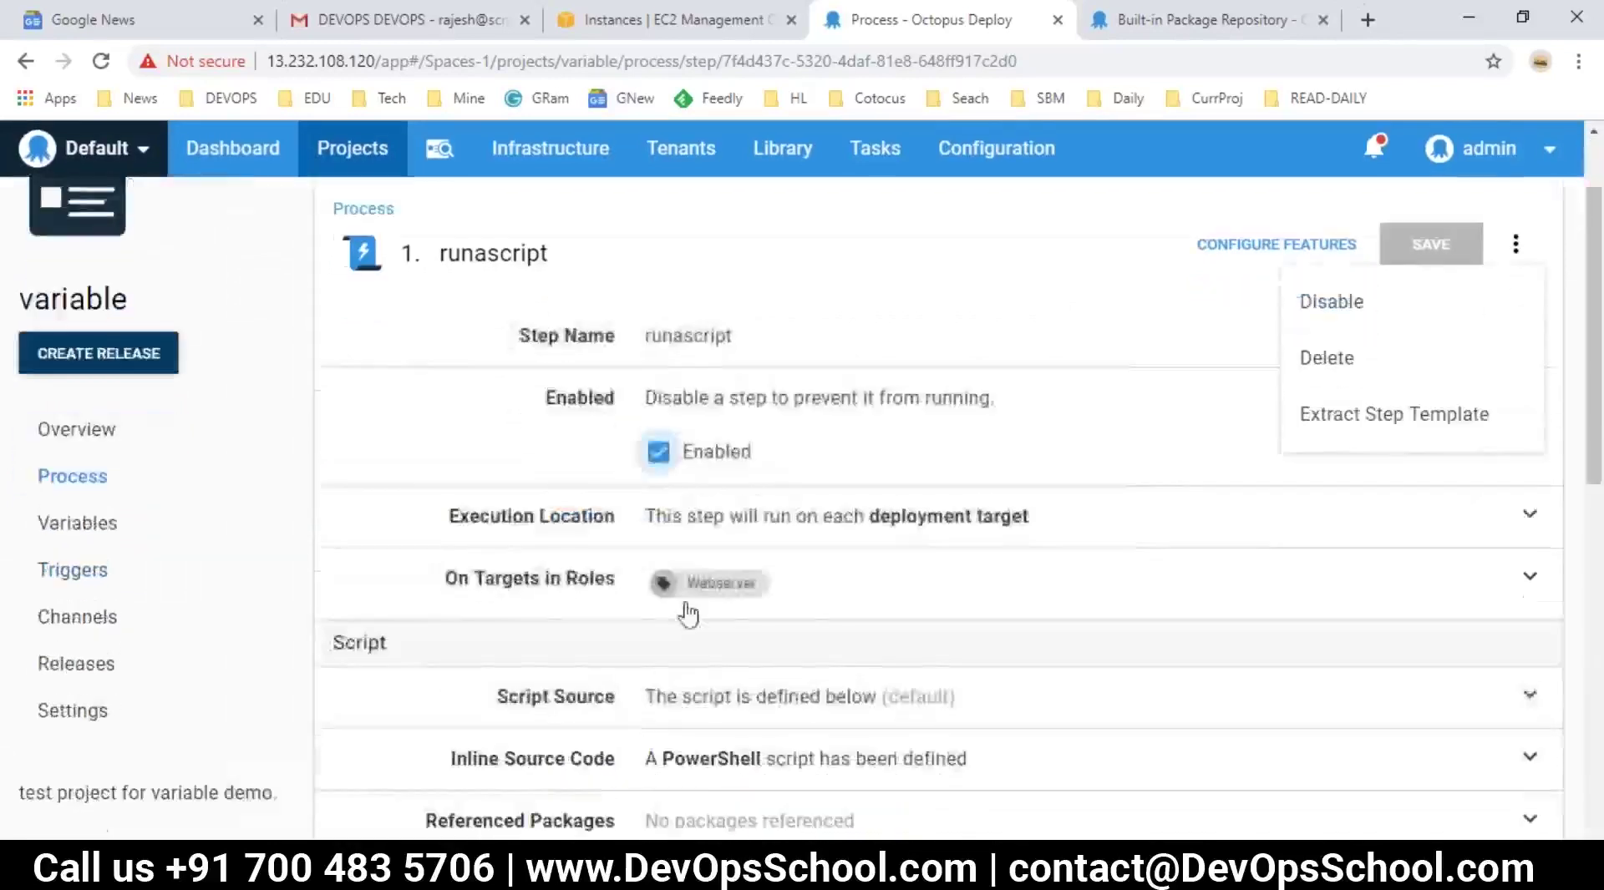
scroll(746, 657, "up", 3)
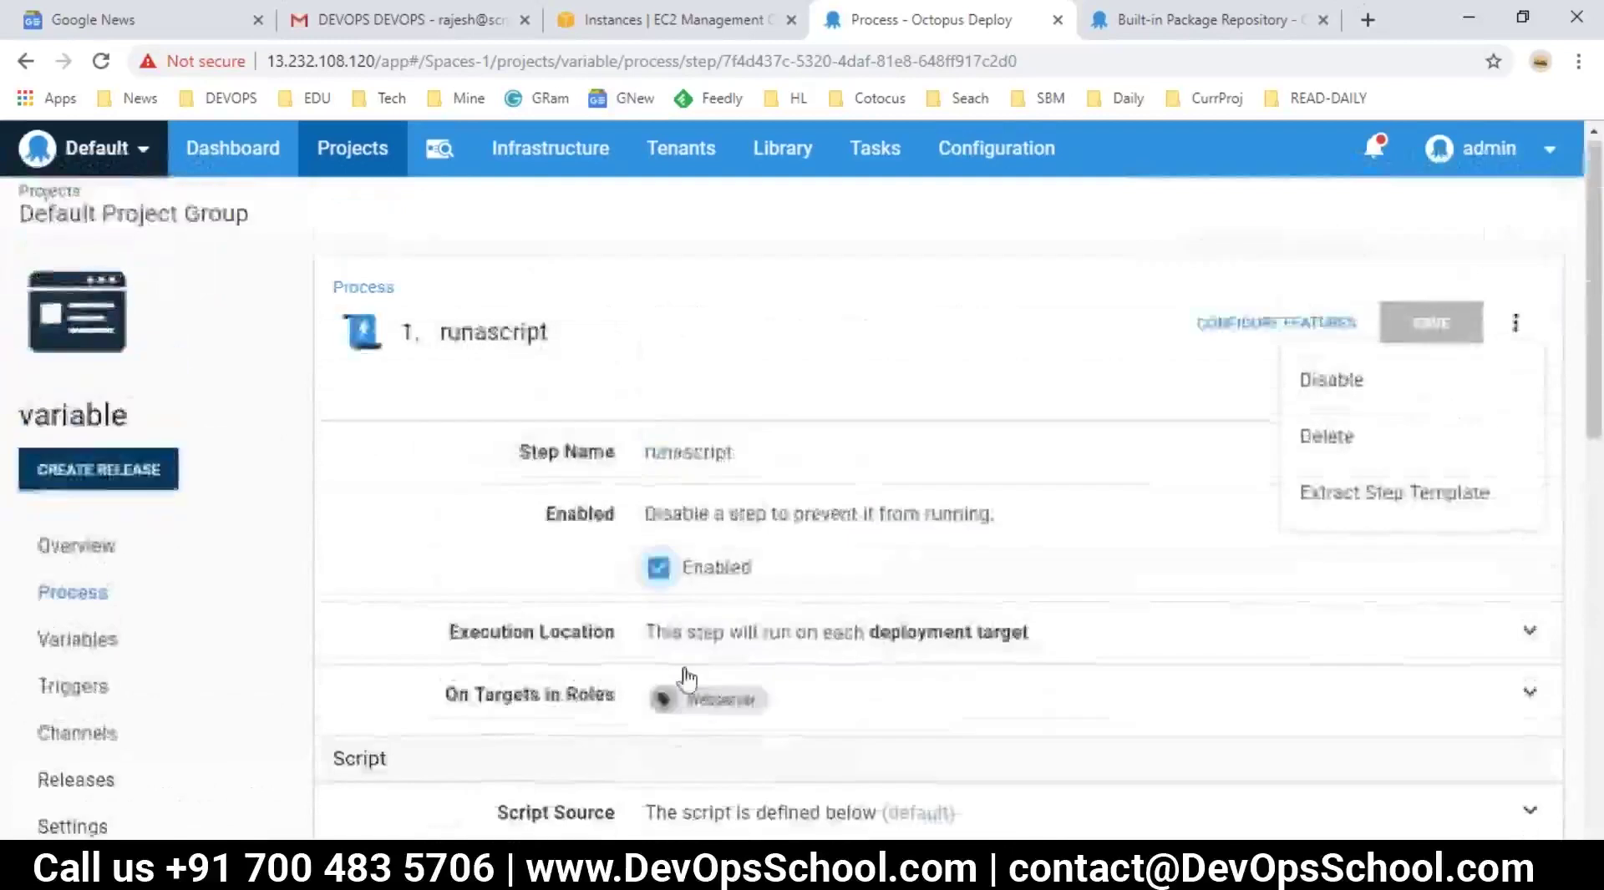
left_click(827, 639)
scroll(835, 635, "down", 4)
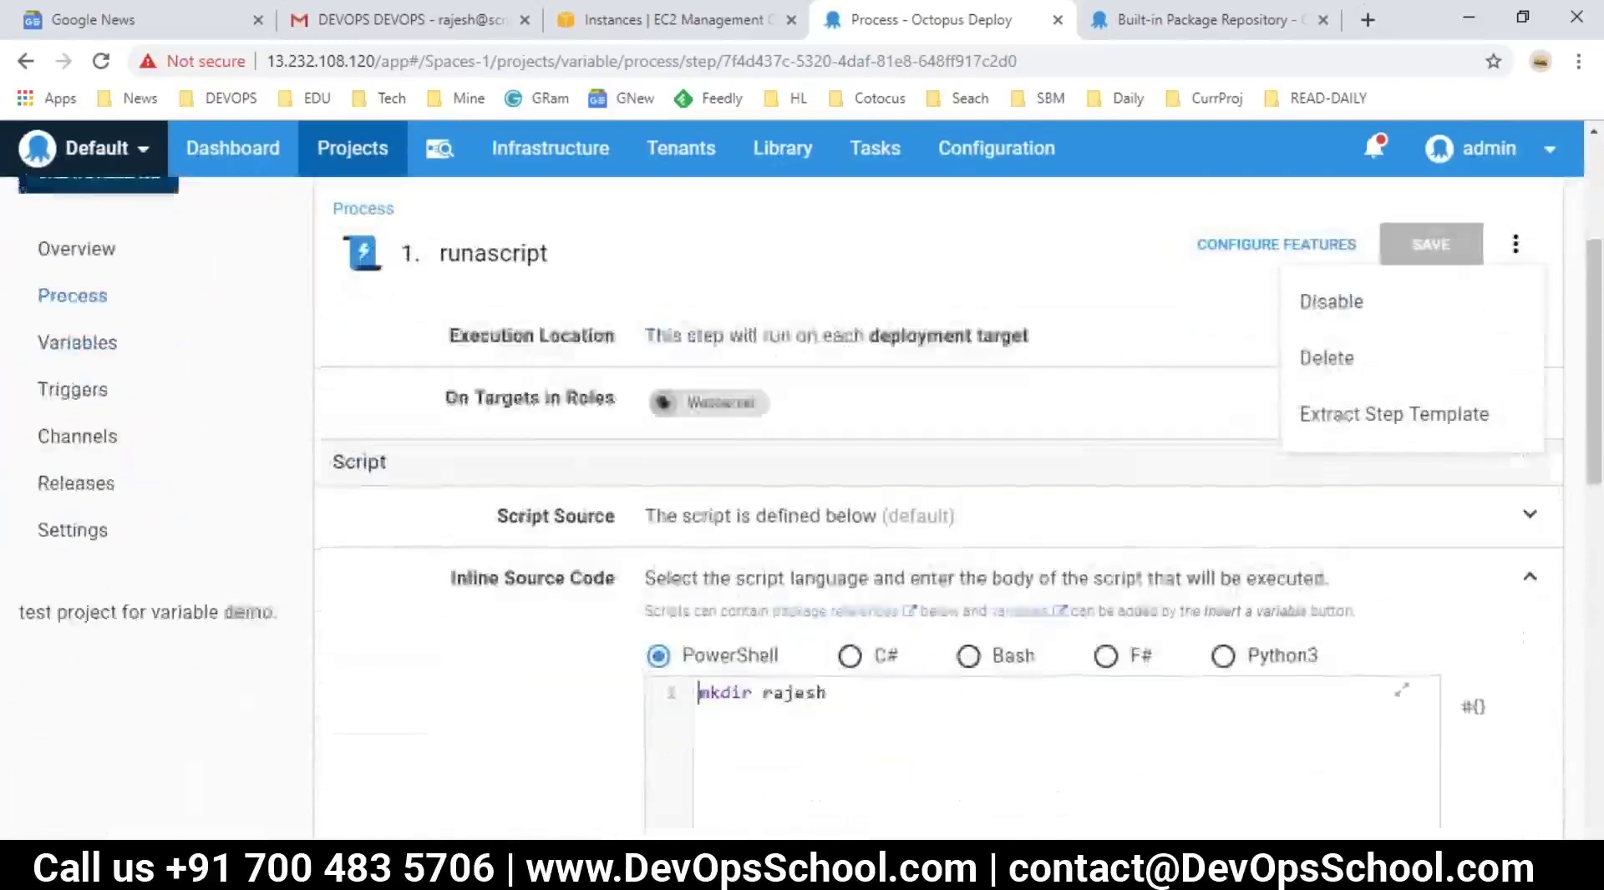
left_click(869, 607)
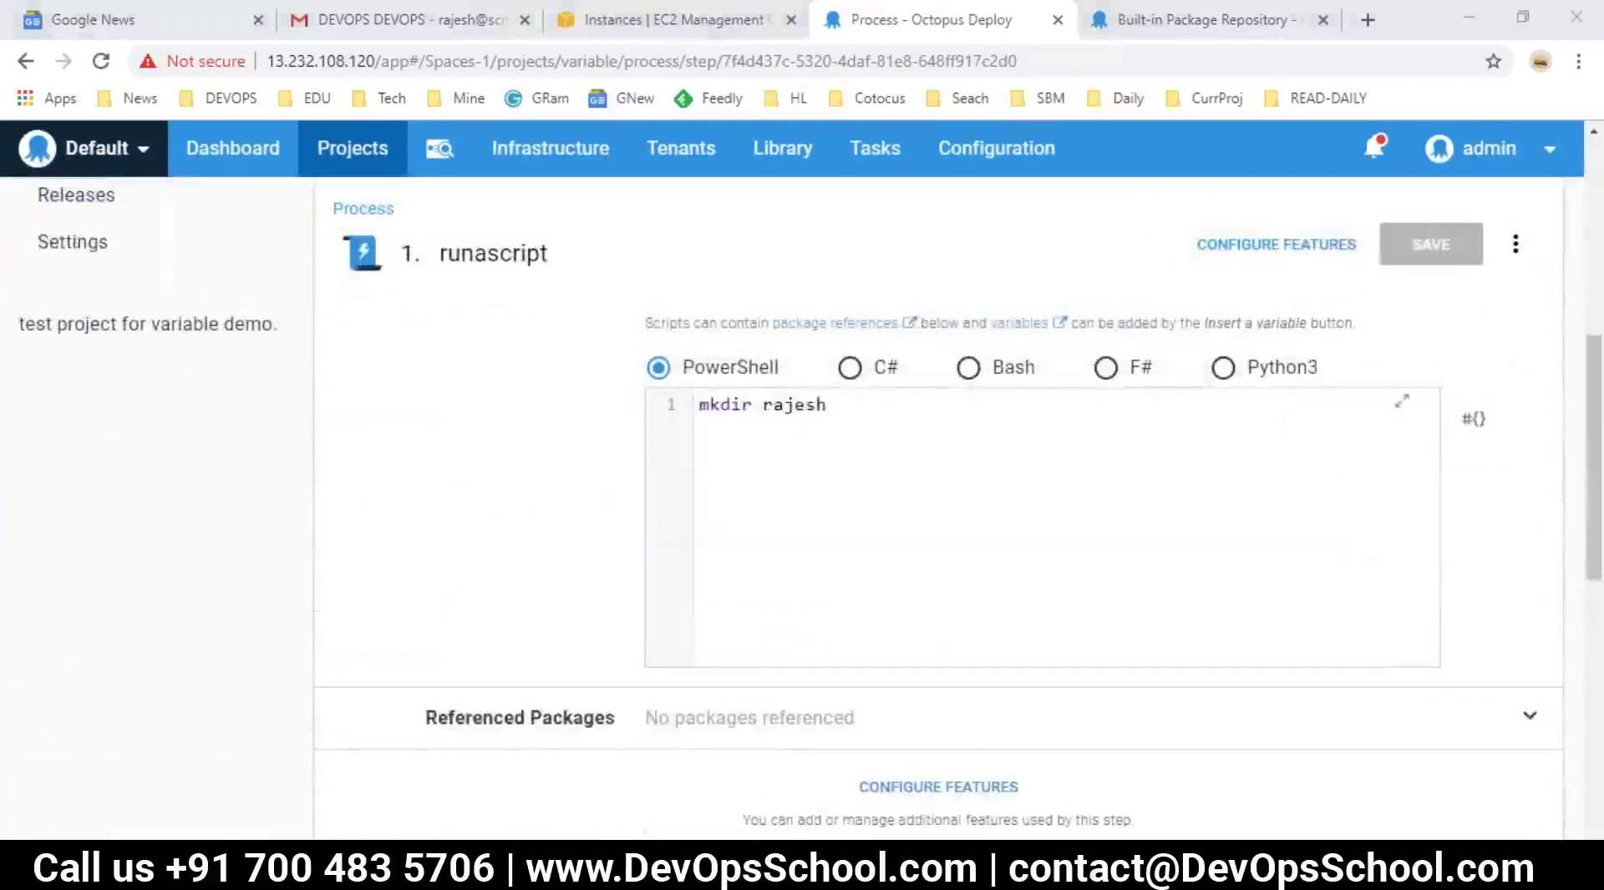
- Switch to the 13.235.94.48 remote desktop and show the contents of Local Disk (C:) in File Explorer
mouse_move(716, 873)
left_click(591, 730)
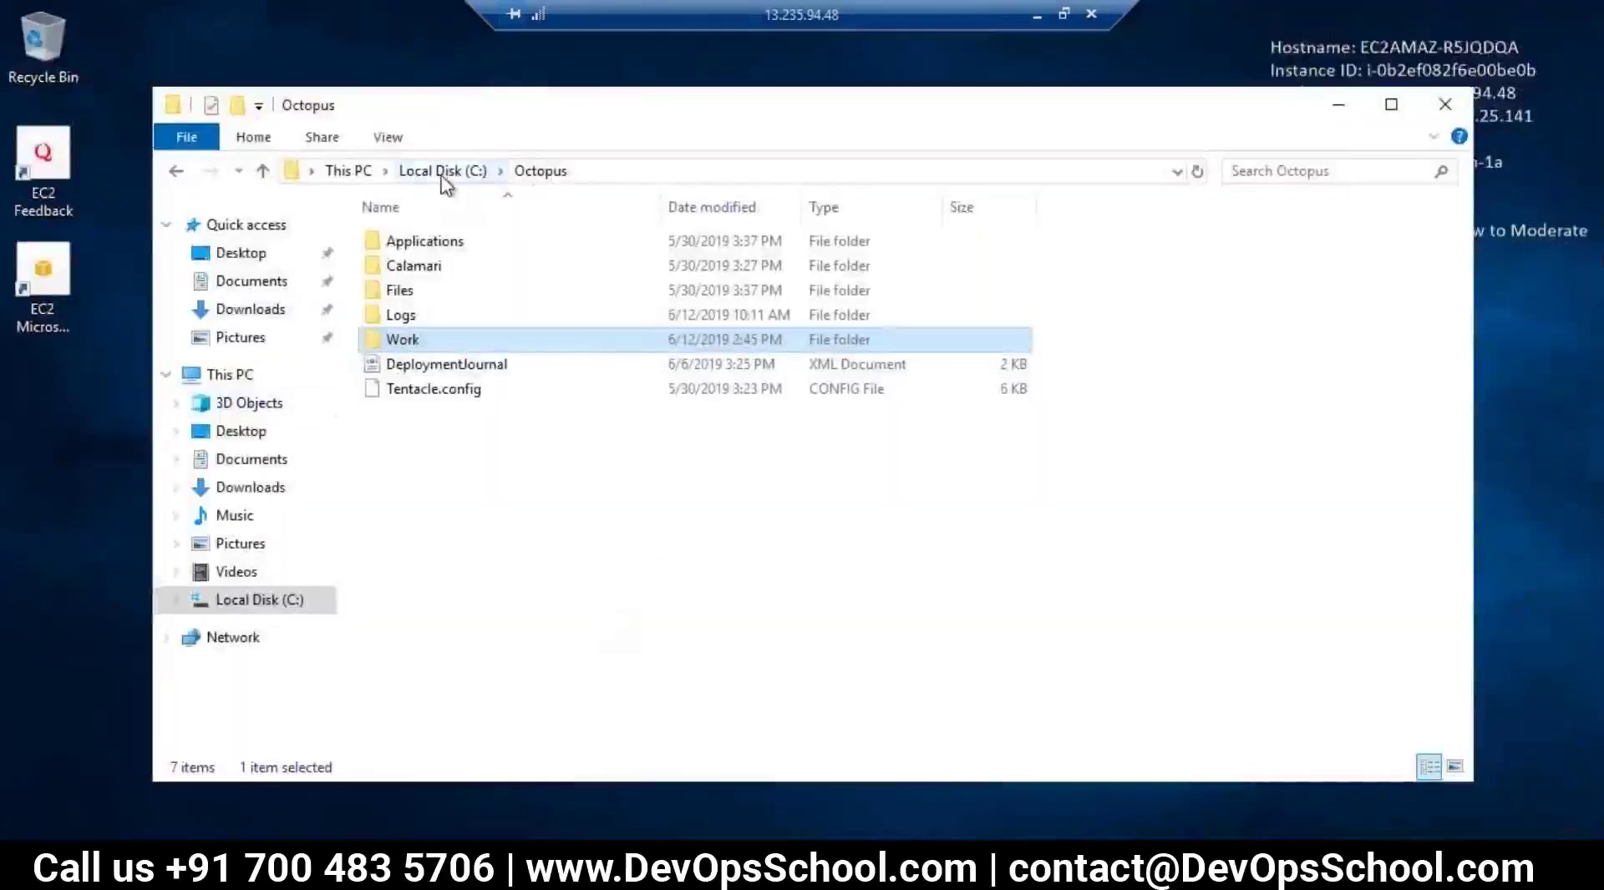
left_click(442, 171)
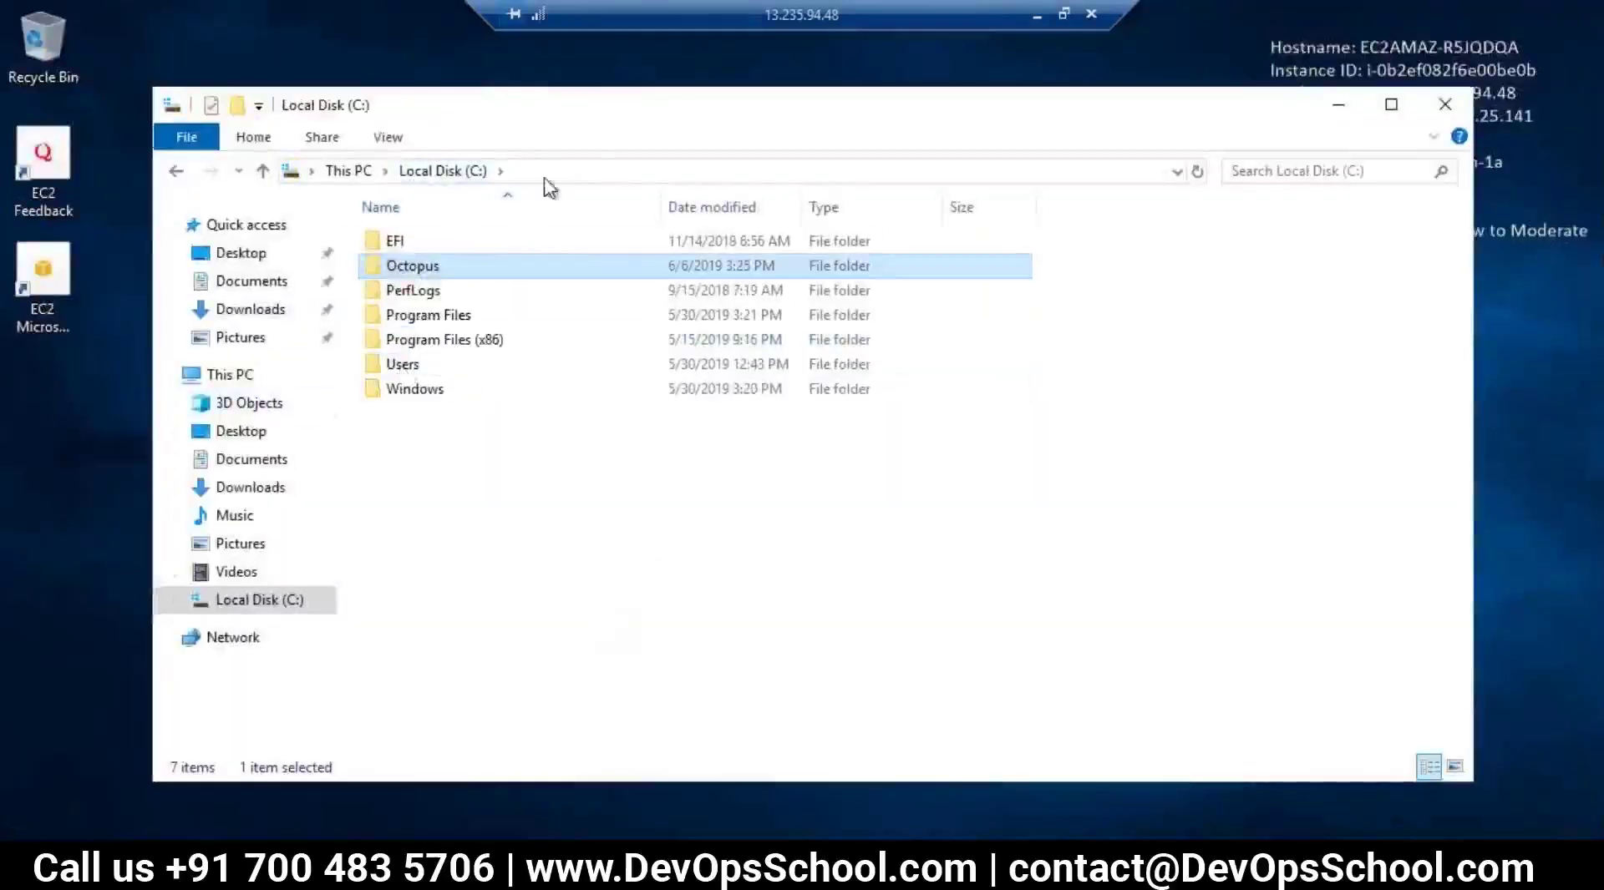
- Open a Windows PowerShell window on the 13.235.94.48 remote desktop
key("super")
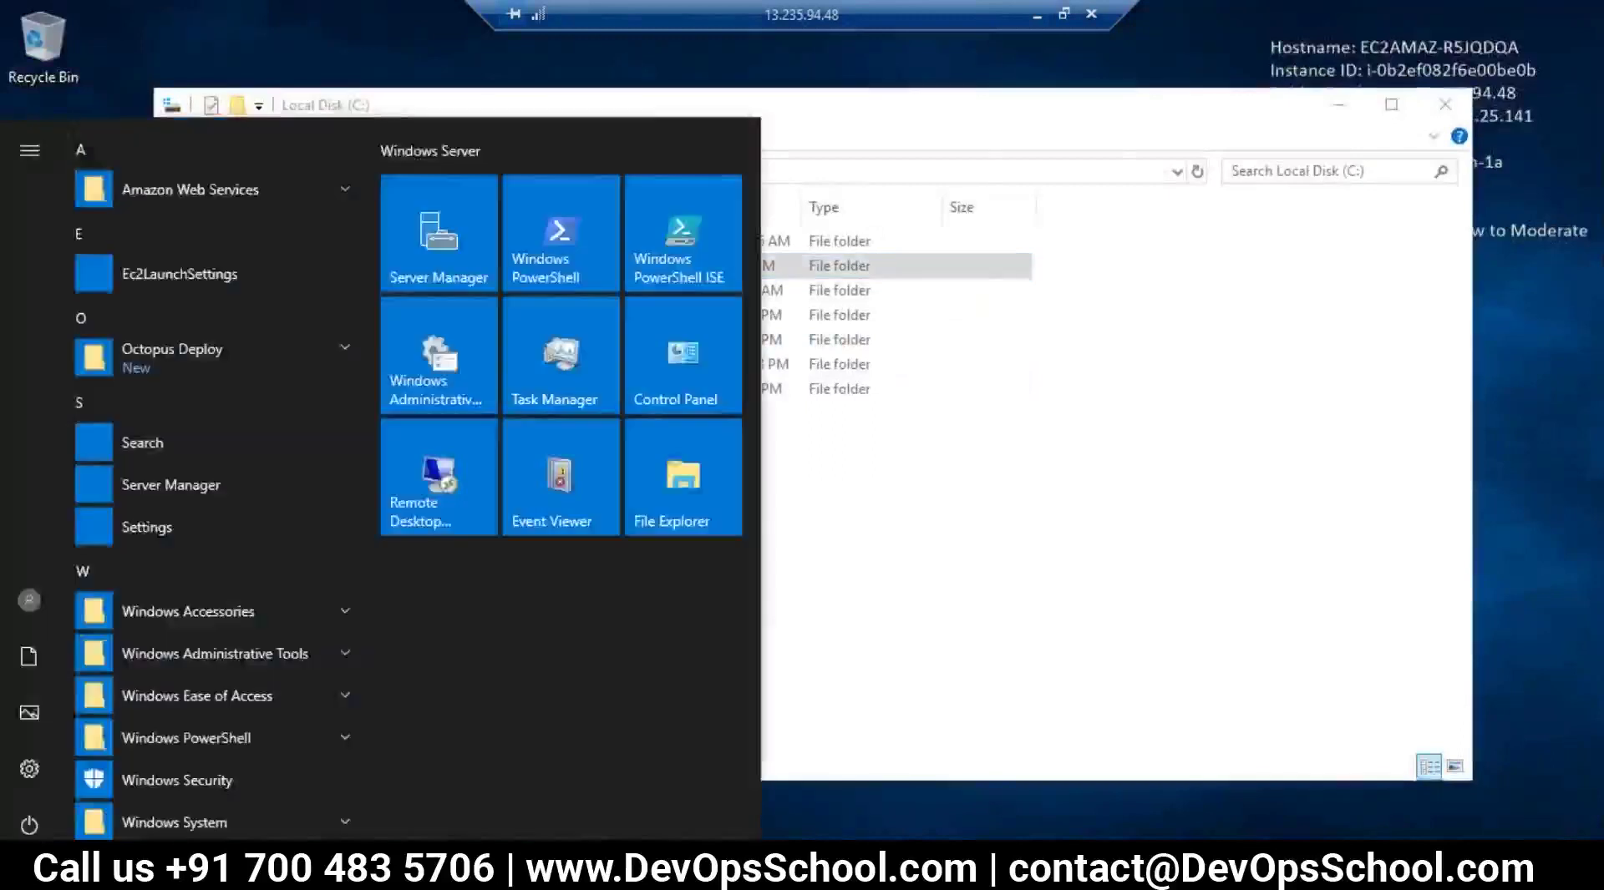
key("super+s")
key("super")
key("super+s")
key("super")
key("super")
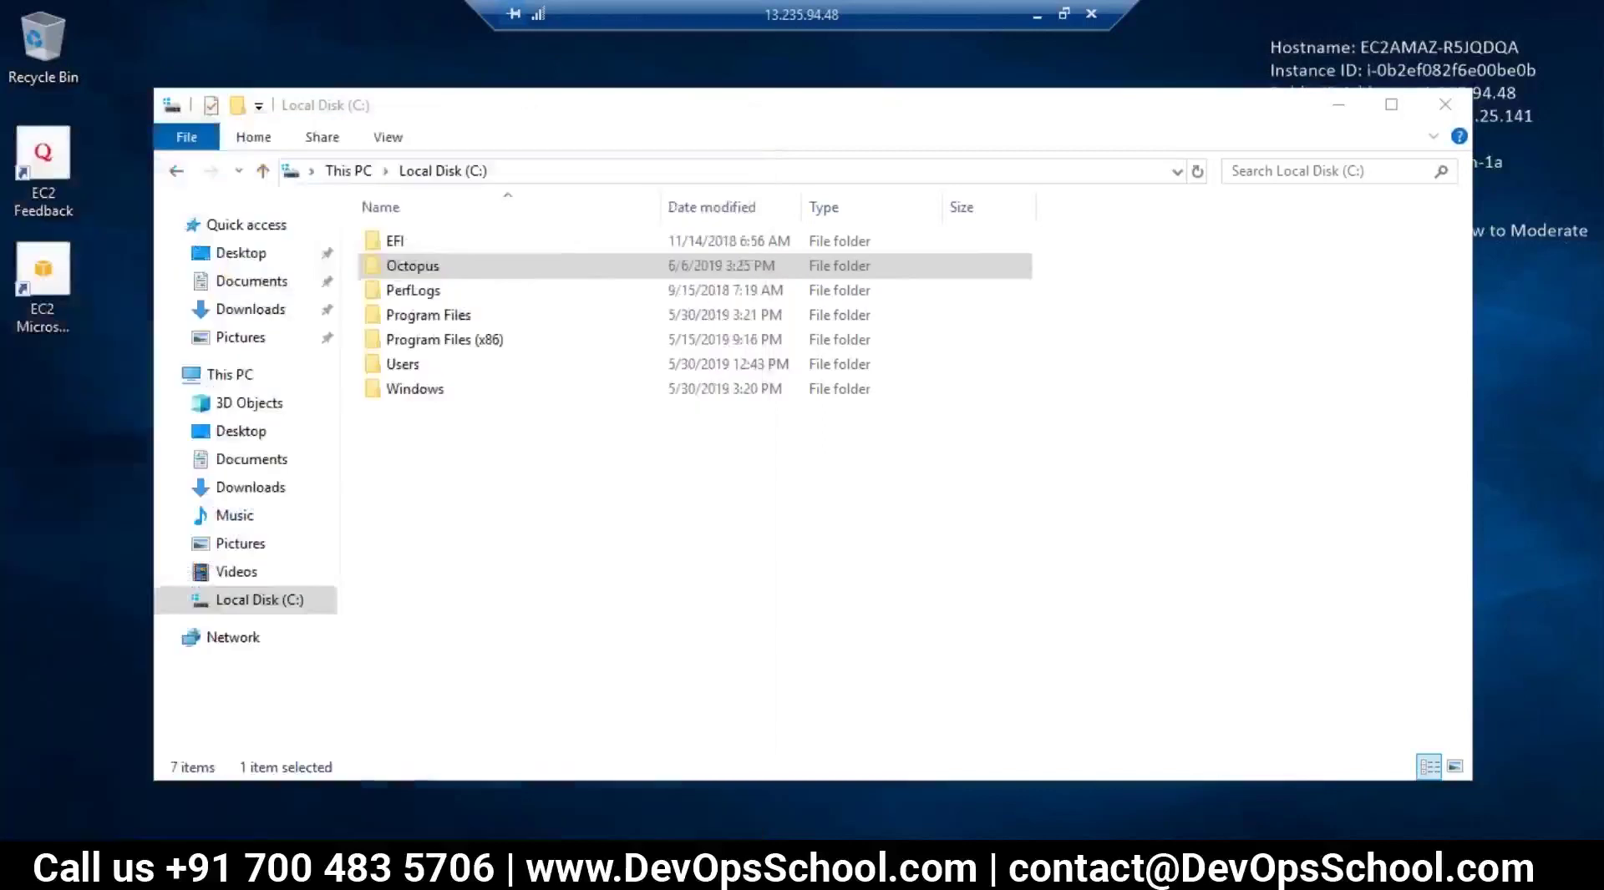
key("super")
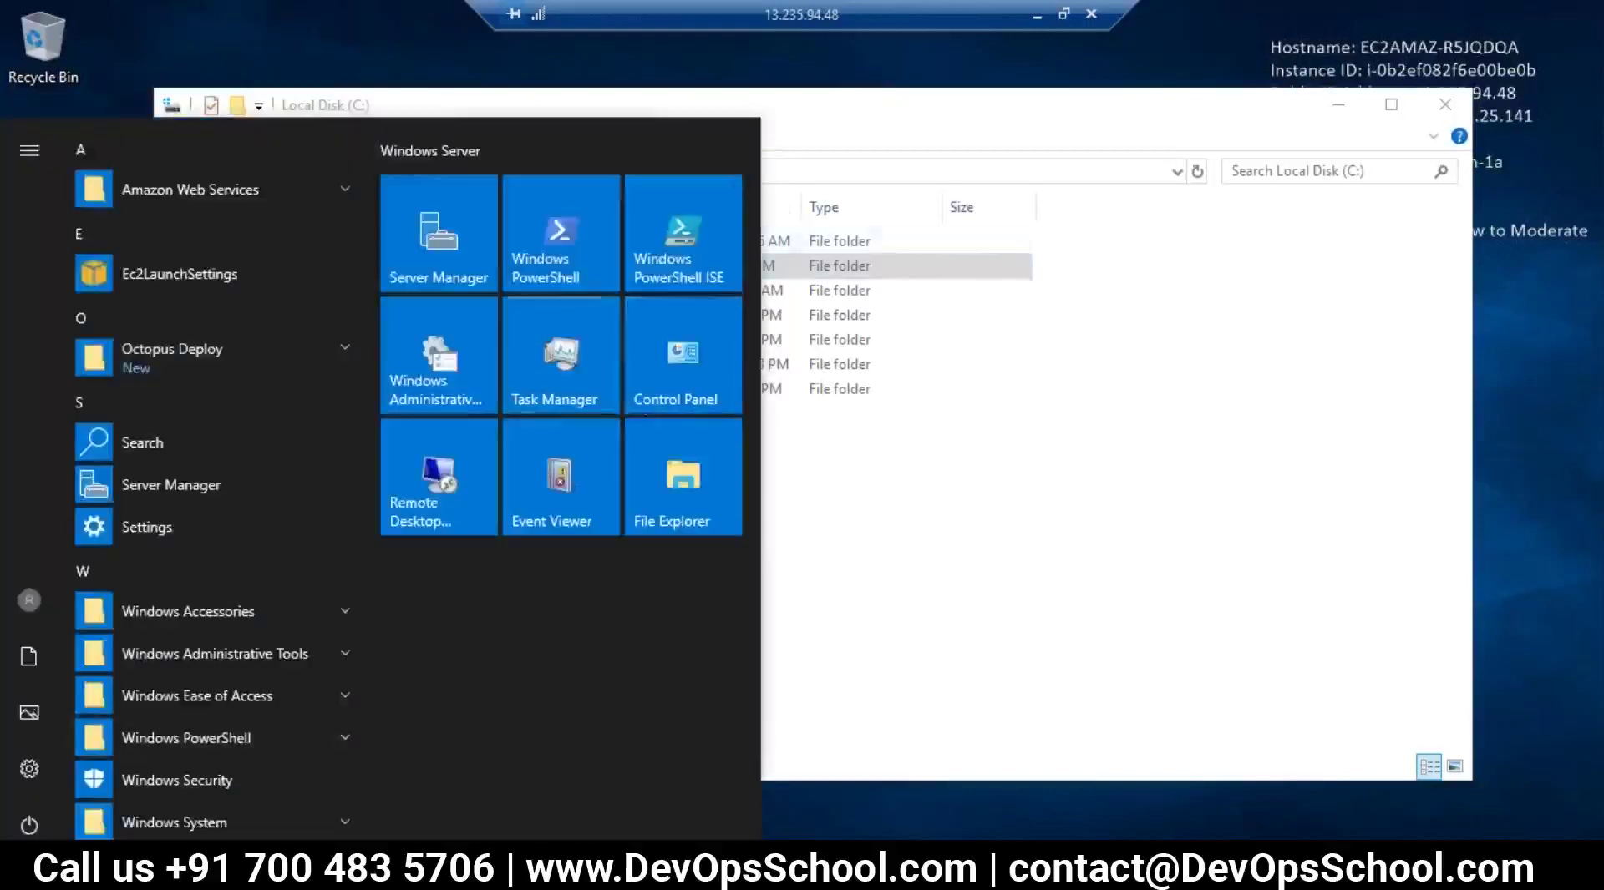
key("super")
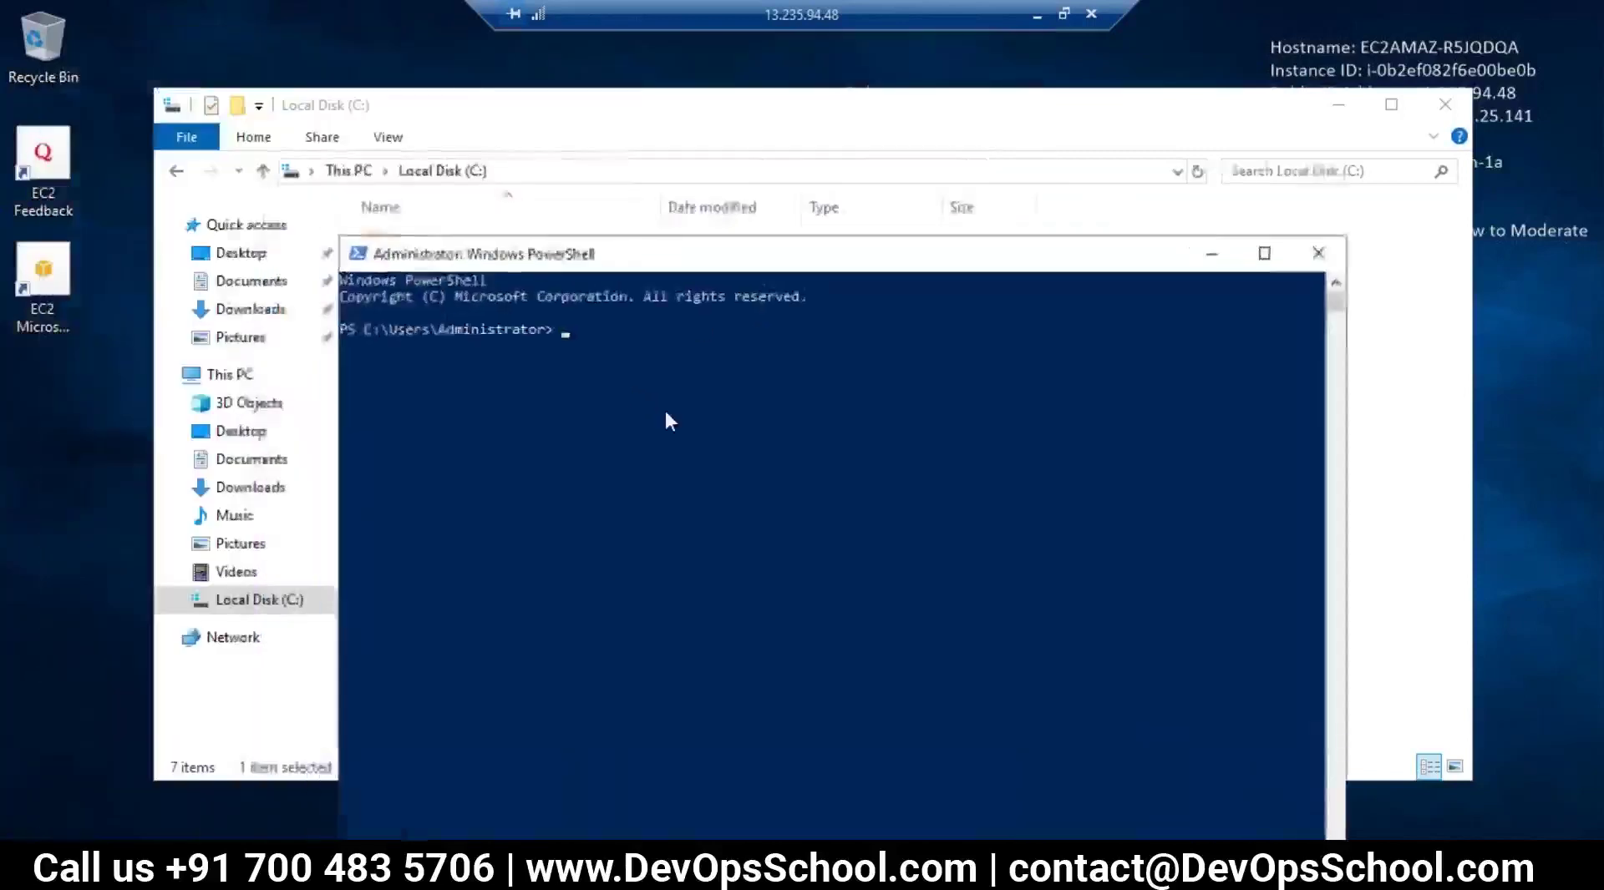
- Create the folder c:\var1 with mkdir in PowerShell and check for it in the Local Disk (C:) window
type("mkdir ")
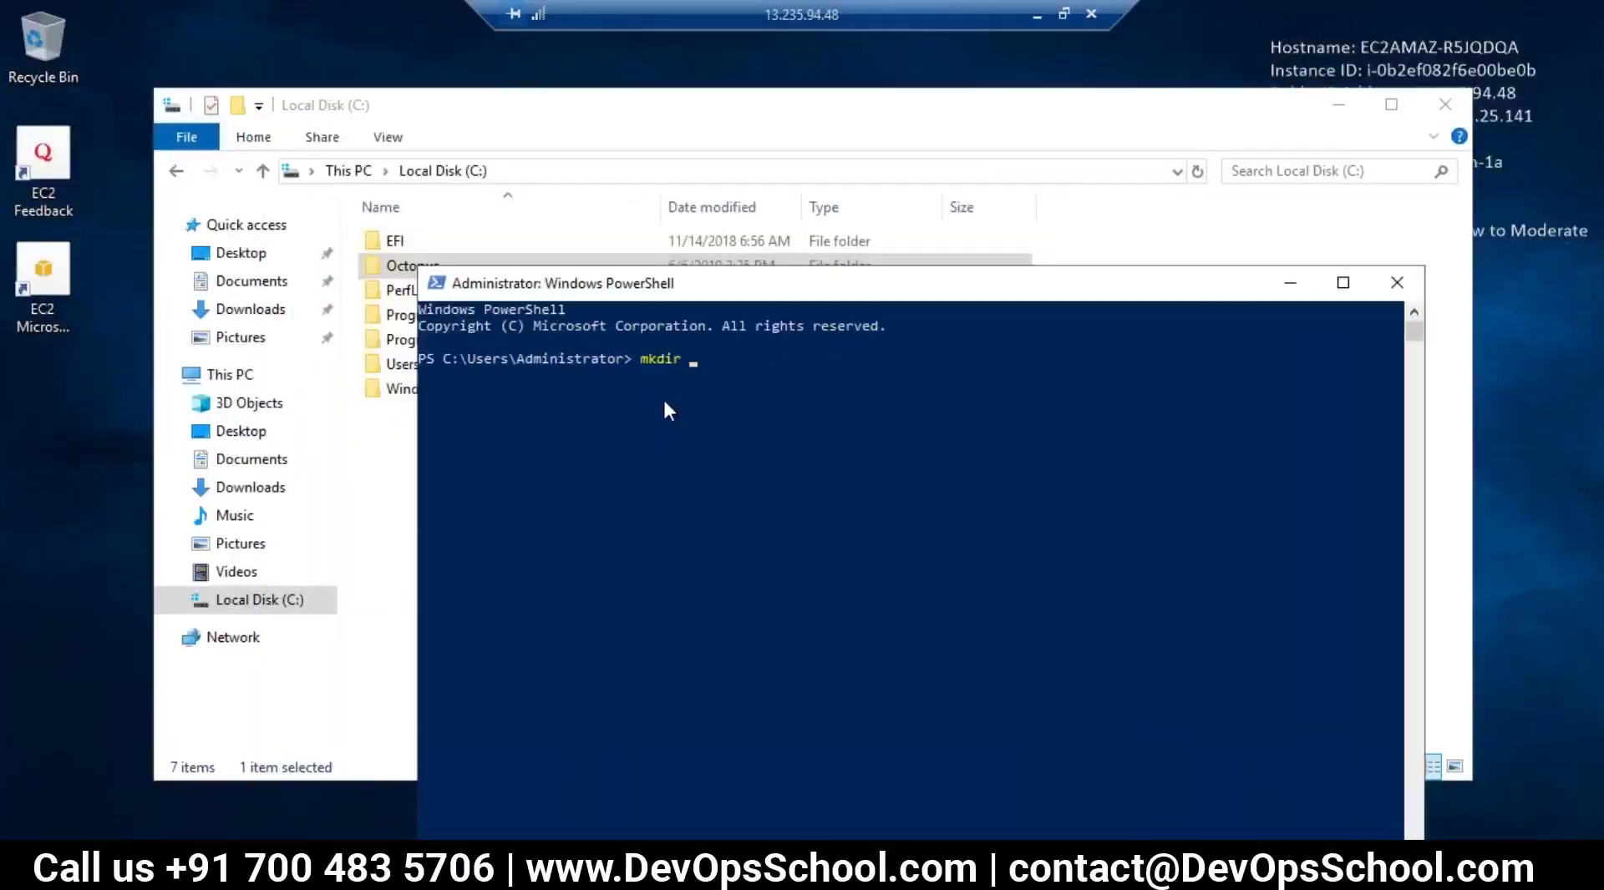
type("c:/")
key("BackSpace")
type("\\")
type("rajesh")
type("1")
key("BackSpace")
key("BackSpace")
key("BackSpace")
key("BackSpace")
key("BackSpace")
key("BackSpace")
key("BackSpace")
type("var1")
key("Return")
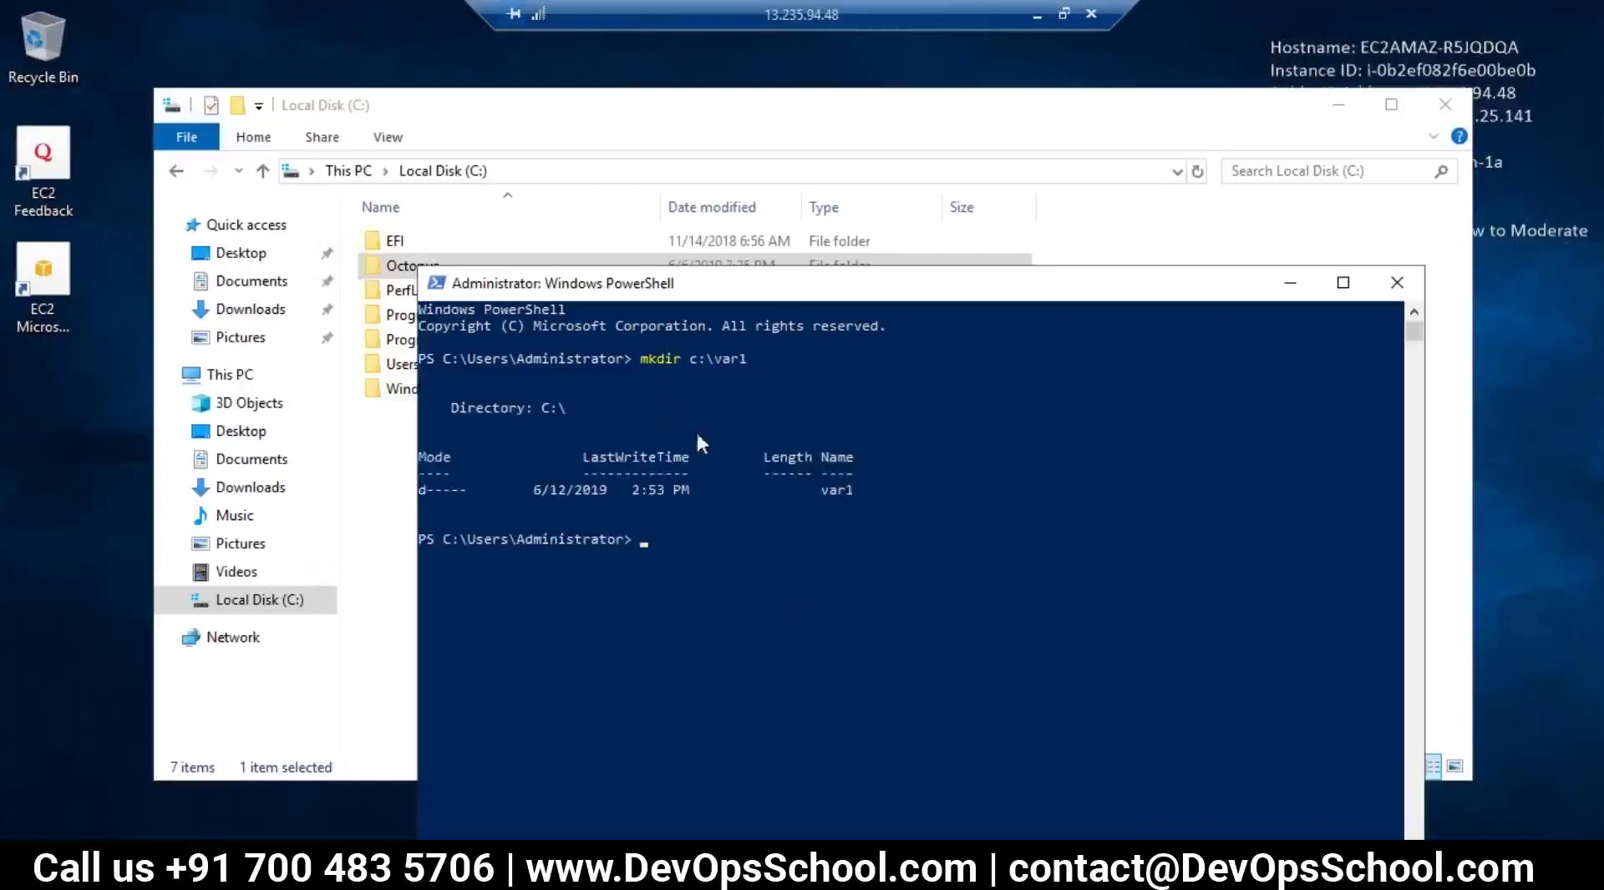
left_click(401, 465)
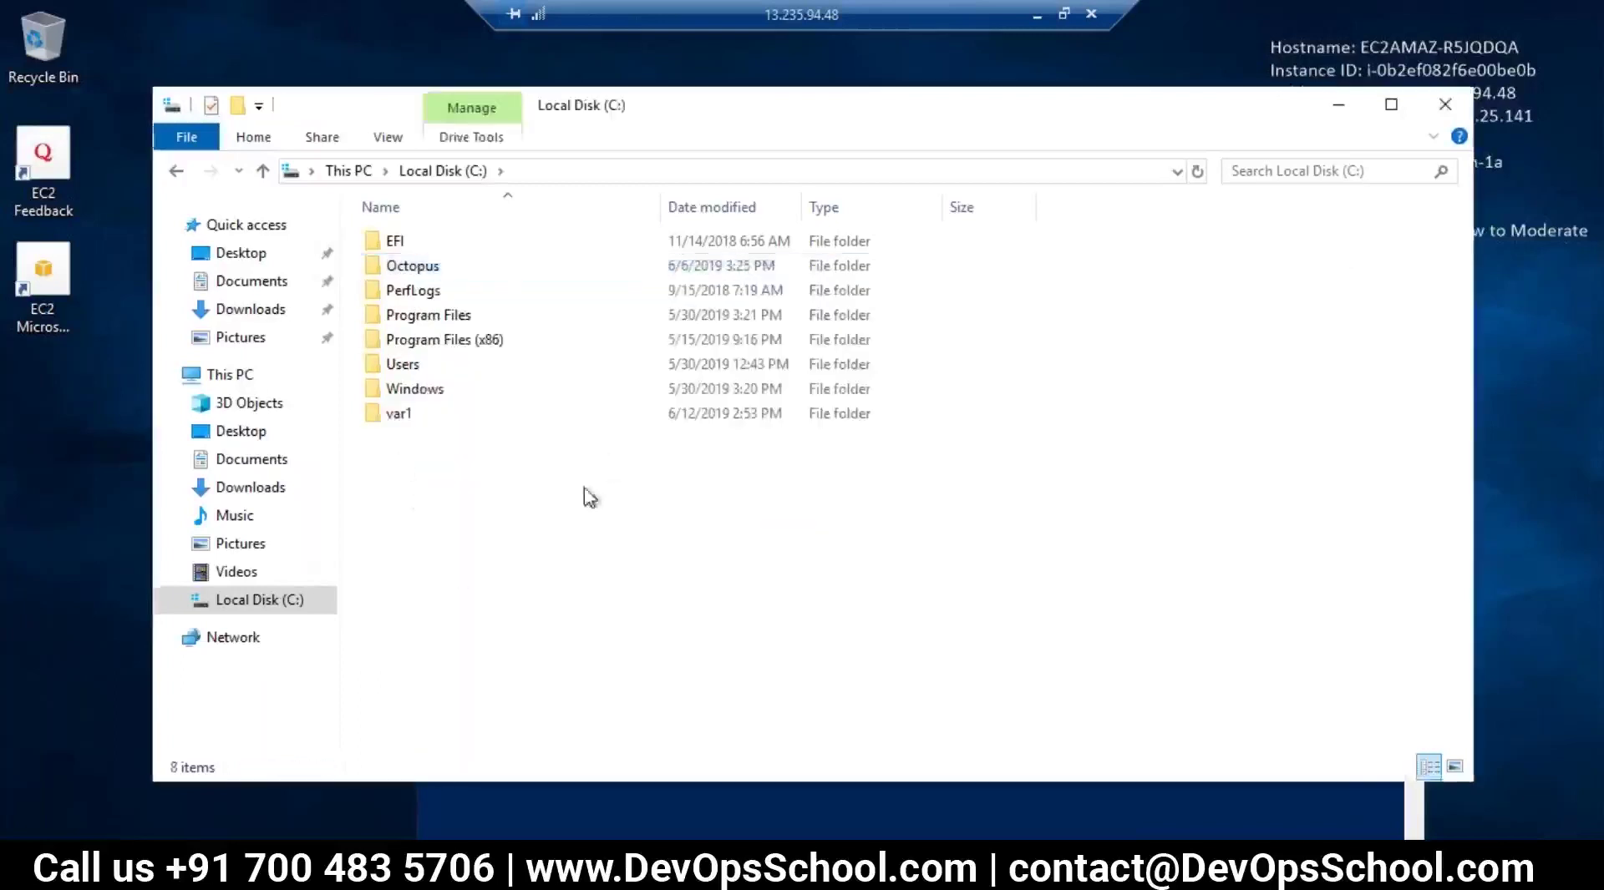
key("alt+Tab")
left_click_drag(690, 360, 758, 359)
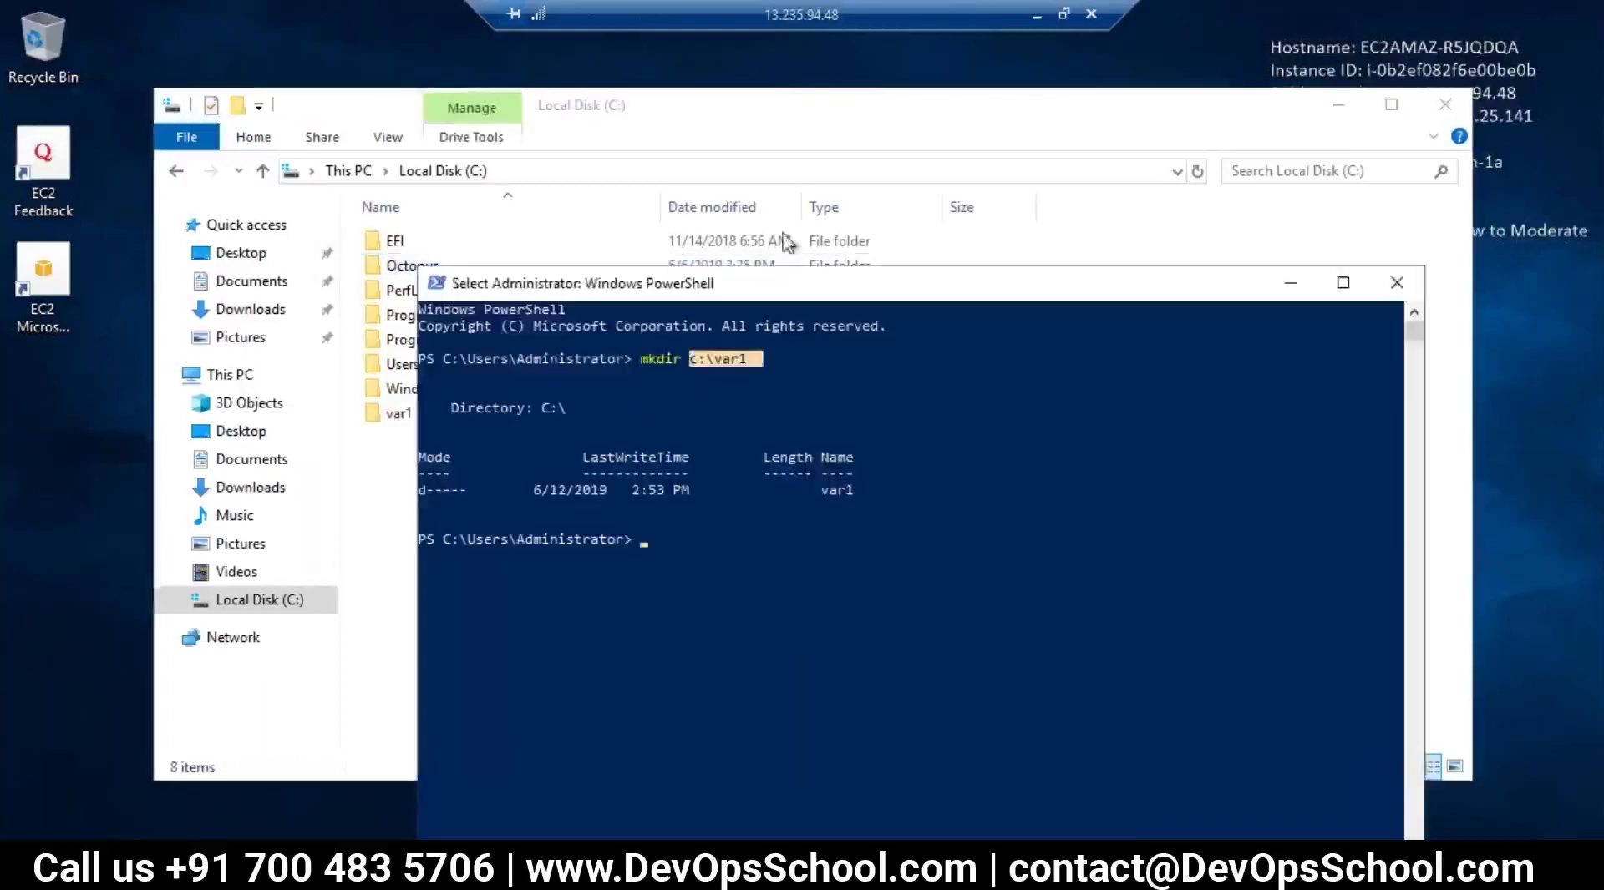
left_click(1036, 14)
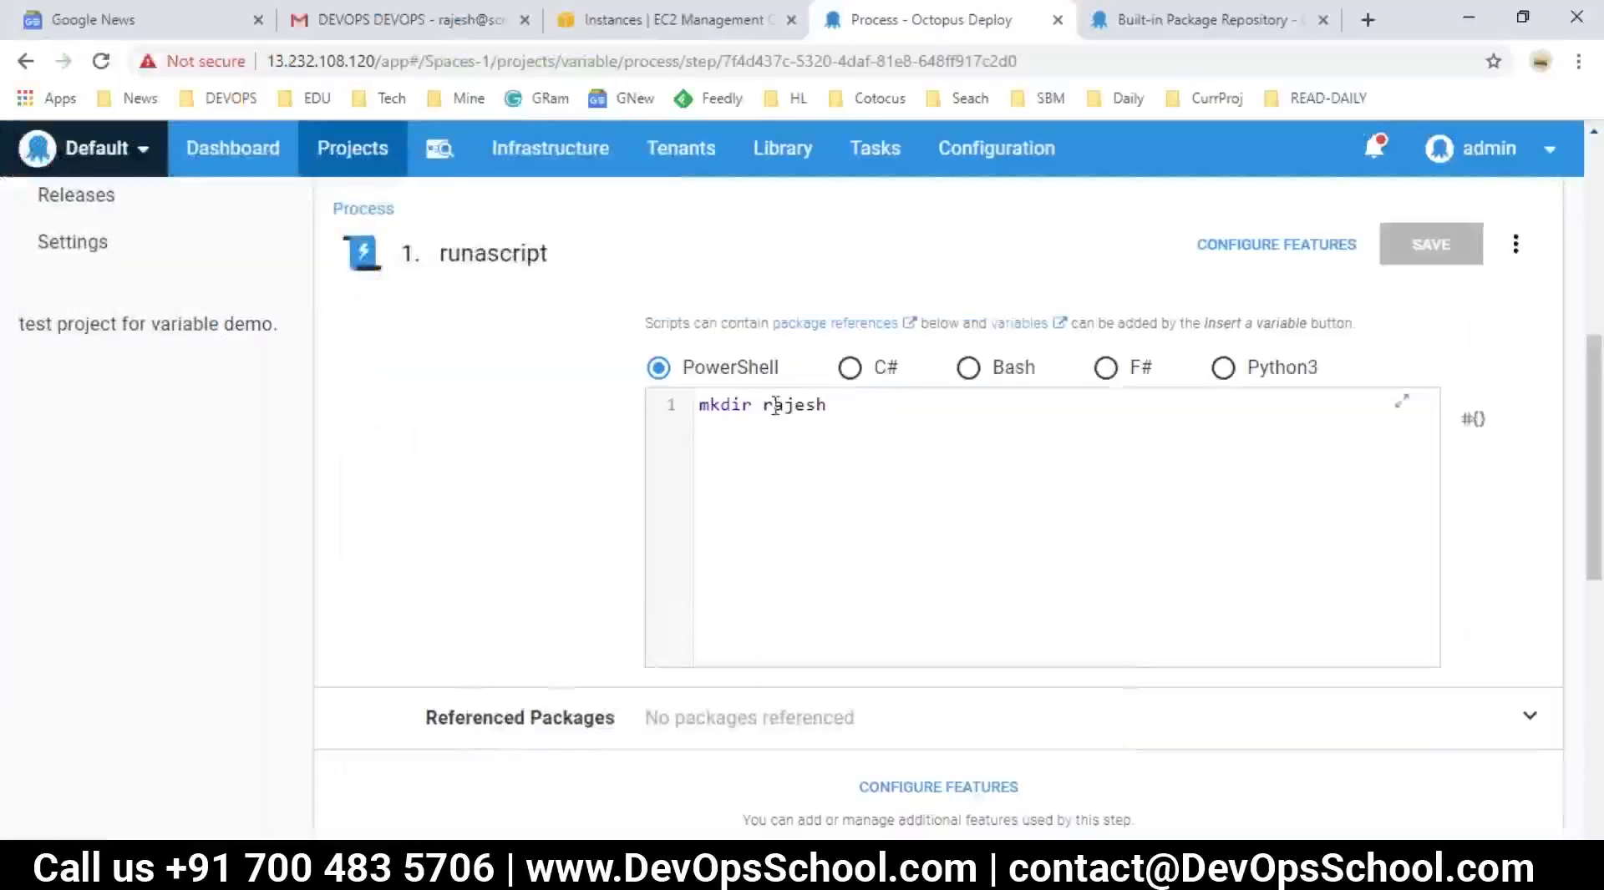
key("ctrl+v")
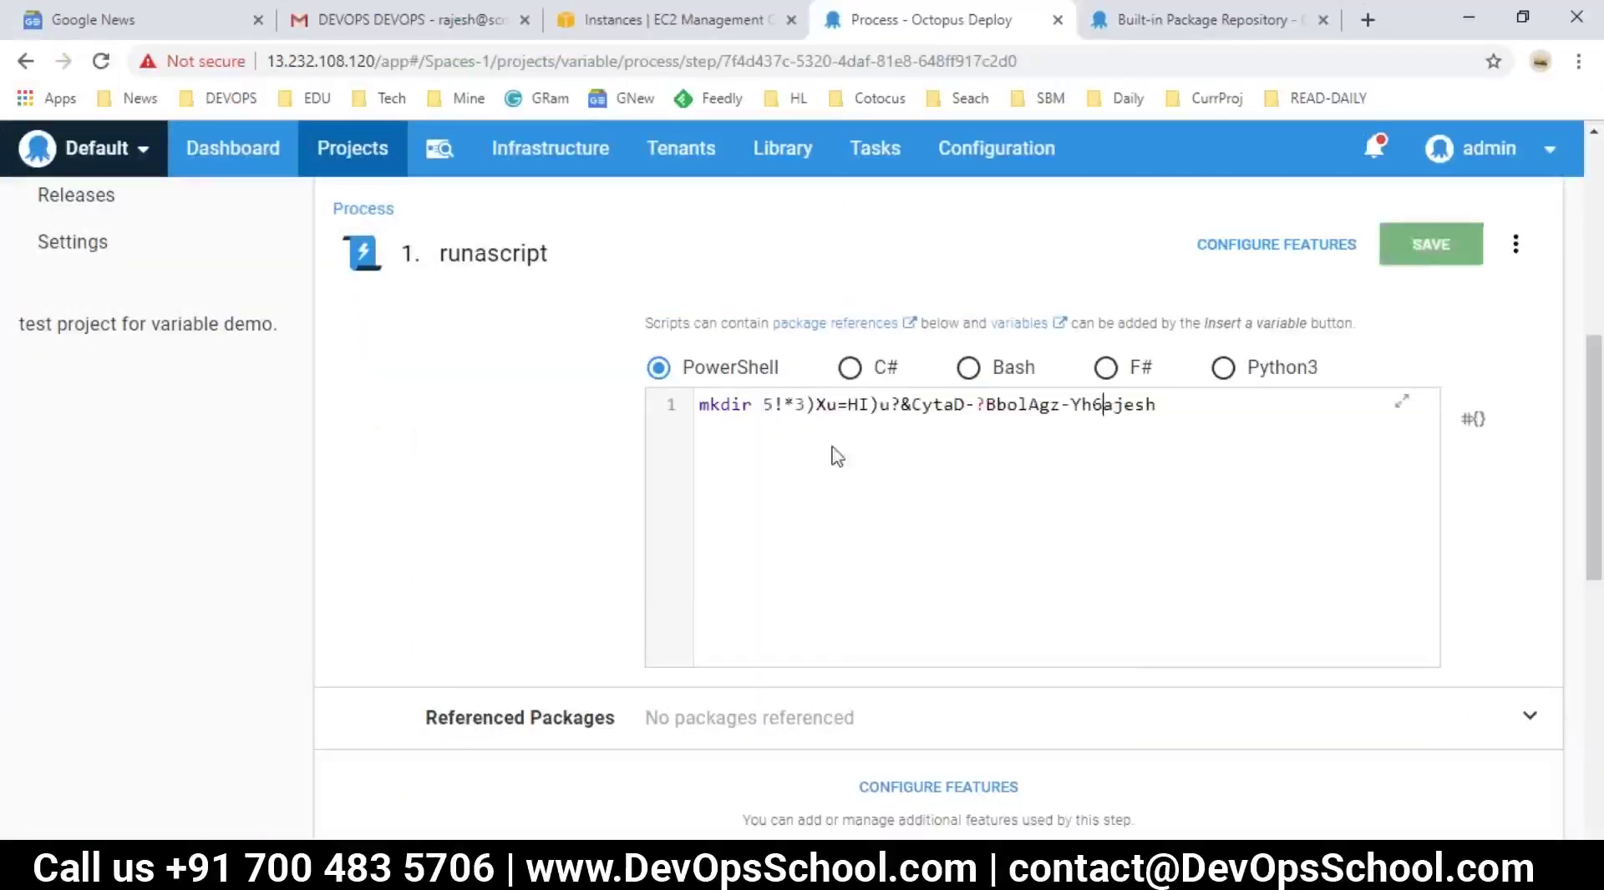
key("ctrl+z")
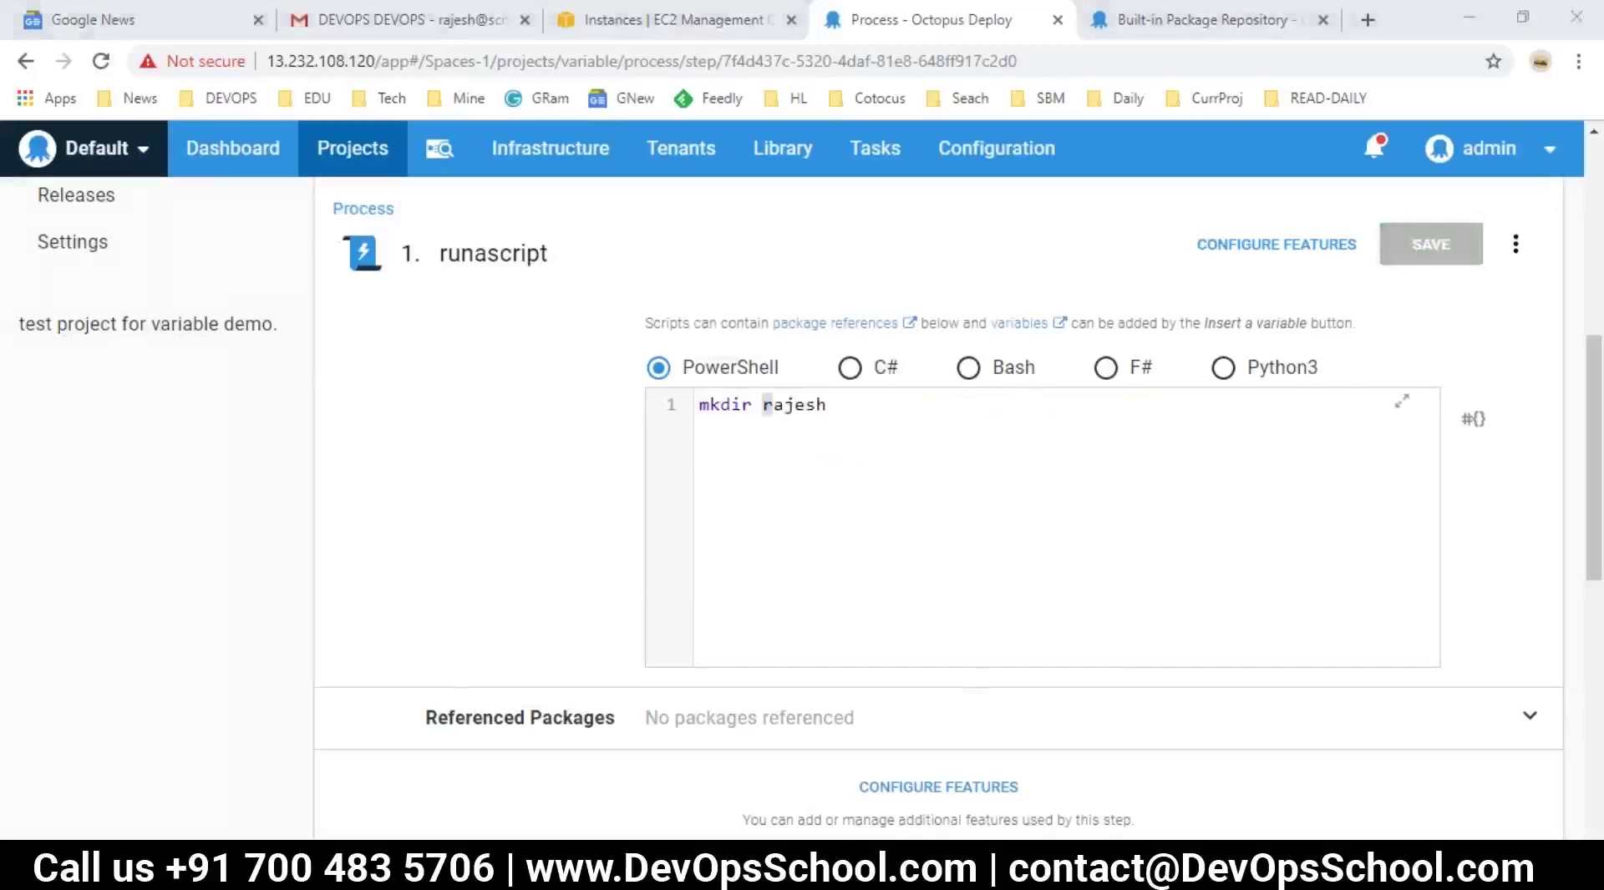
- Copy the path c:\var1 from PowerShell, change the runascript inline script to mkdir c:\var1 in Octopus Deploy, and save the step
left_click(769, 794)
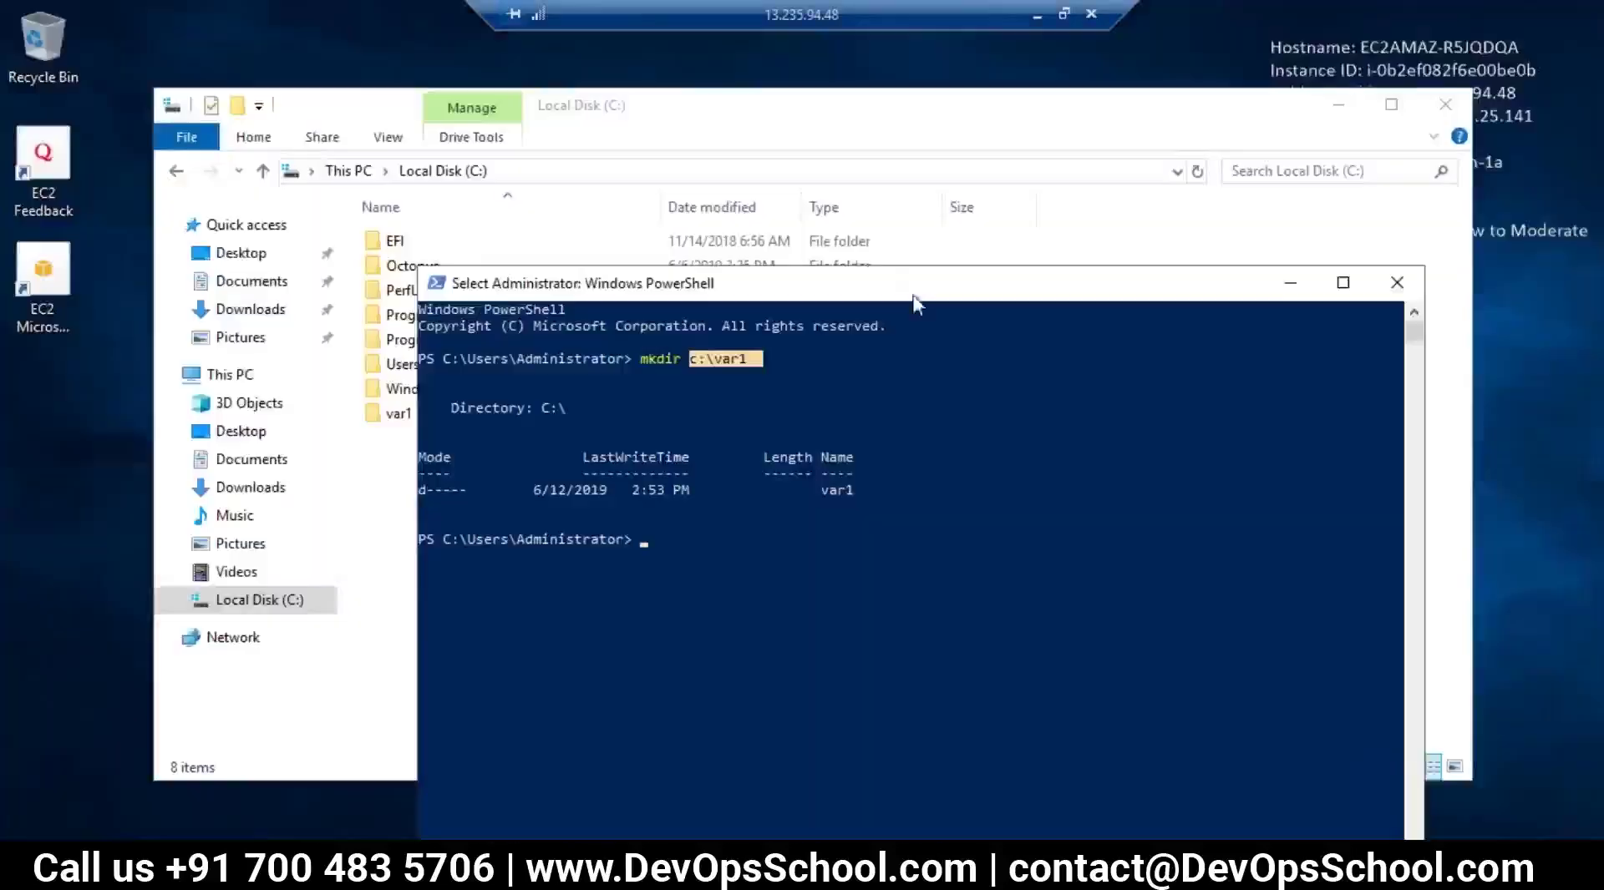
right_click(740, 359)
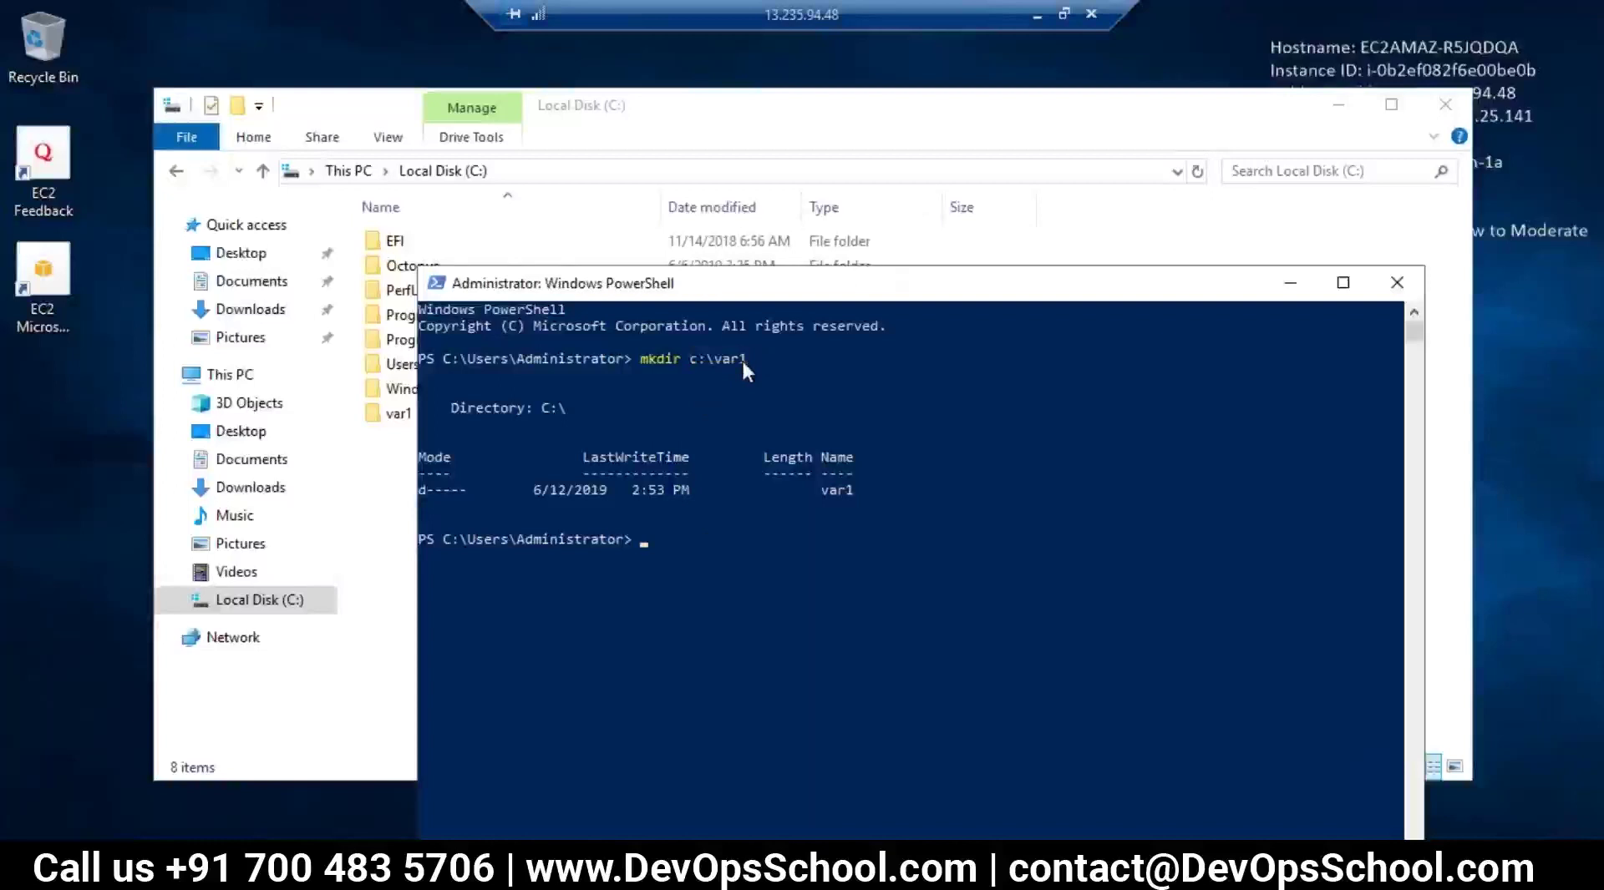
left_click(1036, 14)
type("c:\\var1")
left_click(1424, 248)
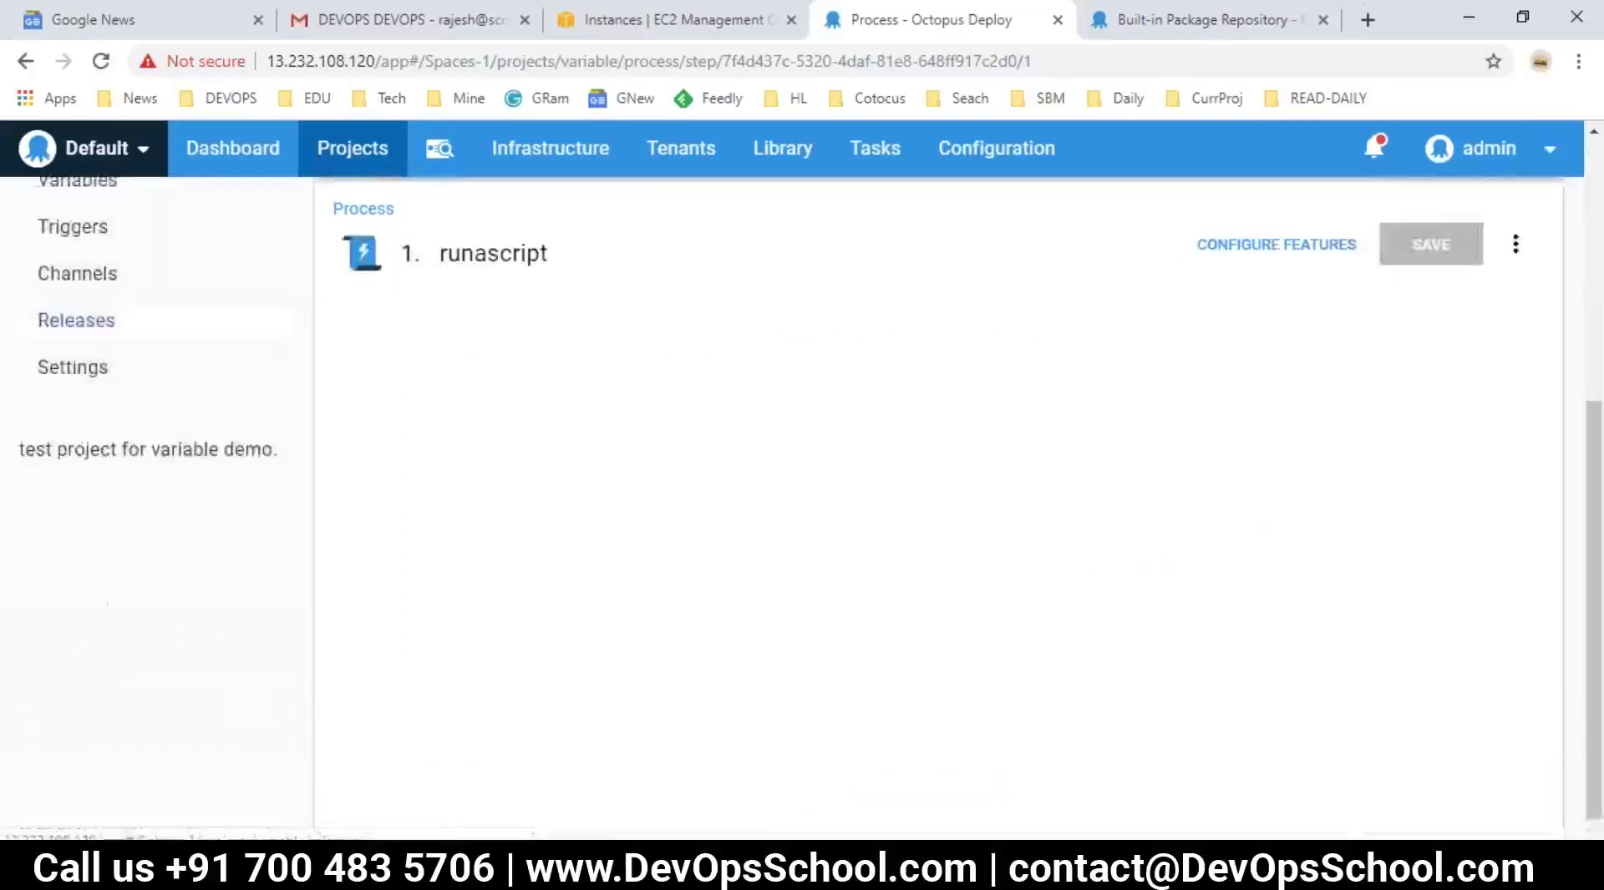
- Reopen the runascript step from the variable project's process and review its saved inline PowerShell source code
scroll(211, 573, "up", 4)
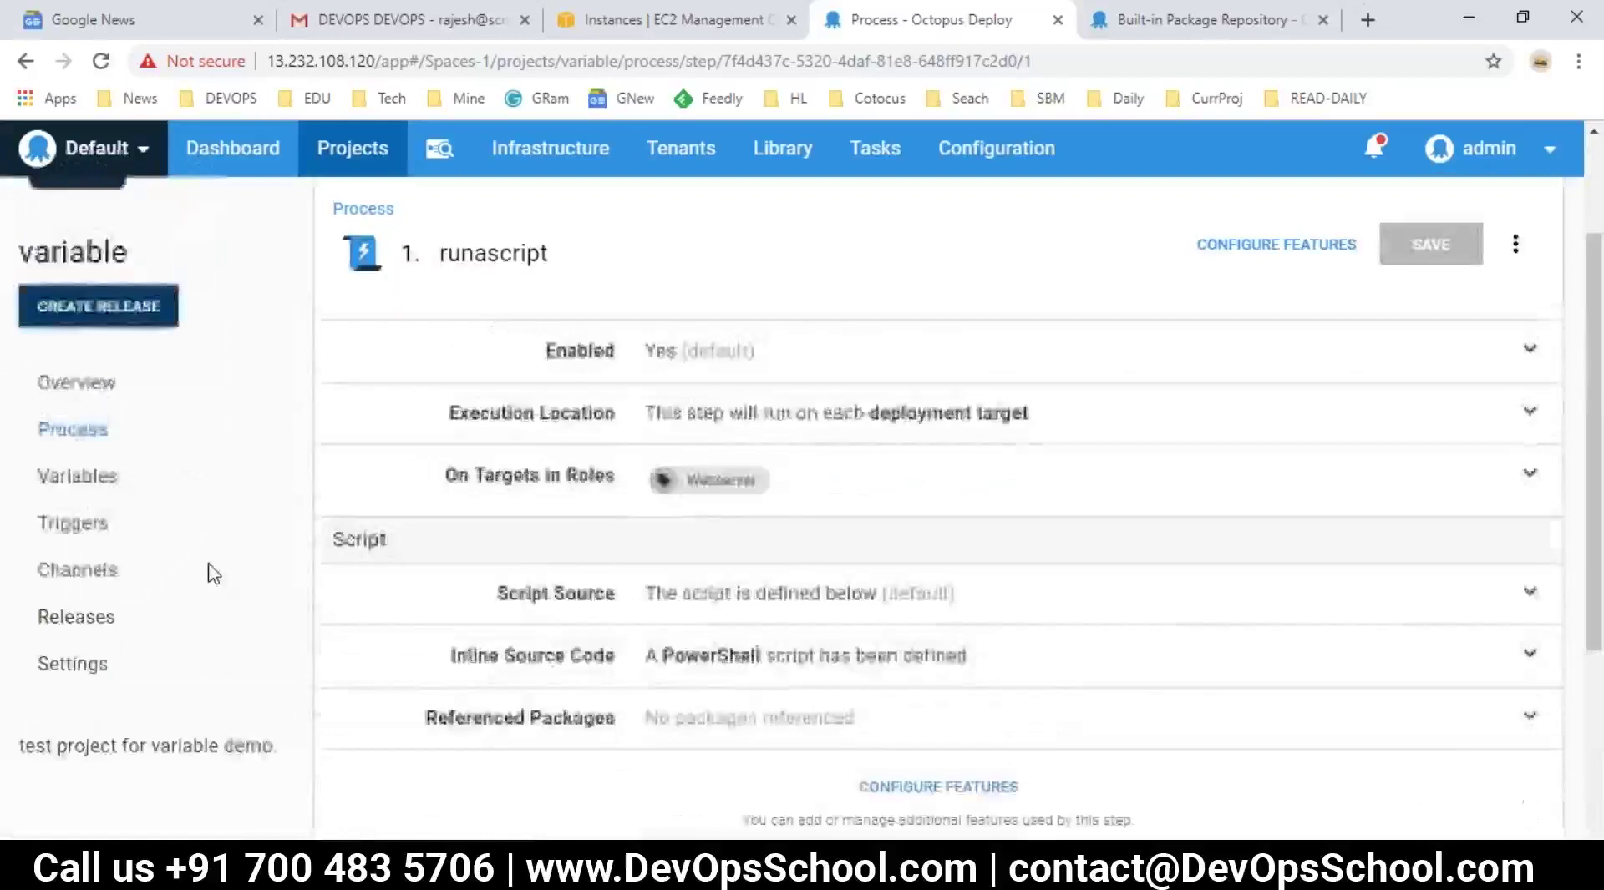
left_click(62, 501)
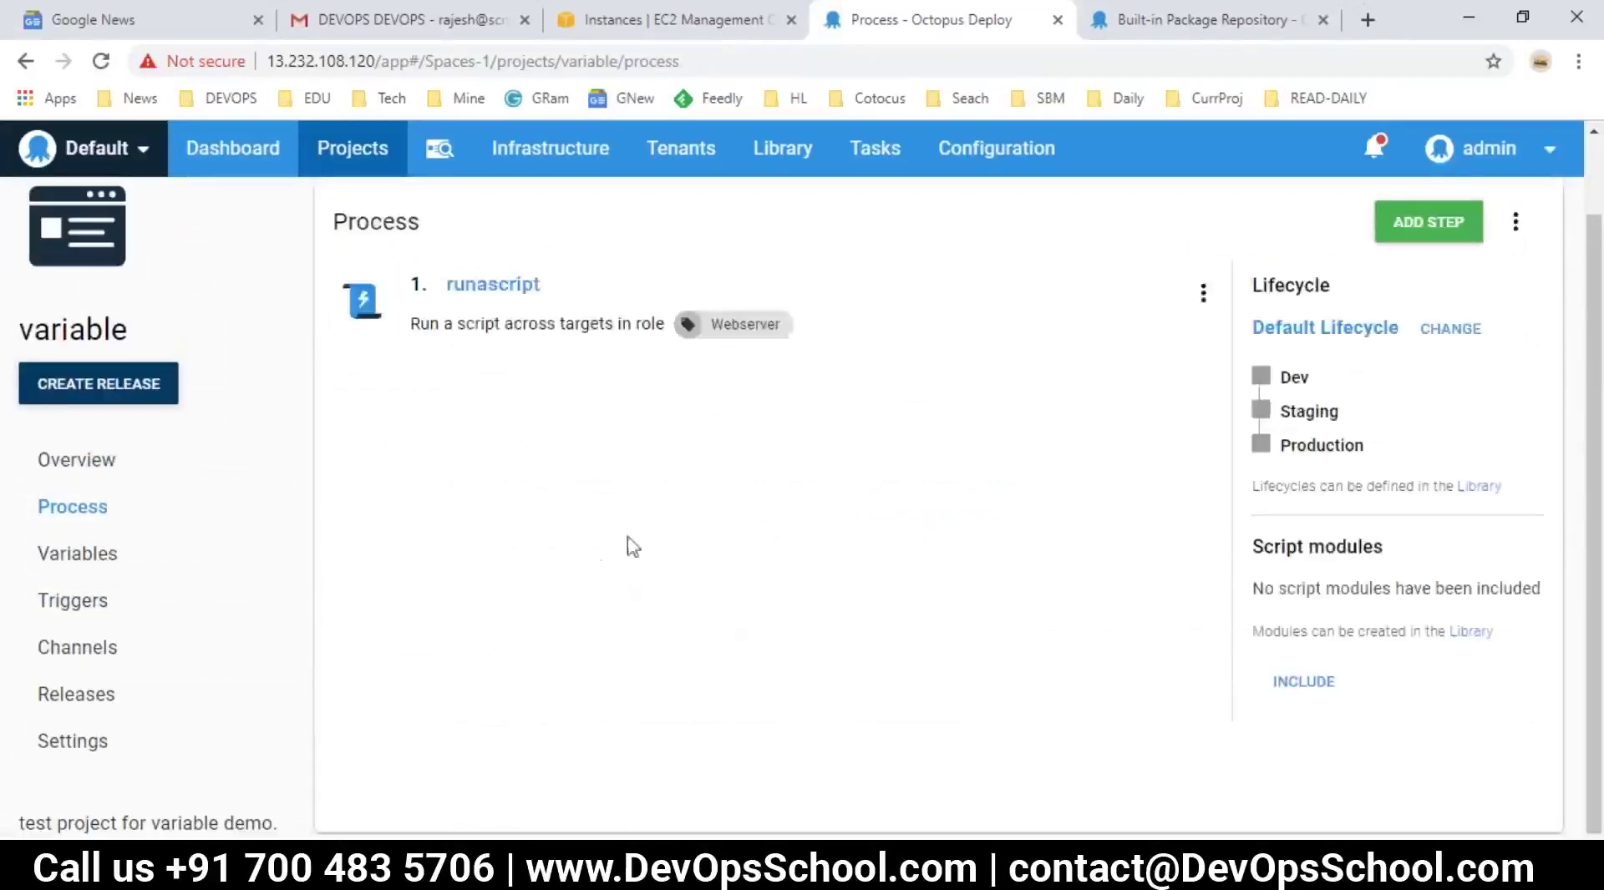
left_click(523, 288)
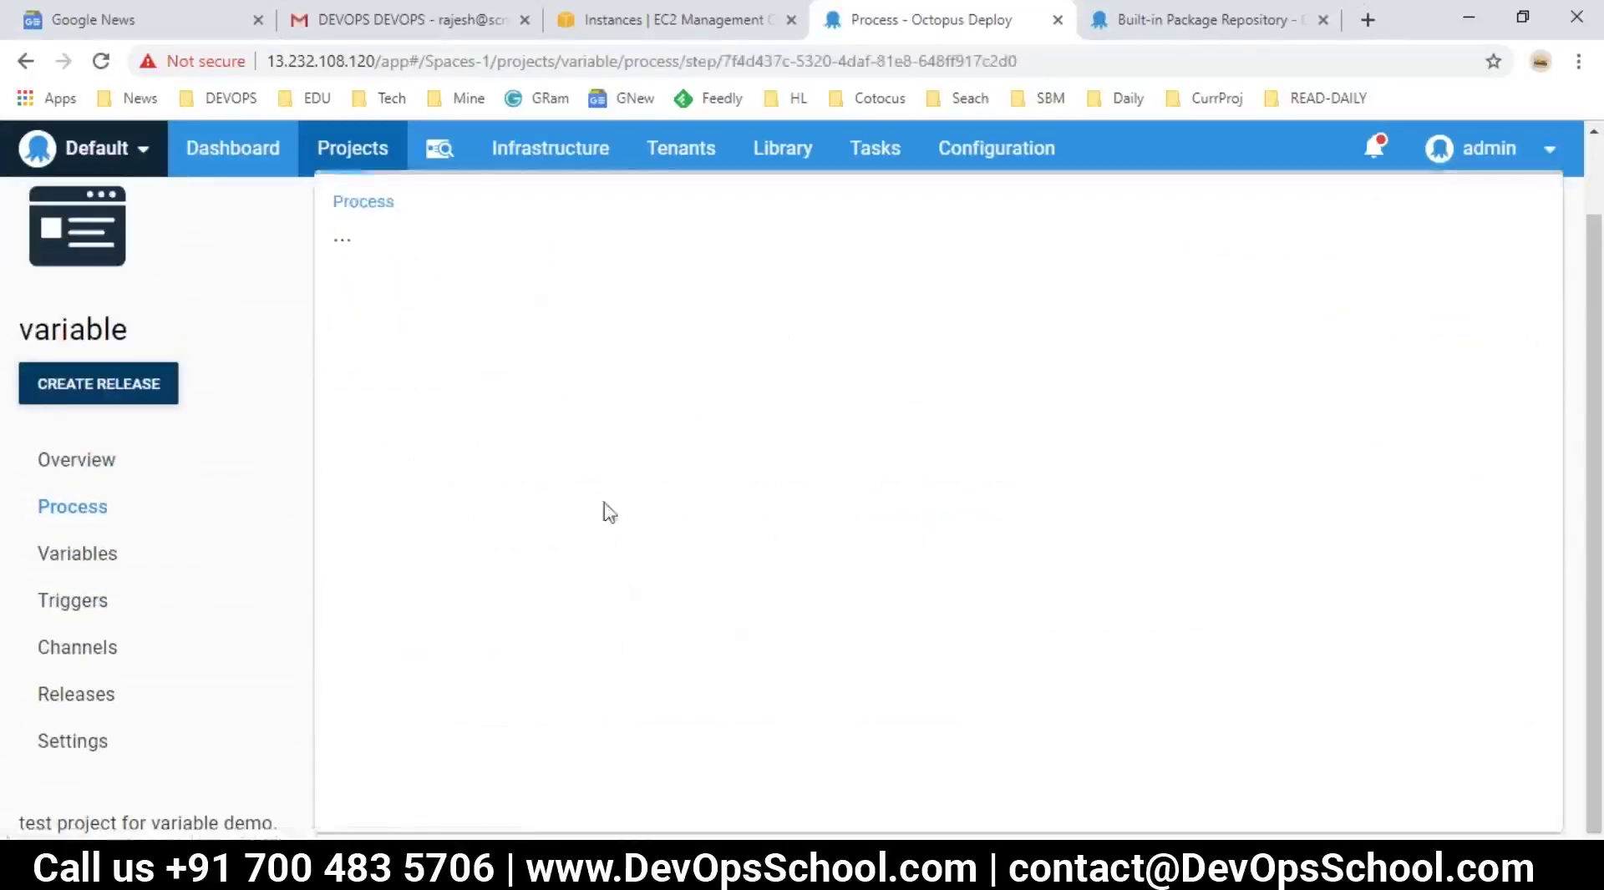
scroll(731, 576, "down", 3)
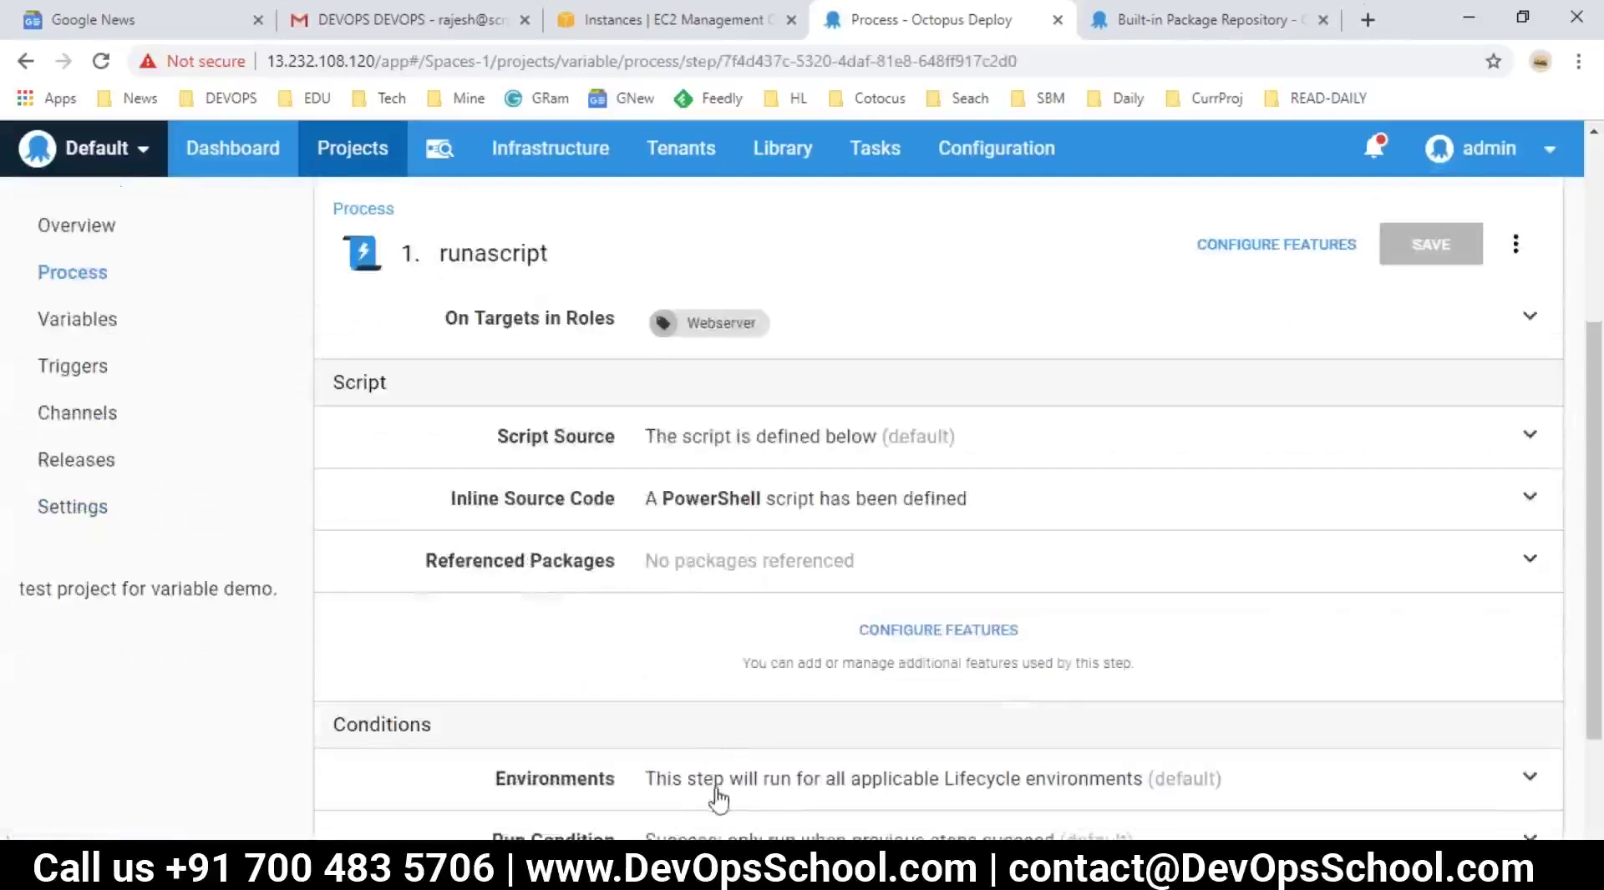
left_click(709, 501)
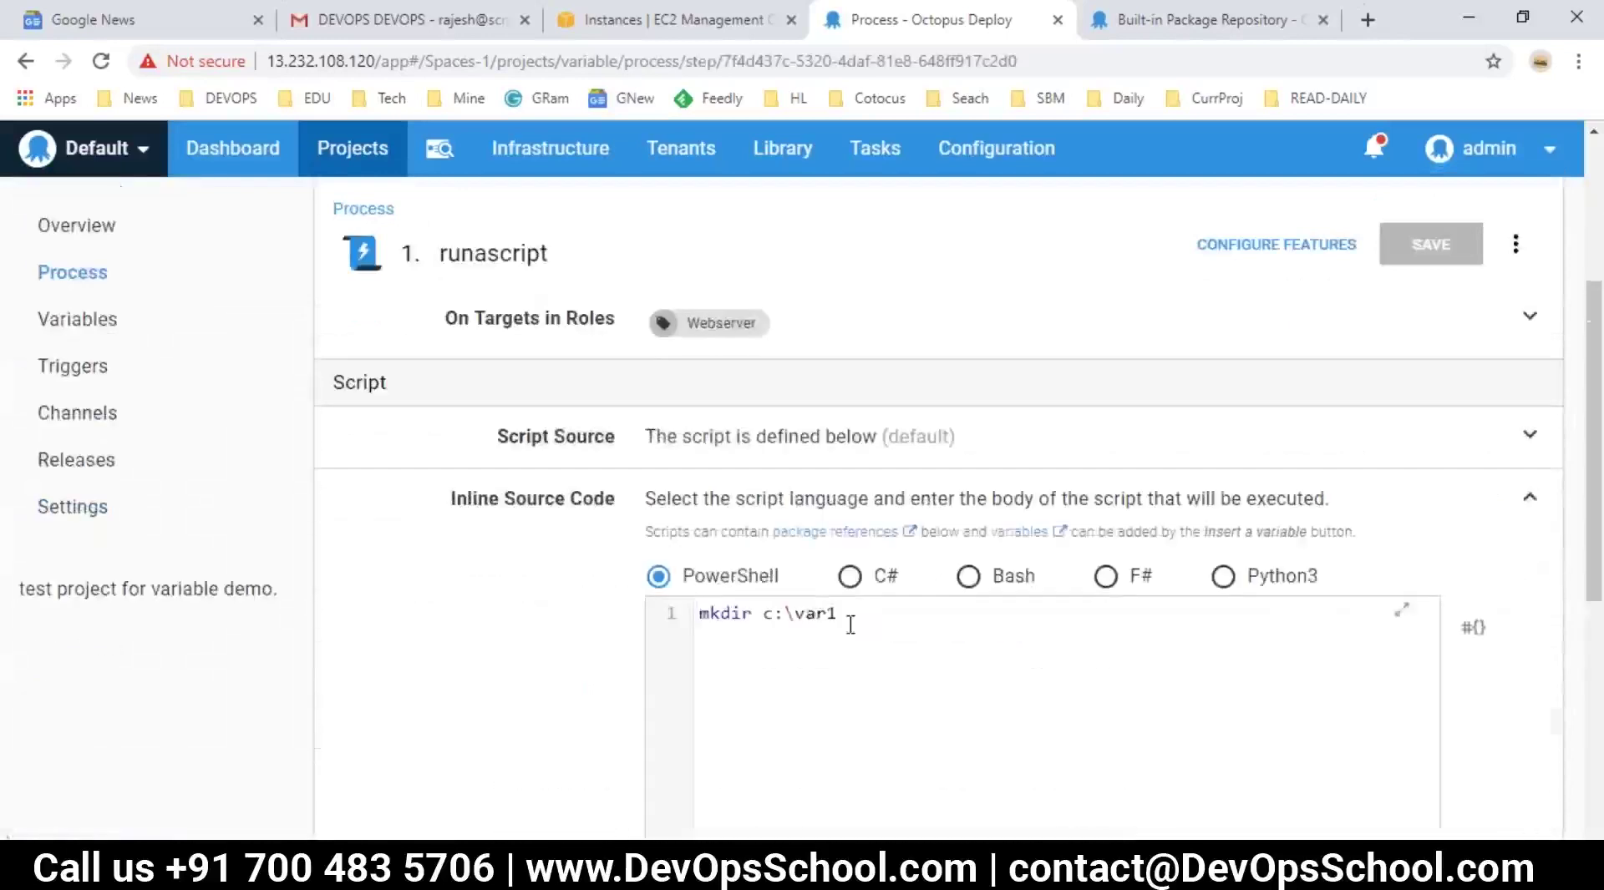
scroll(849, 623, "down", 2)
- Close the 13.232.108.120 remote session and delete the var1 folder from Local Disk (C:) on the 13.235.94.48 remote desktop
left_click(775, 781)
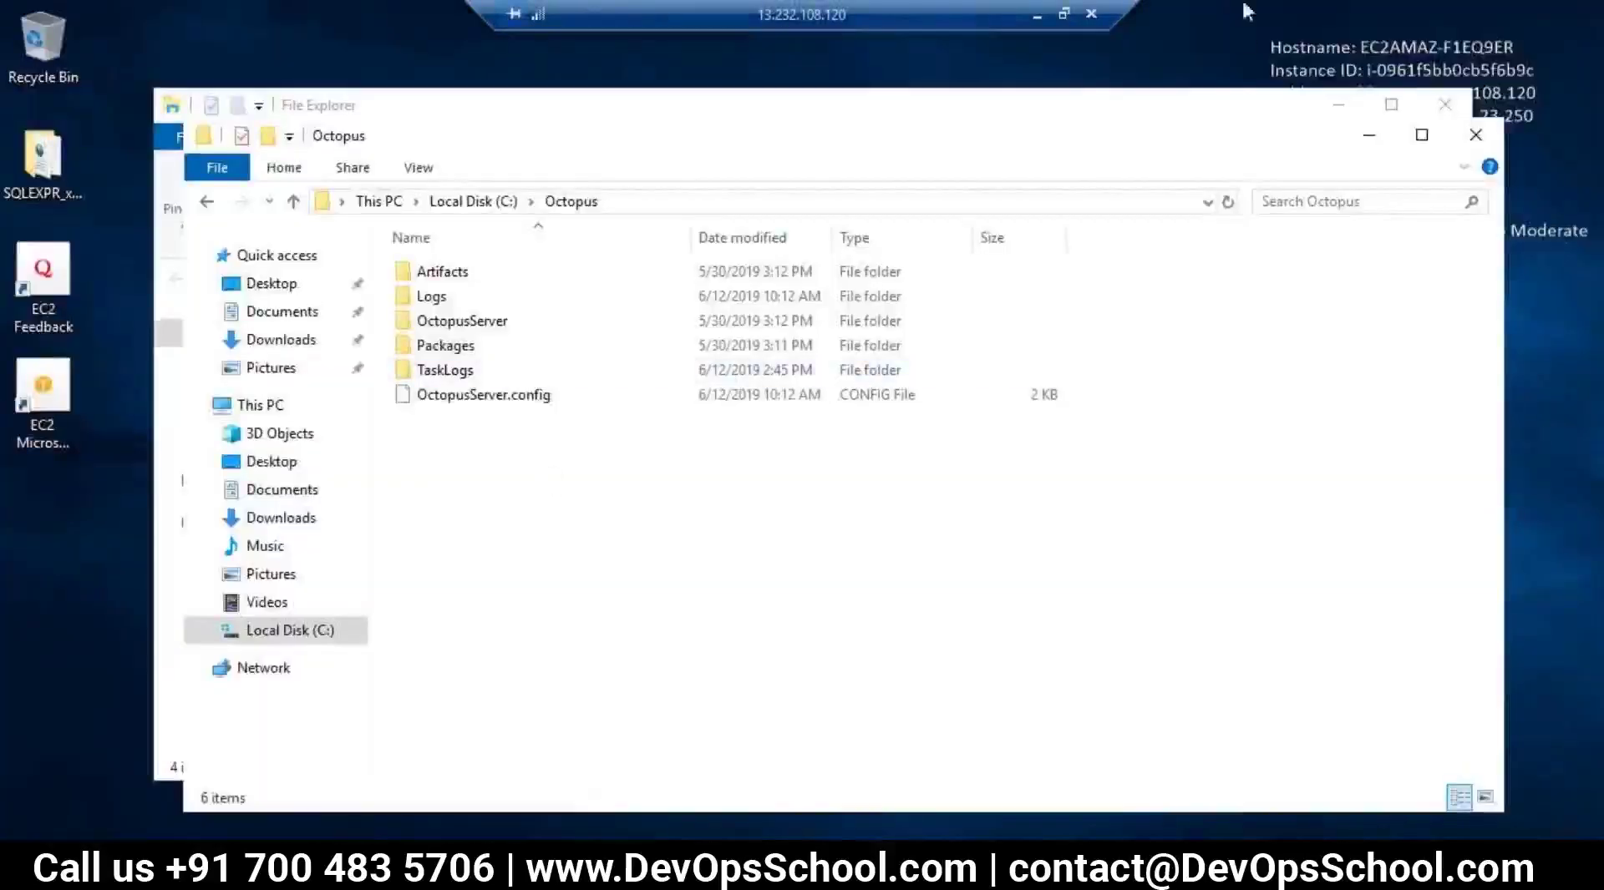
left_click(1091, 13)
left_click(877, 490)
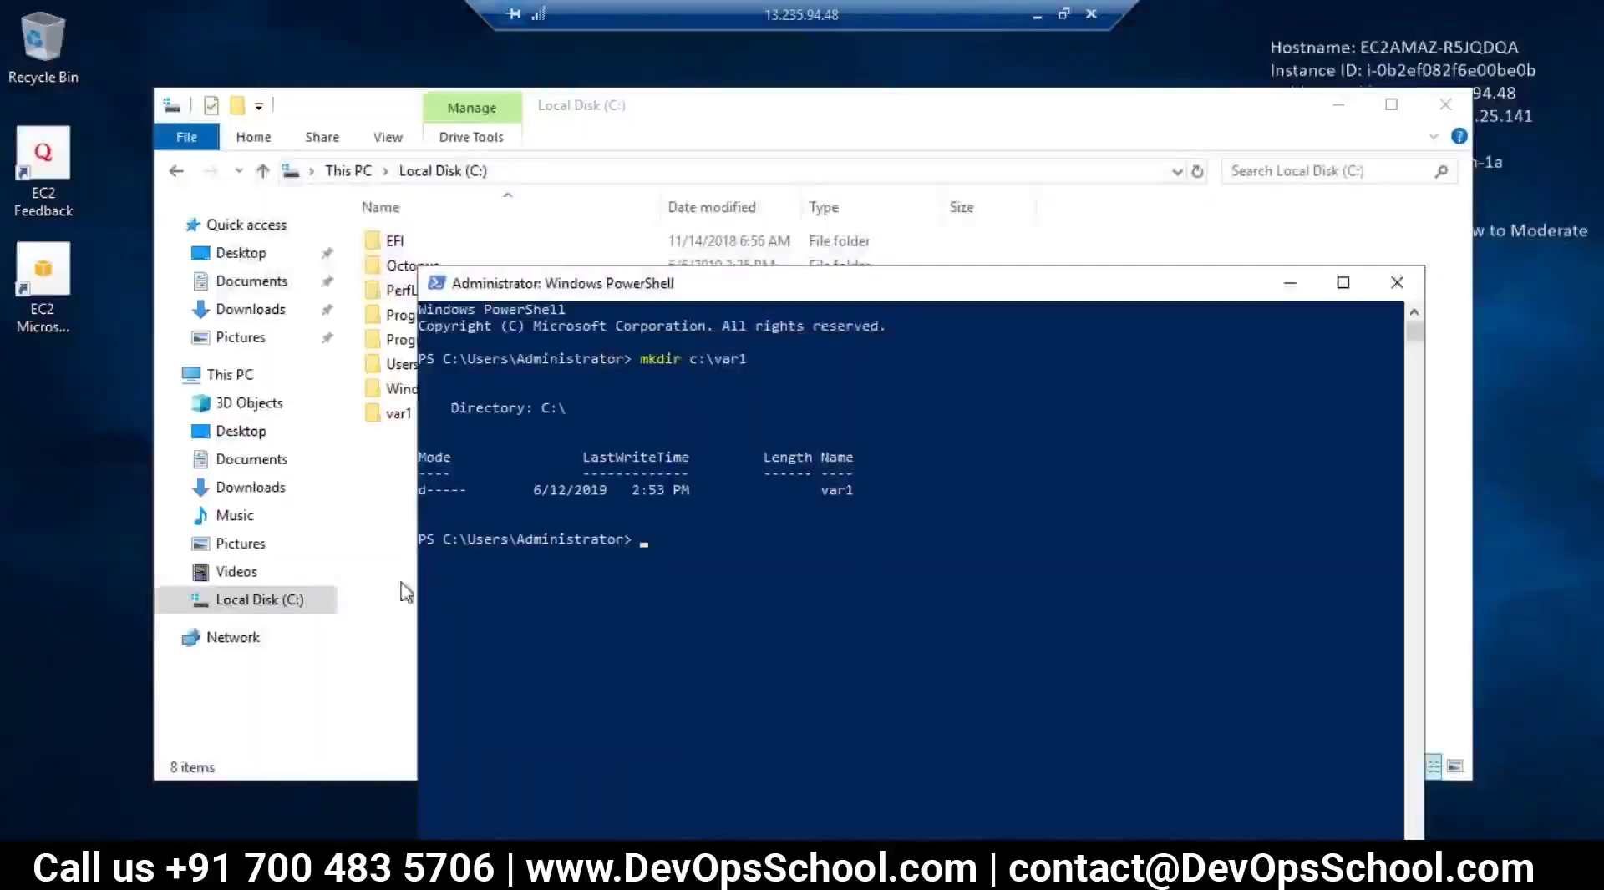
left_click(383, 570)
left_click(389, 420)
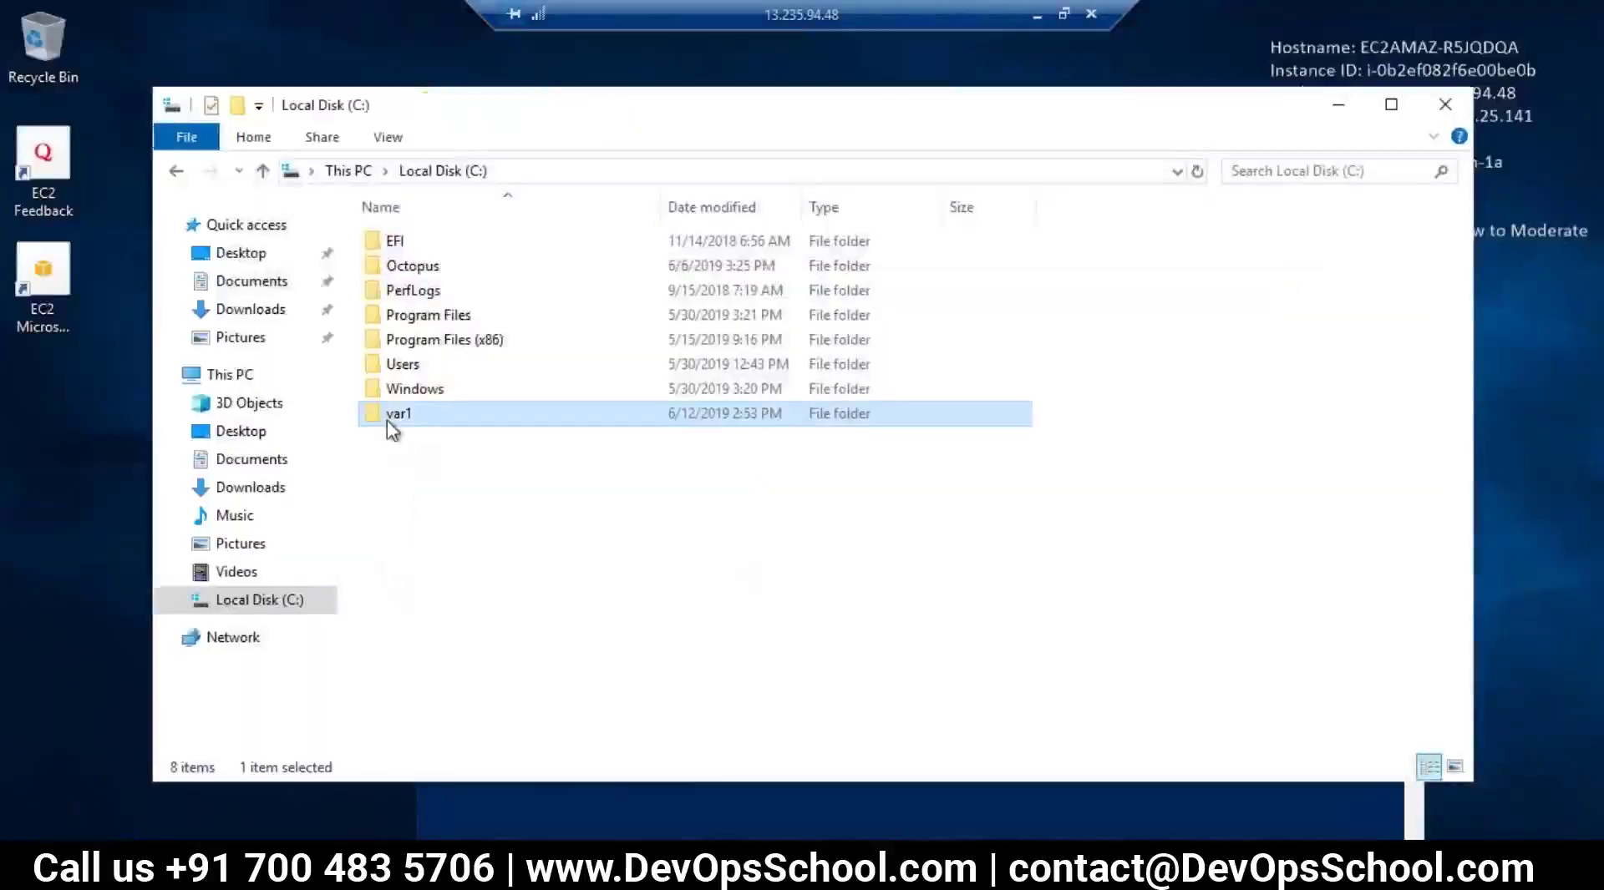
key("Delete")
left_click(1036, 14)
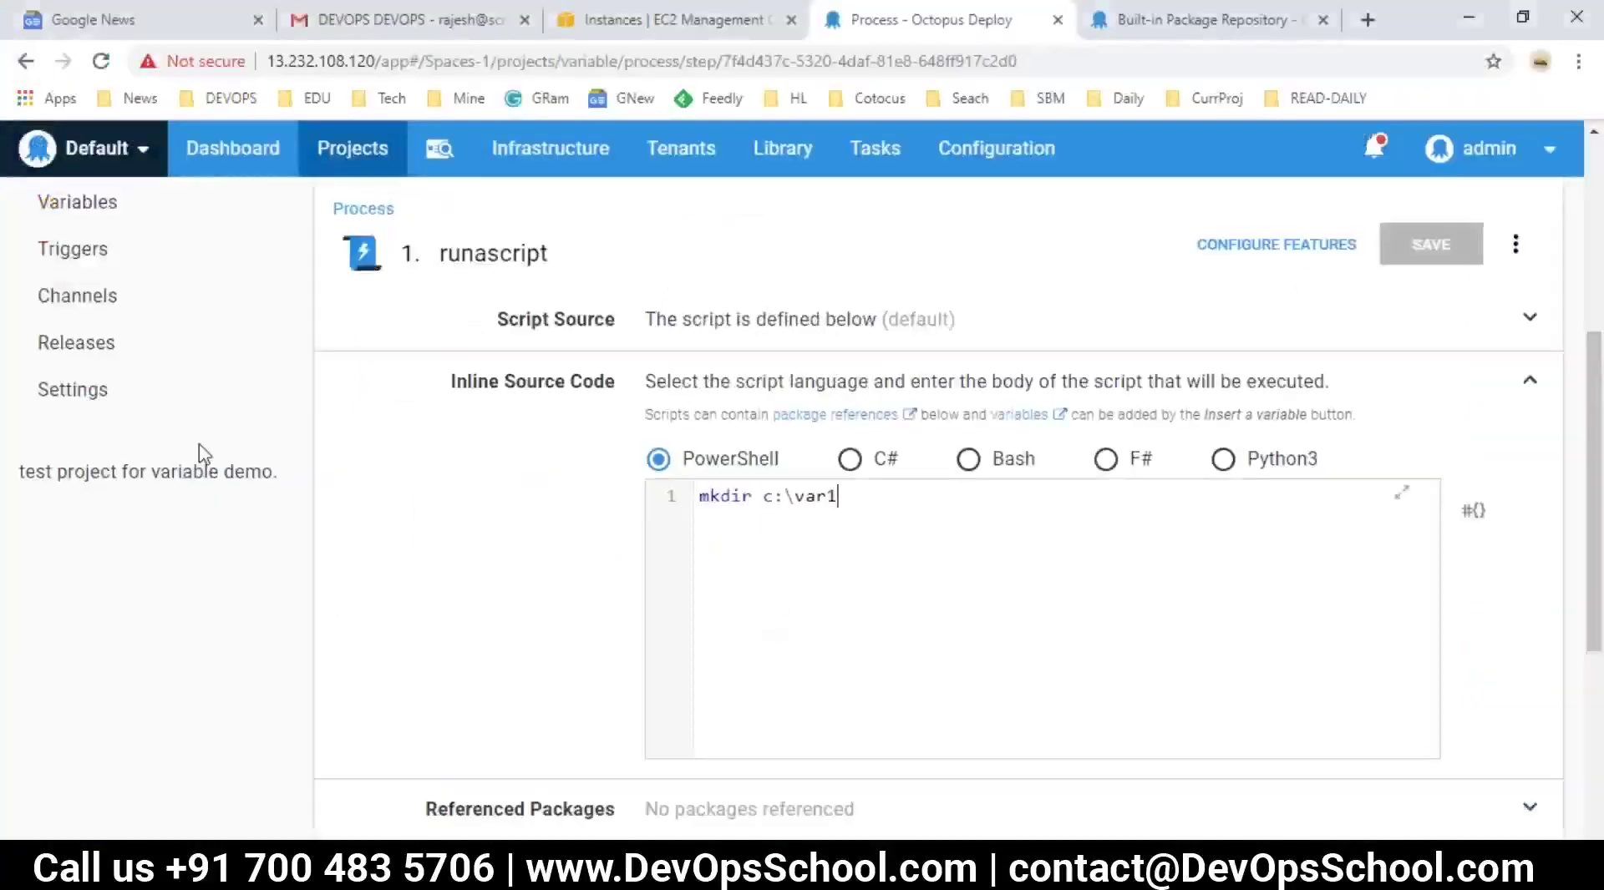
- Create release 0.0.2 of the variable project in Octopus Deploy and deploy it to the Dev environment
scroll(200, 451, "up", 5)
left_click(55, 410)
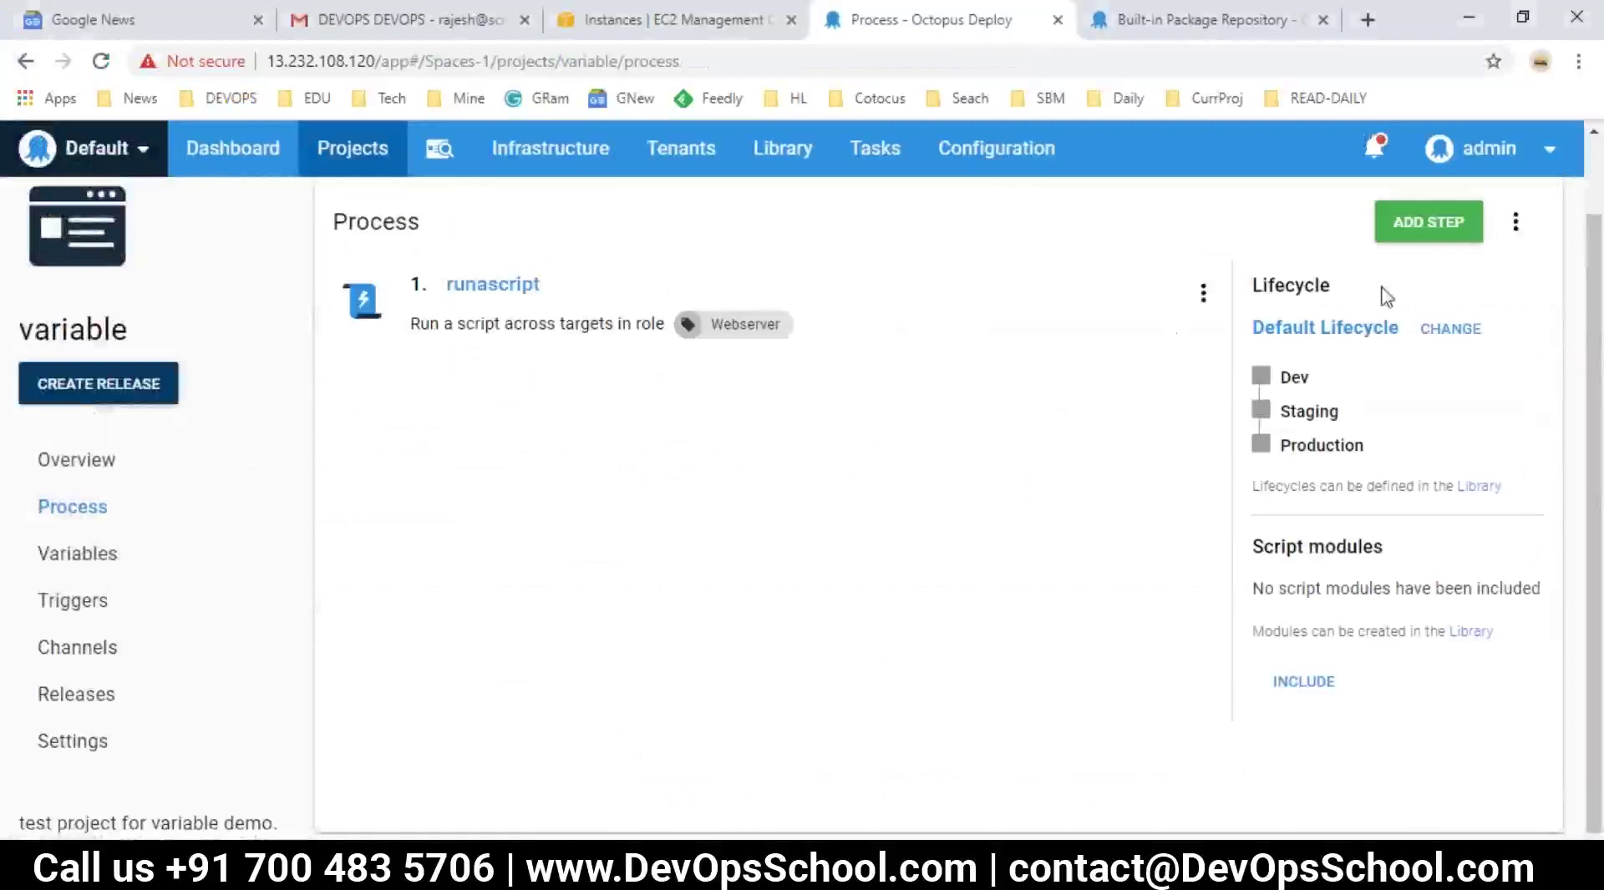
left_click(64, 698)
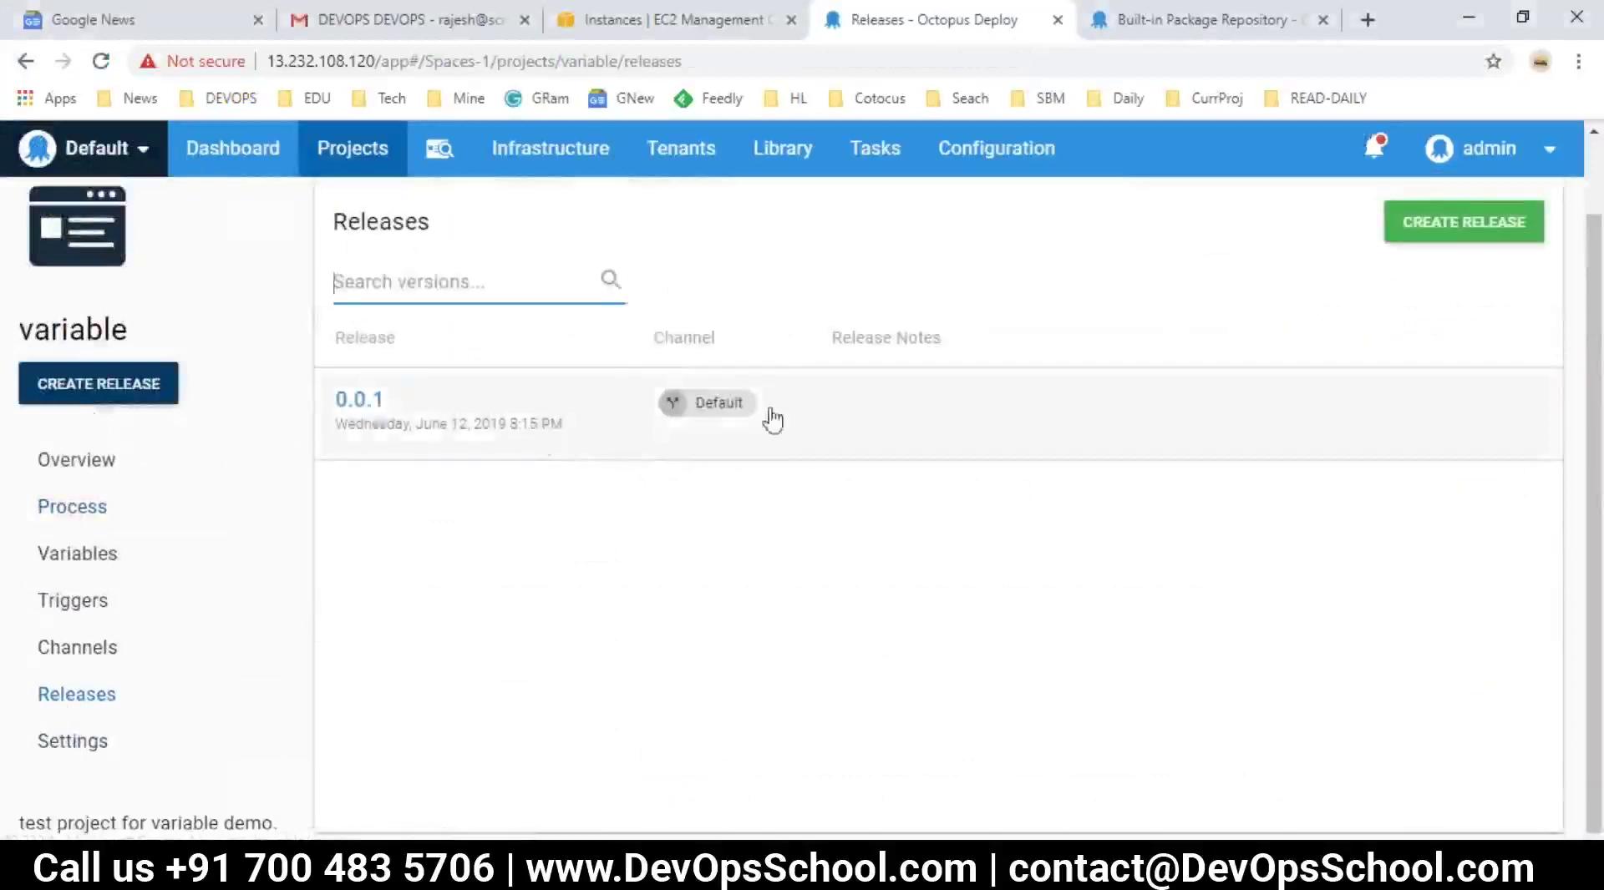
left_click(1499, 234)
left_click(1483, 238)
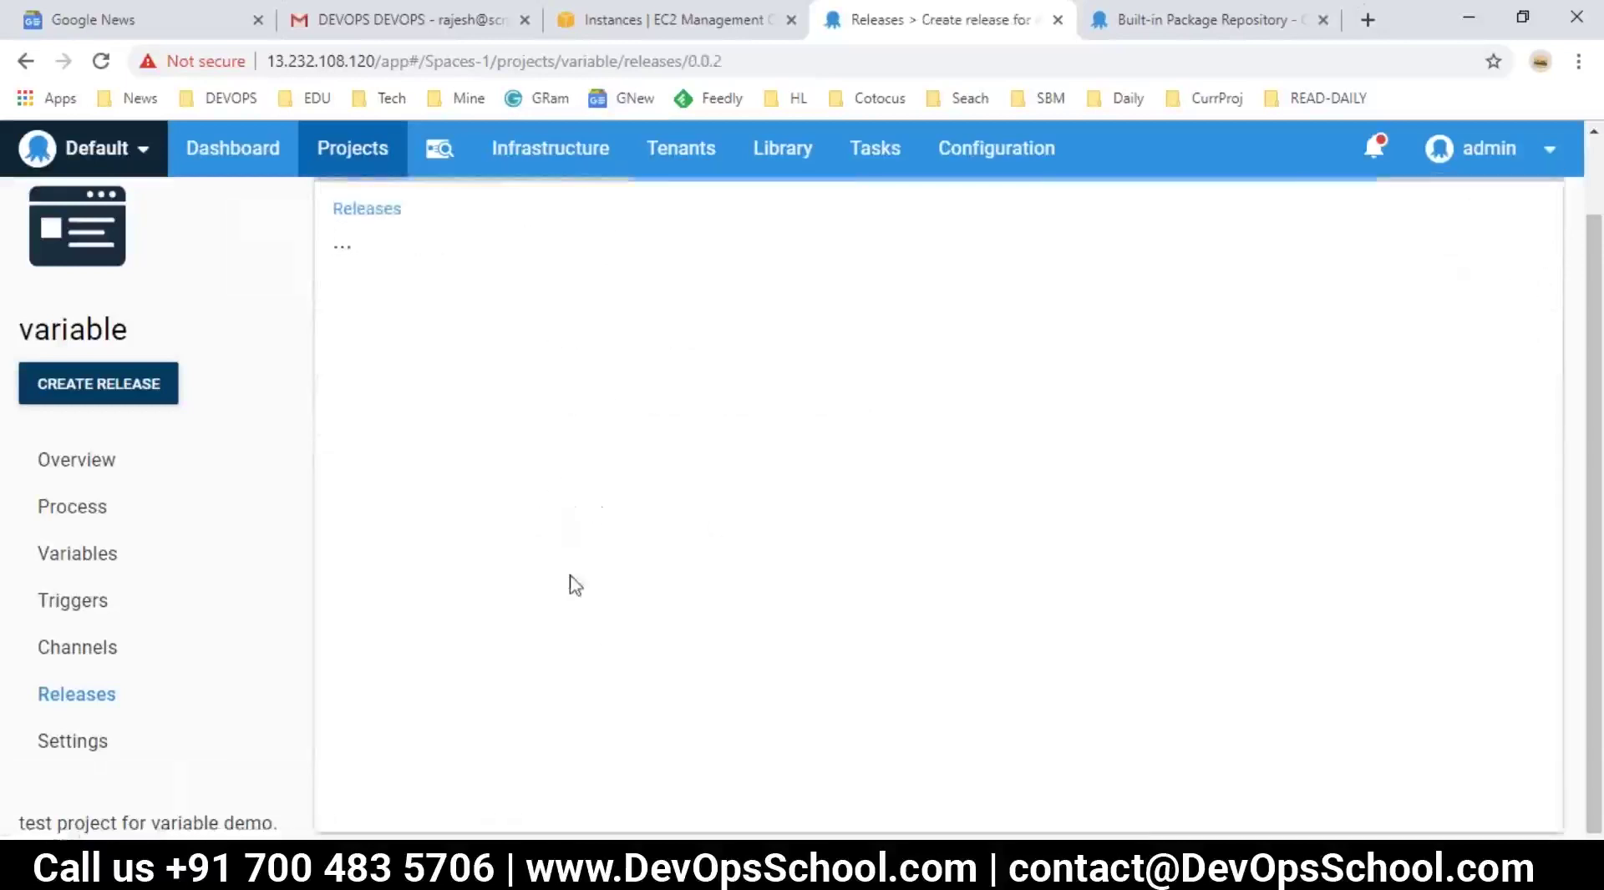
left_click(1401, 234)
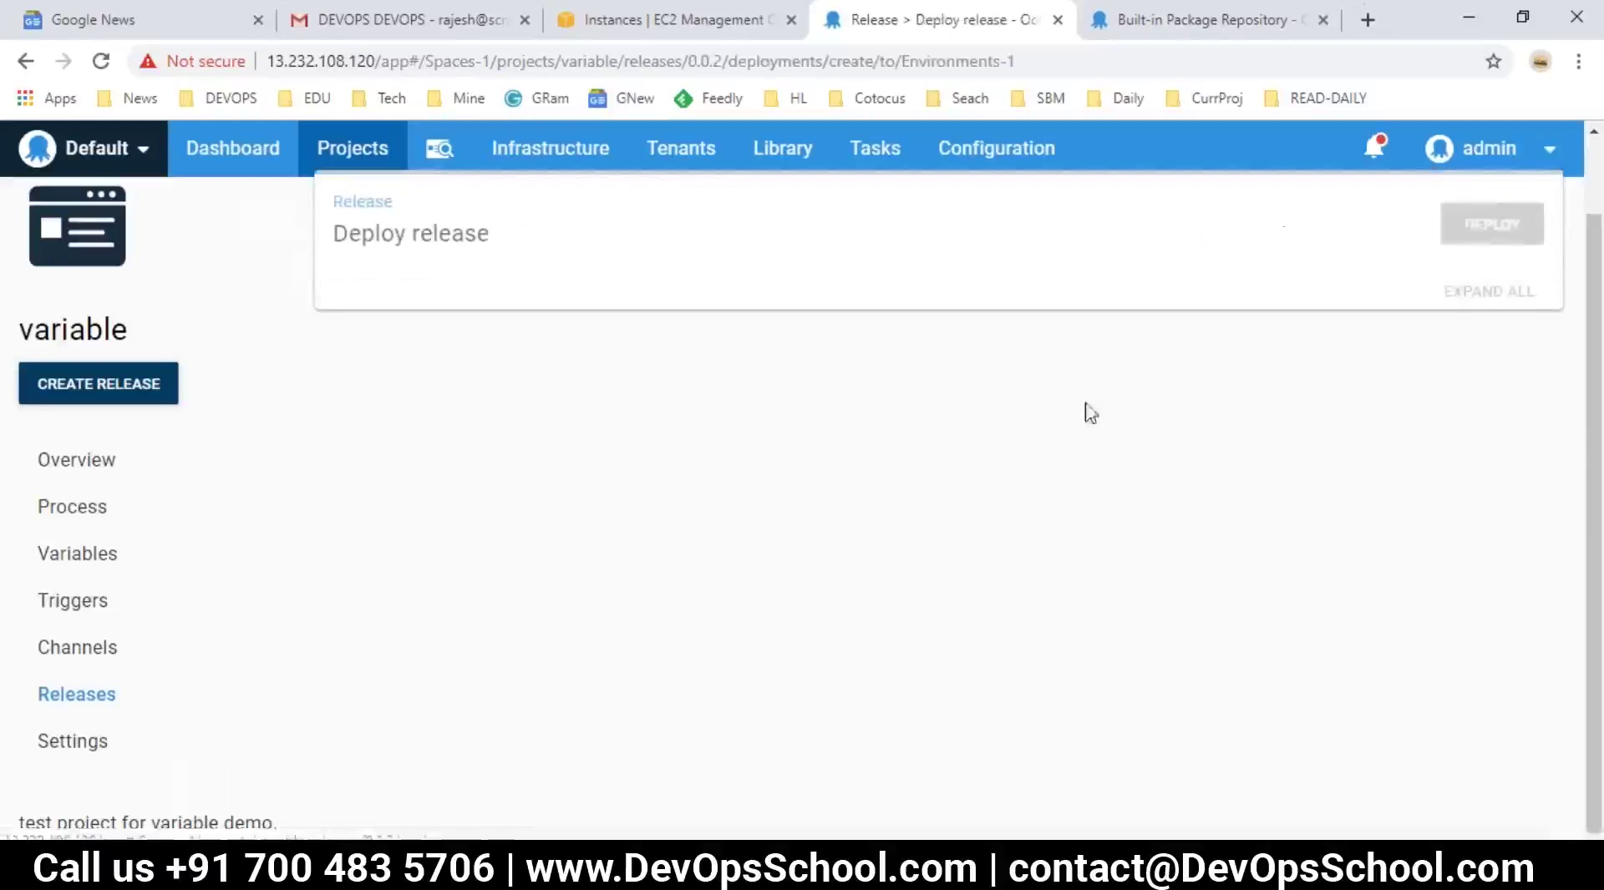
left_click(1492, 224)
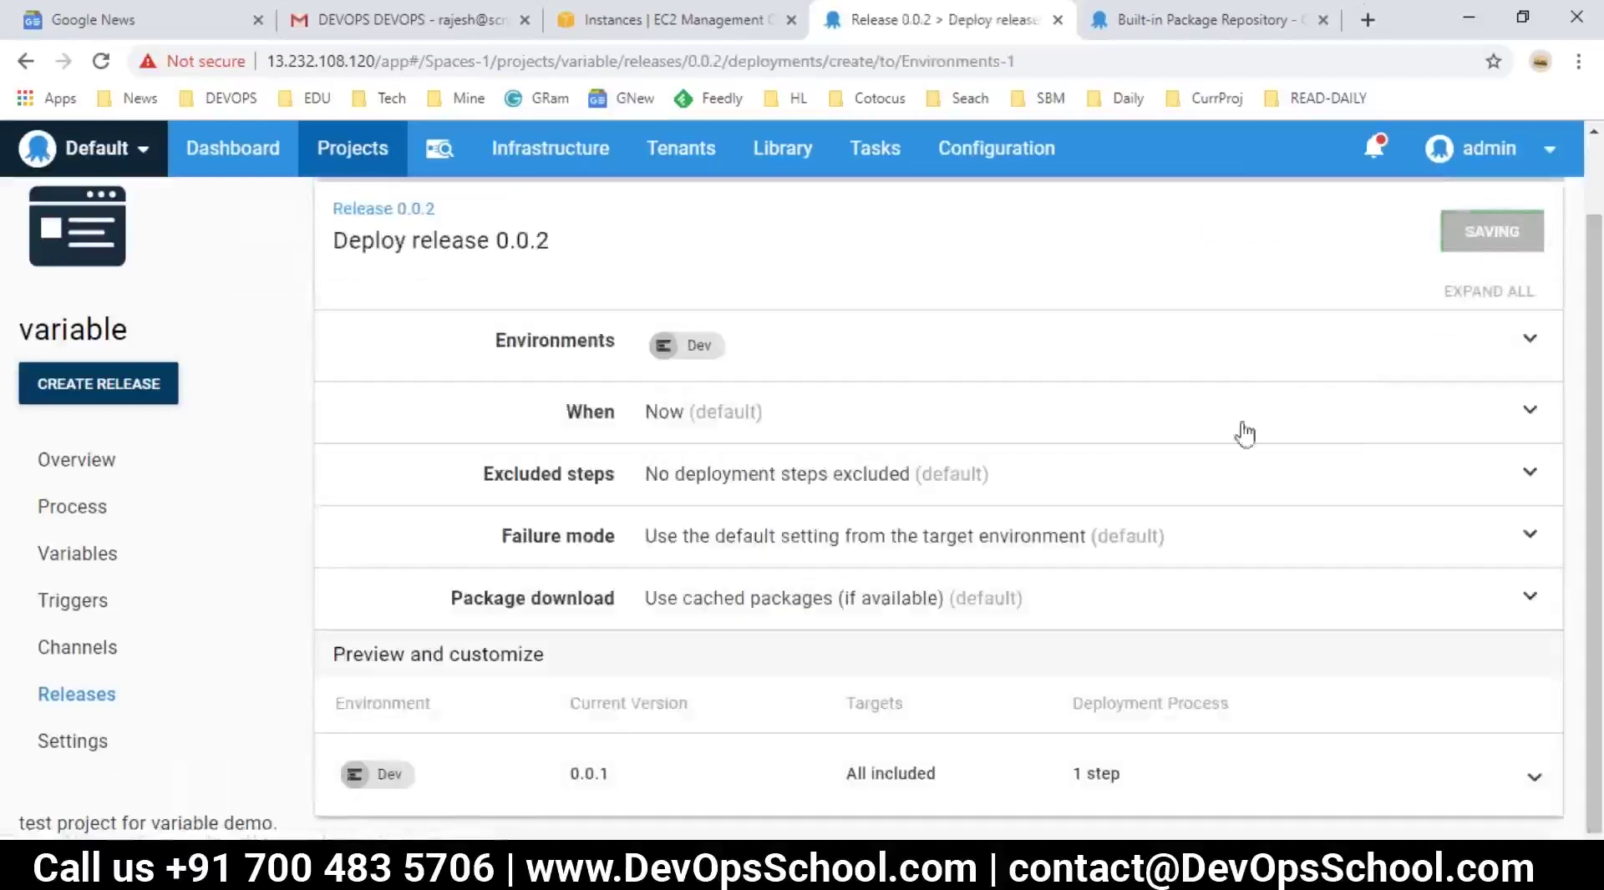
- Check Local Disk (C:) on the 13.235.94.48 remote desktop for the var1 folder and inspect the Octopus\Work folder
left_click(819, 867)
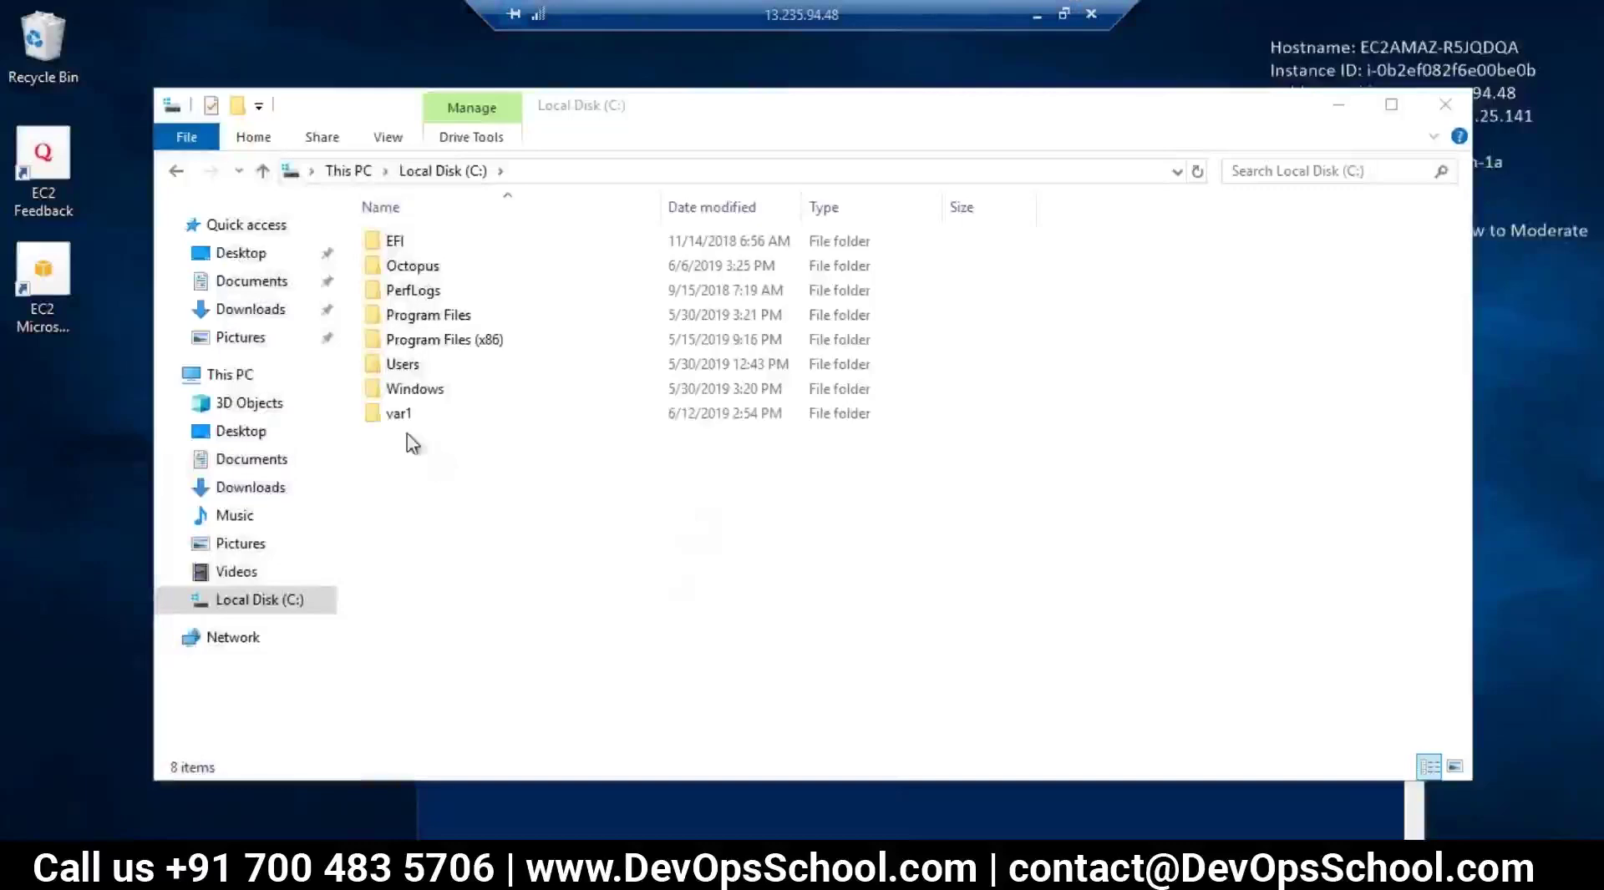
double_click(404, 267)
left_click(404, 316)
double_click(404, 340)
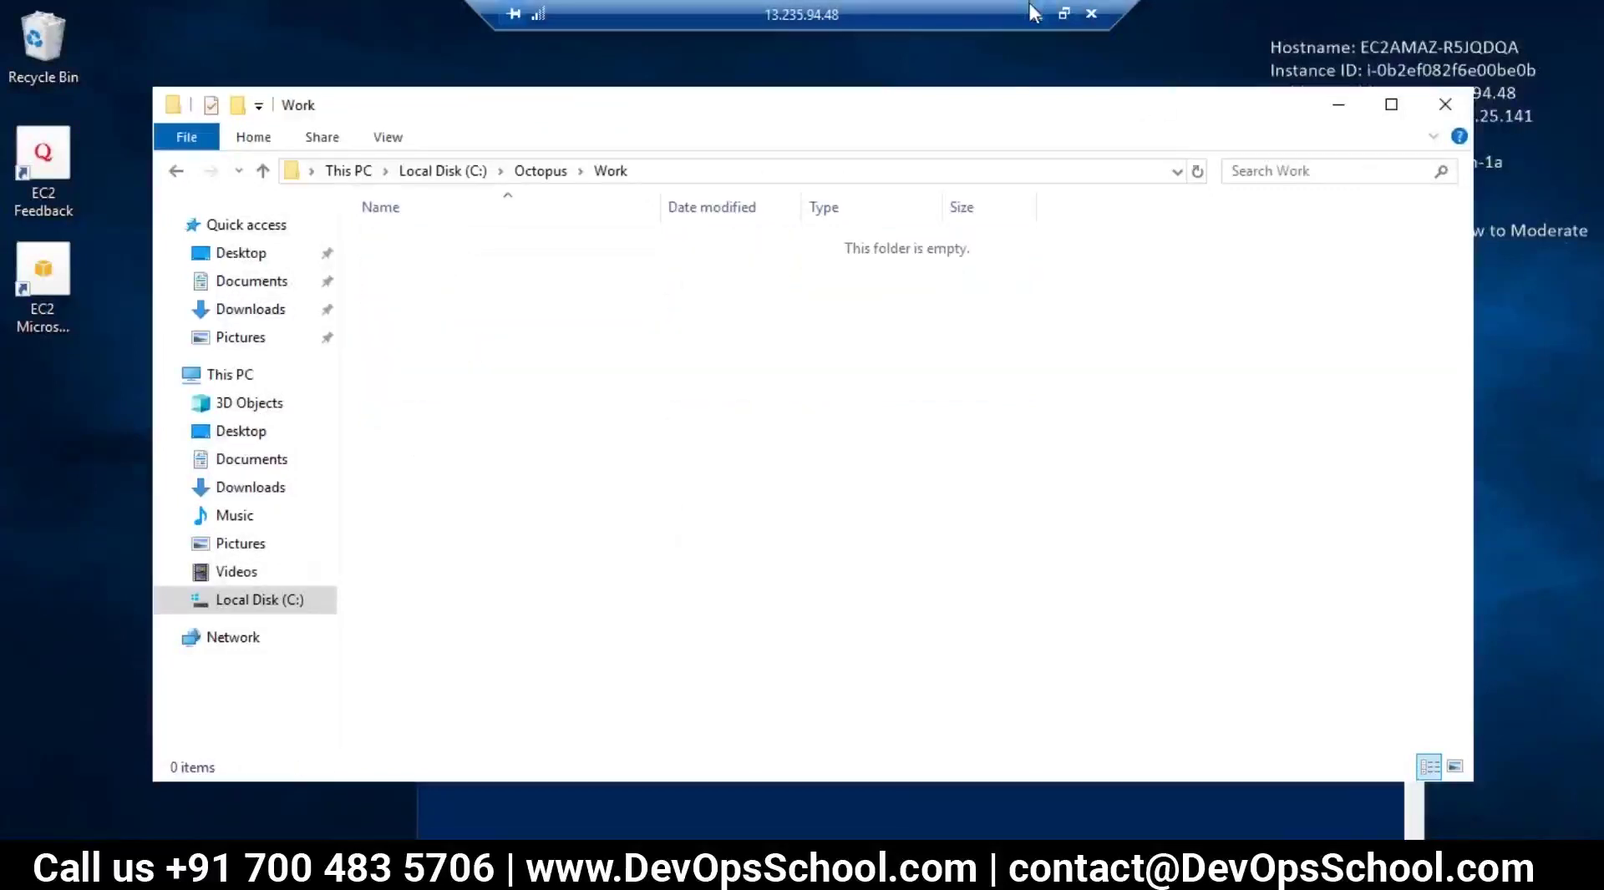
- Return to Octopus Deploy and open the variable project's project variables page
left_click(1033, 10)
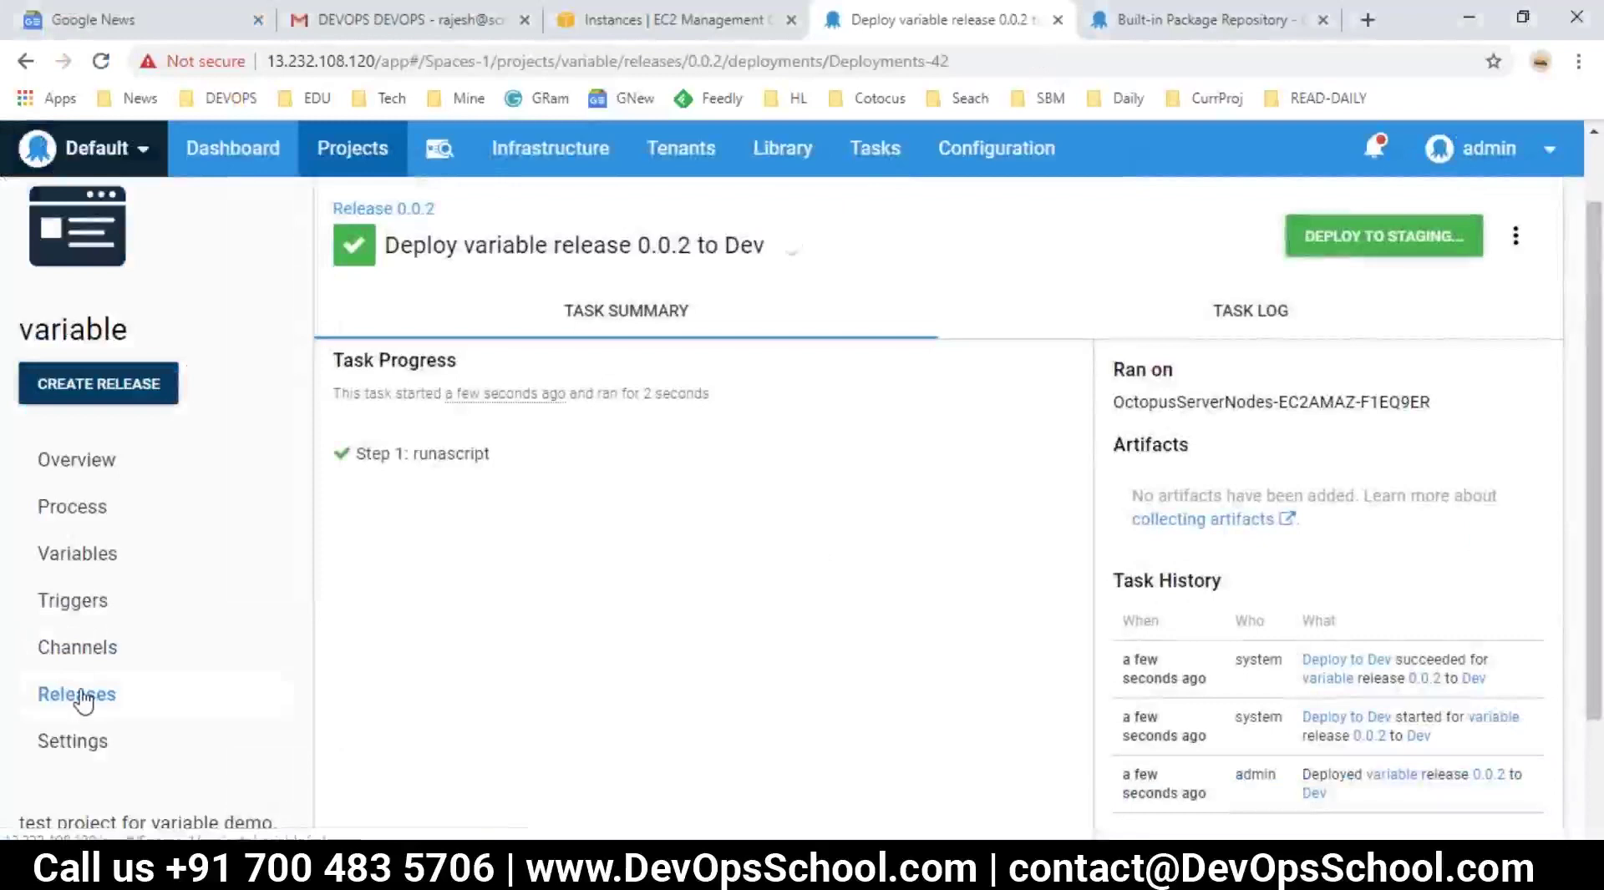
left_click(62, 511)
left_click(92, 554)
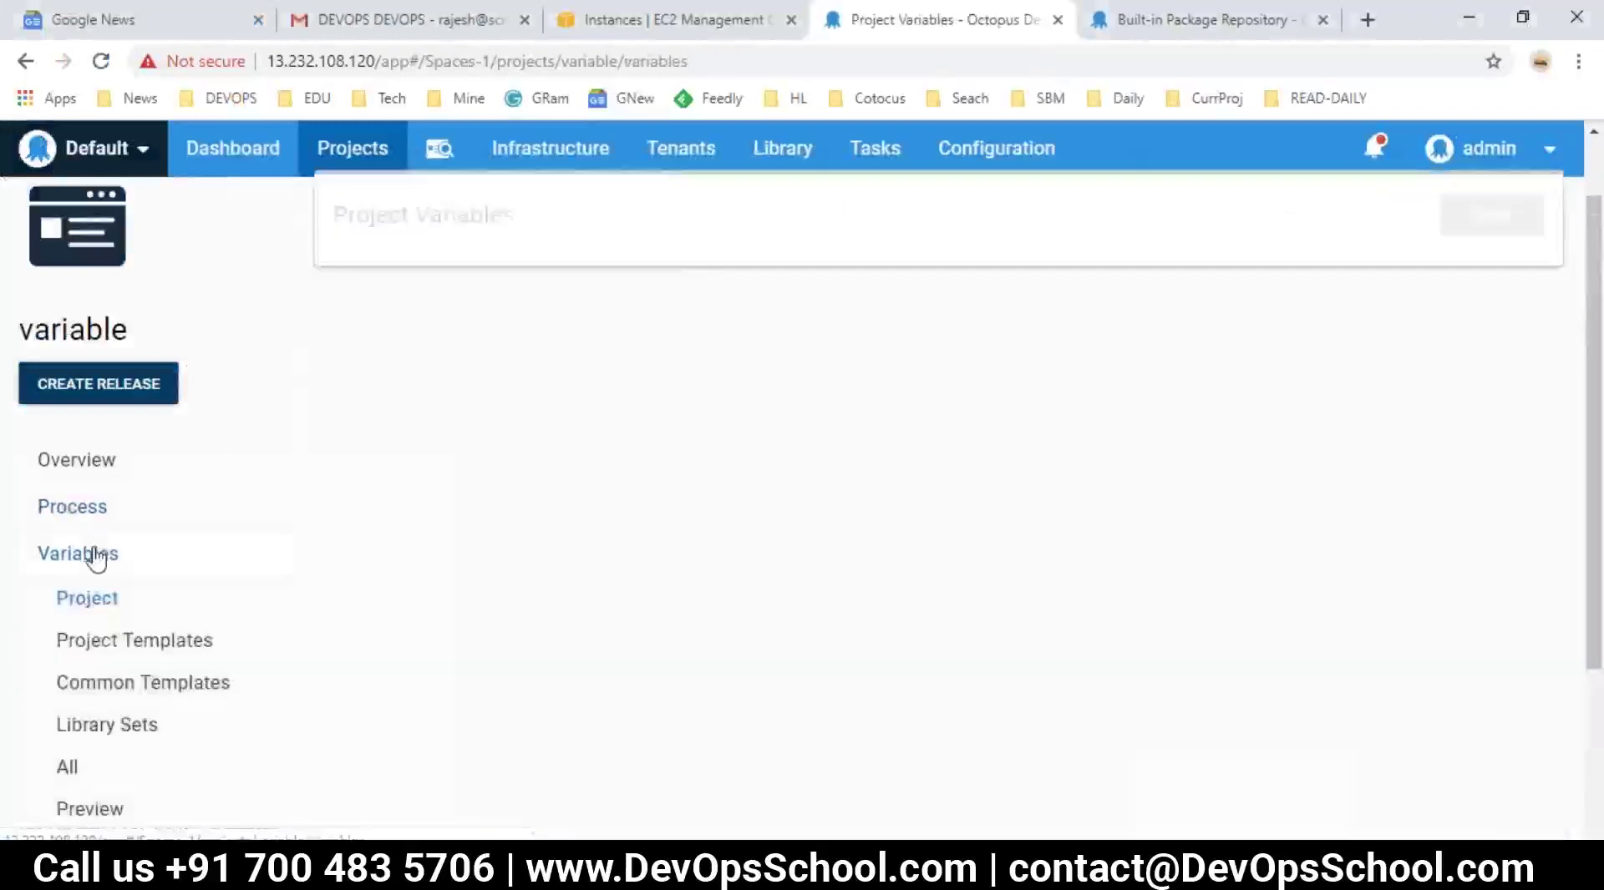
- Switch to online-may-2019.txt in Notepad and move the Variables heading with its separator lines below the deployment target notes
key("alt+Tab")
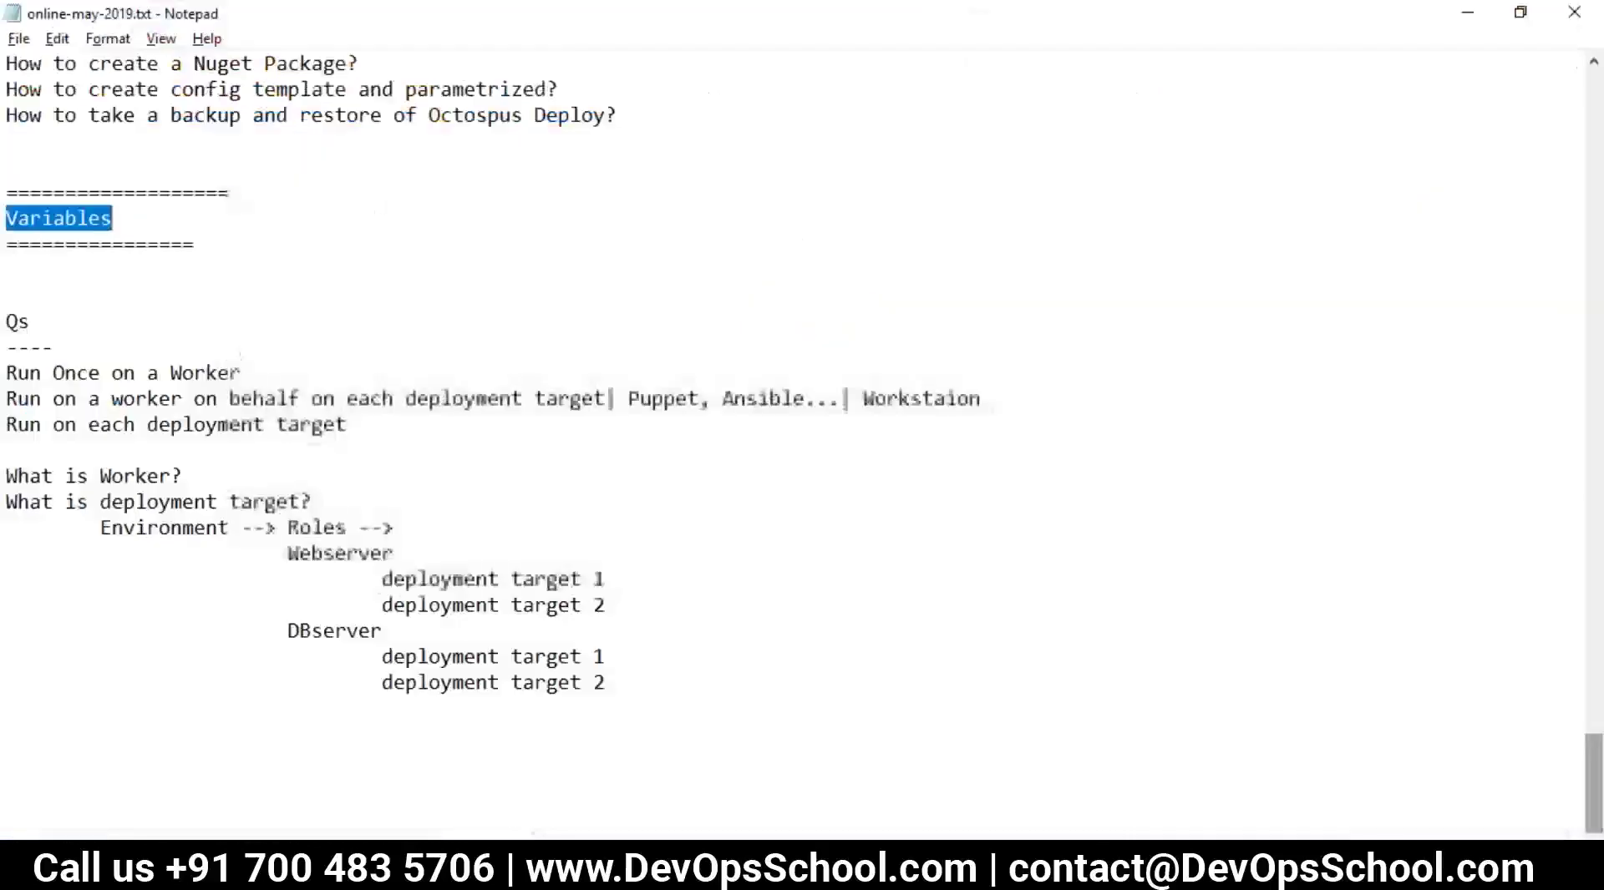
left_click(243, 700)
left_click_drag(243, 247, 3, 191)
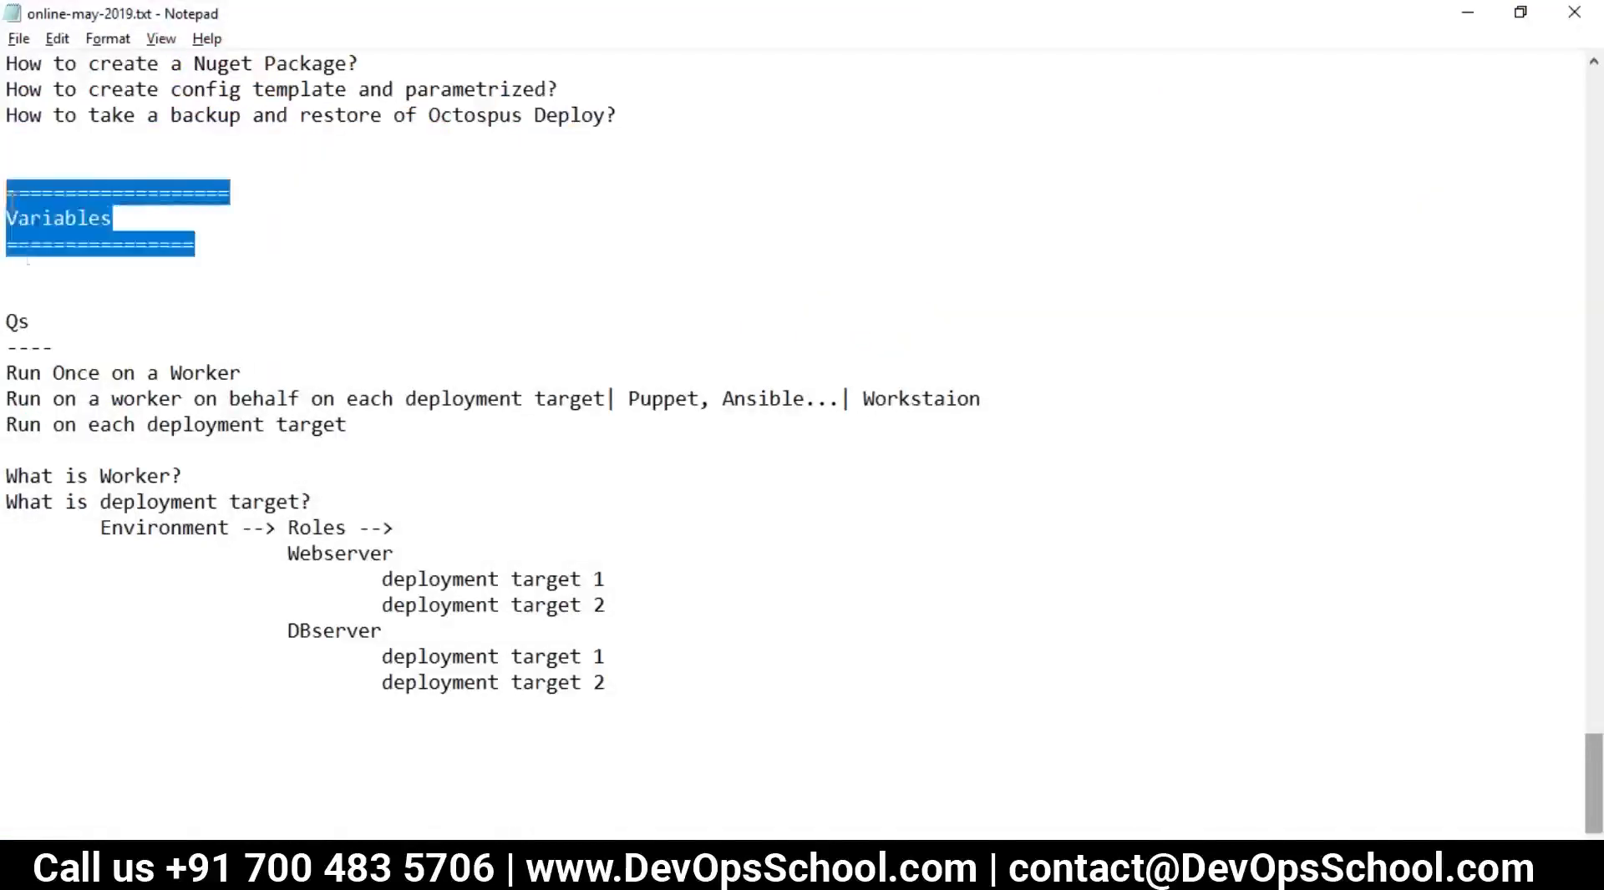
key("ctrl+x")
left_click(177, 783)
key("ctrl+v")
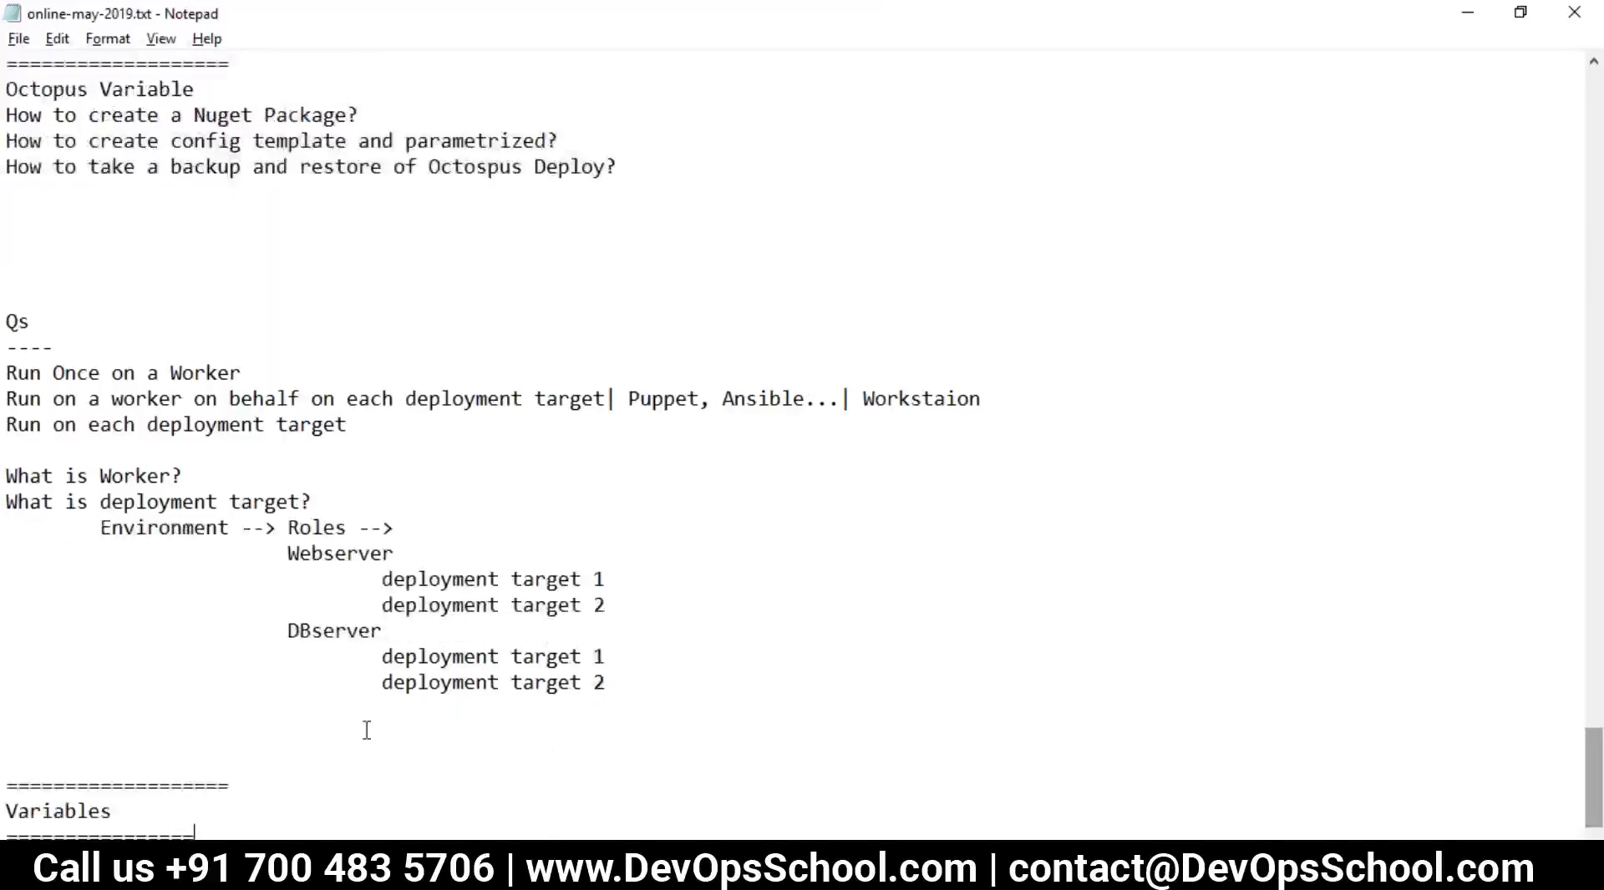
- Check the scope options for a new project variable in Octopus Deploy and list environment and role under Variables in the Notepad notes
key("alt+Tab")
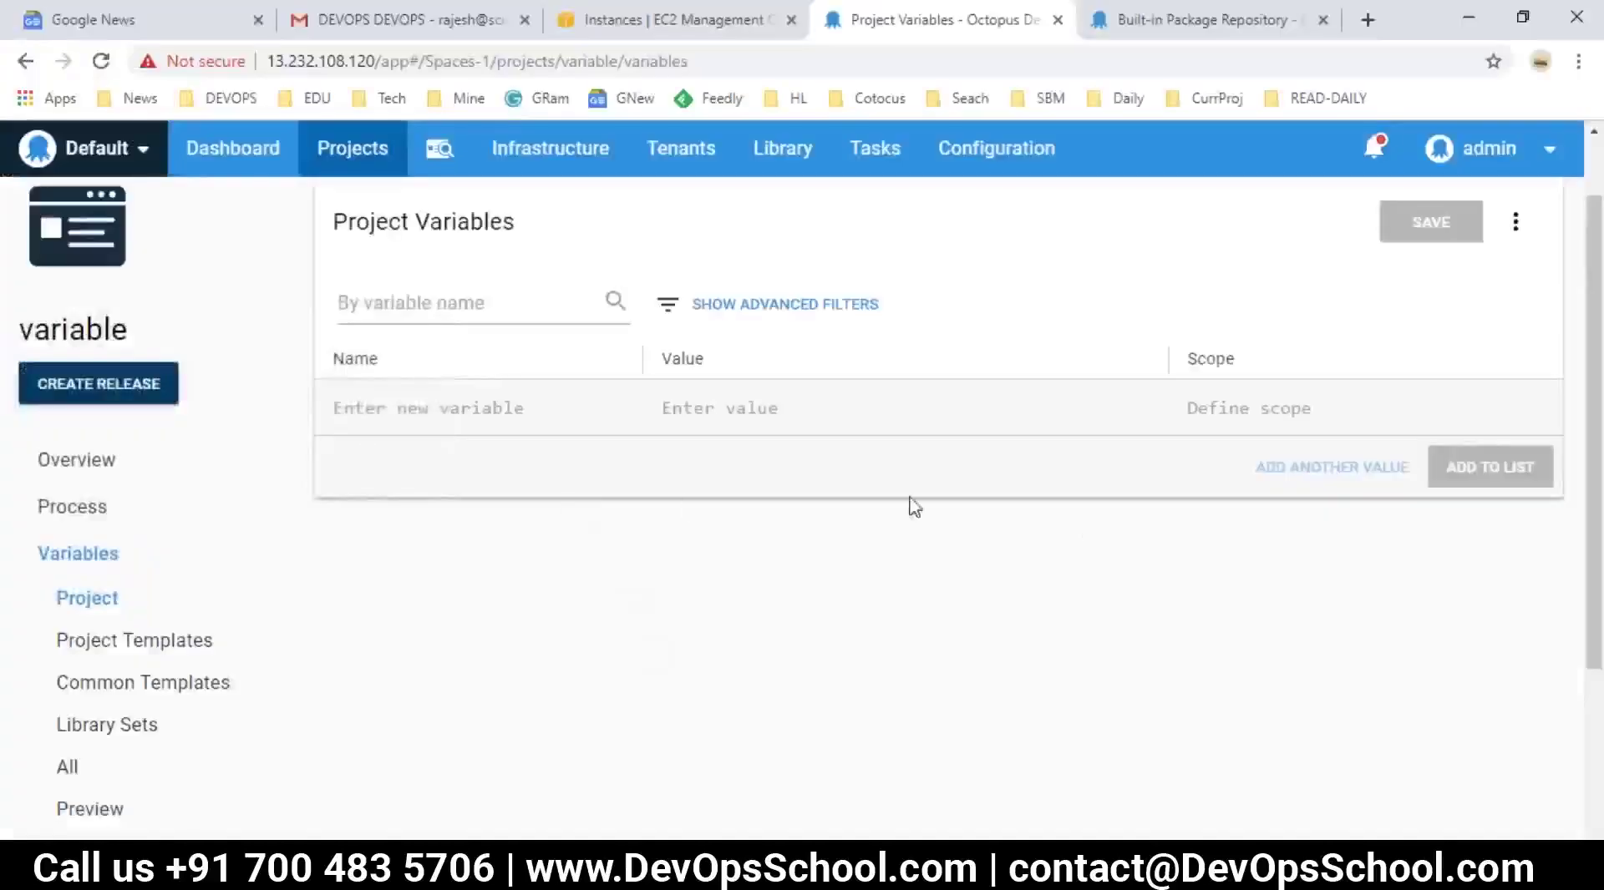
left_click(1285, 426)
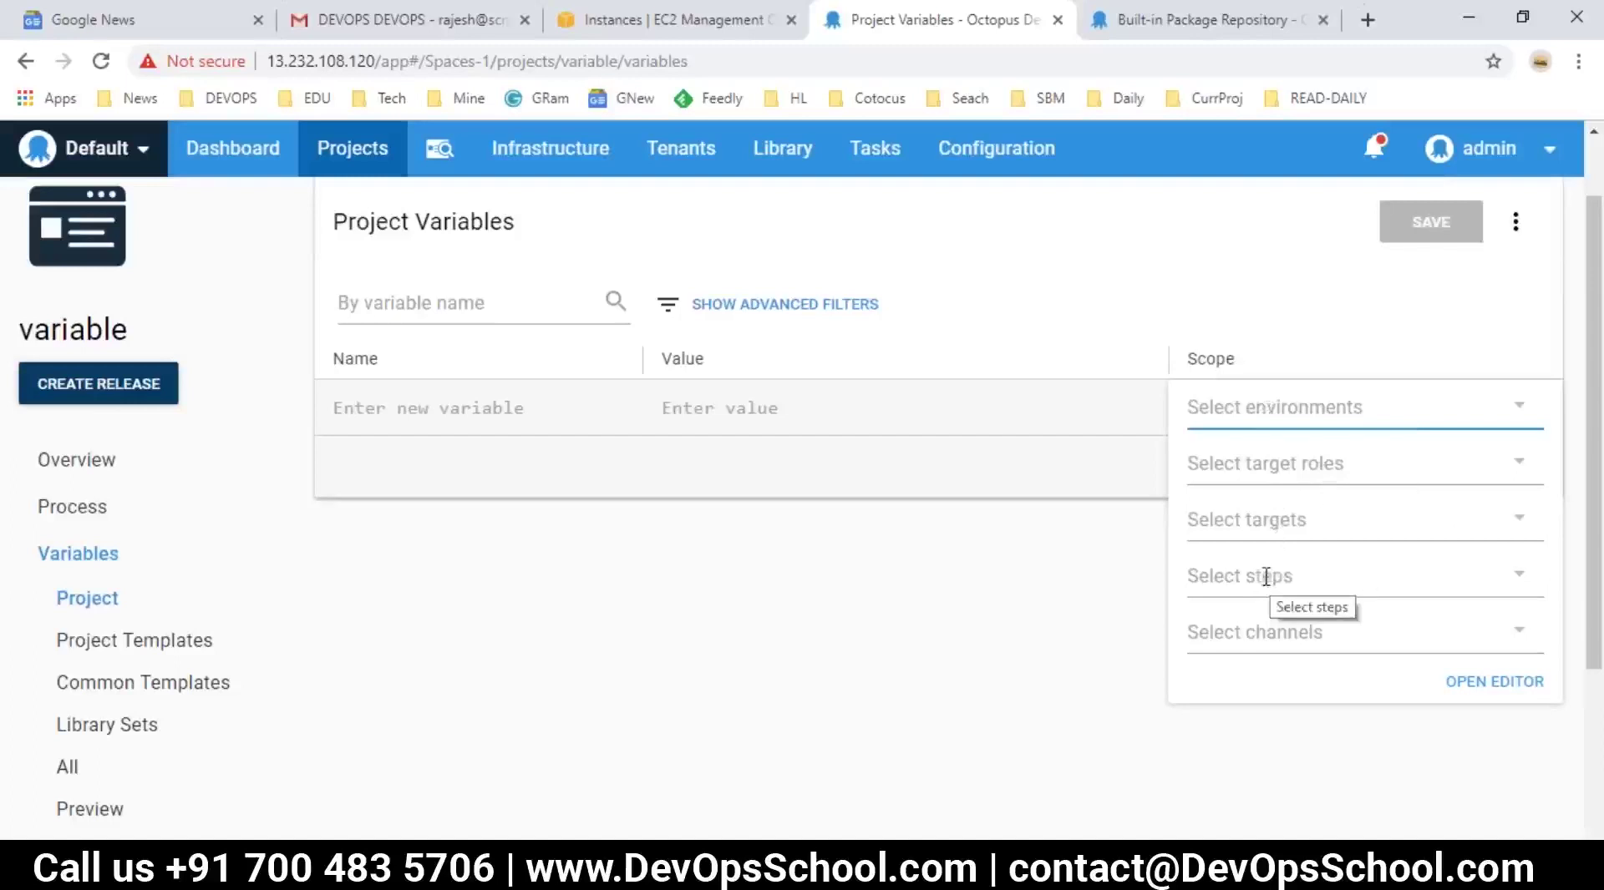
key("alt+Tab")
scroll(235, 764, "down", 1)
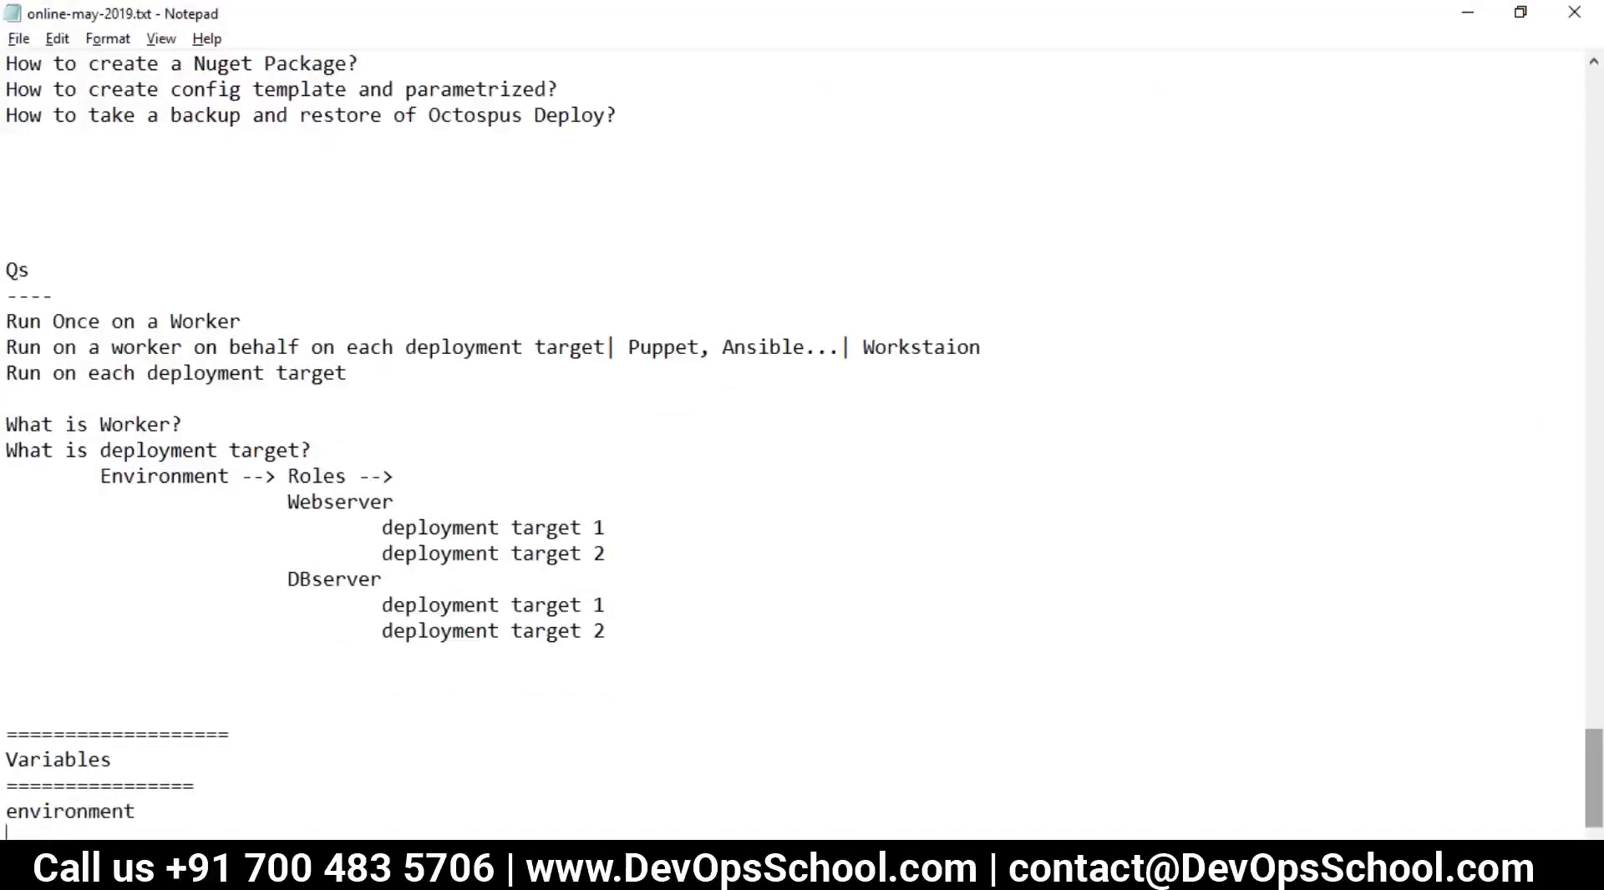
key("alt+Tab")
key("alt+Tab")
type("r")
key("Return")
key("alt+Tab")
key("alt+Tab")
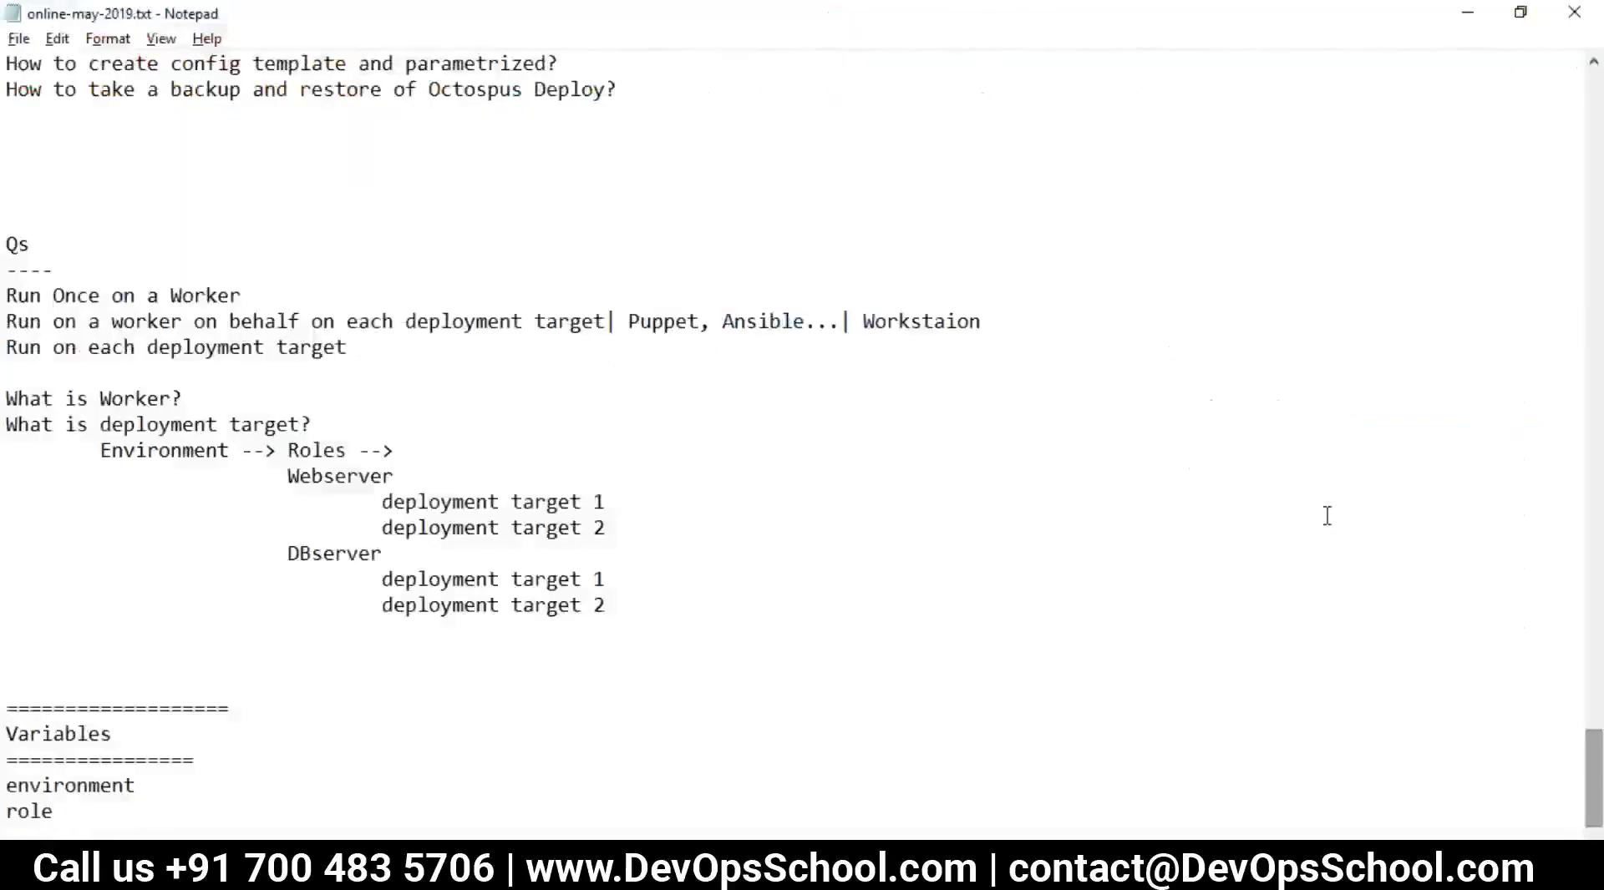
- Add target and steps below role in the notes' Variables section, checking them against the Octopus scope options
type("target")
key("alt+Tab")
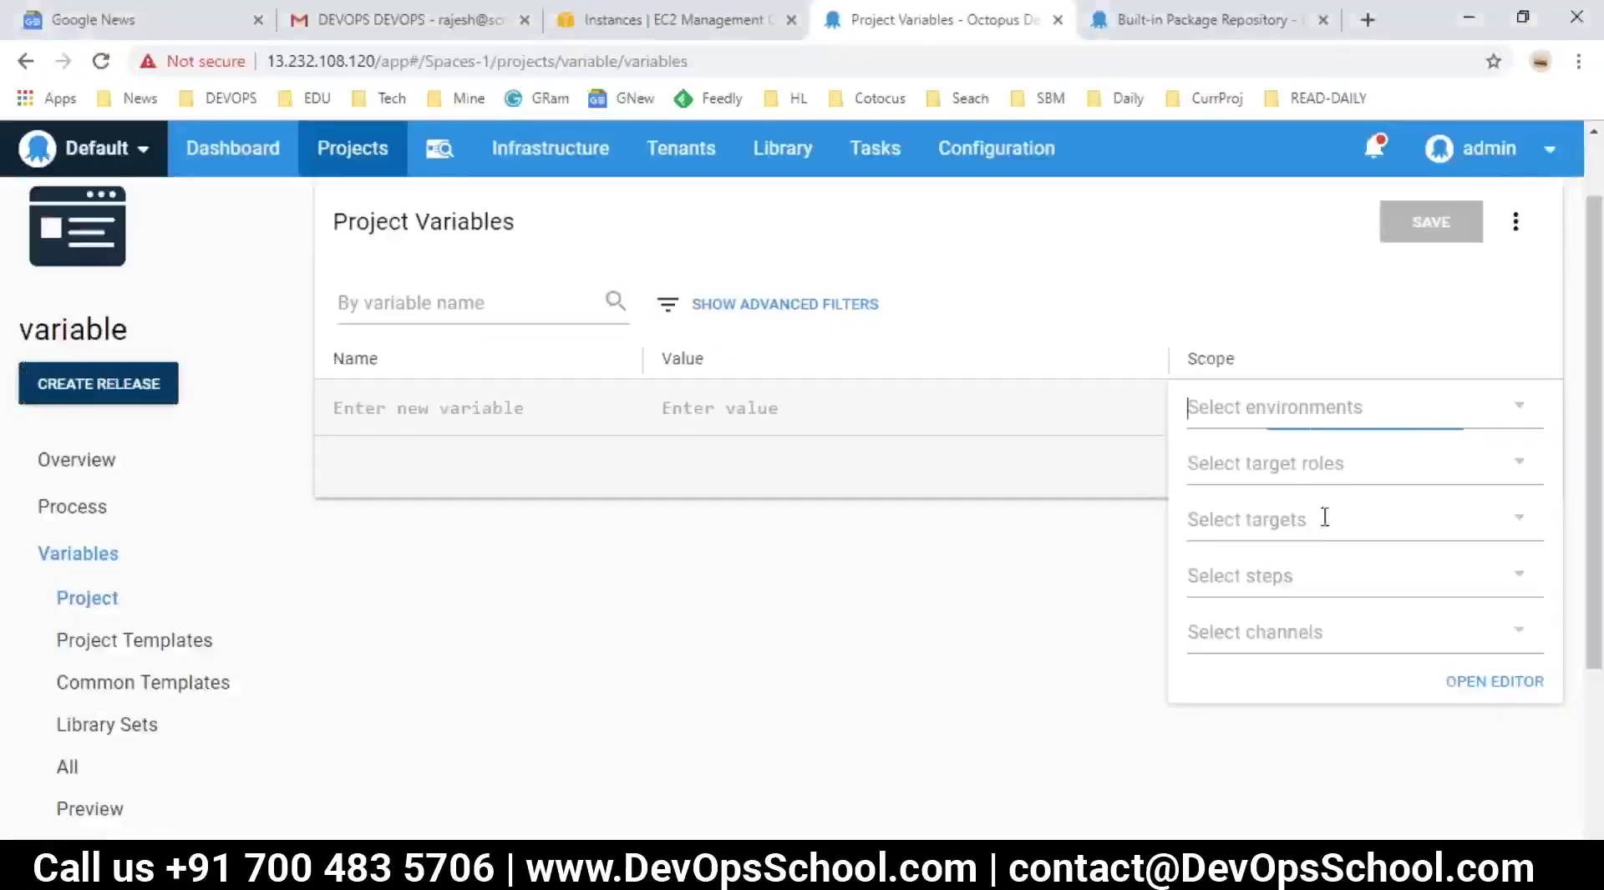
key("alt+Tab")
key("Return")
type("ste")
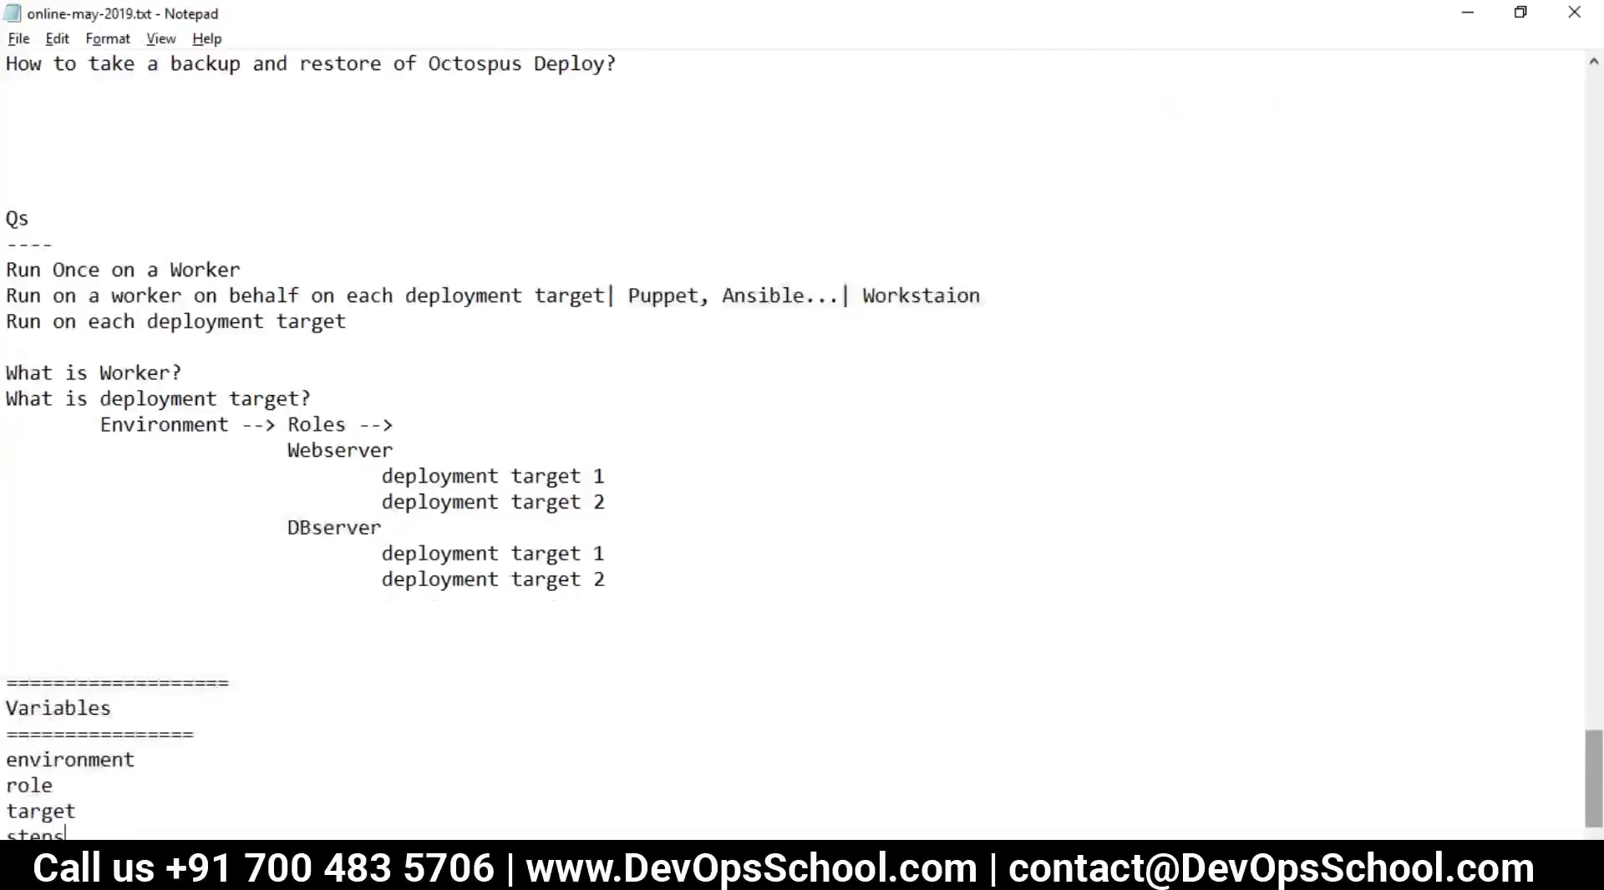
type("ps")
key("alt+Tab")
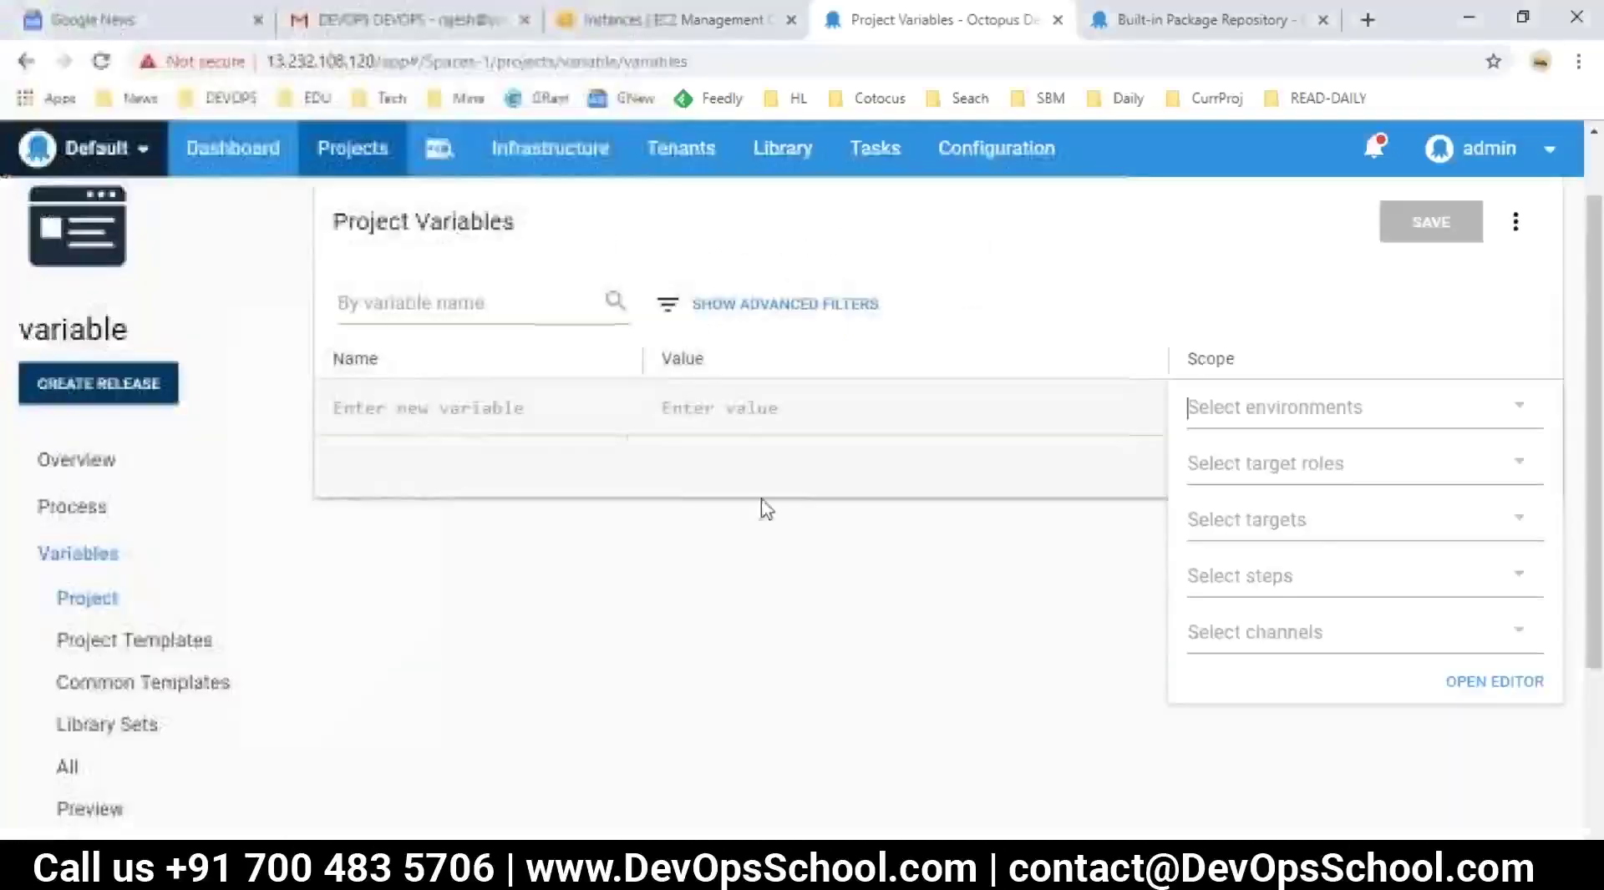
- Copy environment from the notes and enter it as both name and value of a new Octopus project variable
key("alt+Tab")
left_click_drag(183, 702, 10, 708)
key("ctrl+c")
key("alt+Tab")
left_click(400, 407)
key("ctrl+v")
left_click(712, 415)
key("ctrl+v")
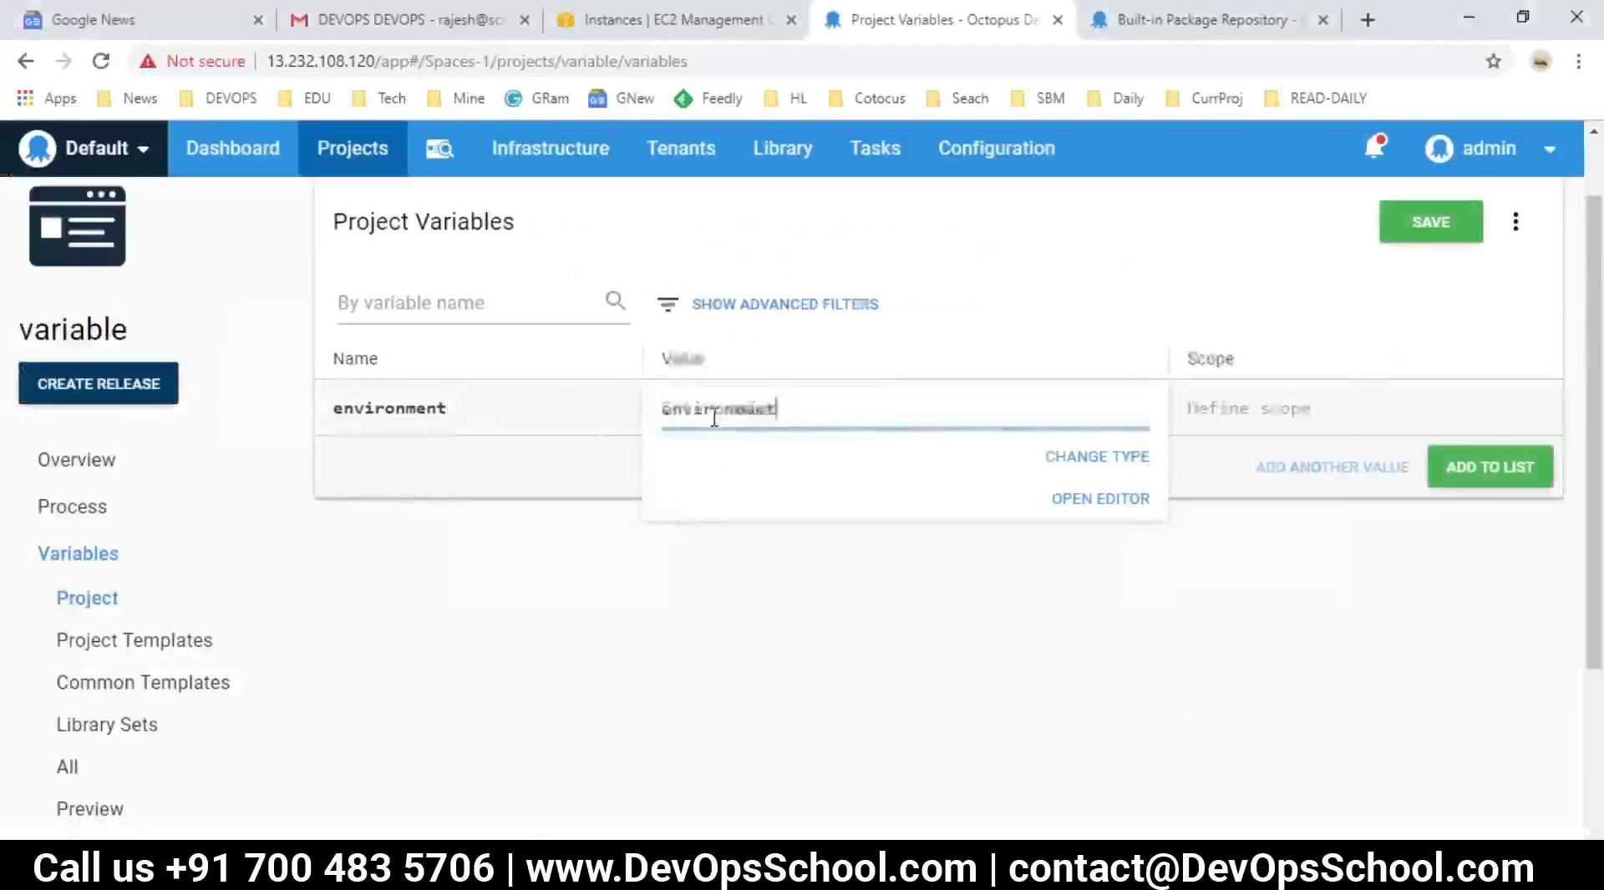
left_click(594, 564)
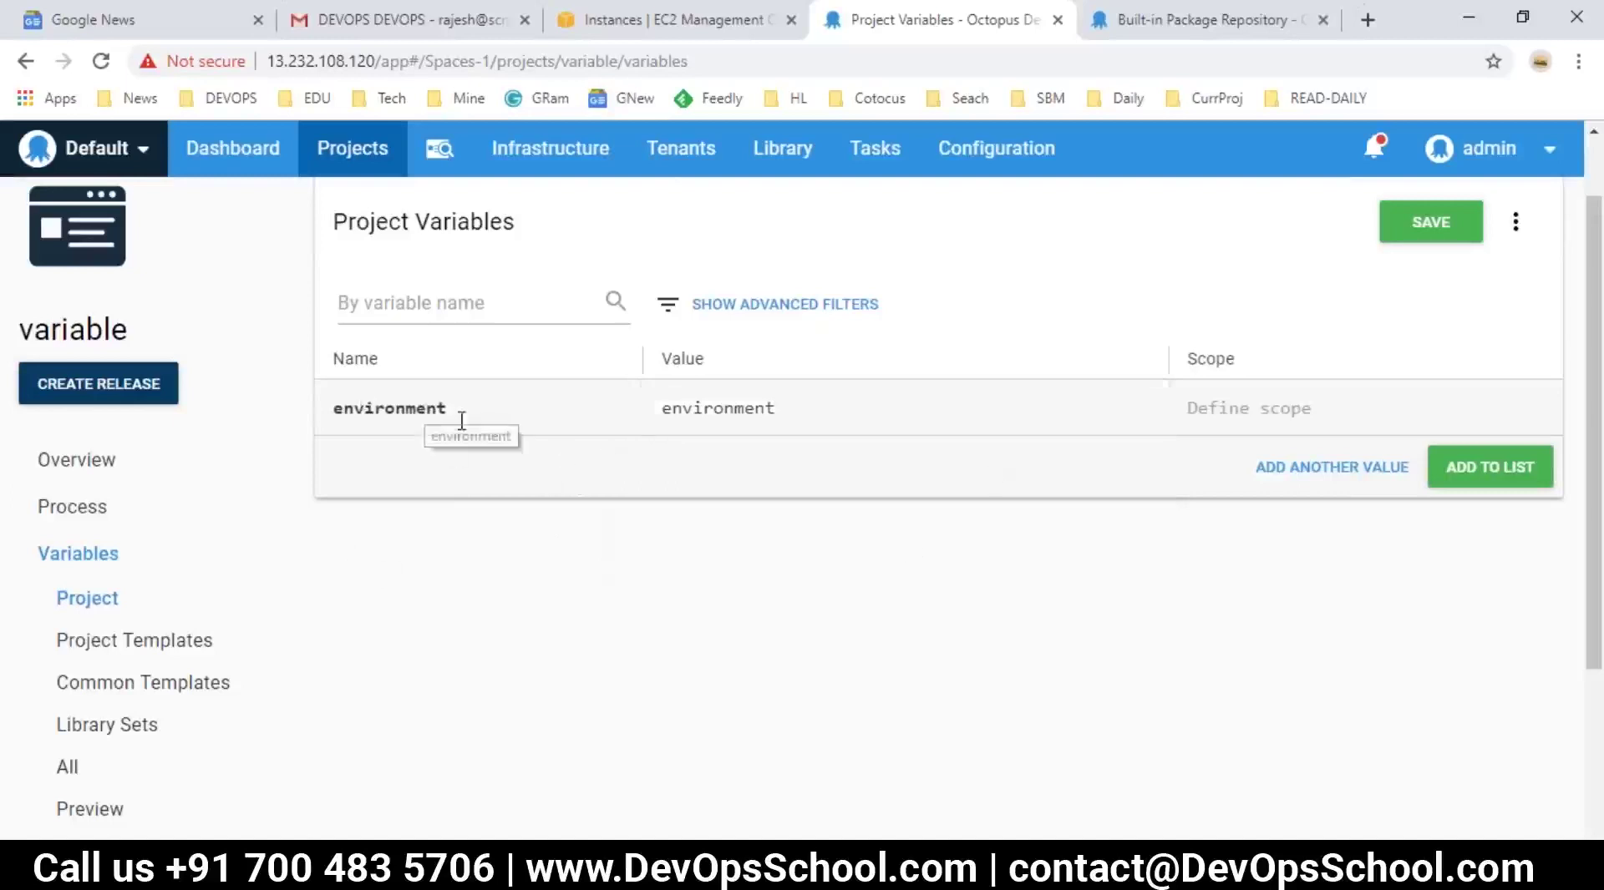
left_click(336, 410)
left_click(762, 404)
left_click_drag(768, 404, 666, 405)
left_click(758, 669)
- Pick role in the notes and try to enter it in Octopus using another value row under the environment variable
key("alt+Tab")
double_click(28, 732)
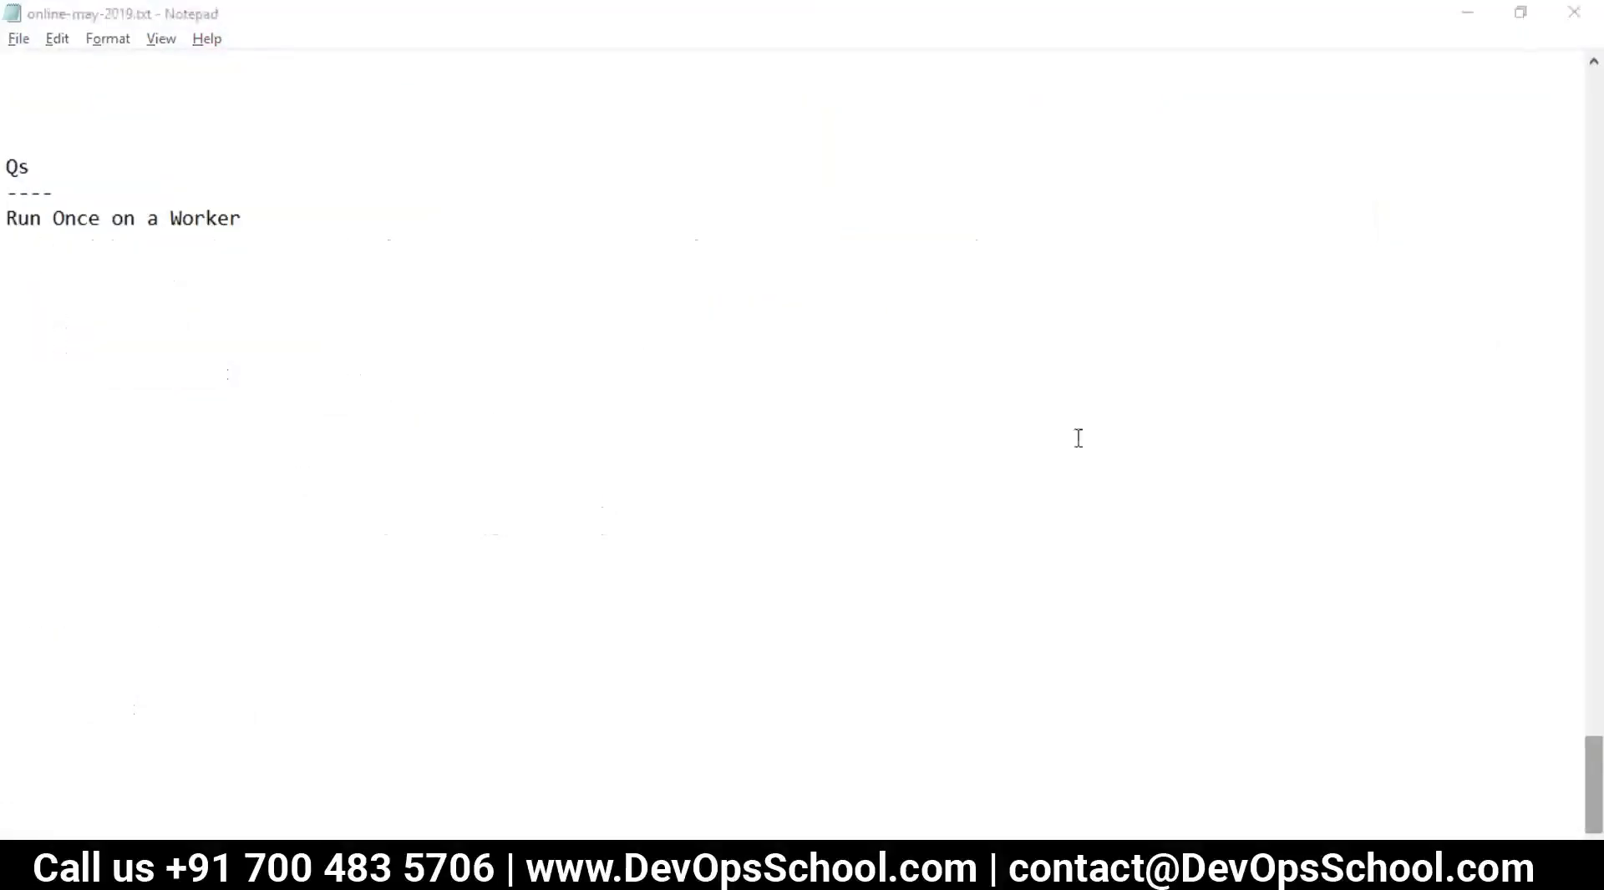
key("alt+Tab")
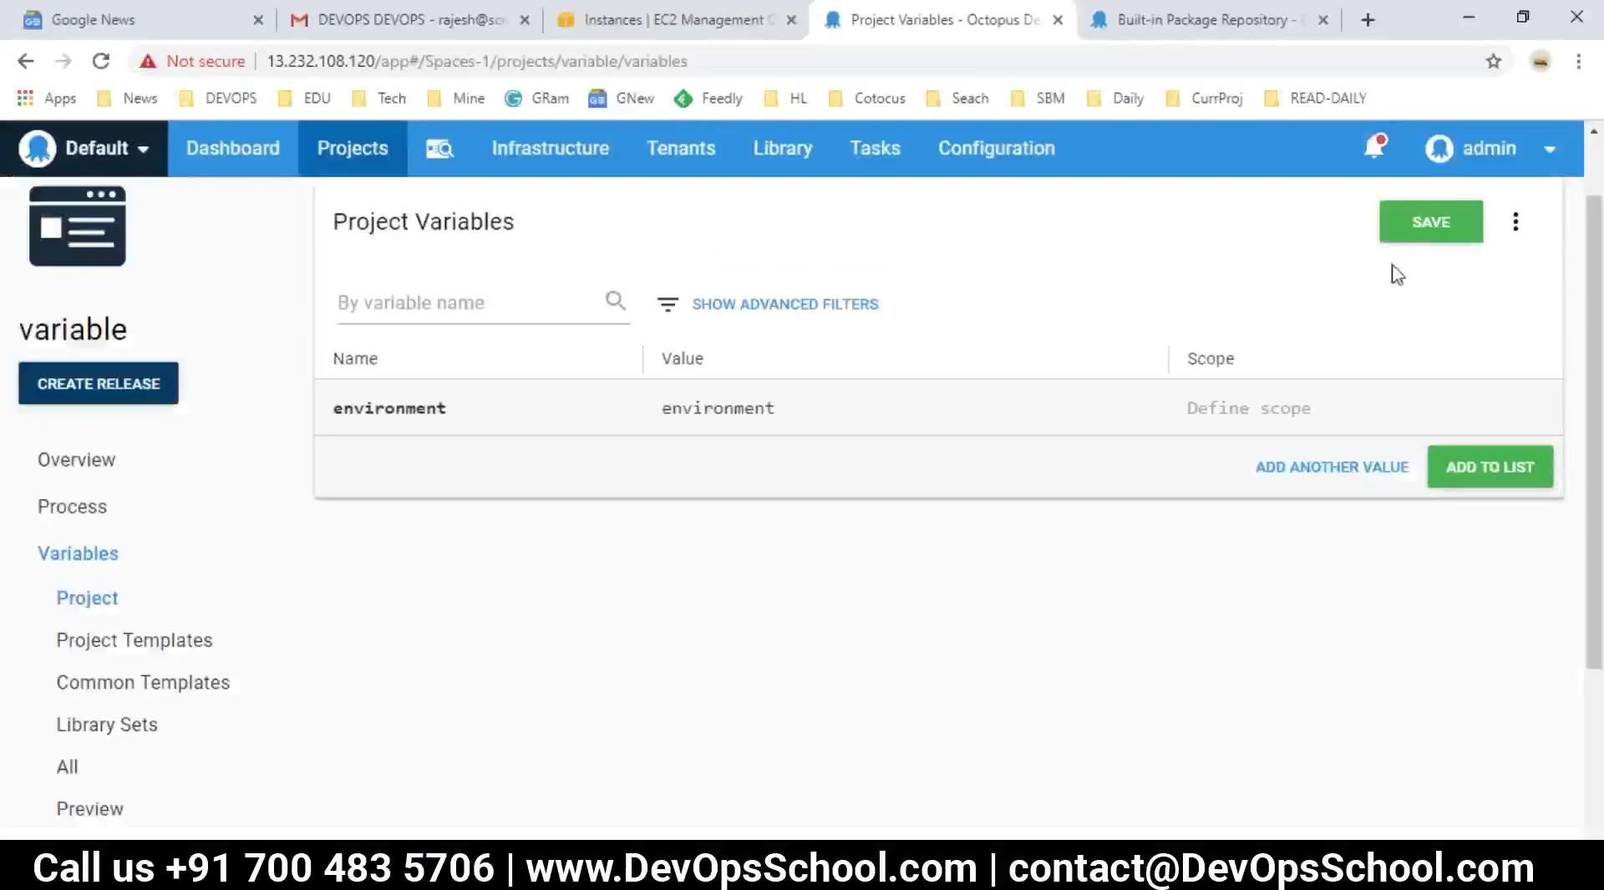
left_click(1341, 470)
left_click(426, 487)
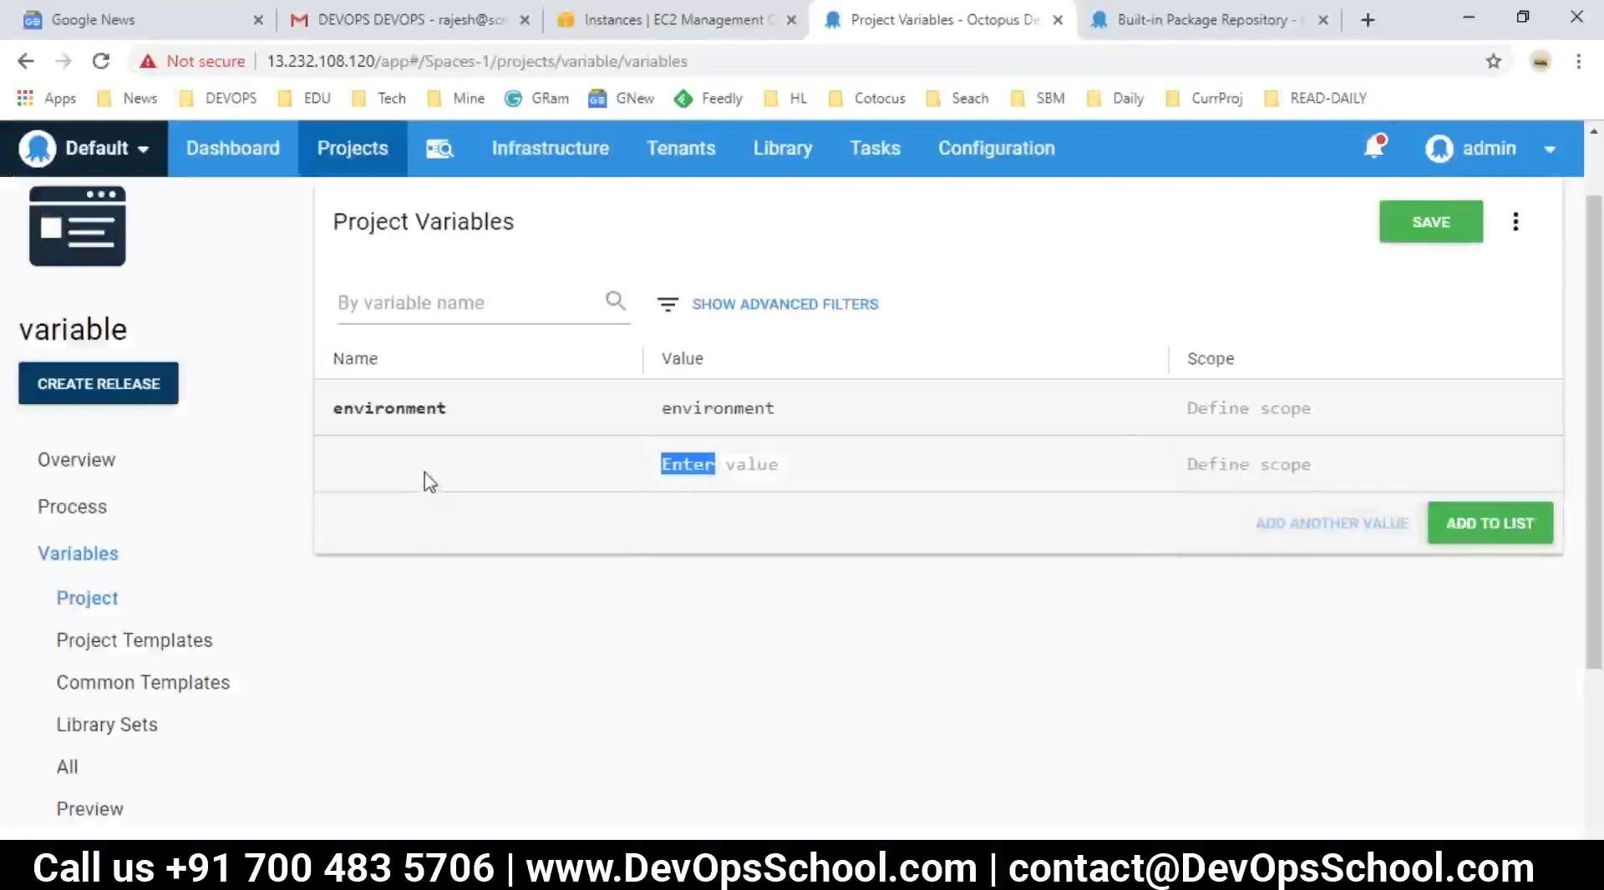
left_click(779, 462)
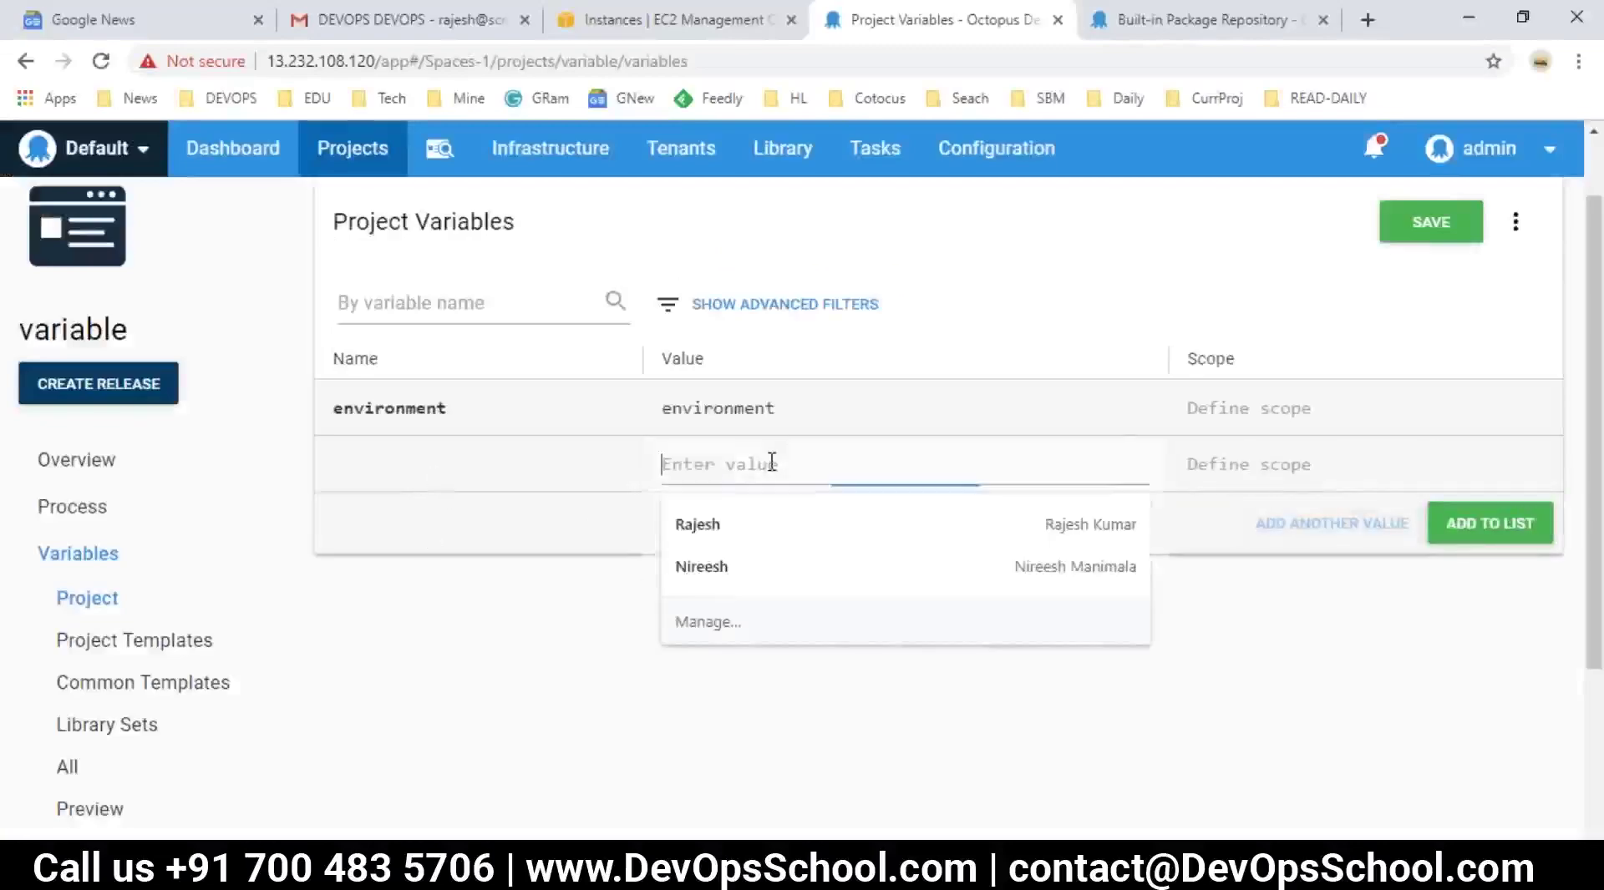
left_click(454, 494)
left_click(1234, 468)
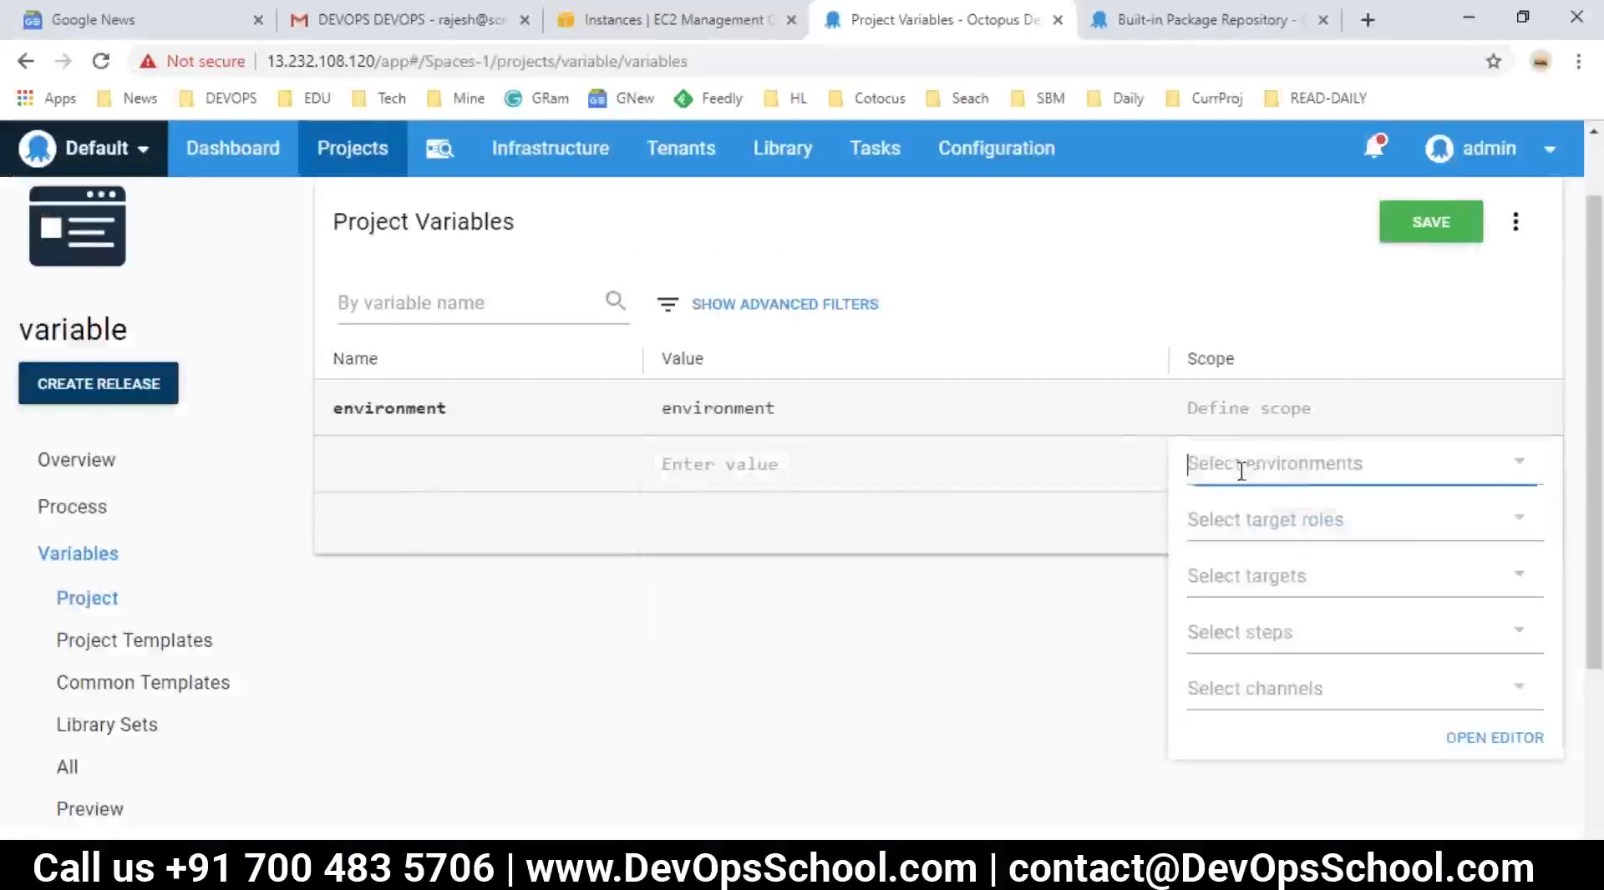
left_click(870, 475)
left_click(544, 476)
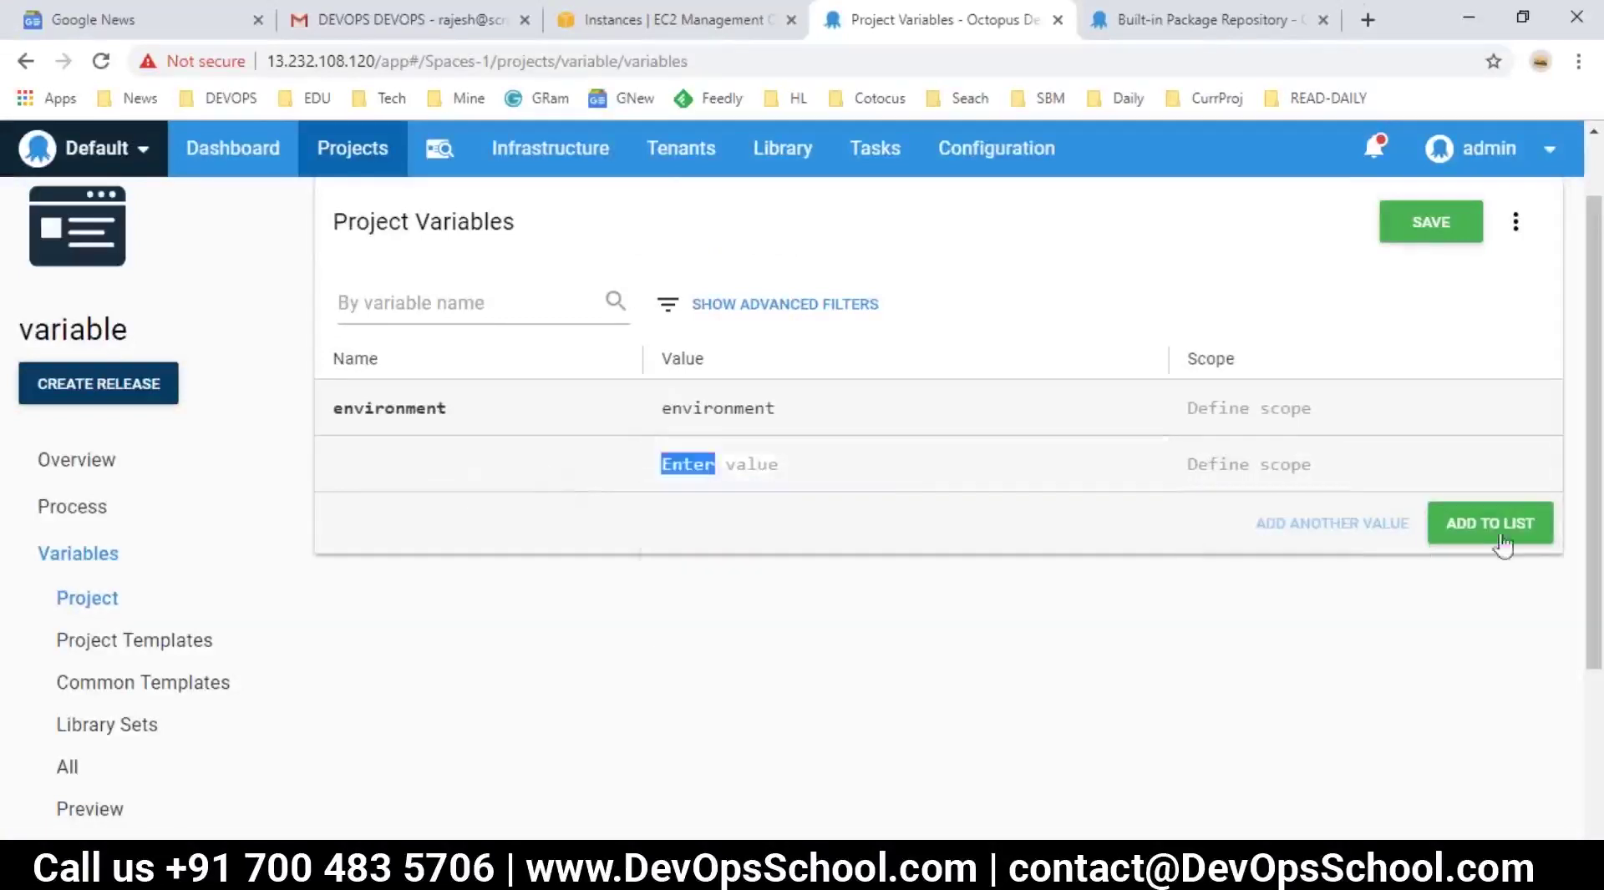
left_click(1455, 487)
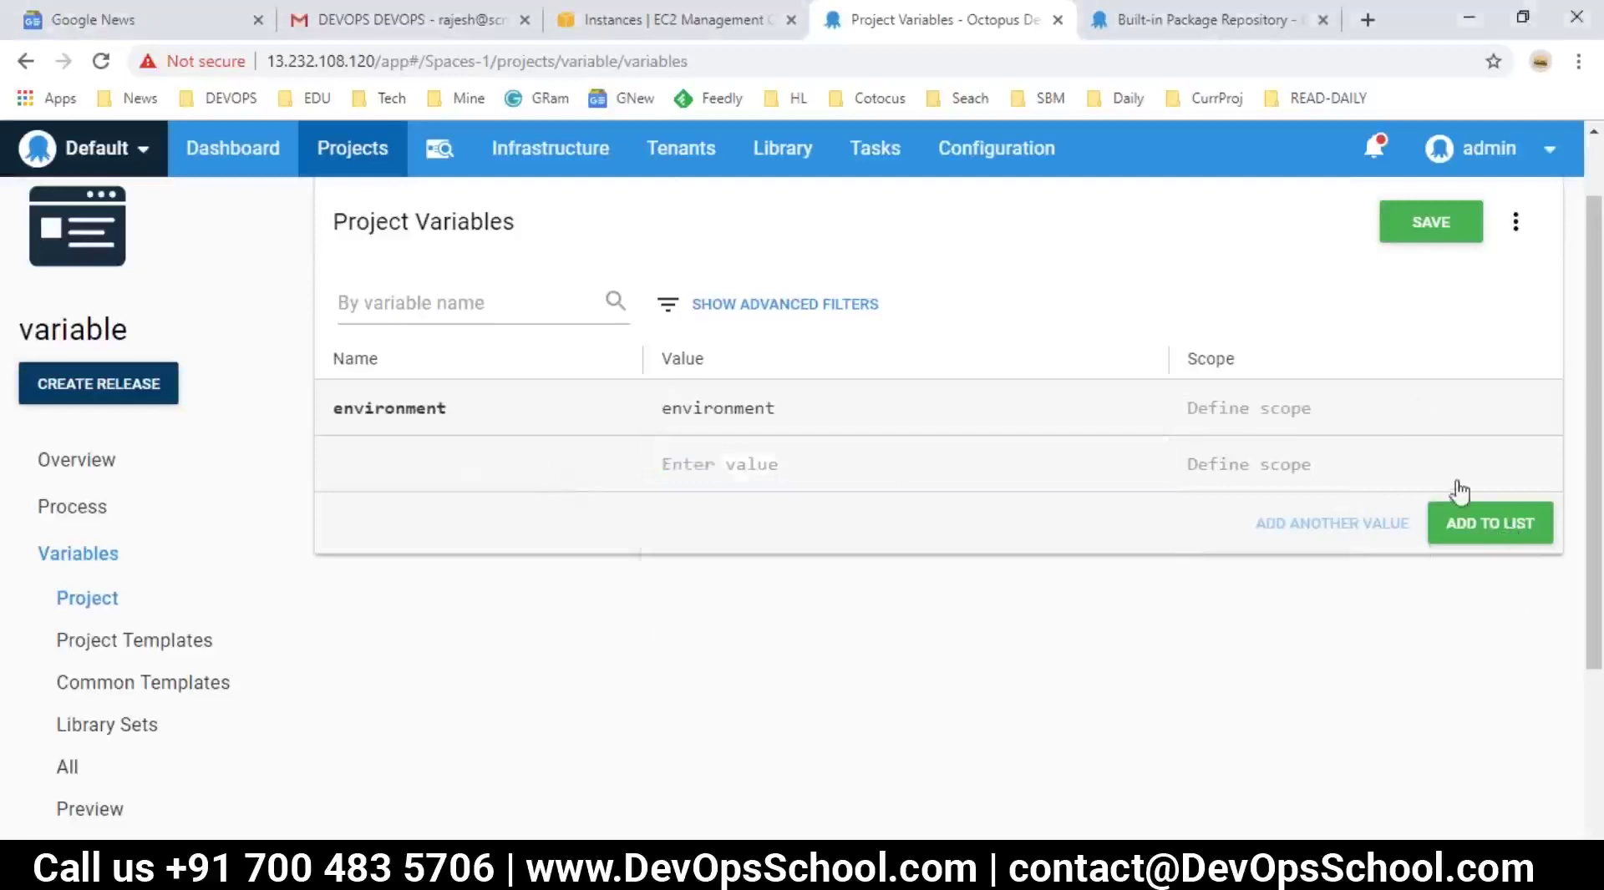
left_click(1071, 692)
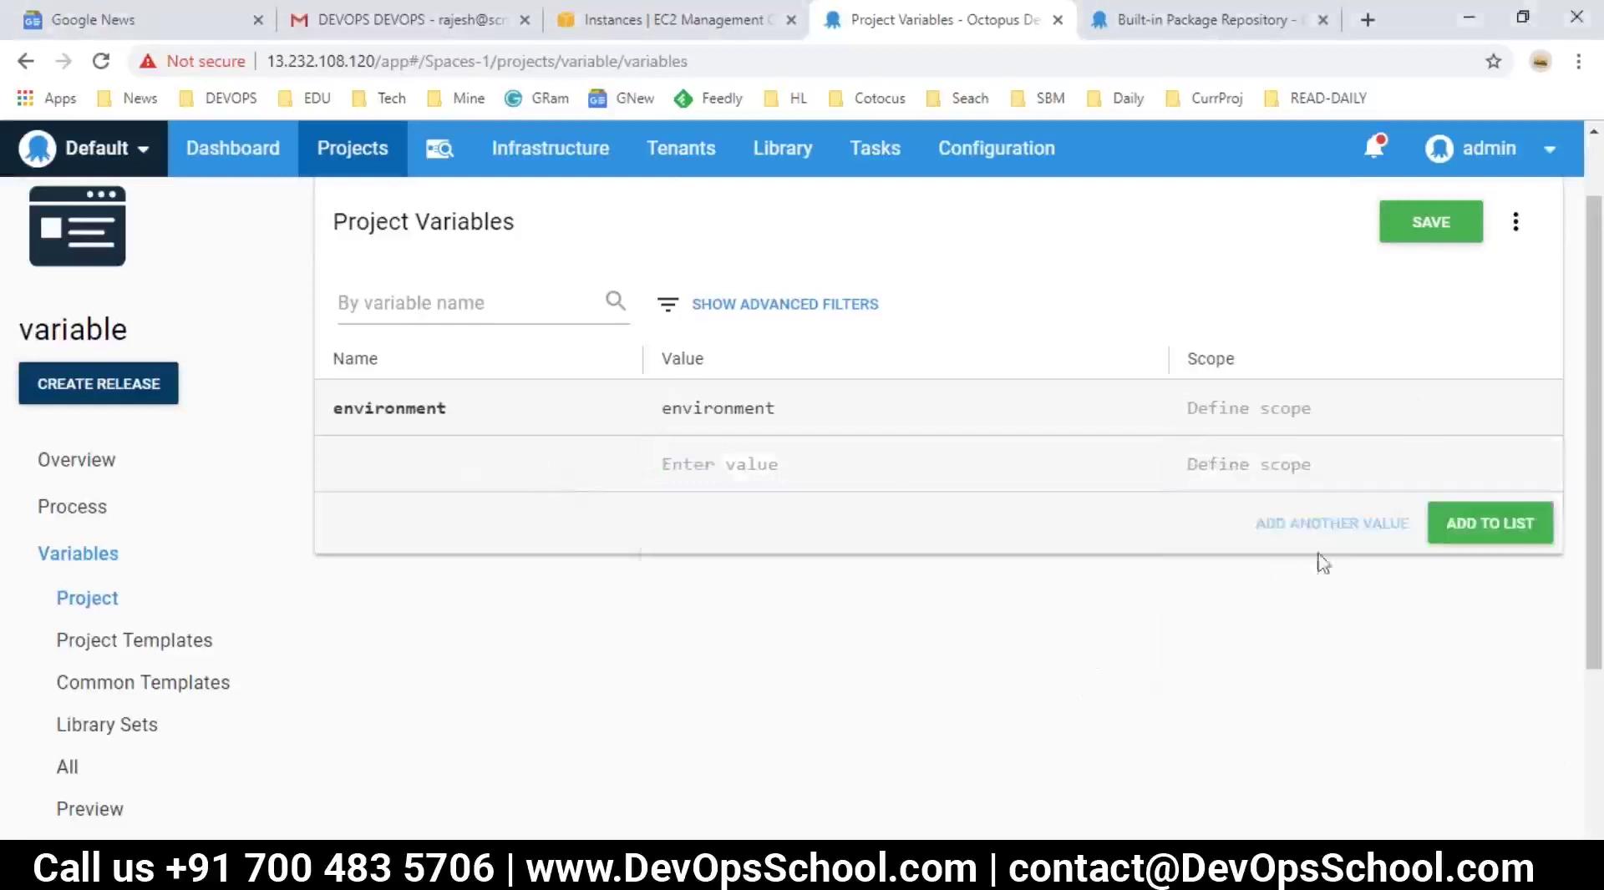
- Add the environment variable to the project variable list and delete its empty second value
left_click(1453, 531)
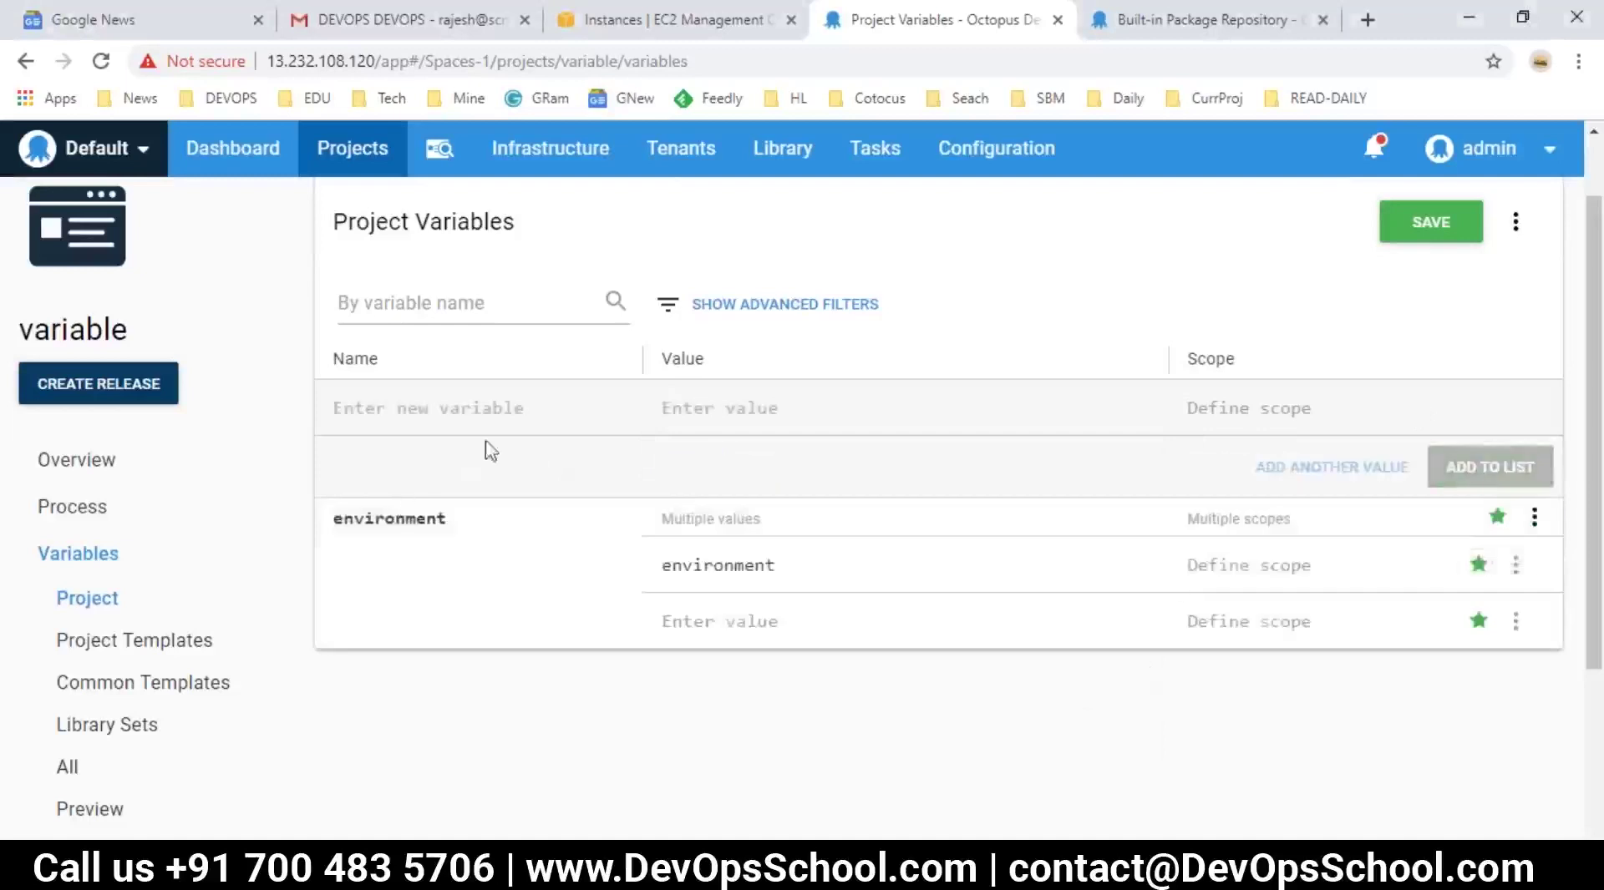
left_click(1517, 623)
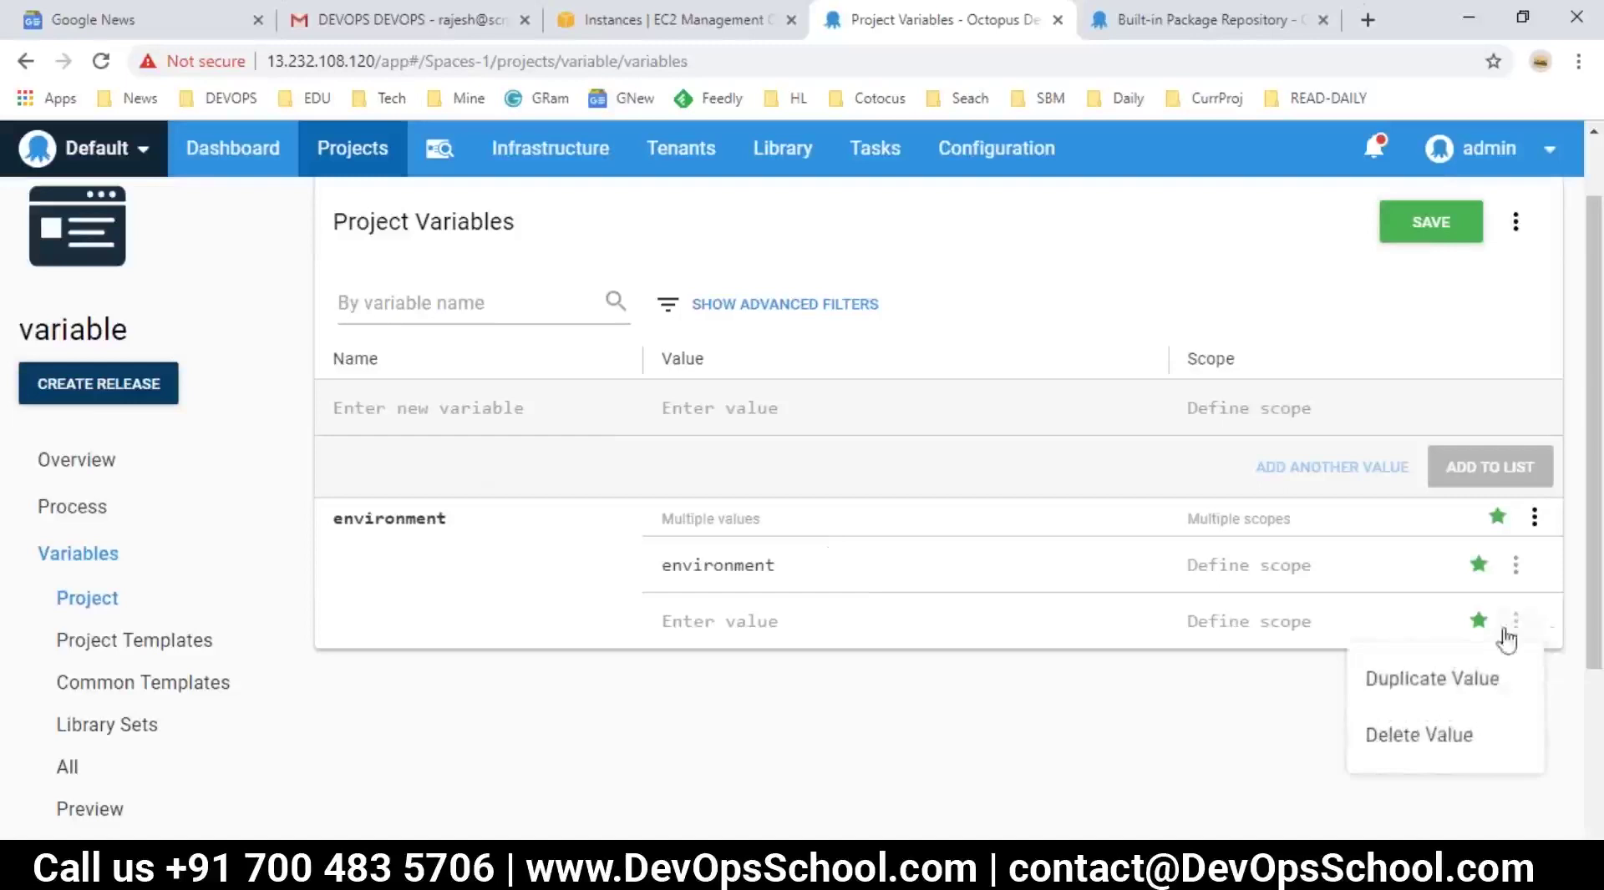
left_click(1430, 739)
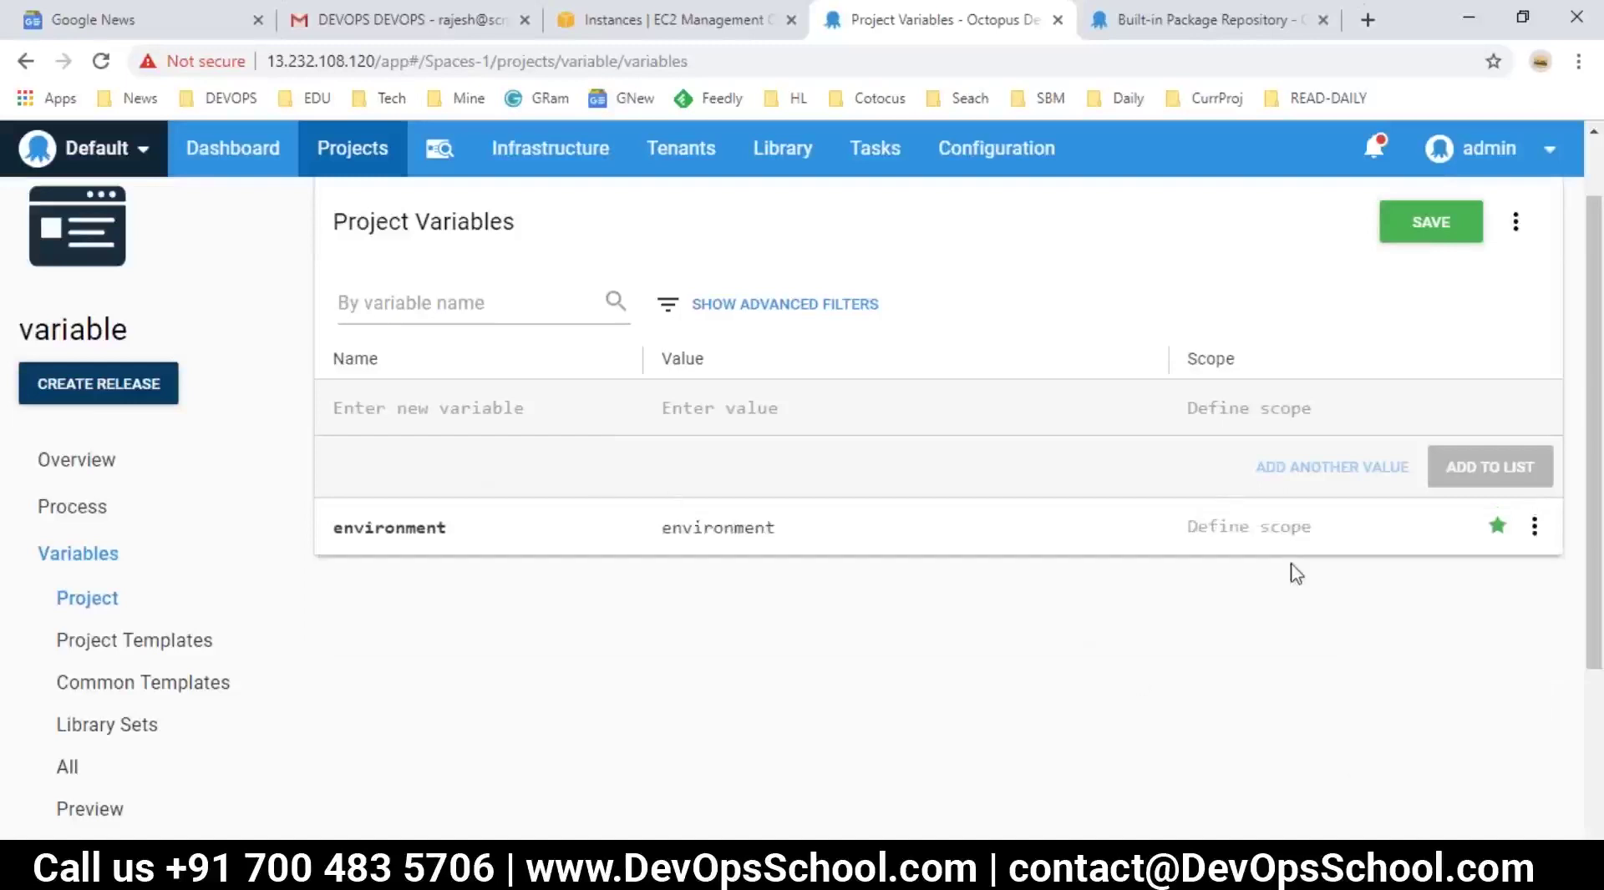
- Add a project variable named role with the value role to the list
left_click(431, 424)
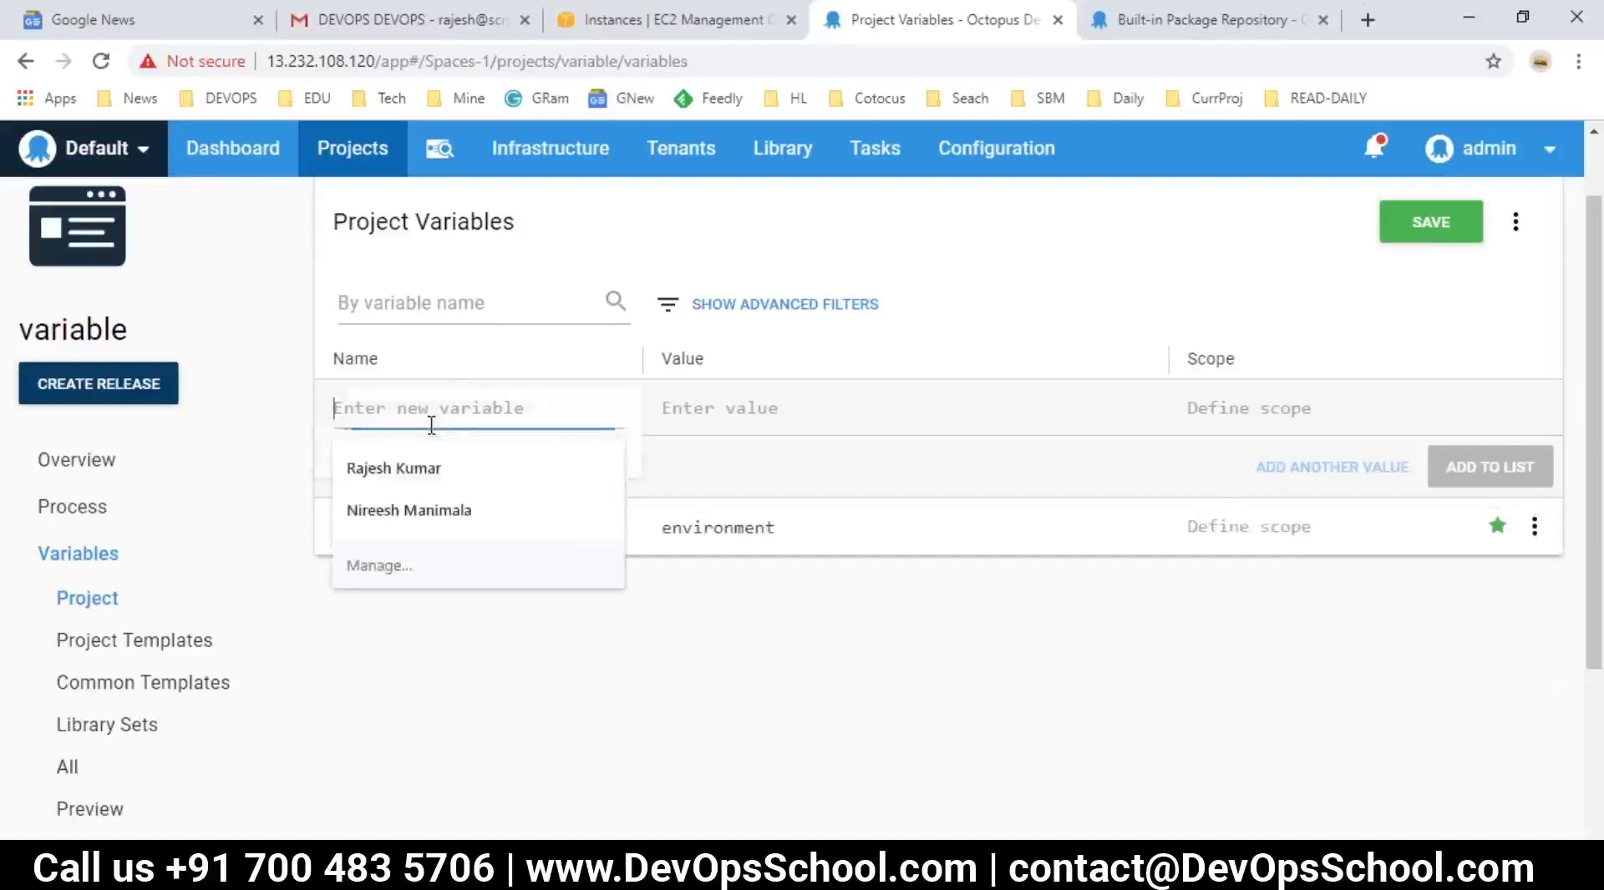
type("role")
left_click(778, 405)
type("role")
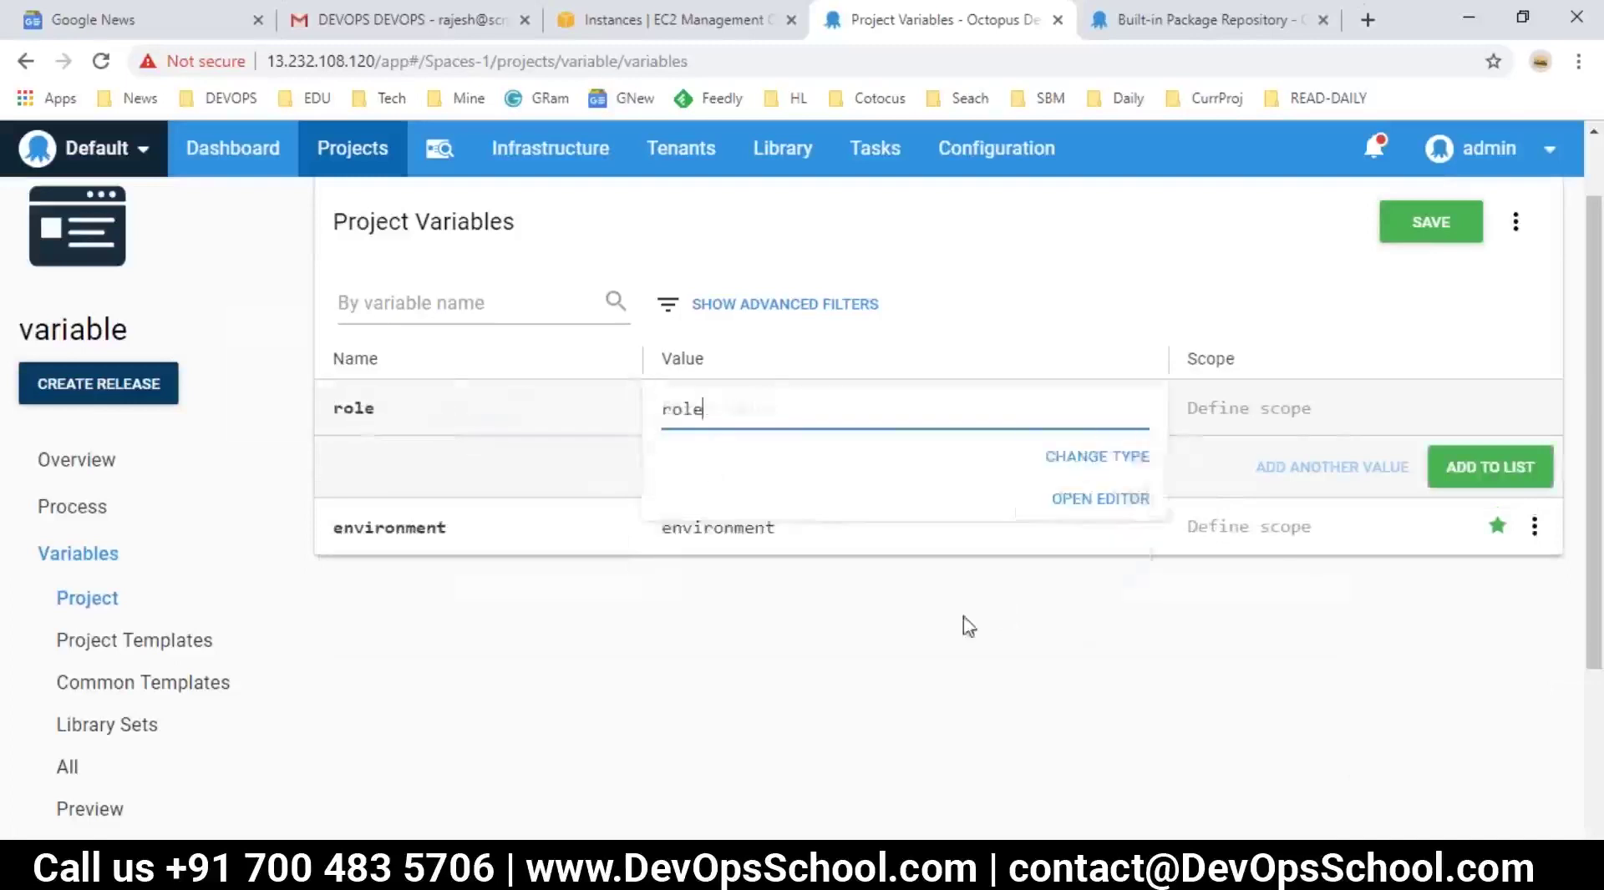
left_click(1487, 466)
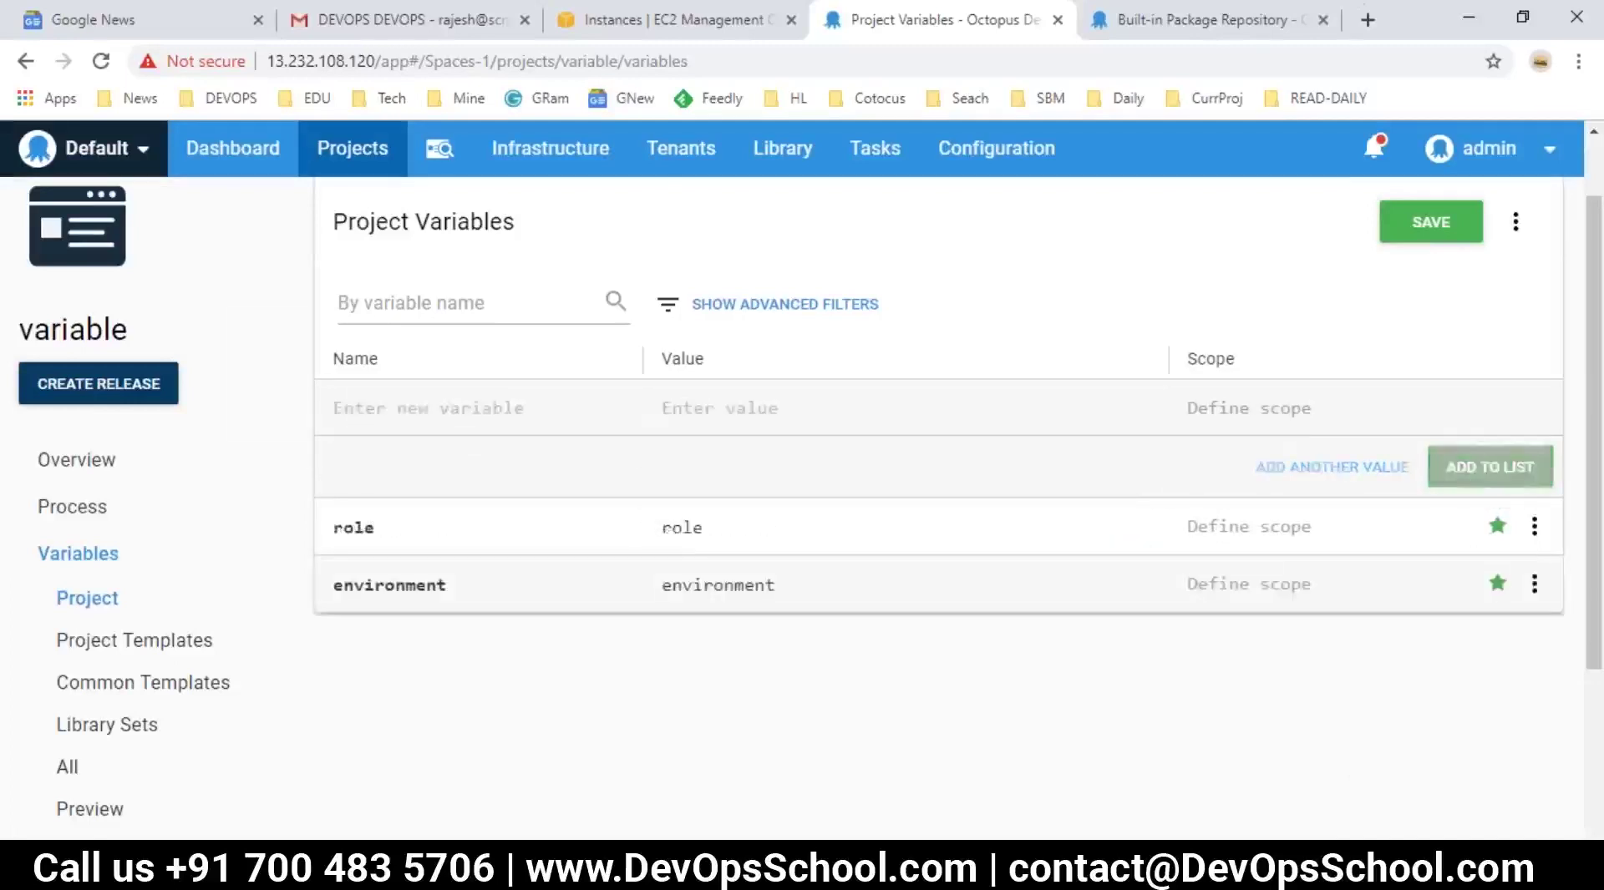
- Copy target from the notes and add a project variable with target as both name and value
key("alt+Tab")
left_click_drag(79, 761, 11, 768)
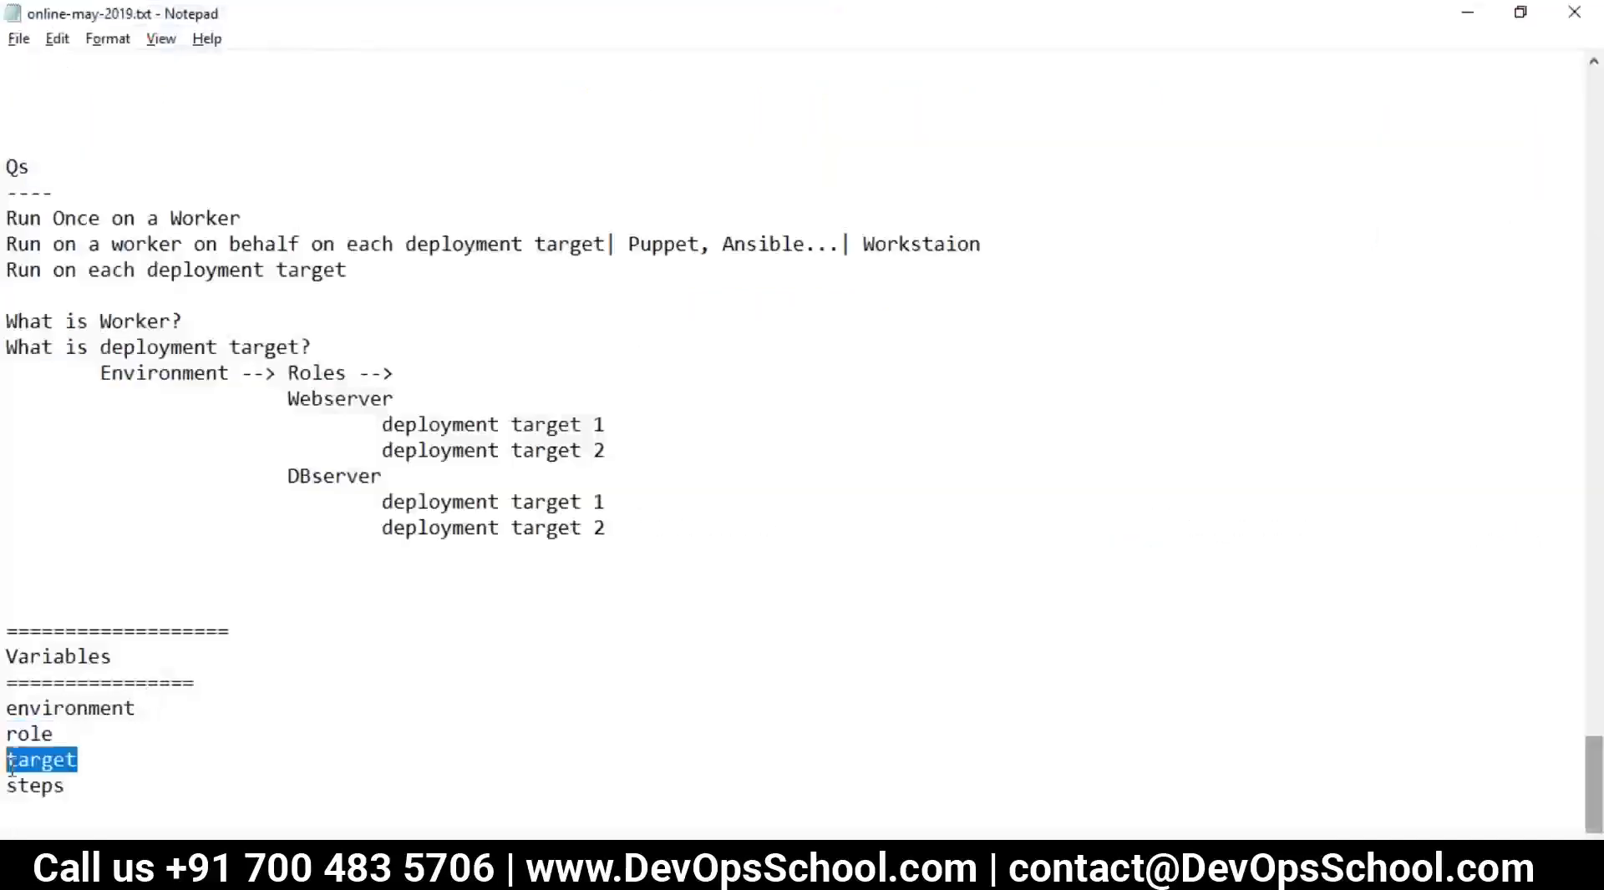
key("alt+Tab")
left_click(489, 410)
key("ctrl+v")
left_click(668, 408)
key("ctrl+v")
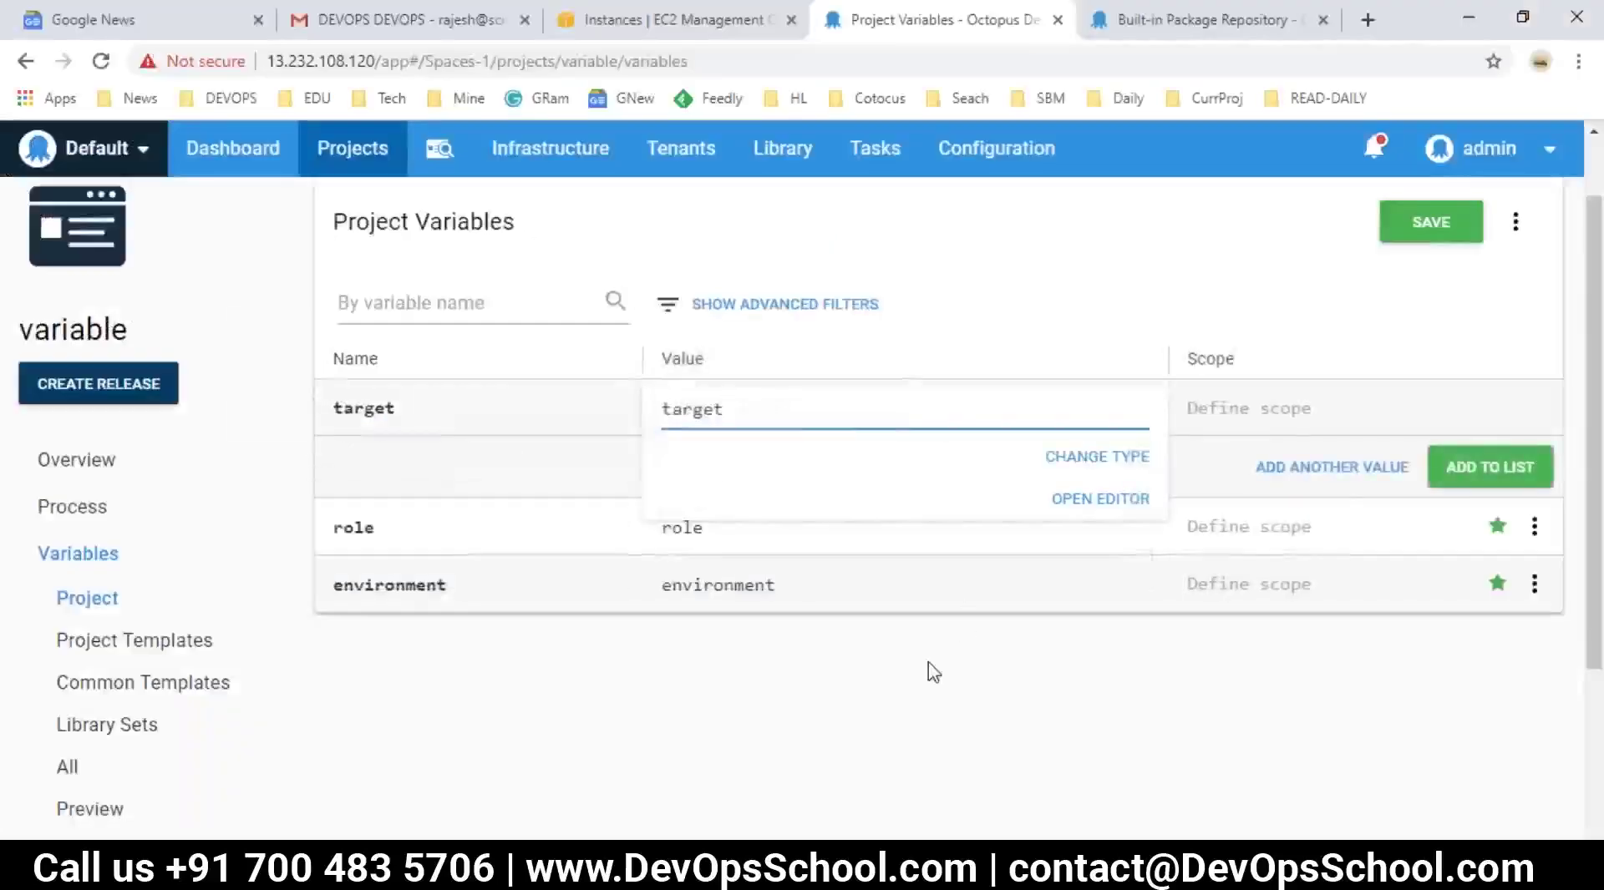
left_click(932, 670)
left_click(1484, 470)
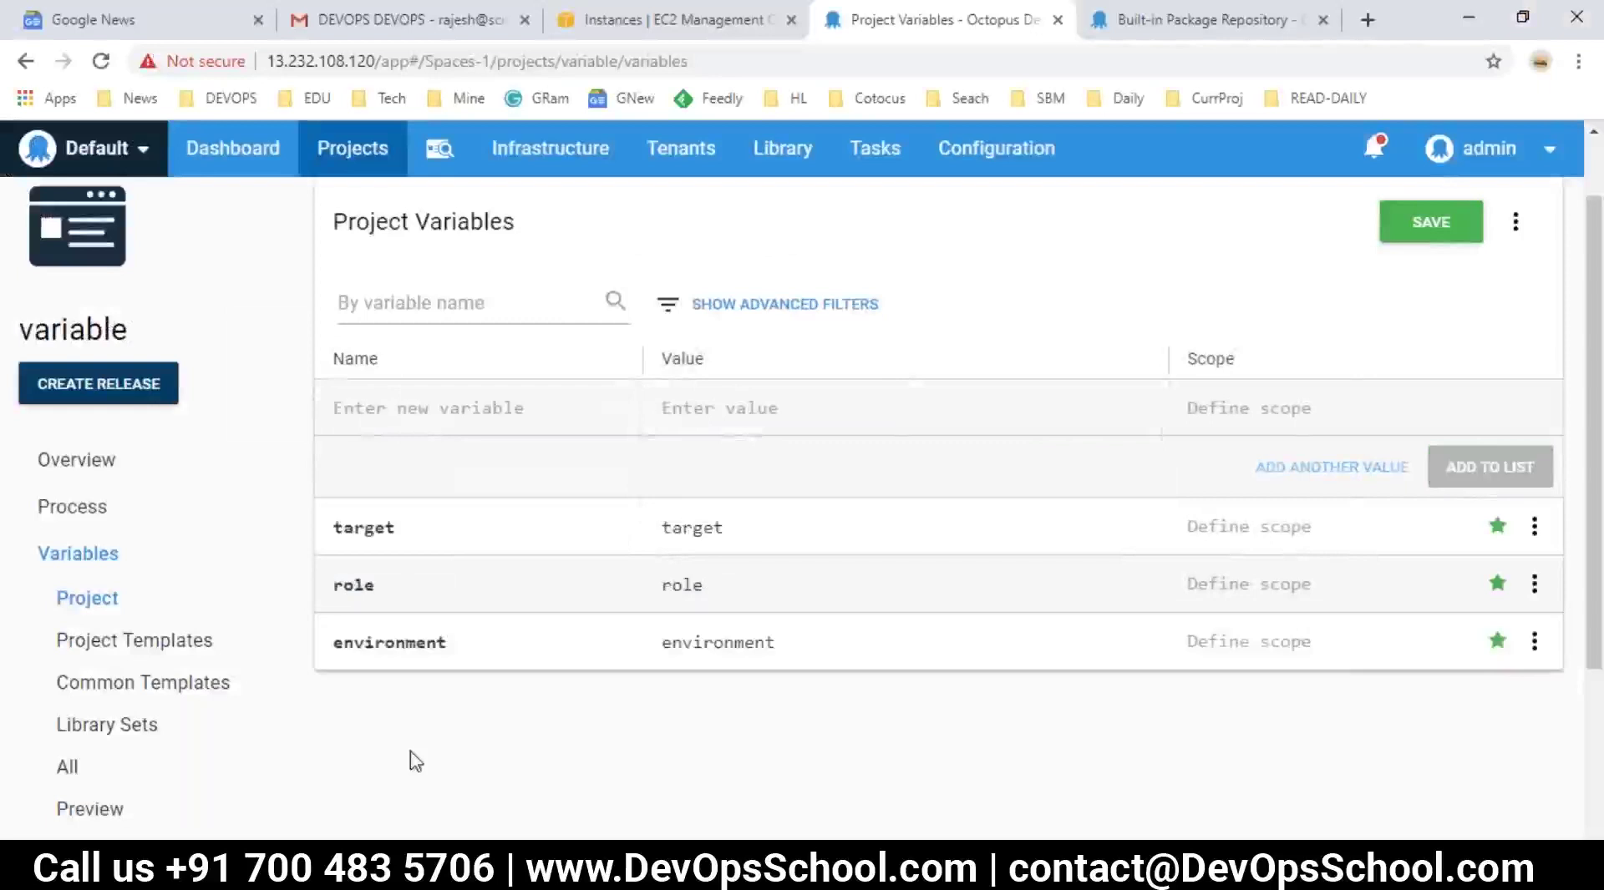
- Copy steps from the notes, enter it as name and value of a new project variable, and save the project variables
key("alt+Tab")
left_click(72, 792)
double_click(10, 790)
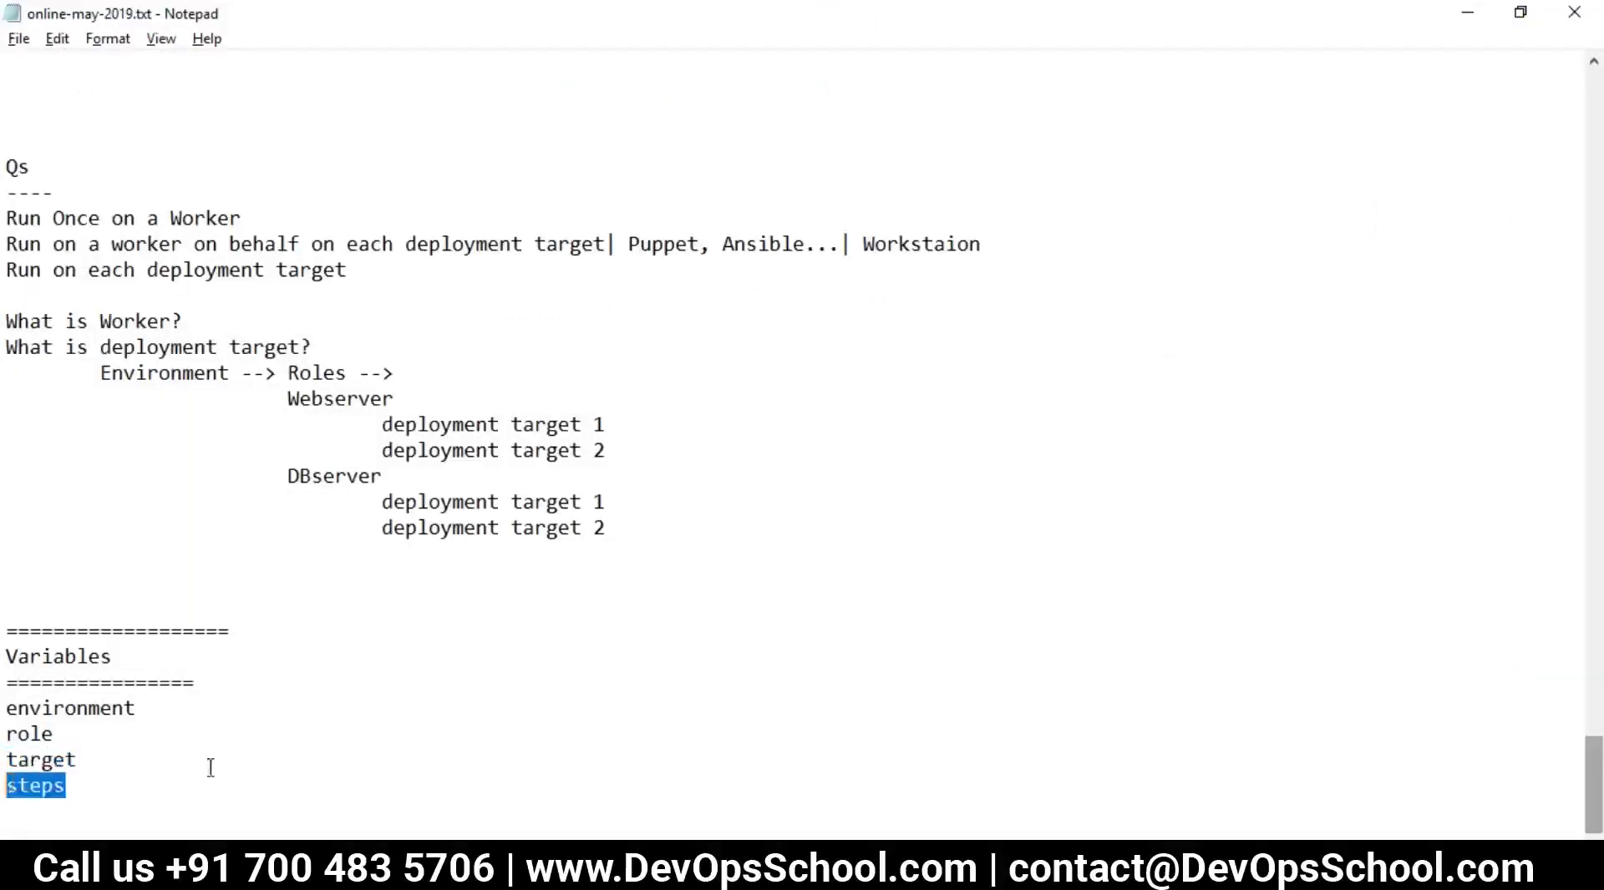
key("alt+Tab")
left_click(508, 412)
key("ctrl+v")
left_click(785, 413)
key("ctrl+v")
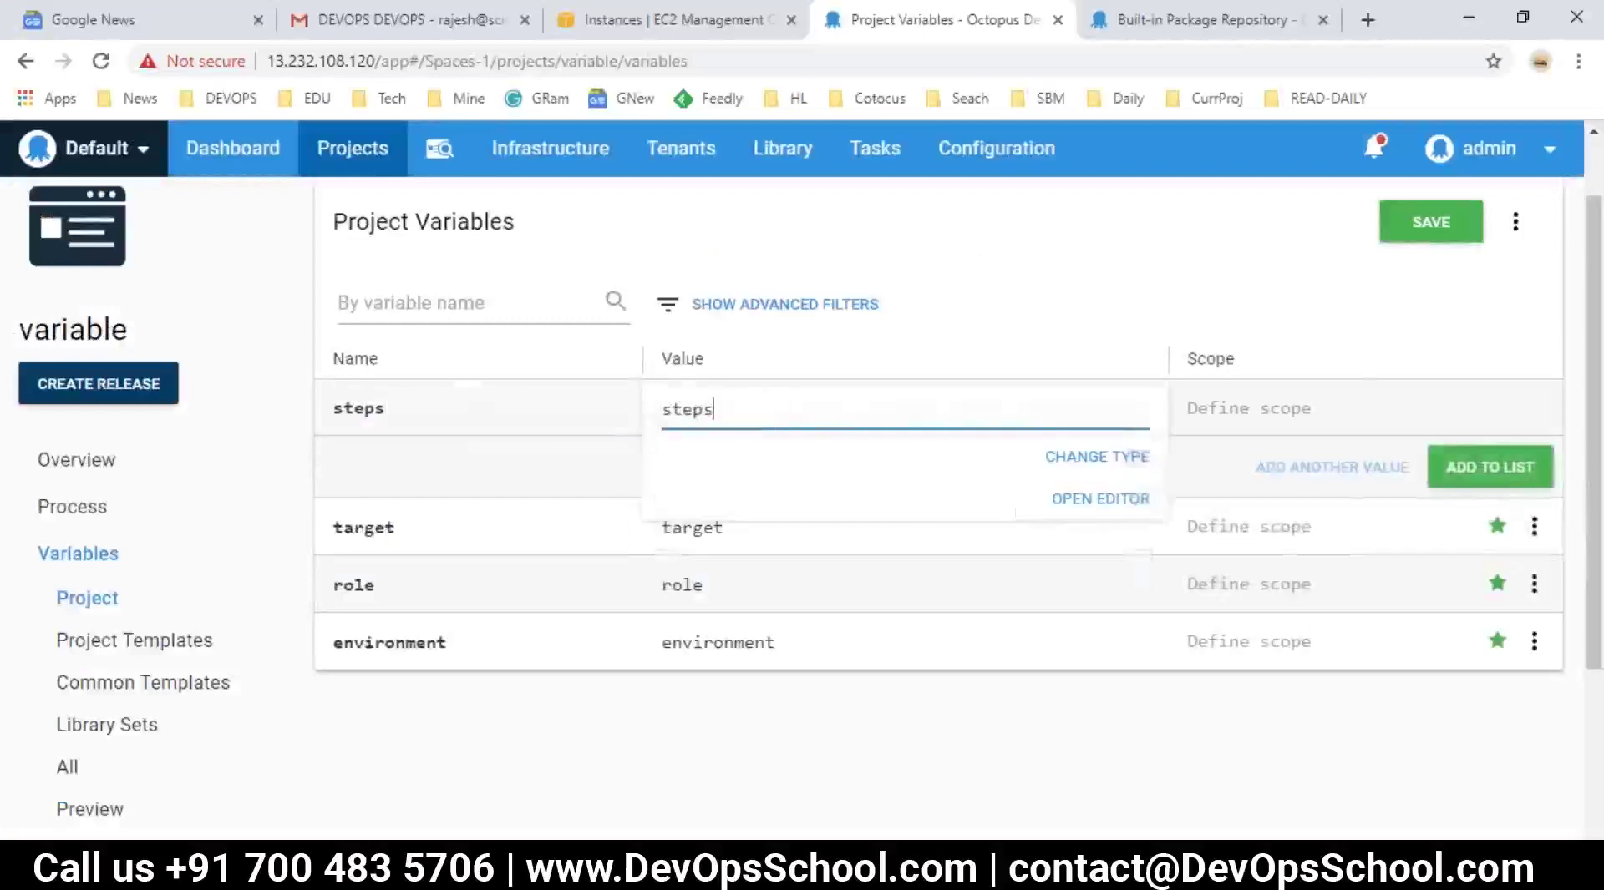
left_click(1412, 236)
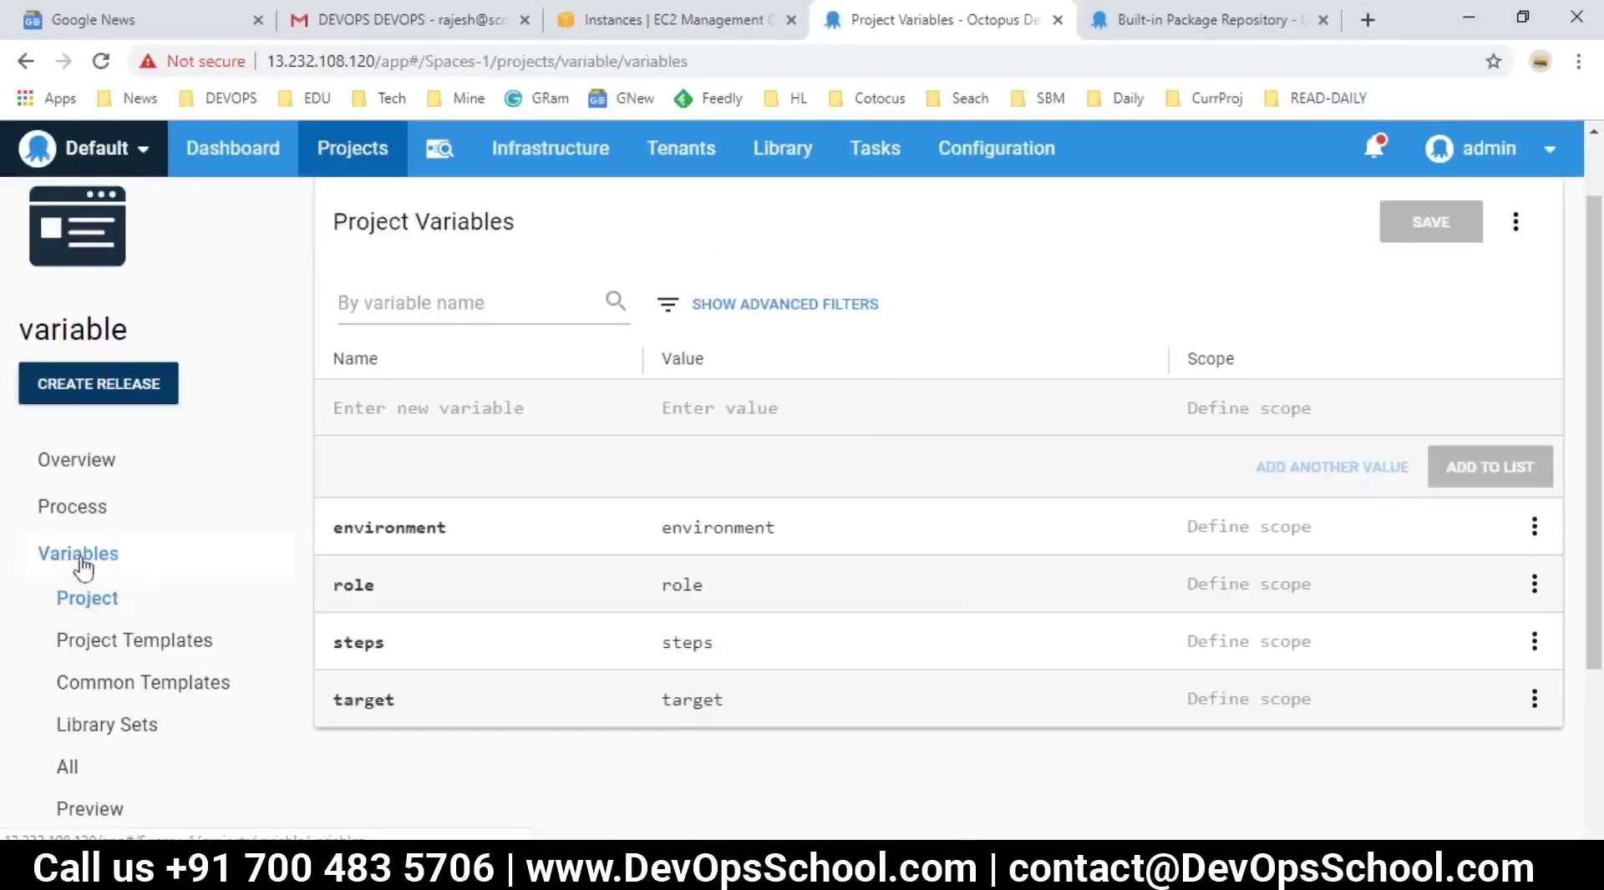
- Scope the environment variable's value to the Staging environment
scroll(89, 568, "down", 2)
scroll(190, 626, "up", 2)
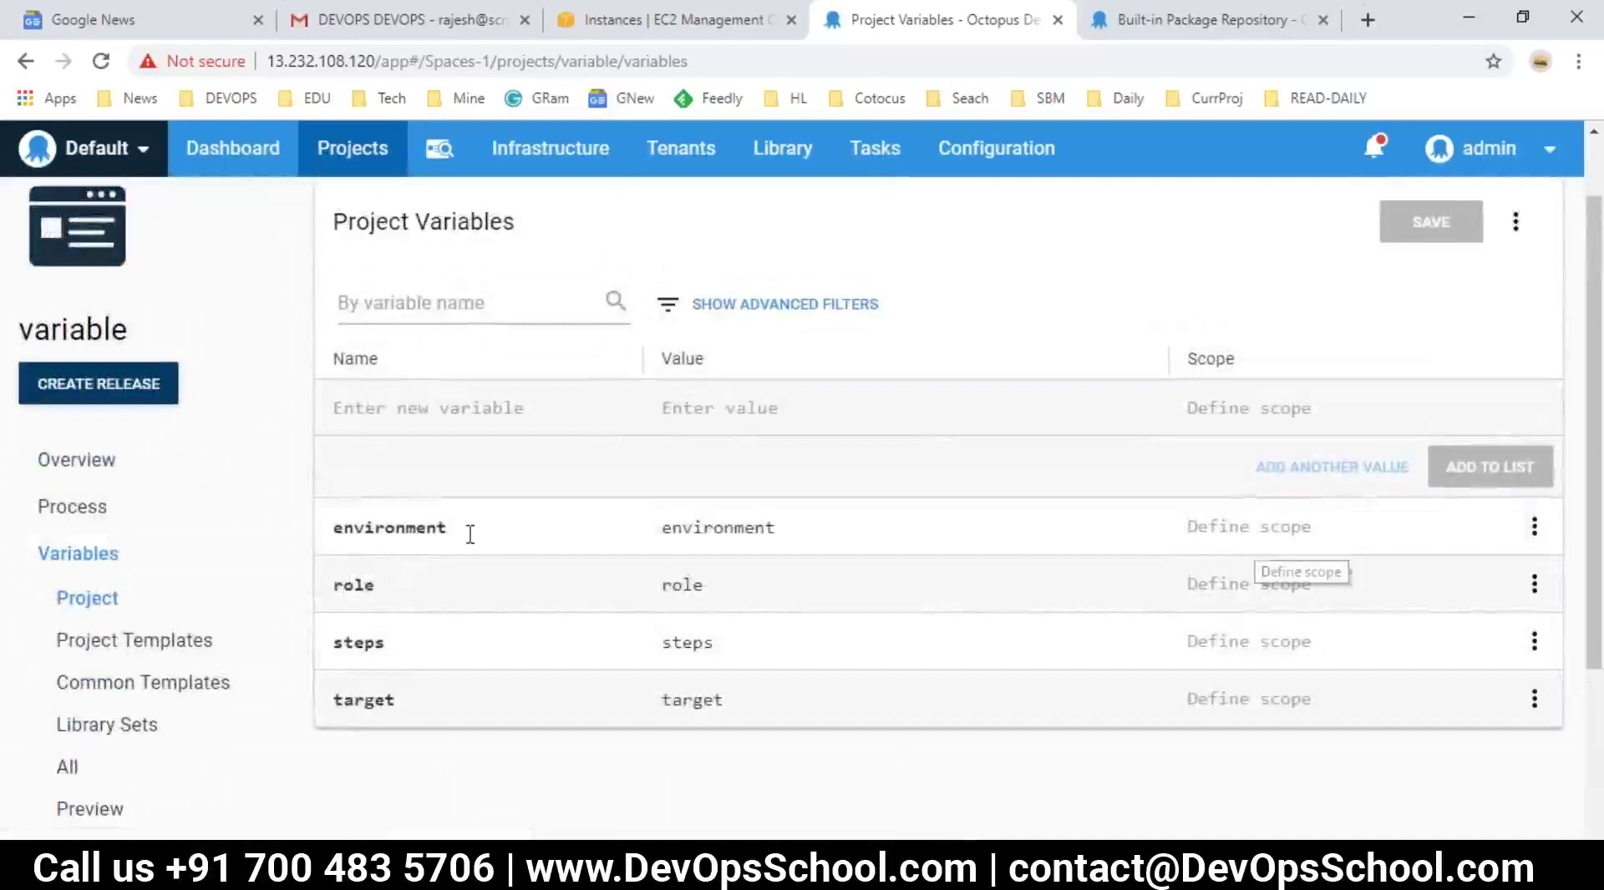
left_click(1319, 545)
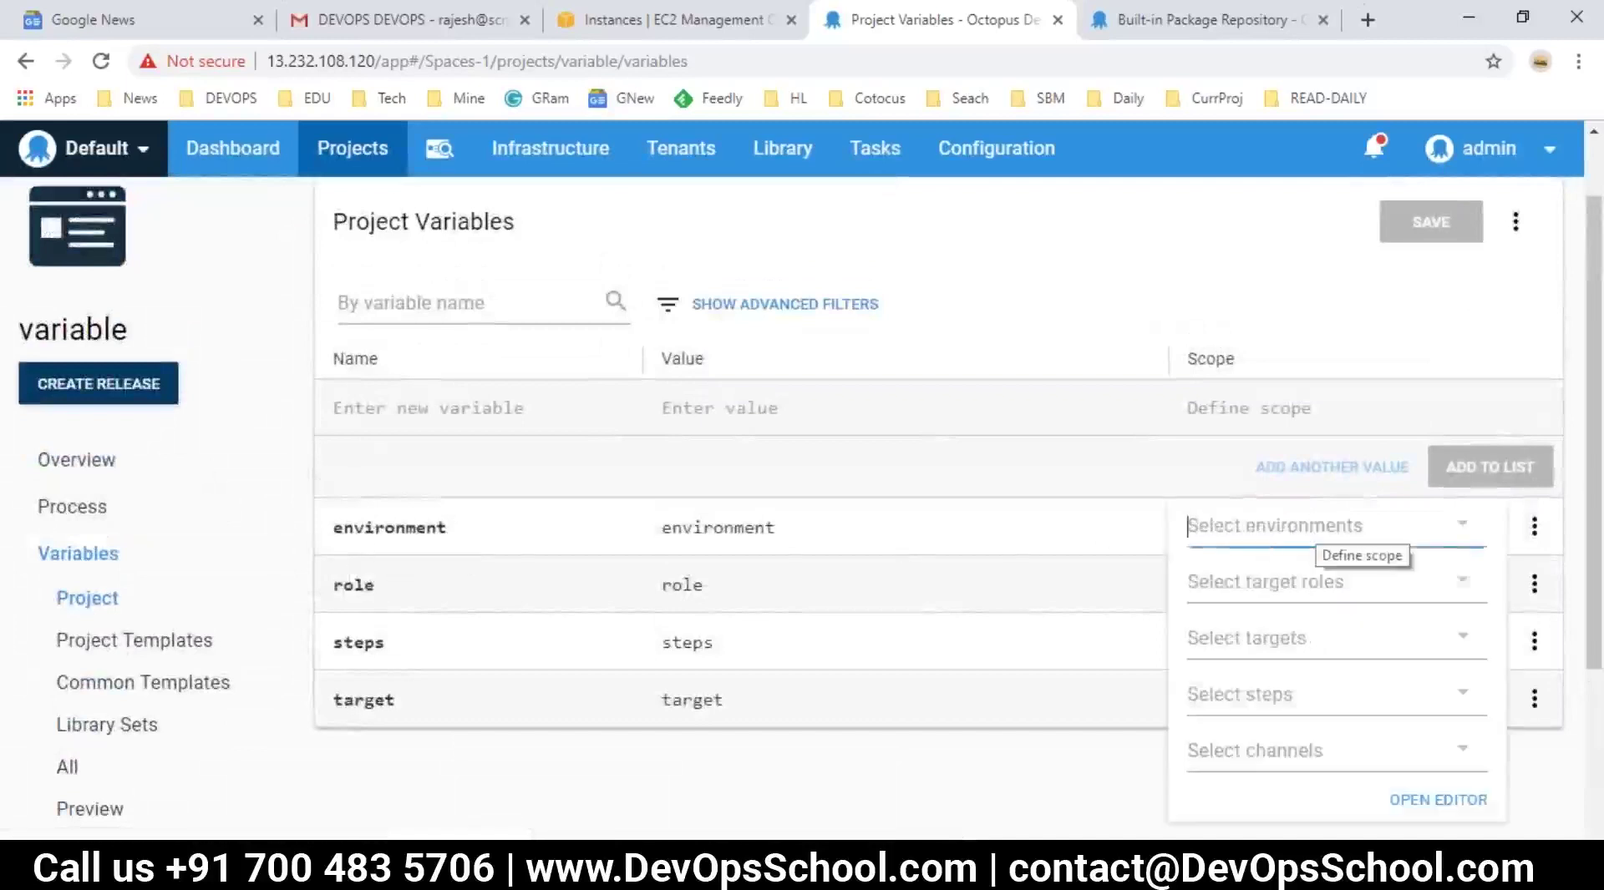
left_click(1465, 528)
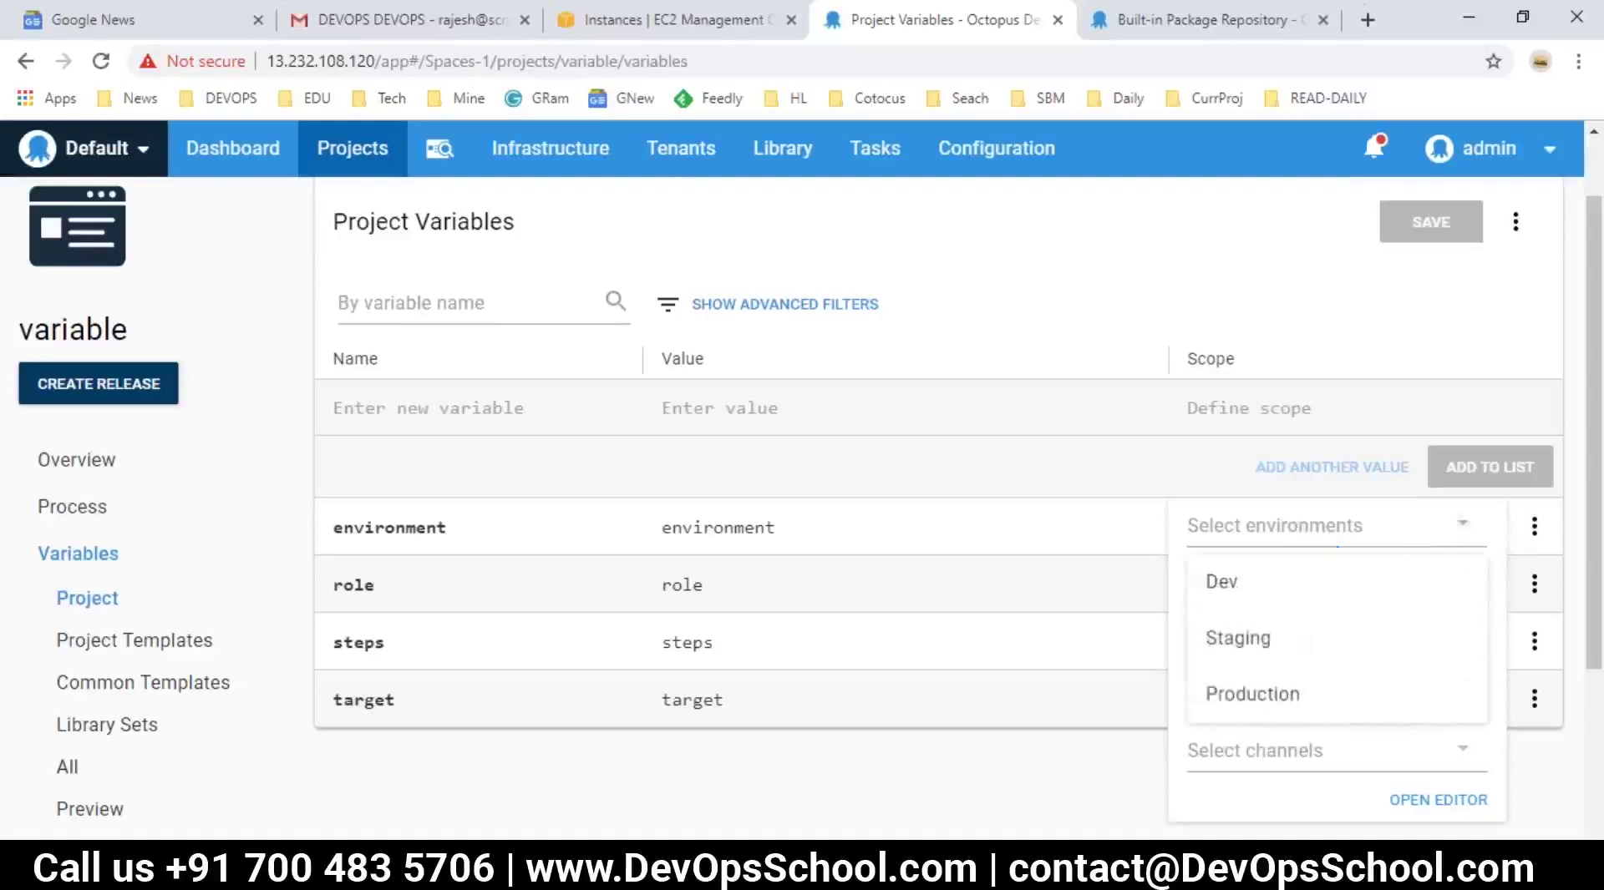
left_click(1247, 641)
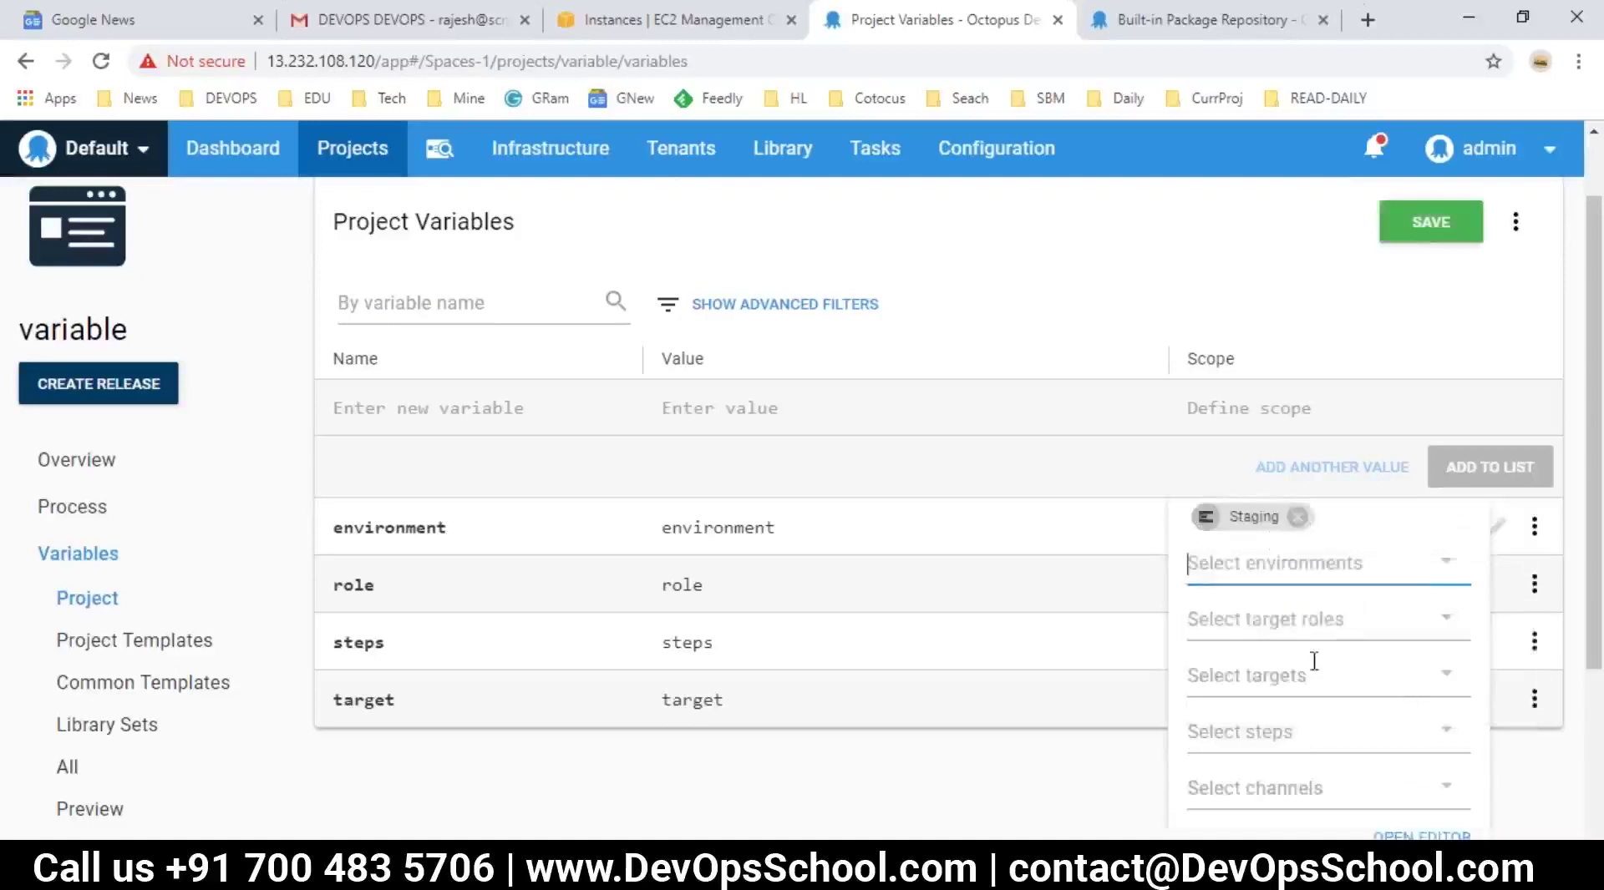
left_click(809, 795)
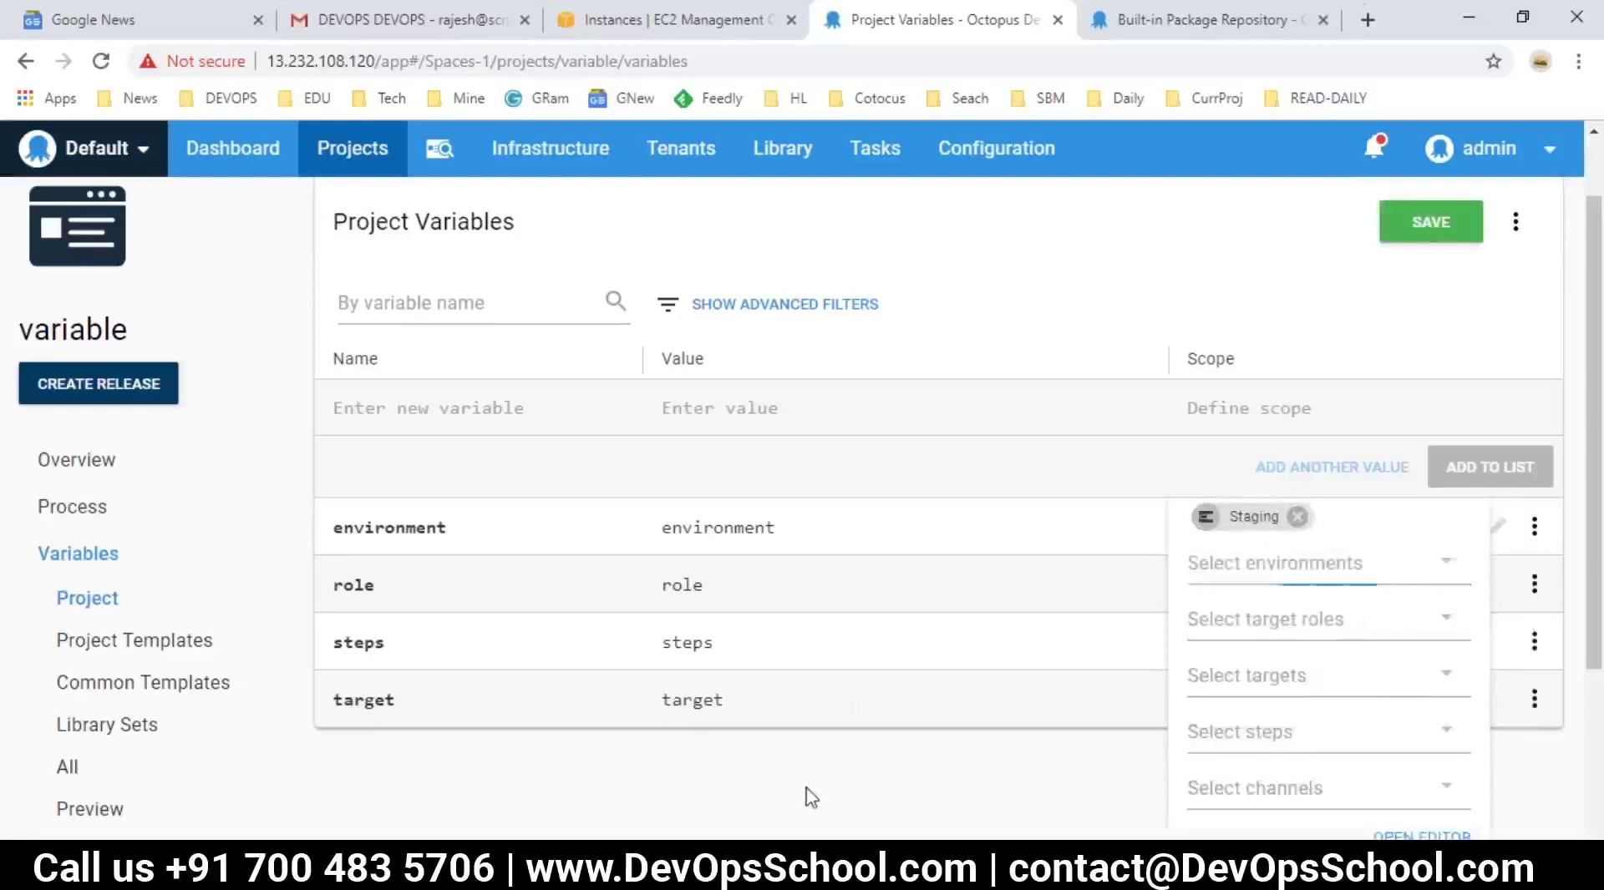
- Scope the role variable's value to the Webserver target role
left_click(1535, 588)
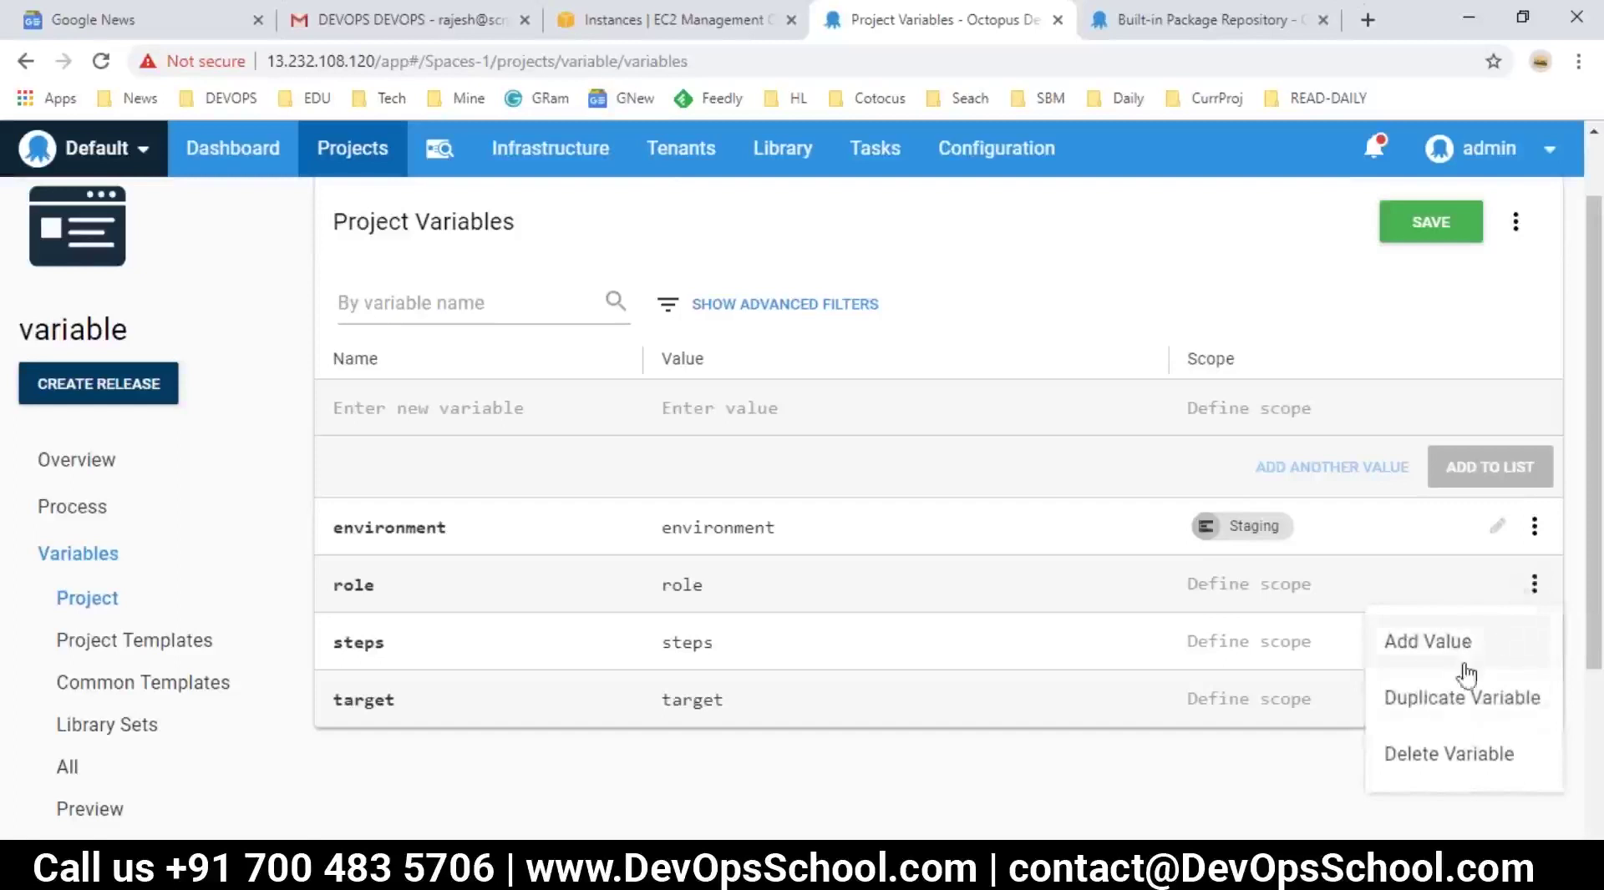
left_click(1203, 759)
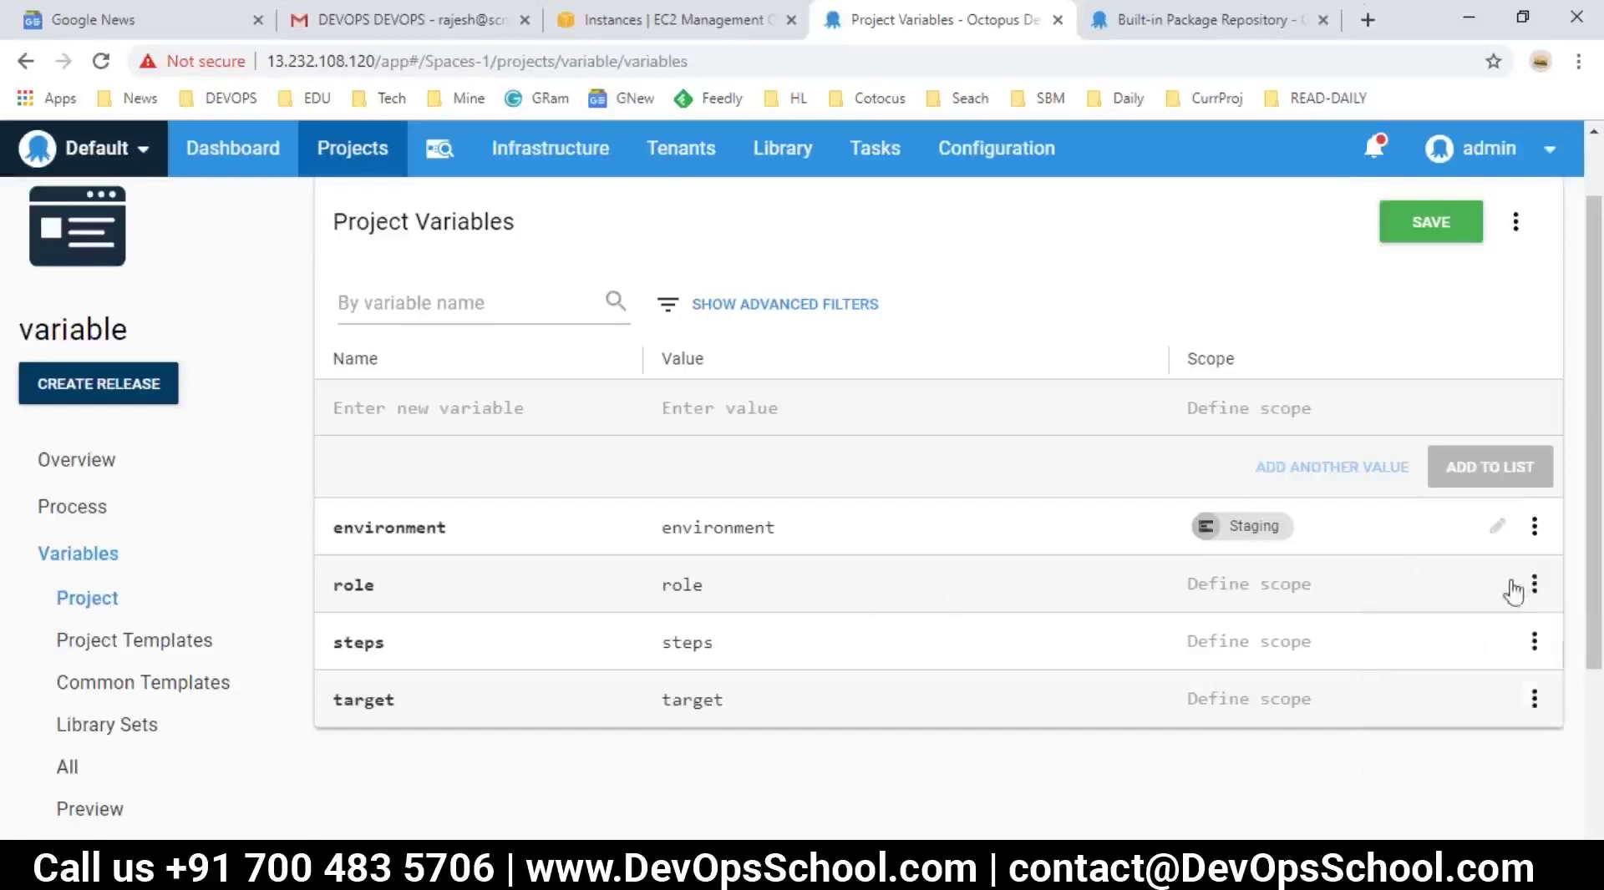
left_click(1253, 583)
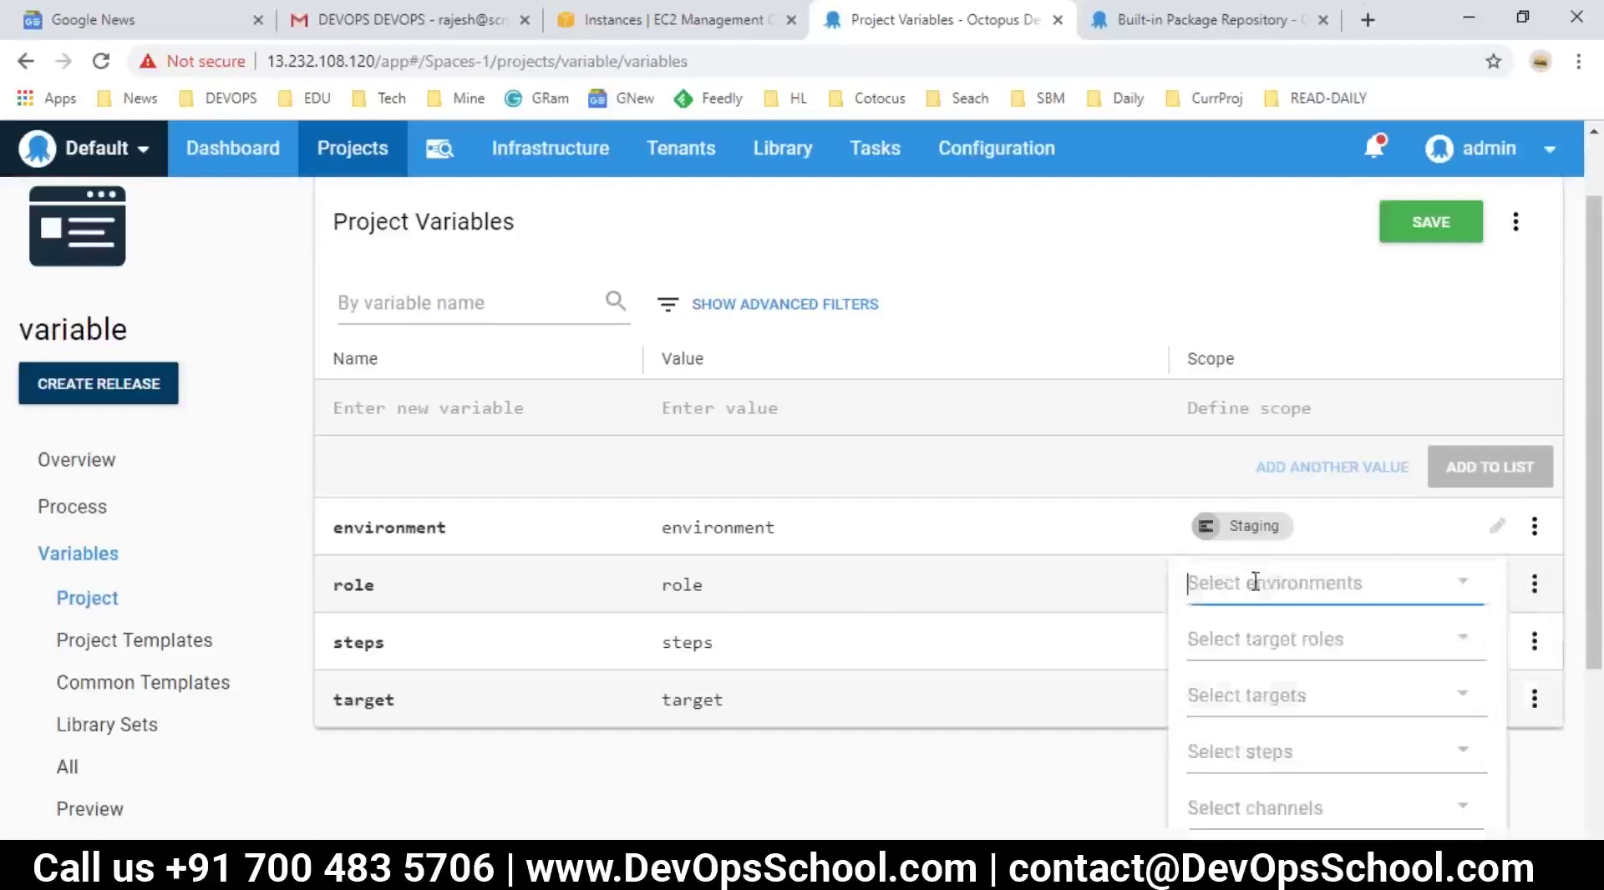
left_click(1461, 642)
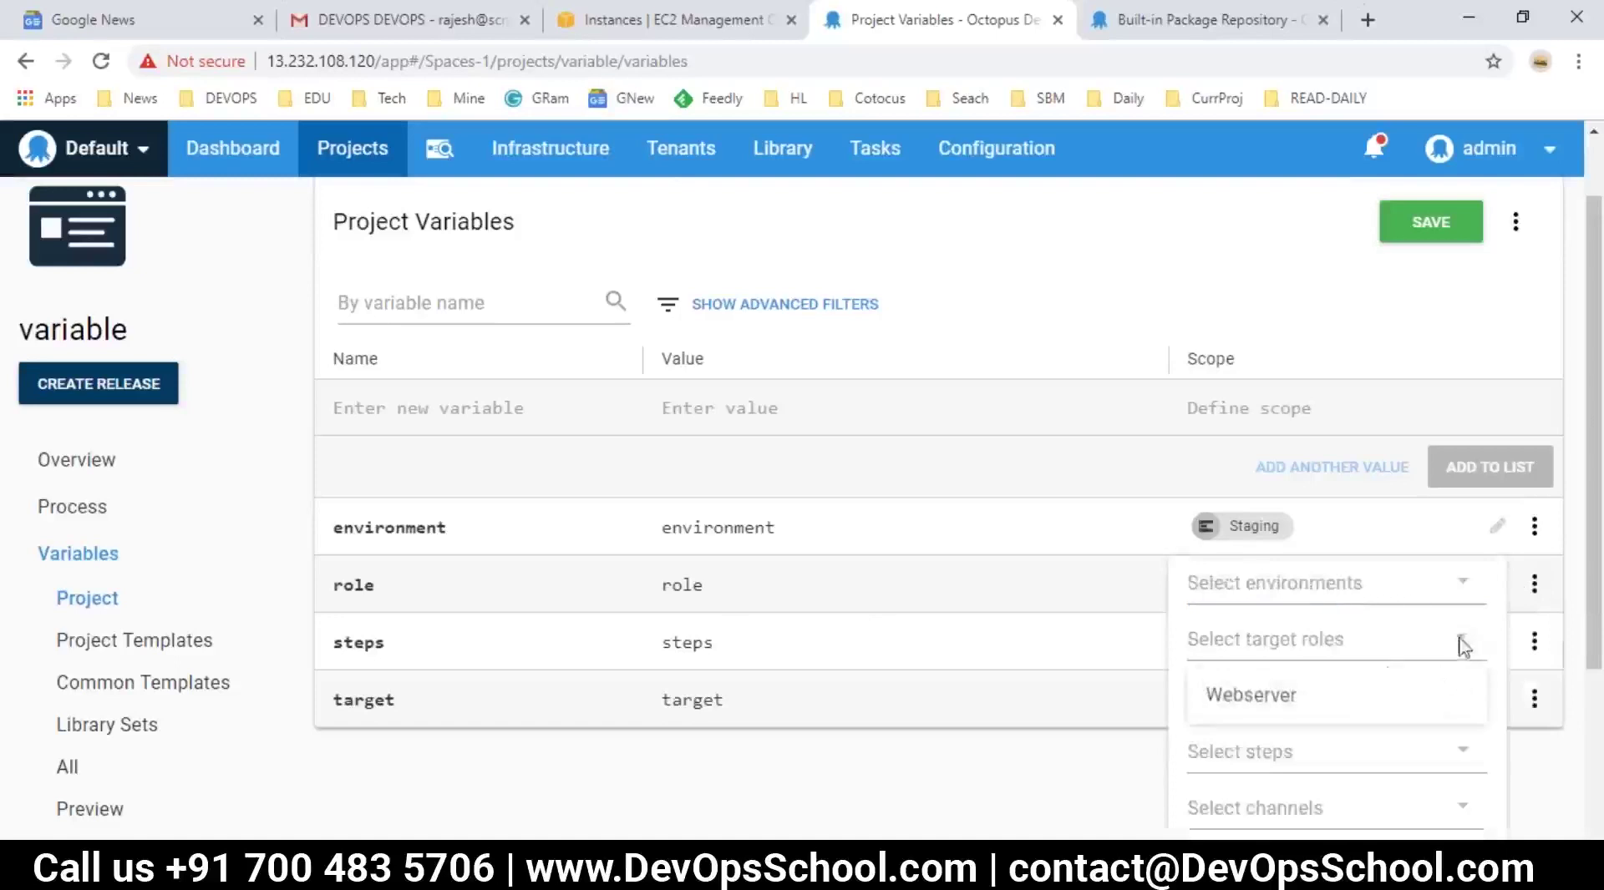
left_click(1258, 700)
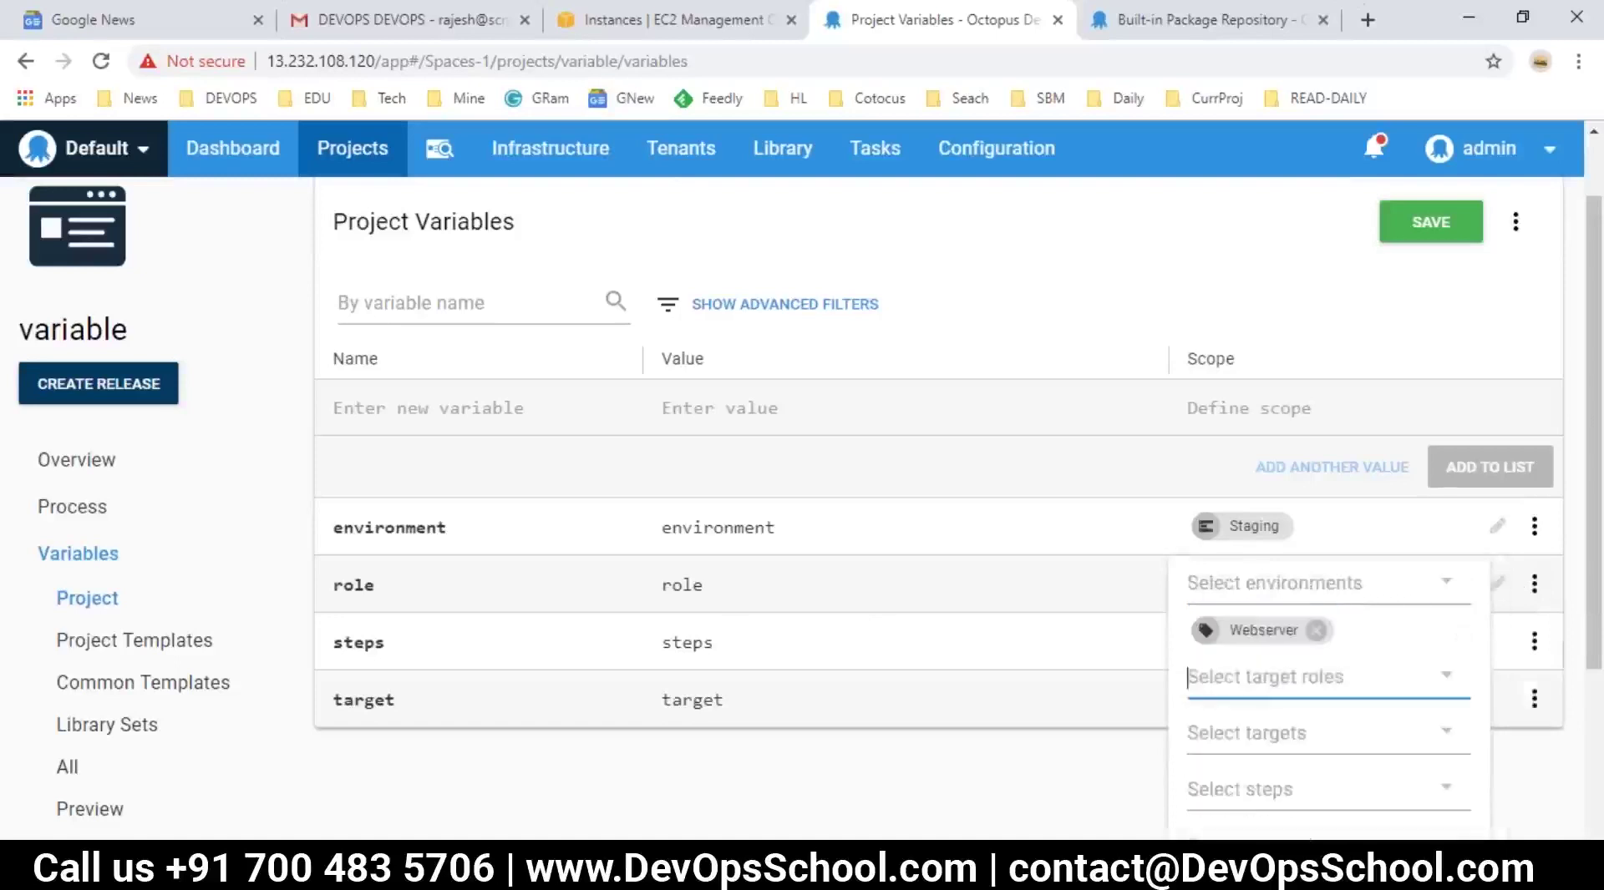
left_click(910, 822)
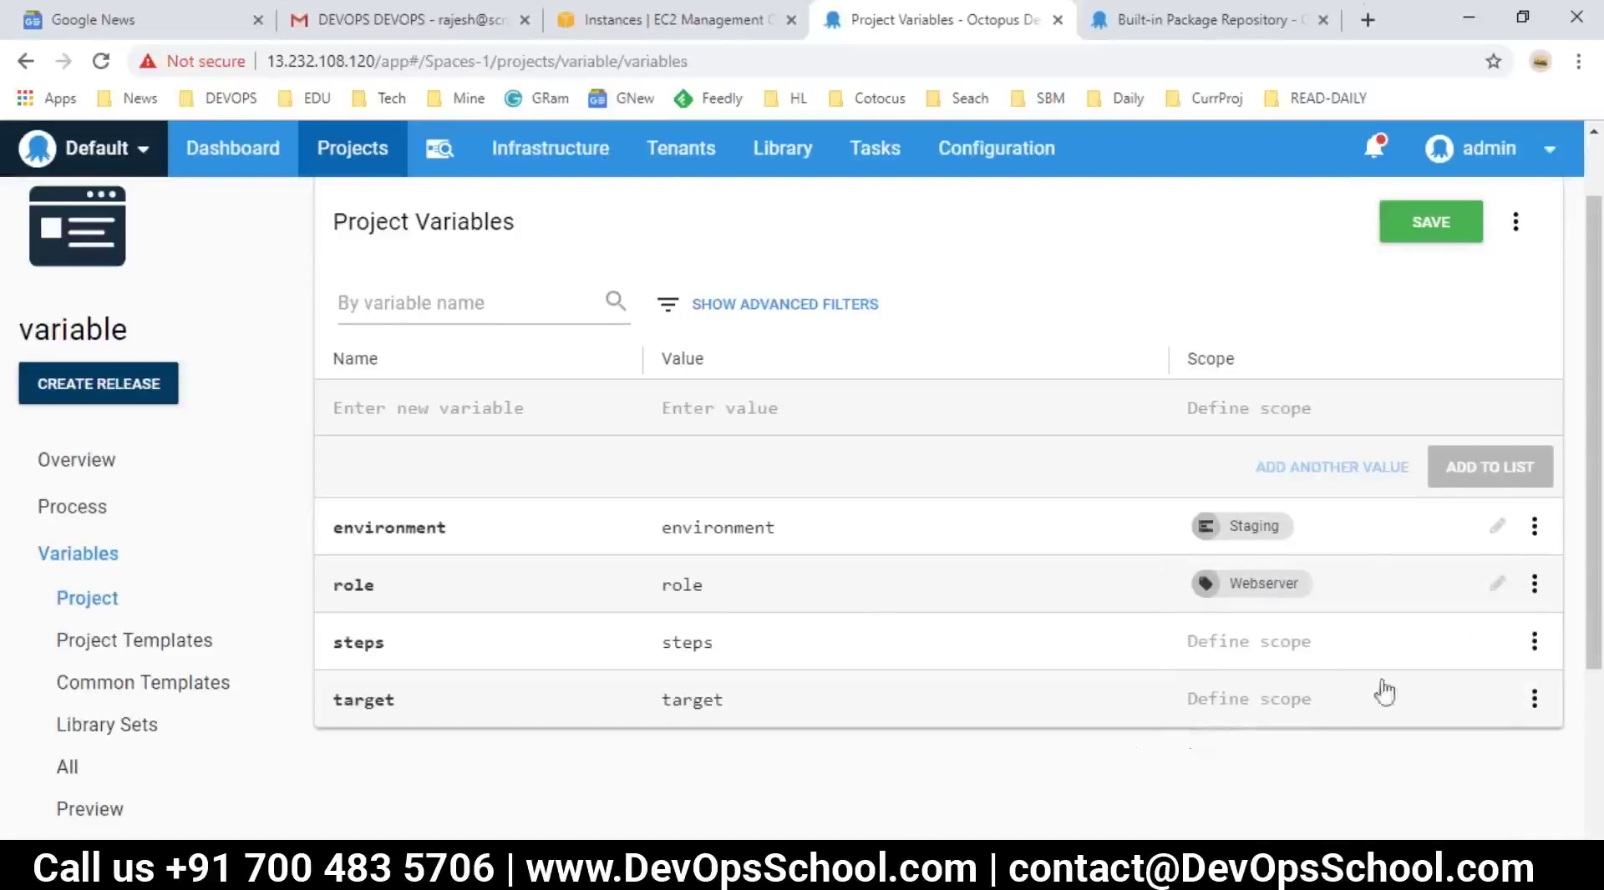
- Scope the steps variable's value to the runascript deployment step
left_click(1234, 653)
left_click(1464, 650)
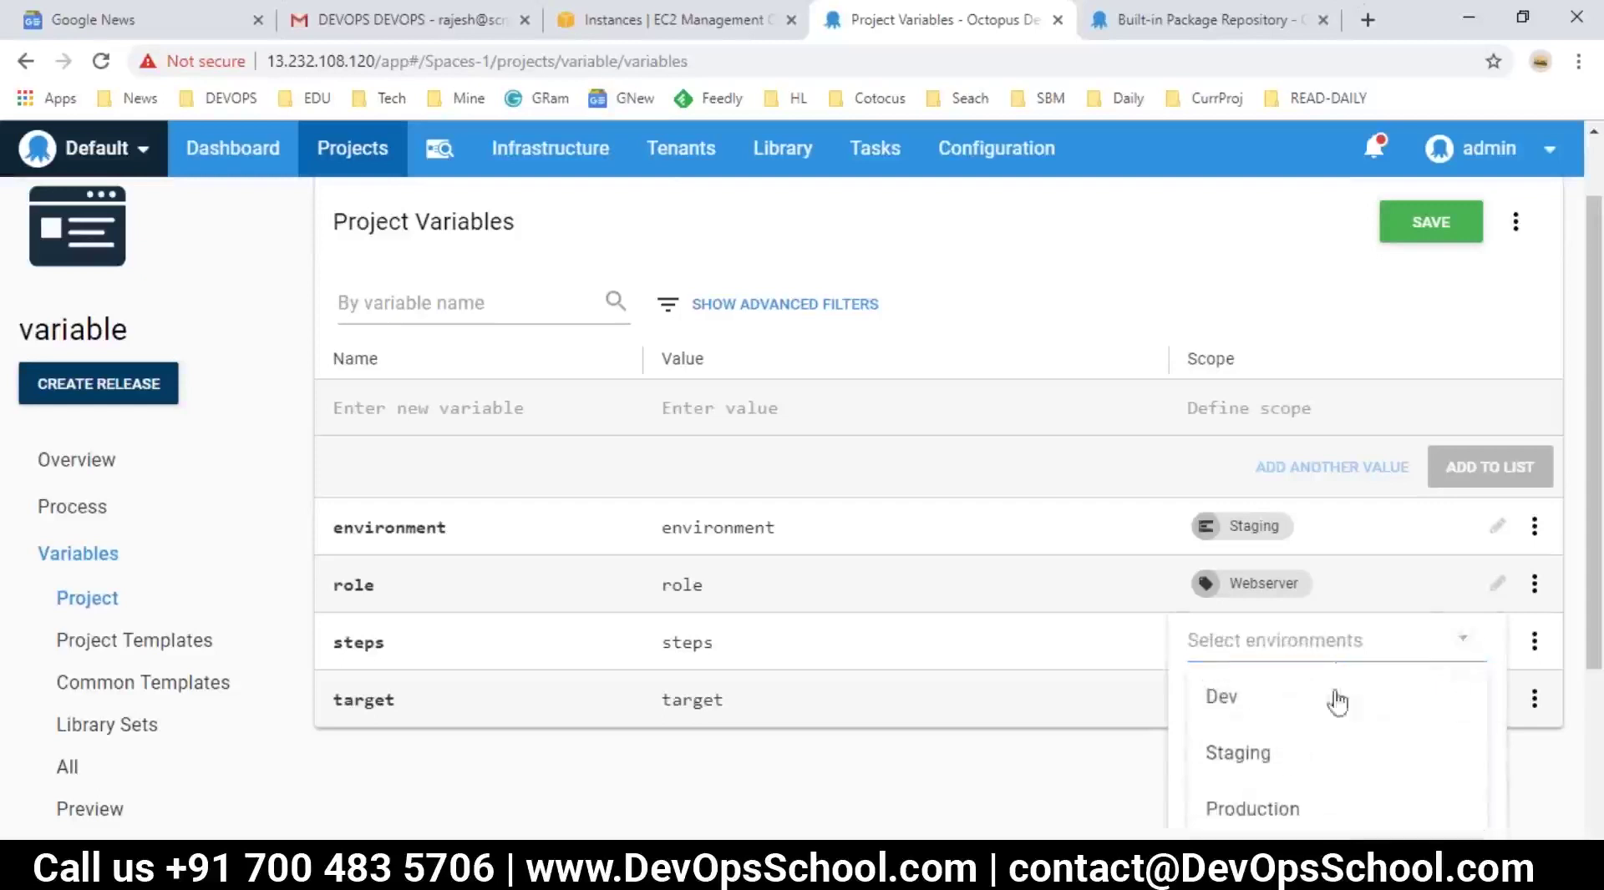
left_click(1307, 672)
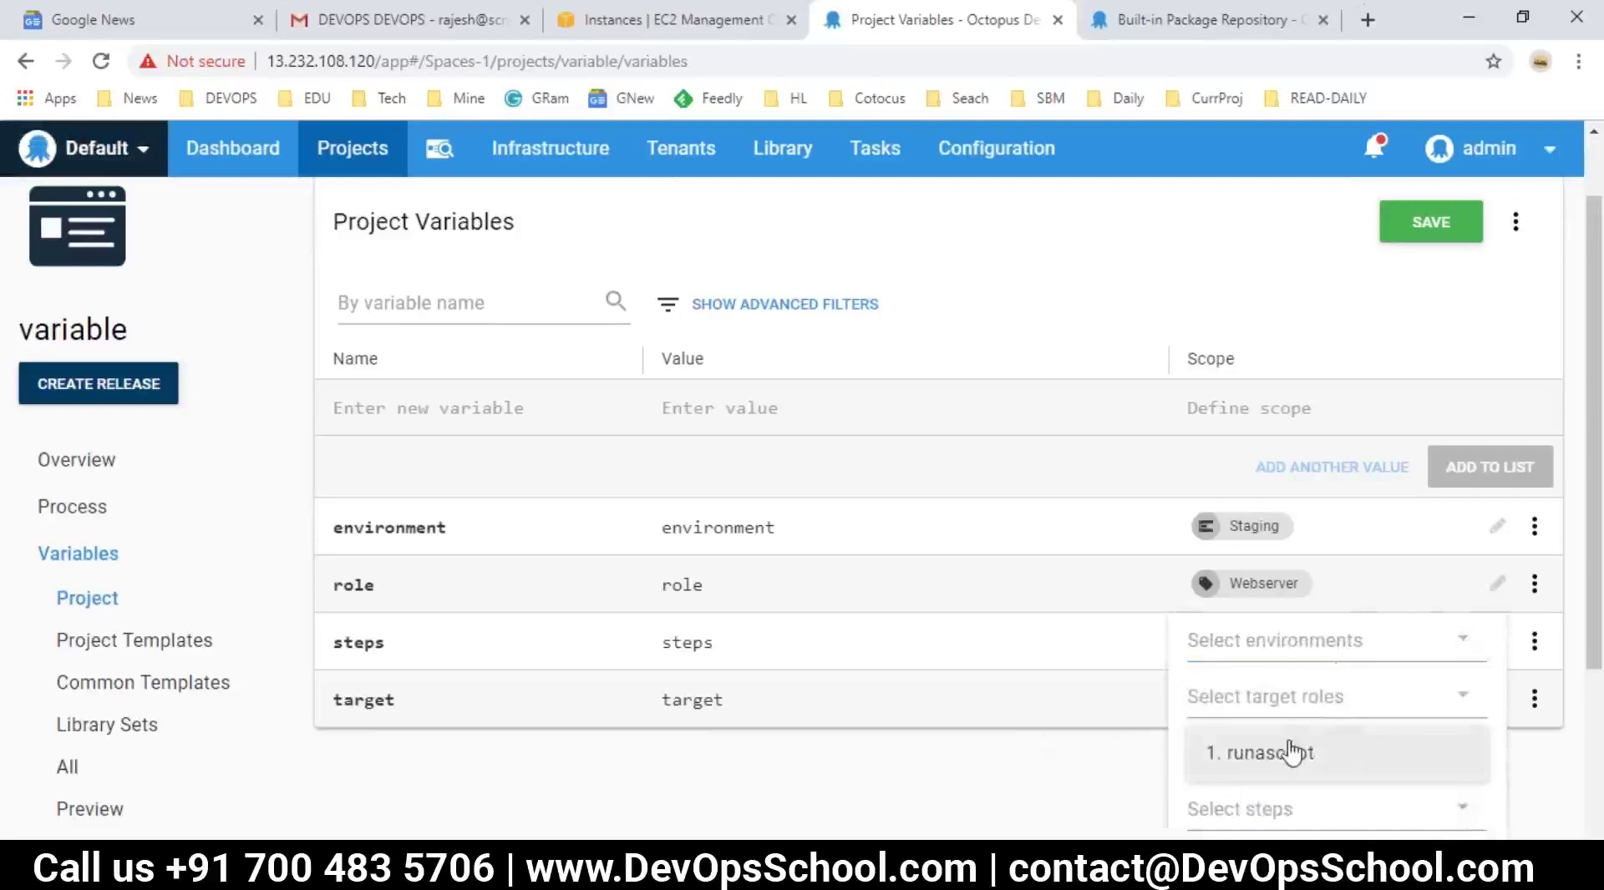
left_click(1290, 754)
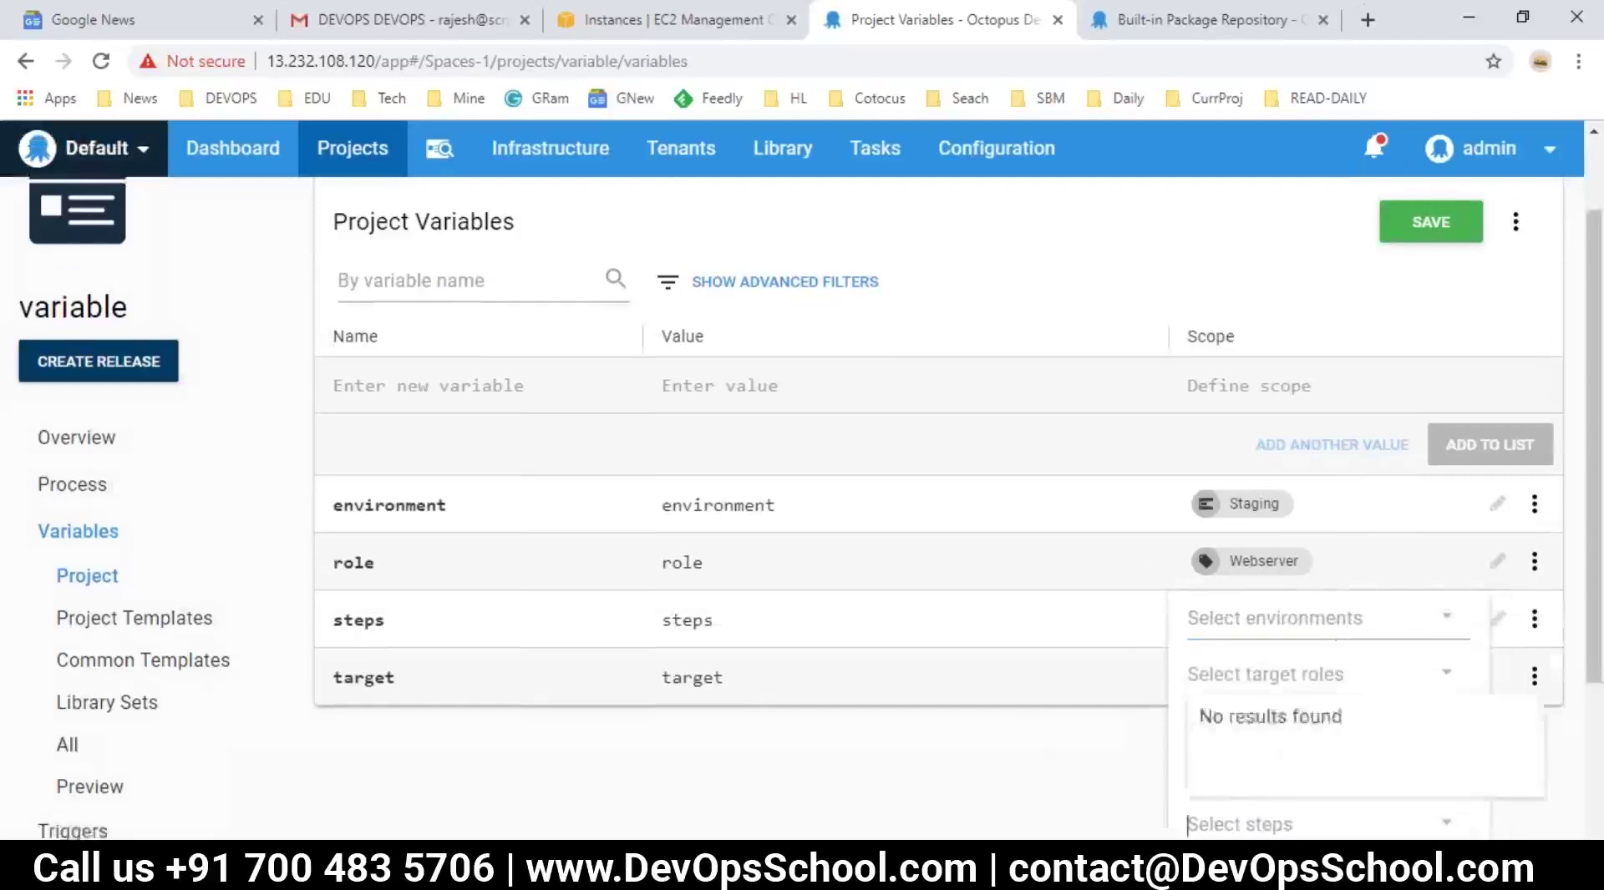
left_click(1036, 770)
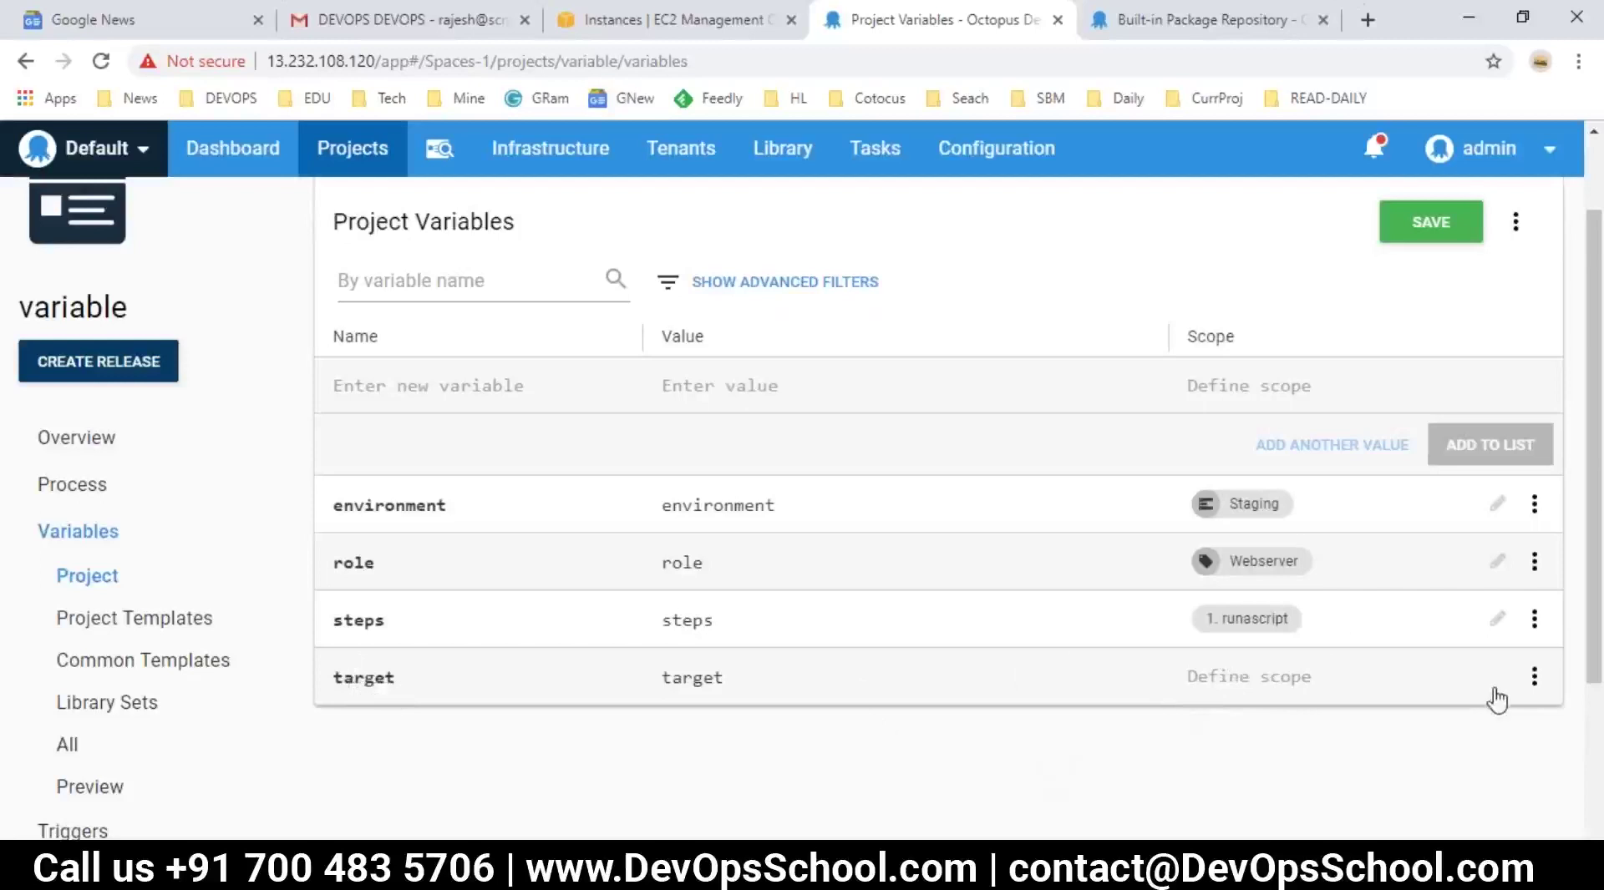
- Scope the target variable's value to the Windows1 deployment target and save the project variables
scroll(1492, 697, "down", 1)
scroll(1466, 647, "up", 1)
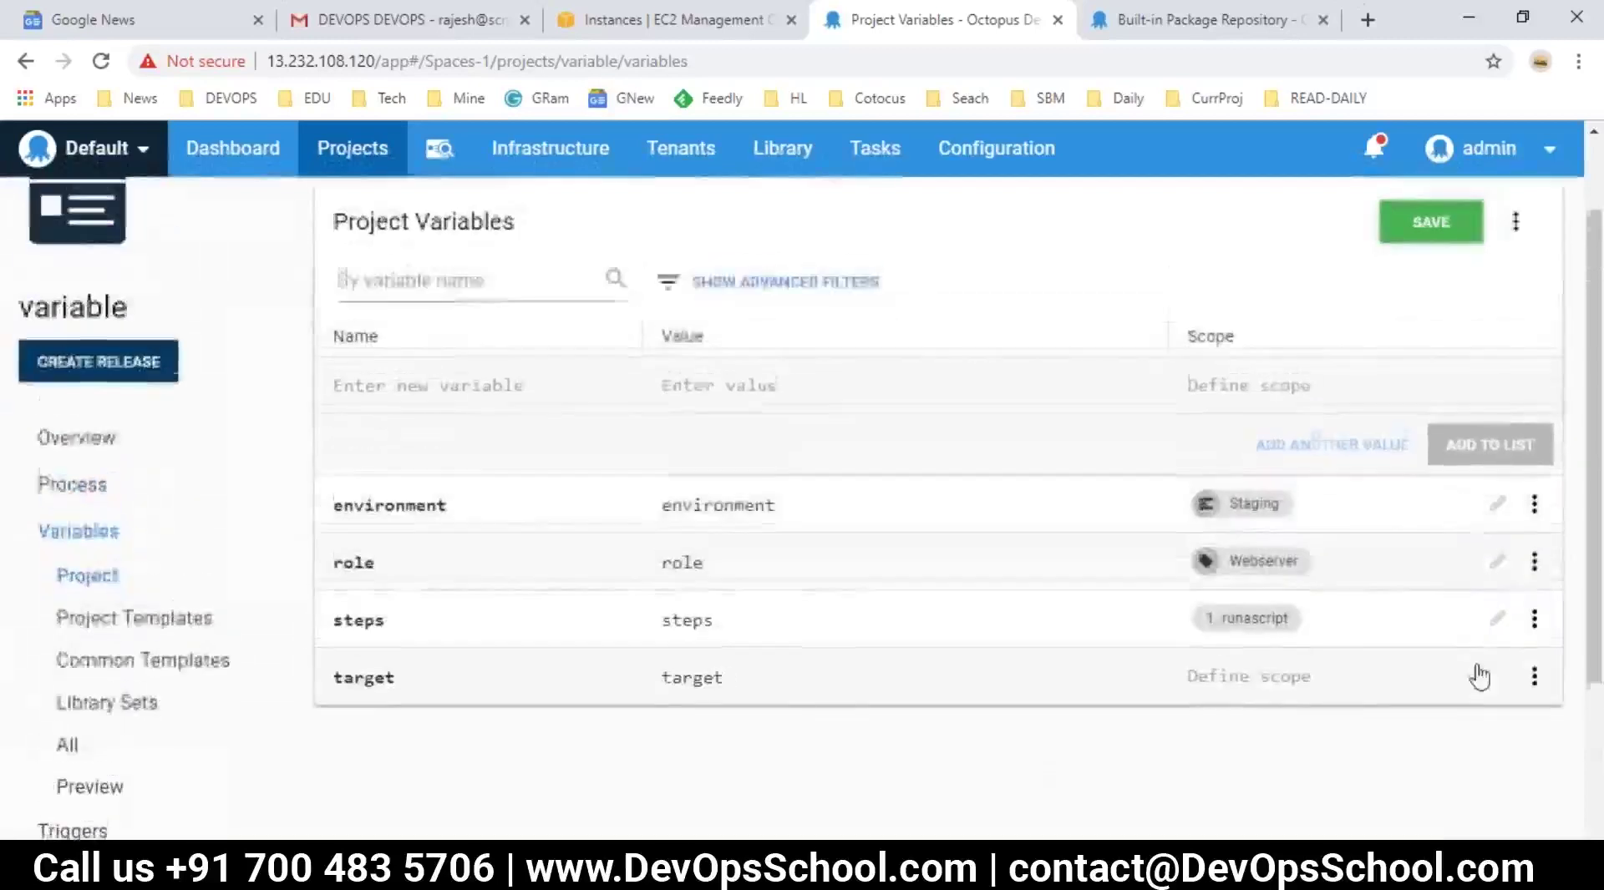
left_click(1534, 677)
left_click(1425, 741)
left_click(1383, 680)
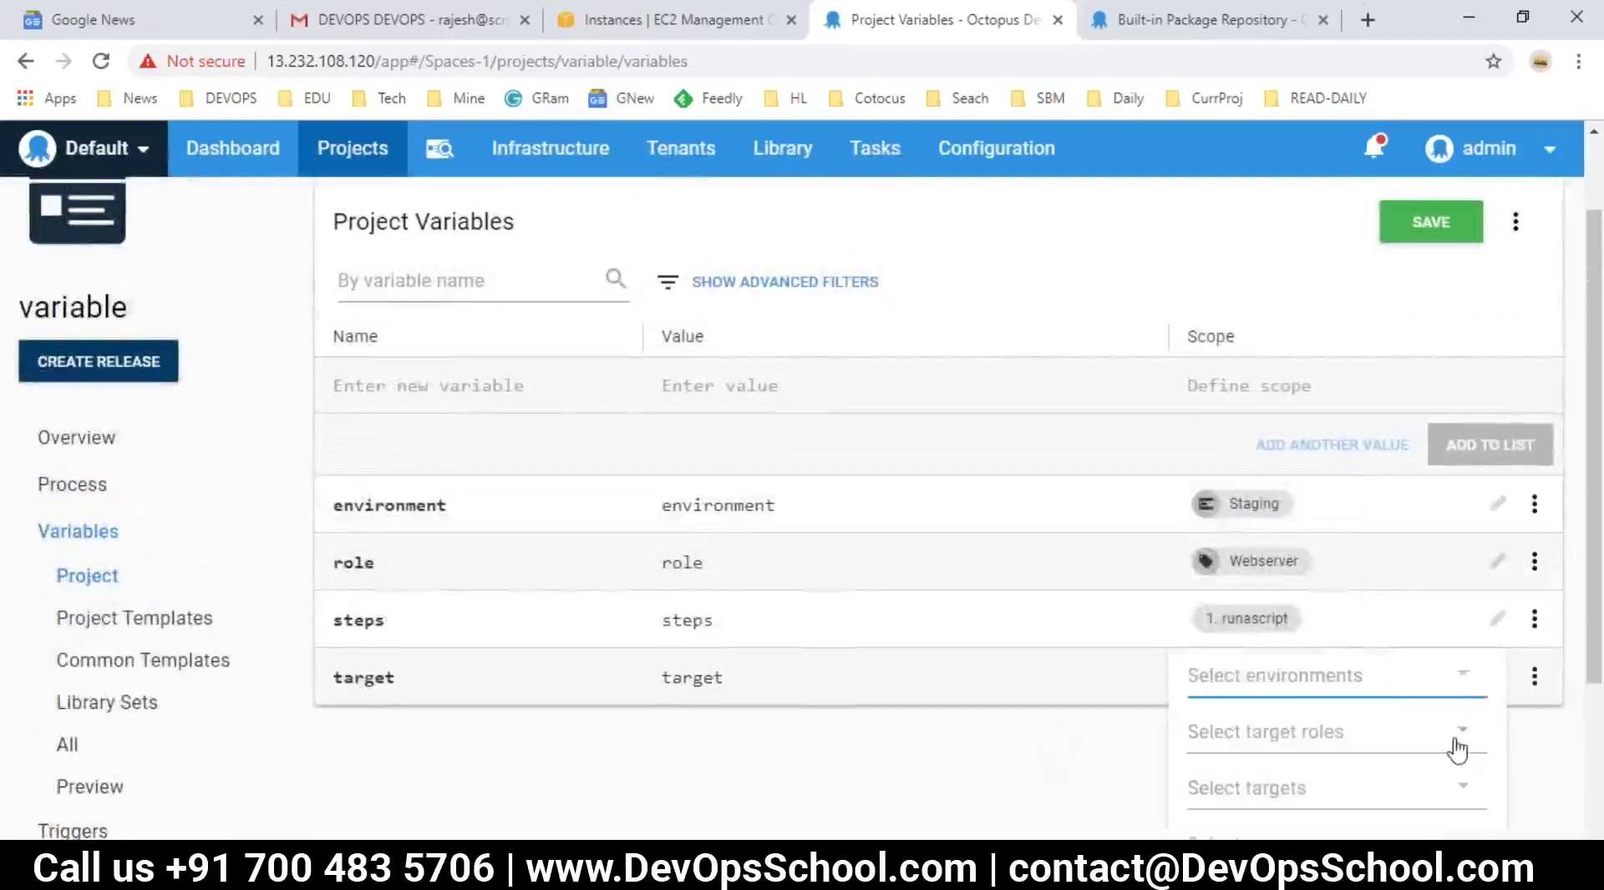
scroll(1458, 751, "down", 2)
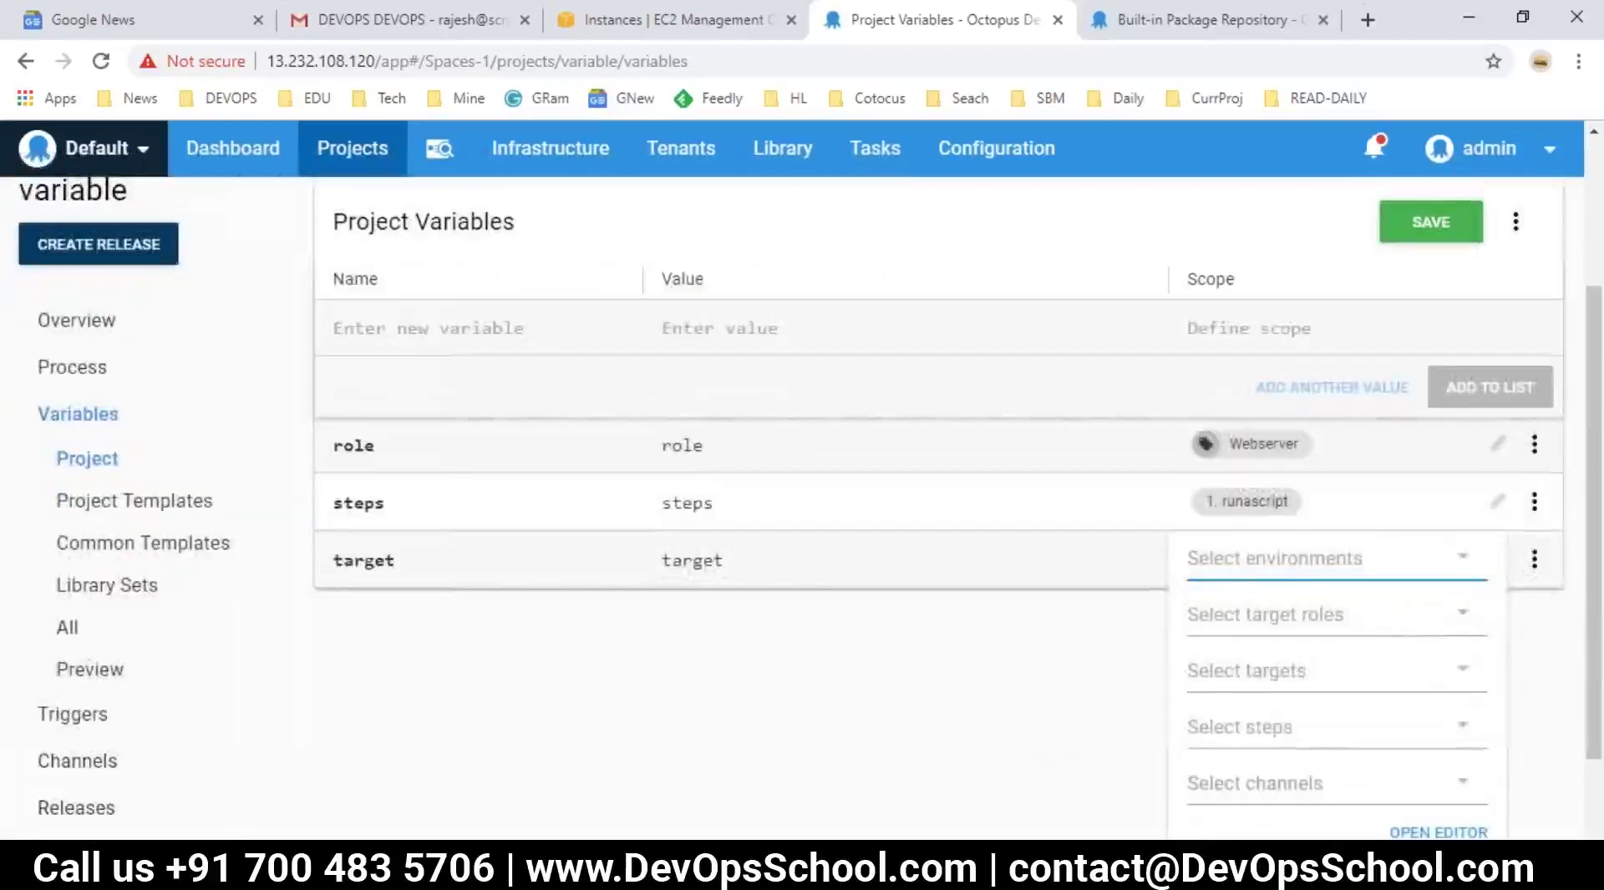
left_click(1463, 687)
left_click(1314, 741)
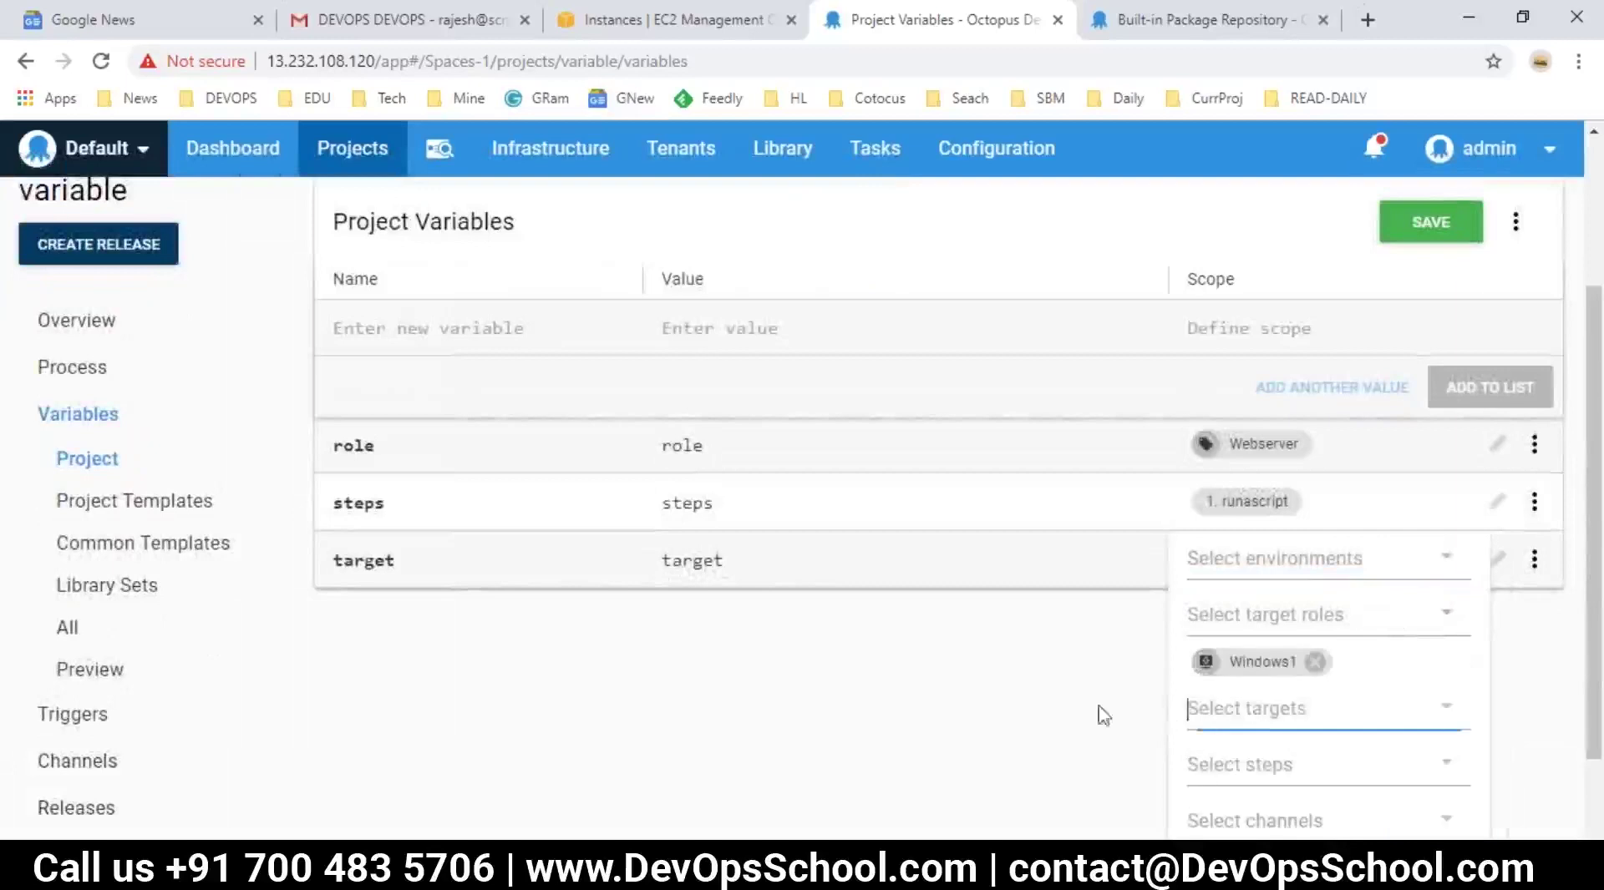
left_click(1024, 700)
scroll(1033, 687, "up", 2)
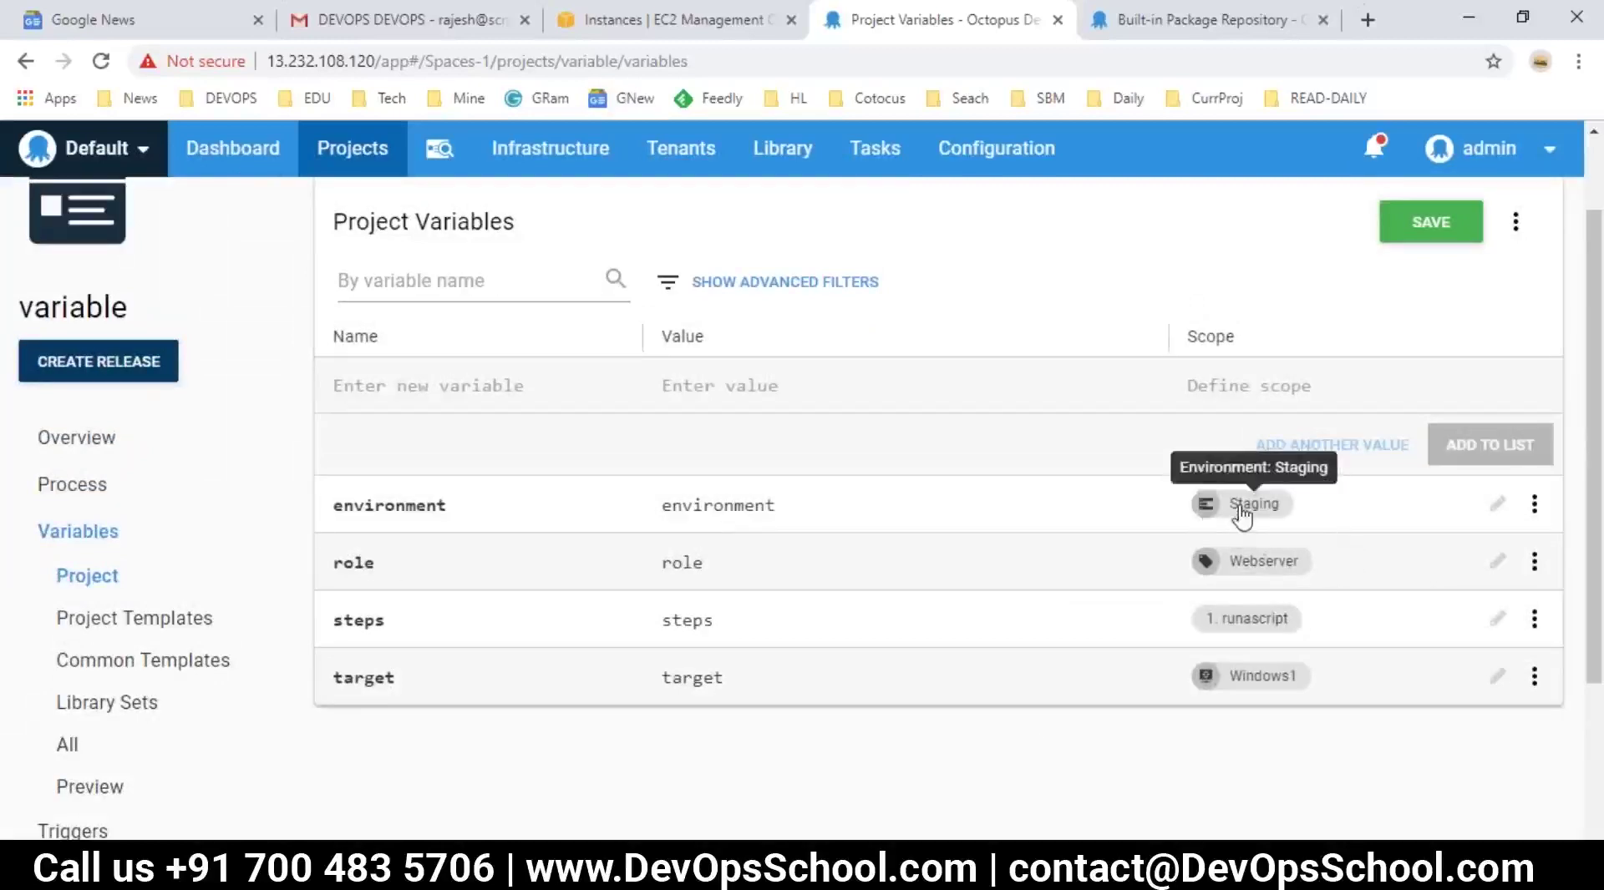
left_click(1430, 229)
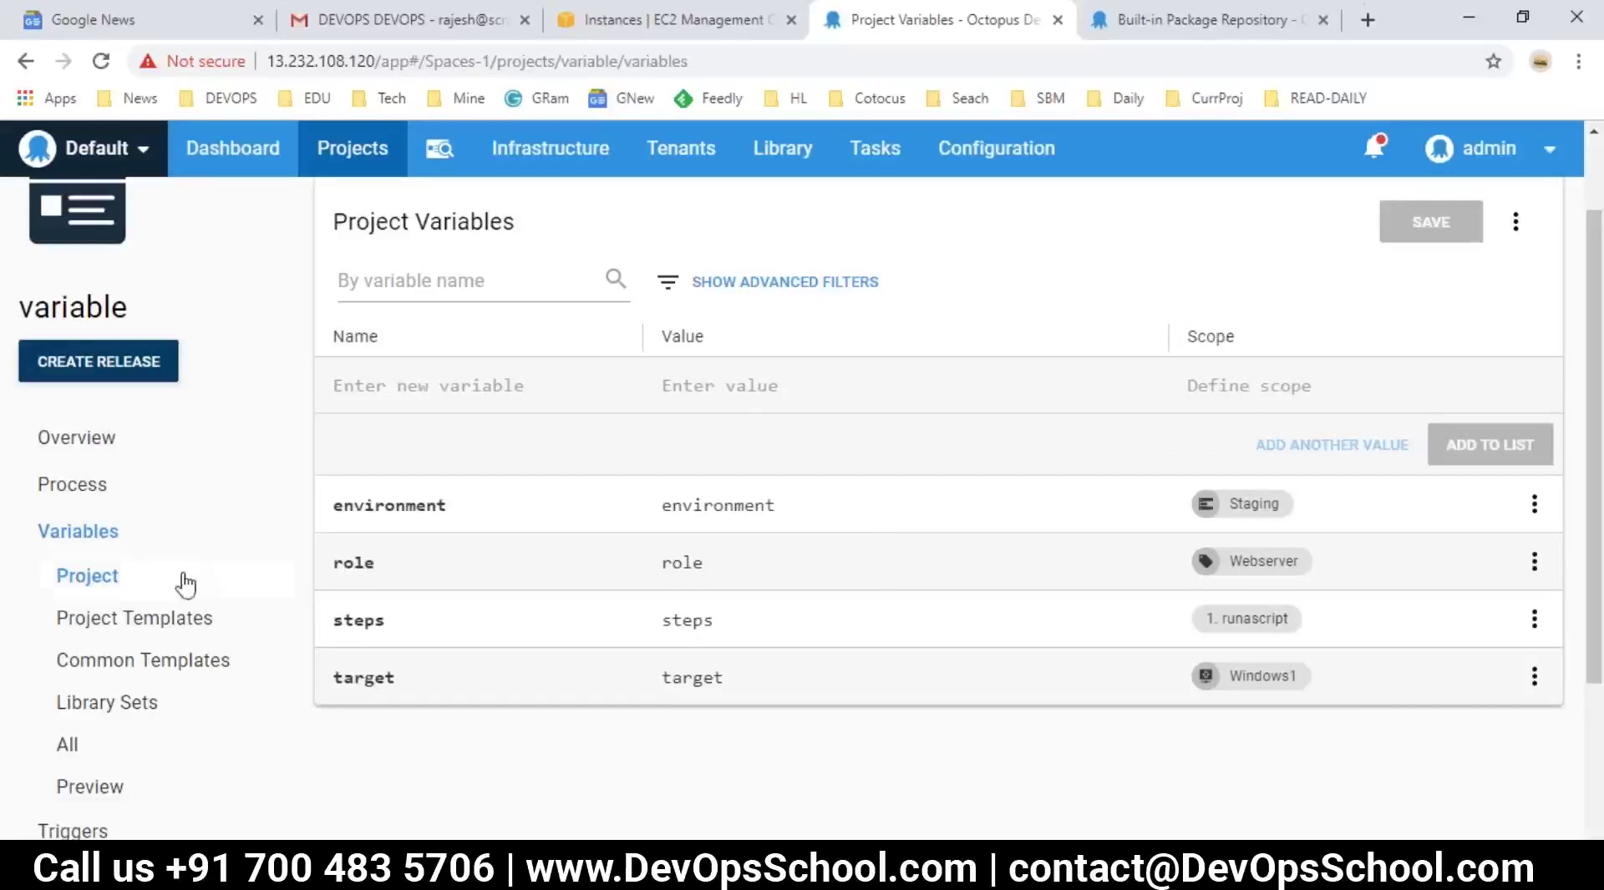
- Open the runascript step of the deployment process and expand its script source and inline source code
left_click(57, 492)
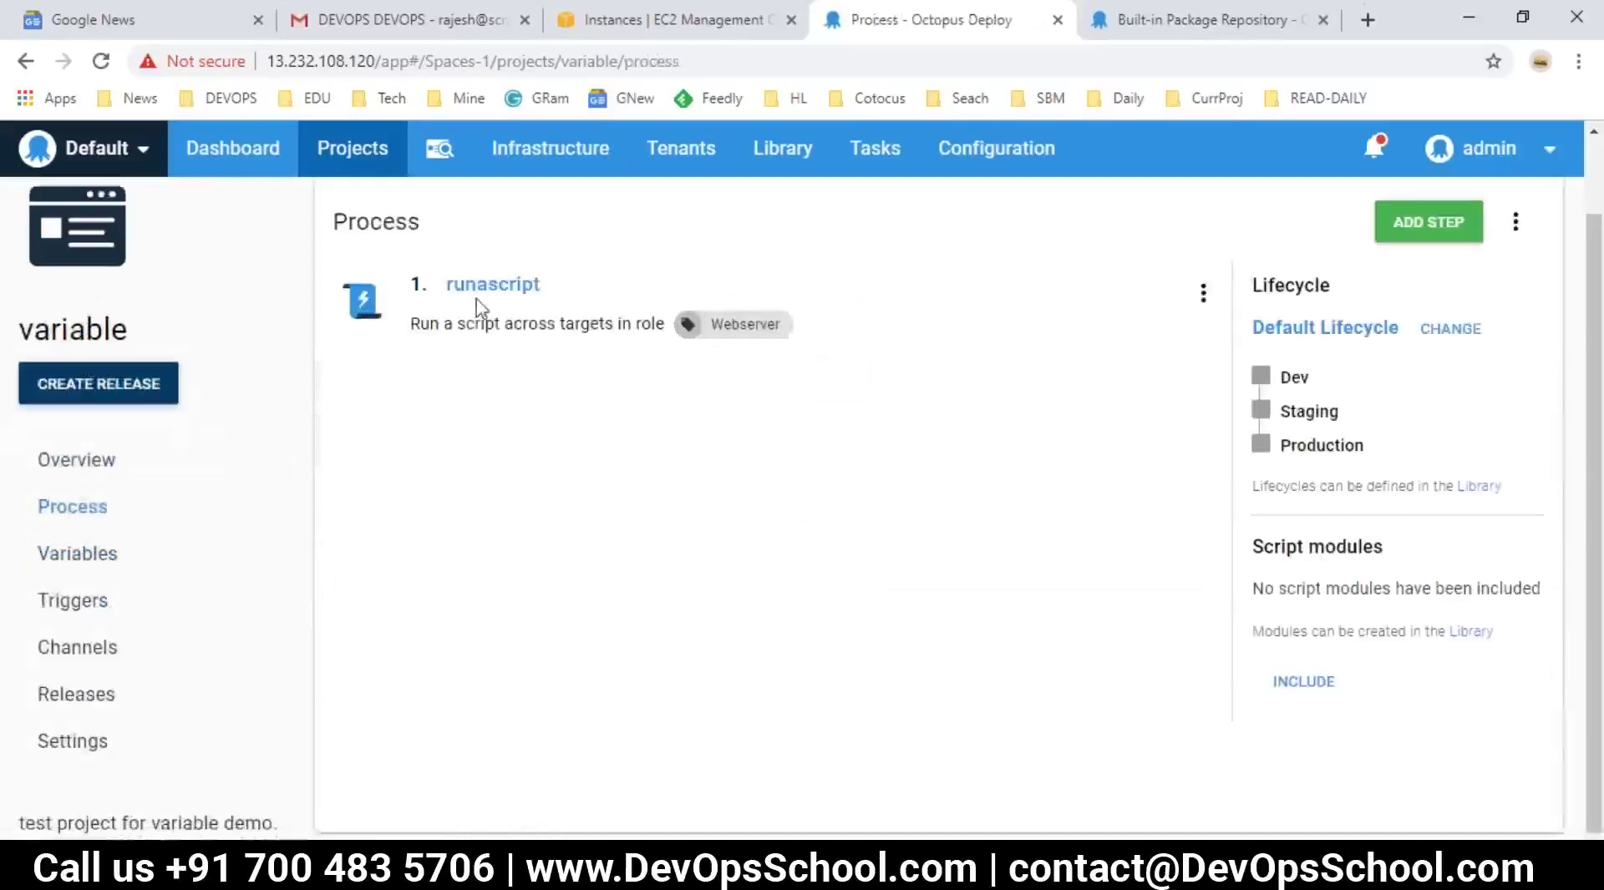
left_click(476, 294)
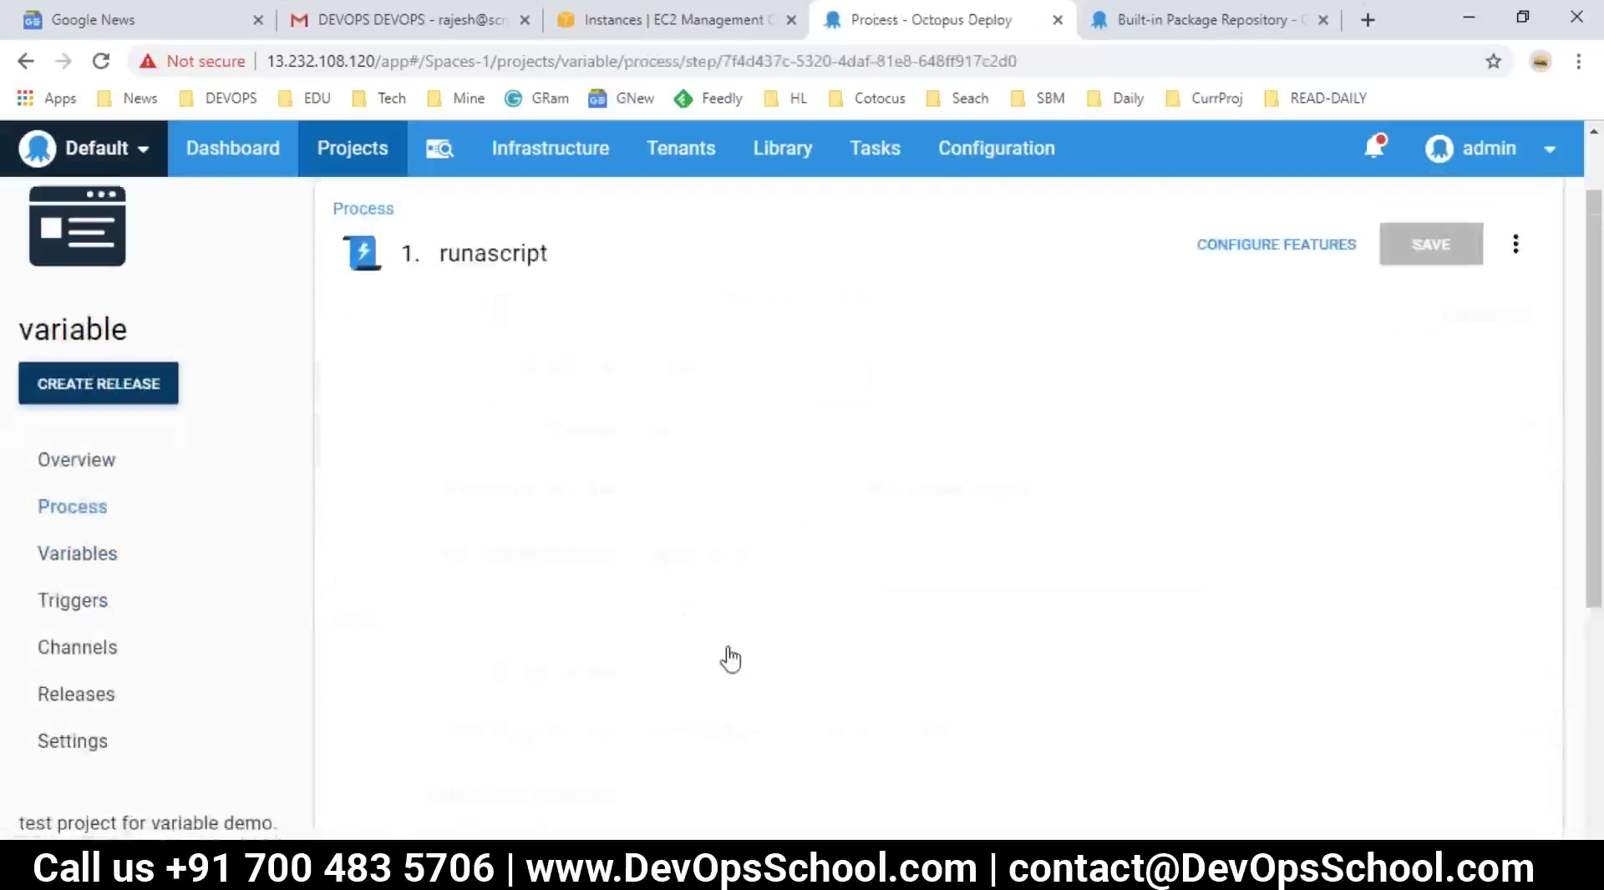
scroll(585, 555, "down", 5)
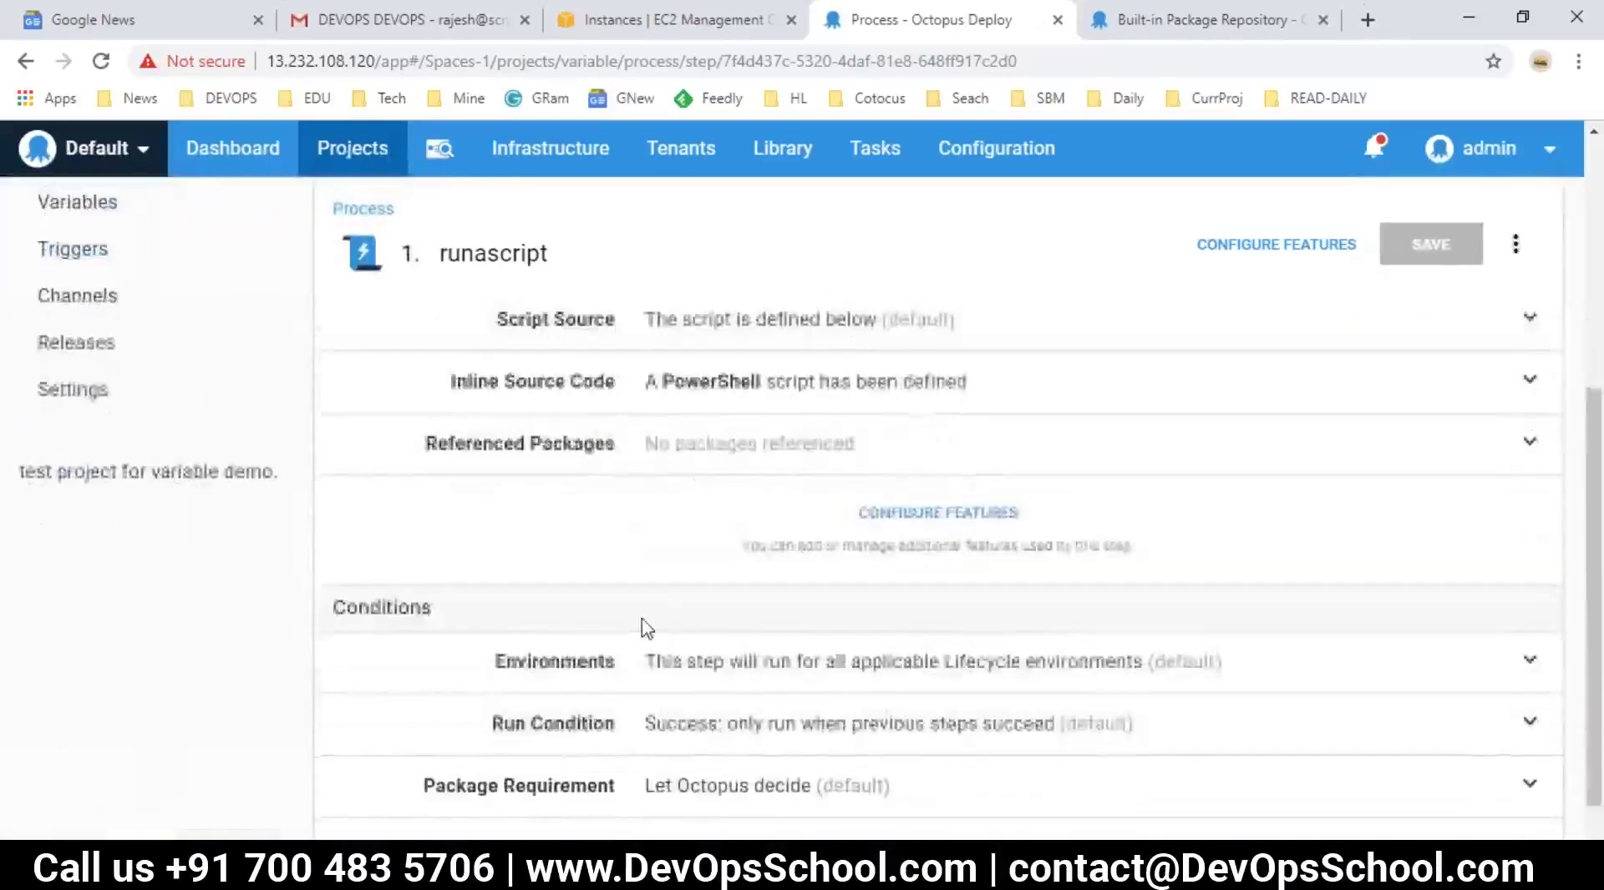
scroll(639, 632, "up", 3)
left_click(661, 508)
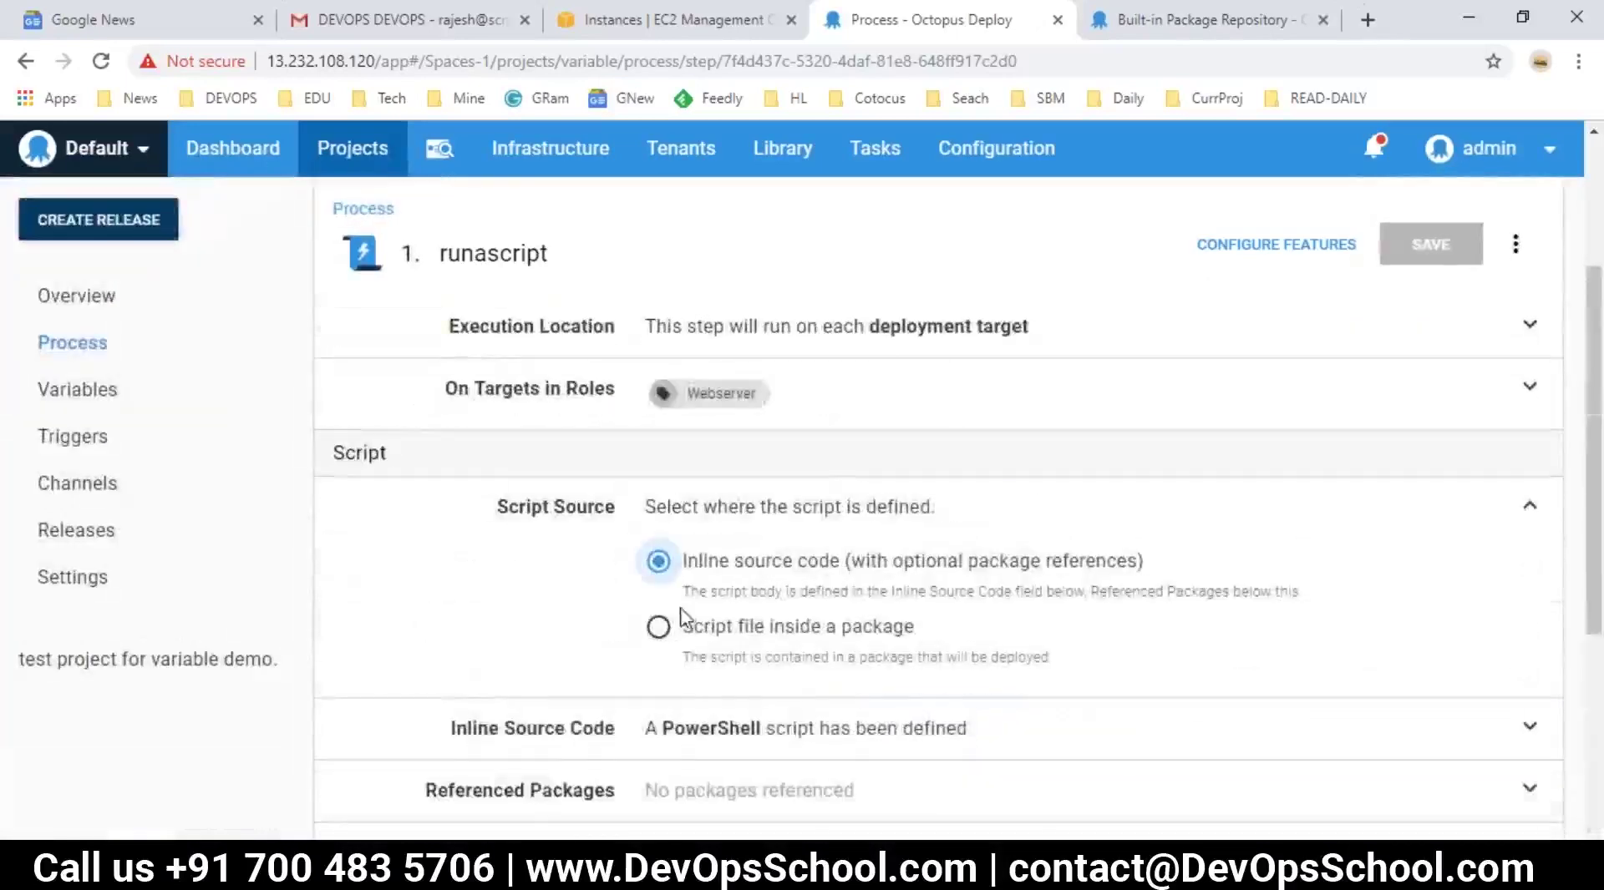
scroll(683, 618, "down", 3)
left_click(687, 497)
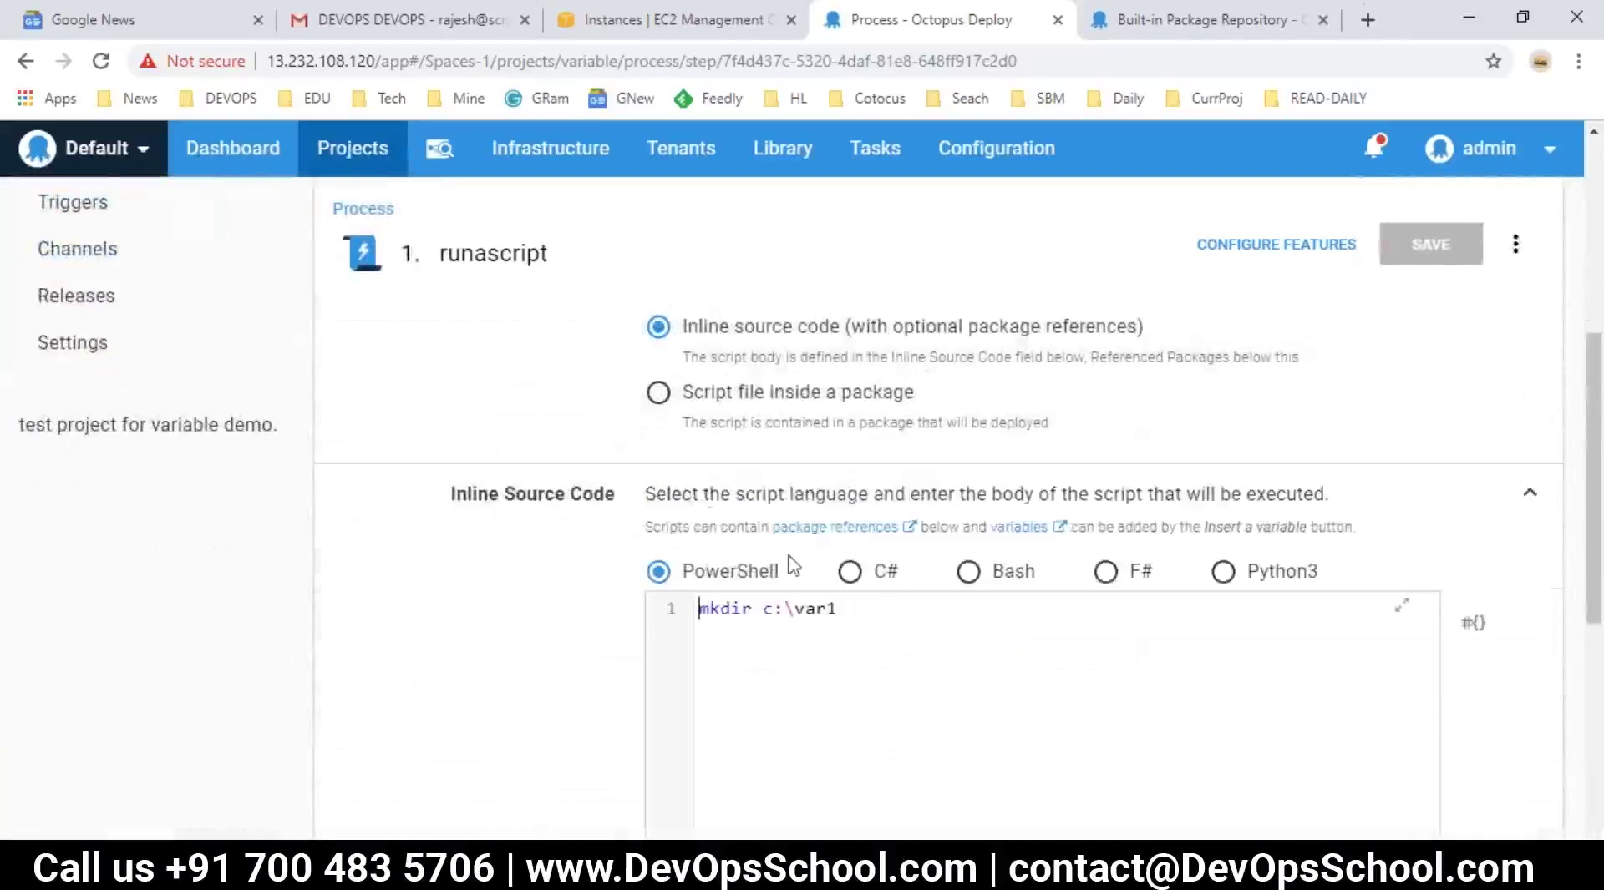
- Change the PowerShell script to mkdir c:\#{environment}, copying the variable name from the notes
scroll(822, 524, "down", 2)
double_click(800, 378)
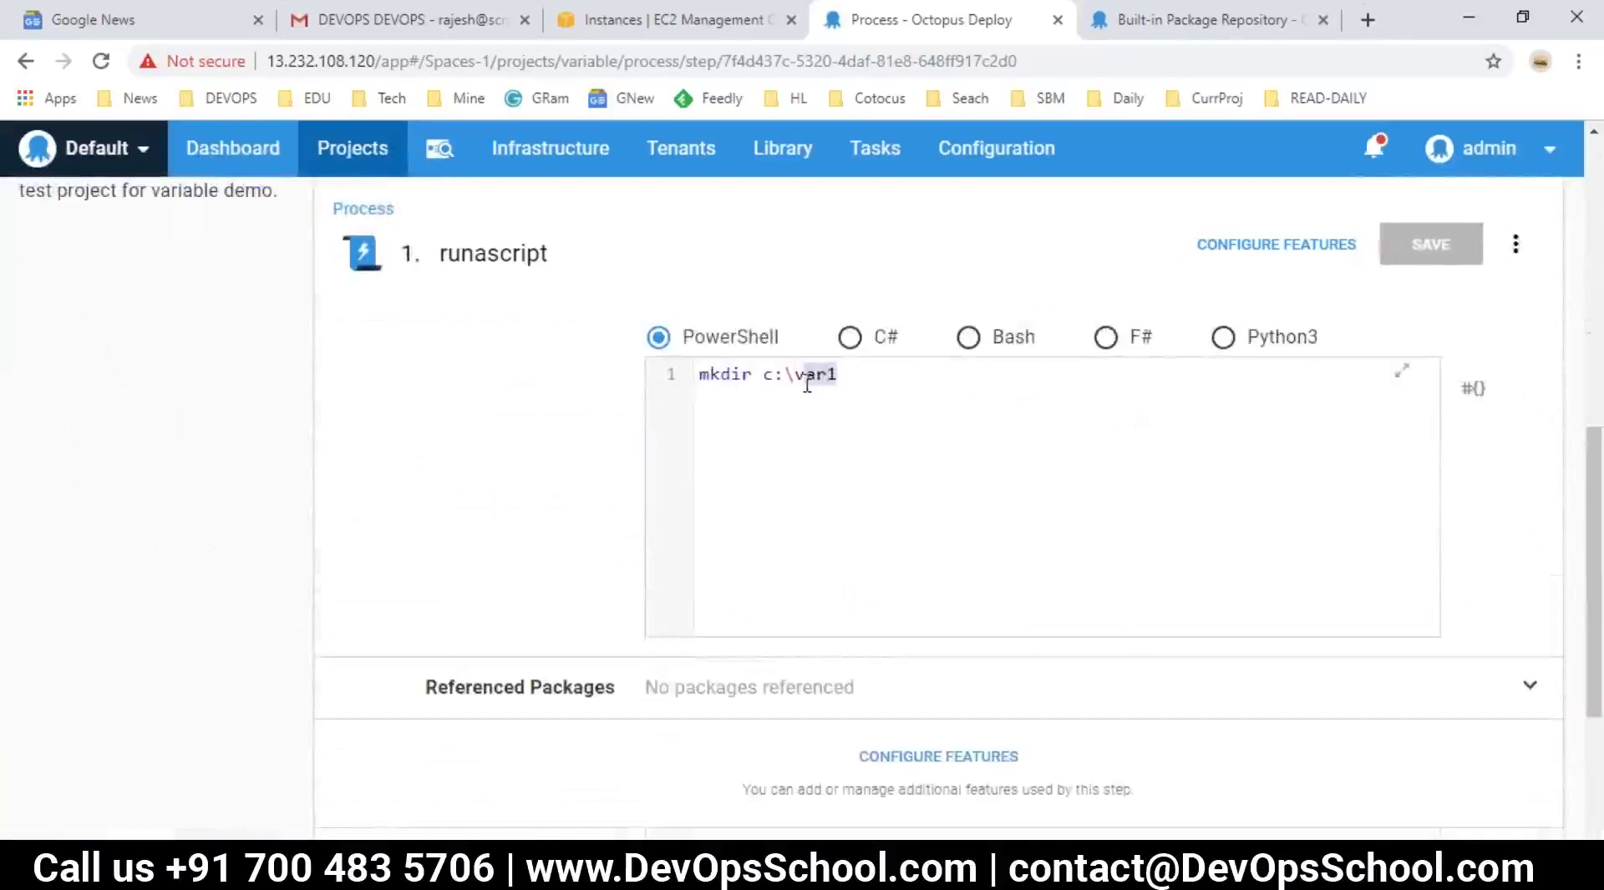
type("#{steps")
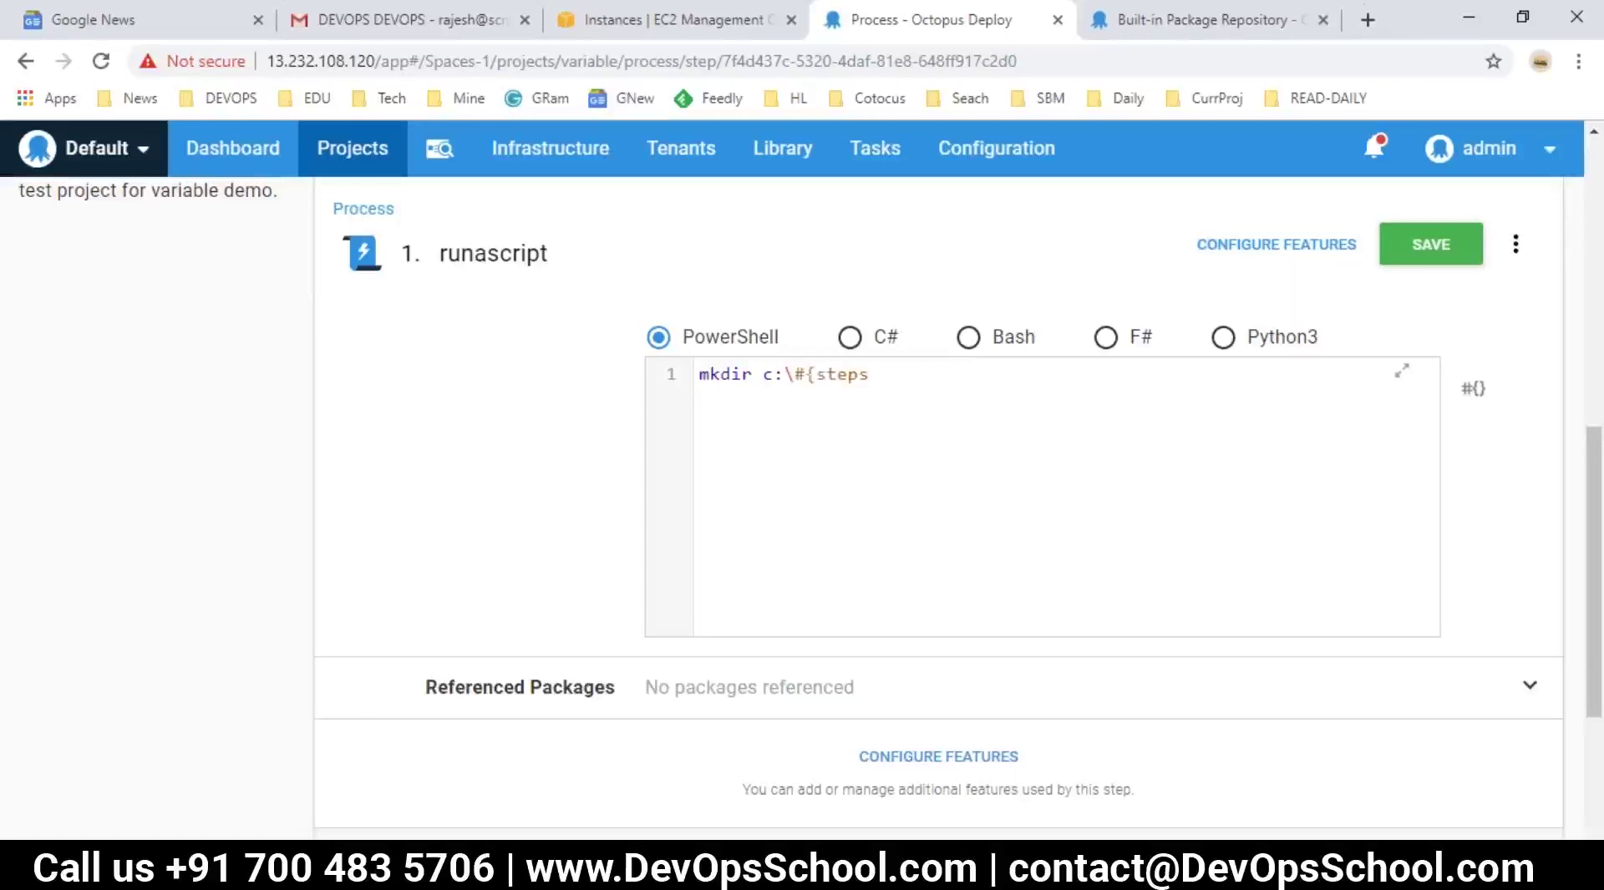
key("alt+Tab")
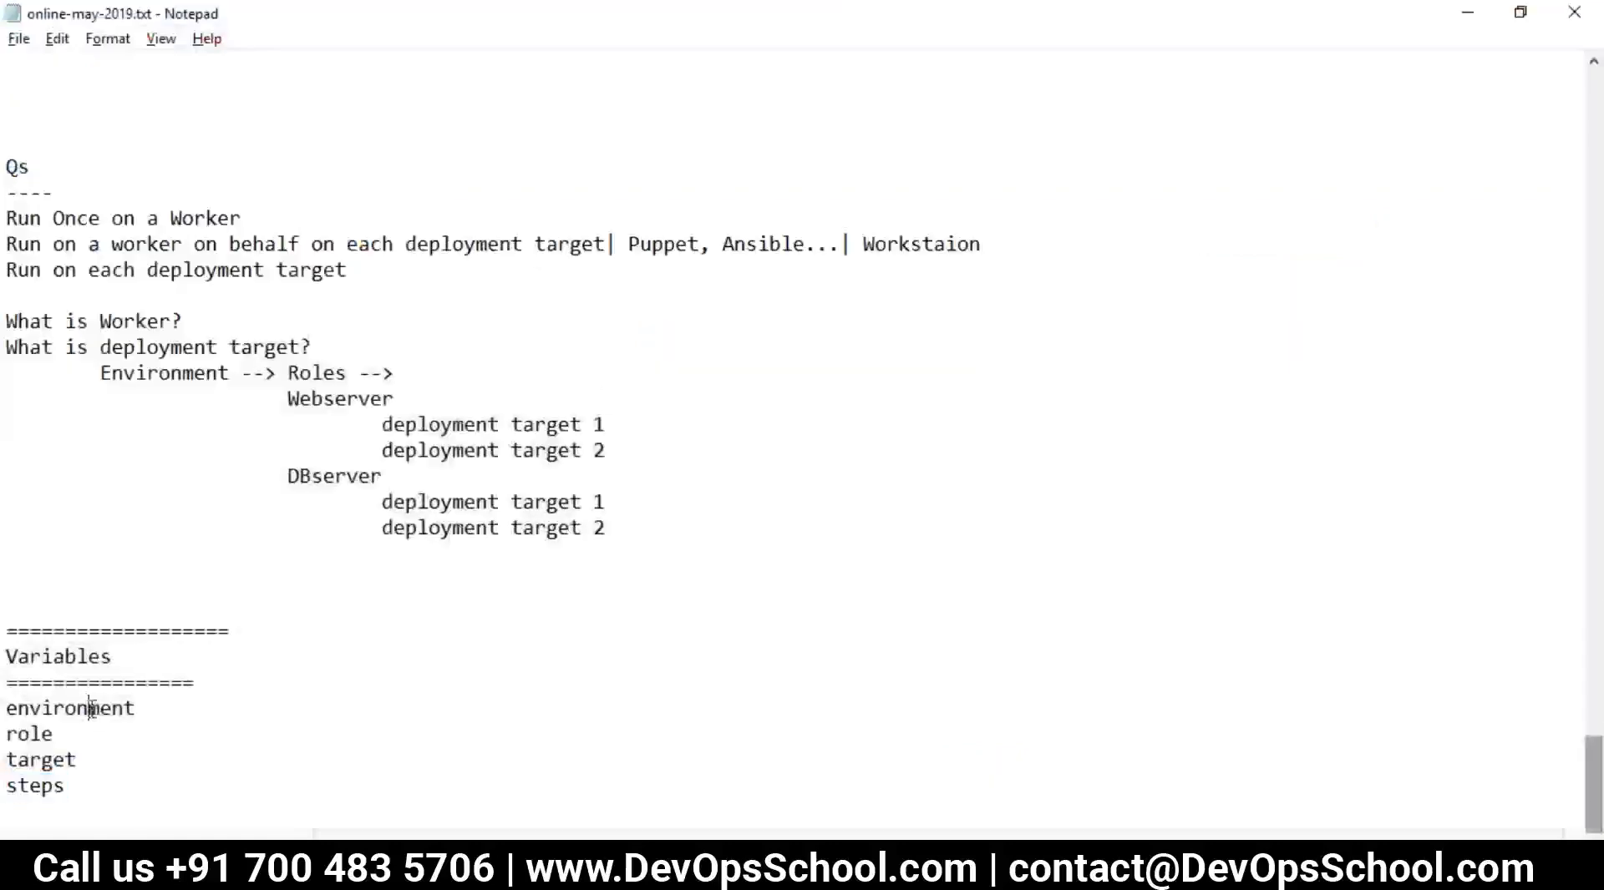
double_click(89, 709)
key("ctrl+c")
key("alt+Tab")
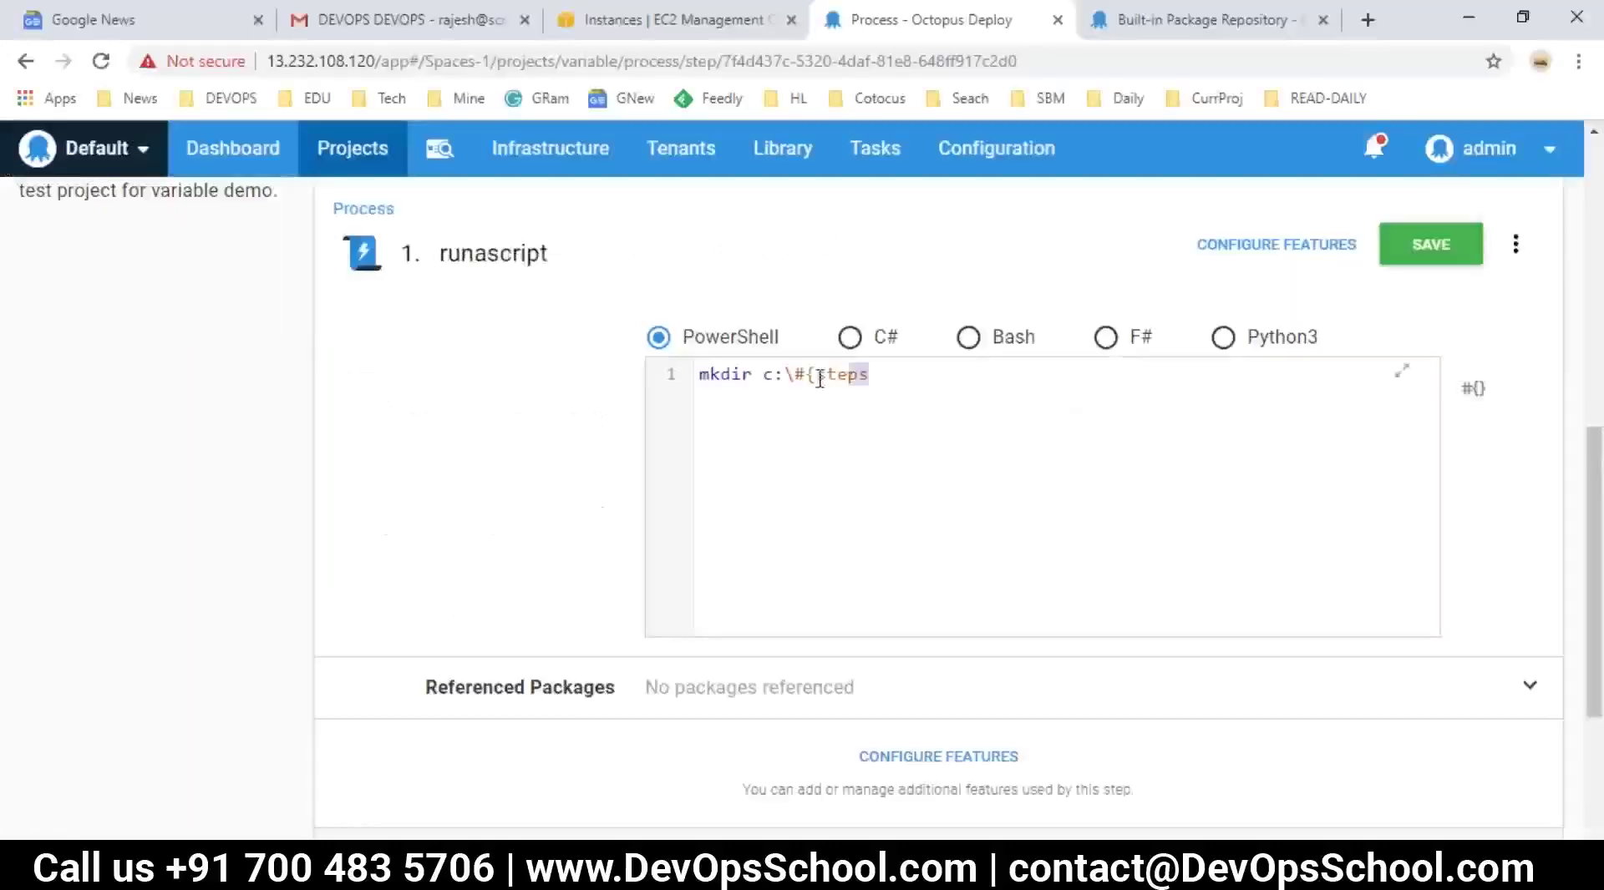
key("ctrl+v")
left_click_drag(793, 368, 706, 377)
left_click(857, 373)
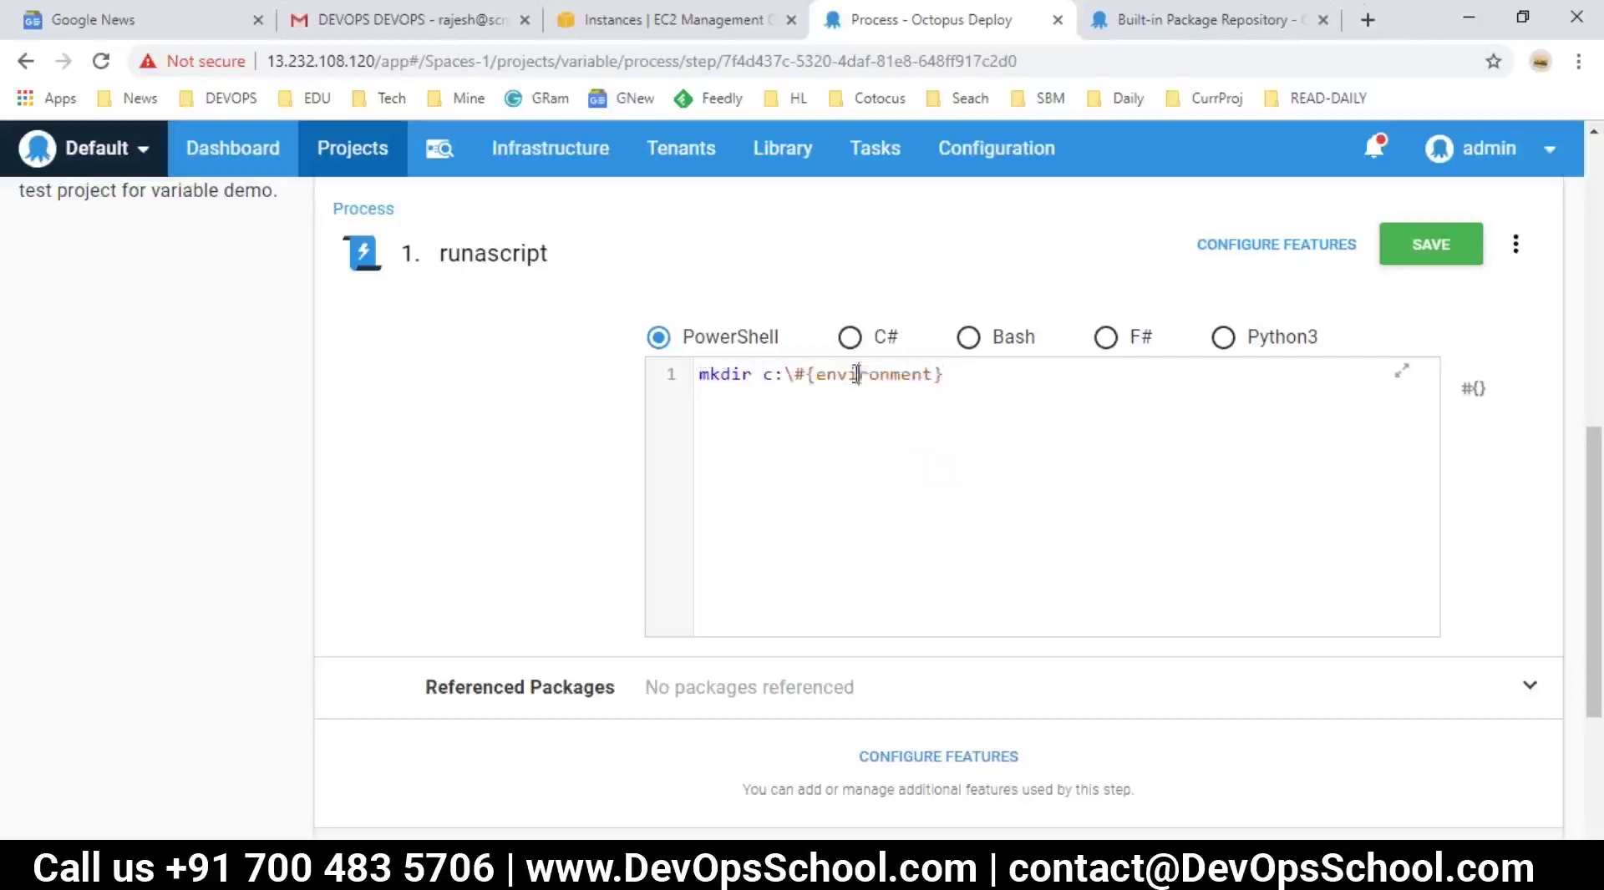
- Recheck the environment variable's name in the notes and save the runascript step
key("alt+Tab")
double_click(74, 708)
double_click(74, 708)
left_click(75, 709)
double_click(74, 707)
key("alt+Tab")
left_click(1425, 248)
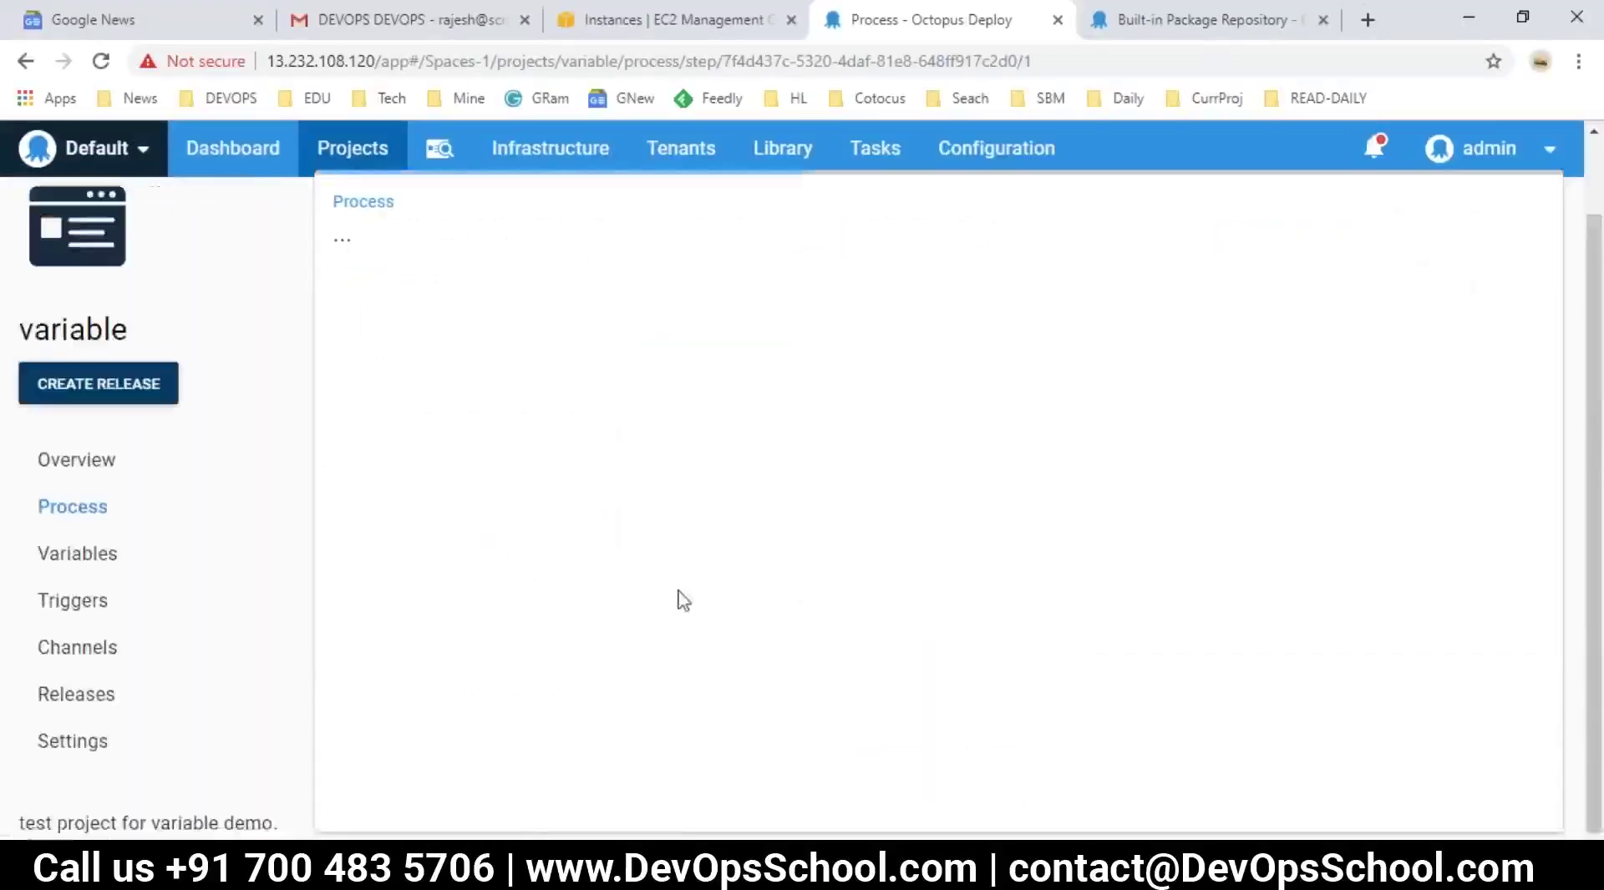
- Create release 0.0.3 of the variable project and deploy it to the Dev environment
scroll(79, 555, "up", 4)
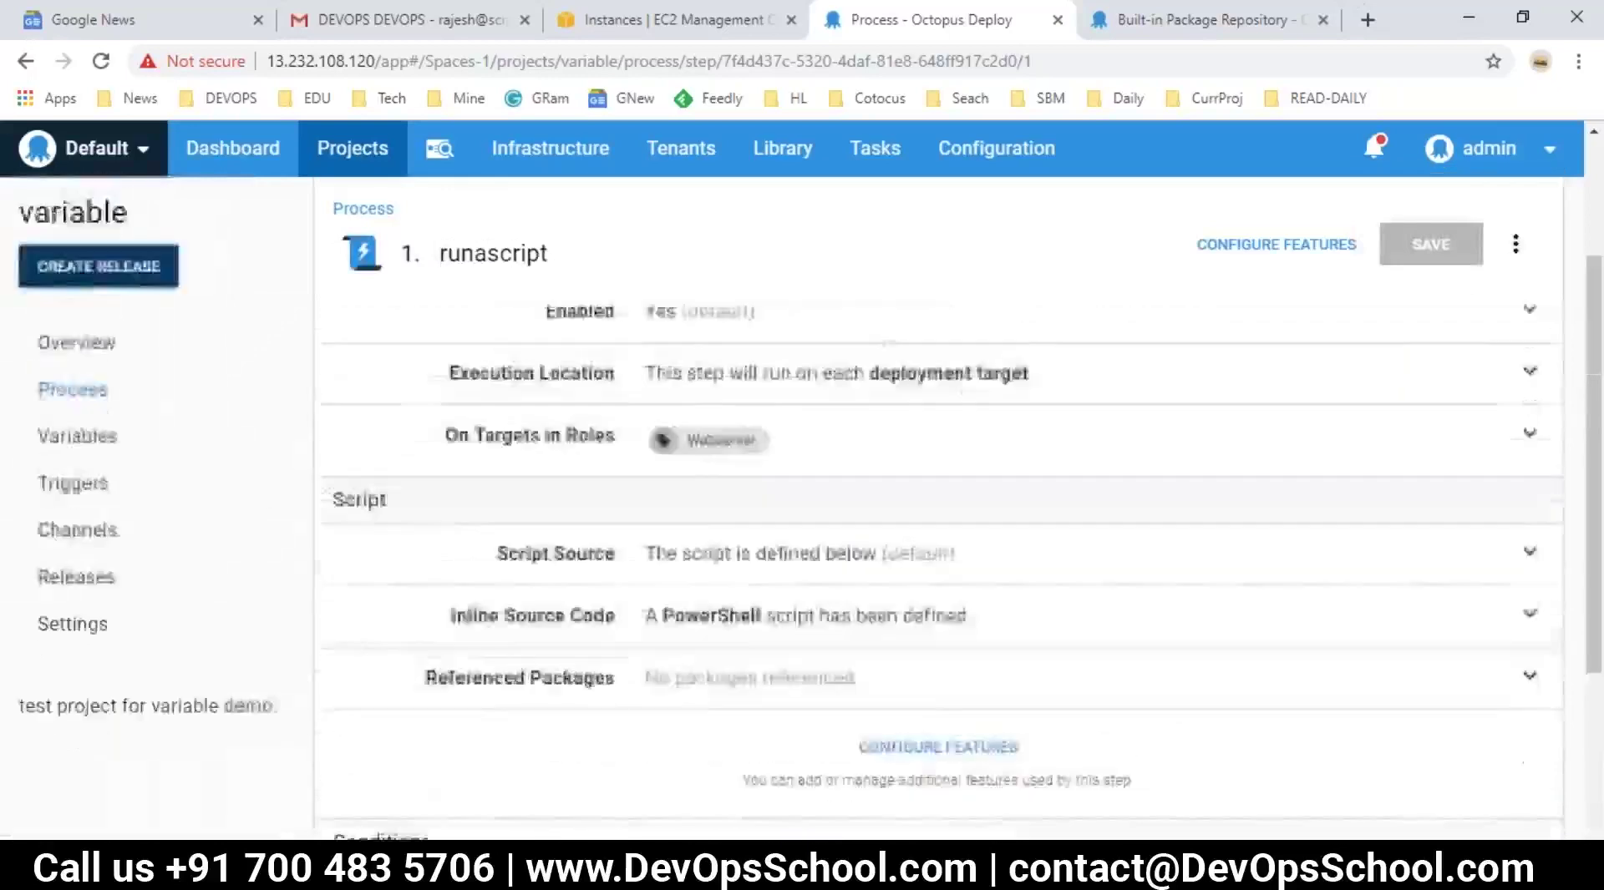
left_click(69, 671)
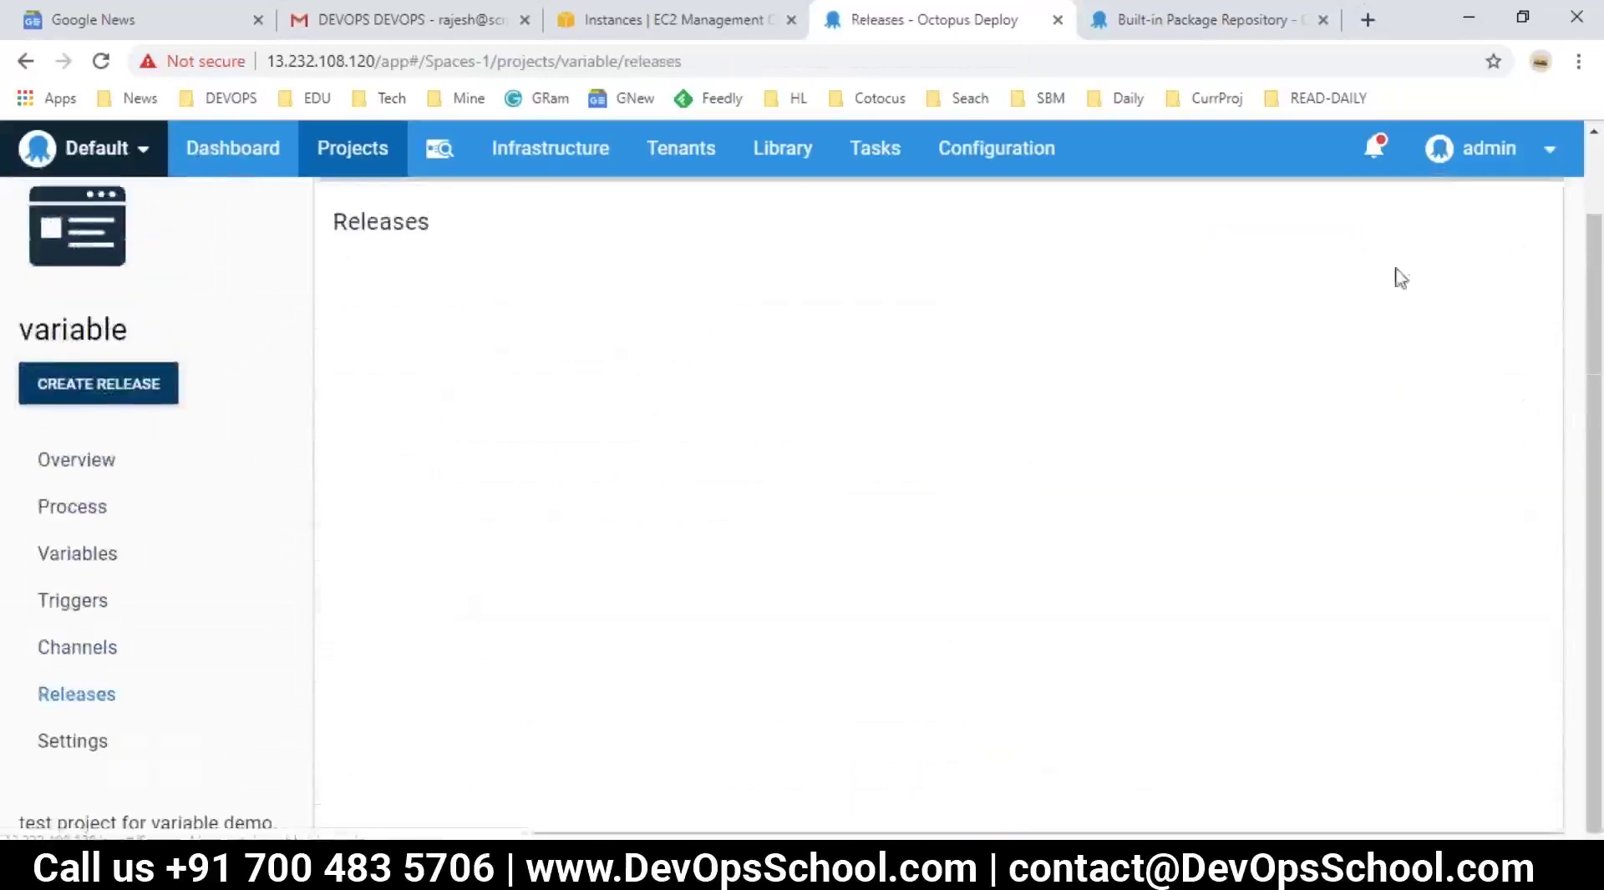
left_click(1461, 230)
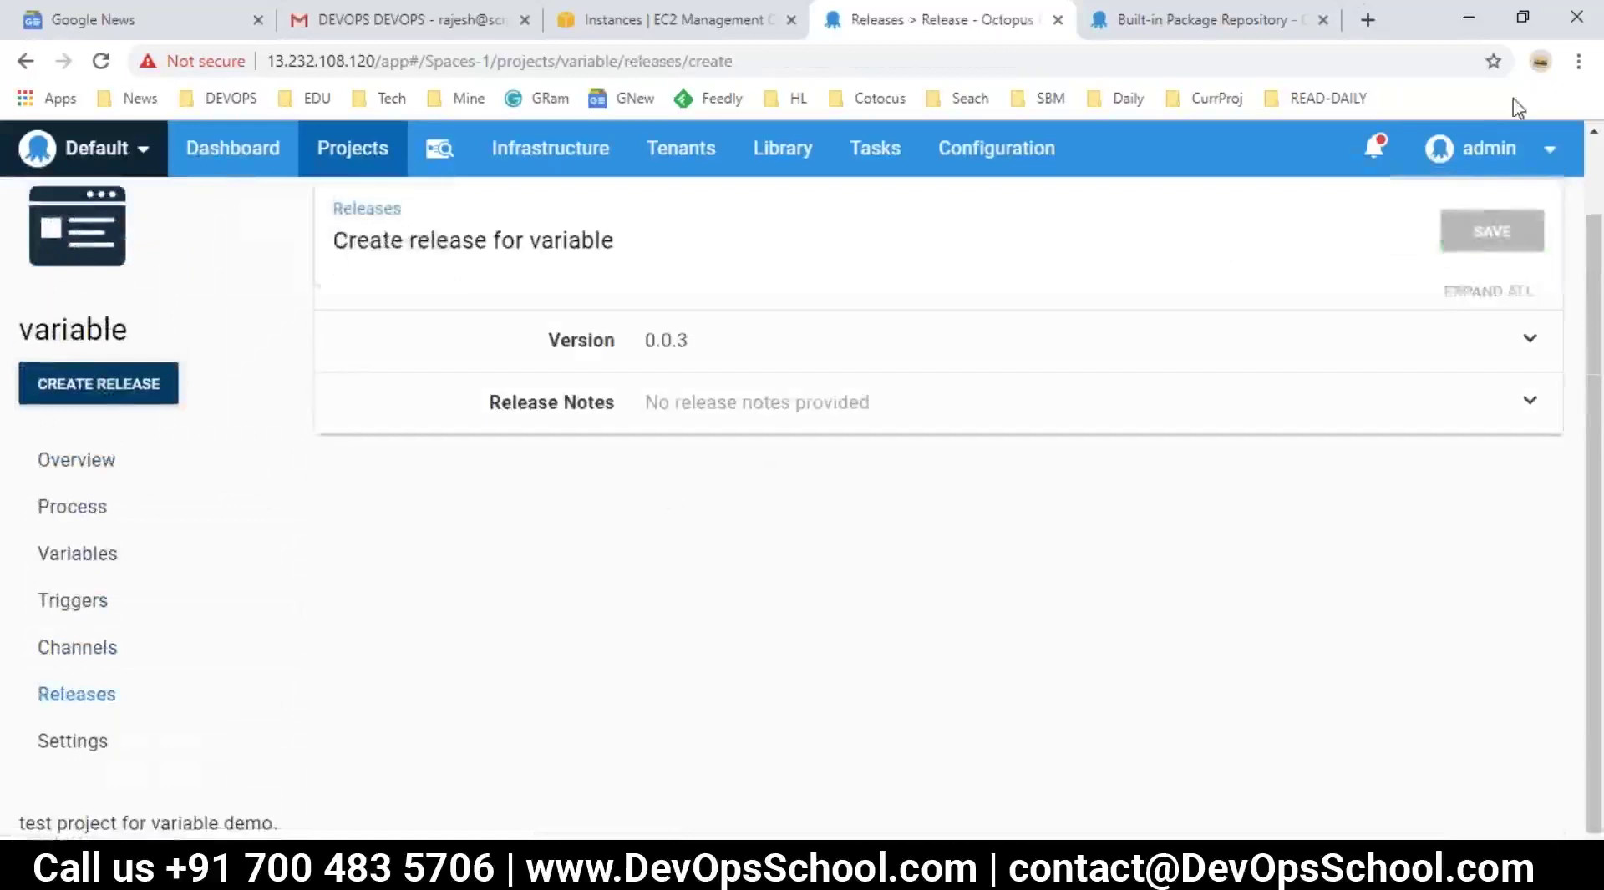
left_click(1518, 249)
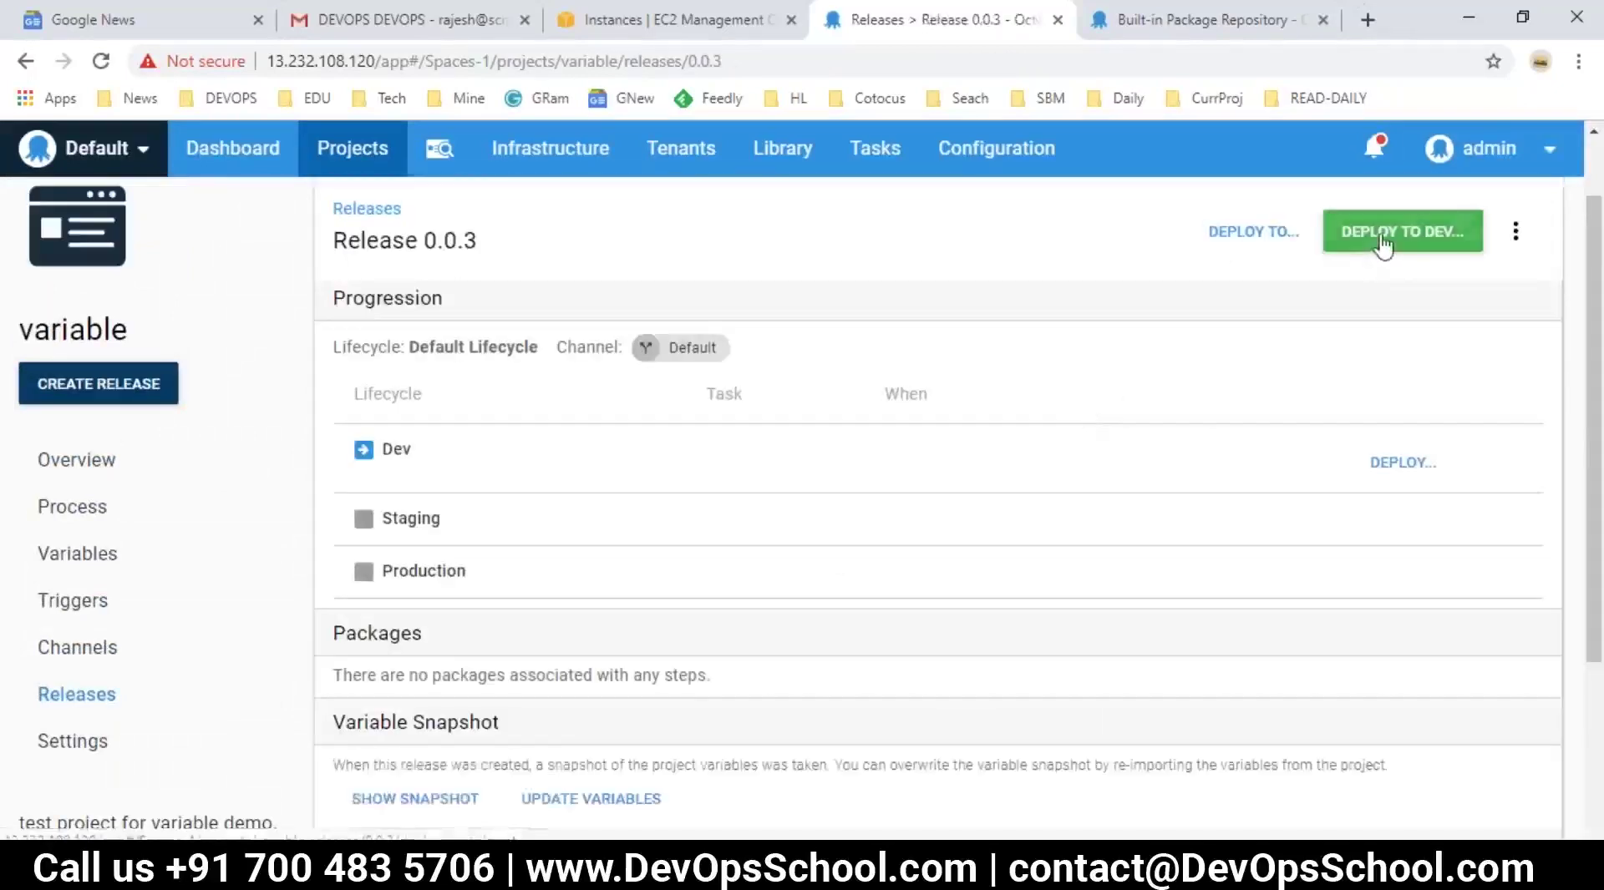
left_click(1382, 238)
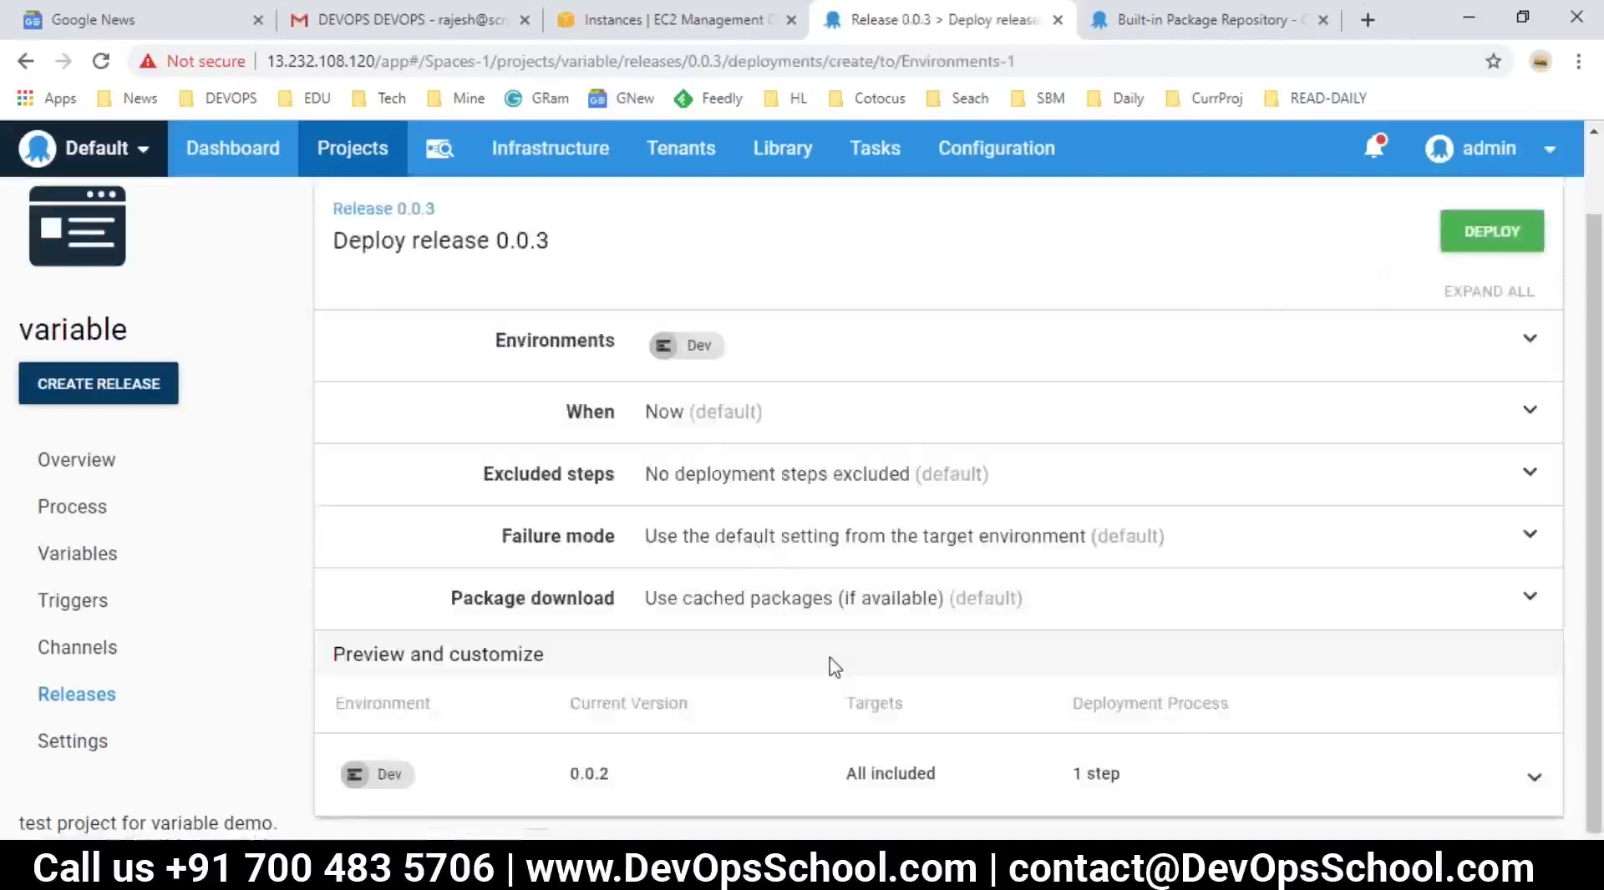
left_click(1487, 242)
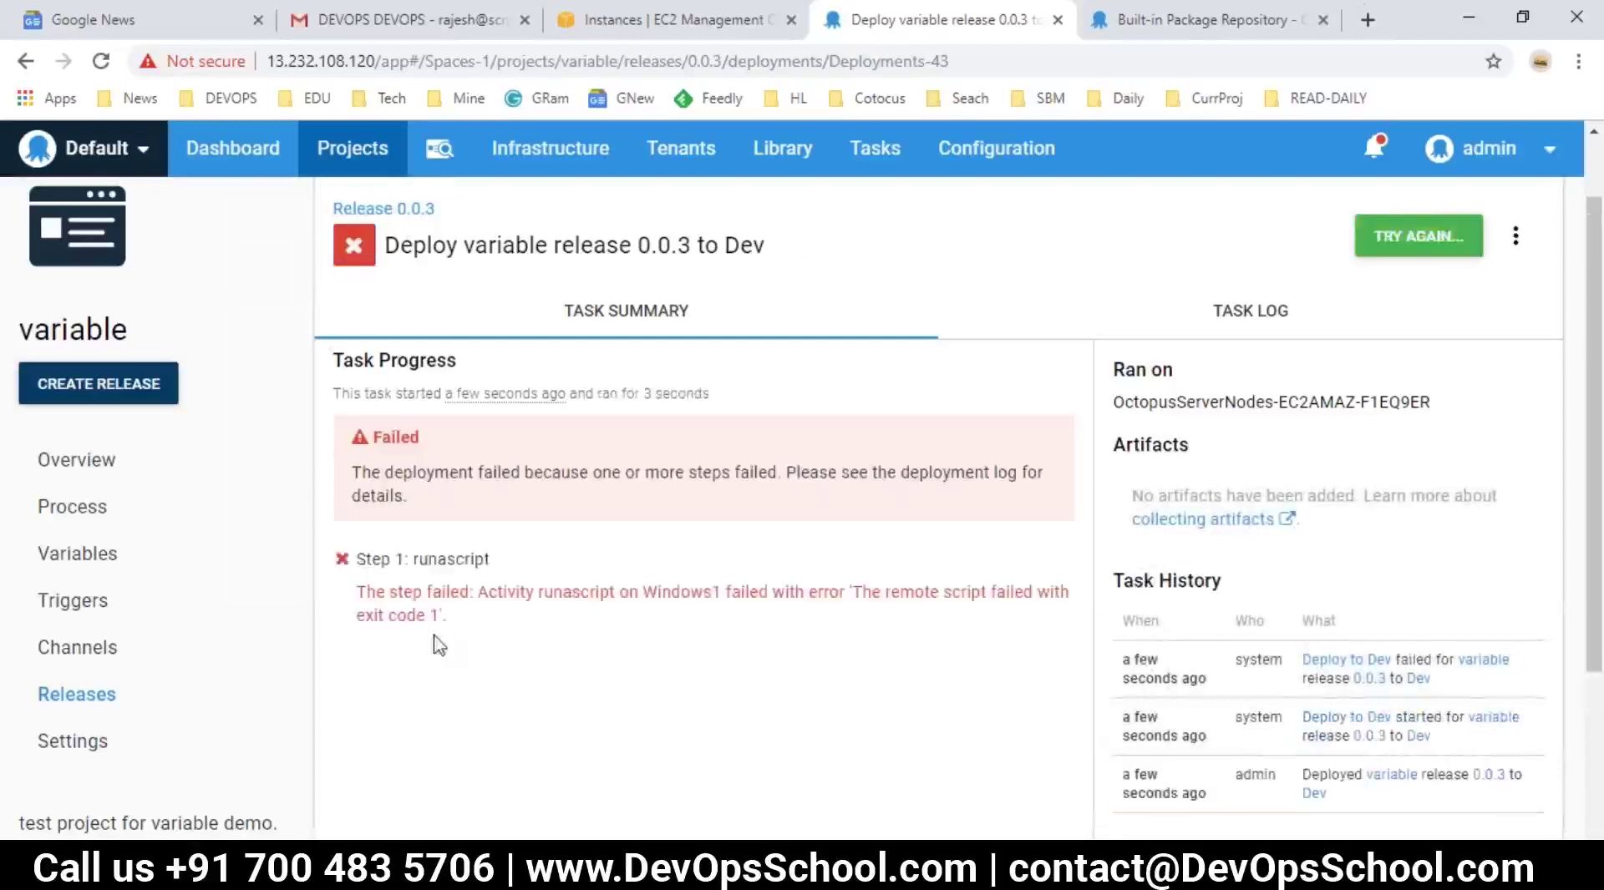
- Read the task summary messages for the Dev deployment and its runascript step
left_click_drag(495, 595, 602, 595)
left_click_drag(850, 595, 919, 595)
double_click(967, 593)
left_click_drag(449, 618, 395, 625)
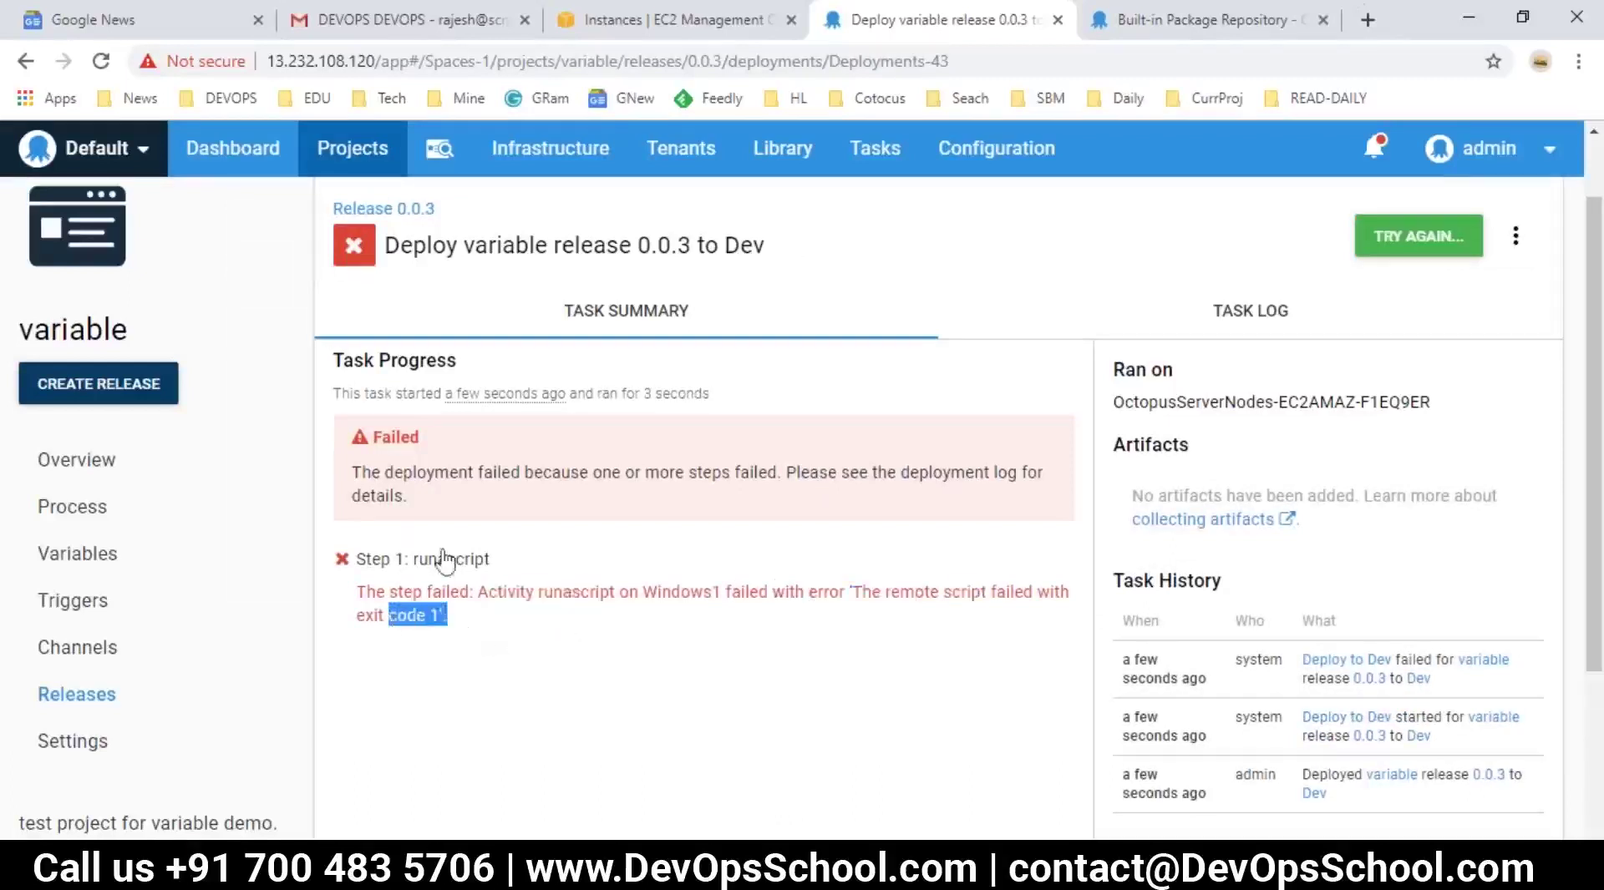
left_click(399, 614)
double_click(401, 482)
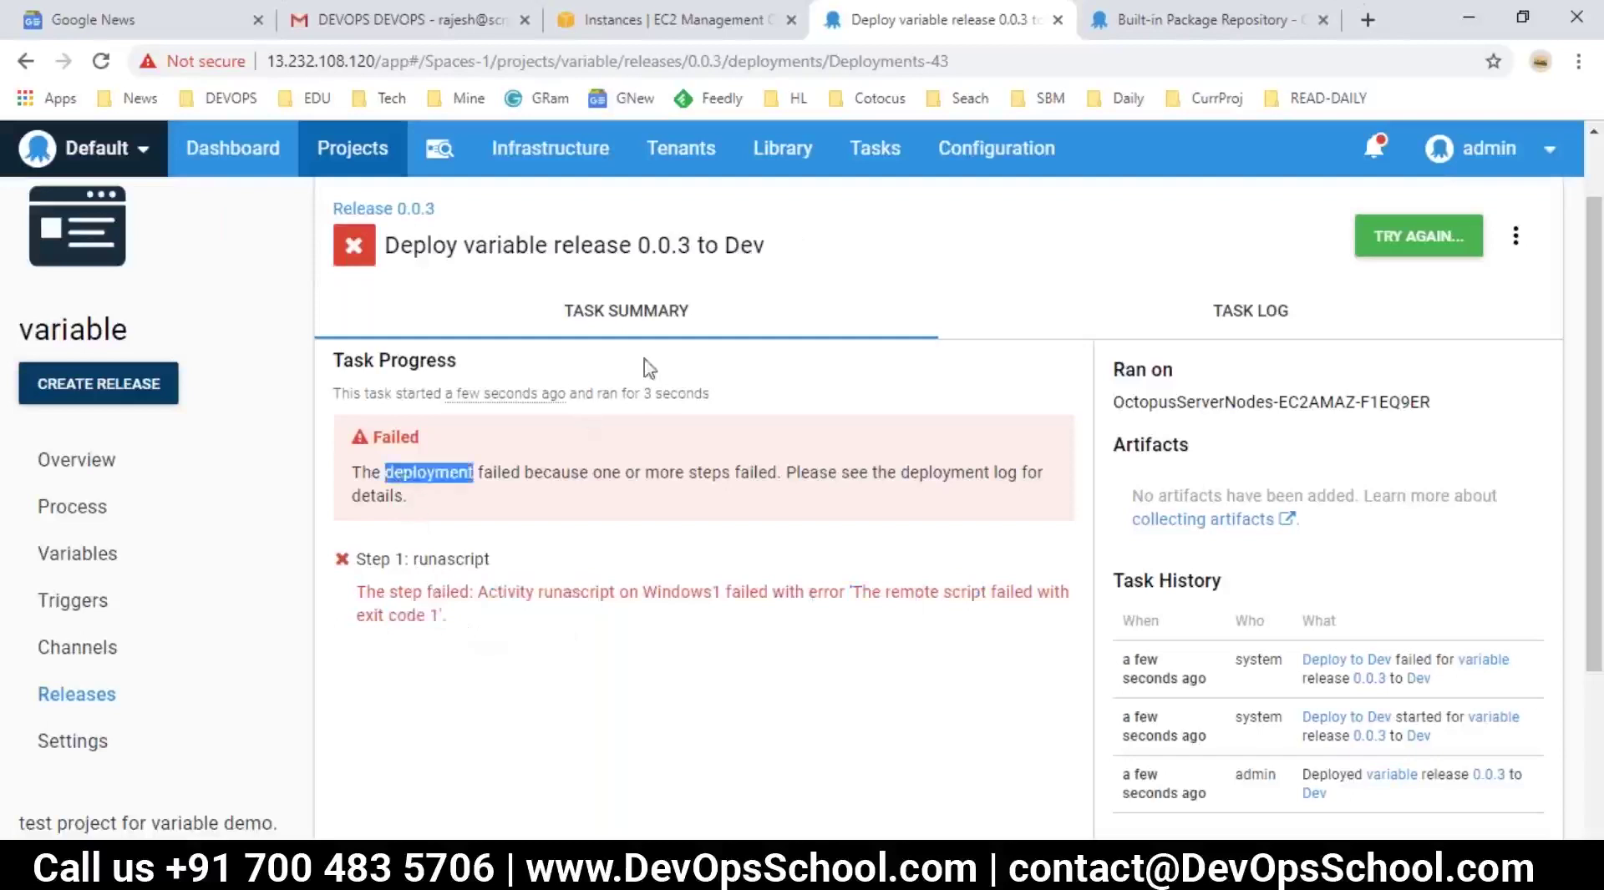
- Open the task log of the release 0.0.3 deployment and examine the error output of the runascript step on Windows1
left_click(1246, 310)
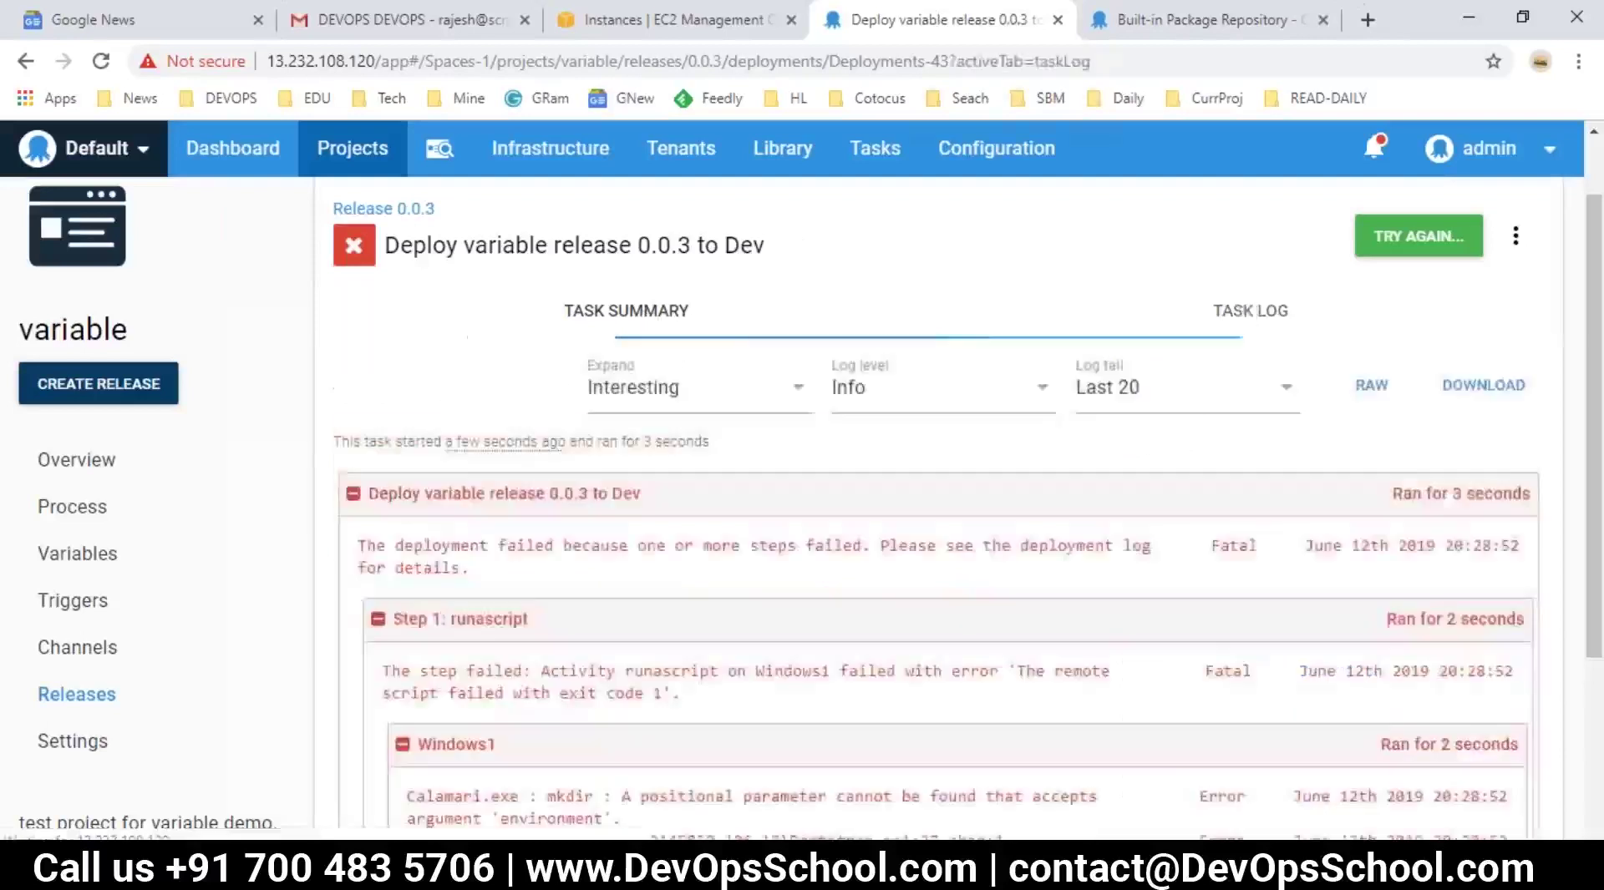
scroll(1247, 417, "down", 1)
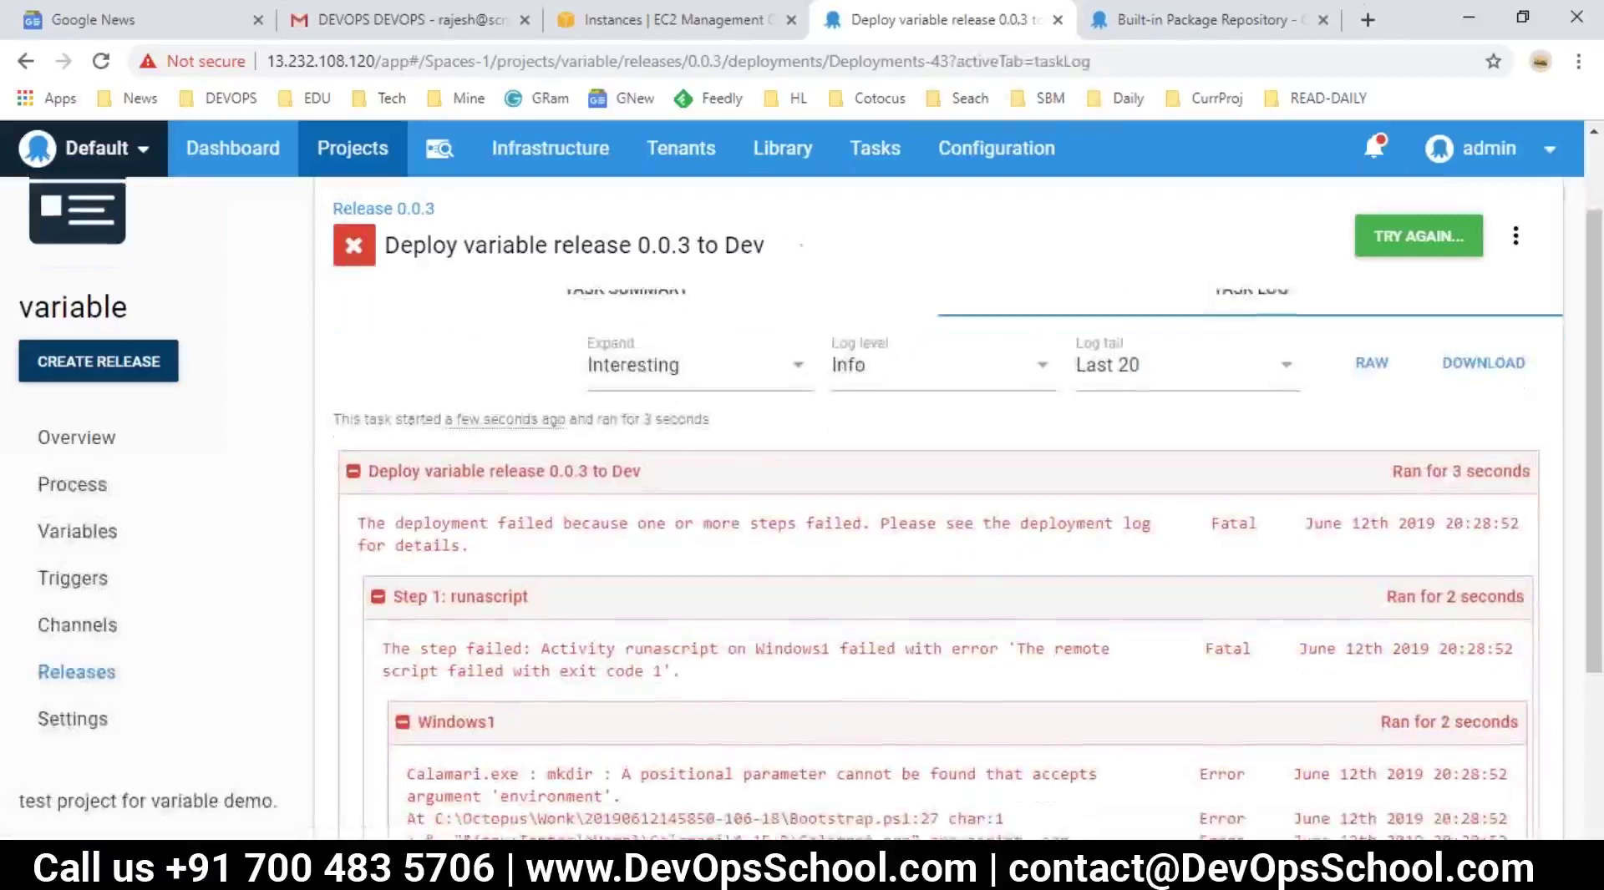
scroll(835, 518, "down", 3)
left_click_drag(621, 520, 1002, 520)
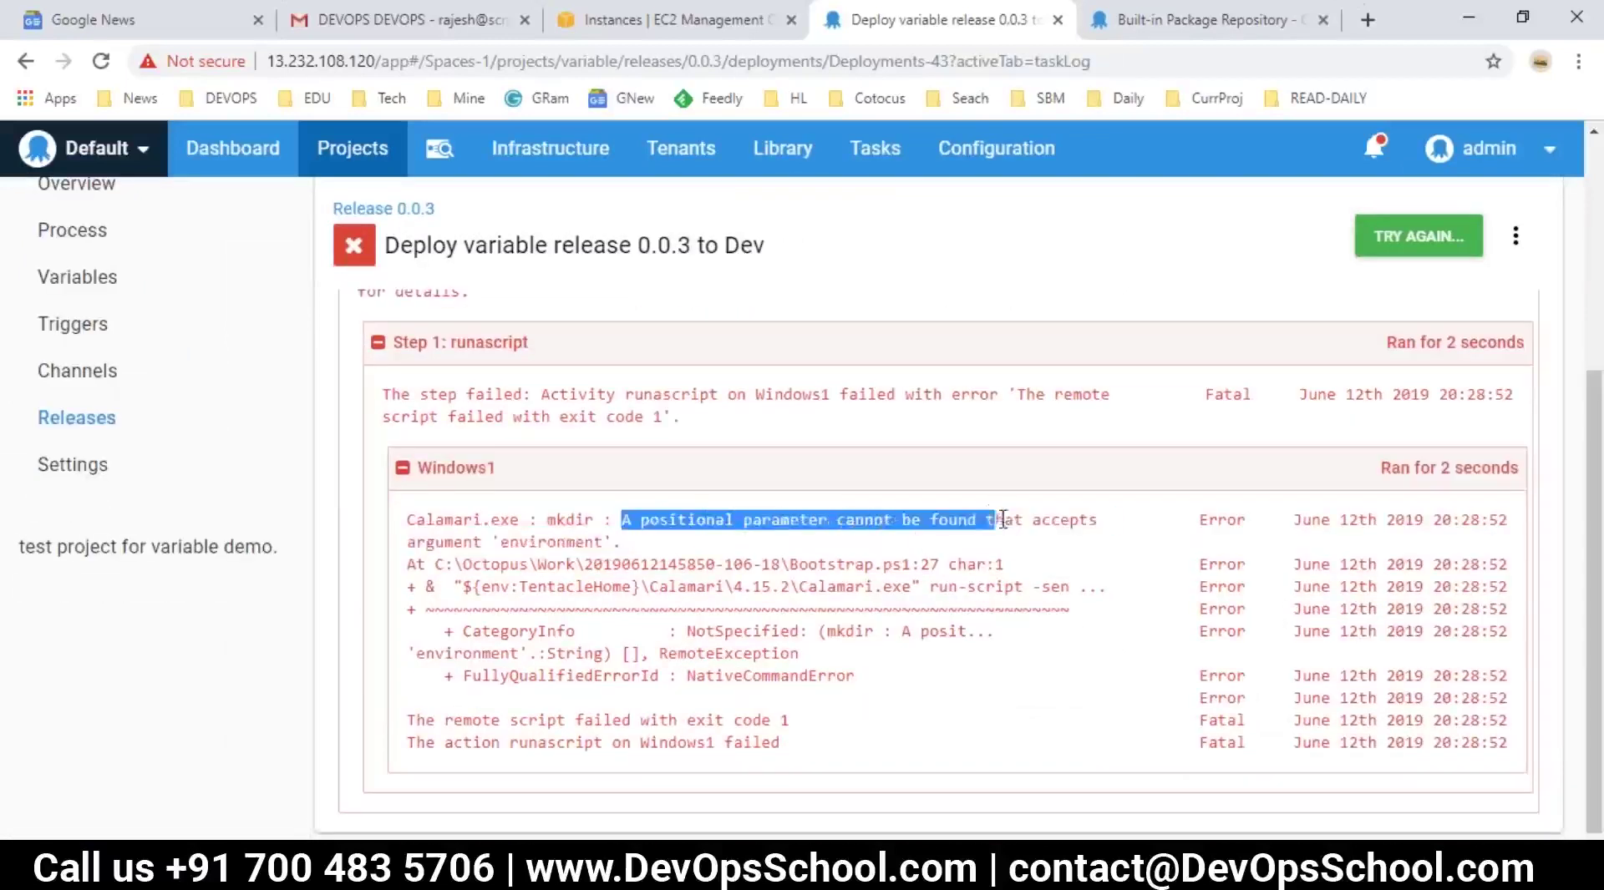
left_click(1002, 520)
double_click(530, 543)
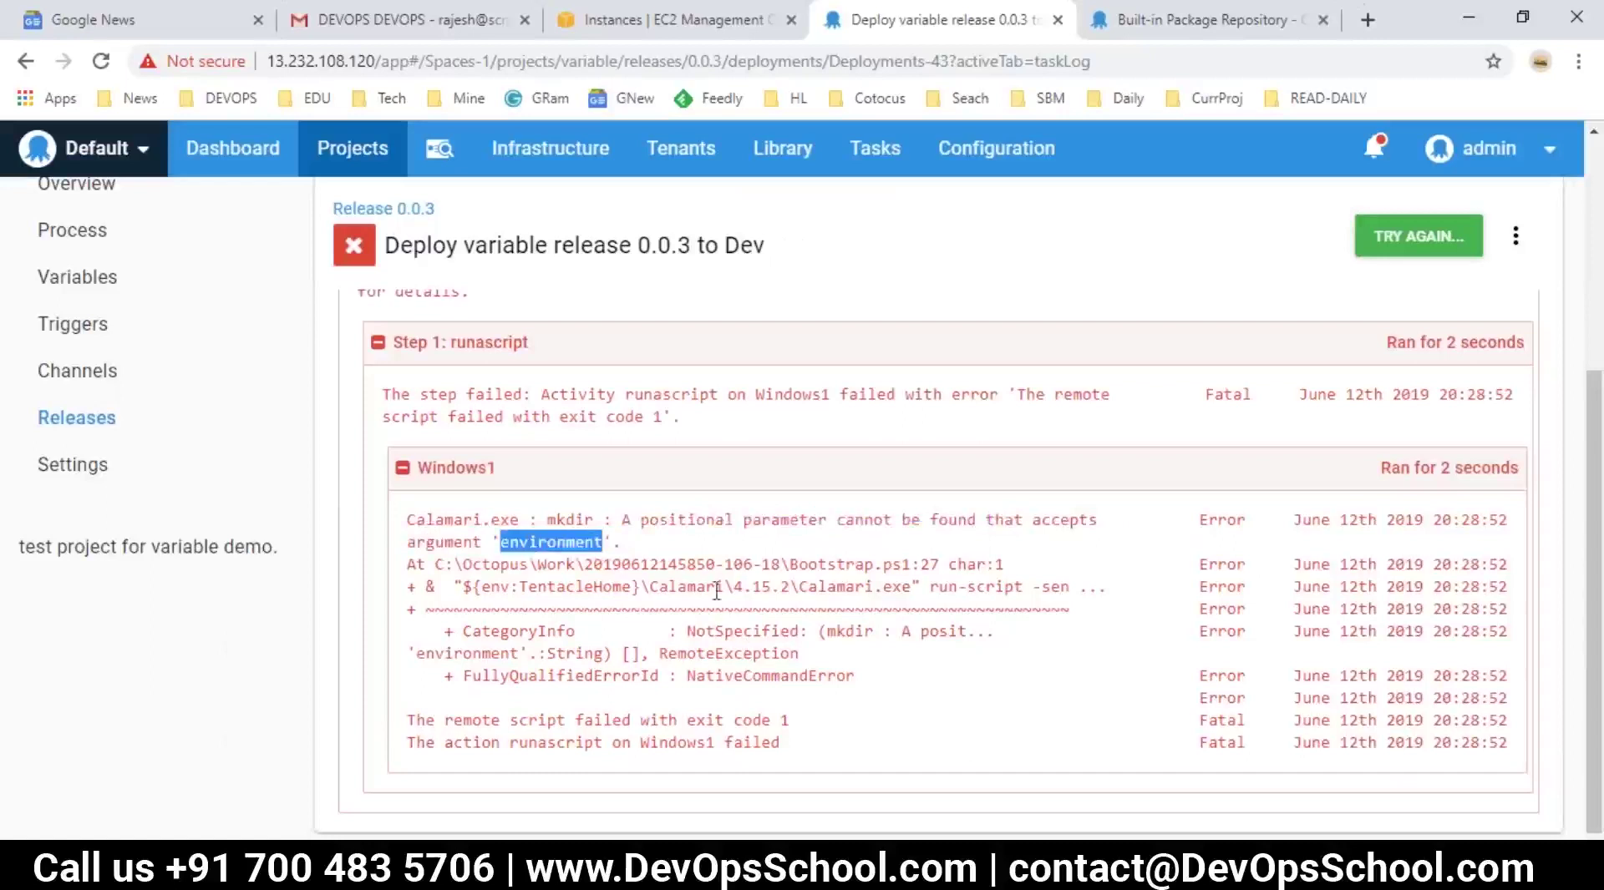
left_click_drag(742, 587, 869, 587)
left_click_drag(879, 642, 881, 662)
left_click(573, 554)
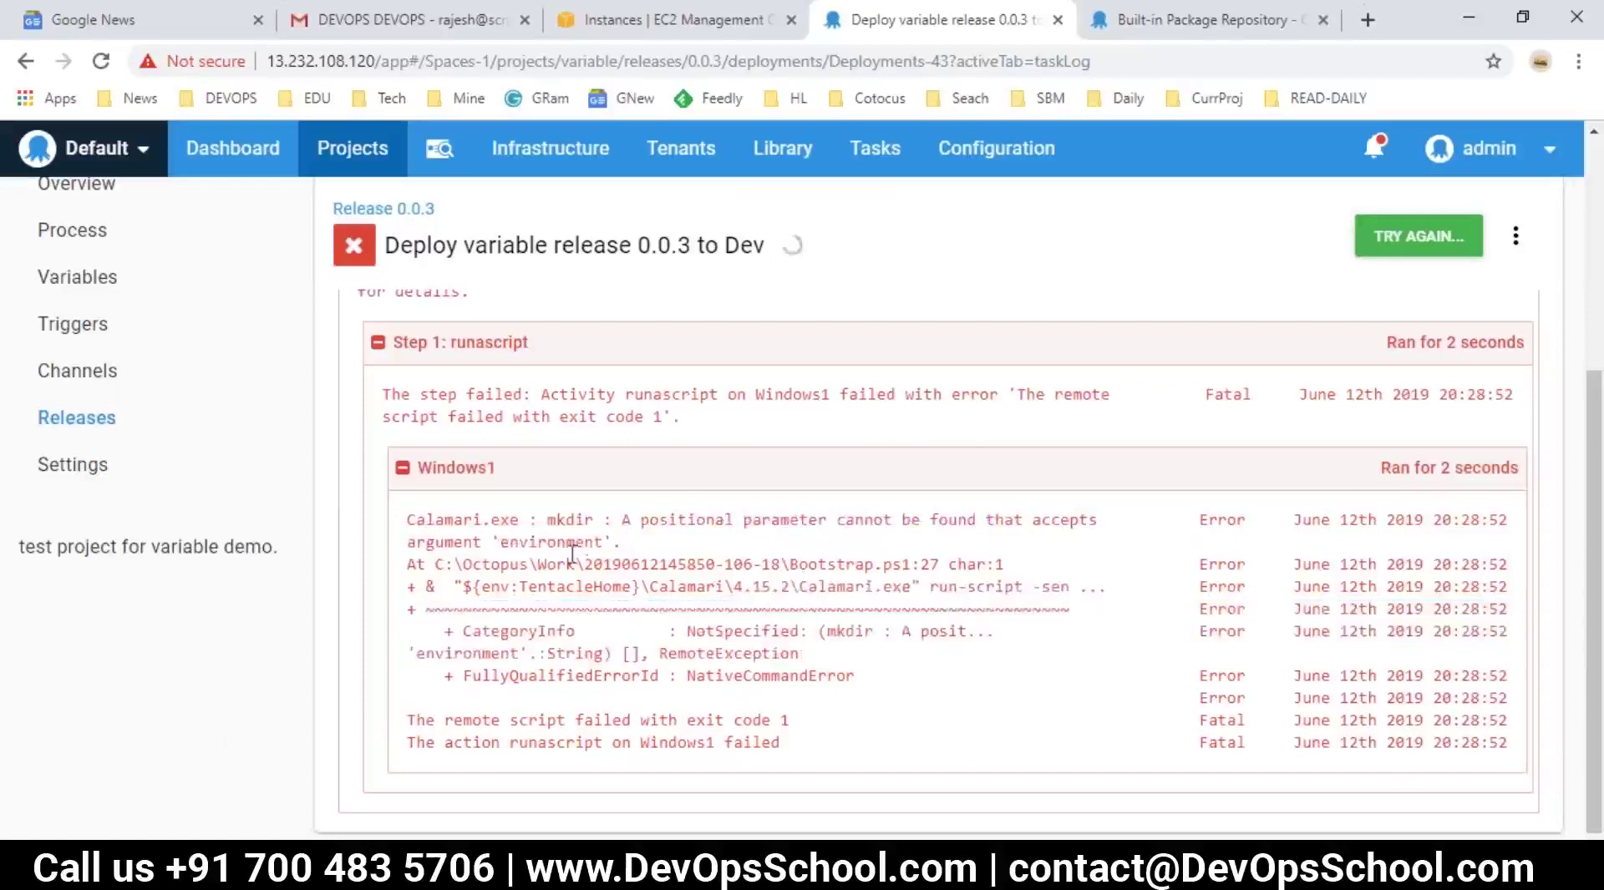
left_click_drag(603, 543, 508, 543)
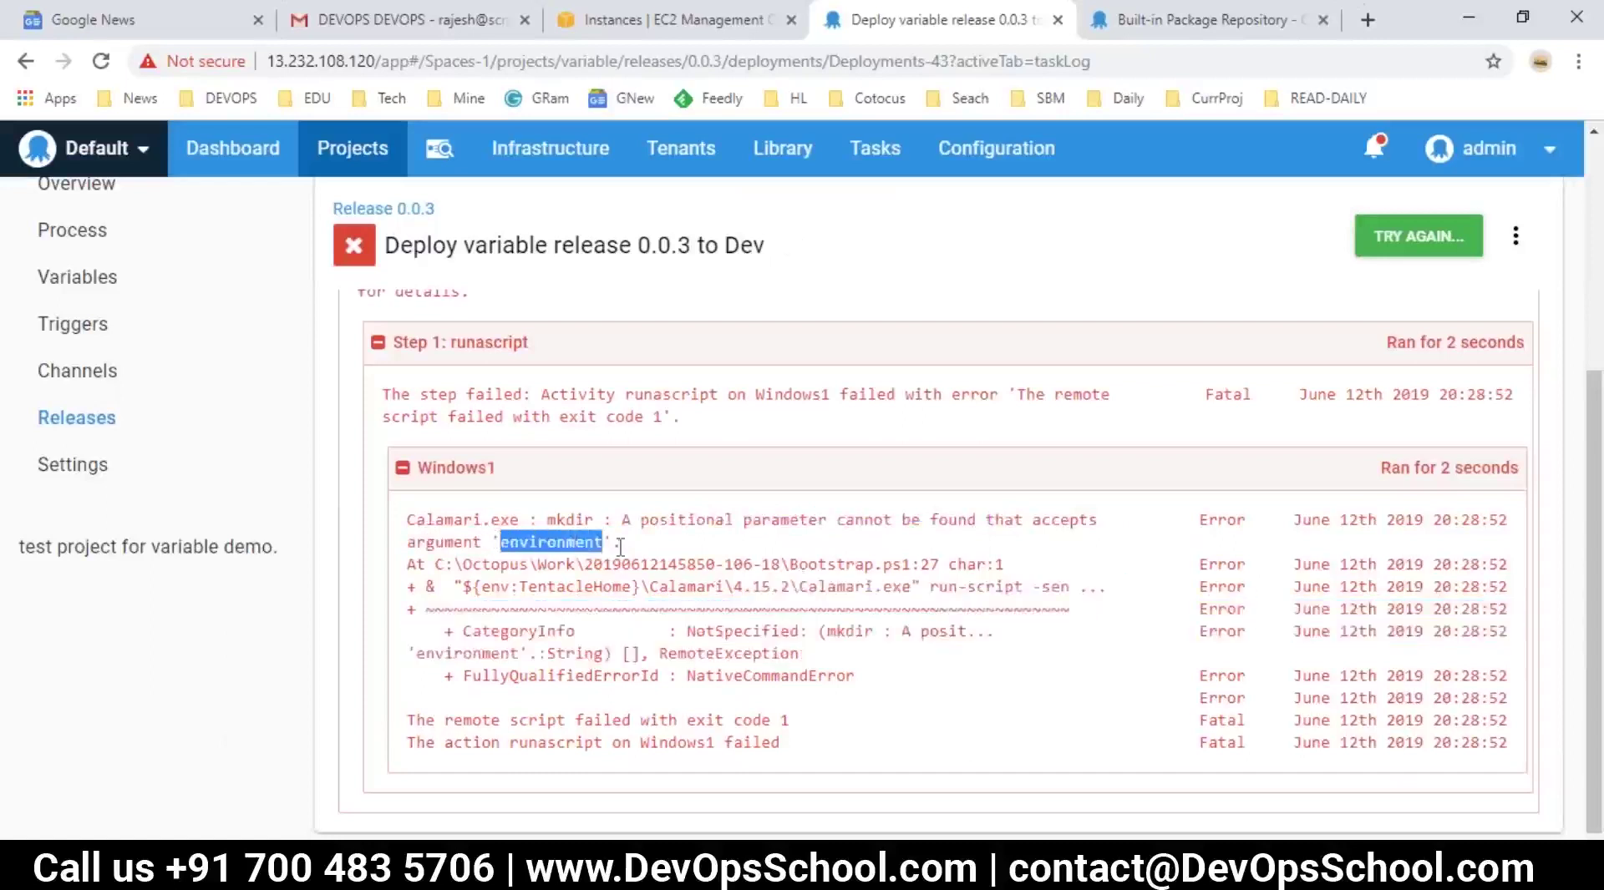
left_click(715, 523)
double_click(690, 519)
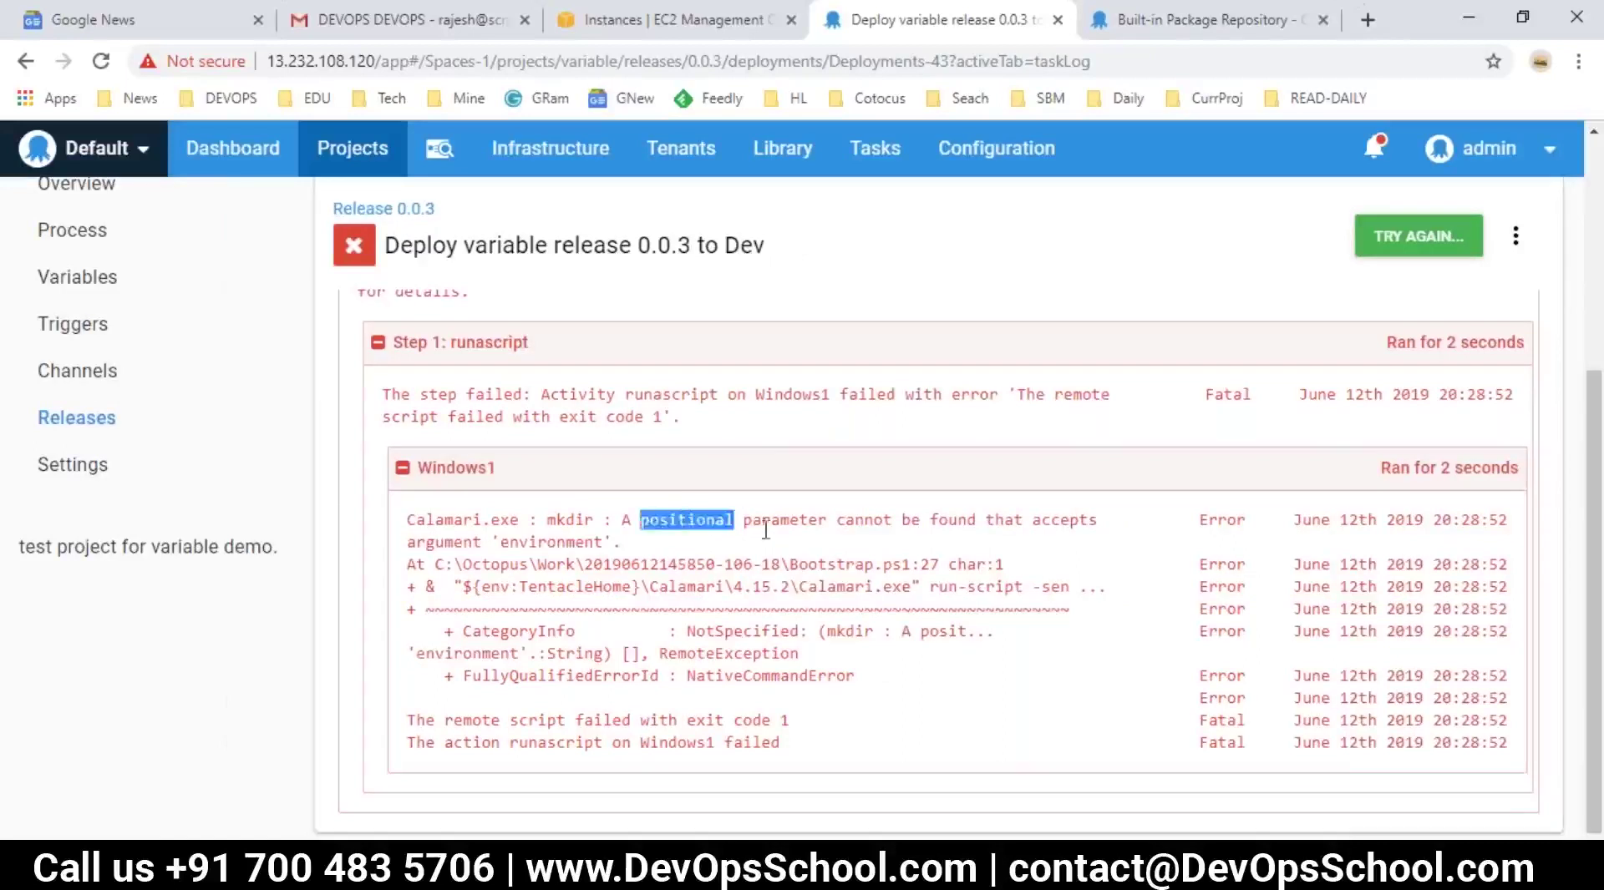
double_click(772, 520)
left_click_drag(910, 519, 1042, 520)
left_click_drag(601, 543, 798, 756)
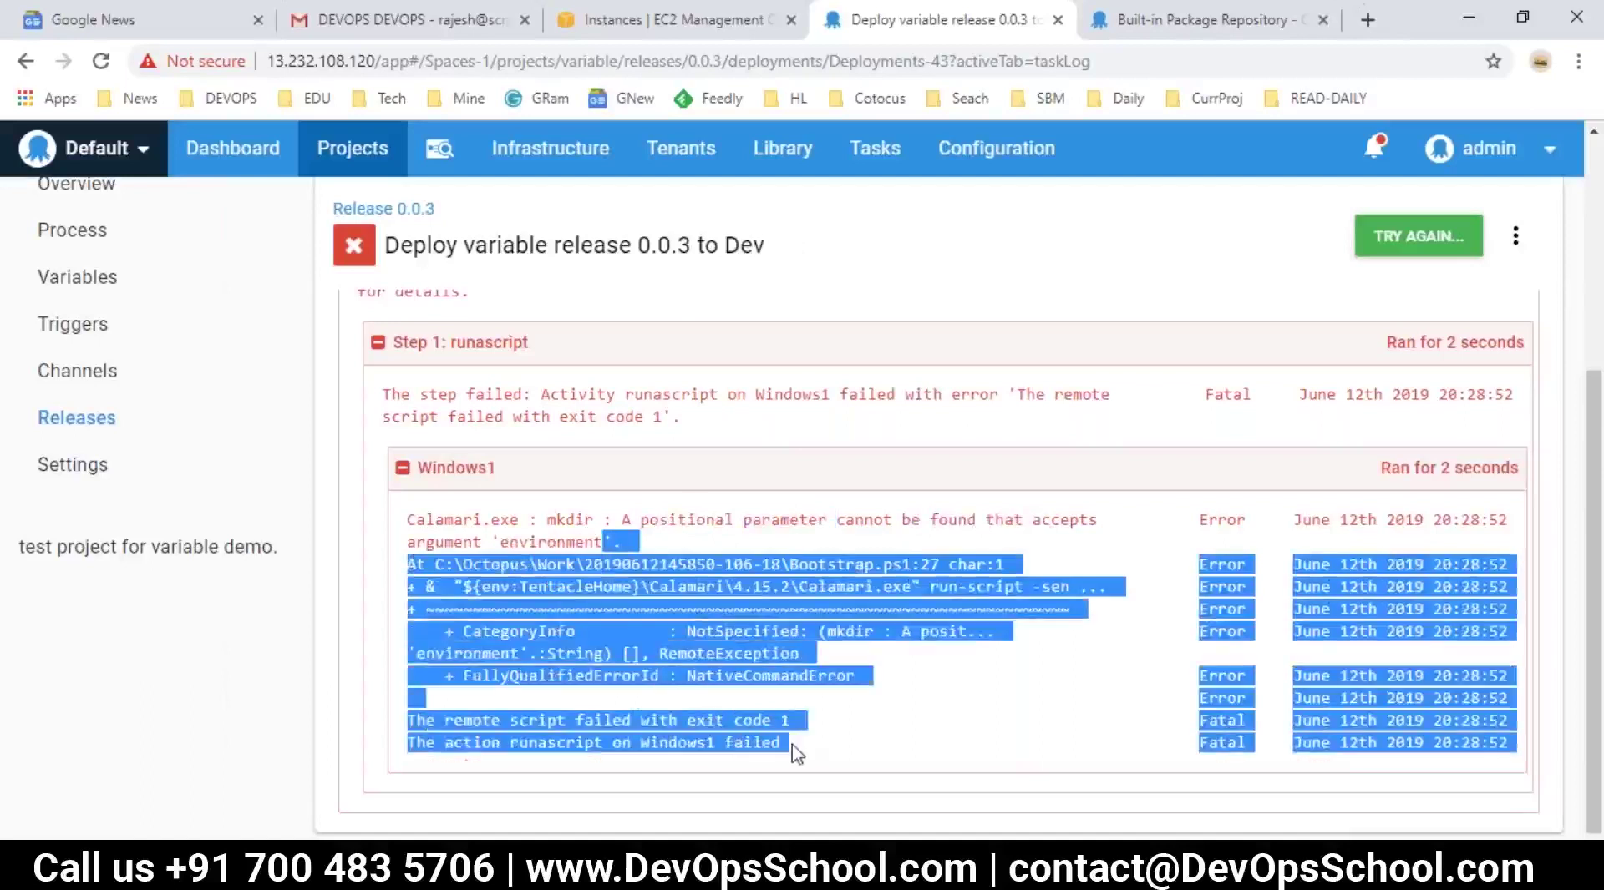
- Change the environment variable's scope from Staging to the Dev environment and save the project variables
scroll(92, 459, "up", 3)
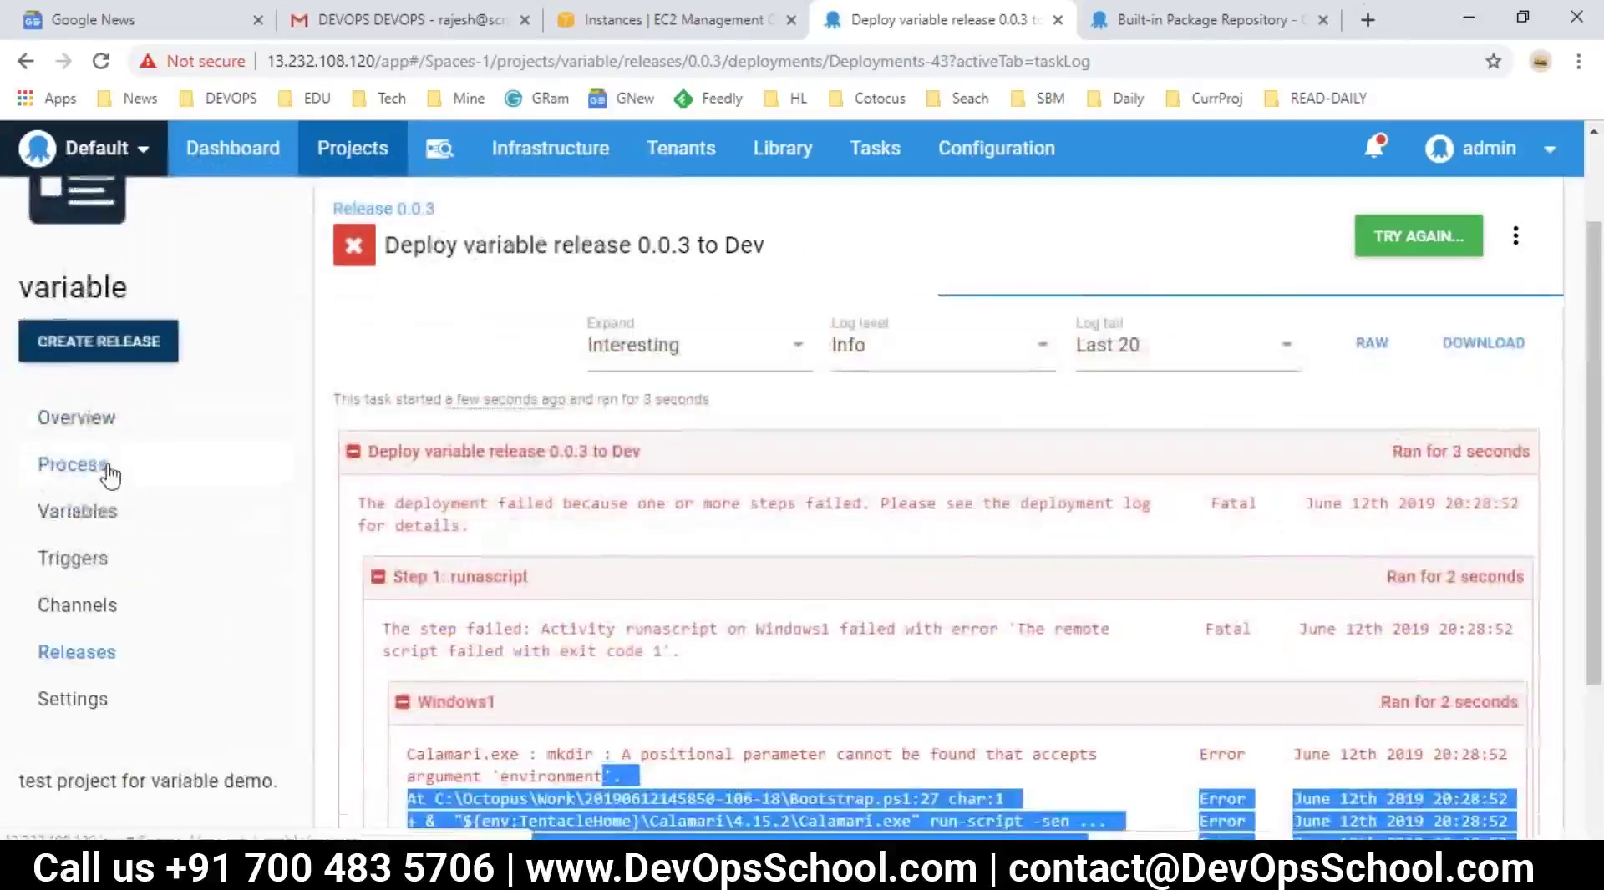
left_click(73, 512)
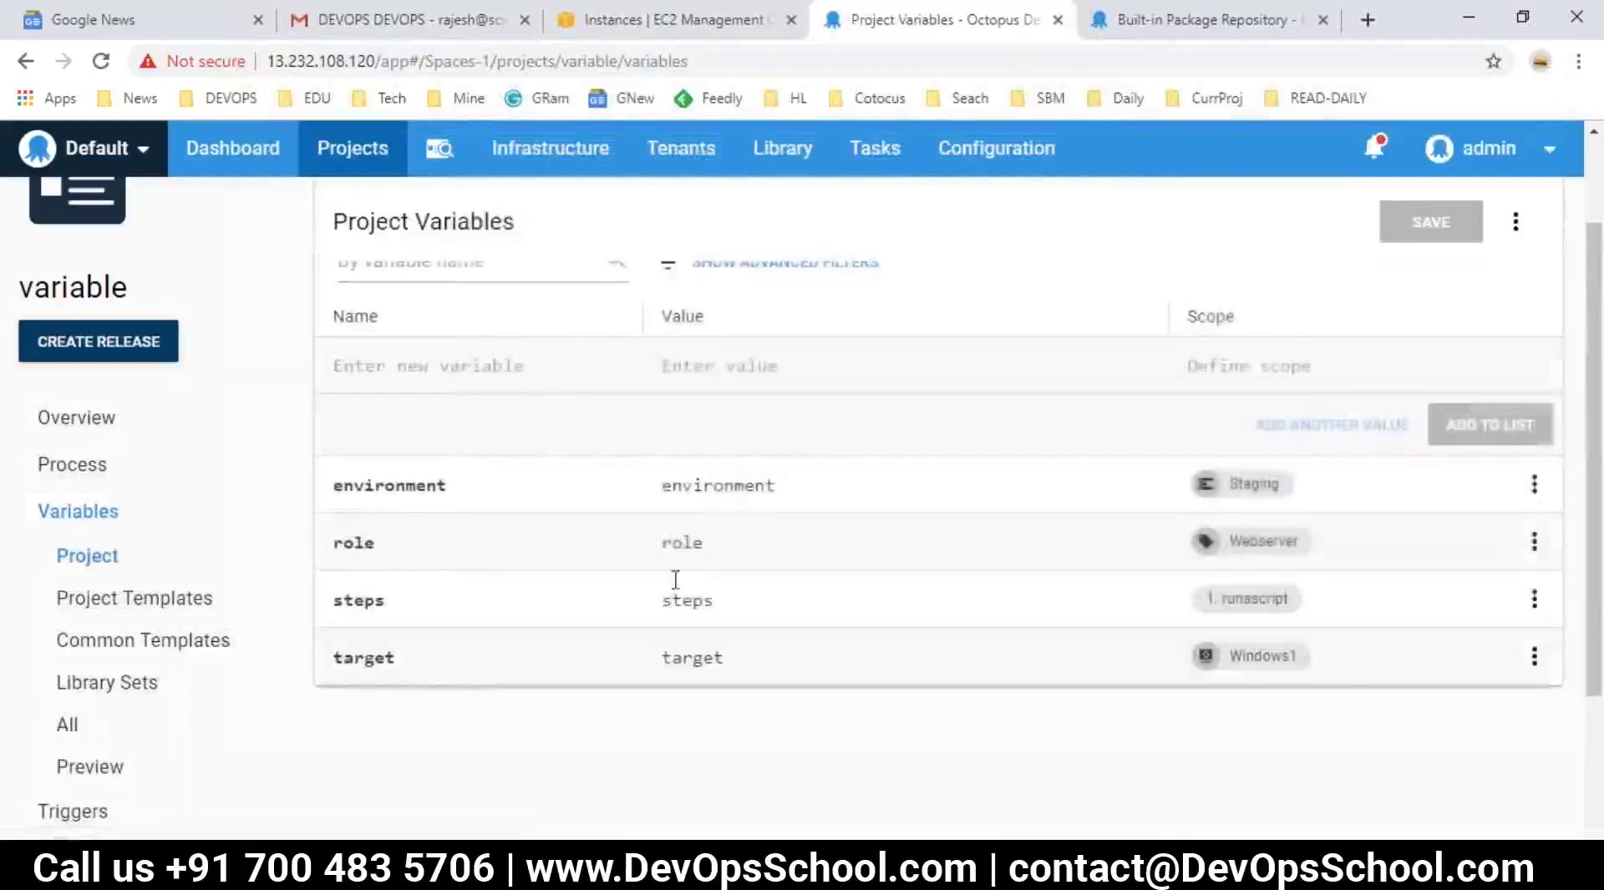
left_click(1535, 485)
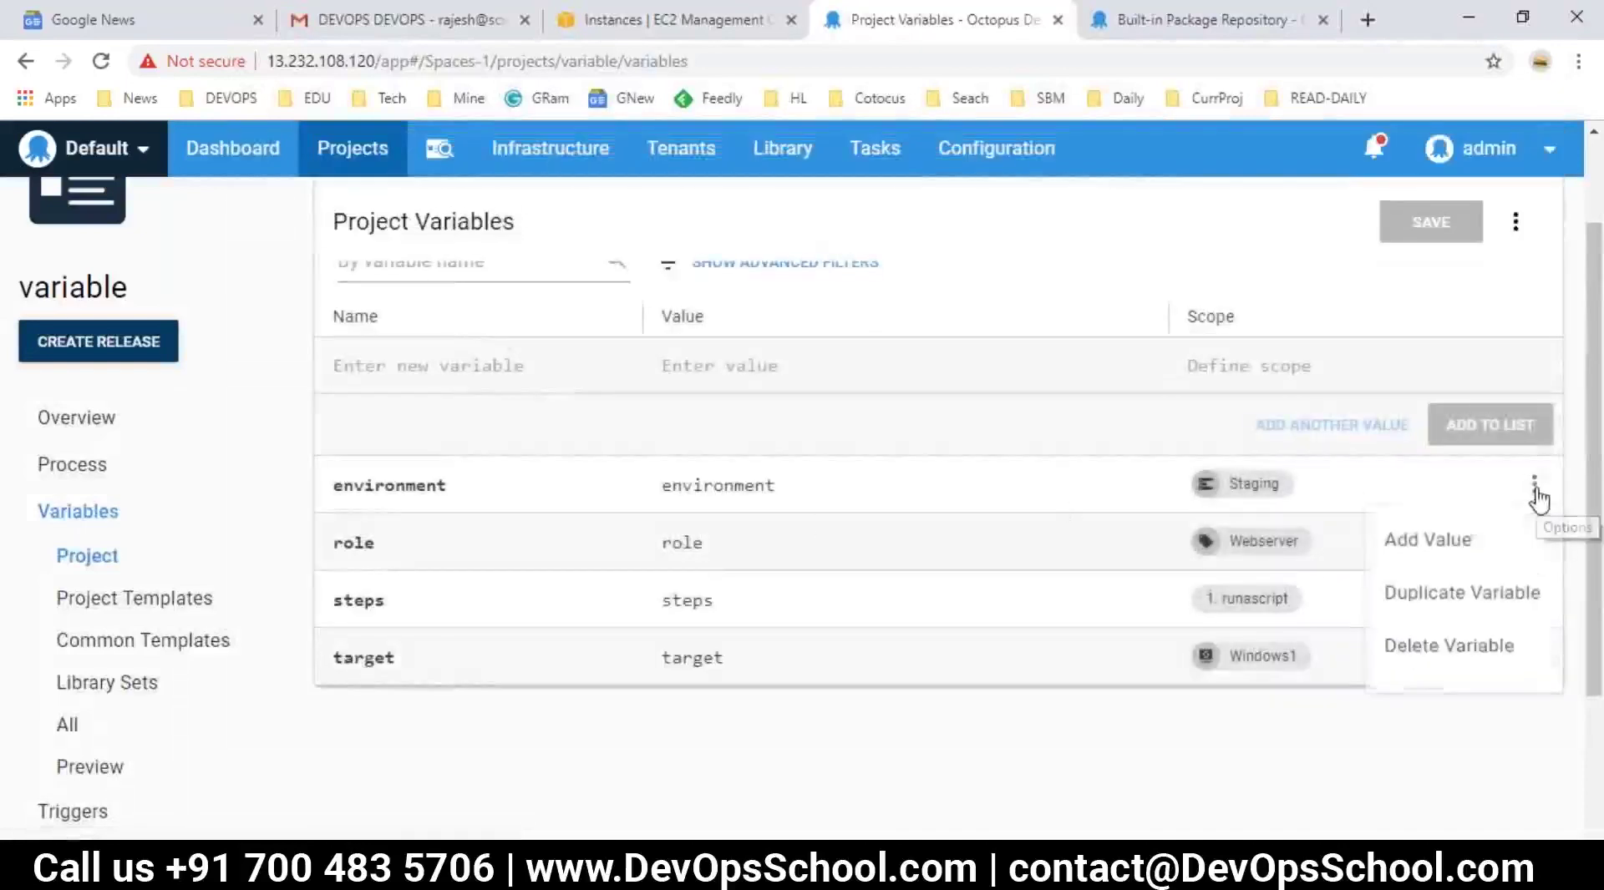
left_click(1256, 510)
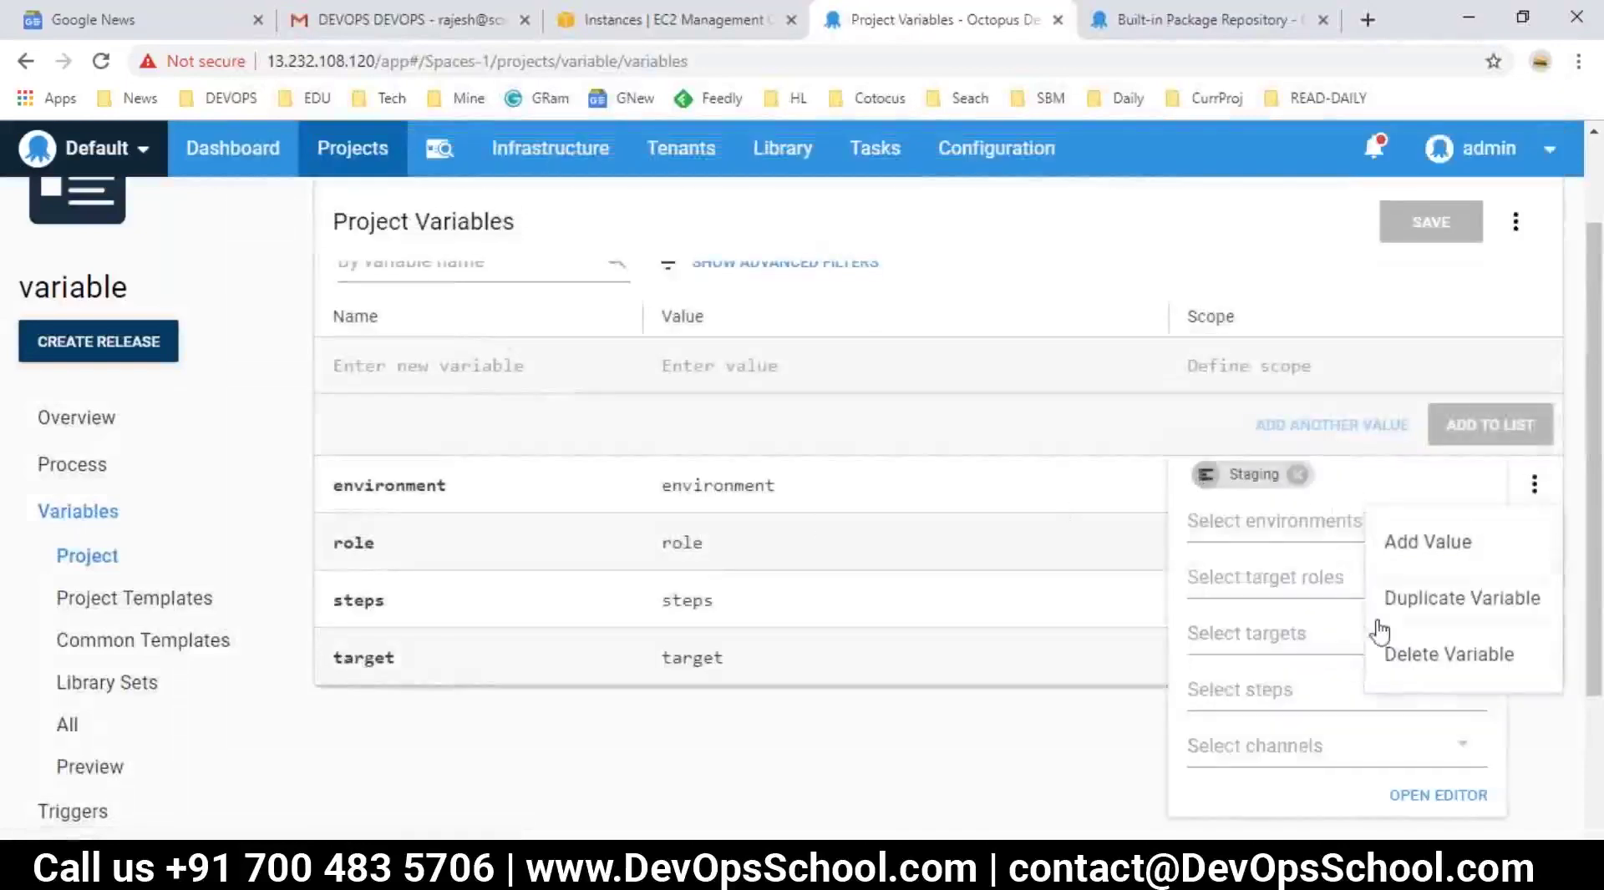
left_click(1320, 485)
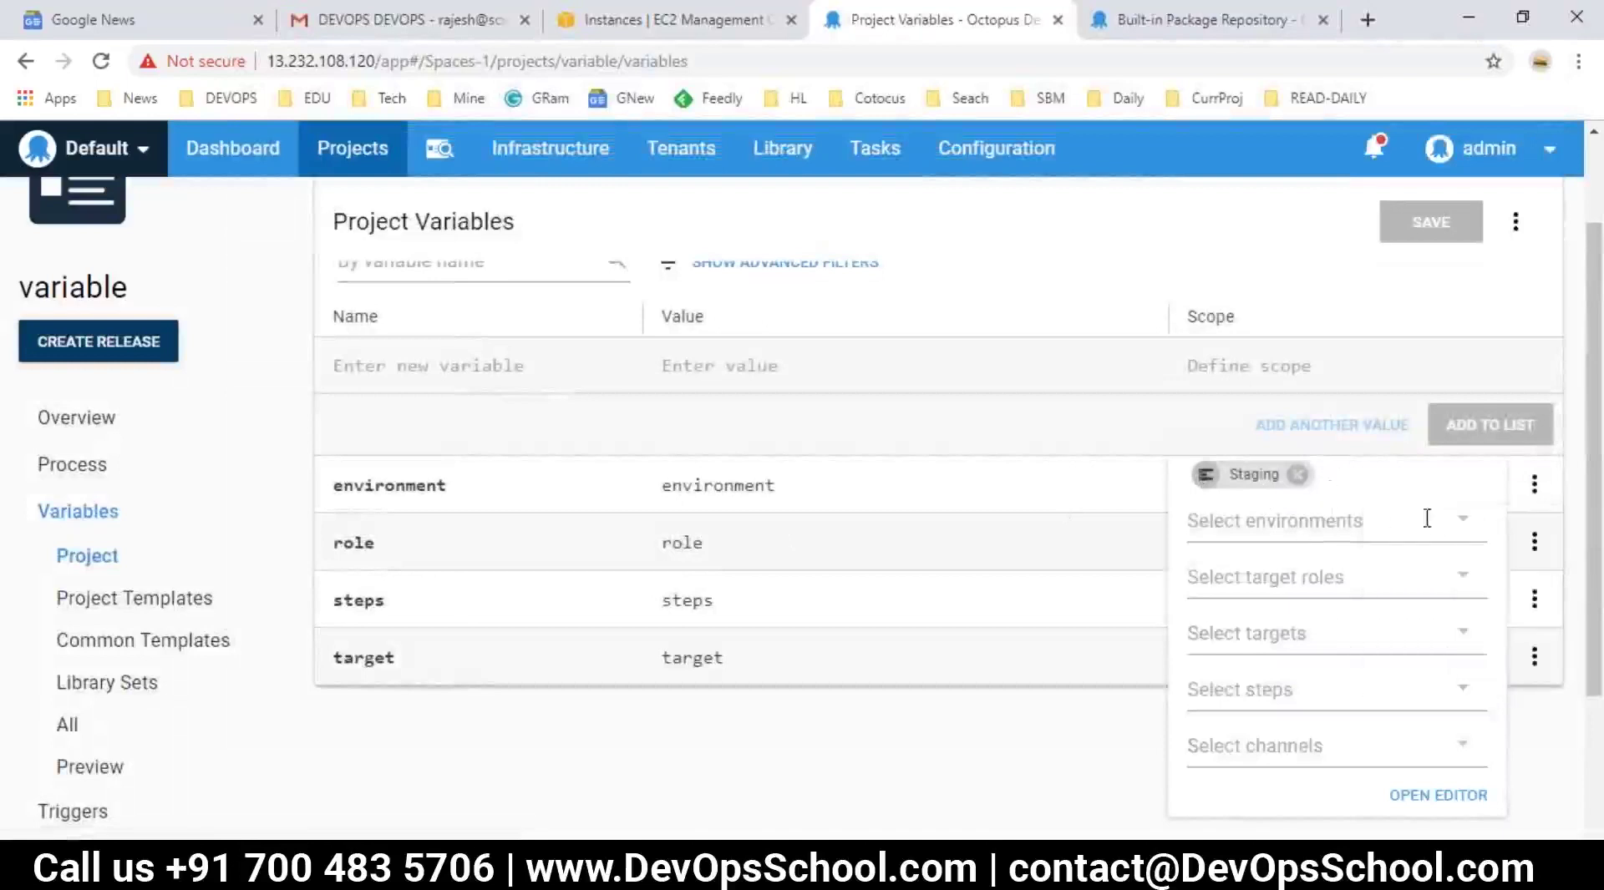
left_click(1297, 474)
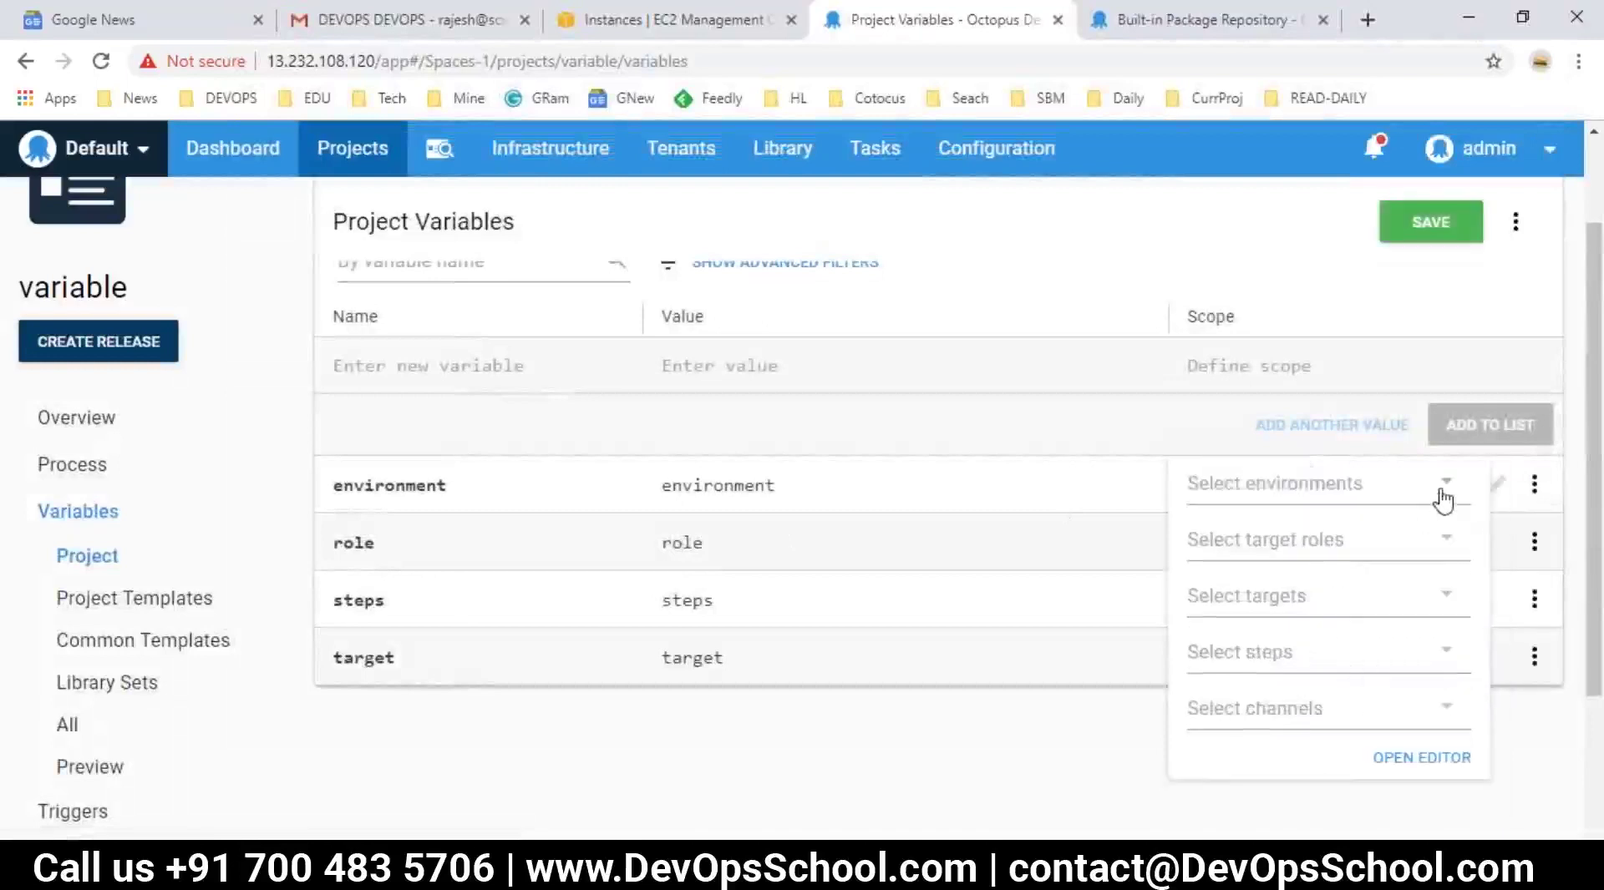
left_click(1442, 500)
left_click(1242, 551)
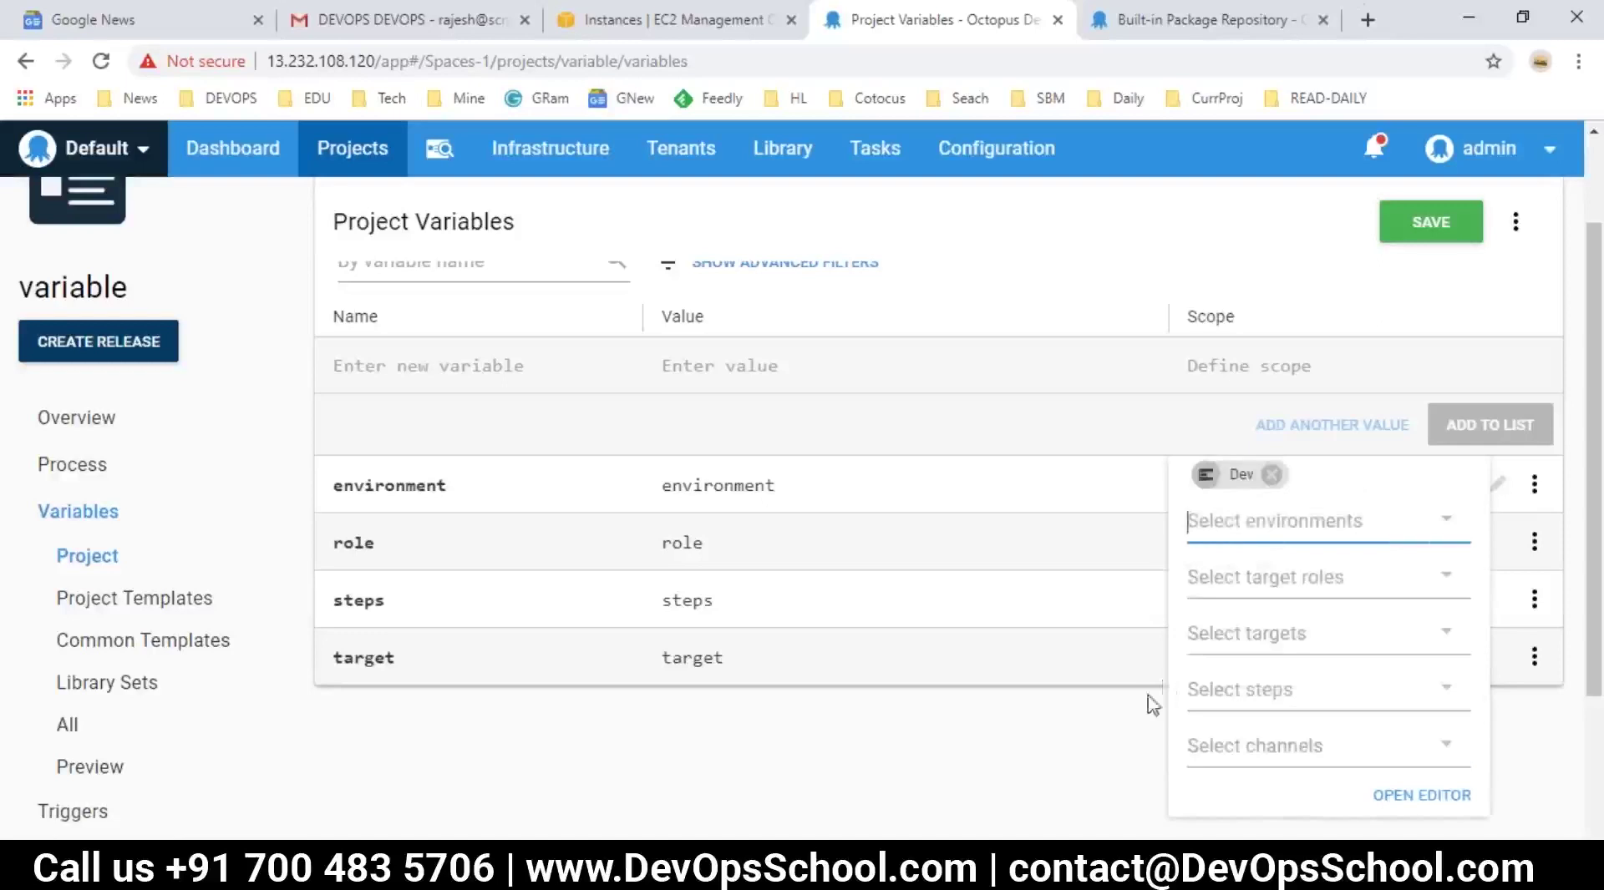
left_click(1054, 716)
left_click(1431, 238)
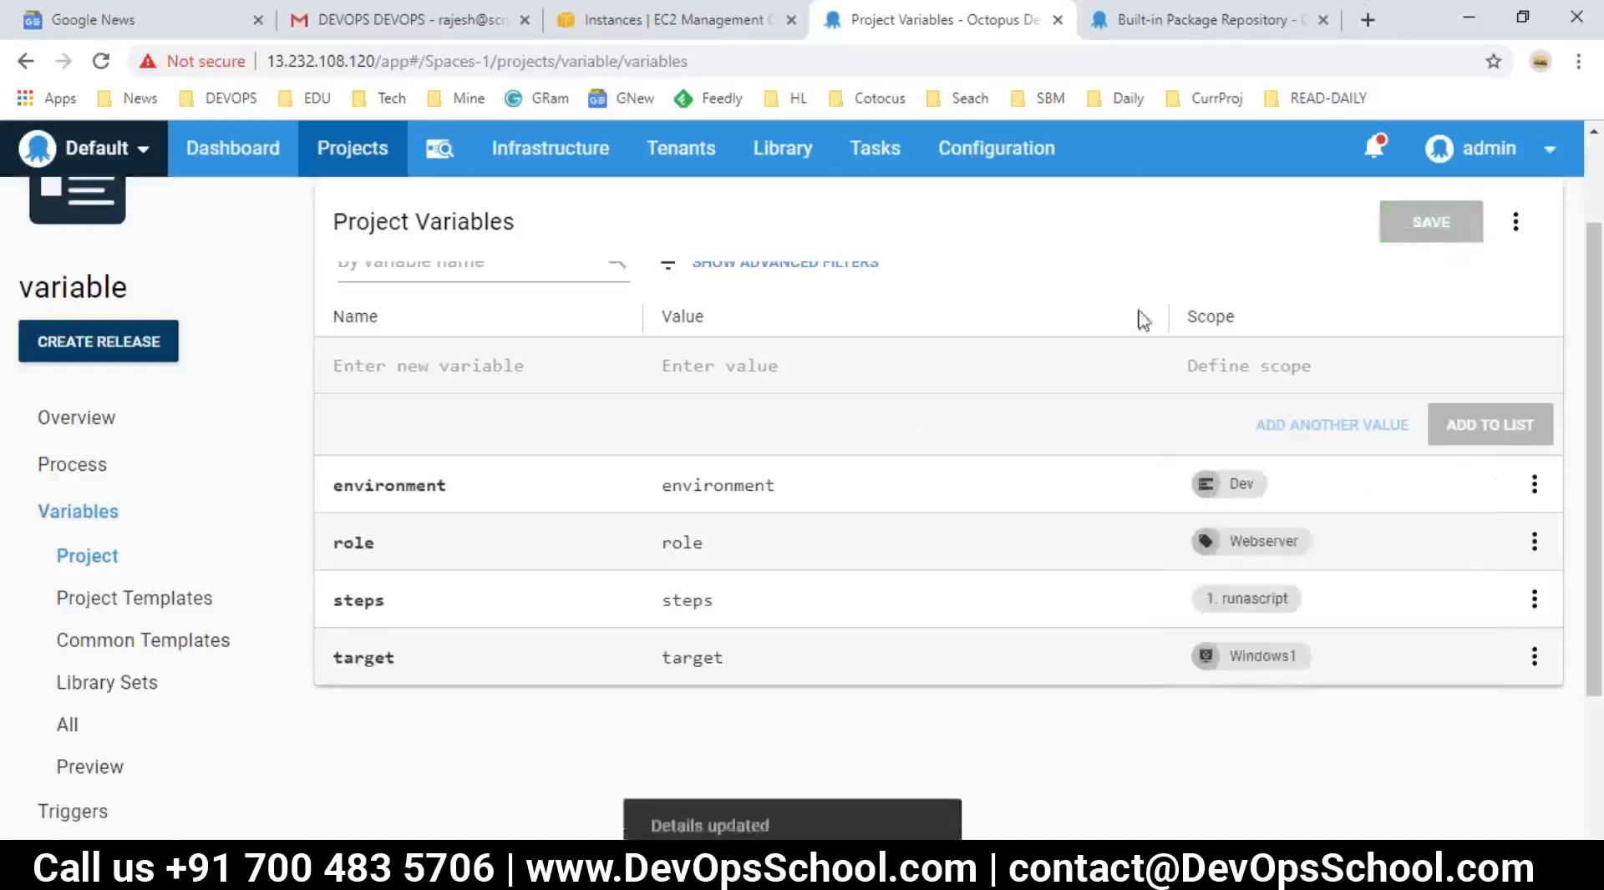
- Create release 0.0.4 of the variable project and deploy it to the Dev environment
scroll(134, 749, "down", 3)
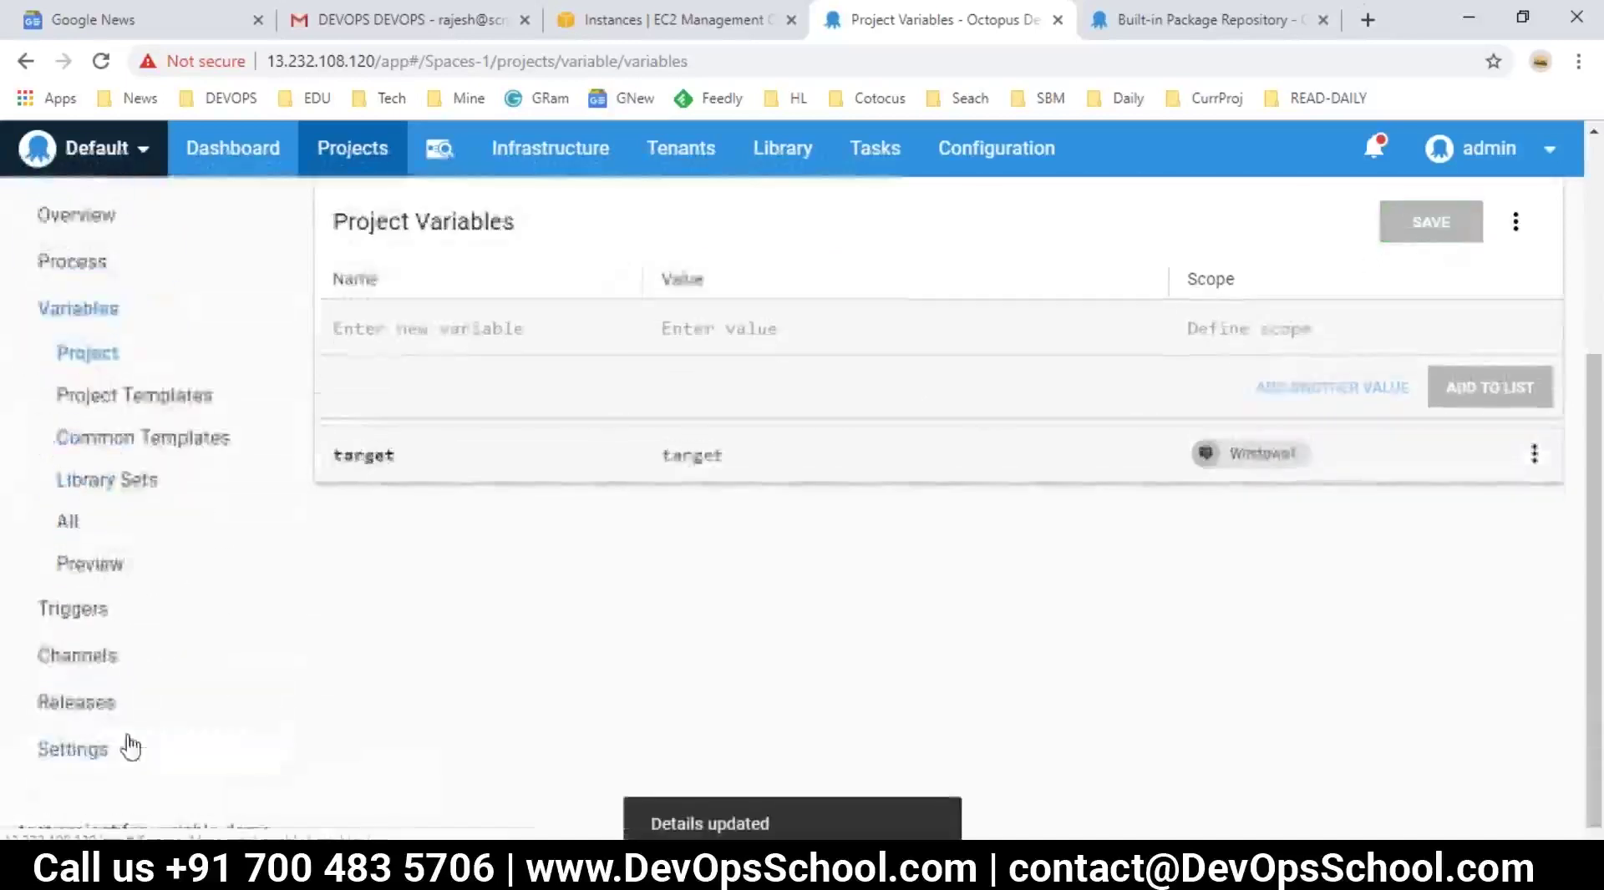
left_click(77, 702)
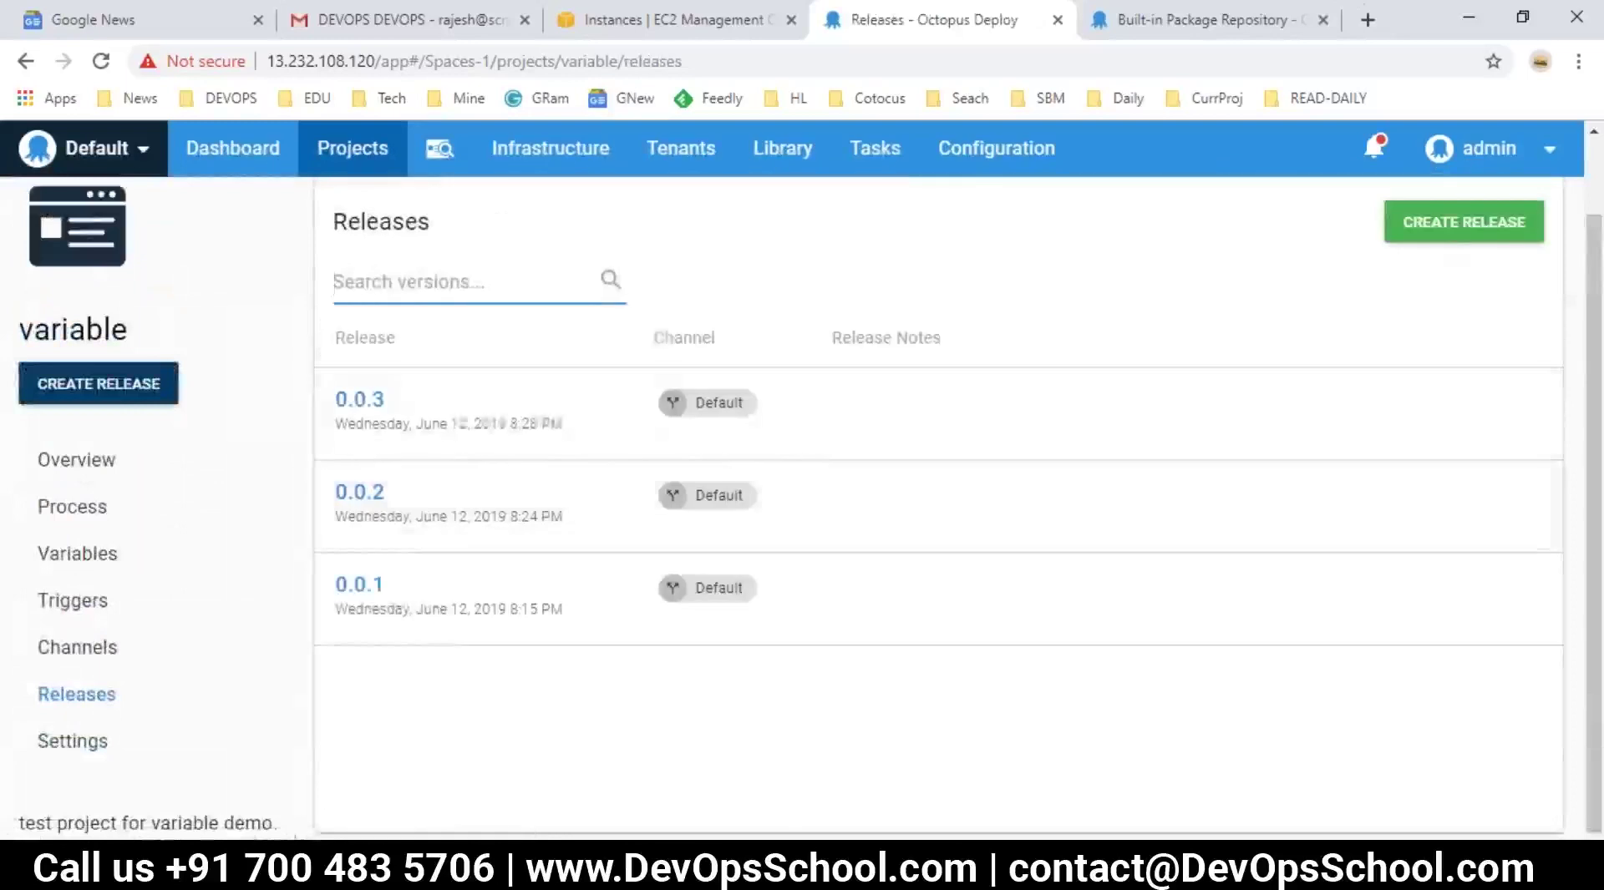
left_click(1462, 222)
left_click(1488, 243)
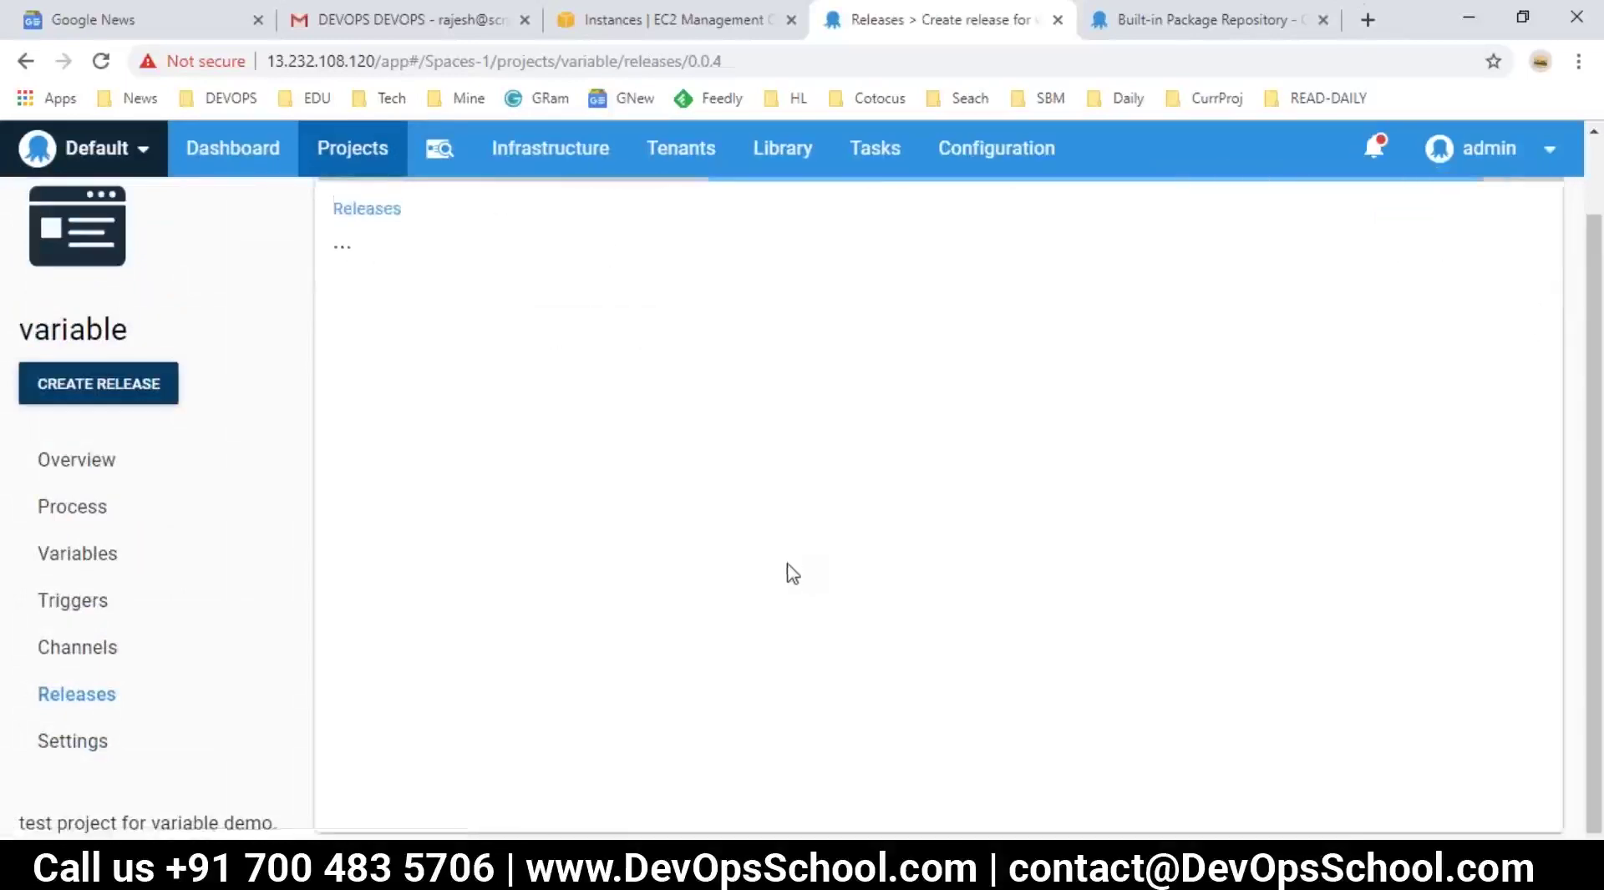
left_click(1410, 238)
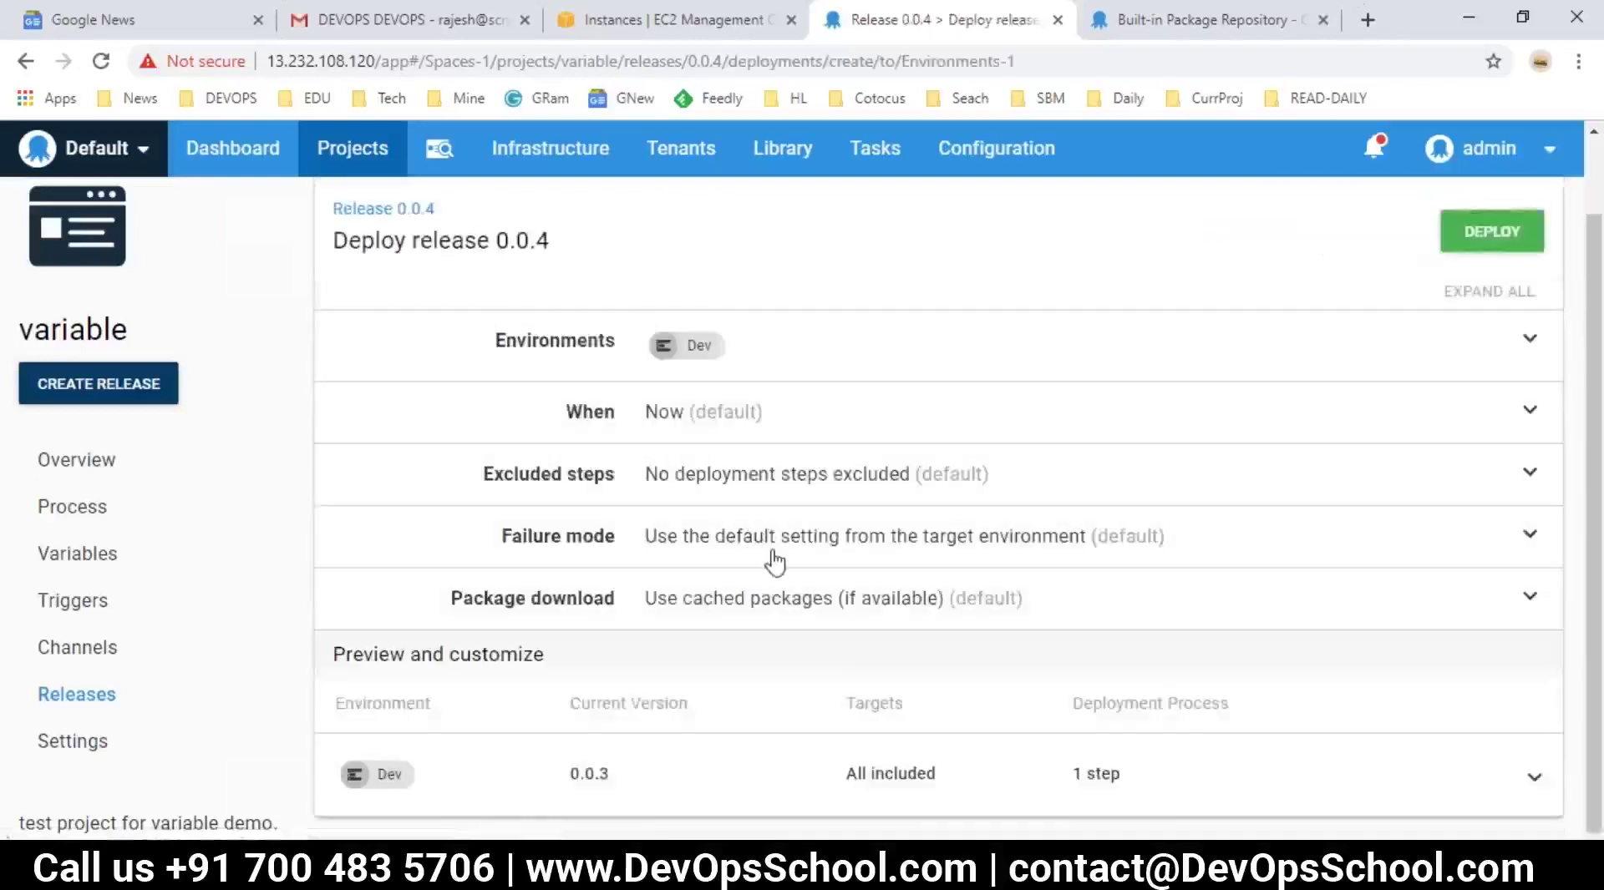
left_click(1486, 234)
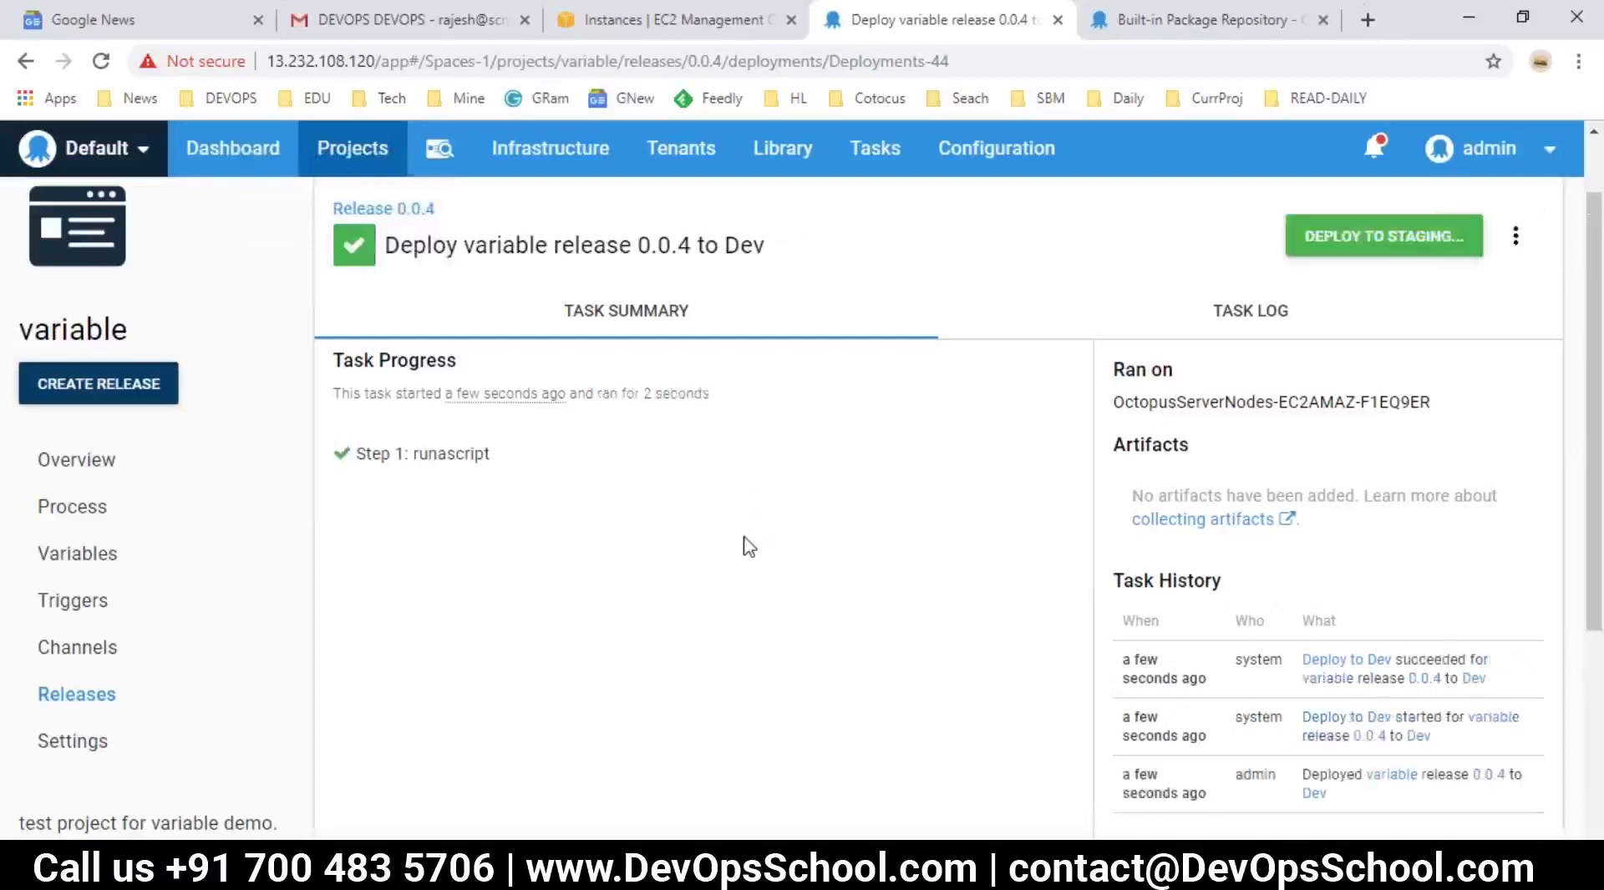
- Open the task log of the release 0.0.4 deployment and examine the runascript output for Windows1
scroll(655, 566, "down", 3)
scroll(741, 451, "up", 4)
left_click(1161, 394)
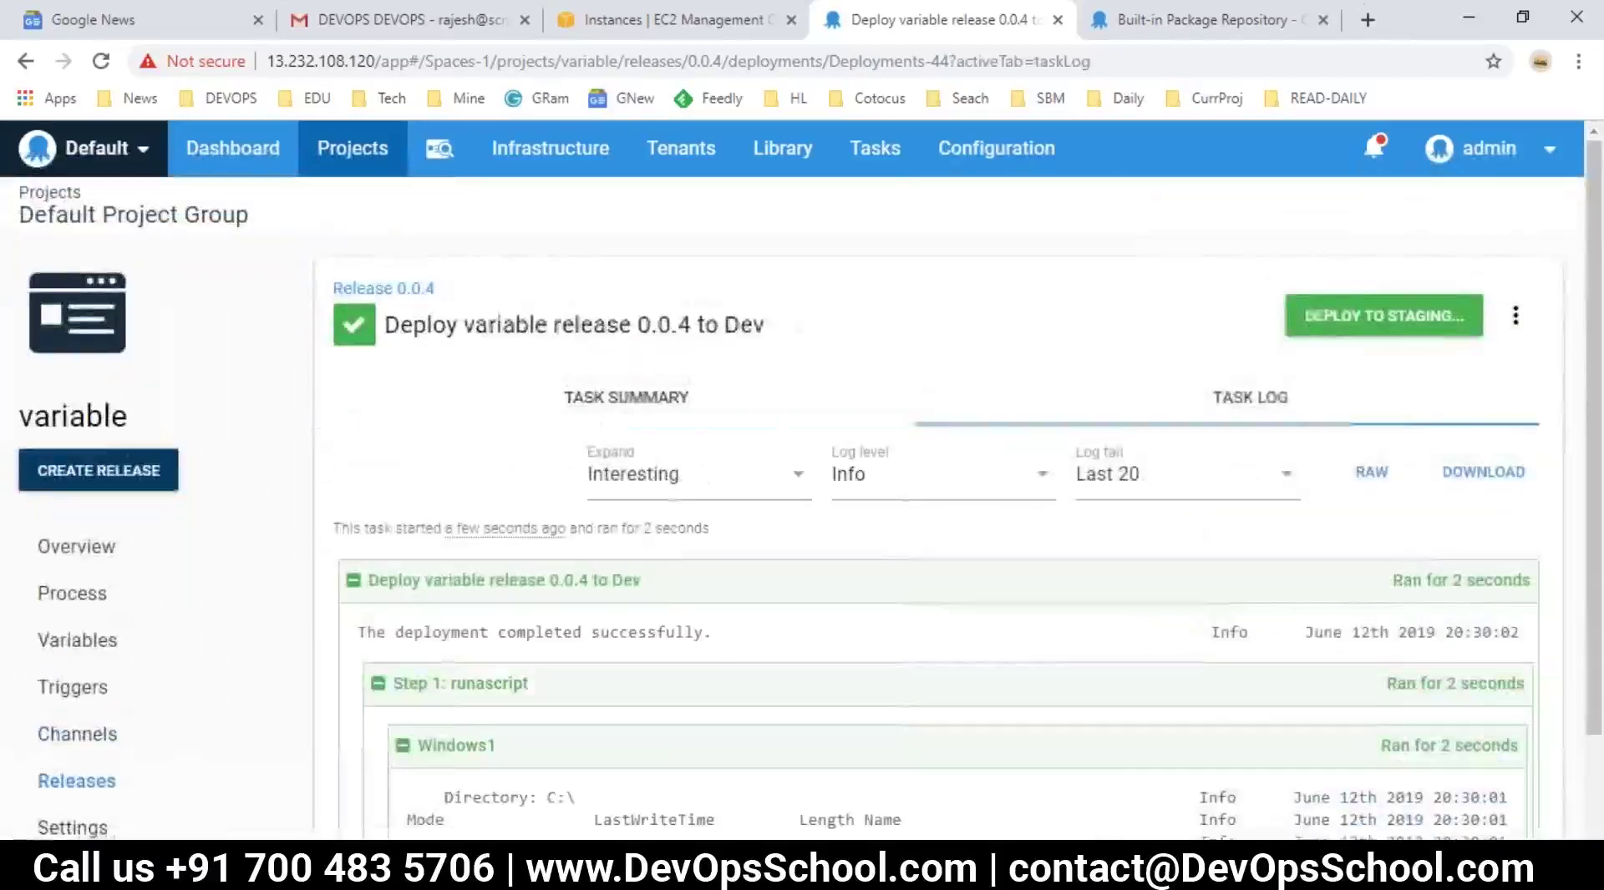
scroll(544, 523, "down", 2)
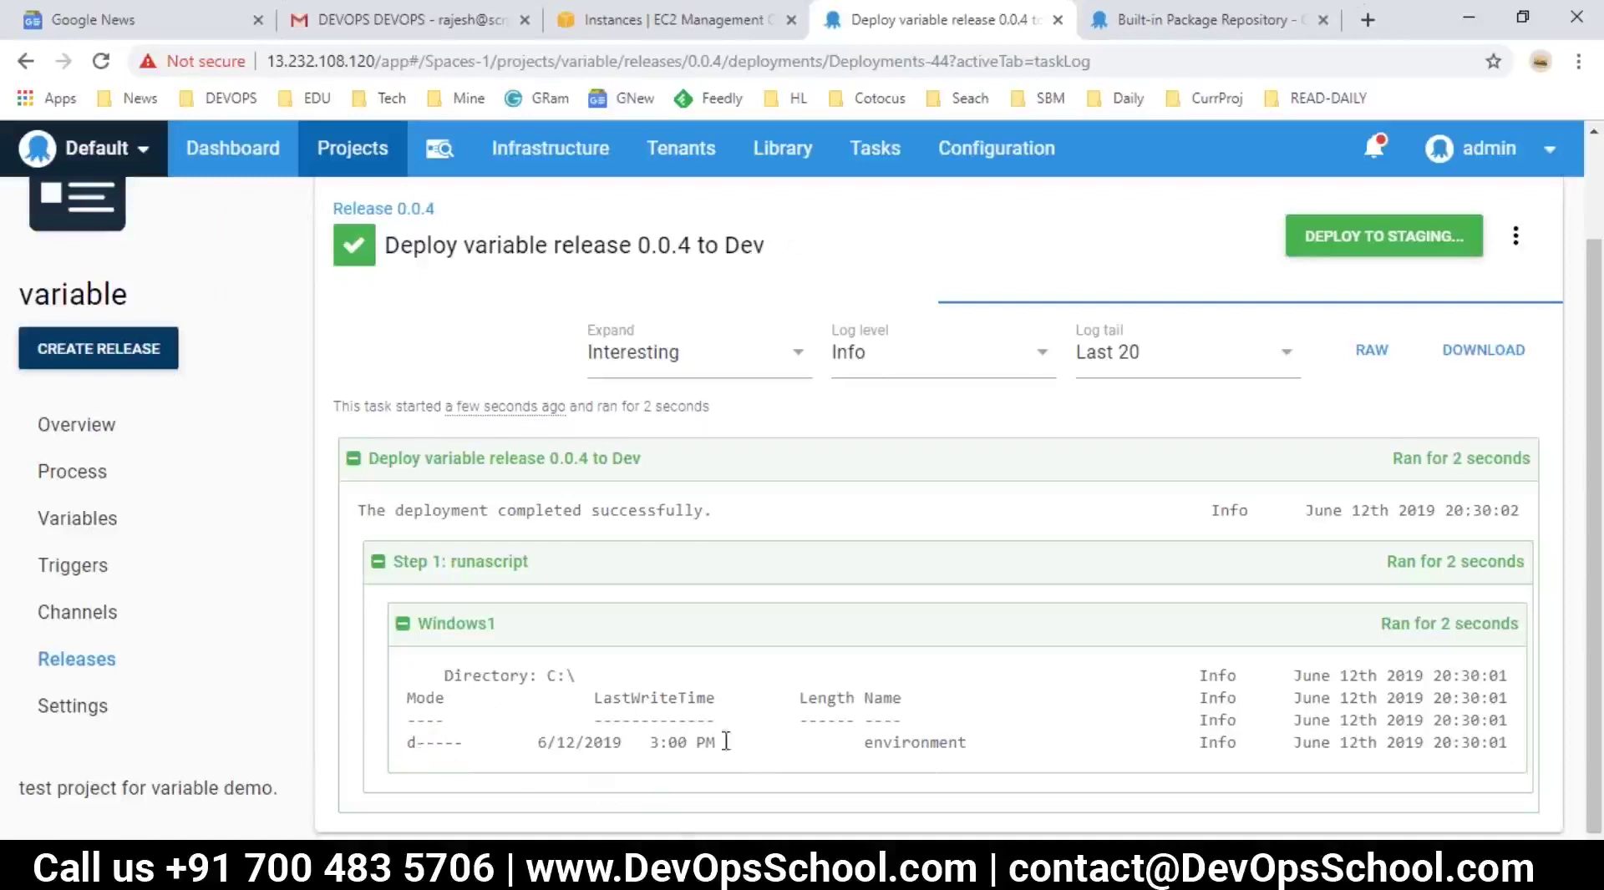
left_click_drag(726, 741, 823, 718)
left_click(655, 737)
- Switch to the target server's remote desktop, inspect the environment folder on the C: drive, and return to Octopus Deploy
left_click(704, 792)
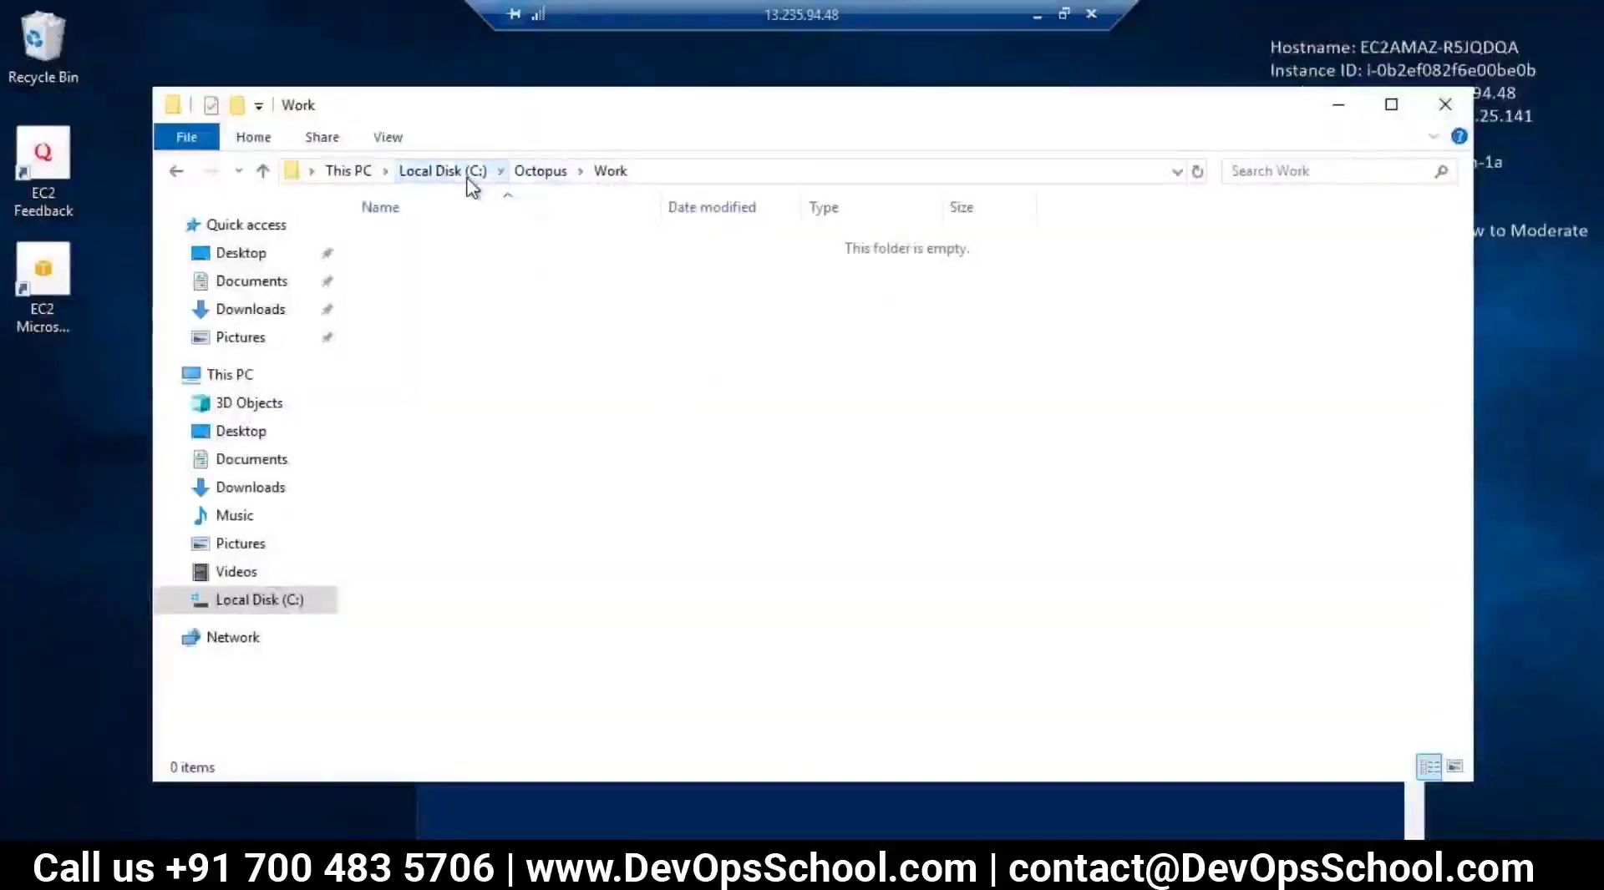
left_click(442, 171)
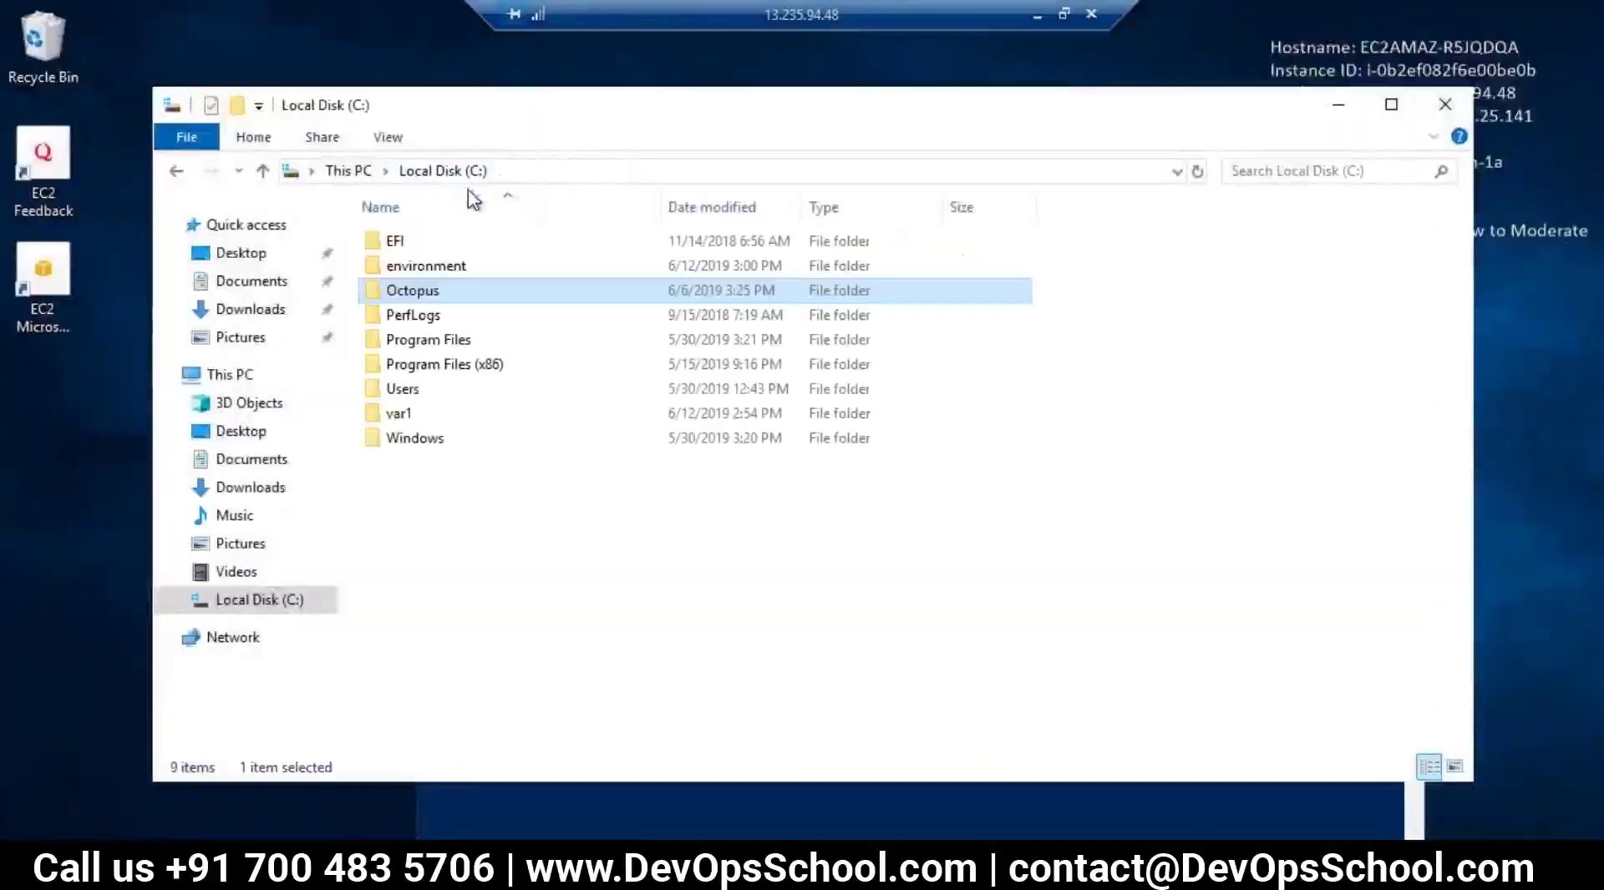
double_click(426, 267)
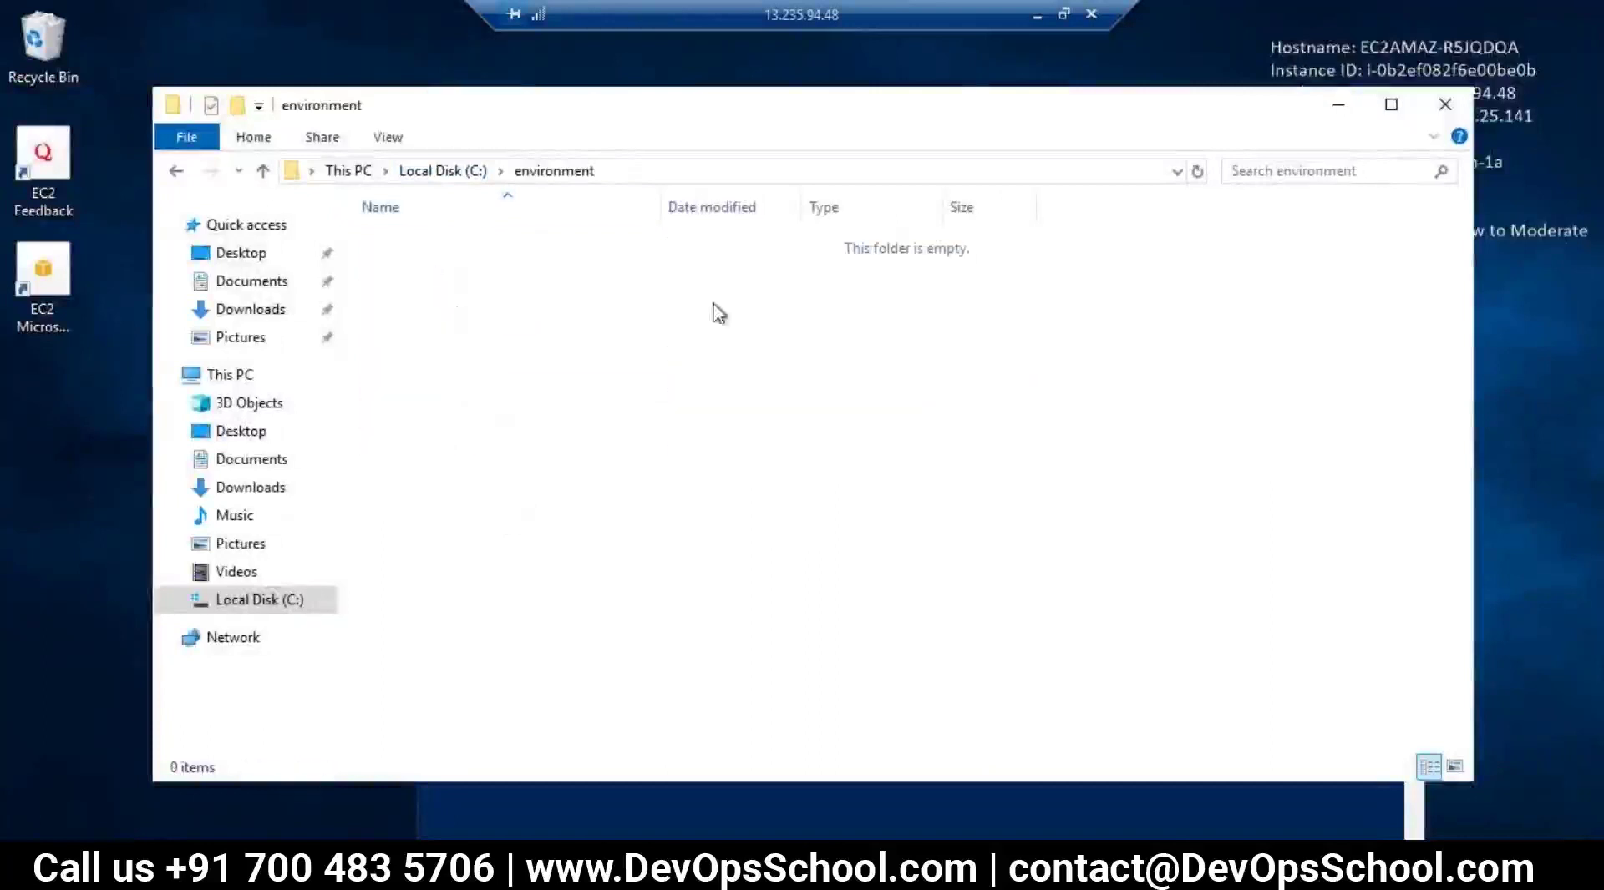
left_click(1038, 16)
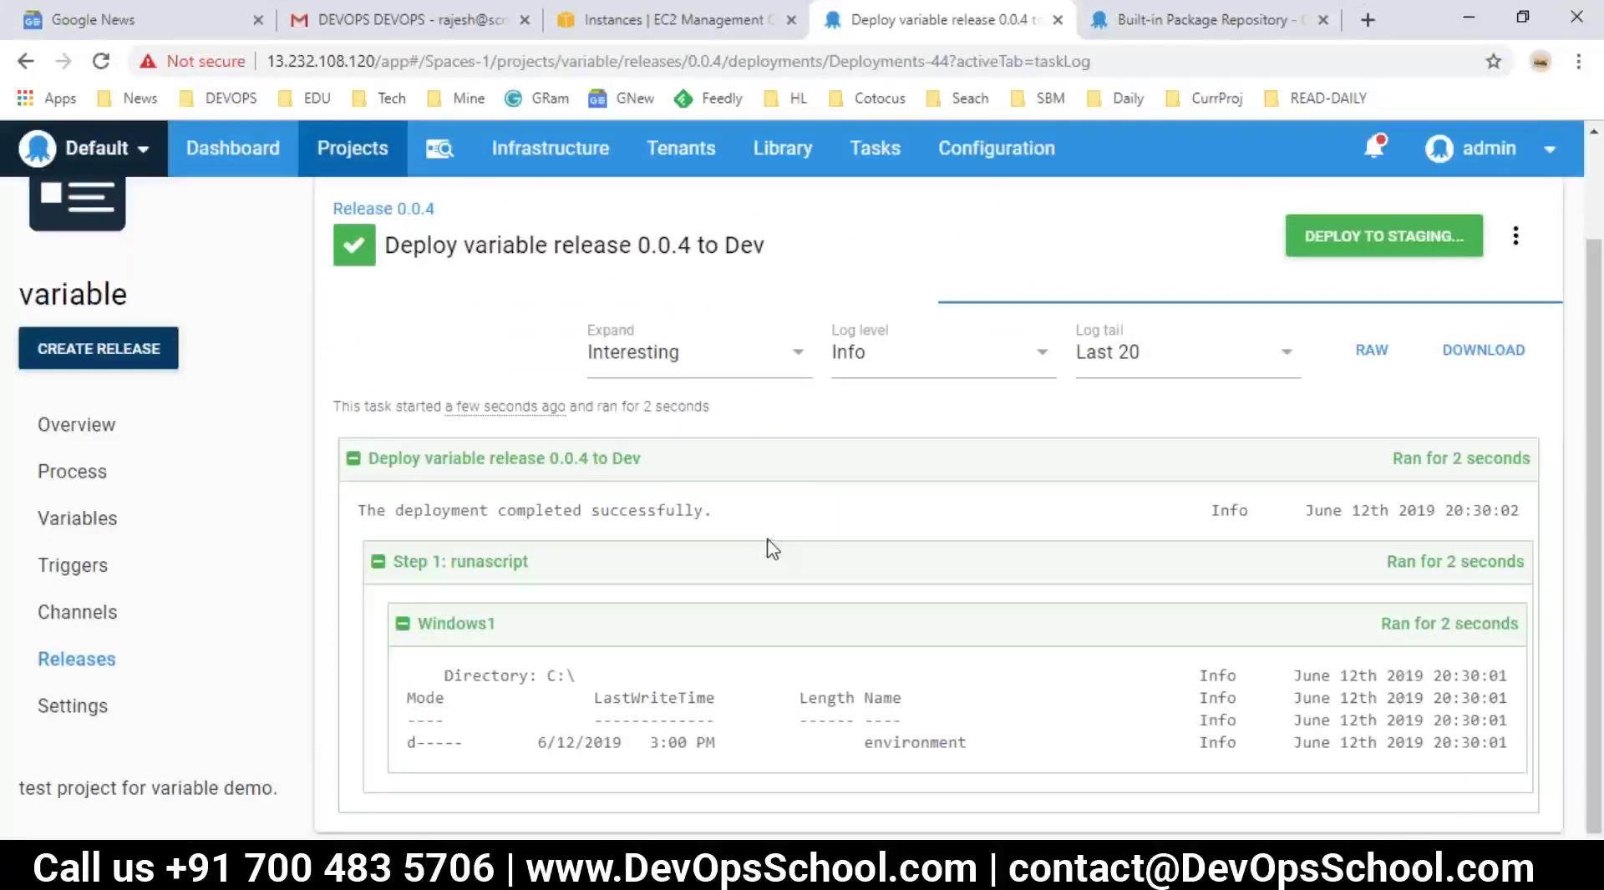
- Open the project variables and review the environment variable's name and scope alongside the other scoped variables
left_click(77, 520)
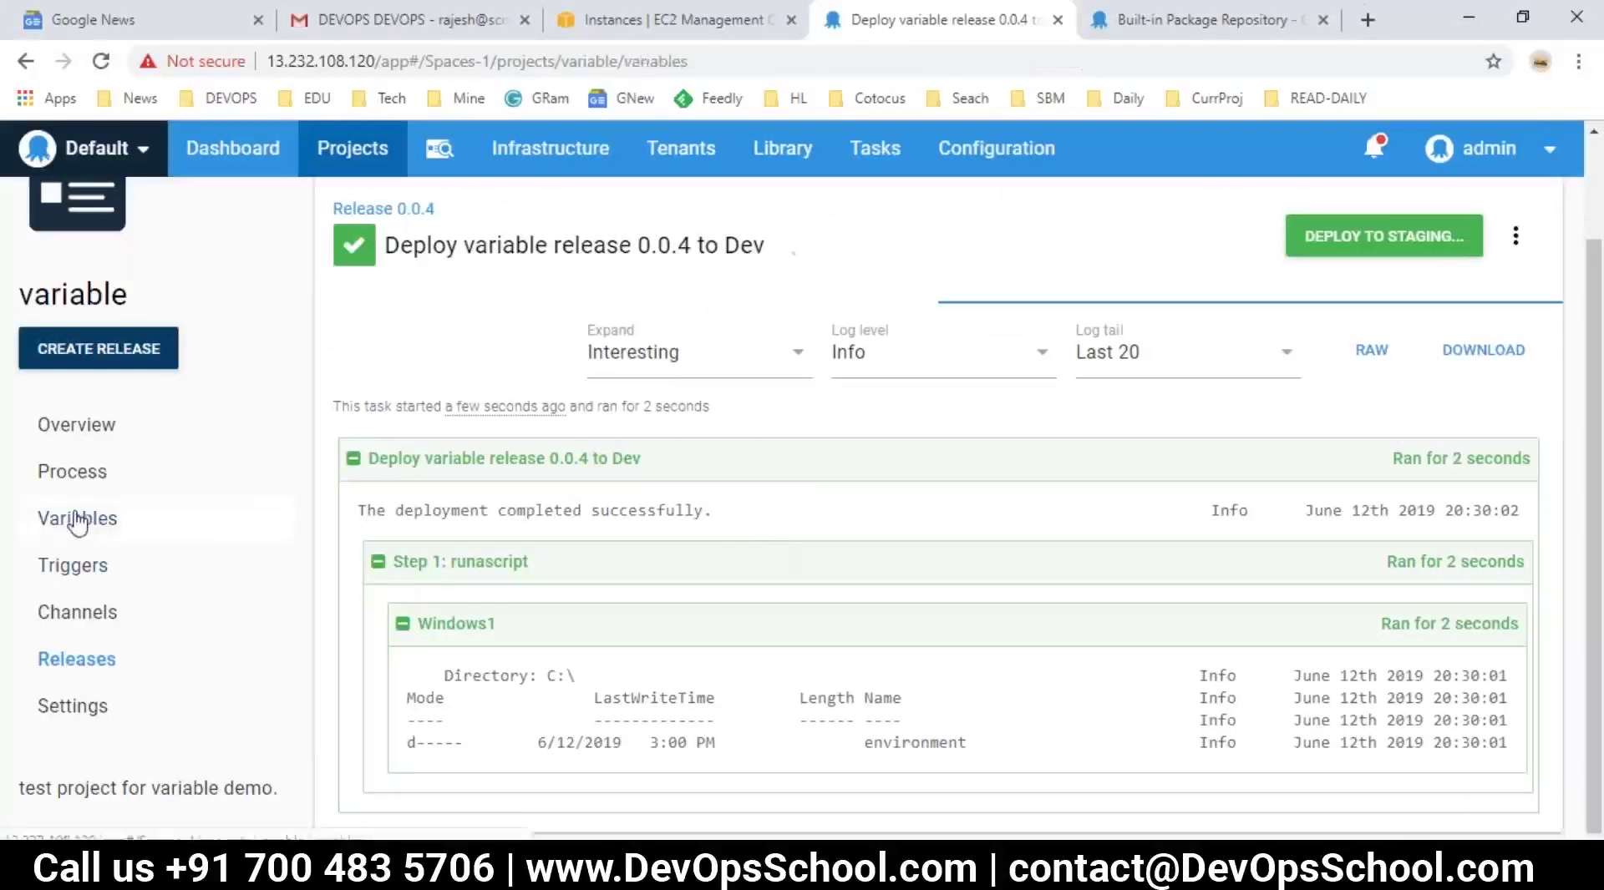
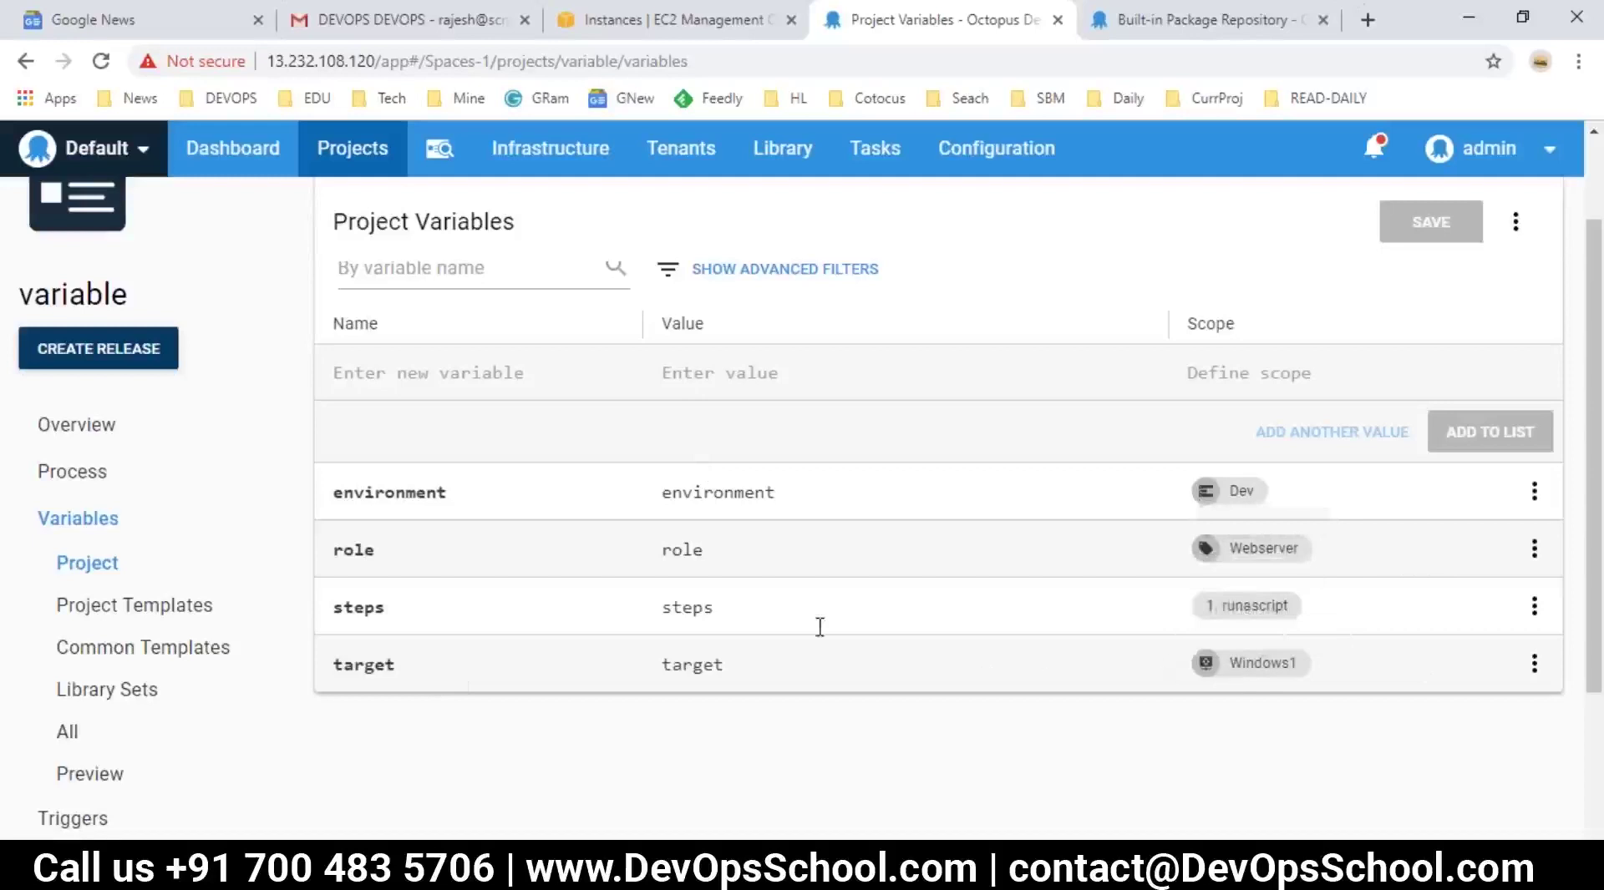
scroll(831, 635, "down", 1)
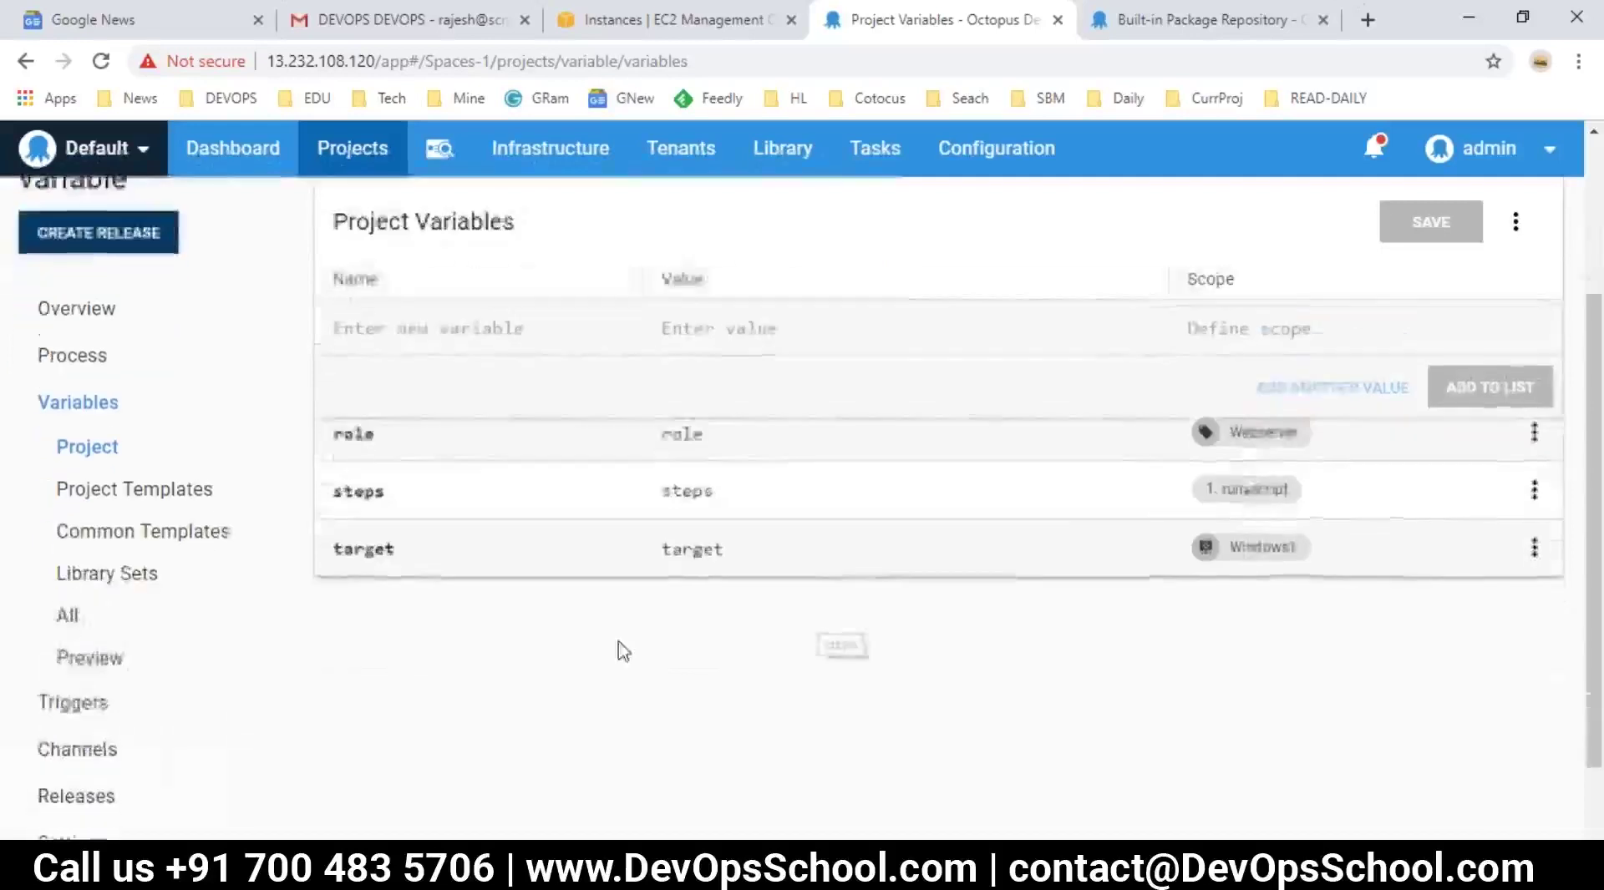
scroll(585, 668, "up", 2)
double_click(382, 610)
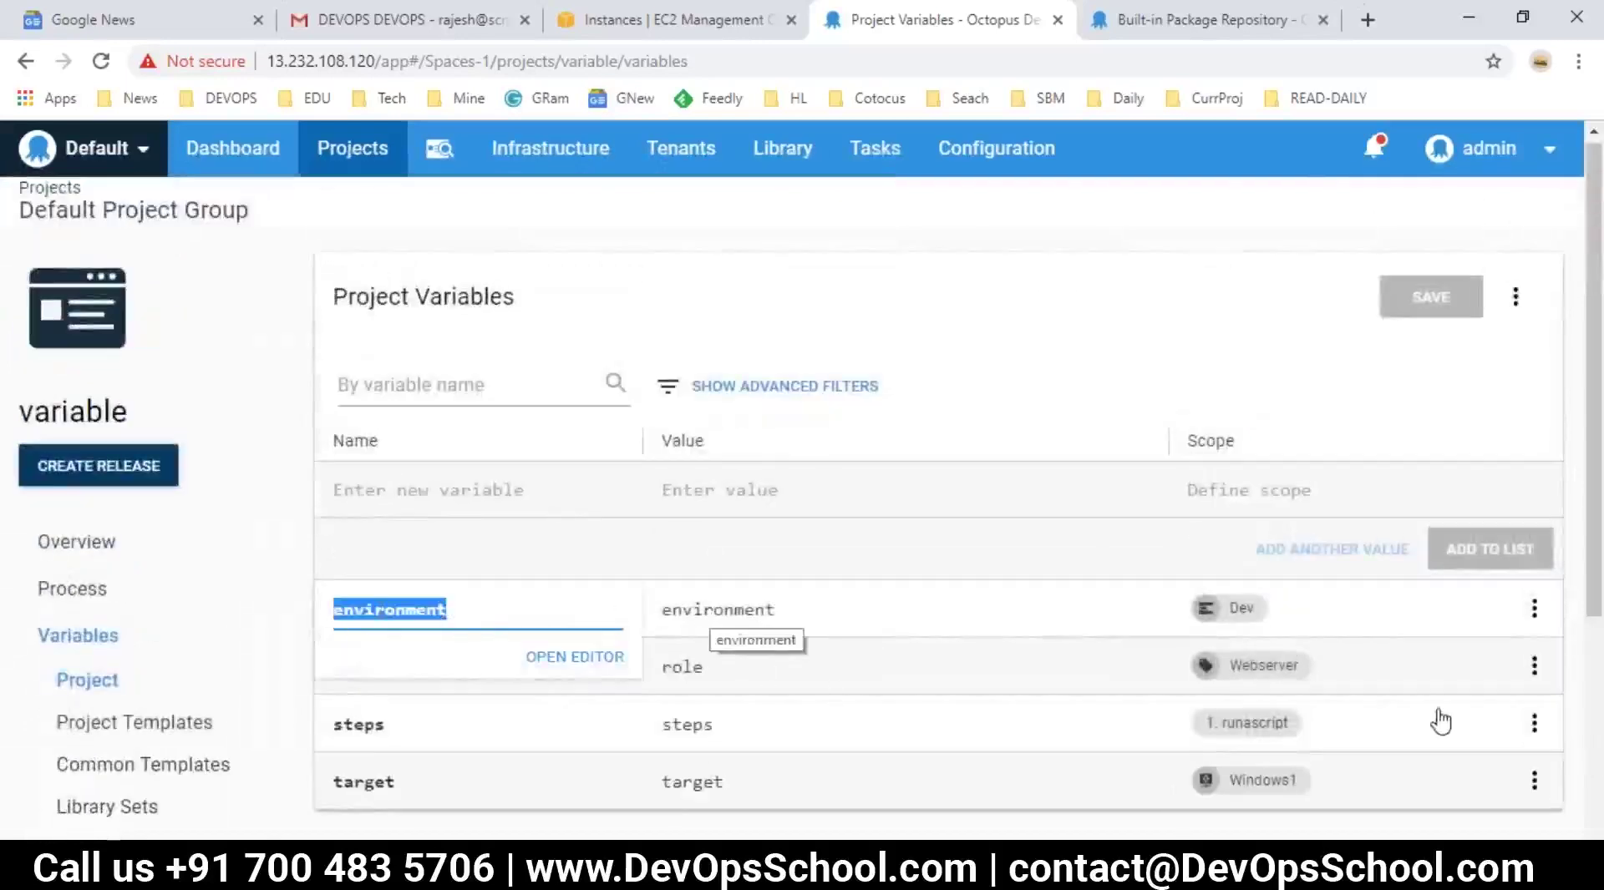
scroll(748, 689, "down", 2)
left_click(839, 706)
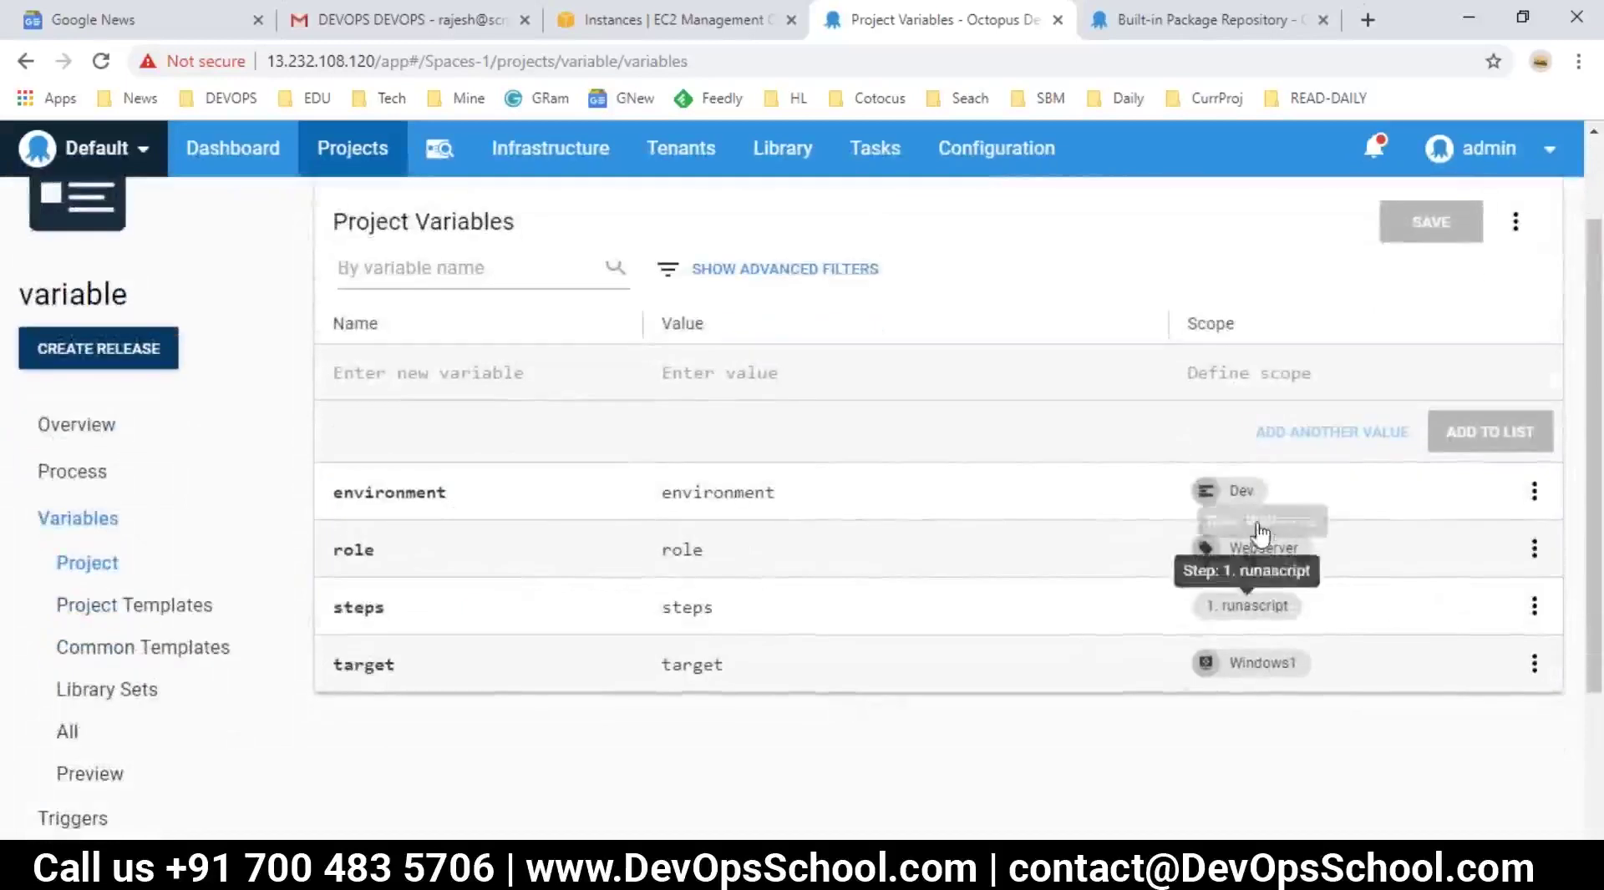
left_click(1266, 494)
left_click(995, 530)
- Add a second value to the environment variable in the project variables
left_click(977, 504)
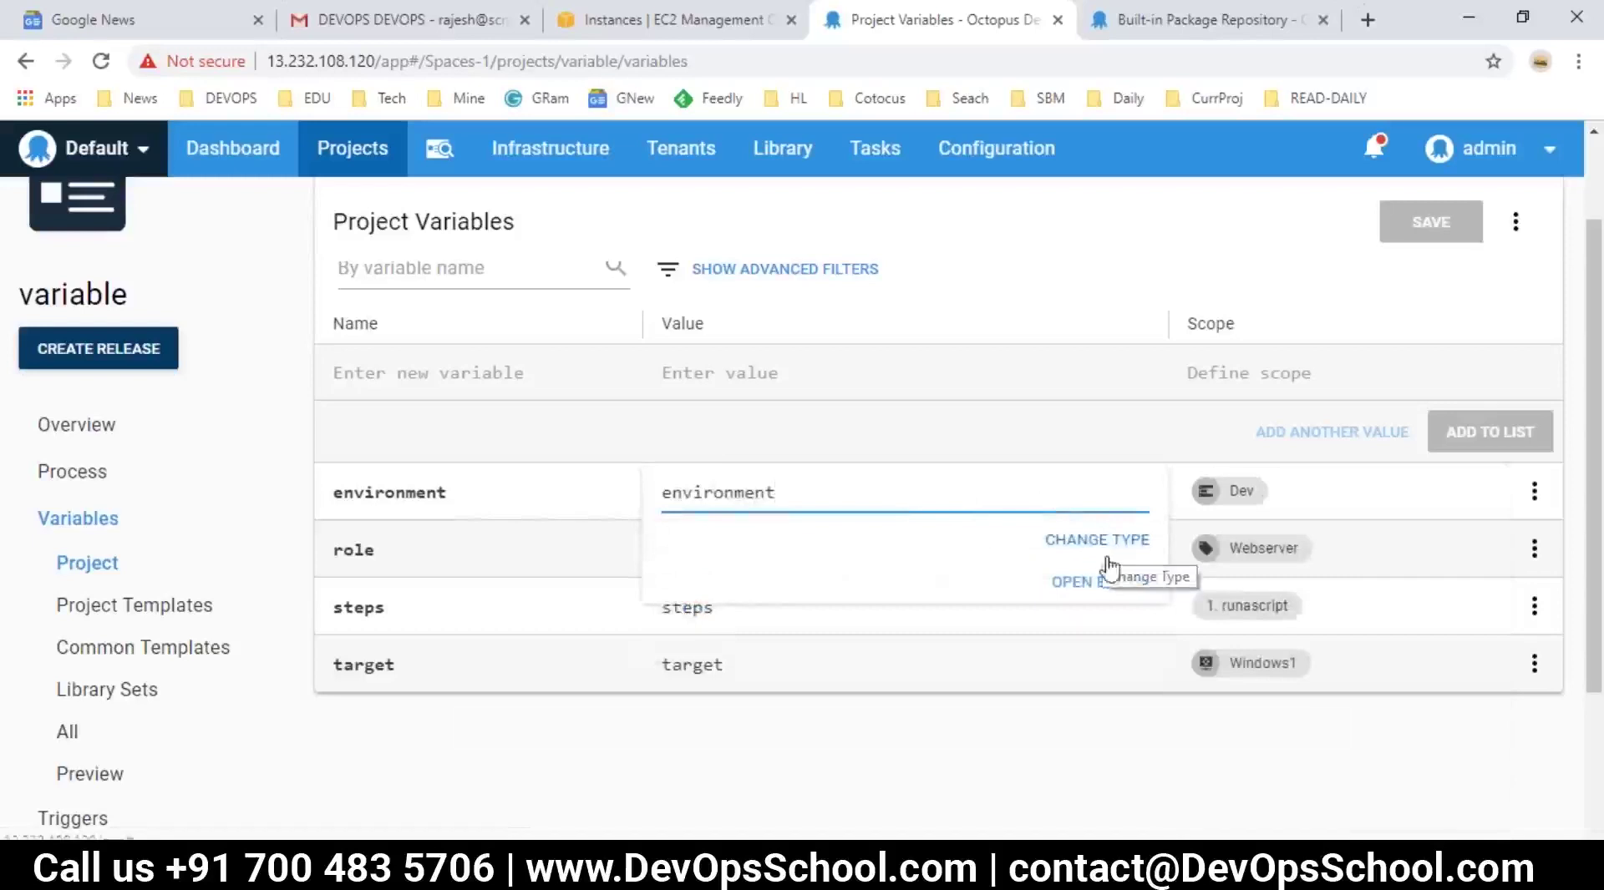
left_click(1534, 492)
left_click(1431, 552)
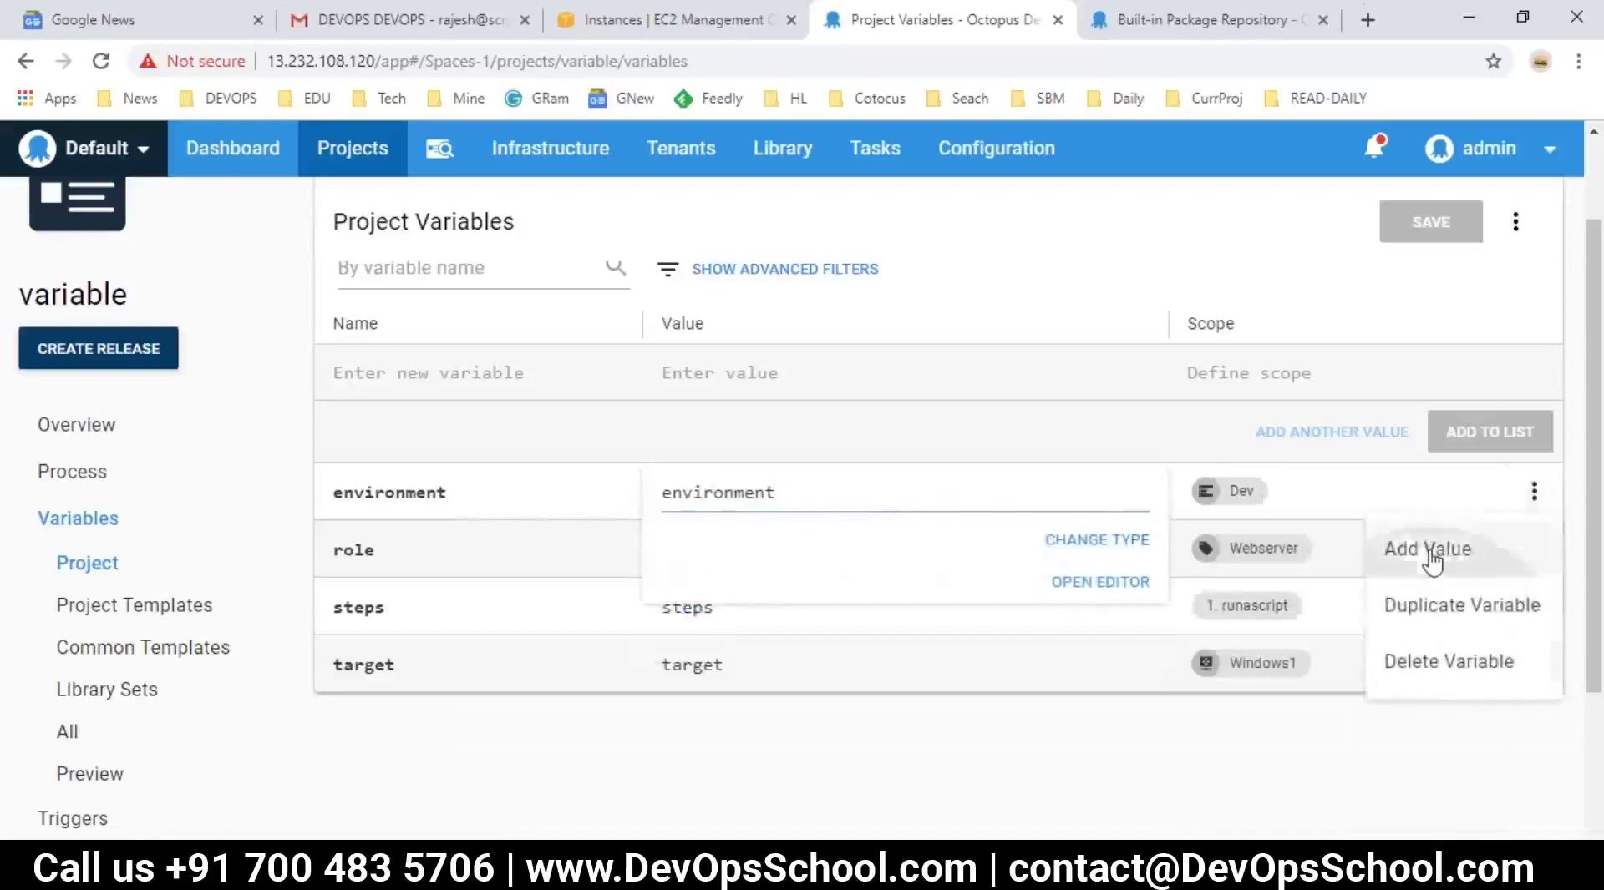
left_click(793, 506)
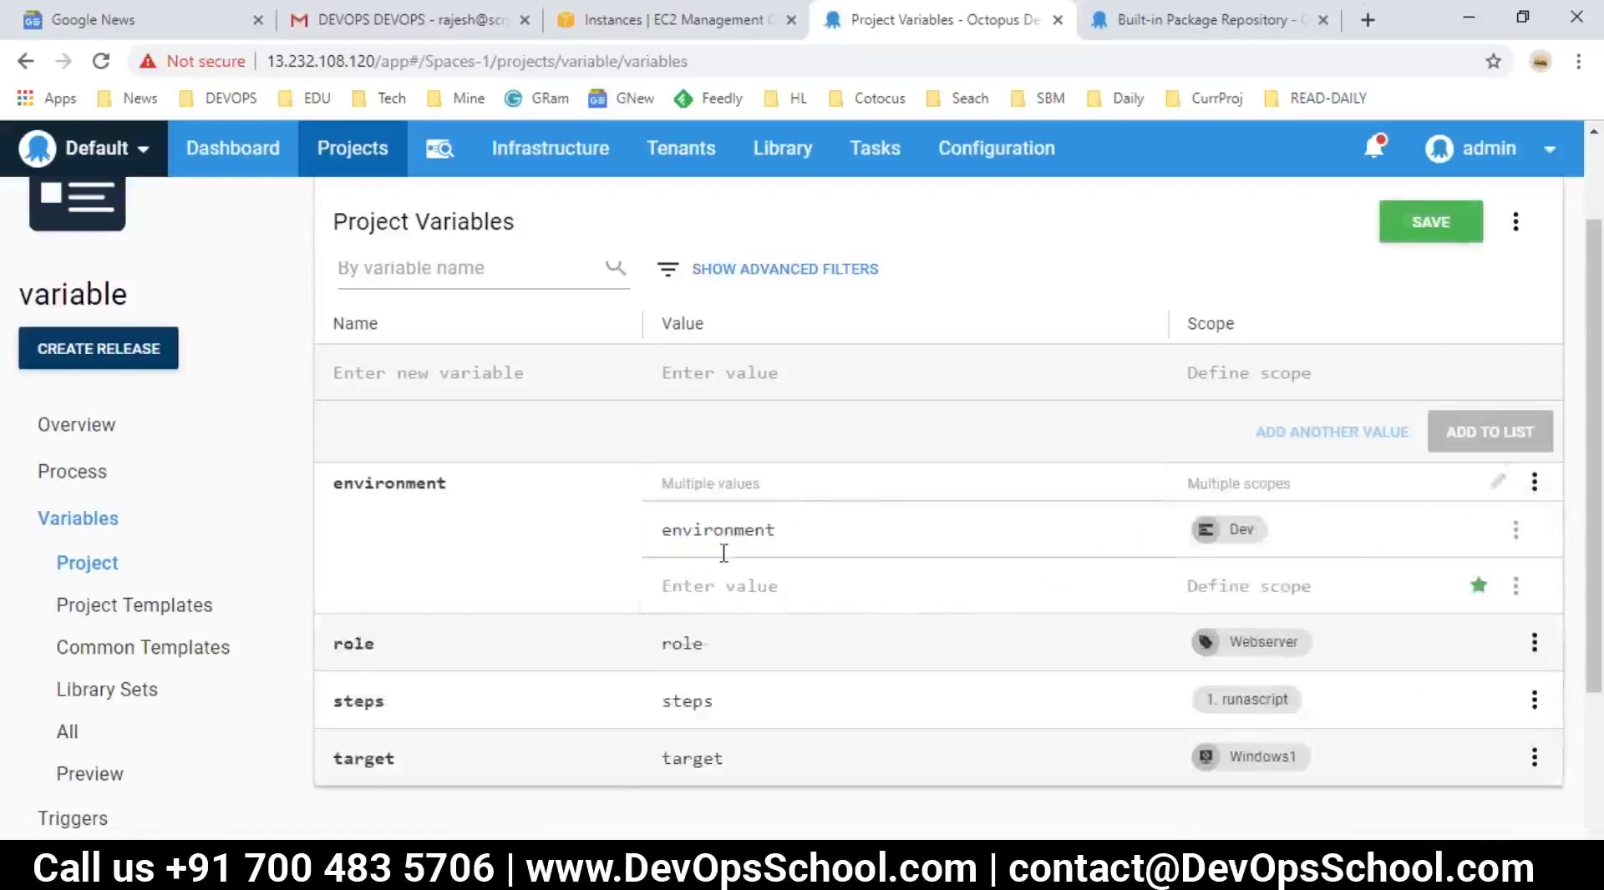
- Set the environment variable's Dev-scoped value to environment-dev and its unscoped second value to environment-pro
left_click_drag(777, 535, 681, 542)
key("ctrl+c")
left_click(555, 591)
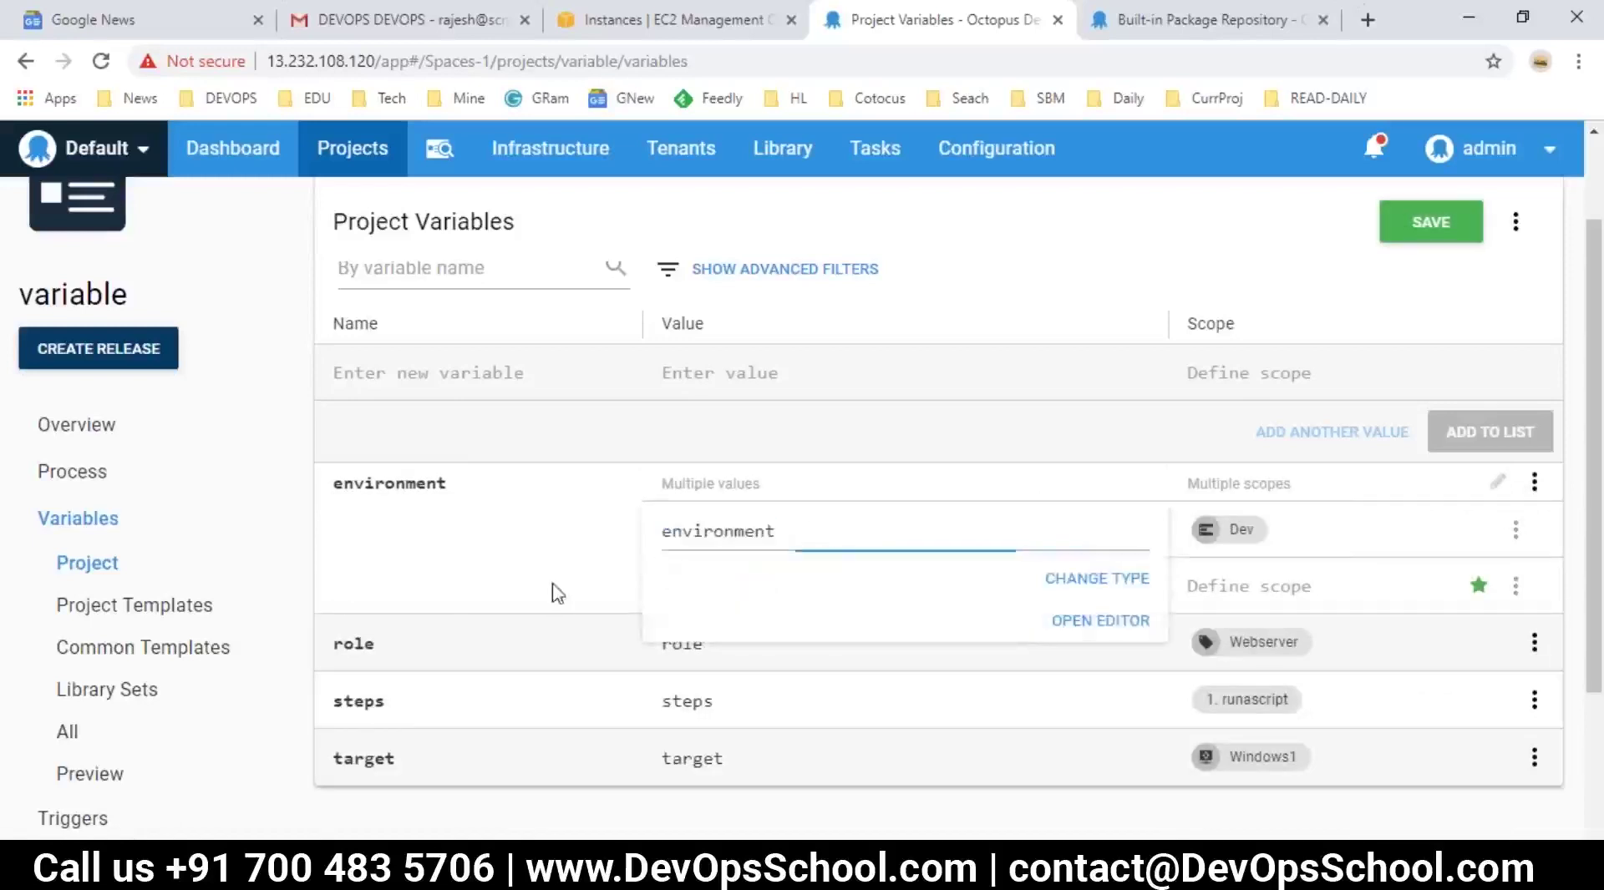
left_click(689, 580)
key("ctrl+v")
left_click(804, 528)
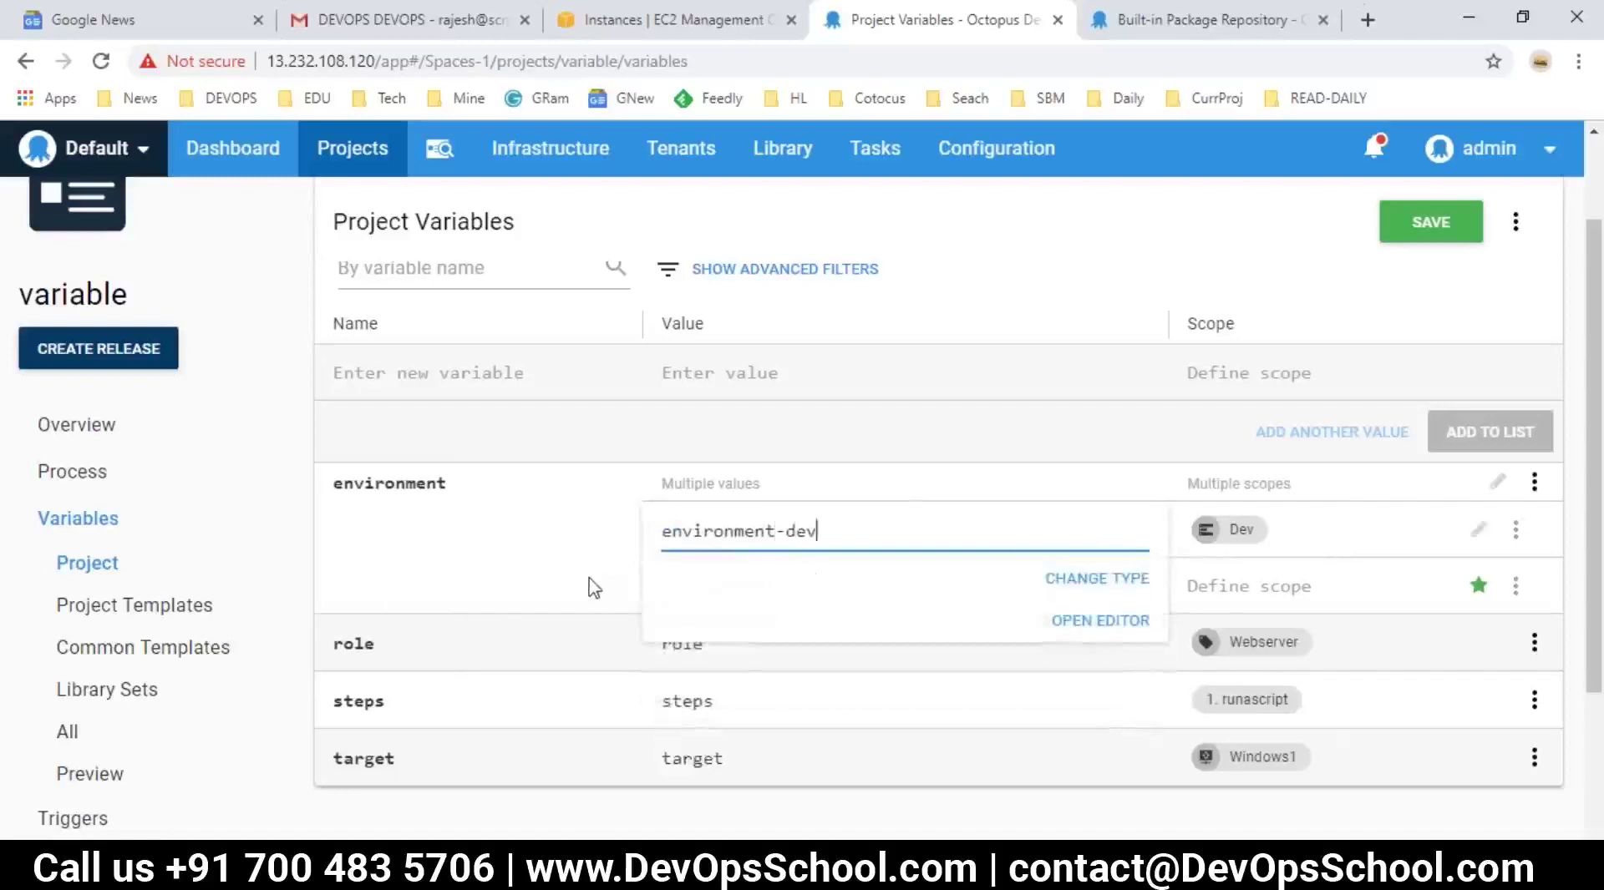
left_click(605, 591)
left_click(797, 588)
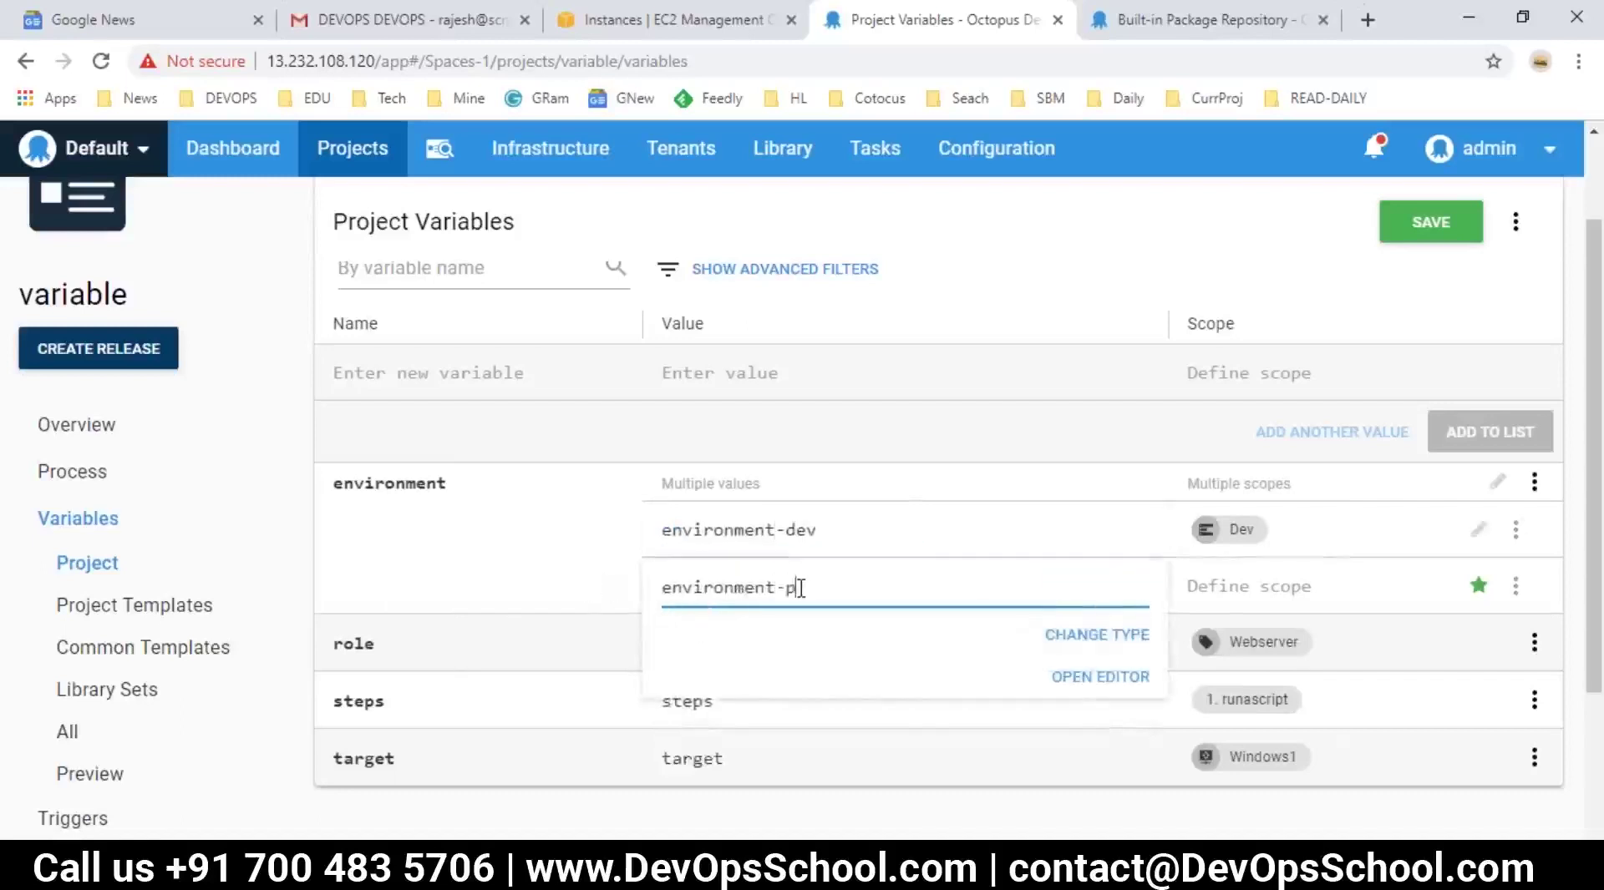
left_click(505, 599)
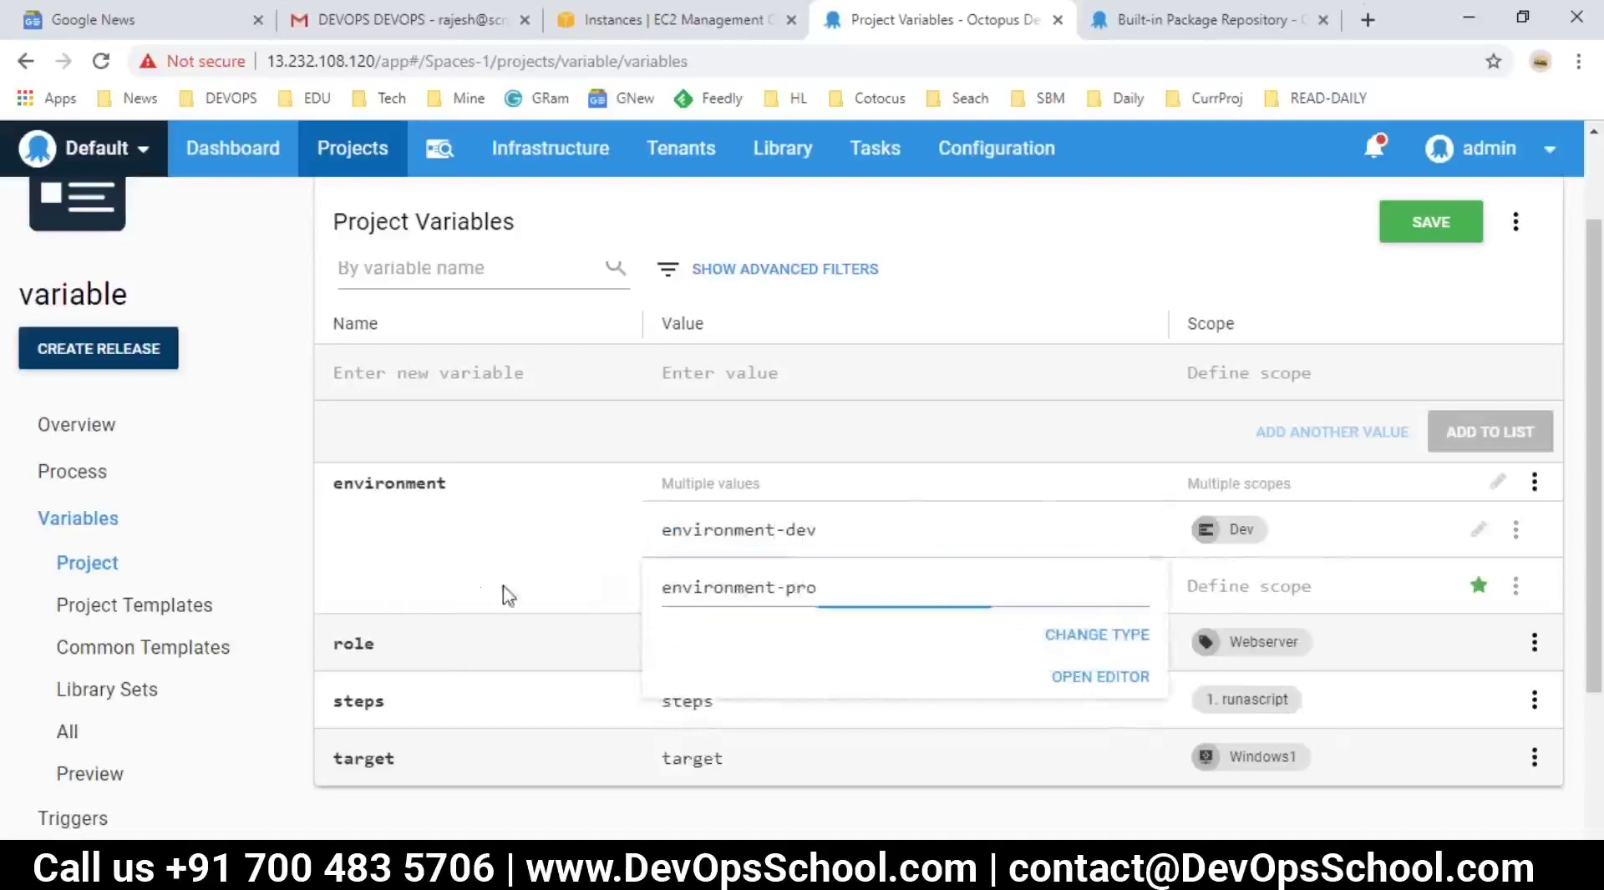
- Scope the environment-pro value to the Staging environment and save the project variables
left_click(1516, 587)
left_click(1290, 591)
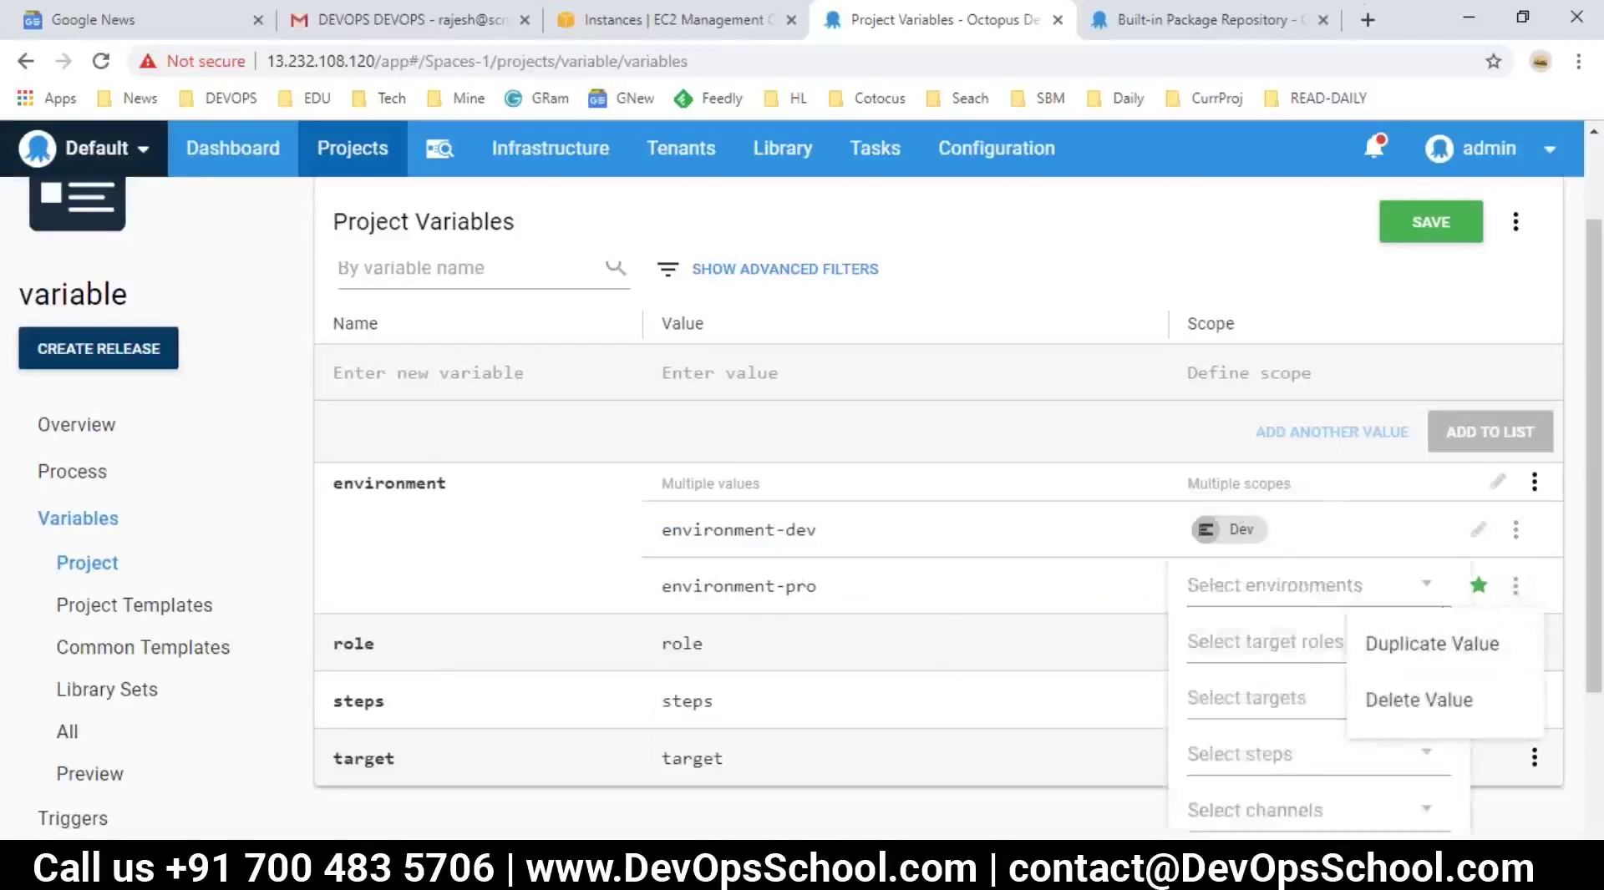
left_click(1428, 590)
left_click(1230, 700)
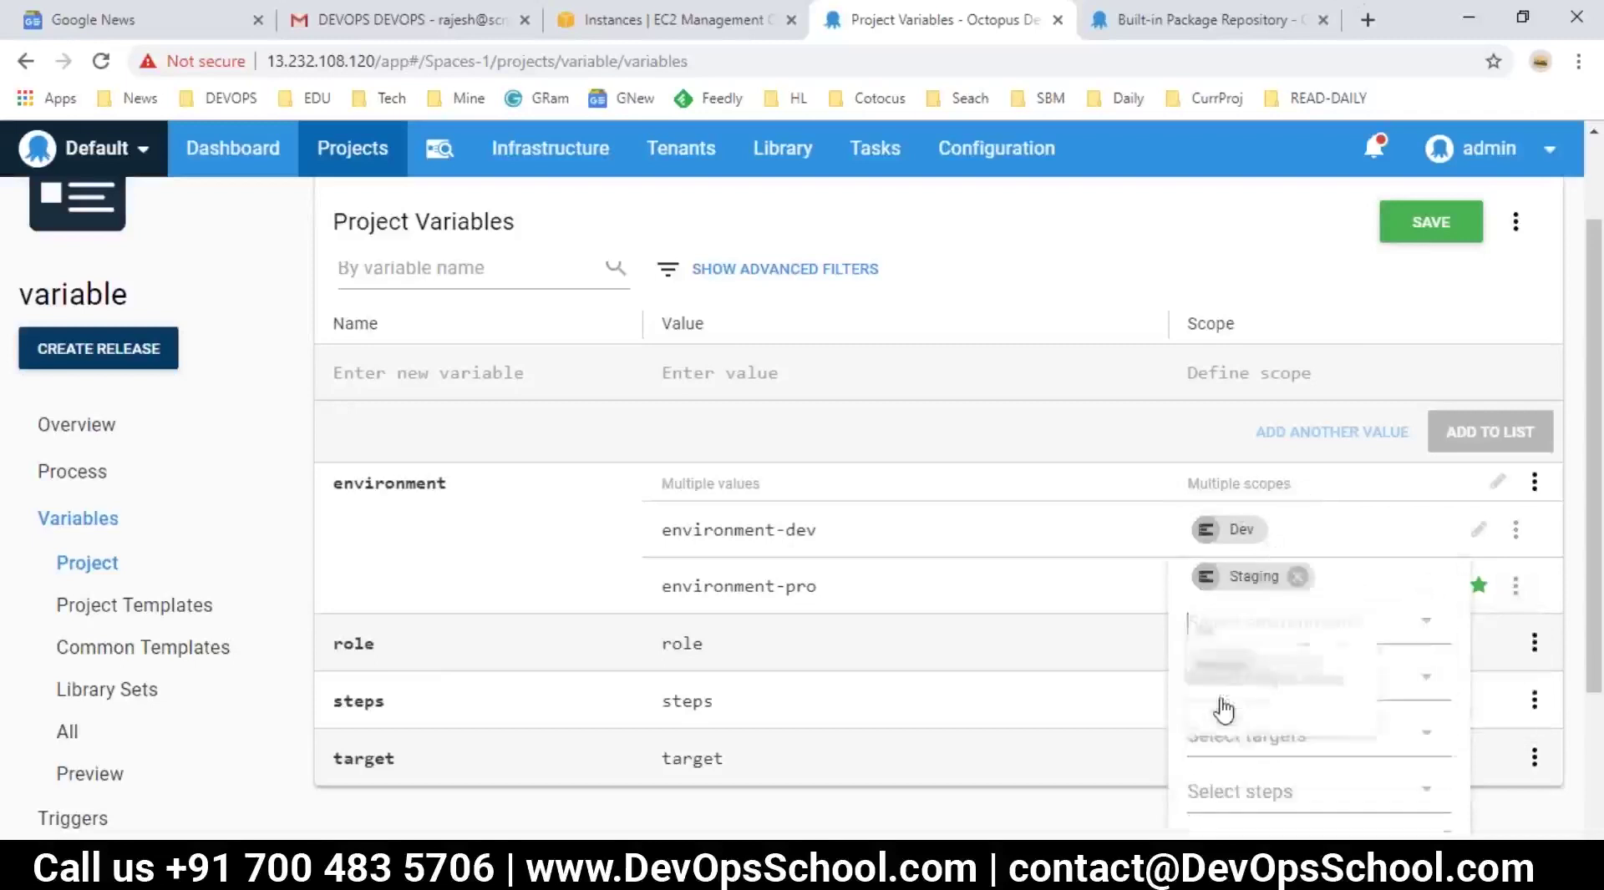
left_click(533, 590)
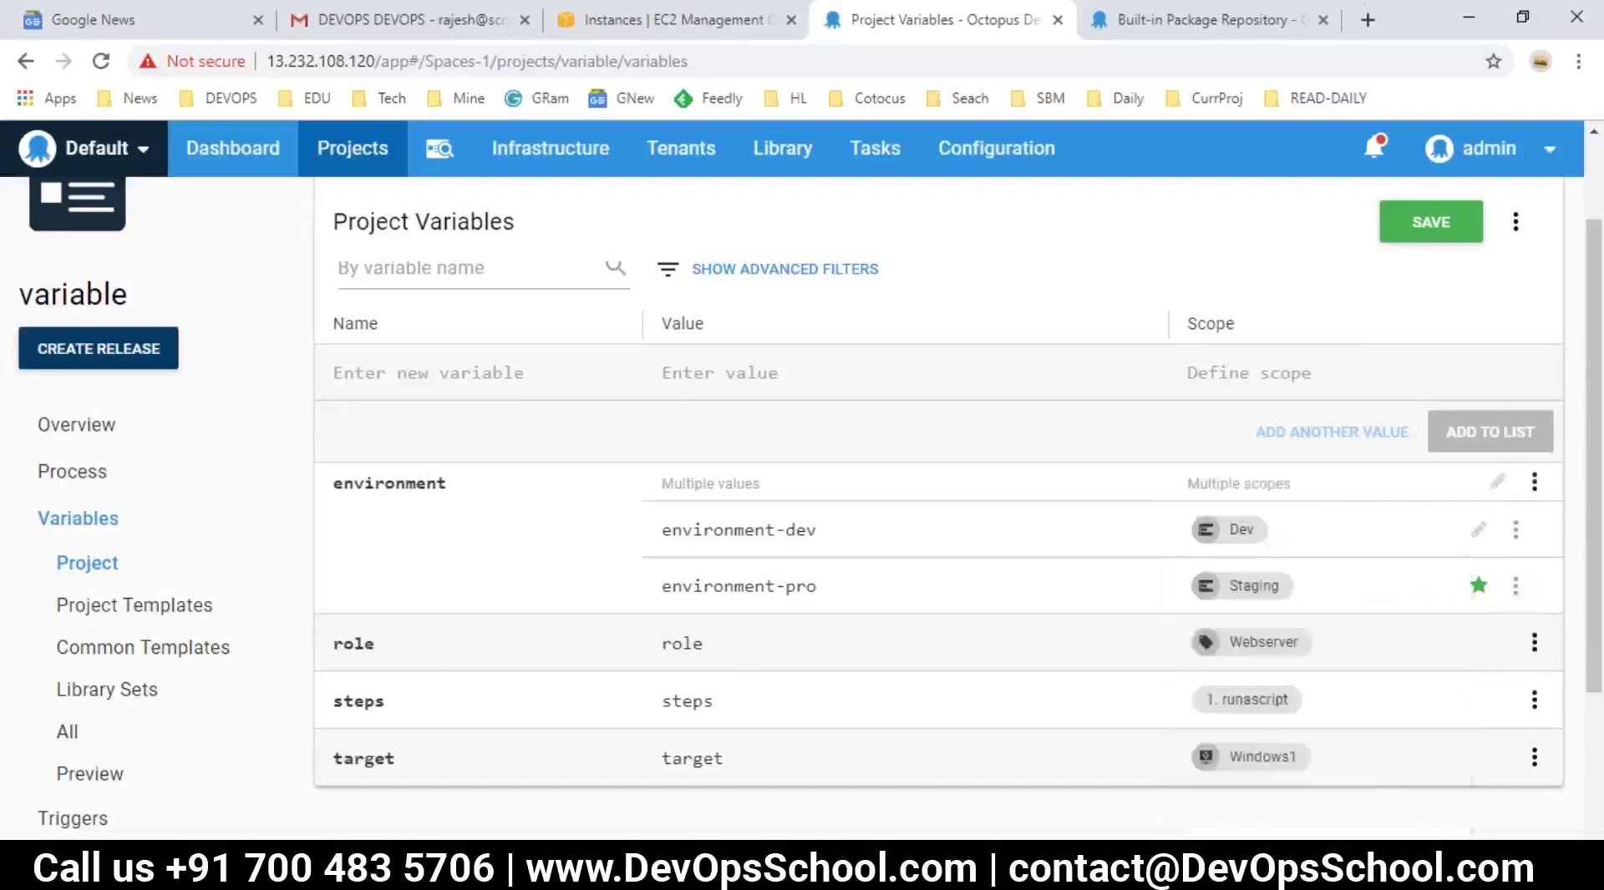
left_click(1428, 224)
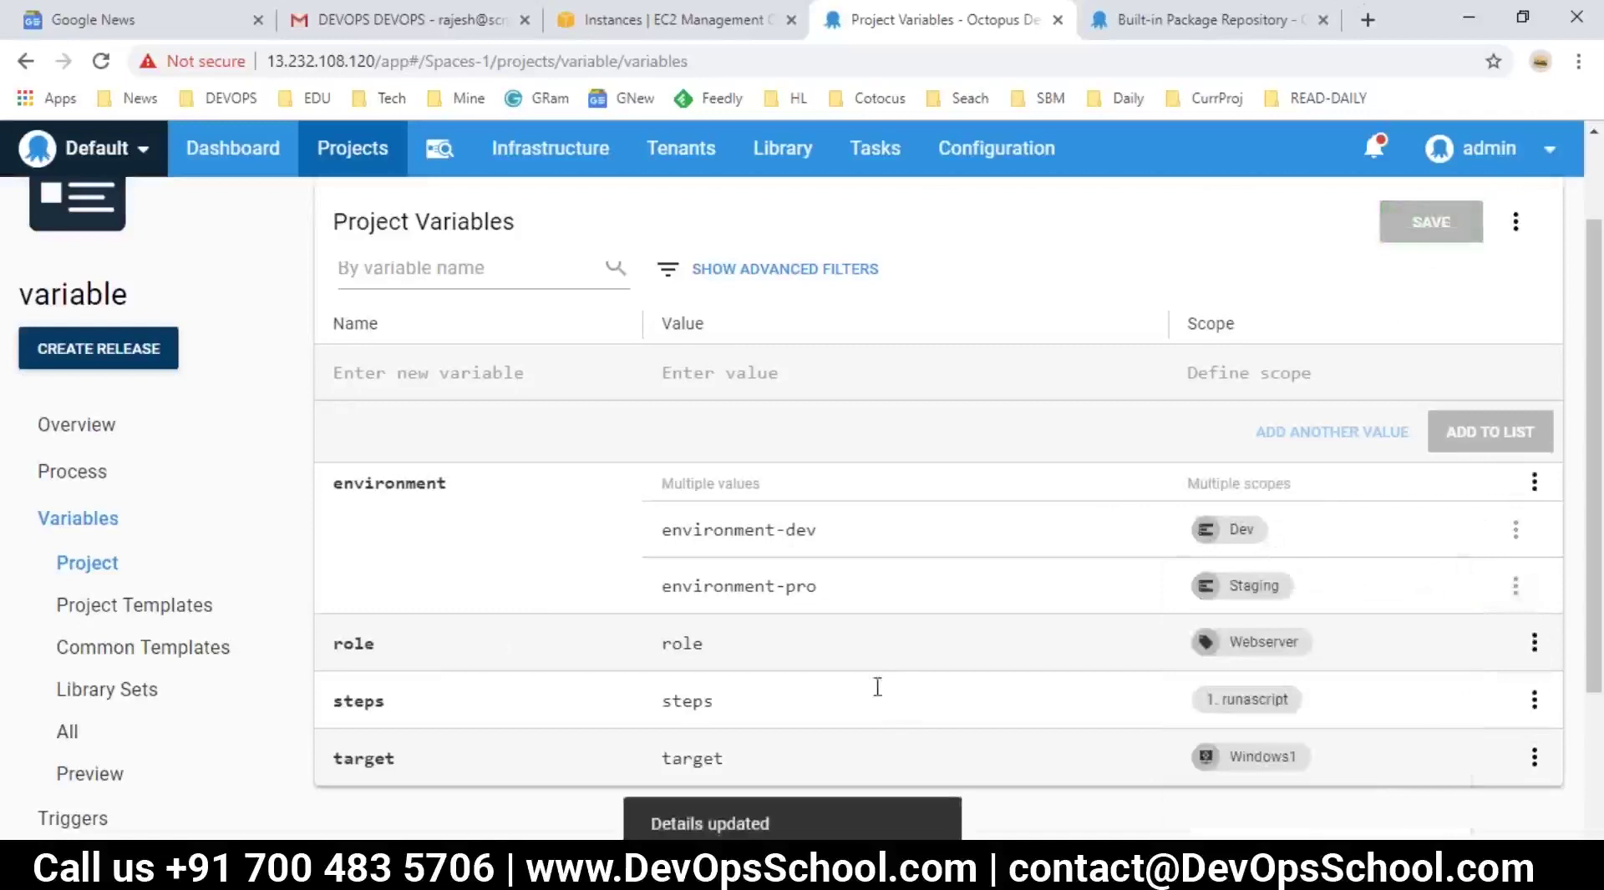
- Review the role and steps variables, checking the name, value and scope of steps
left_click(389, 640)
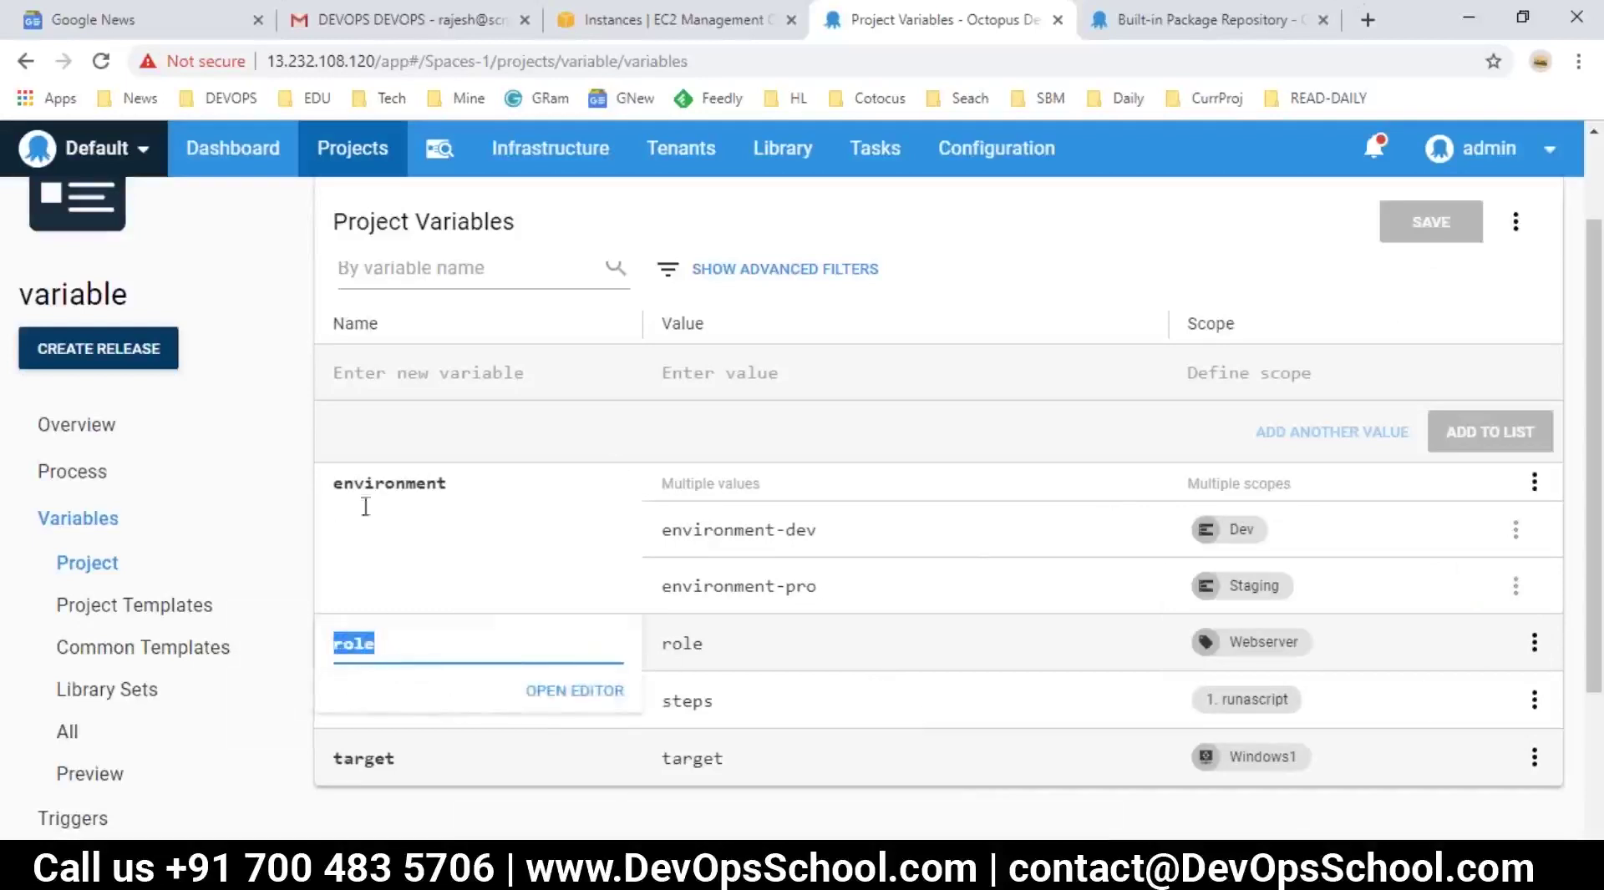
key("Escape")
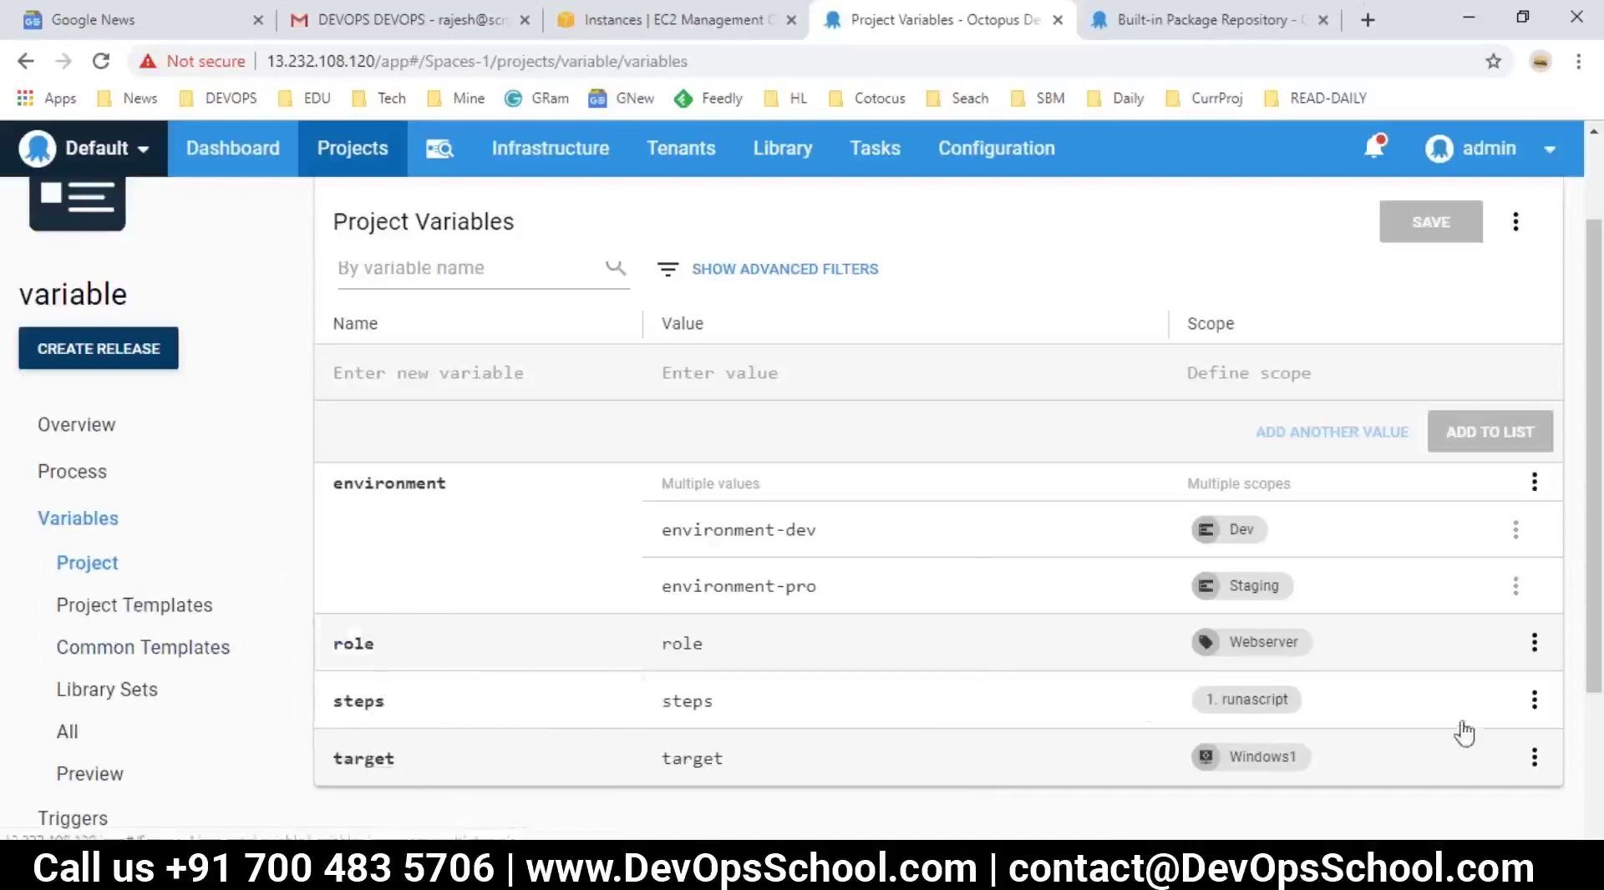
left_click_drag(389, 704, 334, 709)
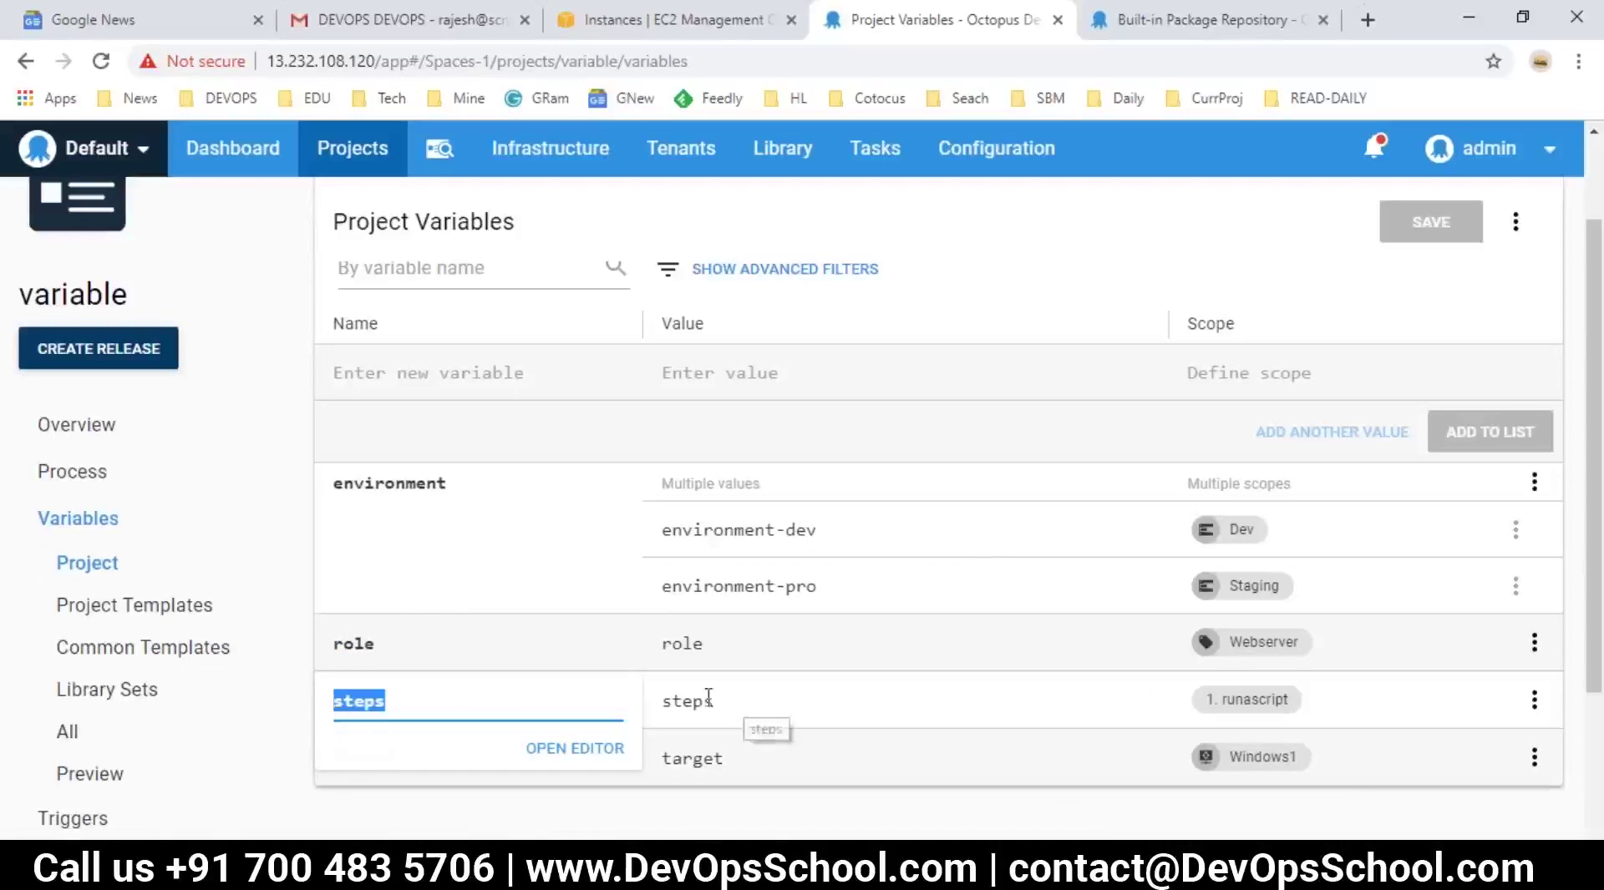
left_click_drag(705, 701, 664, 700)
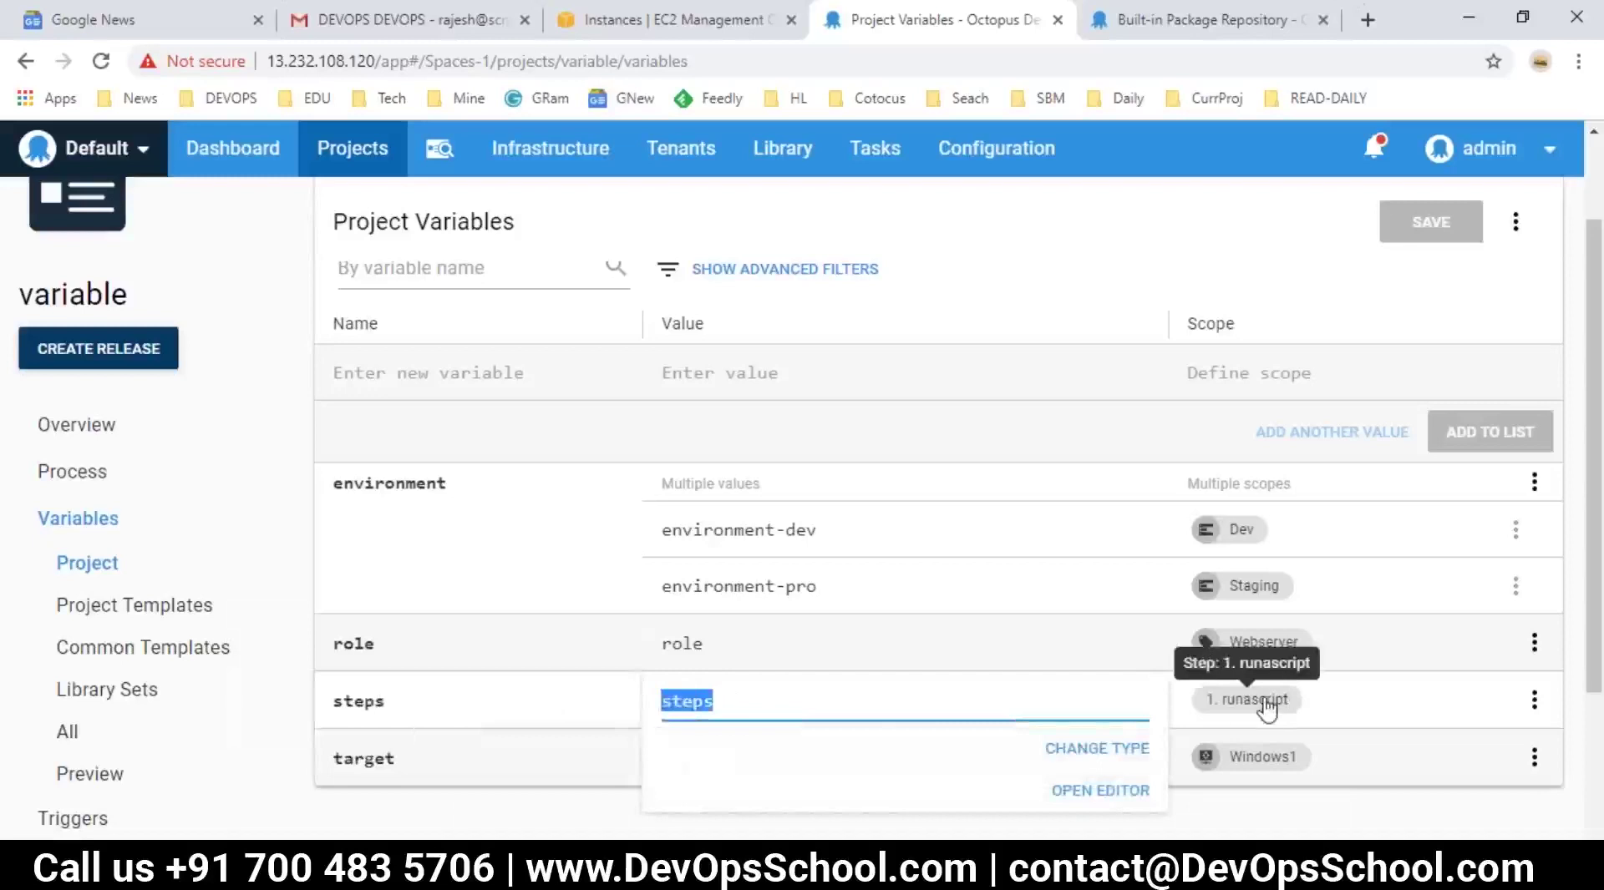
left_click(477, 735)
double_click(386, 709)
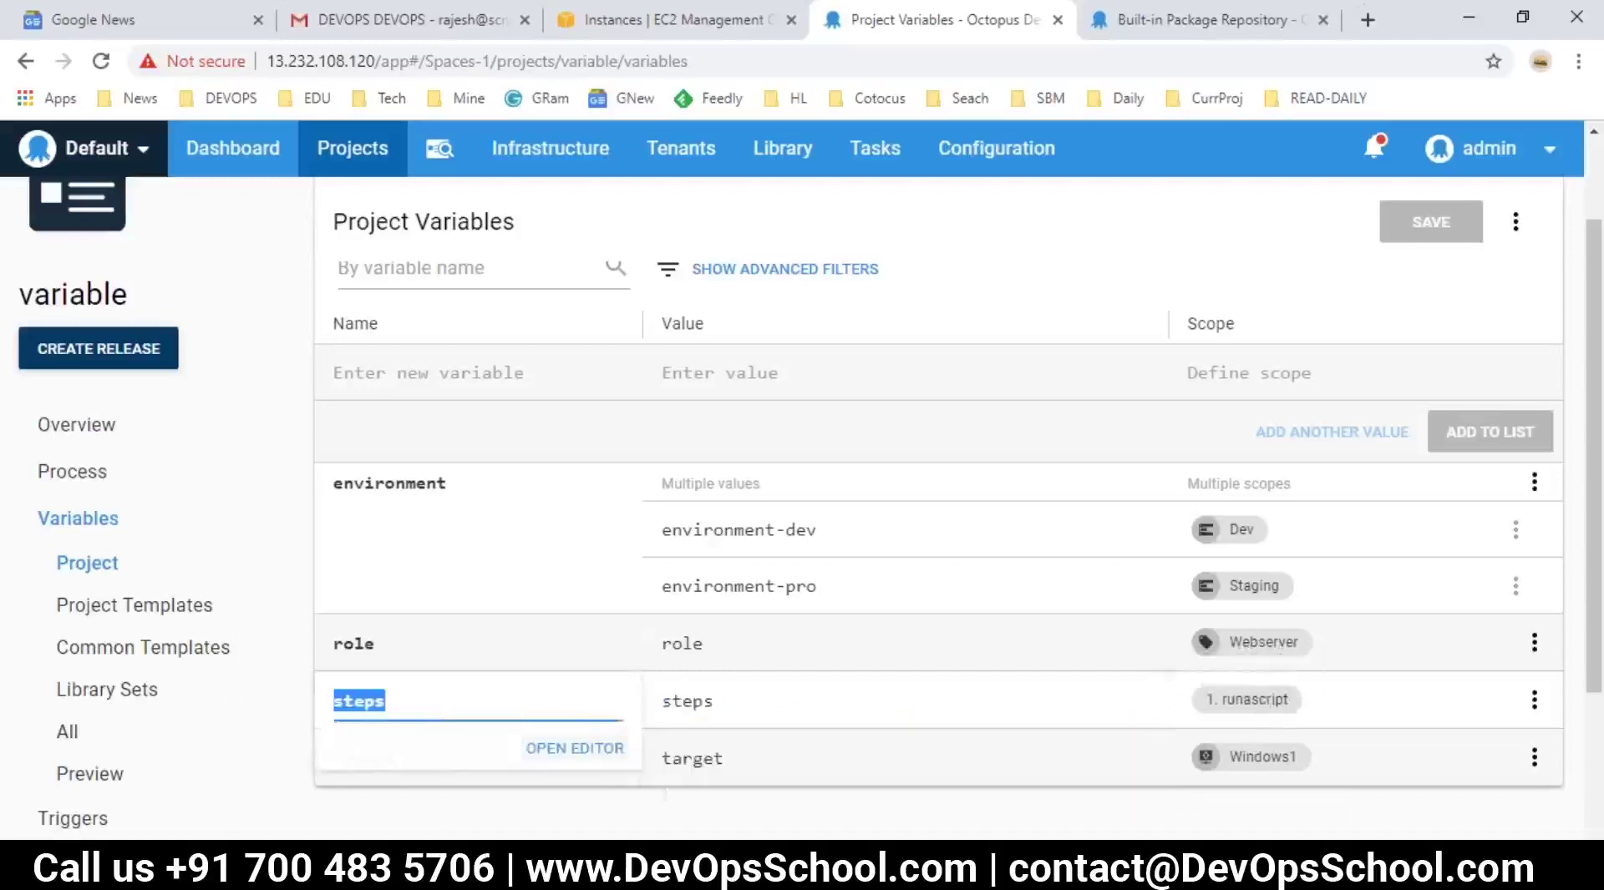
left_click(1453, 333)
- Add a script step to the project's deployment process and name it second
left_click(98, 486)
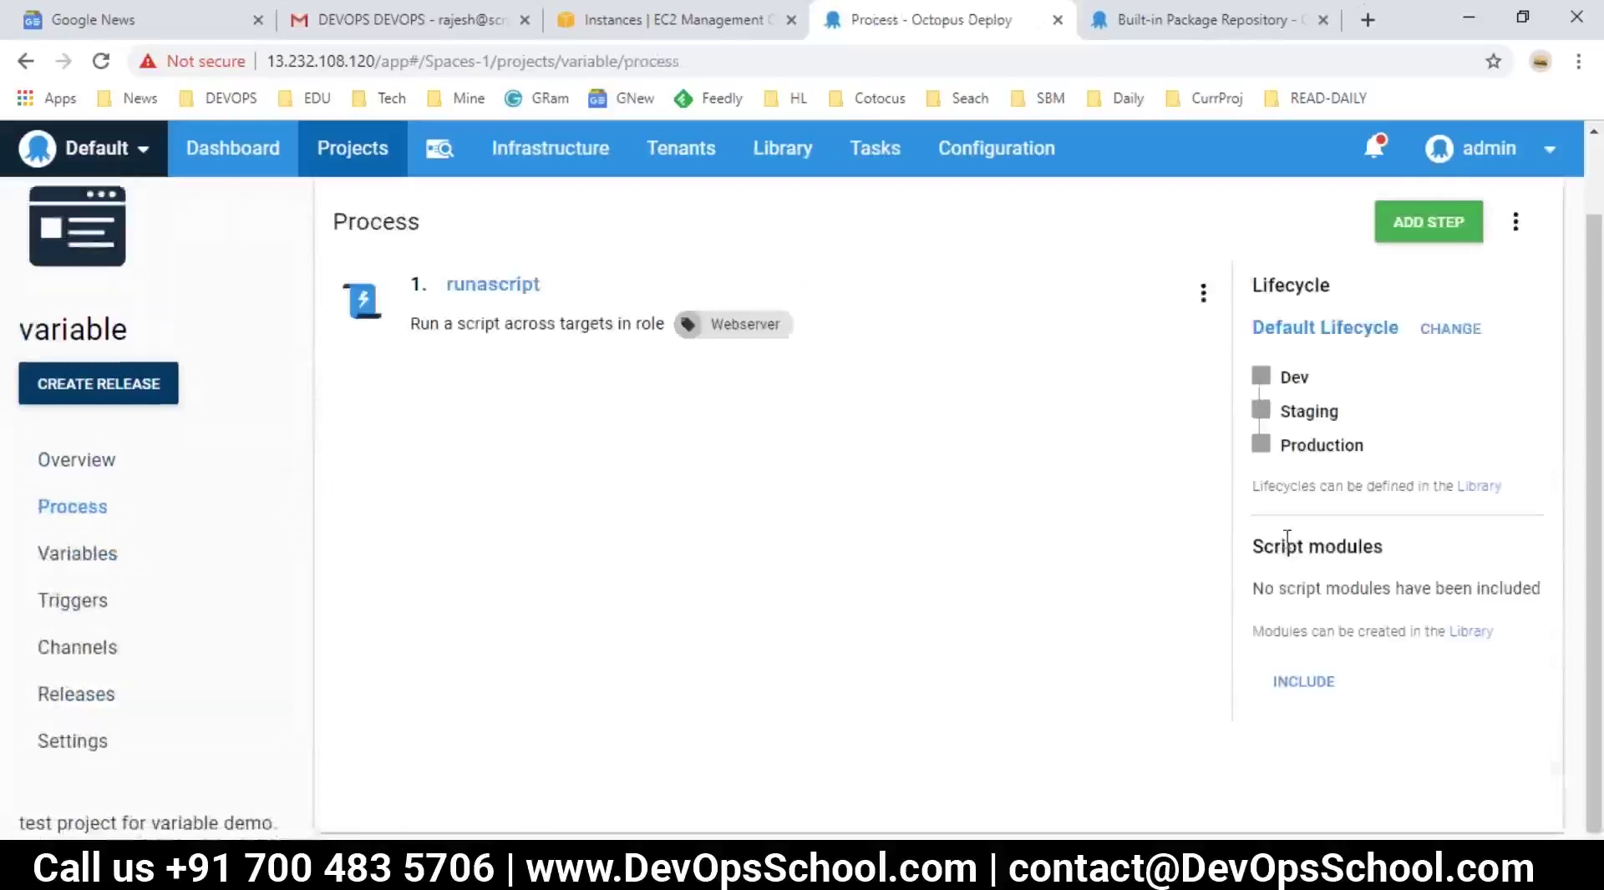
left_click(1425, 224)
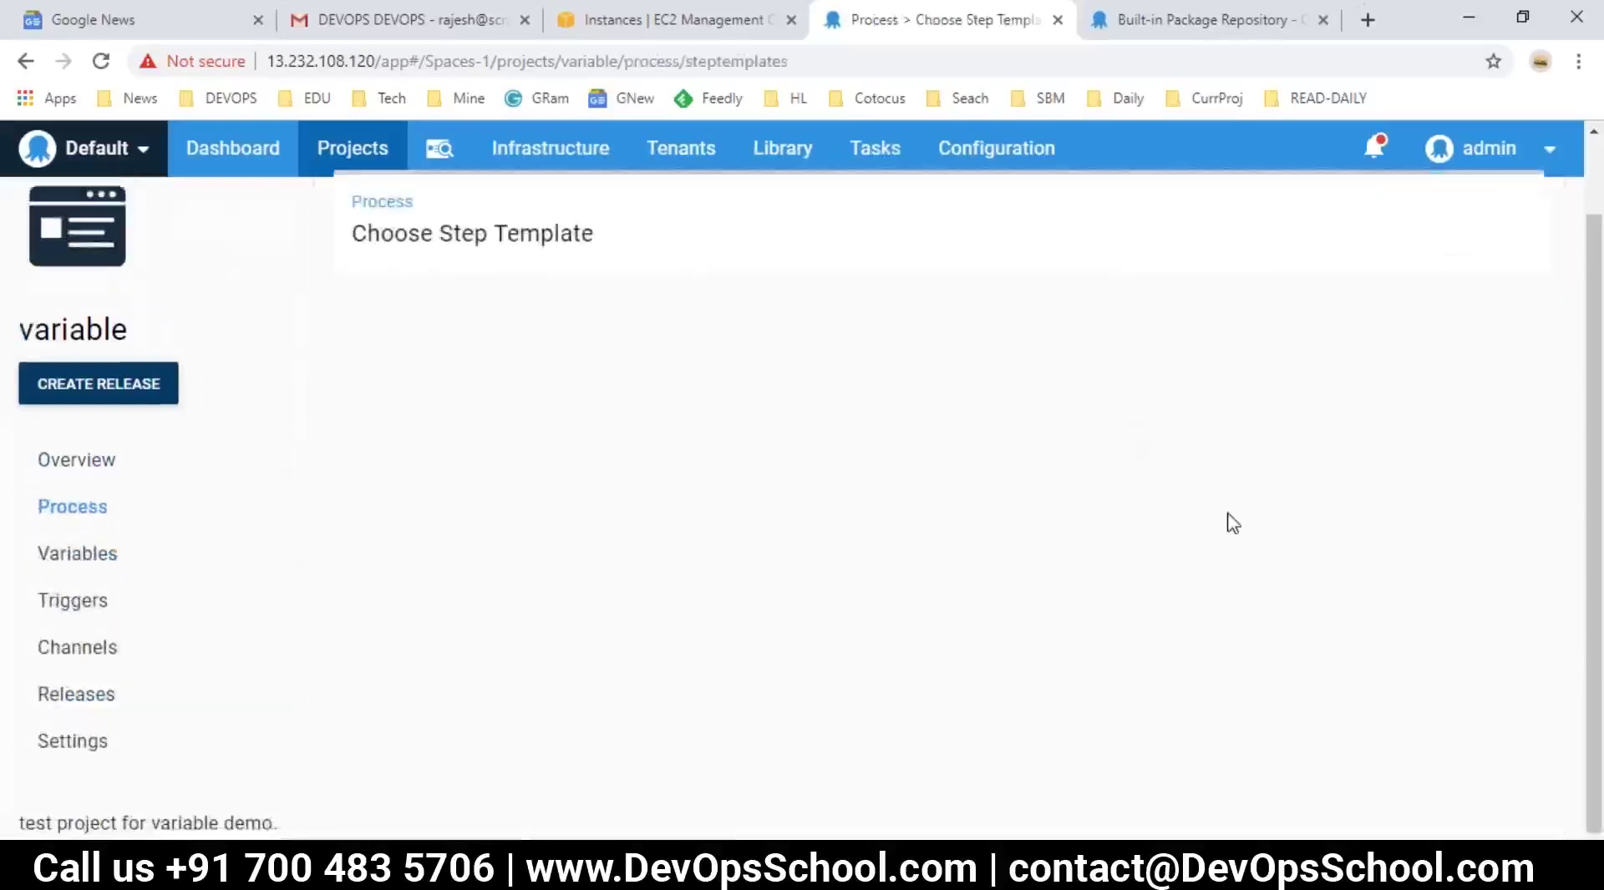
left_click(1279, 543)
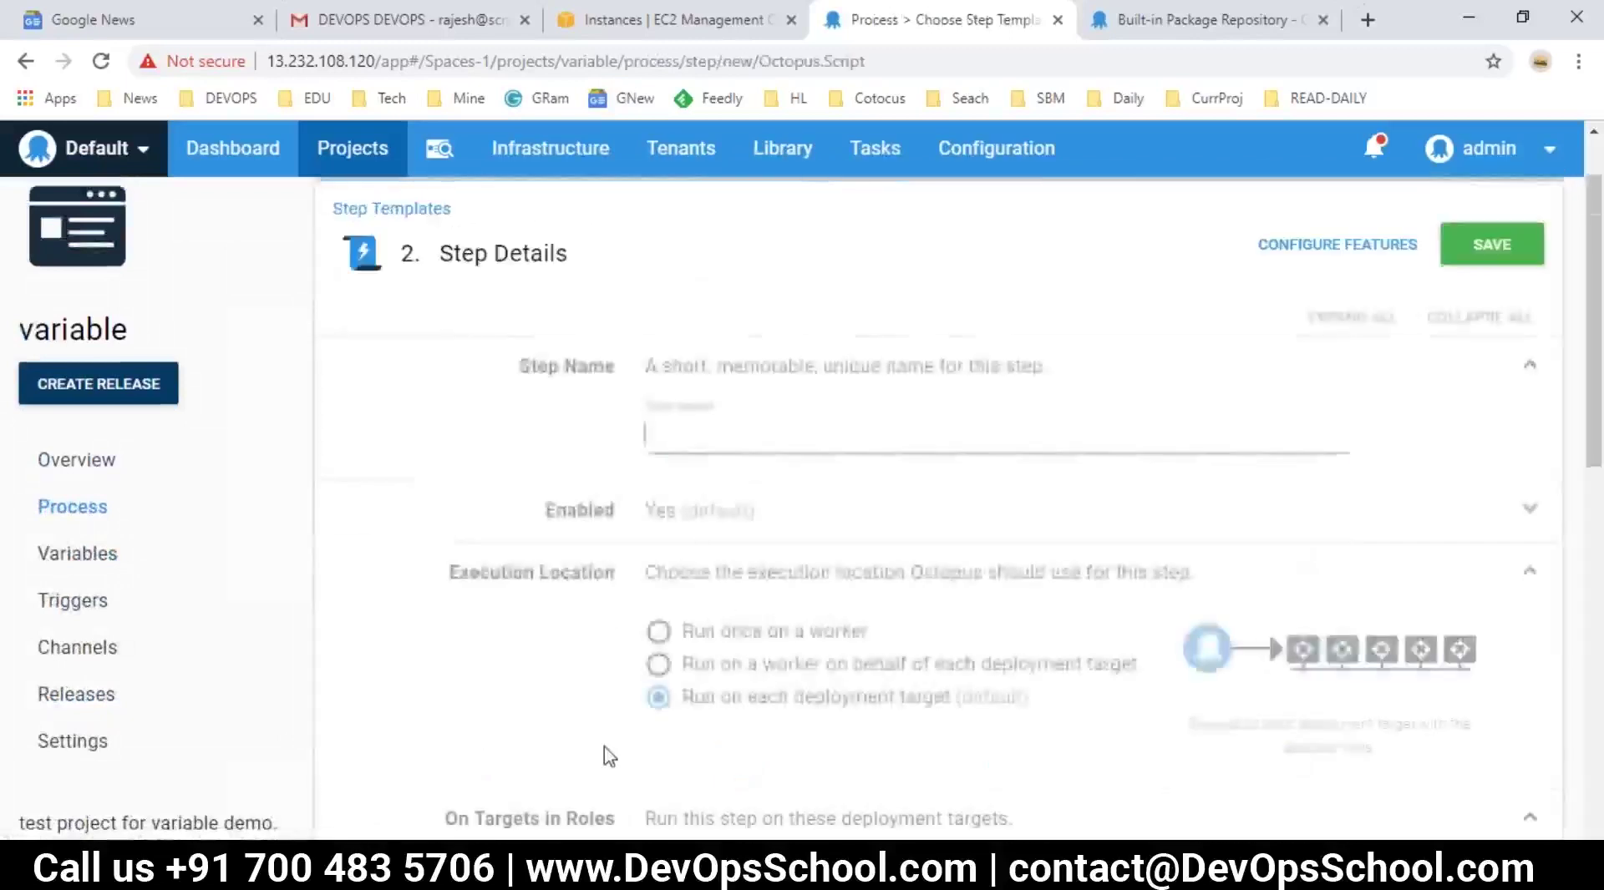
type("SECON")
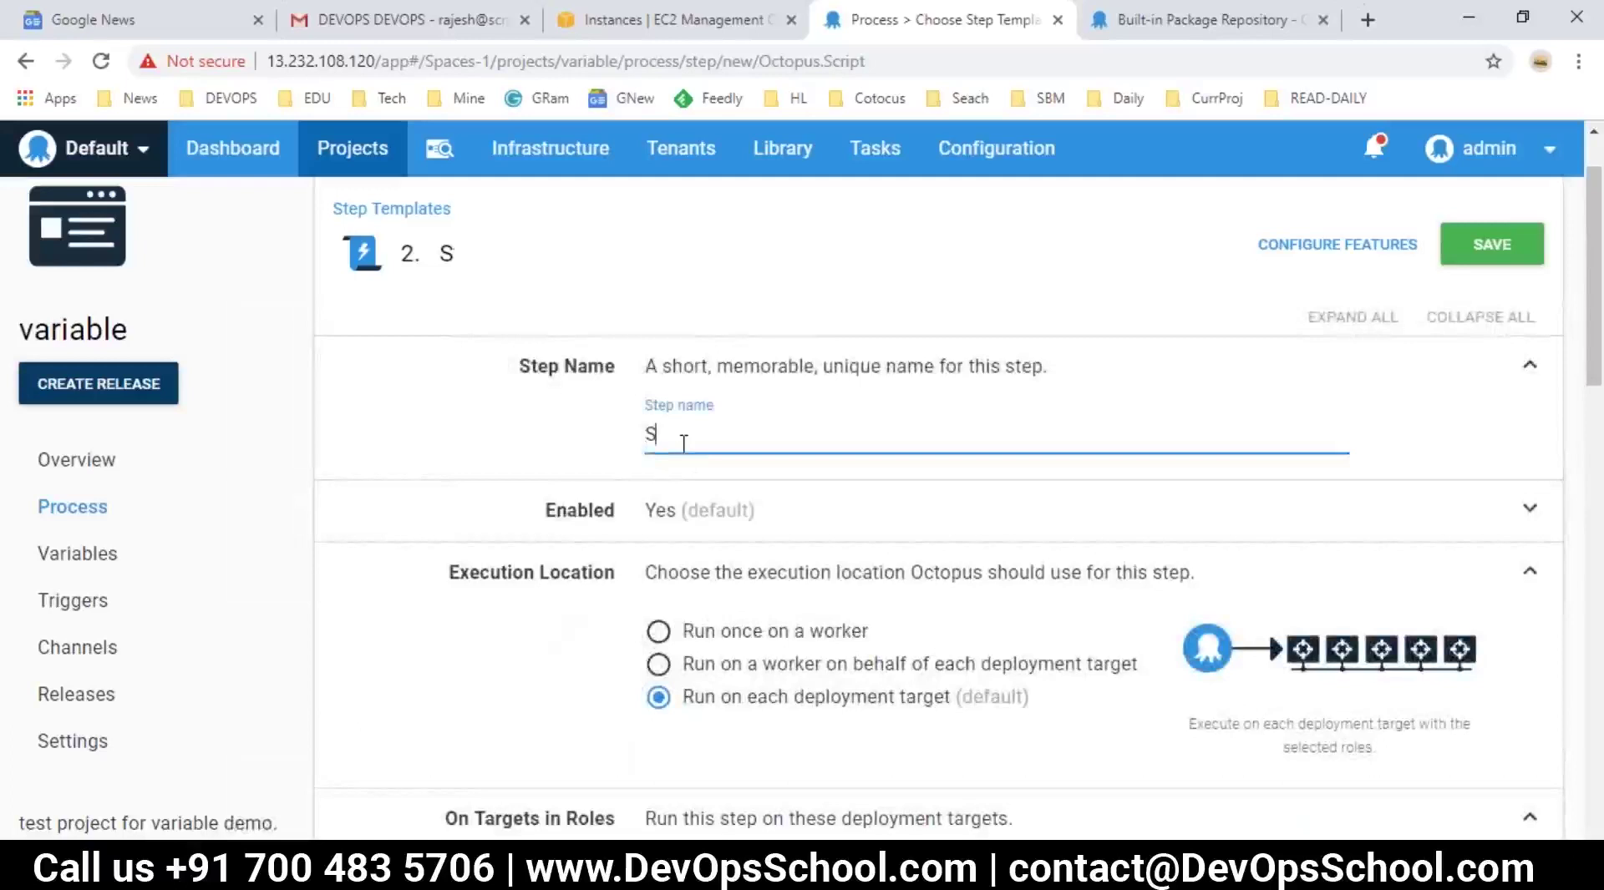
key("BackSpace")
key("BackSpace")
key("BackSpace")
key("BackSpace")
type("second")
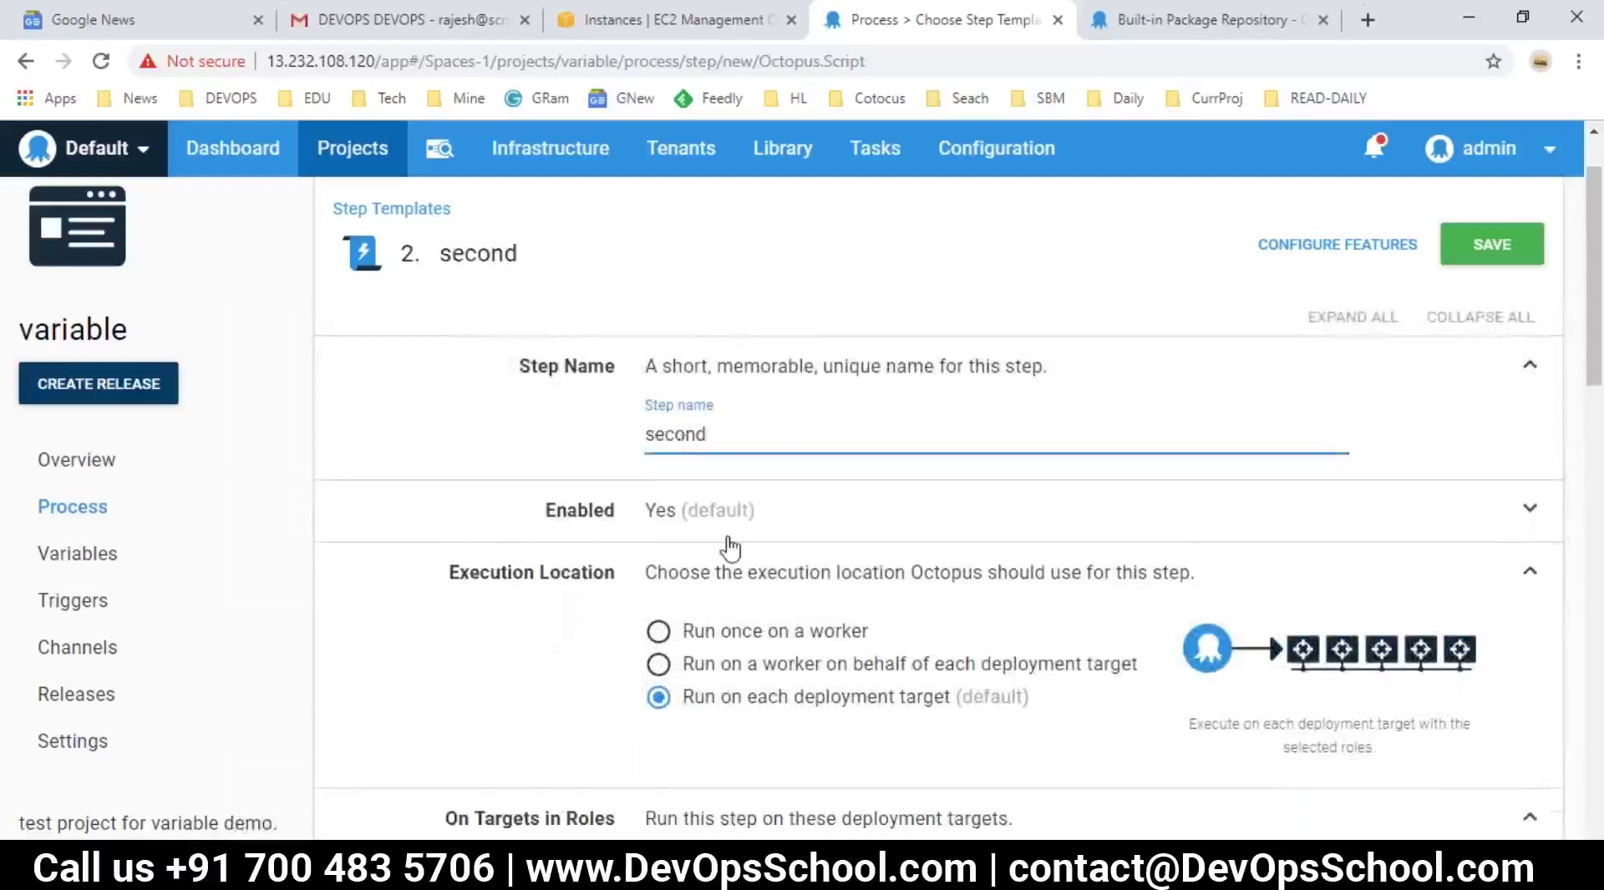
- Set the second step to run on deployment targets in the Webserver role
scroll(729, 547, "down", 3)
left_click(752, 659)
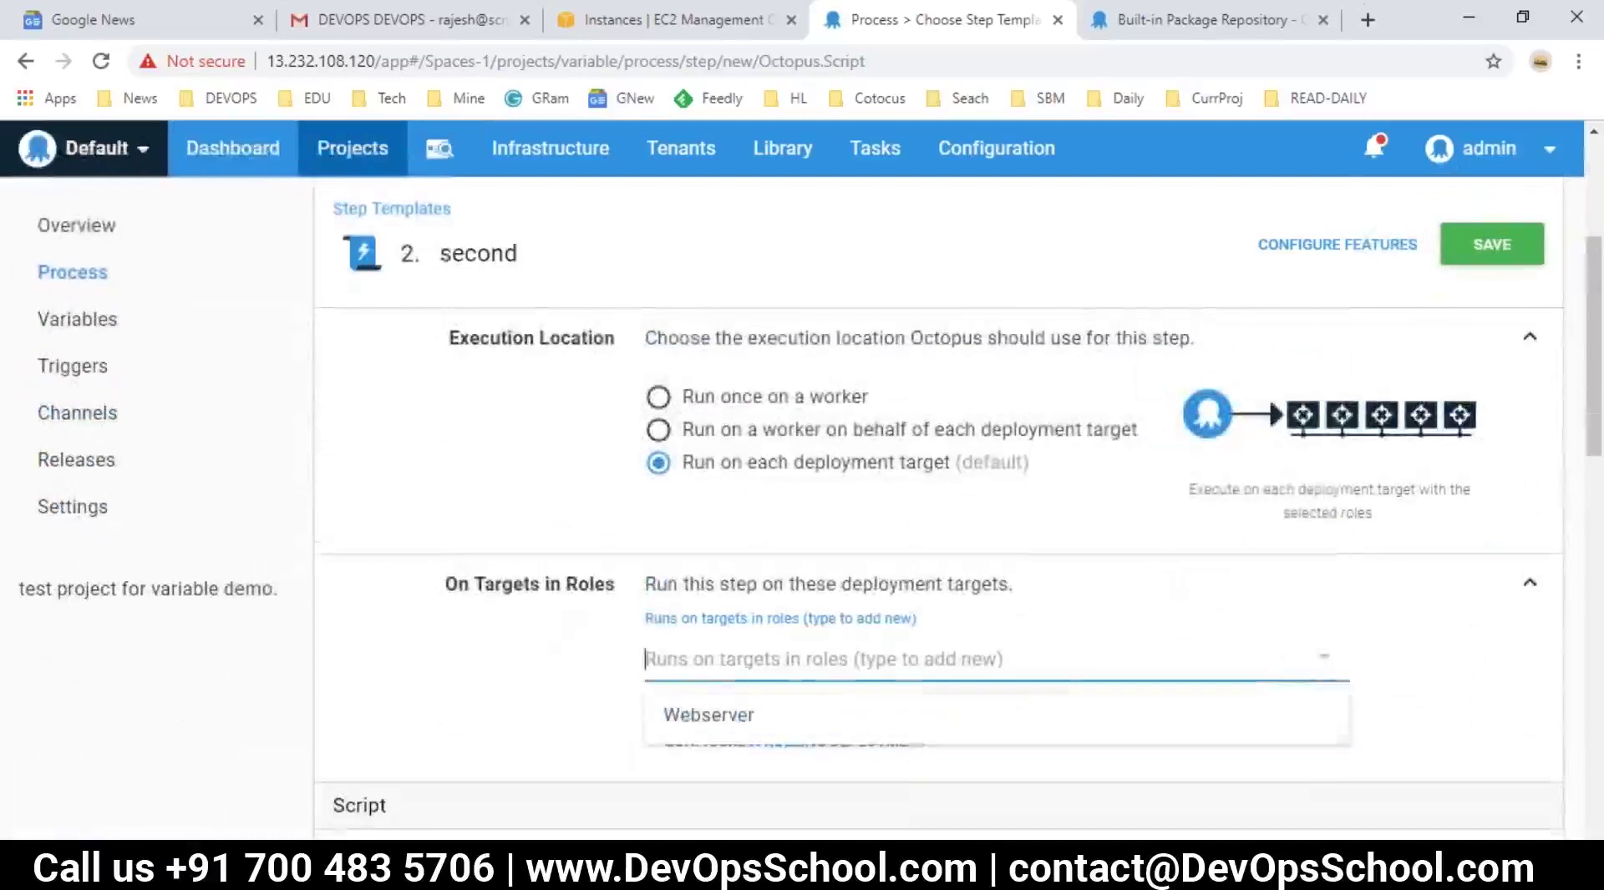
left_click(755, 714)
- Enter the inline PowerShell script mkdir c:/#{steps} for the second step and save the step
scroll(752, 693, "down", 4)
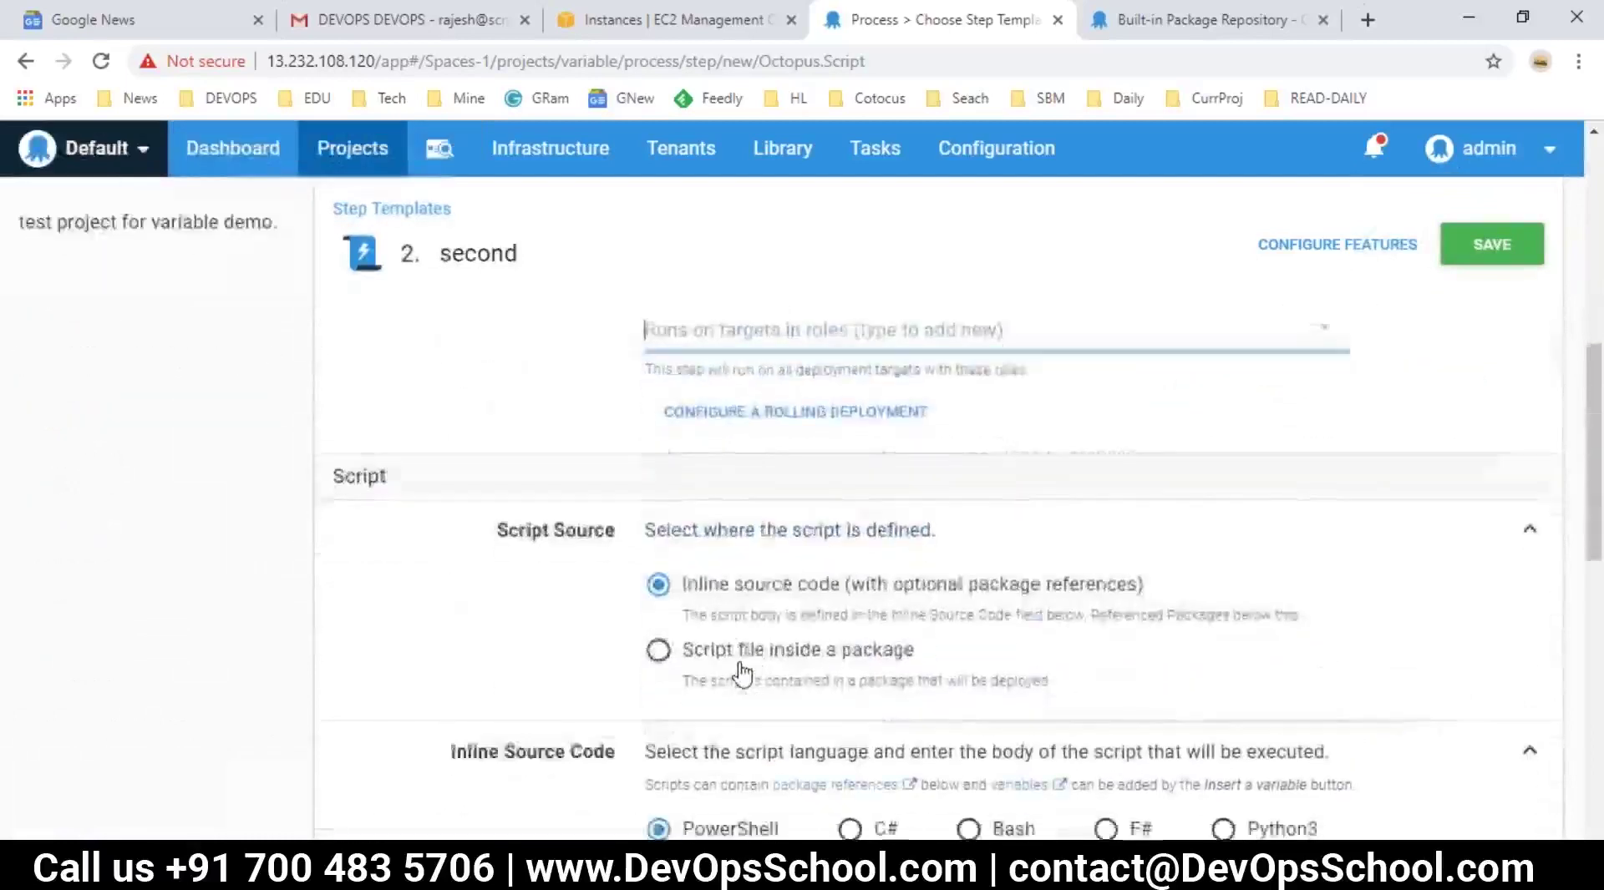
scroll(743, 674, "down", 3)
left_click(795, 651)
type("mkdir c:/#{steps")
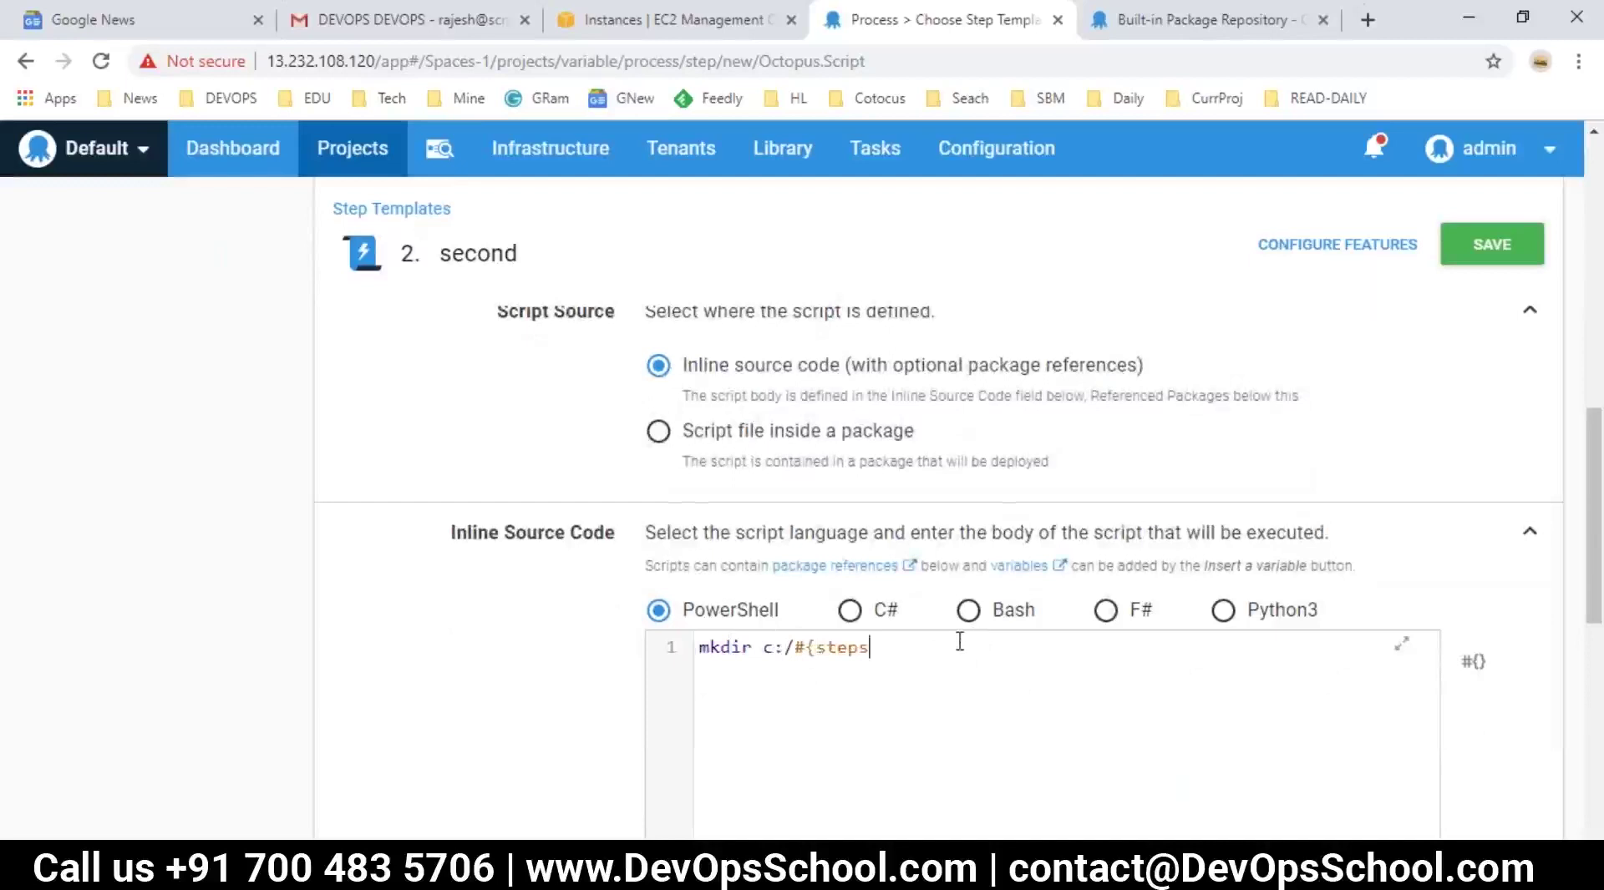
left_click_drag(960, 641, 703, 635)
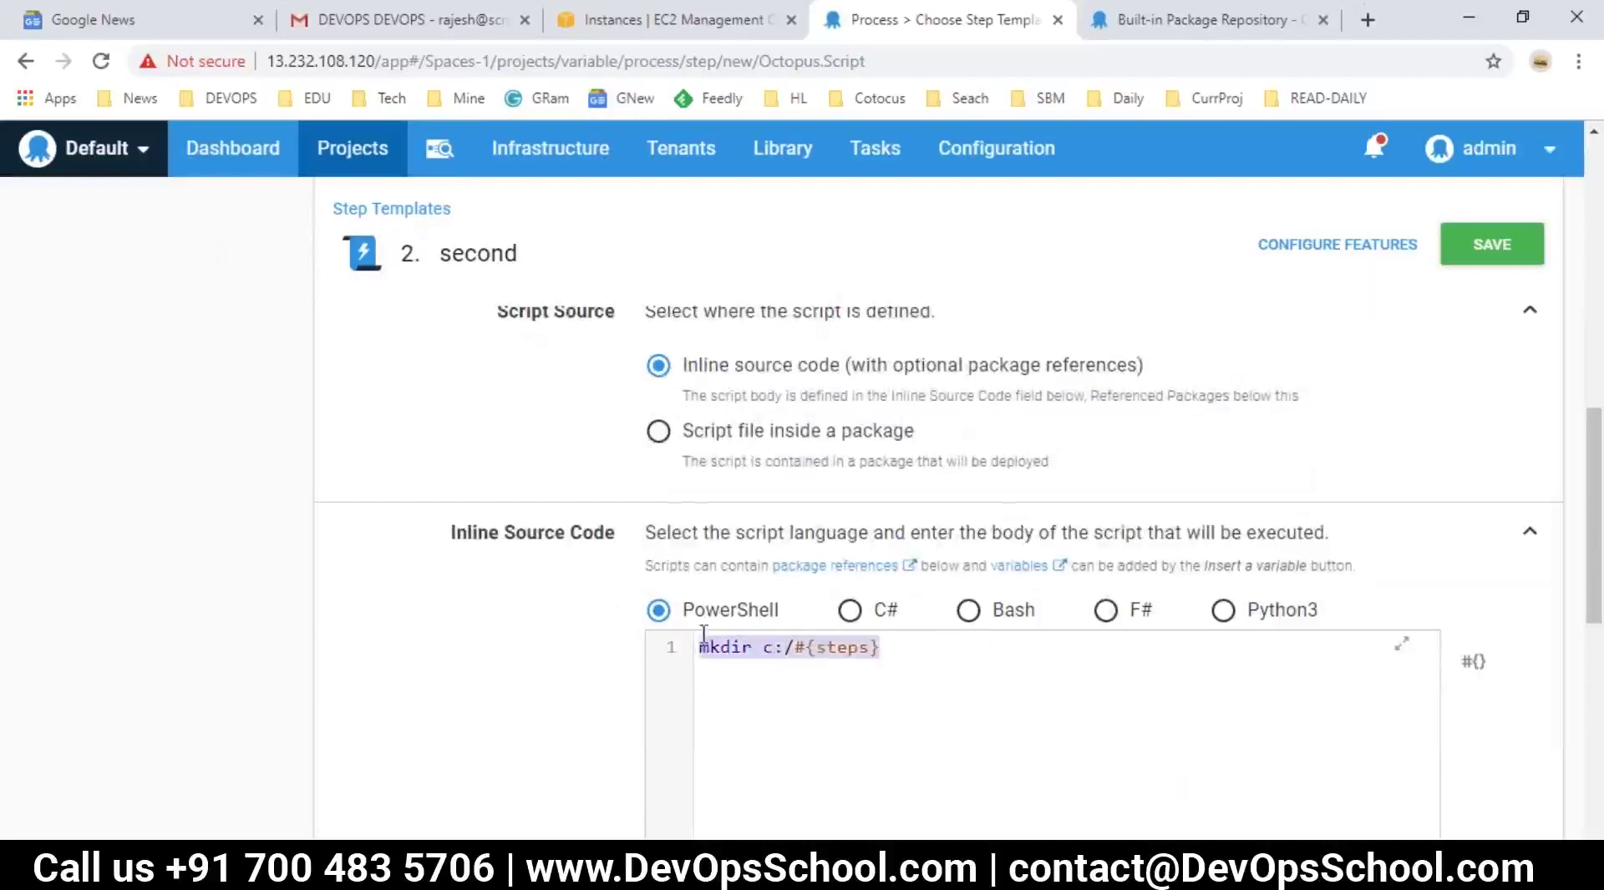
scroll(863, 589, "down", 3)
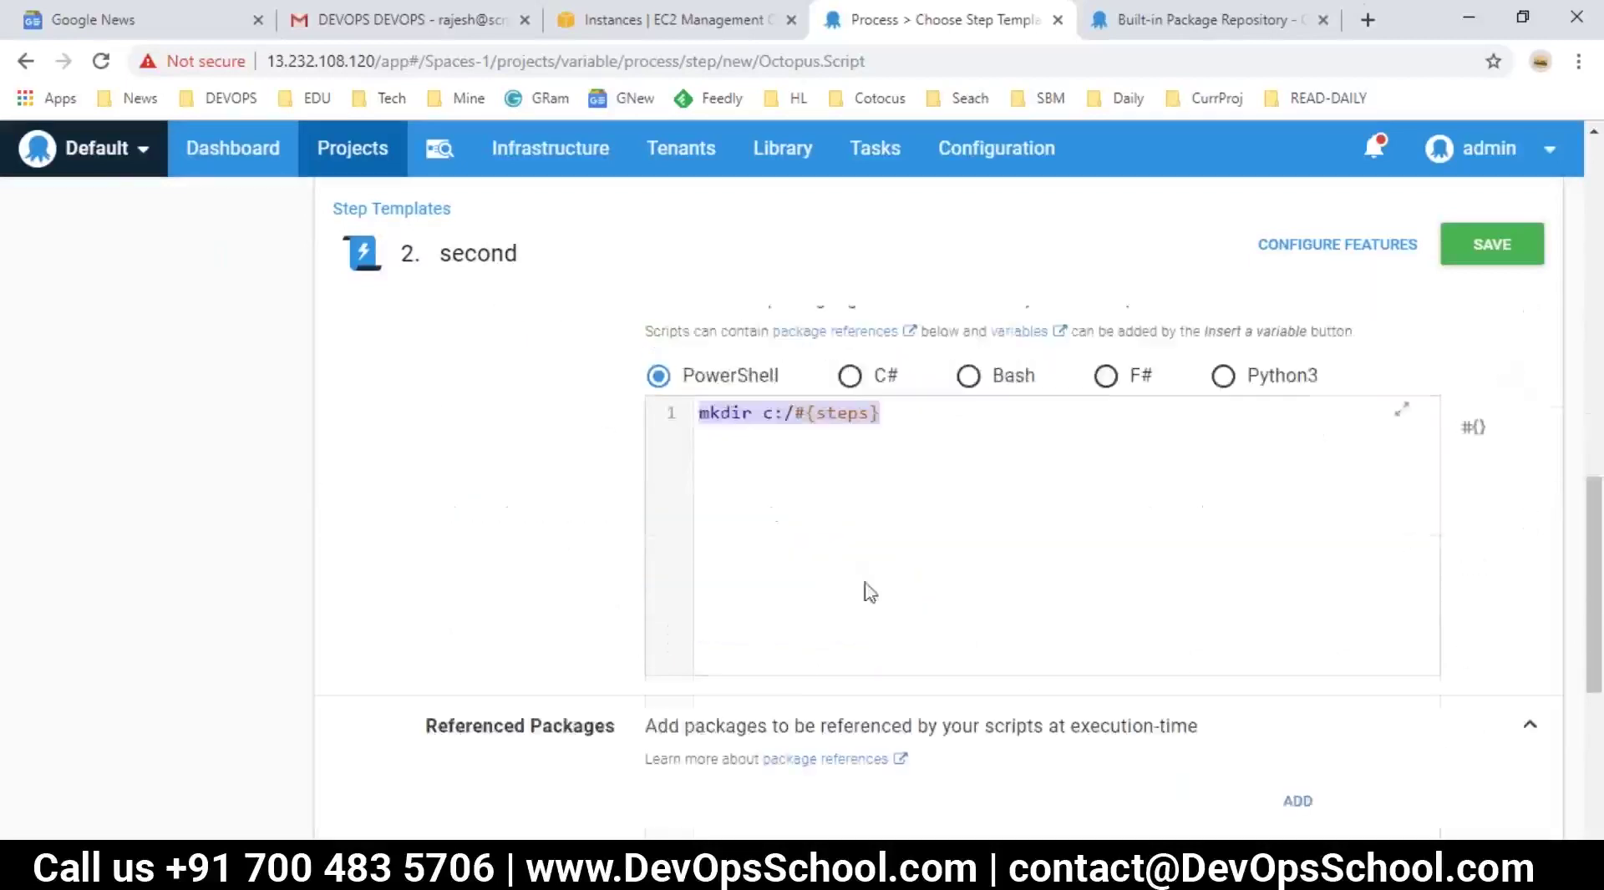
left_click(1481, 247)
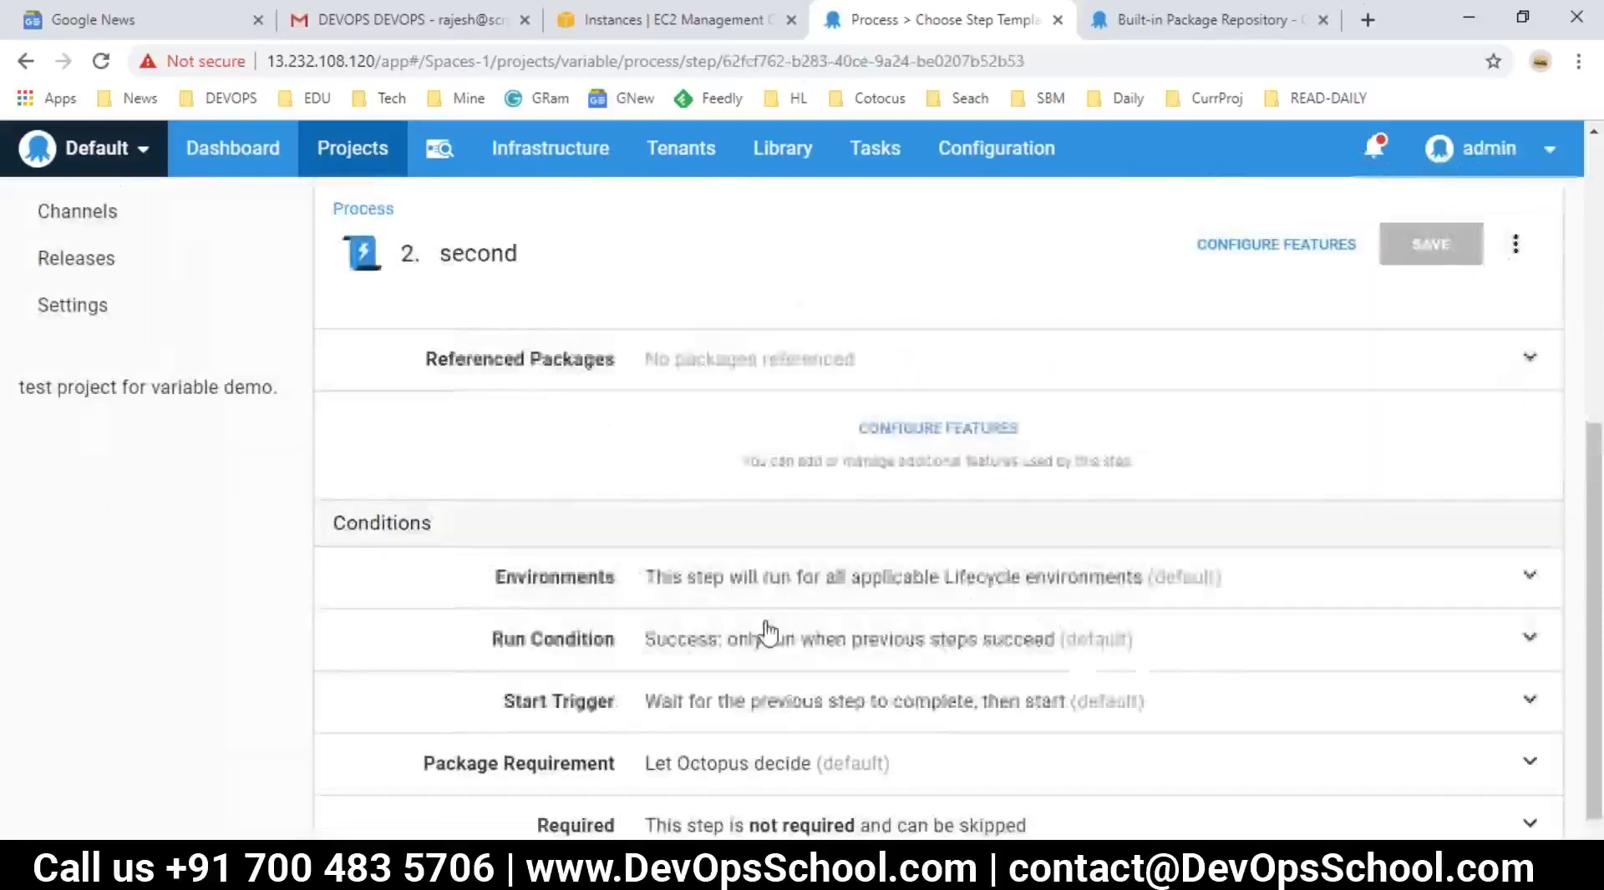
- Create release 0.0.5 of the variable project and deploy it to the Dev environment
scroll(896, 639, "up", 6)
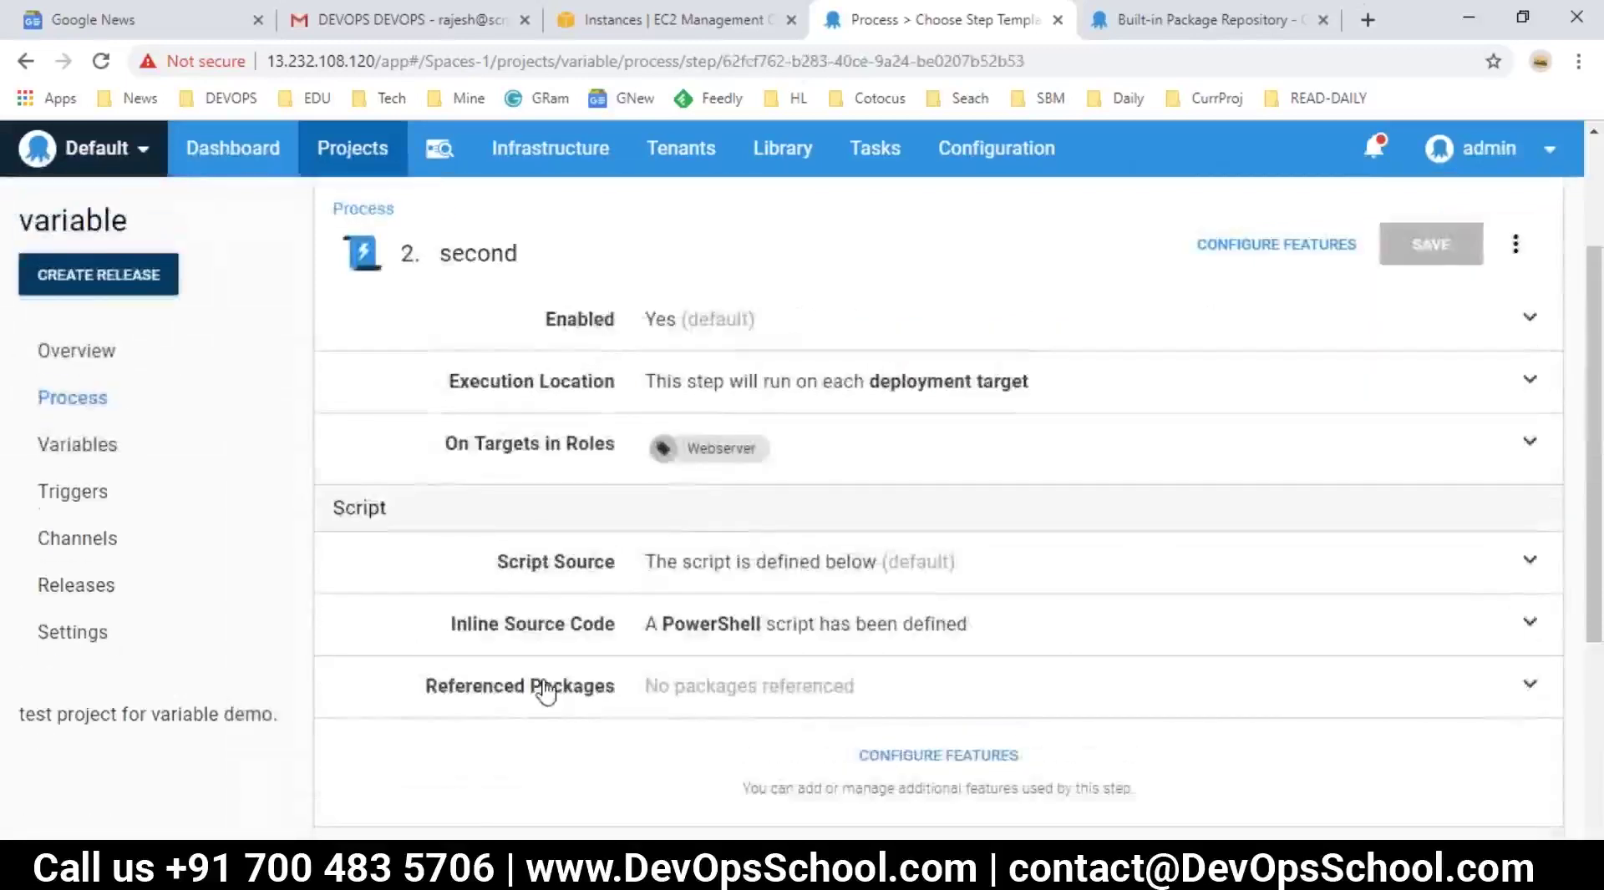
left_click(69, 614)
left_click(67, 698)
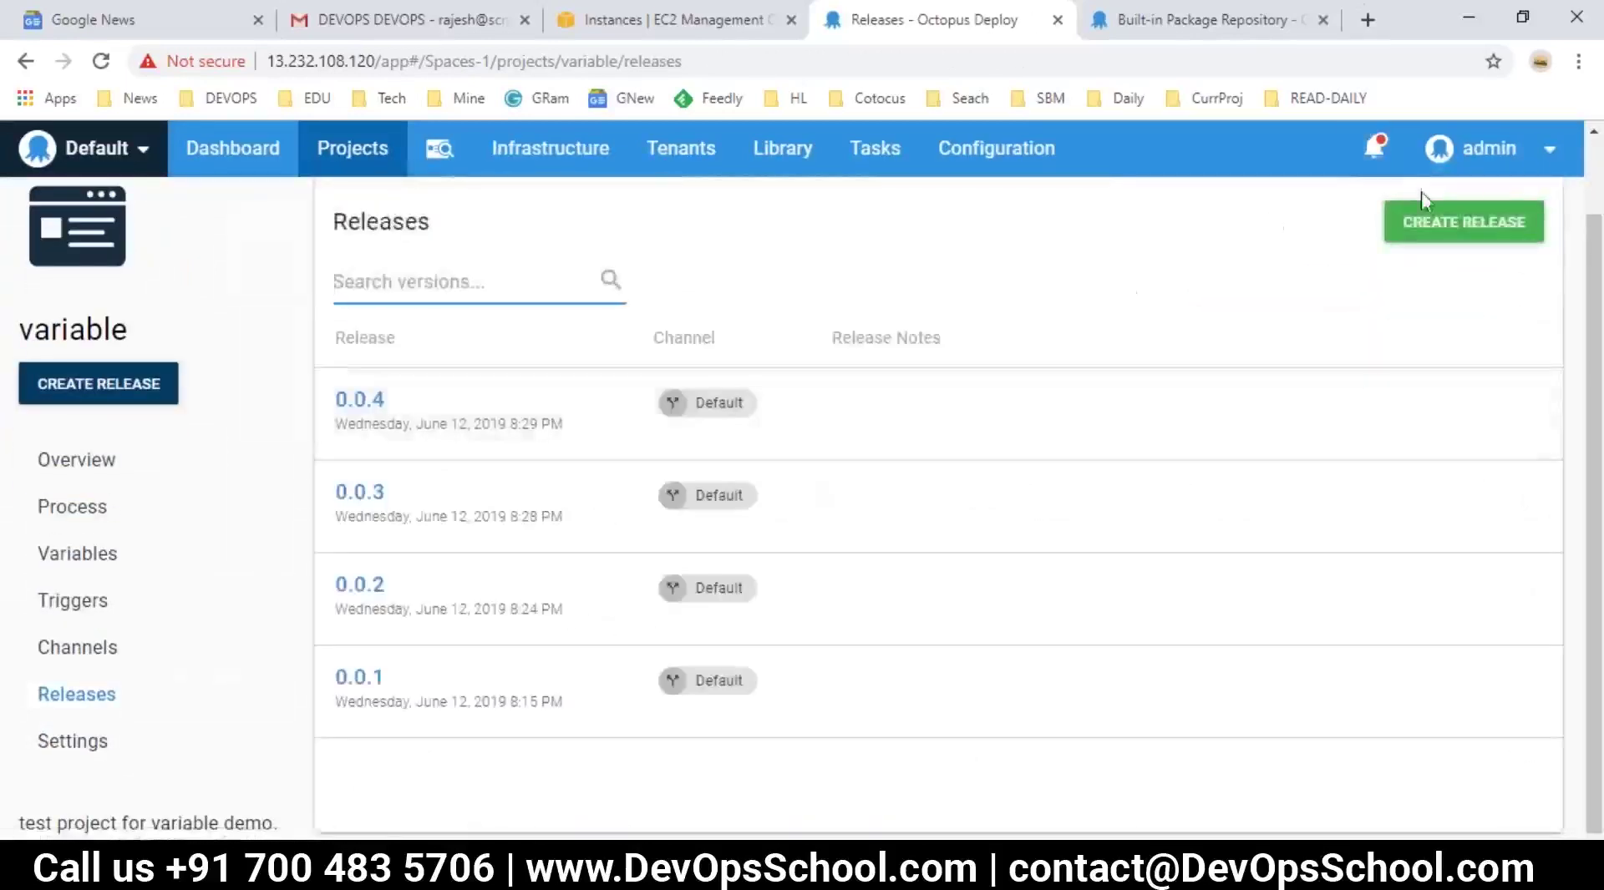
left_click(1436, 219)
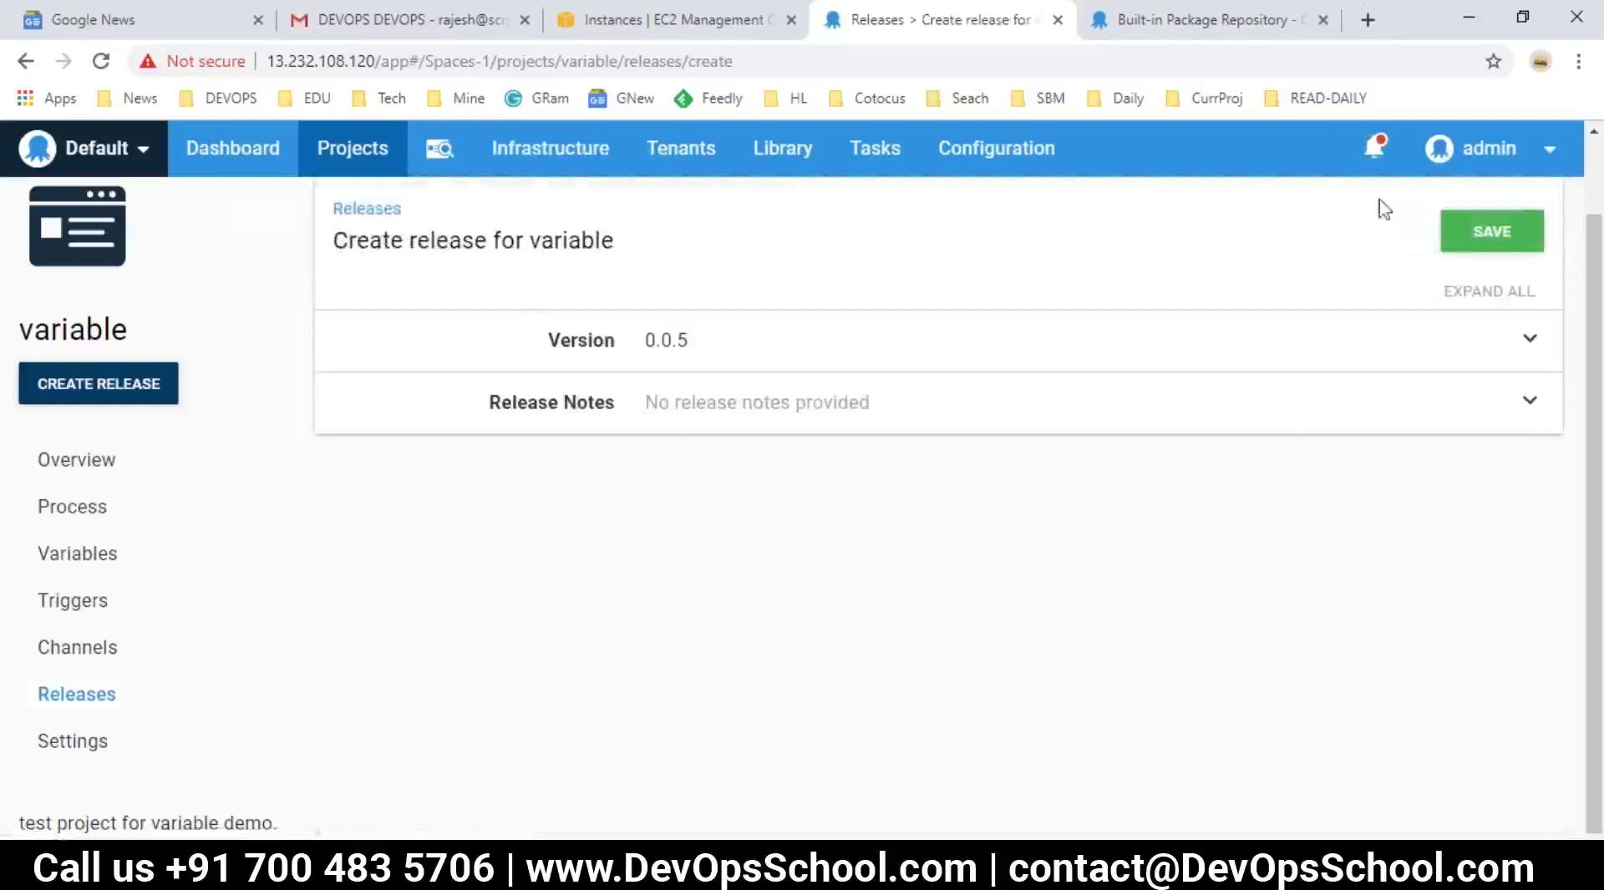
left_click(1479, 229)
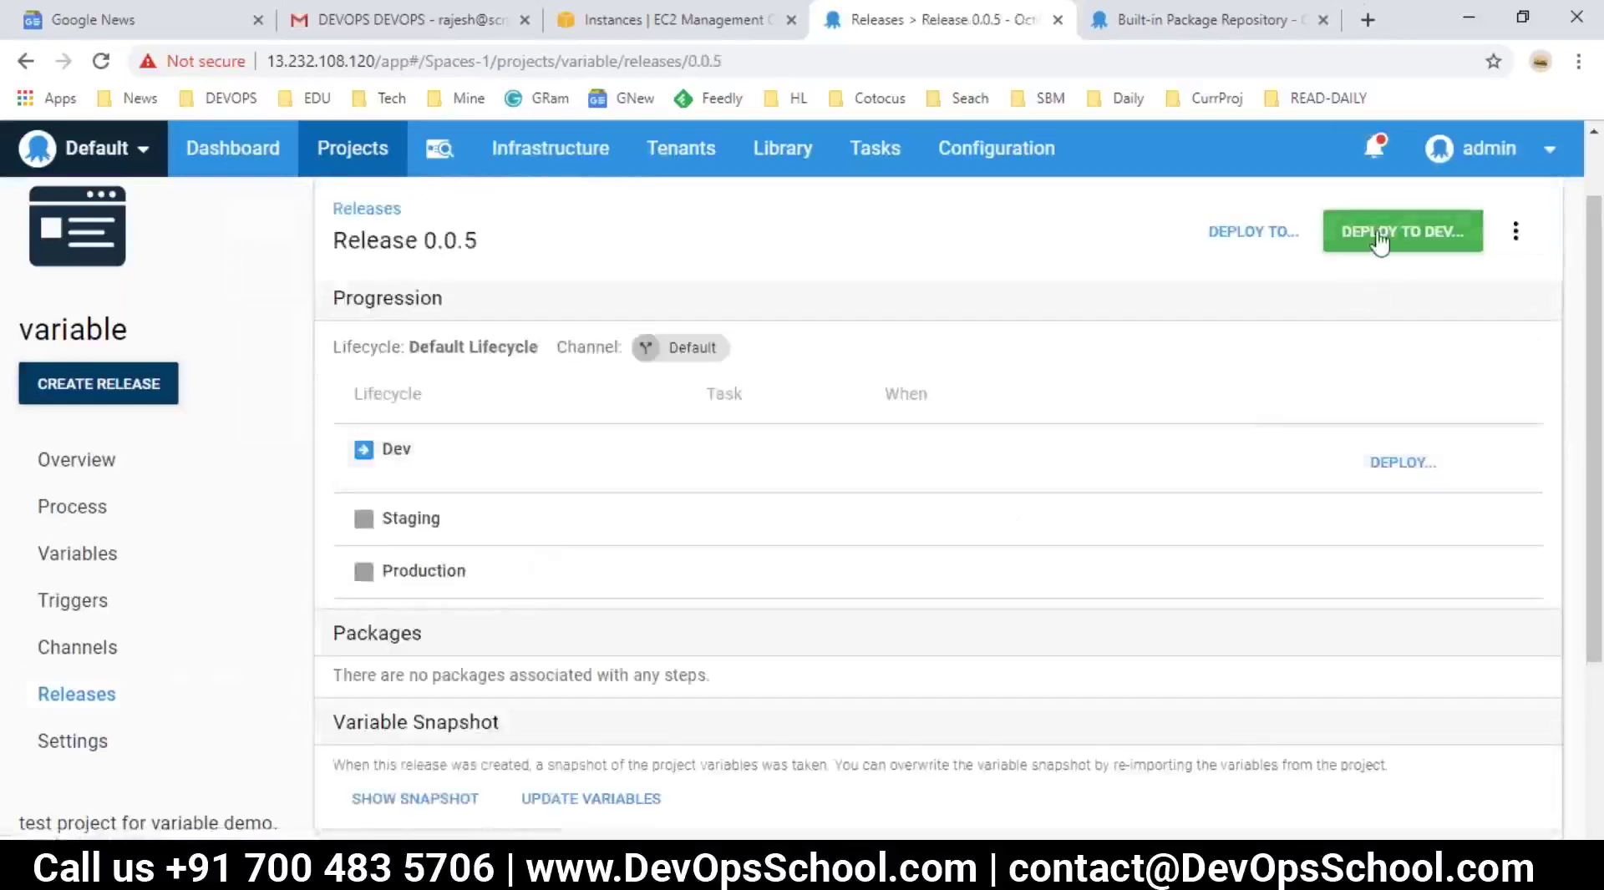
left_click(1381, 241)
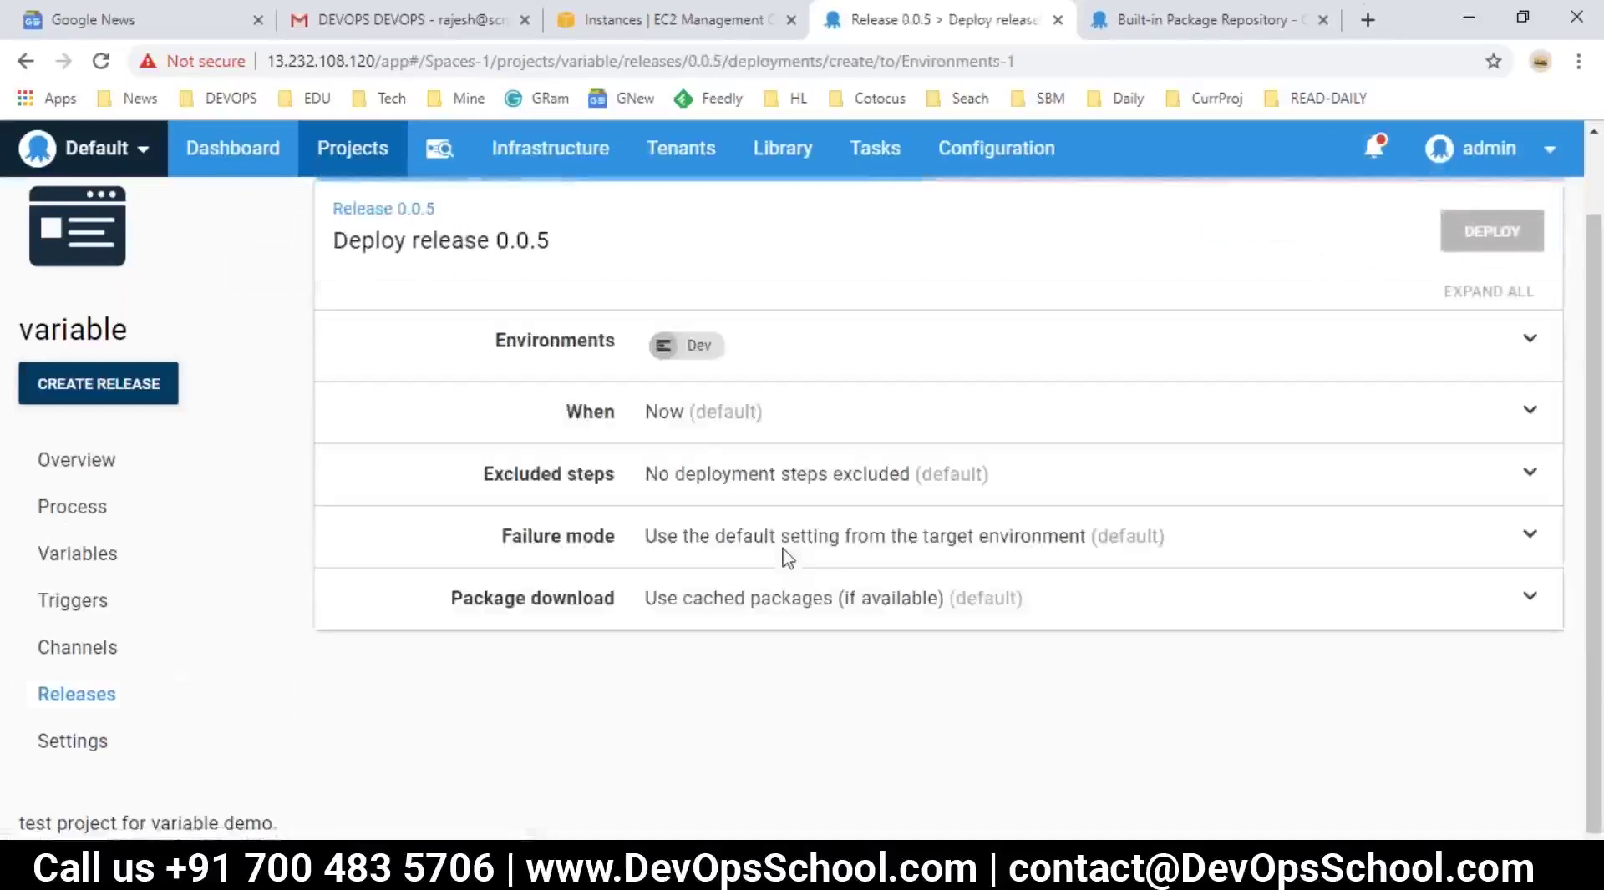
left_click(1460, 242)
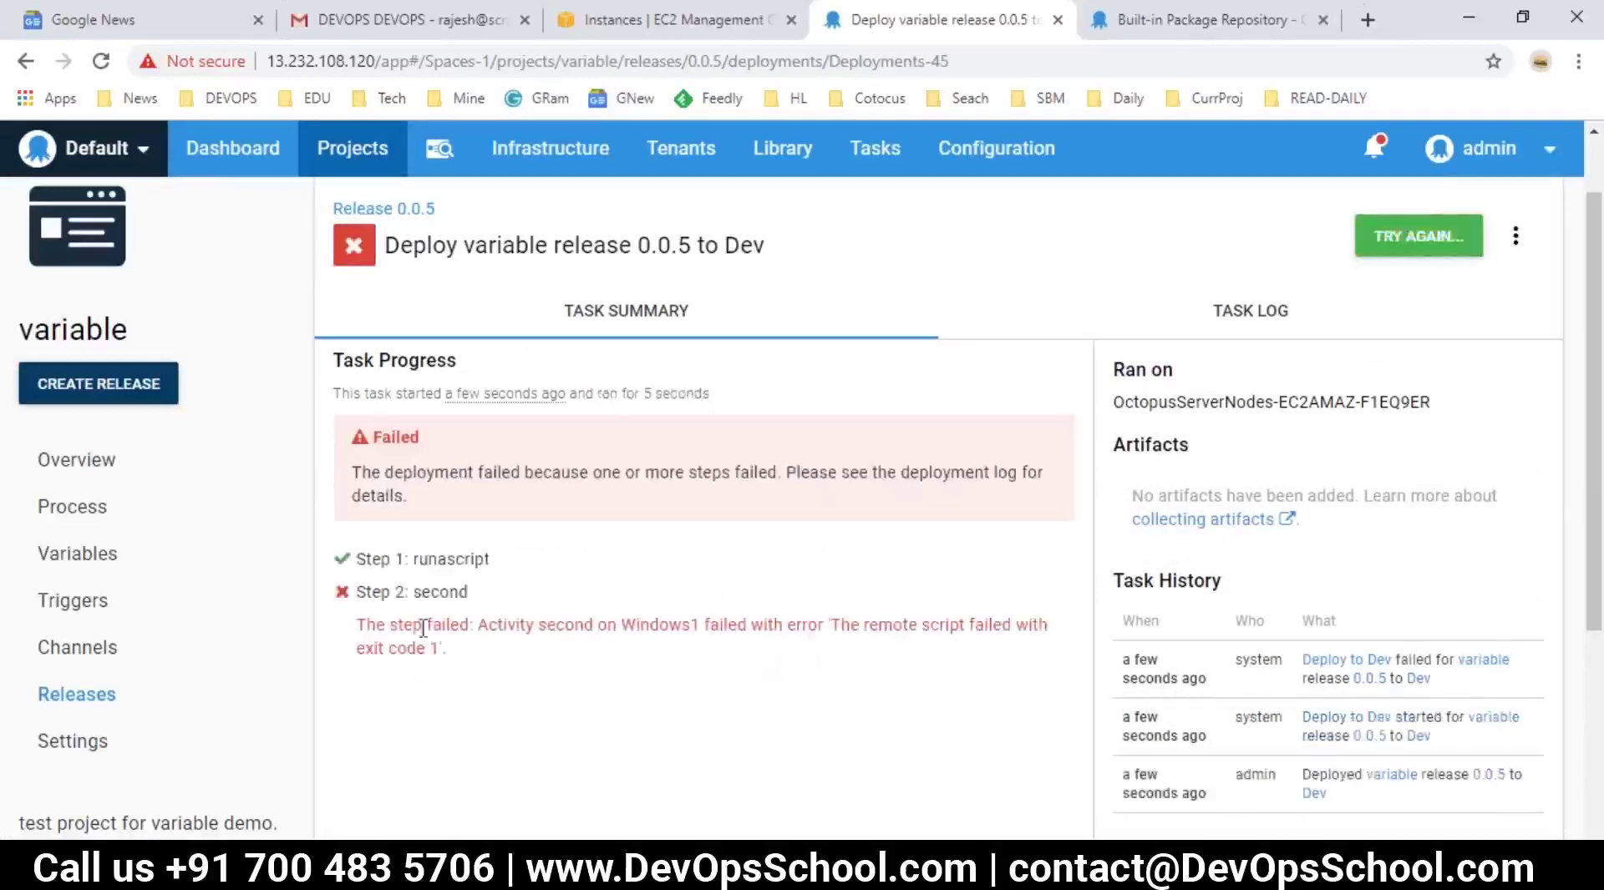
- Open the release 0.0.5 deployment's task log and examine the output of the runascript and second steps
left_click(1226, 309)
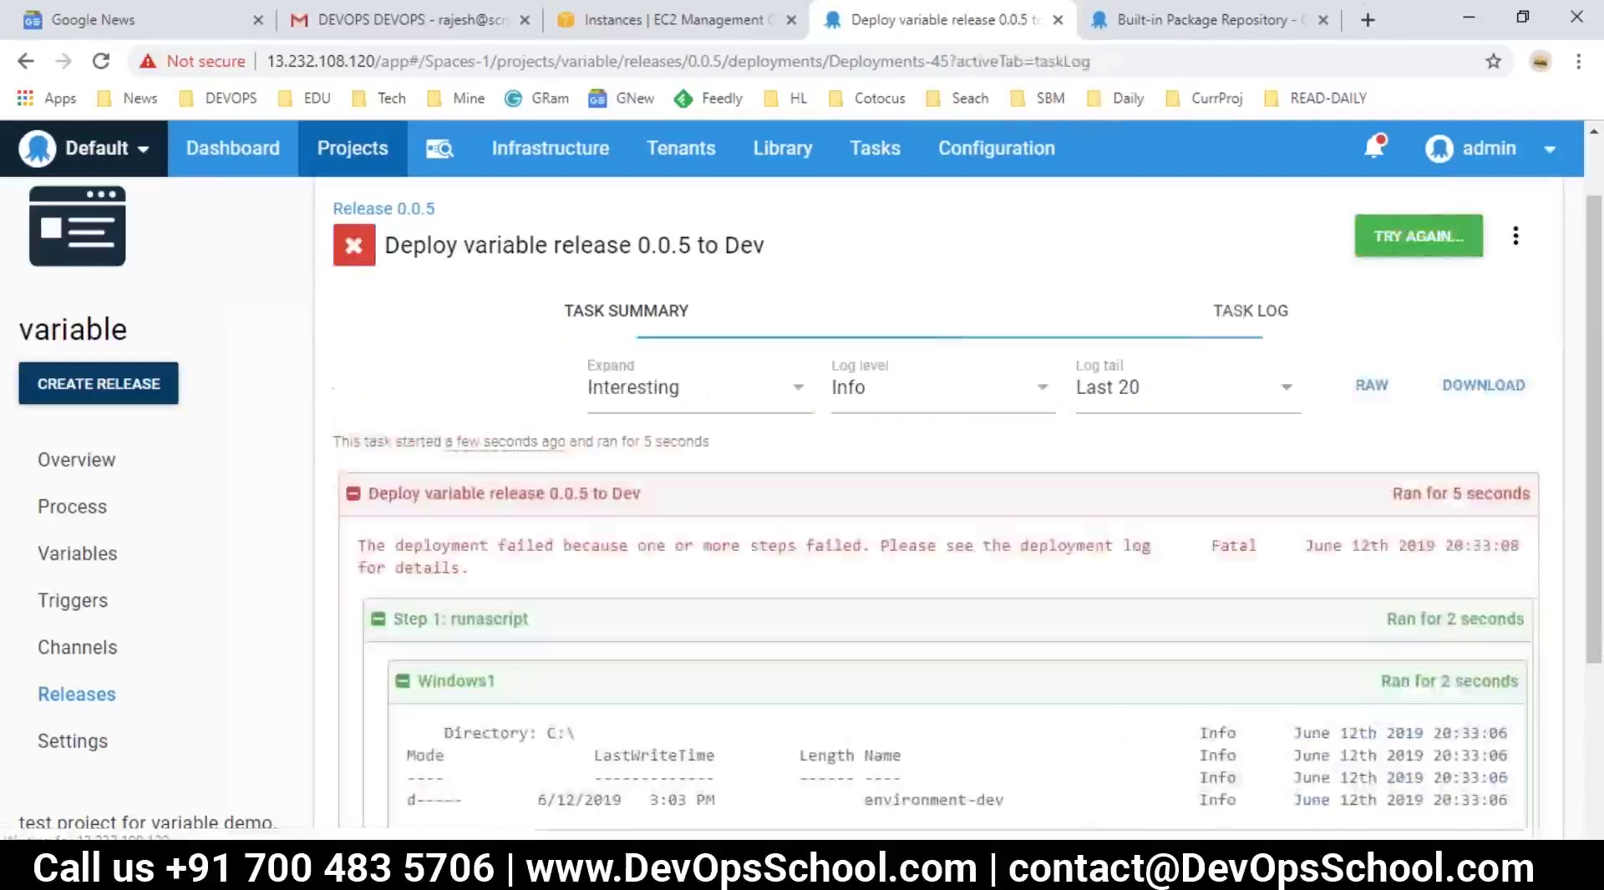
scroll(548, 727, "down", 3)
left_click_drag(560, 679, 701, 709)
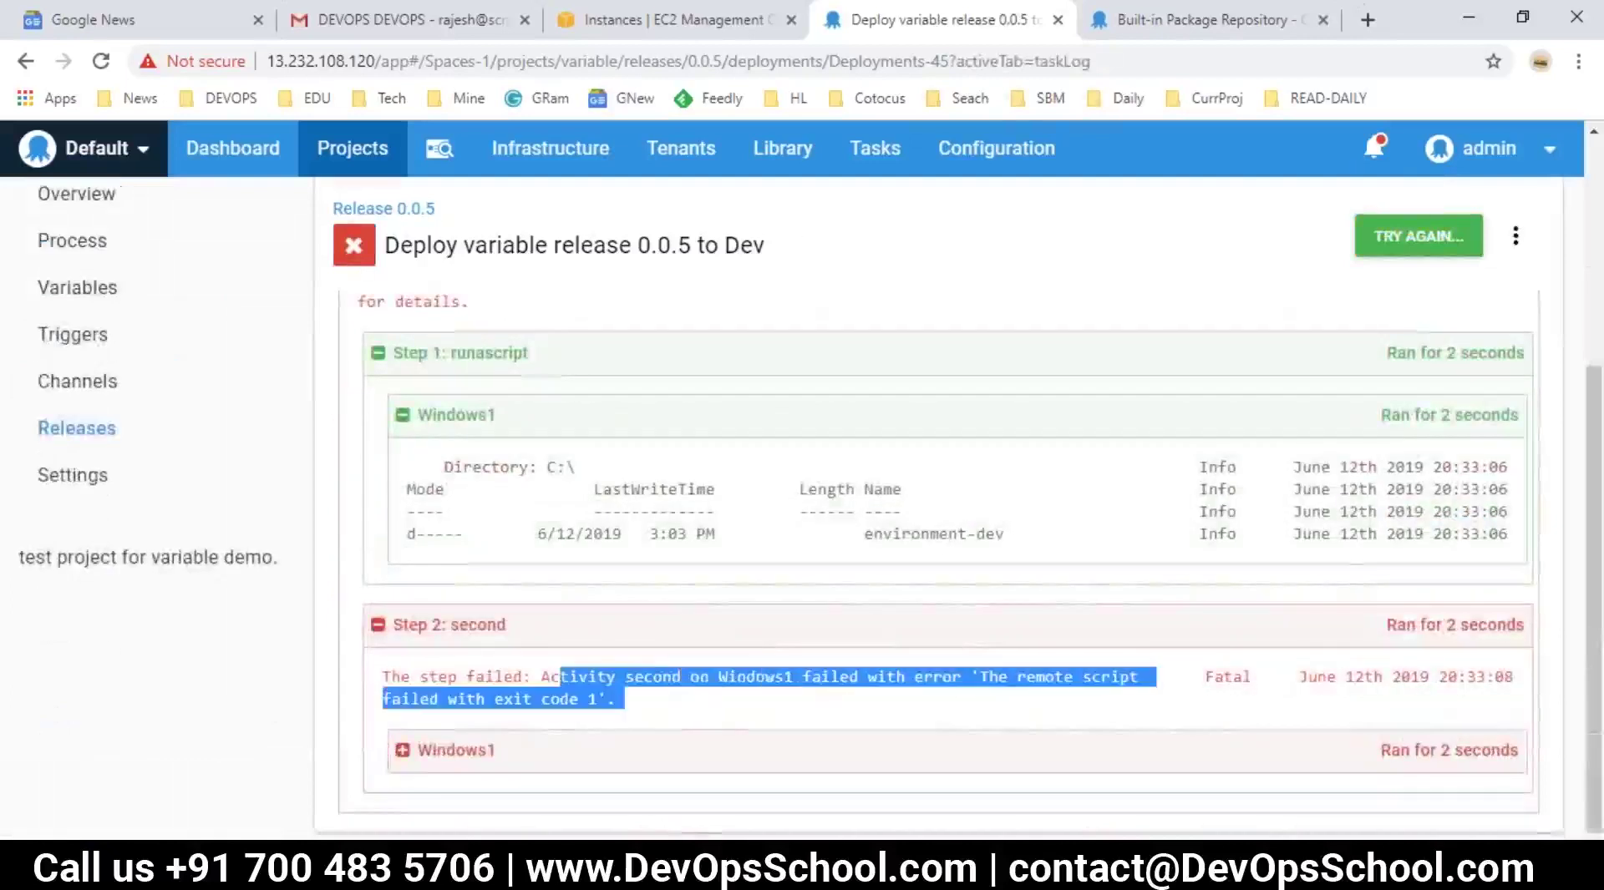
- Switch to the remote Windows server and delete the environment and environment-dev folders from Local Disk (C:)
key("alt+Tab")
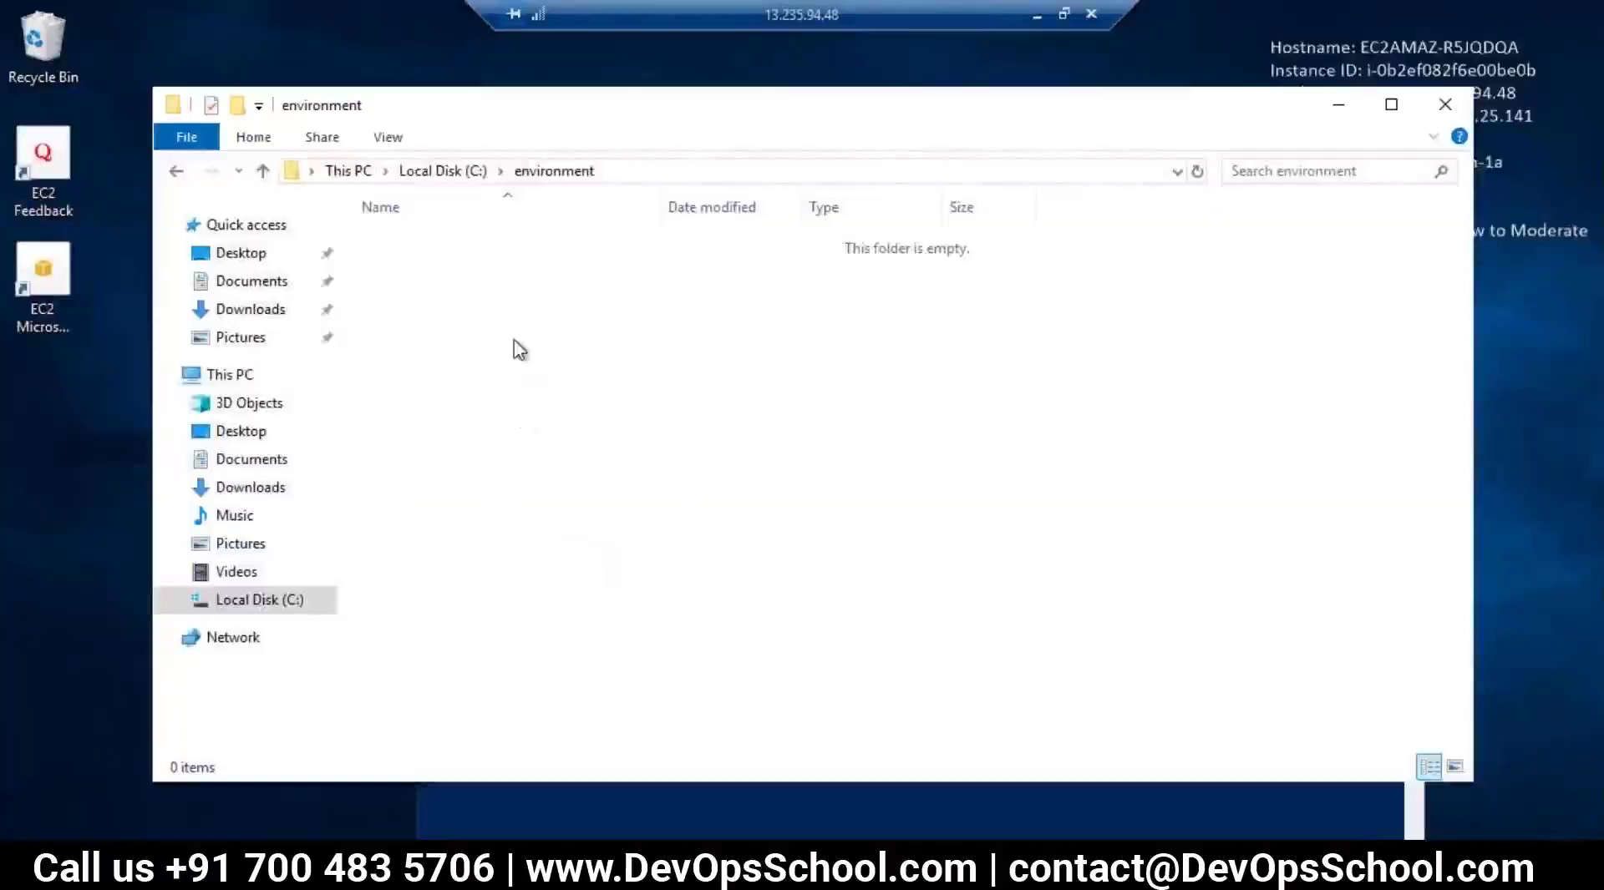
left_click(452, 171)
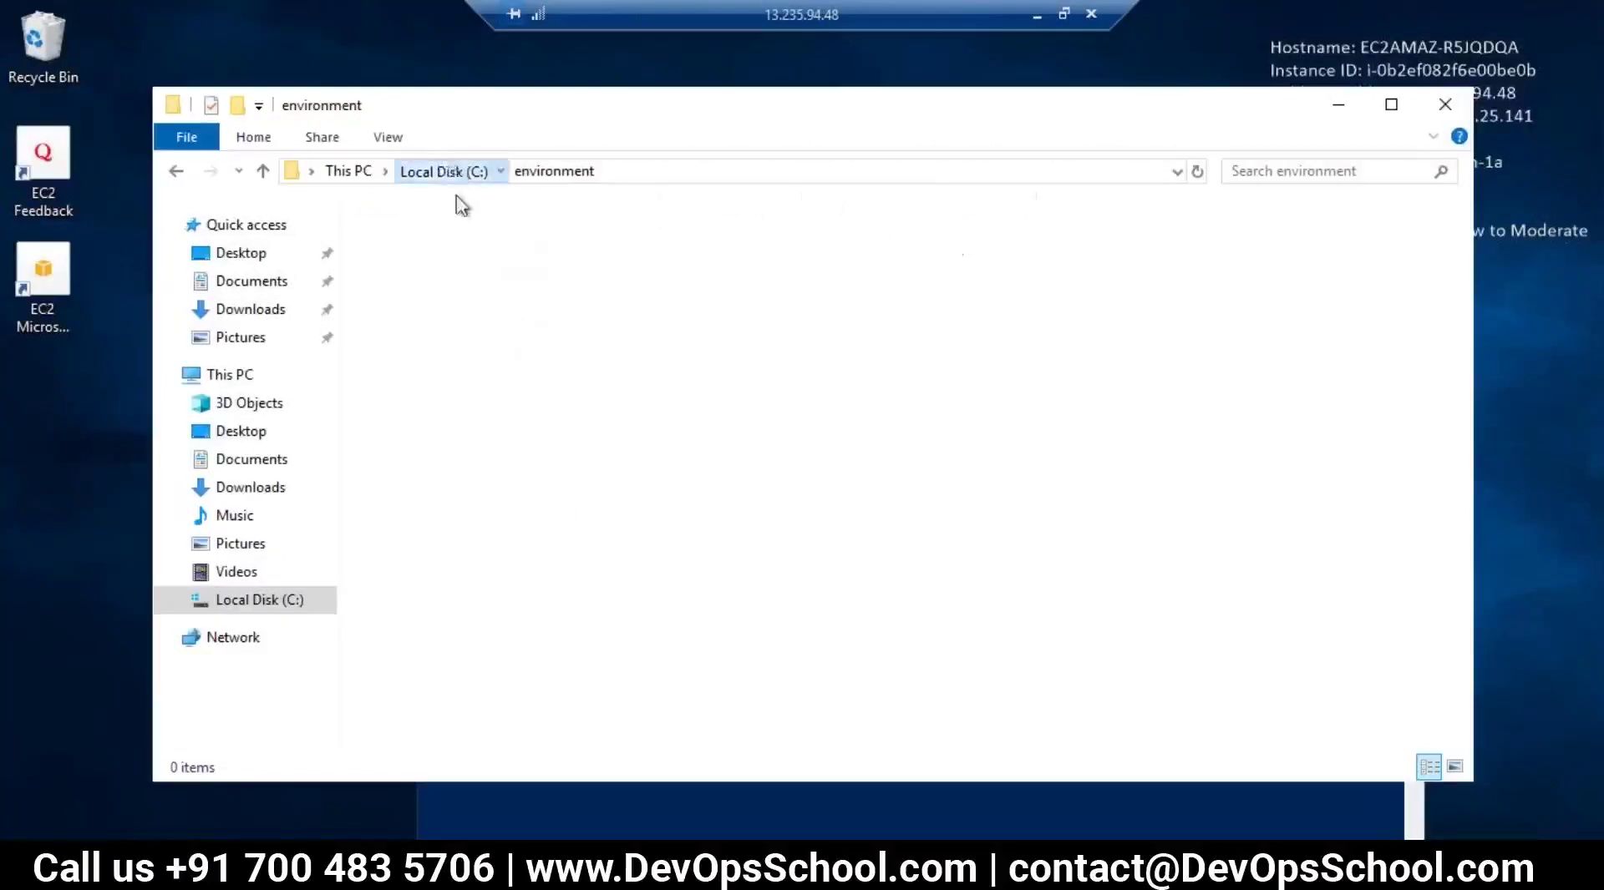
left_click(434, 292)
left_click(436, 269)
left_click(451, 297)
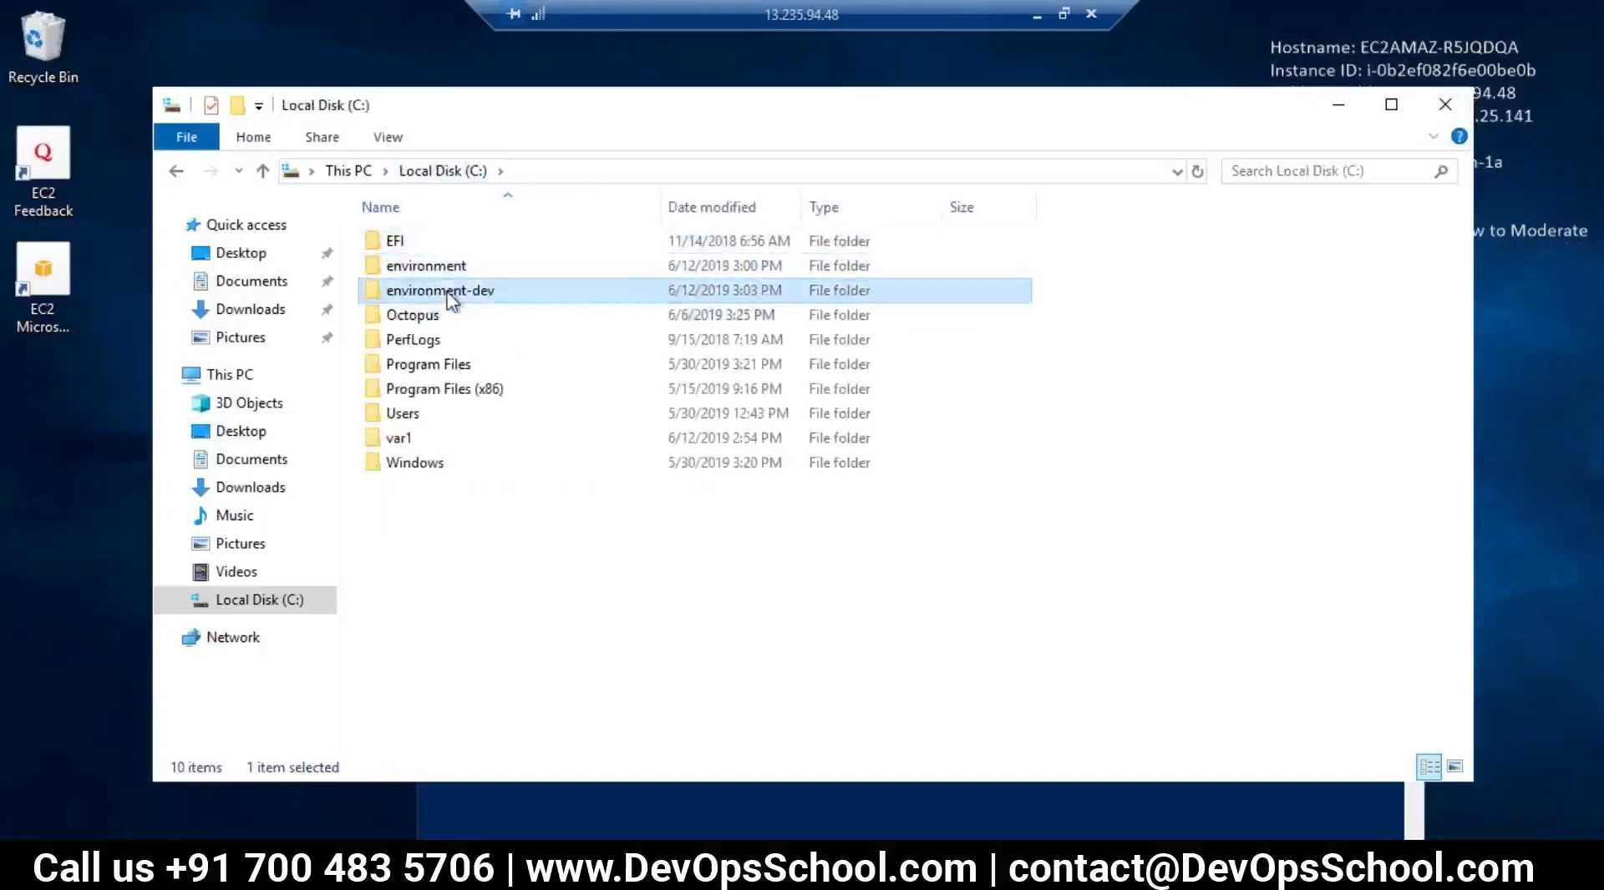
left_click(436, 269)
left_click(441, 285)
left_click(439, 269)
left_click(465, 292, "ctrl")
key("Delete")
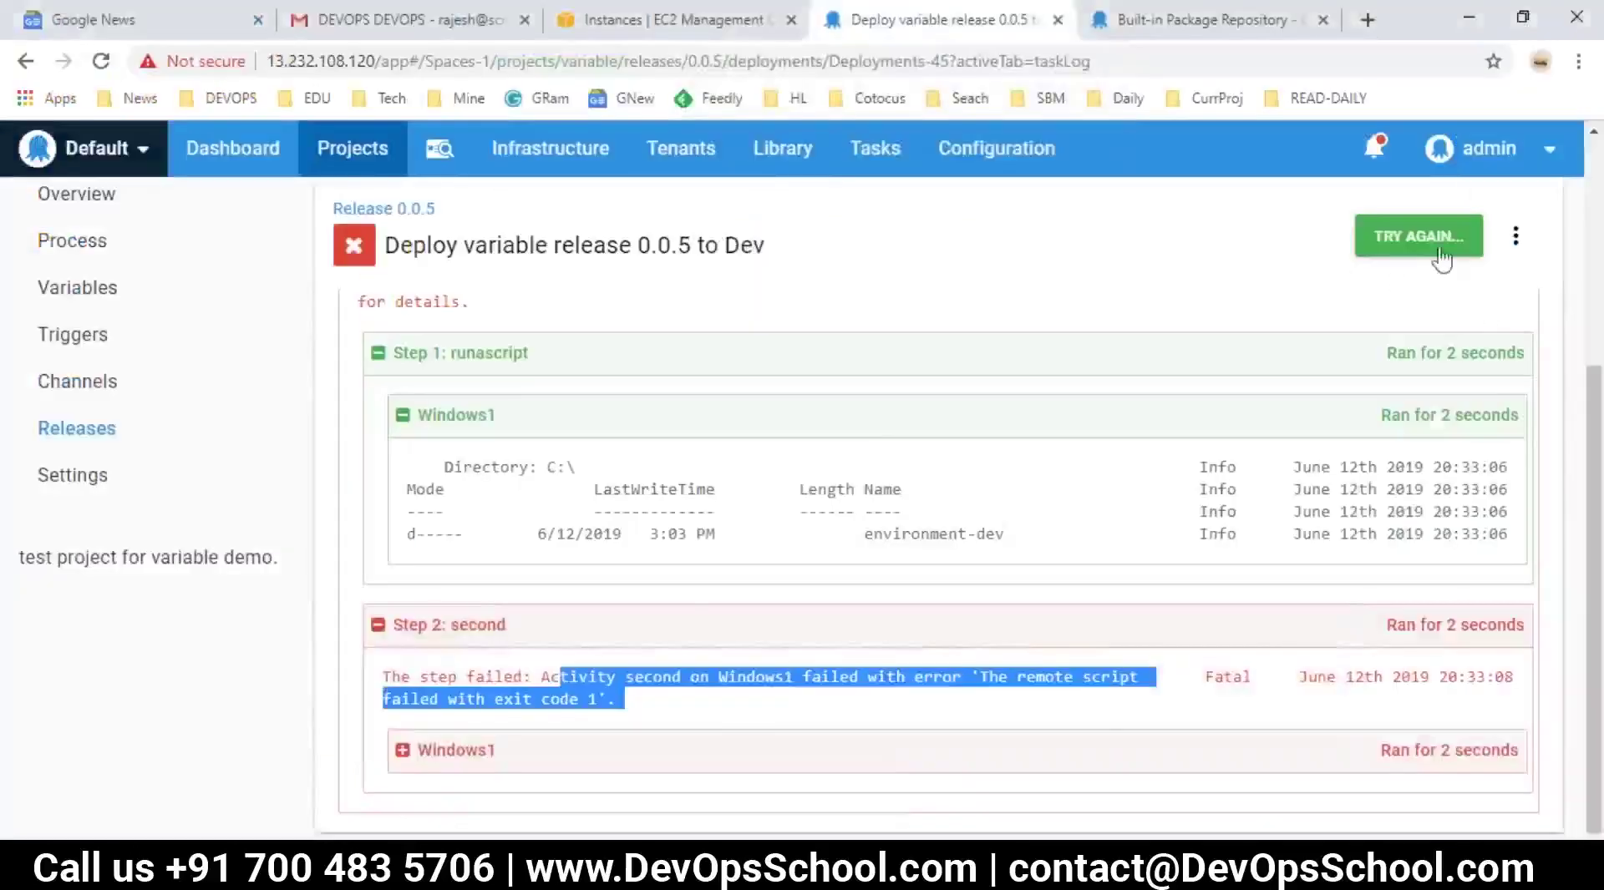
- Switch back to Octopus and retry the deployment of release 0.0.5 to the Dev environment
left_click(1429, 249)
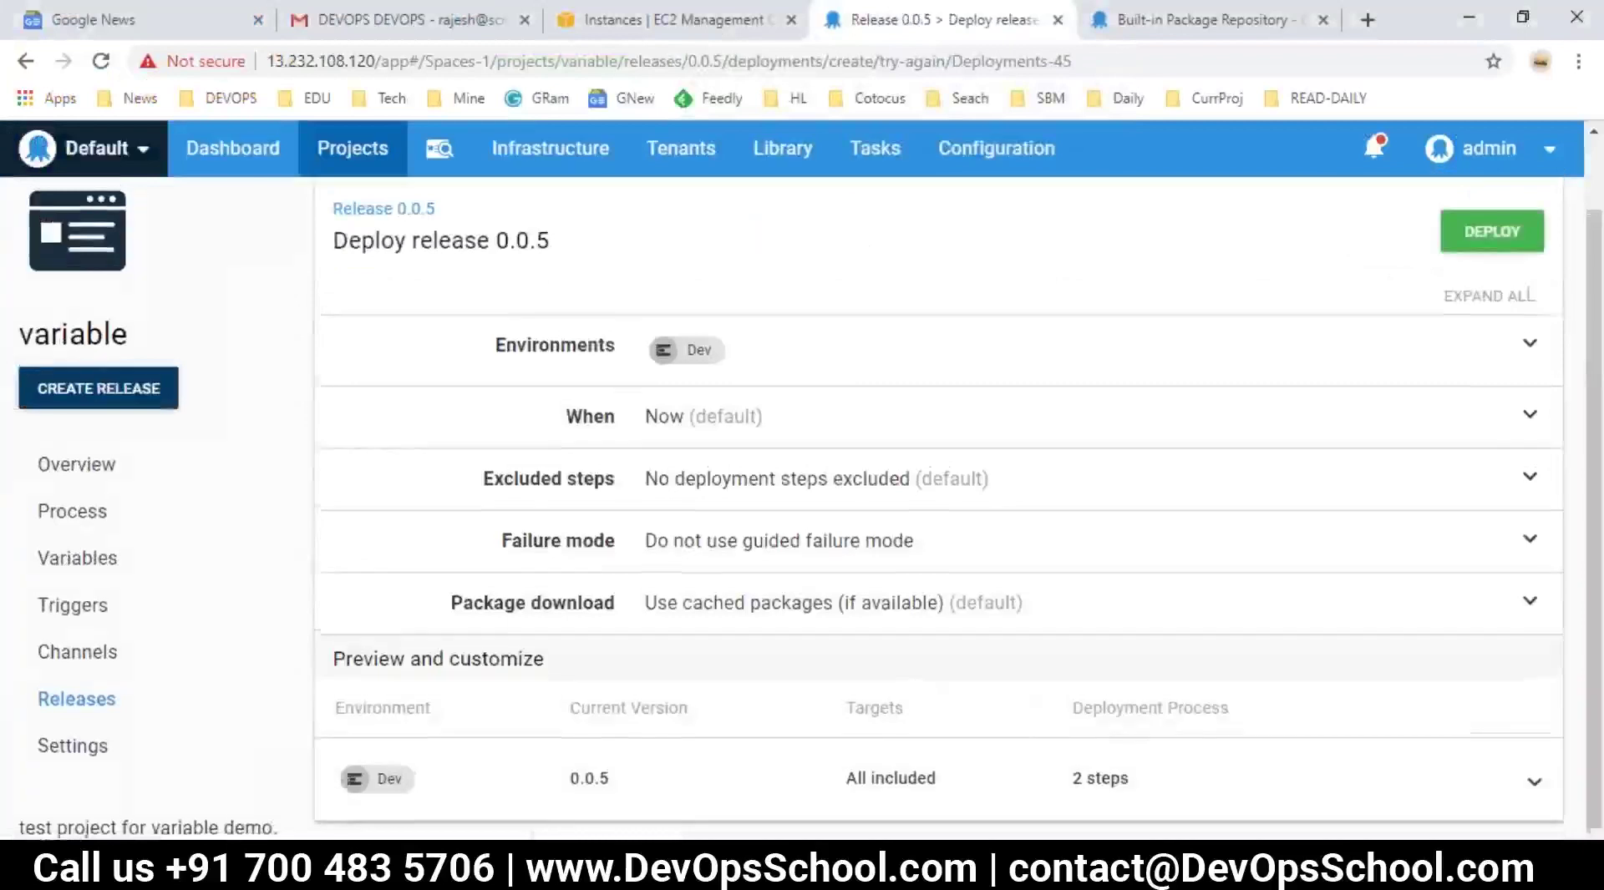
scroll(1318, 458, "up", 1)
left_click(1482, 312)
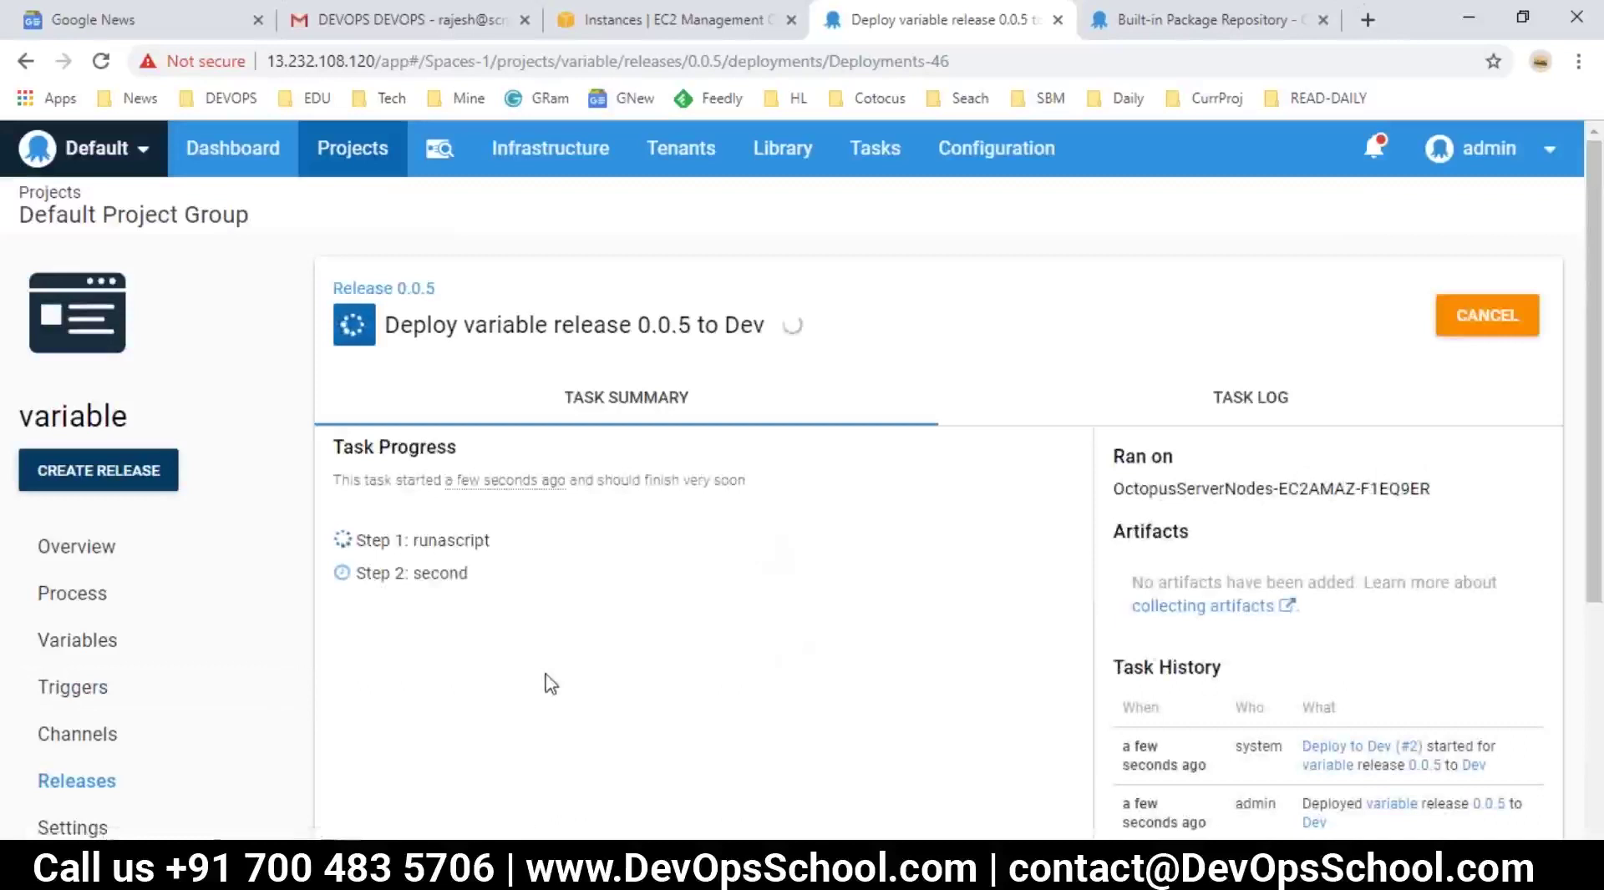
scroll(543, 685, "down", 1)
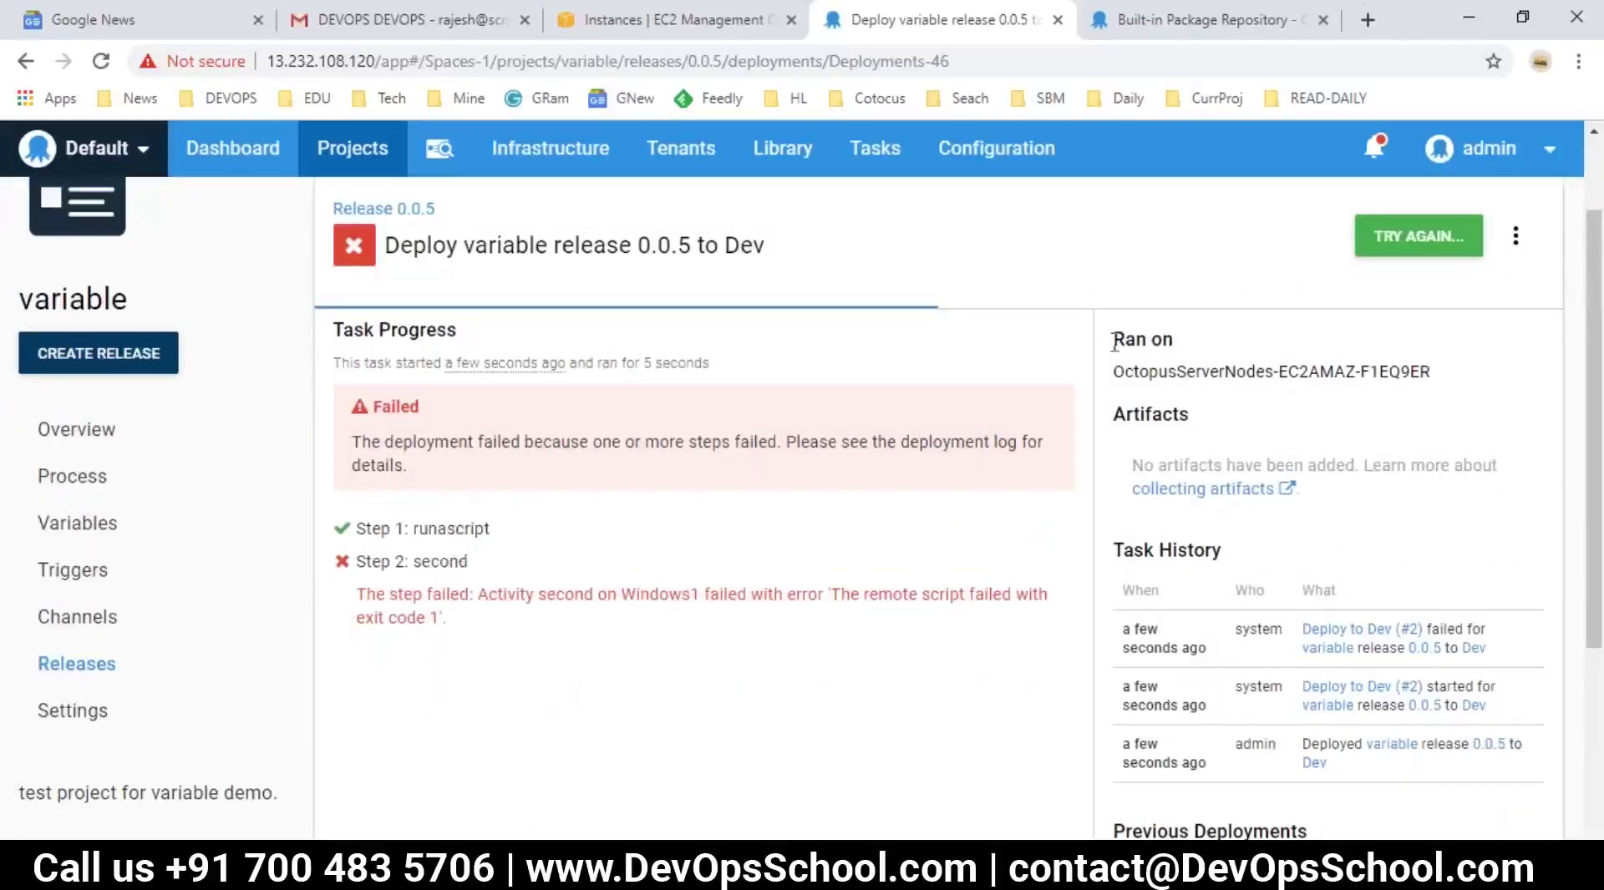
- Open the retried deployment's task log and examine the Windows1 output under the second step
scroll(1093, 384, "up", 1)
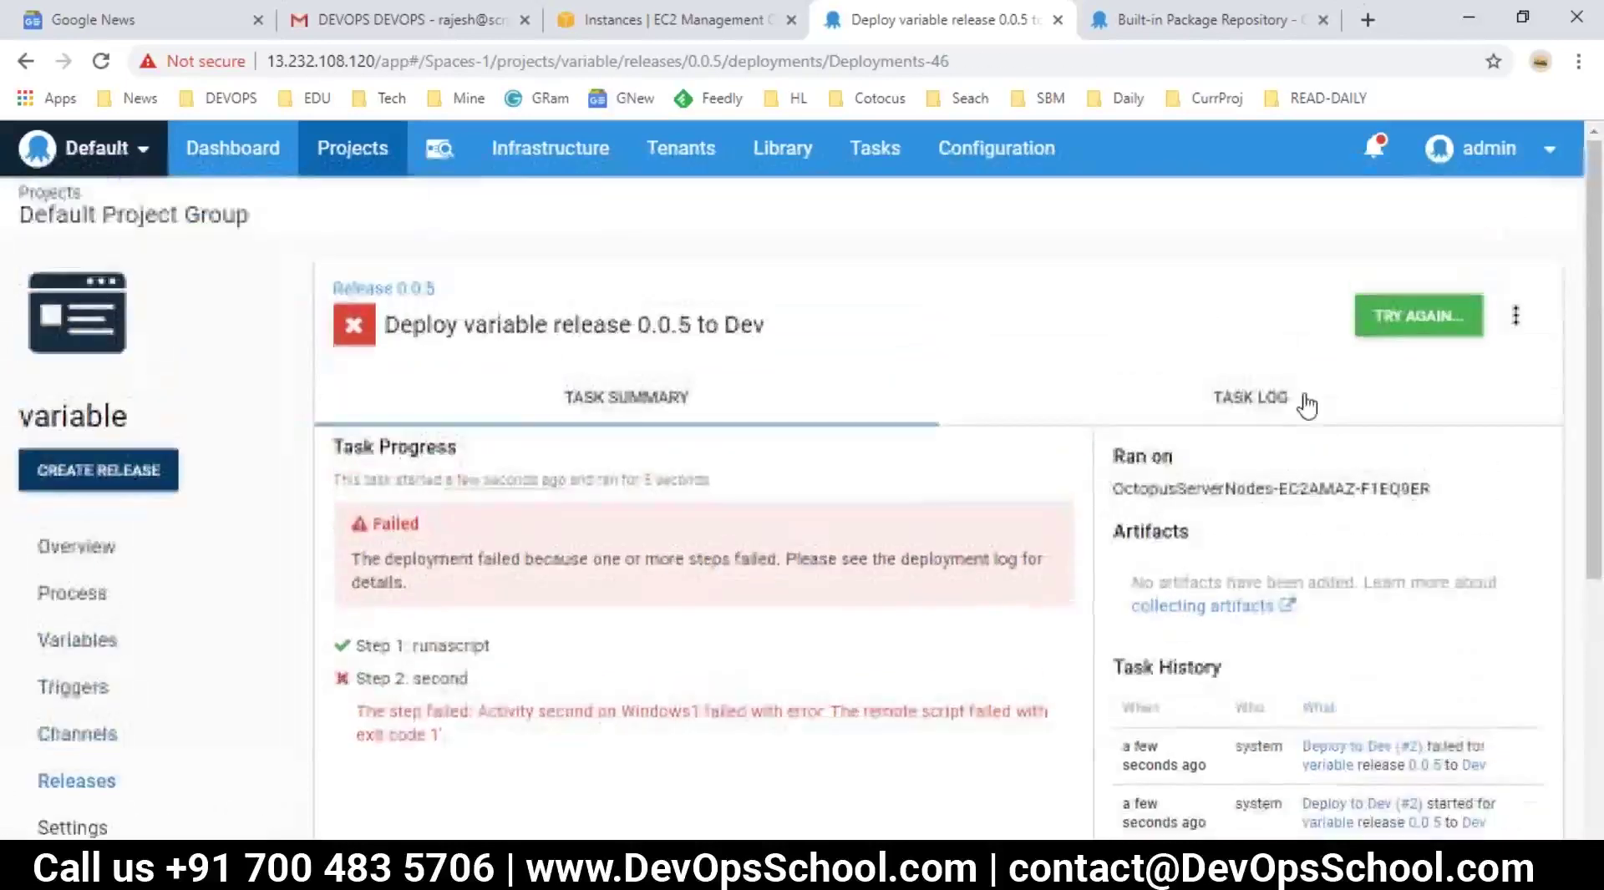
left_click(1284, 400)
scroll(488, 725, "down", 5)
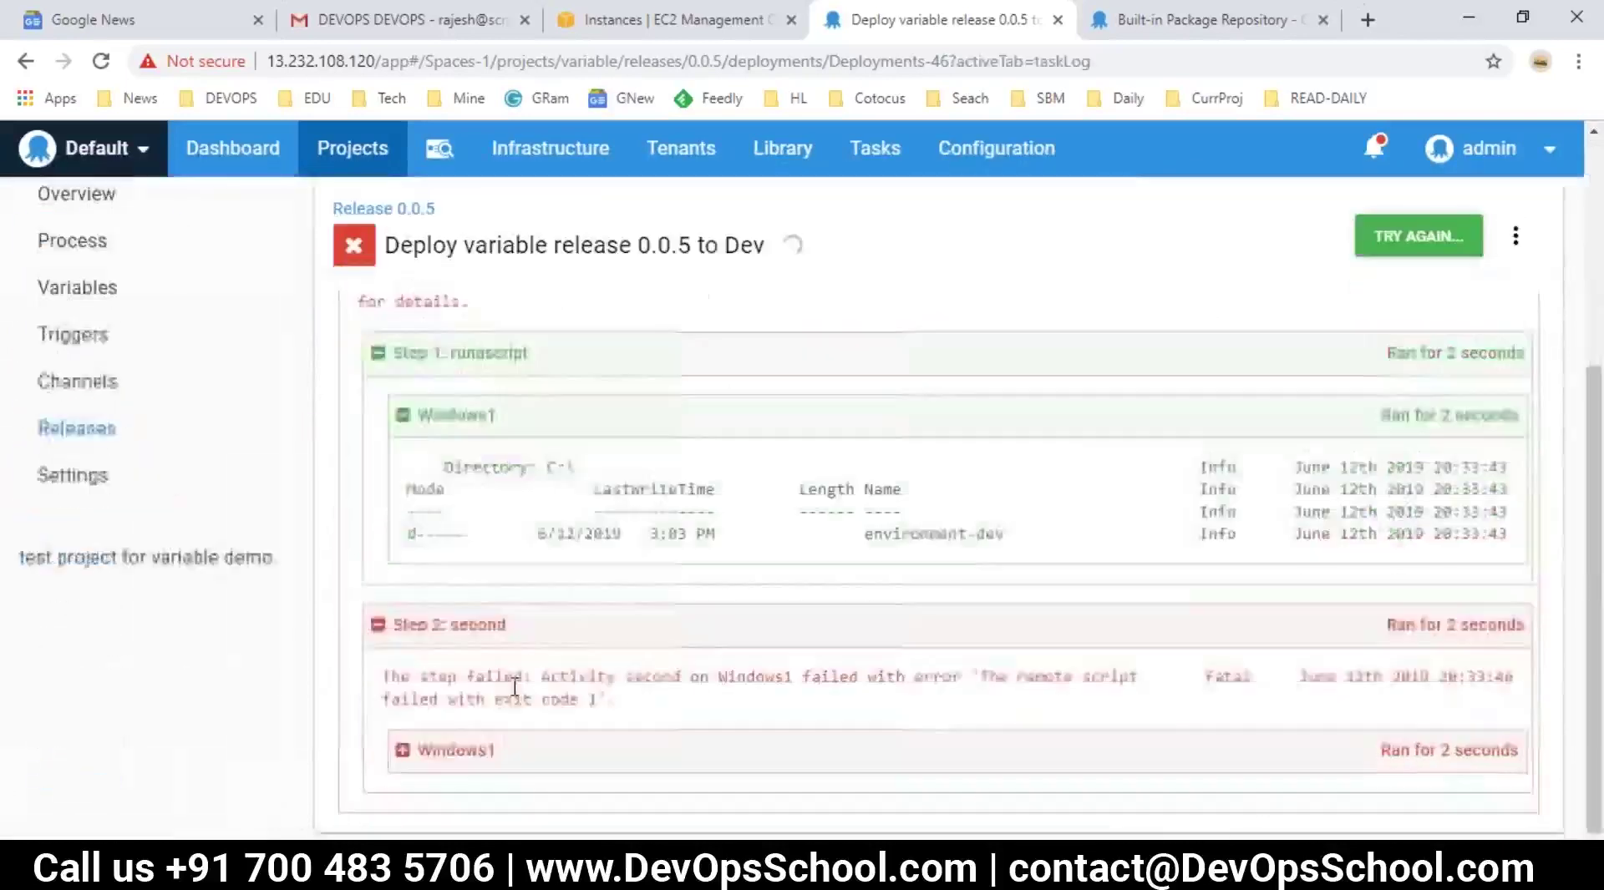
left_click(462, 750)
scroll(497, 748, "down", 3)
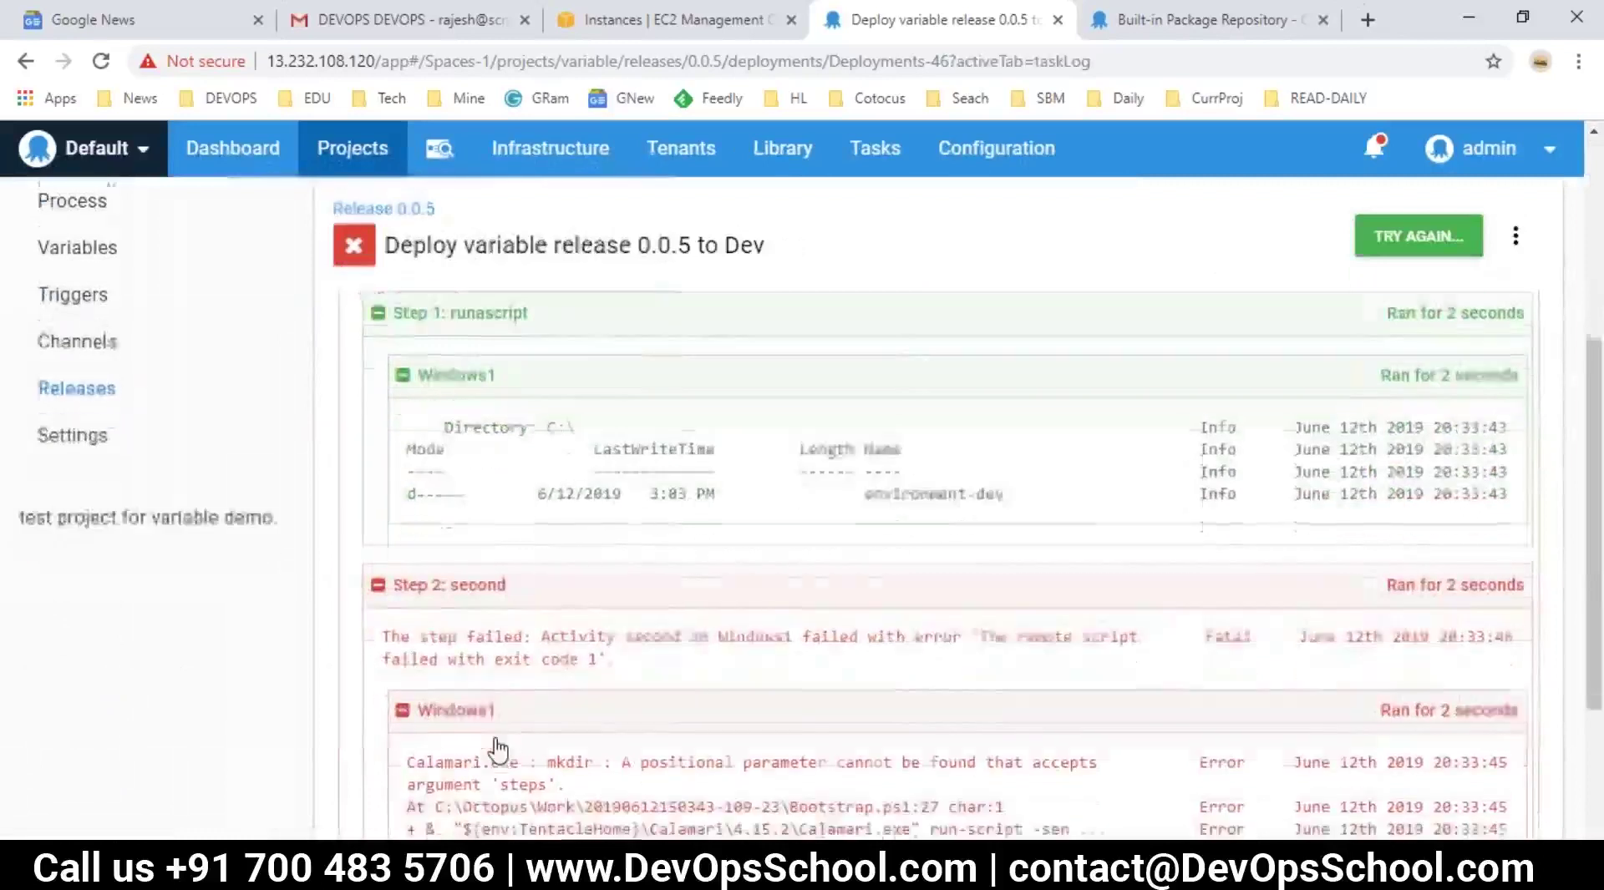
scroll(513, 701, "up", 6)
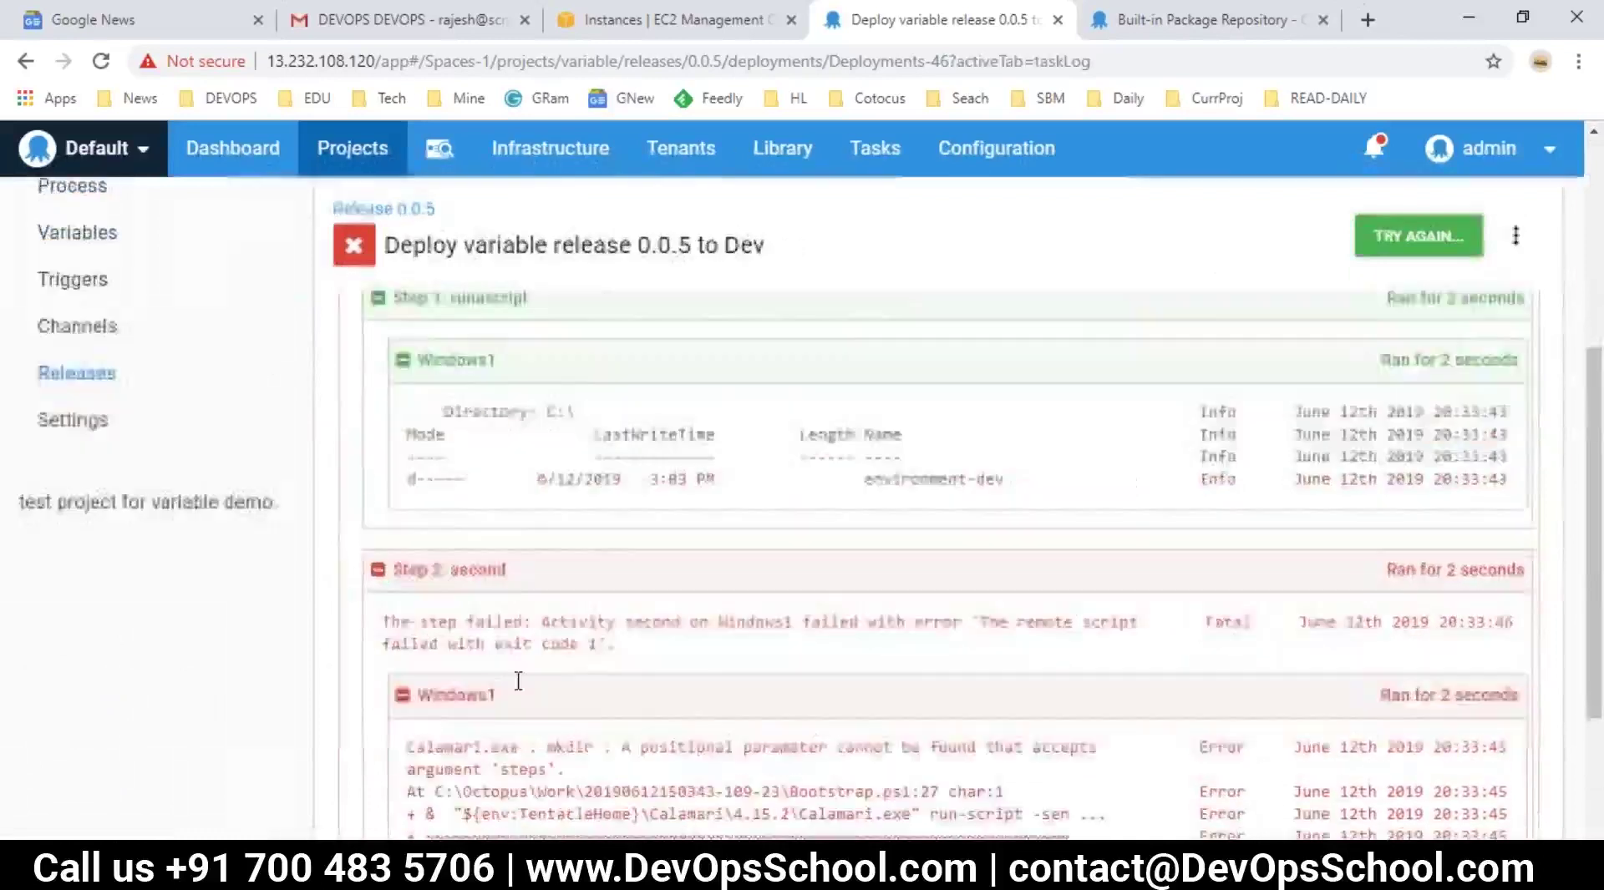
- Review the variable project's process steps and its project variables with their values and scopes
left_click(72, 475)
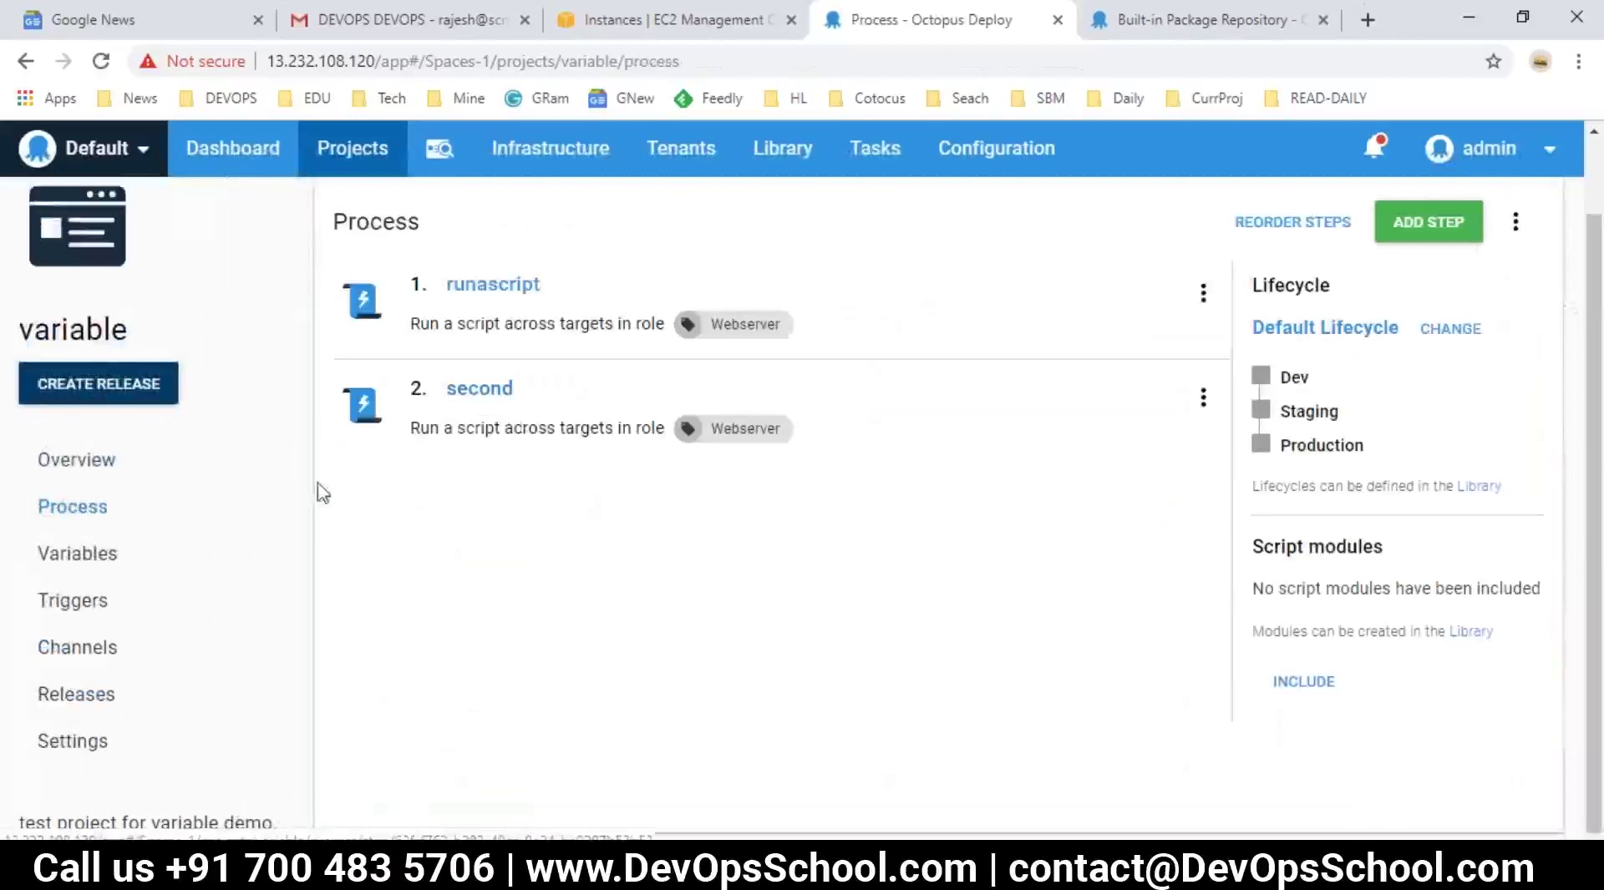
left_click(93, 558)
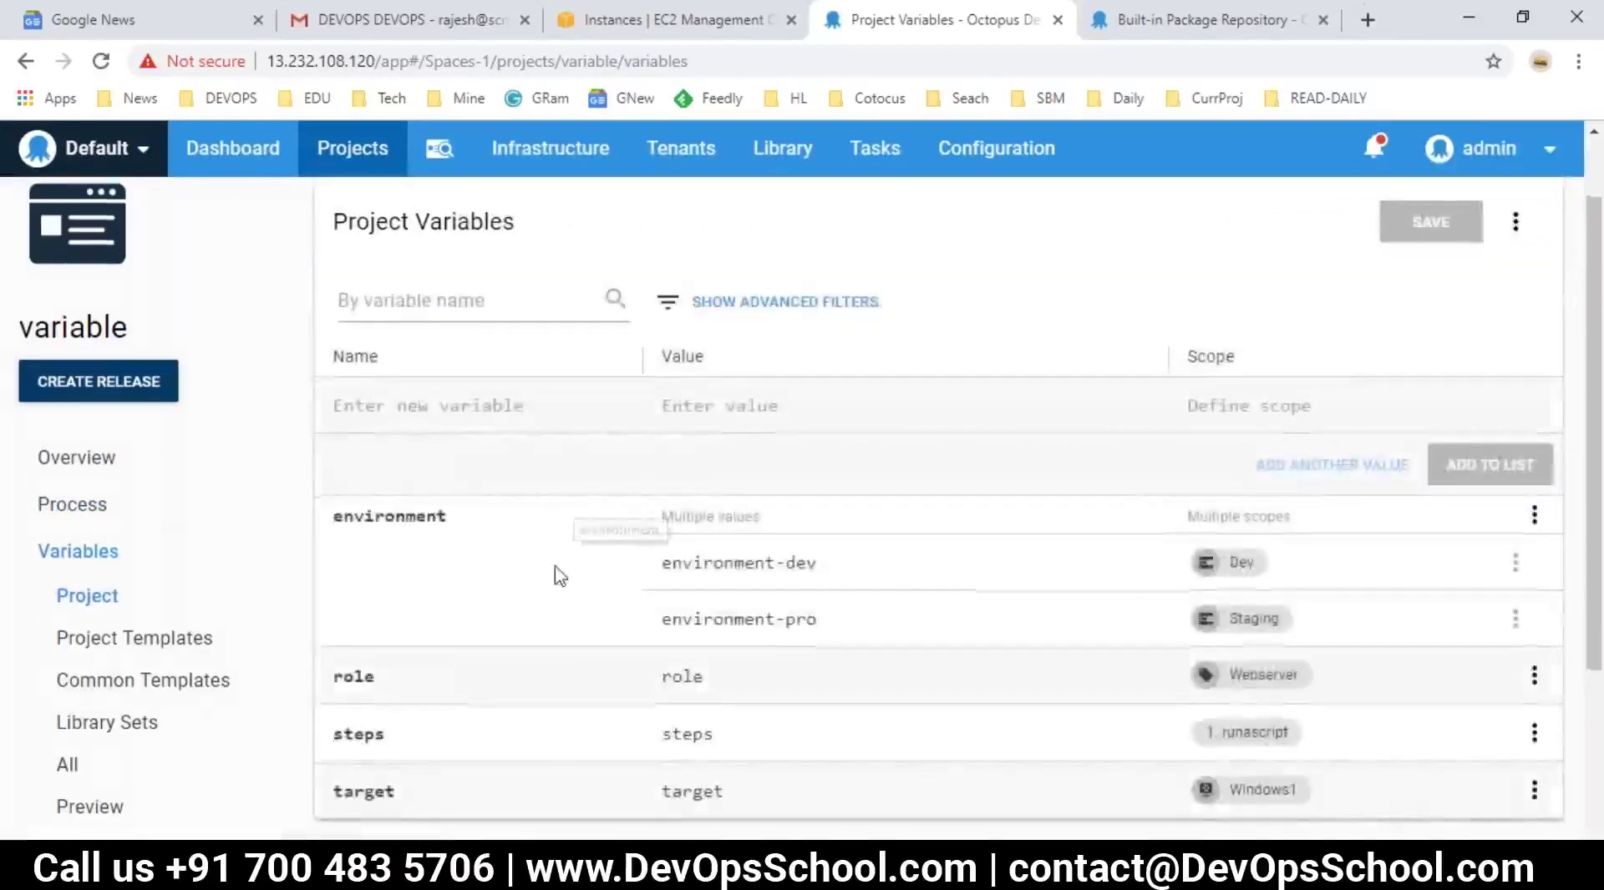
left_click(405, 608)
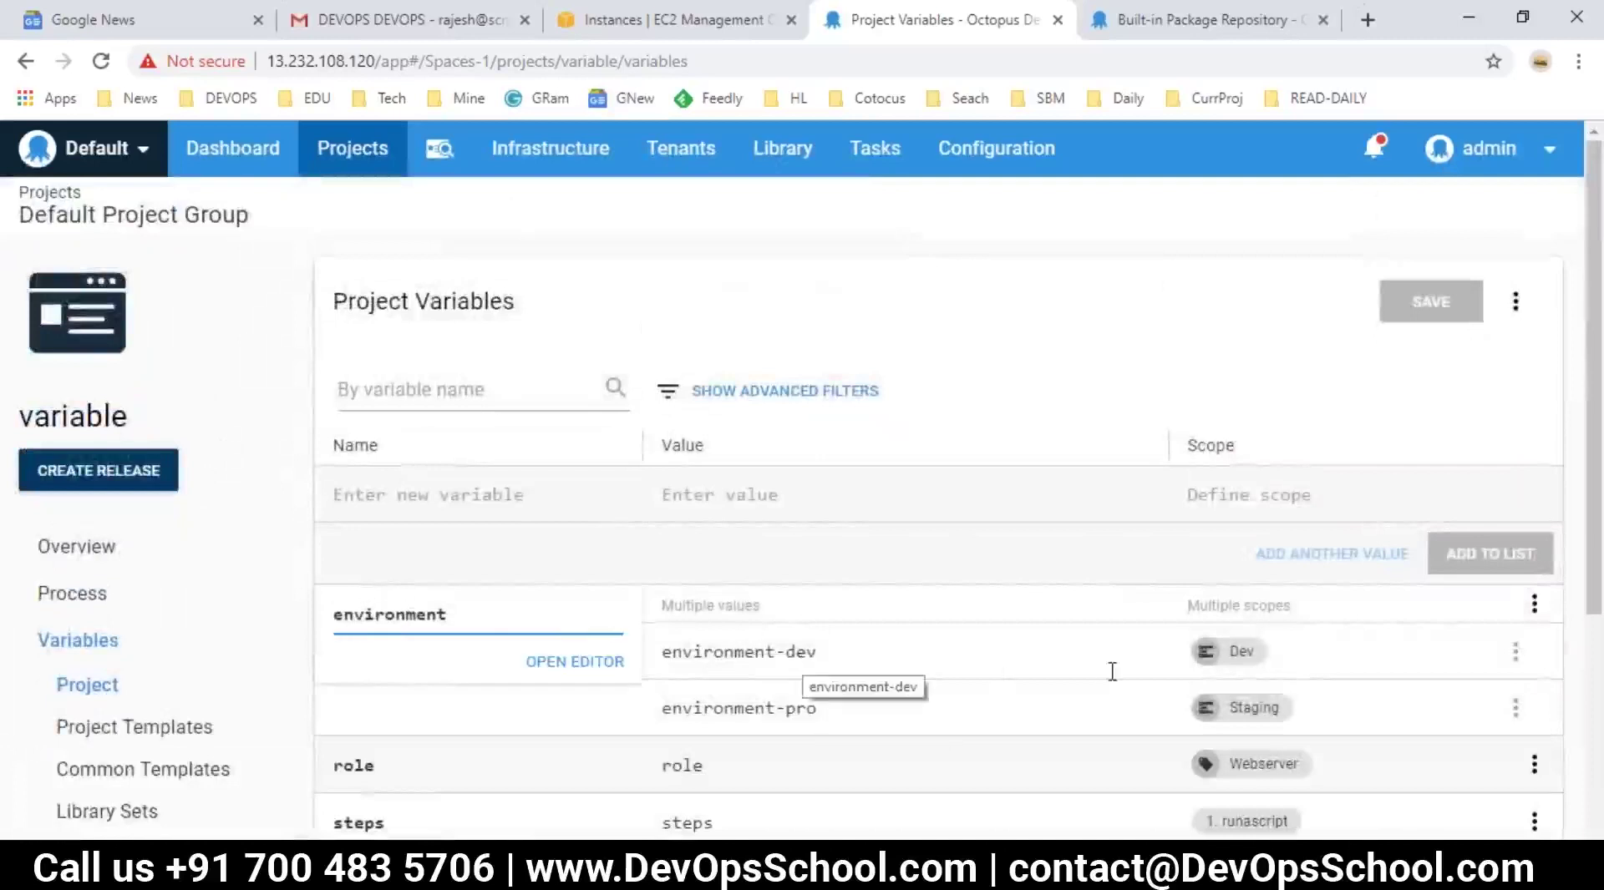
scroll(1094, 664, "down", 2)
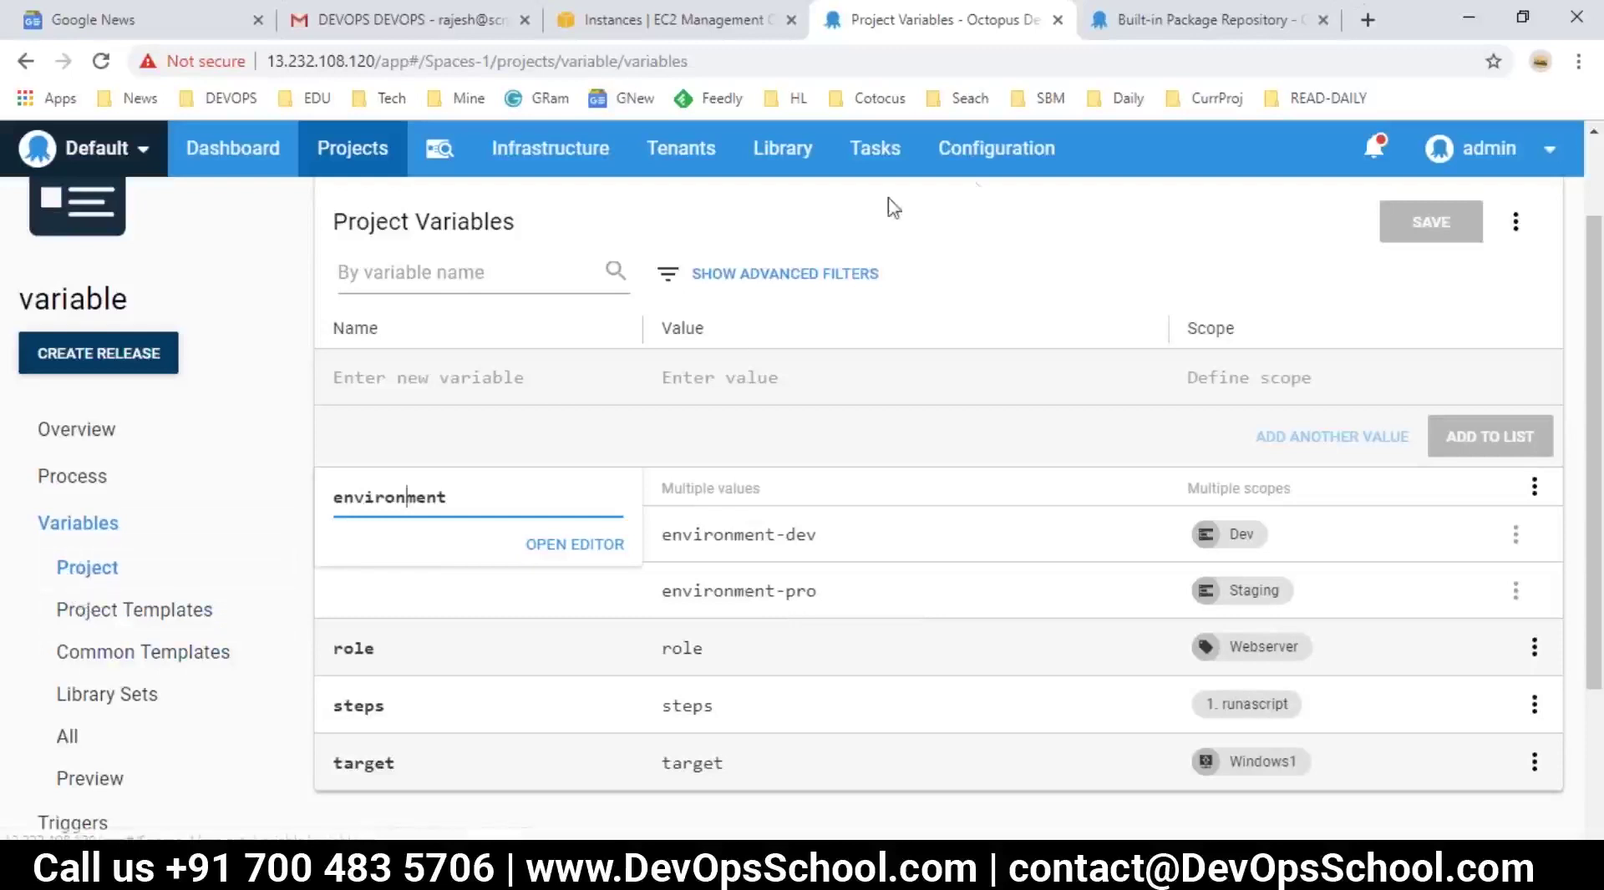
left_click(969, 155)
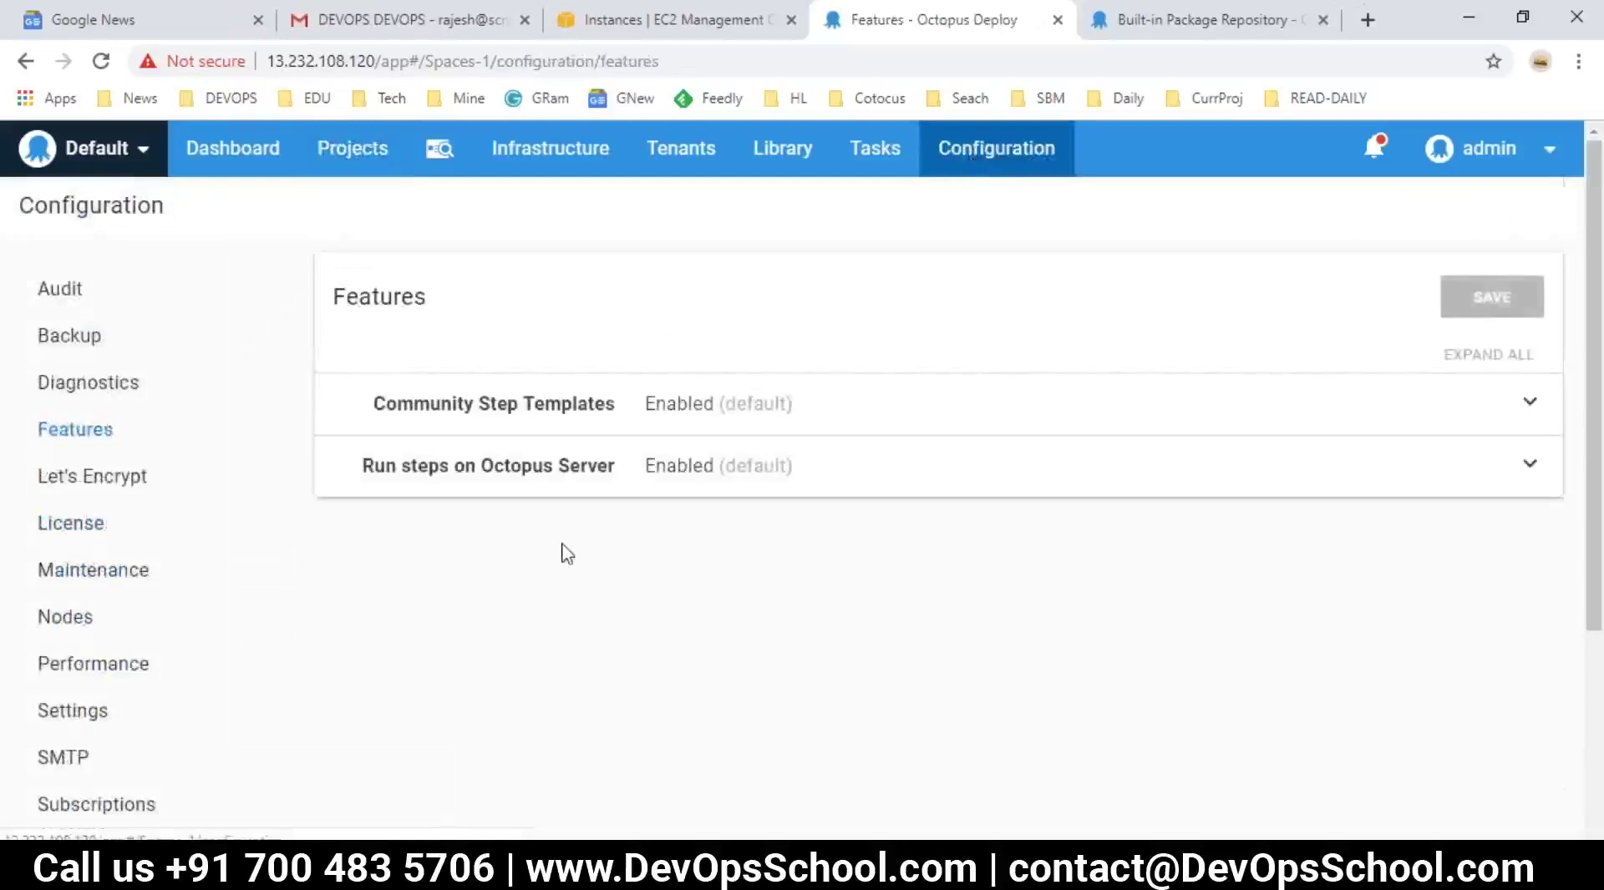
scroll(585, 547, "down", 4)
scroll(816, 242, "up", 4)
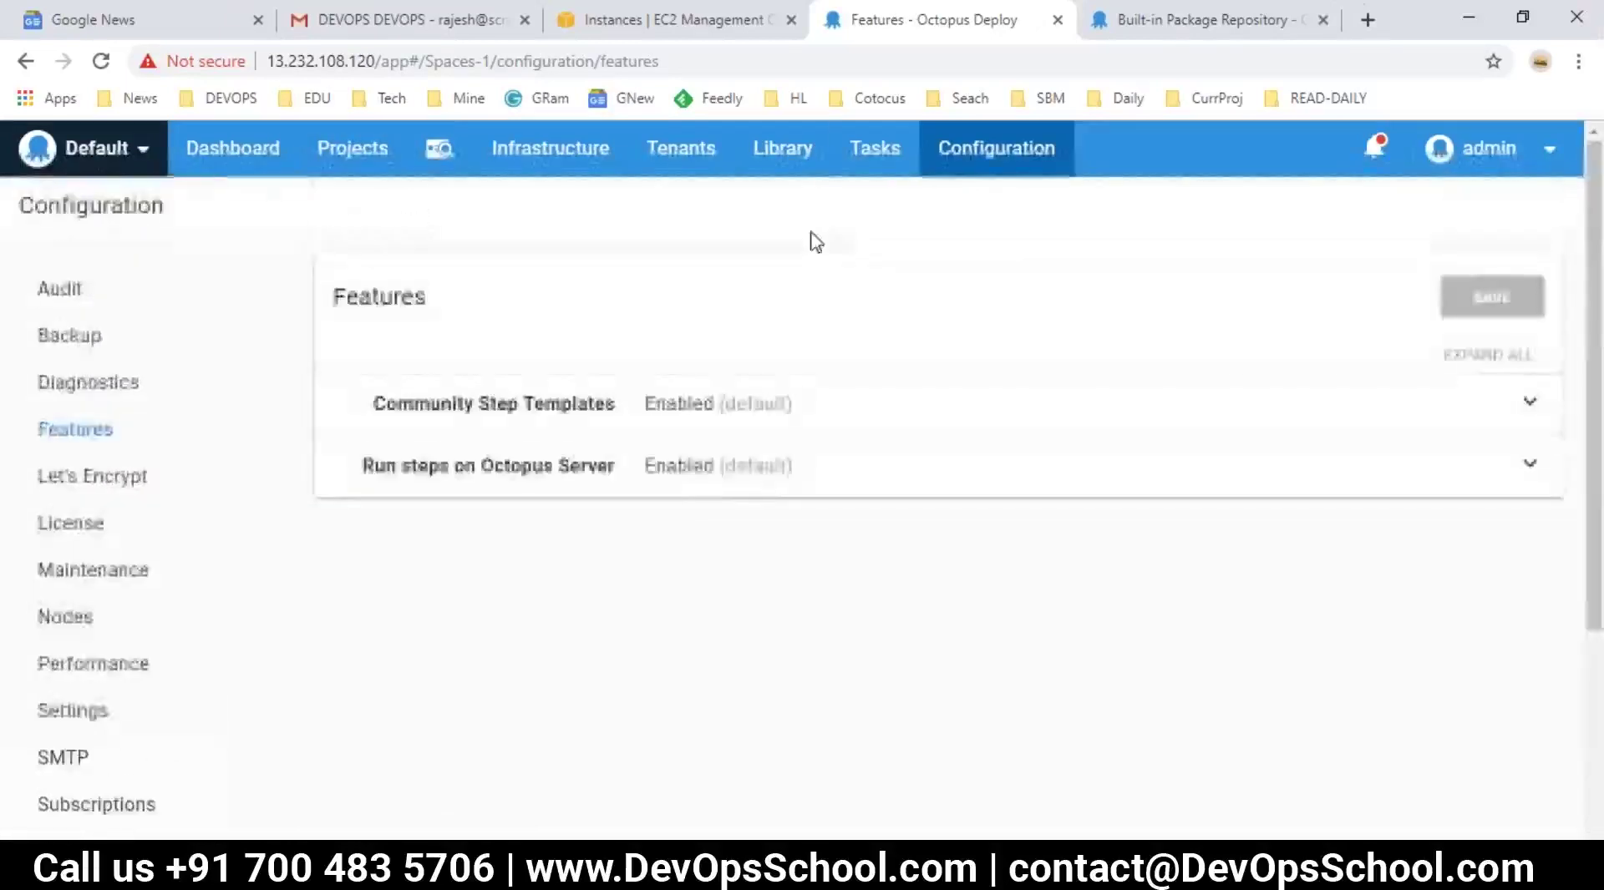
- Open the library's variable sets and read the description of what variable sets are for
left_click(802, 163)
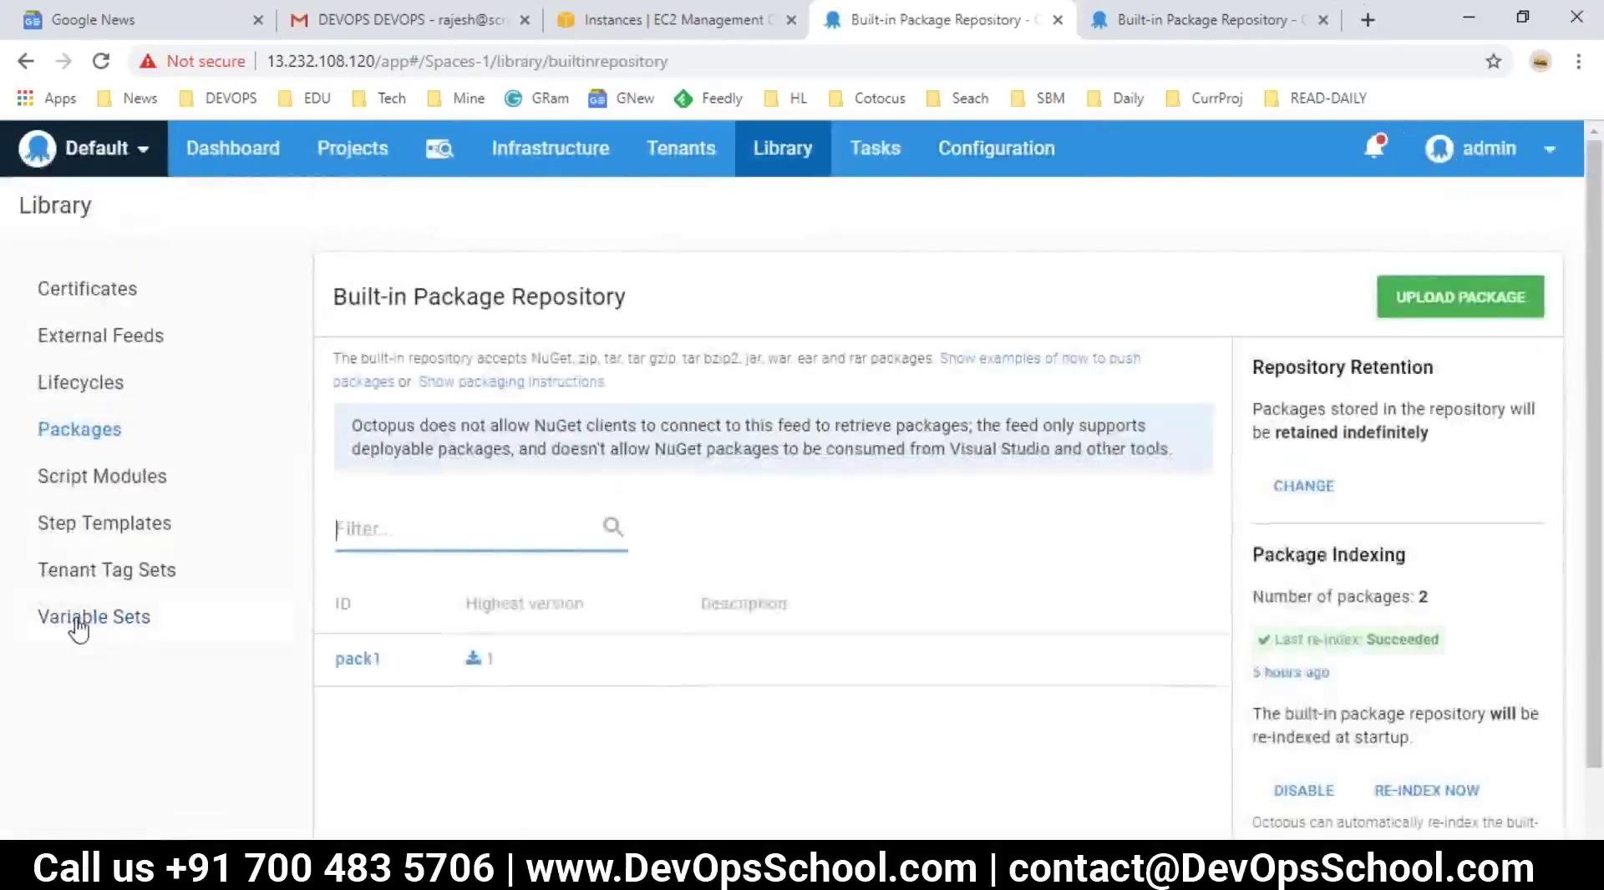
left_click(78, 628)
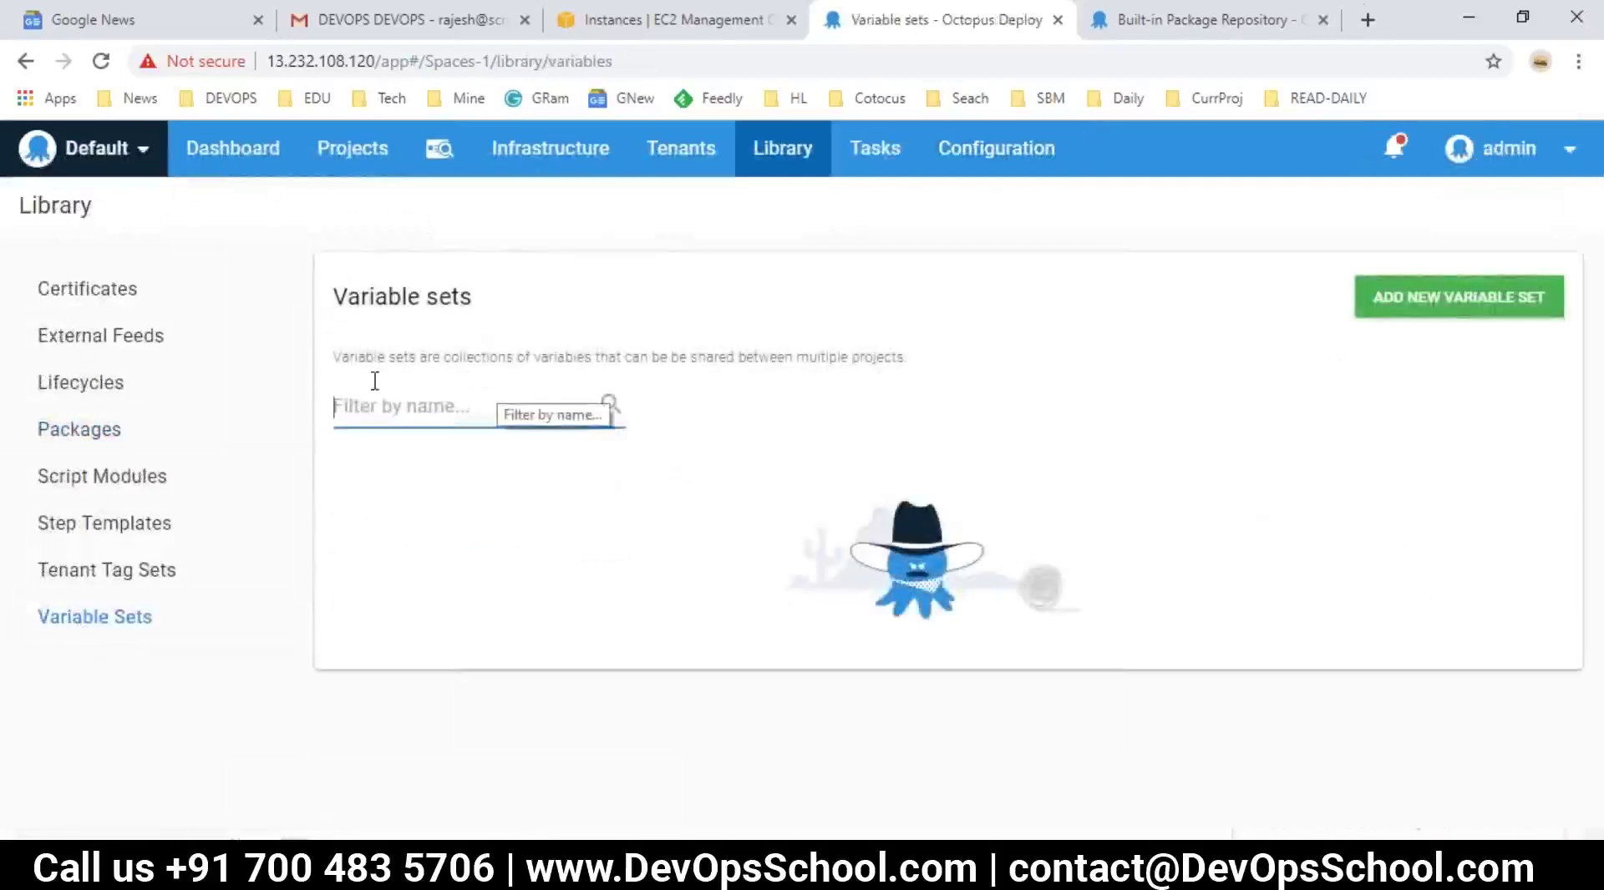
key("ctrl+plus")
key("ctrl+plus")
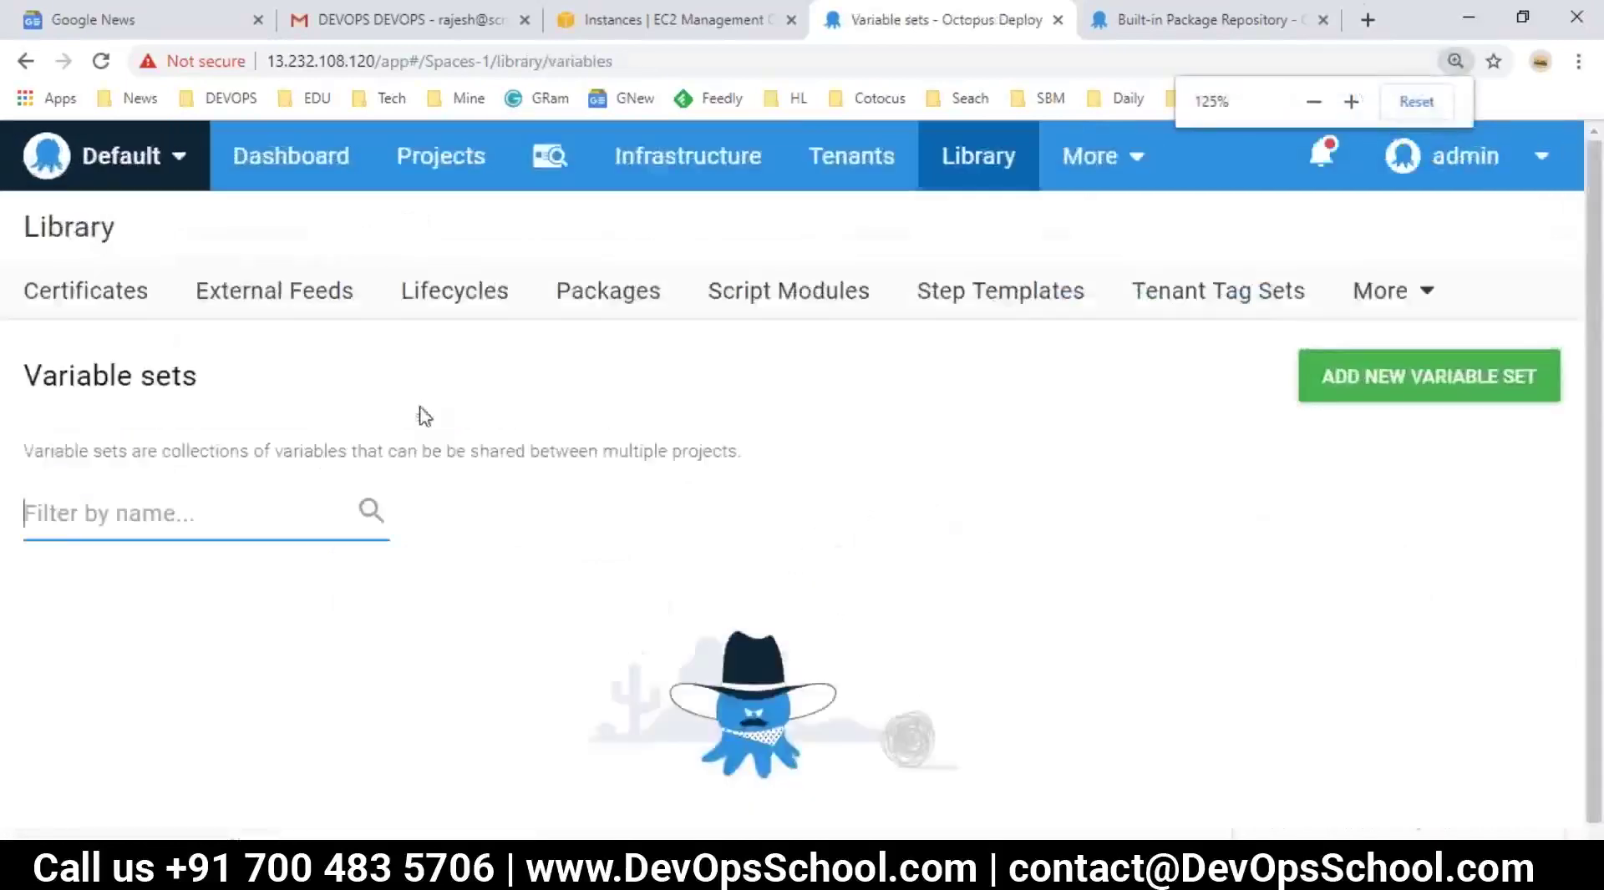
left_click(130, 452)
double_click(241, 455)
double_click(401, 451)
left_click_drag(773, 458, 17, 459)
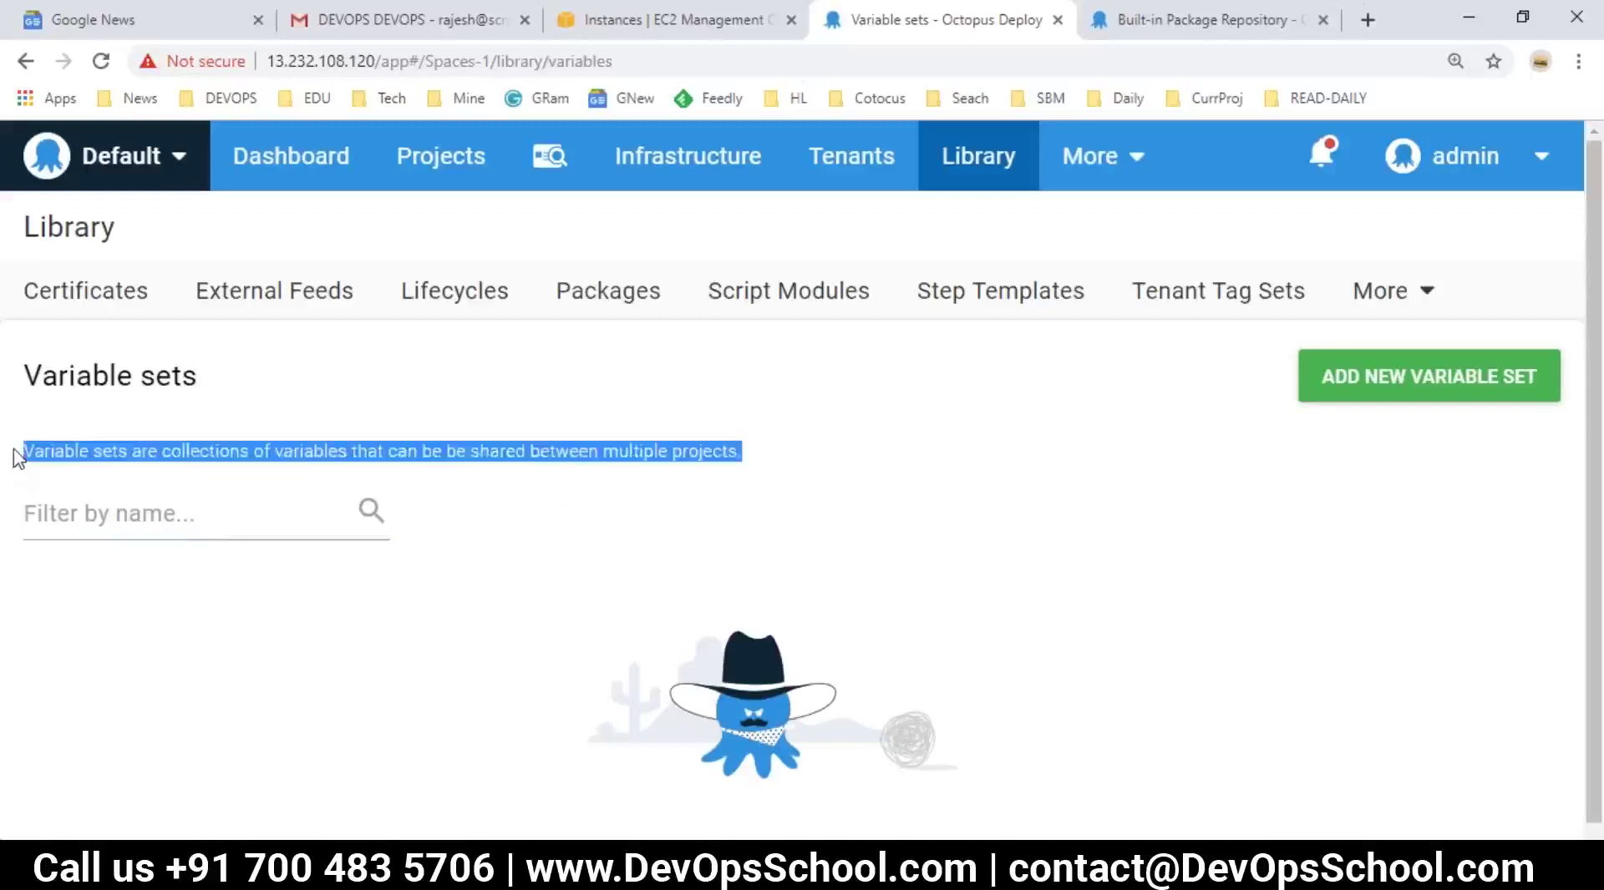
key("ctrl+minus")
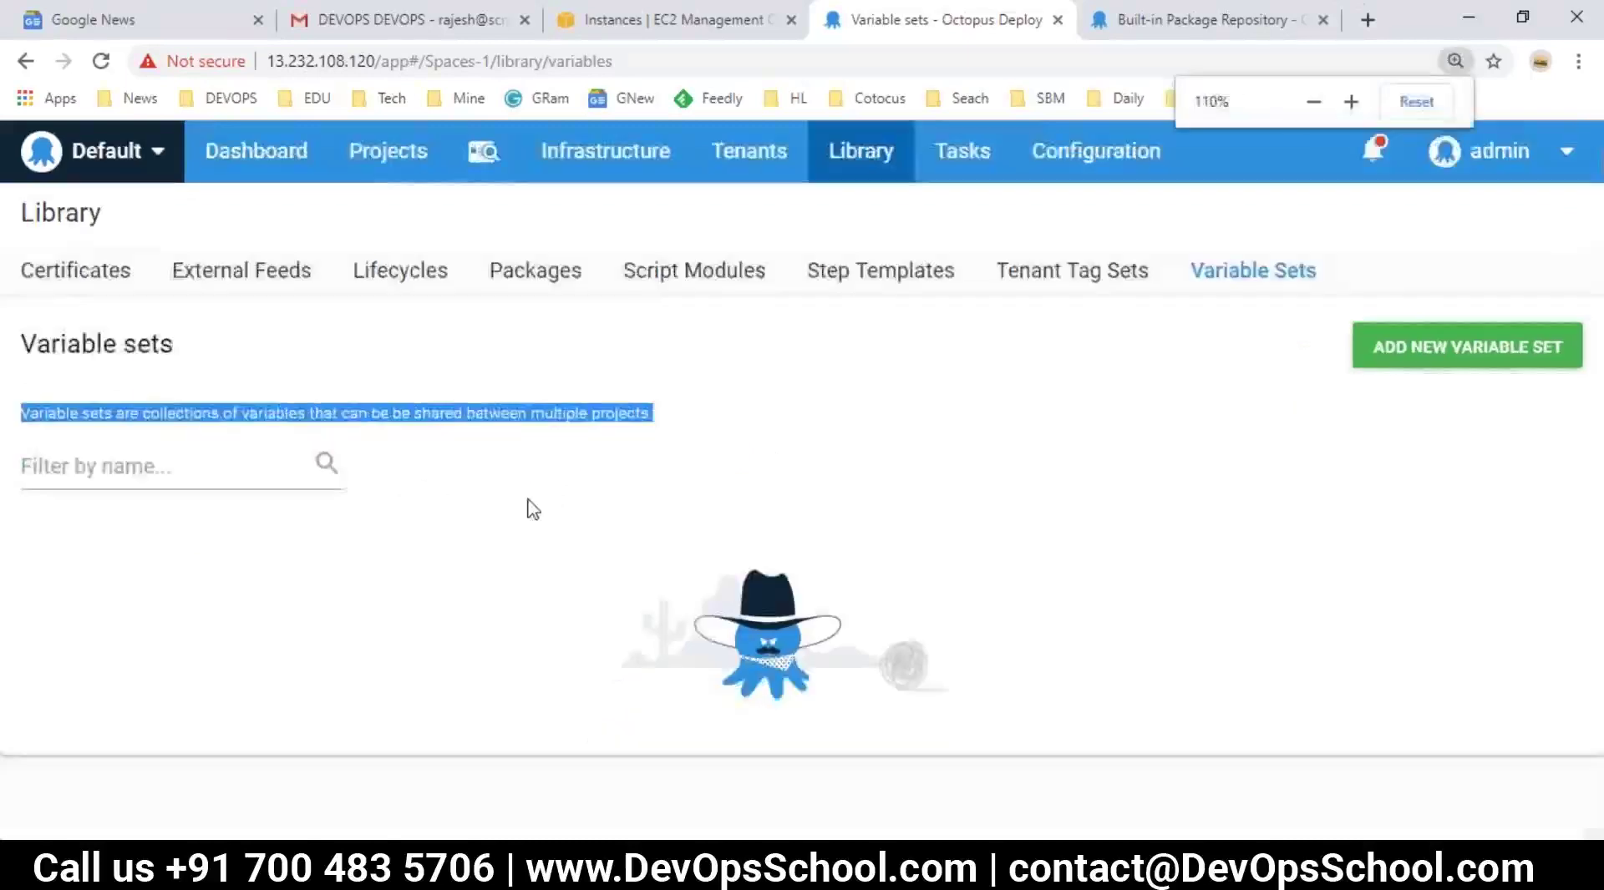
key("ctrl+minus")
key("ctrl+plus")
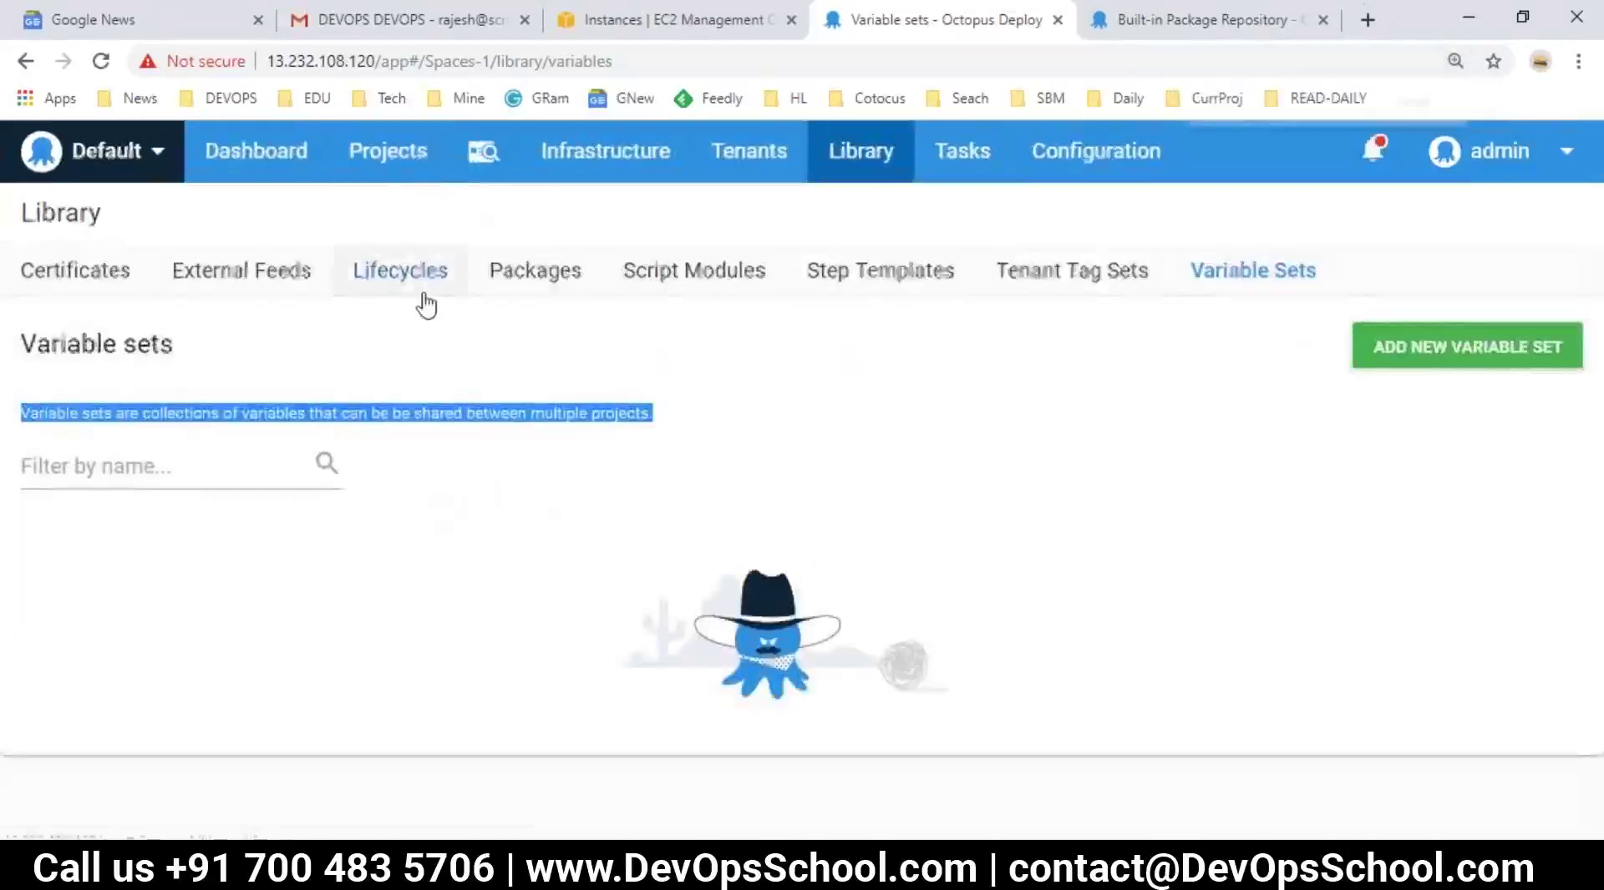
key("ctrl+minus")
- Revisit the variable project's list of project variables, then return to the projects overview
left_click(373, 152)
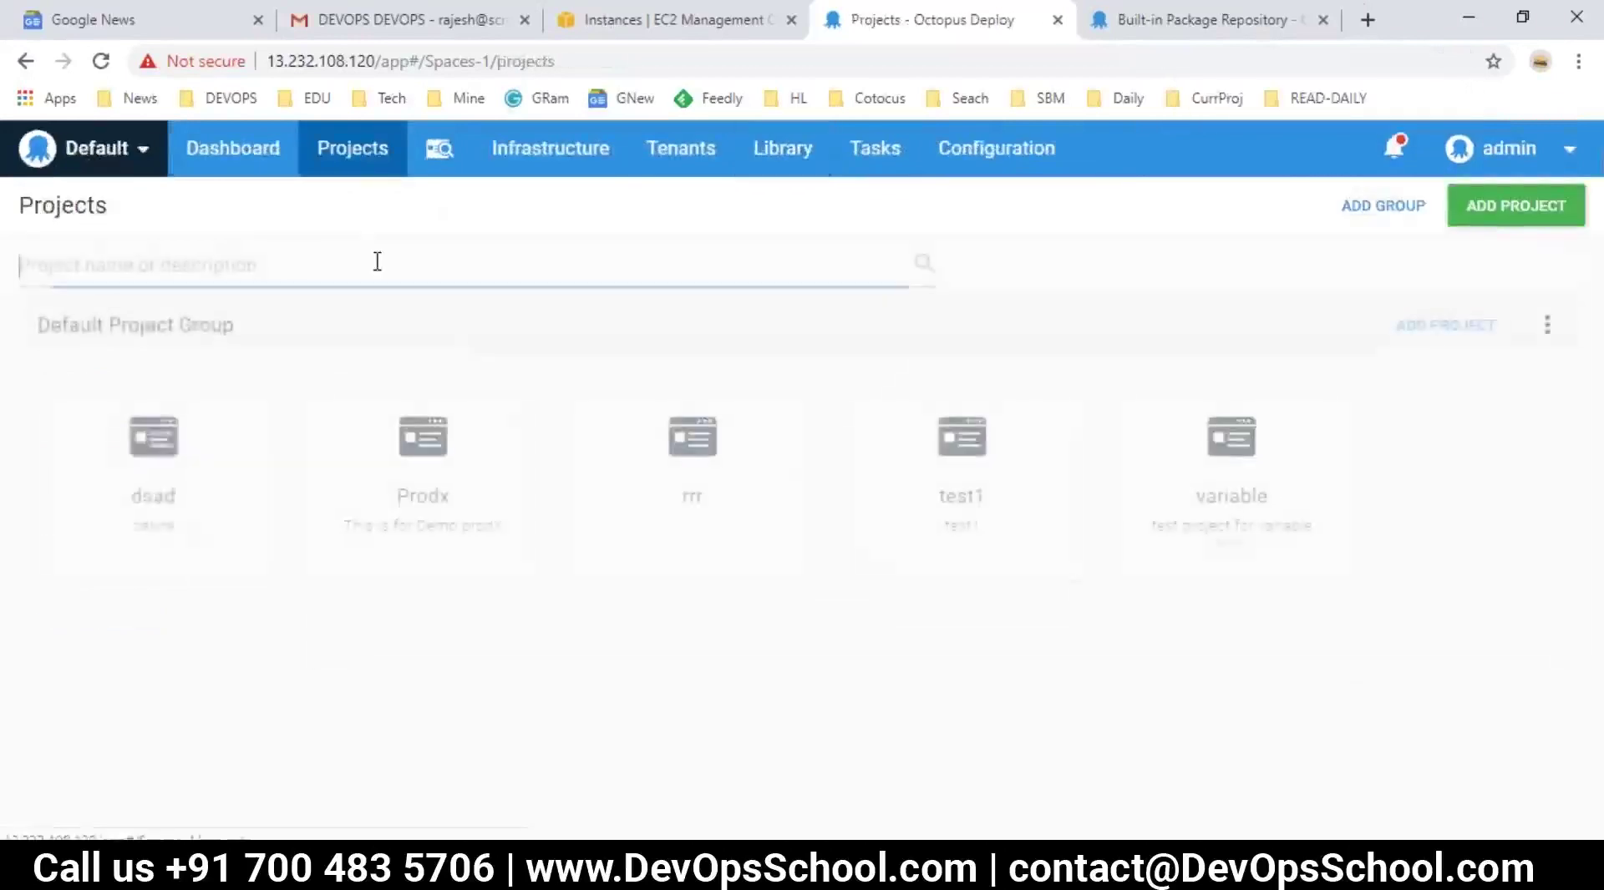
left_click(1228, 461)
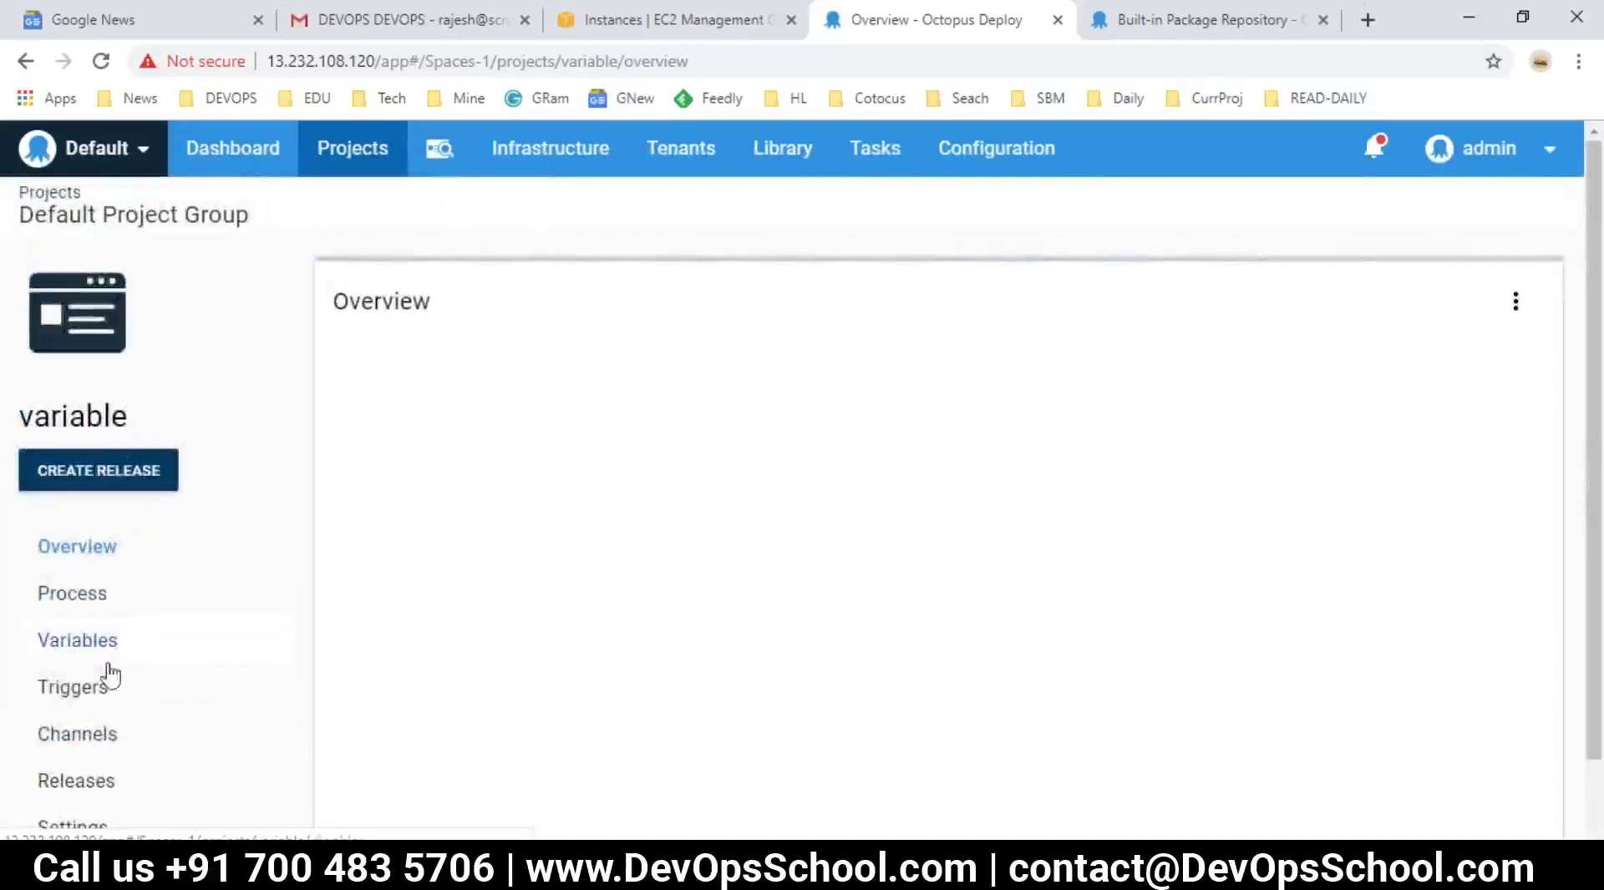
left_click(89, 652)
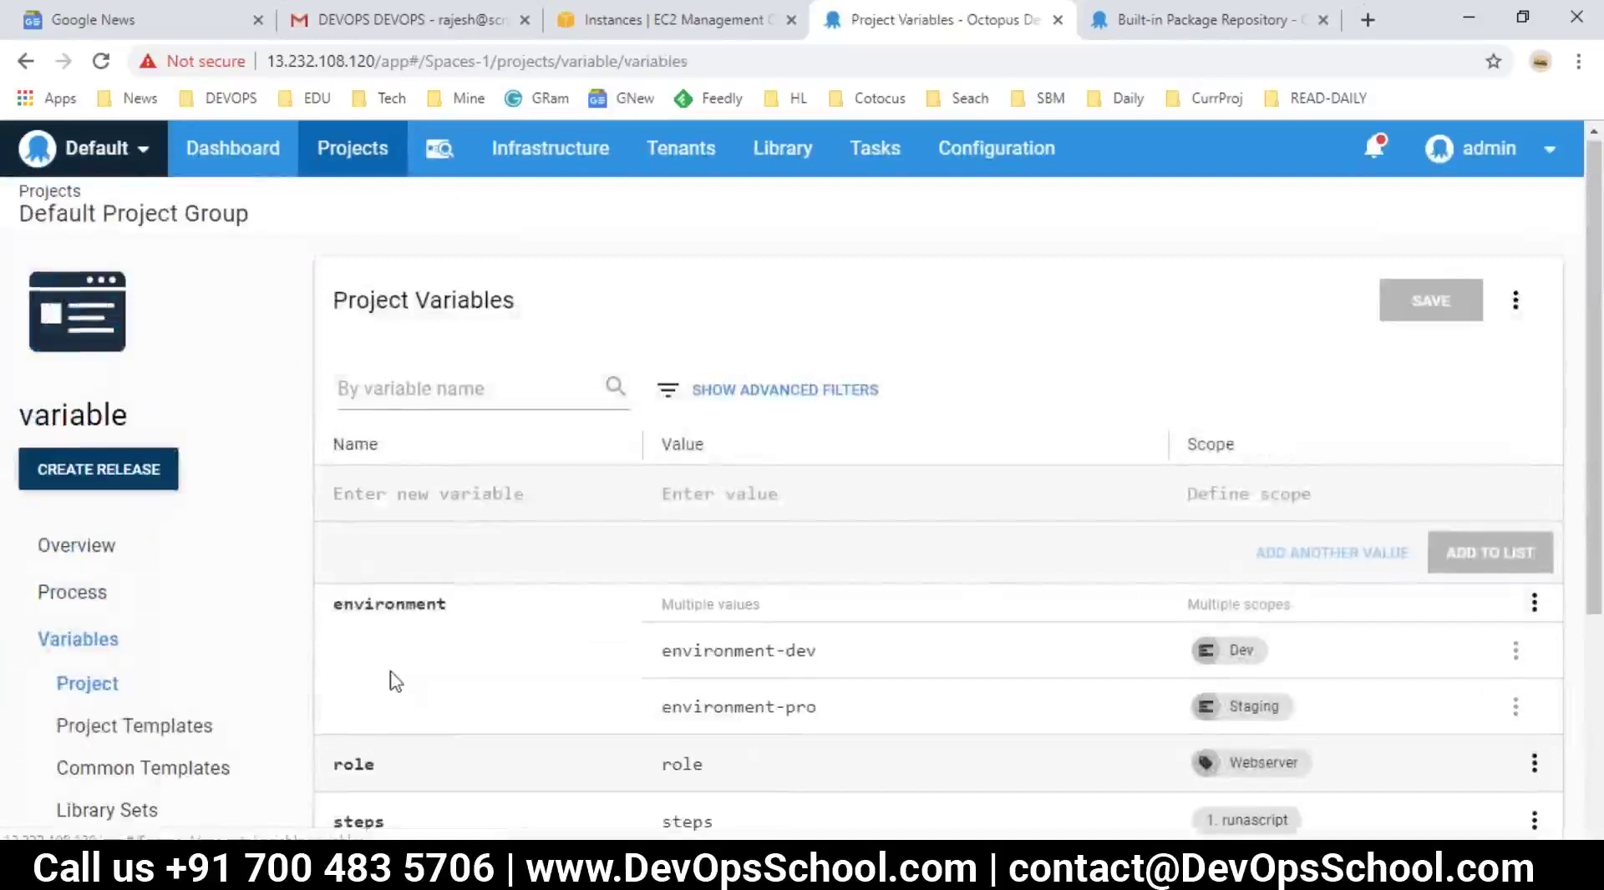
scroll(393, 679, "down", 2)
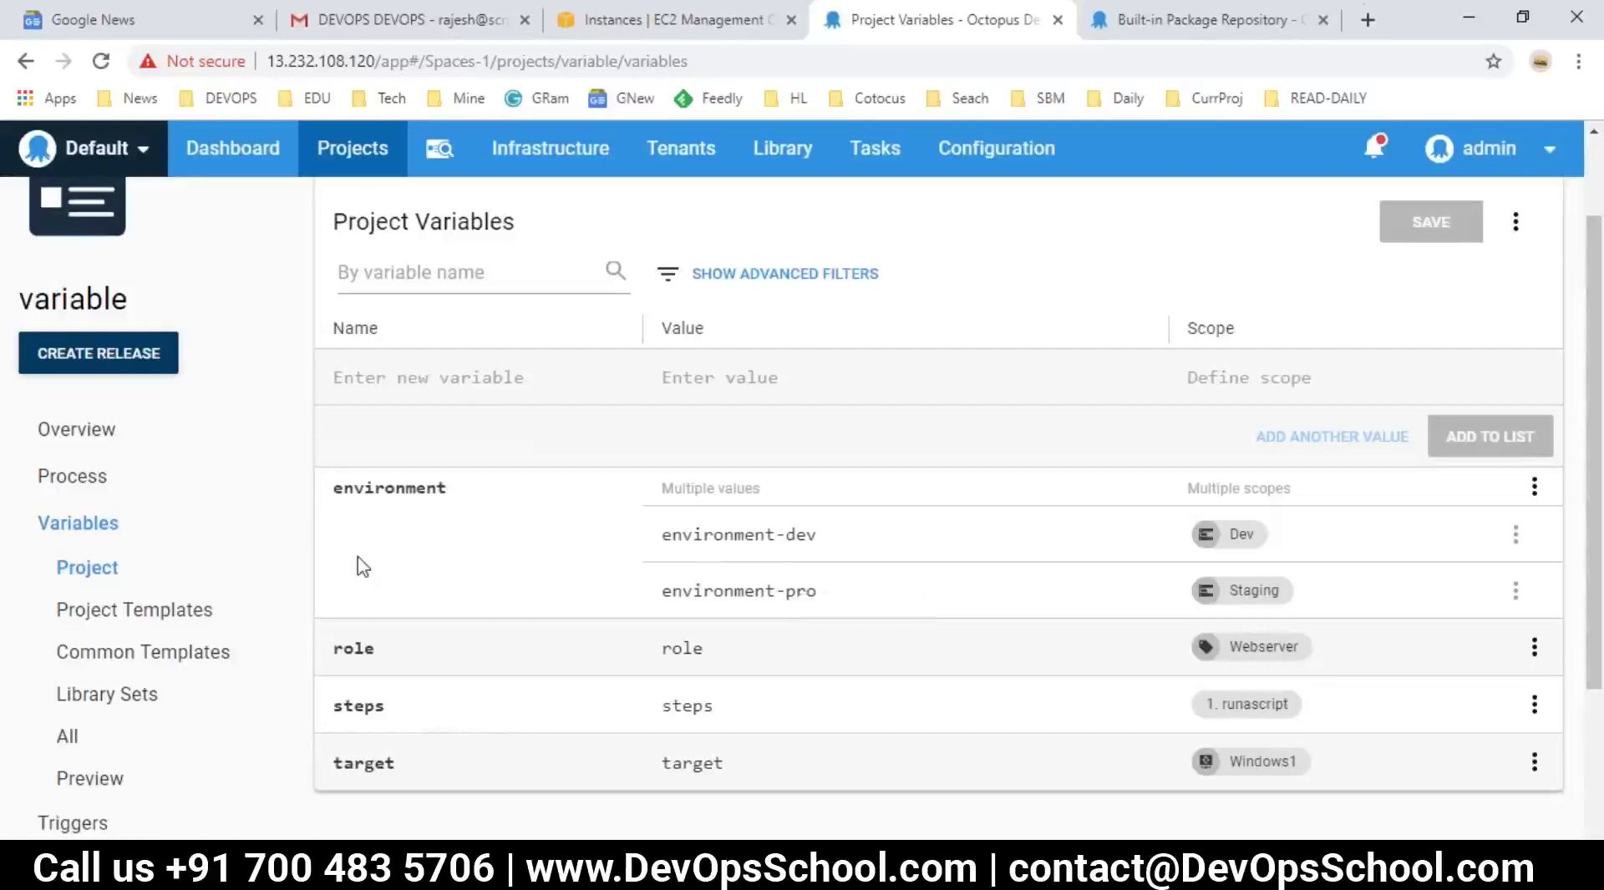
left_click(354, 150)
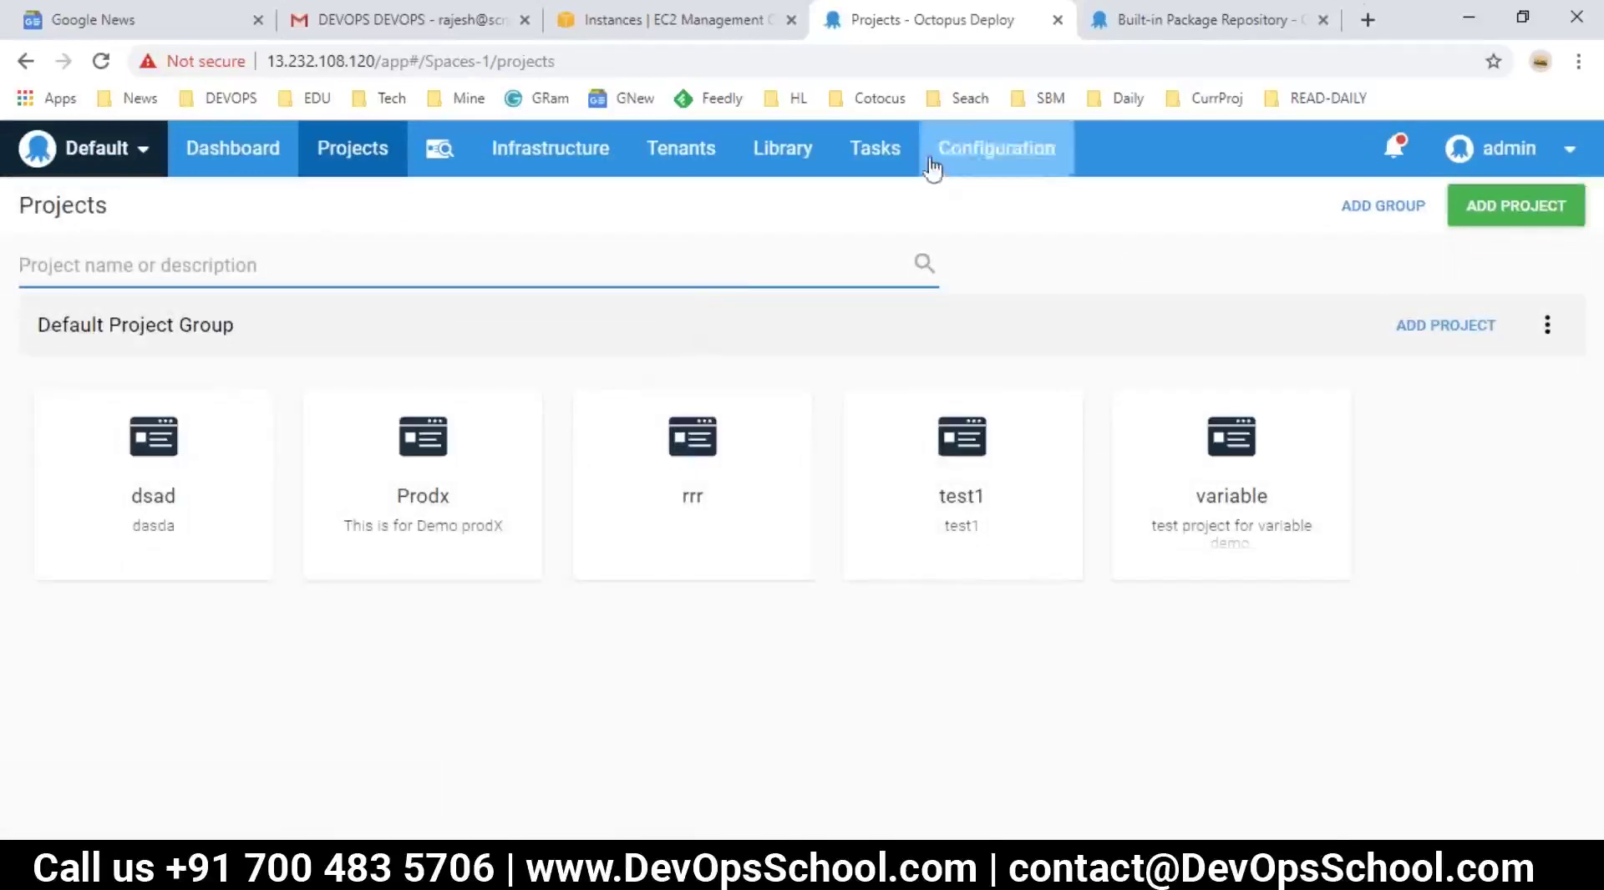
- Create a new variable set named varset in the library and save it
left_click(802, 155)
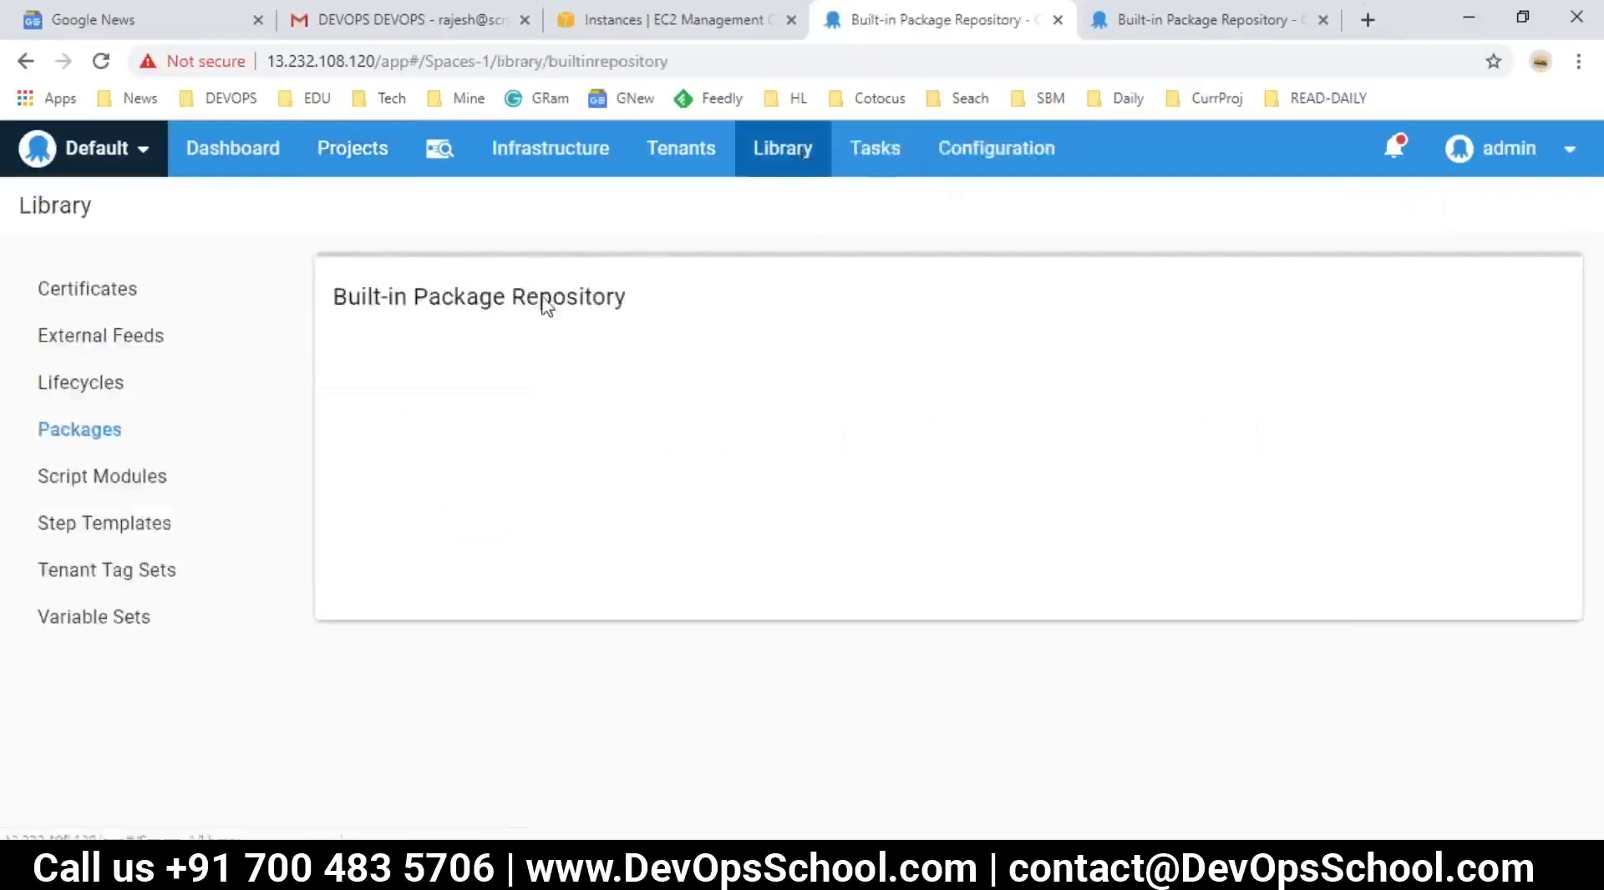
left_click(62, 629)
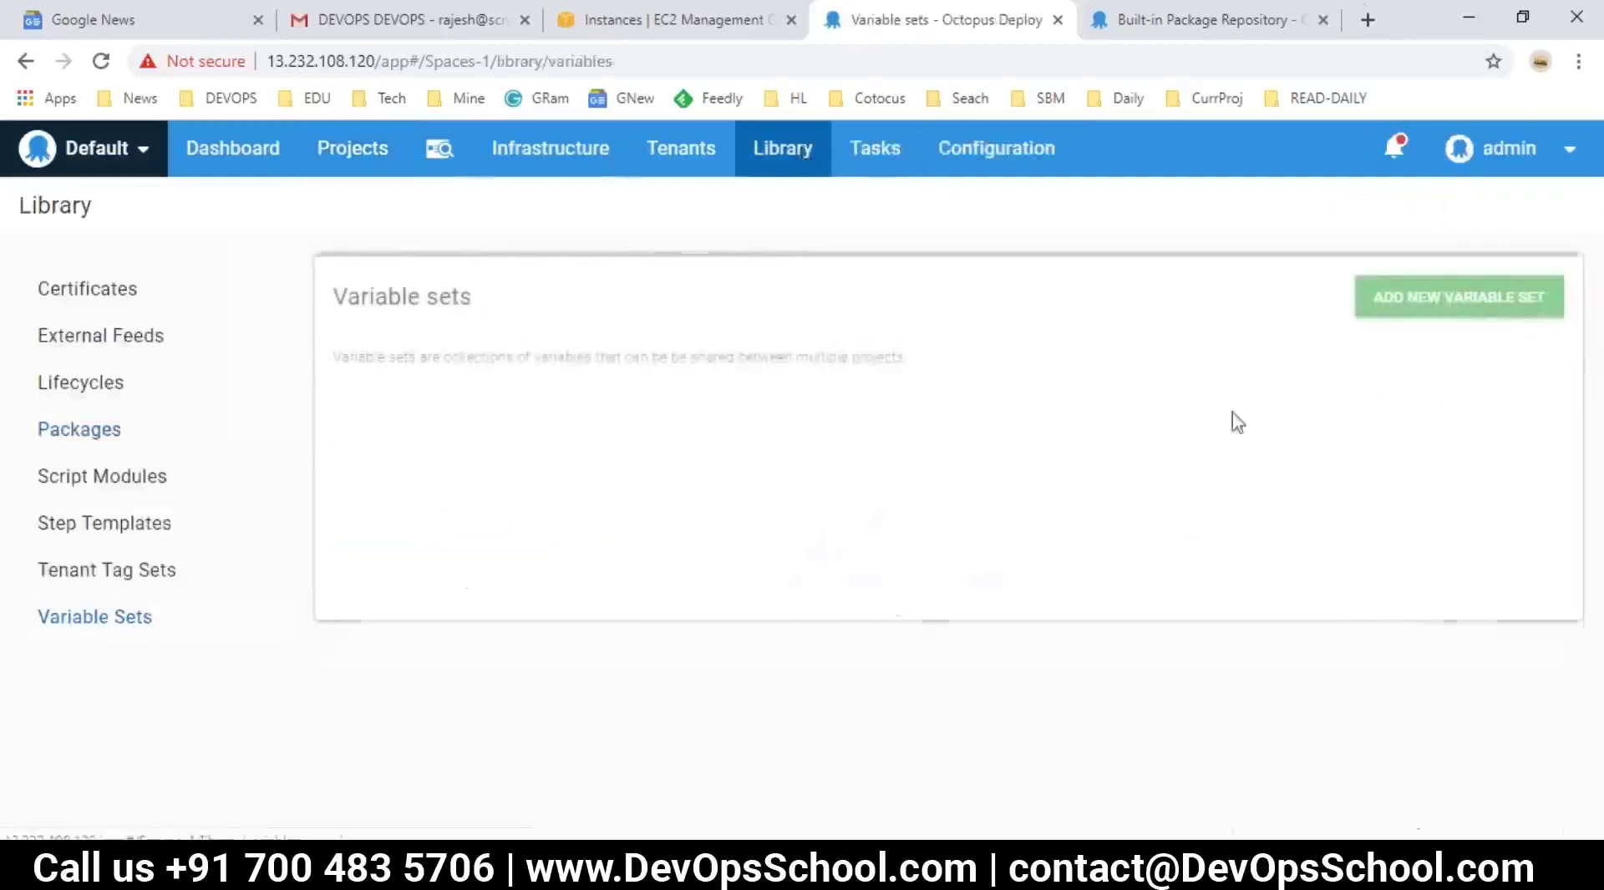
left_click(1460, 295)
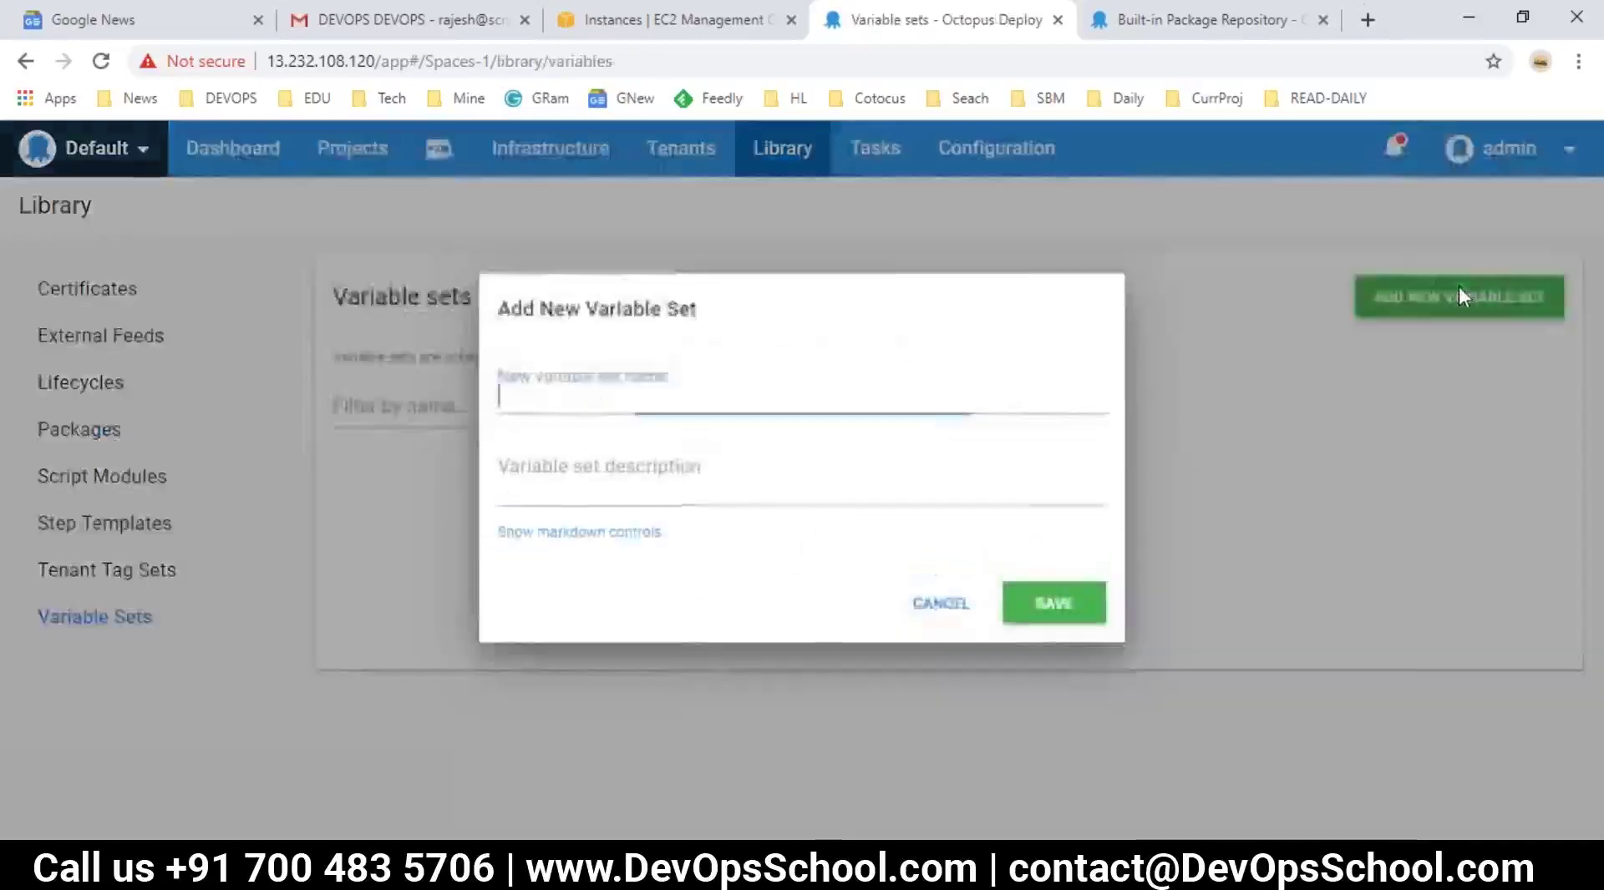
type("varset")
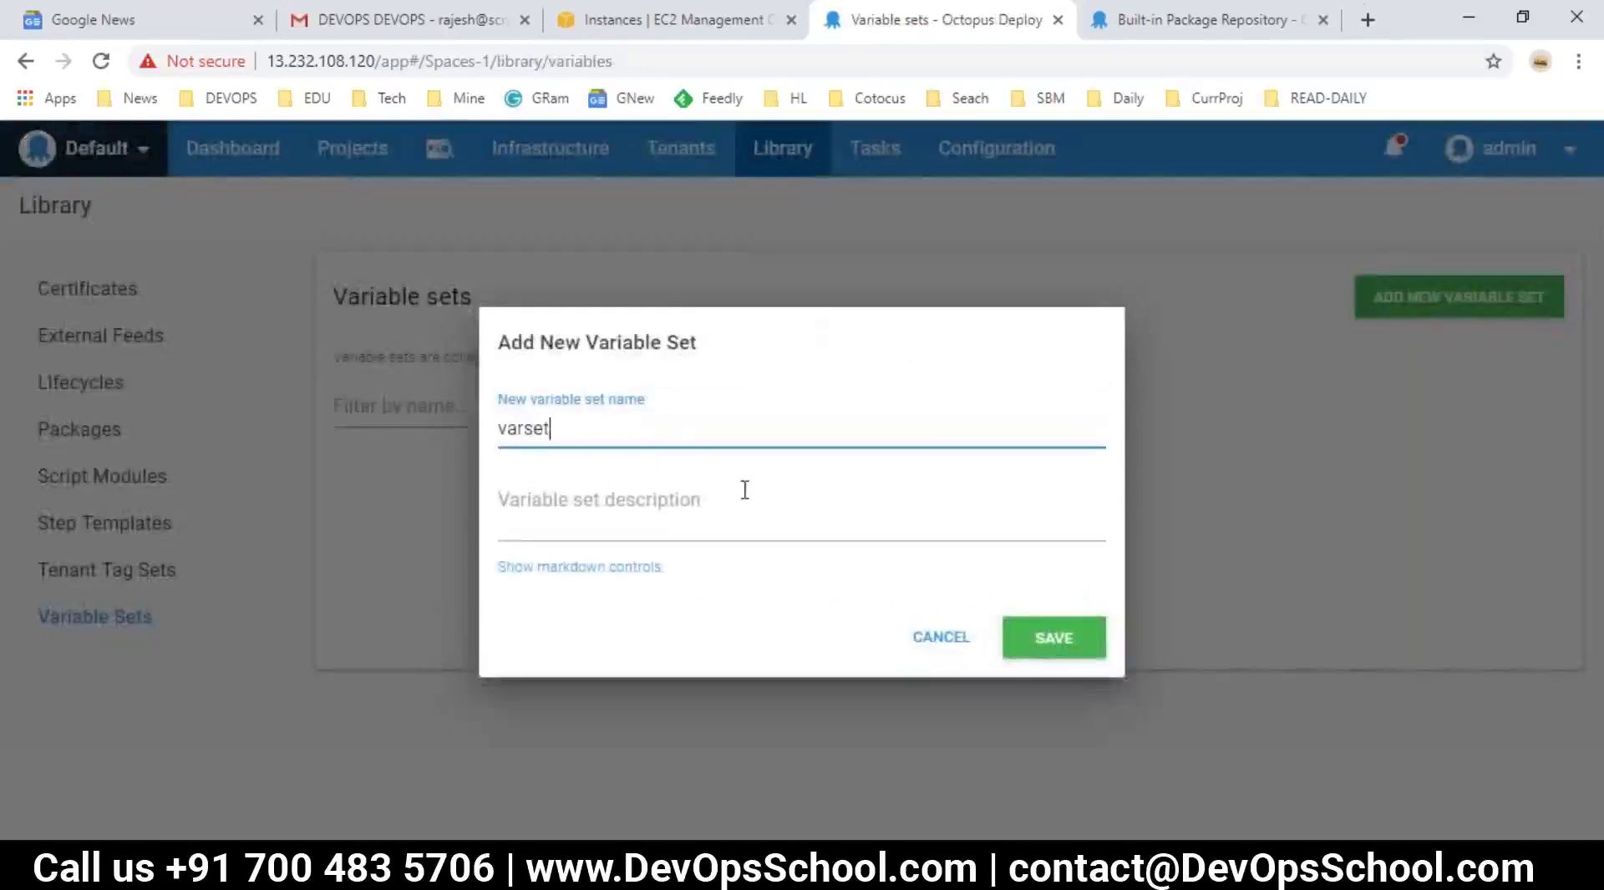
left_click(1068, 644)
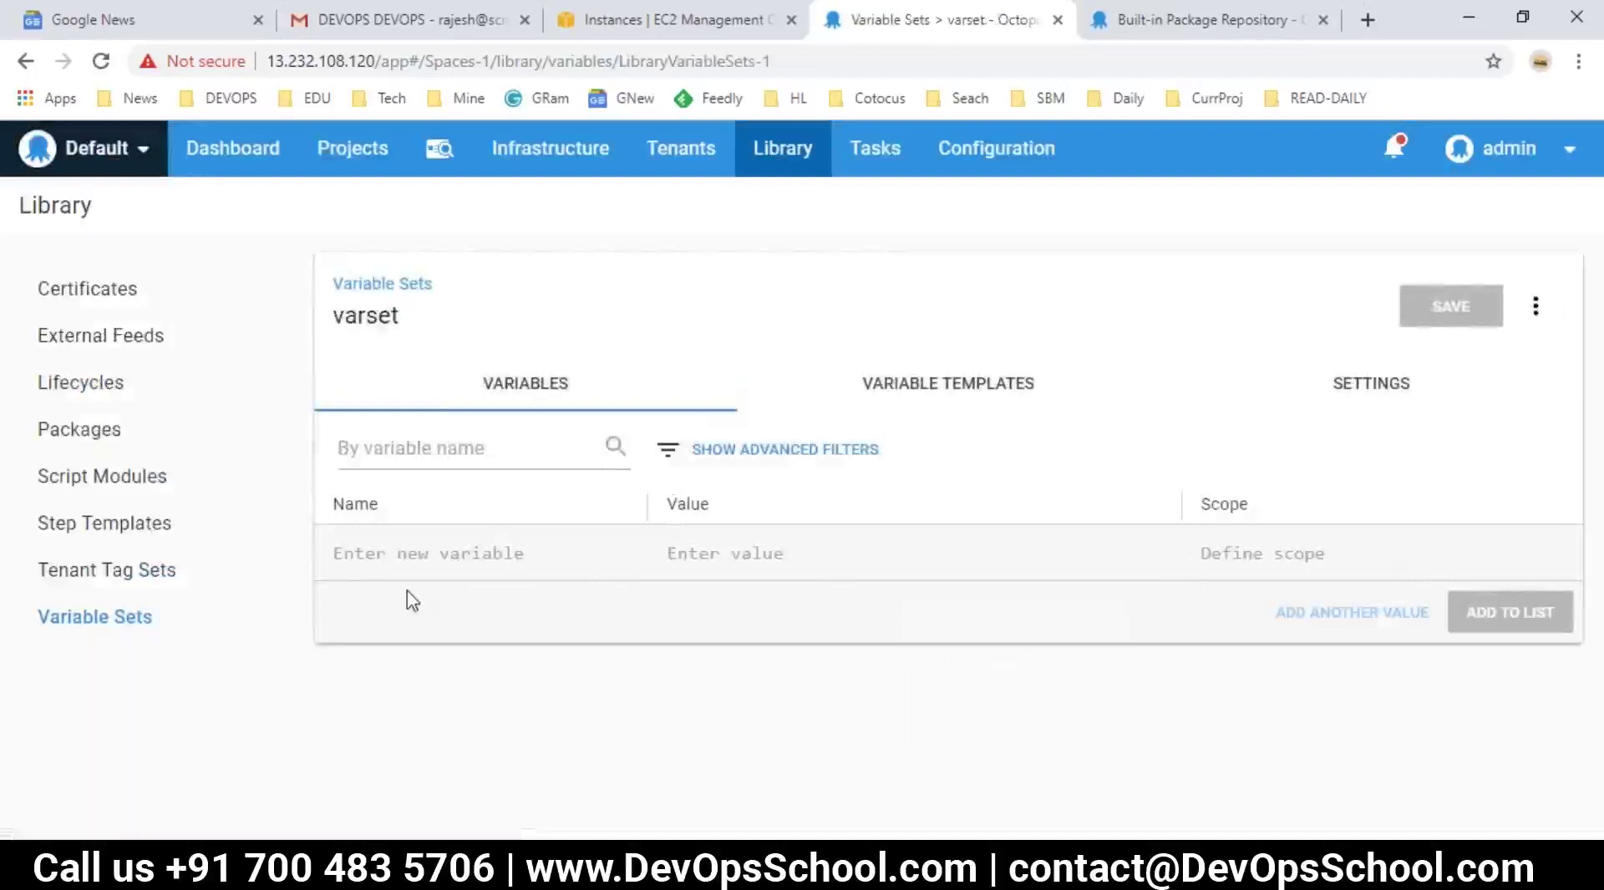
- Check the name of the new variable set and go back to the list of projects
left_click_drag(402, 318, 336, 316)
left_click(336, 315)
double_click(339, 316)
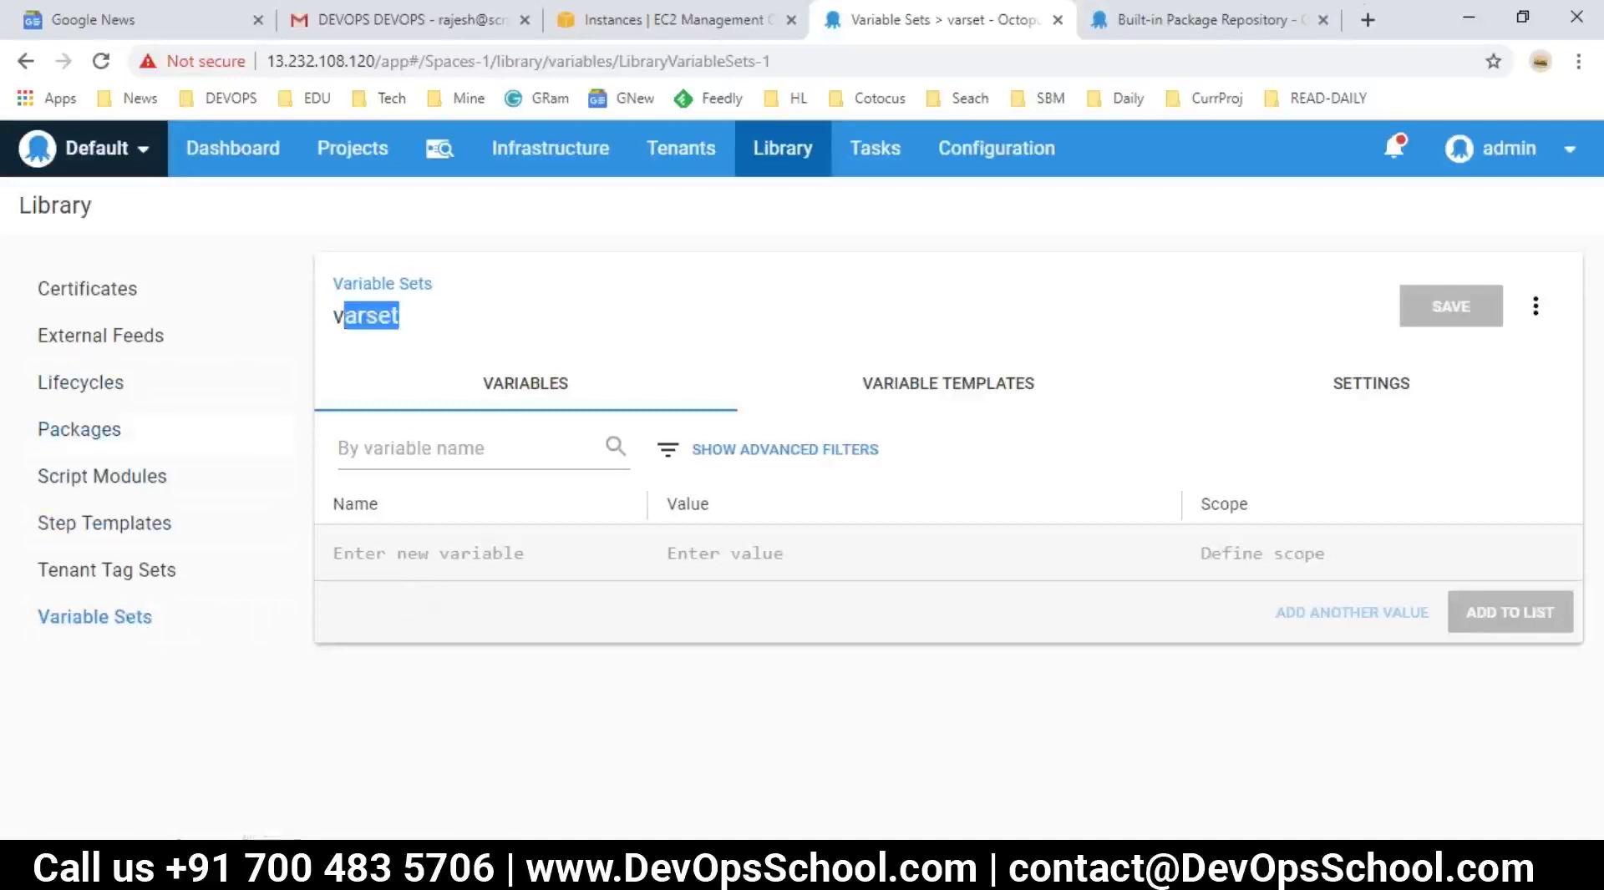
left_click(342, 173)
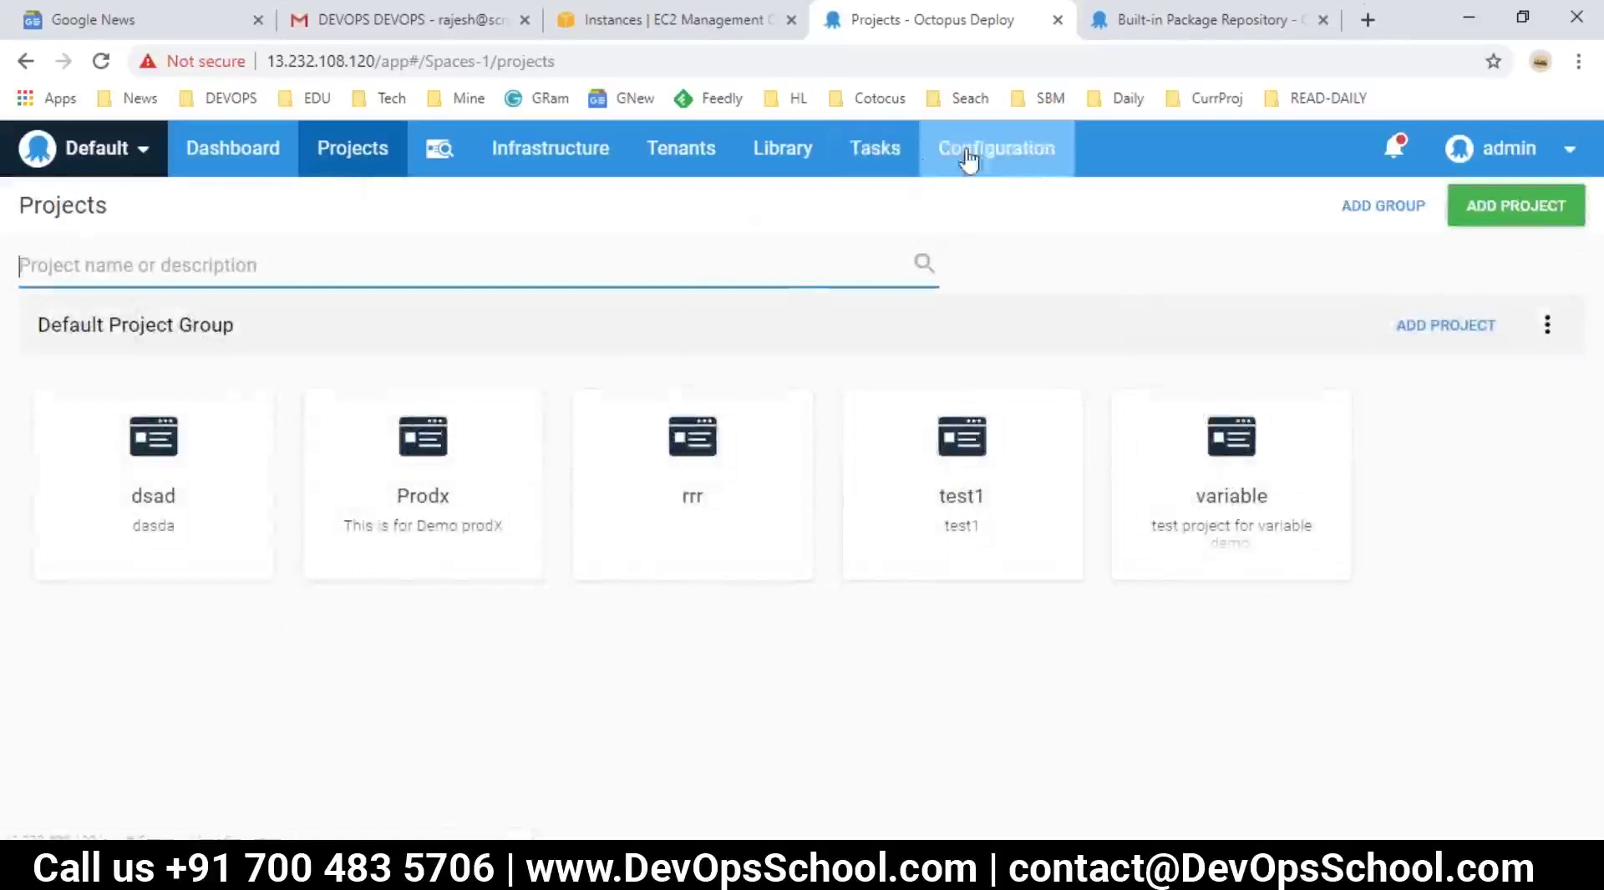
- In the library's varset variable set, enter a new variable called name with a person's first name as its value
left_click(800, 161)
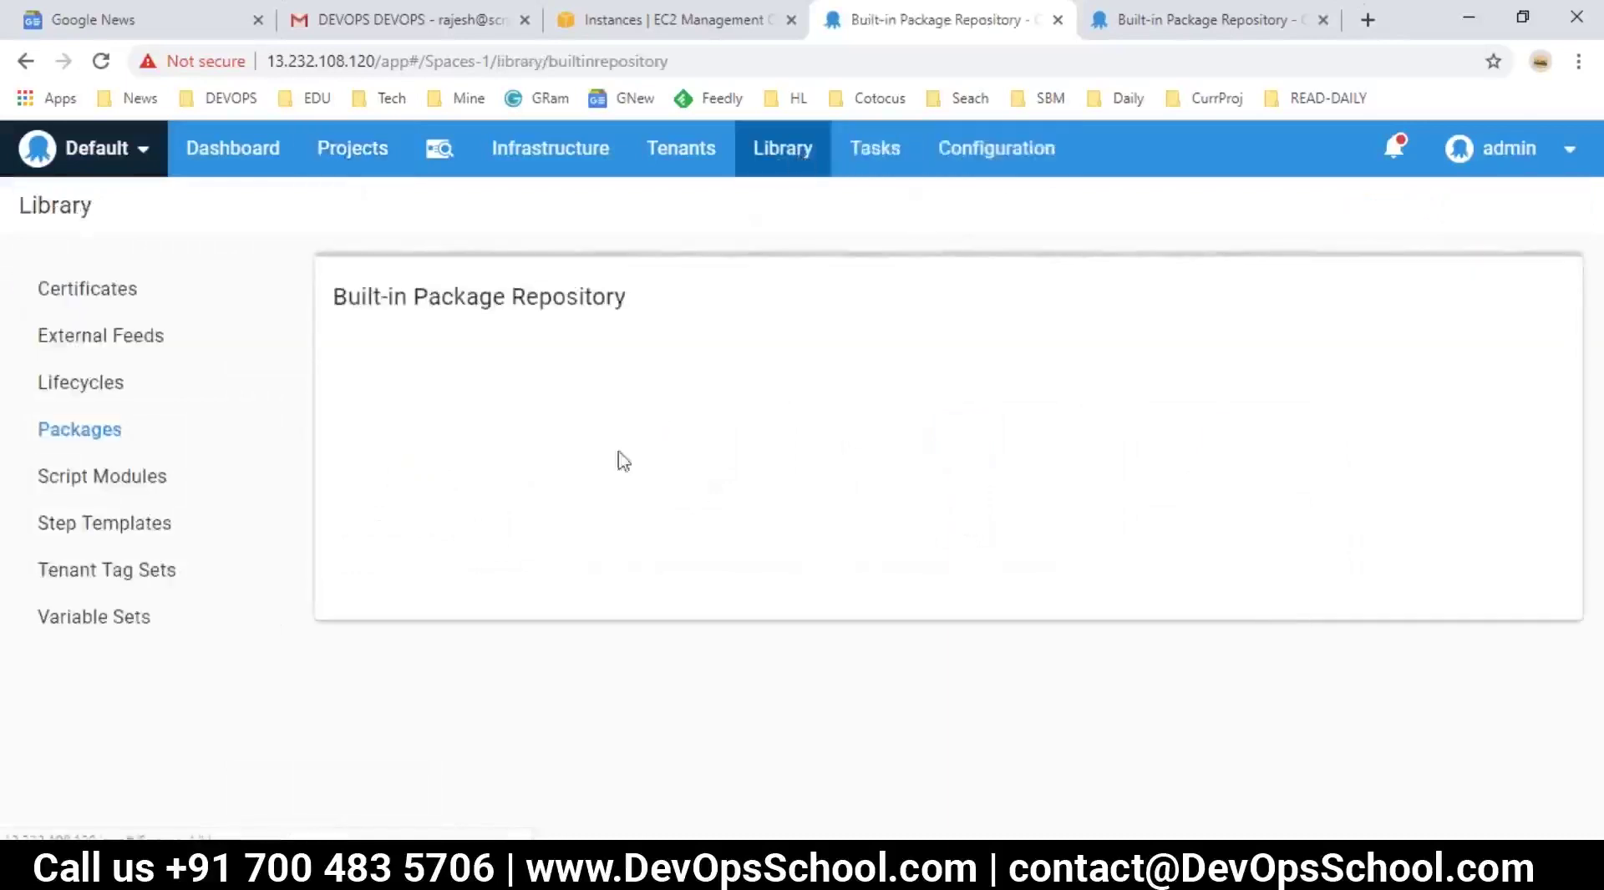
left_click(117, 618)
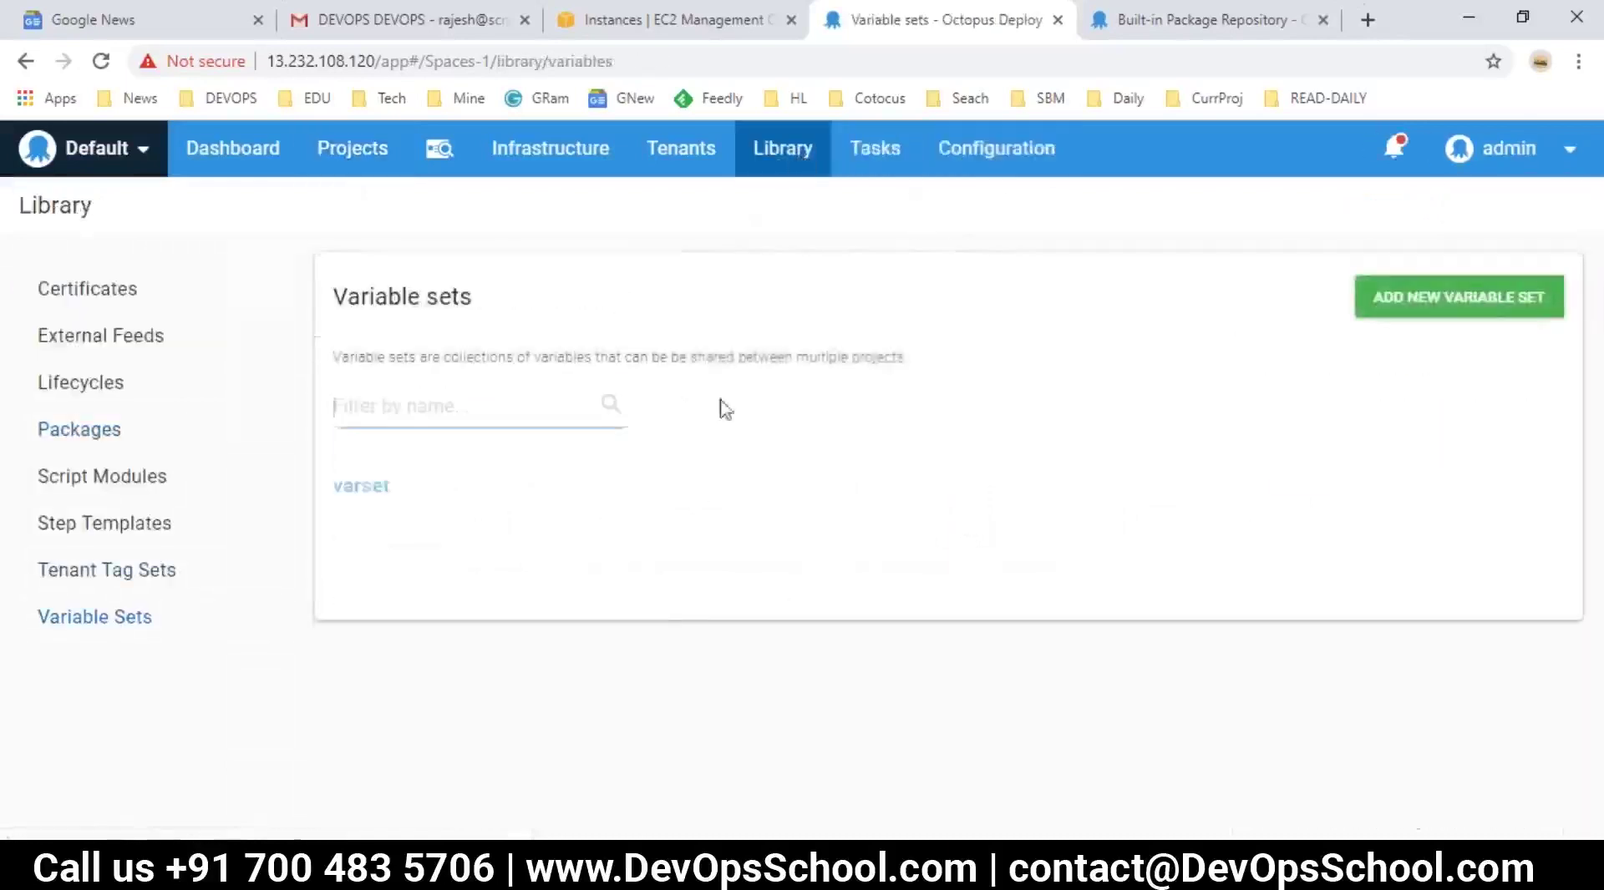
left_click(348, 495)
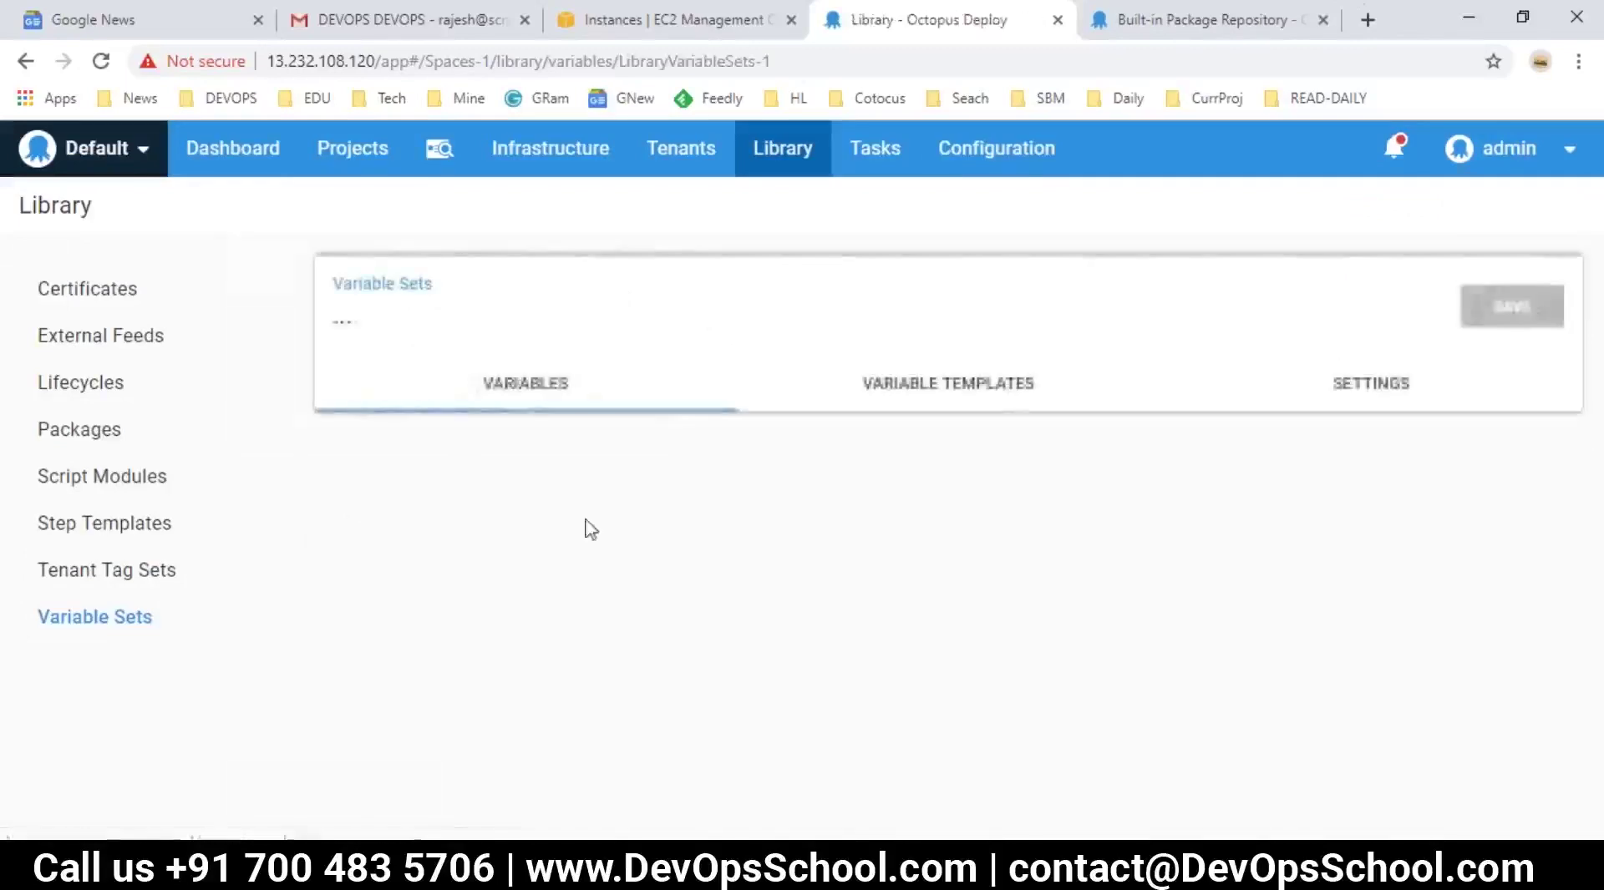
left_click(406, 553)
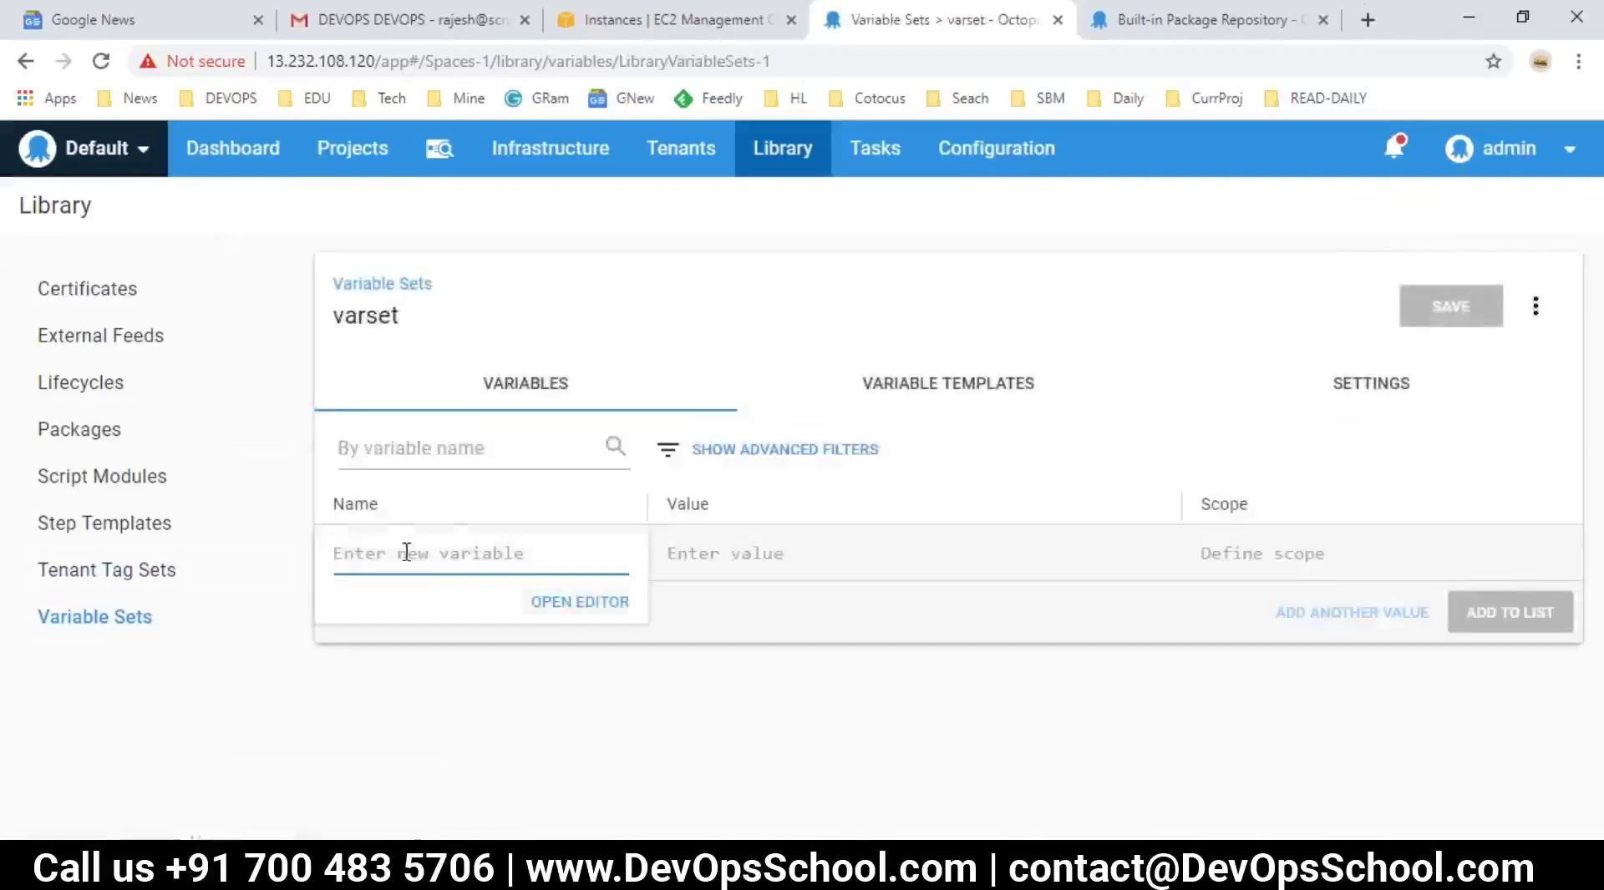
type("name")
key("Tab")
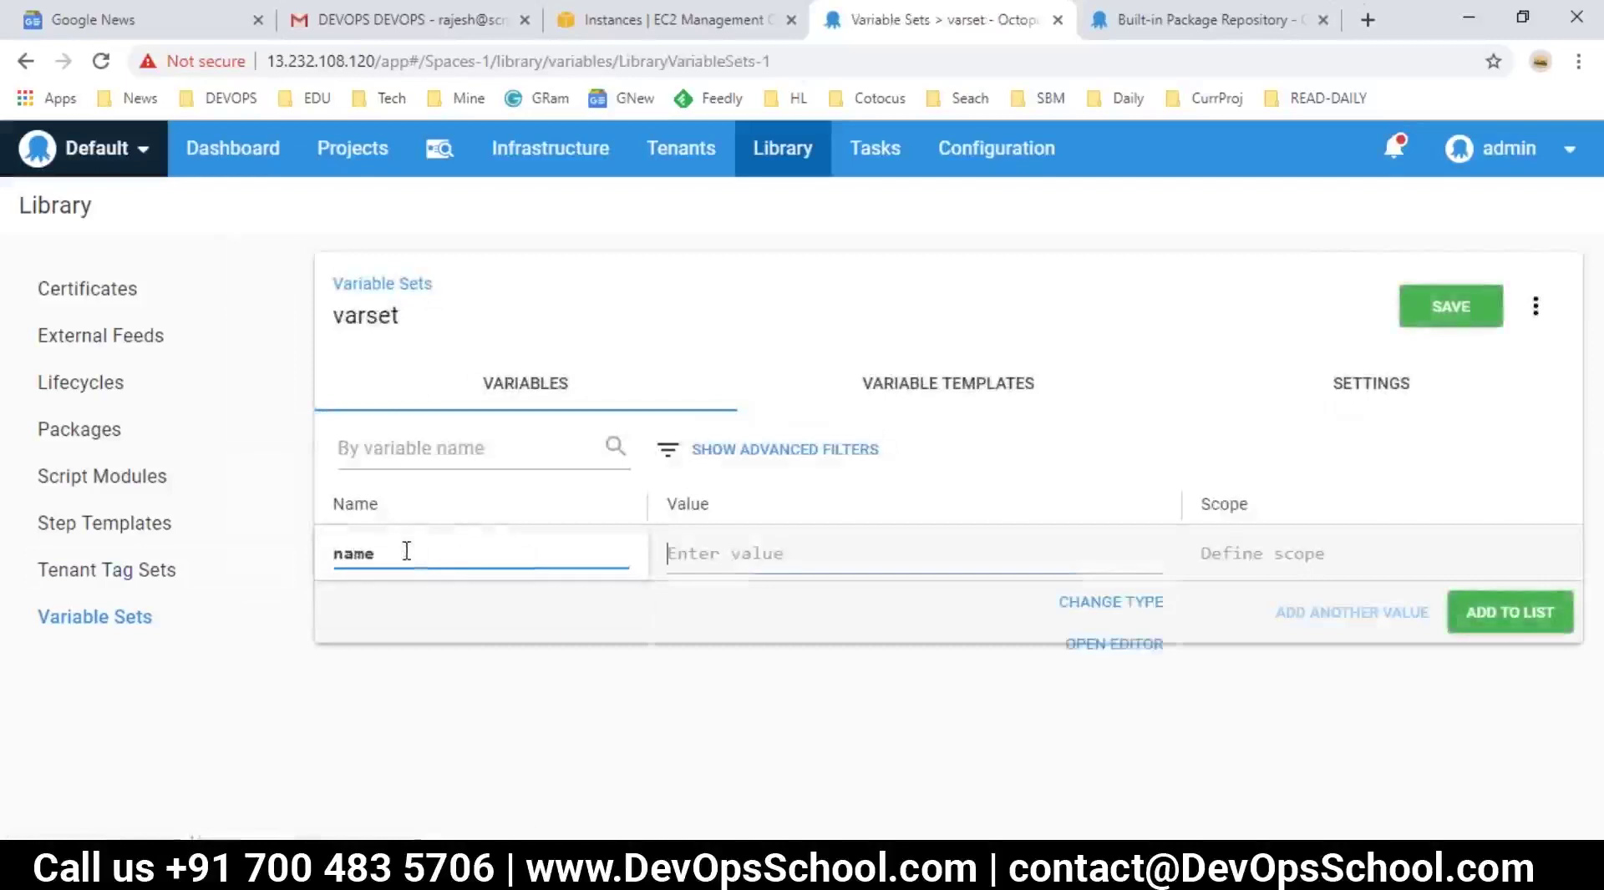
type("rajesh")
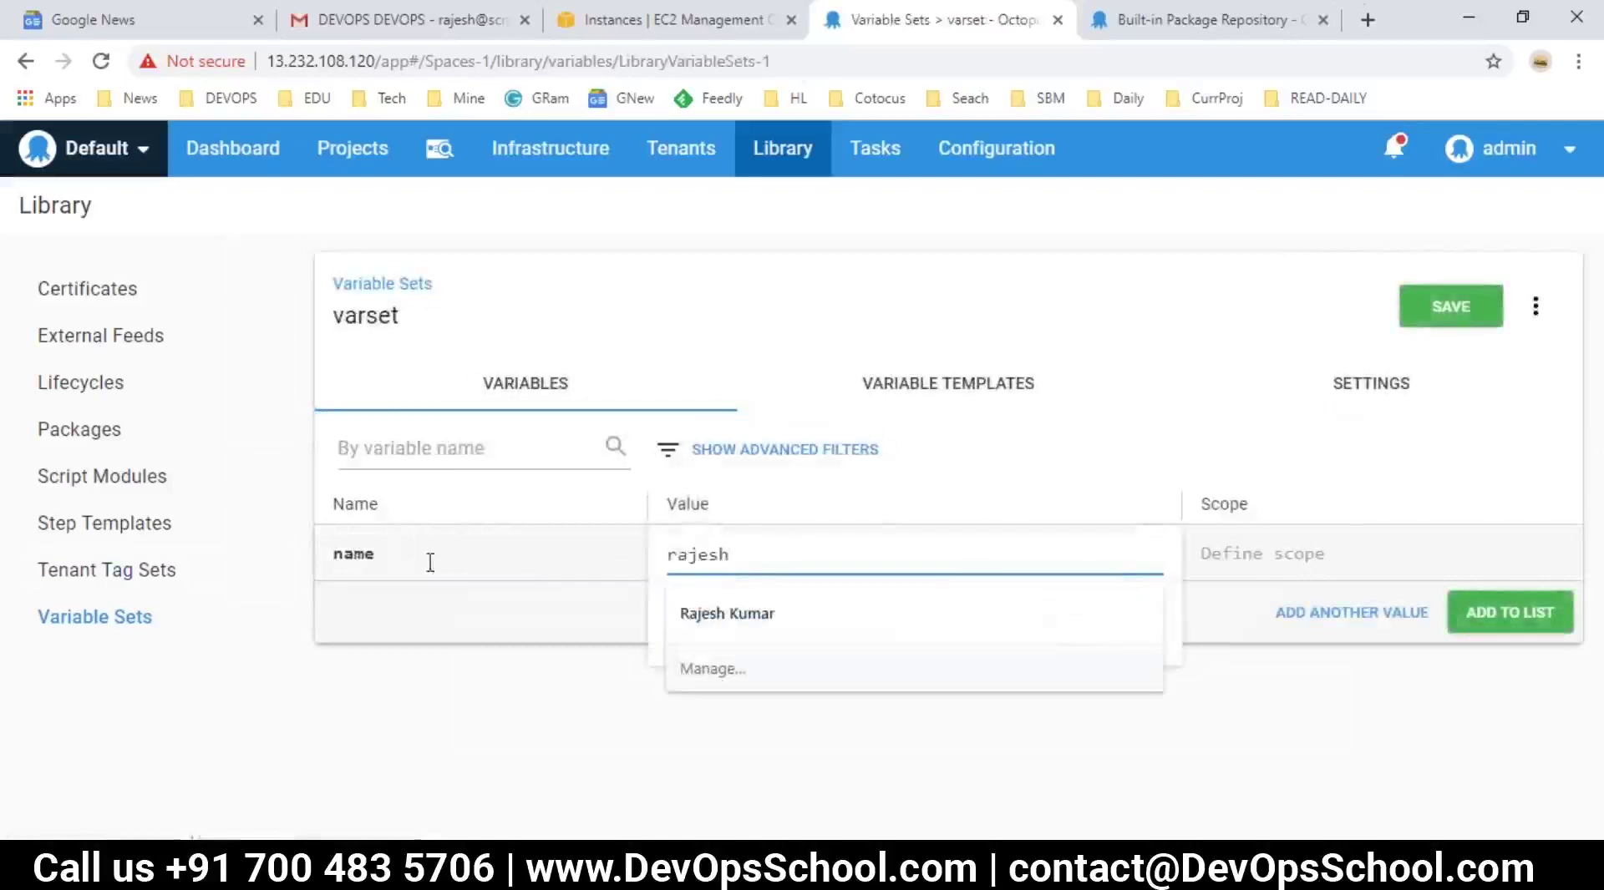
key("Tab")
- Scope the new variable to the Dev environment and save the variable set
left_click(1259, 560)
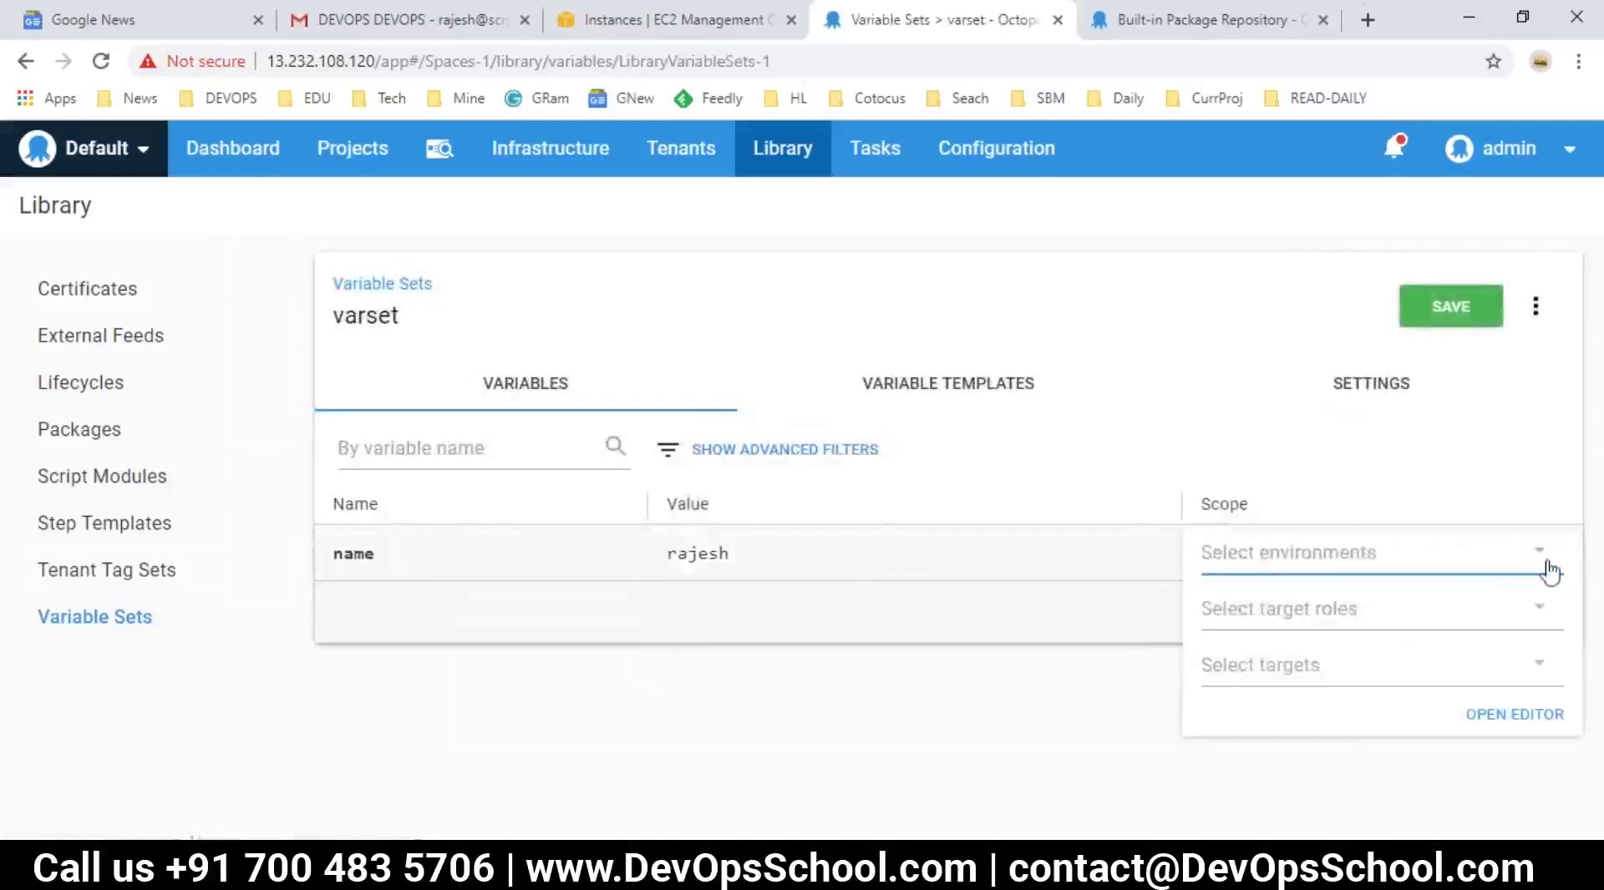
left_click(1539, 553)
left_click(1237, 614)
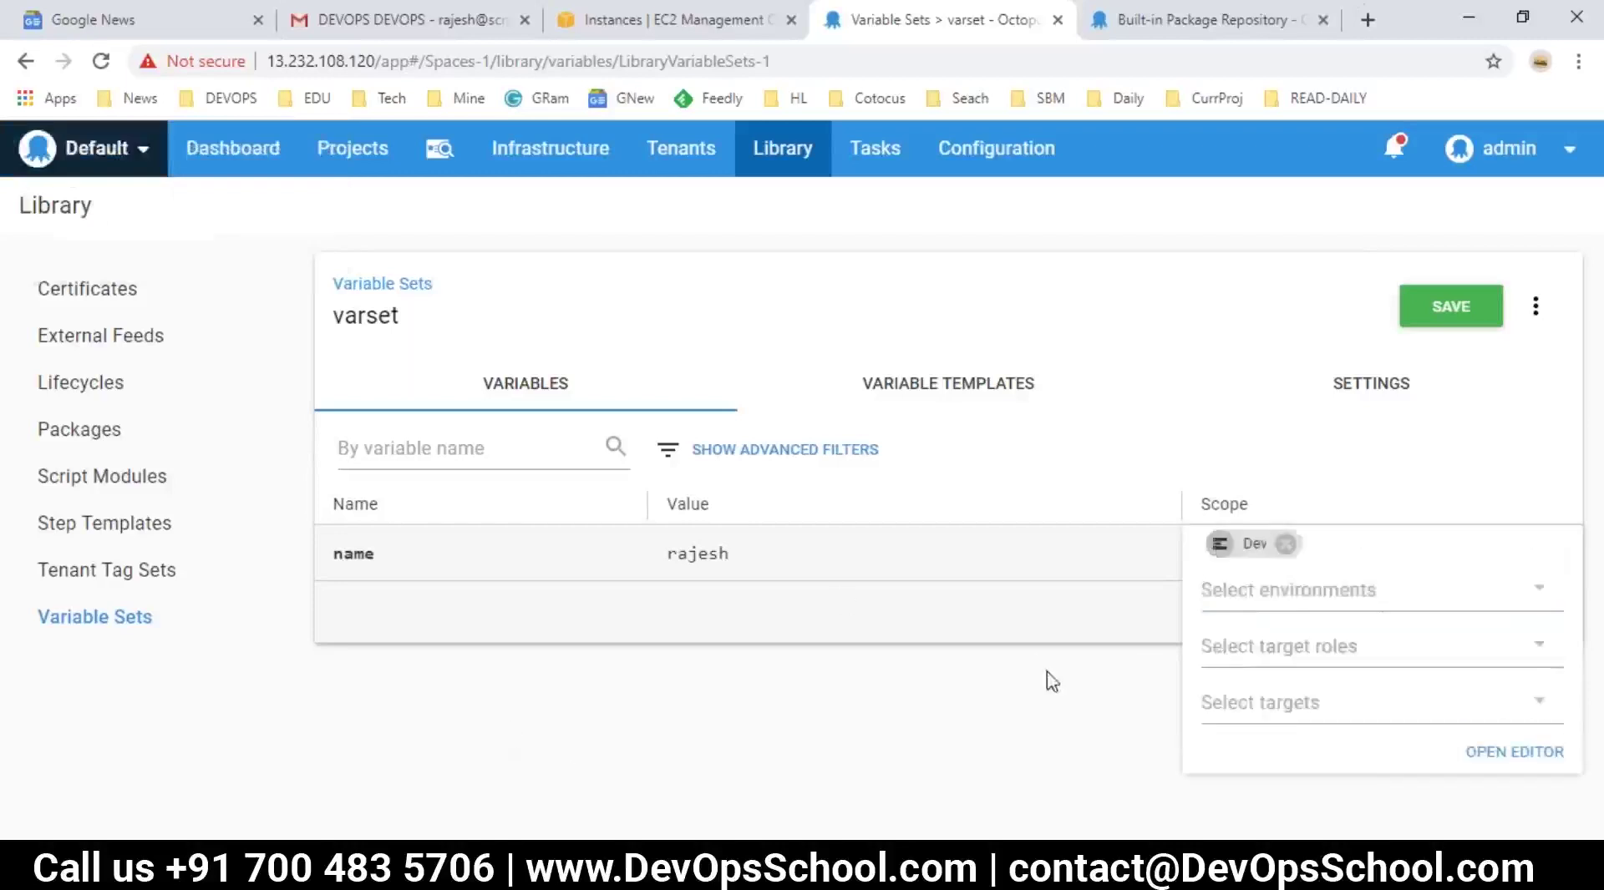
left_click(1433, 309)
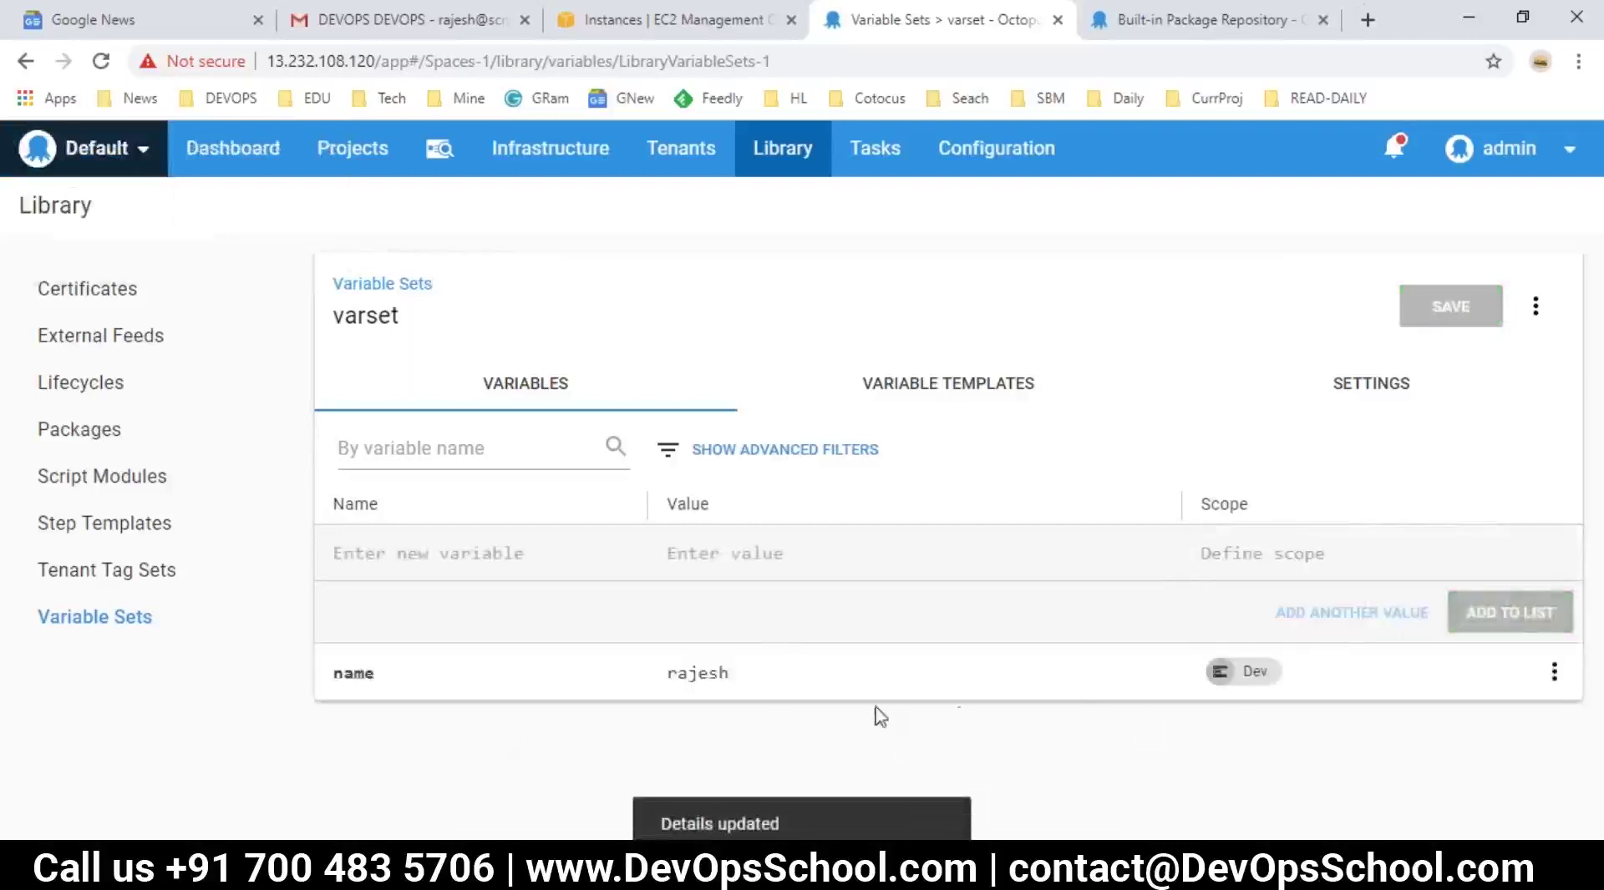
- Delete the step named second from the variable project's deployment process
left_click(365, 158)
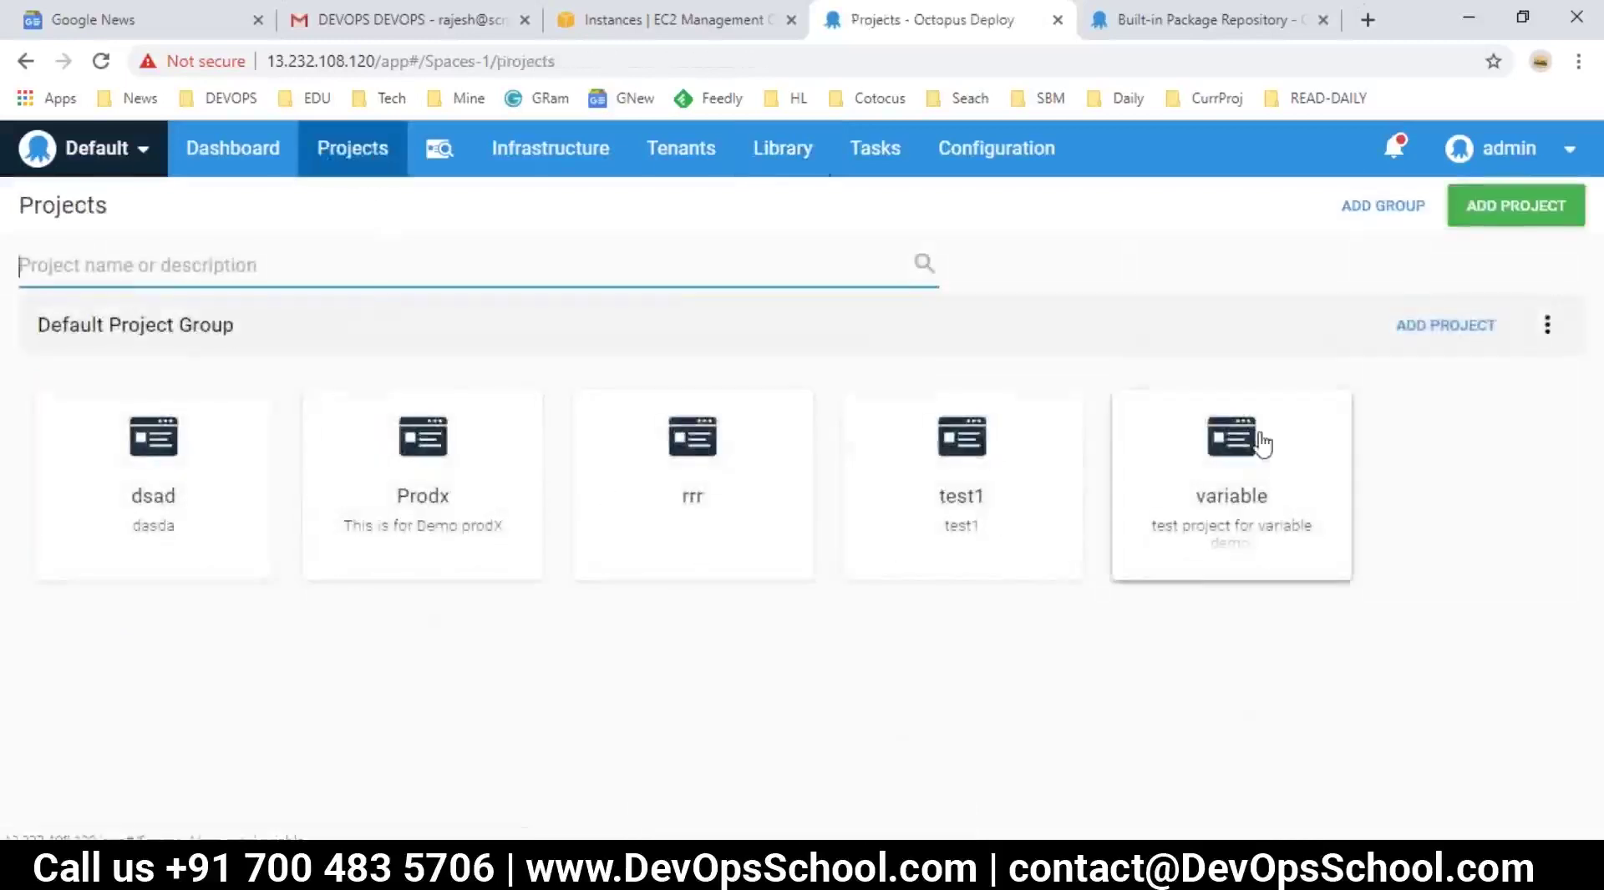
left_click(1225, 455)
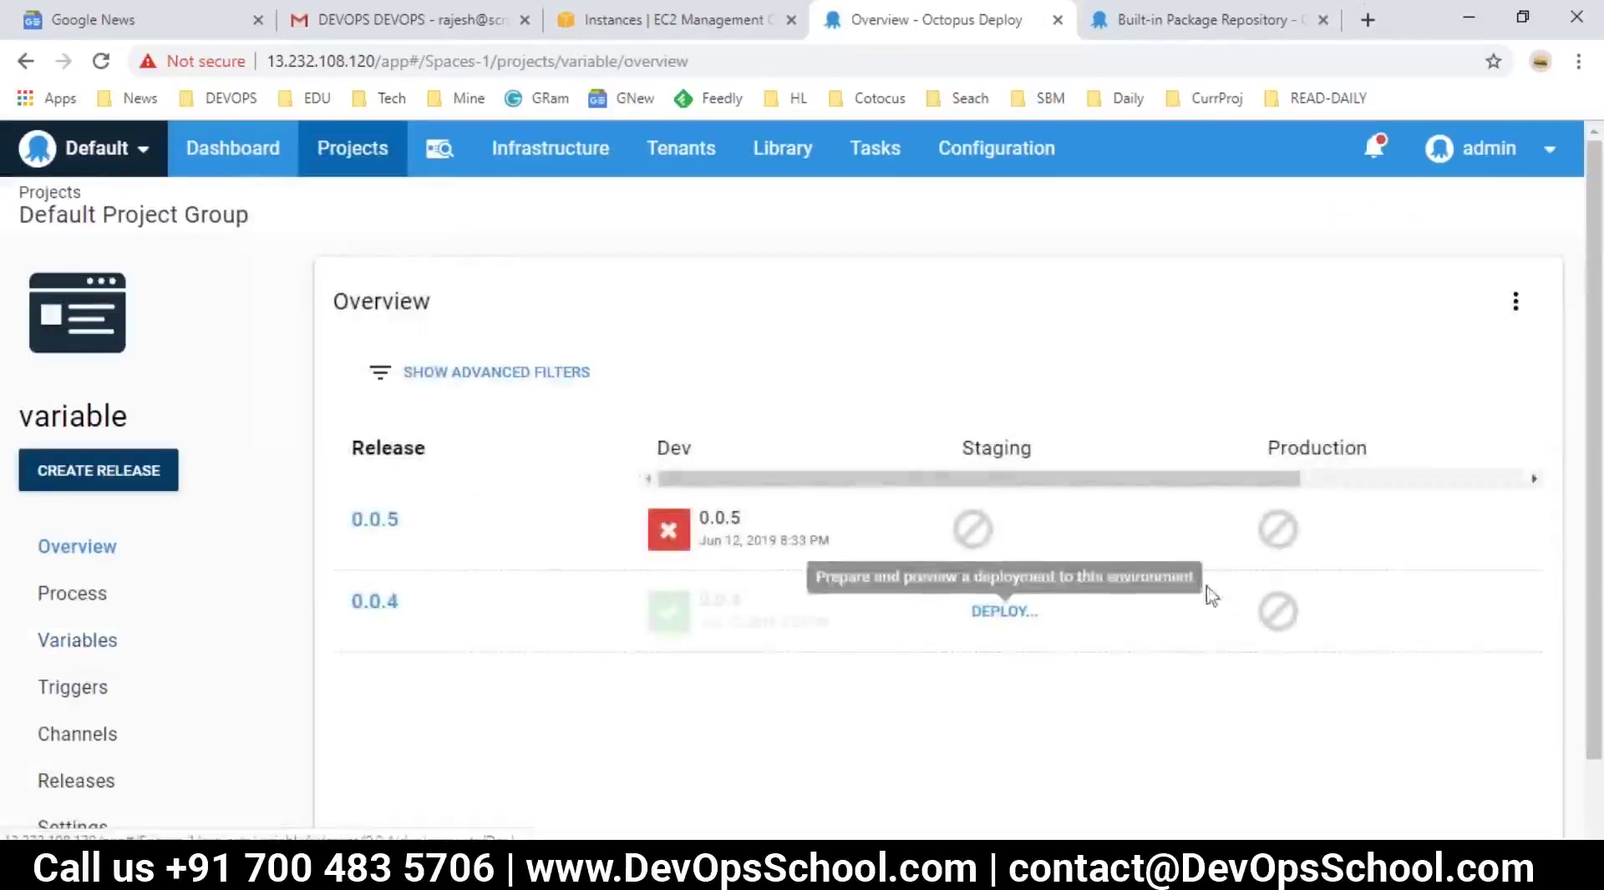
left_click(46, 594)
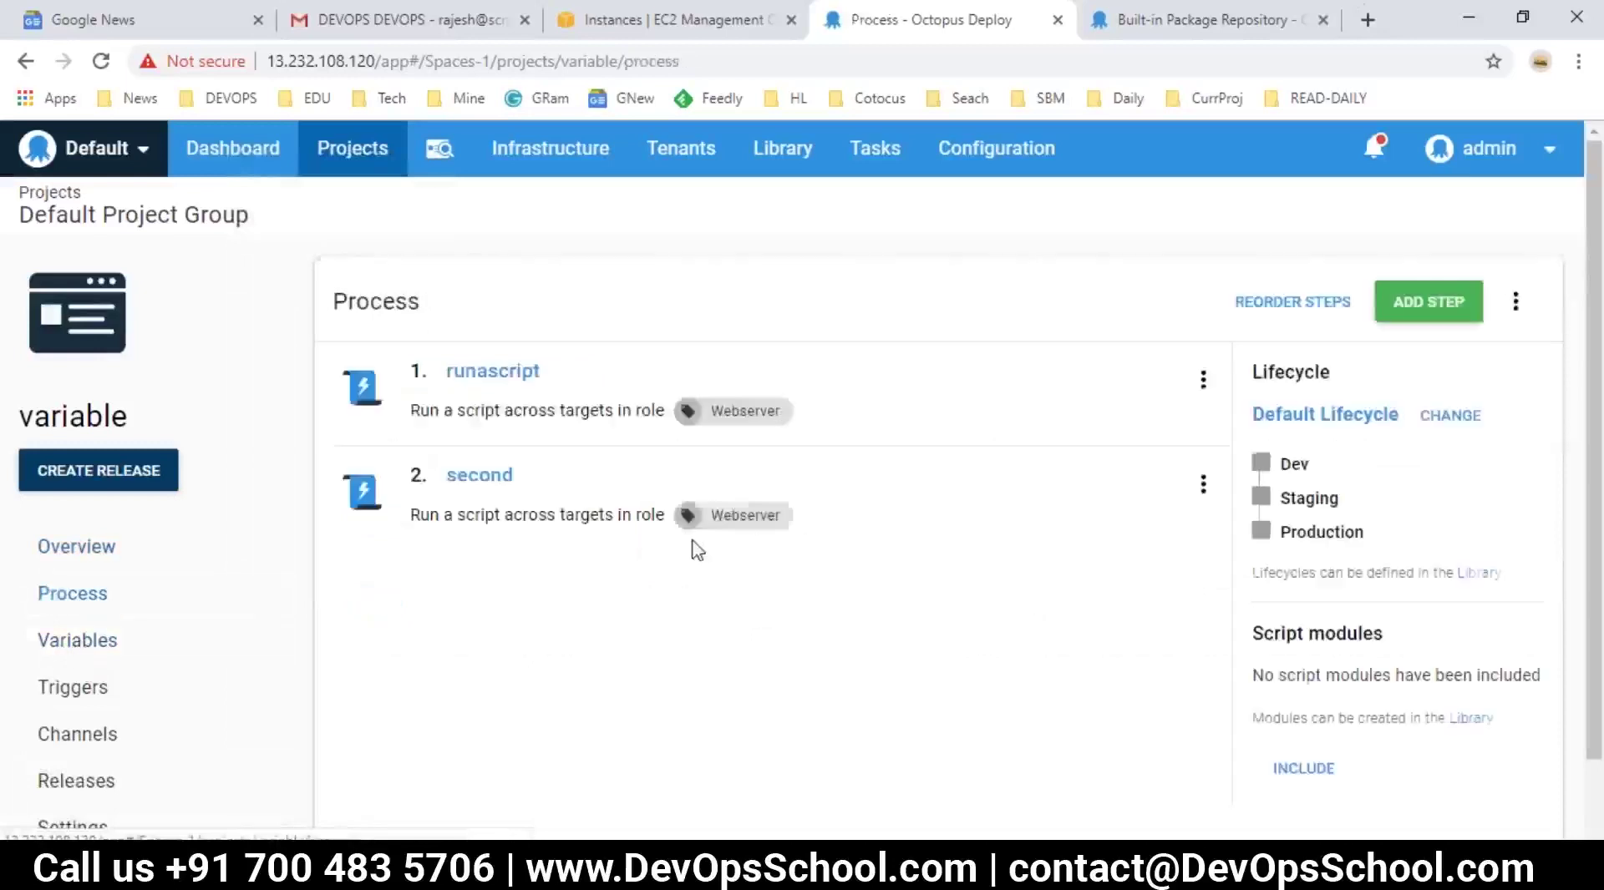
left_click(1203, 487)
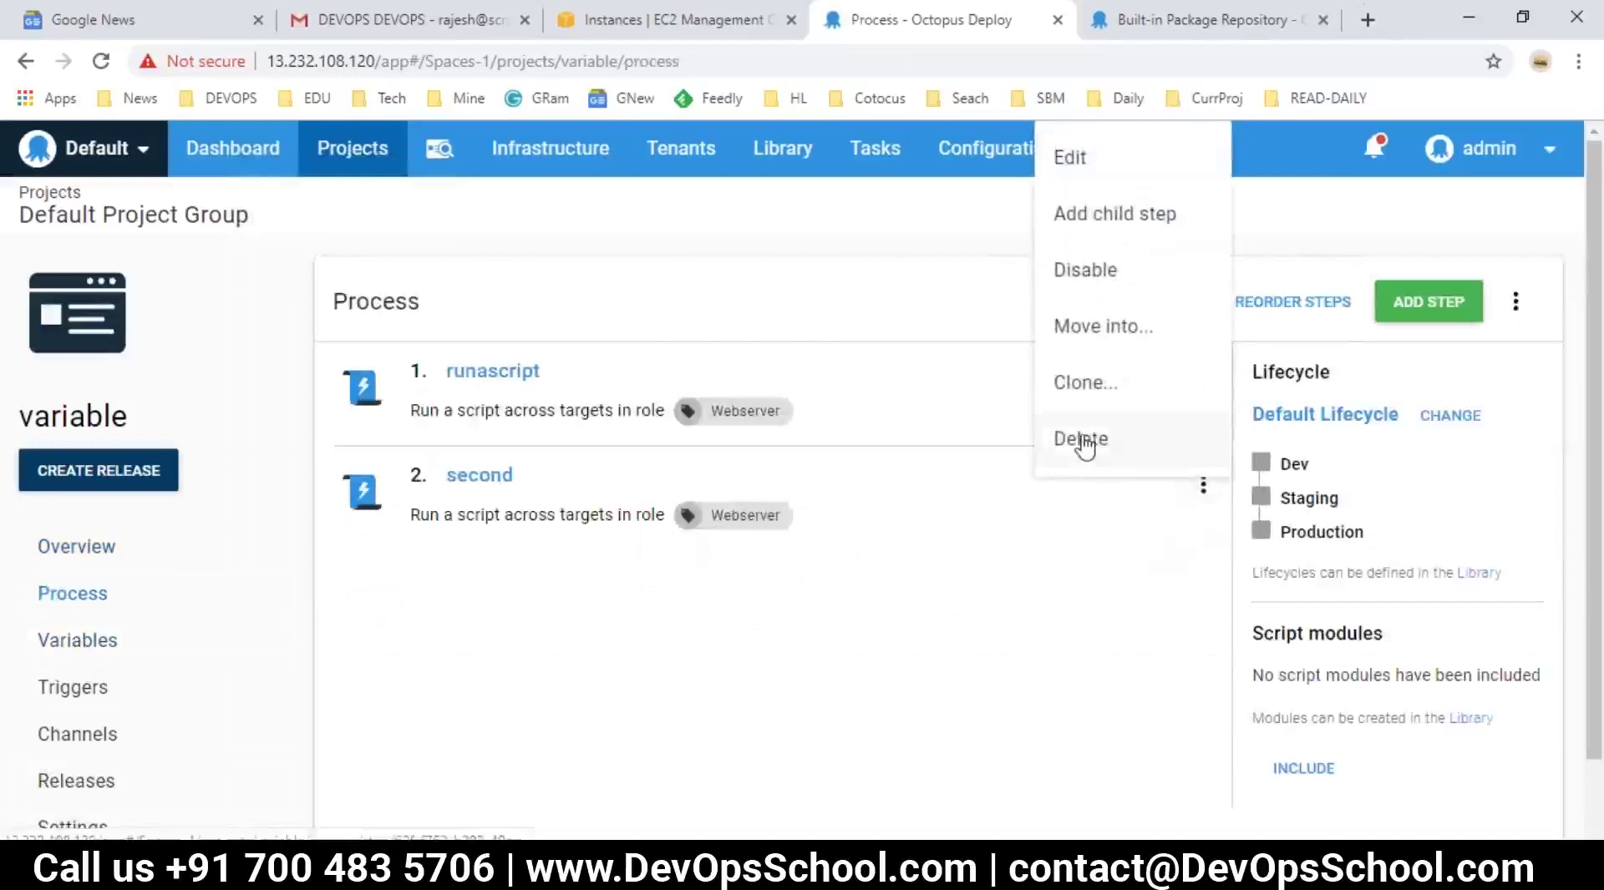
left_click(1081, 441)
left_click(1065, 568)
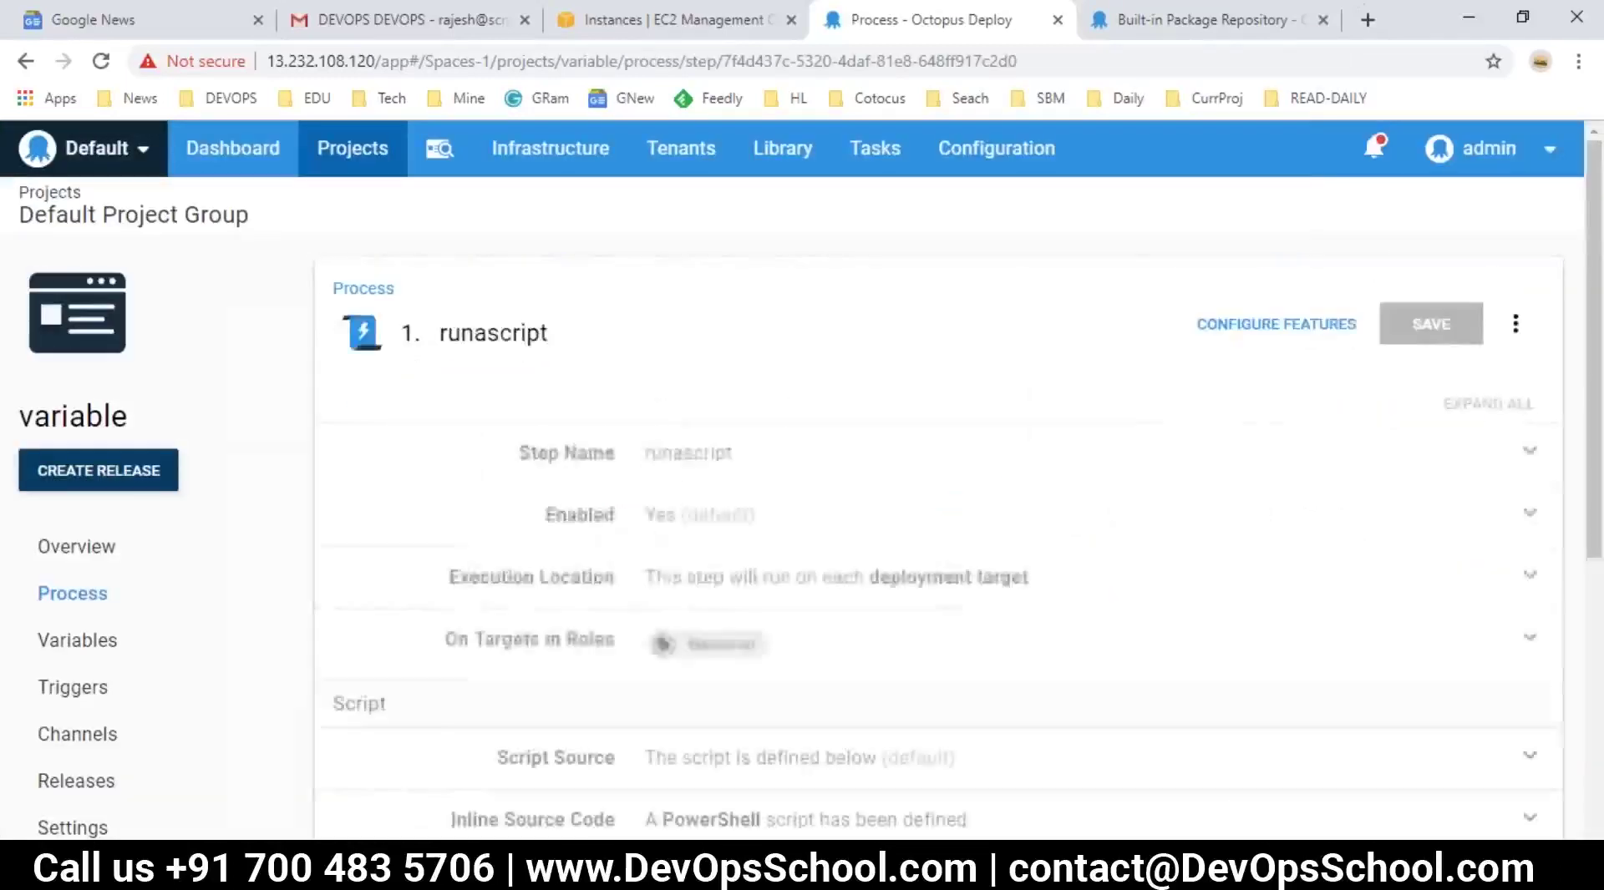
- Change the inline PowerShell script of the runascript step to mkdir c:\#{name} and save the step
scroll(827, 620, "down", 6)
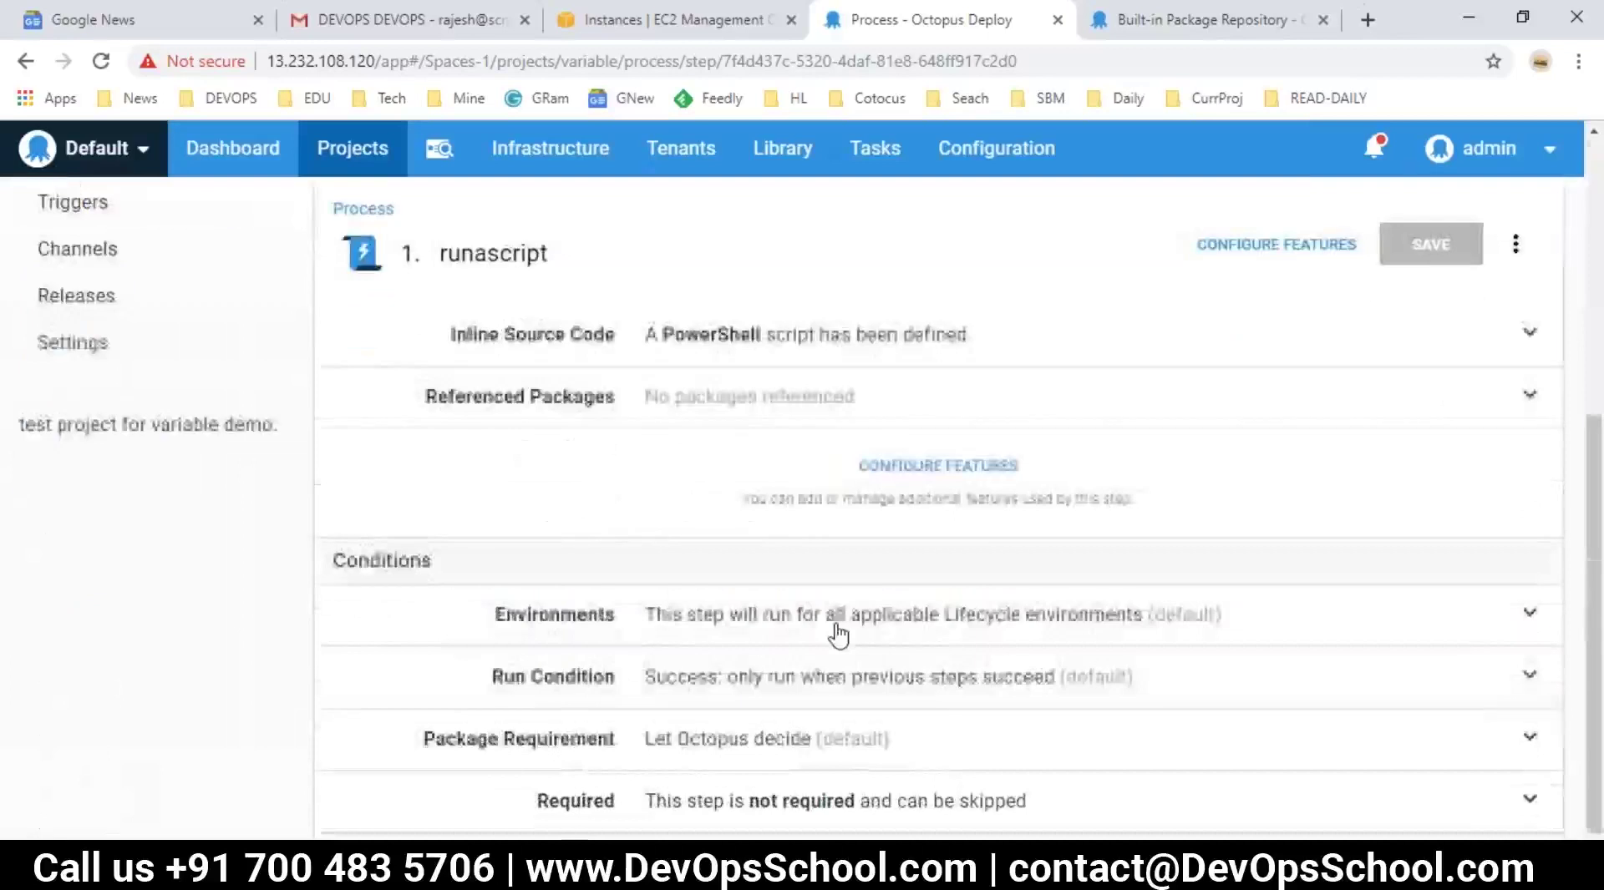
left_click(1517, 245)
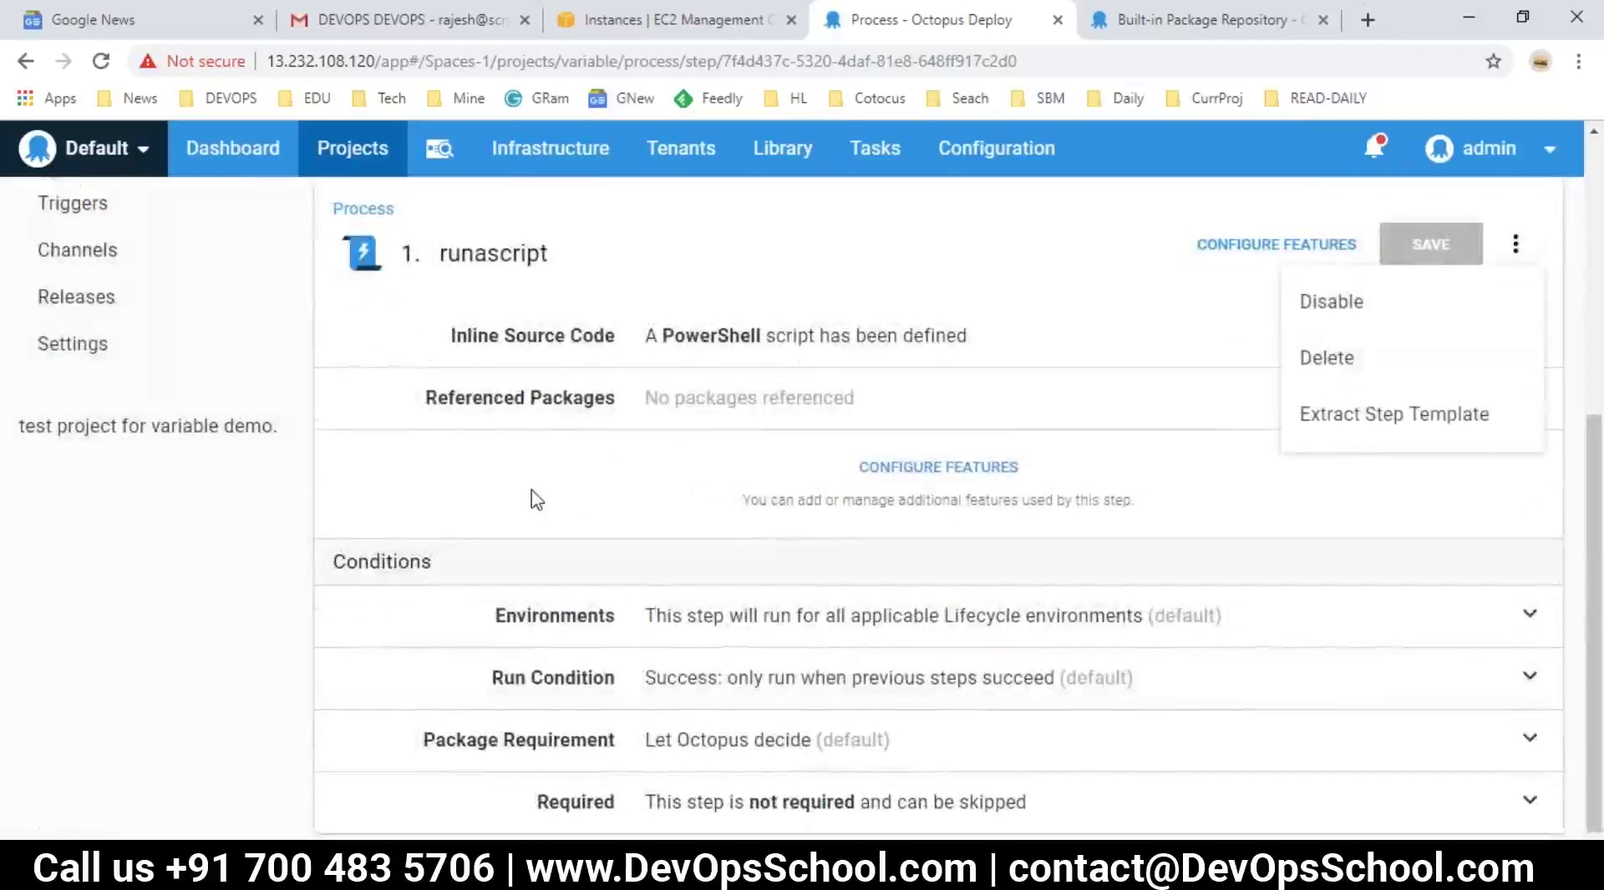
scroll(535, 510, "up", 4)
left_click(770, 679)
scroll(770, 677, "down", 4)
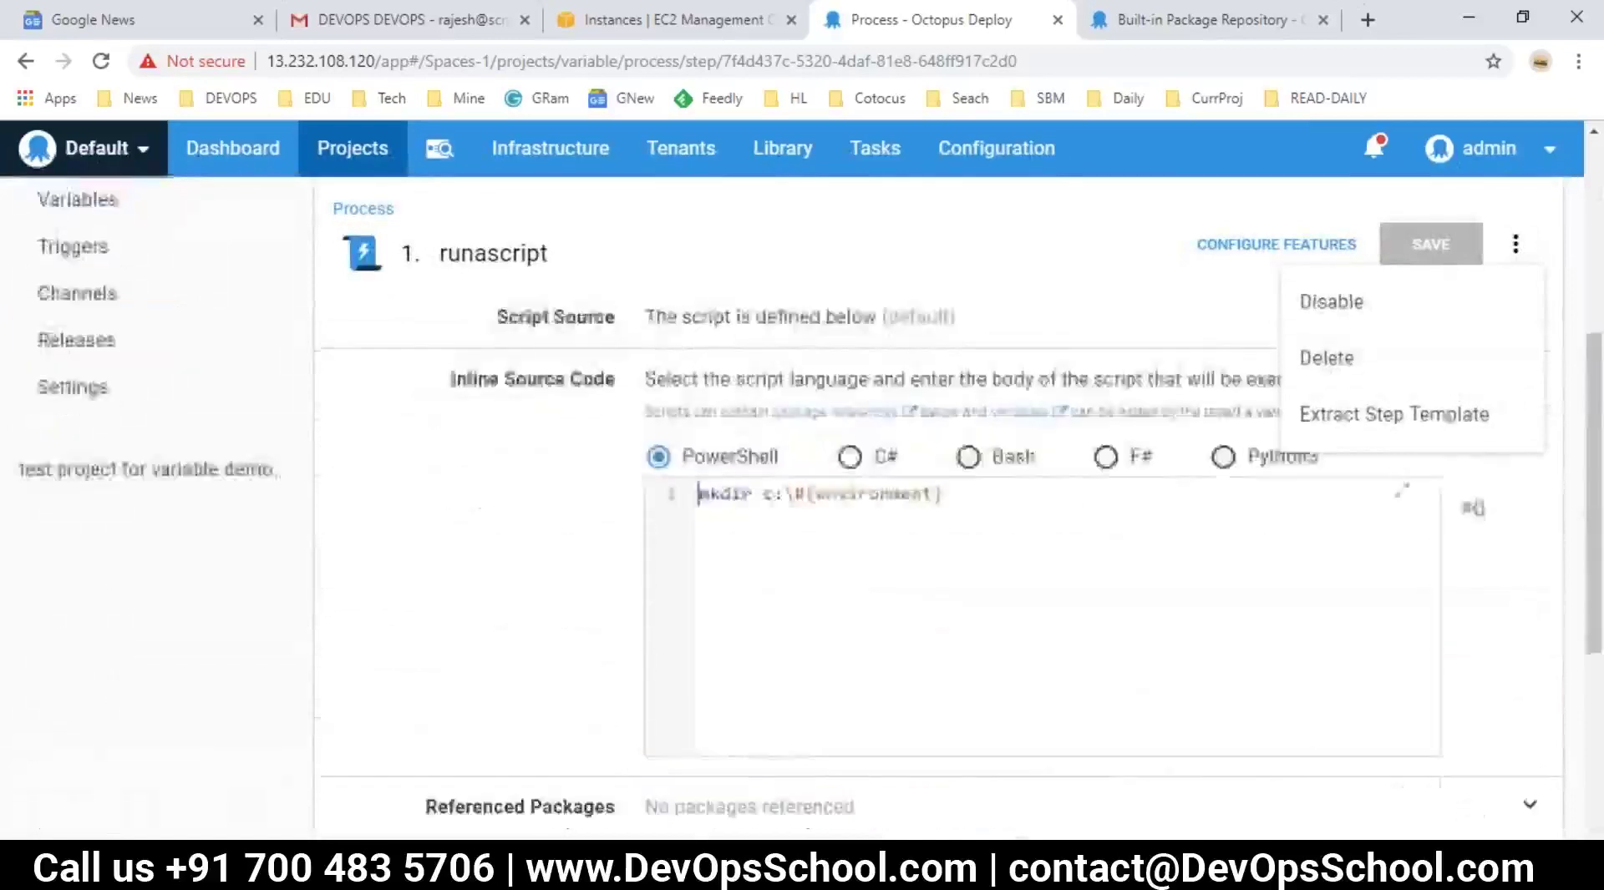
double_click(847, 449)
type("name")
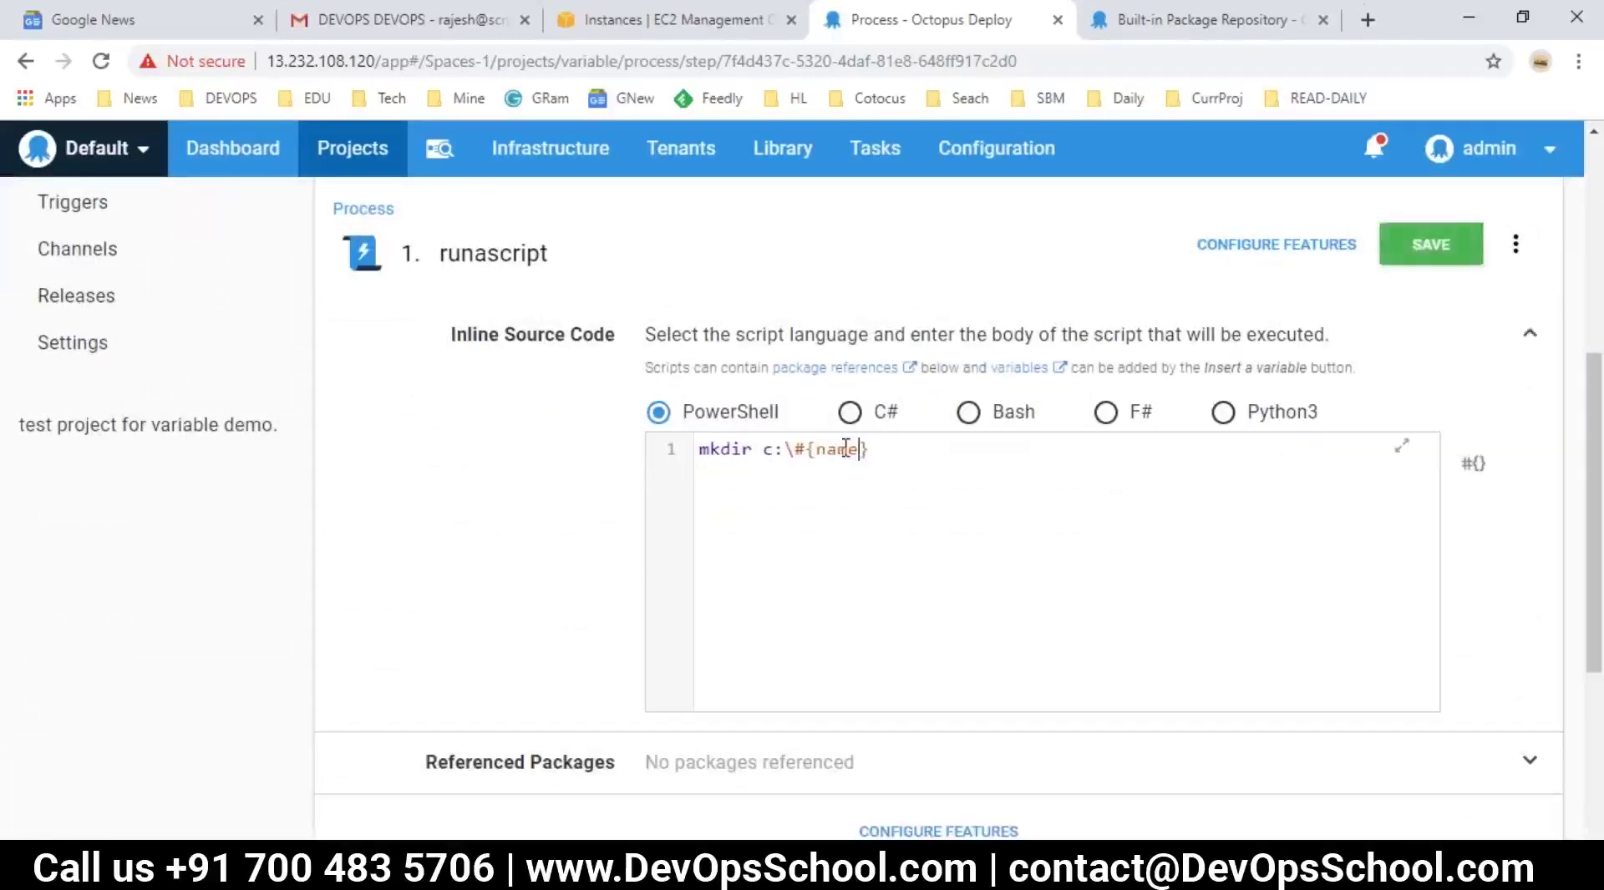
left_click(1417, 251)
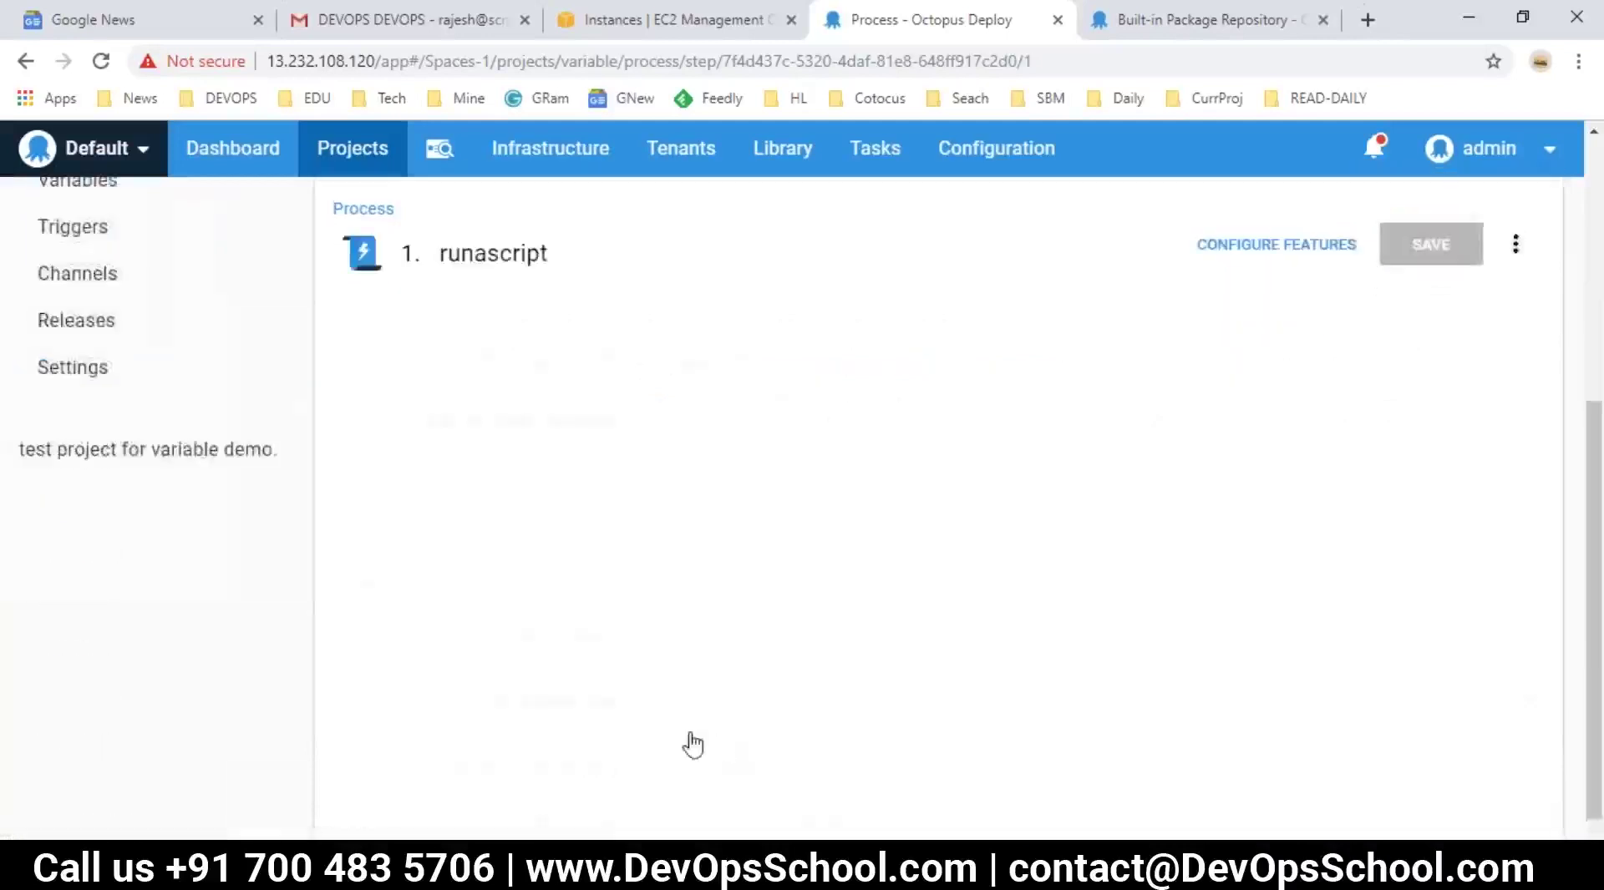
- Rename the variable in the library's varset variable set to name1 and save the set
scroll(609, 636, "up", 5)
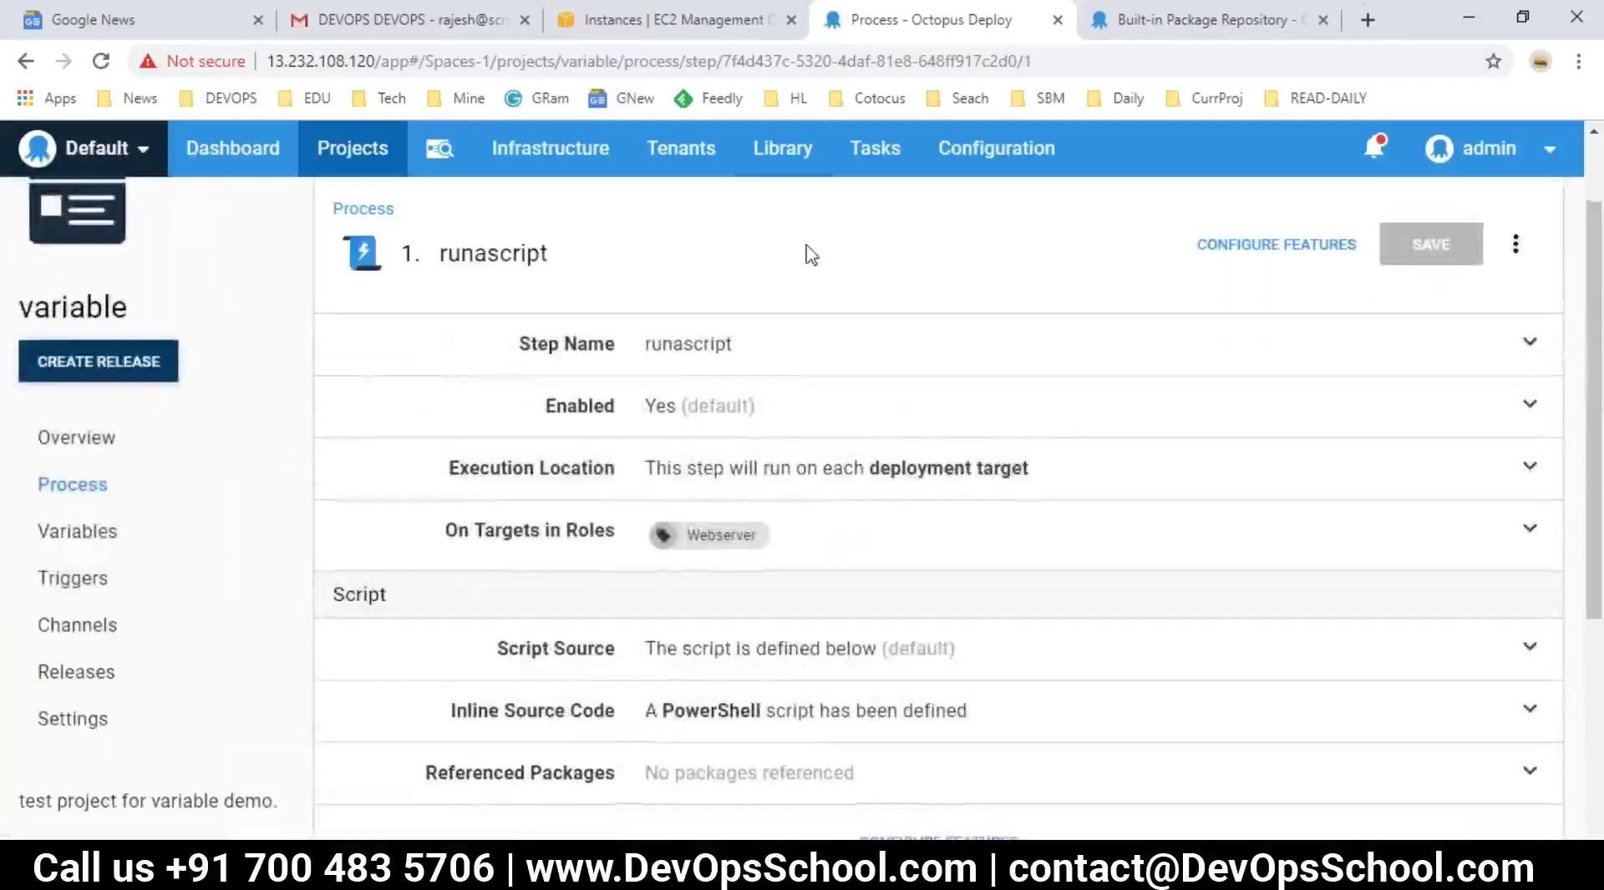
left_click(782, 148)
left_click(126, 616)
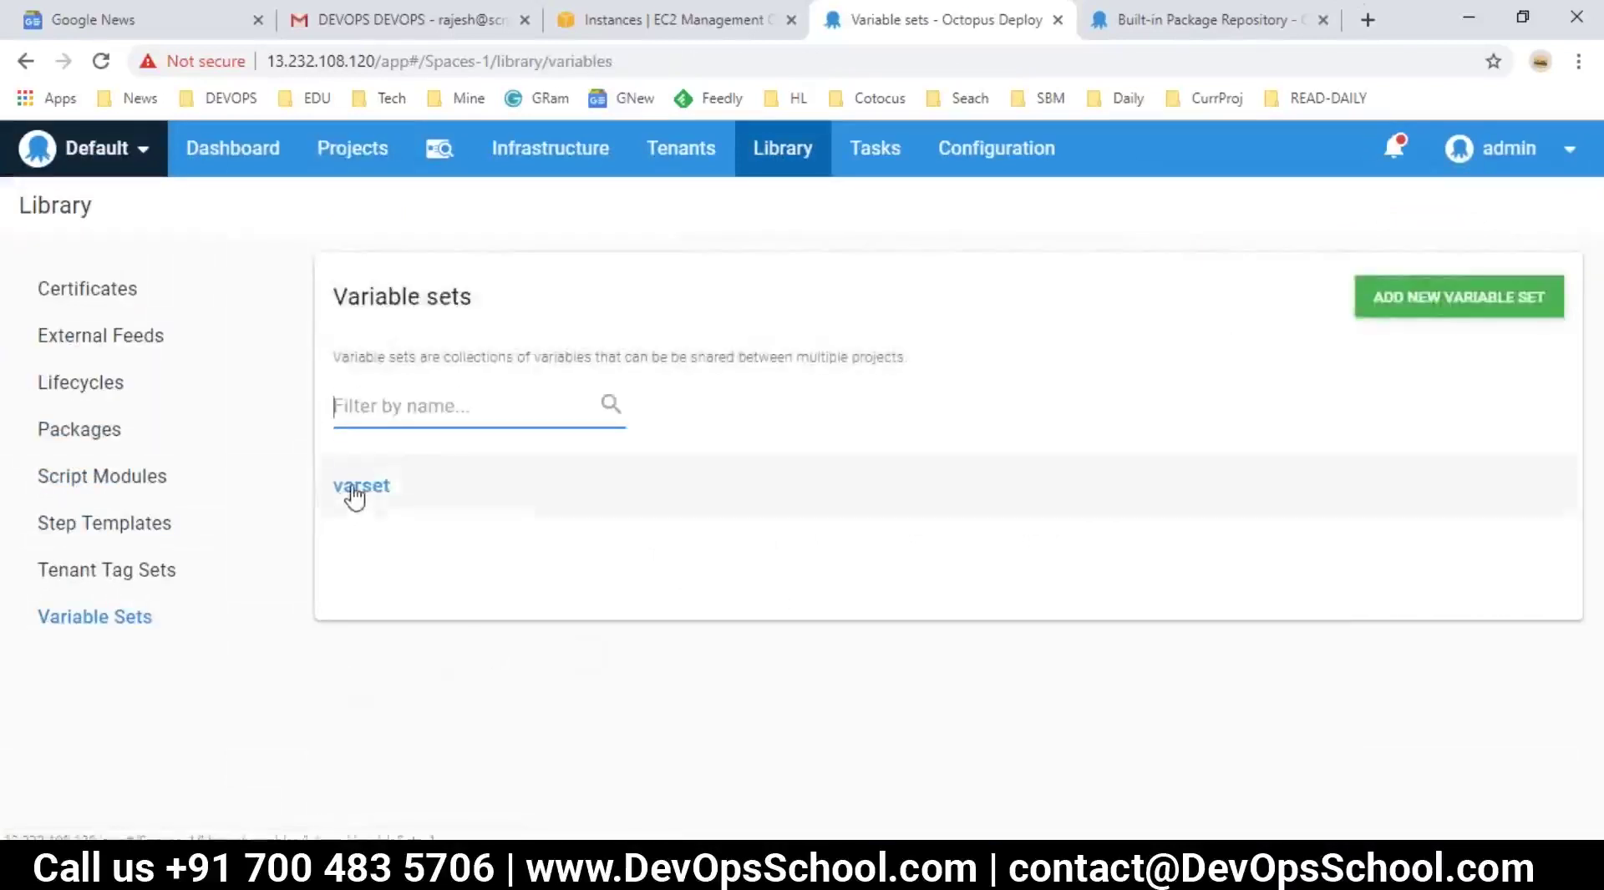
left_click(355, 492)
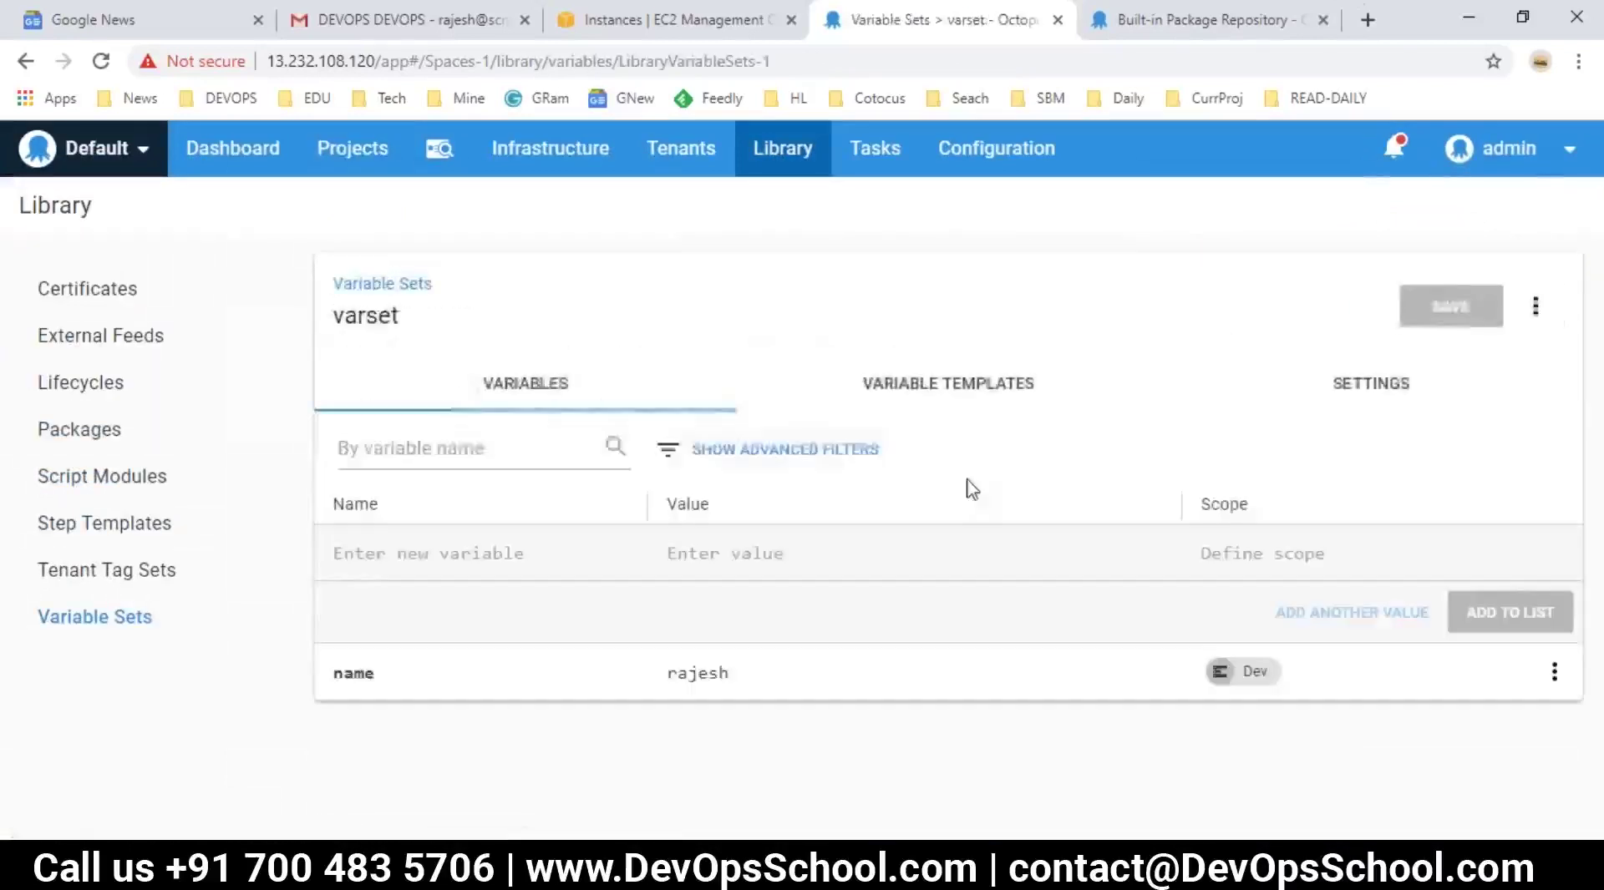
left_click(417, 673)
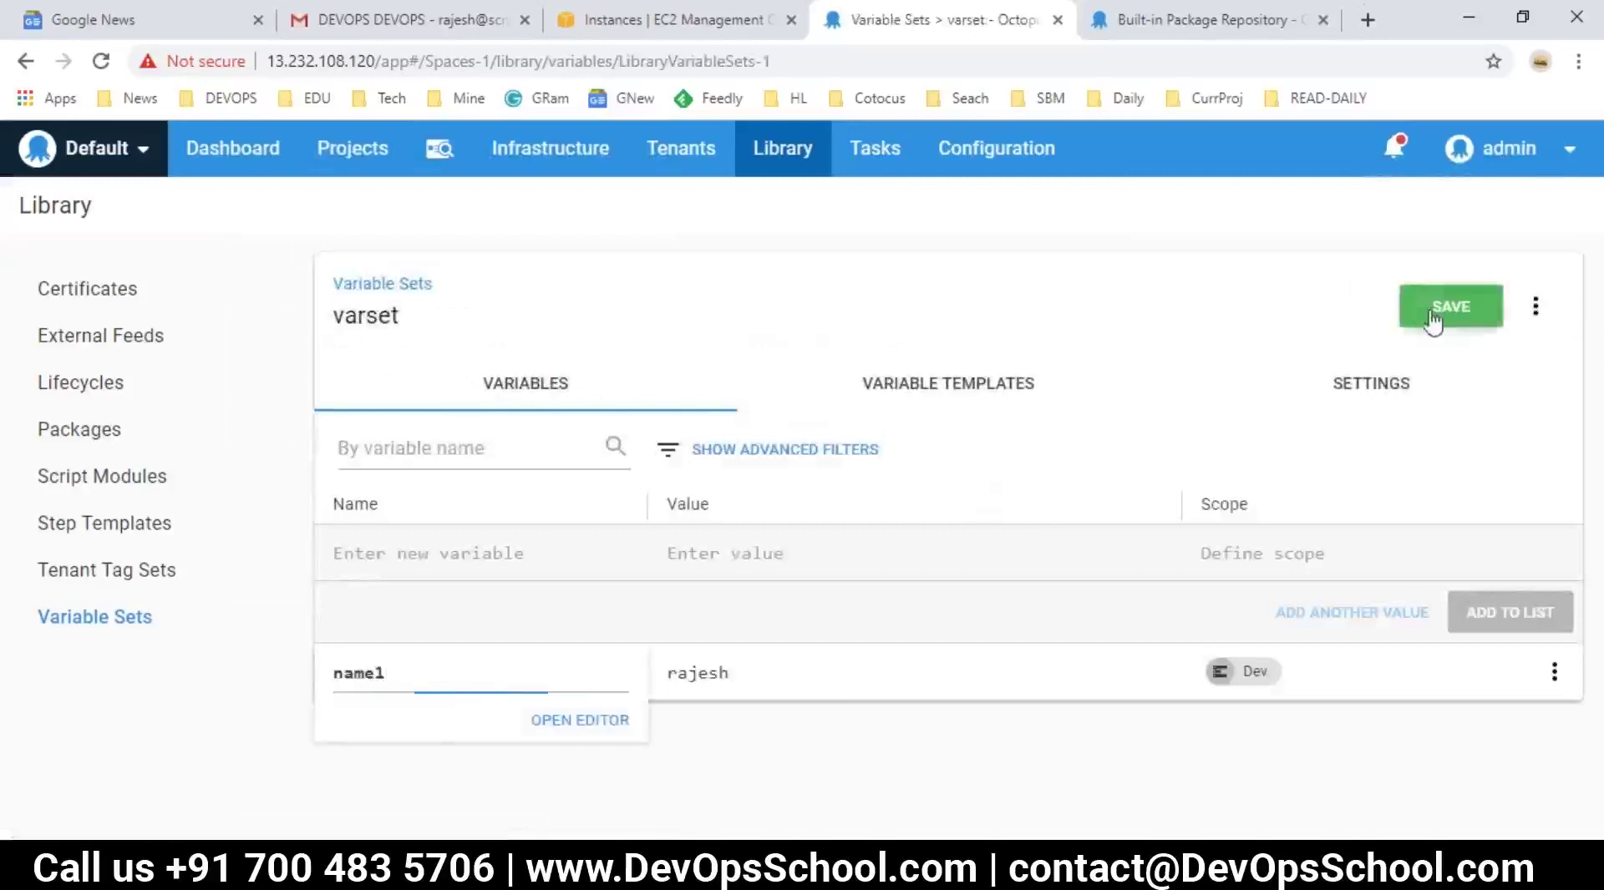
left_click(1433, 317)
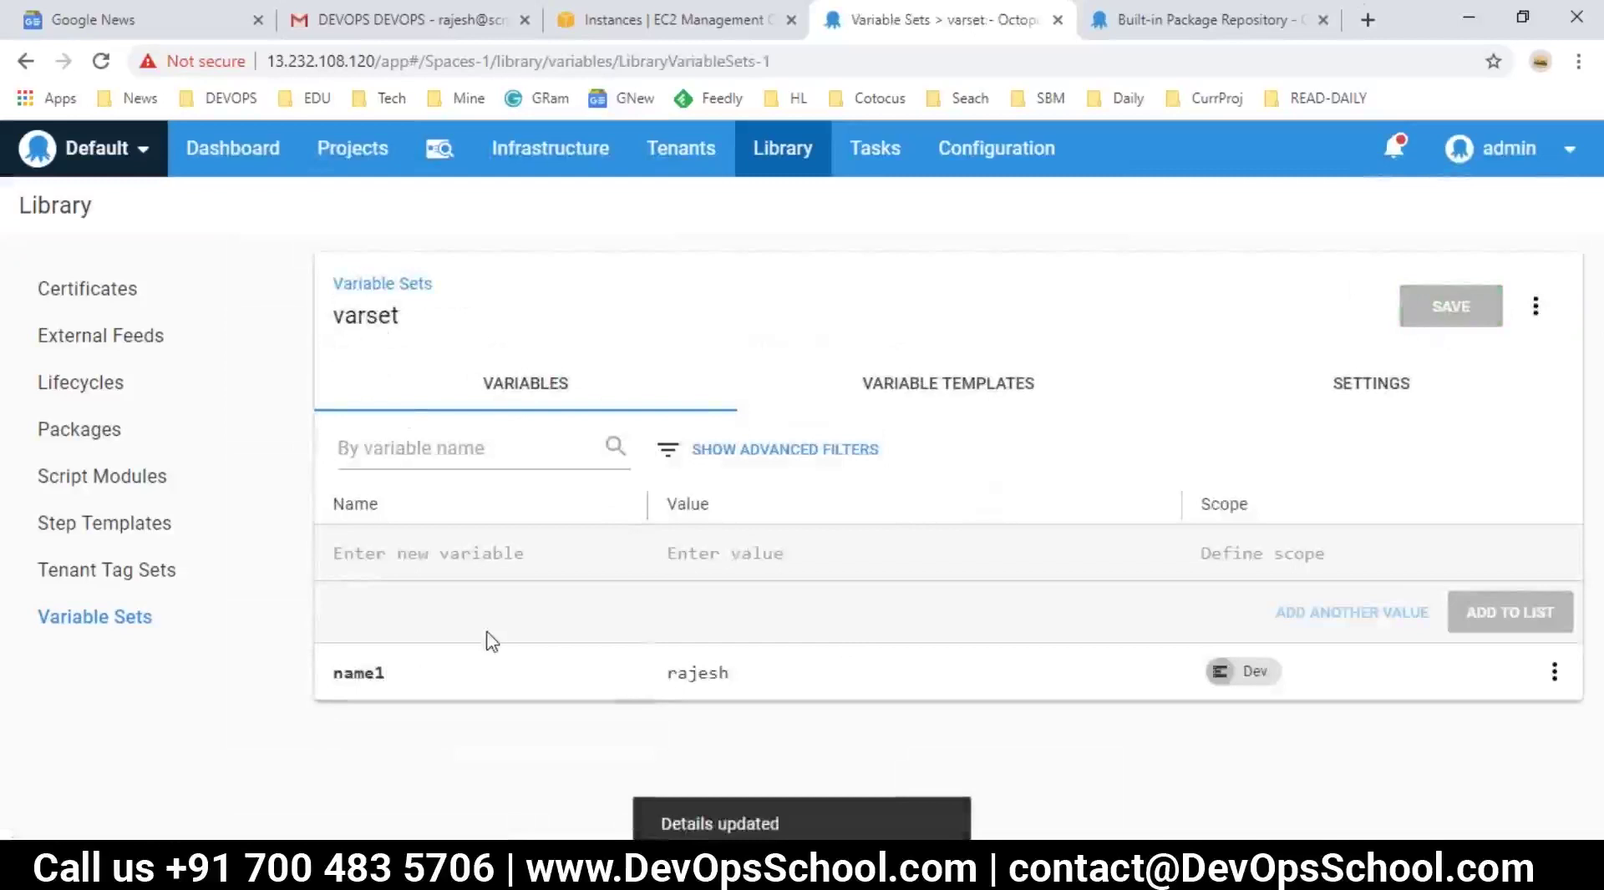
- Create release 0.0.6 of the variable project and deploy it to the Dev environment
left_click(341, 158)
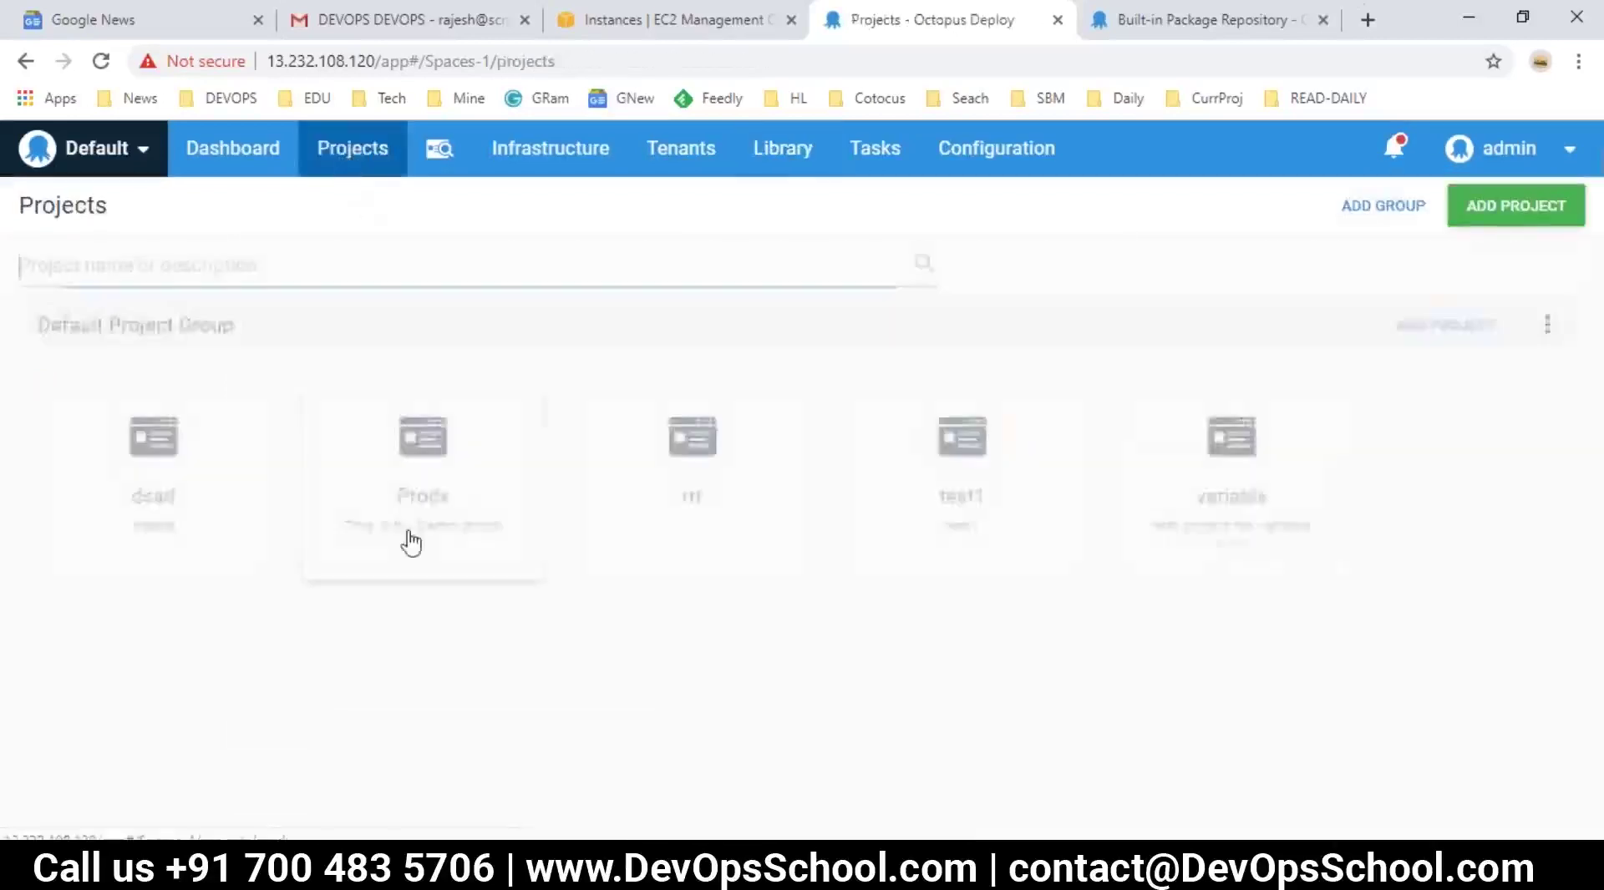
left_click(1227, 492)
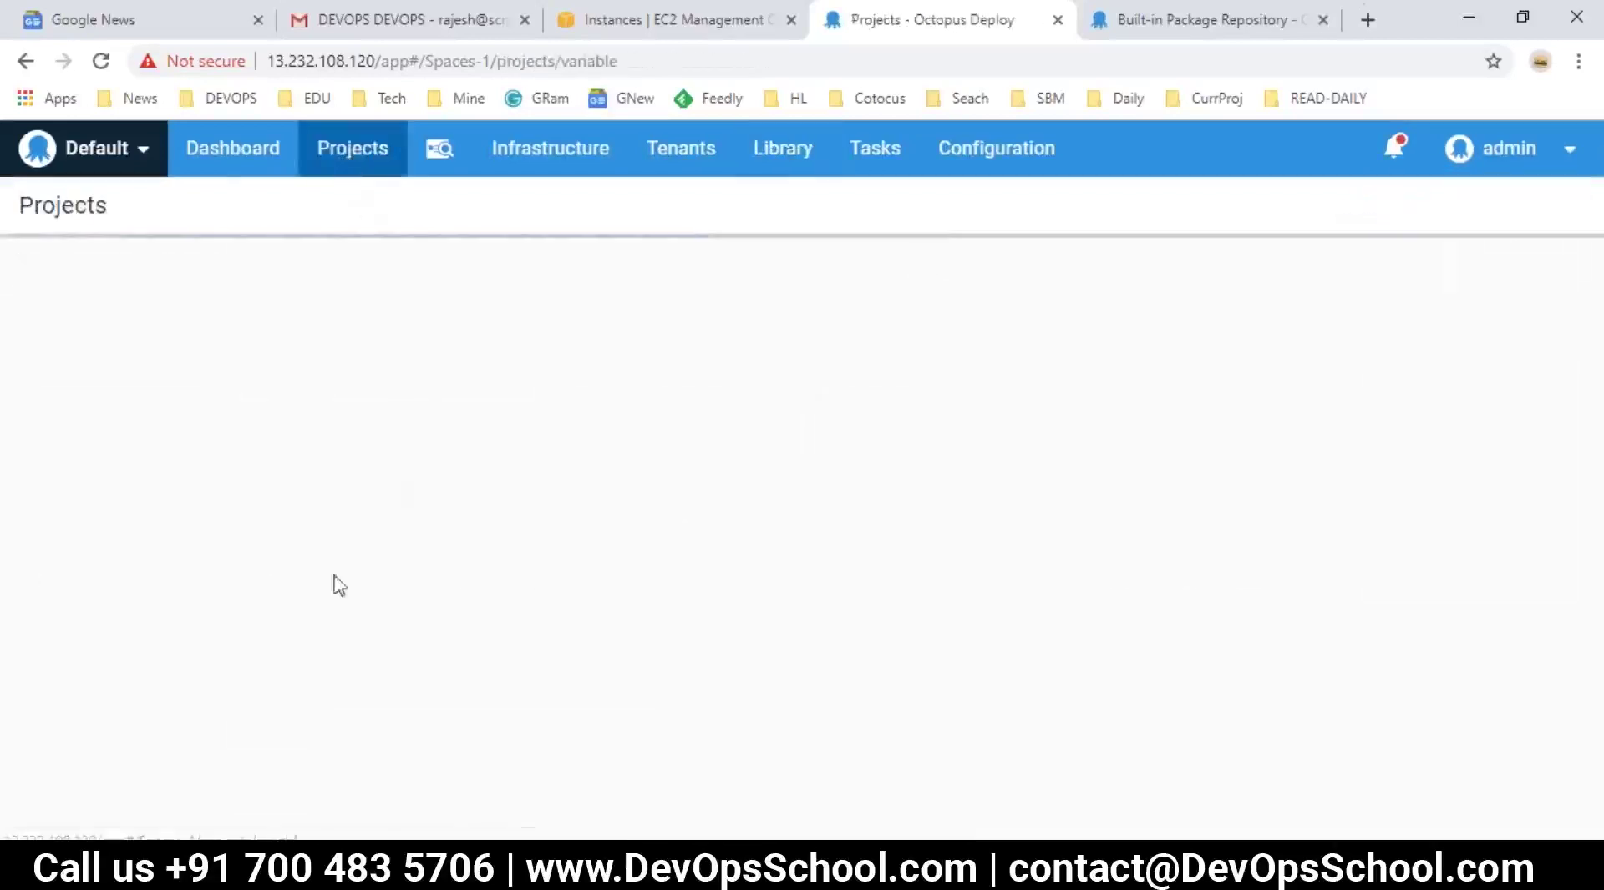
scroll(83, 691, "down", 1)
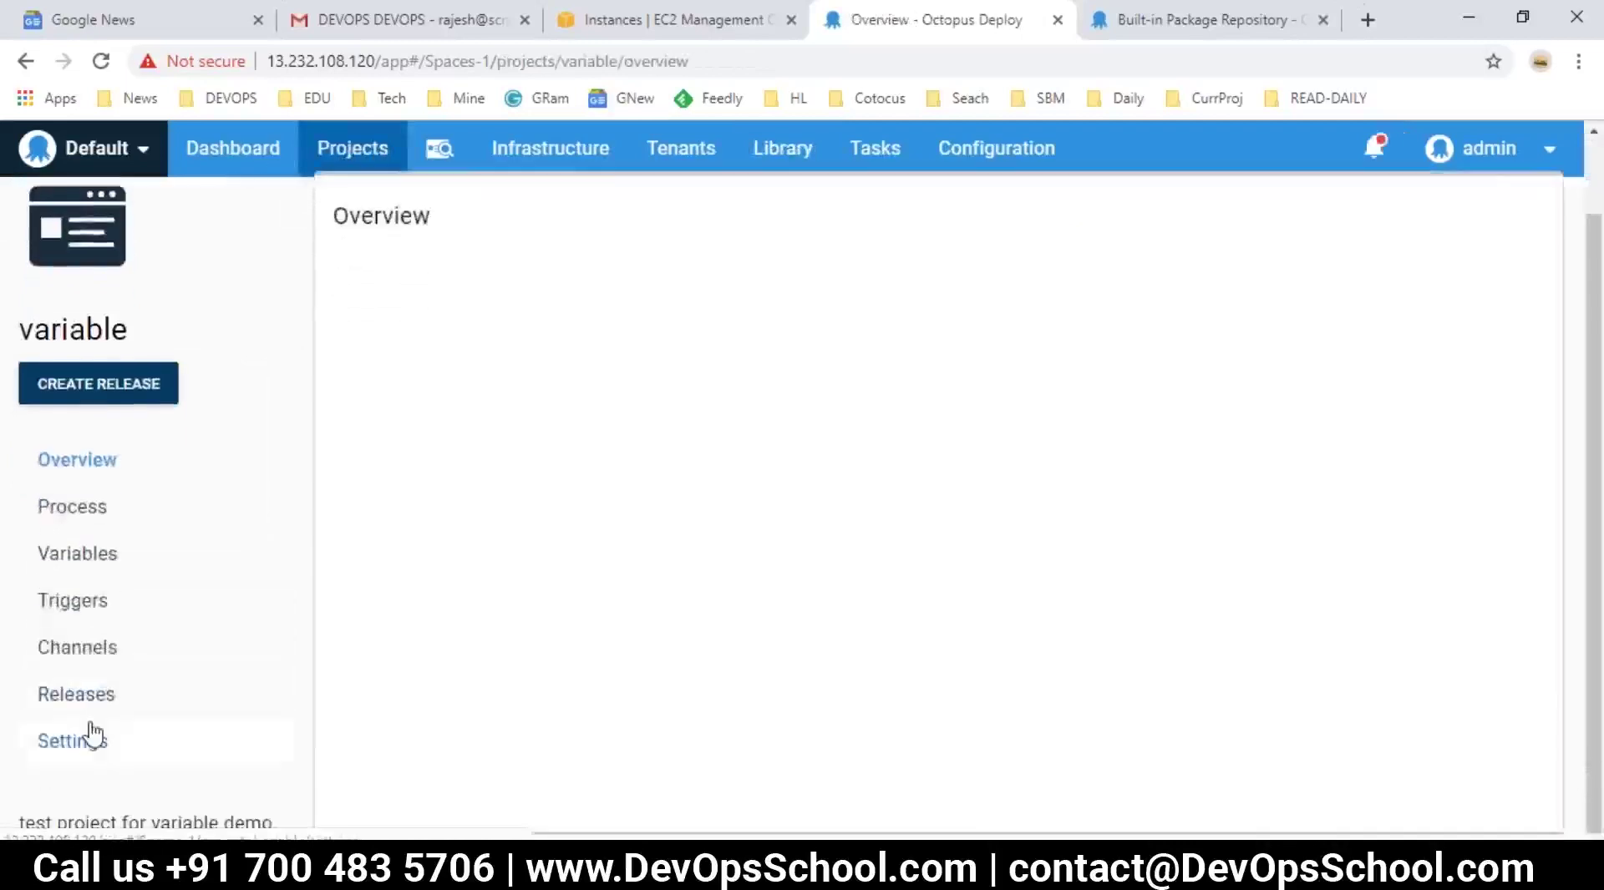
left_click(66, 710)
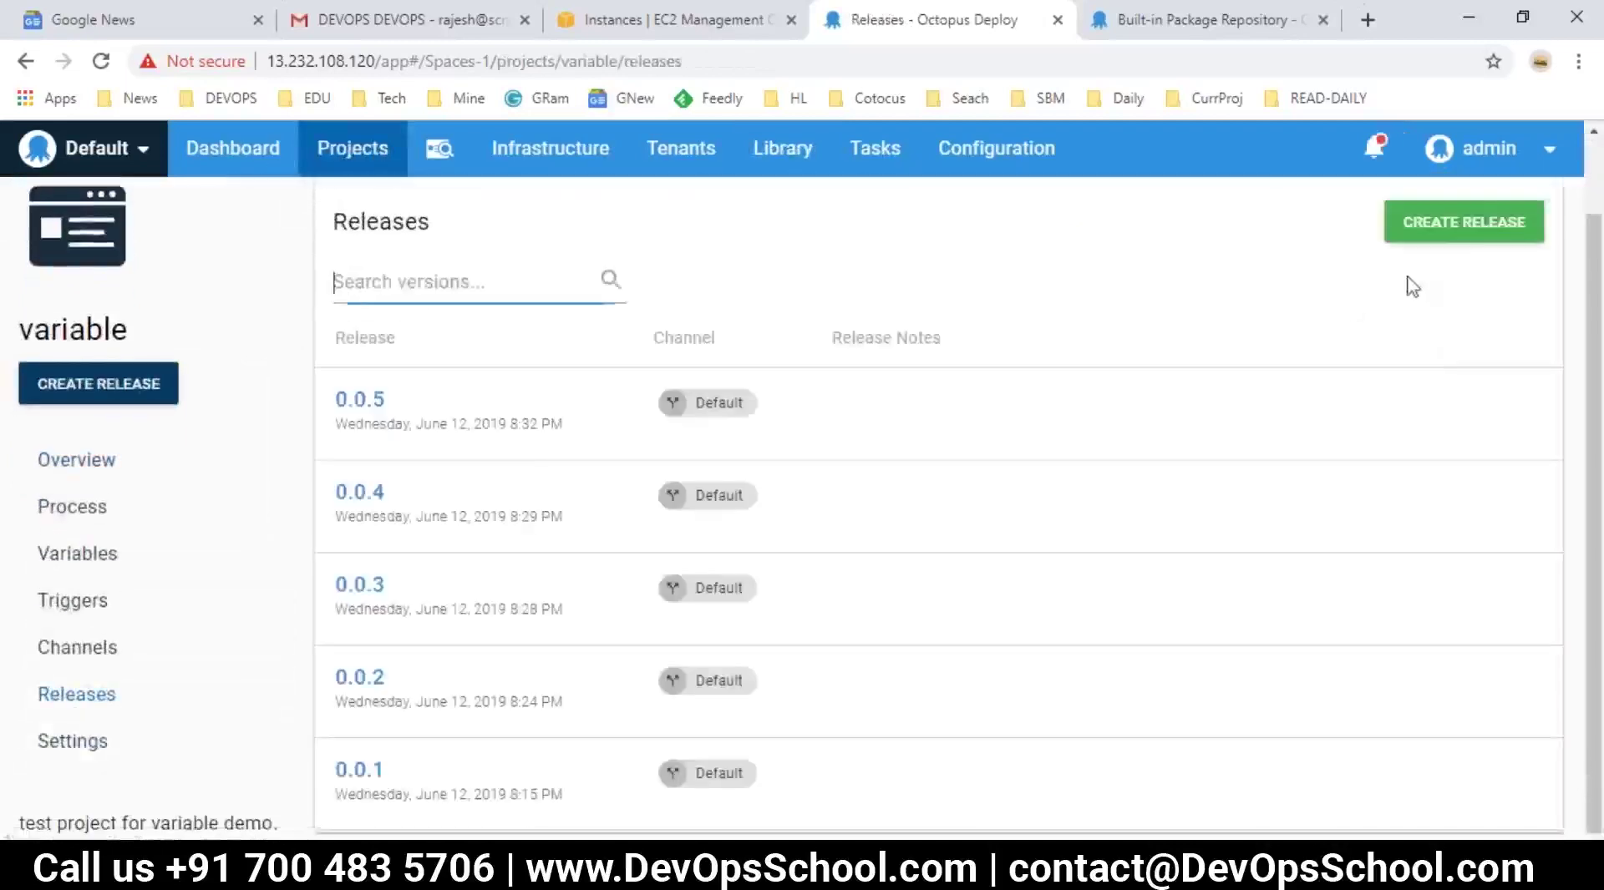
left_click(1452, 225)
left_click(1480, 228)
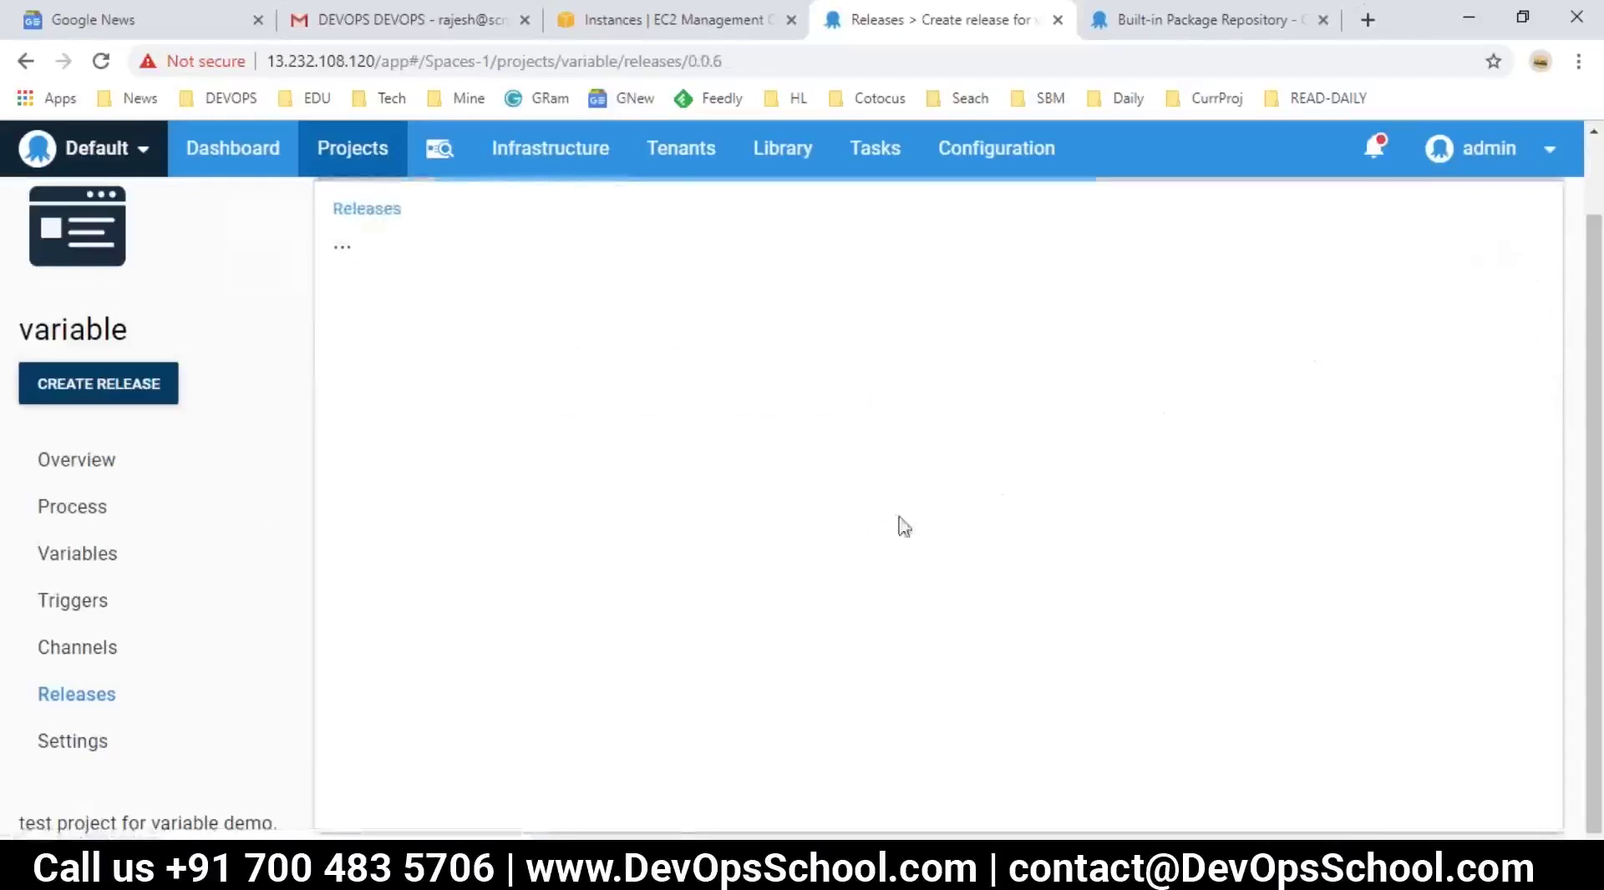
left_click(1394, 242)
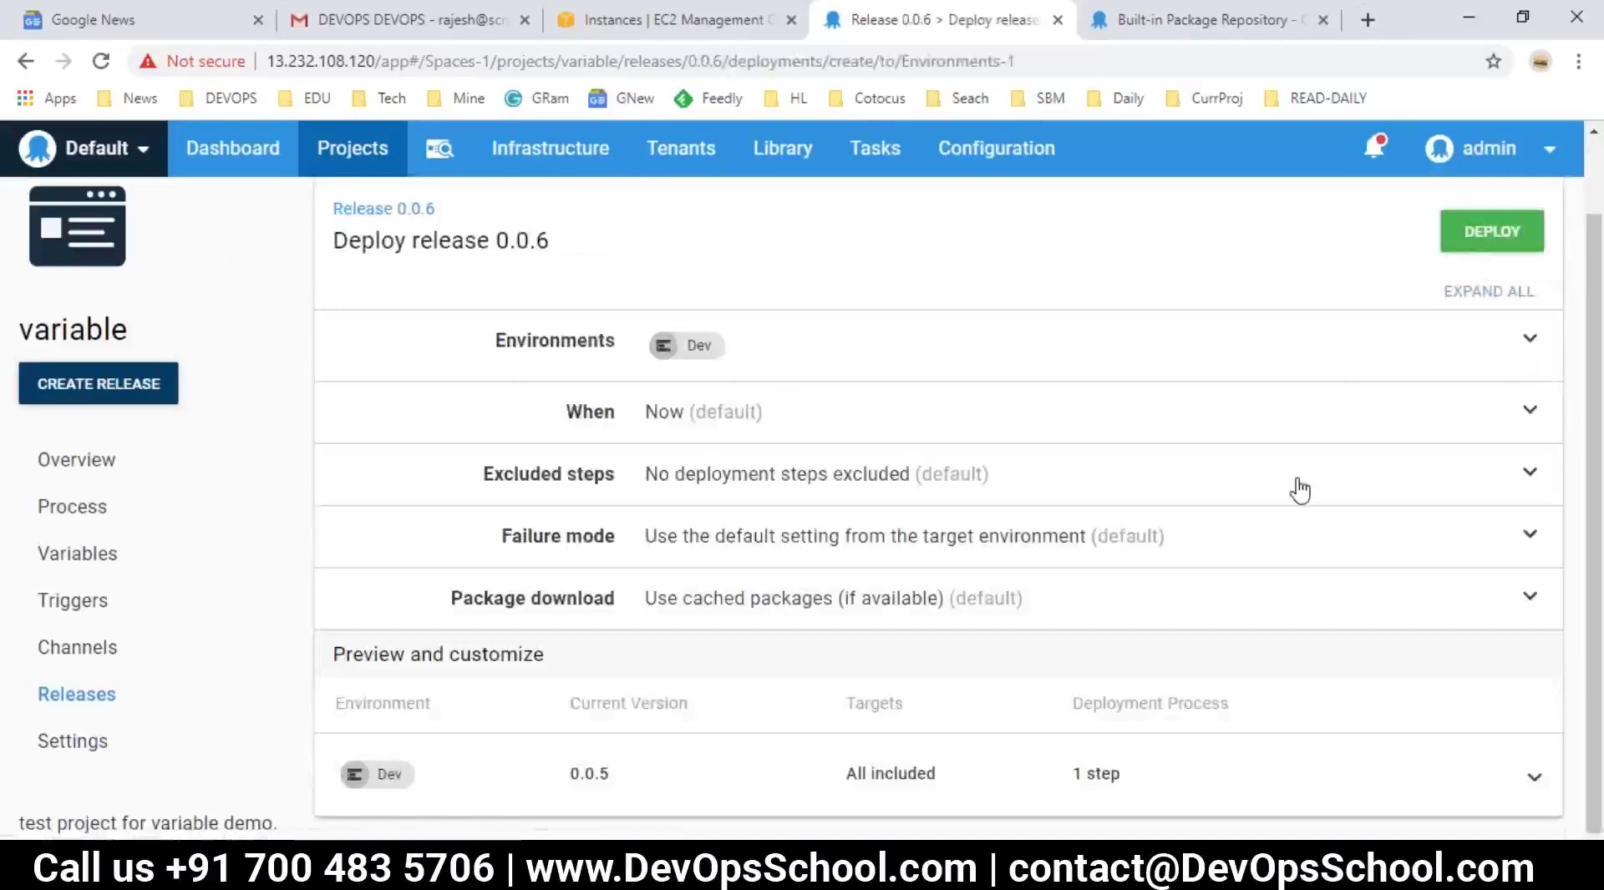
left_click(1472, 306)
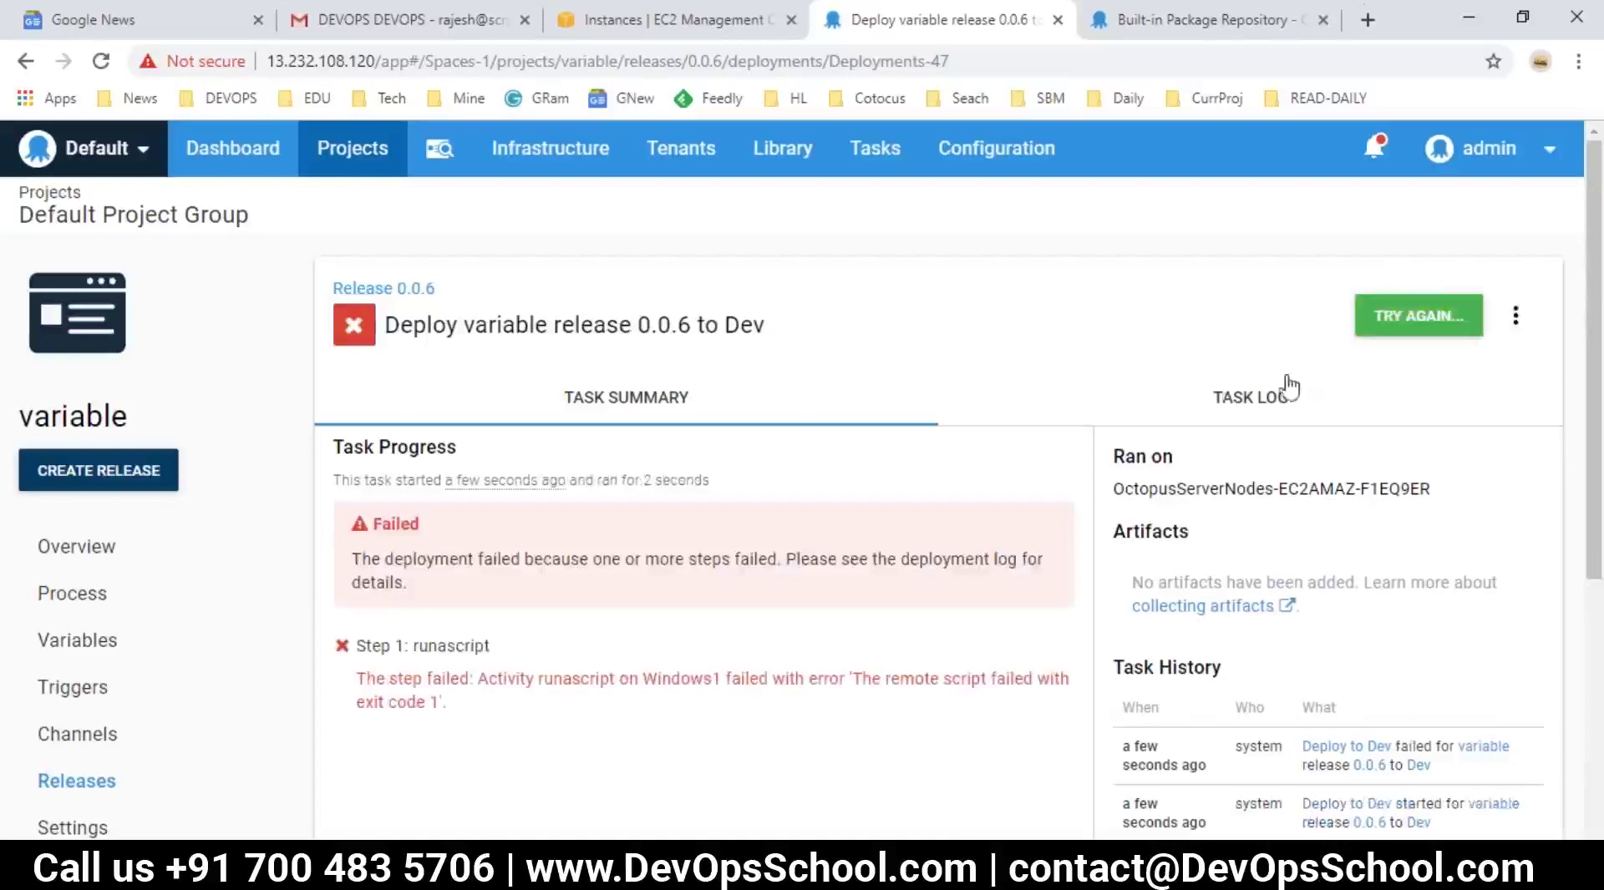
- Examine the runascript messages in the task log of the release 0.0.6 deployment, then return to the library
left_click(1277, 399)
scroll(511, 562, "down", 4)
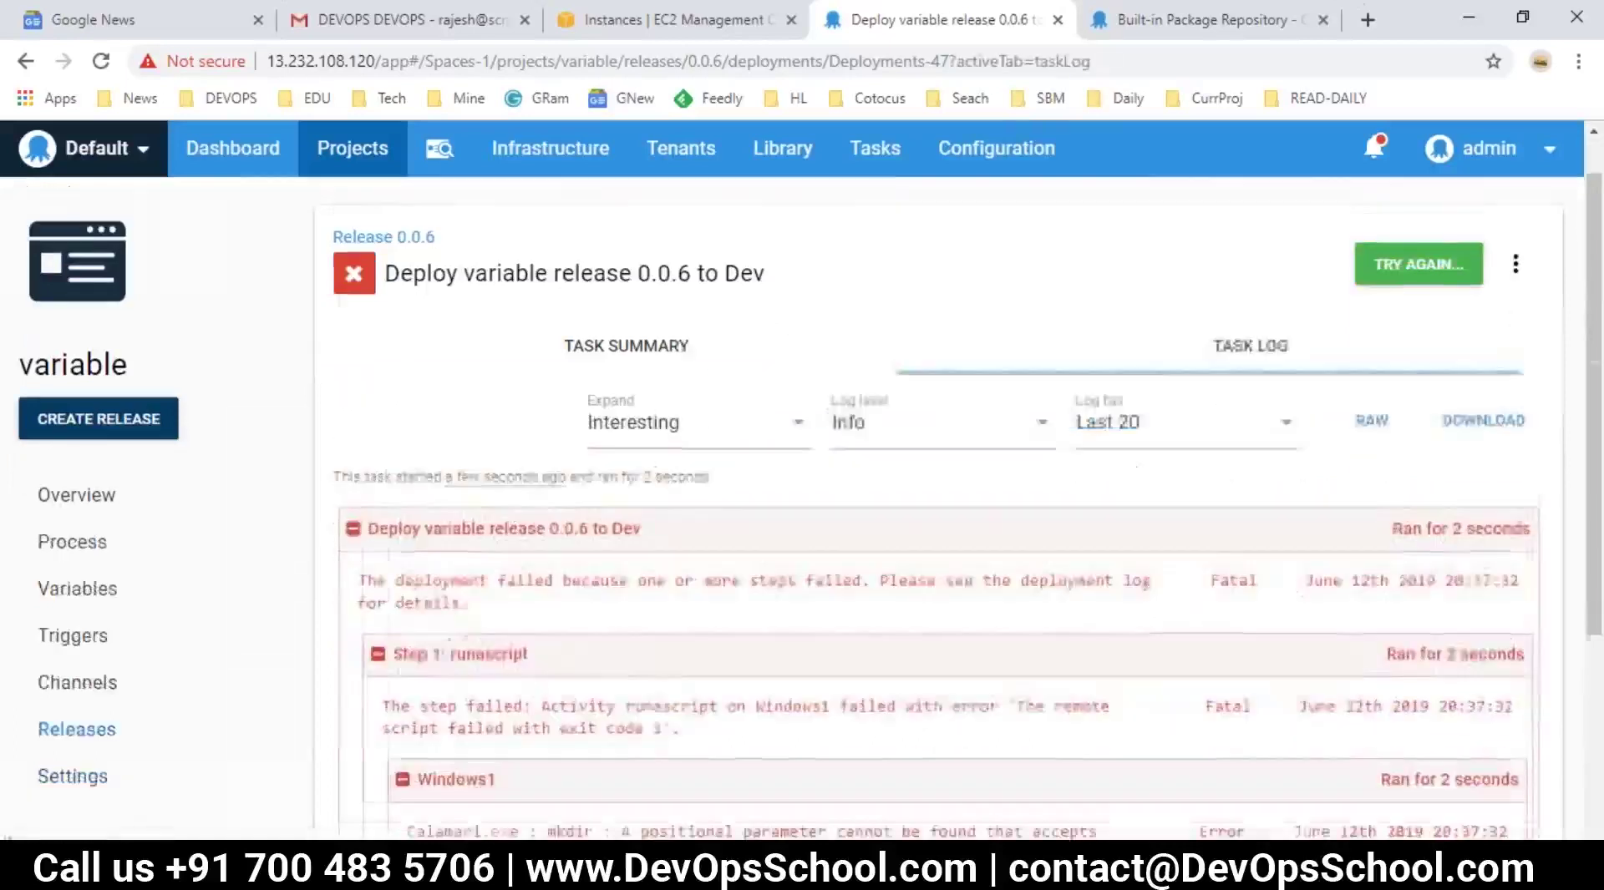
left_click_drag(660, 519, 555, 543)
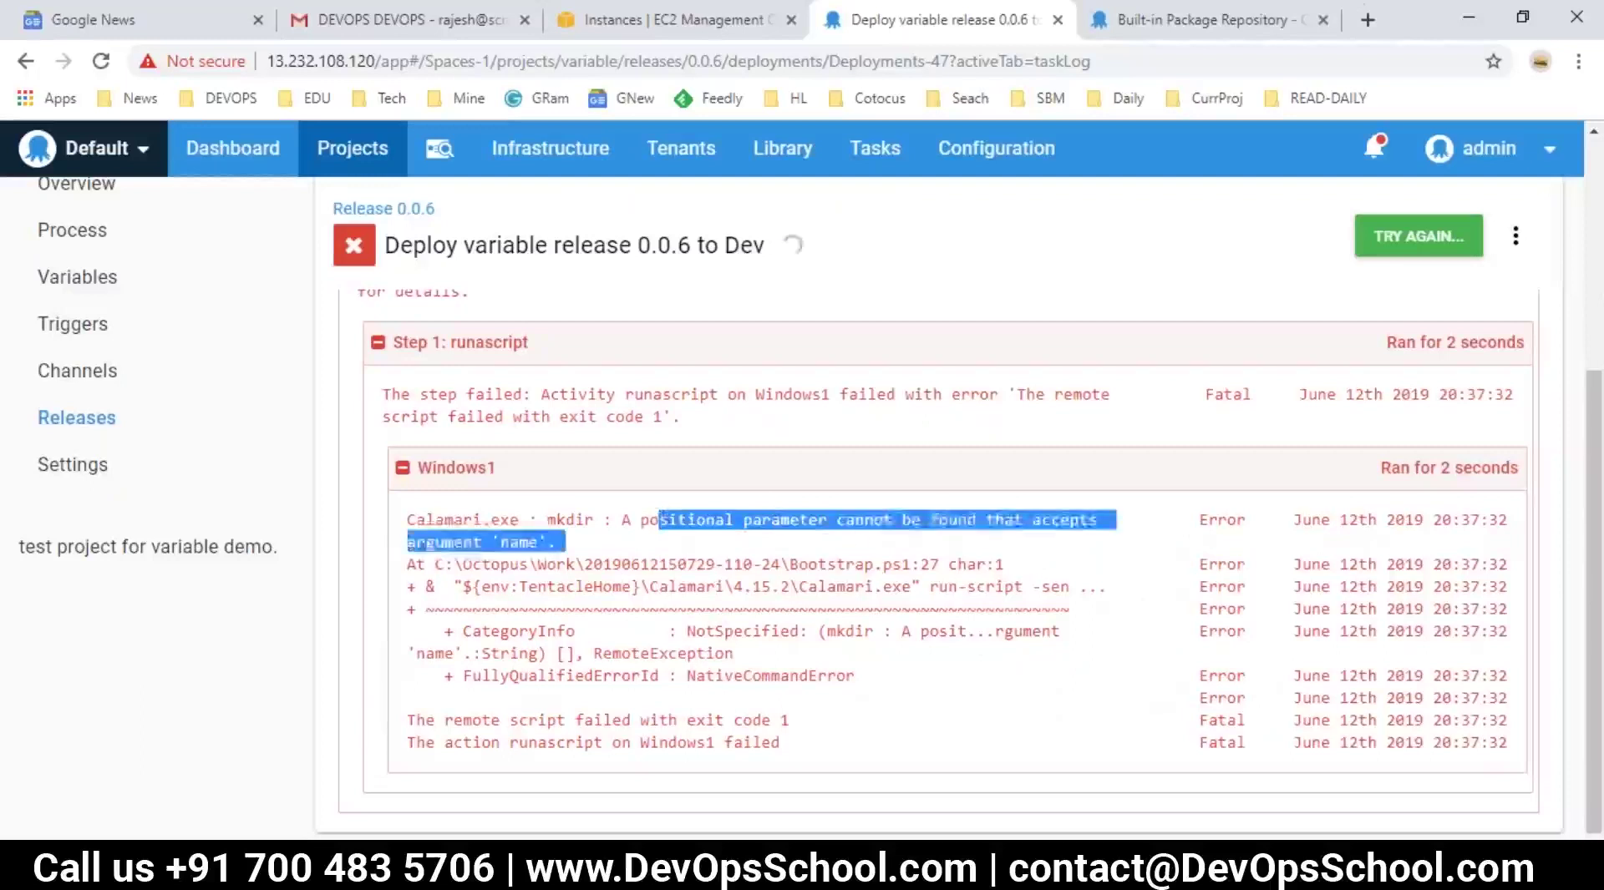
scroll(516, 545, "up", 5)
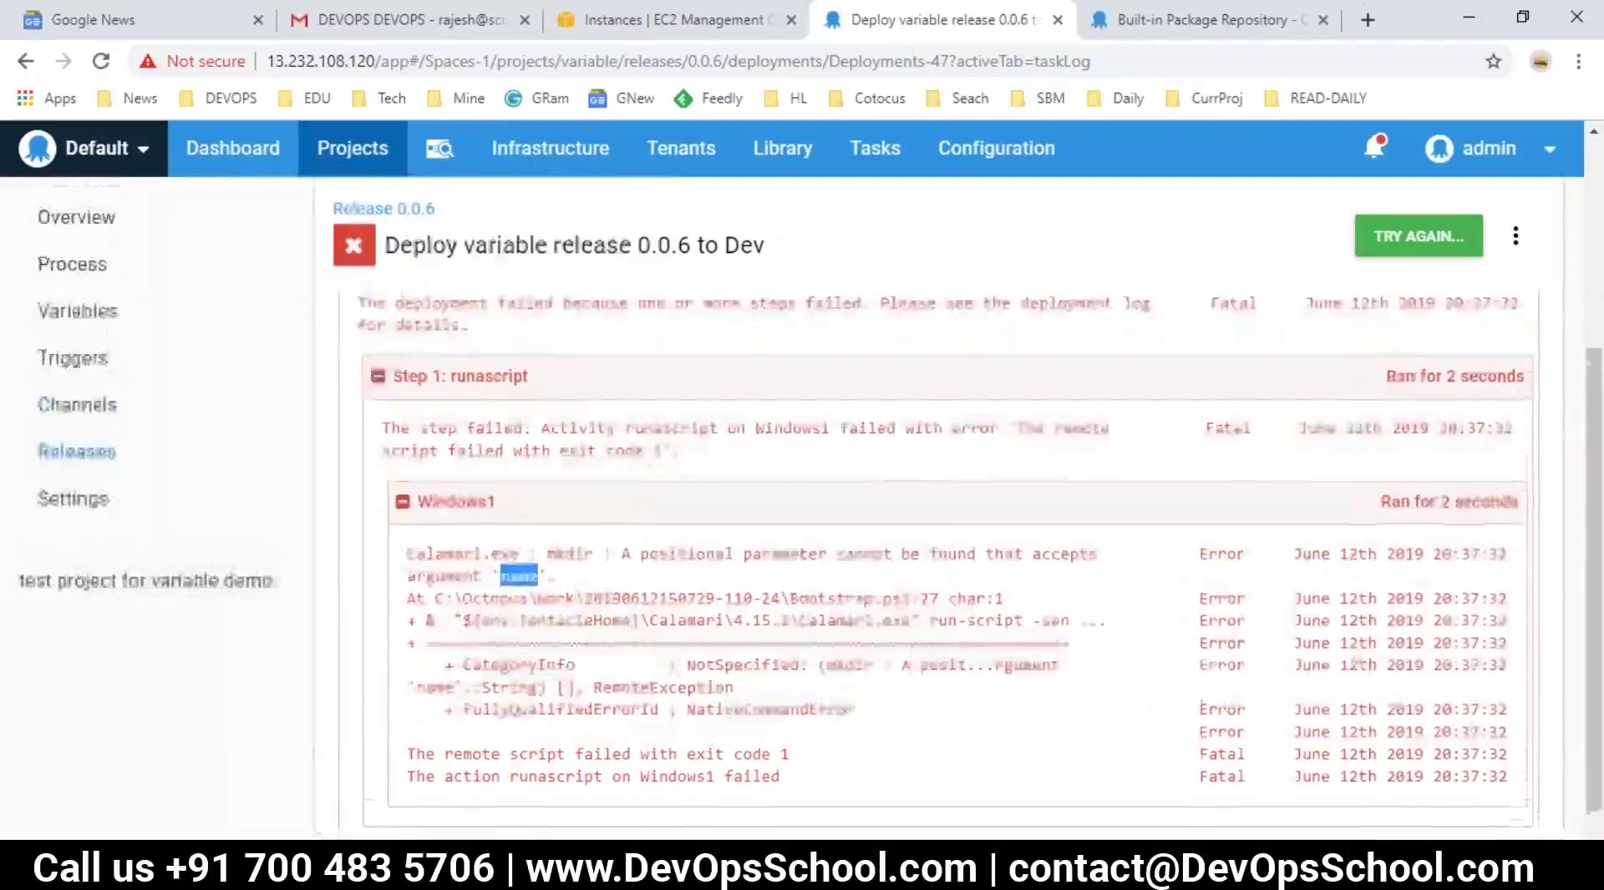
left_click(783, 148)
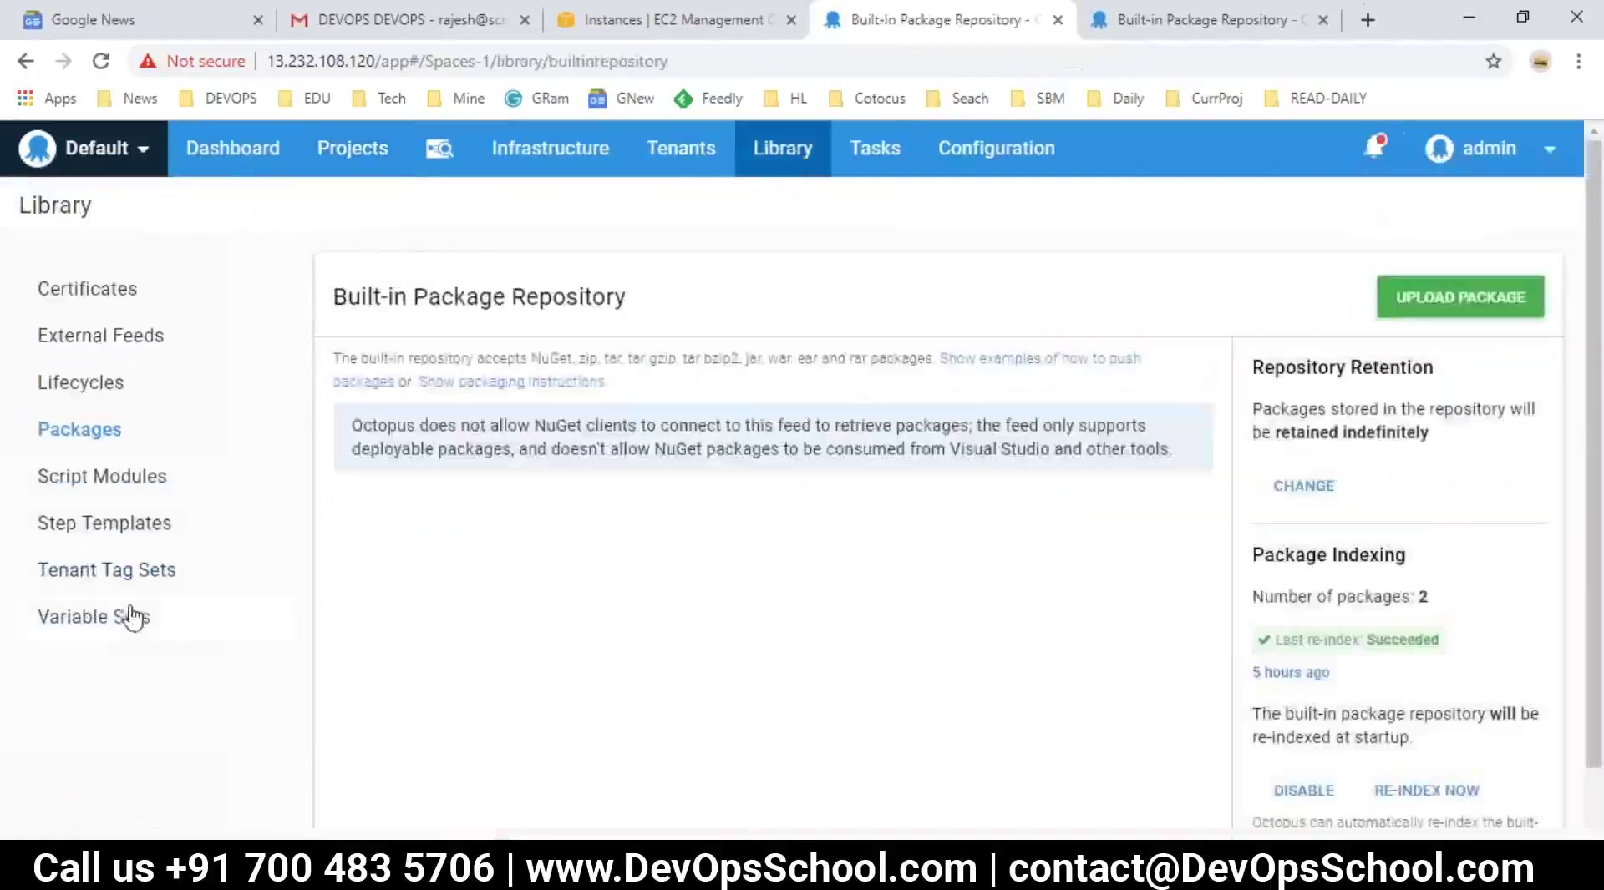
- Rename the name1 variable in the library's varset variable set to name and save the set
left_click(129, 618)
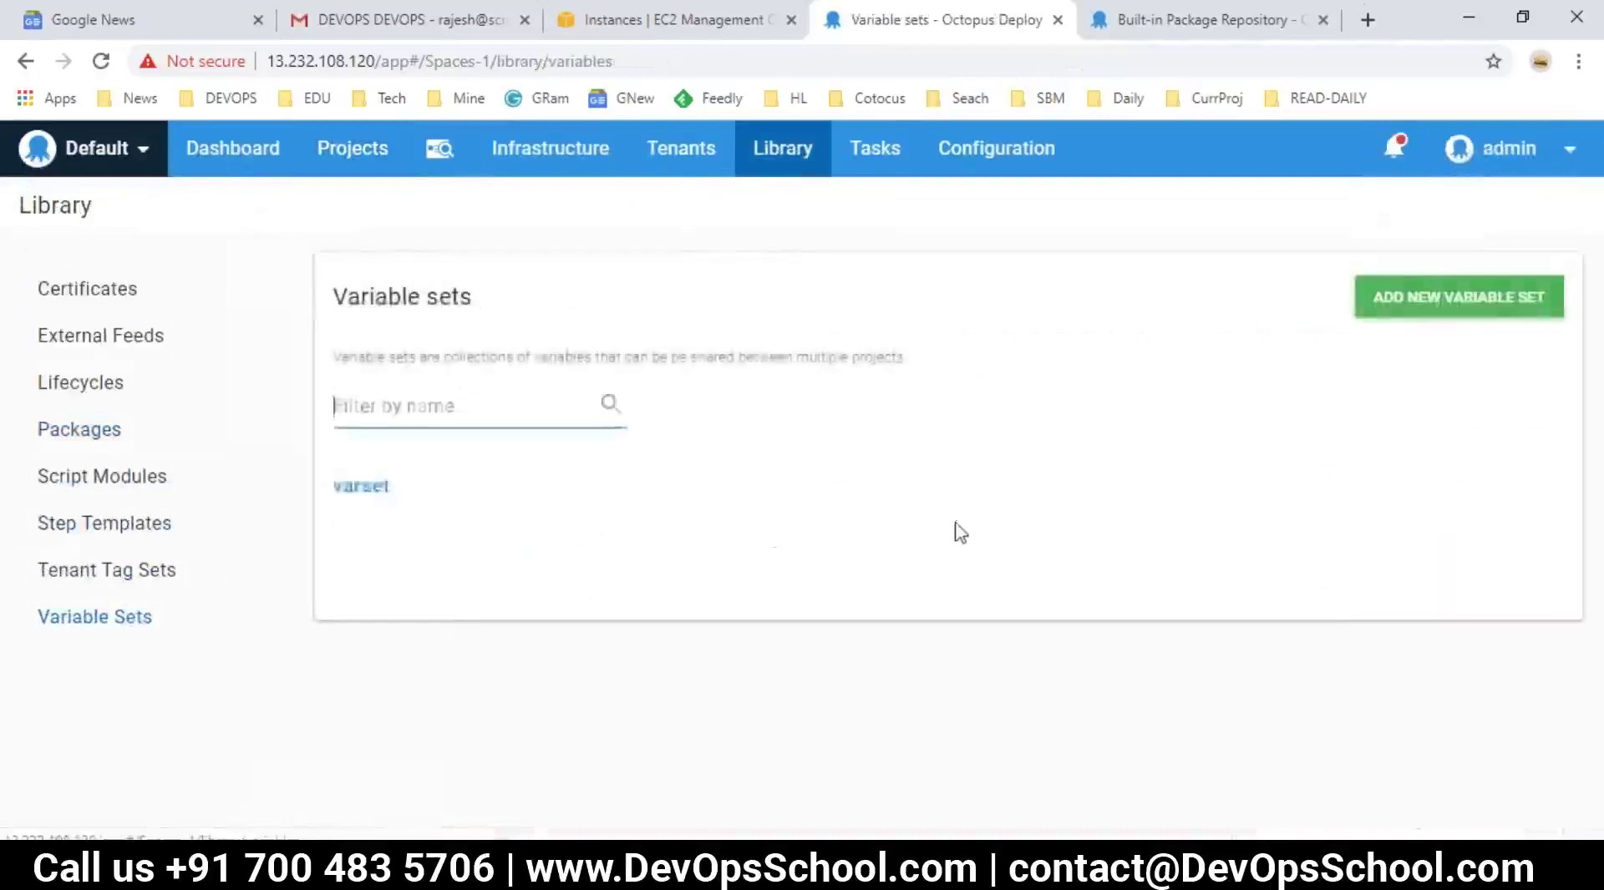
left_click(459, 510)
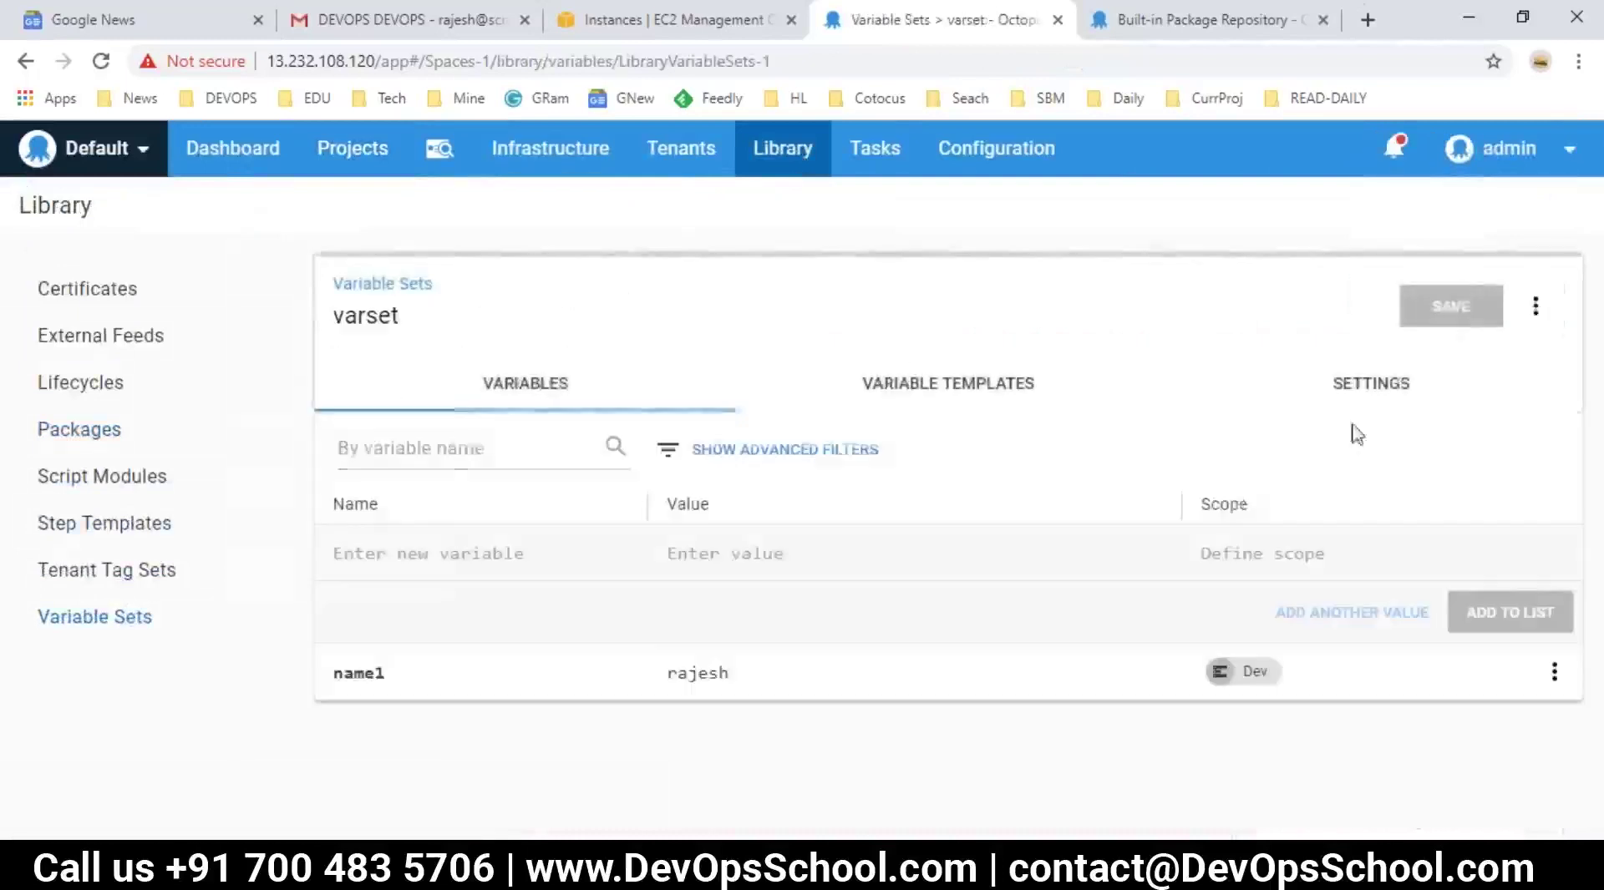
left_click(482, 660)
key("BackSpace")
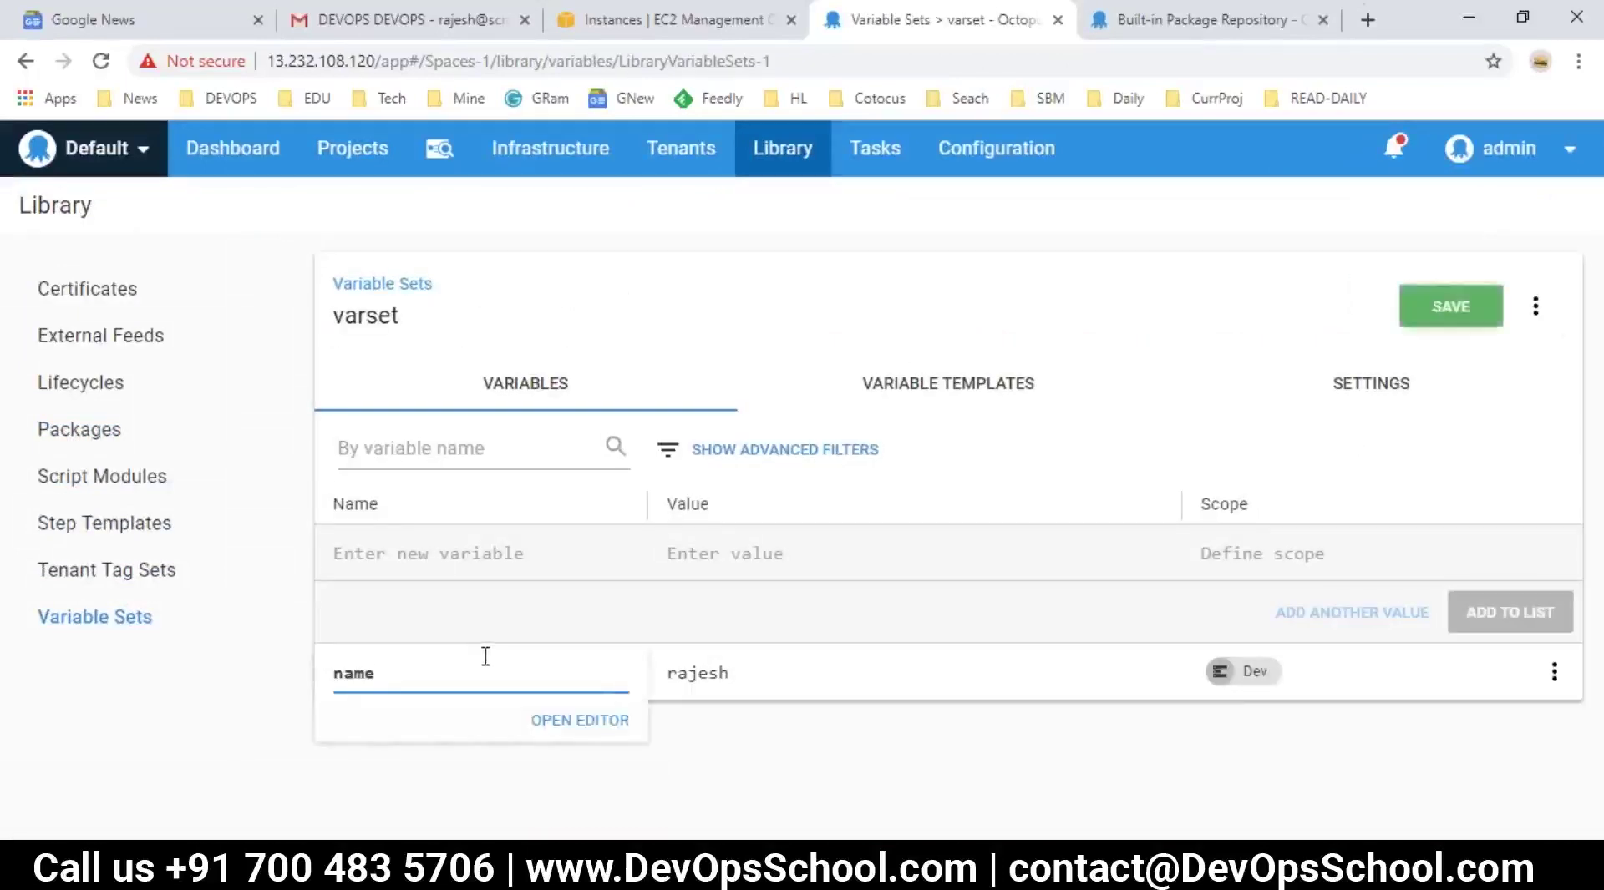
left_click(1461, 309)
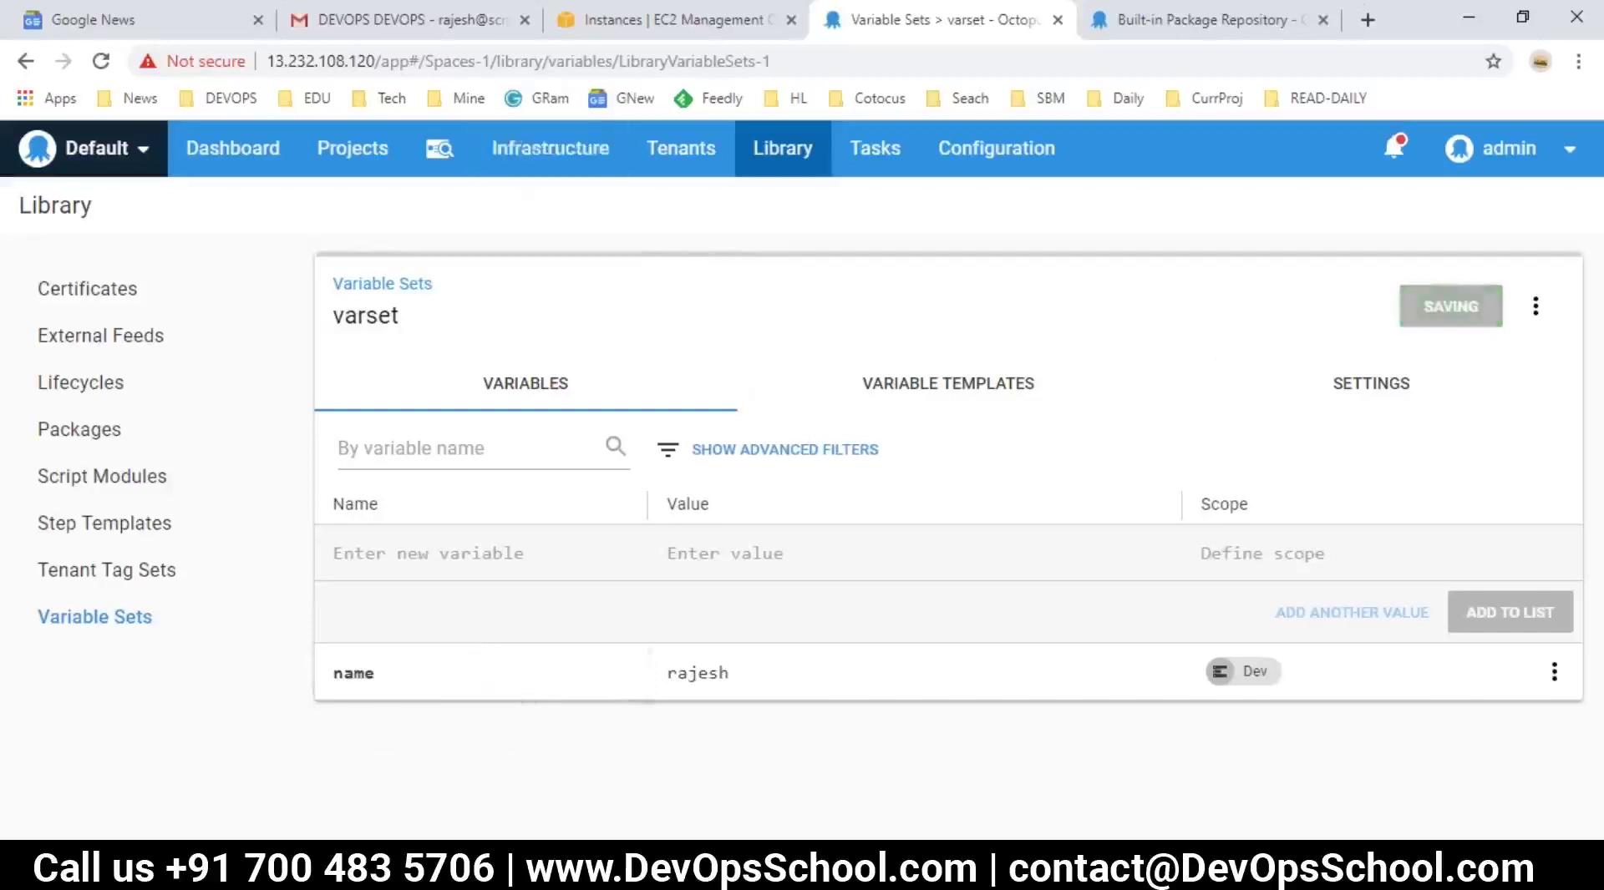
- Open release 0.0.6 of the variable project and retry its deployment to the Dev environment
left_click(356, 155)
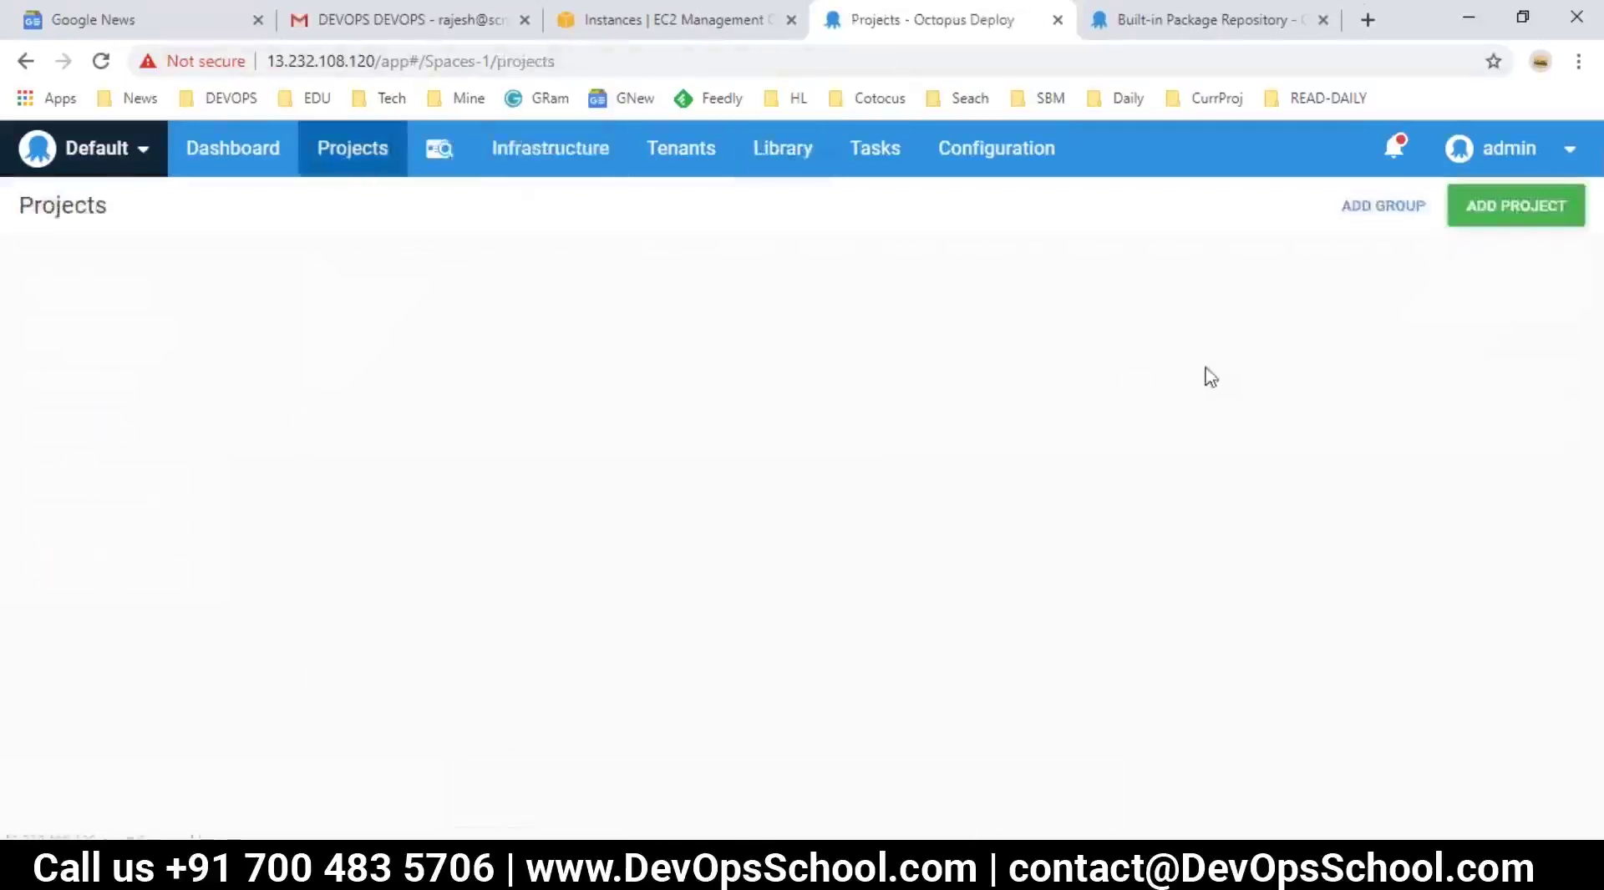
left_click(1229, 450)
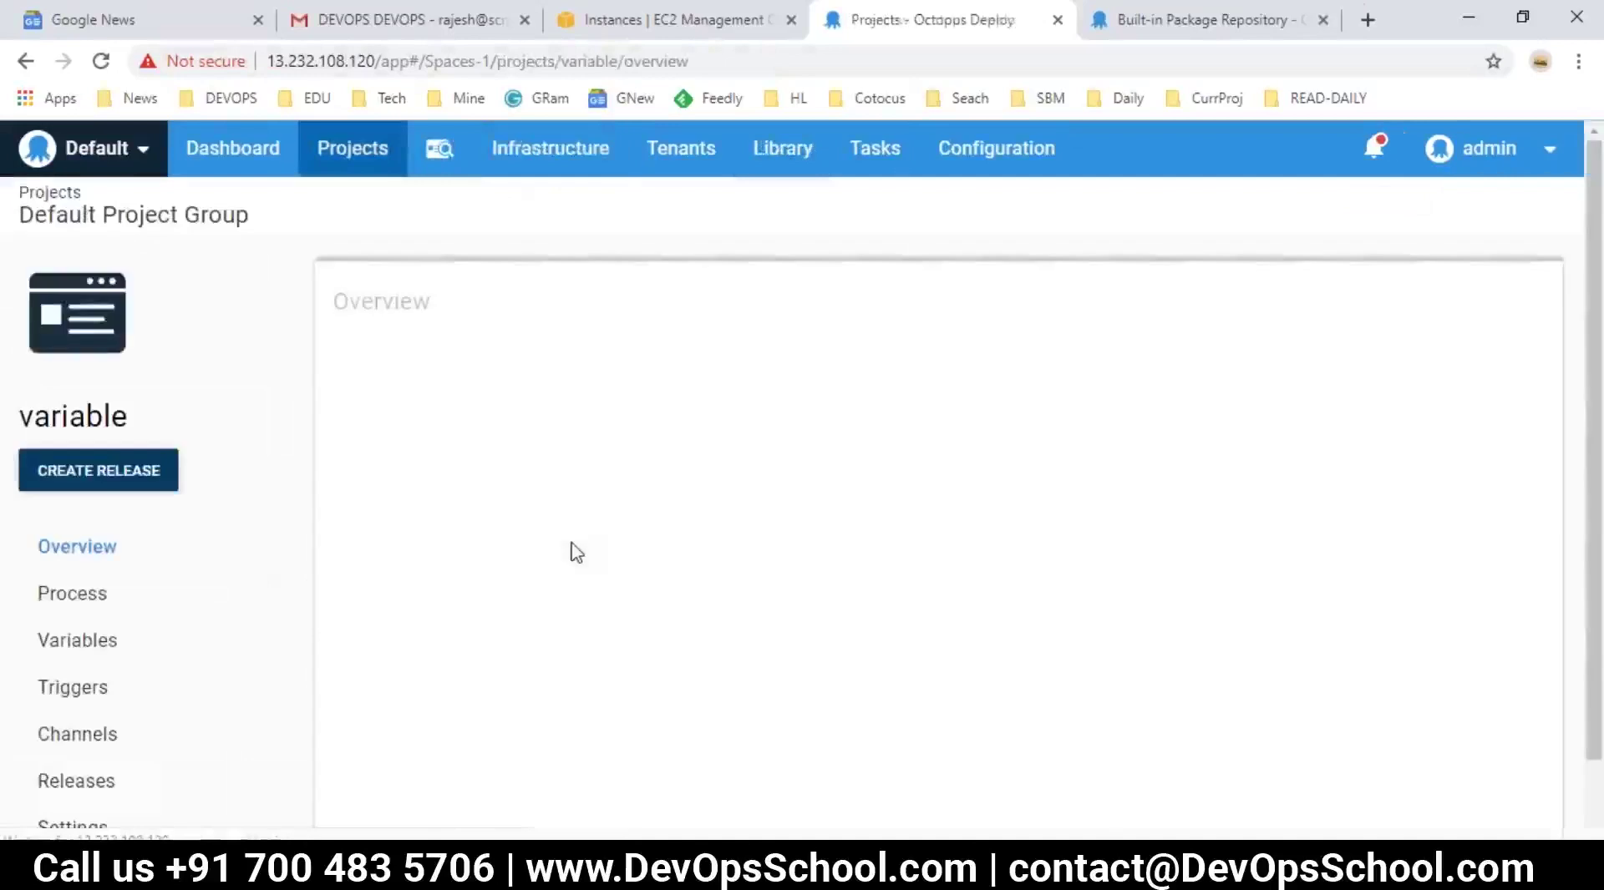
scroll(50, 733, "down", 1)
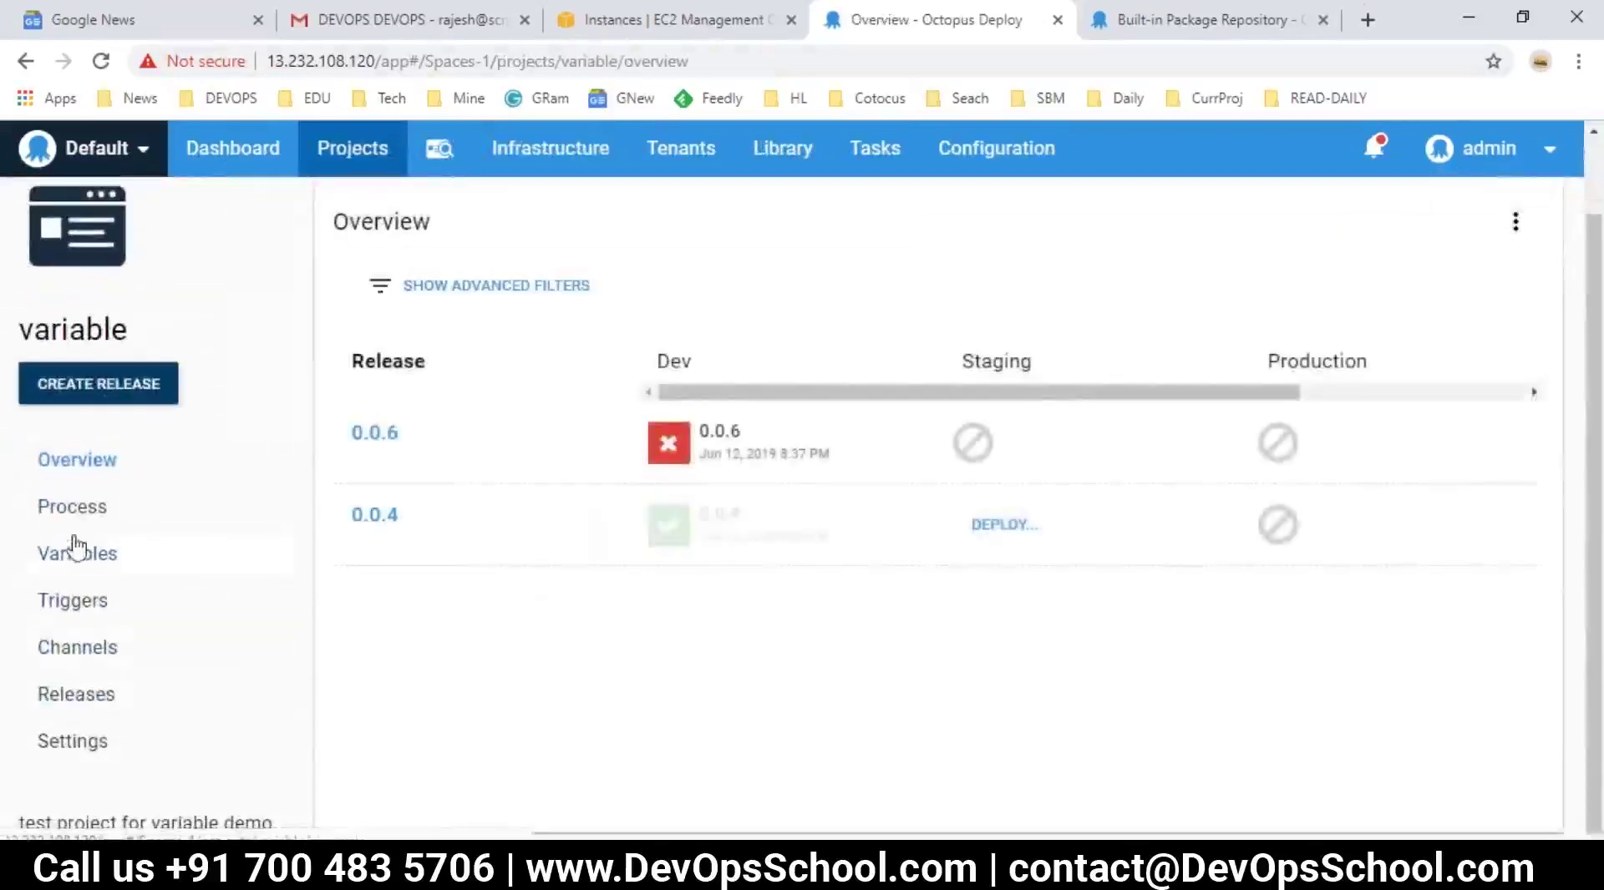
left_click(78, 698)
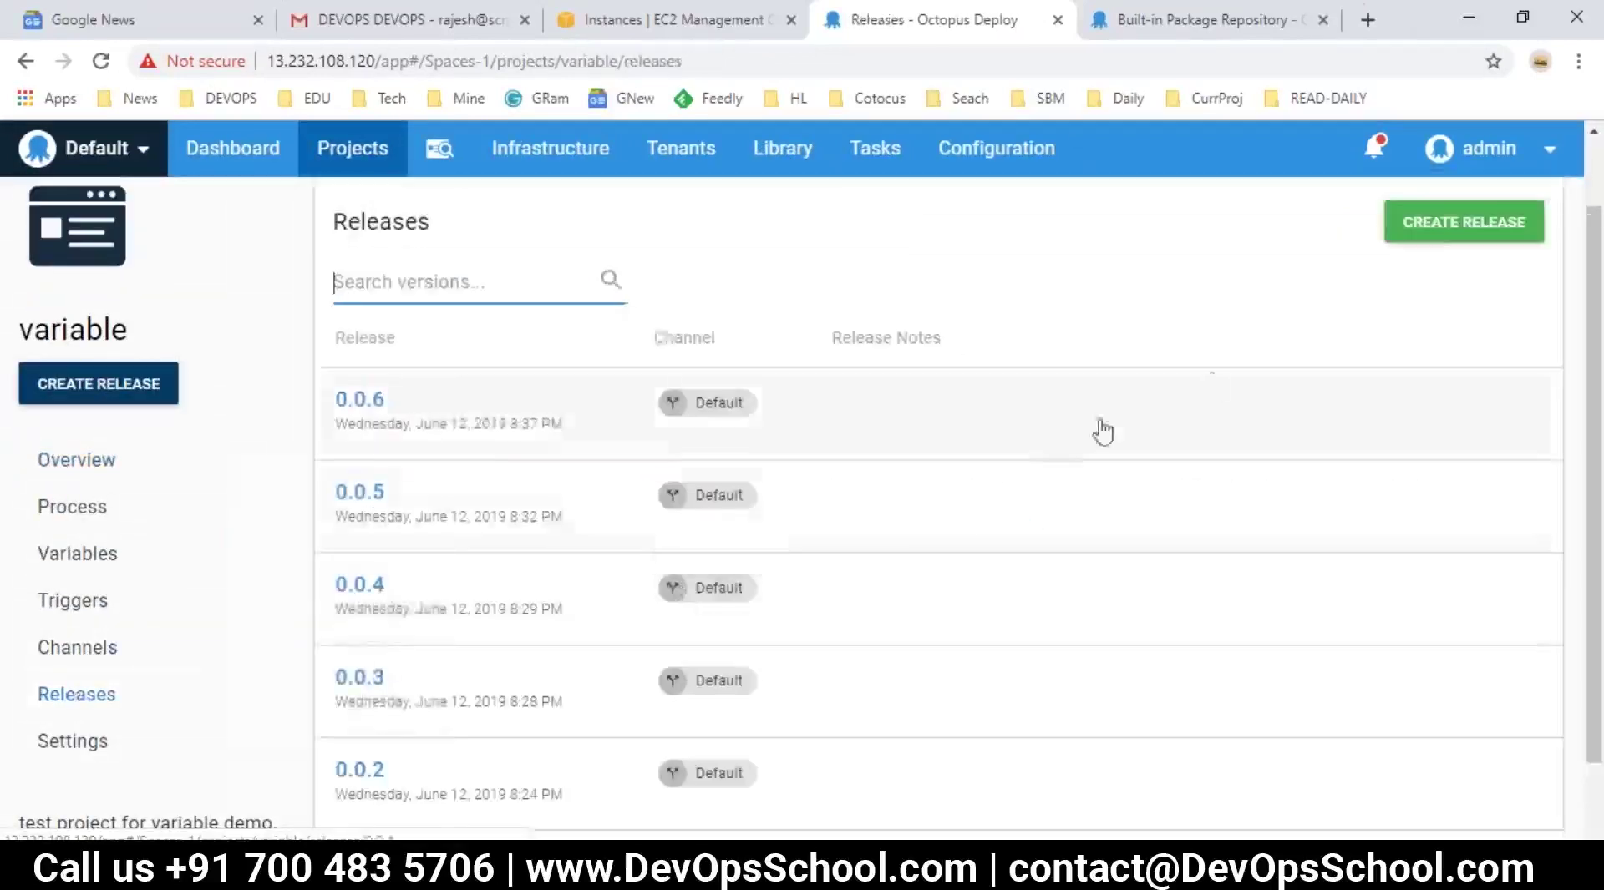
left_click(368, 407)
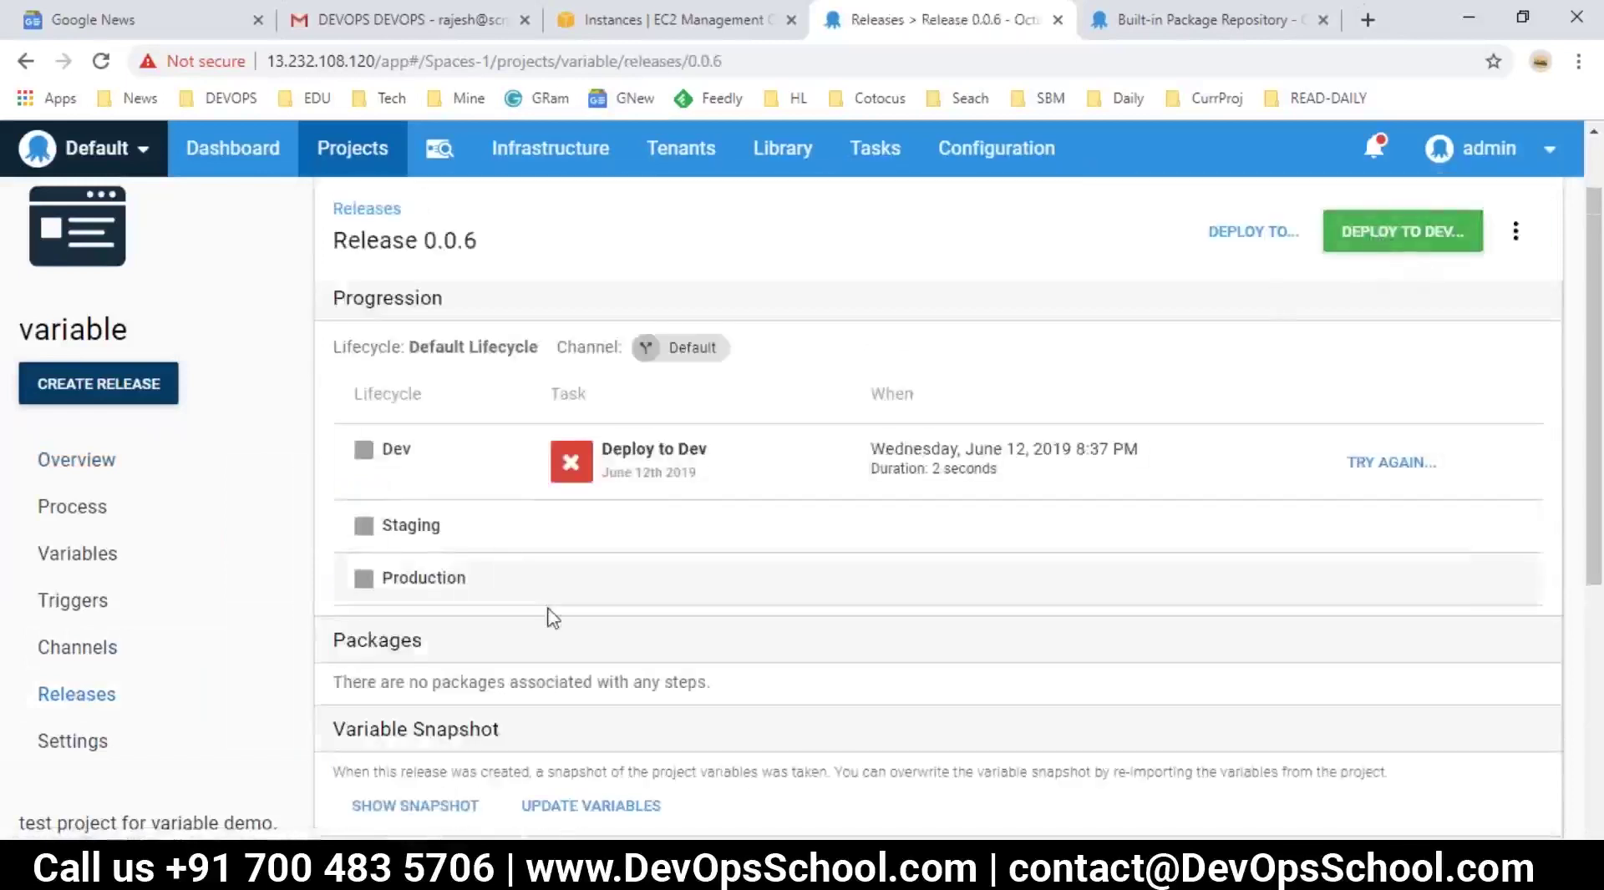
scroll(548, 617, "down", 1)
scroll(583, 654, "down", 3)
scroll(601, 672, "up", 5)
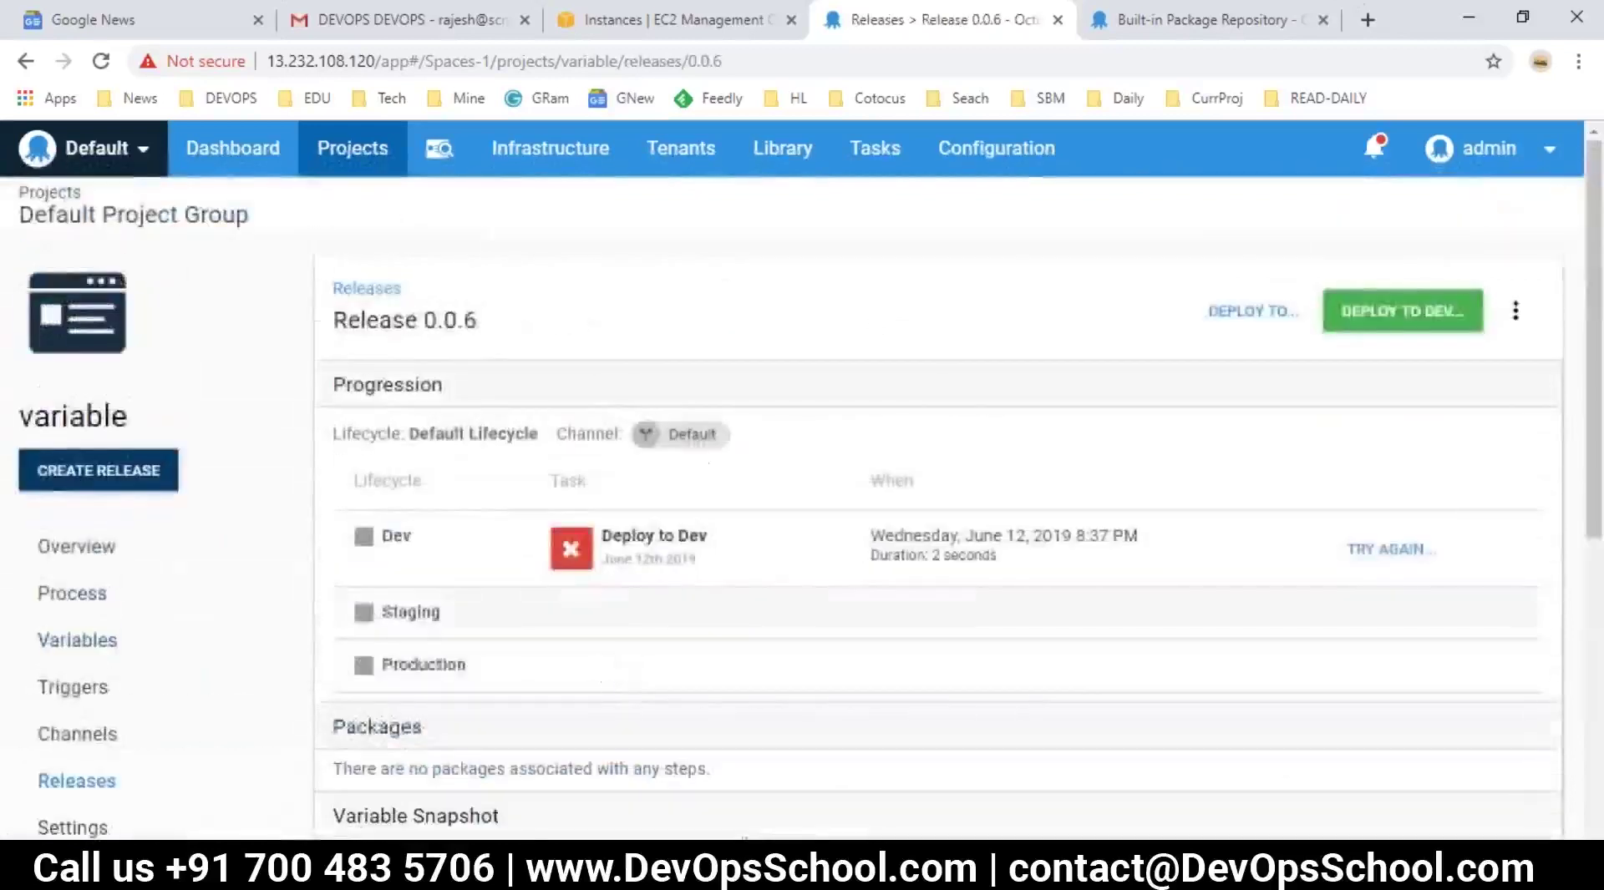
left_click(1391, 561)
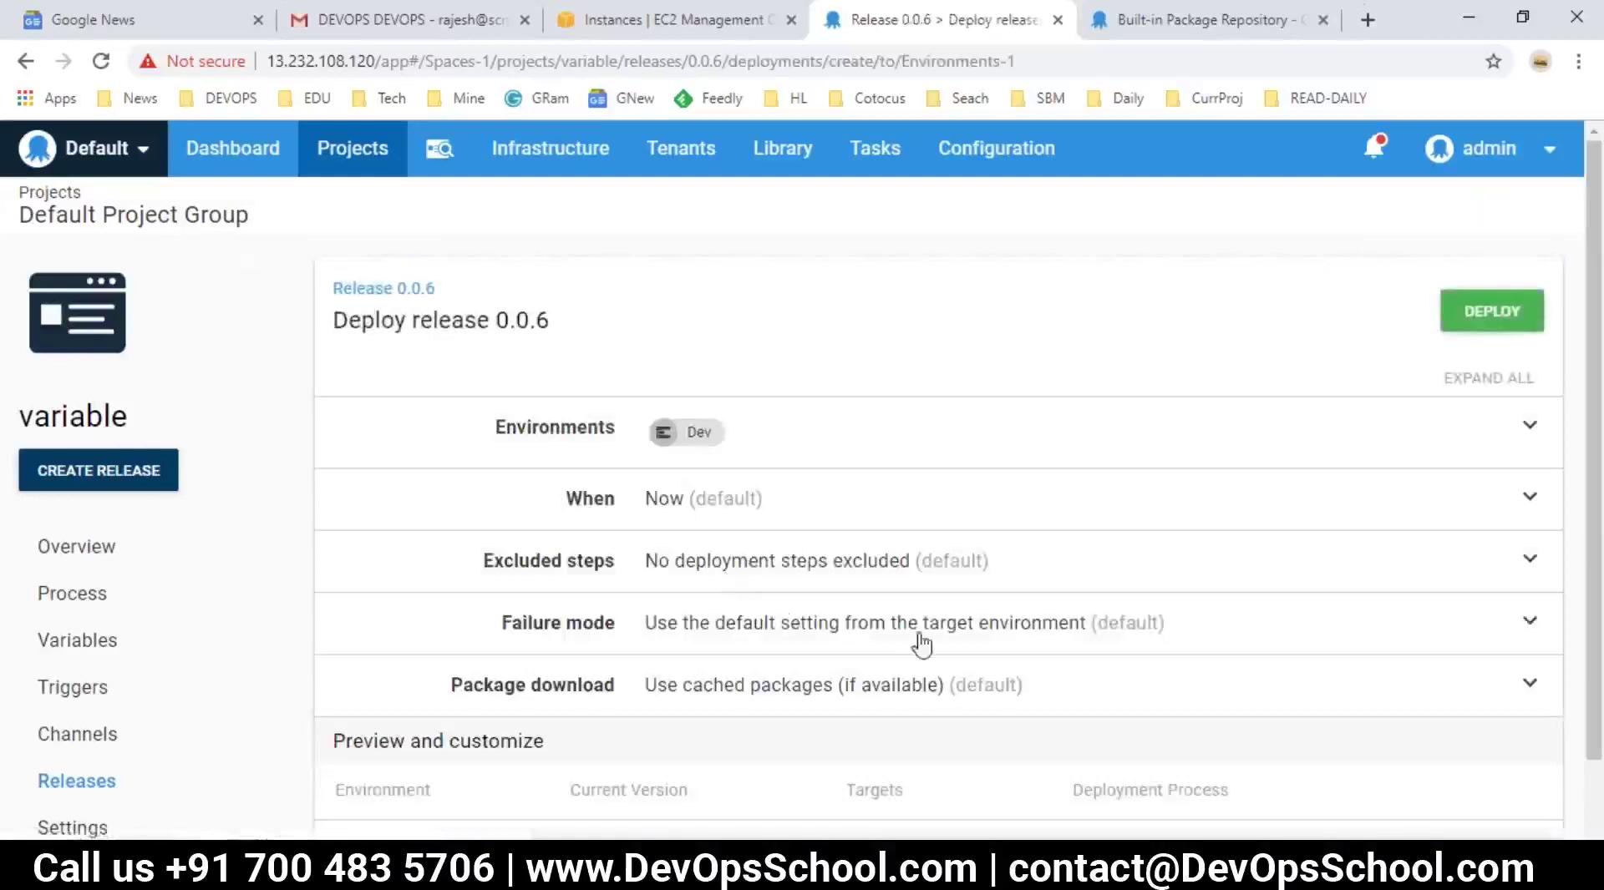
scroll(925, 646, "down", 1)
key("ctrl+s")
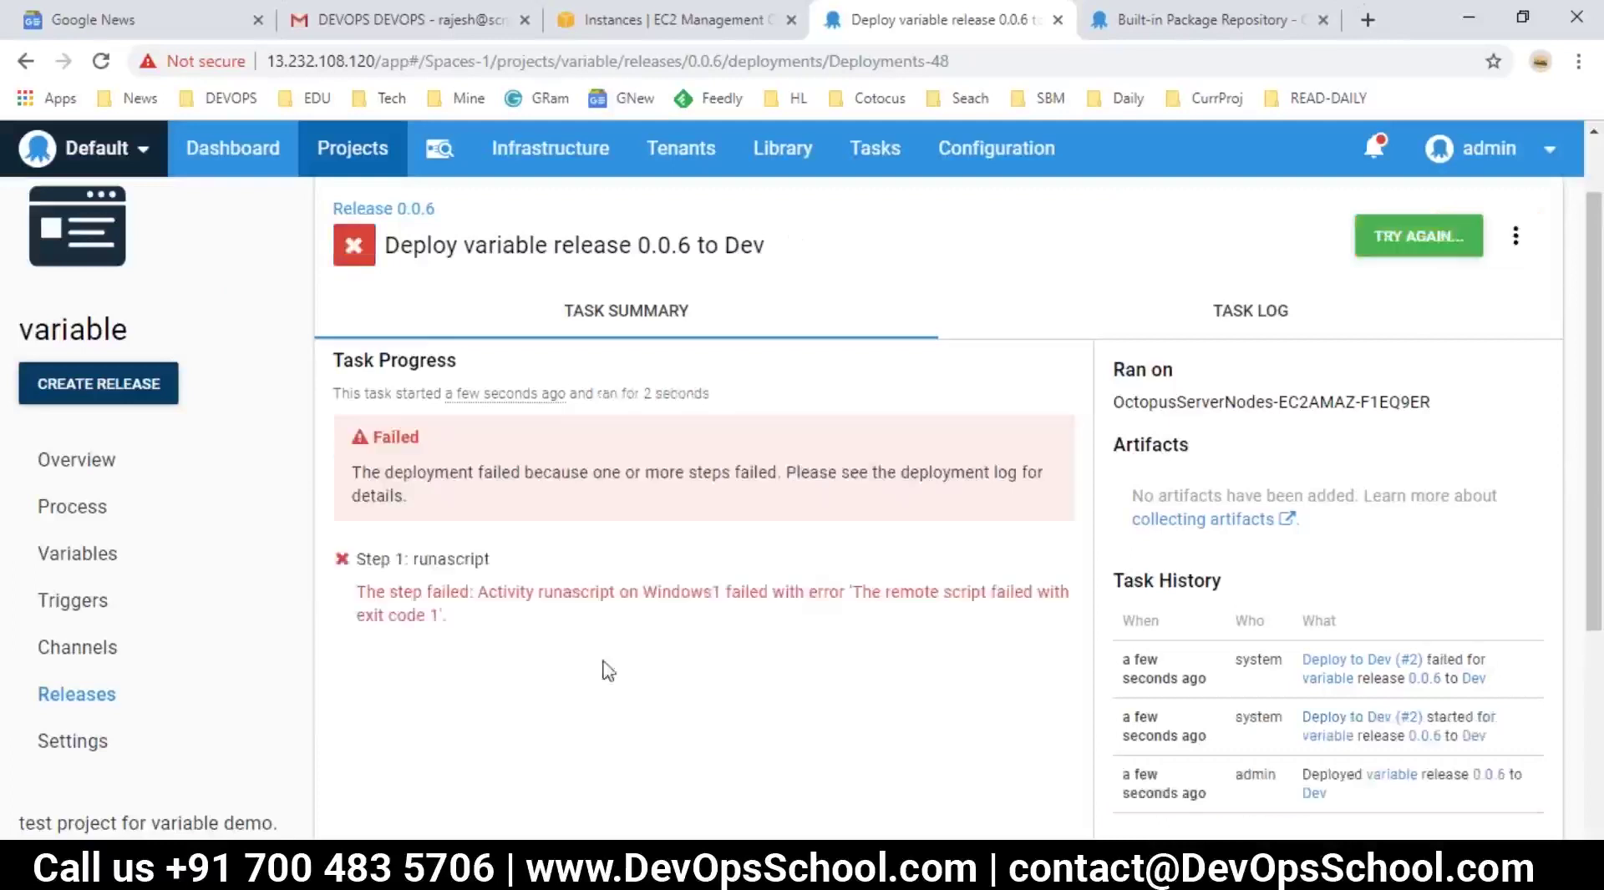
- Examine the runascript messages on Windows1 in the task log of the repeated release 0.0.6 deployment
left_click(1226, 309)
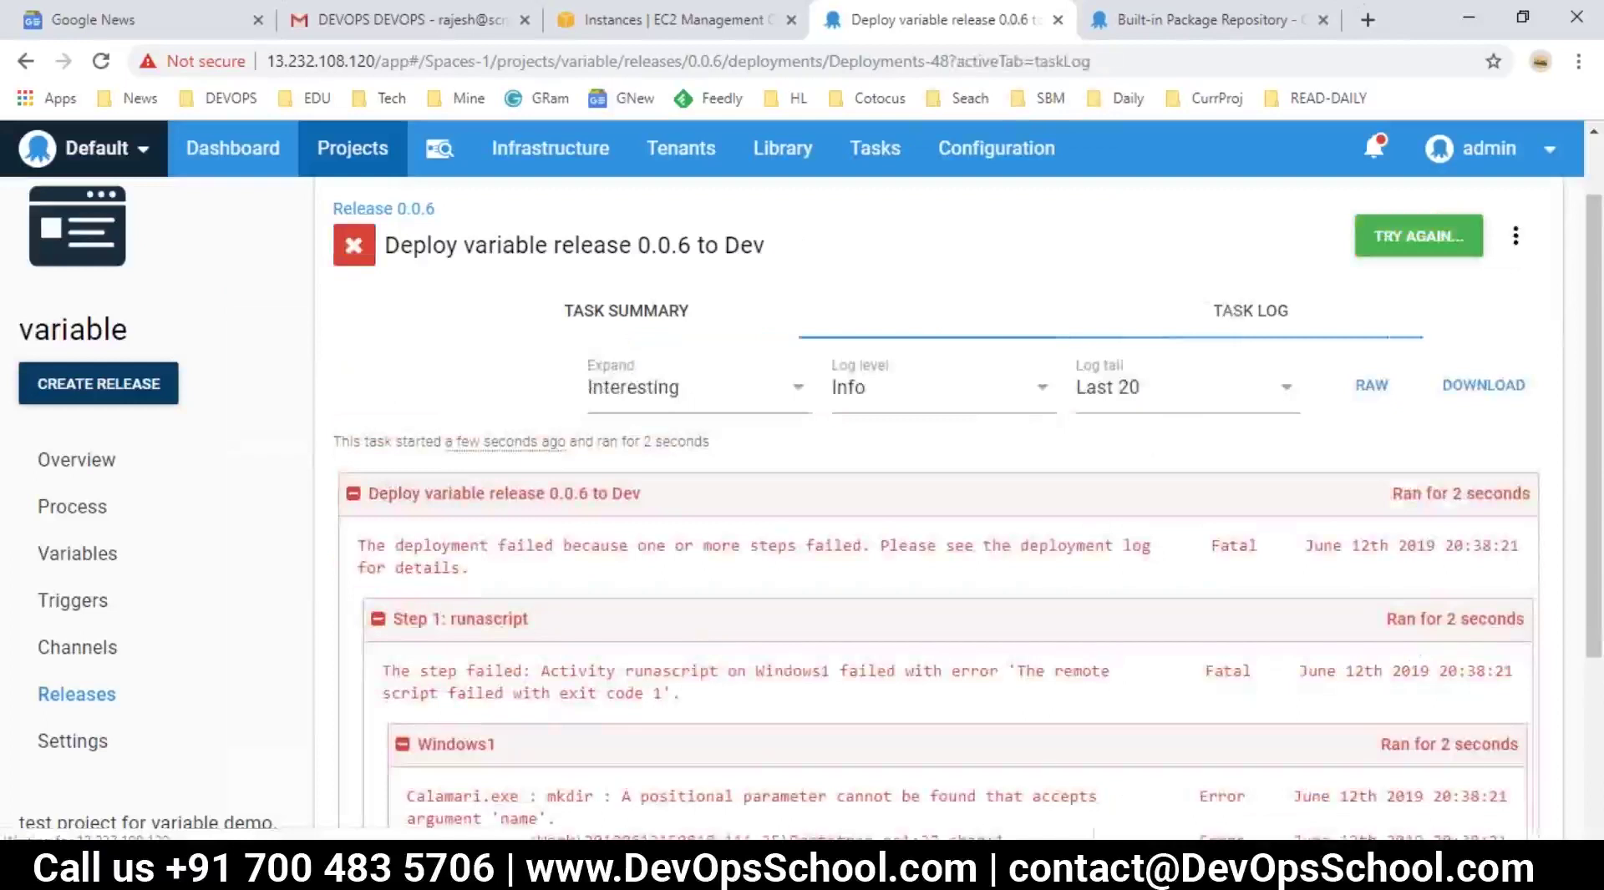
scroll(705, 648, "down", 3)
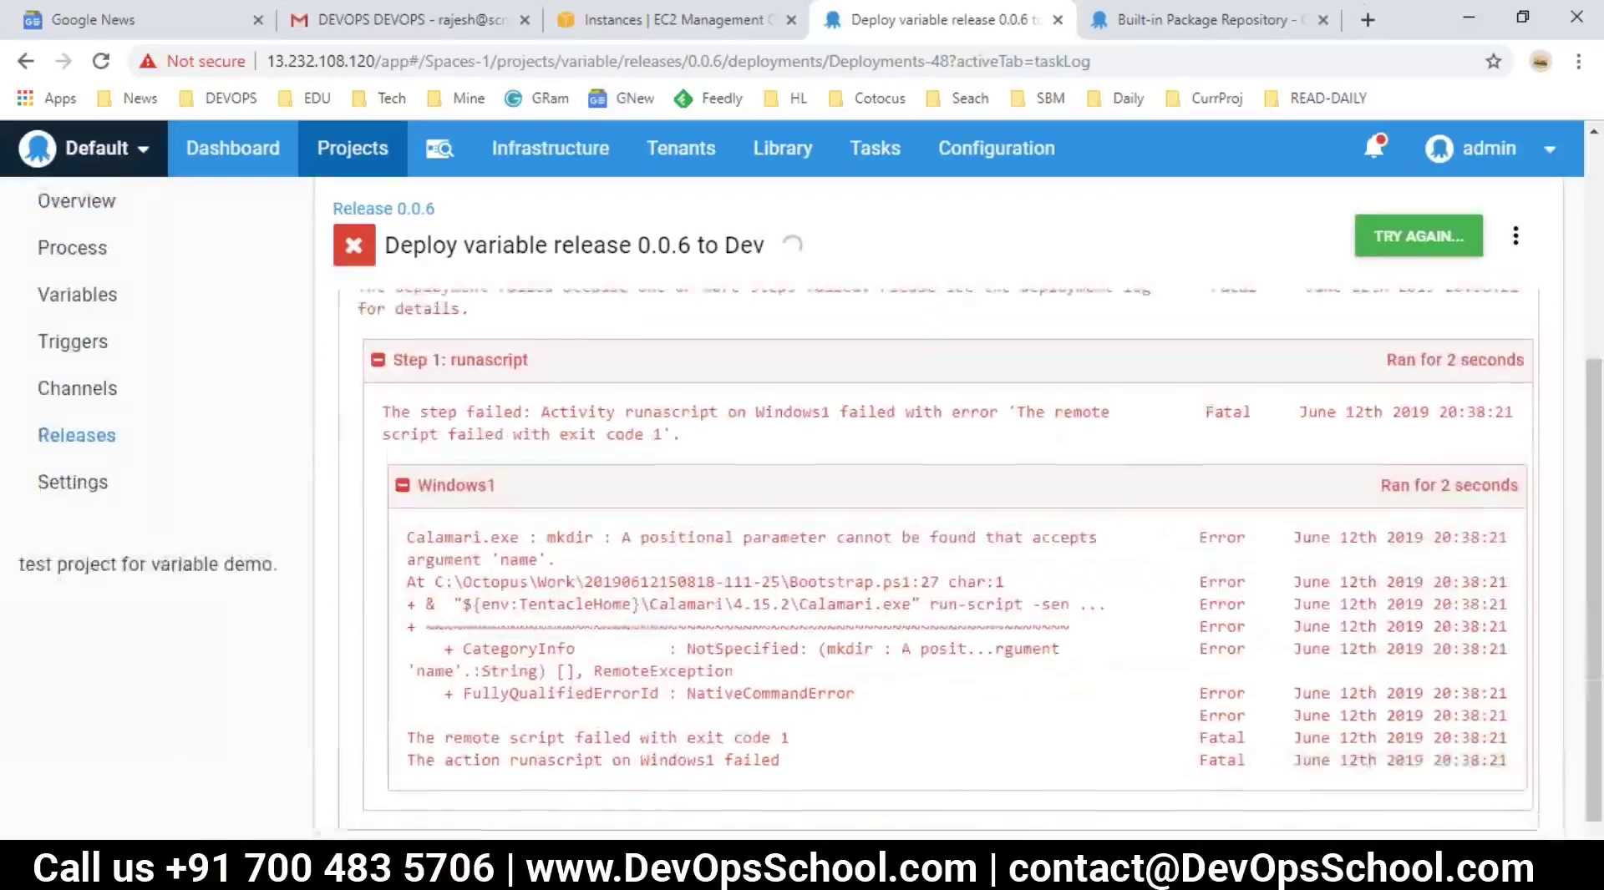
scroll(649, 712, "up", 4)
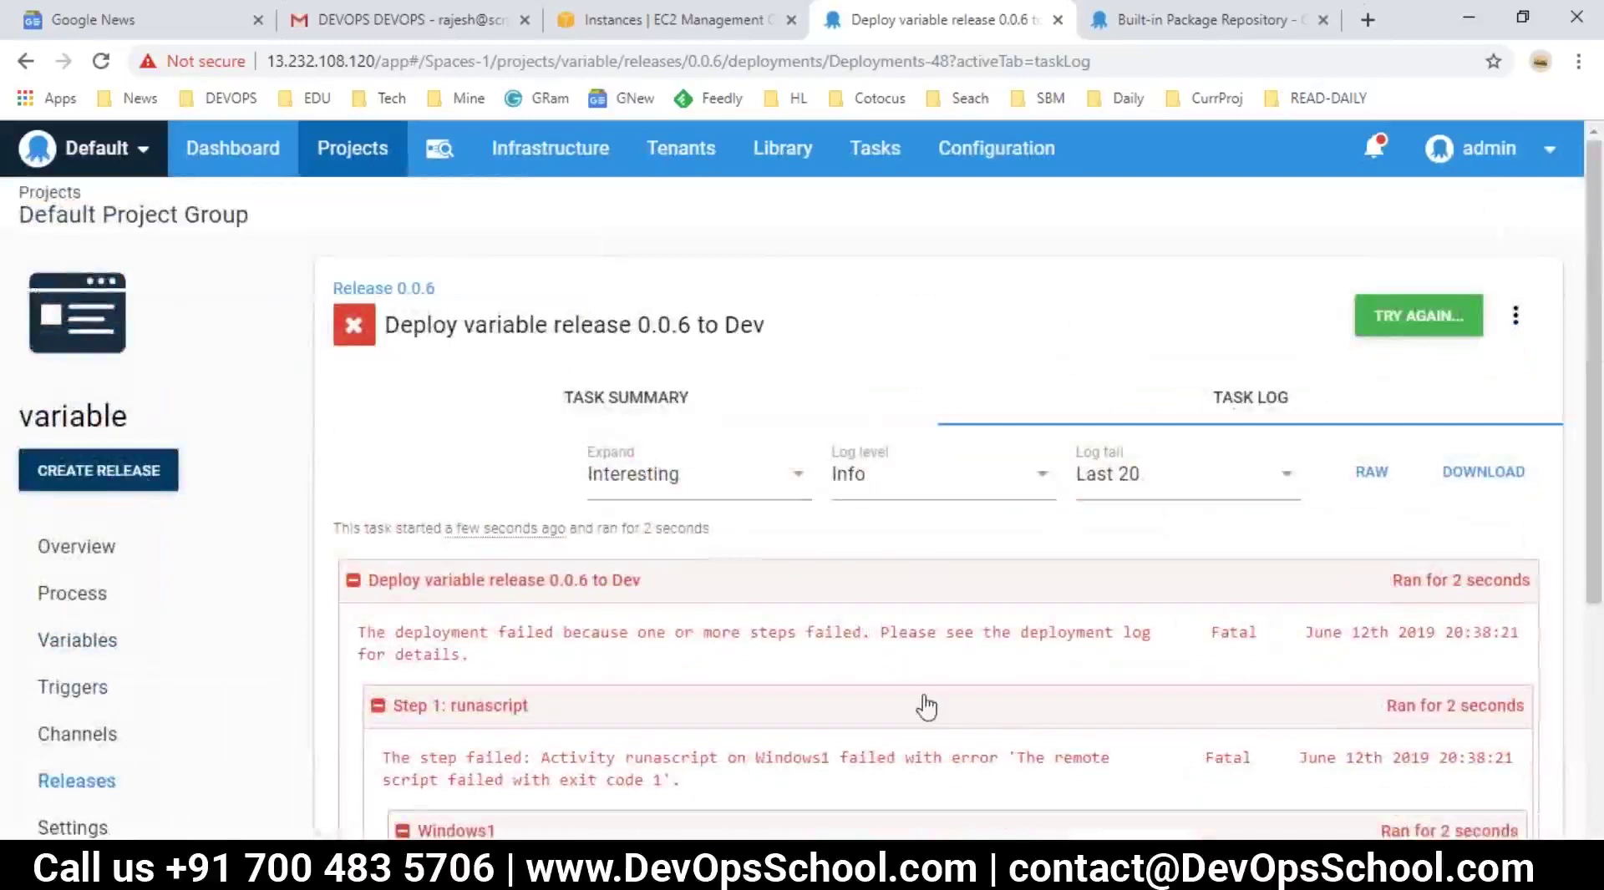
scroll(835, 702, "down", 4)
scroll(791, 669, "up", 4)
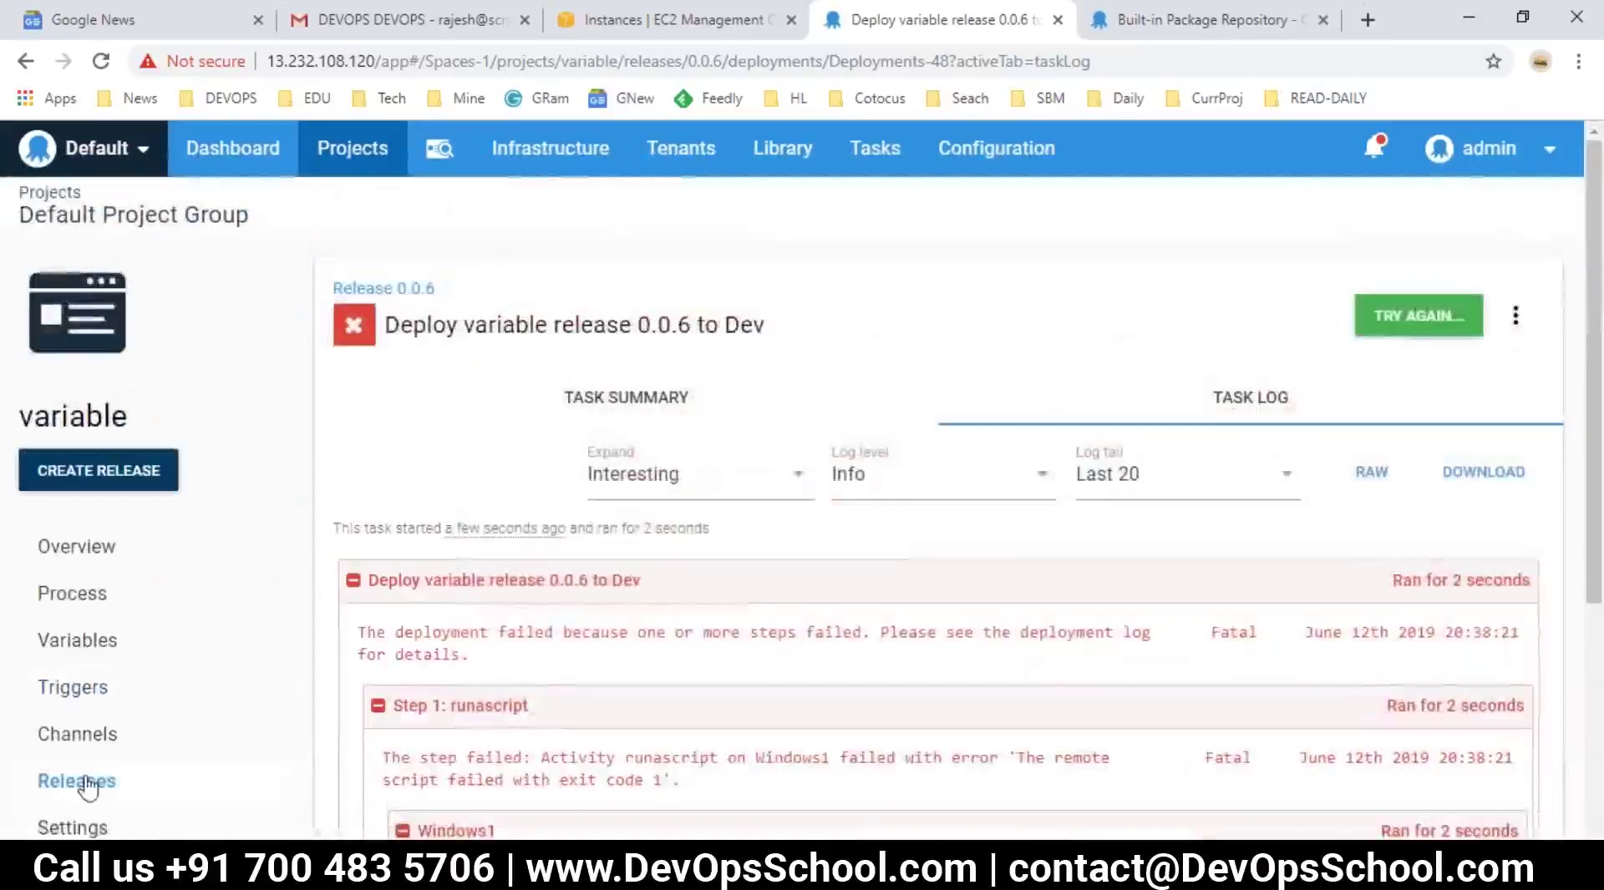
- Create a new release of the variable project and deploy it to the Dev environment
left_click(77, 781)
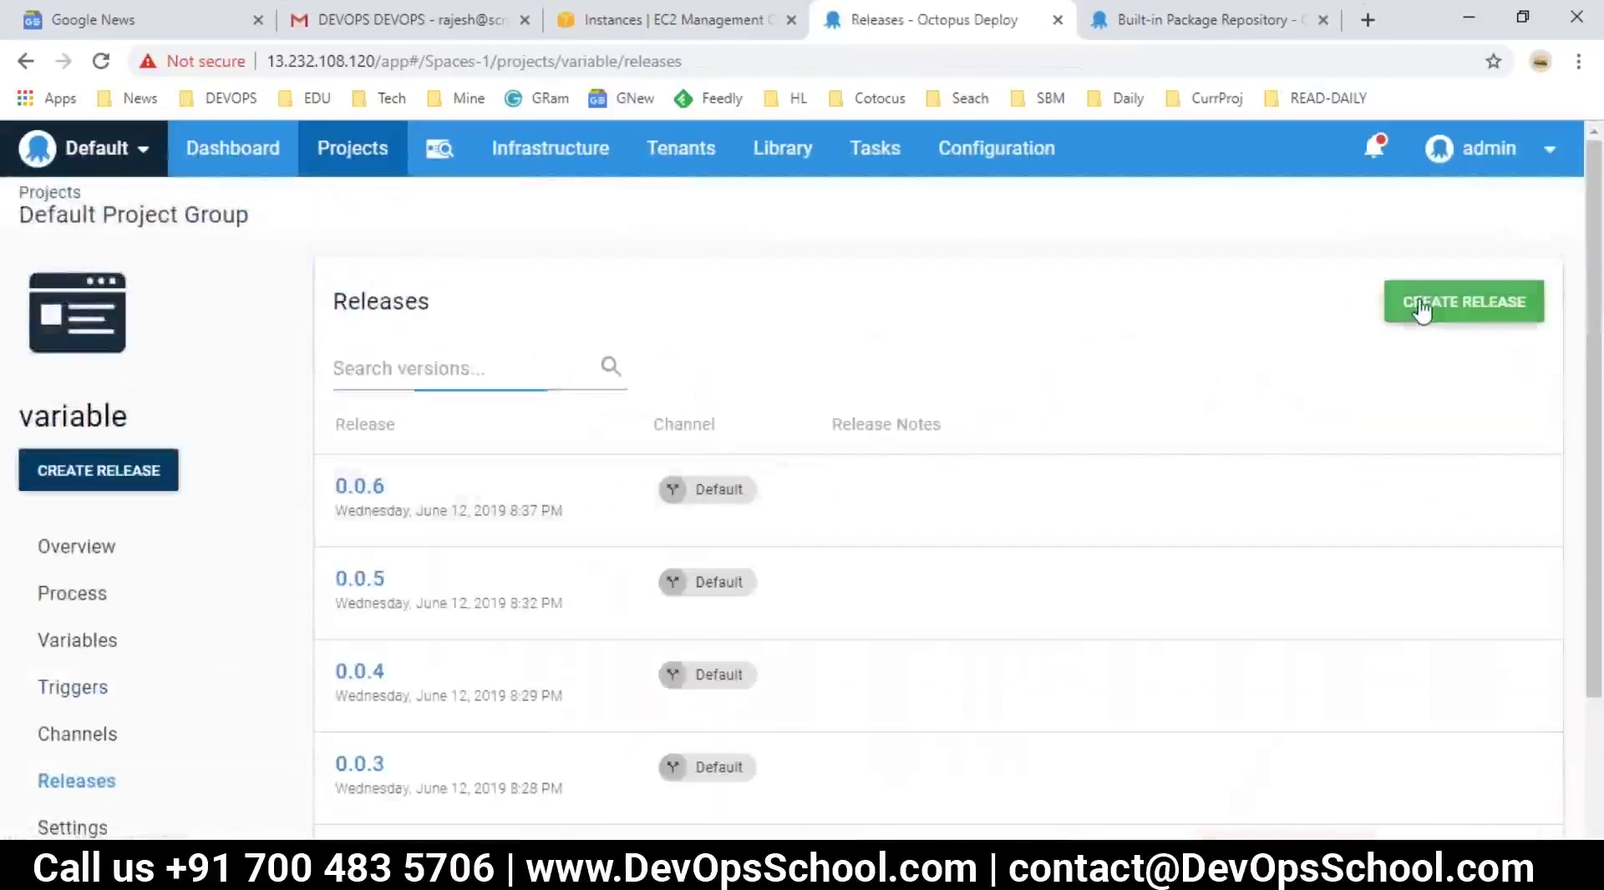
left_click(1420, 310)
left_click(1486, 316)
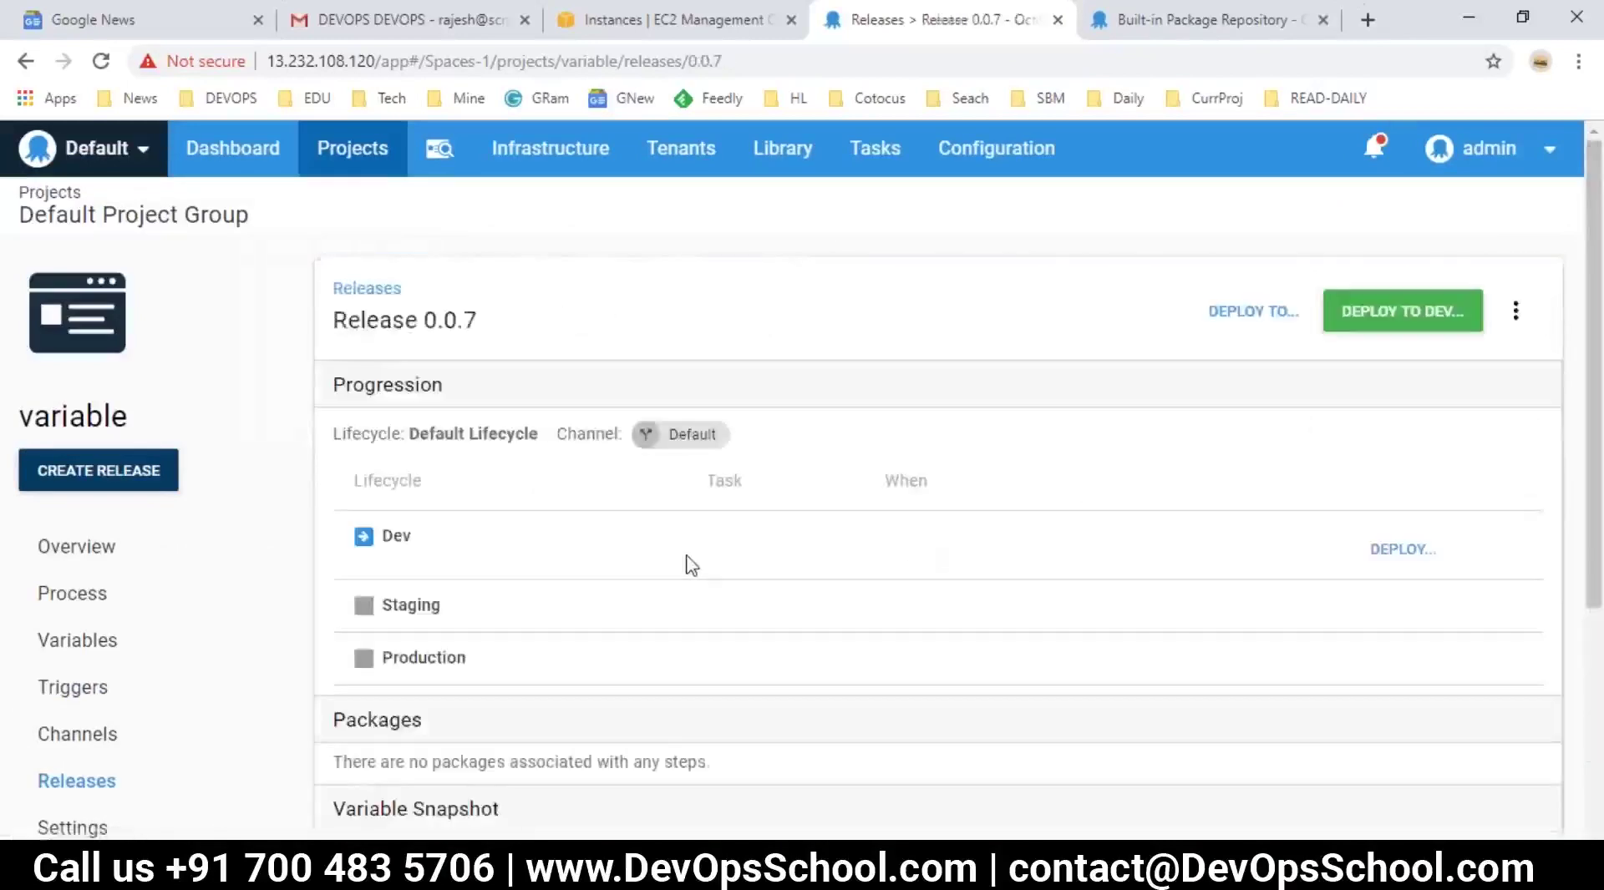
scroll(544, 598, "down", 3)
scroll(1374, 368, "up", 3)
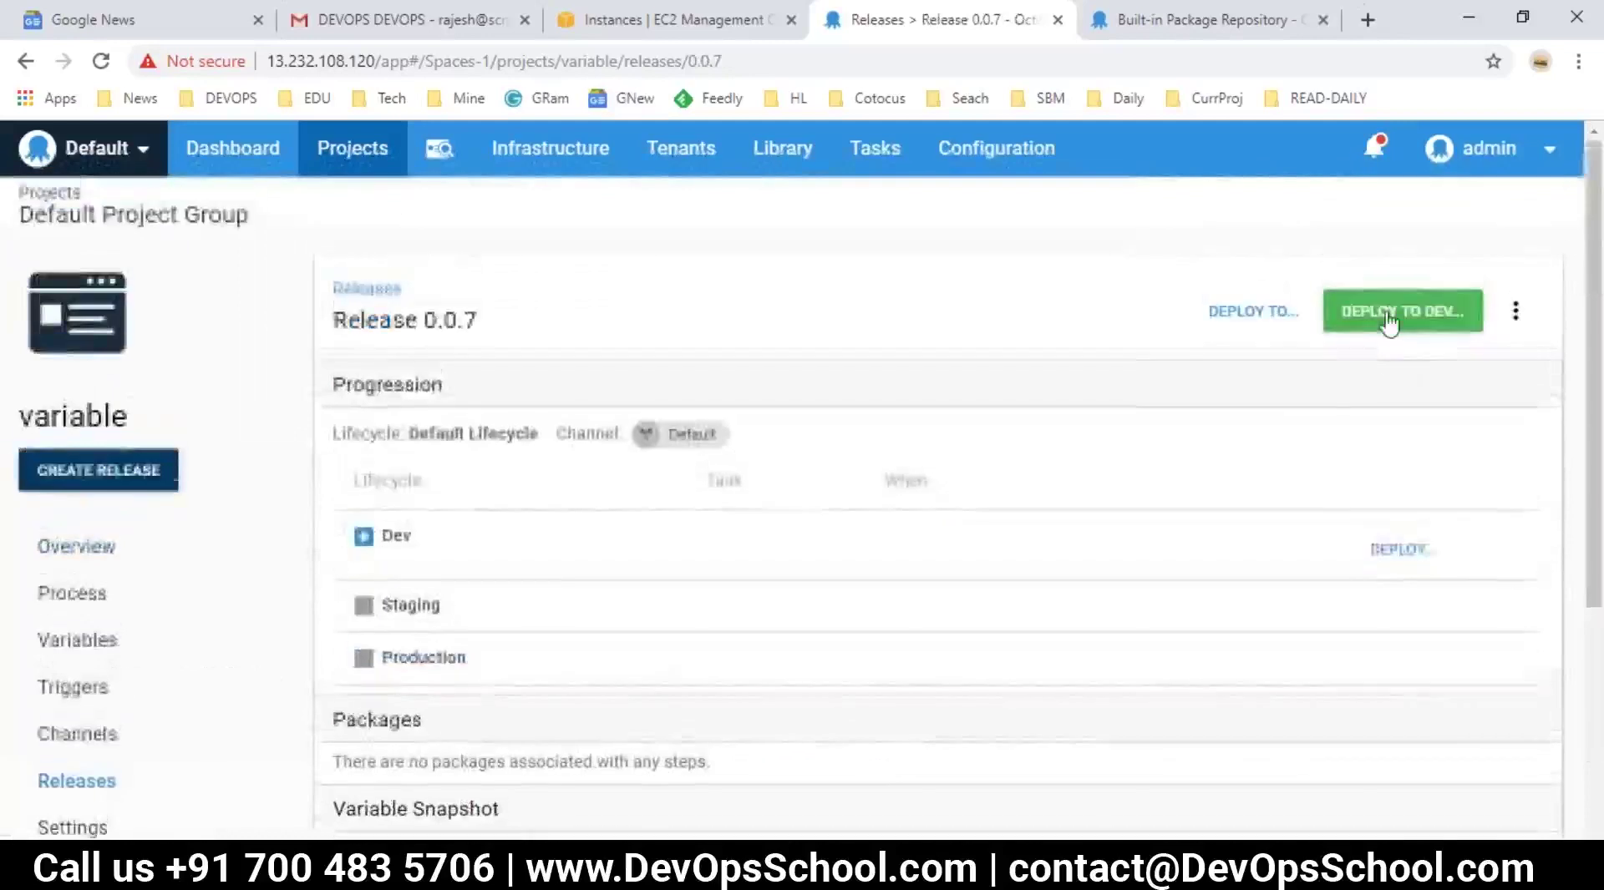
left_click(1374, 316)
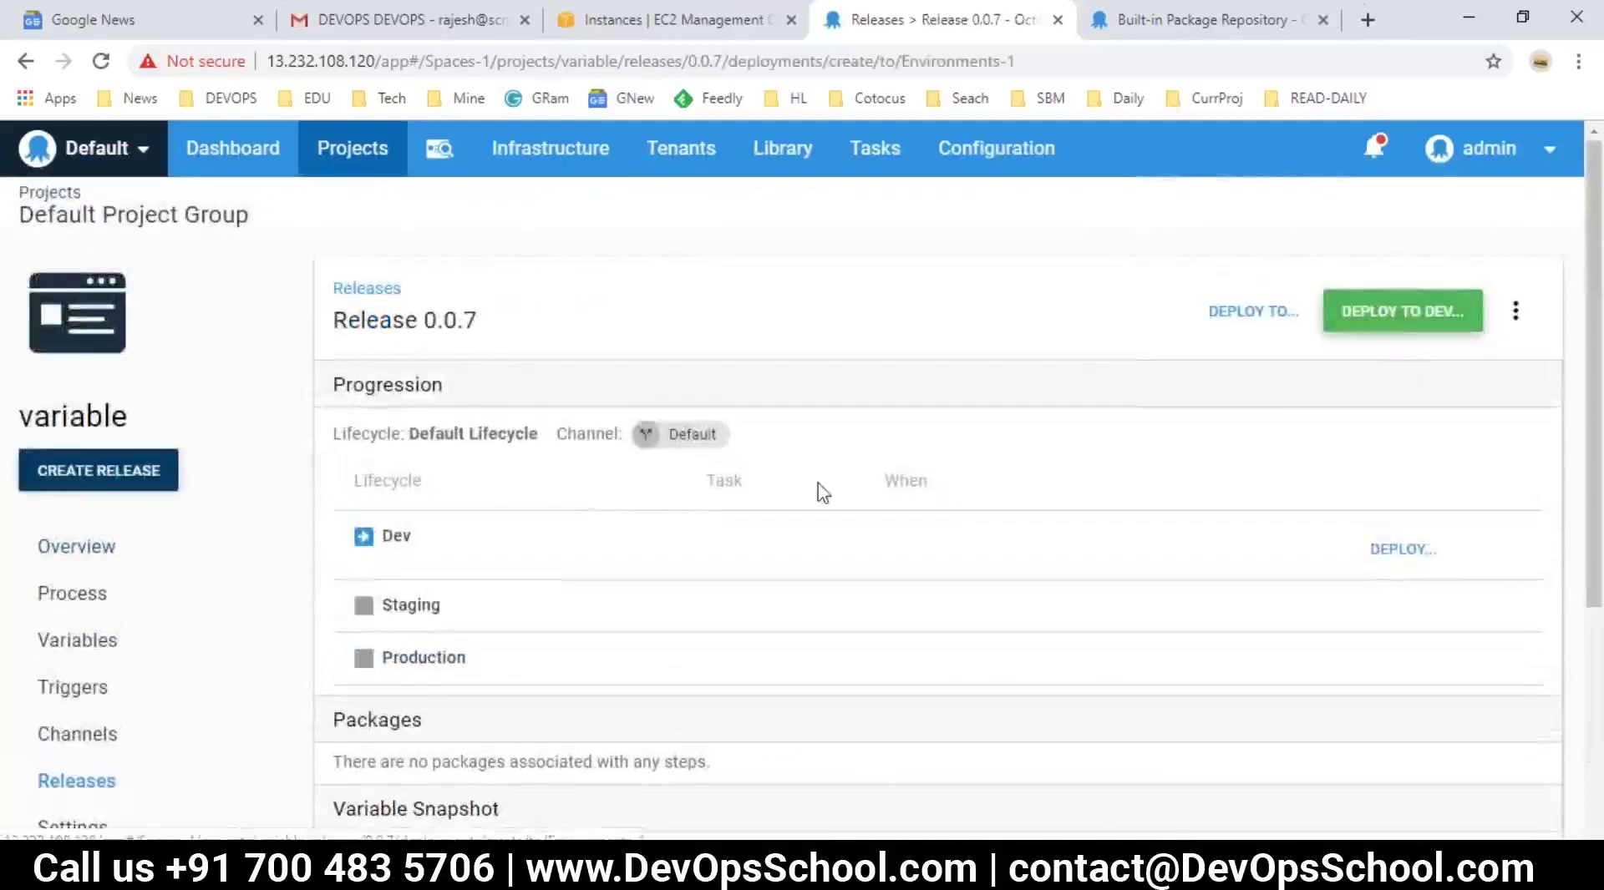
left_click(1491, 310)
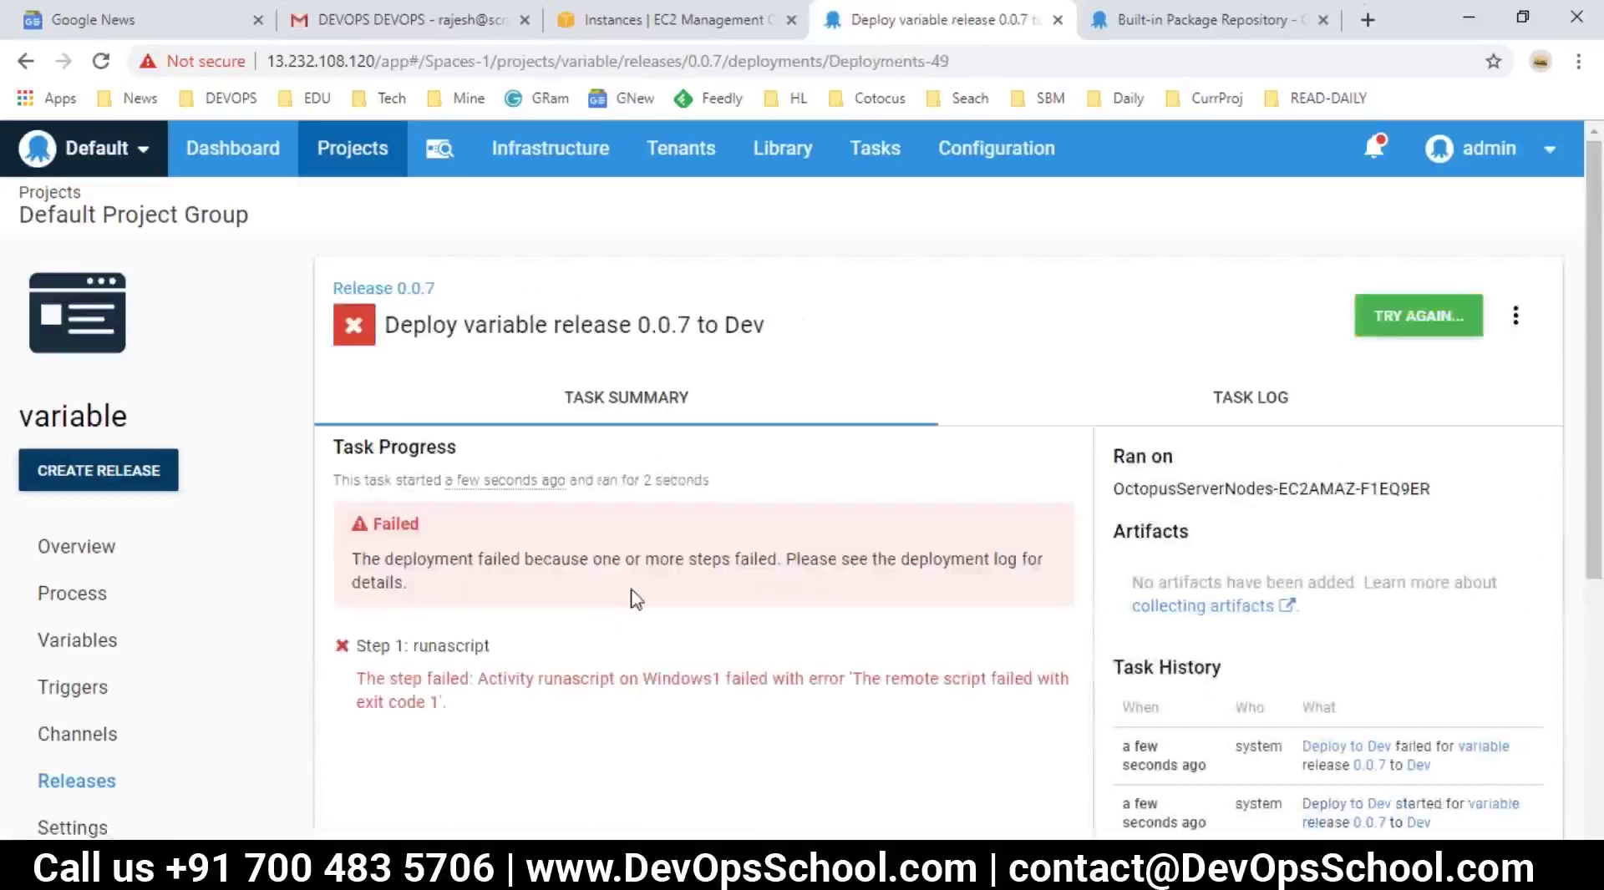
- Examine the task log of the failed Dev deployment for the error reported on the Windows1 target
left_click(1251, 424)
scroll(593, 735, "down", 4)
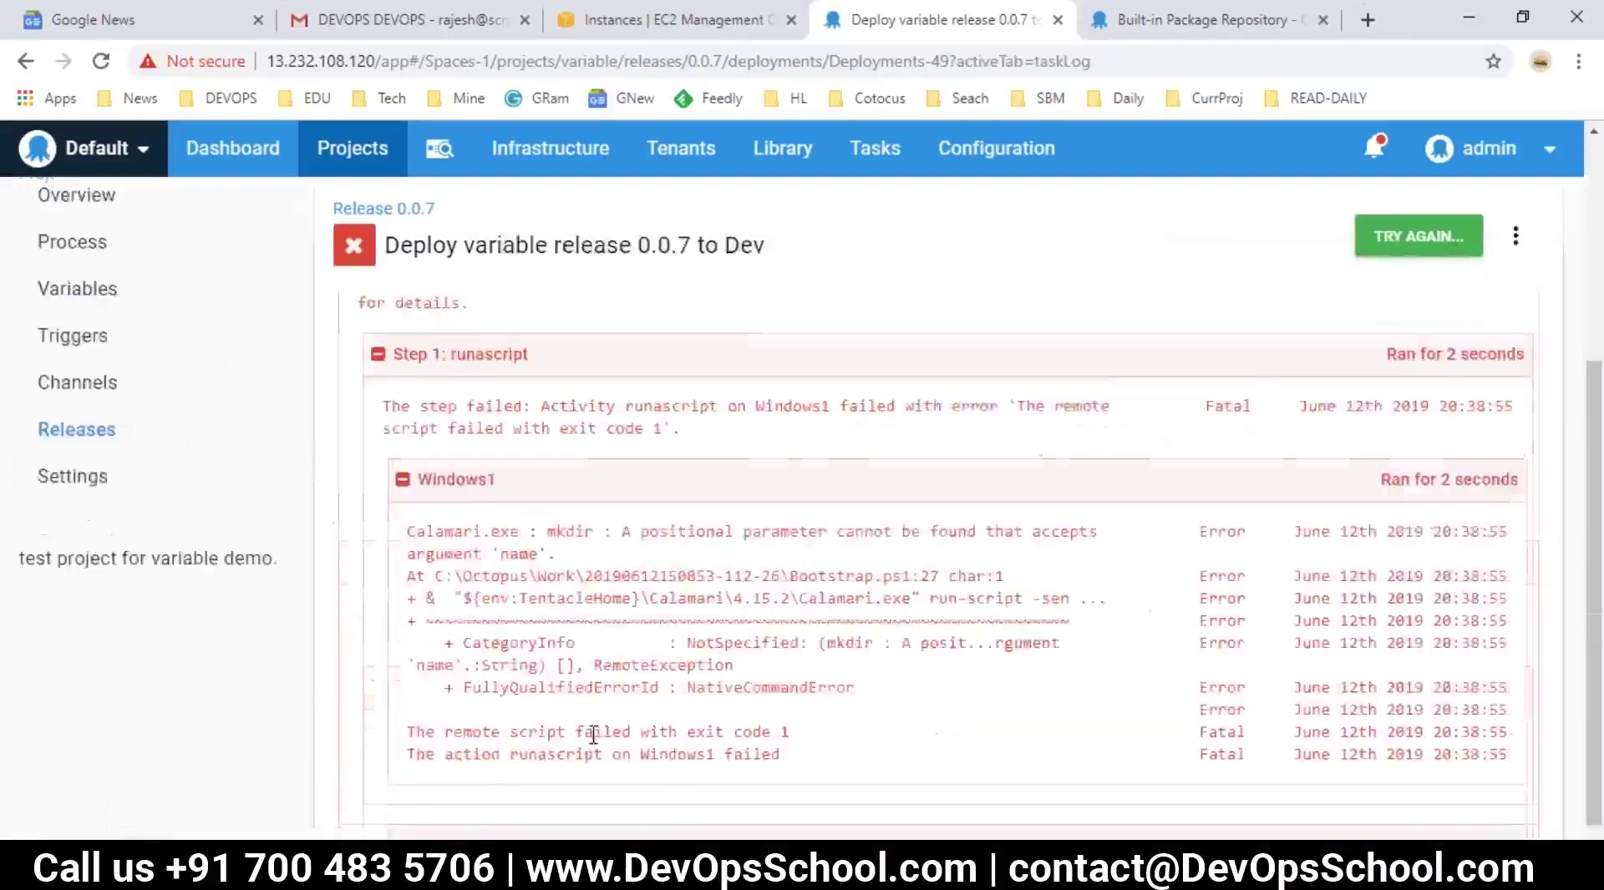
double_click(518, 542)
scroll(516, 562, "up", 3)
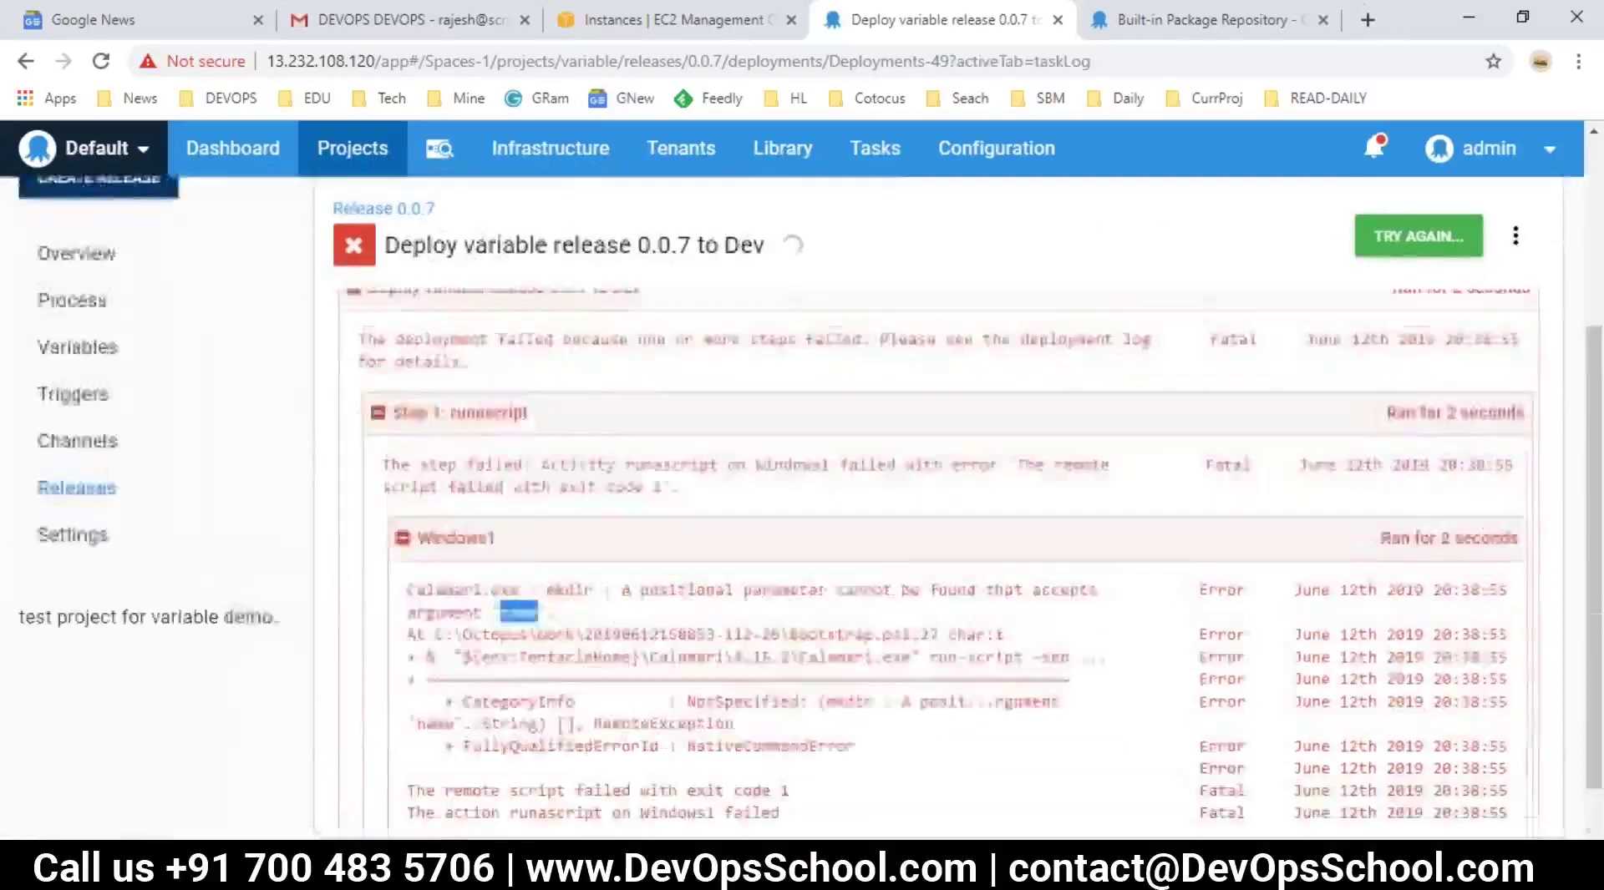
scroll(472, 649, "down", 3)
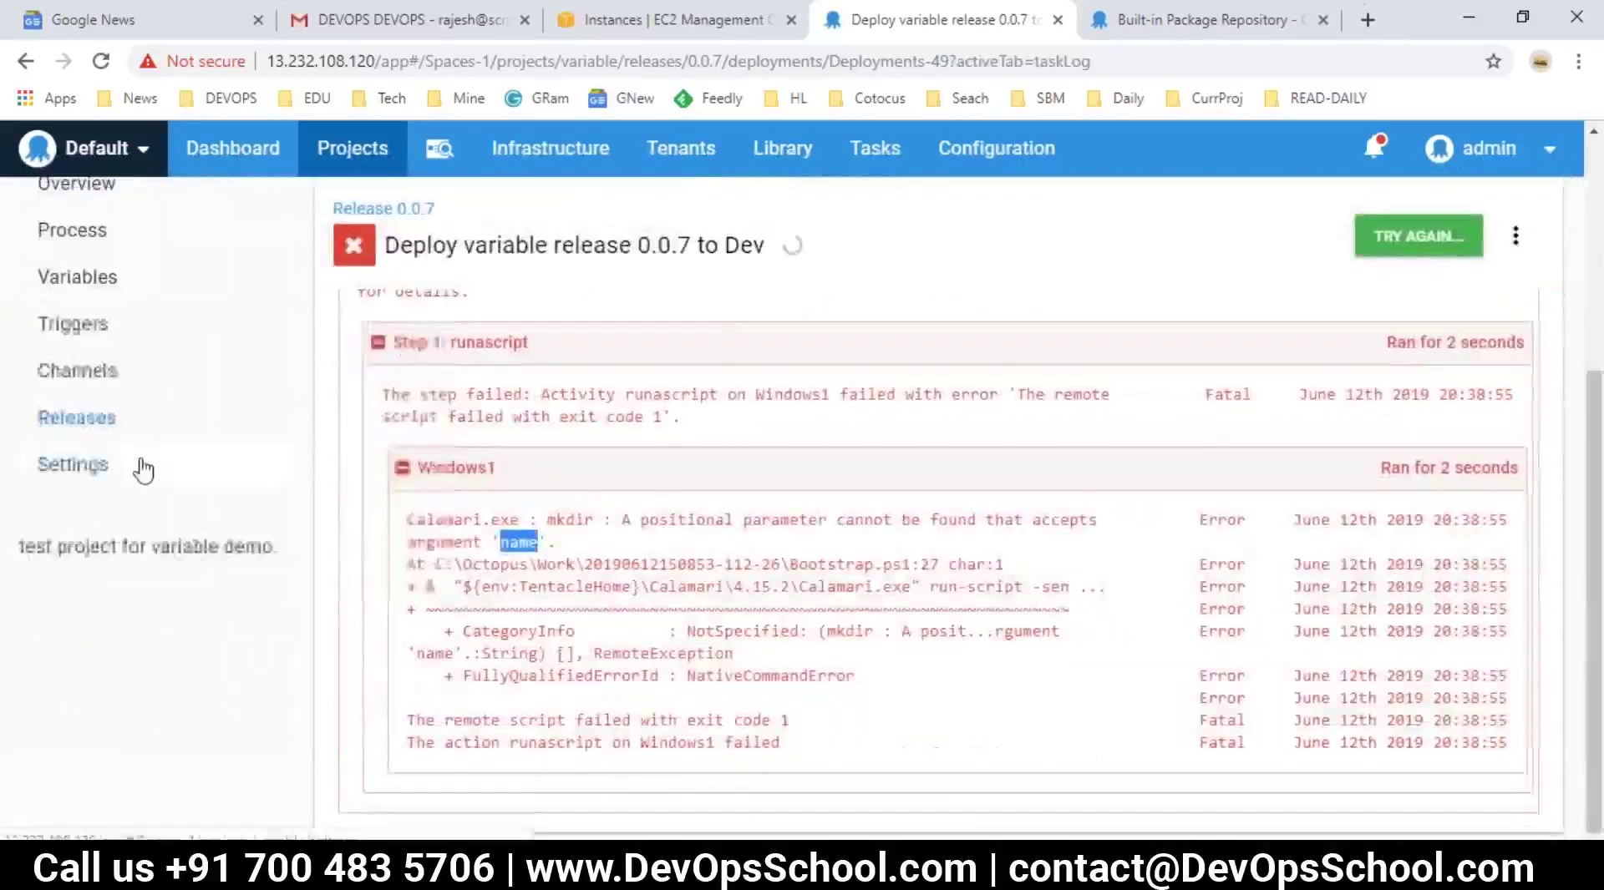
scroll(334, 543, "up", 5)
- Open the runascript step of the deployment process and inspect its script source and inline PowerShell code
left_click(72, 591)
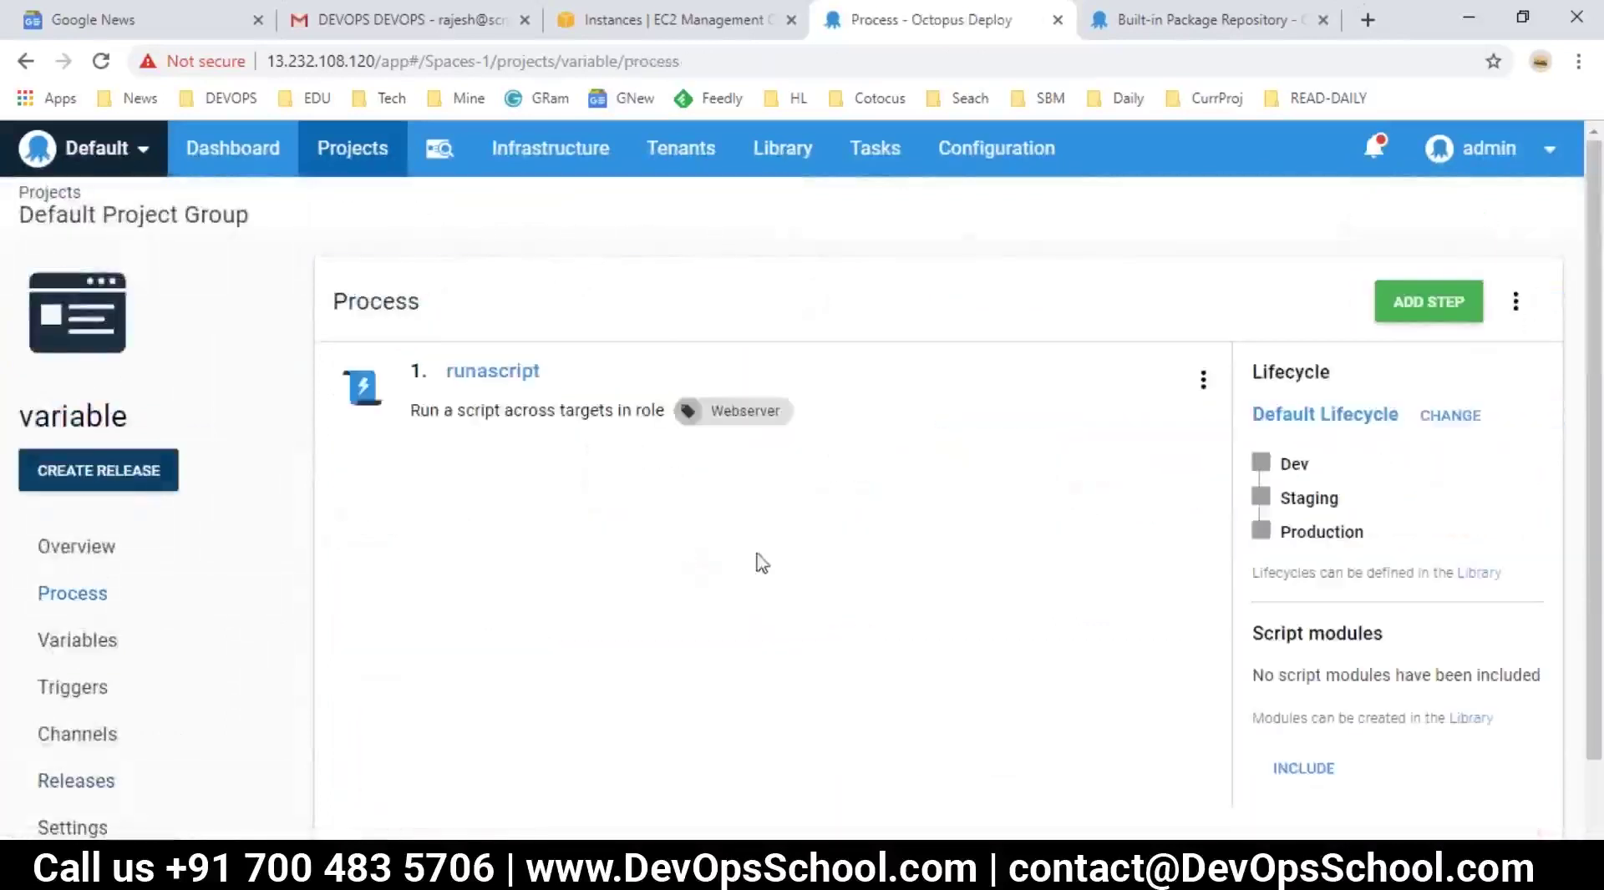
left_click(492, 372)
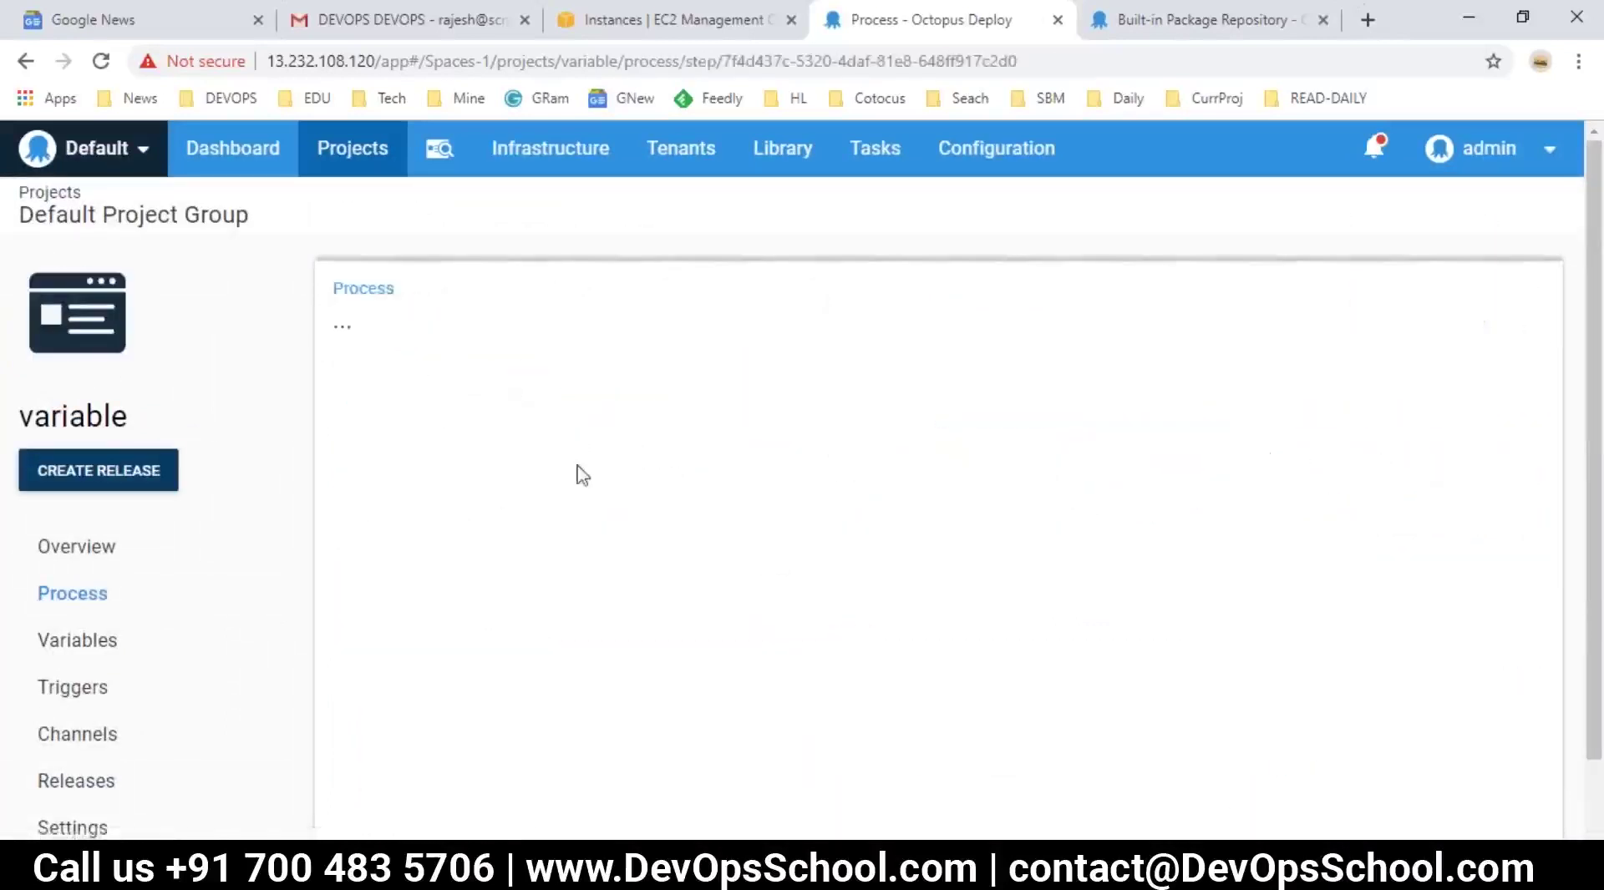
scroll(708, 571, "down", 3)
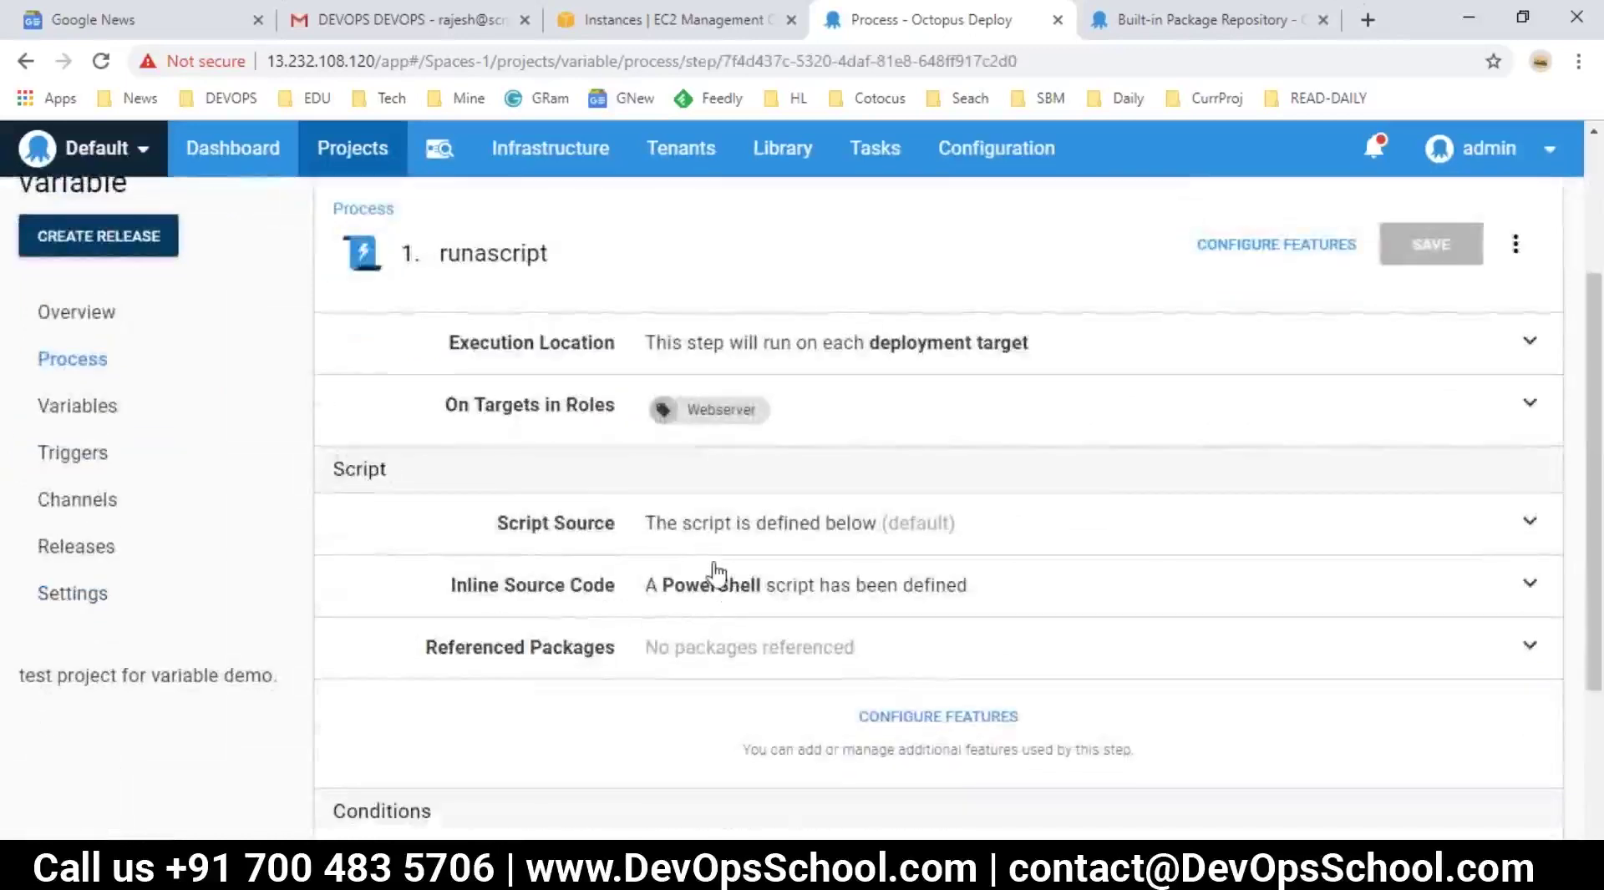
left_click(694, 526)
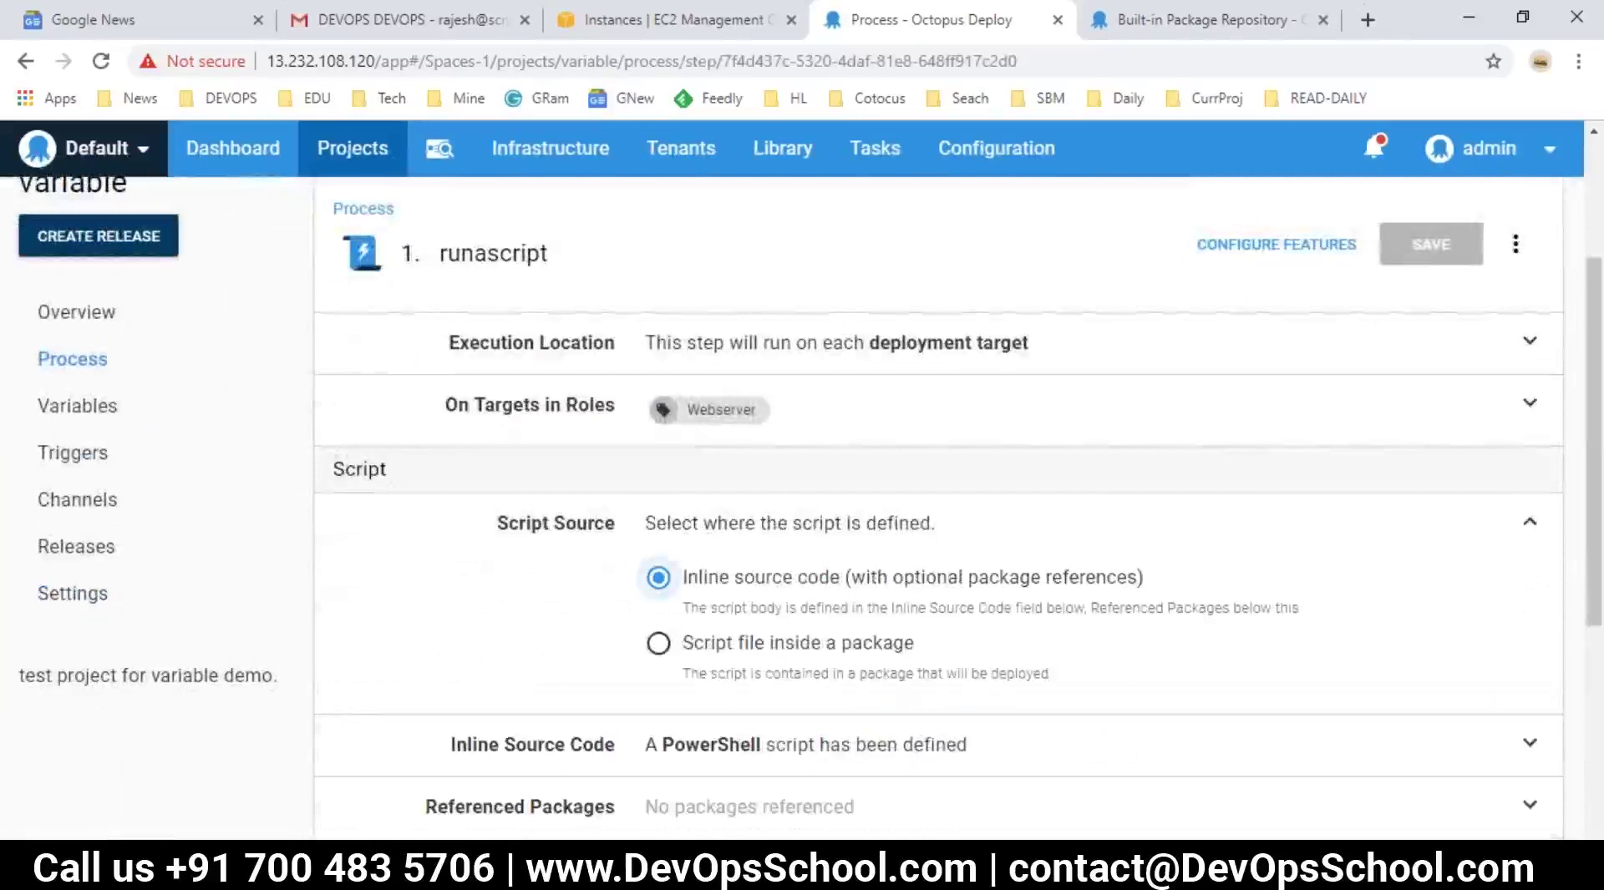
scroll(769, 665, "down", 3)
left_click(691, 526)
scroll(1250, 580, "down", 4)
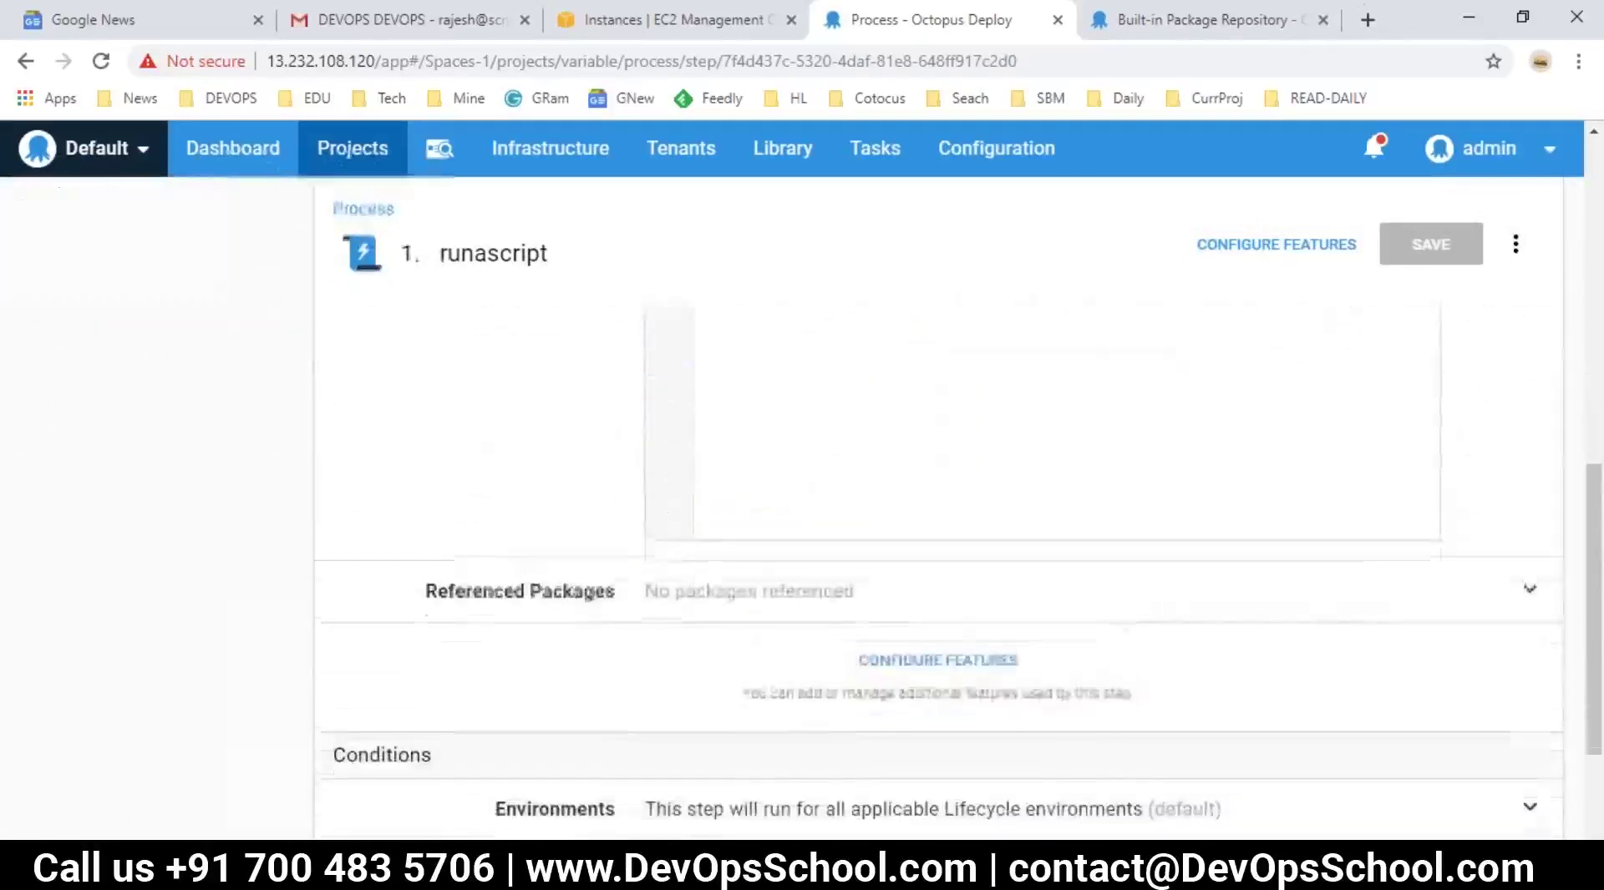
- Review the additional features available for the runascript step and its condition settings
left_click(947, 667)
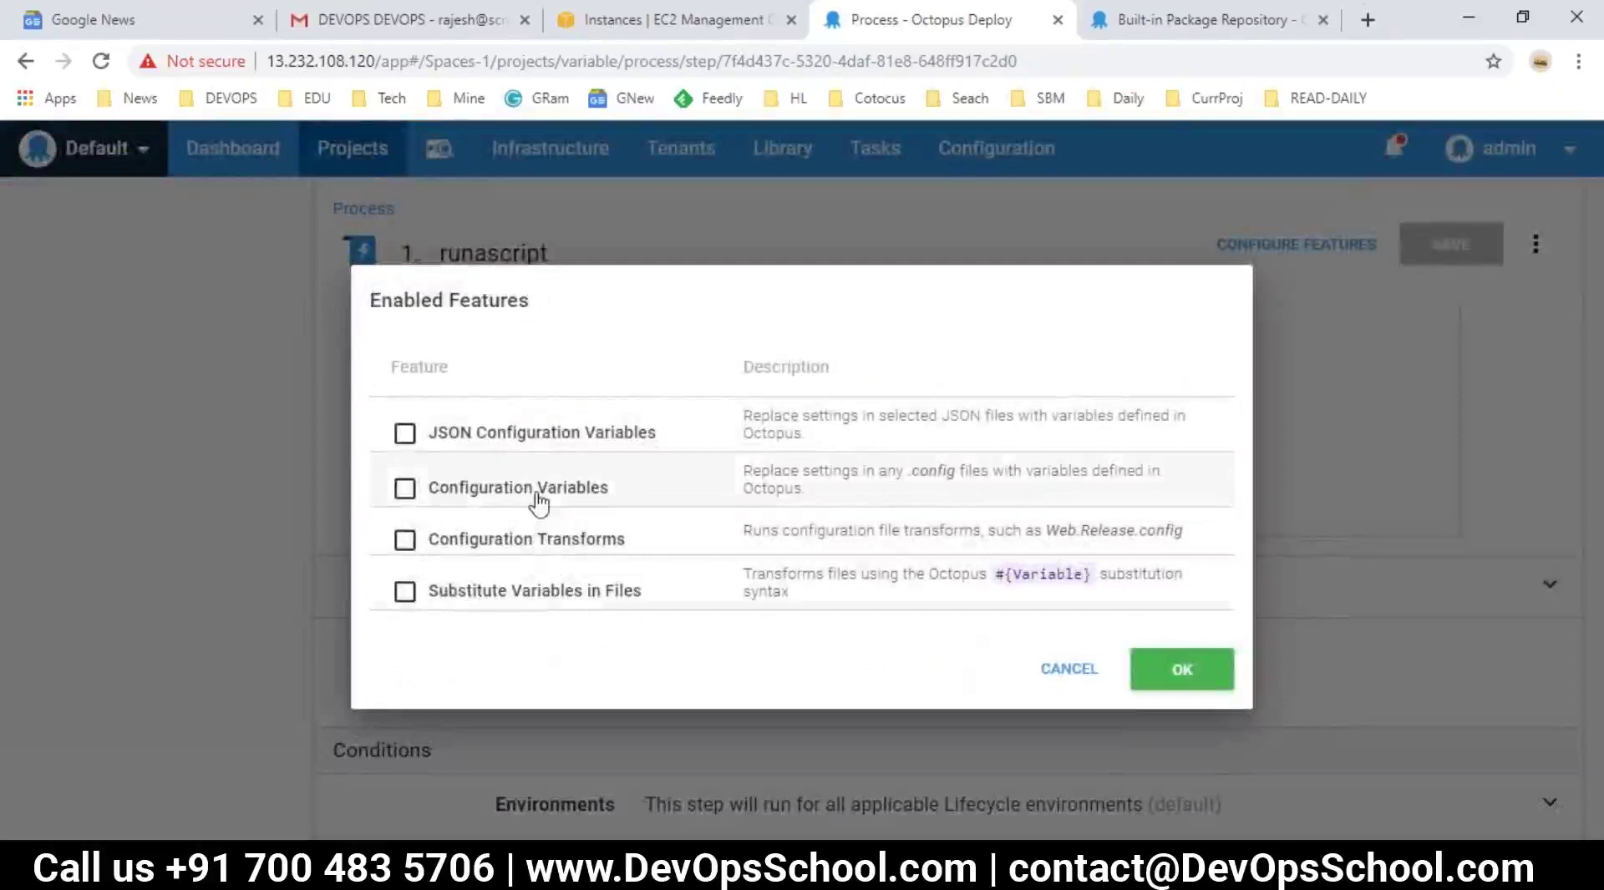
left_click(1070, 671)
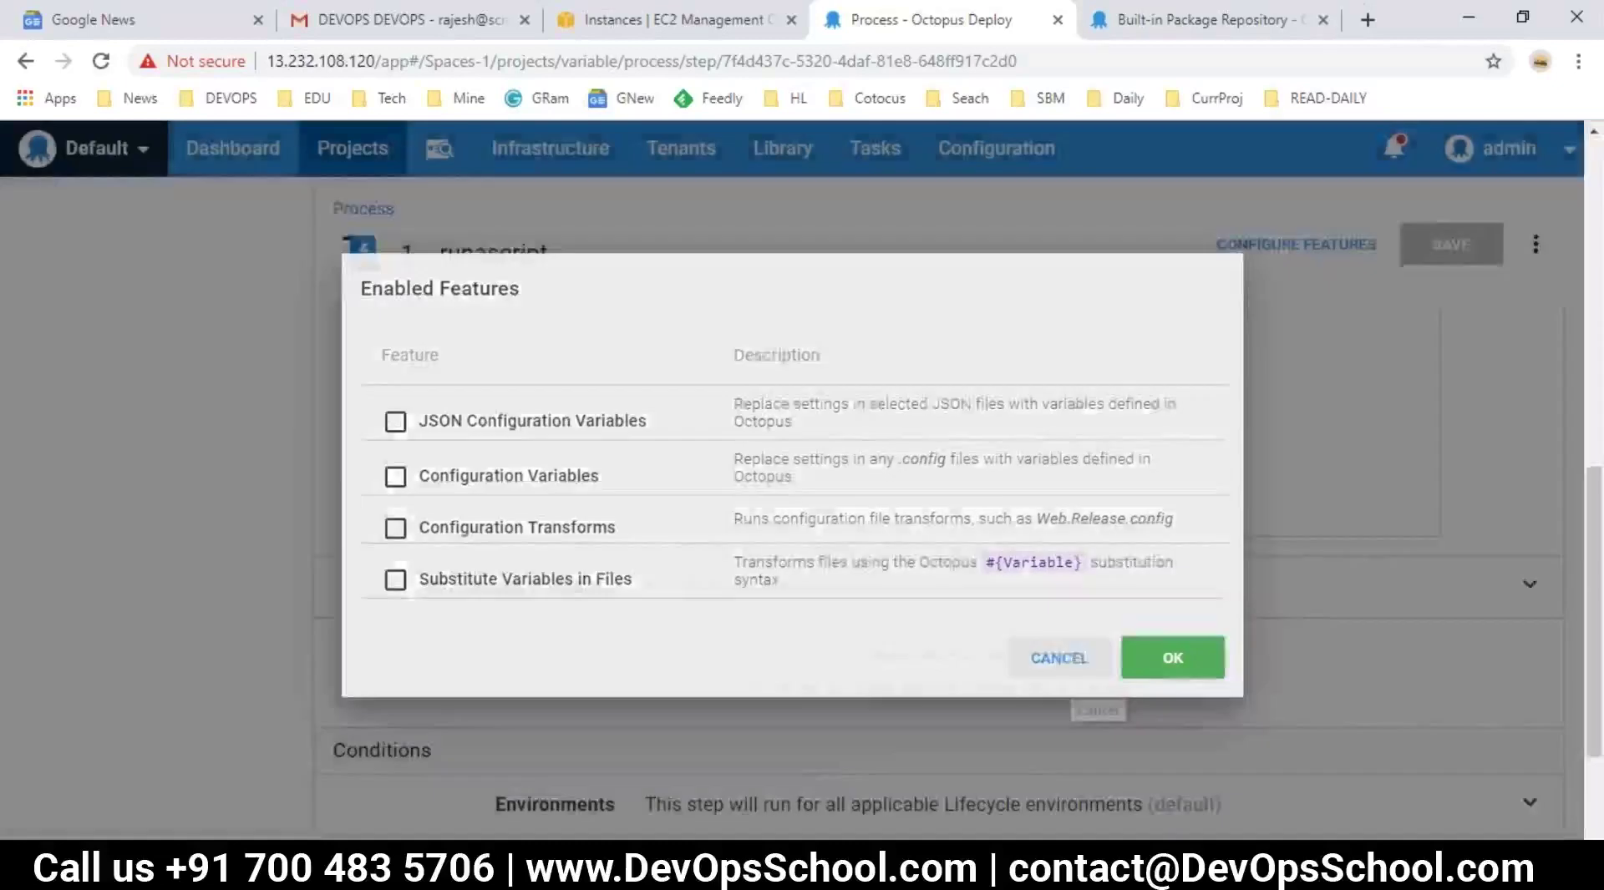
scroll(724, 674, "down", 2)
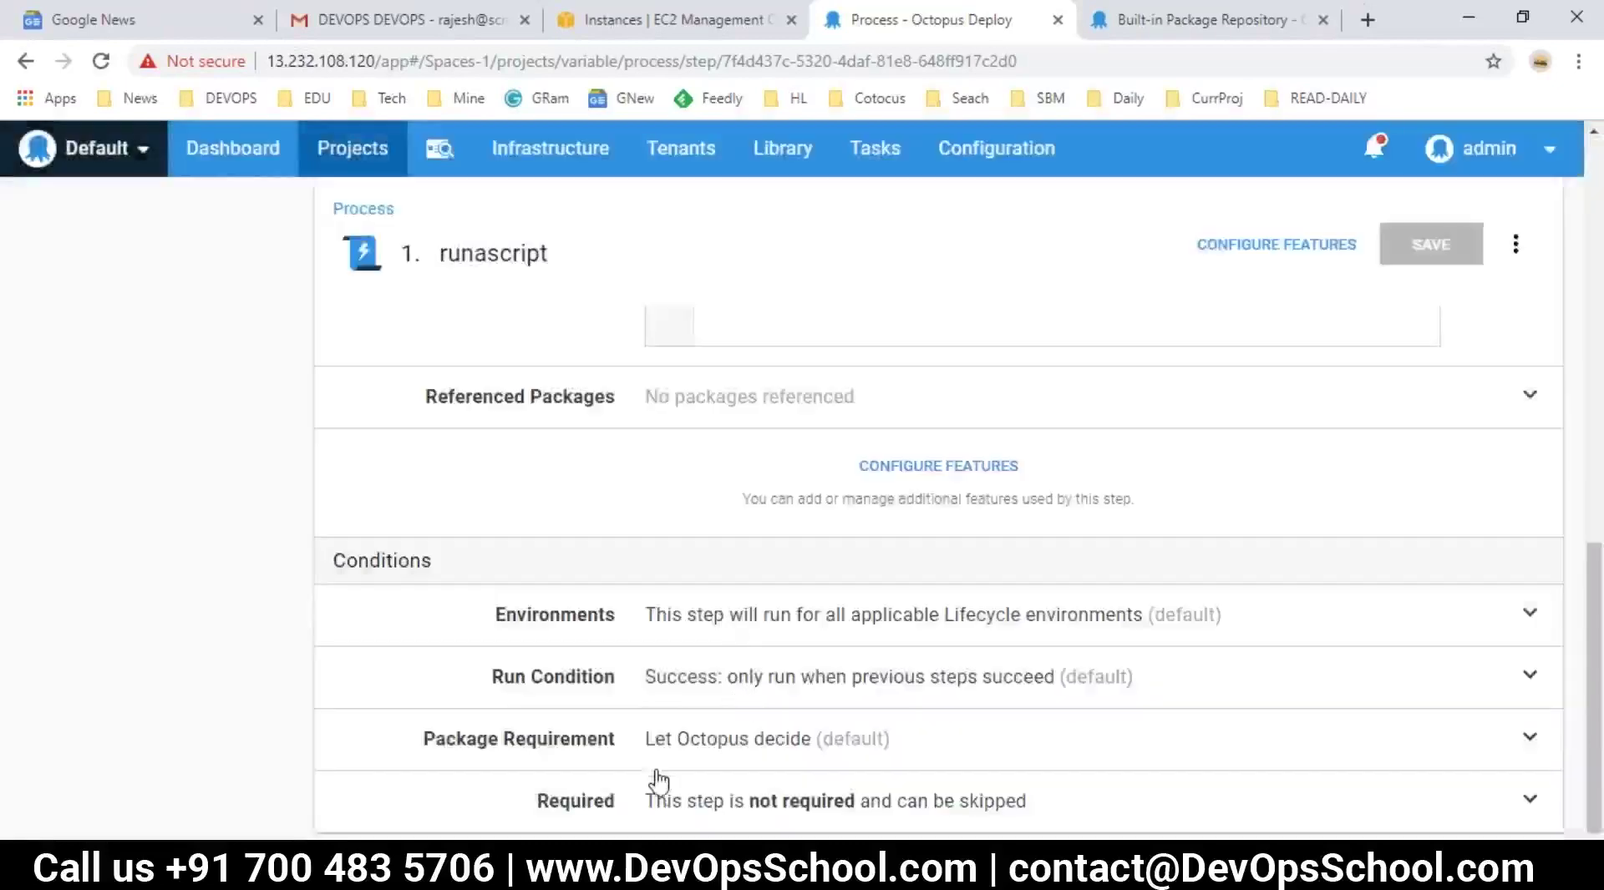
scroll(658, 775, "up", 10)
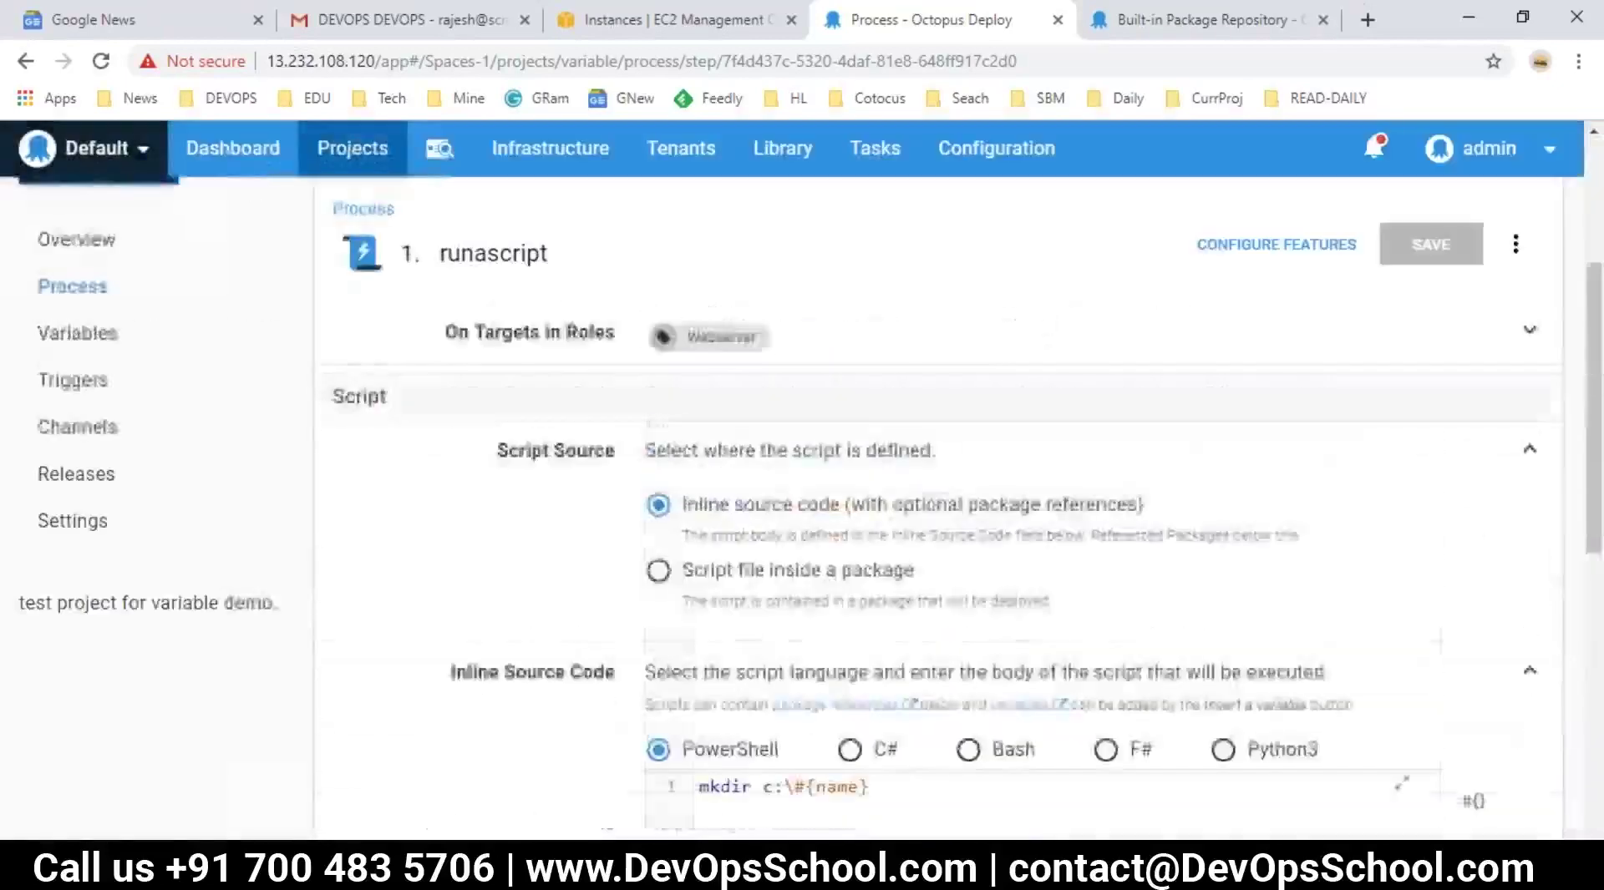
scroll(478, 576, "up", 2)
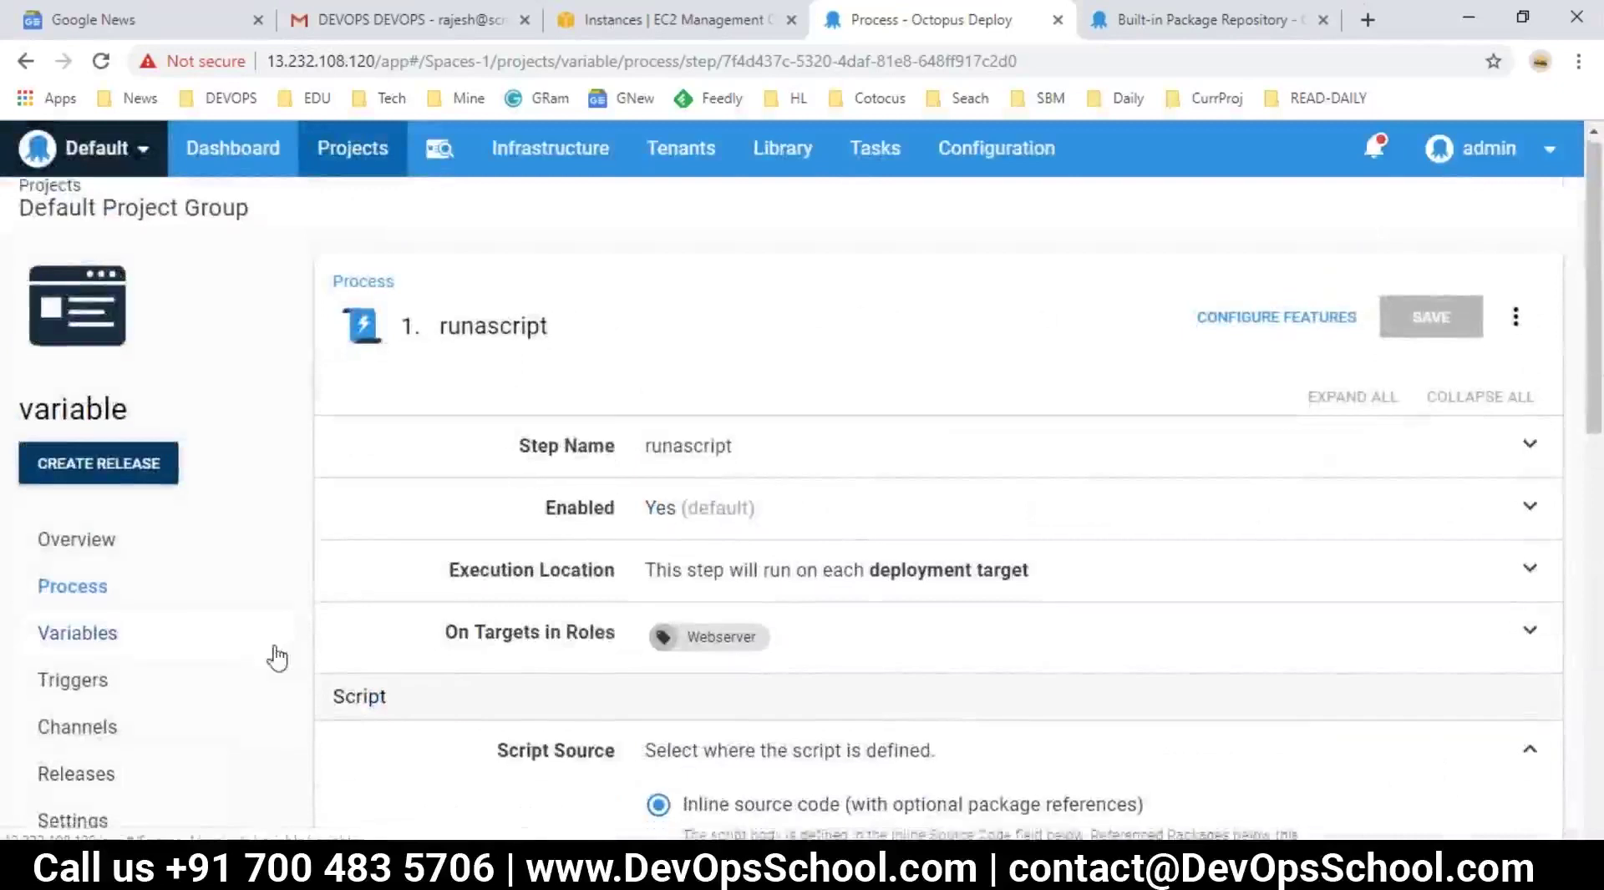
- Review the project's variables, project variable templates and common templates
scroll(276, 655, "down", 2)
left_click(67, 530)
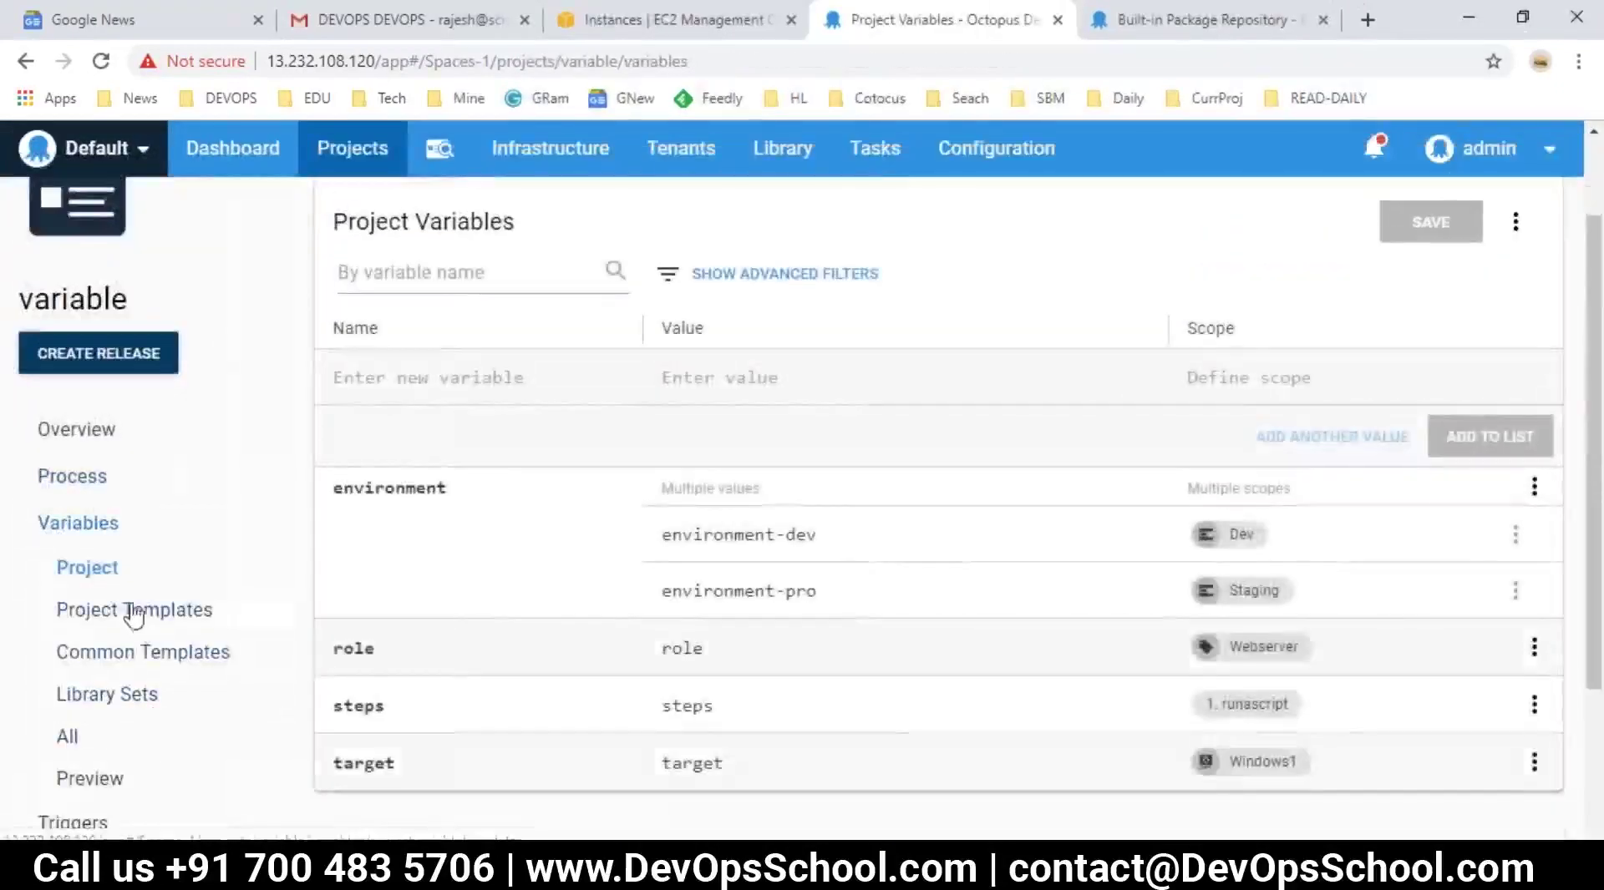
scroll(522, 698, "down", 3)
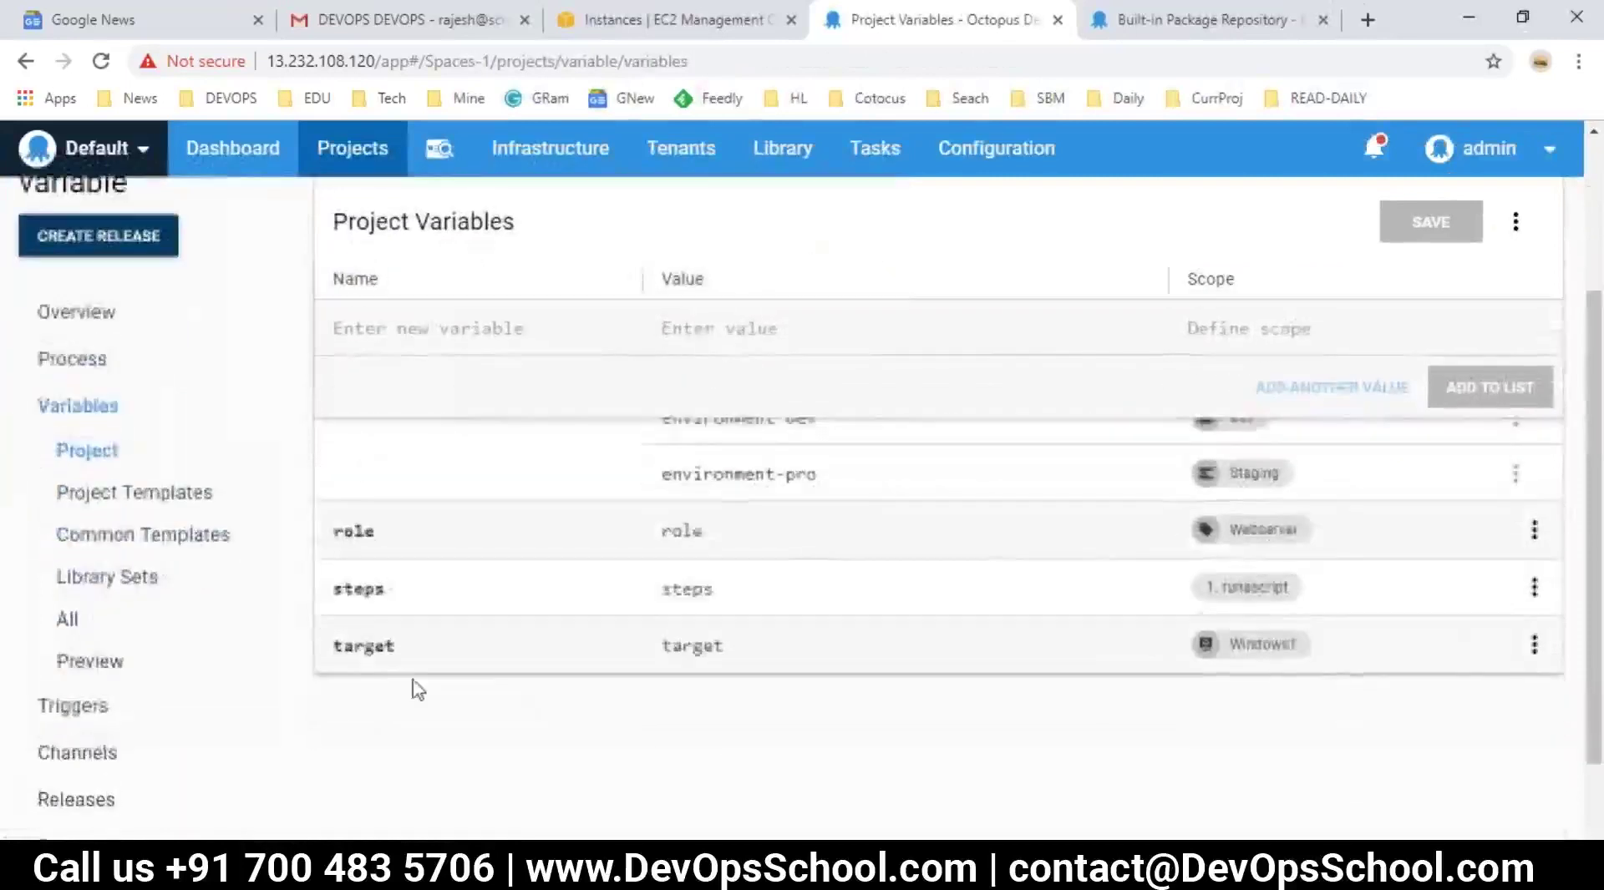
scroll(138, 603, "up", 3)
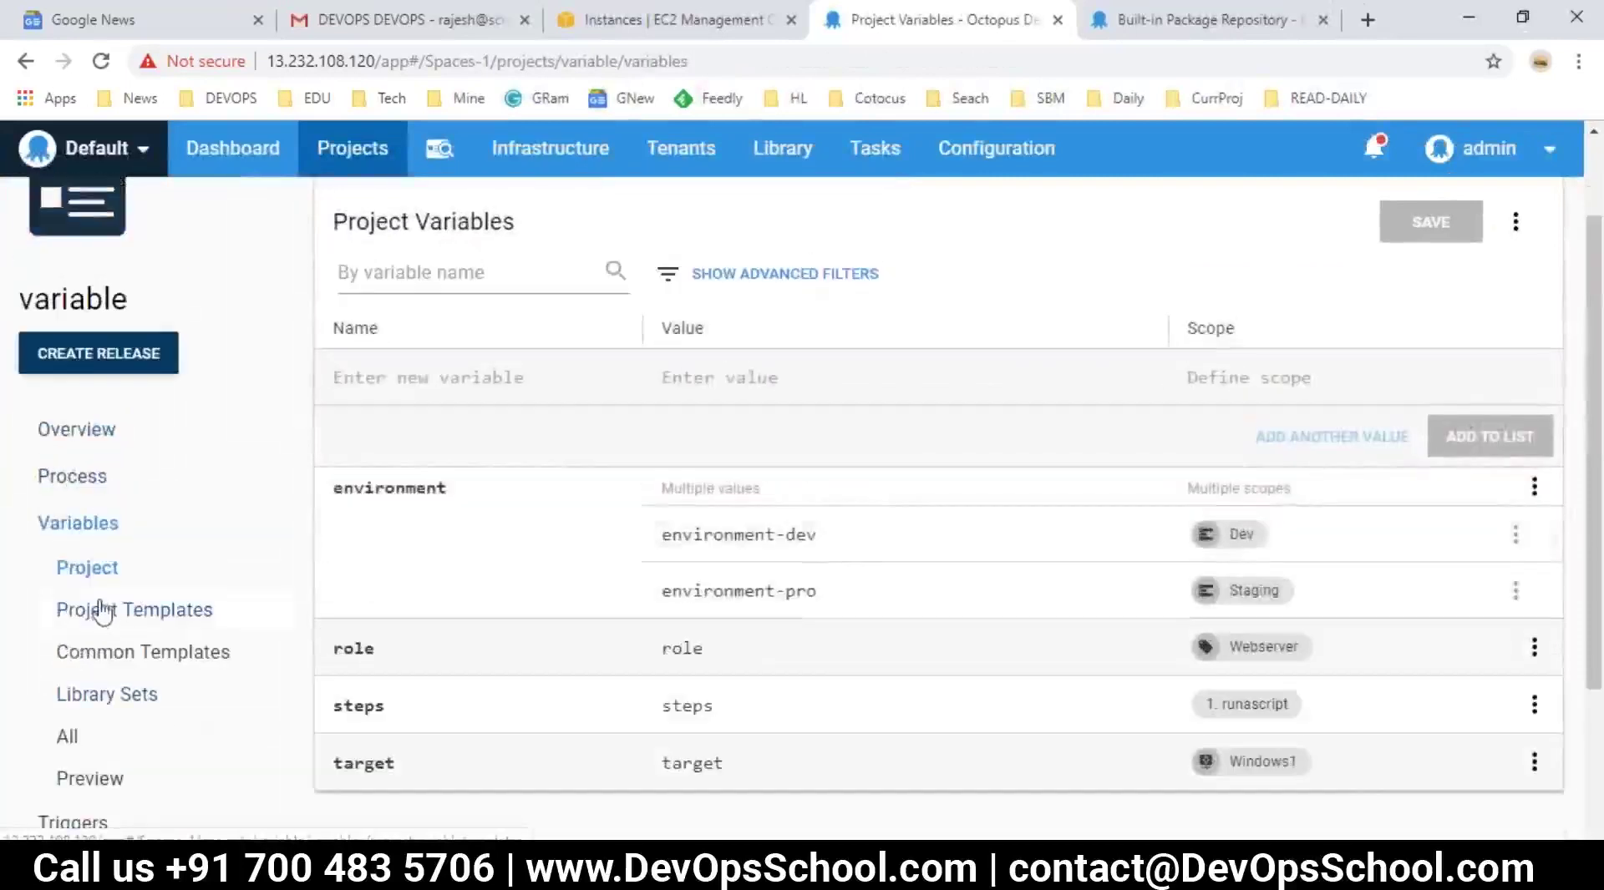
left_click(102, 612)
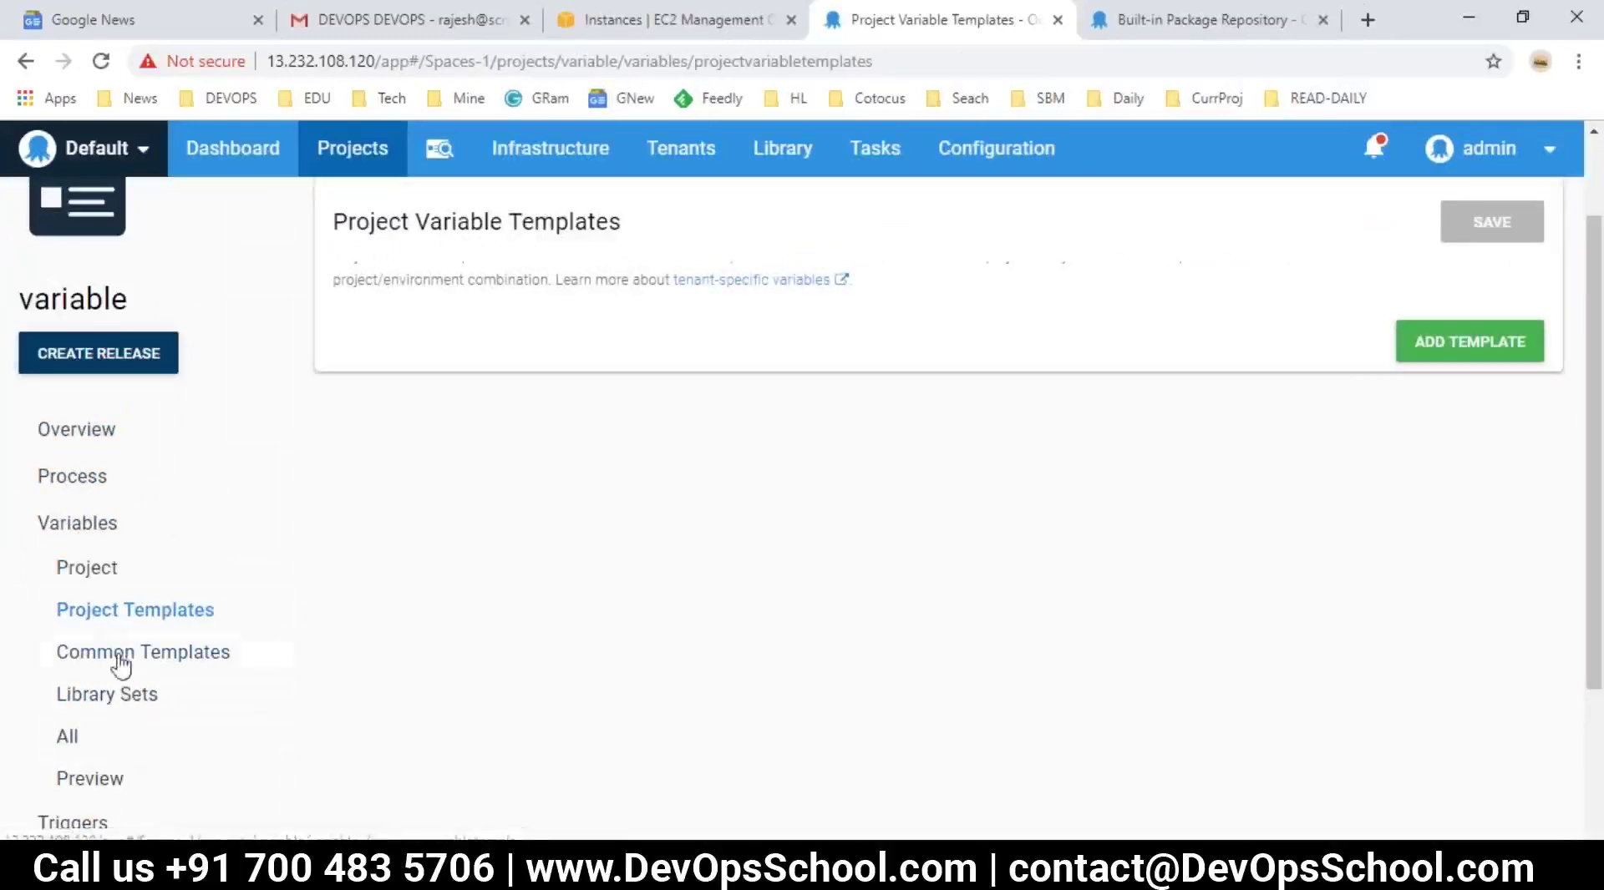
left_click(121, 665)
- Include the varset library variable set in the variable project
left_click(96, 700)
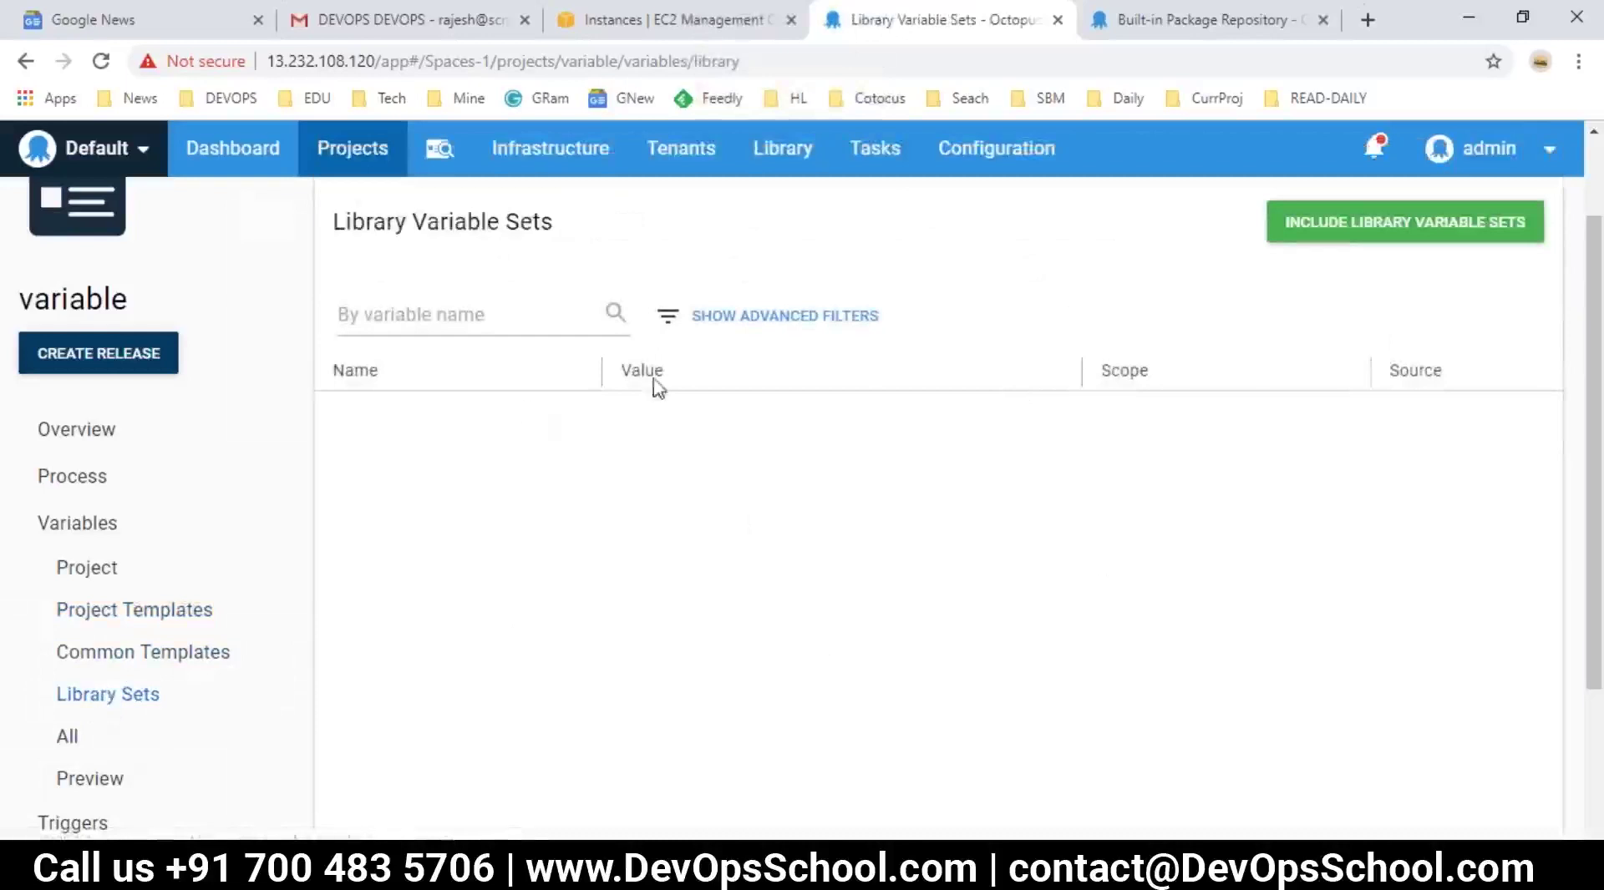
left_click(1340, 222)
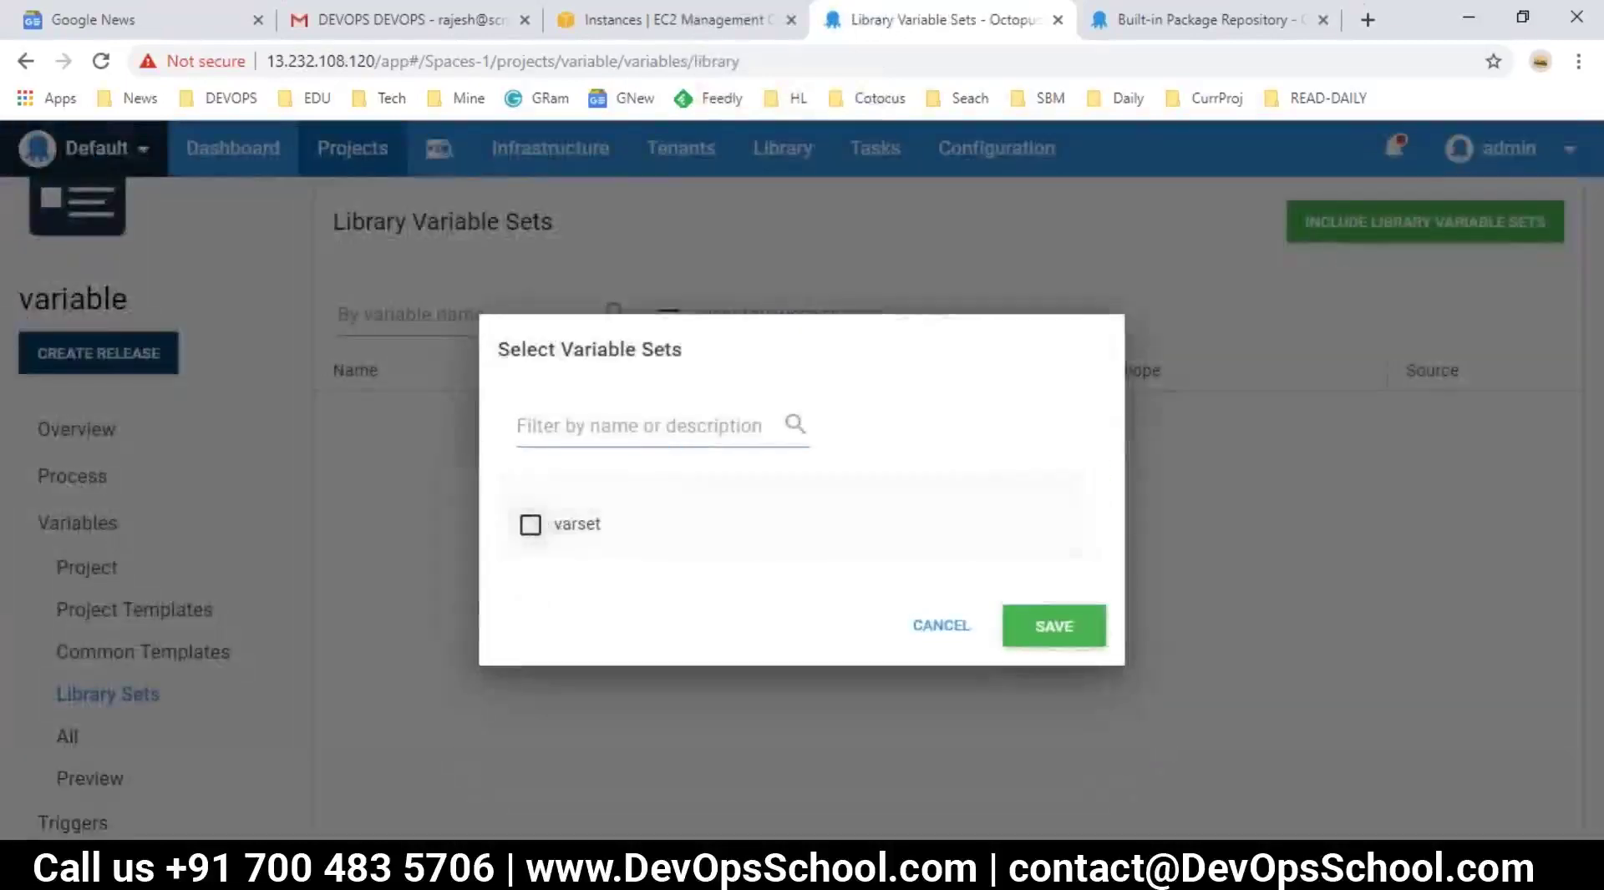
left_click(530, 525)
left_click(1054, 628)
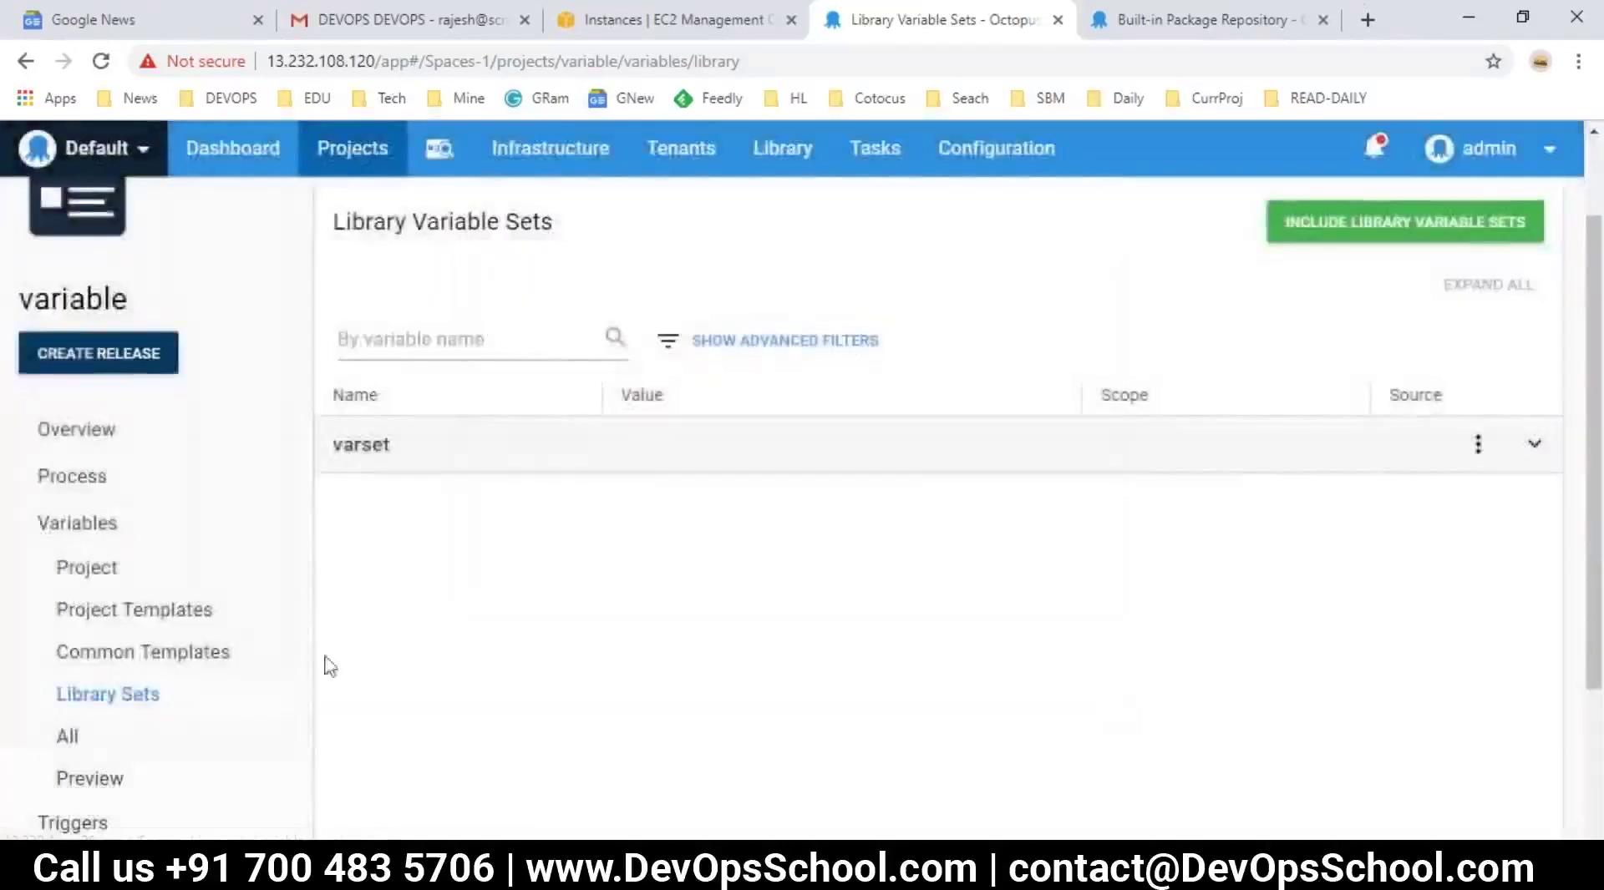
- Check the library variable sets included in the project
left_click(125, 693)
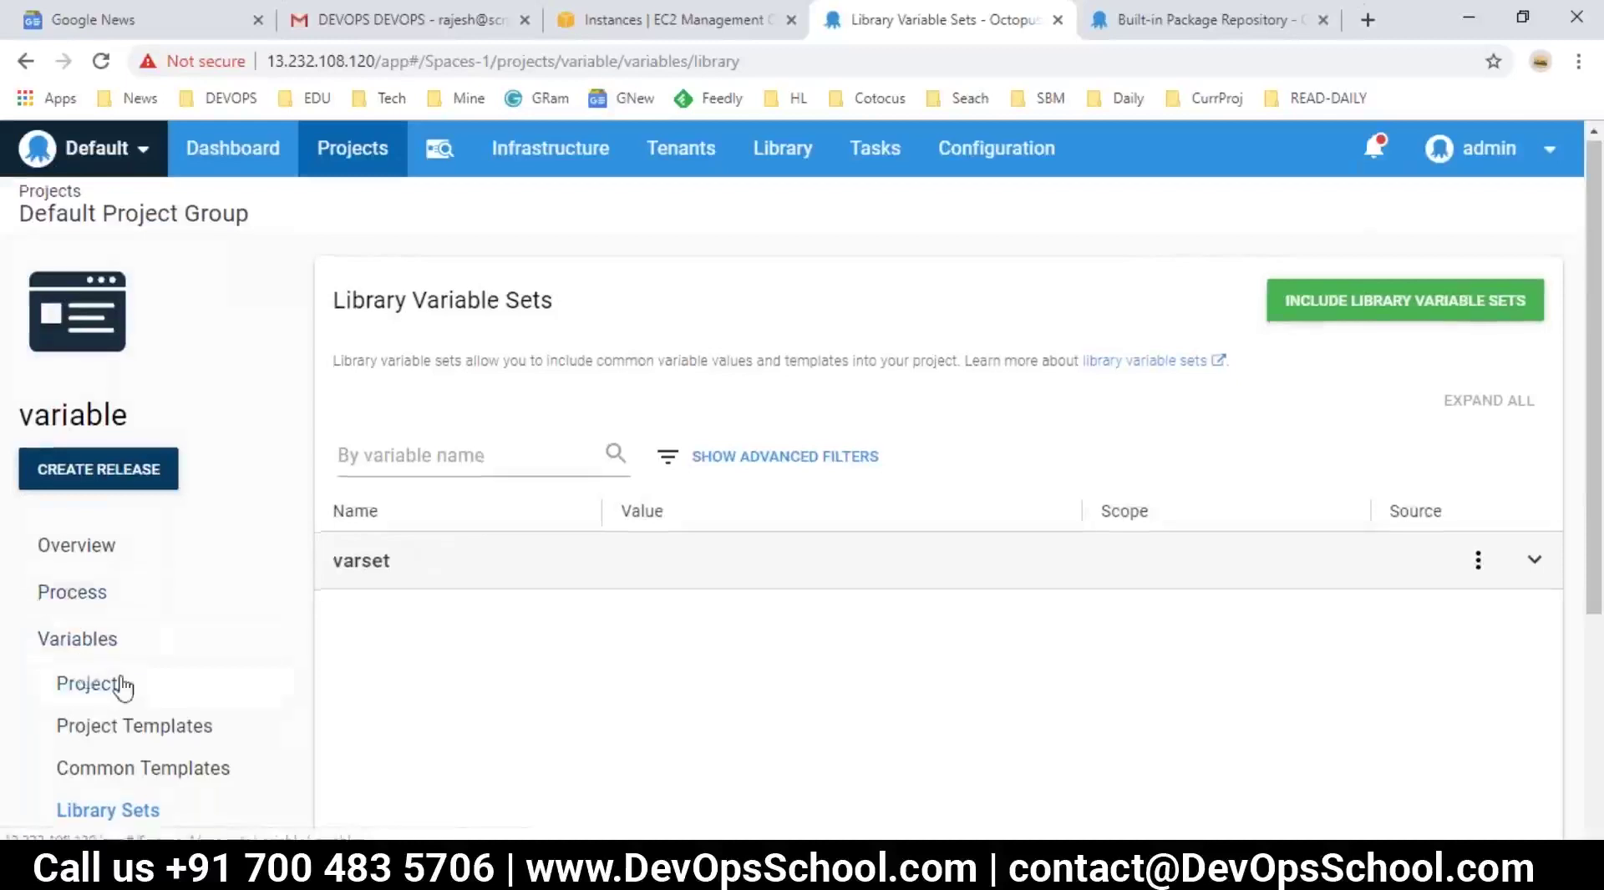
scroll(121, 689, "down", 4)
left_click(83, 697)
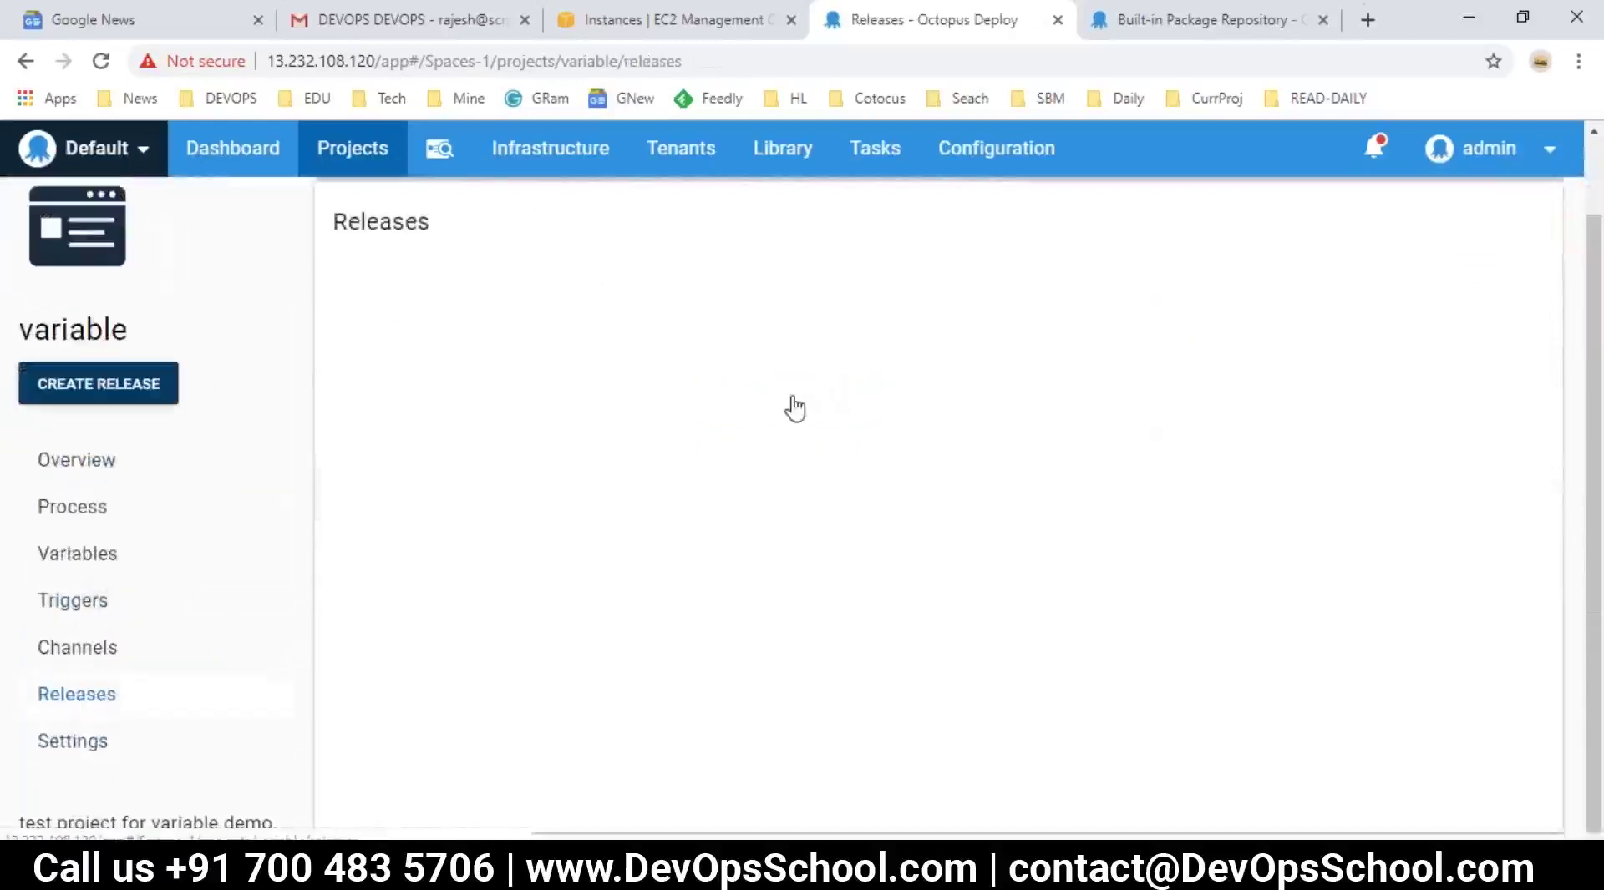
left_click(62, 558)
scroll(180, 695, "down", 2)
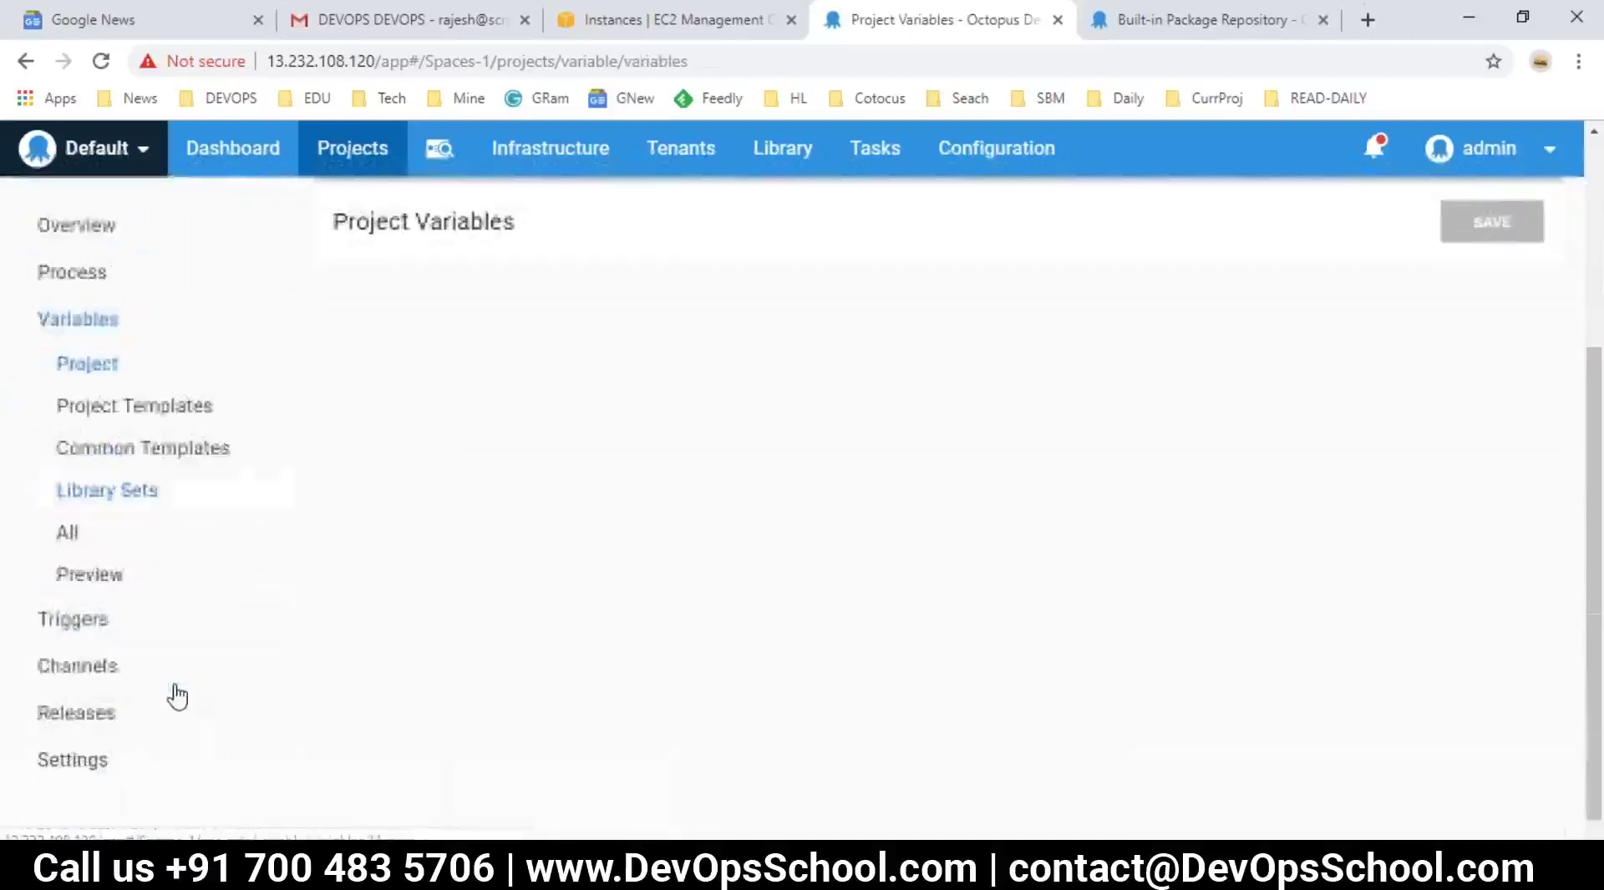
left_click(105, 493)
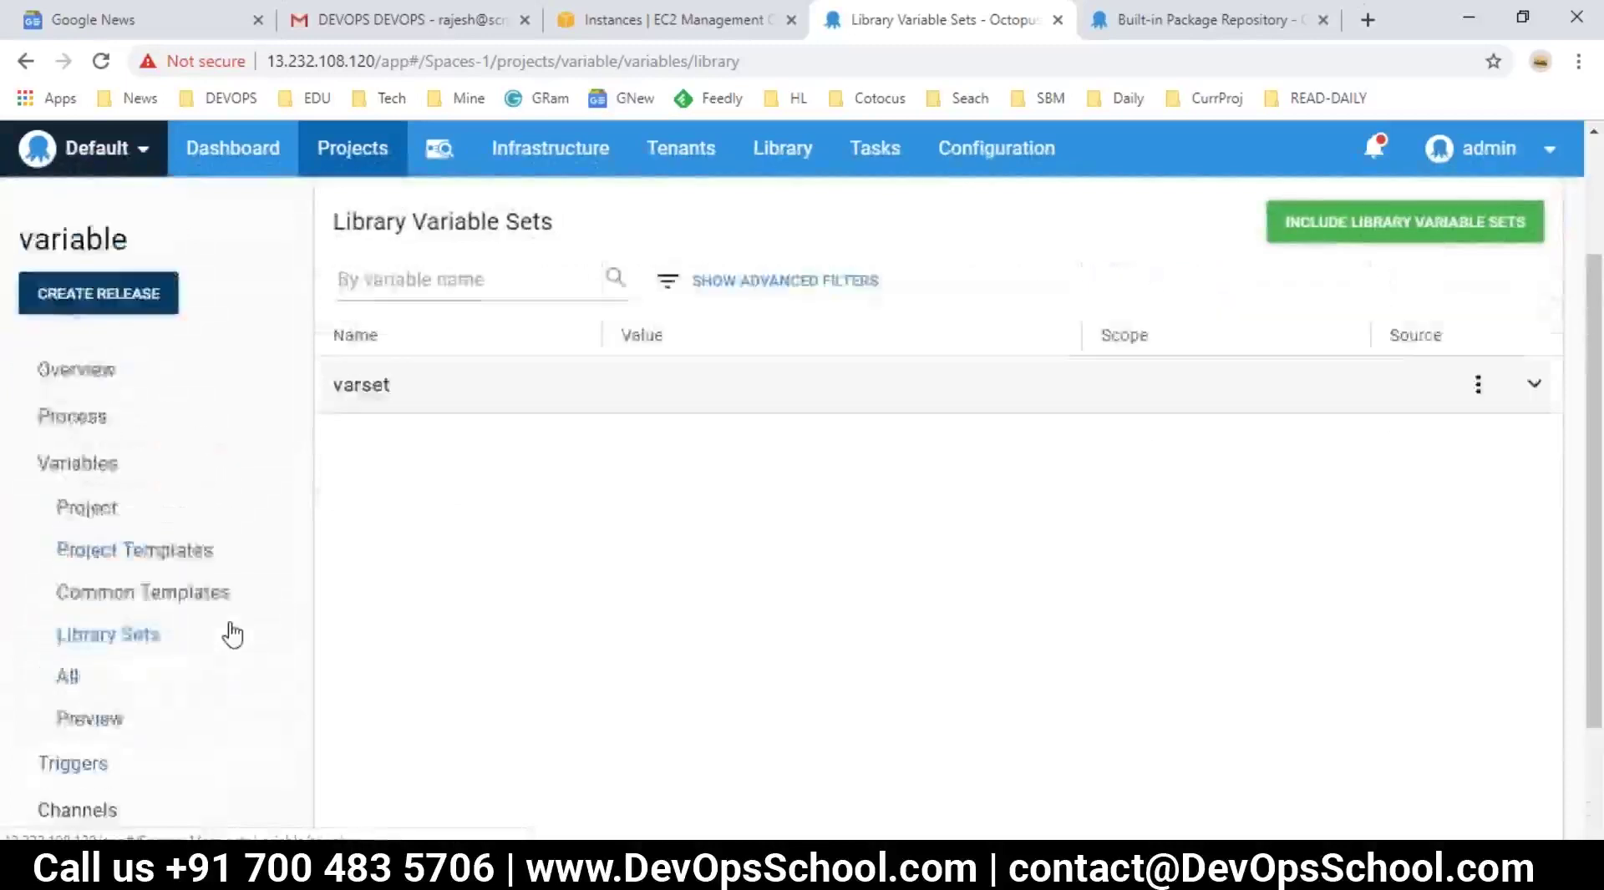
scroll(163, 714, "down", 2)
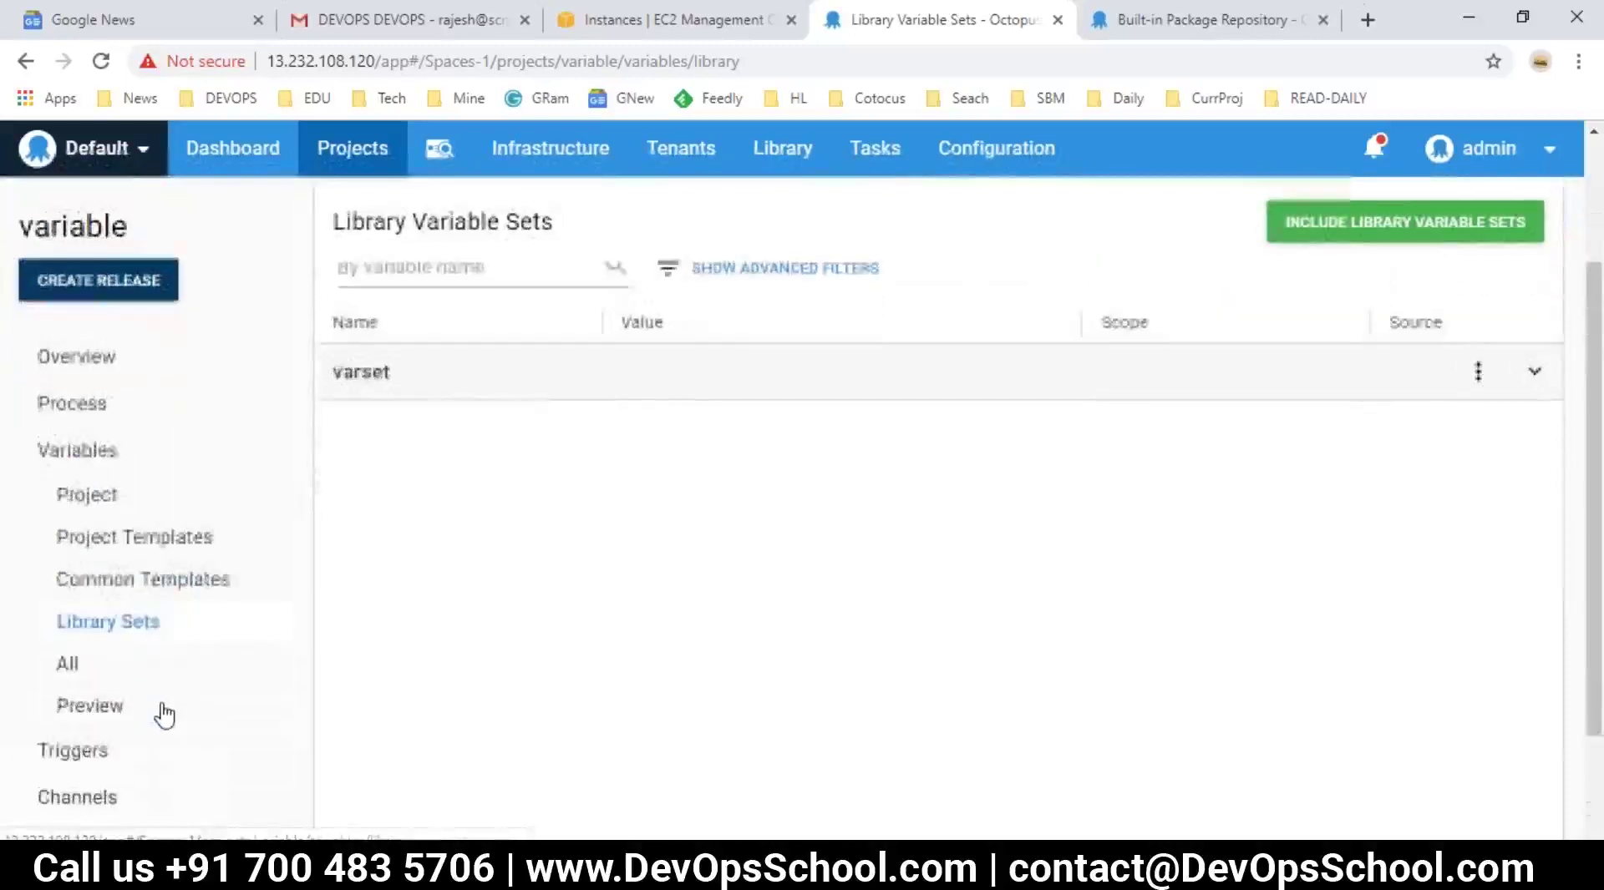
- Review the project variables with their values and scopes, and return to the project's deployment process
left_click(72, 437)
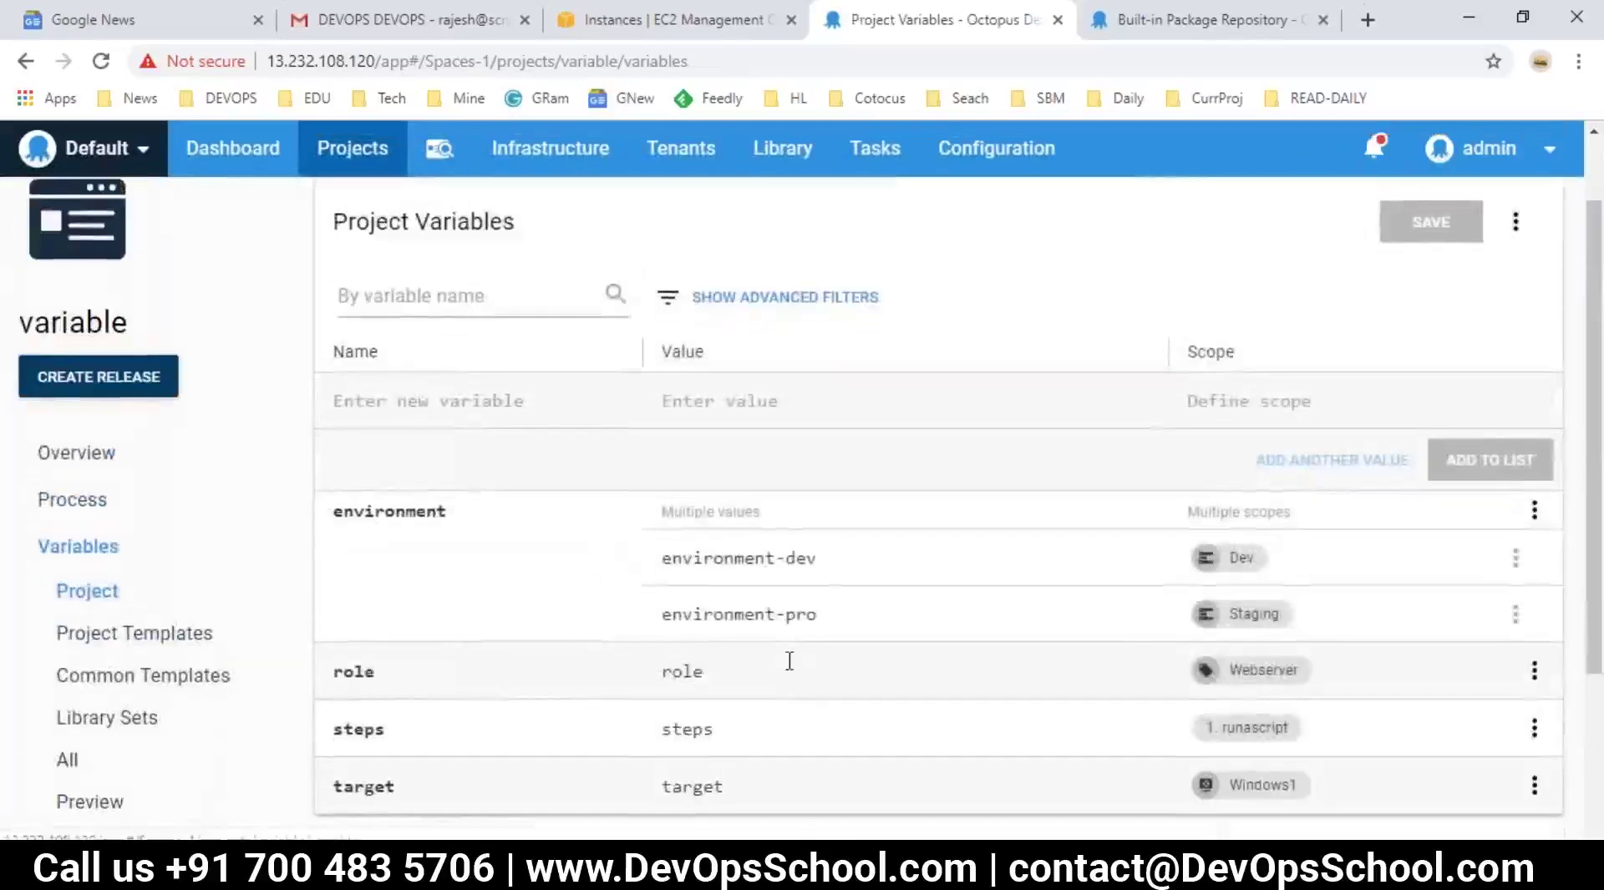
scroll(793, 660, "down", 2)
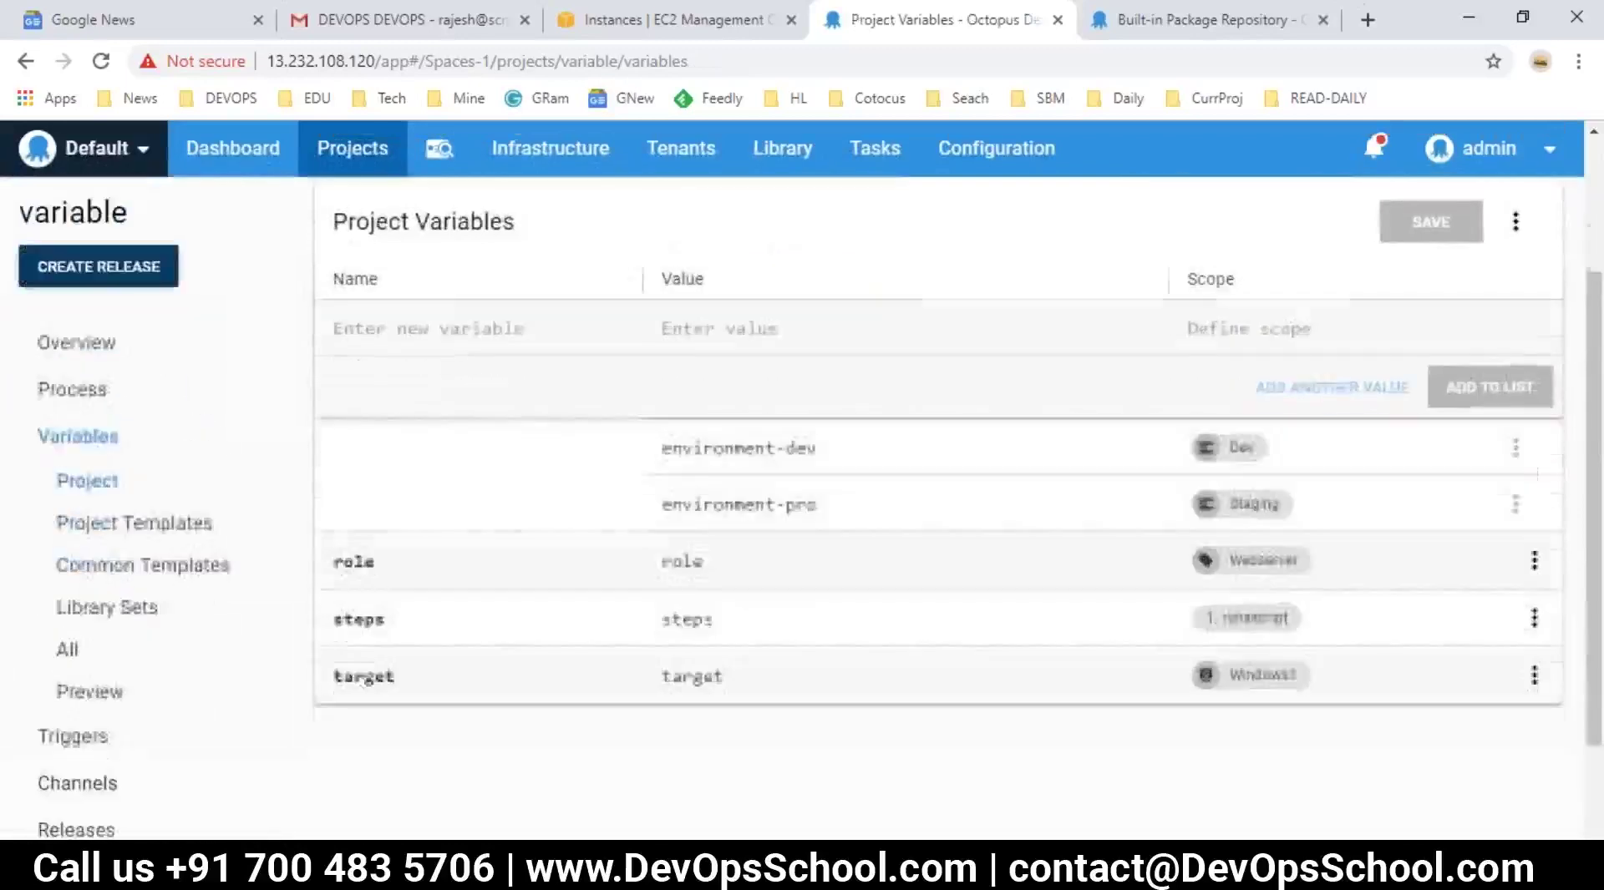
scroll(400, 665, "down", 3)
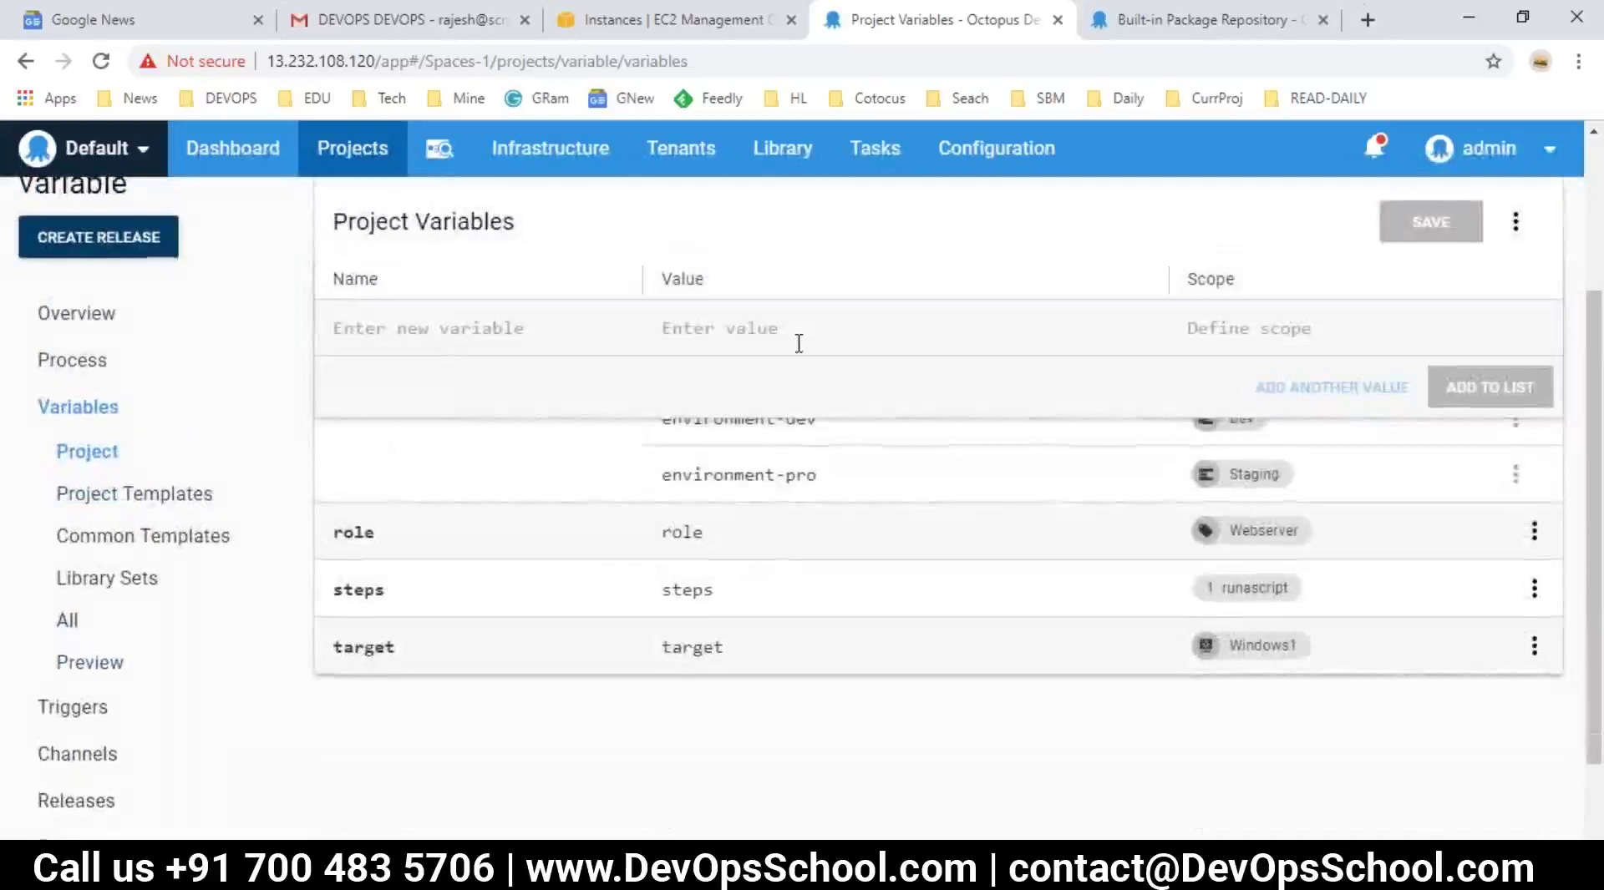
scroll(799, 343, "up", 2)
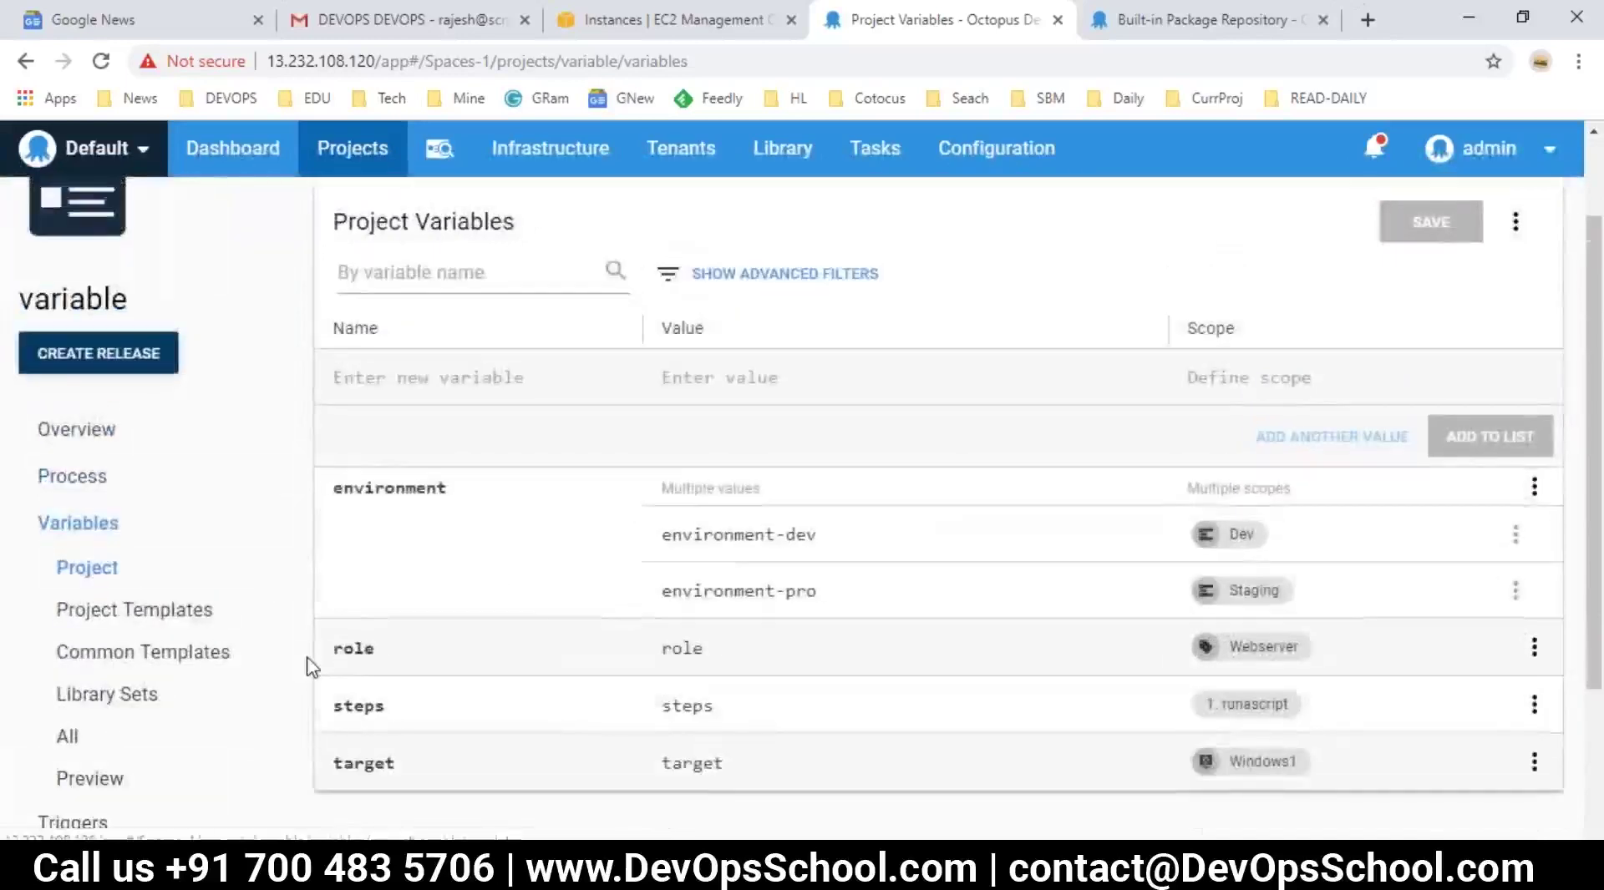
left_click(60, 481)
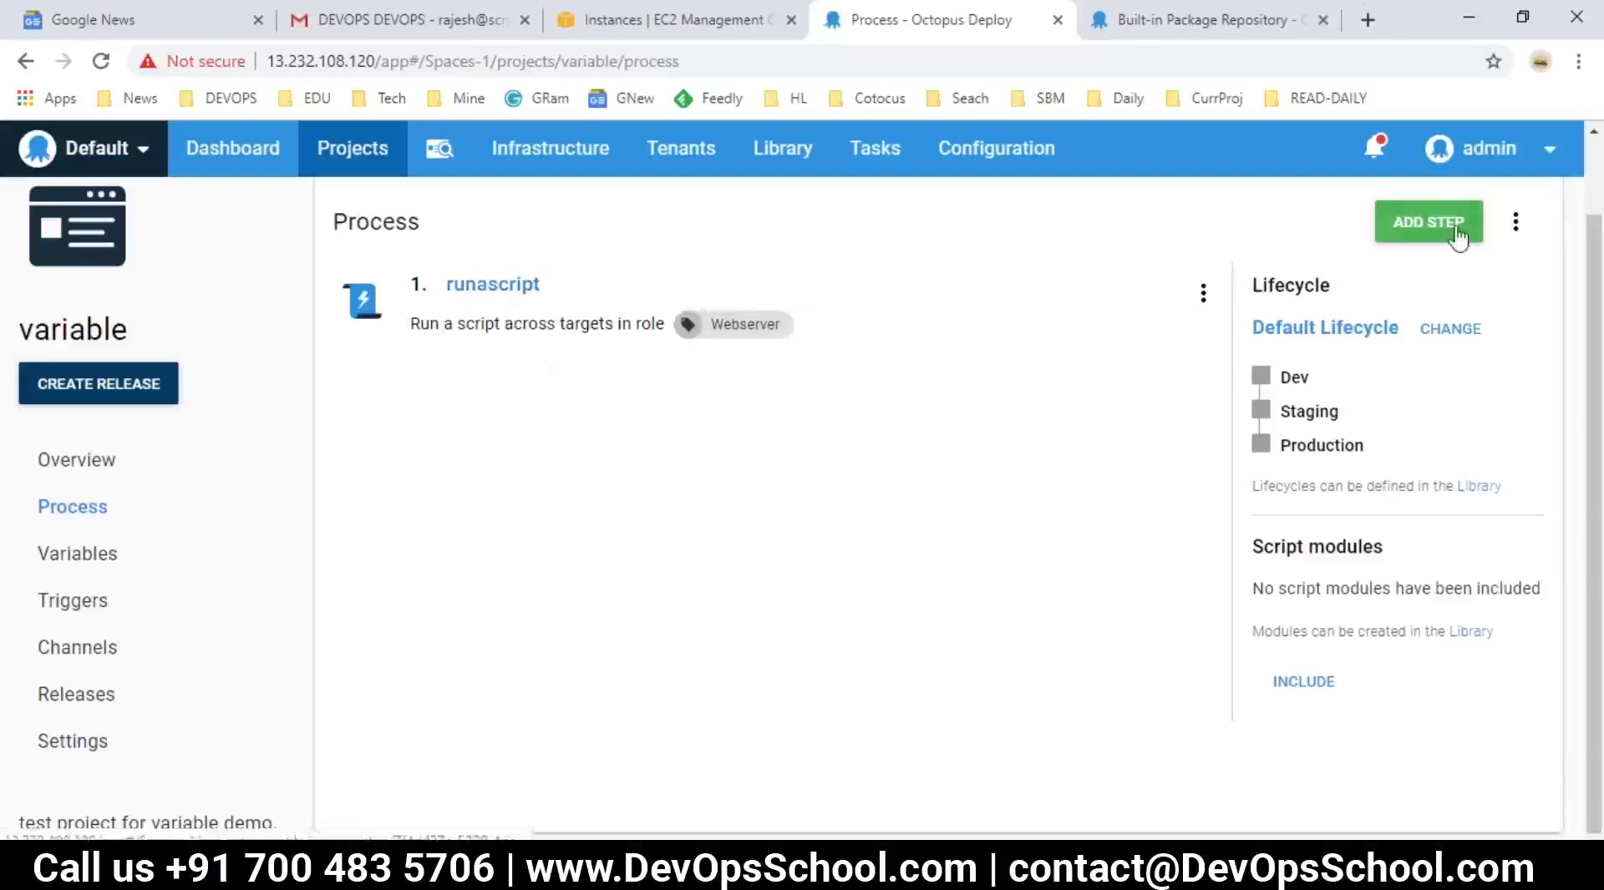
- Redeploy release 0.0.7 of the variable project to the Dev environment
left_click(80, 693)
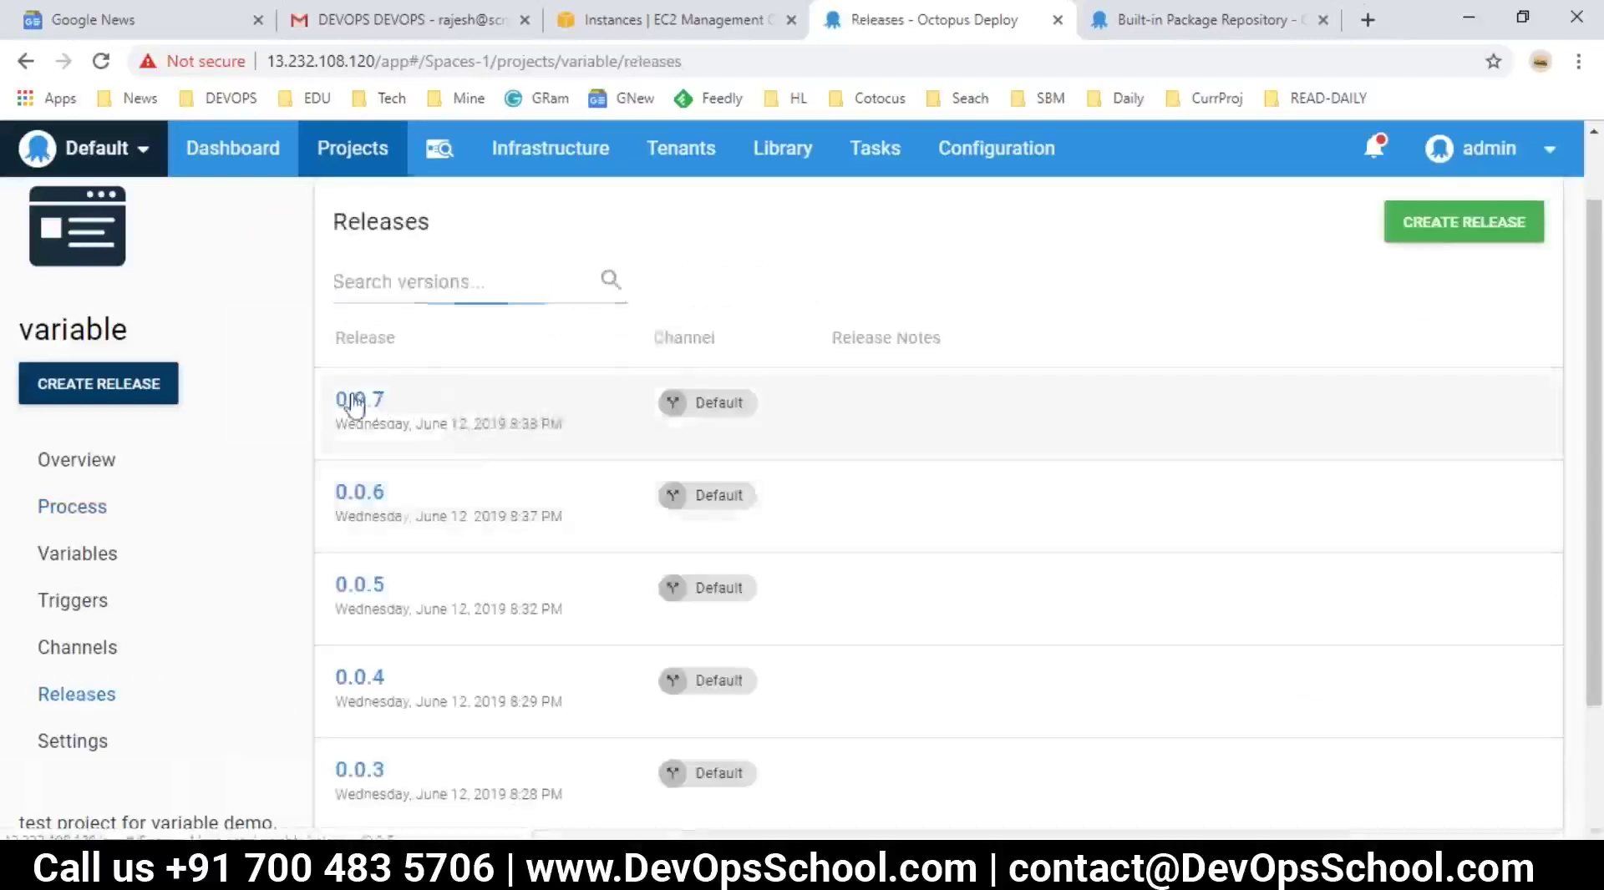
left_click(350, 403)
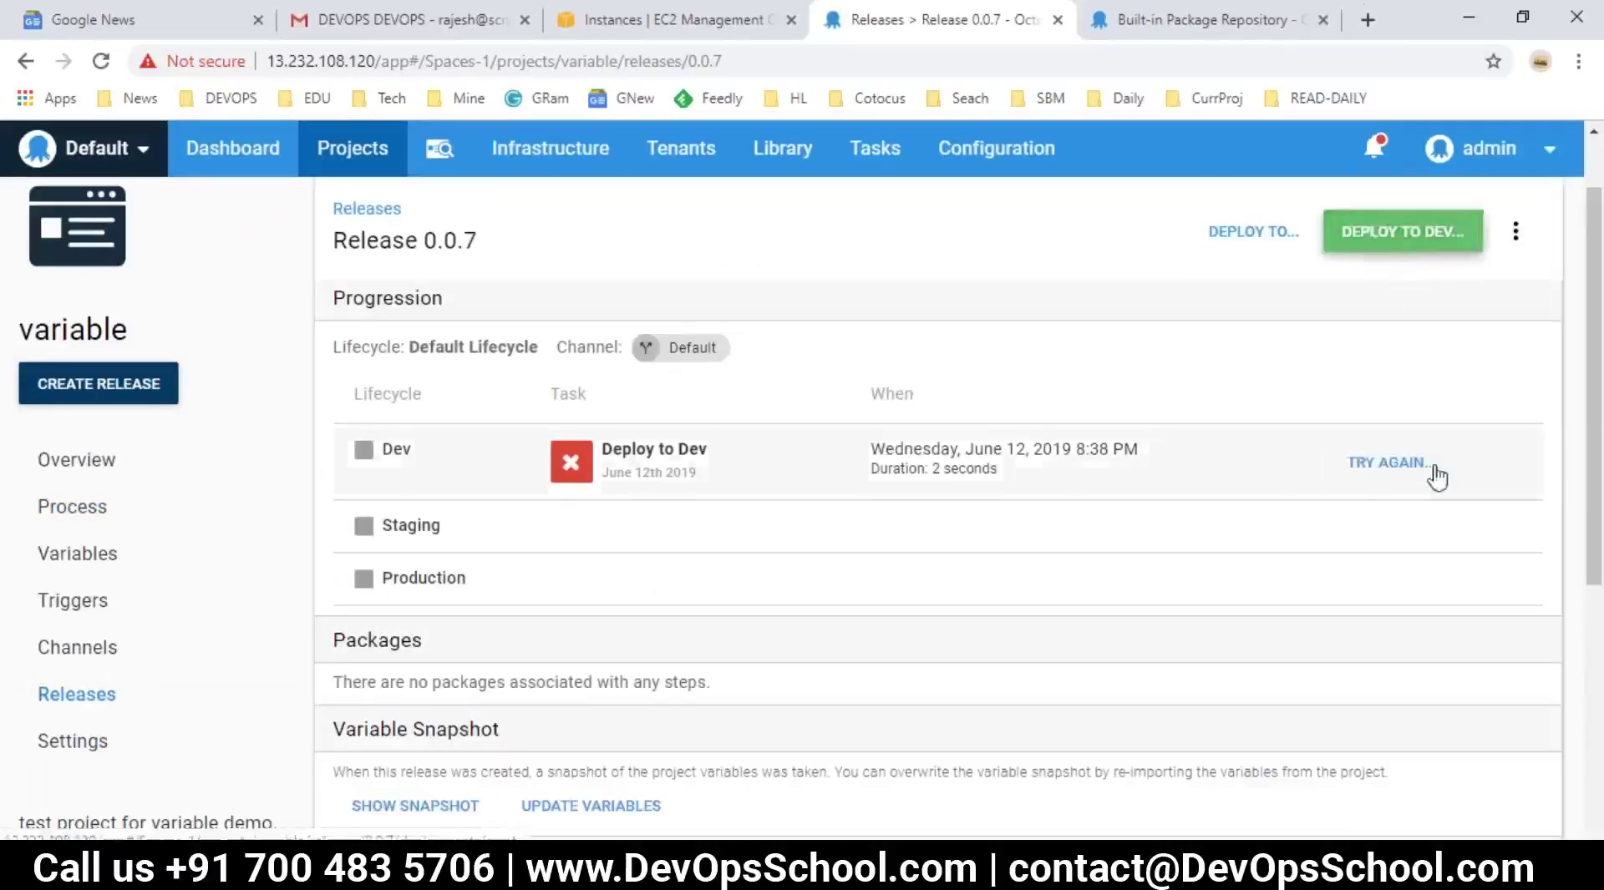
left_click(1375, 466)
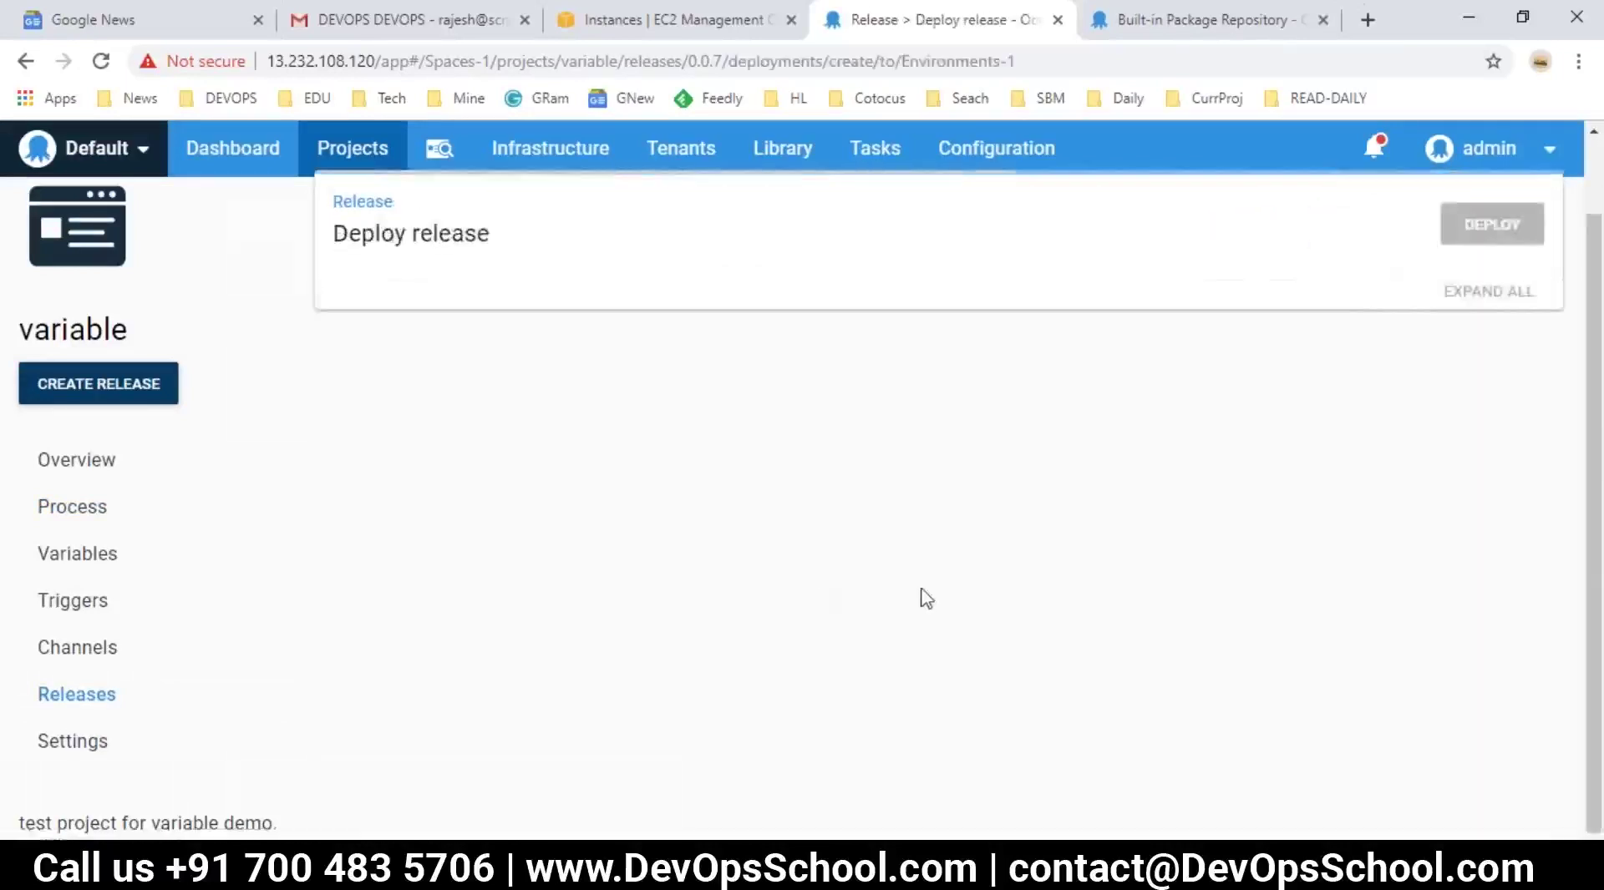
left_click(1491, 234)
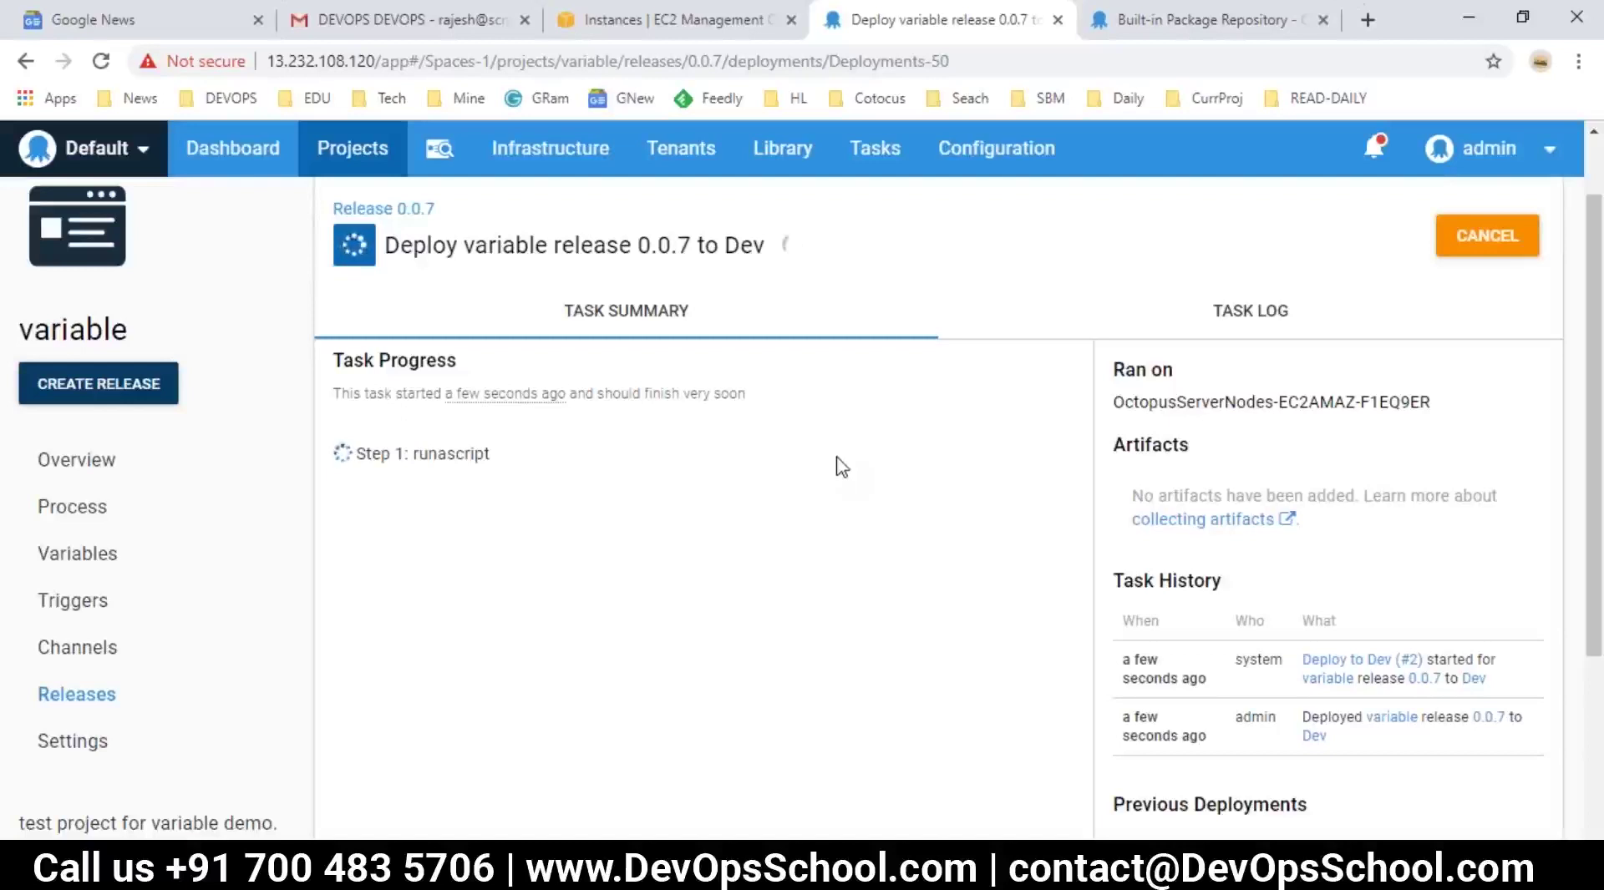
- Examine the task log of the release 0.0.7 deployment for the script's error details
left_click(1268, 317)
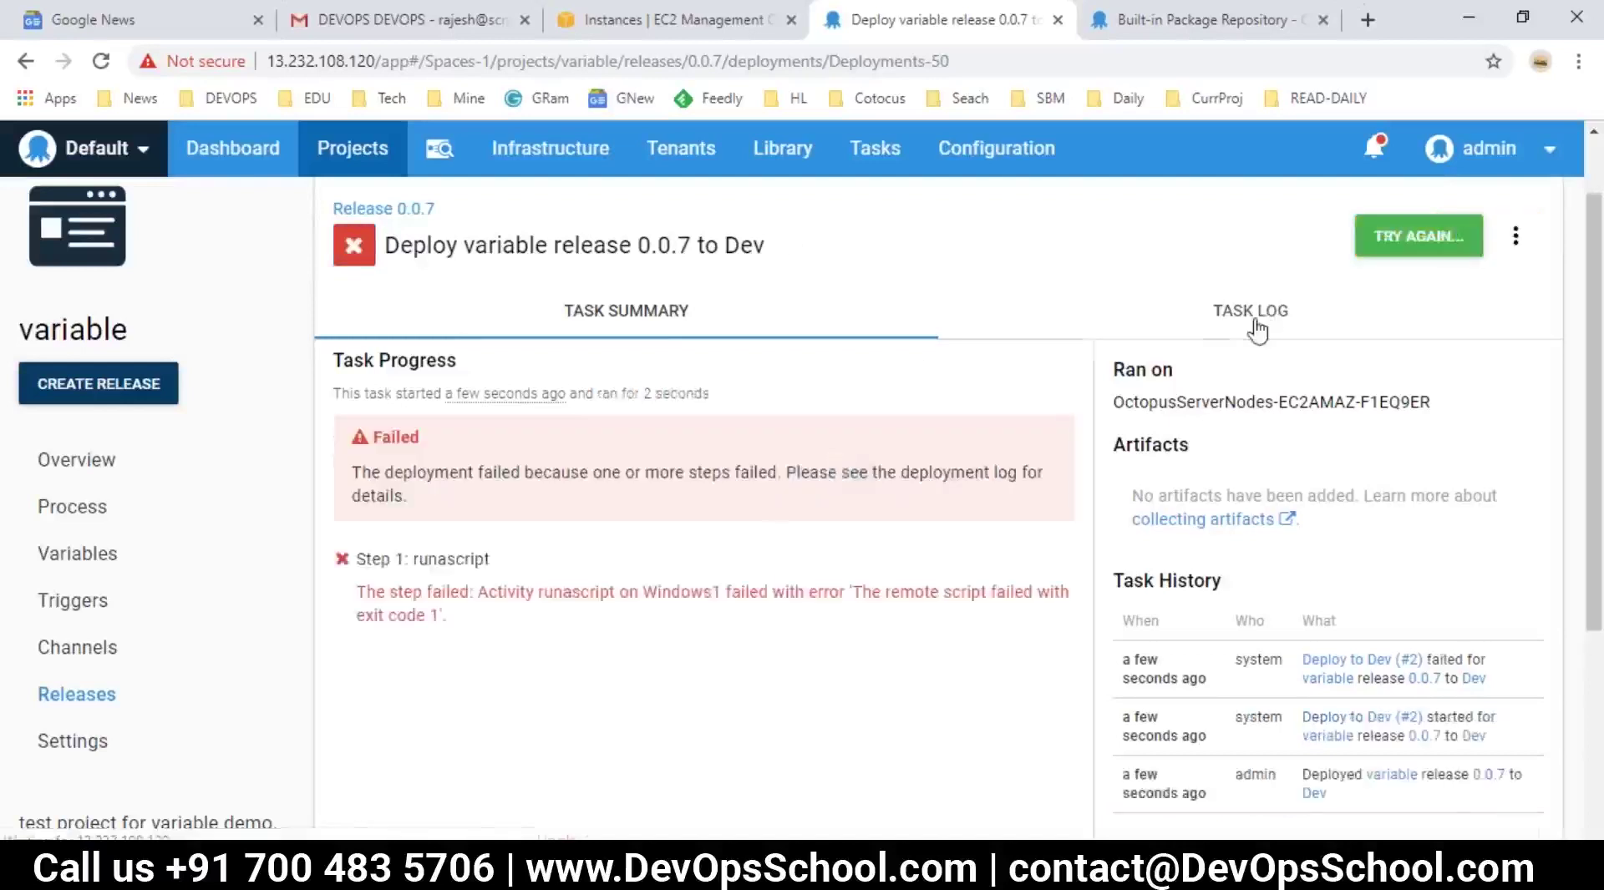
scroll(560, 686, "down", 3)
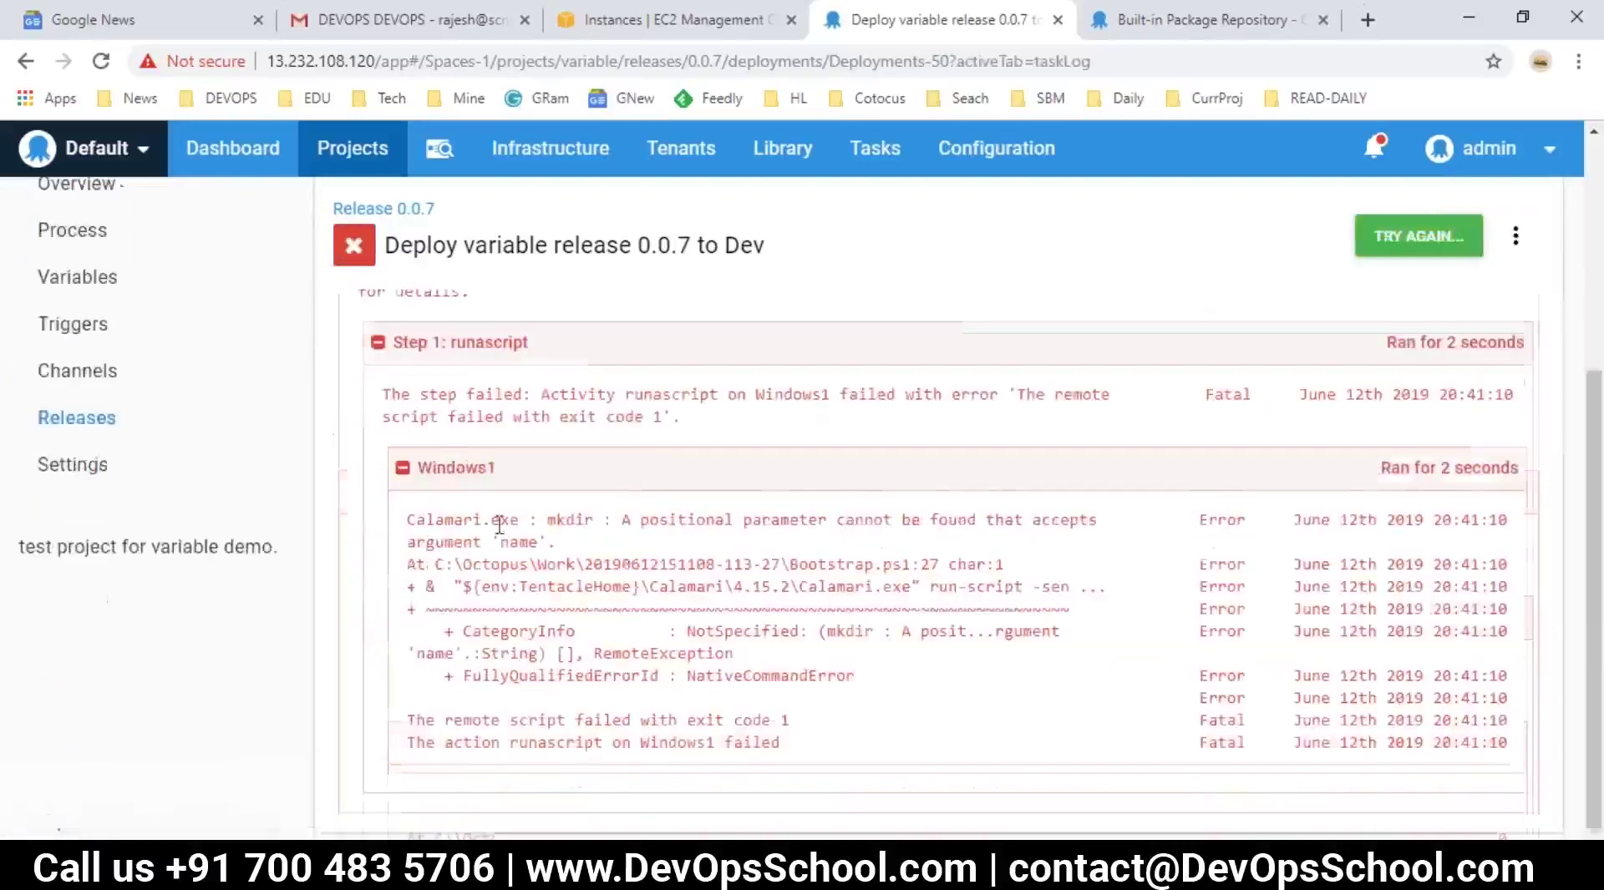
double_click(709, 674)
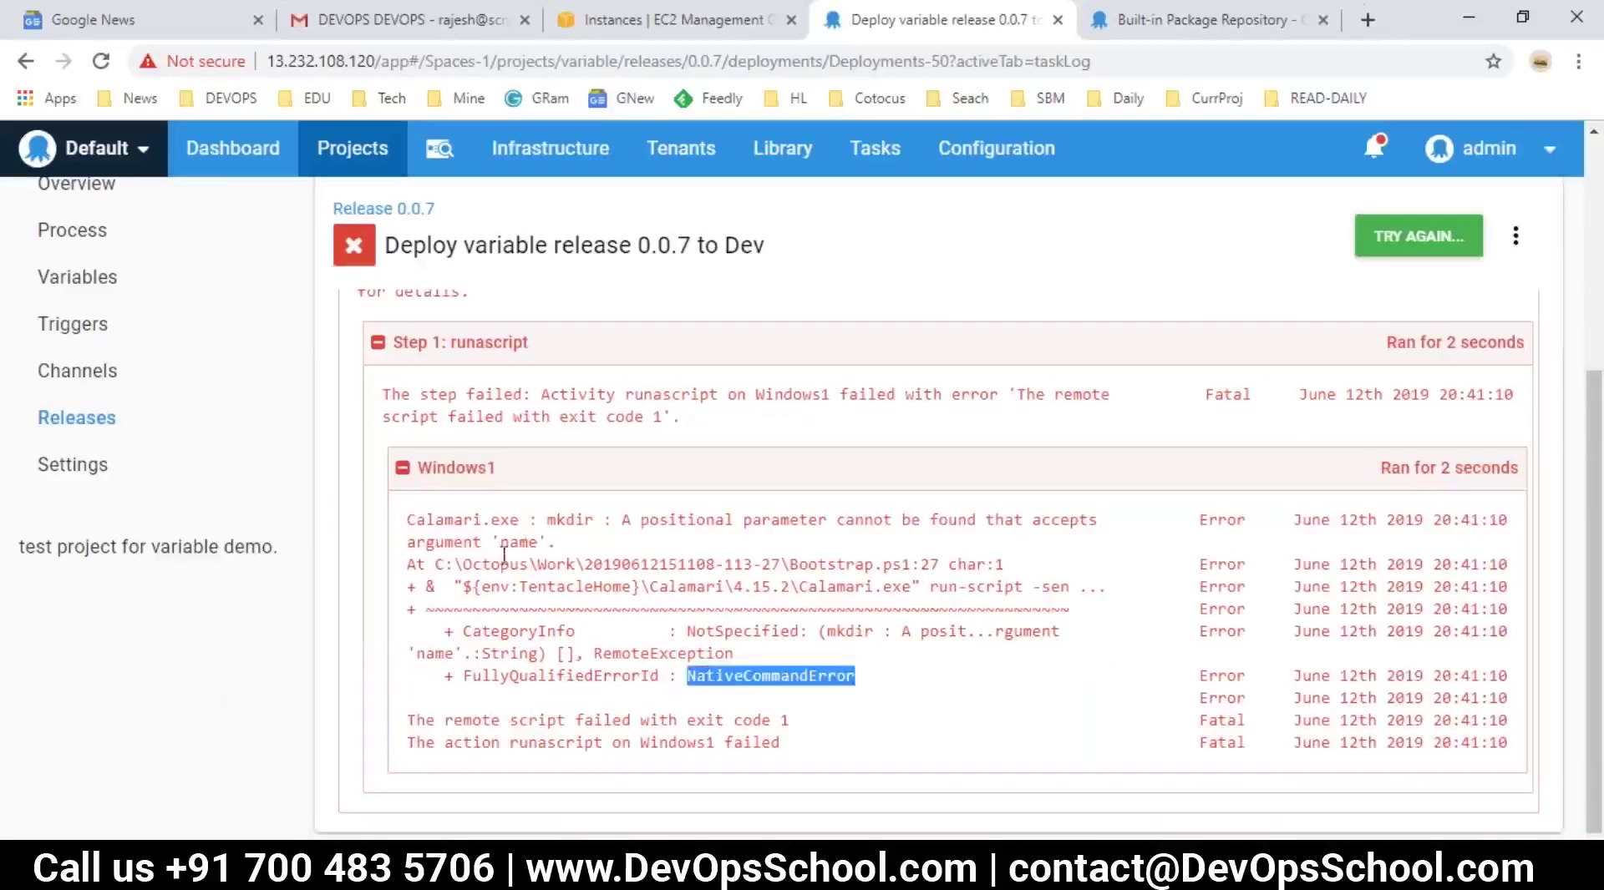
- Create and save release 0.0.8 for the variable project
scroll(503, 555, "up", 5)
left_click(79, 764)
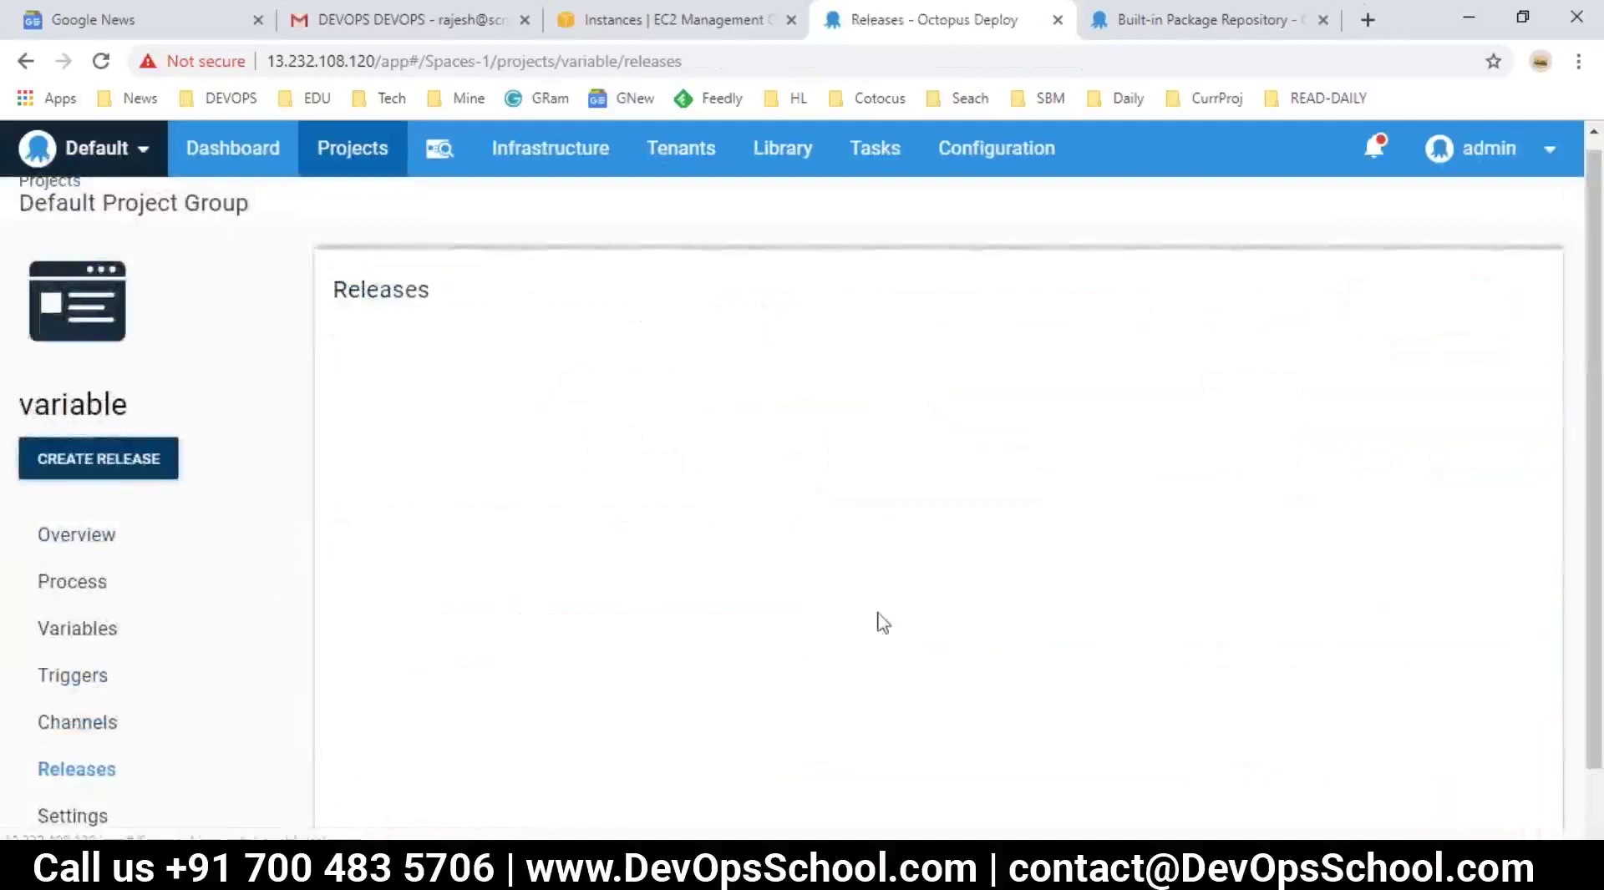
left_click(1431, 307)
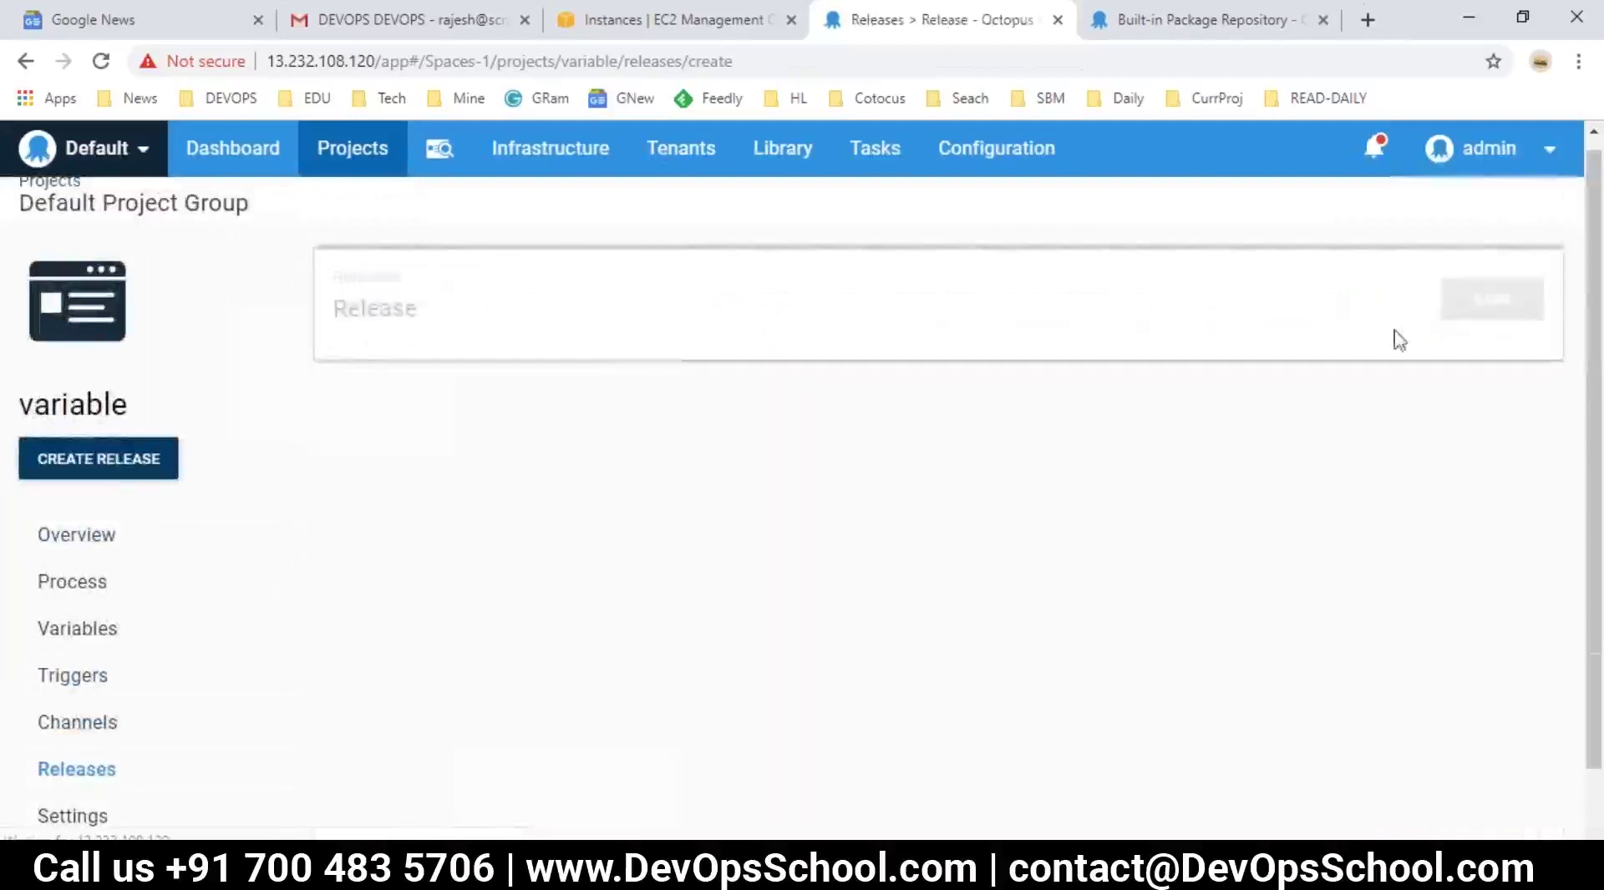
left_click(1490, 321)
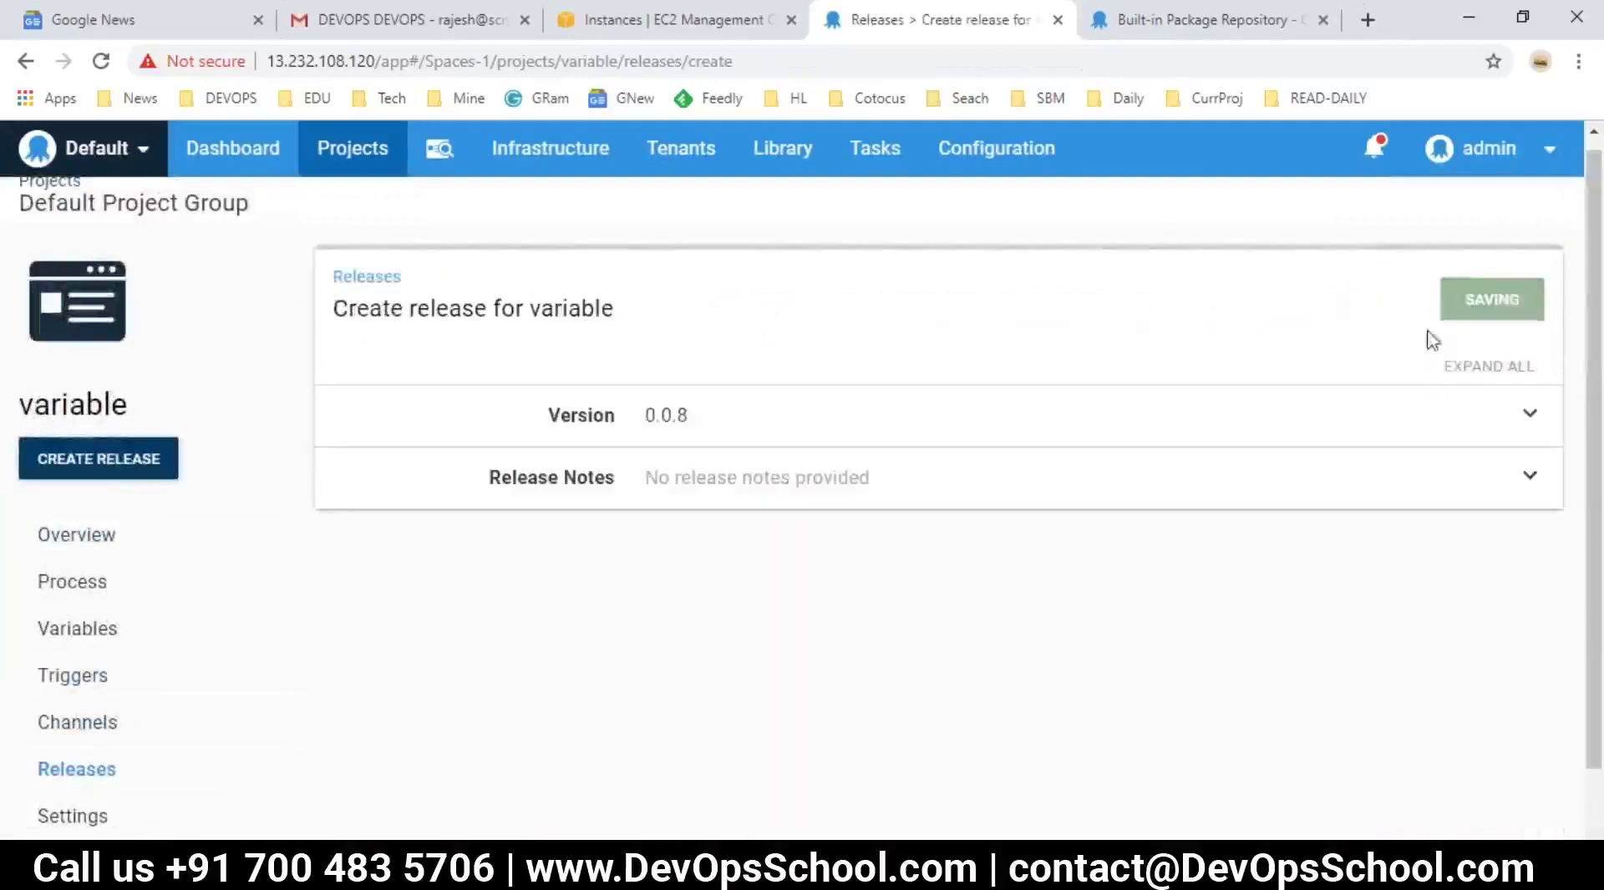
scroll(390, 648, "down", 1)
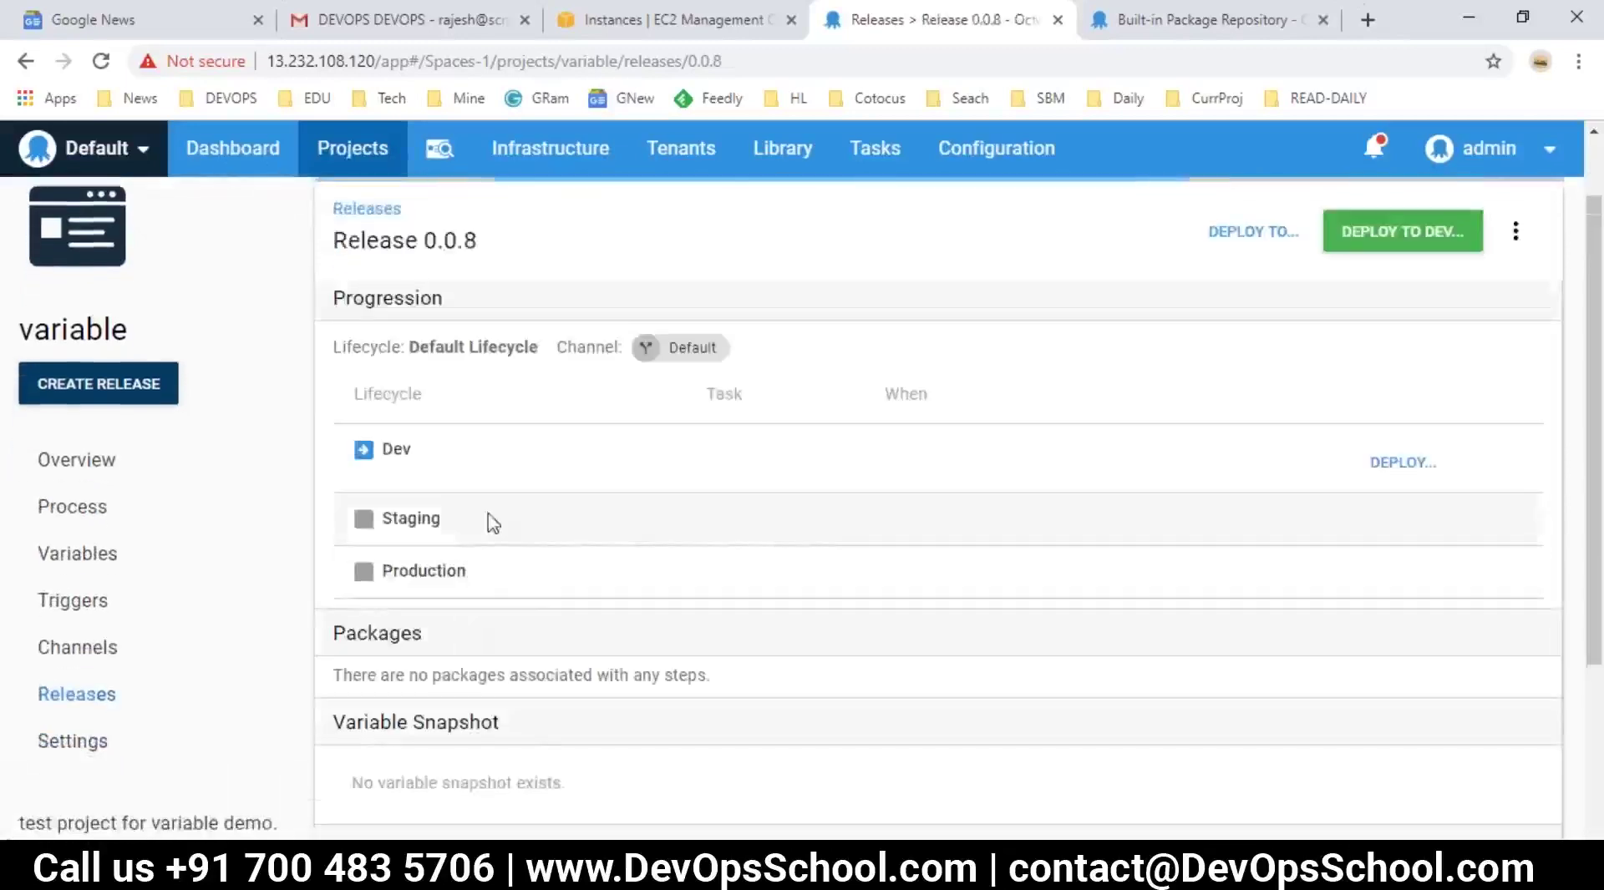
- Deploy release 0.0.8 to the Dev environment and check the deployment's task log
left_click(1345, 242)
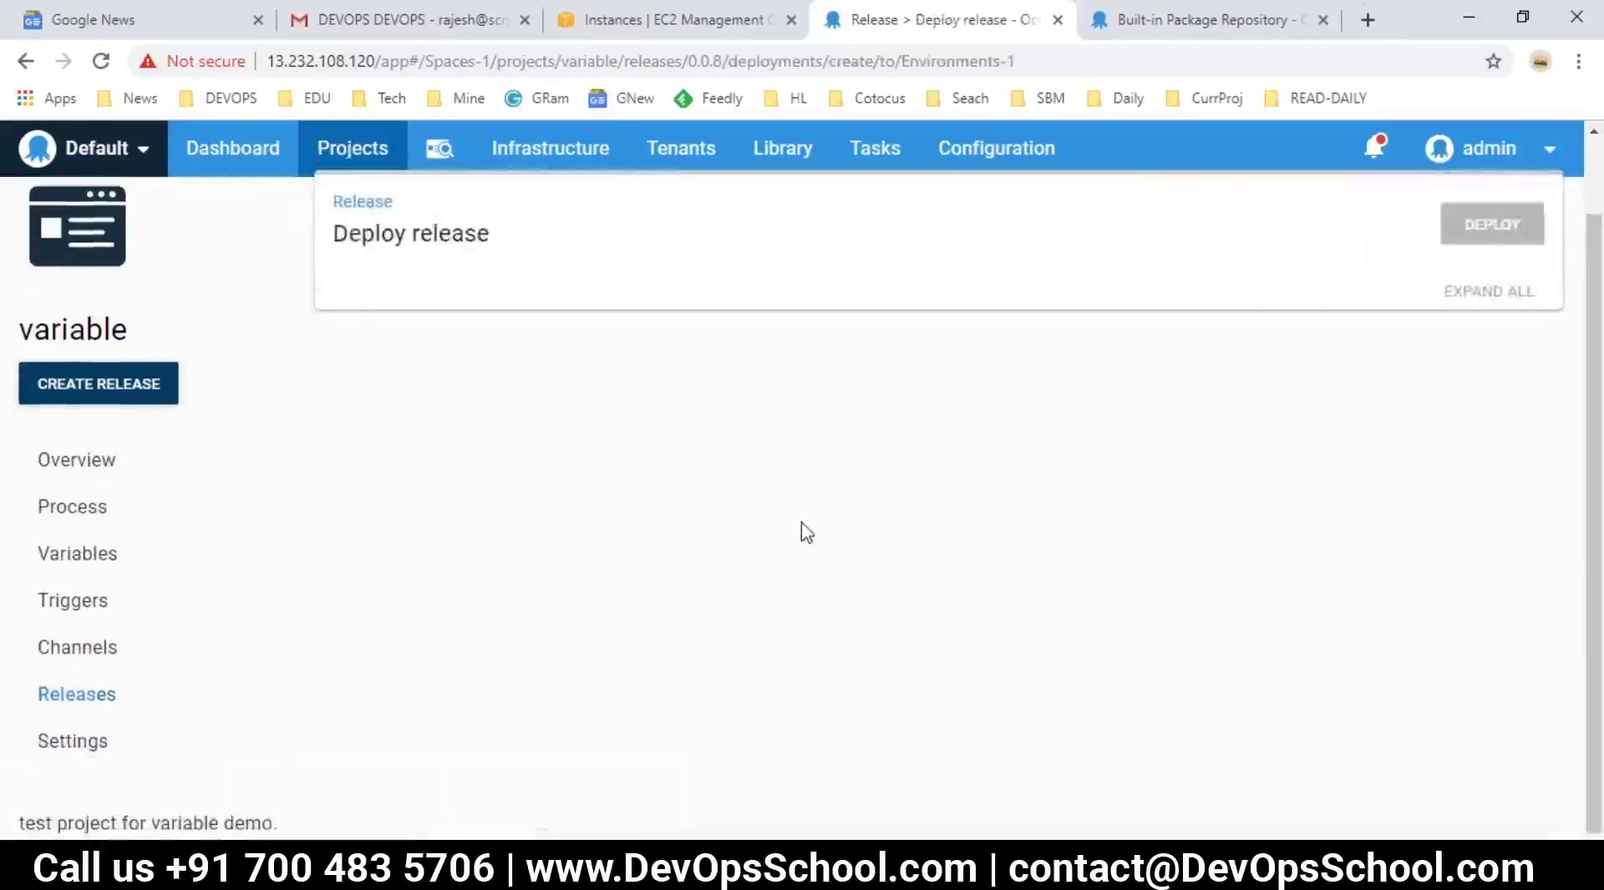
left_click(1537, 235)
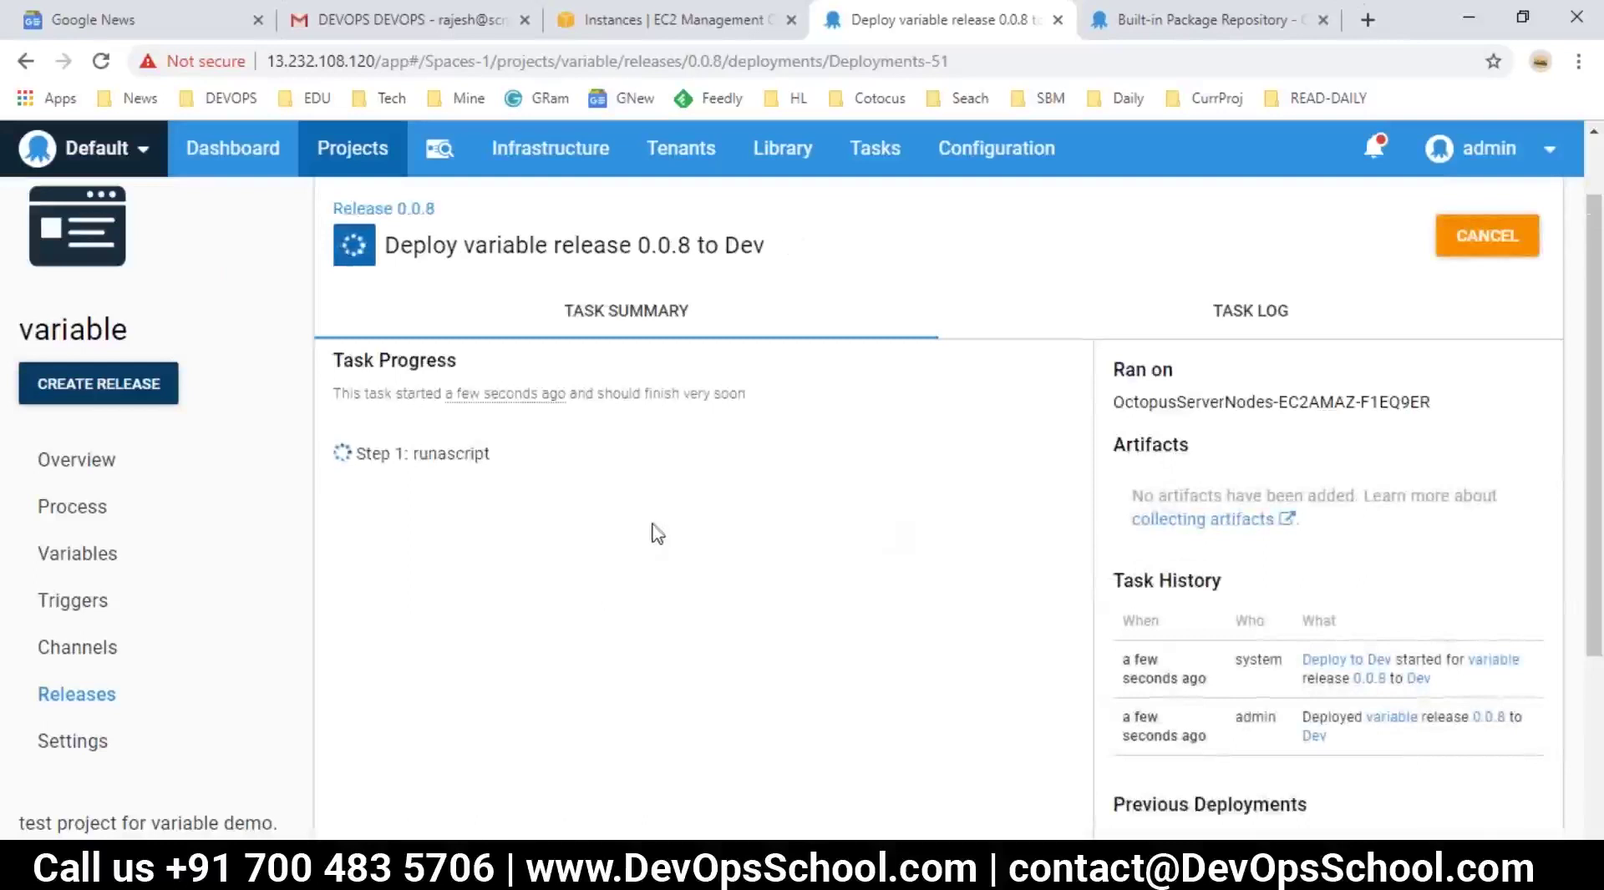
left_click(1237, 316)
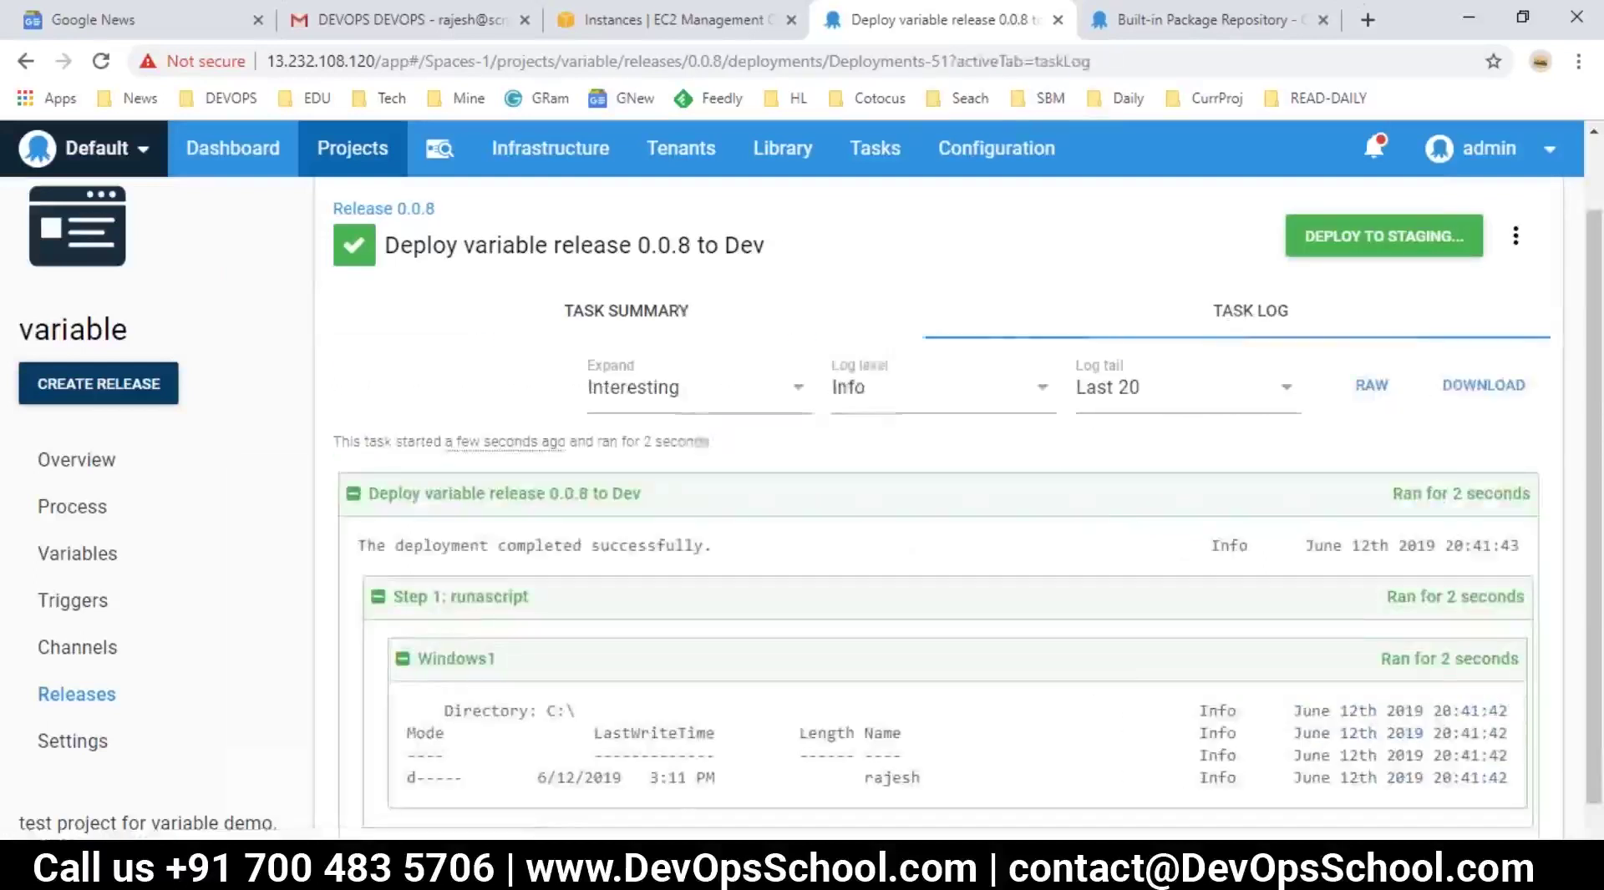
scroll(704, 535, "down", 1)
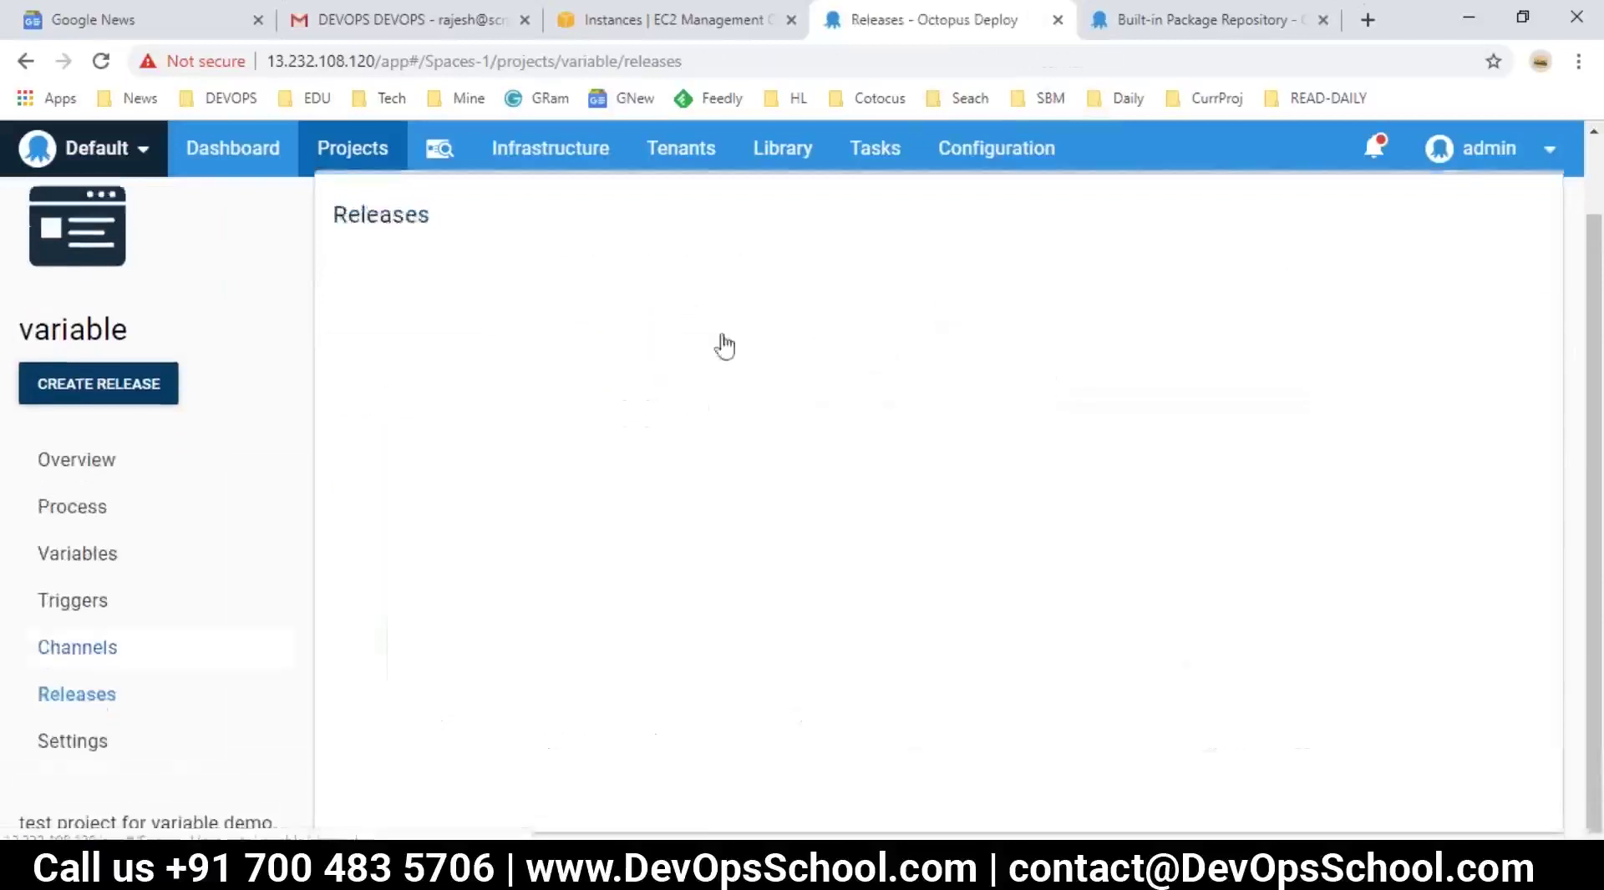
- Check the shared variable sets in the library and the library variable sets included in the variable project
left_click(783, 171)
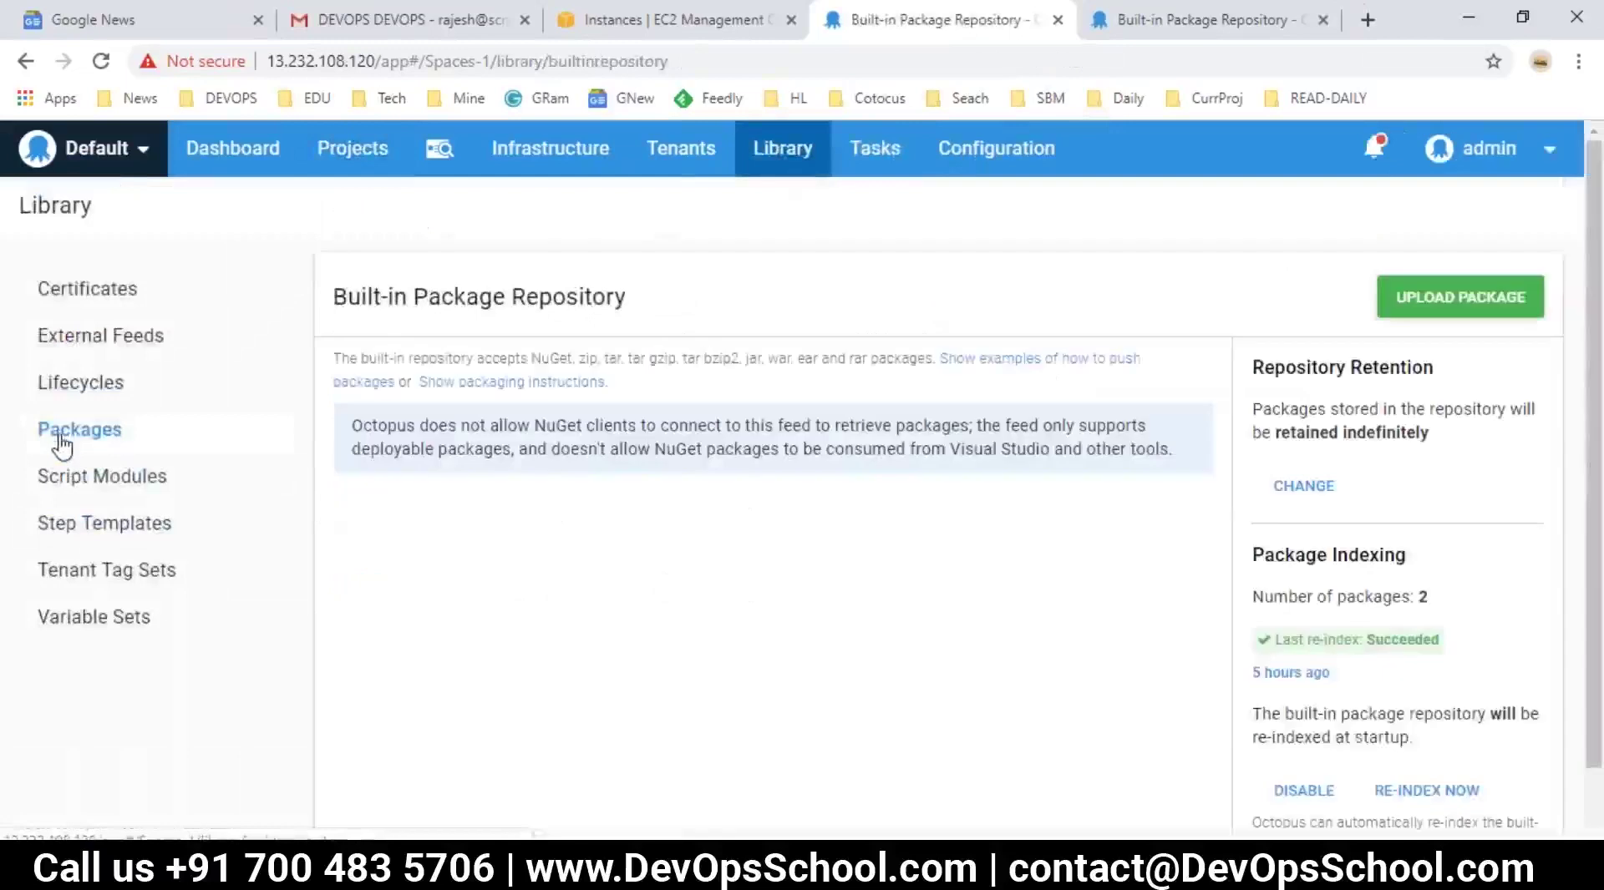
left_click(113, 616)
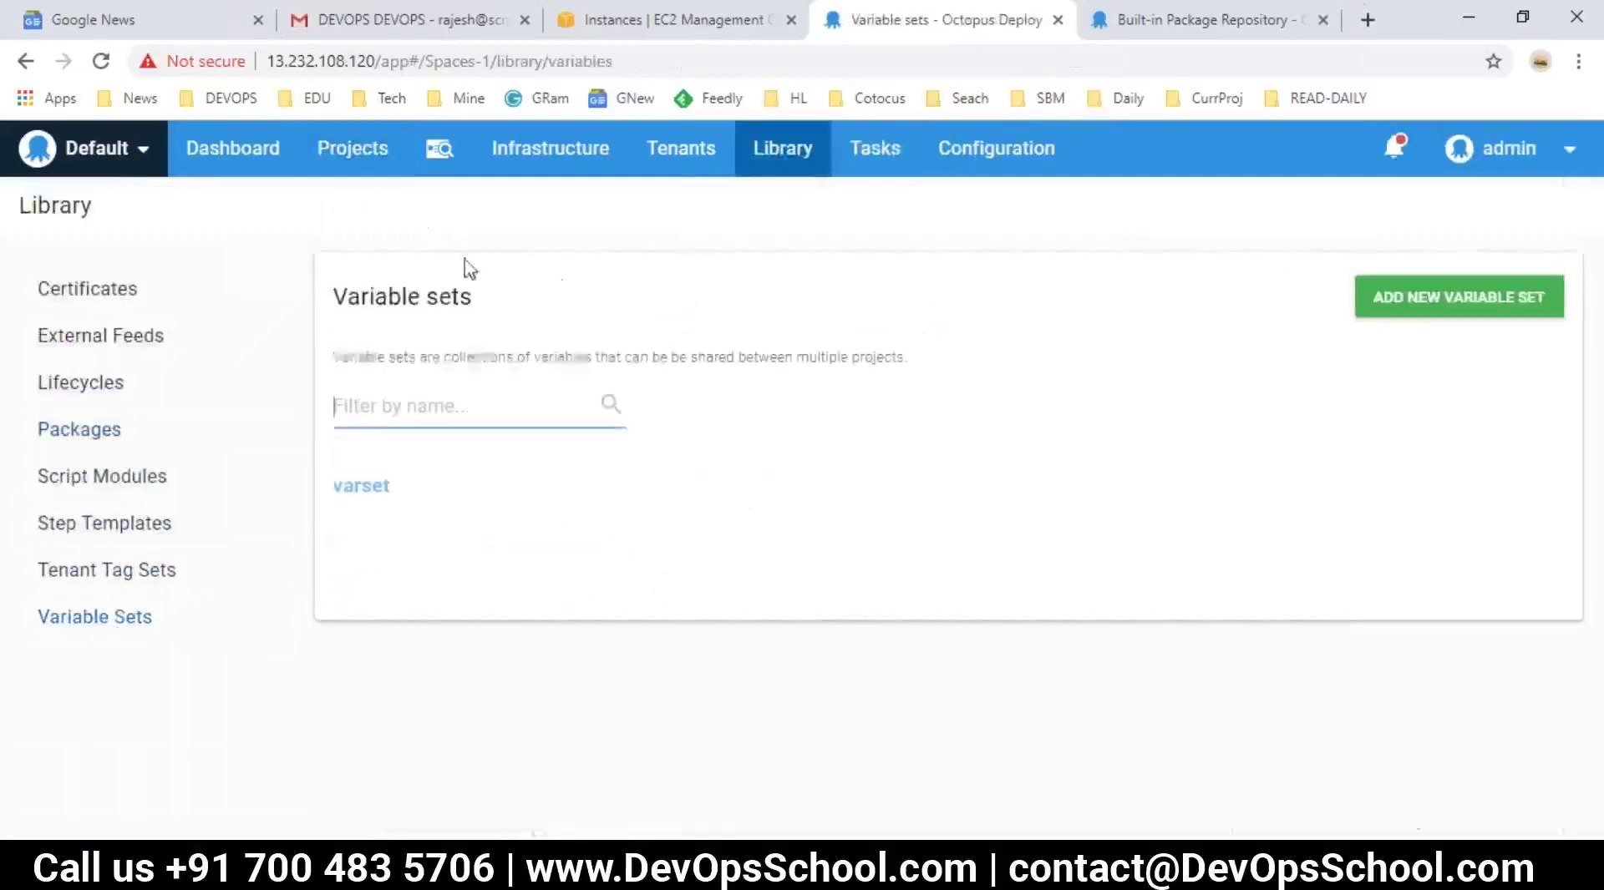
left_click(362, 154)
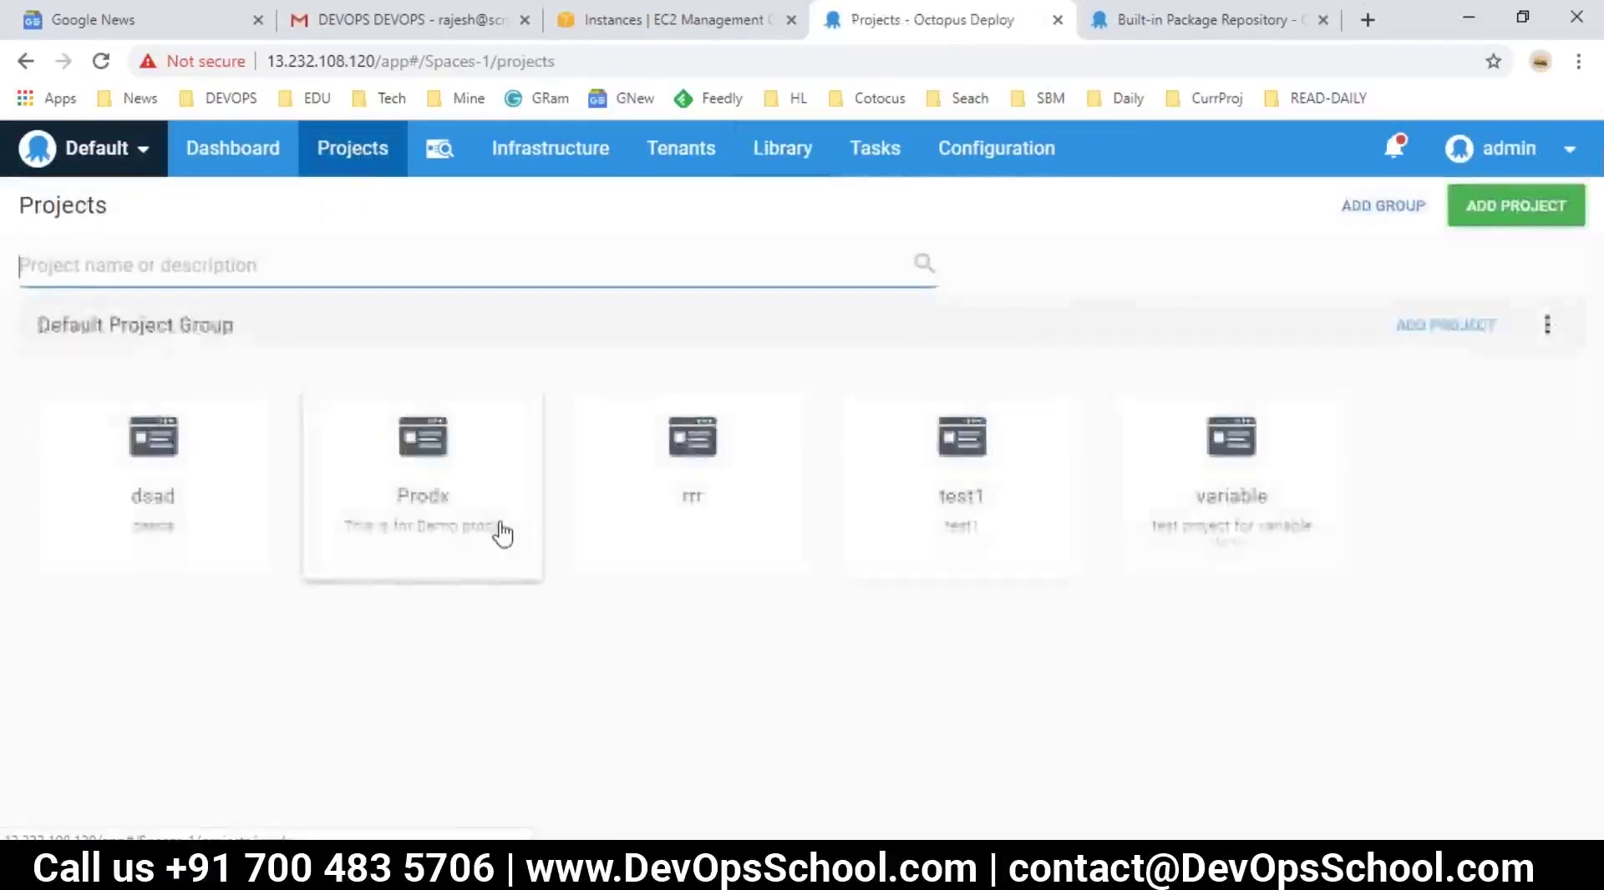
left_click(1271, 436)
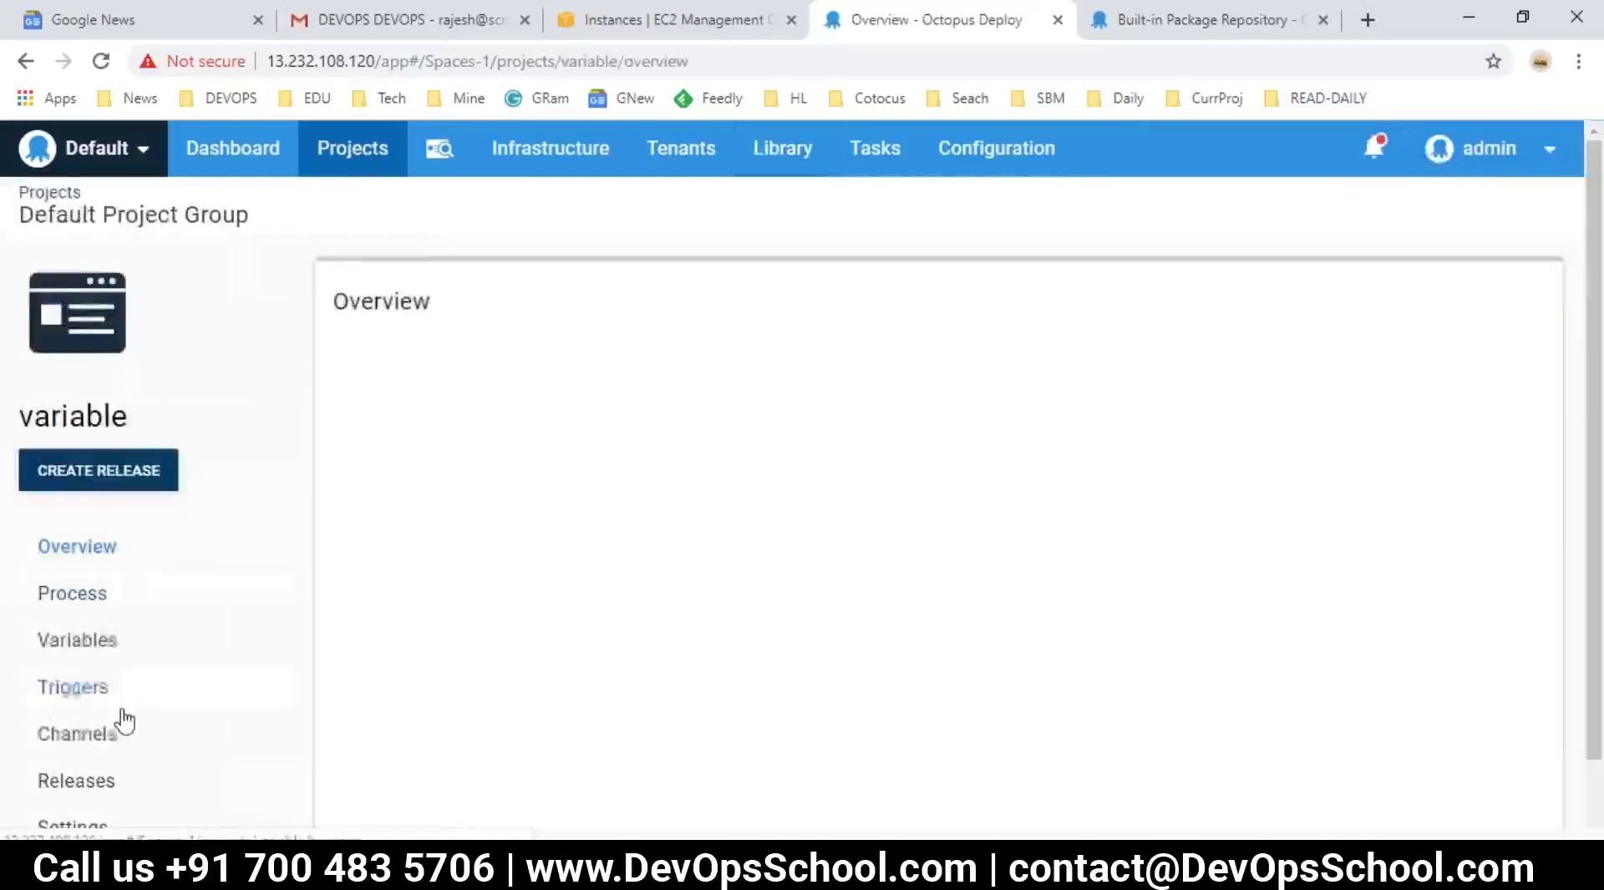
scroll(118, 716, "down", 1)
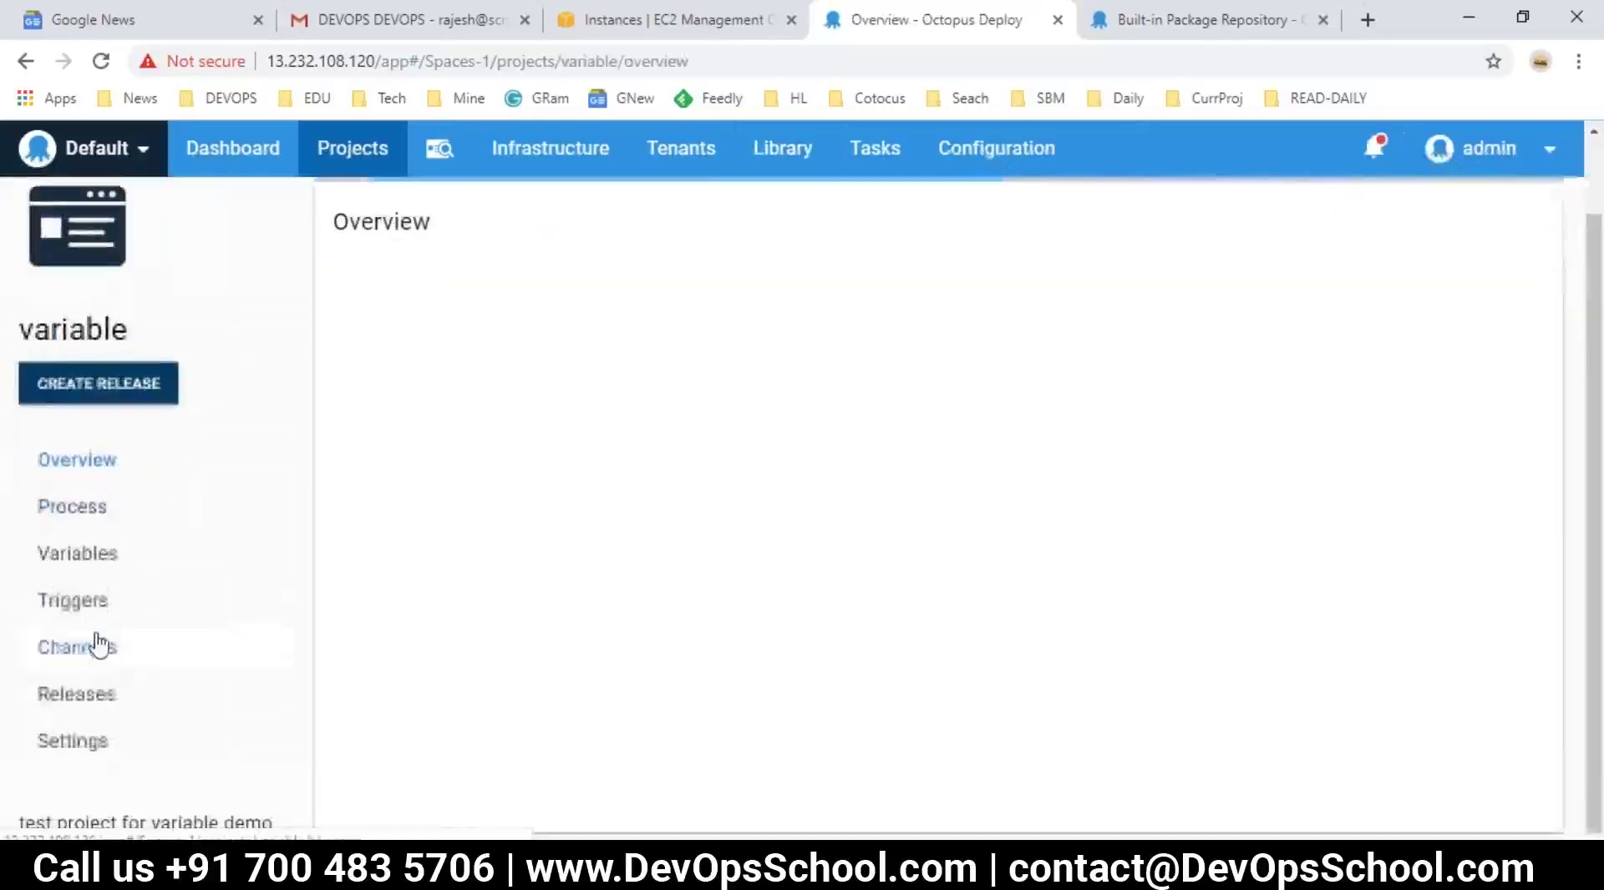
left_click(70, 568)
scroll(215, 595, "down", 3)
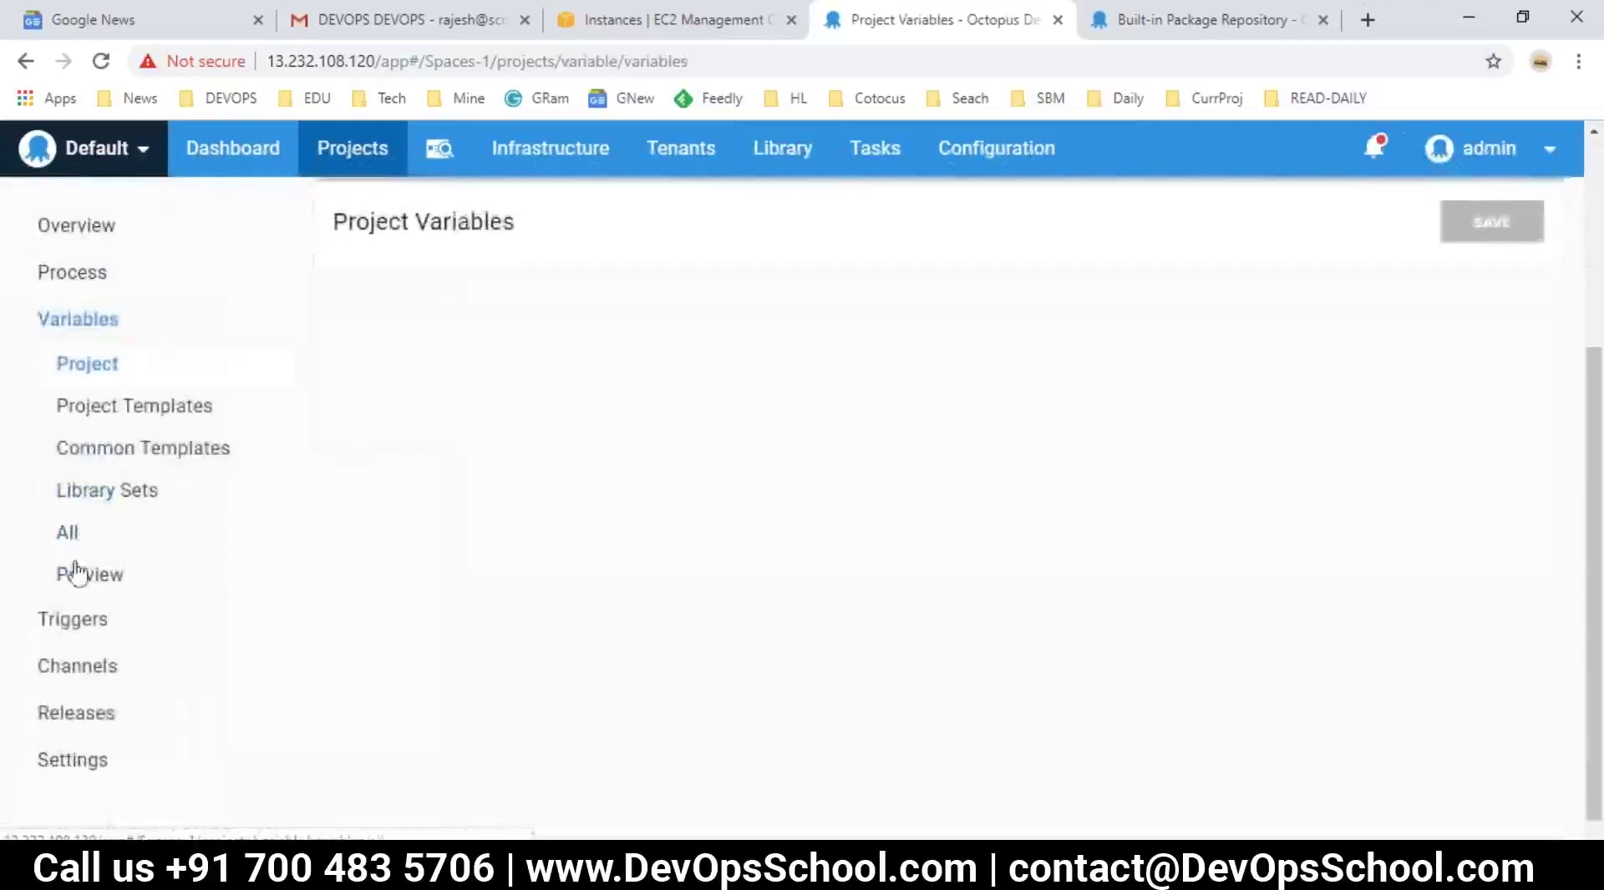
left_click(99, 493)
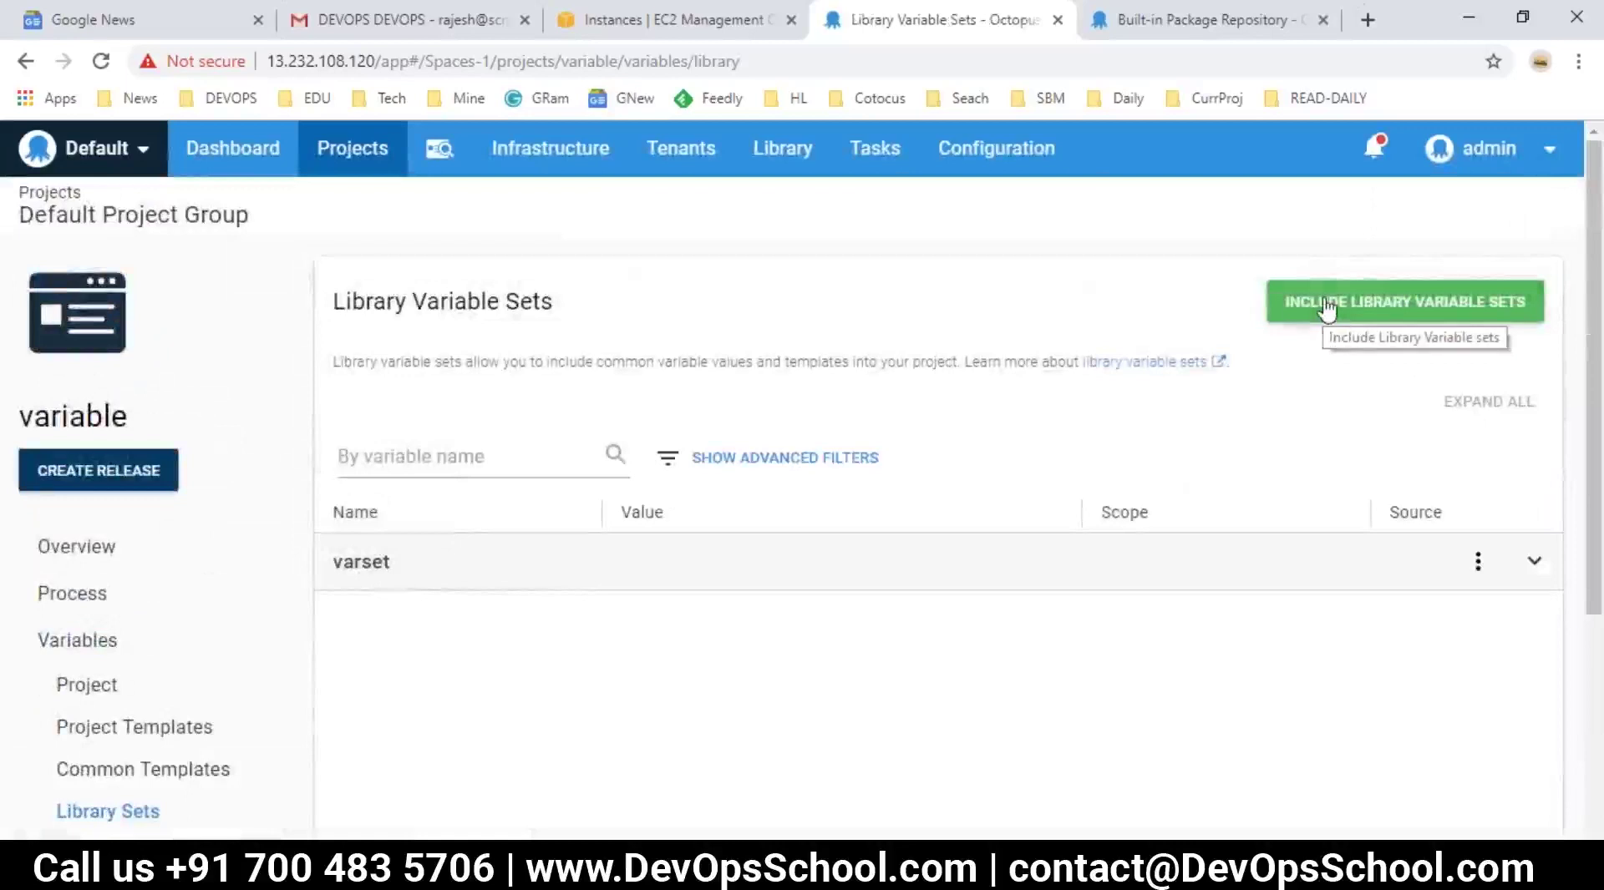
- Check which library variable sets are selected for inclusion in the variable project and close the selection
left_click(1326, 307)
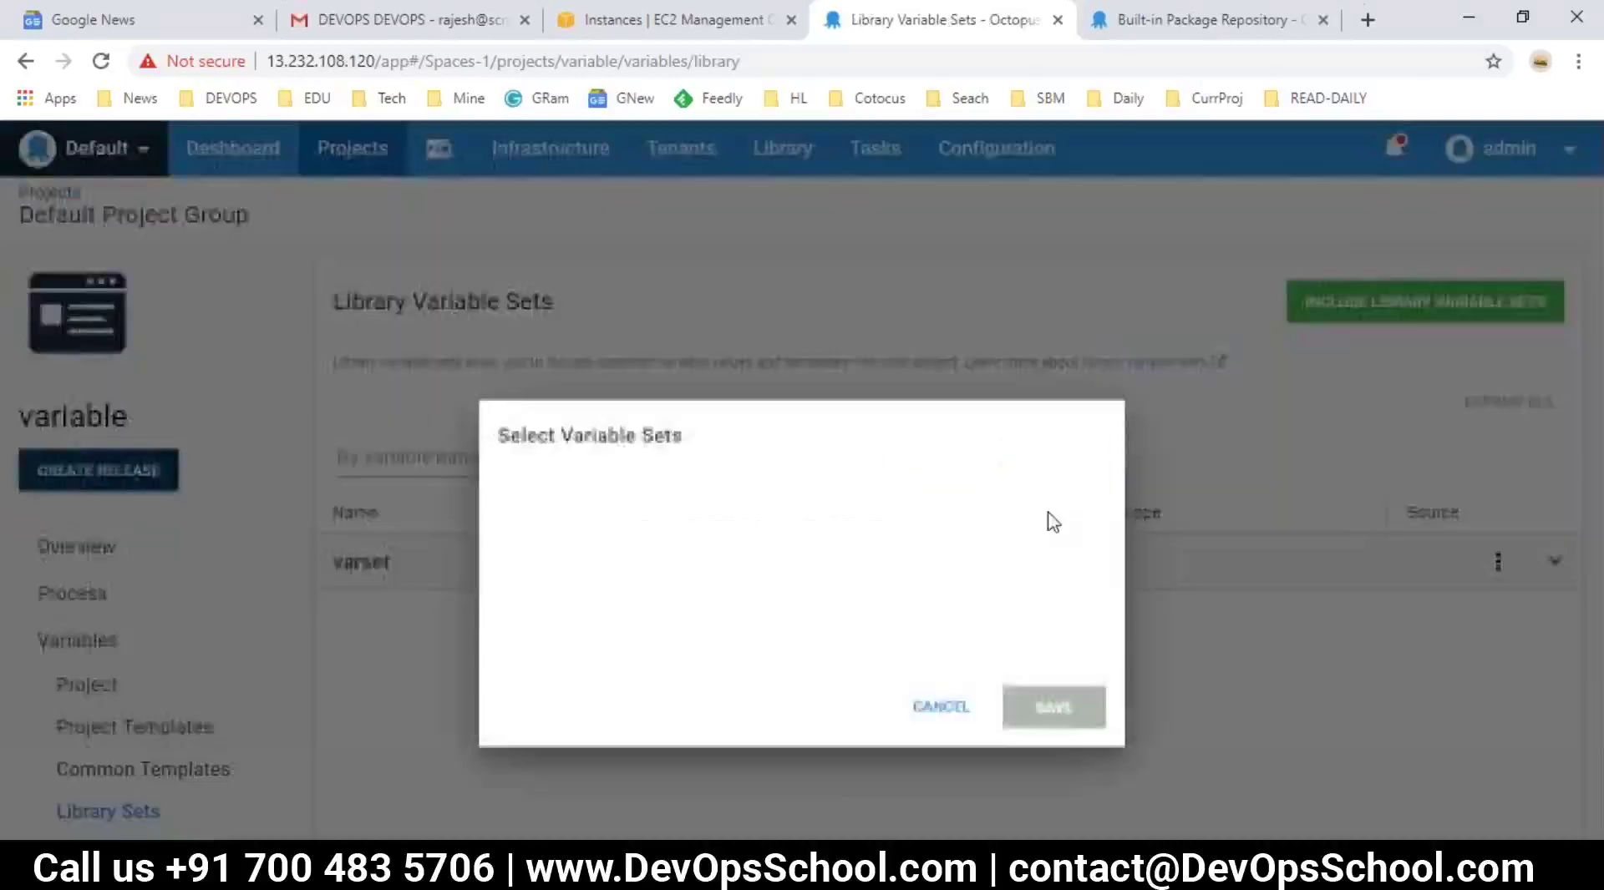
left_click(969, 626)
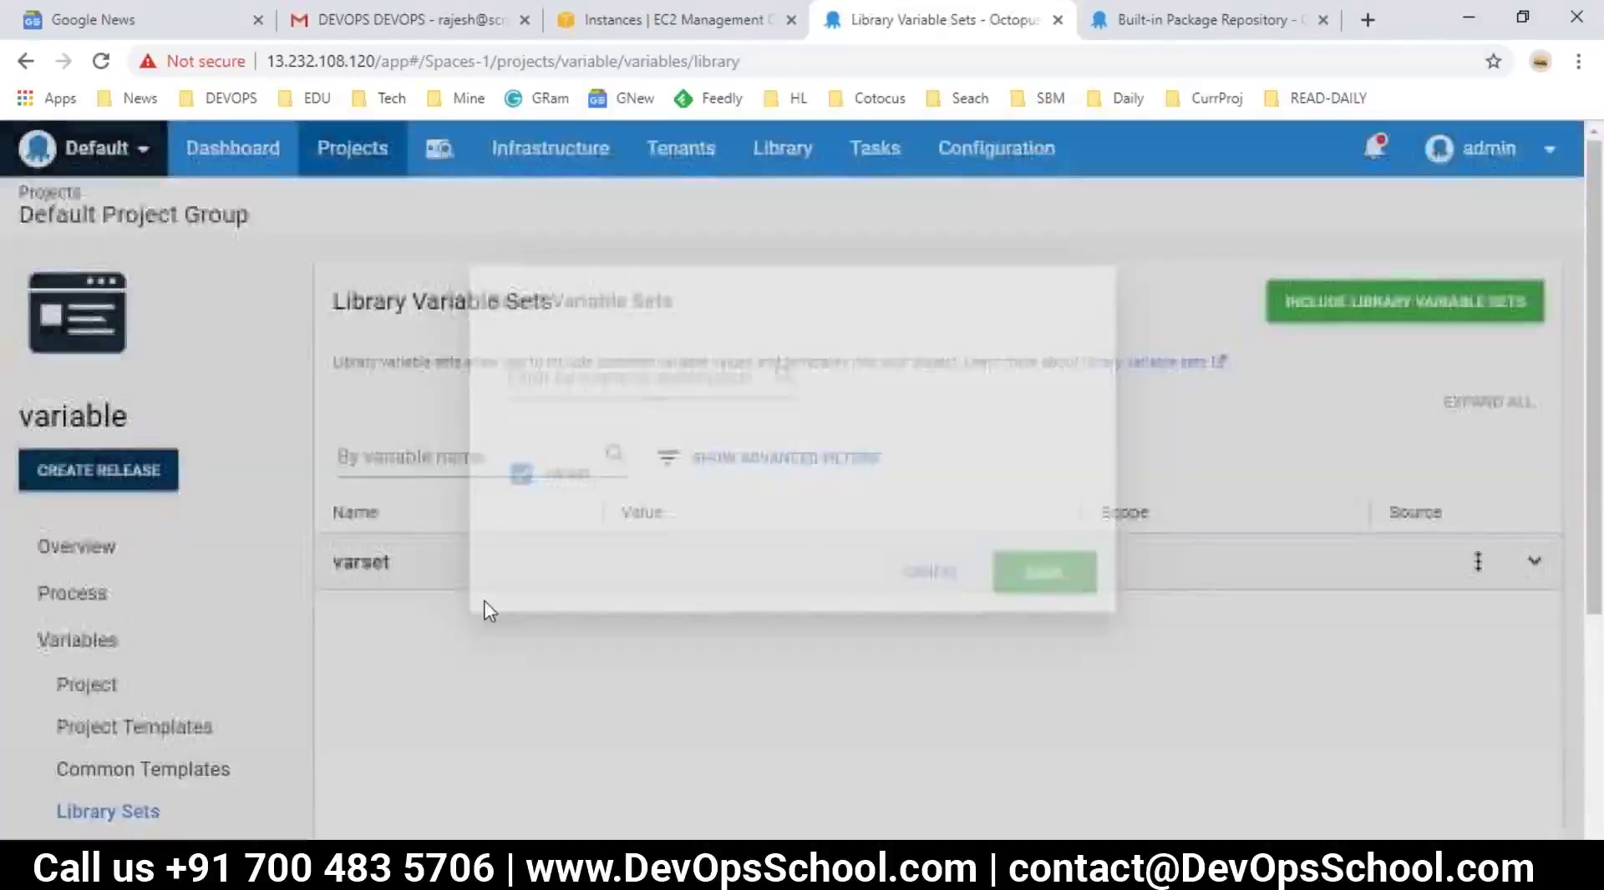
scroll(258, 608, "down", 4)
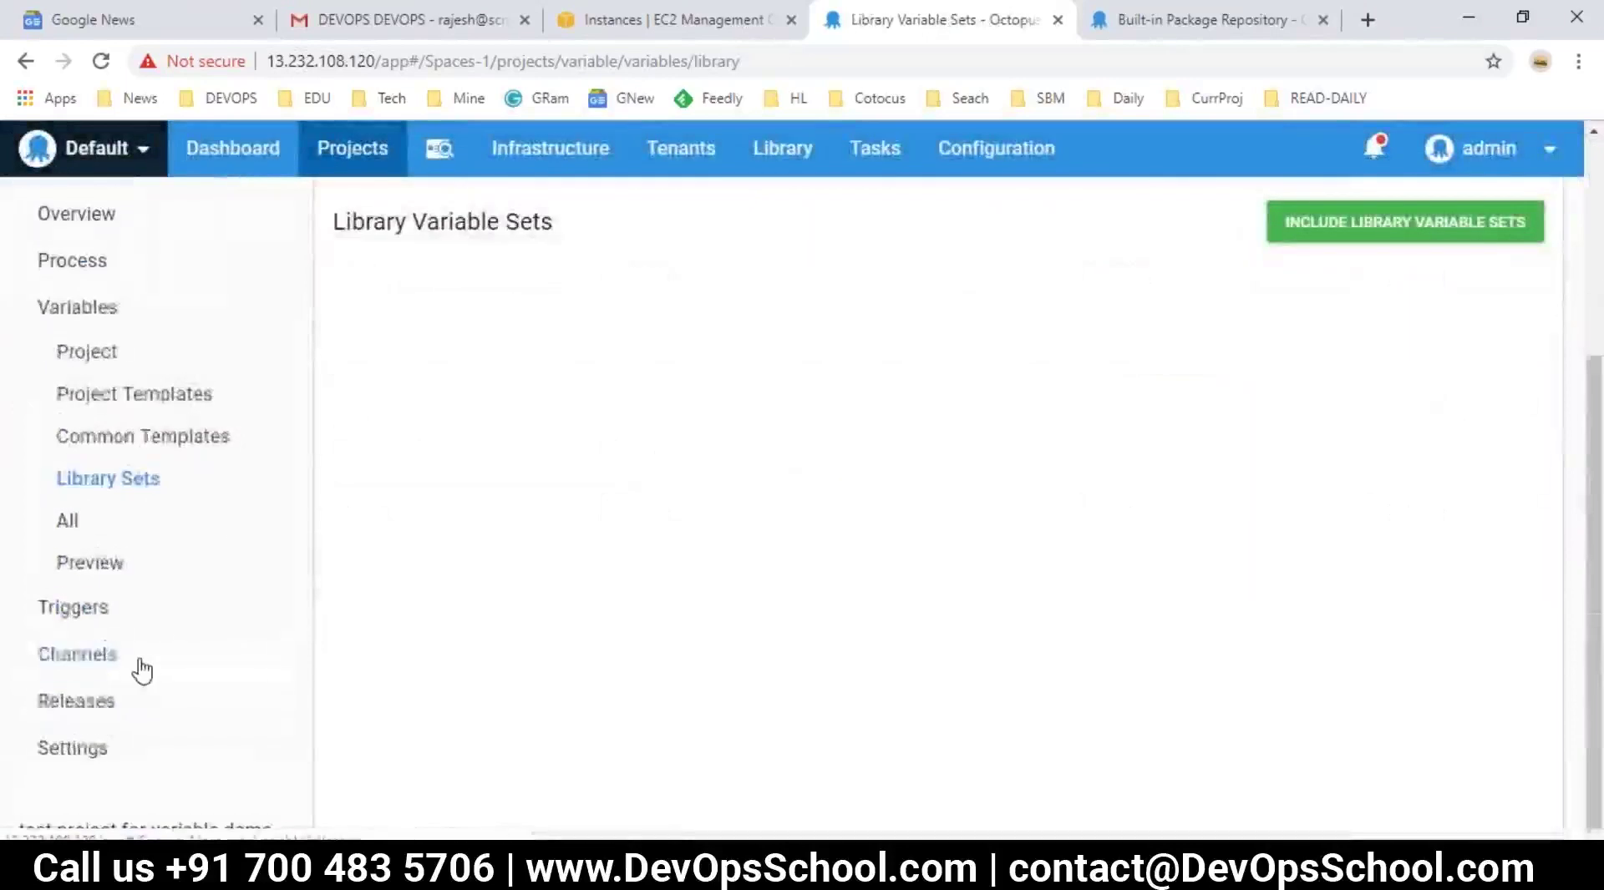
- Create a project named pro1 with the description pro1 in the Default Project Group, using the Default Lifecycle
scroll(142, 668, "up", 3)
left_click(340, 170)
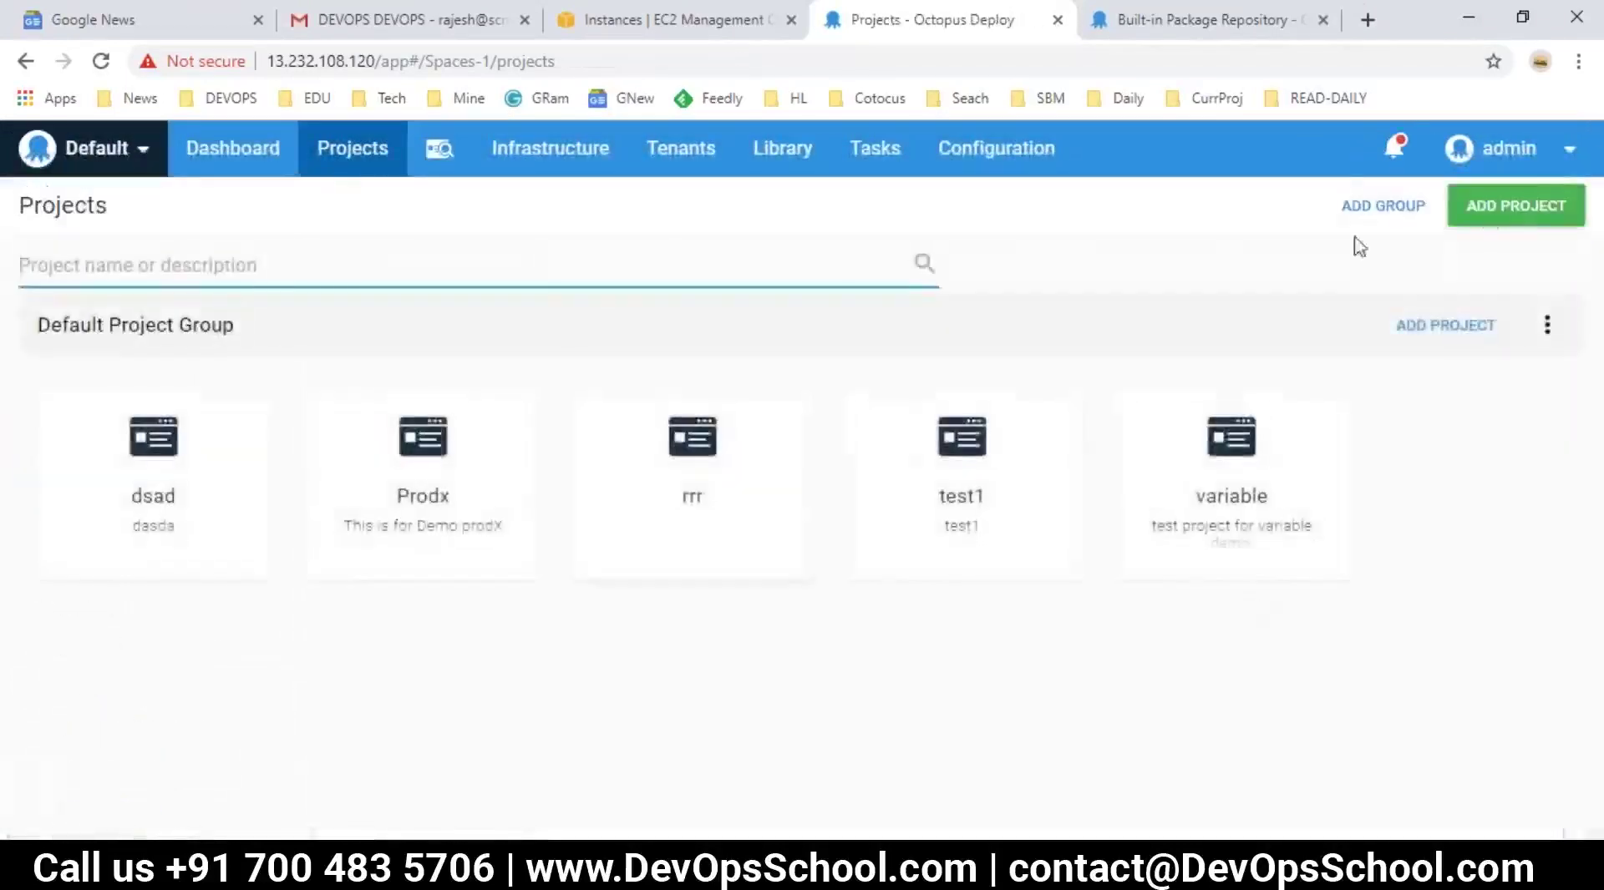
left_click(1487, 209)
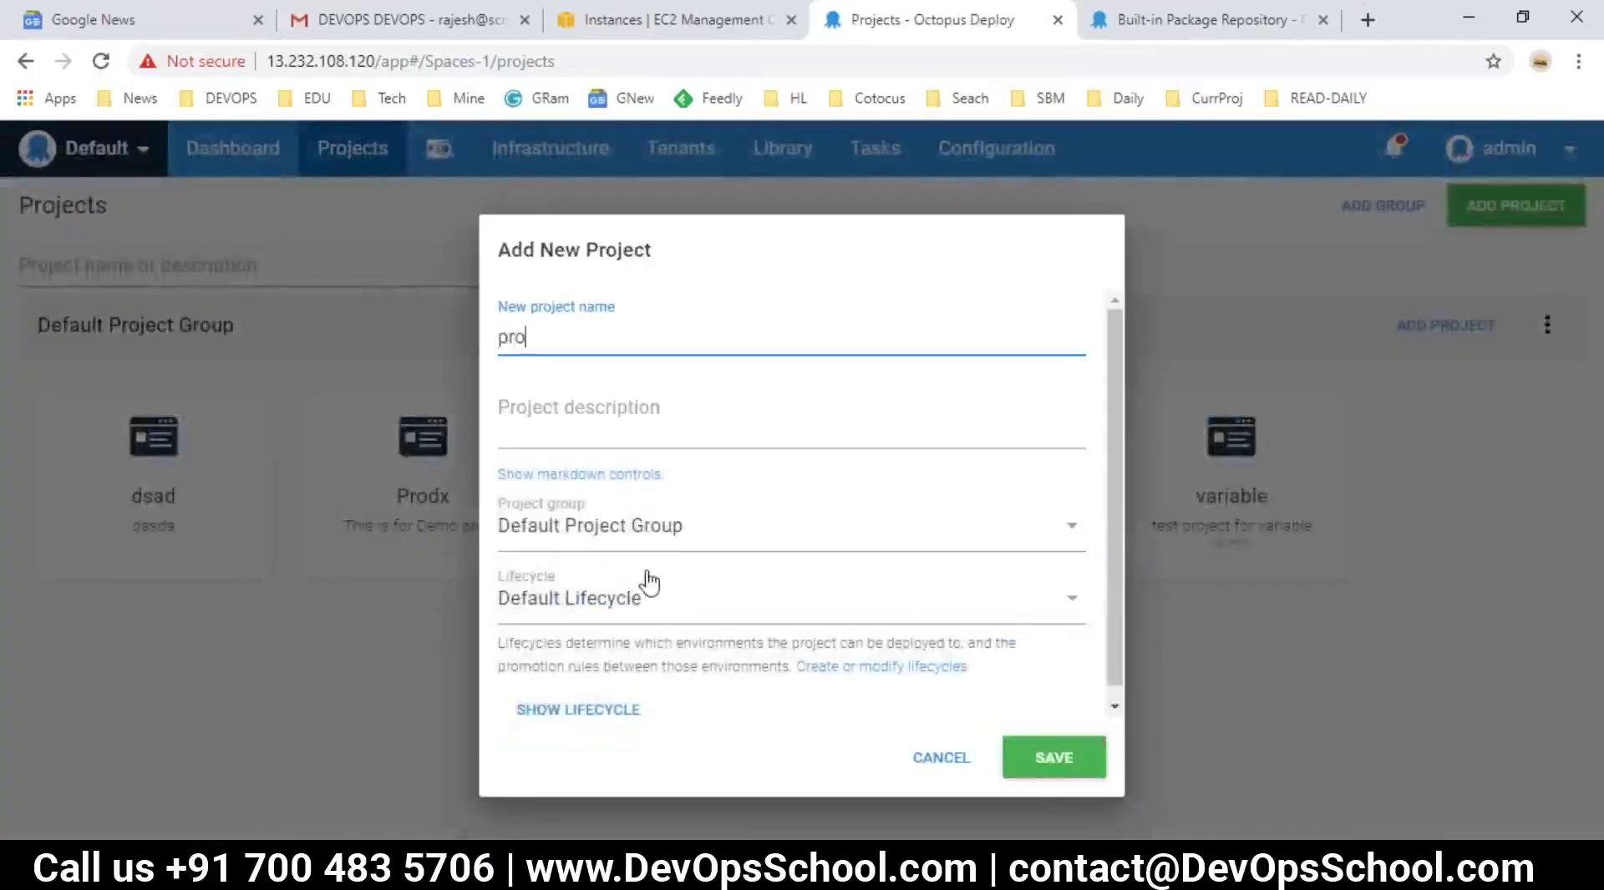
key("ctrl+a")
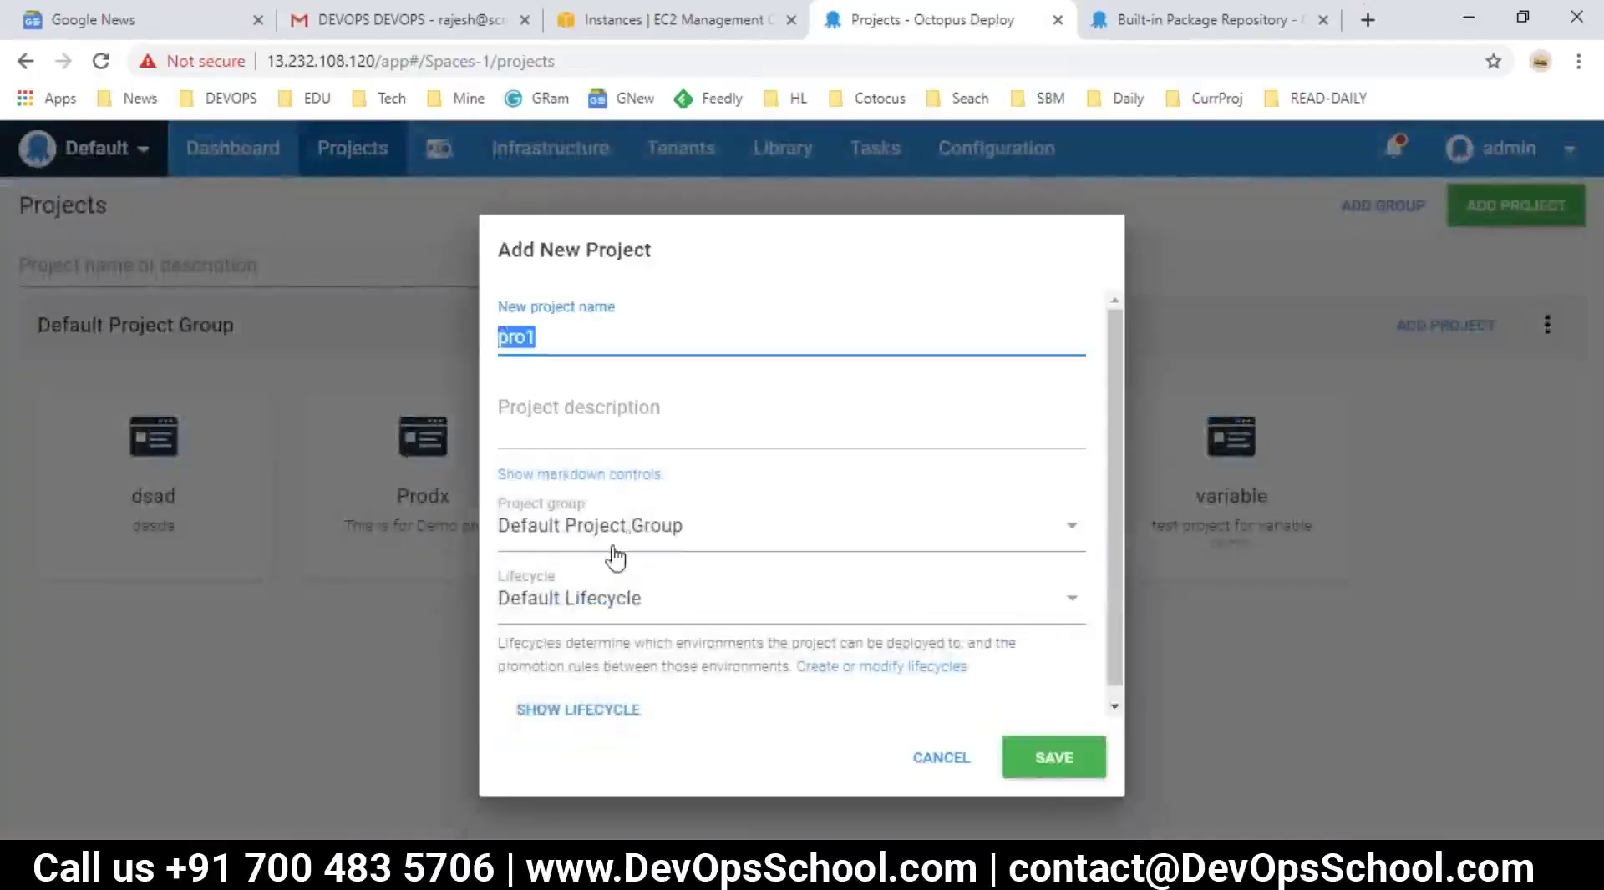
left_click(601, 437)
type("steps")
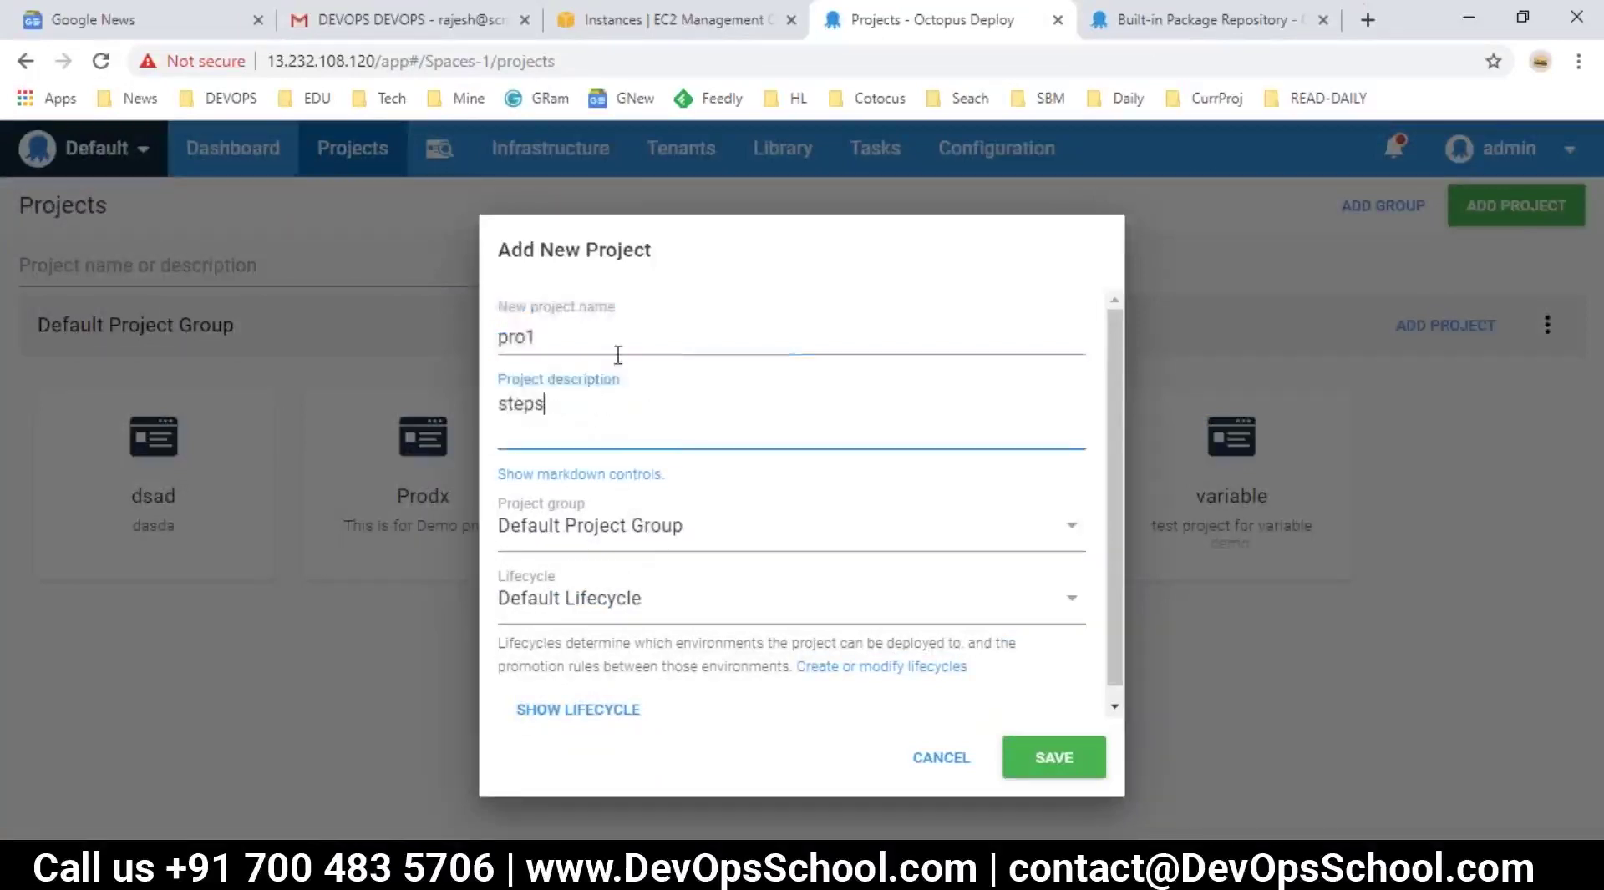
left_click(666, 337)
key("ctrl+a")
key("ctrl+c")
left_click(558, 417)
key("ctrl+a")
key("ctrl+v")
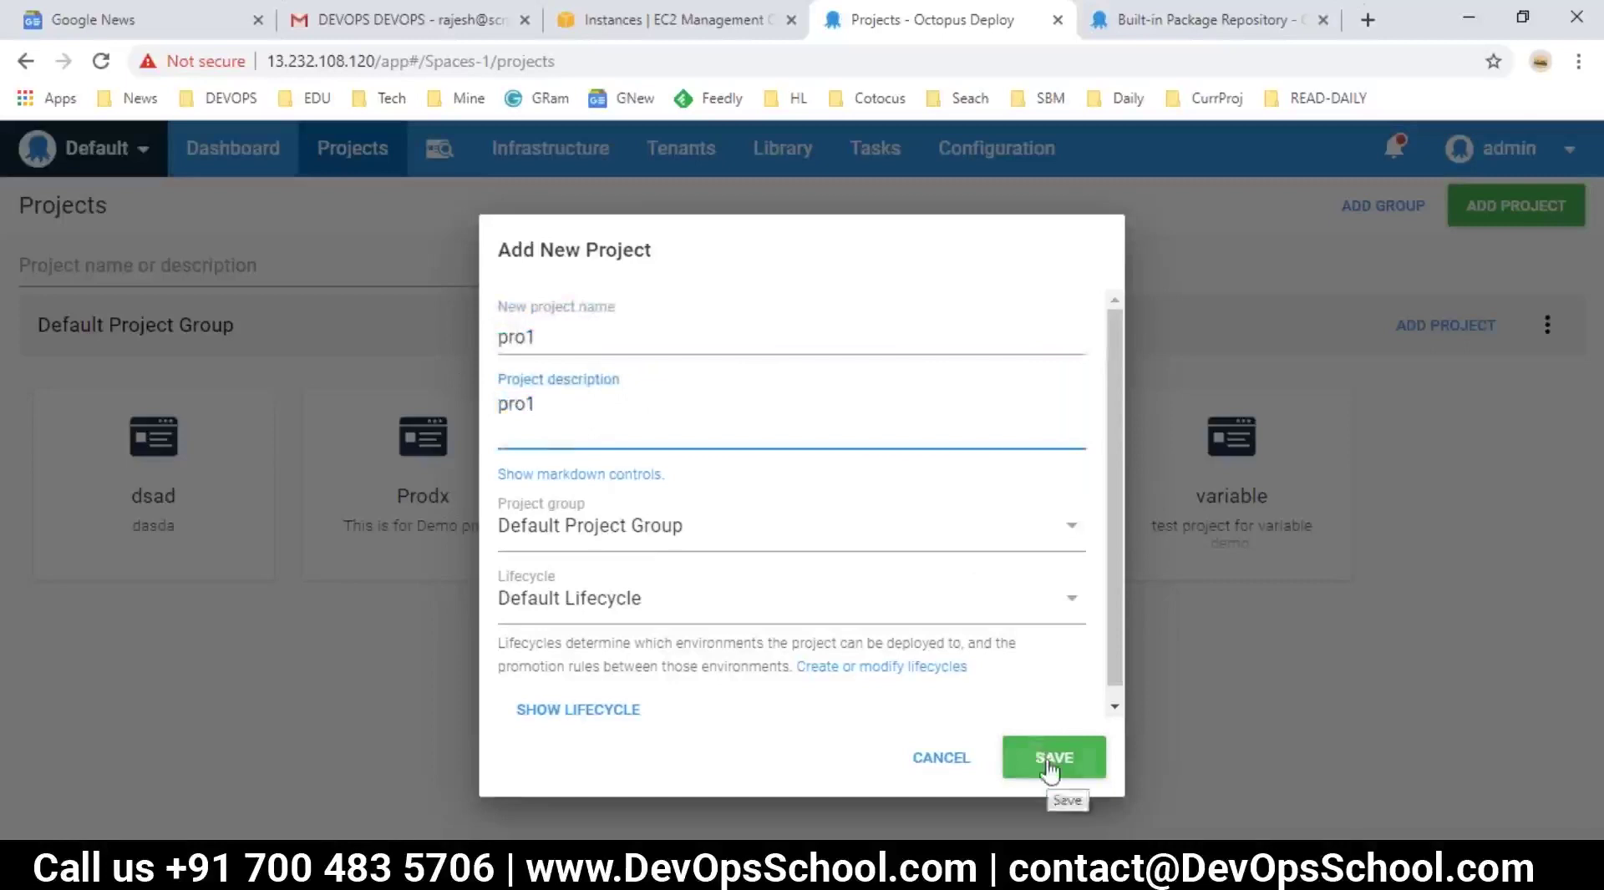
left_click(1045, 760)
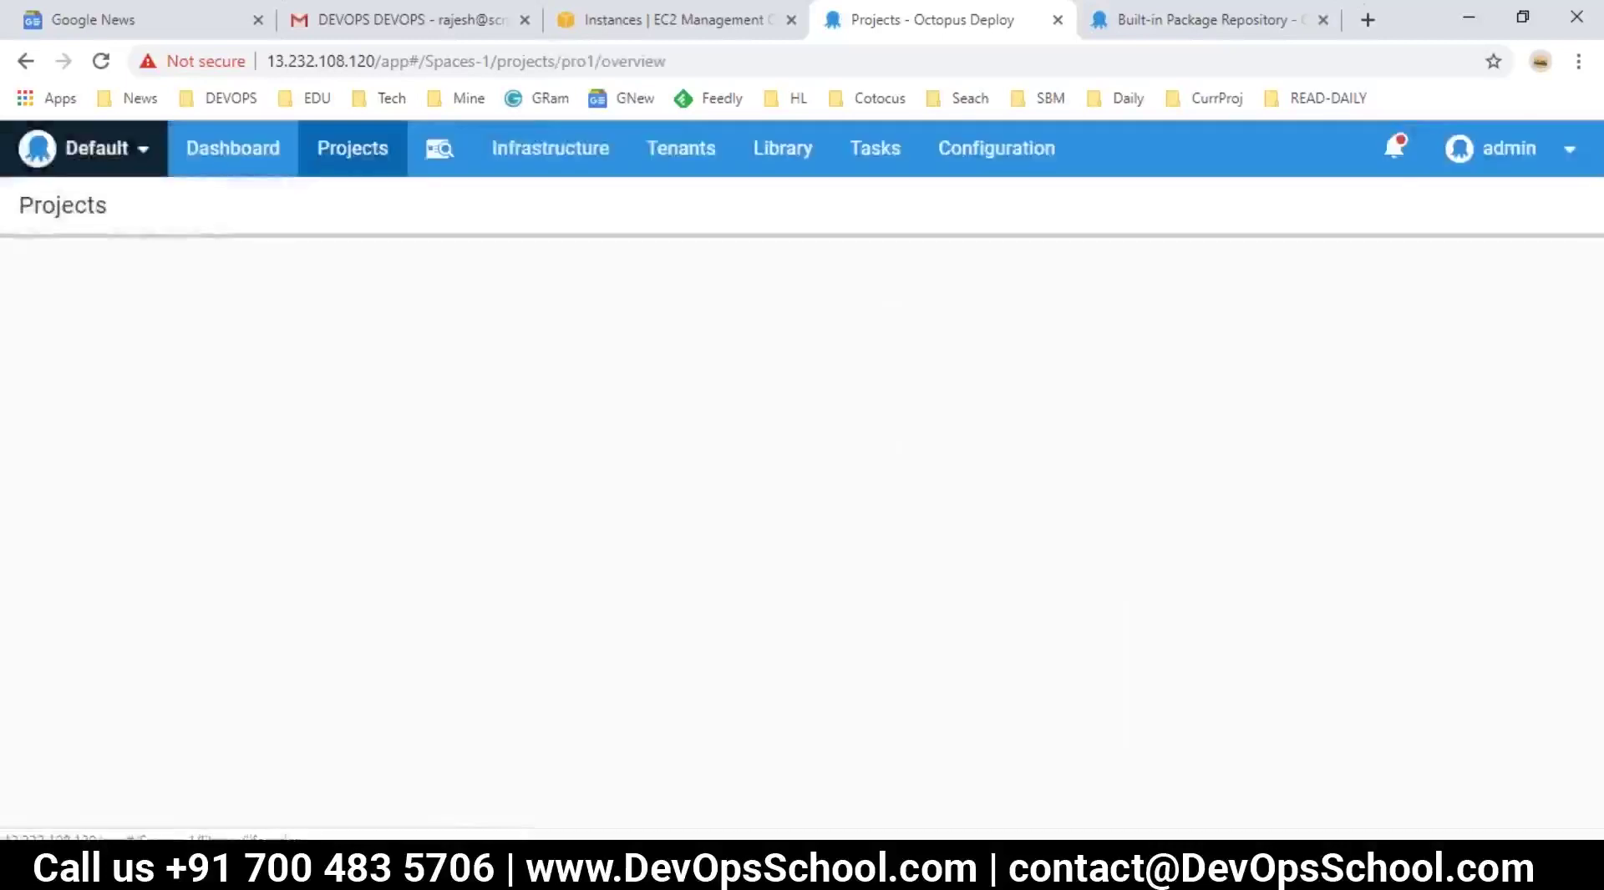
- Add a Run a Script step named sep1 to pro1's deployment process, running on targets in the Webserver role
left_click(66, 549)
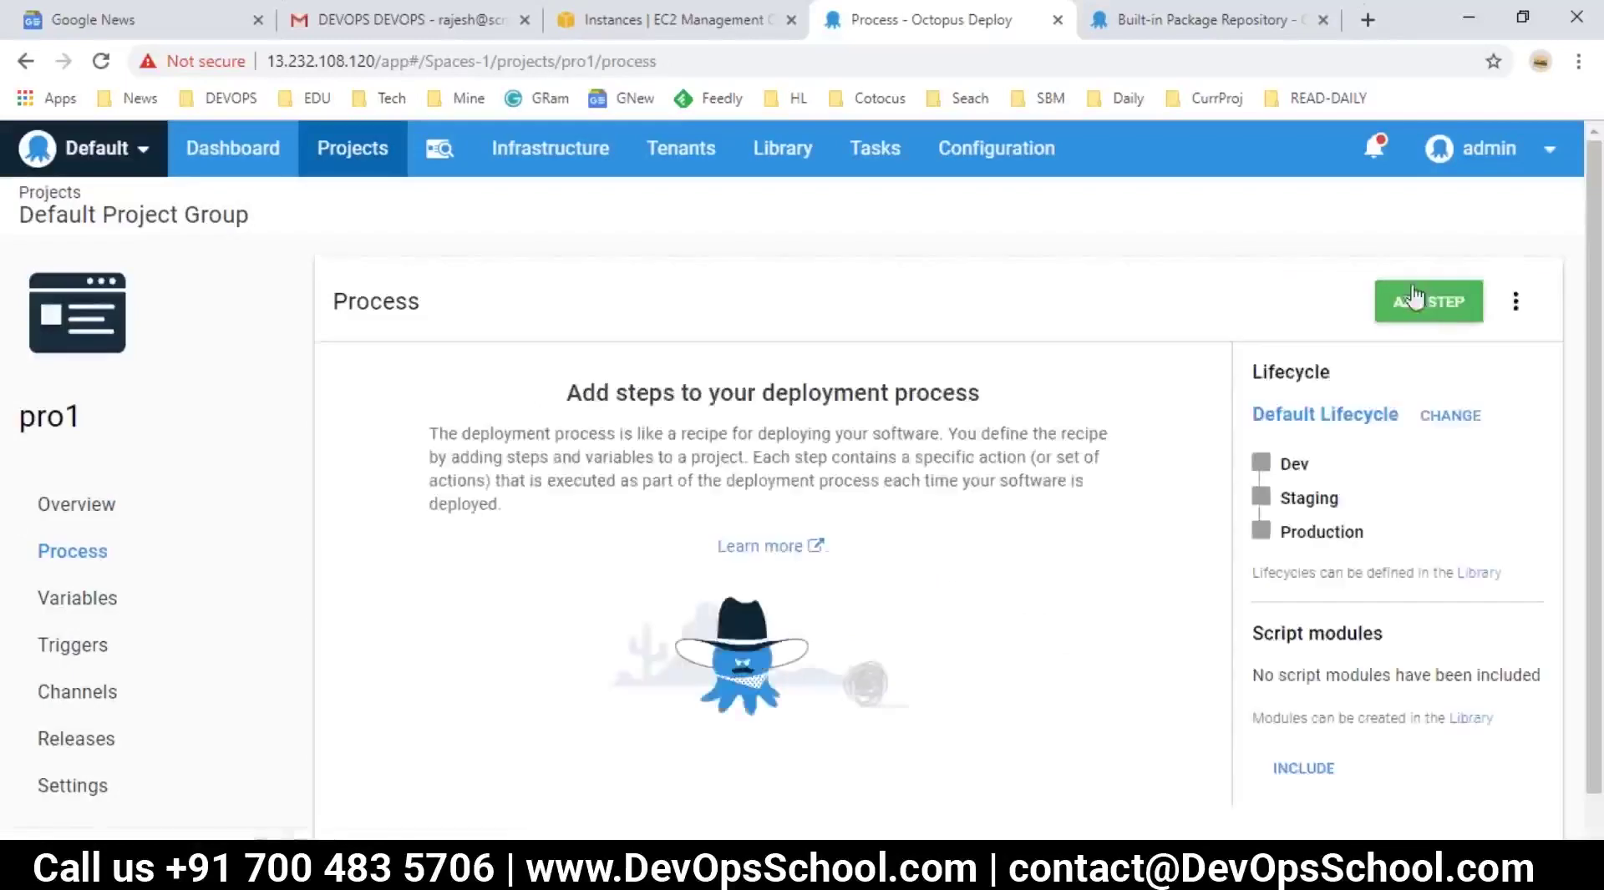
left_click(1418, 298)
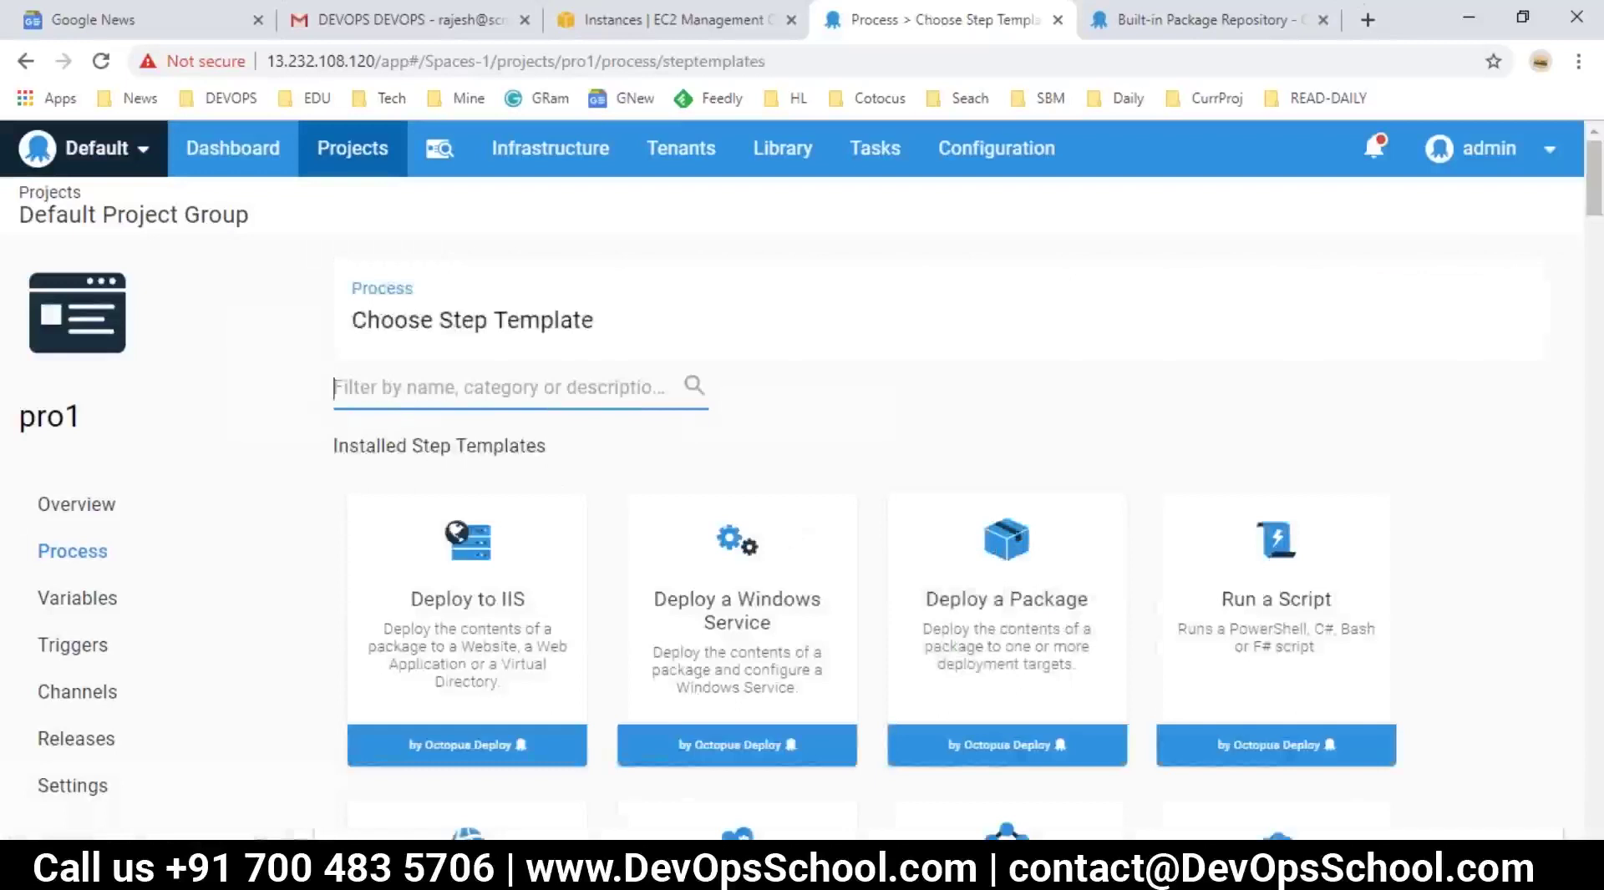
left_click(1274, 629)
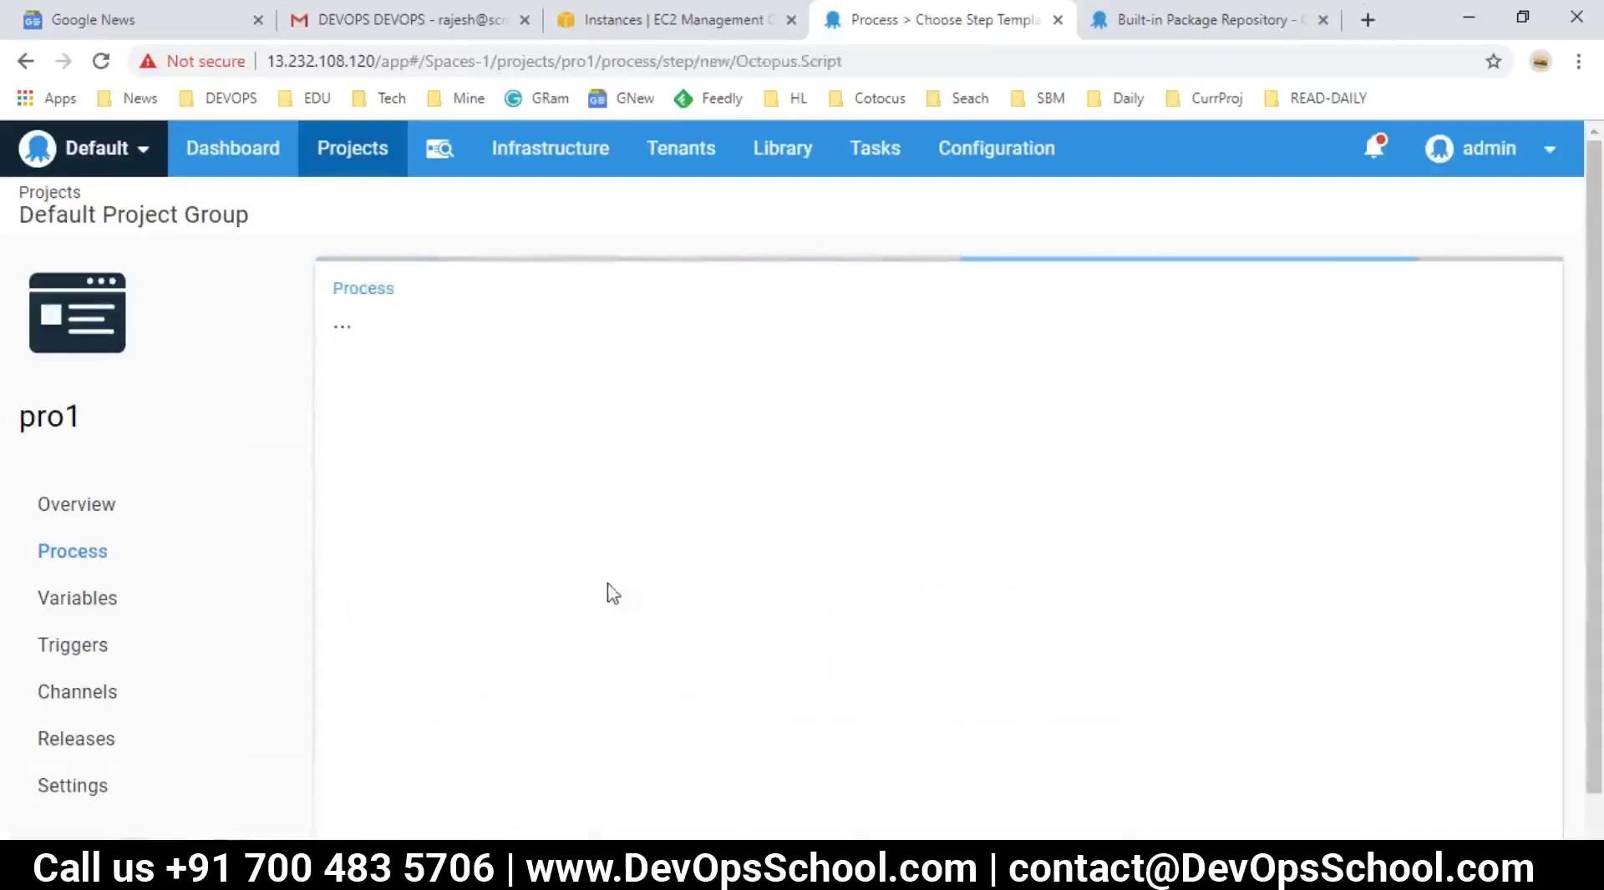
left_click(734, 530)
type("sep1")
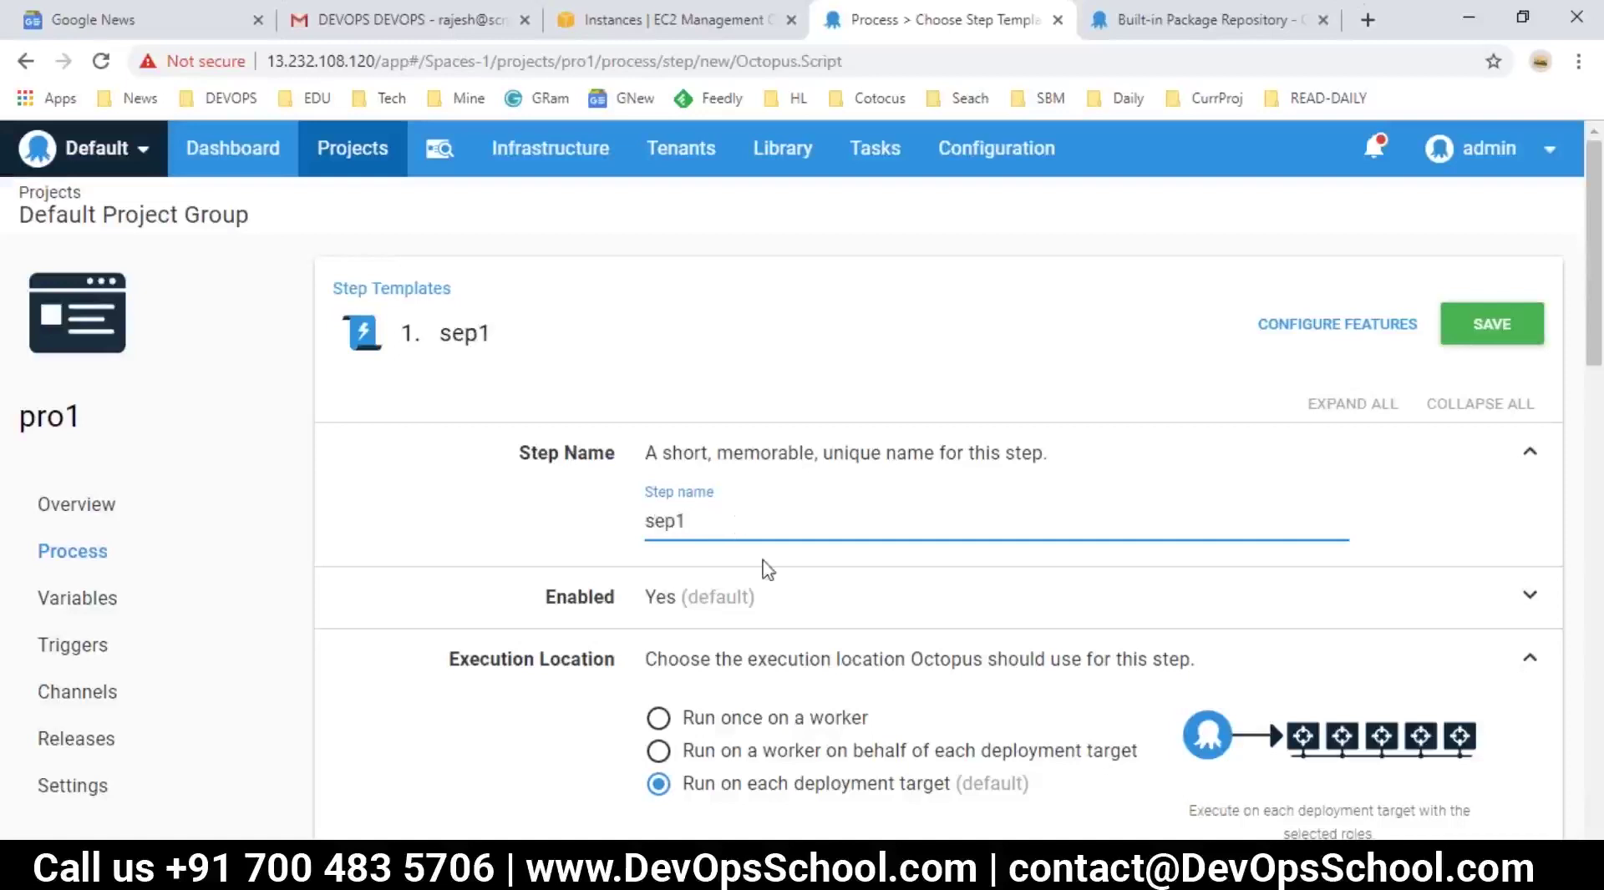
scroll(764, 568, "down", 2)
scroll(760, 602, "down", 3)
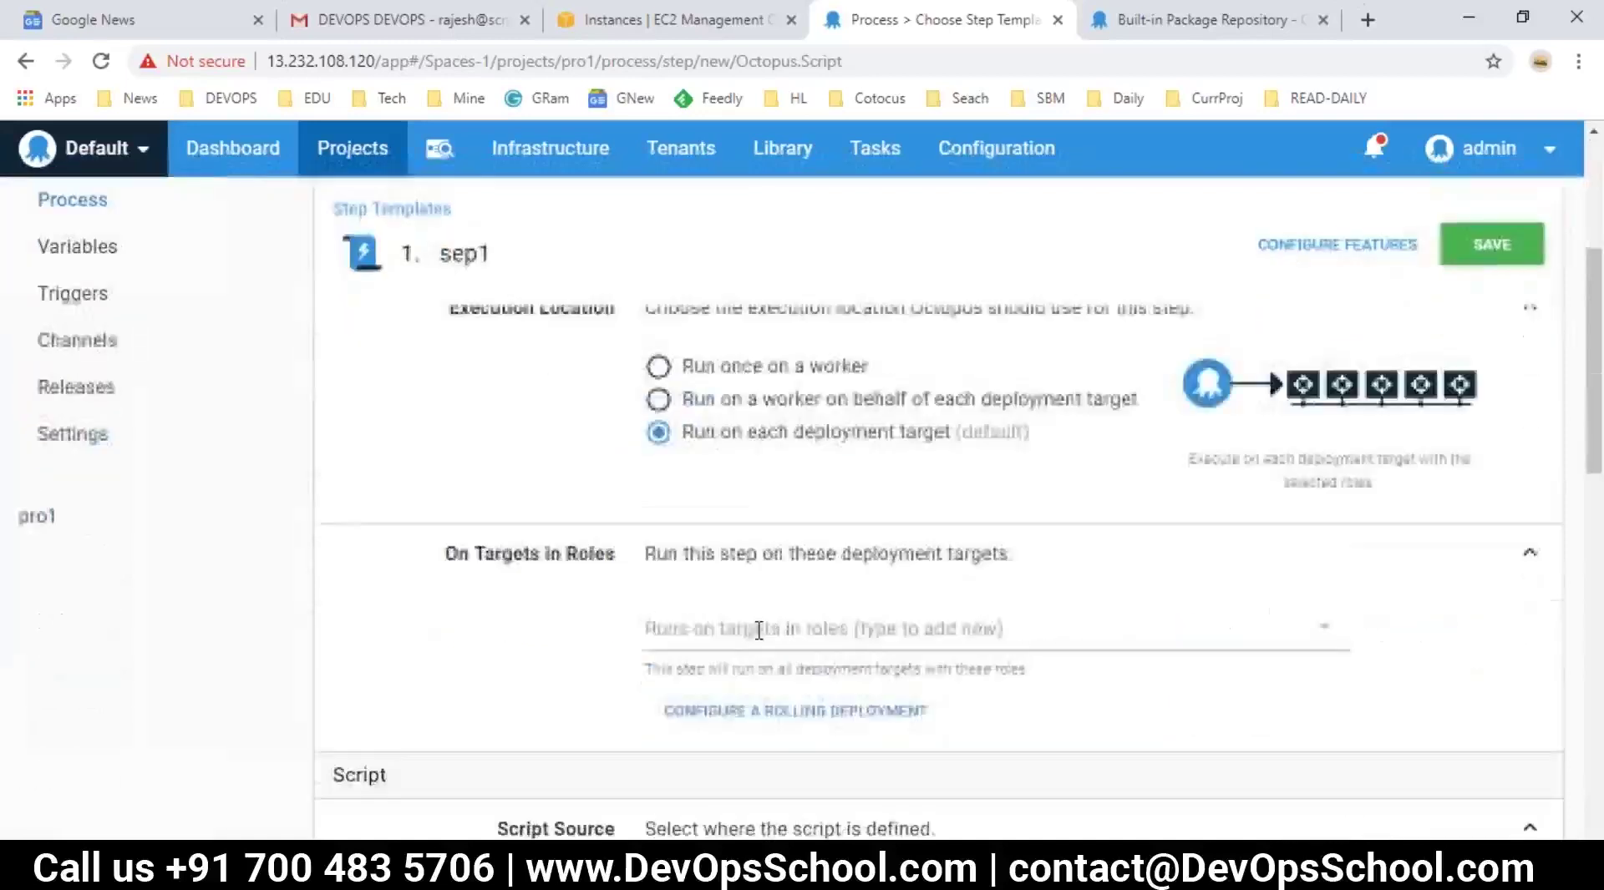
left_click(758, 631)
left_click(727, 681)
scroll(740, 695, "down", 3)
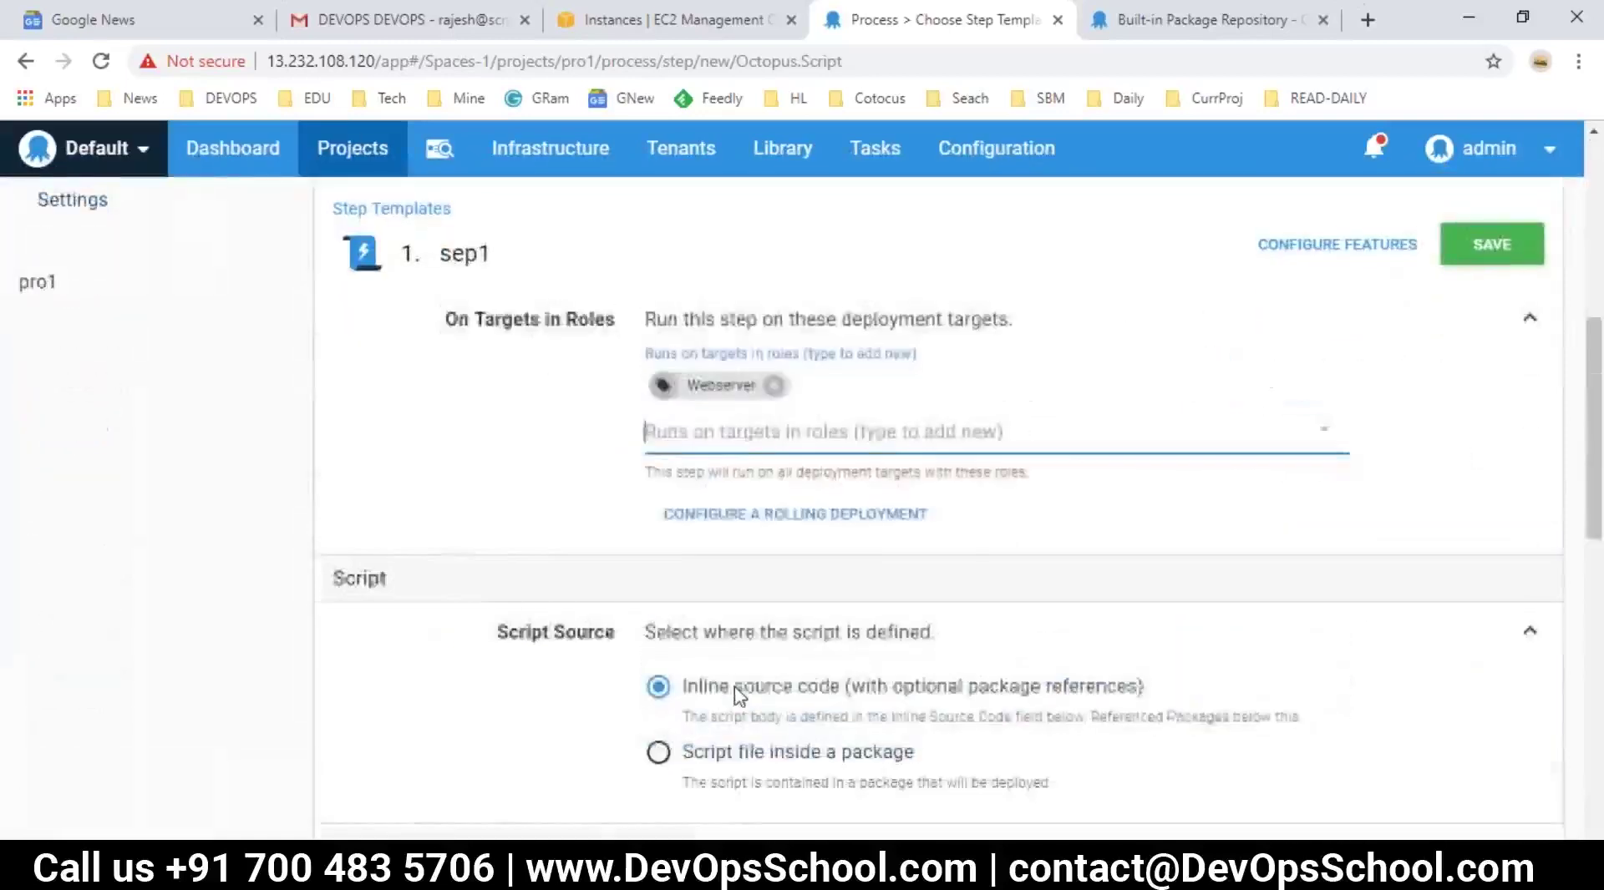
- Enter the inline PowerShell script mkdir c:/#{name} for step sep1 and save the step
scroll(740, 695, "down", 5)
left_click(770, 562)
type("mkdir c:/#{name")
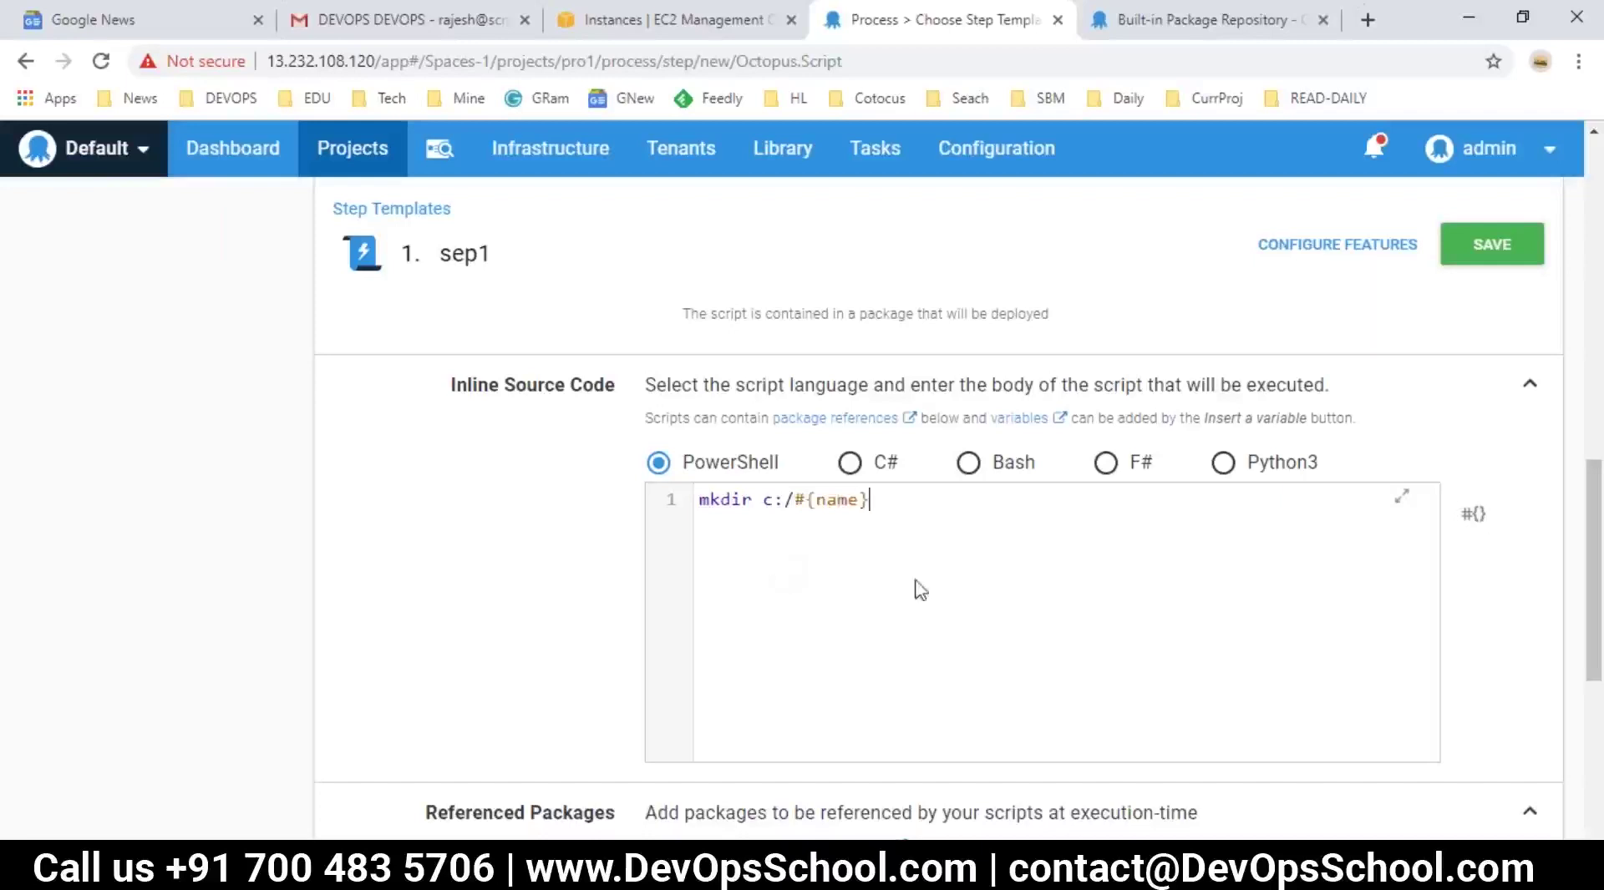
left_click(1507, 252)
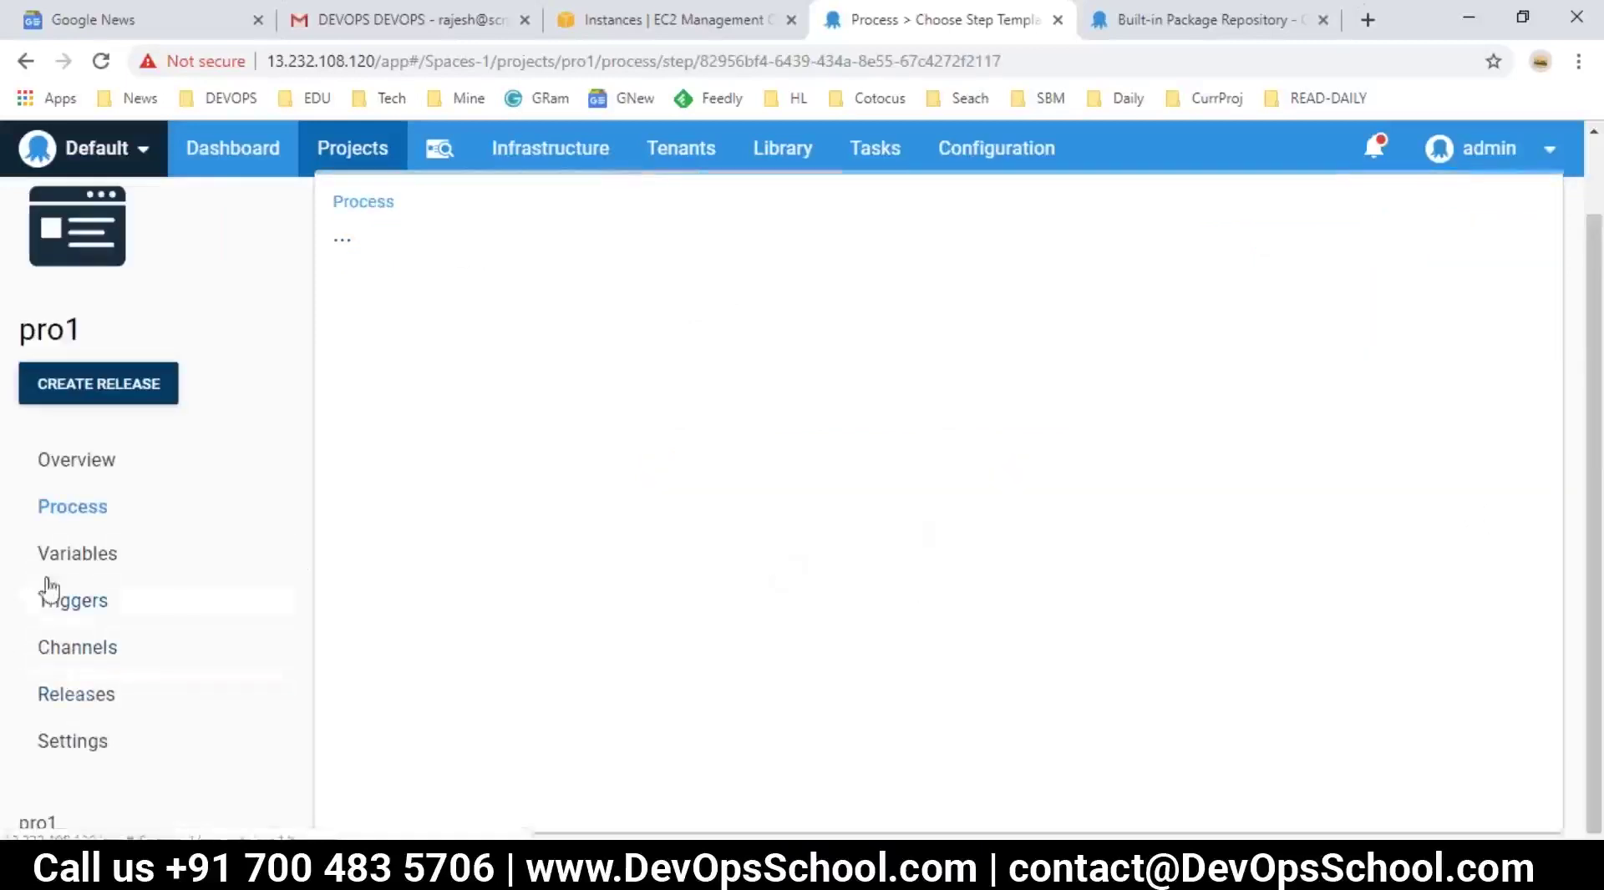
- Select the varset library variable set for inclusion in pro1 and try to save the selection
left_click(51, 558)
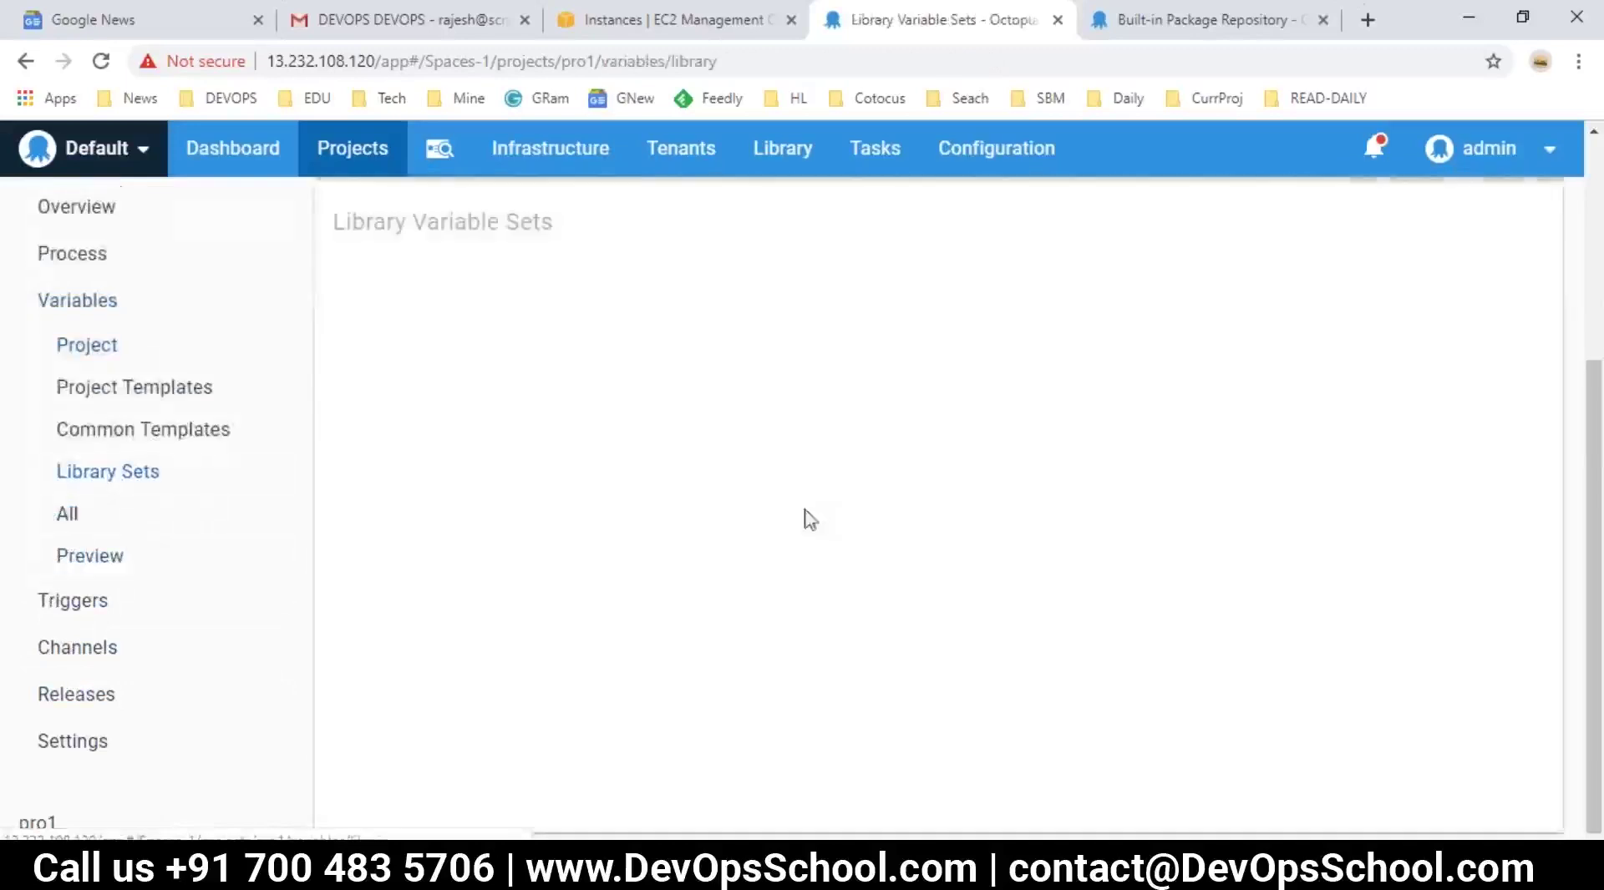
left_click(1337, 223)
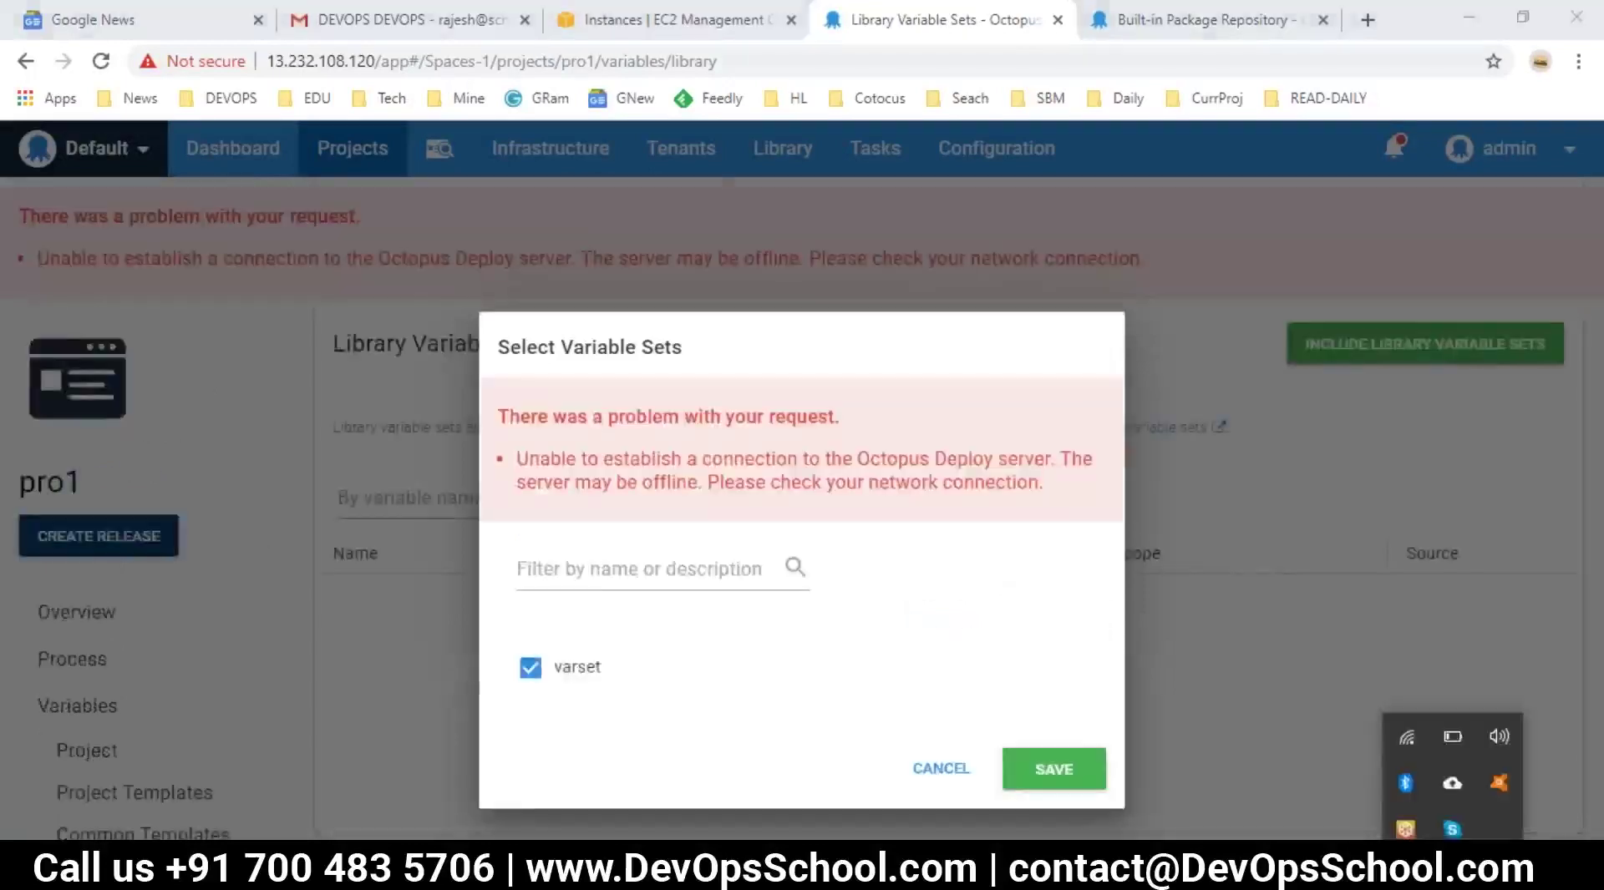
left_click(715, 164)
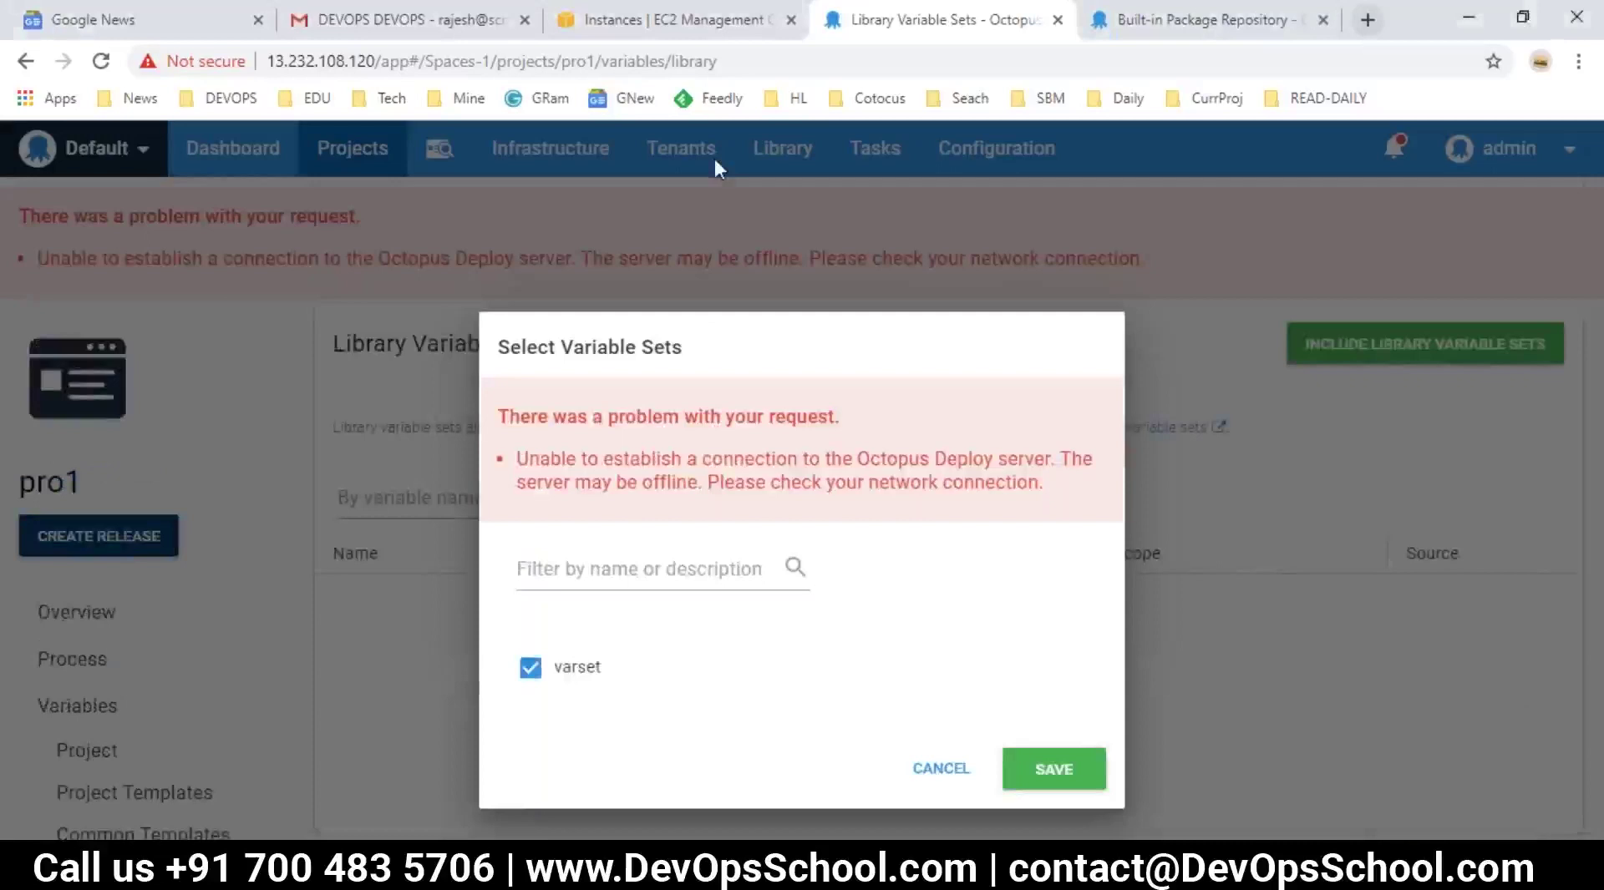
- Test the internet connection by loading Google News in new browser tabs
key("ctrl+t")
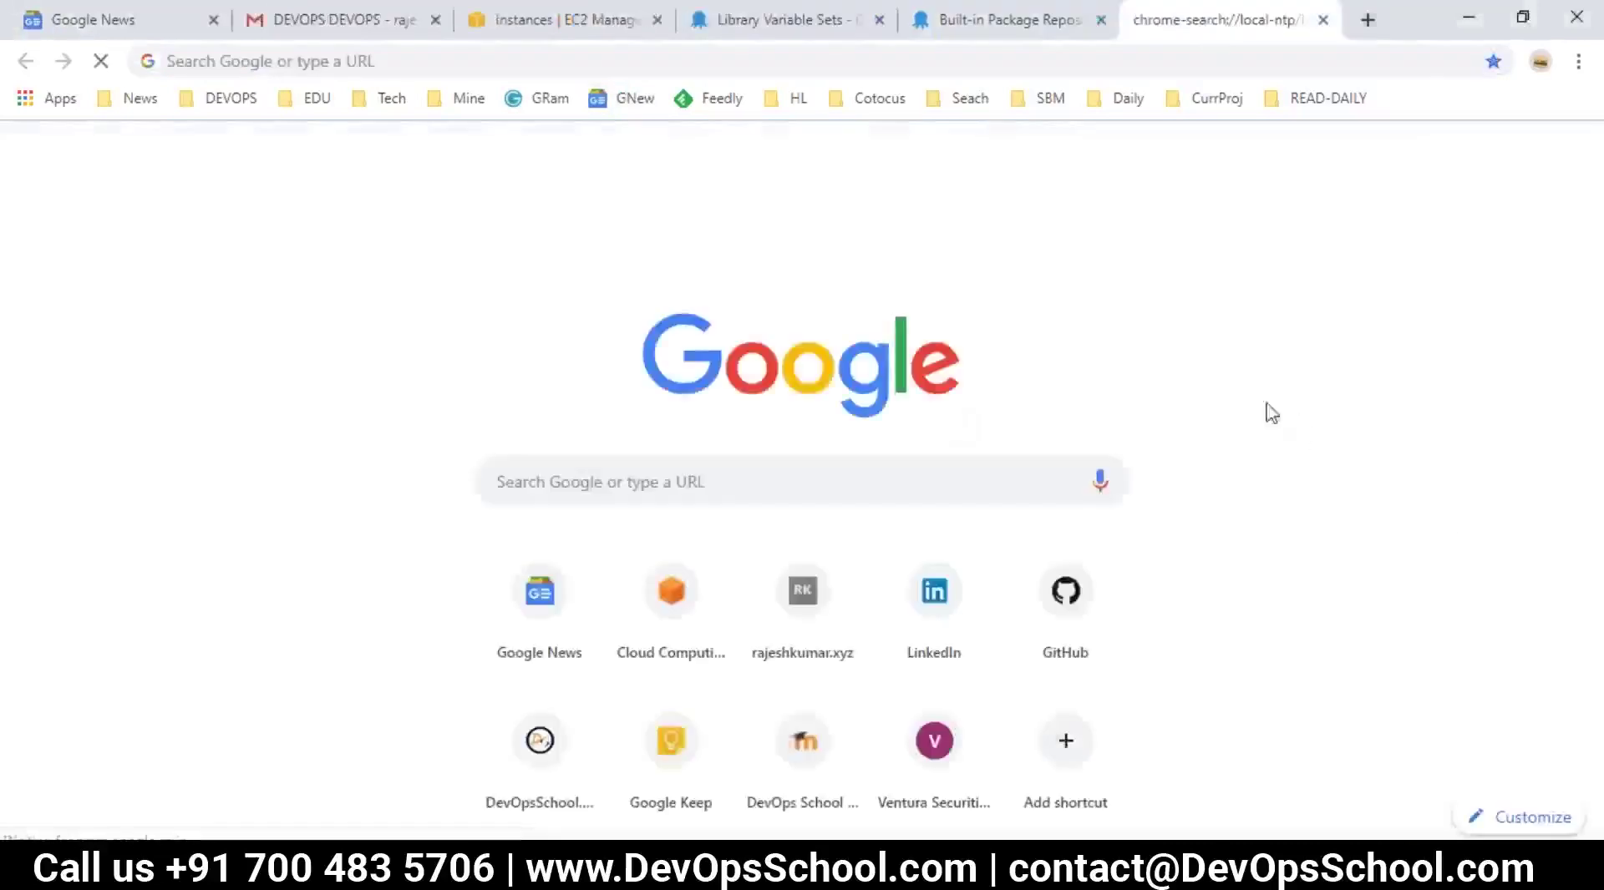
left_click(637, 99)
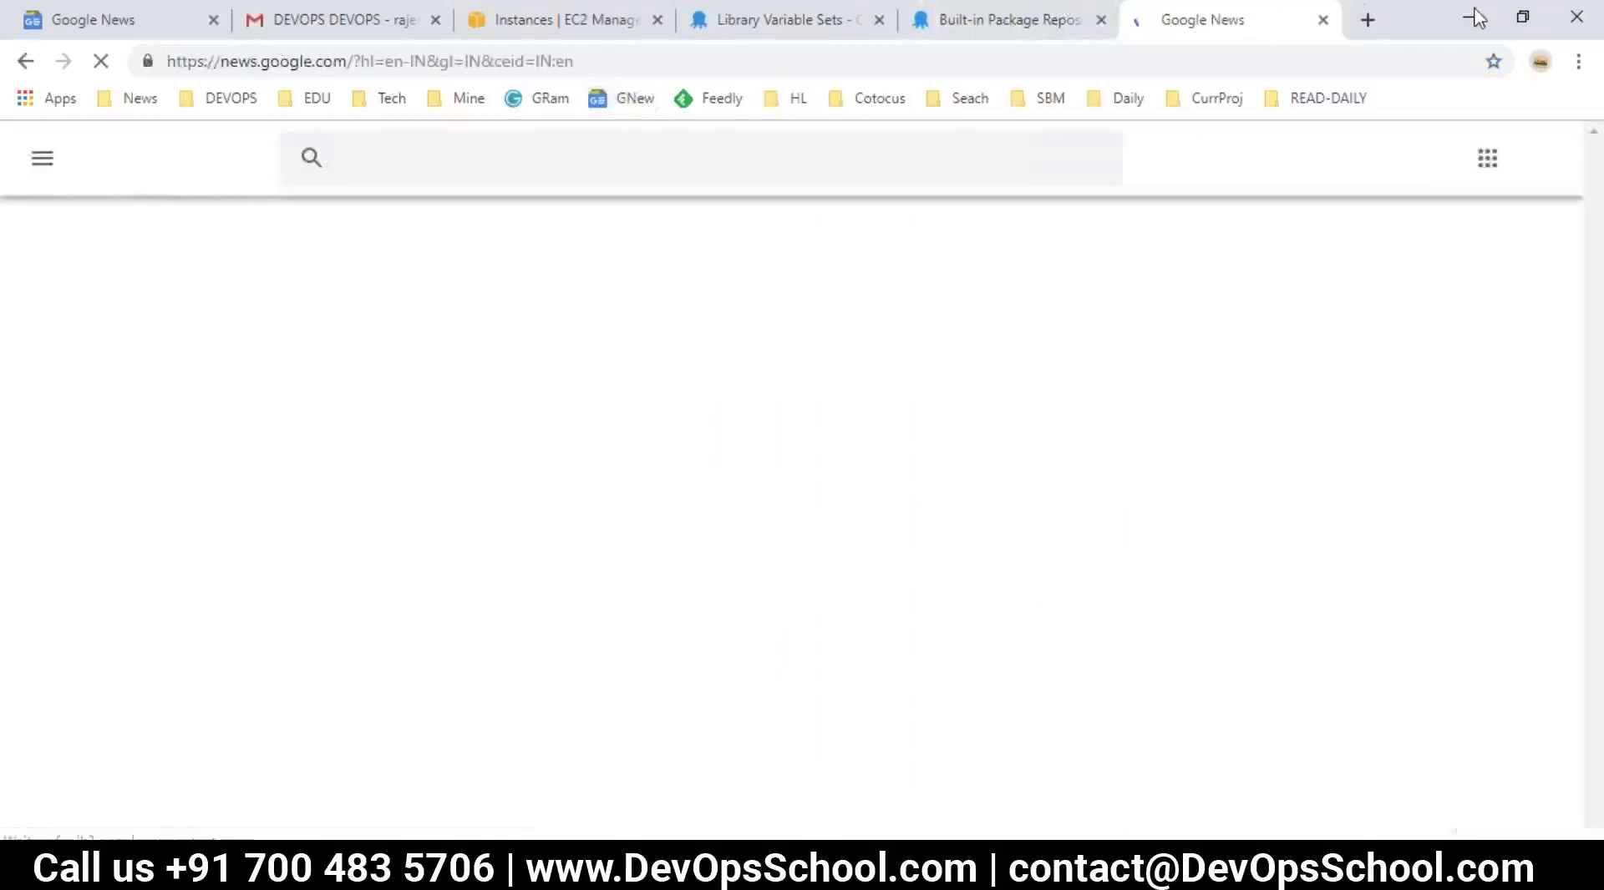
left_click(1368, 21)
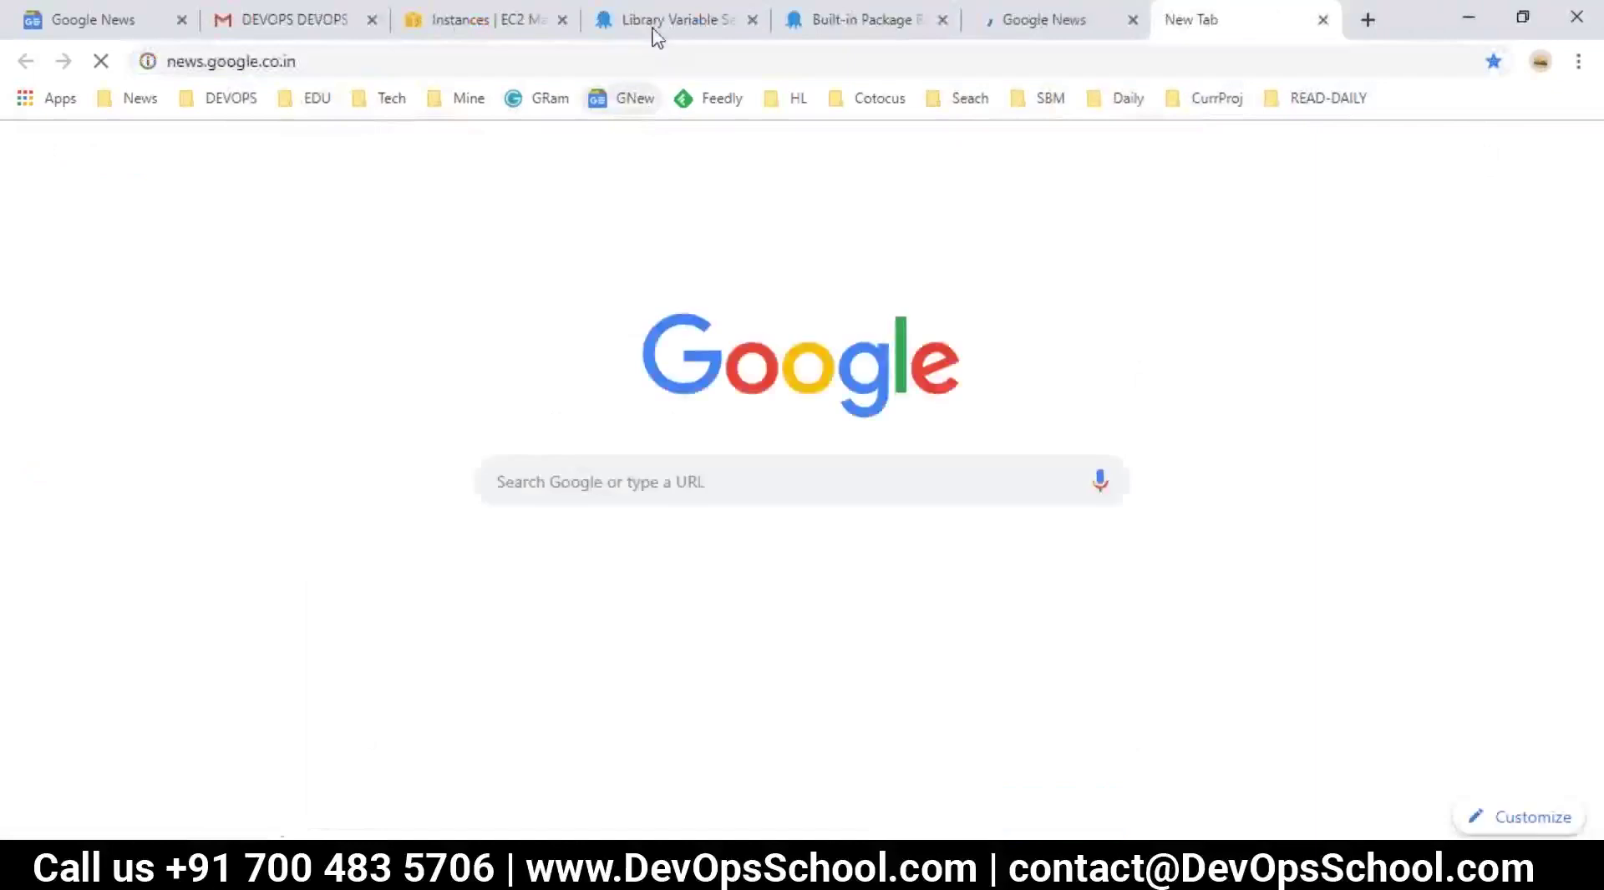
left_click(862, 22)
- Return to pro1's variable set selection and save the inclusion of varset
left_click(680, 22)
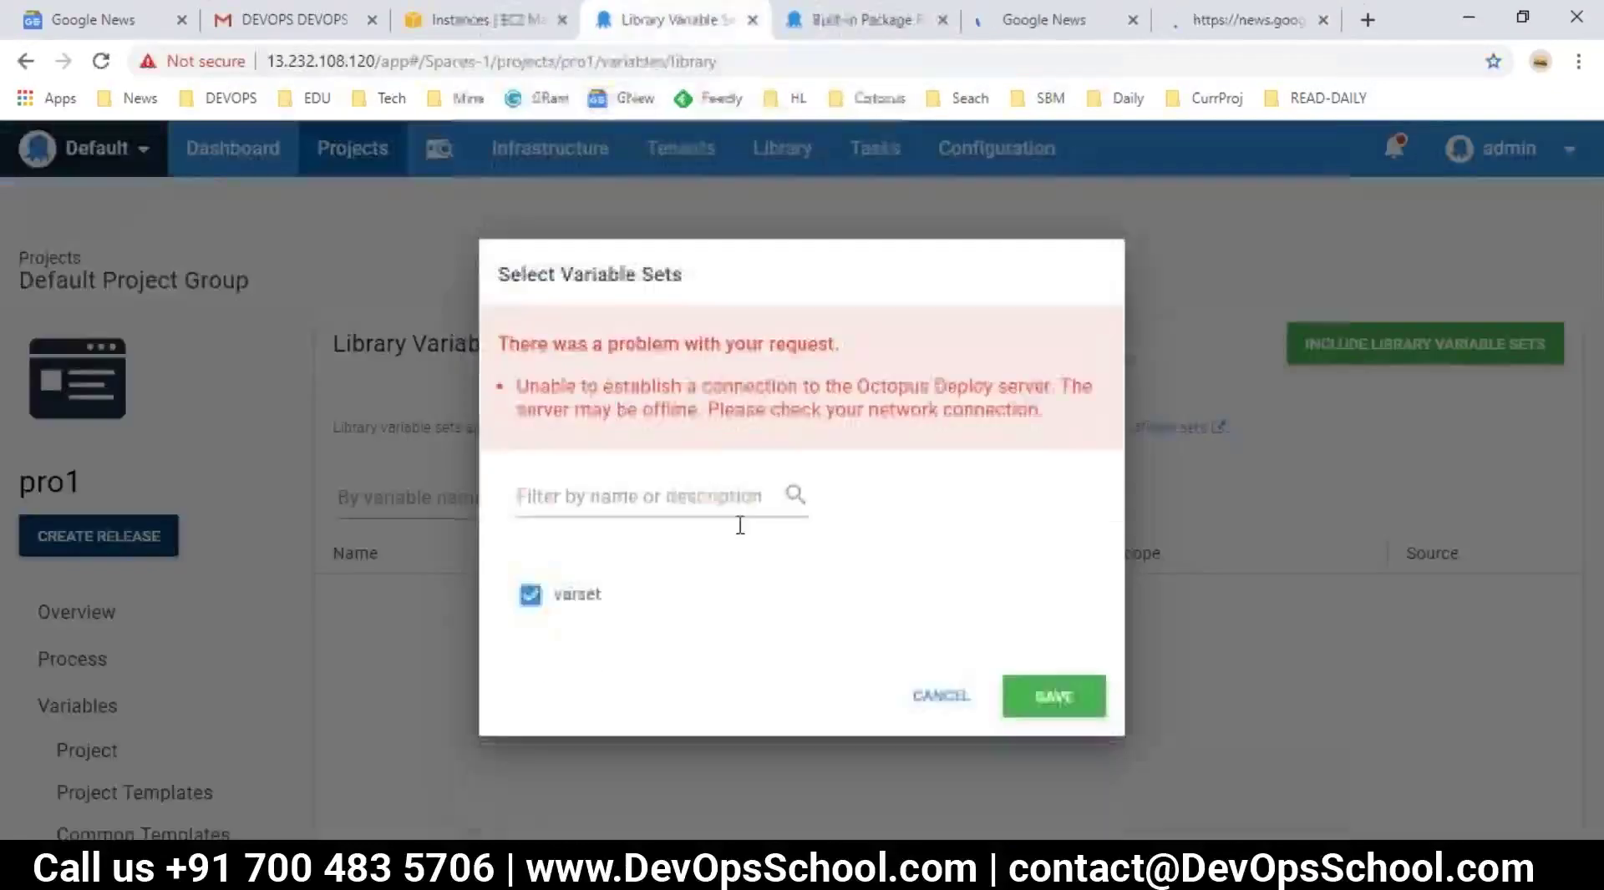
left_click(1036, 700)
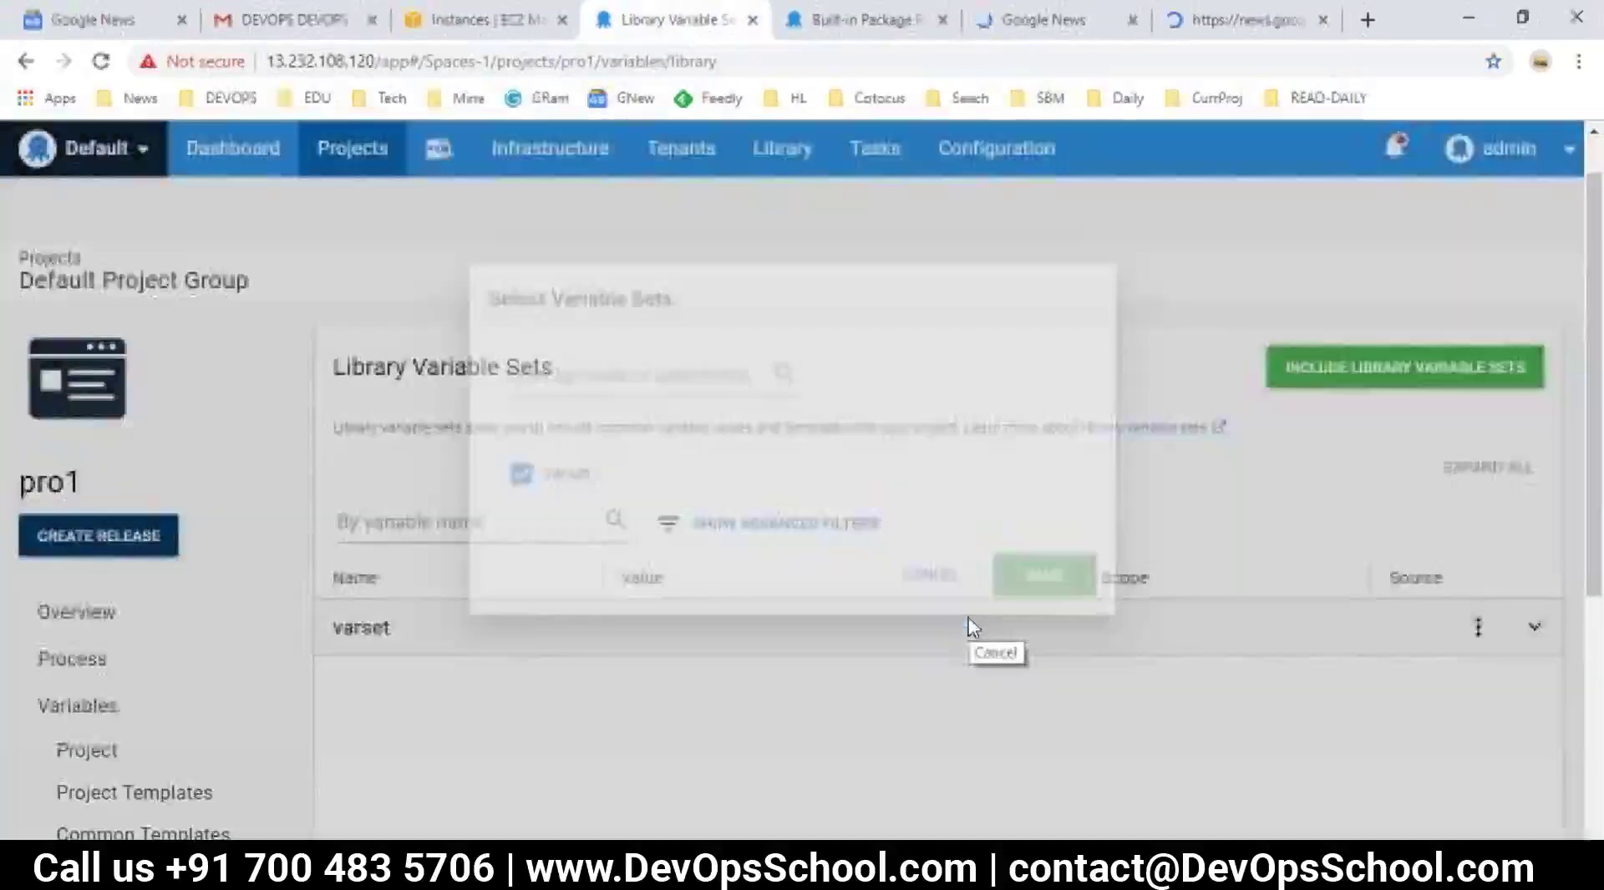
scroll(969, 627, "down", 2)
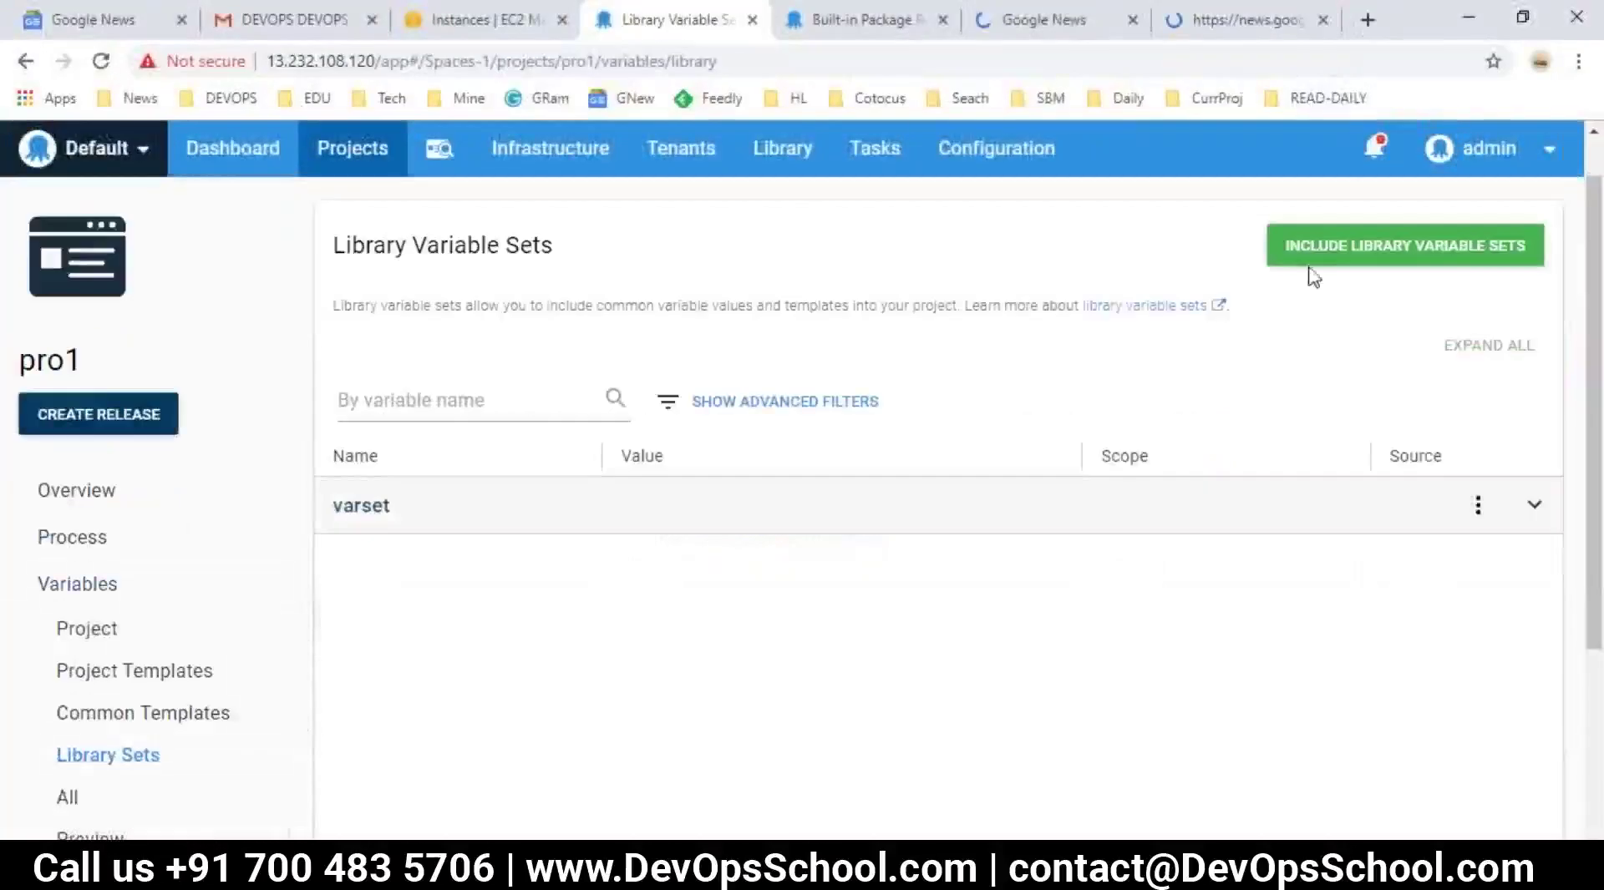
scroll(179, 573, "down", 3)
scroll(168, 448, "up", 3)
- Start a new release for pro1, and delete the last listed folder on the remote server's C: drive
left_click(125, 436)
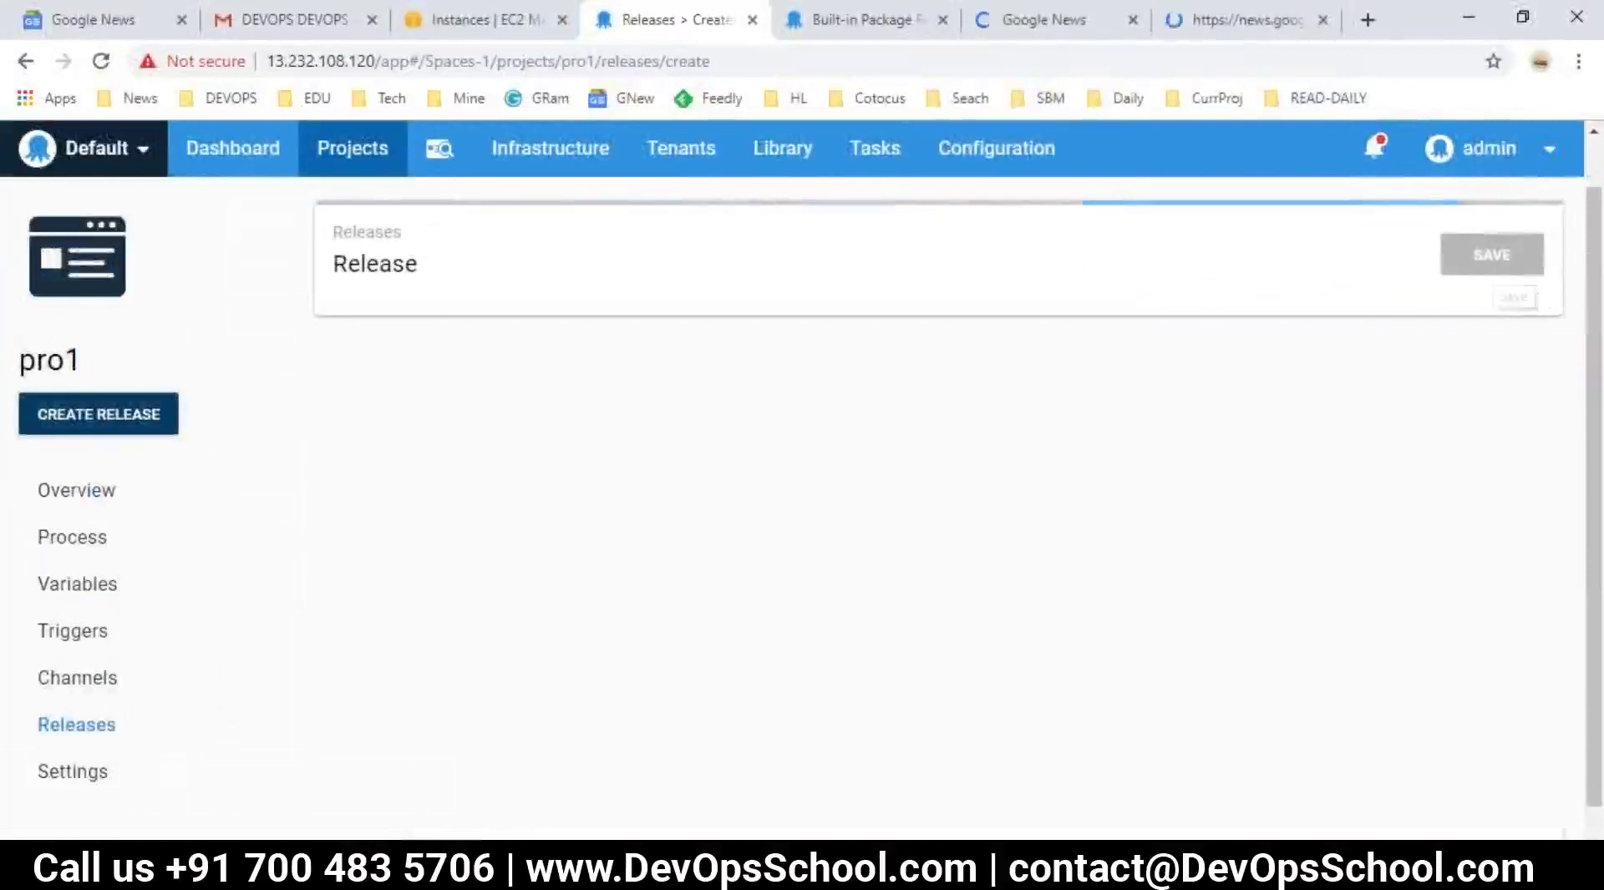
key("alt+Tab")
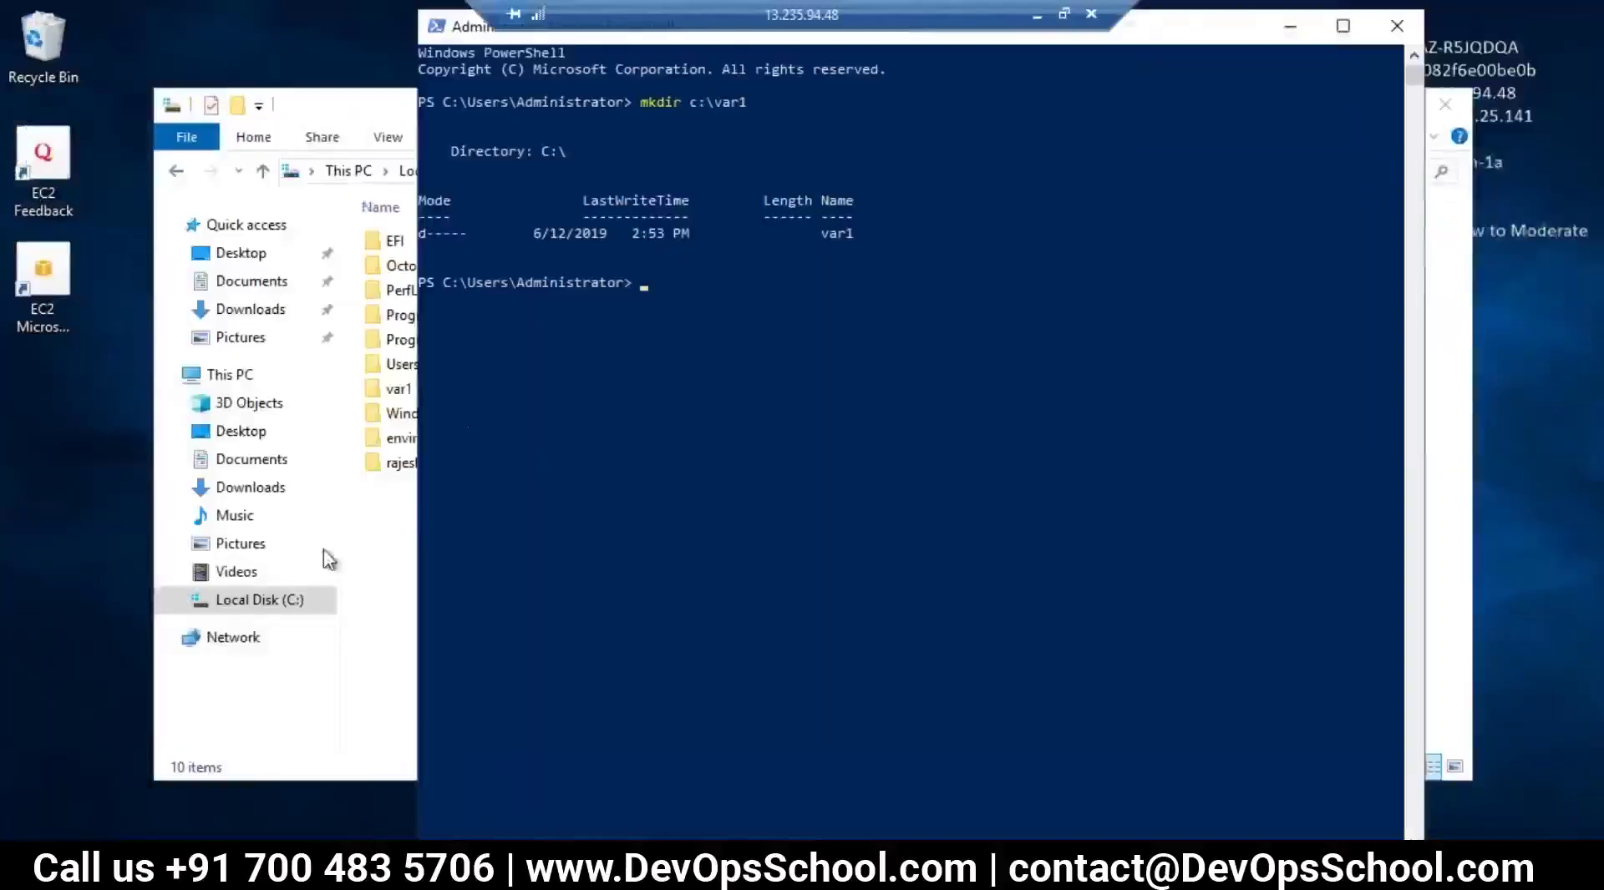
left_click(392, 468)
left_click(398, 470)
key("Delete")
left_click(1034, 18)
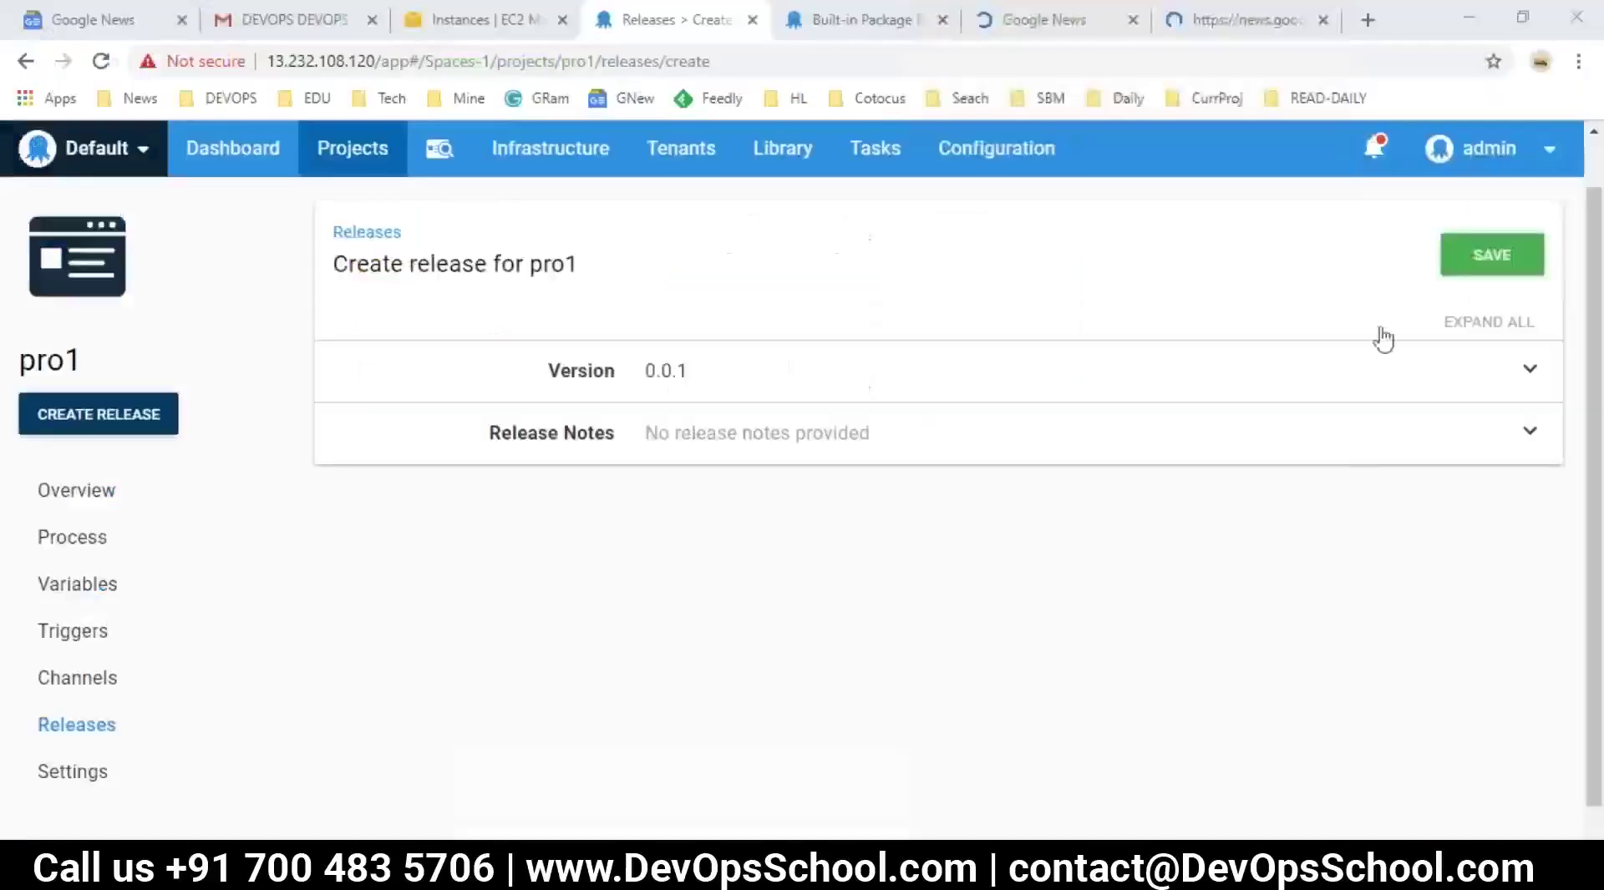
- Save release 0.0.1 of pro1 and deploy it to the Dev environment
left_click(1493, 261)
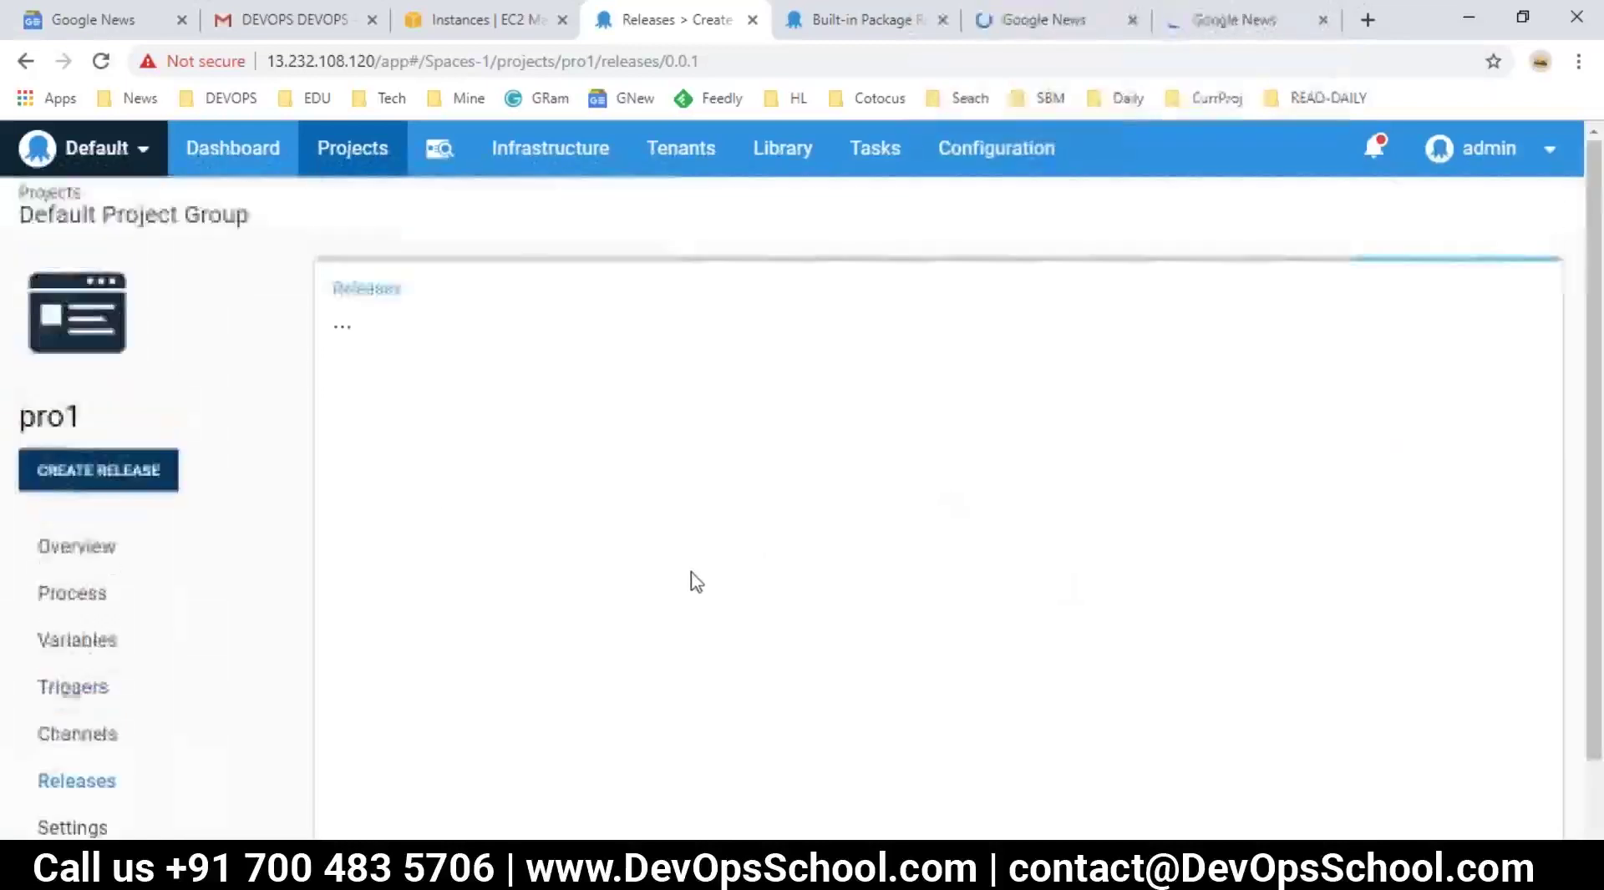
left_click(1395, 314)
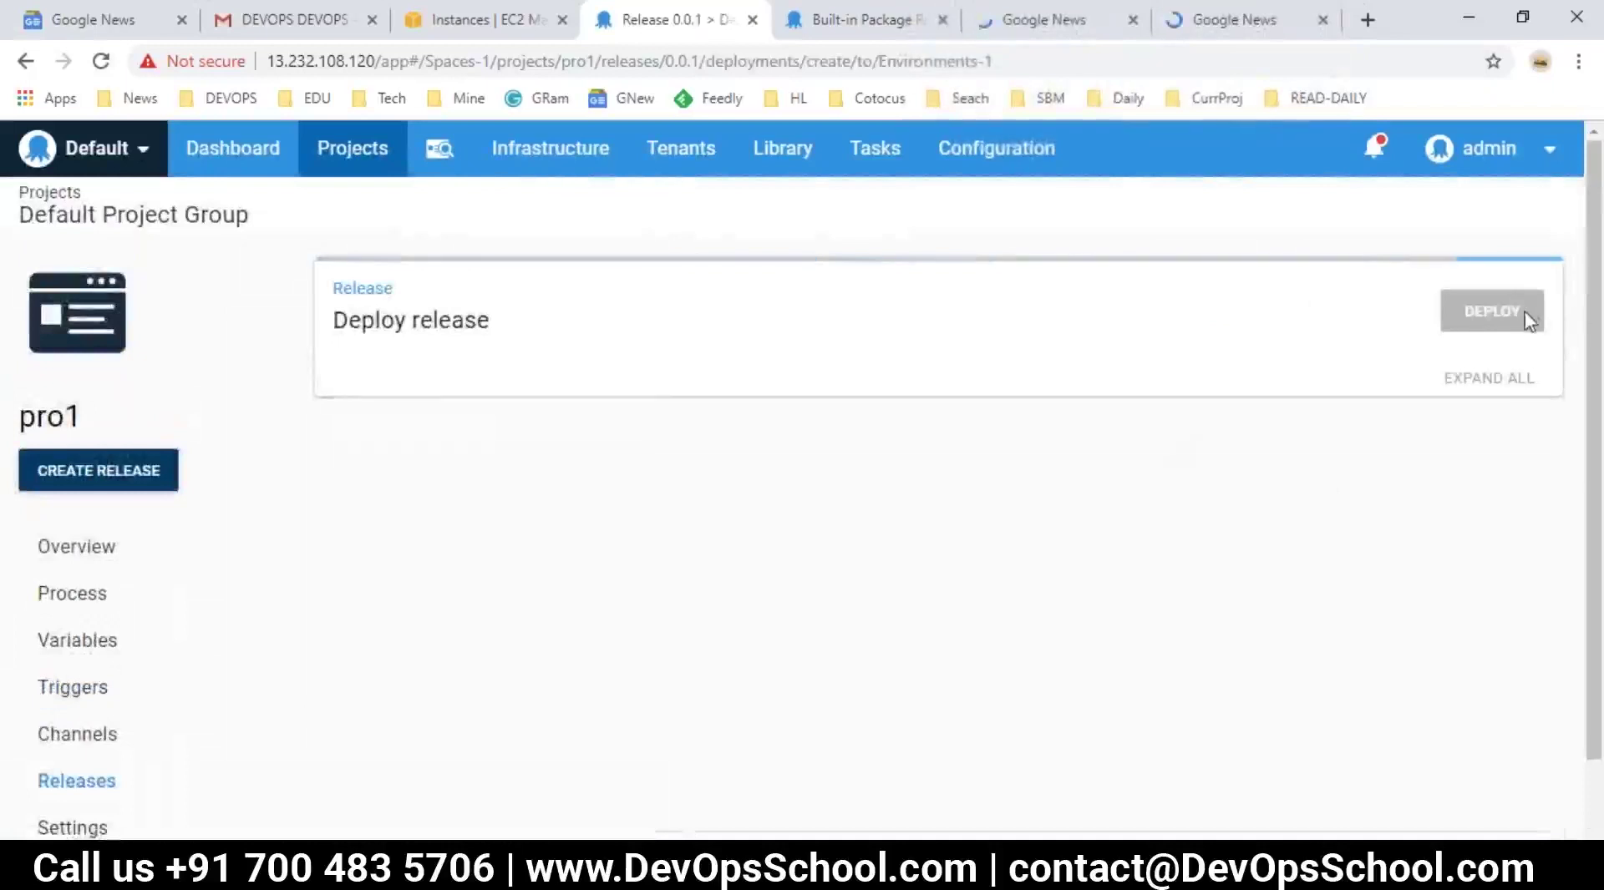
left_click(1492, 312)
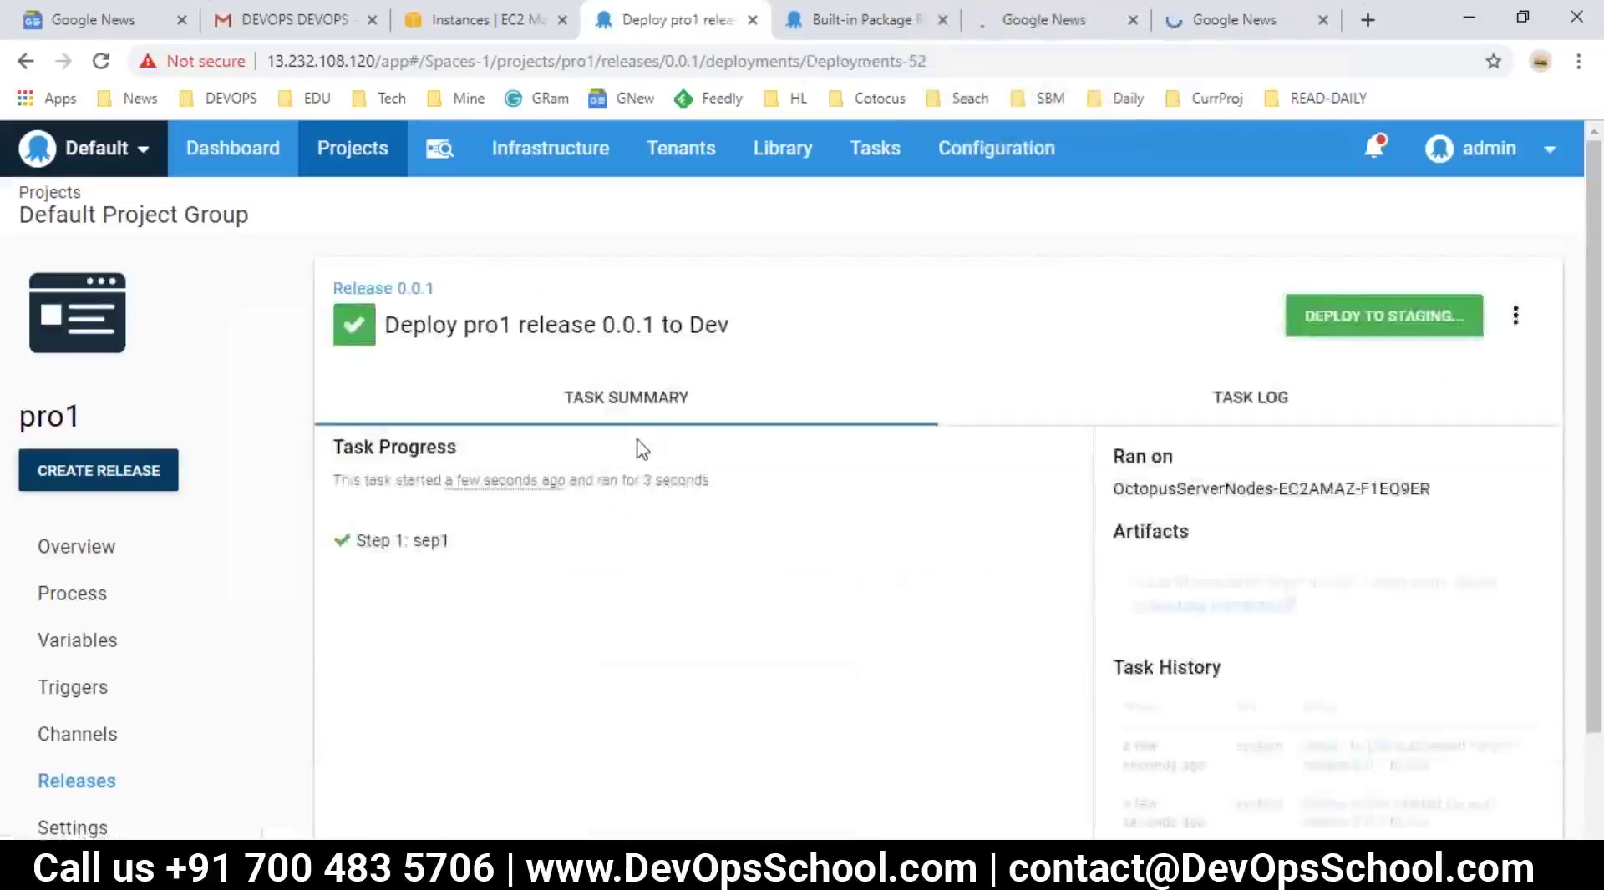
- Check the task log of the pro1 release 0.0.1 deployment to Dev
left_click(1216, 400)
scroll(151, 609, "down", 1)
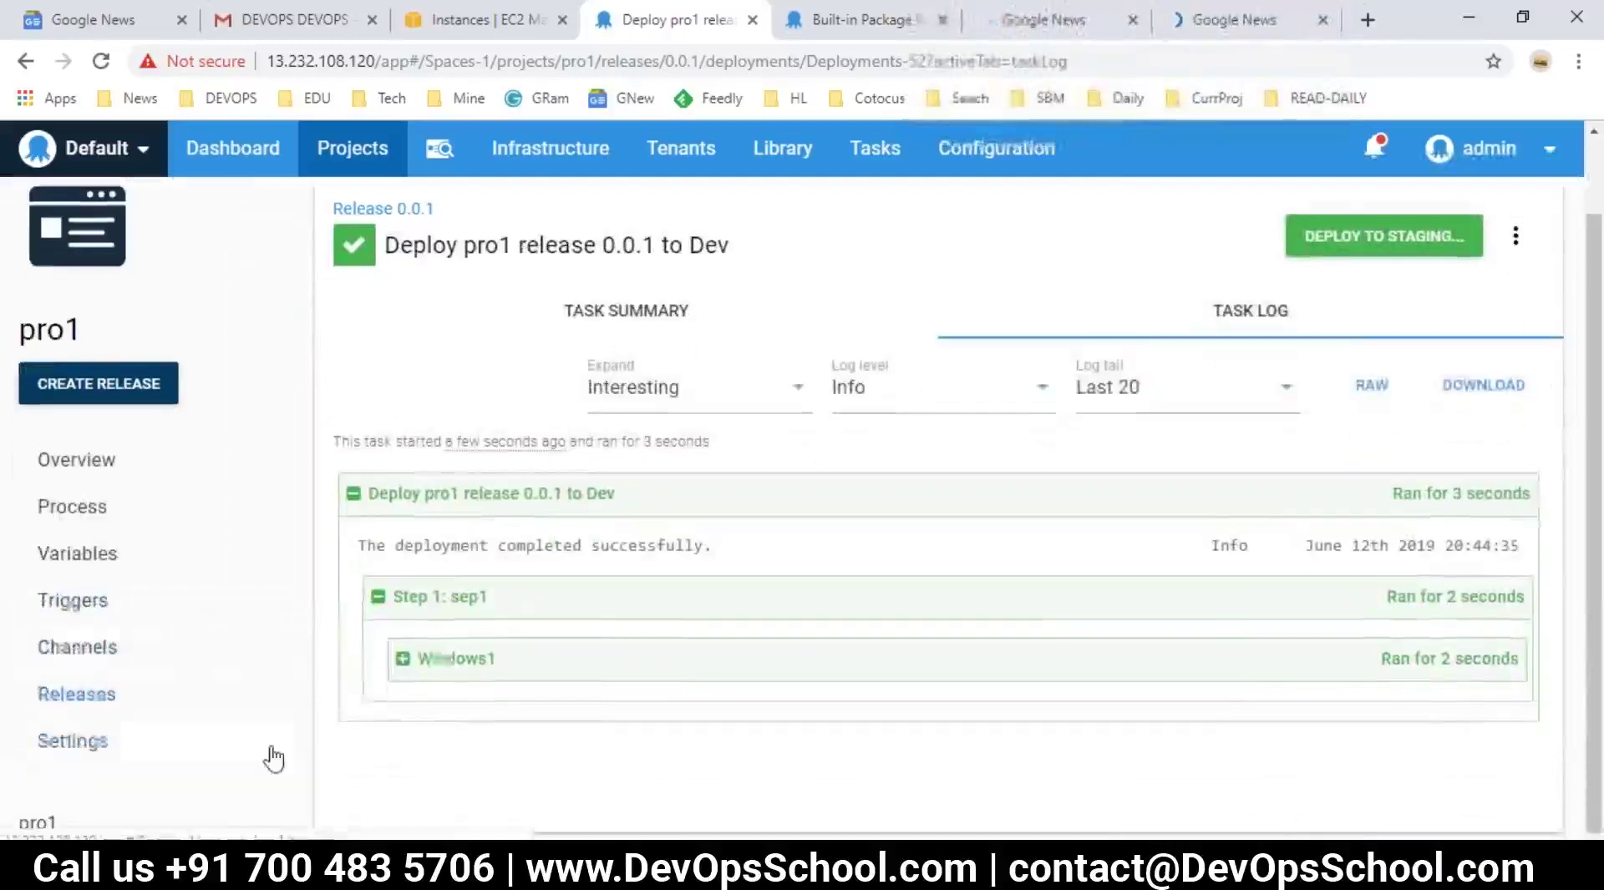
scroll(480, 610, "up", 1)
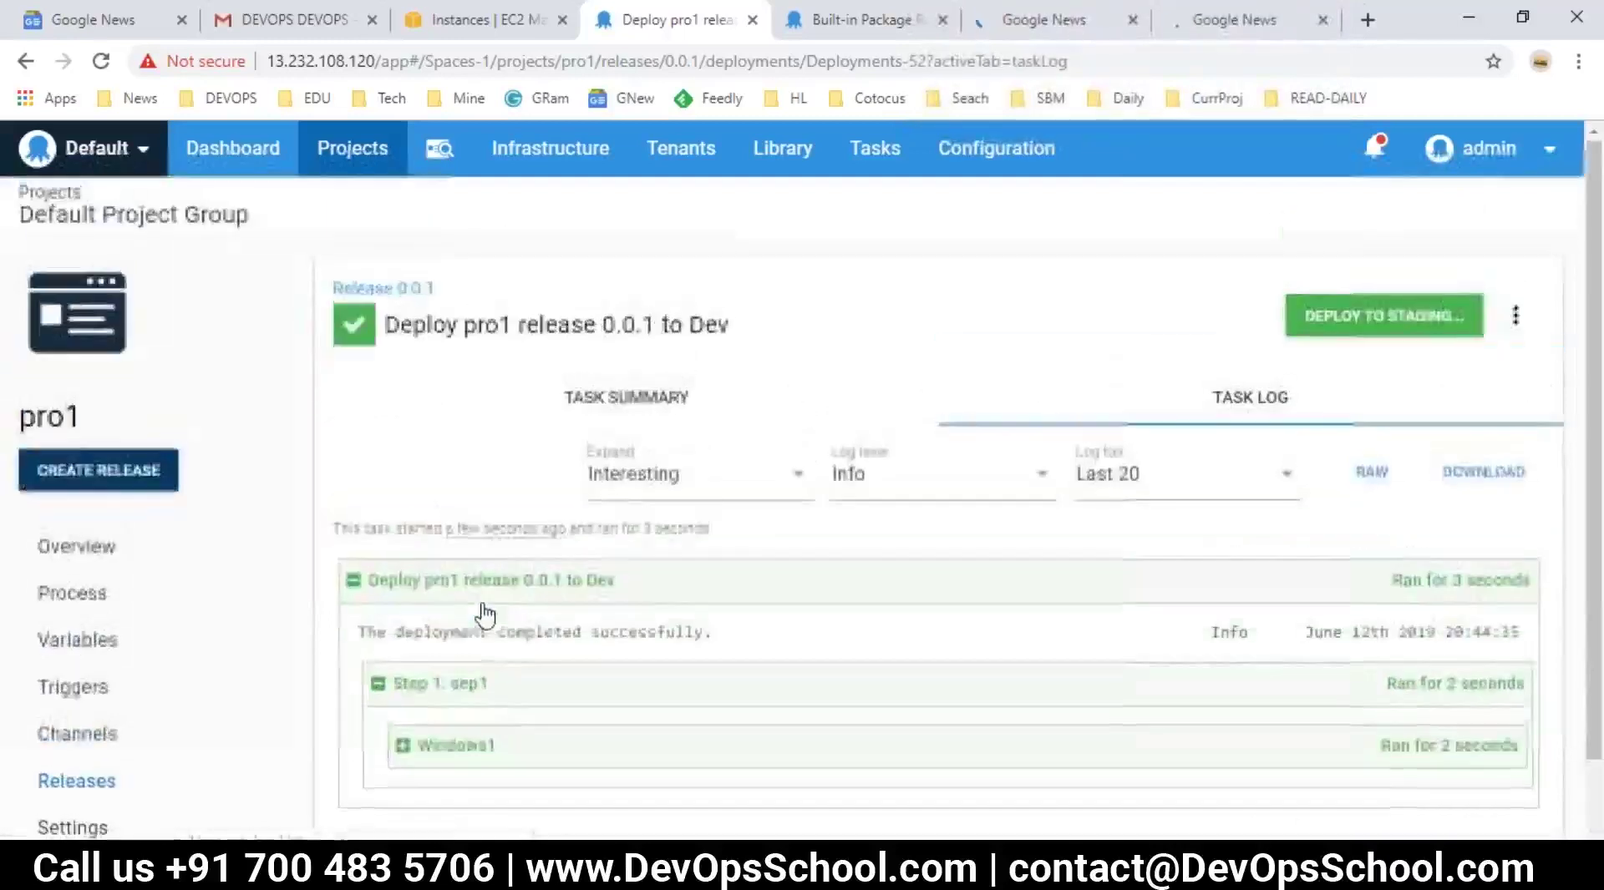
scroll(79, 562, "down", 1)
- View the scope options available for a new project variable in pro1 and close them without defining a scope
left_click(80, 556)
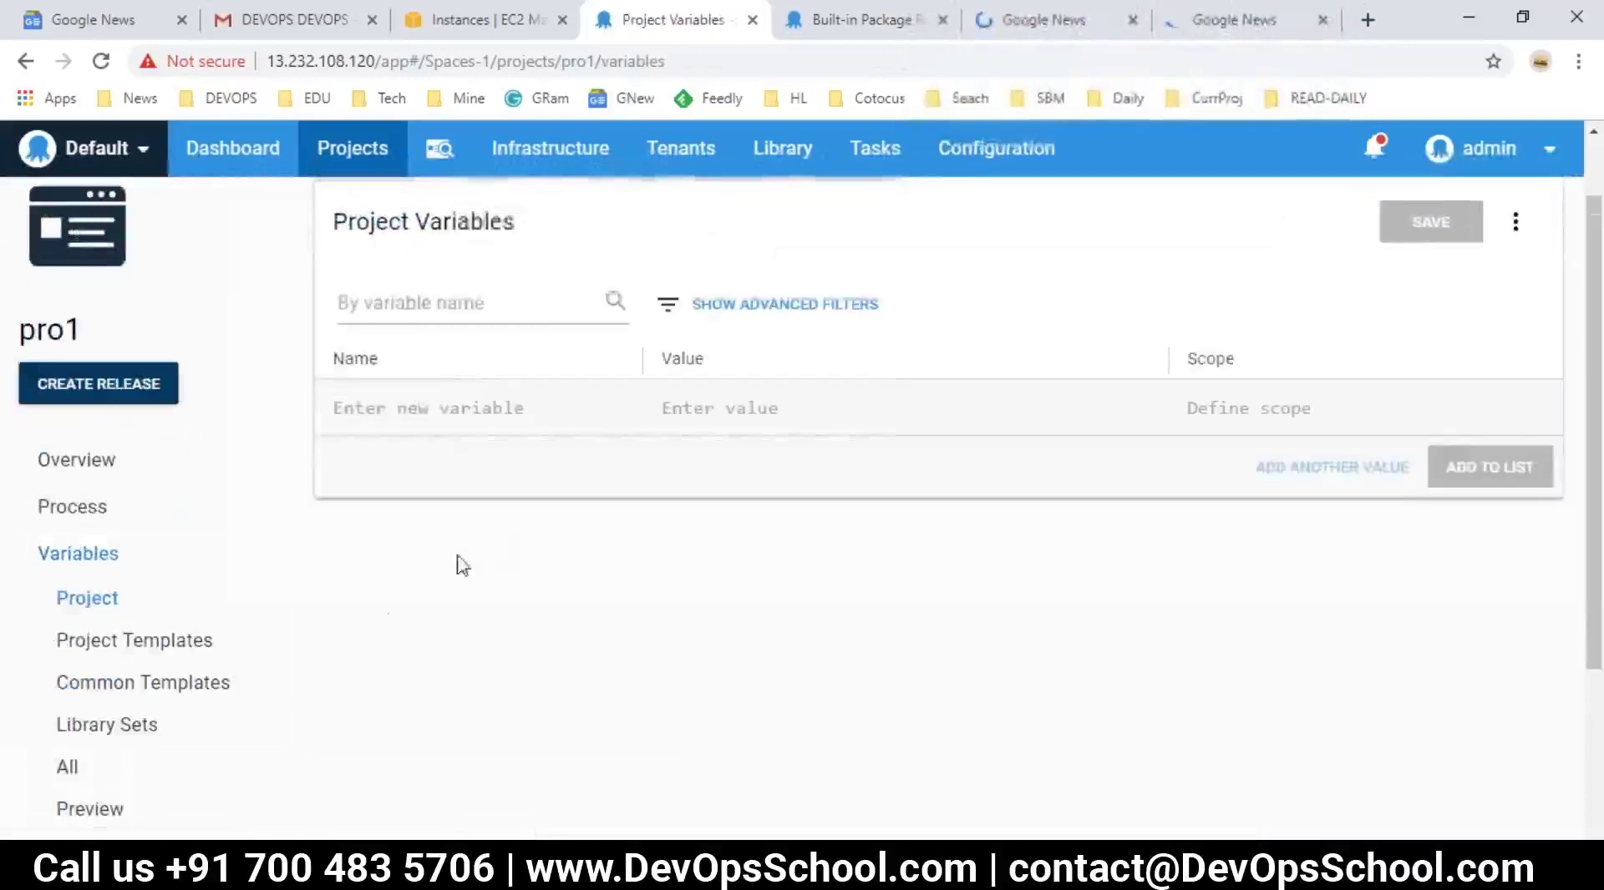
left_click(1244, 407)
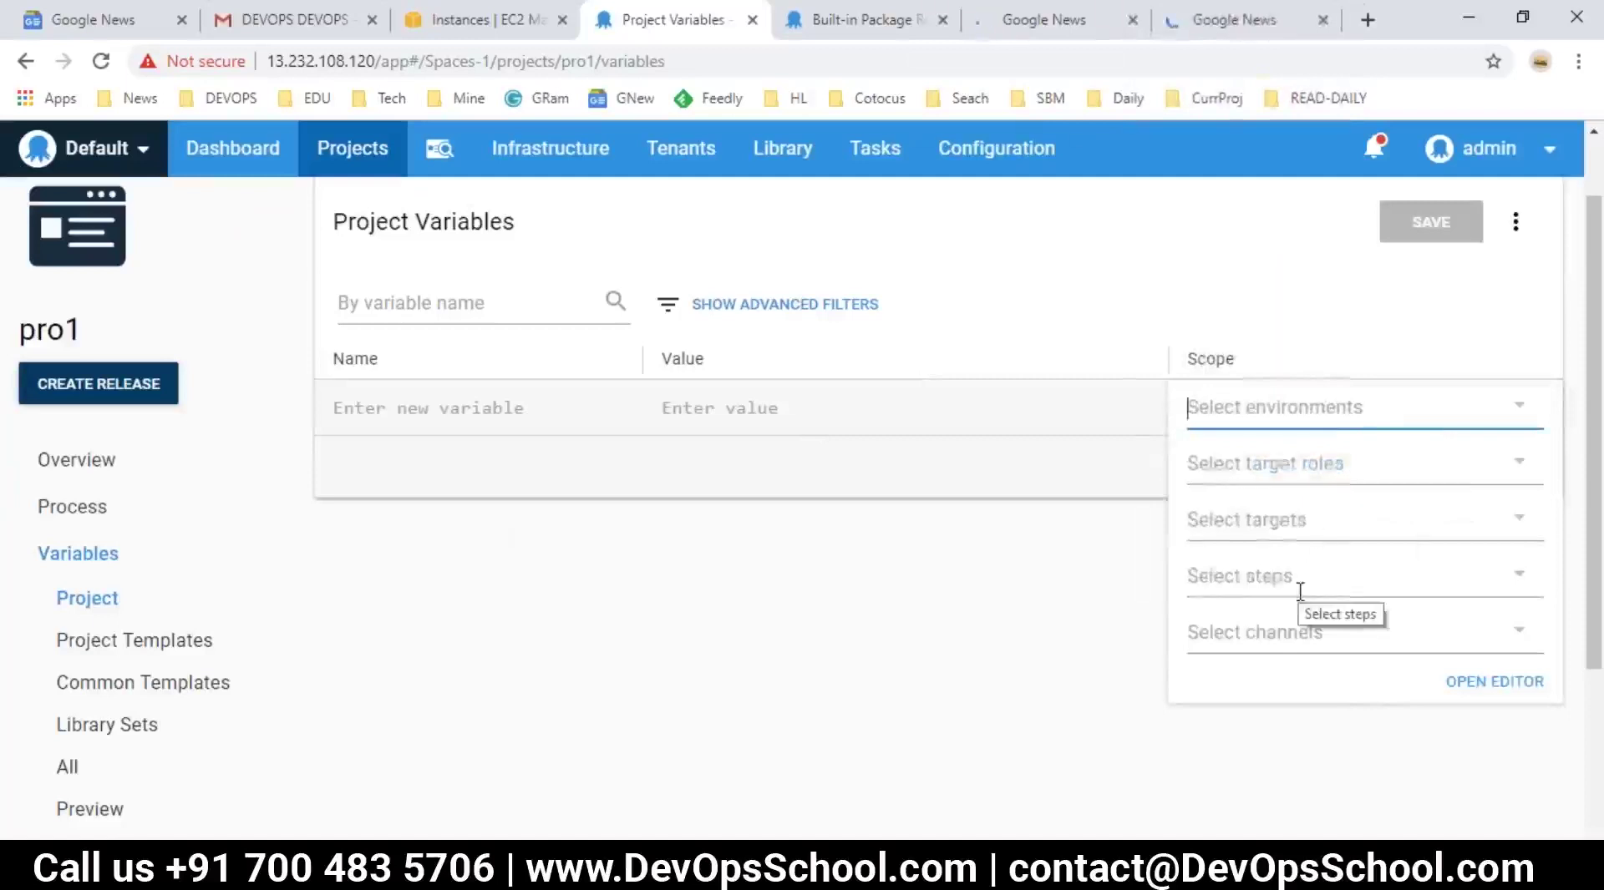
left_click(896, 612)
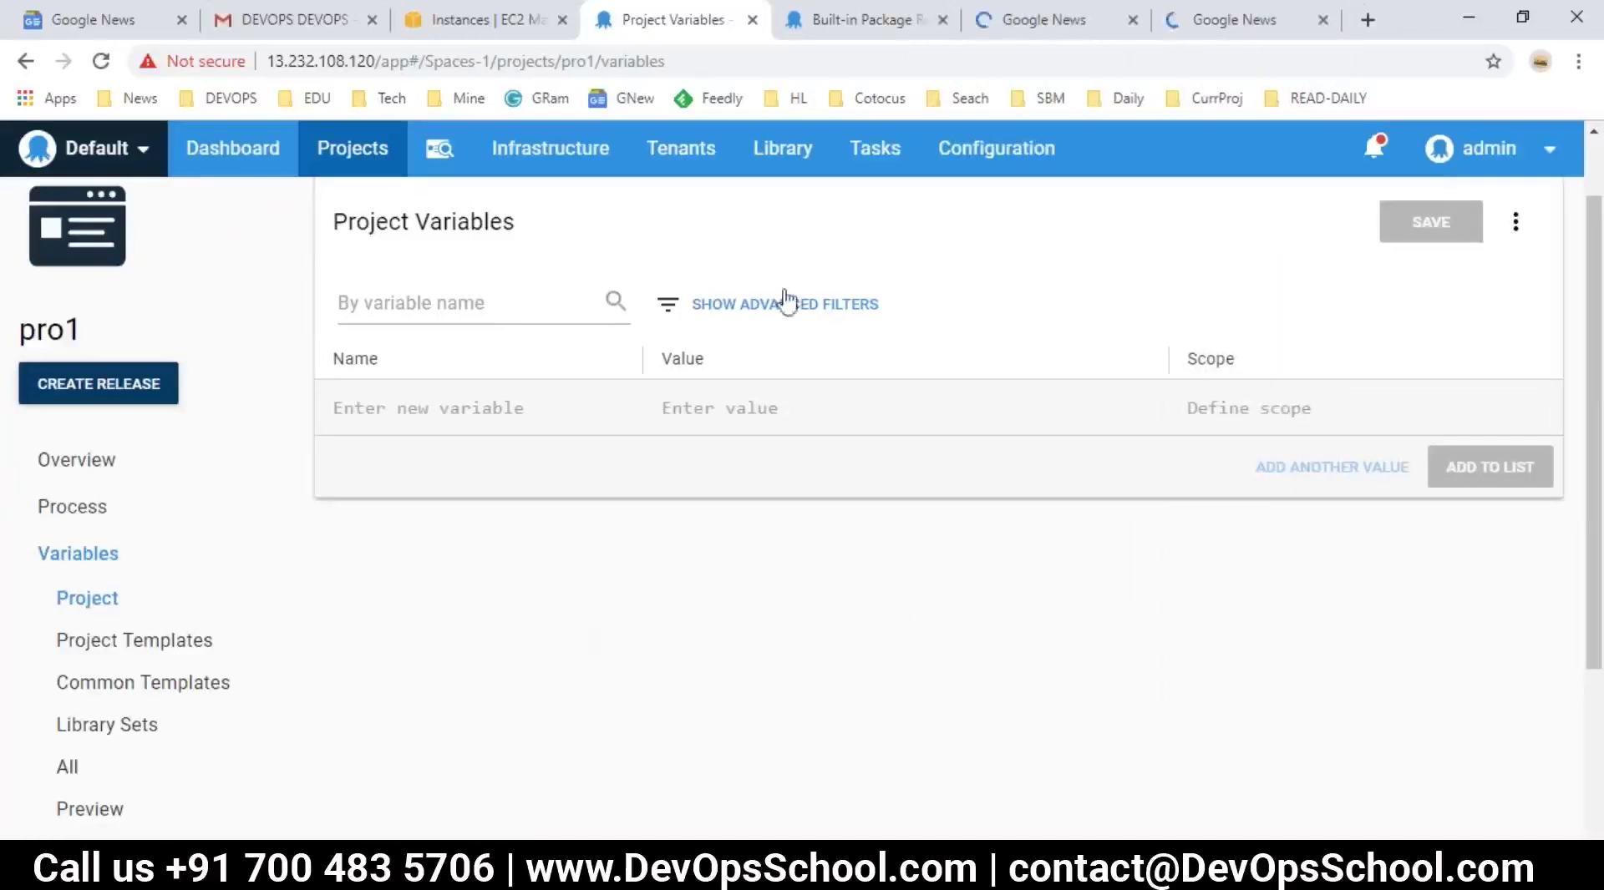
- Check the shared variable sets in the library and the library variable sets included in project test1
left_click(805, 180)
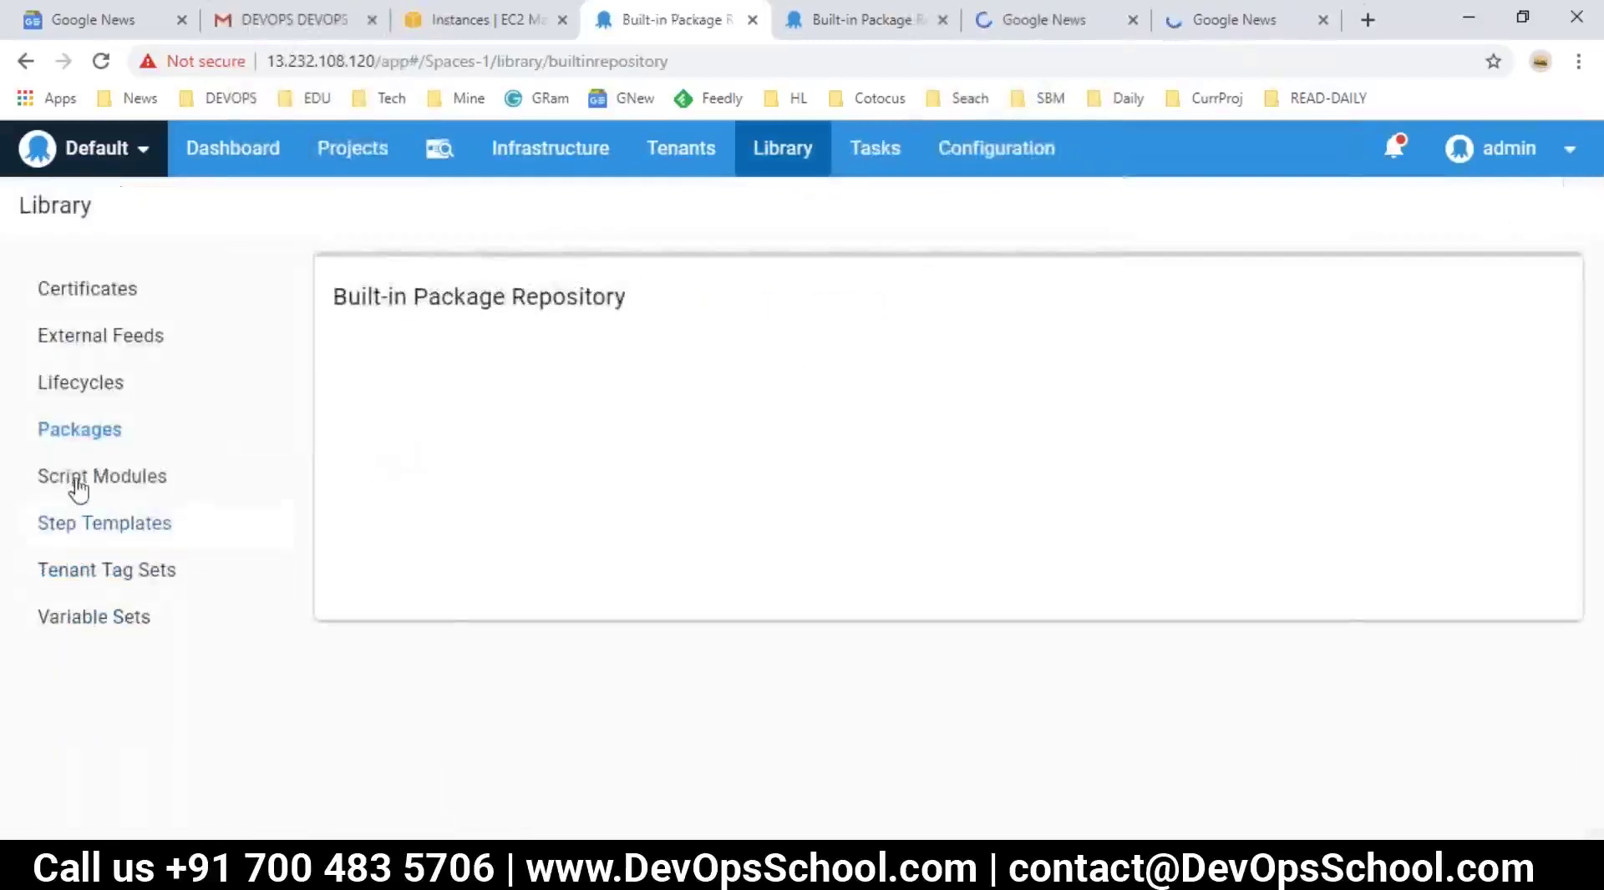
left_click(125, 617)
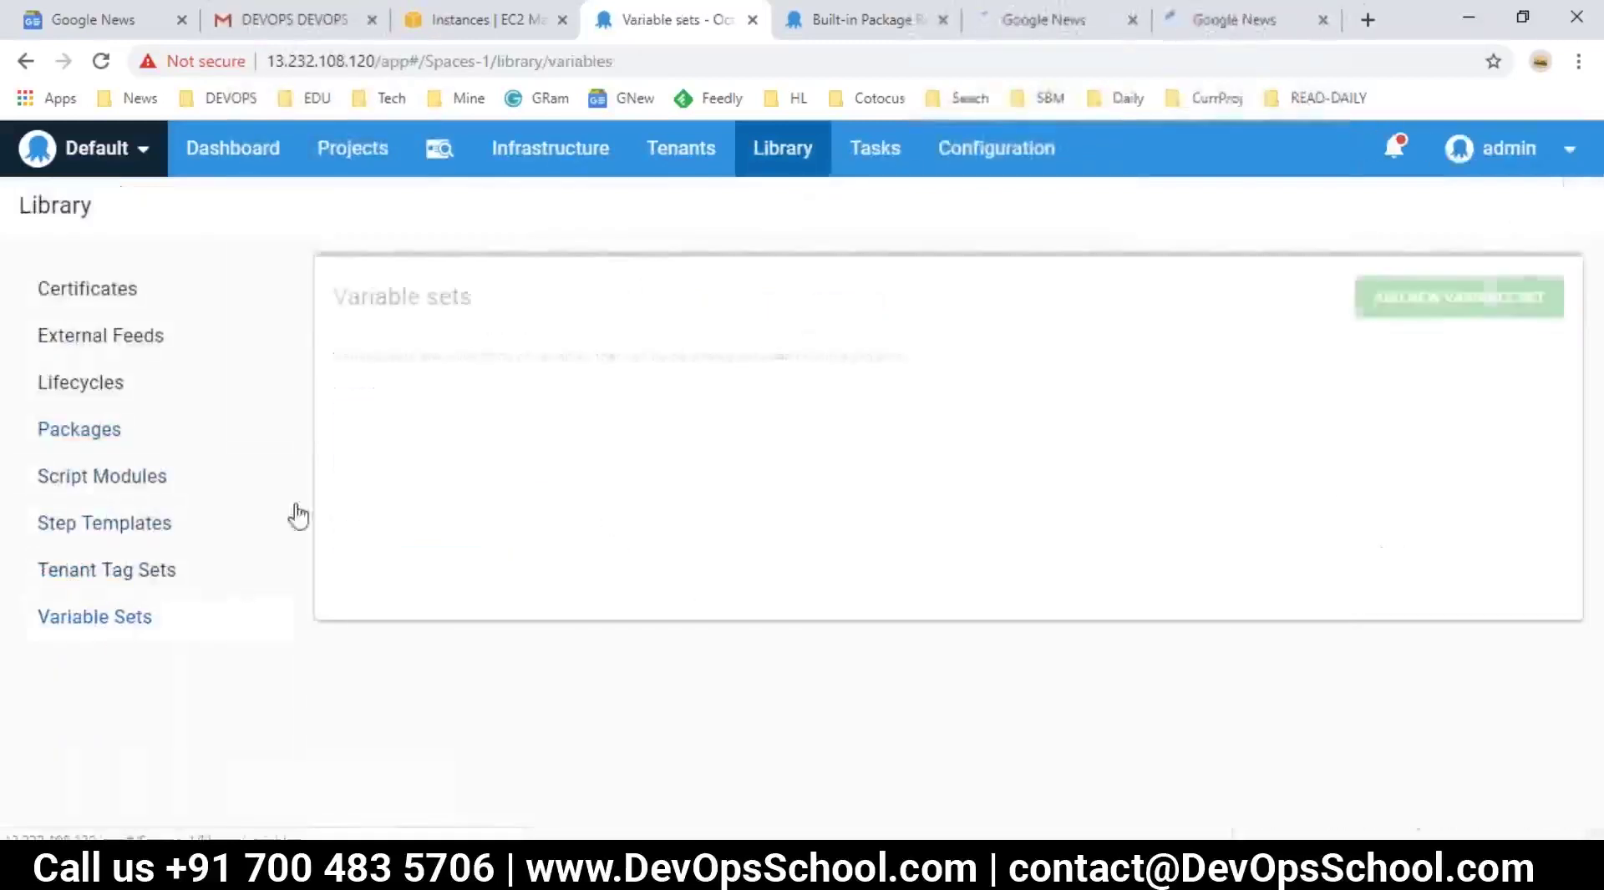
left_click(326, 150)
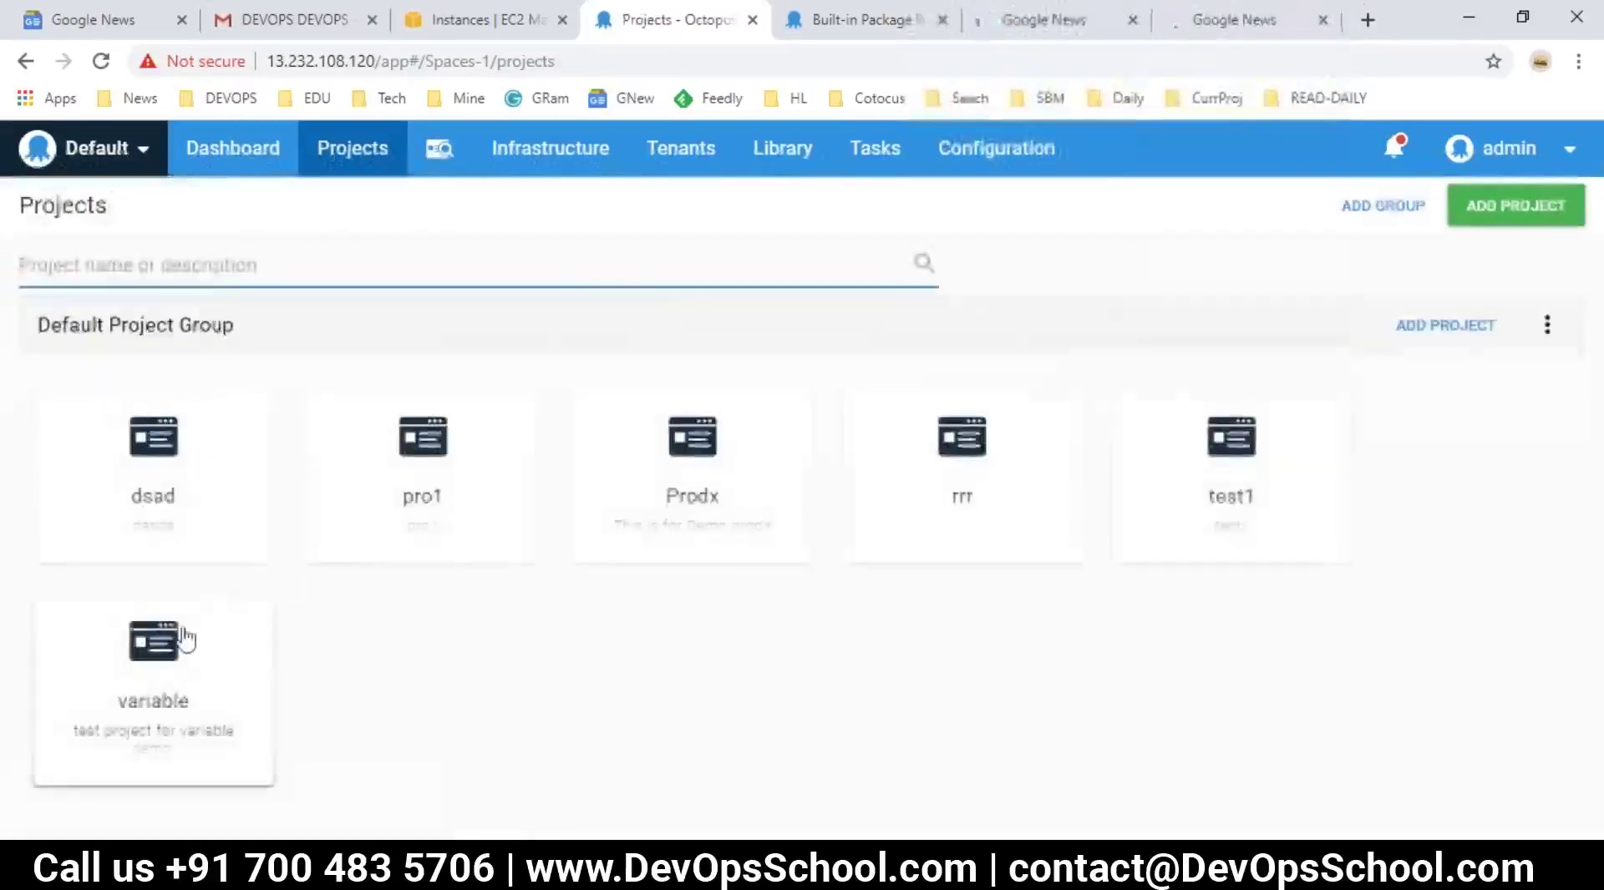
left_click(1230, 477)
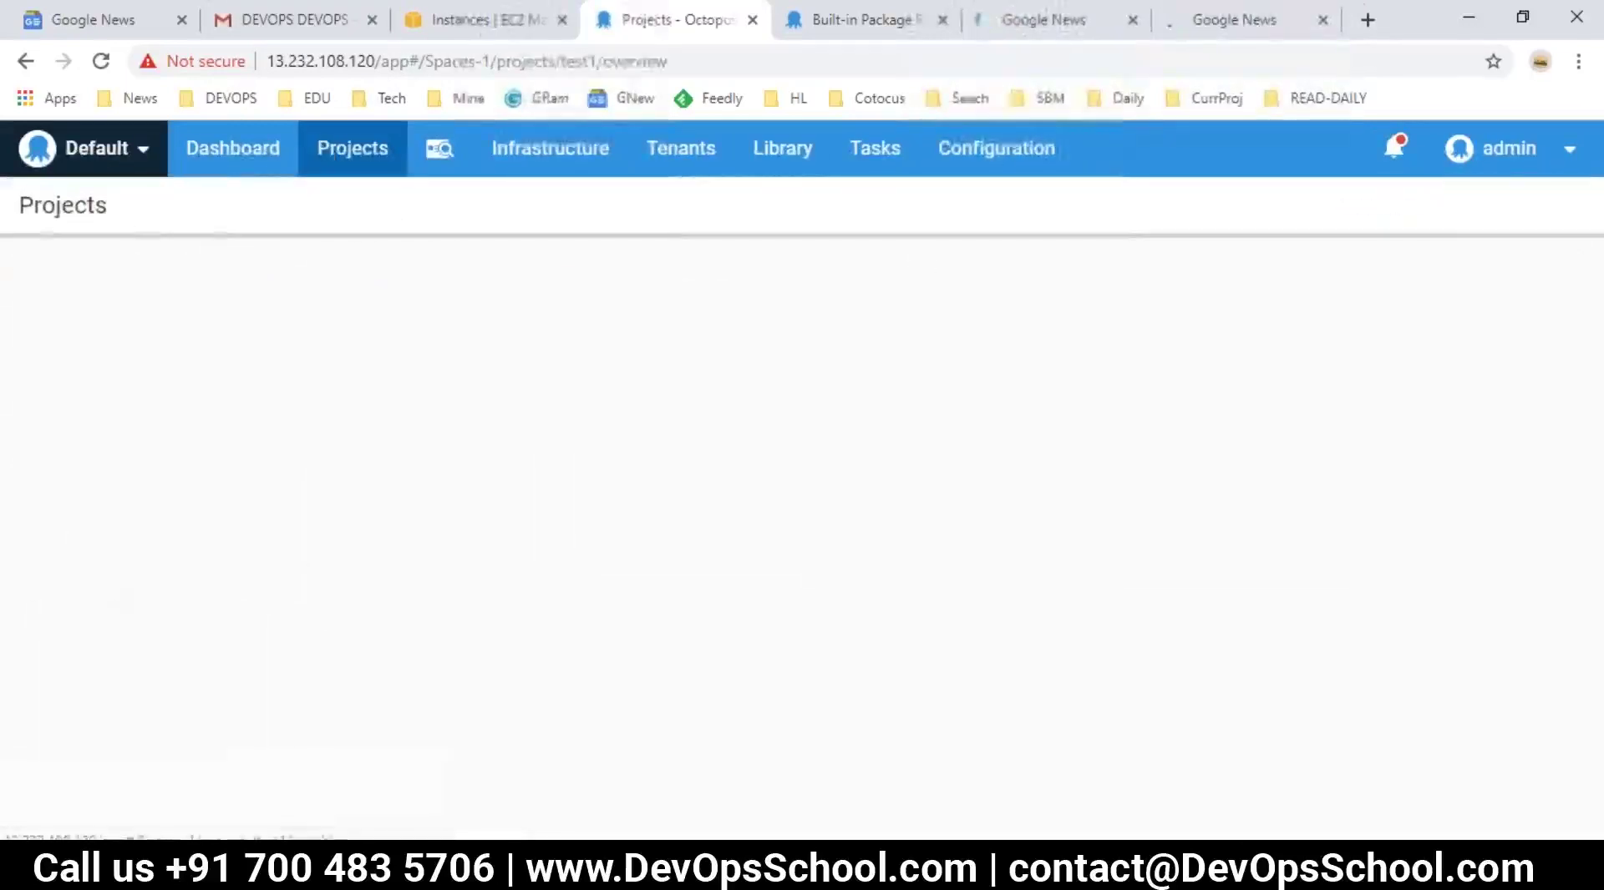
left_click(73, 600)
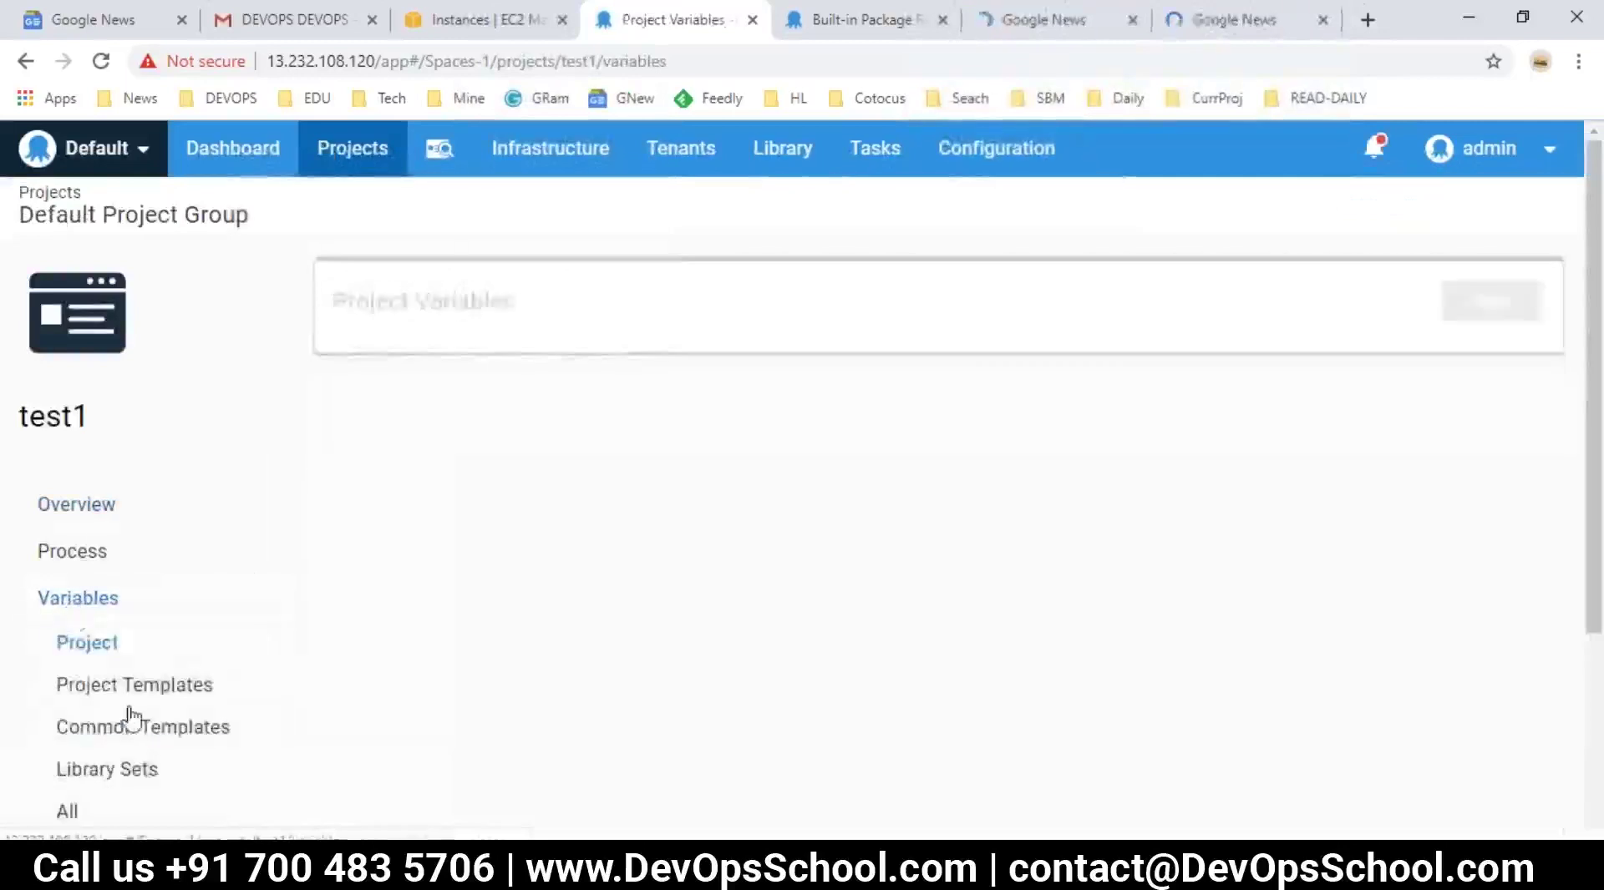
scroll(122, 684, "down", 1)
left_click(107, 651)
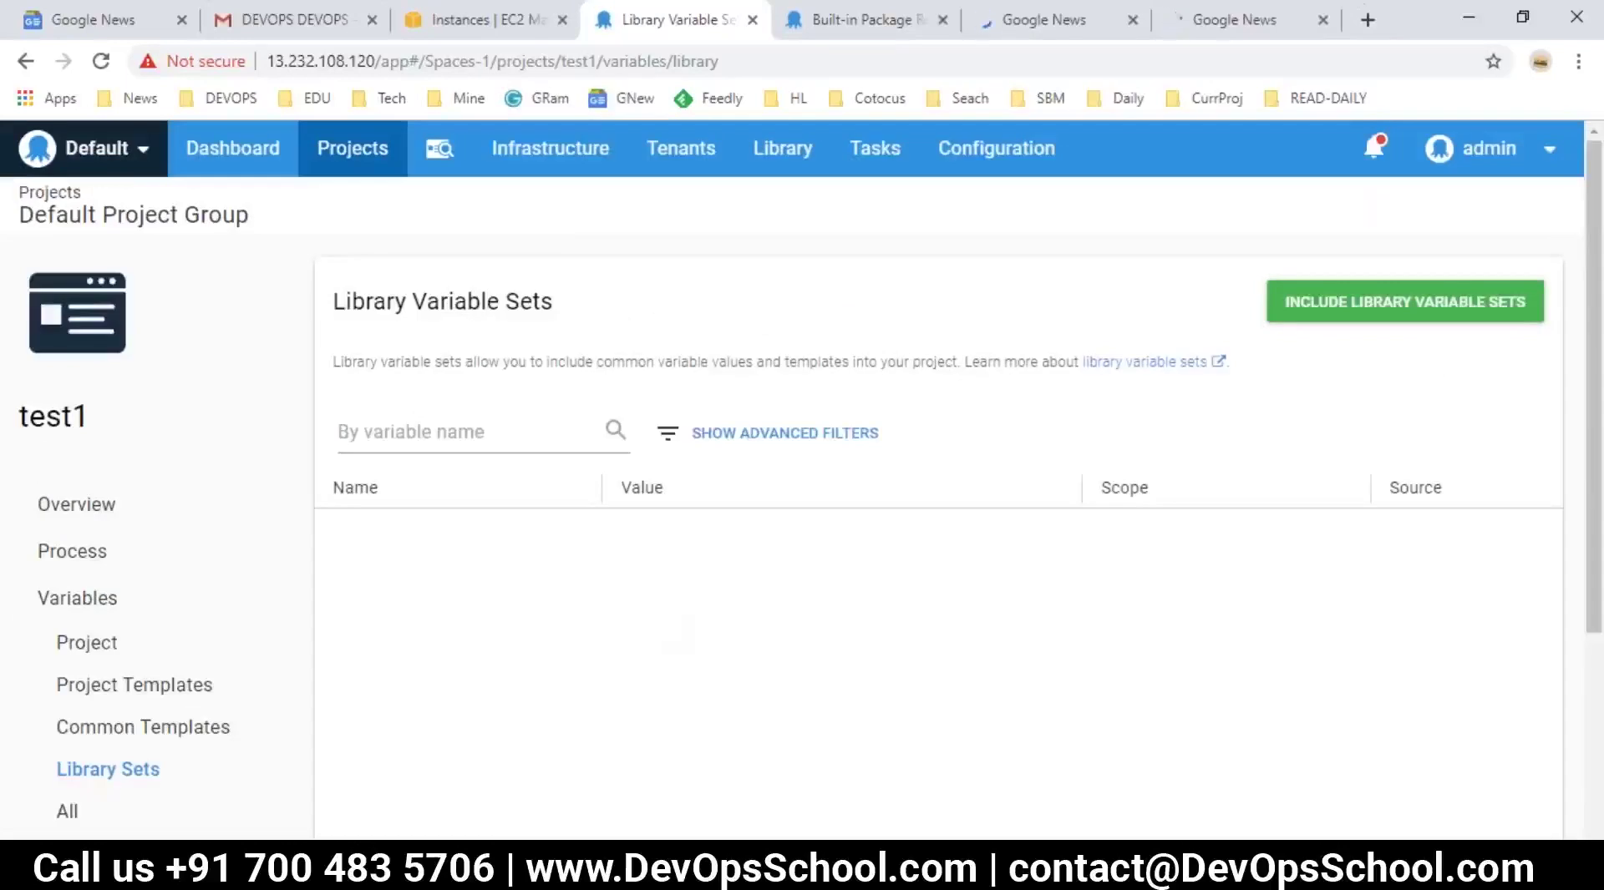
- Switch to the online-may-2019.txt notes in Notepad and save the file
key("alt+Tab")
left_click(442, 666)
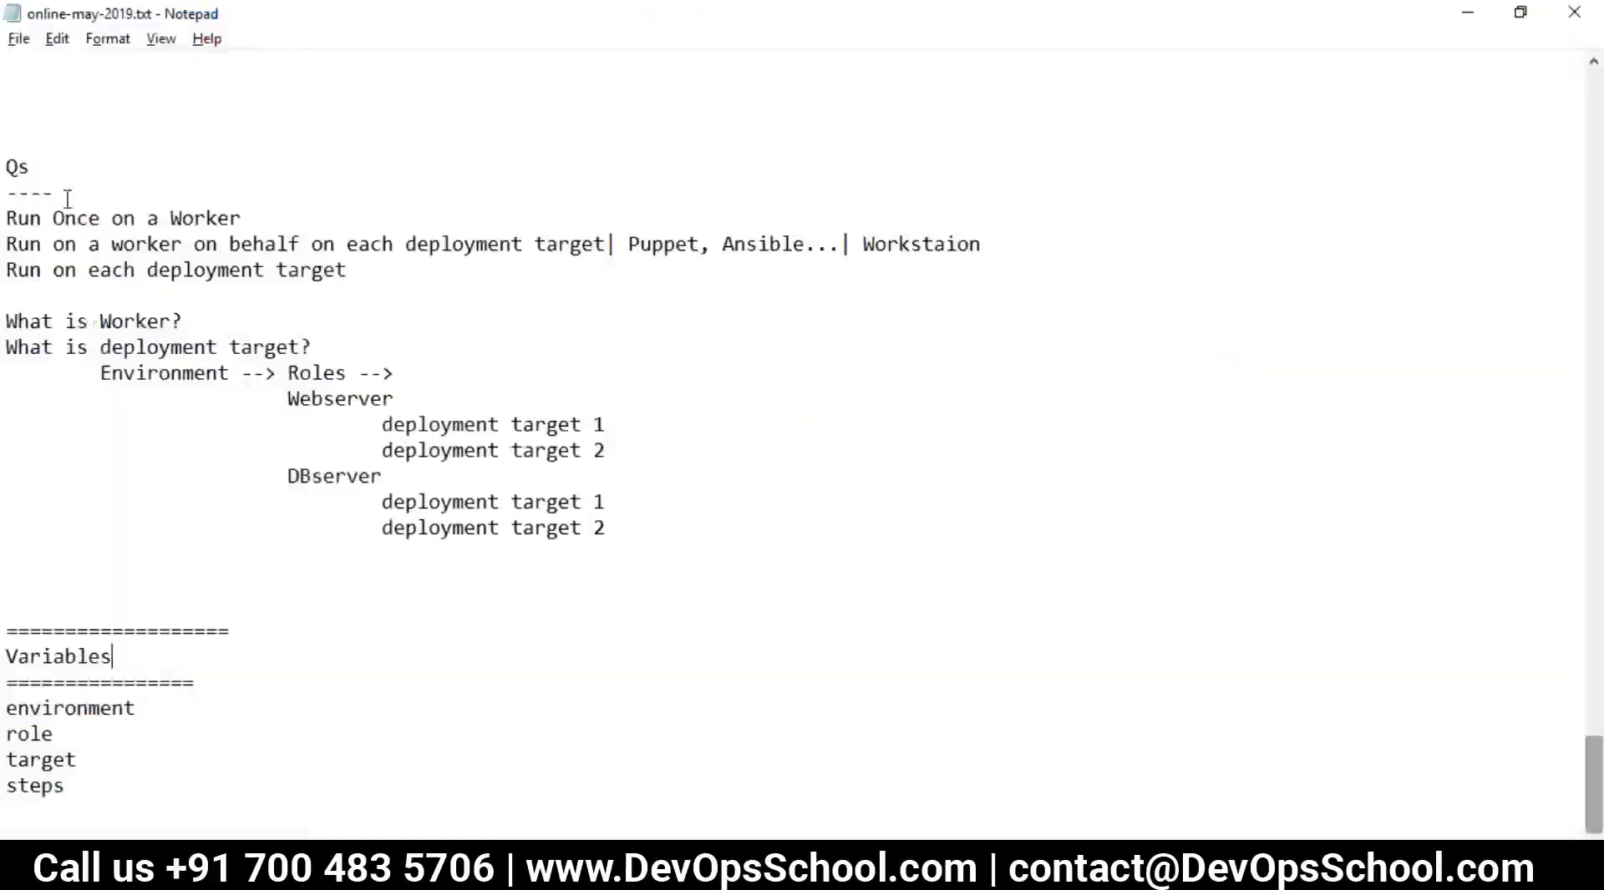
left_click(19, 39)
left_click(52, 118)
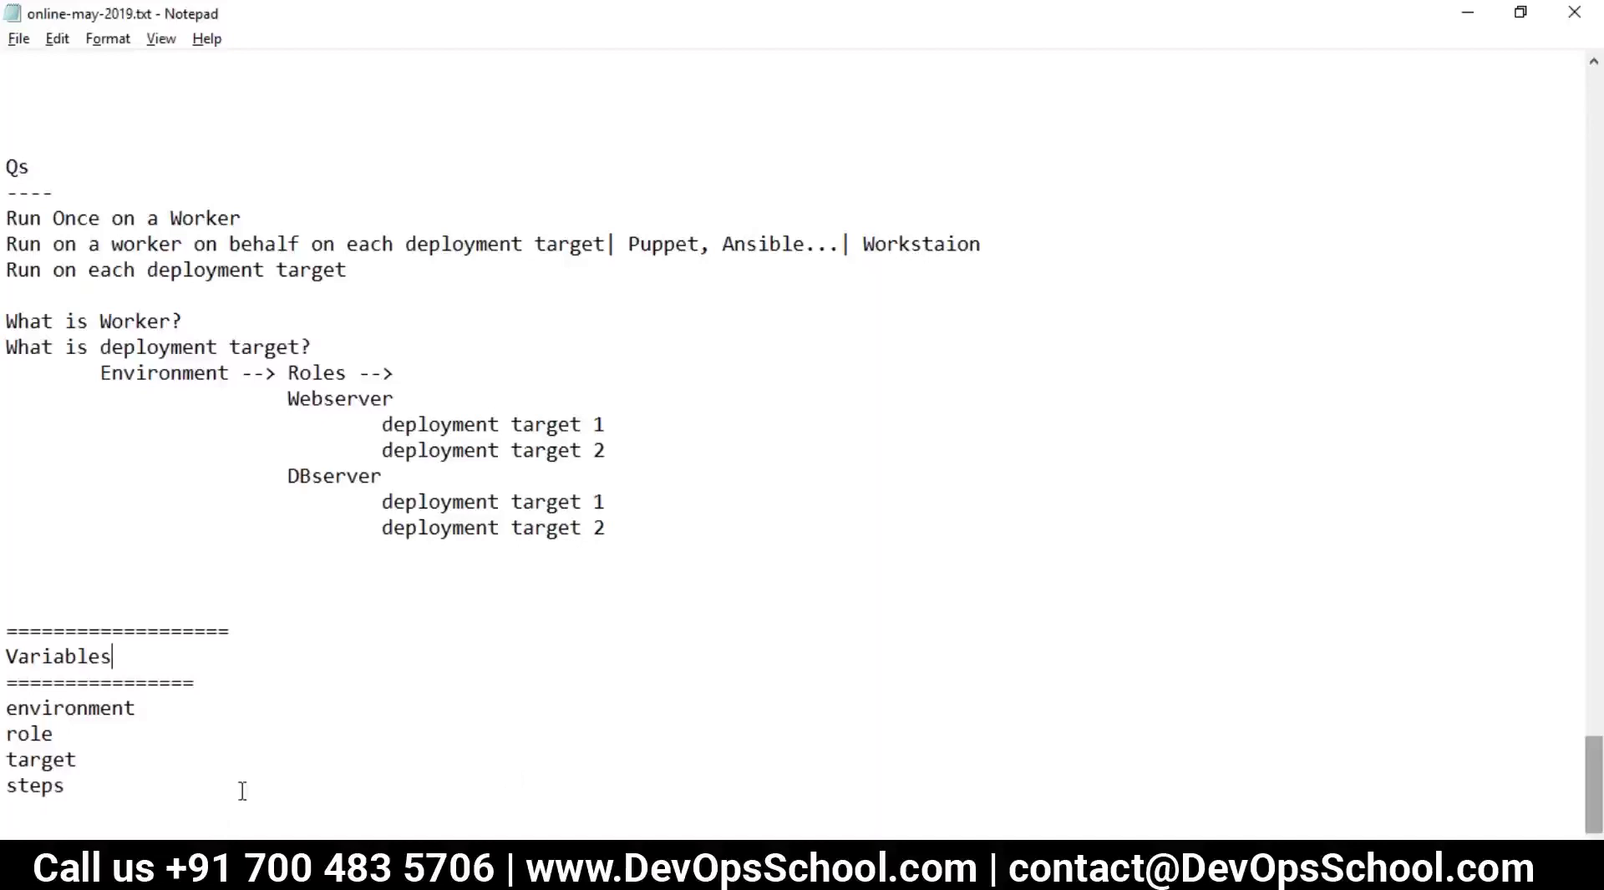
- Review the noted variable scopes environment, role, target and steps under the Variables heading
left_click_drag(71, 785, 10, 789)
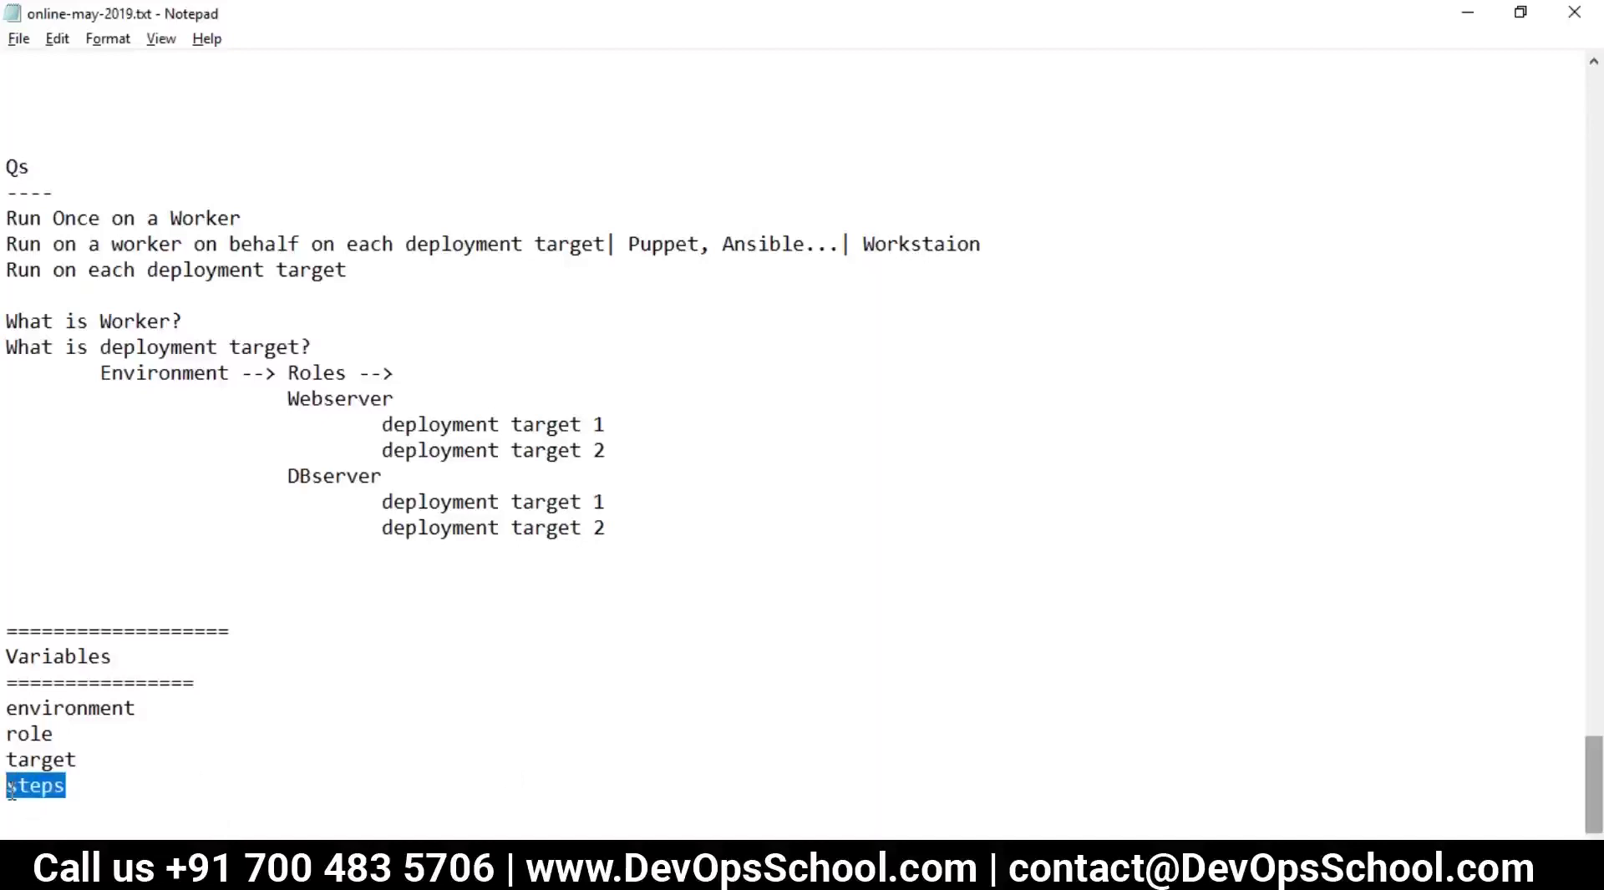
double_click(27, 704)
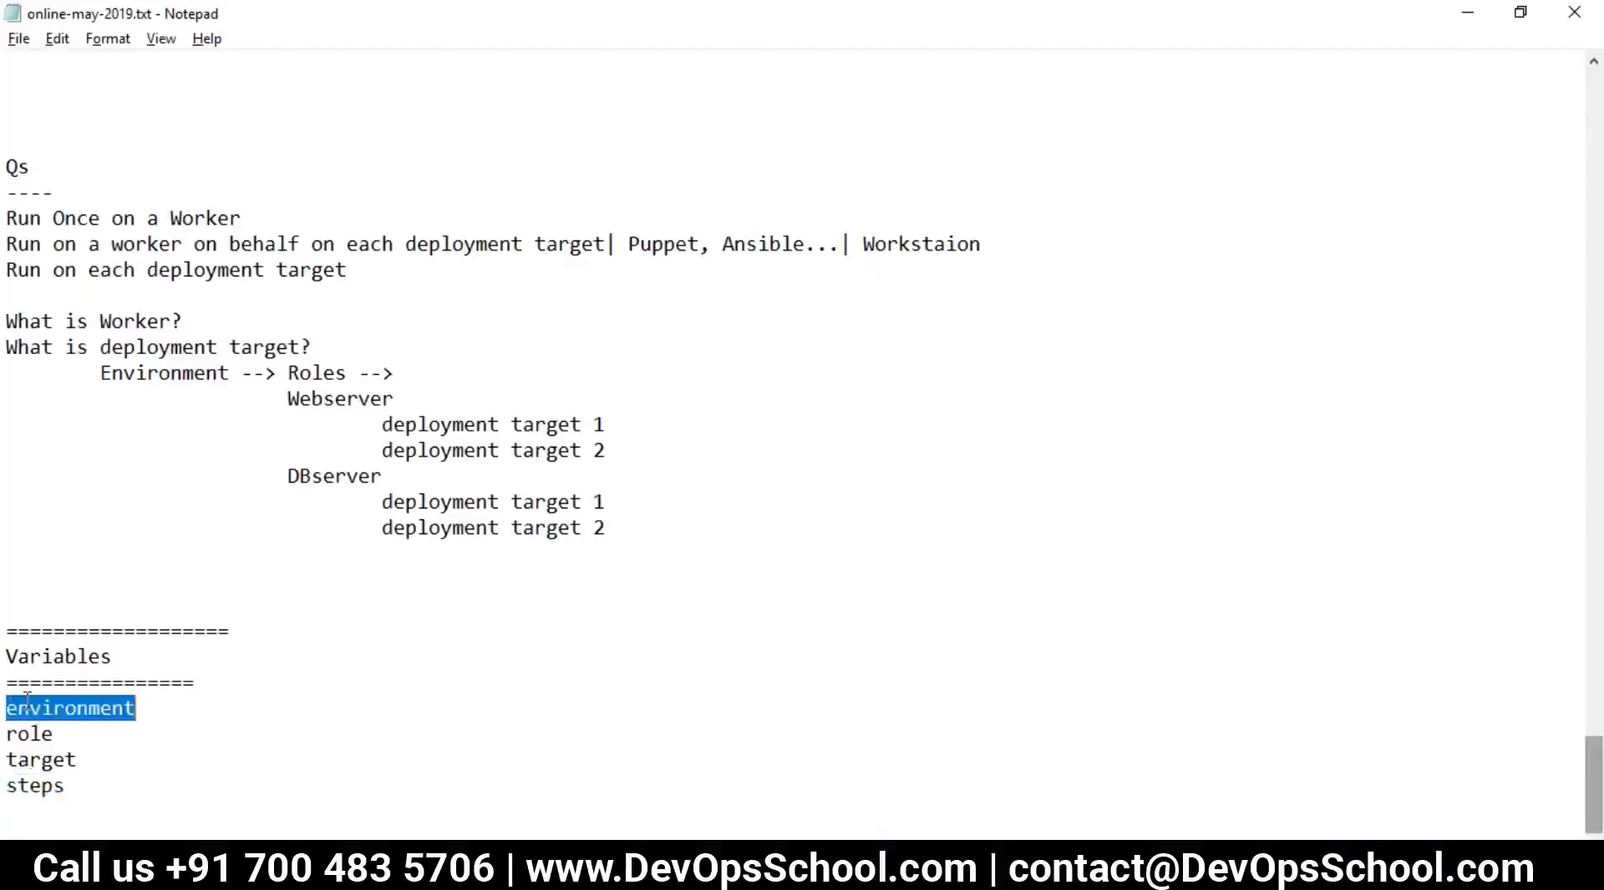
left_click(161, 708)
double_click(29, 733)
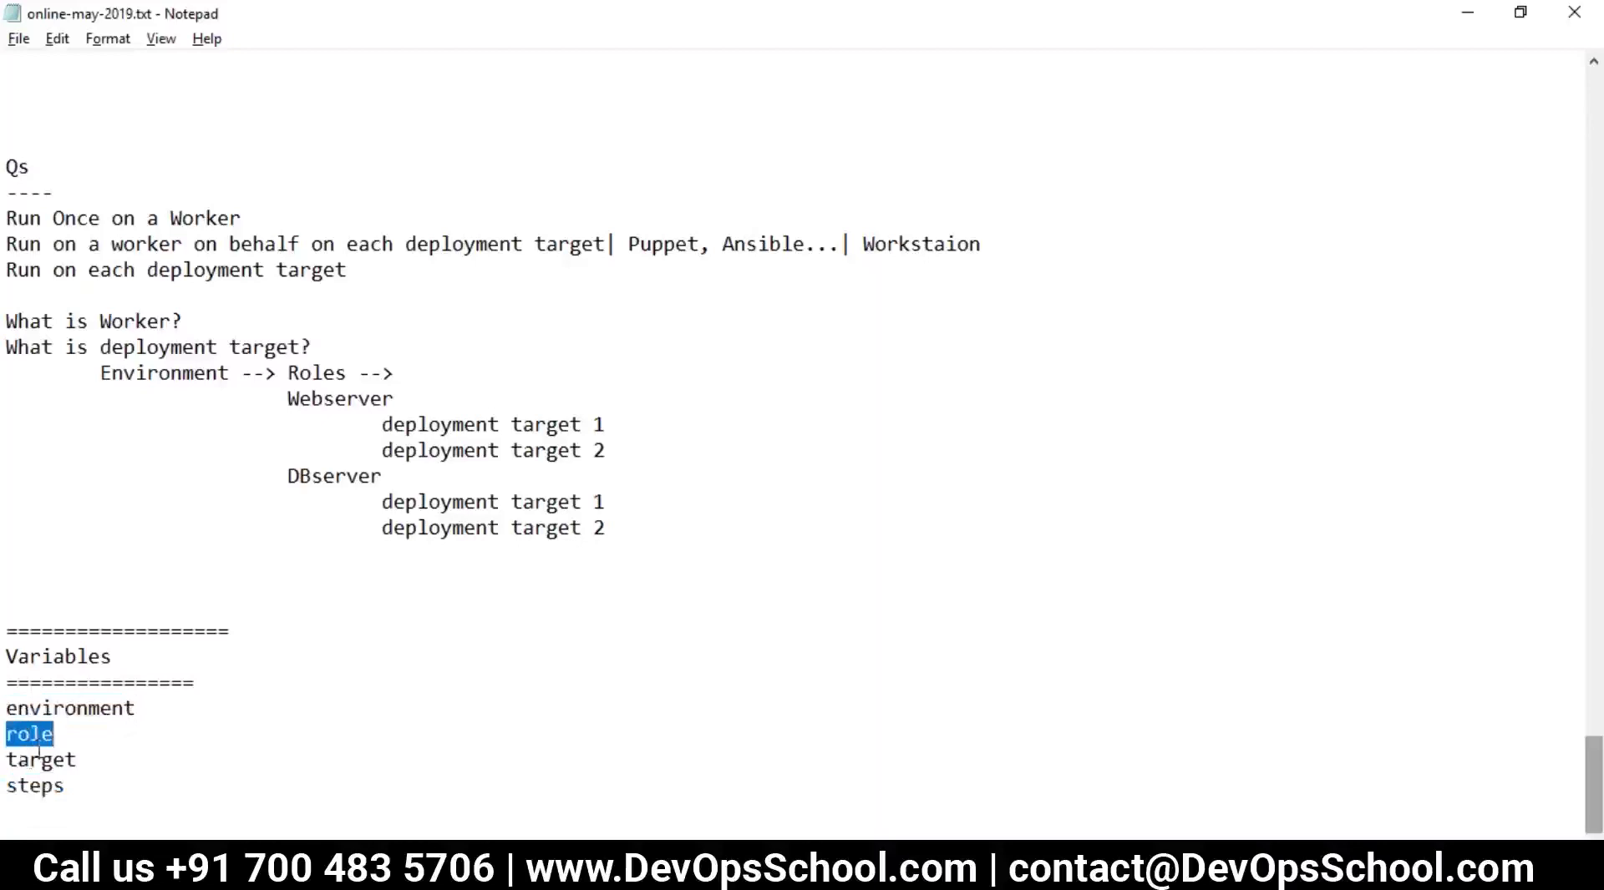
double_click(43, 760)
double_click(41, 784)
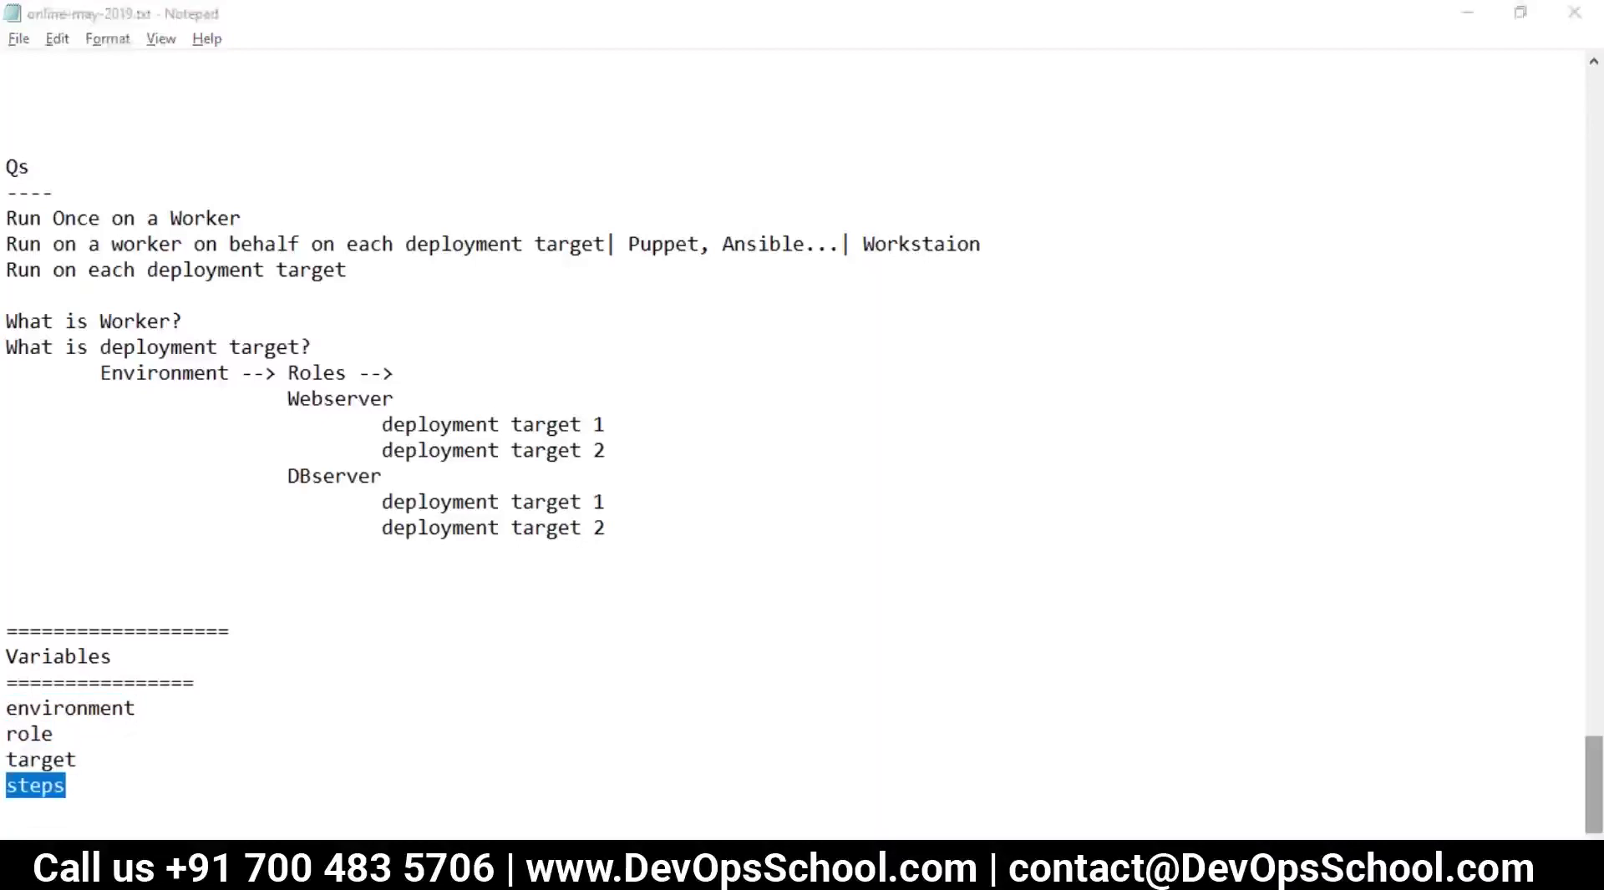
- Switch to Octopus Deploy in the browser and open the project variables of the project named variable
key("alt+Tab")
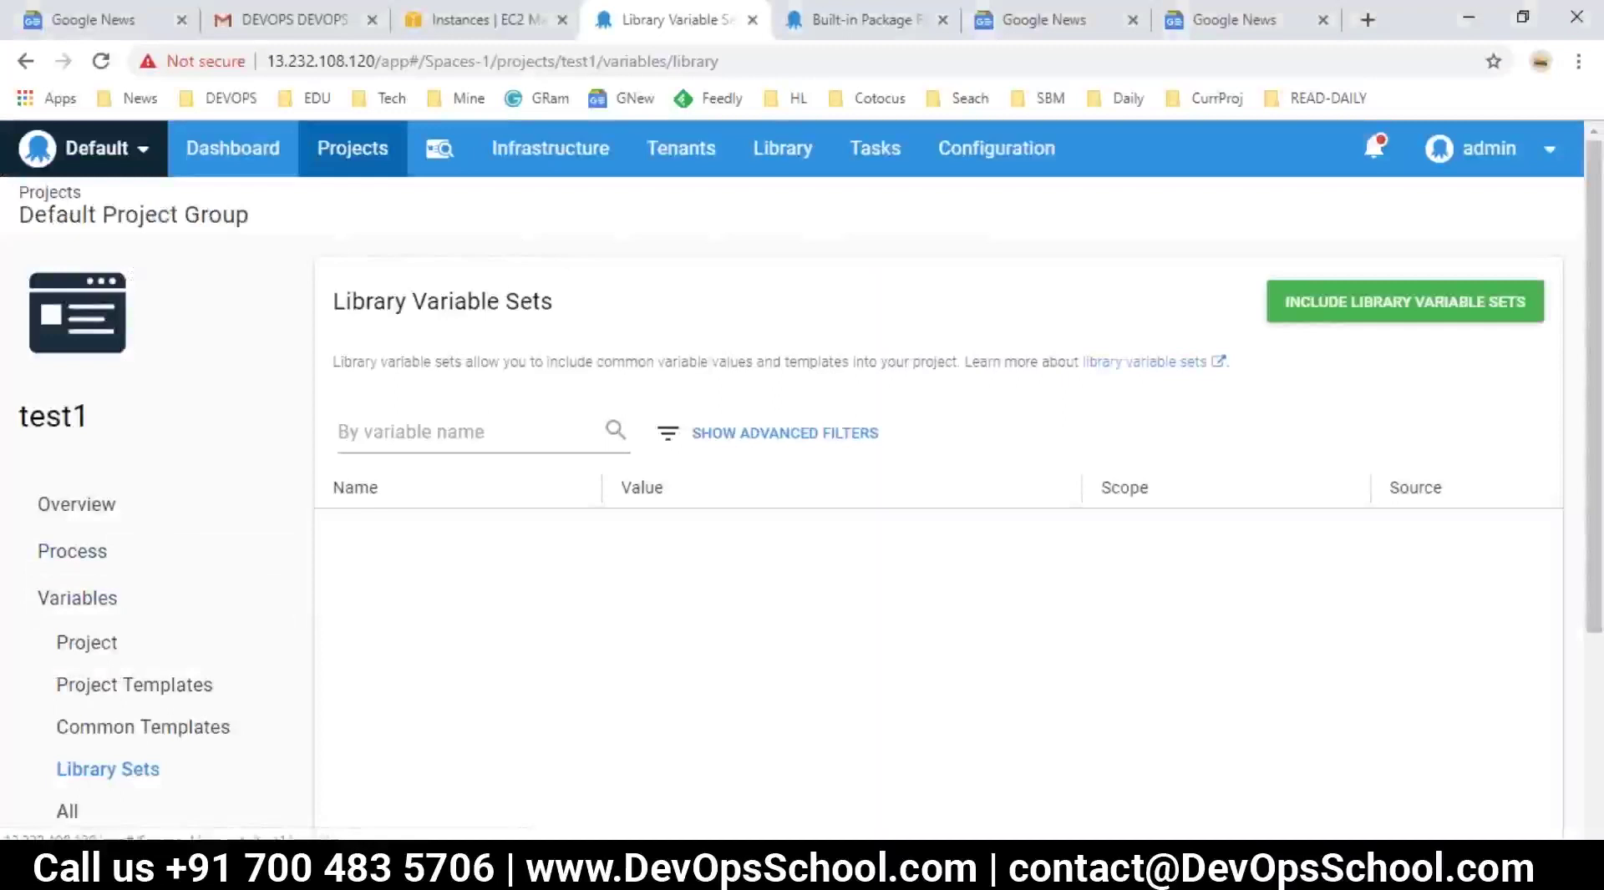
left_click(353, 147)
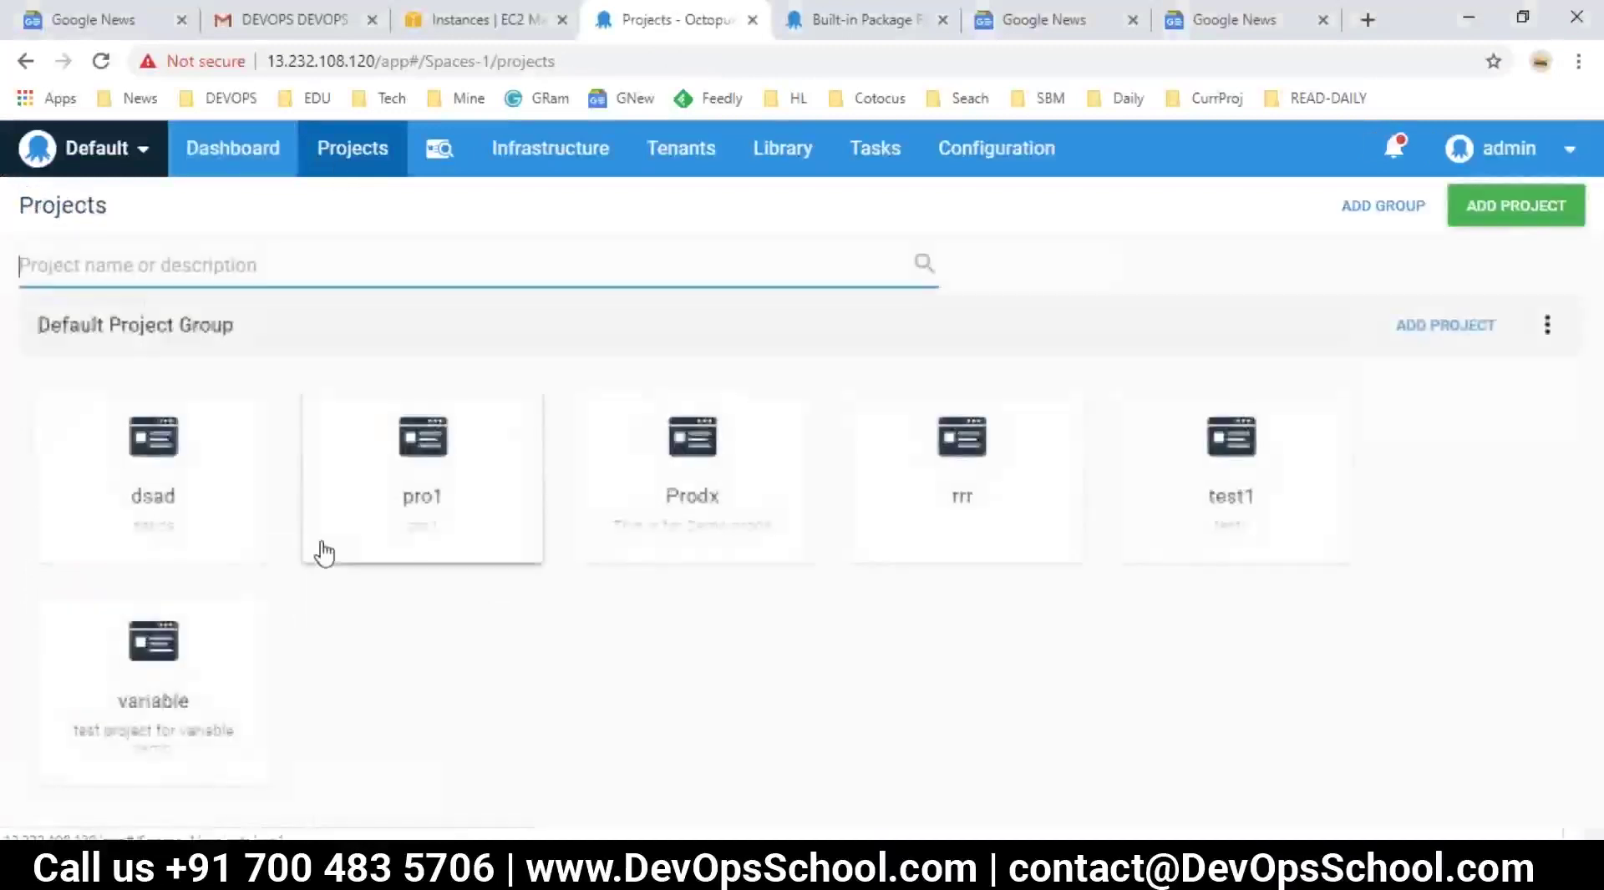
left_click(225, 671)
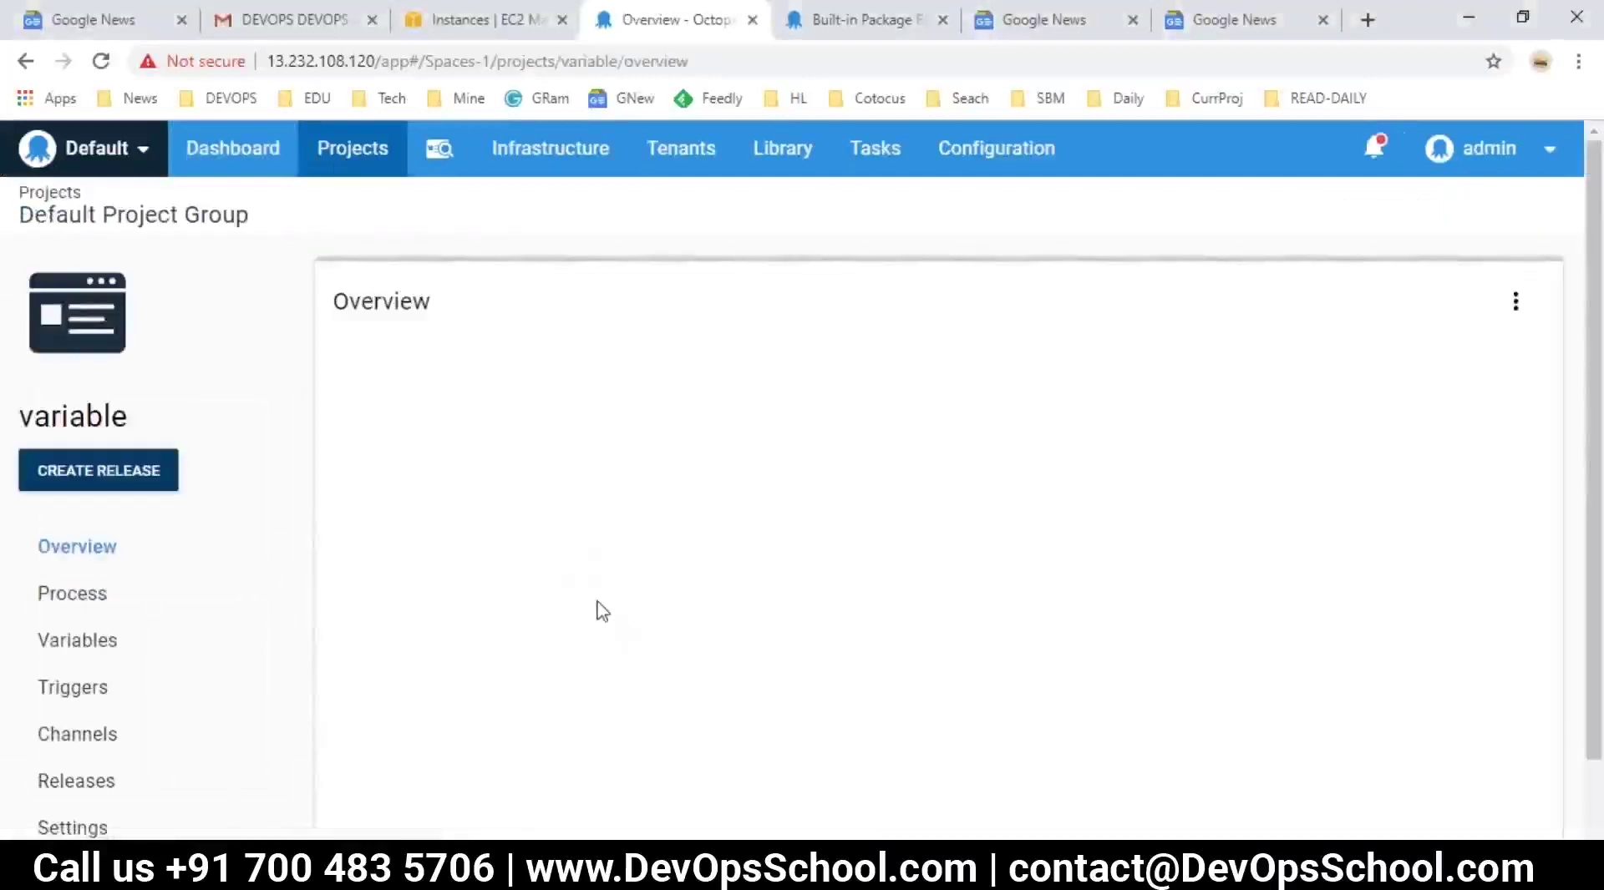
scroll(745, 648, "down", 1)
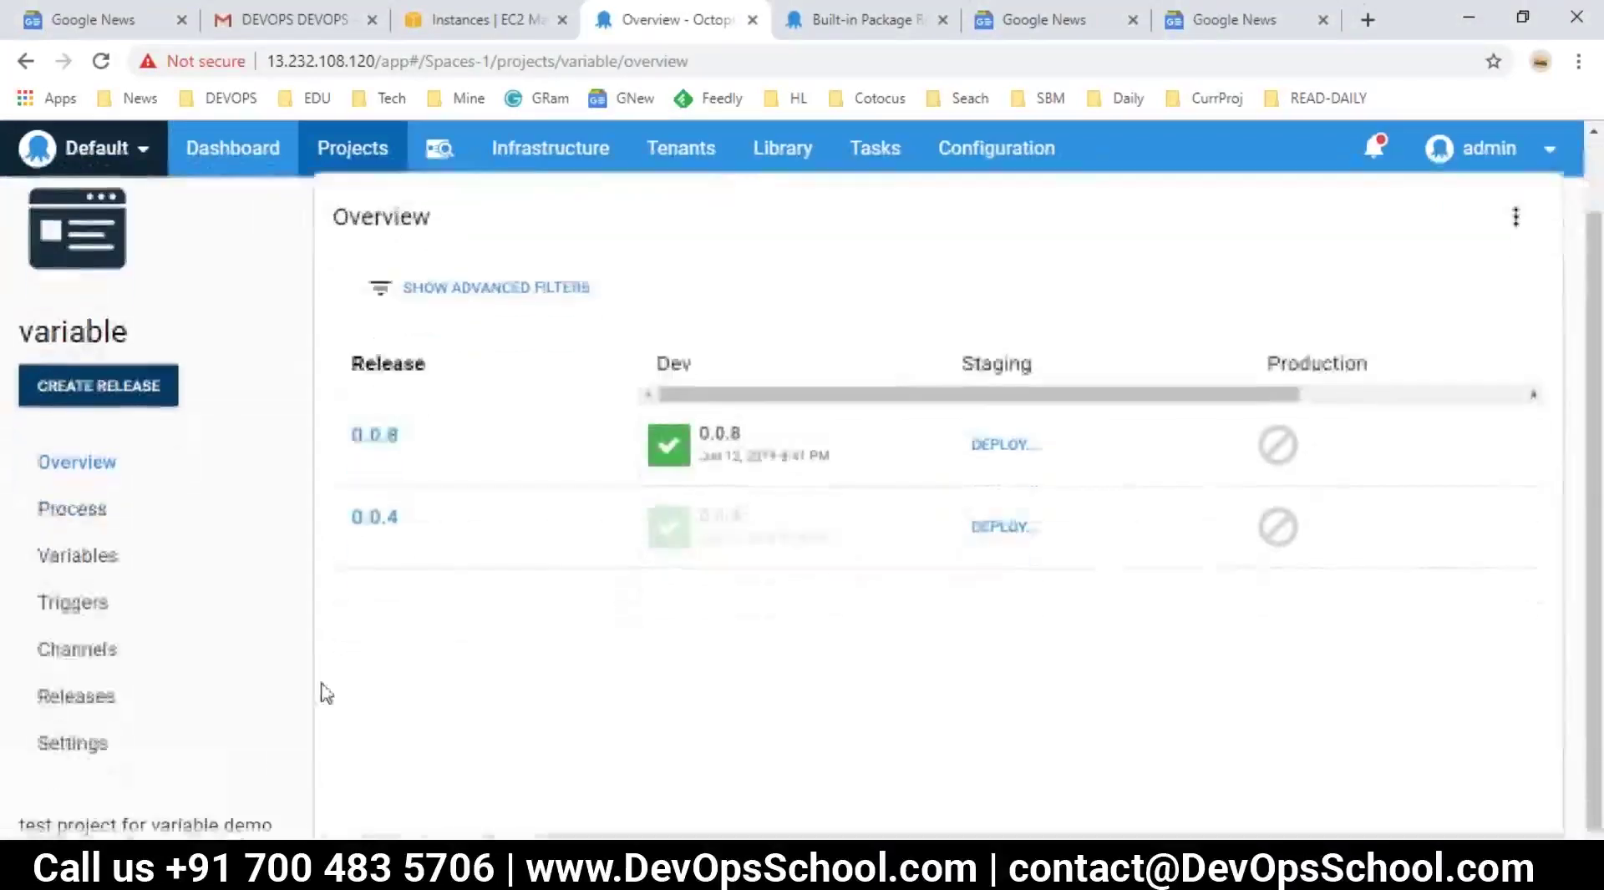
left_click(40, 555)
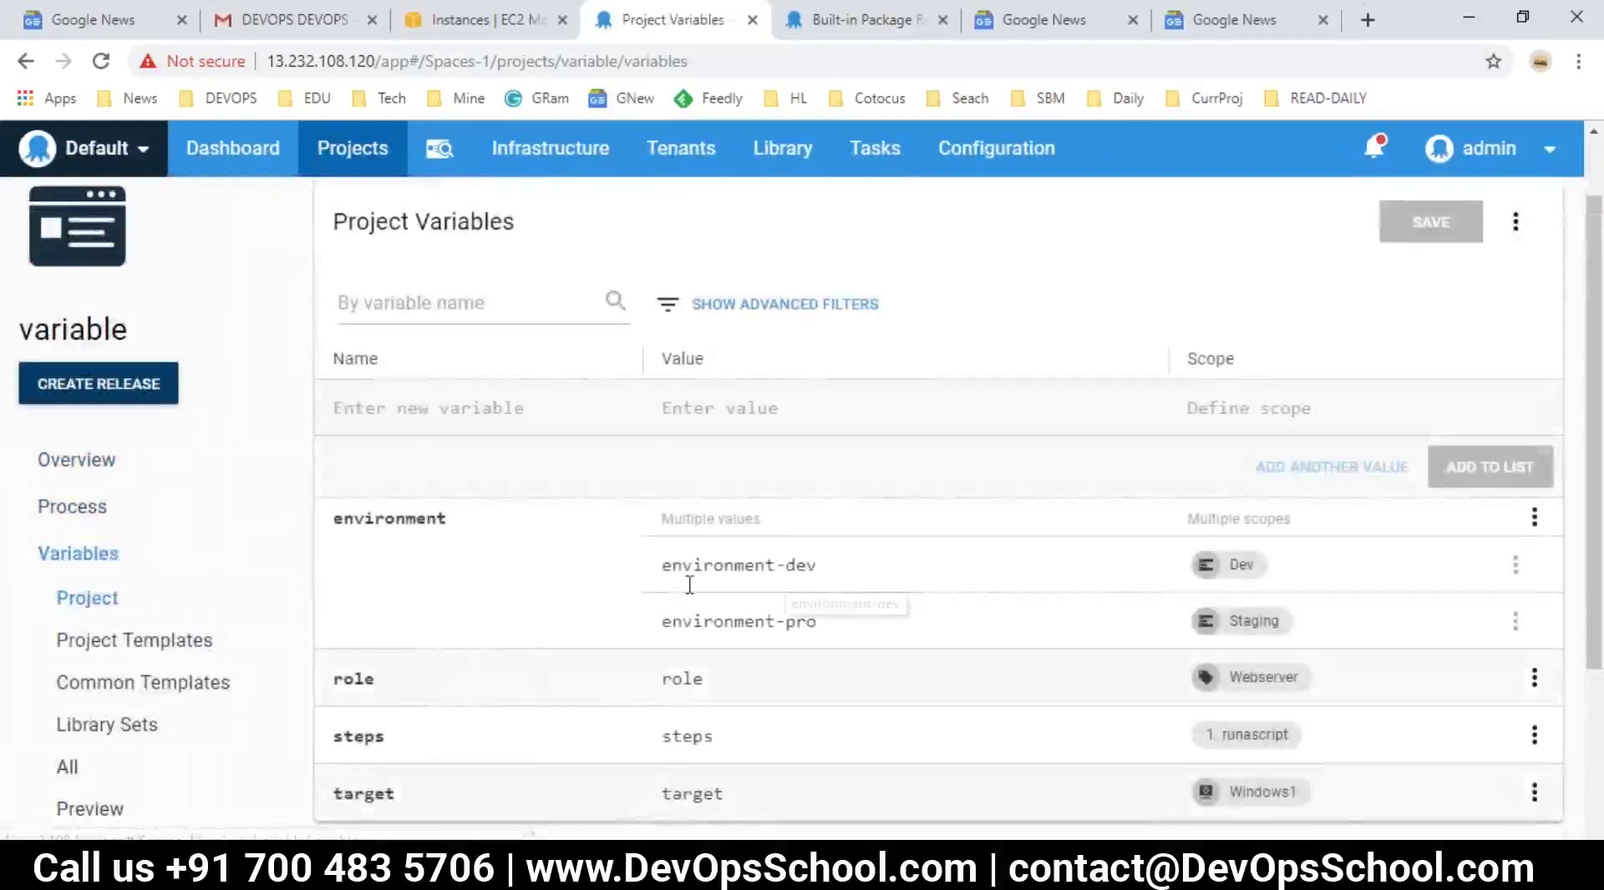
scroll(798, 559, "down", 1)
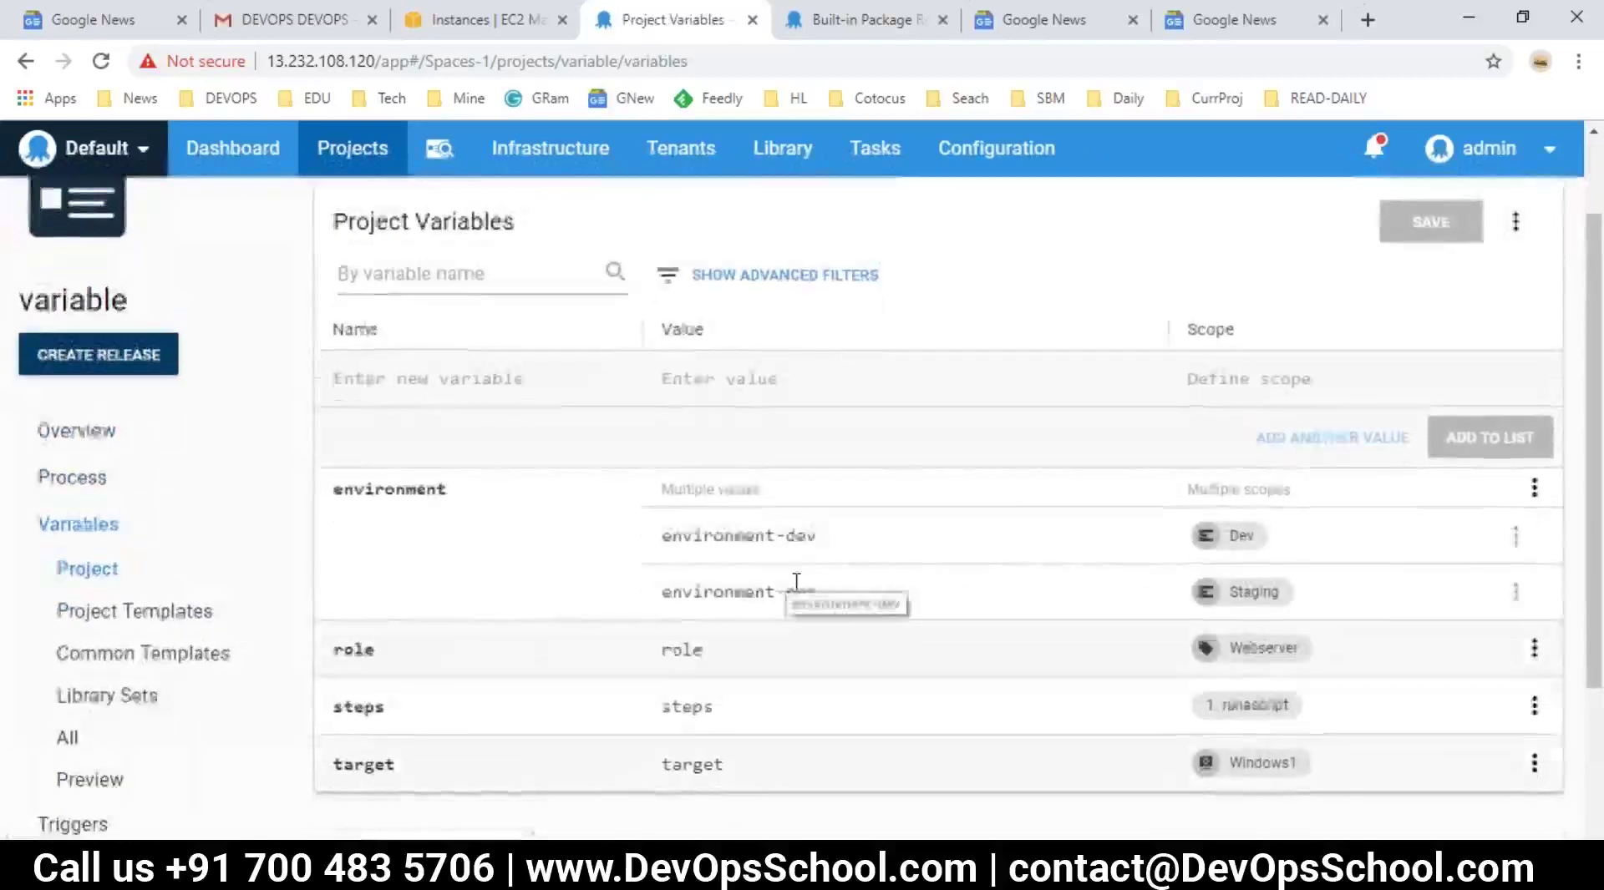
scroll(452, 600, "up", 1)
- Delete the Staging-scoped value environment-pro from the environment variable and save the project variables
left_click(1516, 623)
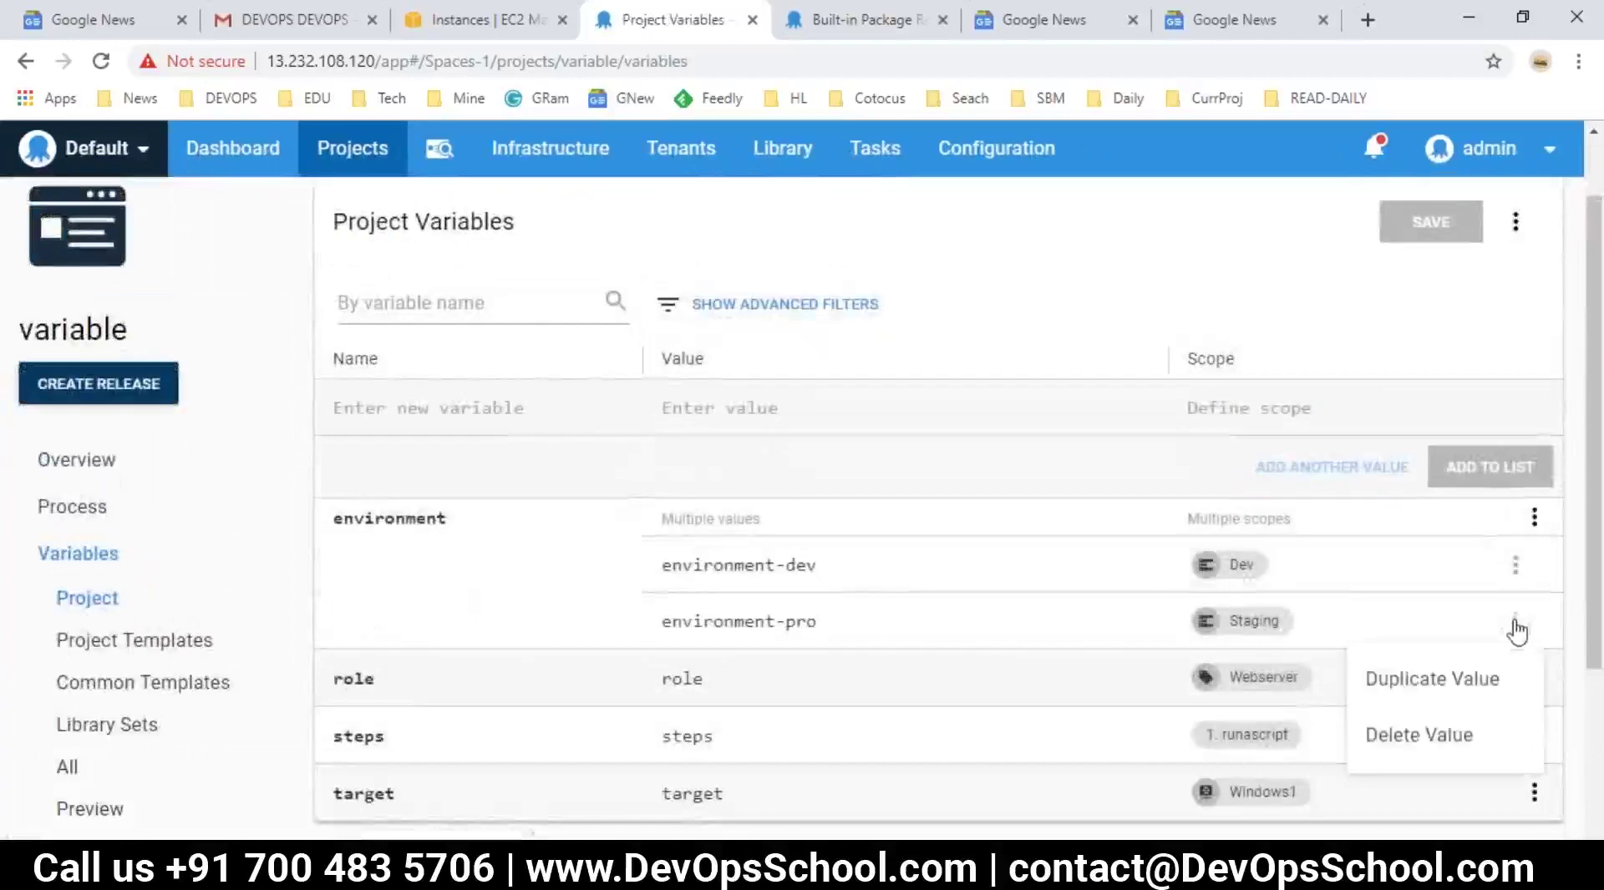
left_click(1457, 746)
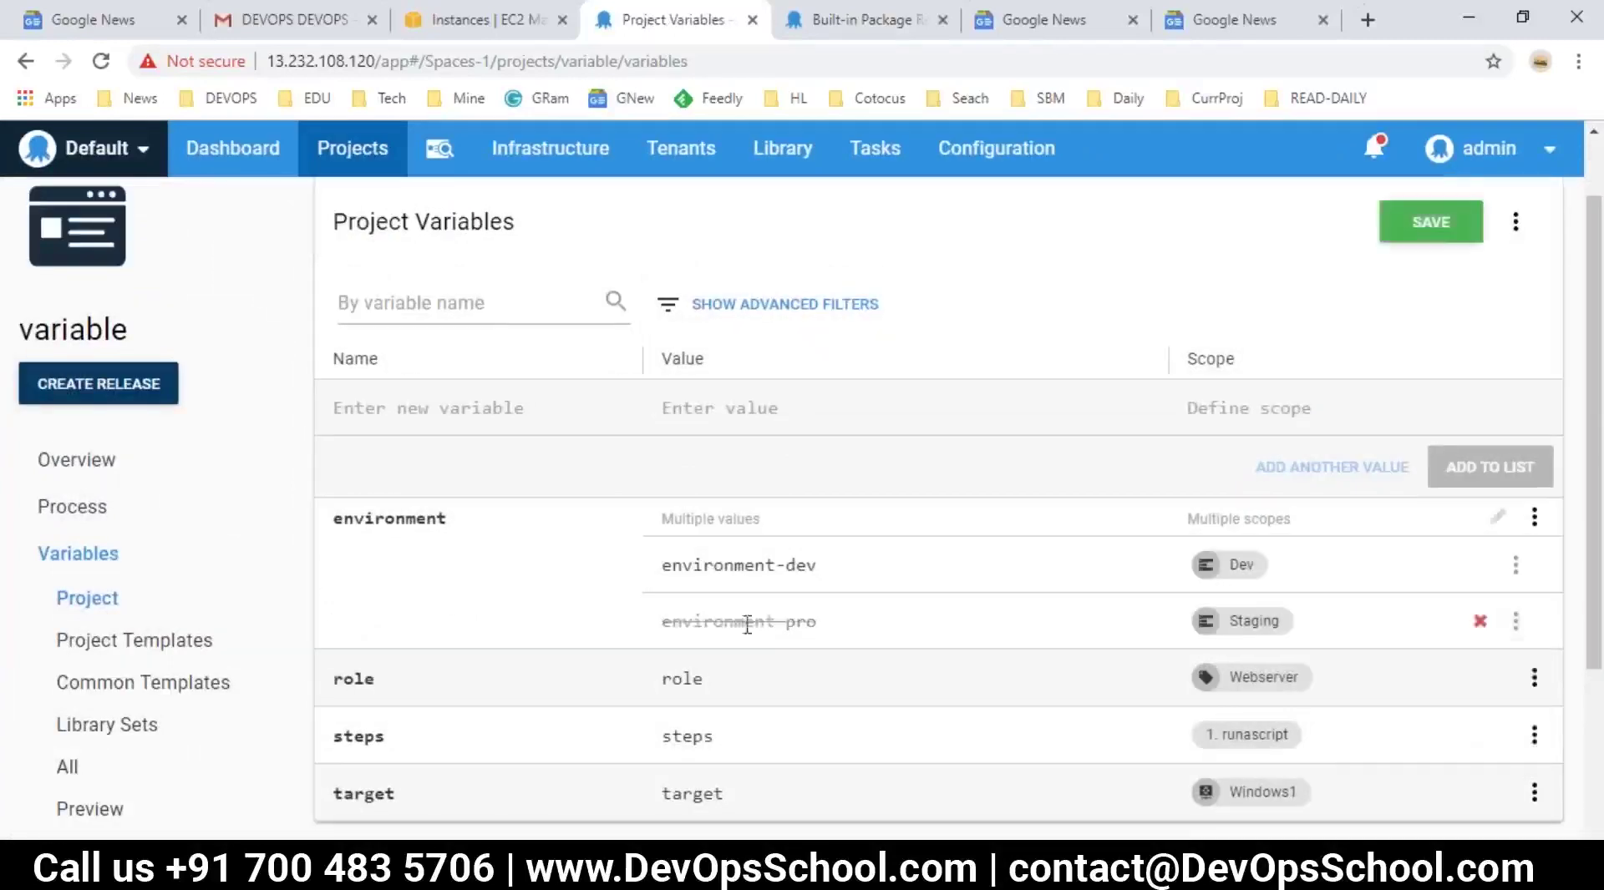
left_click(1420, 224)
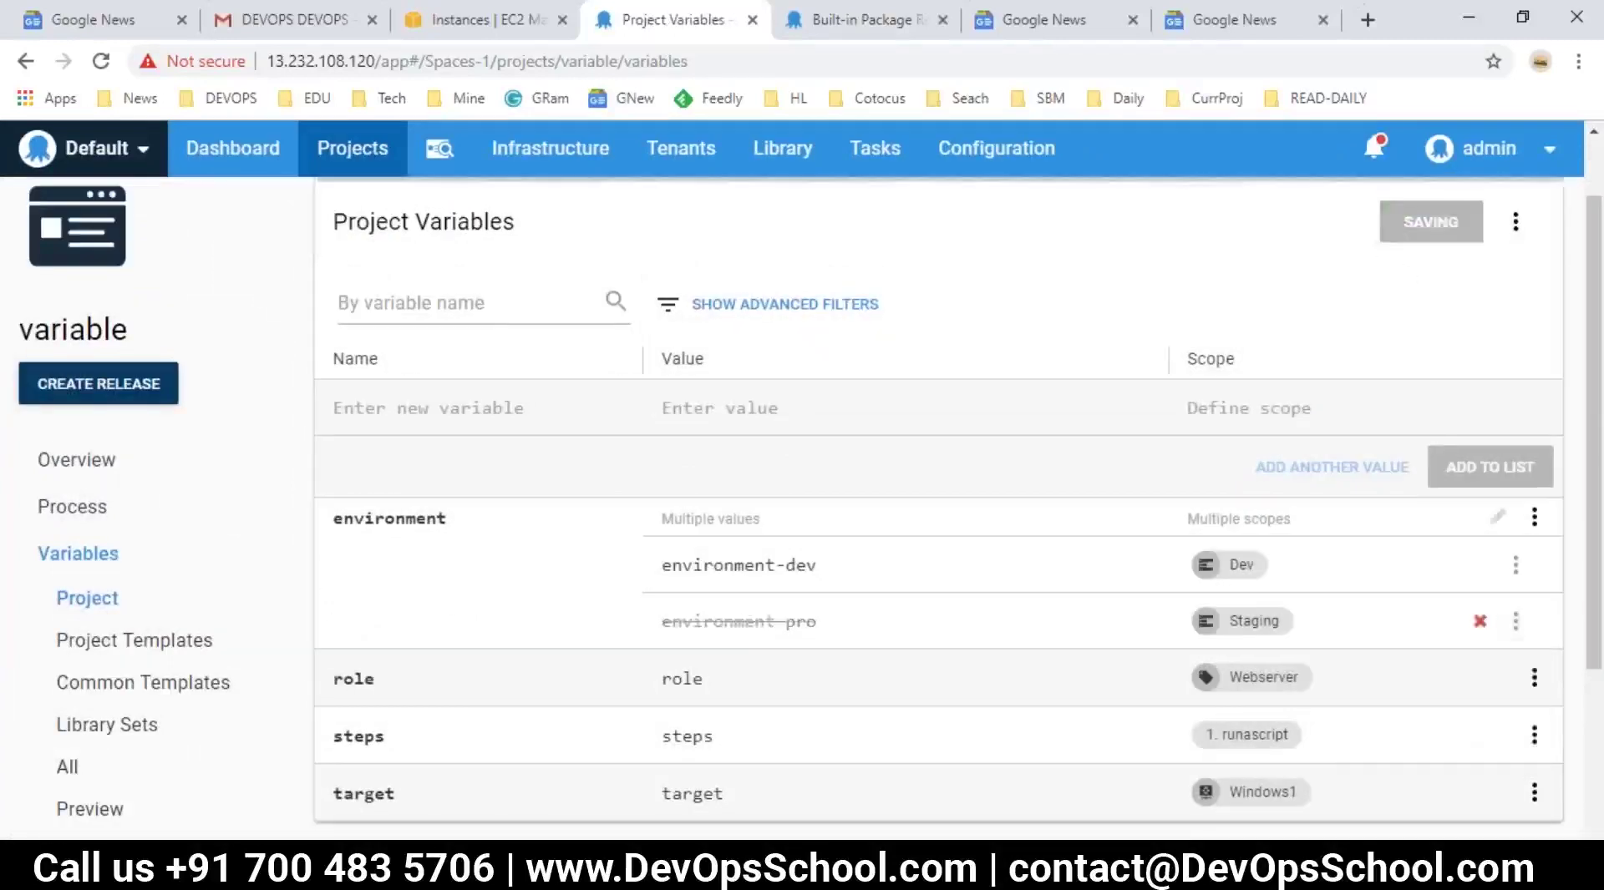
- Rename the environment variable as precendence and set its Dev-scoped value to a first name followed by -env
left_click(478, 531)
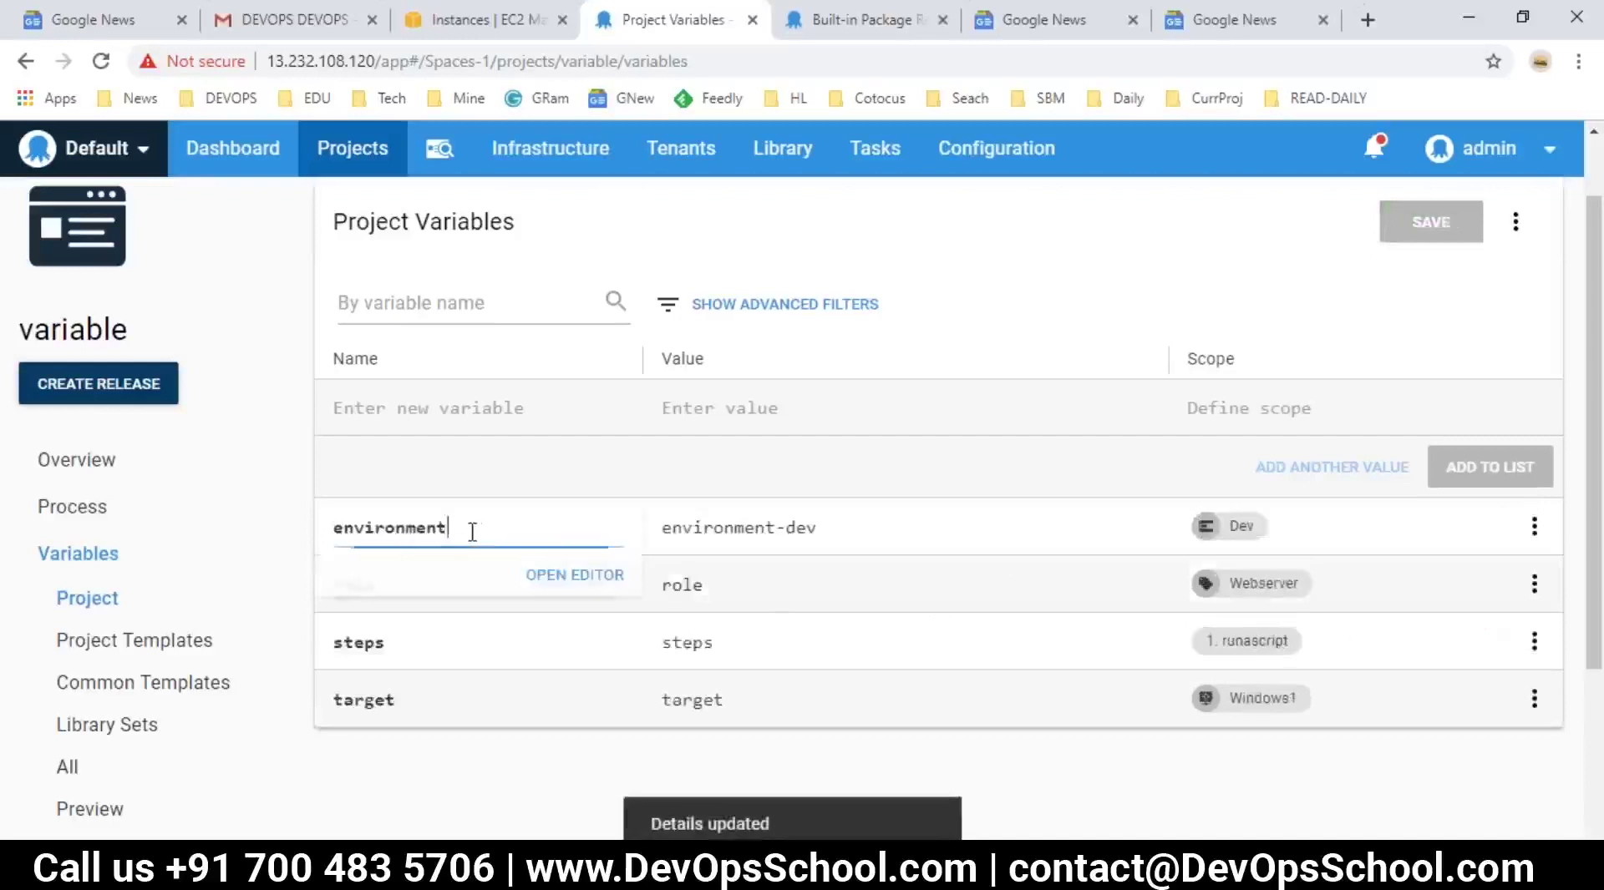
left_click_drag(469, 530, 333, 536)
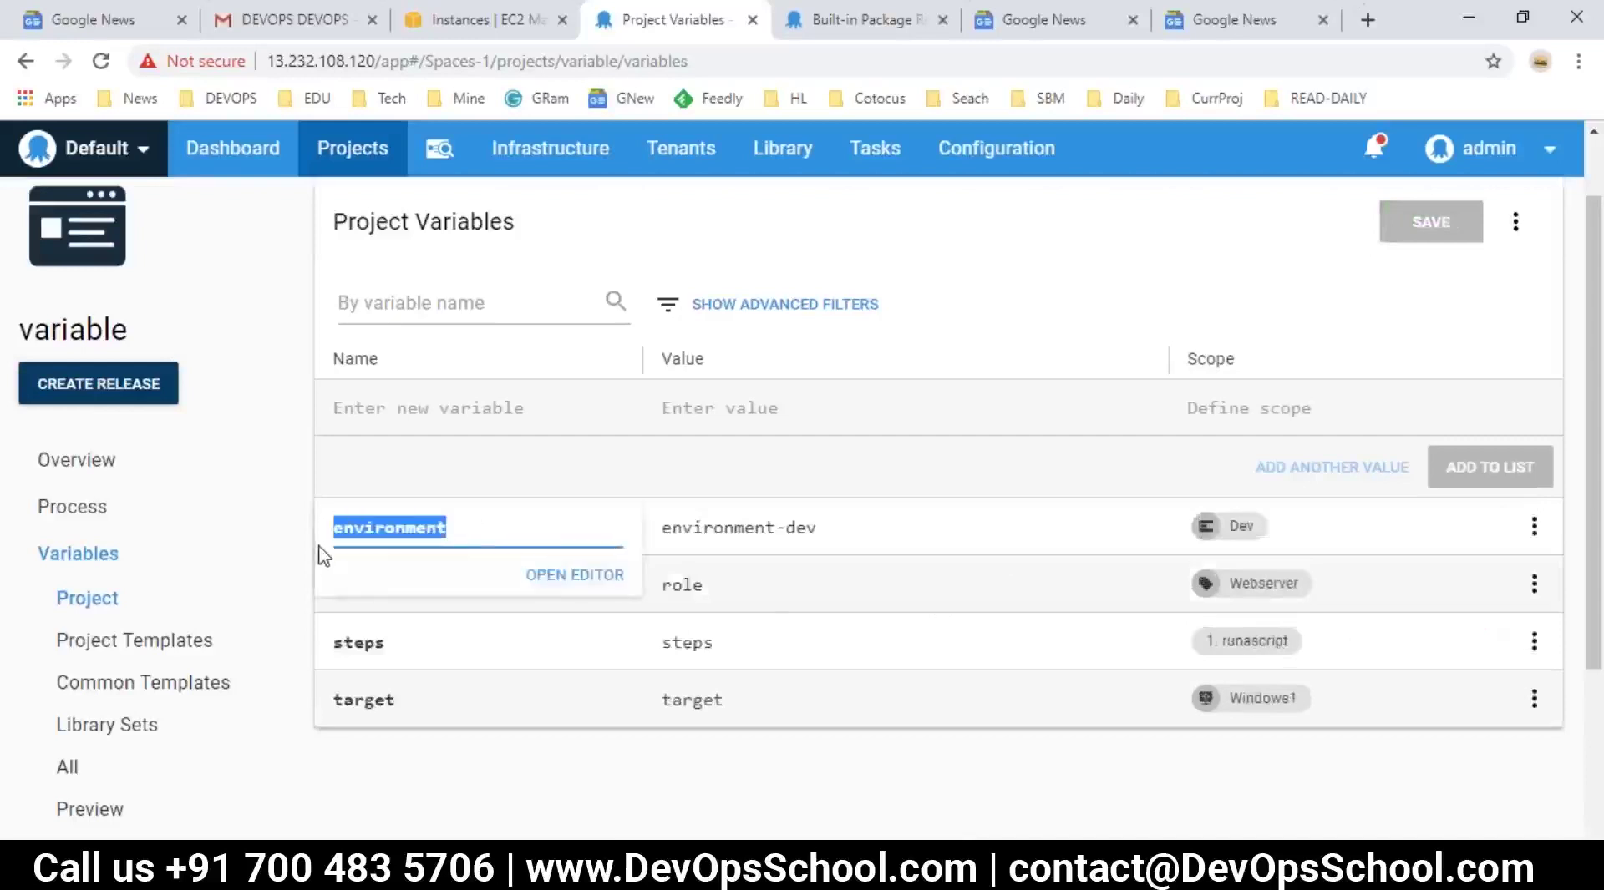
type("precend")
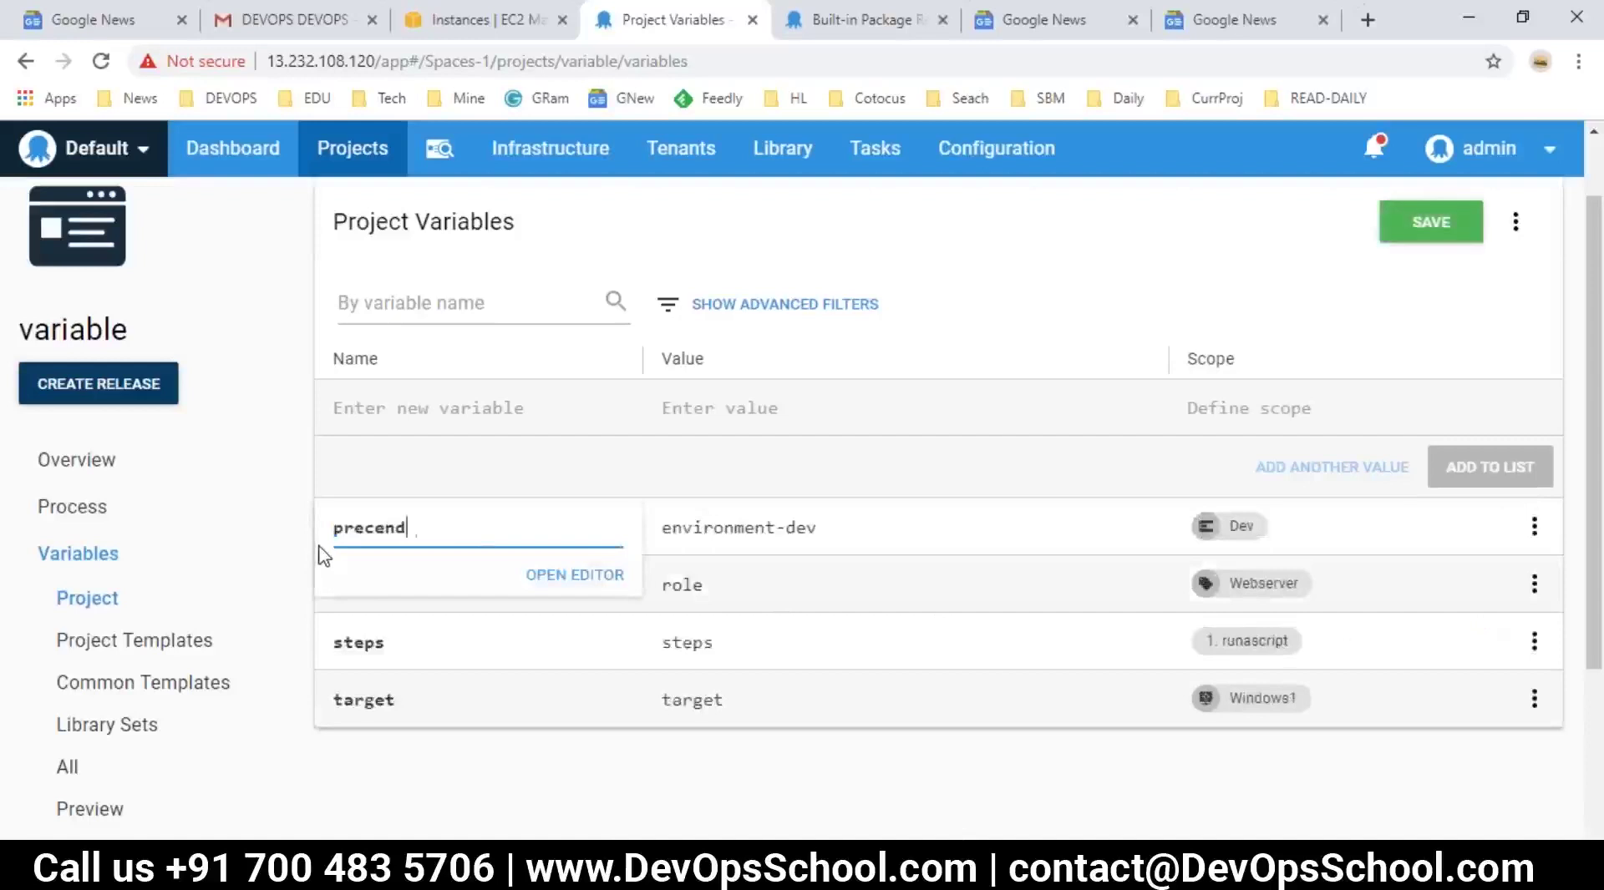
type("ence")
left_click(755, 525)
key("ctrl+a")
type("ra")
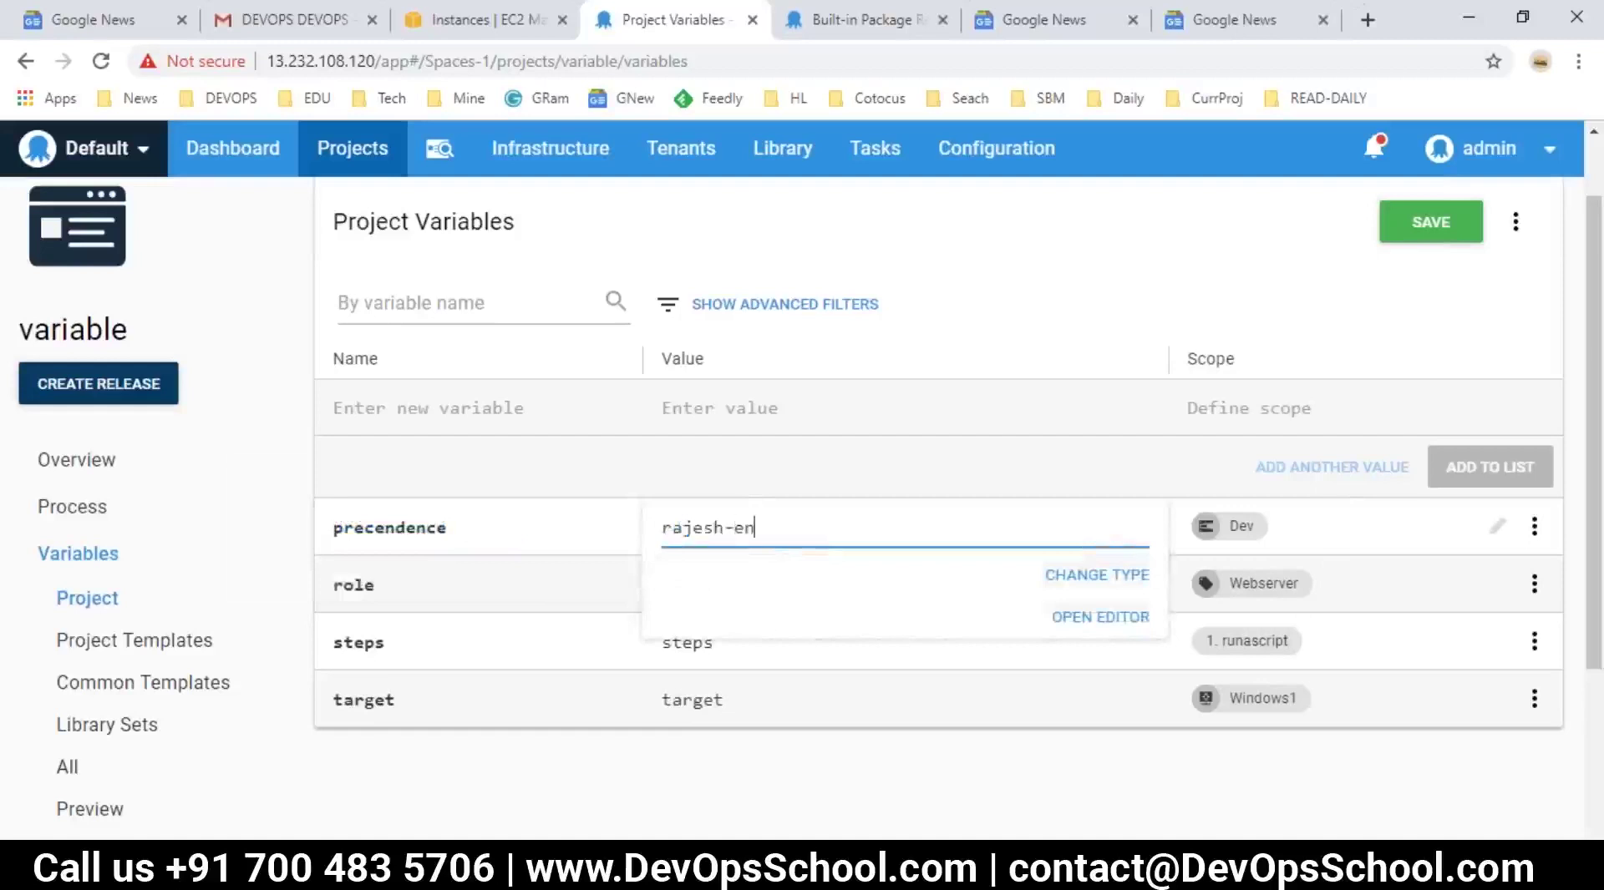
key("ctrl+a")
- Copy the name precendence from the Dev-scoped variable and use it to rename the role variable
left_click(509, 598)
left_click(490, 539)
key("ctrl+a")
key("ctrl+c")
left_click(451, 591)
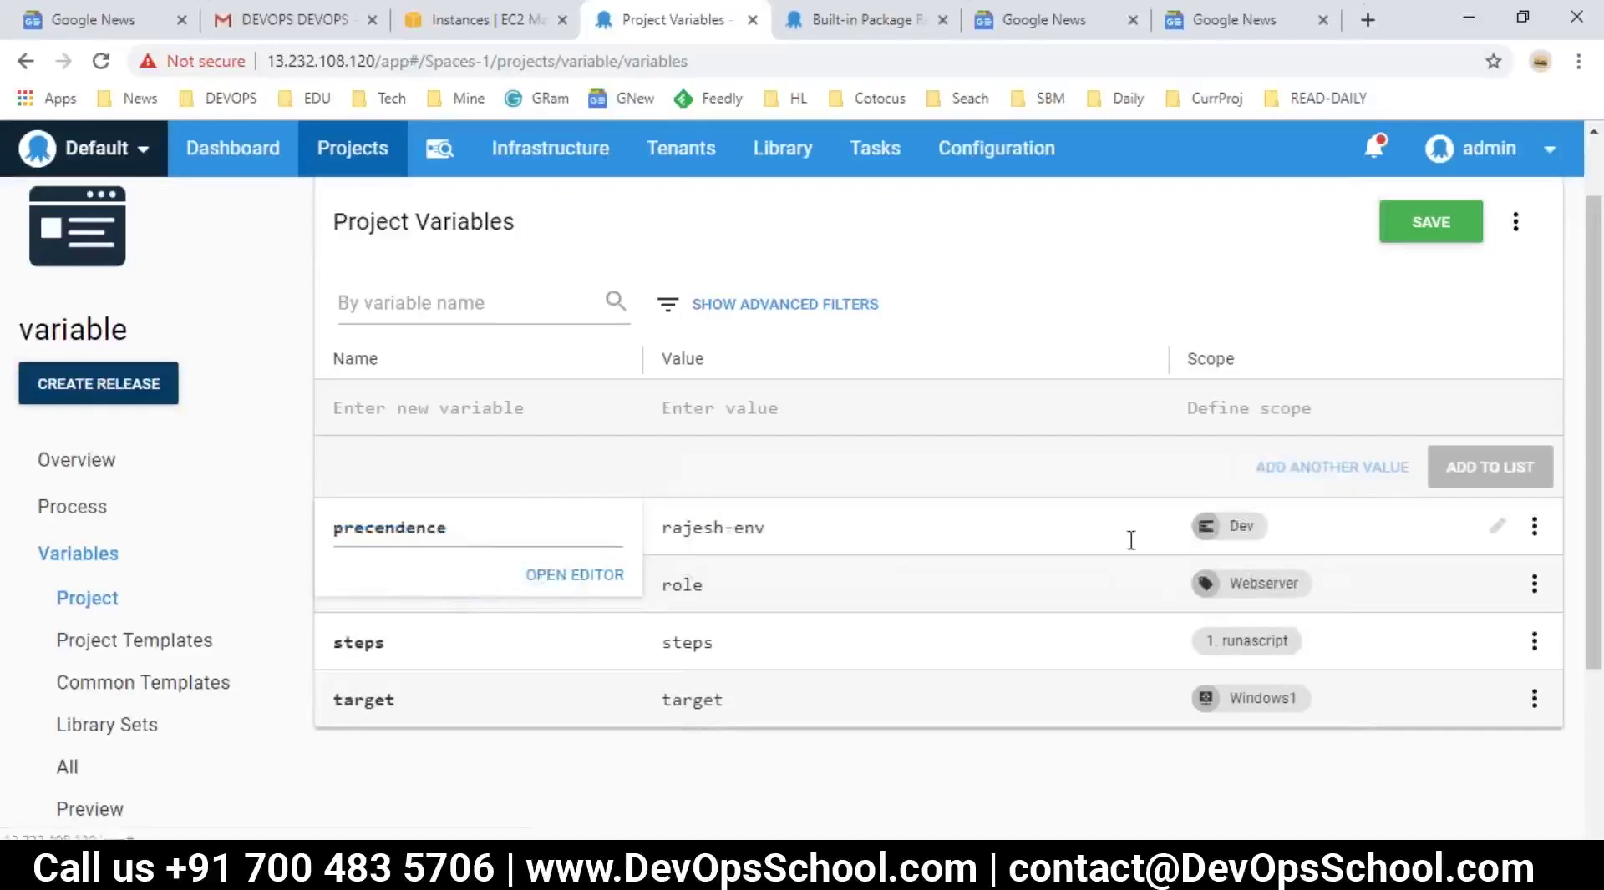
left_click(1015, 526)
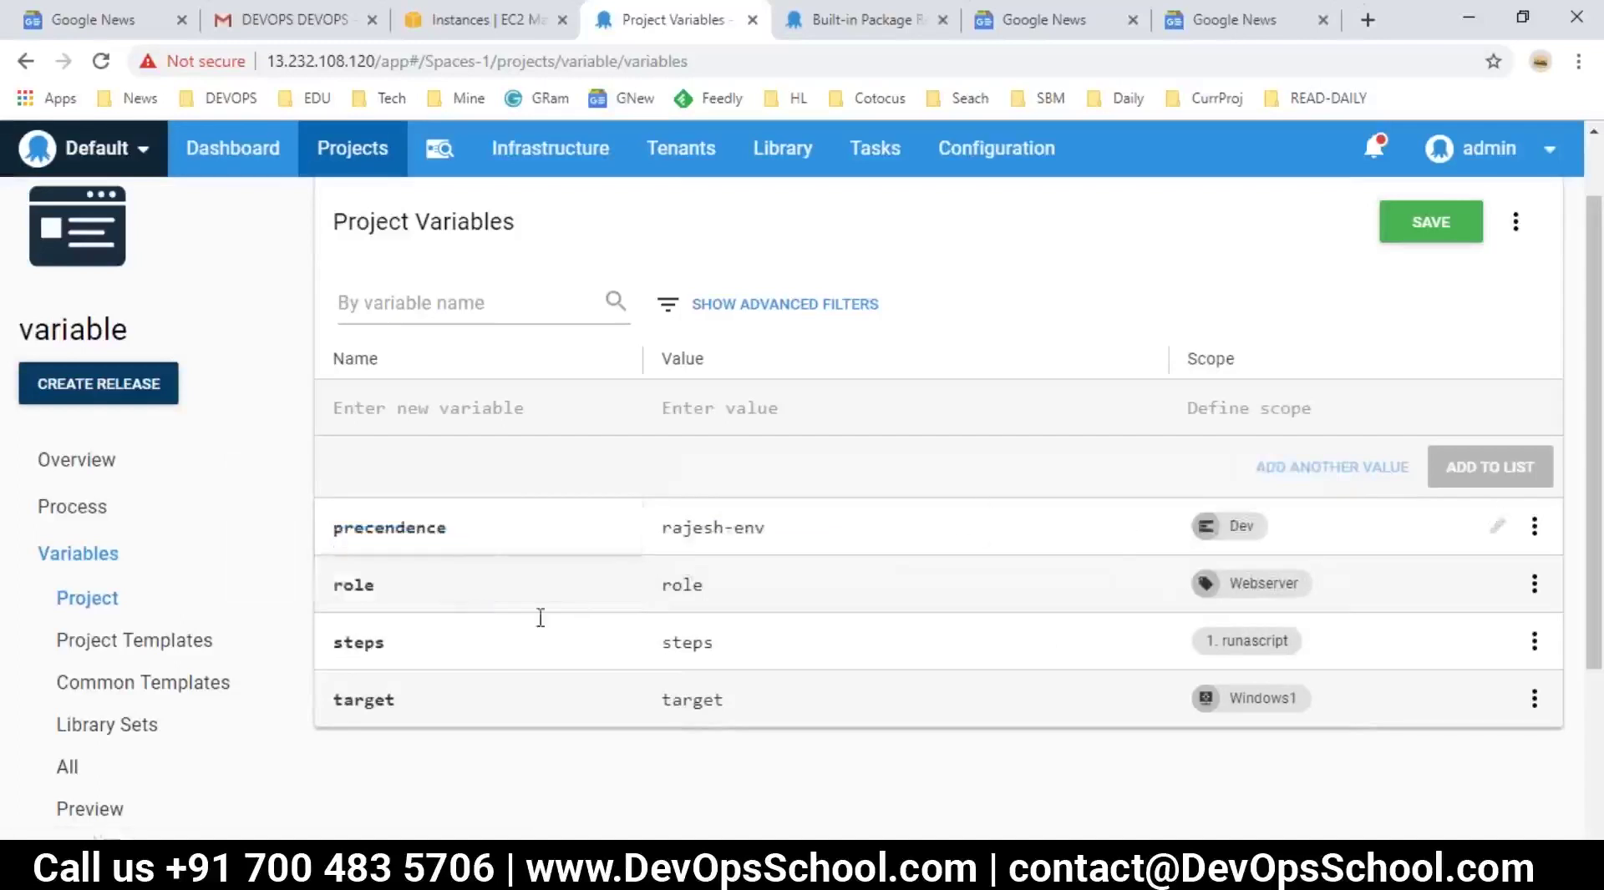
left_click(442, 594)
key("ctrl+a")
key("ctrl+v")
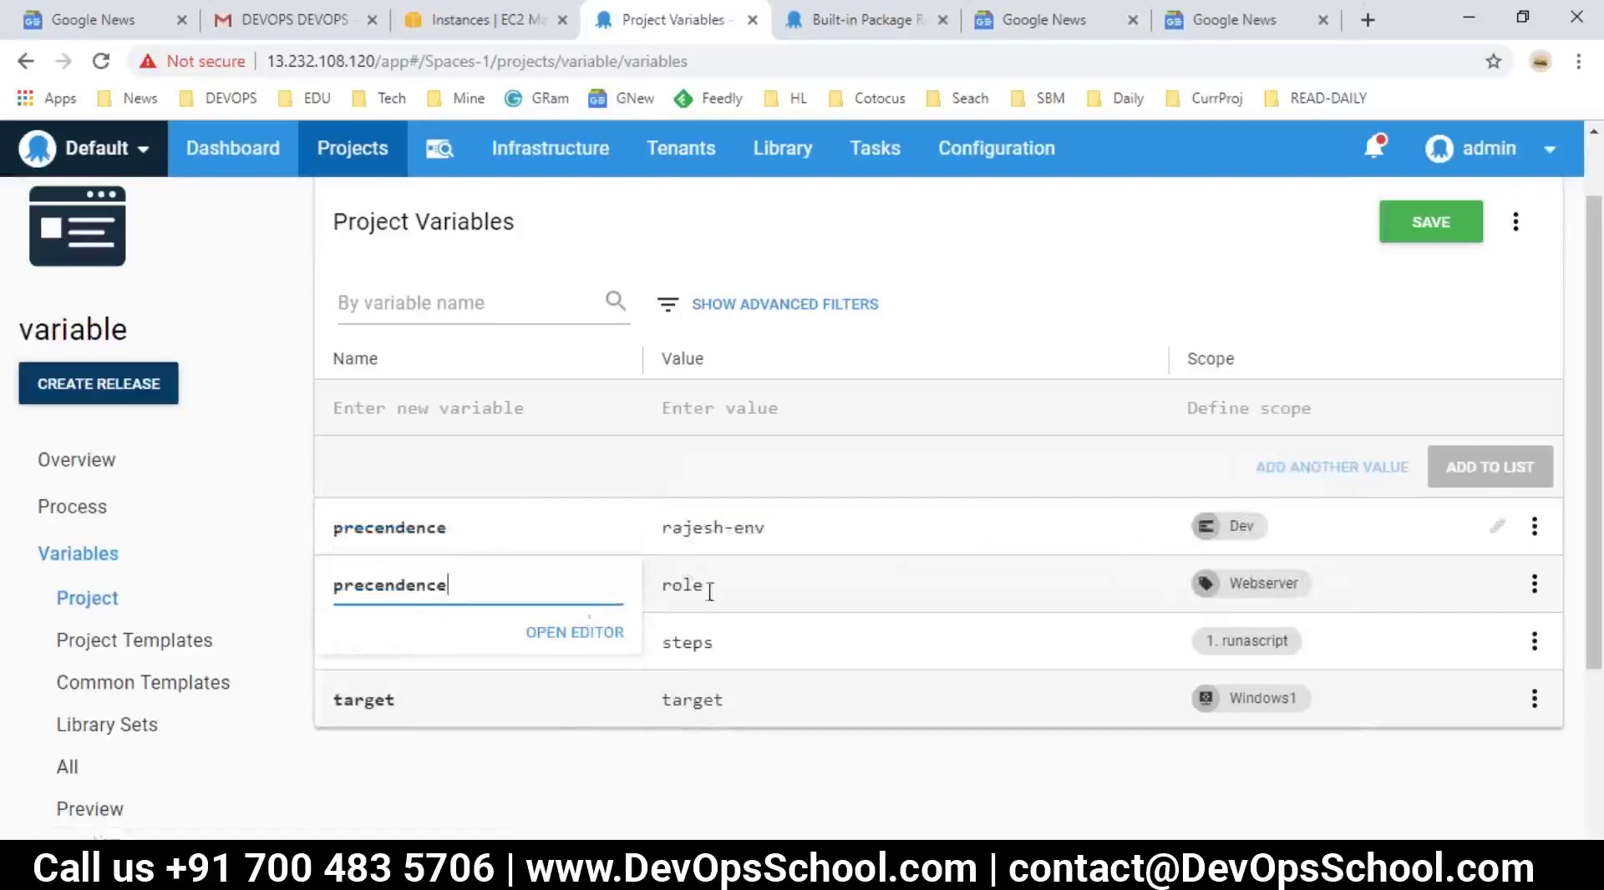
- Set the Webserver-scoped precendence value to a shortened first name and save, accepting the merge of the duplicate variables
left_click(721, 584)
key("ctrl+a")
type("raj")
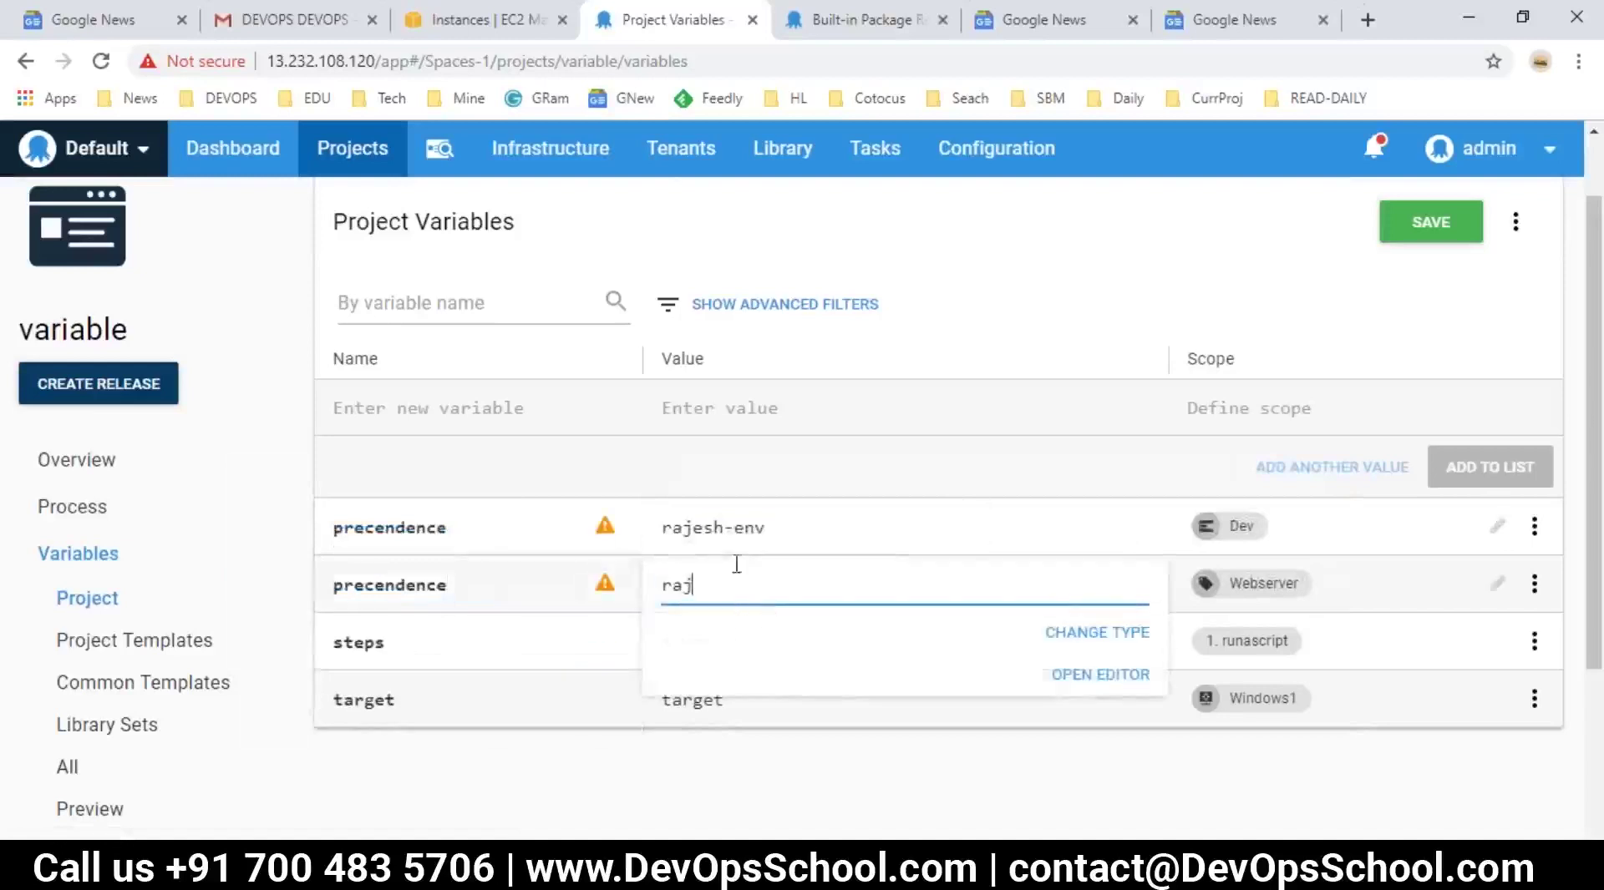
left_click(556, 595)
left_click(706, 591)
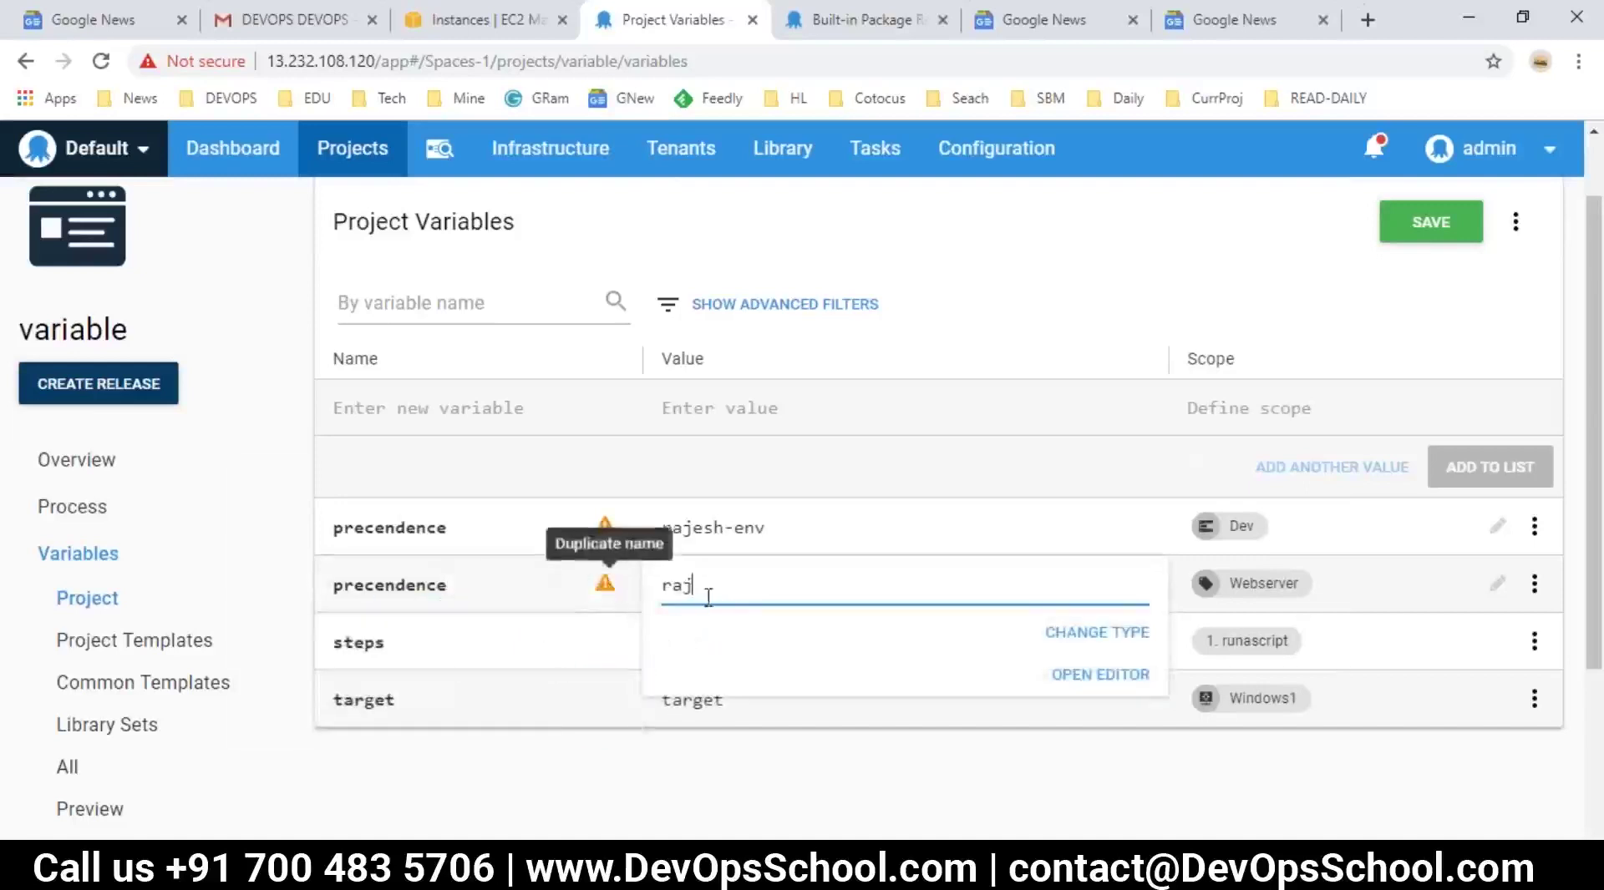
left_click(1463, 235)
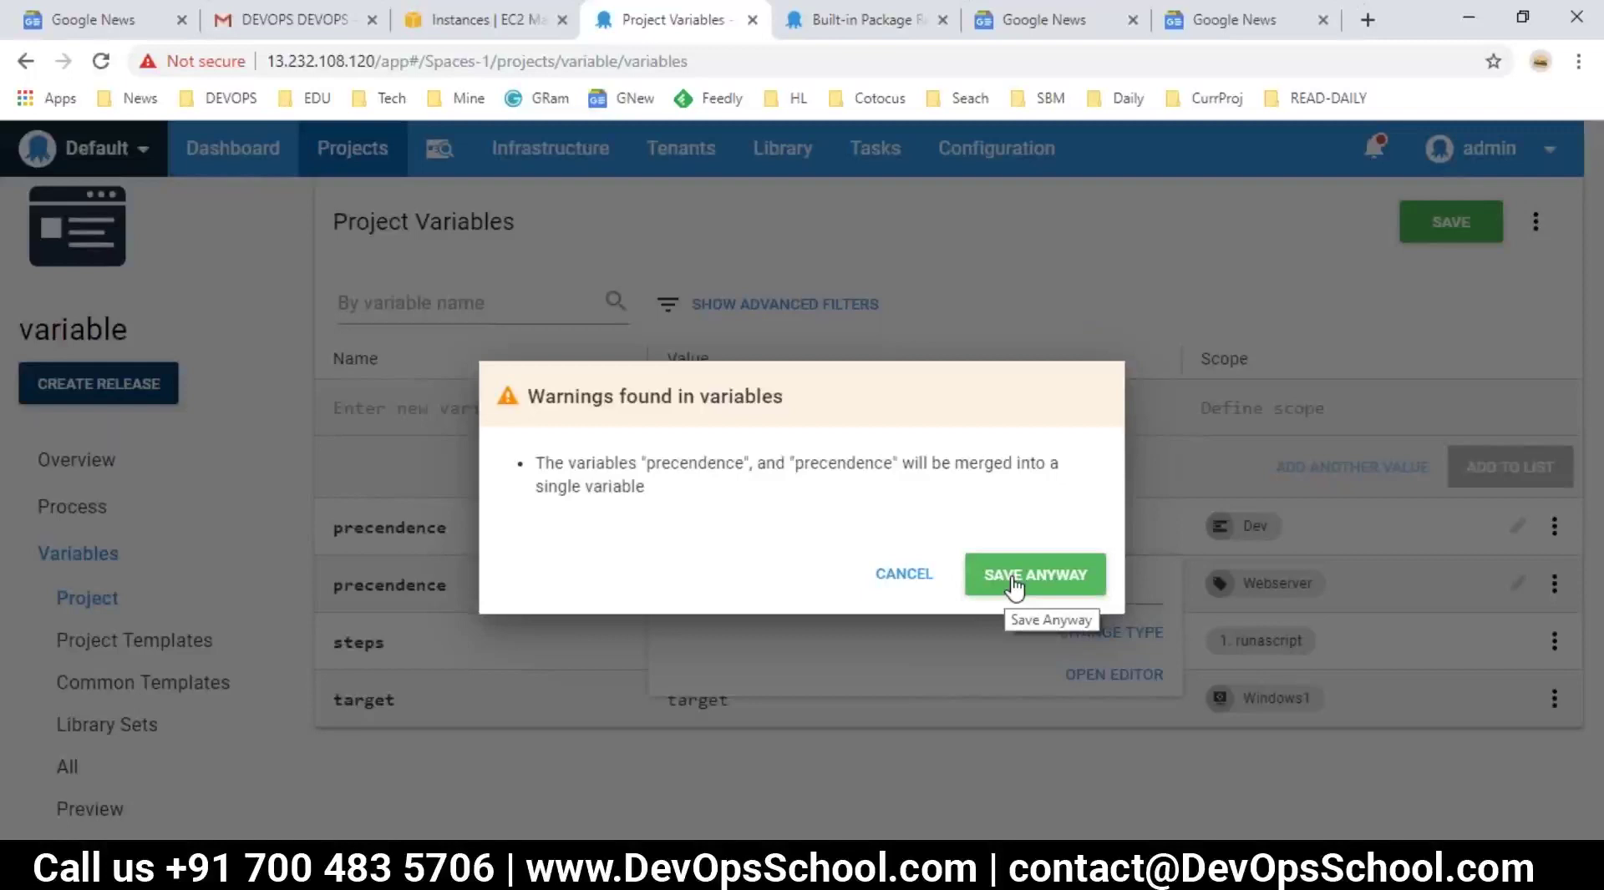
left_click(1014, 585)
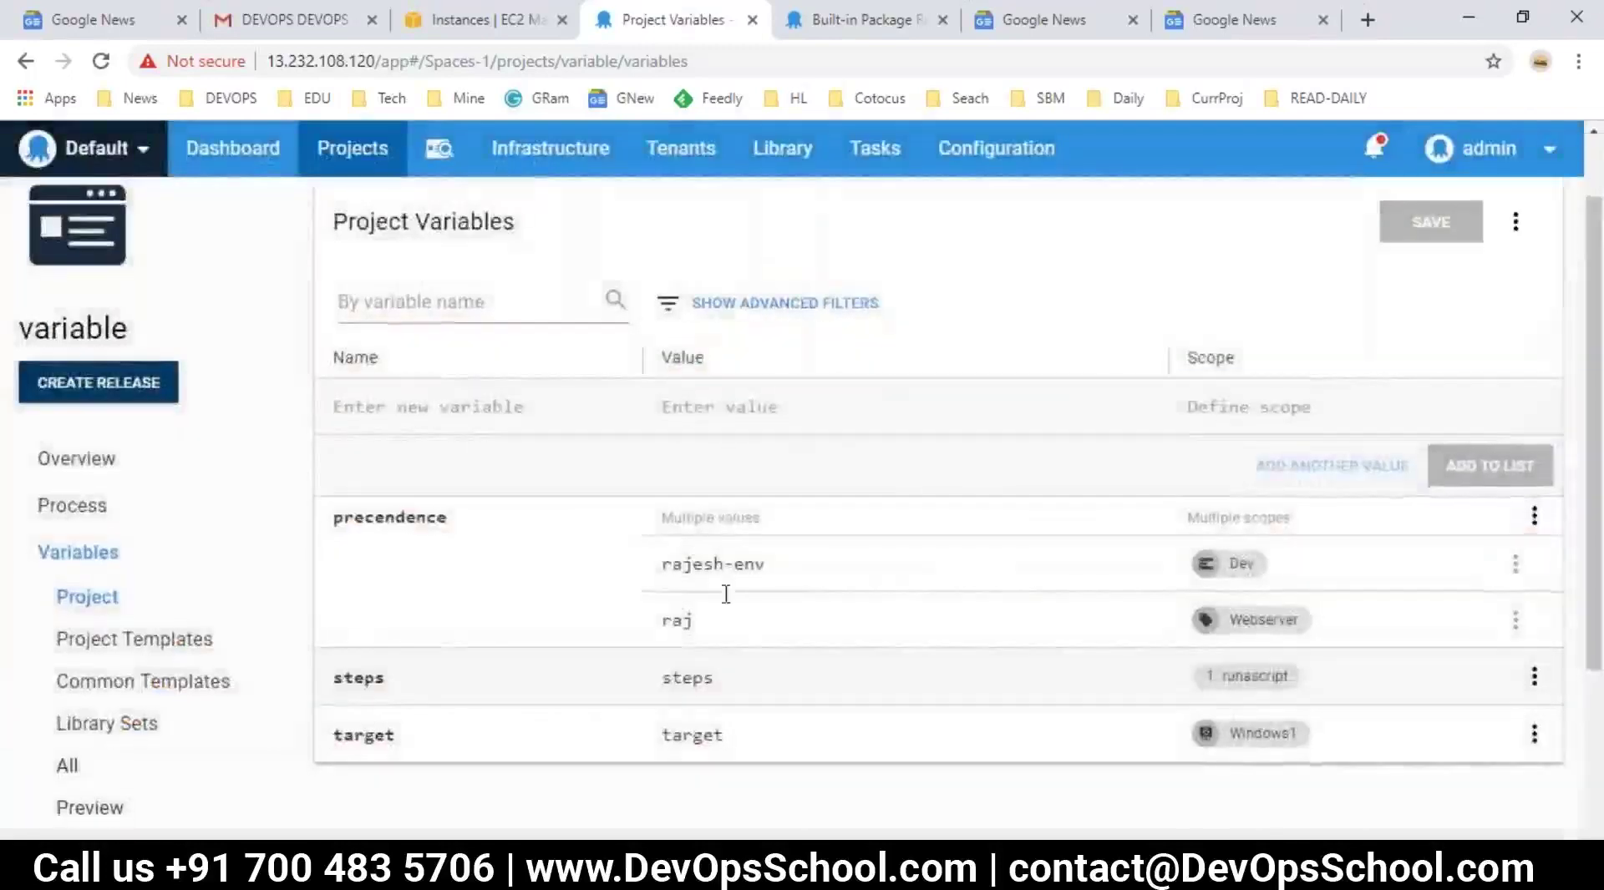
- Delete the steps and target variables from the project and save the project variables
scroll(1169, 584, "down", 2)
left_click(1533, 564)
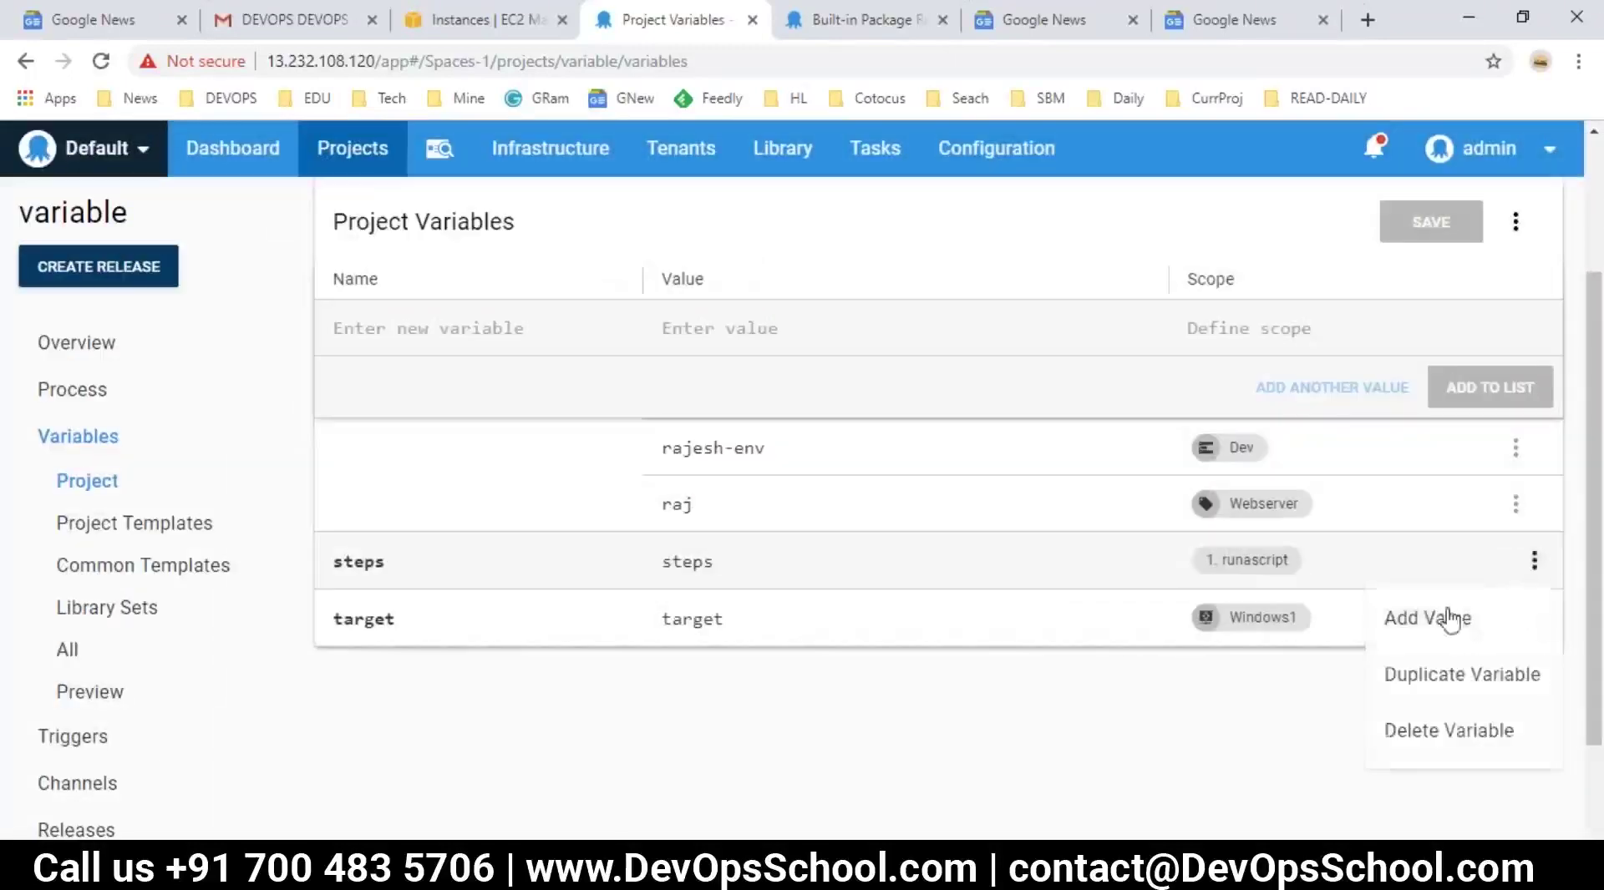
left_click(1444, 735)
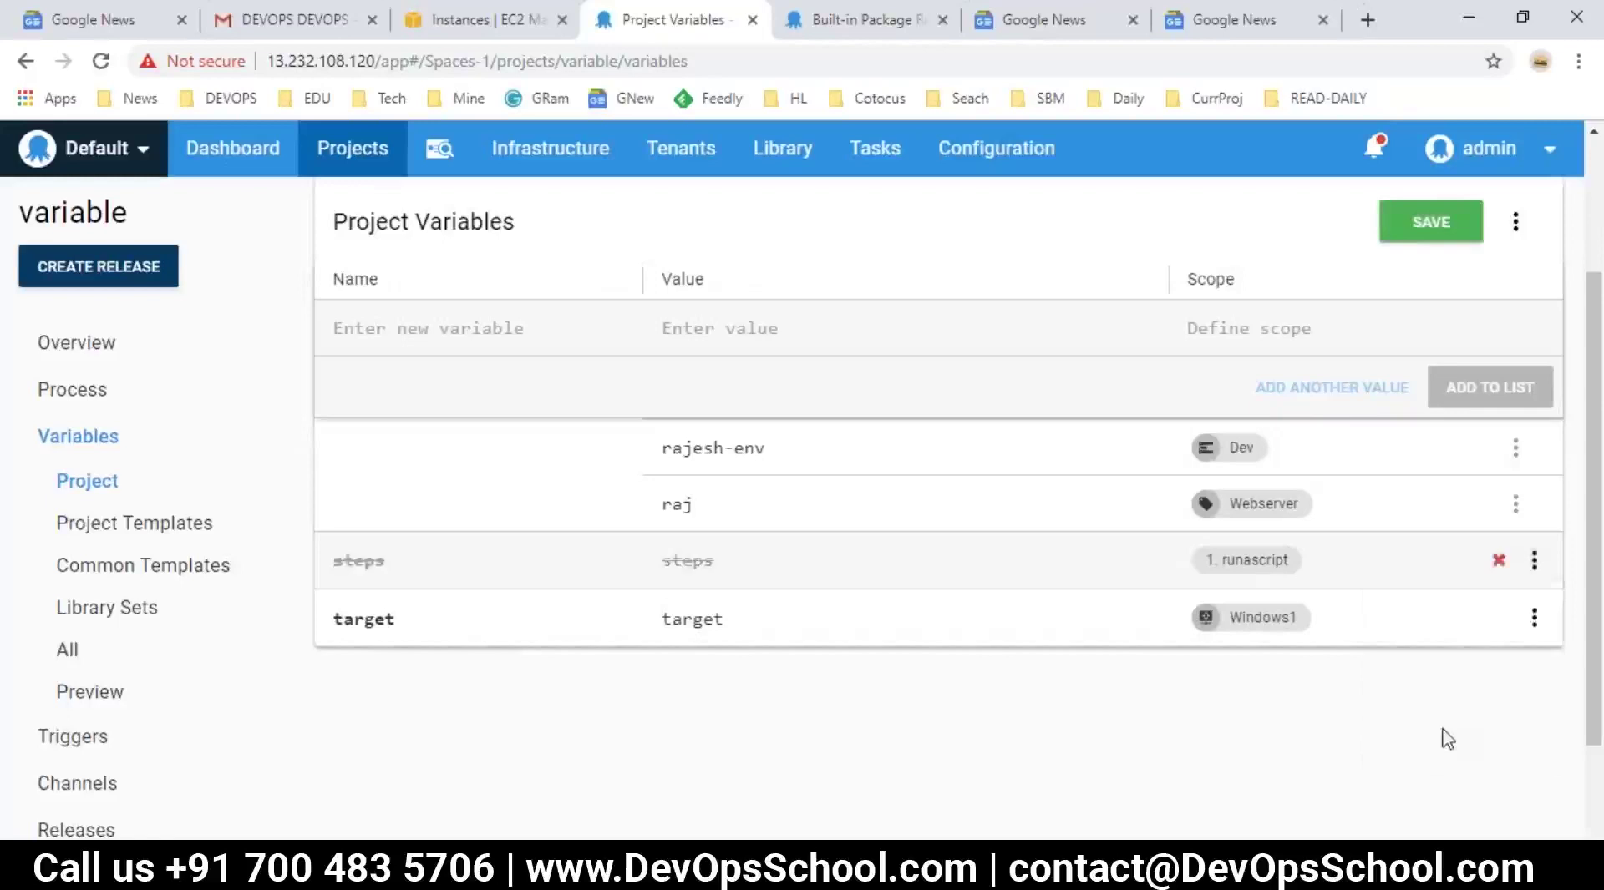
left_click(1534, 618)
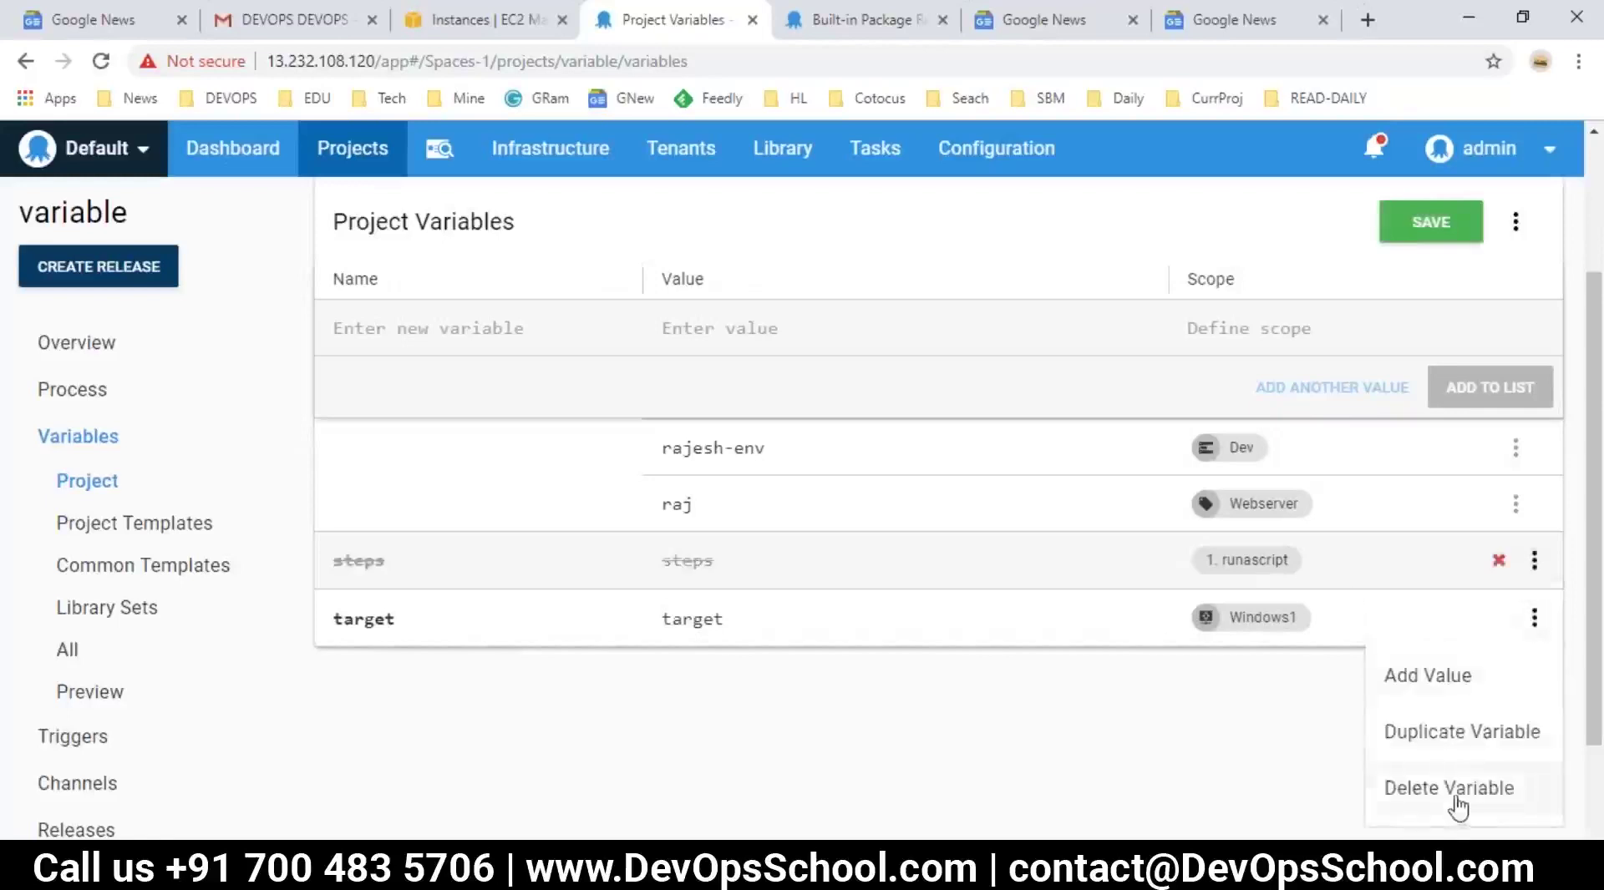
left_click(1453, 792)
left_click(1412, 227)
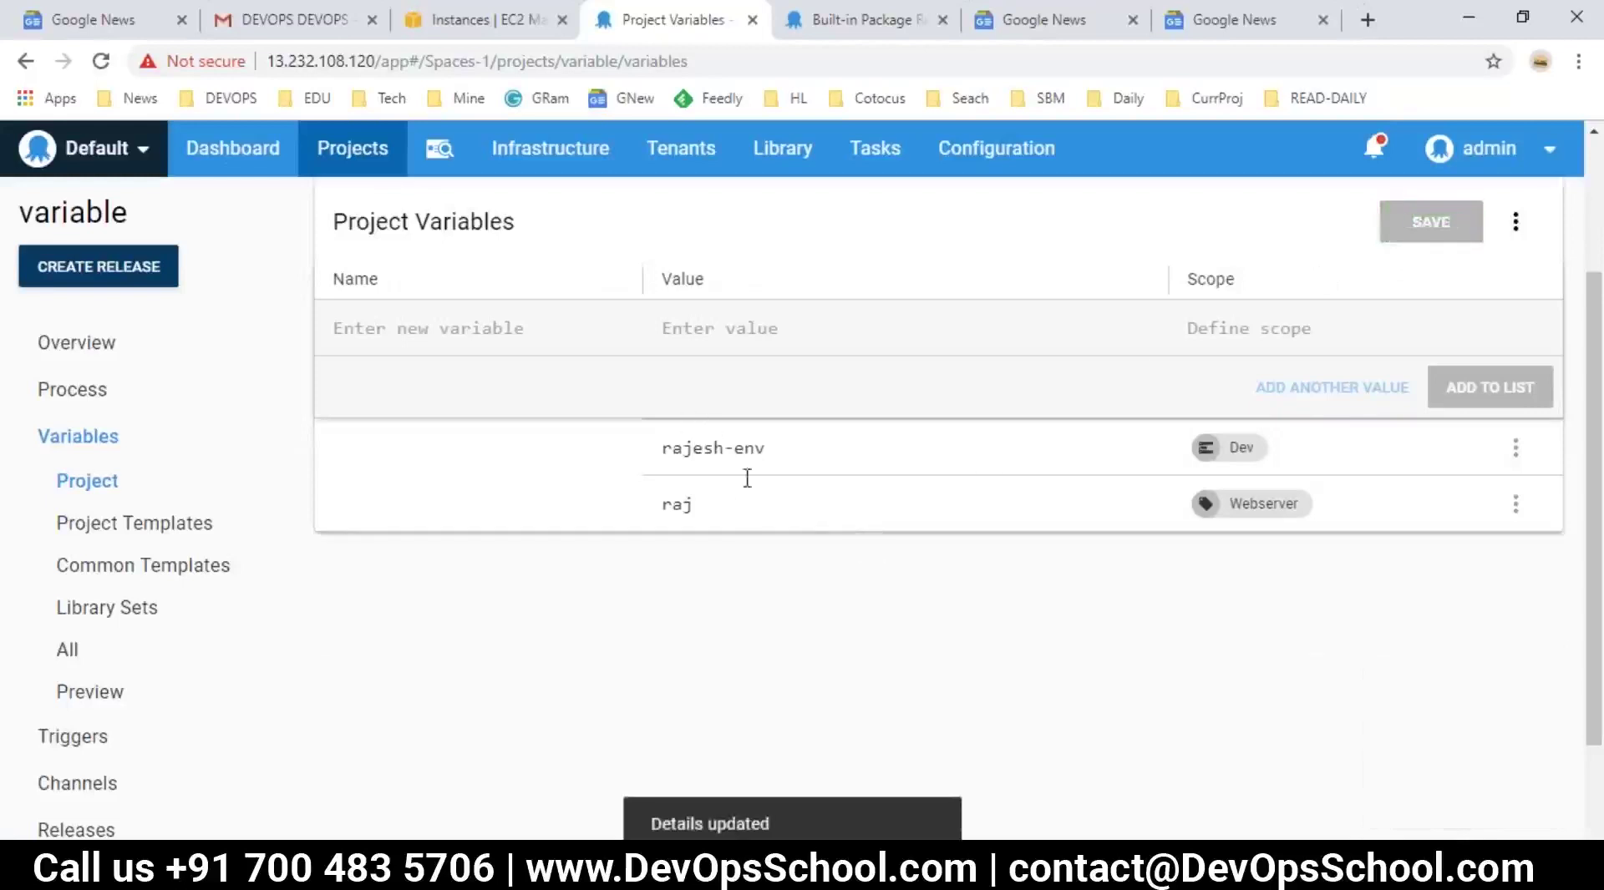
- Review the values and scopes of the precendence variable in the project variables list
left_click(752, 504)
scroll(841, 614, "down", 1)
left_click(468, 573)
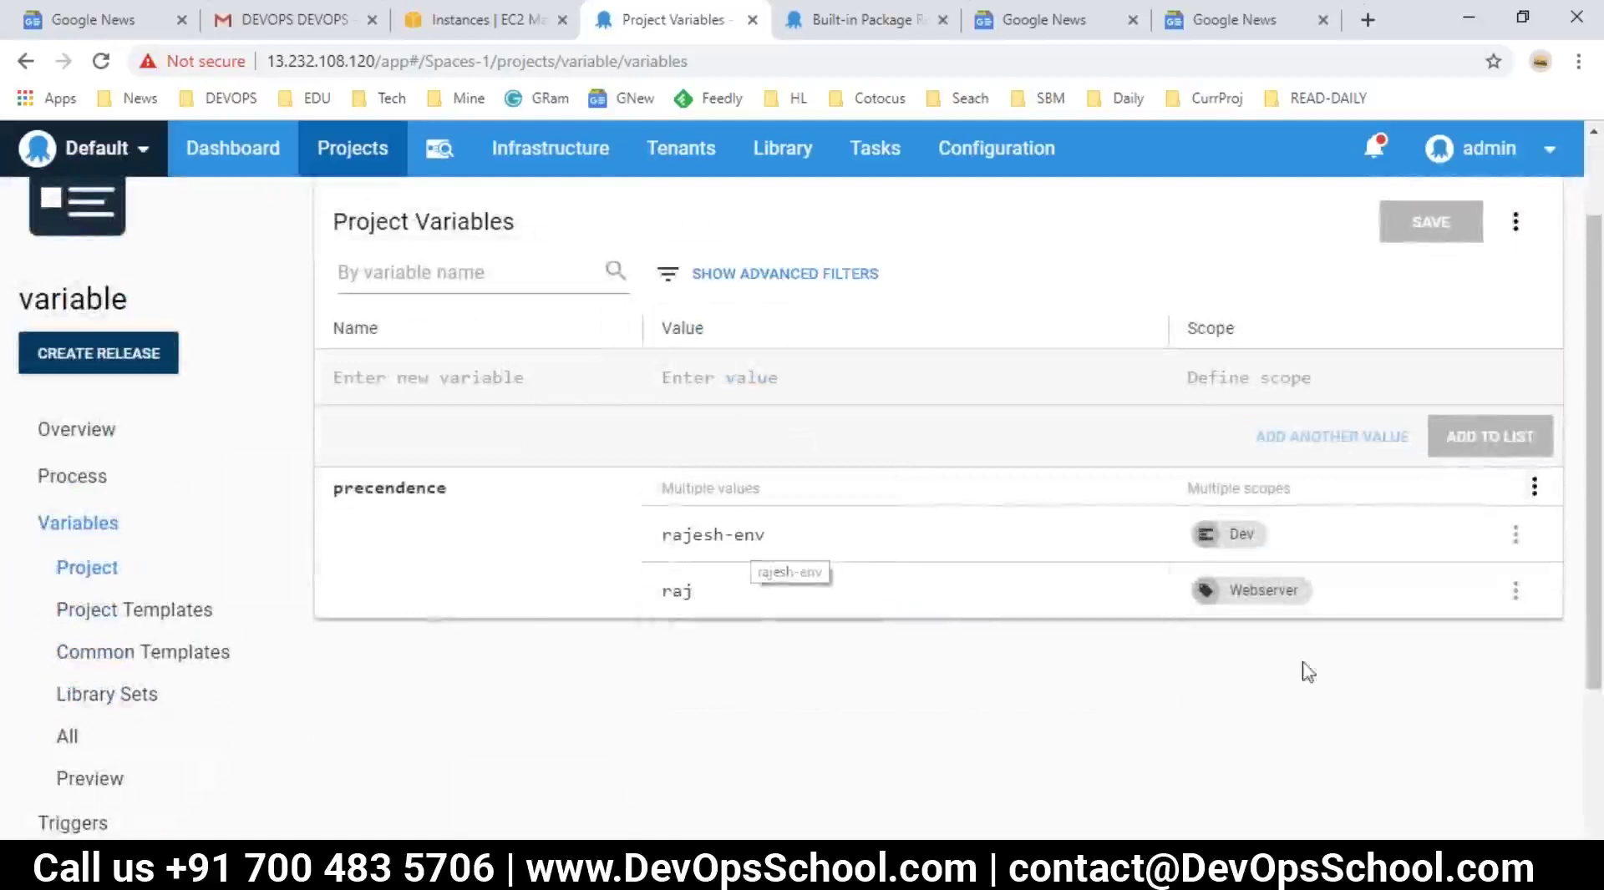
left_click(1375, 595)
left_click(1158, 641)
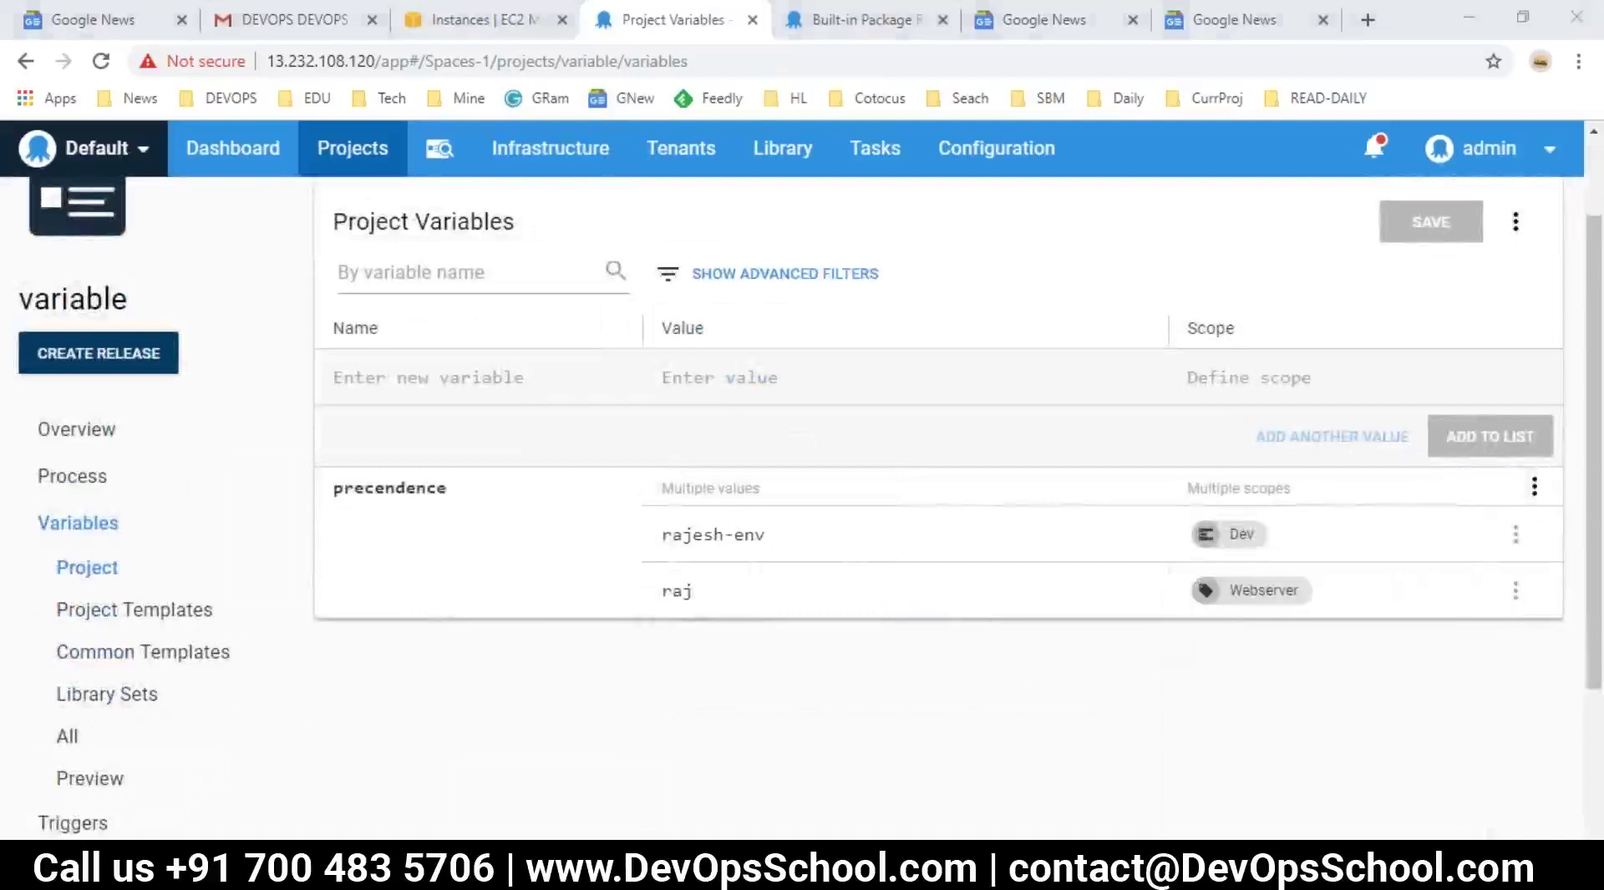
left_click(752, 495)
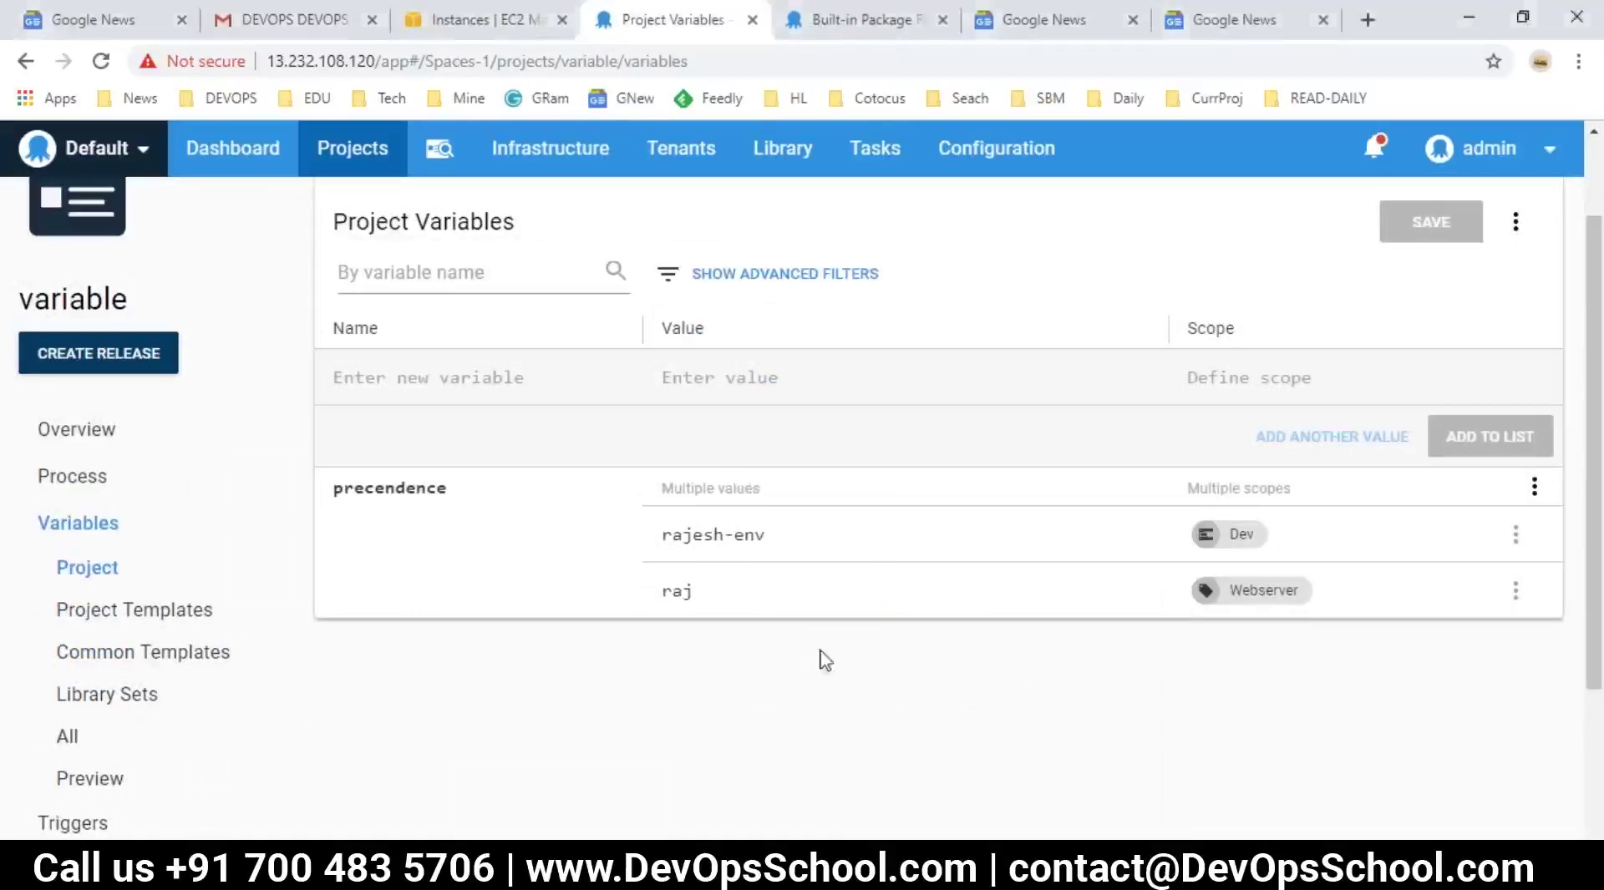
scroll(1496, 616, "up", 2)
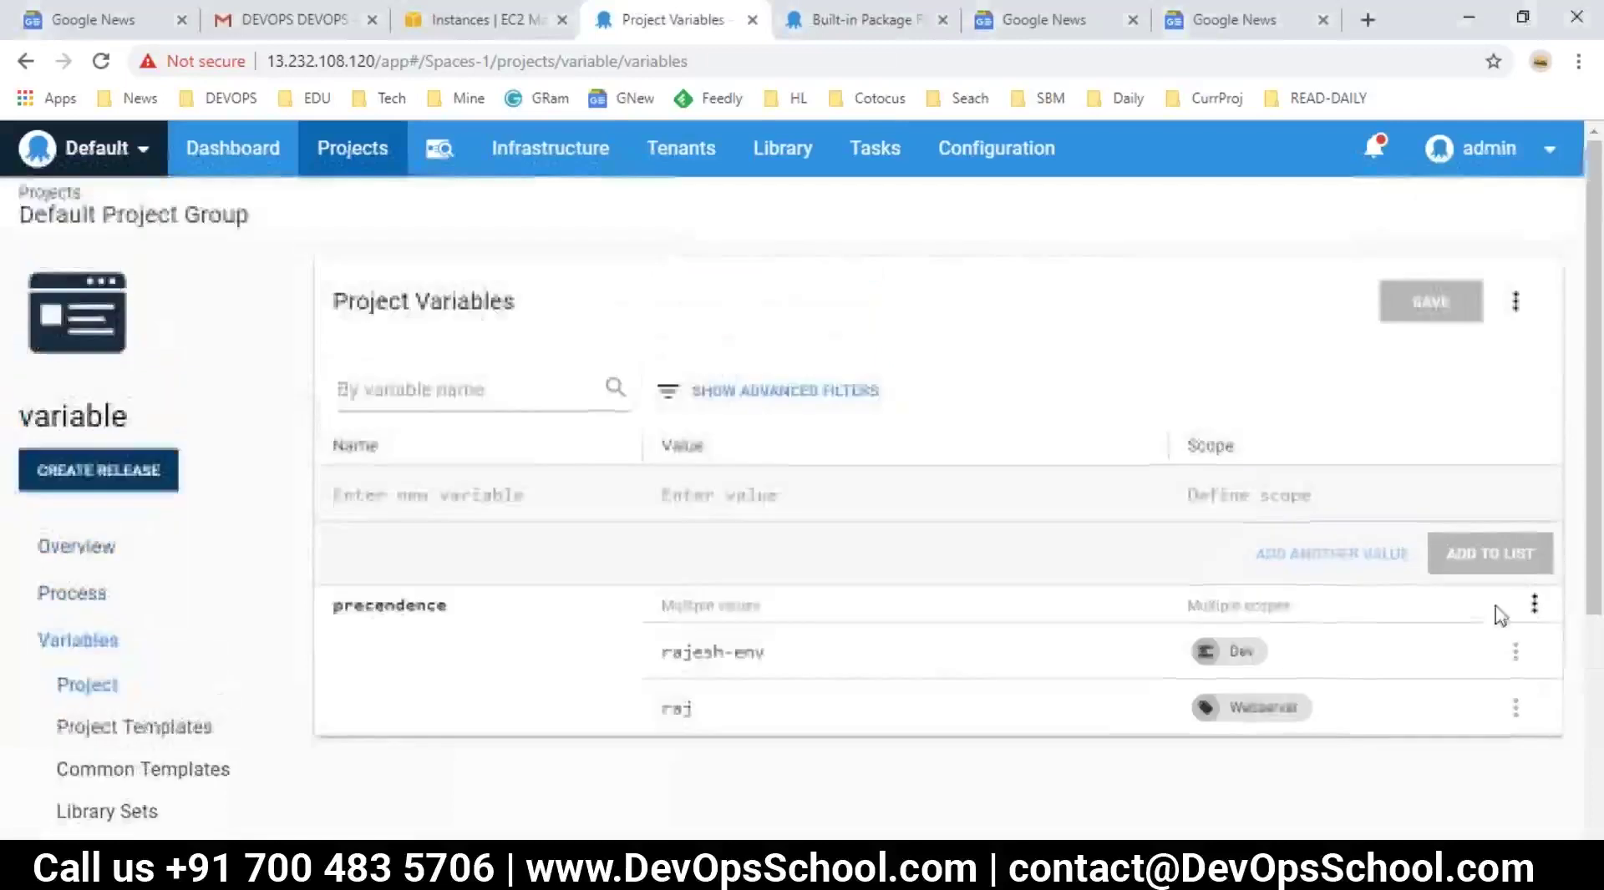
scroll(1525, 680, "down", 3)
scroll(1539, 497, "up", 1)
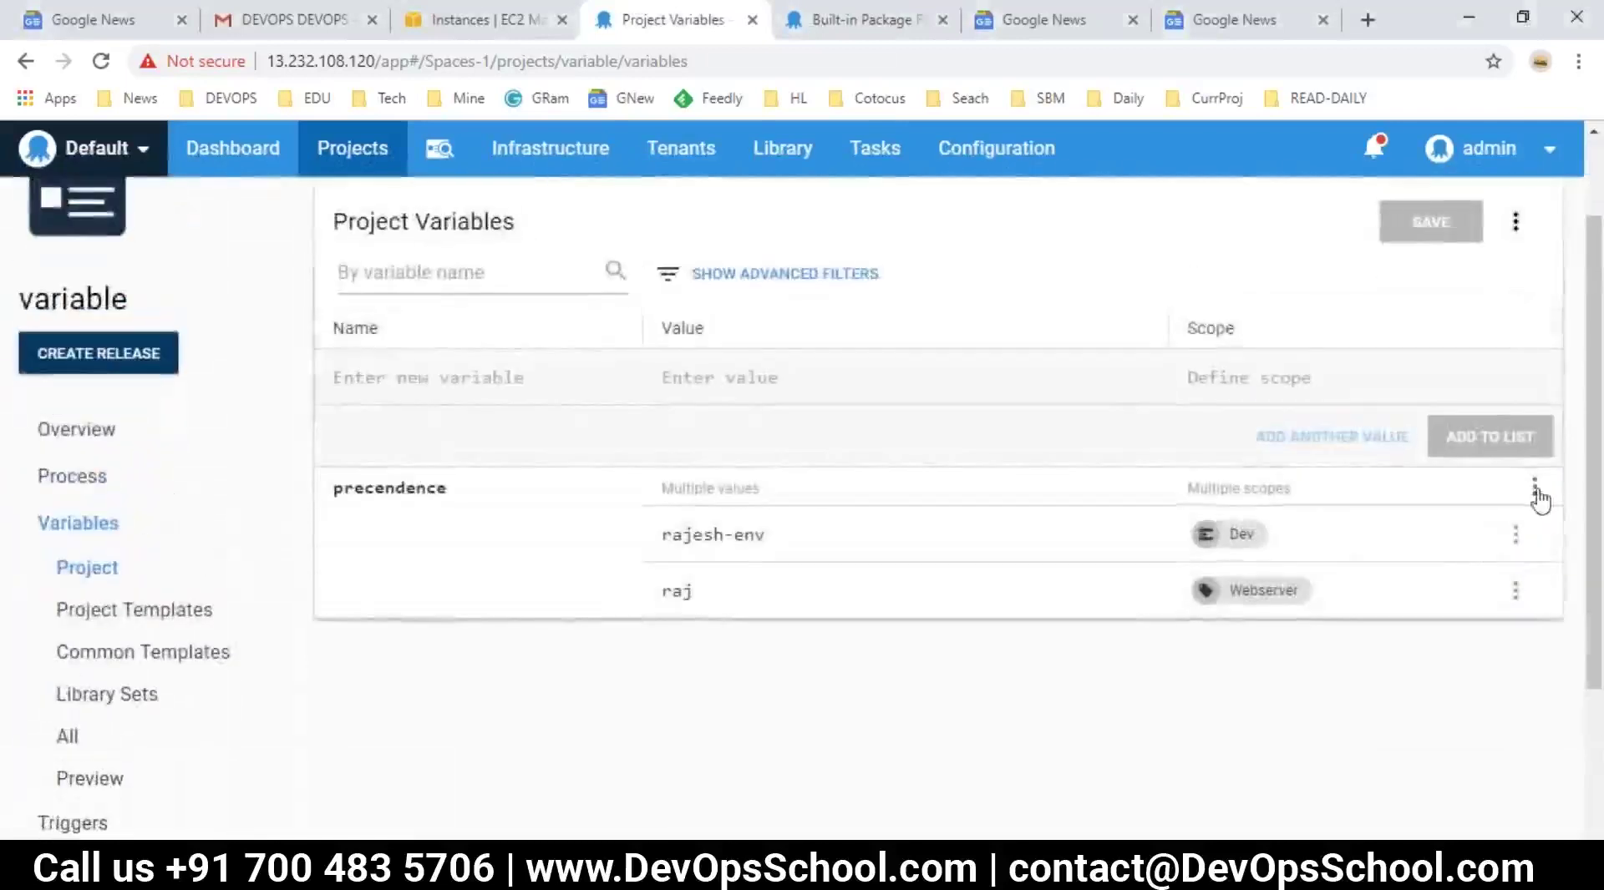
- Add another value row to the precendence variable and set its Webserver-scoped value to the first name followed by -role
left_click(1534, 487)
left_click(1437, 552)
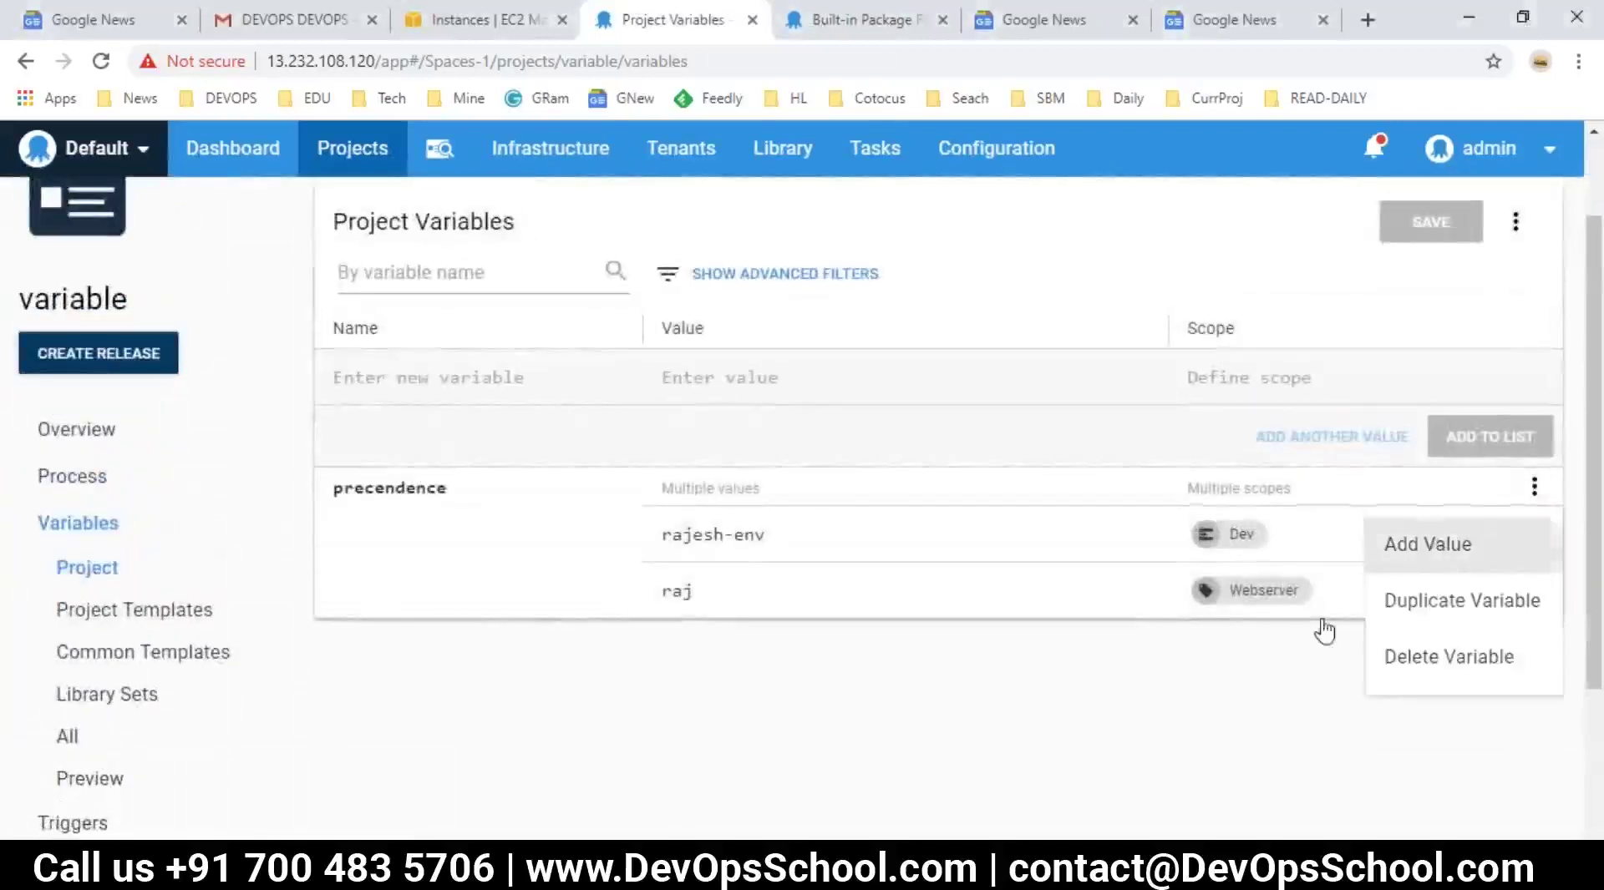
left_click(698, 645)
left_click(709, 595)
type("esh-role")
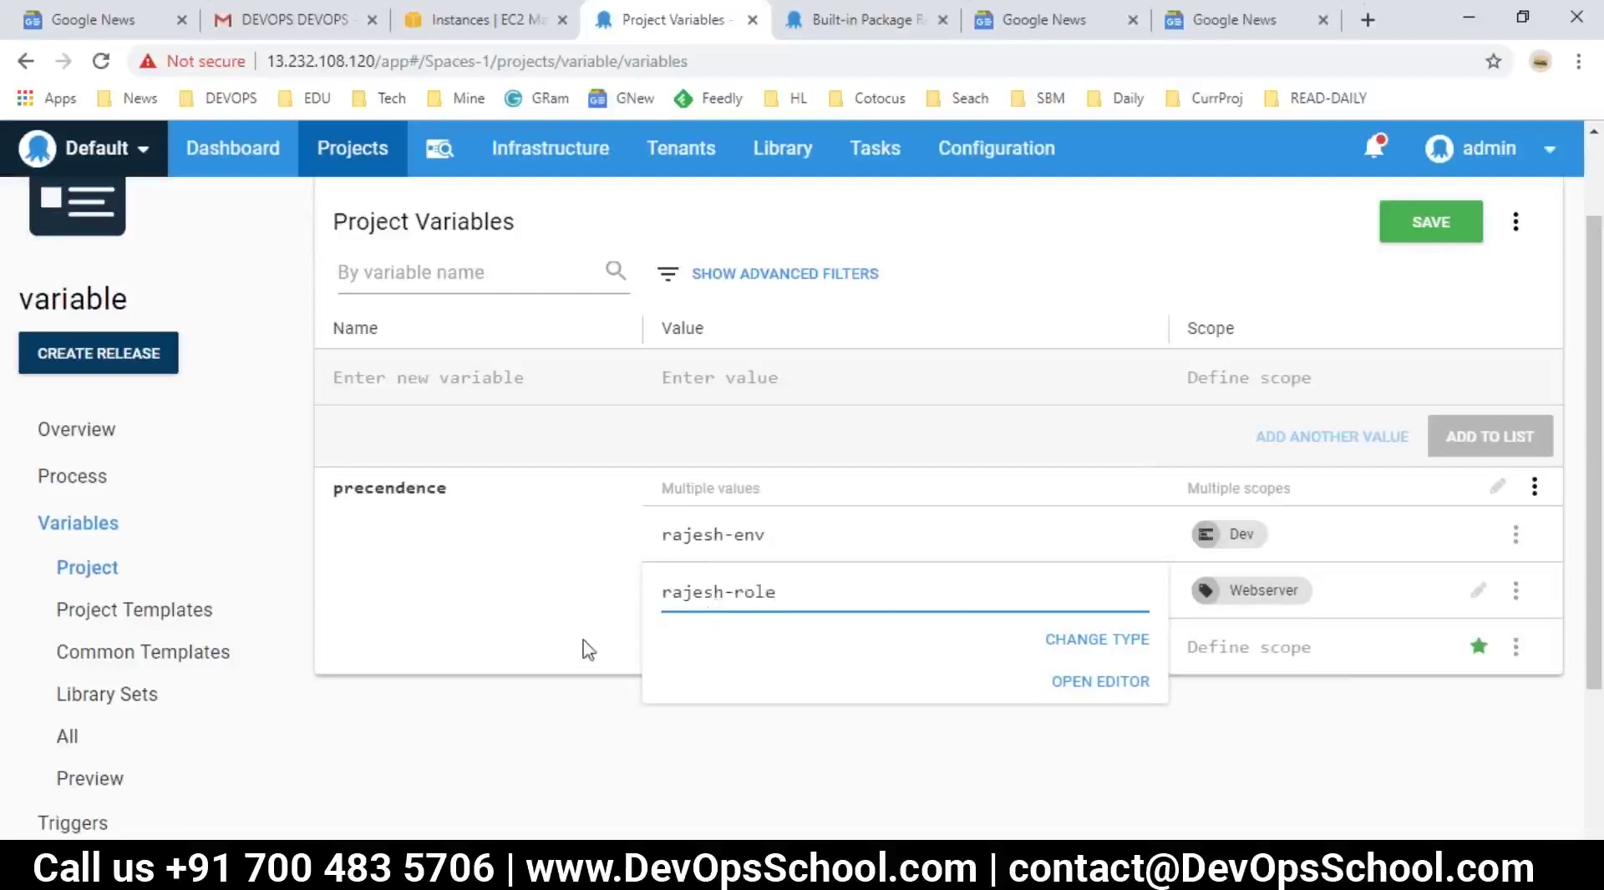
- Enter the first name followed by -target as the new unscoped value of the precendence variable
left_click(724, 655)
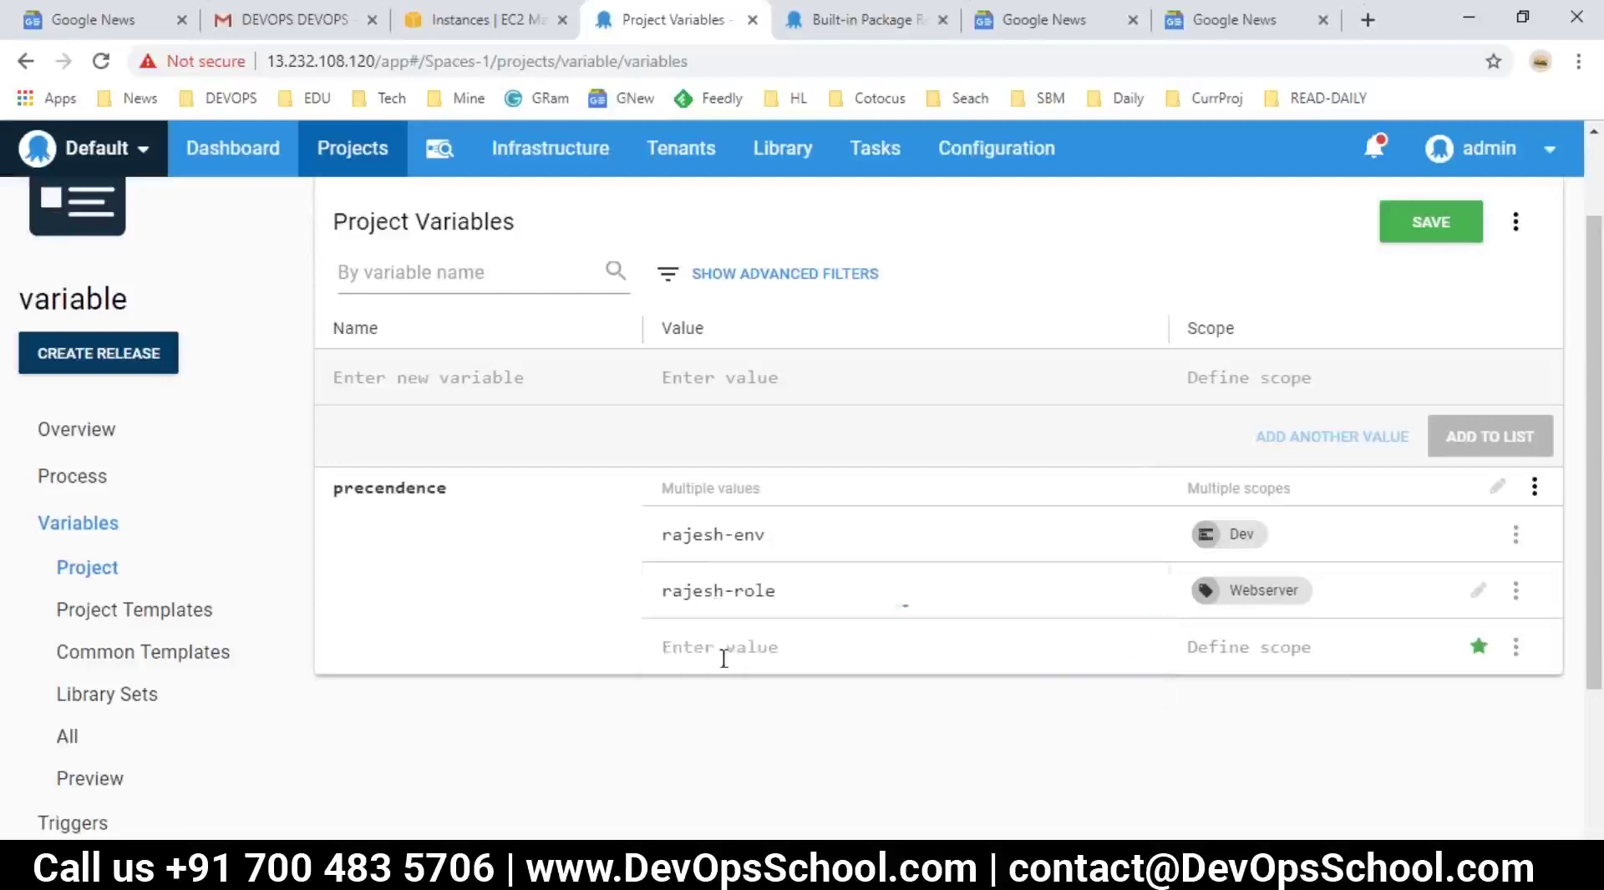
type("precendence")
left_click_drag(794, 648, 588, 656)
type("rajs")
left_click(1394, 651)
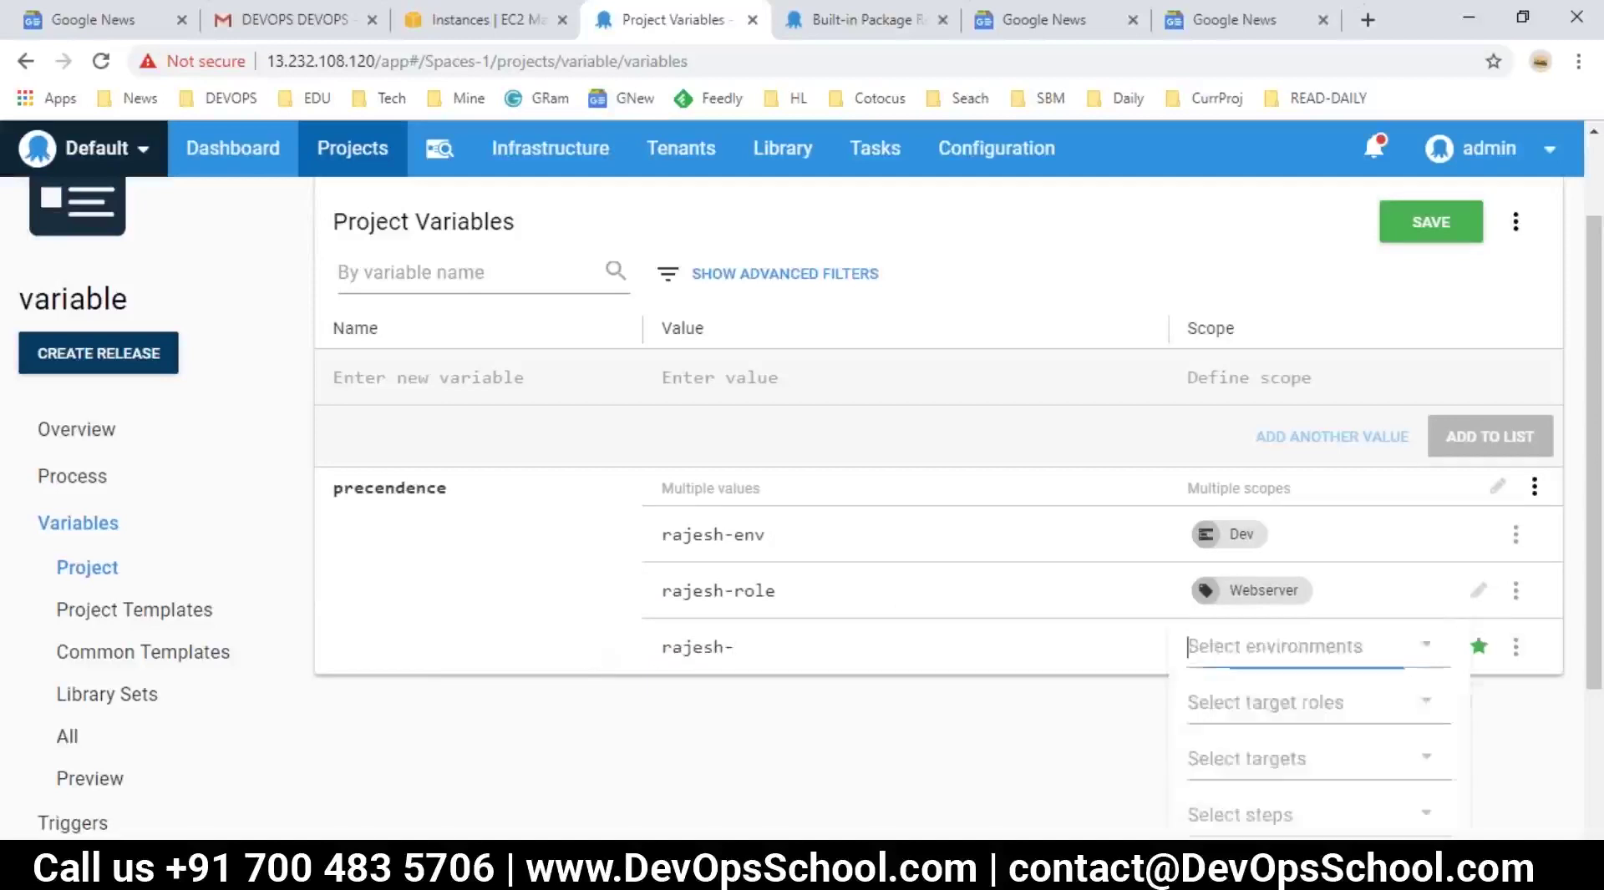
left_click(782, 645)
type("rget")
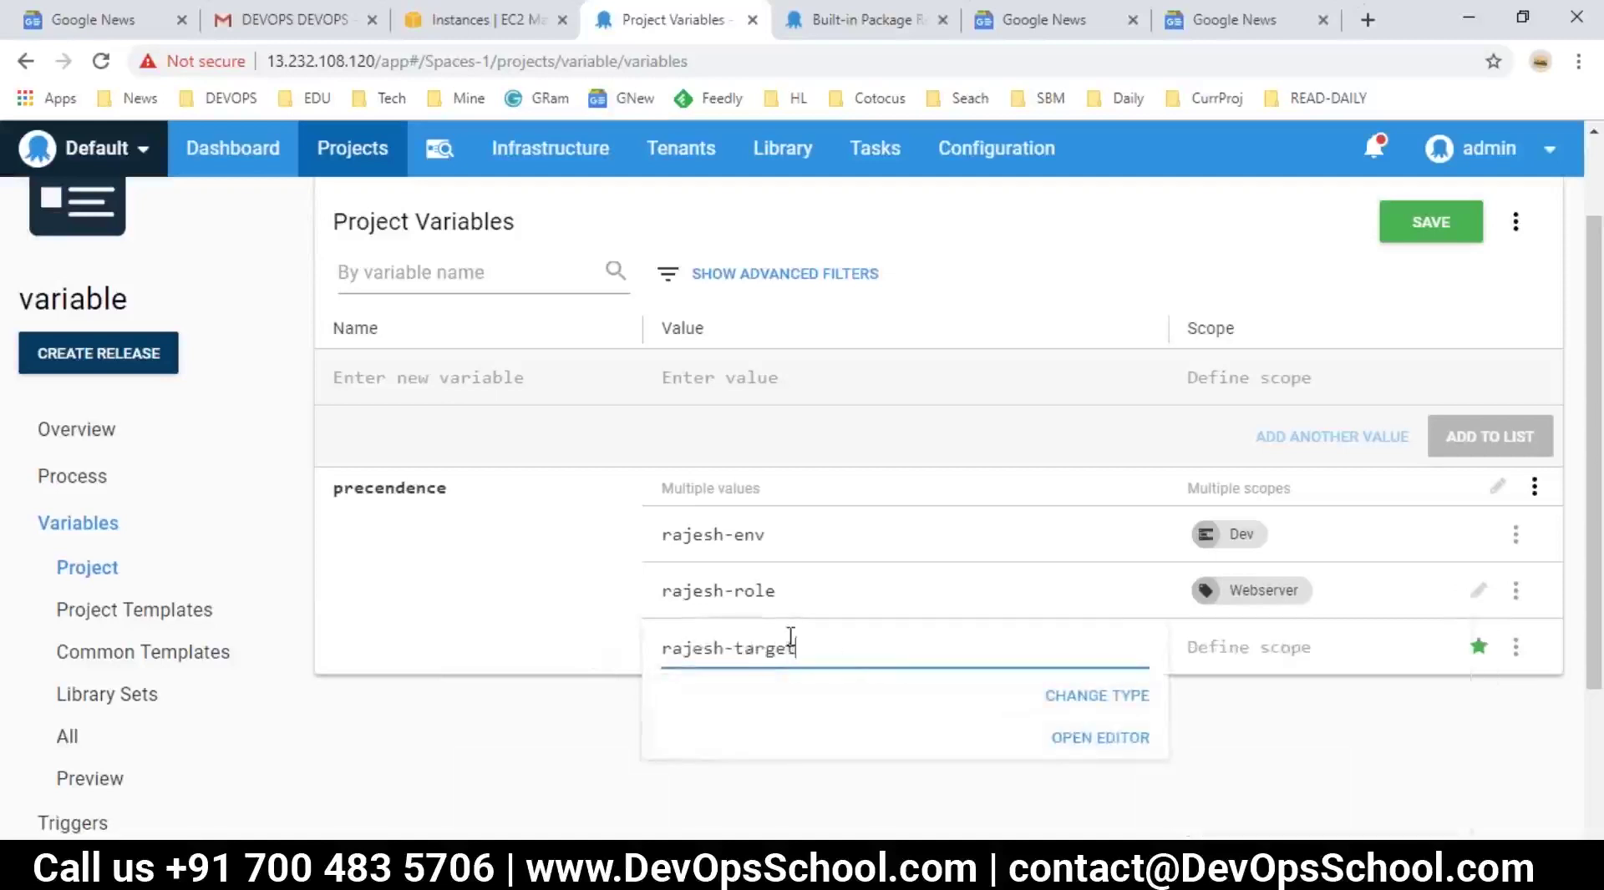
- Scope the precendence value ending in -target to the deployment target Windows1
left_click(1336, 759)
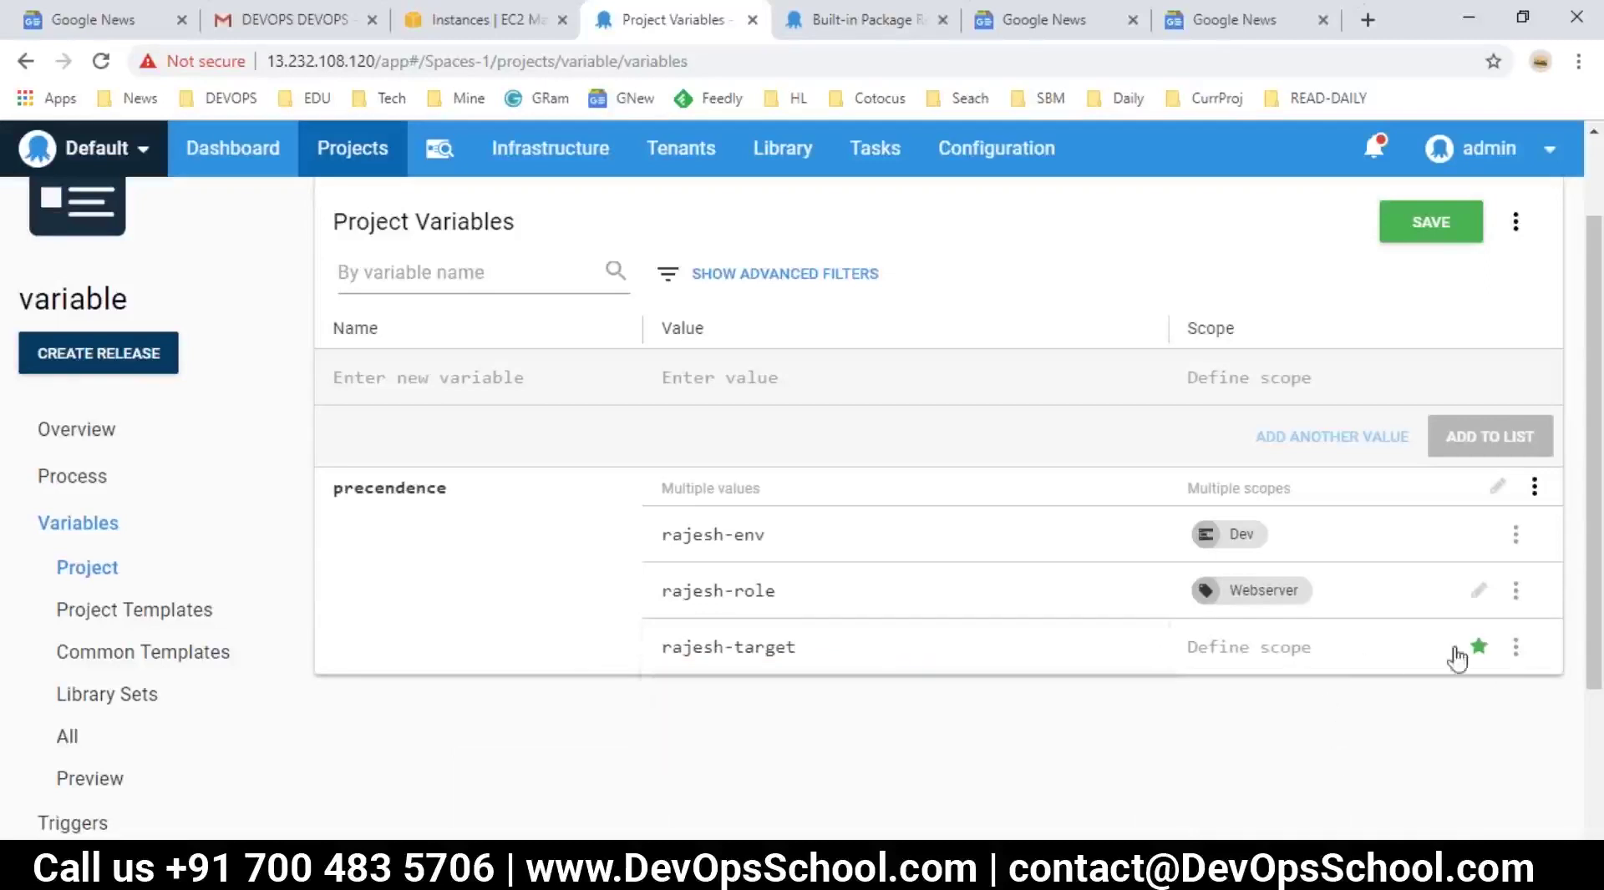
left_click(1416, 650)
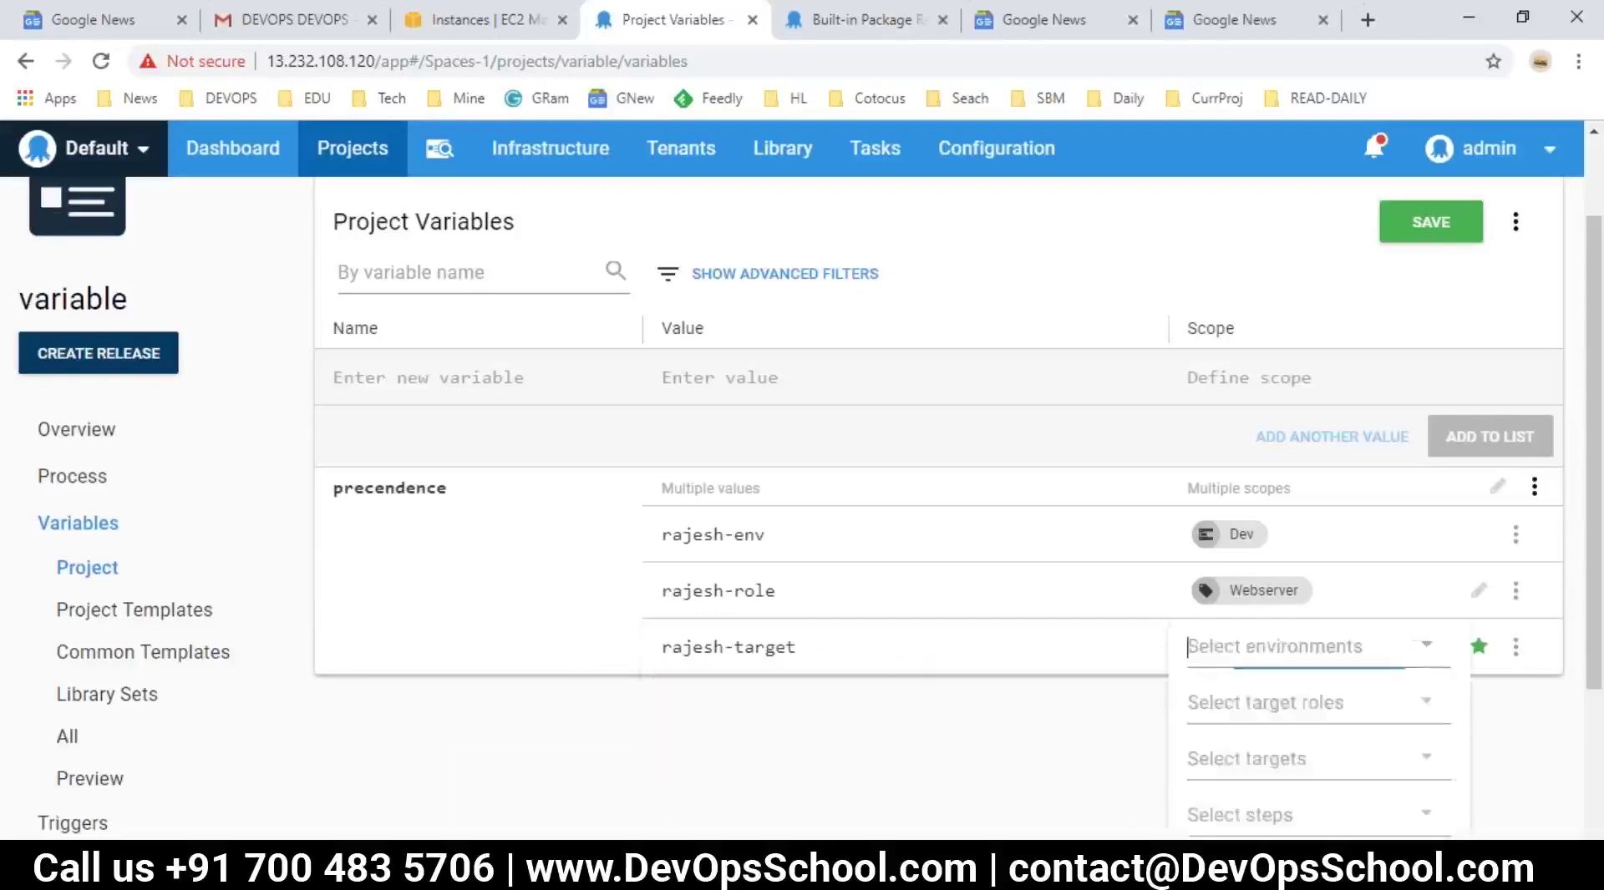
left_click(1427, 760)
left_click(1430, 760)
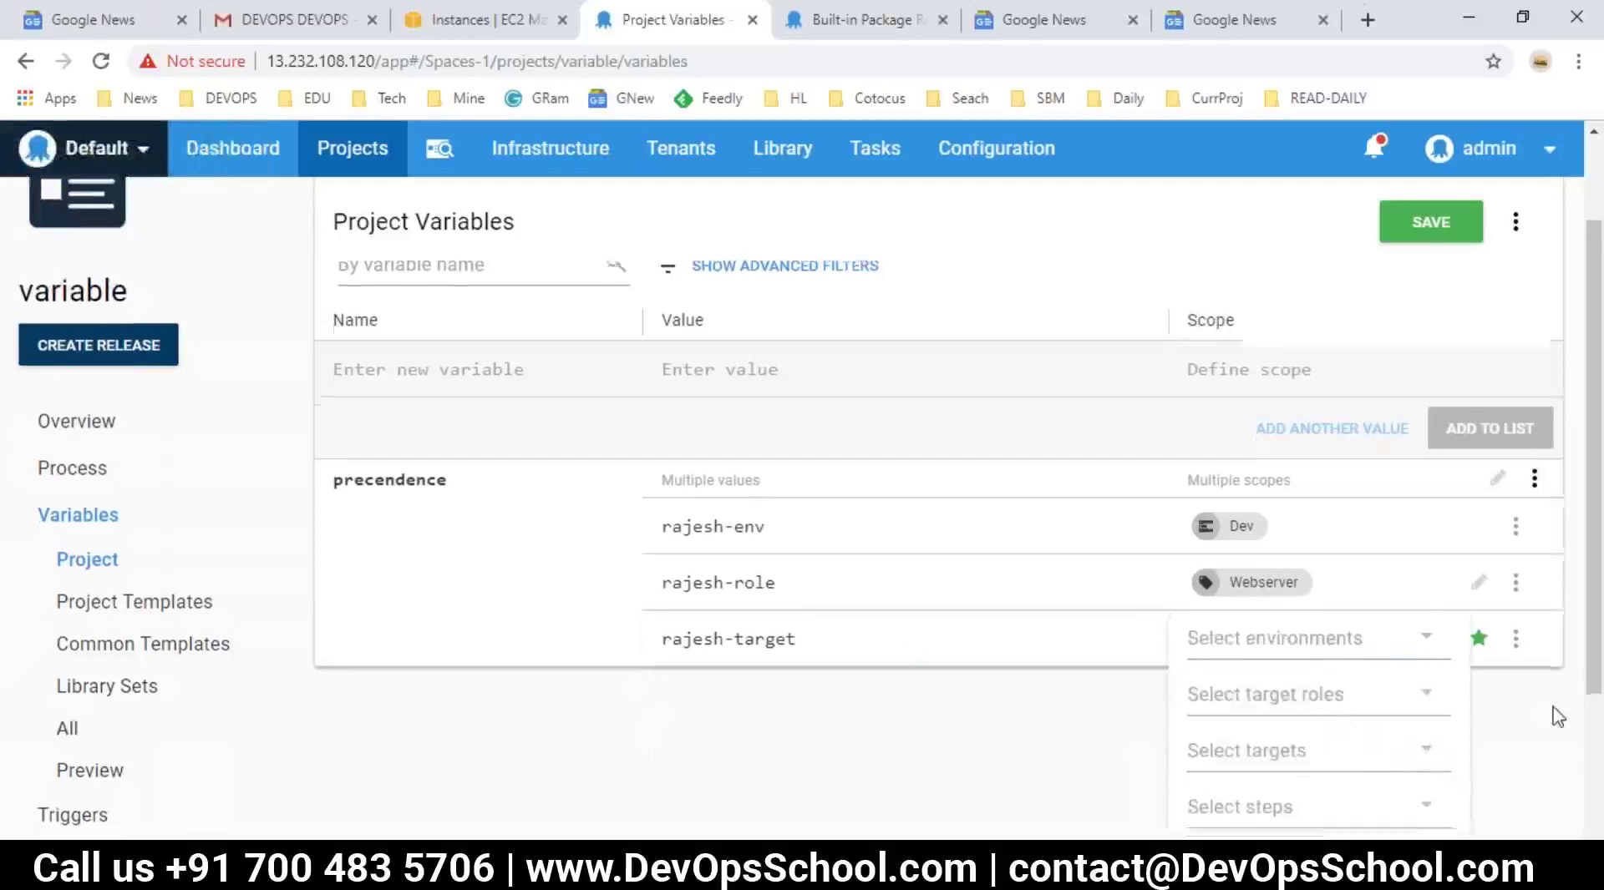
scroll(1503, 673, "down", 3)
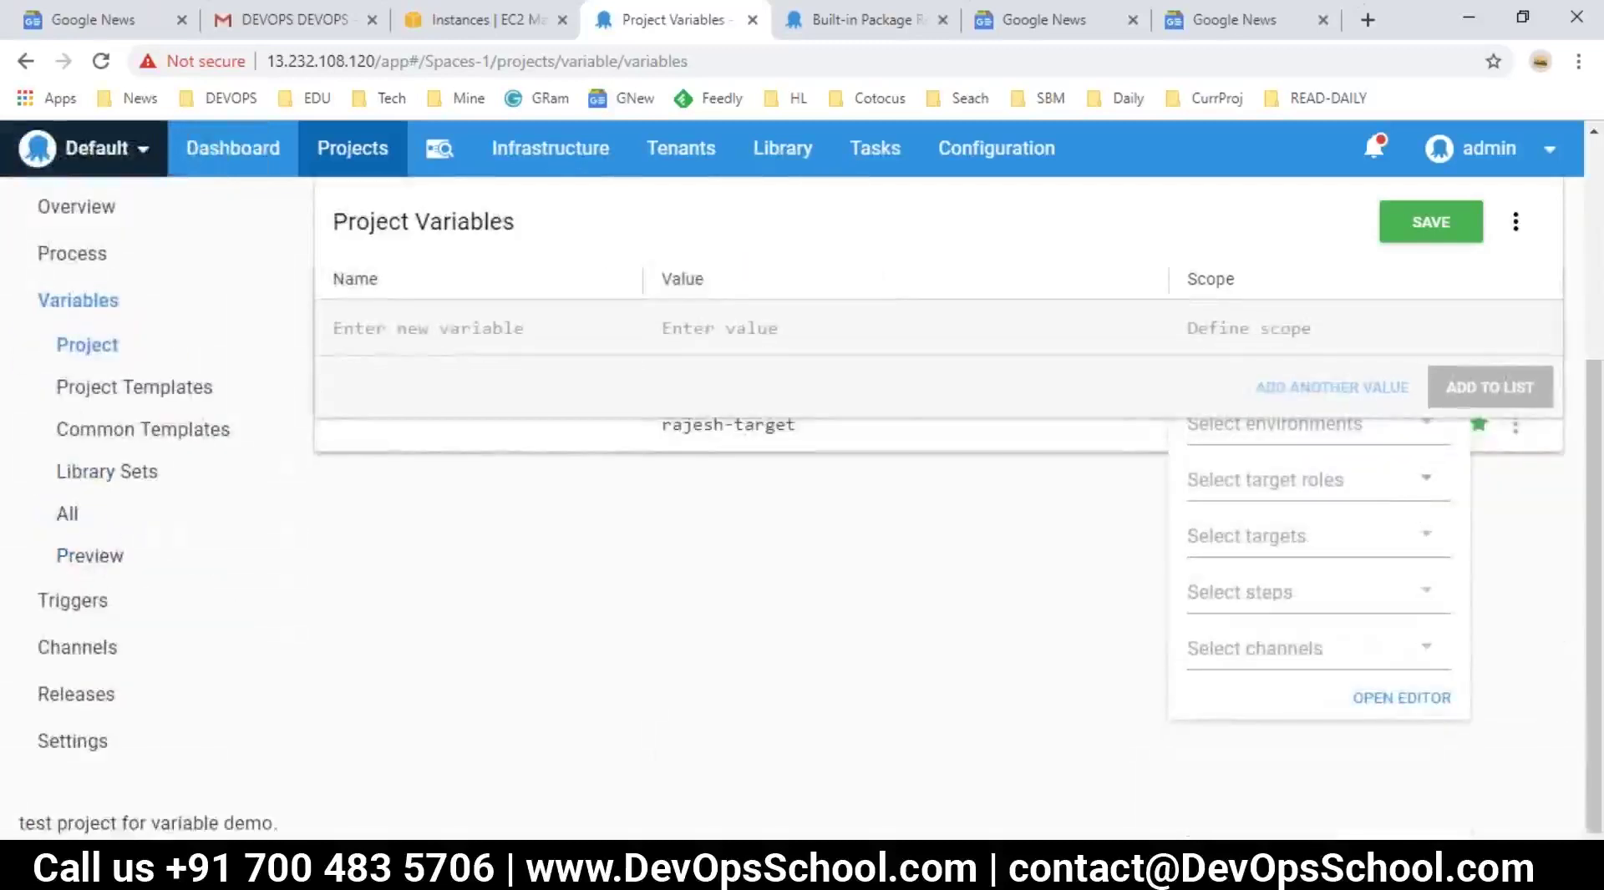
left_click(1426, 539)
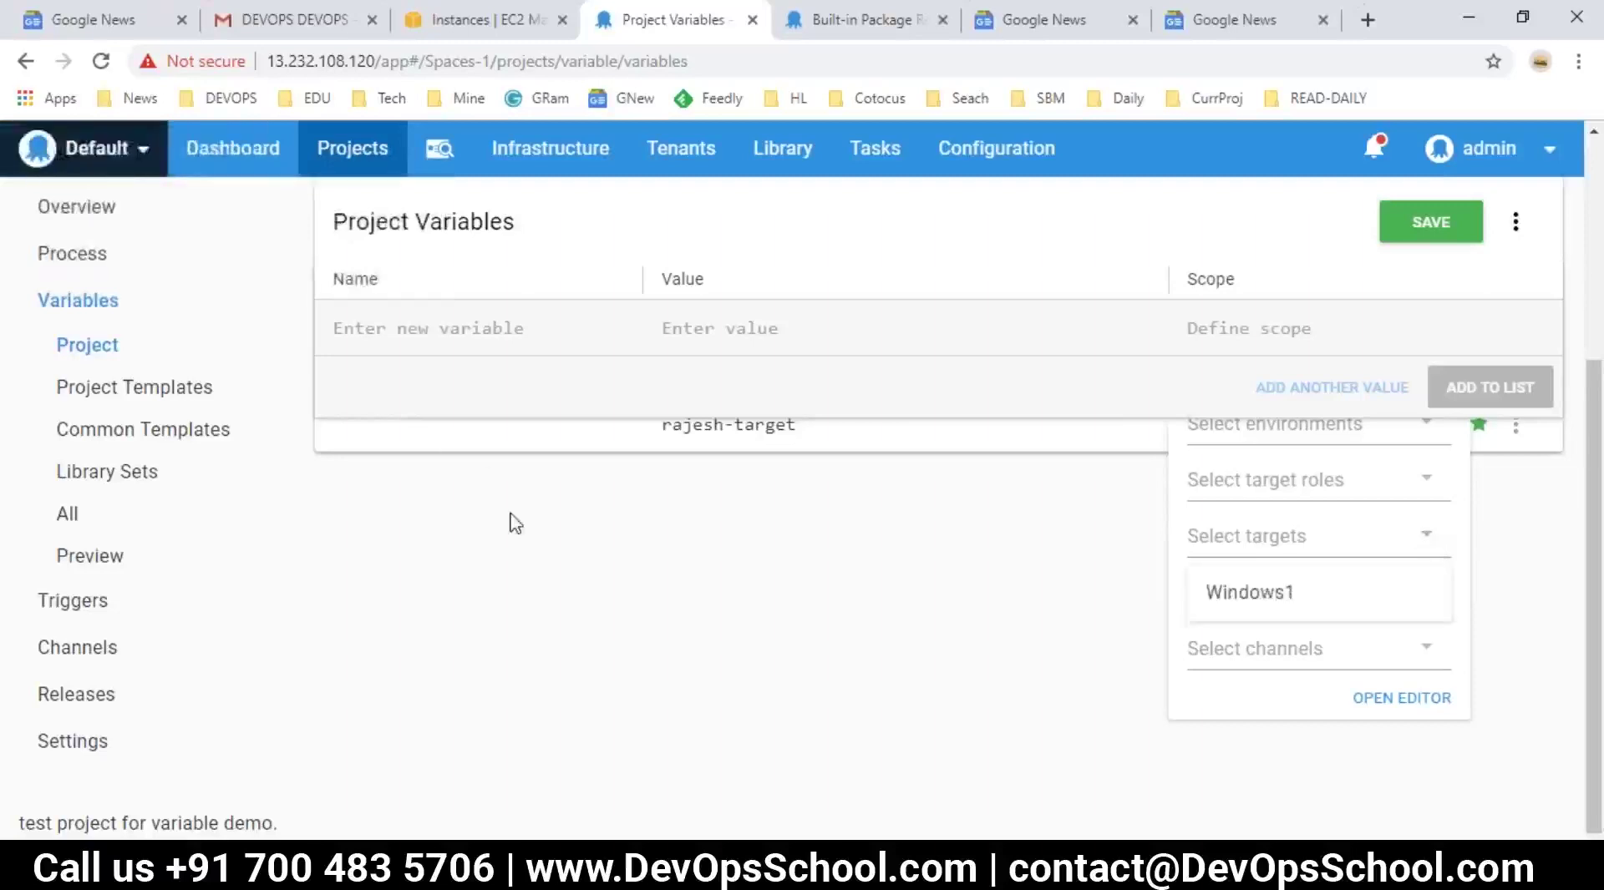
left_click(1036, 685)
left_click(1427, 543)
left_click(1283, 595)
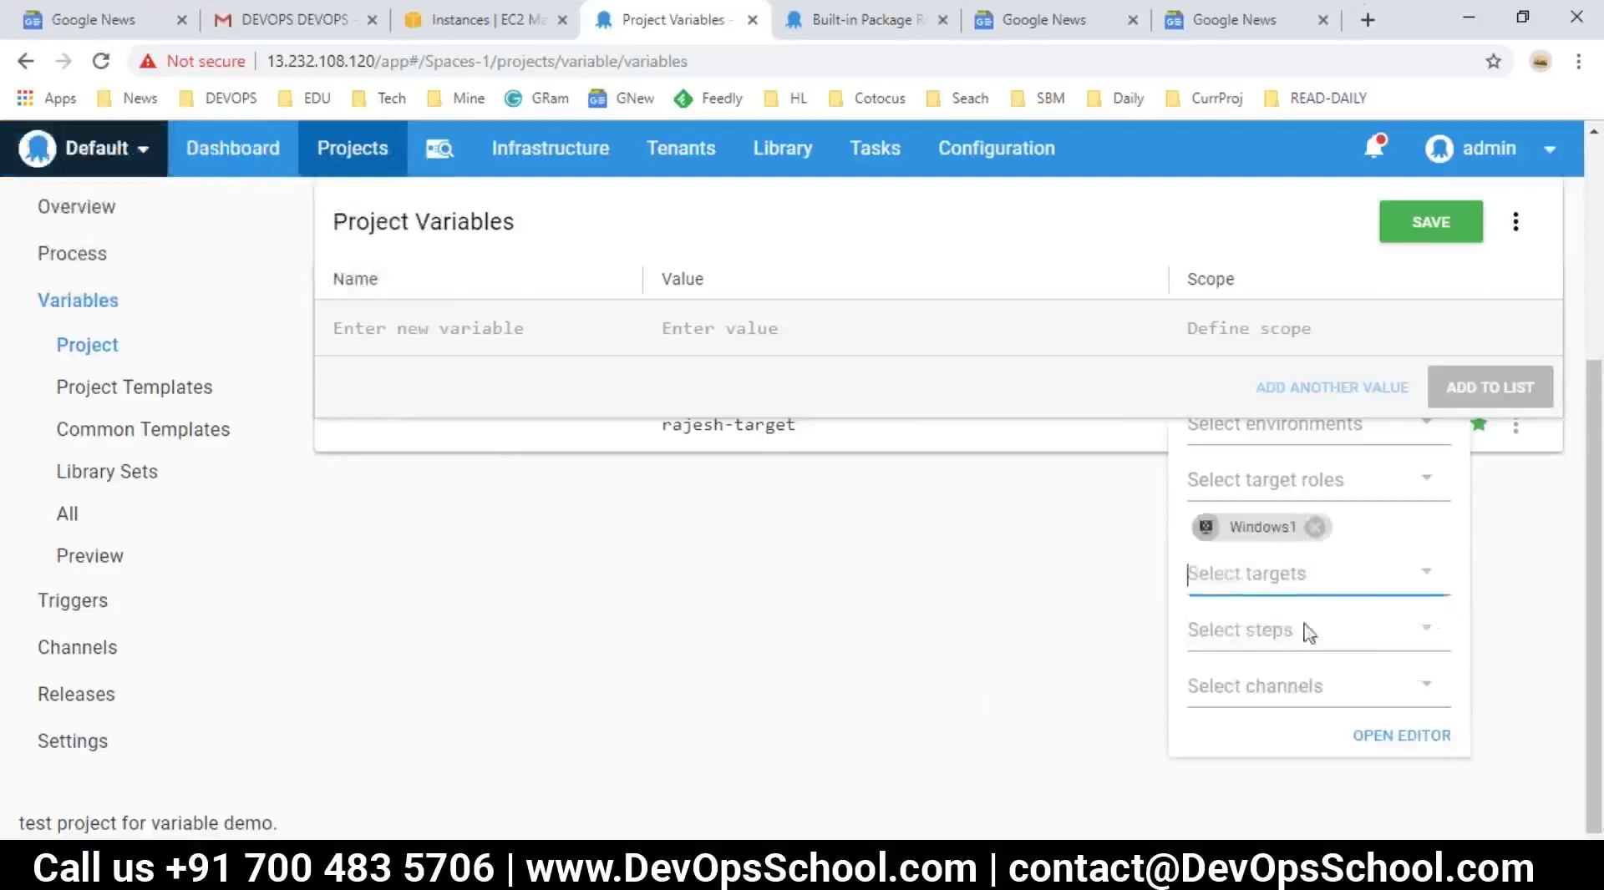
left_click(1157, 643)
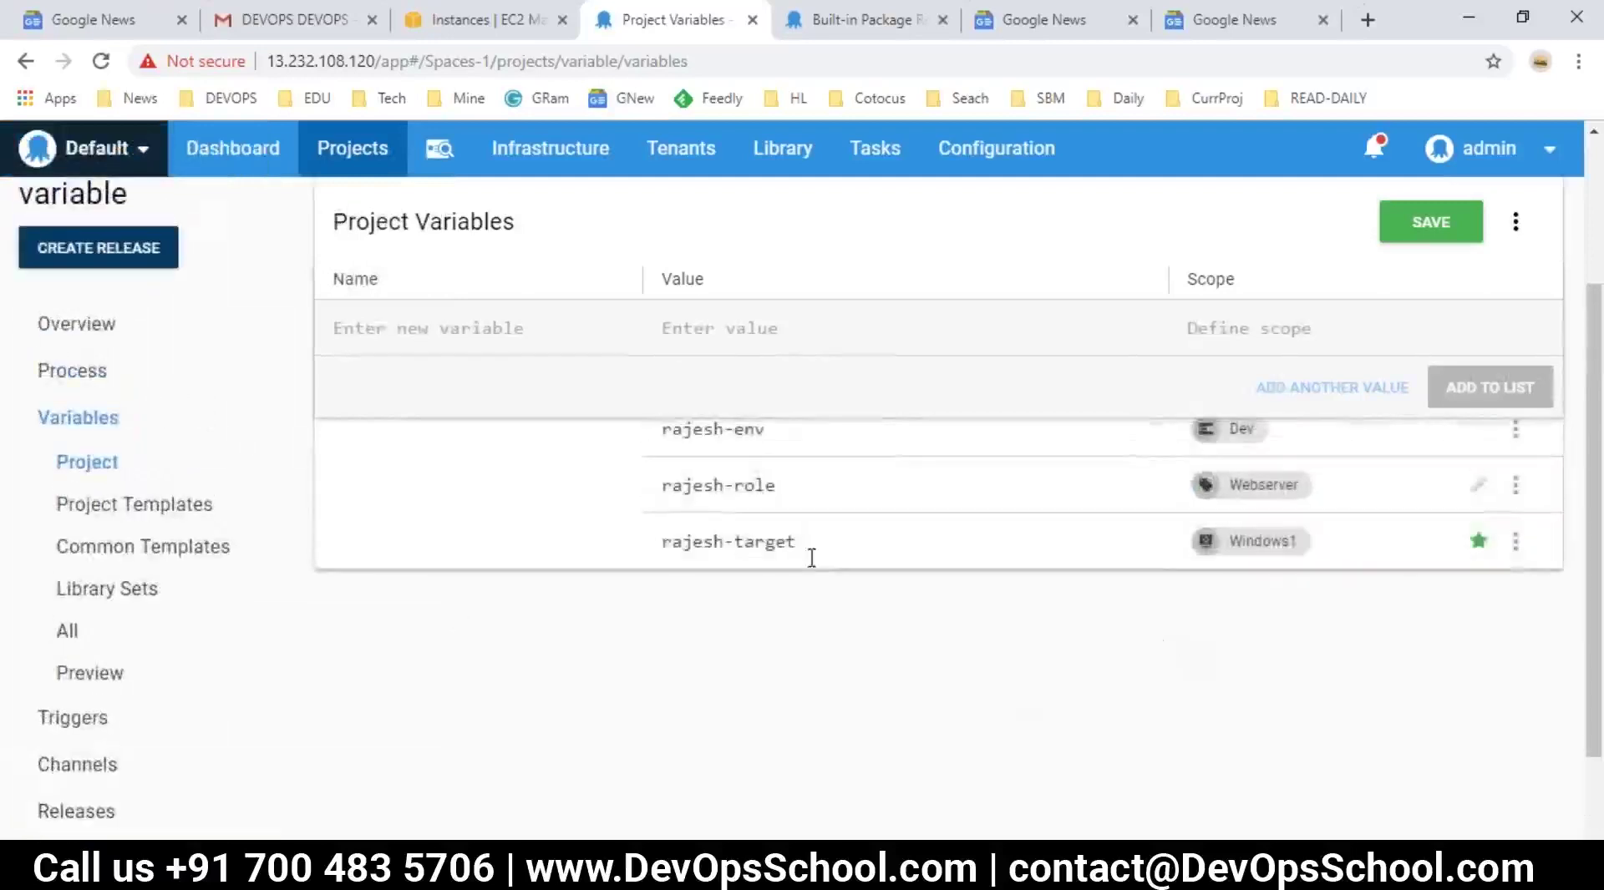
- Add a fourth value to the precendence variable, using the first name followed by -steps
left_click(815, 556)
left_click(1515, 542)
left_click(1099, 666)
scroll(1105, 669, "down", 1)
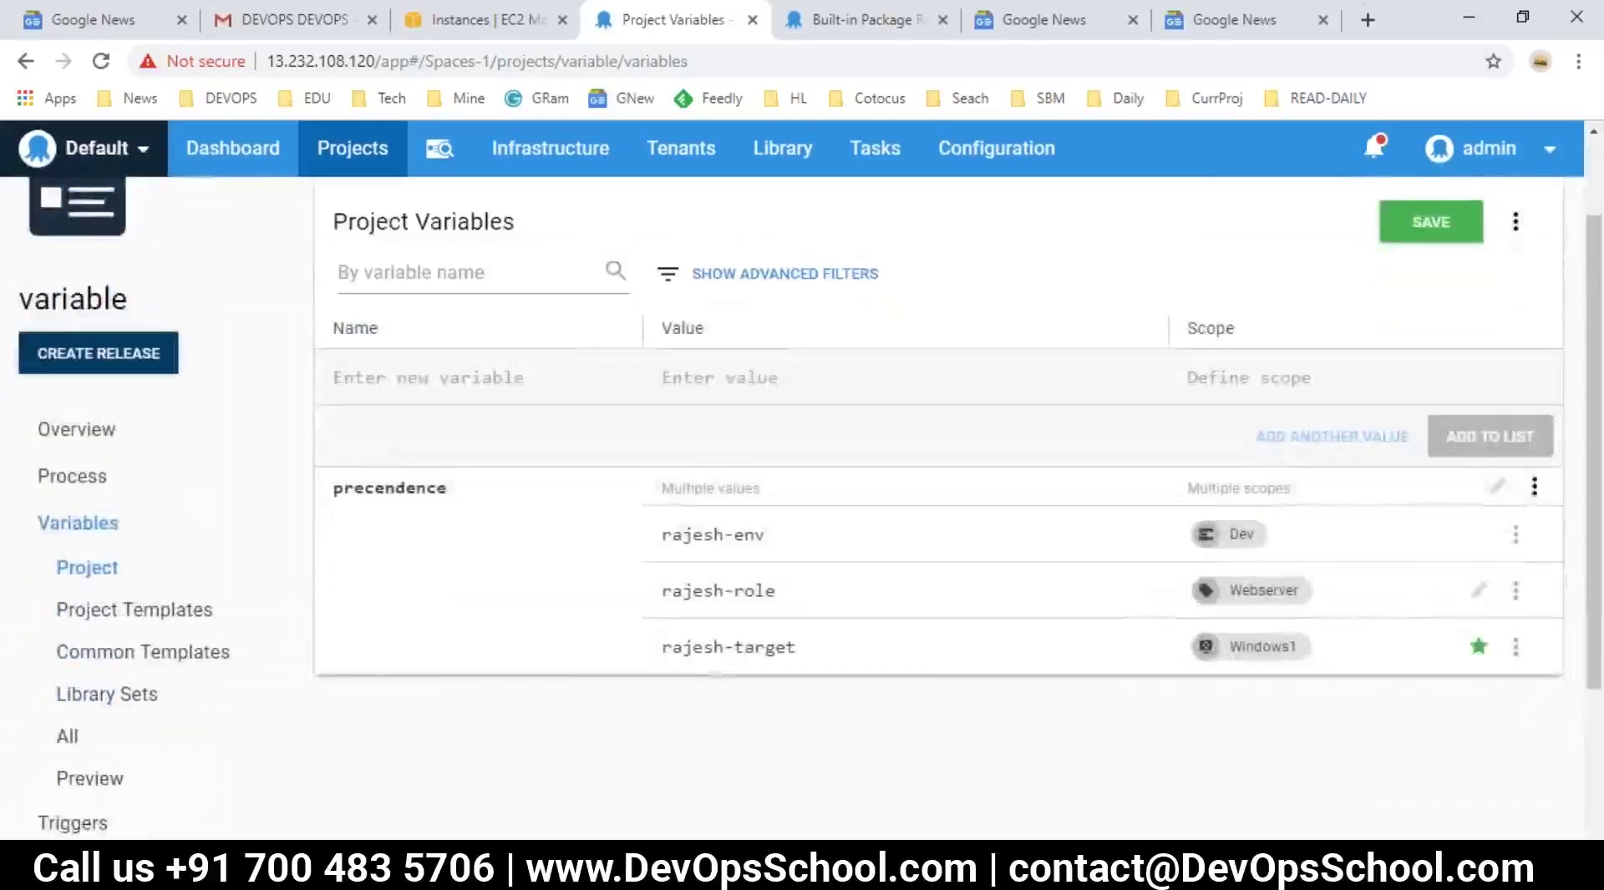
left_click(1534, 488)
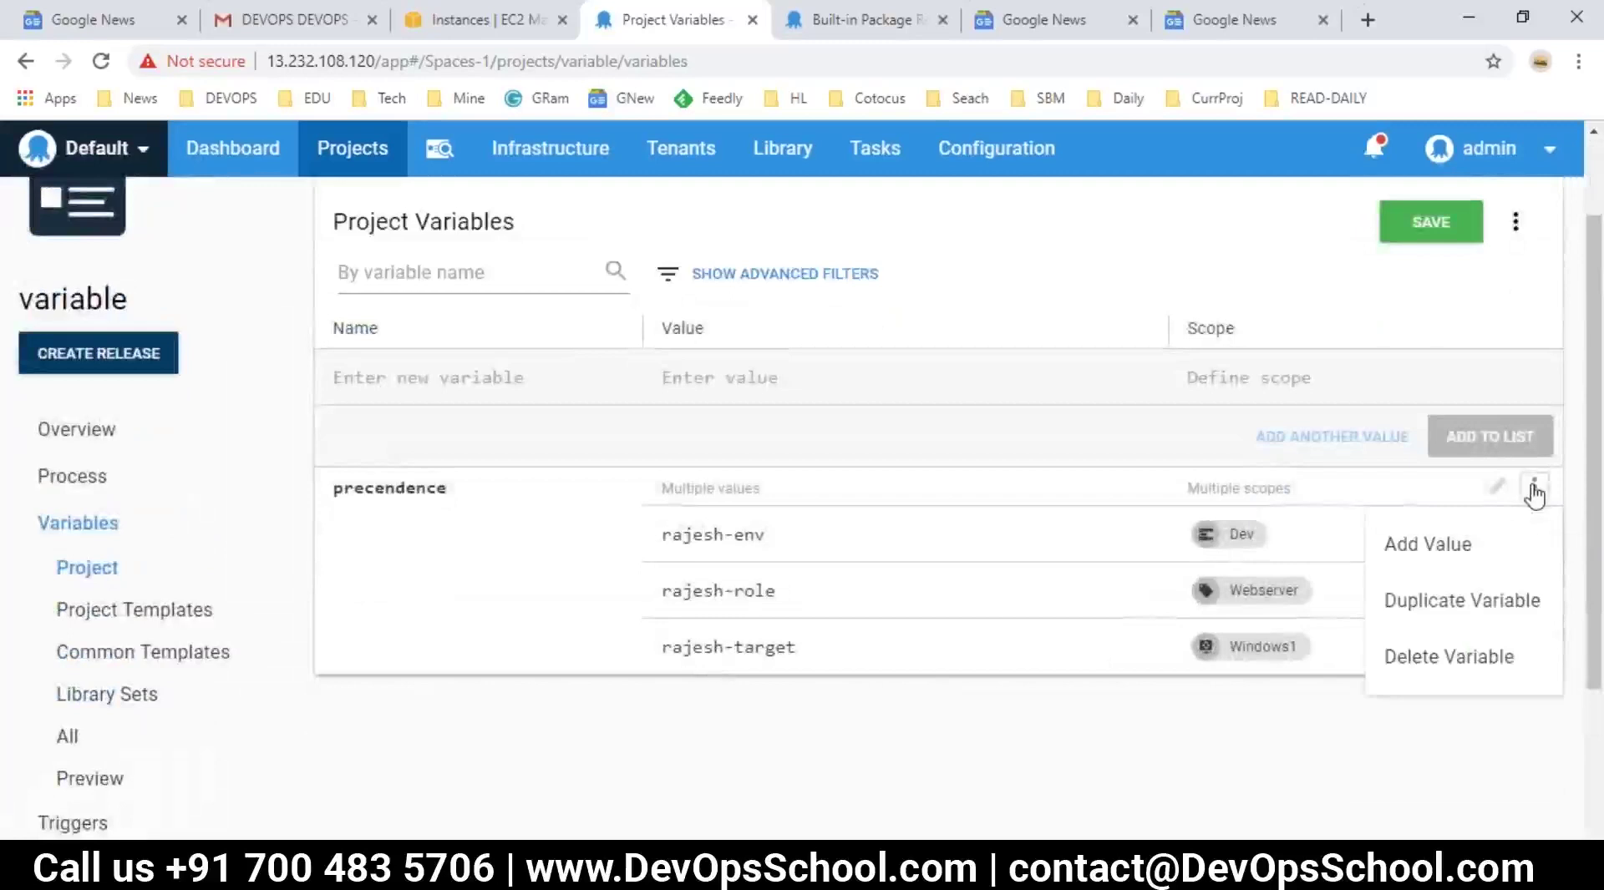
left_click(1430, 545)
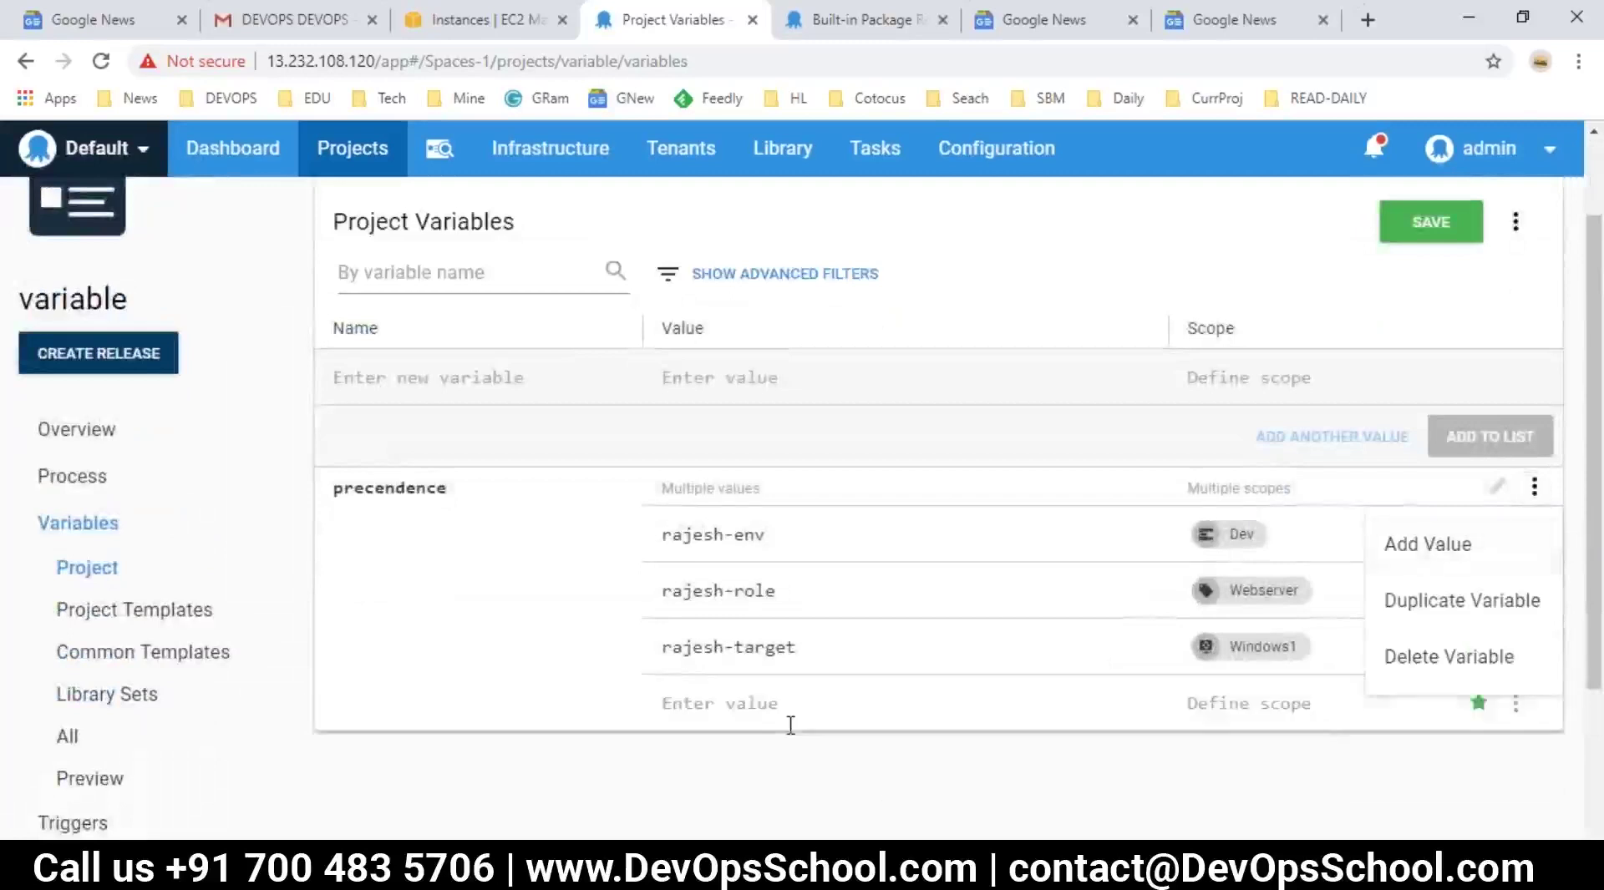
scroll(768, 668, "down", 2)
left_click(705, 474)
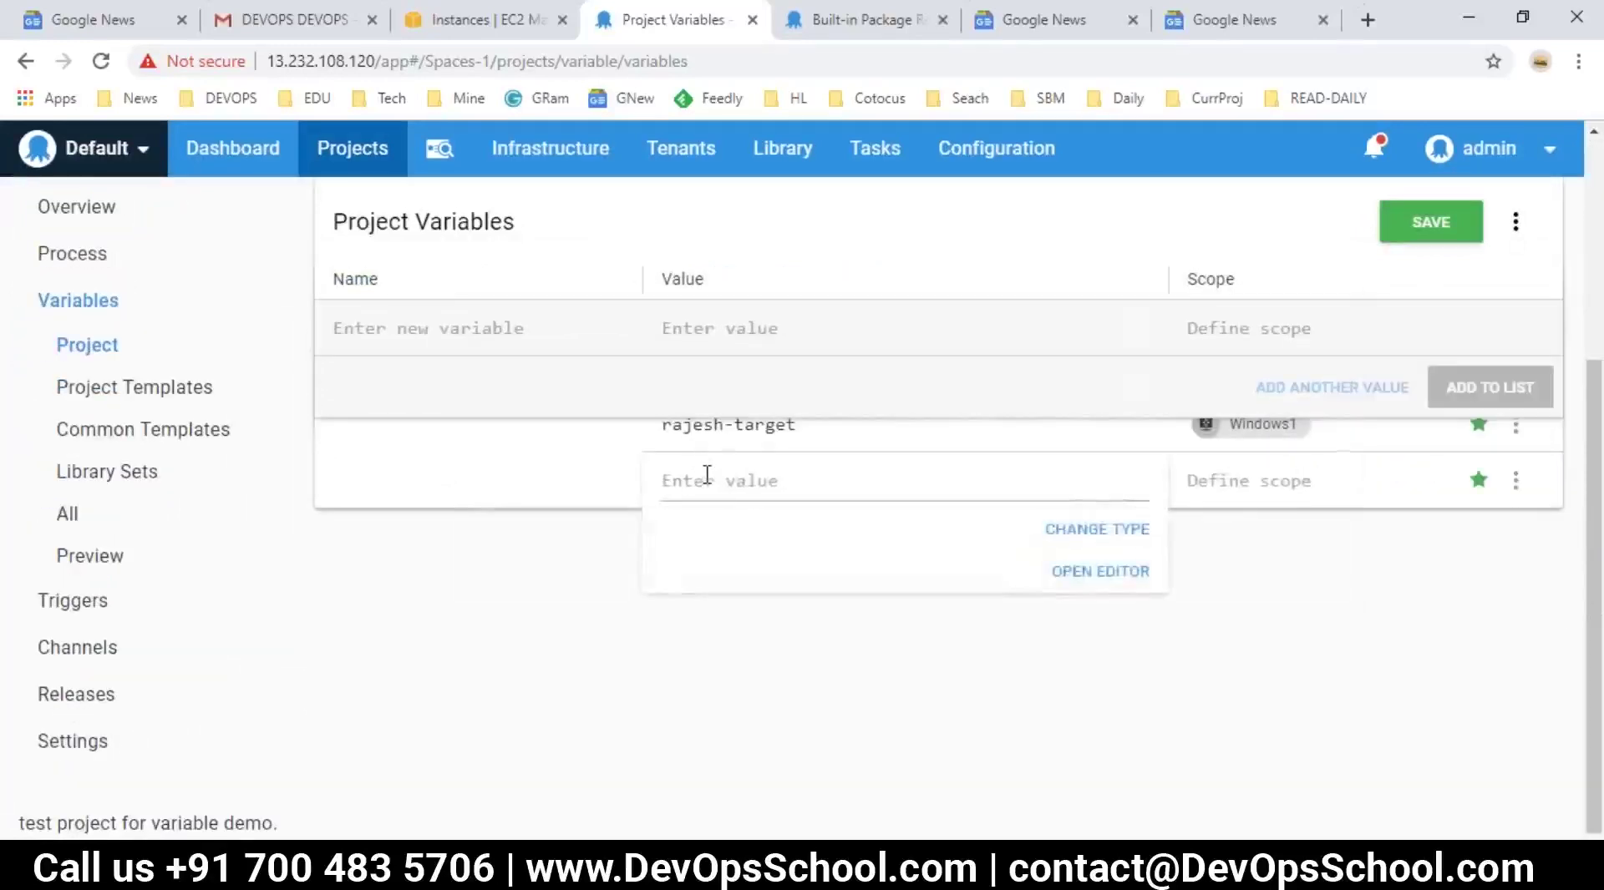
left_click(705, 476)
type("rajesh-steps")
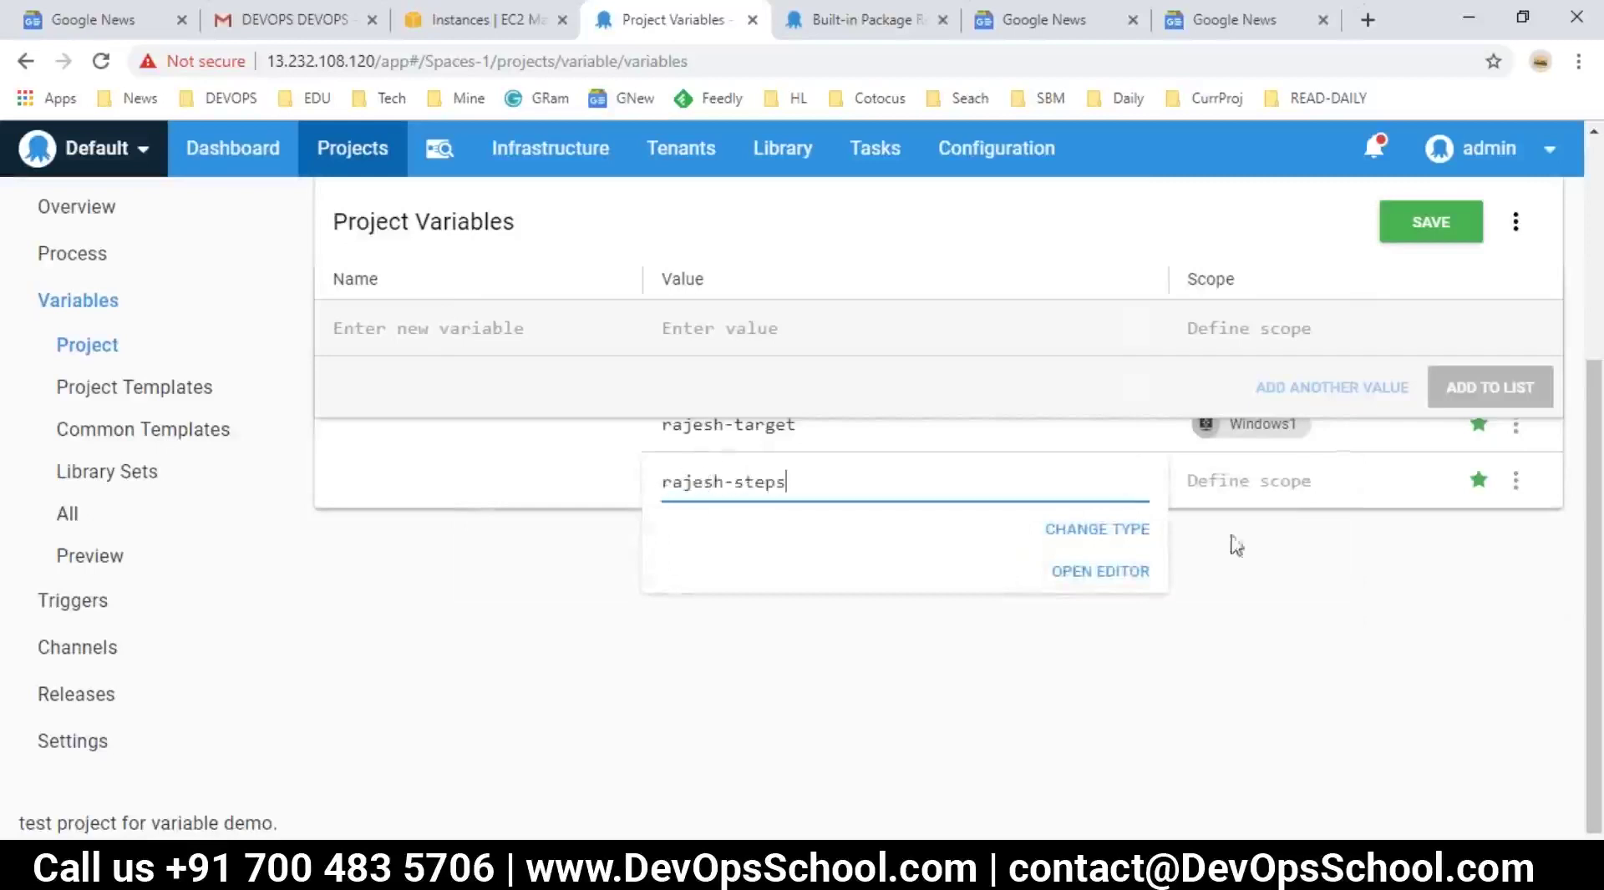
- Scope the precendence value ending in -steps to the runascript step and save the project variables
left_click(1315, 541)
left_click(1515, 481)
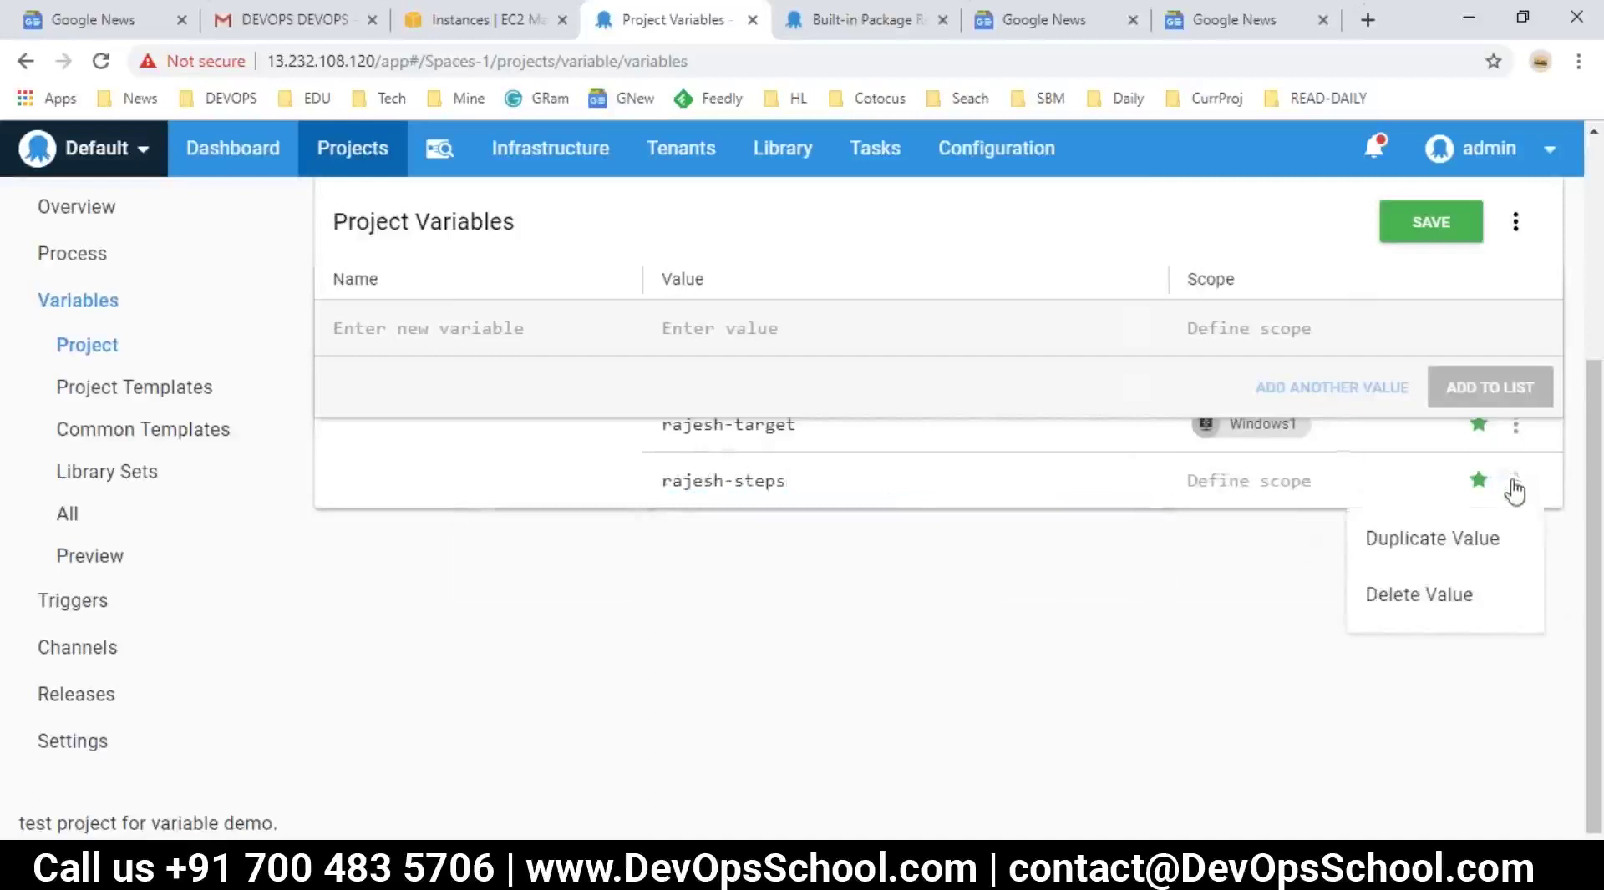
left_click(1200, 489)
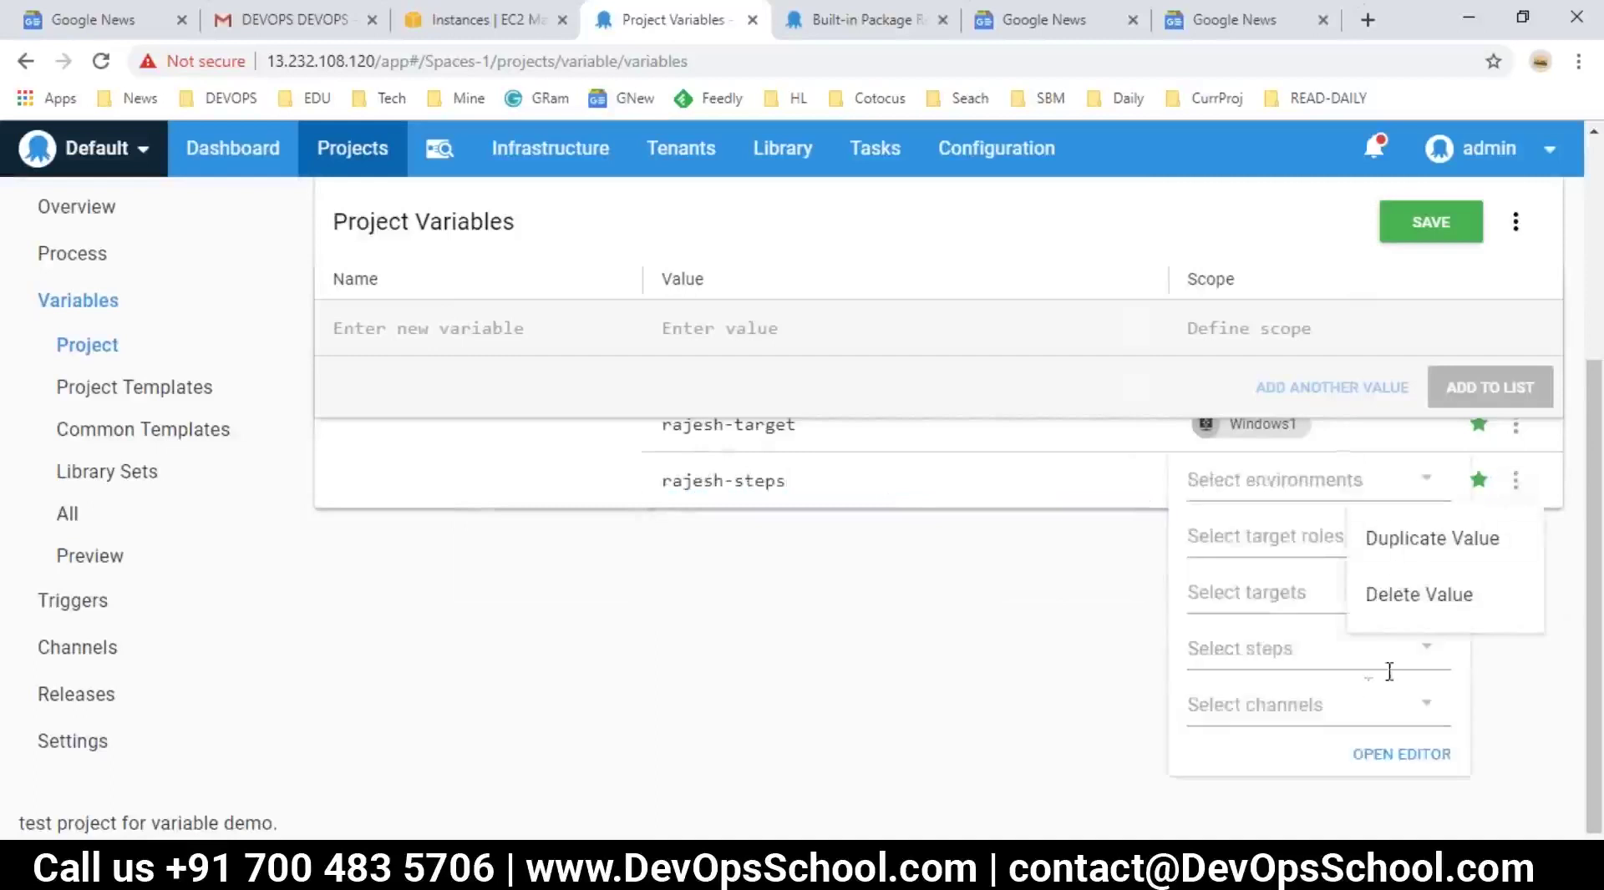
left_click(1429, 650)
left_click(1433, 650)
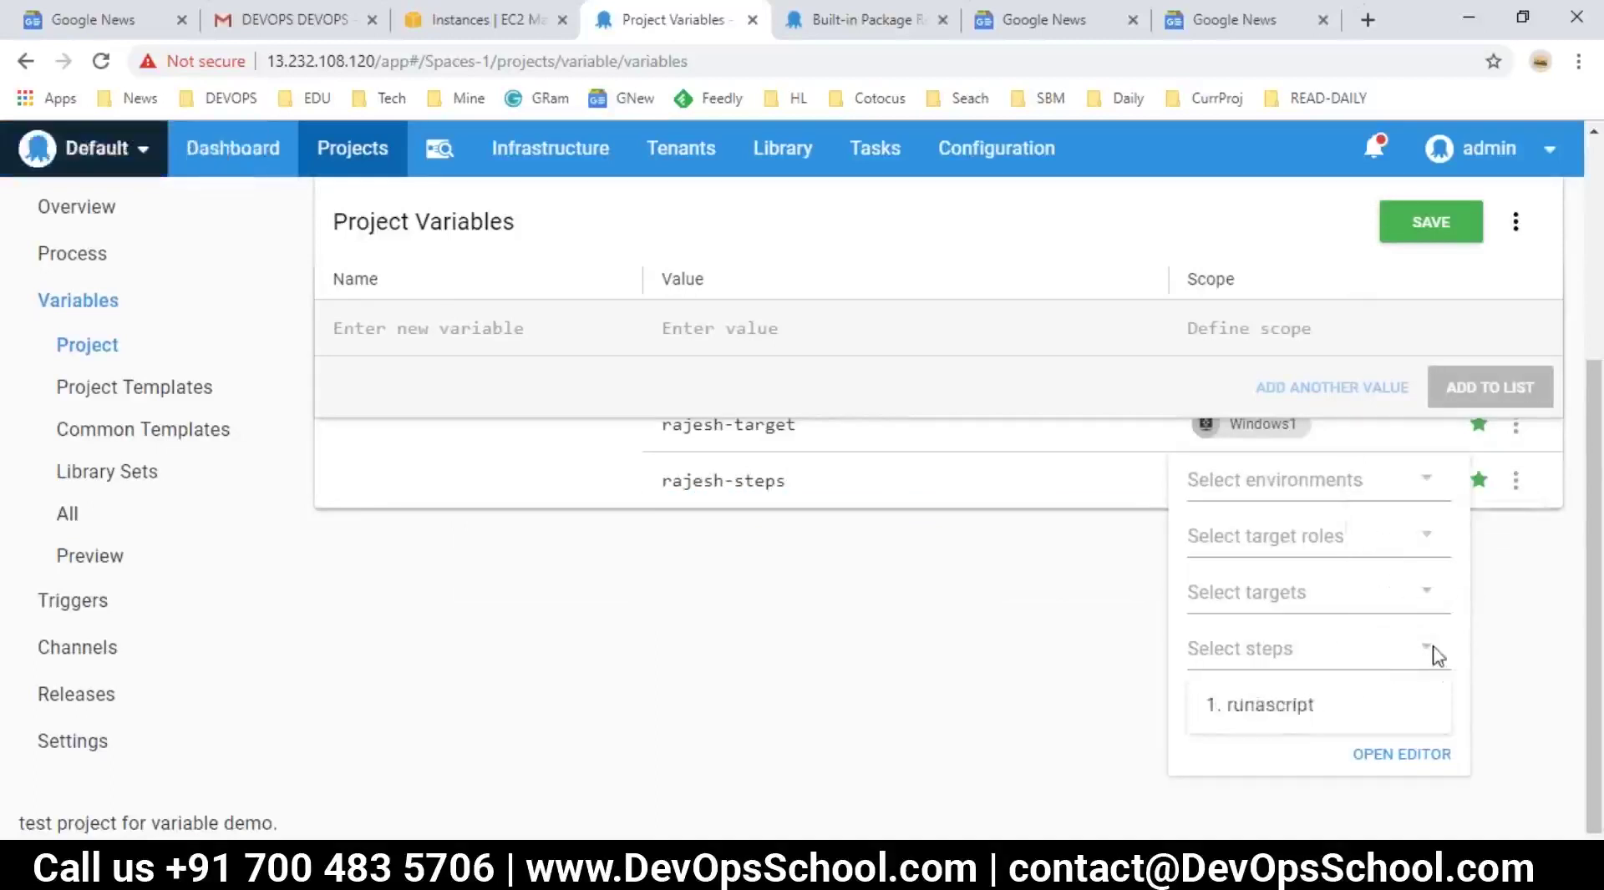
left_click(1425, 653)
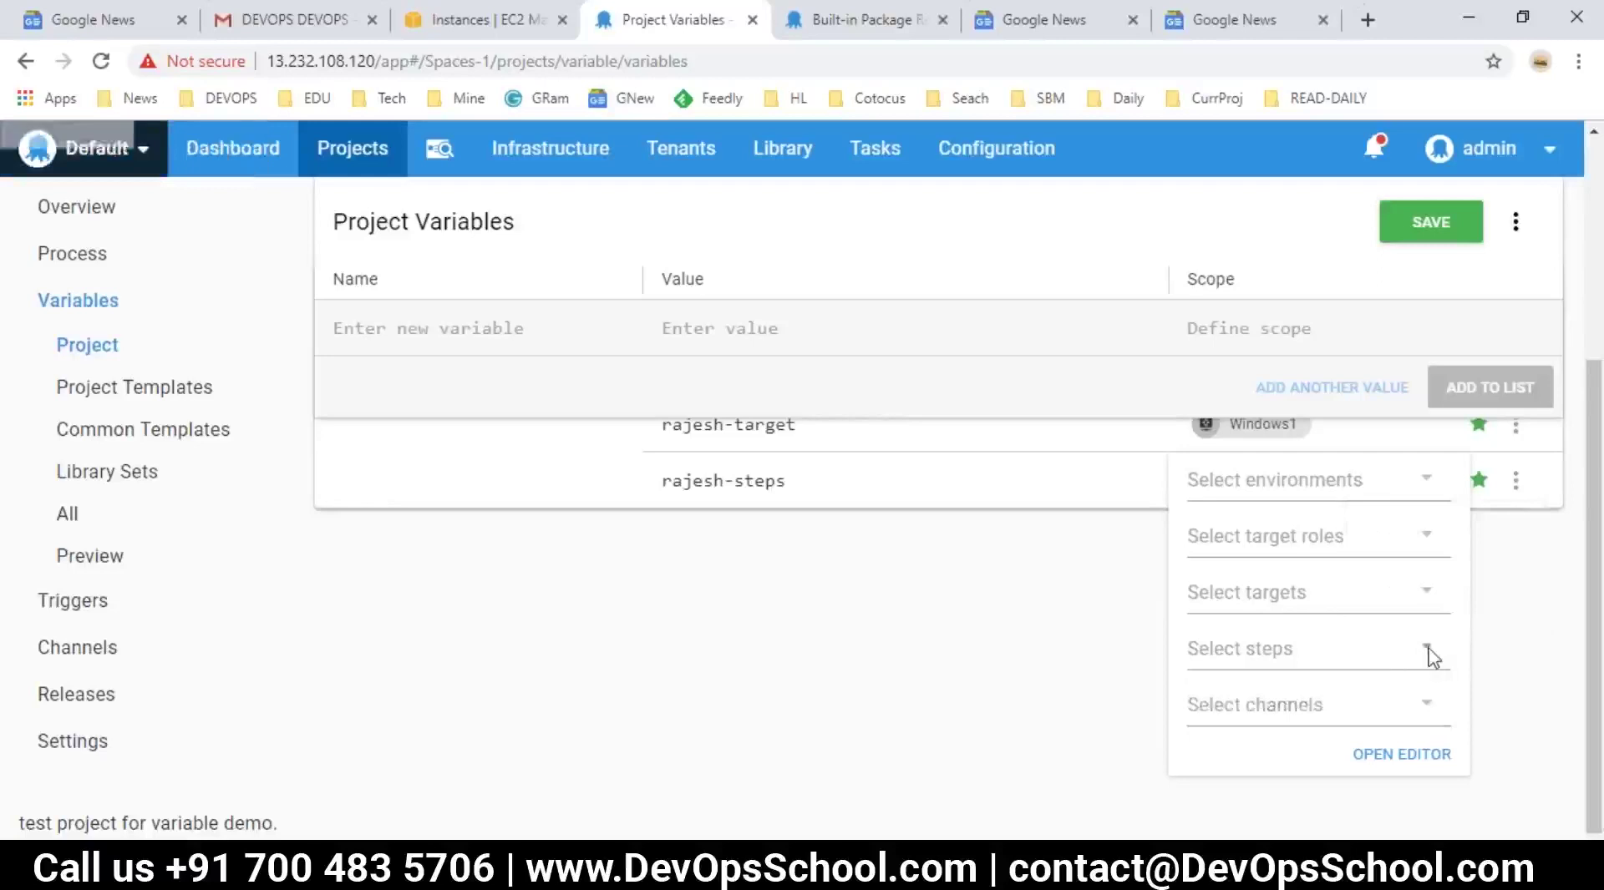
left_click(1295, 706)
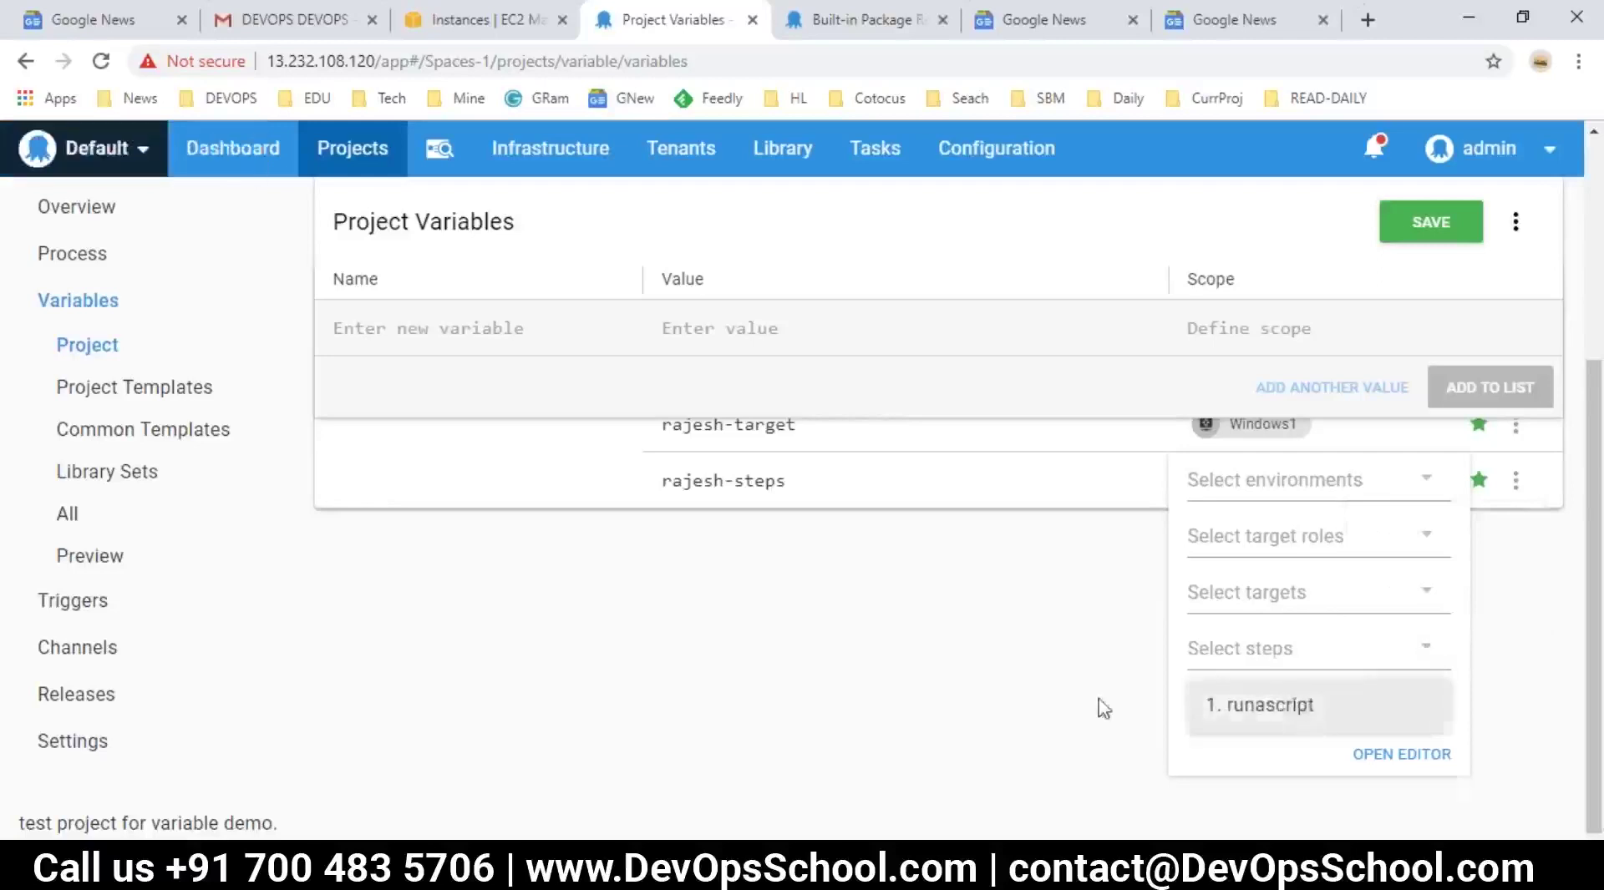
scroll(1051, 652, "up", 3)
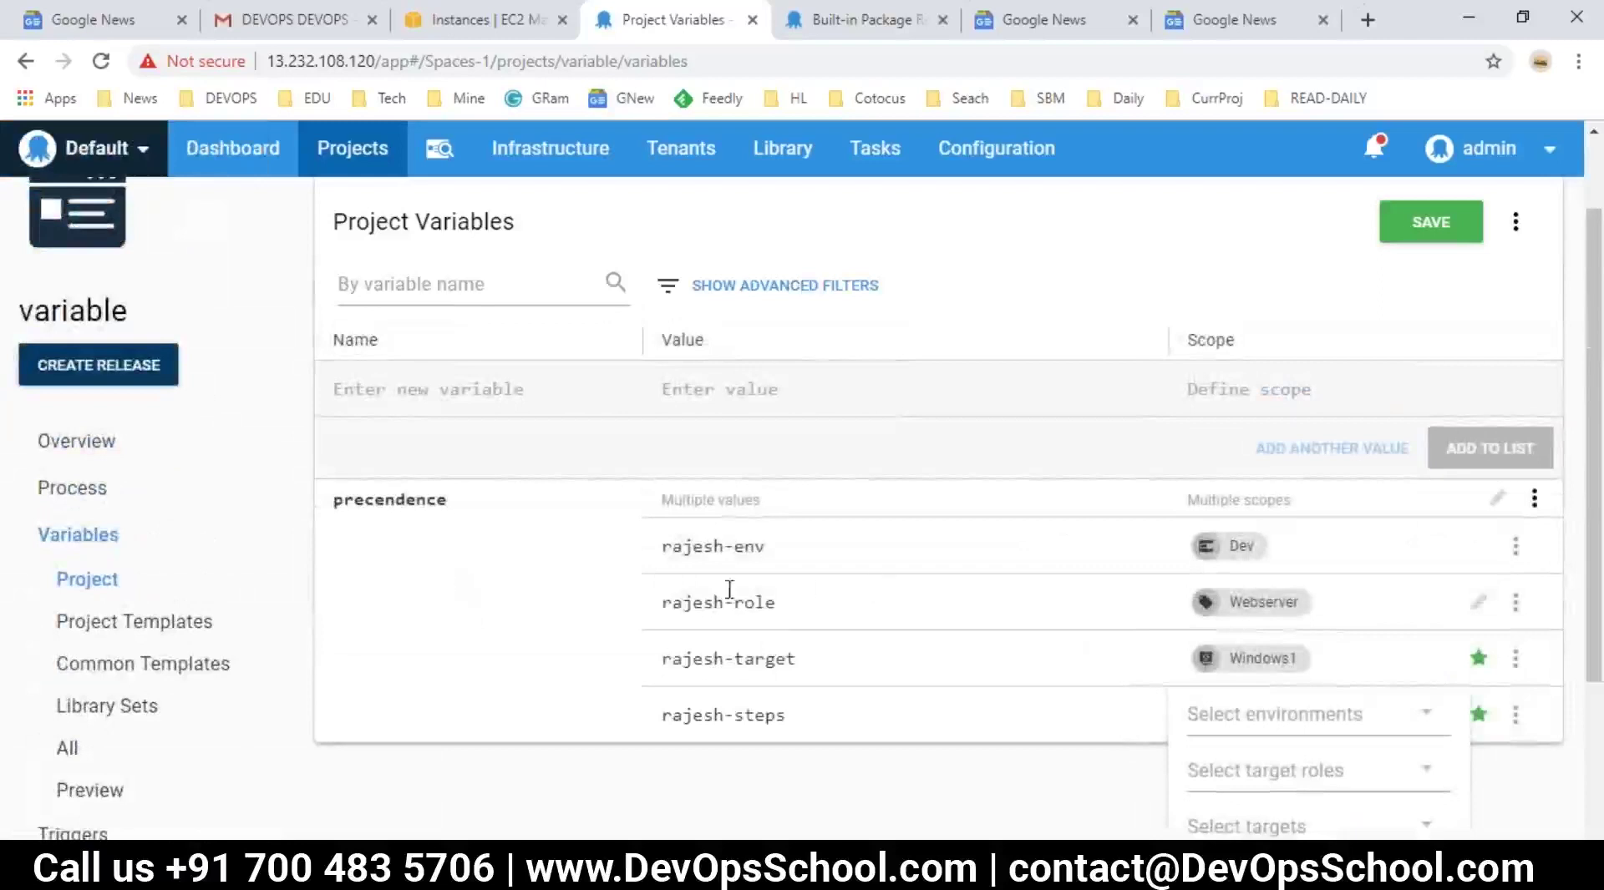
left_click(1078, 727)
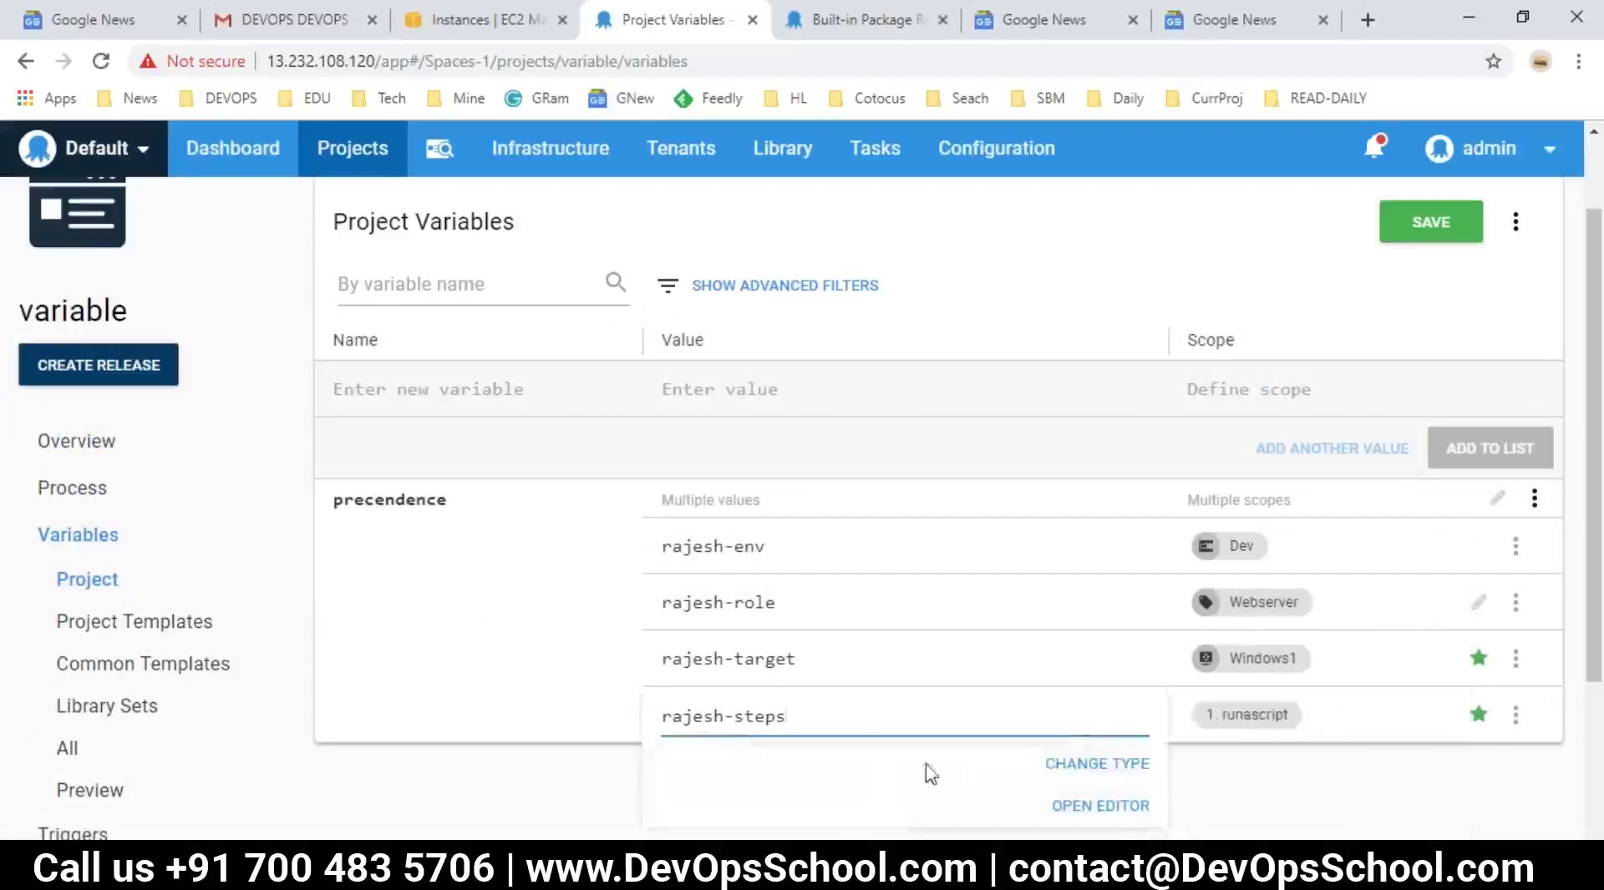
left_click(1318, 775)
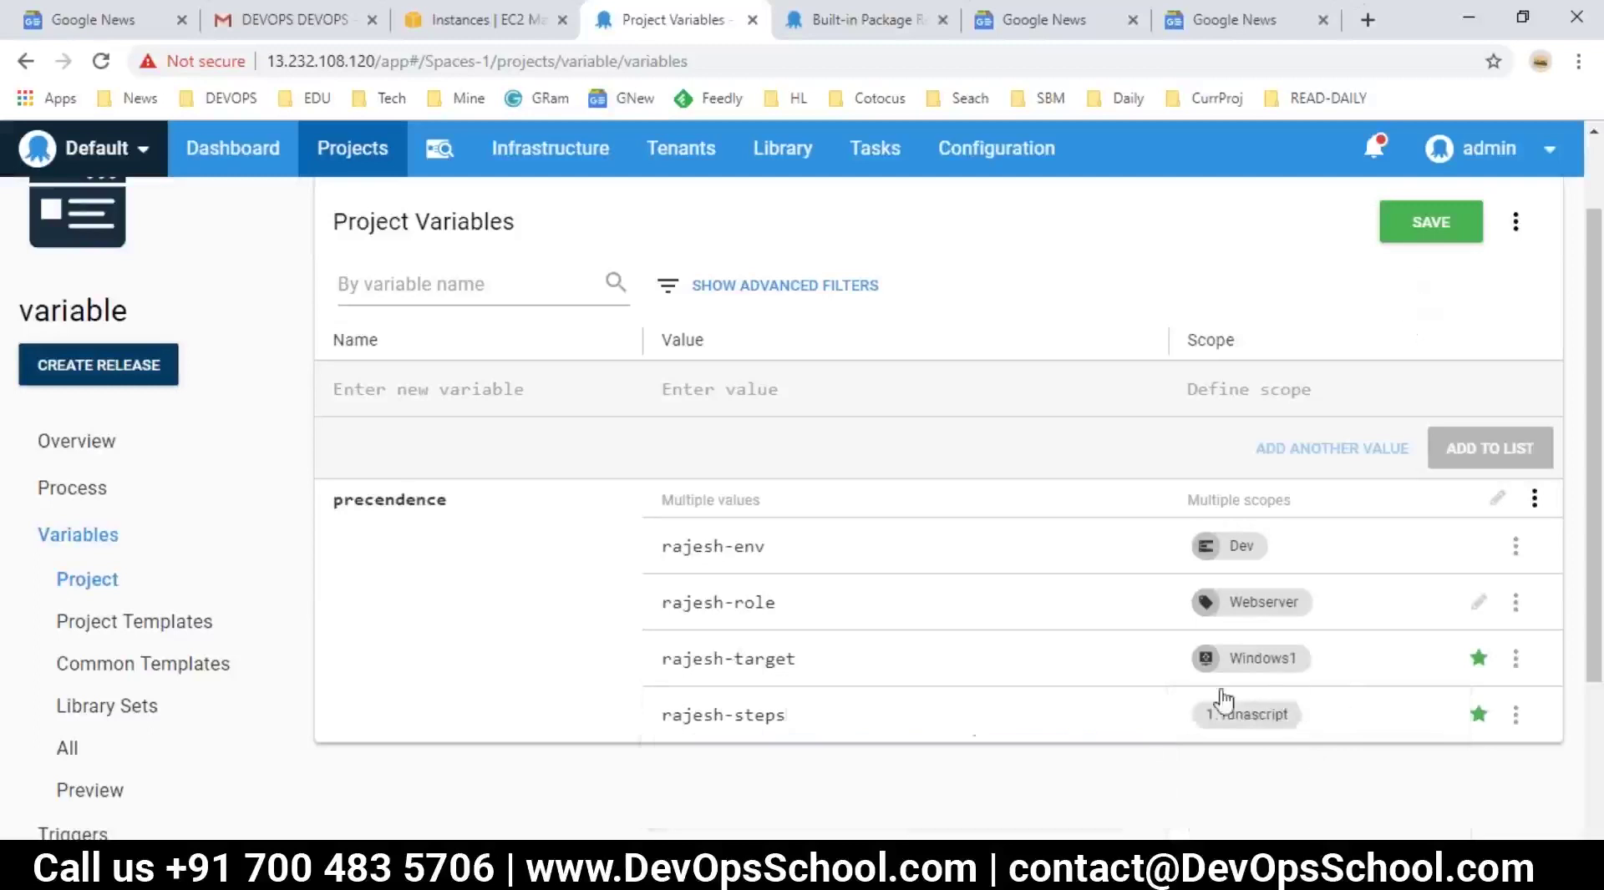
left_click(1430, 222)
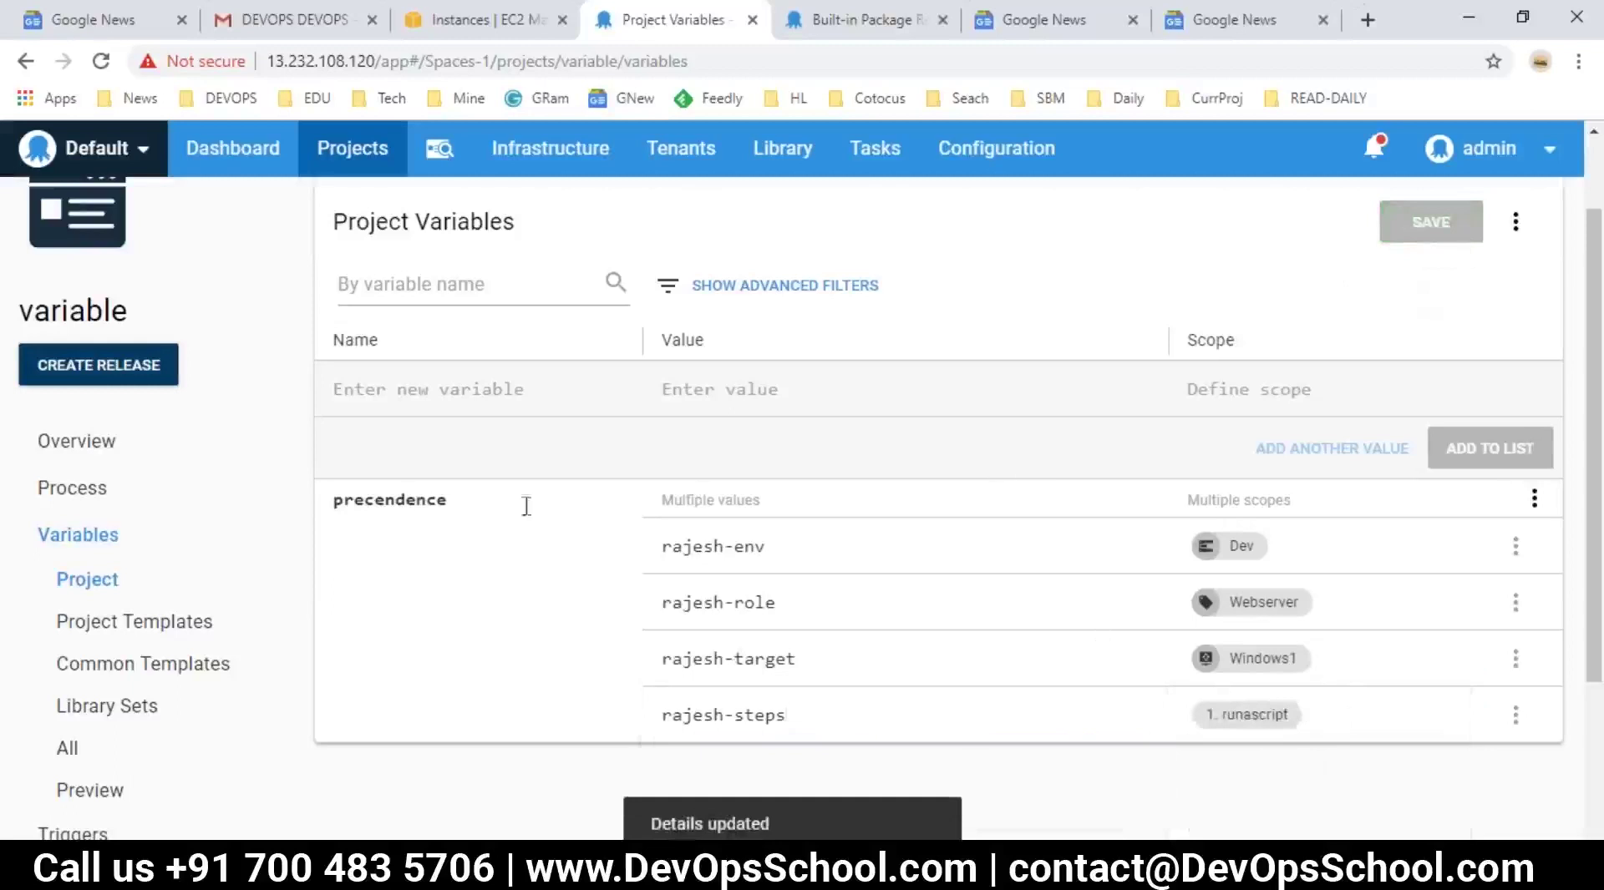
- Copy the variable name precendence and open the runascript step of the project's deployment process
left_click(331, 509)
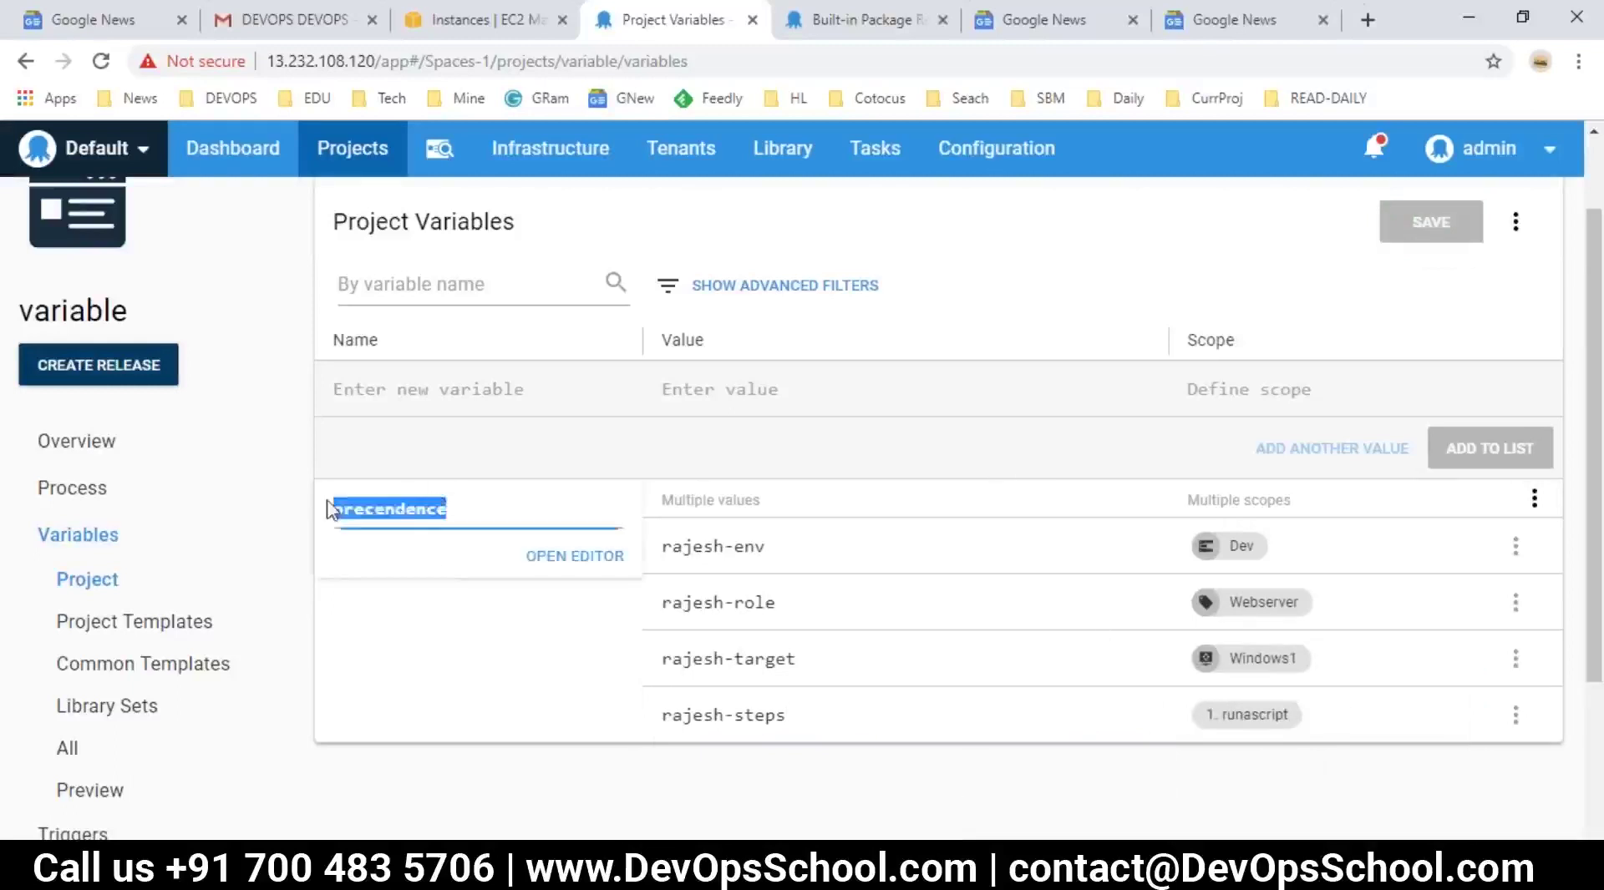
left_click(1113, 339)
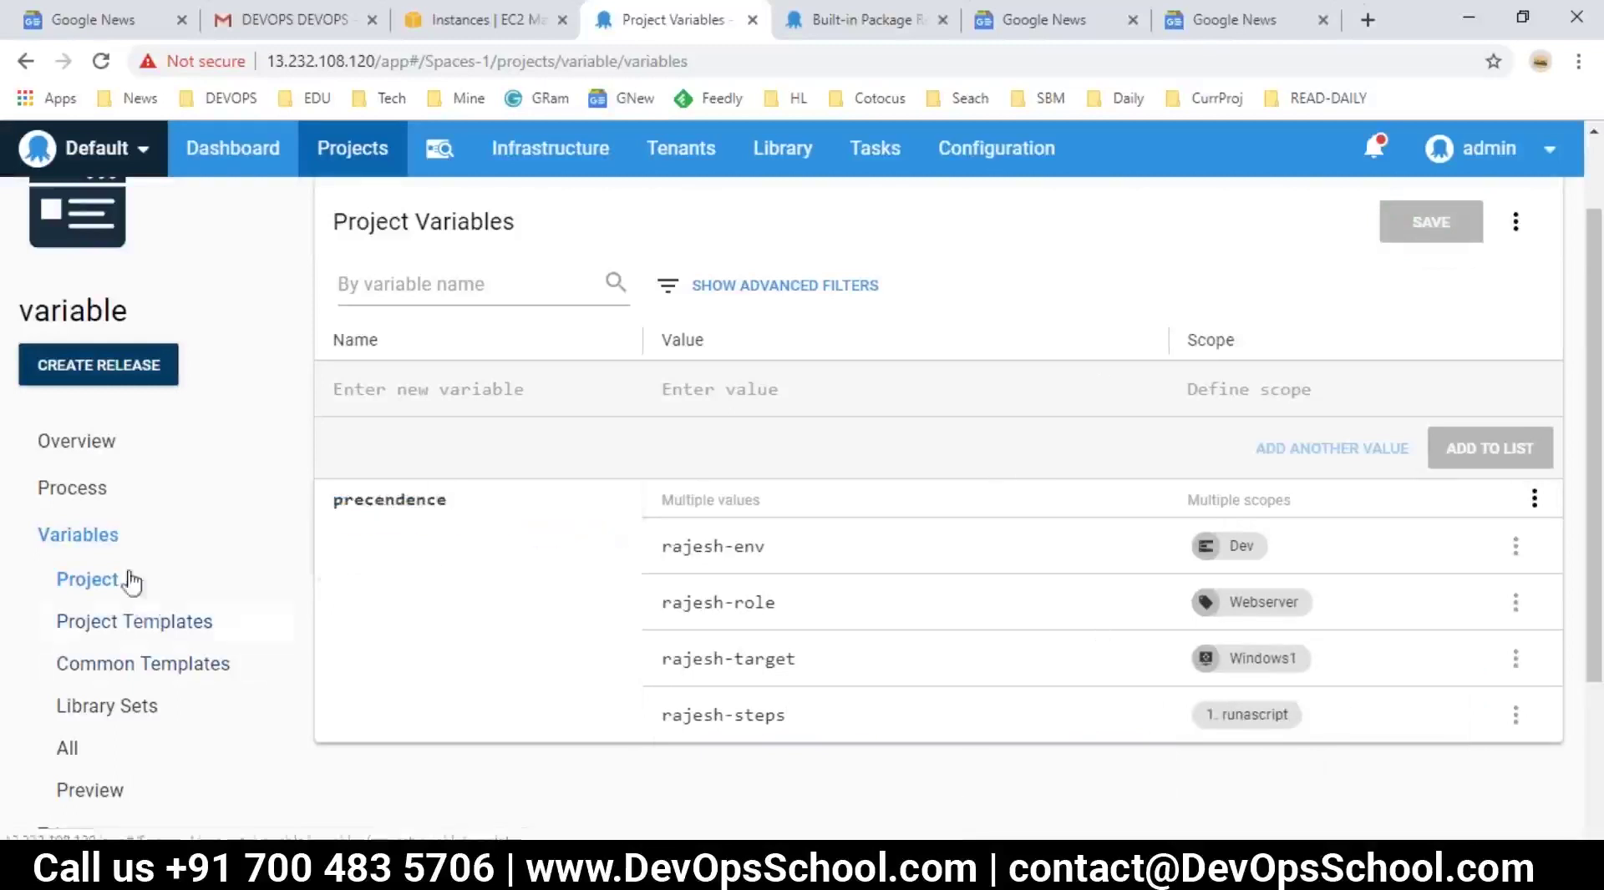
left_click(73, 501)
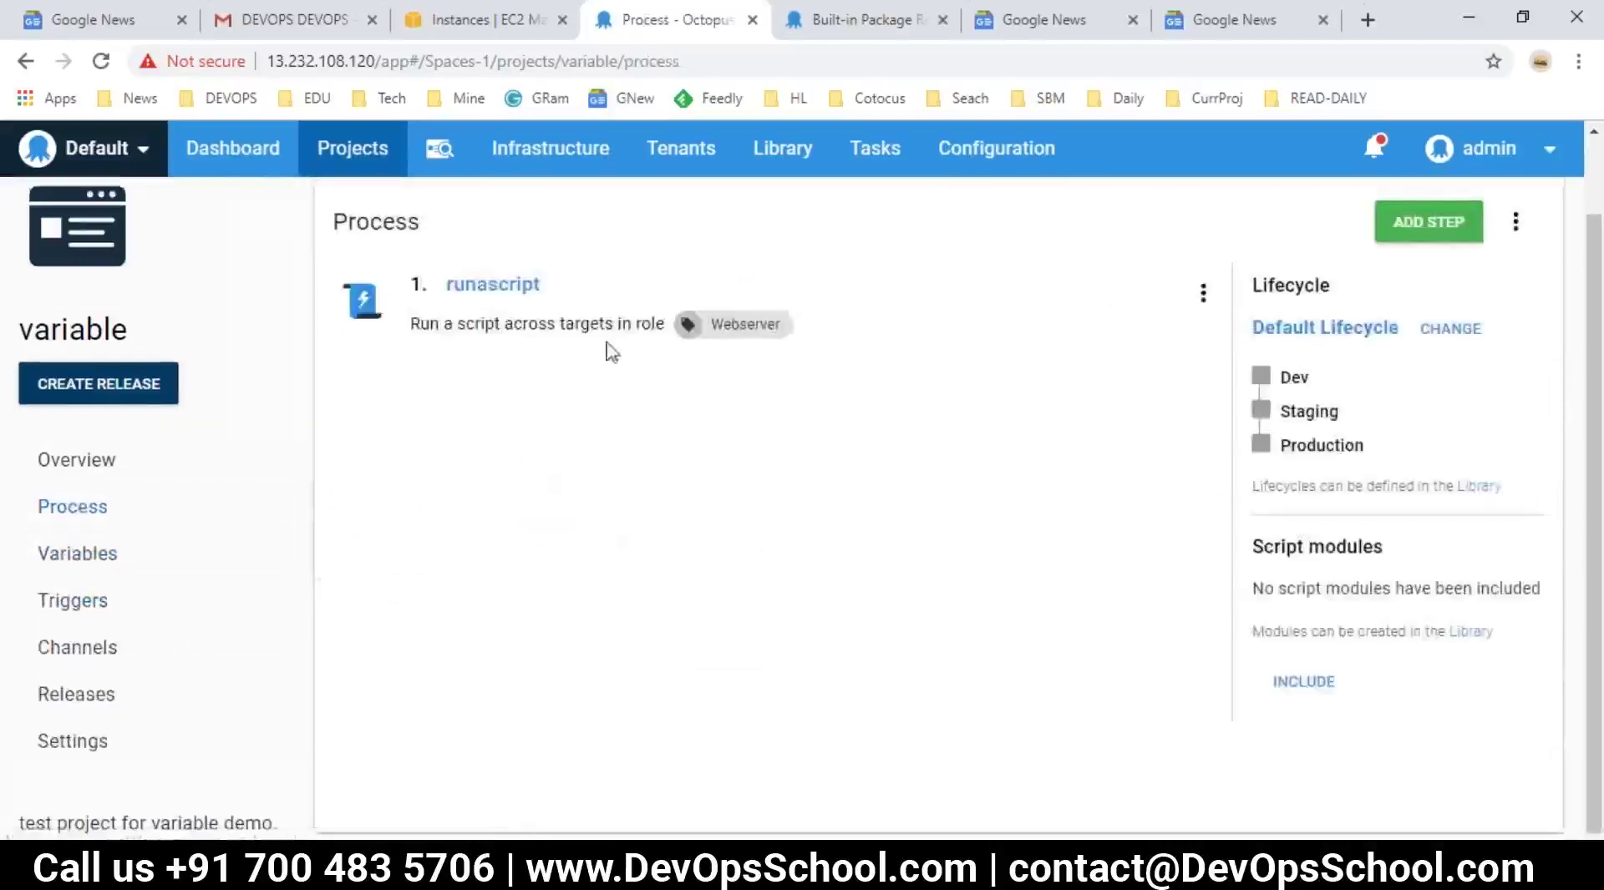
left_click(507, 290)
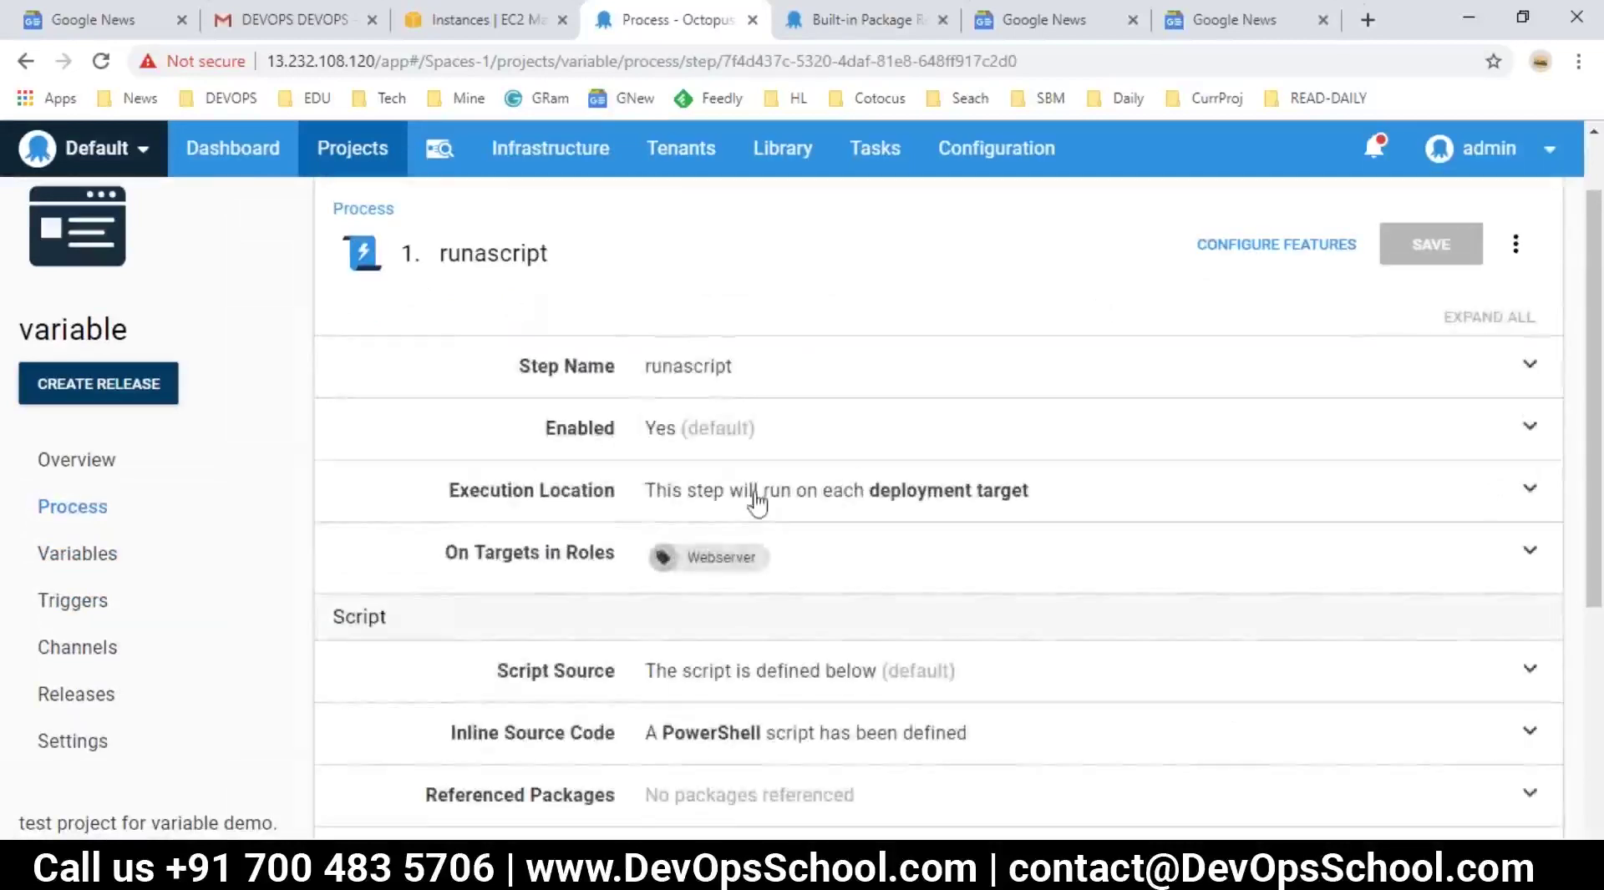
- Replace the variable name in the runascript step's inline PowerShell mkdir command with precendence and save the step
scroll(761, 529, "down", 3)
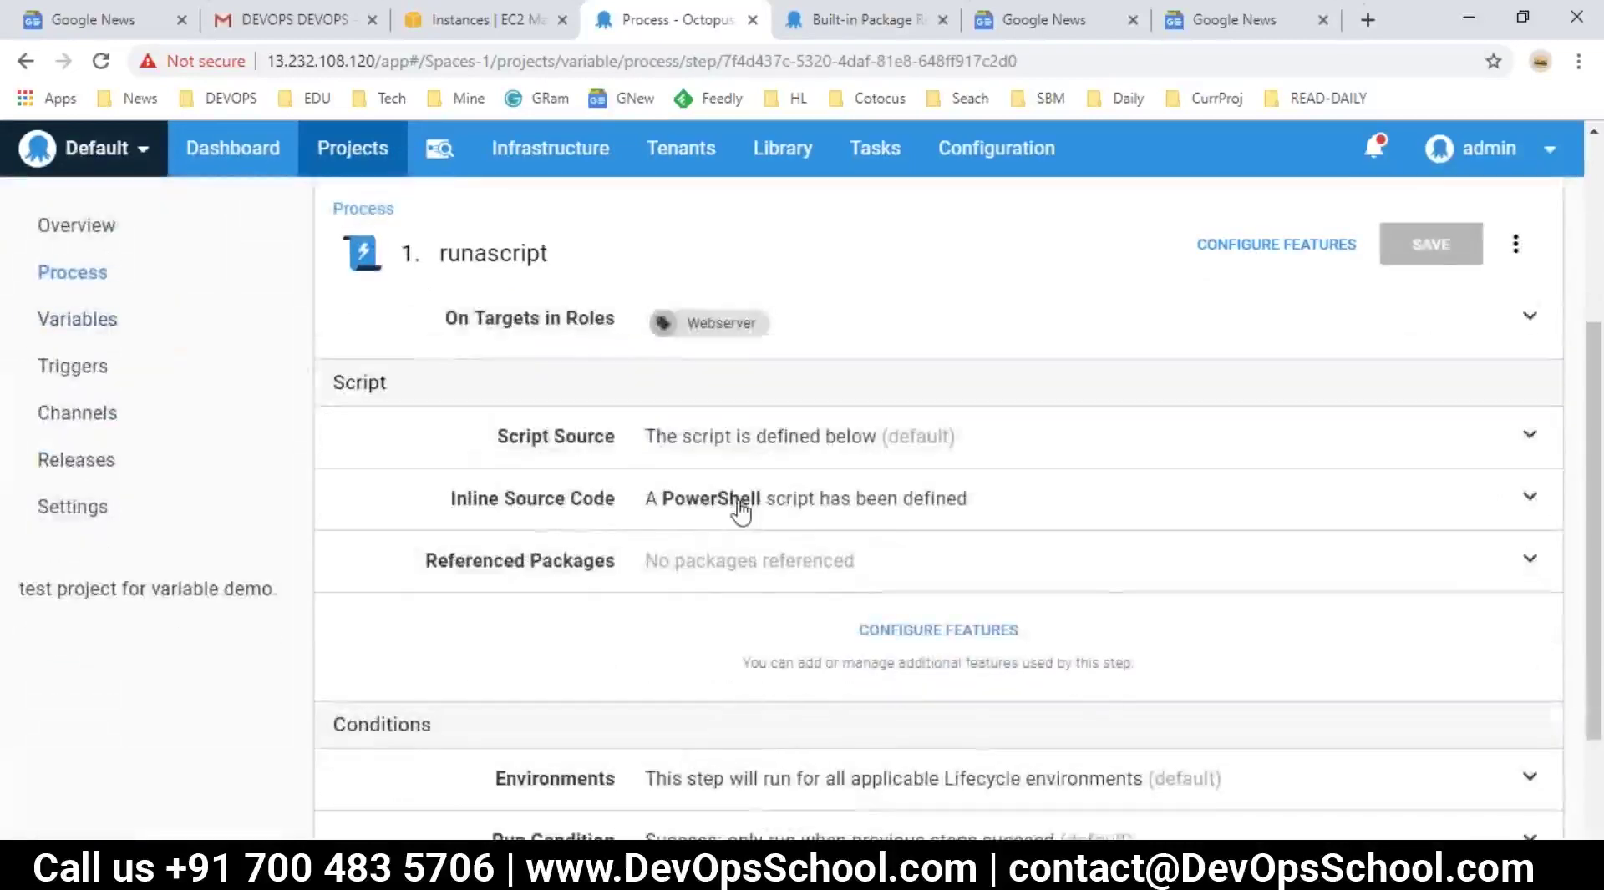
left_click(739, 512)
scroll(798, 557, "down", 1)
double_click(839, 497)
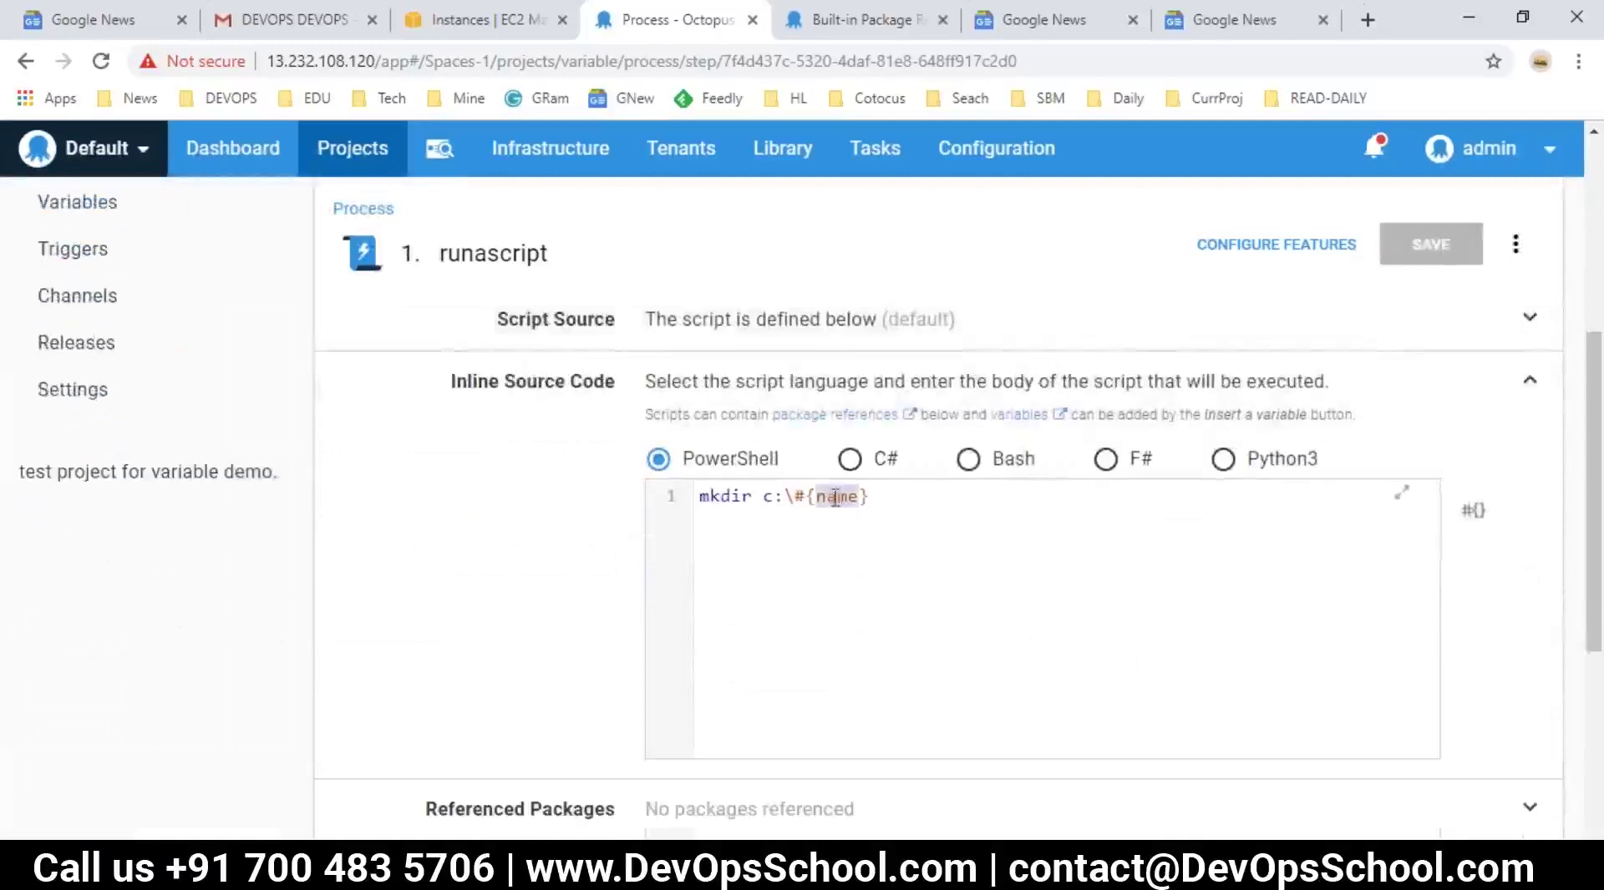
type("precendence")
left_click(1424, 251)
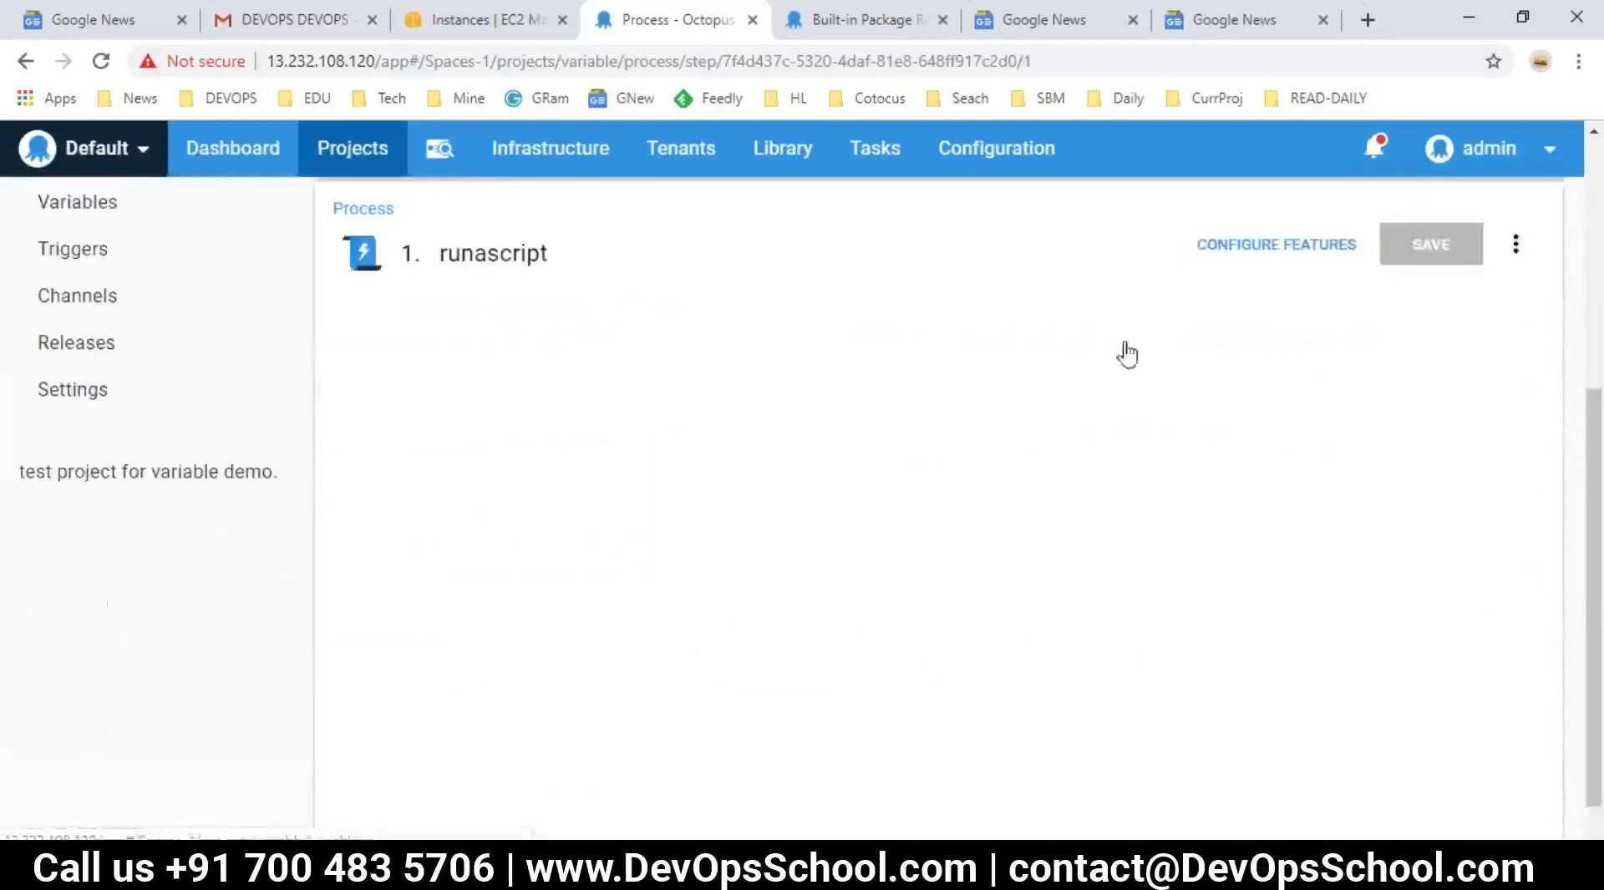
- Open the list of channels of the project named variable
scroll(83, 418, "down", 1)
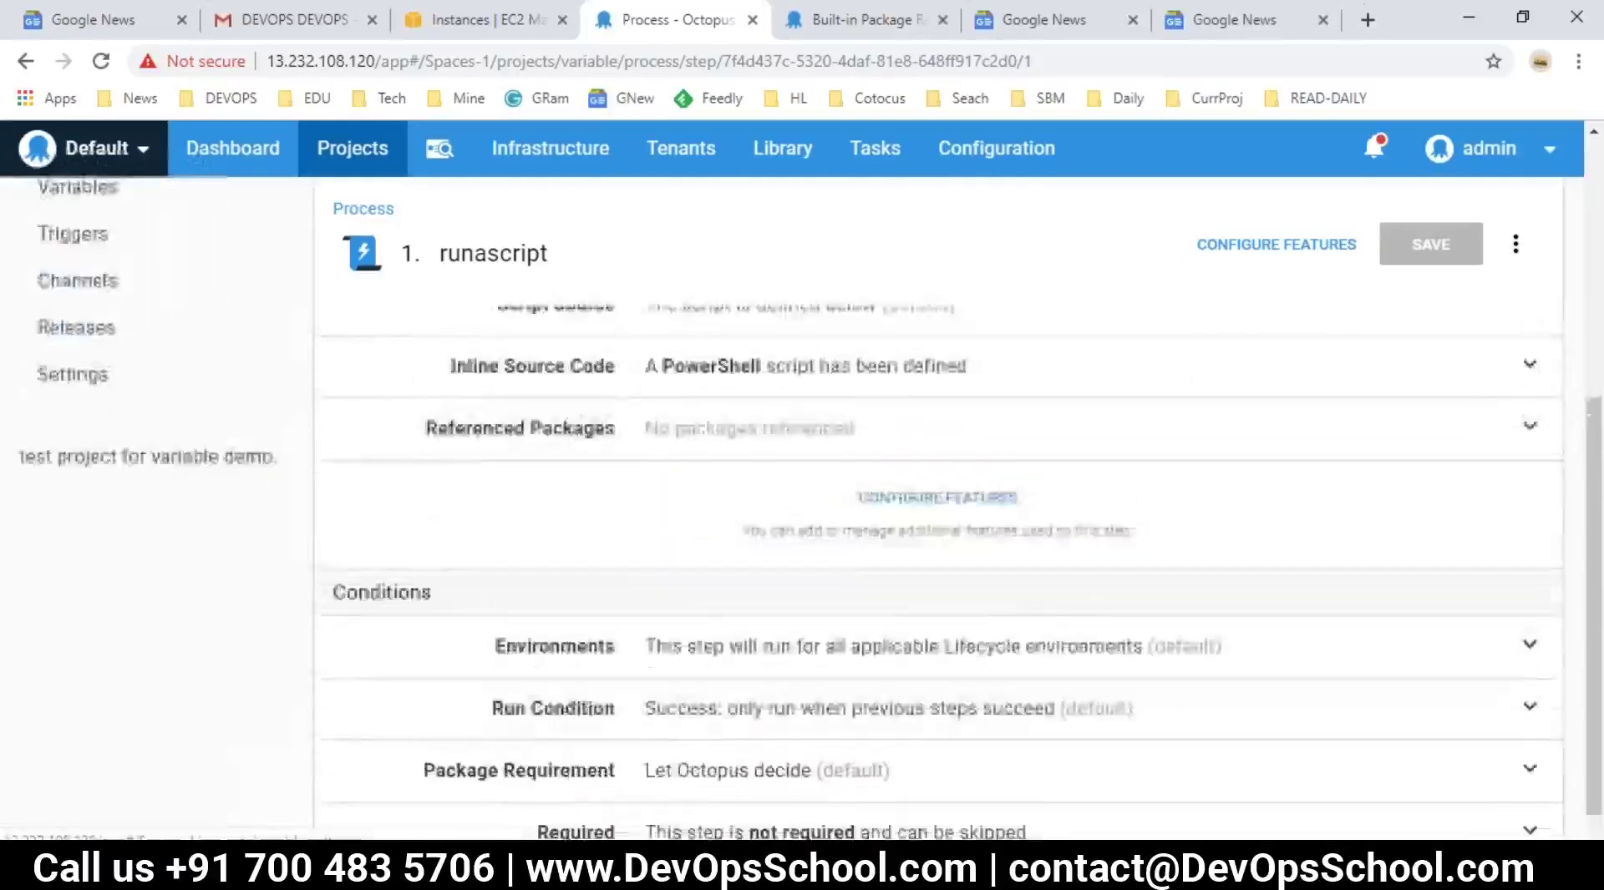
scroll(86, 410, "up", 2)
left_click(86, 405)
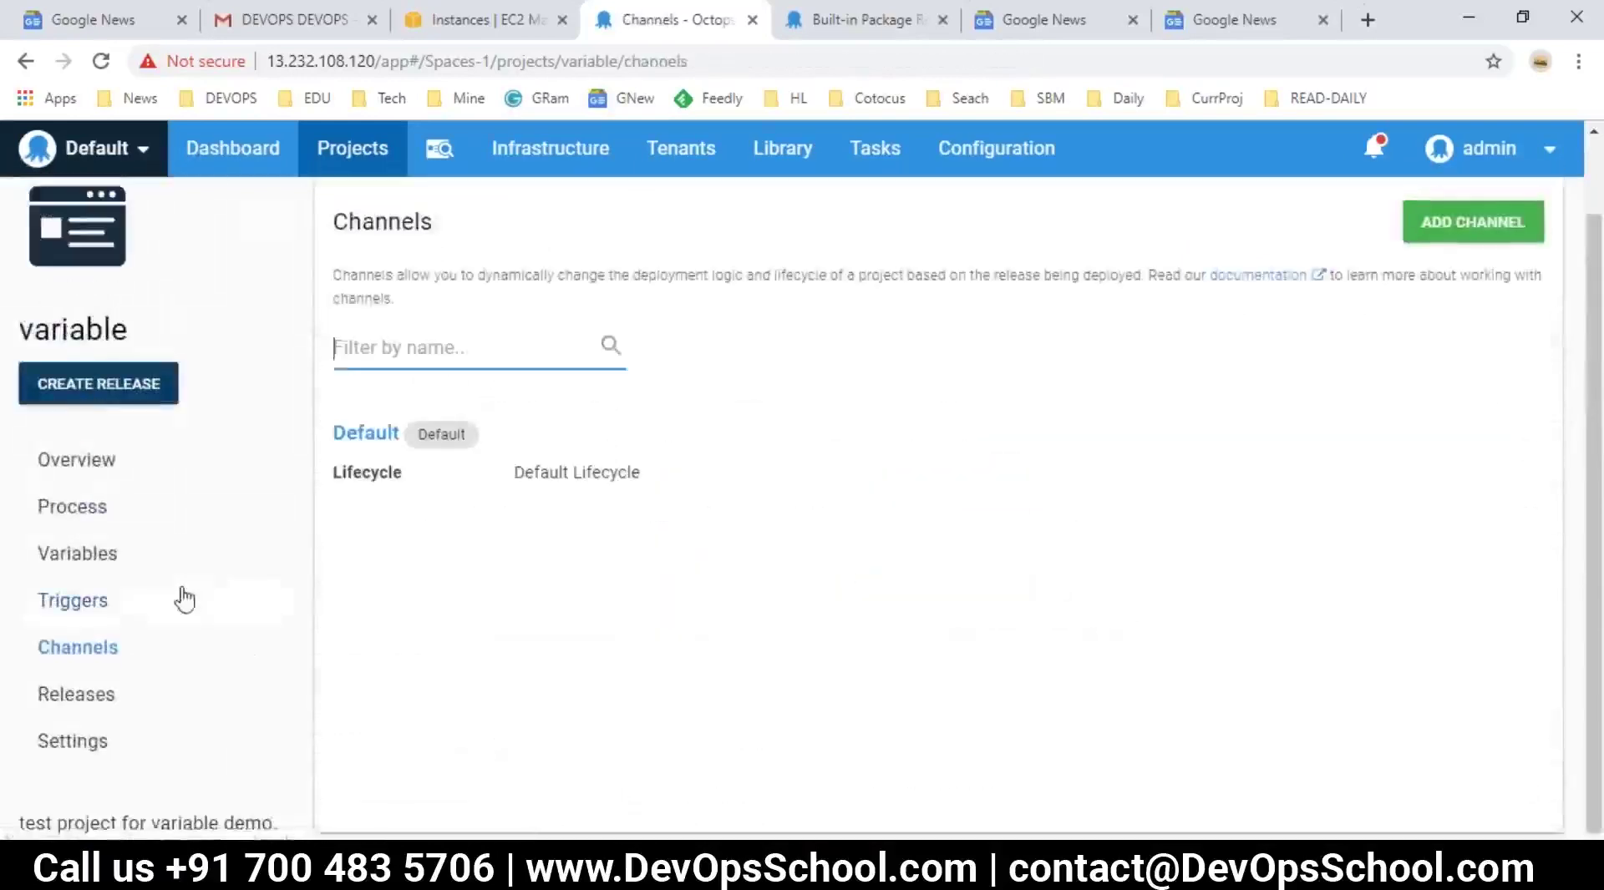
- Create and save a new release of the project named variable with the default release settings
left_click(88, 695)
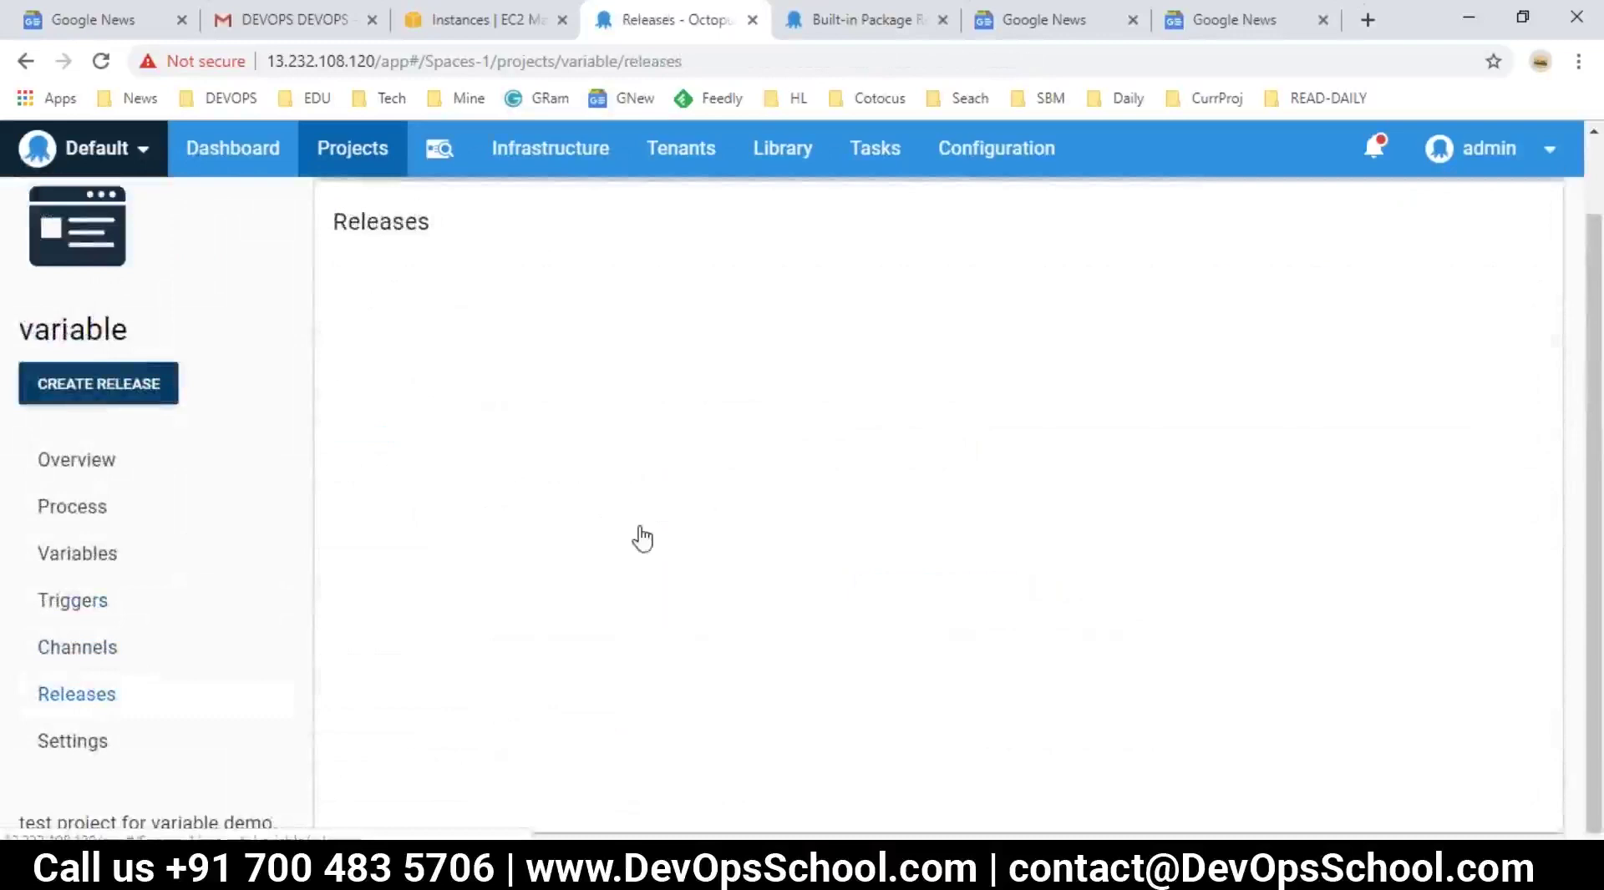
scroll(641, 538, "up", 1)
scroll(1278, 512, "down", 1)
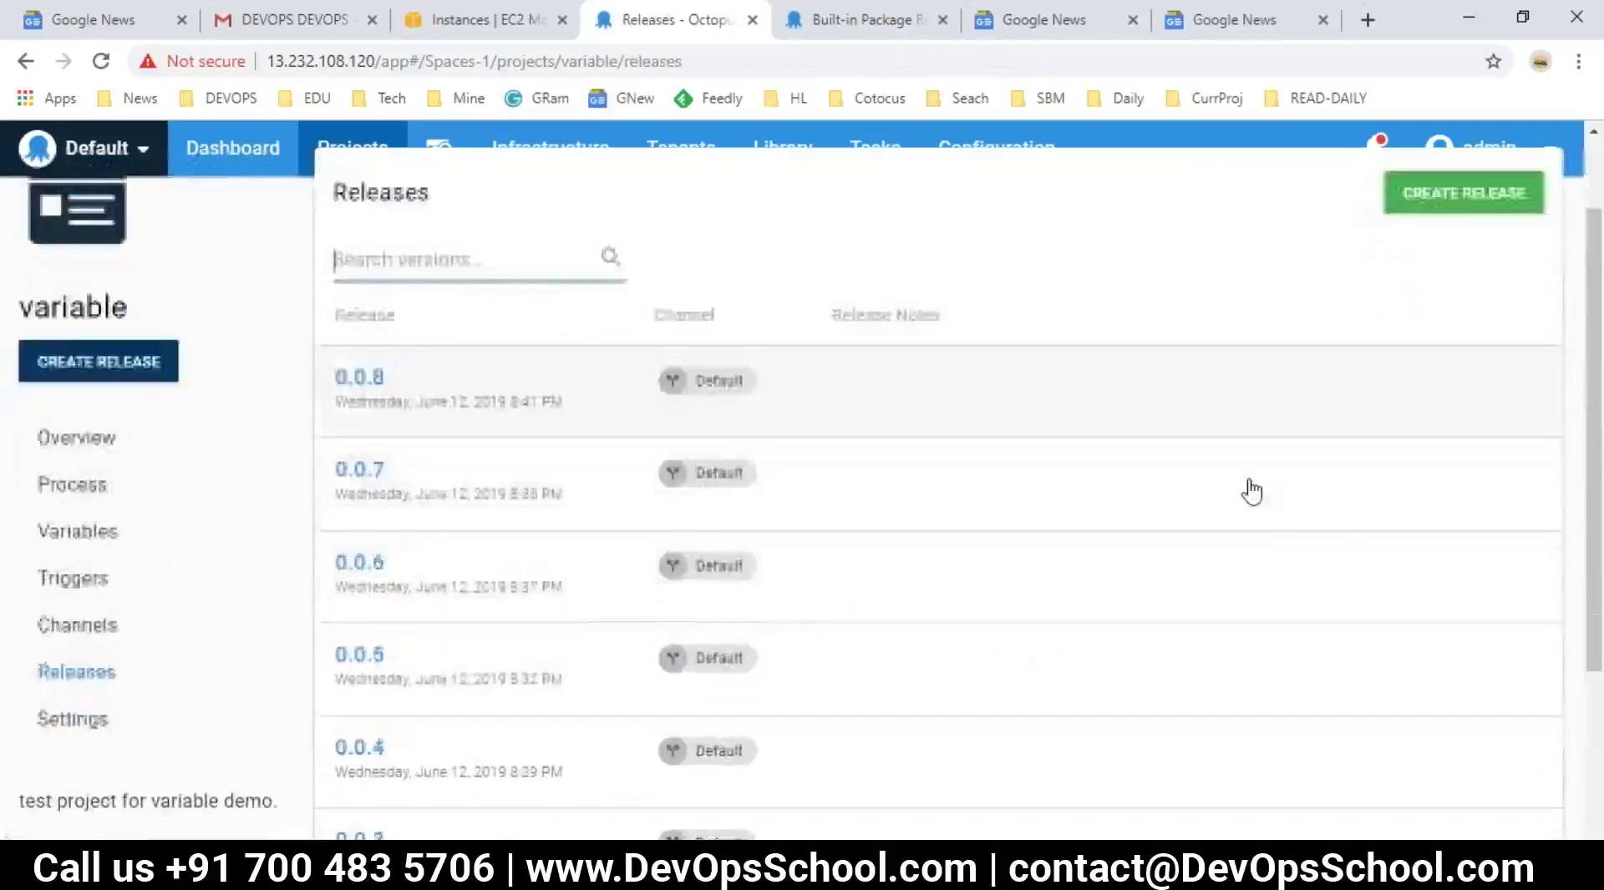
left_click(1462, 229)
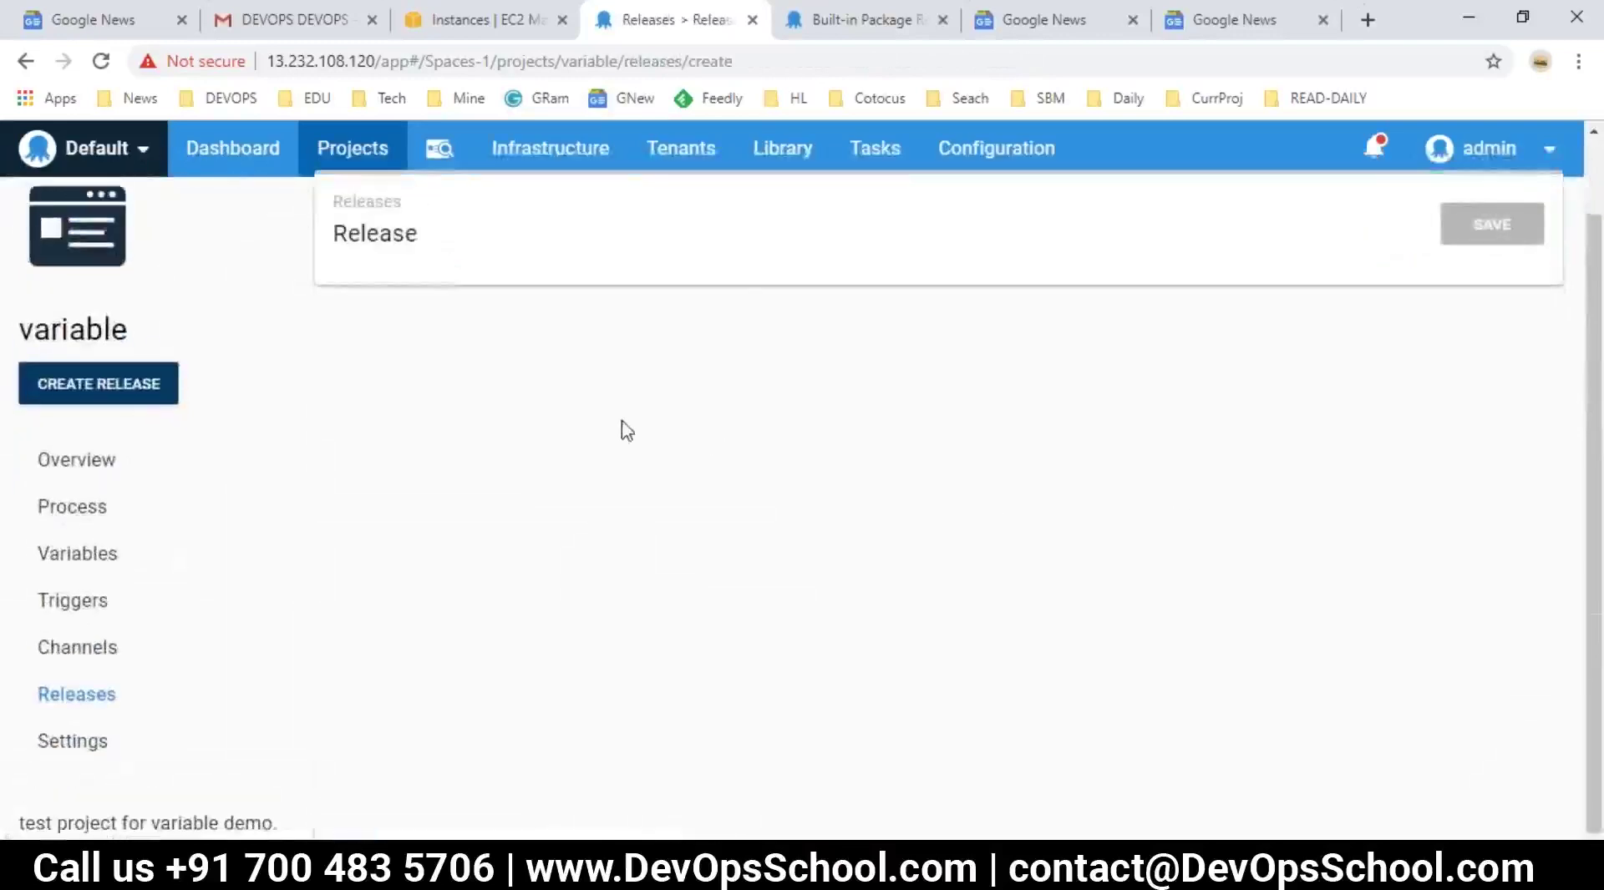
left_click(1466, 233)
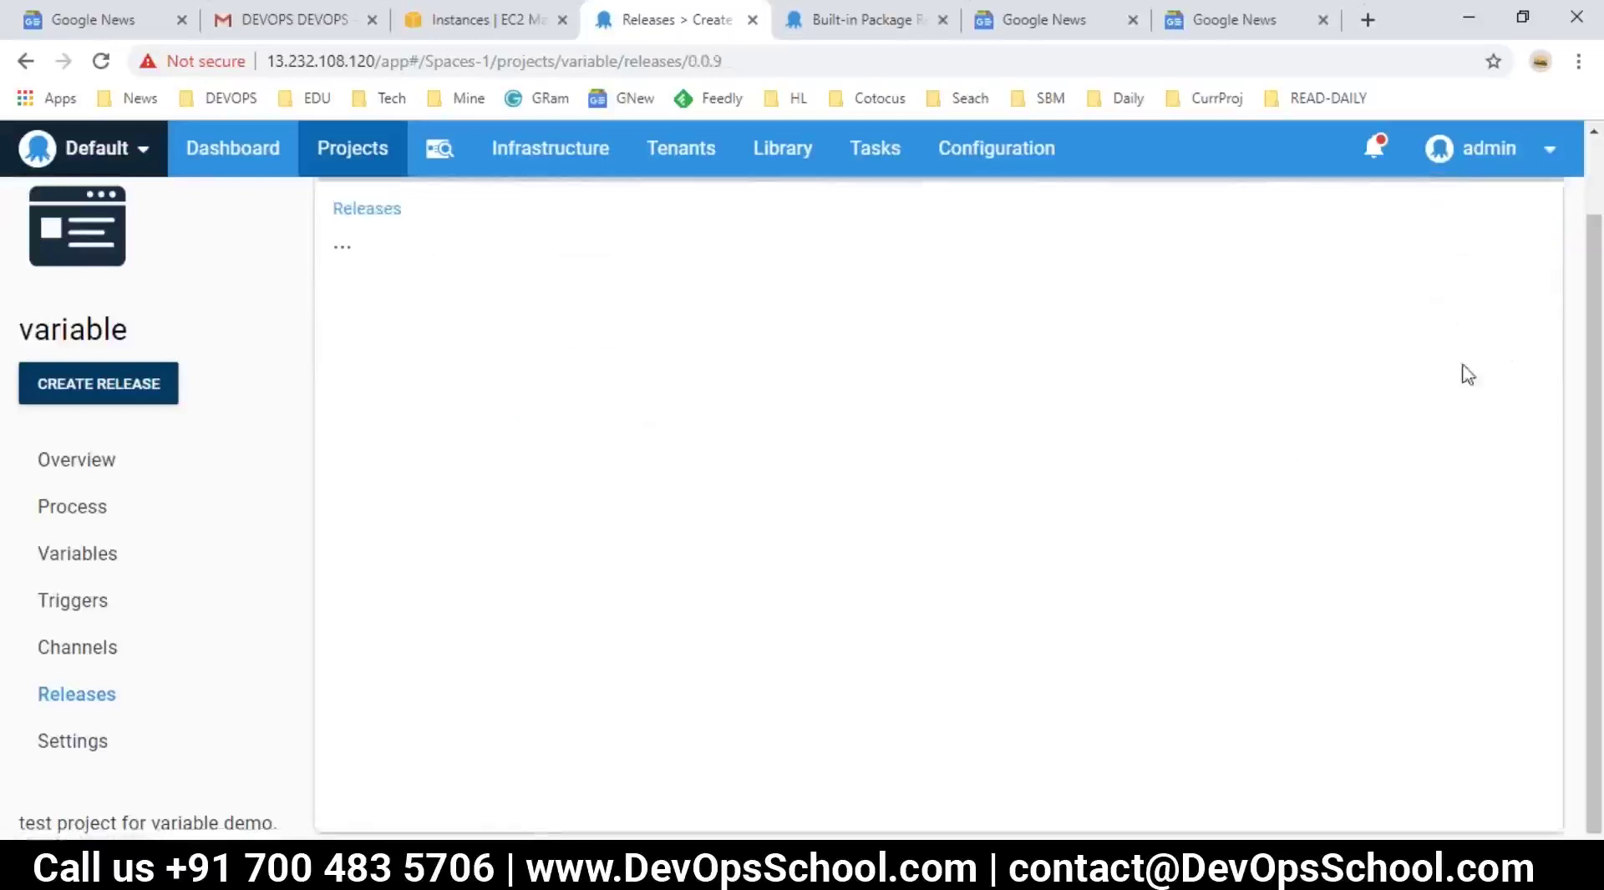
- Deploy the new release to Dev and inspect the folder it created on the target server's Local Disk (C:)
left_click(1440, 243)
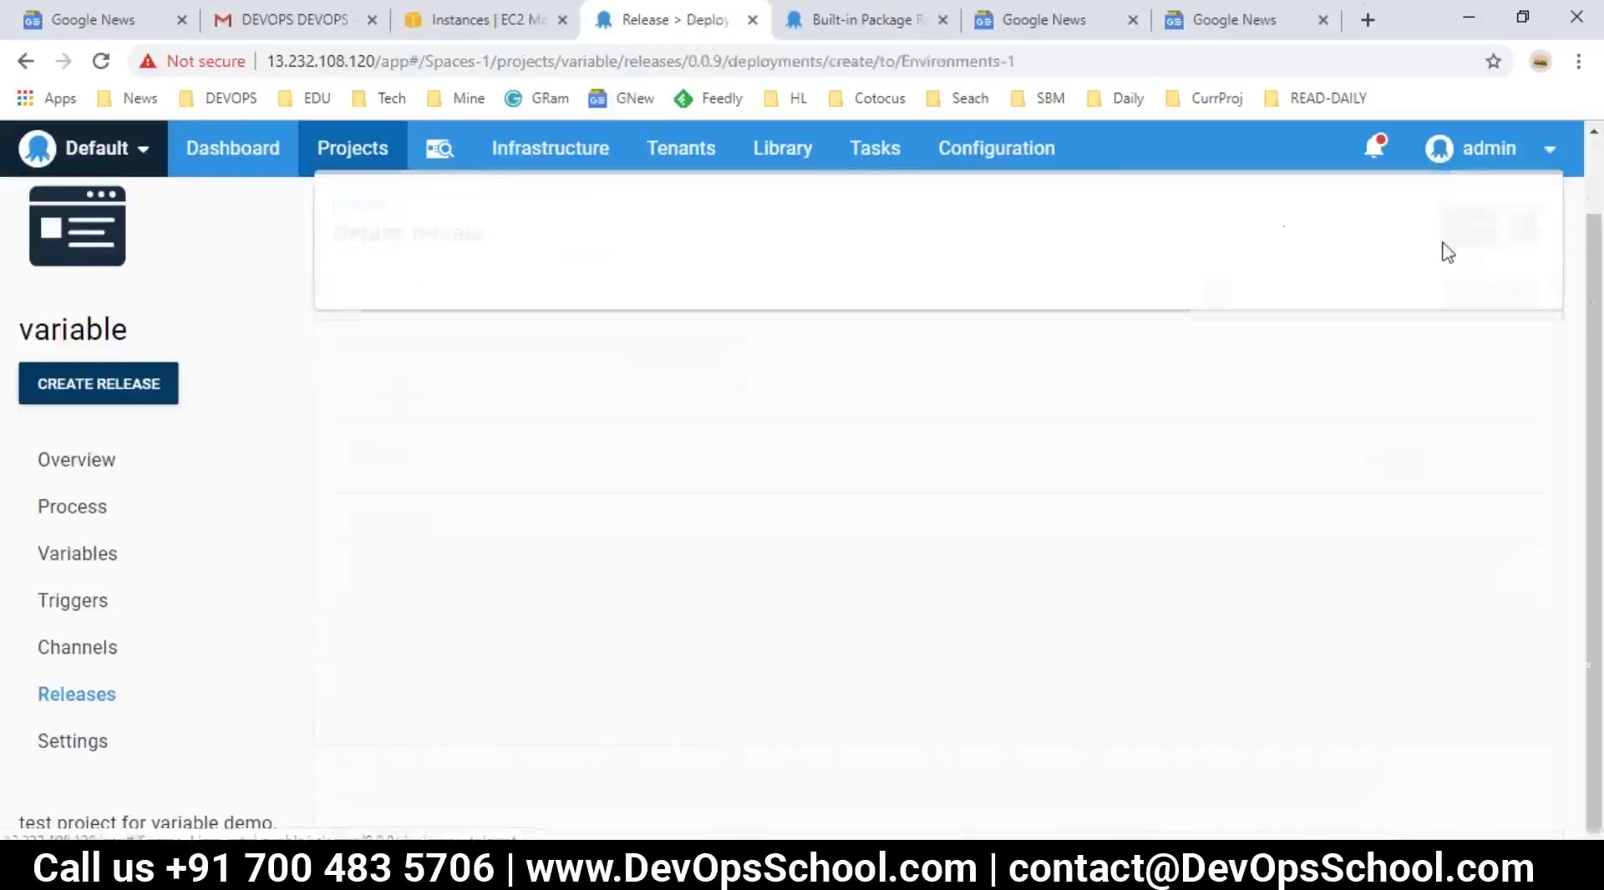
left_click(1484, 235)
key("ctrl+minus")
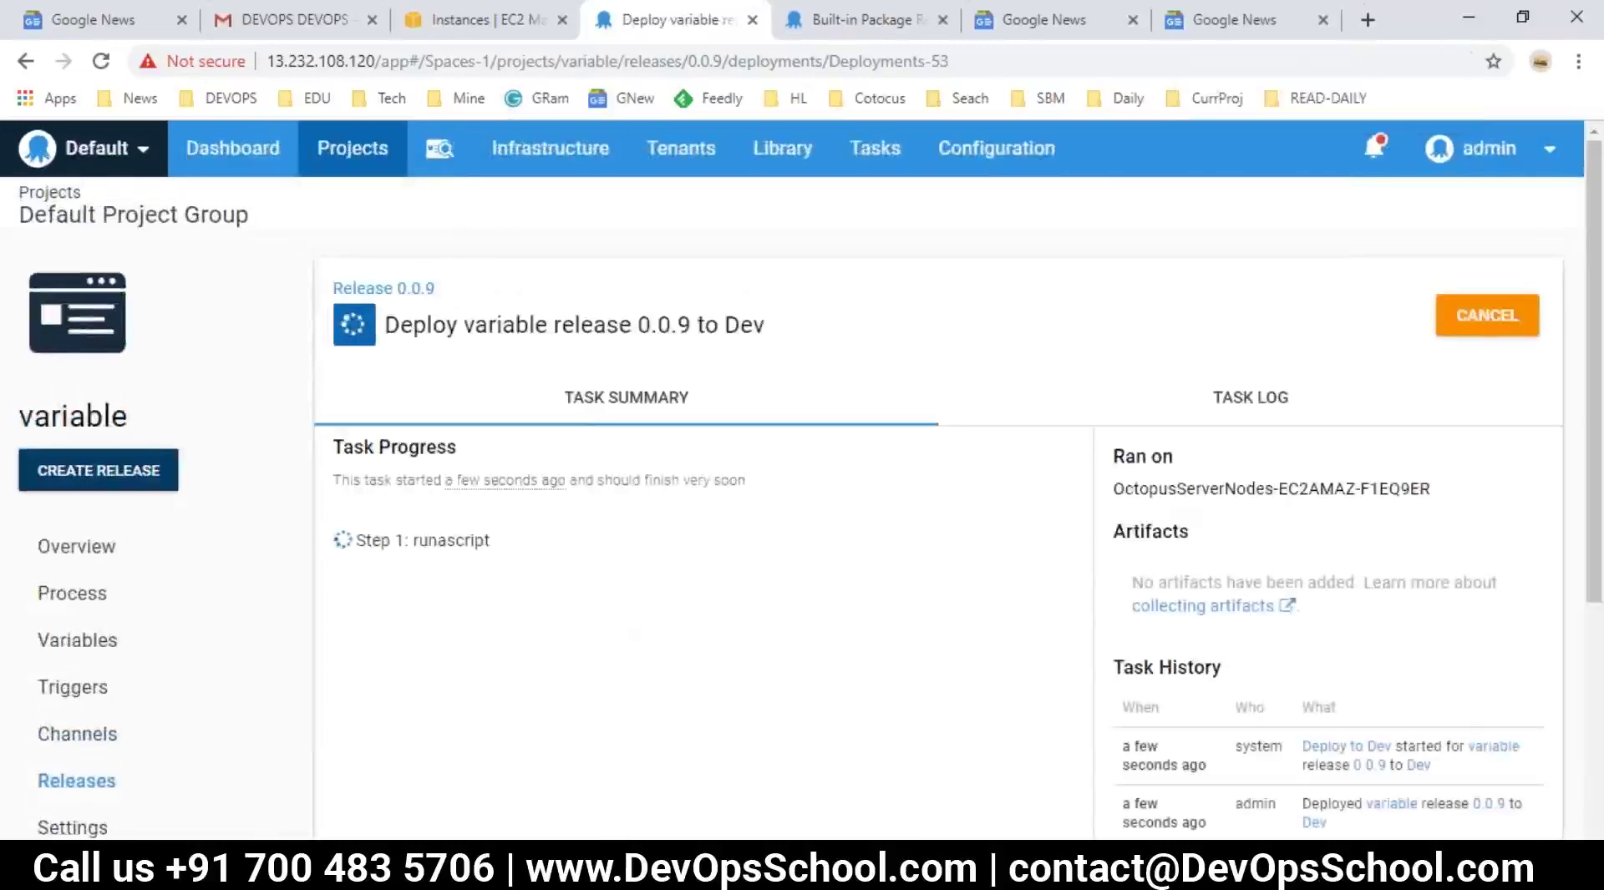
key("alt+Tab")
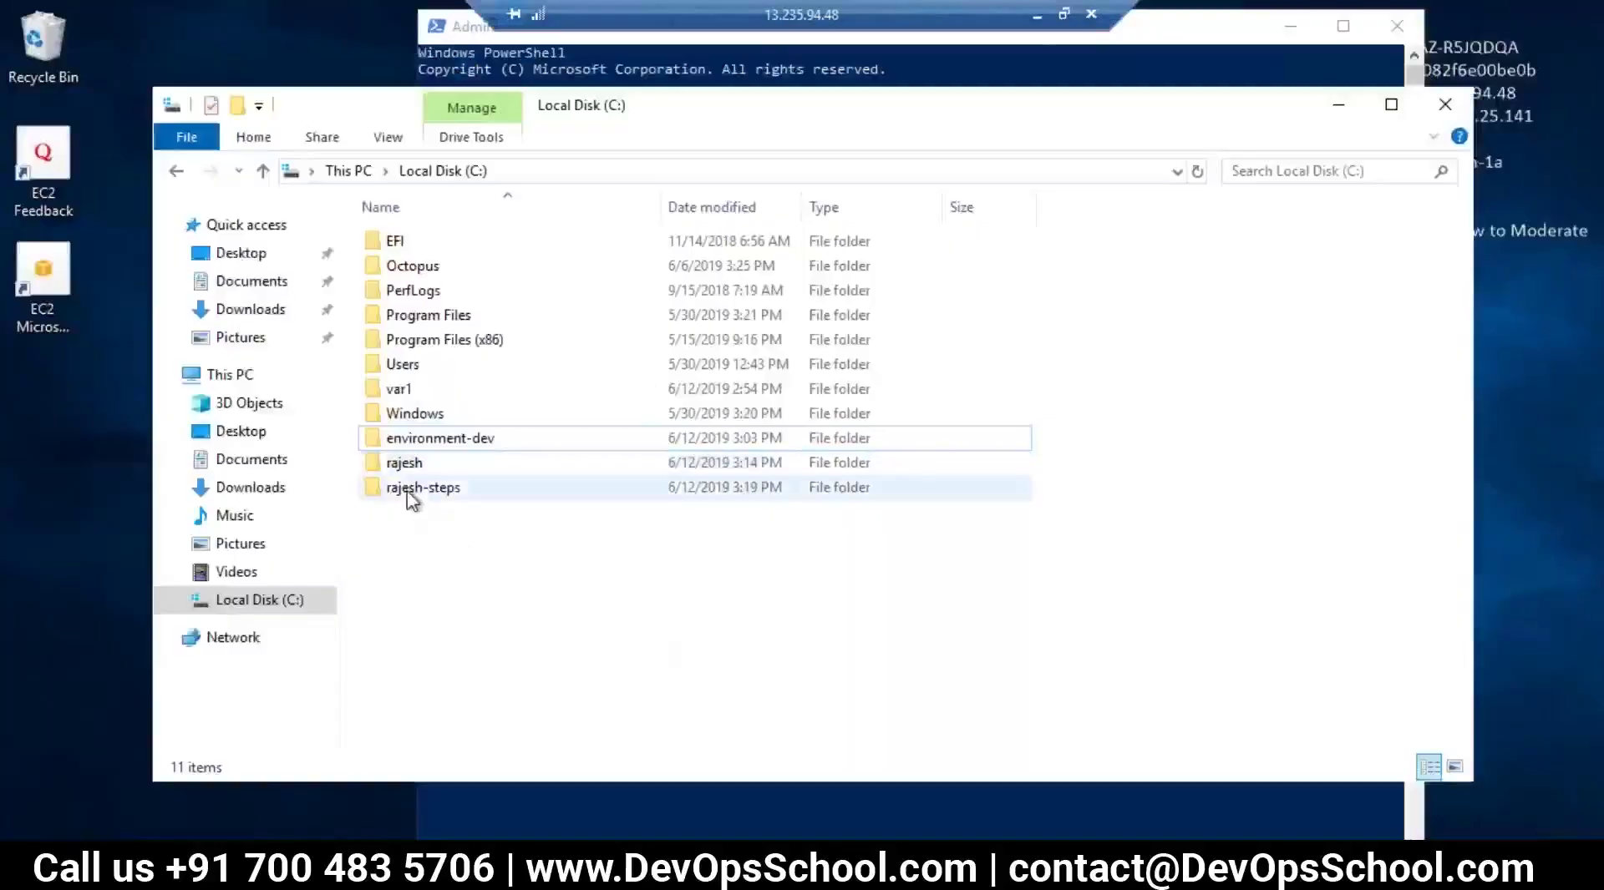
left_click(412, 490)
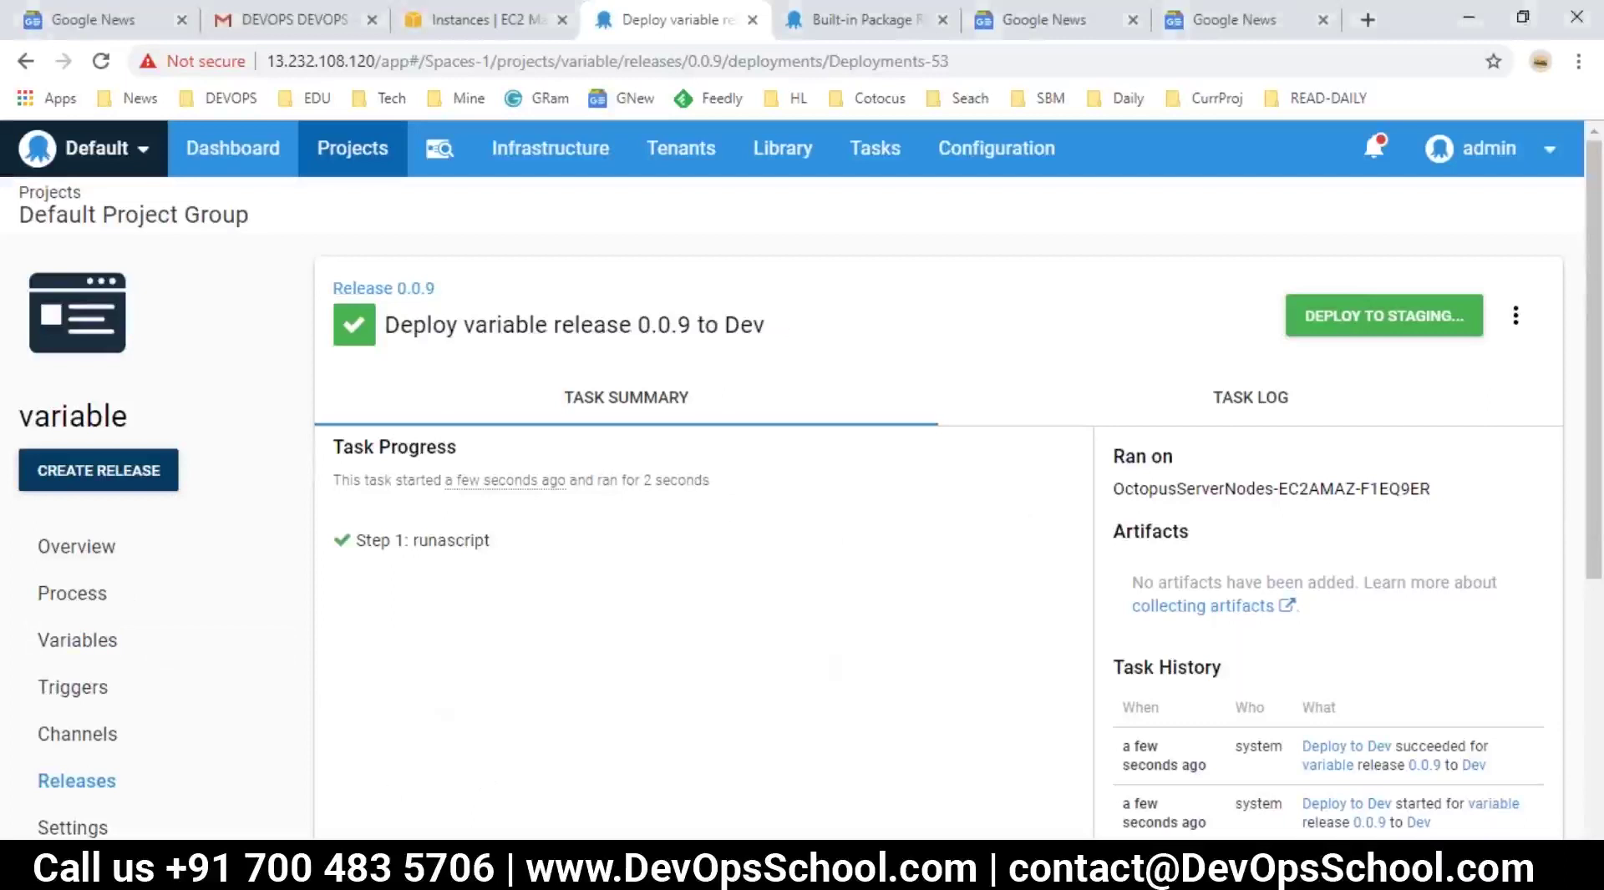
- Switch to the online-may-2019.txt notes in Notepad and add a separator line of equals signs below the Variables list
key("alt+Tab")
left_click(150, 633)
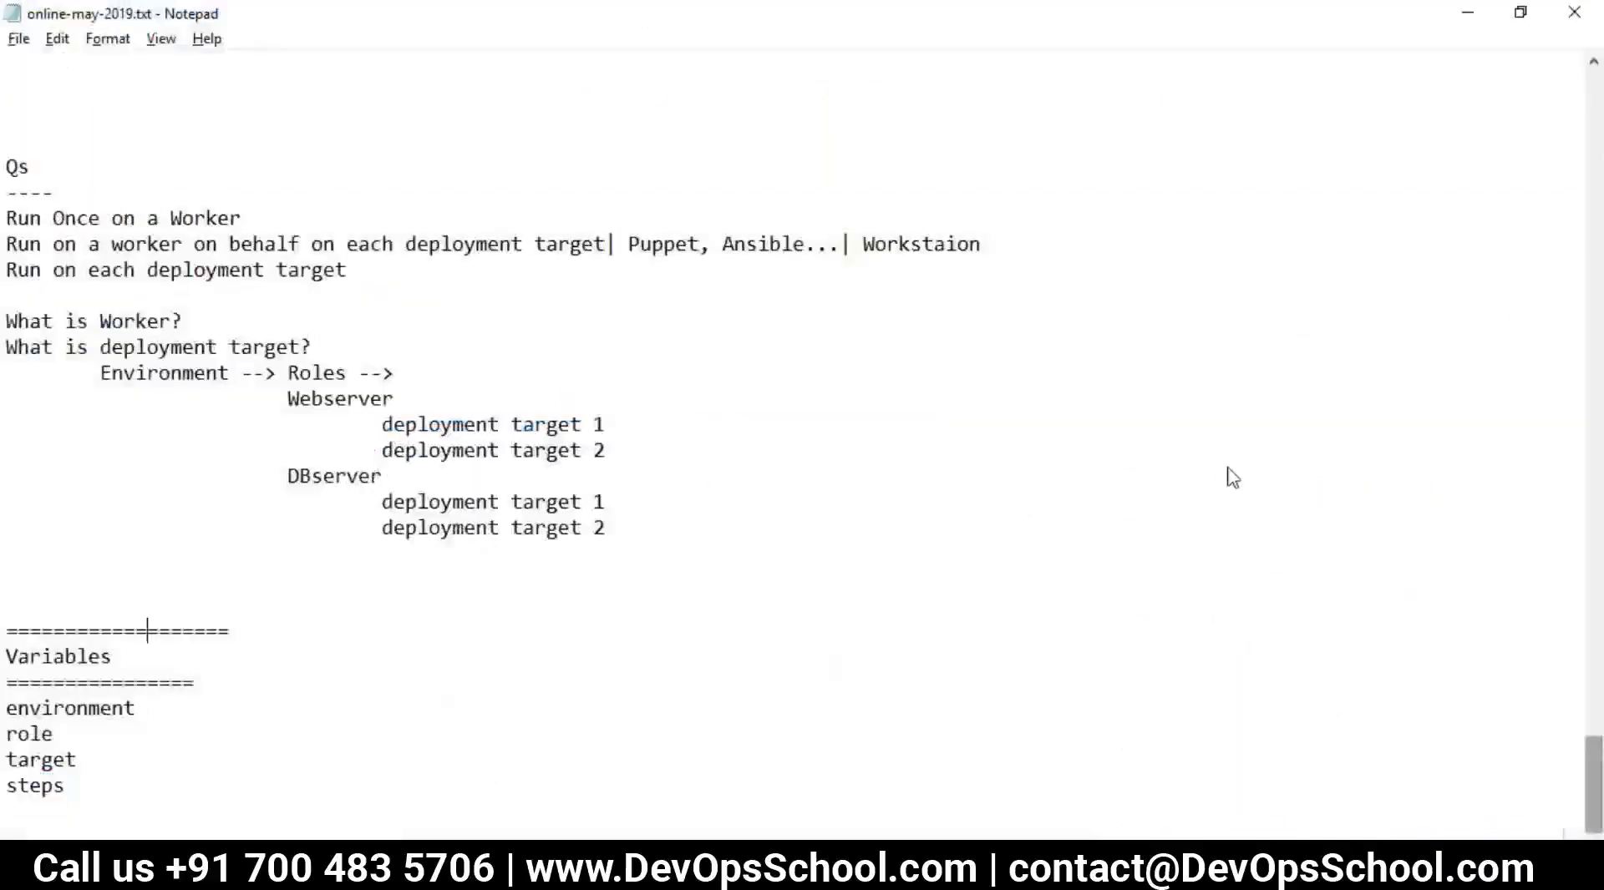
left_click(151, 792)
key("Return")
key("Return")
type("==========================")
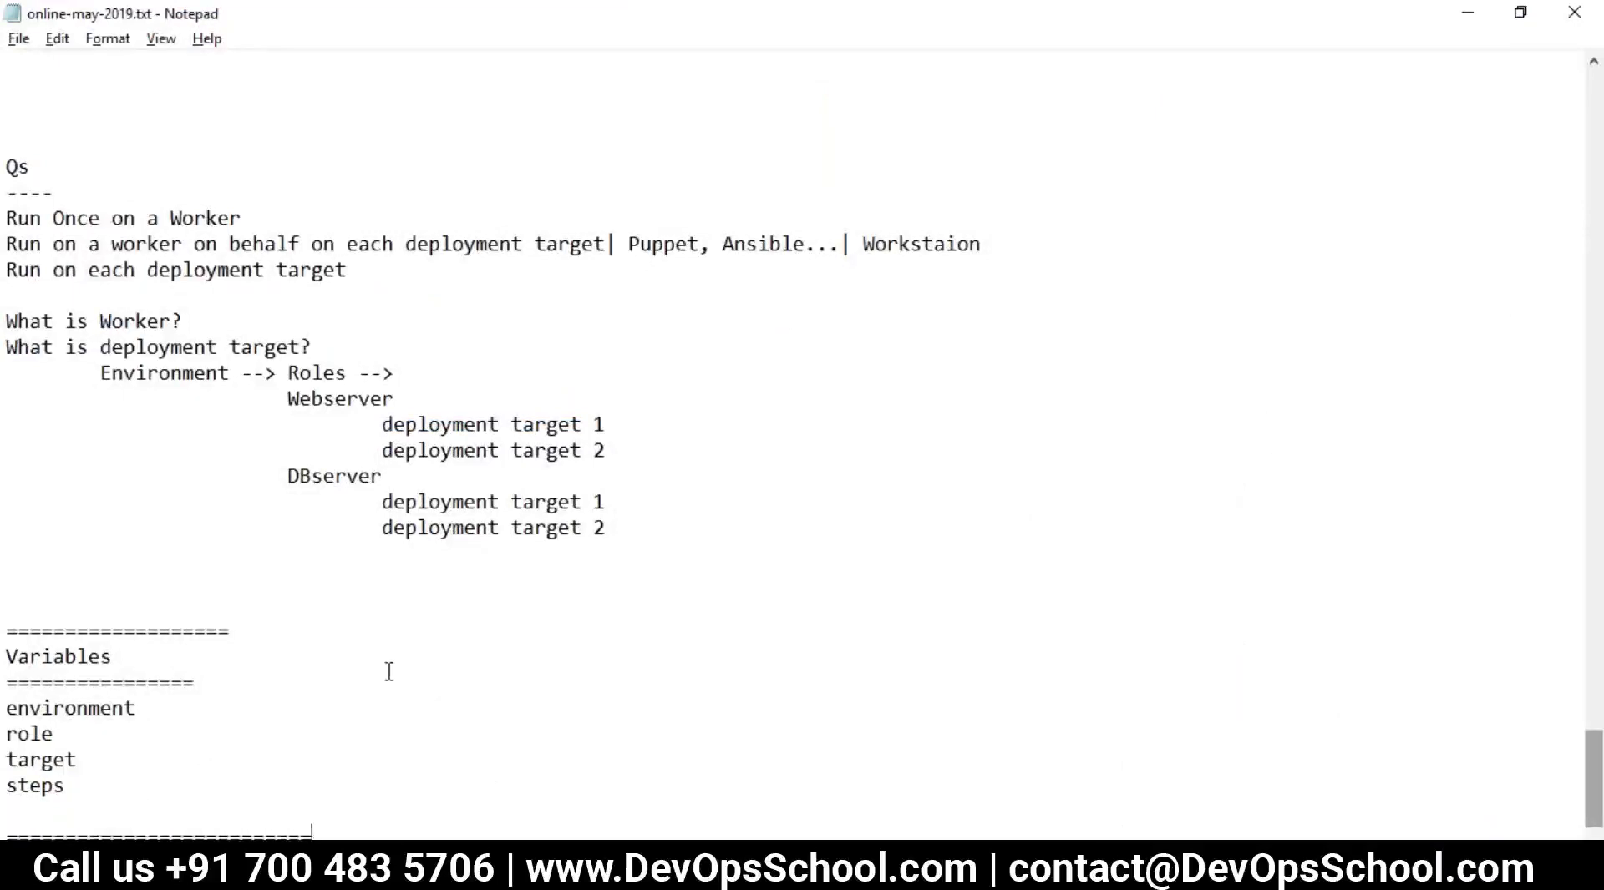
- Review the Octopus topics, the worker and deployment target questions and the Variables list in the notes
scroll(572, 700, "up", 3)
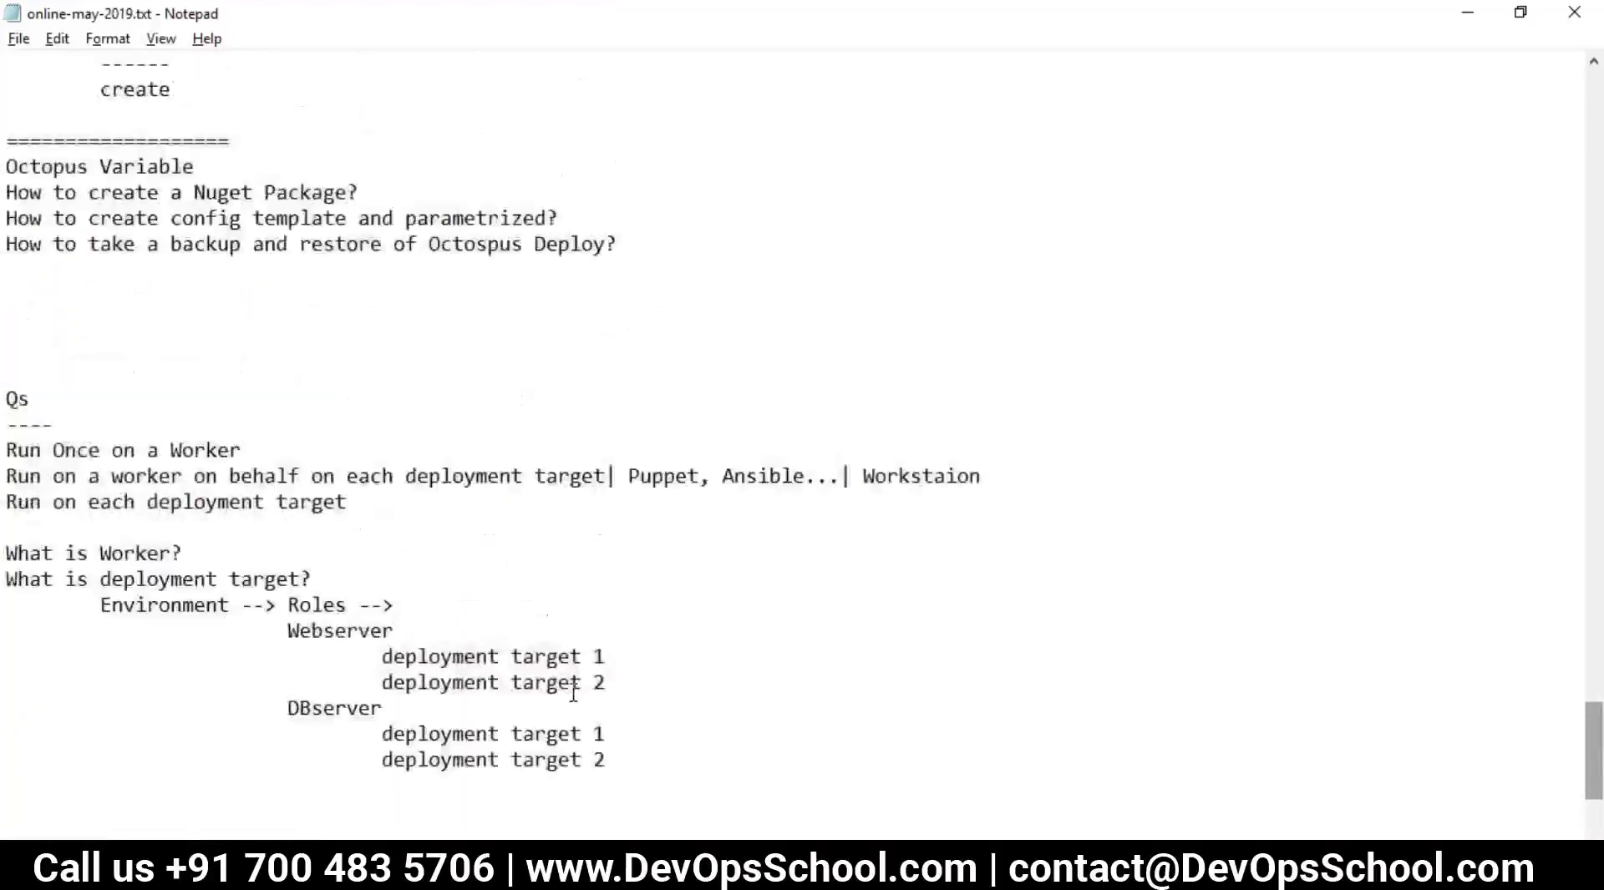
scroll(575, 694, "down", 3)
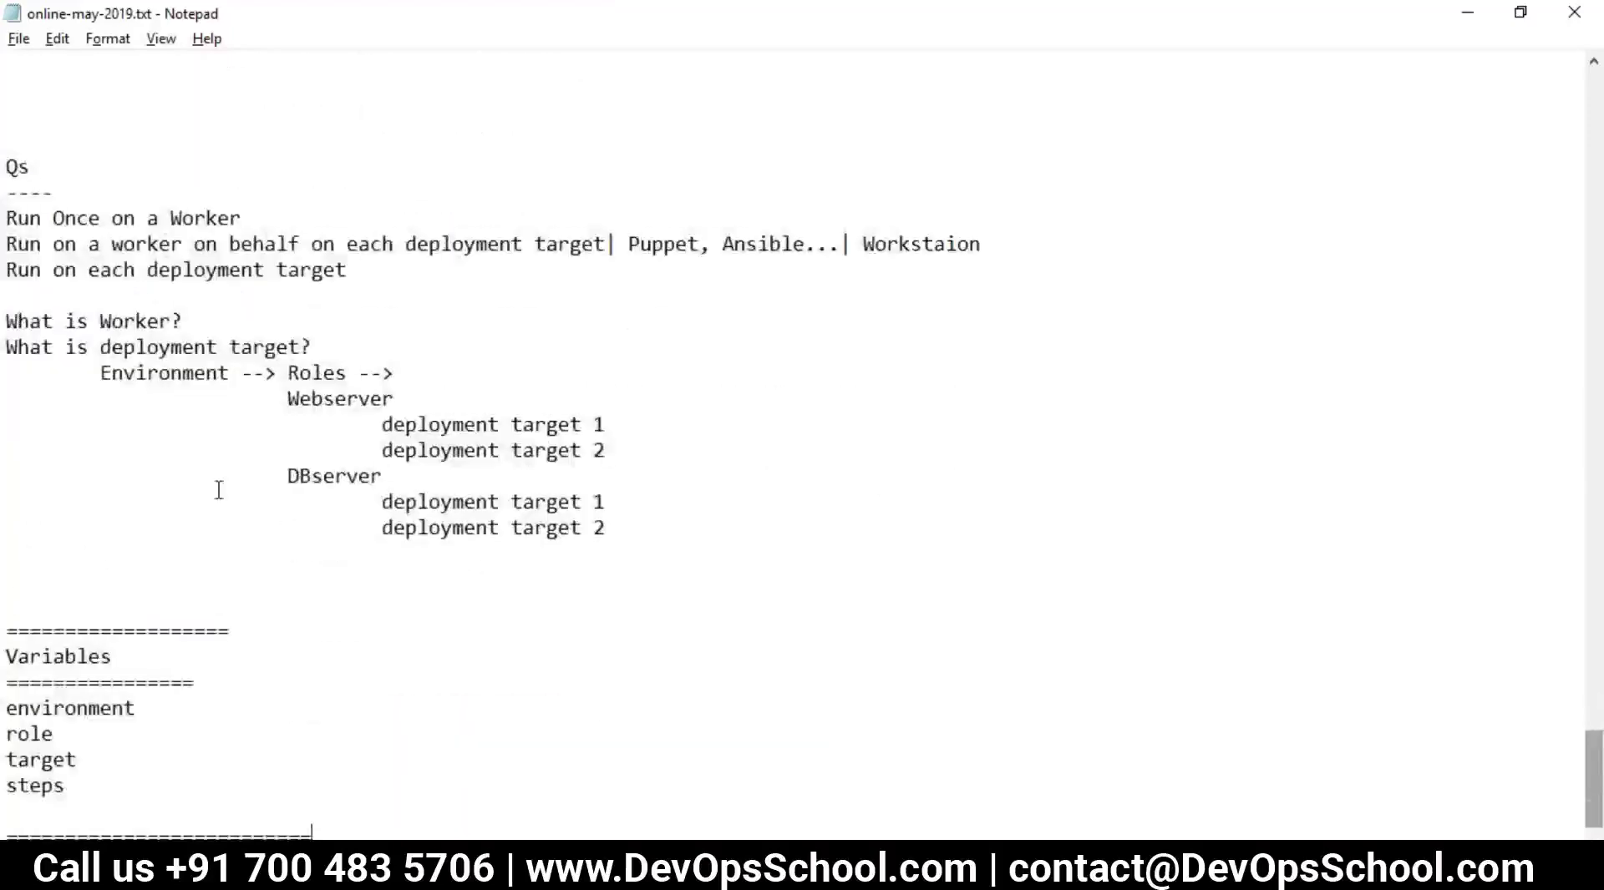
scroll(310, 551, "up", 3)
left_click(12, 269)
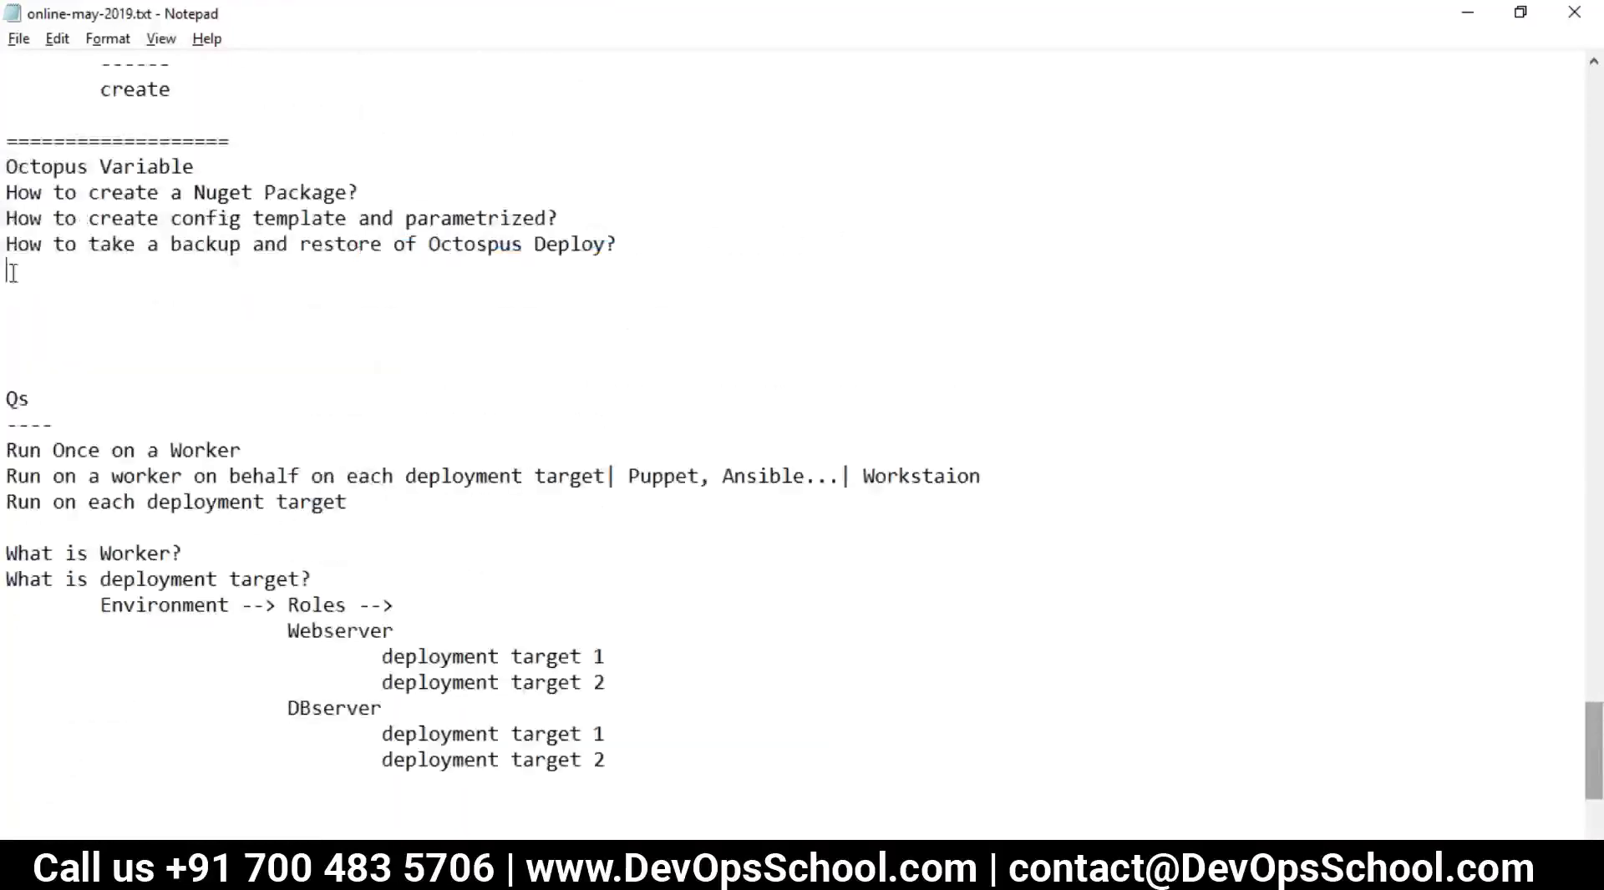
scroll(112, 323, "down", 1)
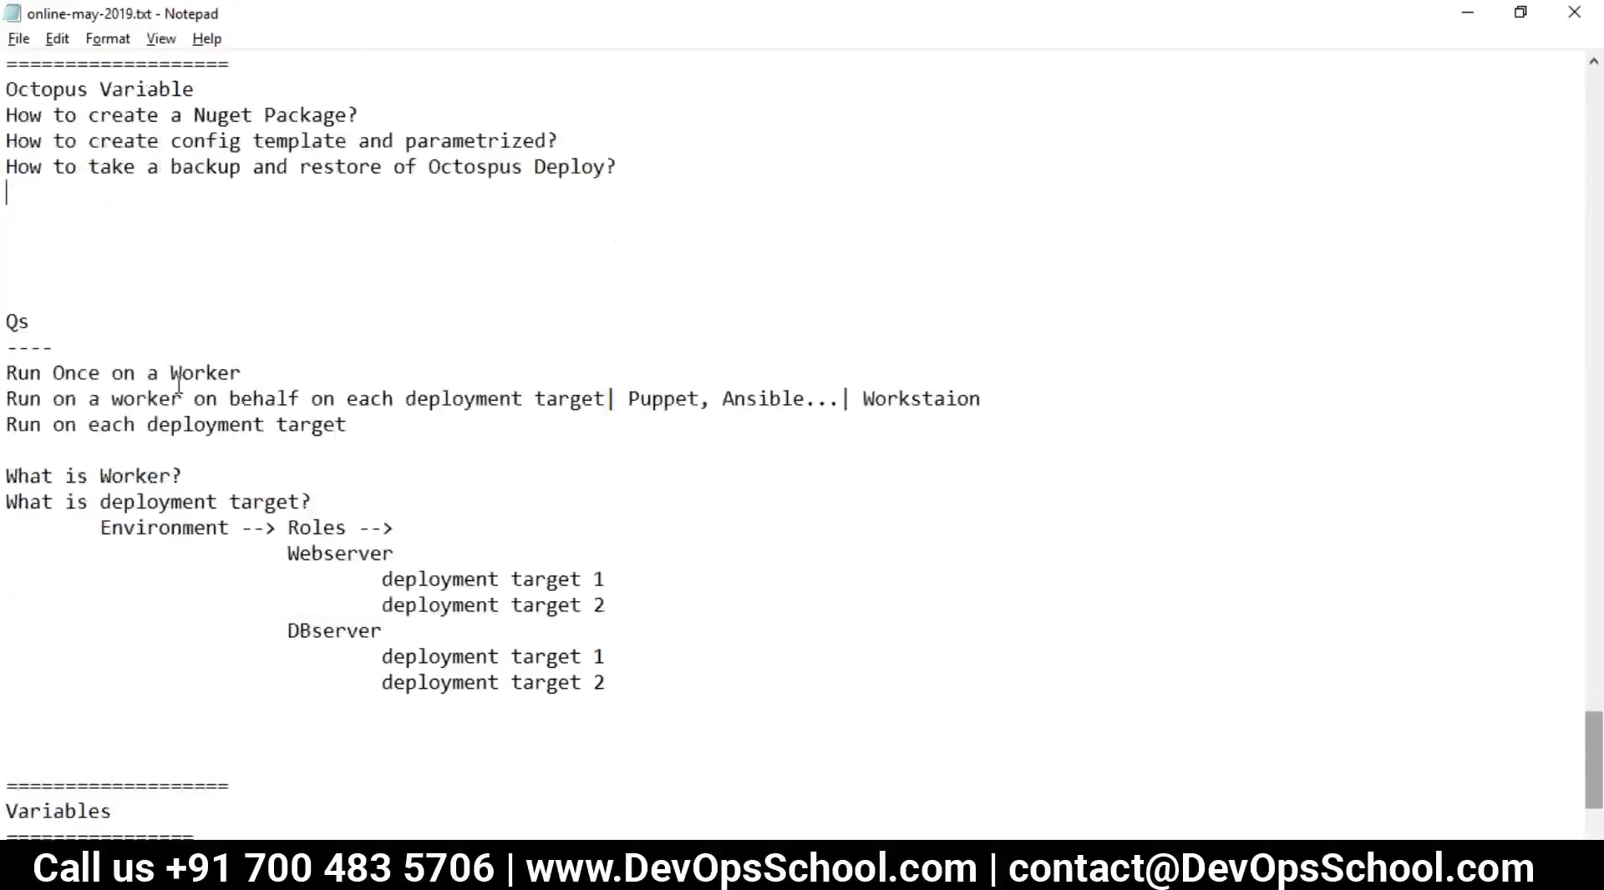
scroll(271, 466, "down", 2)
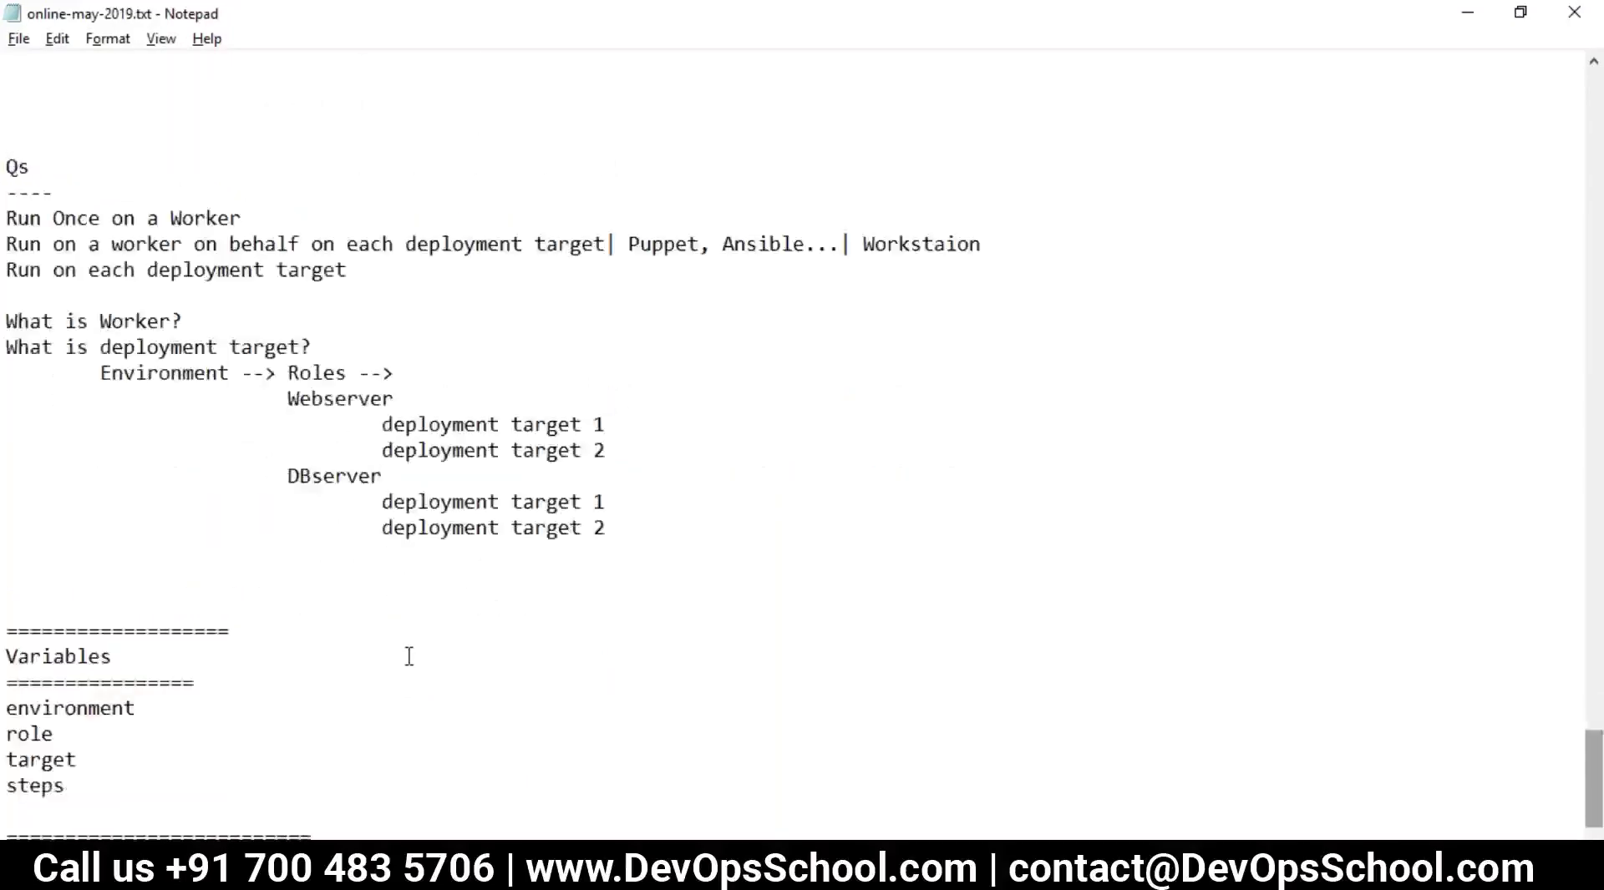
scroll(409, 658, "down", 1)
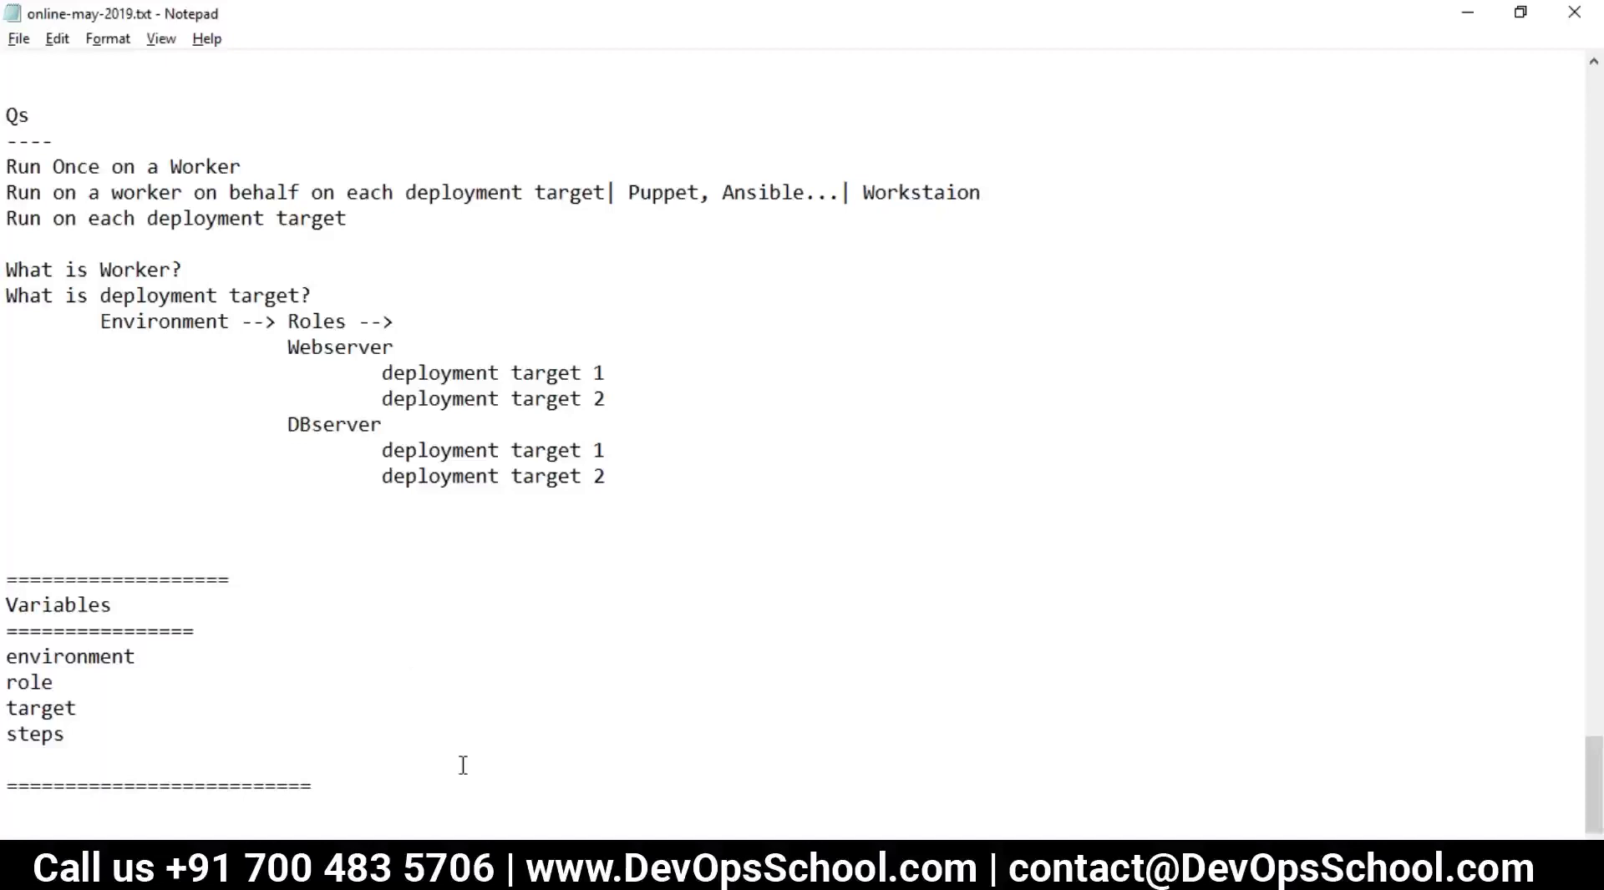
scroll(459, 760, "up", 5)
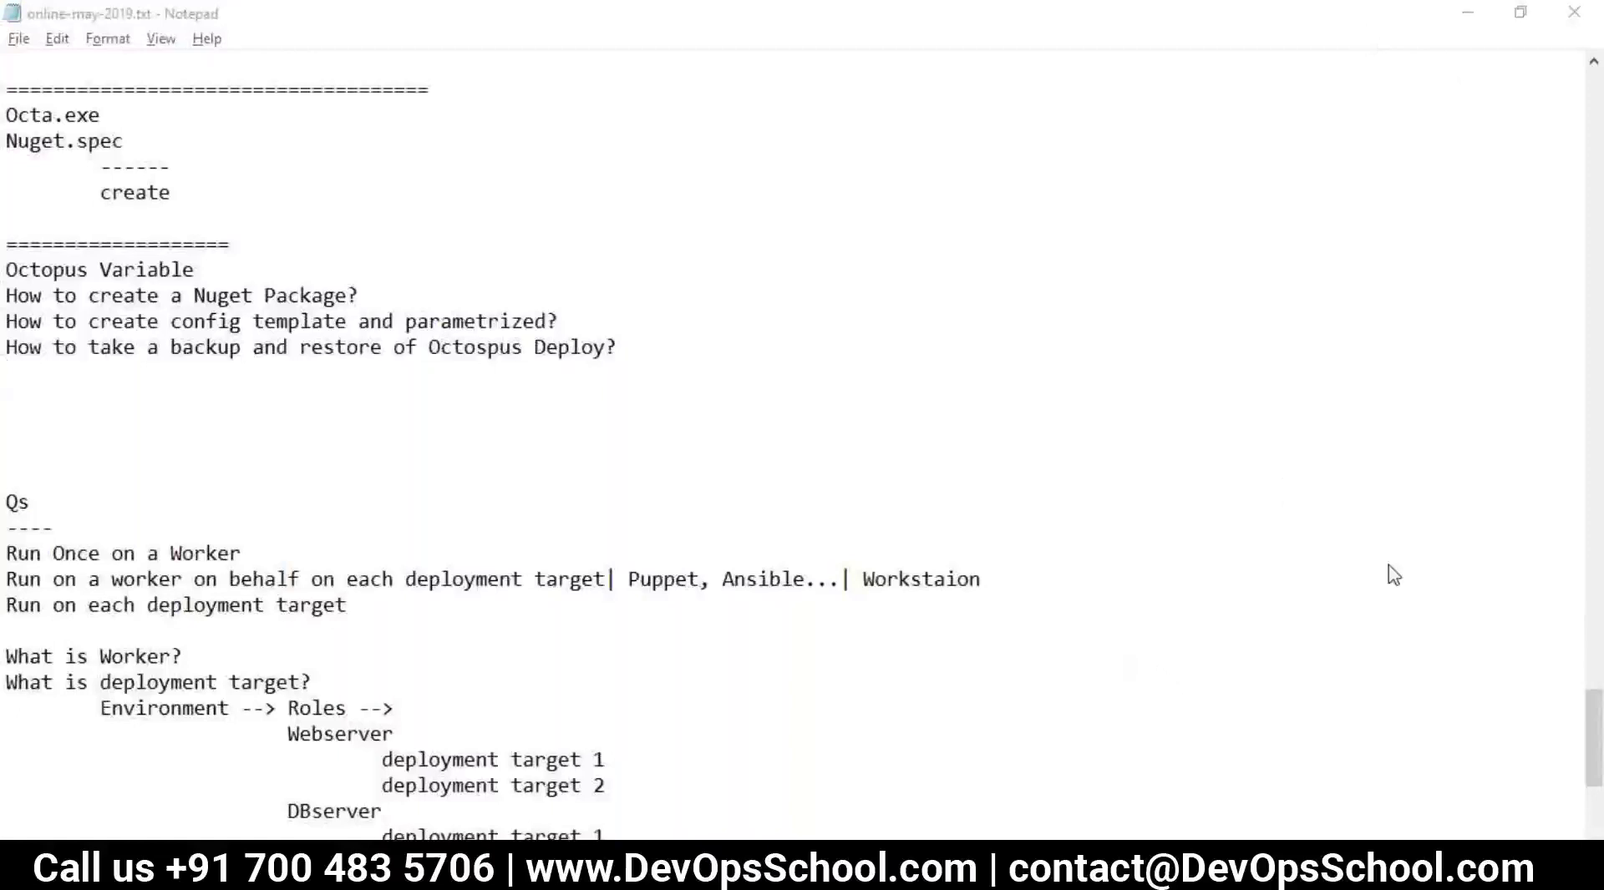
left_click(329, 762)
scroll(400, 737, "down", 5)
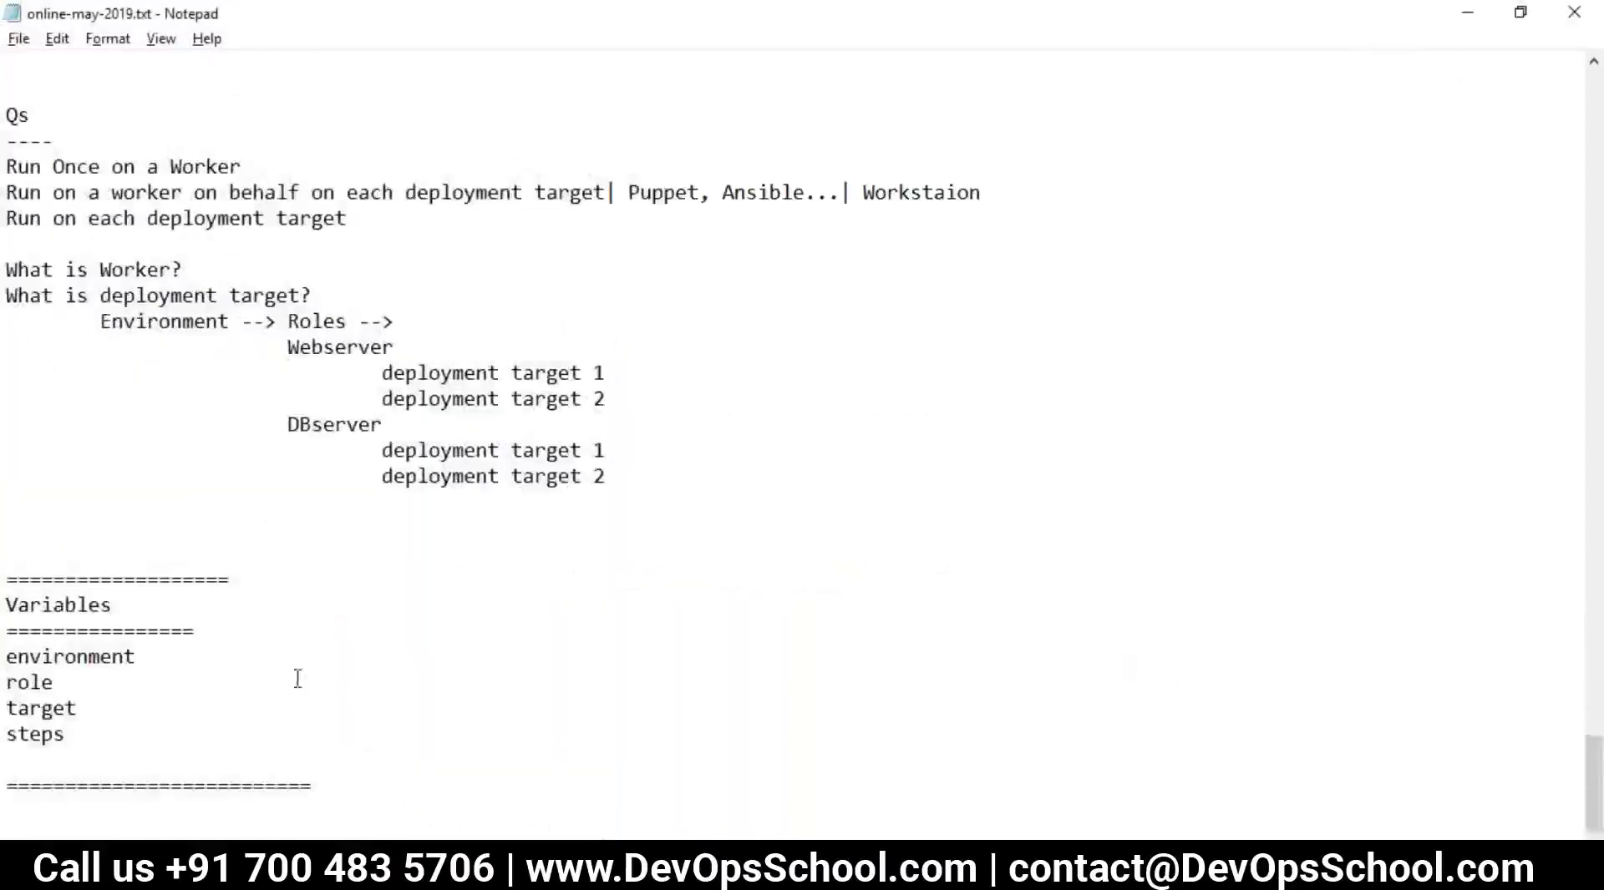
- Insert a block of blank lines below the last separator in the notes and place the cursor directly under it
left_click(156, 549)
left_click(328, 786)
key("Return")
key("Return")
key("Return")
key("Return")
key("Return")
key("Return")
key("Return")
key("Return")
key("Return")
key("Return")
key("Return")
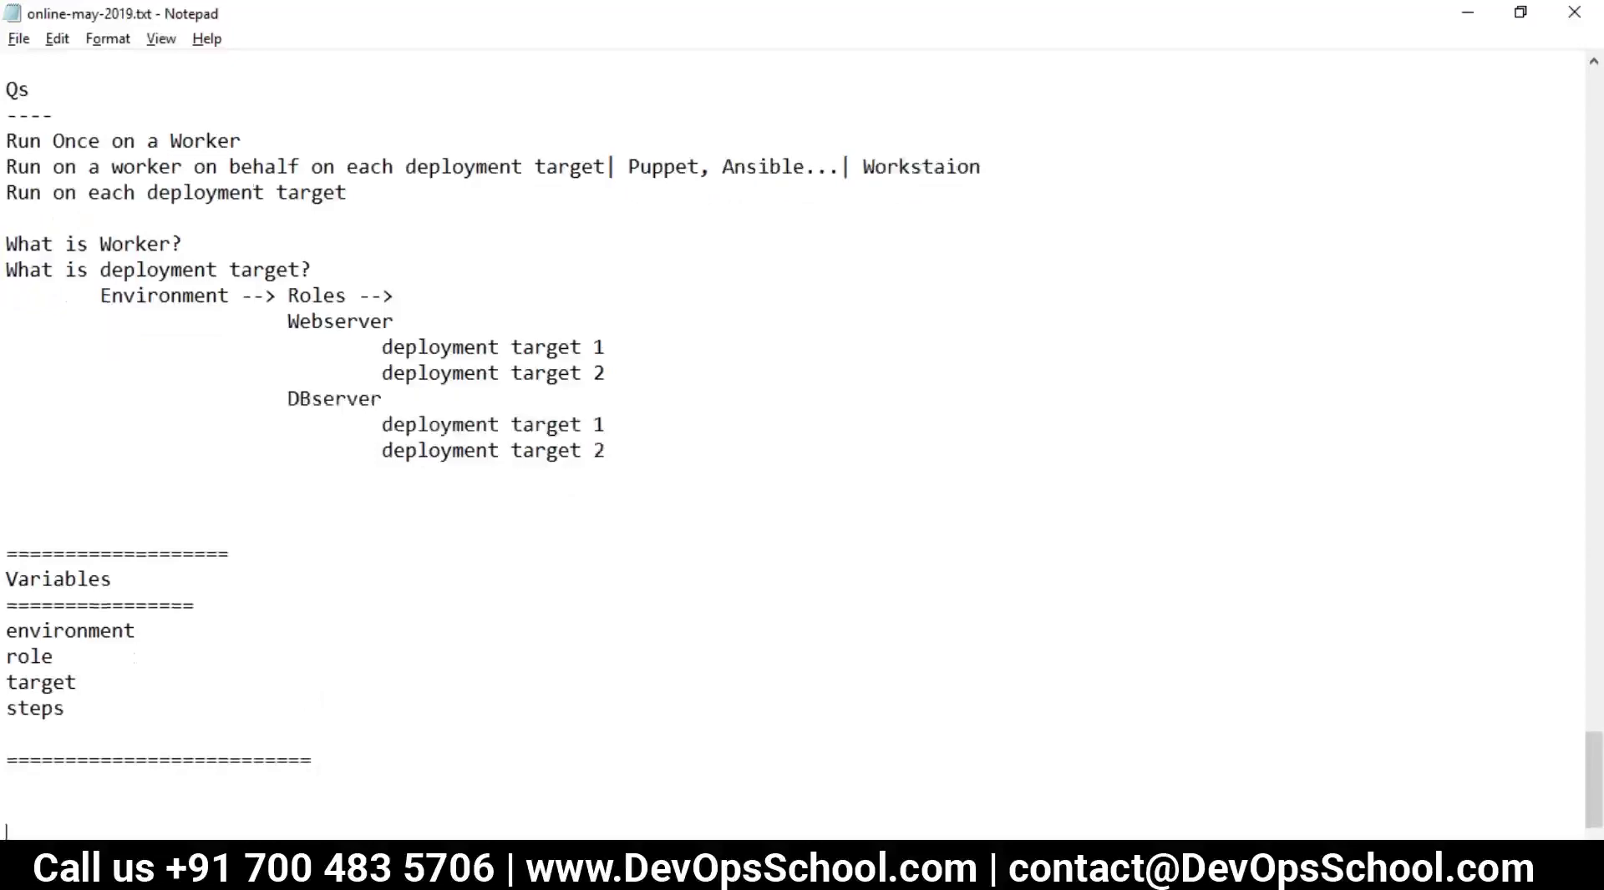
left_click(7, 656)
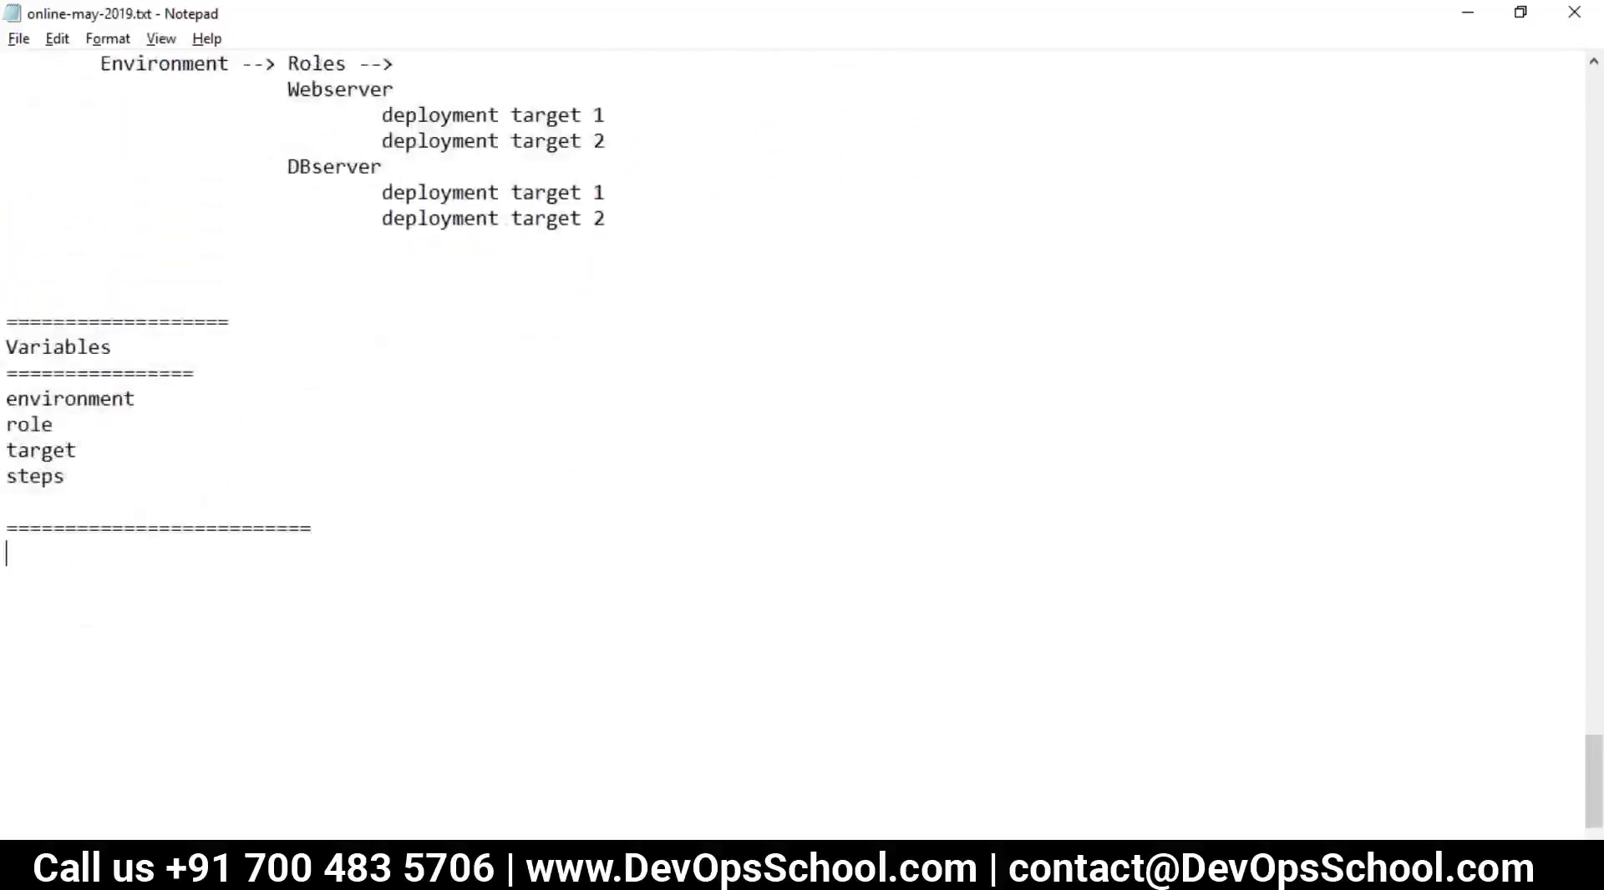
- Write a Package outline under the separator with an indented "--- file" entry and a further indented "--#{variable}" entry
type("Packae")
key("BackSpace")
key("BackSpace")
type("ge")
key("Return")
type("--- file")
key("Return")
key("Tab")
key("Tab")
type("--")
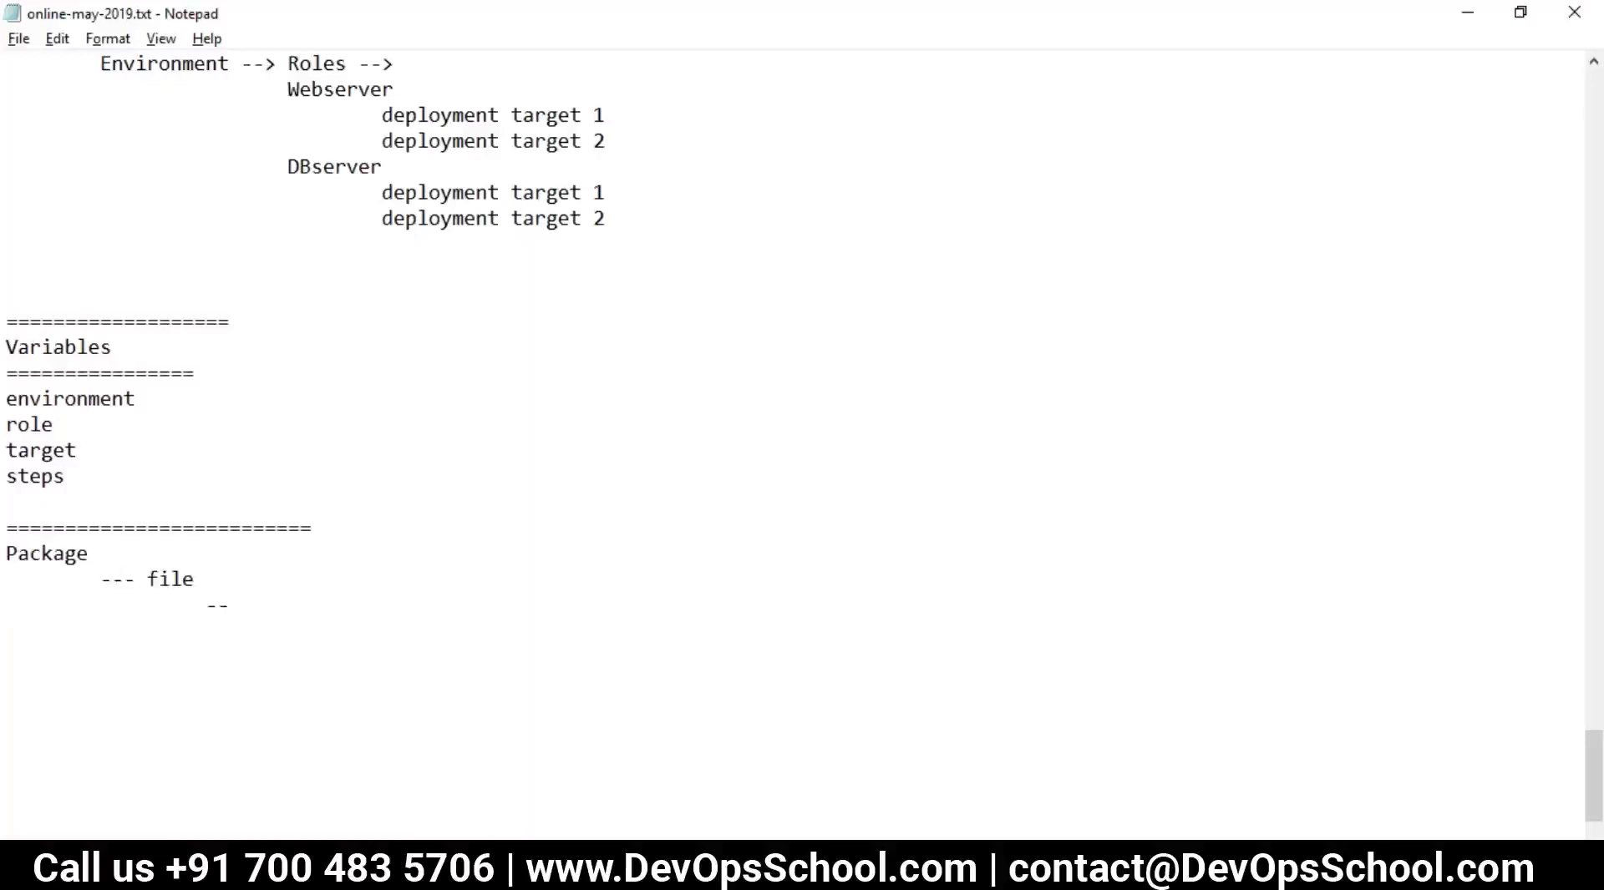
type("#{varv")
key("BackSpace")
type("iable]")
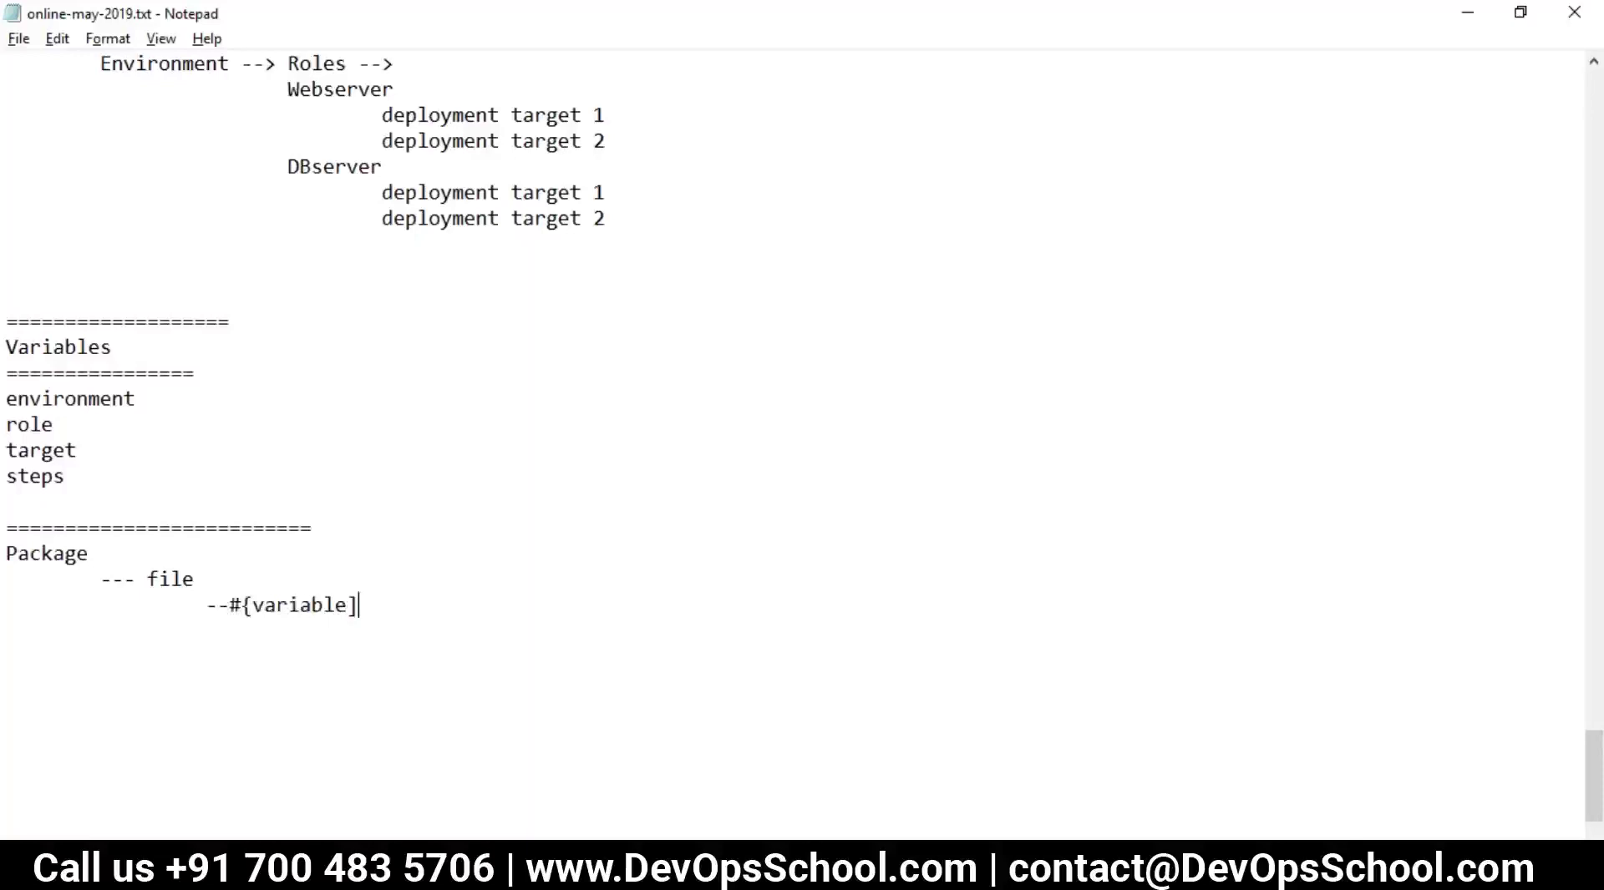
key("BackSpace")
type("}")
- Highlight the #{variable} placeholder and the Package outline, and close the outline with a separator line of equals signs
left_click_drag(359, 605, 229, 603)
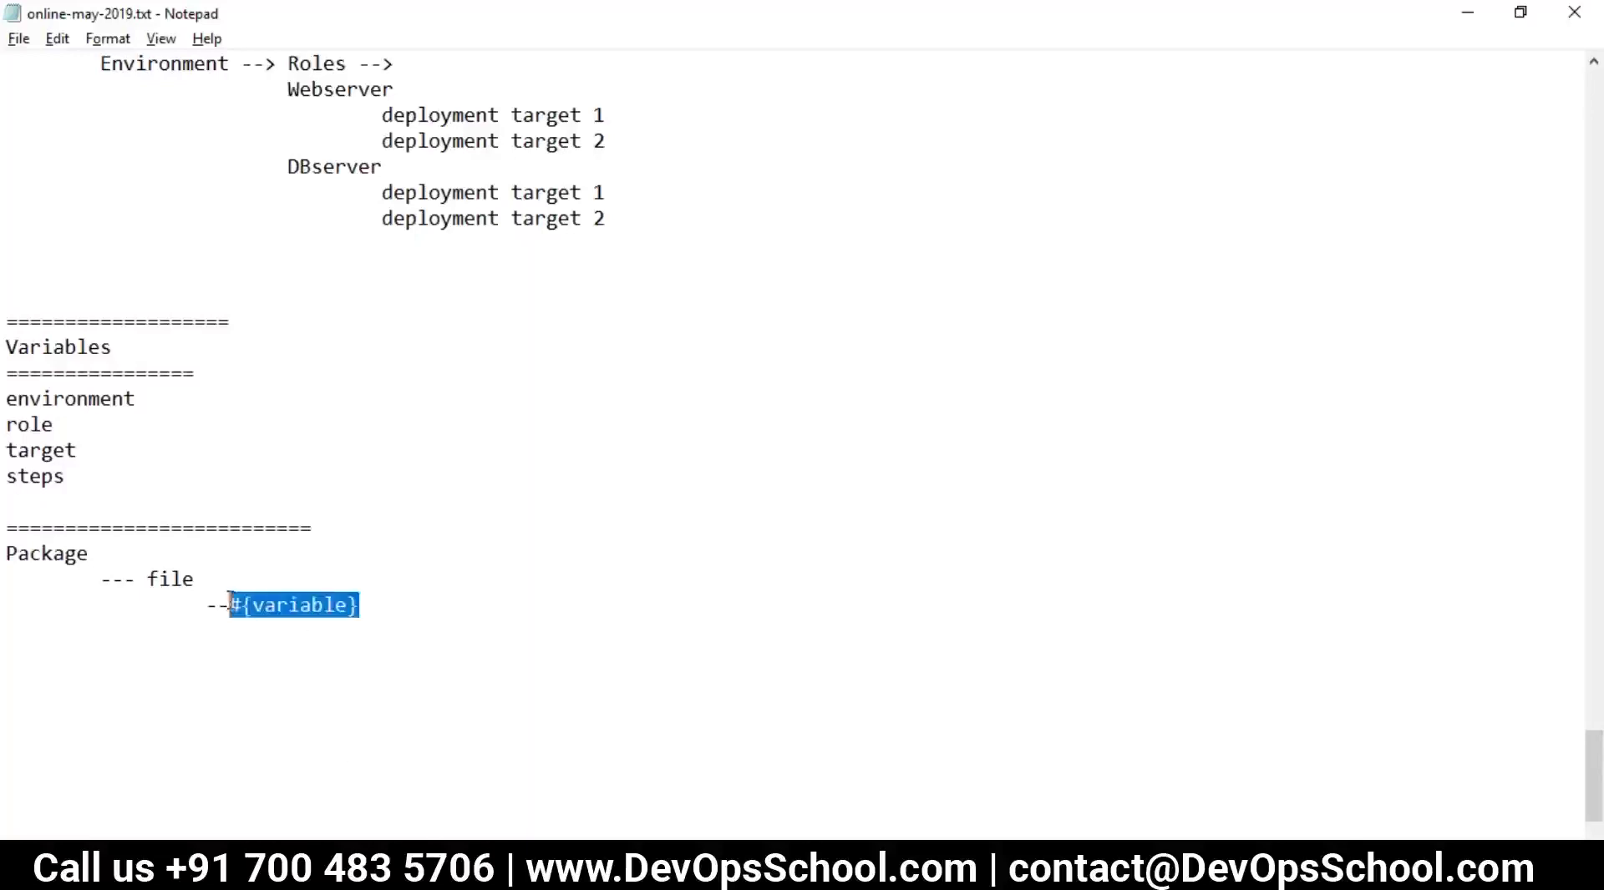
left_click(253, 610)
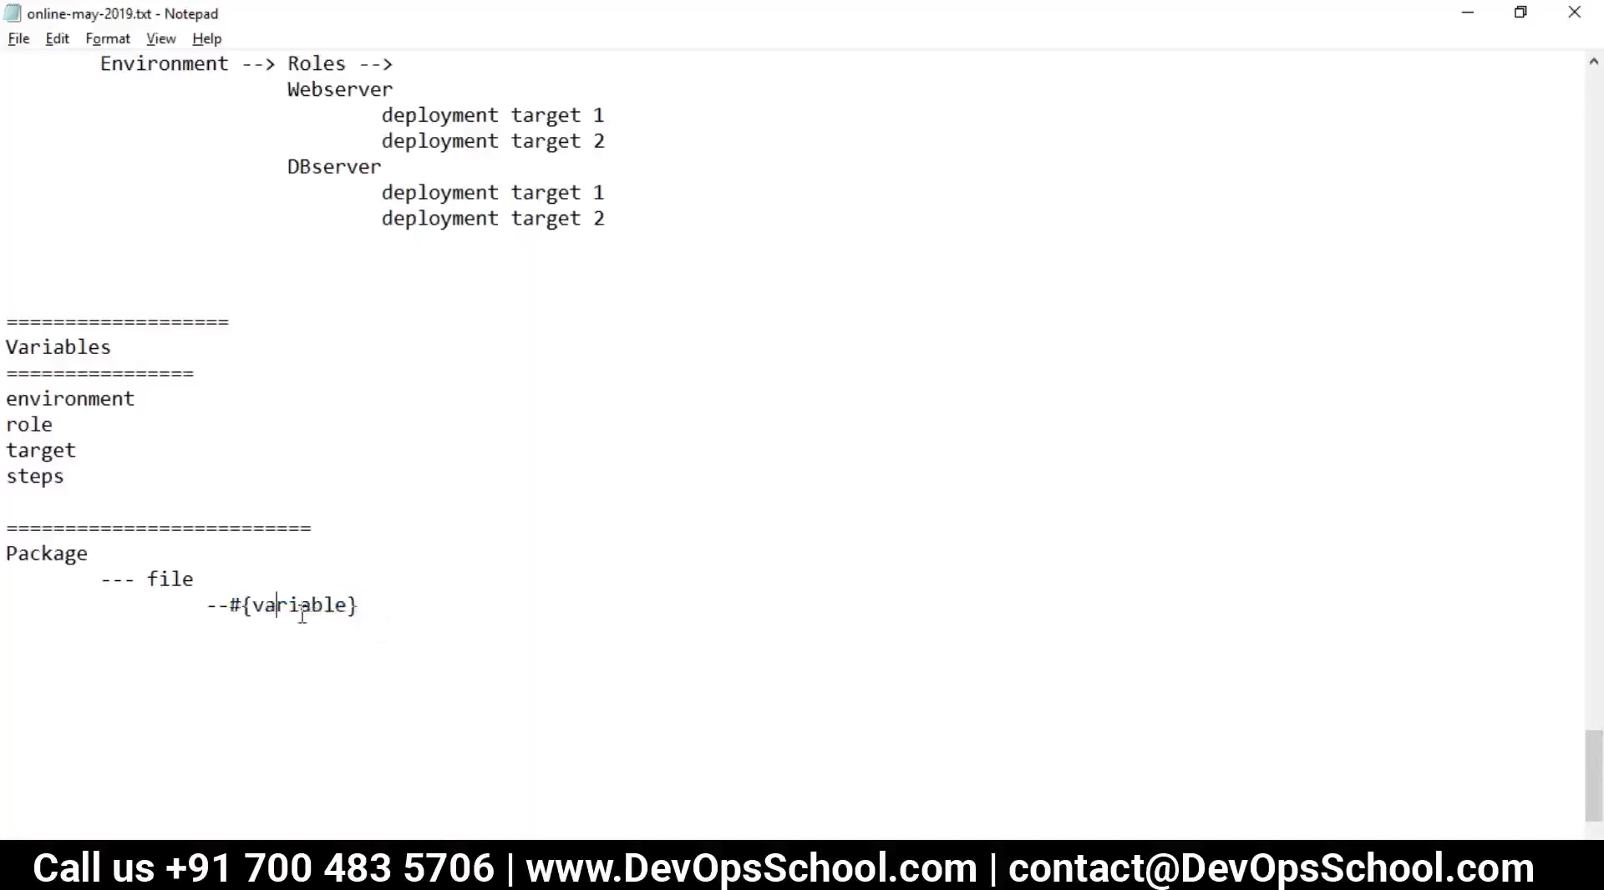
left_click_drag(372, 603, 194, 605)
left_click_drag(38, 578, 5, 552)
left_click(193, 634)
left_click(373, 602)
key("Return")
type("============")
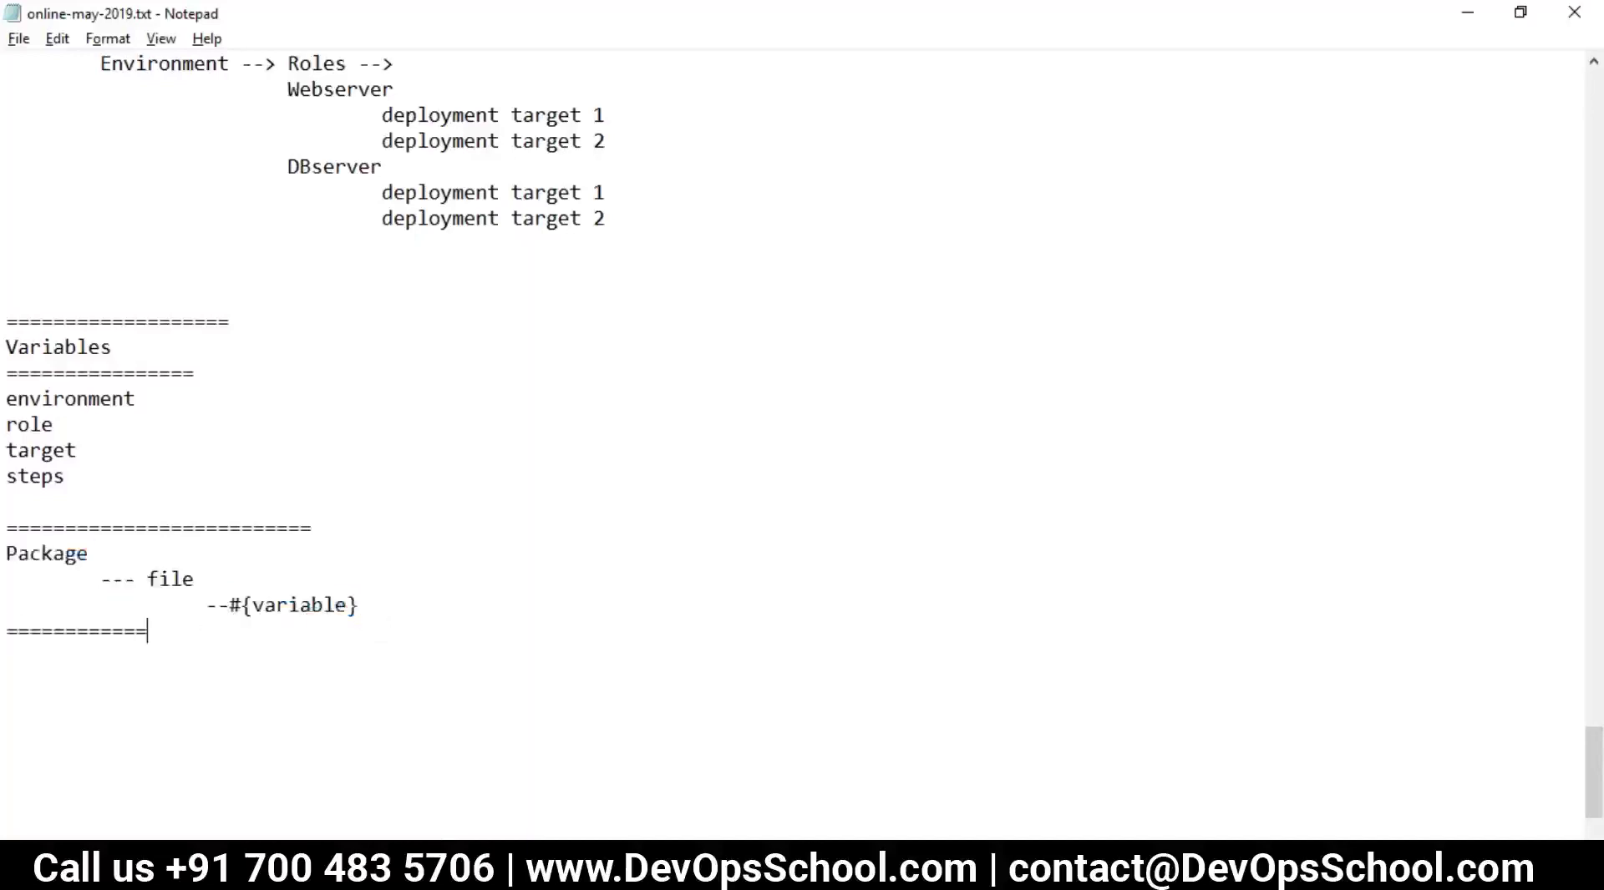
type("====================")
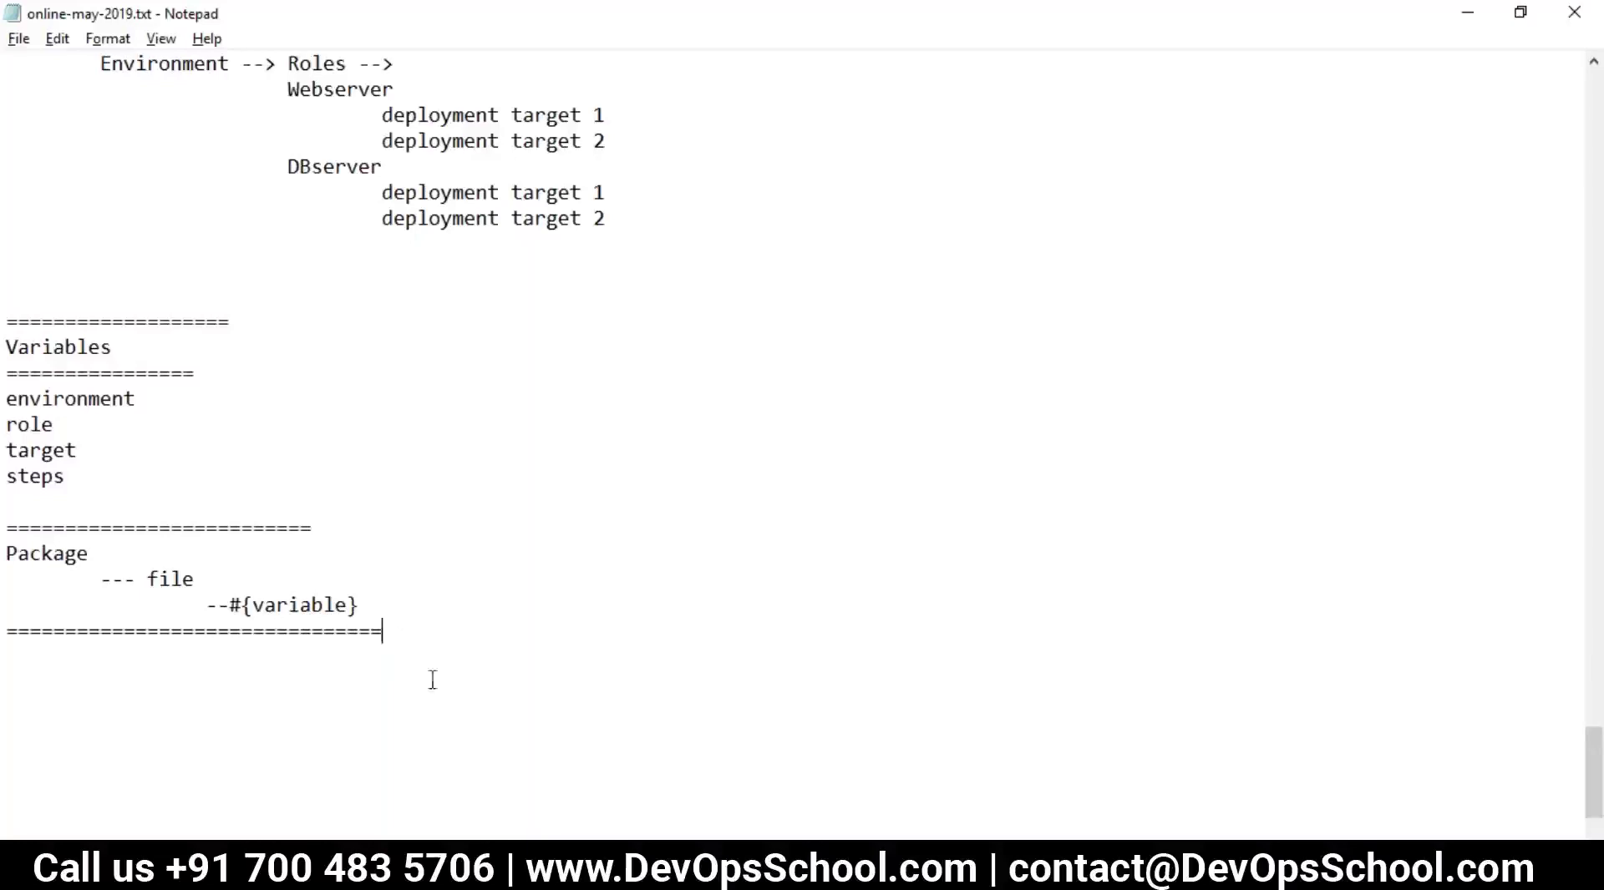
- Switch back to Octopus Deploy and add a Deploy a Package step to the variable project's process
key("alt+Tab")
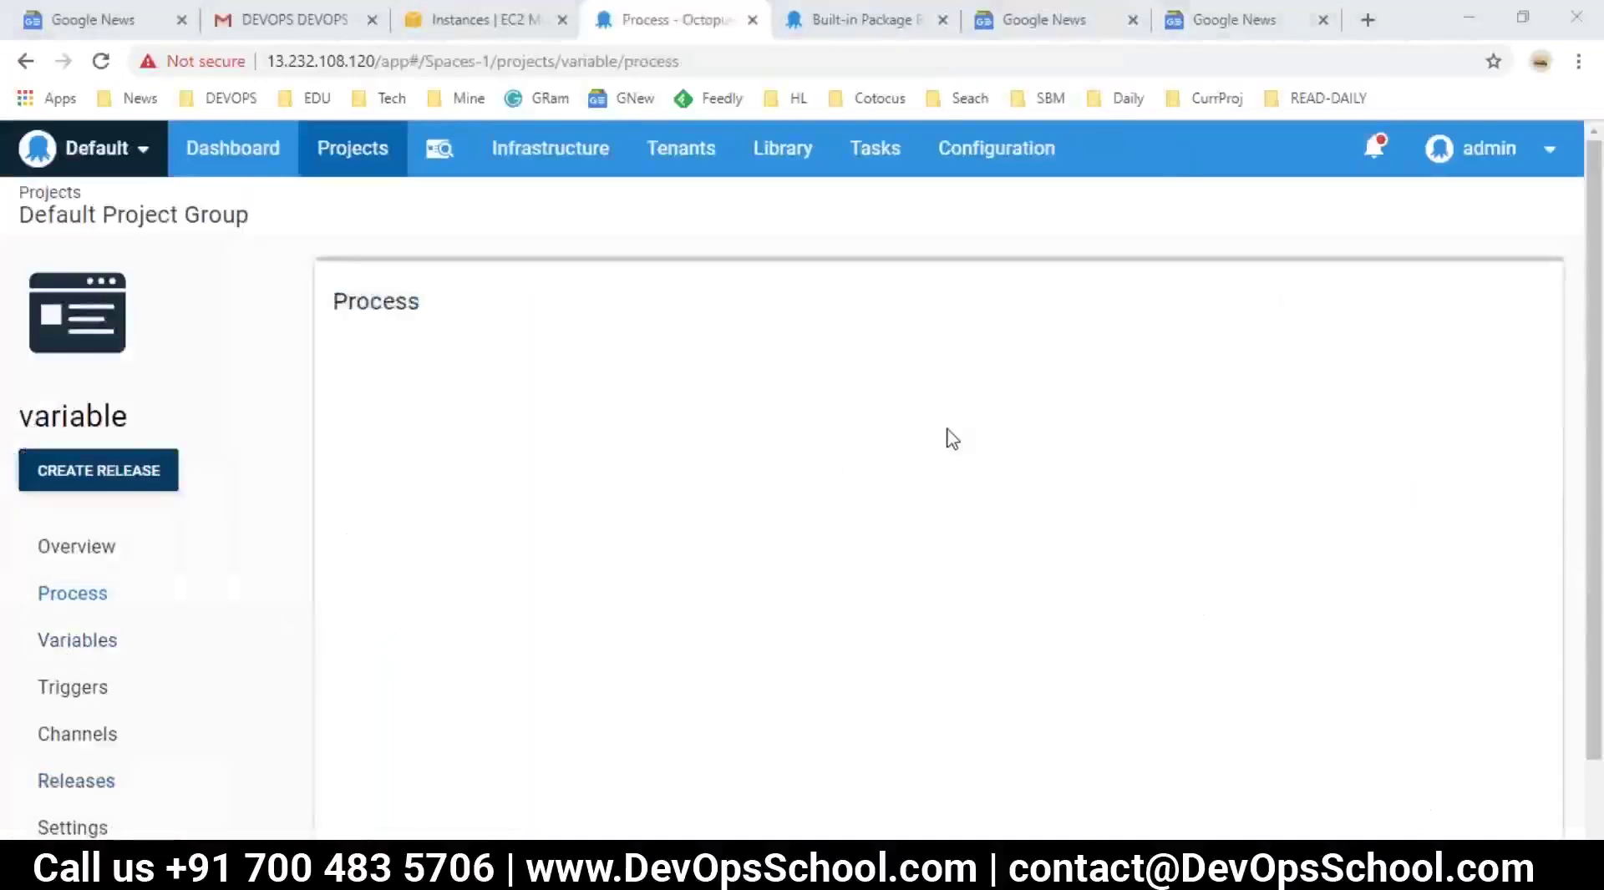
scroll(1111, 293, "down", 1)
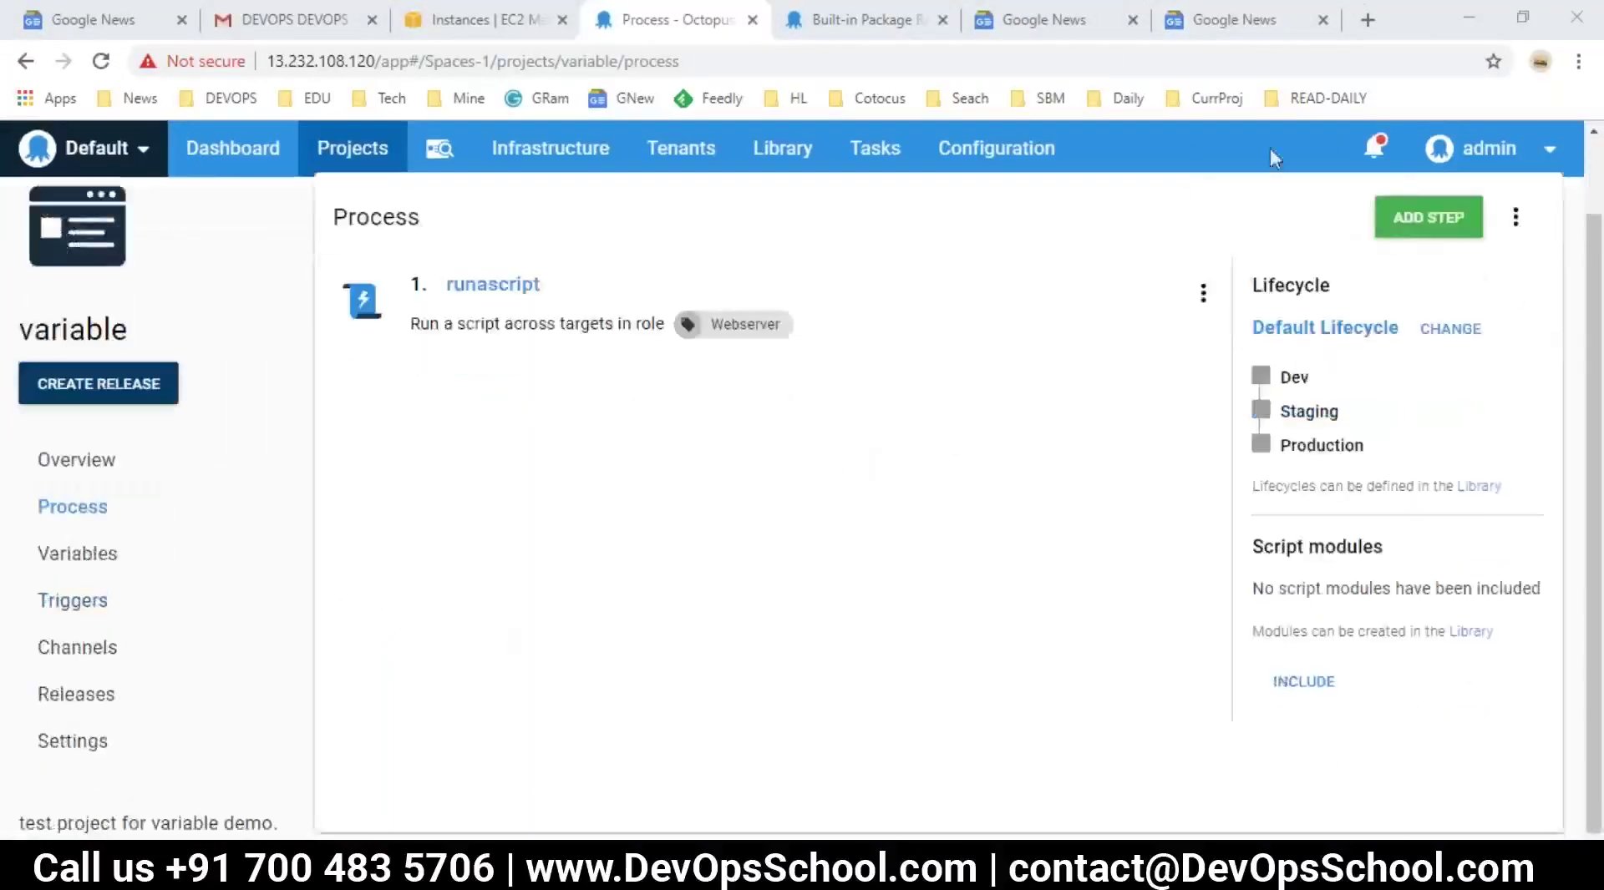
left_click(1430, 221)
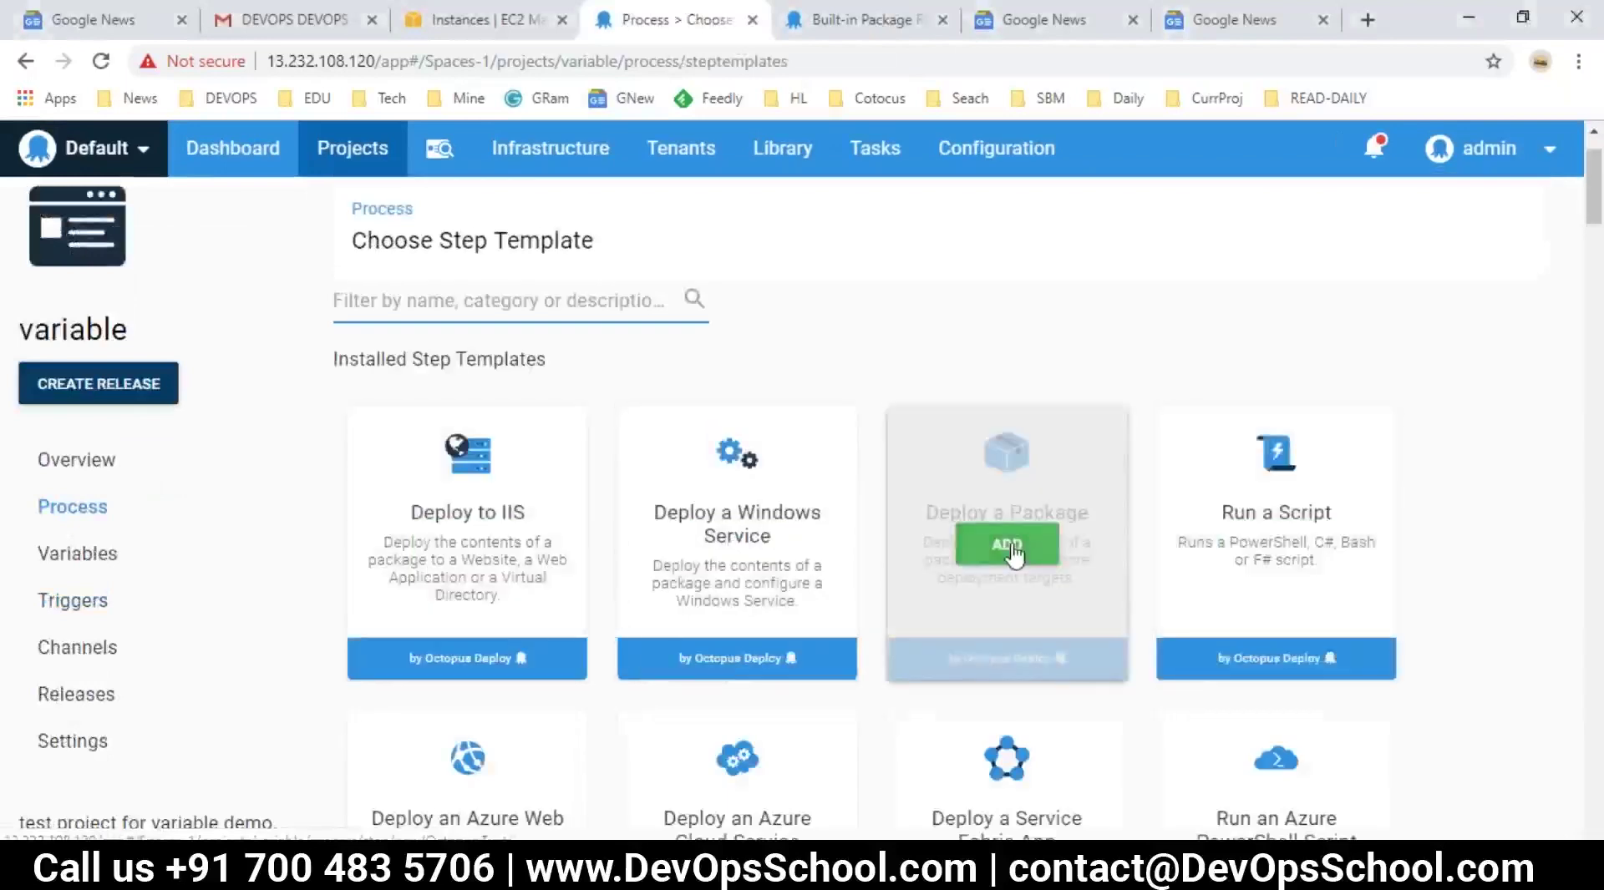
left_click(1014, 551)
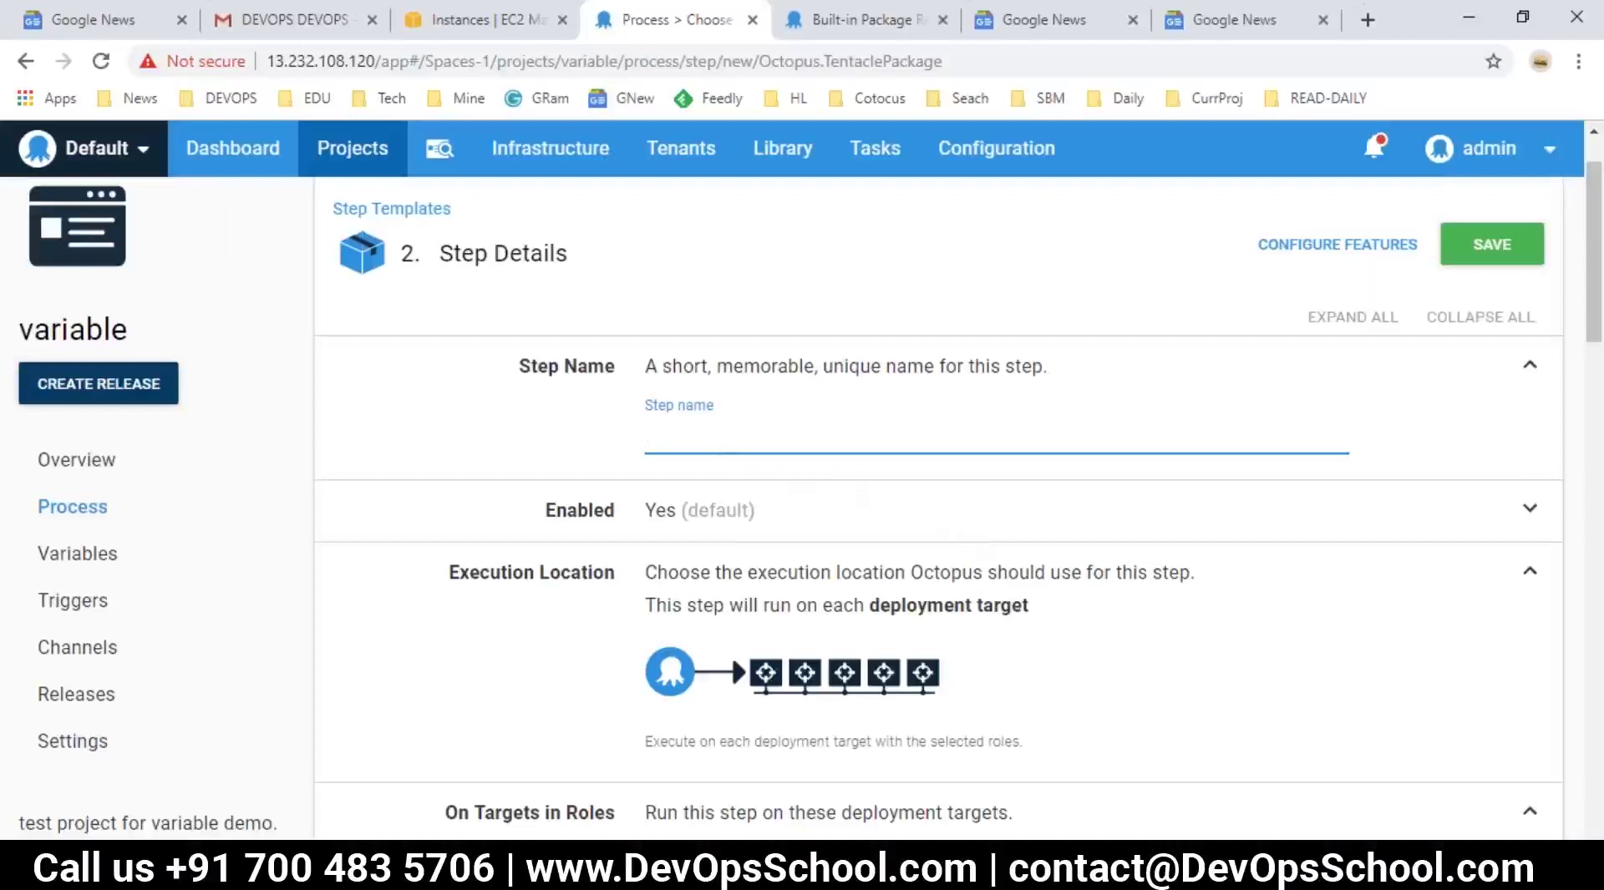
- Name the new package deployment step interpoll and select the entered name
type("ir")
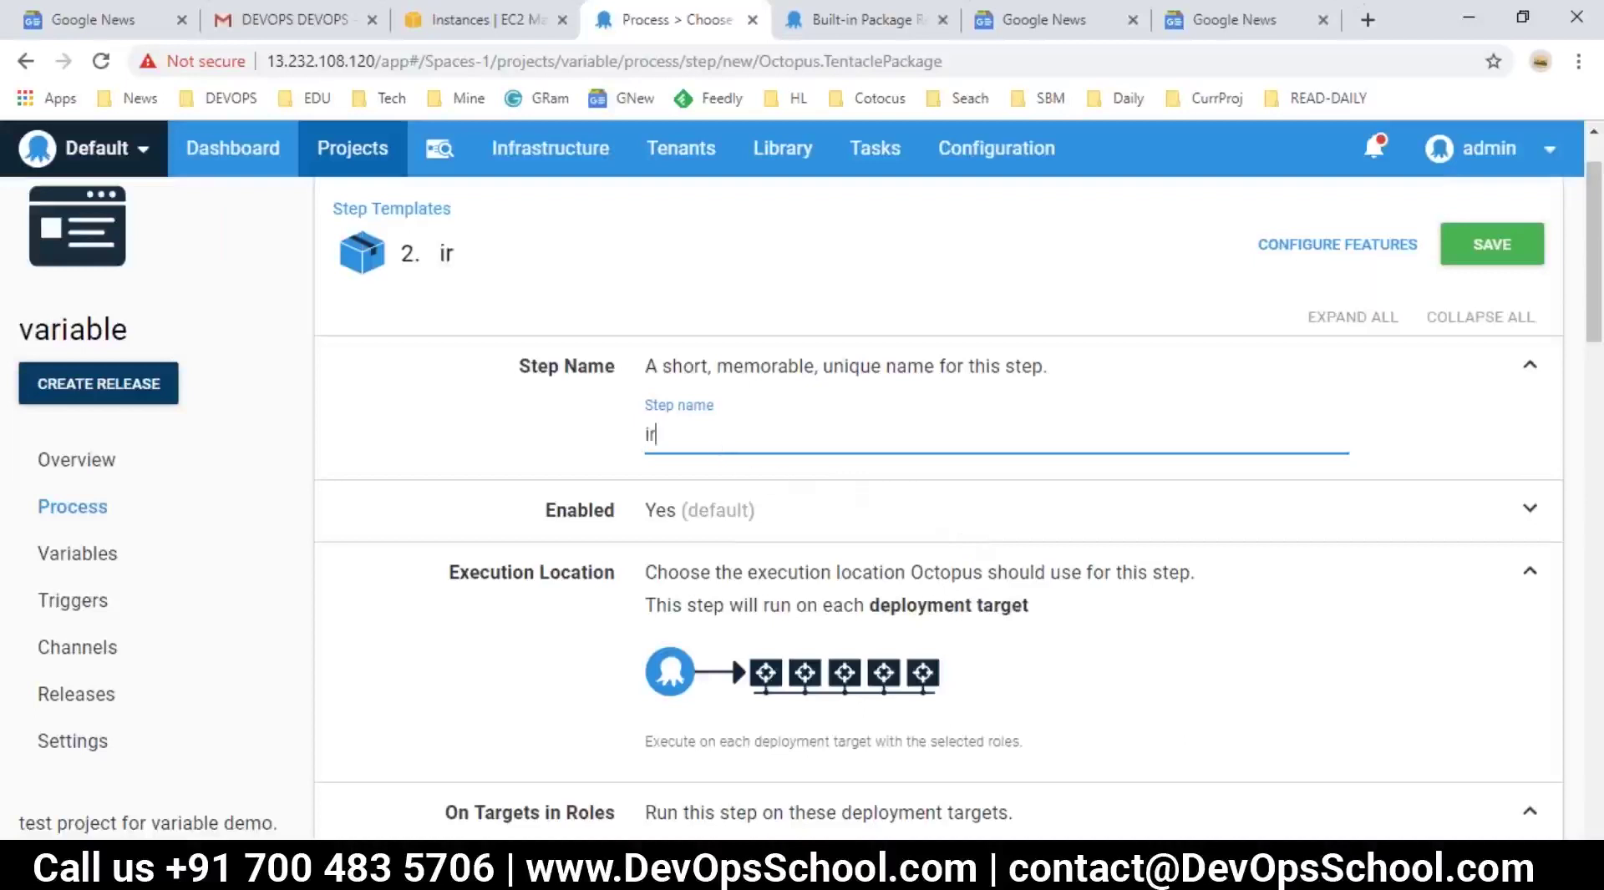
key("BackSpace")
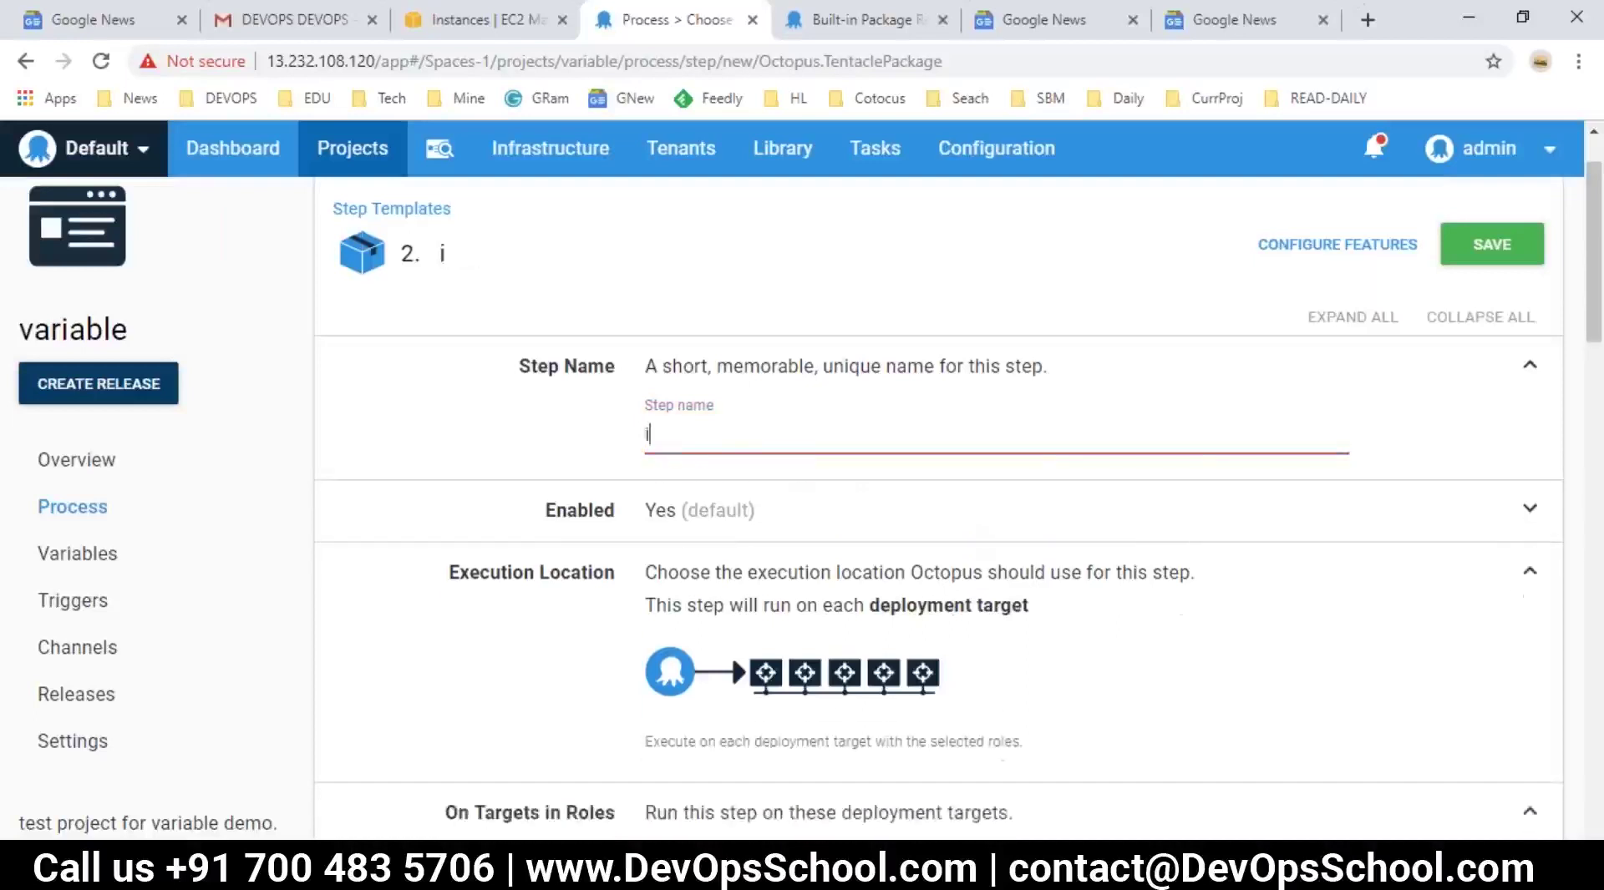
type("nterpoll")
key("ctrl+a")
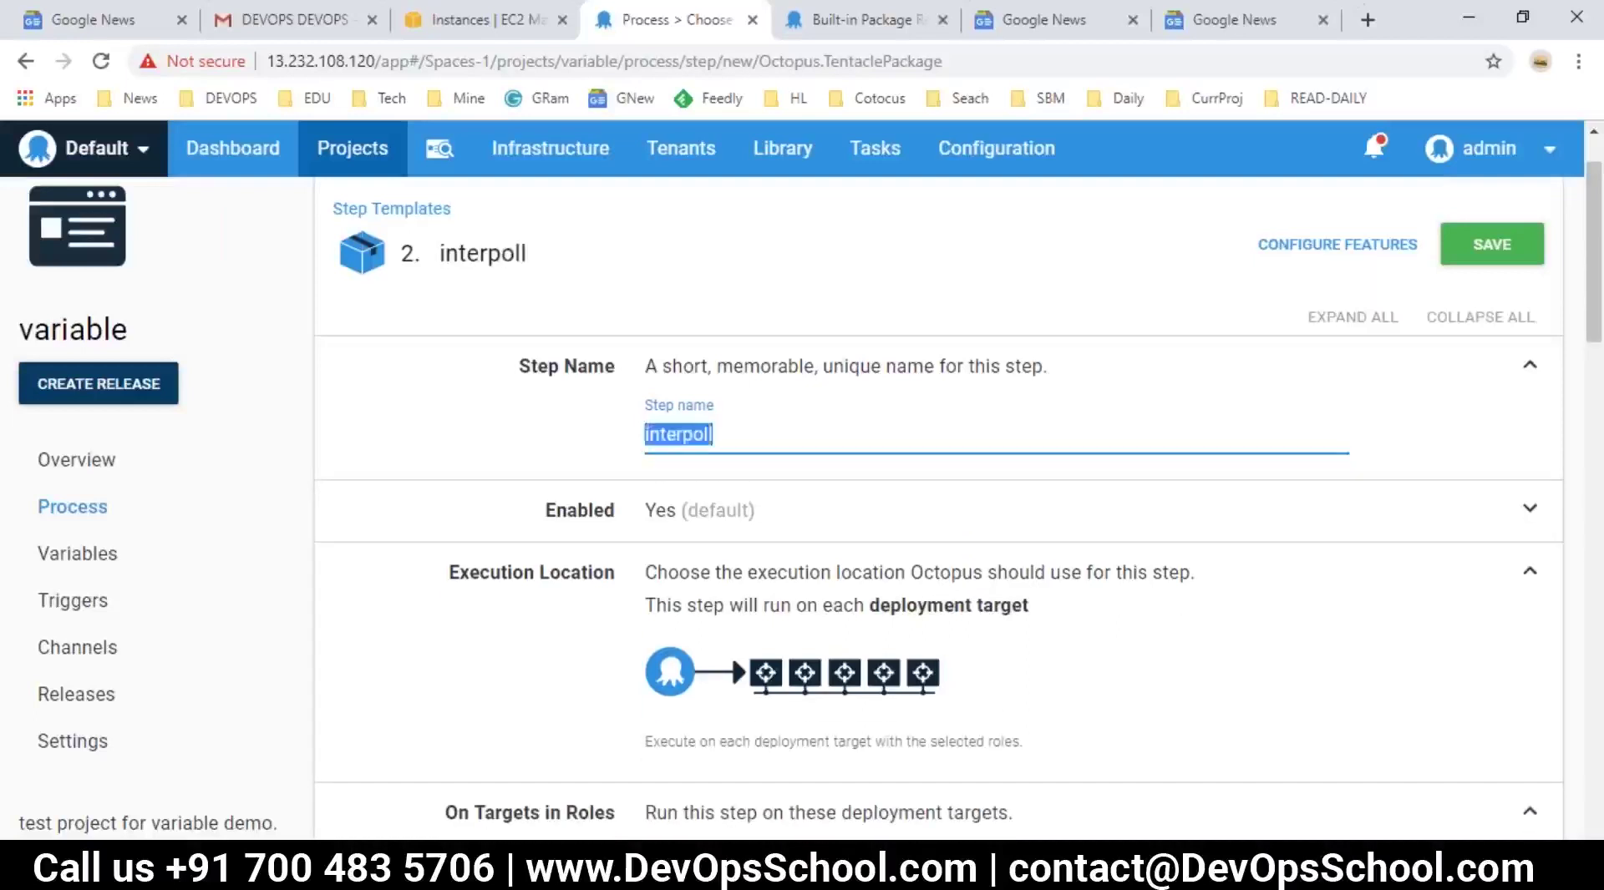
- Choose pack1 from the Octopus Server (built-in) feed as the interpoll step's package ID
scroll(778, 516, "down", 10)
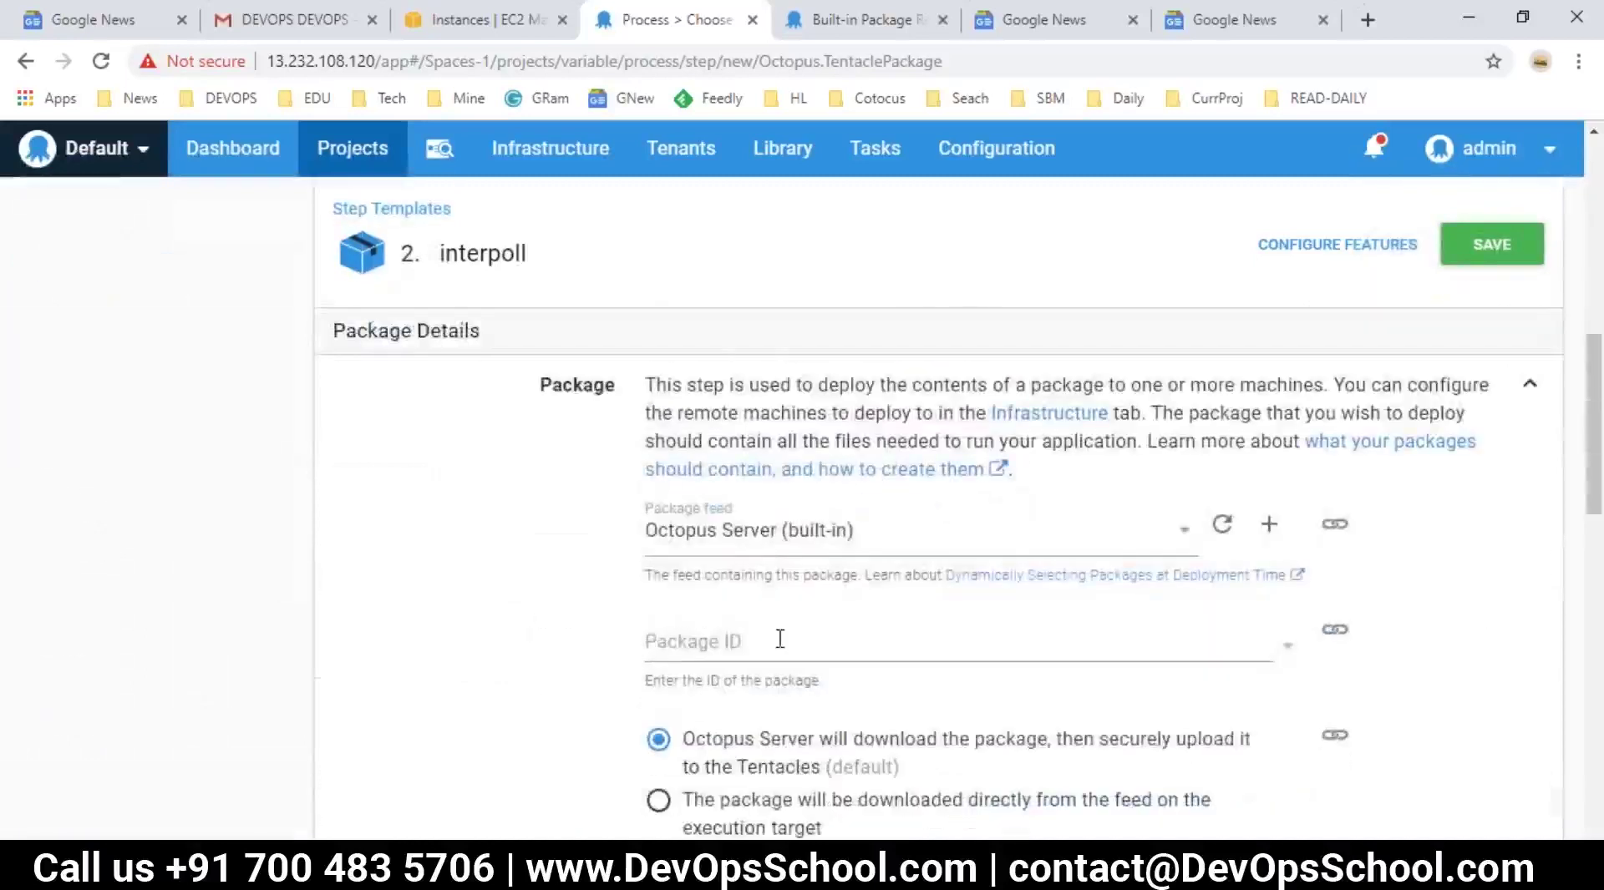
scroll(780, 637, "down", 1)
left_click(1181, 501)
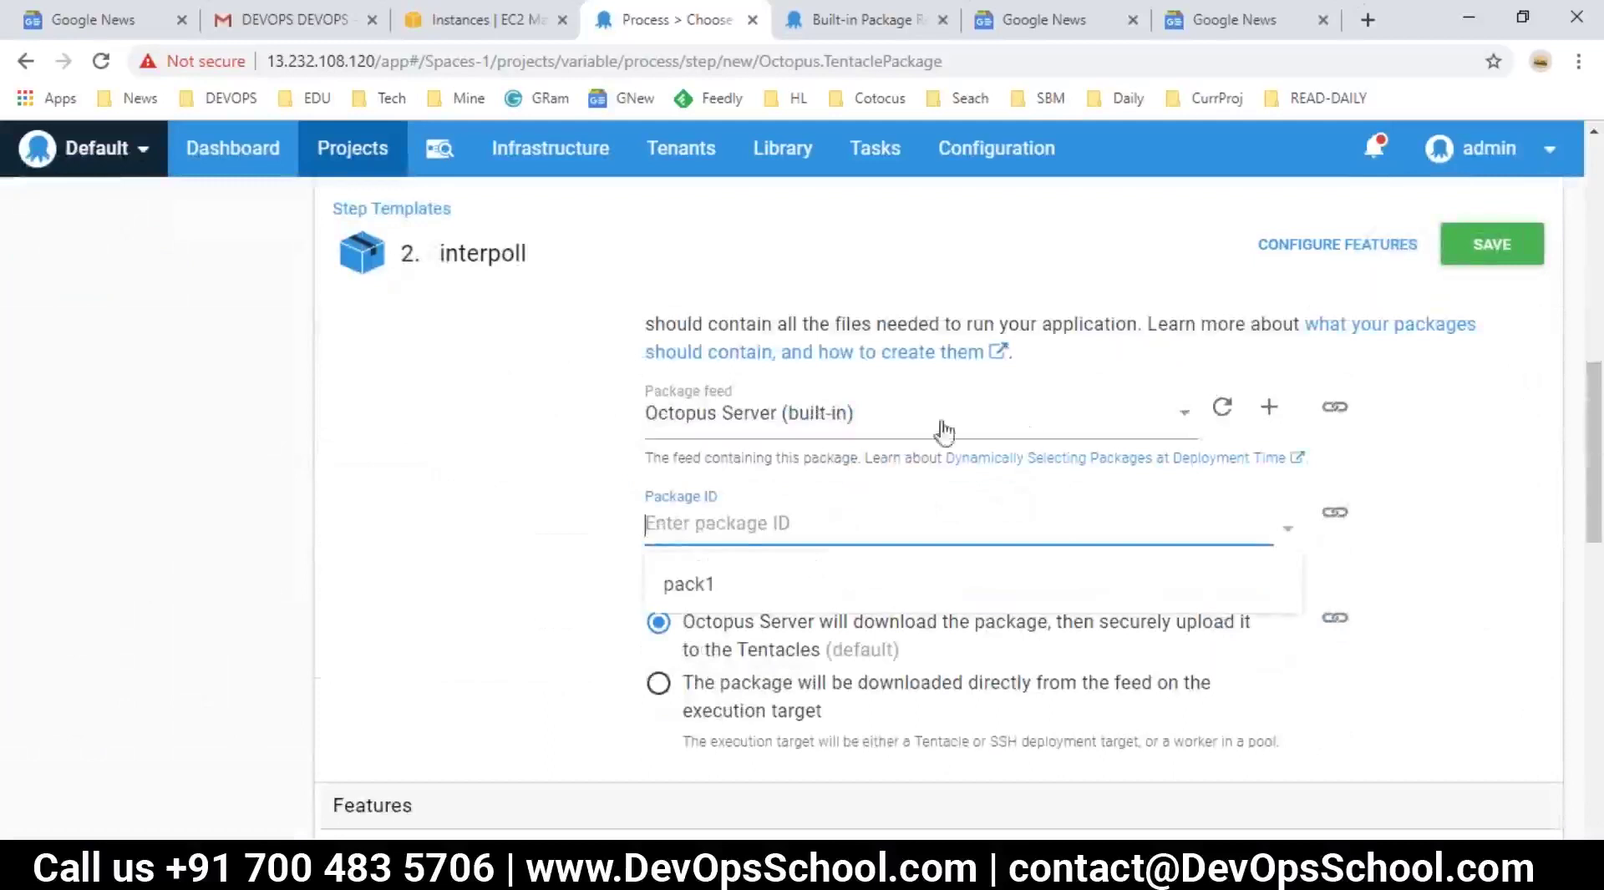
left_click(666, 591)
- Enable the Substitute Variables in Files feature for the interpoll step
scroll(617, 645, "down", 1)
scroll(616, 645, "down", 3)
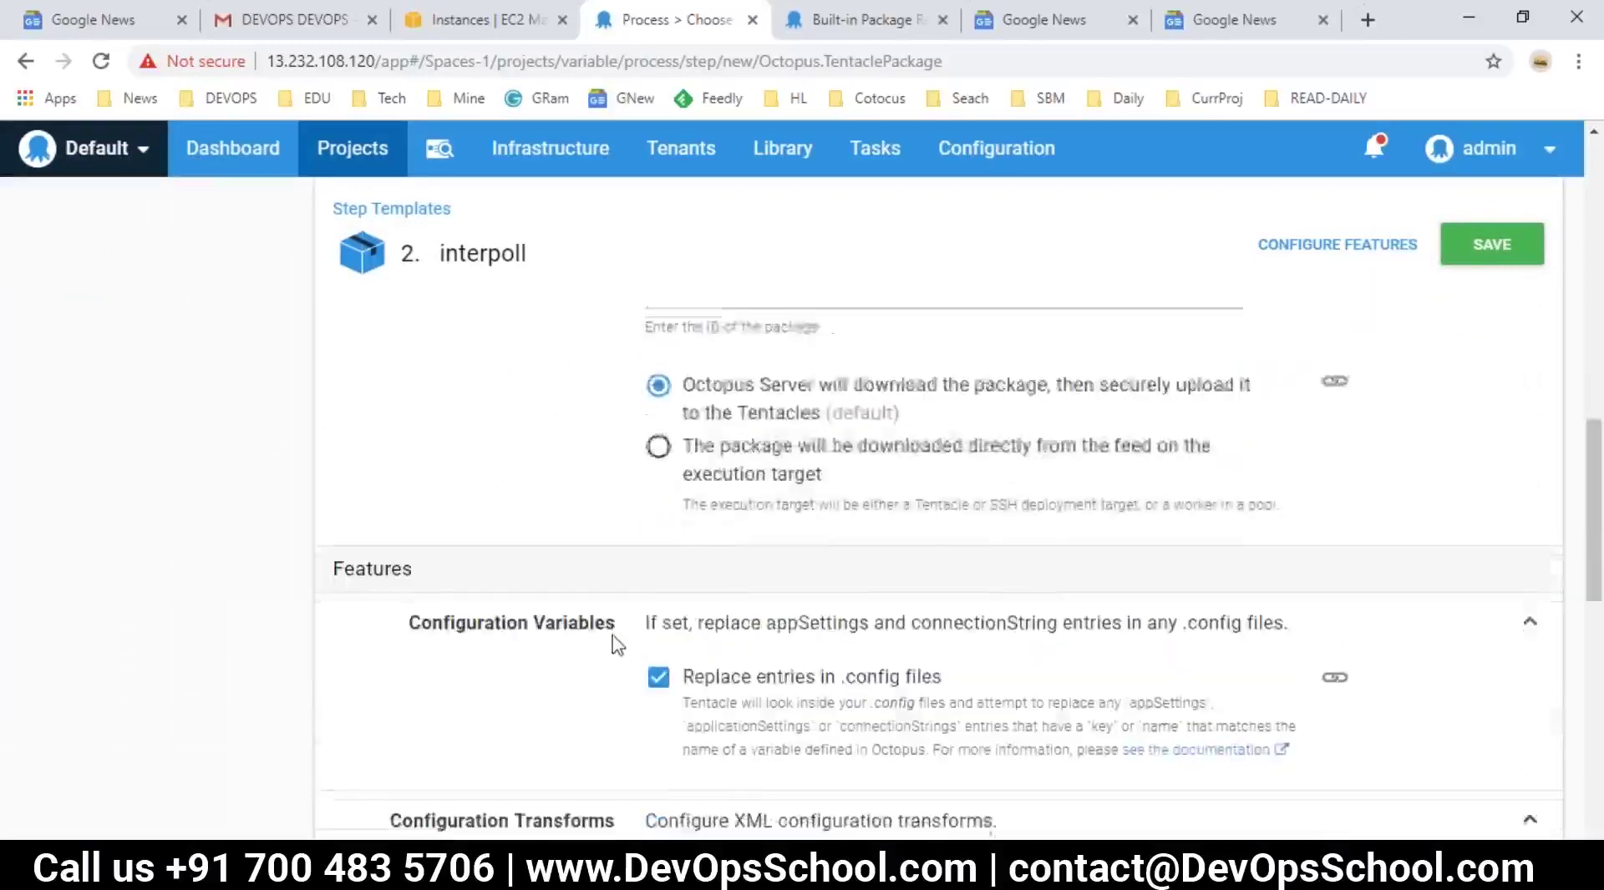
scroll(618, 645, "down", 5)
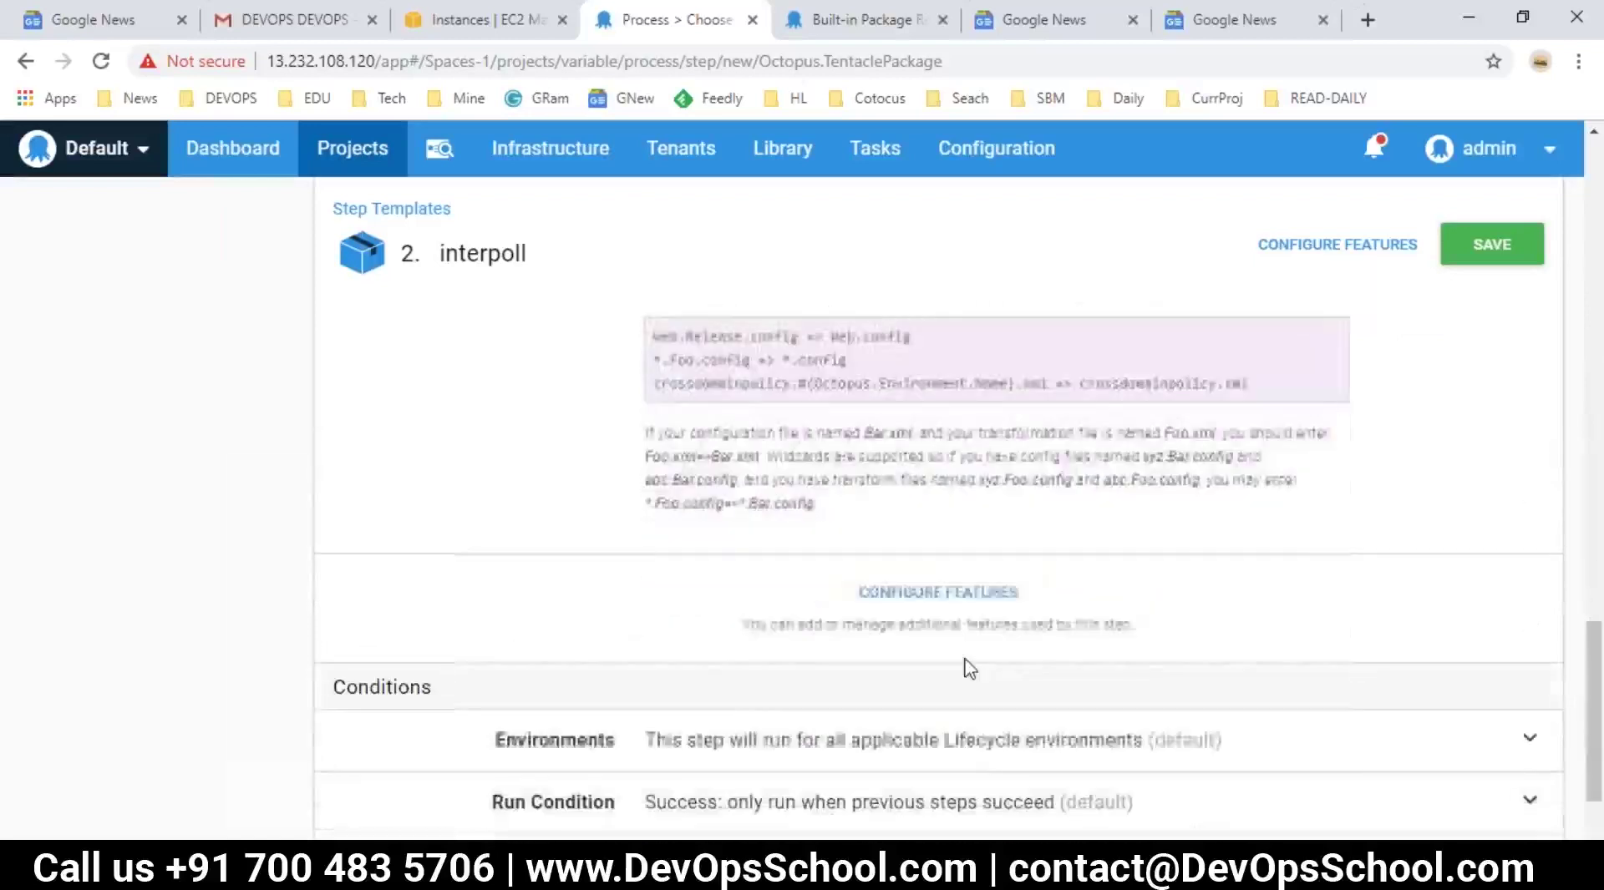
left_click(903, 594)
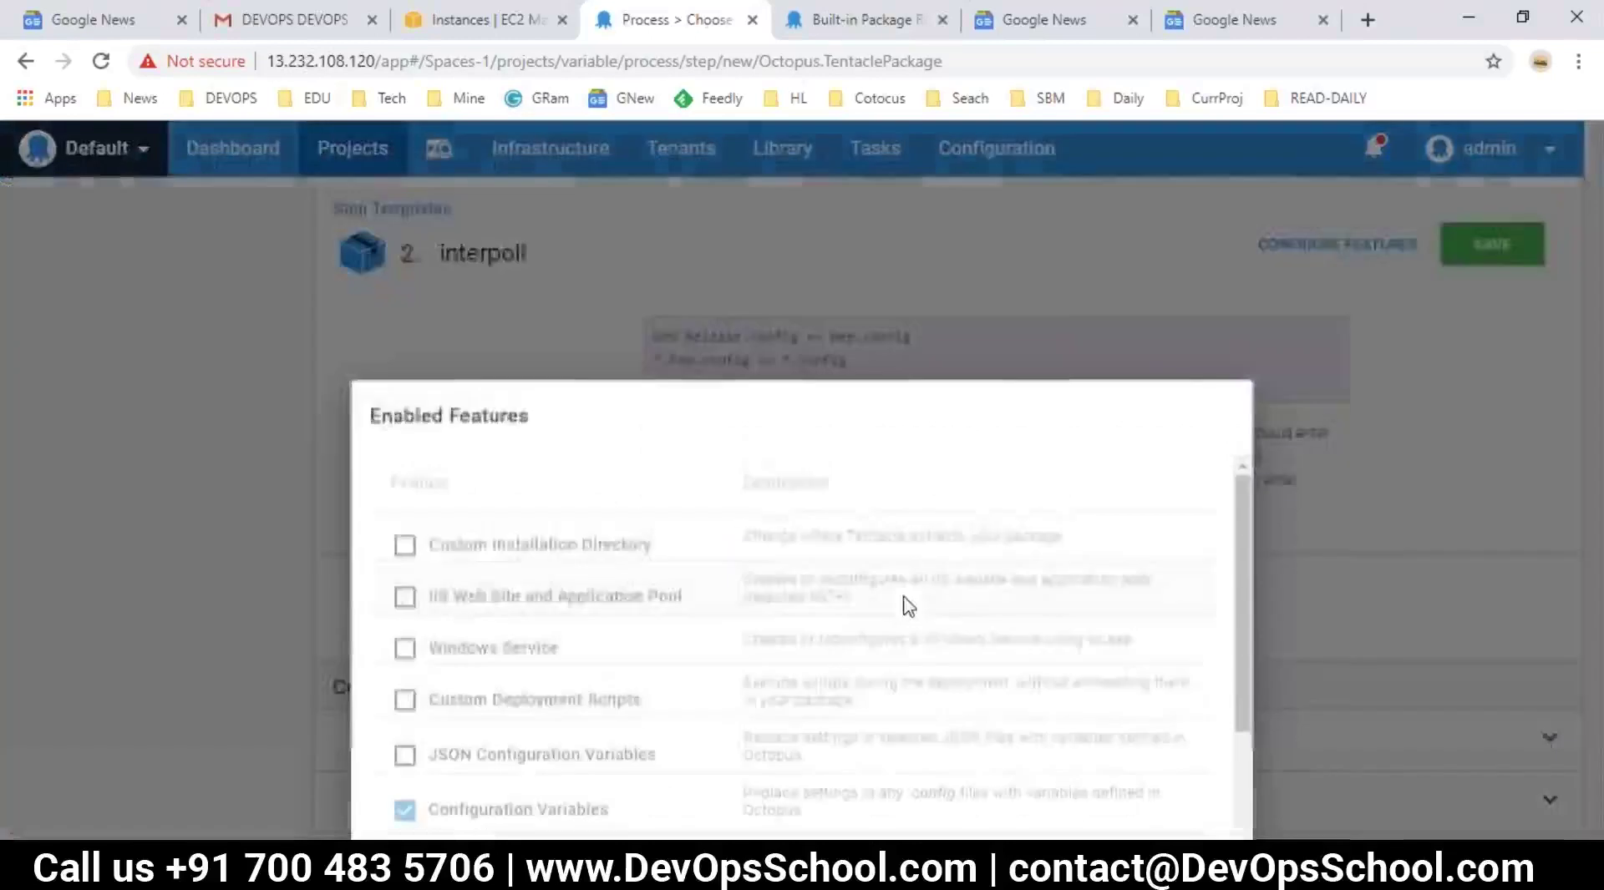
scroll(501, 685, "down", 1)
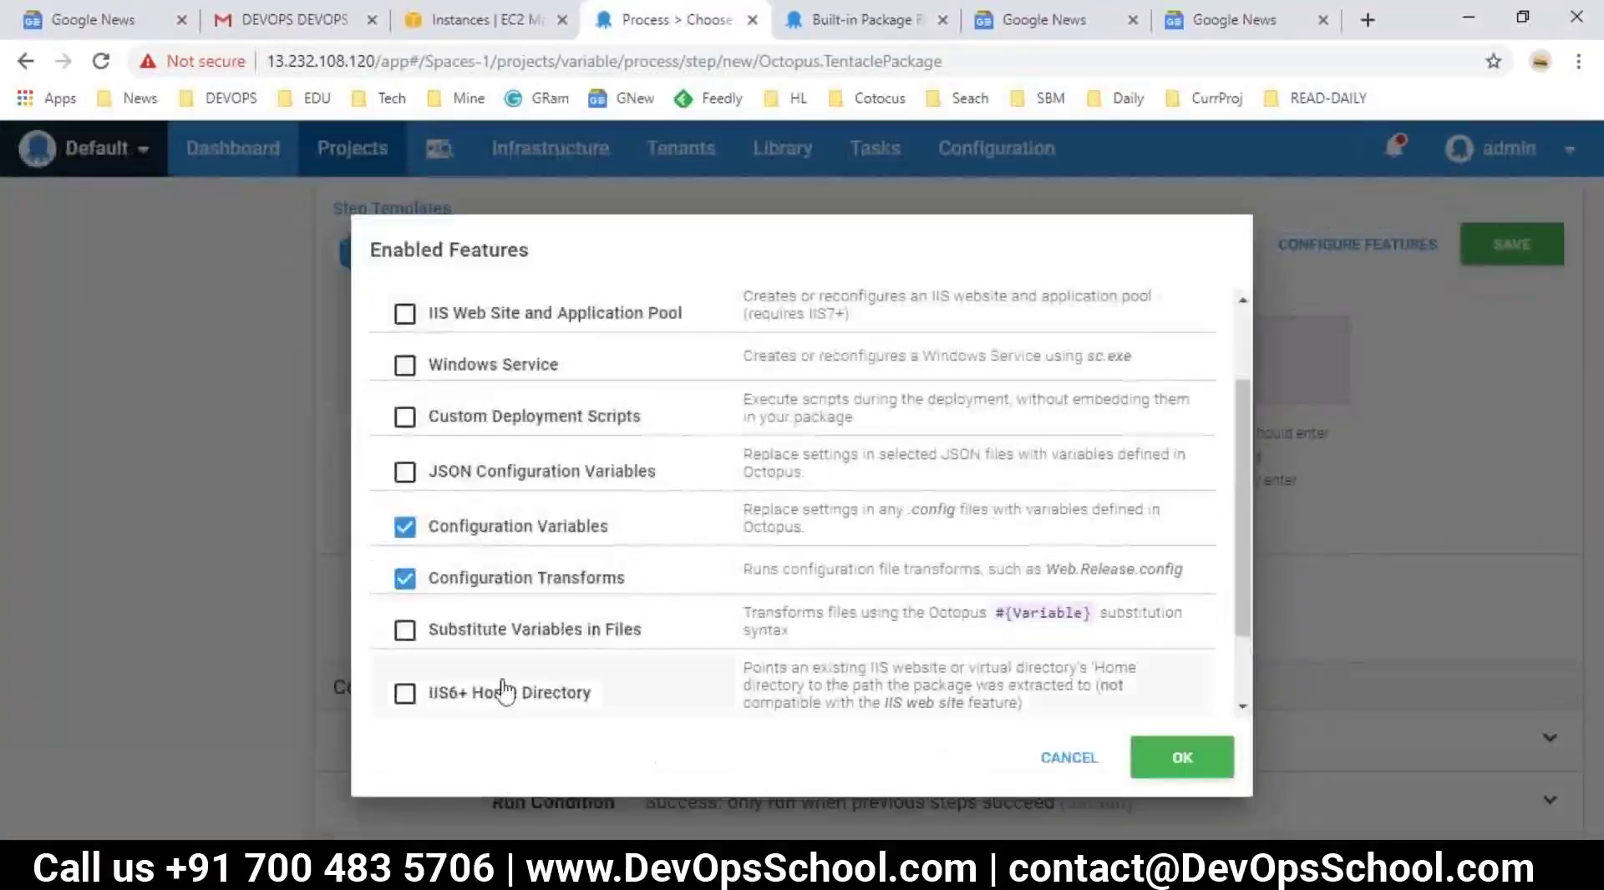
left_click(461, 636)
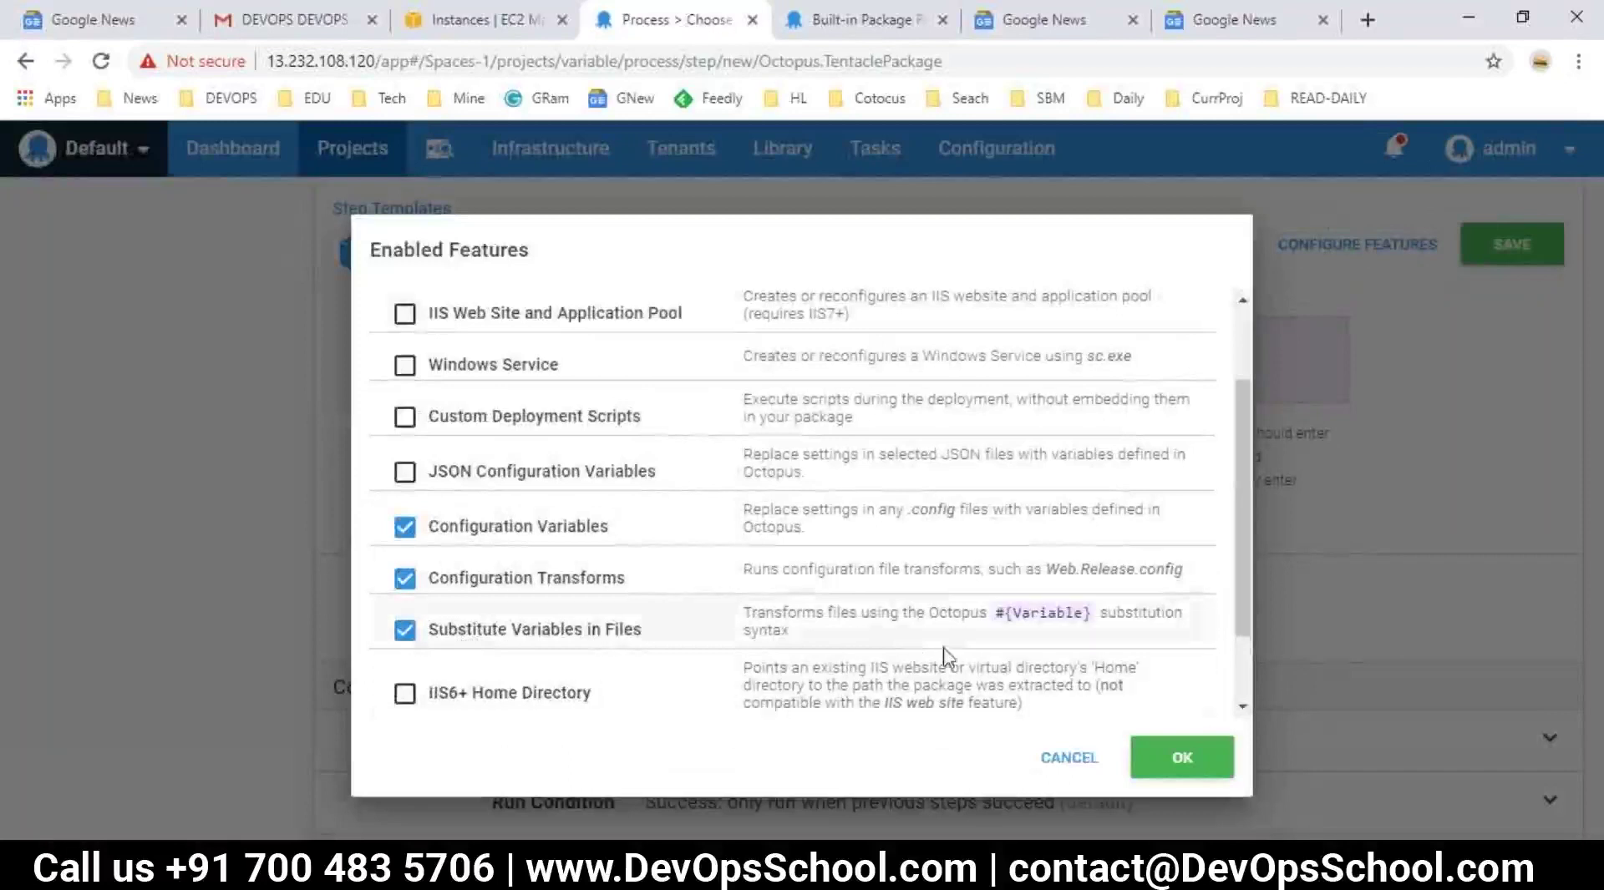
left_click(1181, 759)
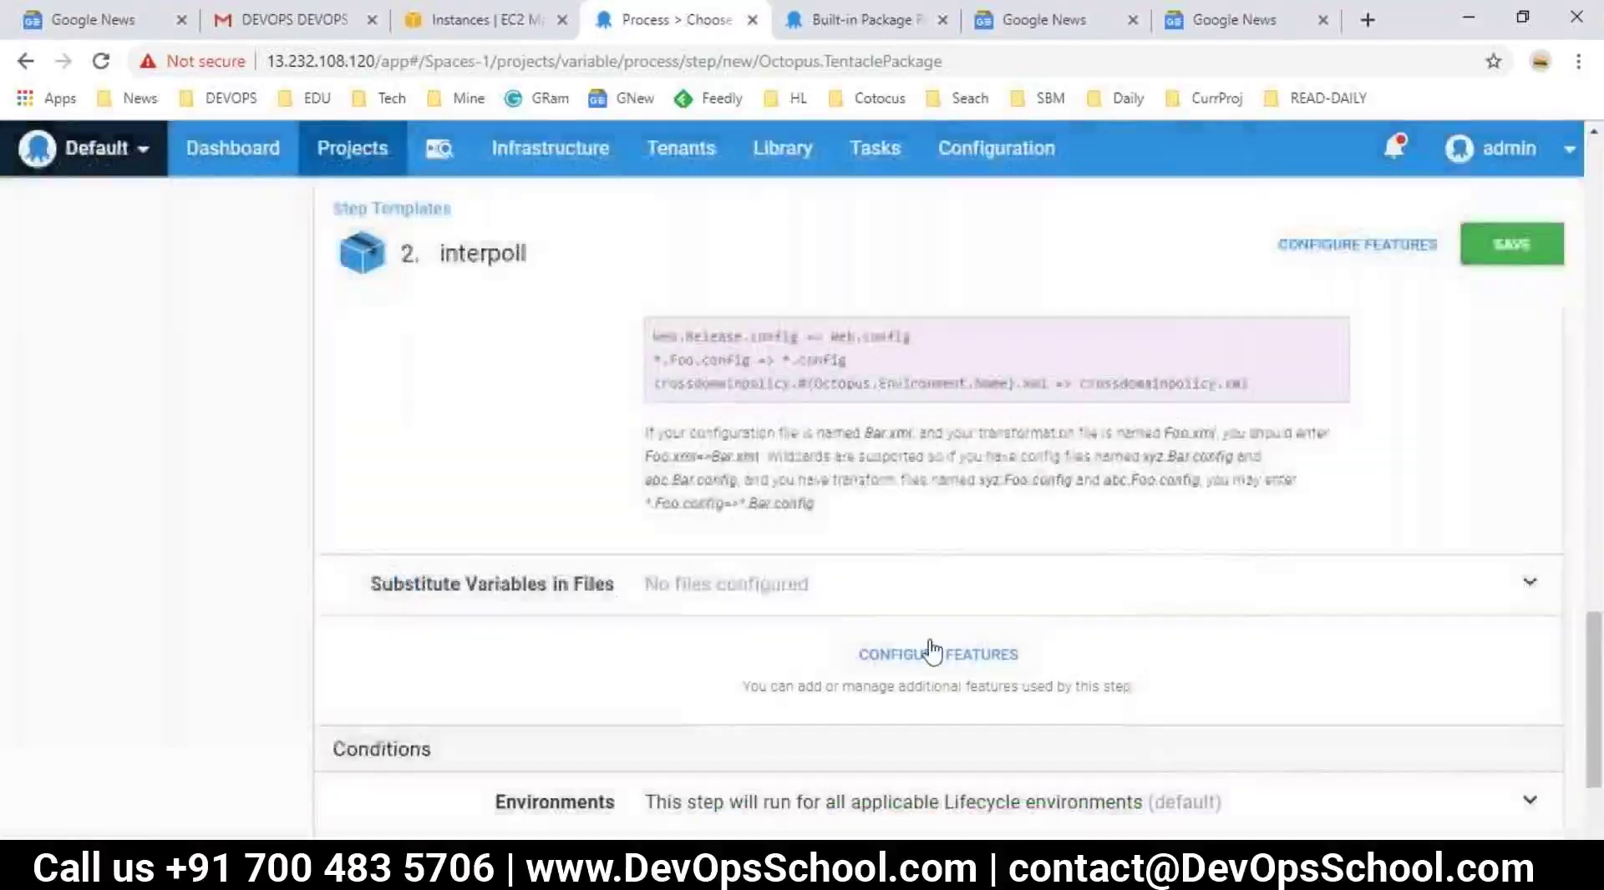
- Review the step's configuration features and expand the Substitute Variables in Files section for editing
scroll(933, 652, "down", 2)
scroll(922, 668, "up", 5)
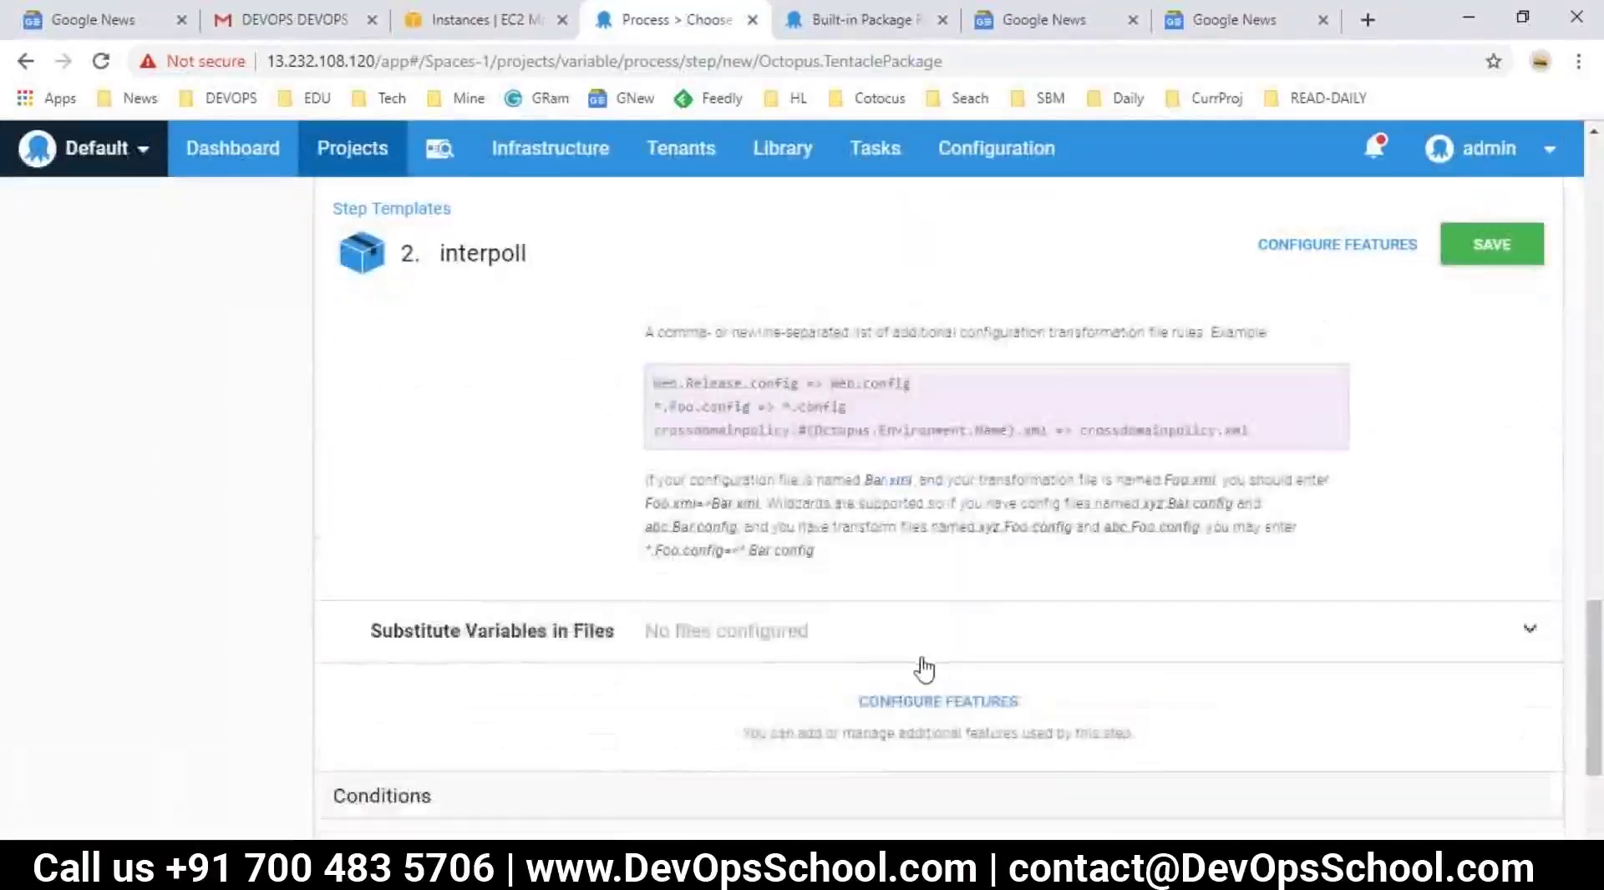
scroll(914, 661, "up", 4)
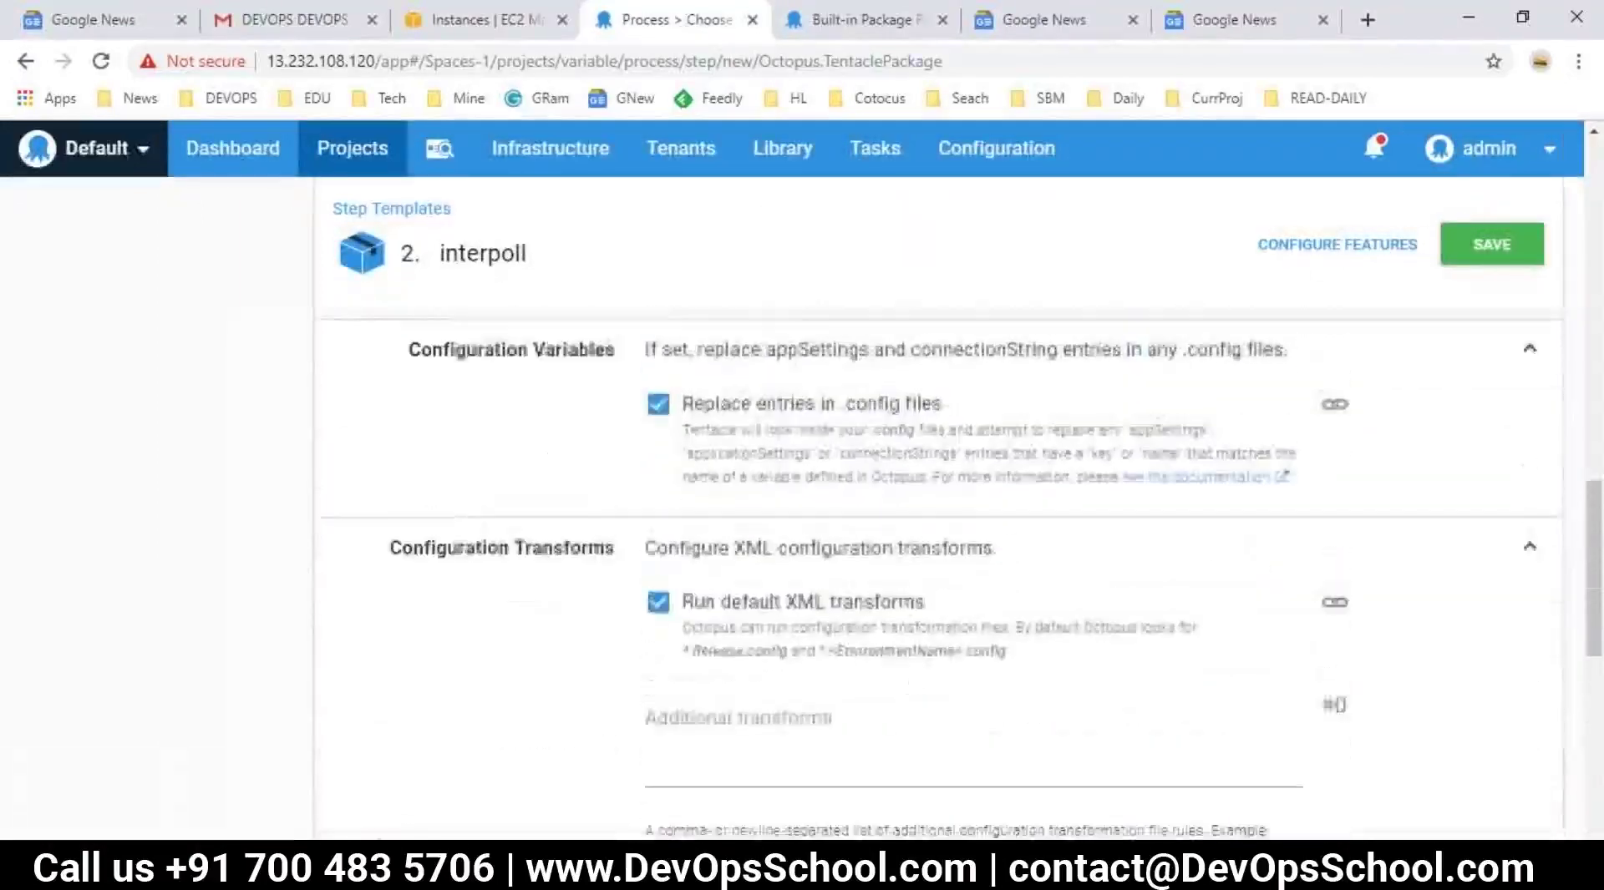
scroll(909, 673, "up", 1)
scroll(910, 675, "down", 7)
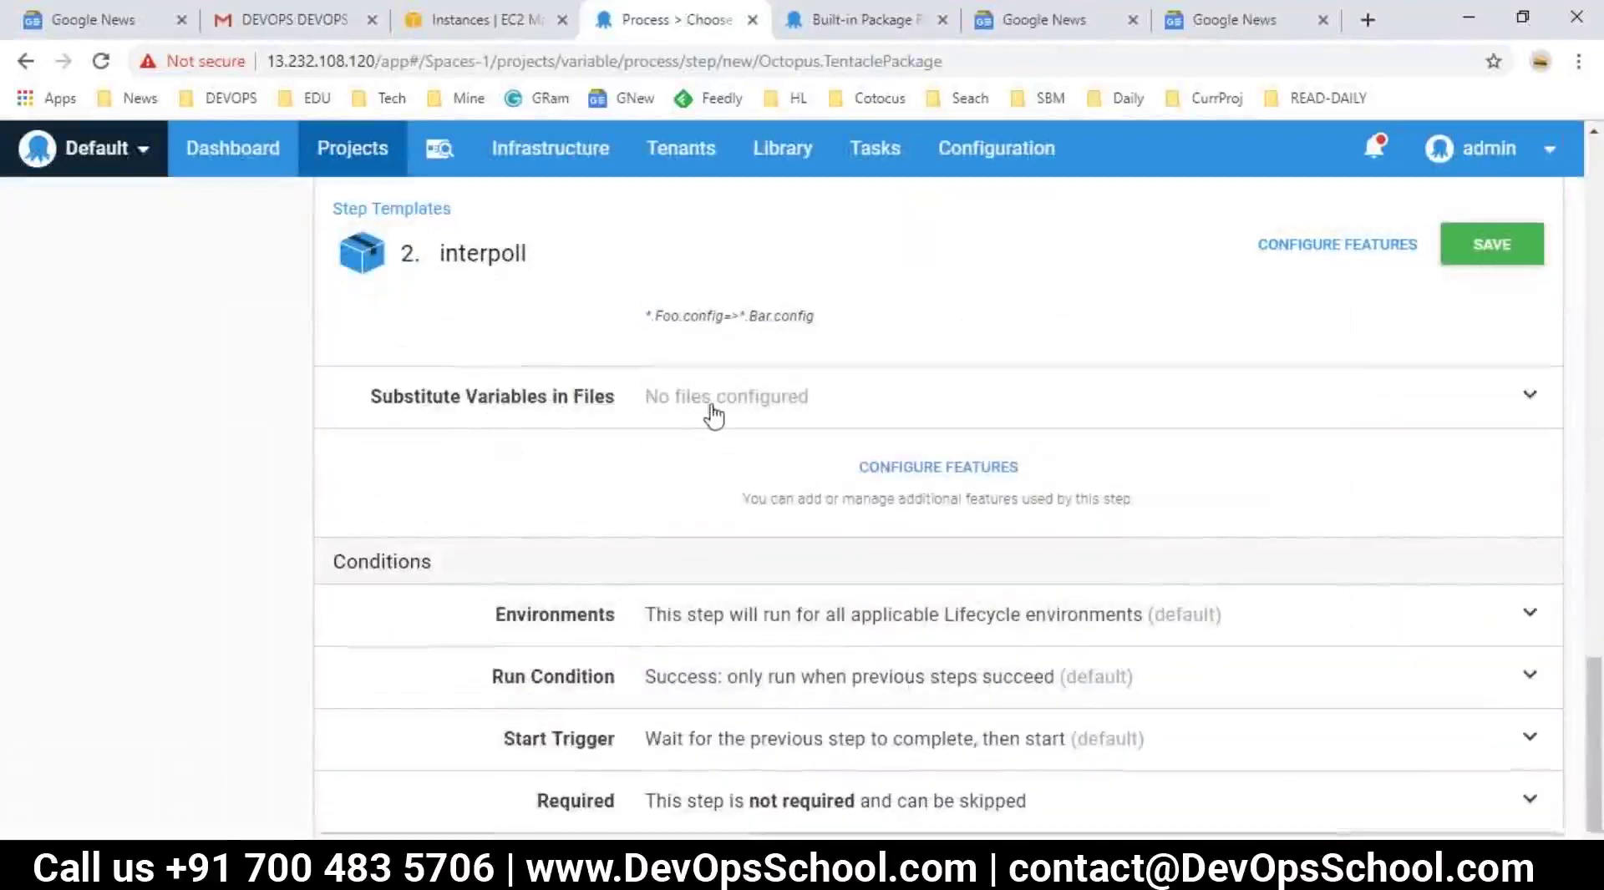
left_click(711, 412)
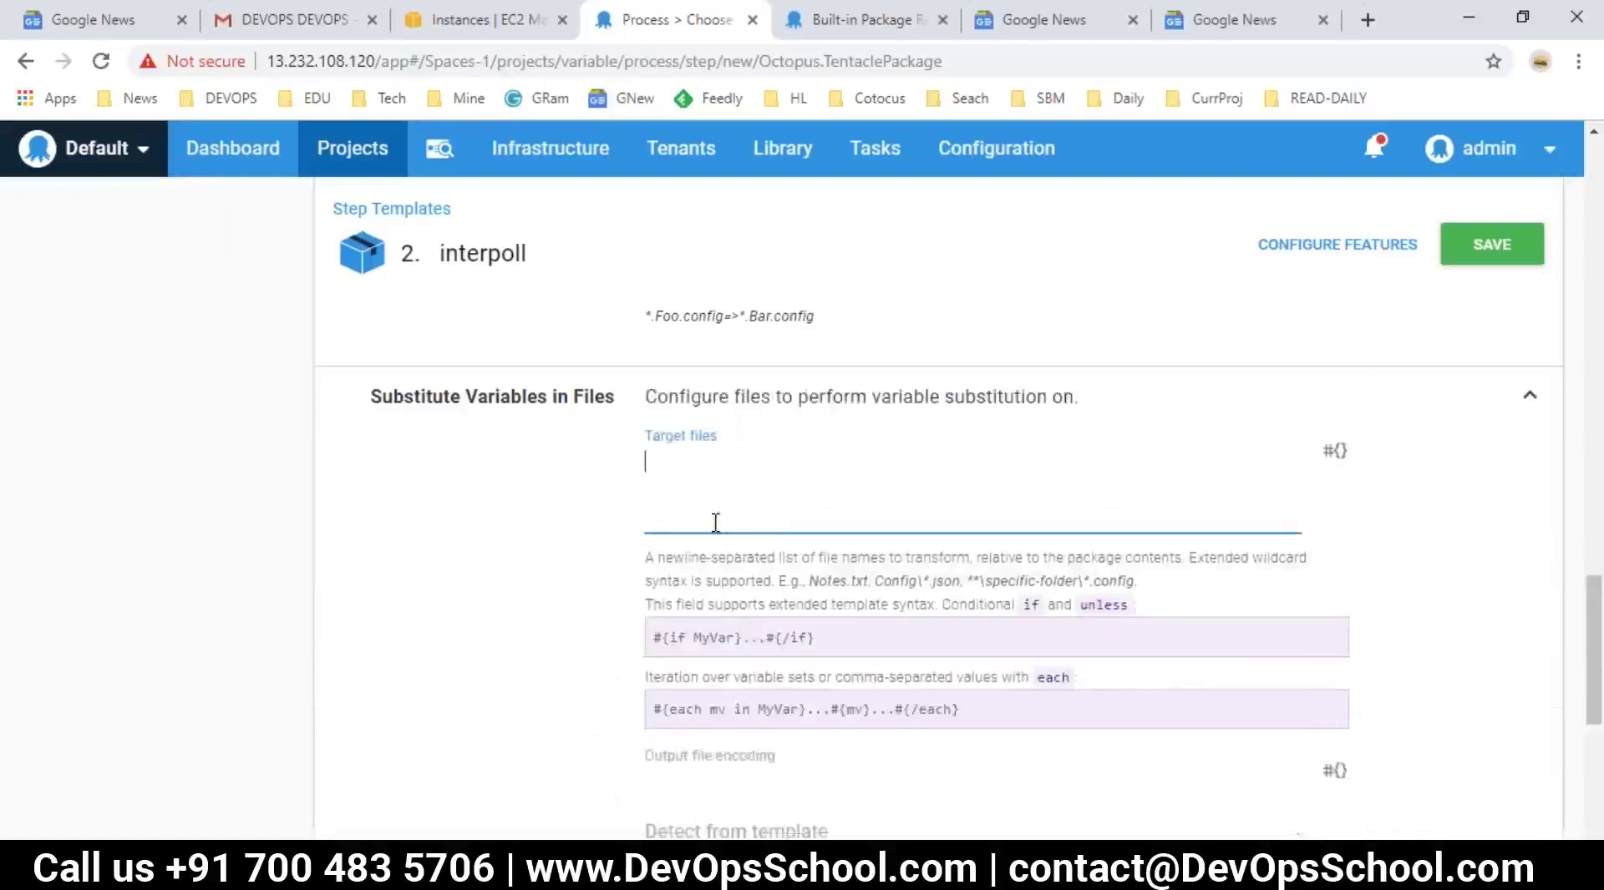
- Switch to the Notepad notes and place the cursor on a blank line below the last equals-sign separator
key("alt+Tab")
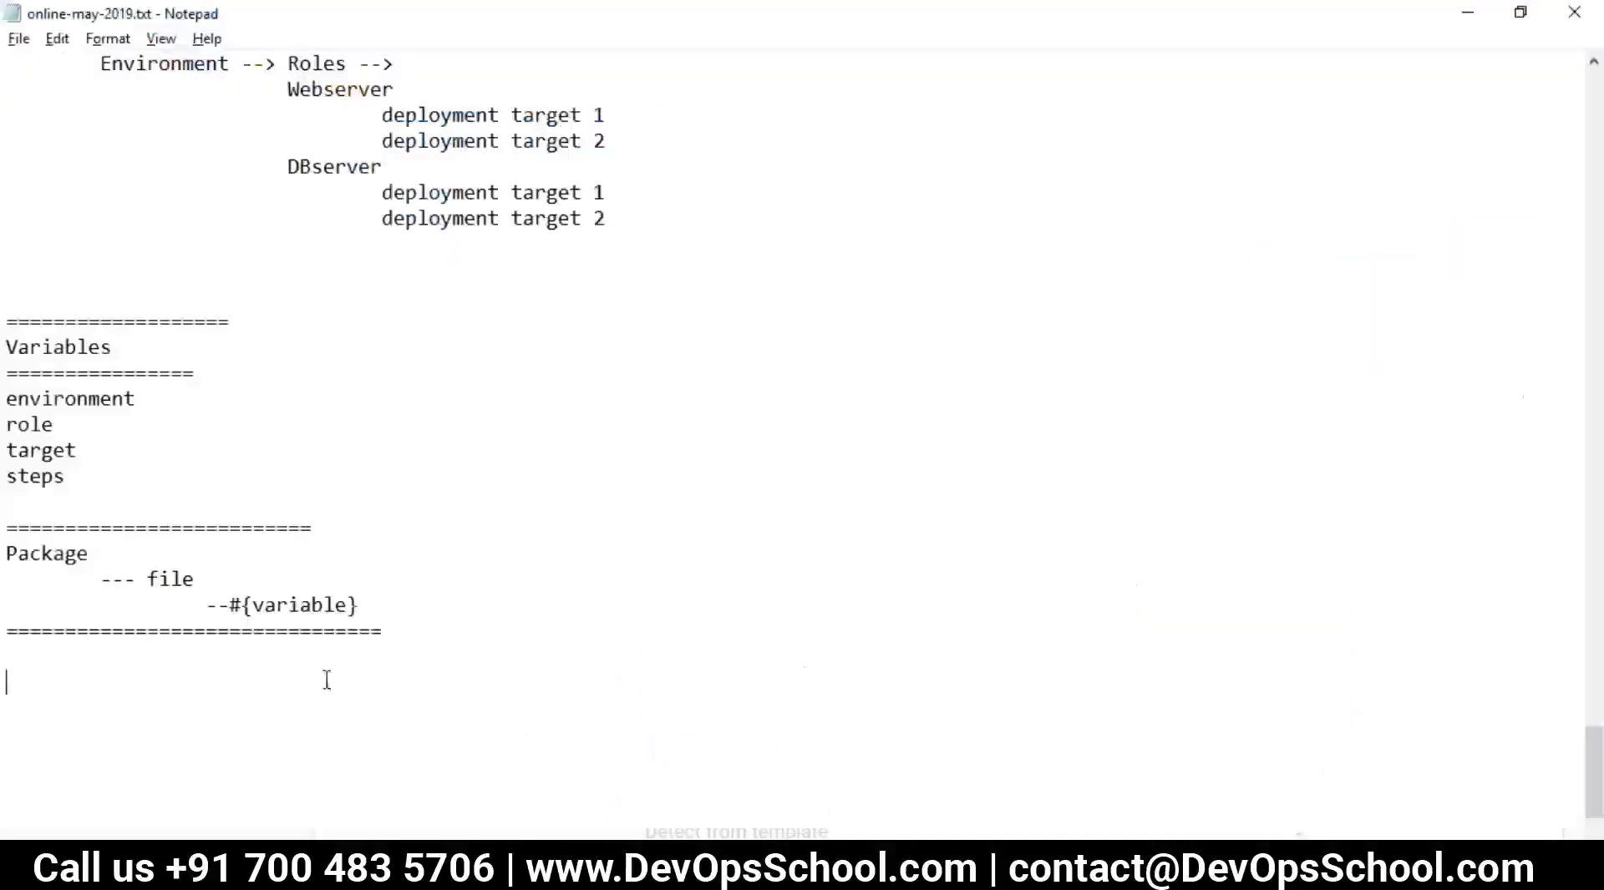
left_click(407, 620)
key("Return")
key("Return")
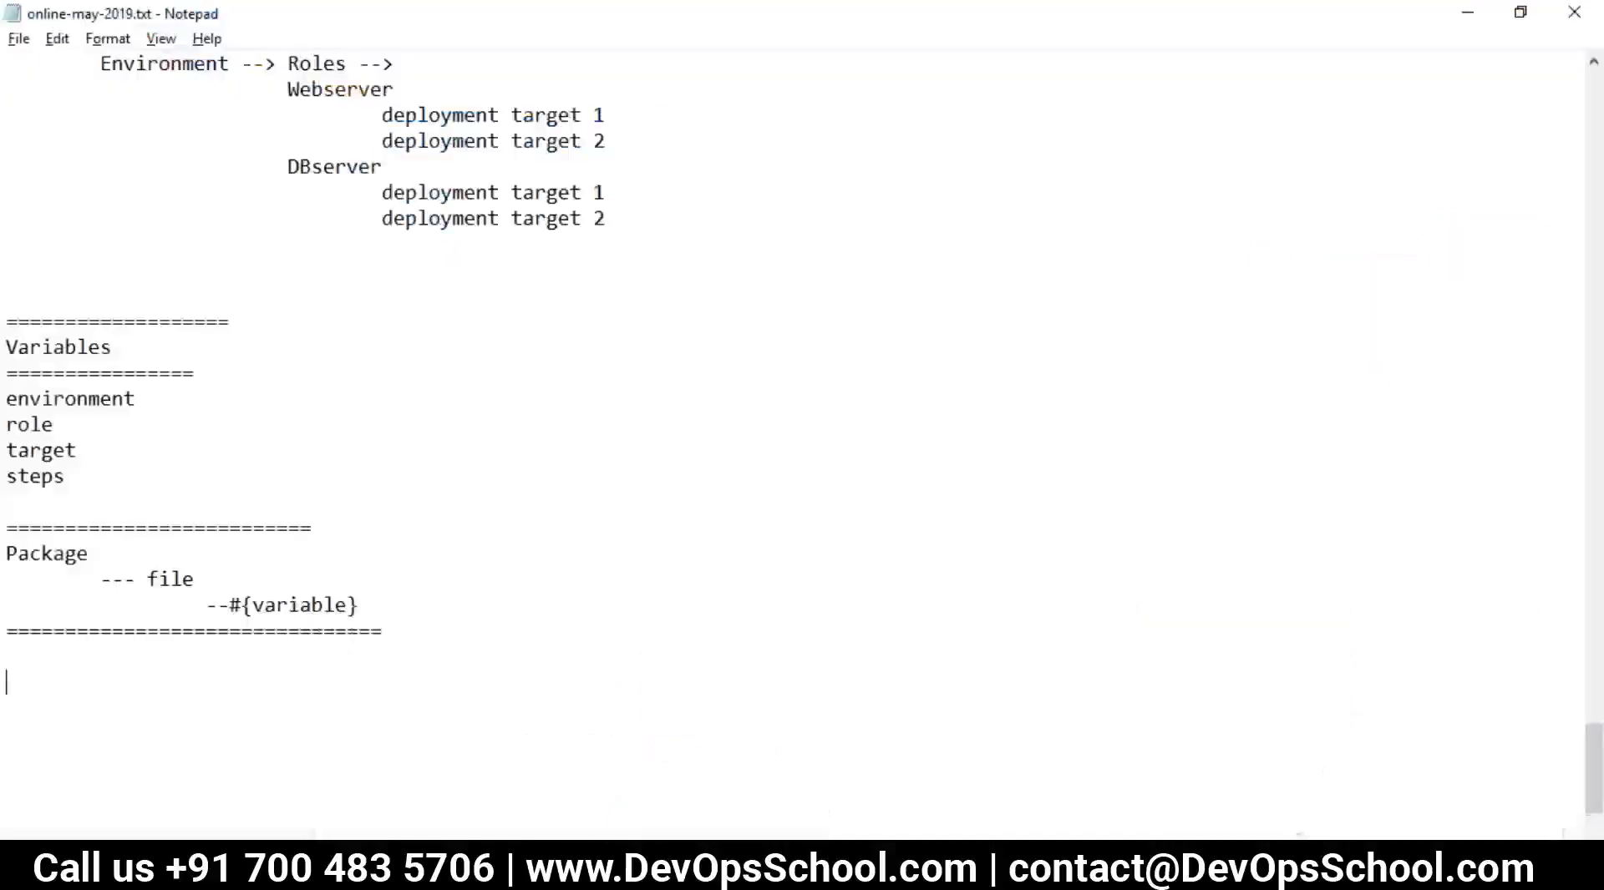
type("nu")
type("et.")
type("p")
key("BackSpace")
key("BackSpace")
key("BackSpace")
key("BackSpace")
key("BackSpace")
key("BackSpace")
key("BackSpace")
type("f")
key("BackSpace")
- Write package.nupkg as a new entry below the last separator in the notes
type("package.nup")
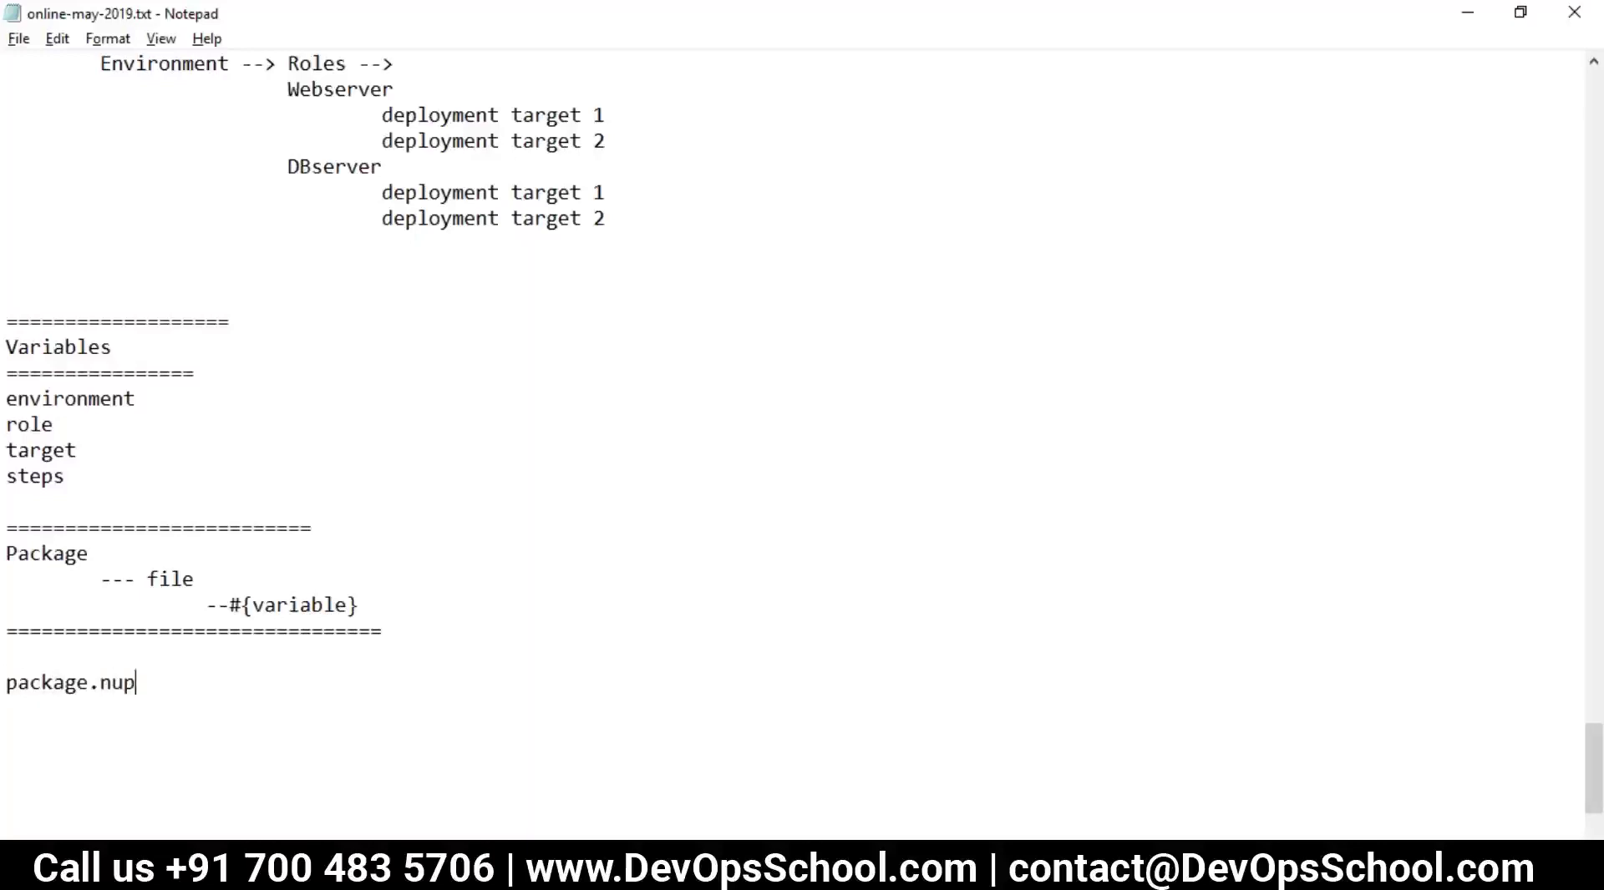
type("l")
key("BackSpace")
type("kg")
left_click_drag(53, 704, 23, 683)
left_click(175, 681)
- Add a "------ app.config" line under package.nupkg and copy the #{variable} placeholder onto an indented line beneath it
key("Return")
type("------ app.config")
key("Return")
left_click_drag(364, 605, 231, 615)
key("ctrl+c")
left_click(260, 708)
key("Return")
key("Tab")
key("Tab")
key("ctrl+v")
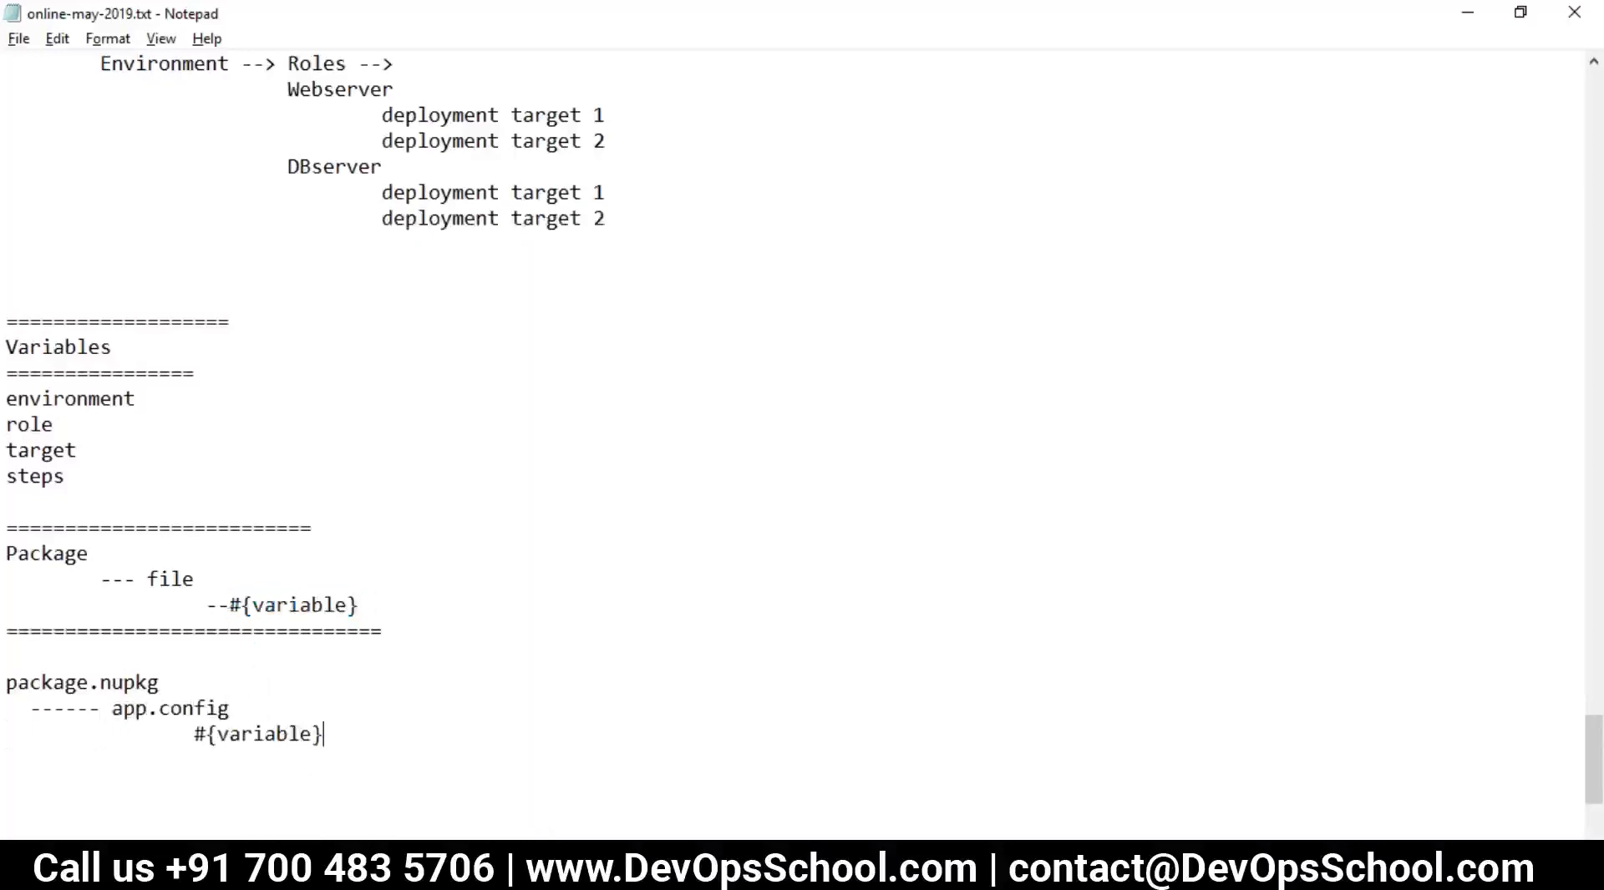
- Switch back to Octopus Deploy and set the target files for variable substitution to config\app.config
key("alt+Tab")
left_click(686, 523)
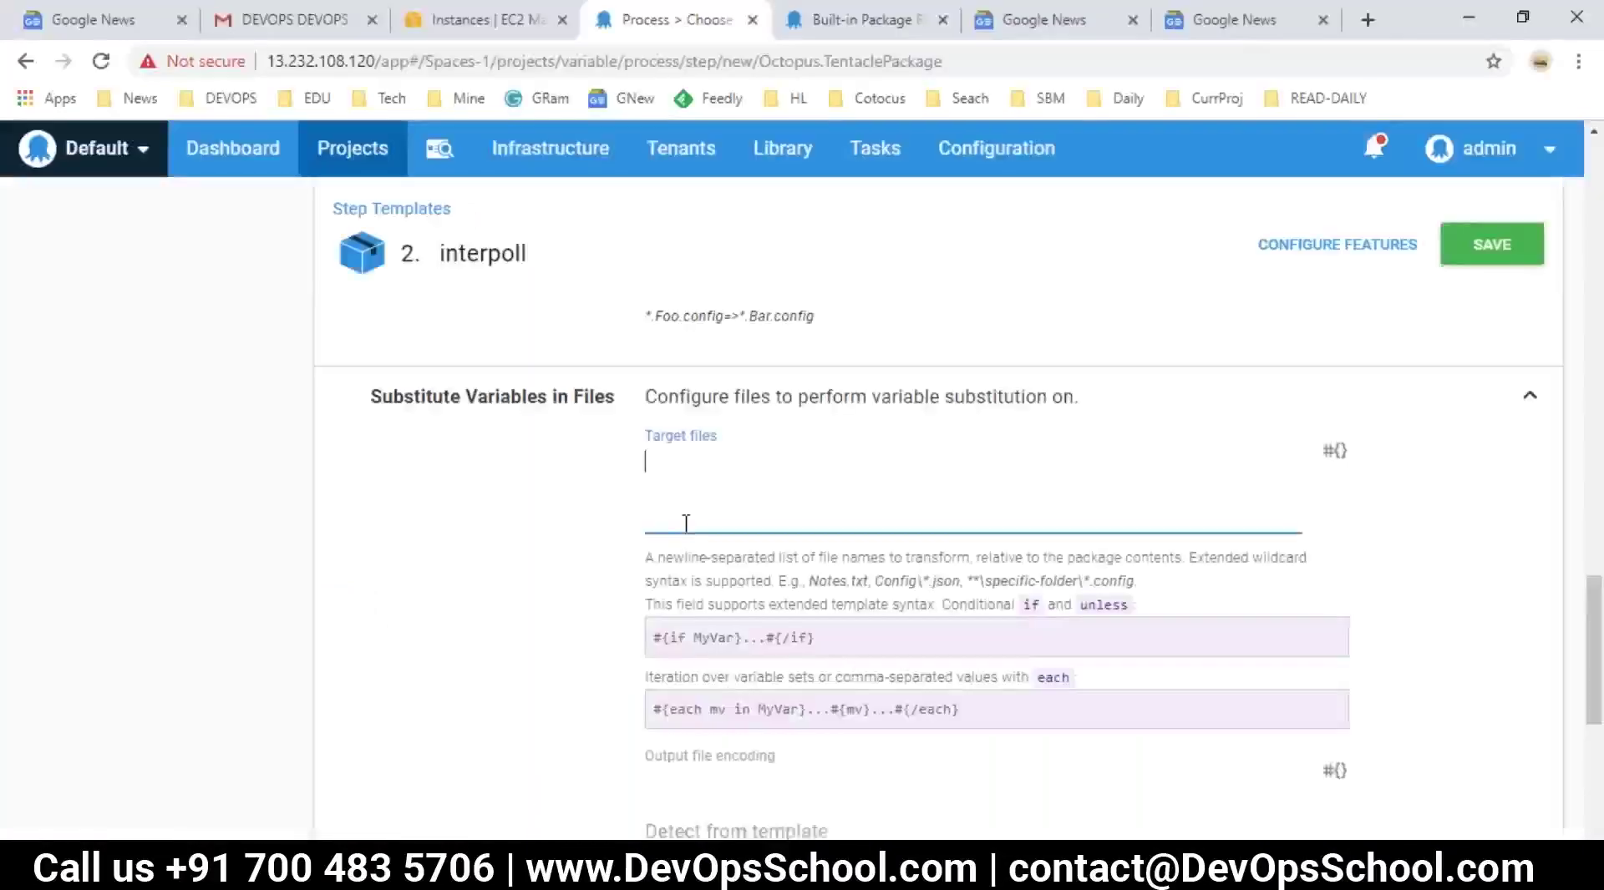
type("config\\")
- Highlight app.config in the Notepad notes, and the matching config\app.config target file path in Octopus Deploy
key("alt+Tab")
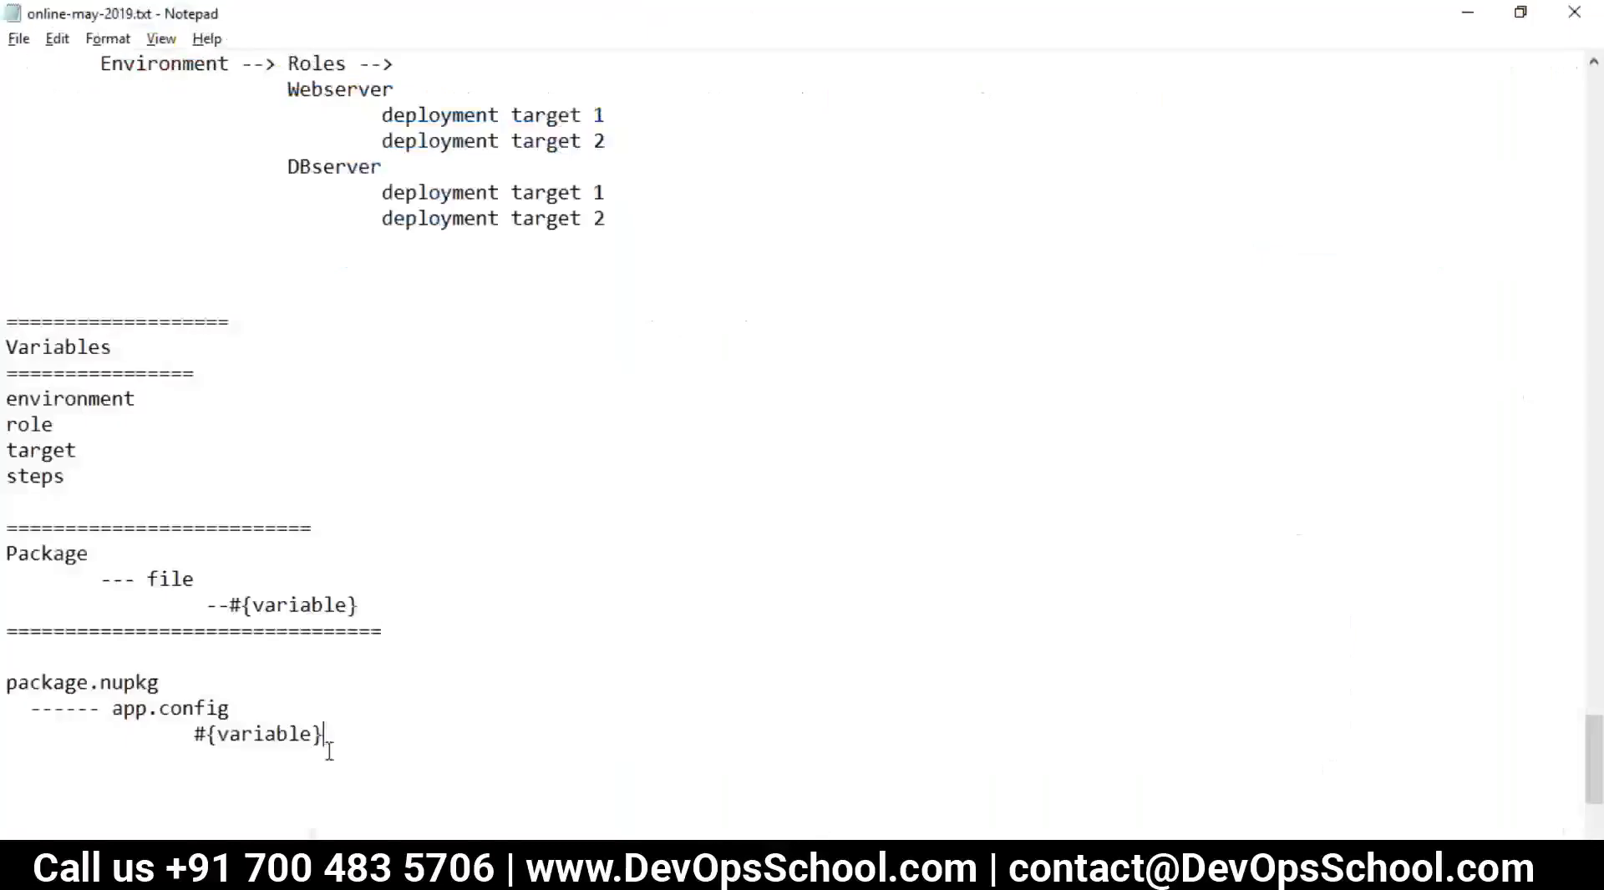
left_click_drag(243, 711, 111, 708)
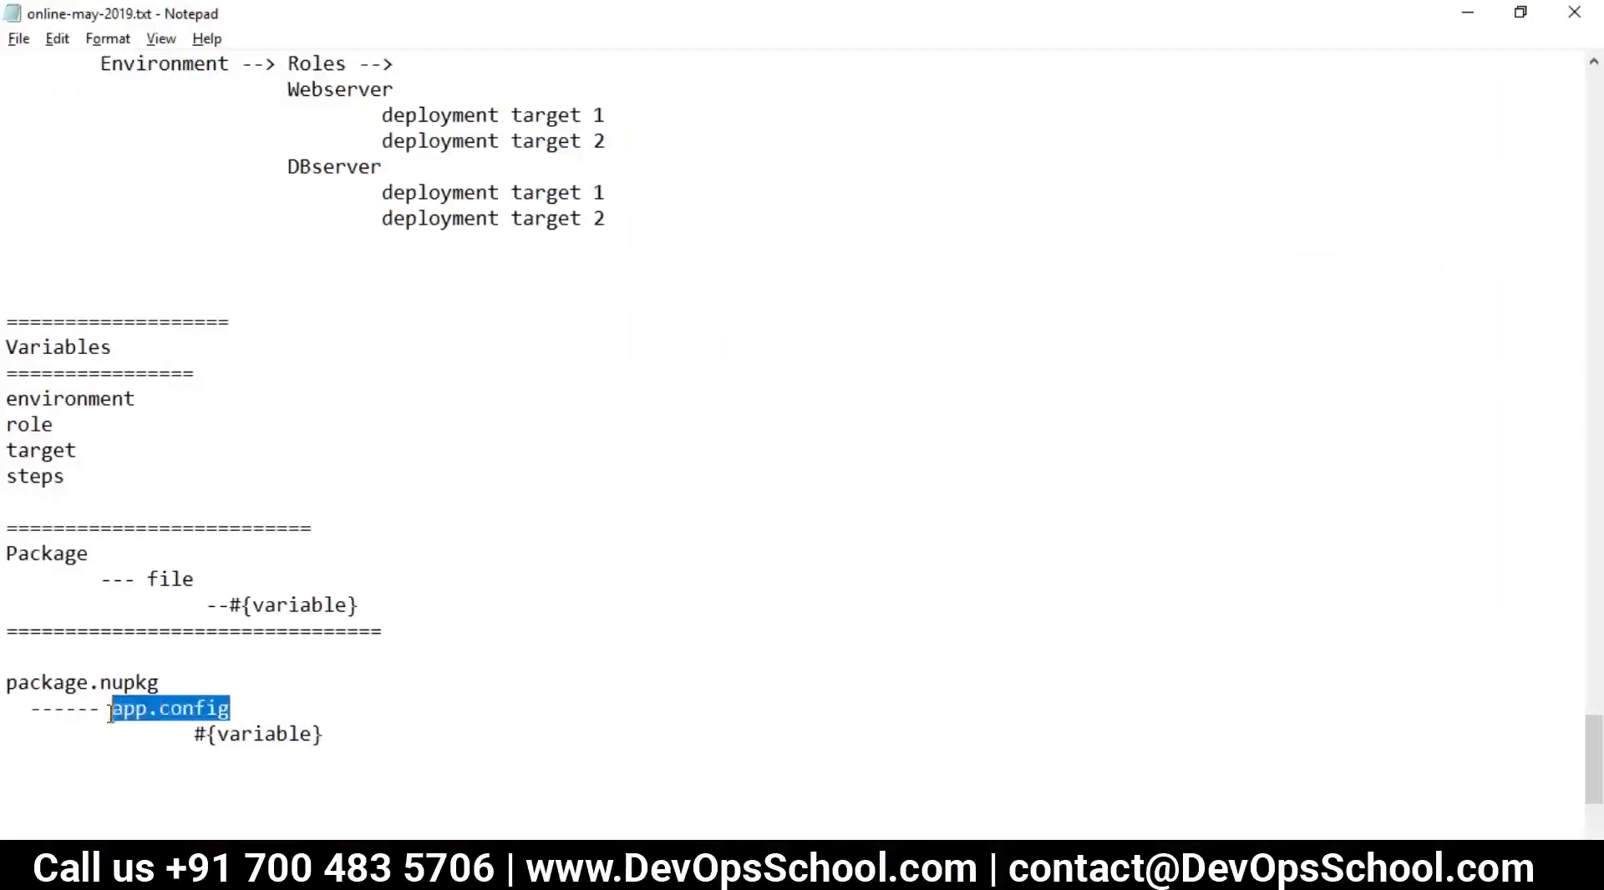
key("alt+Tab")
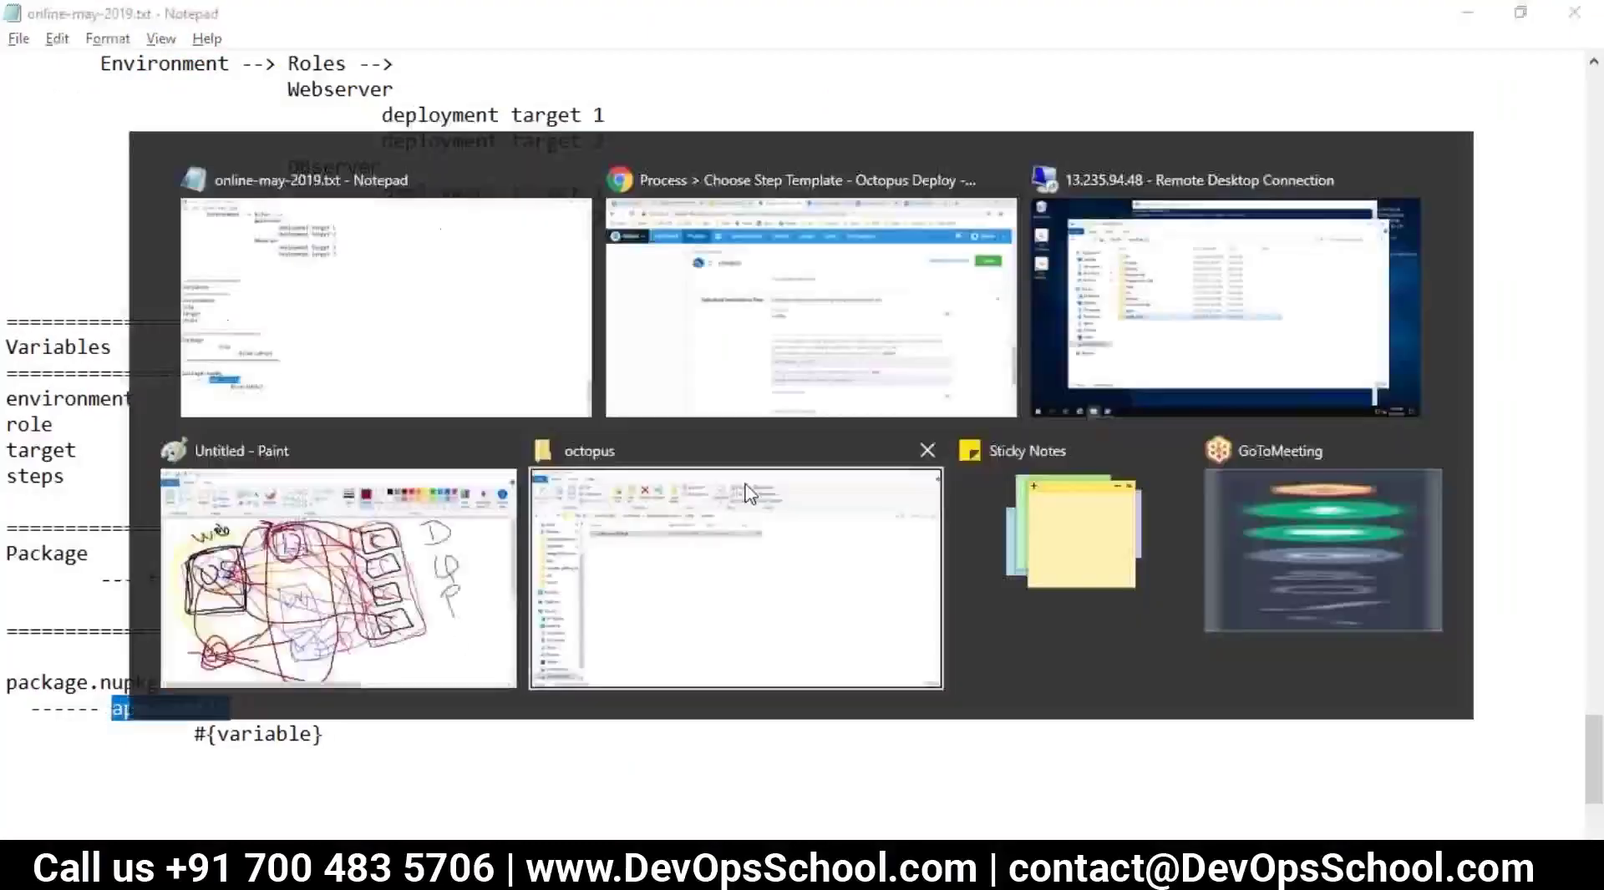
left_click_drag(795, 460, 618, 489)
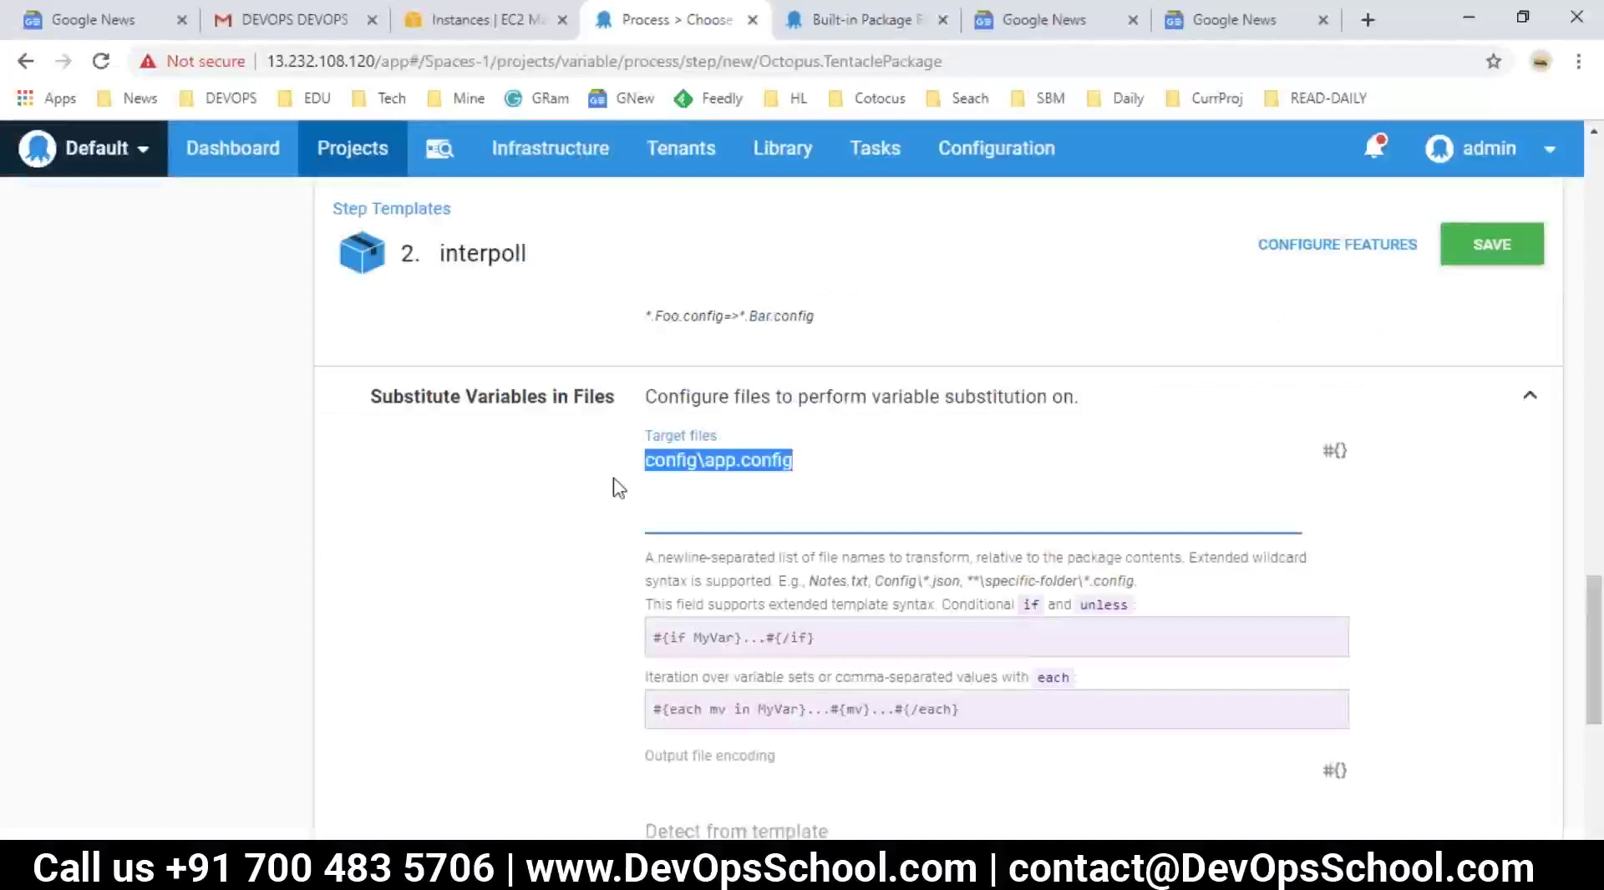
- Switch to the Notepad notes and highlight the #{variable} placeholder beneath app.config
key("alt+Tab")
left_click(327, 736)
key("shift+Left")
key("shift+Left")
key("shift+Left")
key("shift+Left")
key("shift+Left")
key("shift+Left")
key("shift+Left")
key("shift+Left")
key("shift+Left")
key("shift+Left")
key("shift+Left")
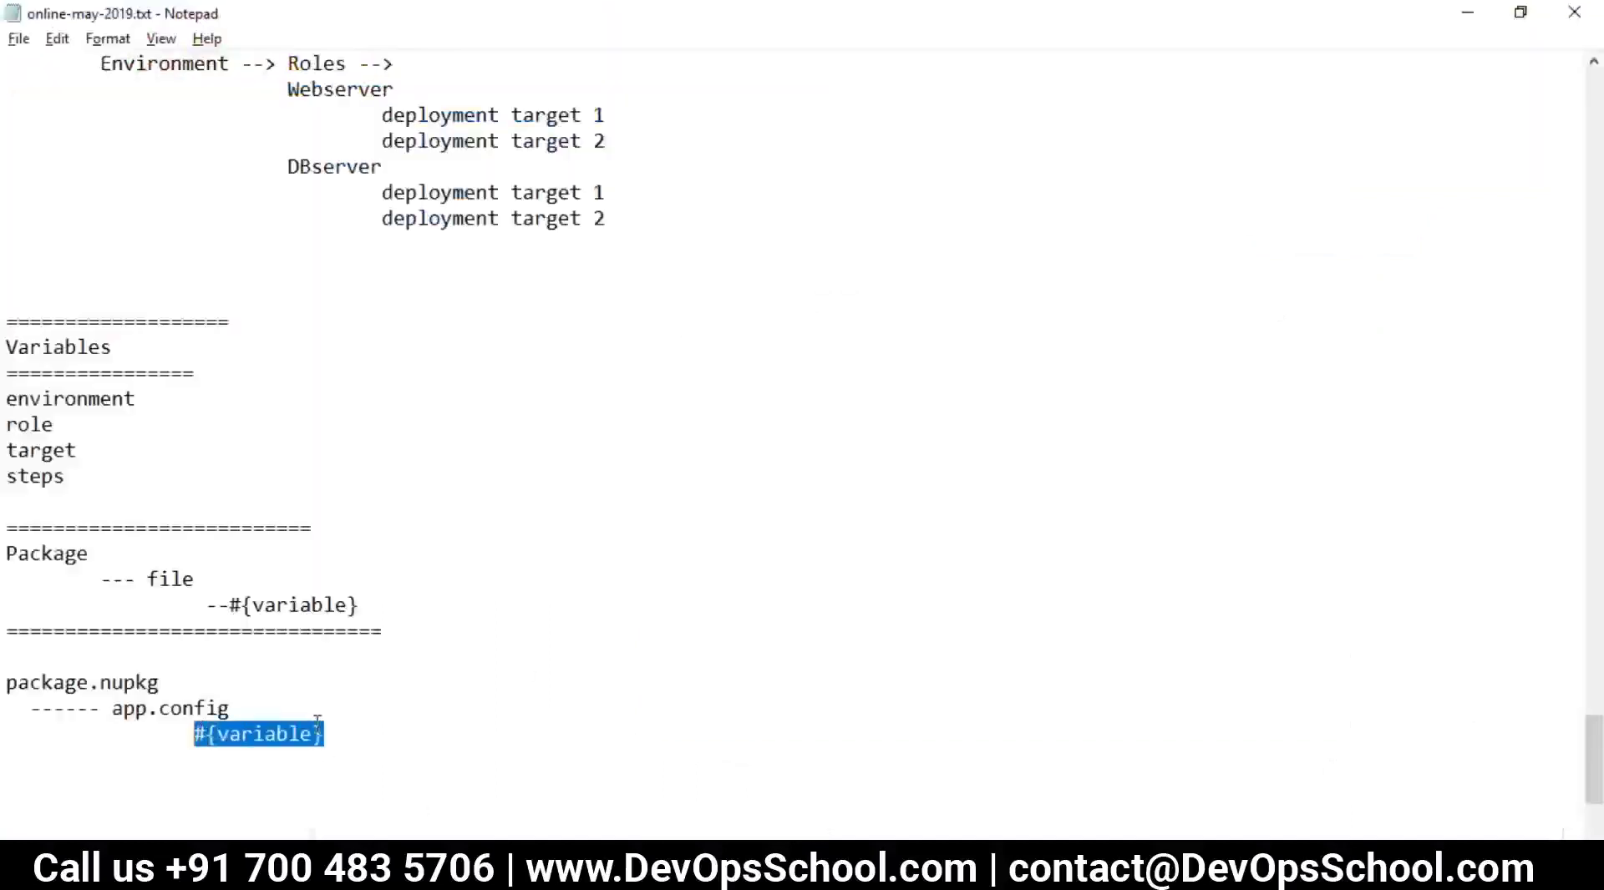
- Switch back to Octopus Deploy and copy the section title Substitute Variables in Files
key("alt+Tab")
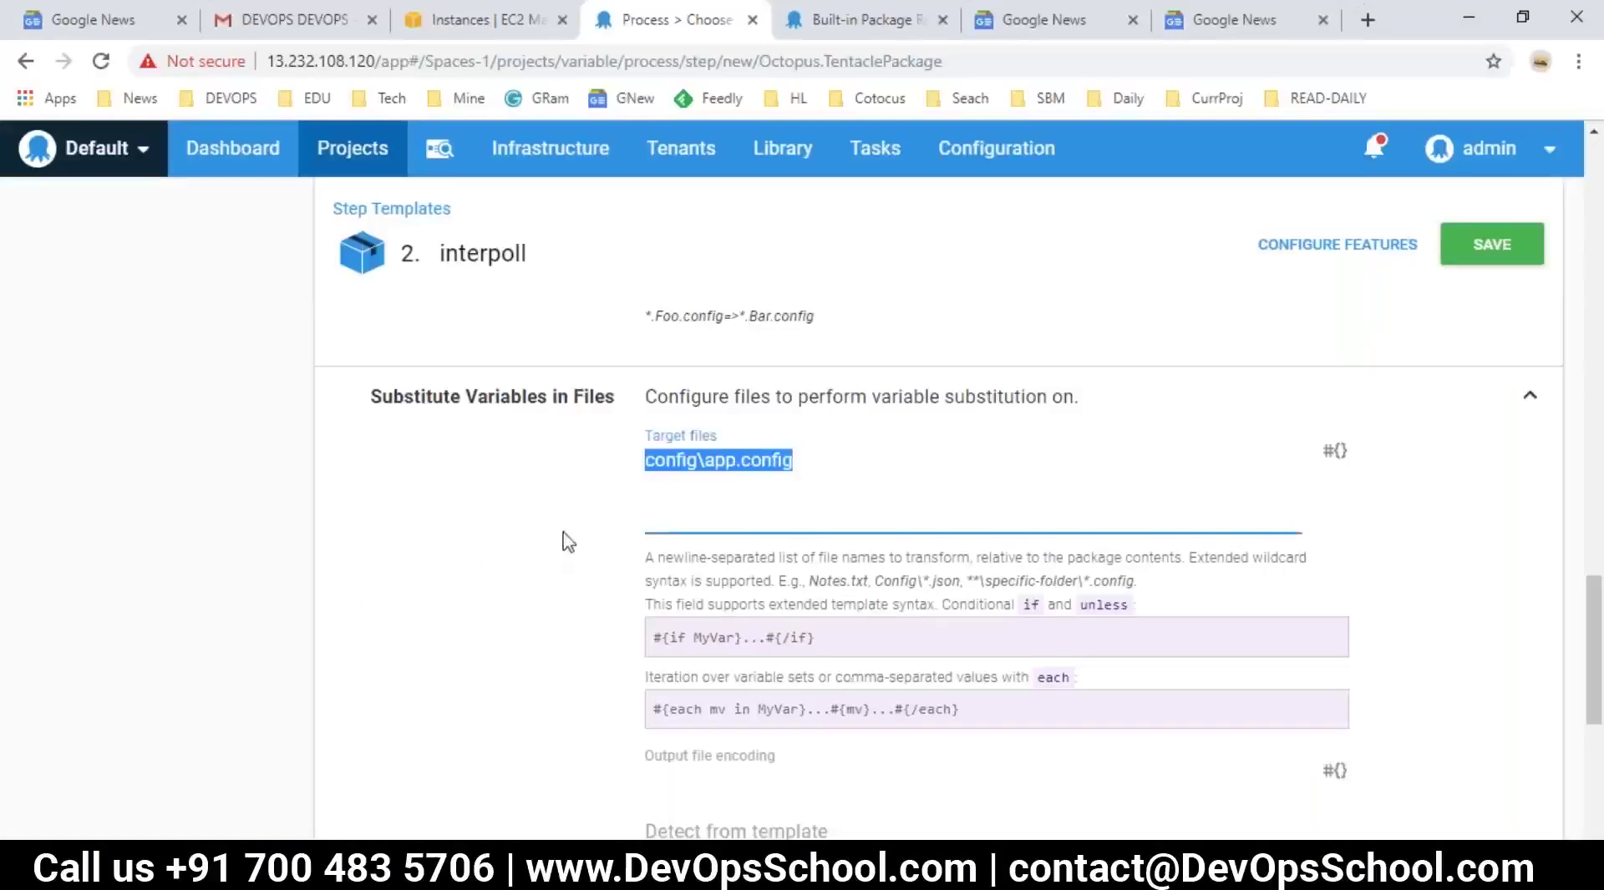
scroll(564, 543, "up", 5)
scroll(576, 568, "down", 5)
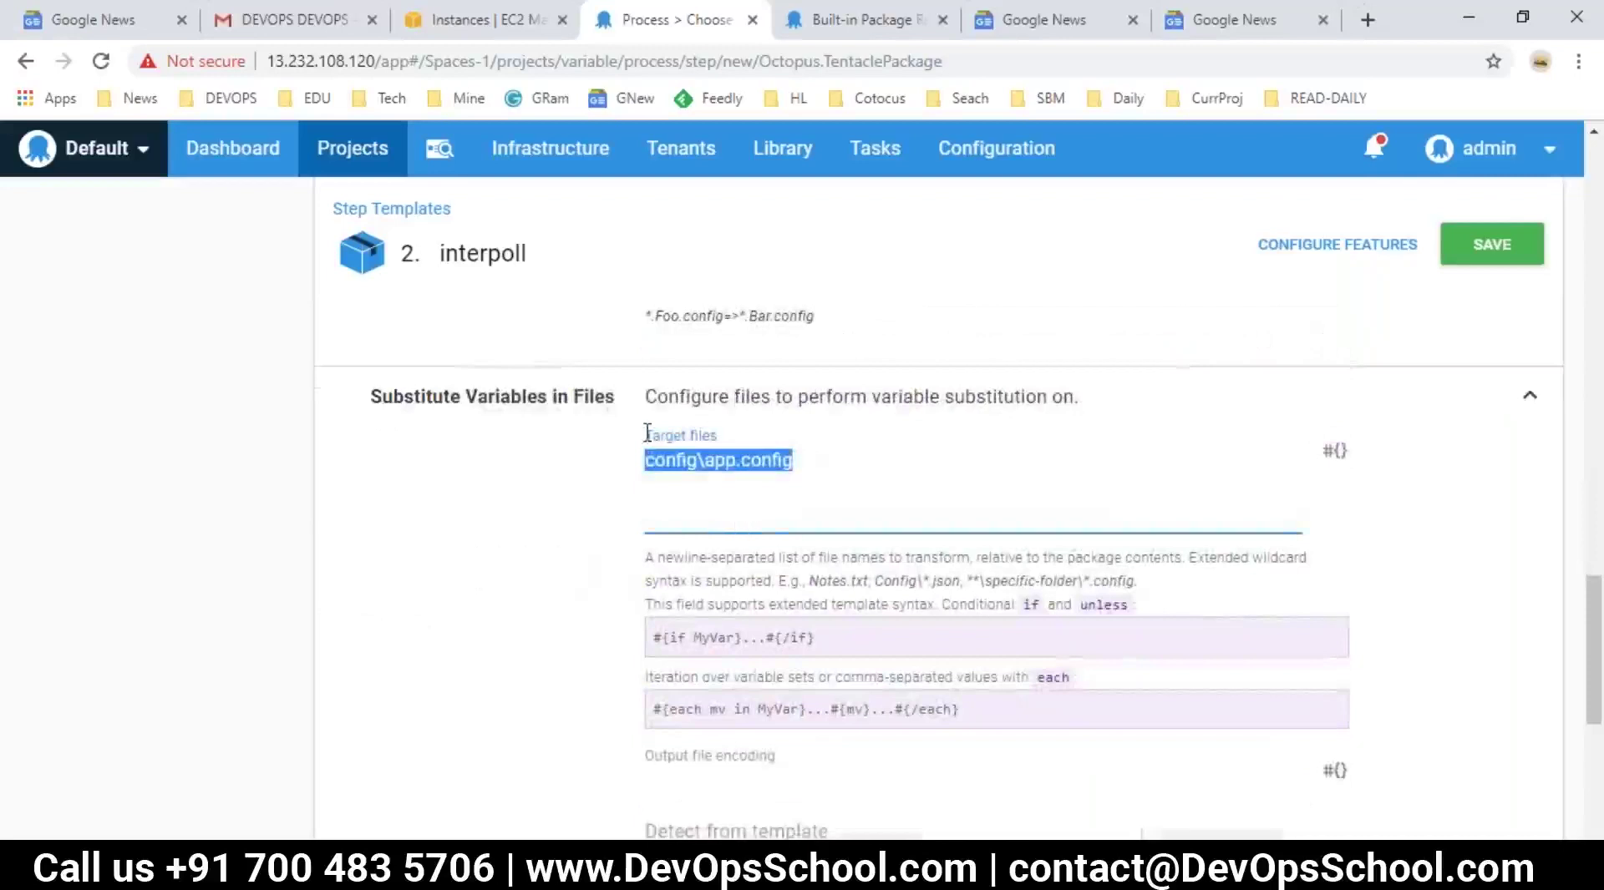
left_click_drag(616, 398, 369, 400)
key("ctrl+c")
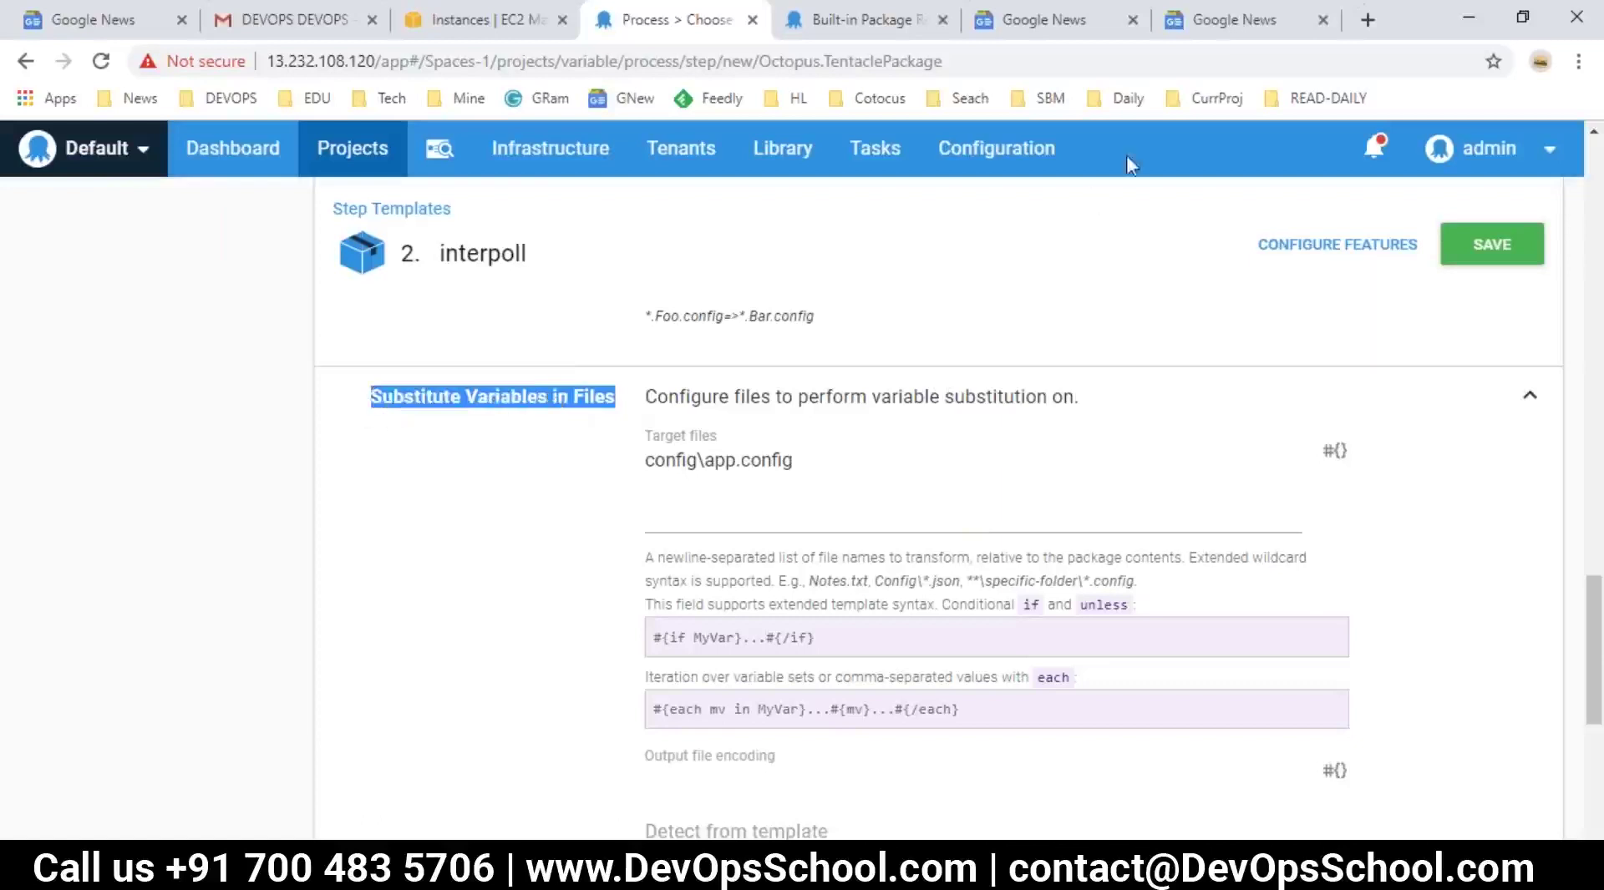
- Search Google in a new browser tab for "octopus deploy Substitute Variables in Files" and look through the results
left_click(1368, 19)
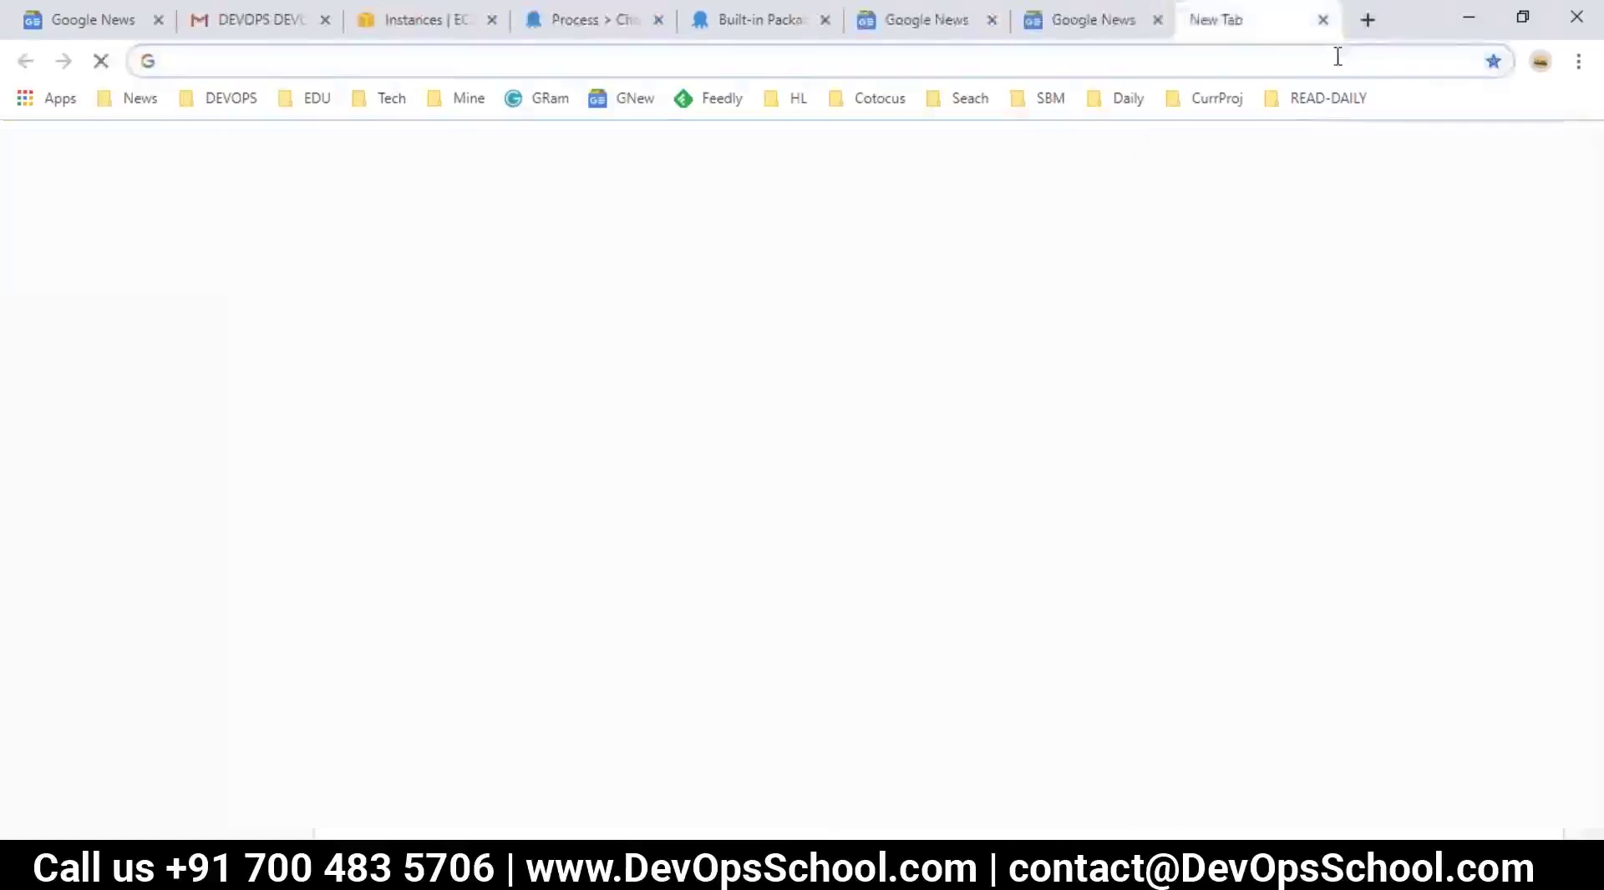
type("octi")
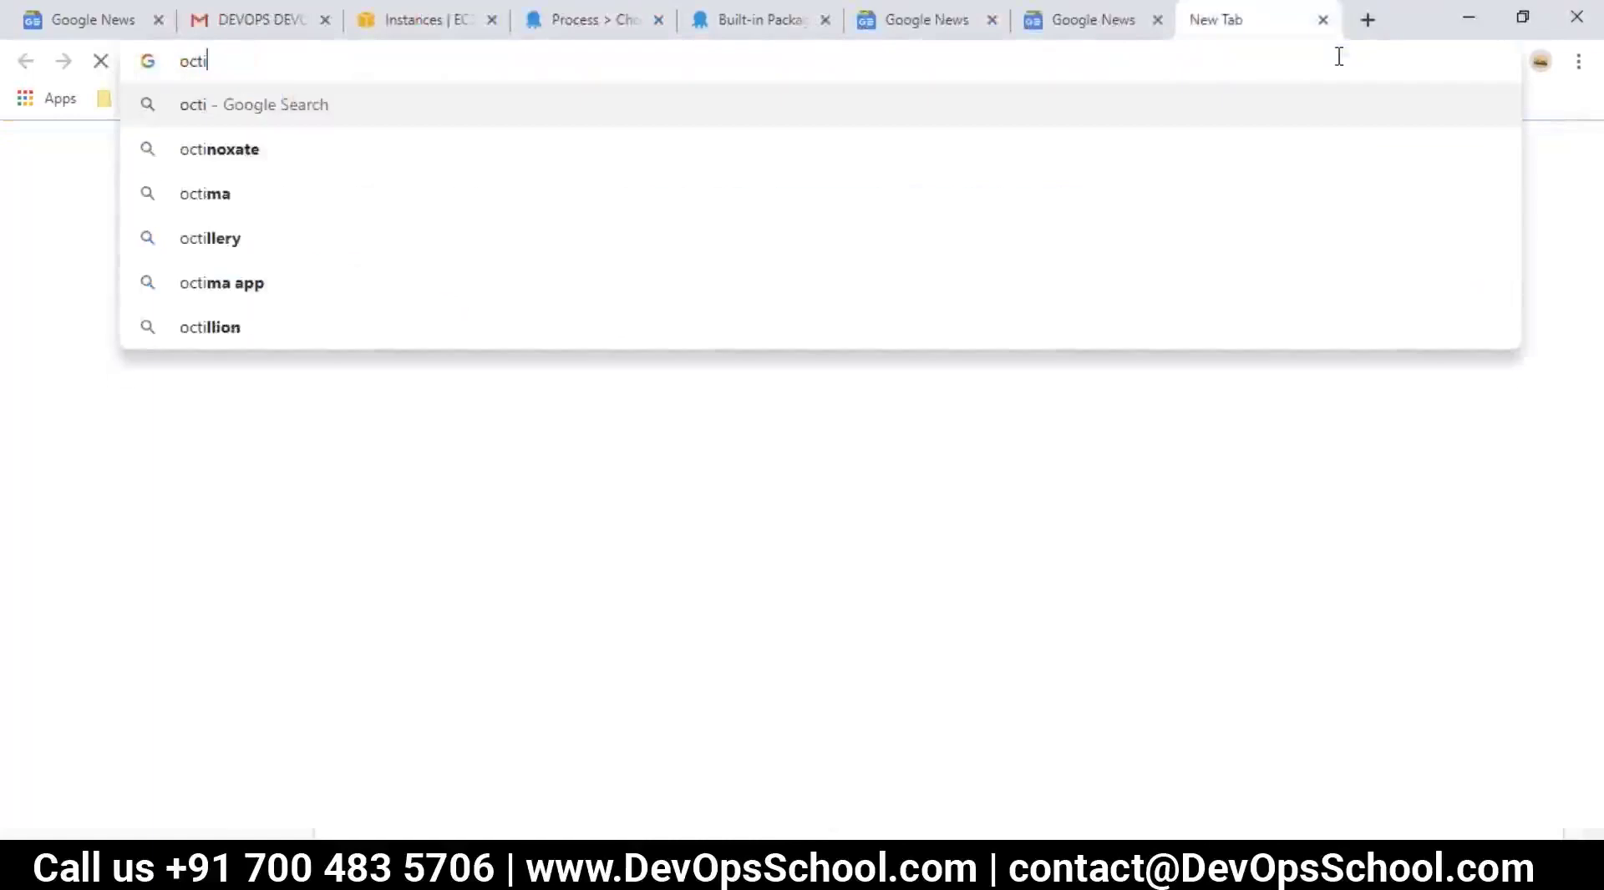
key("BackSpace")
type("opus e")
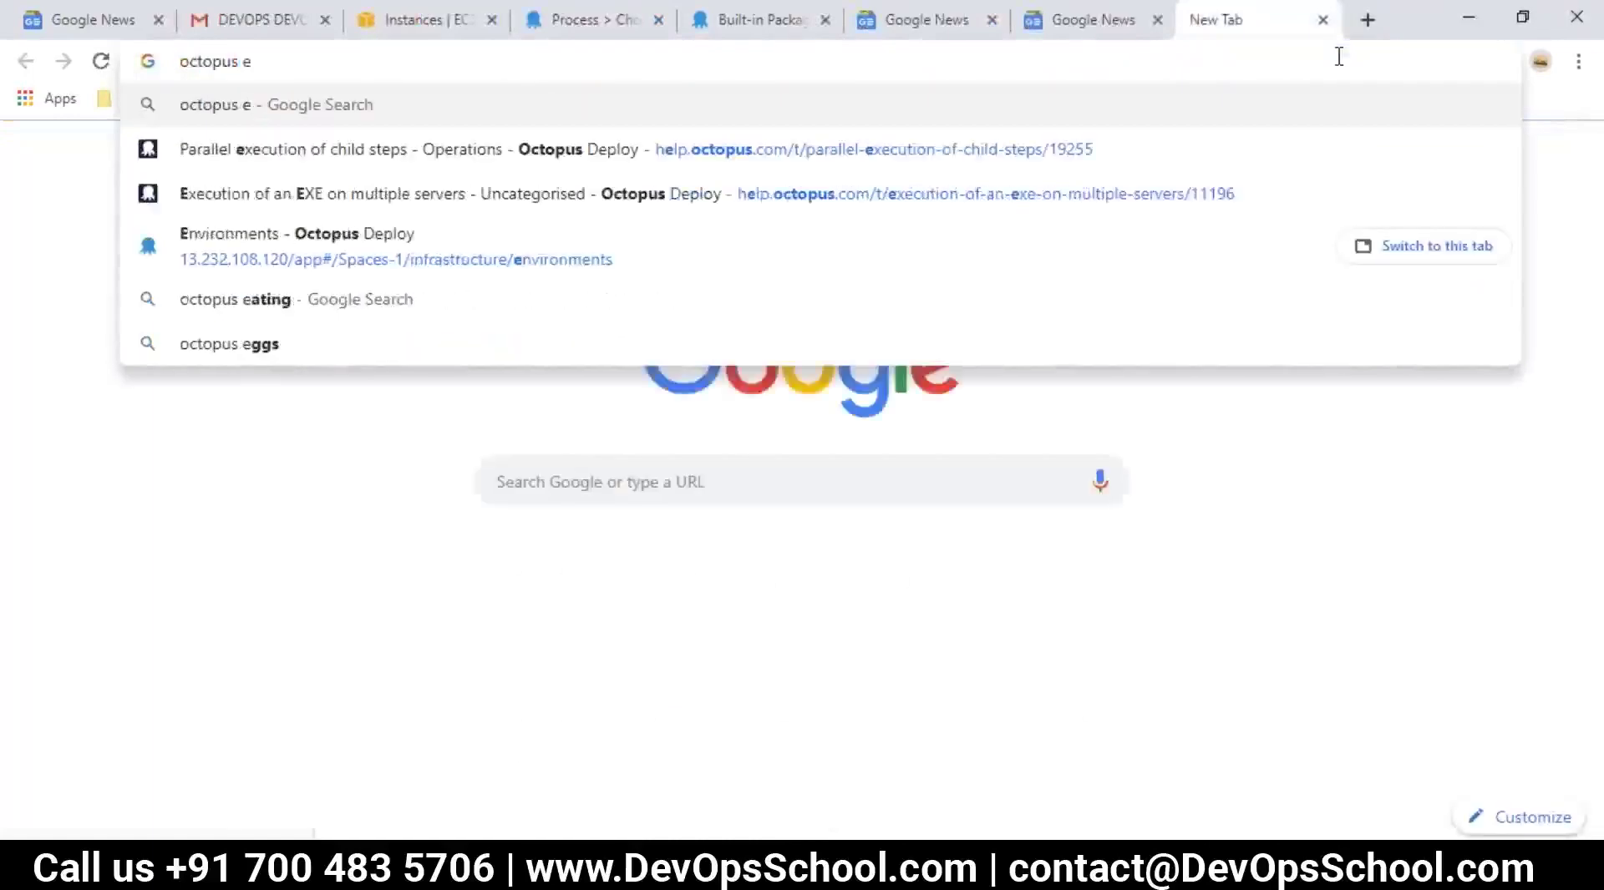
key("BackSpace")
type("deploy")
key("ctrl+v")
key("Return")
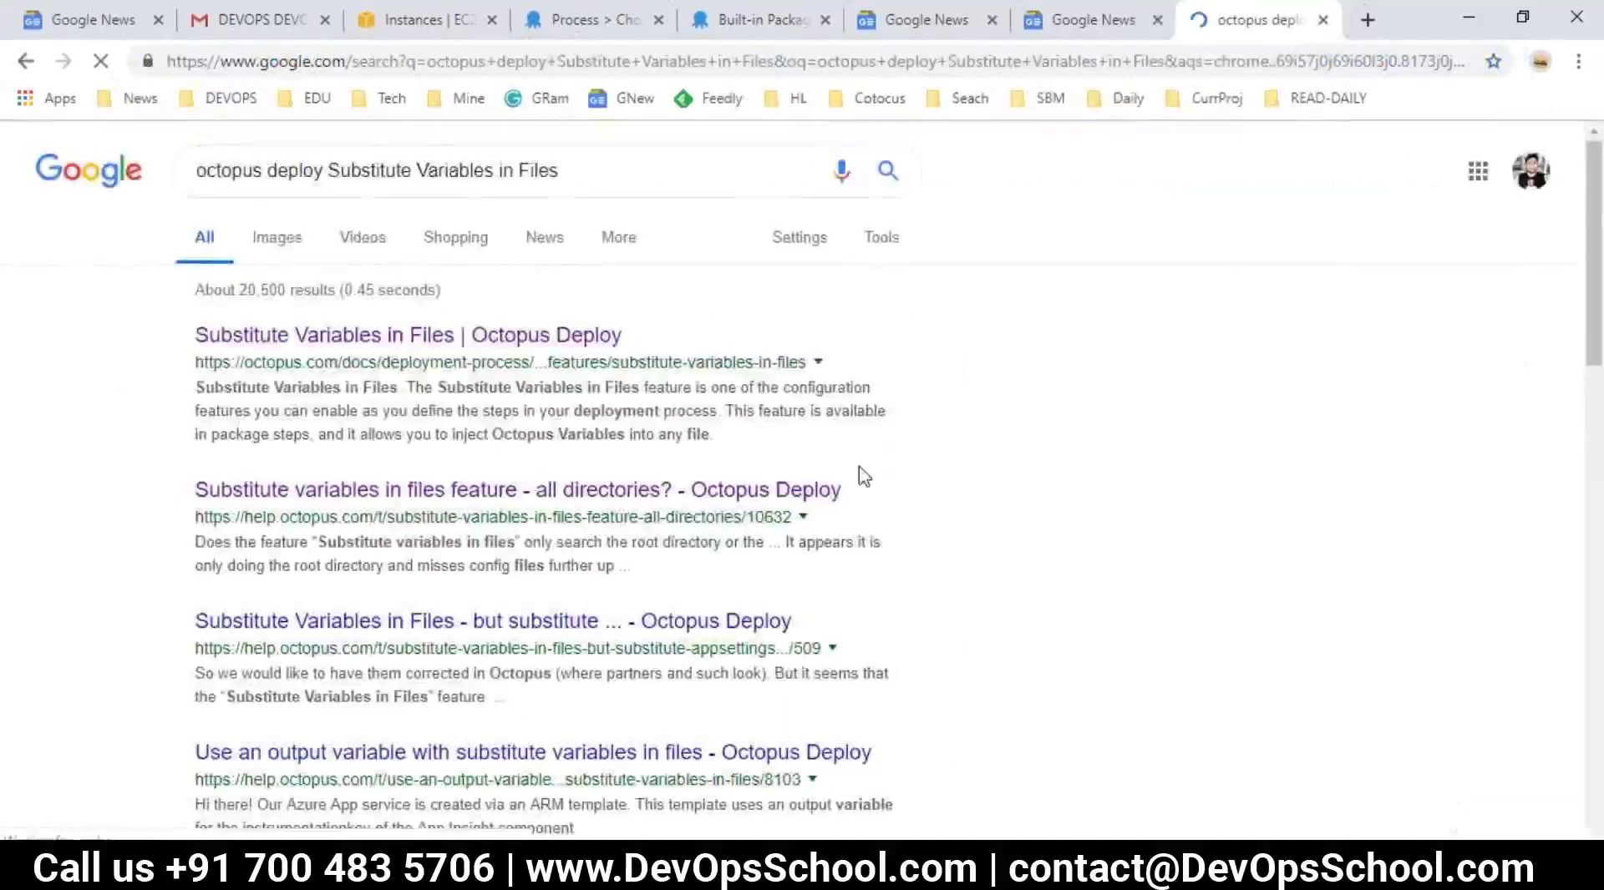
scroll(819, 509, "down", 4)
scroll(780, 533, "up", 3)
scroll(377, 382, "up", 2)
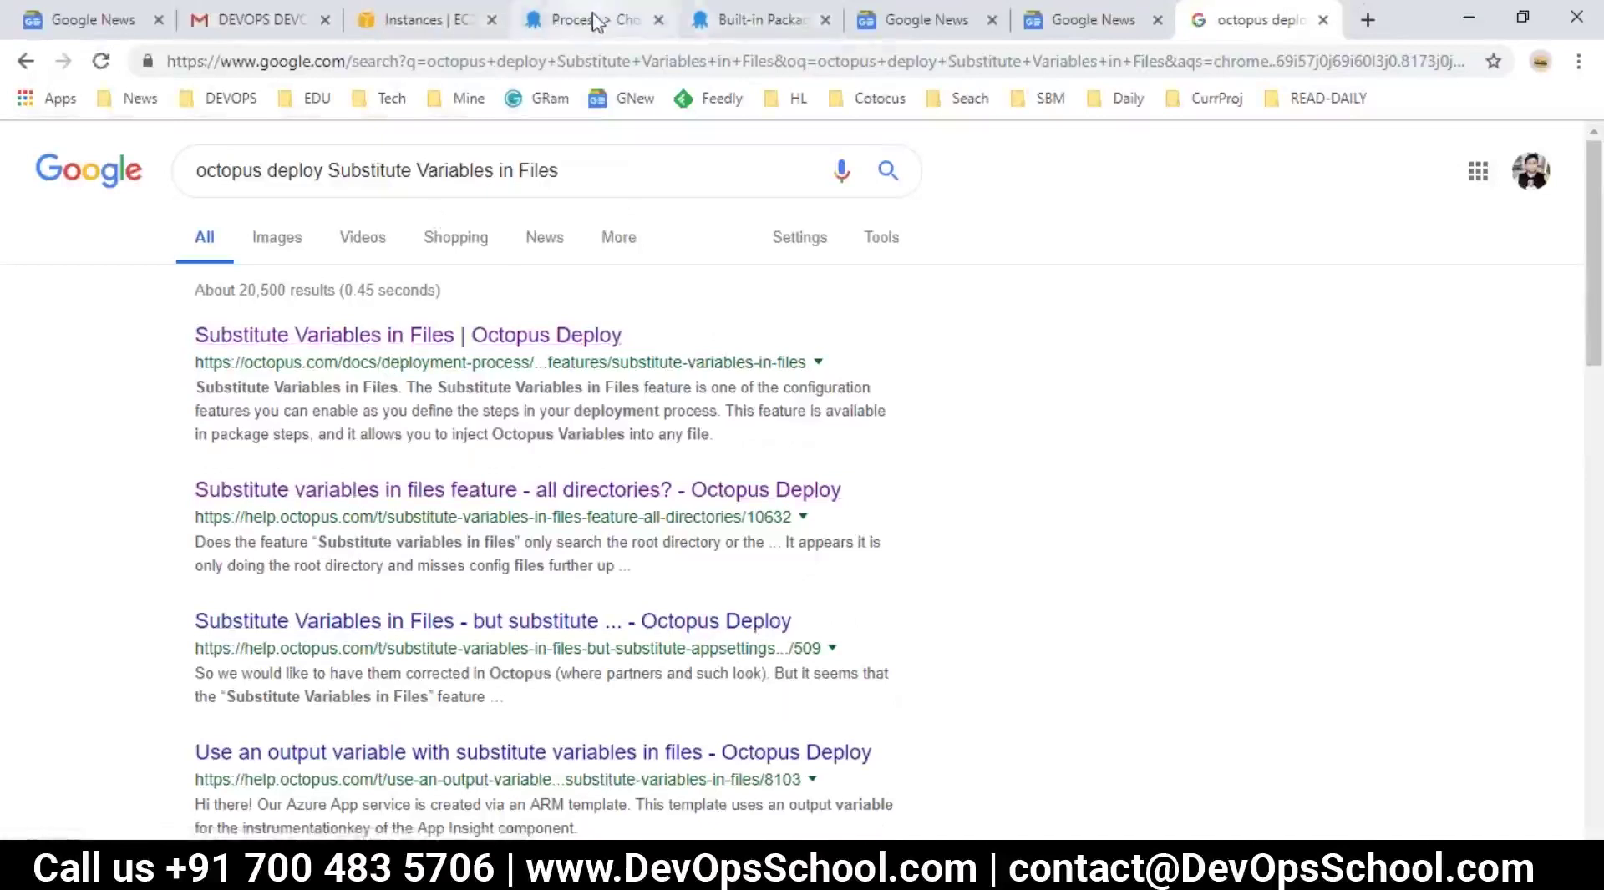
- Go back through the Octopus Deploy step to the Notepad notes and highlight the placeholder under app.config, finishing with only {variable} selected
left_click(618, 23)
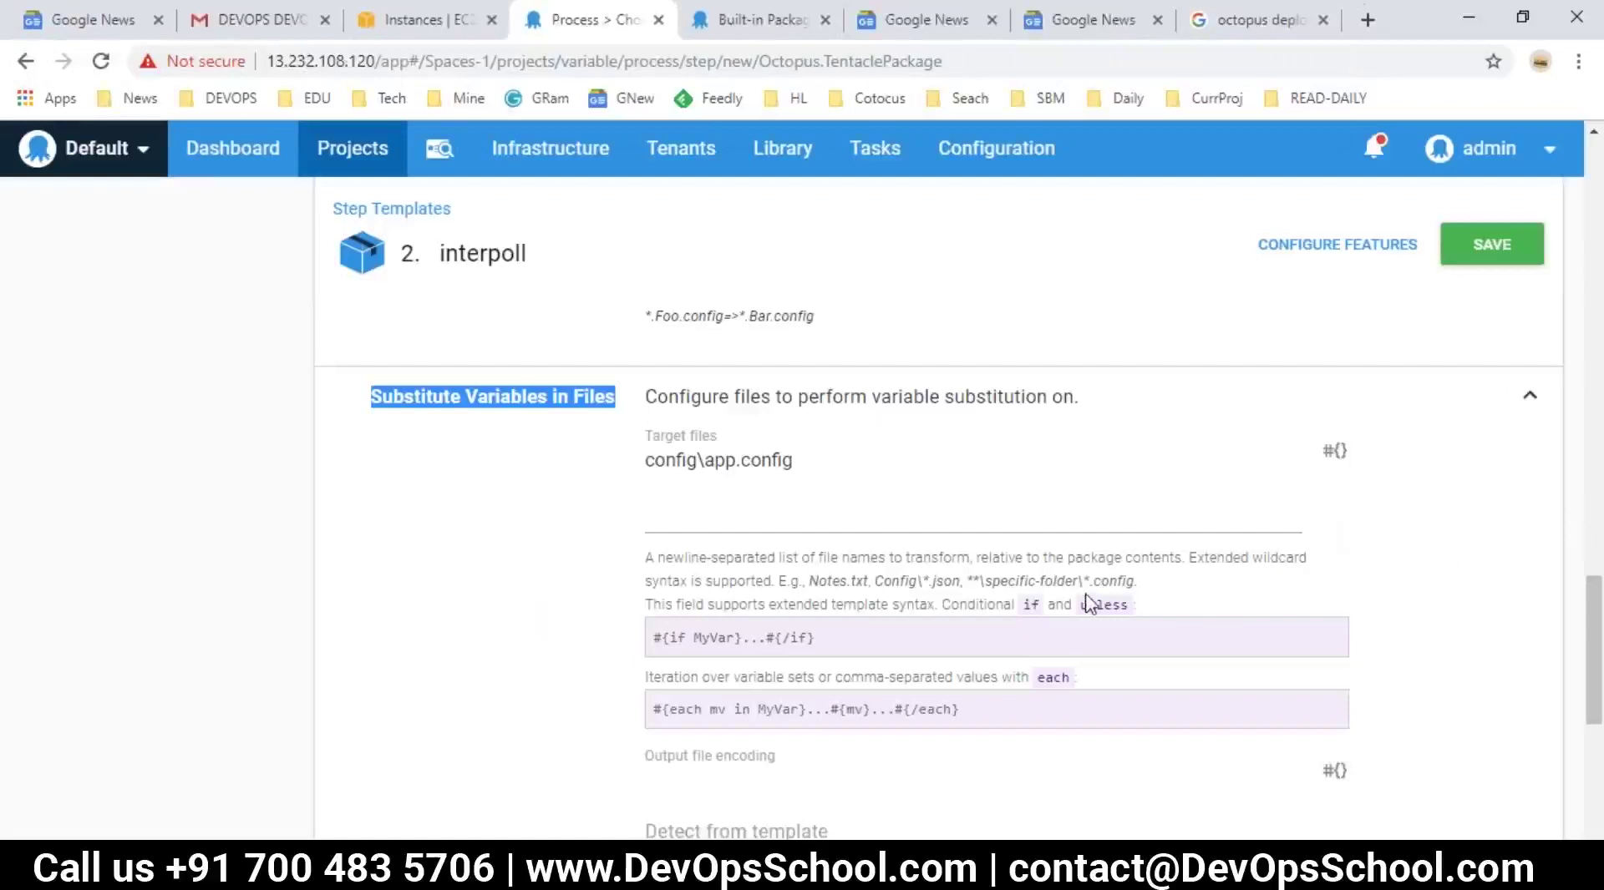
key("alt+Tab")
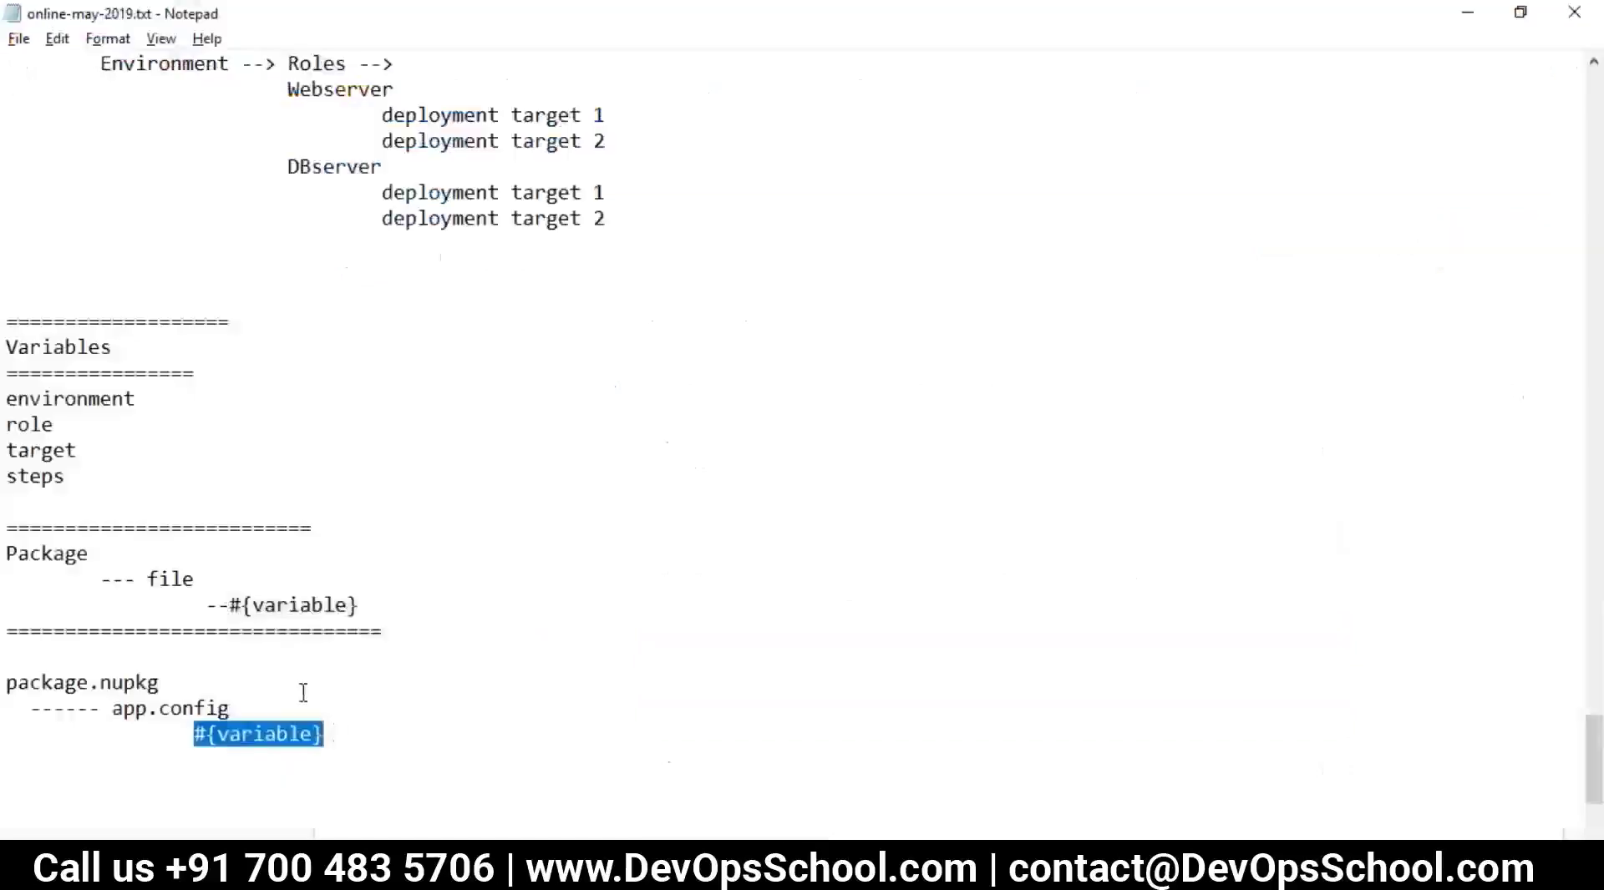
left_click(343, 702)
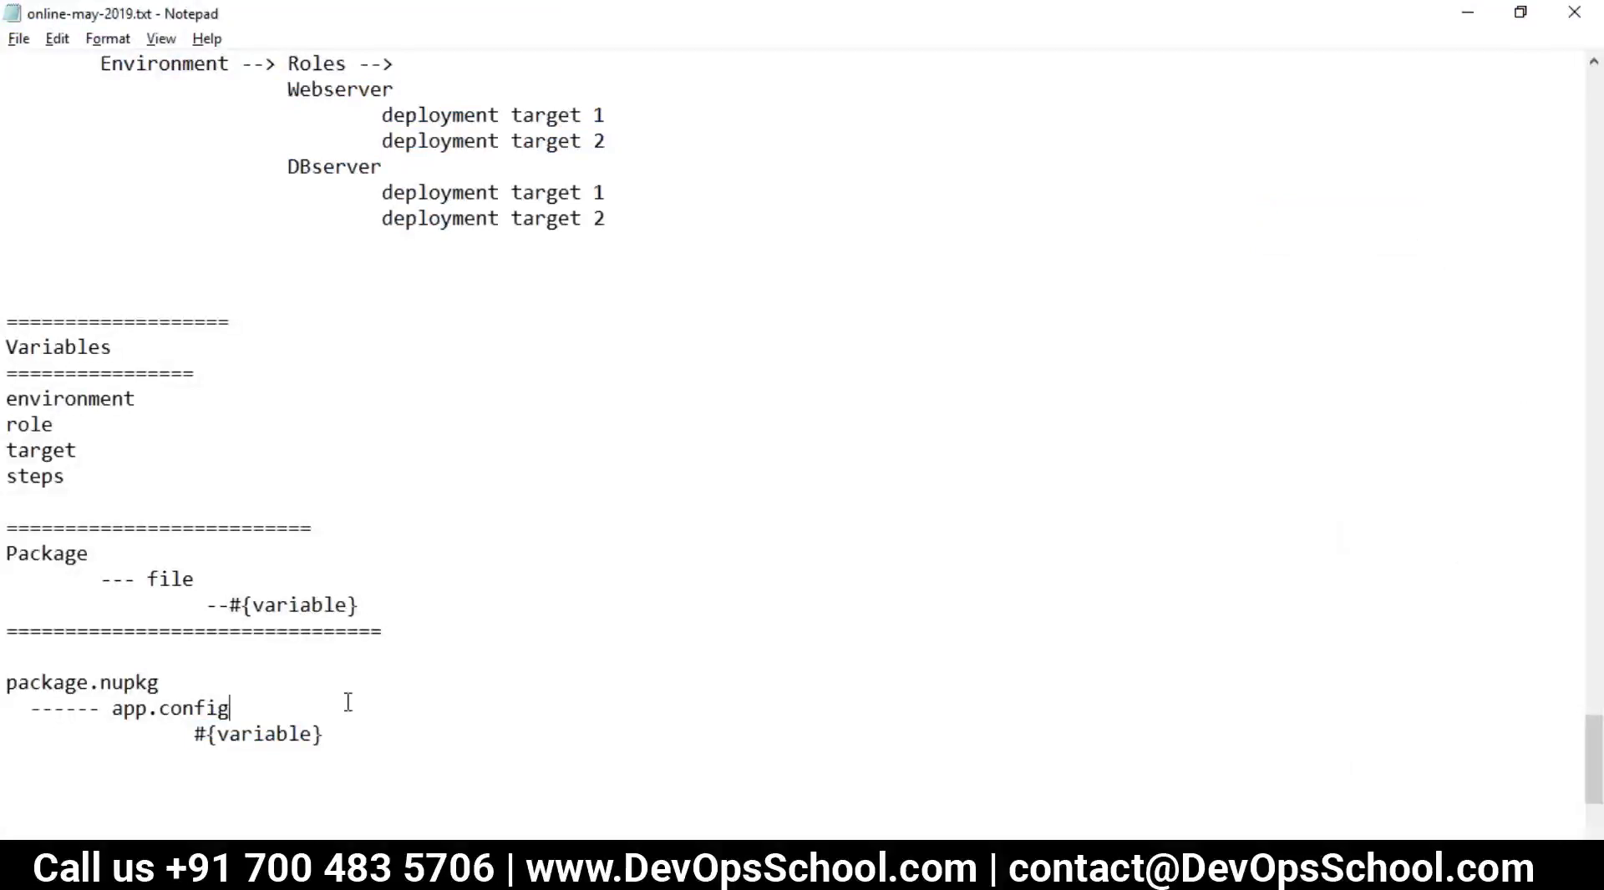
left_click_drag(333, 738, 184, 725)
left_click(224, 711)
left_click(316, 737)
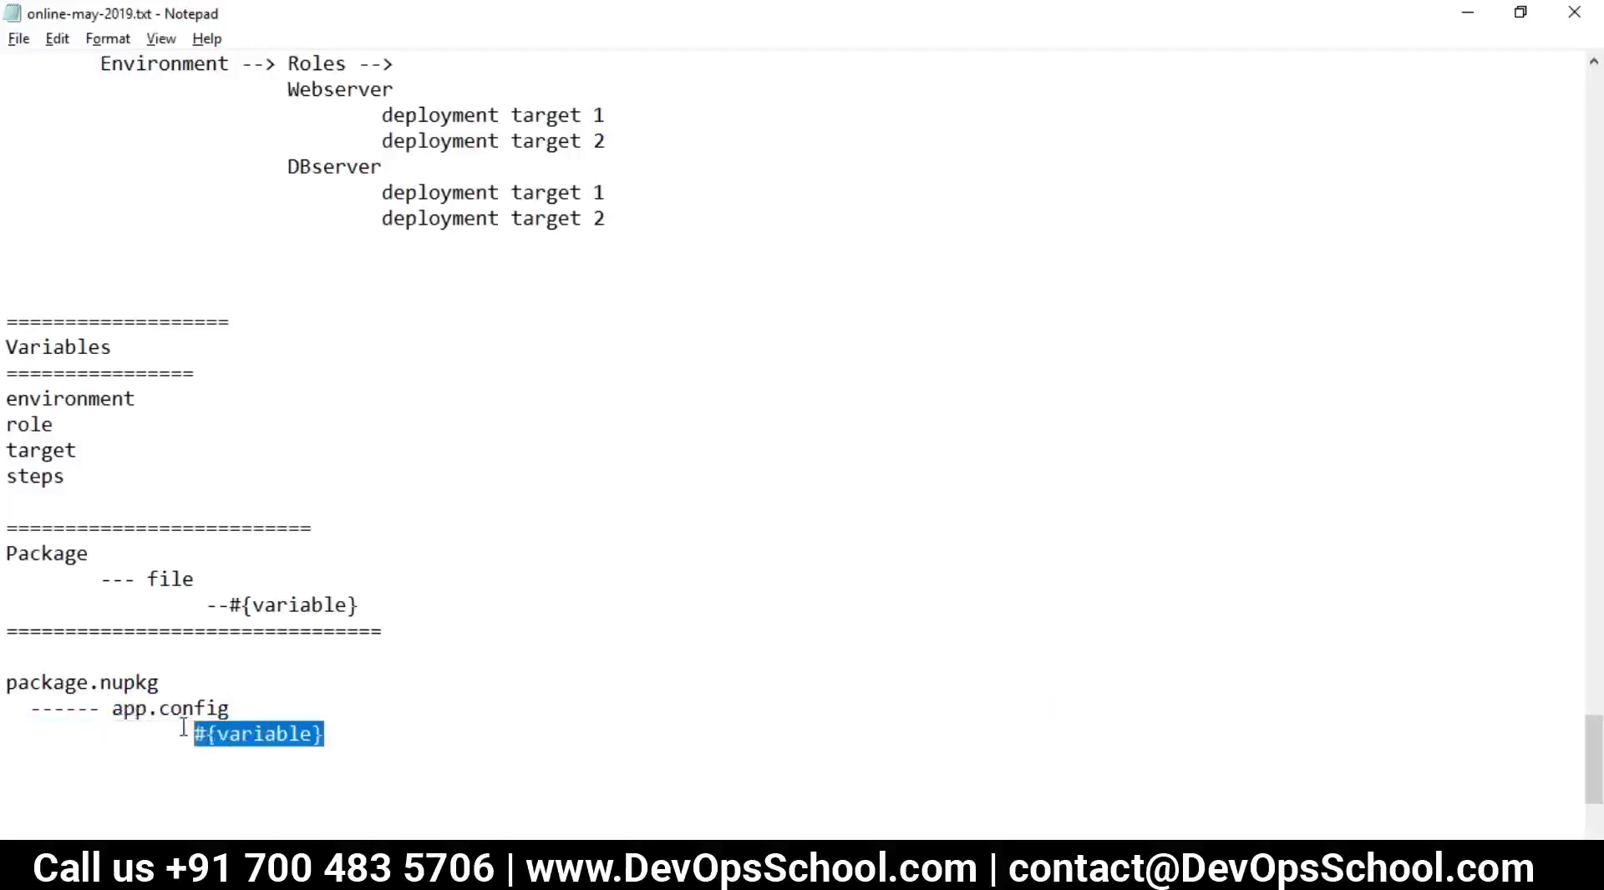
left_click(226, 735)
left_click_drag(206, 735, 323, 735)
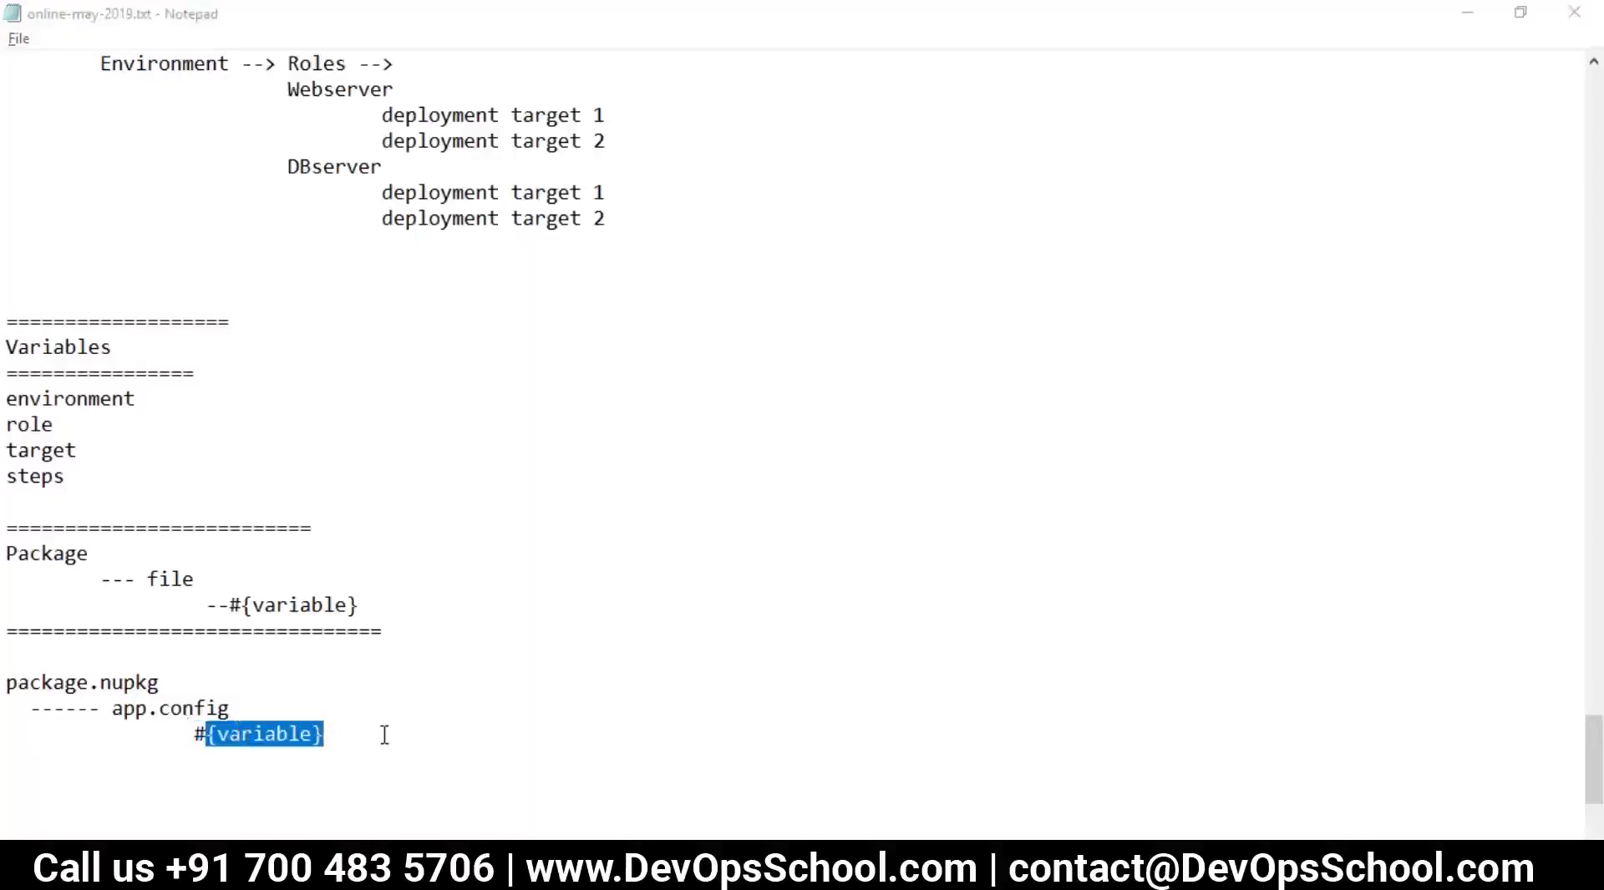
- Highlight the full #{variable} placeholder beneath app.config in the Notepad notes
key("alt+Tab")
key("alt+Tab")
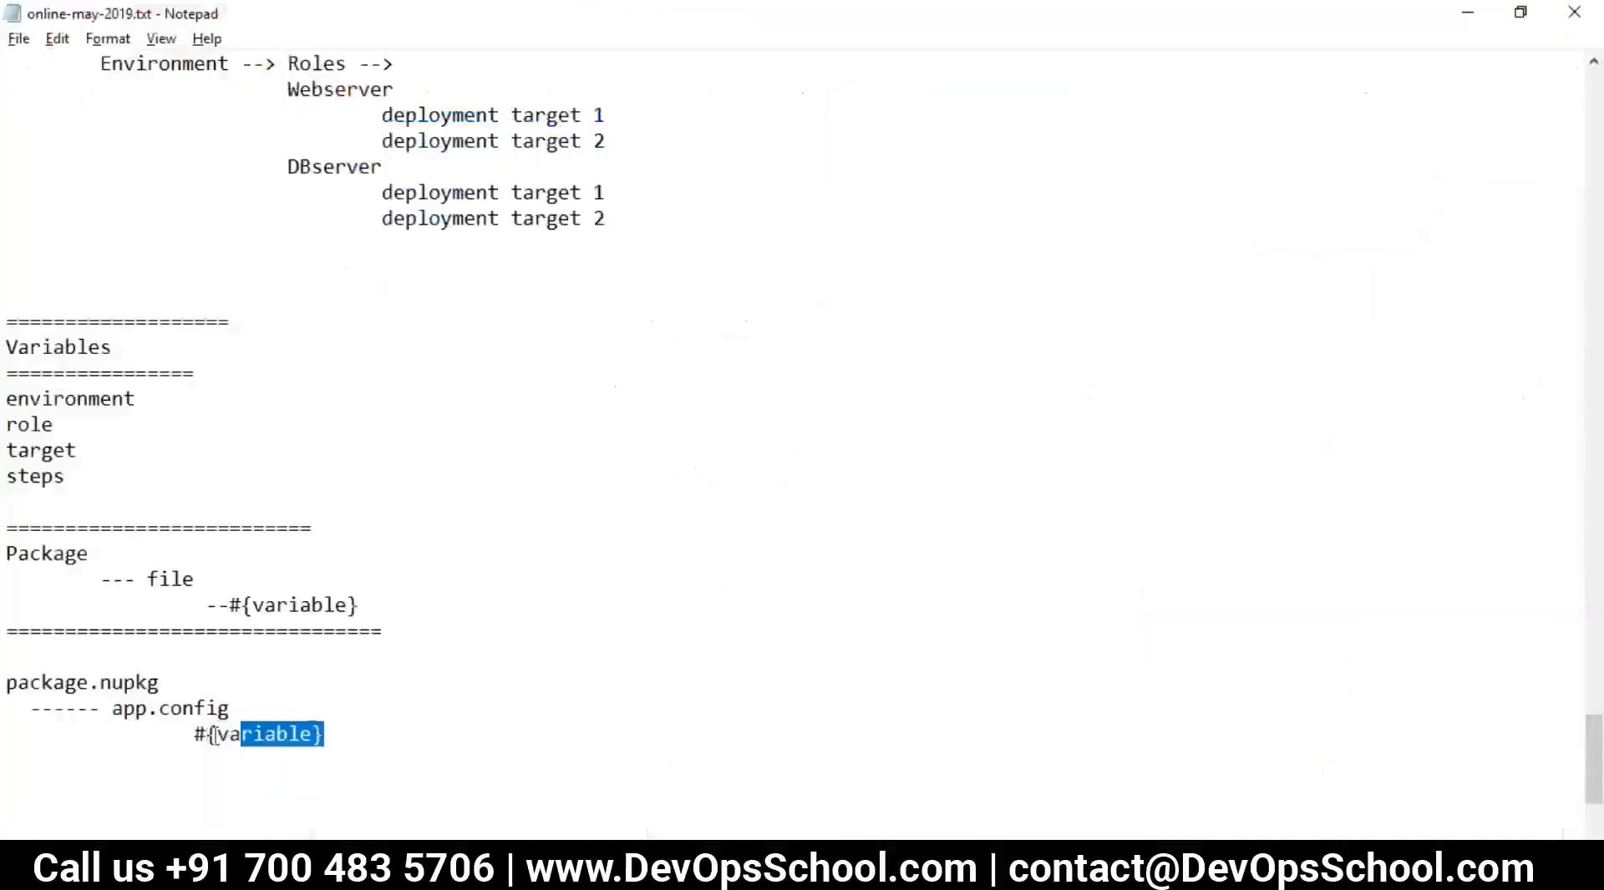
left_click_drag(258, 733, 194, 733)
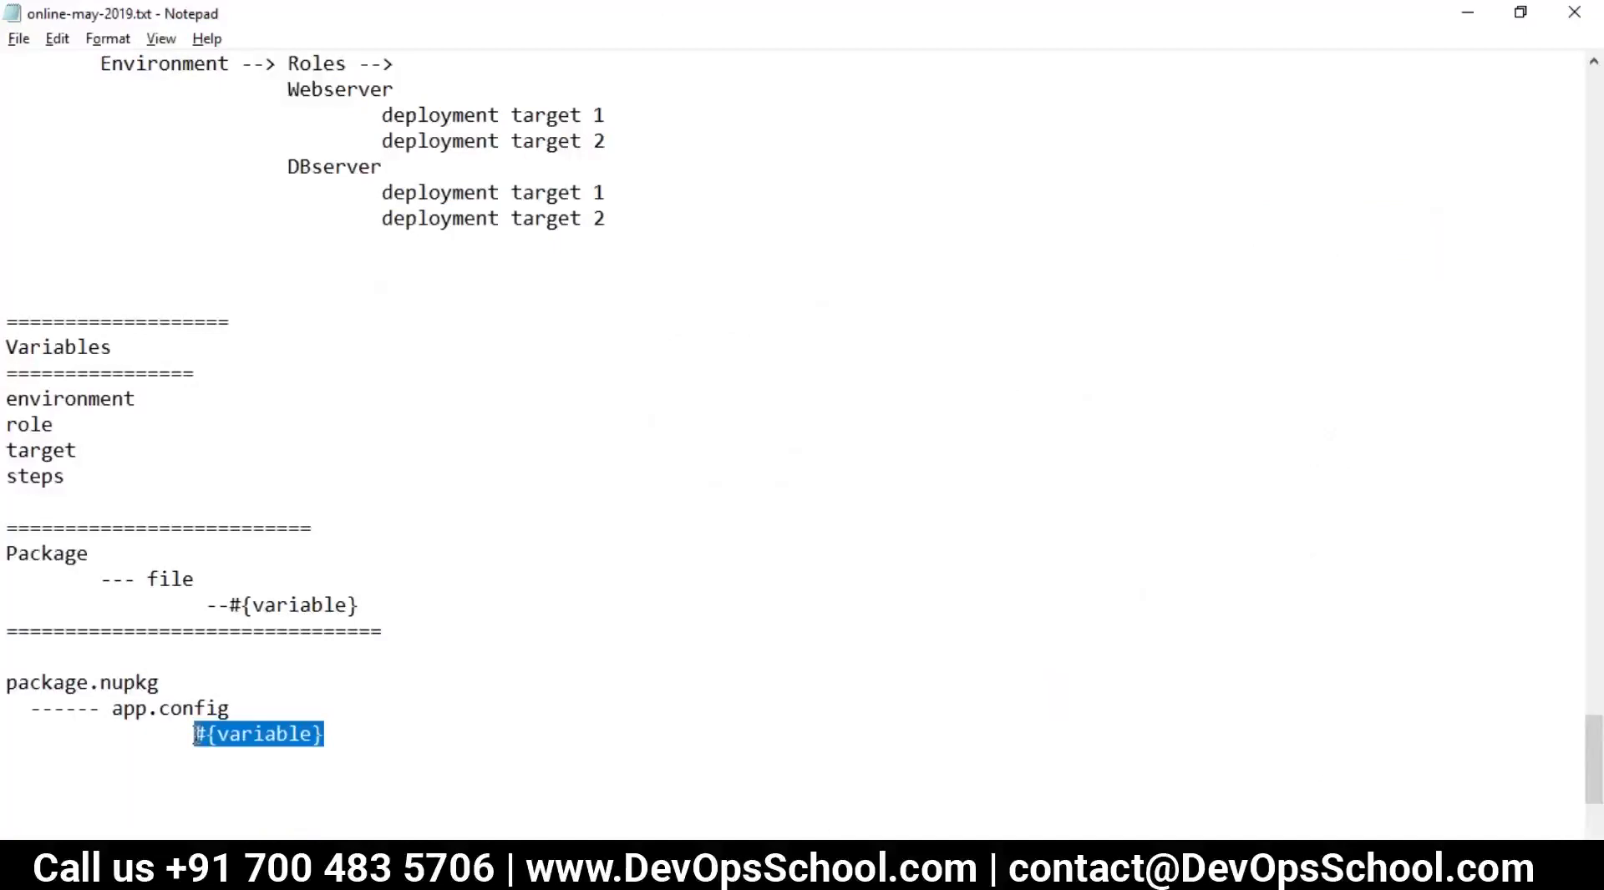
left_click(242, 748)
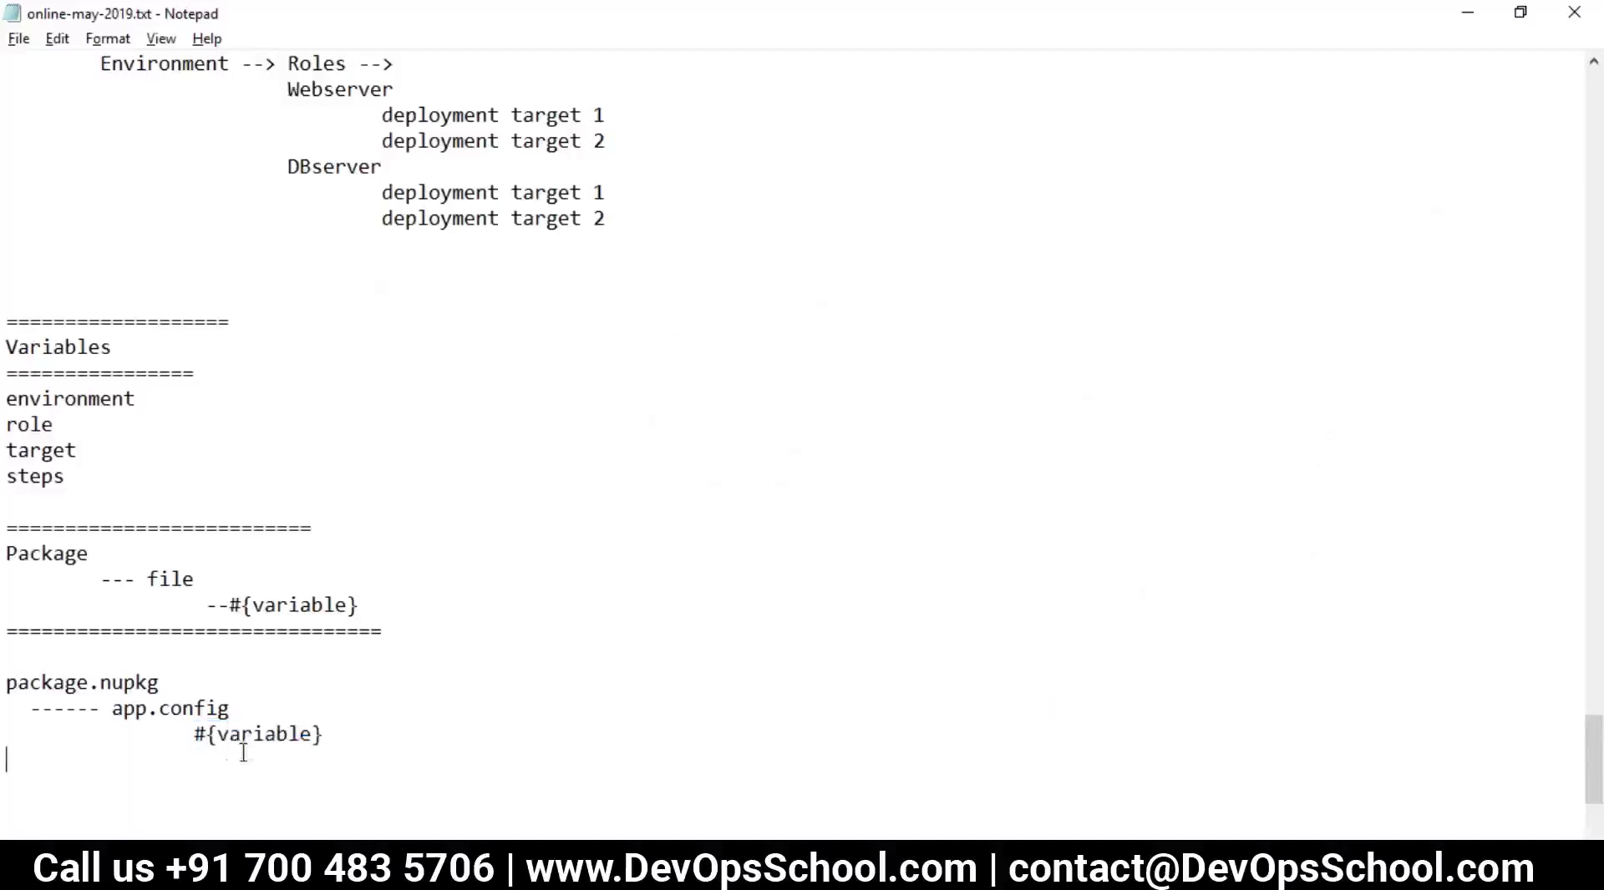
left_click_drag(325, 734, 196, 743)
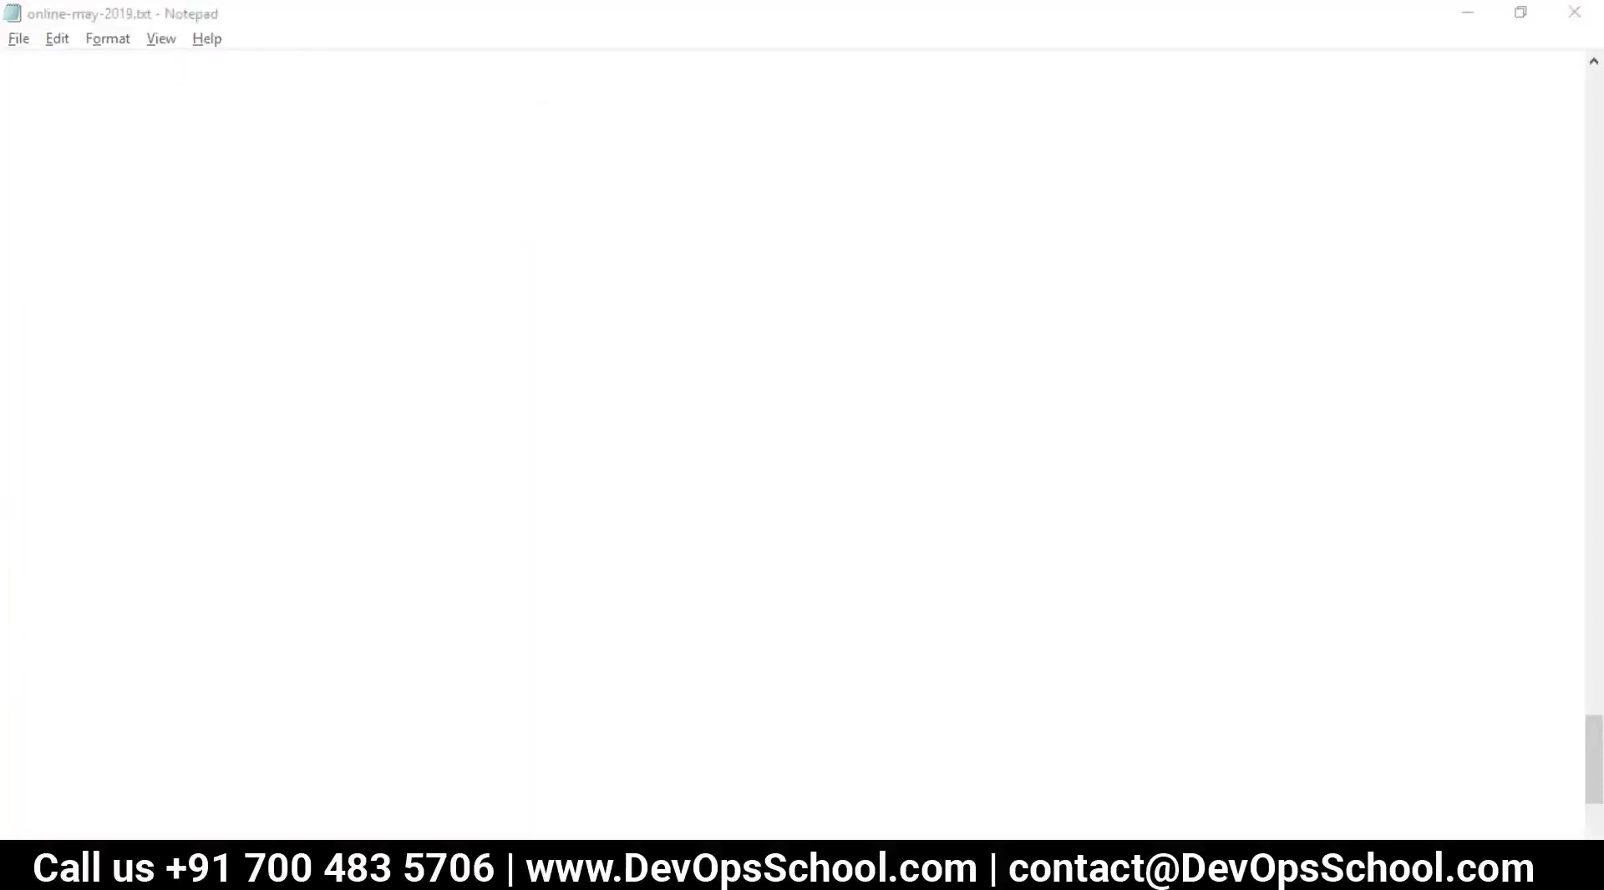
- Check the Substitute Variables in Files section in Octopus Deploy, then return to Notepad and highlight the package.nupkg block
key("alt+Tab")
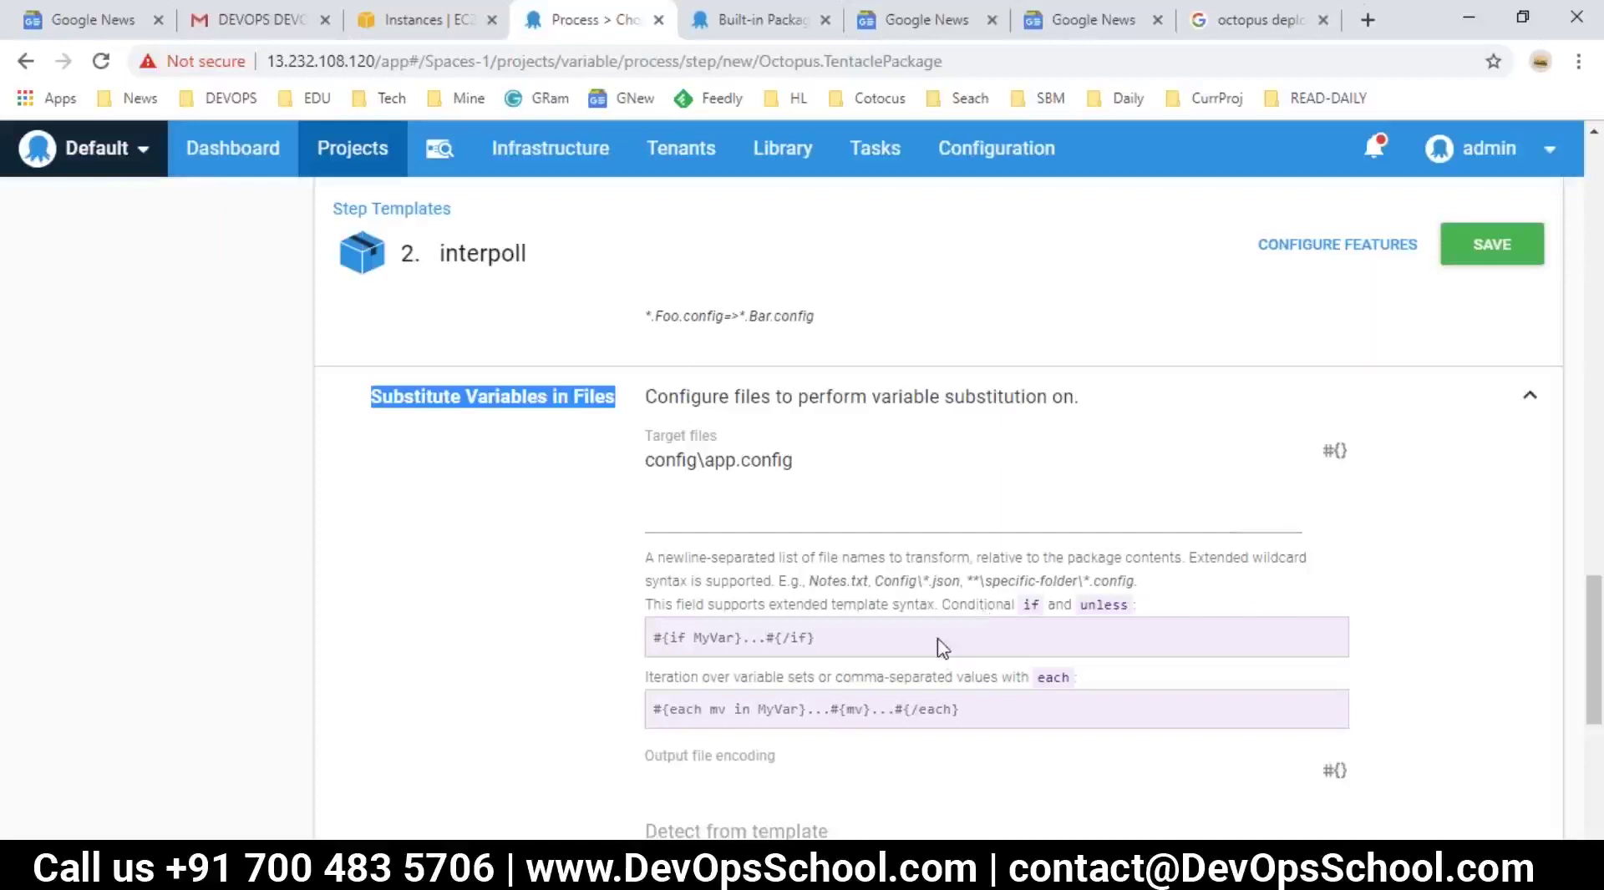
key("alt+Tab")
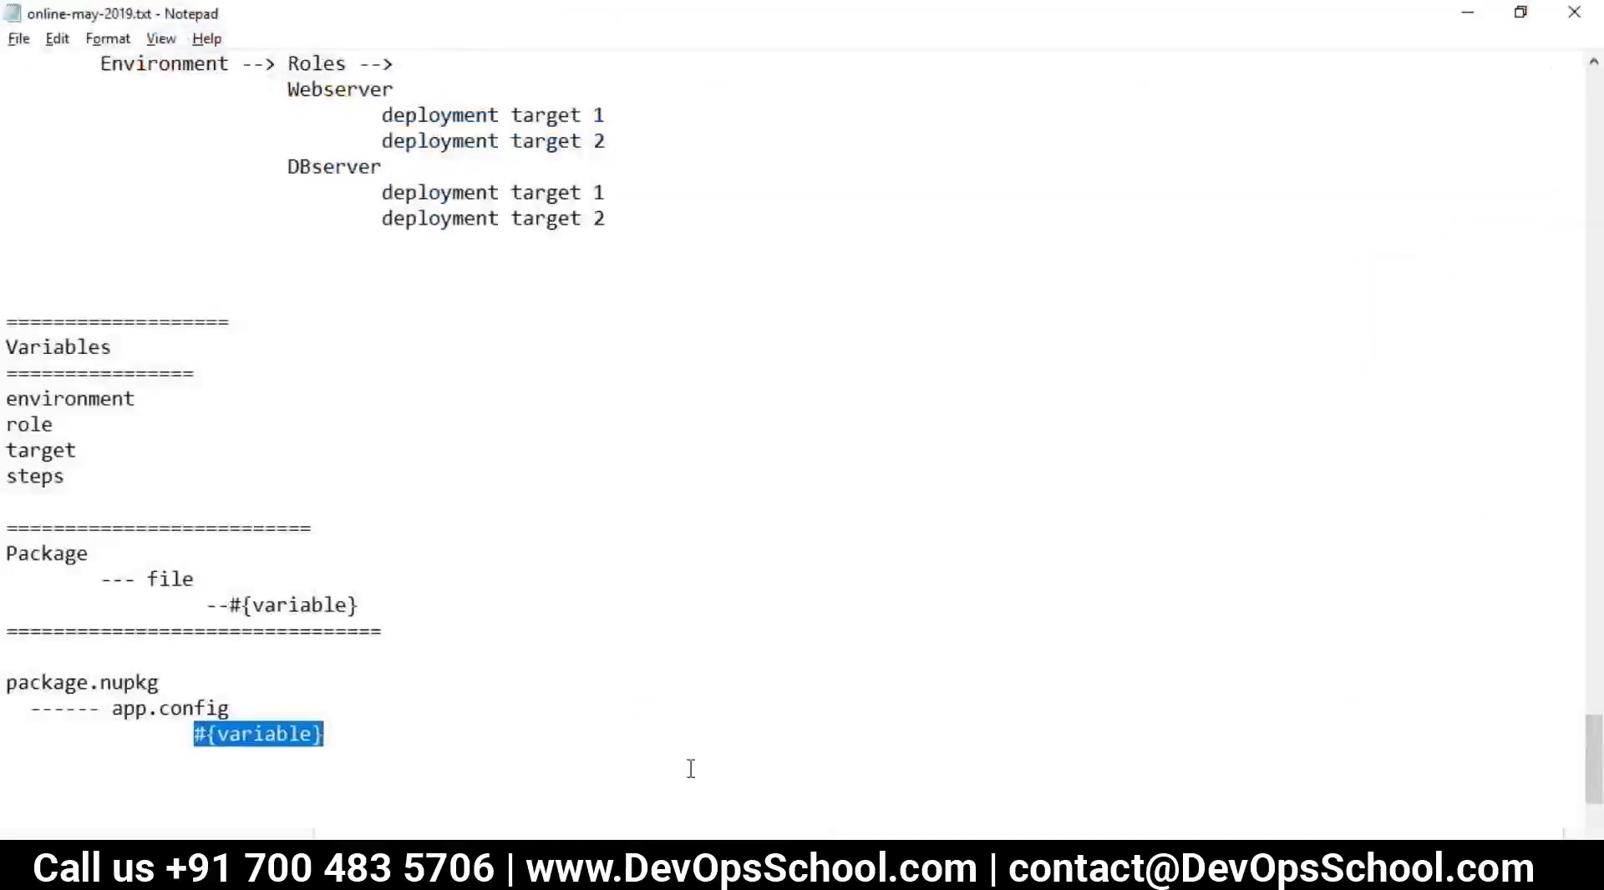
left_click(335, 738)
left_click_drag(335, 738, 7, 683)
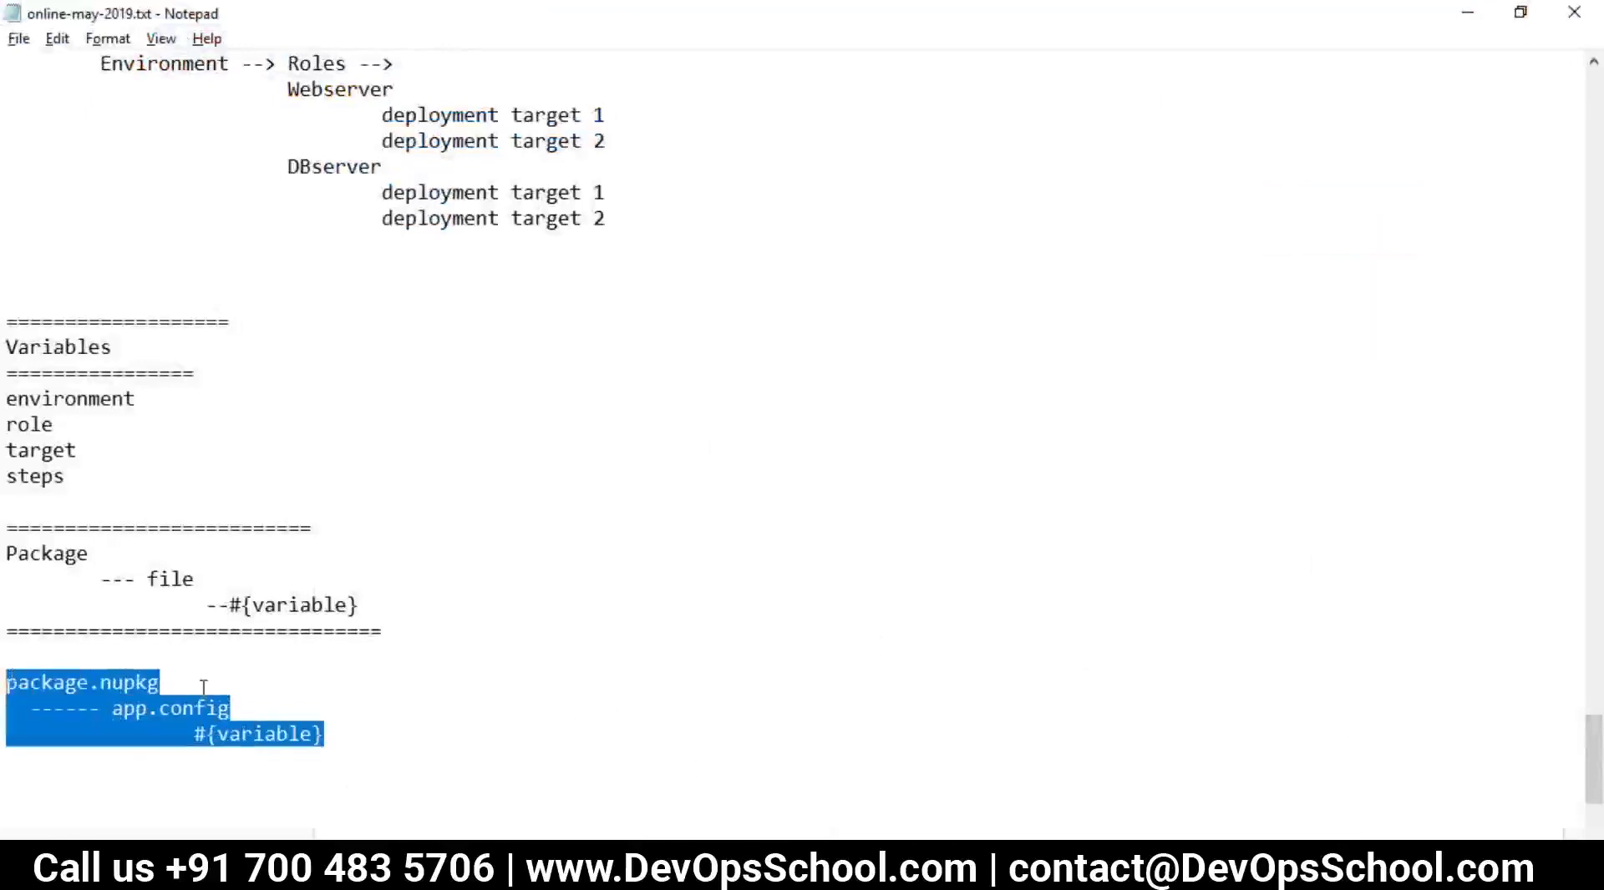
left_click(283, 704)
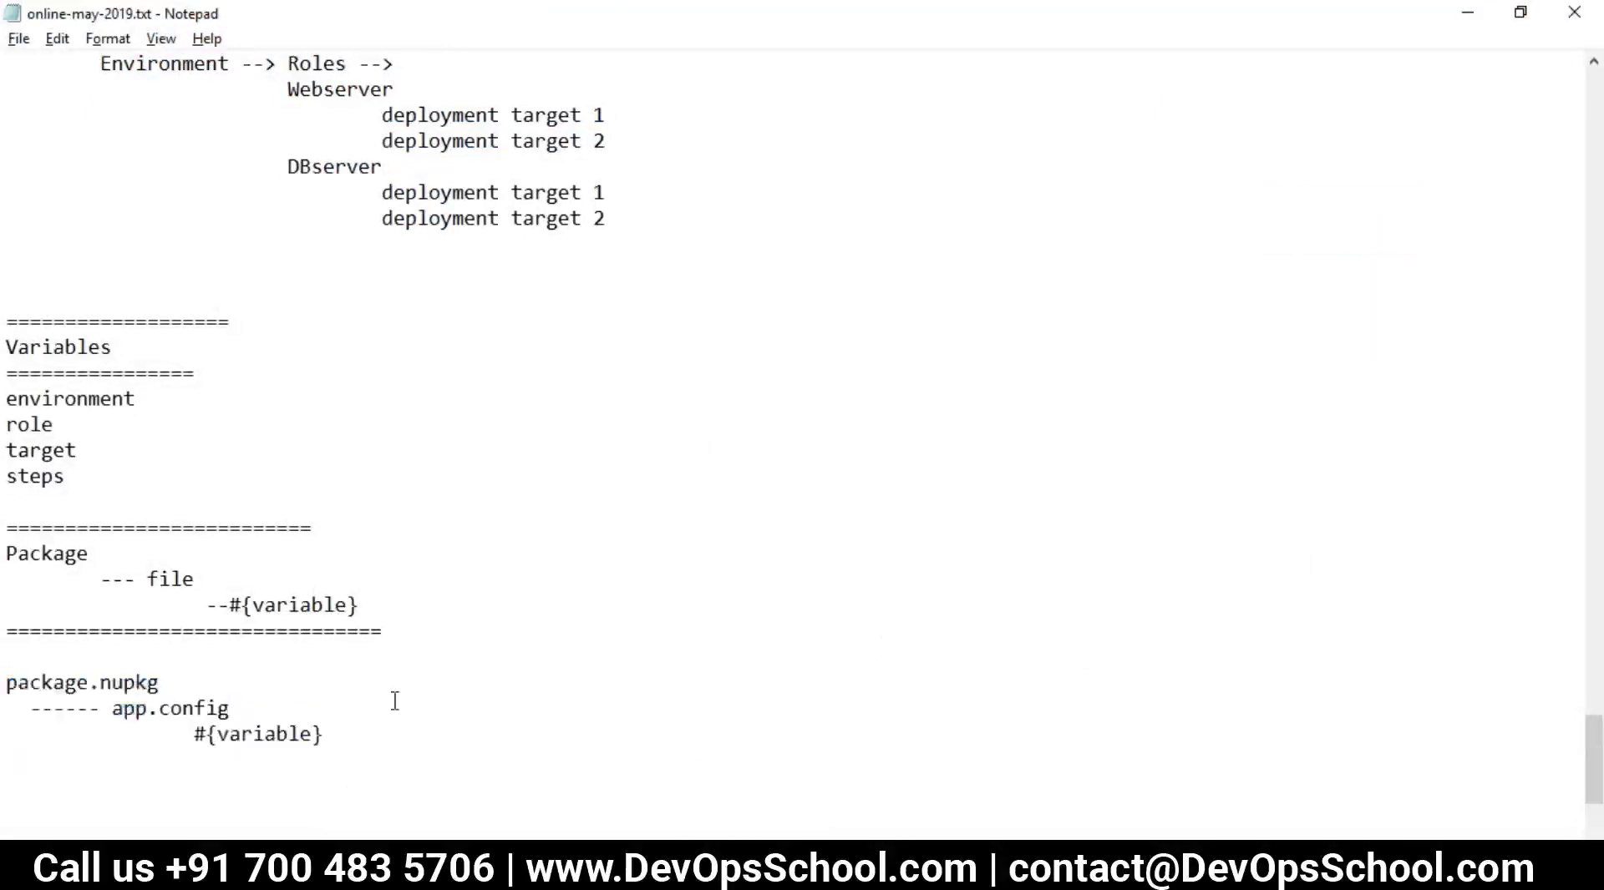
- Add a separator line of equals signs below the package.nupkg block in the Notepad notes
key("alt+Tab")
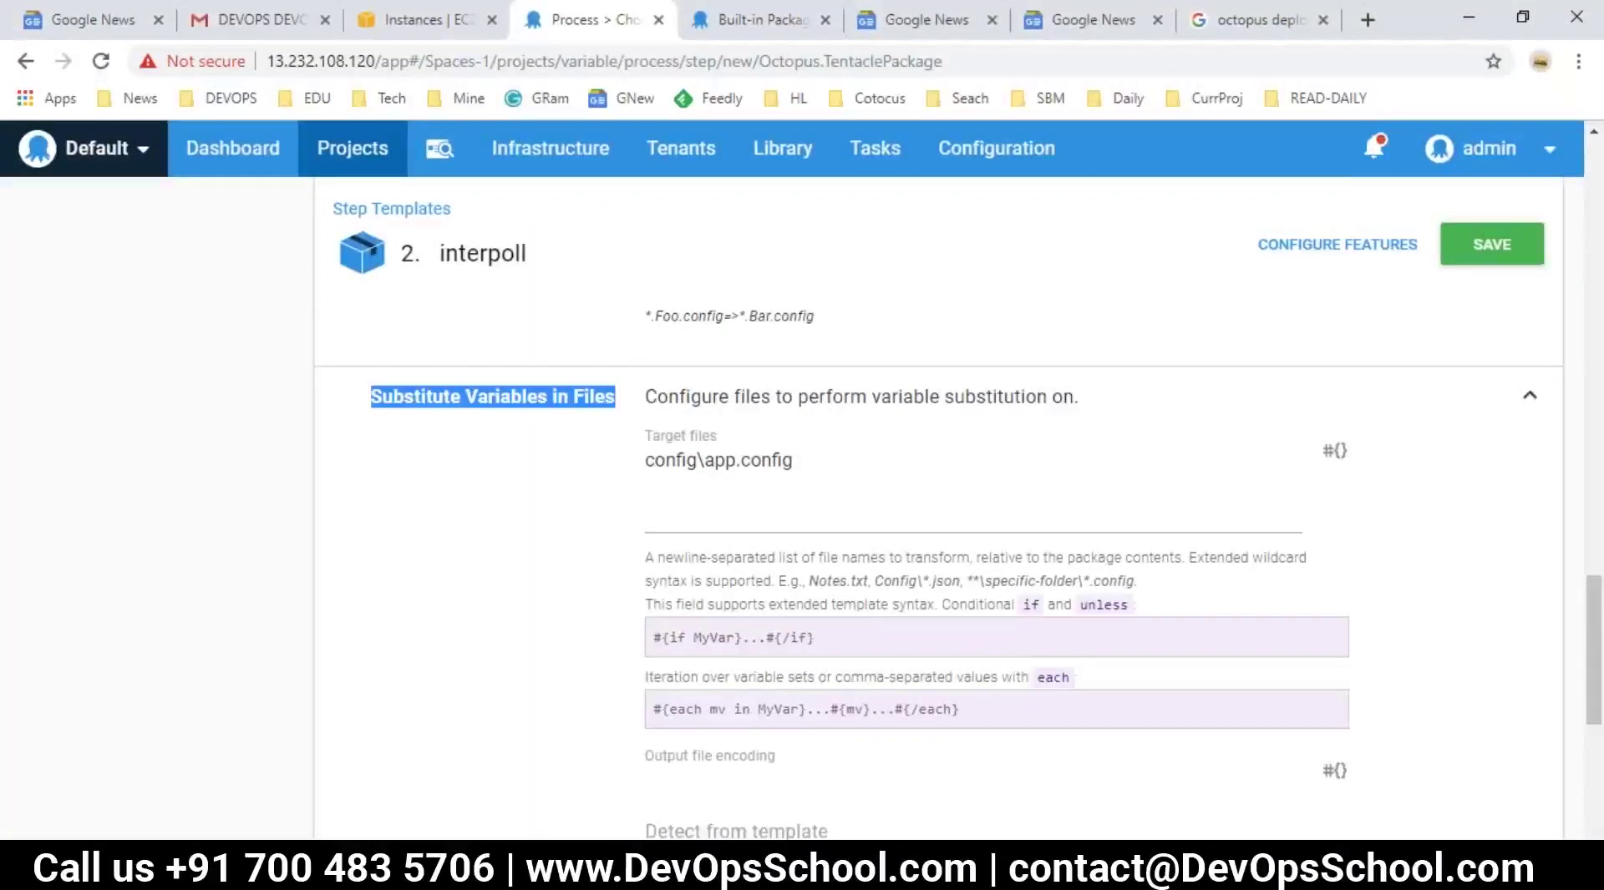
key("alt+Tab")
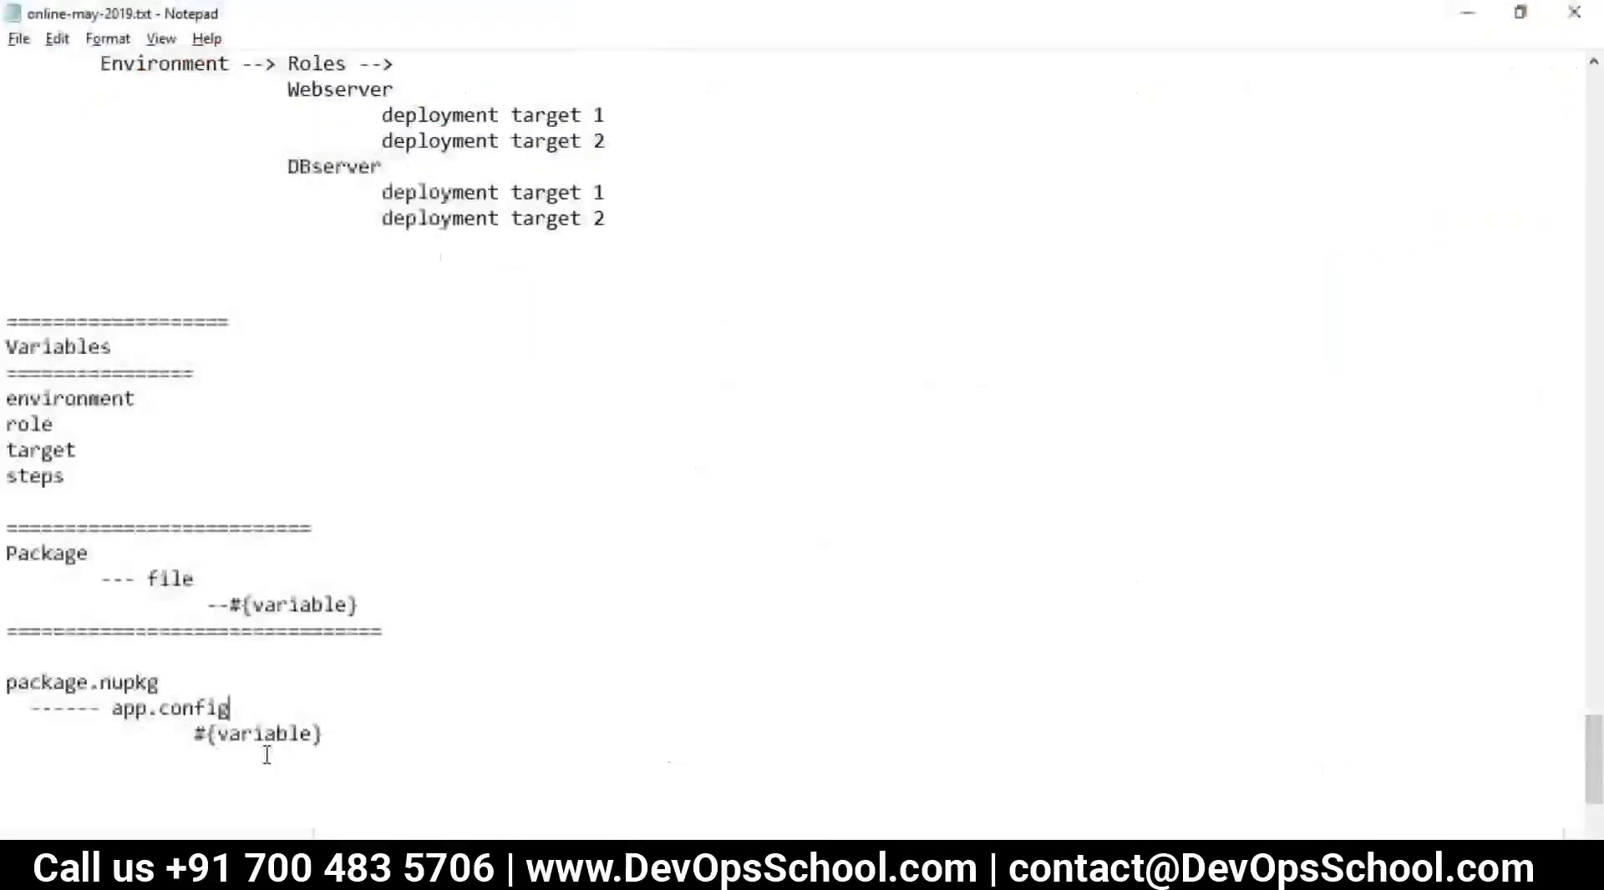
scroll(319, 733, "down", 3)
left_click(329, 573)
type("===============================")
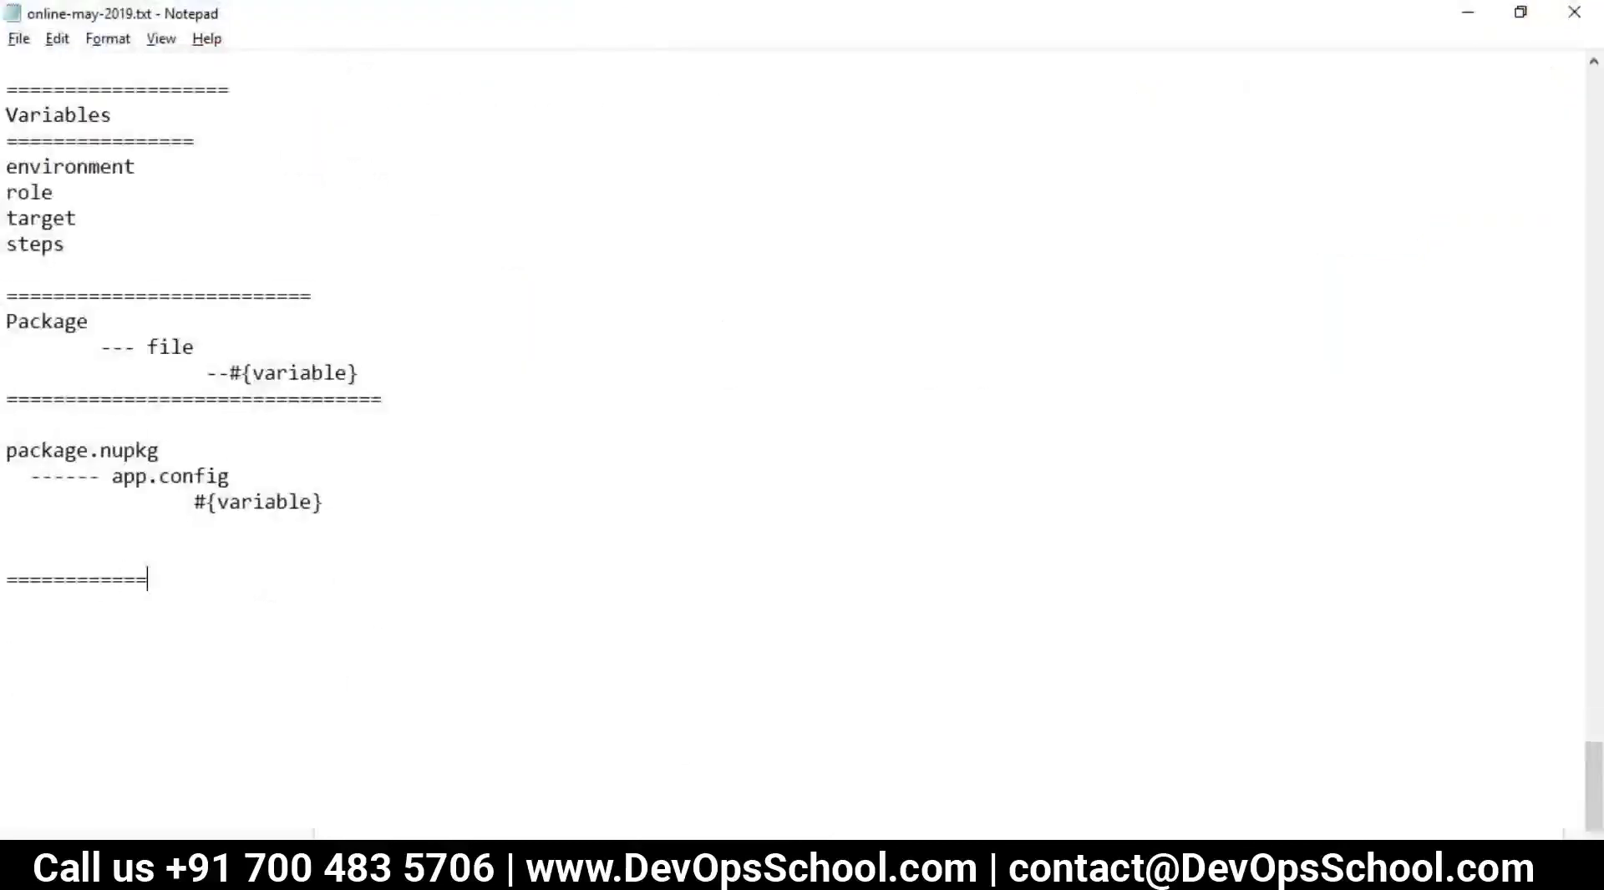
key("Return")
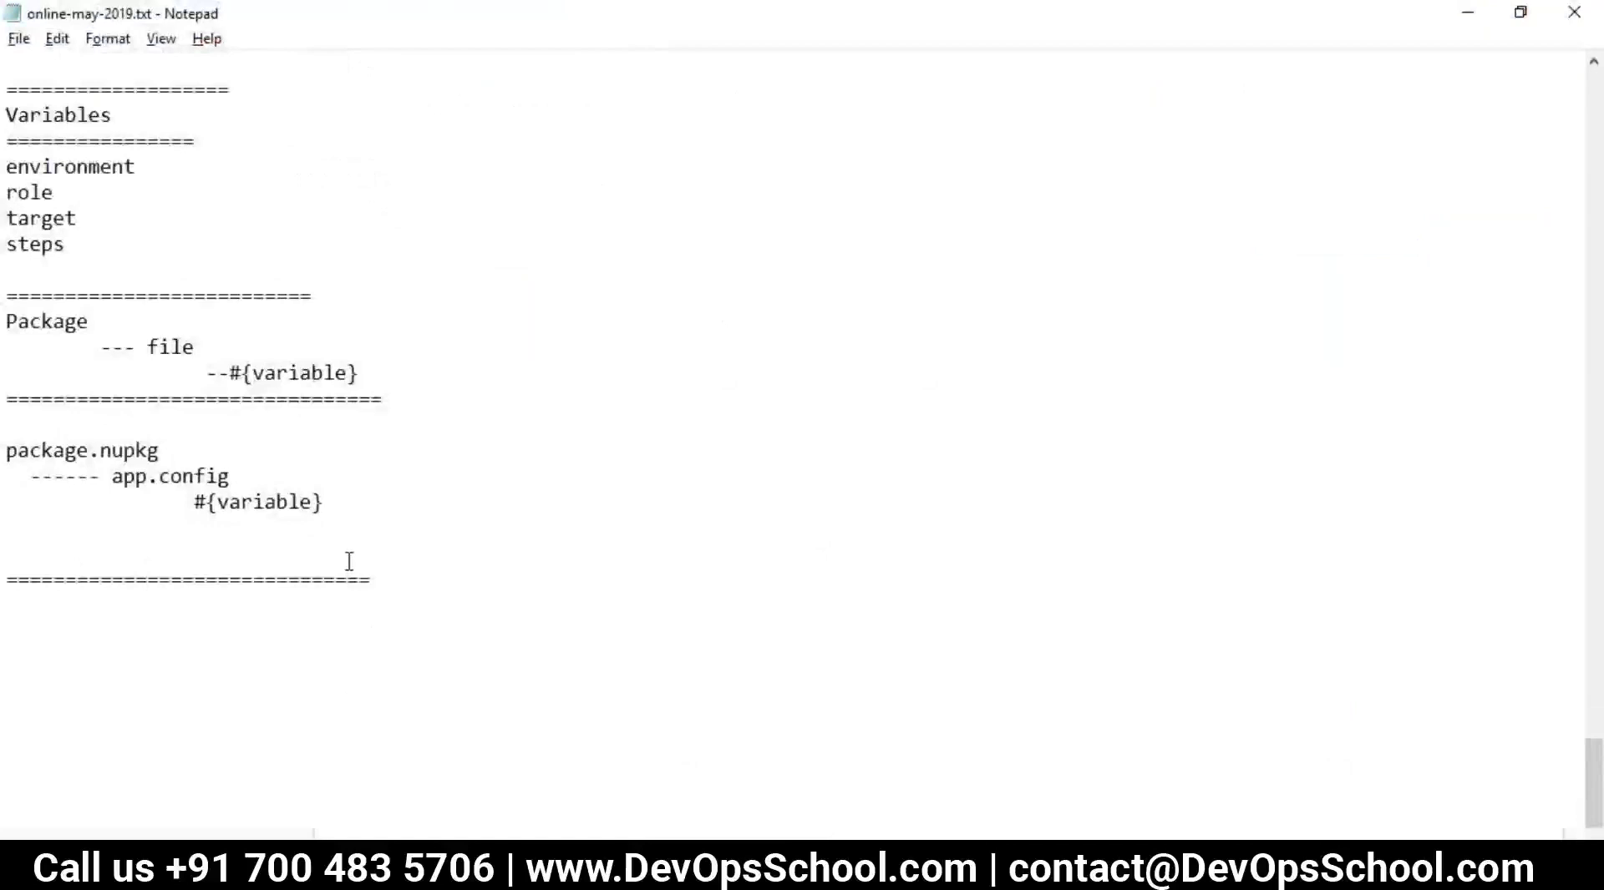
- Begin a question beneath the separator: "Q1 - There is MSI file and you have a file inside it and without variable"
type("pa")
key("BackSpace")
key("BackSpace")
key("BackSpace")
key("Return")
type("Q")
key("BackSpace")
type("Q1 - There i")
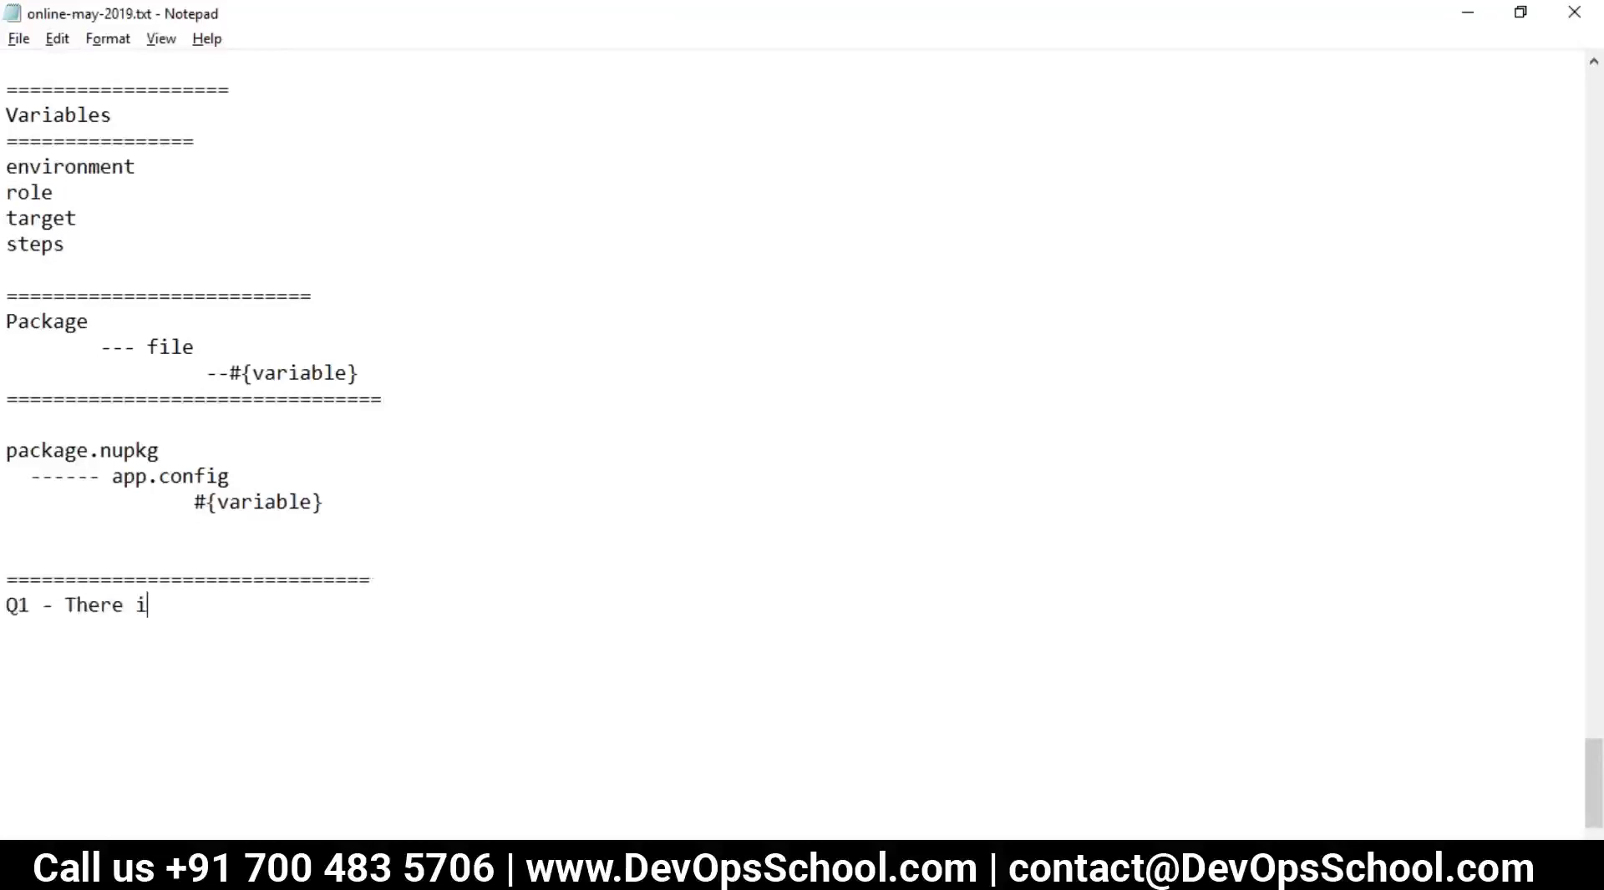
type("s MSI file a")
type("you have a file inside ")
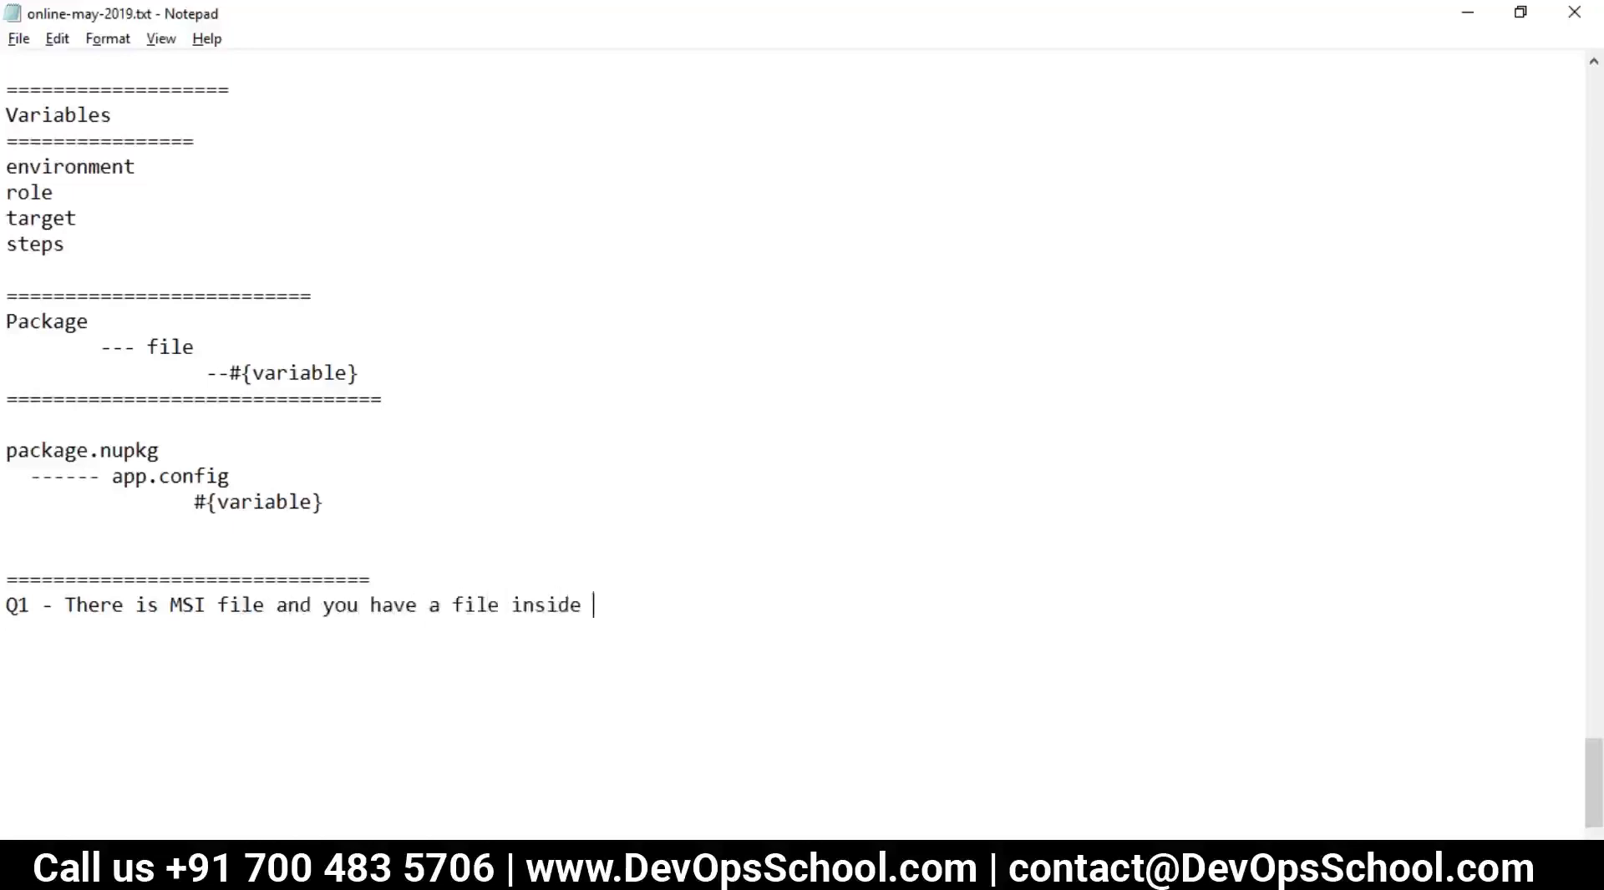
type("it and without variable")
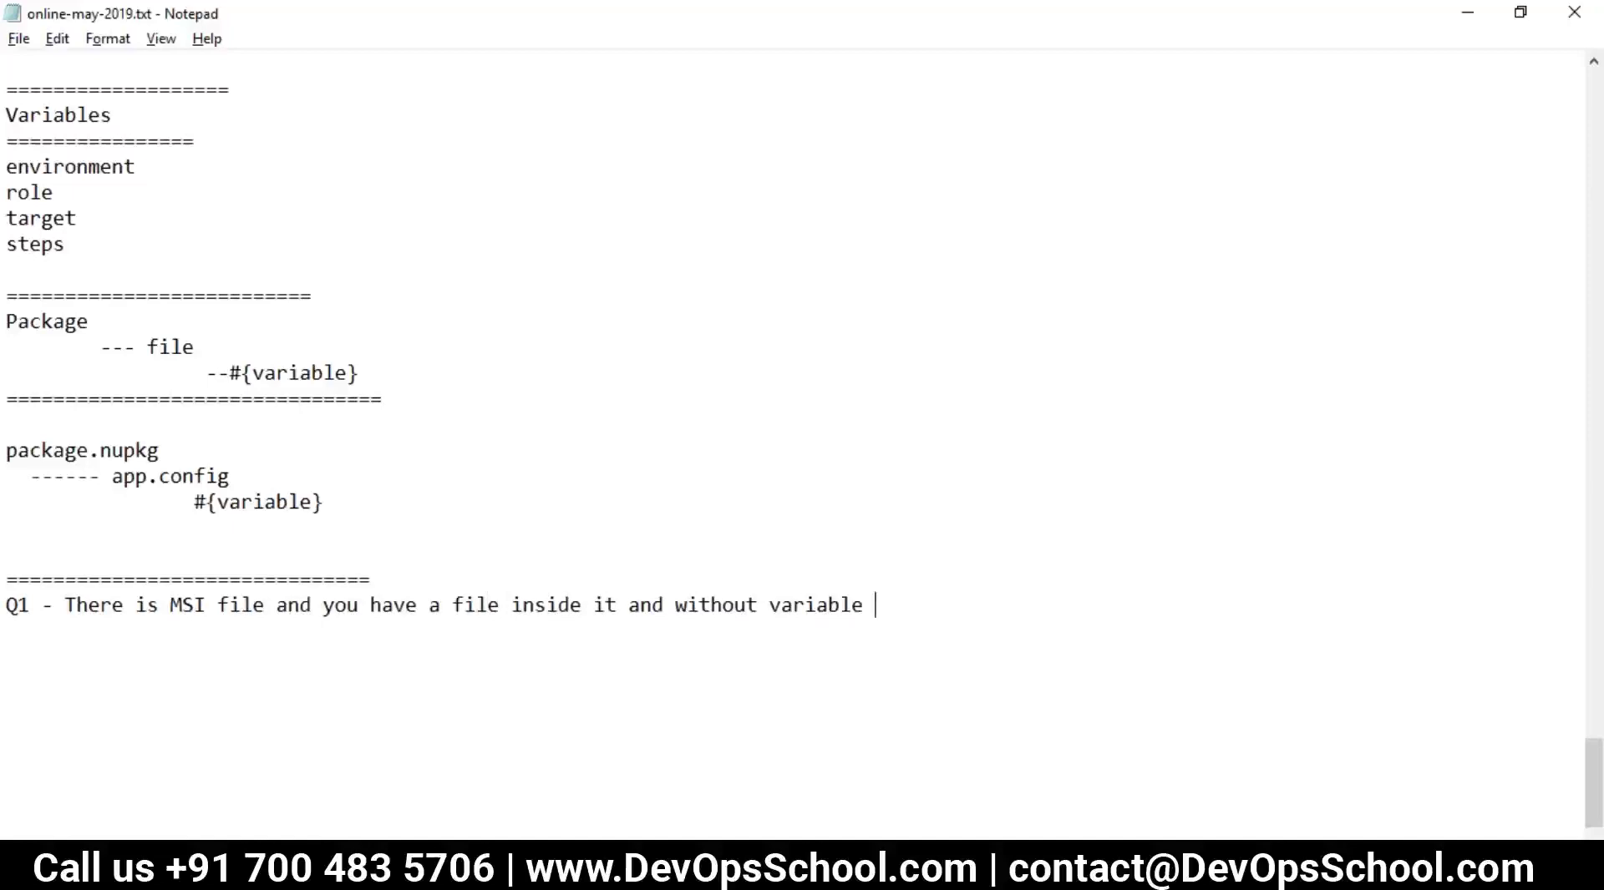
- Complete question Q1 with "dec, we want to replace some text with somthing from variable" and start a new line
type(" dec, we want t")
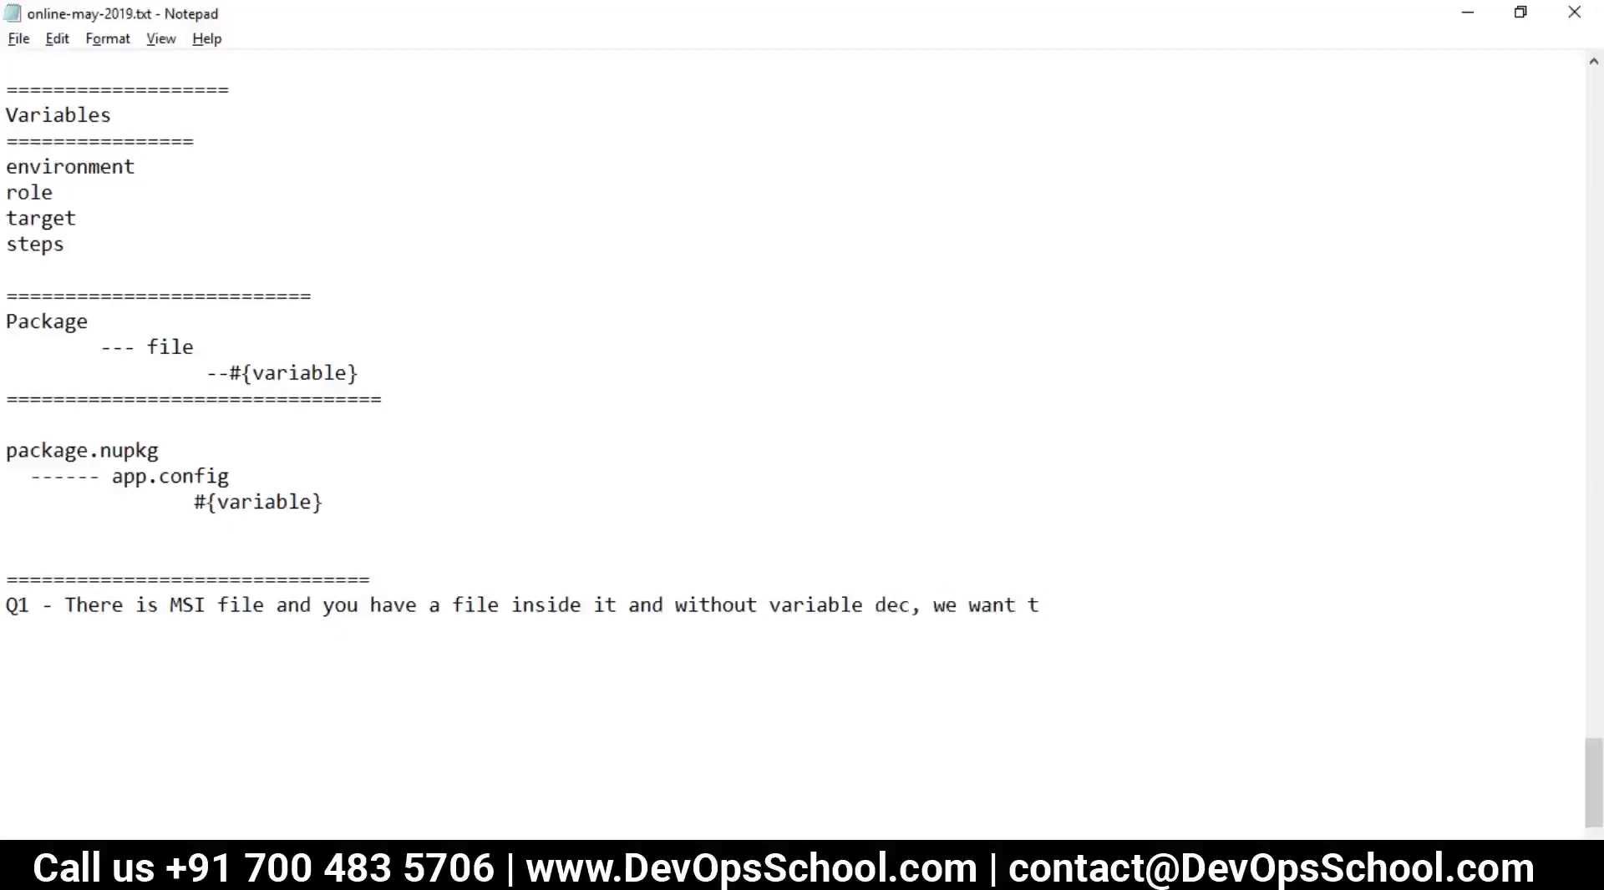
type("o replace some ")
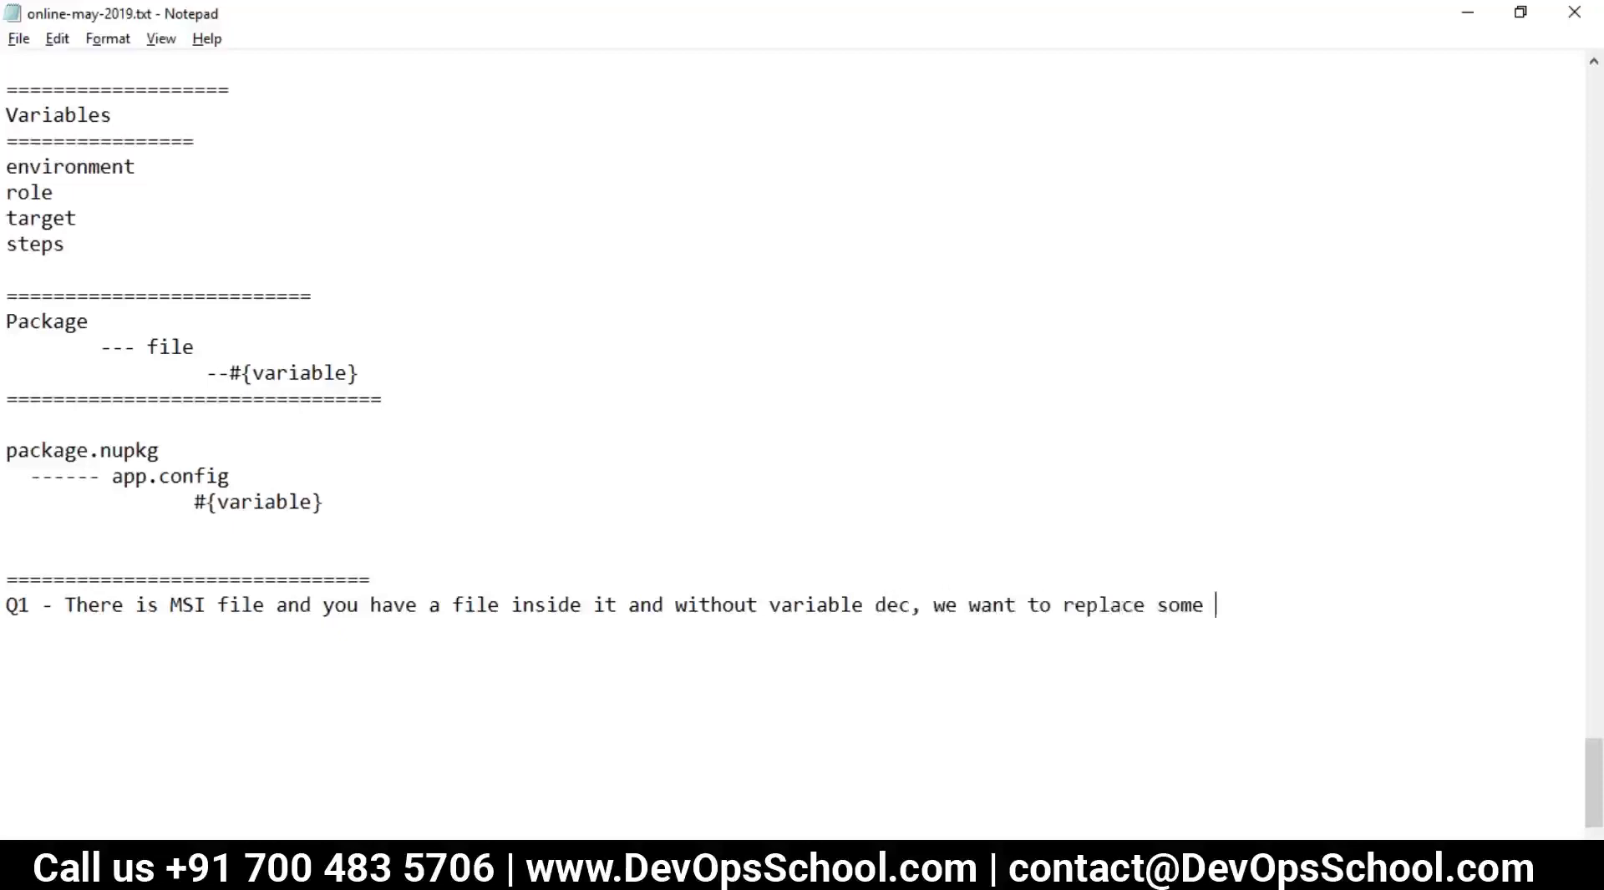
type("text with som")
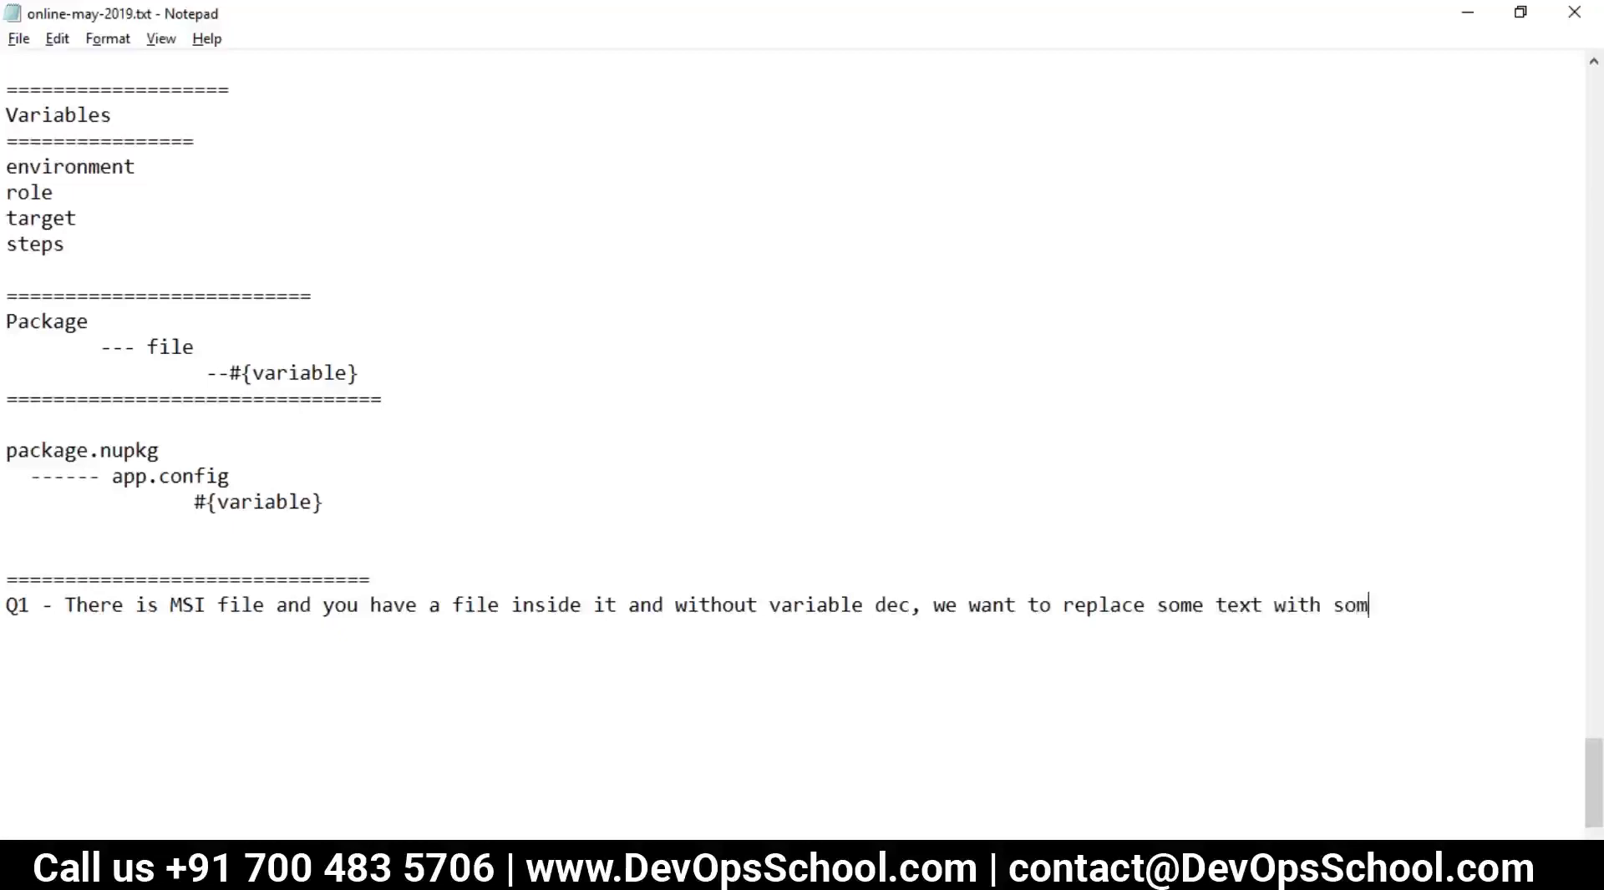
type("thing from var")
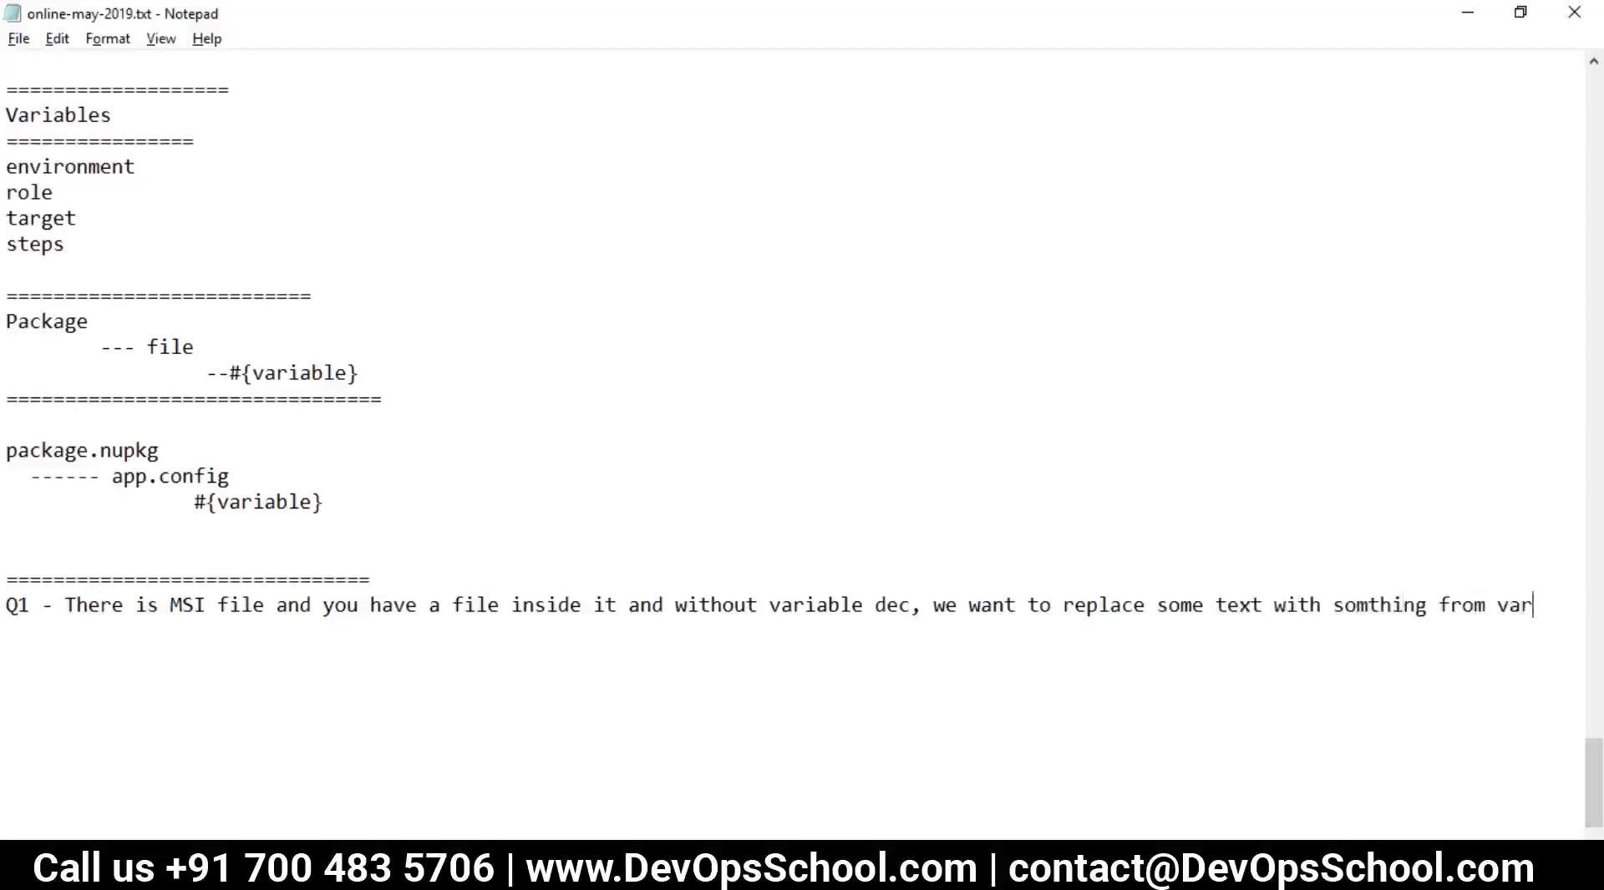
type("aiable")
key("BackSpace")
key("BackSpace")
key("BackSpace")
key("BackSpace")
key("BackSpace")
key("BackSpace")
type("iable.")
key("BackSpace")
key("BackSpace")
type("e")
key("Return")
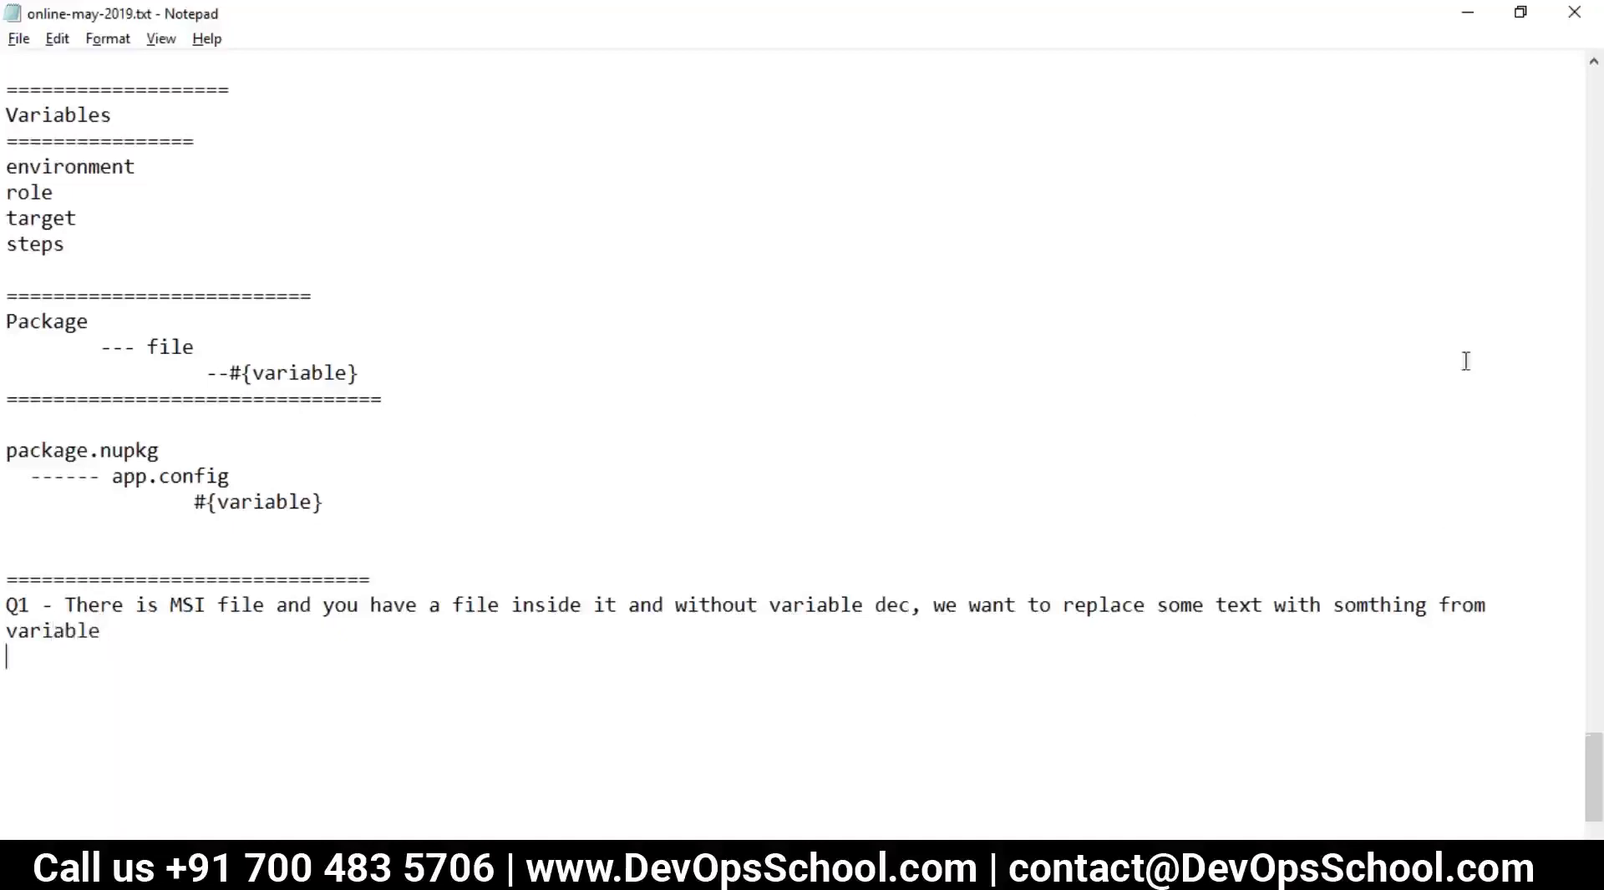
- Add the <appSettings> snippet containing <add key="remotePort" value="8086" /> below question Q1
left_click(1584, 487)
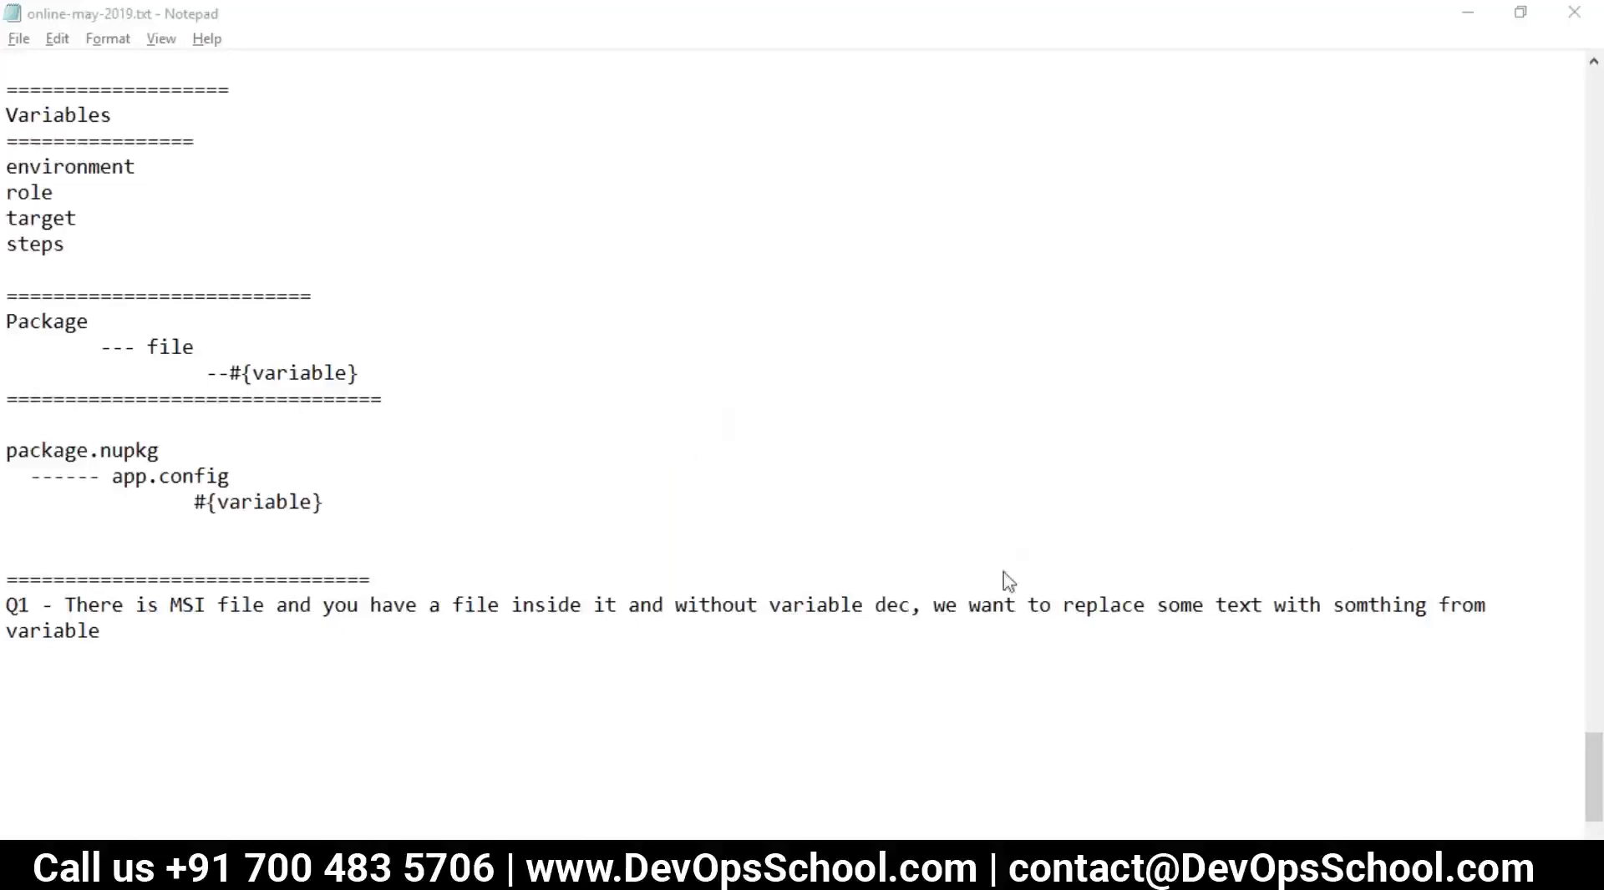
left_click(568, 702)
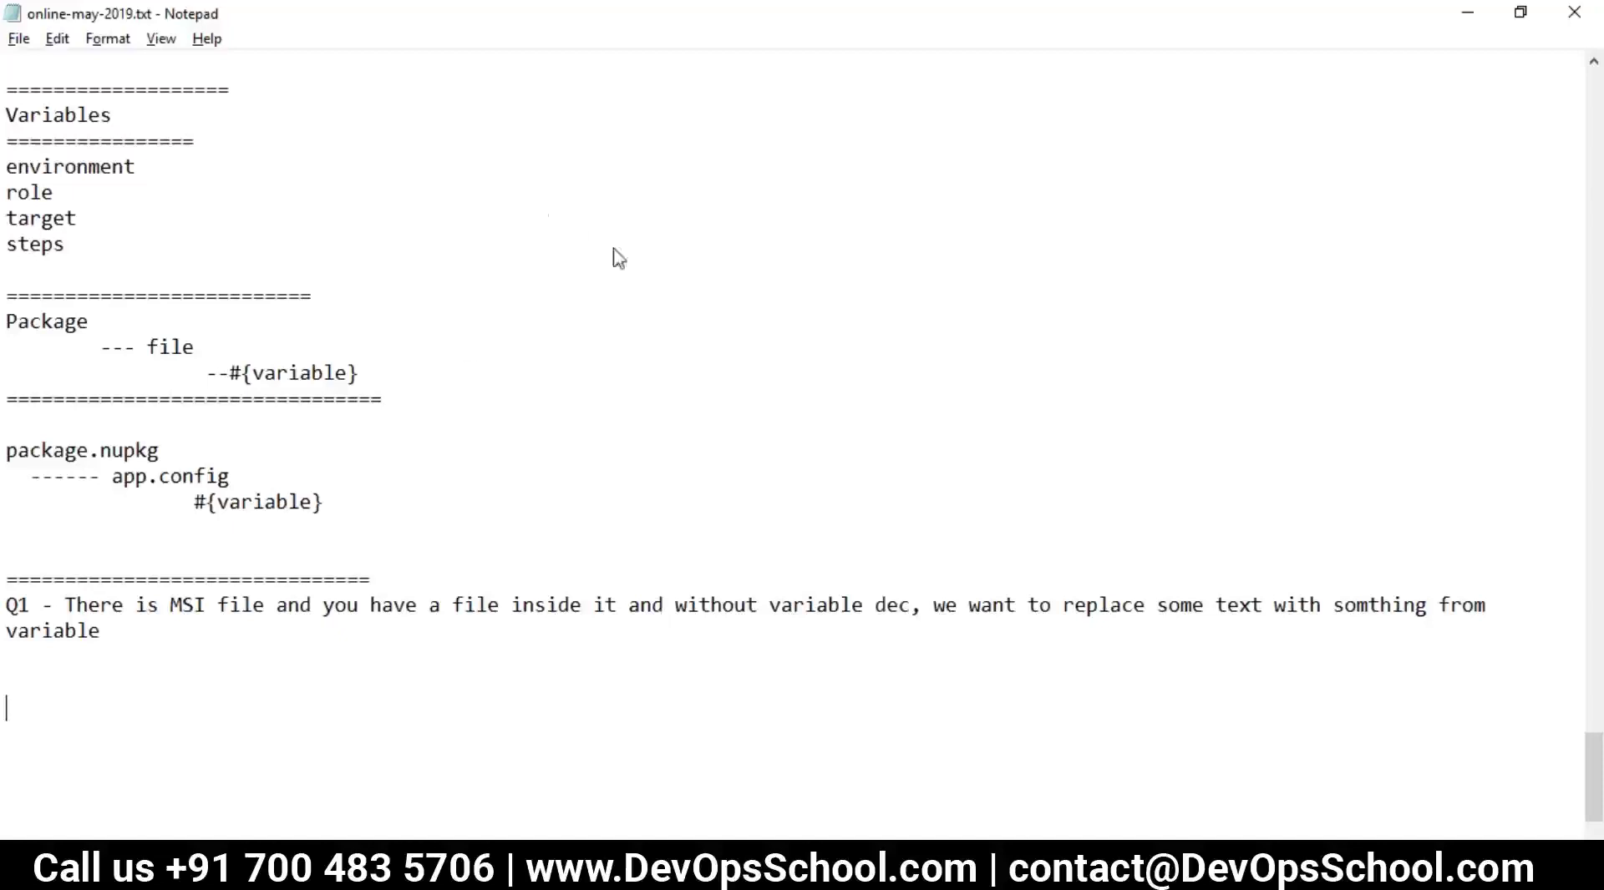
left_click(569, 251)
left_click(144, 675)
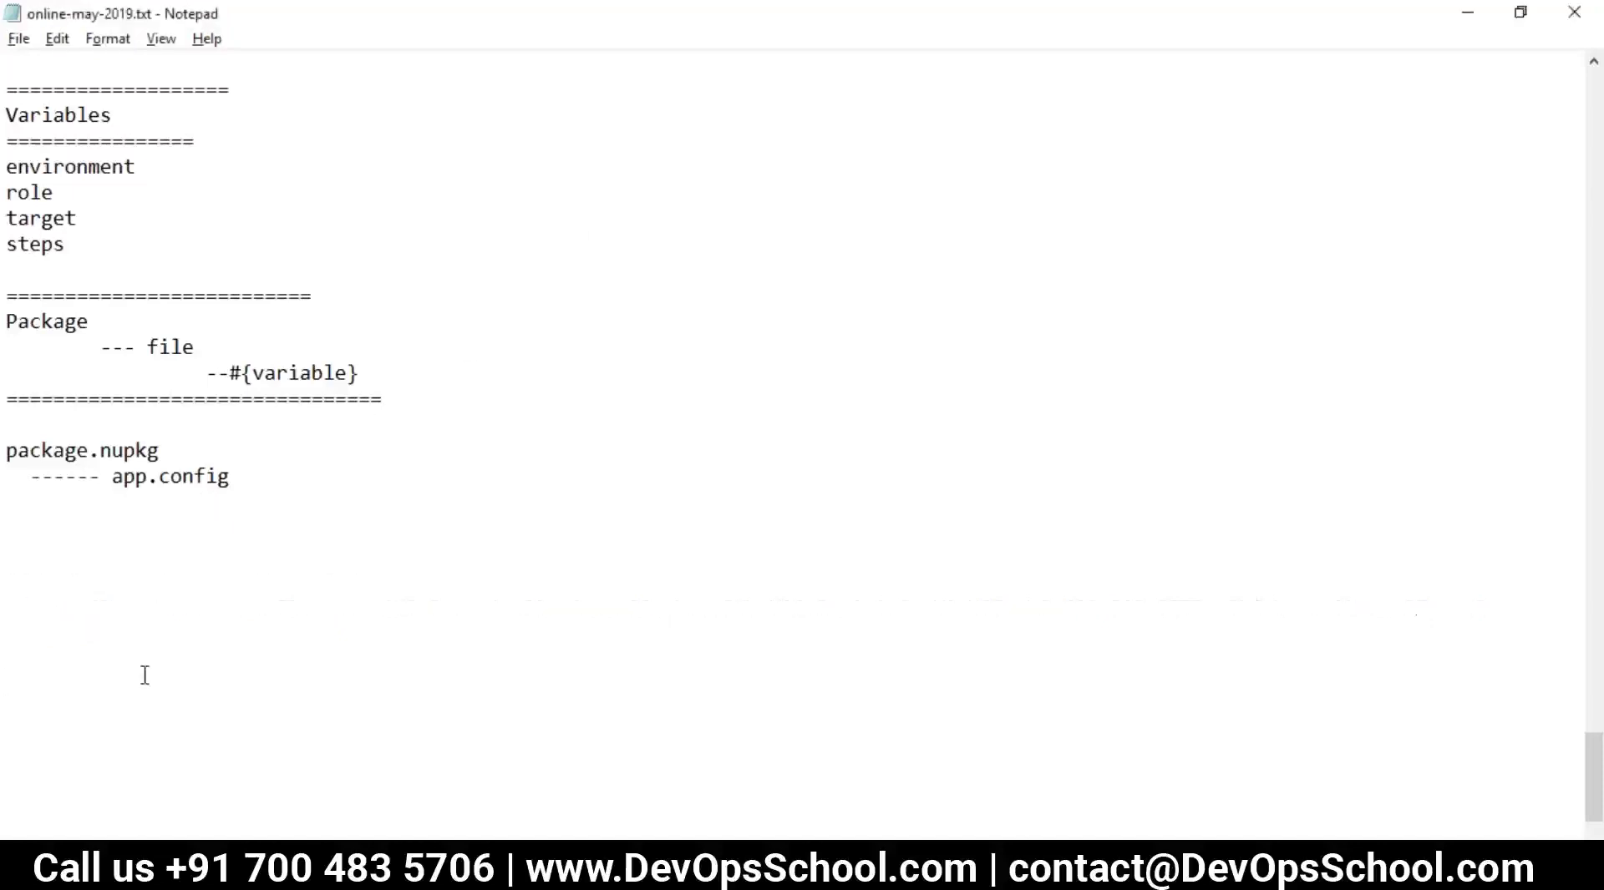
type("<appSettings>     <add key=\"remotePort\" value=\"8086\" />")
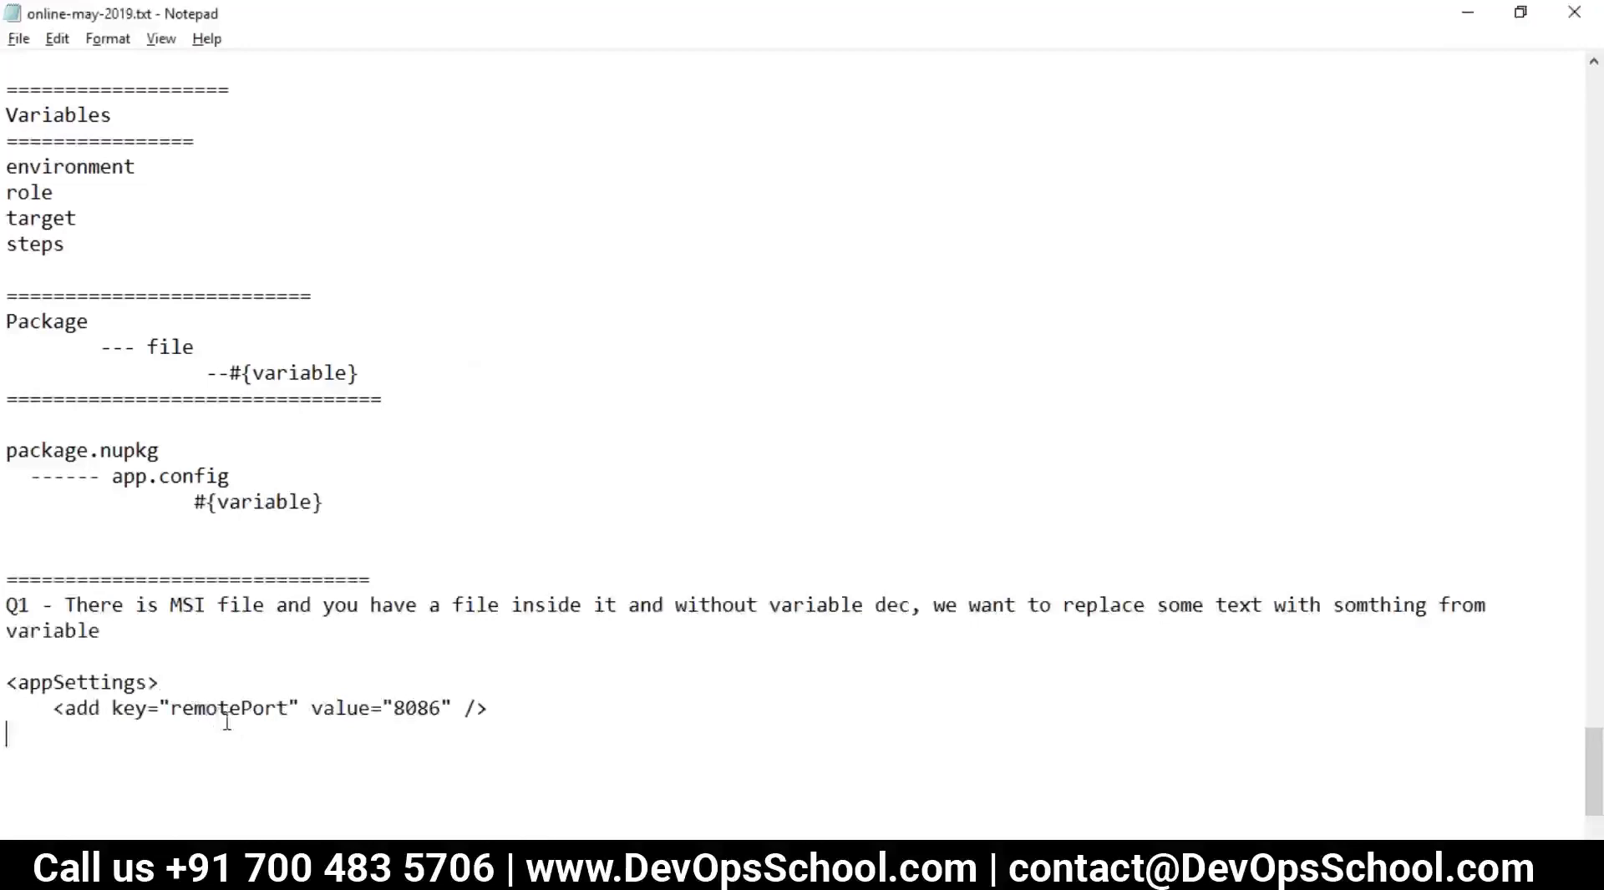
- Insert the line "File format - .config" directly above the <appSettings> snippet
left_click(154, 645)
key("Return")
type("Fi")
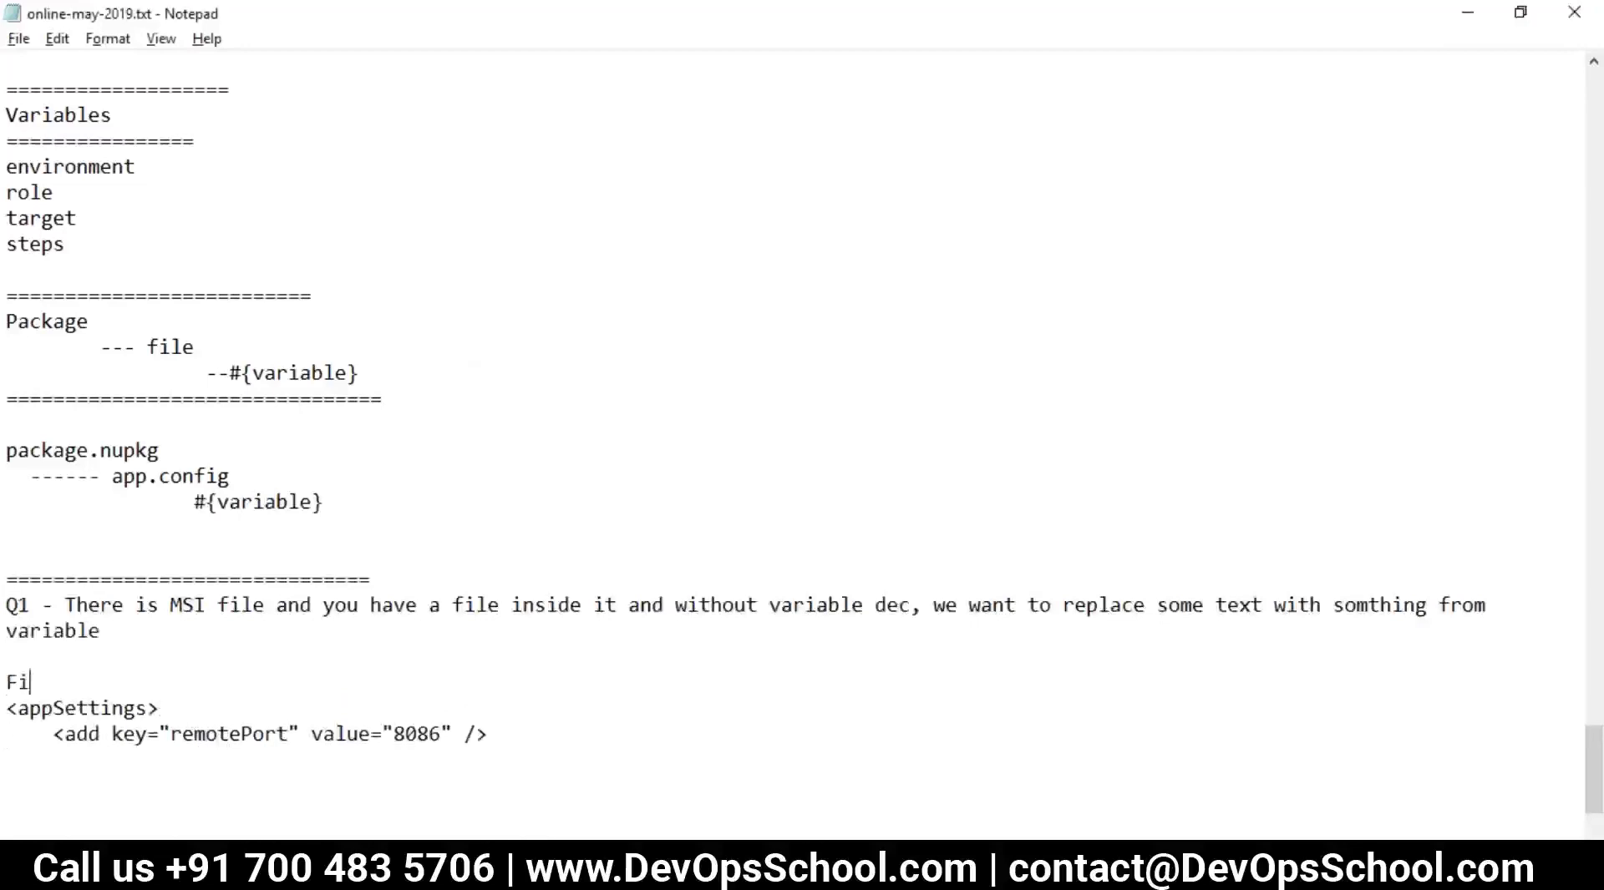
type("le format")
key("BackSpace")
type("- ")
type("conf")
key("BackSpace")
key("BackSpace")
key("BackSpace")
key("BackSpace")
type(".config")
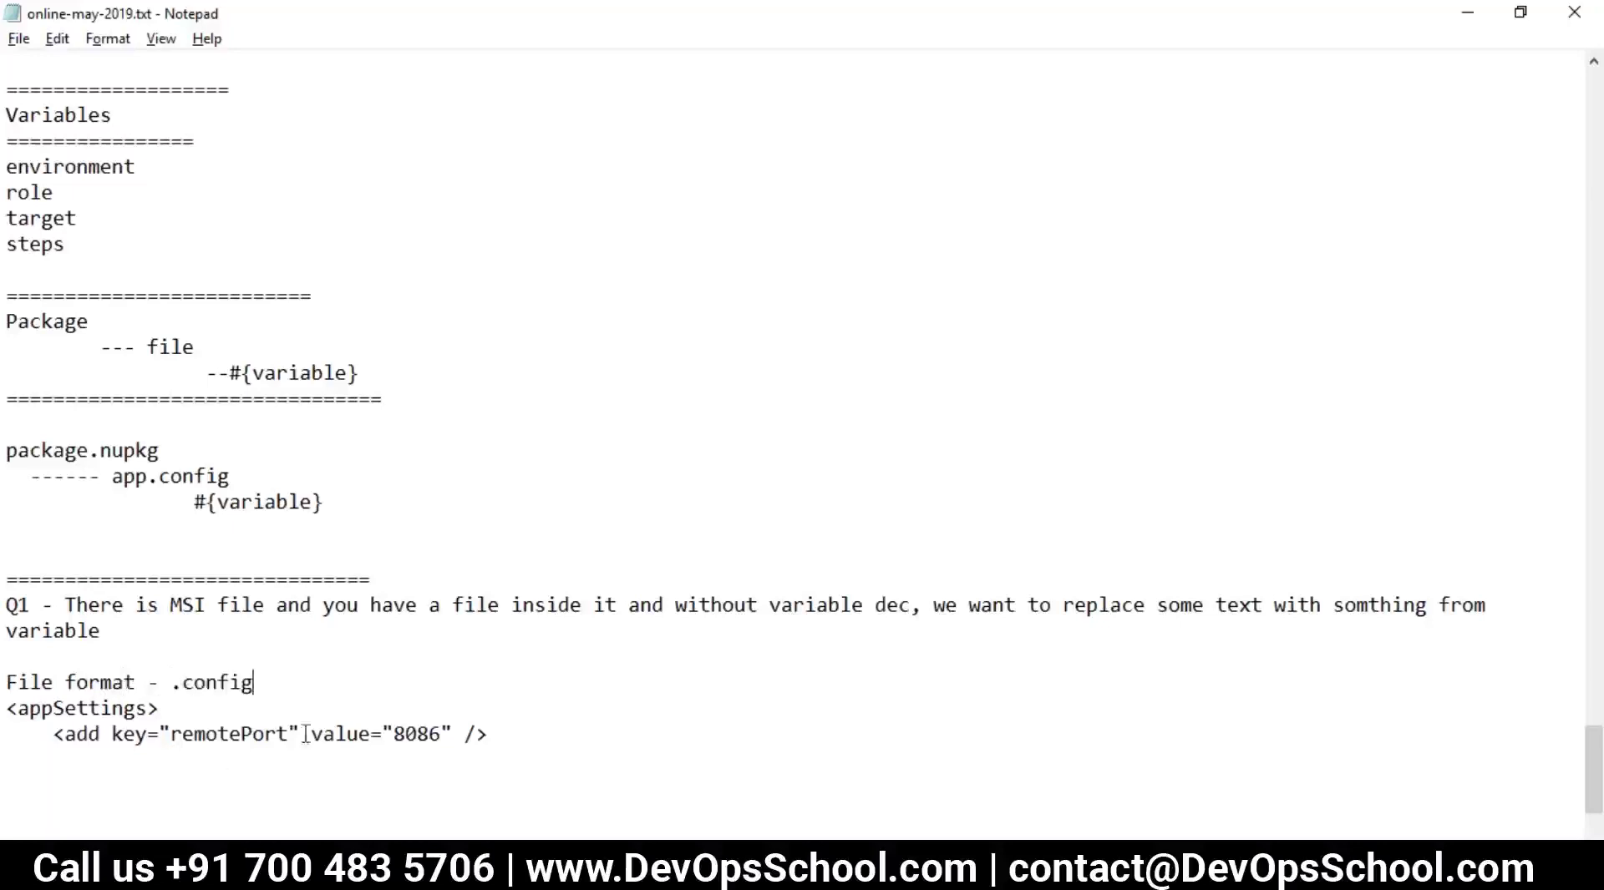
- Add the note "key --> from remoteport to XXX" beneath the <appSettings> snippet and highlight it for review
left_click_drag(399, 734, 445, 736)
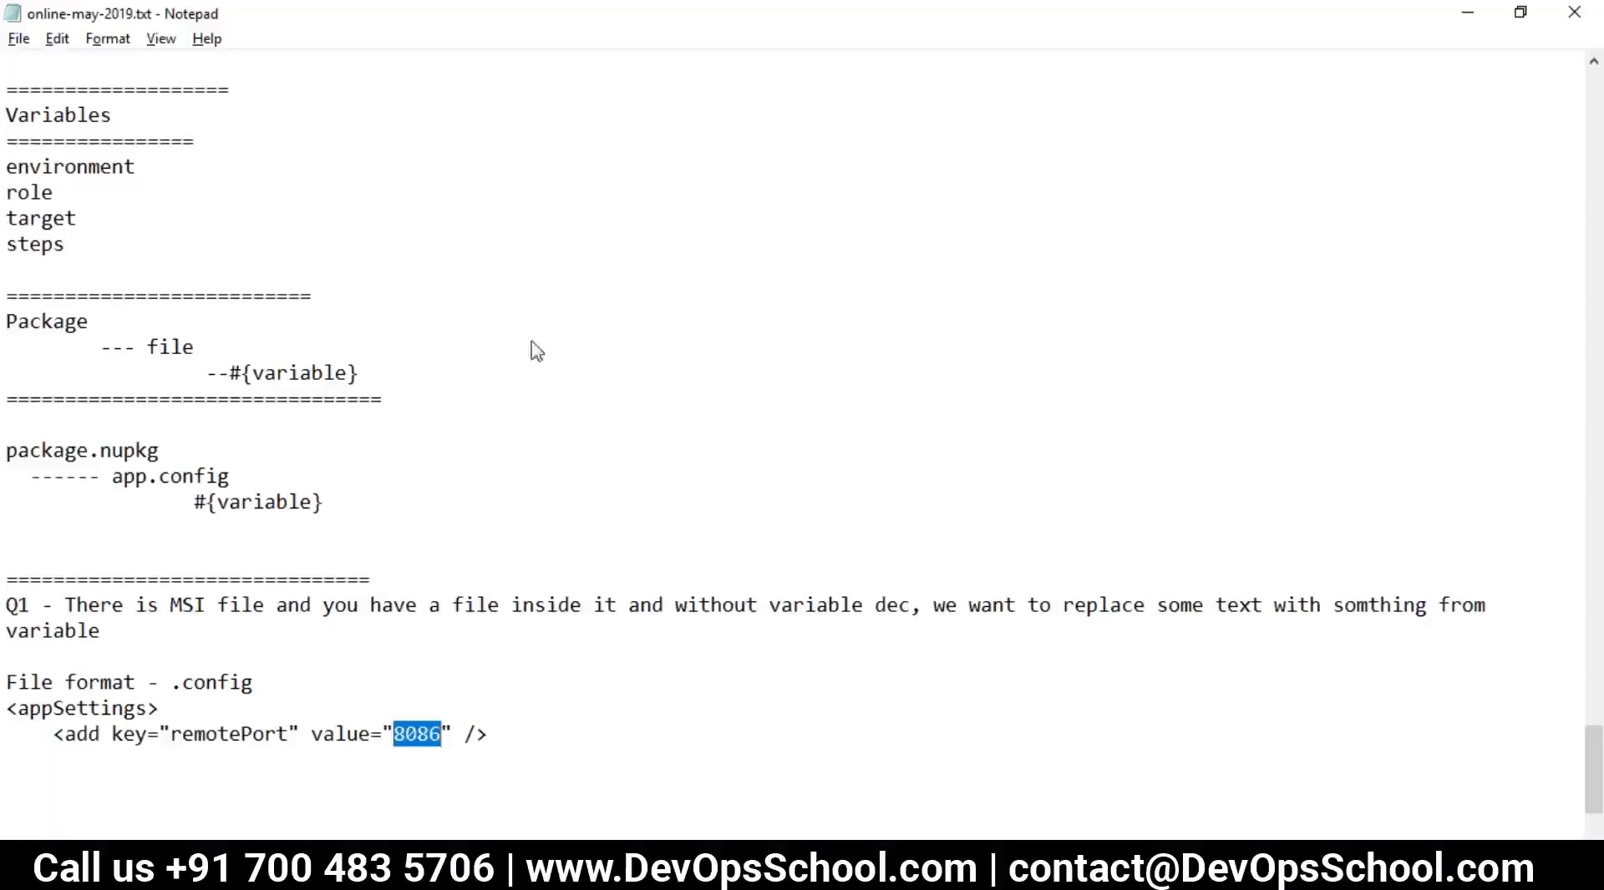
left_click(512, 735)
key("Return")
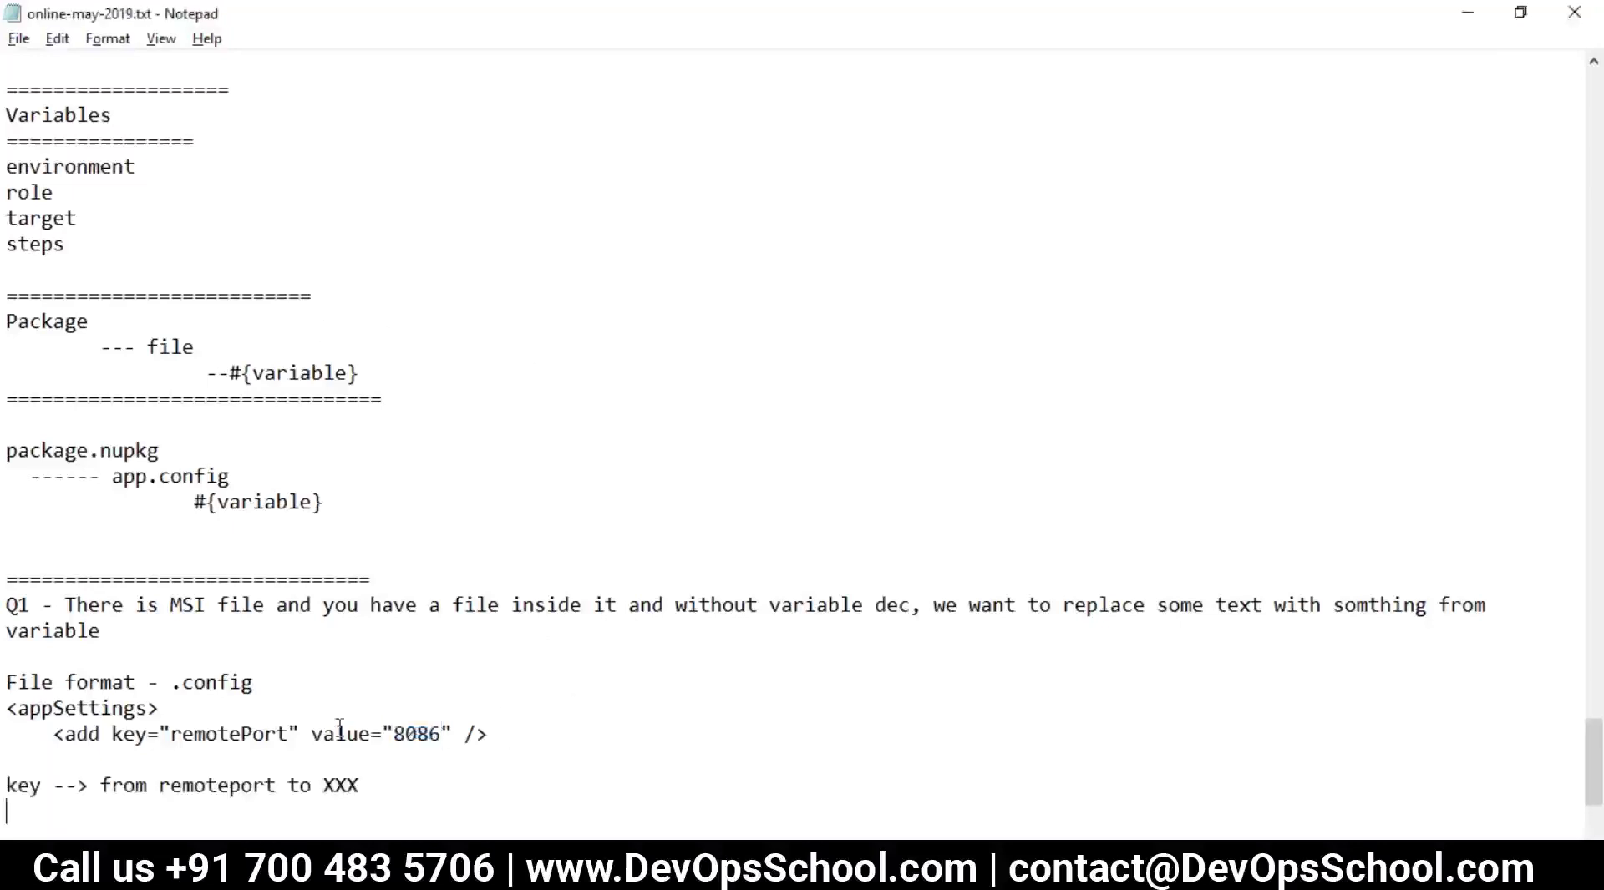
scroll(348, 767, "down", 1)
left_click_drag(359, 708, 11, 698)
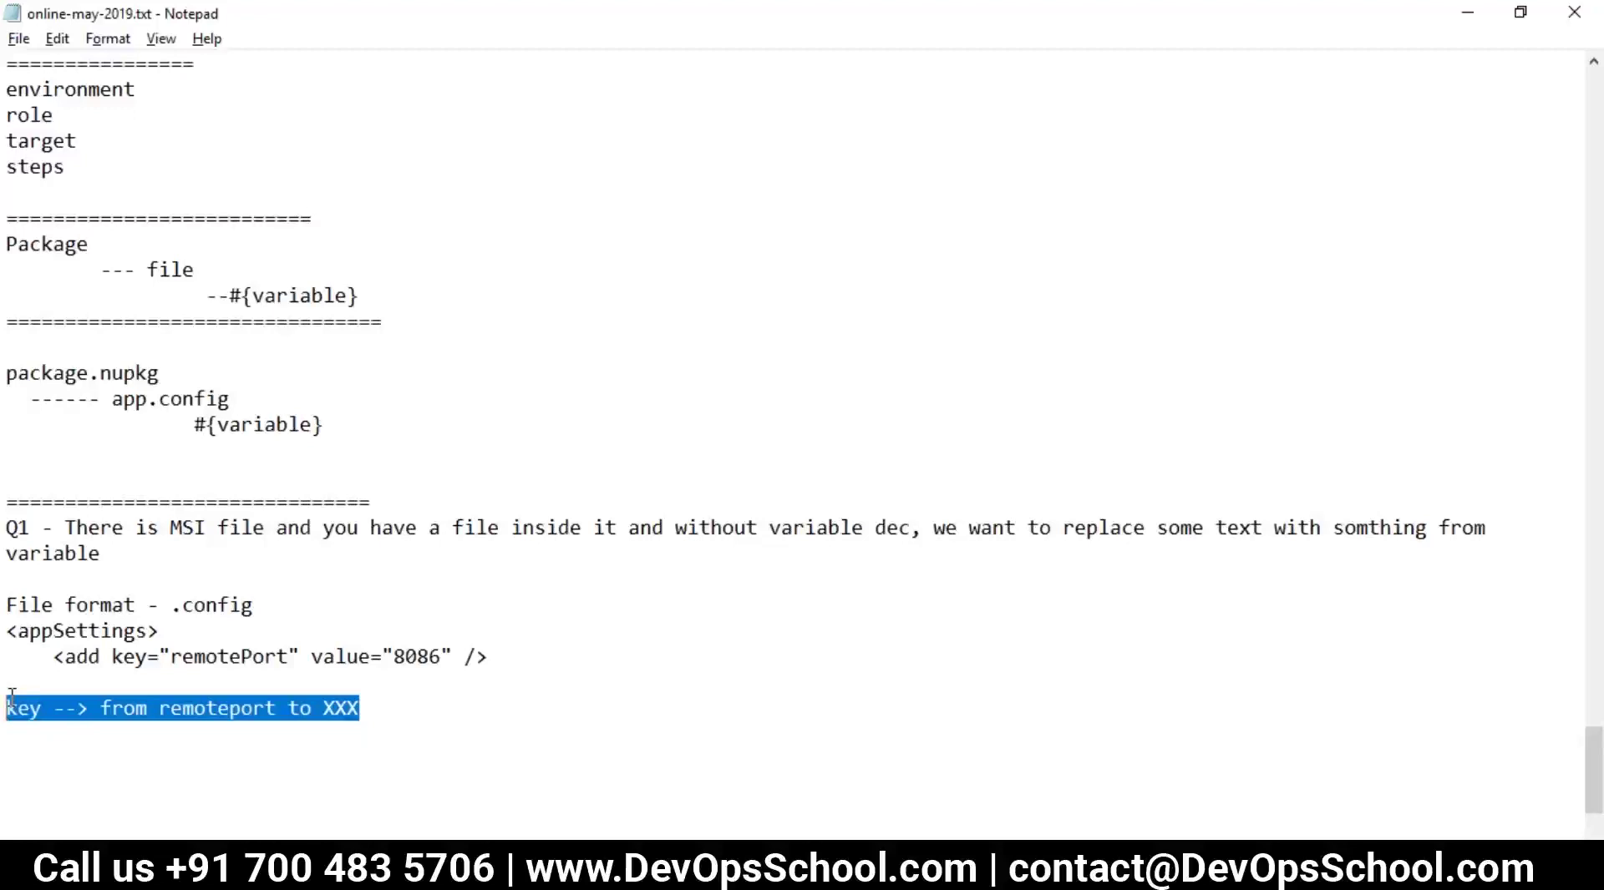
left_click(74, 738)
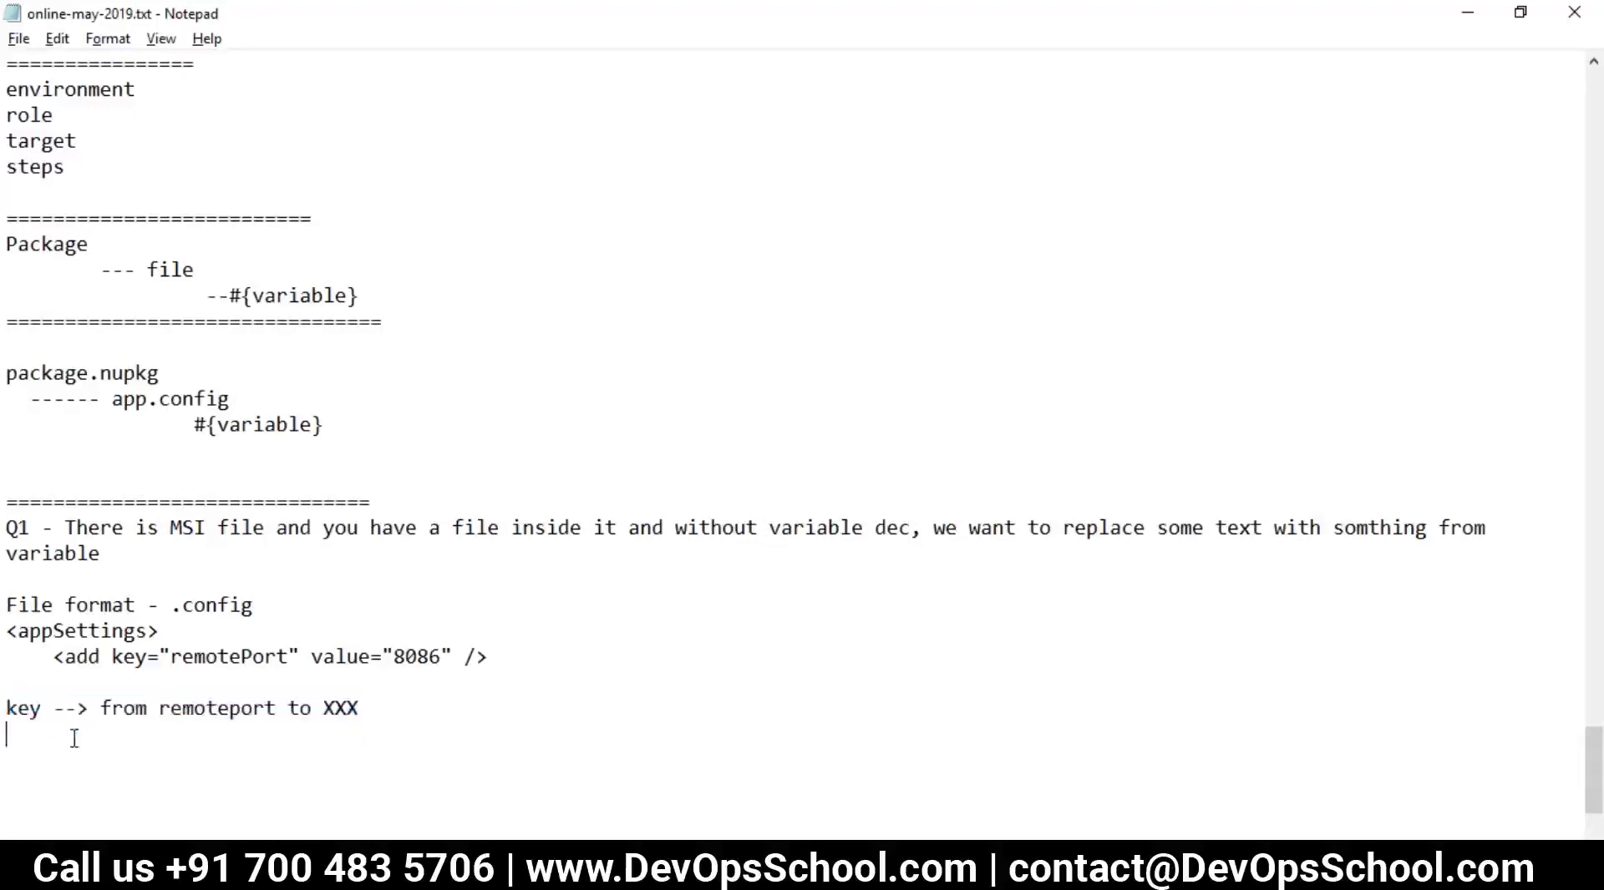
- Close the Q1 notes with a line of dashes beneath the key note and save the file
type("----------------------------")
left_click(18, 39)
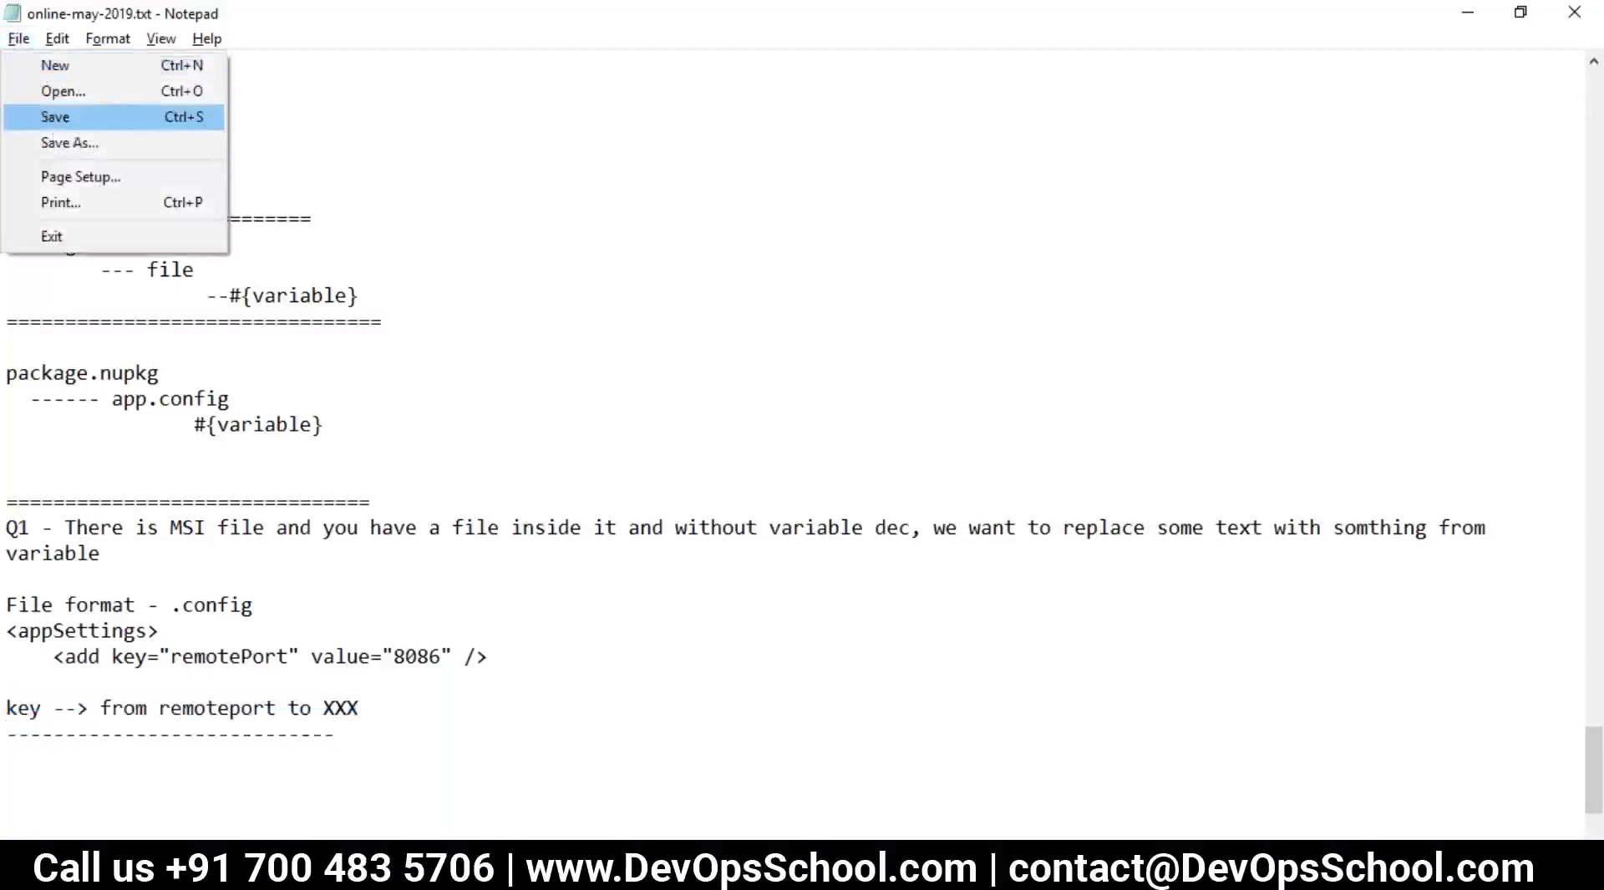
left_click(46, 115)
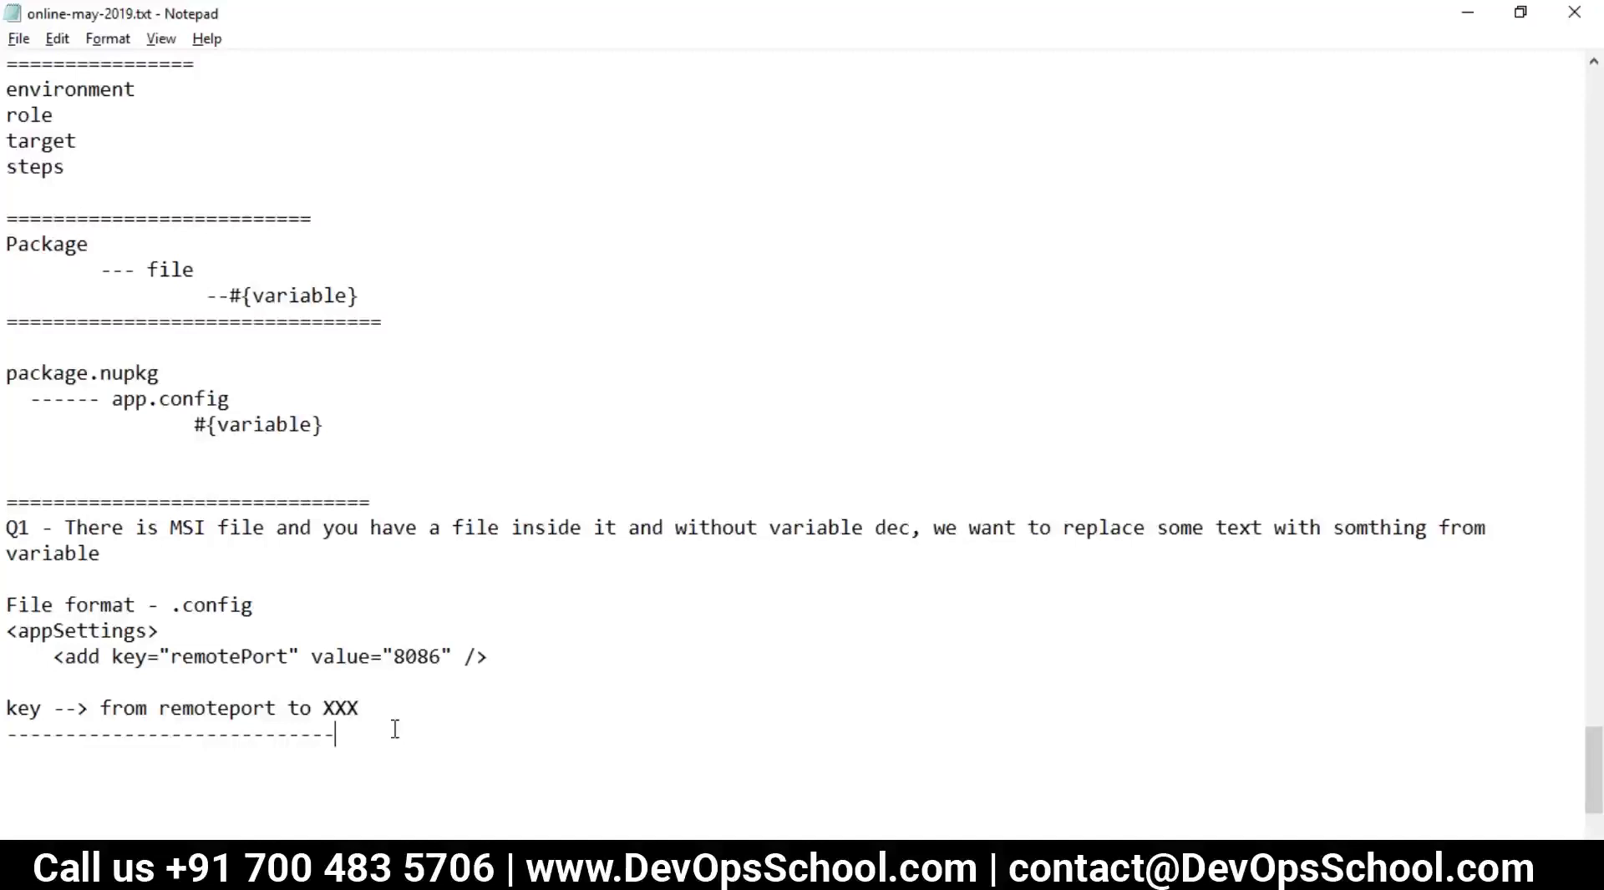
type("--")
left_click(18, 38)
left_click(50, 121)
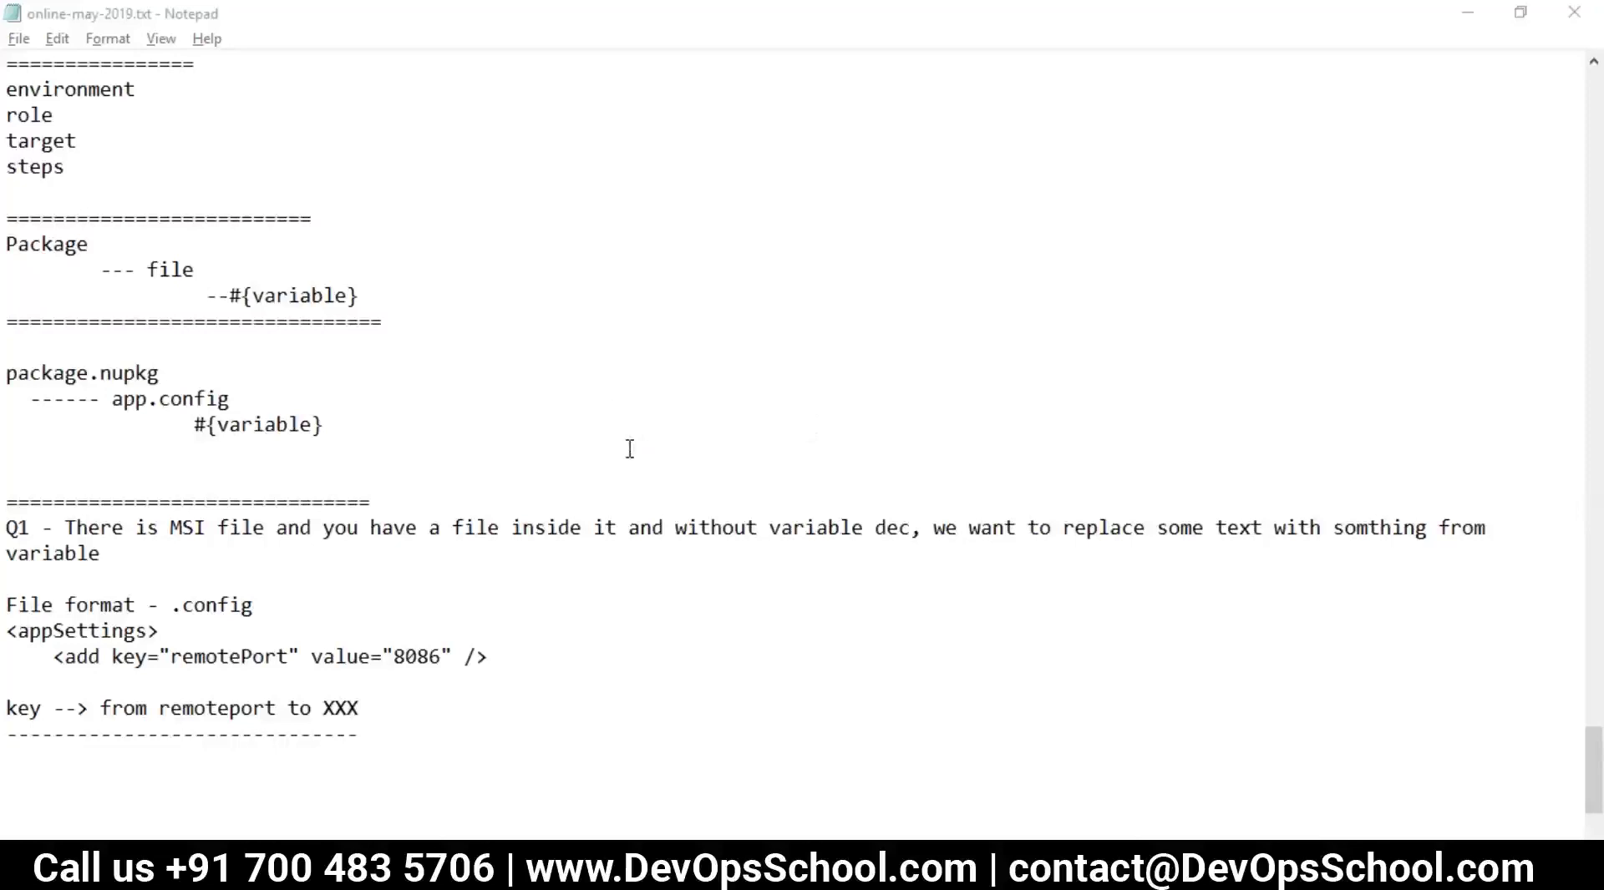
- Switch to Remote Desktop Connection Manager and view the Ambit Asset Finance Desktop program folder
left_click(290, 770)
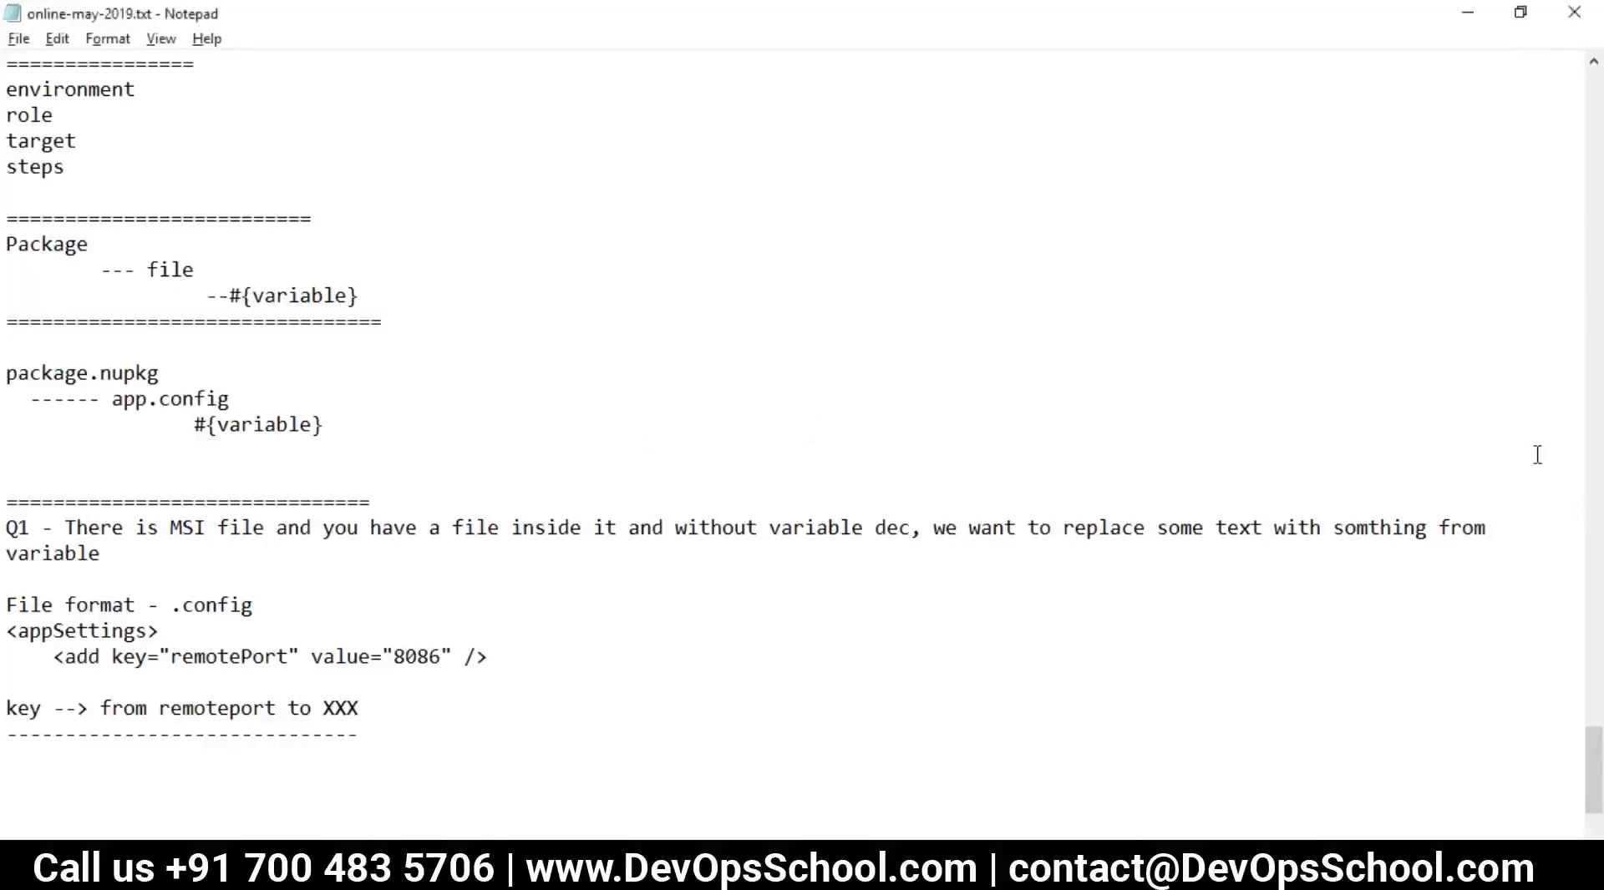
key("alt+Tab")
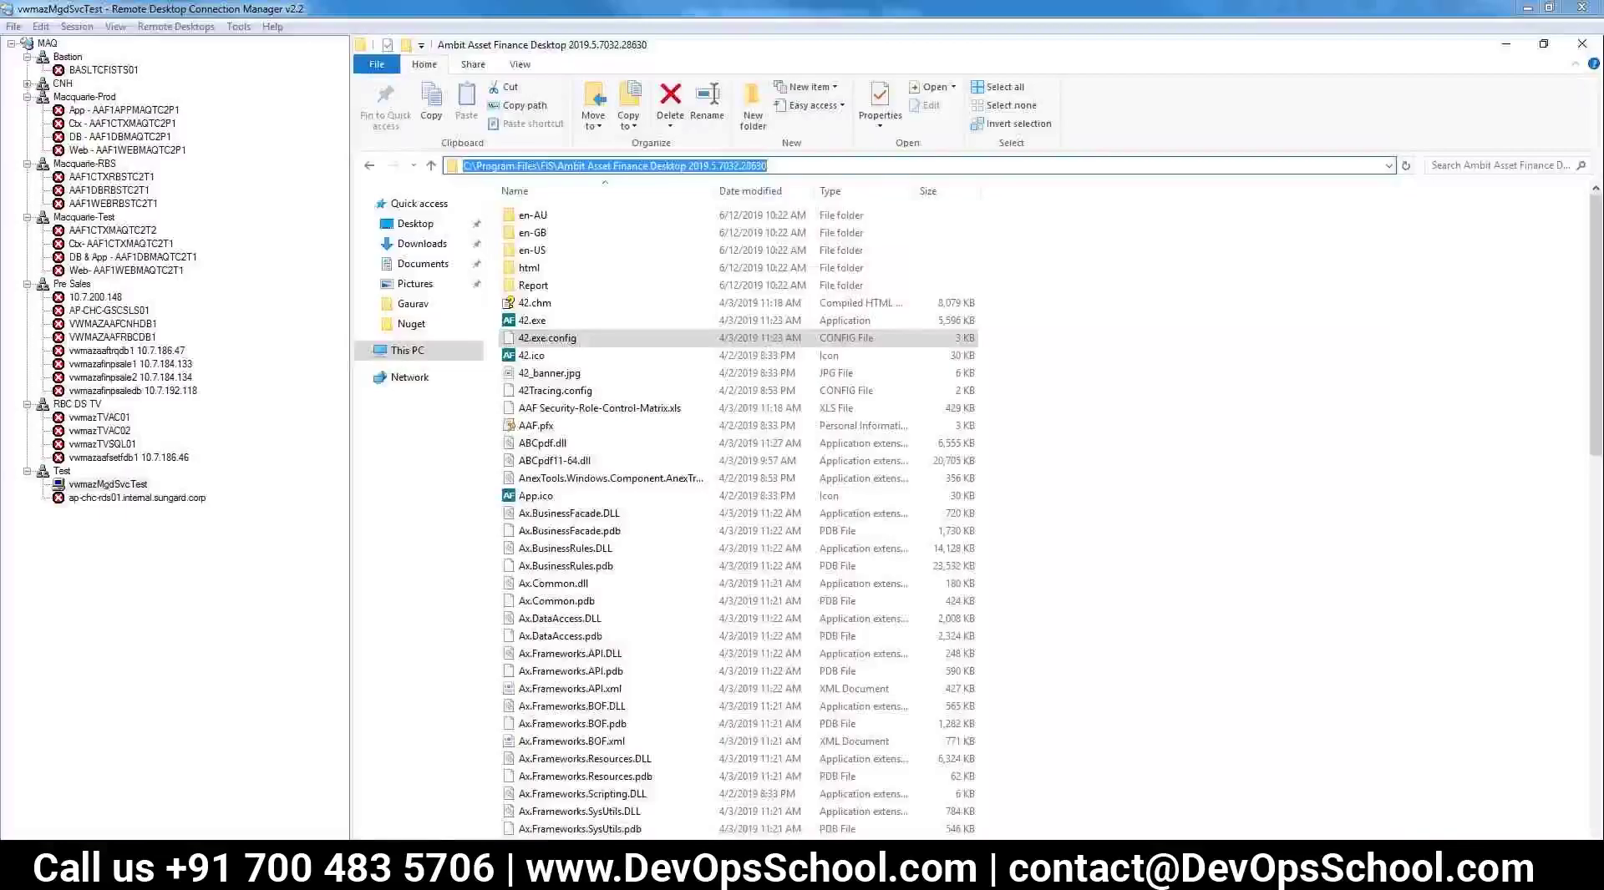
- View the extracted 42Setup64.msi folder under 2019.5_11, and select the full path of the Ambit Asset Finance Desktop program folder
left_click(610, 773)
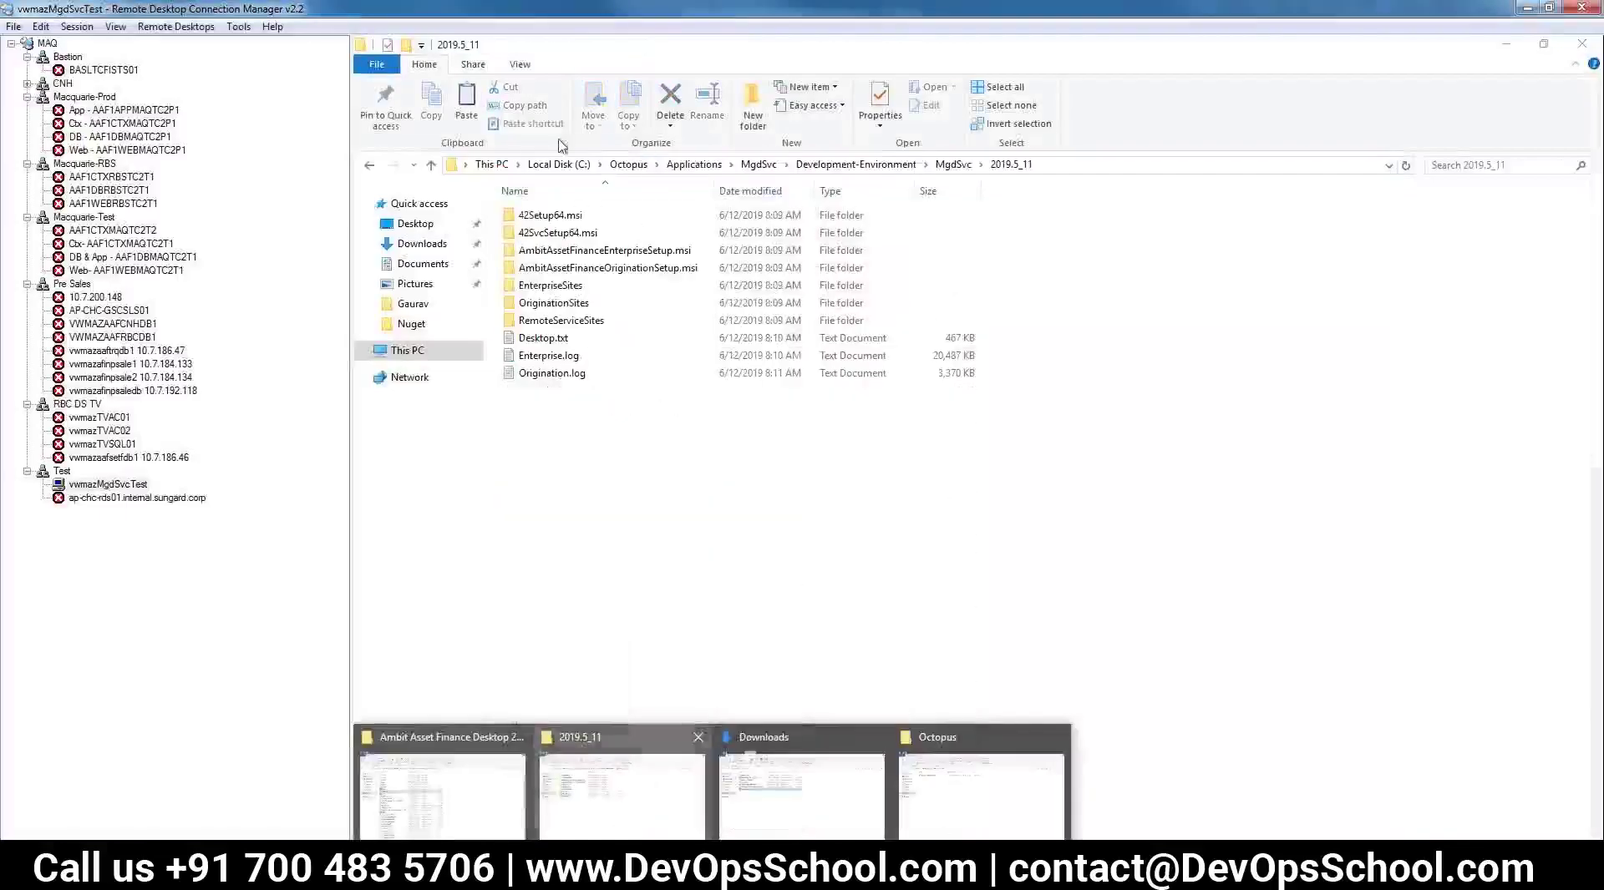
double_click(581, 217)
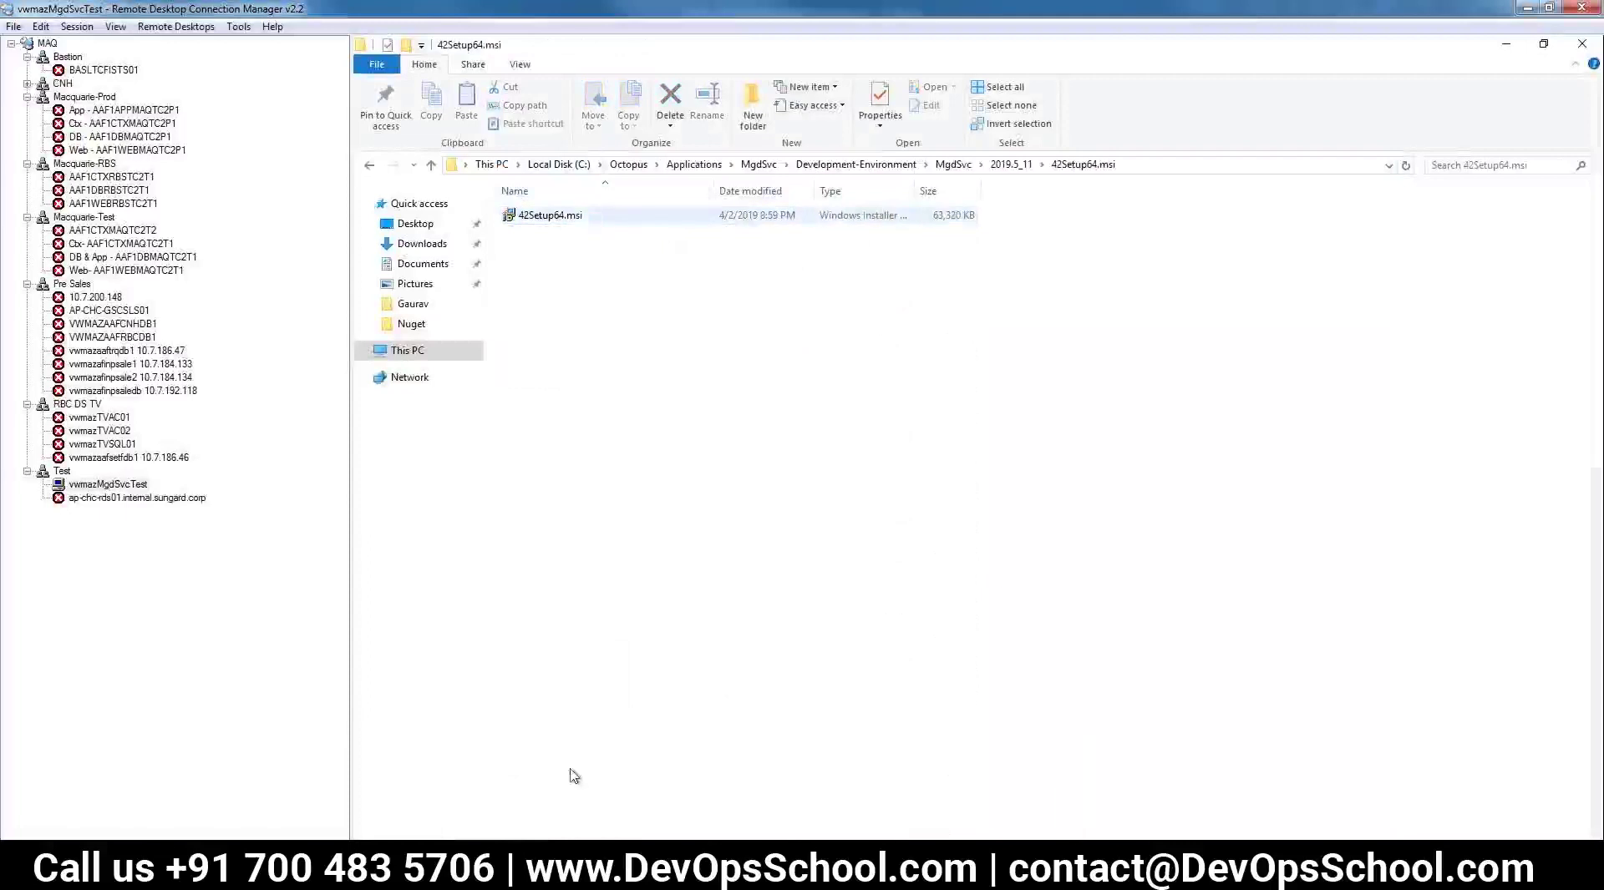
left_click(443, 868)
left_click(443, 827)
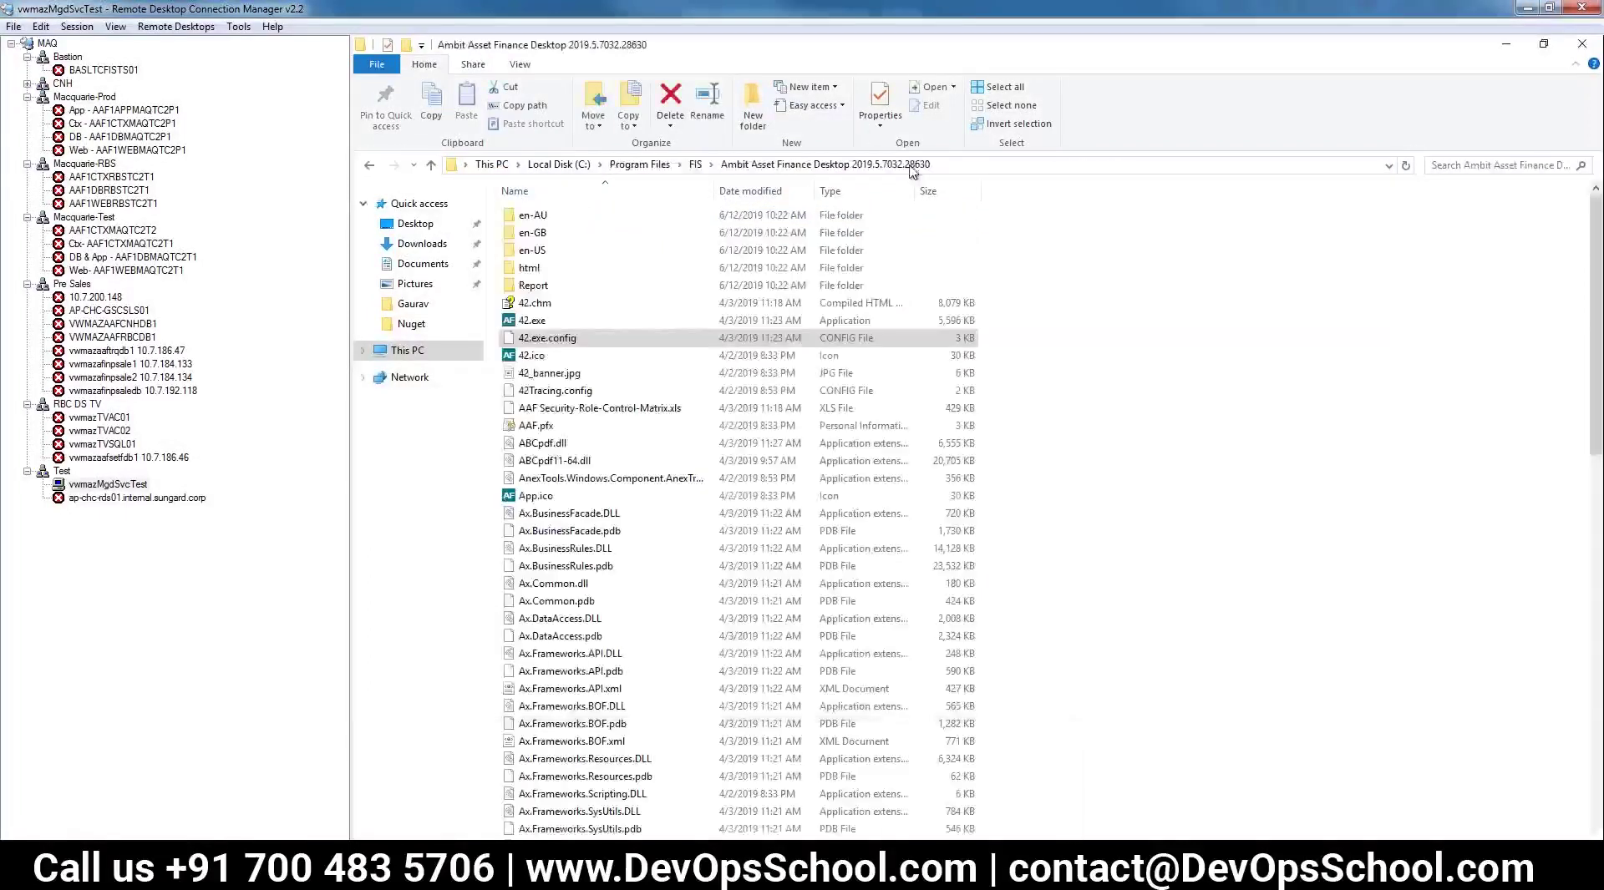
left_click(635, 166)
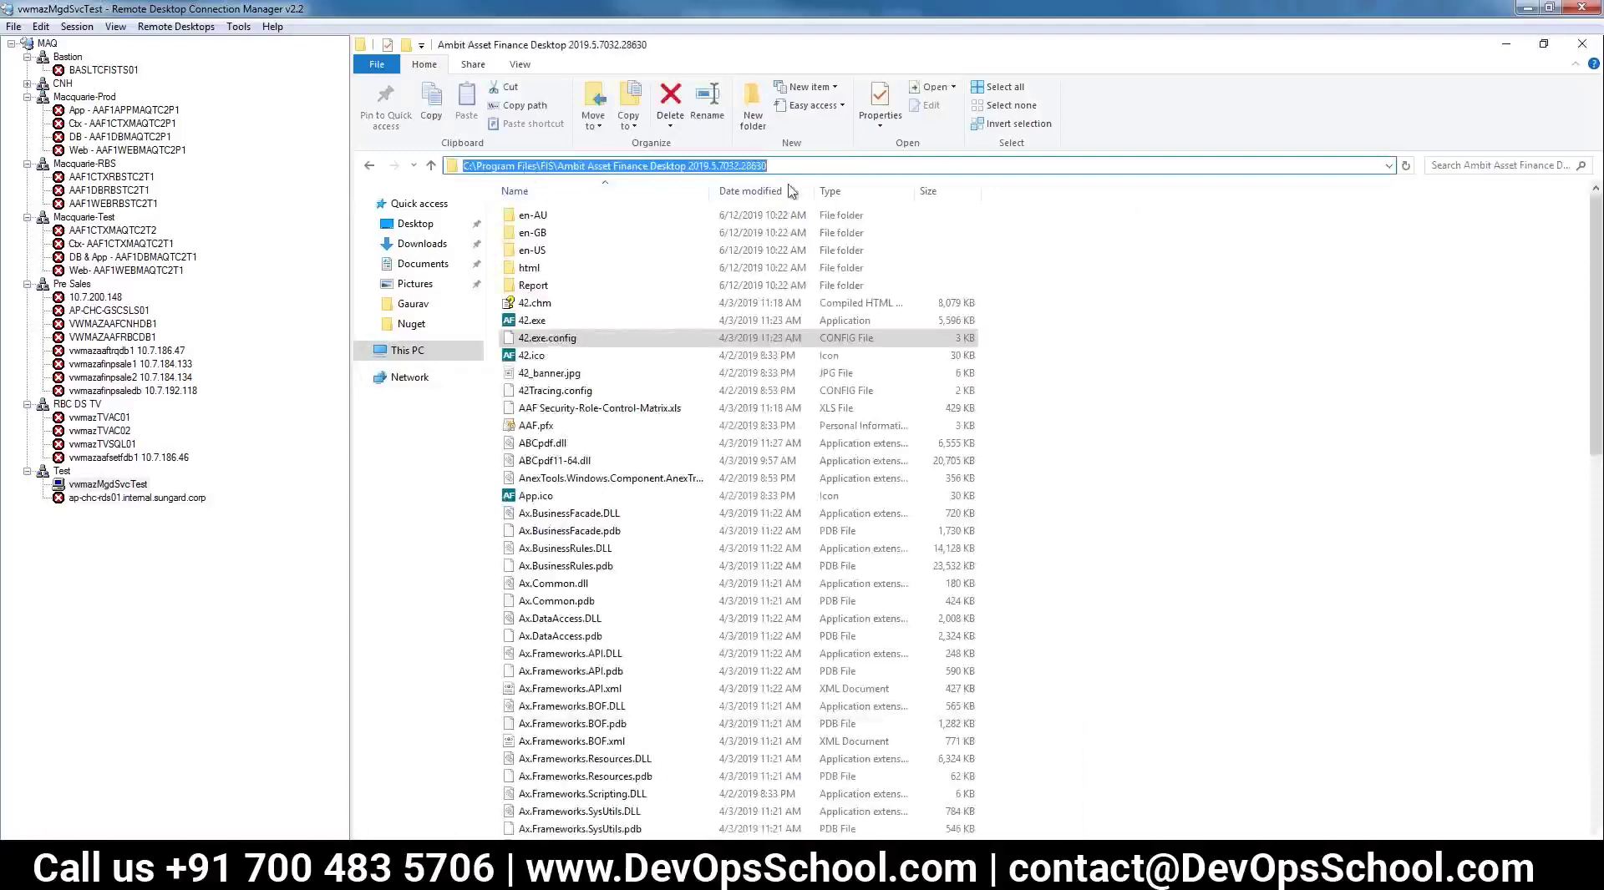
key("End")
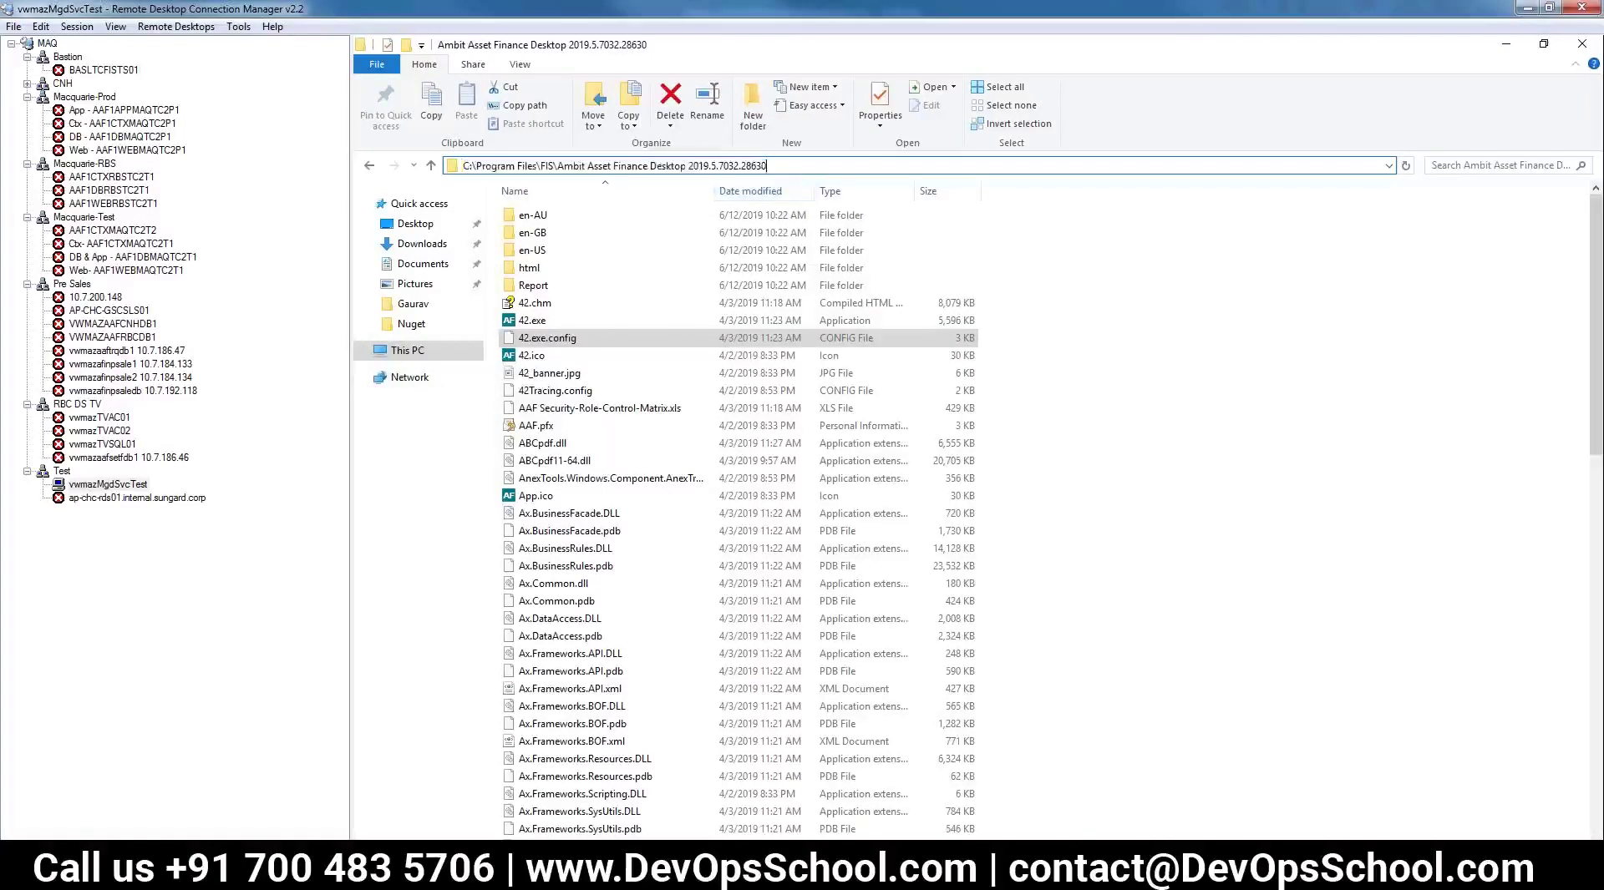
key("ctrl+a")
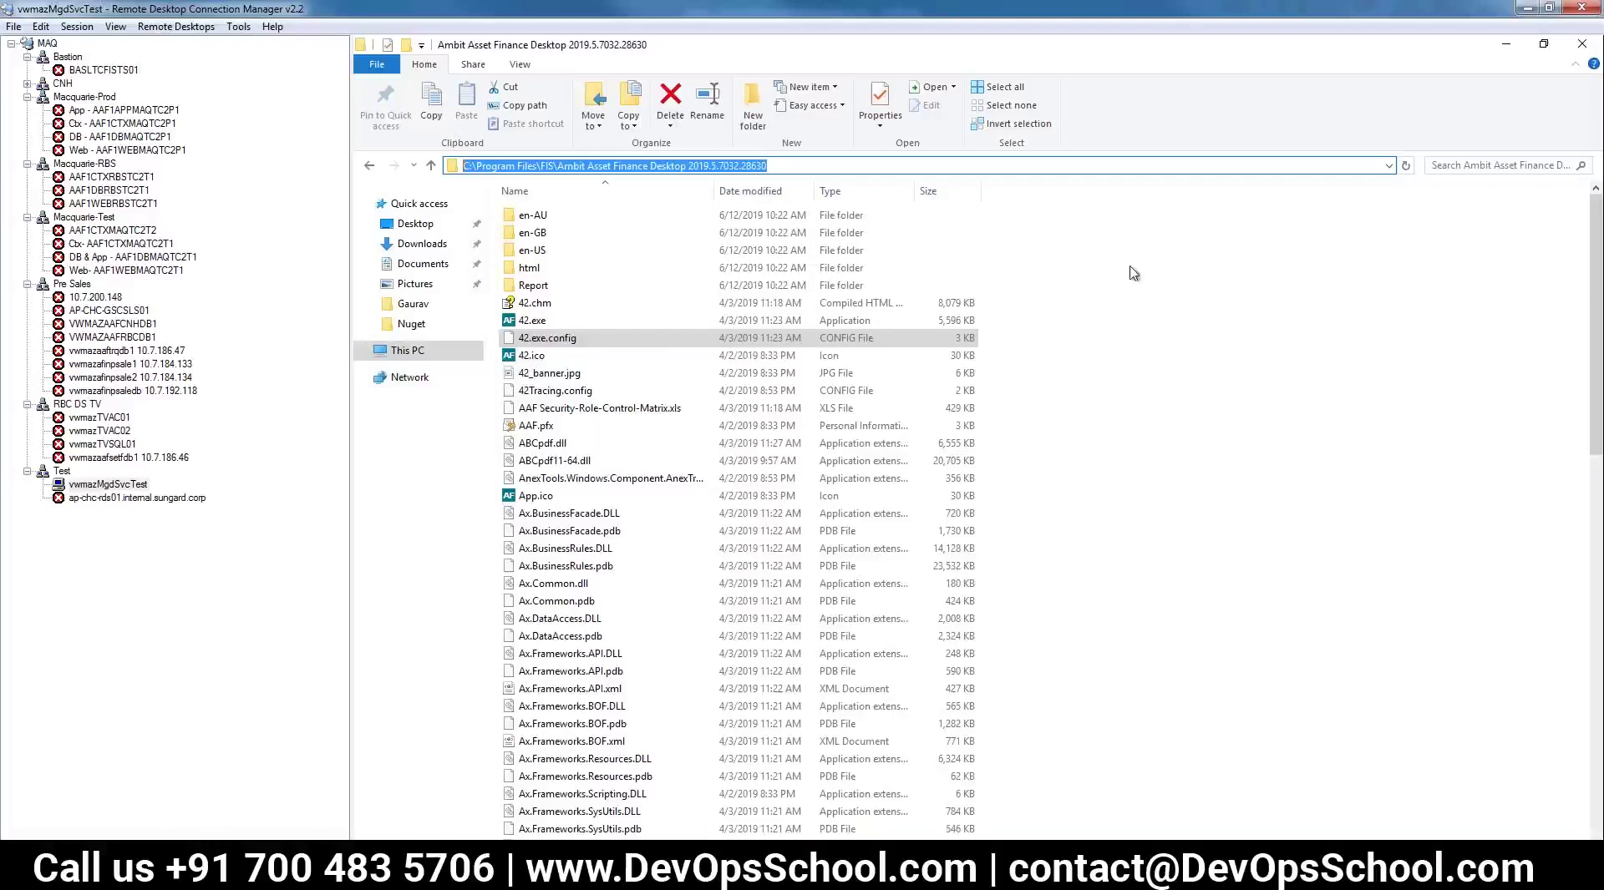
- Switch to OneNote and view the Octopus questions listed on the Note page
key("alt+Tab")
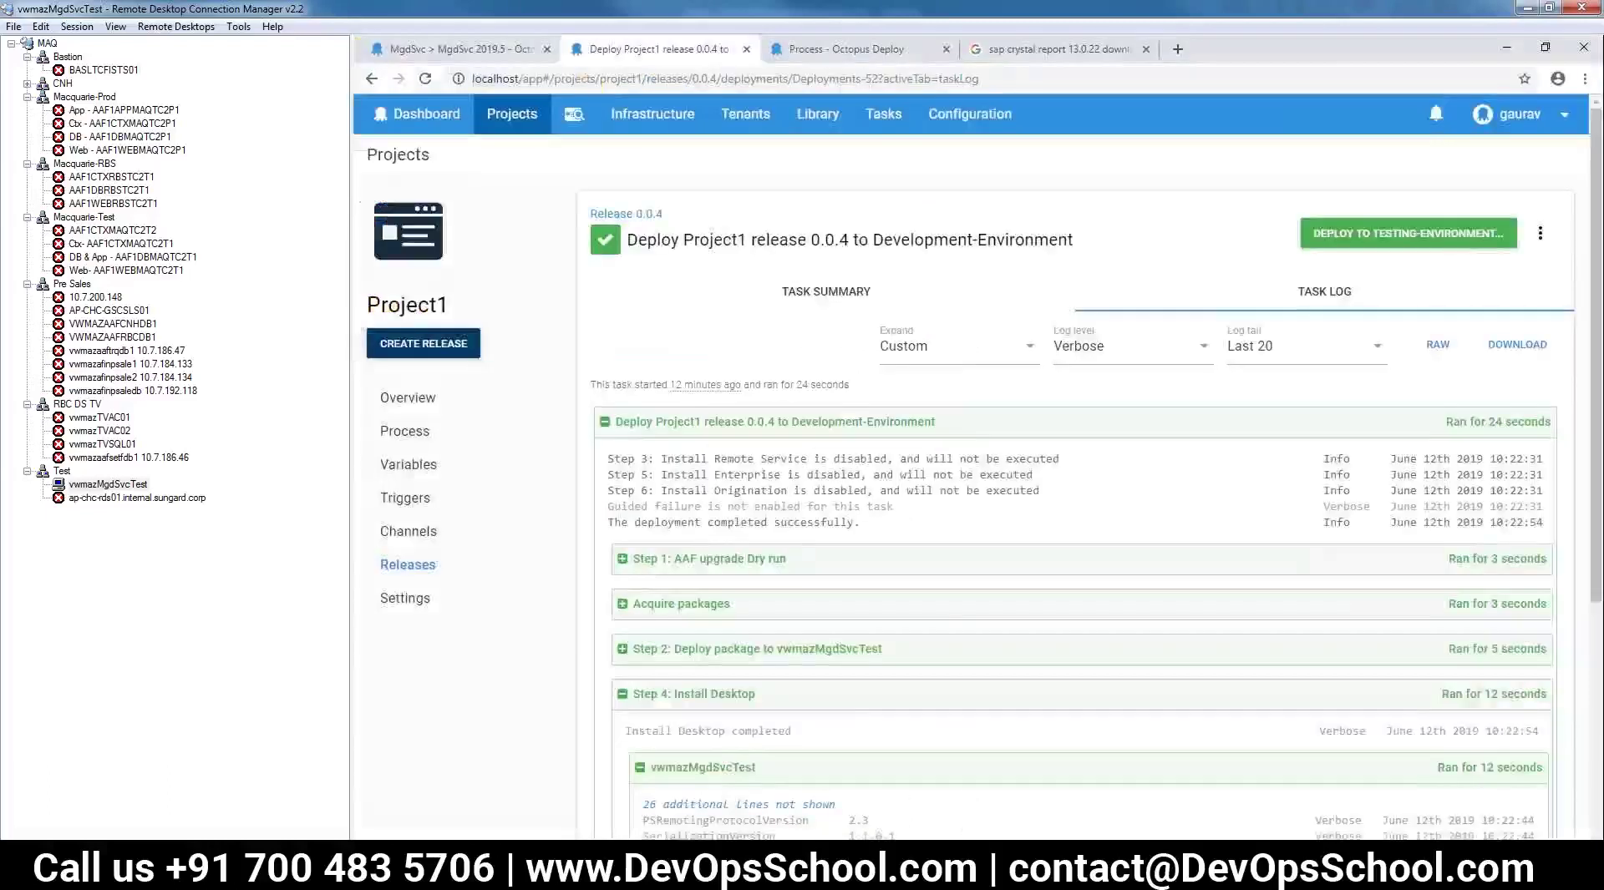
key("alt+Tab")
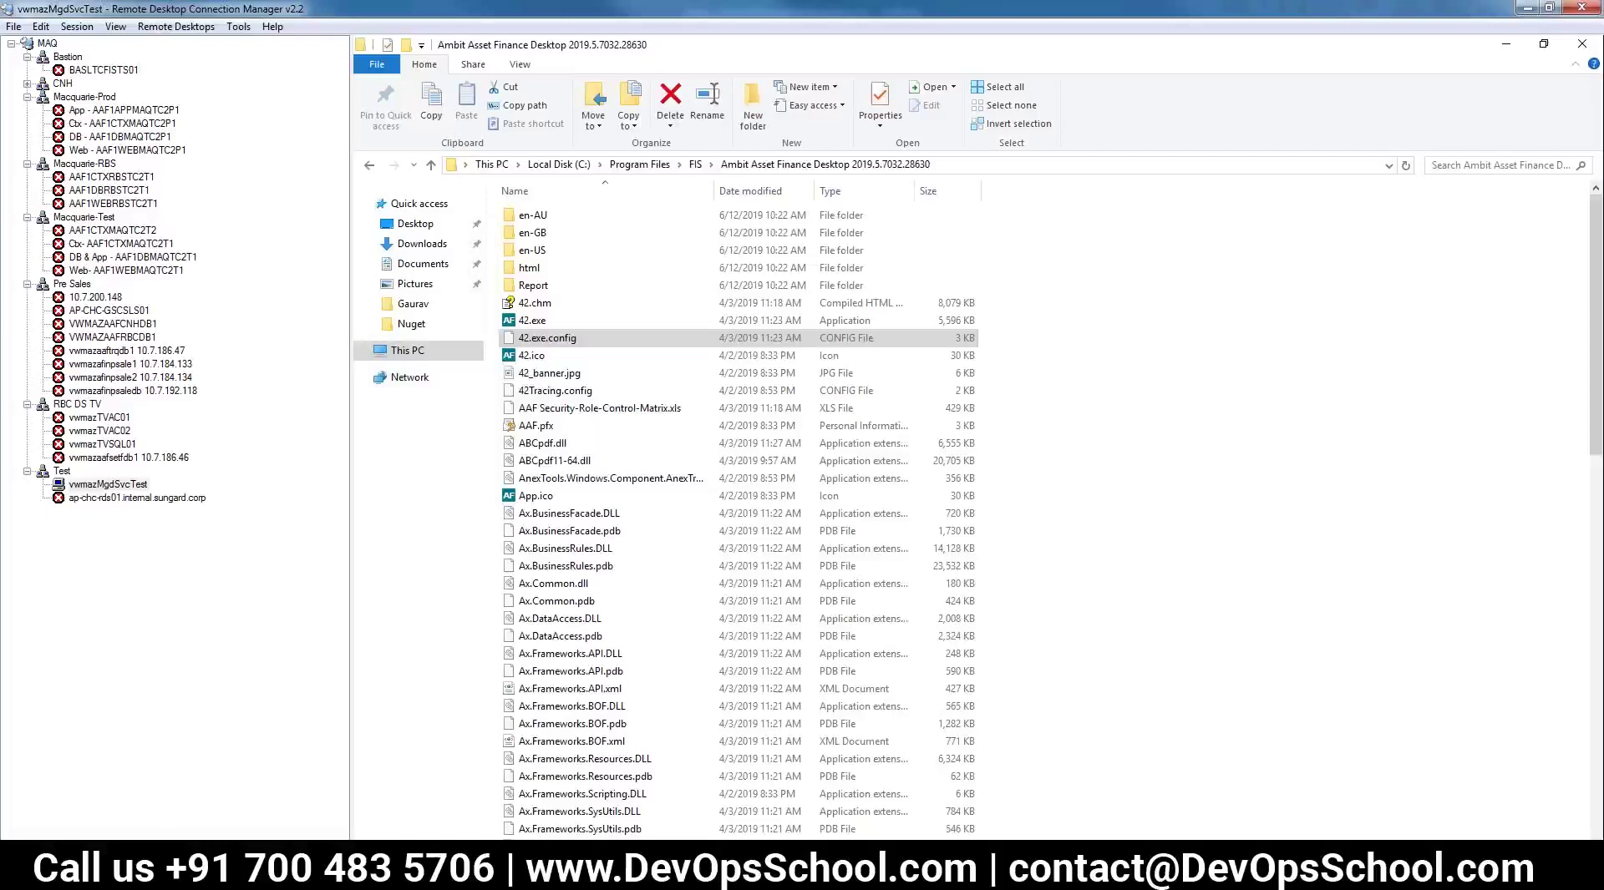
key("alt+Tab")
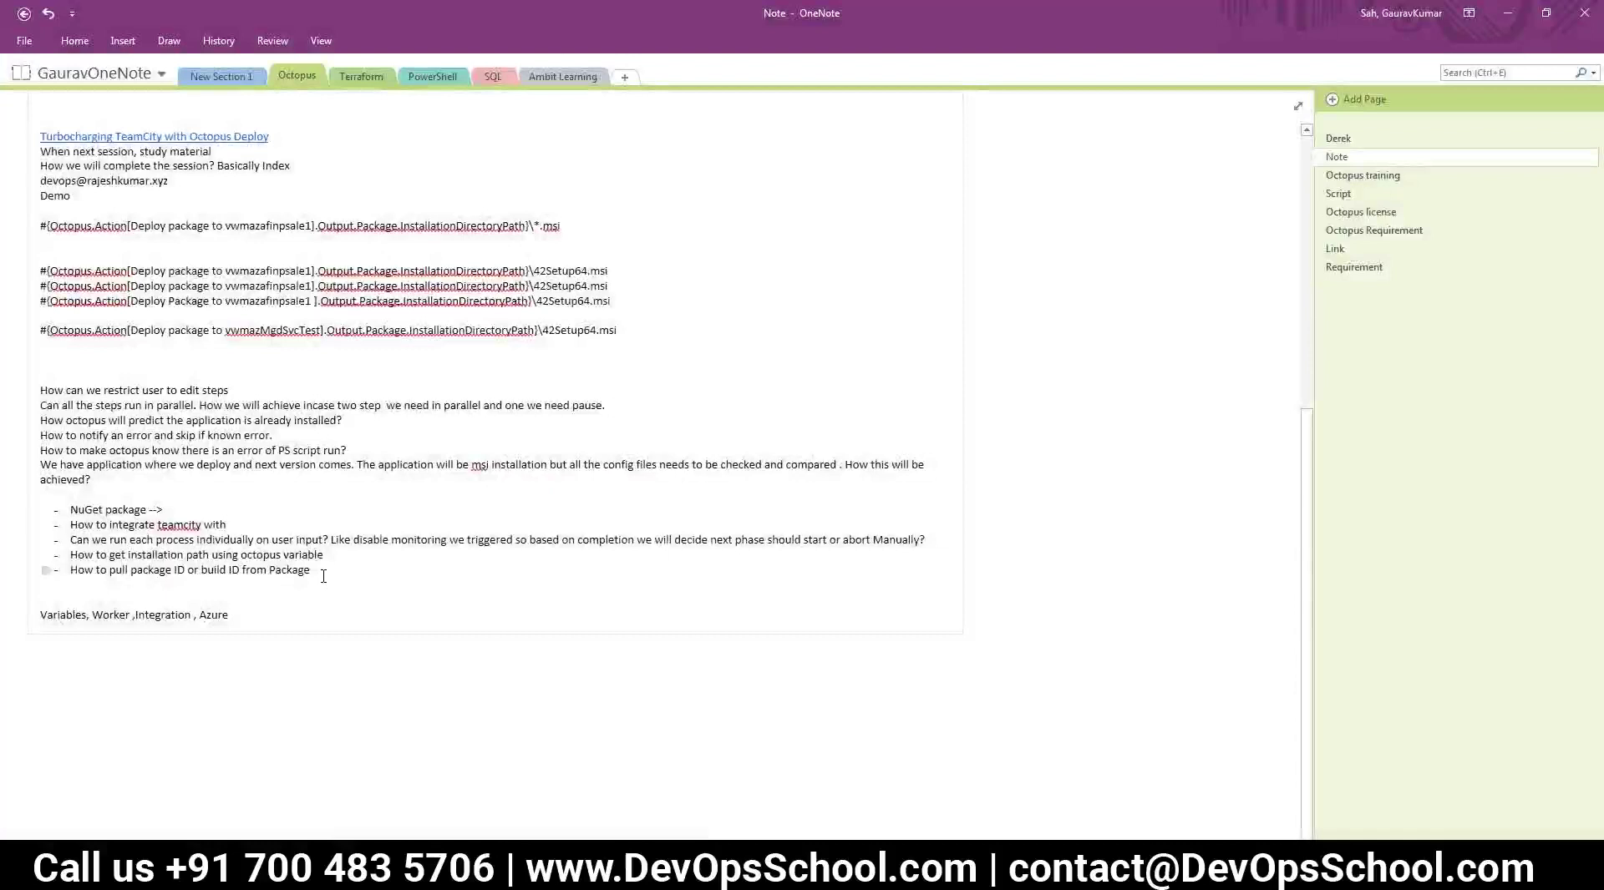
- Return to Octopus Deploy, show Project1's deployment process and view the actions available for the AAF upgrade Dry run step
left_click(1508, 12)
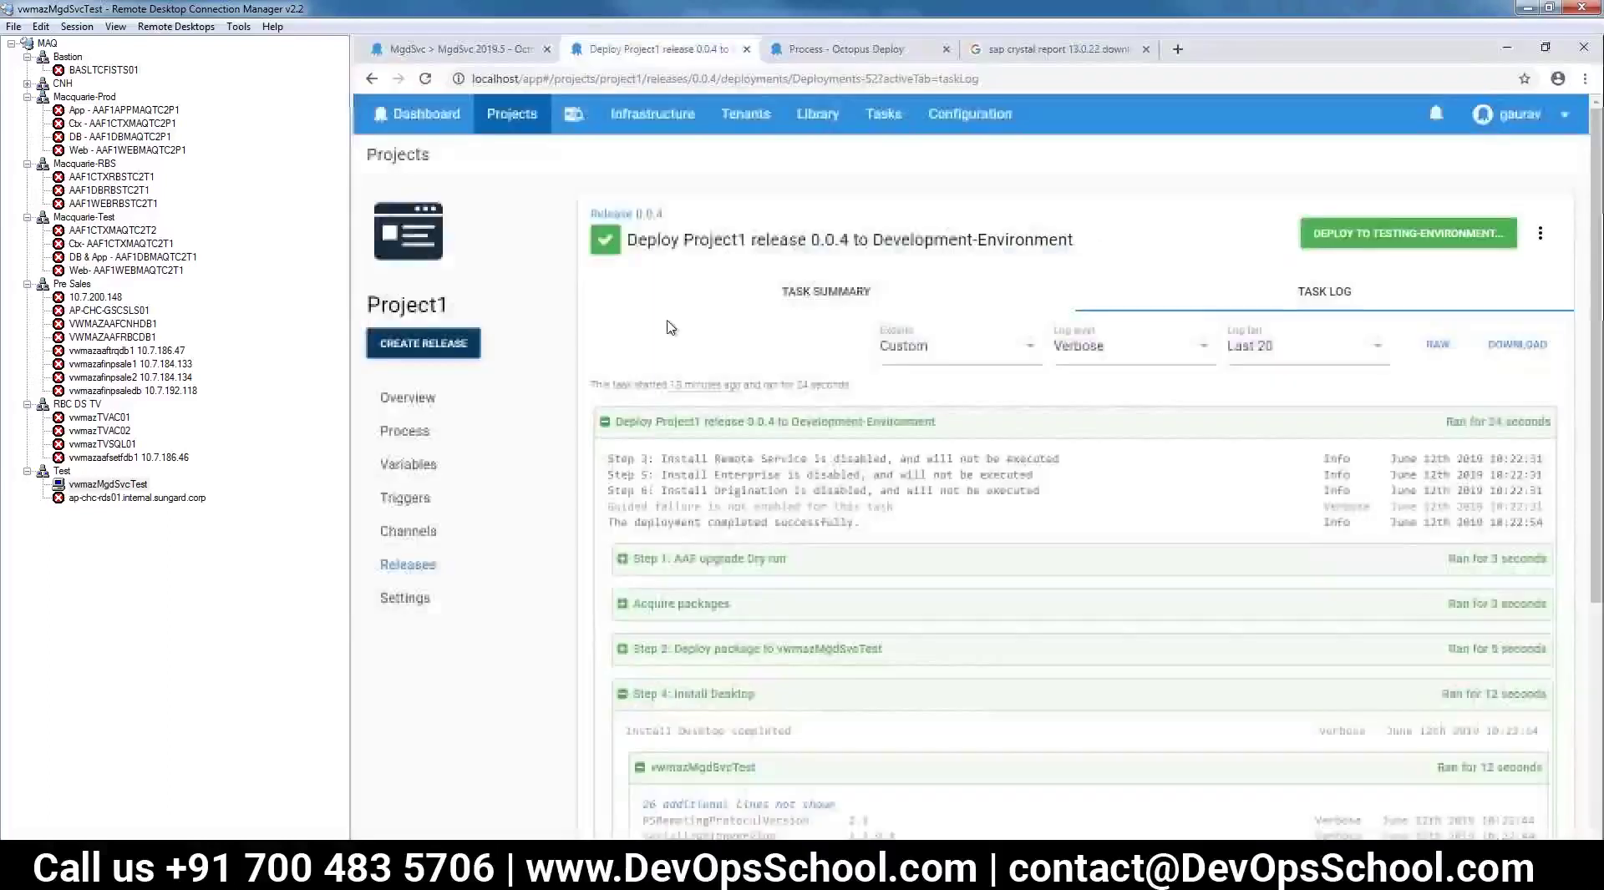
left_click(405, 431)
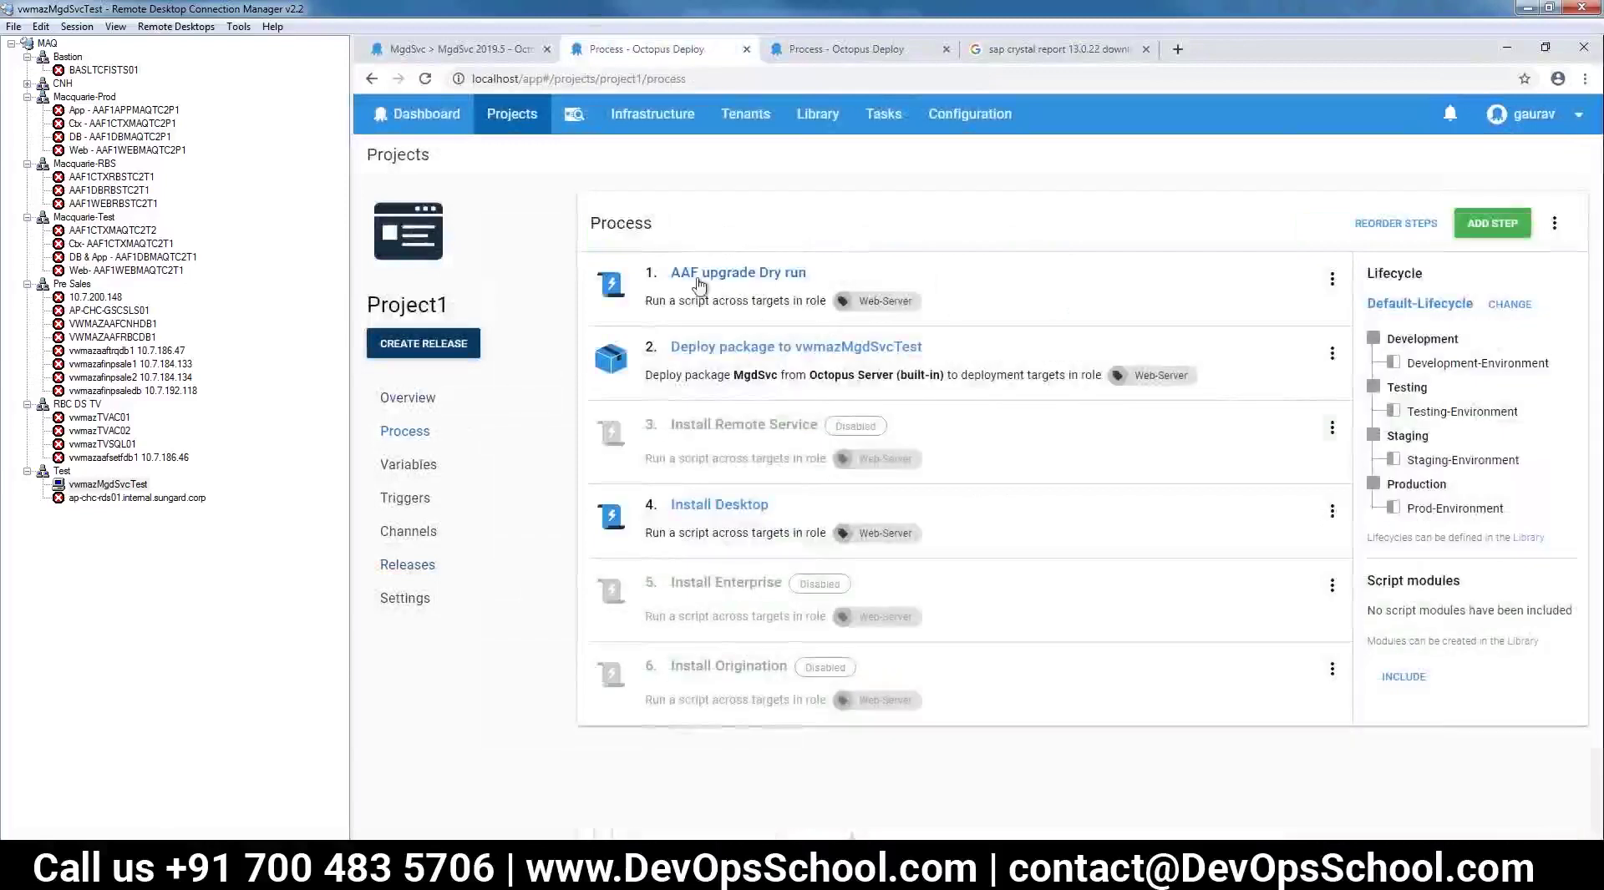
left_click(1334, 282)
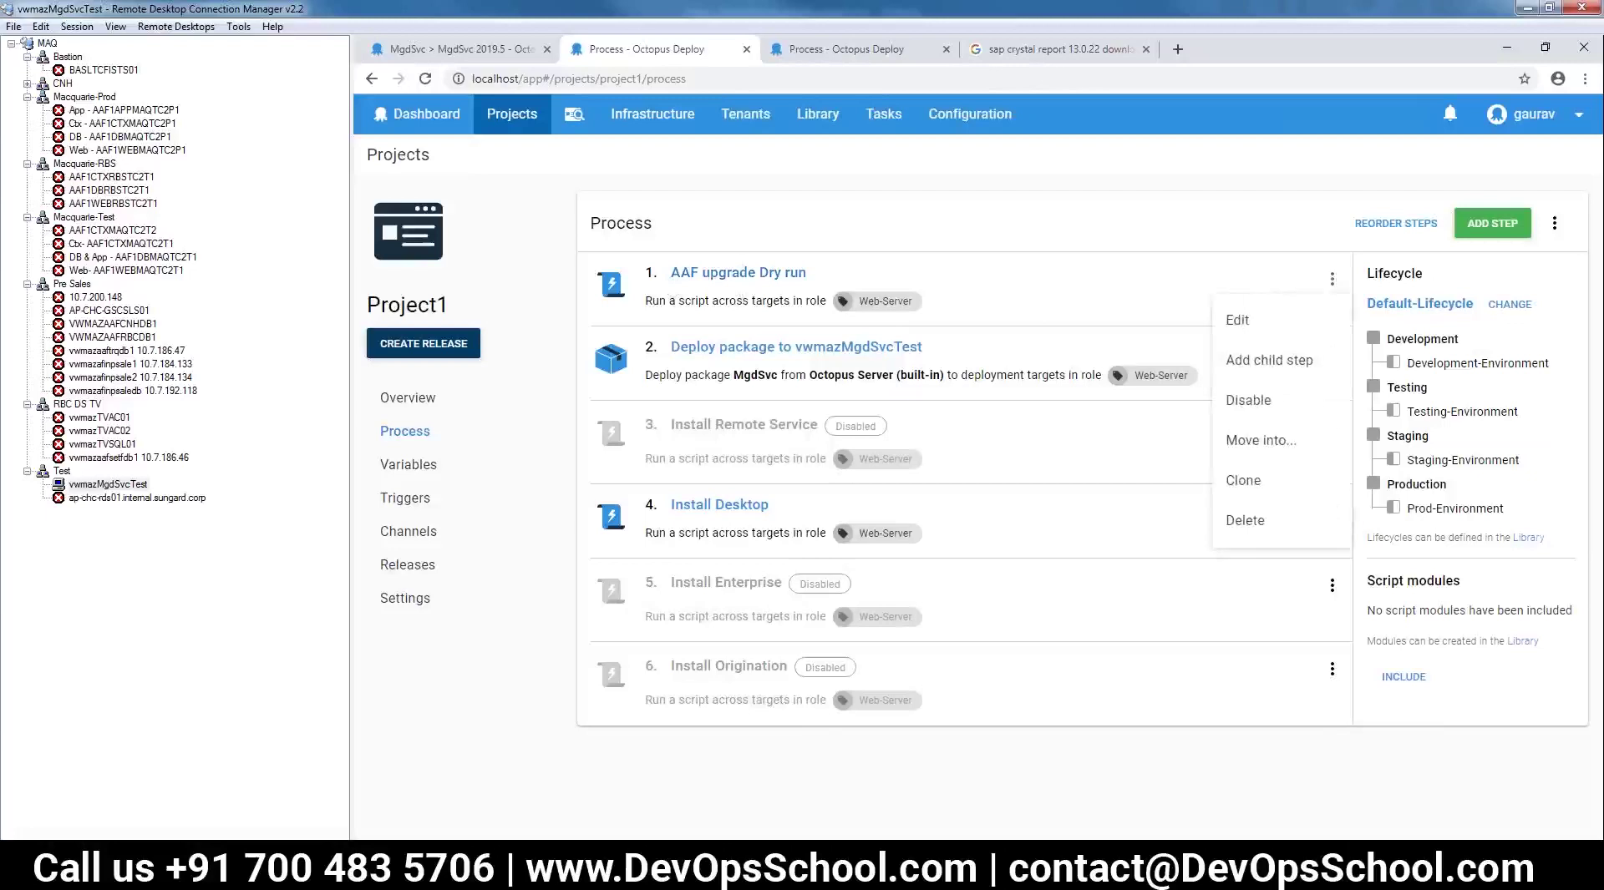
left_click(1015, 828)
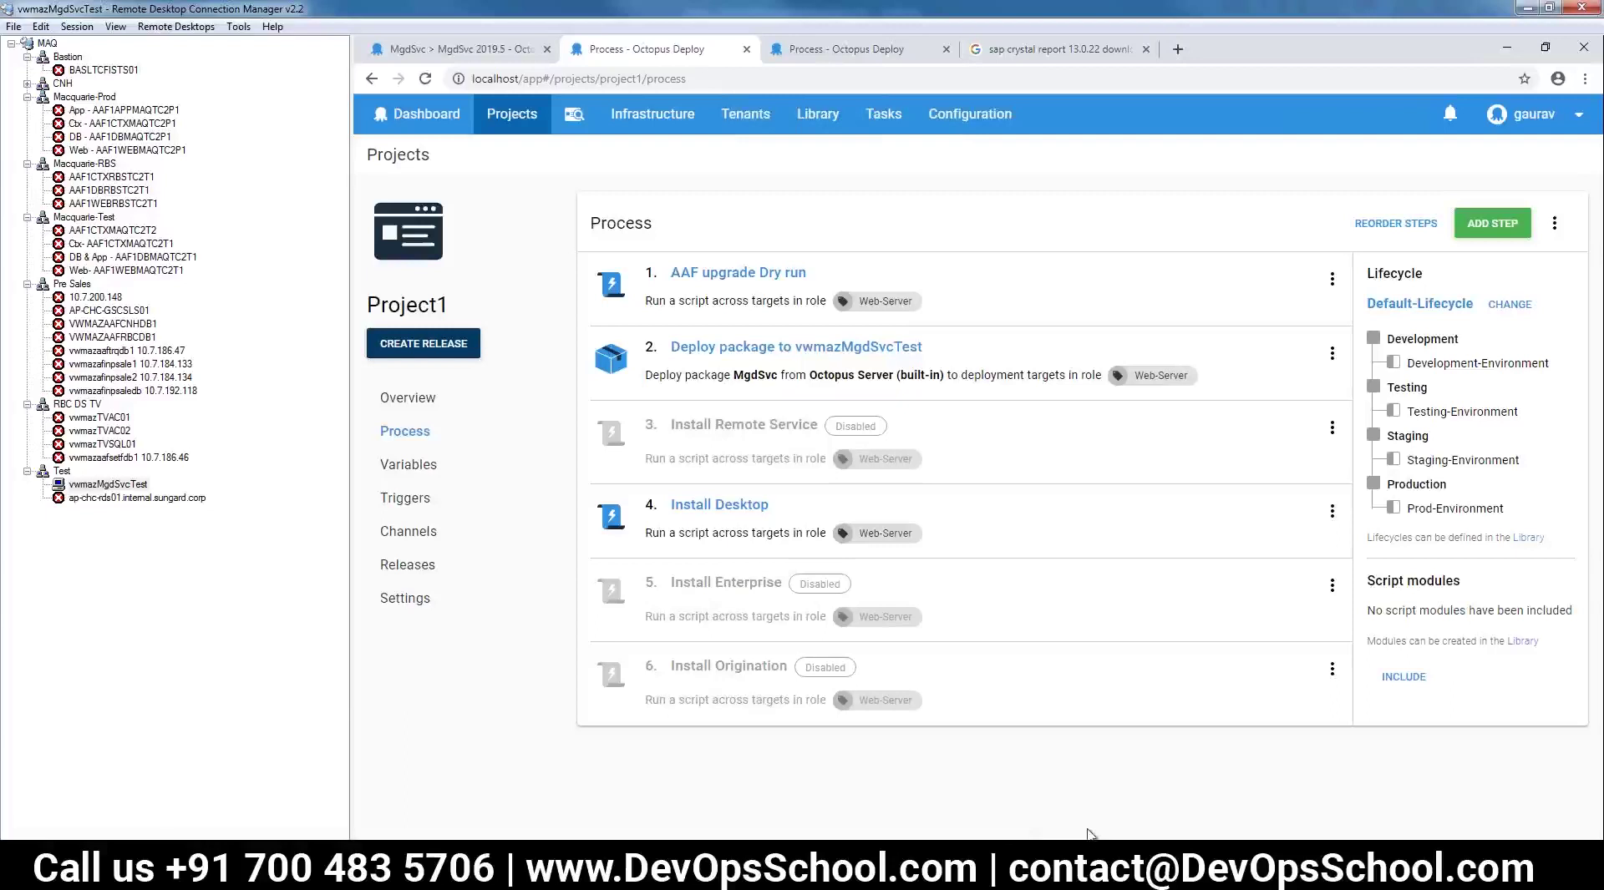
- Switch to OneNote and highlight the question "How to pull package ID or build ID from Package" on the Note page
key("alt+Tab")
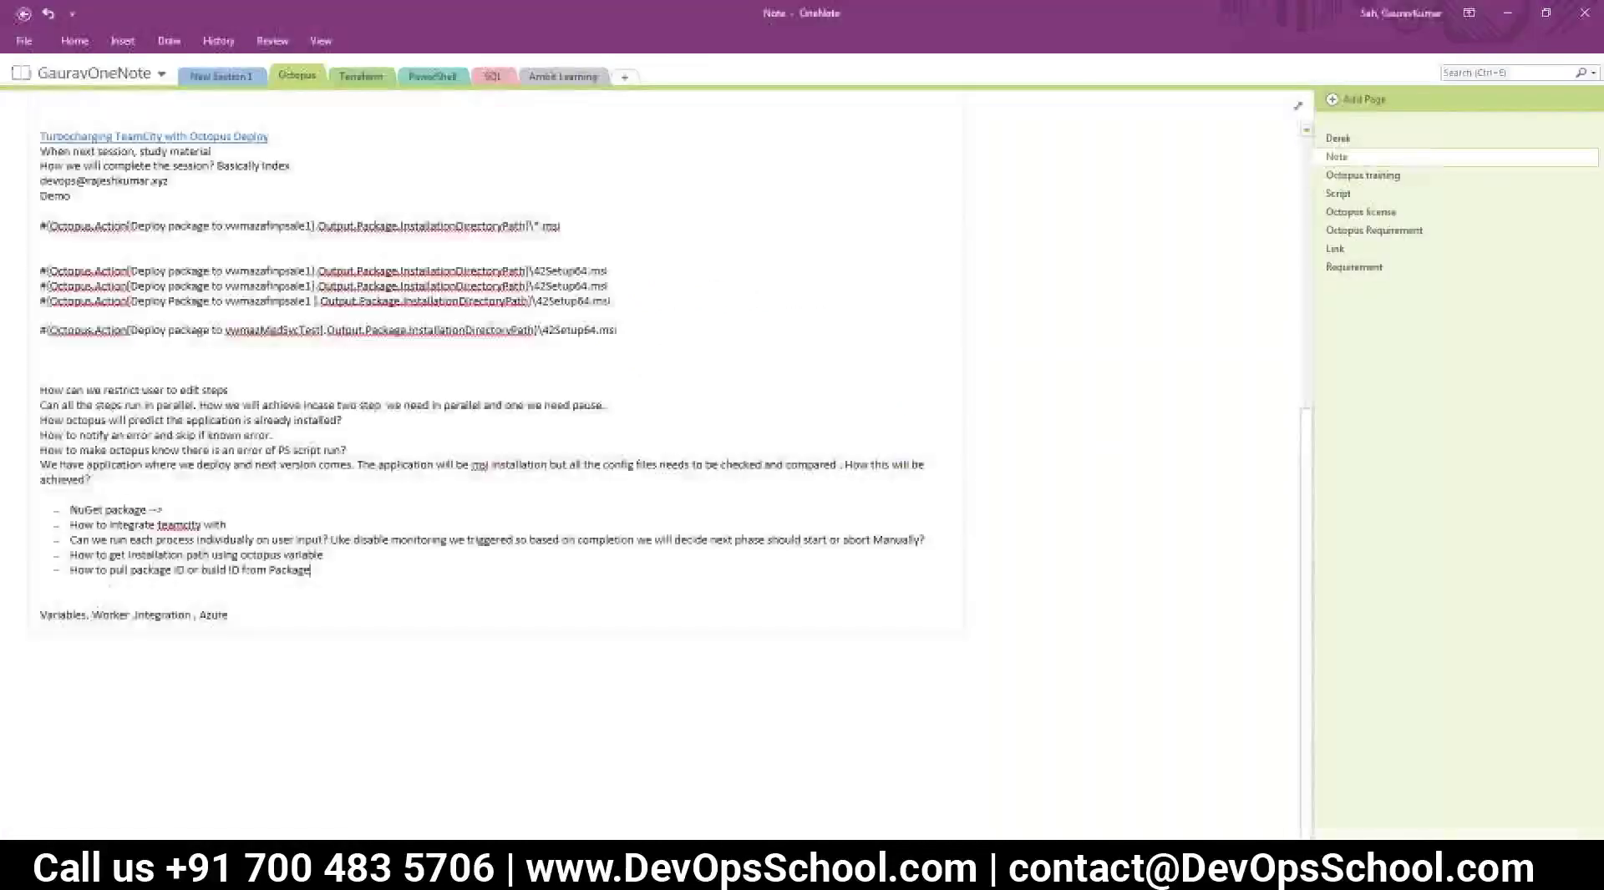
left_click(317, 566)
left_click(1506, 14)
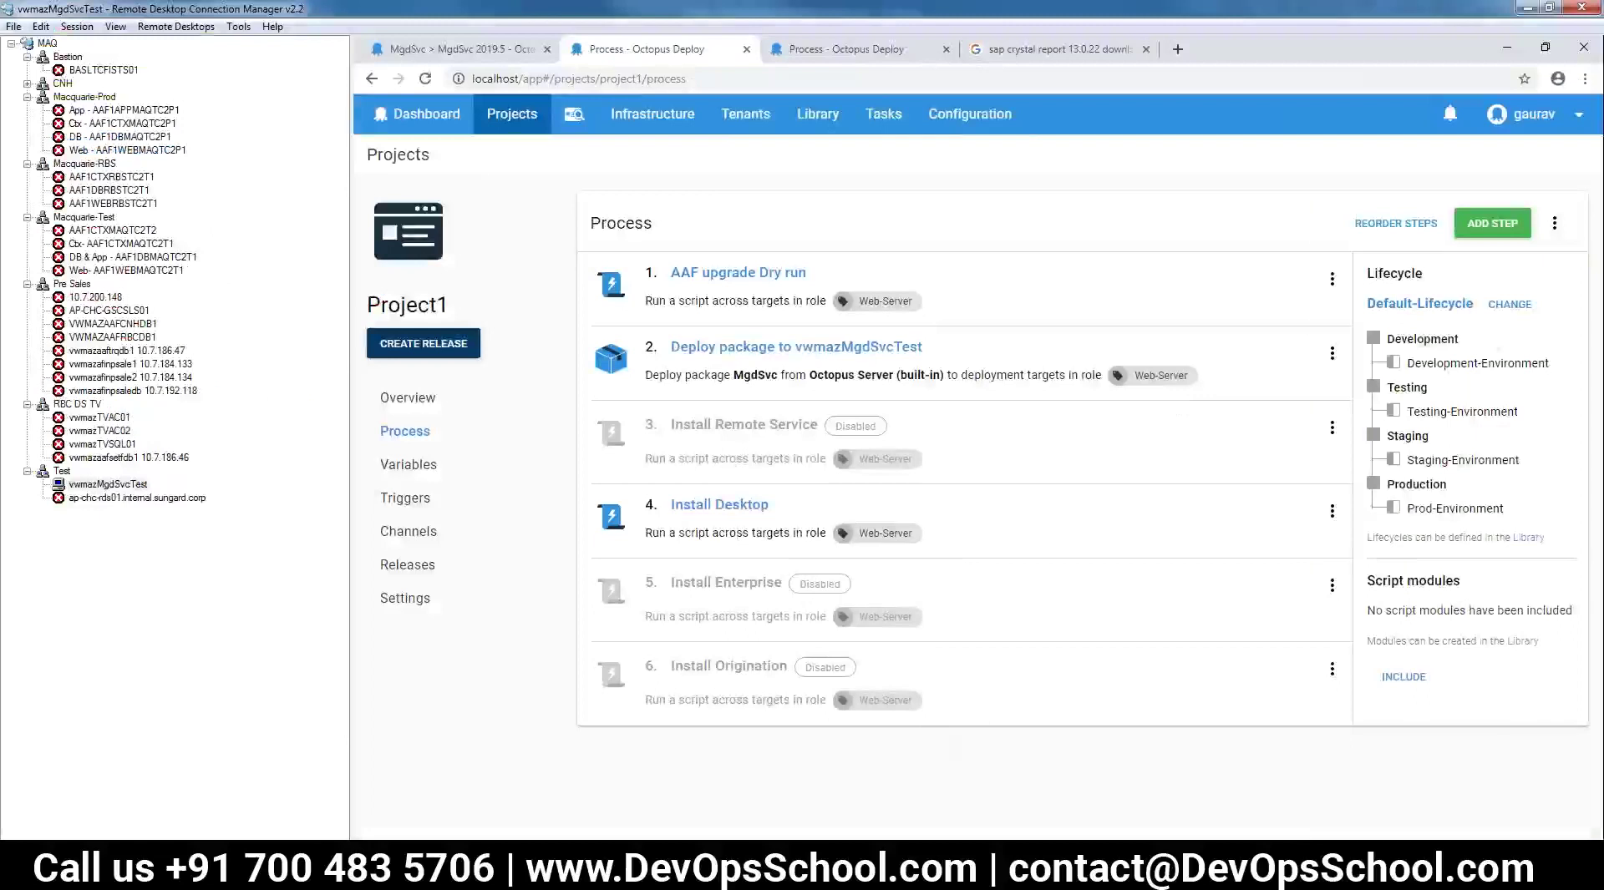
key("alt+Tab")
left_click_drag(319, 575, 74, 575)
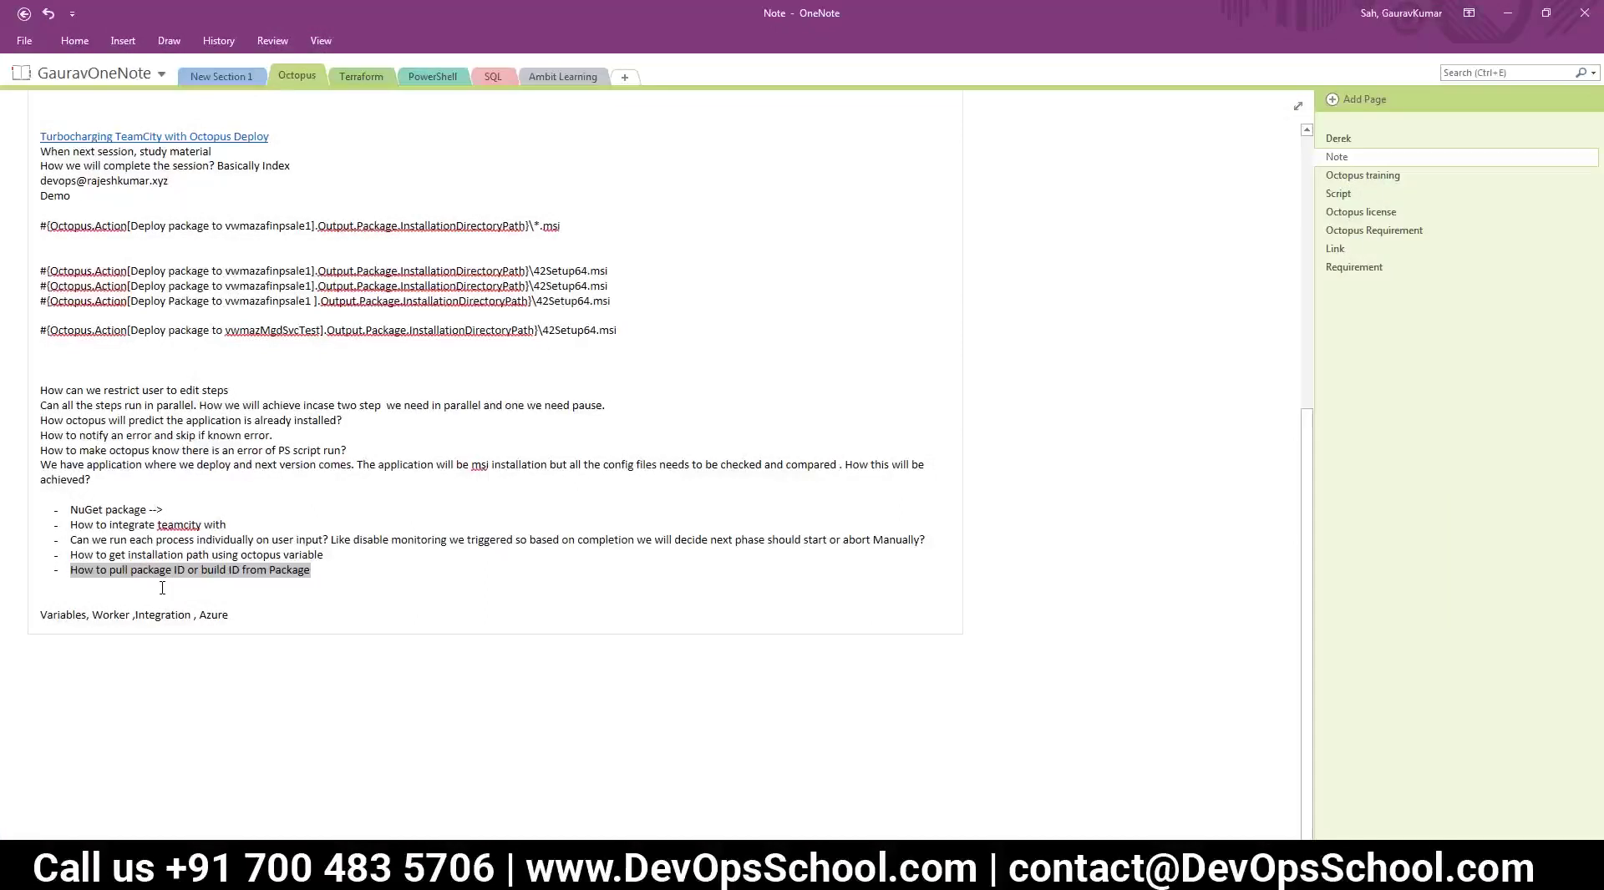
- Switch back to Octopus Deploy and view the packages in the Library's Built-in Package Repository
key("alt+Tab")
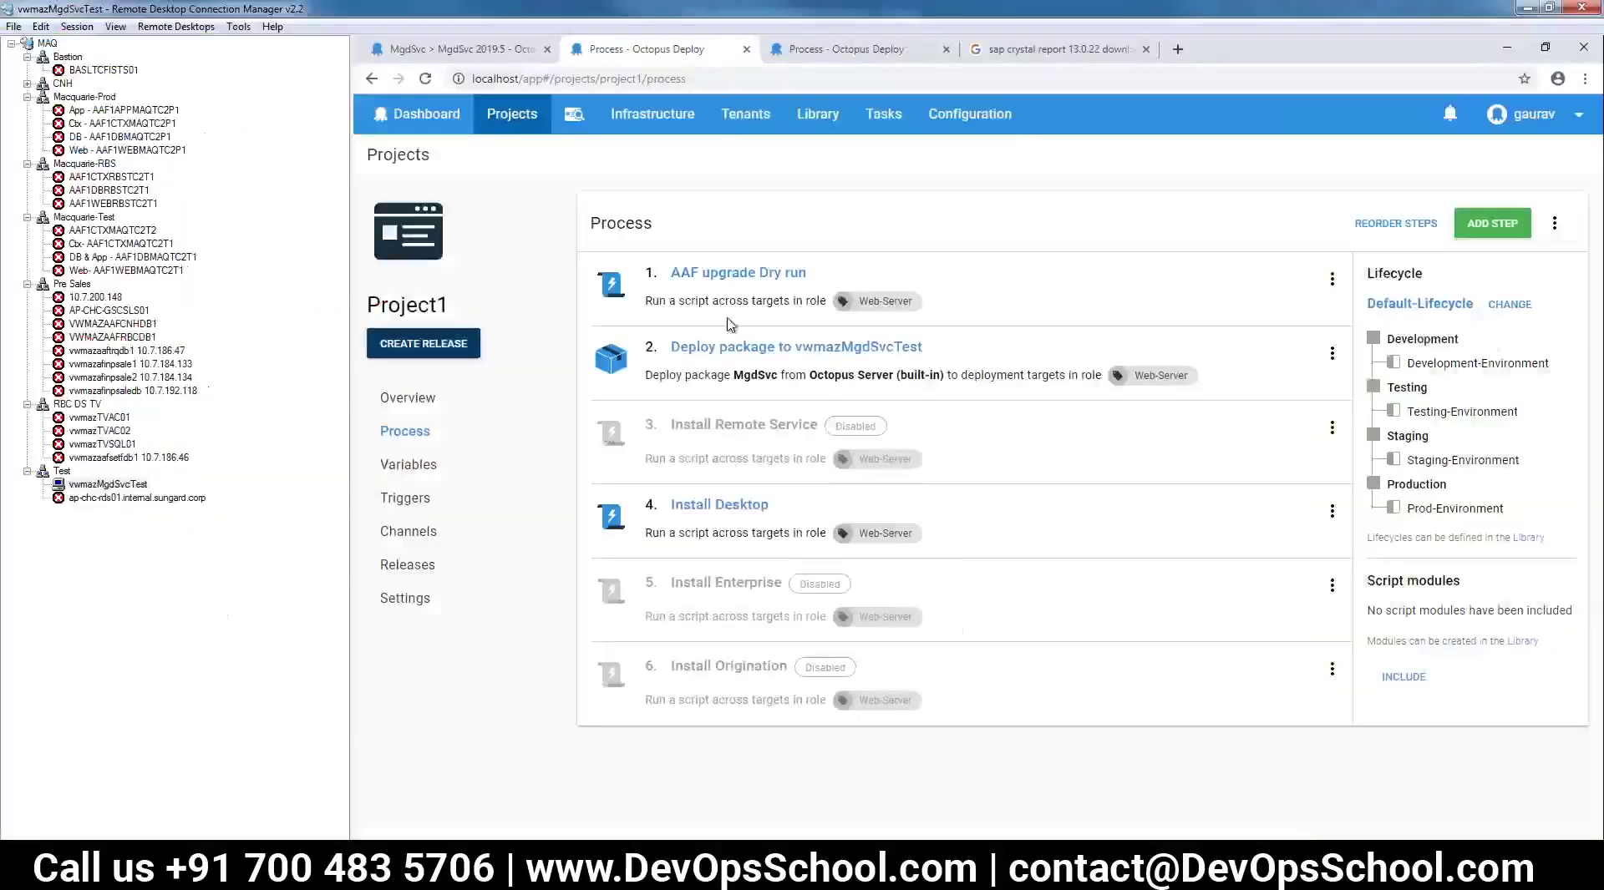
left_click(813, 123)
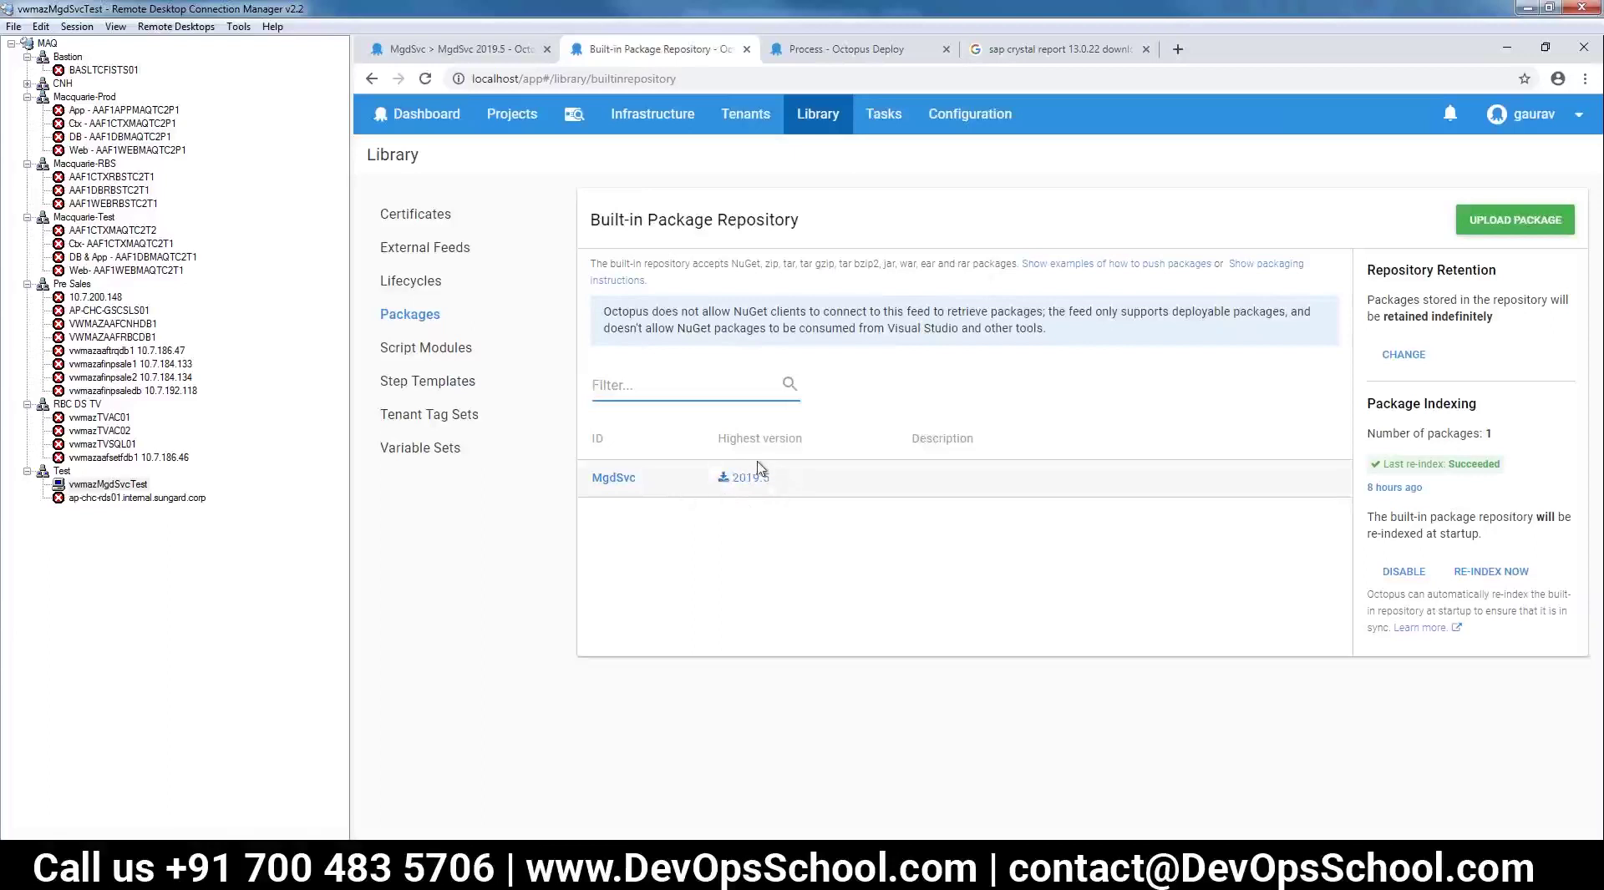
left_click(408, 317)
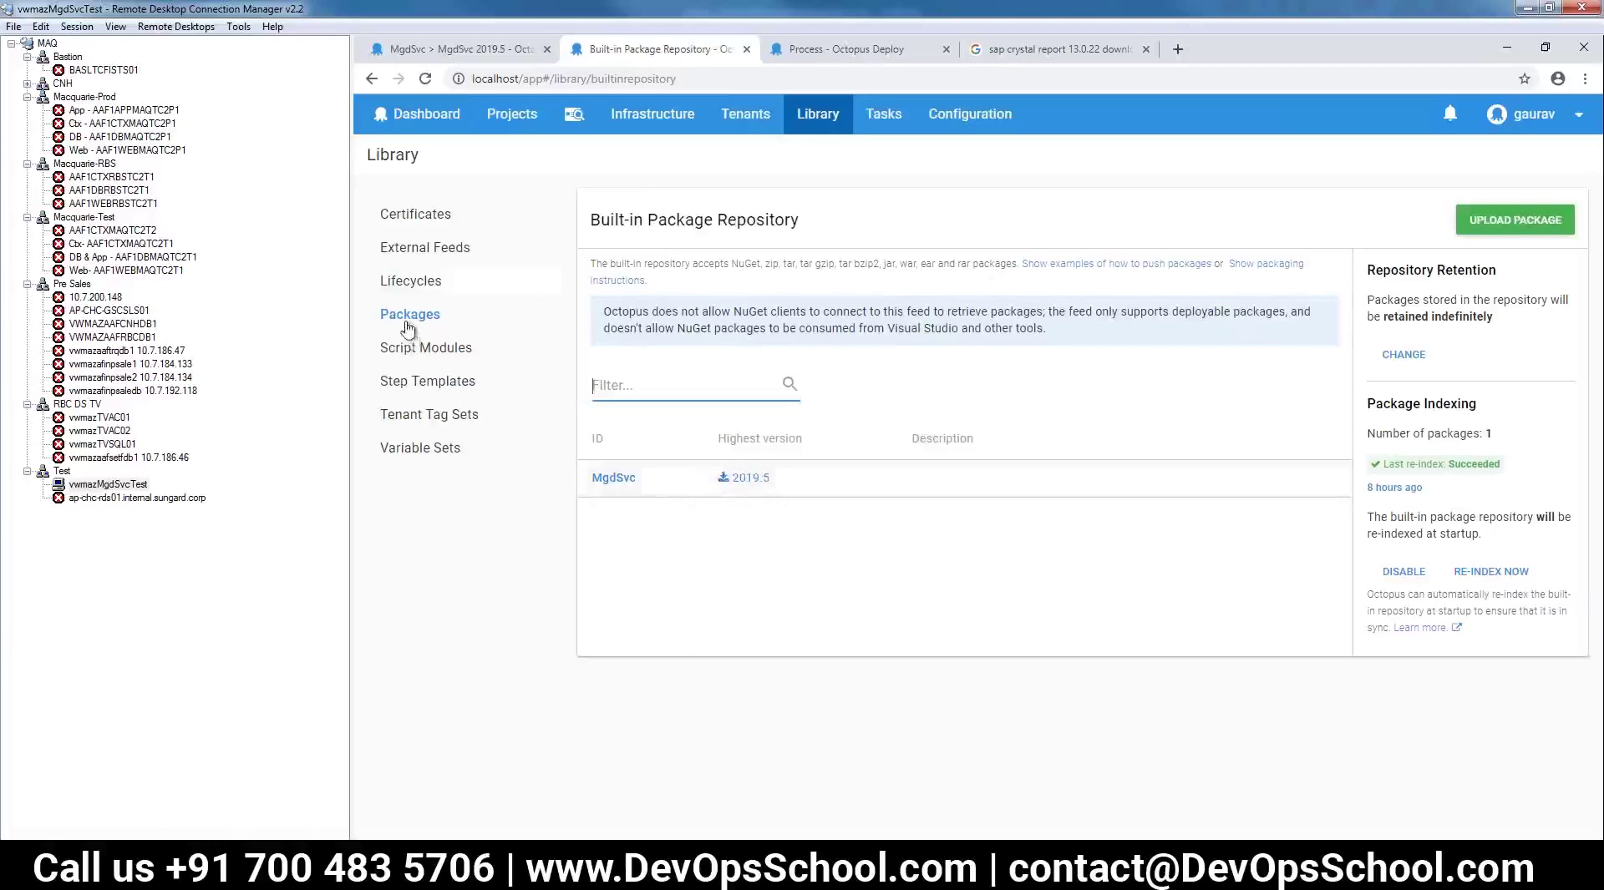